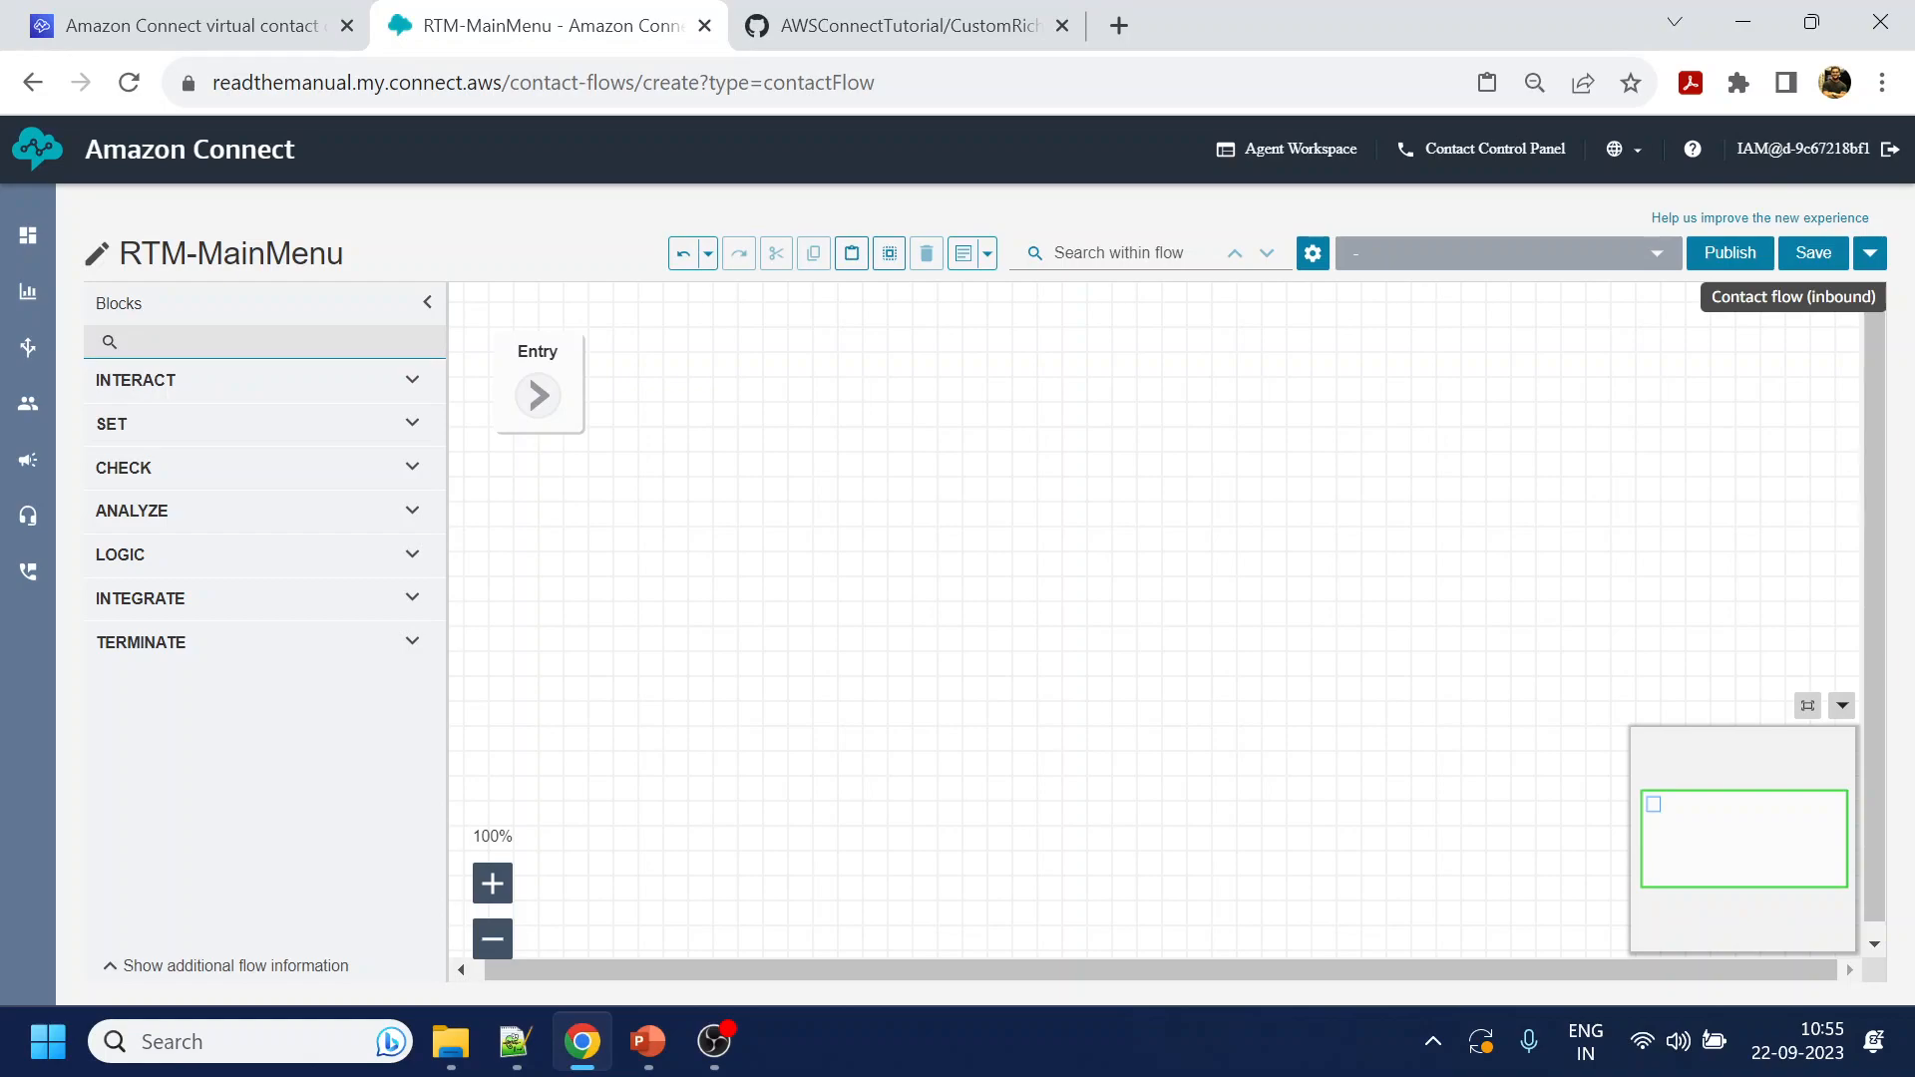
Add a Set logging behavior block after Entry, connect the two, and save it with logging enabled
{"action": "type", "text": "l"}
{"action": "left_click_drag", "start_coordinate": [266, 415], "coordinate": [916, 328]}
{"action": "left_click_drag", "start_coordinate": [538, 395], "coordinate": [793, 375]}
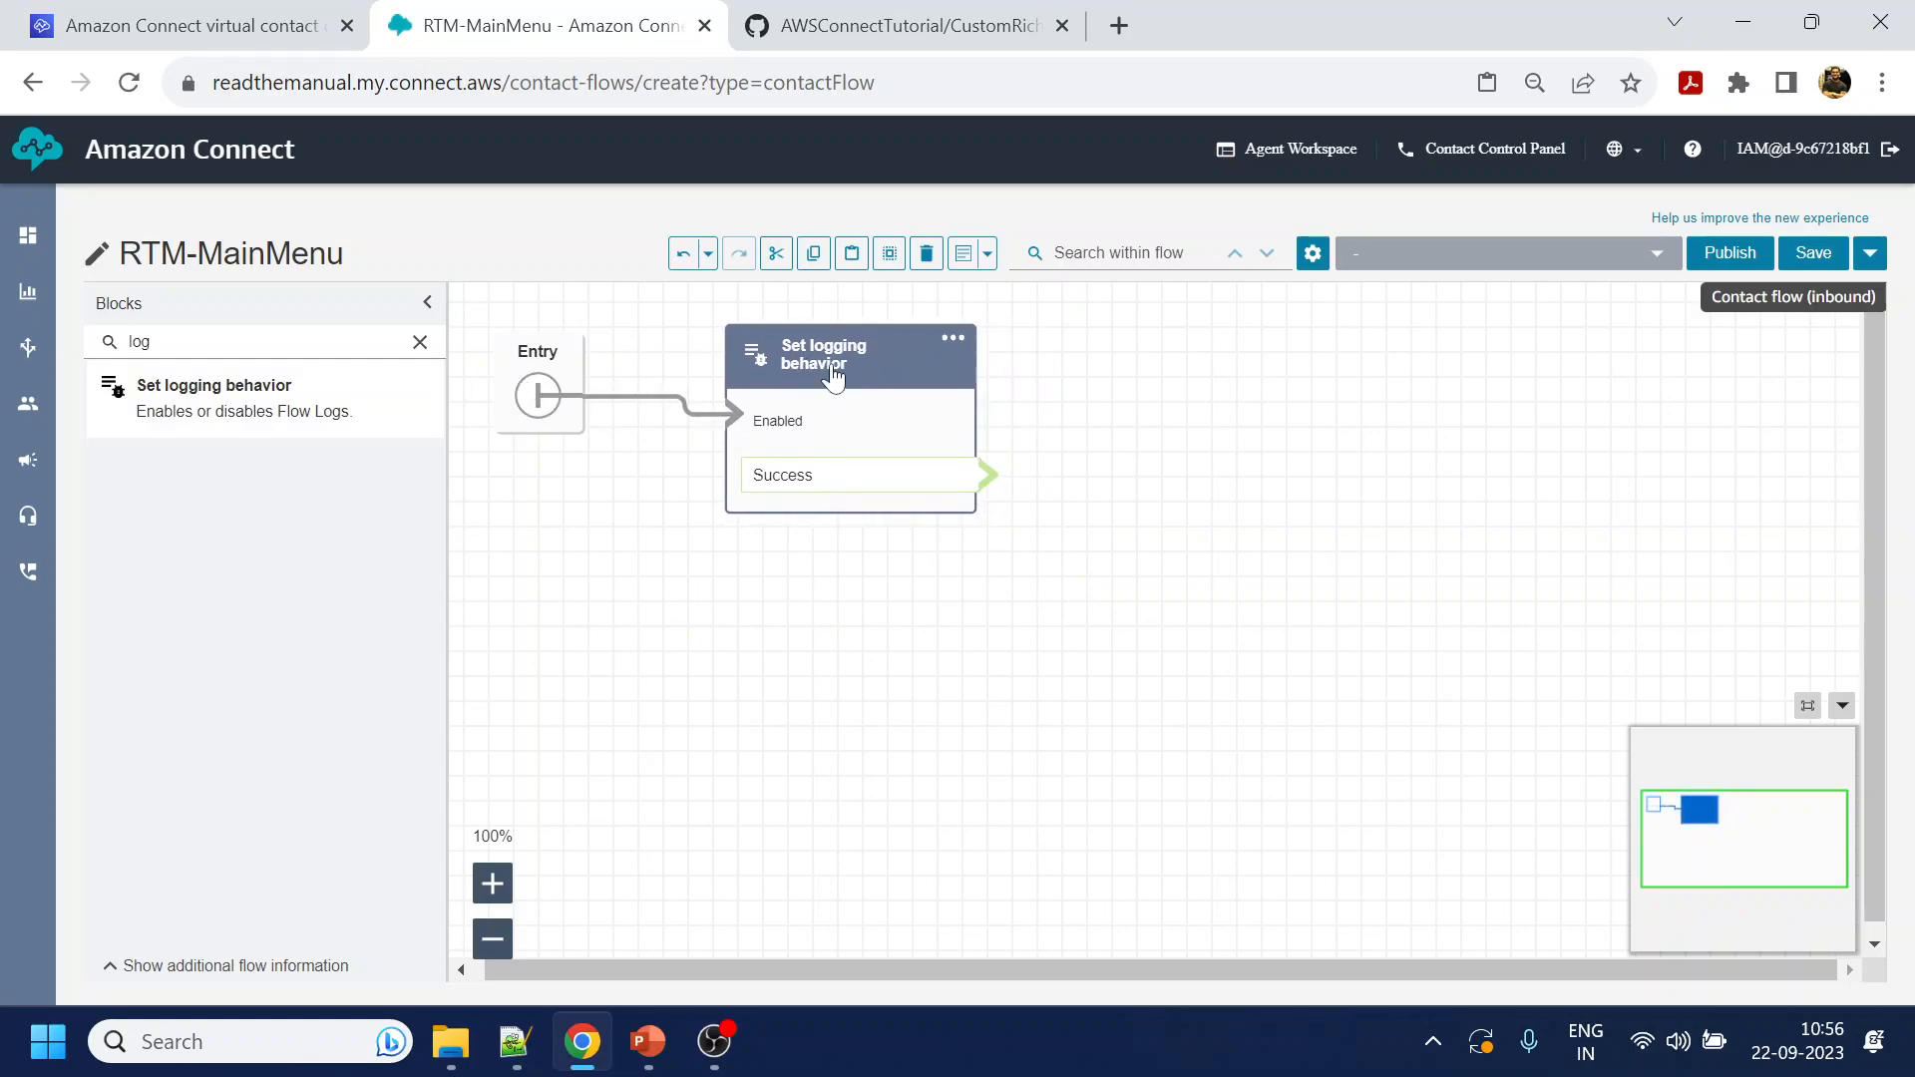
{"action": "left_click", "coordinate": [834, 377]}
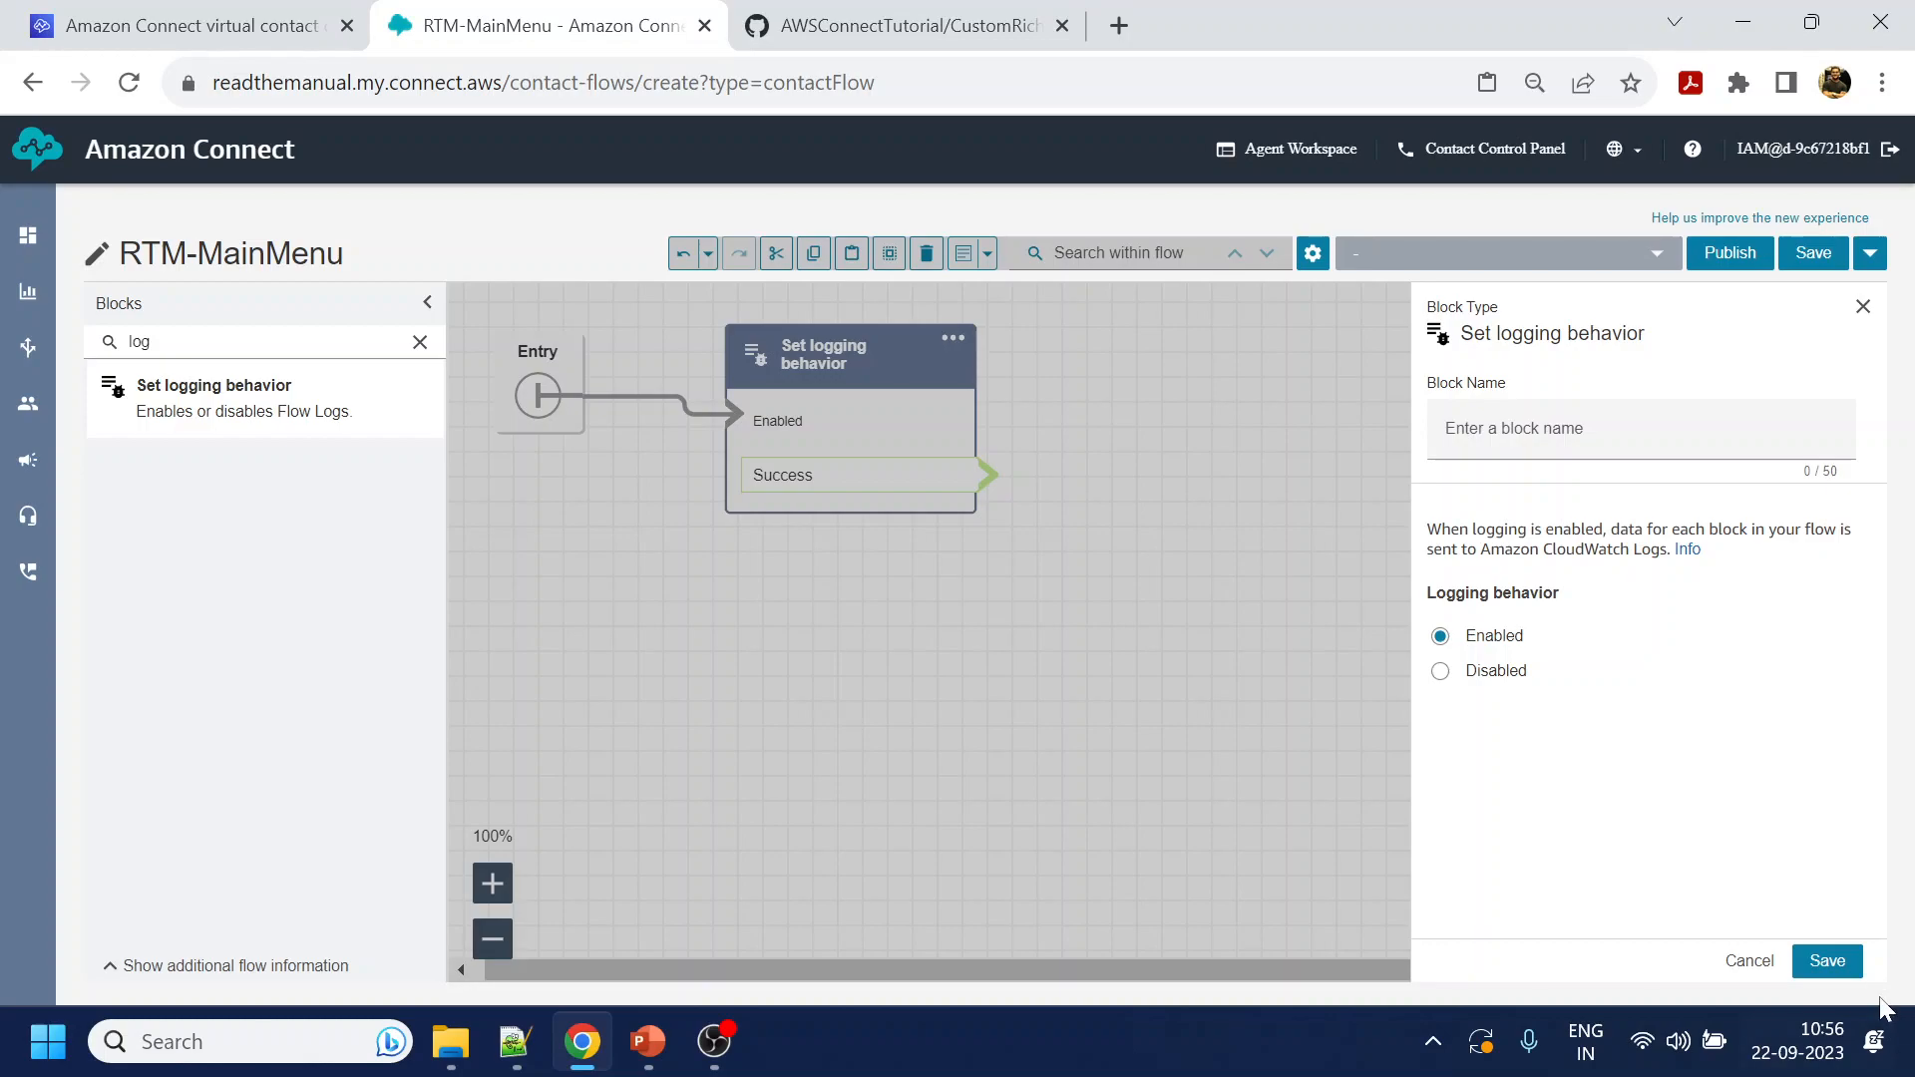
{"action": "left_click", "coordinate": [1827, 961]}
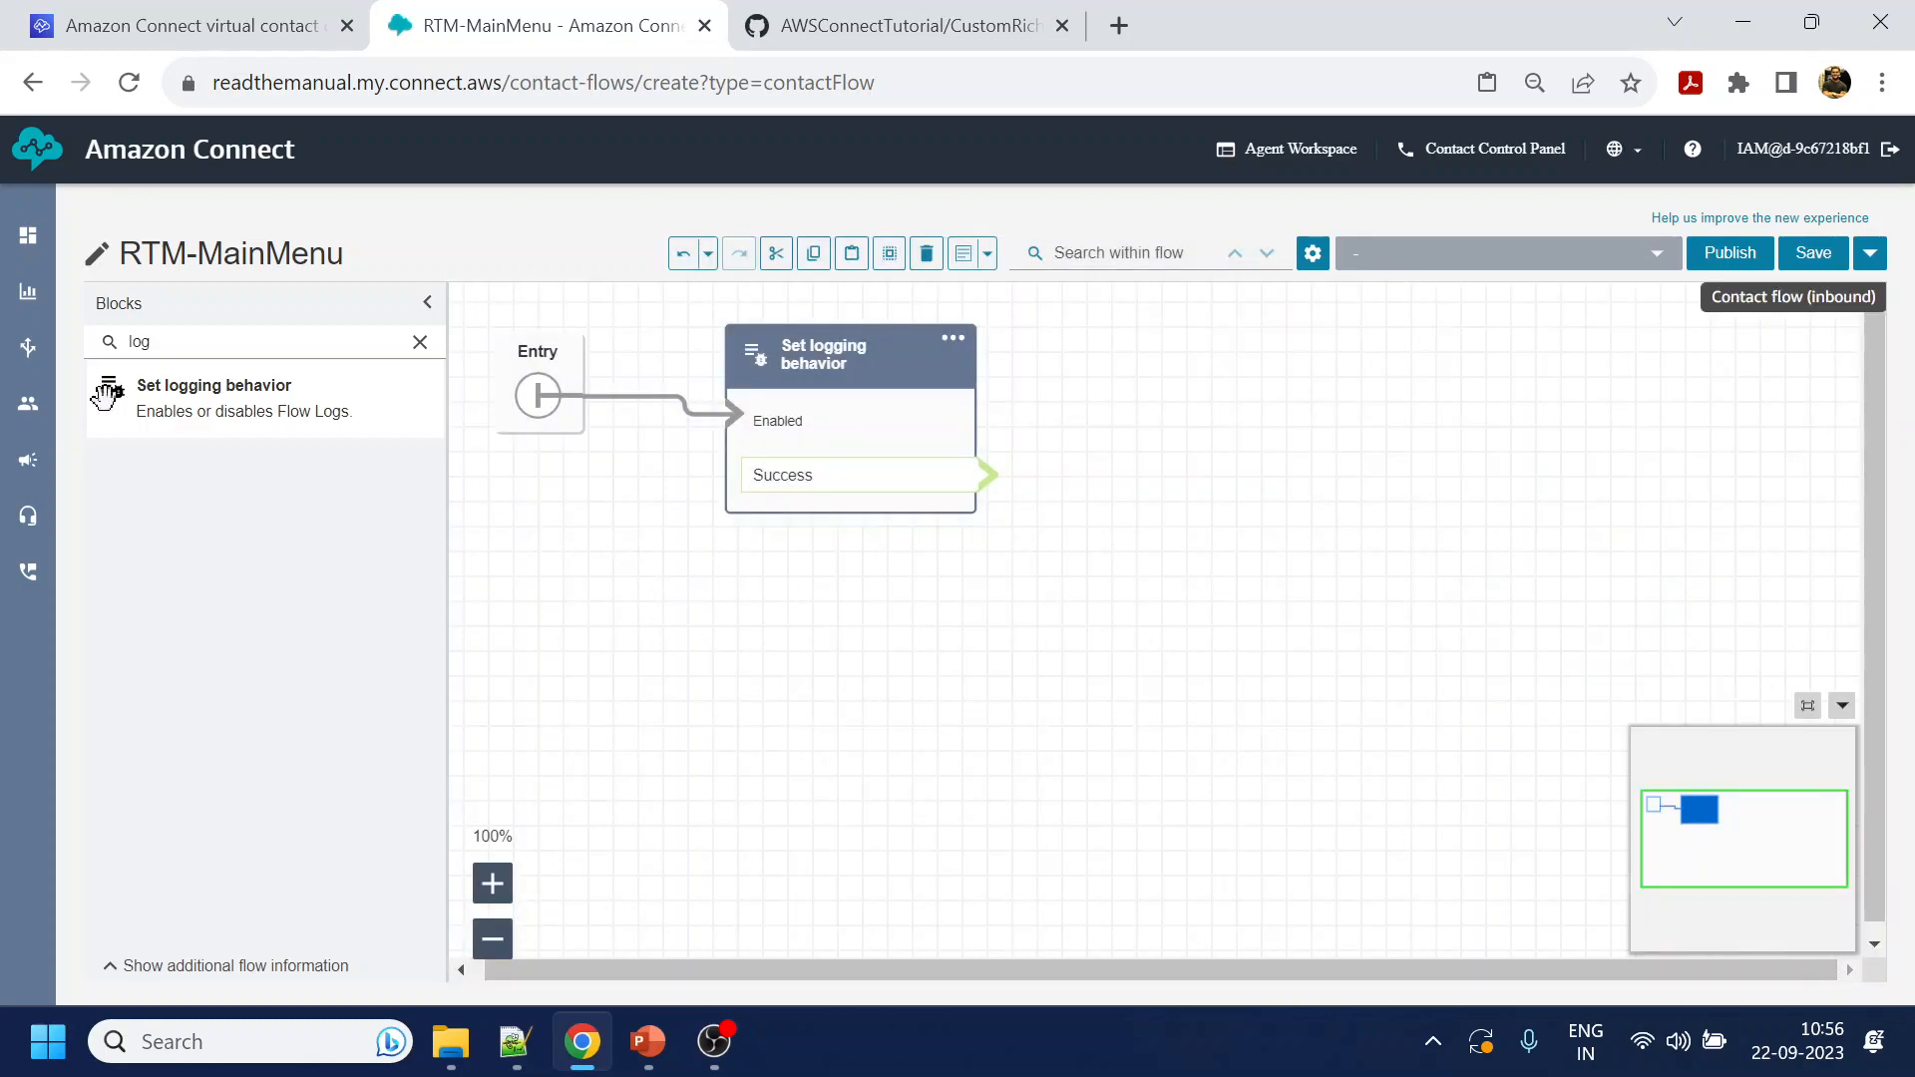
Add a Set recording and analytics behavior block and connect the logging block's Success output to it
{"action": "left_click_drag", "start_coordinate": [156, 343], "coordinate": [14, 349]}
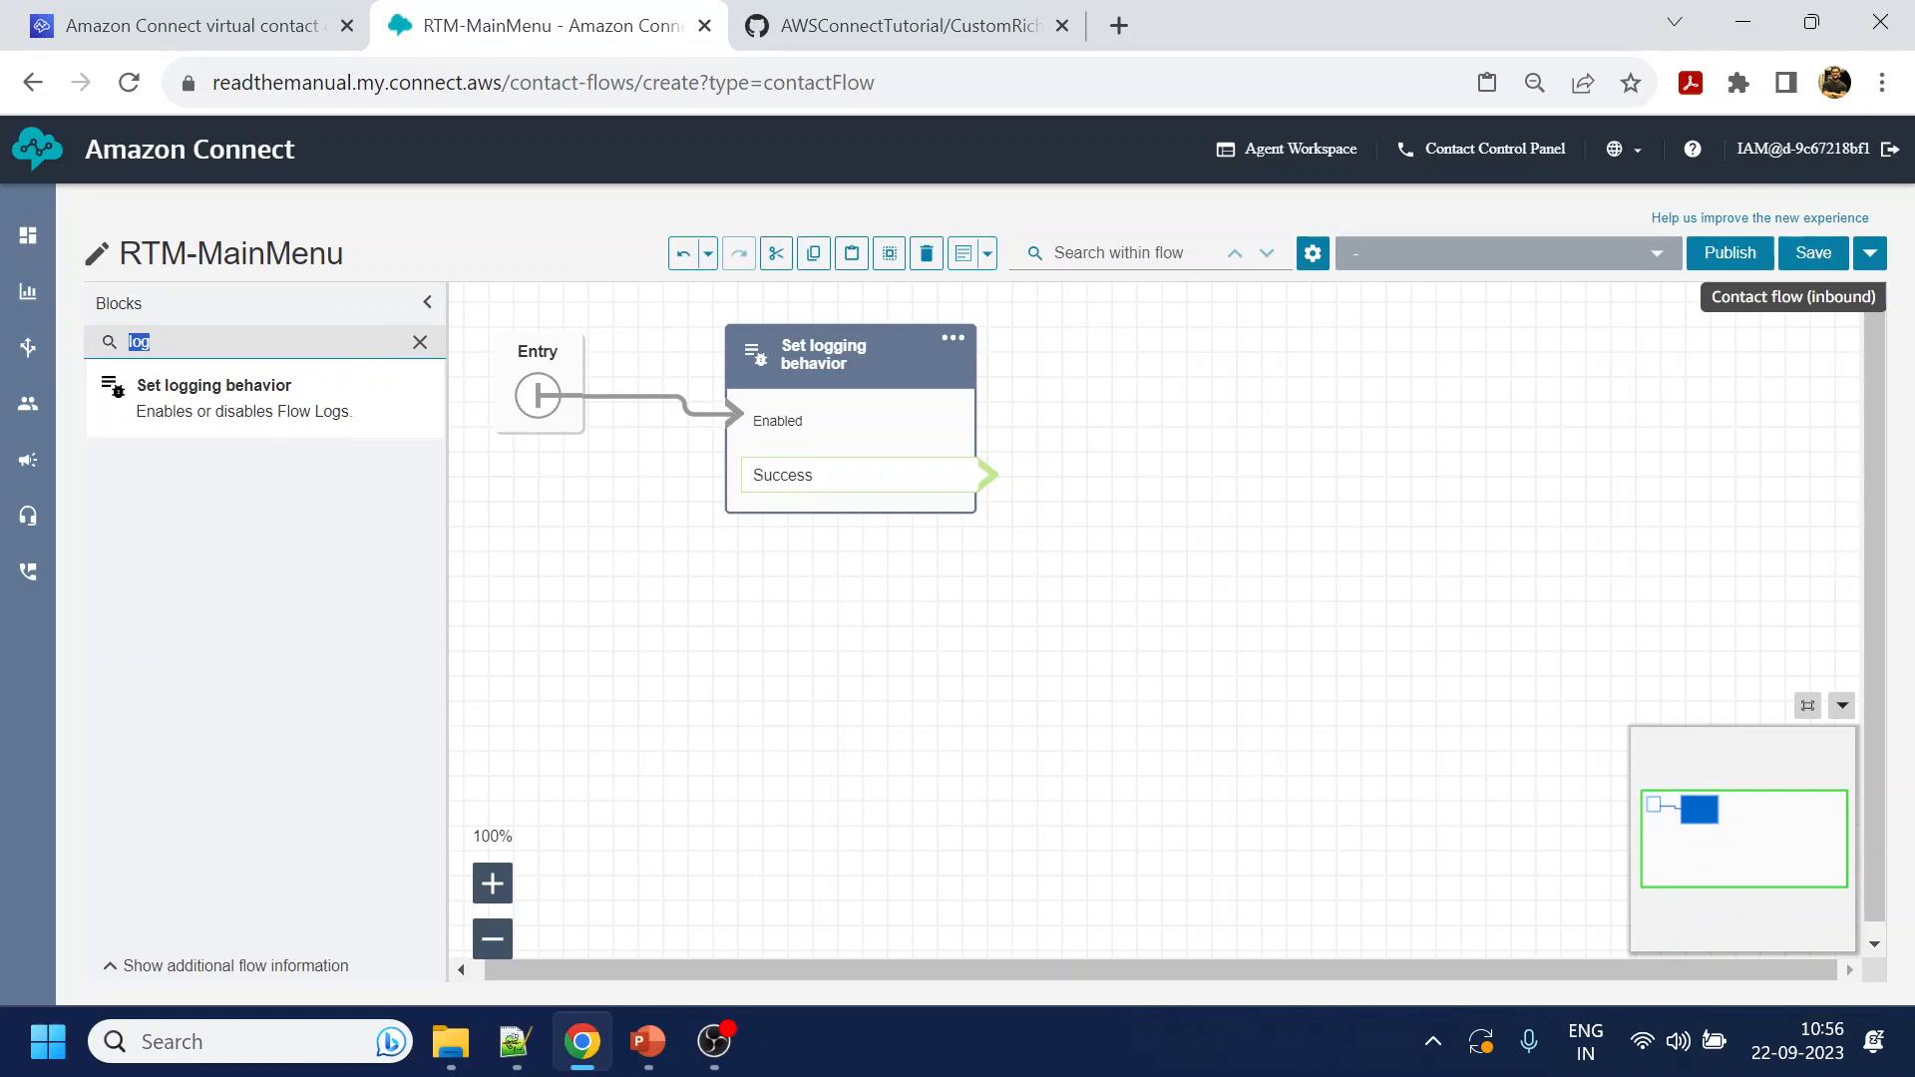
{"action": "key", "text": "BackSpace"}
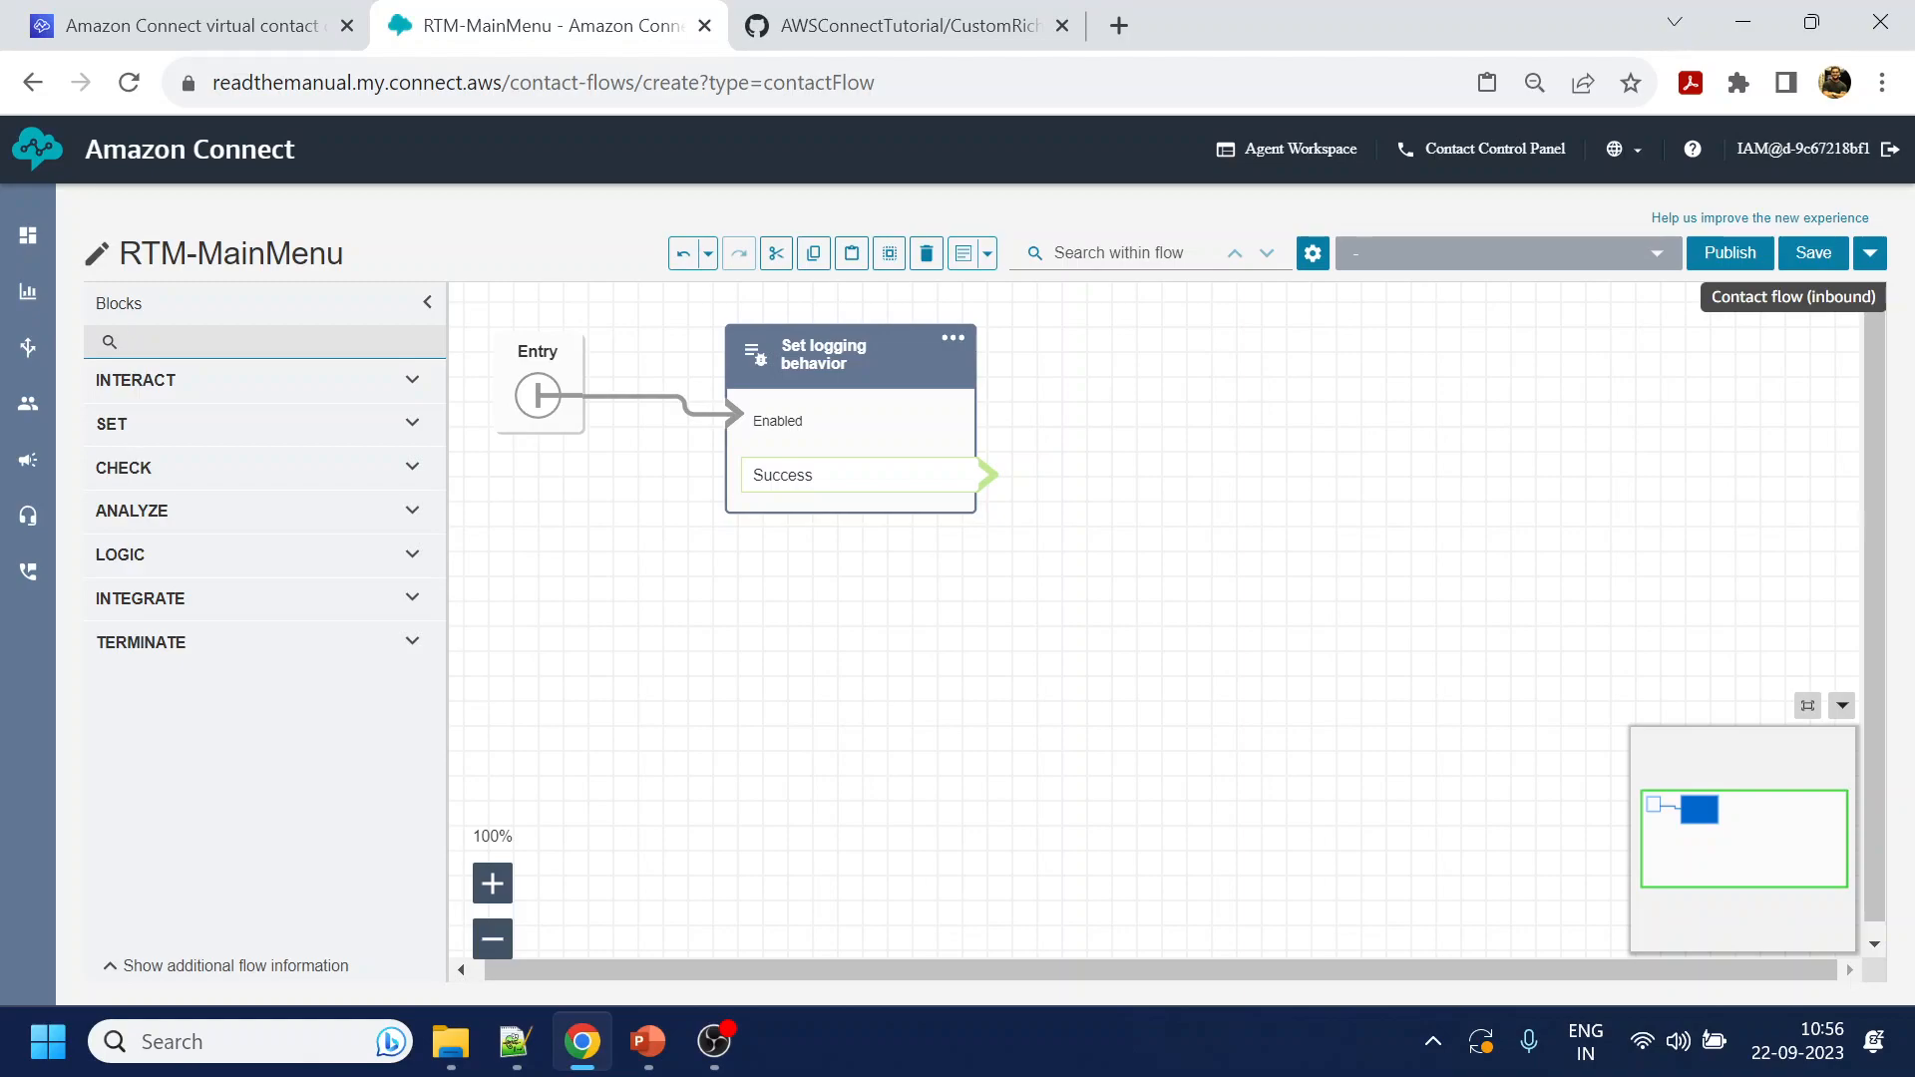
{"action": "left_click", "coordinate": [333, 425]}
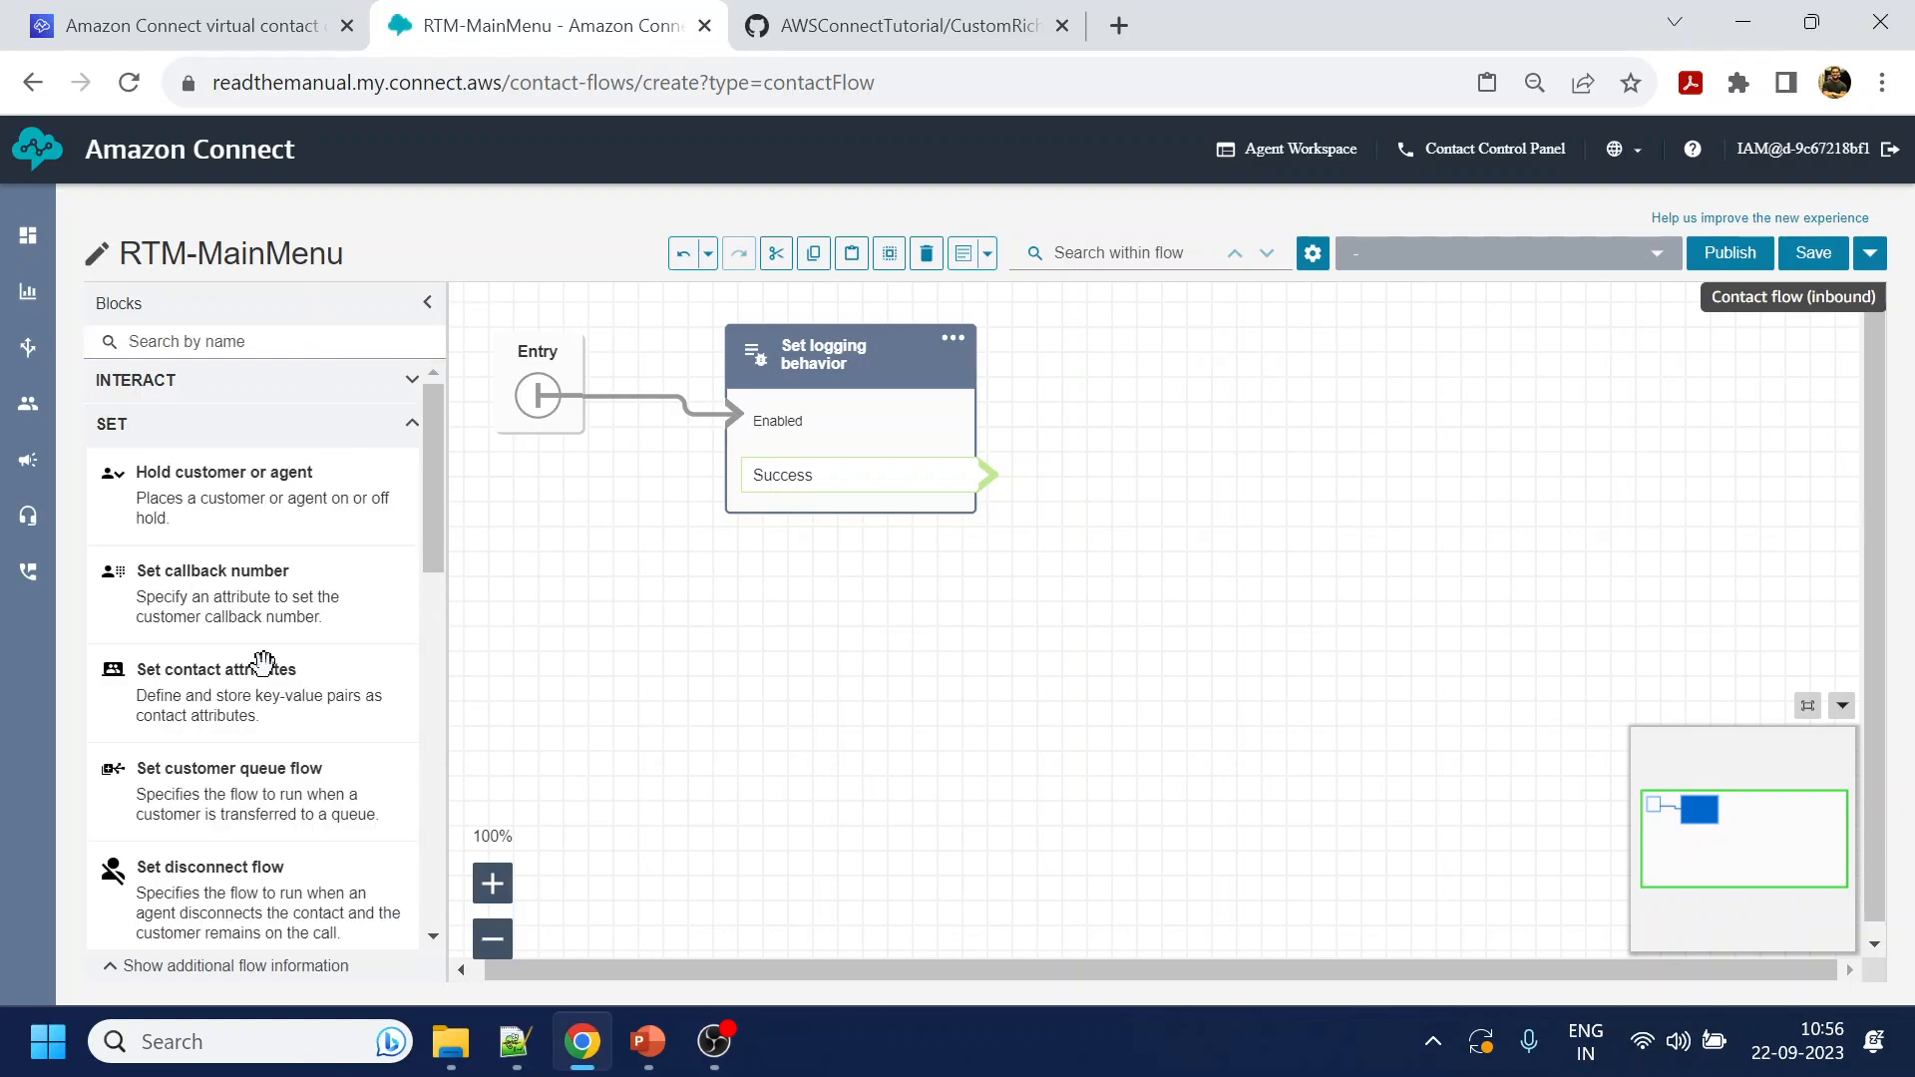
{"action": "scroll", "coordinate": [262, 663], "scroll_direction": "down", "scroll_amount": 5}
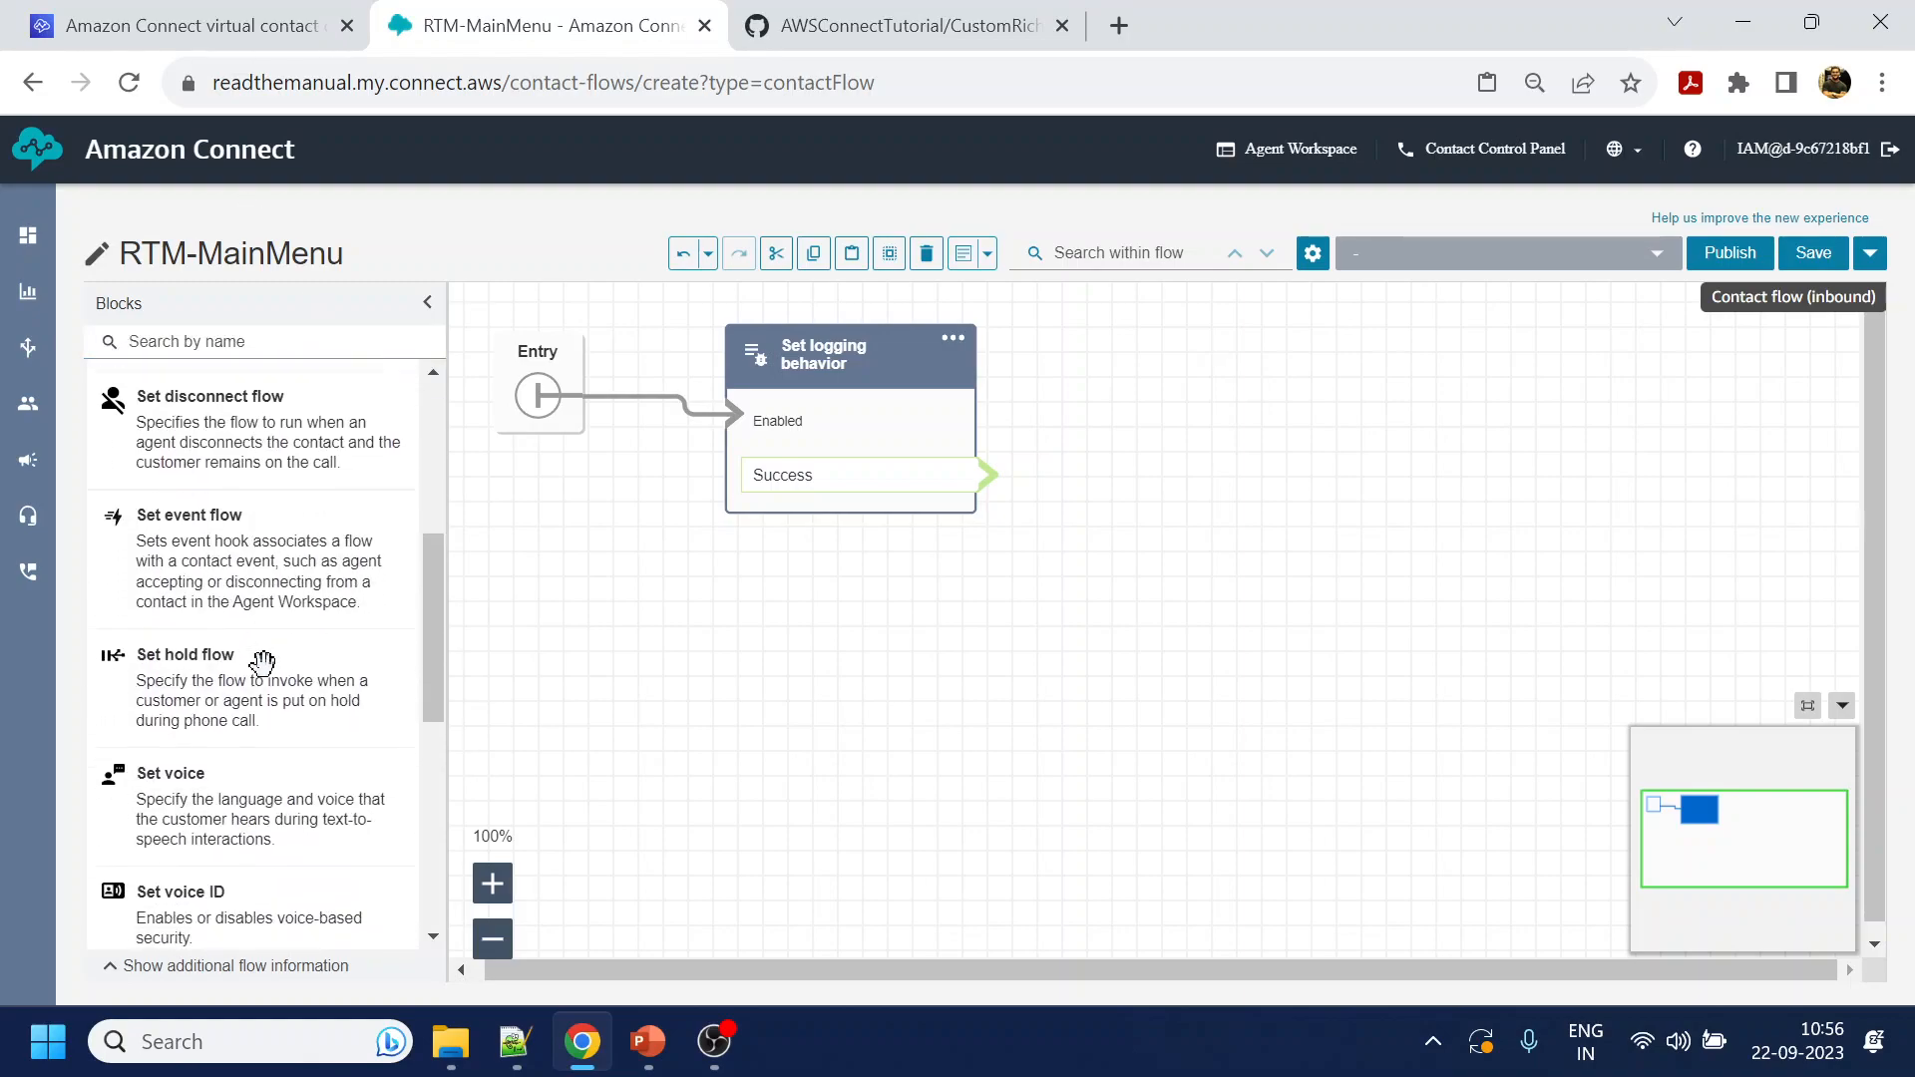
{"action": "scroll", "coordinate": [263, 663], "scroll_direction": "down", "scroll_amount": 5}
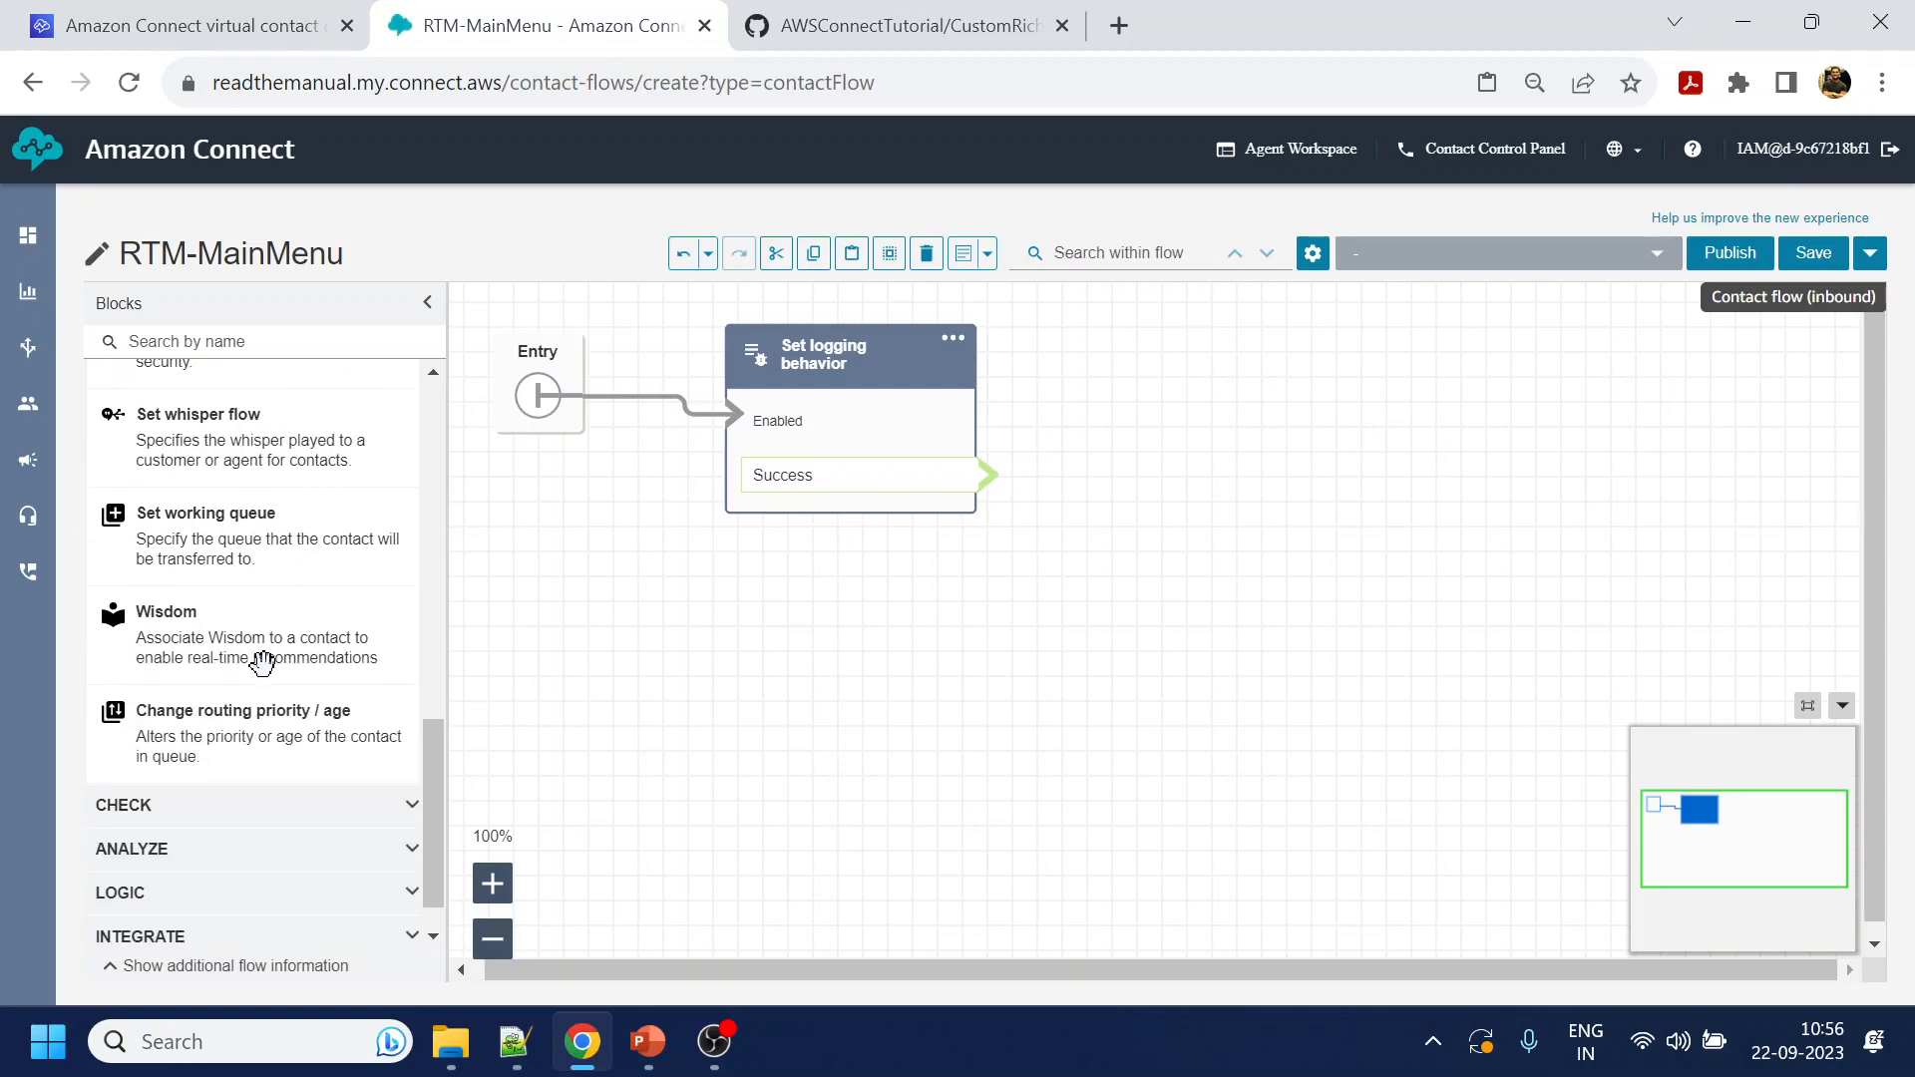
{"action": "scroll", "coordinate": [296, 814], "scroll_direction": "down", "scroll_amount": 1}
{"action": "left_click", "coordinate": [295, 809]}
{"action": "scroll", "coordinate": [295, 813], "scroll_direction": "down", "scroll_amount": 1}
{"action": "scroll", "coordinate": [295, 814], "scroll_direction": "down", "scroll_amount": 3}
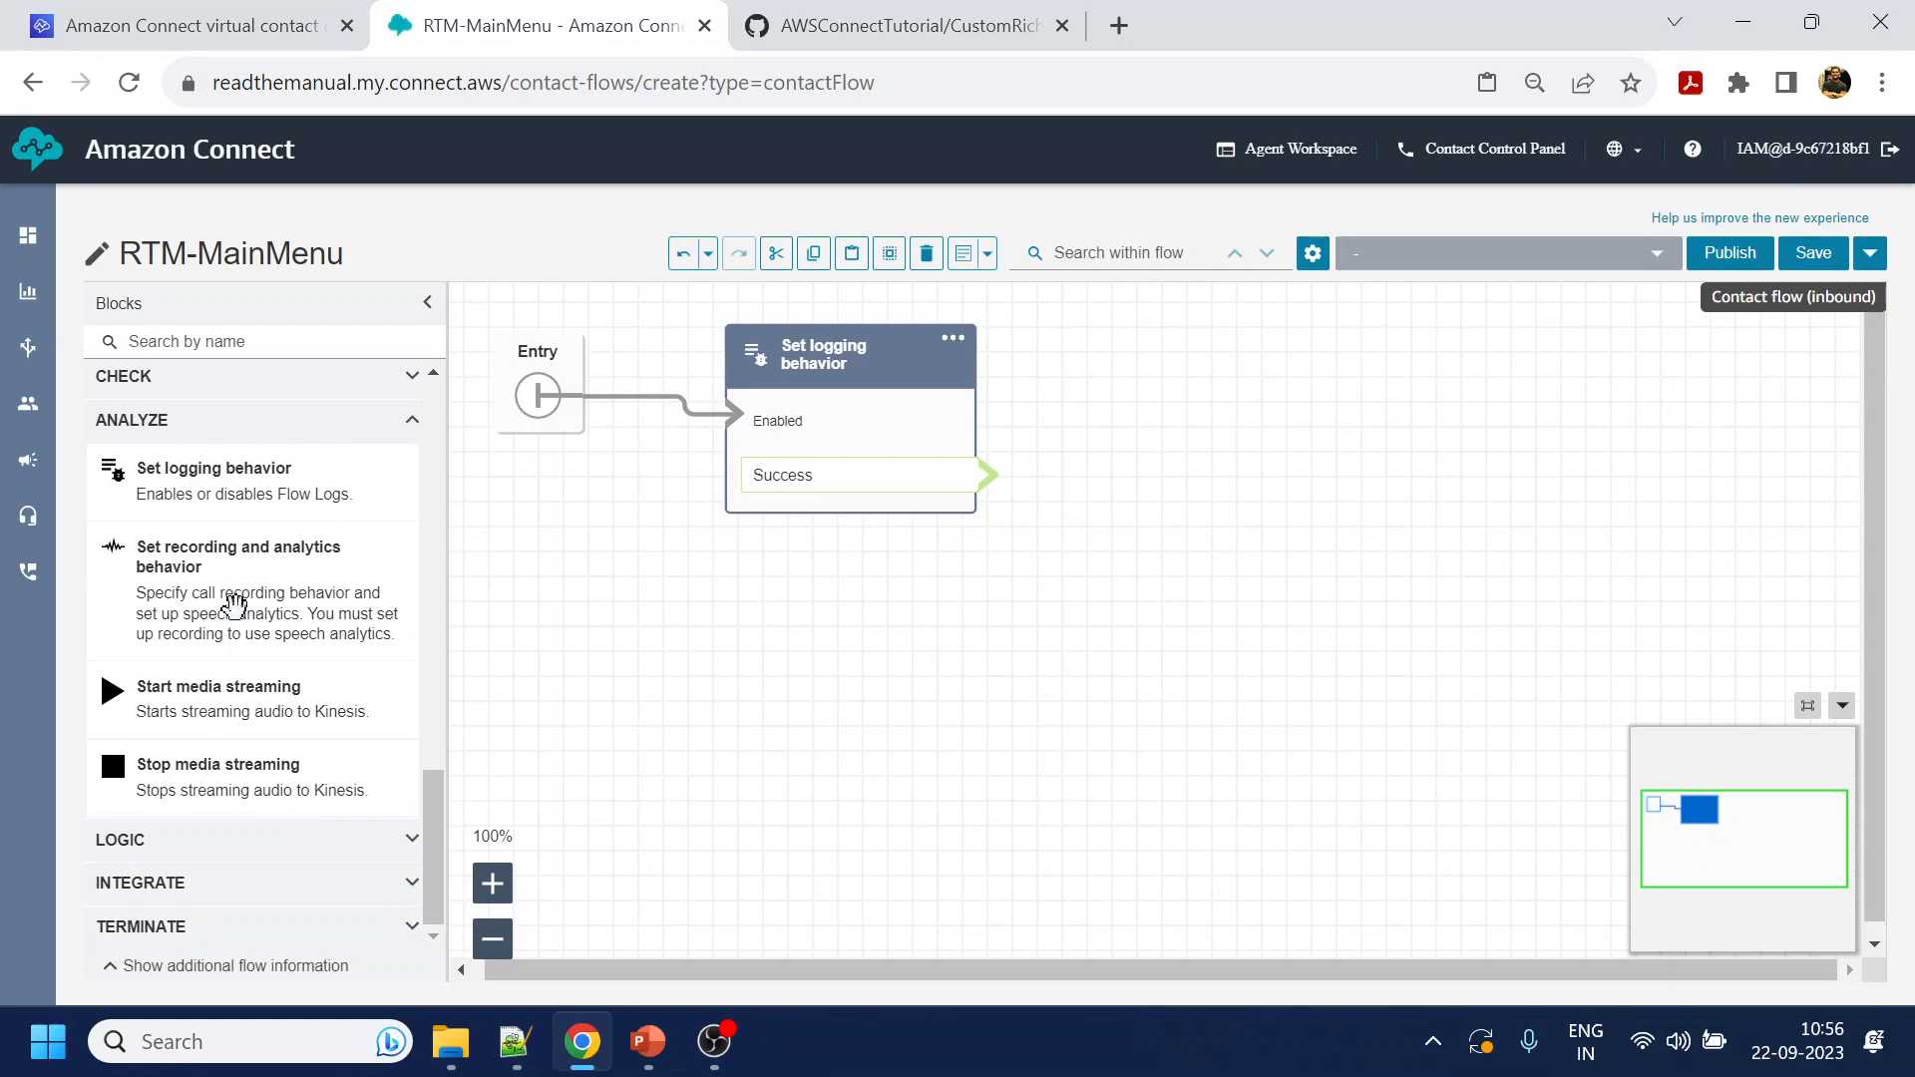
{"action": "left_click_drag", "start_coordinate": [350, 581], "coordinate": [1227, 344]}
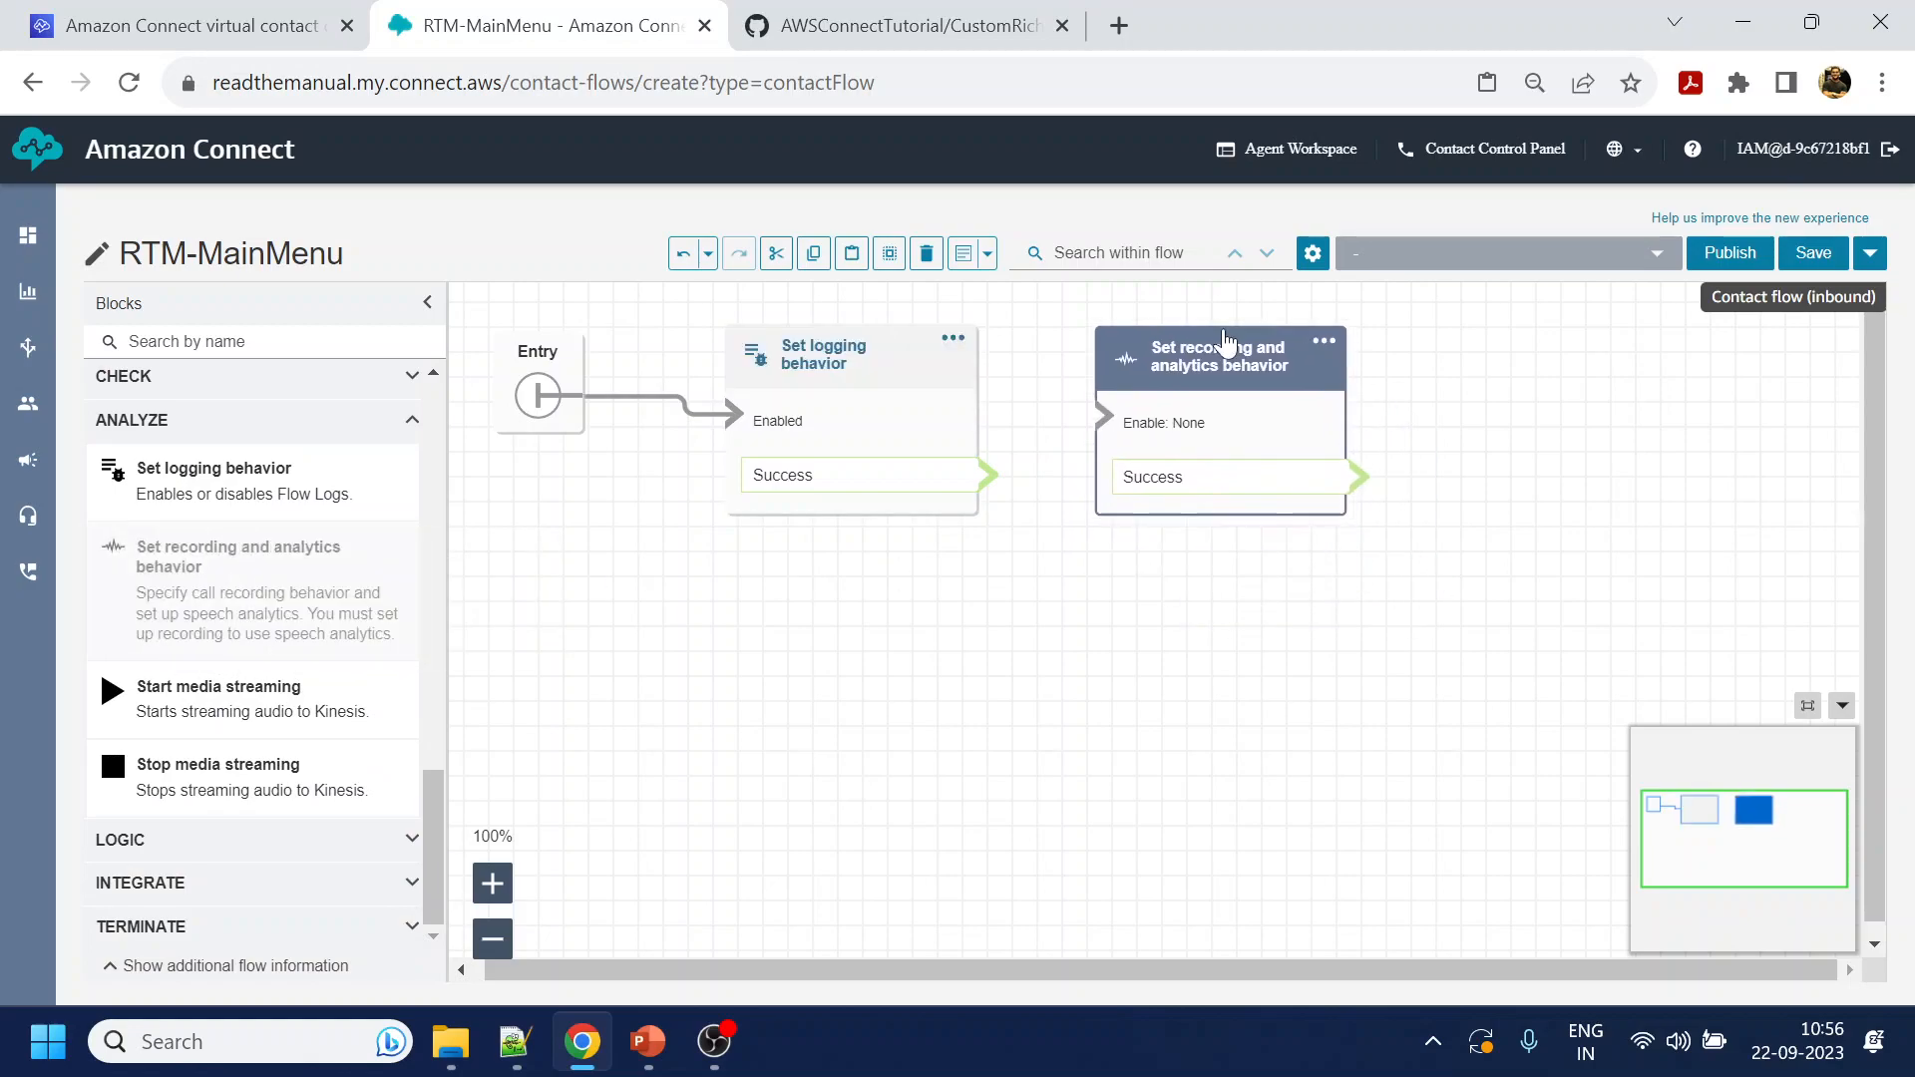
{"action": "left_click_drag", "start_coordinate": [988, 476], "coordinate": [1122, 433]}
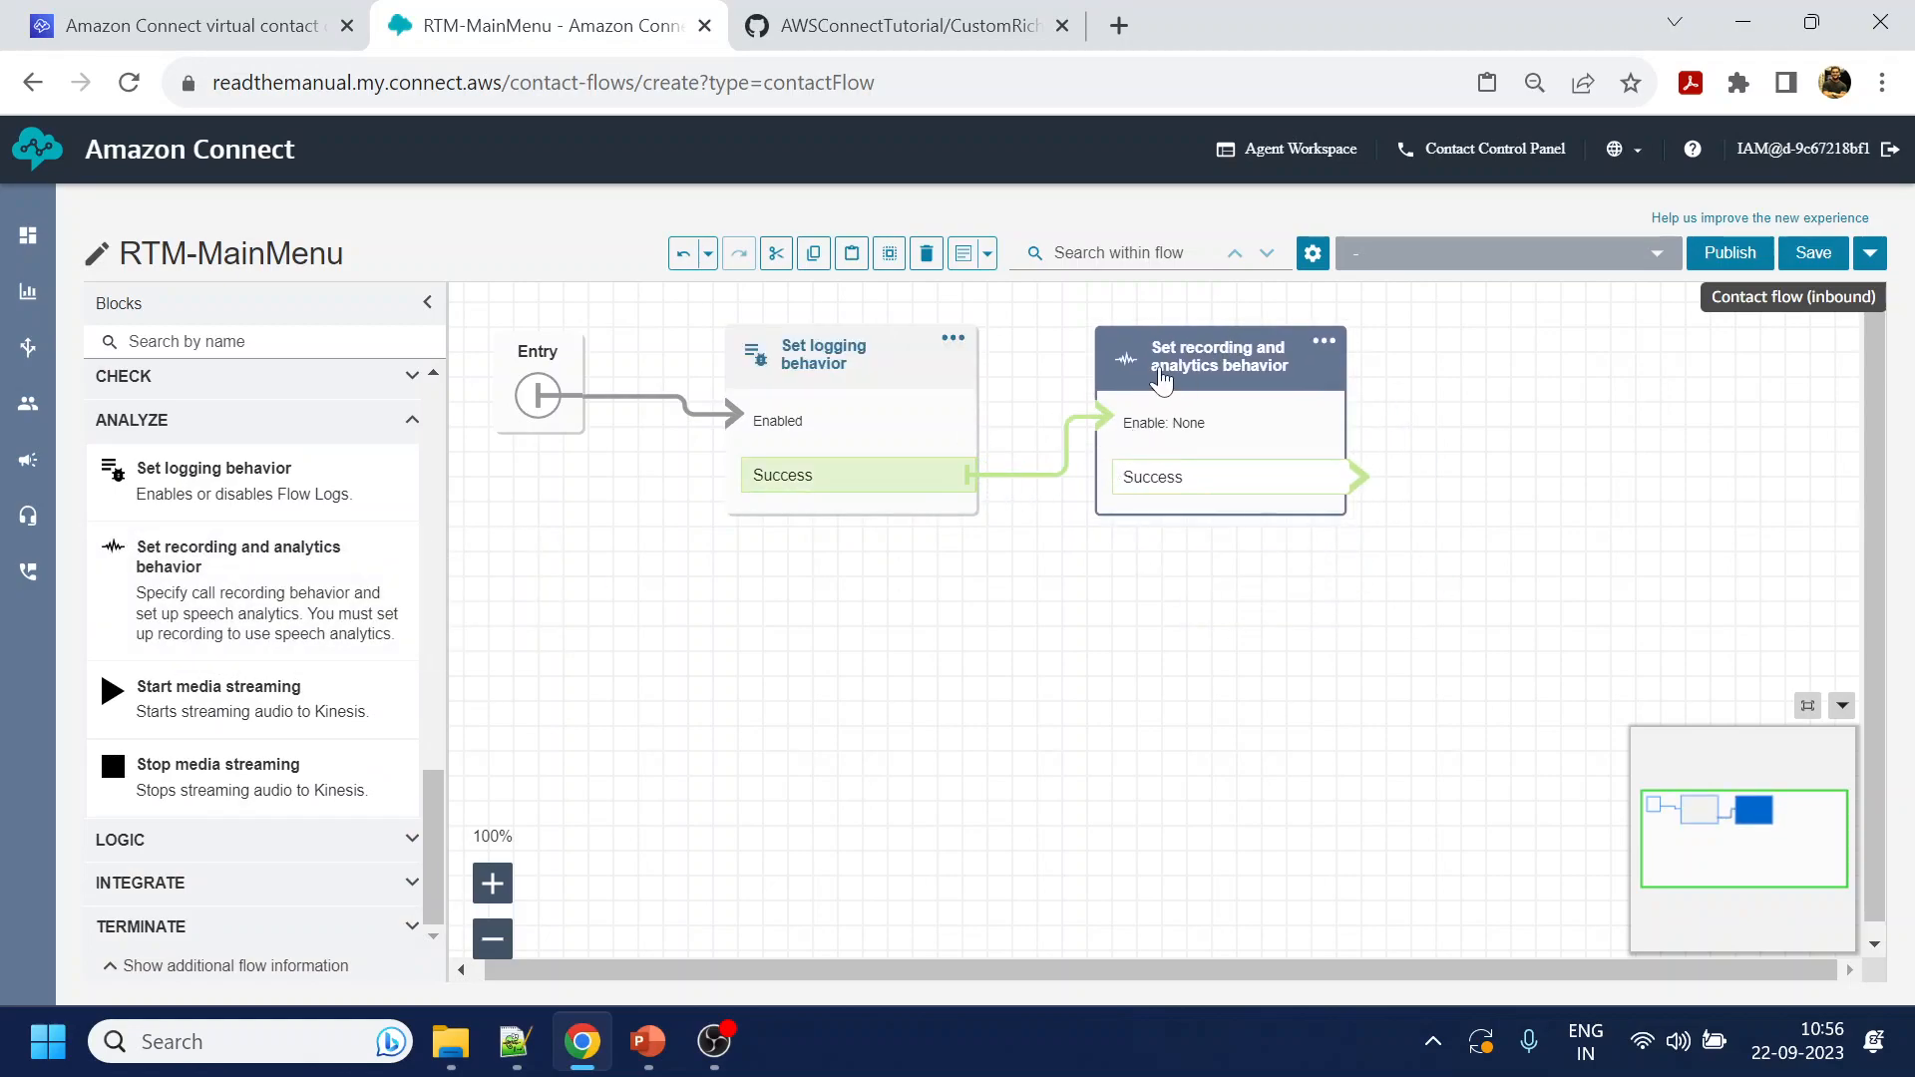
In the recording and analytics block, turn on call recording for agent and customer and turn on analytics
{"action": "left_click", "coordinate": [1198, 359]}
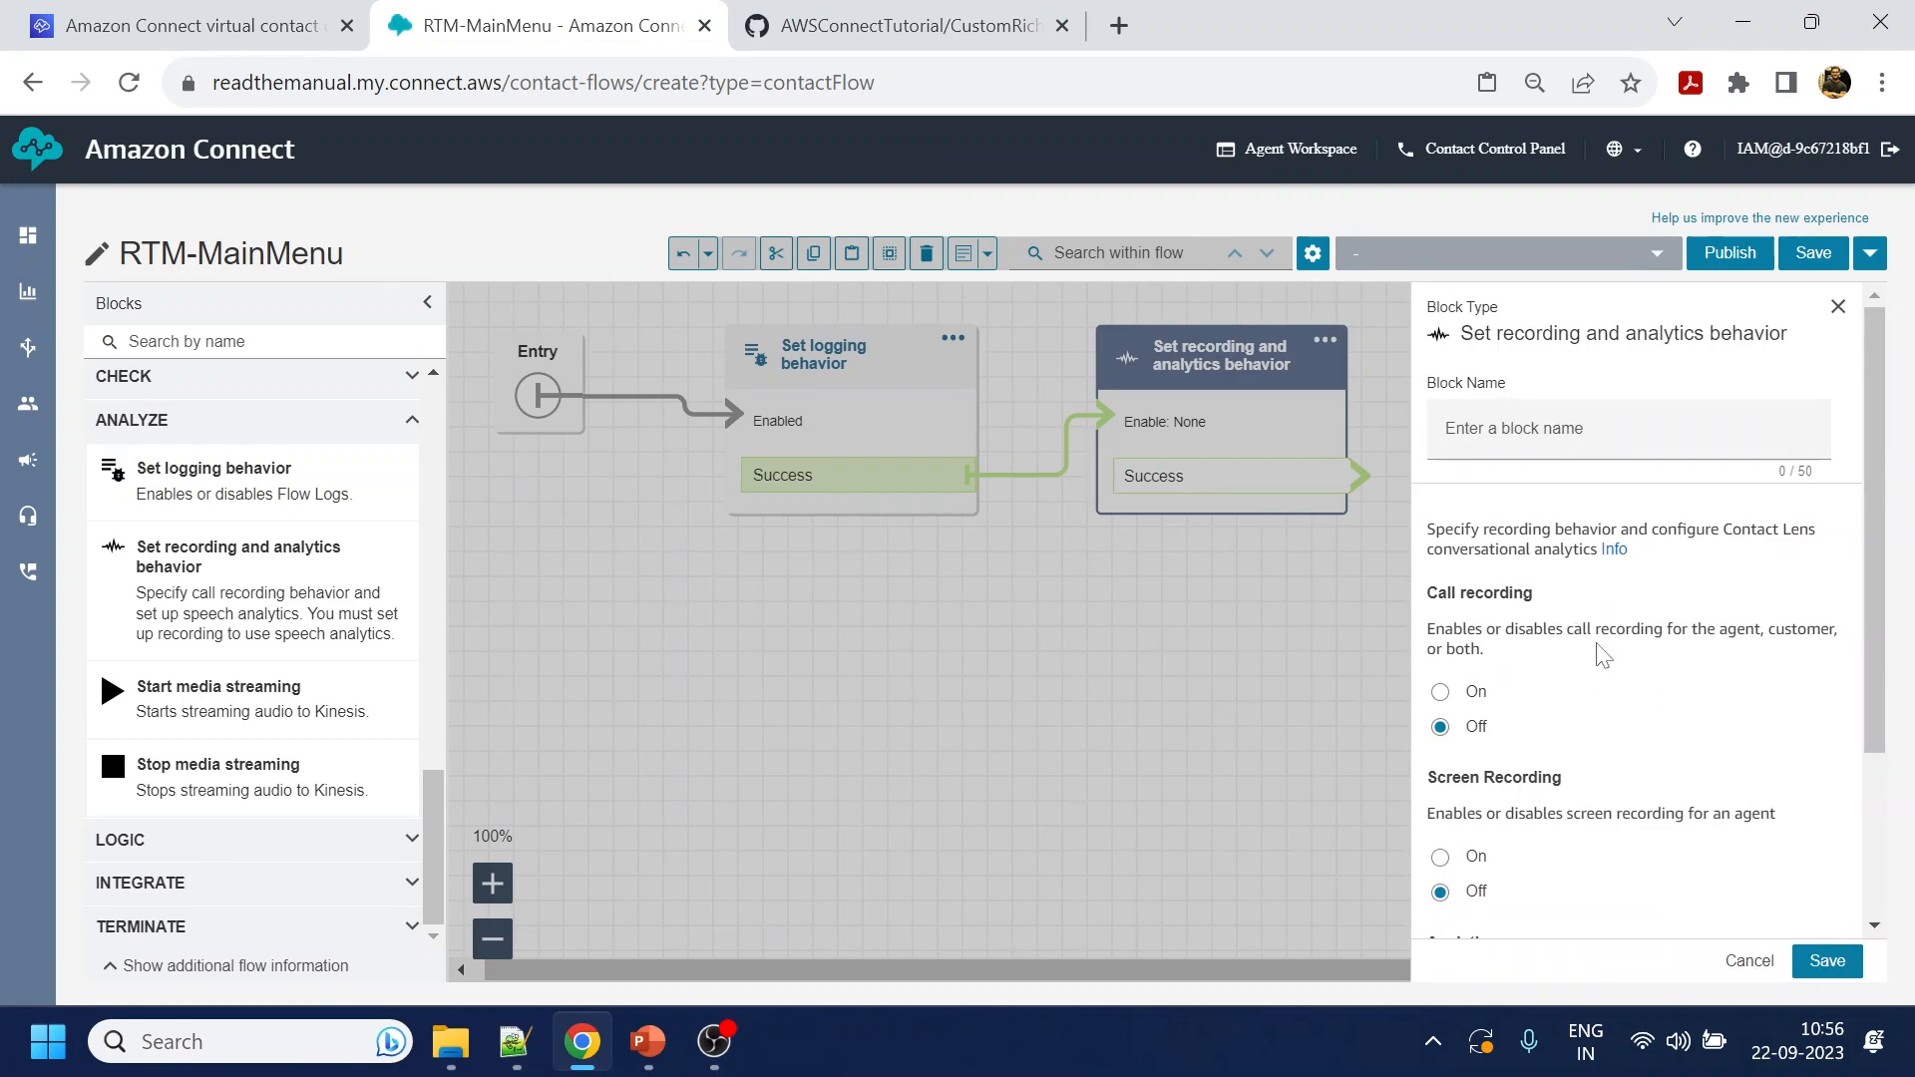
{"action": "left_click", "coordinate": [1441, 692]}
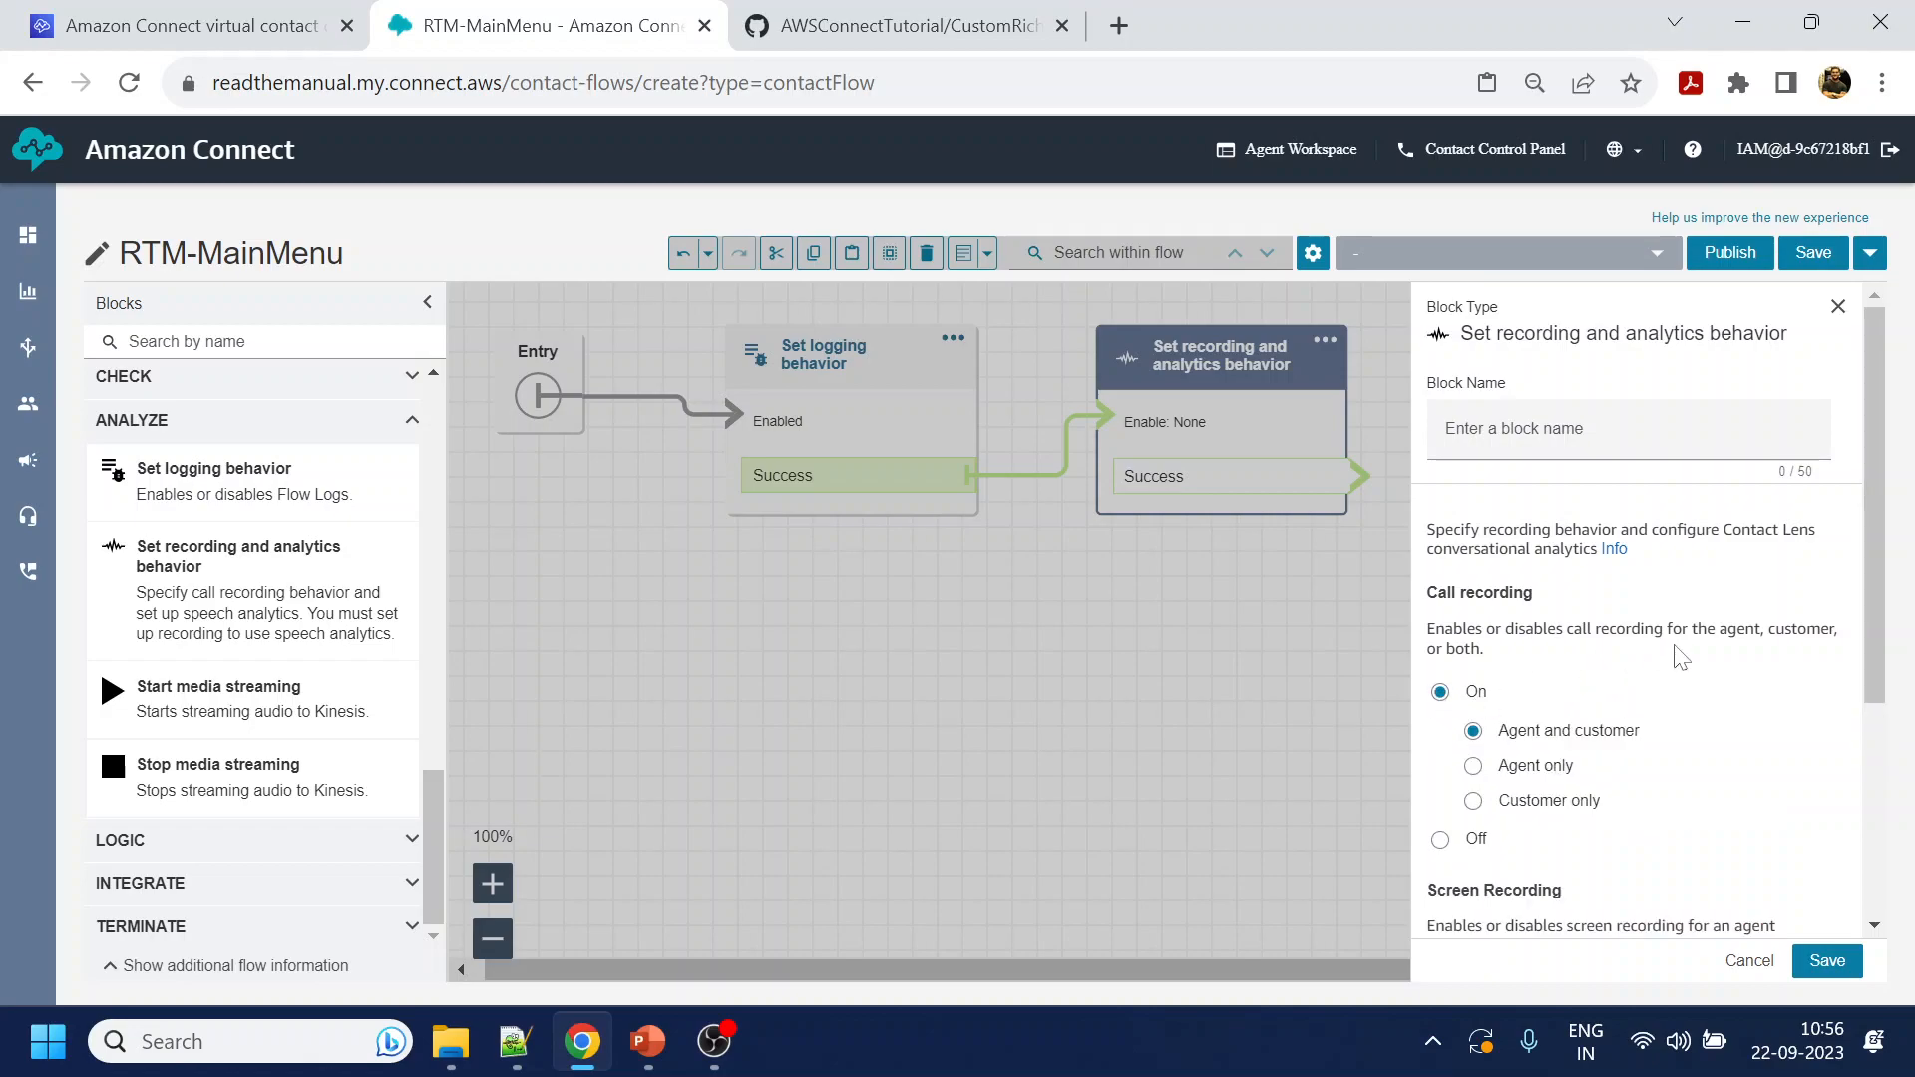
{"action": "scroll", "coordinate": [1635, 613], "scroll_direction": "down", "scroll_amount": 1}
{"action": "scroll", "coordinate": [1546, 804], "scroll_direction": "down", "scroll_amount": 2}
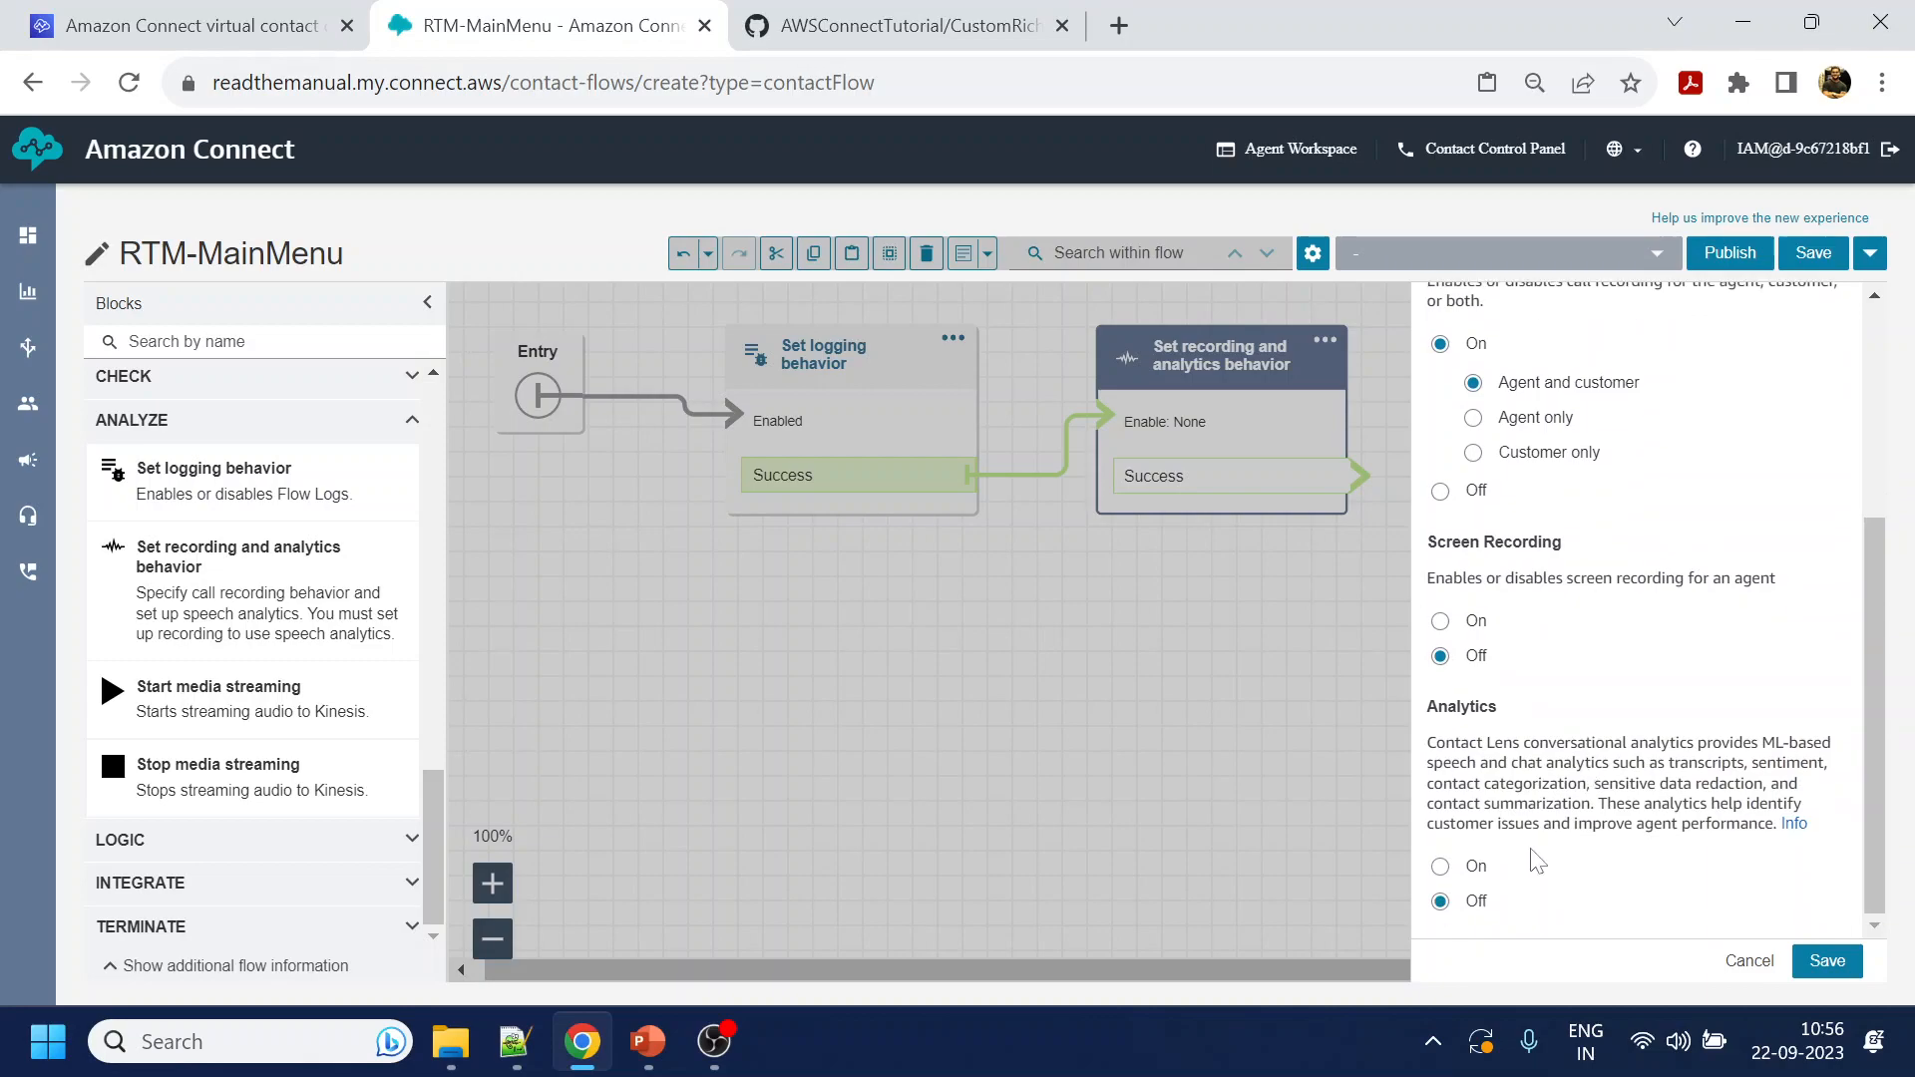
{"action": "left_click", "coordinate": [1439, 865]}
Enable chat analytics for the block, leaving speech analytics off
{"action": "scroll", "coordinate": [1725, 727], "scroll_direction": "down", "scroll_amount": 3}
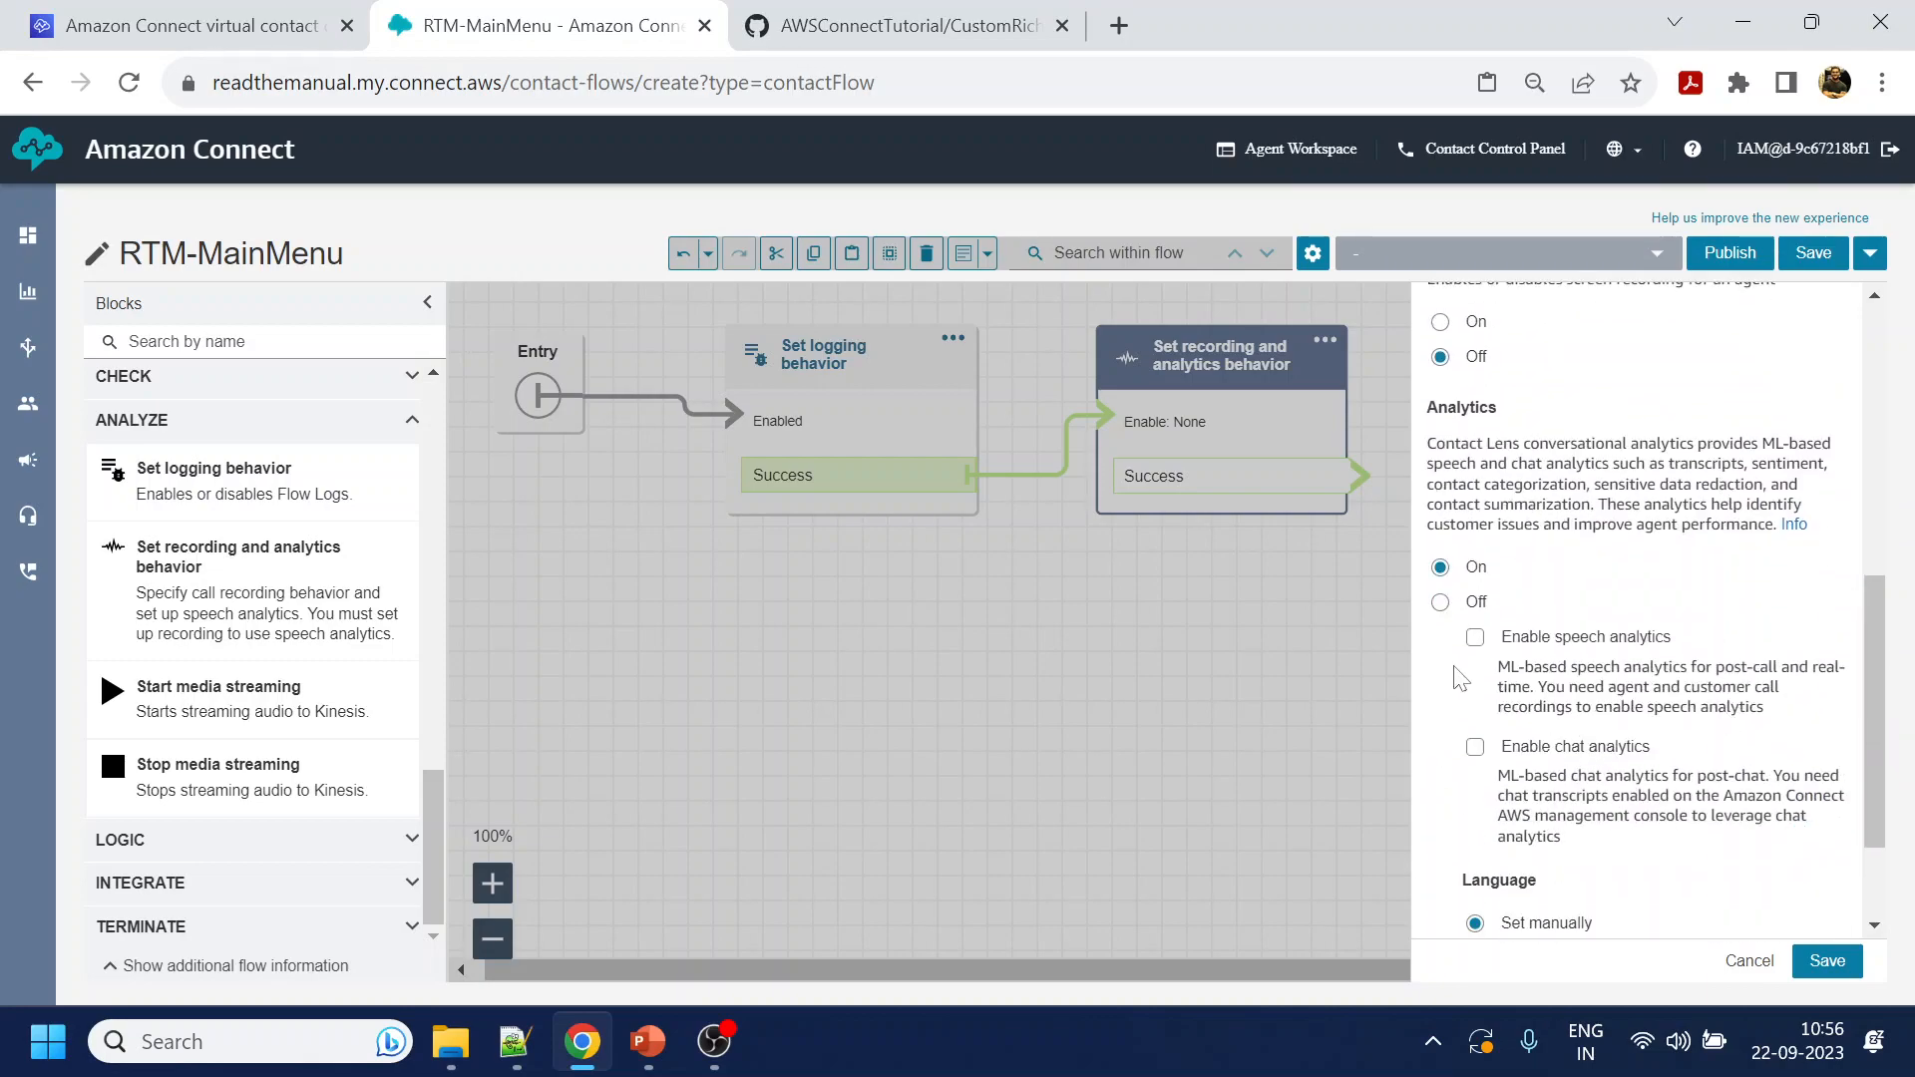
{"action": "left_click", "coordinate": [1477, 748]}
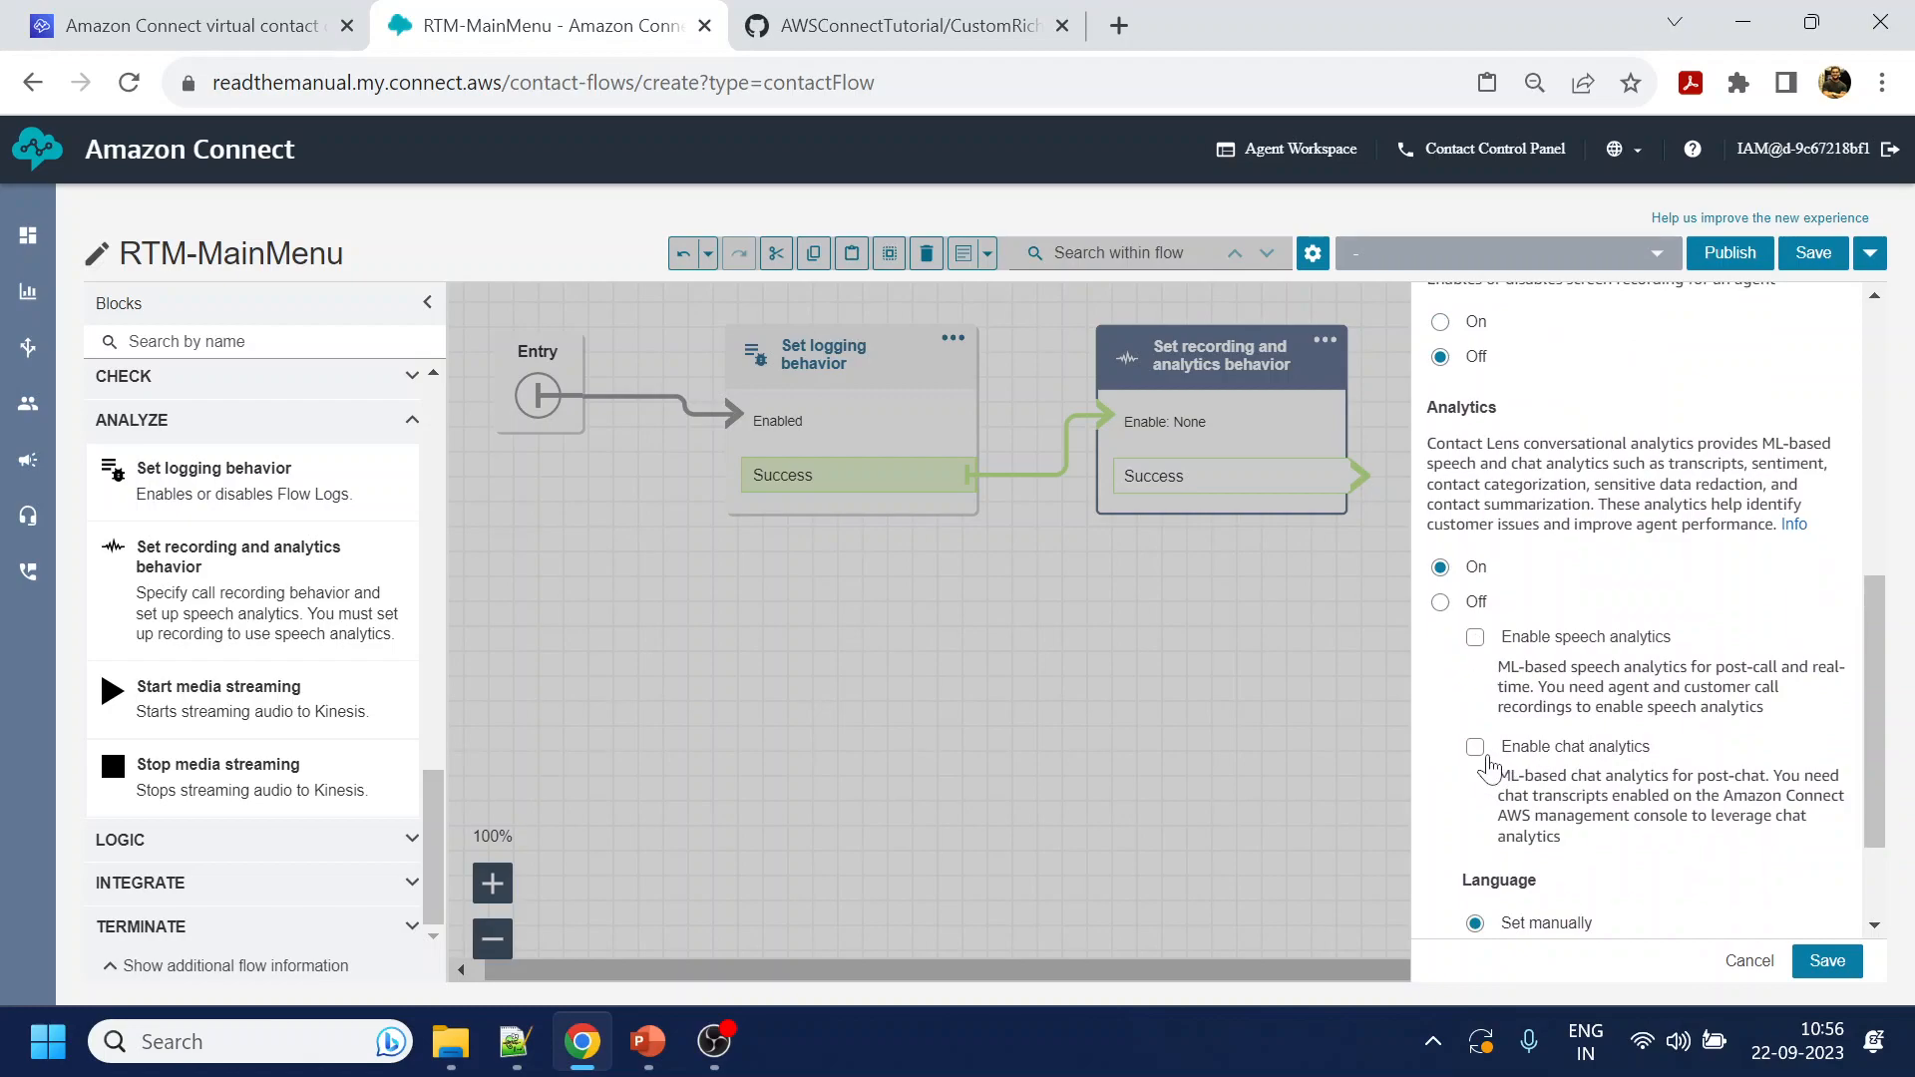
{"action": "left_click", "coordinate": [1475, 637]}
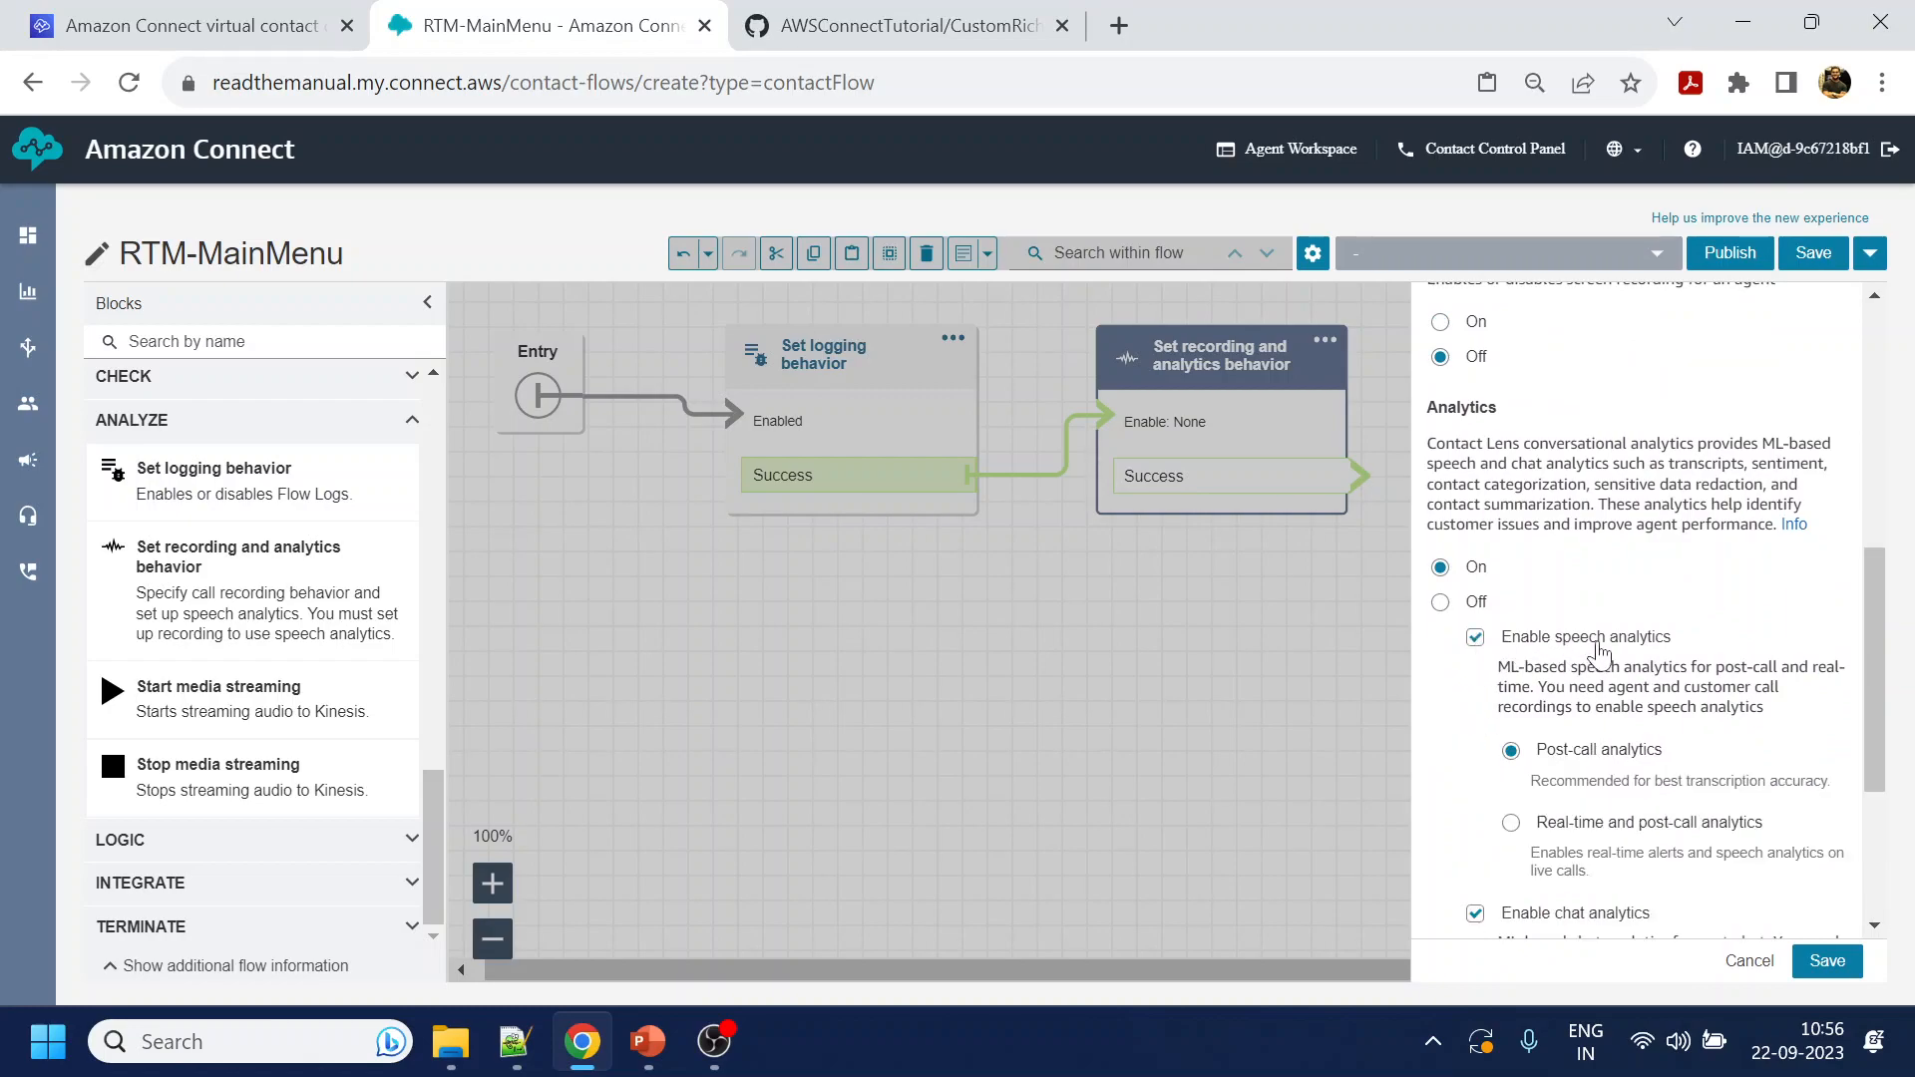
{"action": "left_click", "coordinate": [1476, 637]}
{"action": "scroll", "coordinate": [1556, 739], "scroll_direction": "down", "scroll_amount": 2}
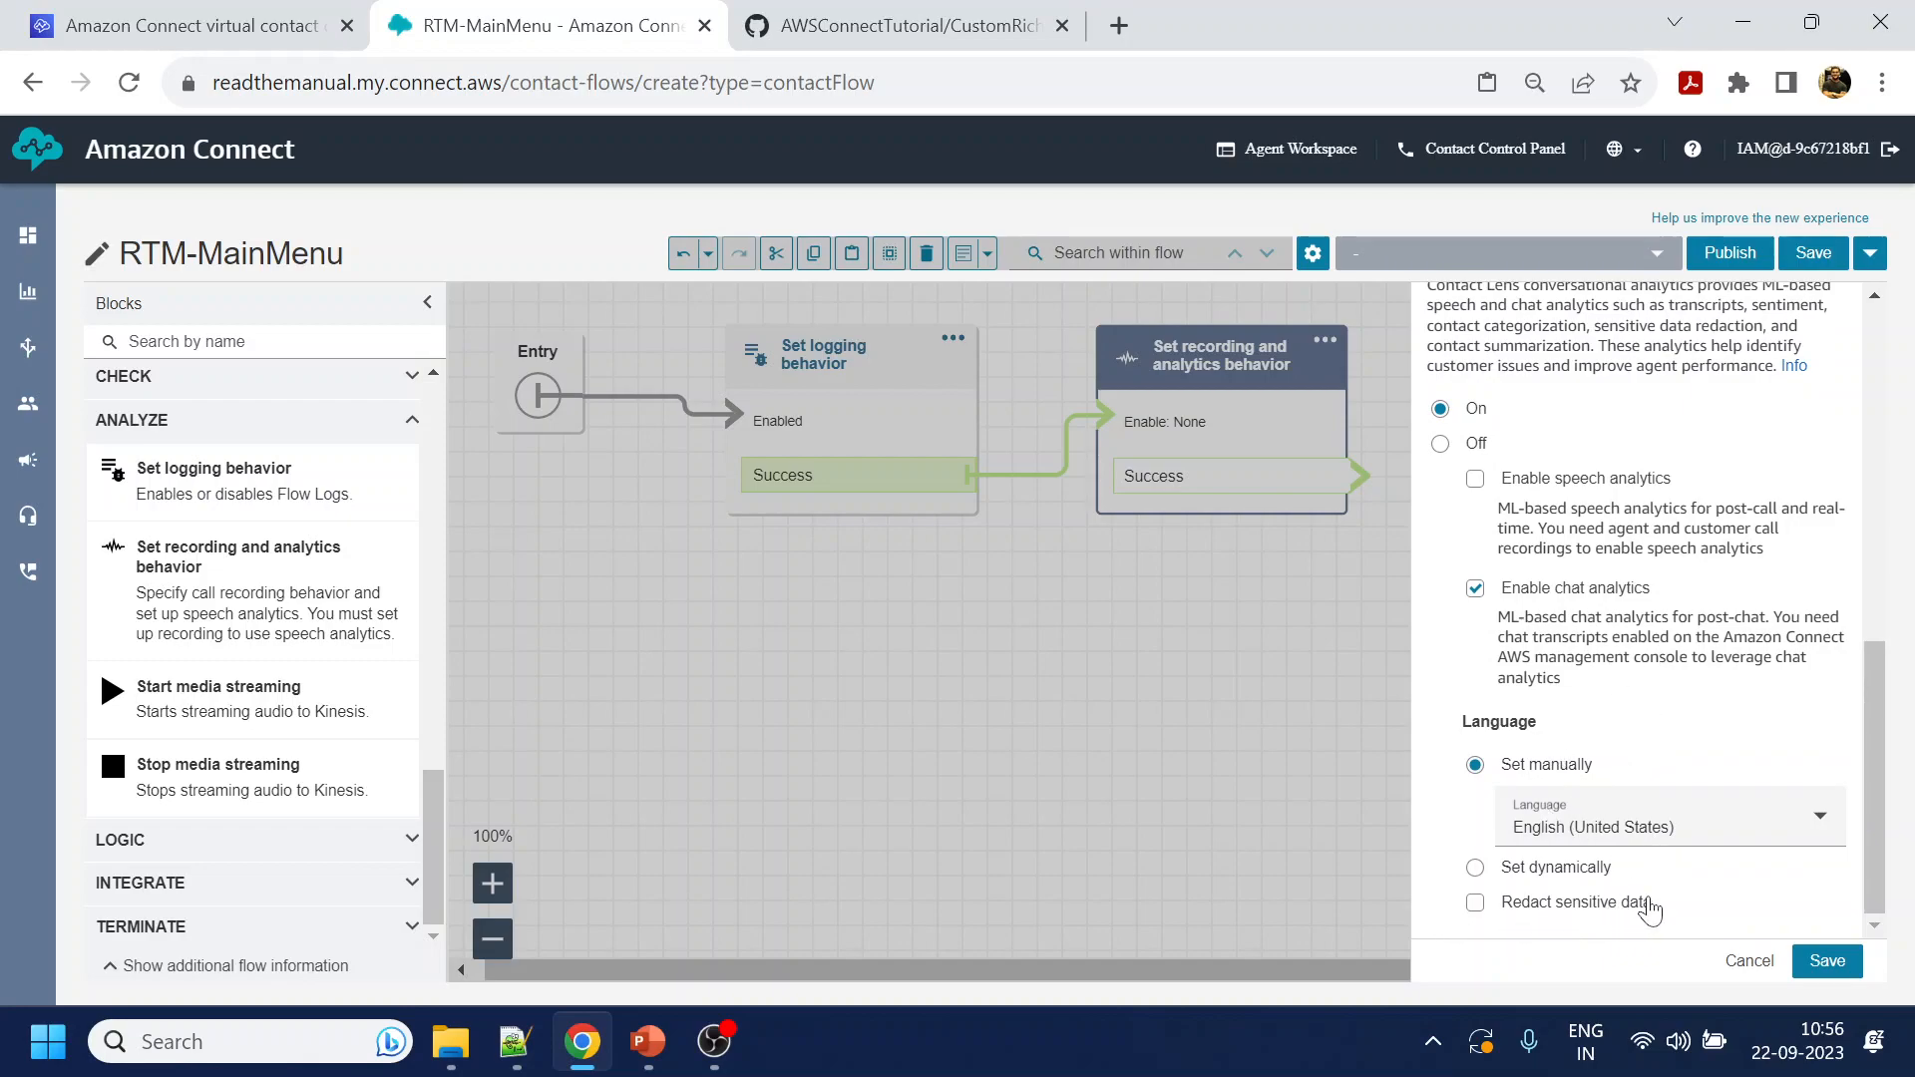
Enable redaction of sensitive data for all PII, replacing it with the PII entity type, and save the block
{"action": "left_click", "coordinate": [1475, 903]}
{"action": "scroll", "coordinate": [1731, 743], "scroll_direction": "down", "scroll_amount": 1}
{"action": "scroll", "coordinate": [1732, 743], "scroll_direction": "down", "scroll_amount": 3}
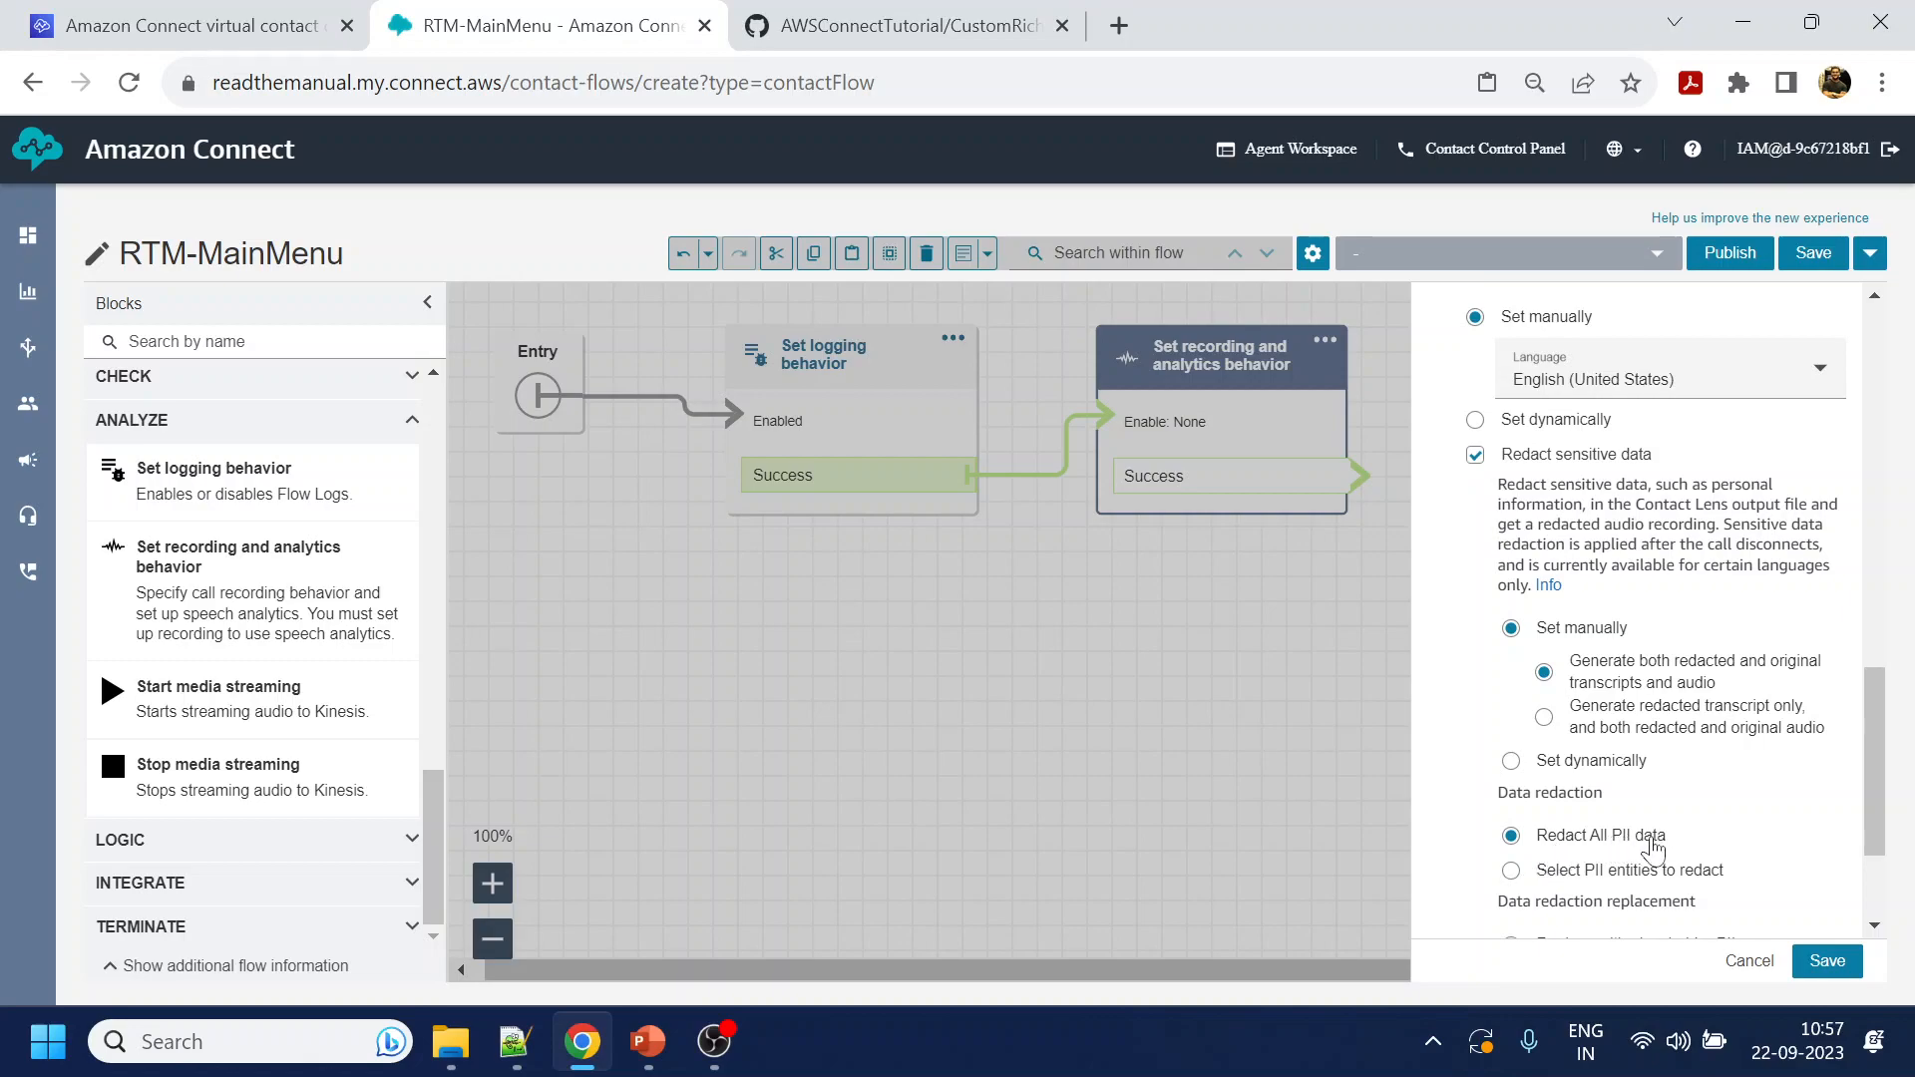
{"action": "scroll", "coordinate": [1771, 803], "scroll_direction": "down", "scroll_amount": 2}
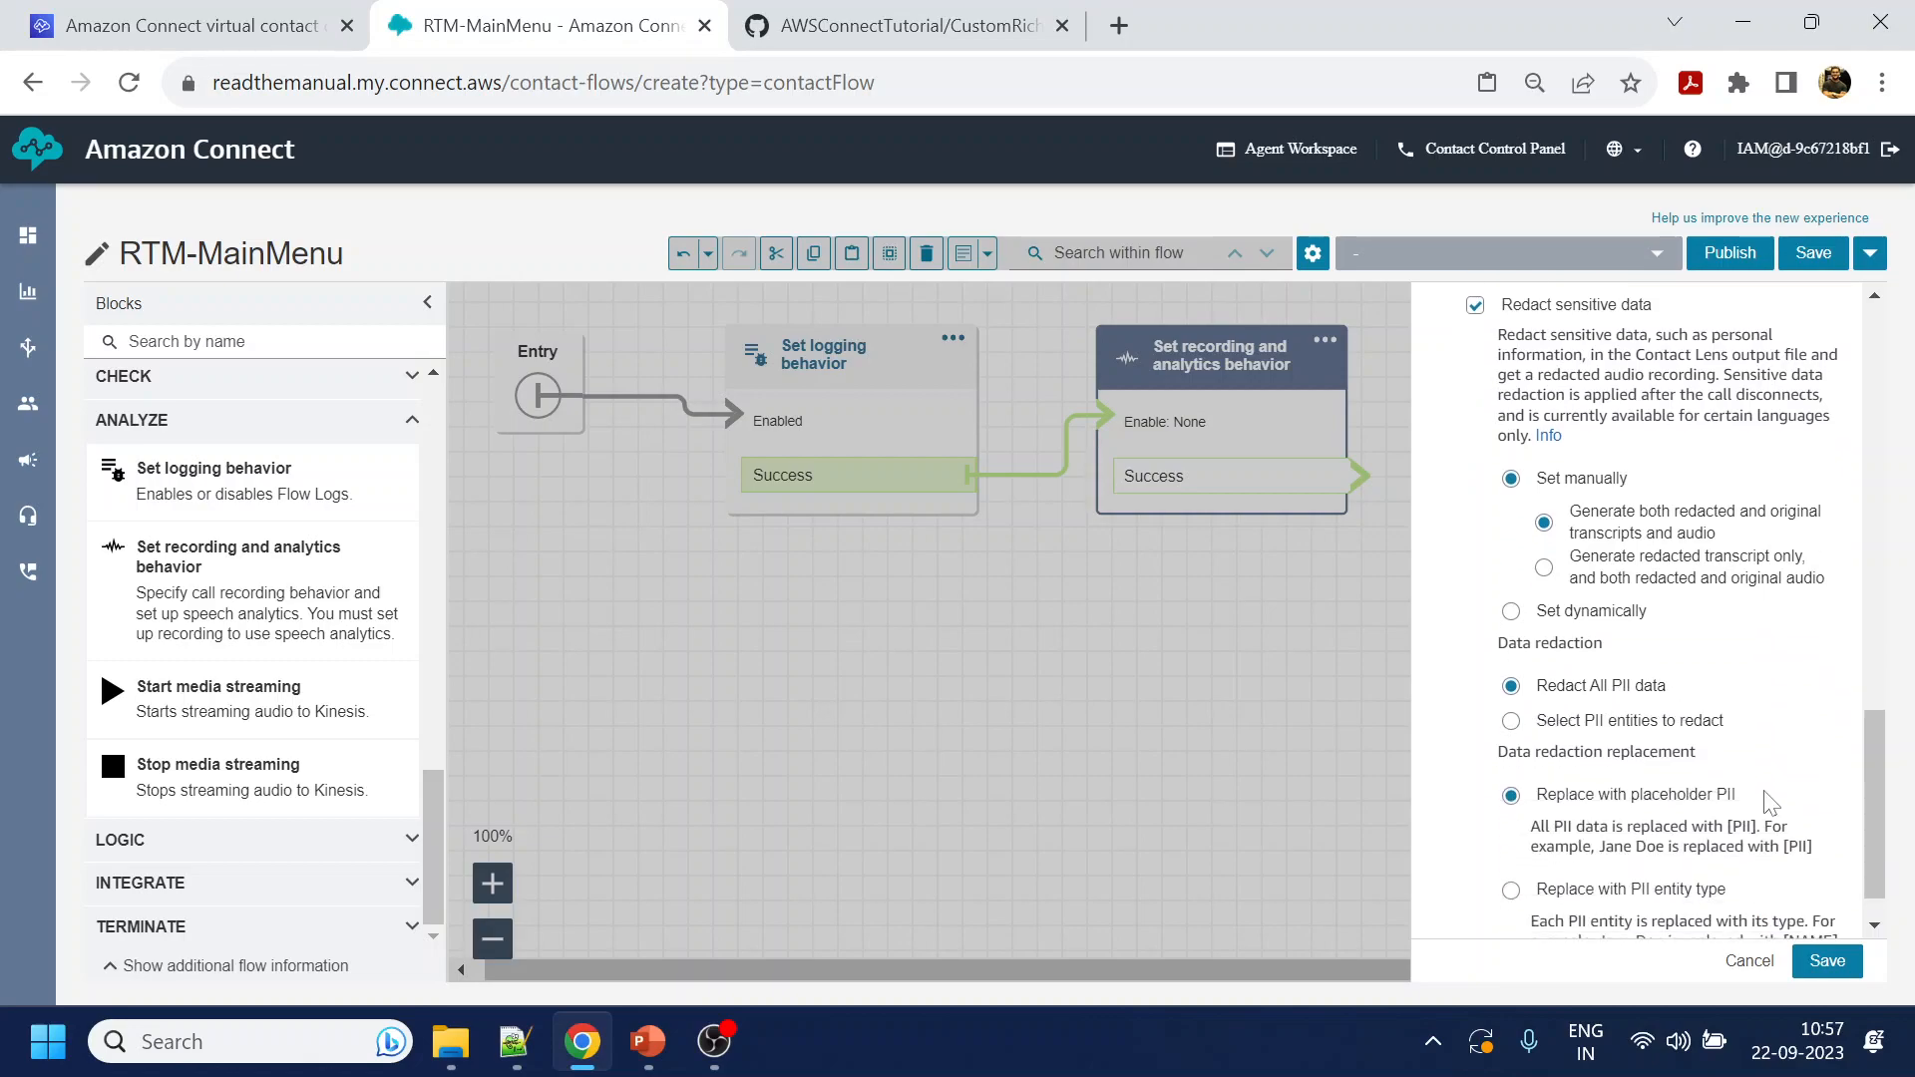
{"action": "left_click", "coordinate": [1616, 847]}
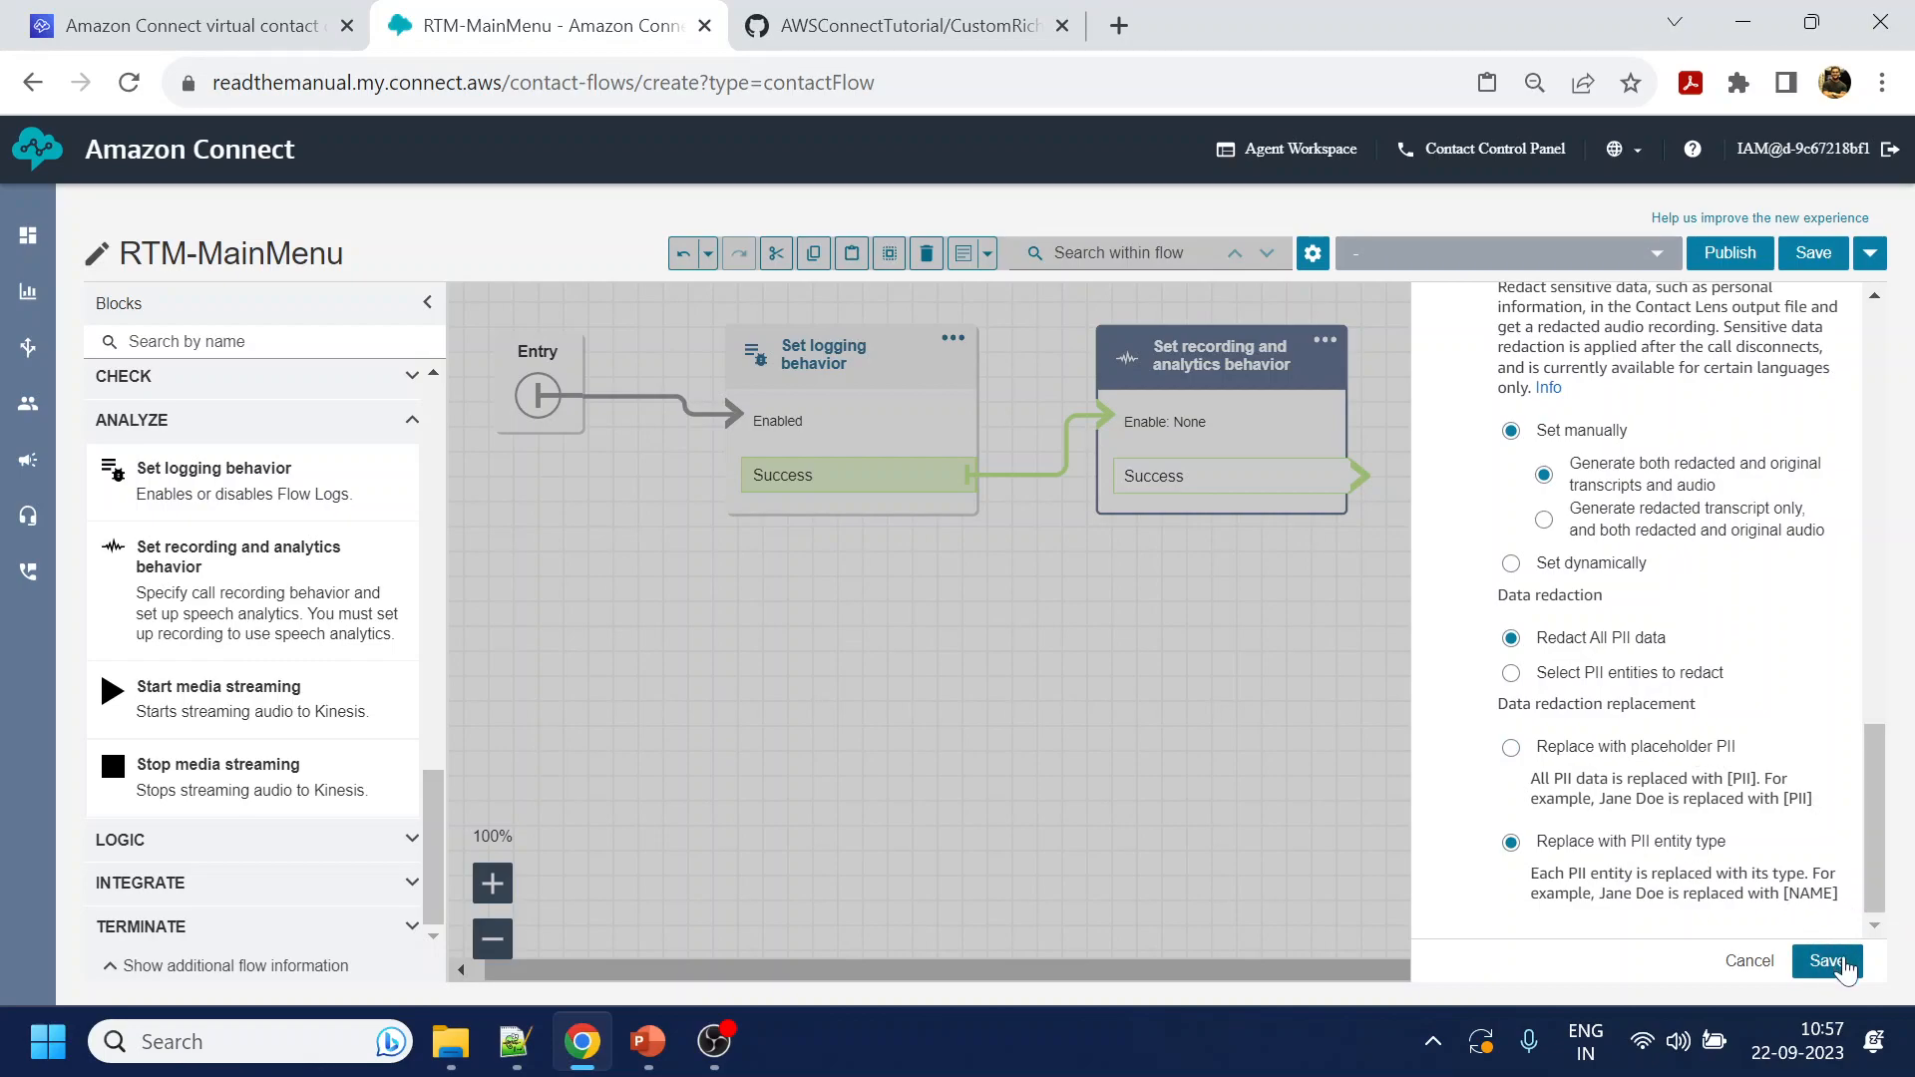
{"action": "left_click", "coordinate": [1828, 961]}
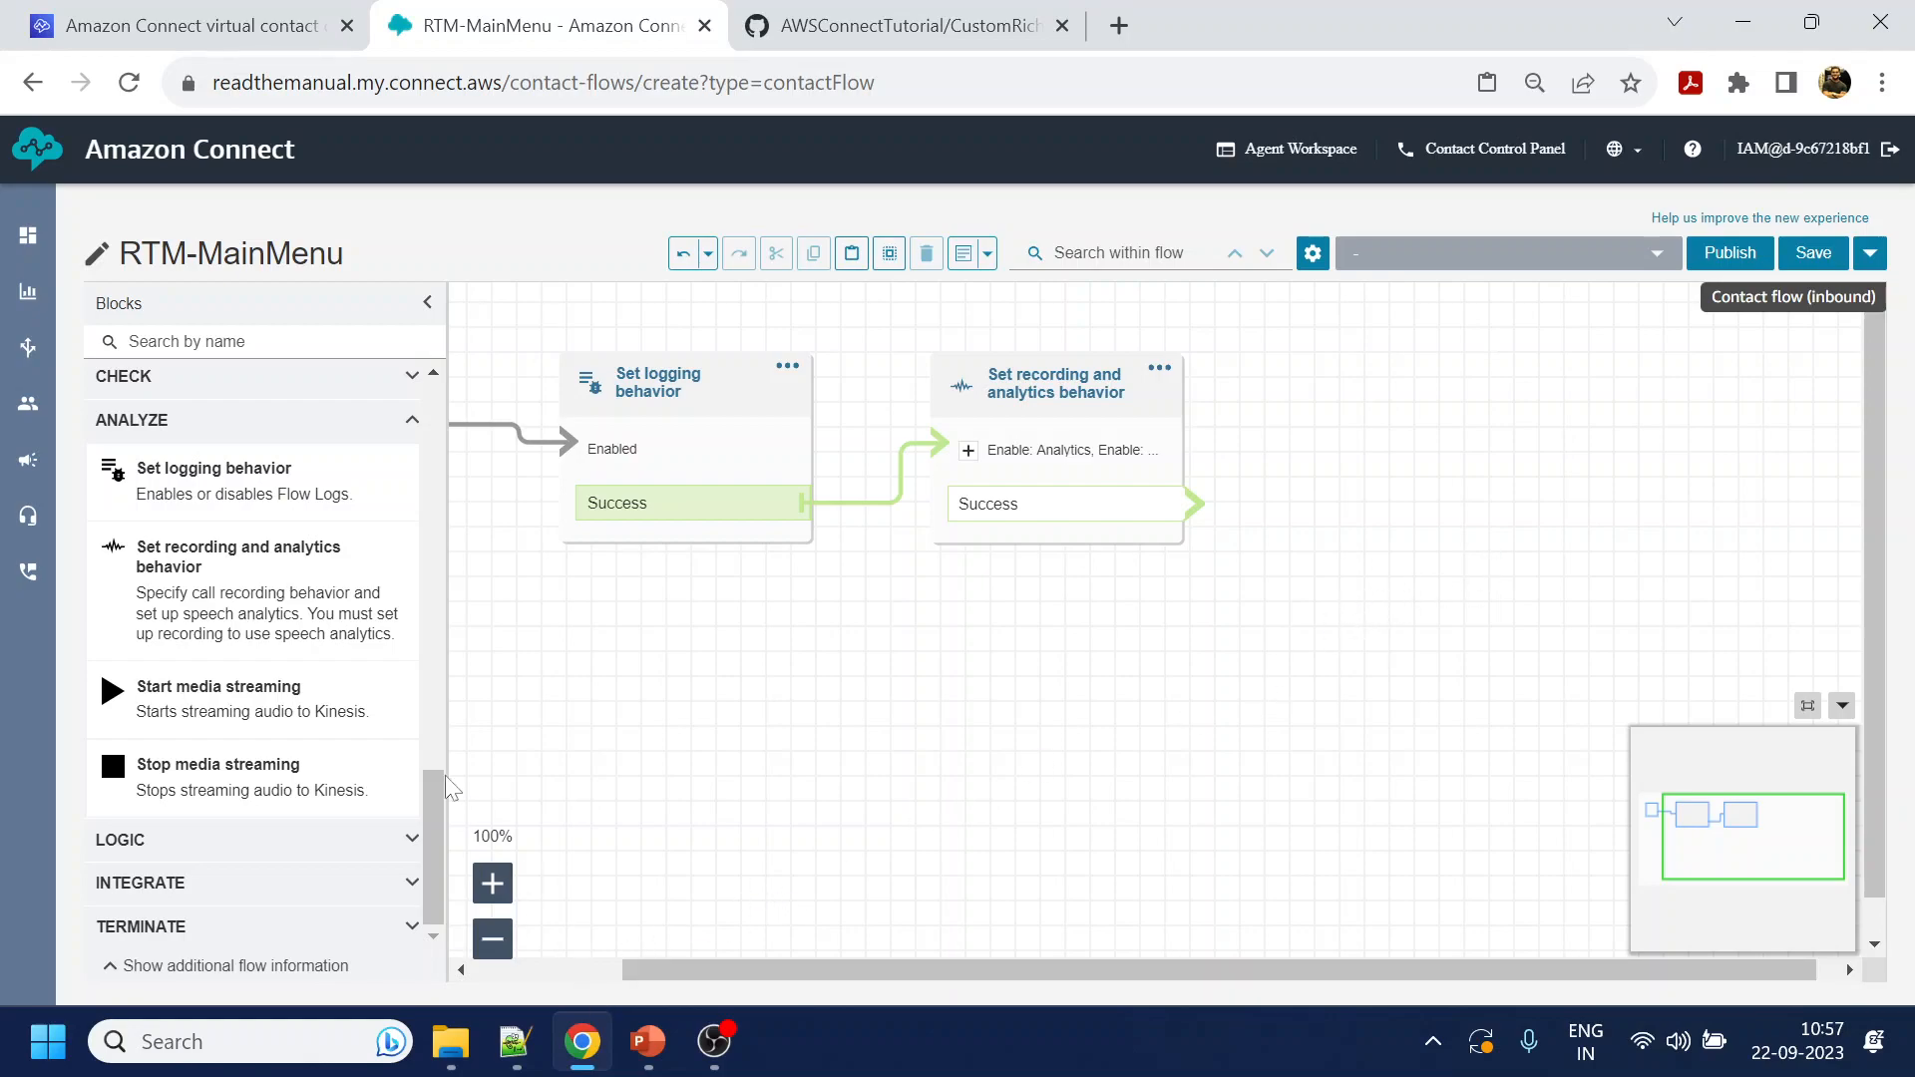
Add a Get customer input block and connect the recording and analytics block's Success output to it
{"action": "left_click", "coordinate": [220, 341]}
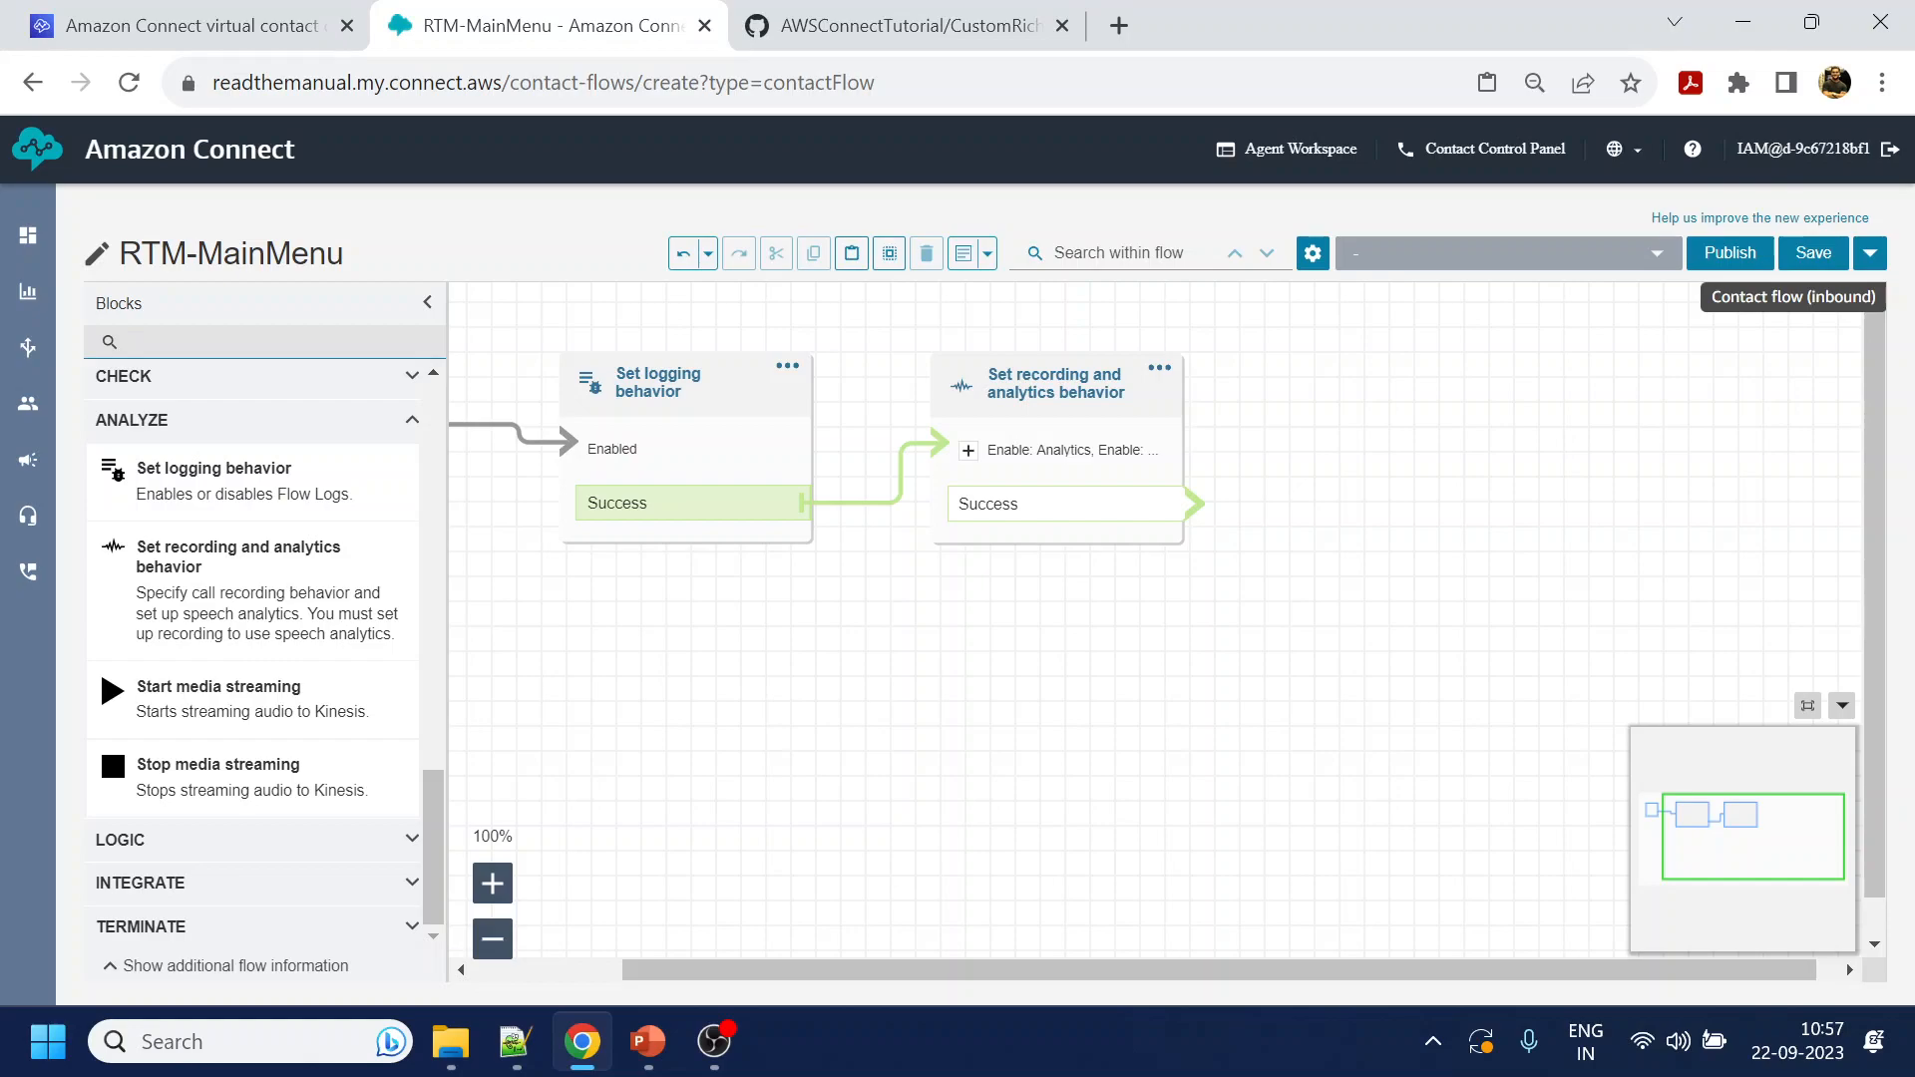
{"action": "type", "text": "get"}
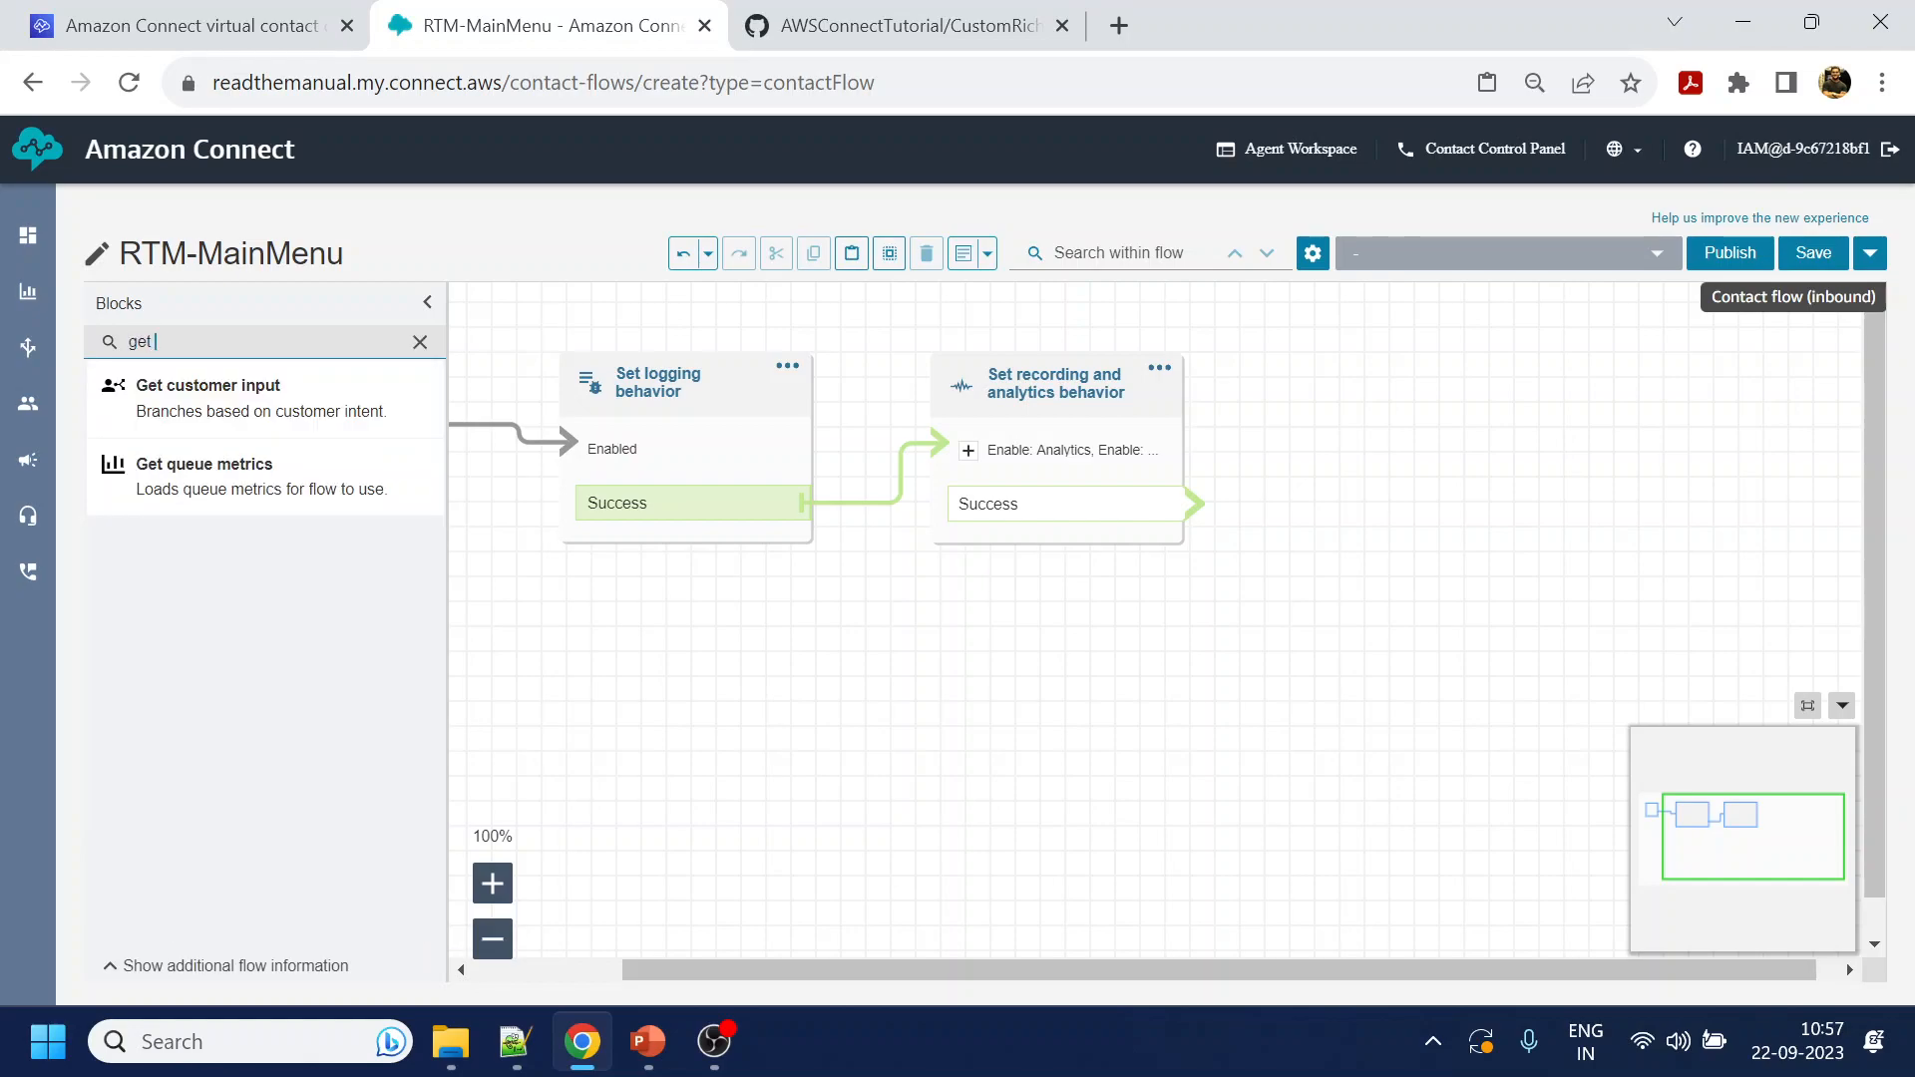
{"action": "left_click_drag", "start_coordinate": [206, 406], "coordinate": [1462, 367]}
{"action": "left_click_drag", "start_coordinate": [1193, 504], "coordinate": [1339, 444]}
{"action": "left_click_drag", "start_coordinate": [1278, 605], "coordinate": [1034, 689]}
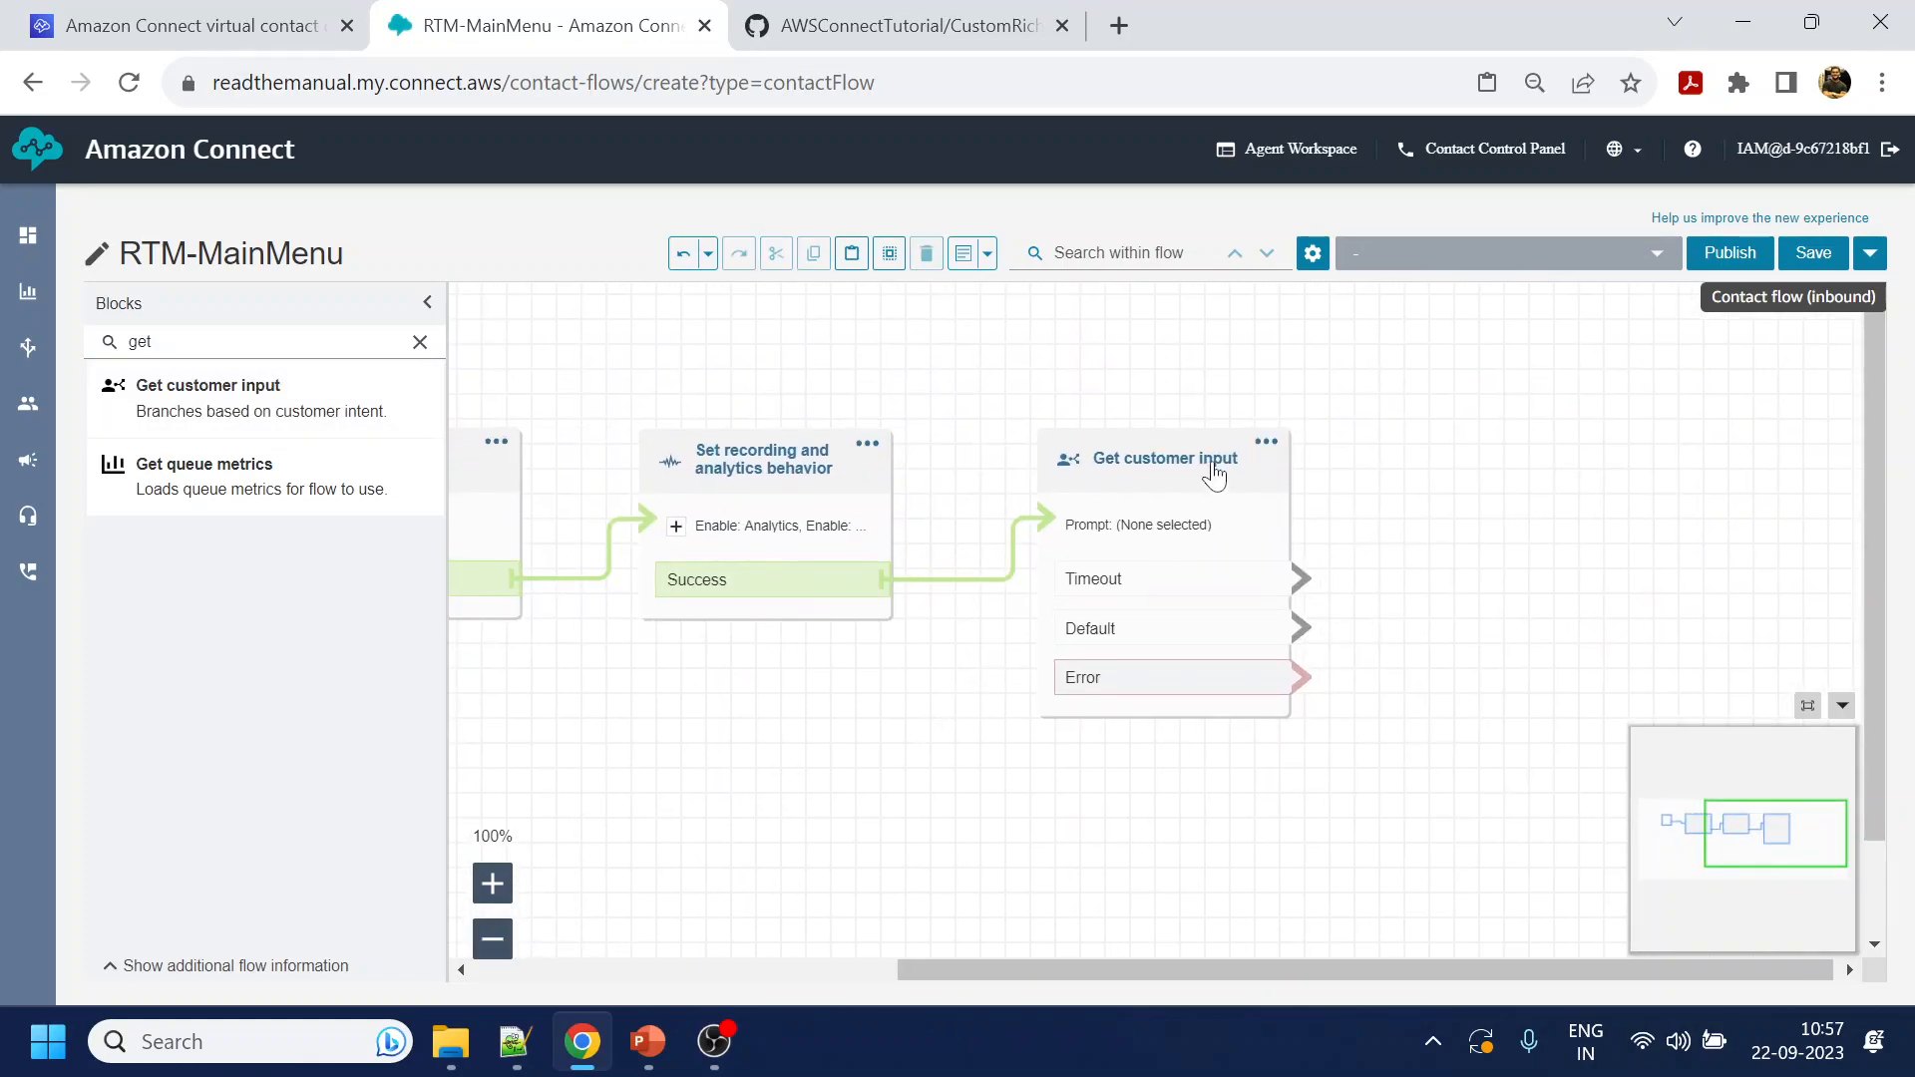
Set the Get customer input prompt to manual text-to-speech or chat text reading "Hi, Welcome to RIU"
{"action": "left_click", "coordinate": [1211, 451]}
{"action": "scroll", "coordinate": [1595, 718], "scroll_direction": "down", "scroll_amount": 2}
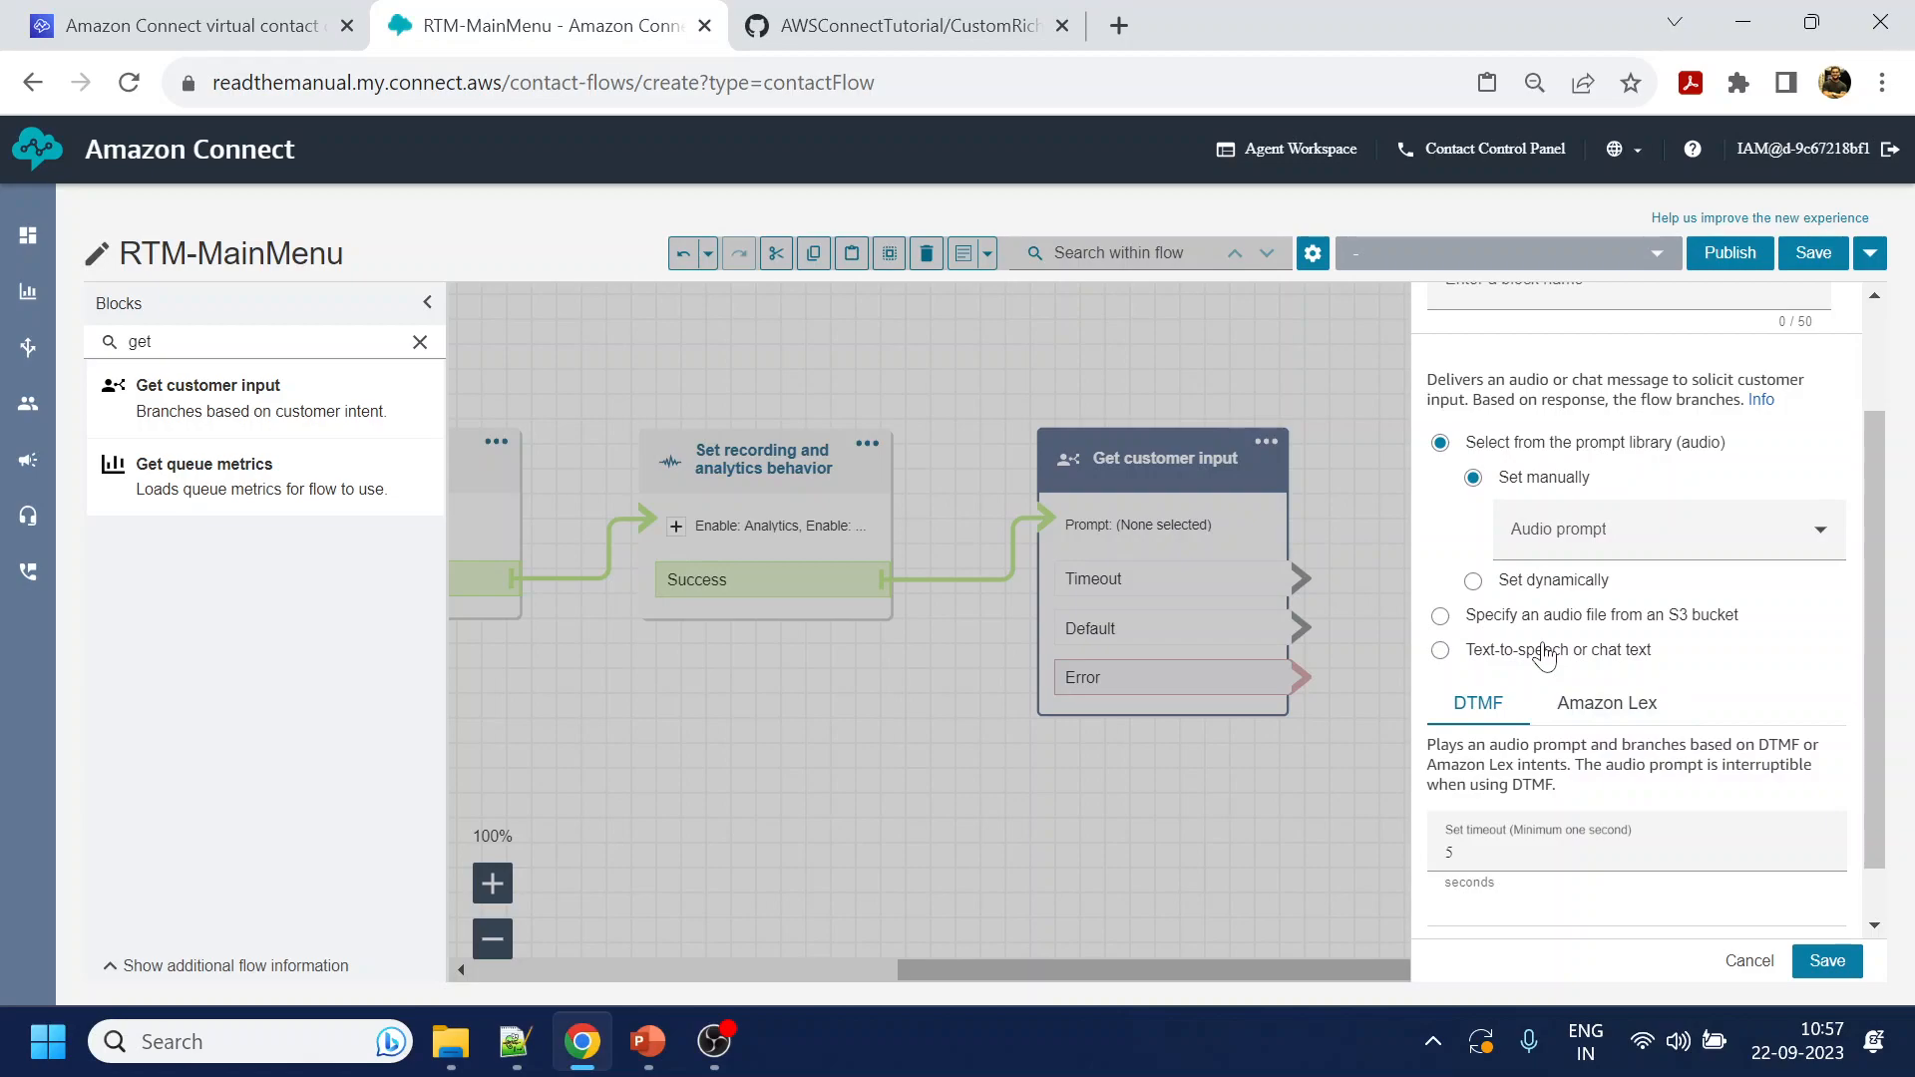
{"action": "left_click", "coordinate": [1516, 651]}
{"action": "type", "text": "Hi"}
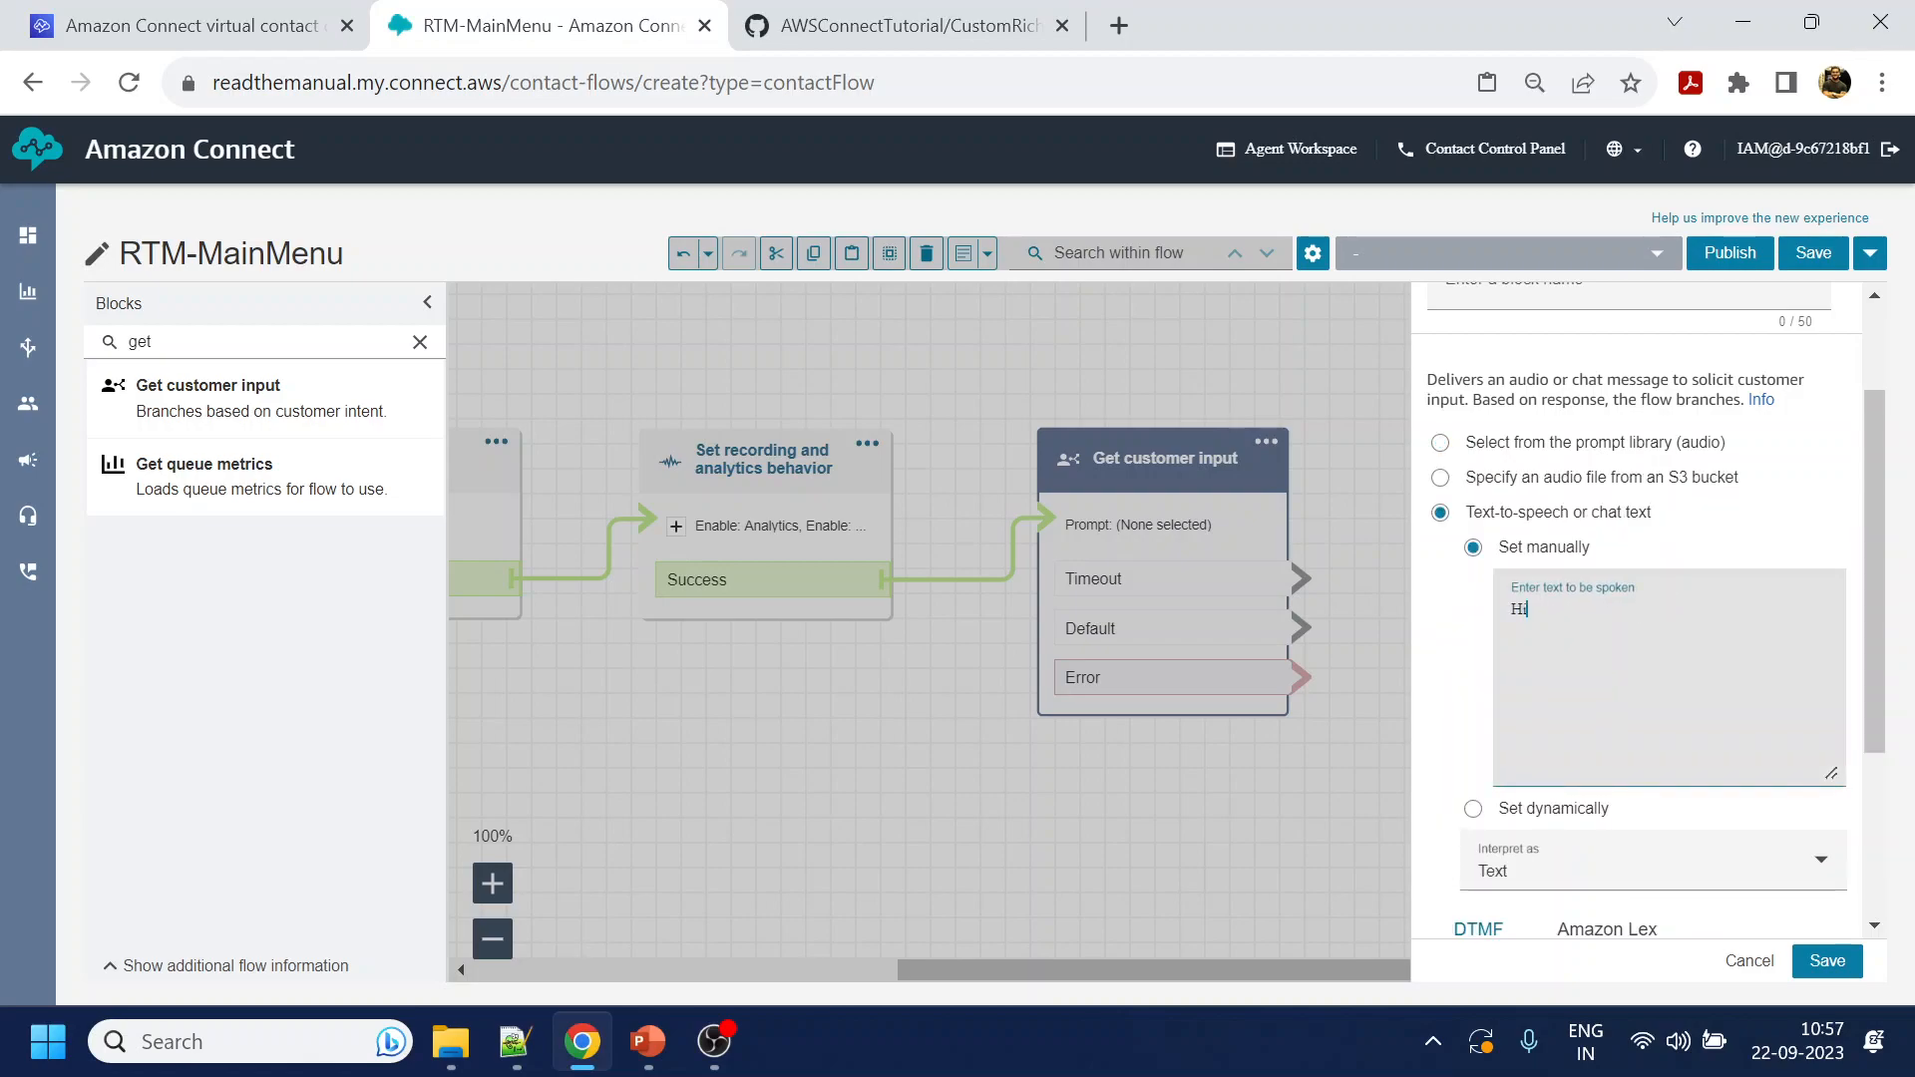
{"action": "type", "text": ", Welcome to RIU"}
Search Google for "re invent user experience" in a new browser tab and return to the RTM-MainMenu flow
{"action": "left_click", "coordinate": [1118, 25]}
{"action": "type", "text": "re inve"}
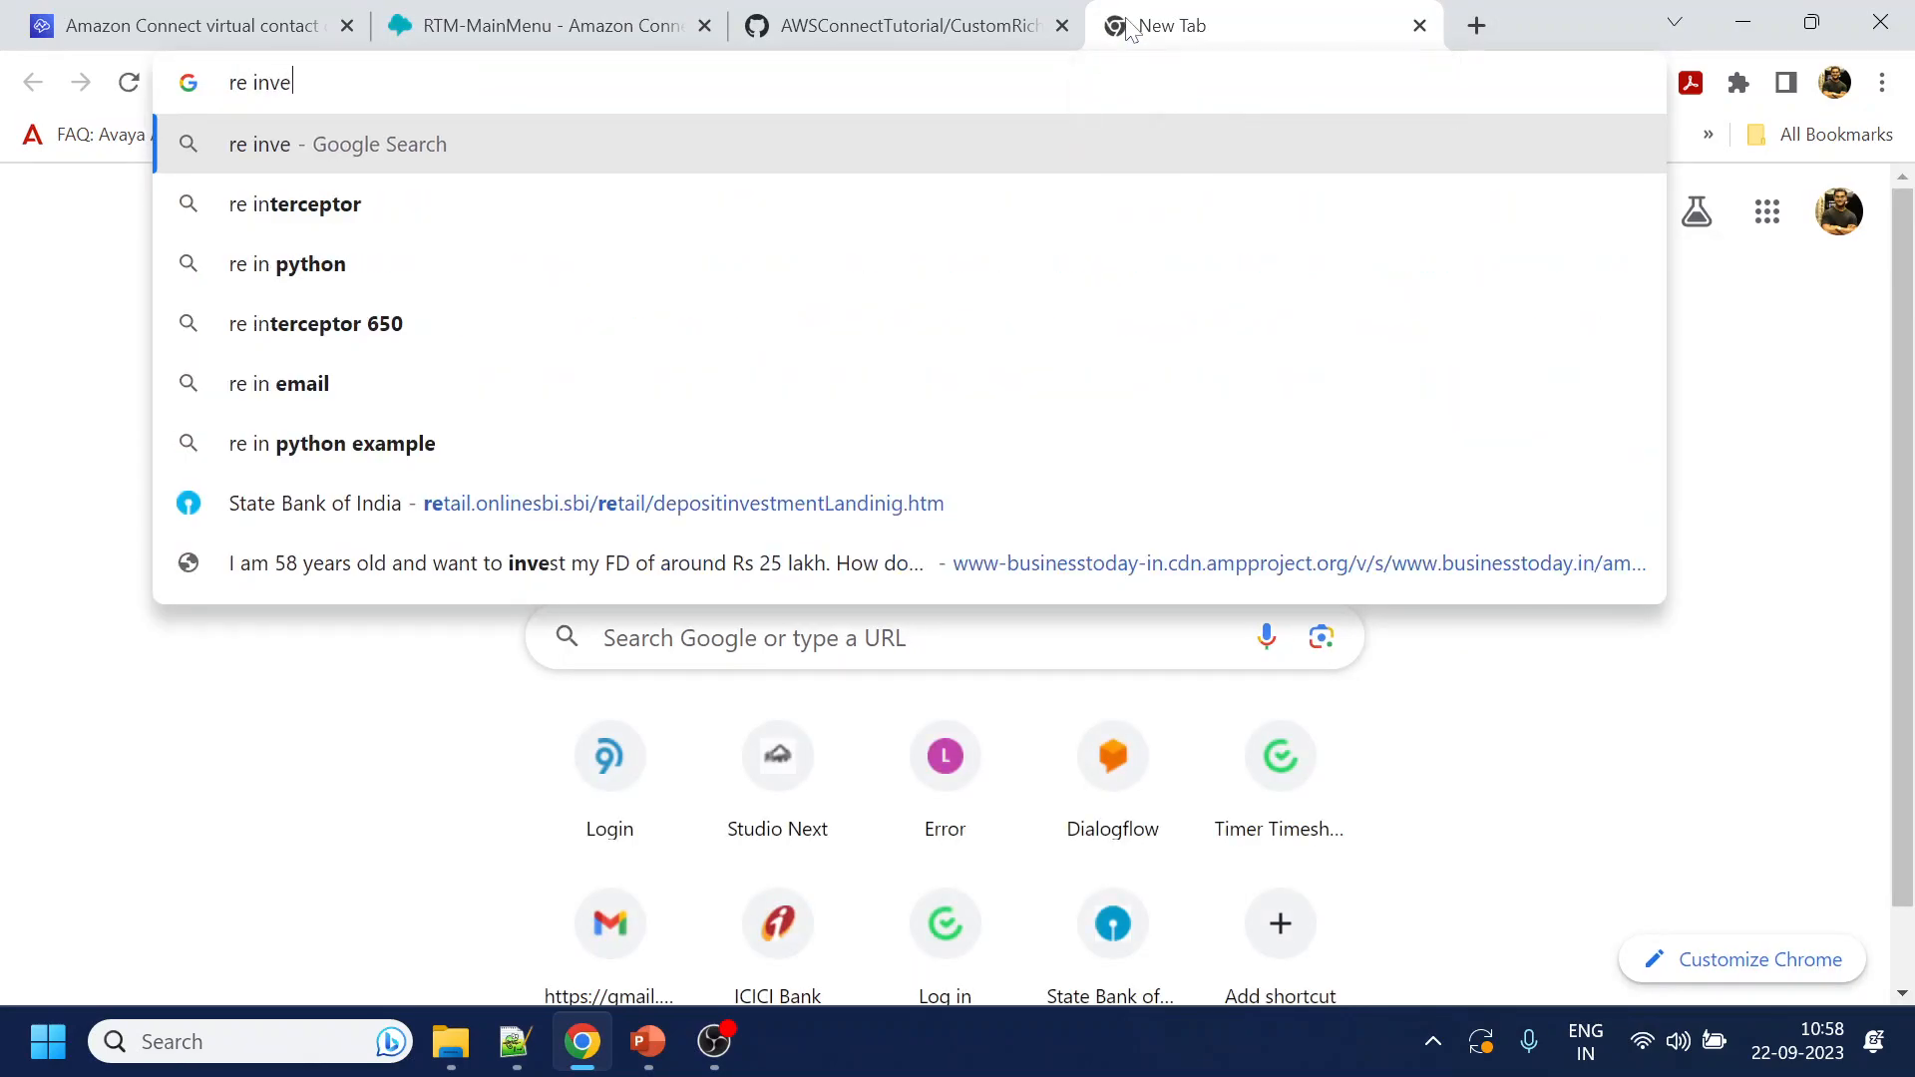
{"action": "type", "text": "nt user ex"}
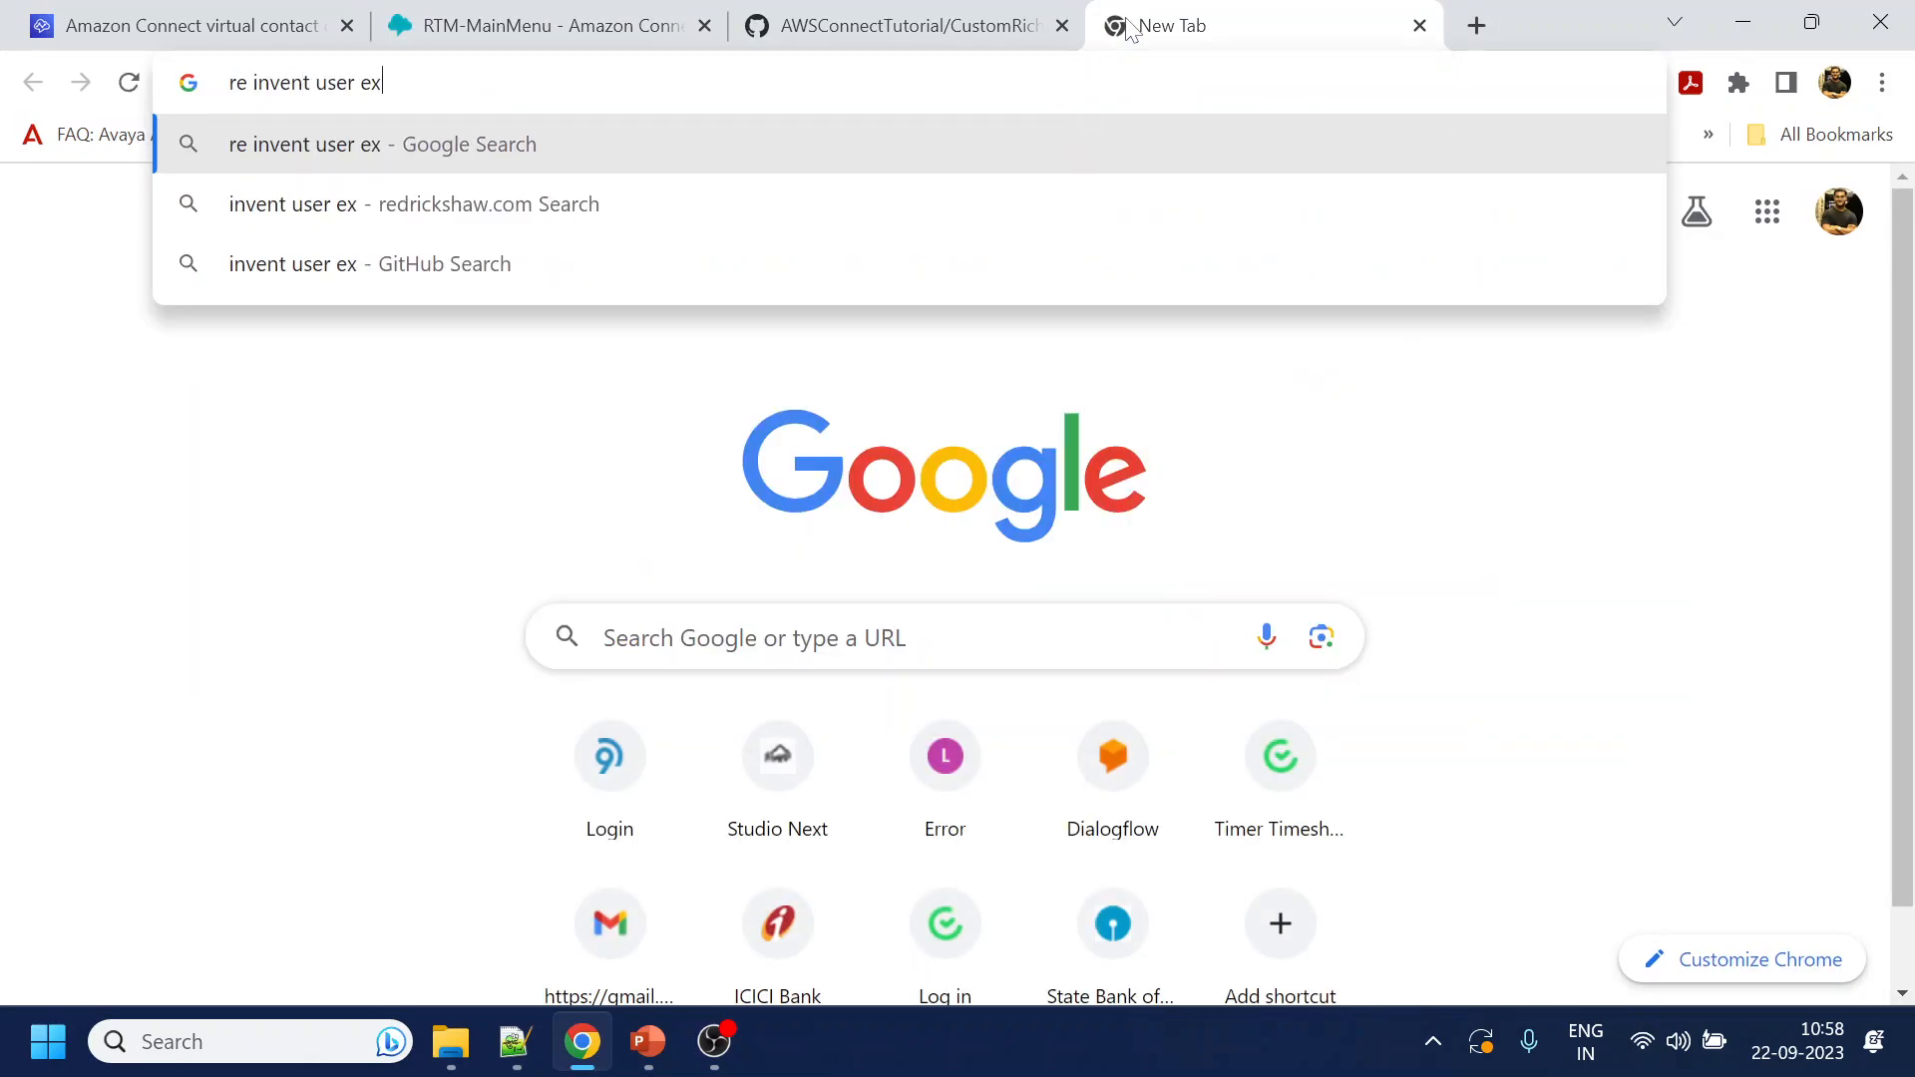
{"action": "type", "text": "perience"}
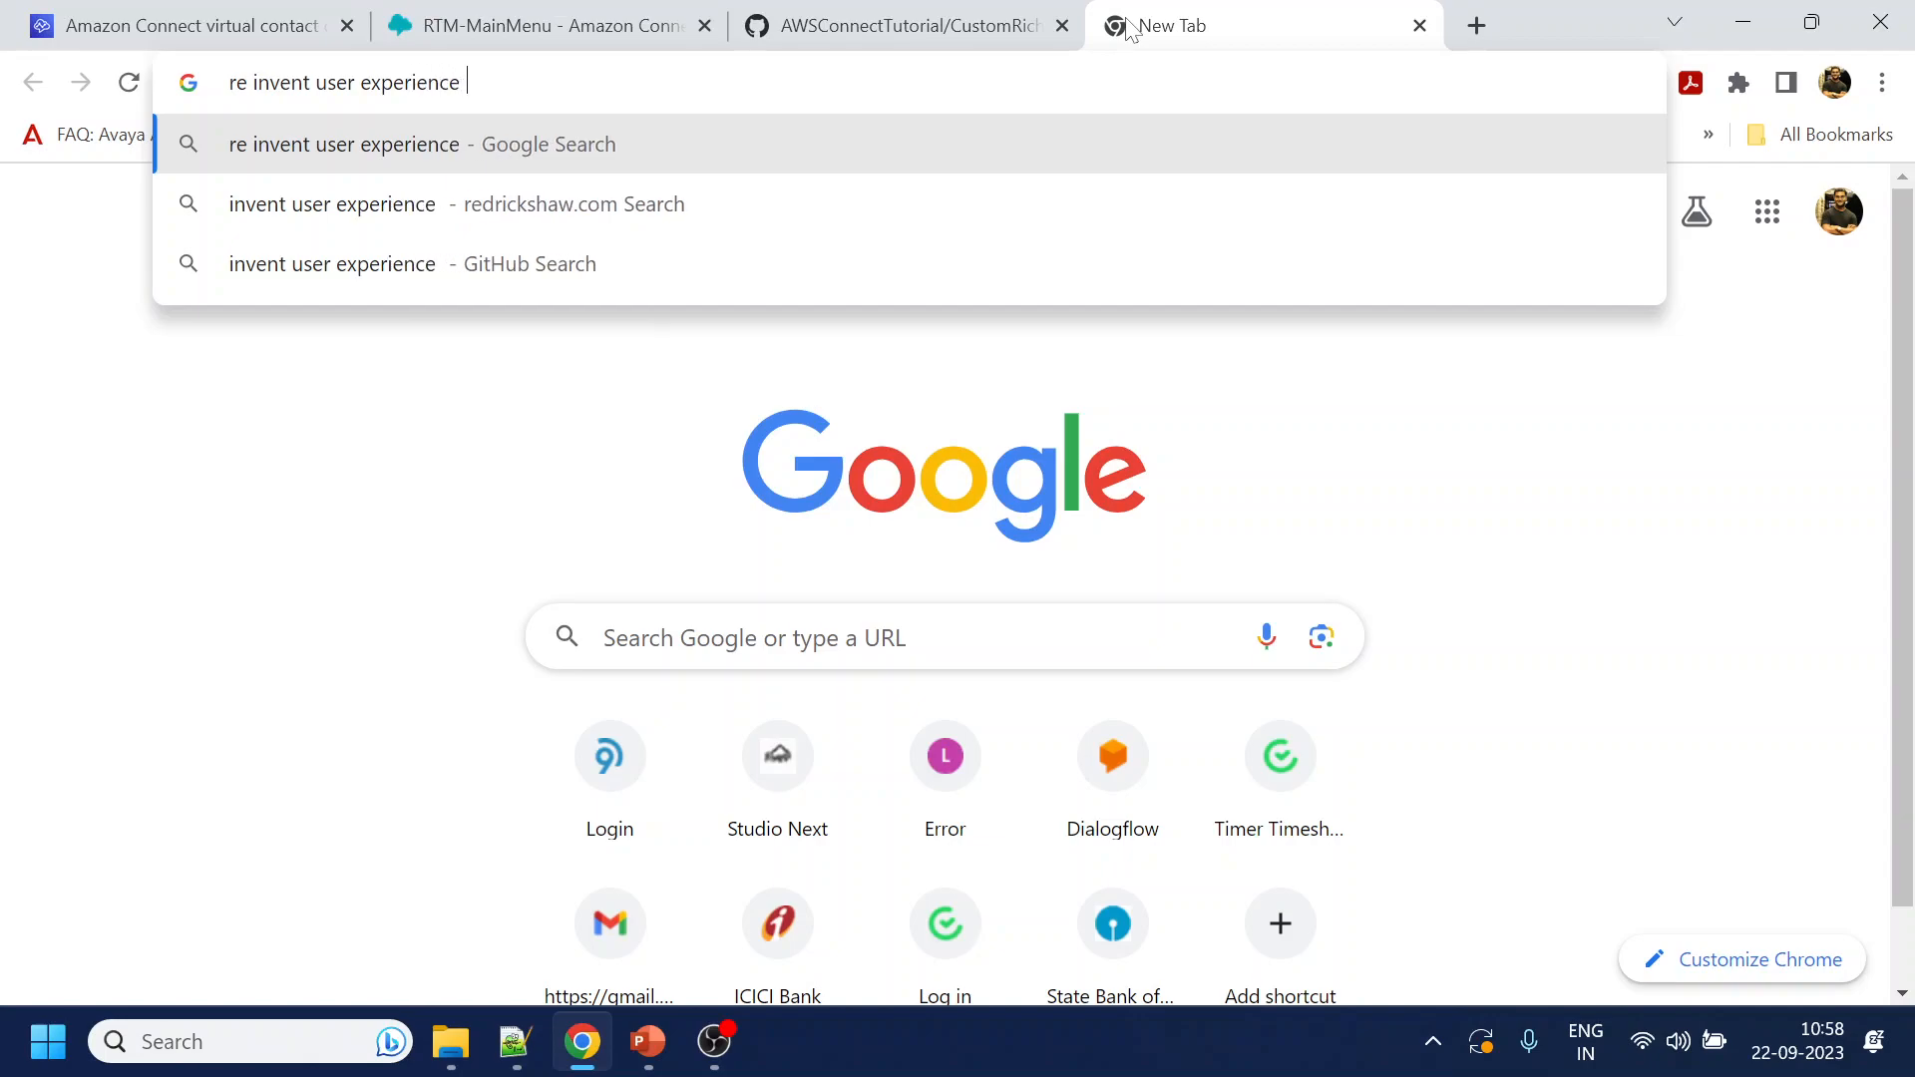
{"action": "key", "text": "Return"}
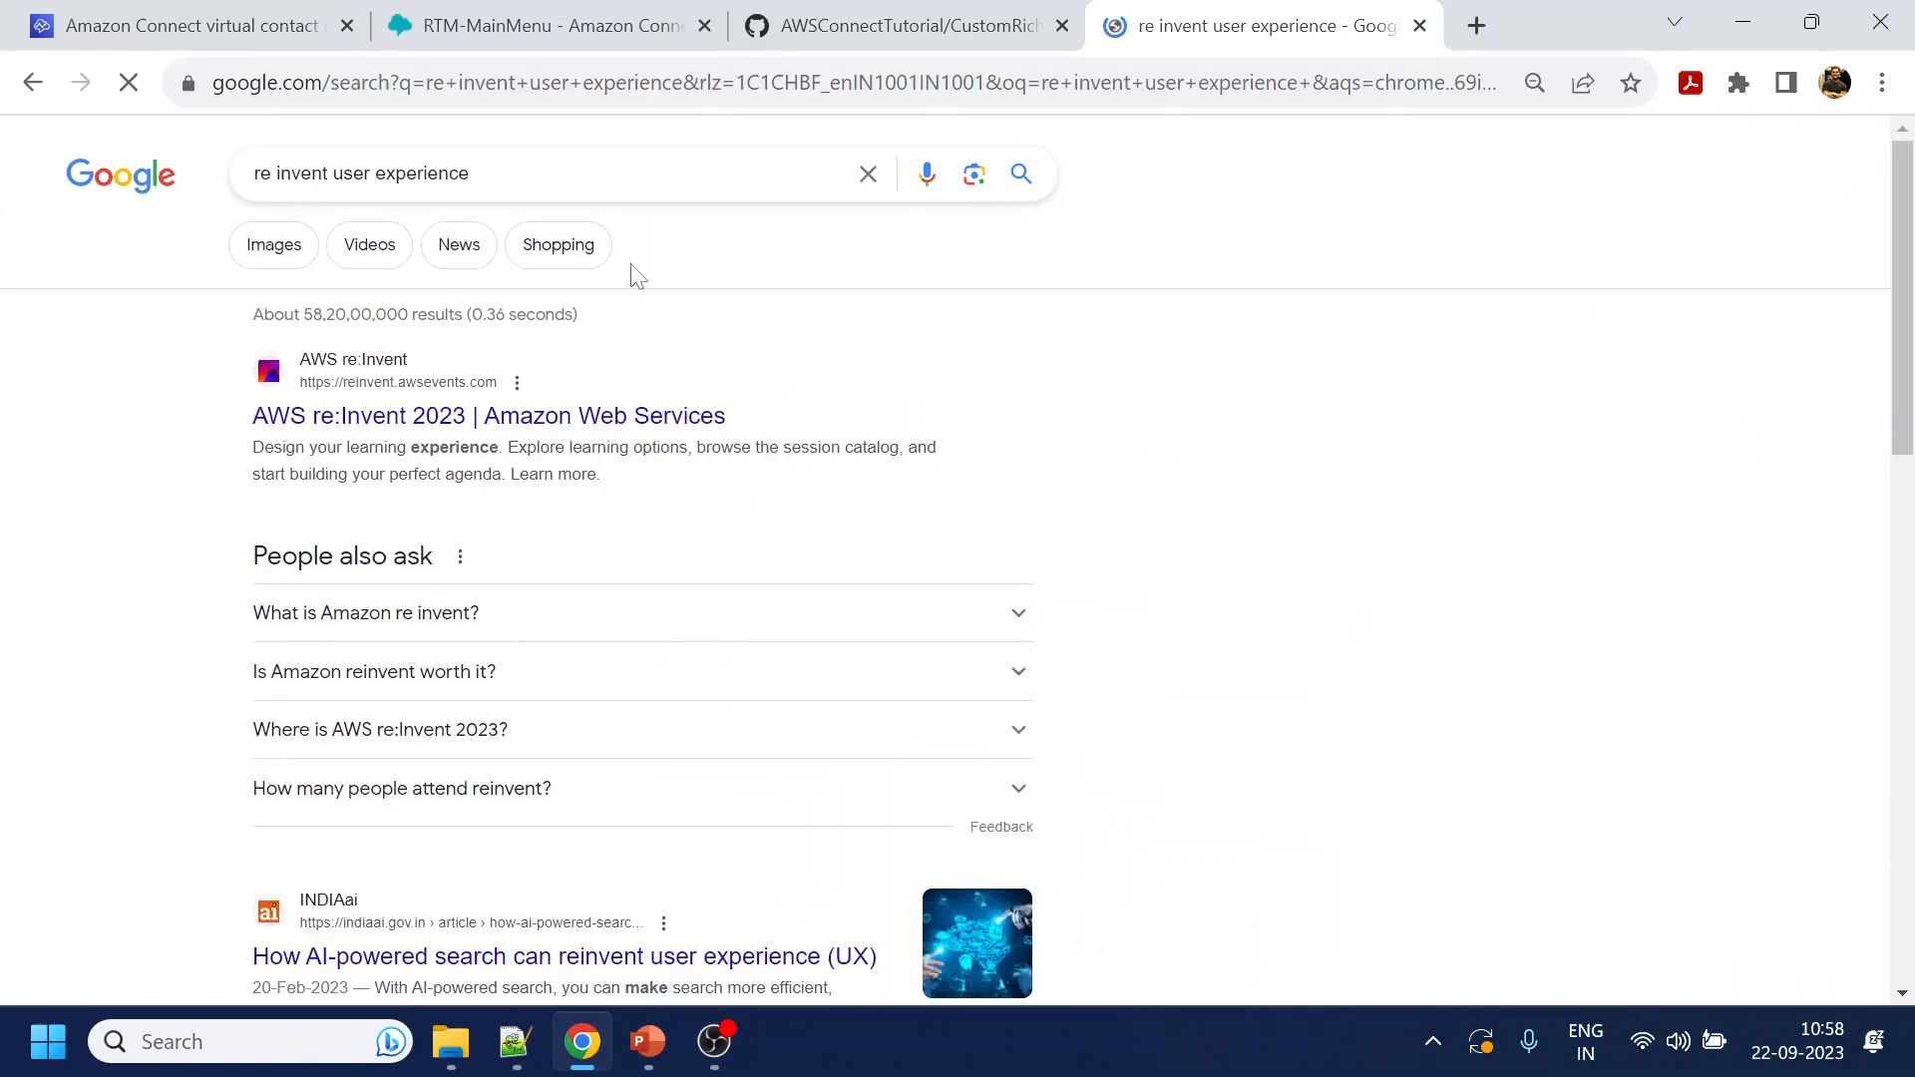
{"action": "key", "text": "alt+Tab"}
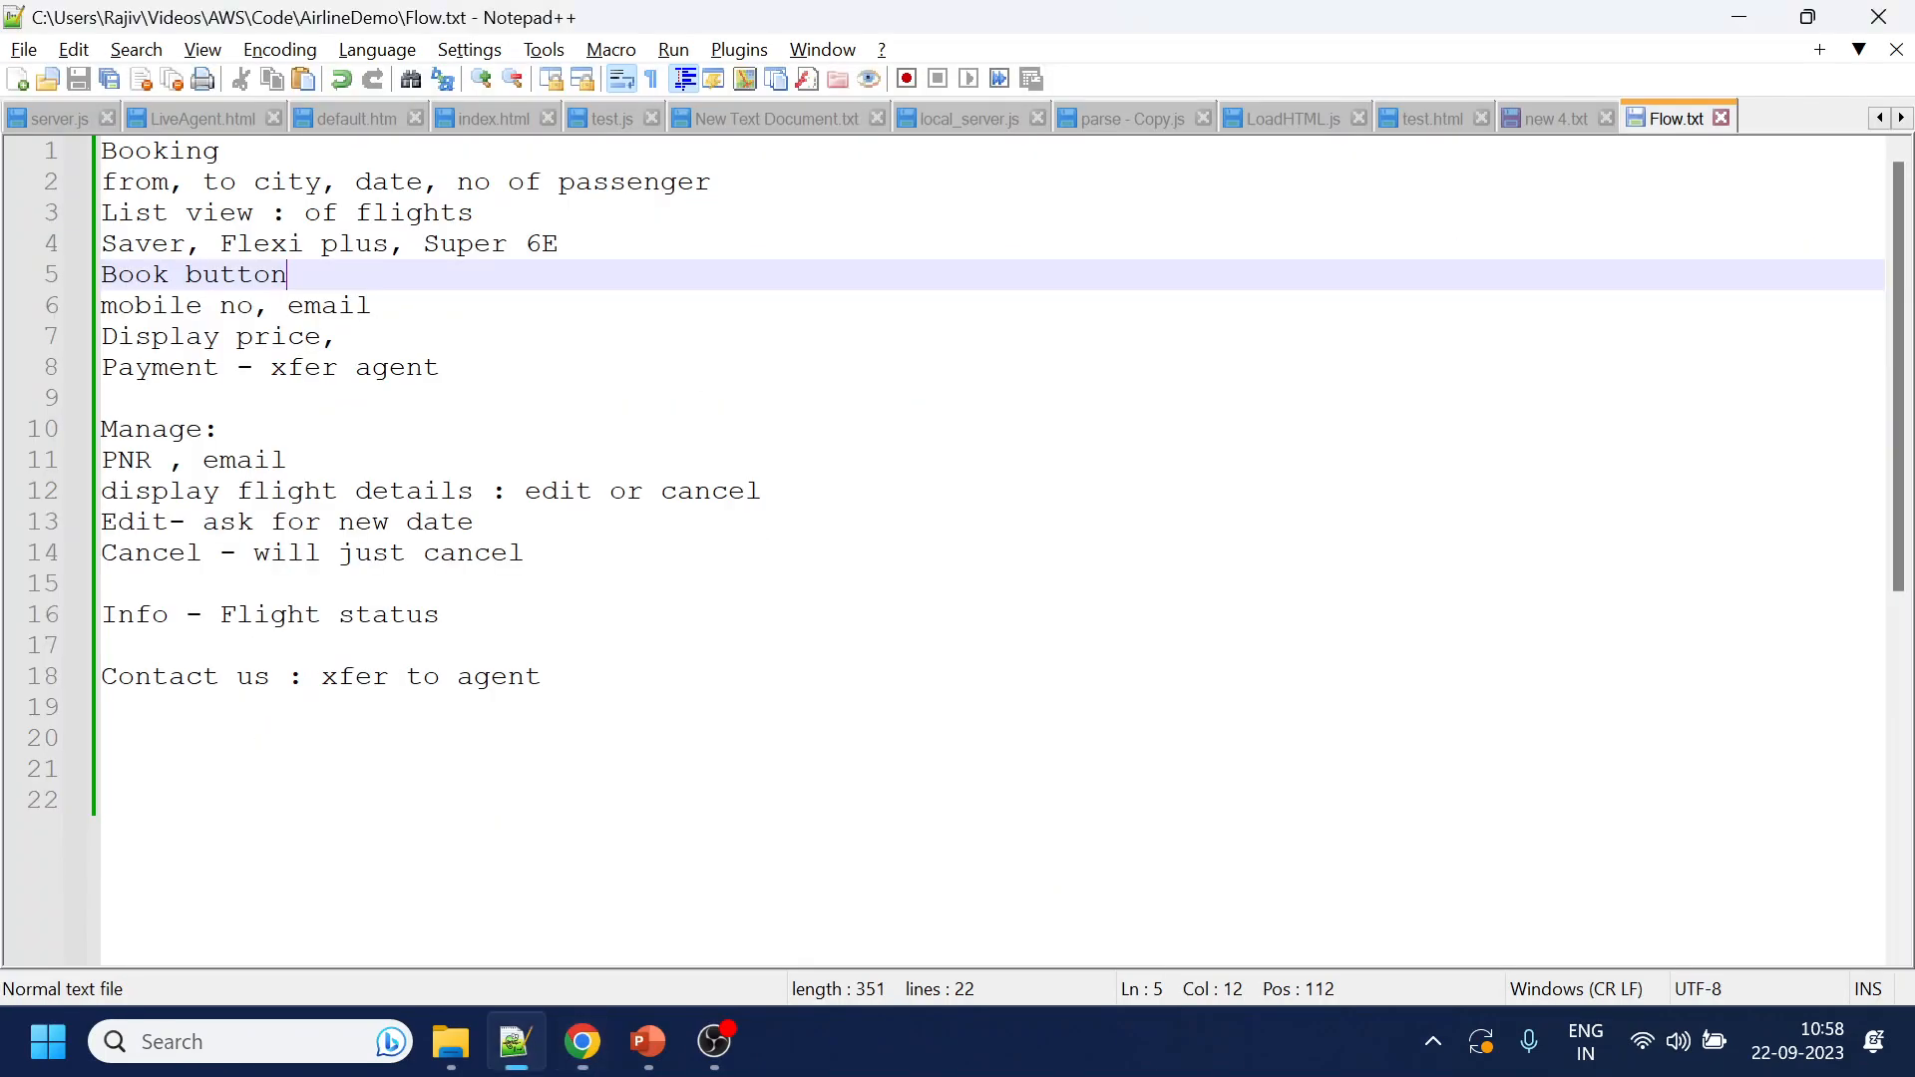
{"action": "key", "text": "alt+Tab"}
{"action": "left_click", "coordinate": [190, 25]}
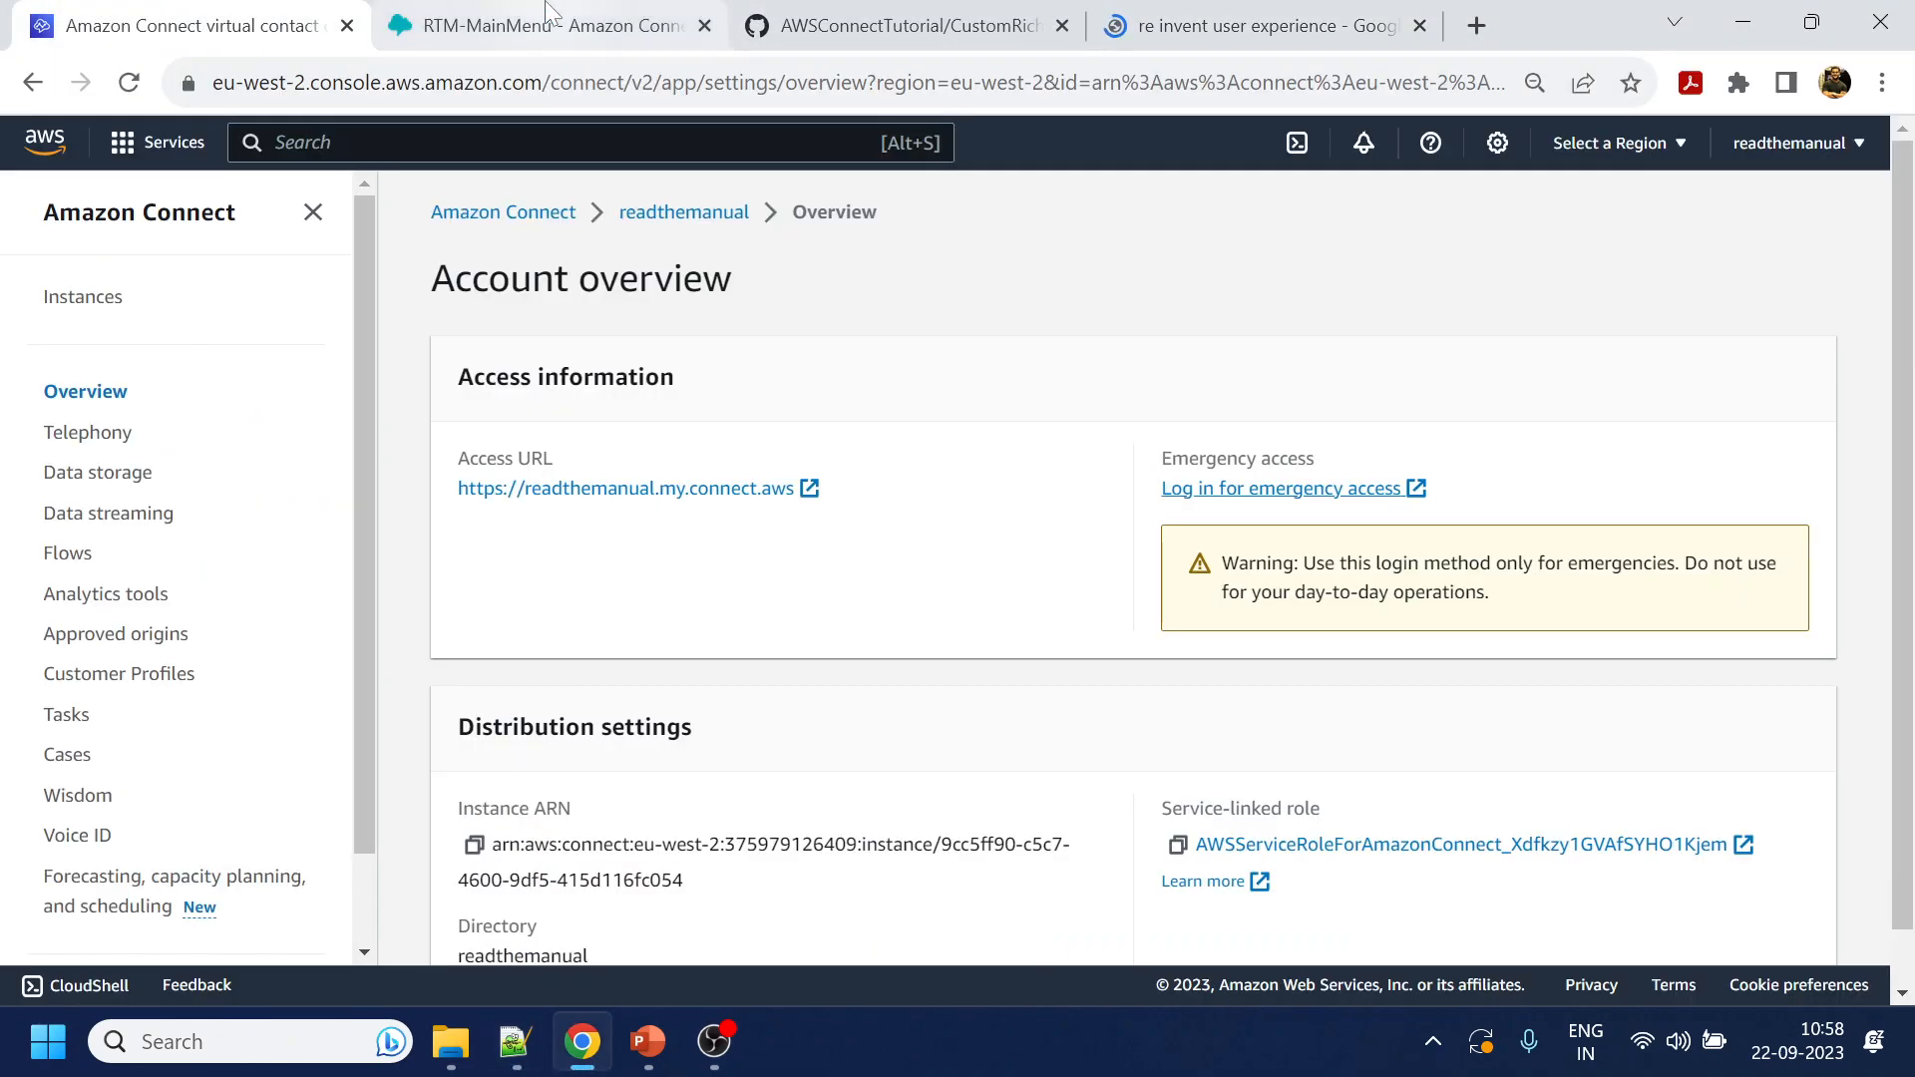
{"action": "left_click", "coordinate": [544, 25]}
Extend the prompt text on the same line so it reads "Hi, Welcome to RIU (Re invent user experience)"
{"action": "type", "text": "("}
{"action": "key", "text": "Return"}
{"action": "type", "text": "re invent user experience"}
{"action": "key", "text": "Return"}
{"action": "key", "text": "BackSpace"}
{"action": "key", "text": "BackSpace"}
{"action": "key", "text": "Up"}
{"action": "key", "text": "Delete"}
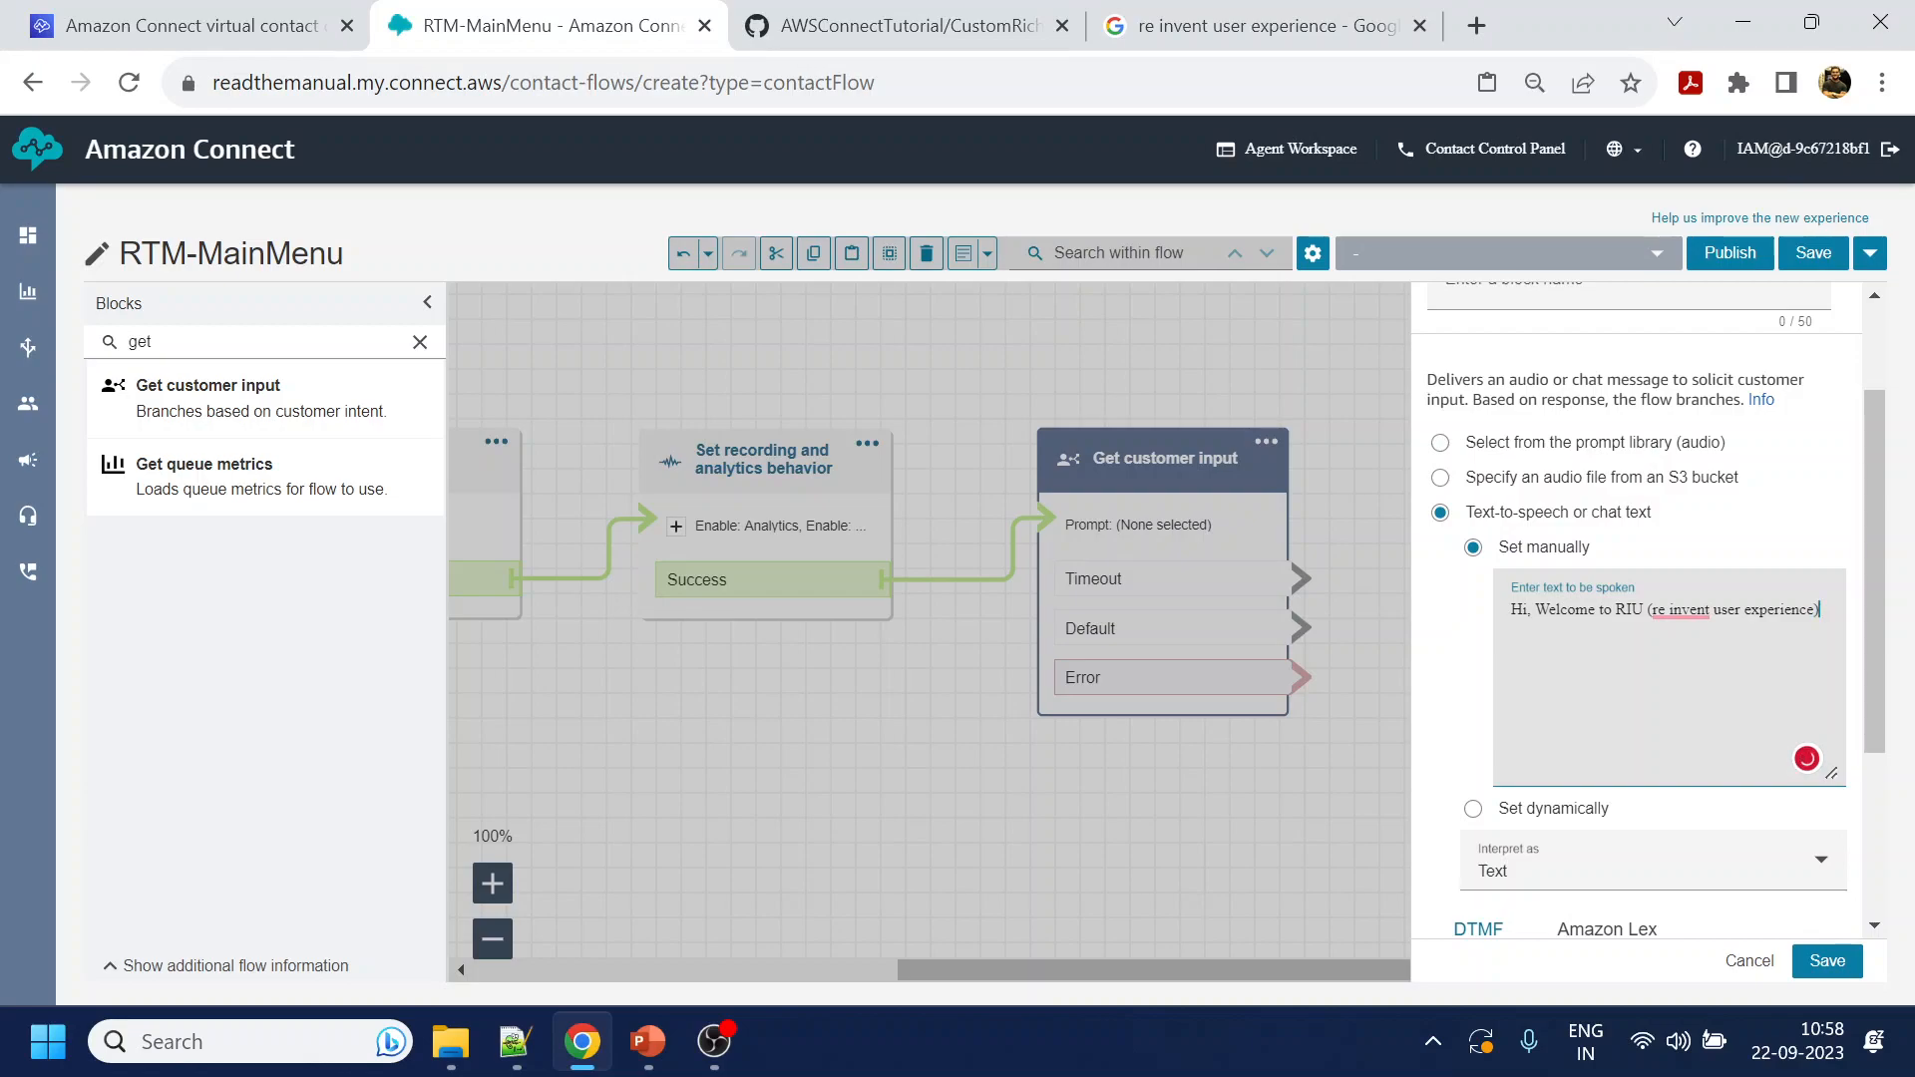
{"action": "key", "text": "Delete"}
{"action": "type", "text": "Re"}
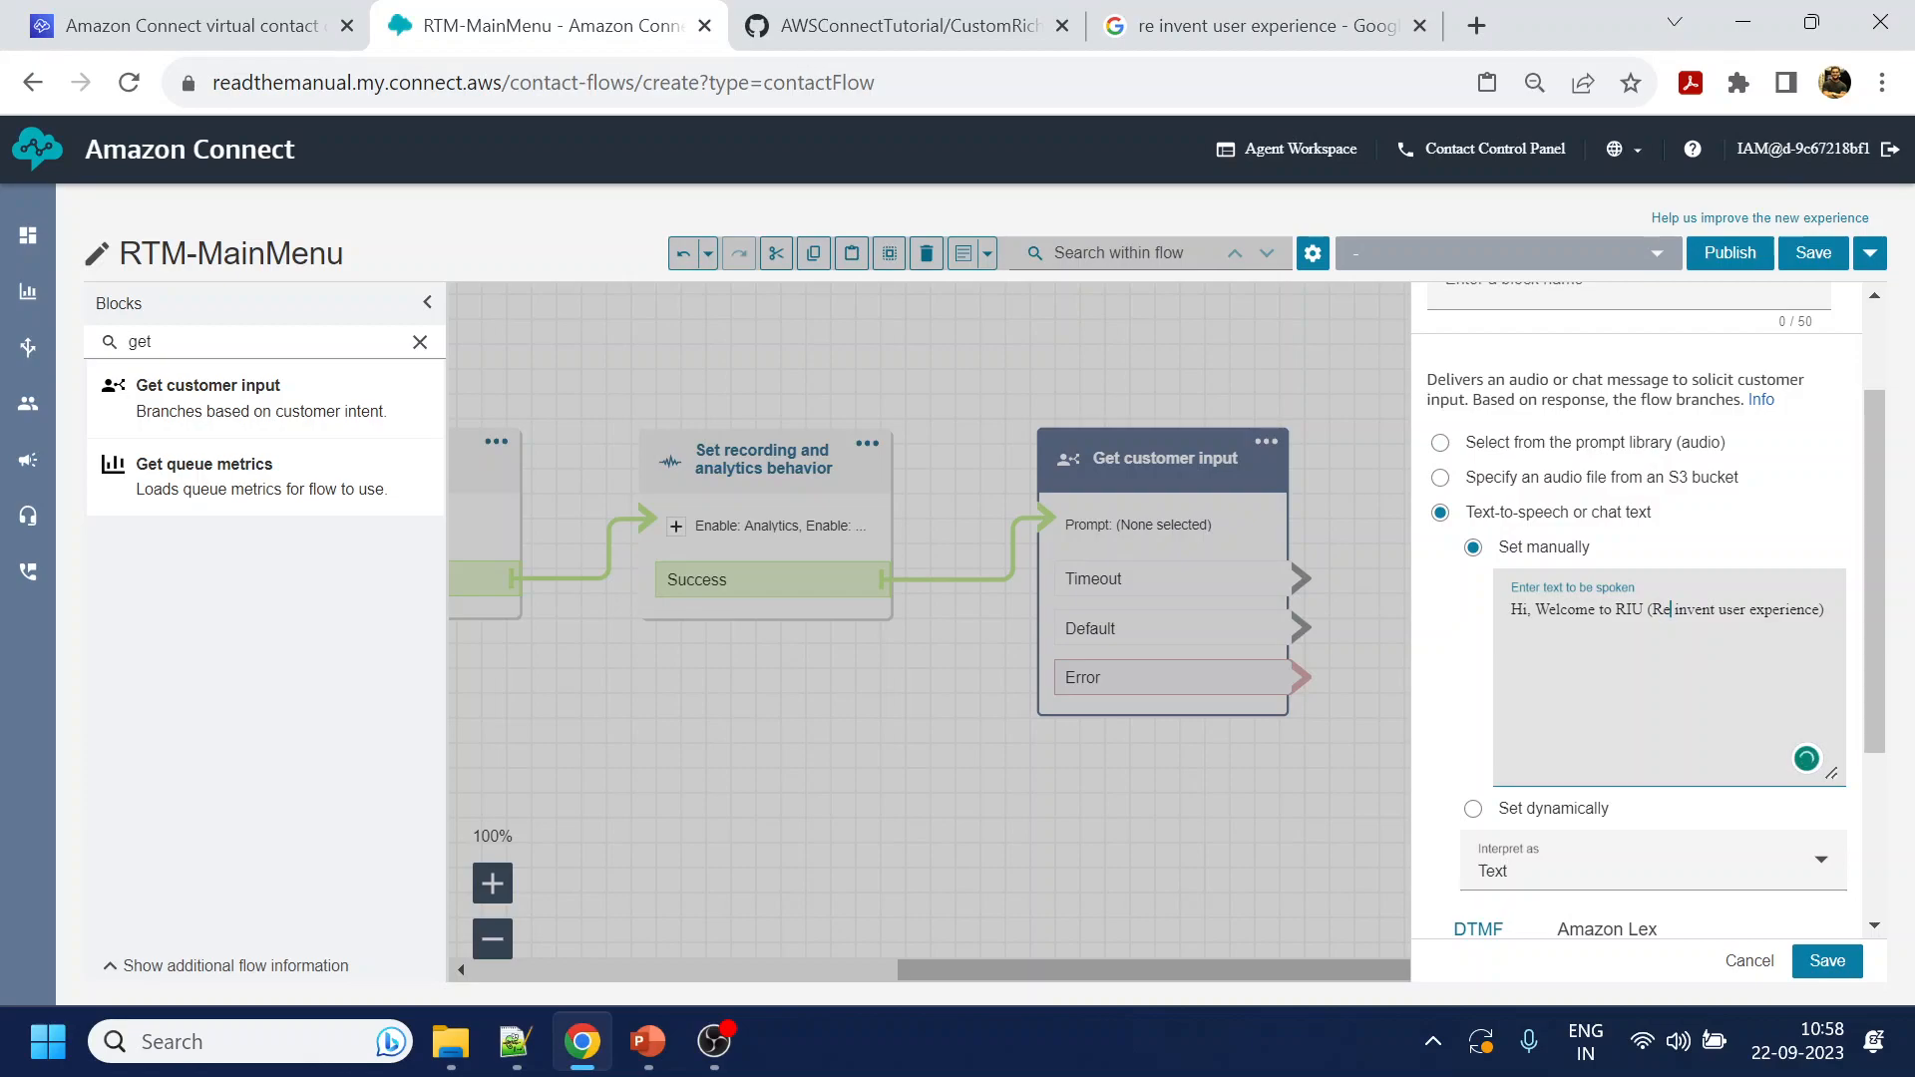
Insert a hyphen after "Re" in the prompt text and continue the sentence after the parenthesis with "flight booking service."
{"action": "type", "text": "-"}
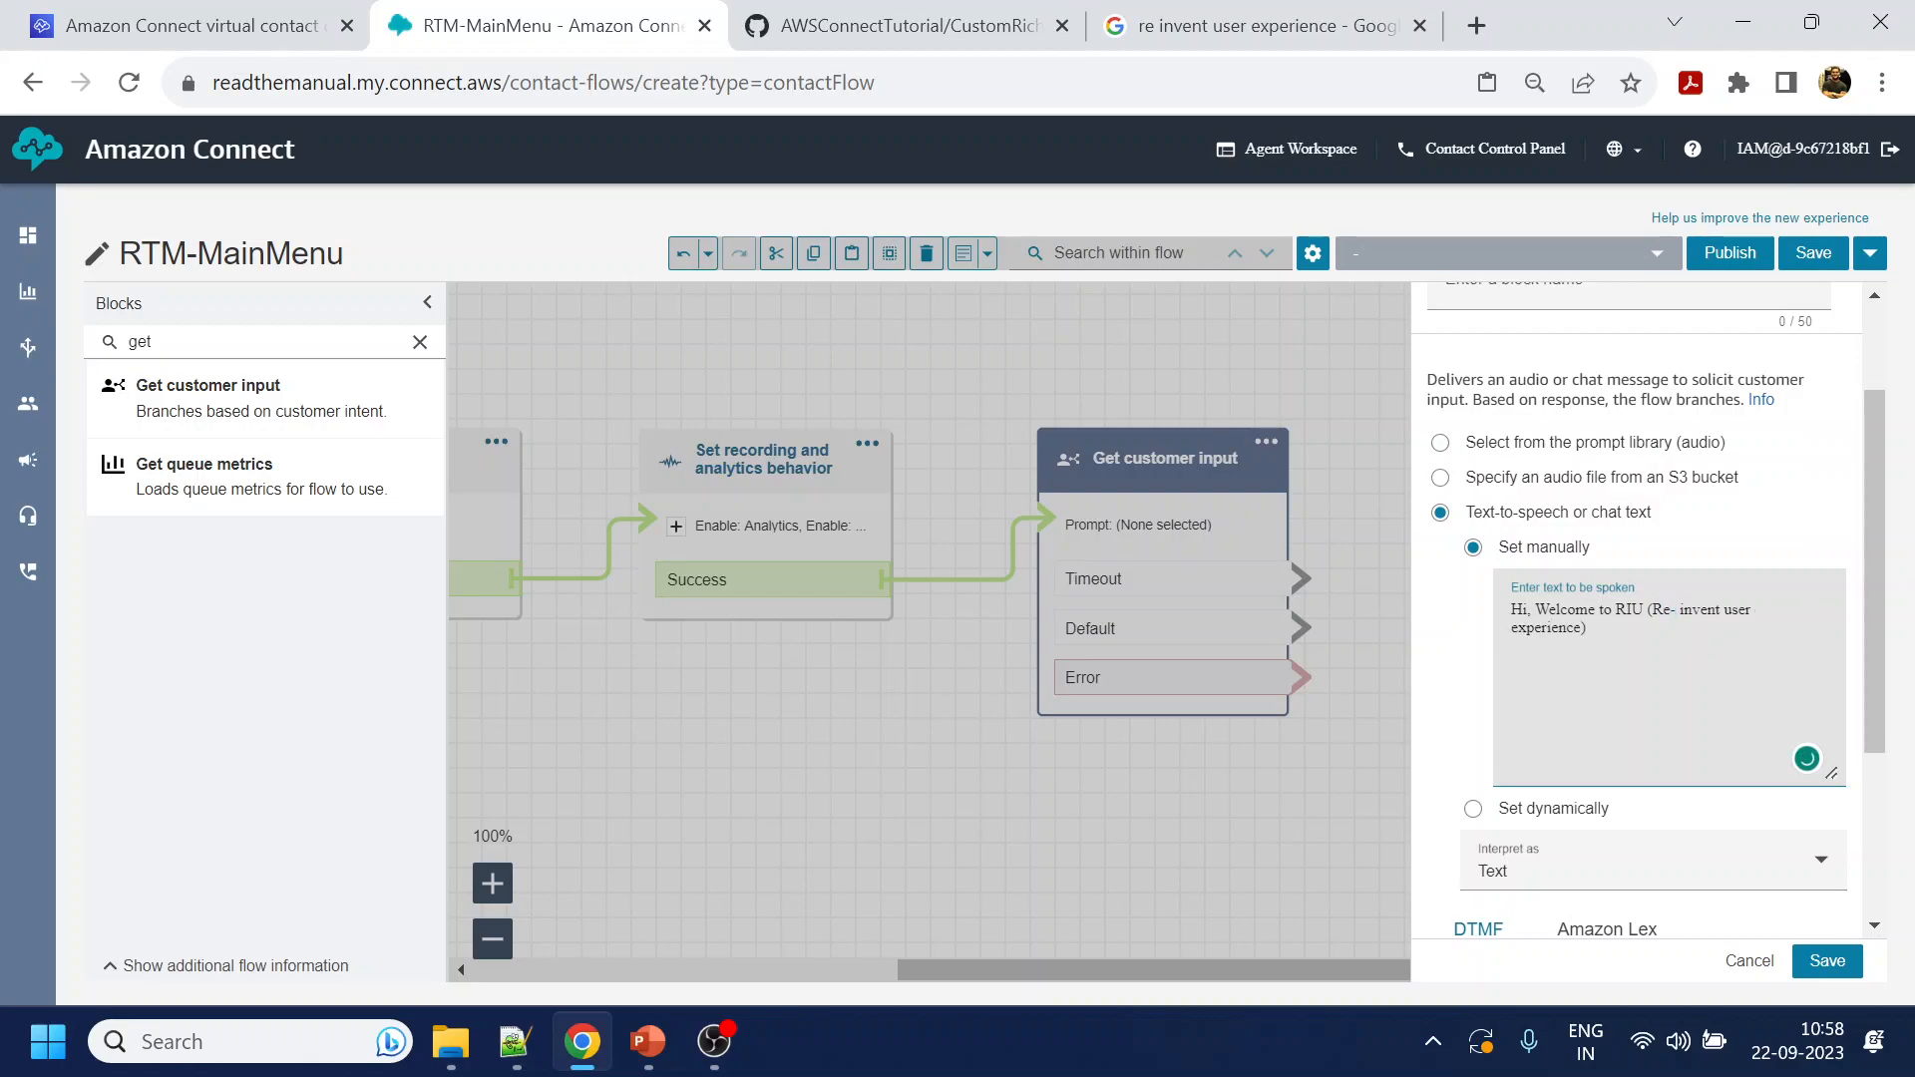
{"action": "left_click", "coordinate": [1587, 628]}
{"action": "type", "text": "flight book"}
{"action": "type", "text": "ing "}
{"action": "type", "text": "ex"}
{"action": "key", "text": "BackSpace"}
{"action": "key", "text": "BackSpace"}
{"action": "type", "text": "service.  "}
Add two separate paragraphs to the prompt text, reading "How I can help you." and "* For assitance type Help"
{"action": "type", "text": "How I can "}
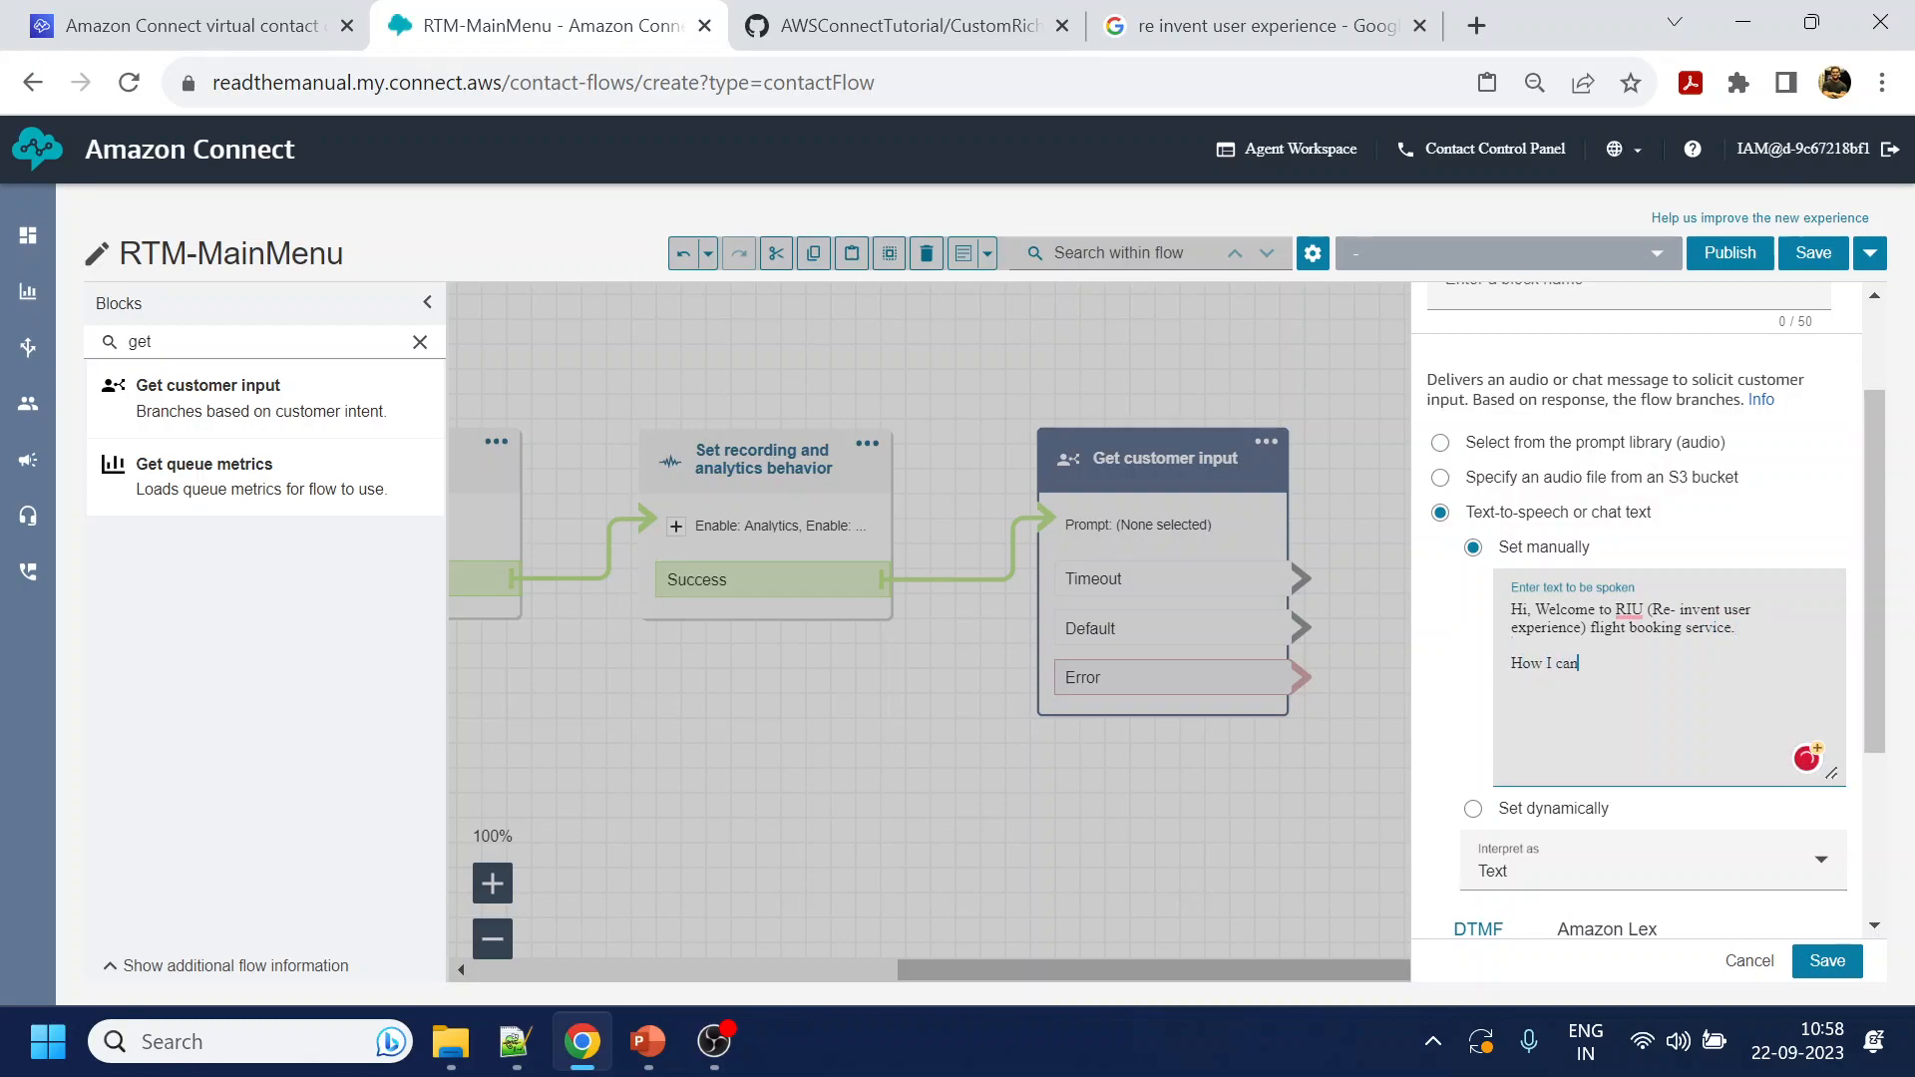
{"action": "type", "text": "help you."}
{"action": "key", "text": "Return"}
{"action": "key", "text": "Return"}
{"action": "type", "text": "* For assitance type Help"}
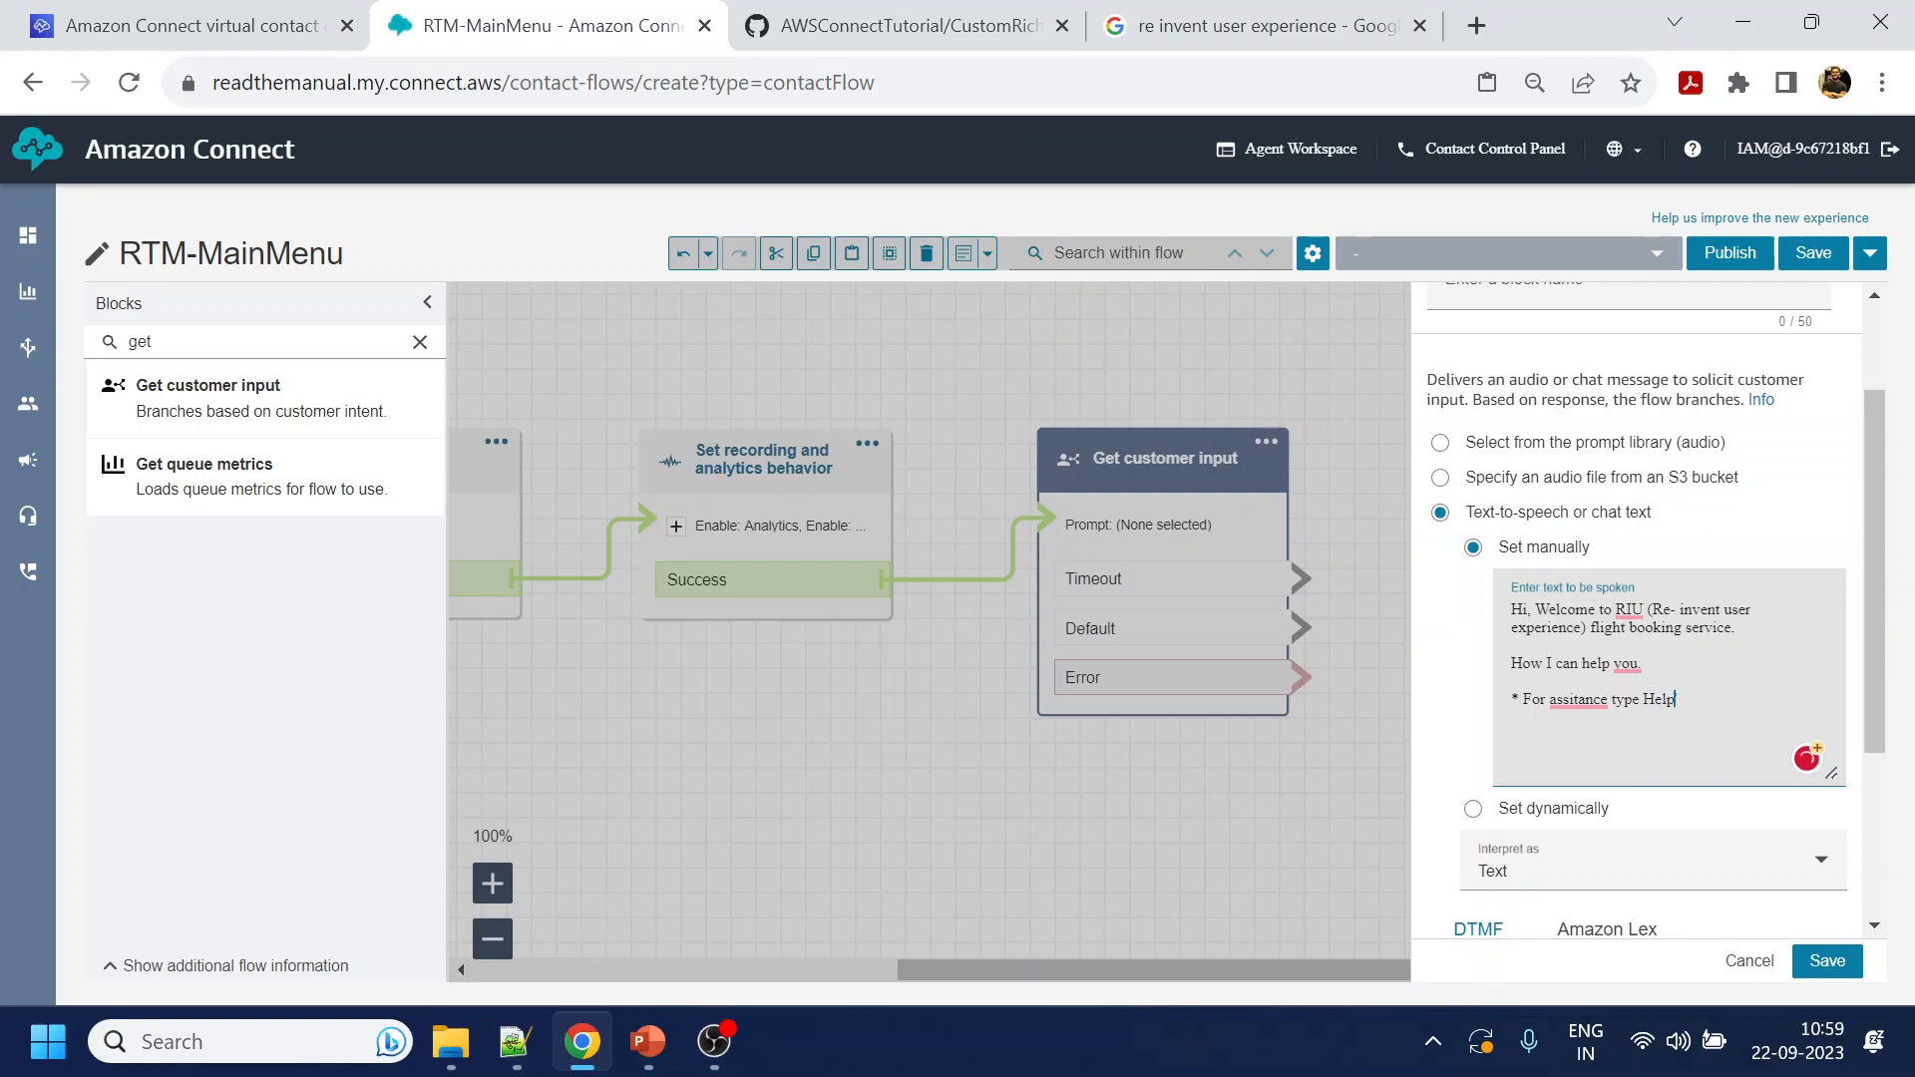
Enclose the word Help in single quotes in the prompt's assistance line
{"action": "left_click", "coordinate": [1639, 700]}
{"action": "type", "text": "'"}
{"action": "double_click", "coordinate": [1585, 699]}
{"action": "right_click", "coordinate": [1581, 697]}
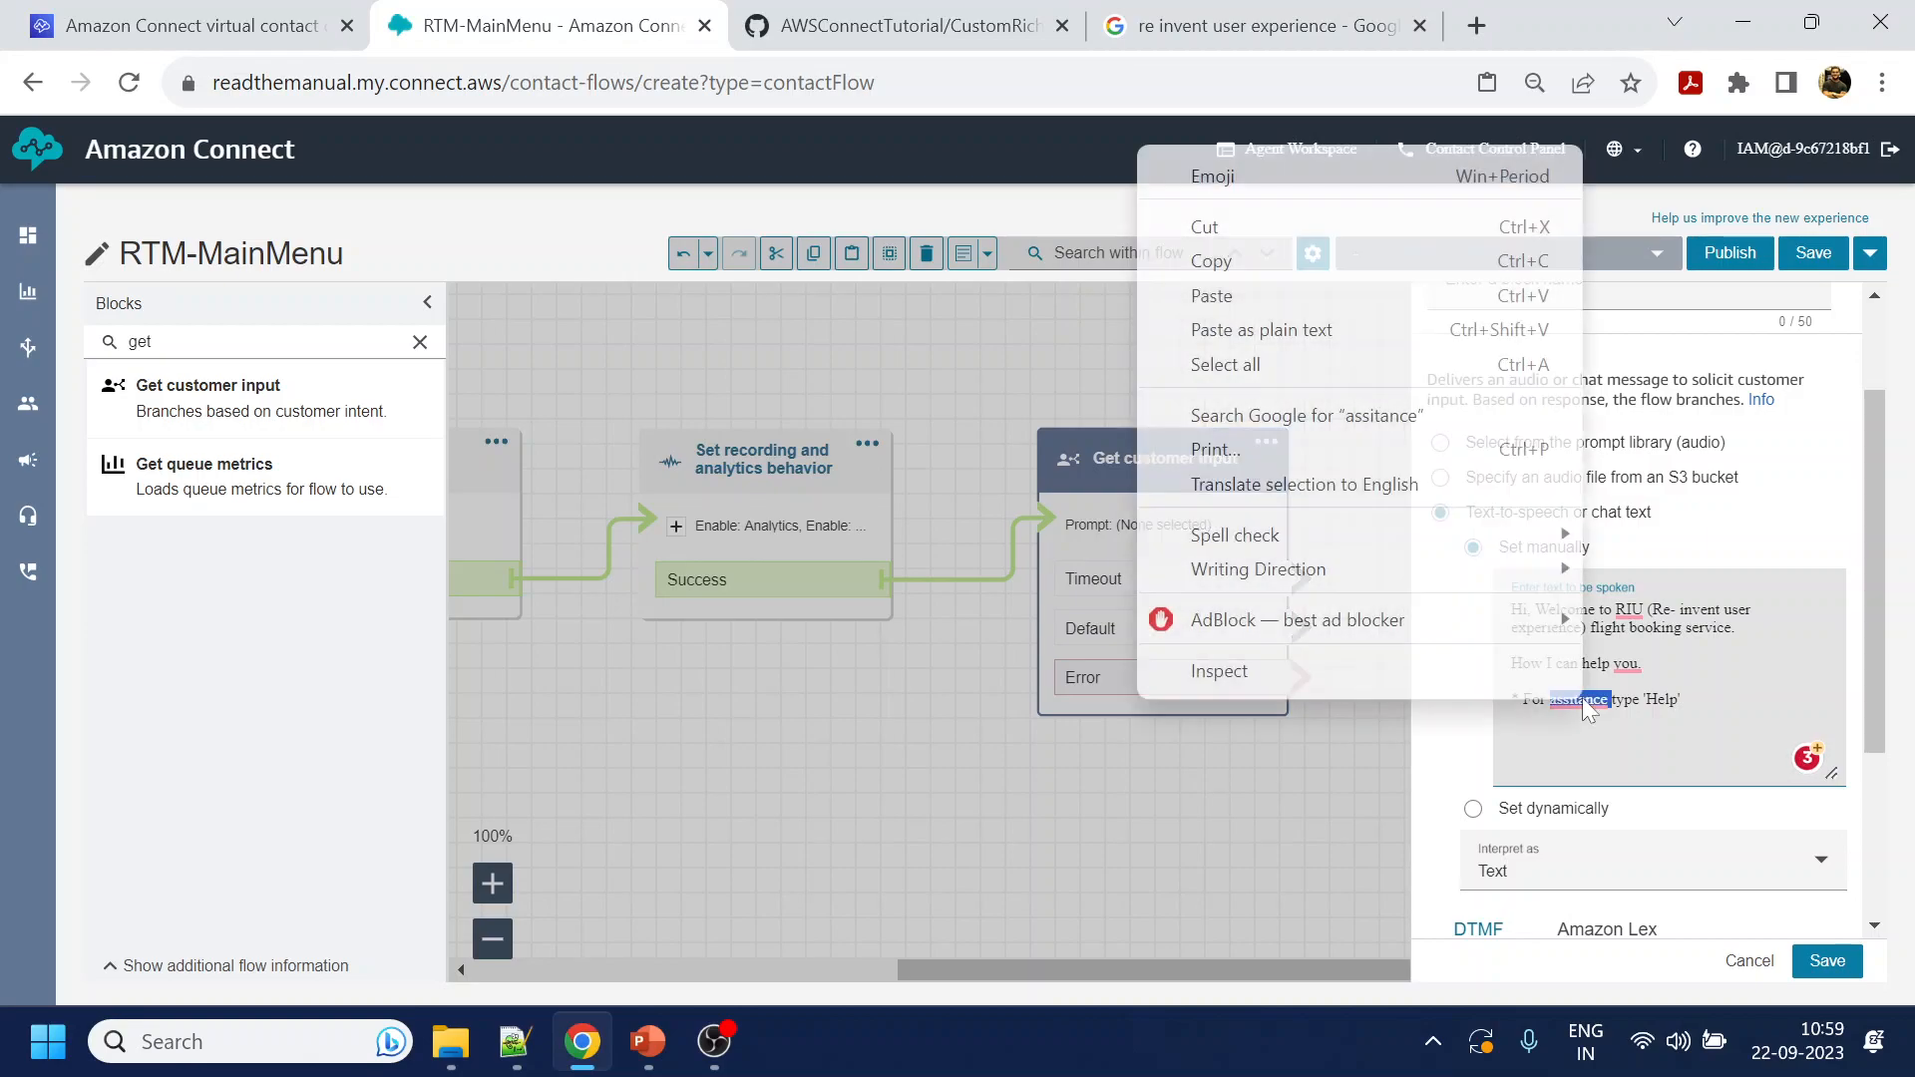
{"action": "left_click", "coordinate": [1586, 736]}
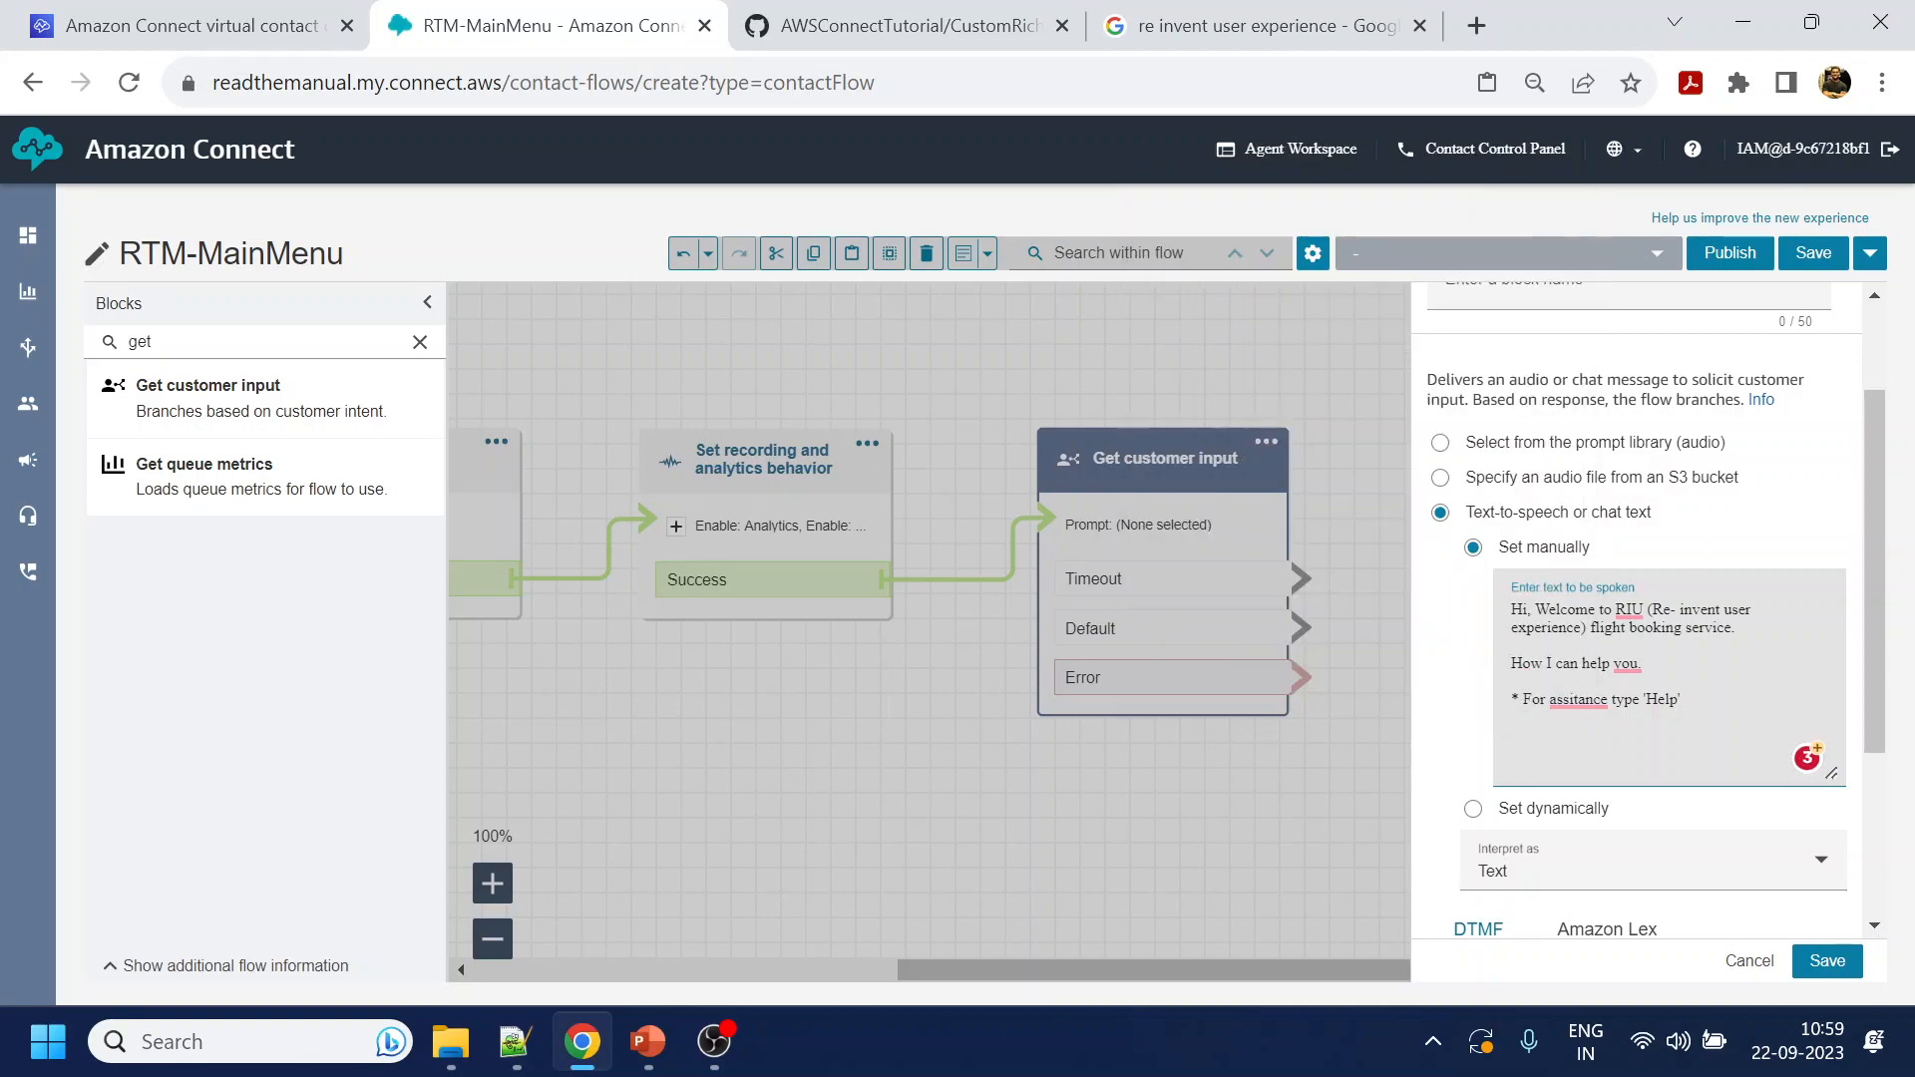
Reword the prompt's question line to "How may I help you?"
{"action": "left_click", "coordinate": [1644, 664]}
{"action": "double_click", "coordinate": [1568, 663]}
{"action": "key", "text": "BackSpace"}
{"action": "key", "text": "BackSpace"}
{"action": "key", "text": "BackSpace"}
{"action": "type", "text": "may I"}
{"action": "key", "text": "BackSpace"}
{"action": "type", "text": "?"}
{"action": "right_click", "coordinate": [1586, 701]}
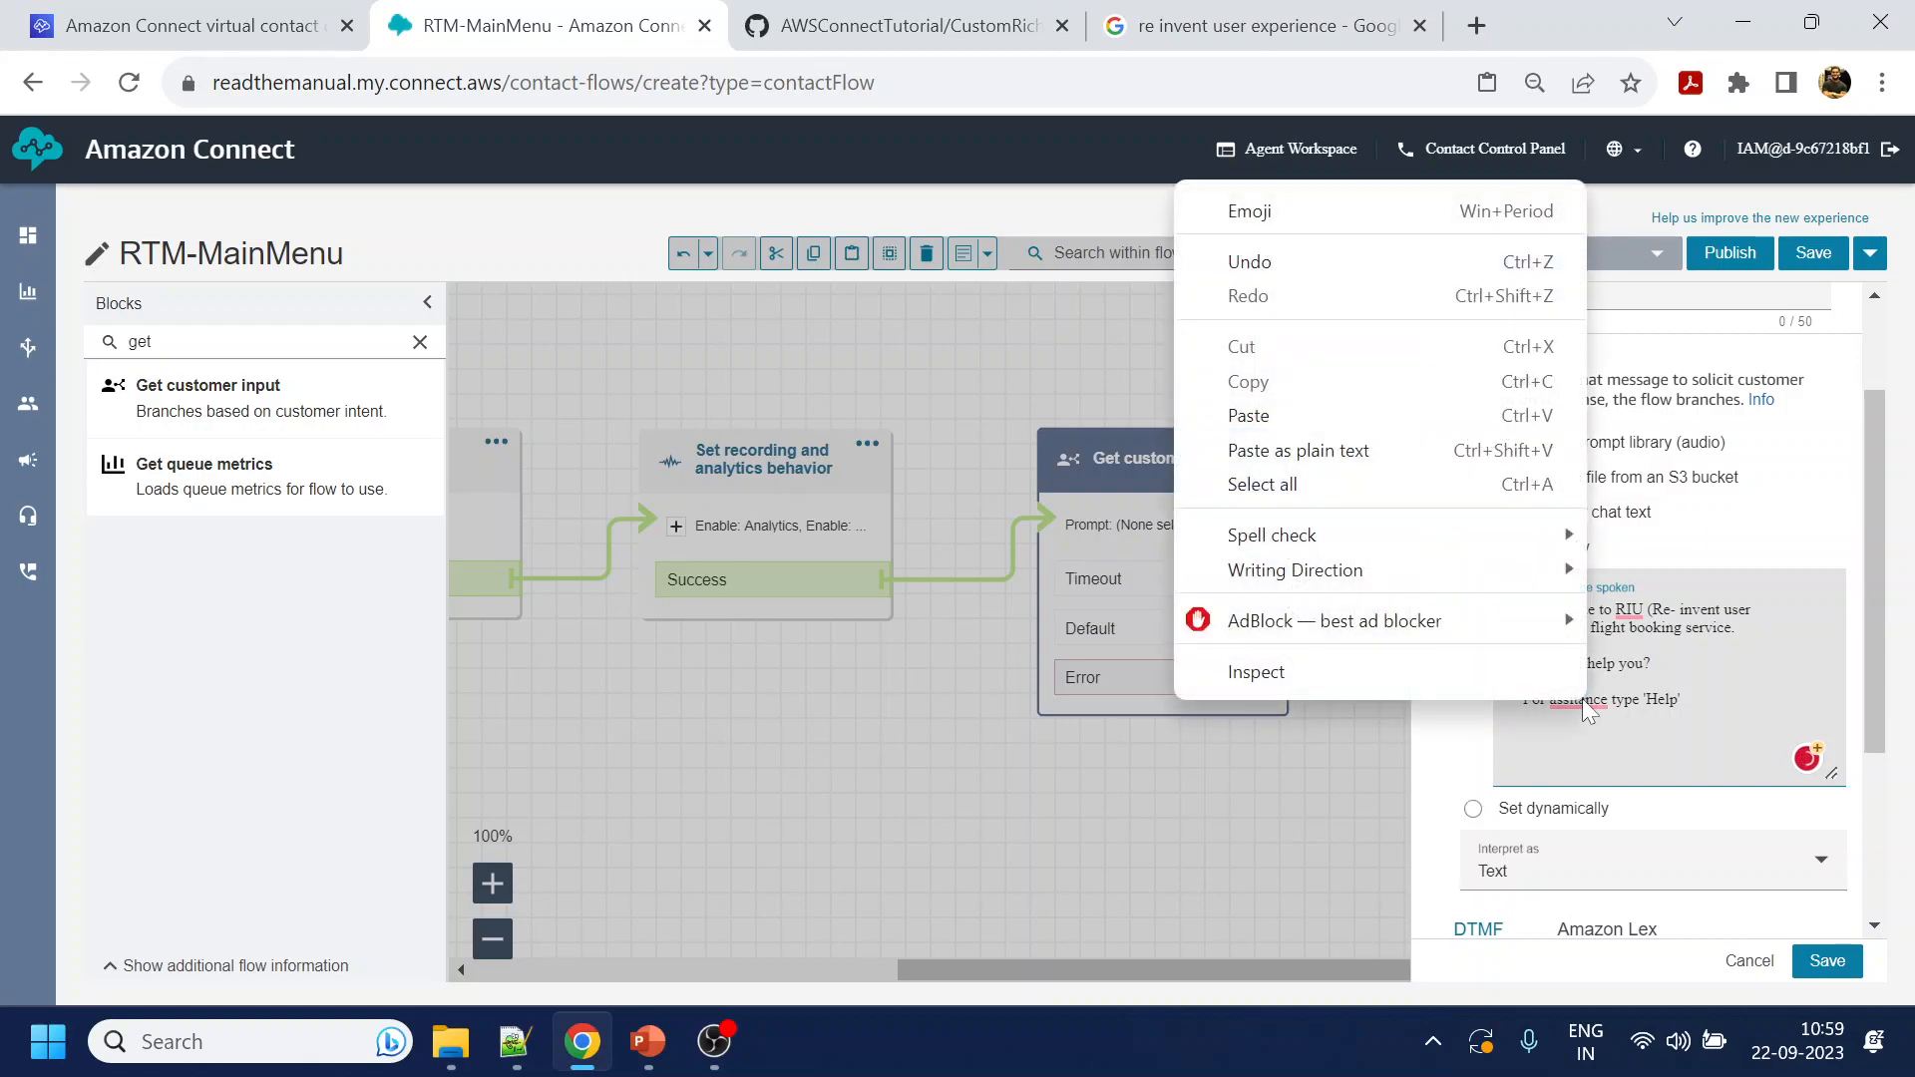
{"action": "left_click", "coordinate": [1625, 714]}
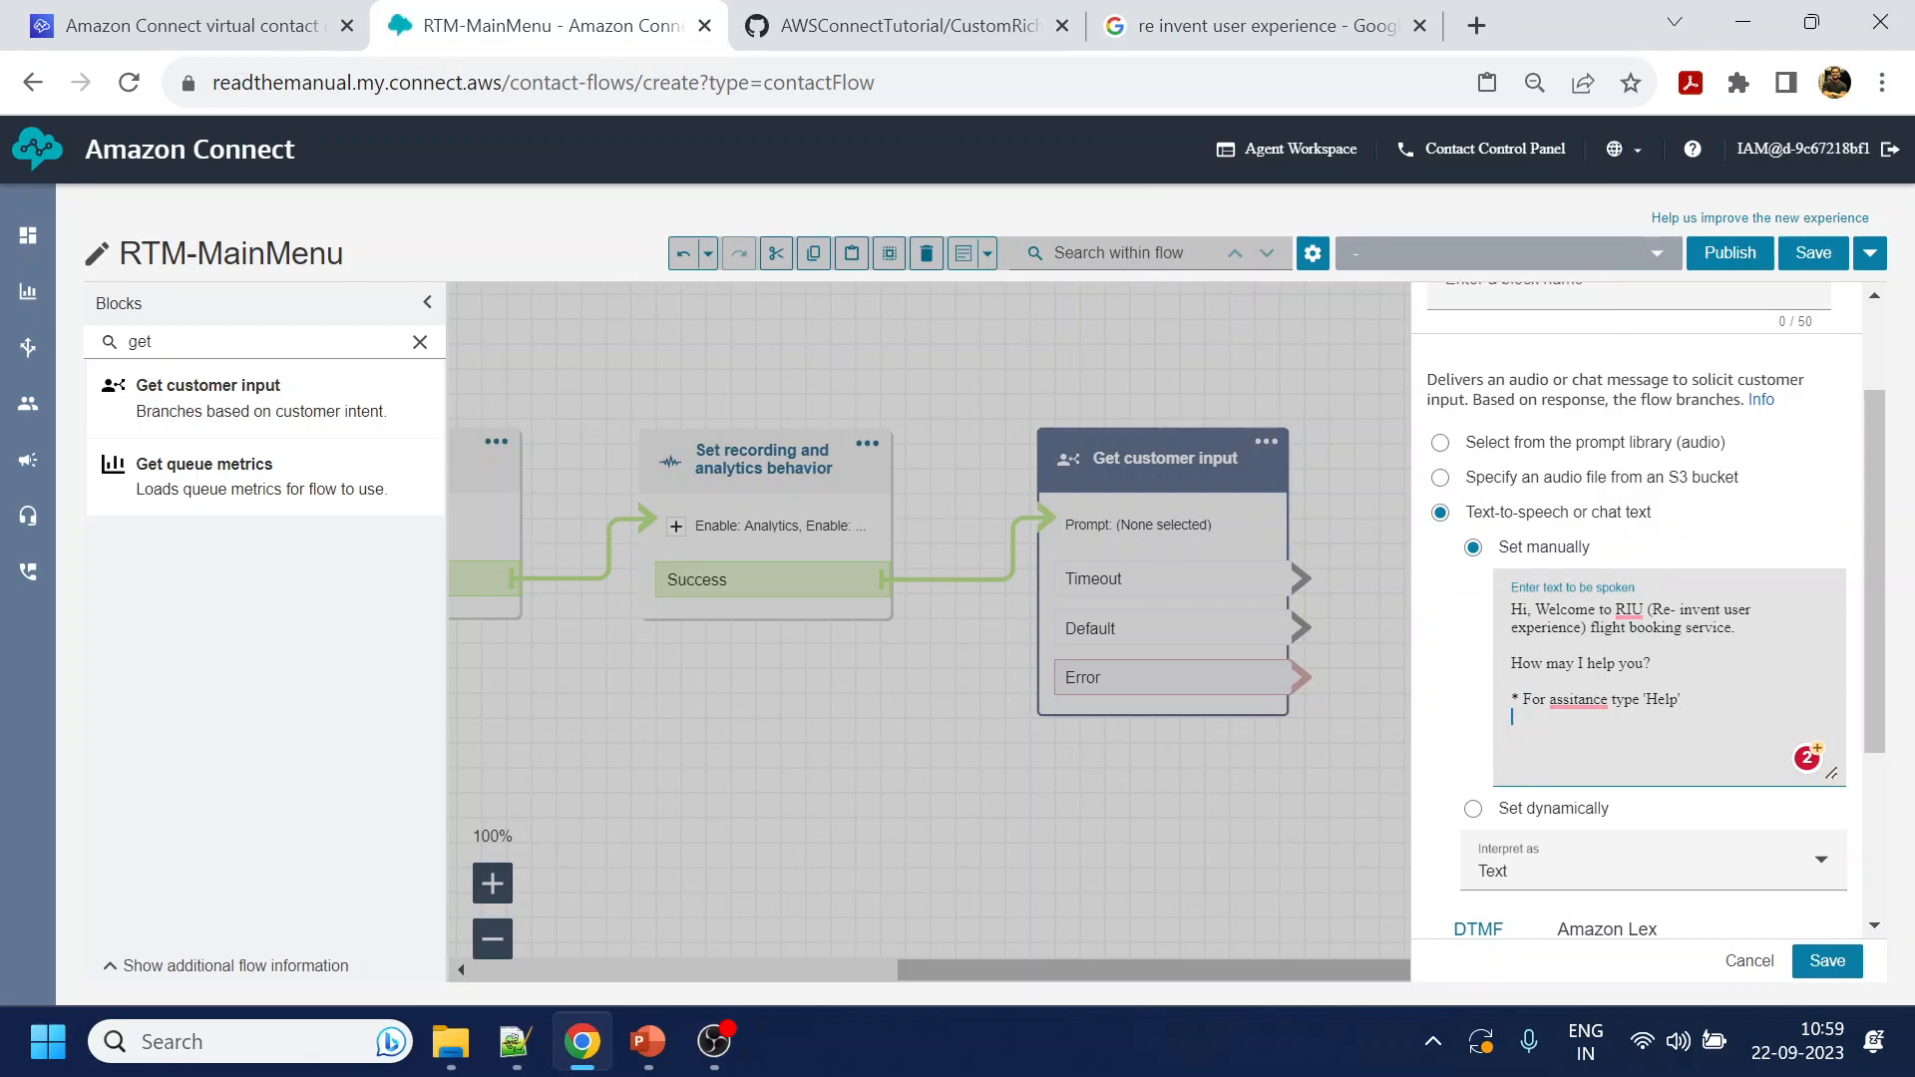
Display the block's Amazon Lex input settings, and search the AWS console for "lex" to open the Amazon Lex service
{"action": "scroll", "coordinate": [1636, 609], "scroll_direction": "down", "scroll_amount": 3}
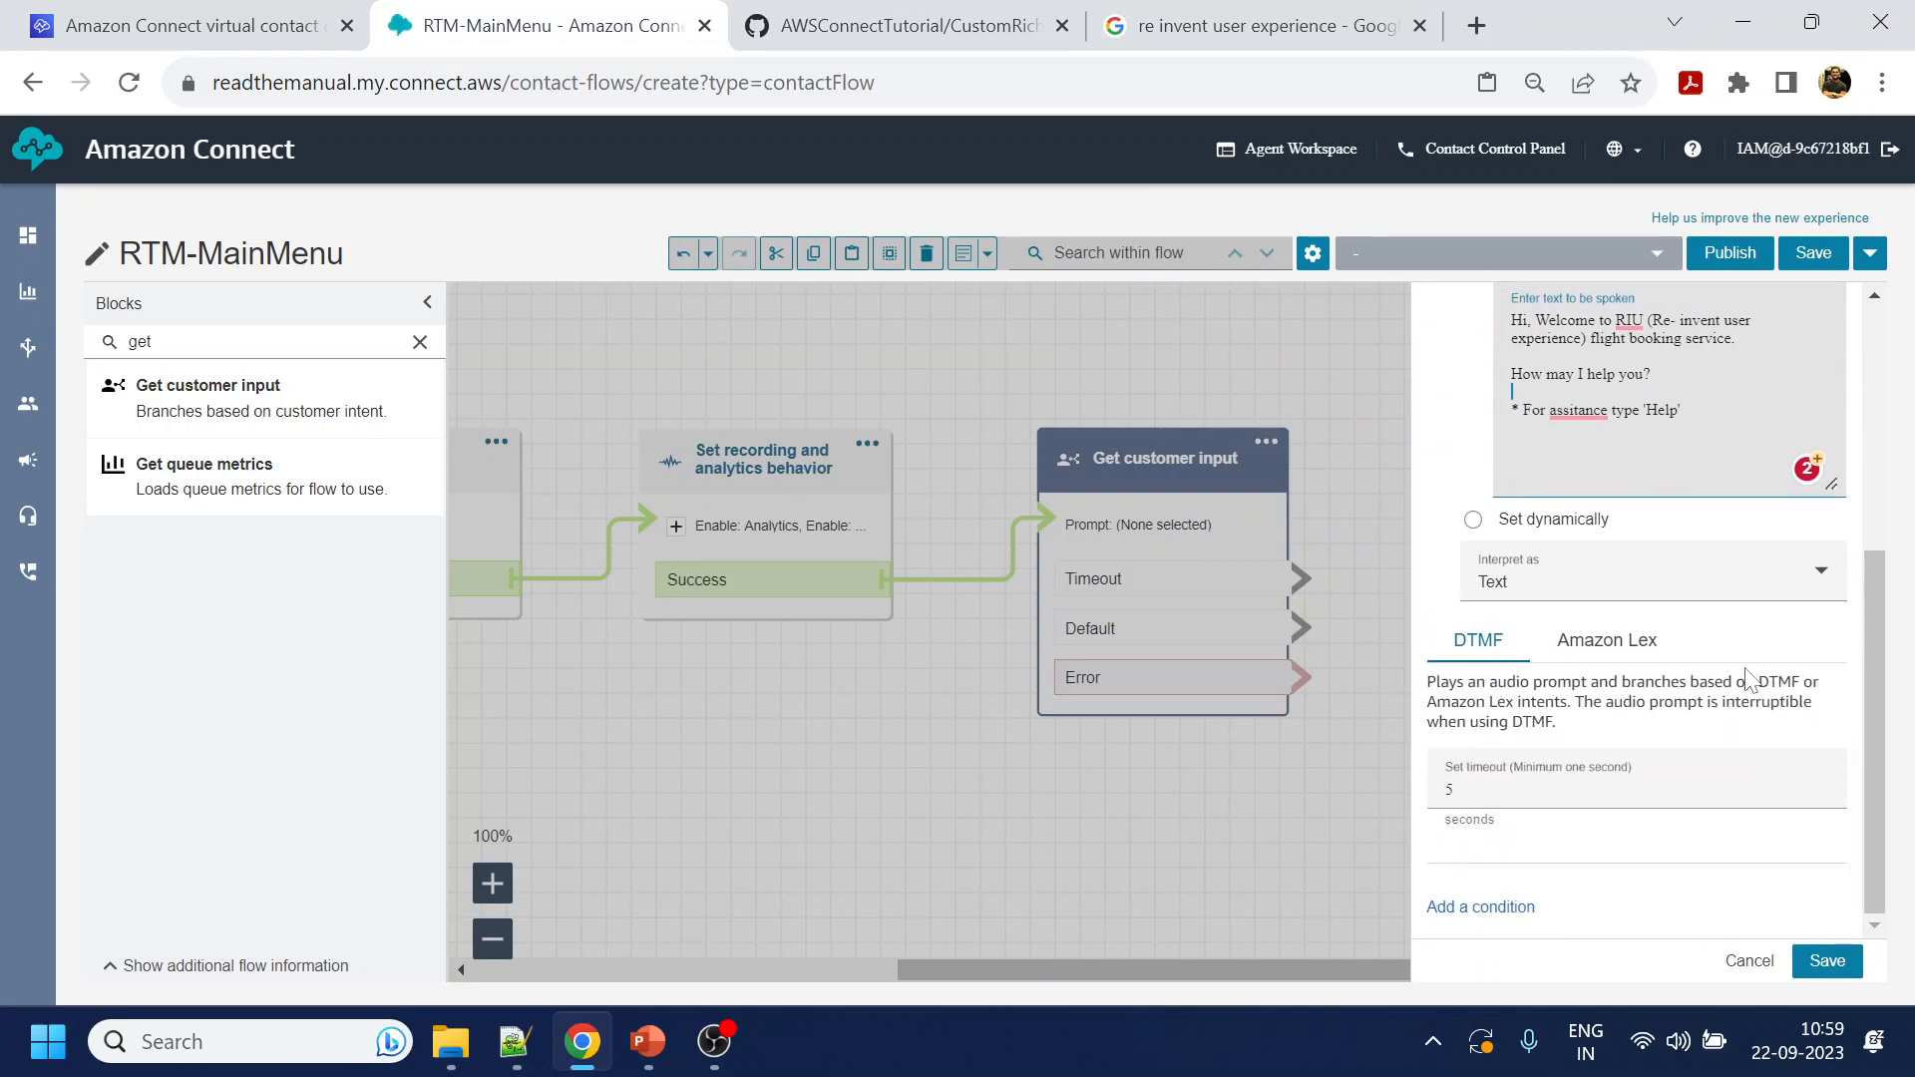
{"action": "left_click", "coordinate": [1639, 660]}
{"action": "left_click", "coordinate": [186, 14]}
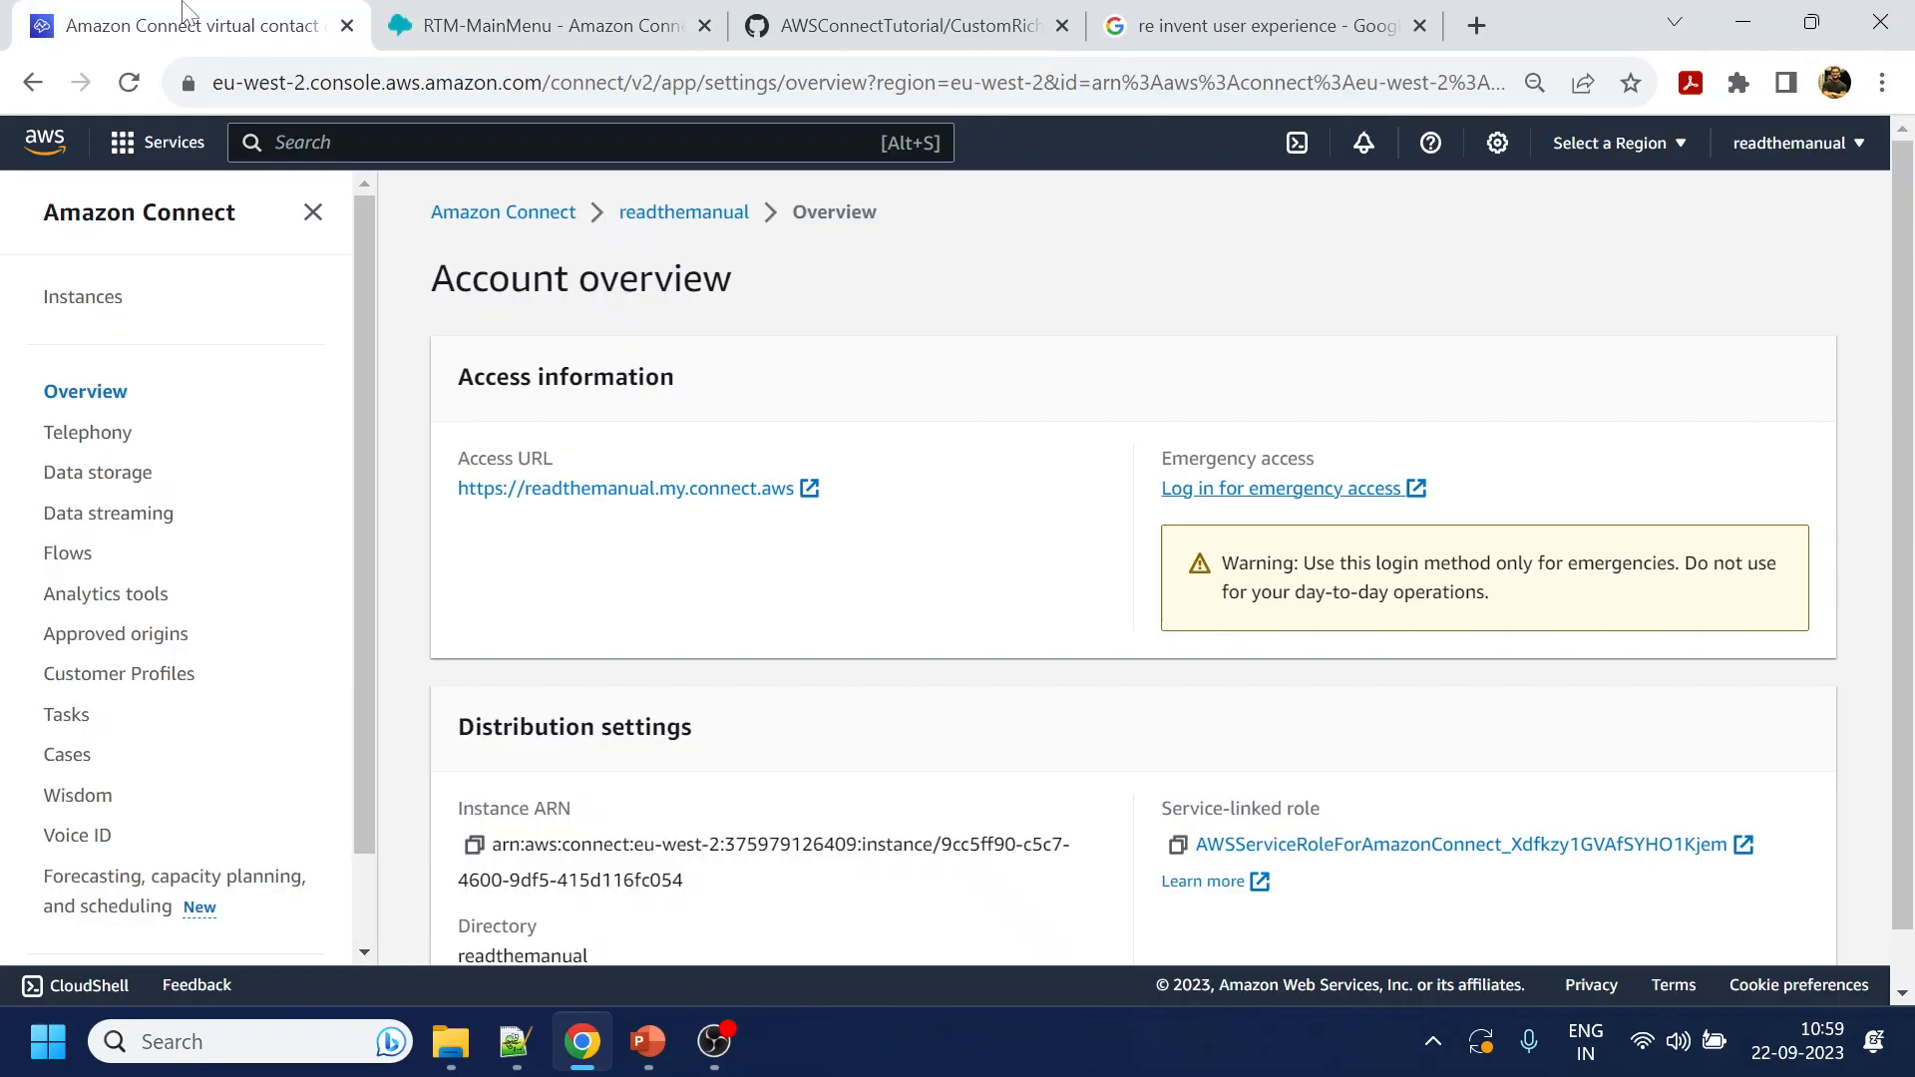
{"action": "left_click", "coordinate": [591, 142]}
{"action": "type", "text": "lex"}
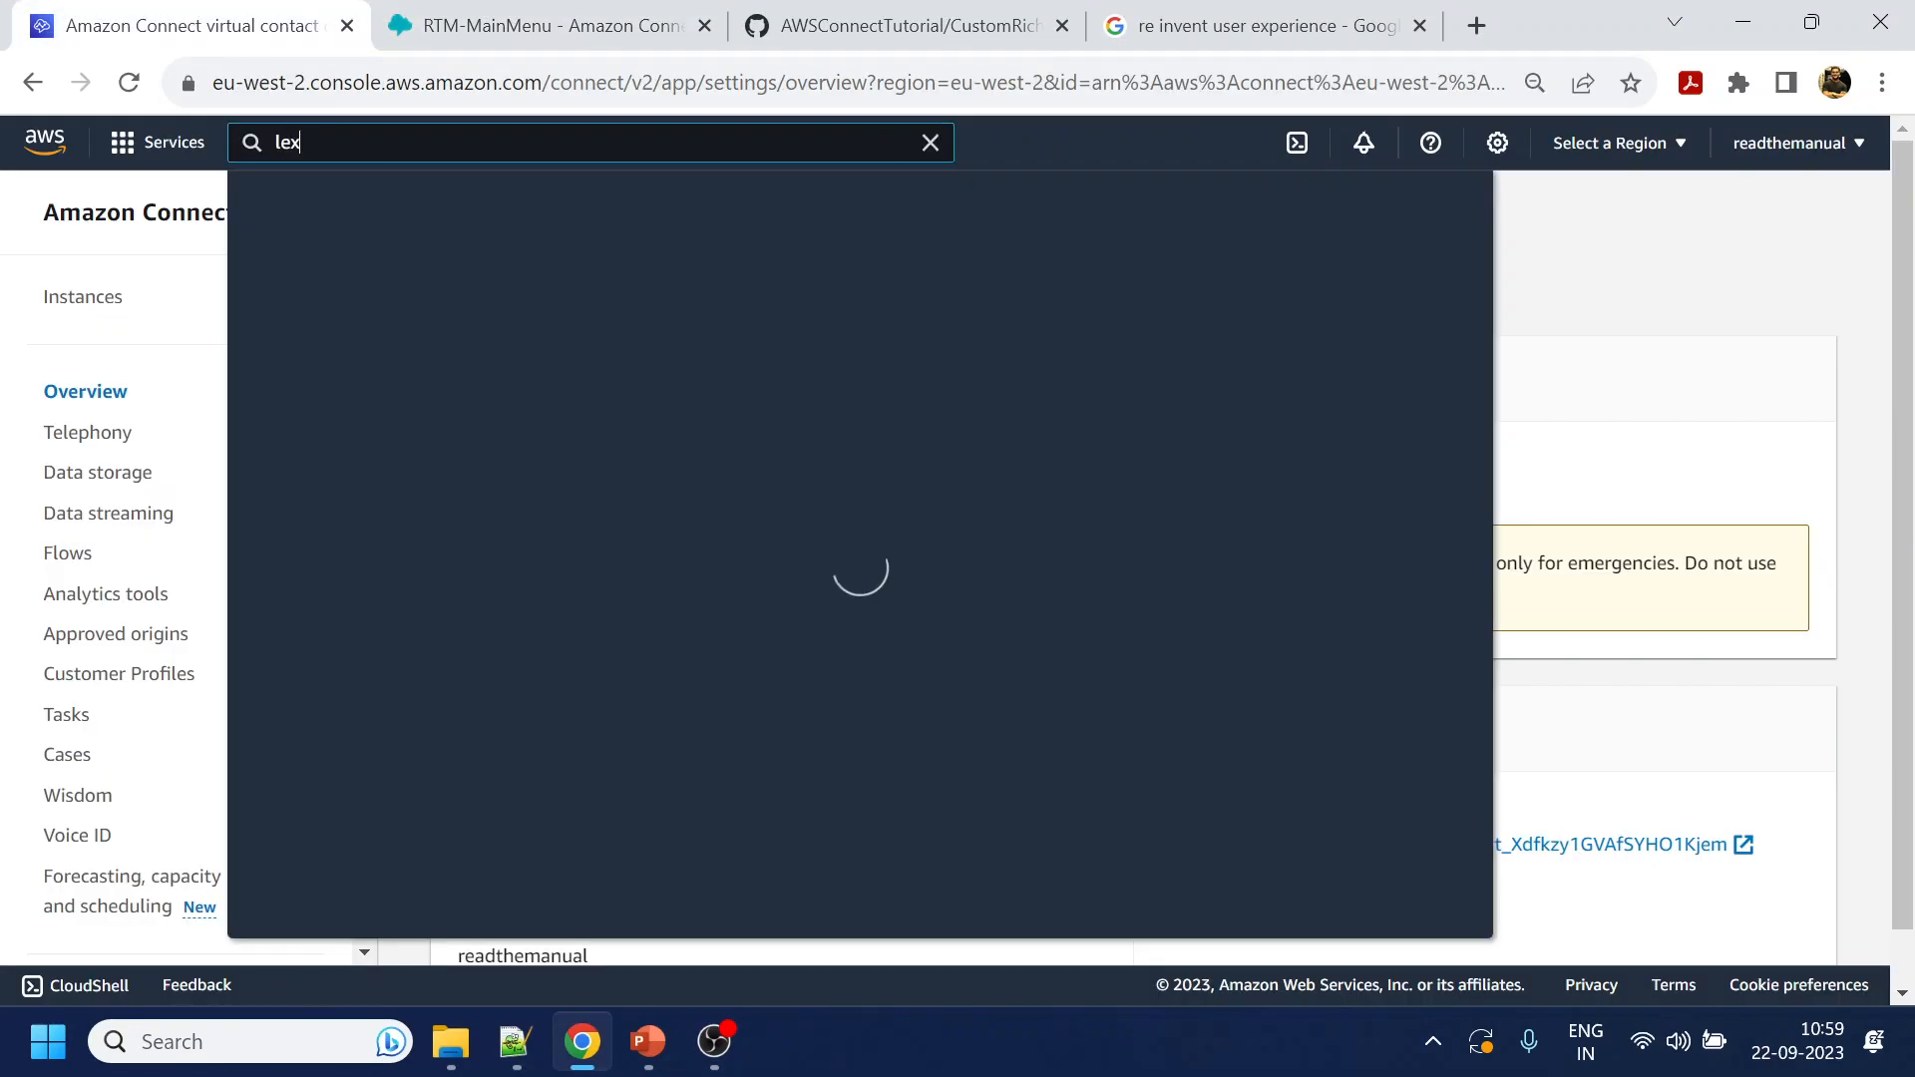
{"action": "left_click", "coordinate": [720, 409]}
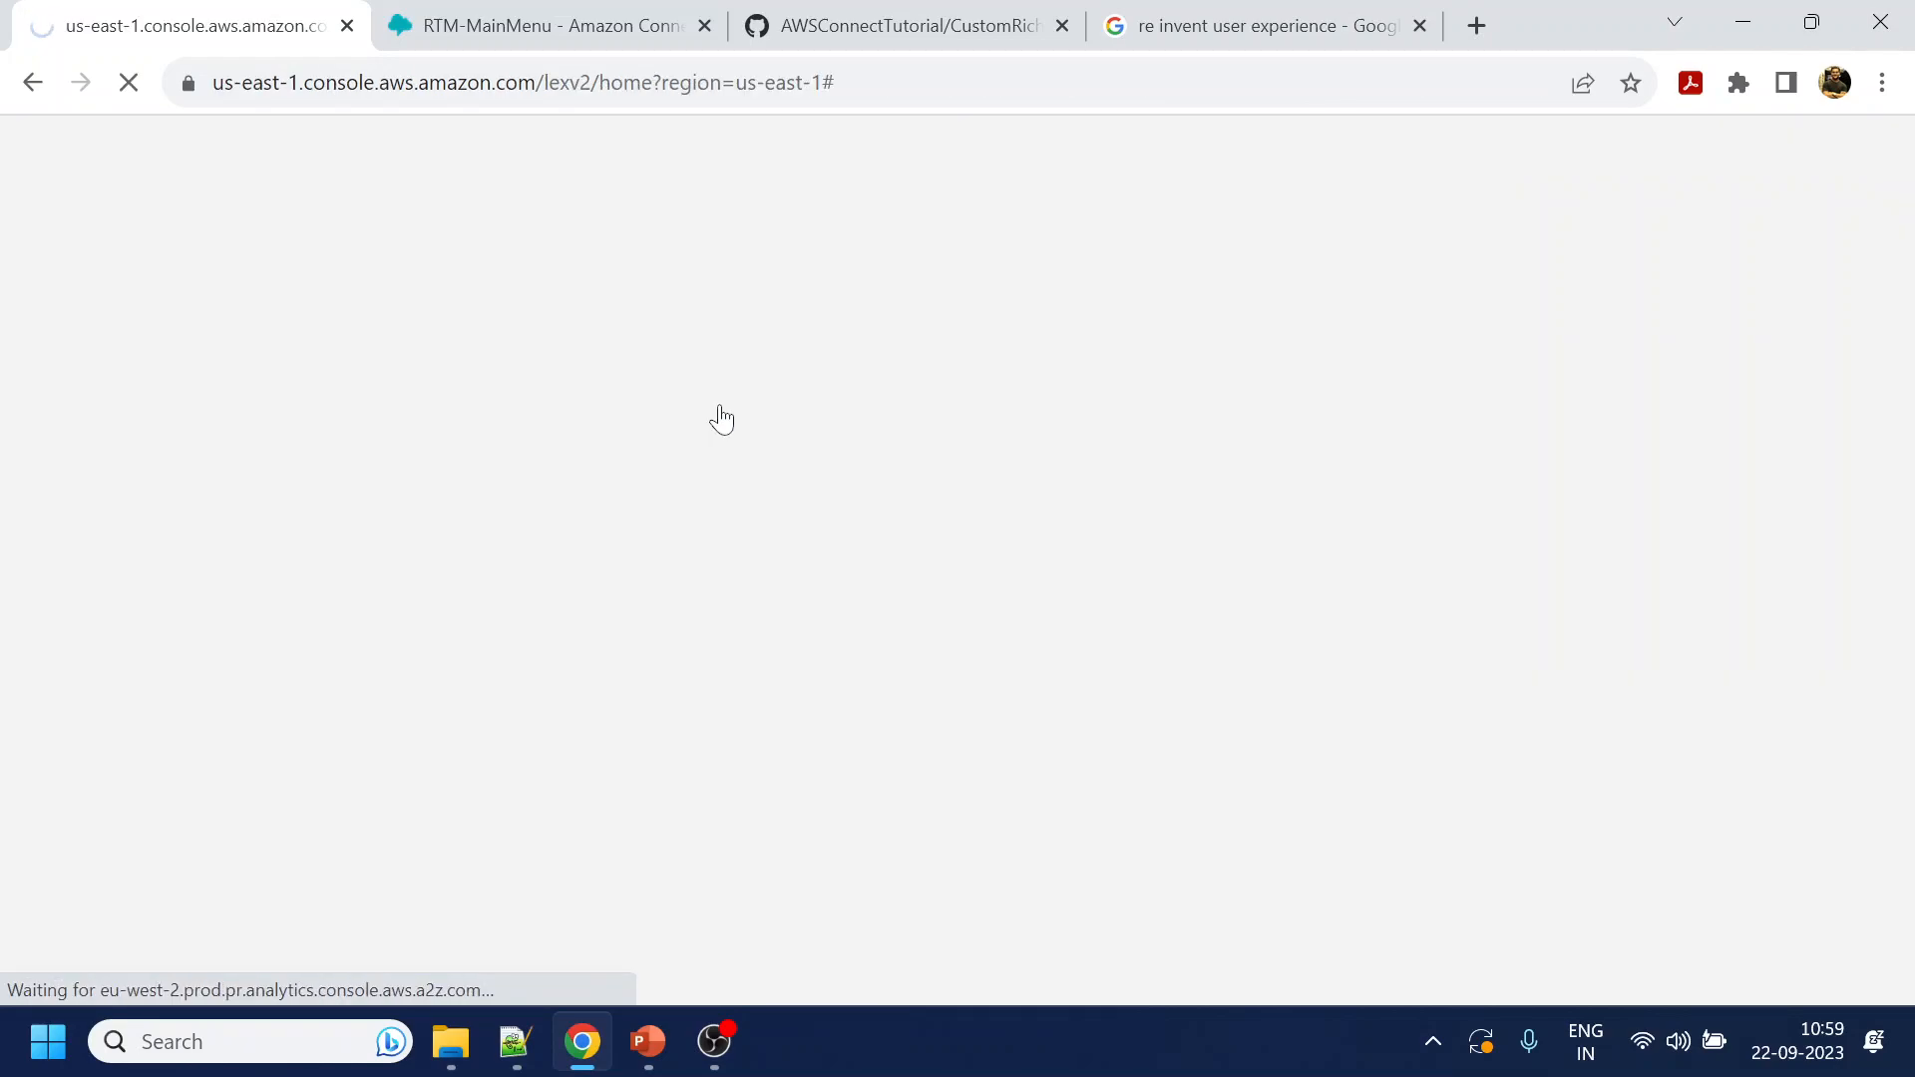
{"action": "left_click", "coordinate": [558, 25]}
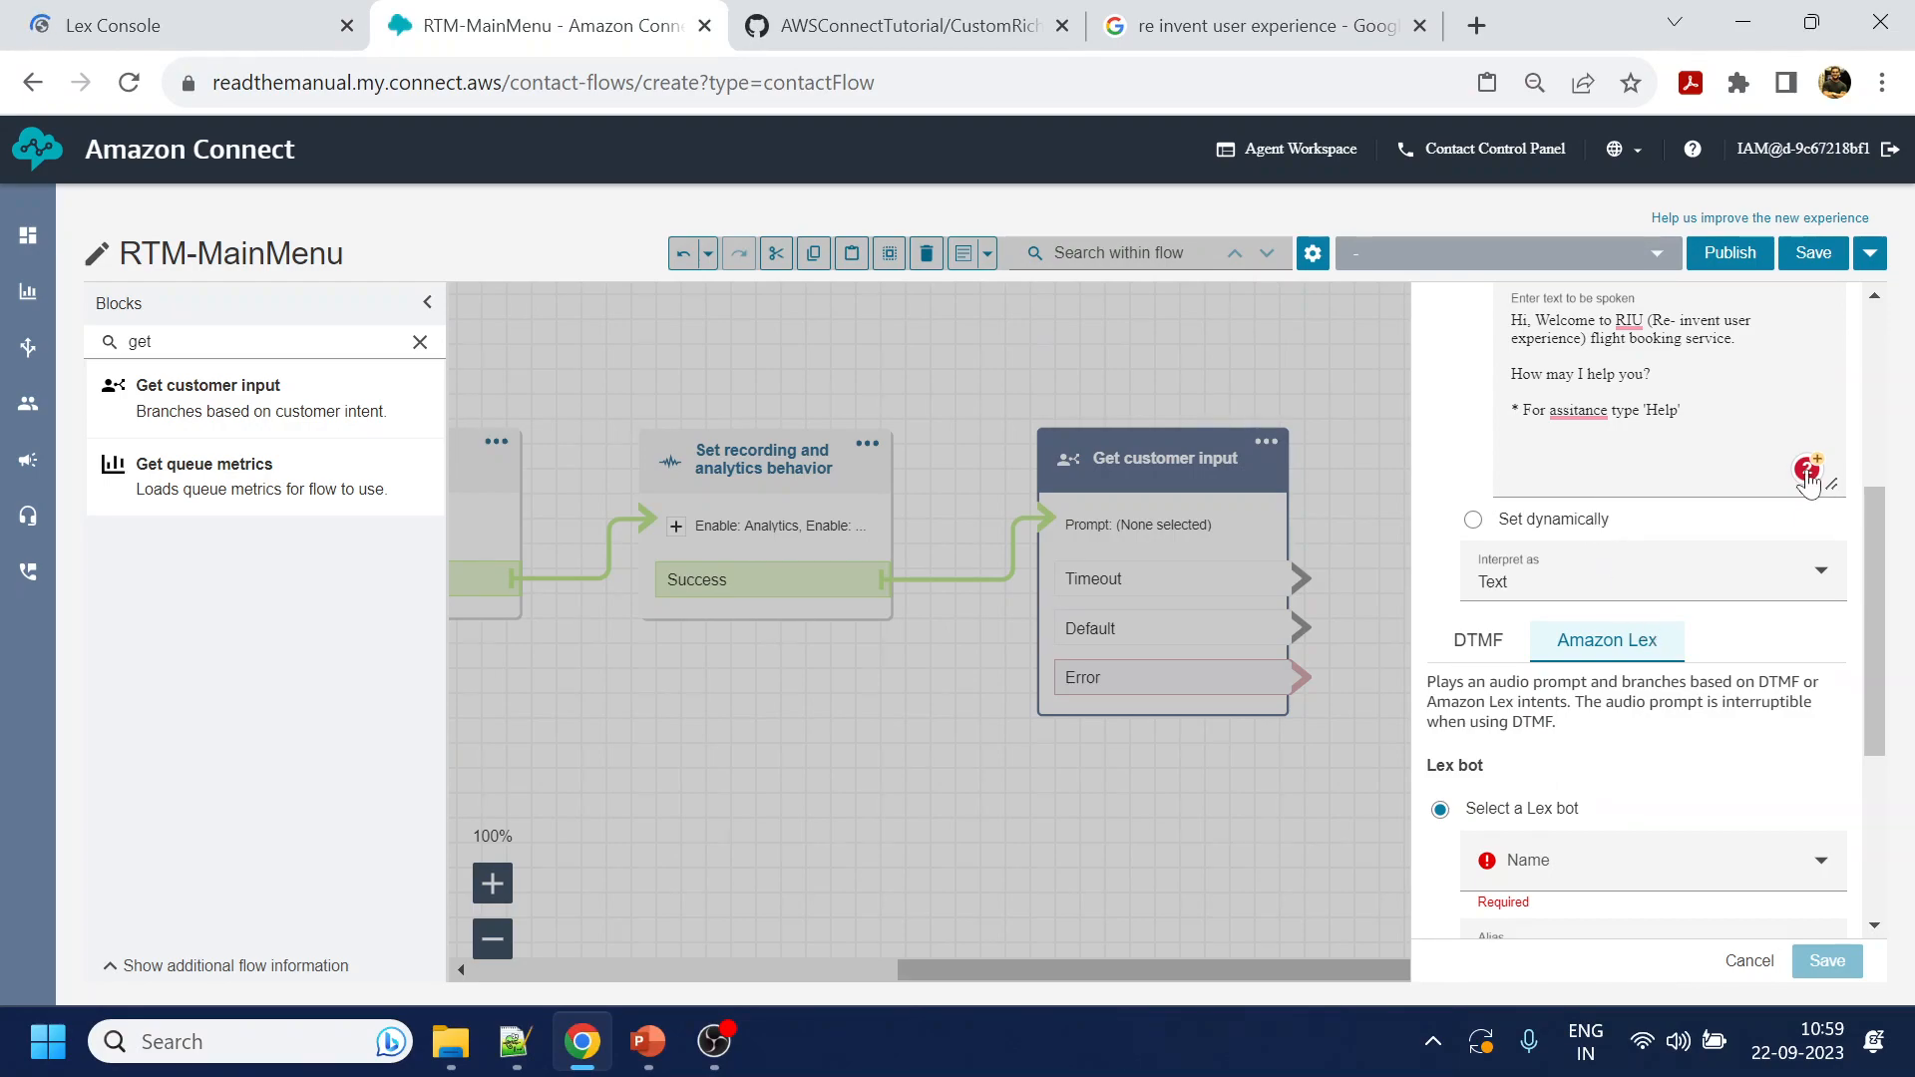
{"action": "left_click", "coordinate": [1514, 446]}
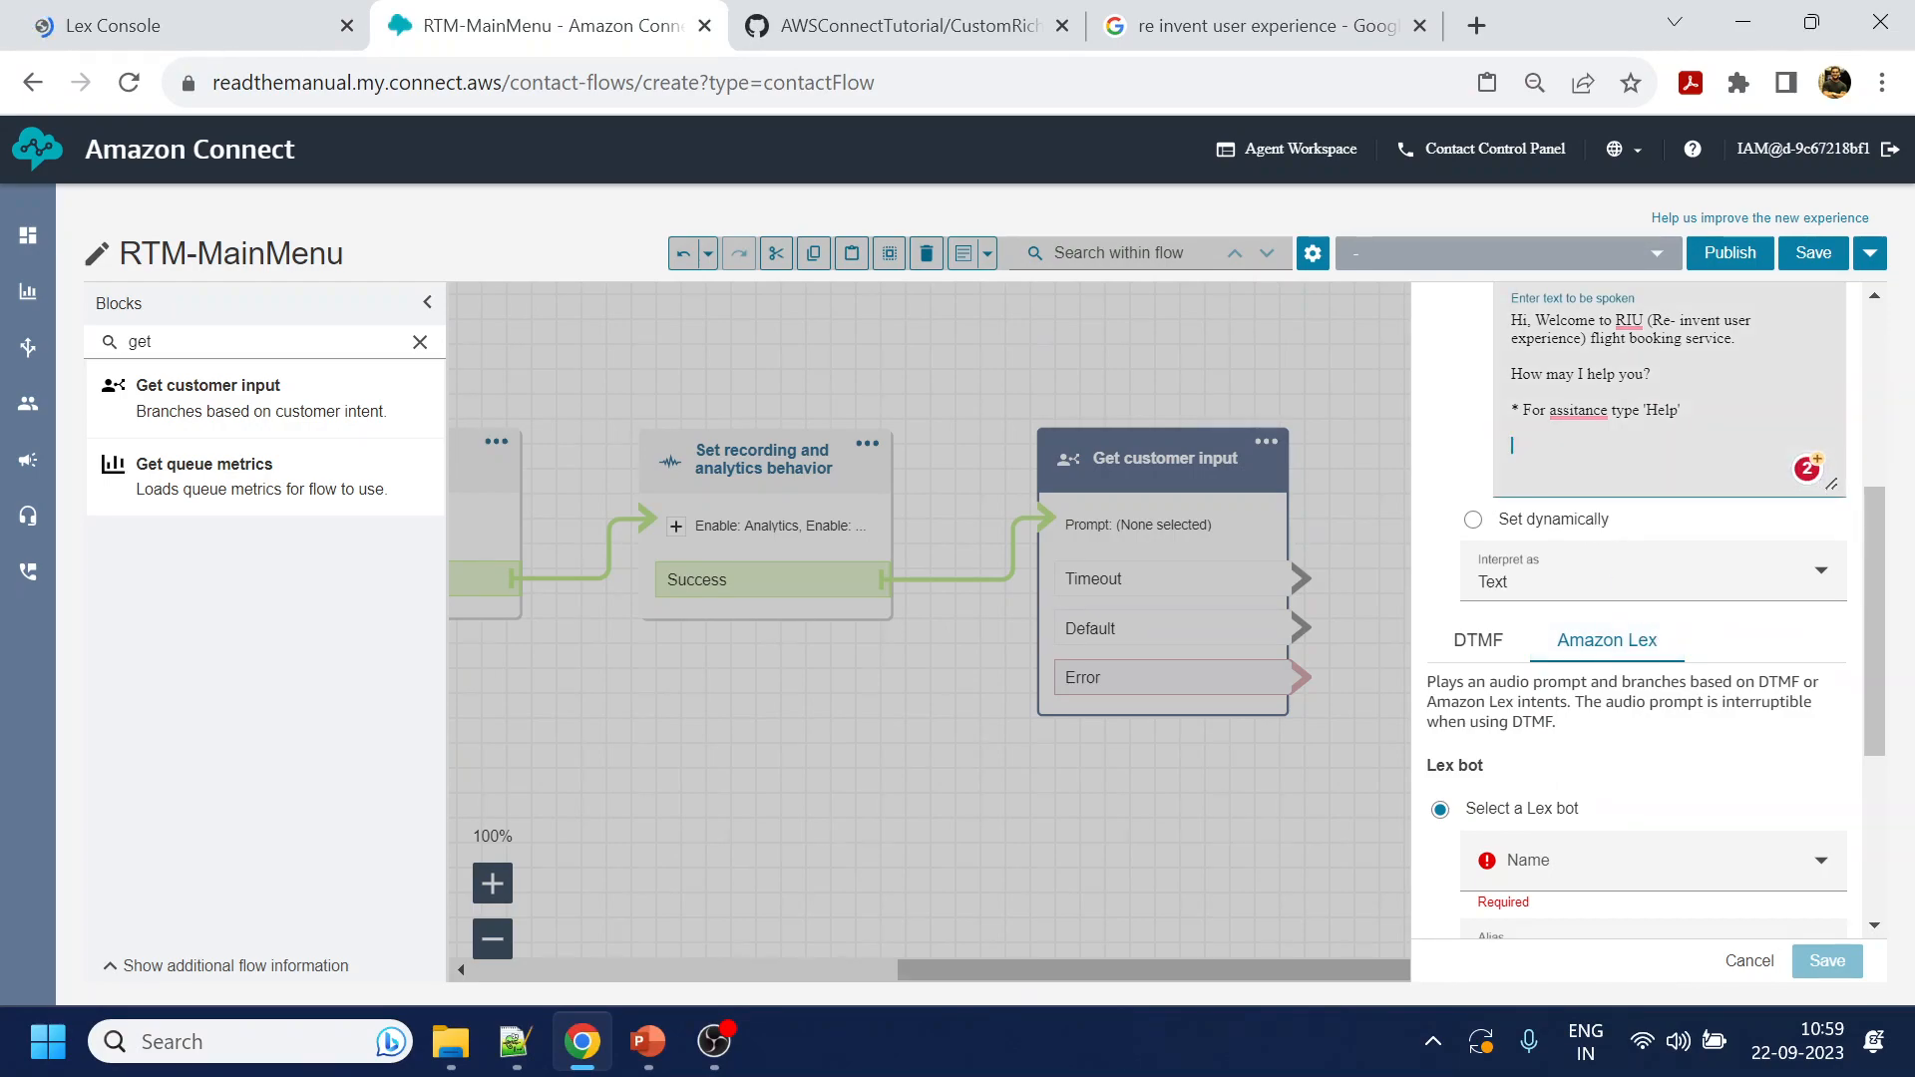
{"action": "right_click", "coordinate": [1586, 414]}
{"action": "left_click_drag", "start_coordinate": [1631, 413], "coordinate": [1639, 413]}
{"action": "left_click", "coordinate": [279, 20]}
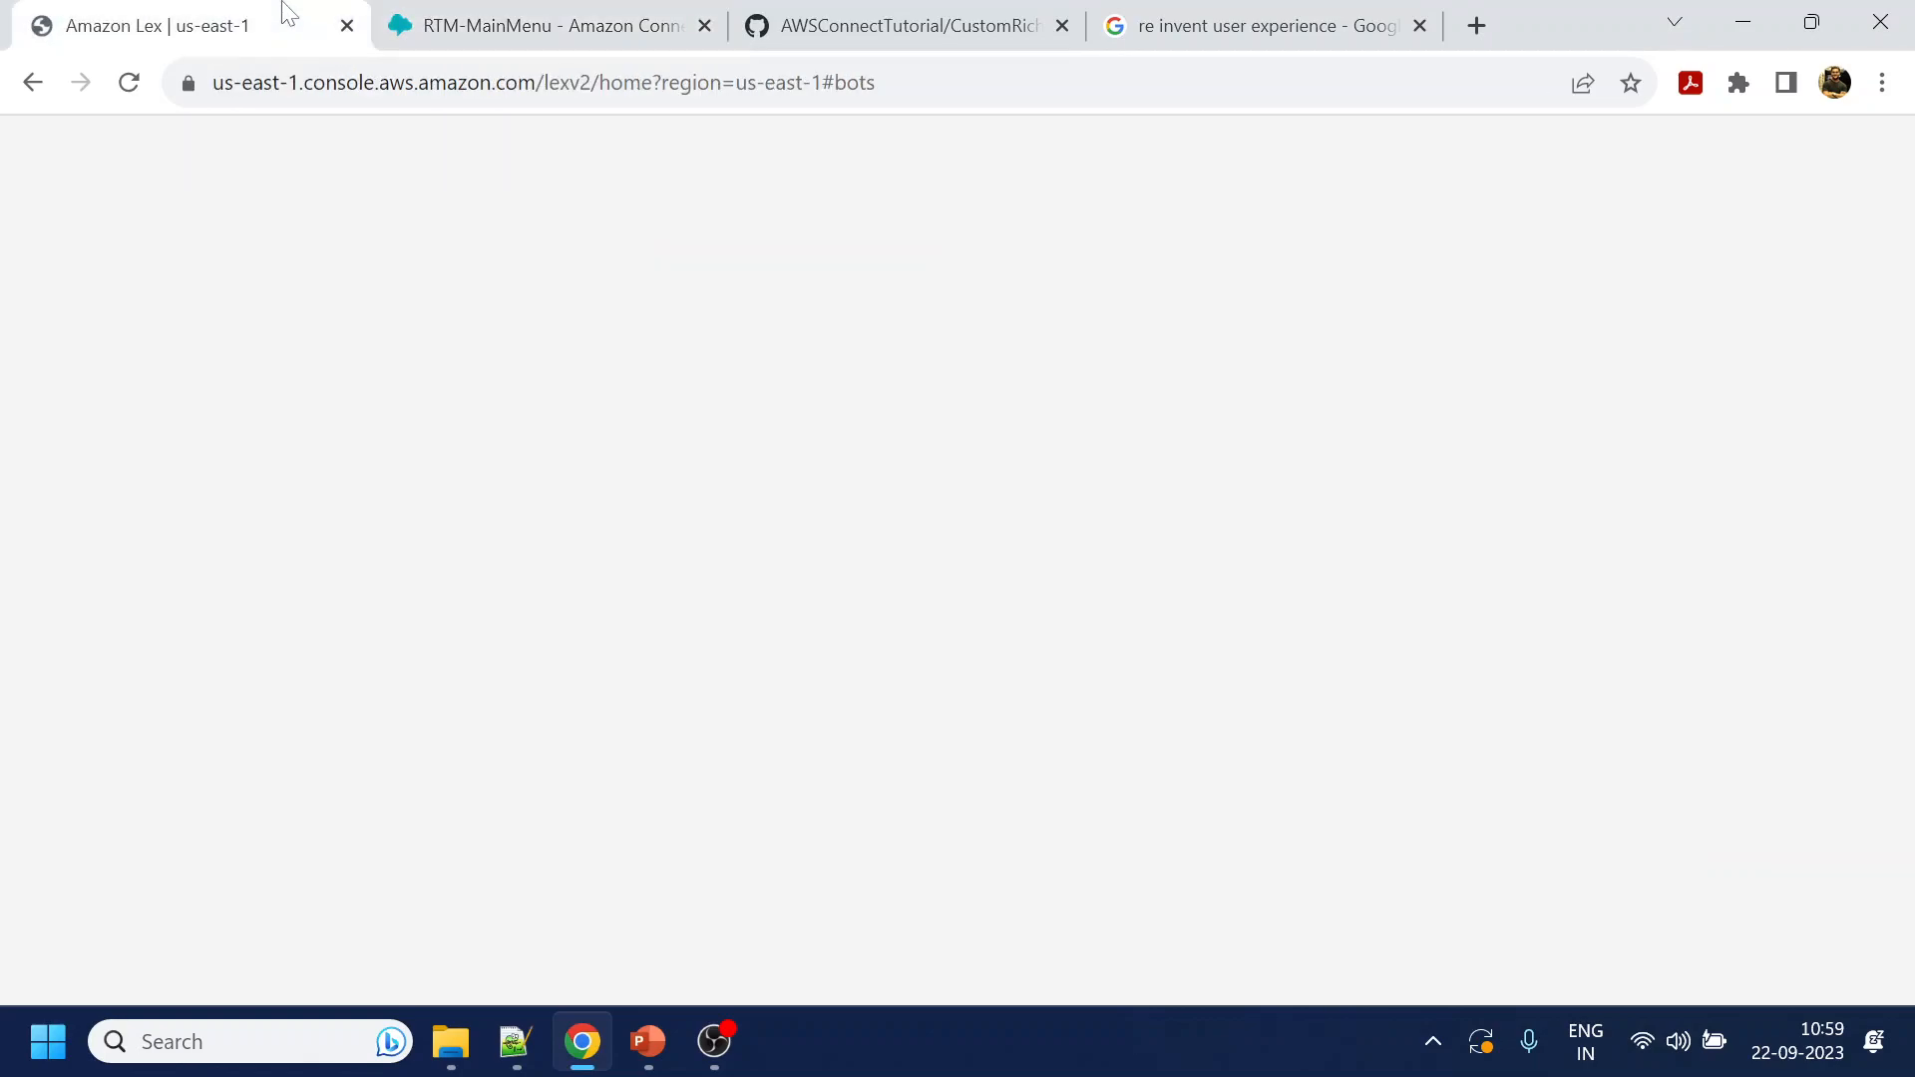
Return to the RTM-MainMenu flow, switch the Get customer input block back to DTMF, and save the block
{"action": "left_click", "coordinate": [565, 12]}
{"action": "scroll", "coordinate": [1581, 743], "scroll_direction": "down", "scroll_amount": 4}
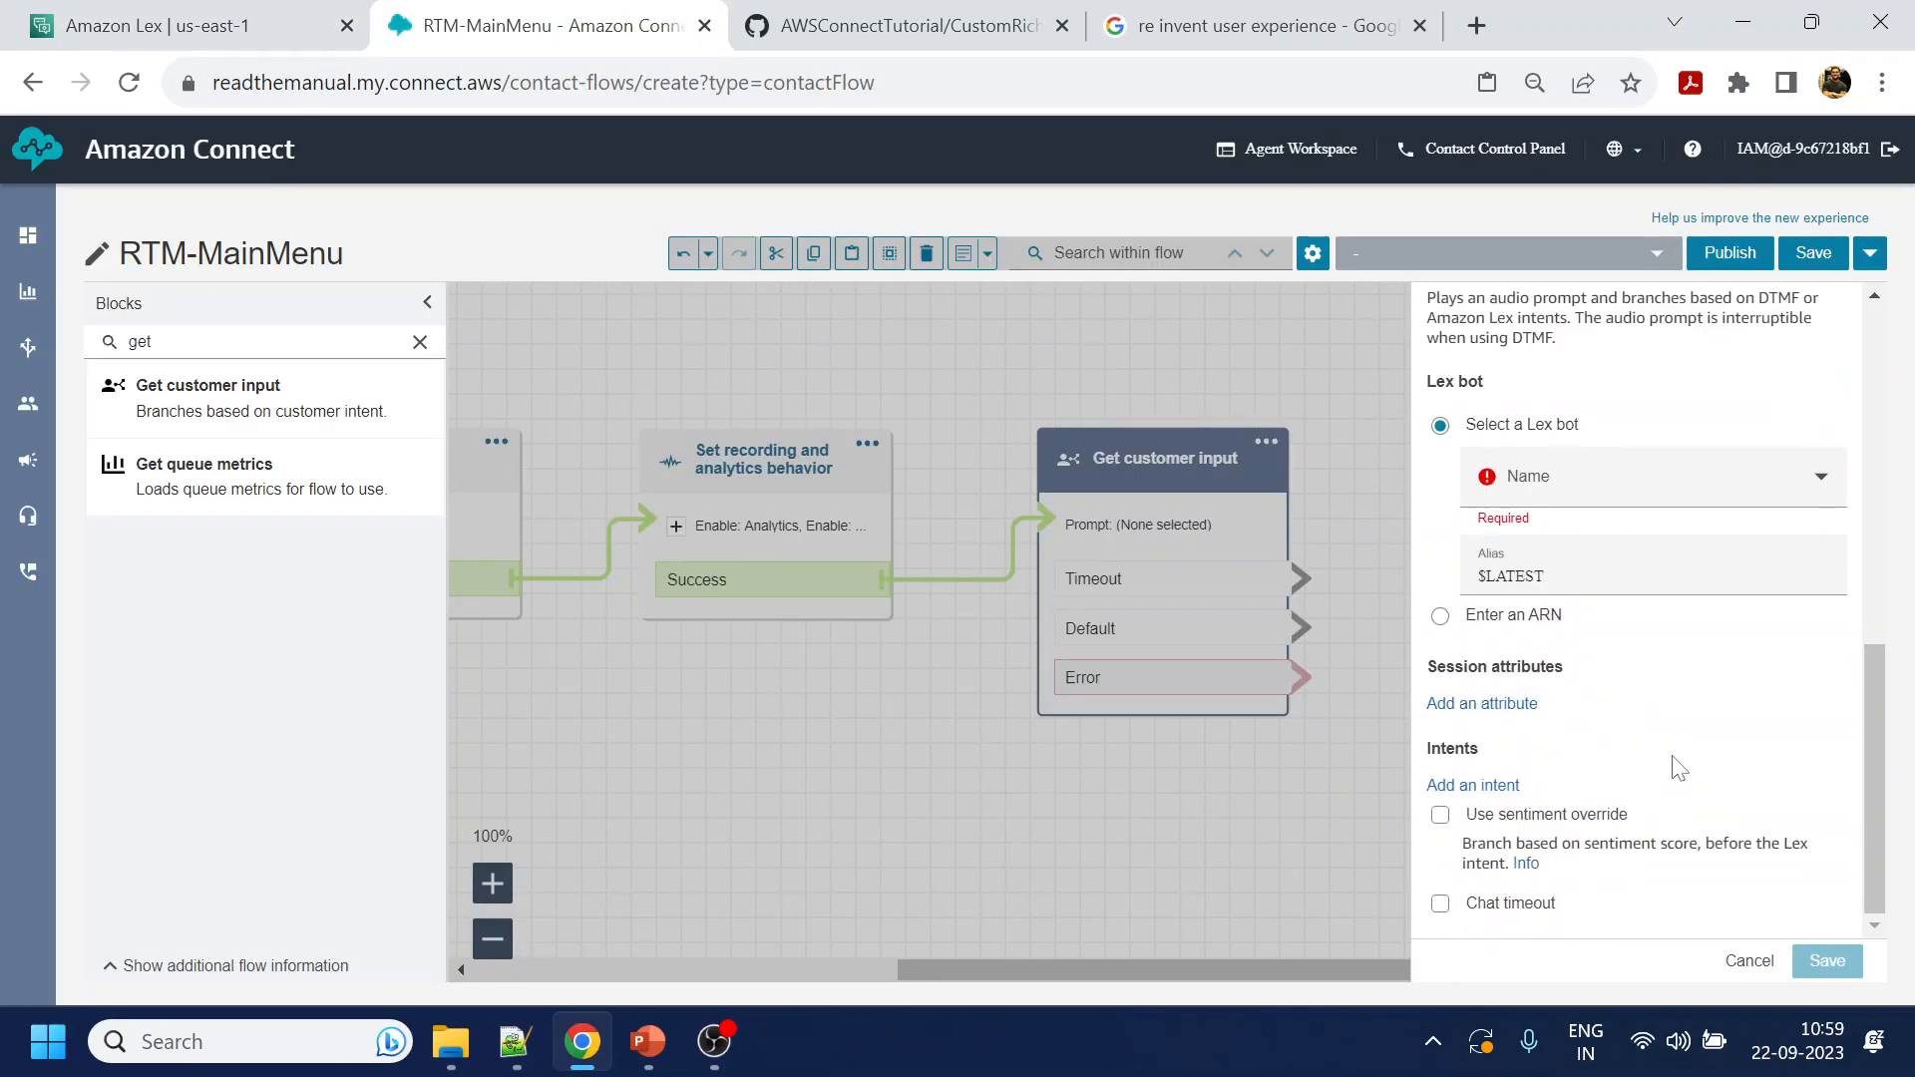
{"action": "scroll", "coordinate": [1581, 743], "scroll_direction": "up", "scroll_amount": 3}
{"action": "left_click", "coordinate": [1482, 559]}
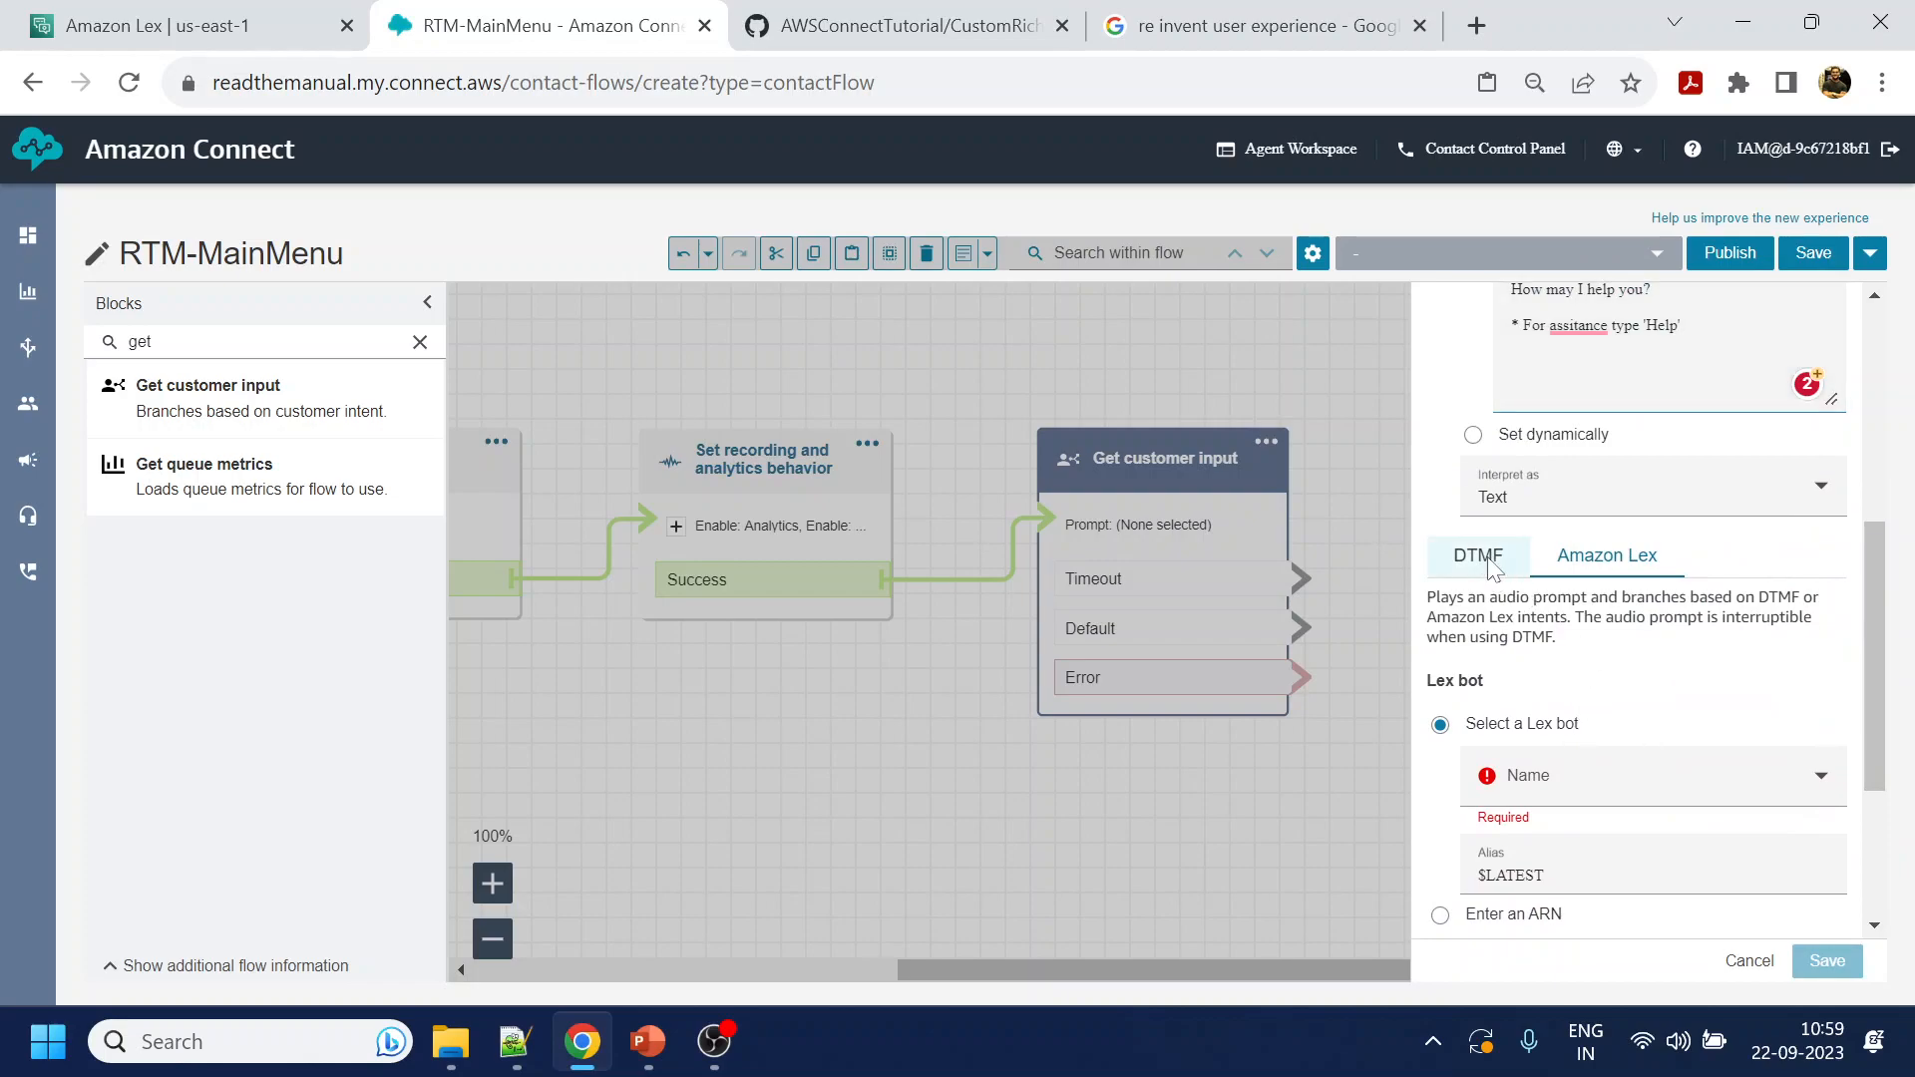
{"action": "left_click", "coordinate": [1827, 960]}
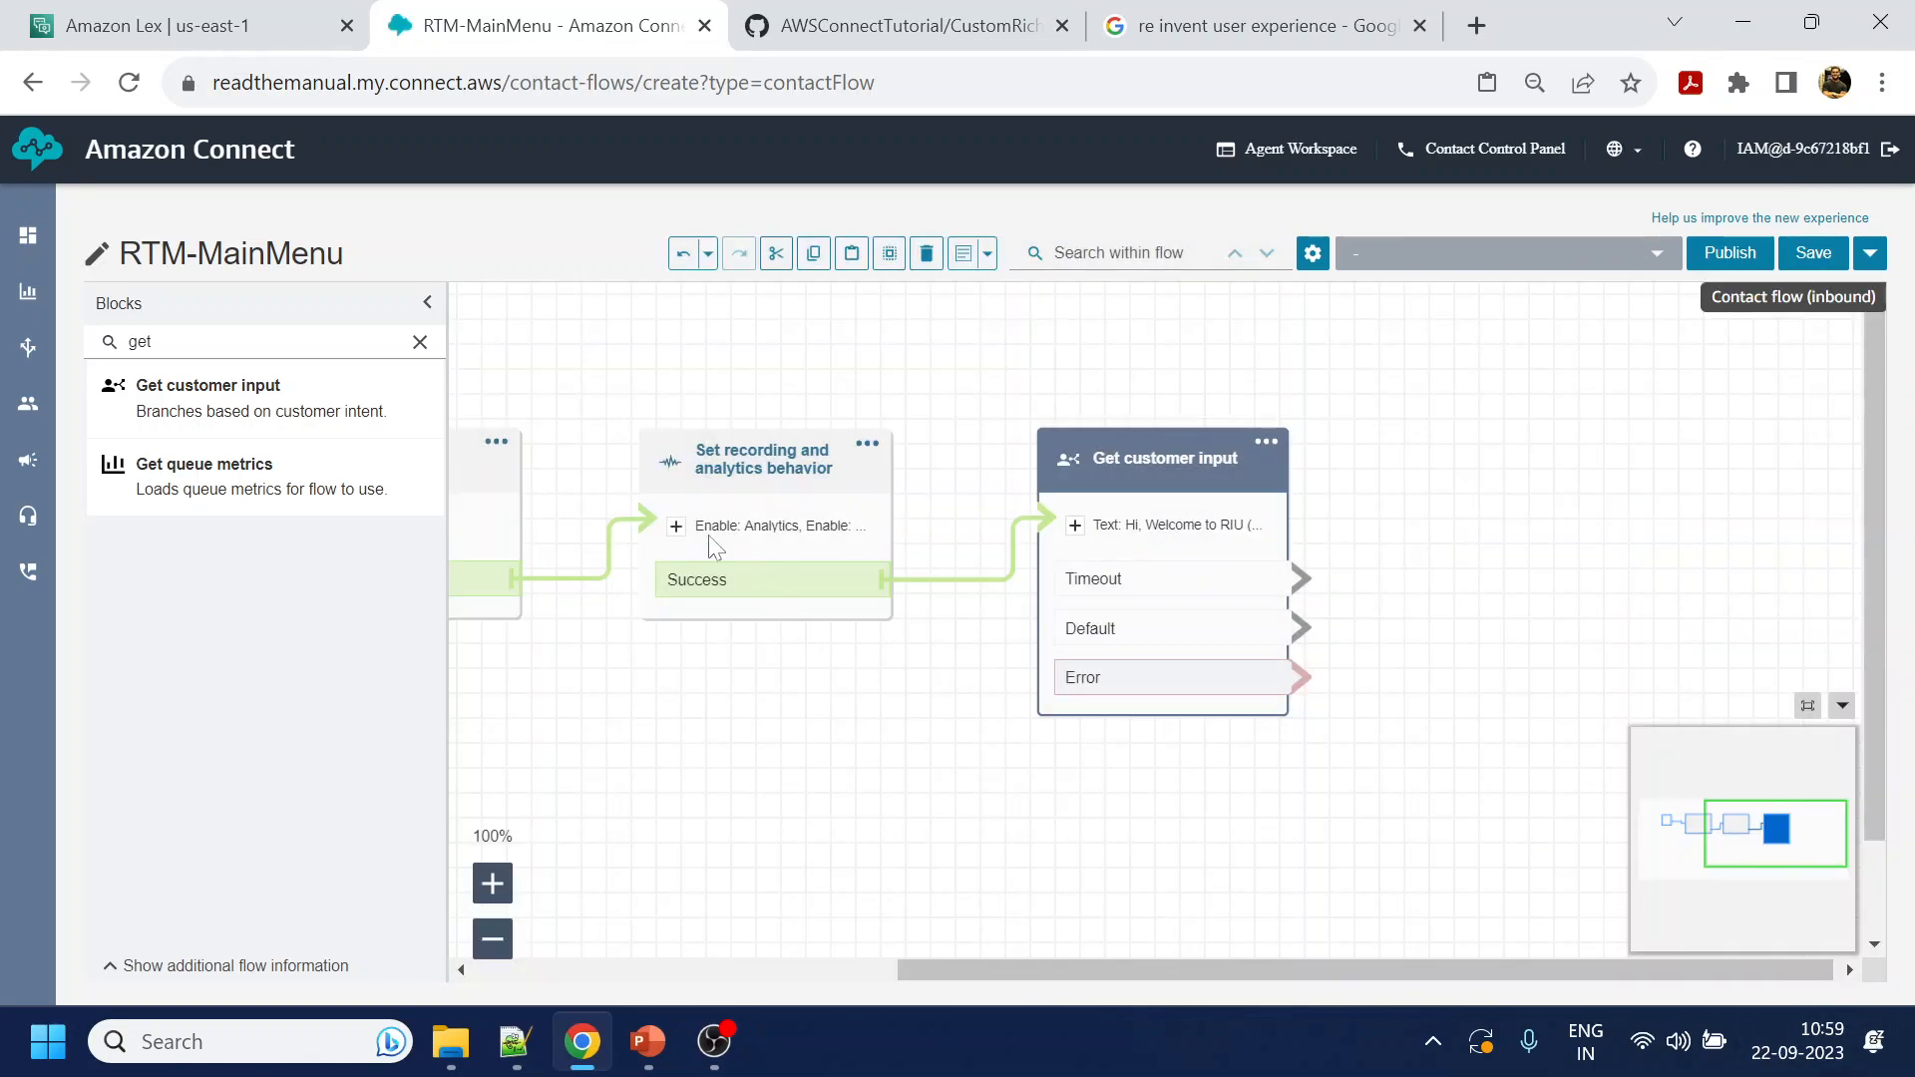
Go to the Amazon Lex console and return to its V1 version
{"action": "left_click", "coordinate": [160, 25]}
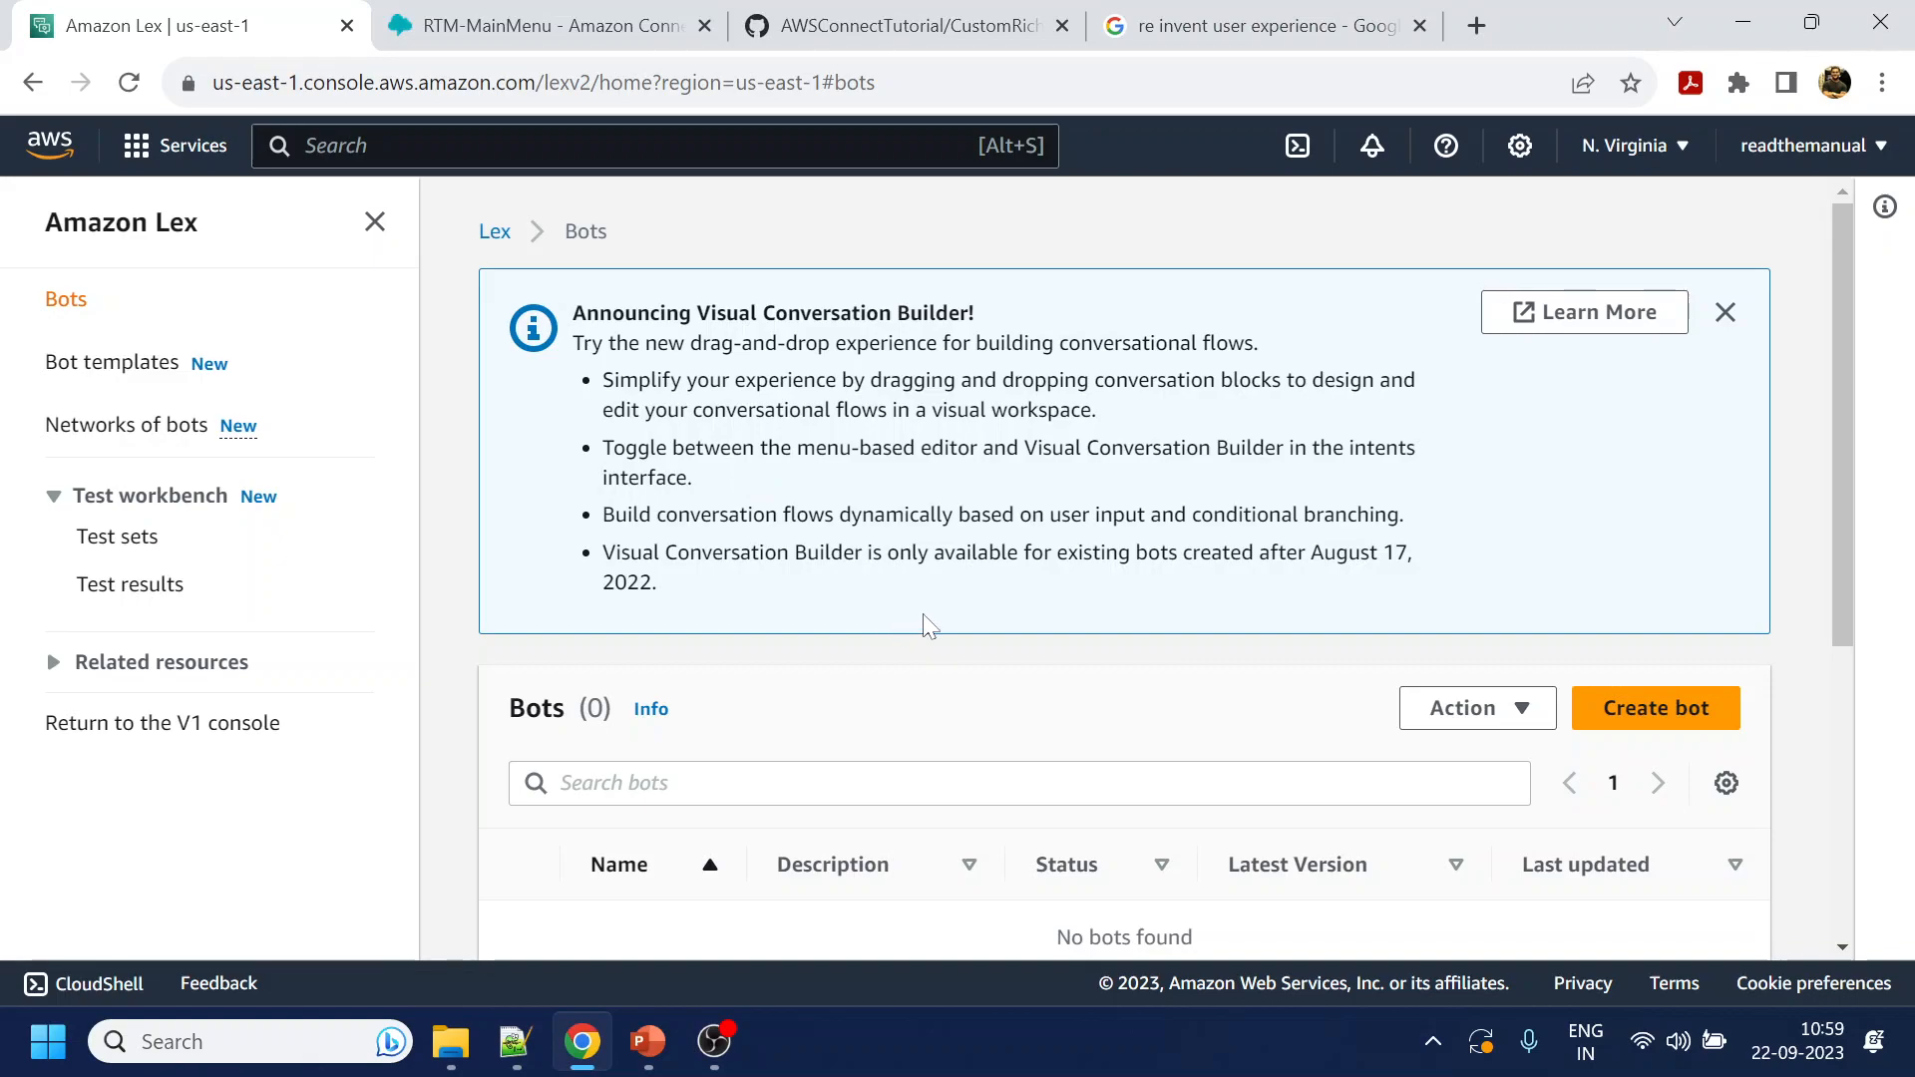
{"action": "scroll", "coordinate": [711, 698], "scroll_direction": "down", "scroll_amount": 2}
{"action": "left_click", "coordinate": [124, 726]}
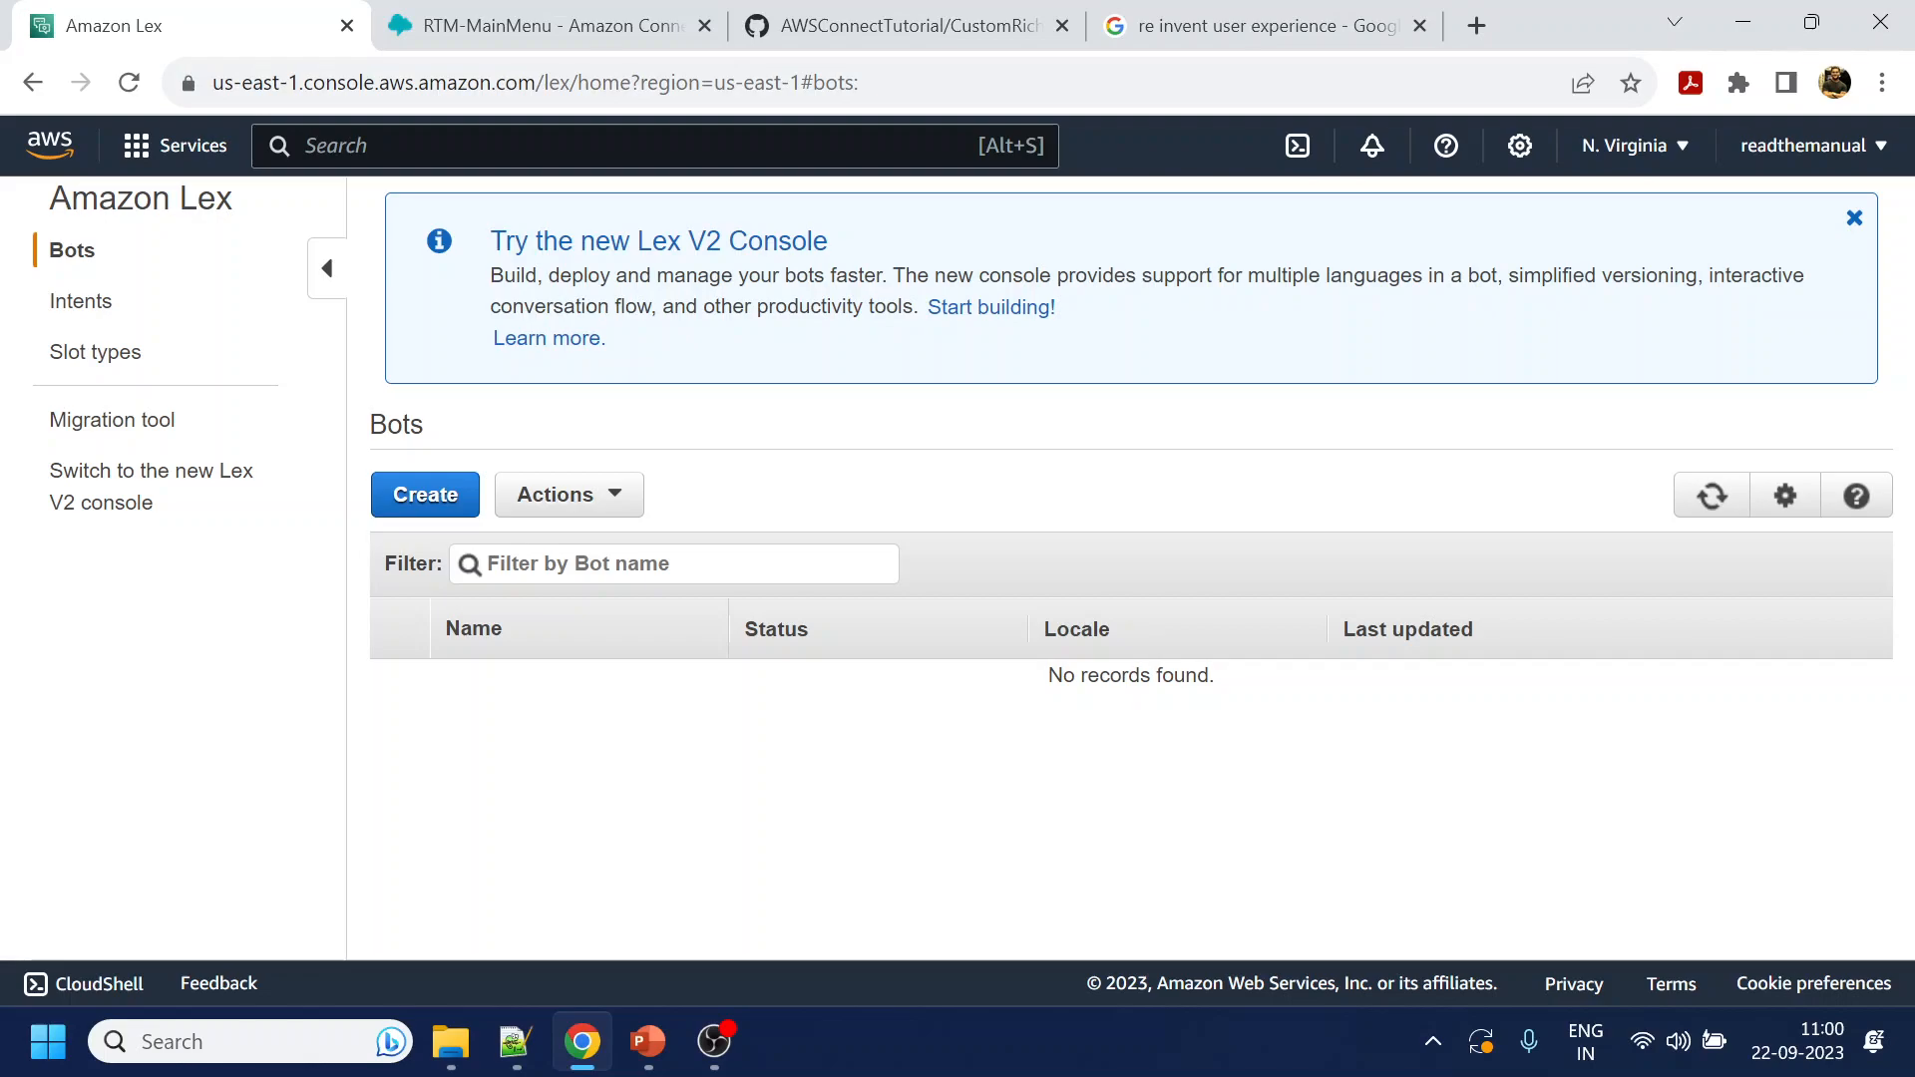
{"action": "key", "text": "ctrl+Tab"}
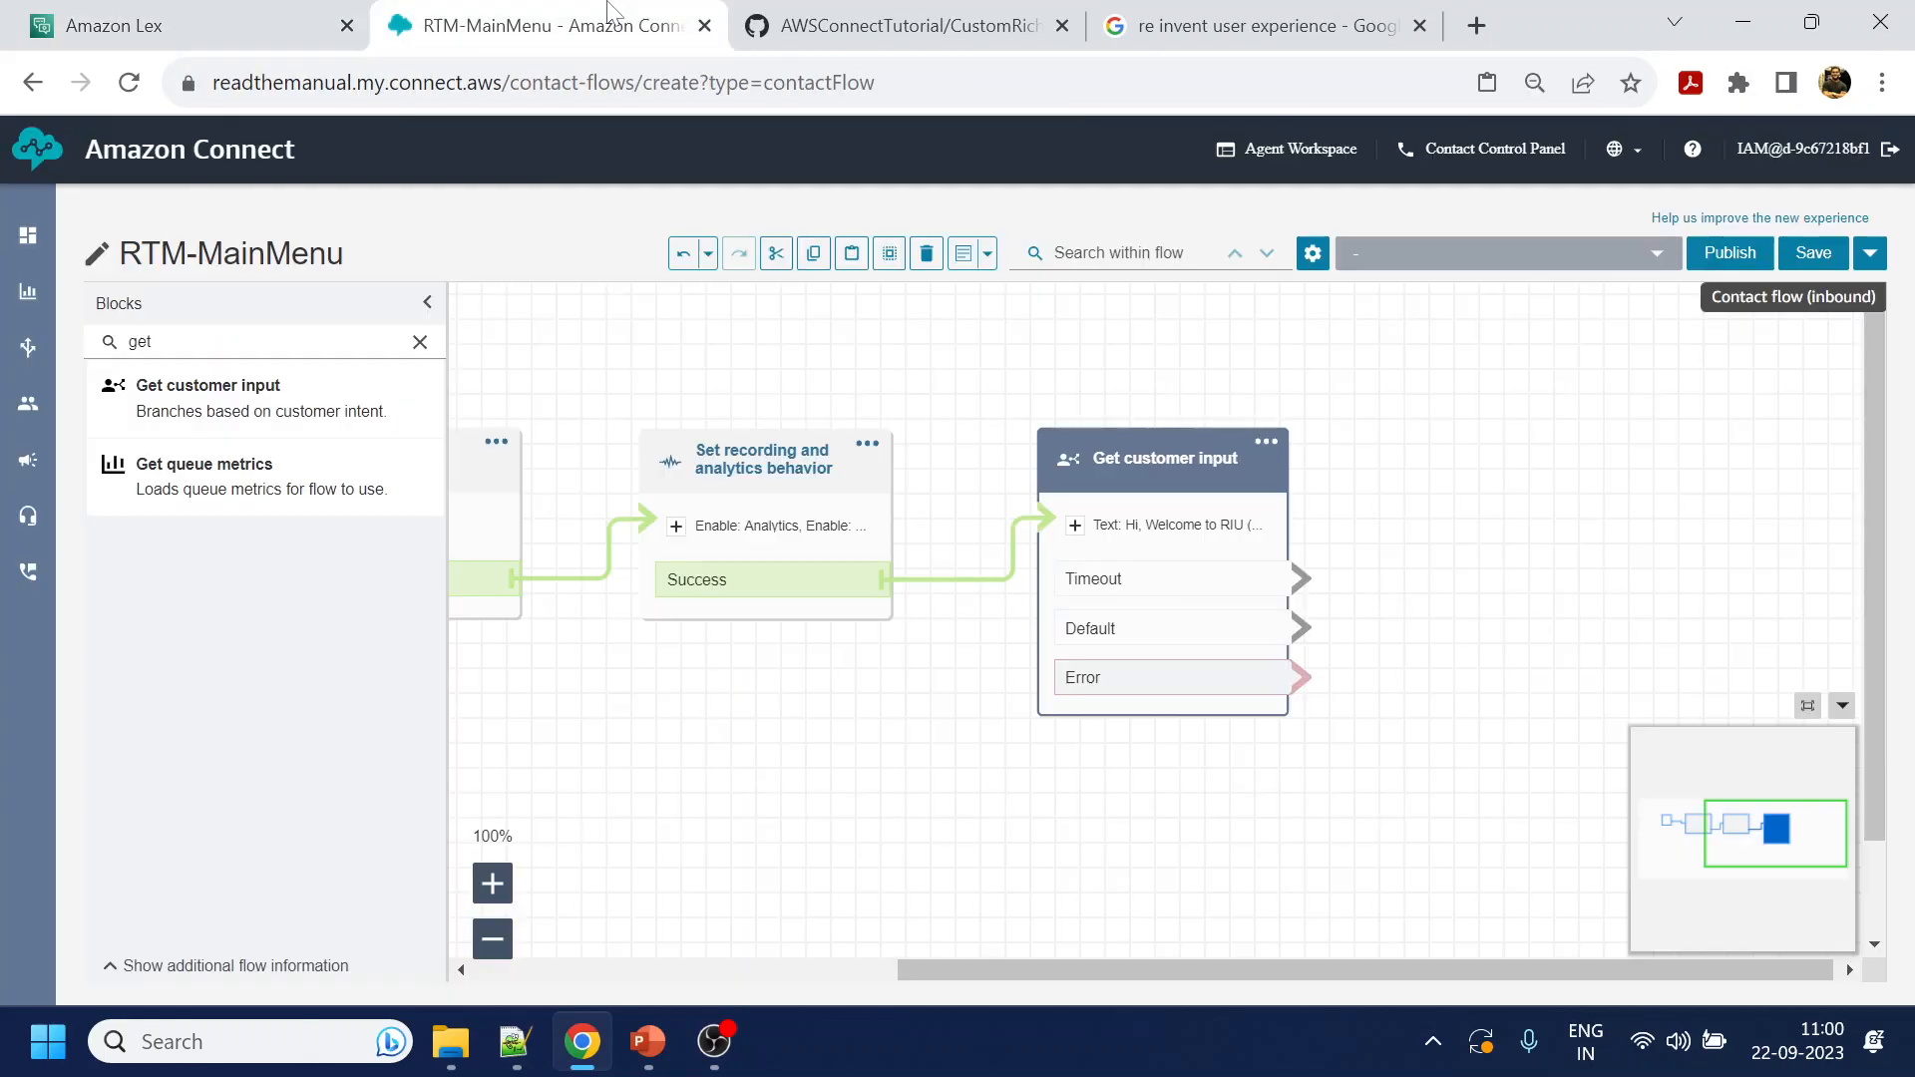
{"action": "key", "text": "ctrl+shift+Tab"}
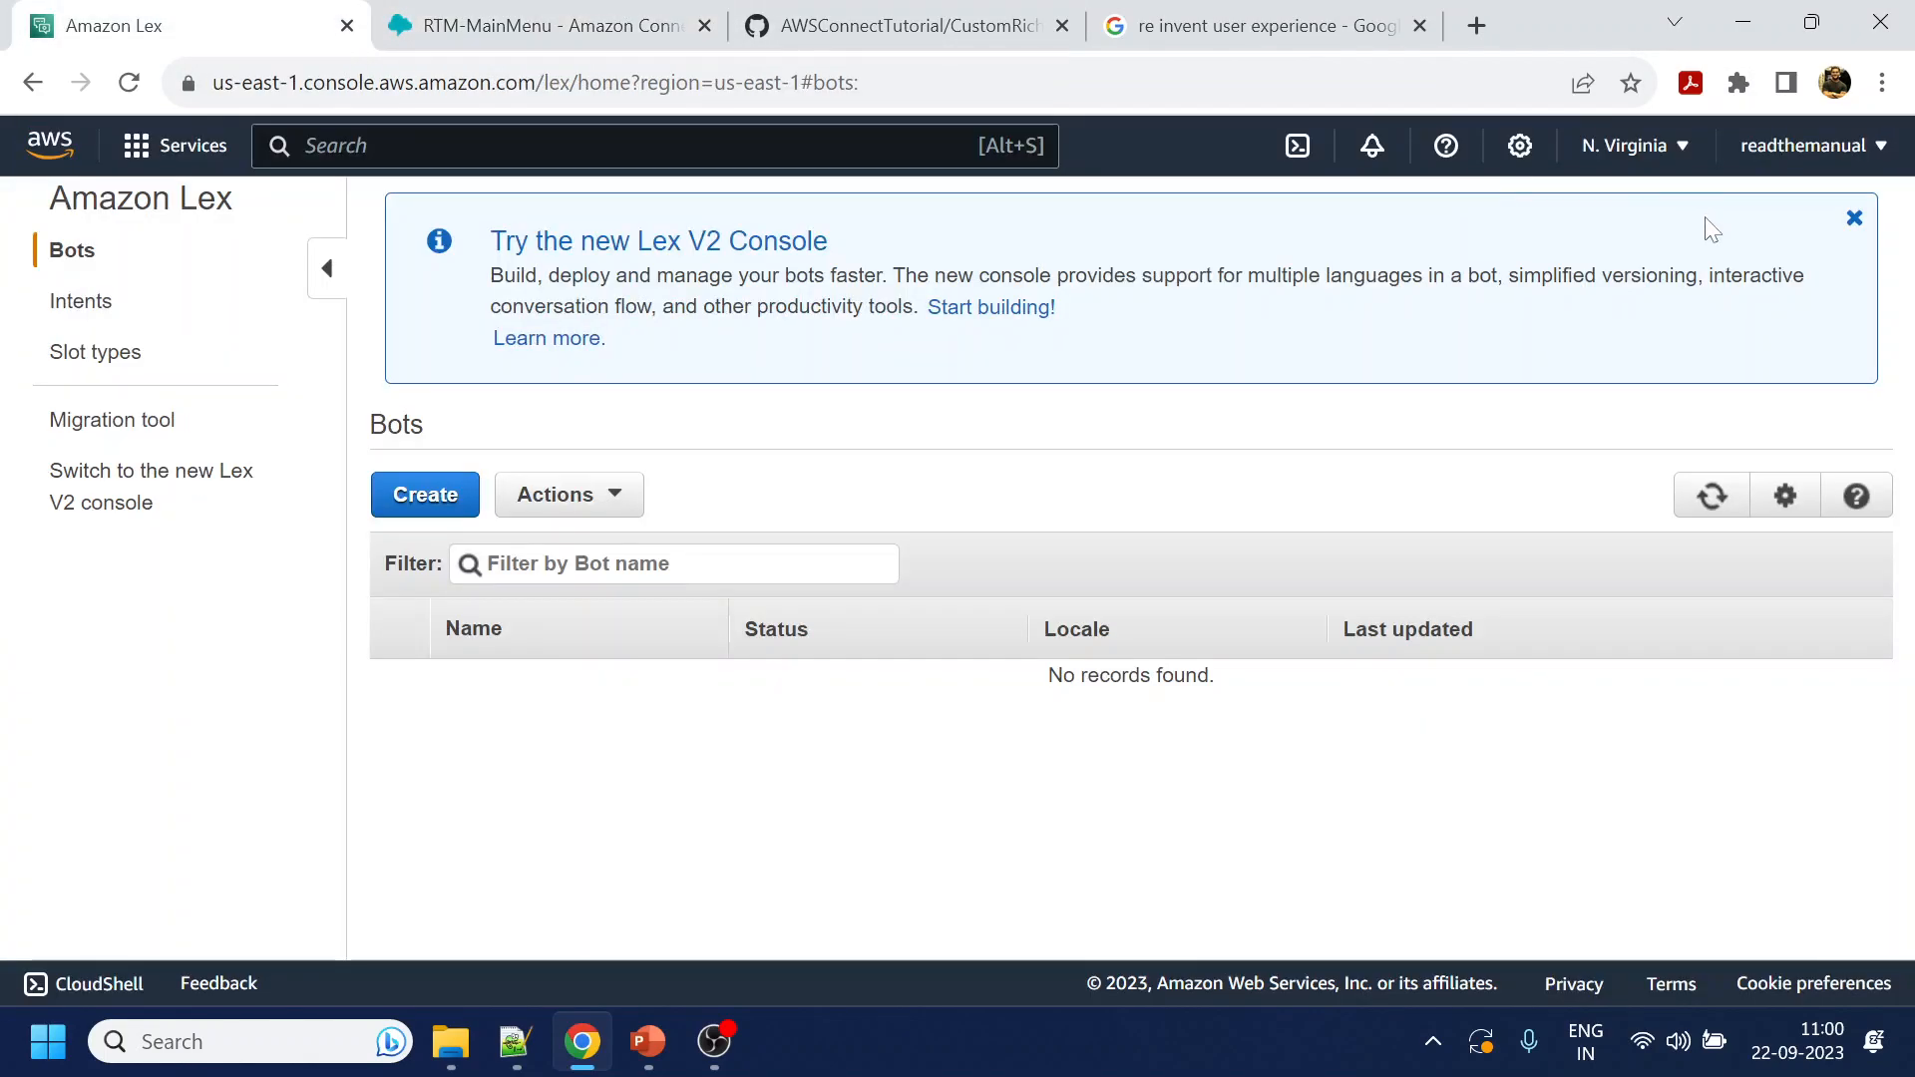
Change the Amazon Lex console region to Europe (London), eu-west-2, and stay on its V1 bots list
{"action": "left_click", "coordinate": [1650, 157]}
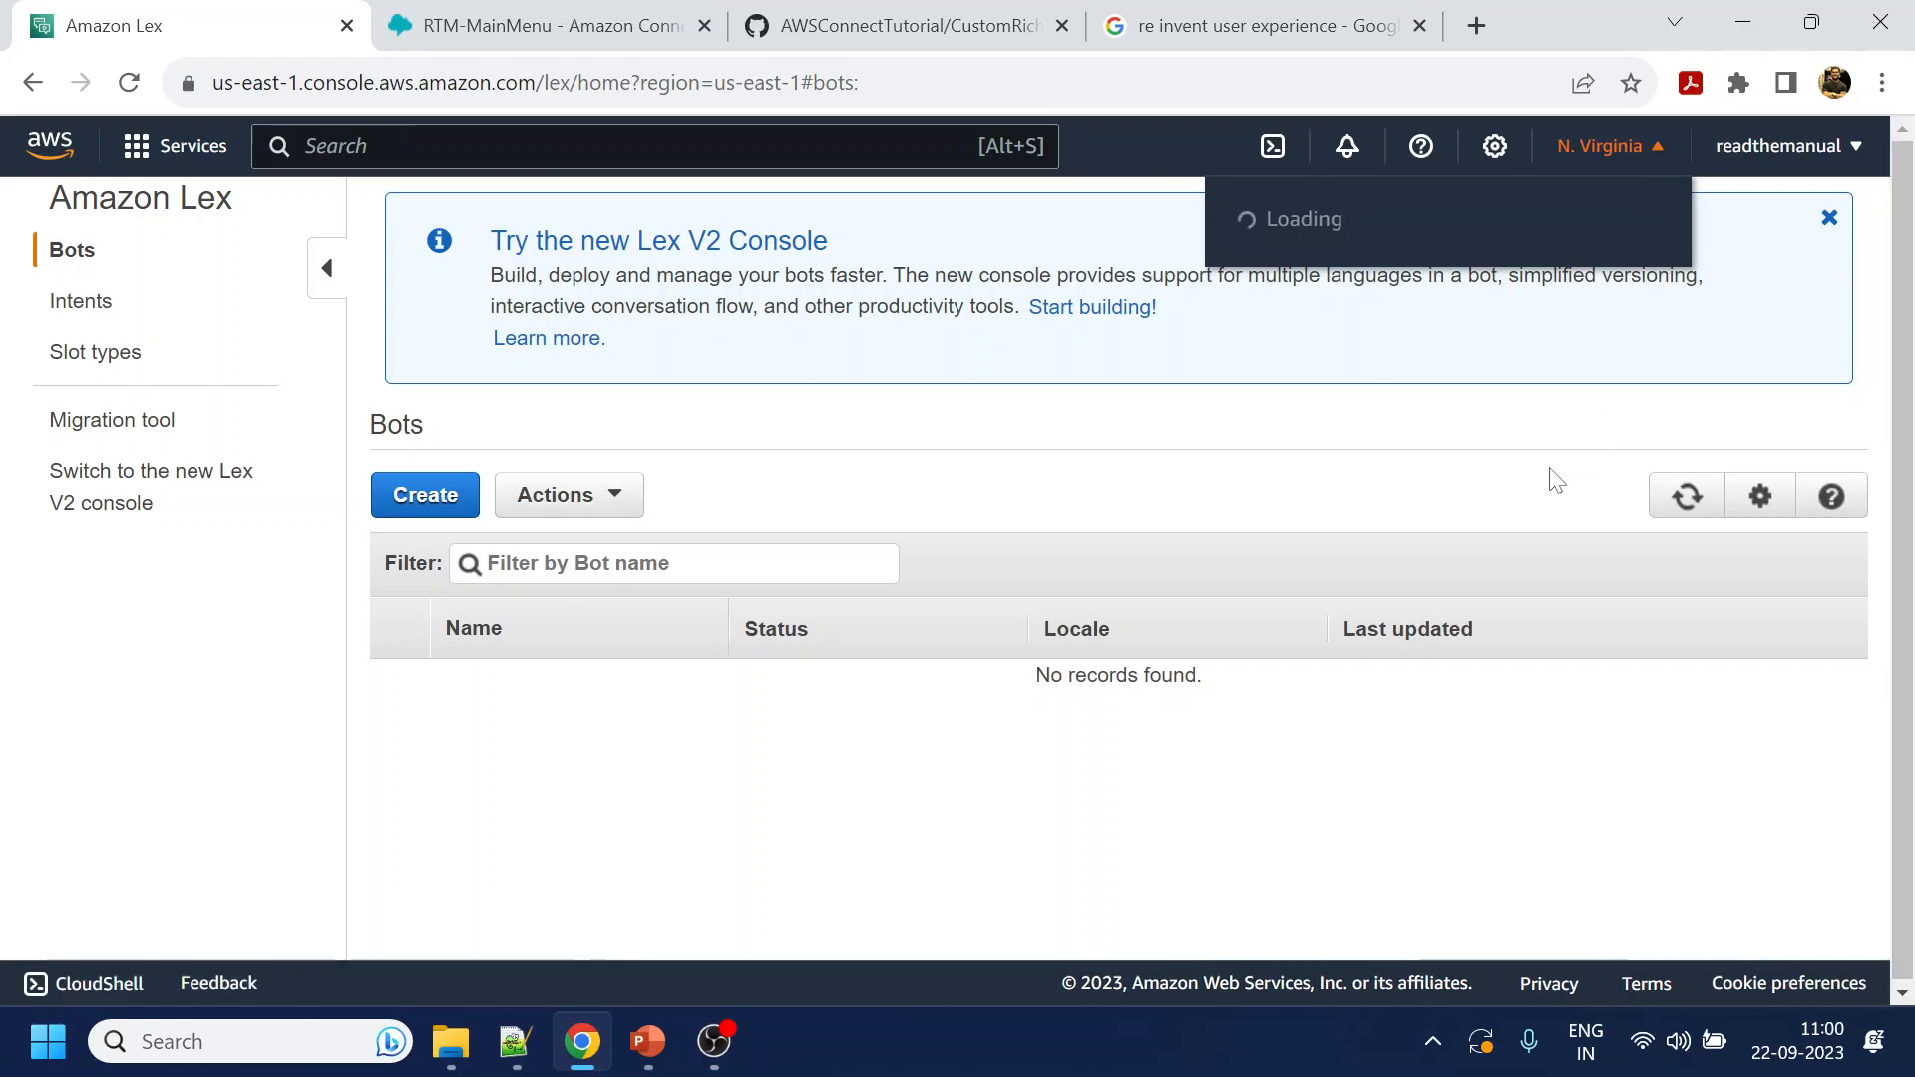
{"action": "scroll", "coordinate": [1475, 526], "scroll_direction": "down", "scroll_amount": 5}
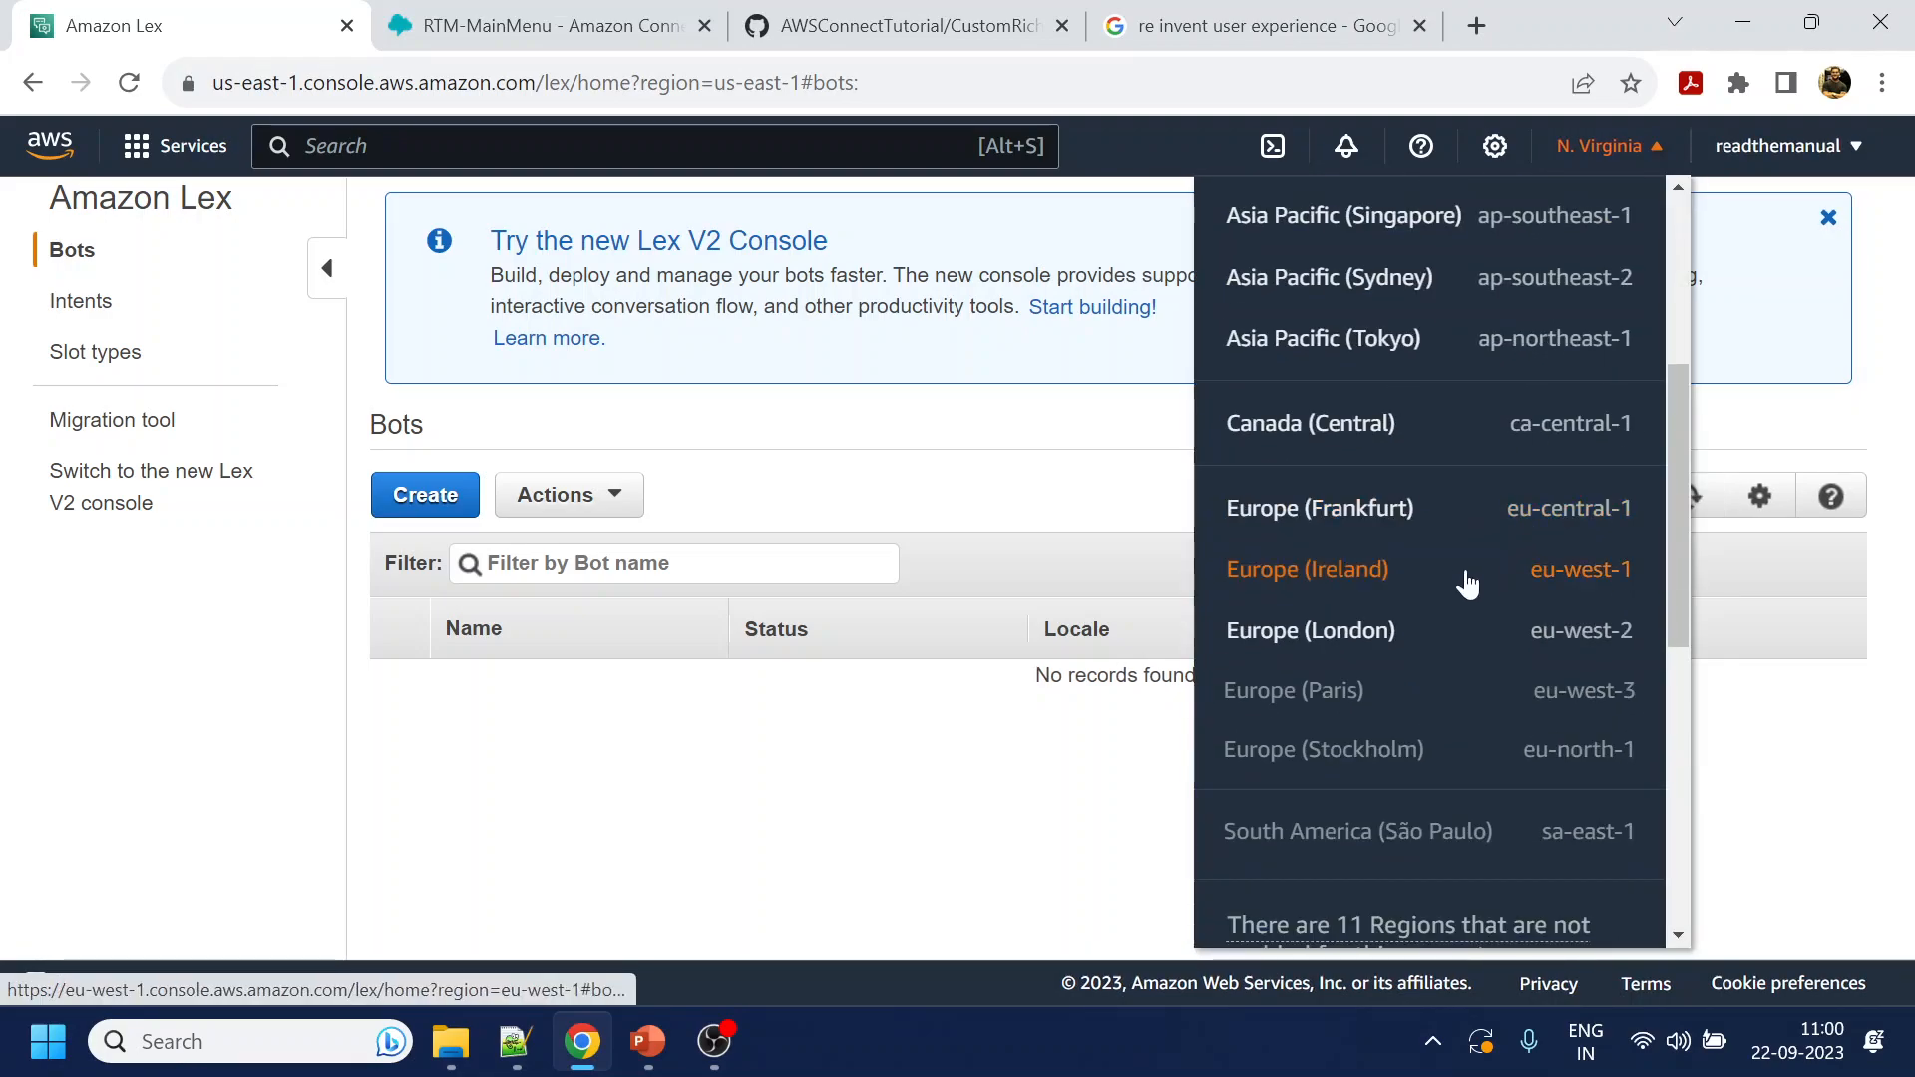
{"action": "left_click", "coordinate": [1370, 650]}
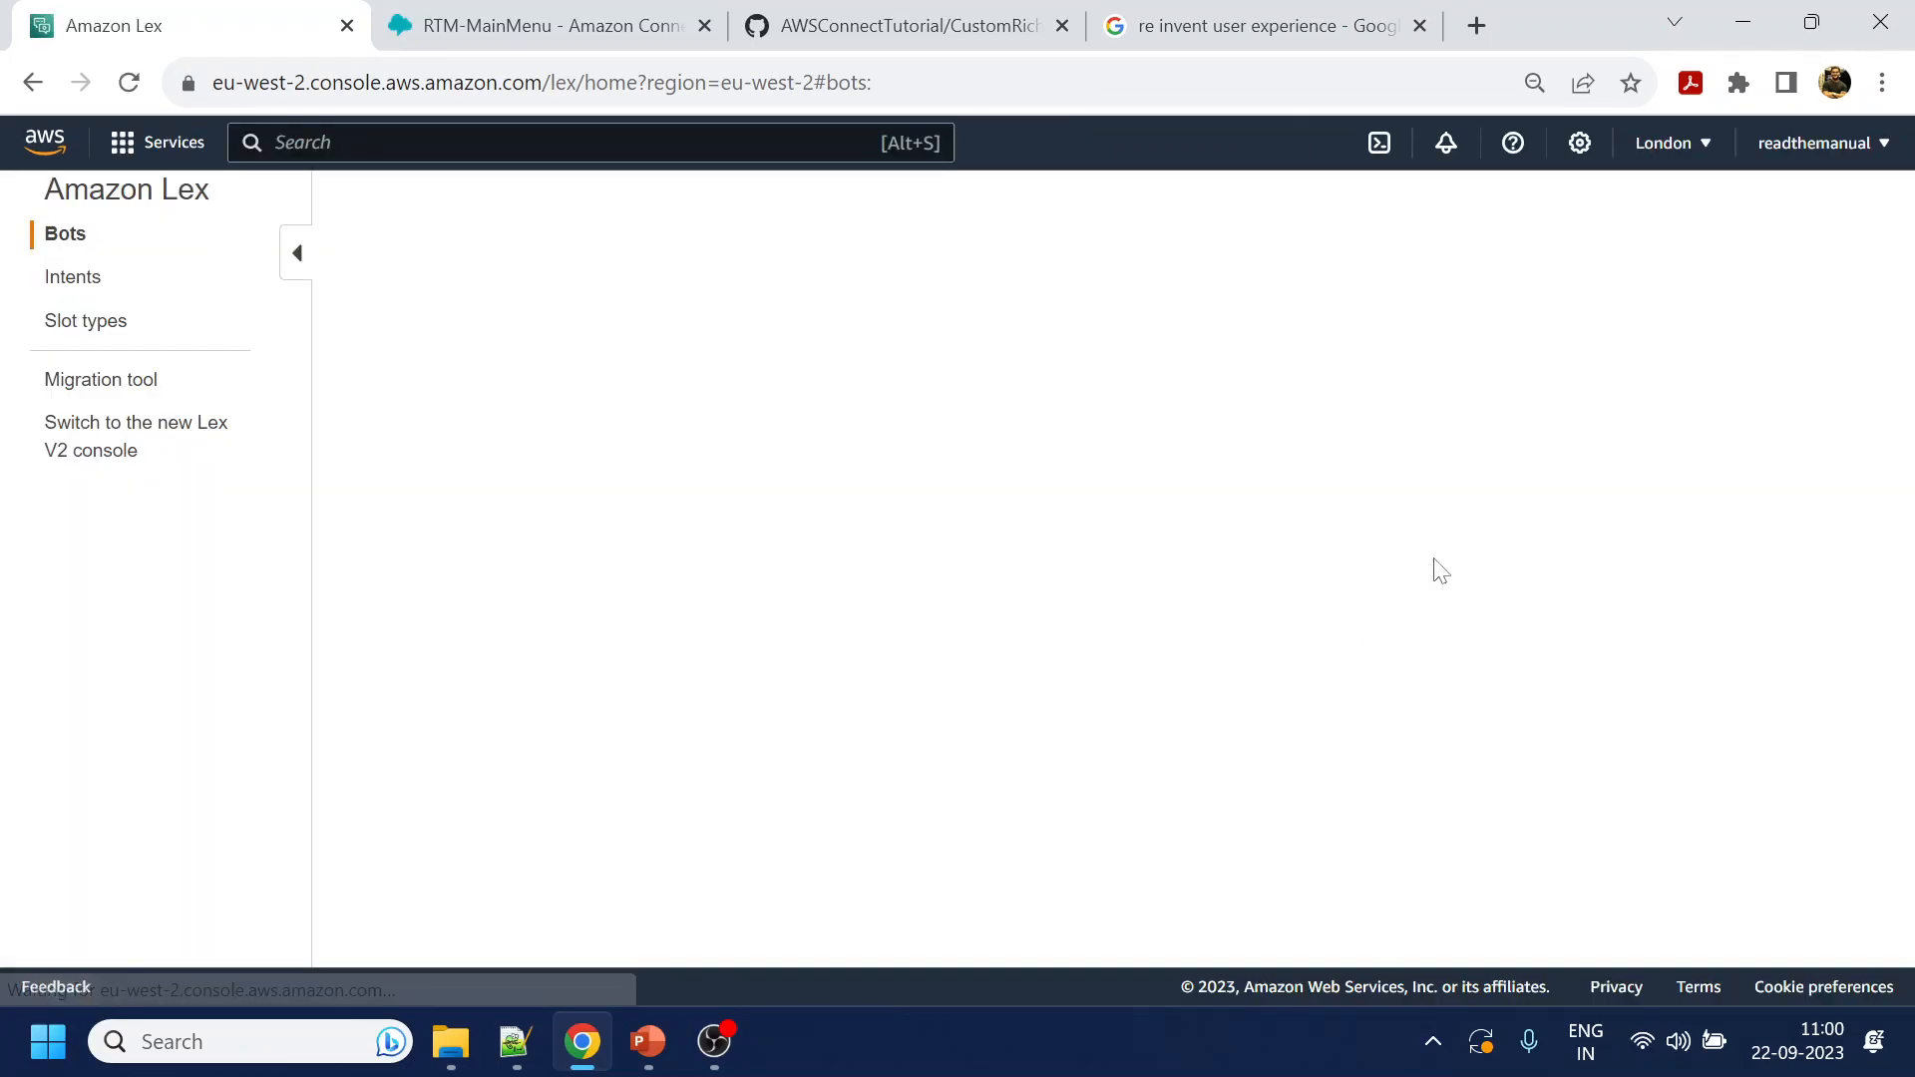
{"action": "left_click", "coordinate": [62, 456]}
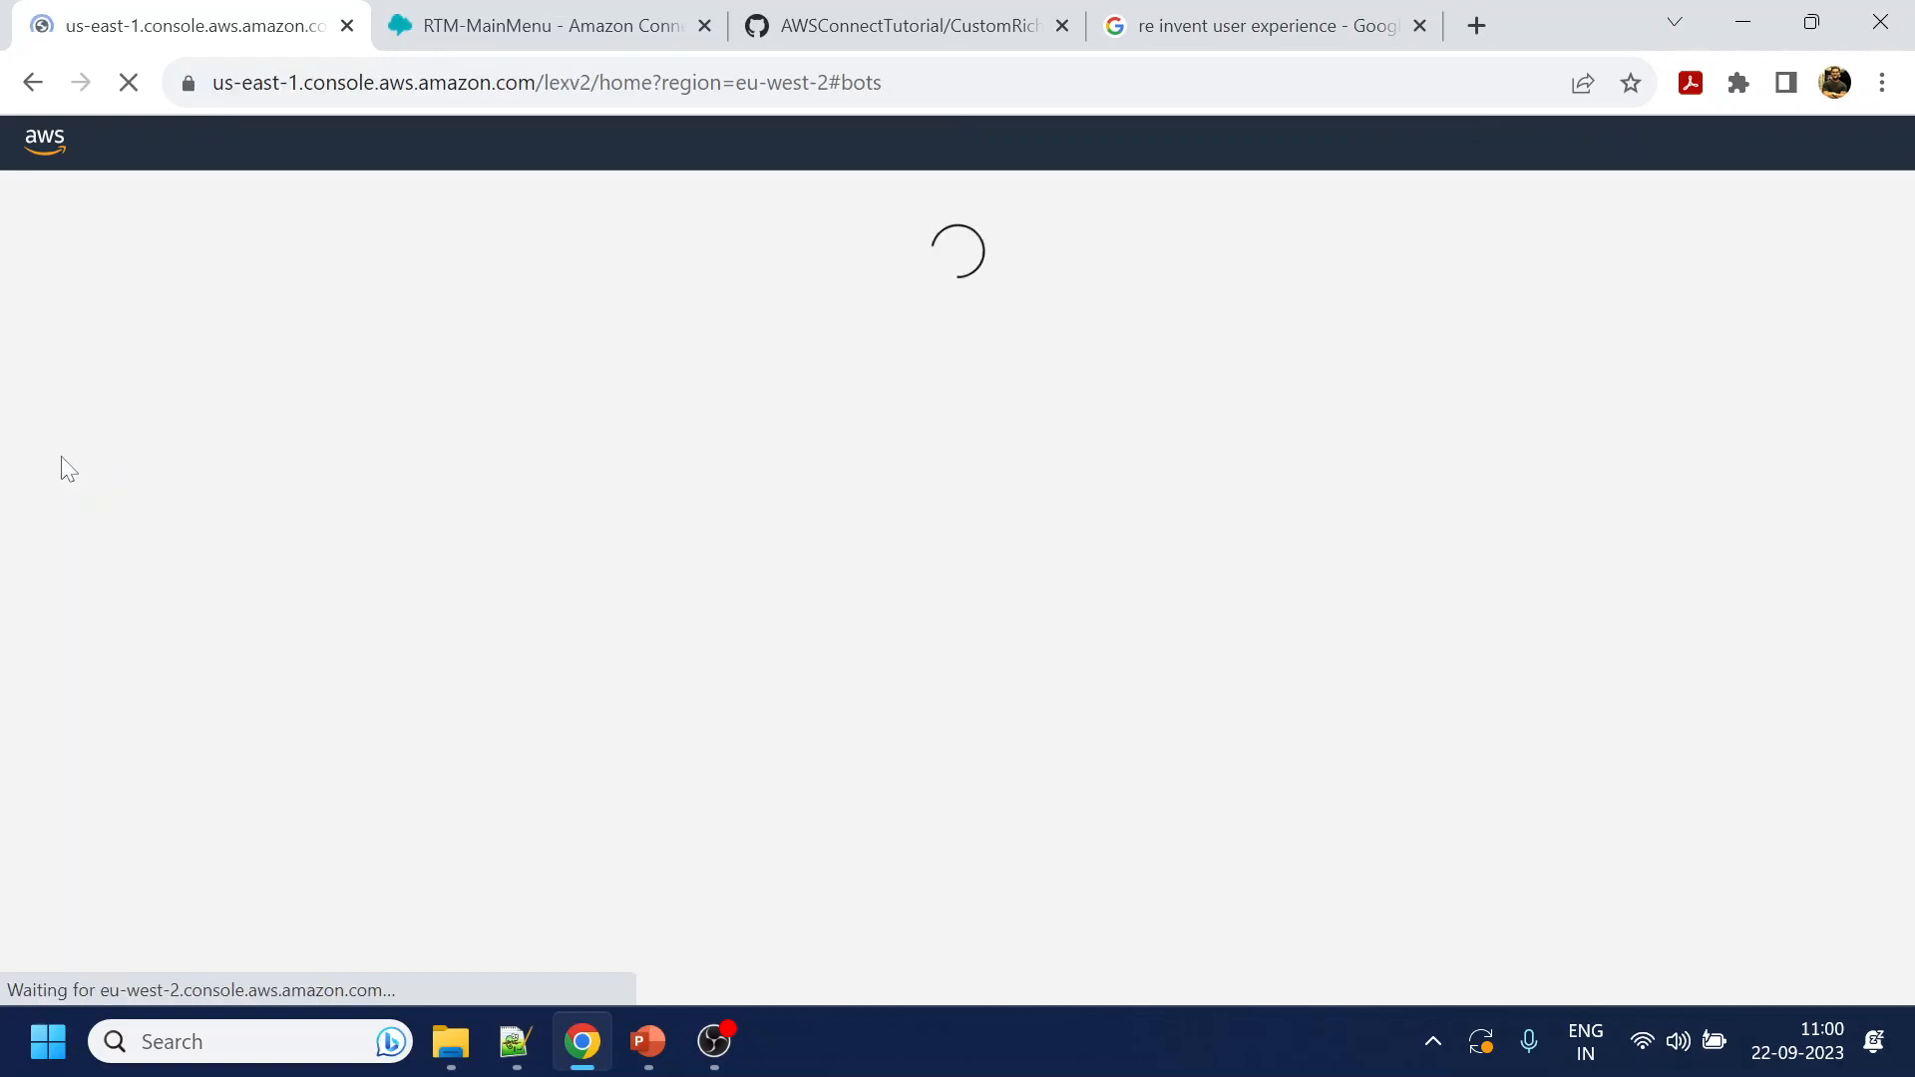
{"action": "left_click", "coordinate": [33, 82]}
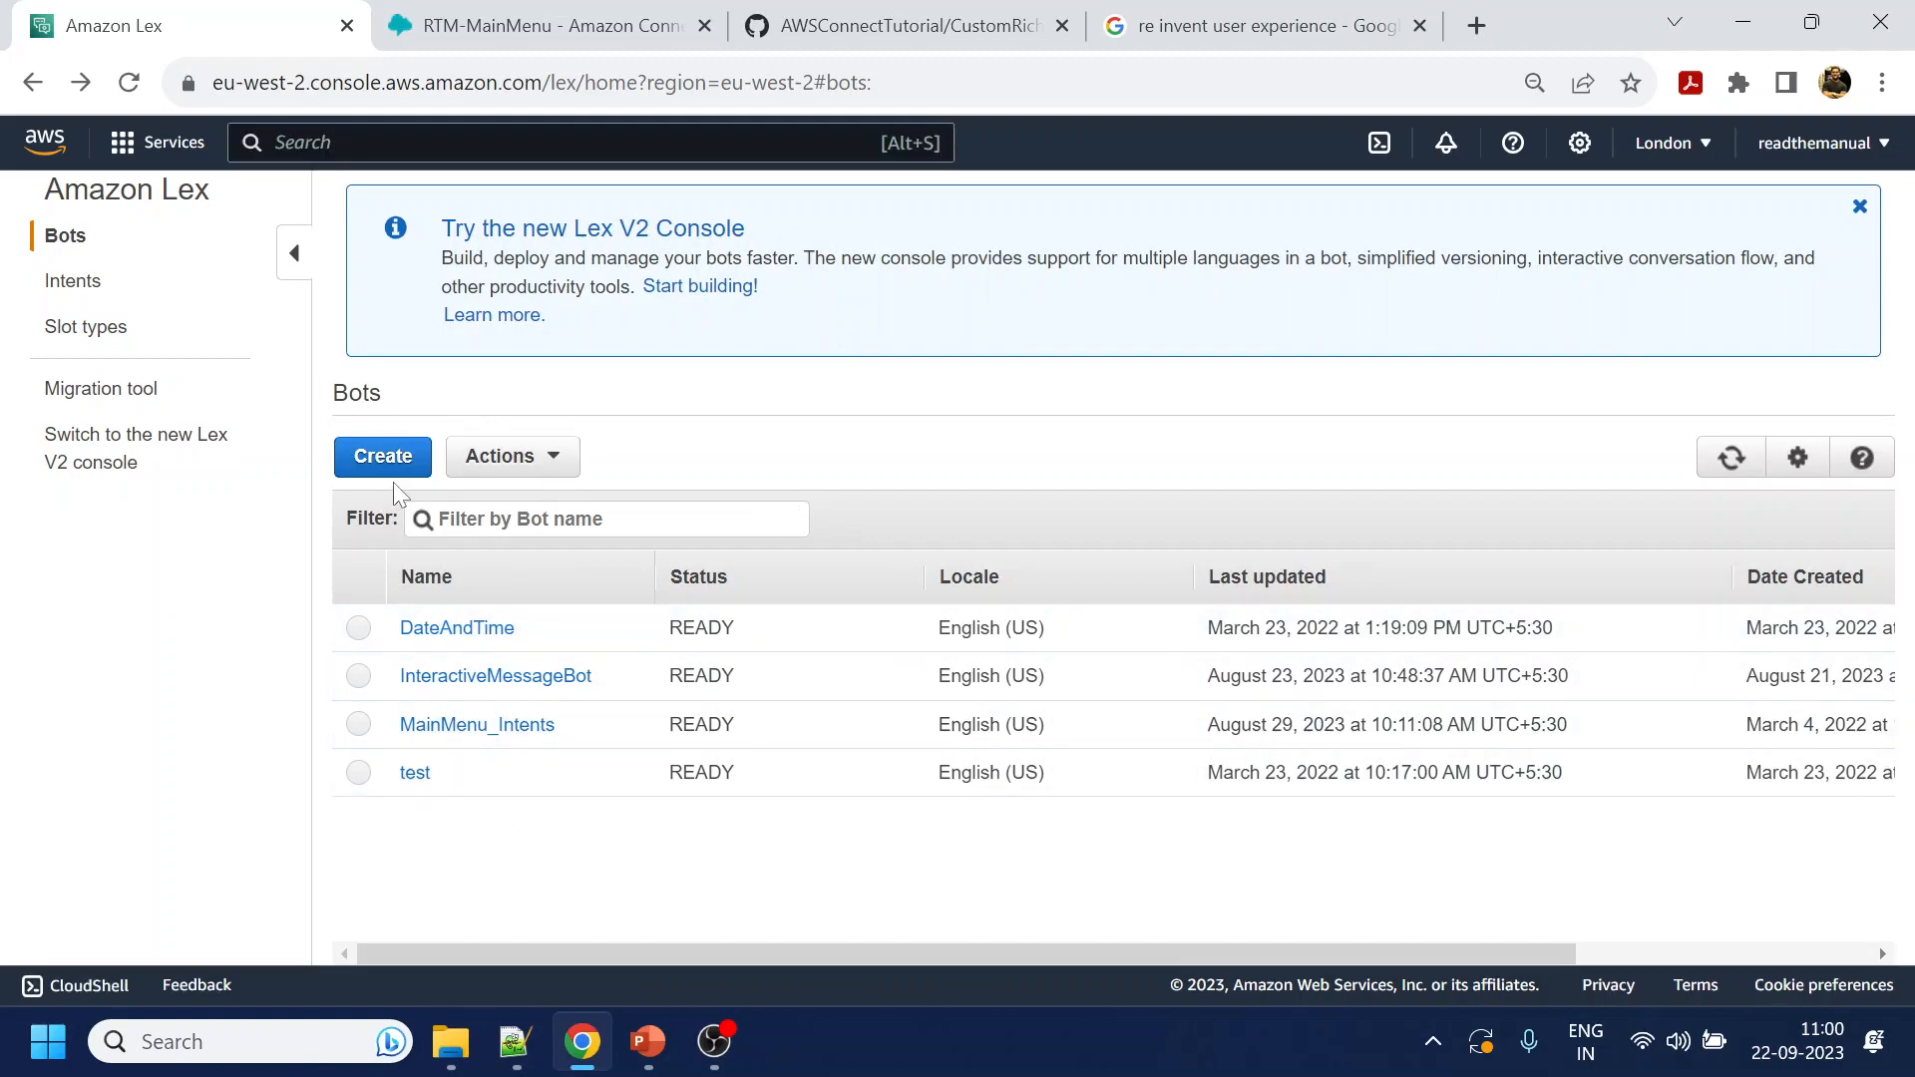
Start creating a custom Lex bot and name it RTIM_MainMenu
{"action": "left_click", "coordinate": [383, 456]}
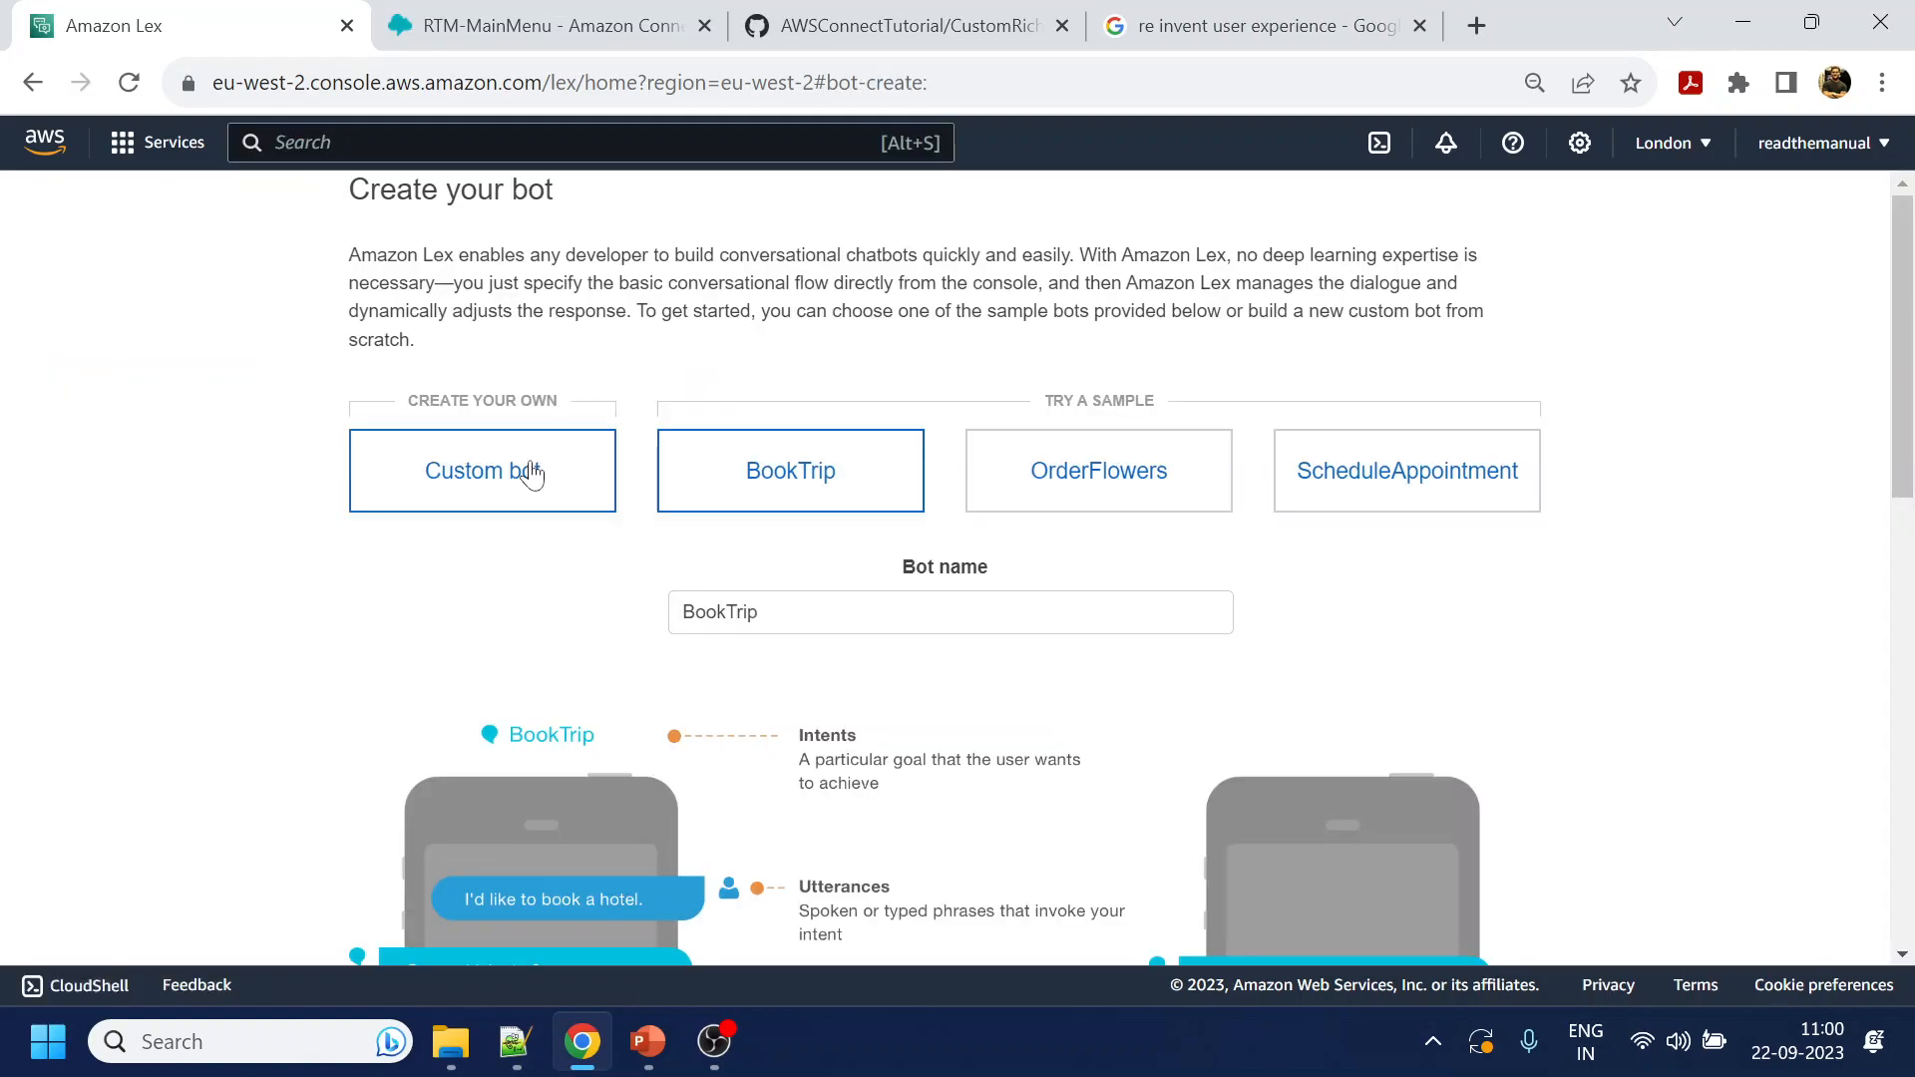
{"action": "left_click", "coordinate": [512, 491]}
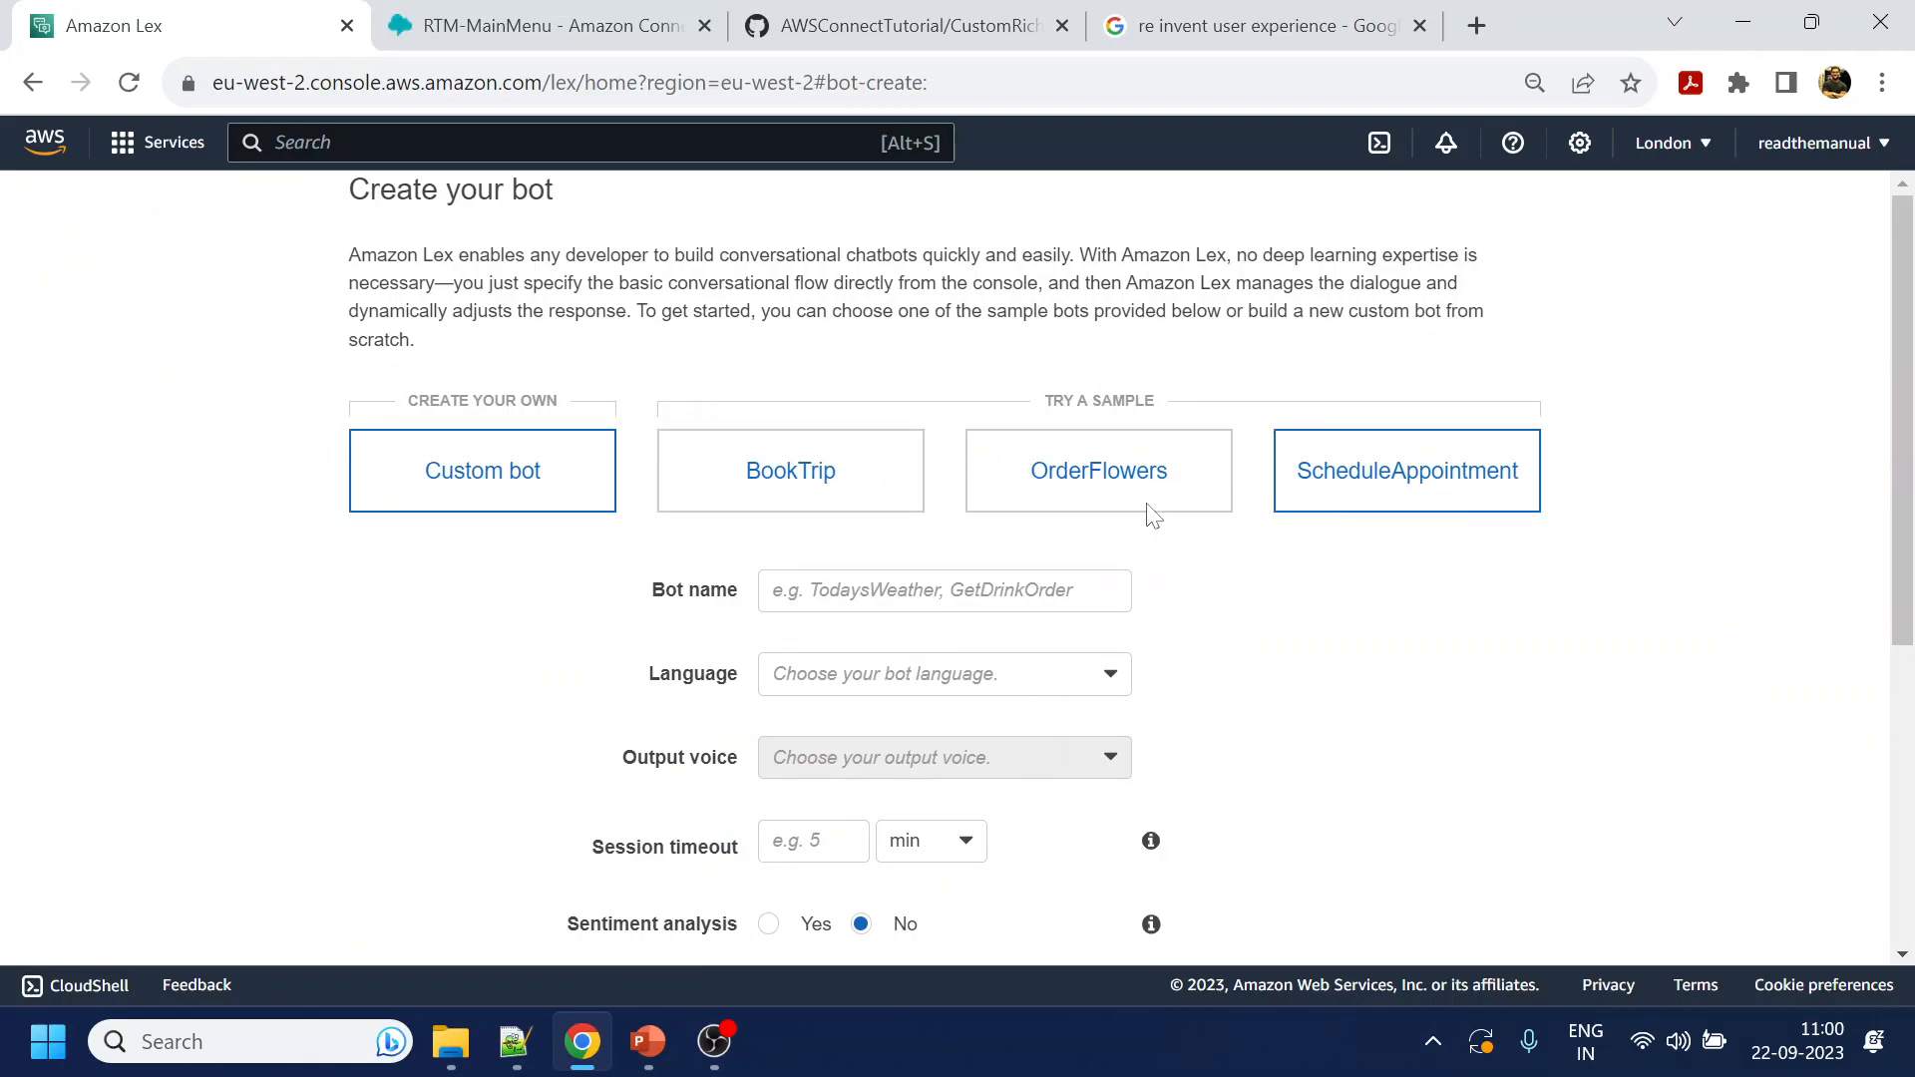
{"action": "scroll", "coordinate": [756, 562], "scroll_direction": "down", "scroll_amount": 2}
{"action": "left_click", "coordinate": [798, 441]}
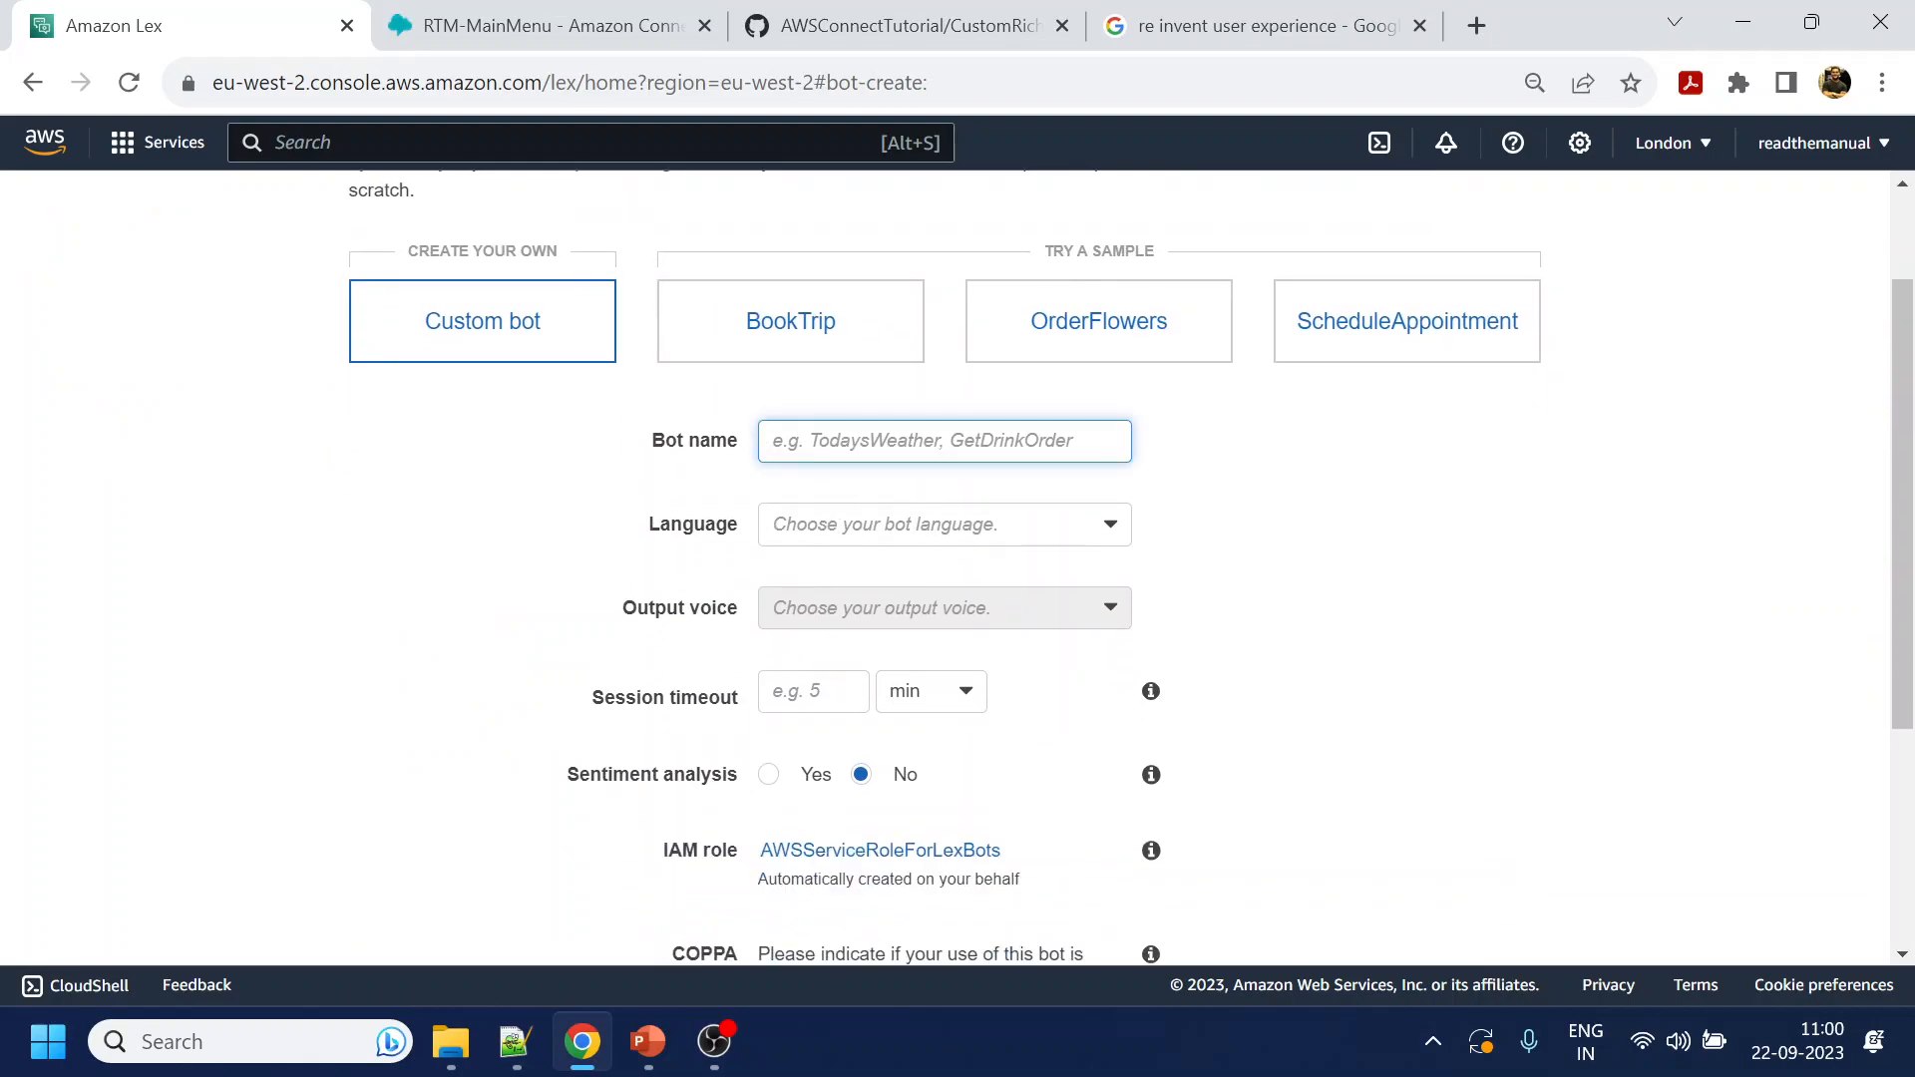
{"action": "type", "text": "RTIM"}
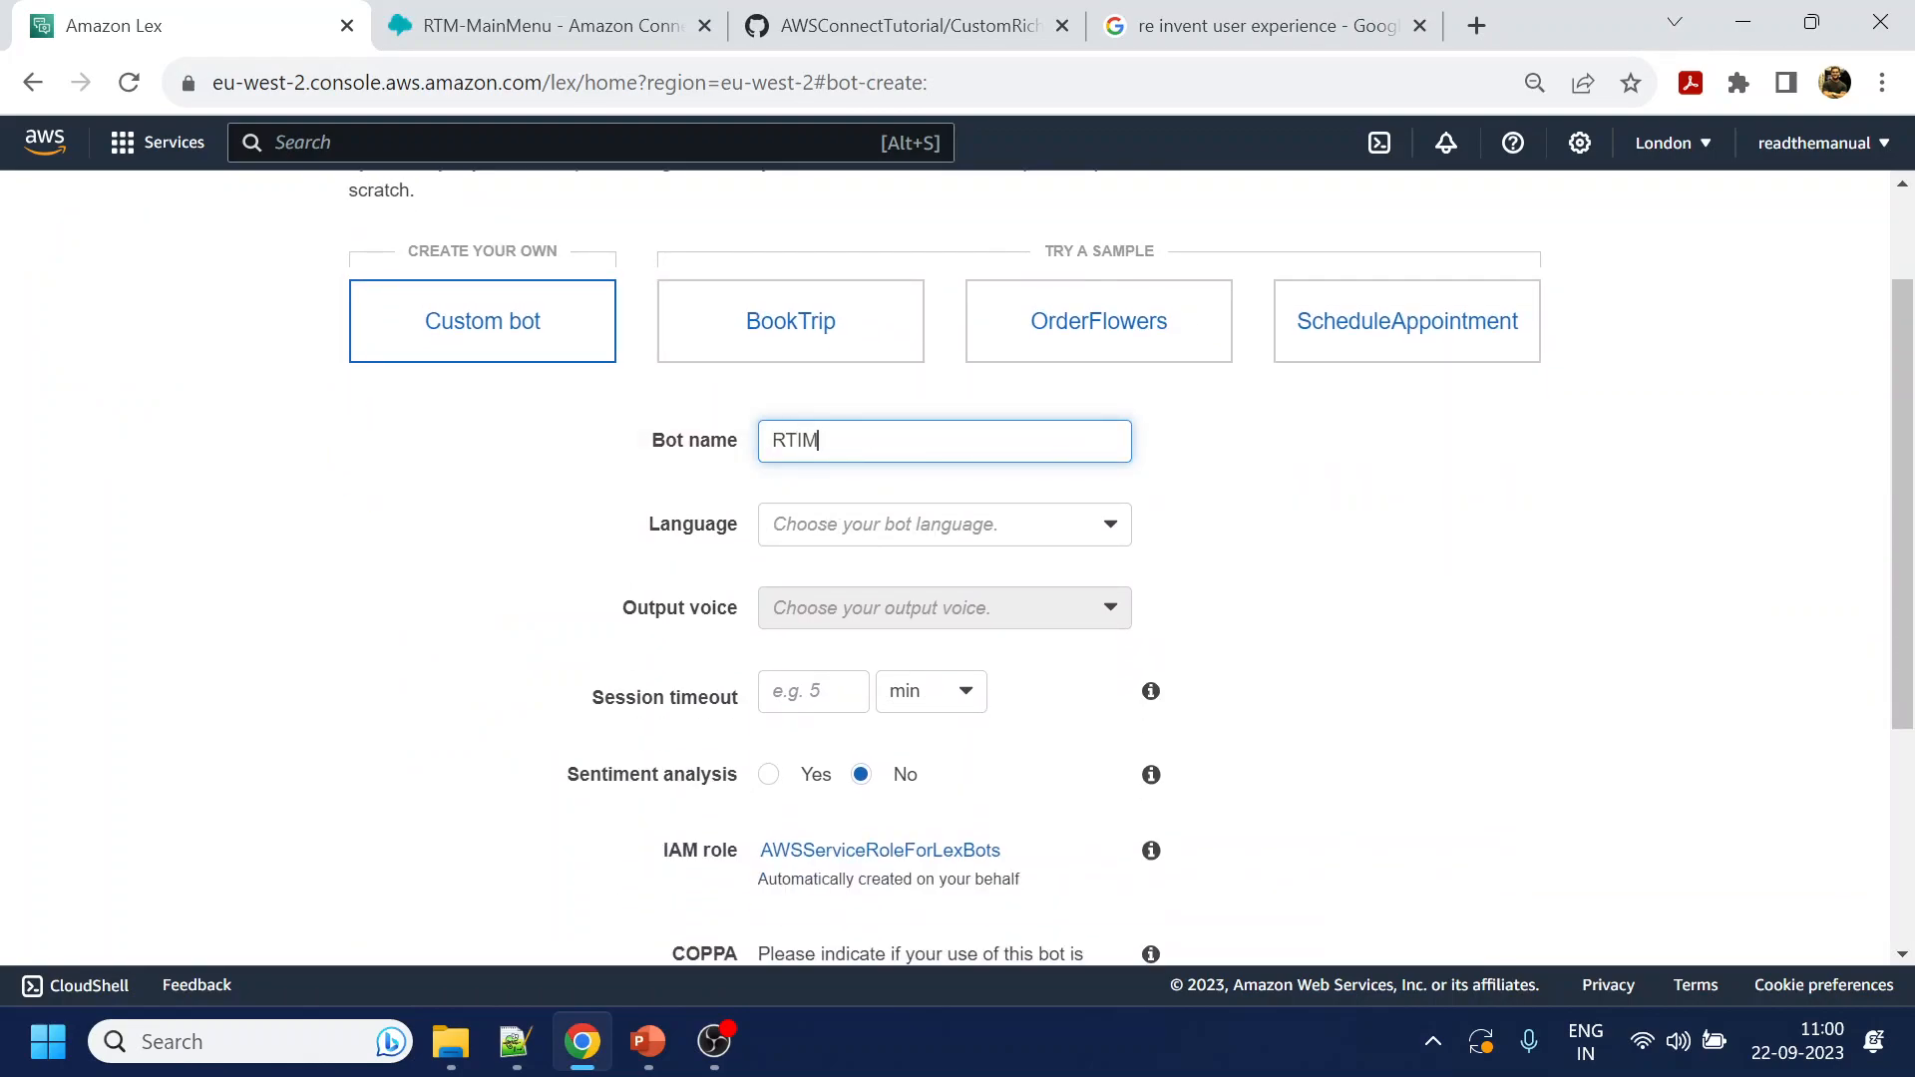
{"action": "type", "text": "_MainMenu"}
Set the new bot's language to English (US)
{"action": "left_click", "coordinate": [909, 548]}
{"action": "left_click", "coordinate": [908, 624]}
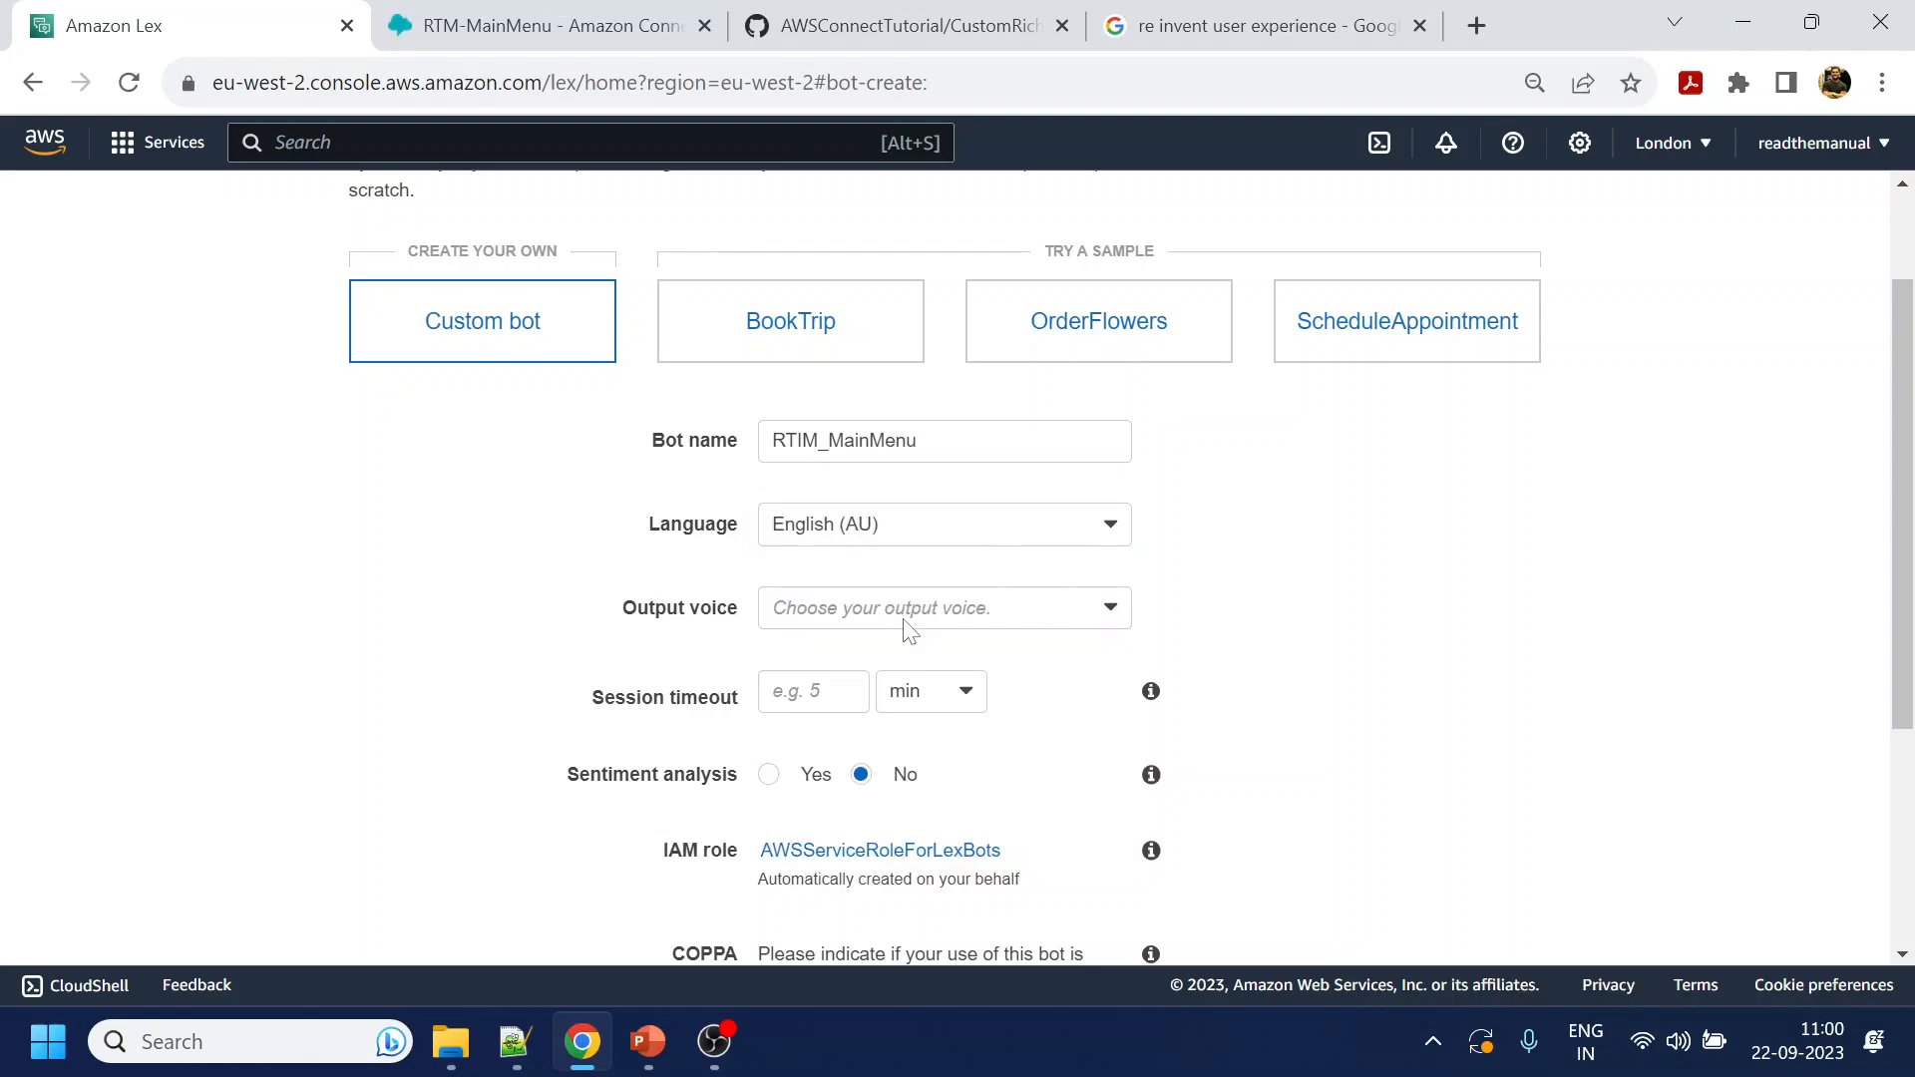
{"action": "left_click", "coordinate": [932, 548]}
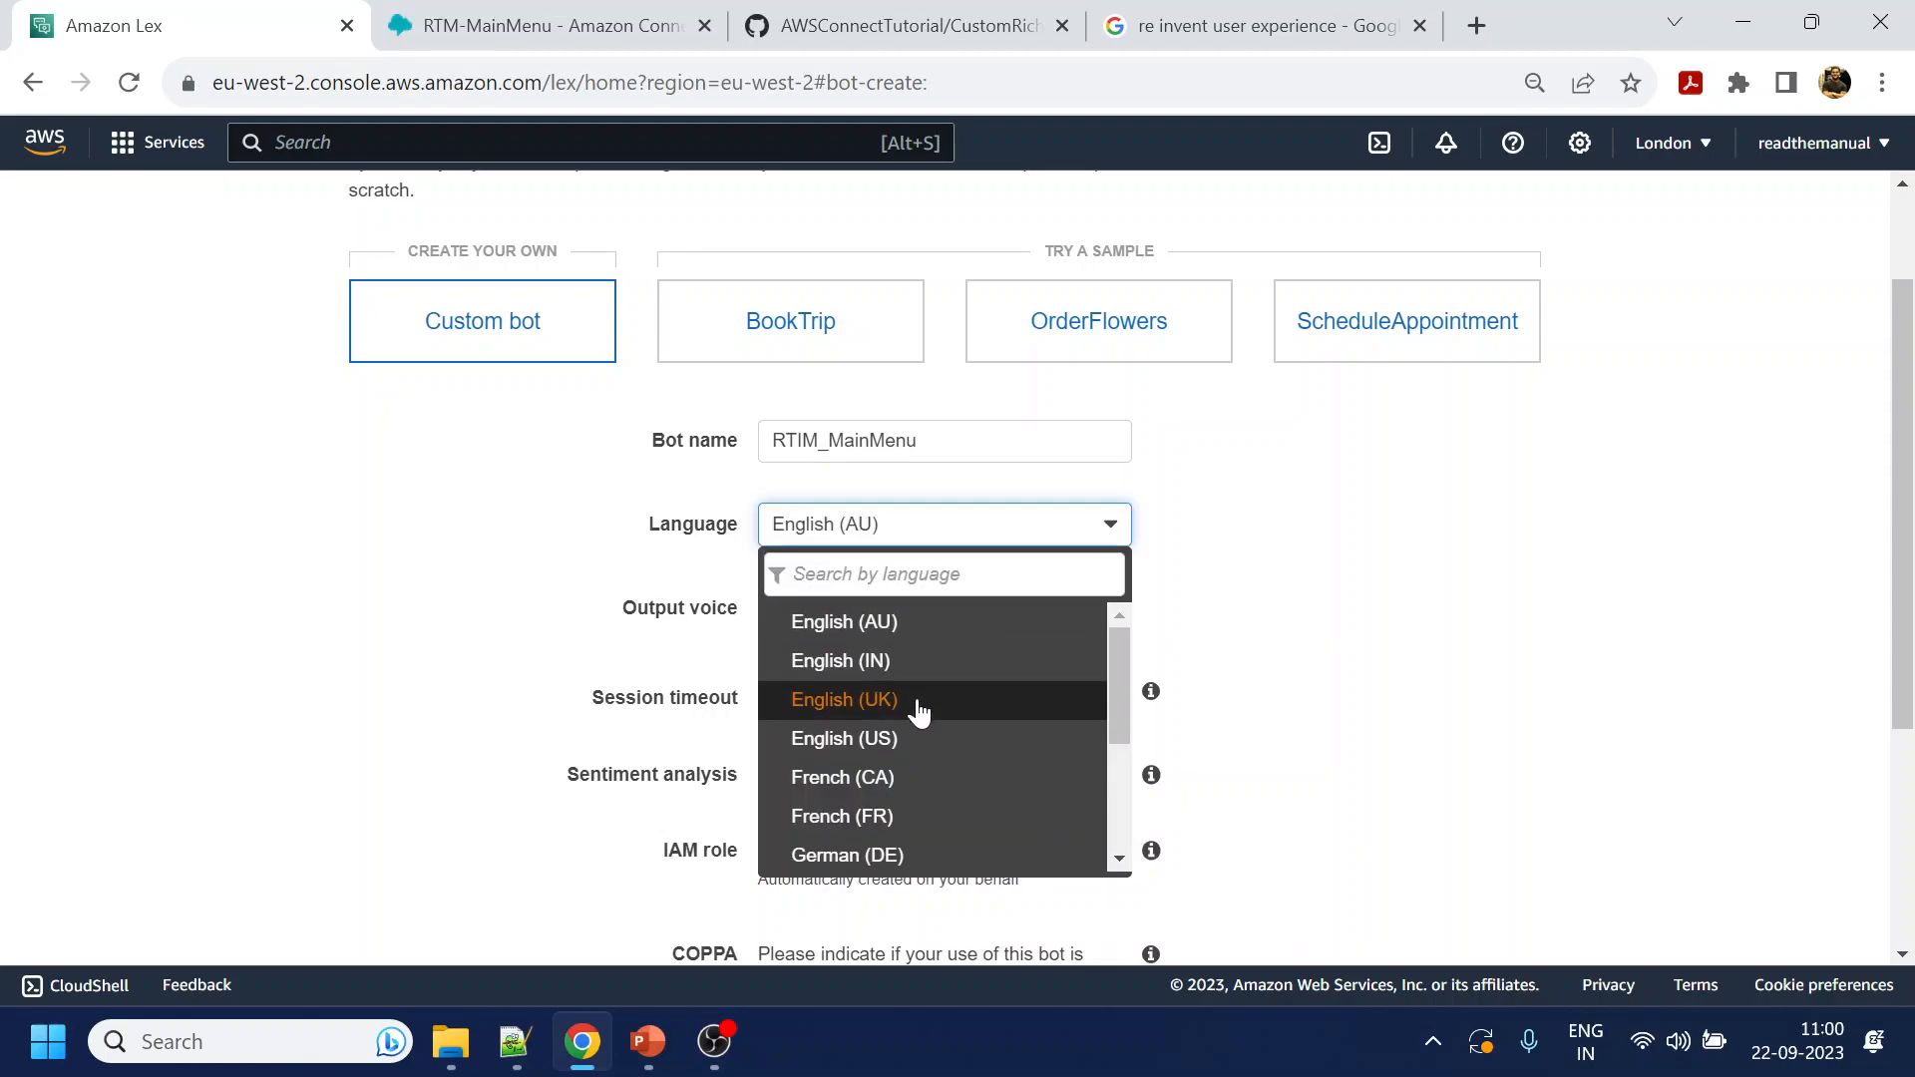
{"action": "left_click", "coordinate": [931, 741]}
Answer No to the bot's COPPA question and set its session timeout to 5 min
{"action": "scroll", "coordinate": [930, 743], "scroll_direction": "down", "scroll_amount": 1}
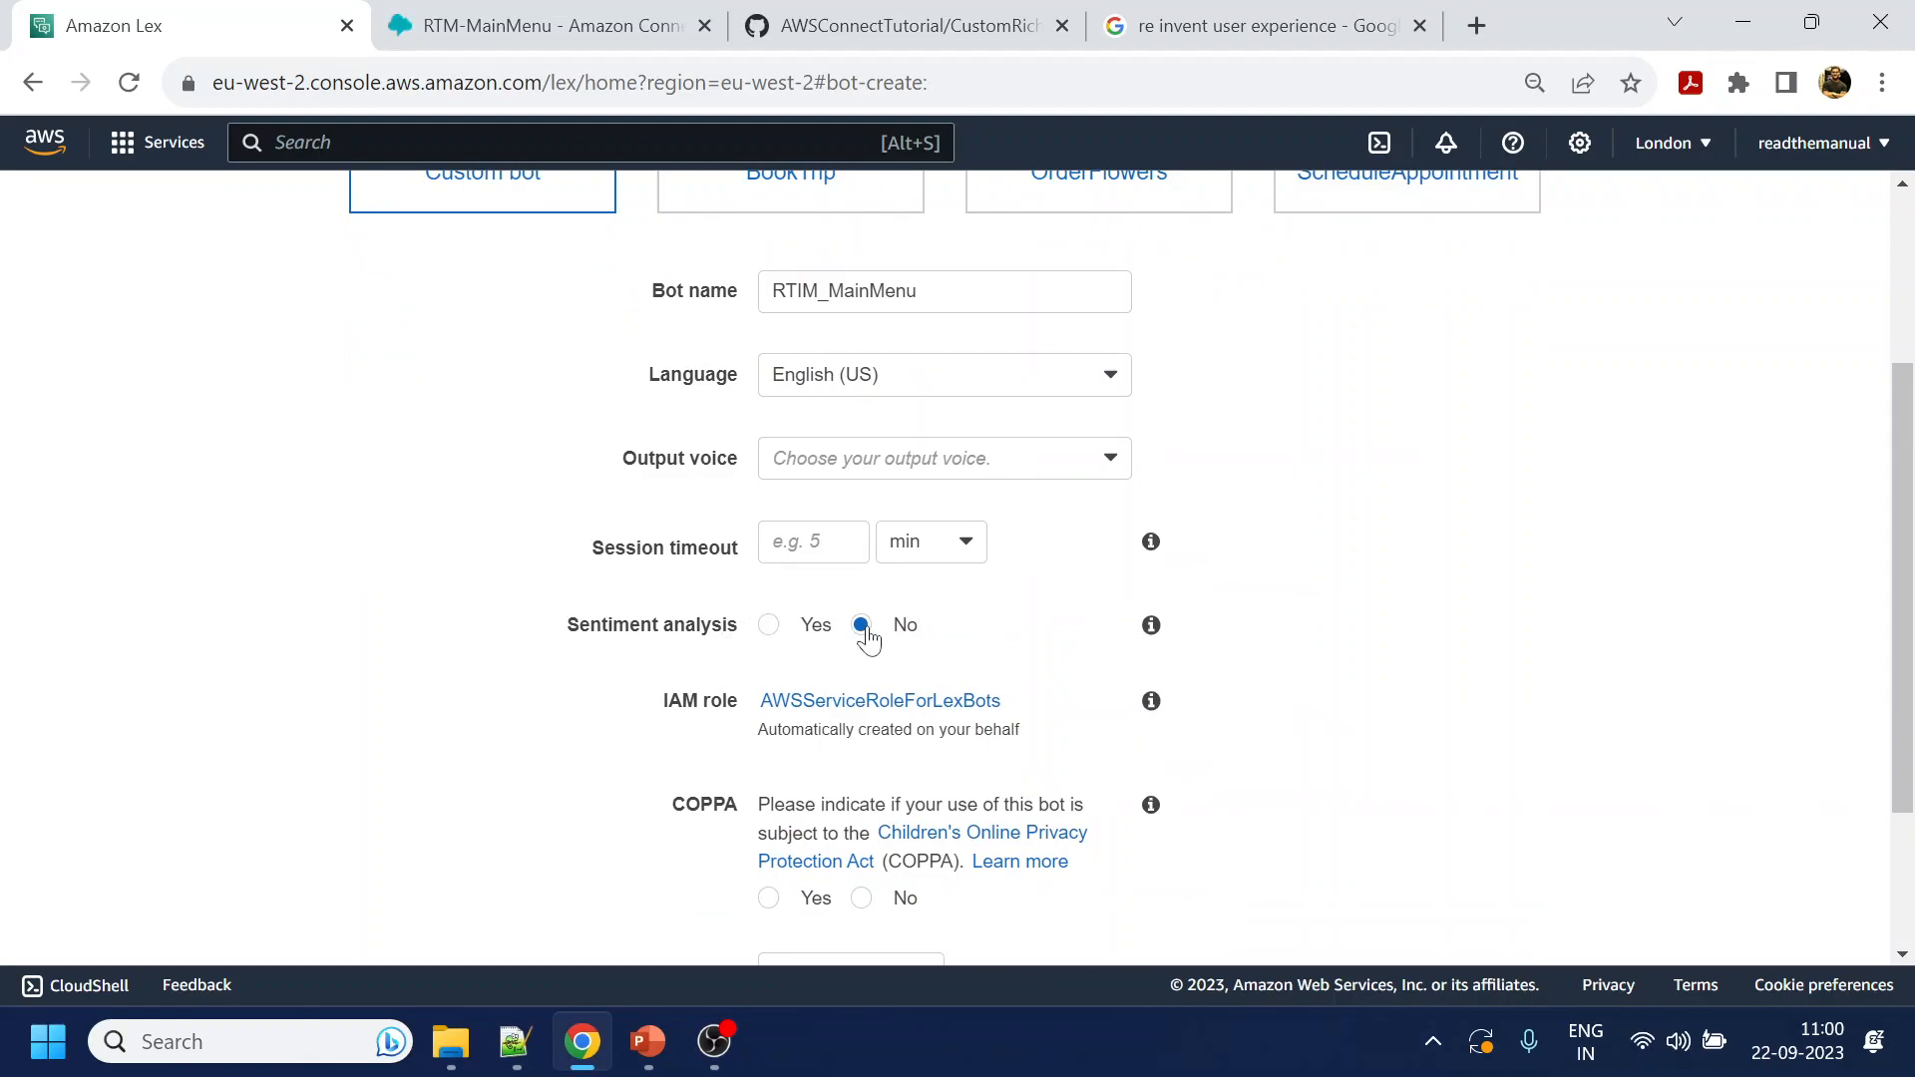
{"action": "scroll", "coordinate": [864, 636], "scroll_direction": "down", "scroll_amount": 1}
{"action": "scroll", "coordinate": [887, 598], "scroll_direction": "down", "scroll_amount": 1}
{"action": "left_click", "coordinate": [861, 670]}
{"action": "scroll", "coordinate": [1055, 738], "scroll_direction": "up", "scroll_amount": 2}
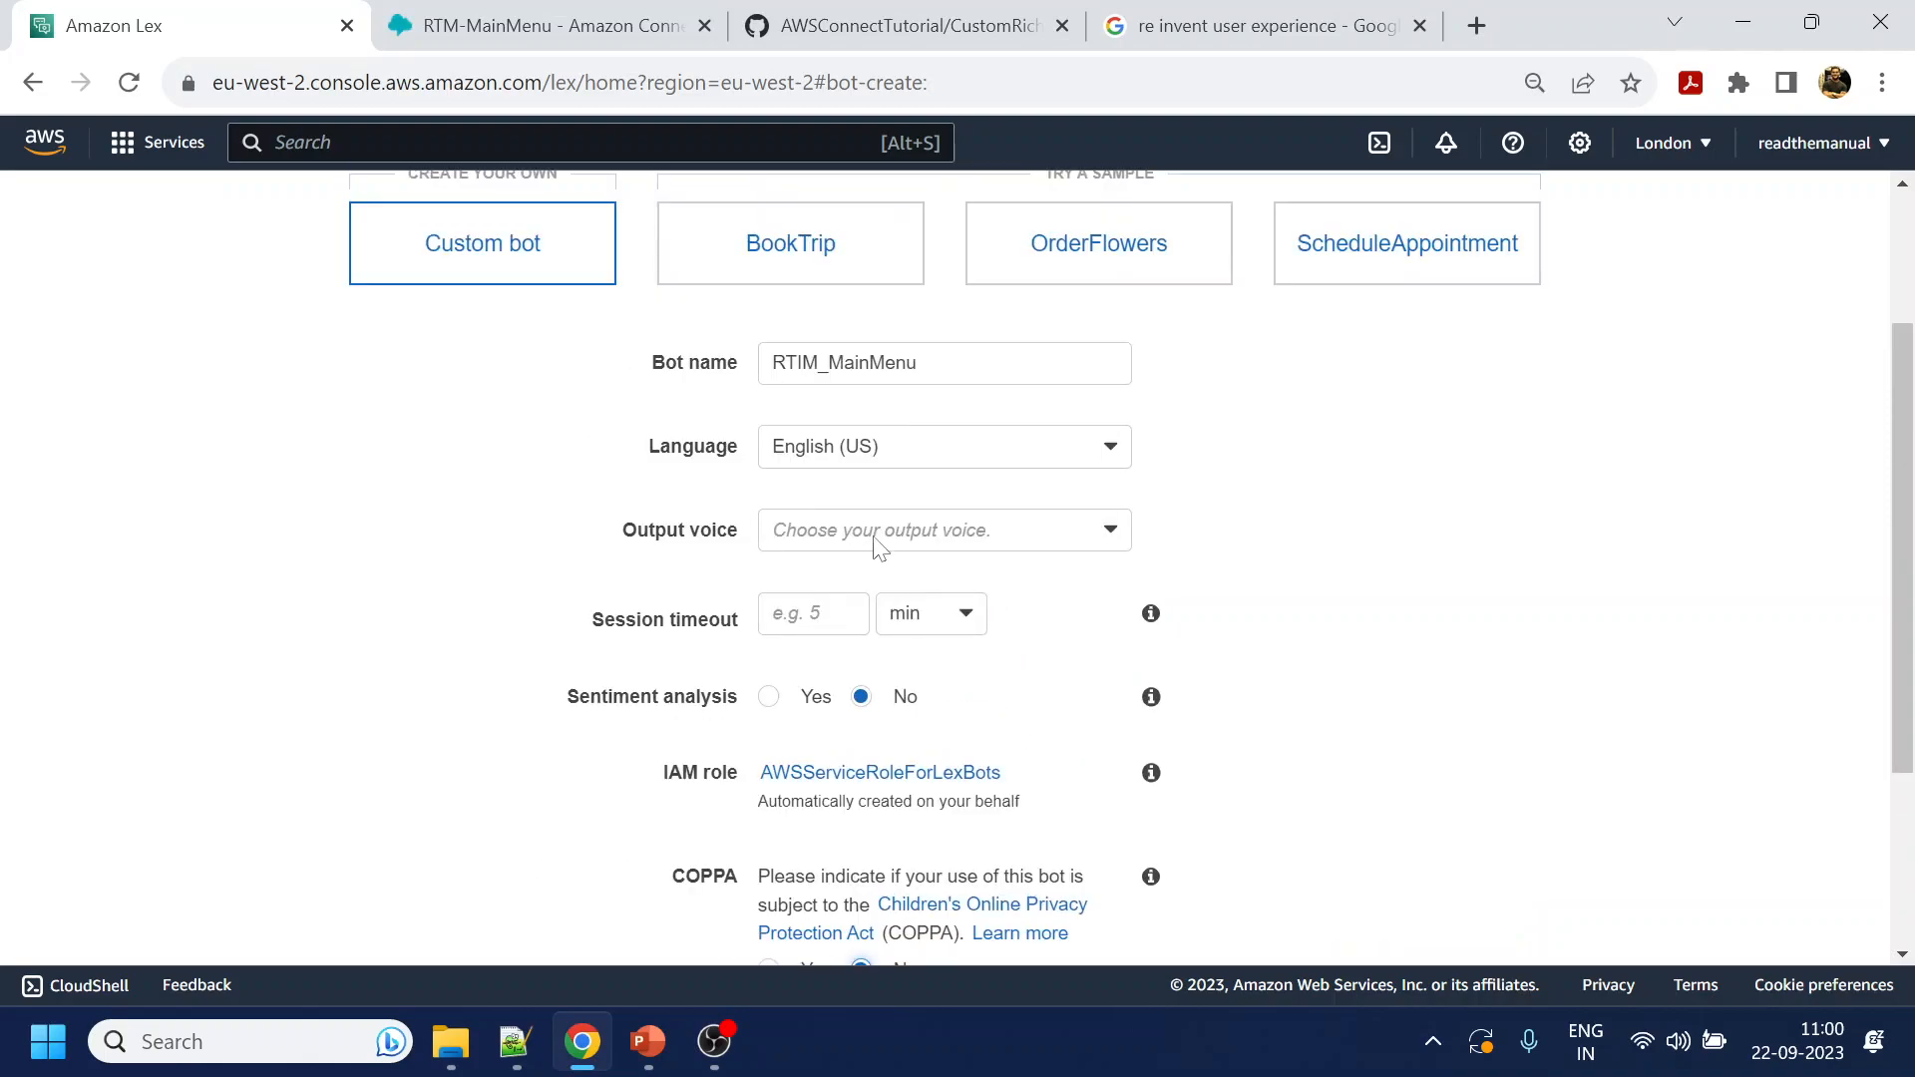
{"action": "left_click", "coordinate": [813, 614]}
{"action": "type", "text": "5"}
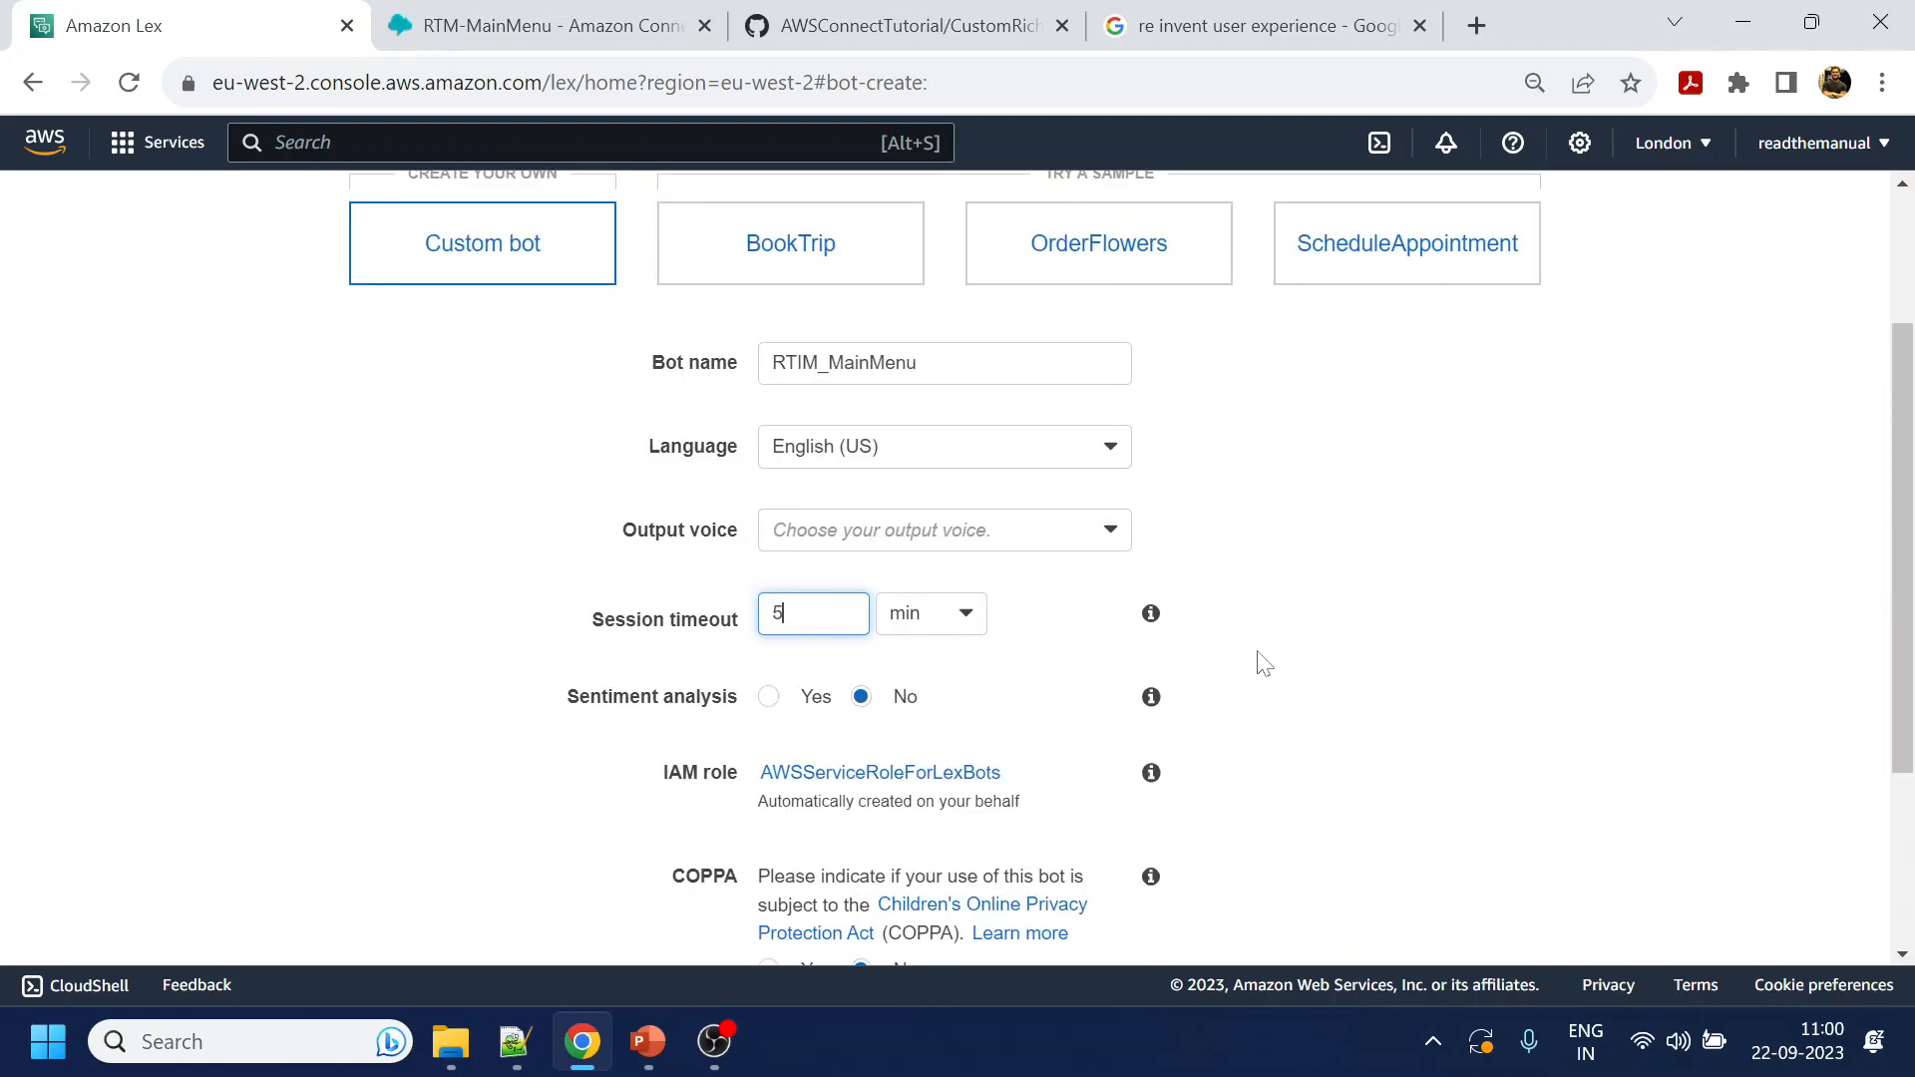
Choose an output voice for the RTIM_MainMenu bot and create the bot
{"action": "scroll", "coordinate": [1287, 659], "scroll_direction": "down", "scroll_amount": 3}
{"action": "left_click", "coordinate": [1125, 798]}
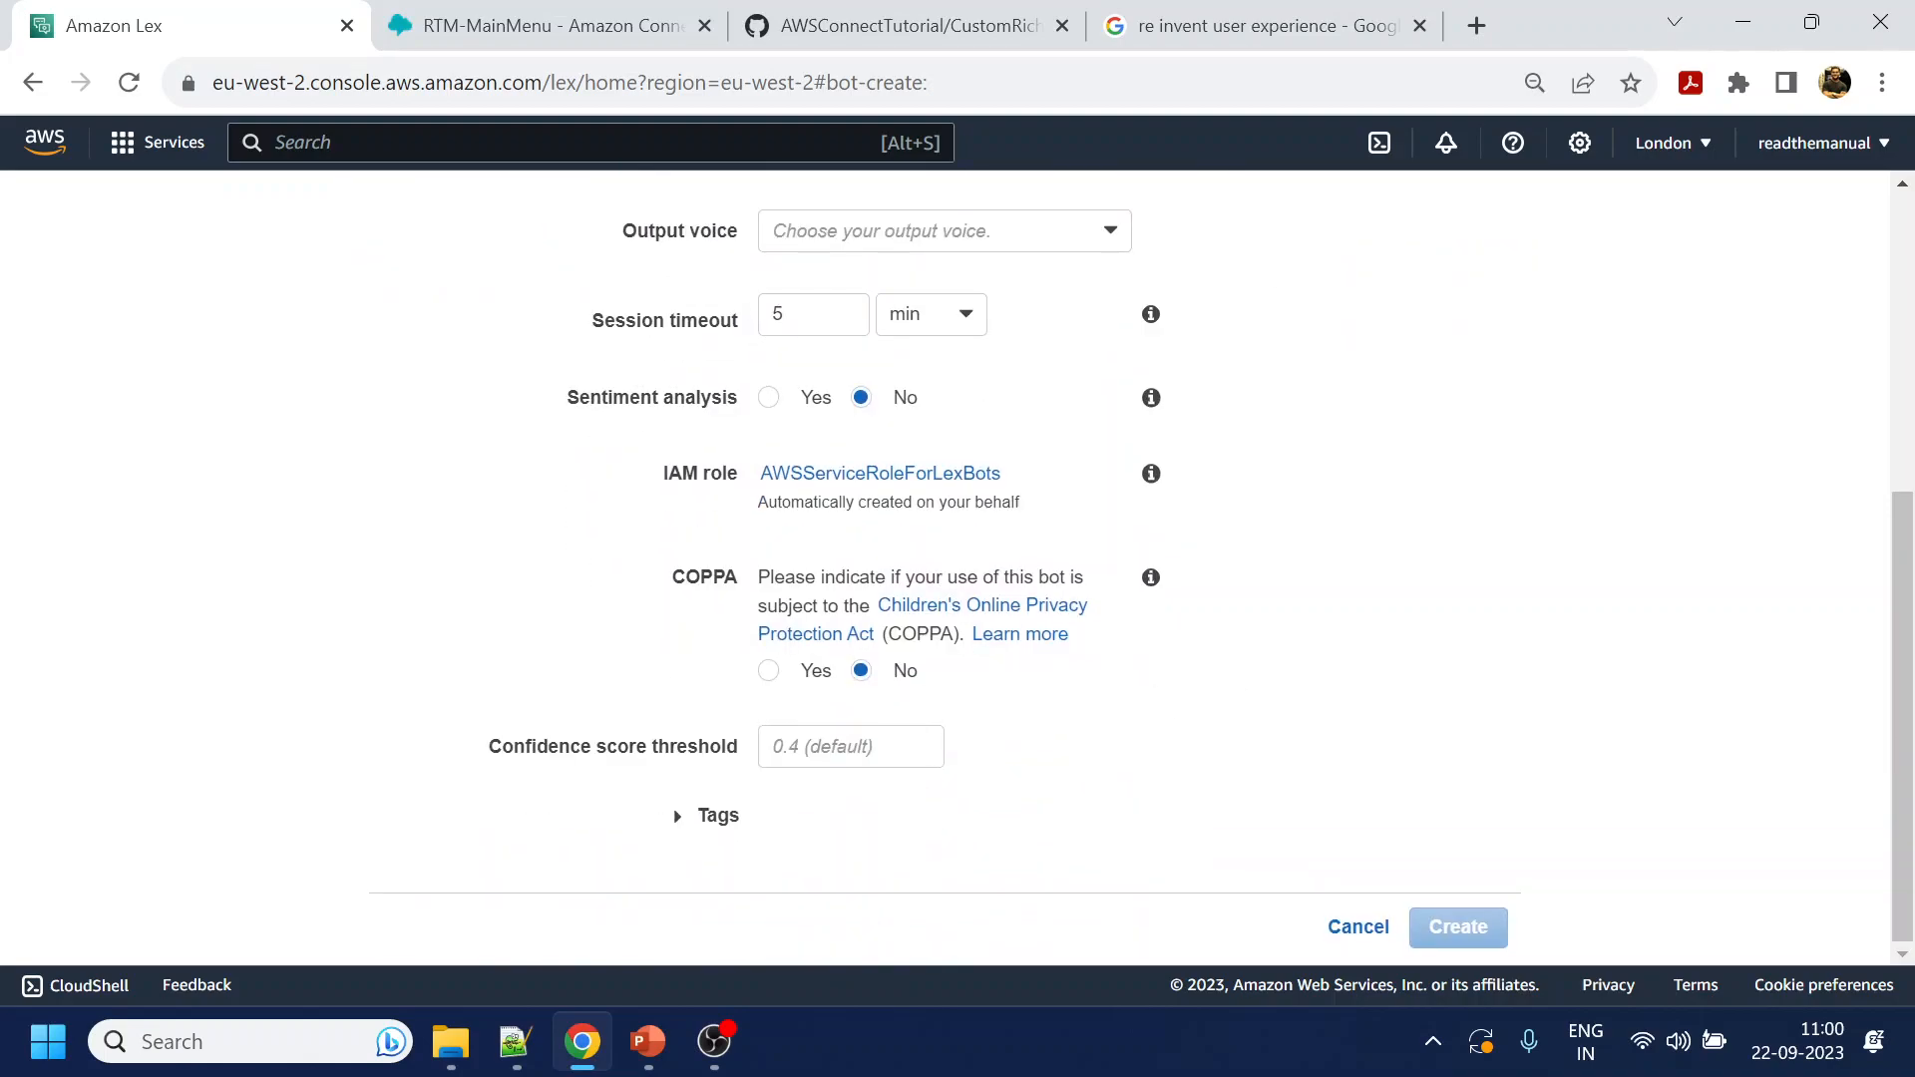
{"action": "scroll", "coordinate": [987, 419], "scroll_direction": "up", "scroll_amount": 1}
{"action": "left_click", "coordinate": [987, 394]}
{"action": "left_click", "coordinate": [885, 467]}
{"action": "scroll", "coordinate": [1479, 608], "scroll_direction": "down", "scroll_amount": 2}
{"action": "left_click", "coordinate": [1459, 927]}
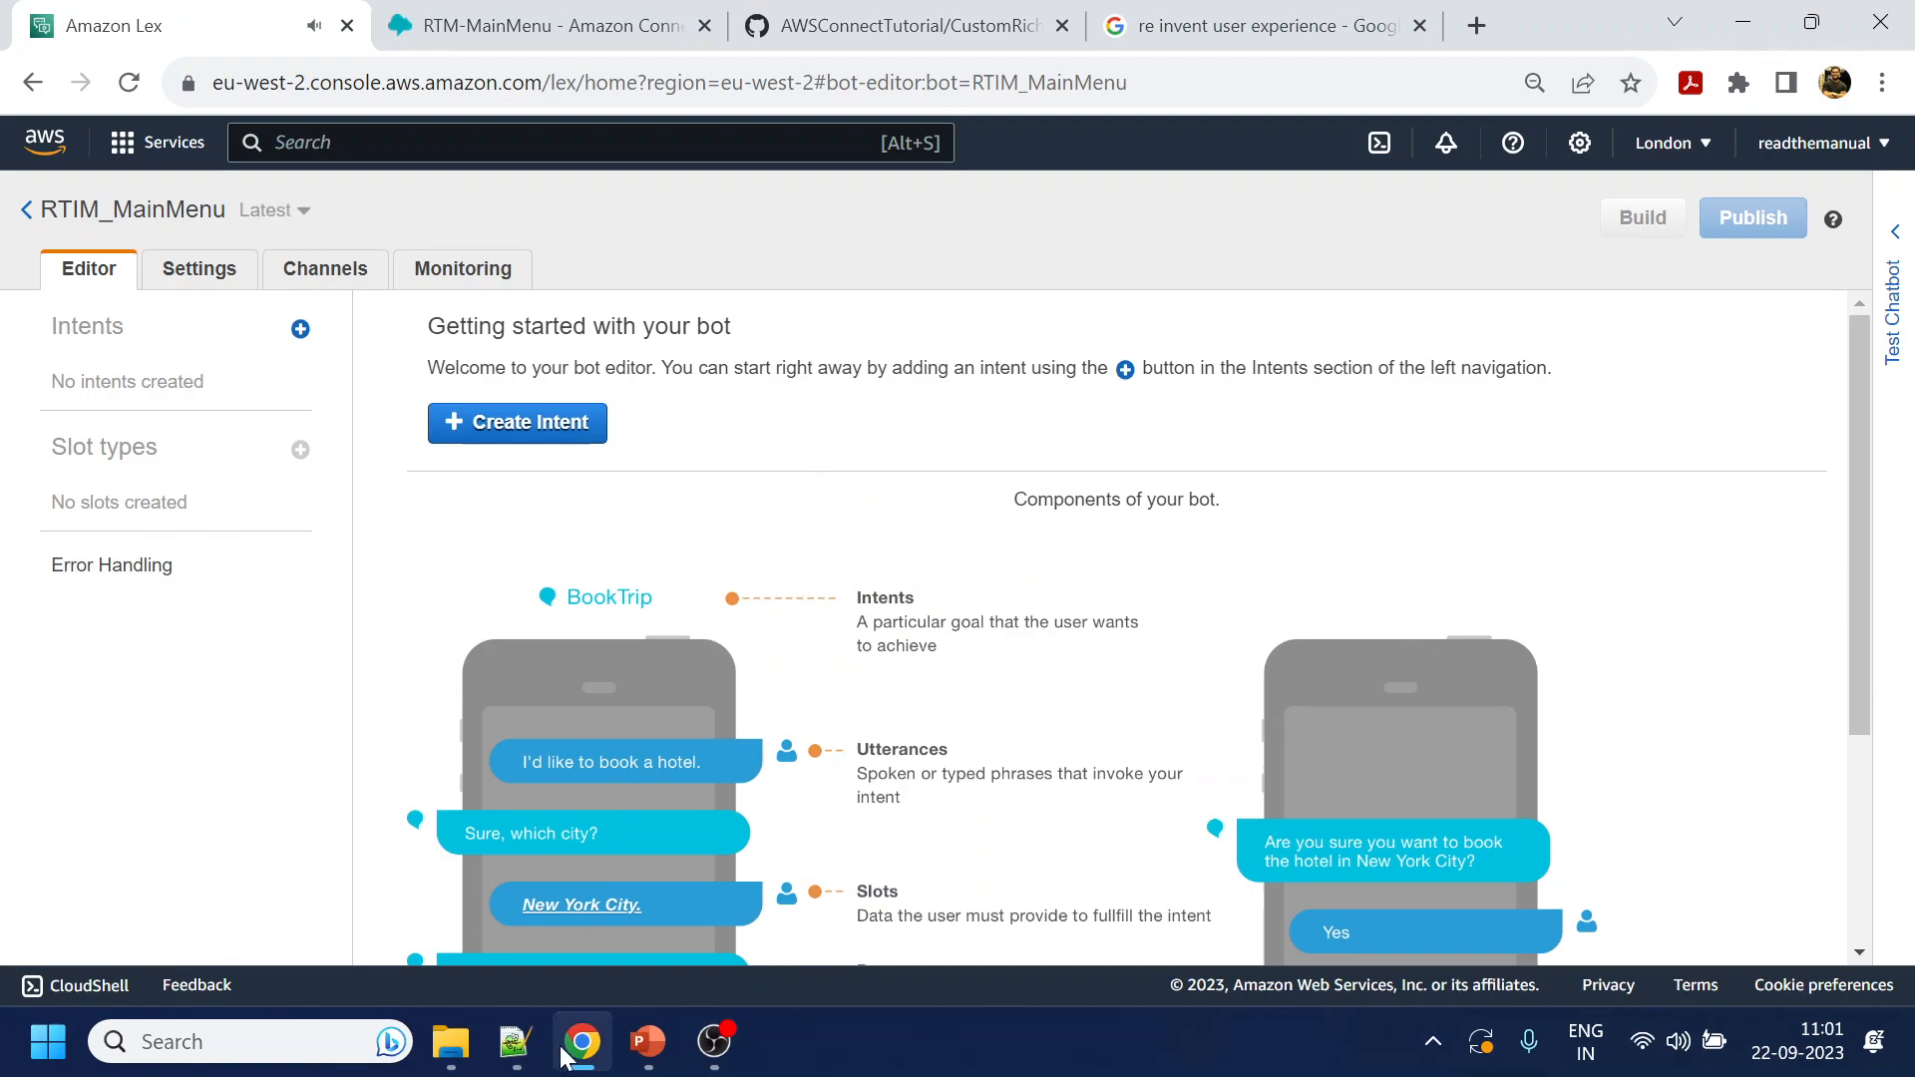
Switch to the Flow.txt notes in Notepad++, go over the main menu topics and copy the word Booking
{"action": "left_click", "coordinate": [521, 1045]}
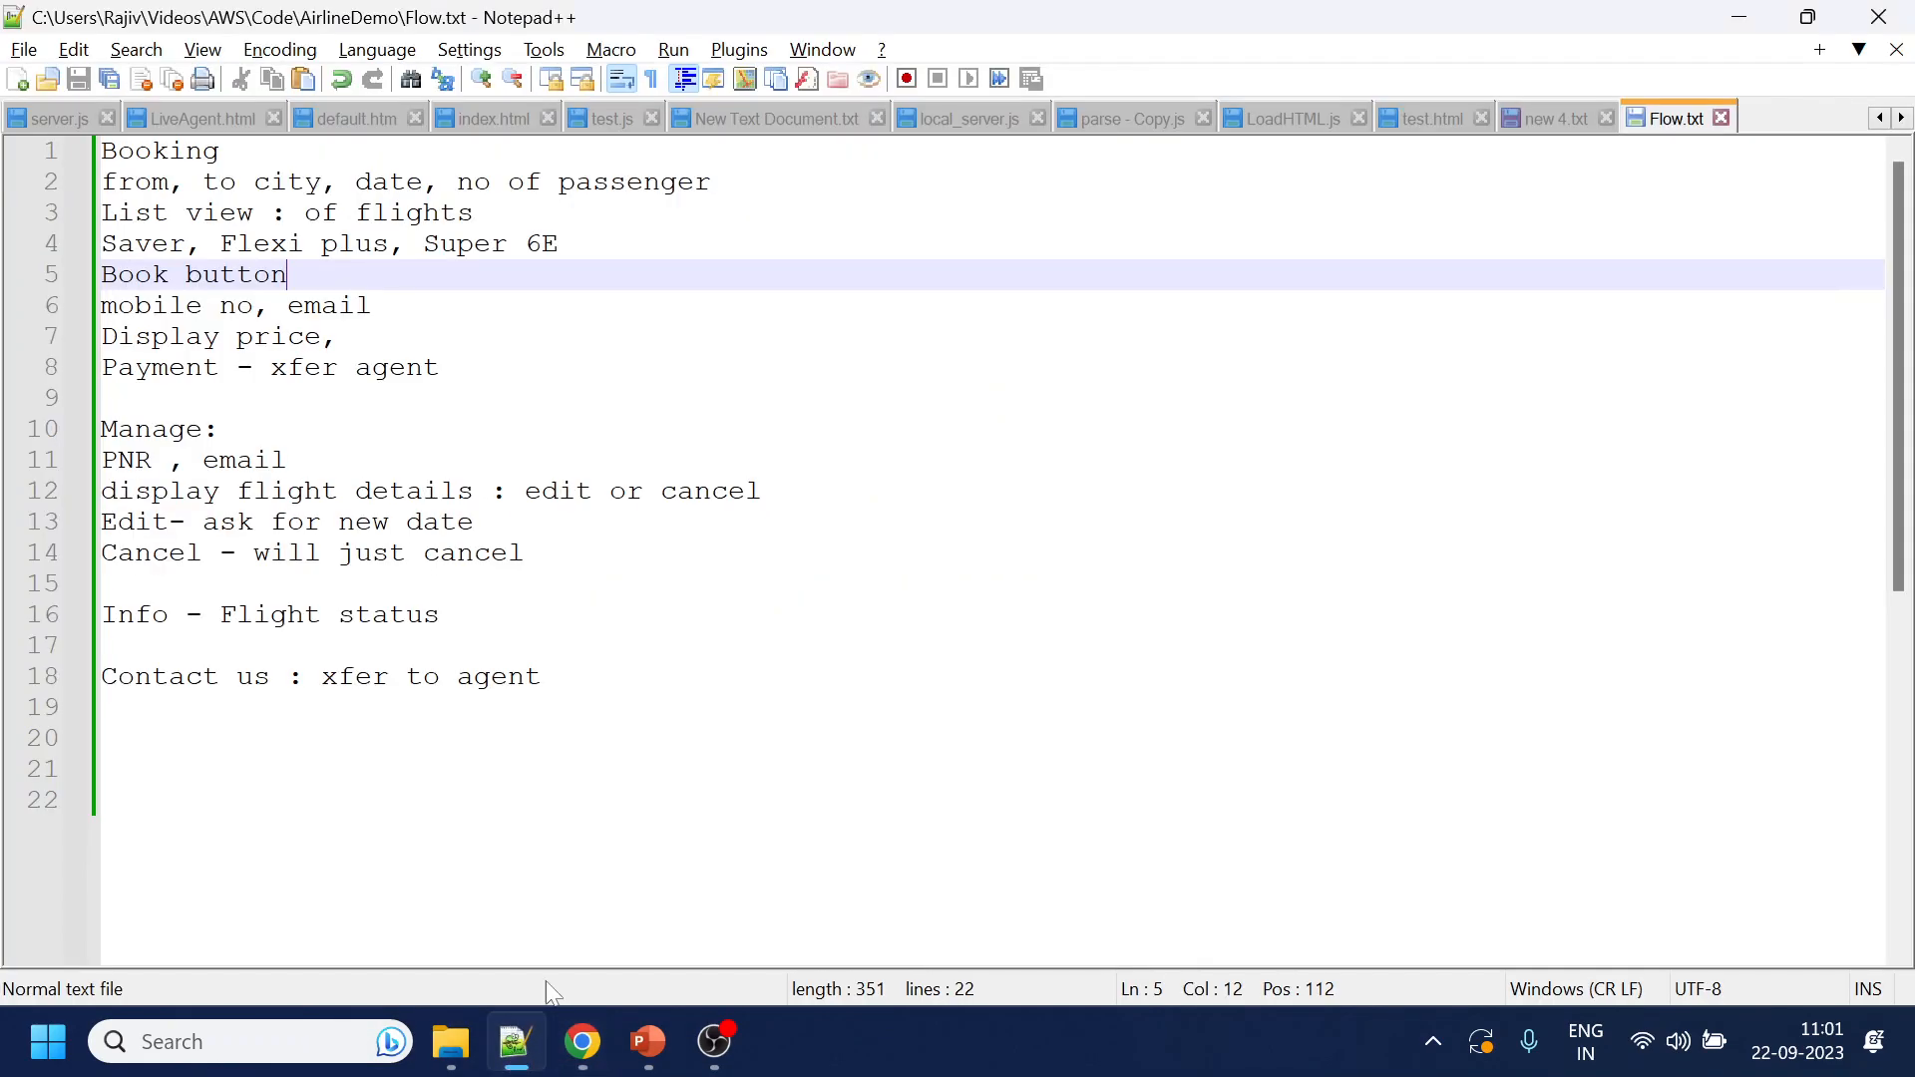
{"action": "double_click", "coordinate": [160, 152]}
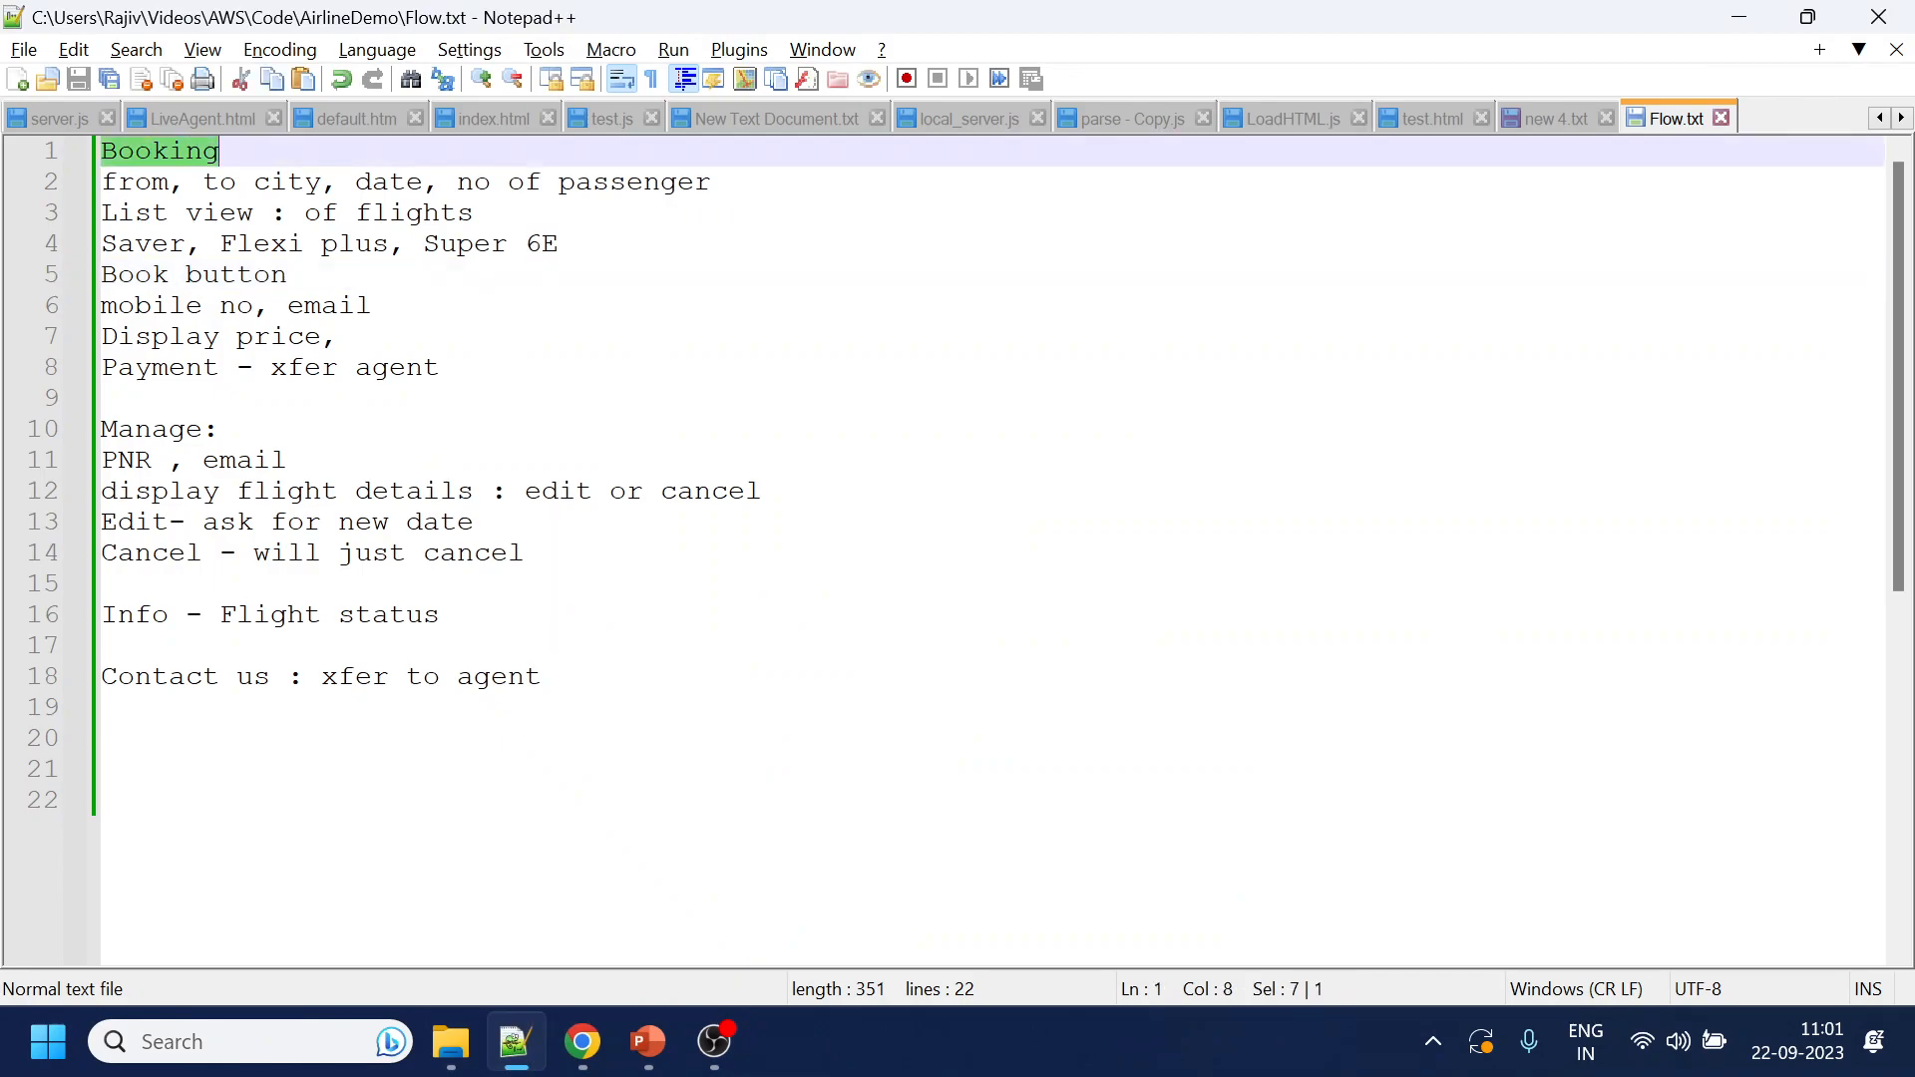
{"action": "double_click", "coordinate": [151, 431]}
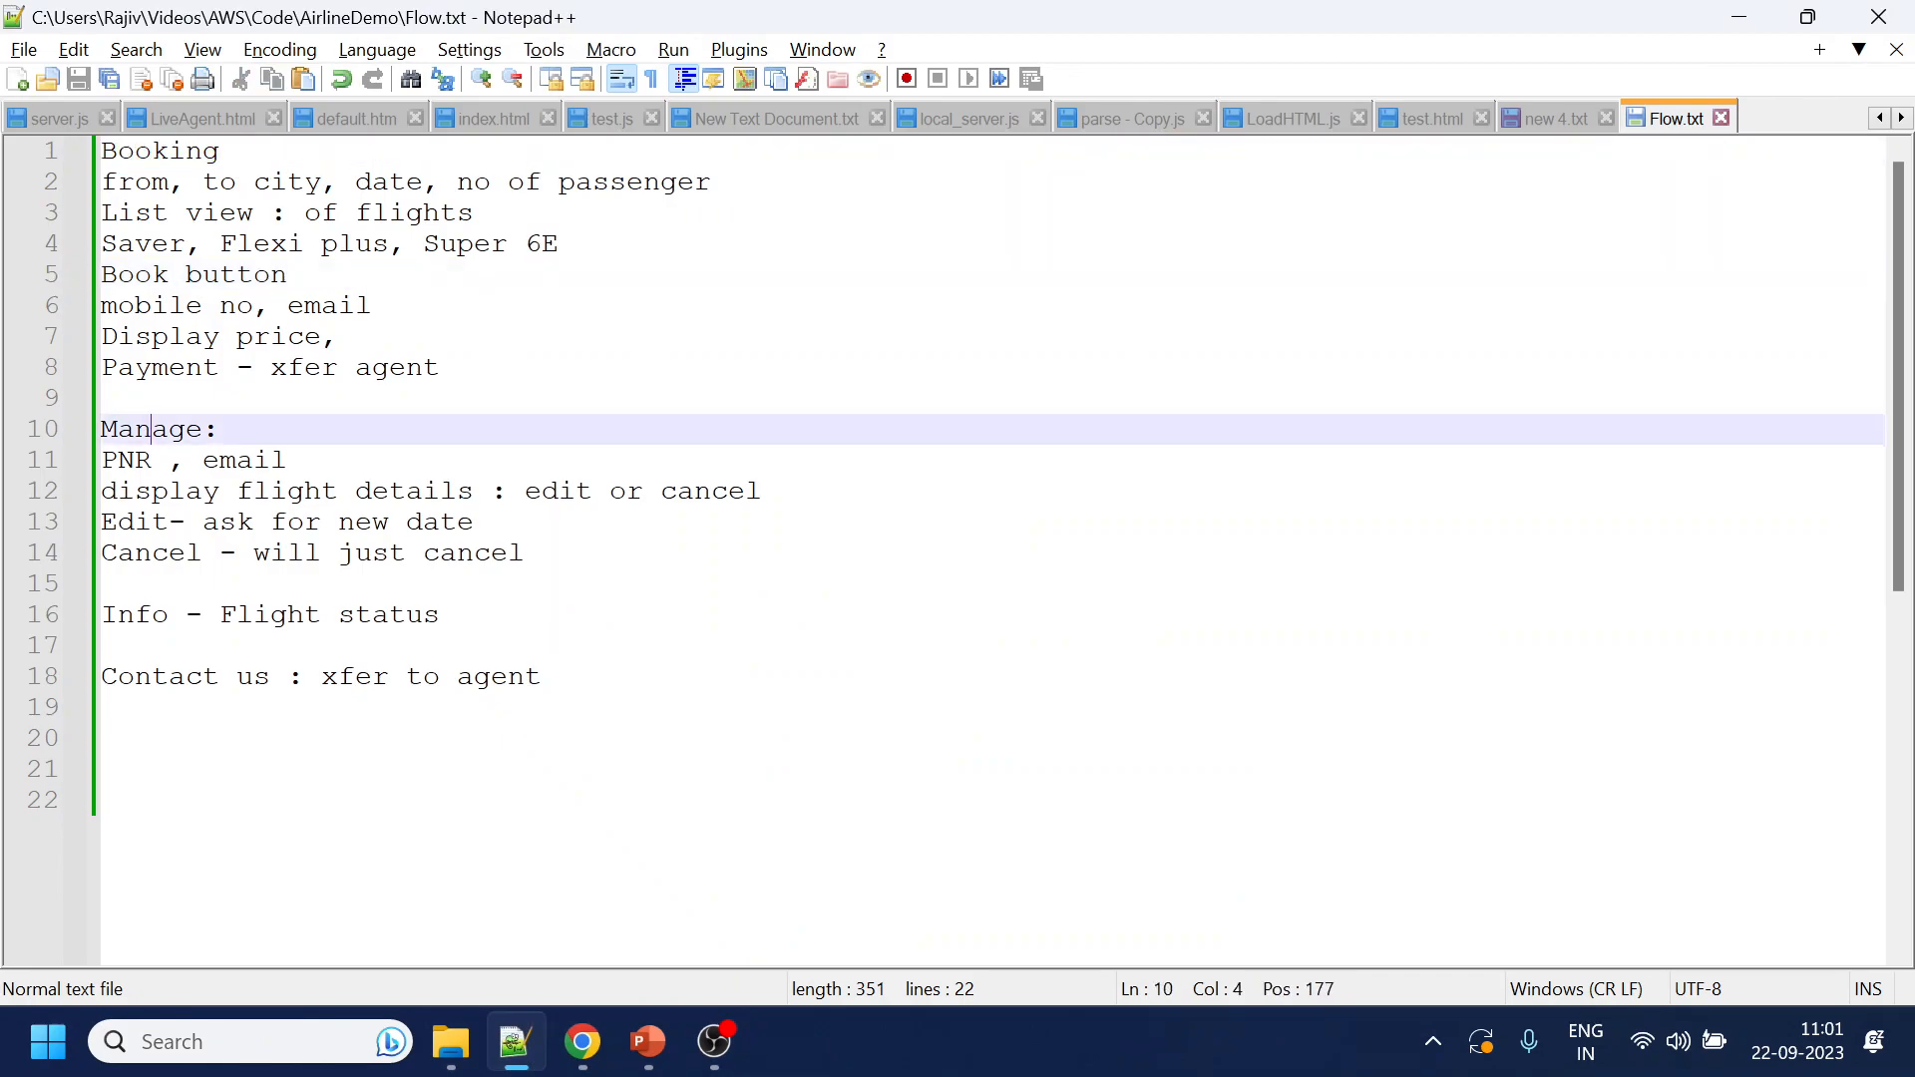
{"action": "double_click", "coordinate": [136, 618]}
{"action": "double_click", "coordinate": [130, 708]}
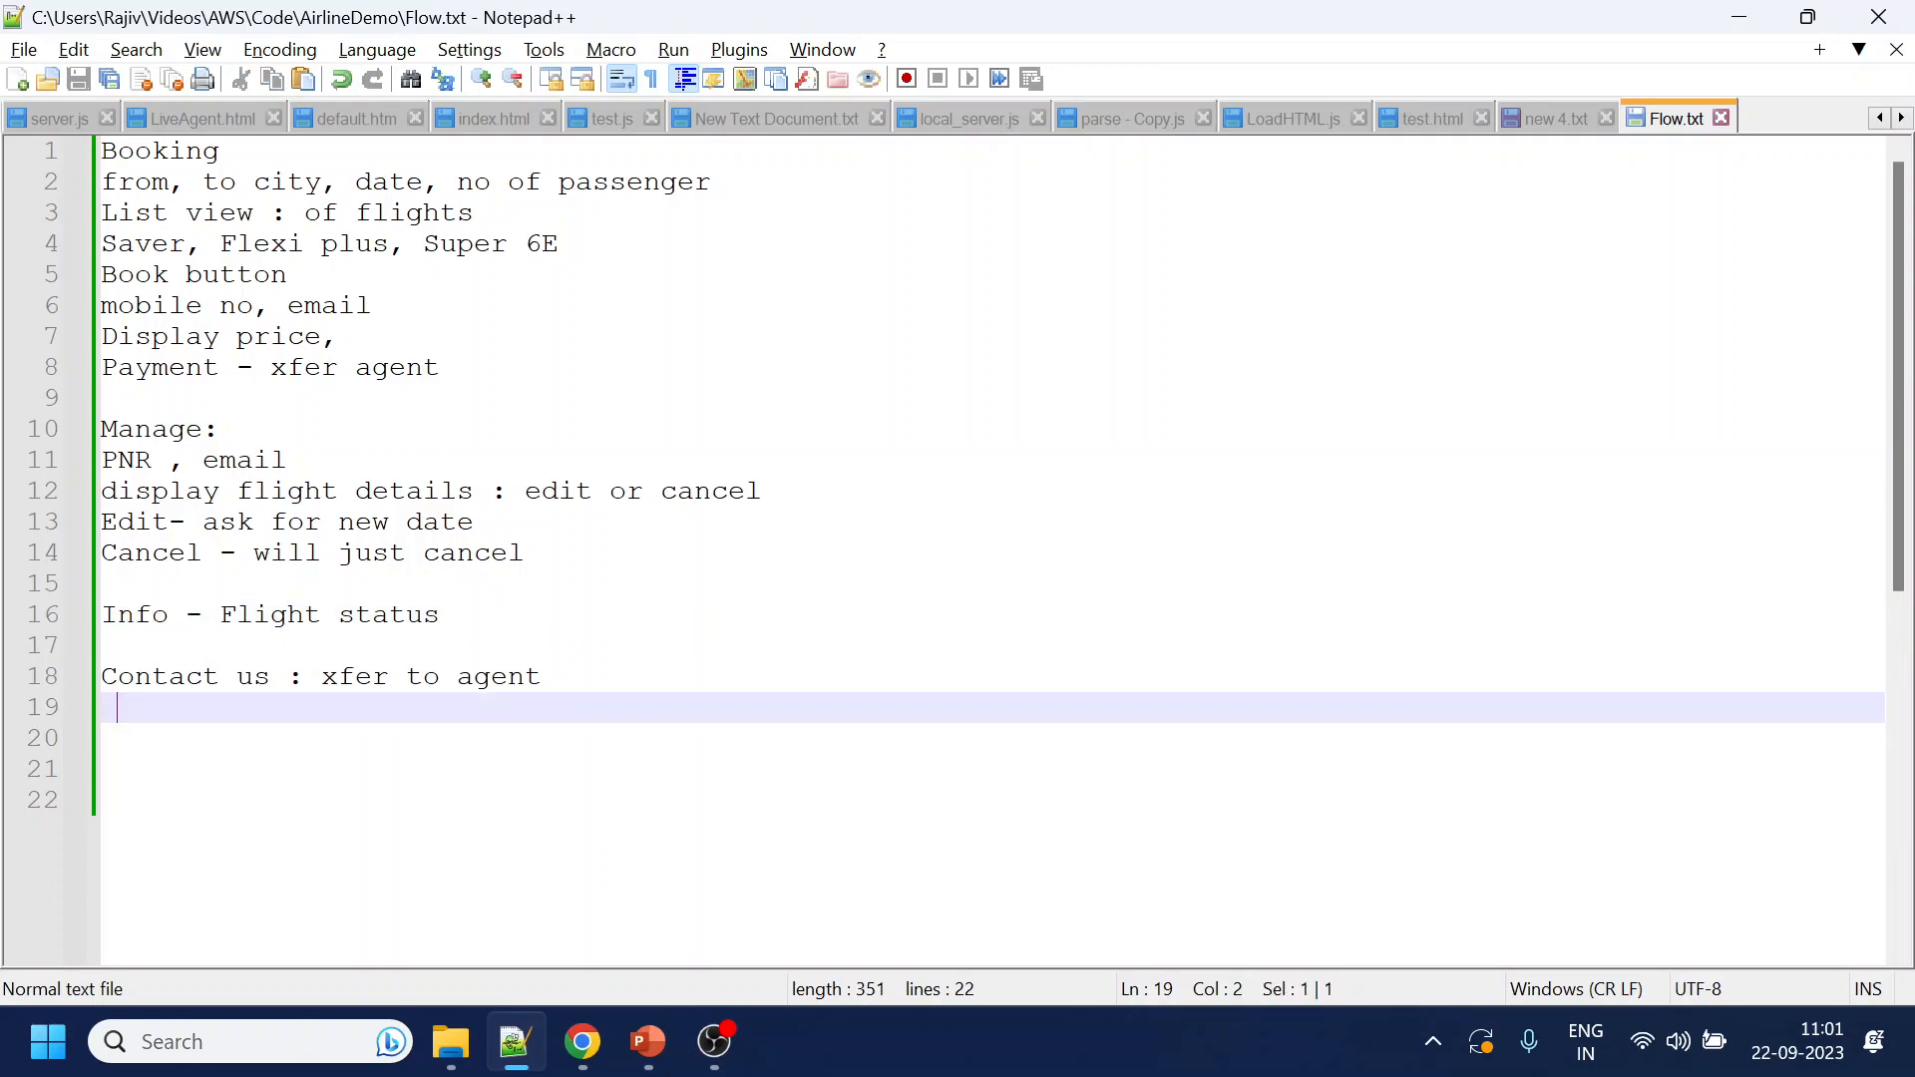
{"action": "double_click", "coordinate": [167, 152]}
{"action": "key", "text": "ctrl+c"}
Return to the Amazon Lex console in Chrome and create an intent named CreateBooking
{"action": "key", "text": "alt+Tab"}
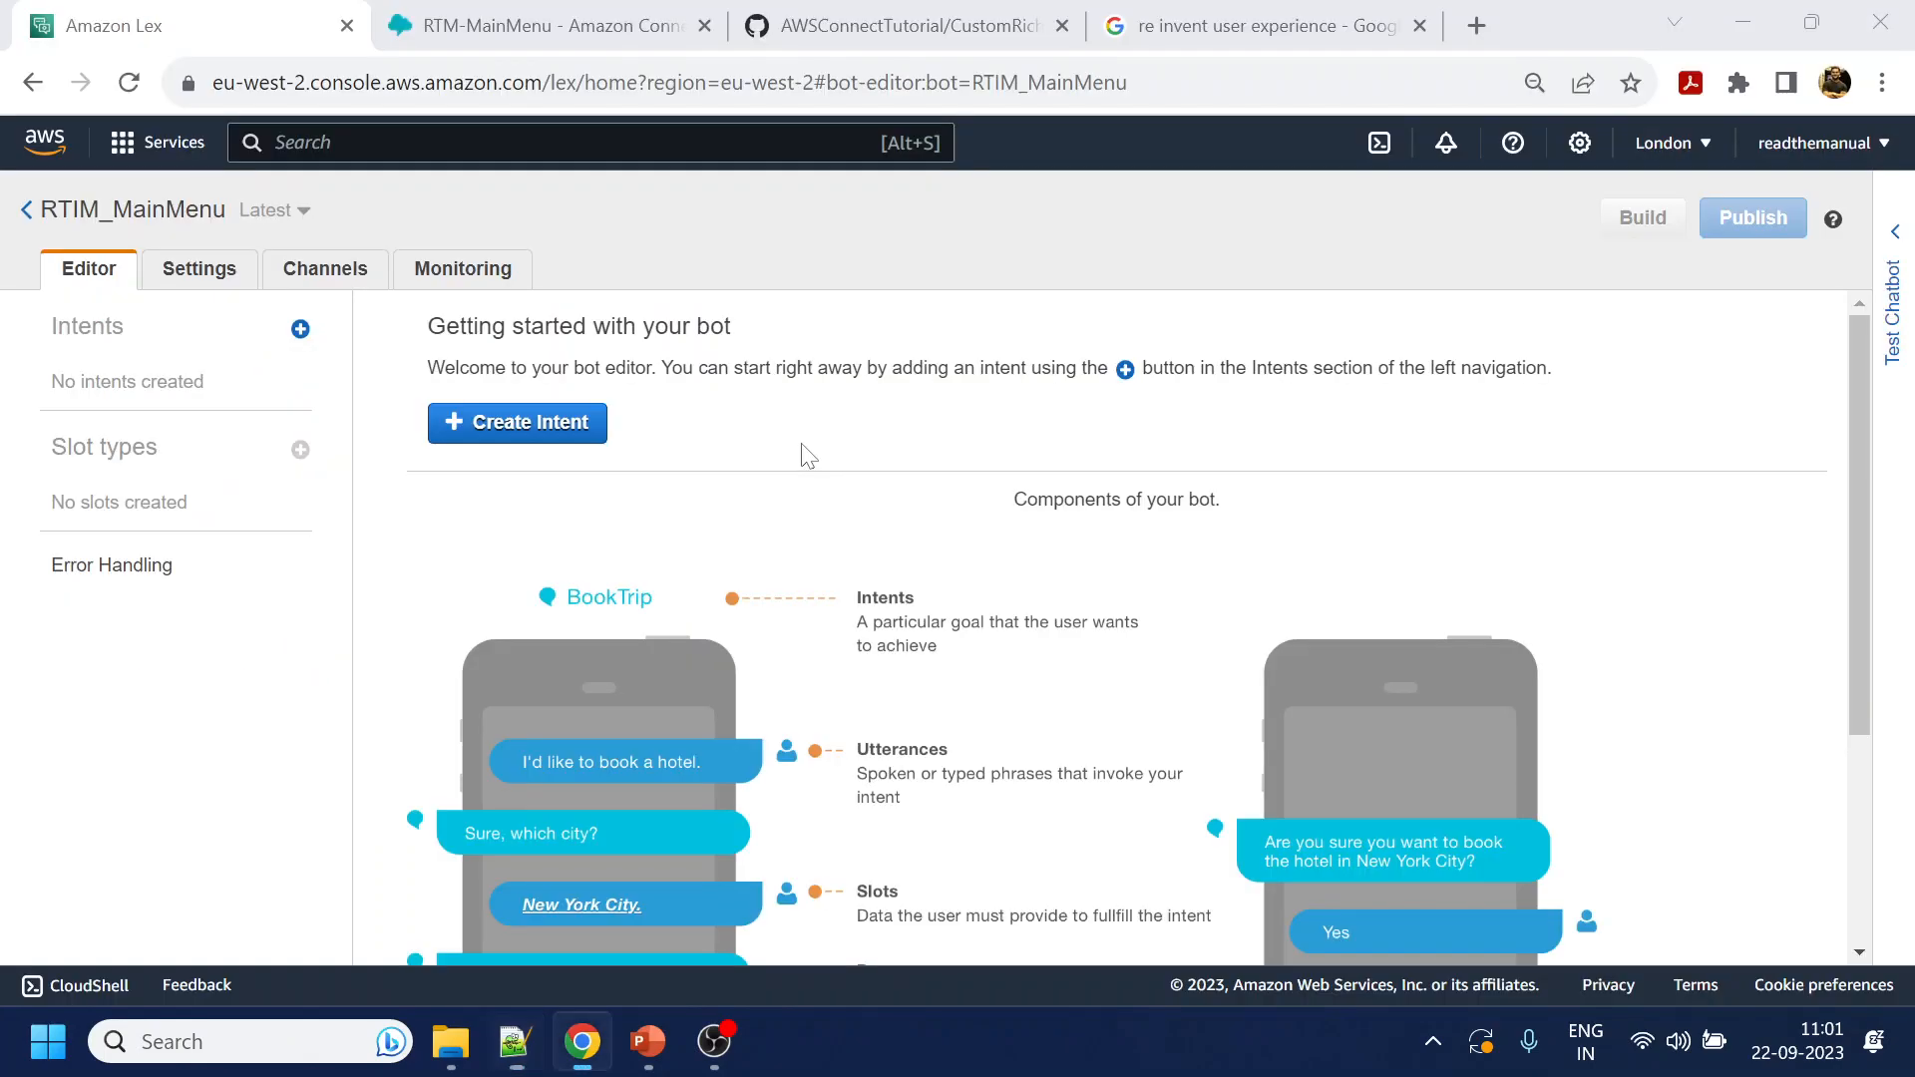
{"action": "left_click", "coordinate": [555, 428]}
{"action": "left_click", "coordinate": [726, 312]}
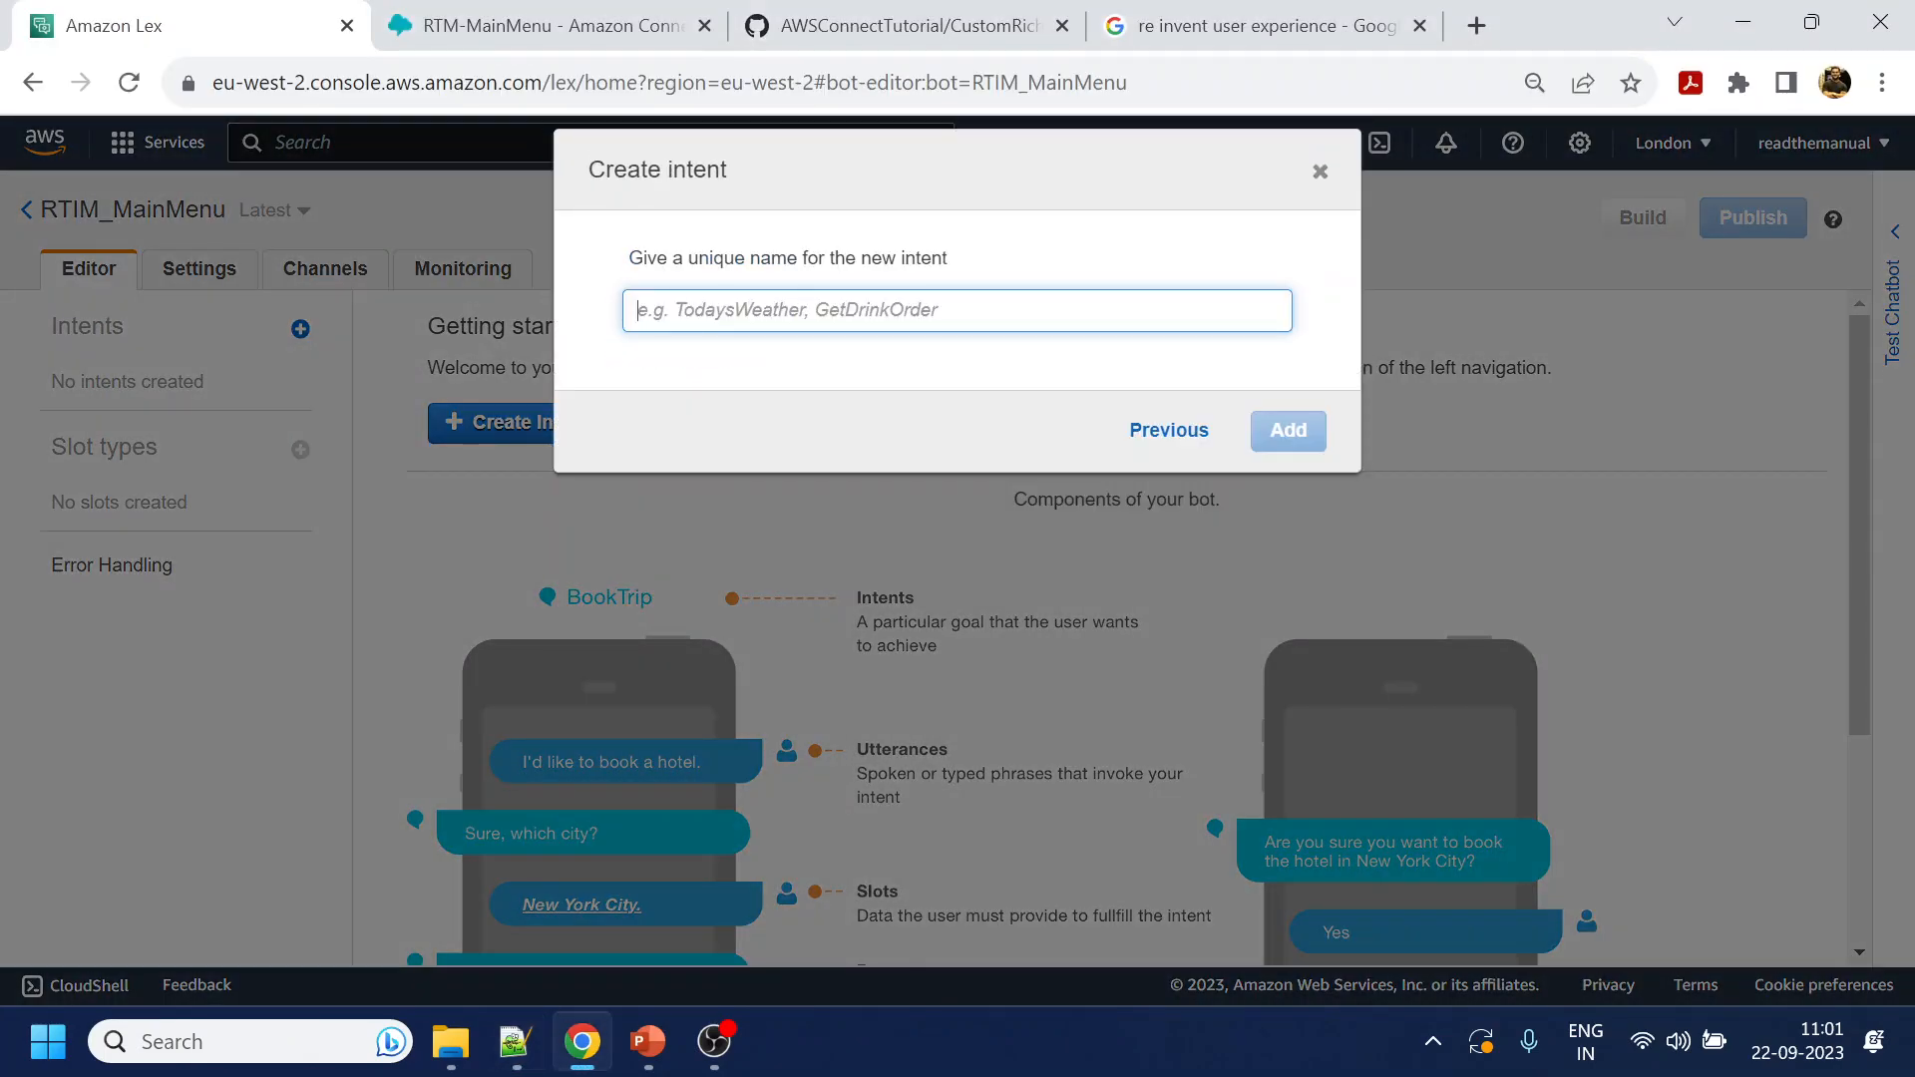
{"action": "key", "text": "ctrl+v"}
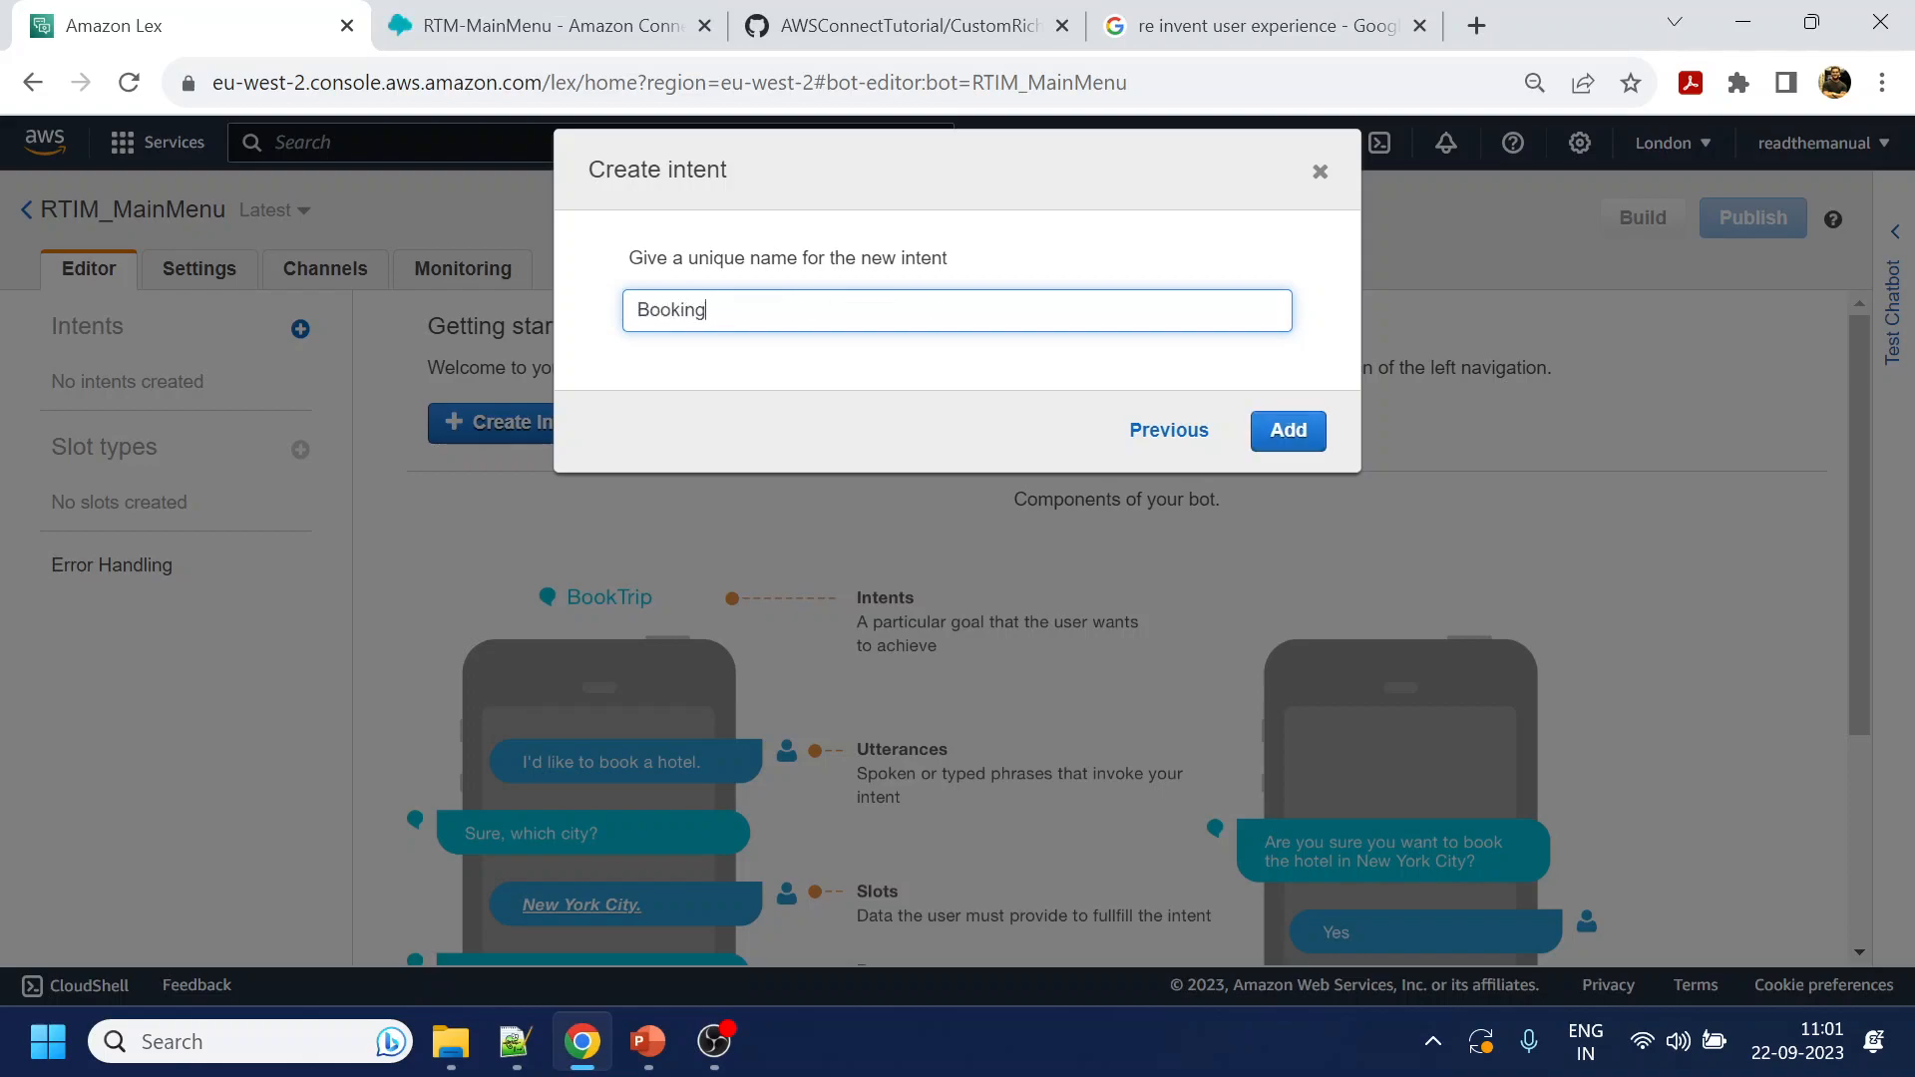
{"action": "type", "text": "Ma"}
{"action": "key", "text": "BackSpace"}
{"action": "key", "text": "BackSpace"}
{"action": "type", "text": "Create"}
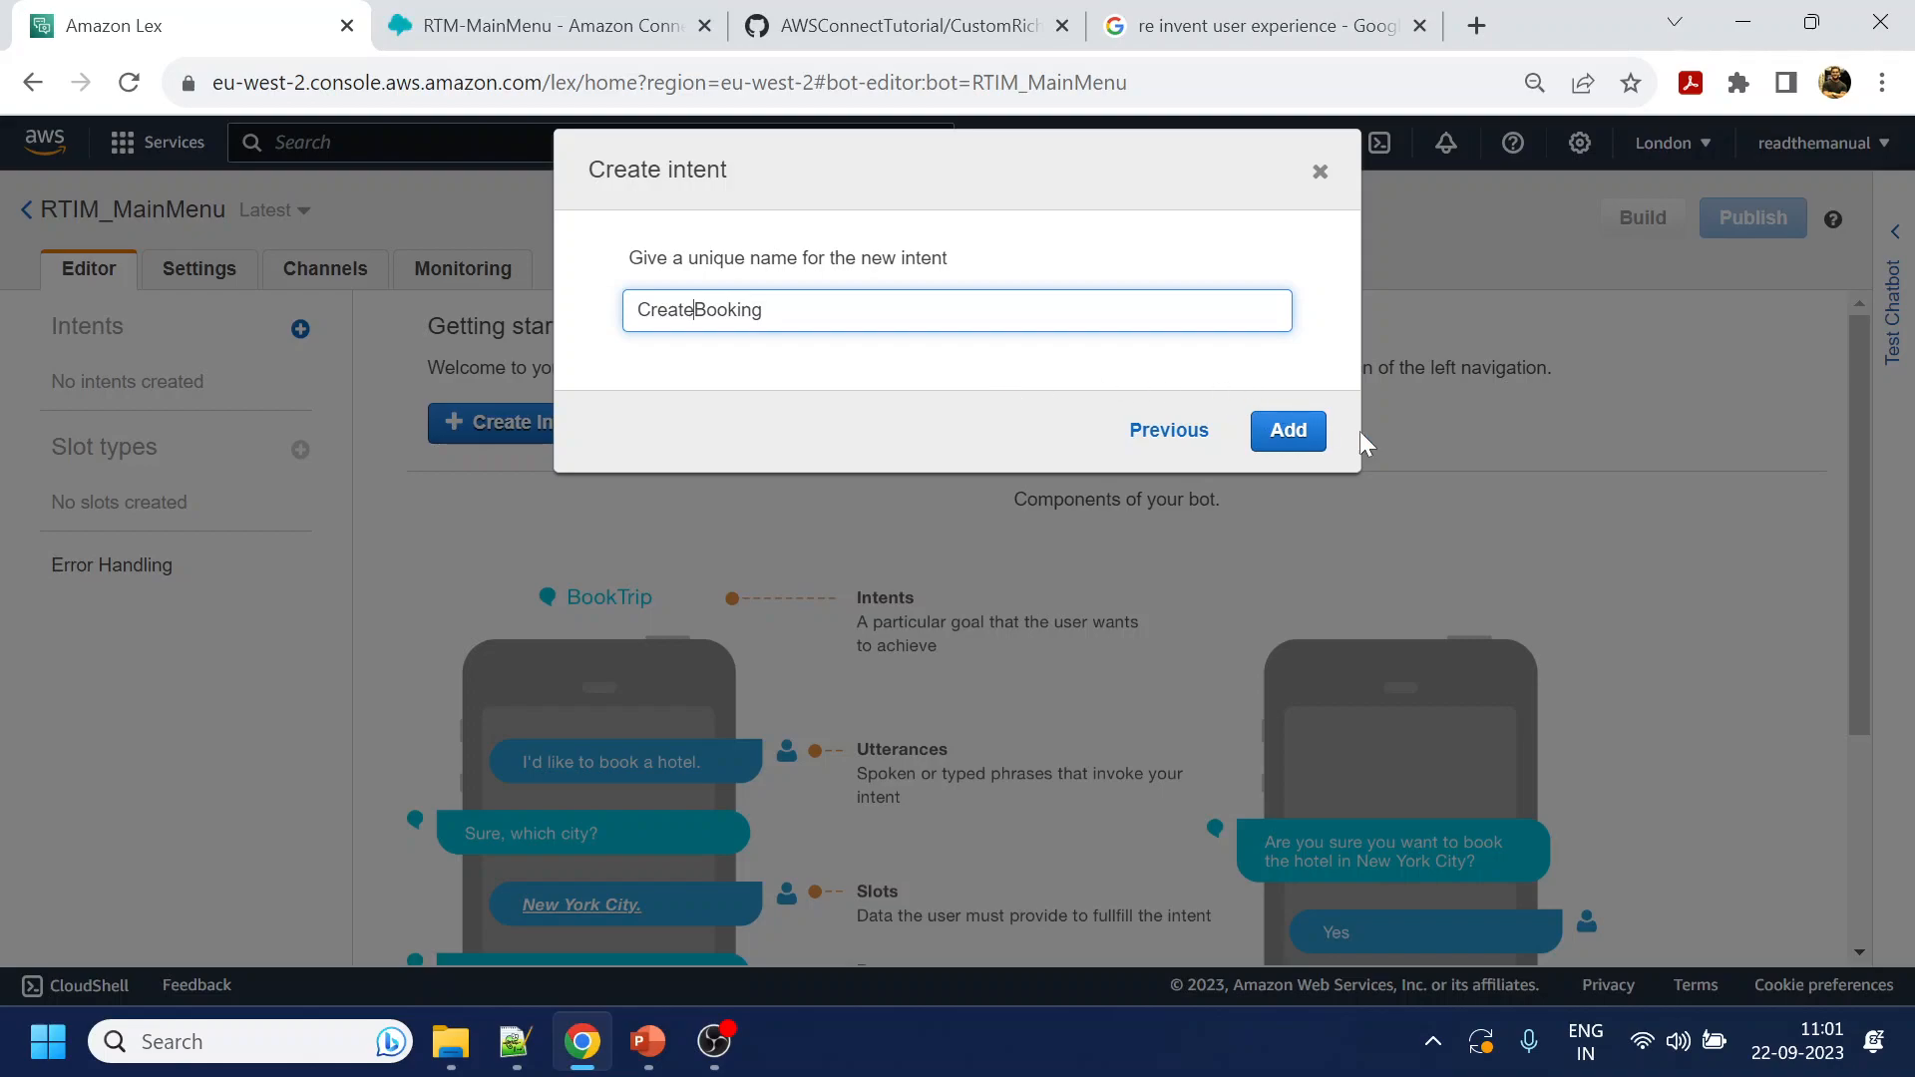
{"action": "left_click", "coordinate": [1288, 430]}
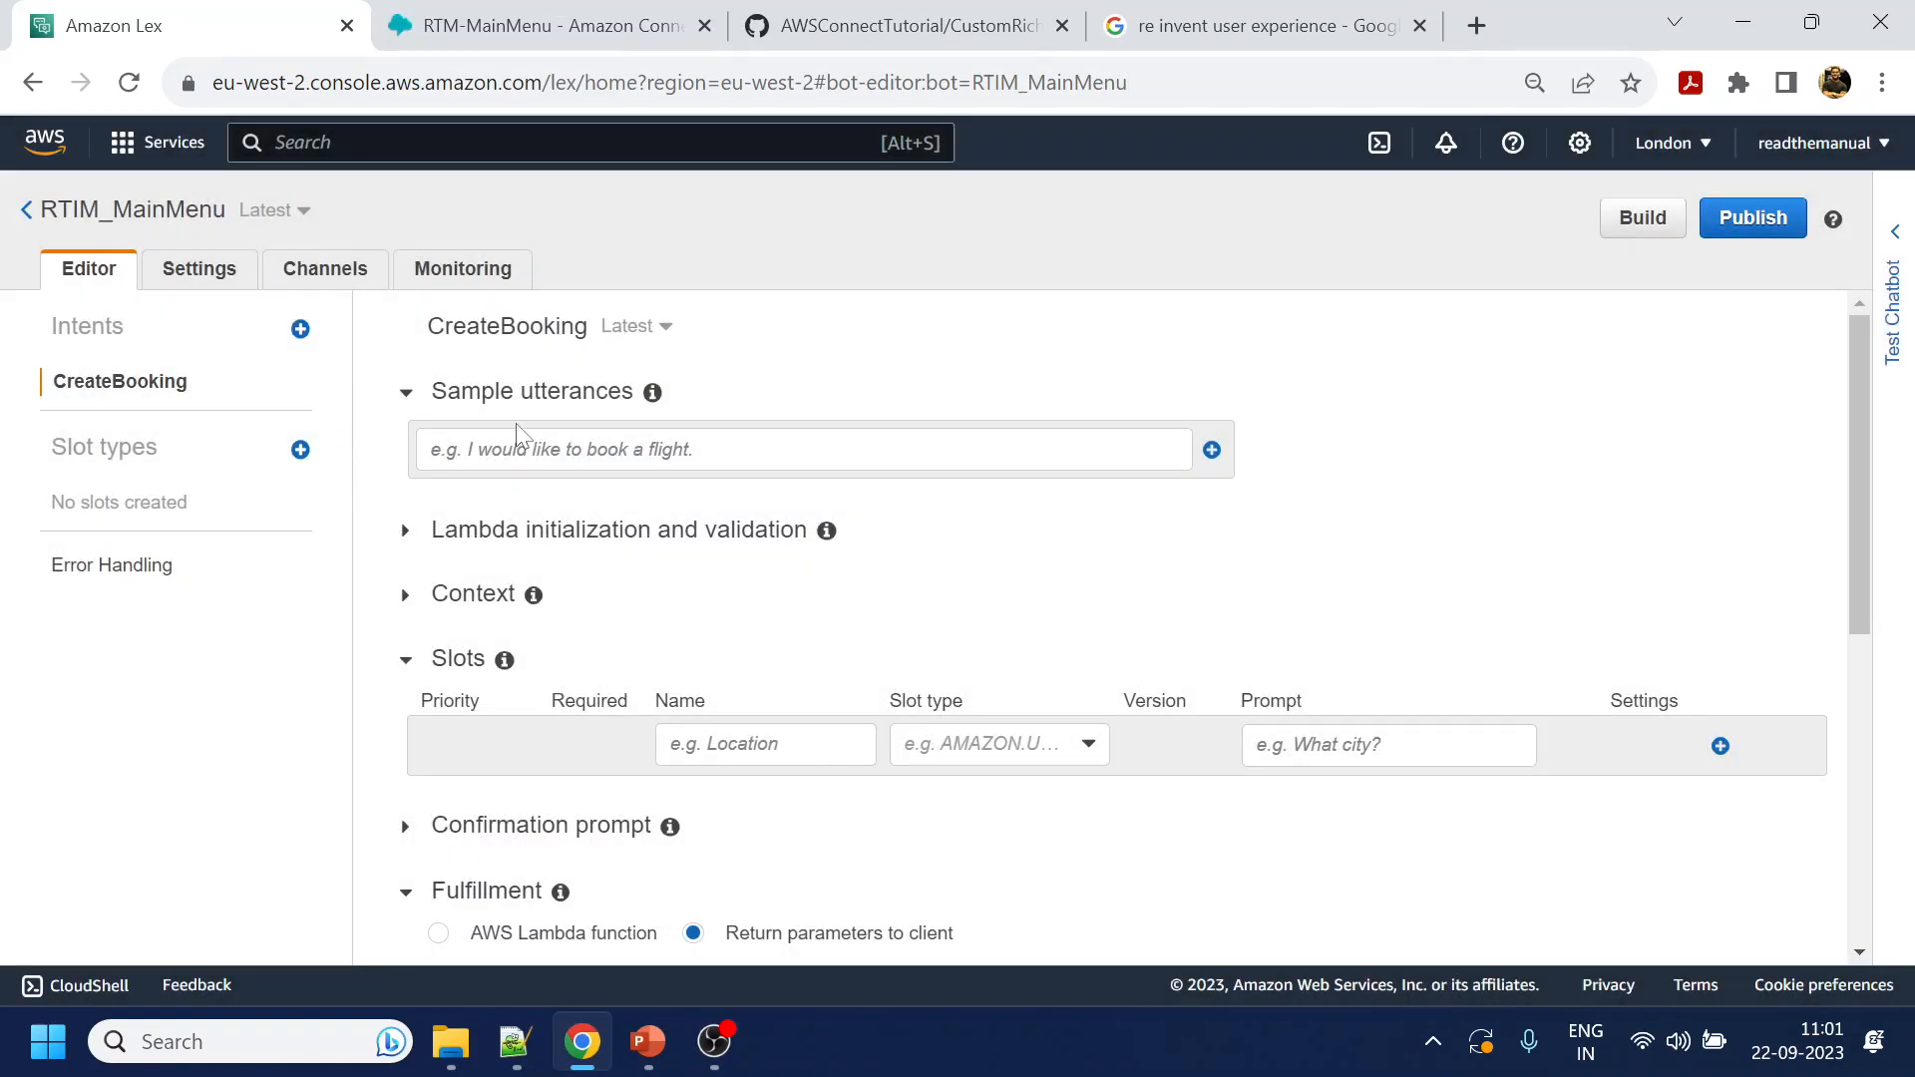
Add the sample utterances "Booking" and "Create booking" to the CreateBooking intent
{"action": "type", "text": "Booking"}
{"action": "key", "text": "Return"}
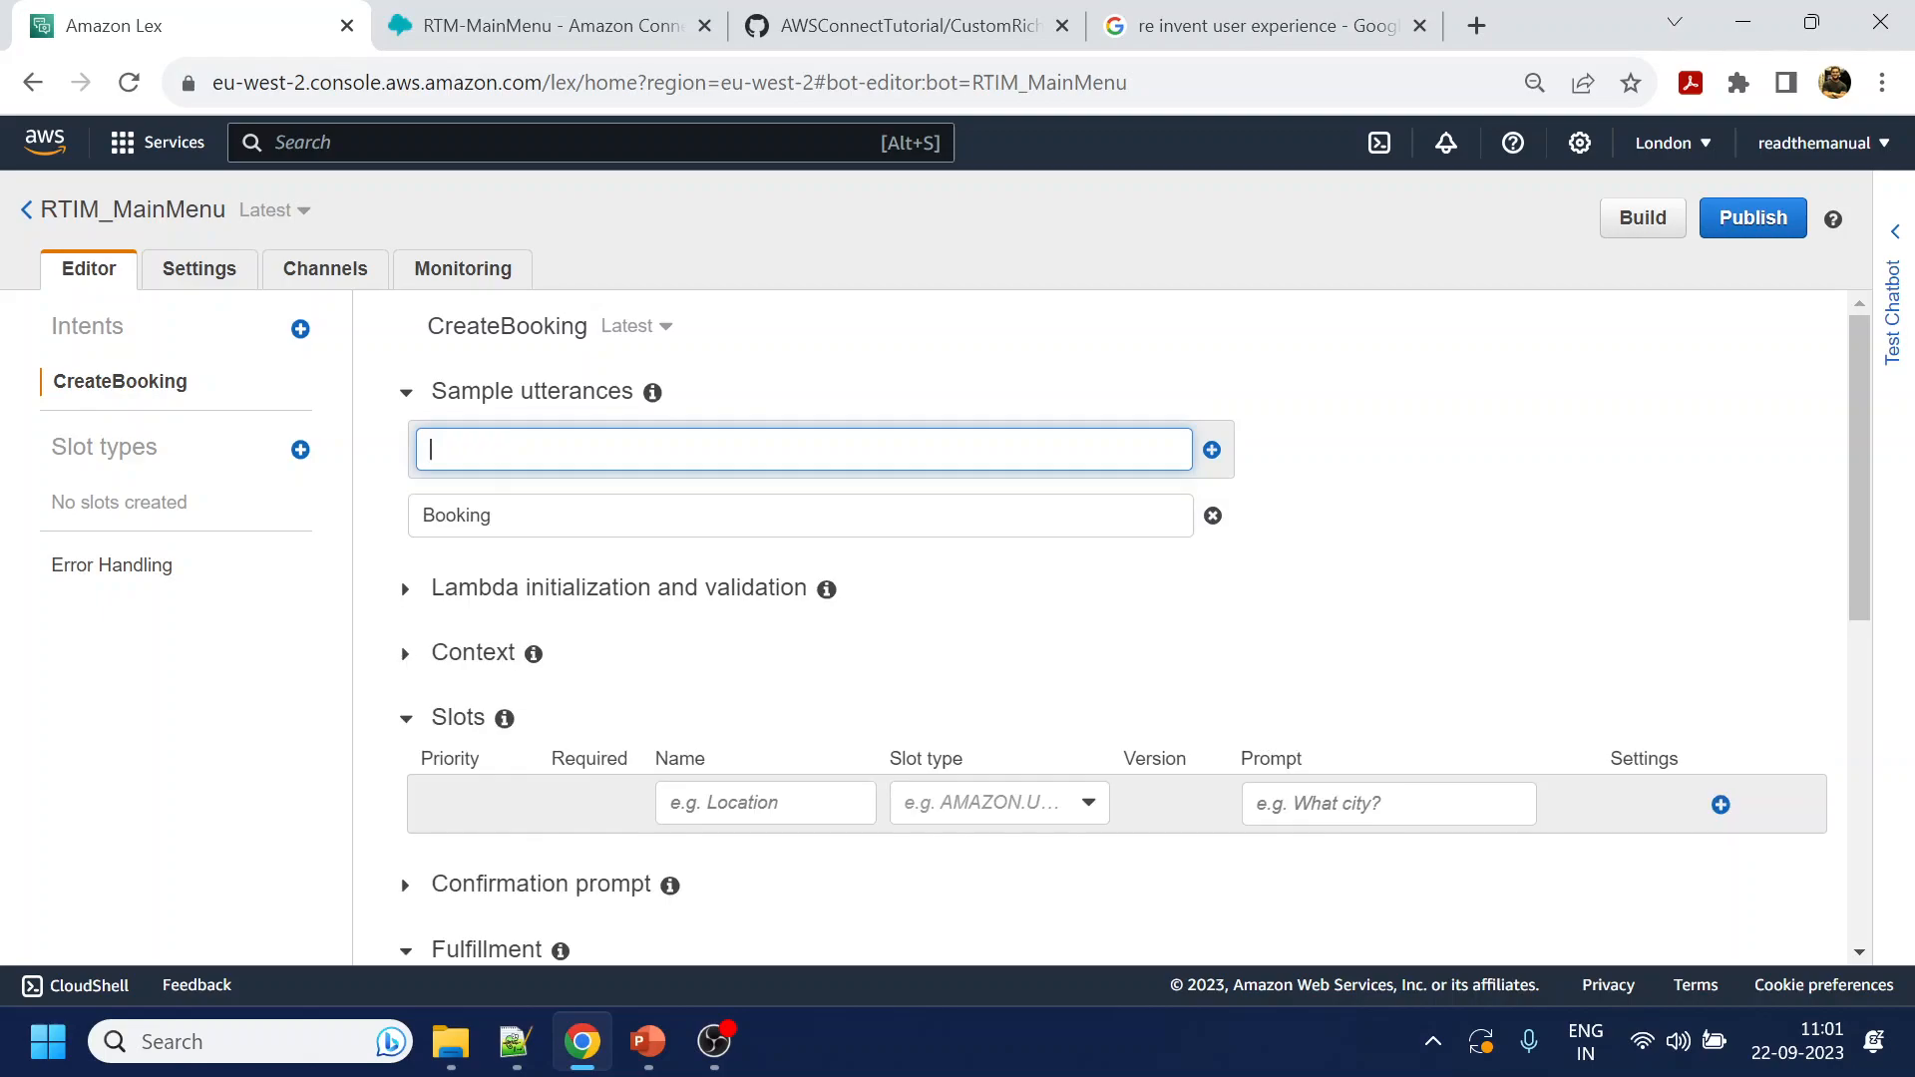
{"action": "type", "text": "Crete booking"}
{"action": "key", "text": "Return"}
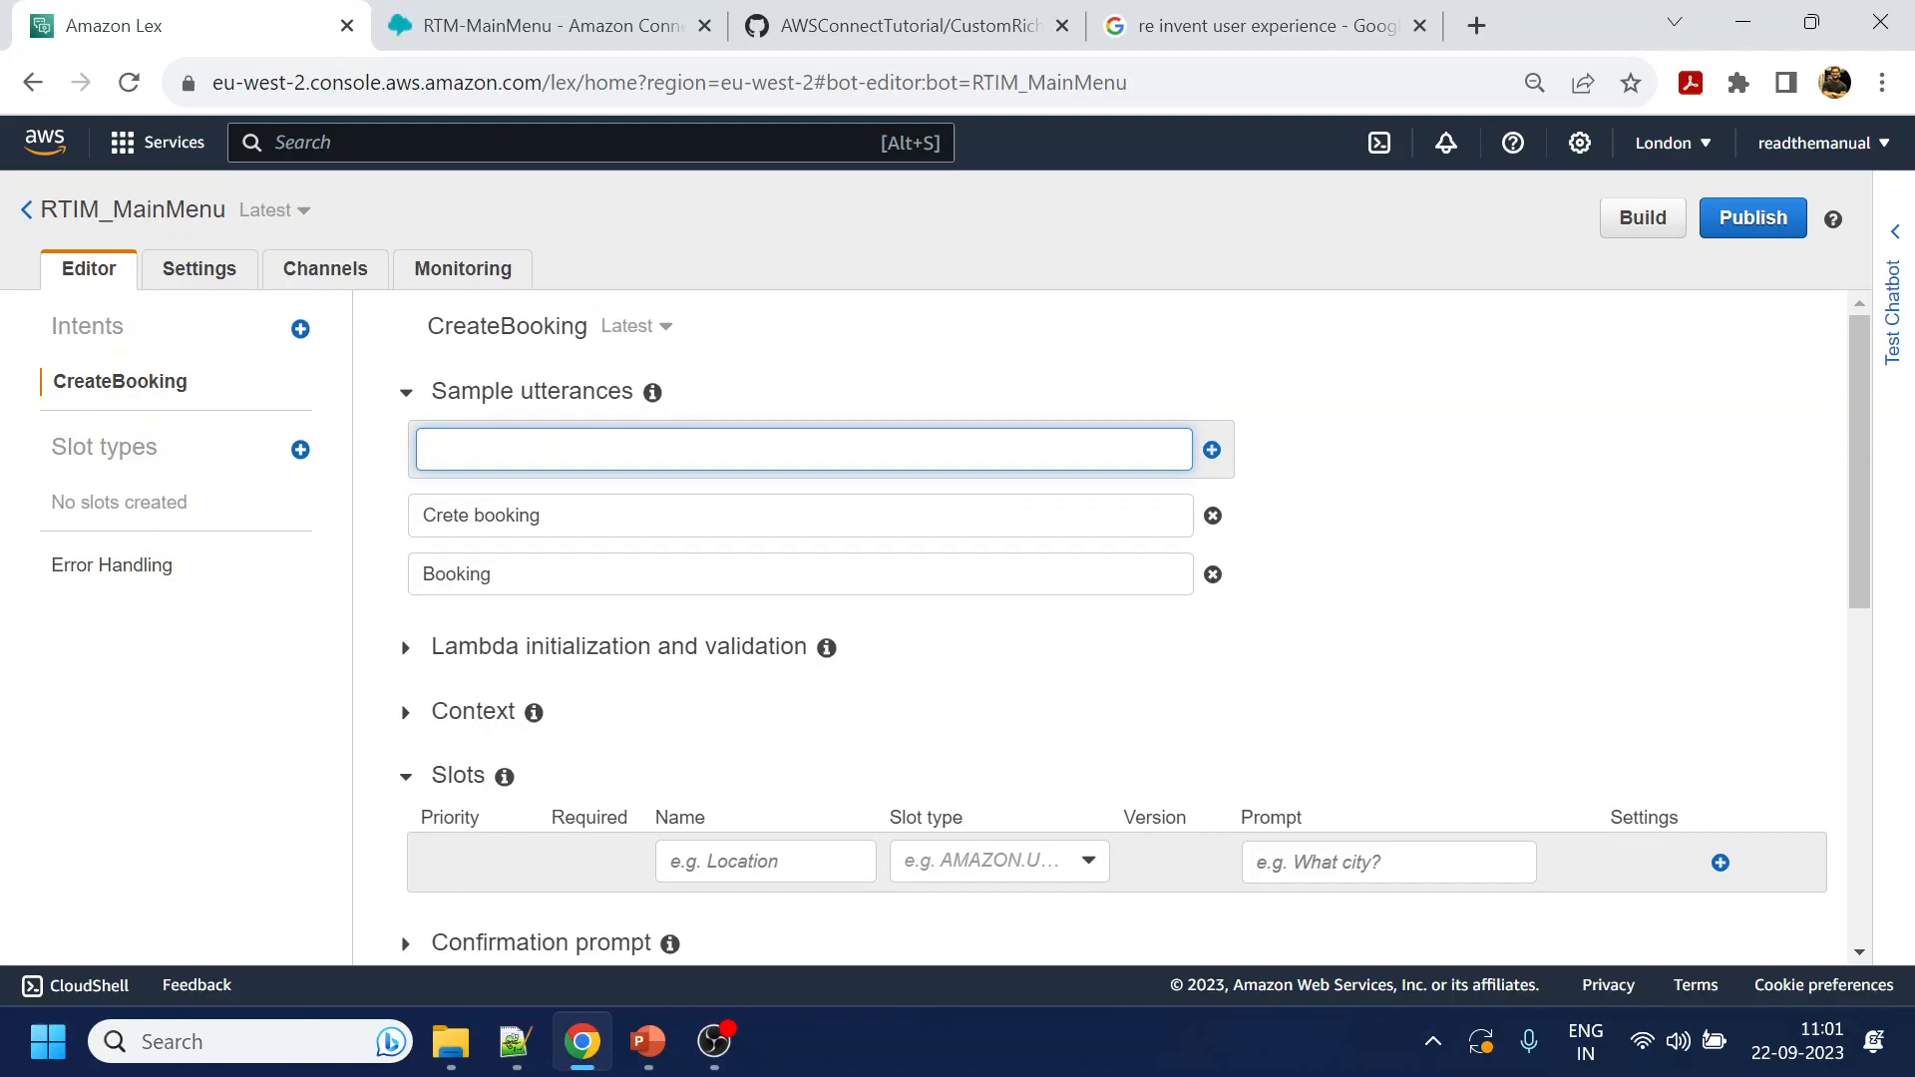
{"action": "left_click", "coordinate": [453, 516]}
{"action": "type", "text": "a"}
Add the utterances "i like to book a flight", "need to book a flight" and "flight ticket book", and save the CreateBooking intent
{"action": "left_click", "coordinate": [648, 453]}
{"action": "type", "text": "i like to book a flight"}
{"action": "key", "text": "Return"}
{"action": "type", "text": "need to bo"}
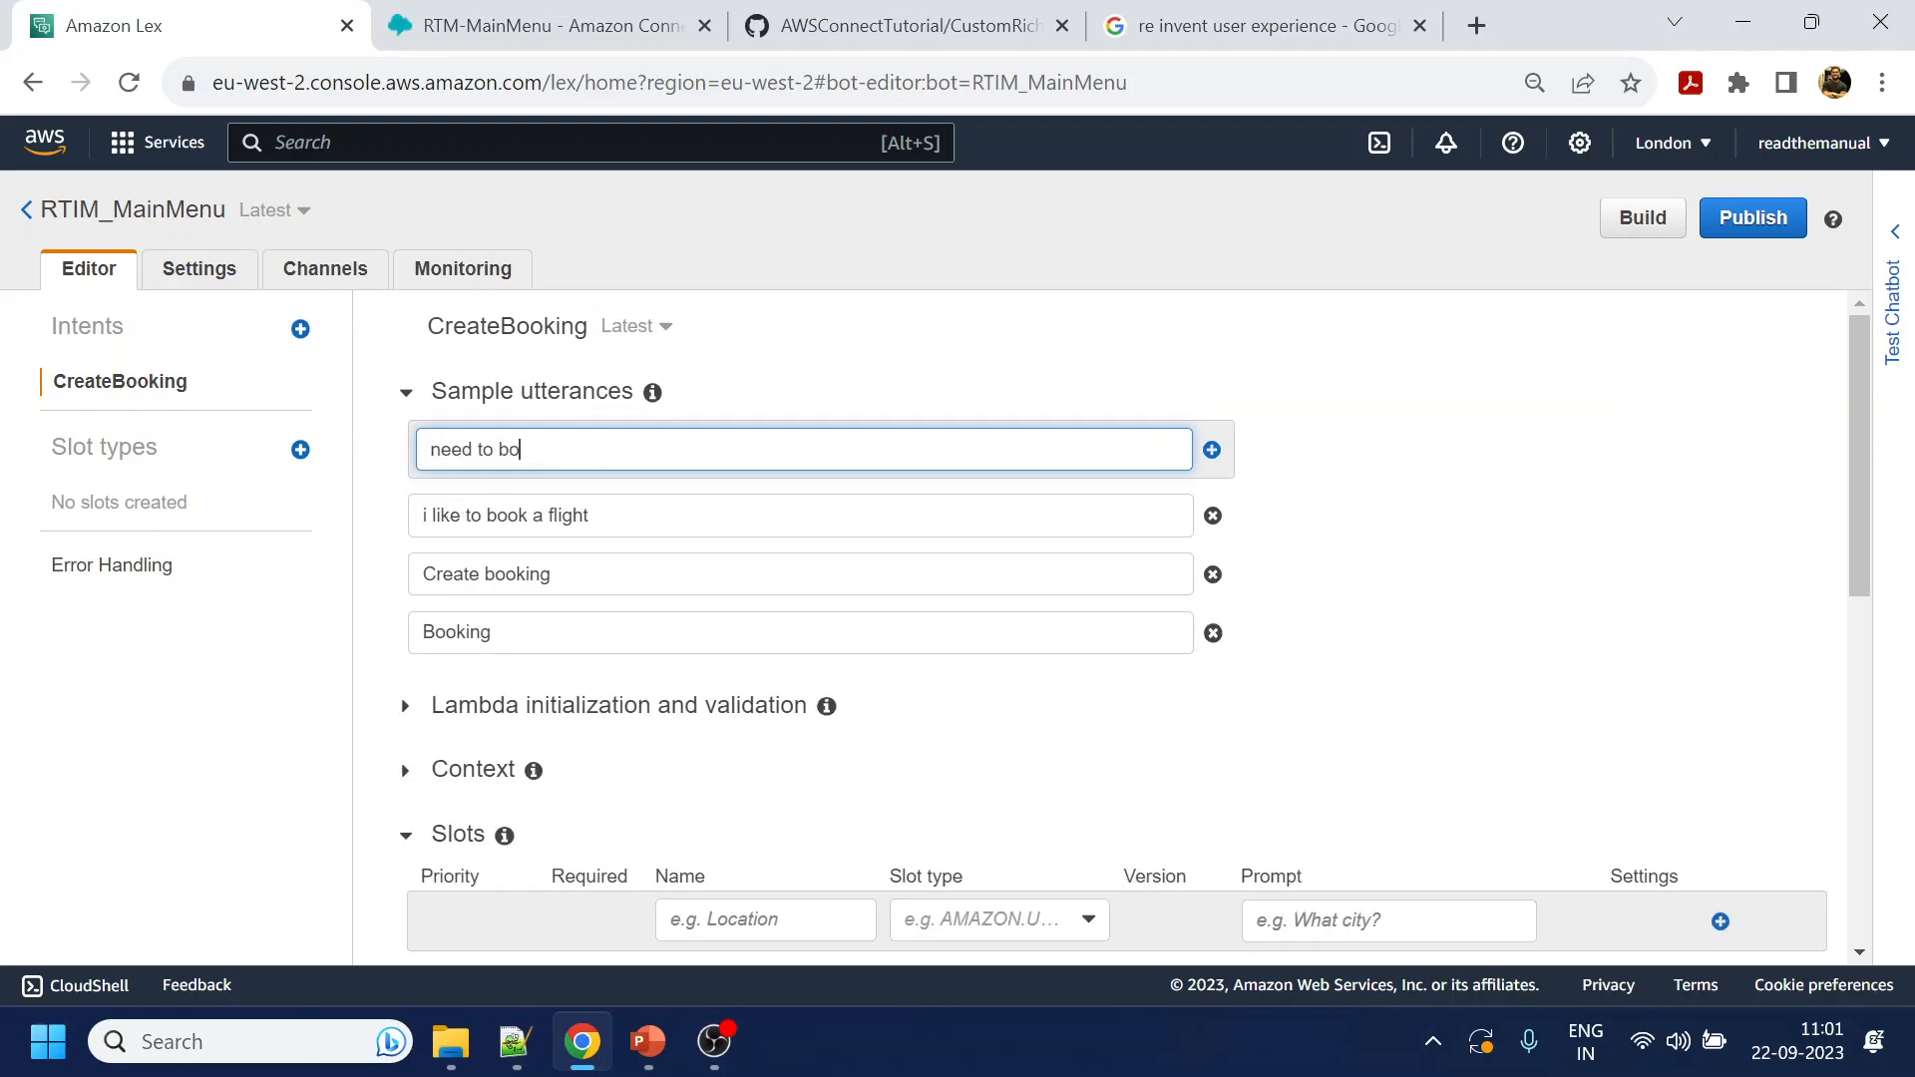
{"action": "type", "text": "ok a flight"}
{"action": "key", "text": "Return"}
{"action": "type", "text": "flight tick"}
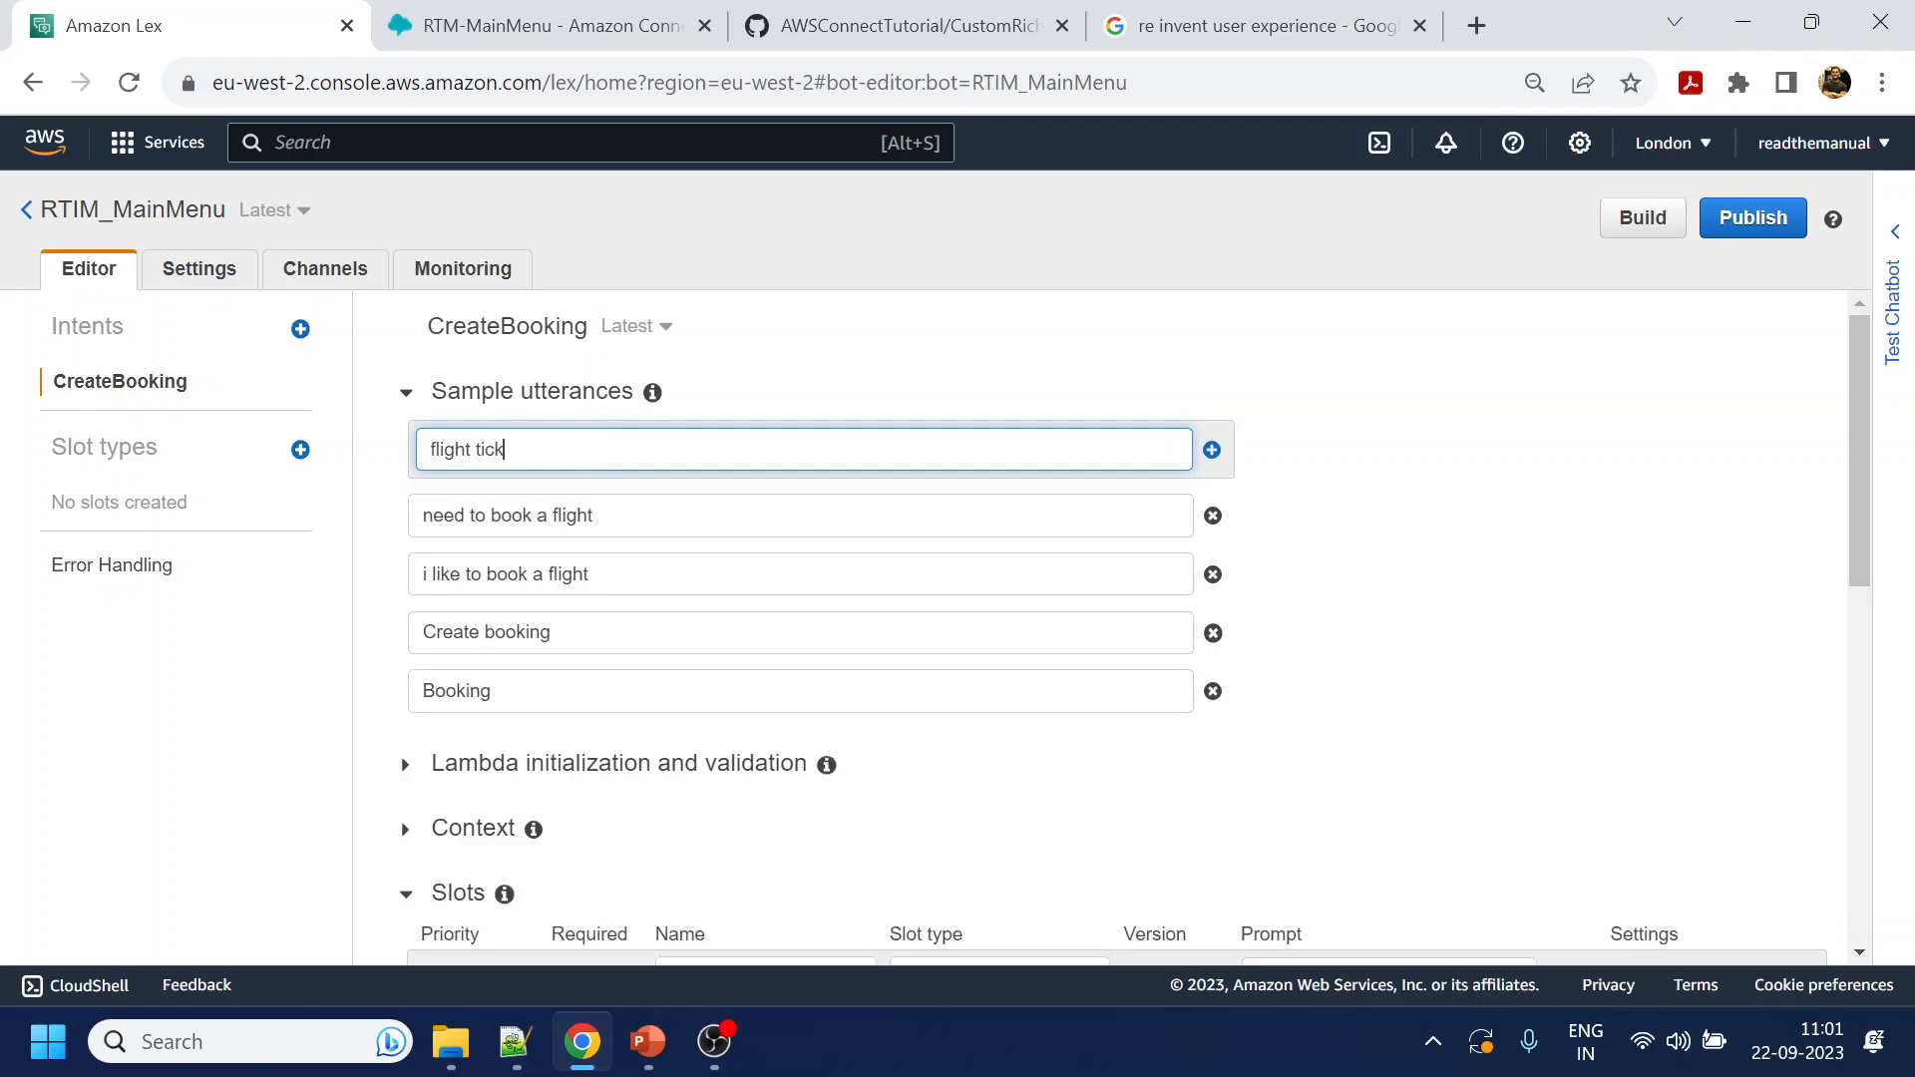
{"action": "type", "text": "et book"}
{"action": "key", "text": "Return"}
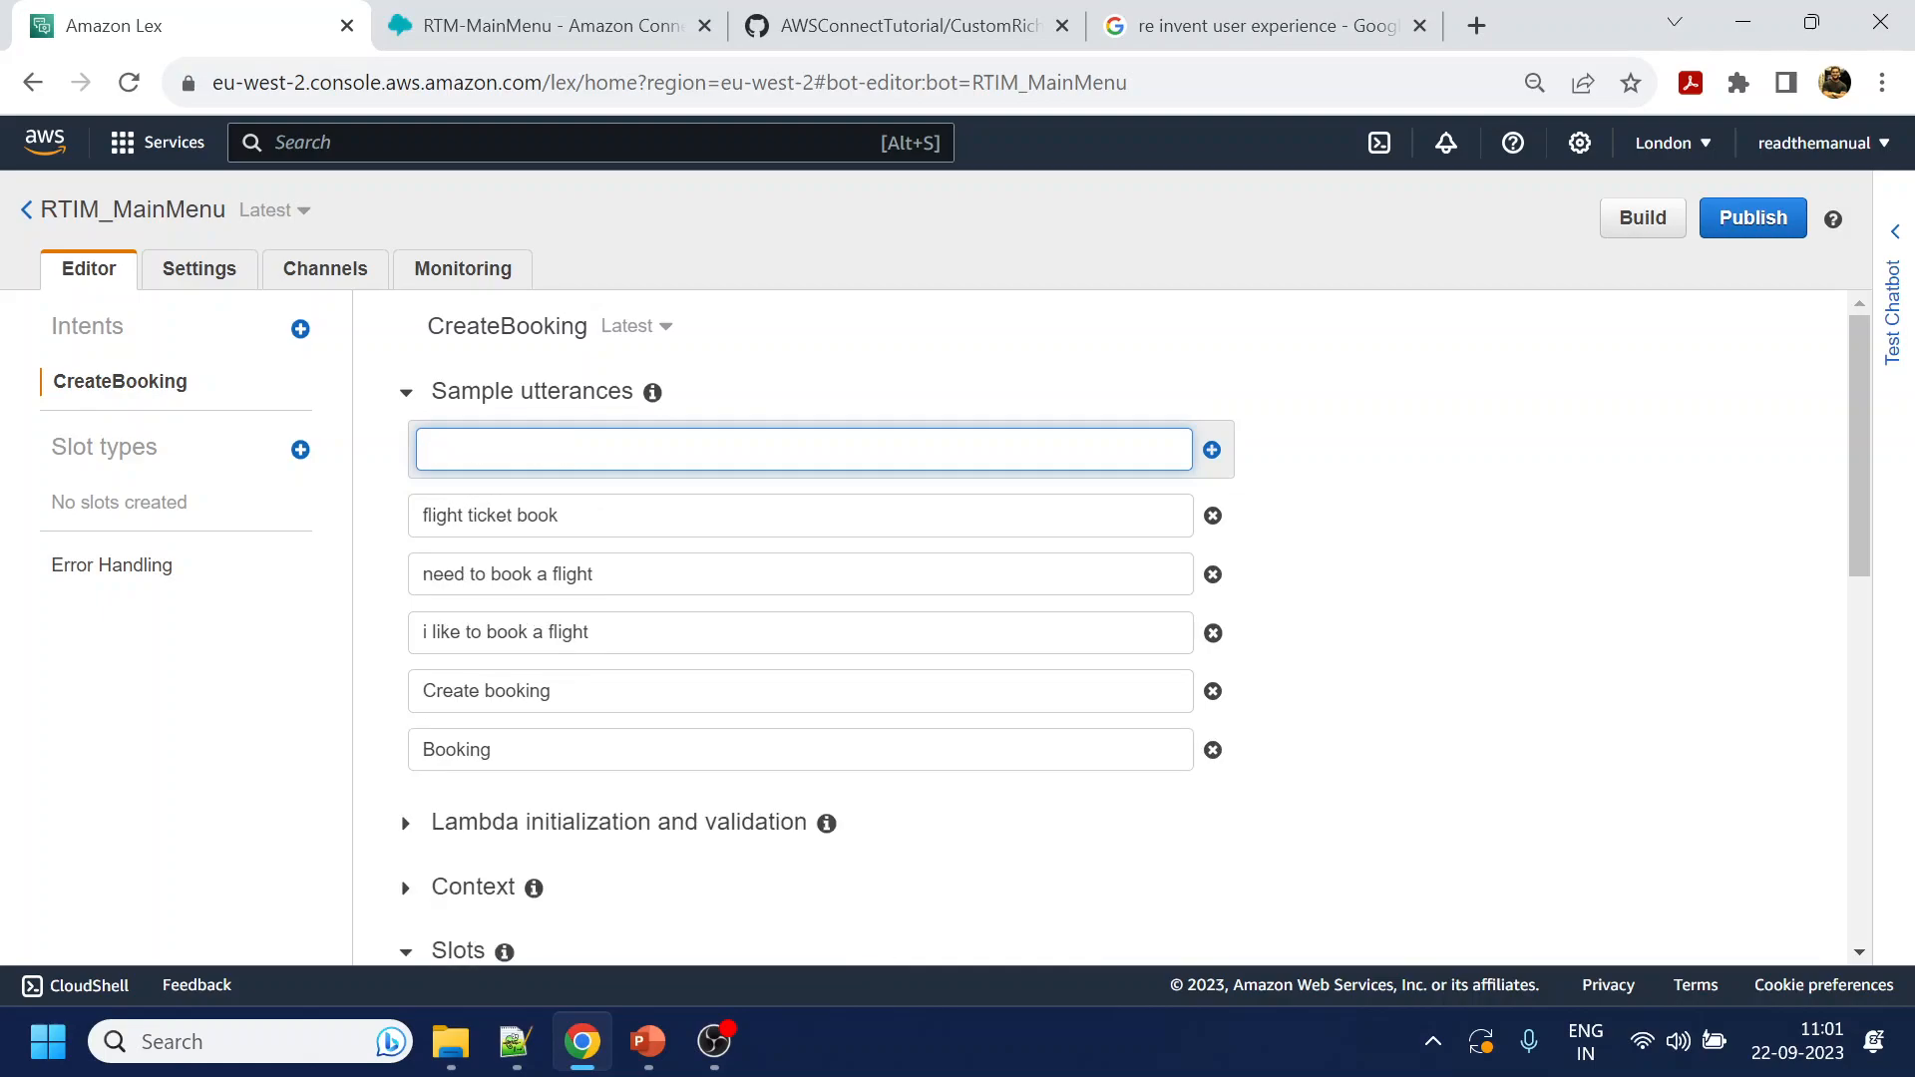
{"action": "scroll", "coordinate": [884, 569], "scroll_direction": "down", "scroll_amount": 10}
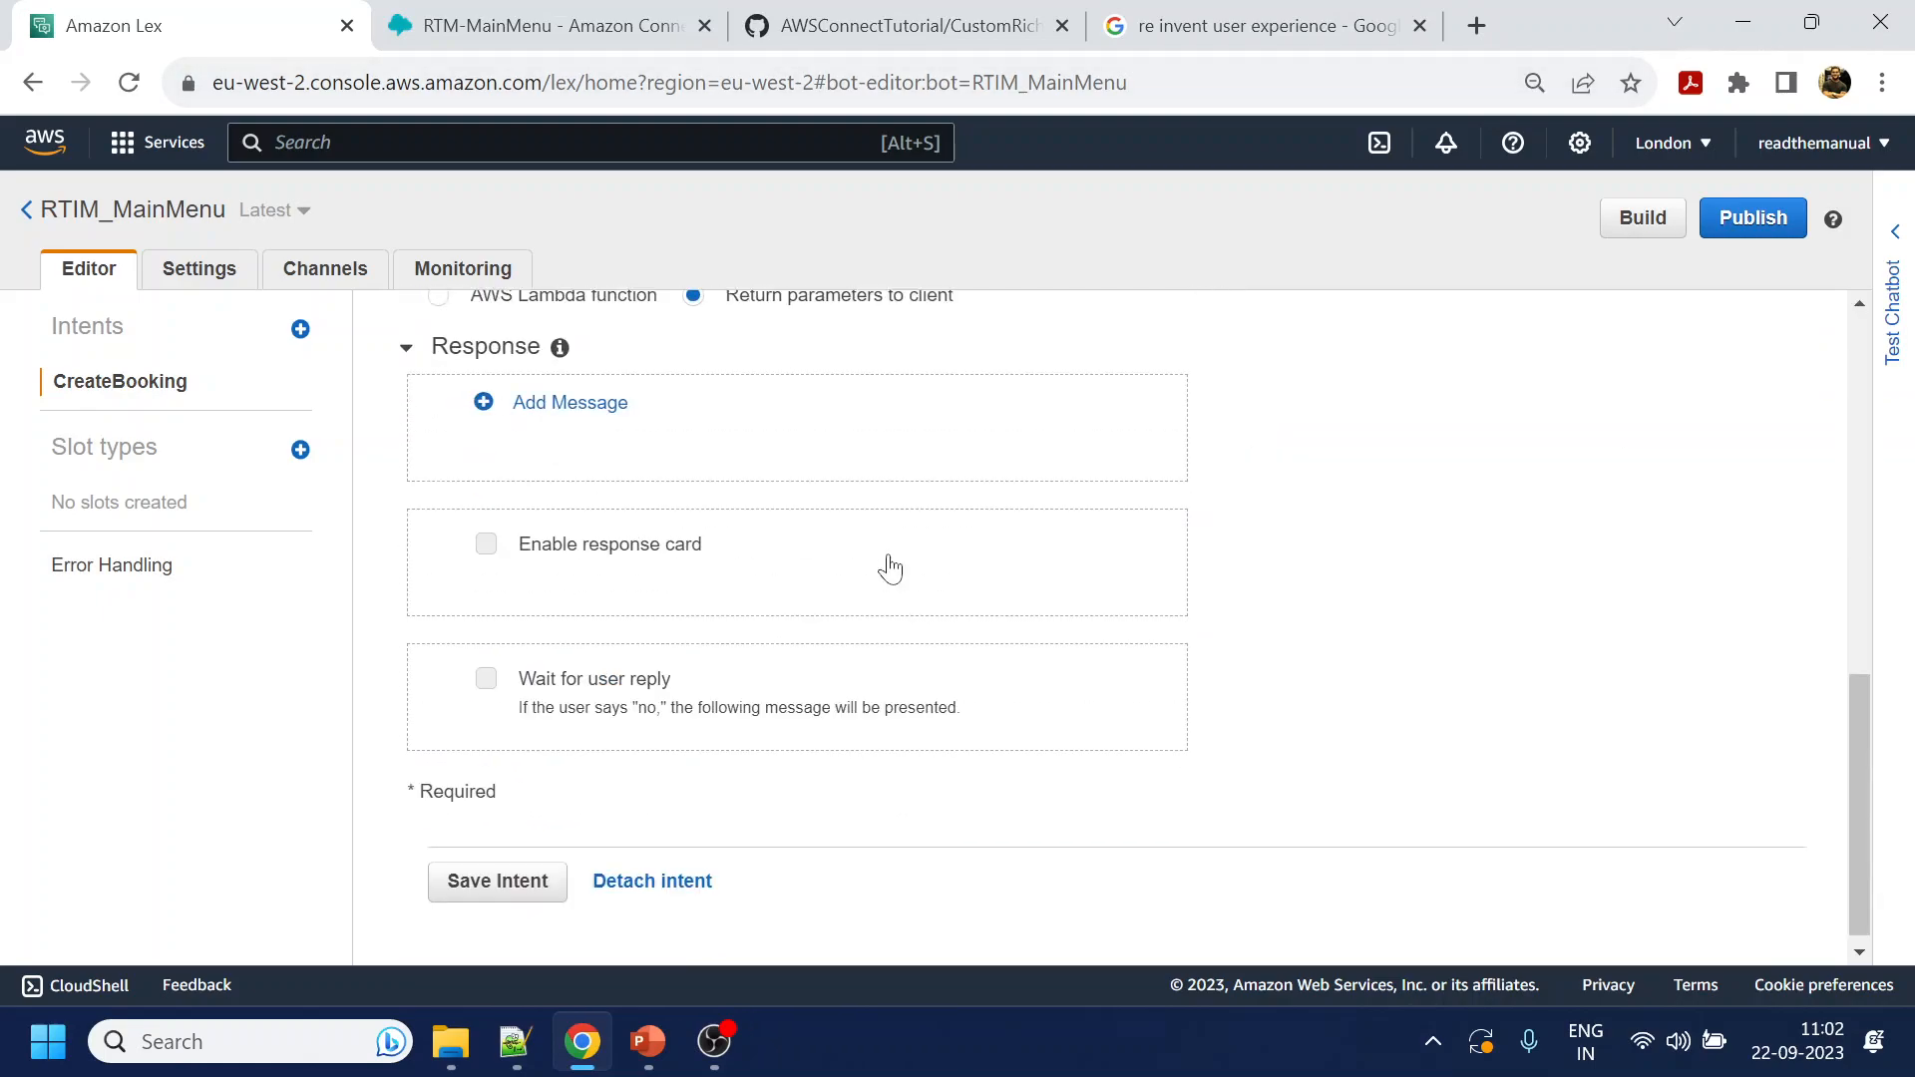
{"action": "left_click", "coordinate": [549, 871]}
Switch to Notepad++ and copy the word Manage from the Flow.txt notes
{"action": "key", "text": "alt+Tab"}
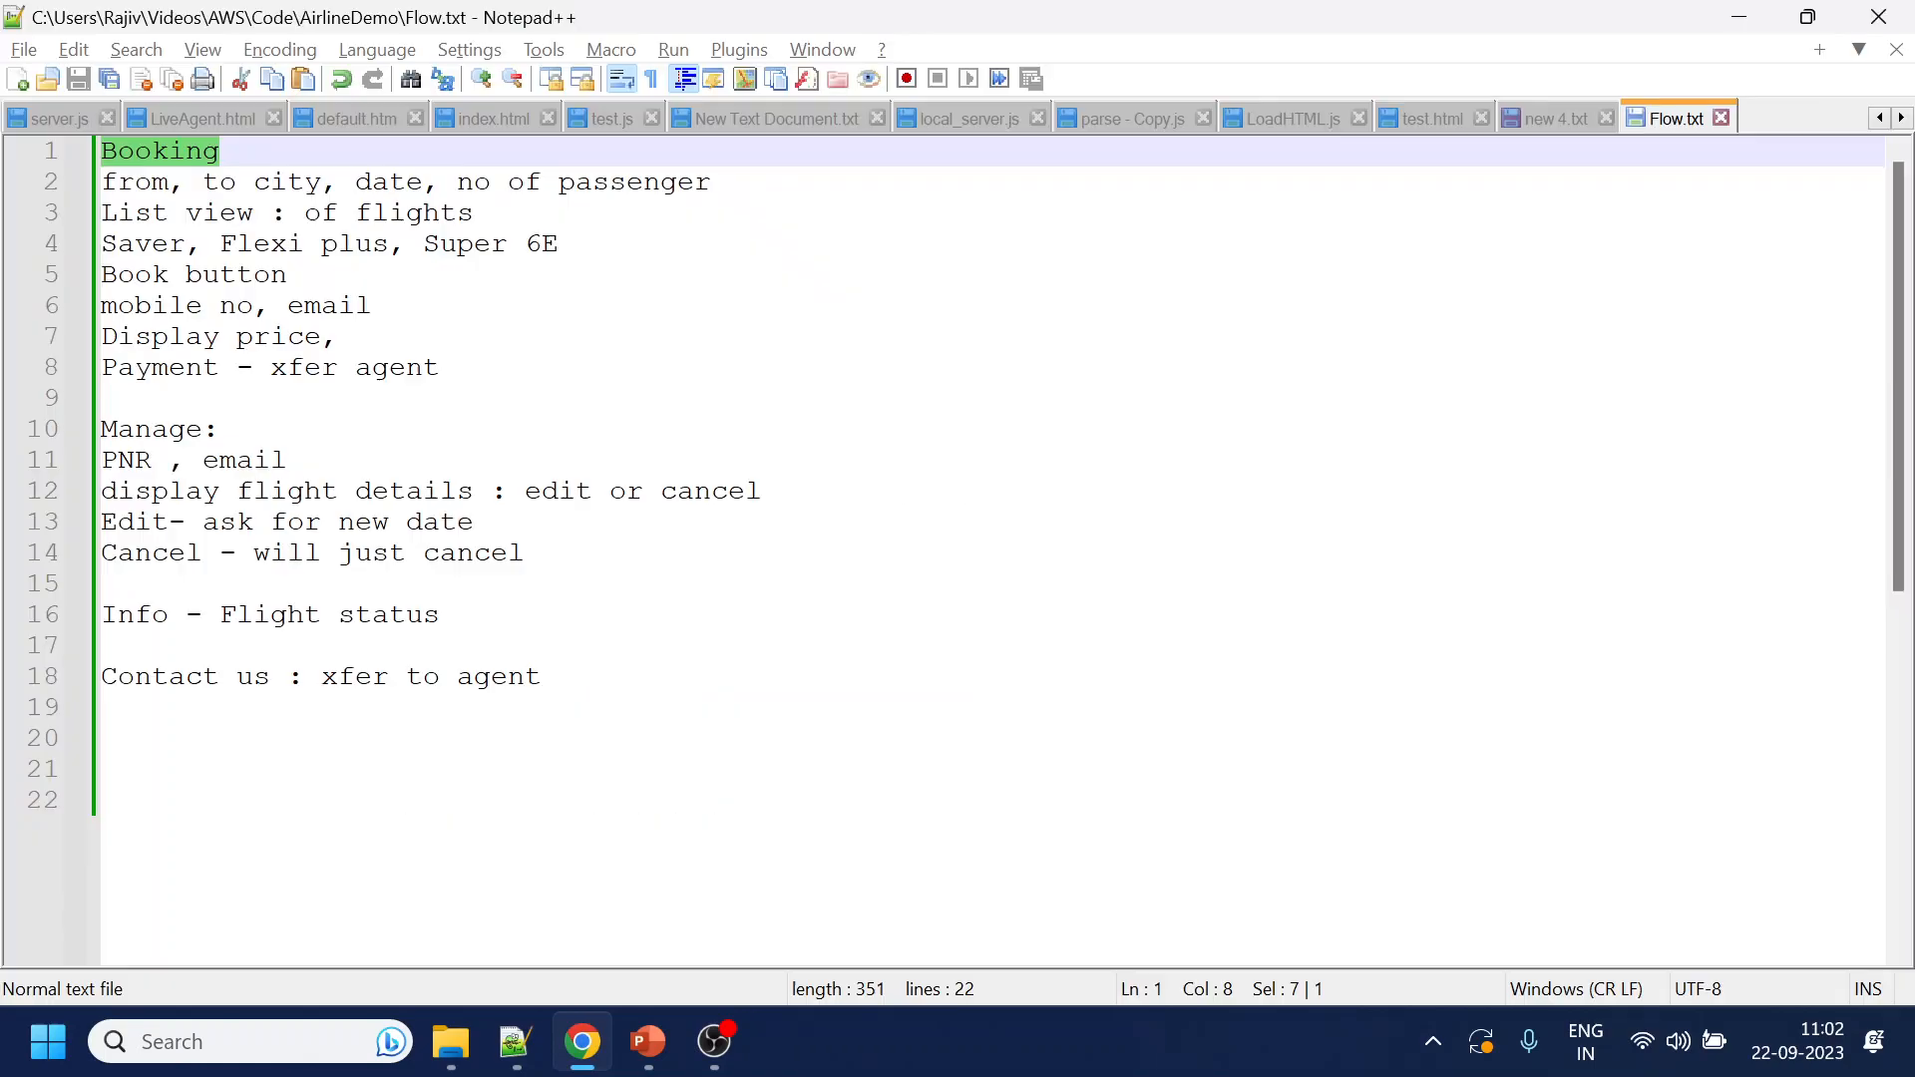
{"action": "double_click", "coordinate": [157, 437]}
{"action": "key", "text": "ctrl+c"}
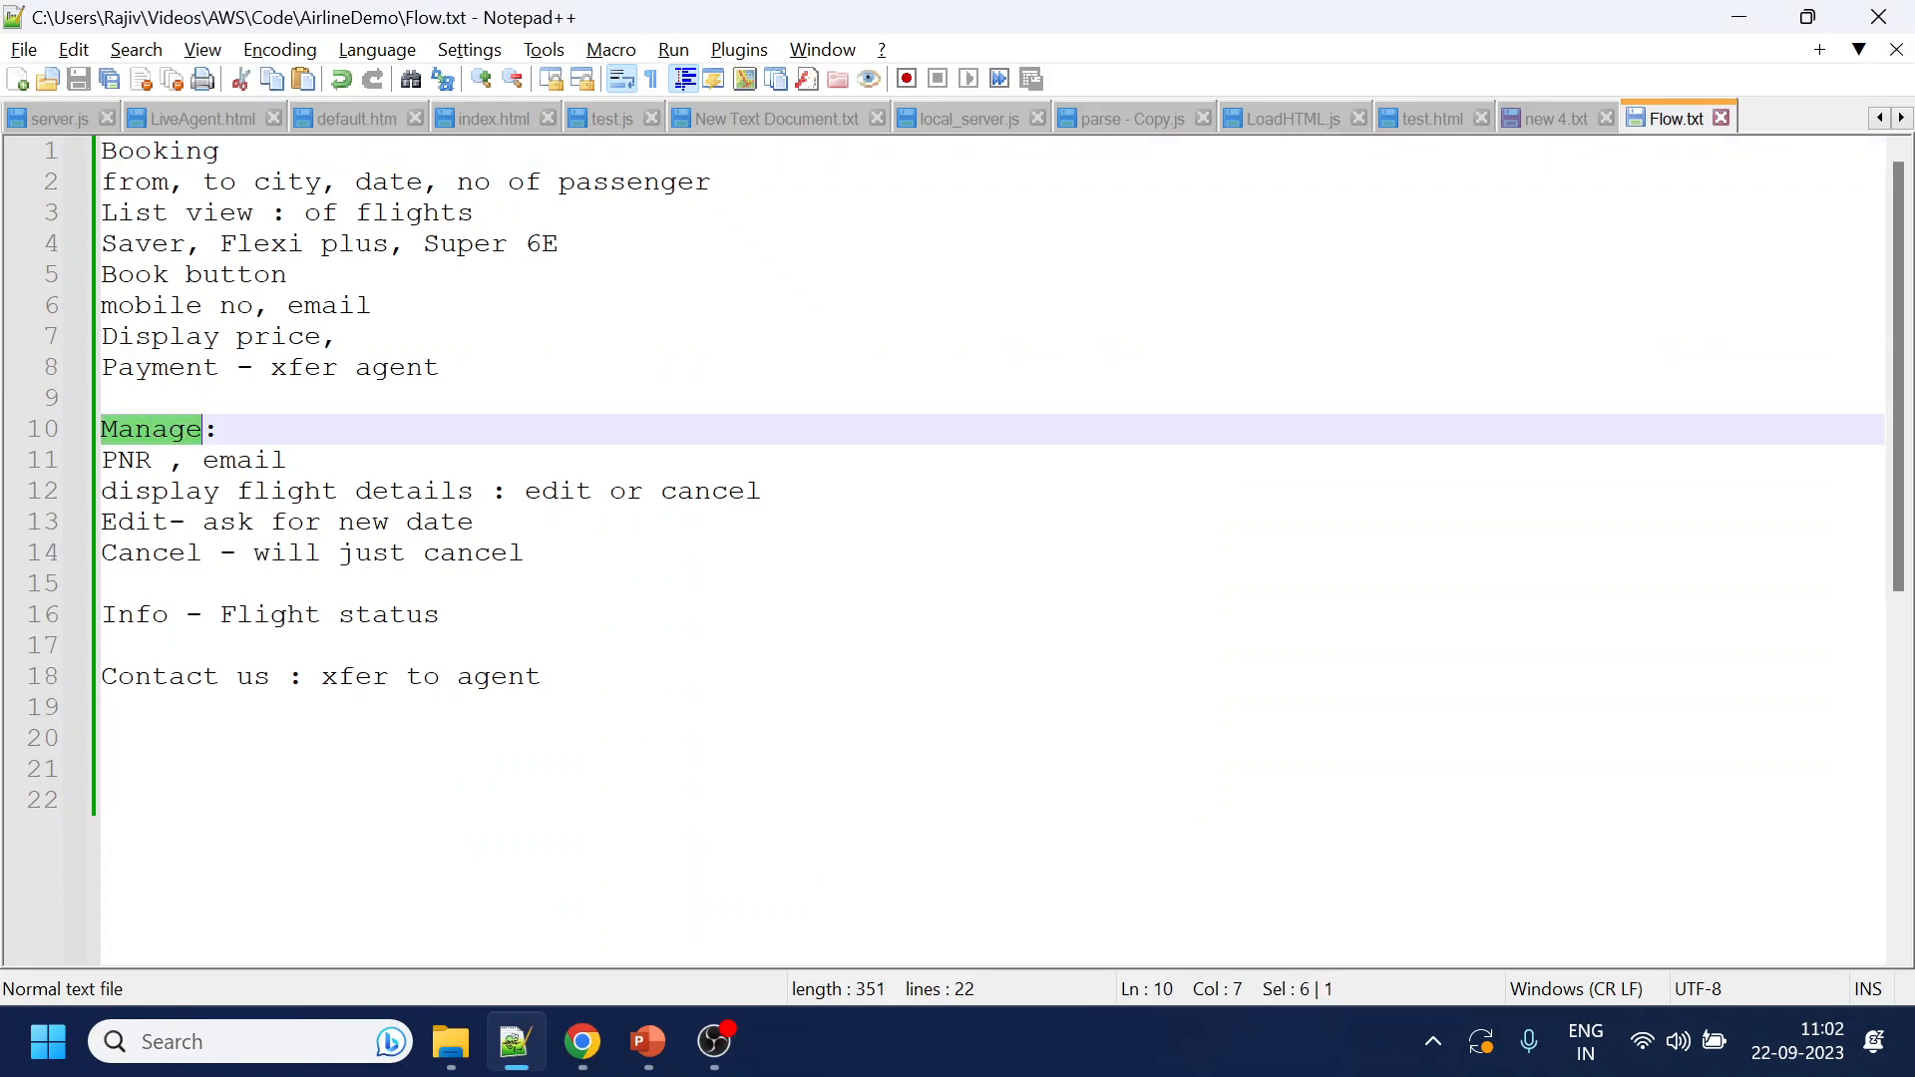
Return to the Amazon Lex console in Chrome and create a second intent named ManageBooking
{"action": "key", "text": "alt+Tab"}
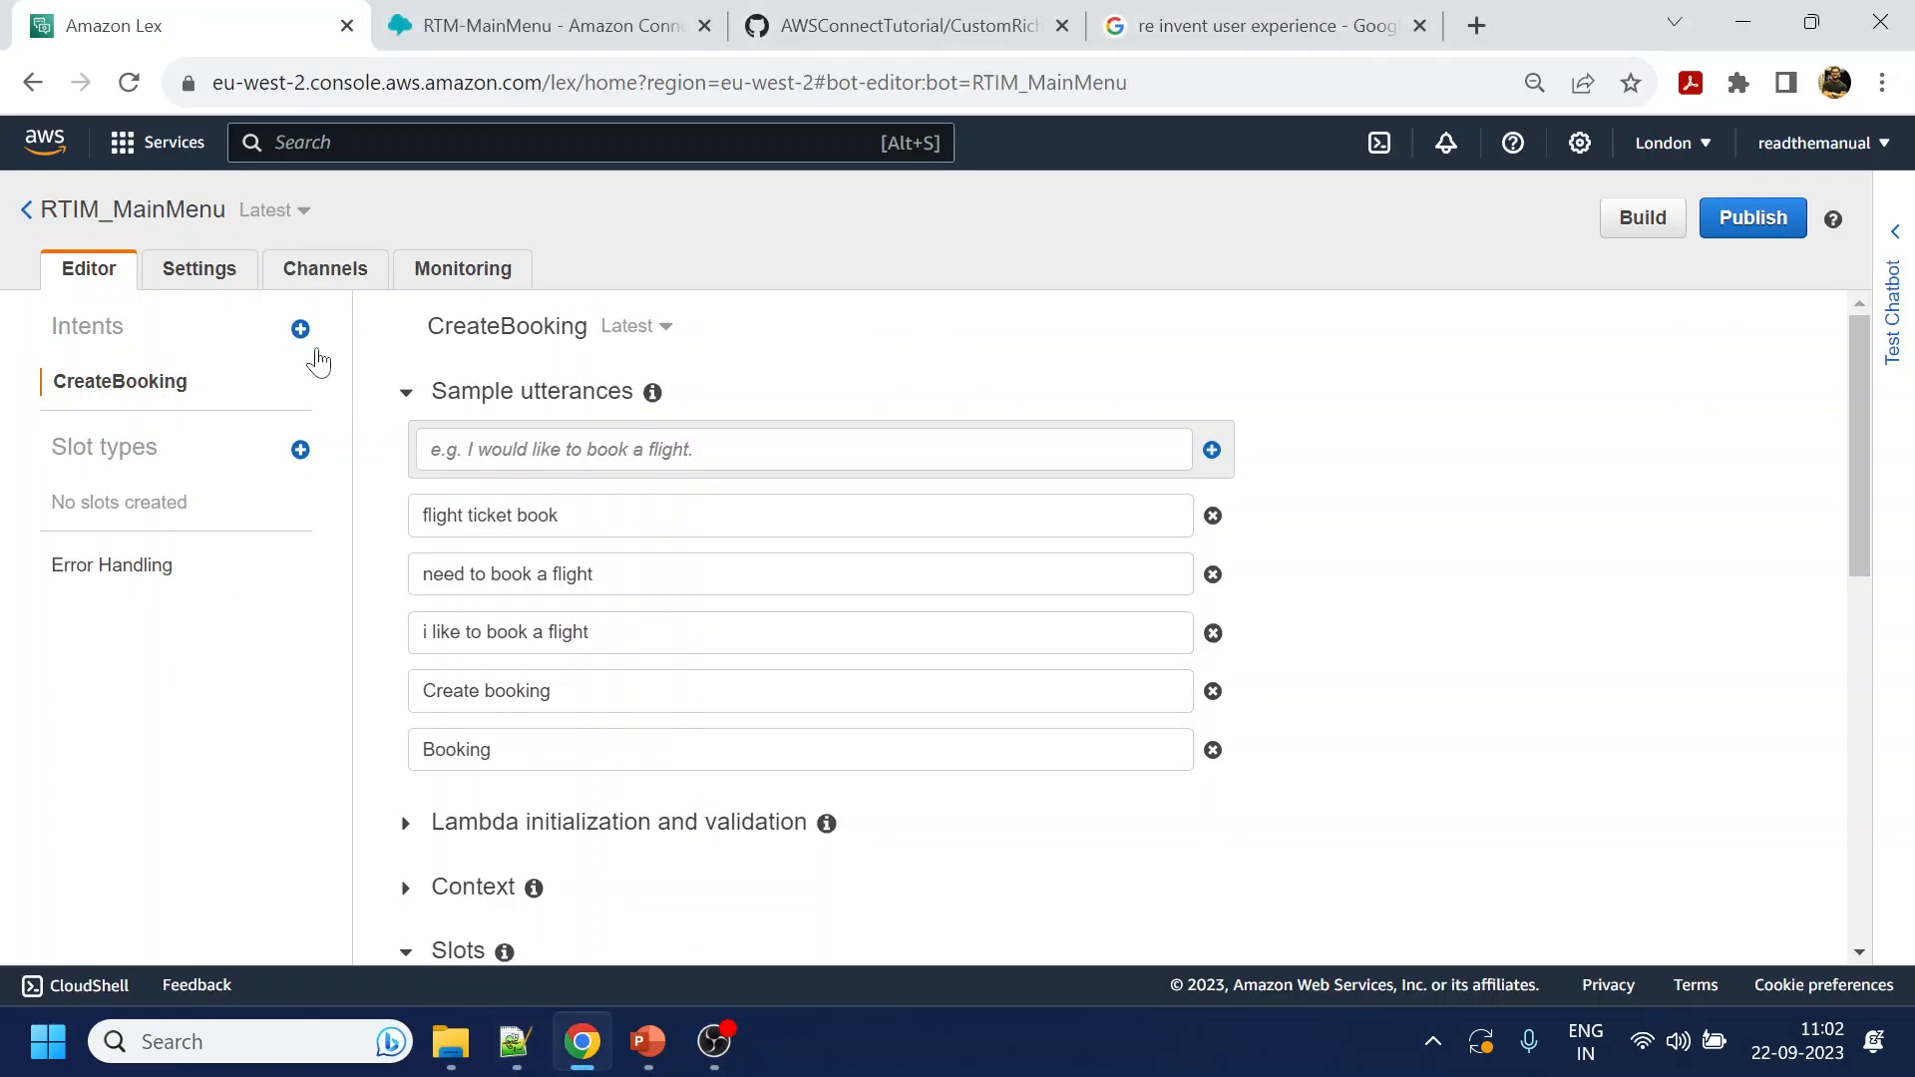
{"action": "left_click", "coordinate": [300, 329]}
{"action": "left_click", "coordinate": [725, 301]}
{"action": "key", "text": "ctrl+v"}
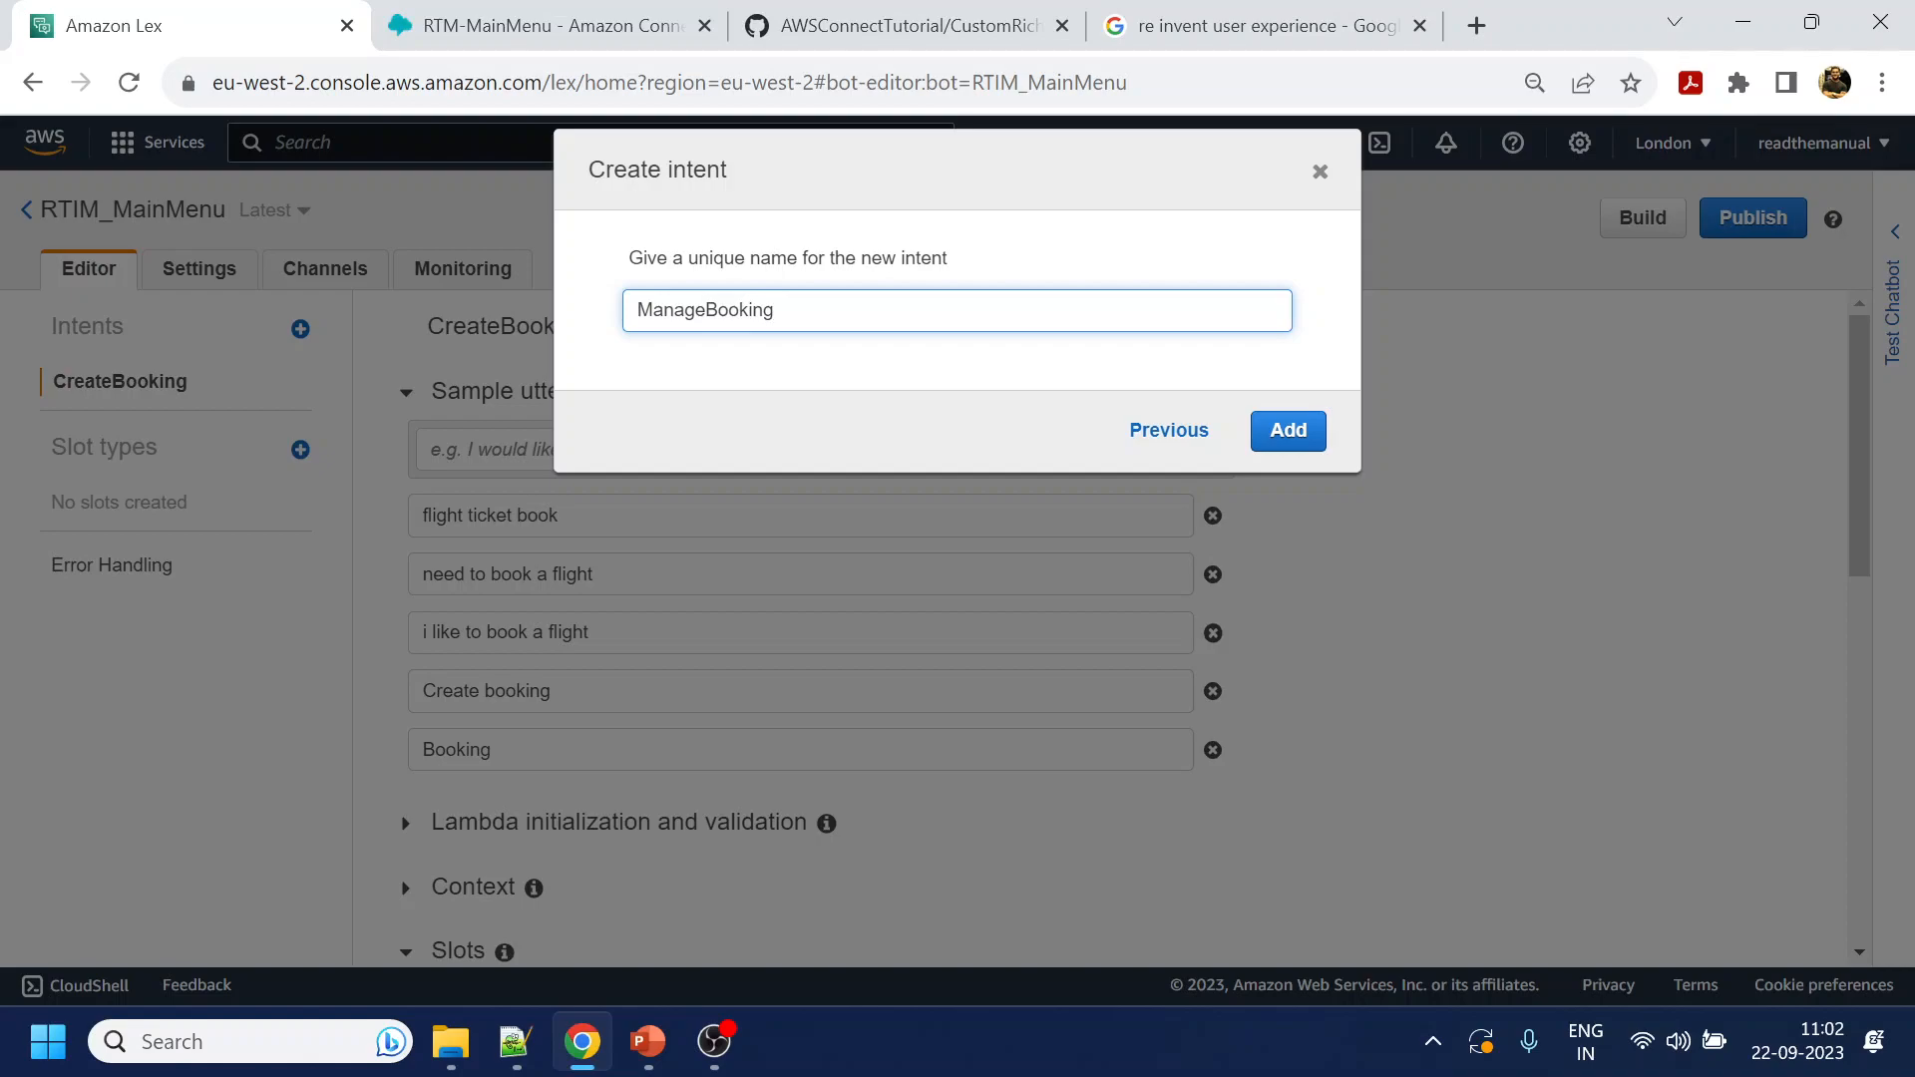
{"action": "type", "text": "Booking"}
{"action": "left_click", "coordinate": [1288, 430]}
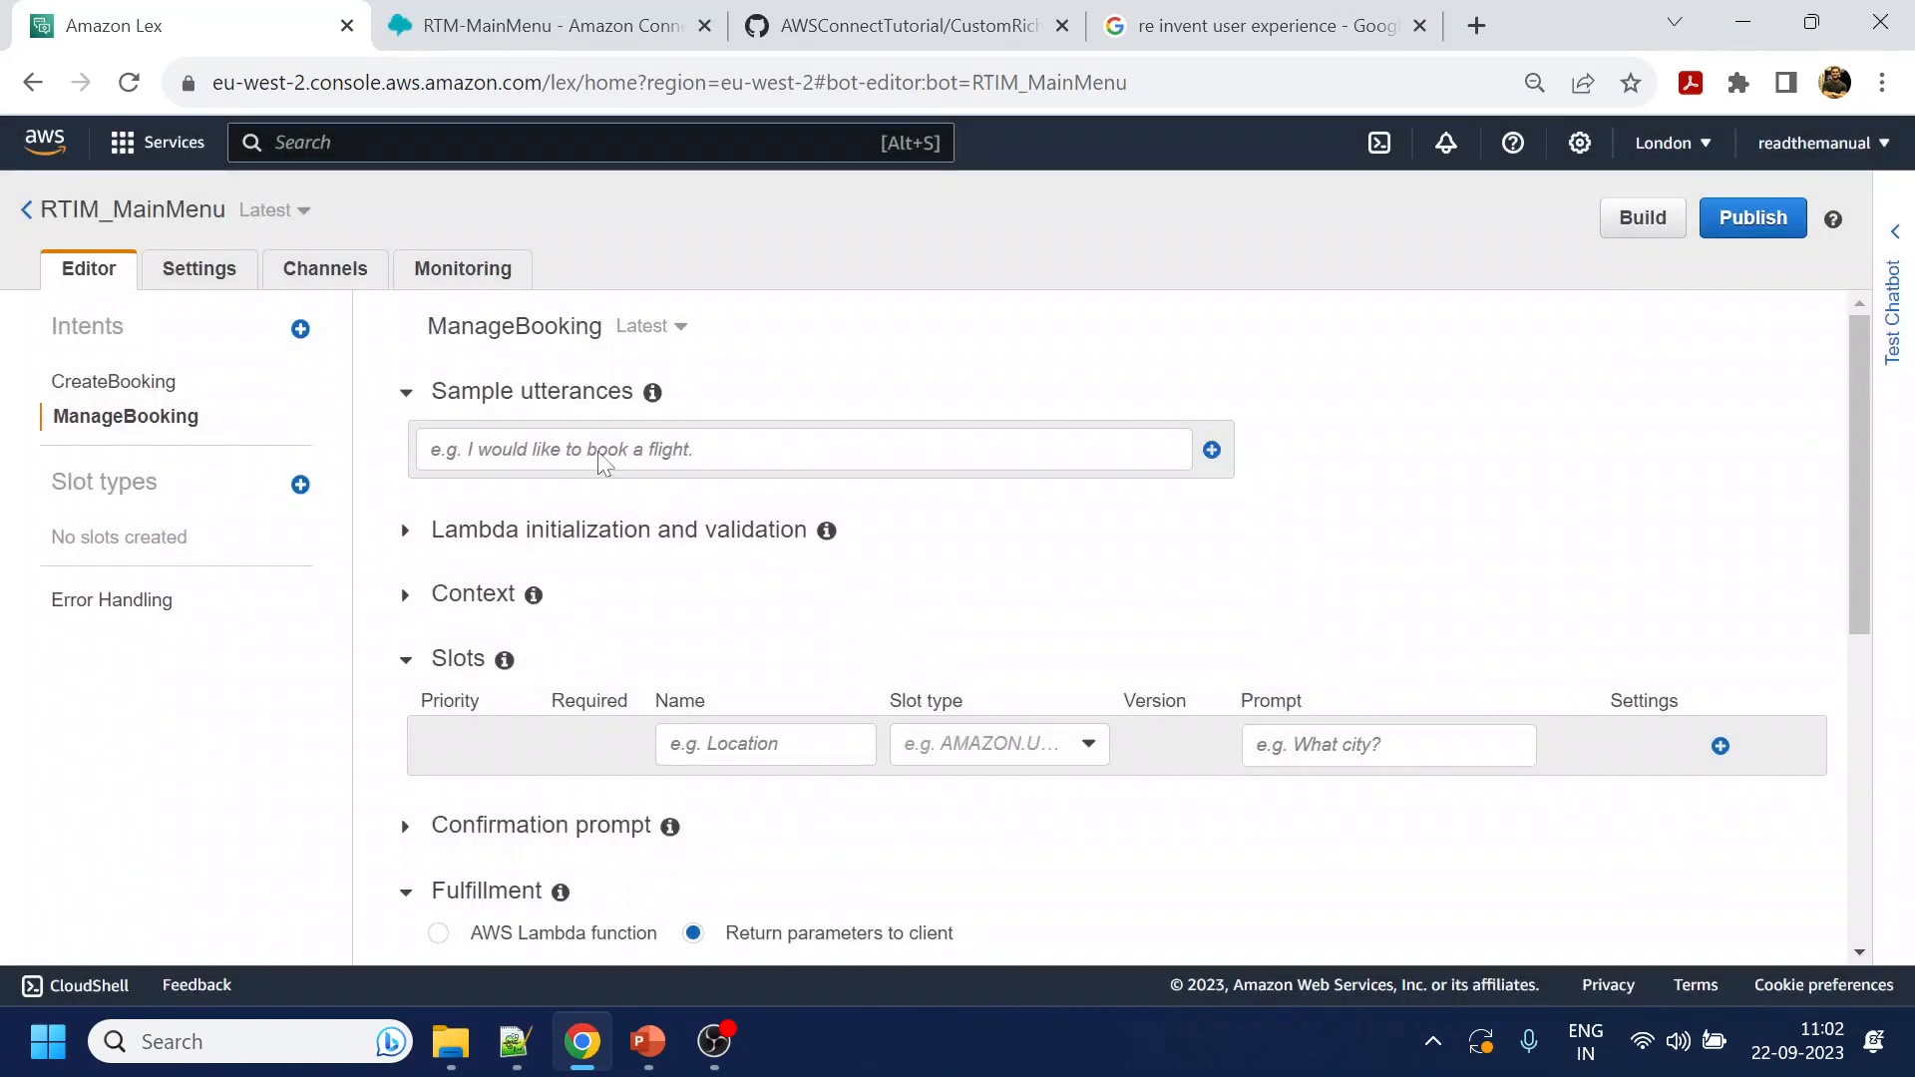
Add the sample utterances "Manage my booking", "cancel my flight booking" and "cancel my flight" to the ManageBooking intent
{"action": "left_click", "coordinate": [602, 461]}
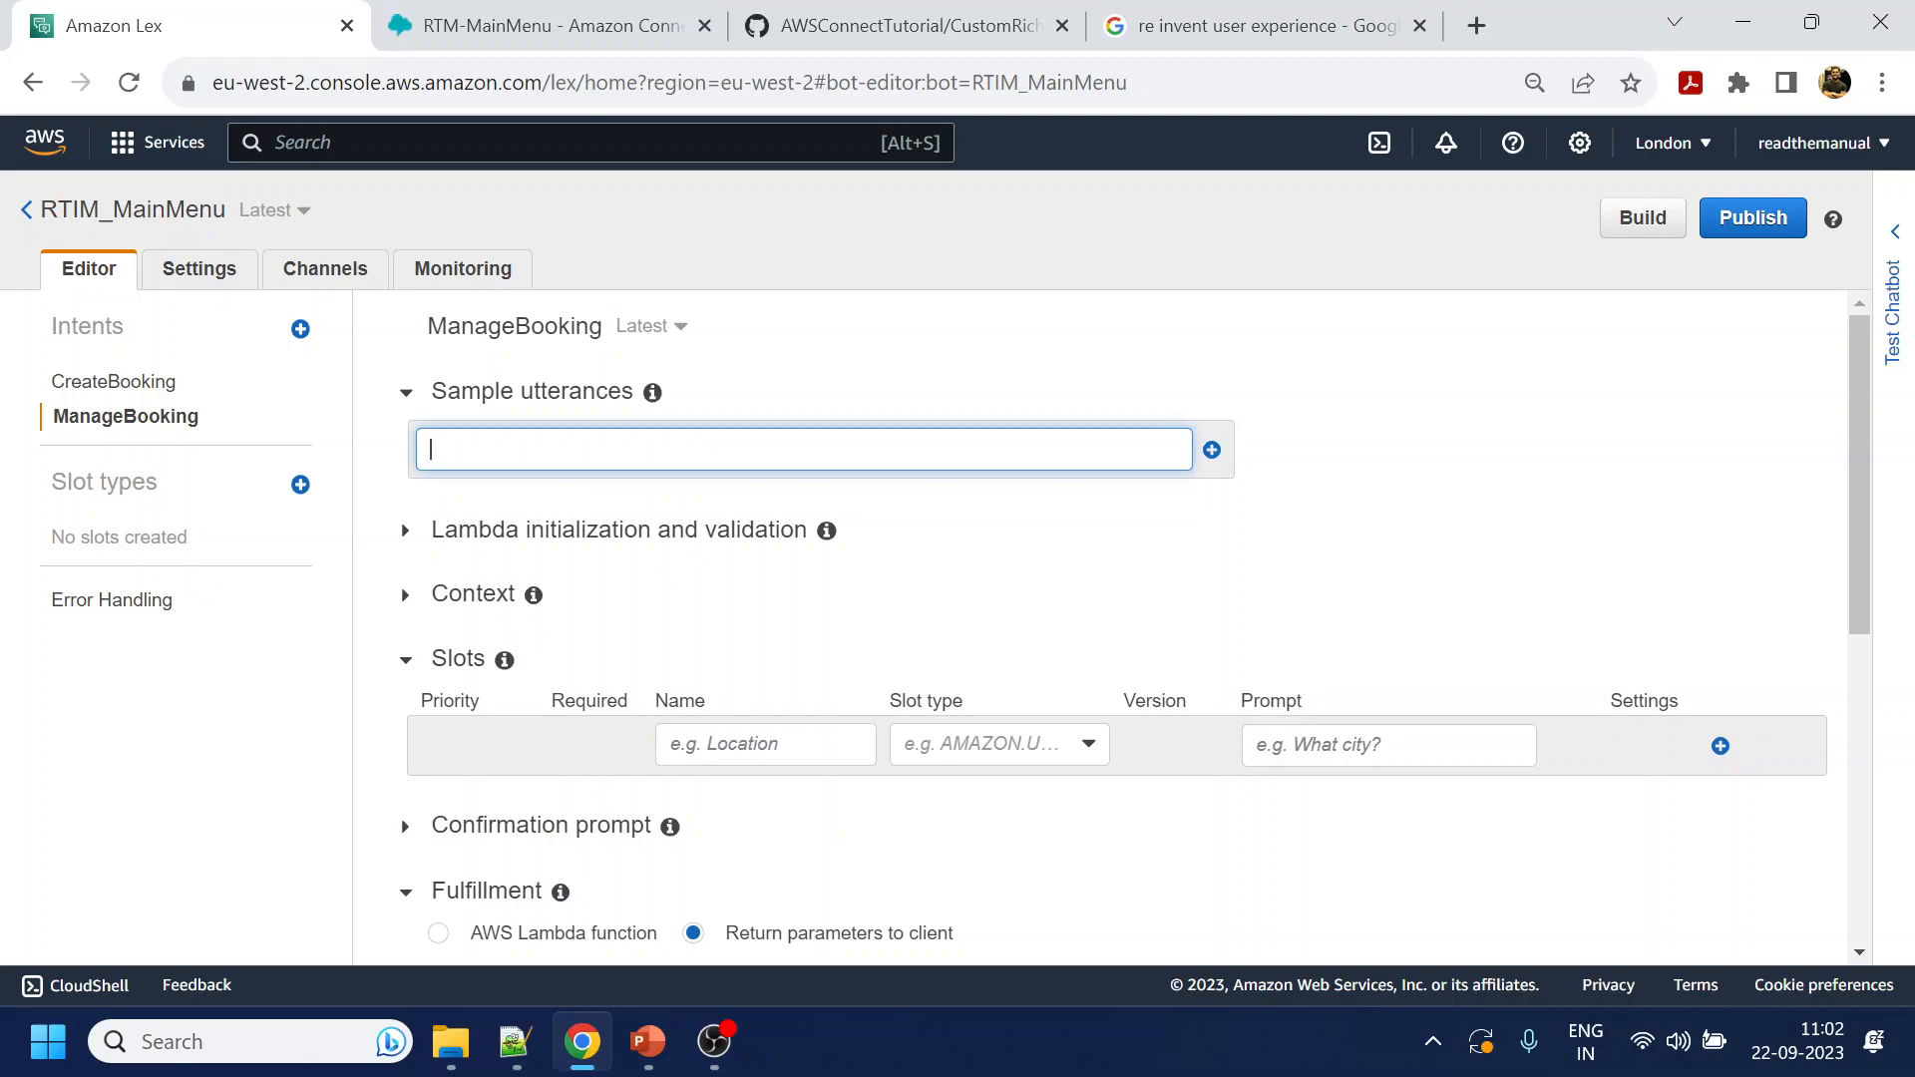
{"action": "type", "text": "Manage my booking"}
{"action": "key", "text": "Return"}
{"action": "type", "text": "cancel my flight booking"}
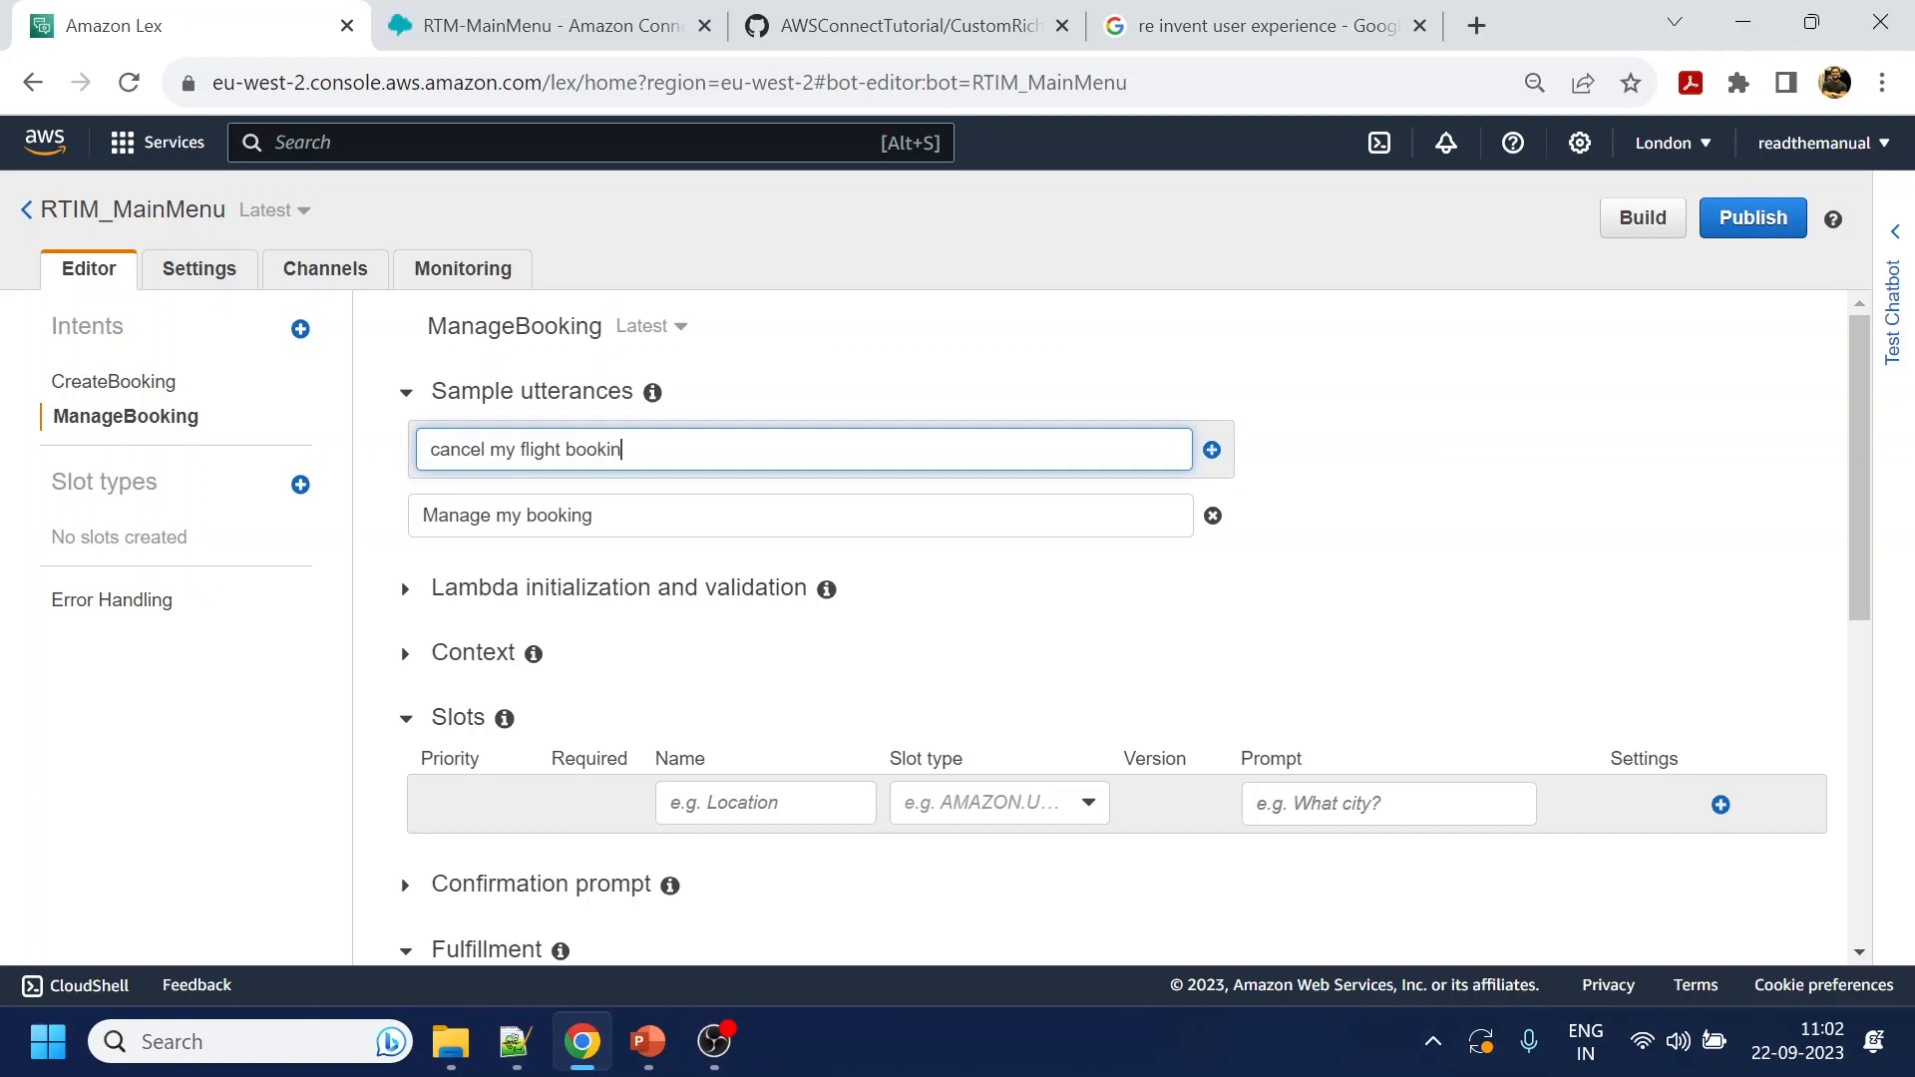
{"action": "key", "text": "Return"}
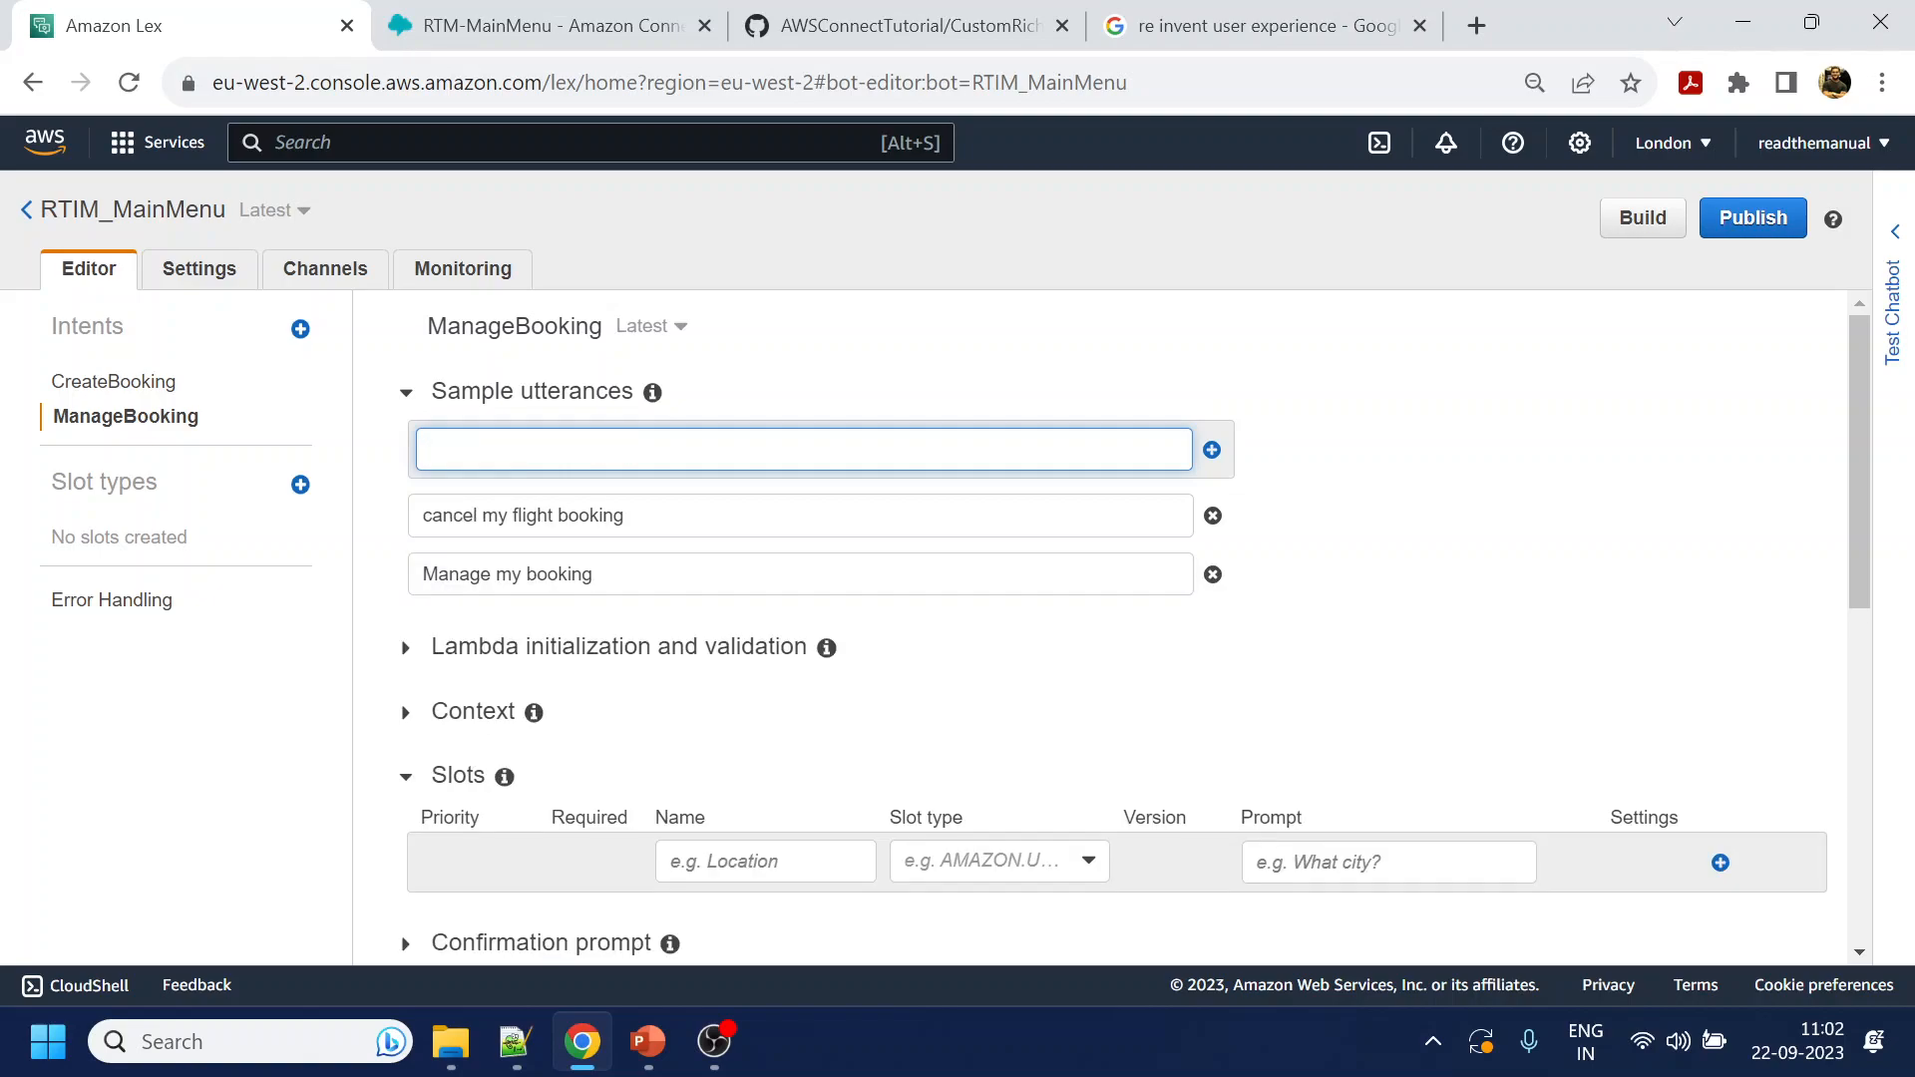
{"action": "type", "text": "cancel my flight"}
{"action": "key", "text": "Return"}
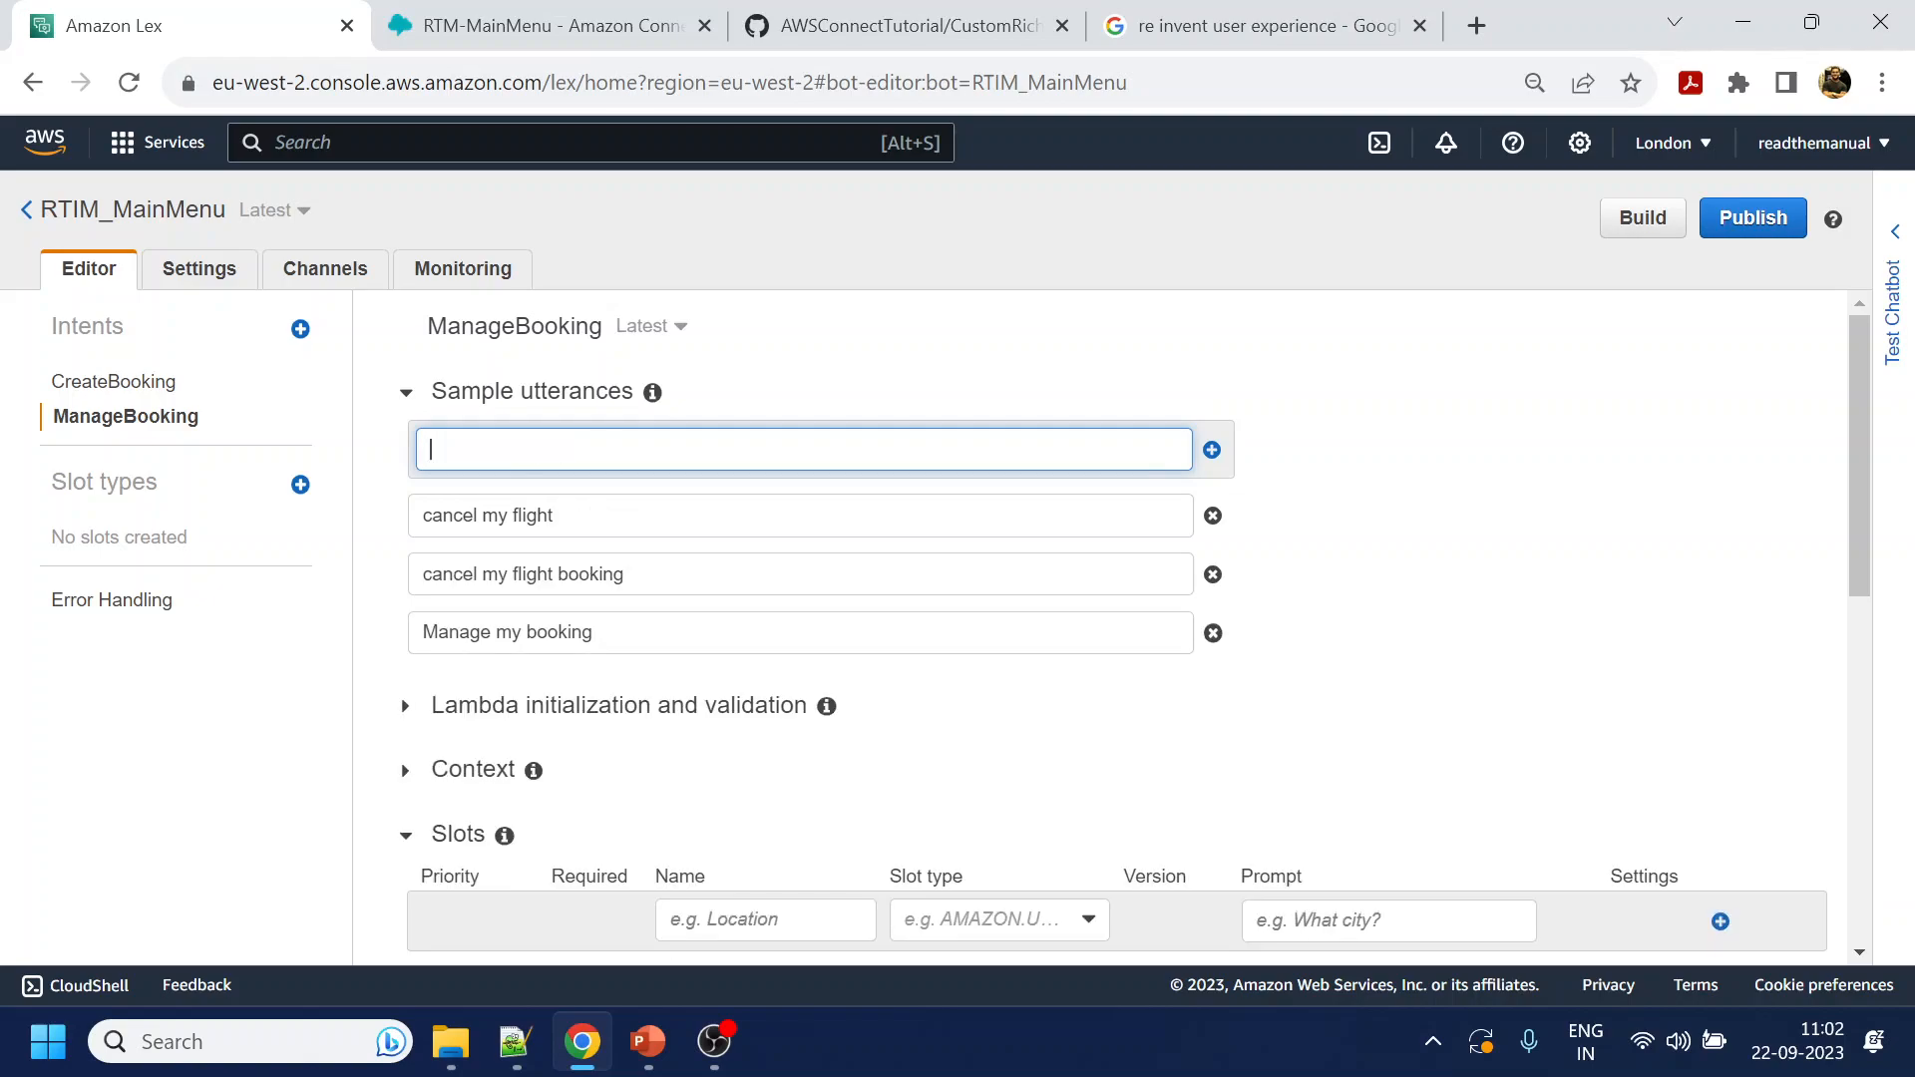
Add the sample utterances "i need to cancel my flight" and "i need to change date of my flight" to ManageBooking
{"action": "type", "text": "to cancel my flight"}
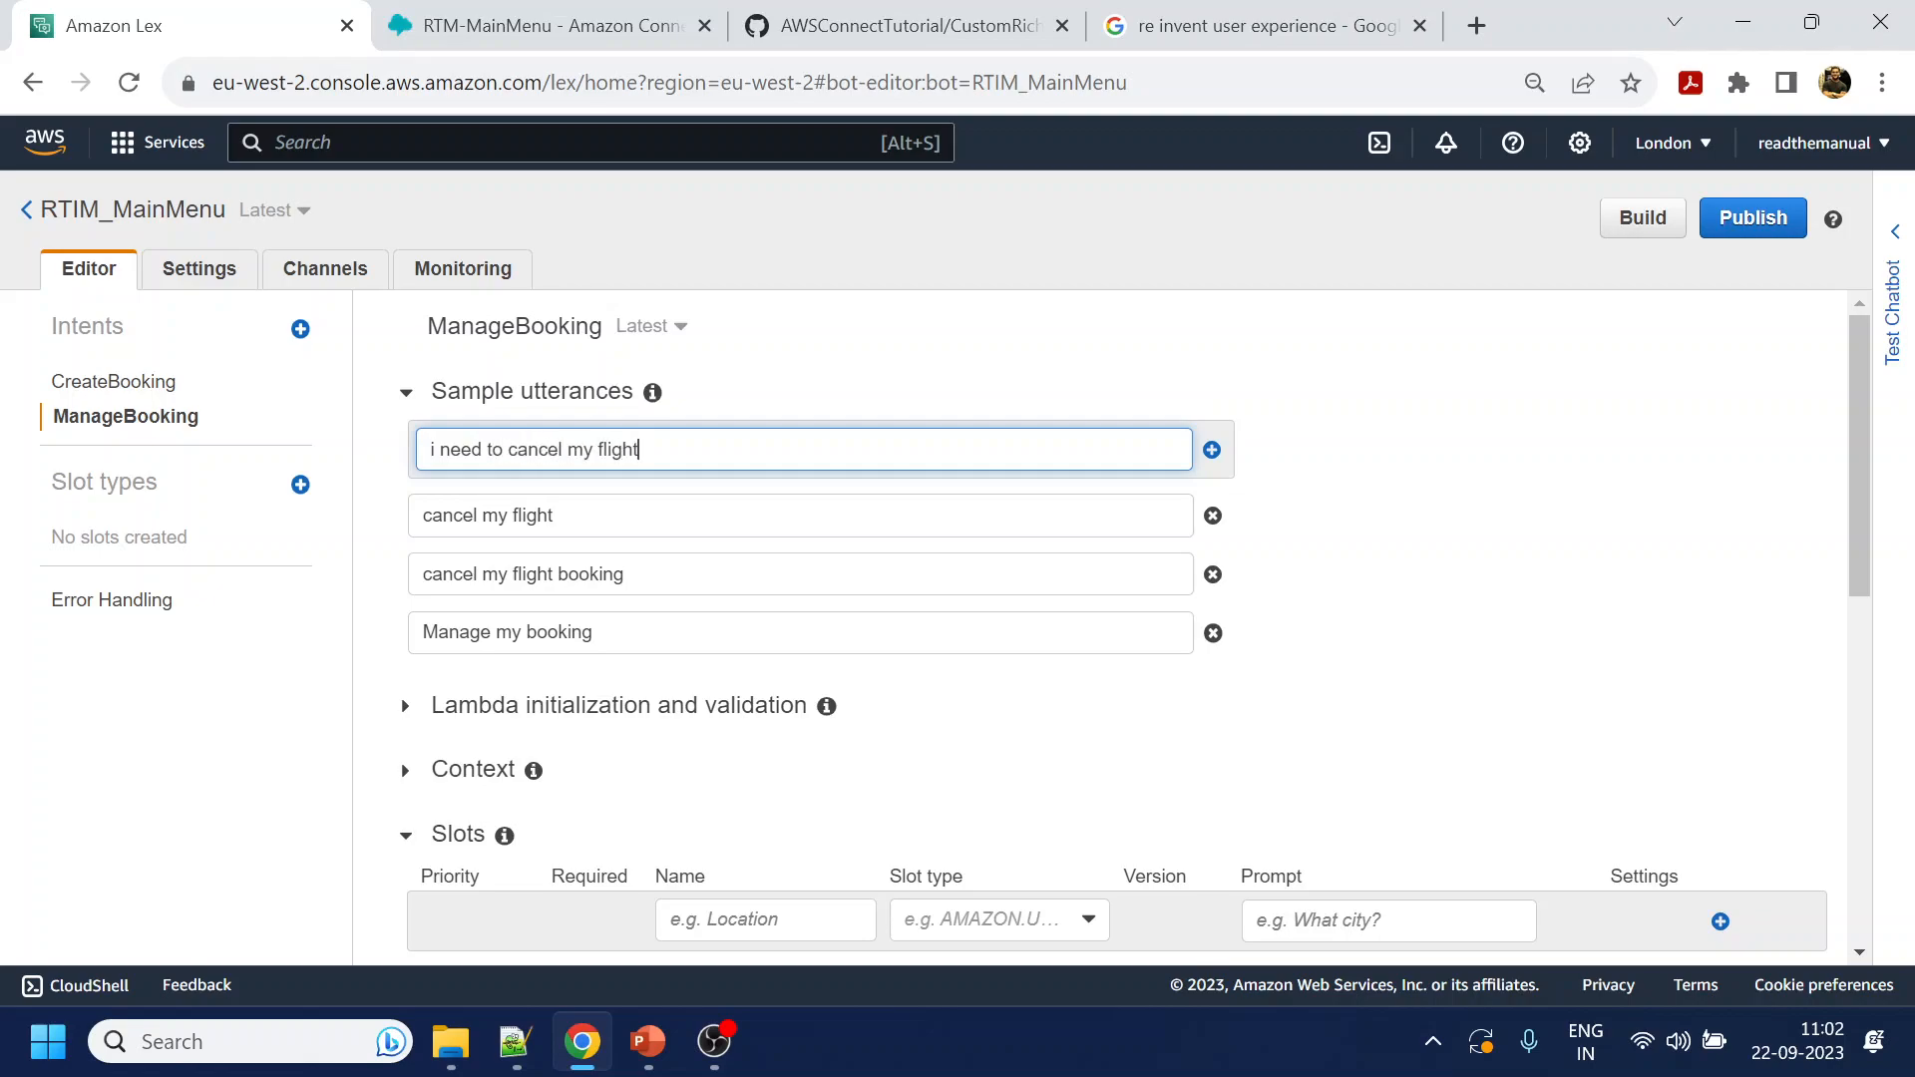
{"action": "key", "text": "Return"}
{"action": "type", "text": "i need to "}
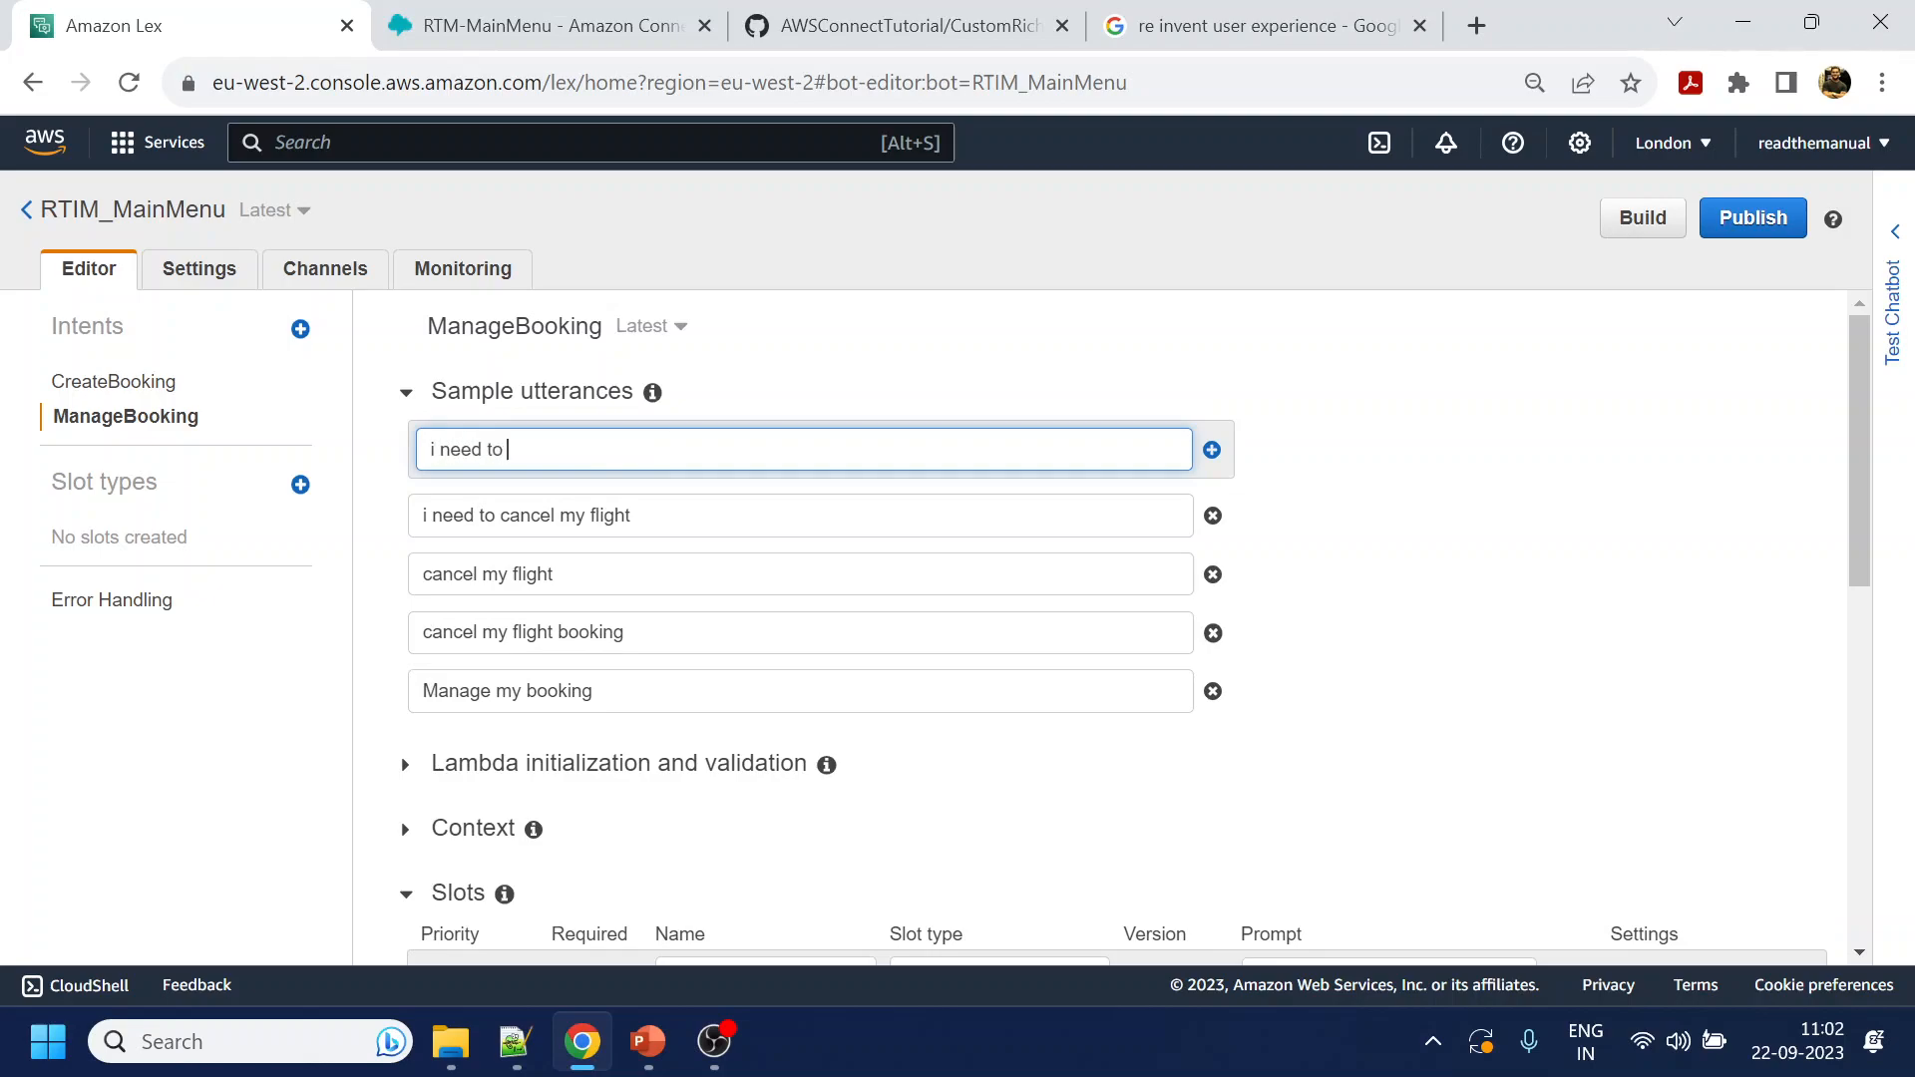
{"action": "type", "text": "change date of my flight"}
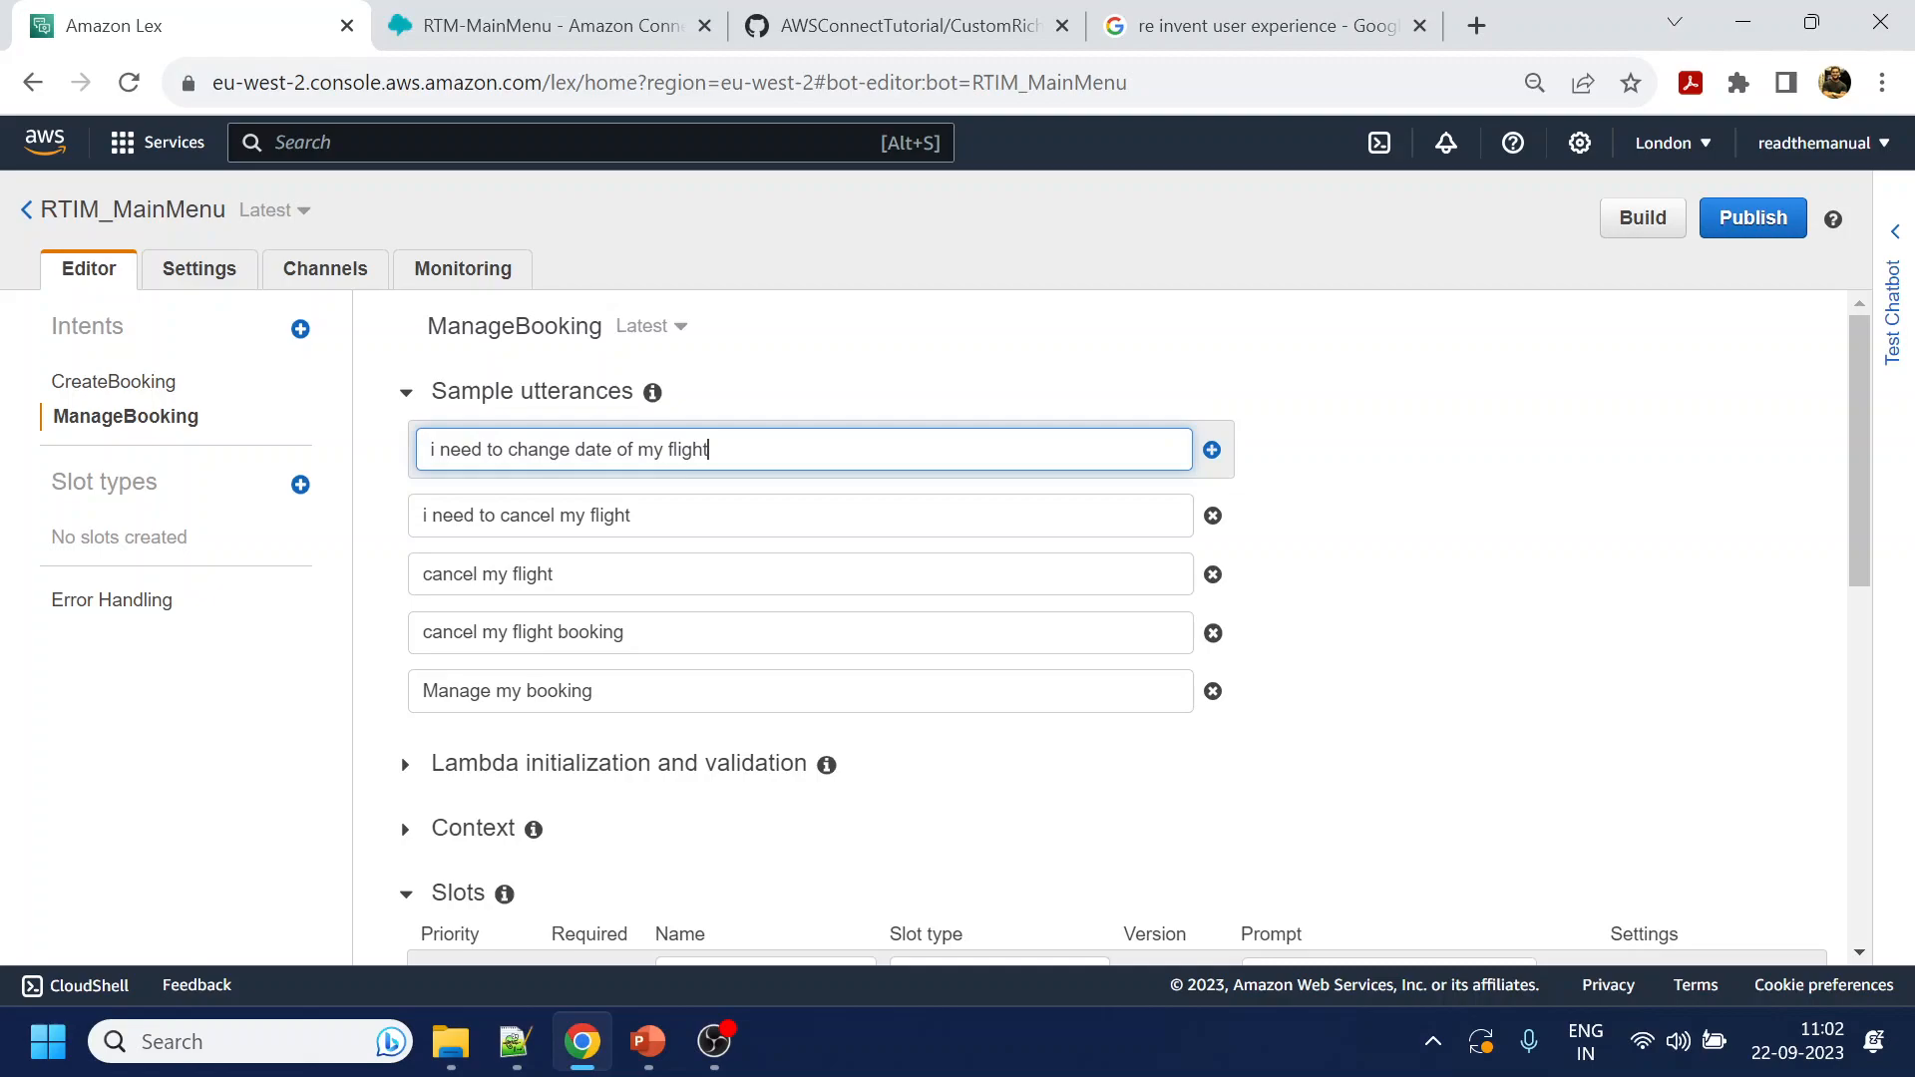
{"action": "key", "text": "Return"}
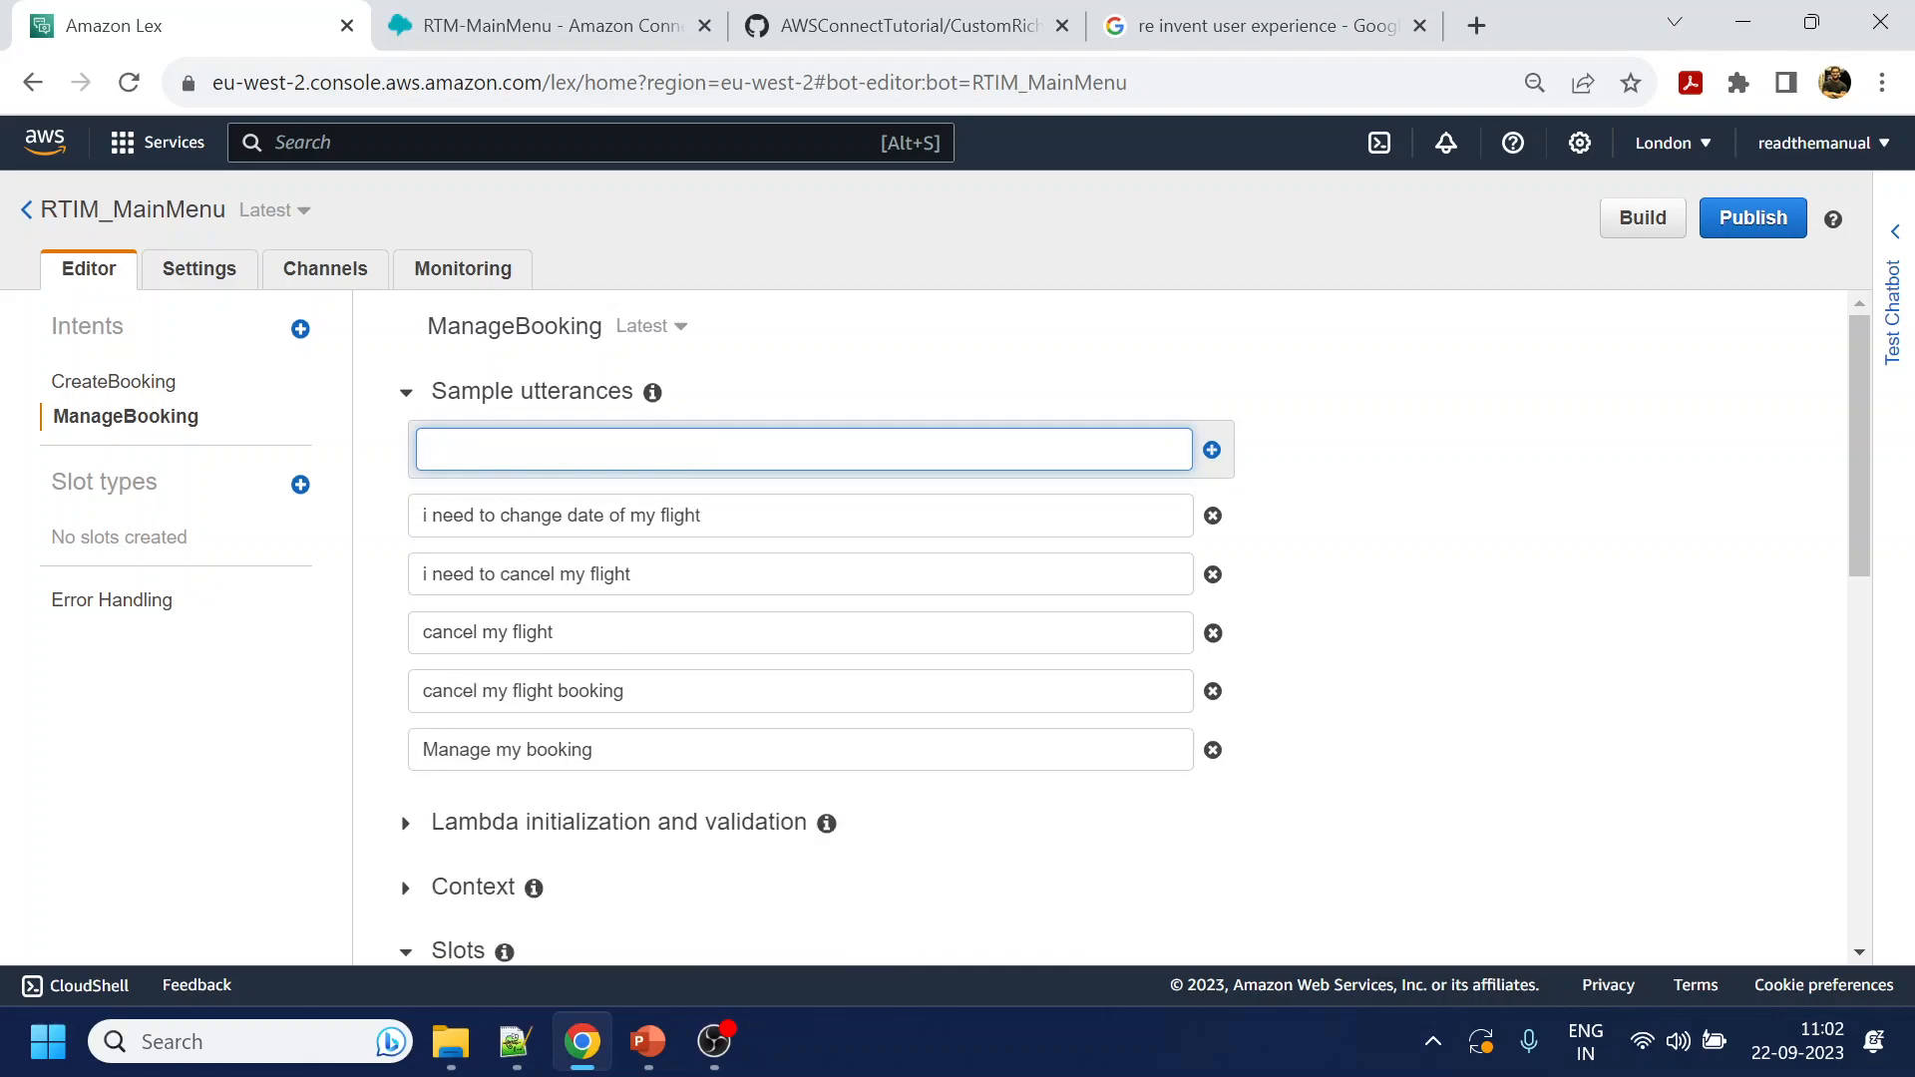
Check the Info entry in the Flow.txt notes in Notepad++ and return to the Amazon Lex console in Chrome
{"action": "key", "text": "alt+Tab"}
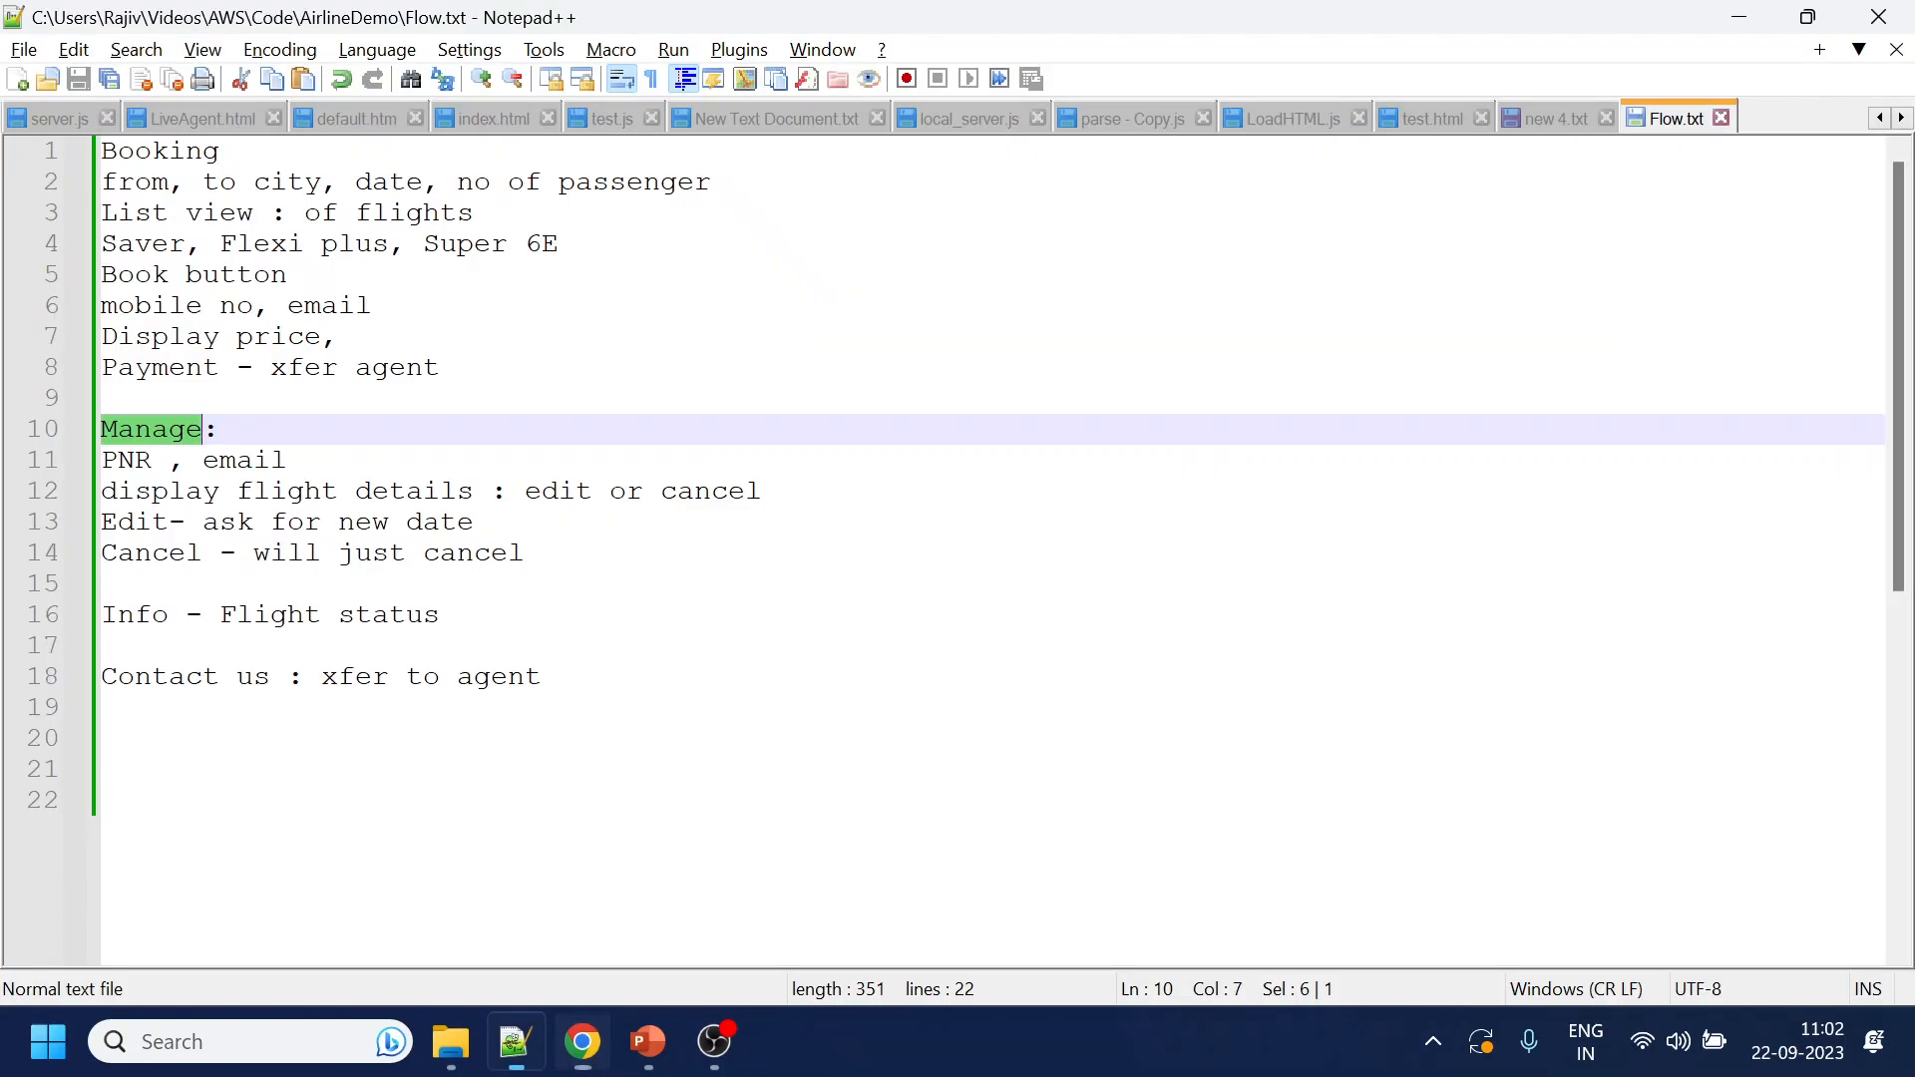
{"action": "left_click", "coordinate": [134, 614]}
{"action": "double_click", "coordinate": [134, 614]}
{"action": "key", "text": "alt+Tab"}
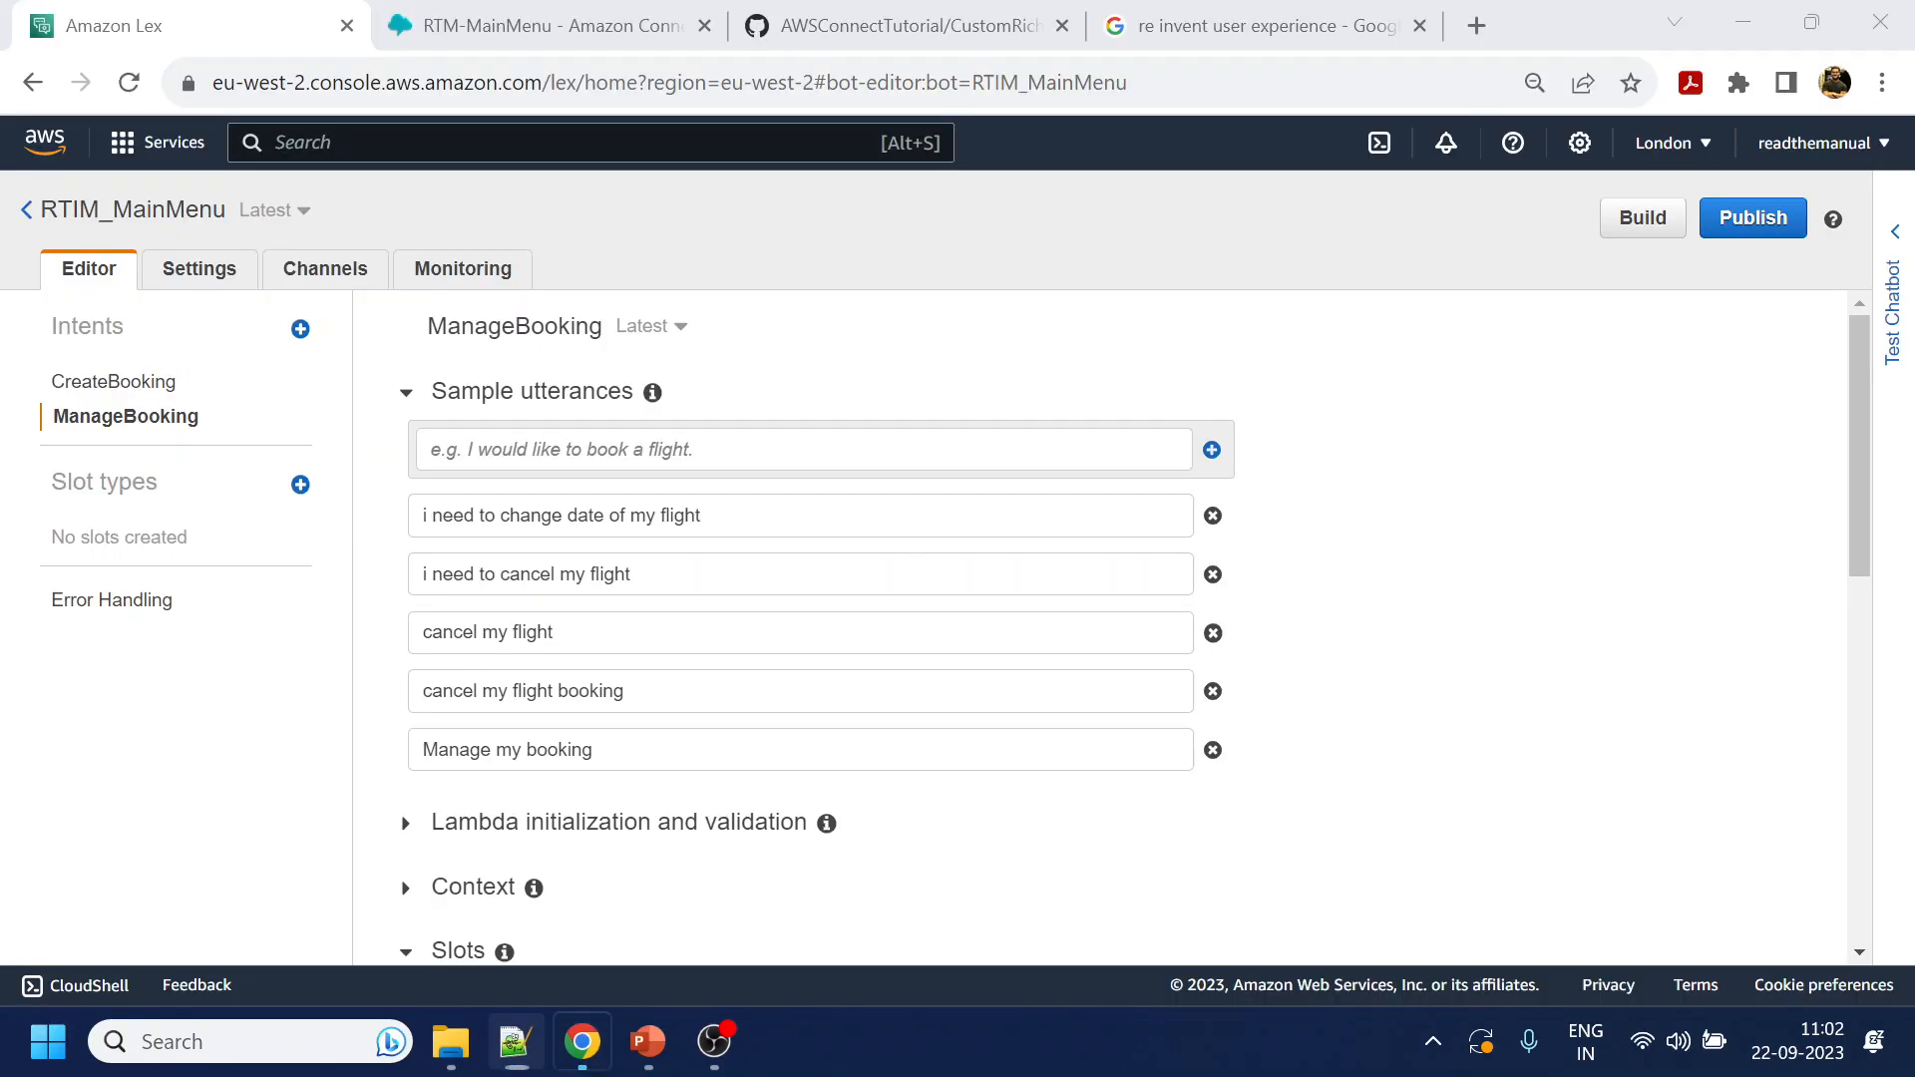
Save the ManageBooking intent with its sample utterances
{"action": "left_click", "coordinate": [1391, 440]}
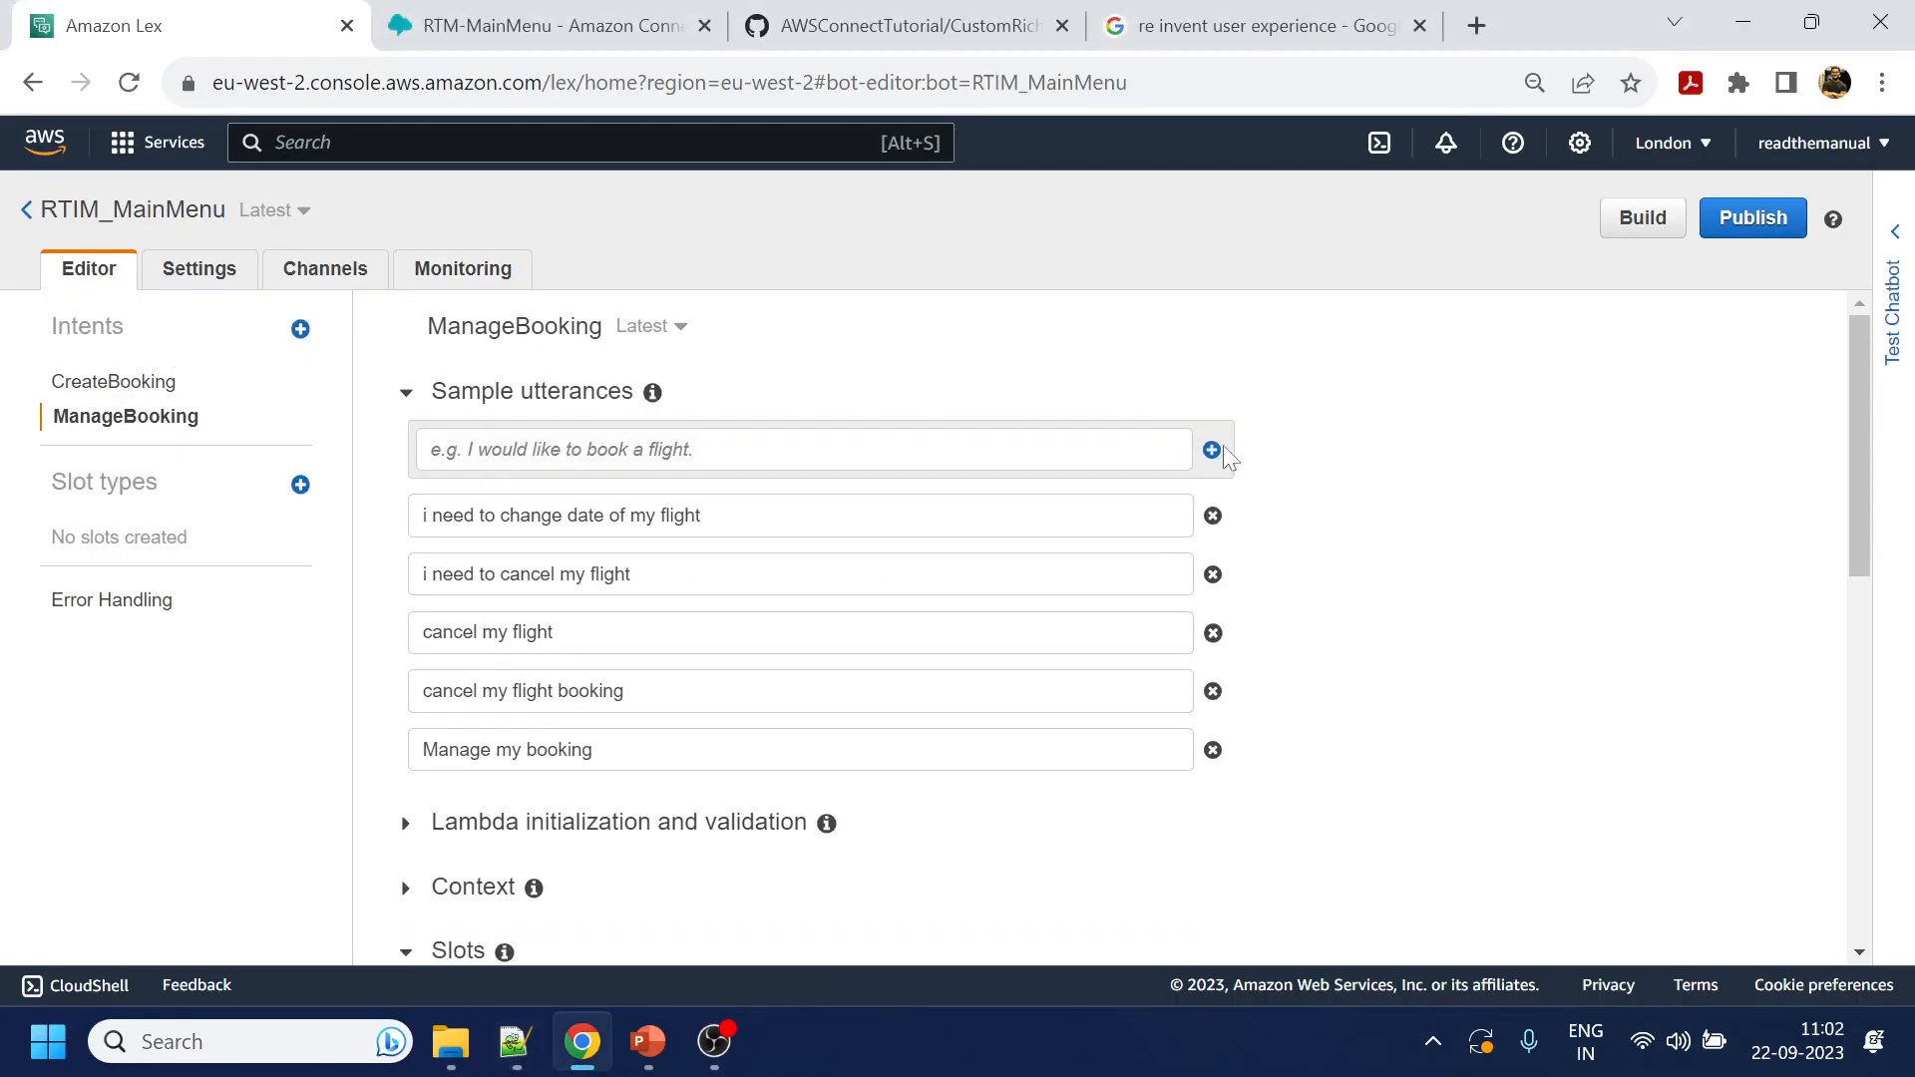
{"action": "scroll", "coordinate": [806, 868], "scroll_direction": "down", "scroll_amount": 10}
{"action": "left_click", "coordinate": [511, 884]}
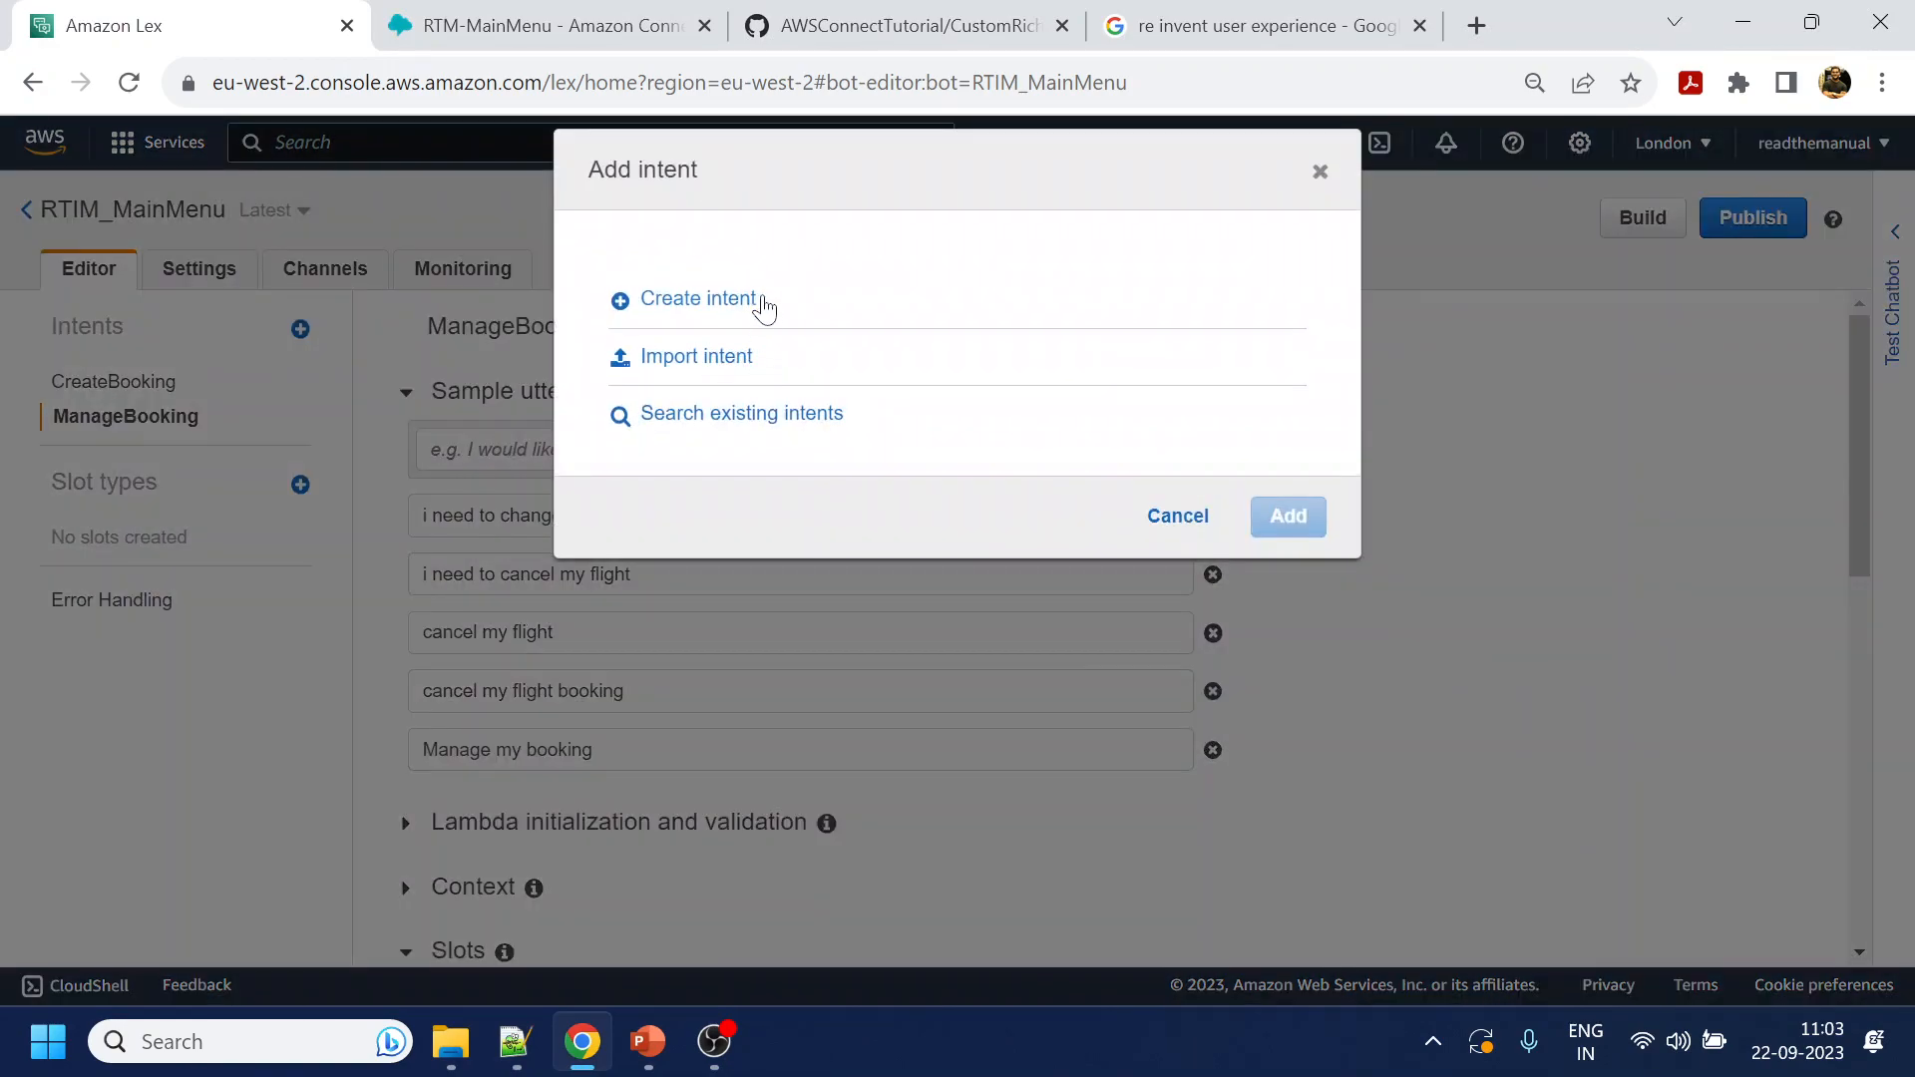
Create a third intent named FlightInfo, copying its name before adding it
{"action": "left_click", "coordinate": [761, 307]}
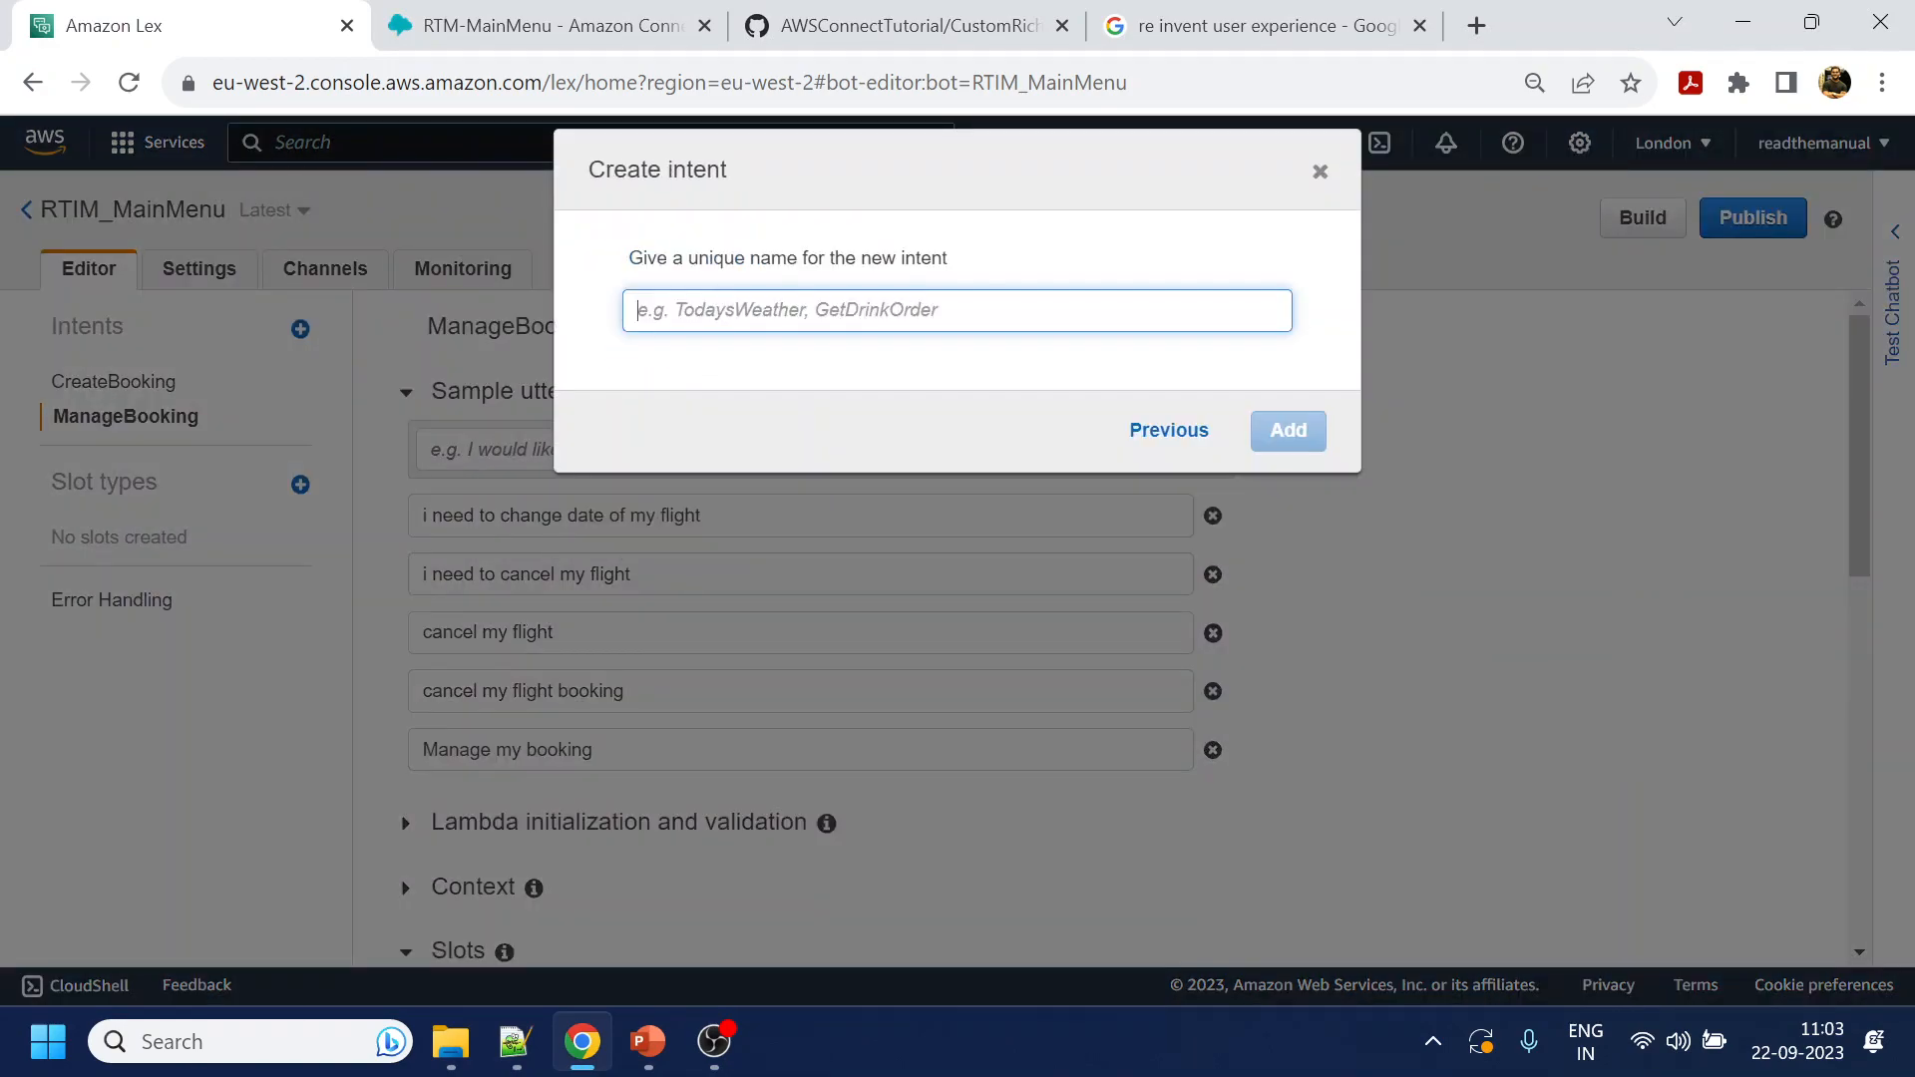
{"action": "type", "text": "Info"}
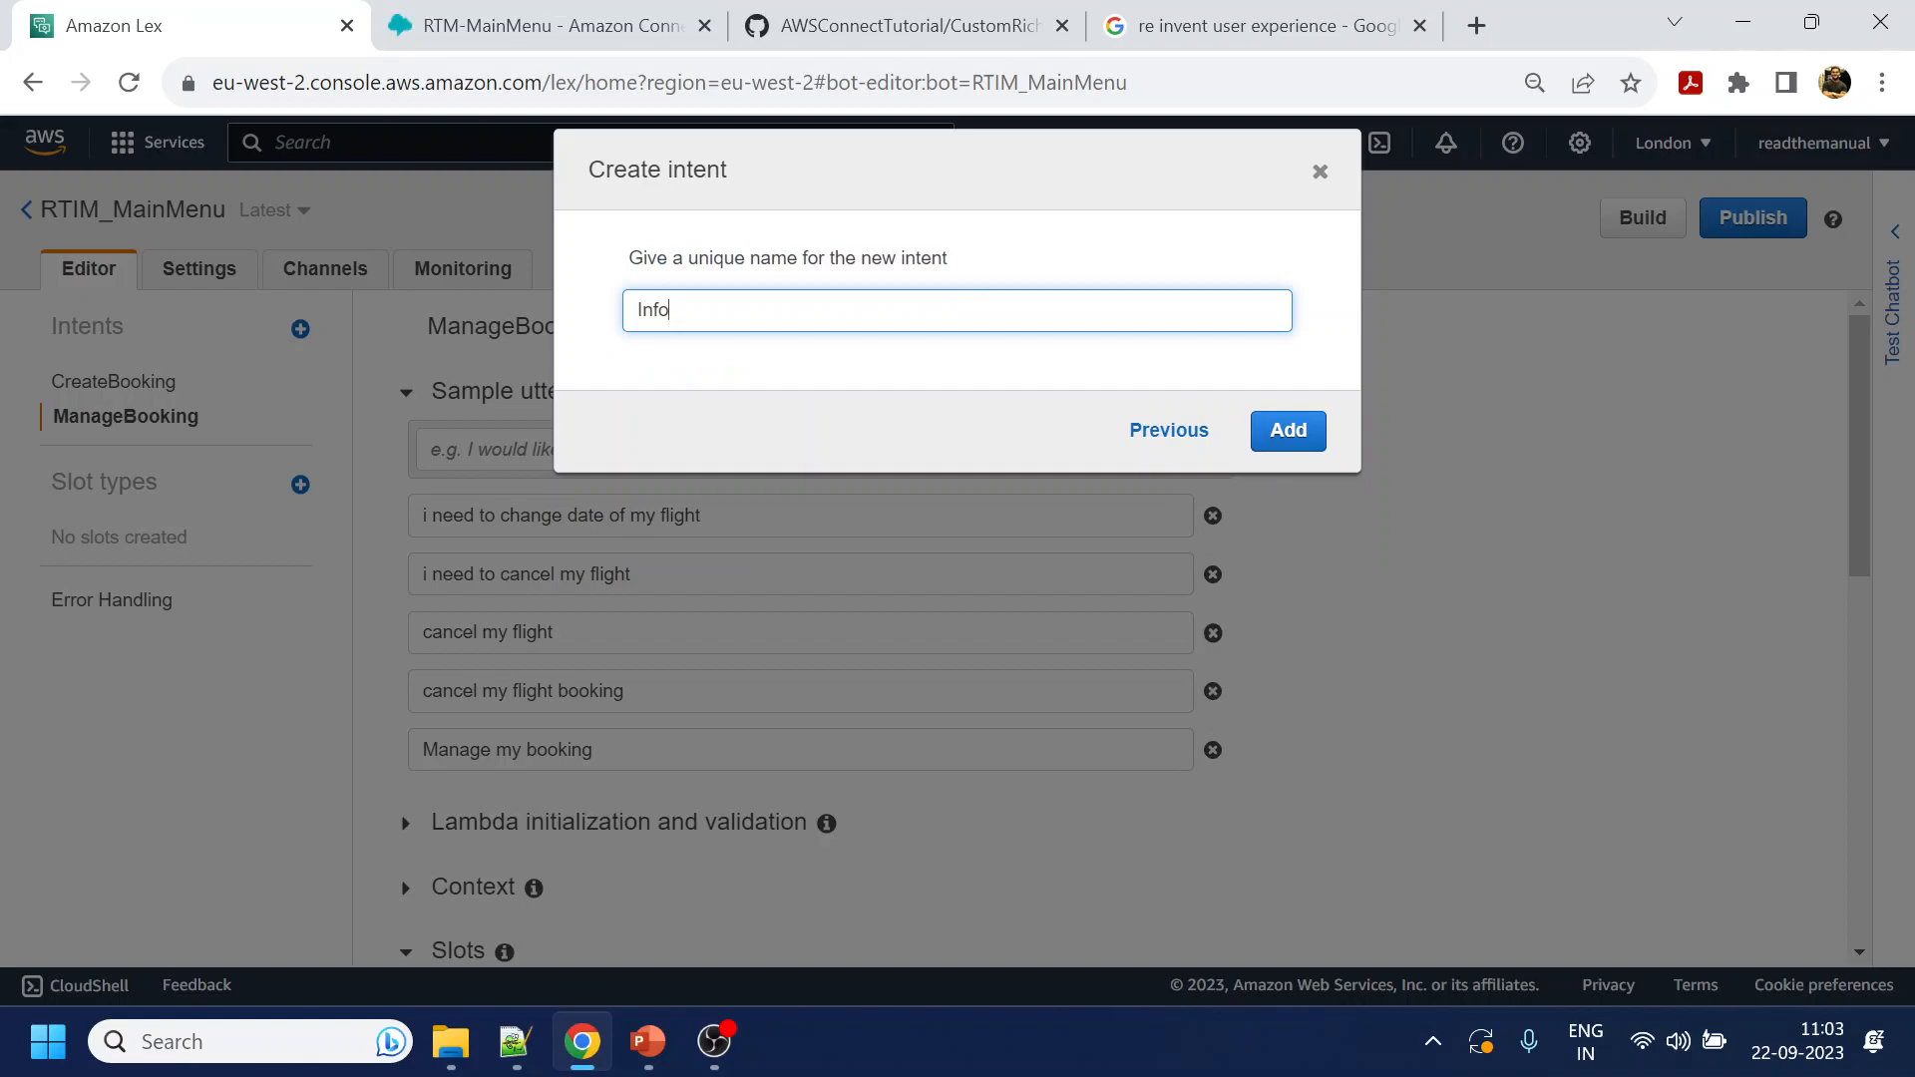
{"action": "type", "text": "Flight"}
{"action": "key", "text": "ctrl+a"}
{"action": "key", "text": "ctrl+c"}
{"action": "left_click", "coordinate": [1303, 443]}
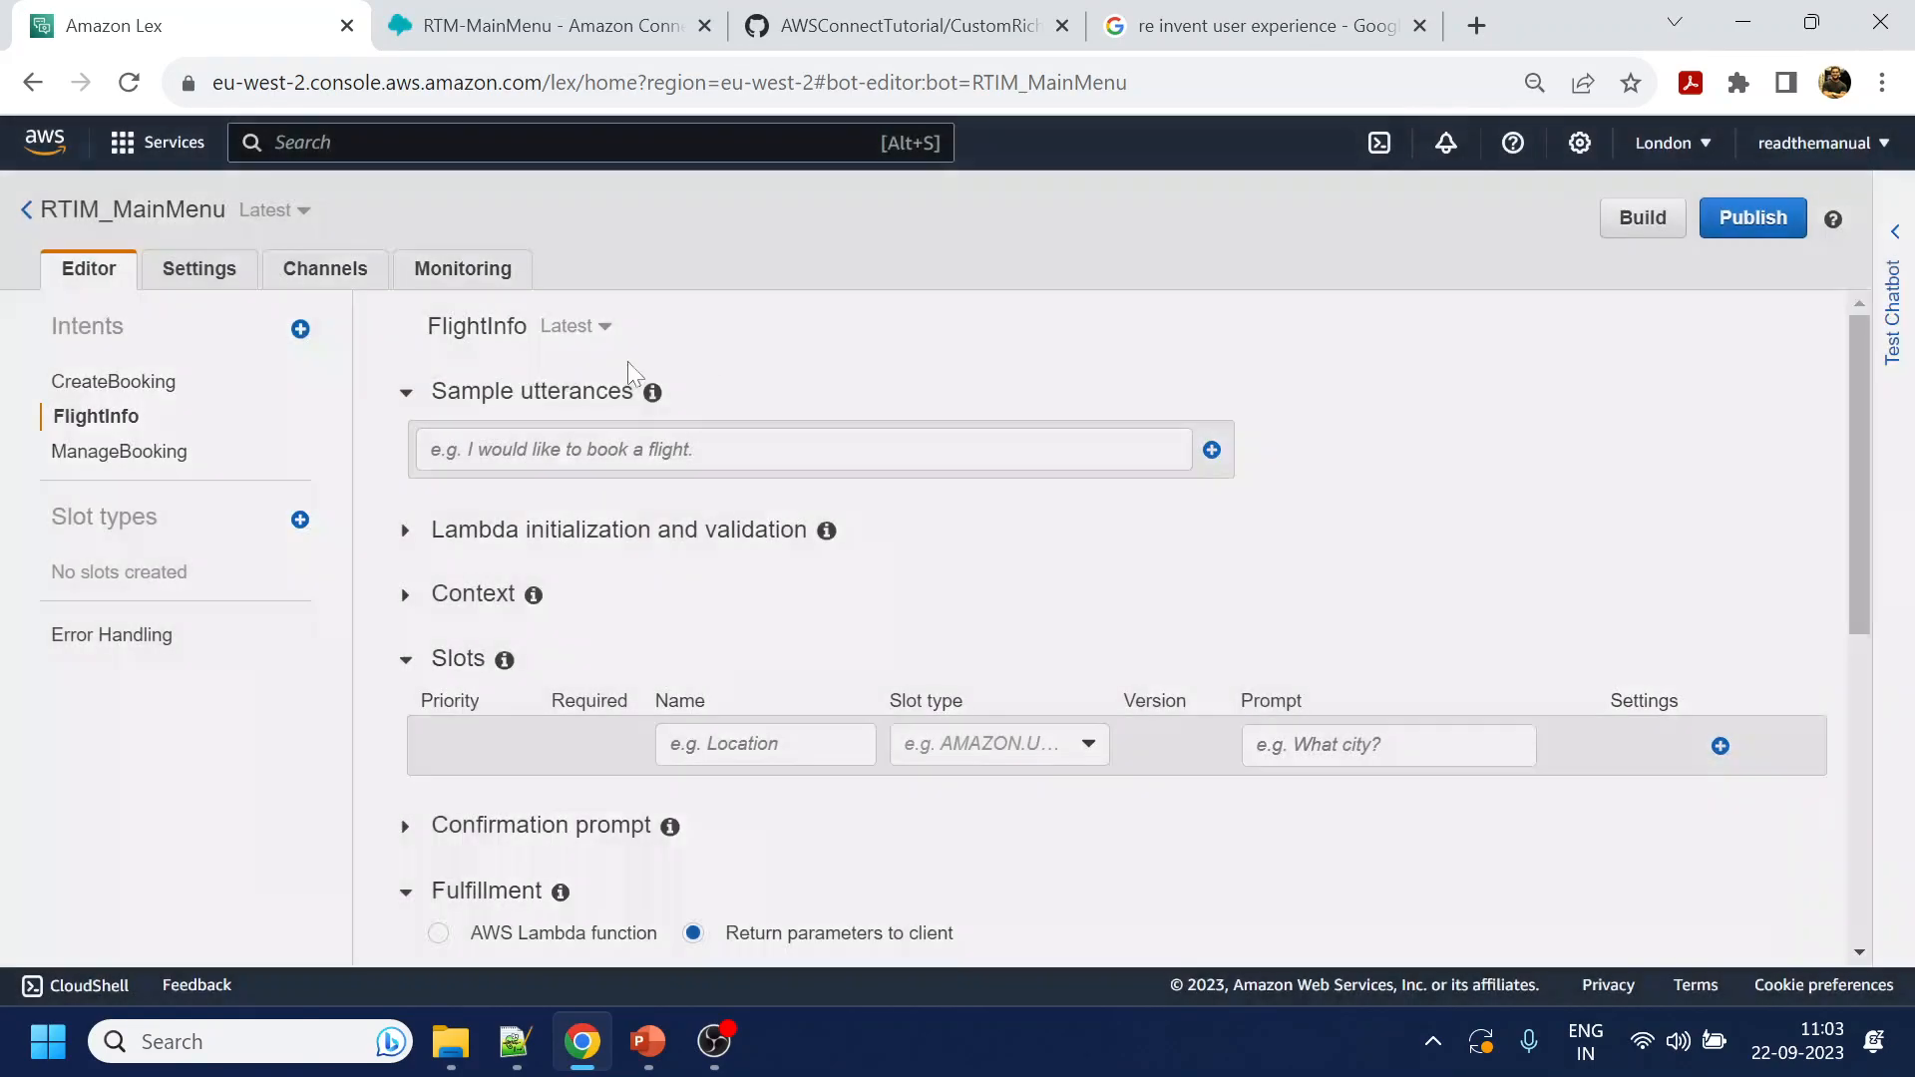
Add the sample utterances "Flight Info" and "flight information" to the FlightInfo intent
{"action": "key", "text": "ctrl+v"}
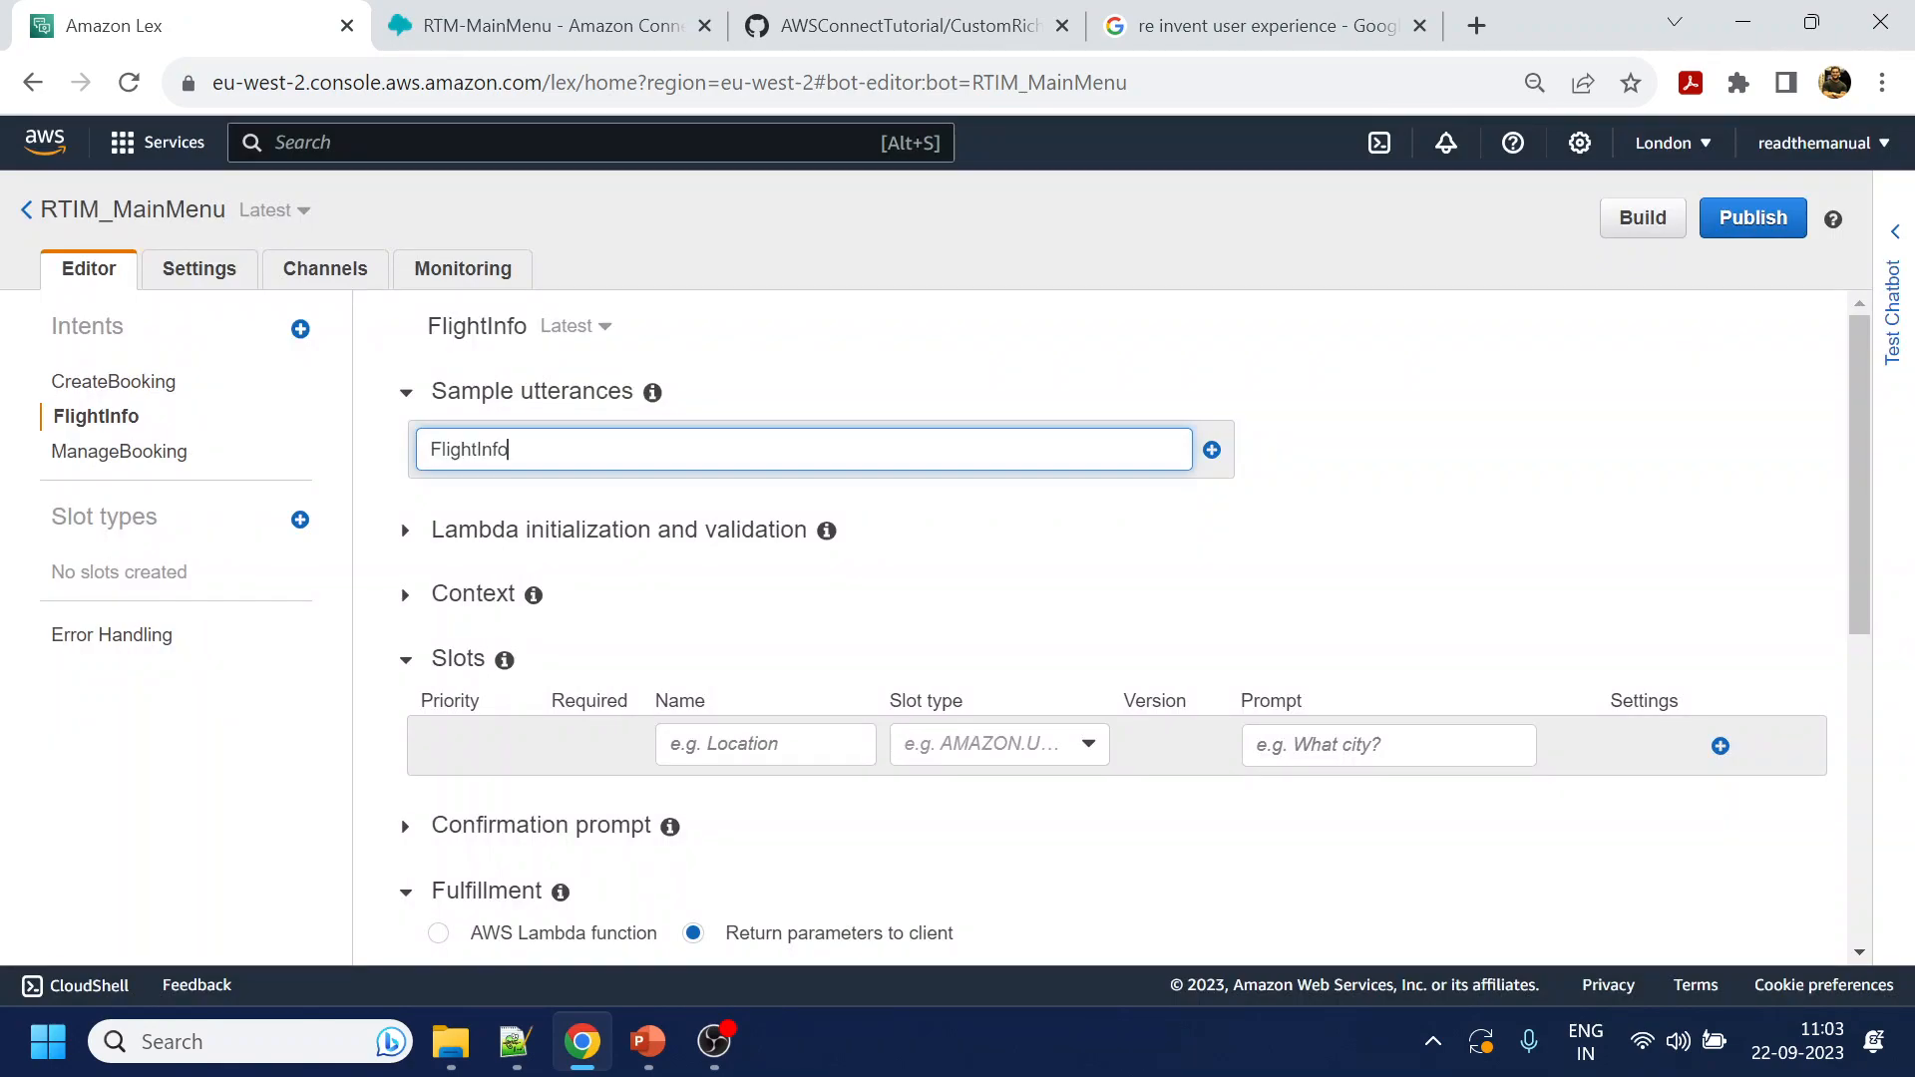
{"action": "key", "text": "Left"}
{"action": "key", "text": "Left"}
{"action": "key", "text": "Left"}
{"action": "key", "text": "Left"}
{"action": "key", "text": "Return"}
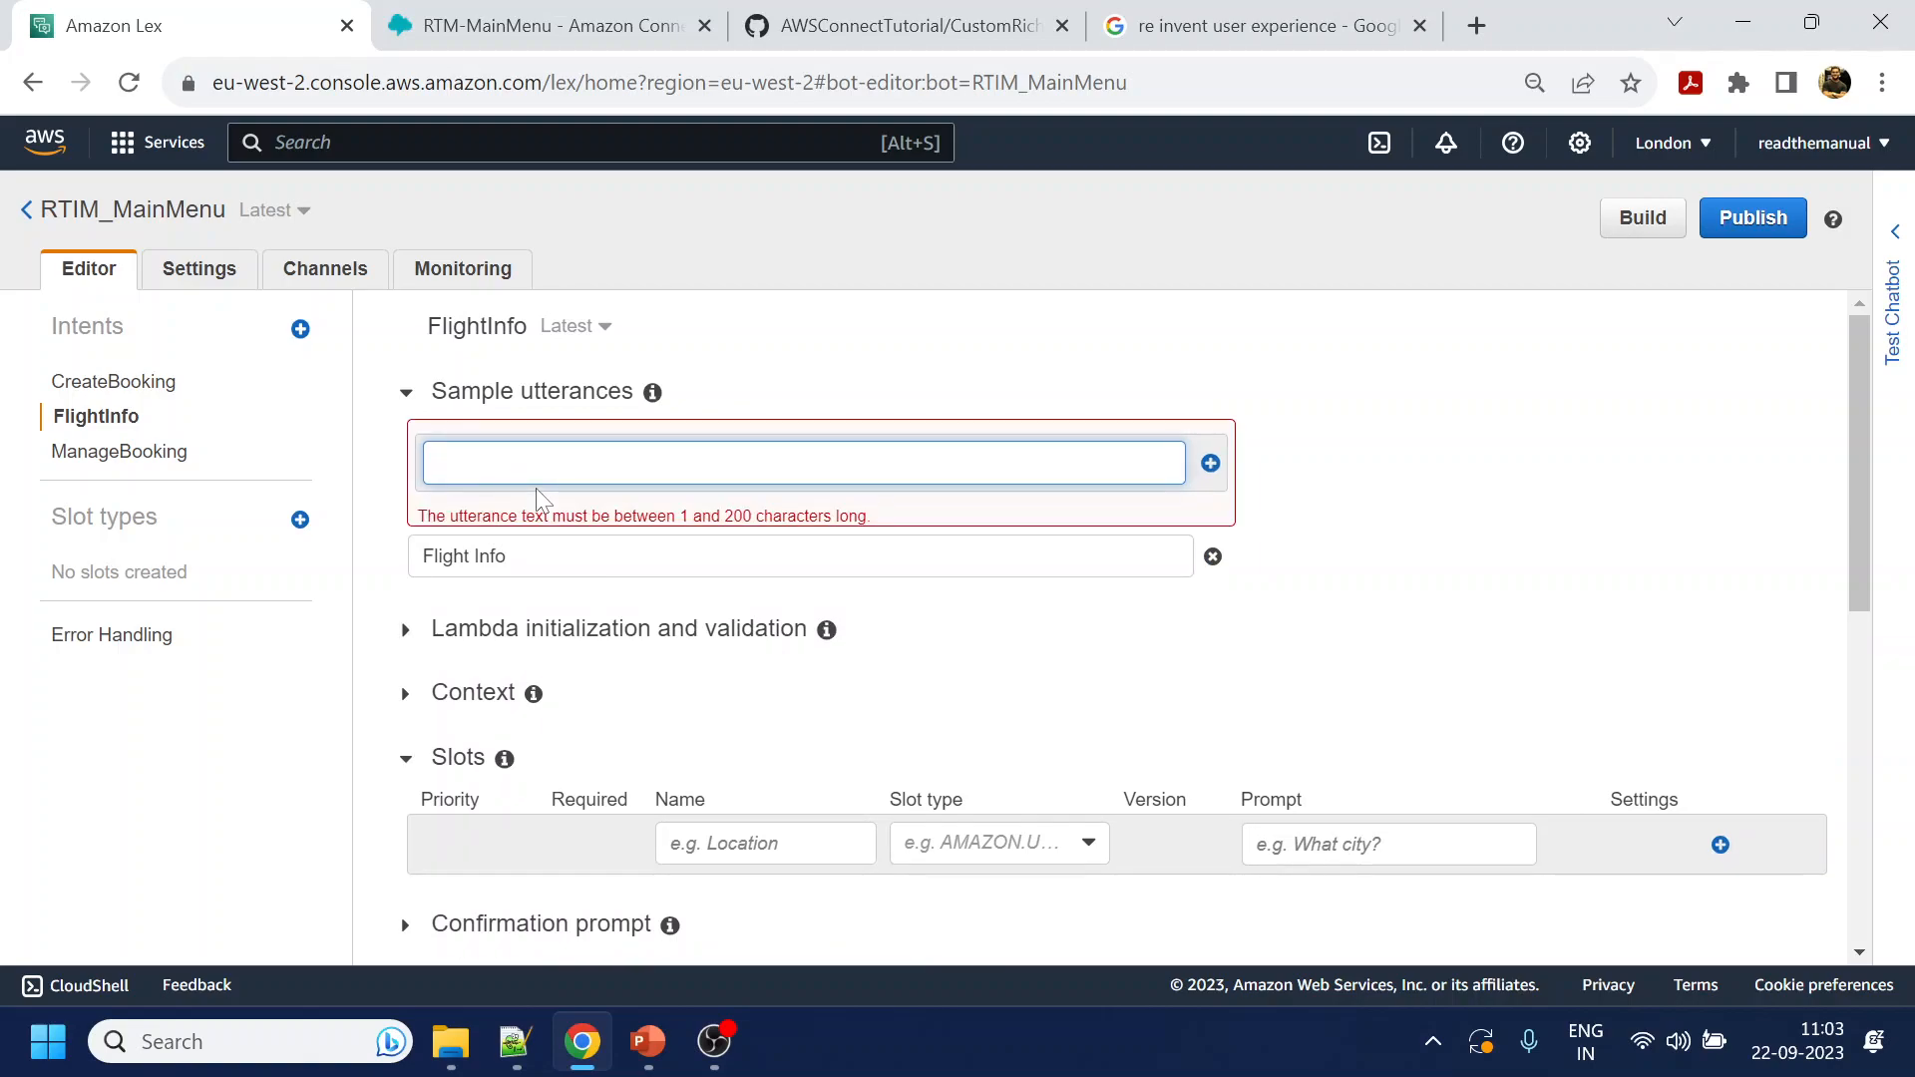
{"action": "type", "text": "flight information"}
{"action": "key", "text": "Return"}
{"action": "type", "text": "fo - Flight status"}
{"action": "key", "text": "Return"}
Copy "Contact us" from the Flow.txt notes in Notepad++ and return to the Amazon Lex console in Chrome
{"action": "key", "text": "alt+Tab"}
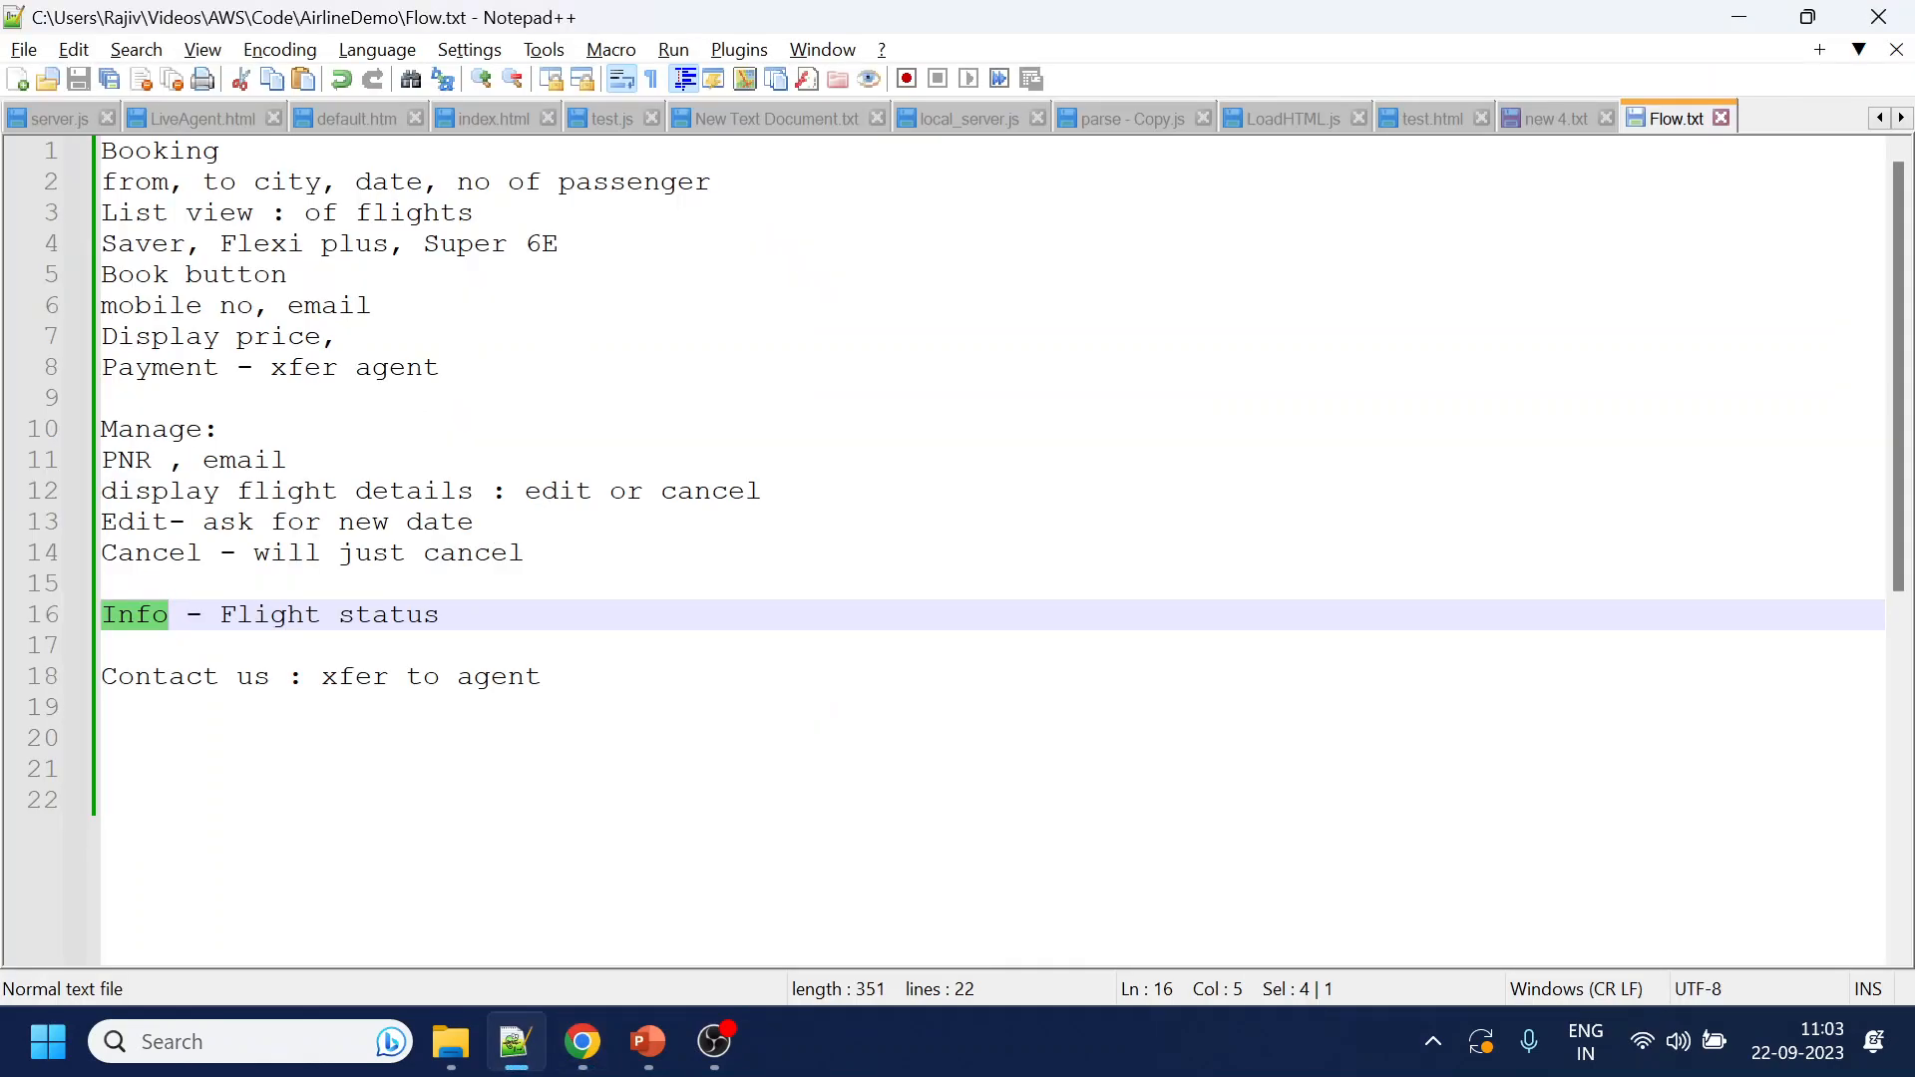
{"action": "left_click_drag", "start_coordinate": [270, 678], "coordinate": [102, 678]}
{"action": "key", "text": "ctrl+c"}
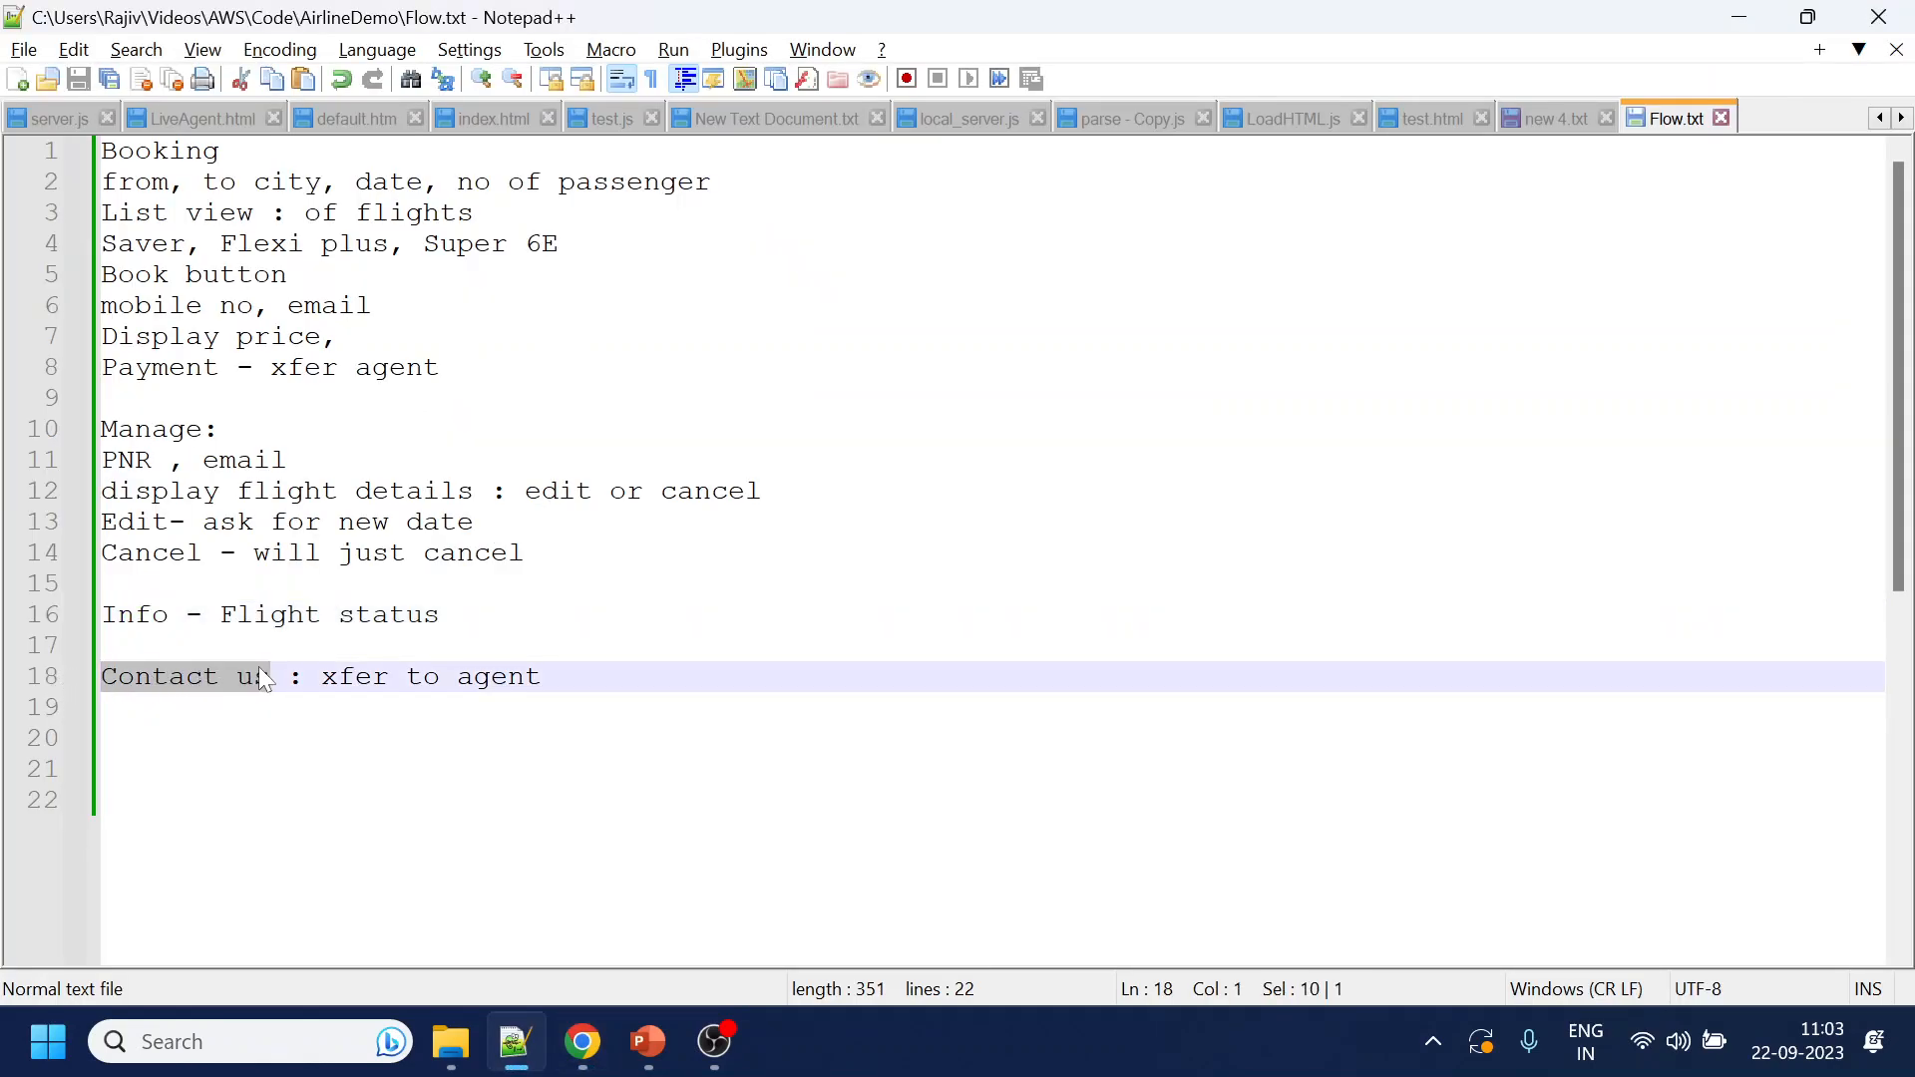
{"action": "key", "text": "alt+Tab"}
Save the FlightInfo intent
{"action": "left_click", "coordinate": [1547, 391]}
{"action": "scroll", "coordinate": [1434, 519], "scroll_direction": "down", "scroll_amount": 6}
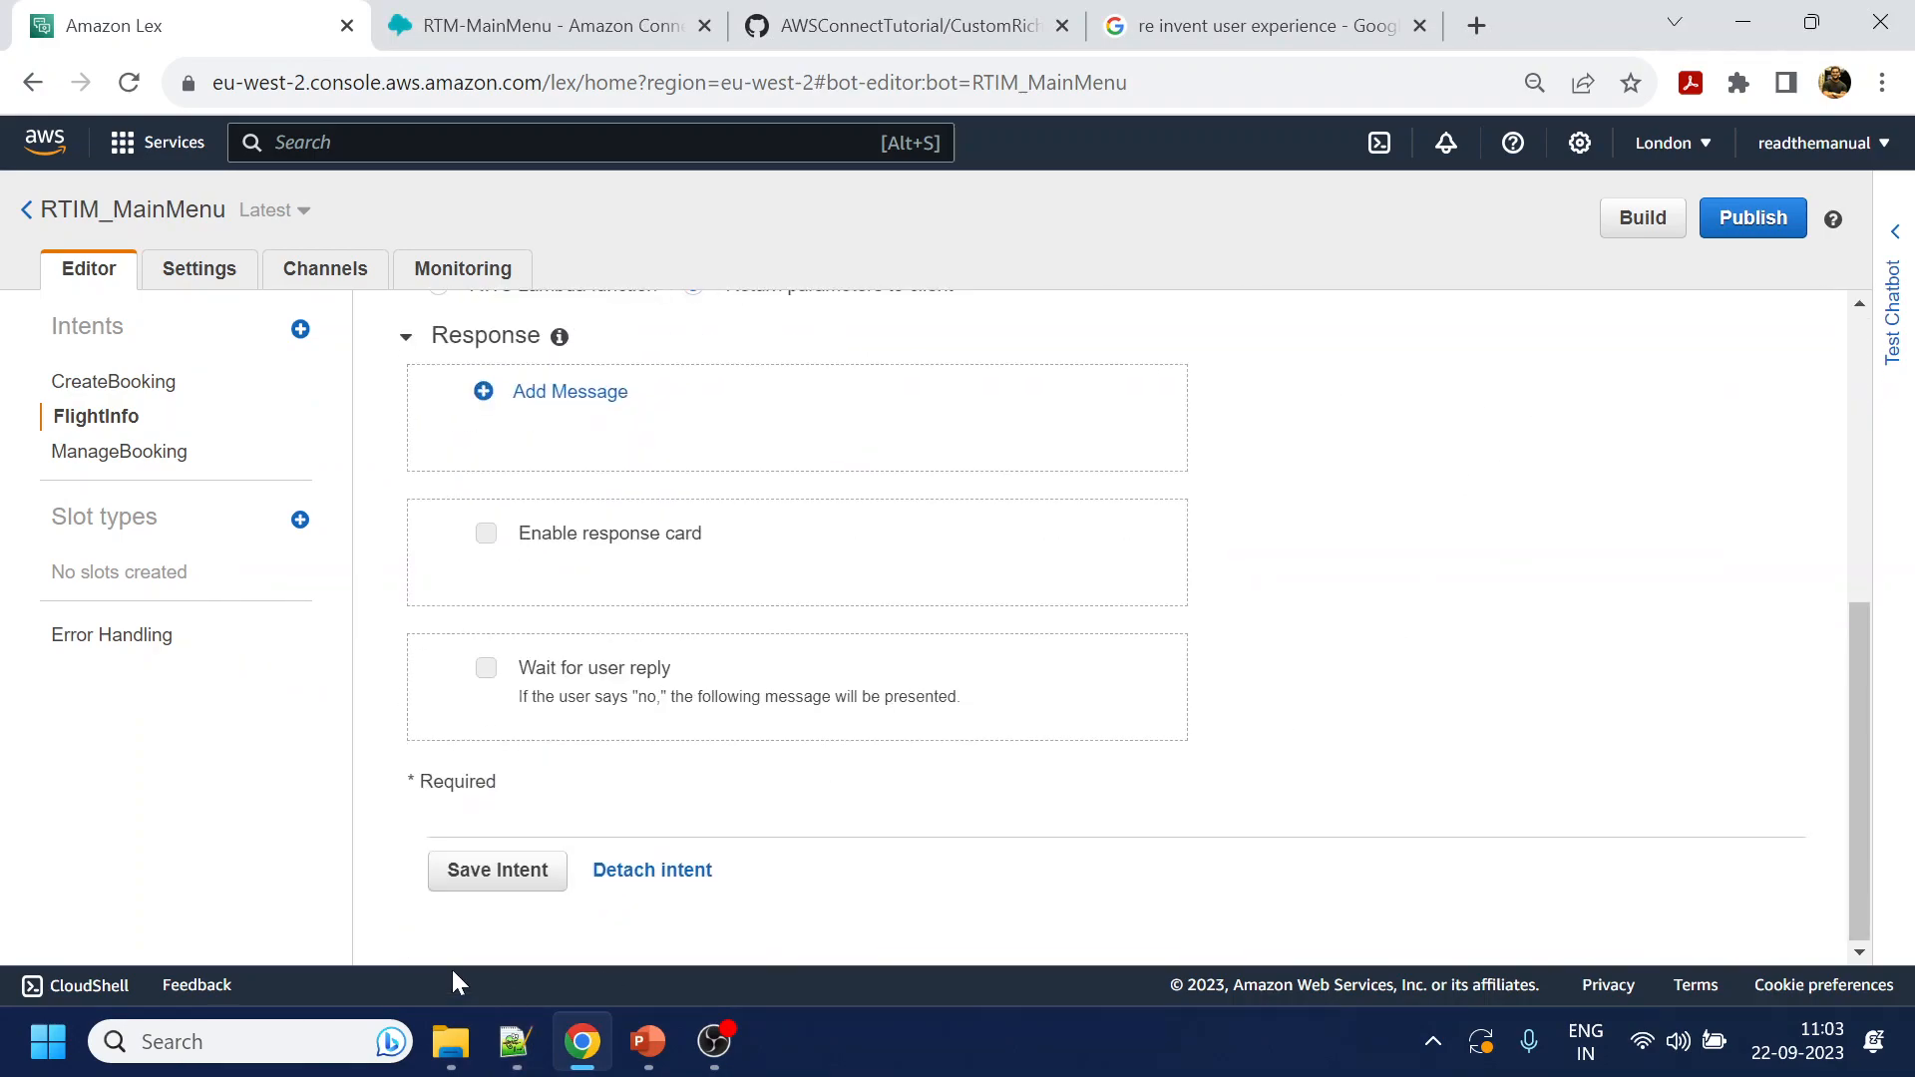
{"action": "left_click", "coordinate": [517, 878]}
Create a new intent from the copied text, named ContactUs without a space
{"action": "left_click", "coordinate": [300, 328]}
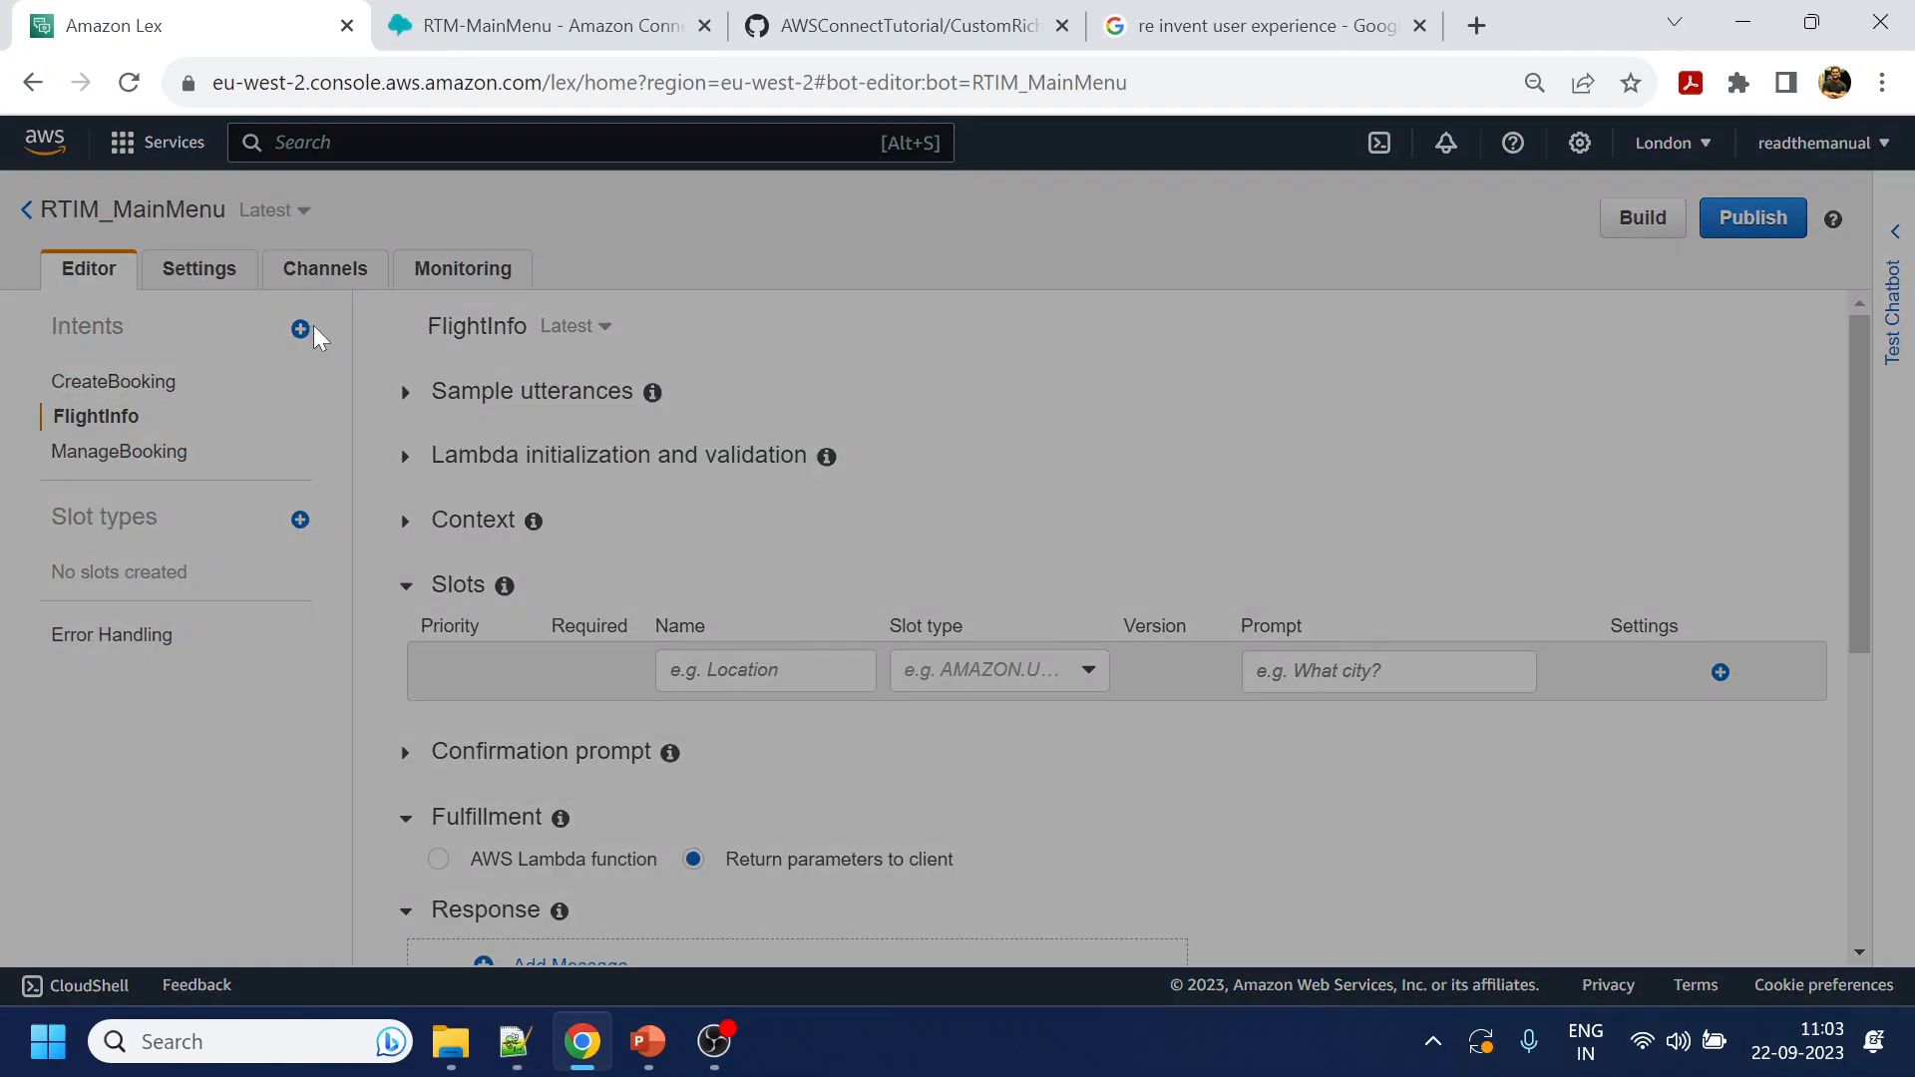
{"action": "left_click", "coordinate": [699, 297]}
{"action": "key", "text": "ctrl+v"}
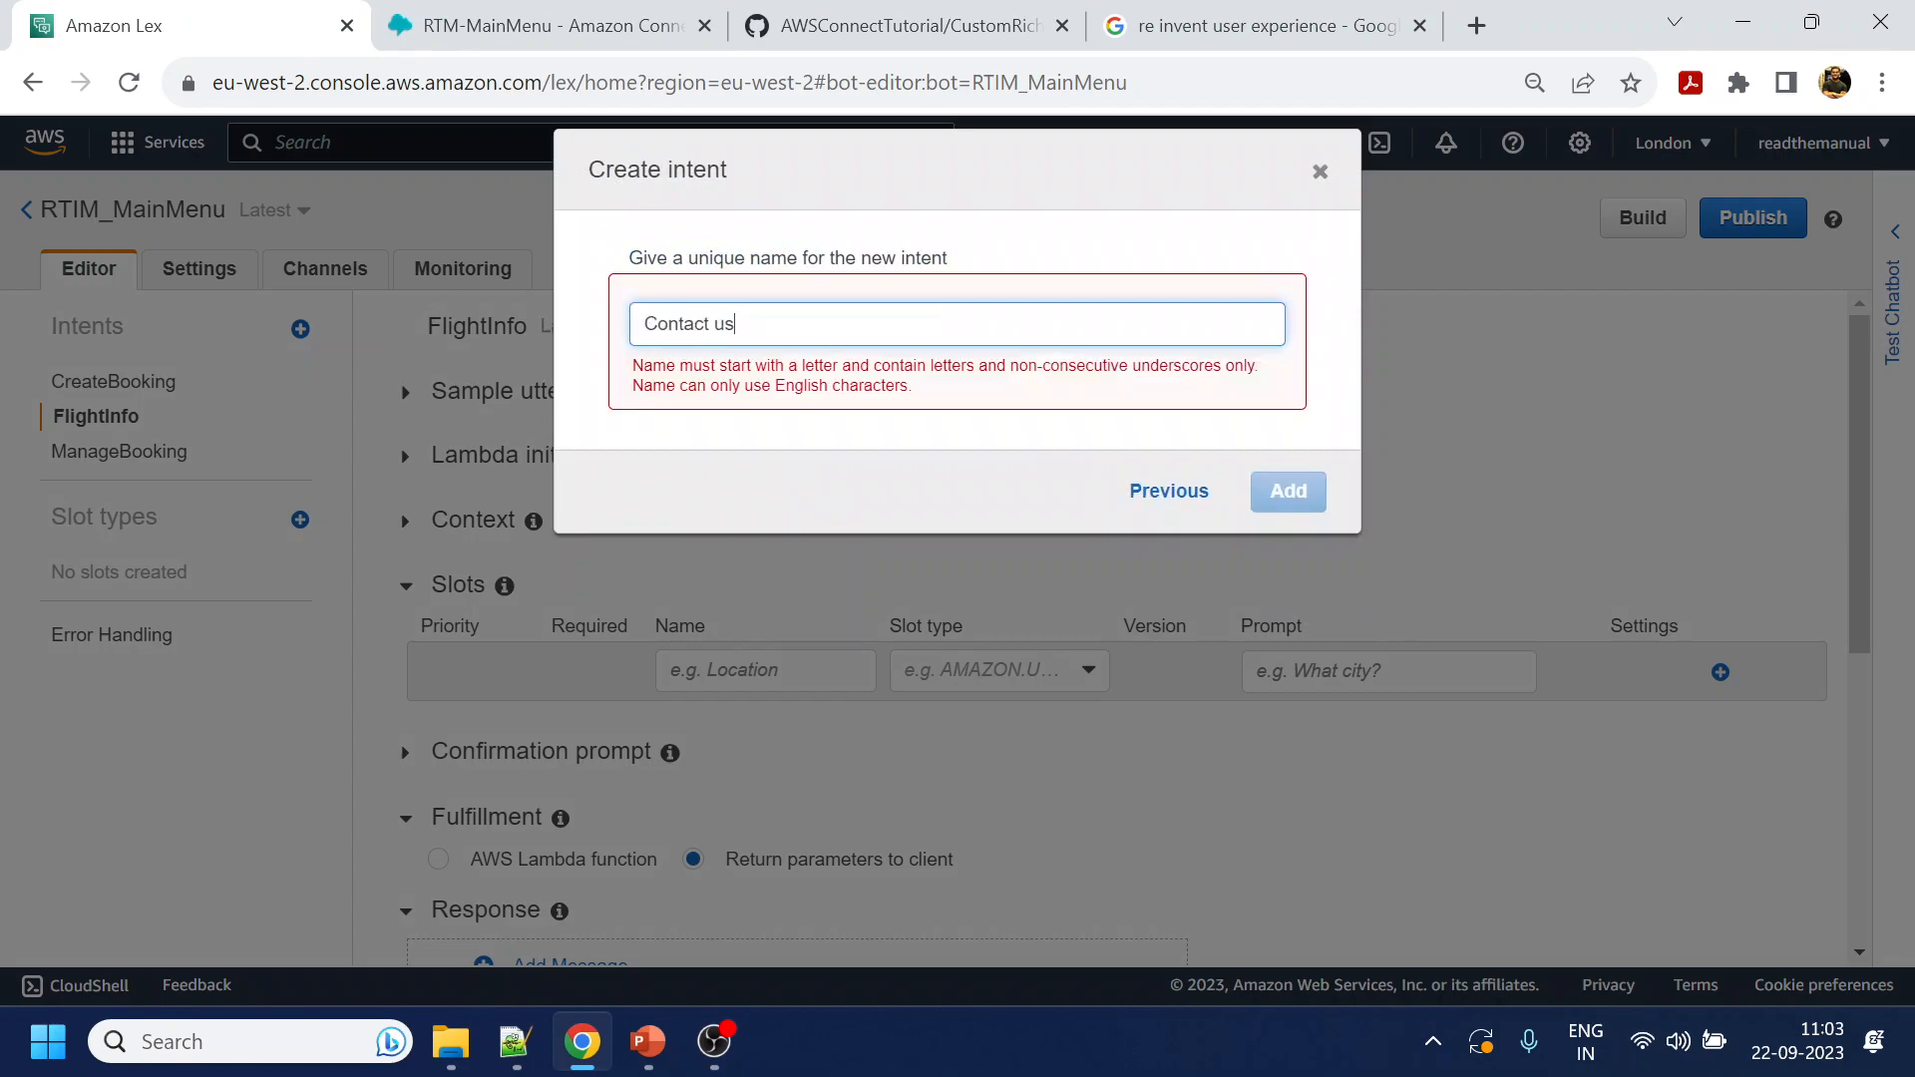
{"action": "key", "text": "Left"}
{"action": "key", "text": "Left"}
{"action": "key", "text": "BackSpace"}
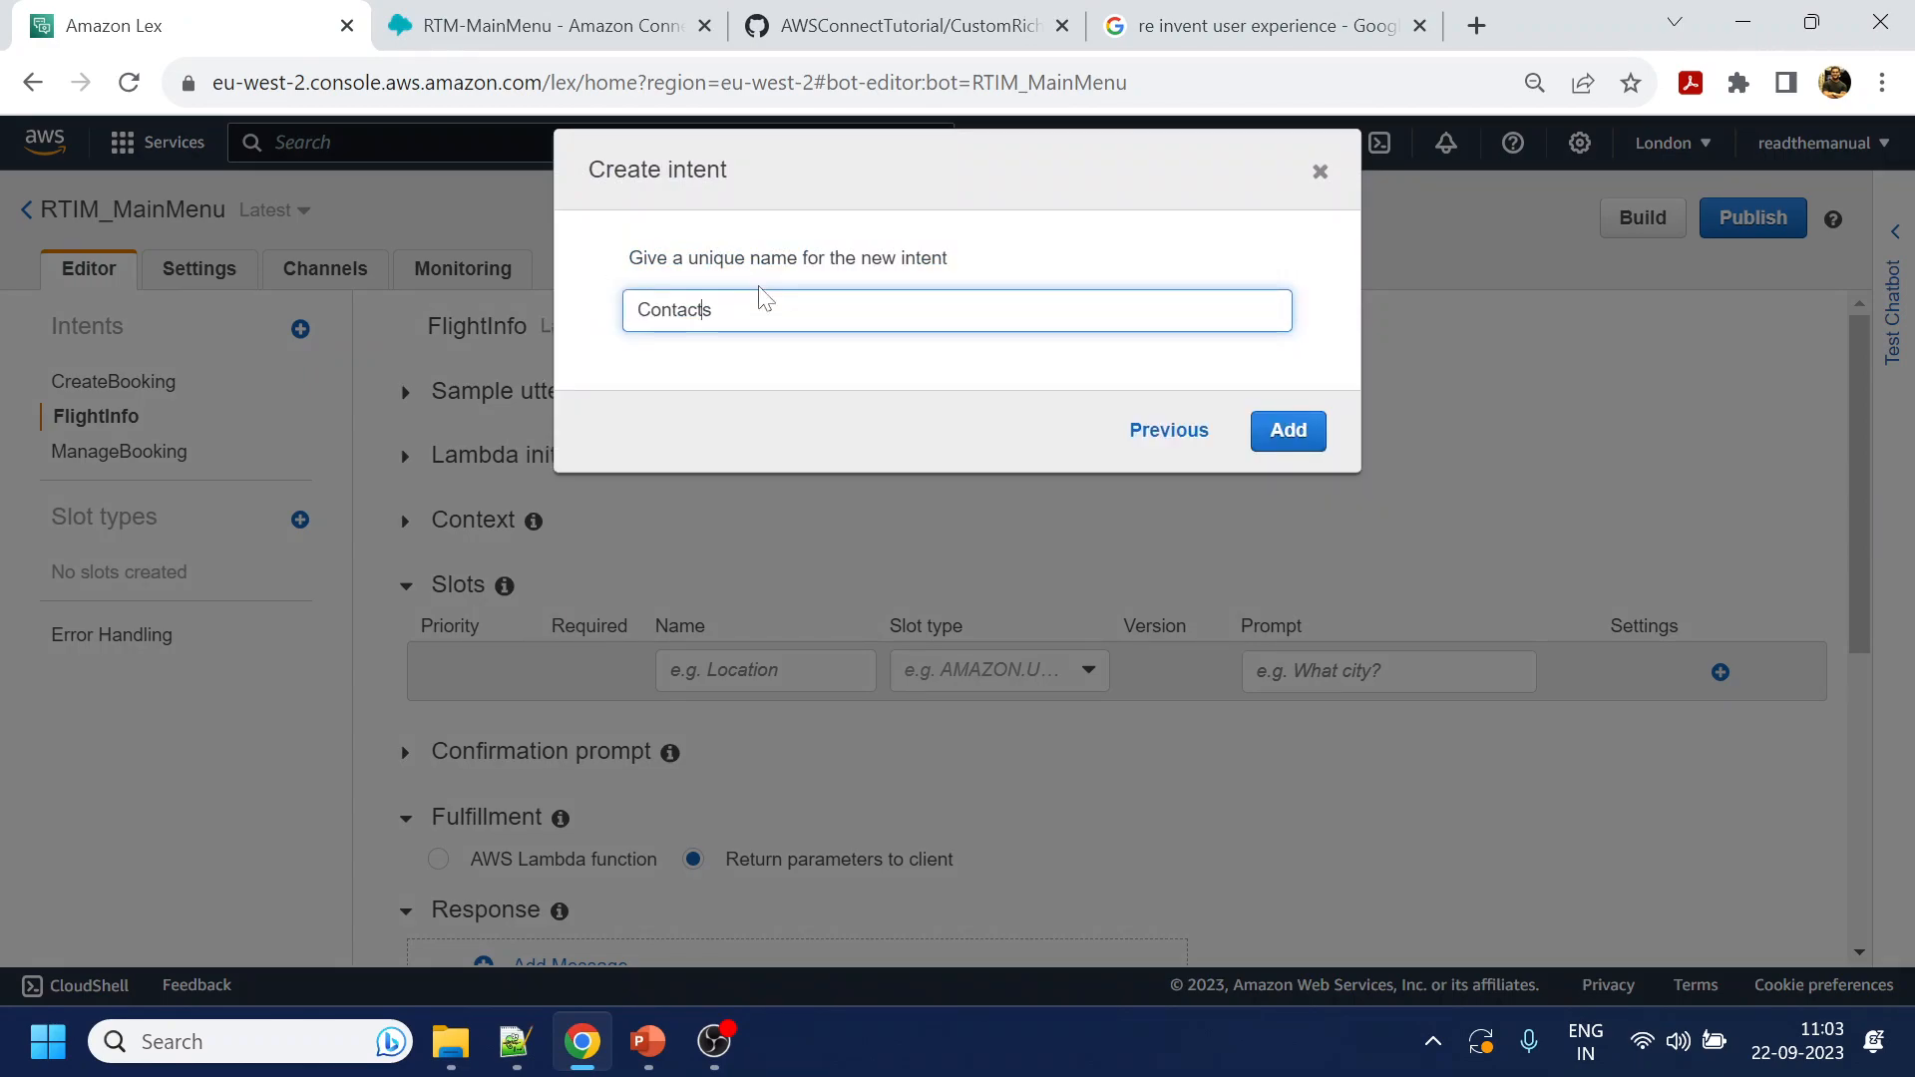
{"action": "type", "text": "U"}
{"action": "left_click", "coordinate": [1287, 431]}
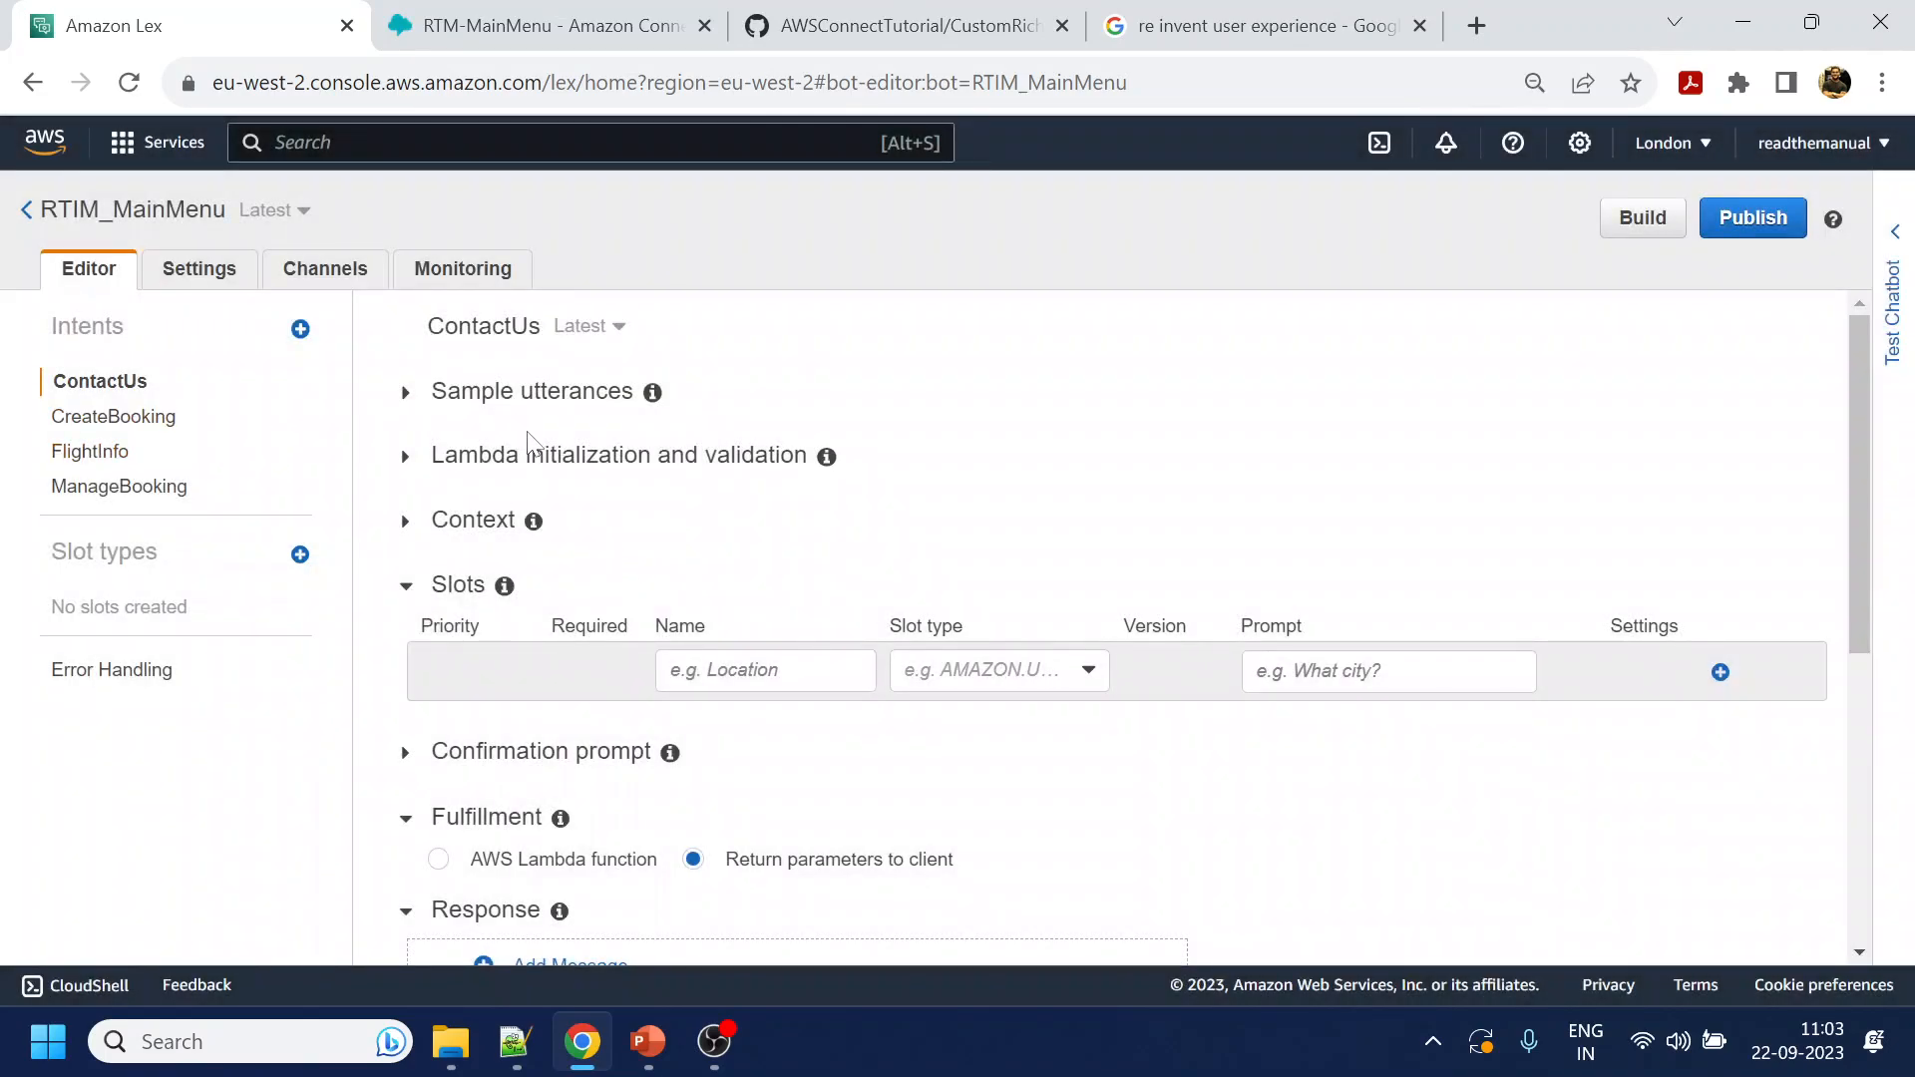
Add the sample utterances "Contact us", "talk to live agent" and "human" to the ContactUs intent
{"action": "left_click", "coordinate": [406, 391]}
{"action": "type", "text": "Contact us"}
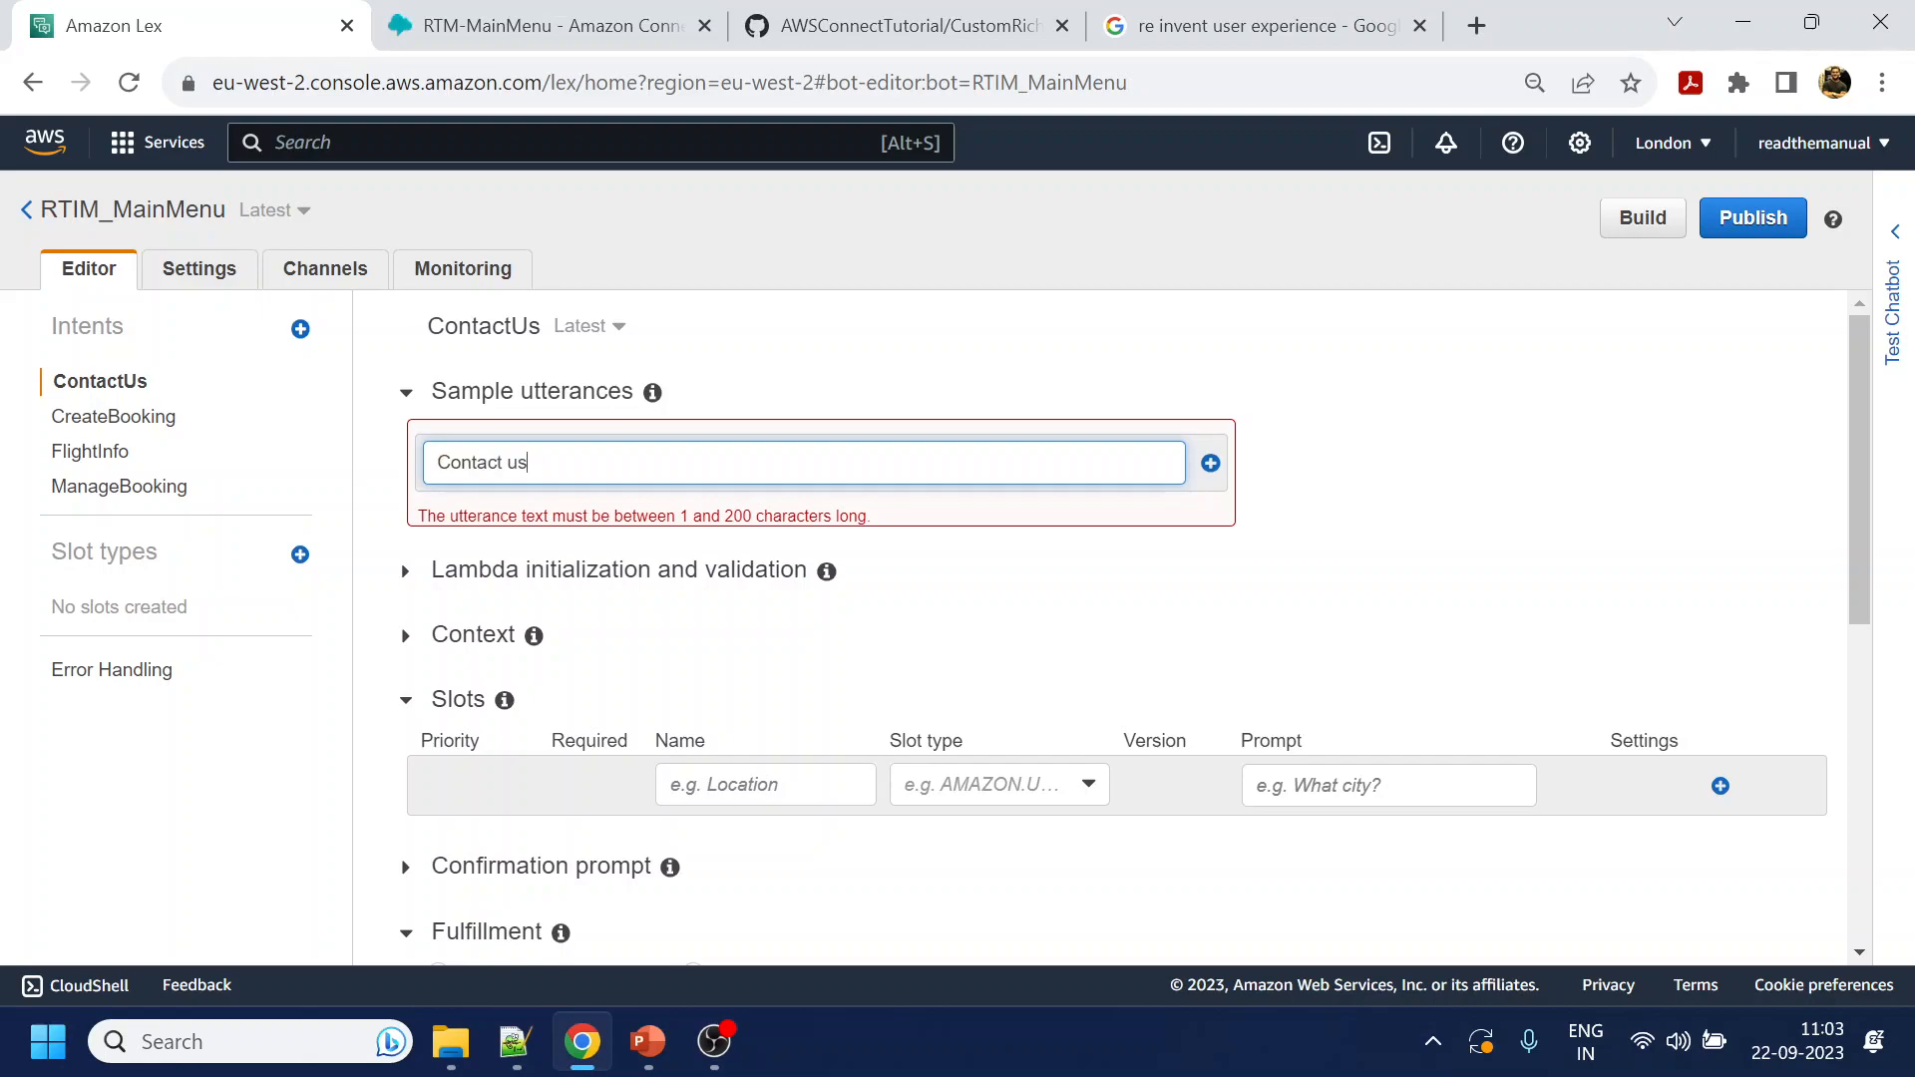
{"action": "key", "text": "Return"}
{"action": "type", "text": "talk to live"}
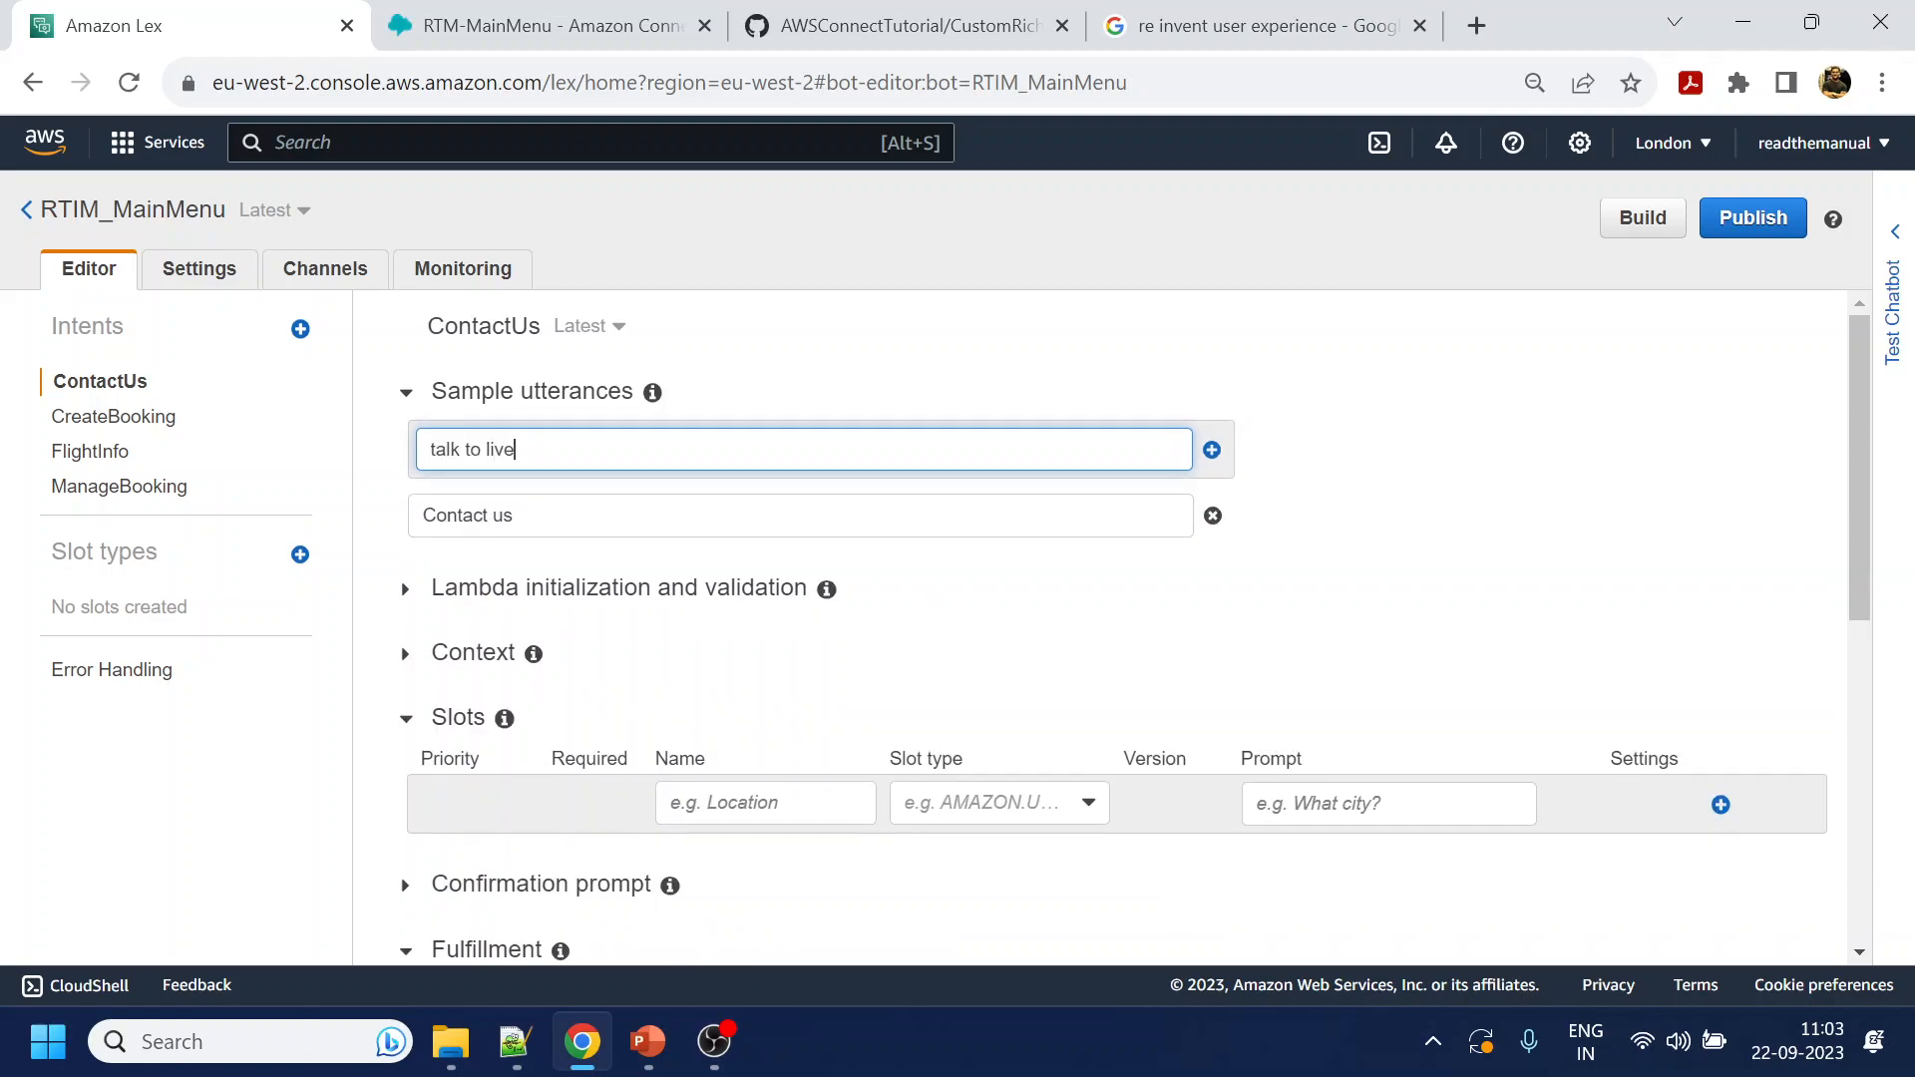
{"action": "type", "text": " agent"}
{"action": "key", "text": "Return"}
{"action": "type", "text": "human"}
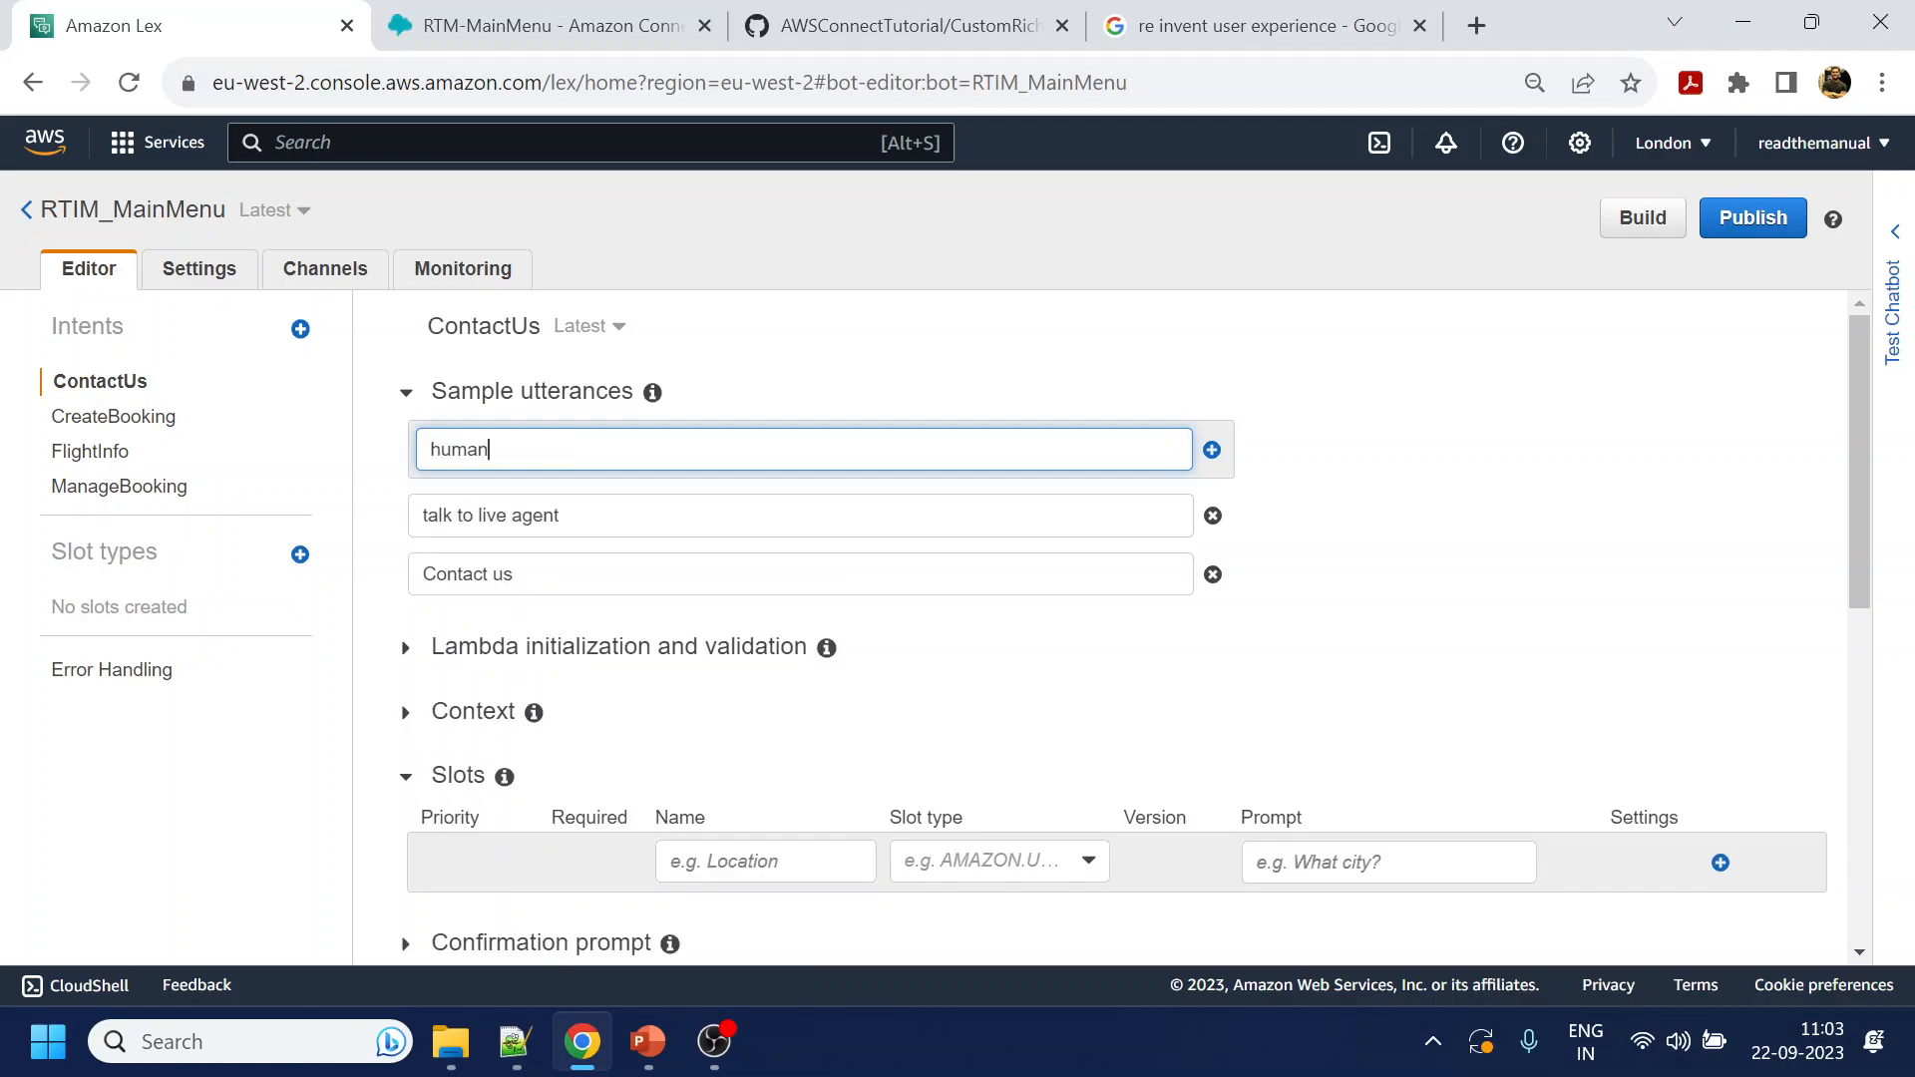
{"action": "key", "text": "Return"}
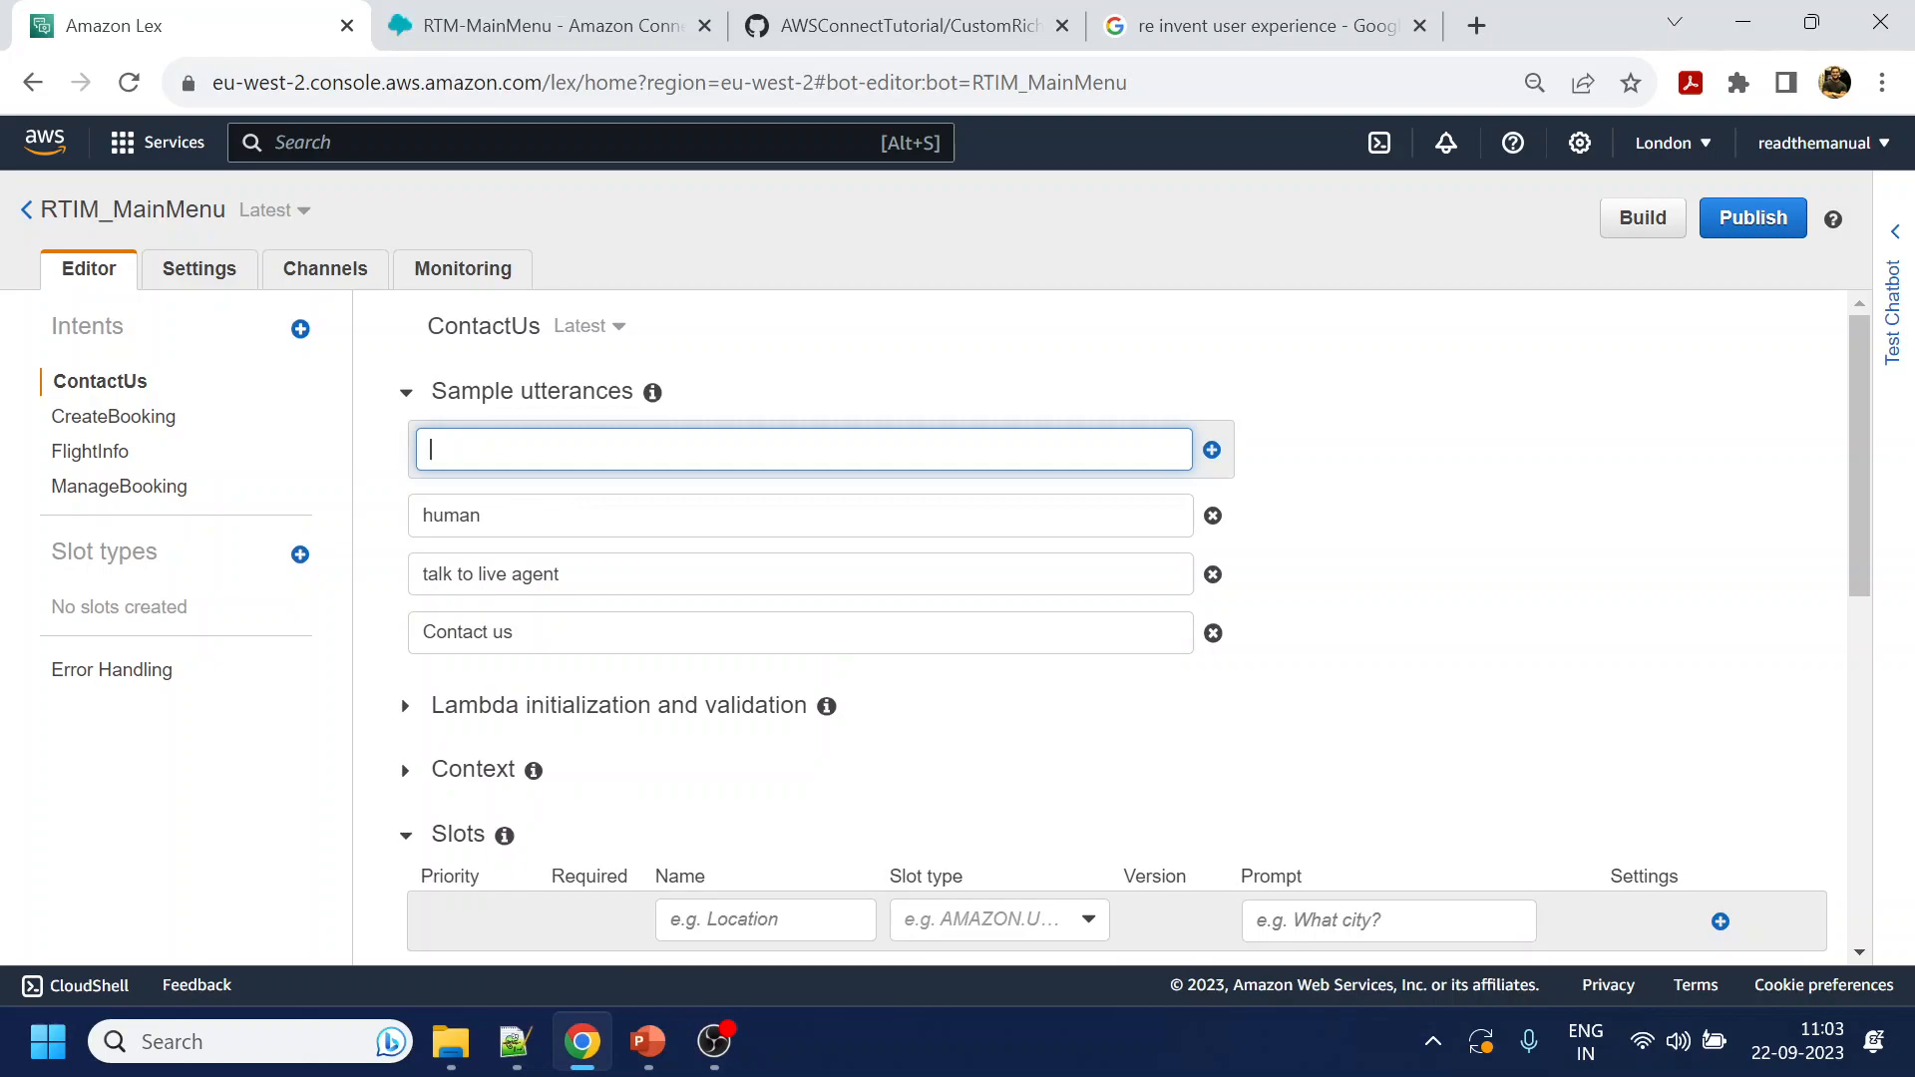
Add the utterances "need to speak with real person" and "how to contact you" to ContactUs and save the intent
{"action": "type", "text": "need to speak with real person"}
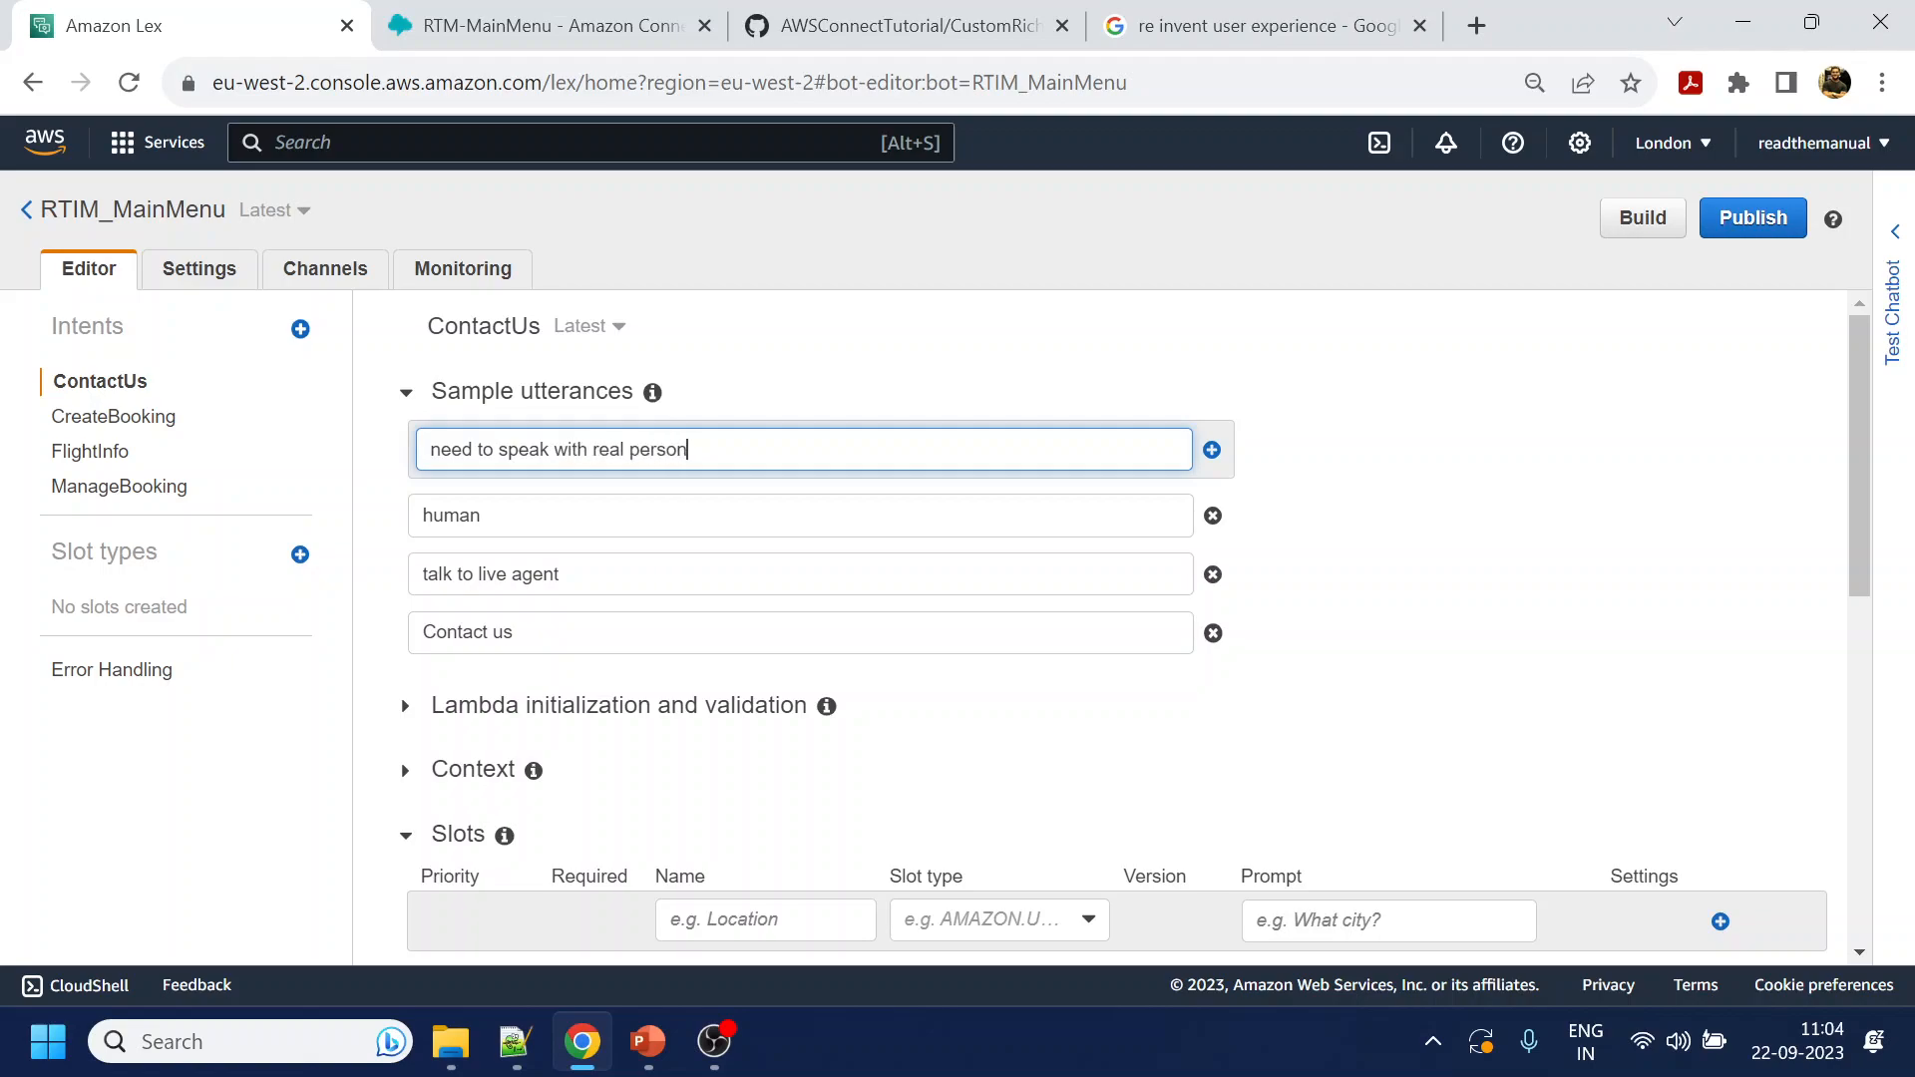
{"action": "key", "text": "Return"}
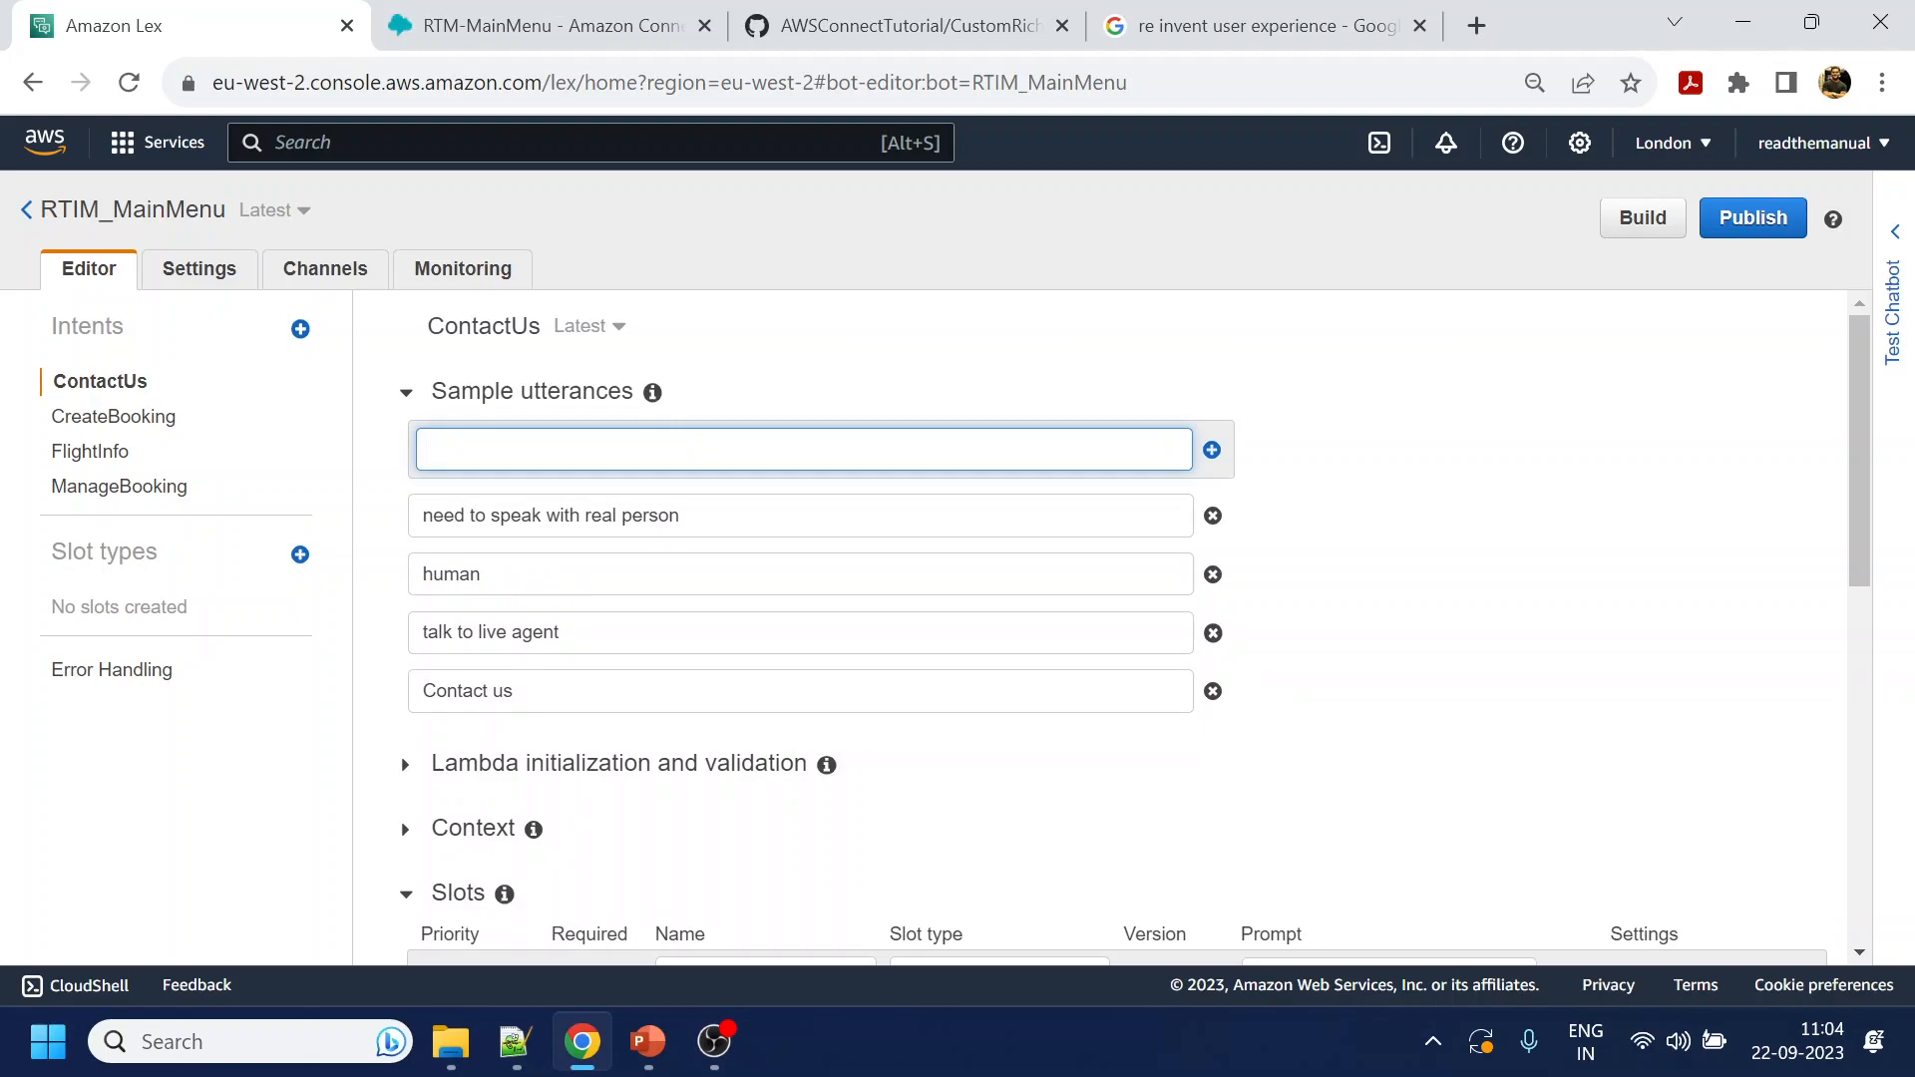
{"action": "type", "text": "how to contact you"}
{"action": "key", "text": "Return"}
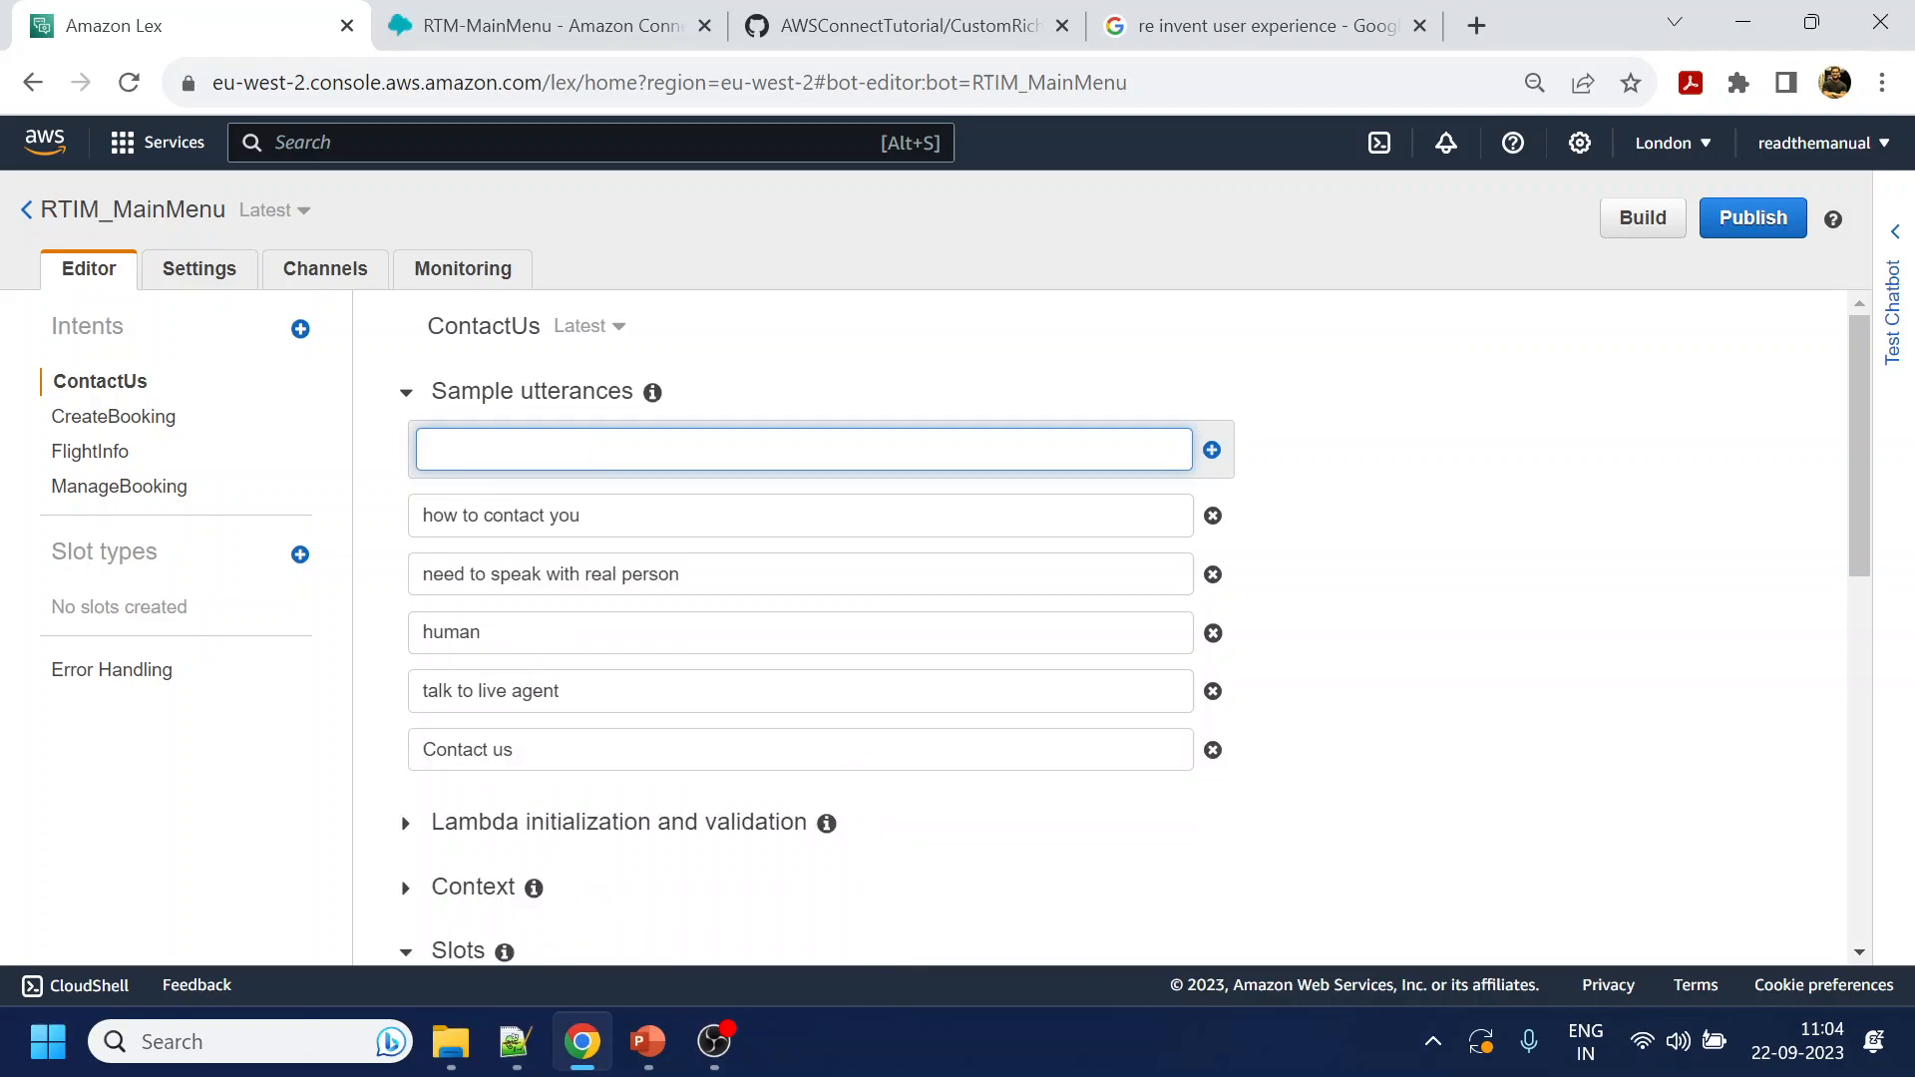
{"action": "scroll", "coordinate": [1474, 619], "scroll_direction": "down", "scroll_amount": 15}
{"action": "left_click", "coordinate": [492, 872]}
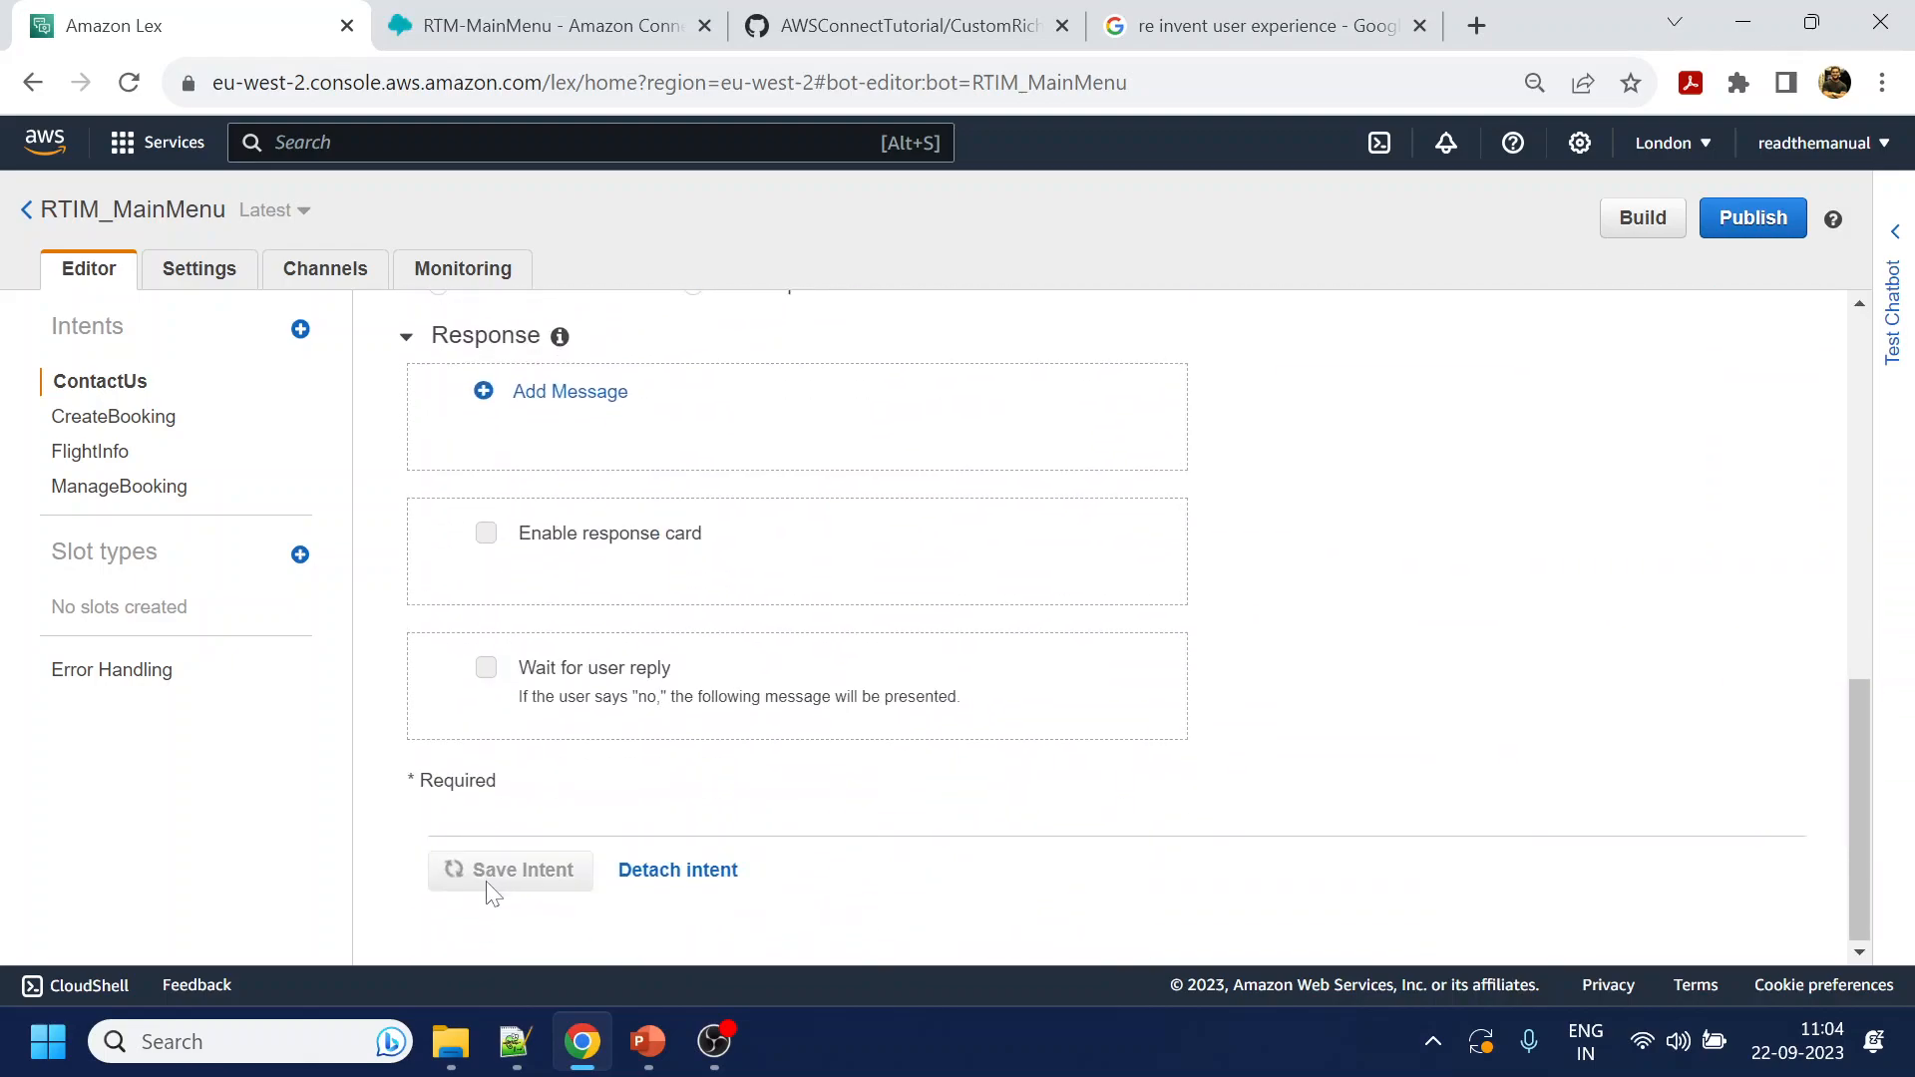
Create a fifth intent named Help
{"action": "left_click", "coordinate": [300, 330]}
{"action": "left_click", "coordinate": [698, 299]}
{"action": "type", "text": "Help"}
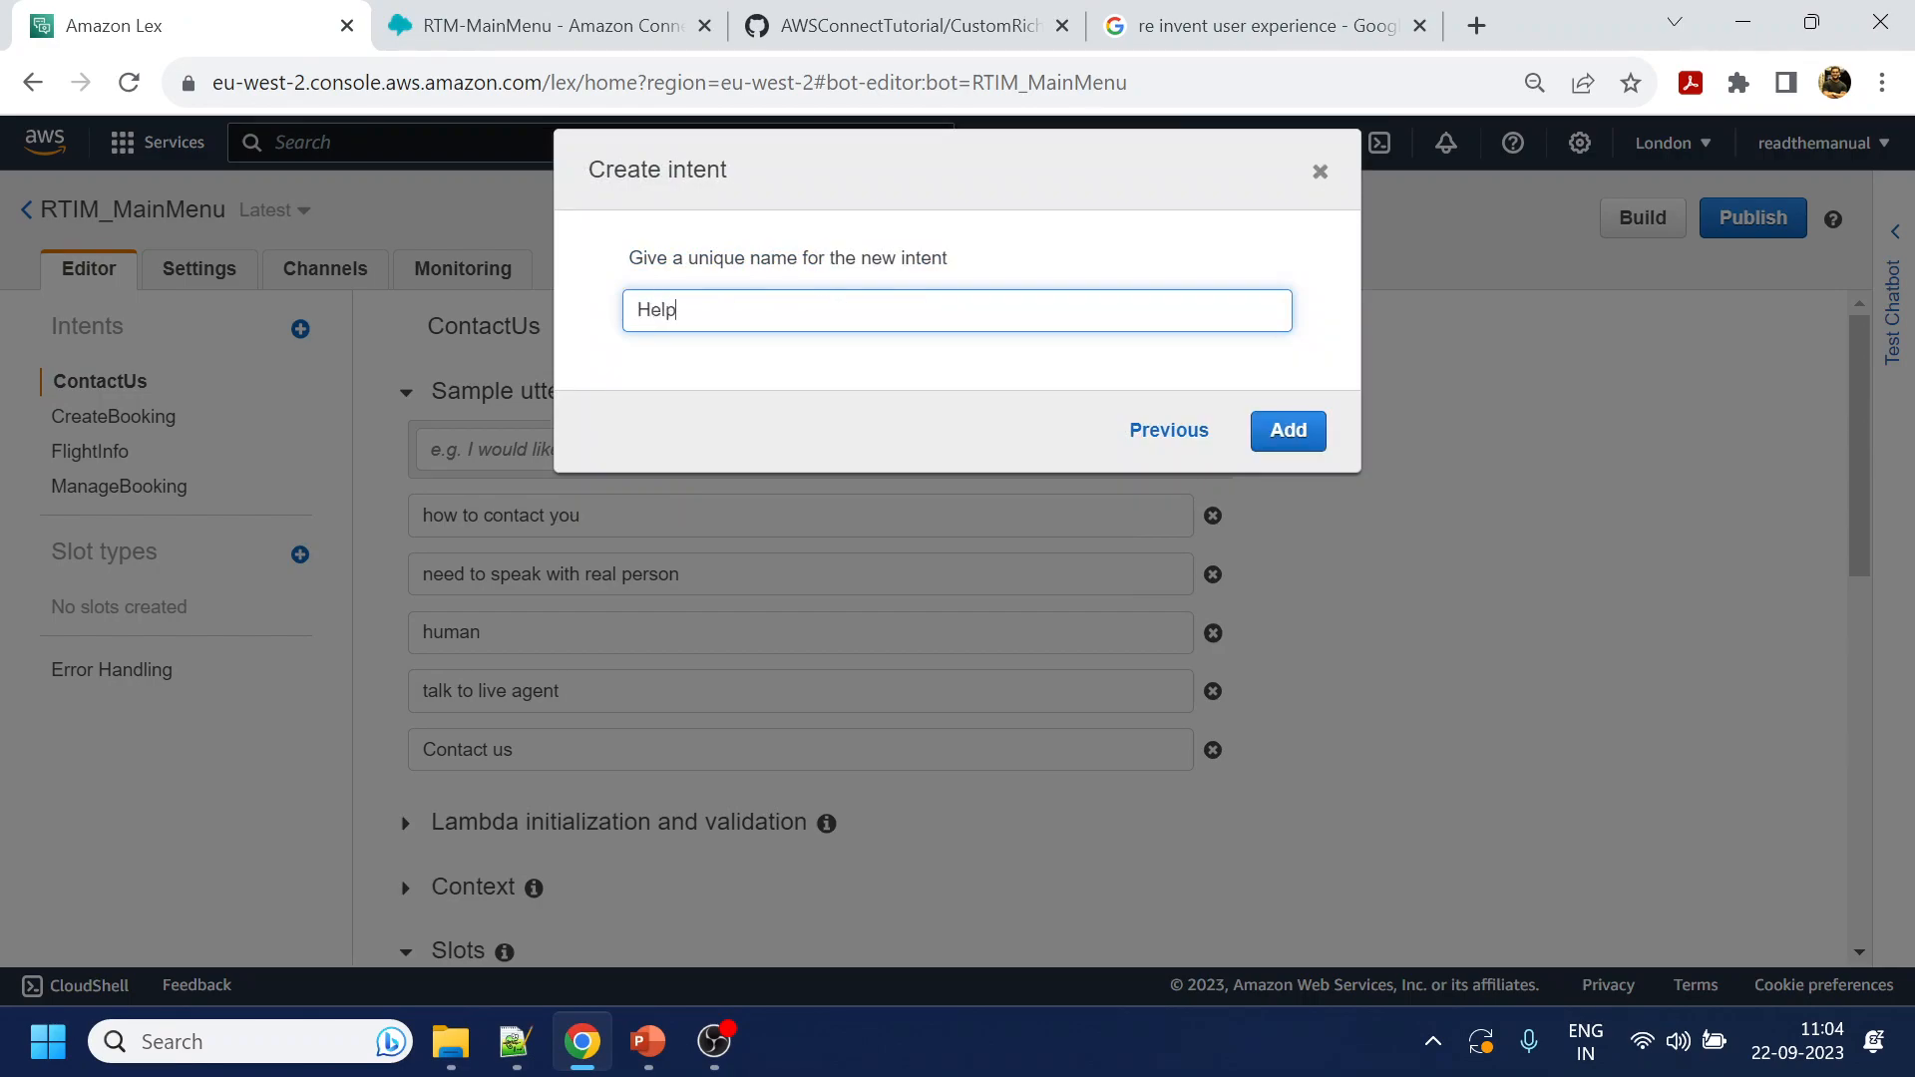
{"action": "left_click", "coordinate": [1286, 434]}
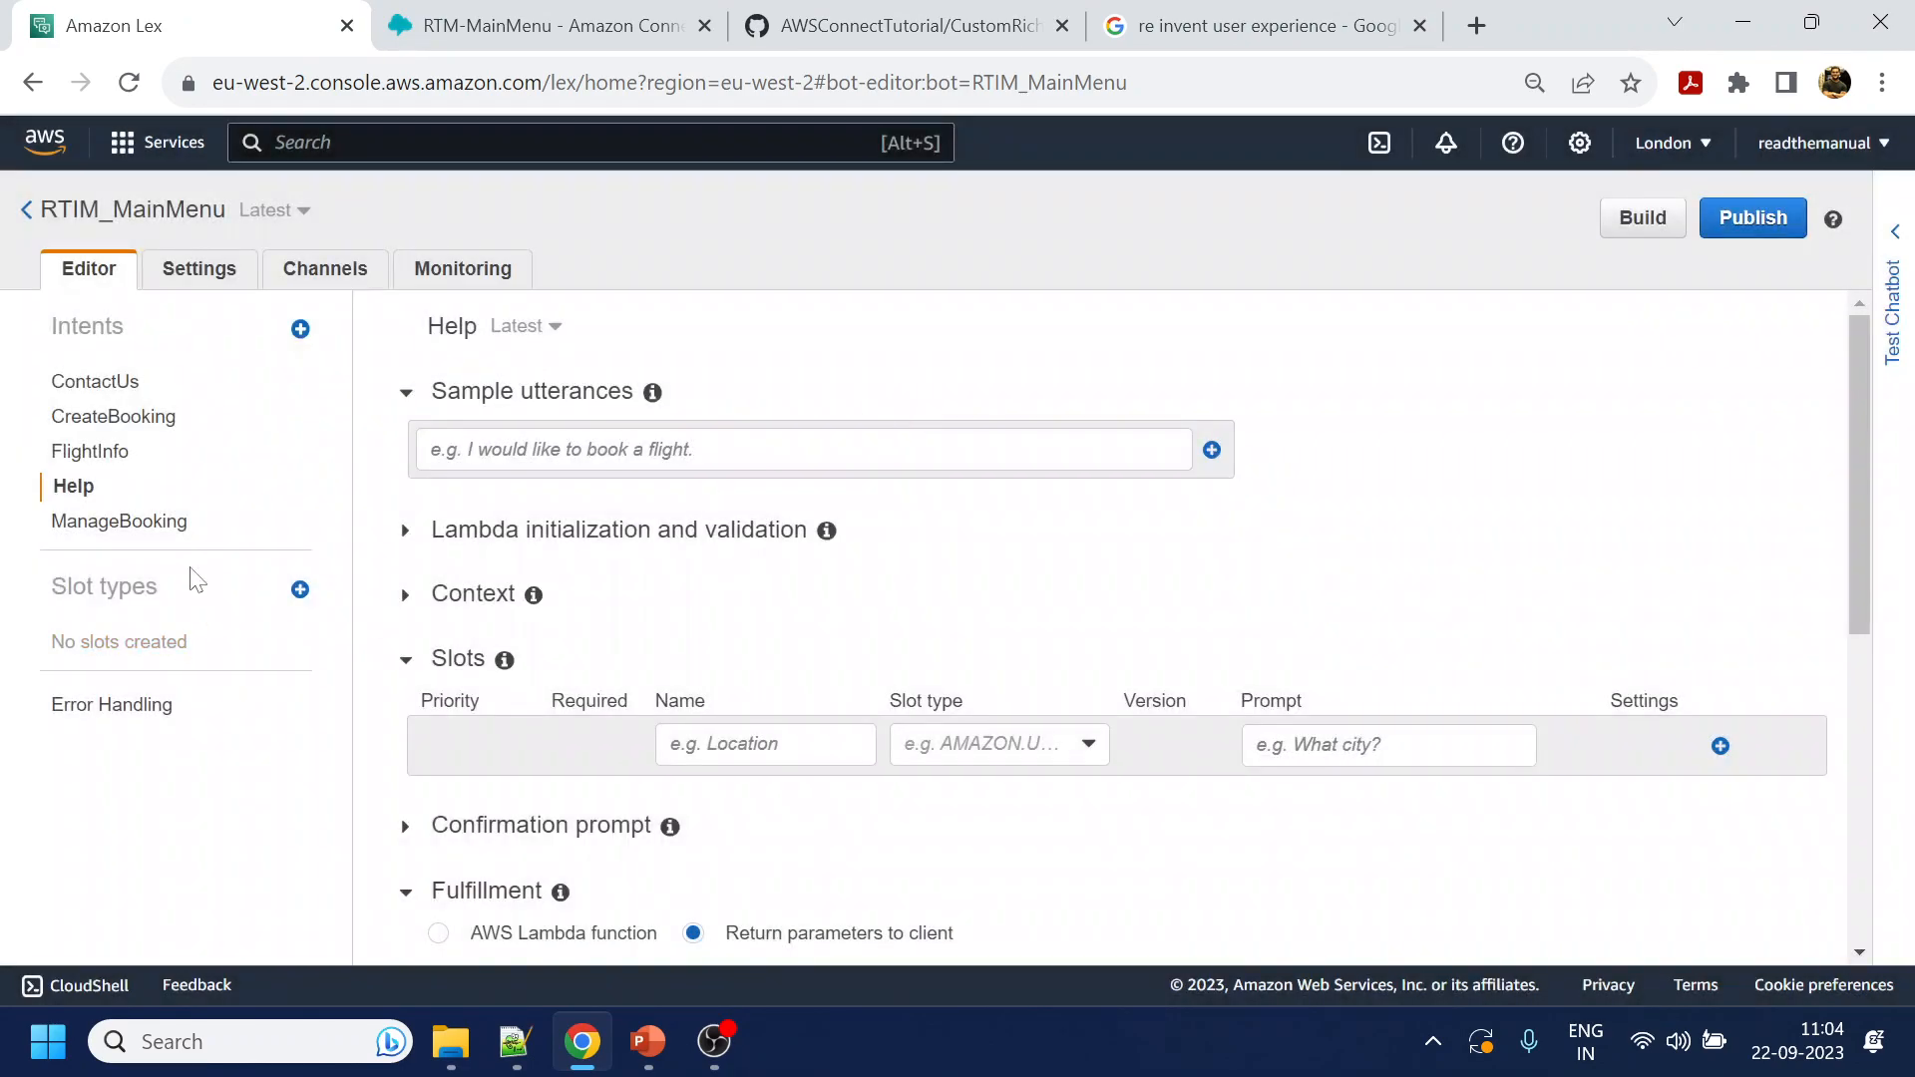
Add the sample utterances "Help" and "help me" to the Help intent and save it
{"action": "left_click", "coordinate": [584, 451]}
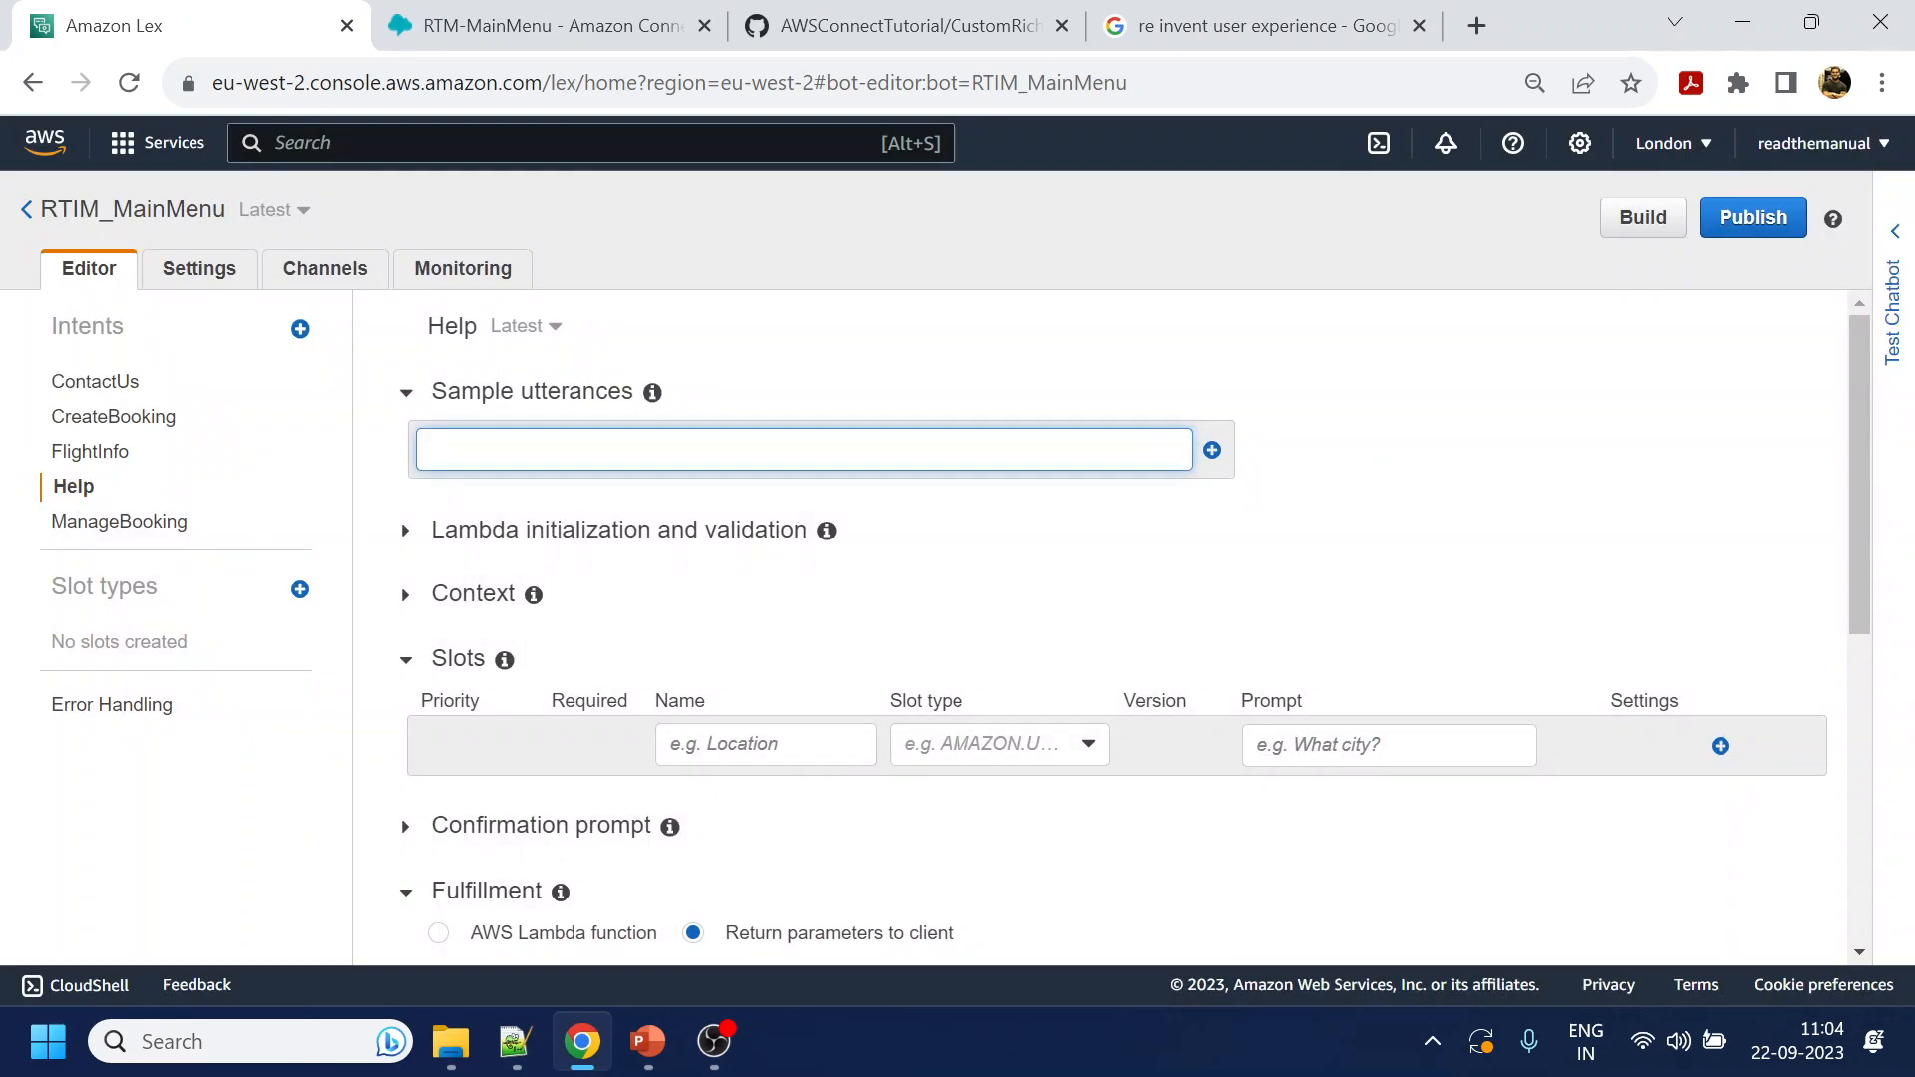
{"action": "type", "text": "Help"}
{"action": "key", "text": "Return"}
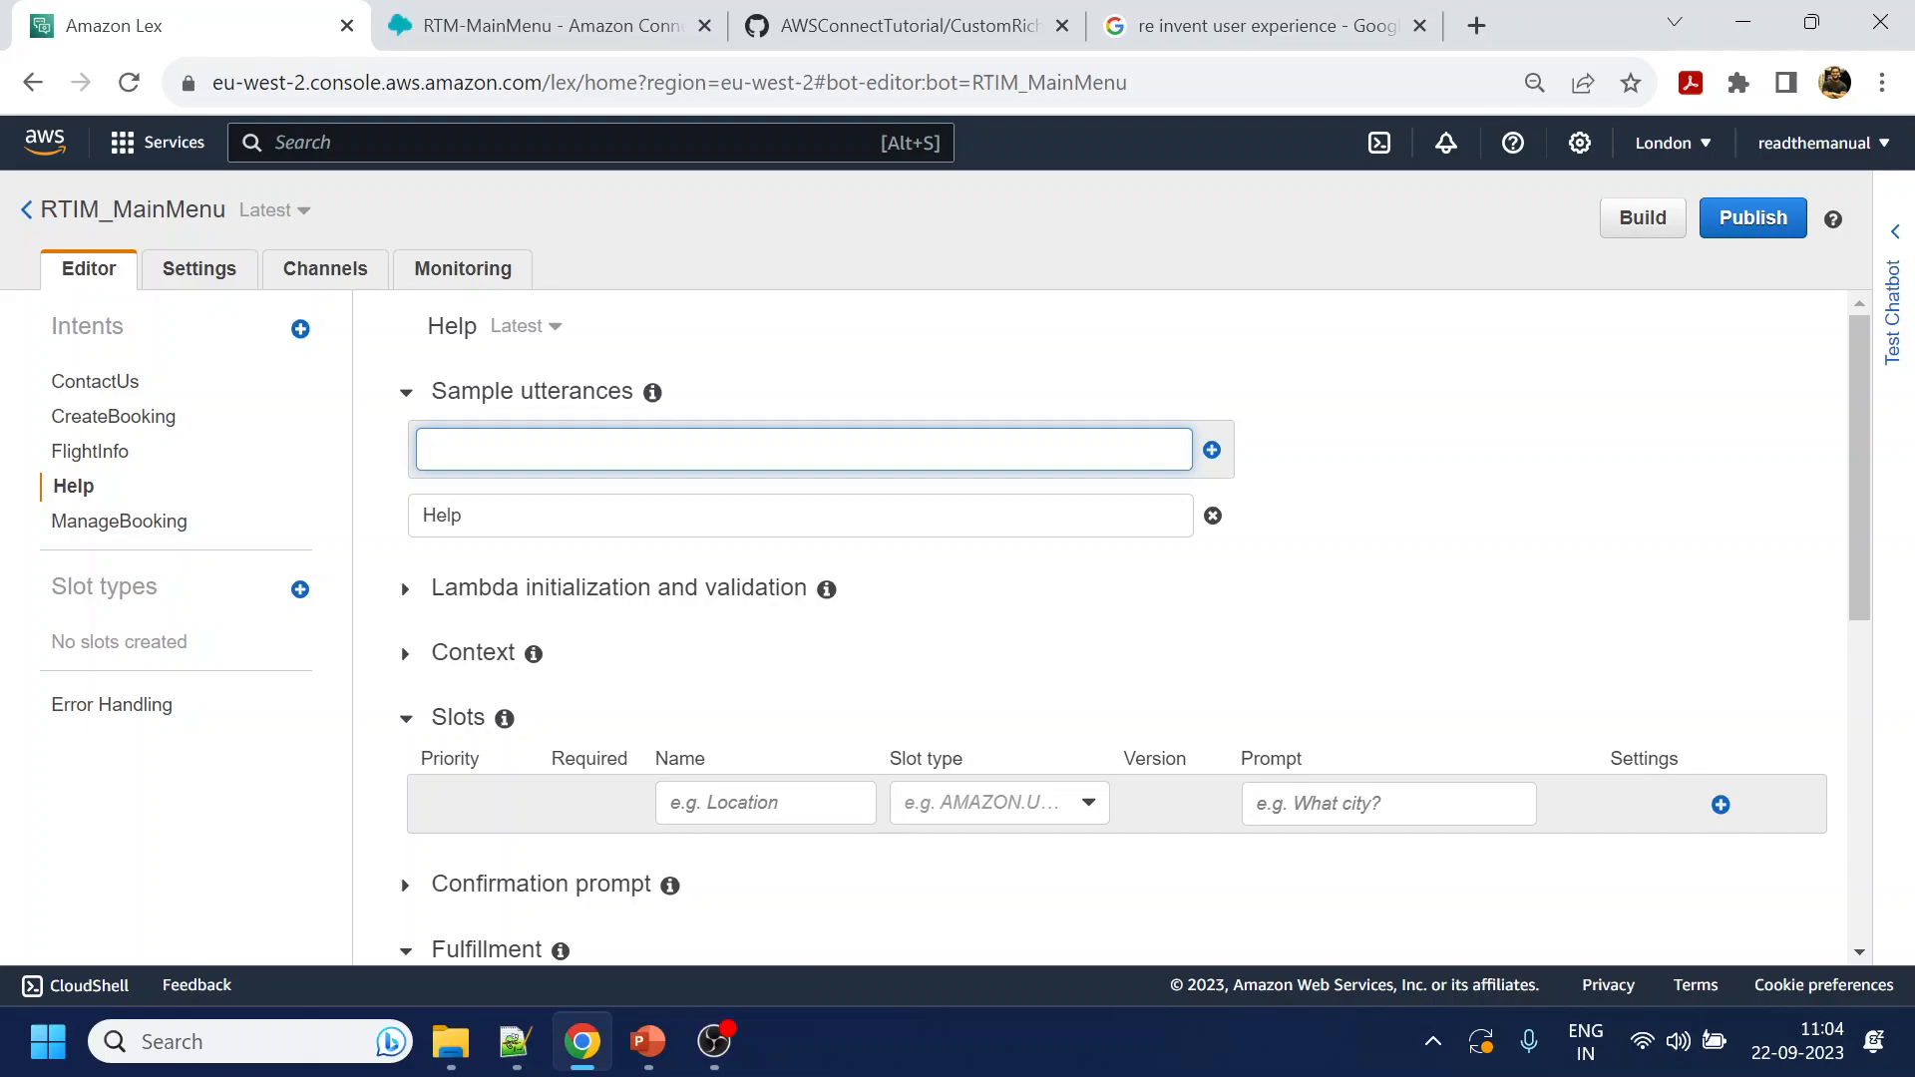
{"action": "type", "text": "help me"}
{"action": "key", "text": "Return"}
{"action": "scroll", "coordinate": [1247, 419], "scroll_direction": "down", "scroll_amount": 10}
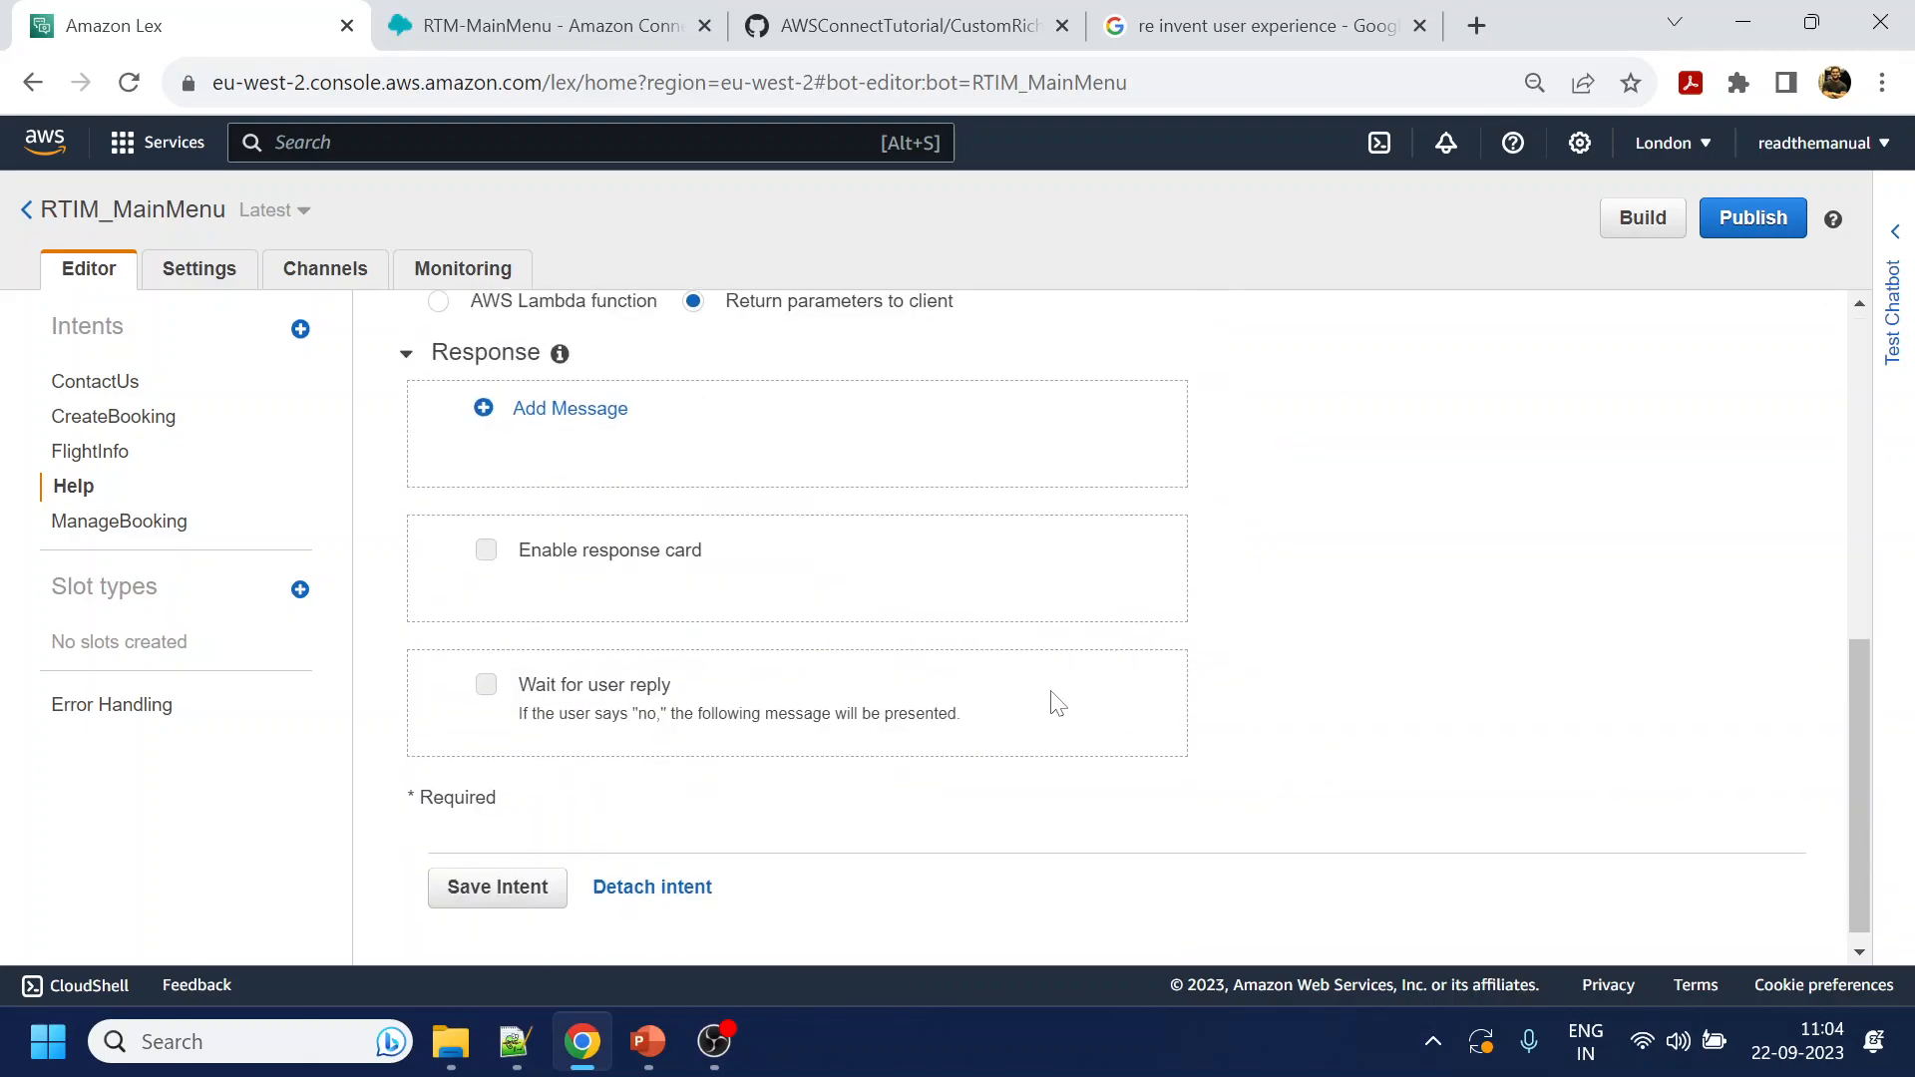
{"action": "left_click", "coordinate": [511, 867]}
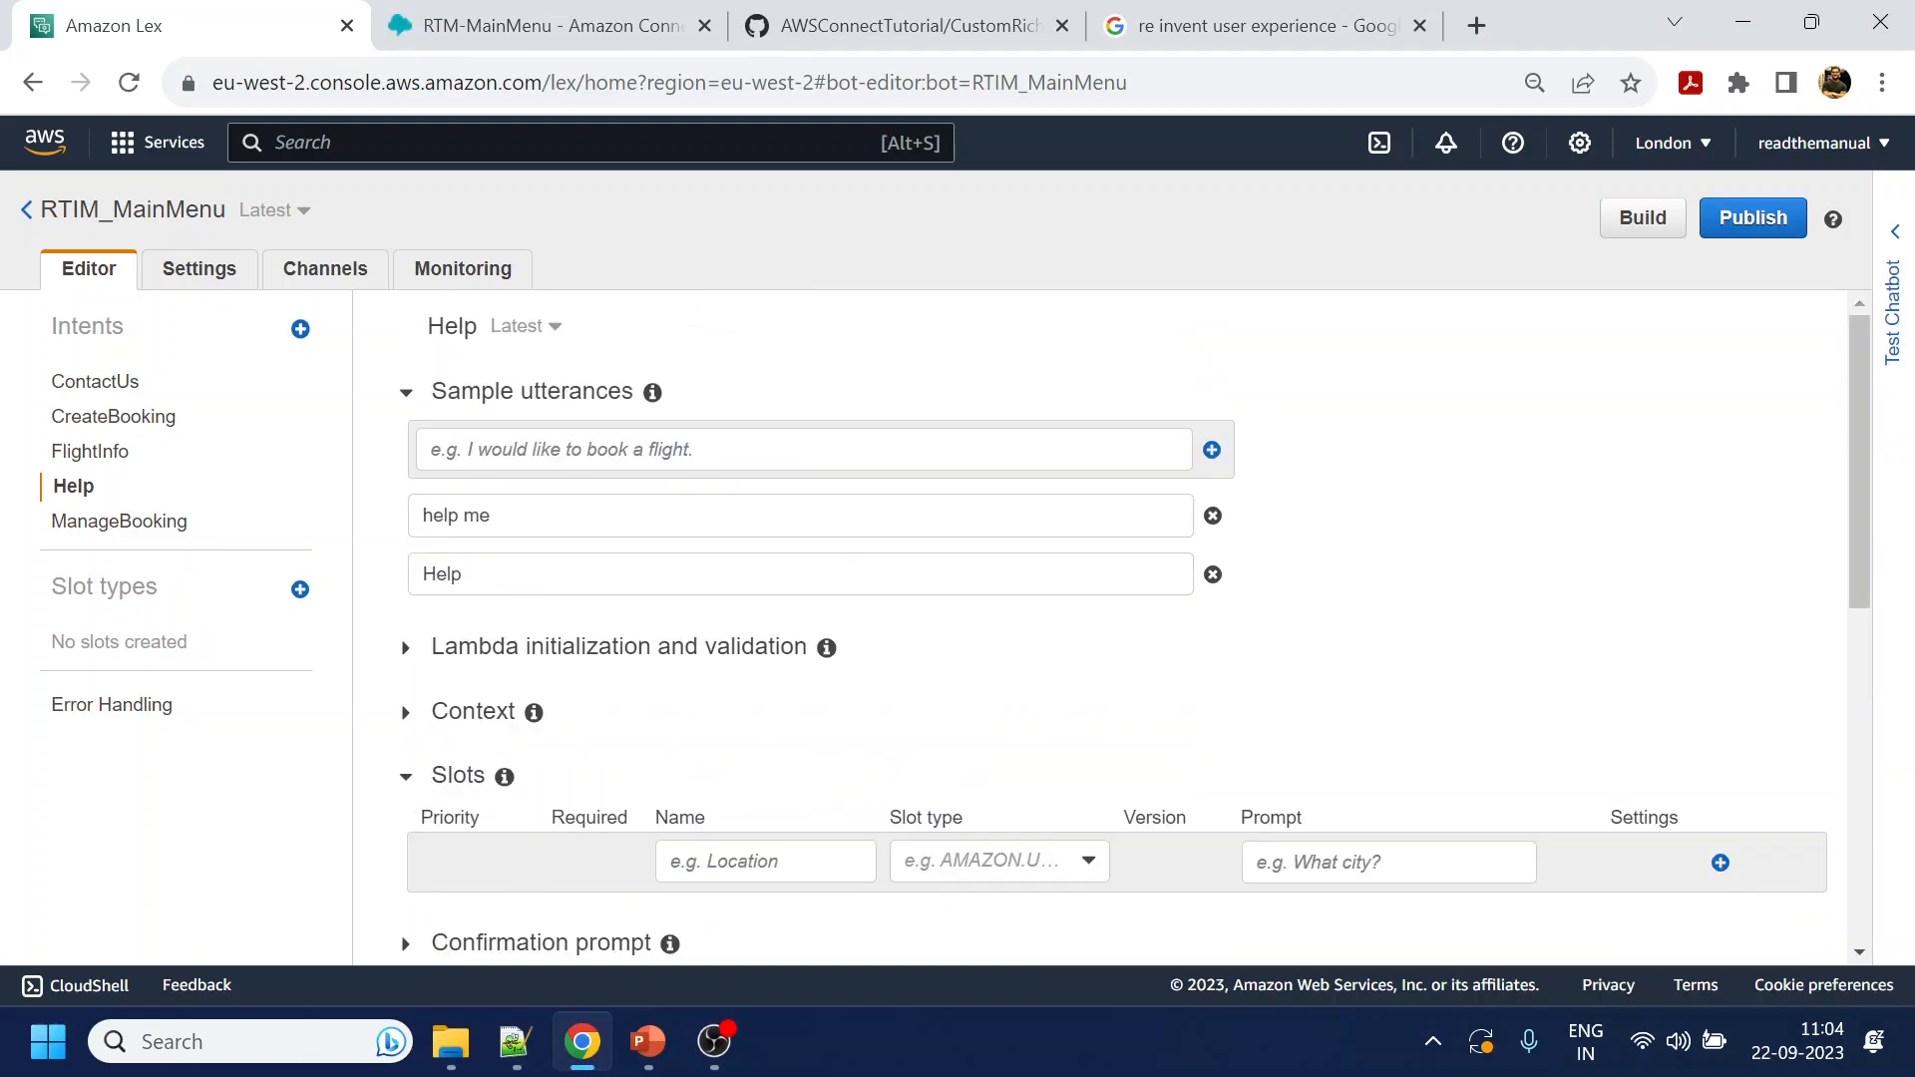
Expand the Help intent's Lambda initialization and validation settings, then view the CustomRichUI folder of the AWSConnectTutorial repository on GitHub
{"action": "left_click", "coordinate": [703, 648]}
{"action": "scroll", "coordinate": [703, 685], "scroll_direction": "down", "scroll_amount": 1}
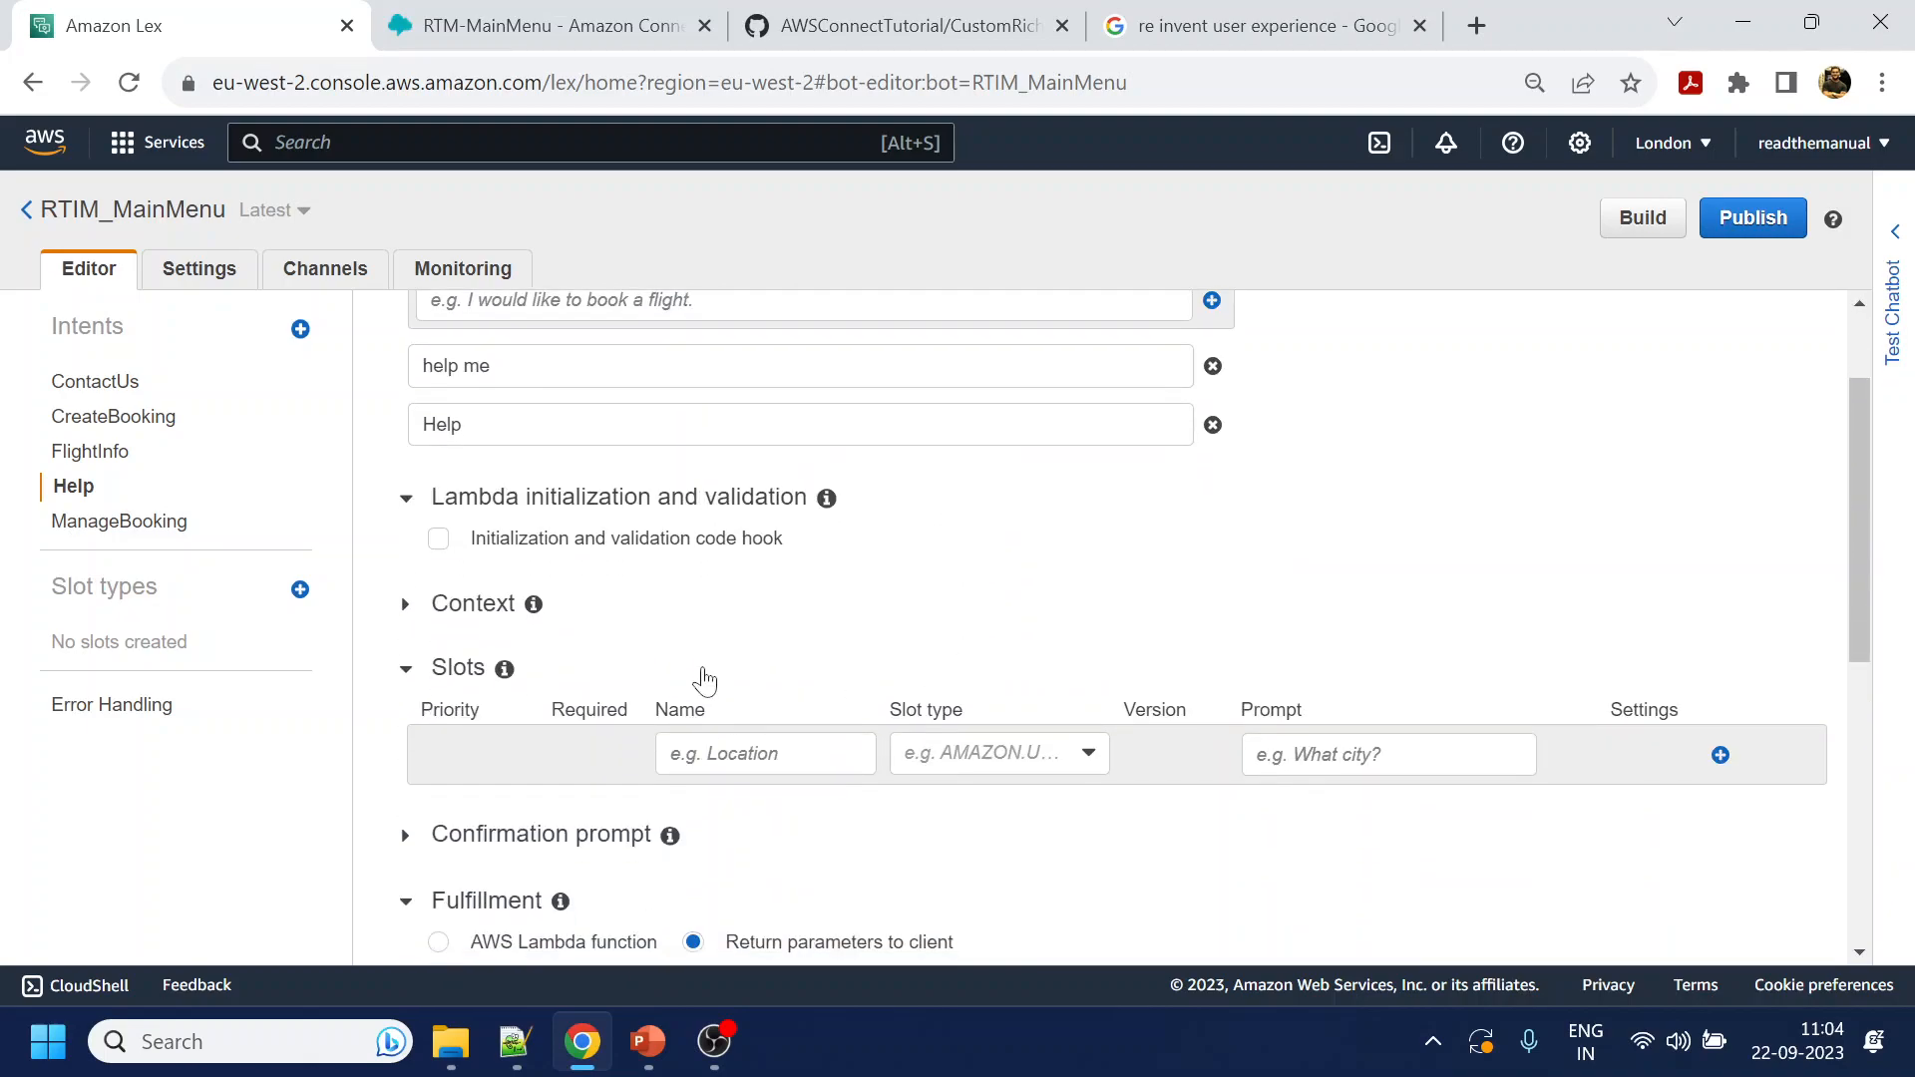
{"action": "left_click", "coordinate": [820, 22]}
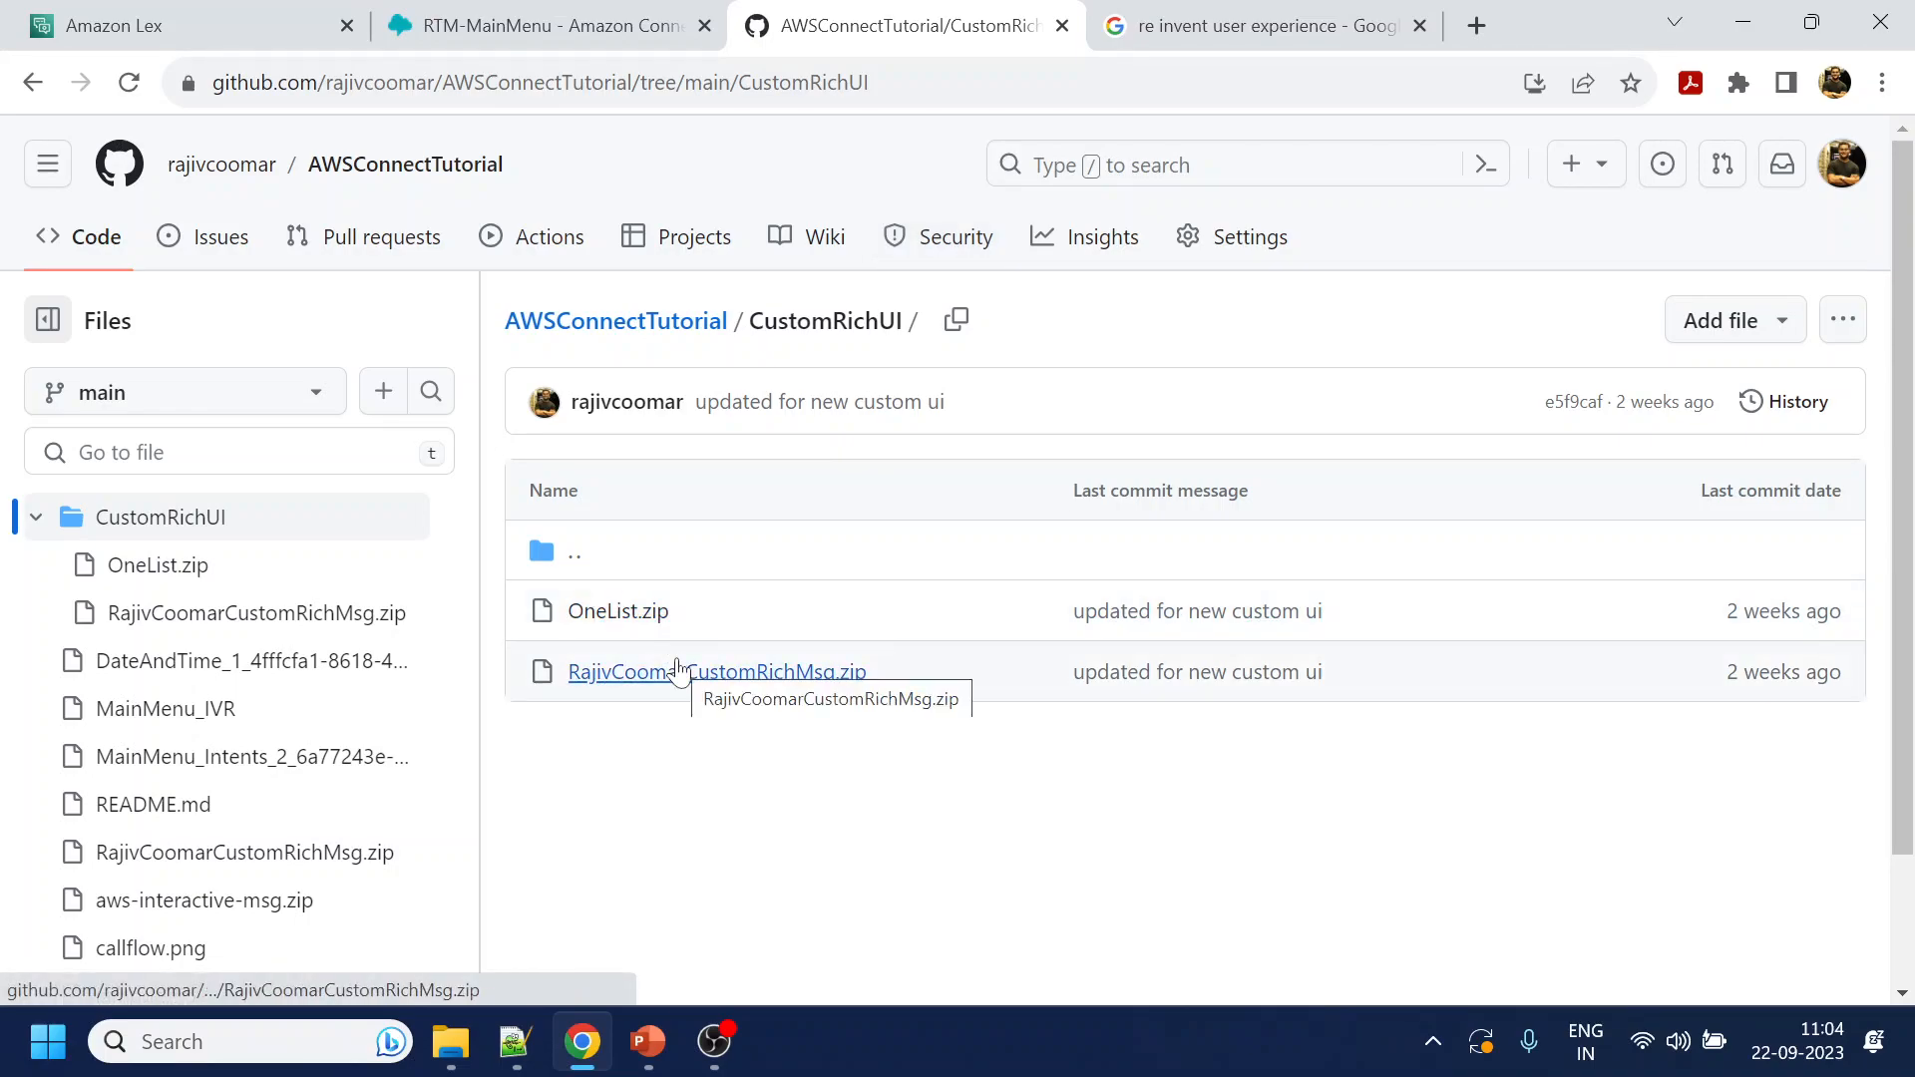
Switch to File Explorer and open the CustomRichMsg folder inside Videos > AWS > Code
{"action": "left_click", "coordinate": [451, 1041]}
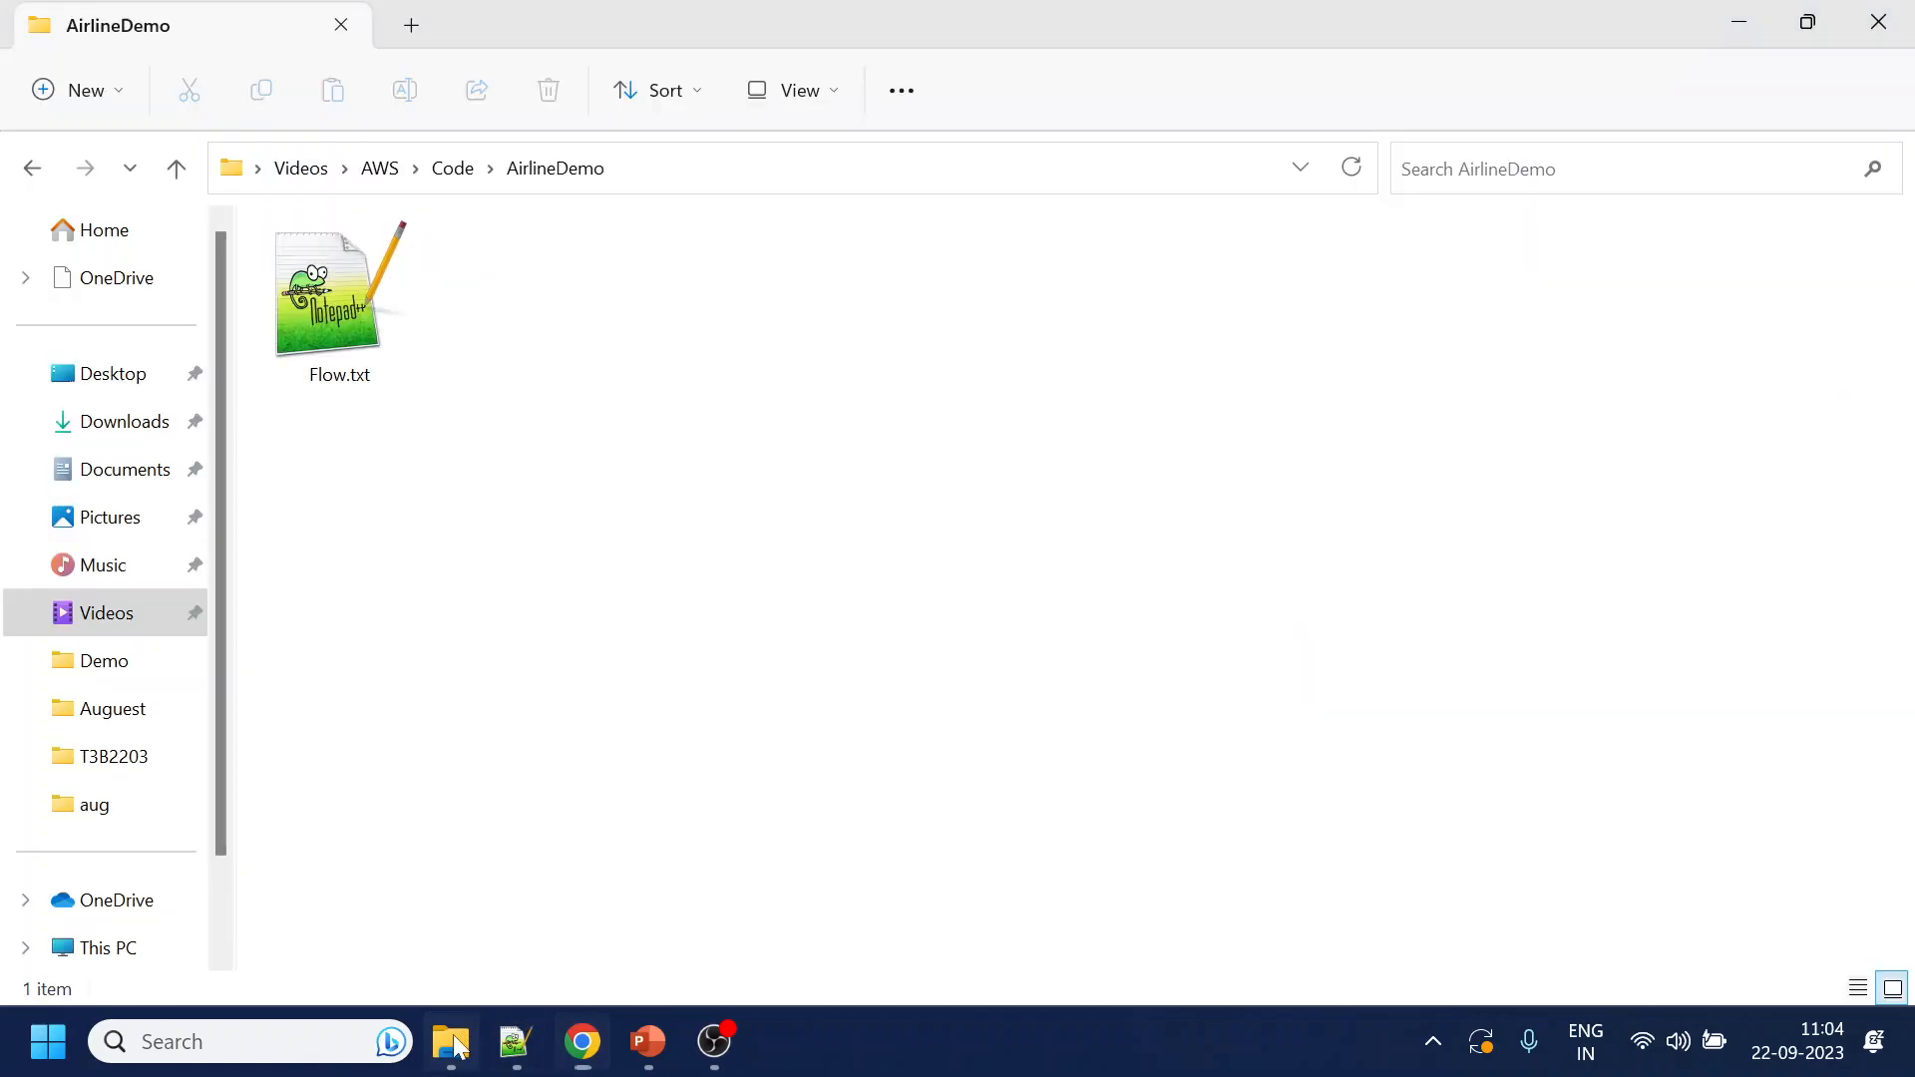
{"action": "left_click", "coordinate": [453, 168]}
{"action": "double_click", "coordinate": [569, 309]}
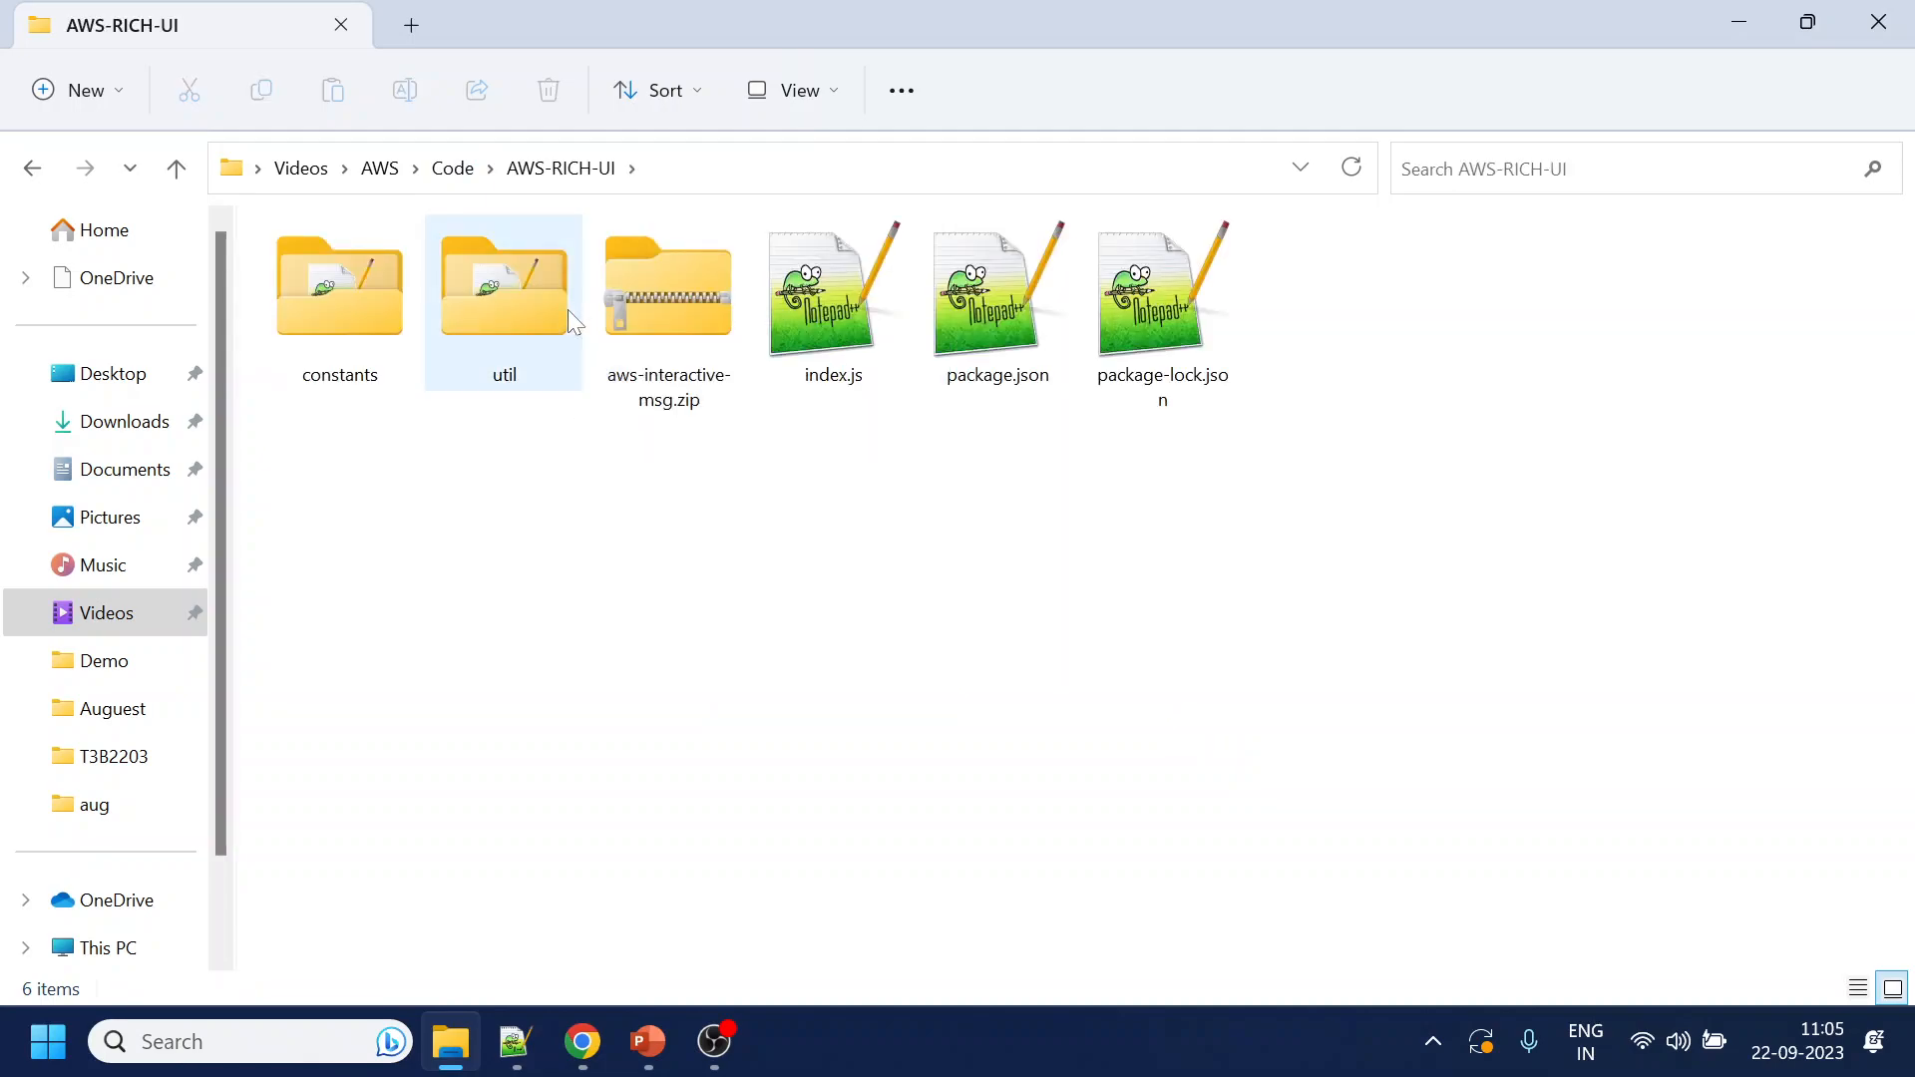
{"action": "key", "text": "alt+Left"}
{"action": "key", "text": "Right"}
{"action": "key", "text": "Return"}
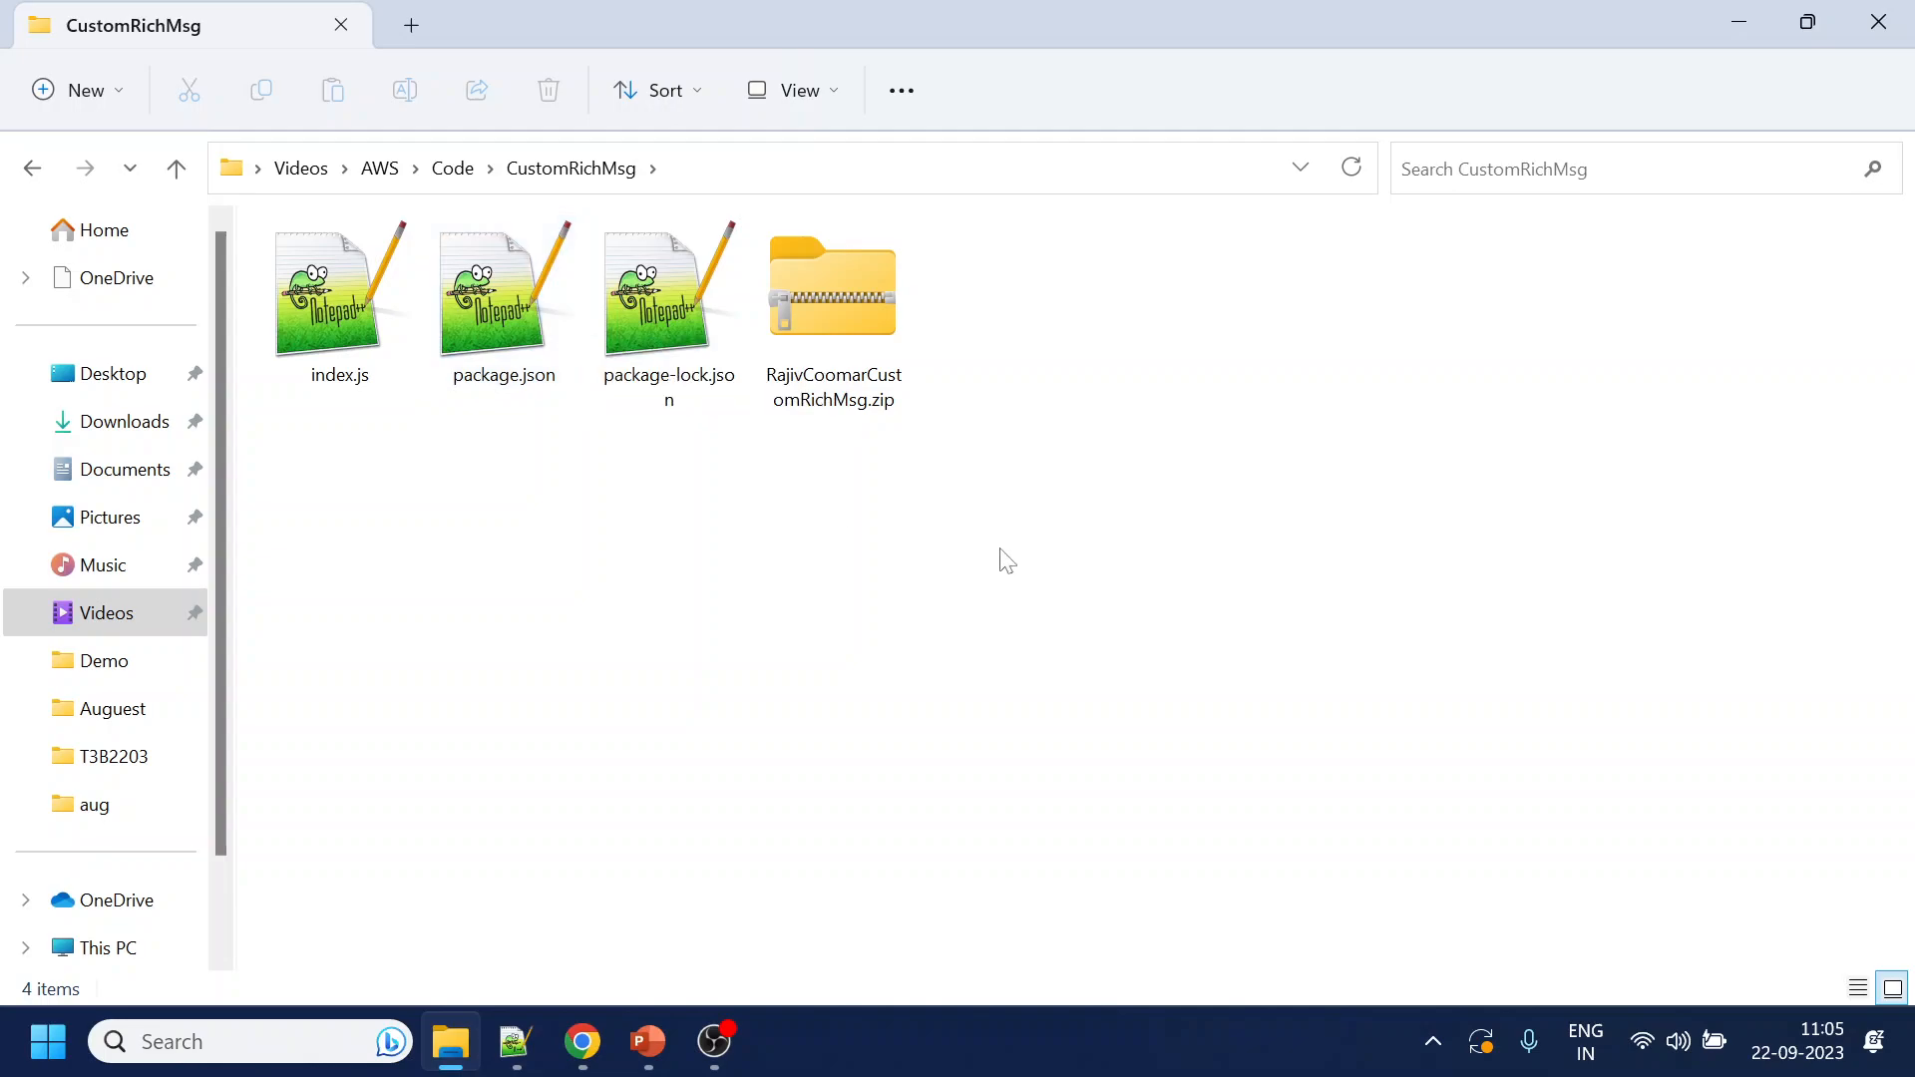
Copy the custom rich message ZIP file from CustomRichMsg and go back to the AirlineDemo folder
{"action": "left_click", "coordinate": [864, 291]}
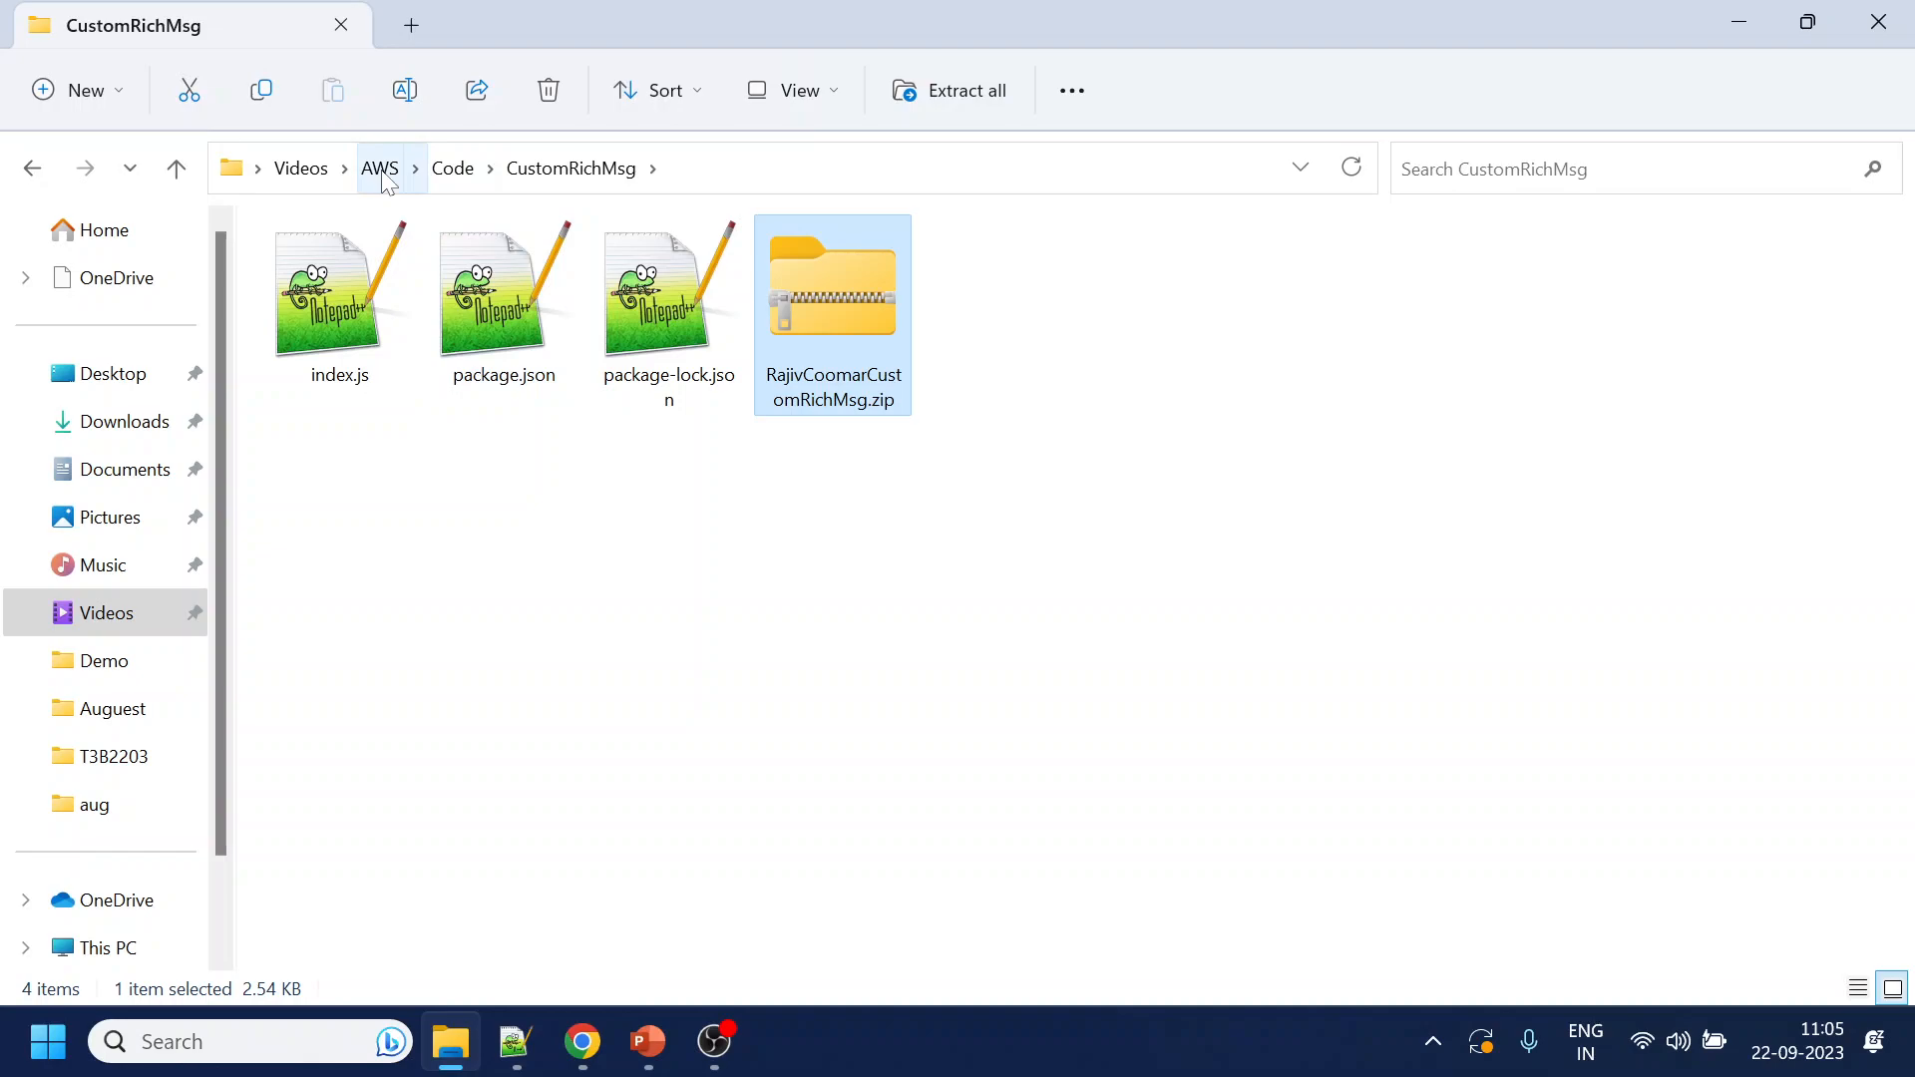
{"action": "left_click", "coordinate": [40, 170]}
{"action": "left_click", "coordinate": [40, 170]}
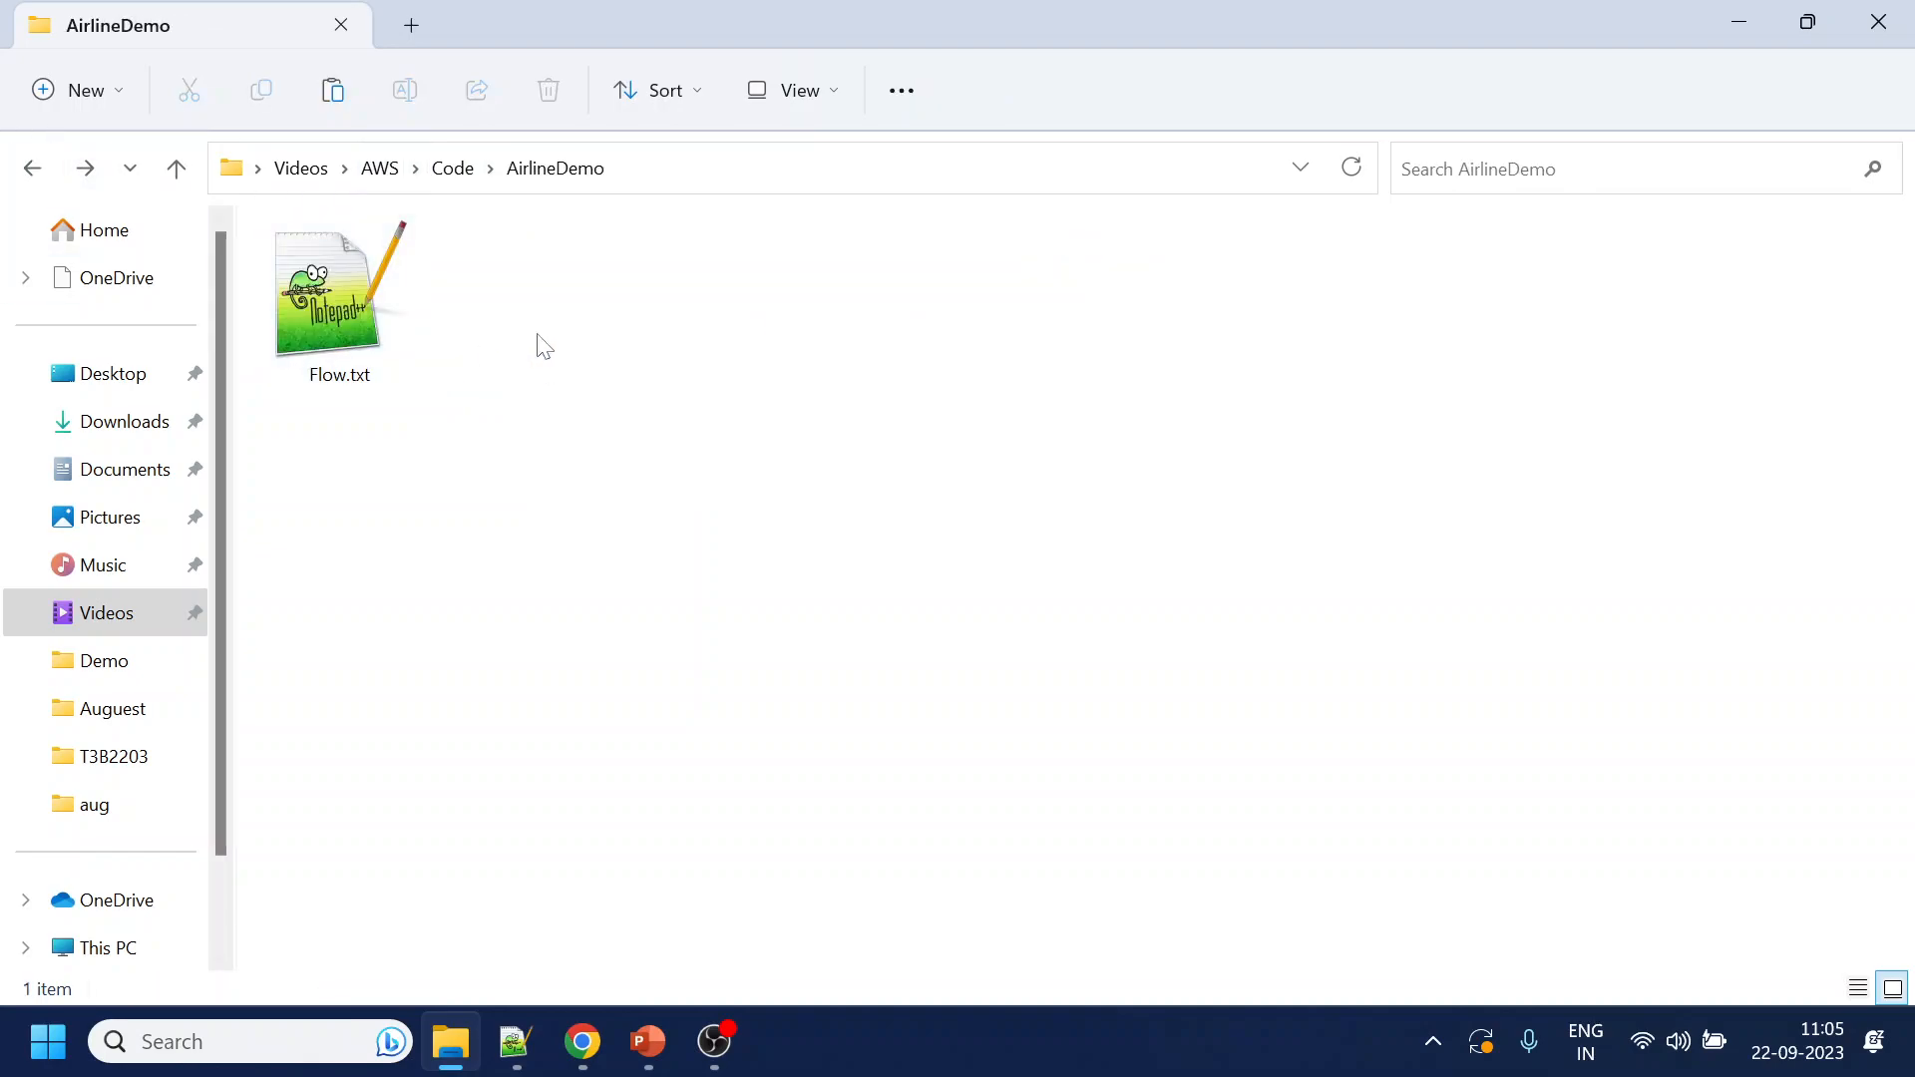
Paste the copied custom rich message ZIP file into the AirlineDemo folder, then switch back to Chrome
{"action": "key", "text": "ctrl+v"}
{"action": "left_click", "coordinate": [667, 439]}
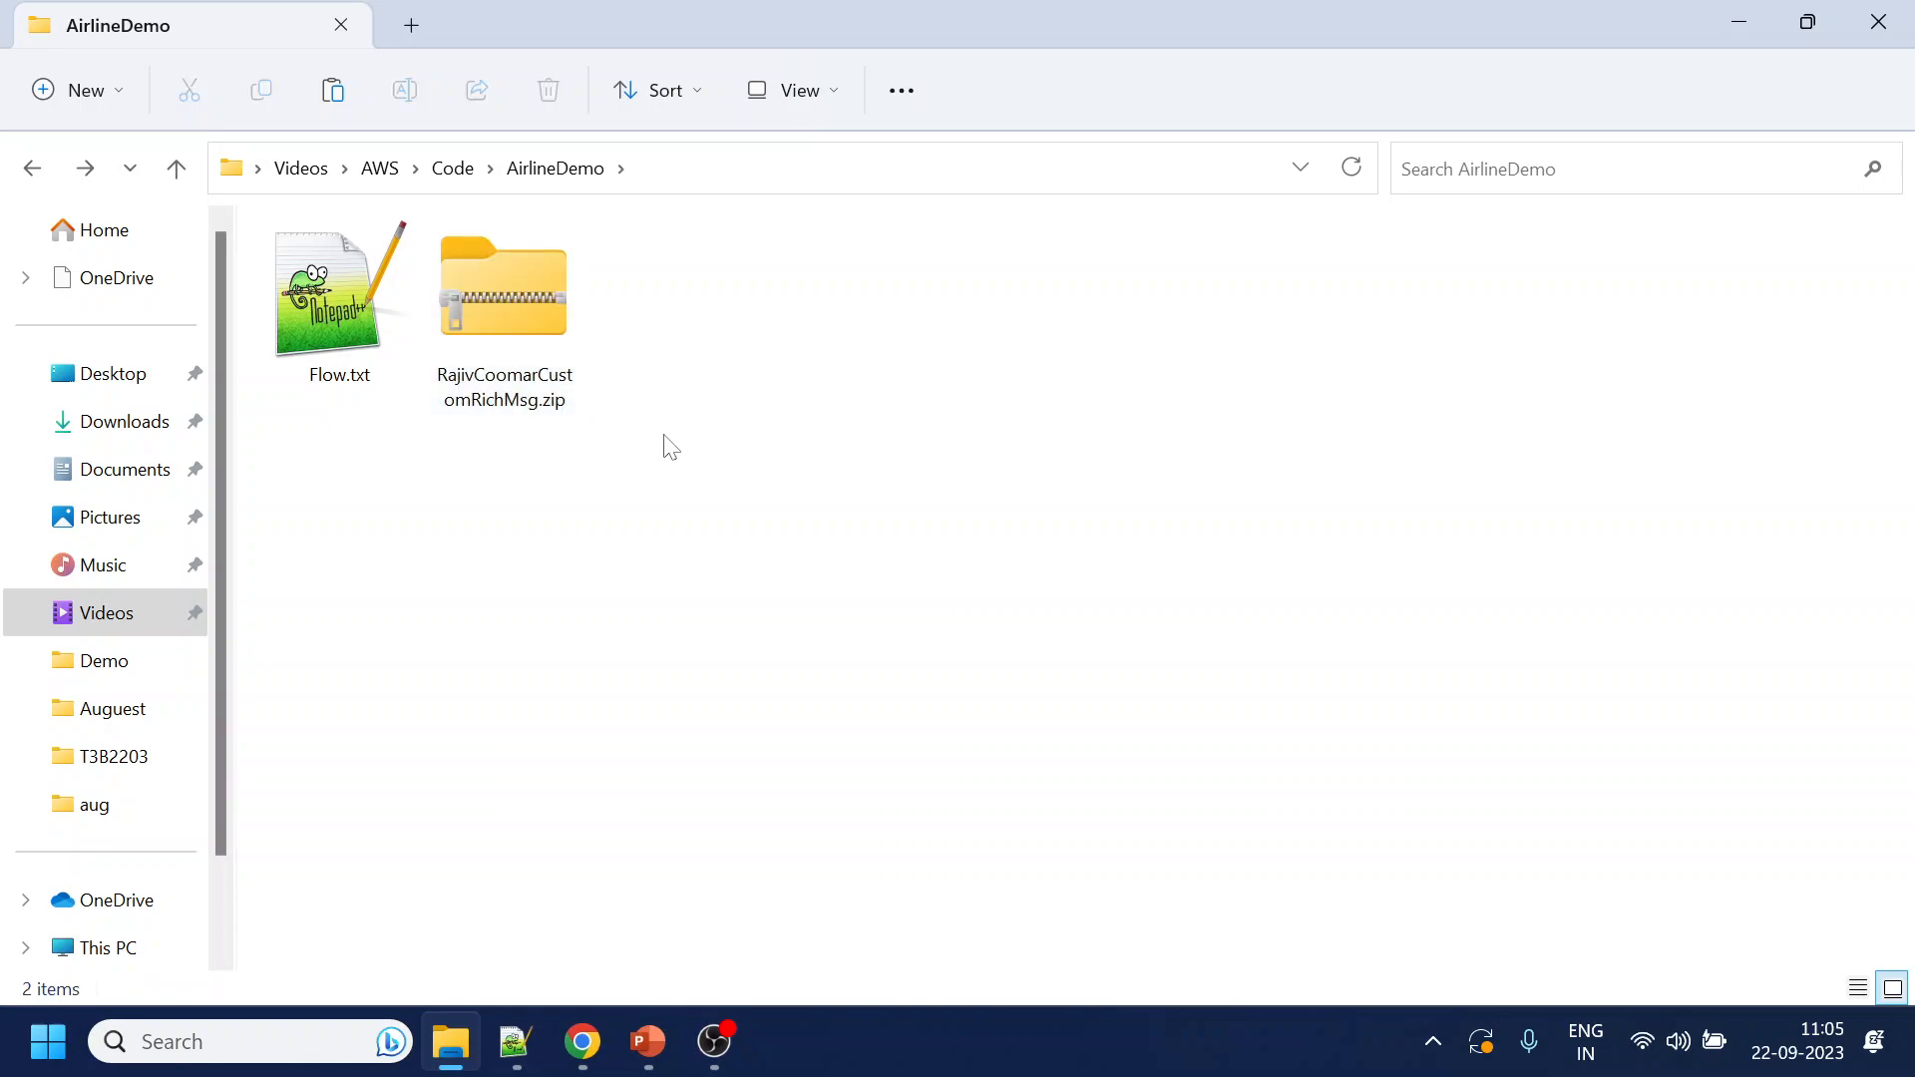
{"action": "left_click", "coordinate": [582, 1042]}
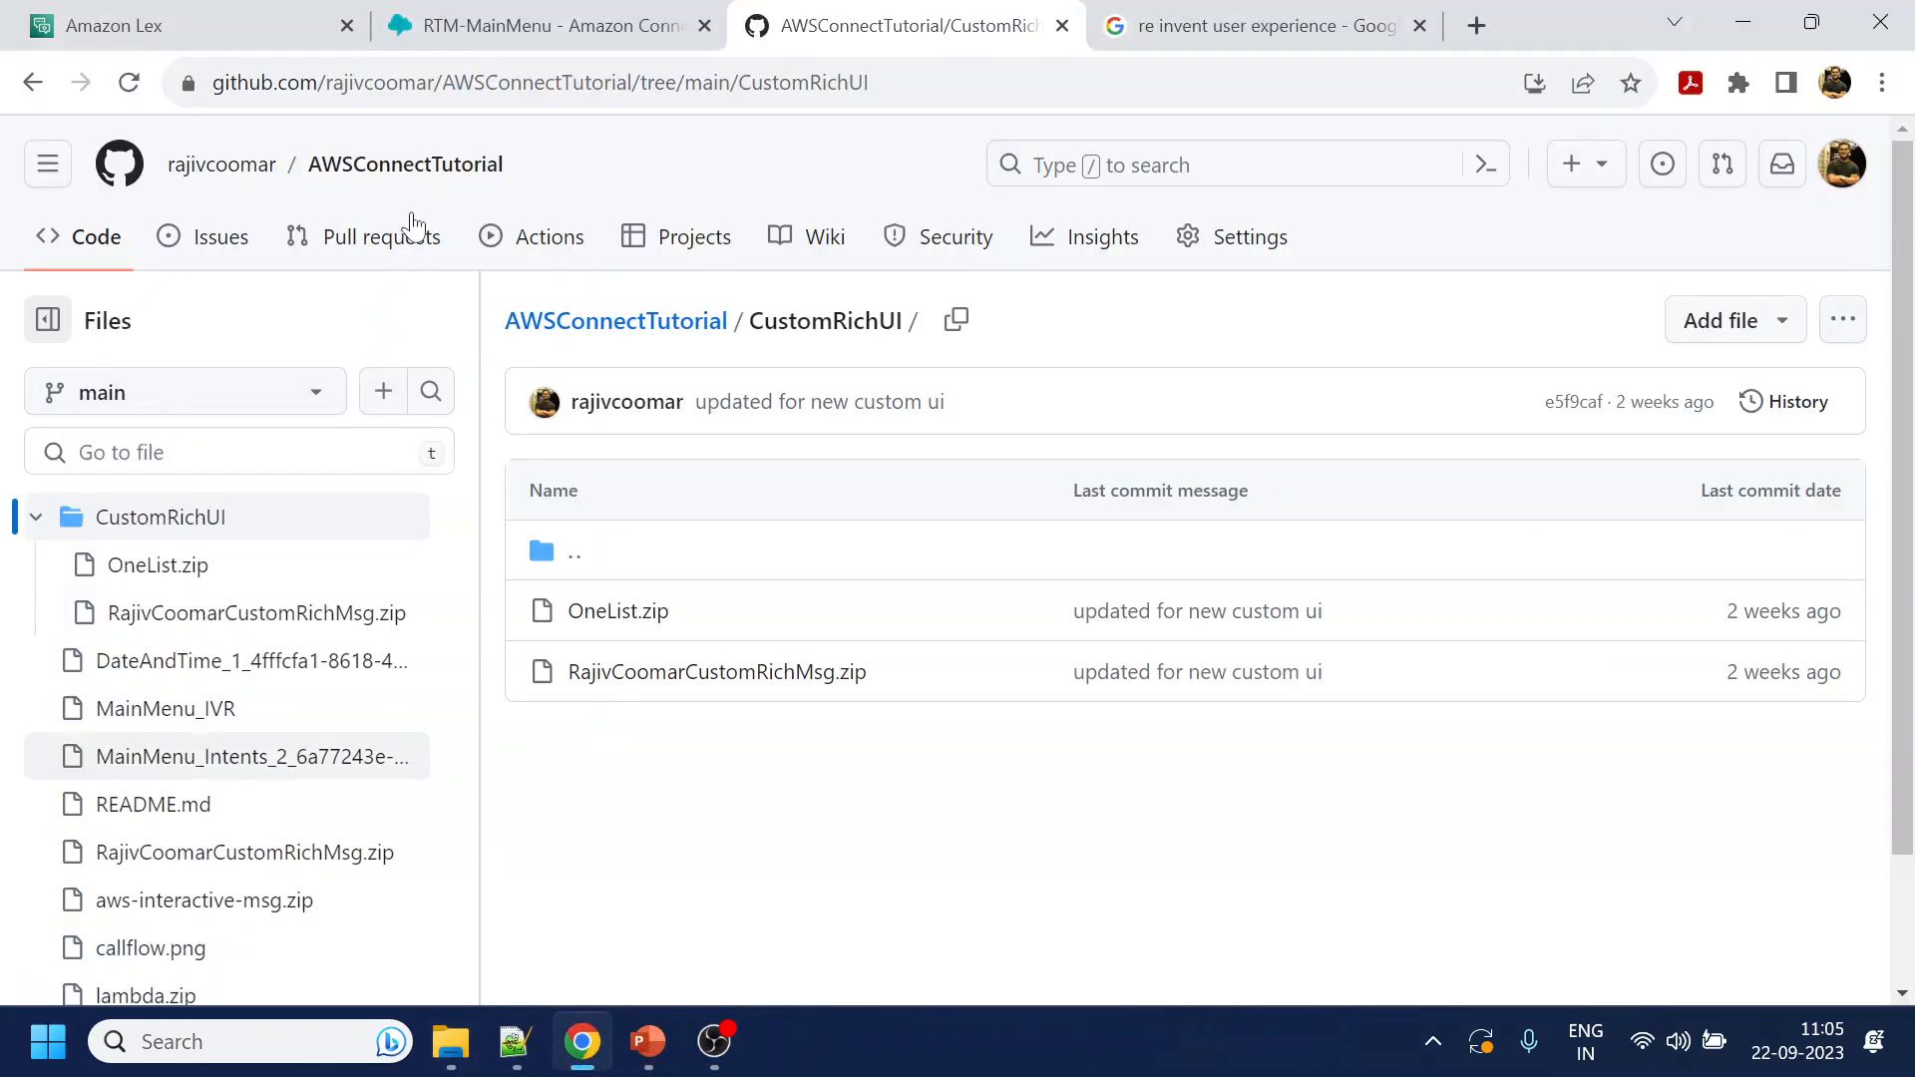
From the Amazon Lex console, search AWS services for "lambda" and open the Lambda functions list in a separate browser tab
{"action": "left_click", "coordinate": [196, 25]}
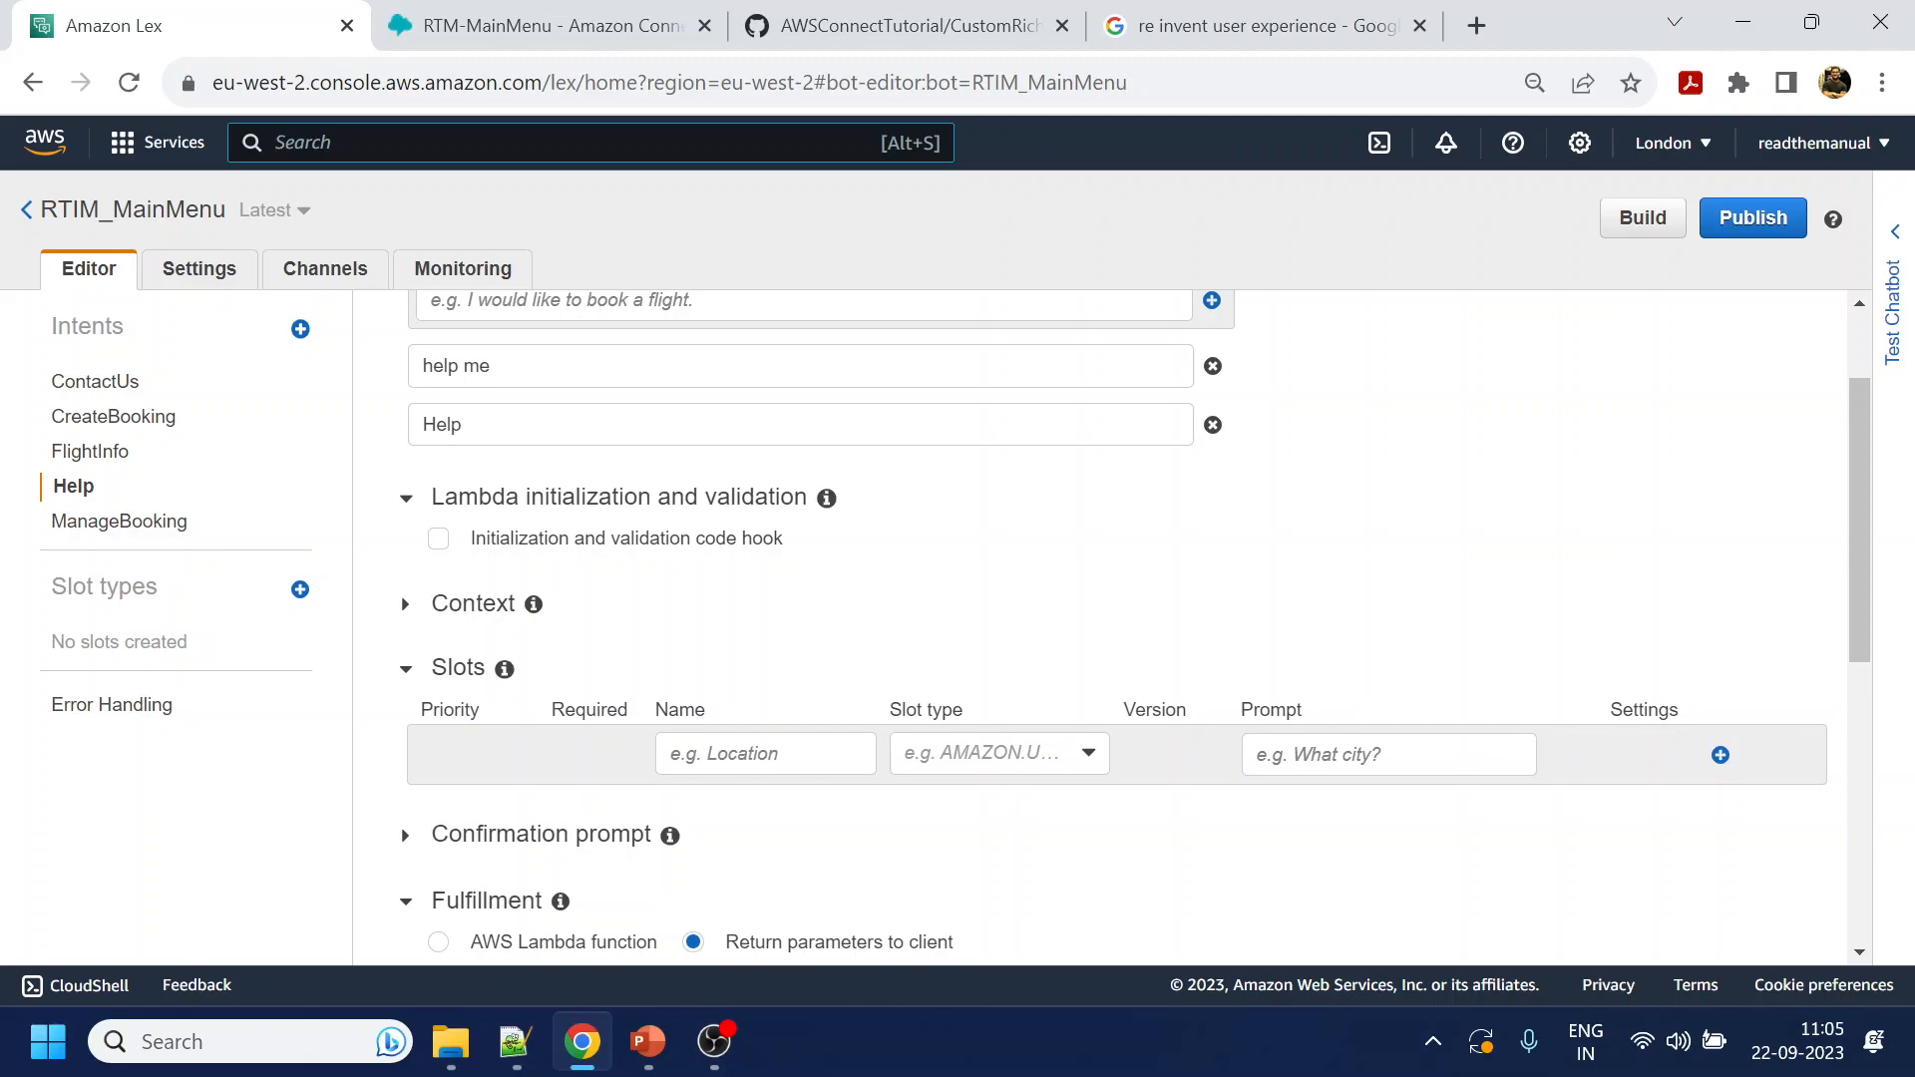
{"action": "key", "text": "alt+s"}
{"action": "type", "text": "lambda"}
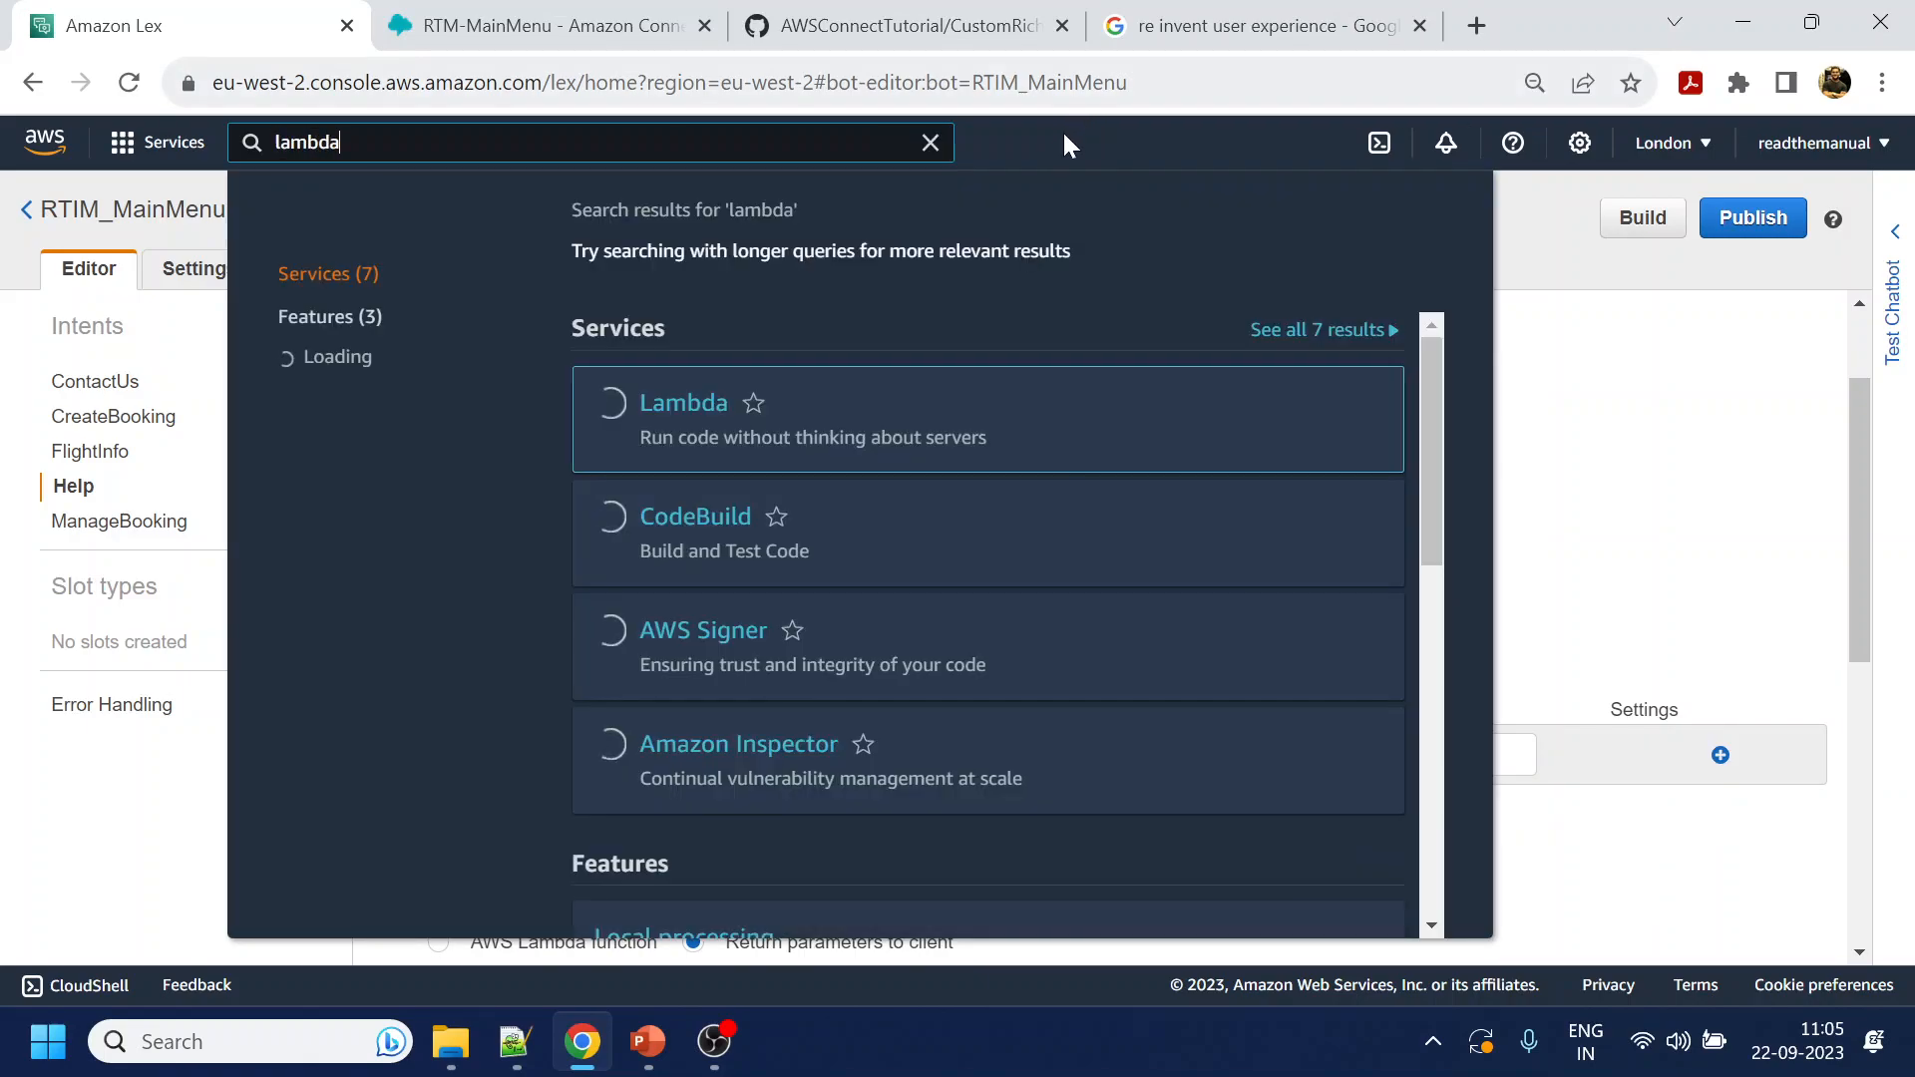
{"action": "left_click", "coordinate": [687, 414], "text": "ctrl"}
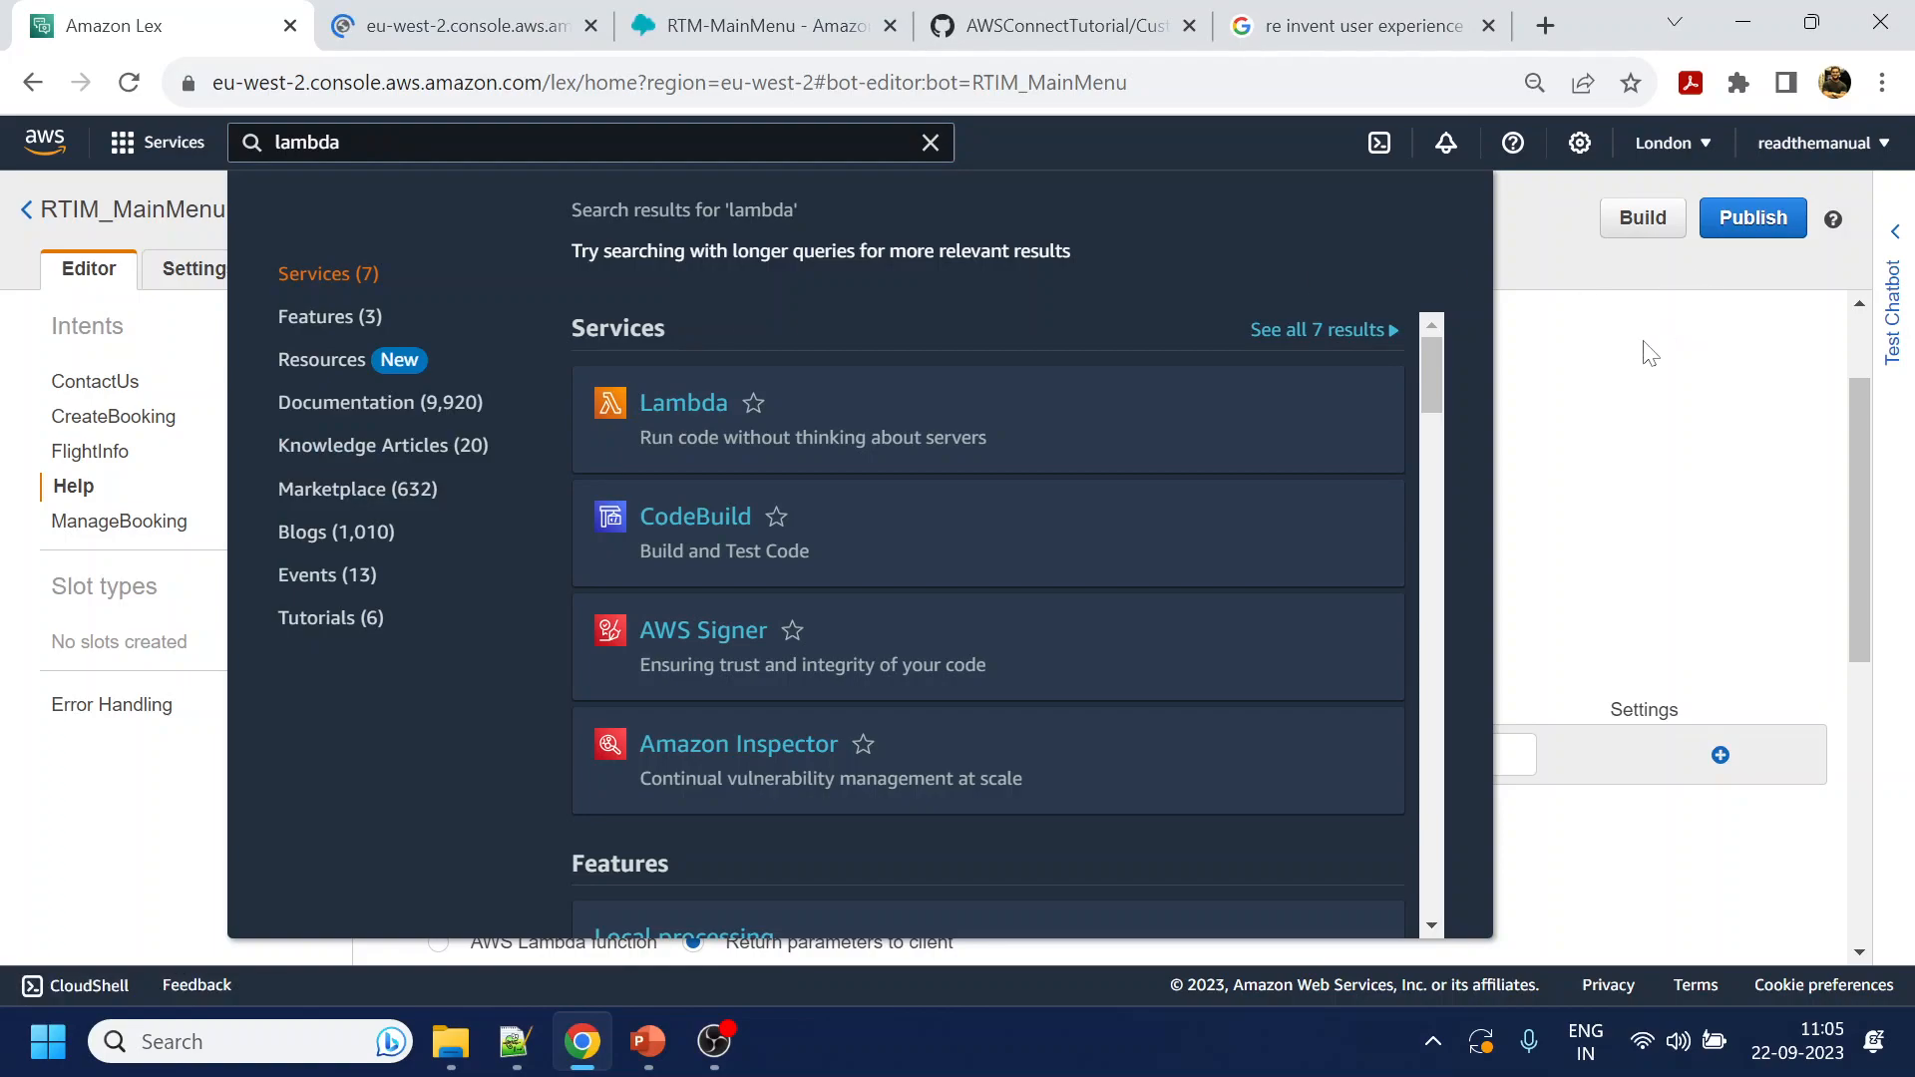
{"action": "left_click", "coordinate": [1648, 353]}
{"action": "left_click", "coordinate": [459, 25]}
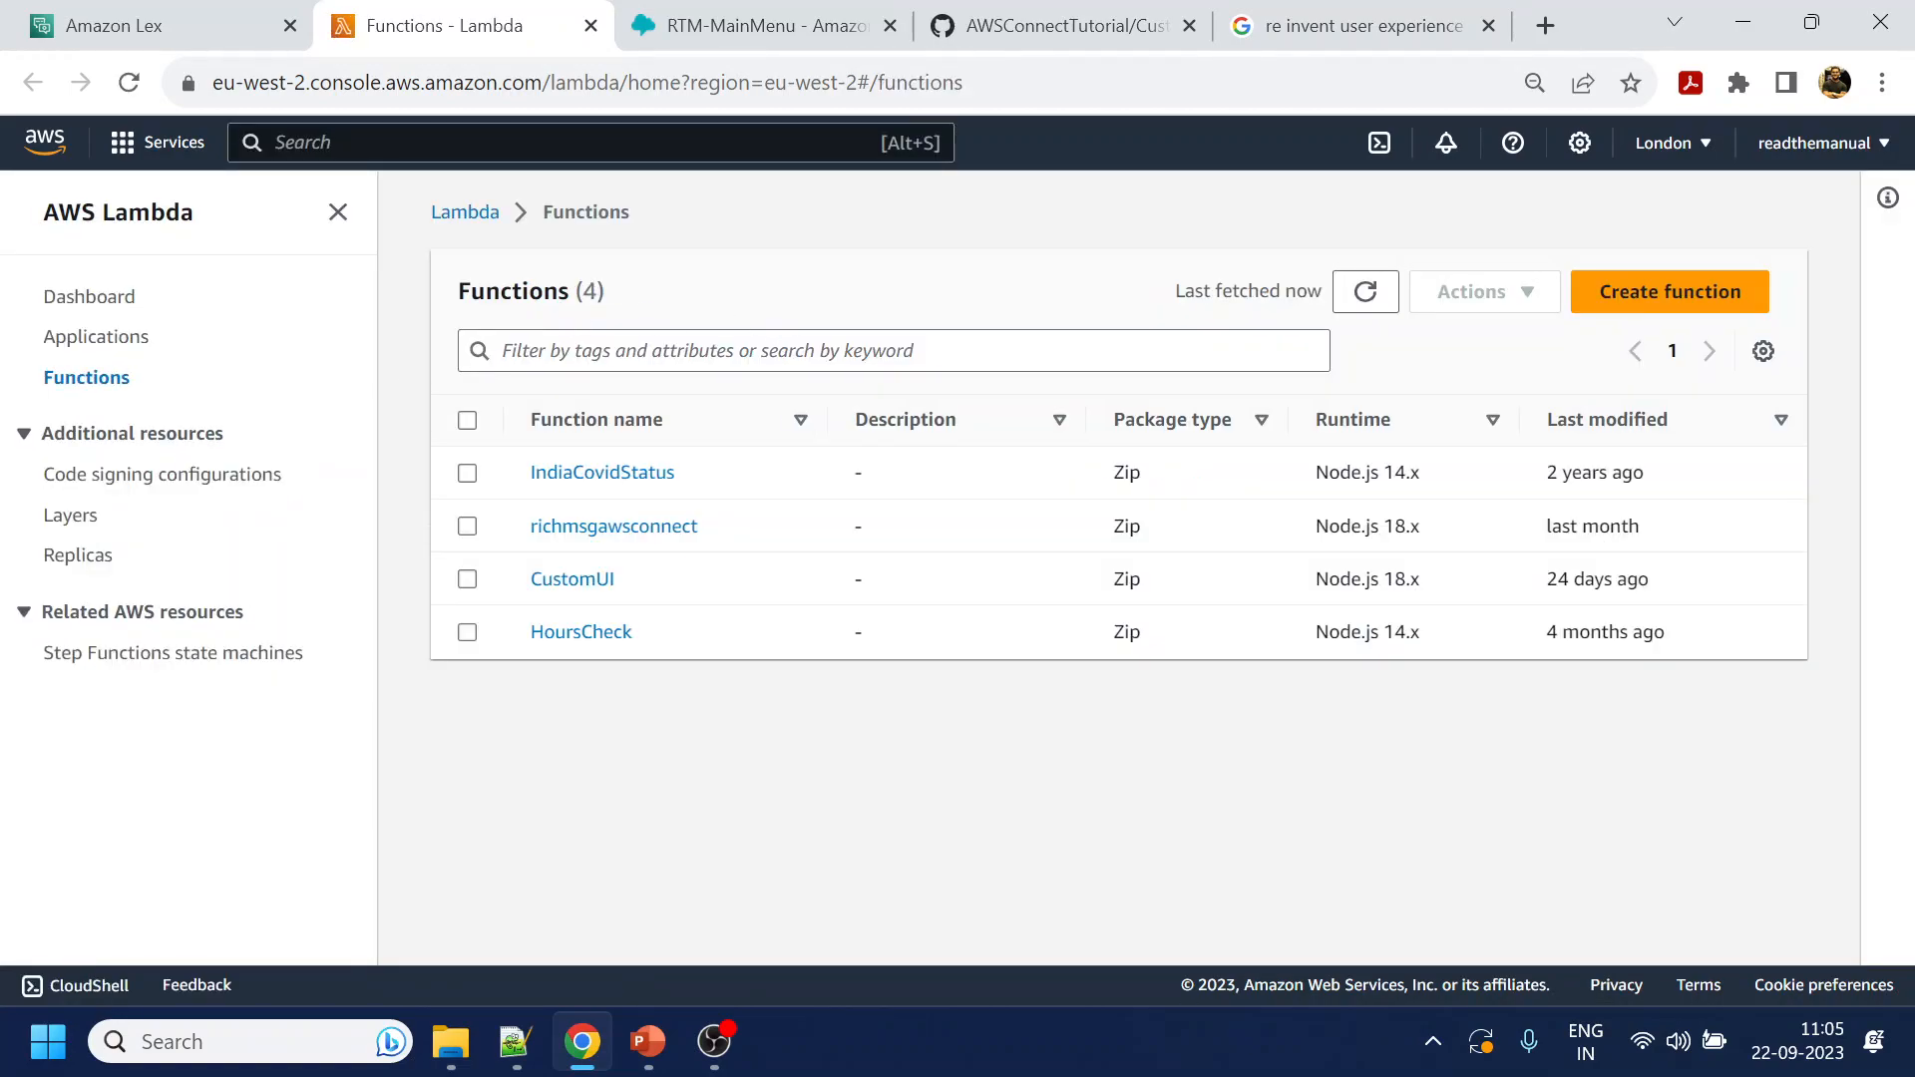
Create a Lambda function from scratch named RTM_RichMsg, keeping the Node.js 18.x runtime and x86_64 architecture
{"action": "left_click", "coordinate": [1702, 291]}
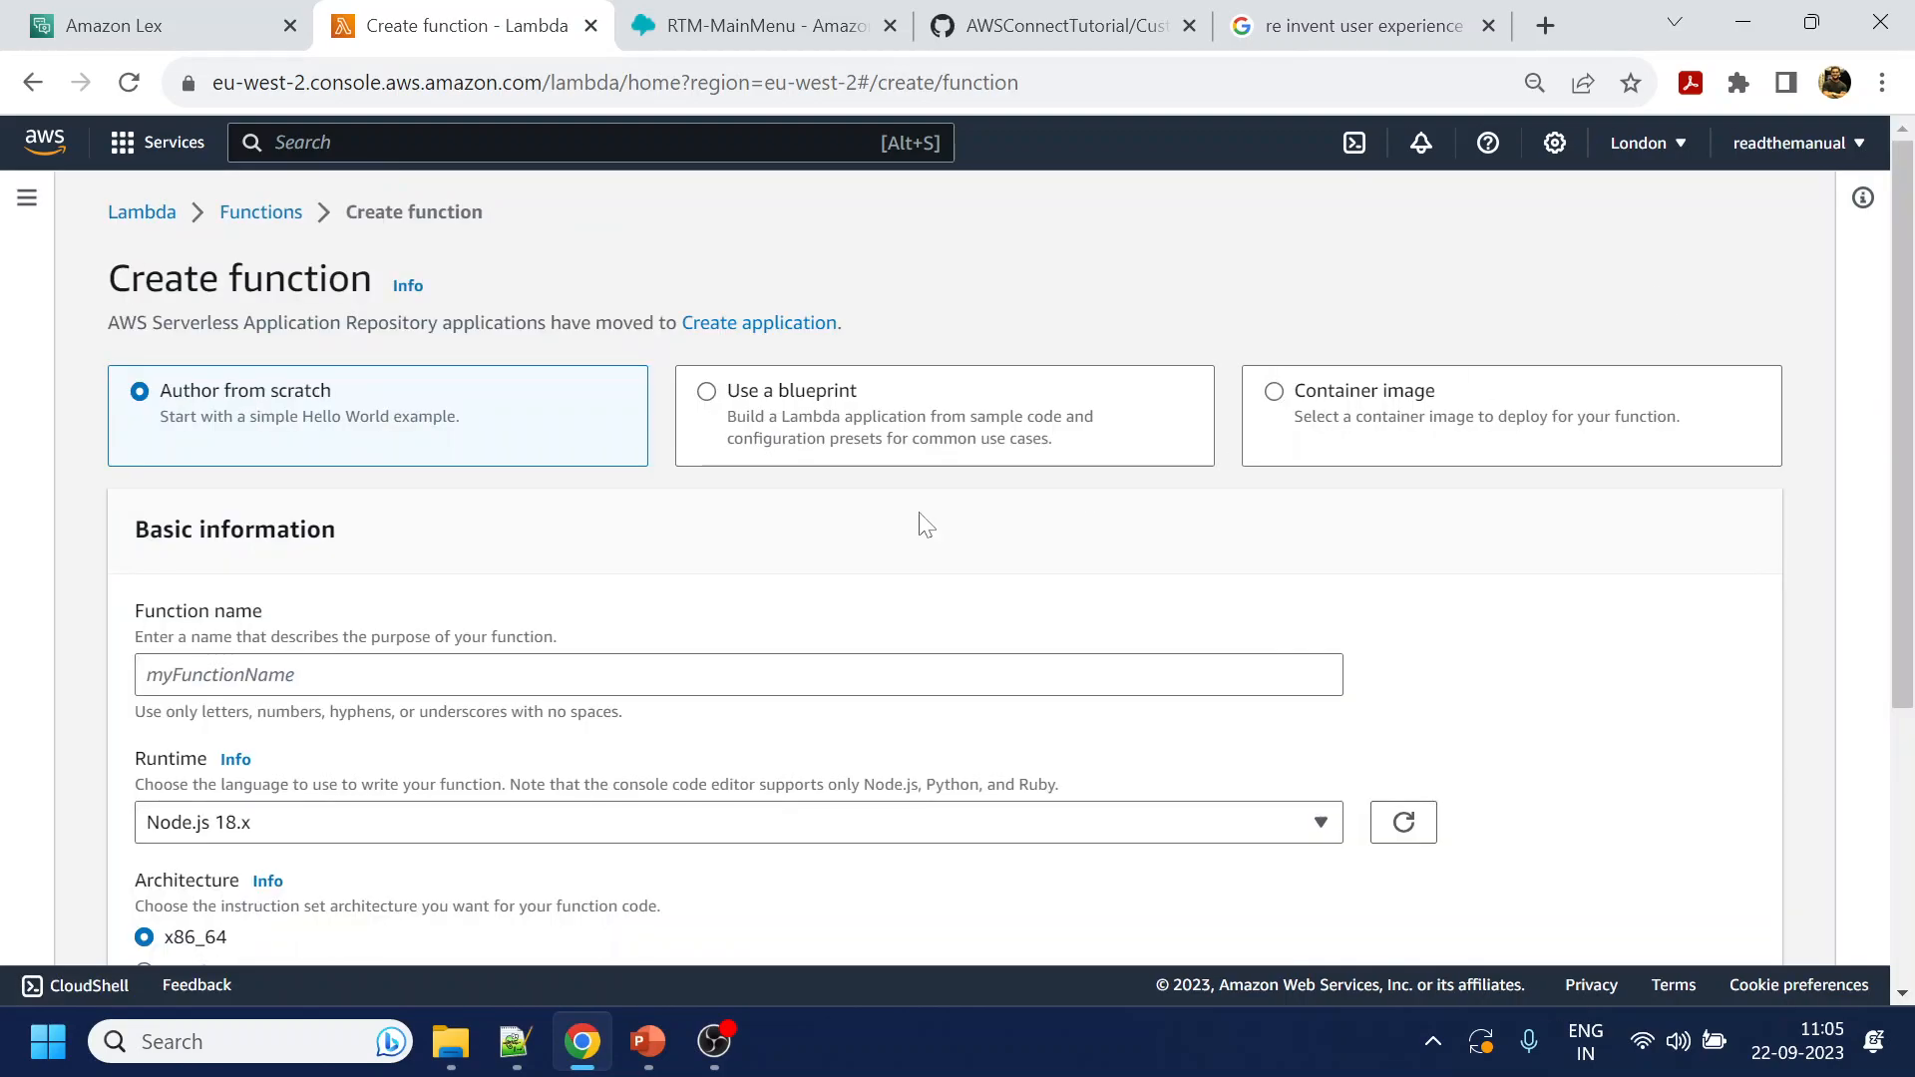
{"action": "left_click", "coordinate": [688, 675]}
{"action": "type", "text": "RTM_MainMenu"}
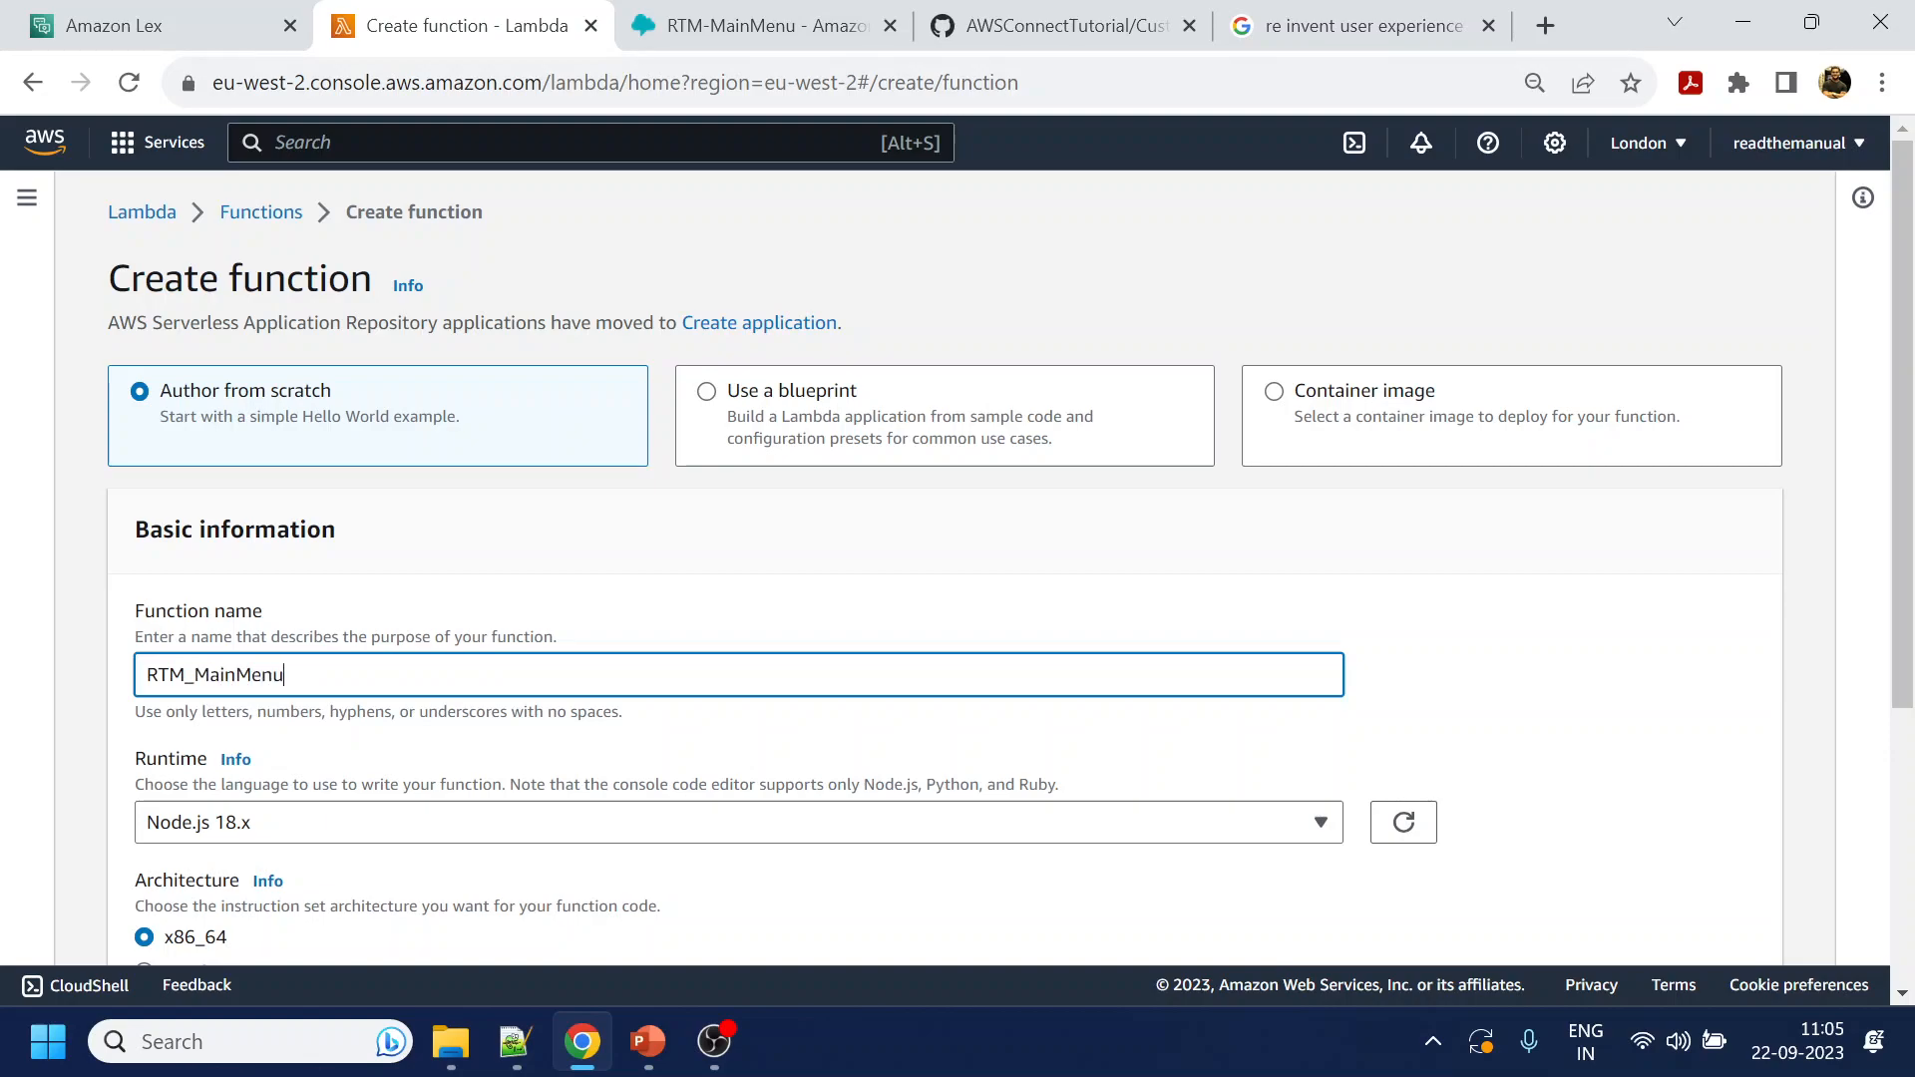
{"action": "key", "text": "BackSpace"}
{"action": "key", "text": "BackSpace"}
{"action": "key", "text": "BackSpace"}
{"action": "key", "text": "BackSpace"}
{"action": "key", "text": "BackSpace"}
{"action": "type", "text": "RichMe"}
{"action": "type", "text": "g"}
{"action": "scroll", "coordinate": [1107, 619], "scroll_direction": "down", "scroll_amount": 4}
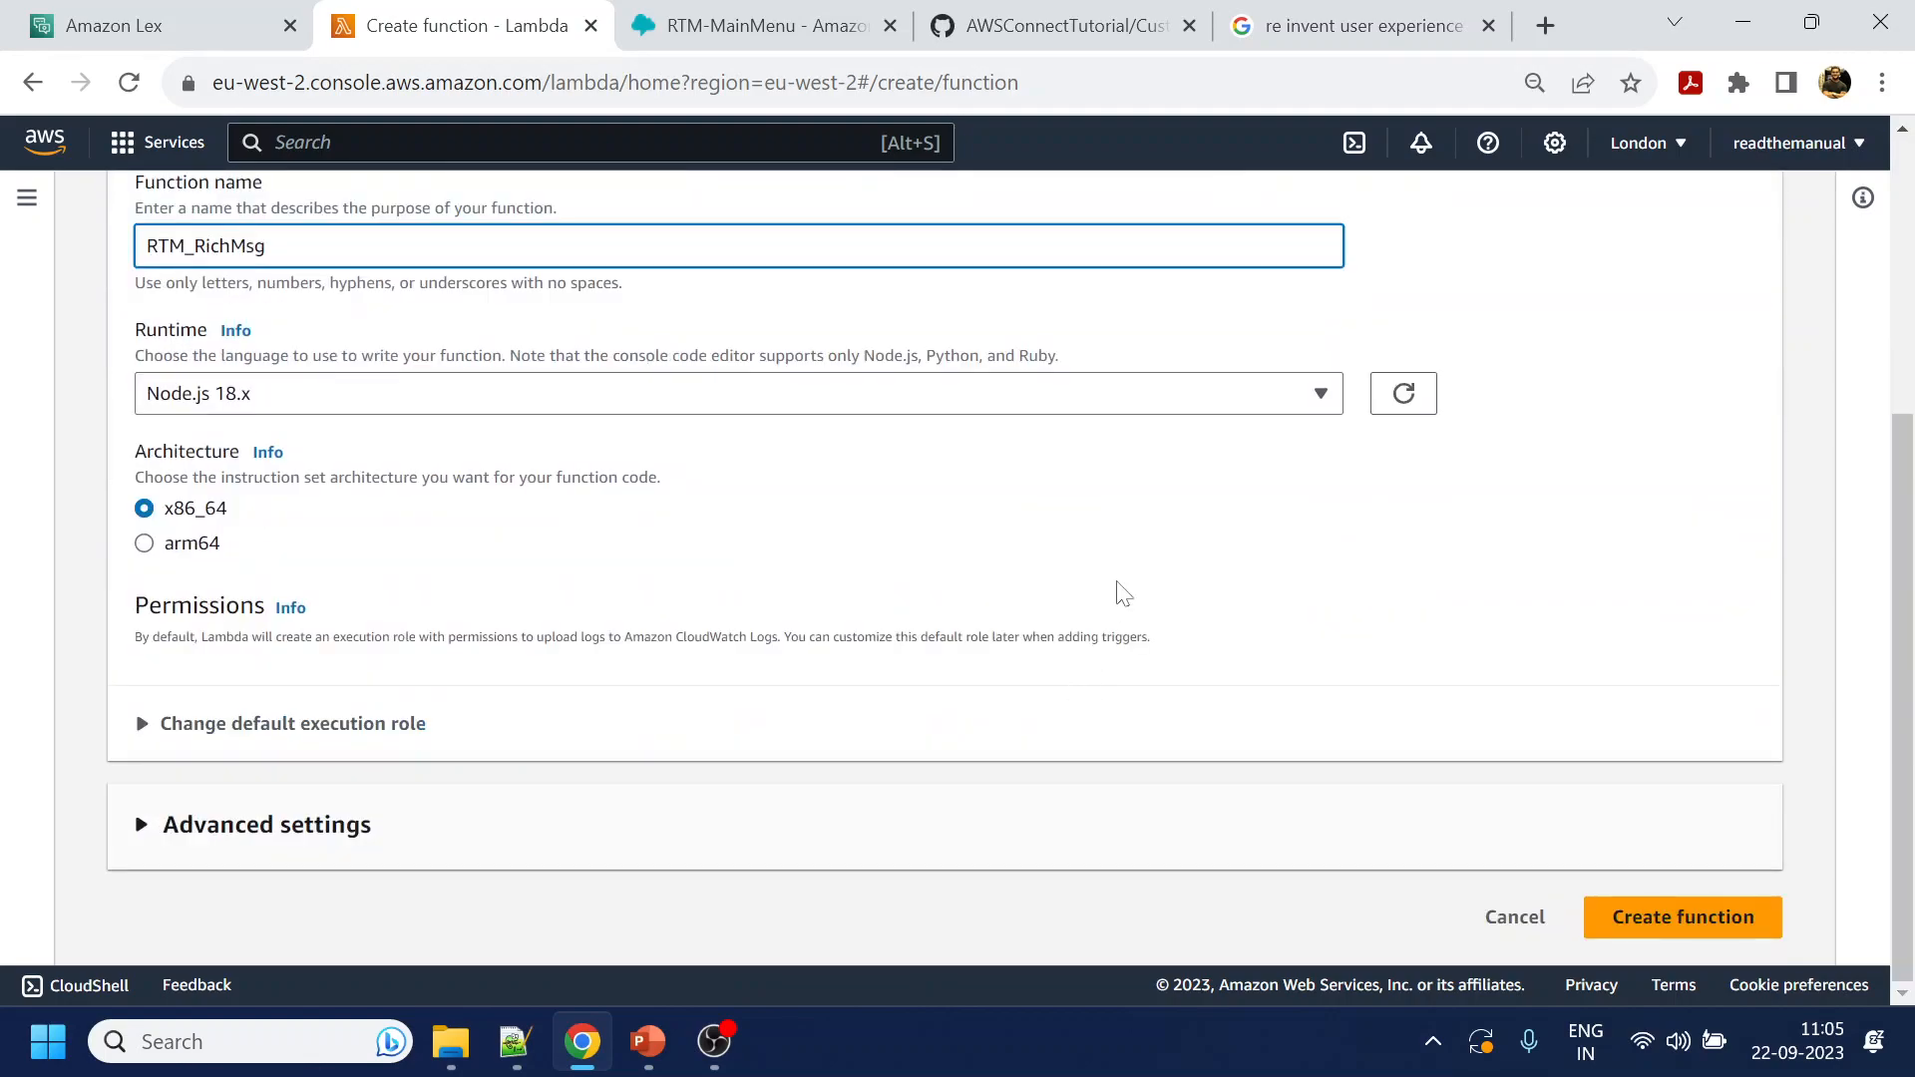
{"action": "left_click", "coordinate": [1734, 935]}
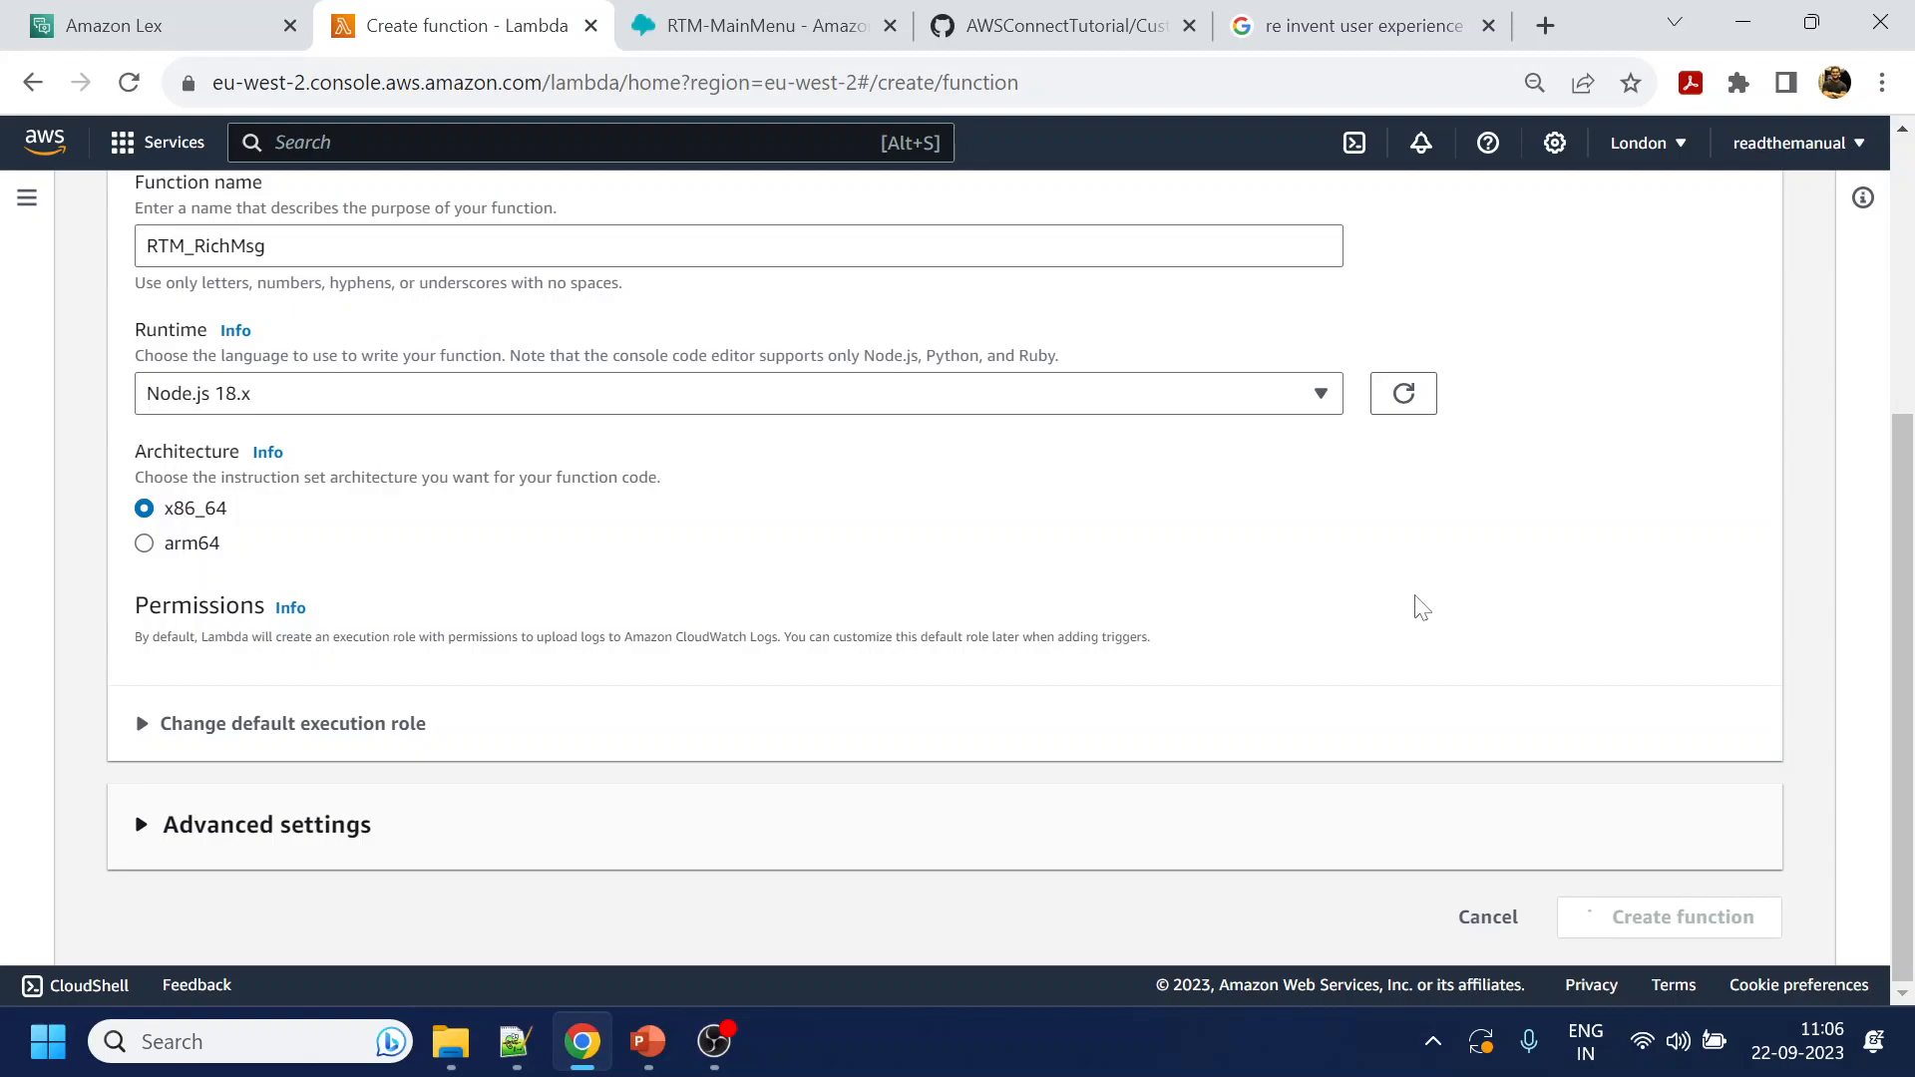
Save the Help intent of the RTIM_MainMenu bot, then check the creation of the RTM_RichMsg function
{"action": "left_click", "coordinate": [160, 25]}
{"action": "scroll", "coordinate": [1173, 608], "scroll_direction": "down", "scroll_amount": 5}
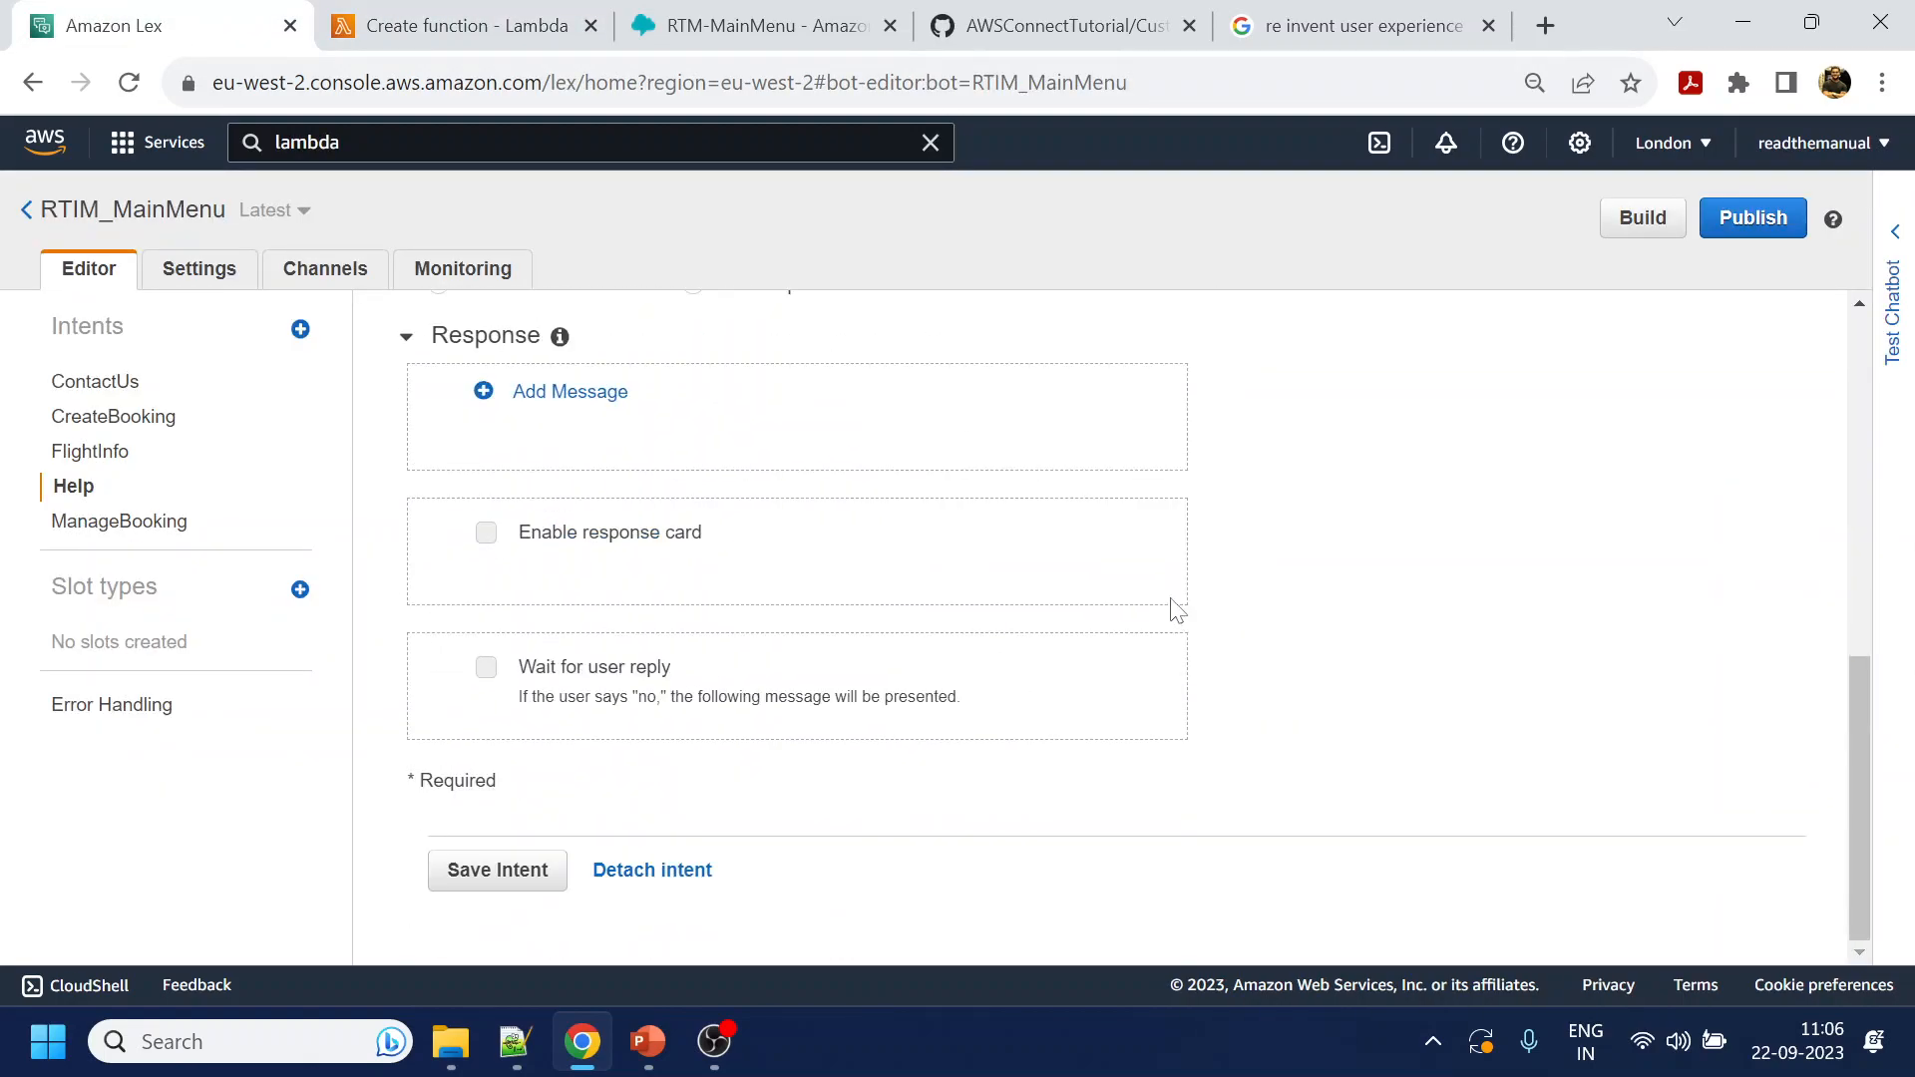
{"action": "left_click", "coordinate": [538, 877]}
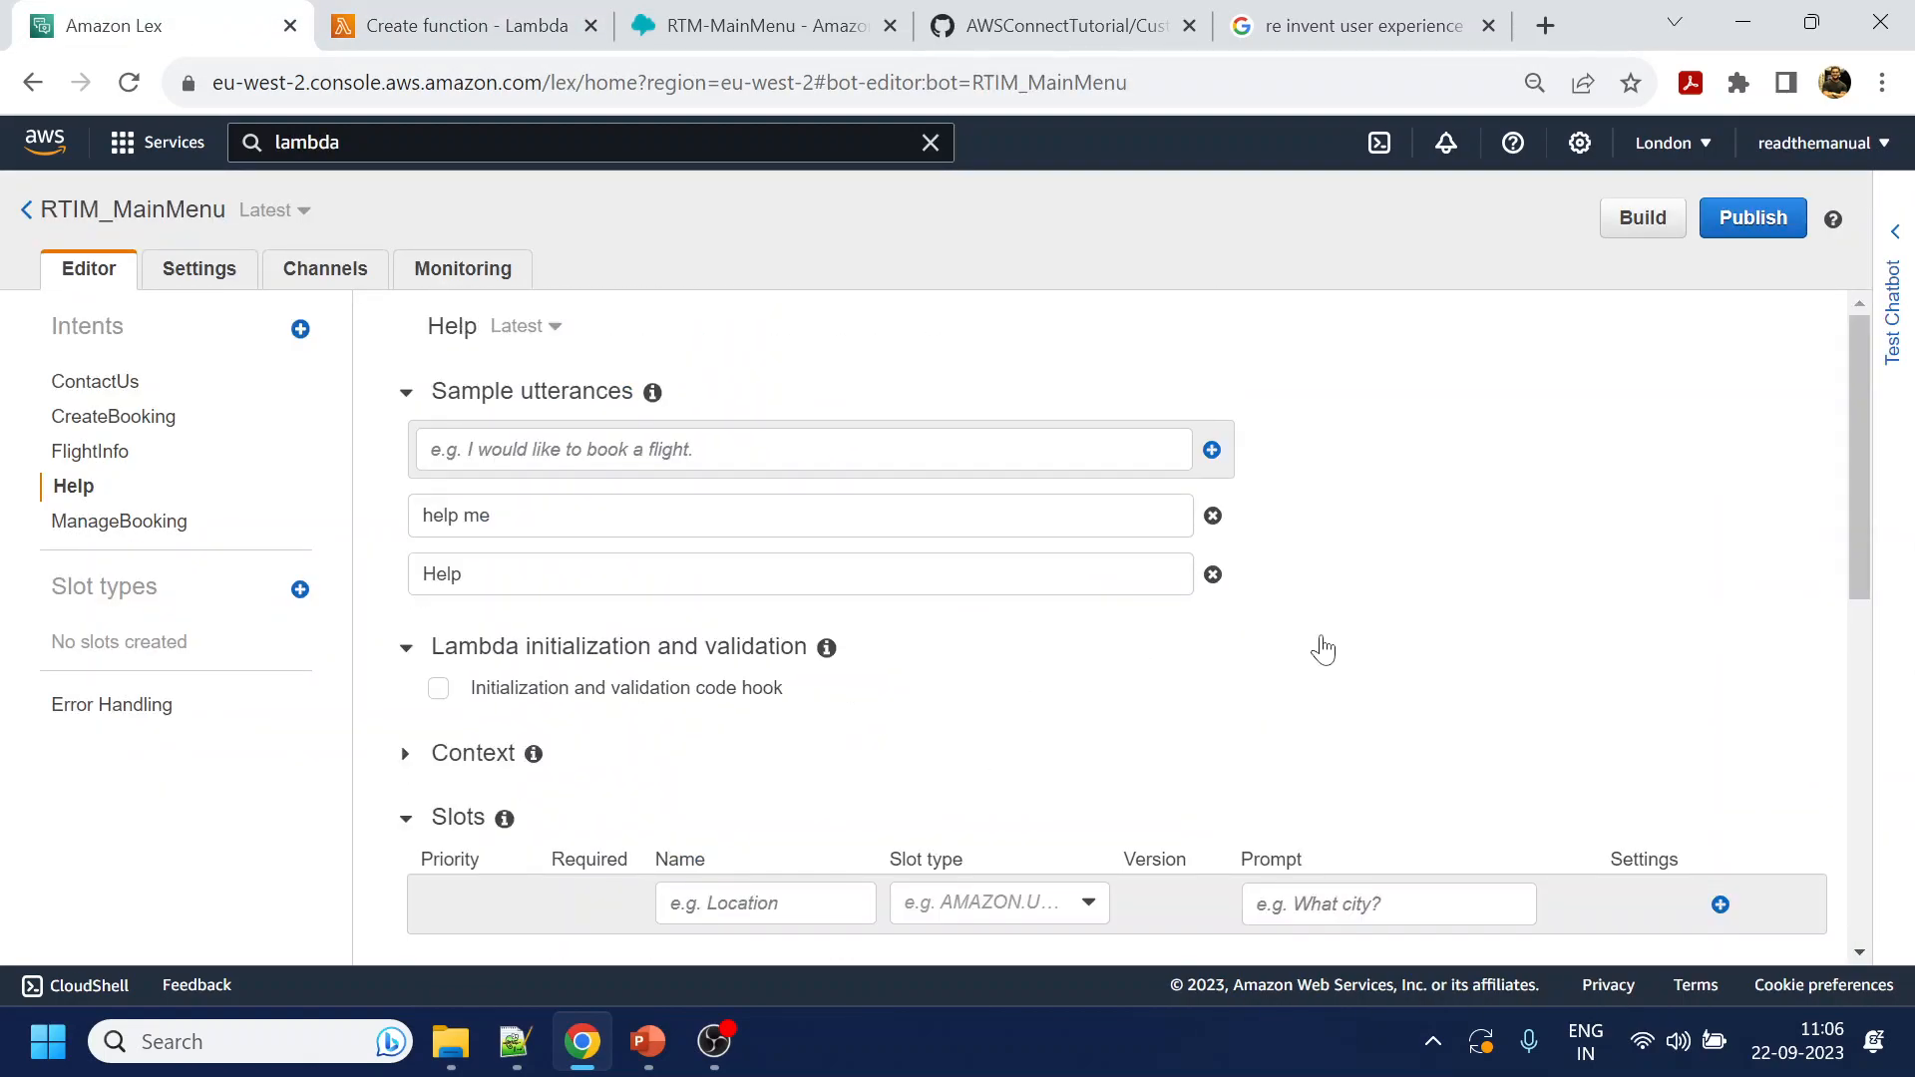
{"action": "left_click", "coordinate": [449, 25]}
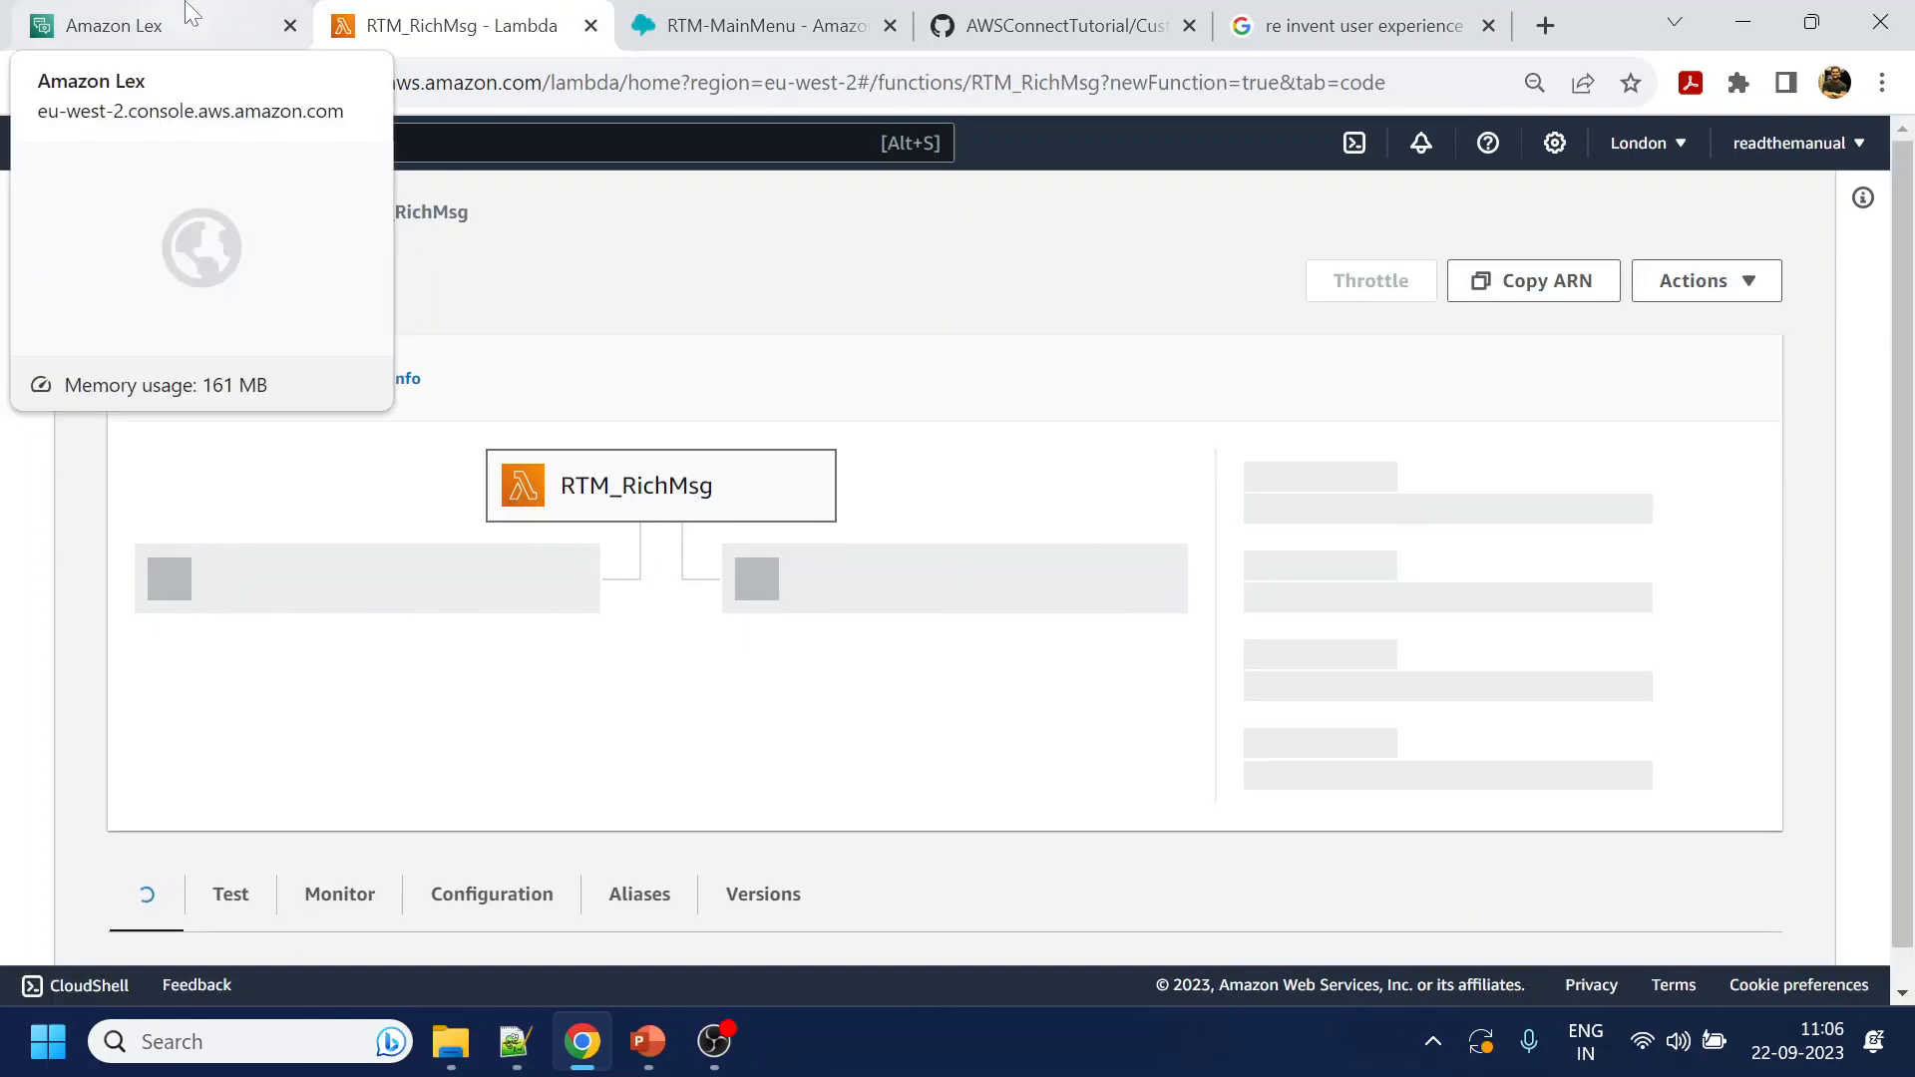
{"action": "left_click", "coordinate": [190, 14]}
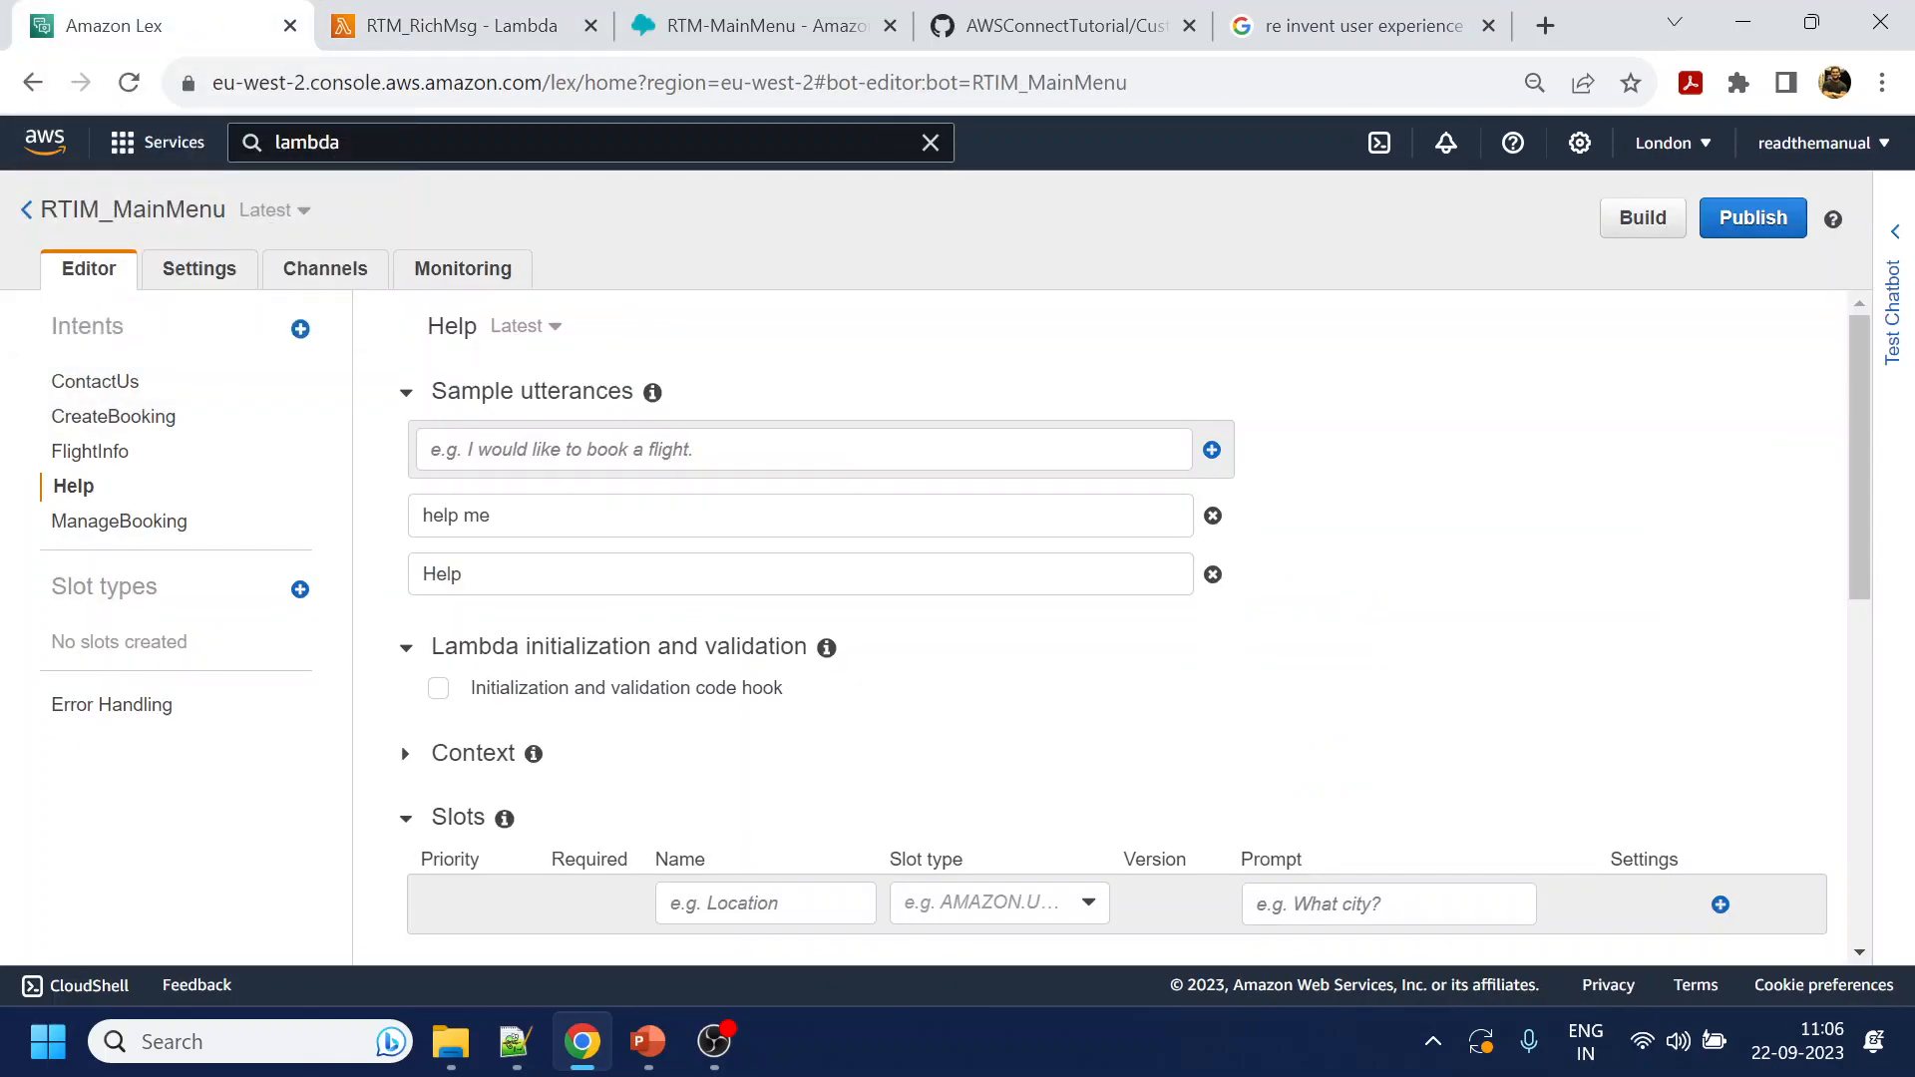
{"action": "left_click", "coordinate": [574, 699]}
{"action": "left_click", "coordinate": [750, 764]}
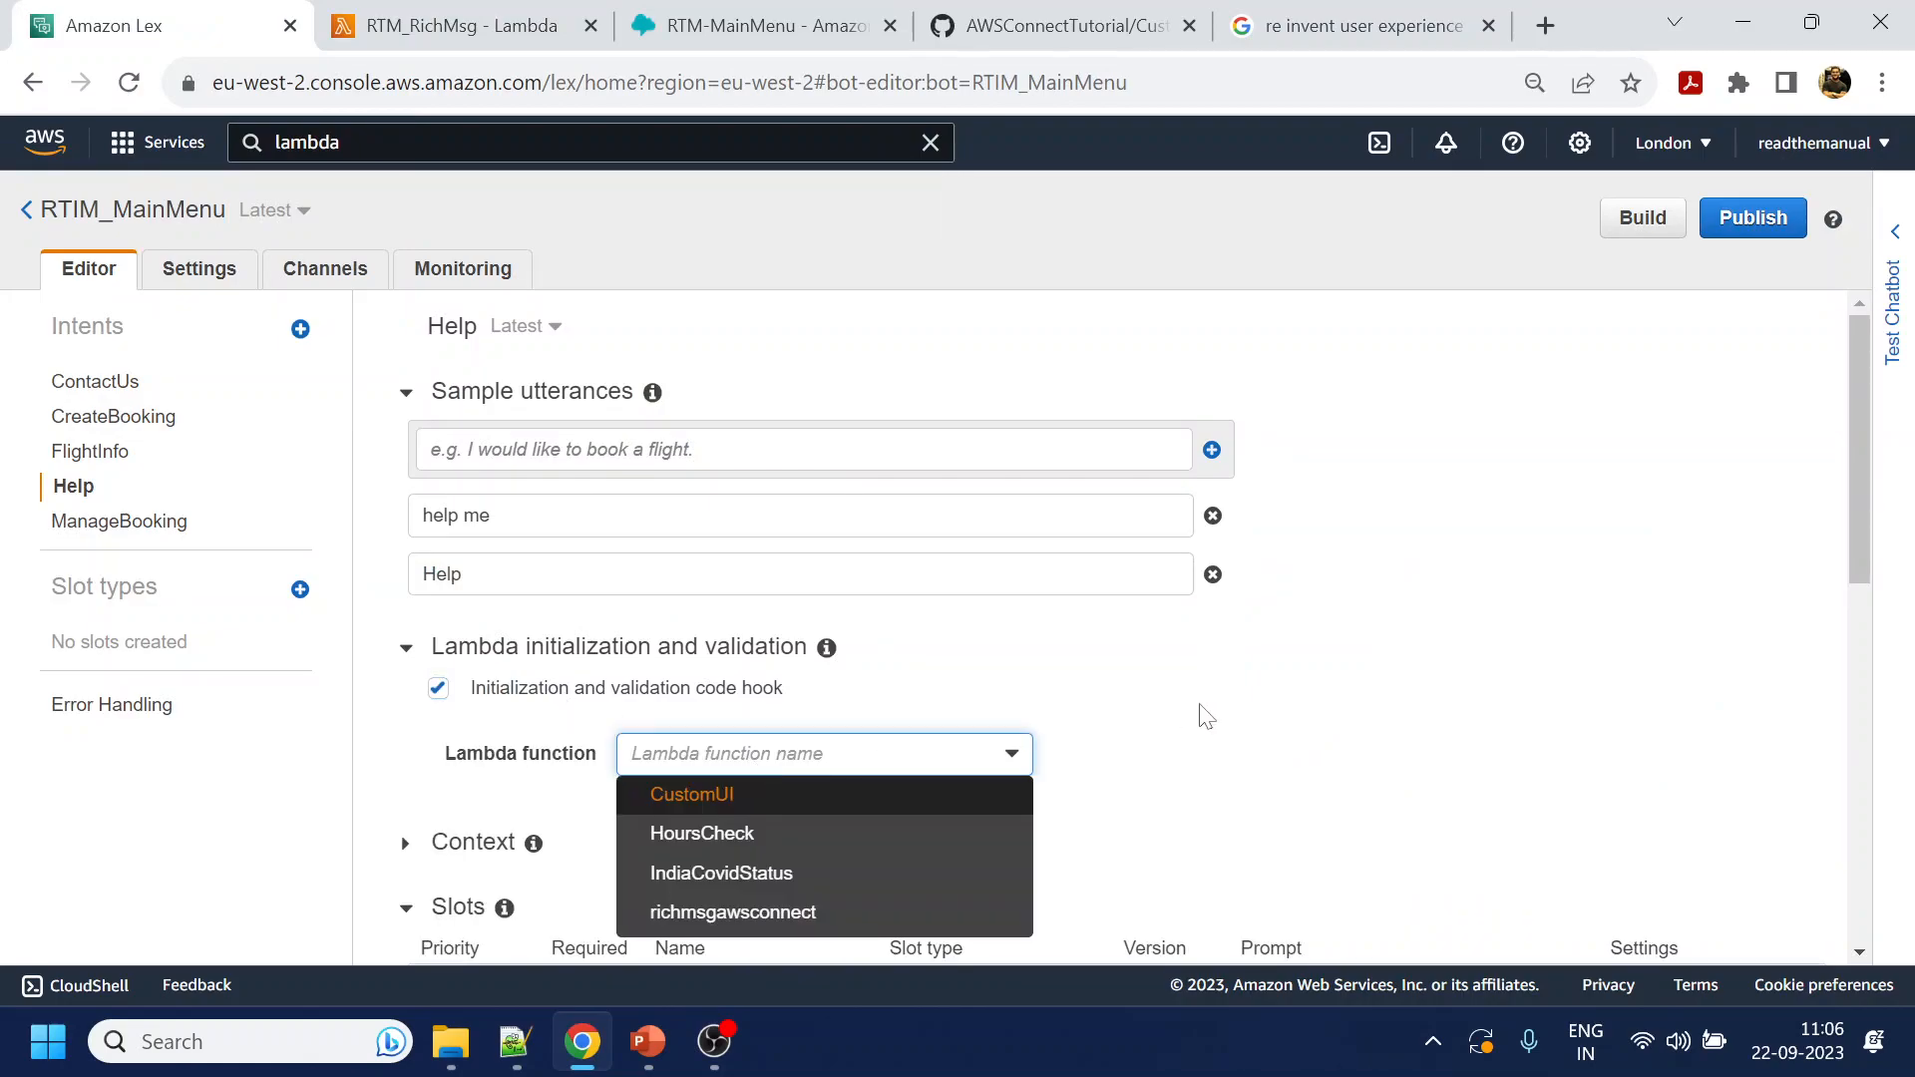
{"action": "left_click", "coordinate": [1259, 701]}
{"action": "left_click", "coordinate": [517, 698]}
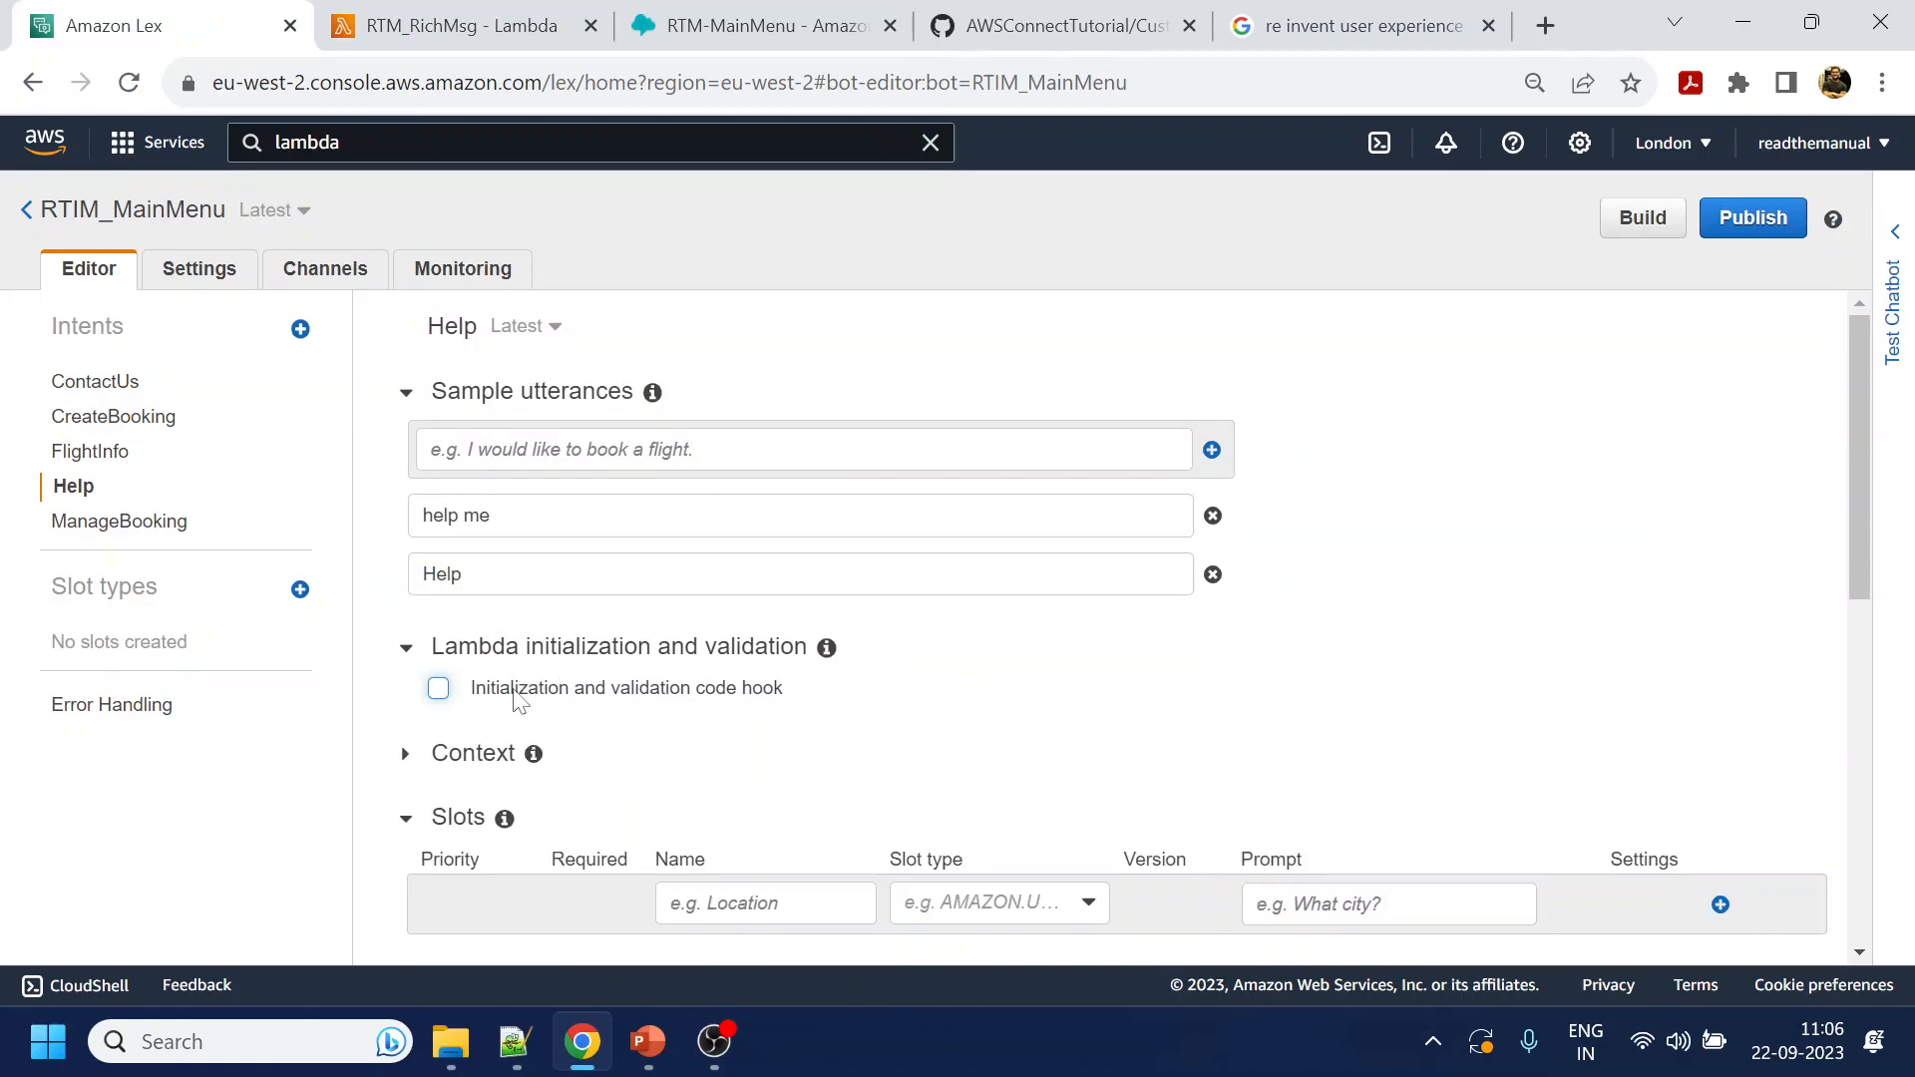
Check the RTM_RichMsg function's code page and try again to find it for the Help intent's initialization and validation code hook
{"action": "left_click", "coordinate": [460, 25]}
{"action": "scroll", "coordinate": [1267, 509], "scroll_direction": "down", "scroll_amount": 5}
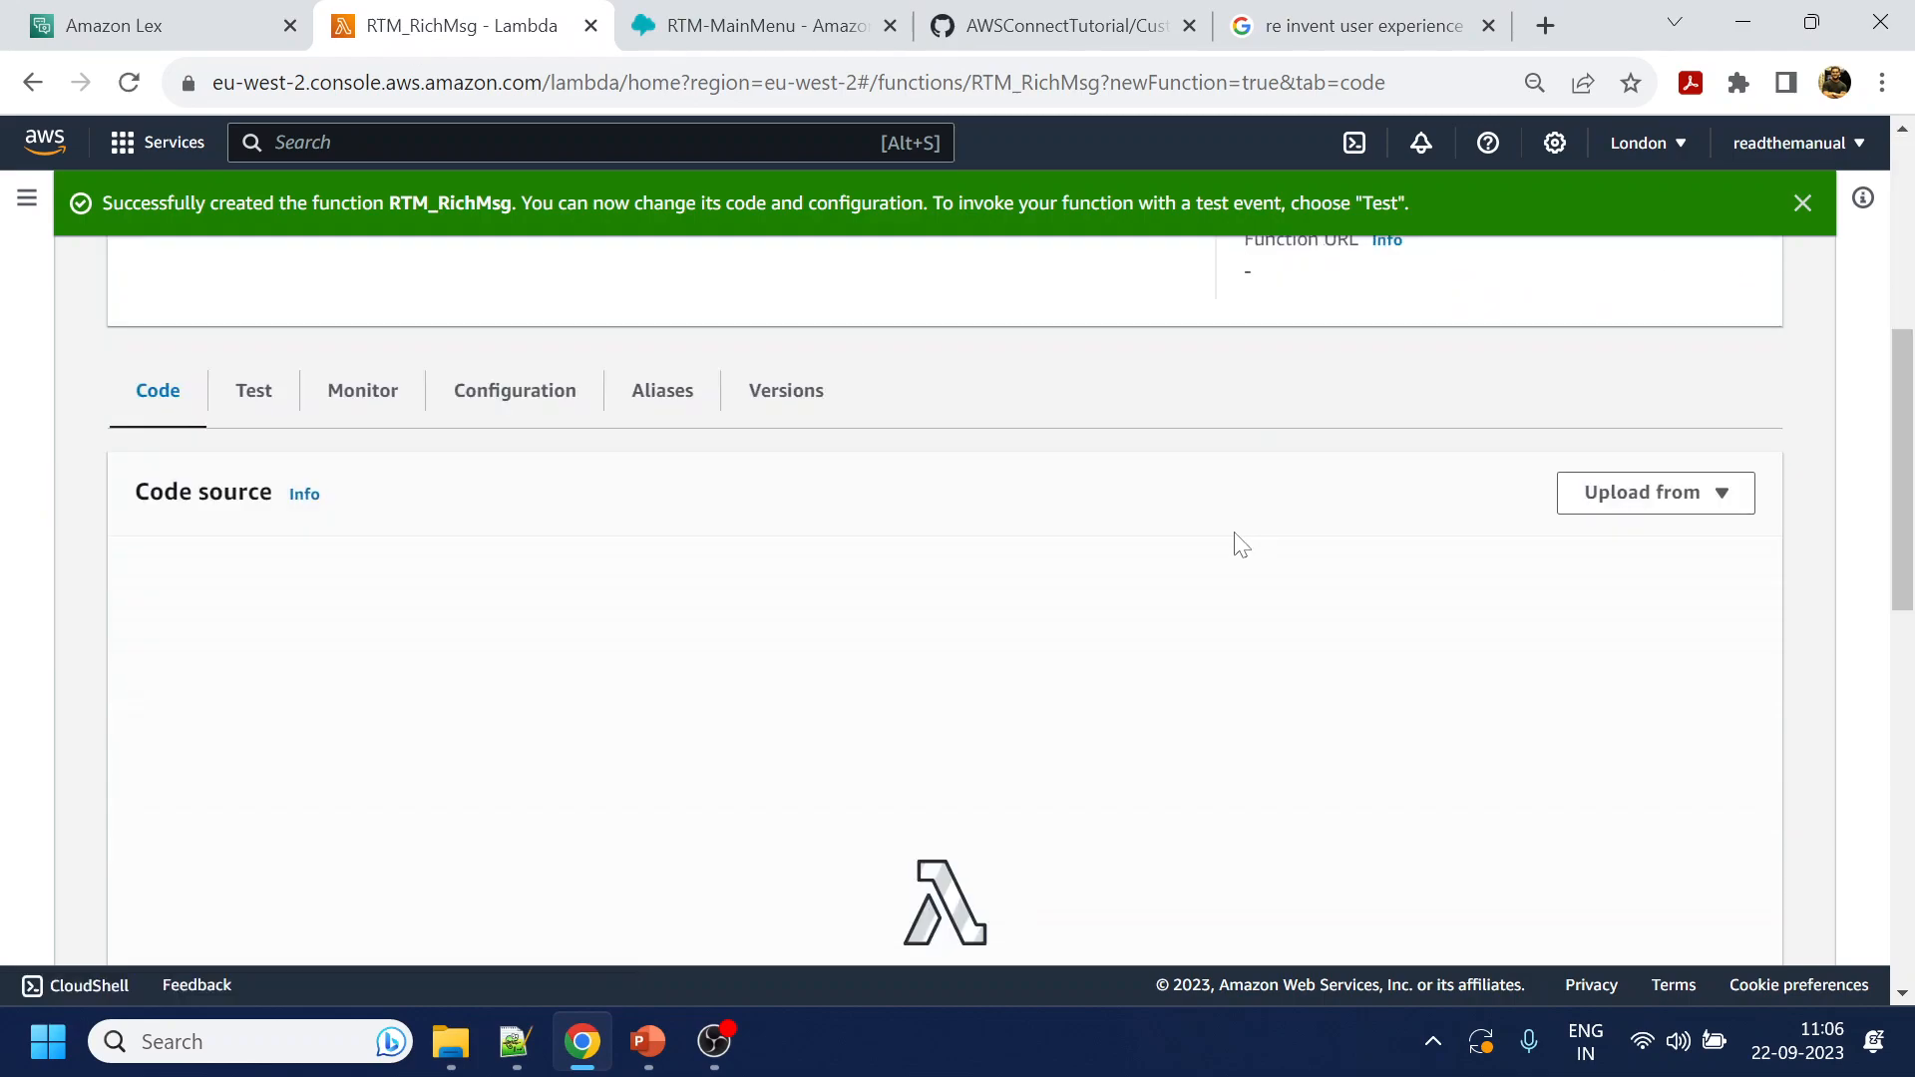
{"action": "scroll", "coordinate": [1205, 545], "scroll_direction": "down", "scroll_amount": 1}
{"action": "left_click", "coordinate": [114, 5]}
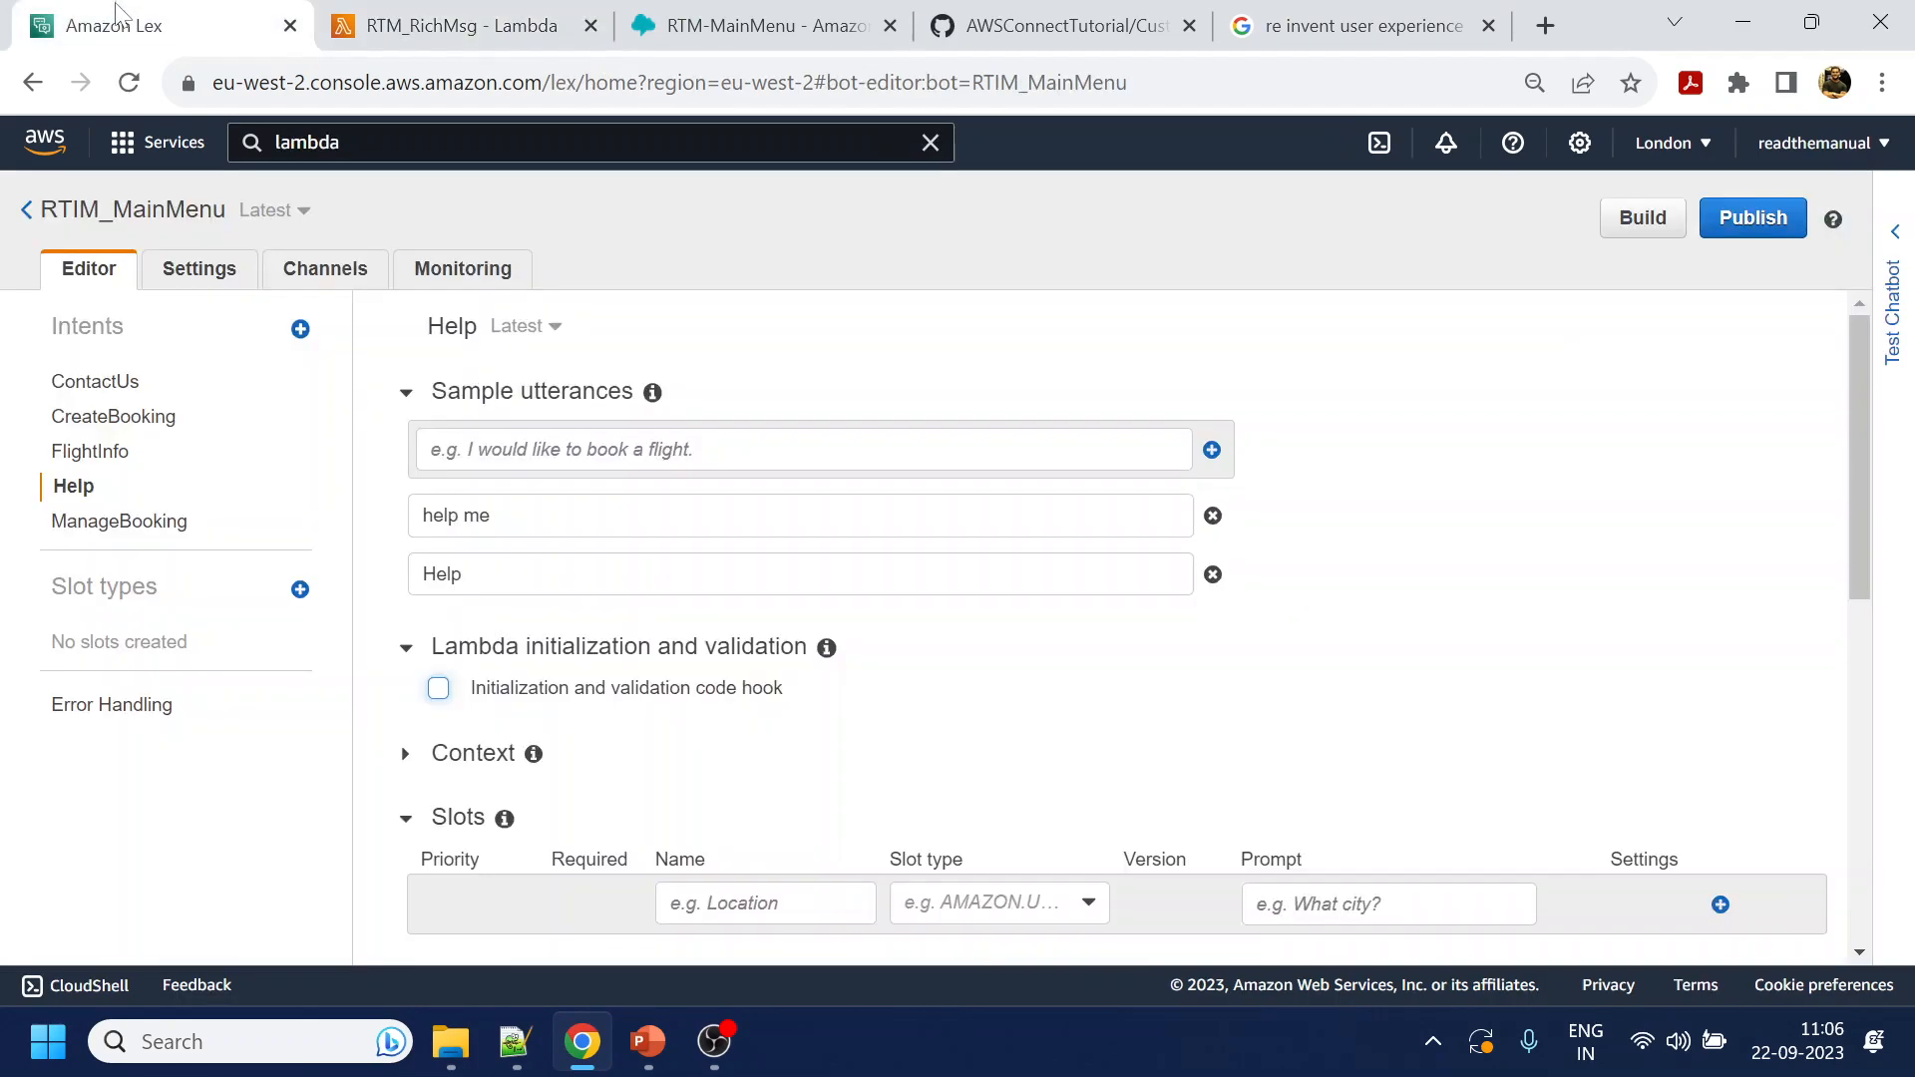
{"action": "left_click", "coordinate": [564, 693]}
{"action": "left_click", "coordinate": [706, 760]}
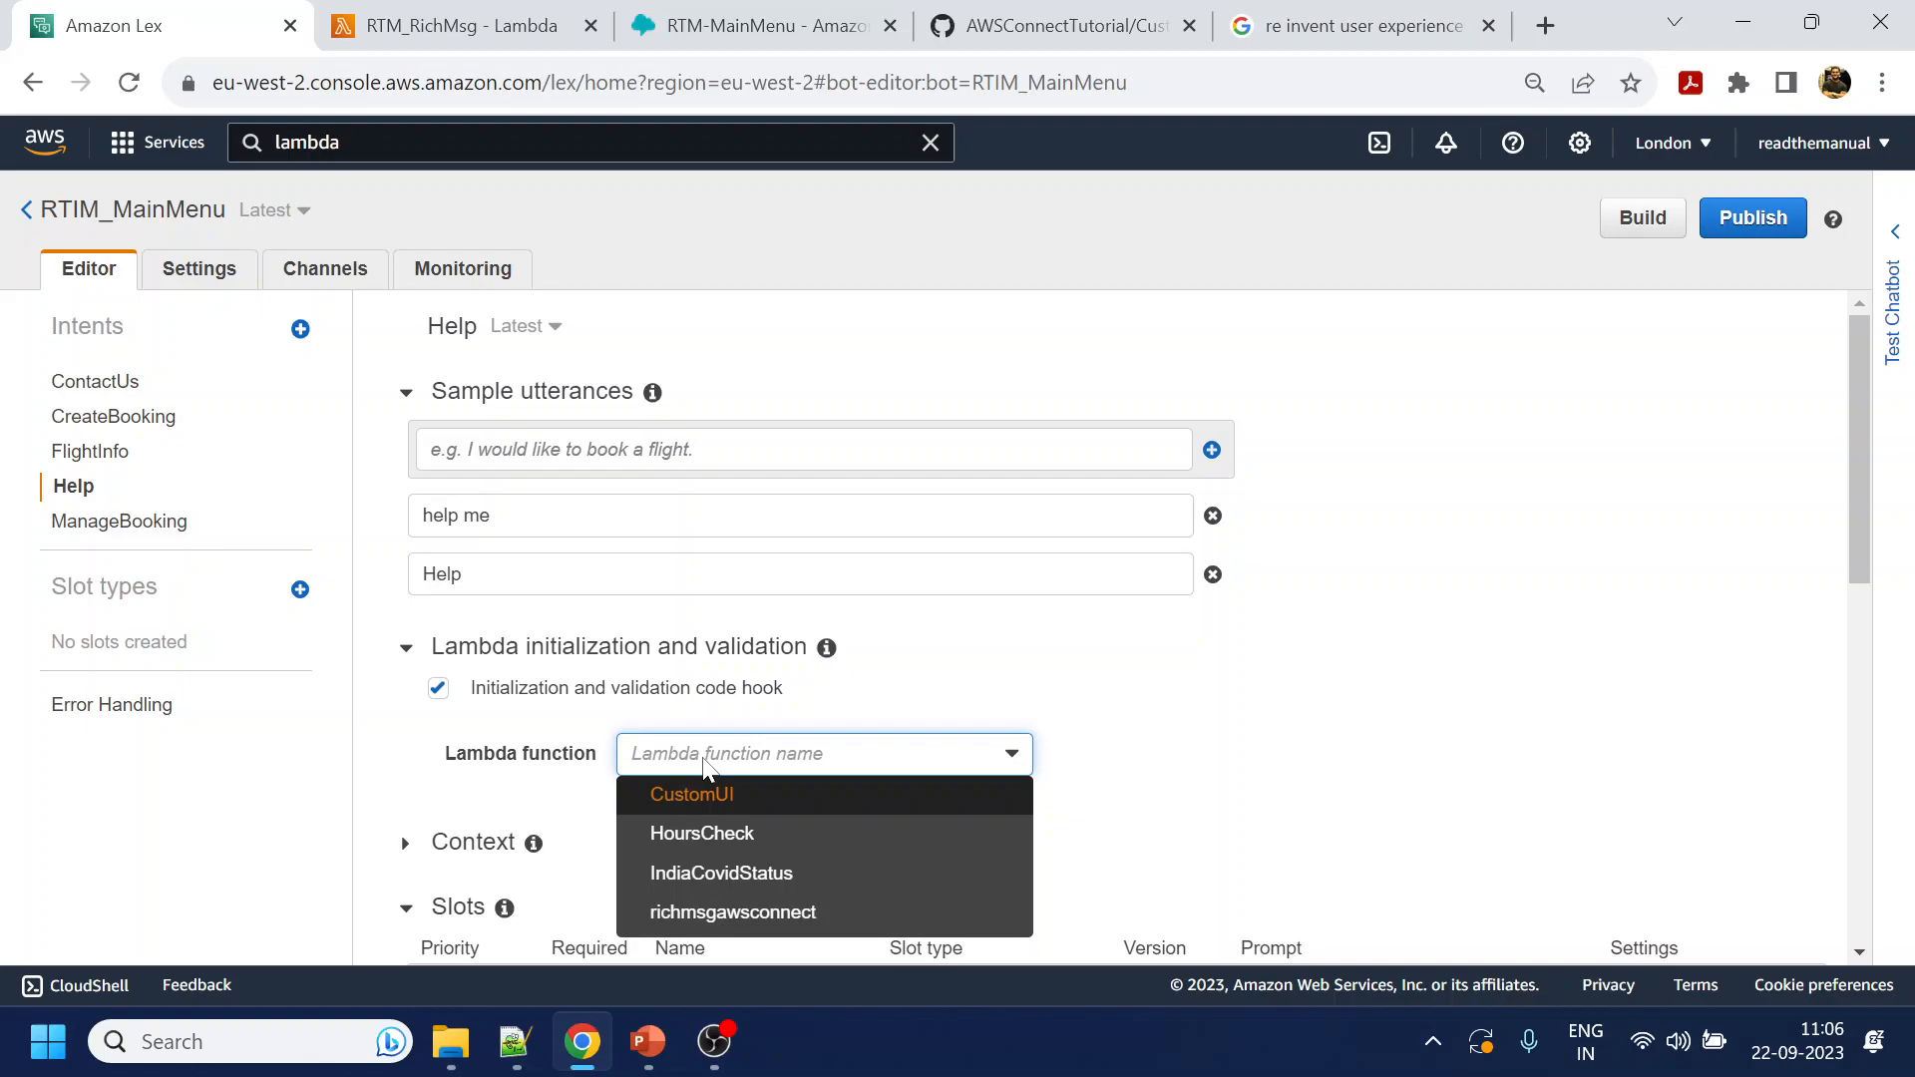
{"action": "left_click", "coordinate": [460, 25]}
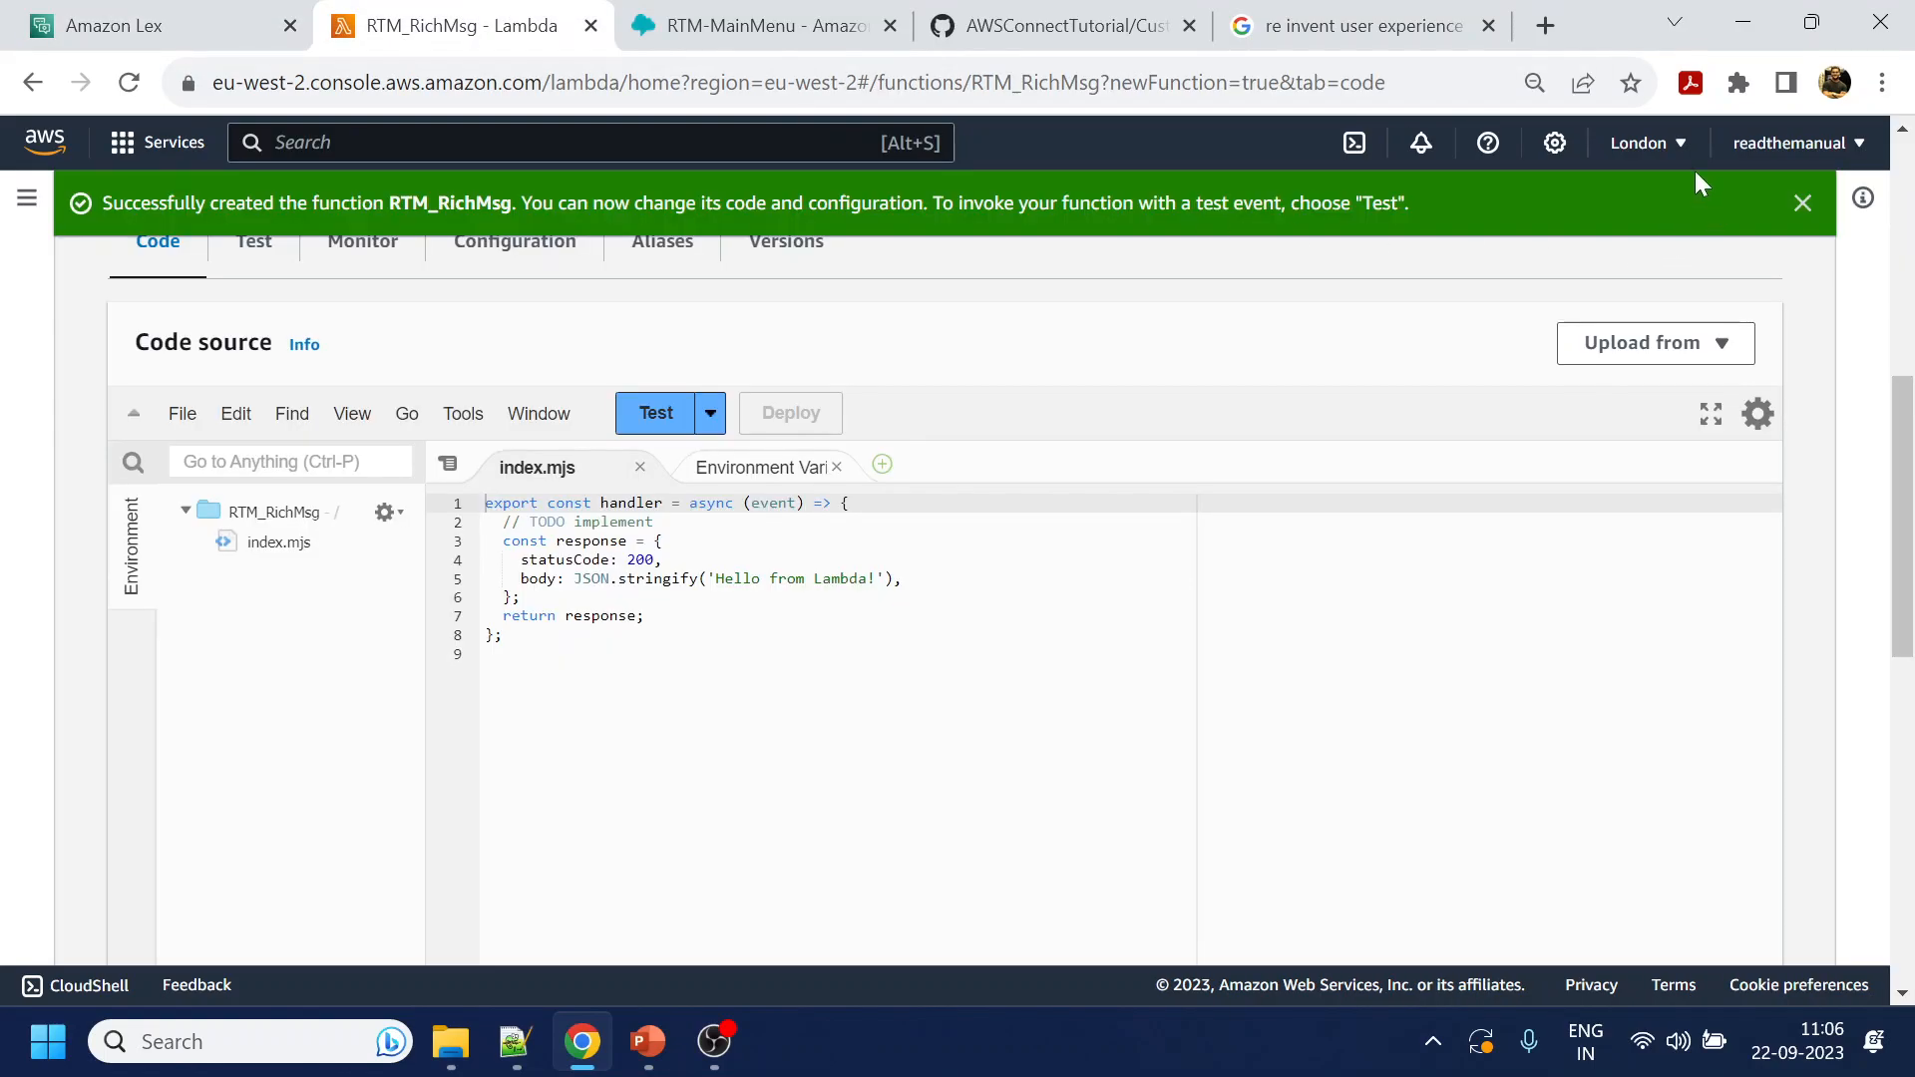
{"action": "left_click", "coordinate": [79, 12]}
{"action": "left_click", "coordinate": [1072, 654]}
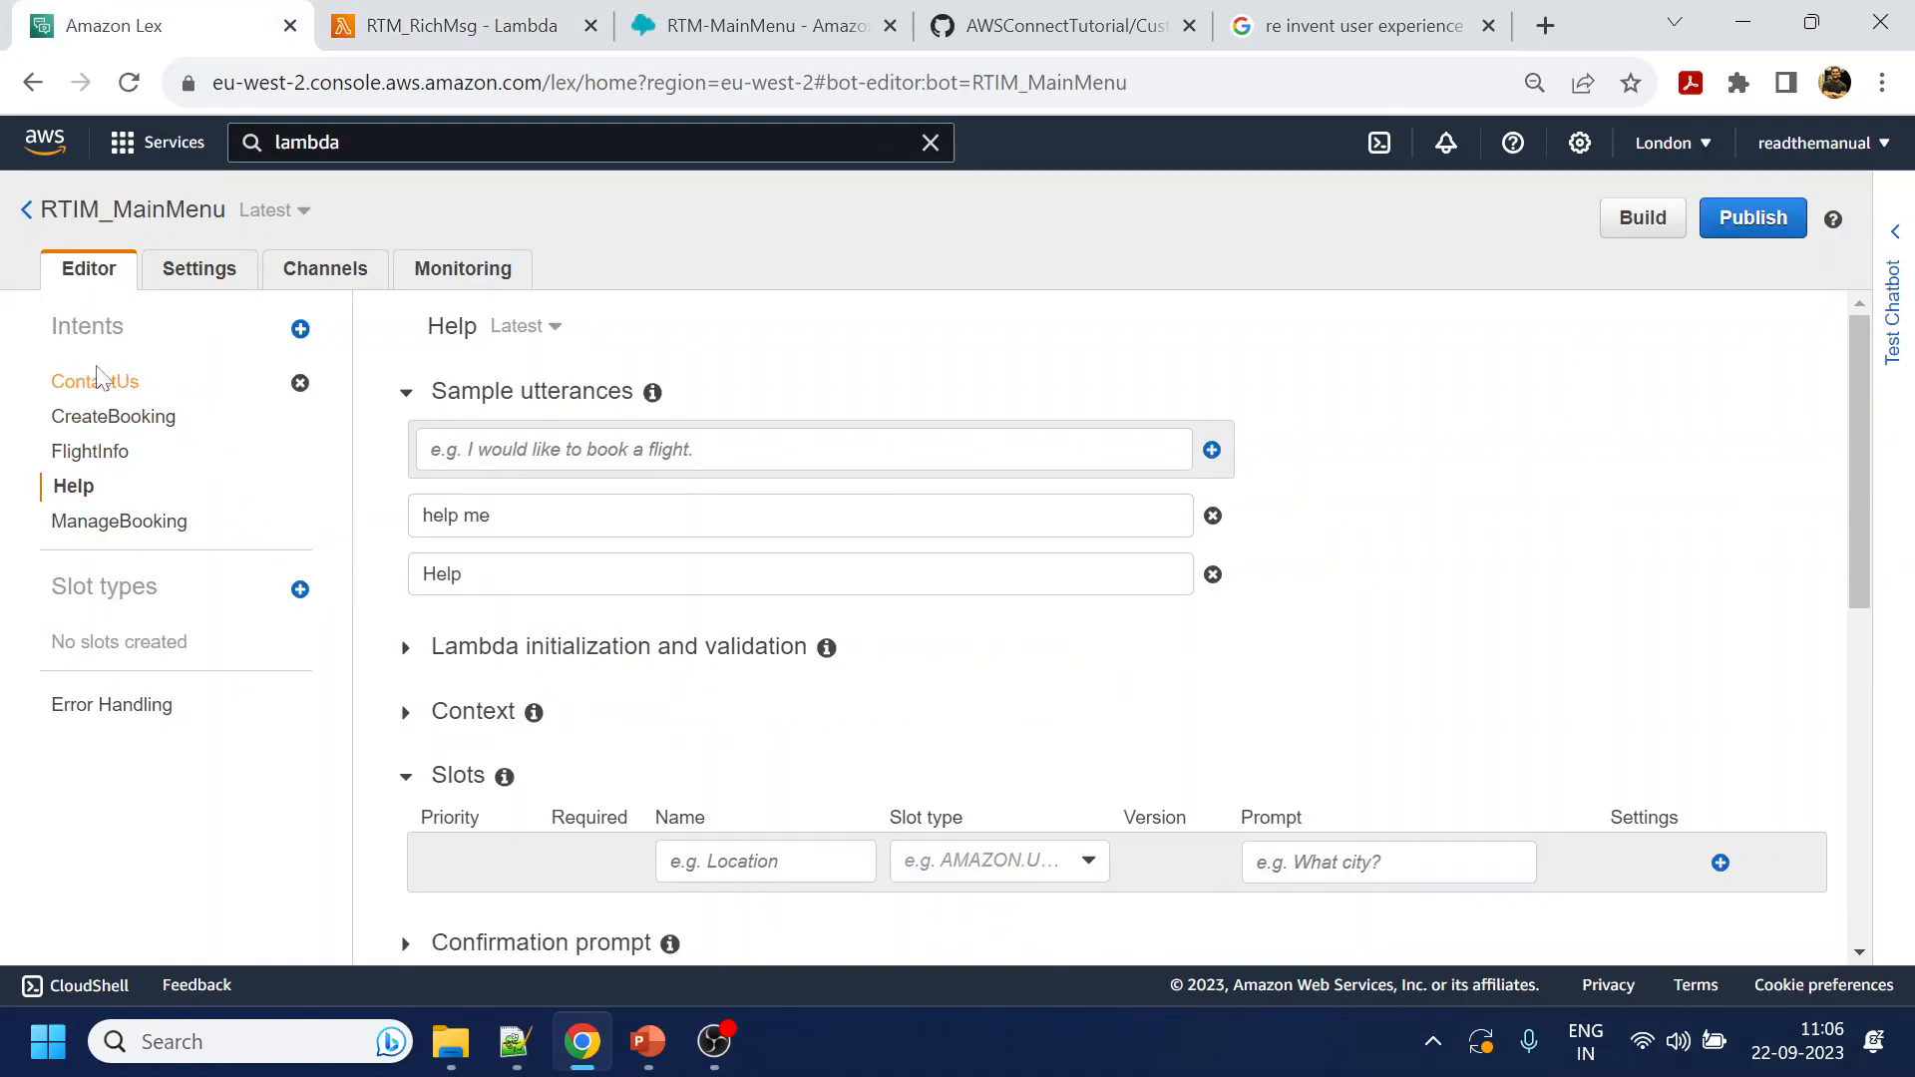
Reopen the Help intent and set RTM_RichMsg as its initialization and validation code hook, granting Amazon Lex permission to invoke it
{"action": "left_click", "coordinate": [90, 452]}
{"action": "left_click", "coordinate": [72, 486]}
{"action": "left_click", "coordinate": [649, 654]}
{"action": "left_click", "coordinate": [695, 770]}
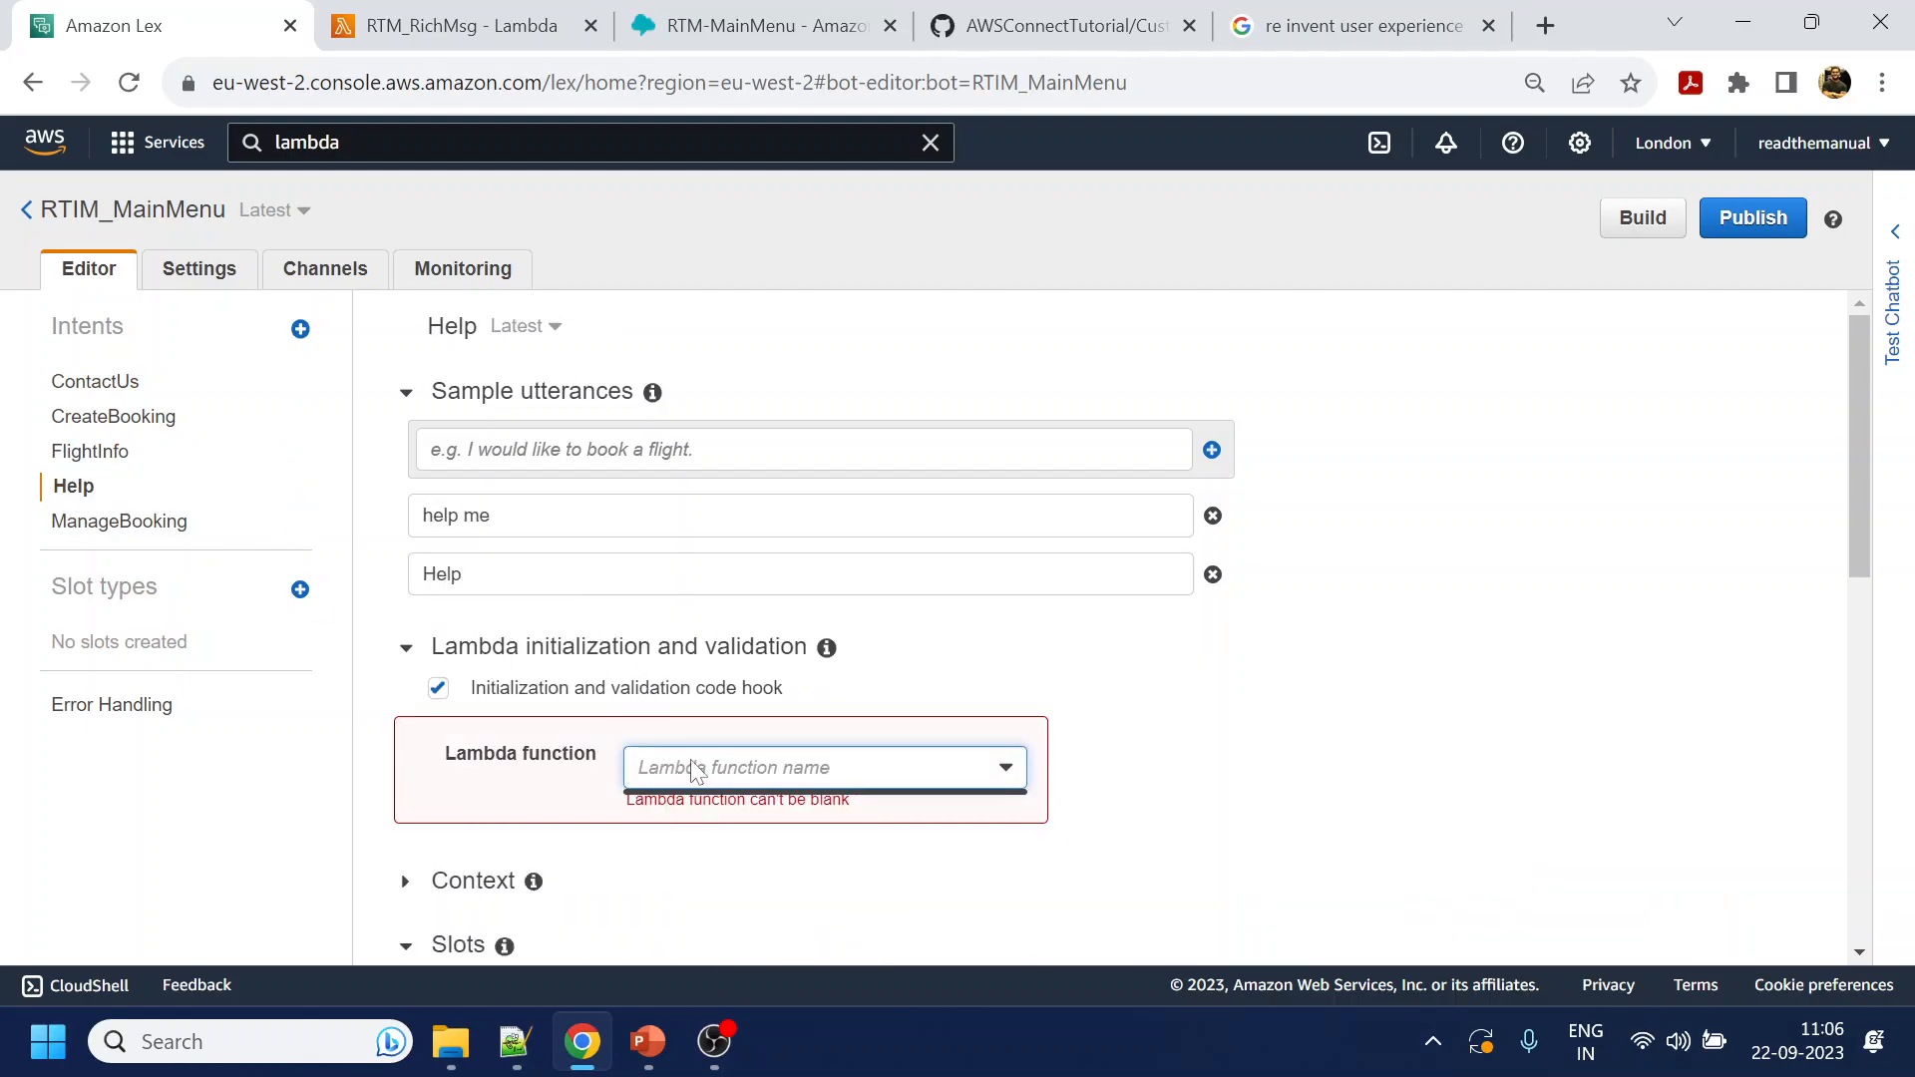
{"action": "left_click", "coordinate": [536, 696]}
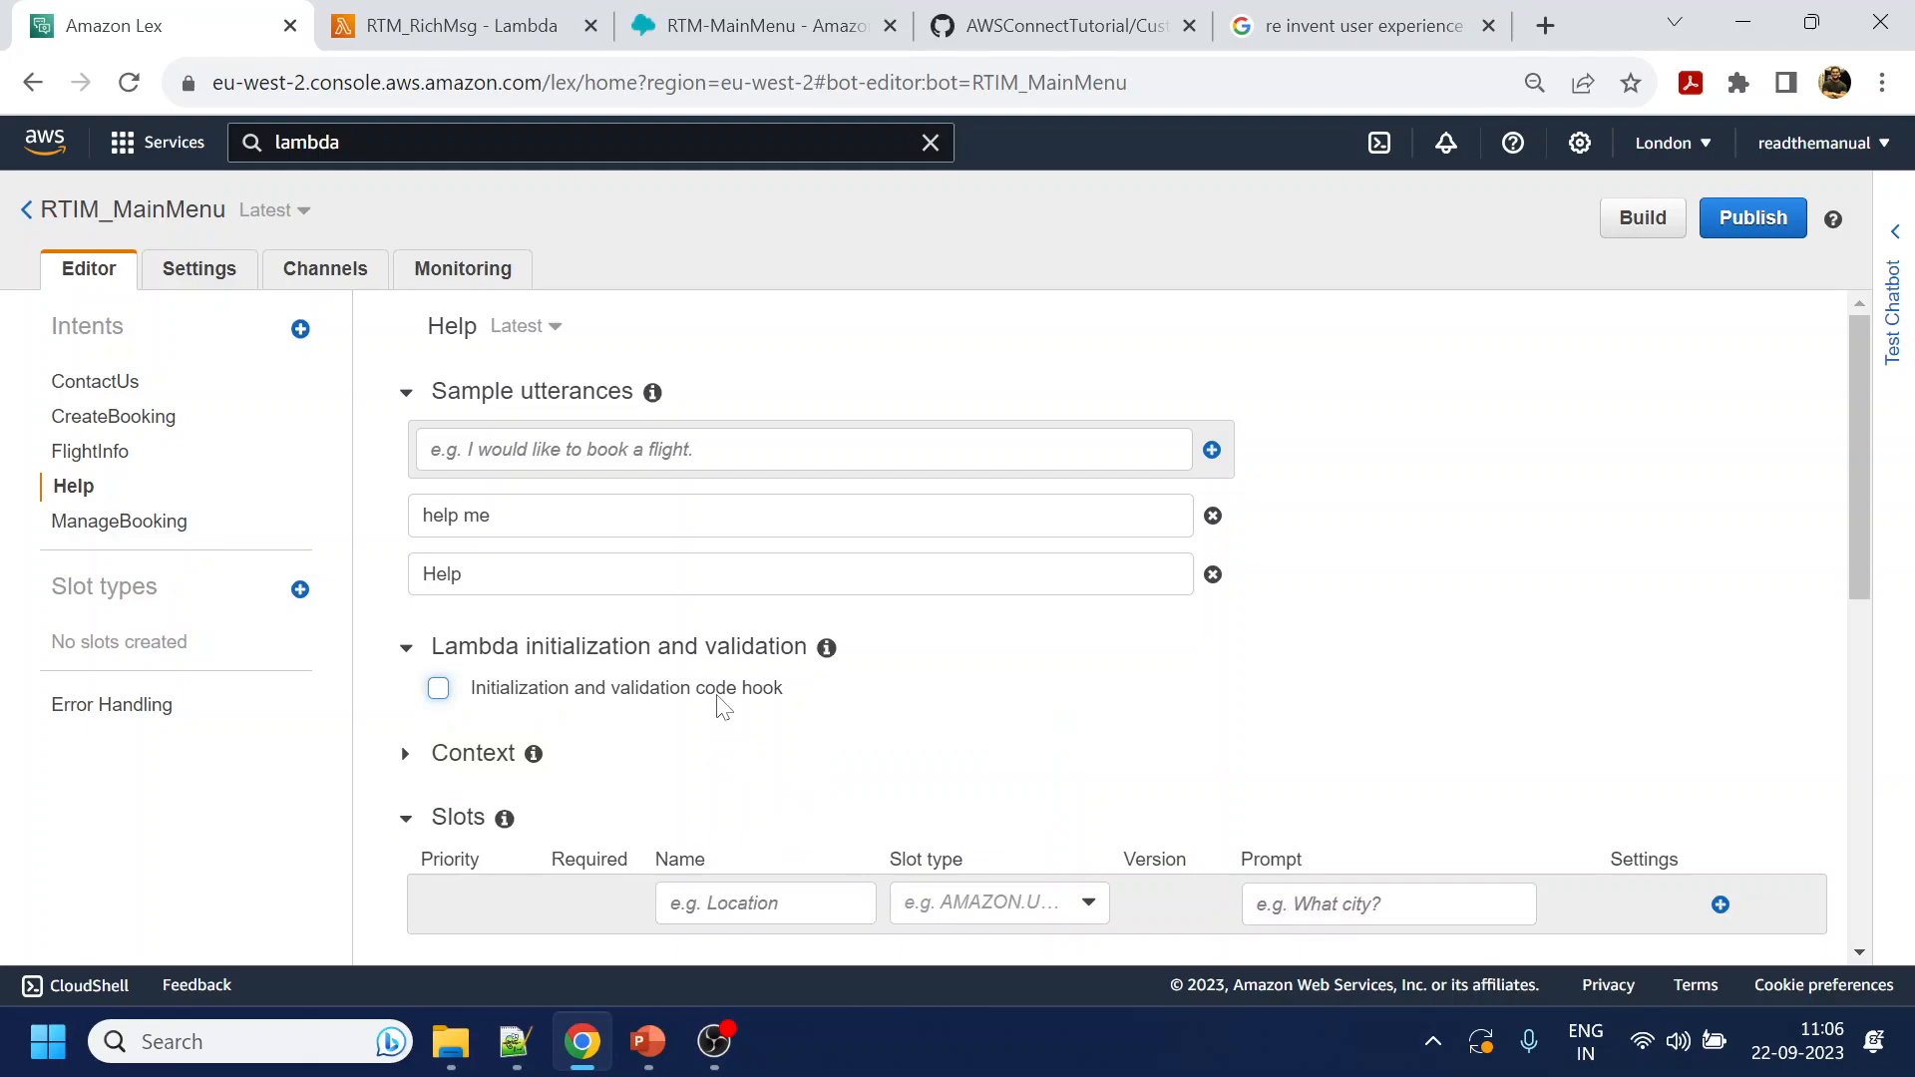
{"action": "left_click", "coordinate": [724, 706]}
{"action": "left_click", "coordinate": [818, 770]}
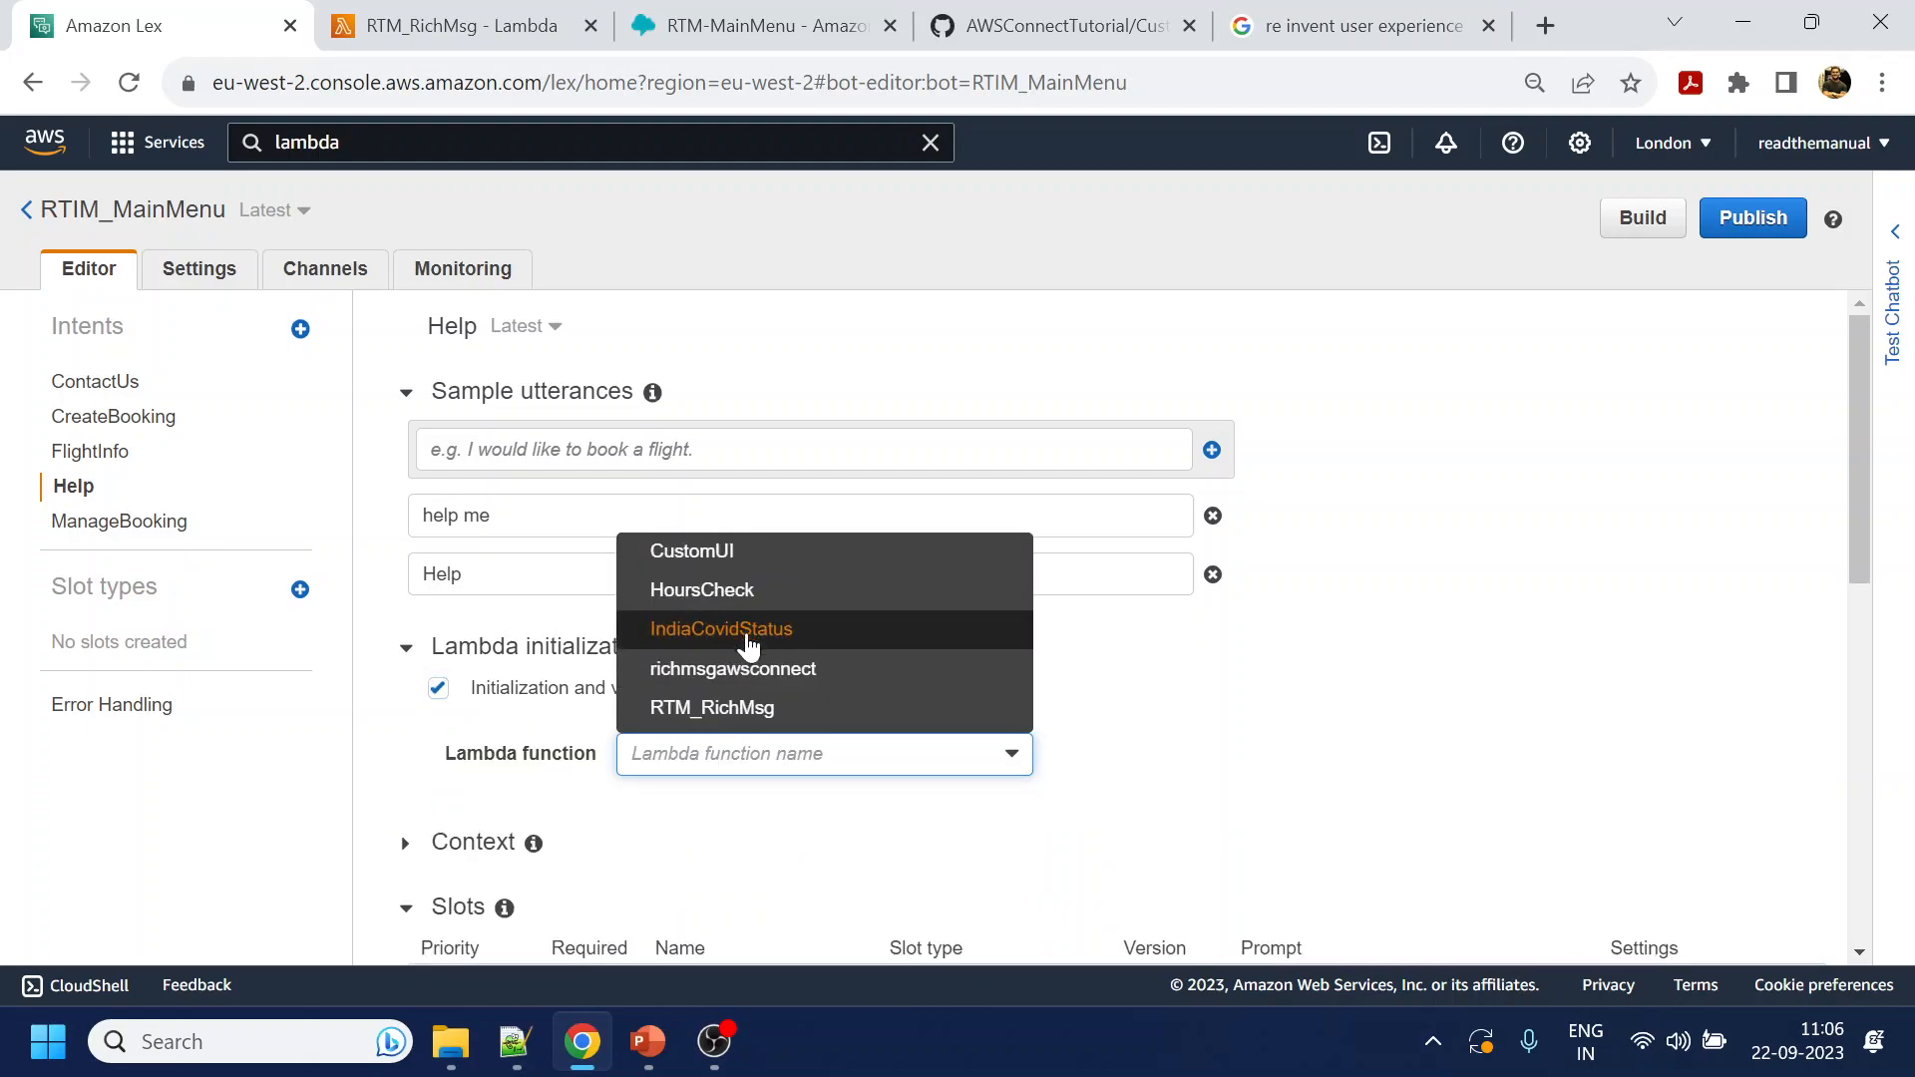
{"action": "left_click", "coordinate": [735, 706]}
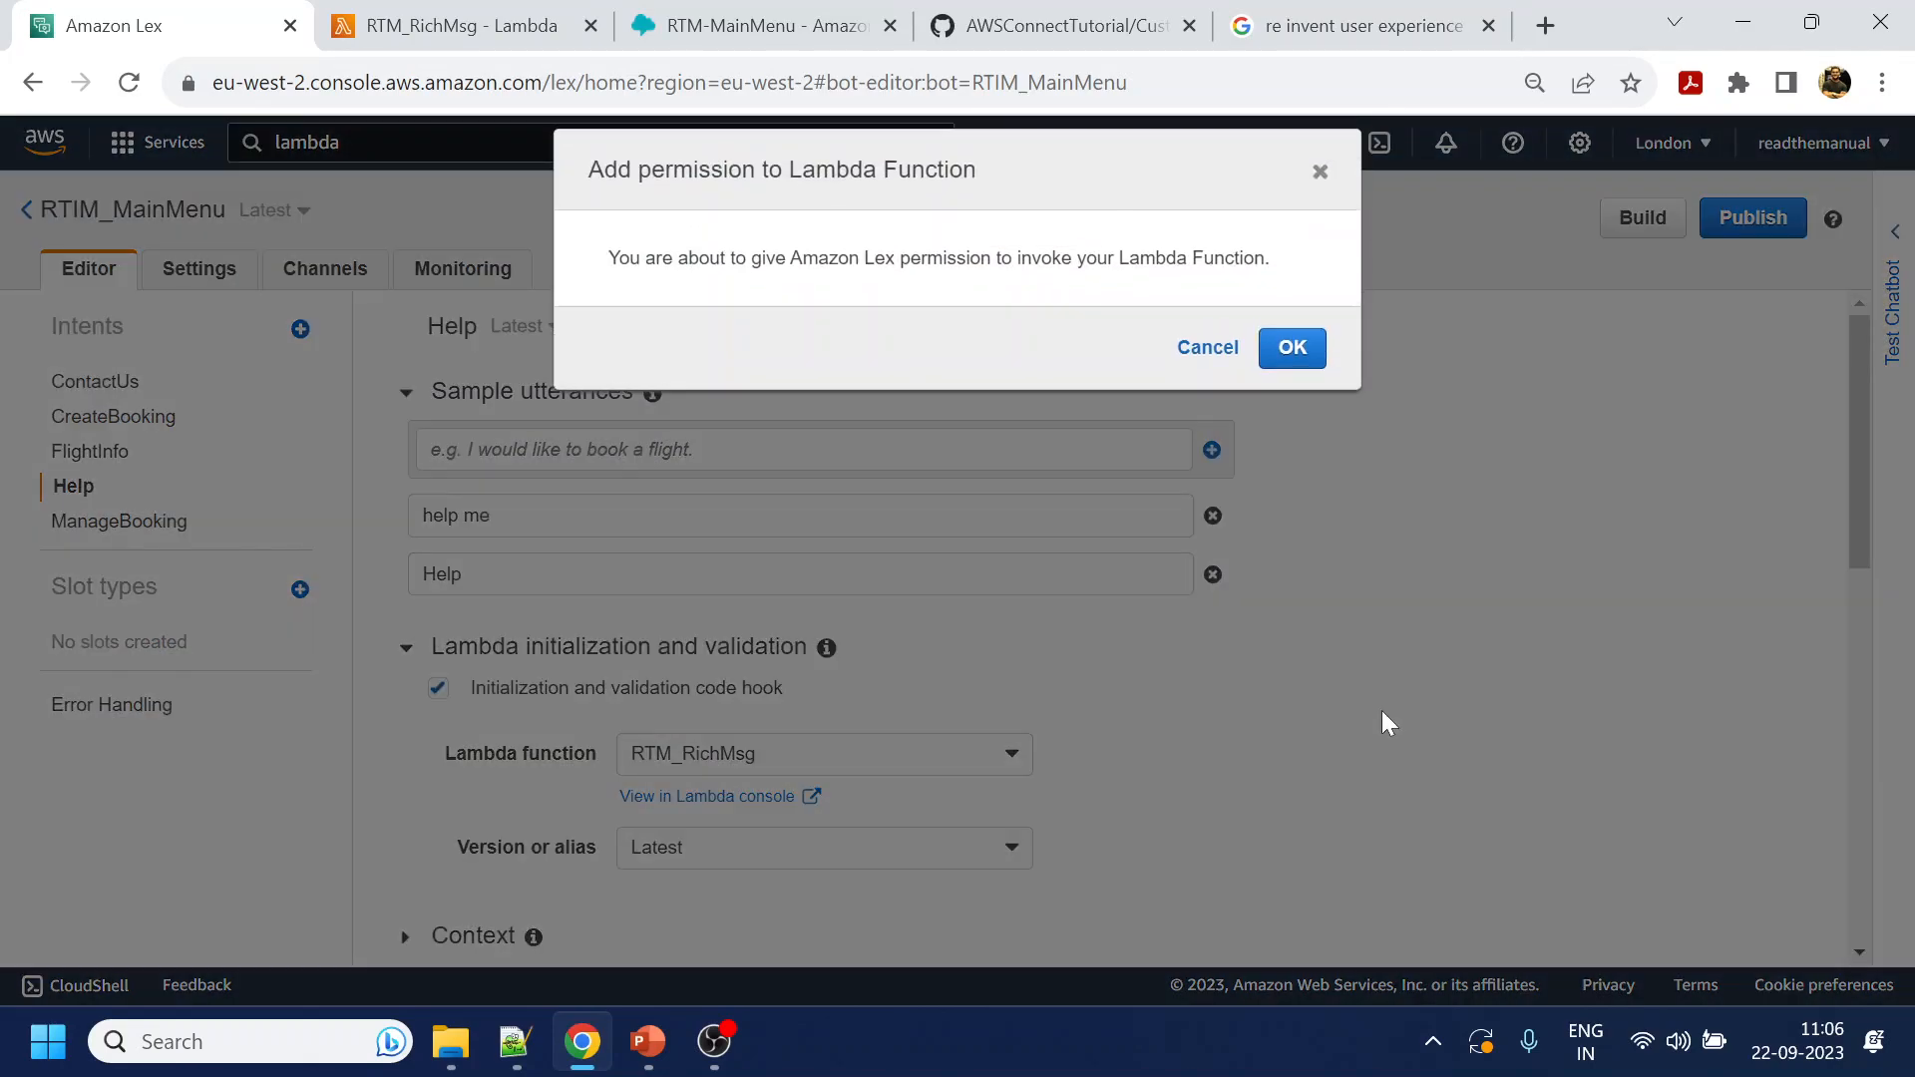
{"action": "left_click", "coordinate": [1292, 348]}
Save the Help intent and build the RTIM_MainMenu bot
{"action": "scroll", "coordinate": [1256, 679], "scroll_direction": "down", "scroll_amount": 15}
{"action": "left_click", "coordinate": [519, 870]}
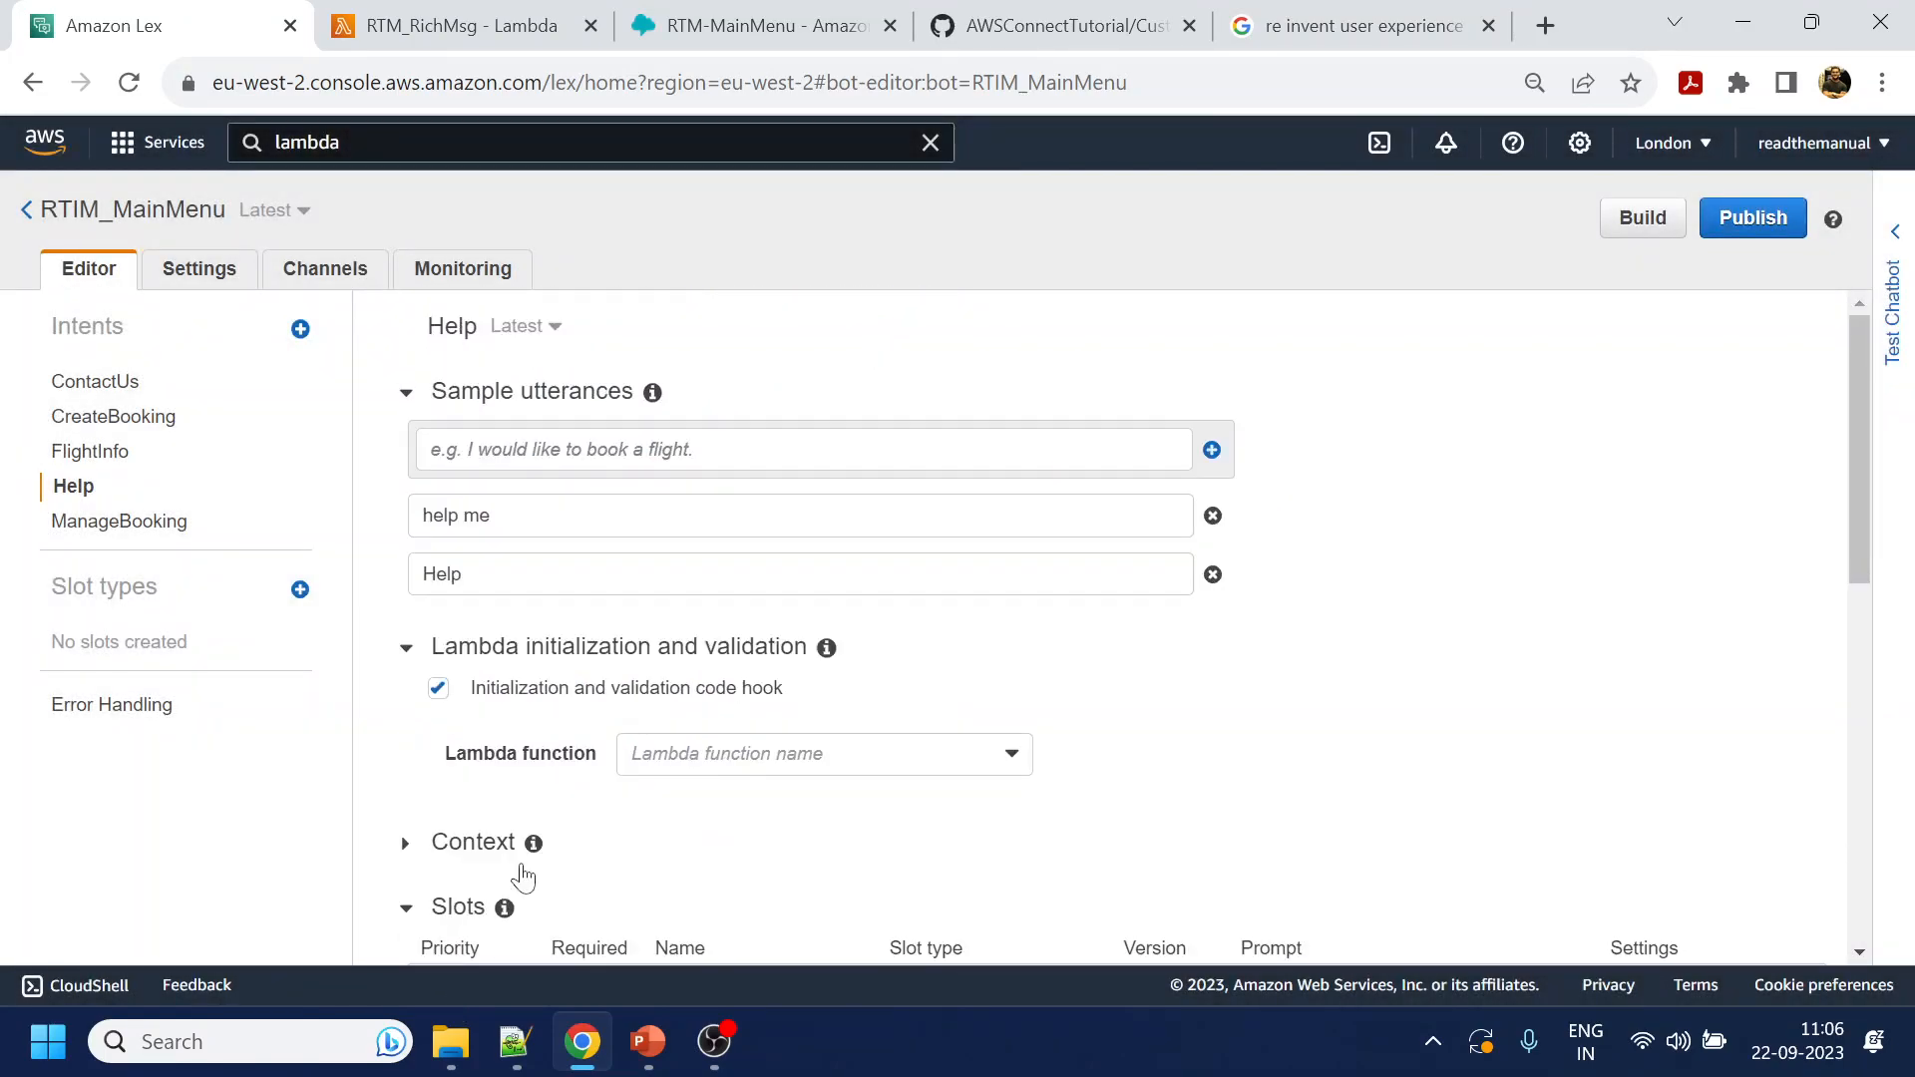
{"action": "left_click", "coordinate": [1641, 216]}
{"action": "left_click", "coordinate": [1282, 375]}
Copy the AirlineDemo folder path from File Explorer and return to the RTM_RichMsg function in Chrome
{"action": "left_click", "coordinate": [538, 22]}
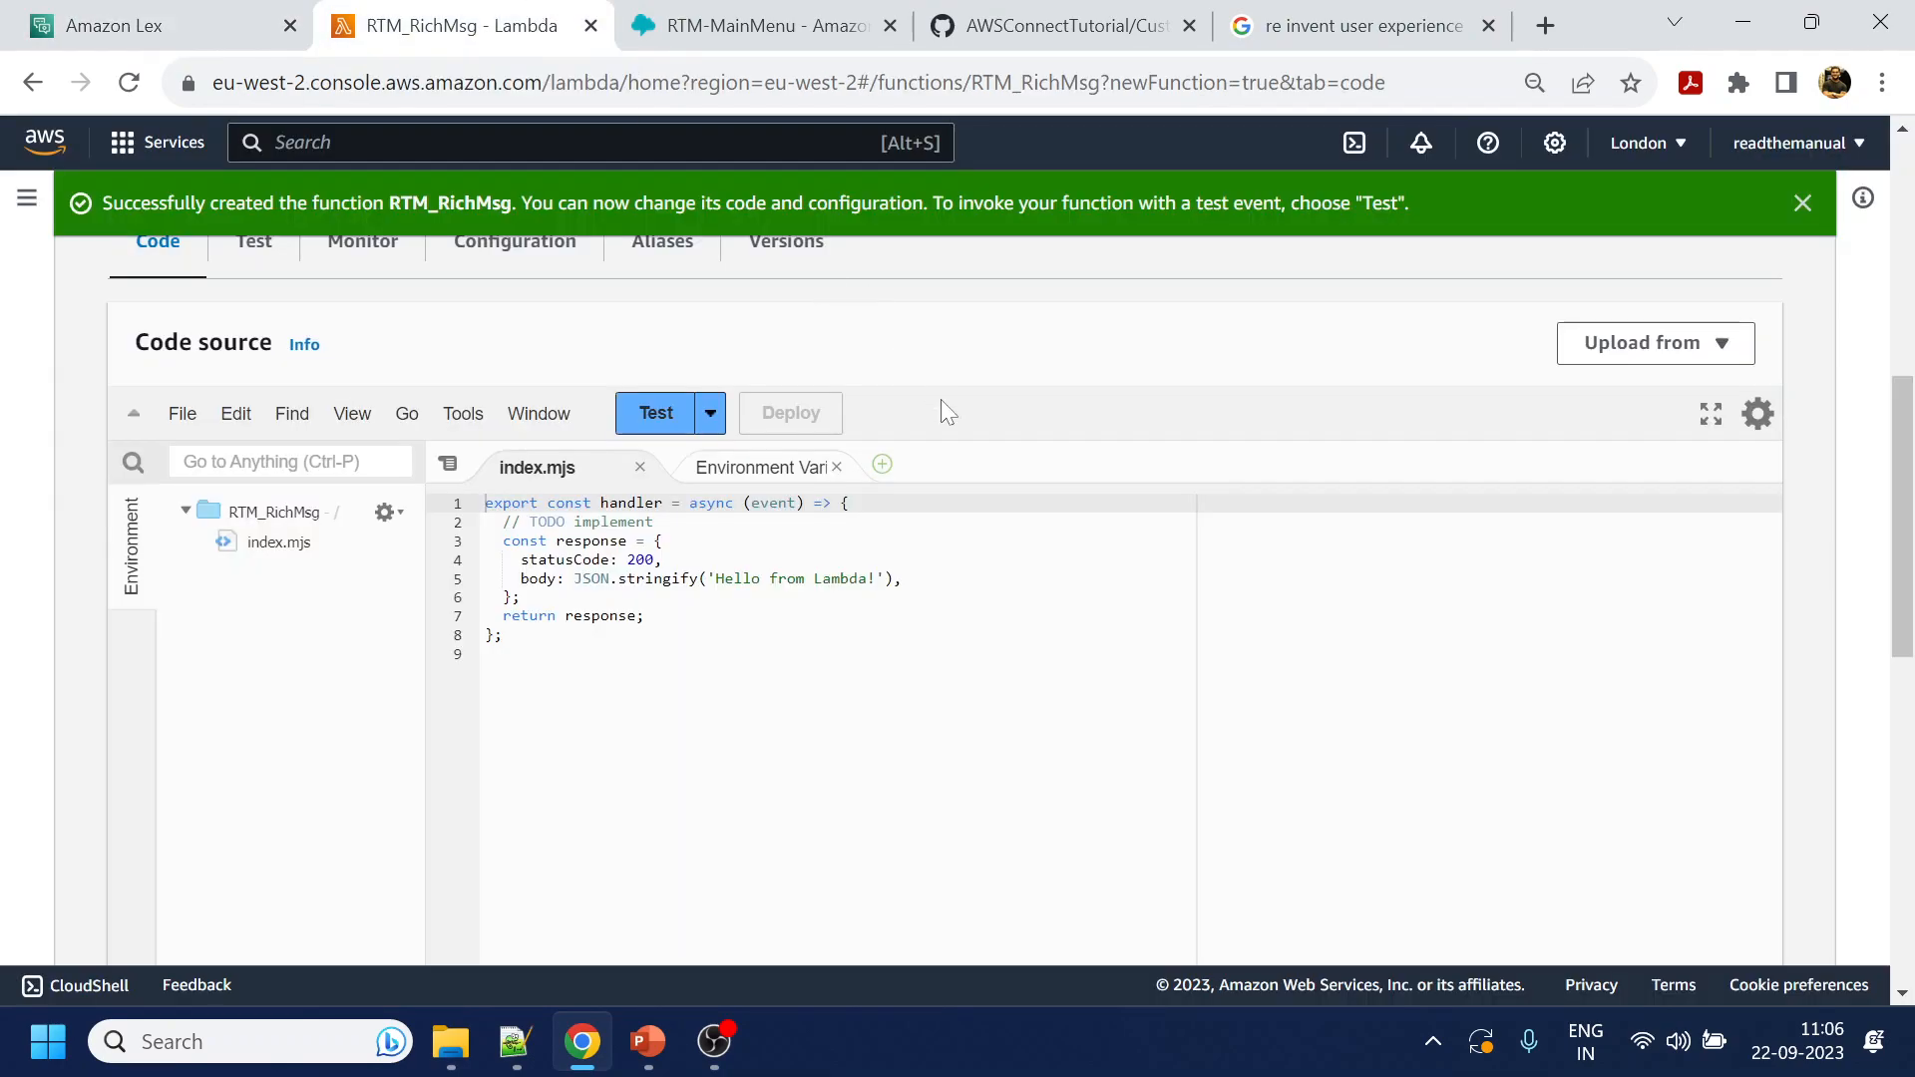
{"action": "left_click", "coordinate": [451, 1042]}
{"action": "left_click", "coordinate": [688, 170]}
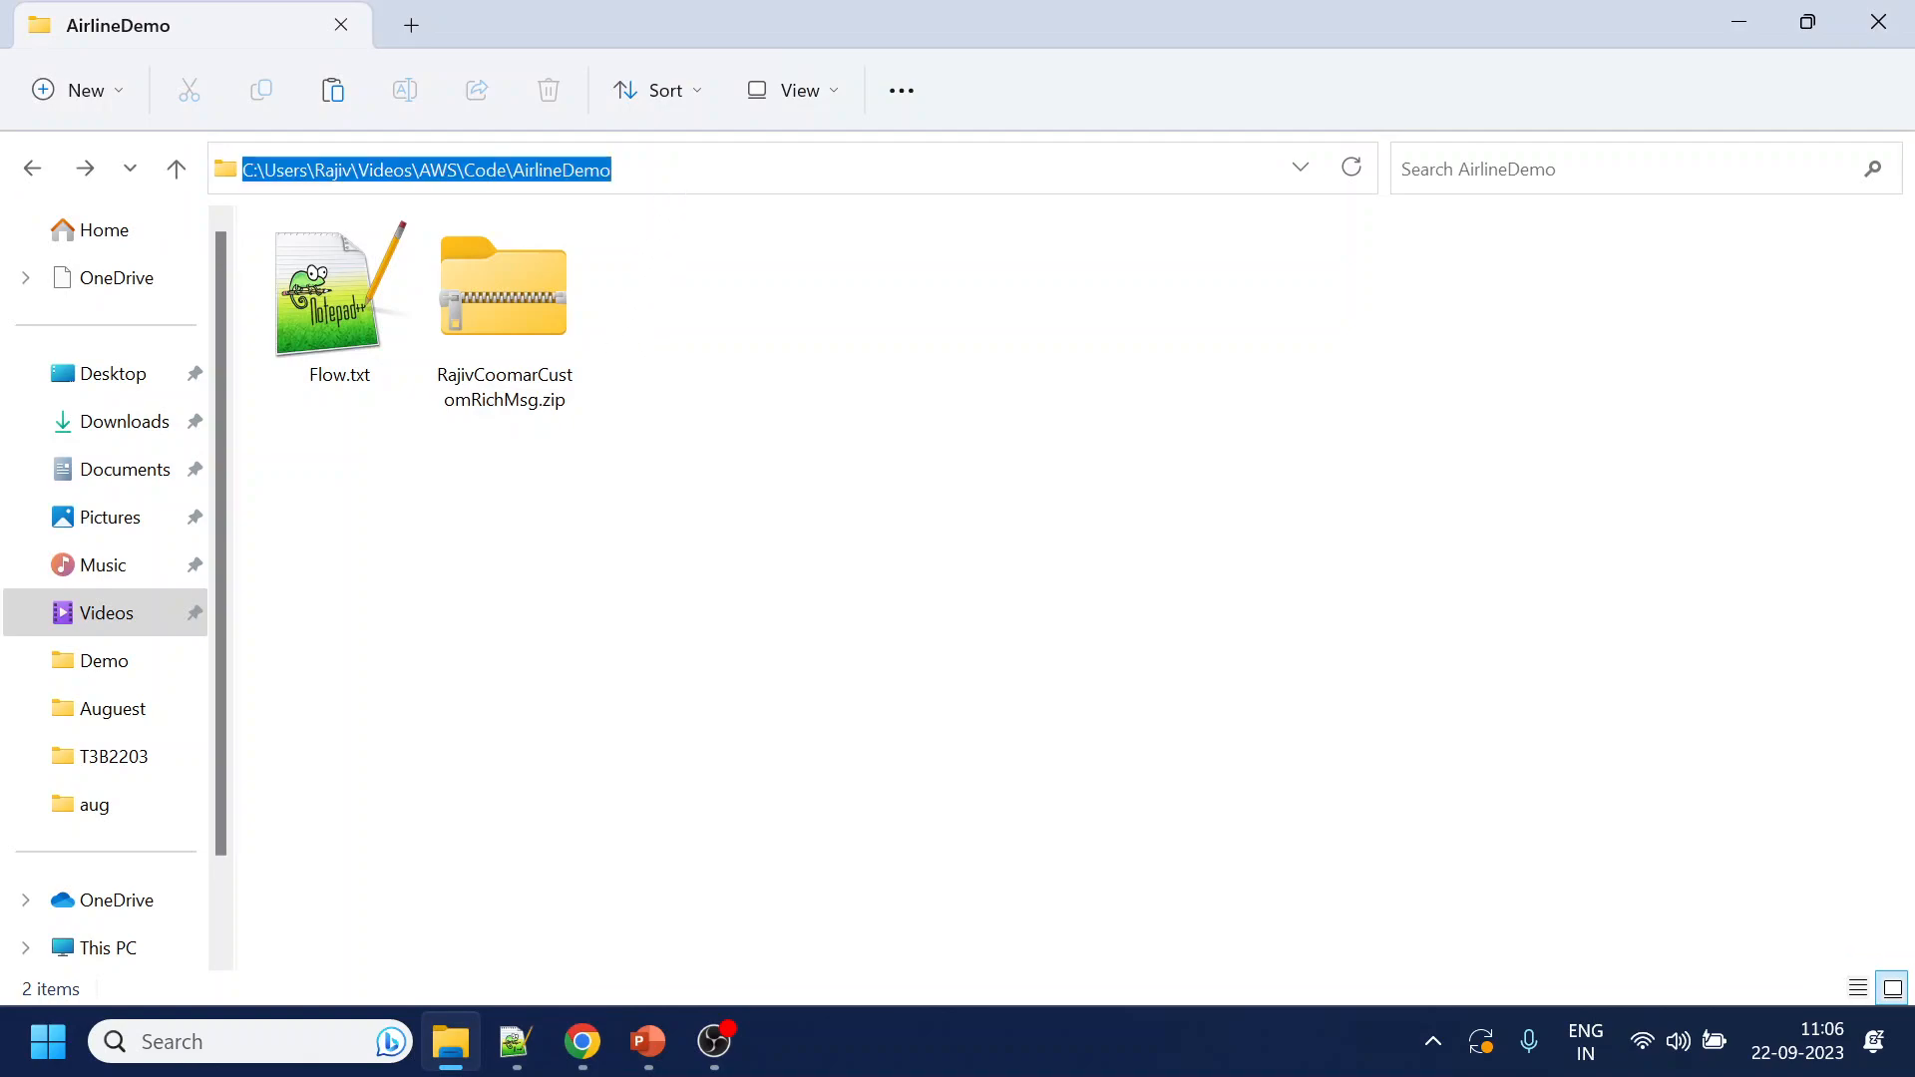
{"action": "key", "text": "alt+Tab"}
Upload the custom rich message ZIP file from the AirlineDemo folder as the RTM_RichMsg function's code and save it
{"action": "left_click", "coordinate": [1721, 344]}
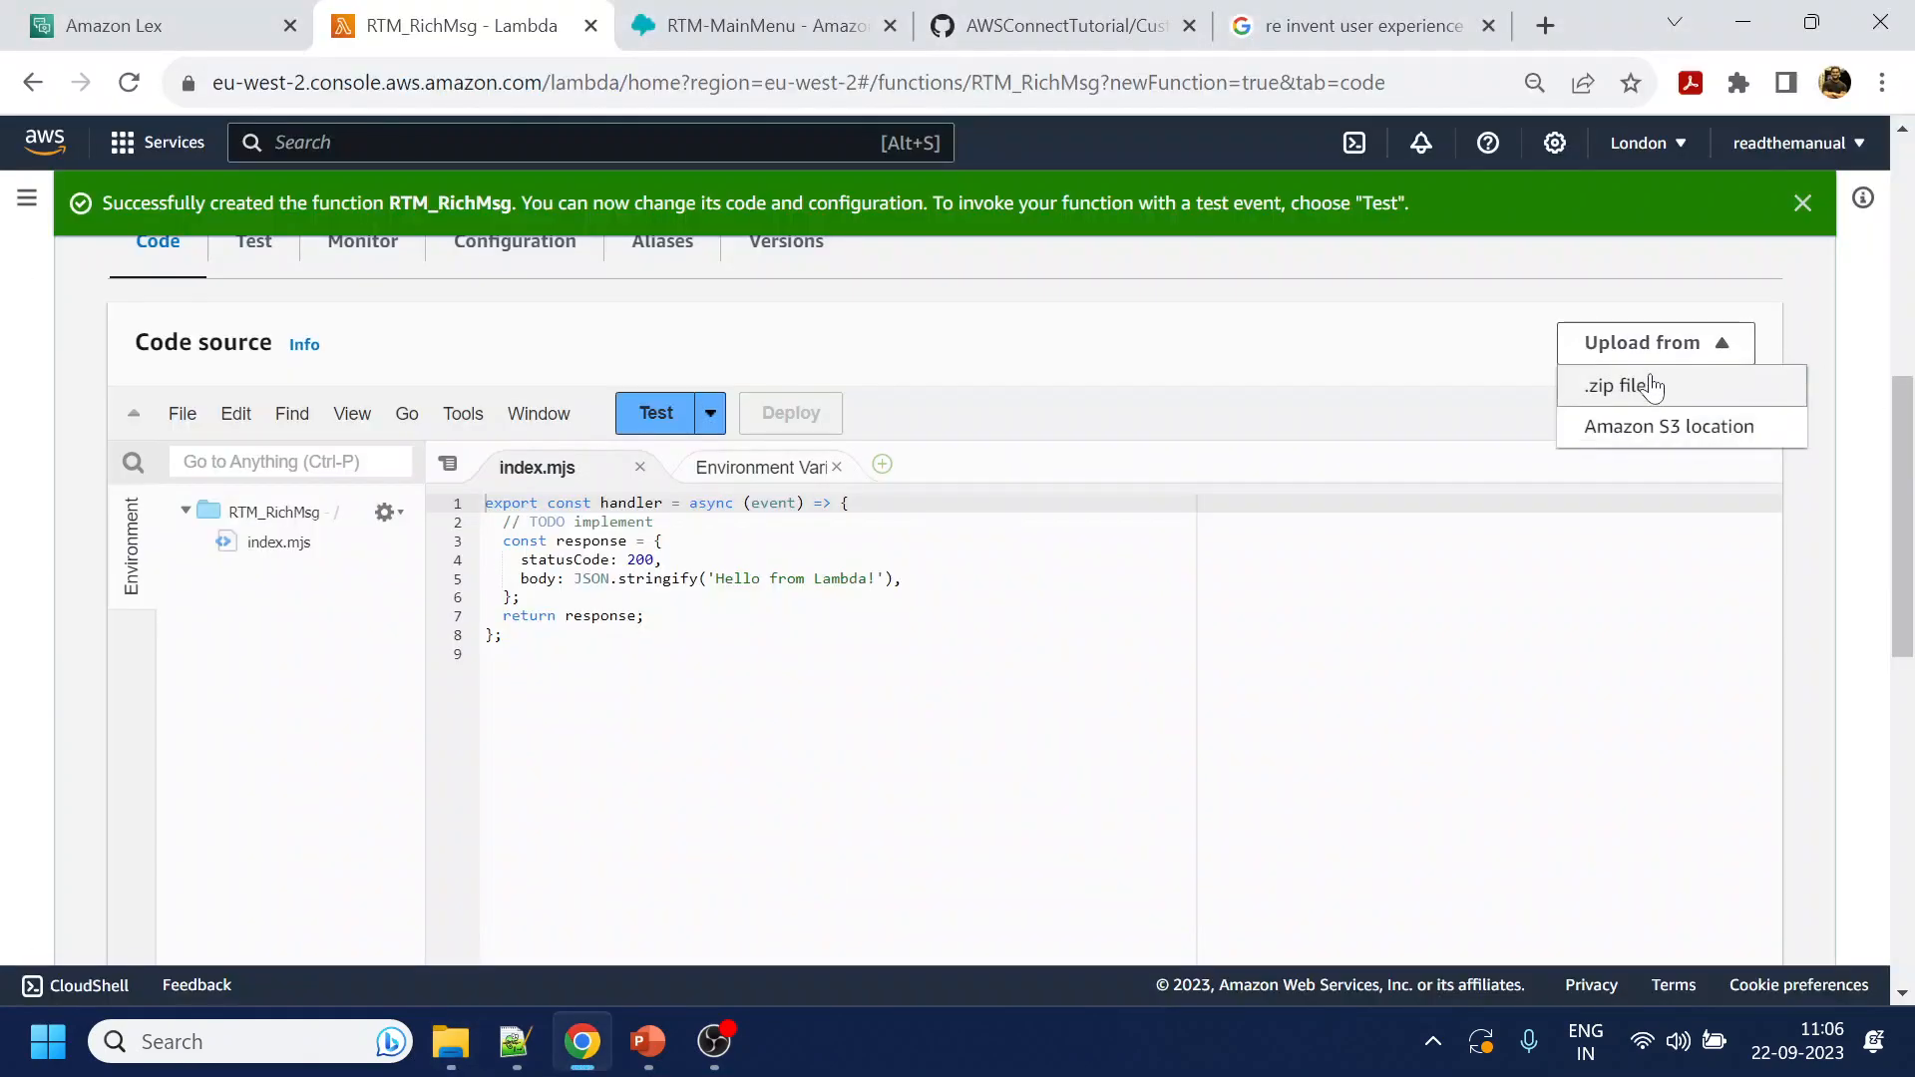
{"action": "left_click", "coordinate": [1662, 385]}
{"action": "left_click", "coordinate": [554, 618]}
{"action": "type", "text": "Rajiv\\Videos\\AWS\\Code\\AirlineDemo"}
{"action": "key", "text": "Return"}
{"action": "double_click", "coordinate": [1486, 311]}
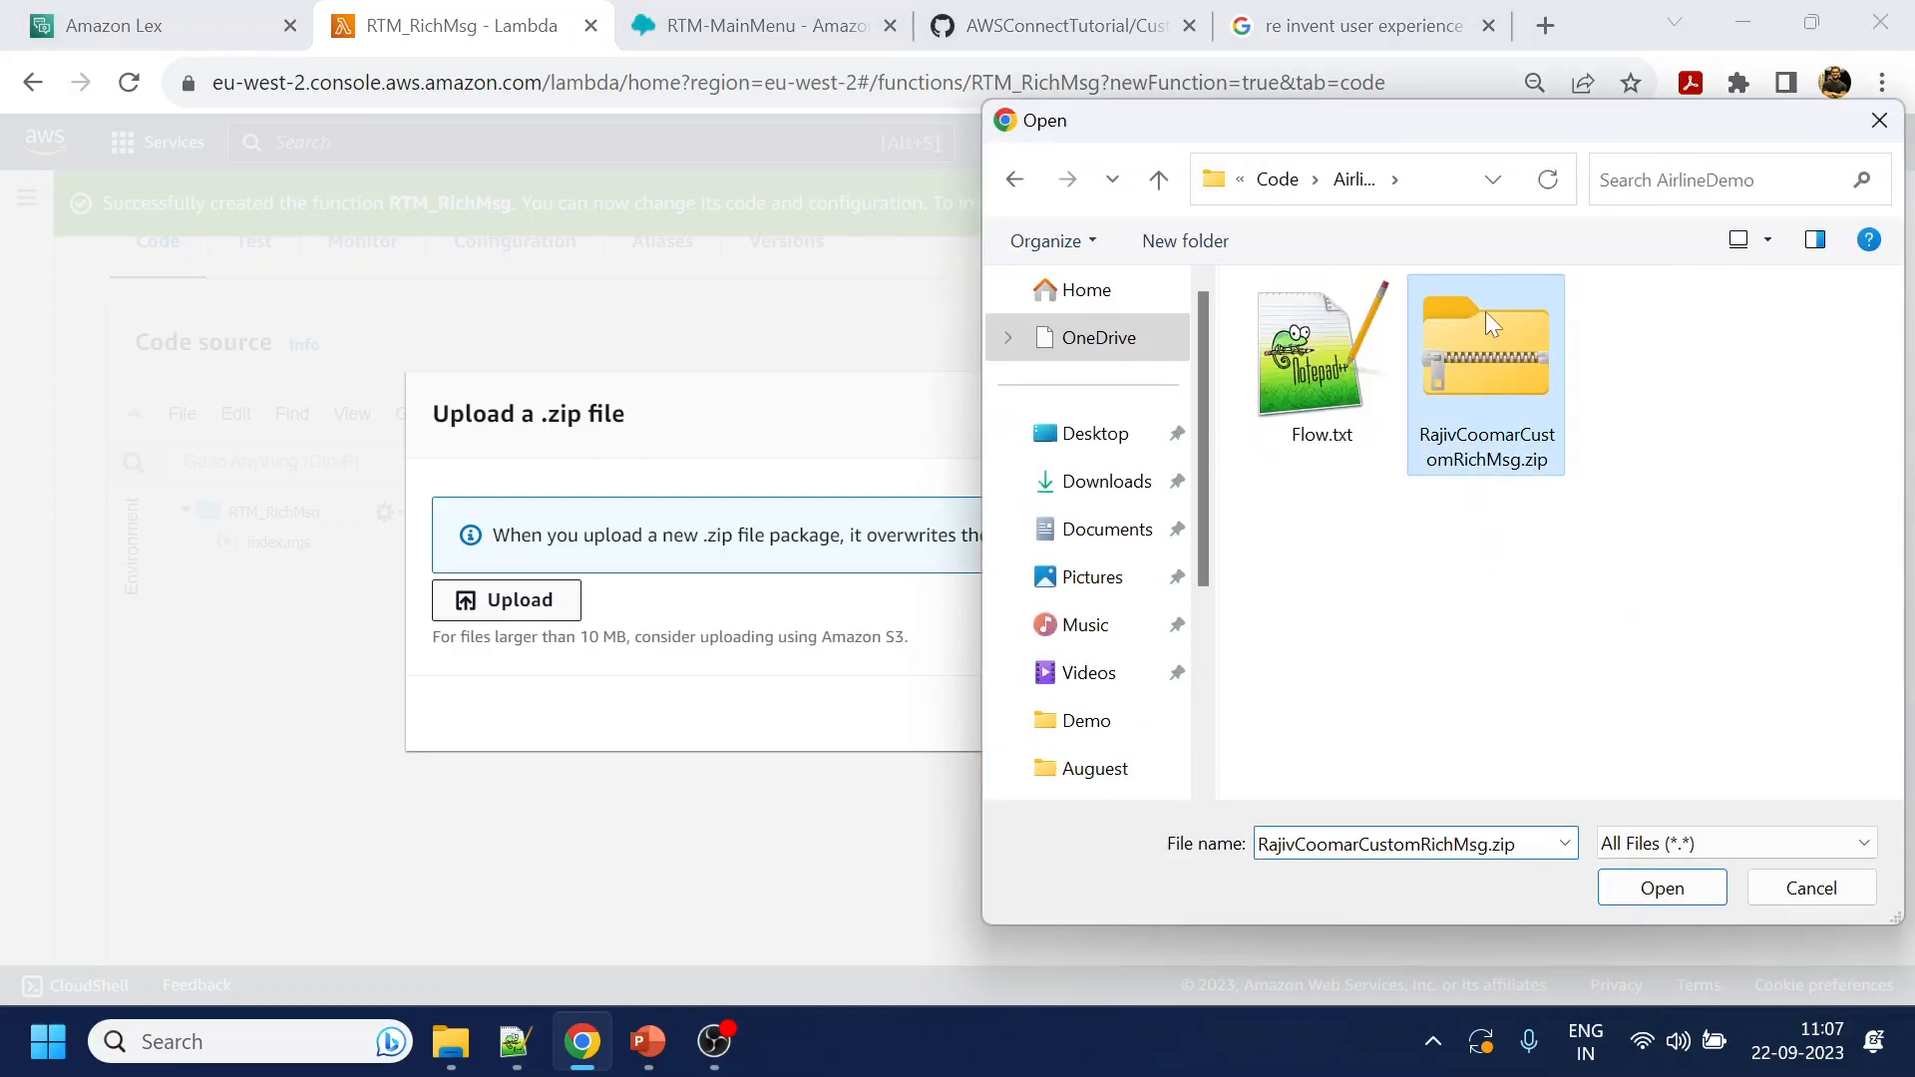
{"action": "left_click", "coordinate": [1464, 760]}
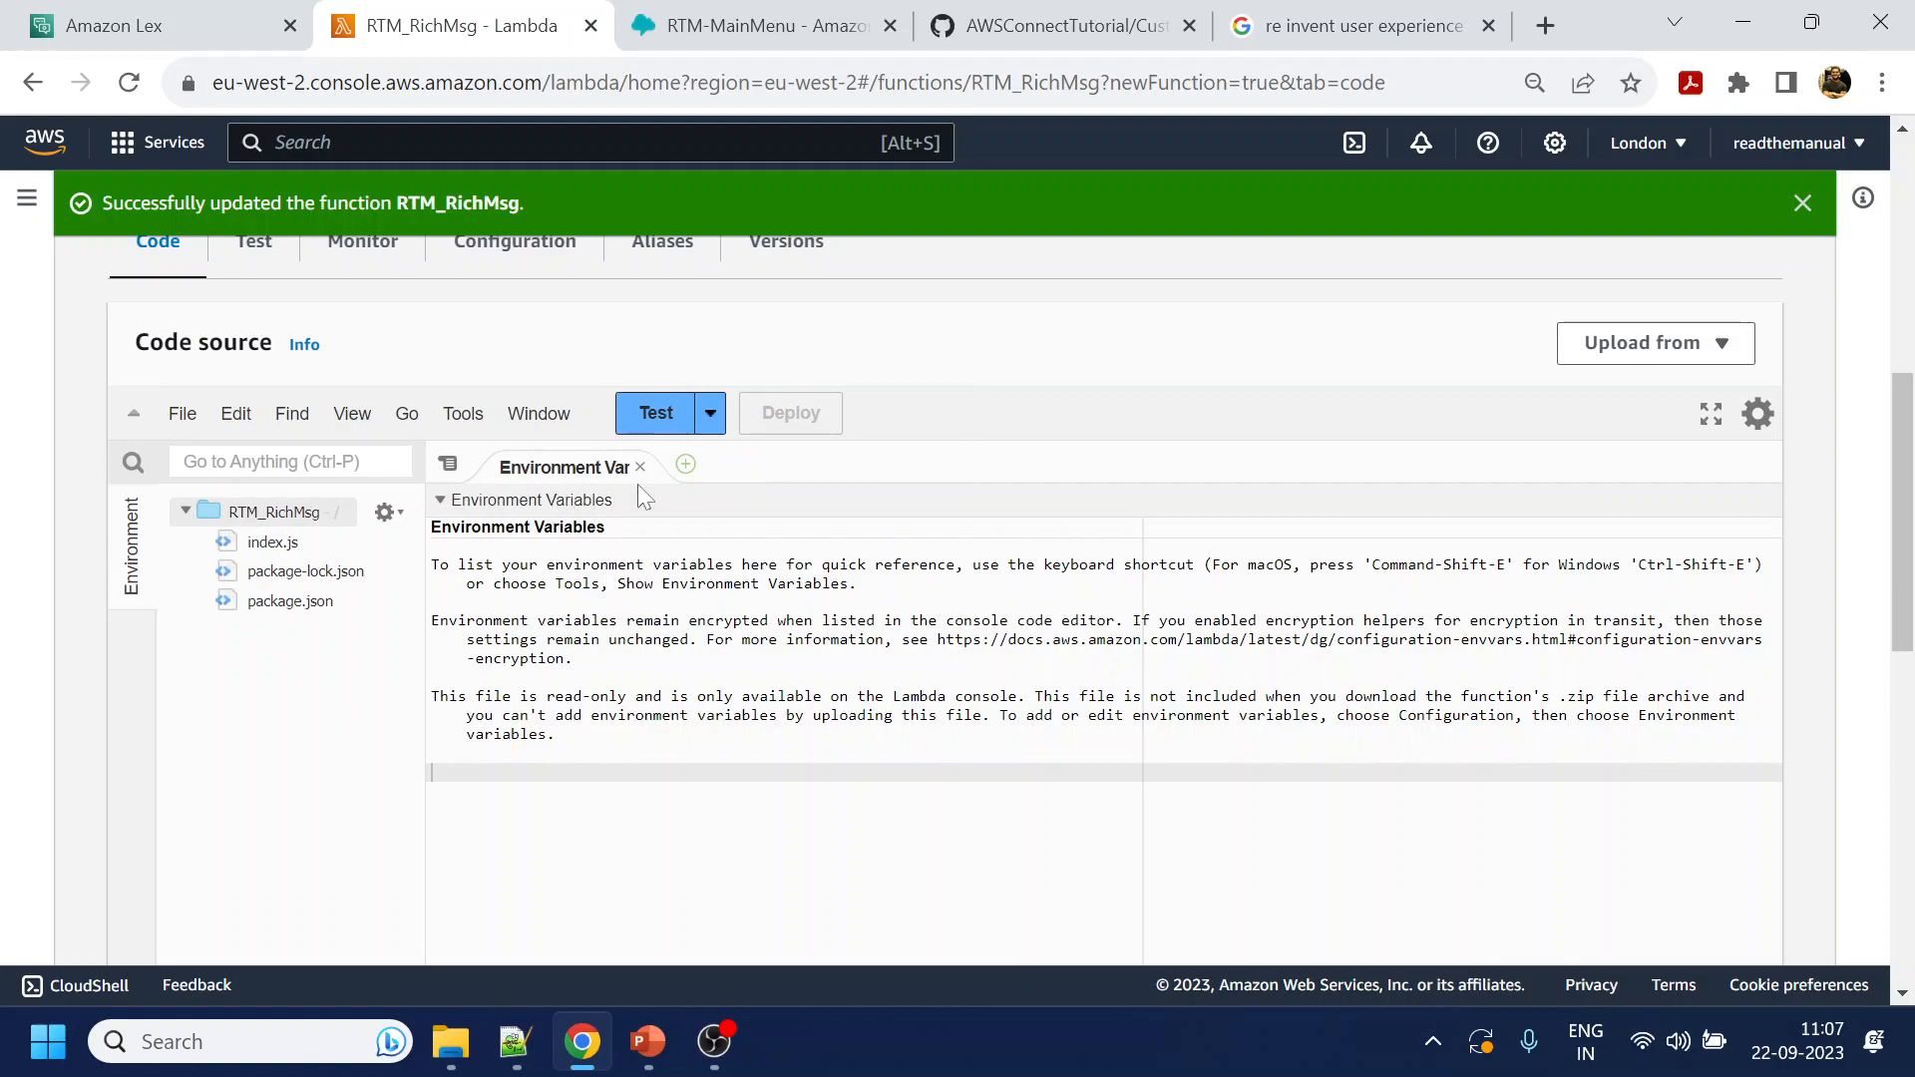
Close the environment variables file, open index.js of RTM_RichMsg, and examine its main handler and list message content
{"action": "left_click", "coordinate": [640, 467]}
{"action": "left_click", "coordinate": [272, 543]}
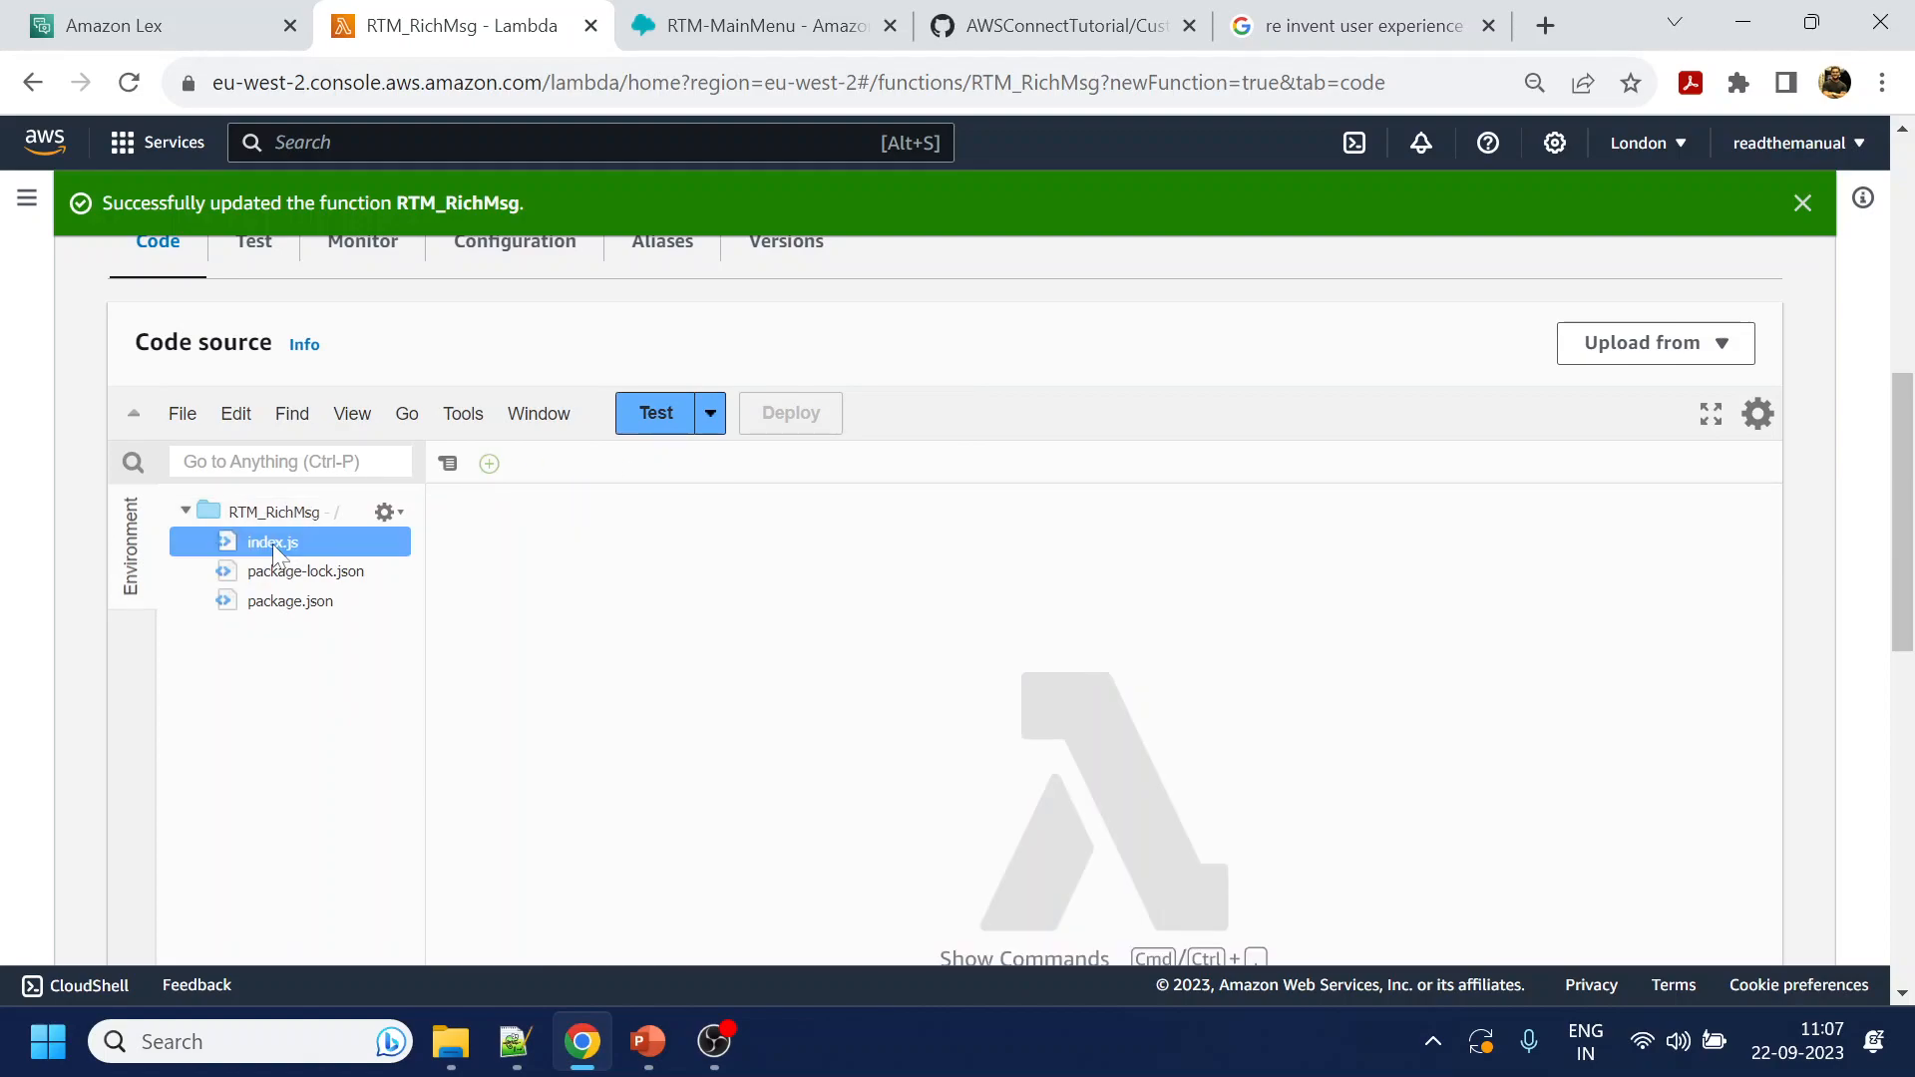
{"action": "left_click", "coordinate": [272, 543]}
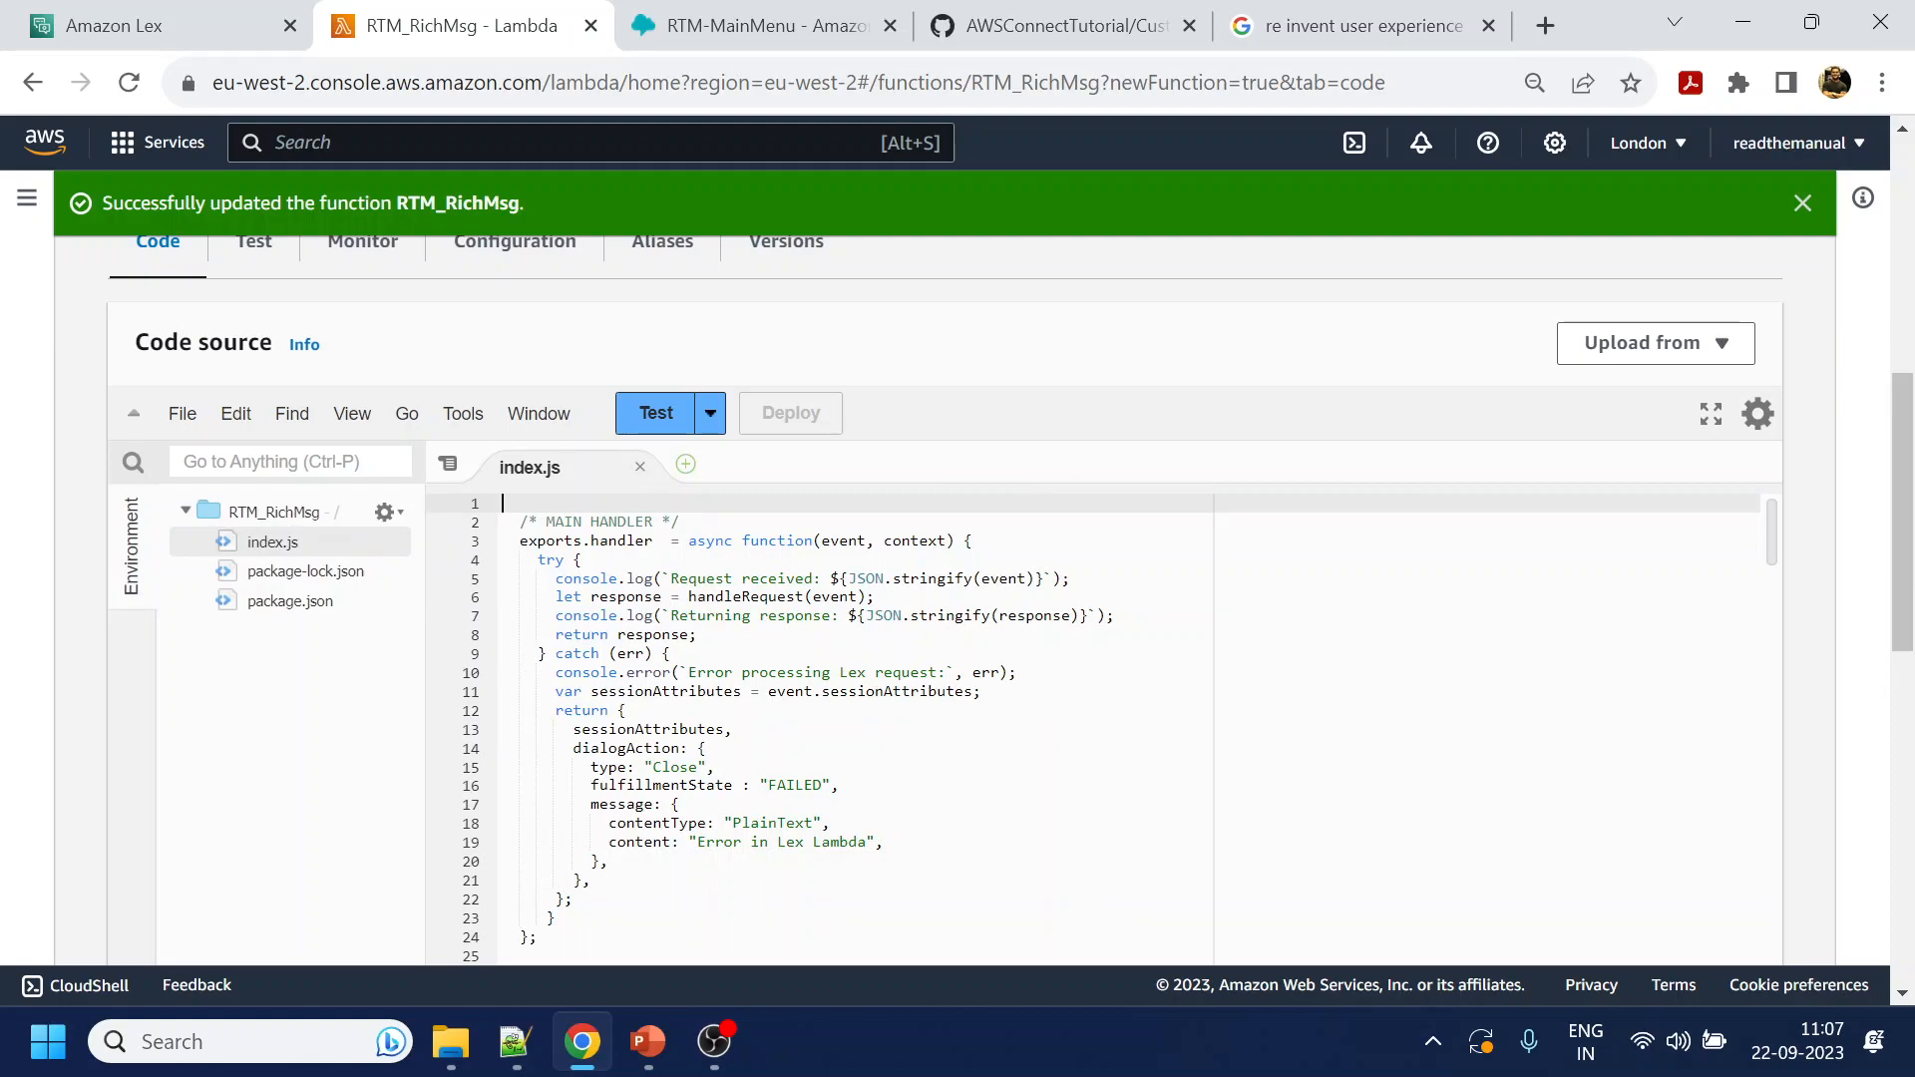
{"action": "scroll", "coordinate": [1097, 728], "scroll_direction": "down", "scroll_amount": 8}
{"action": "scroll", "coordinate": [1097, 728], "scroll_direction": "up", "scroll_amount": 2}
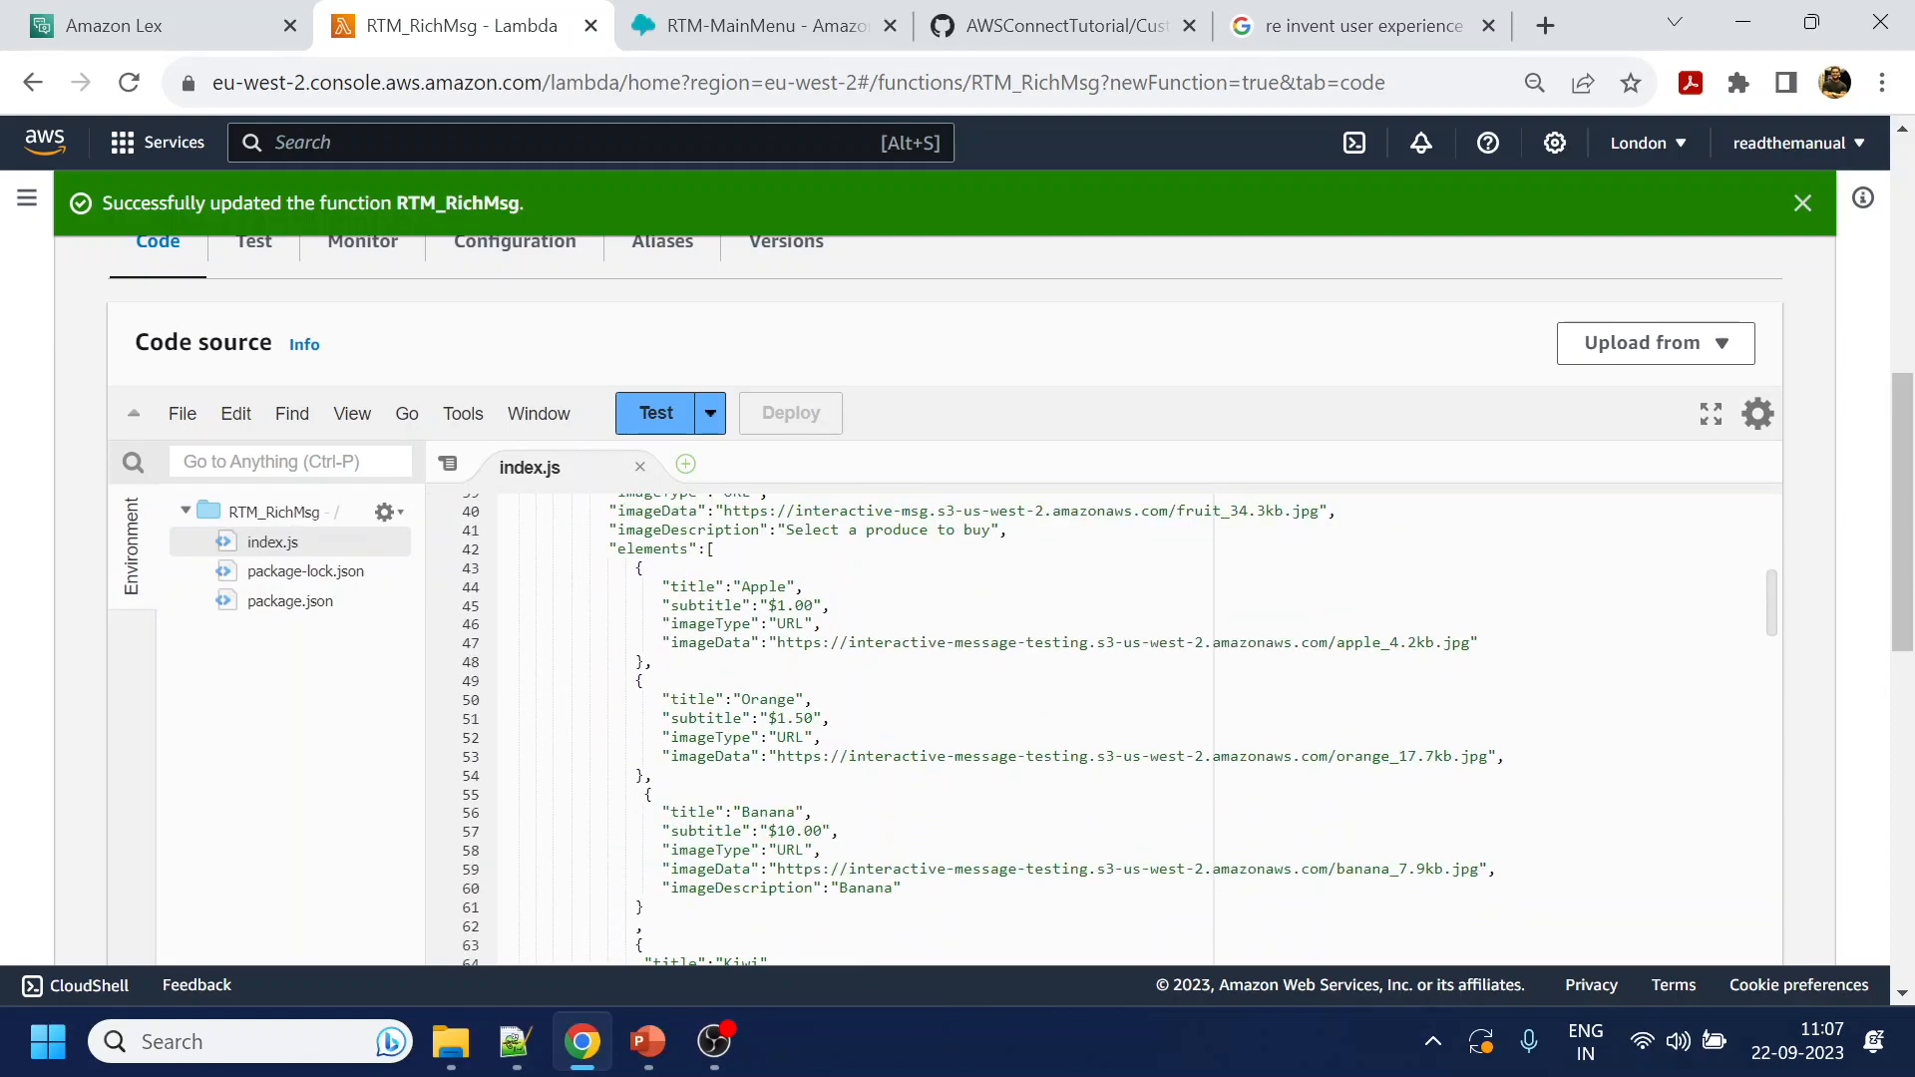
{"action": "scroll", "coordinate": [1097, 728], "scroll_direction": "up", "scroll_amount": 2}
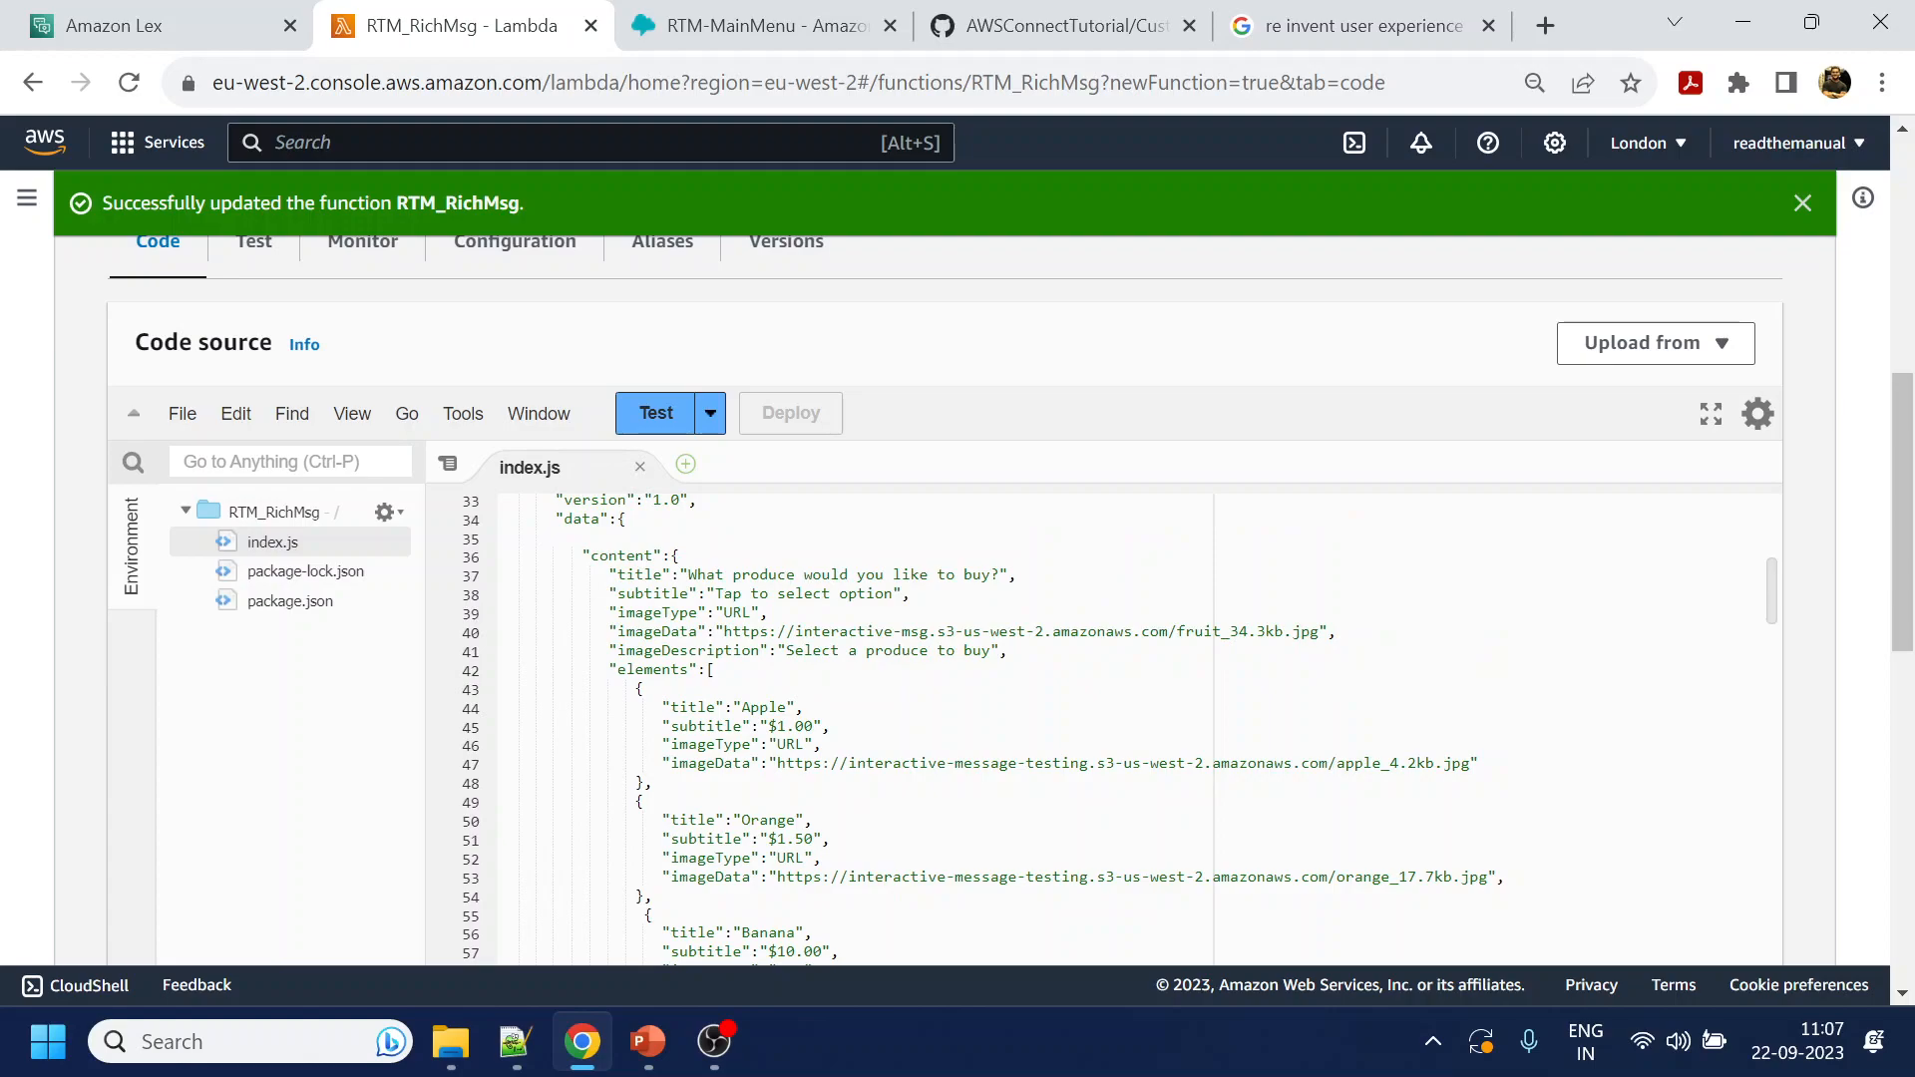
Replace the list picker's content title in index.js with "How may I assist you?"
{"action": "scroll", "coordinate": [1098, 728], "scroll_direction": "up", "scroll_amount": 2}
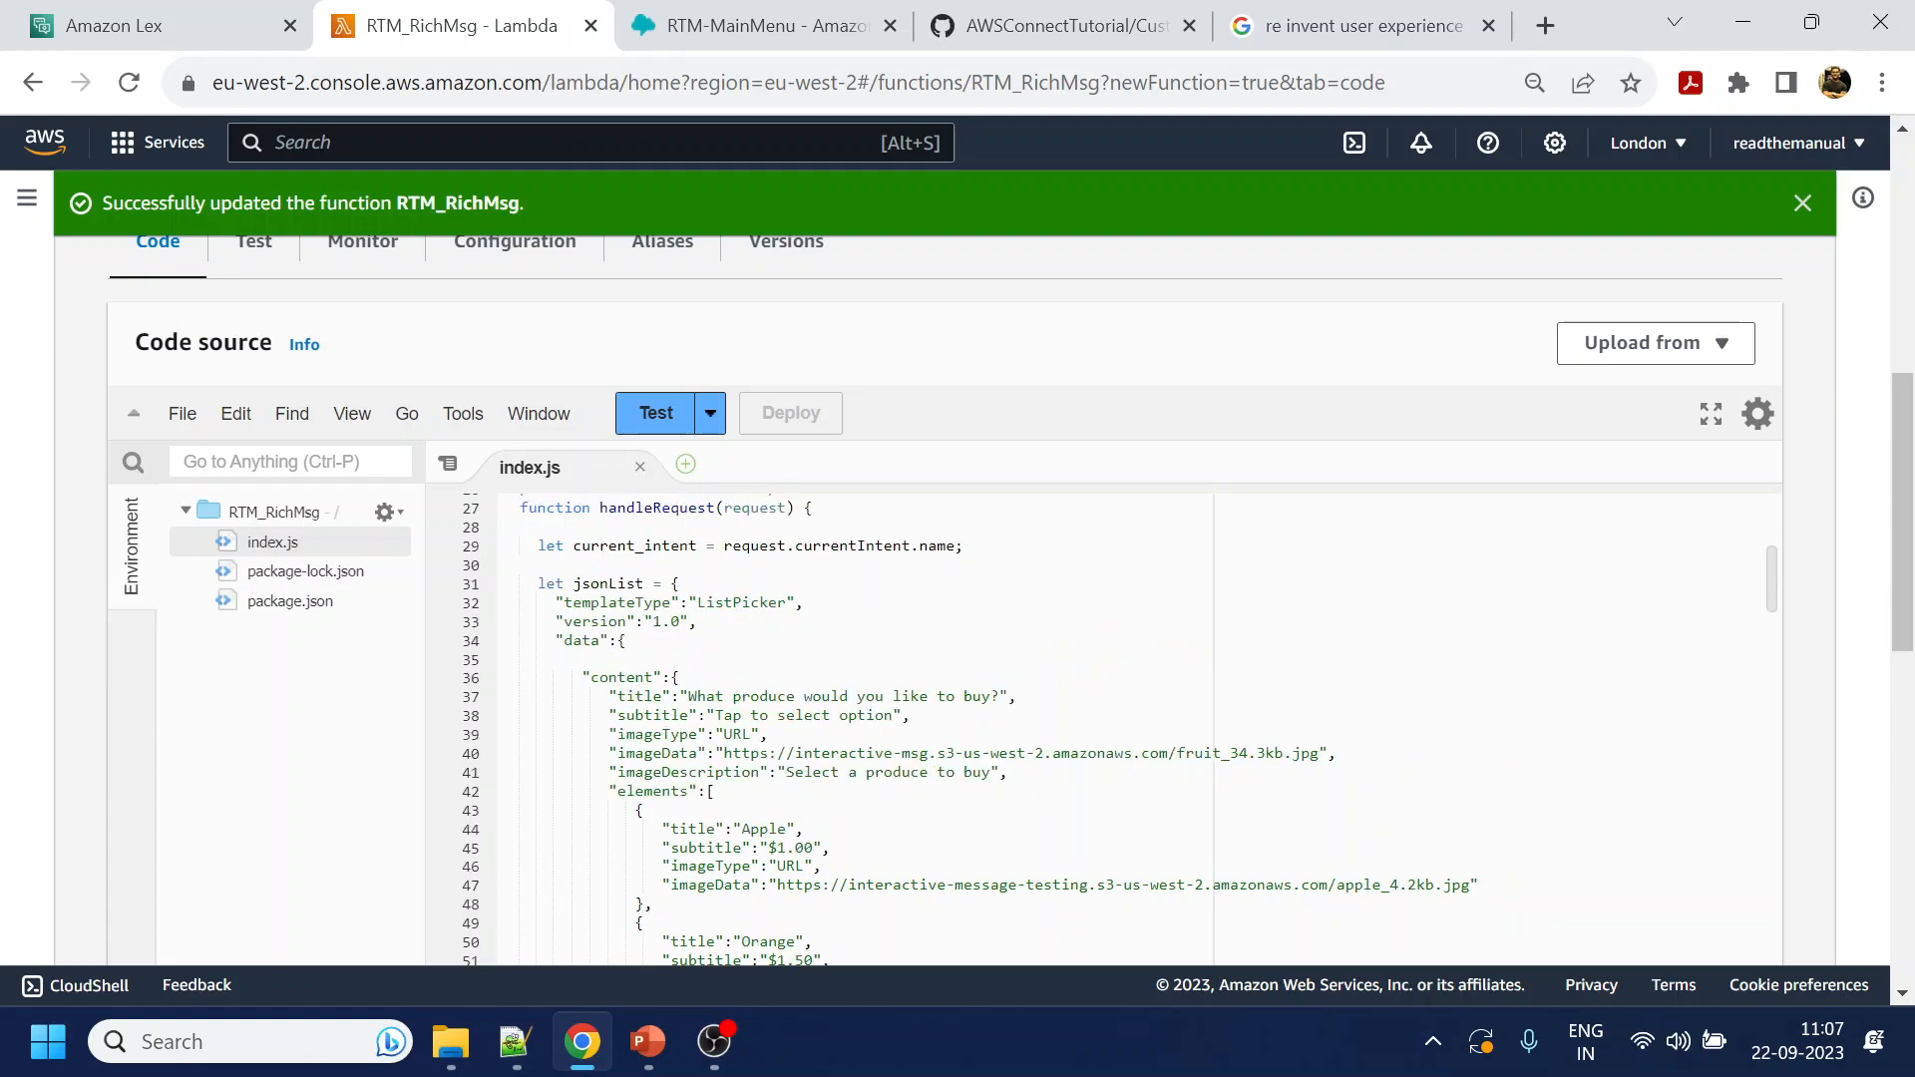
{"action": "double_click", "coordinate": [608, 583]}
{"action": "scroll", "coordinate": [1097, 729], "scroll_direction": "down", "scroll_amount": 2}
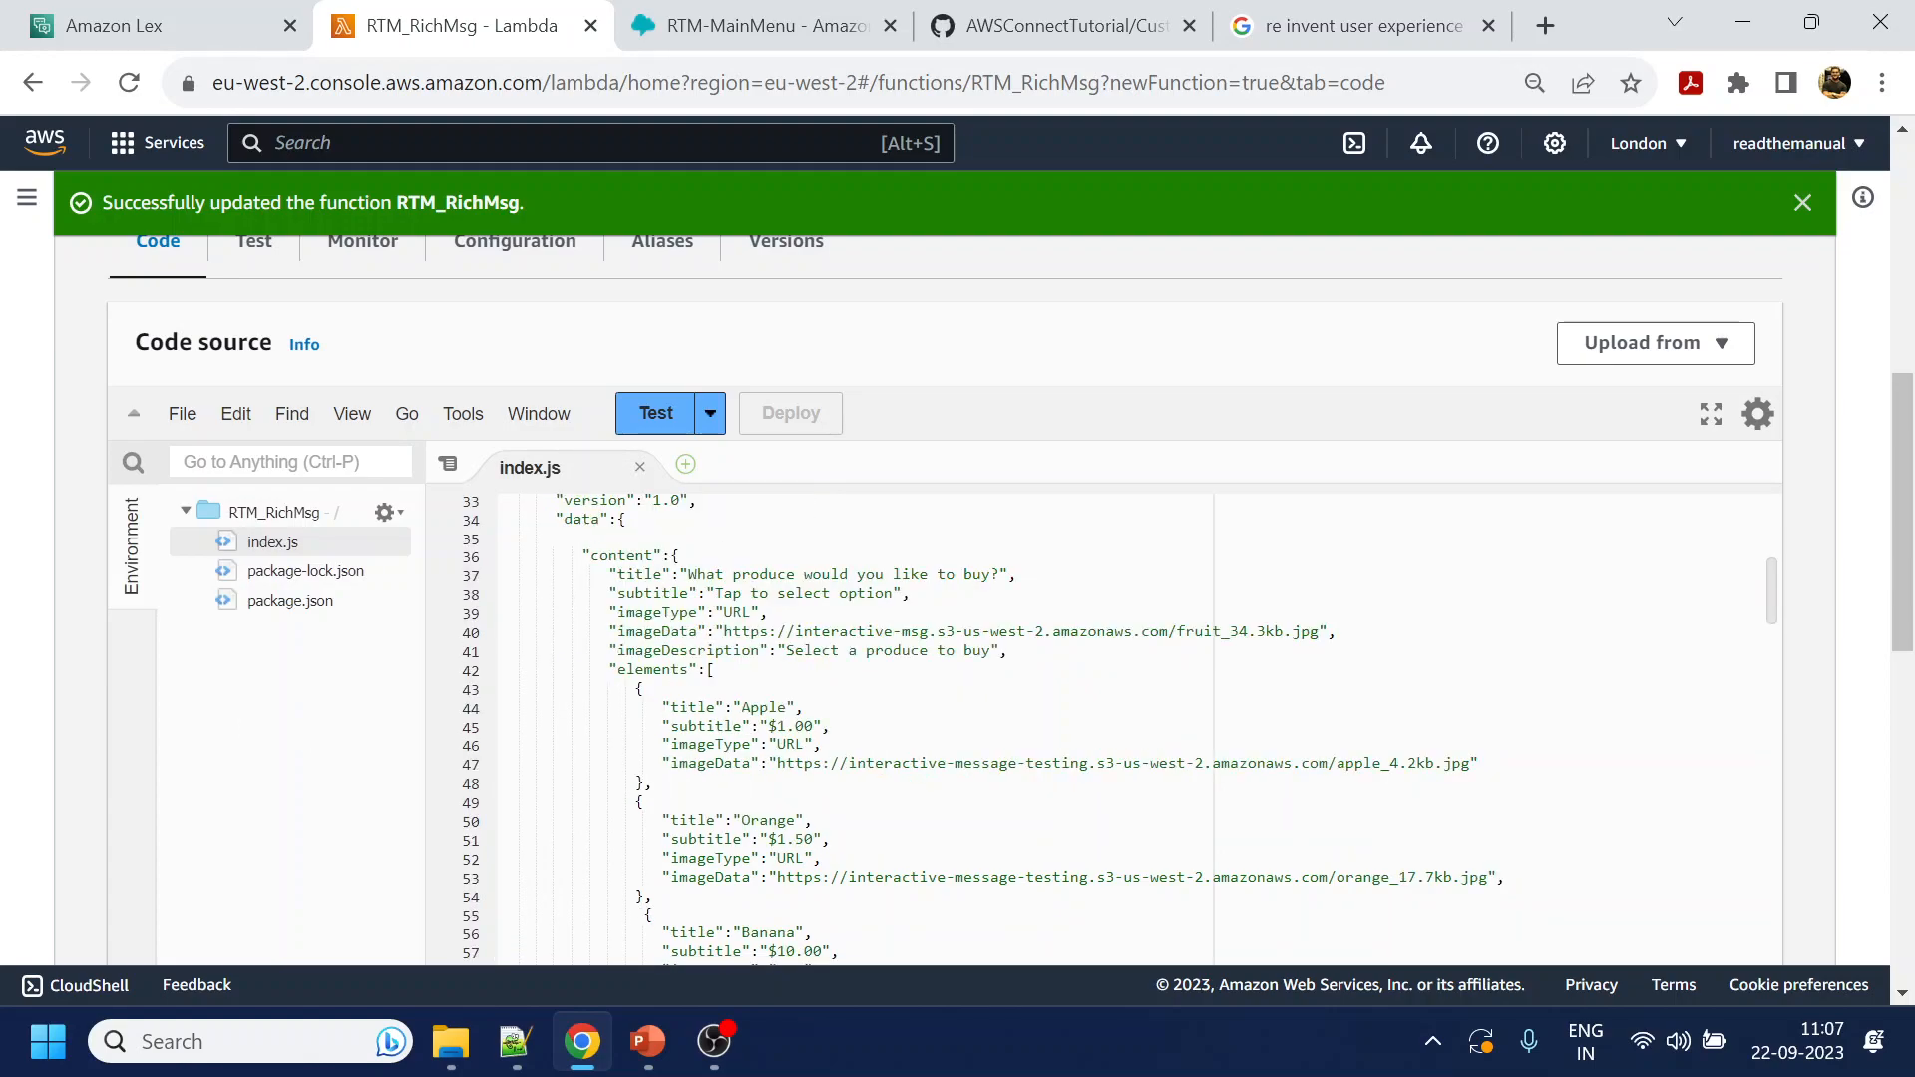
{"action": "left_click_drag", "start_coordinate": [688, 575], "coordinate": [1001, 574]}
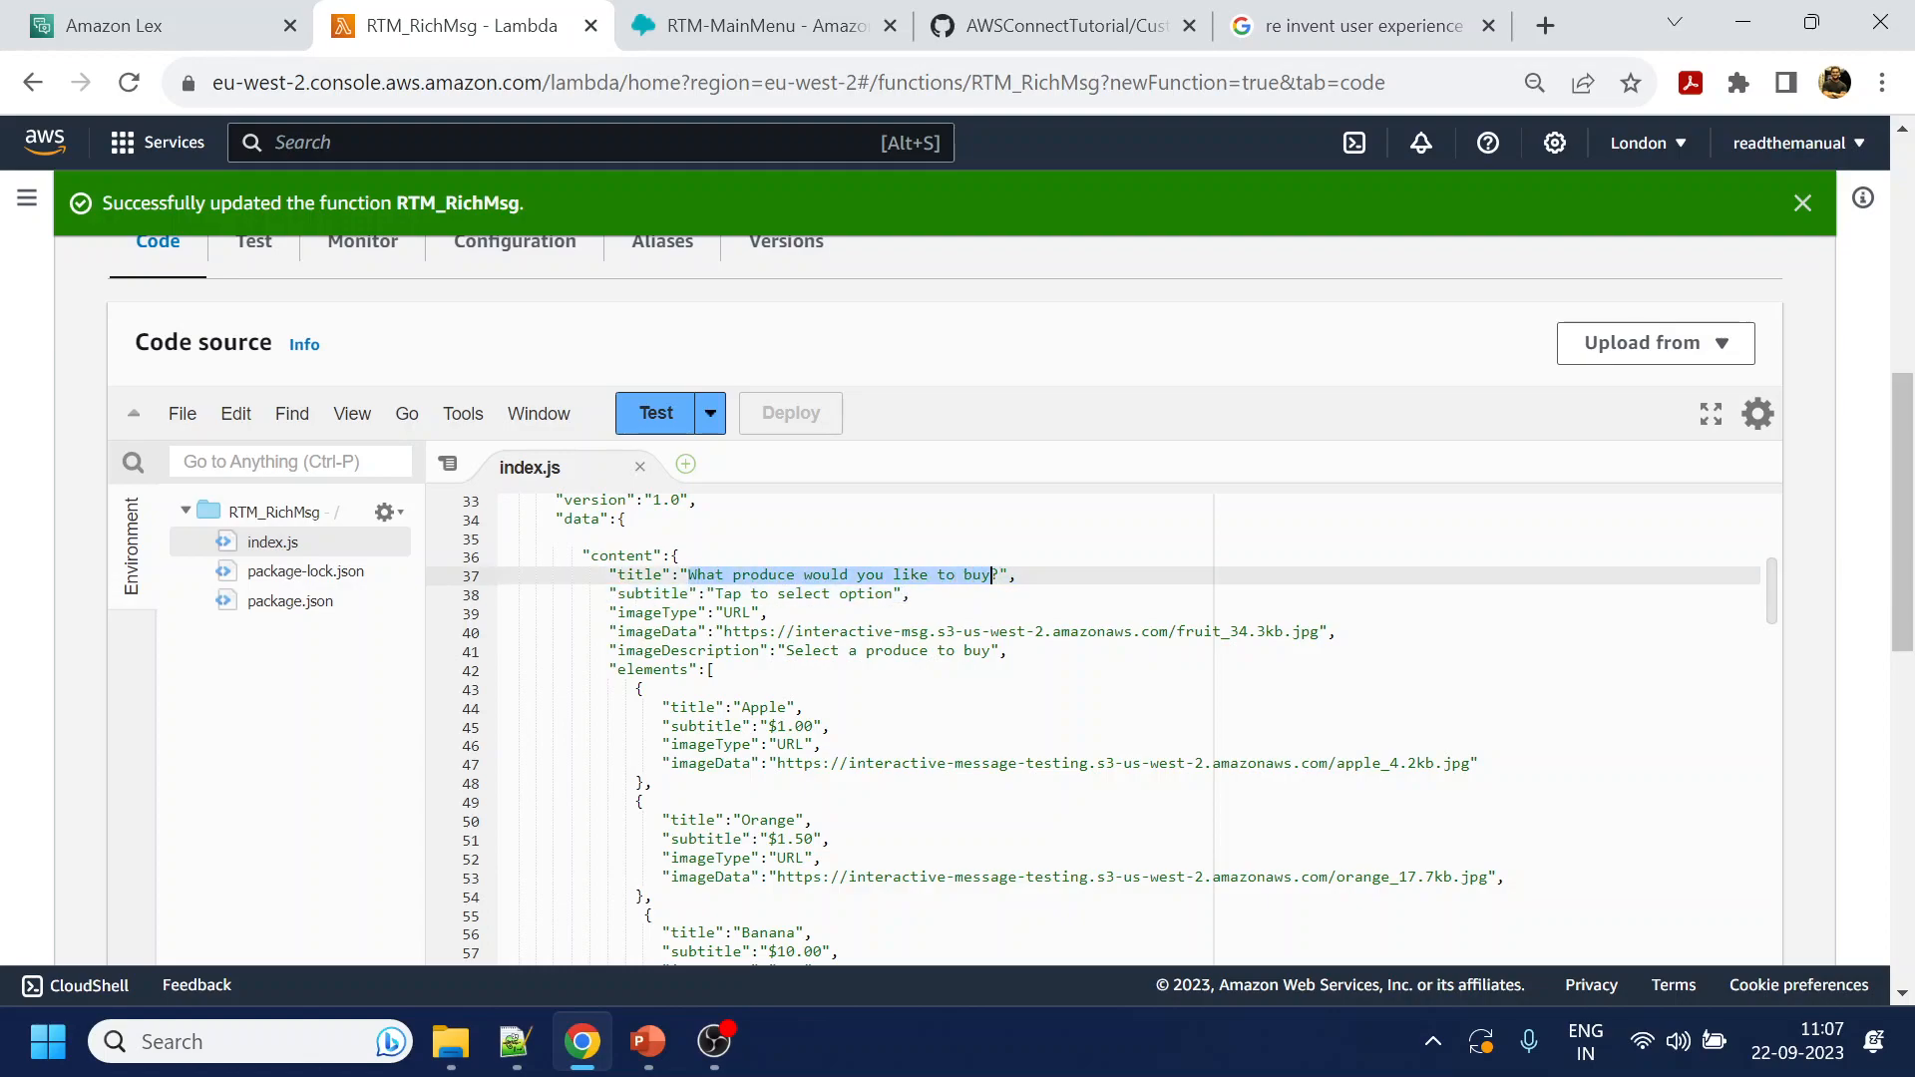
{"action": "type", "text": "How may "}
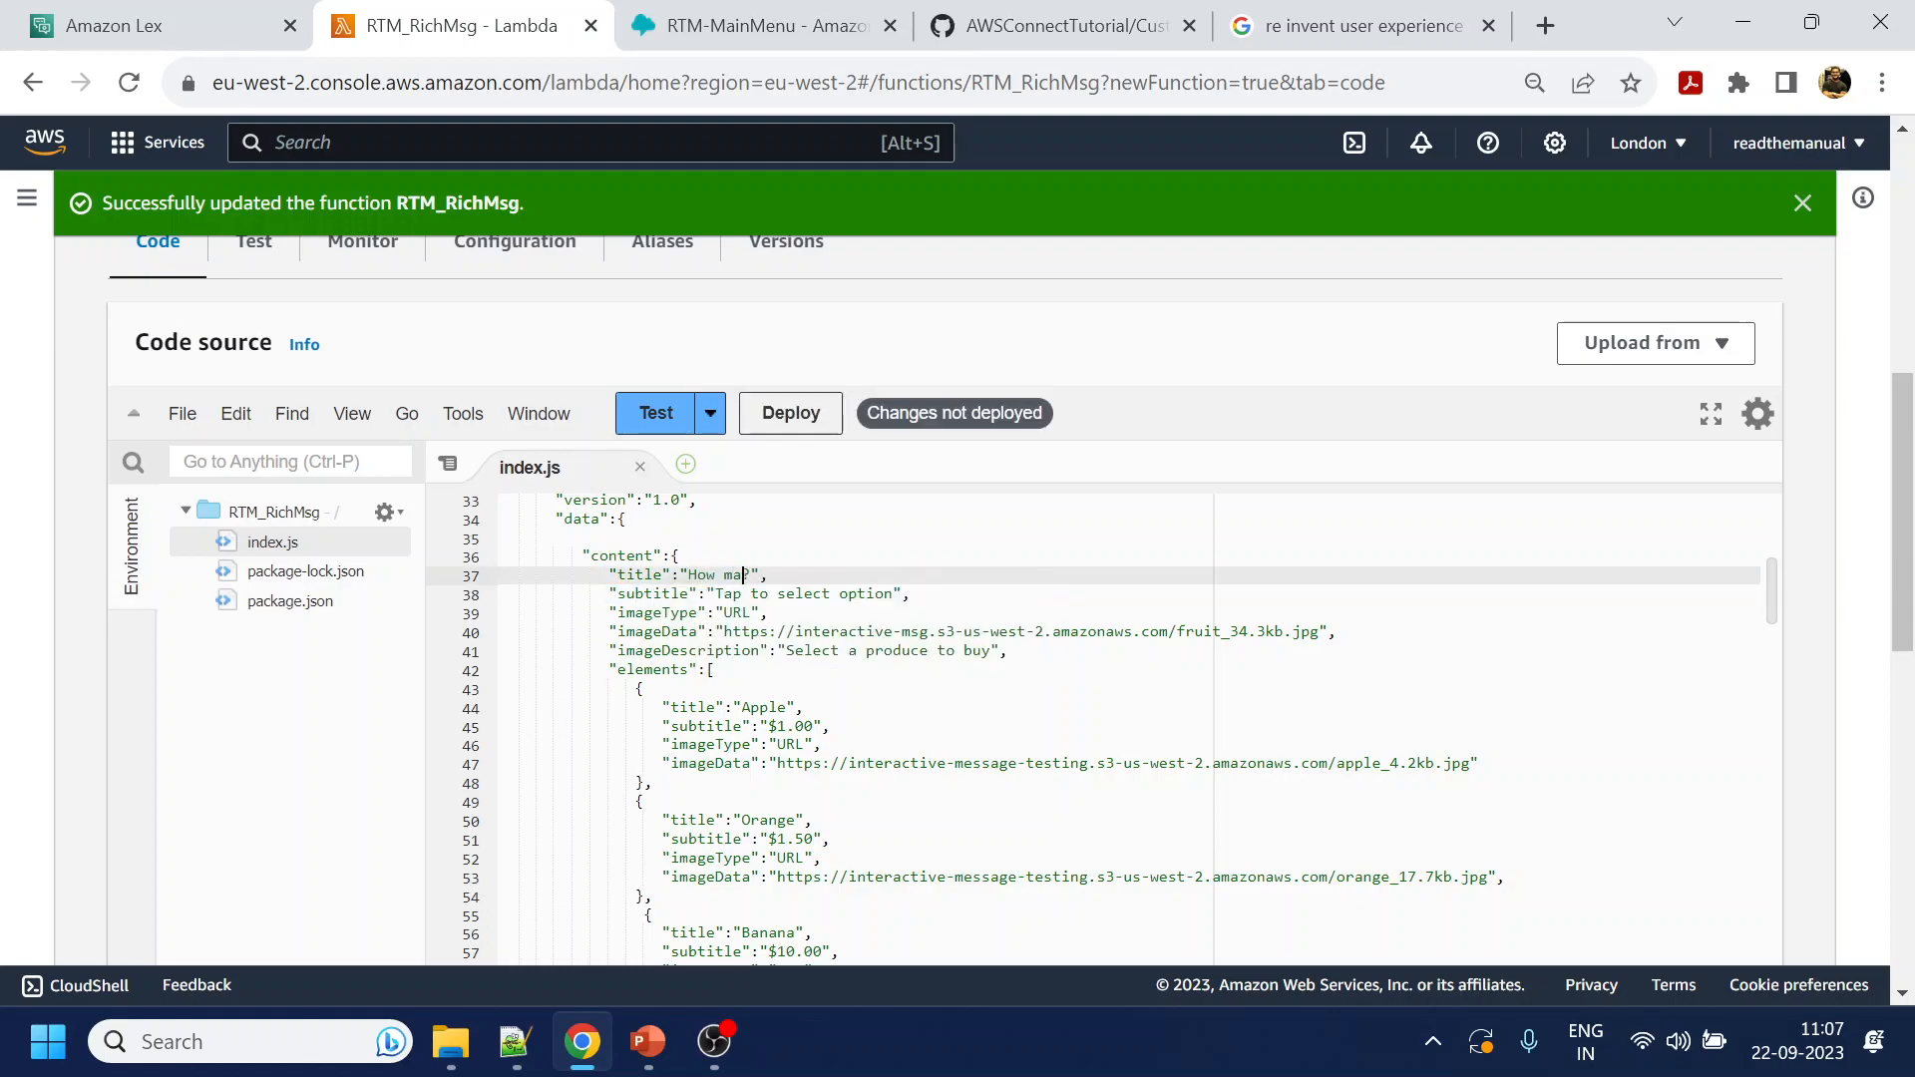
{"action": "type", "text": "I assist you"}
Set the list picker's imageDescription to "Select any of the option" and save index.js
{"action": "left_click", "coordinate": [787, 669]}
{"action": "left_click_drag", "start_coordinate": [849, 651], "coordinate": [984, 651]}
{"action": "type", "text": "any"}
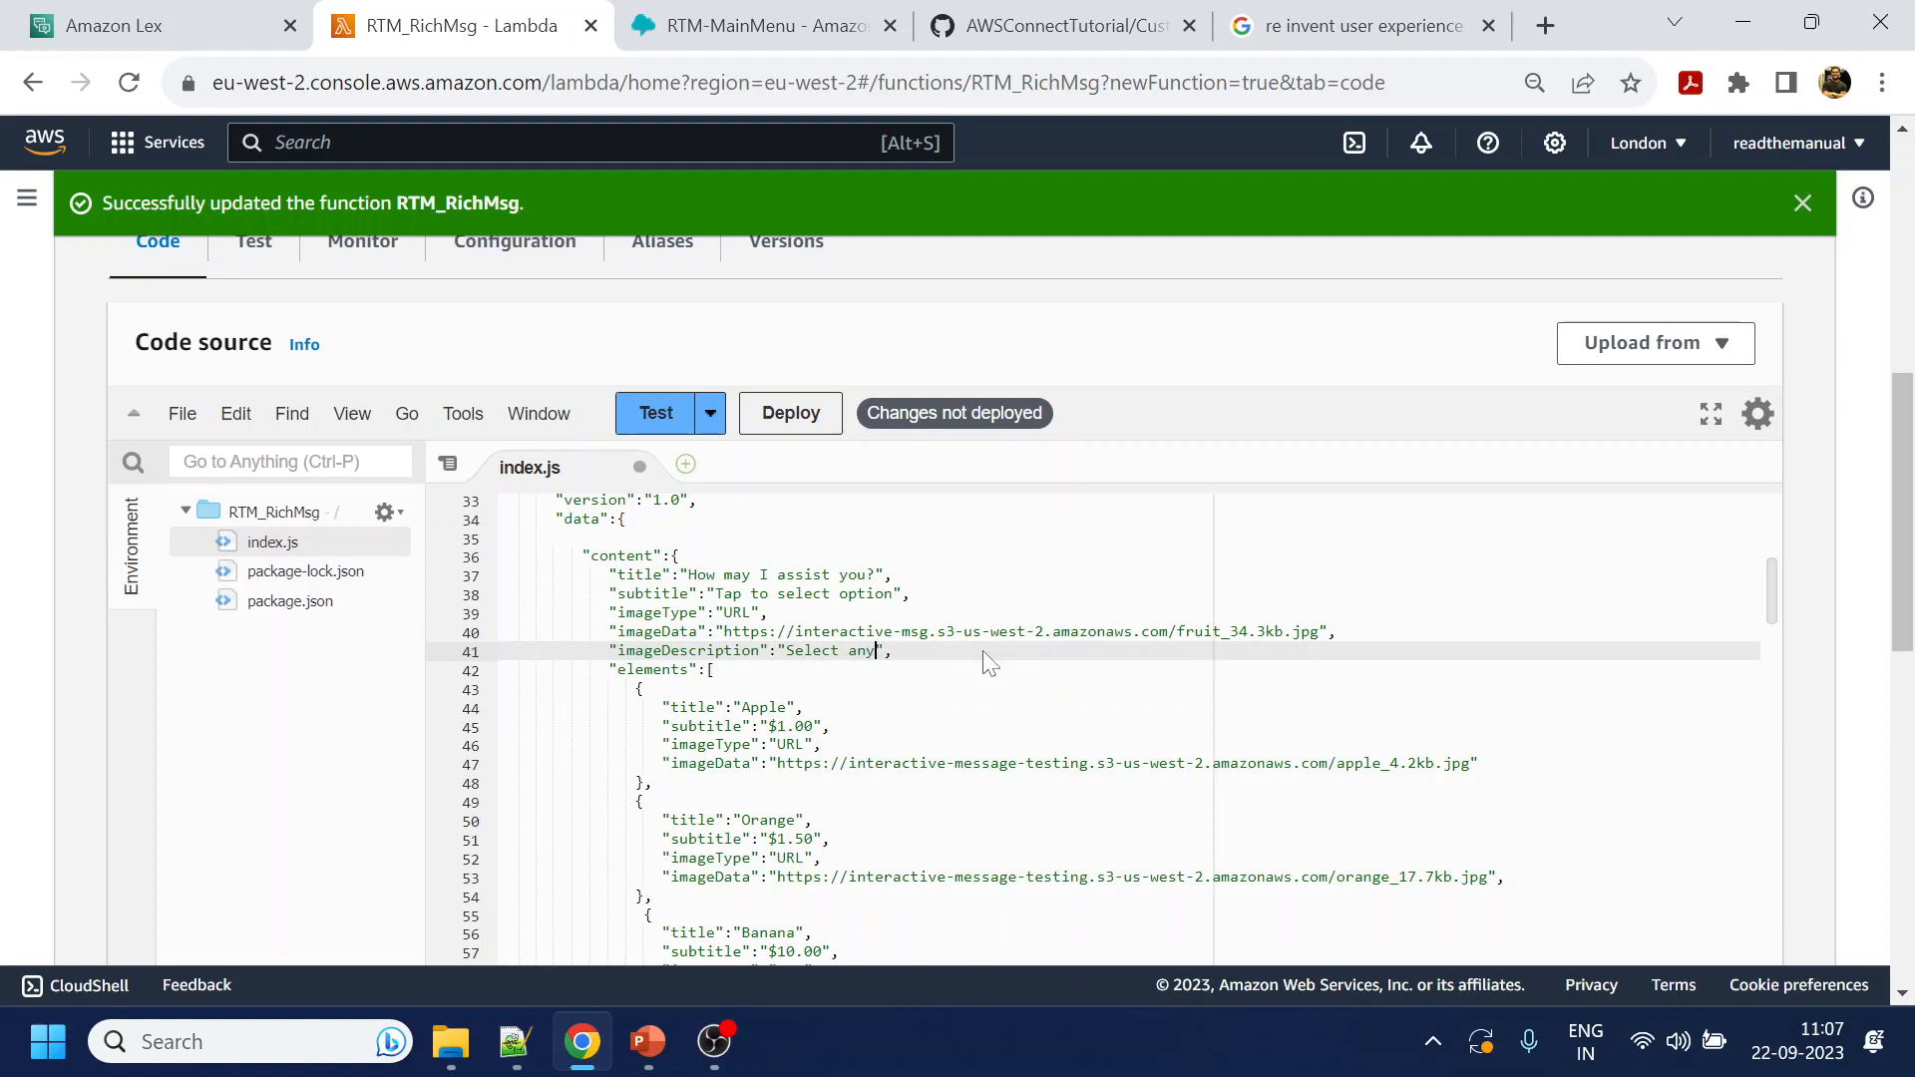
{"action": "type", "text": " of the option"}
{"action": "key", "text": "ctrl+s"}
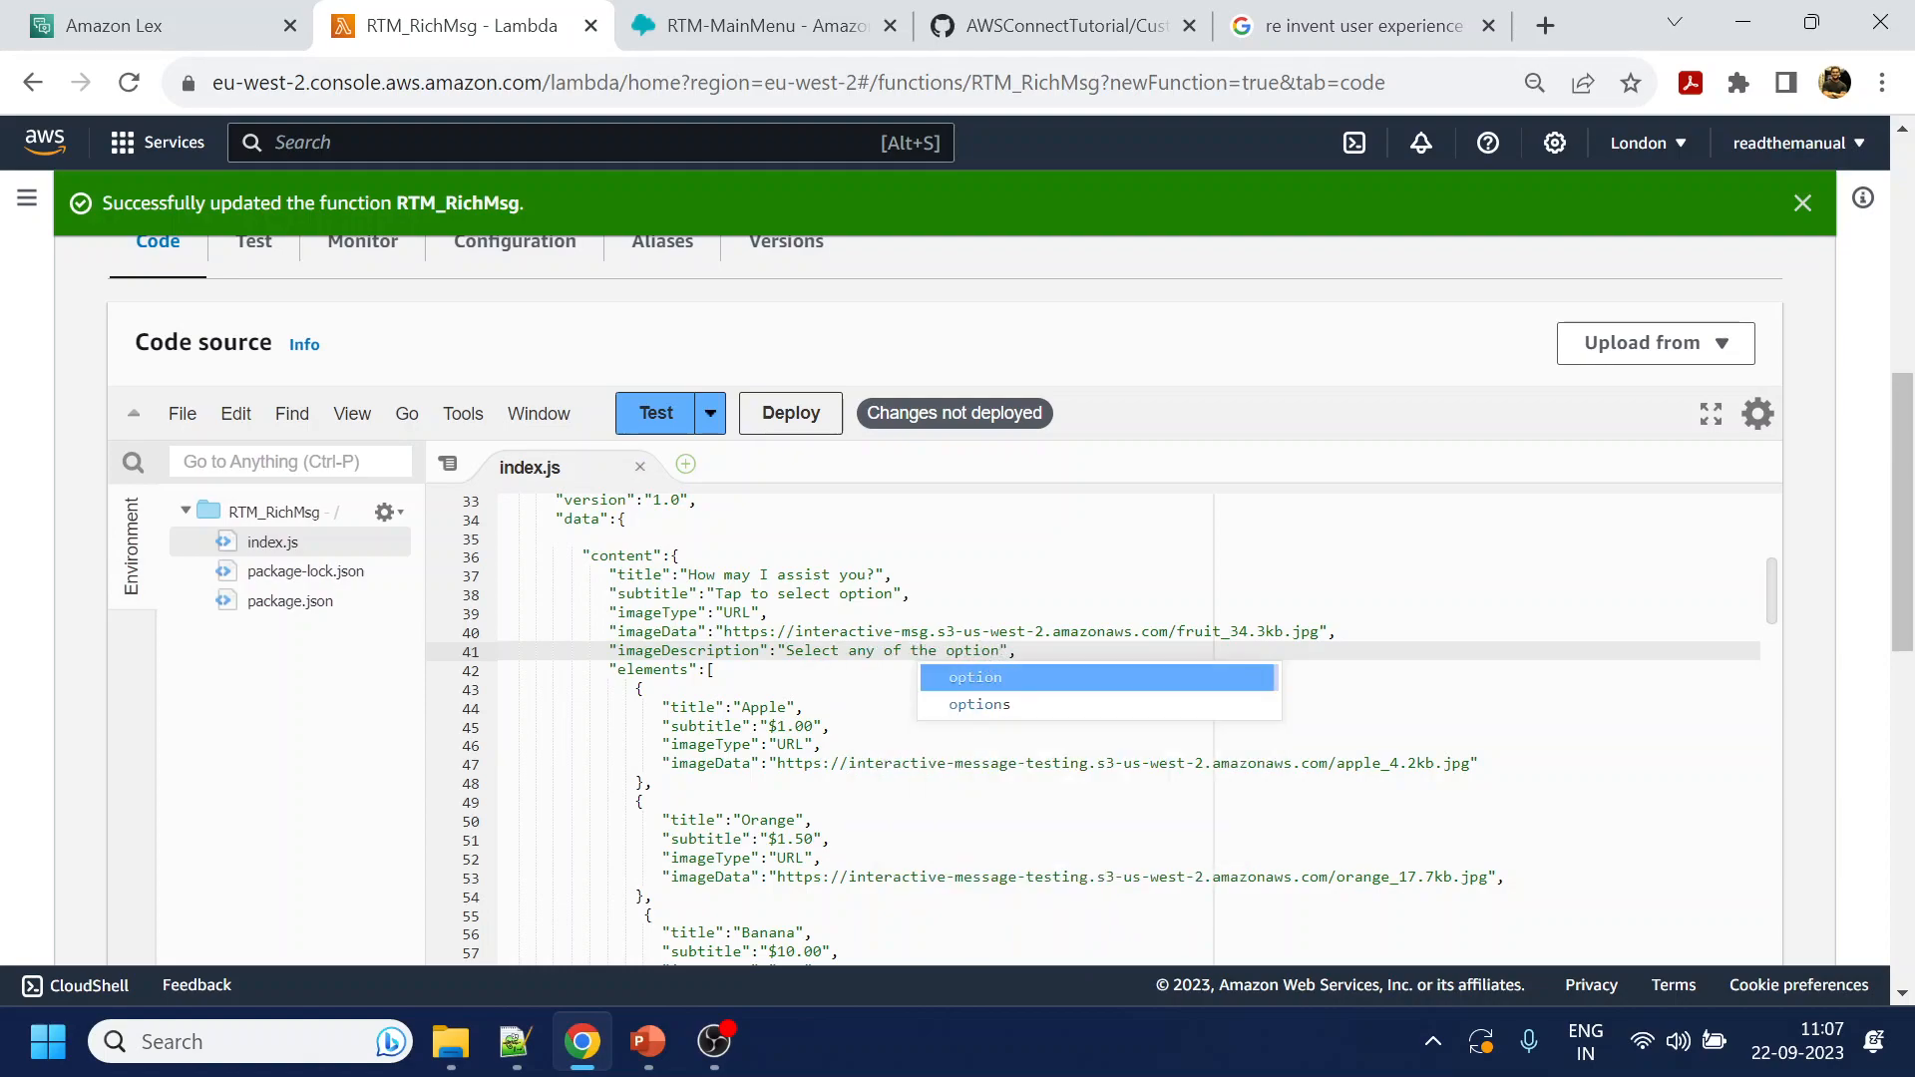
{"action": "left_click", "coordinate": [903, 574]}
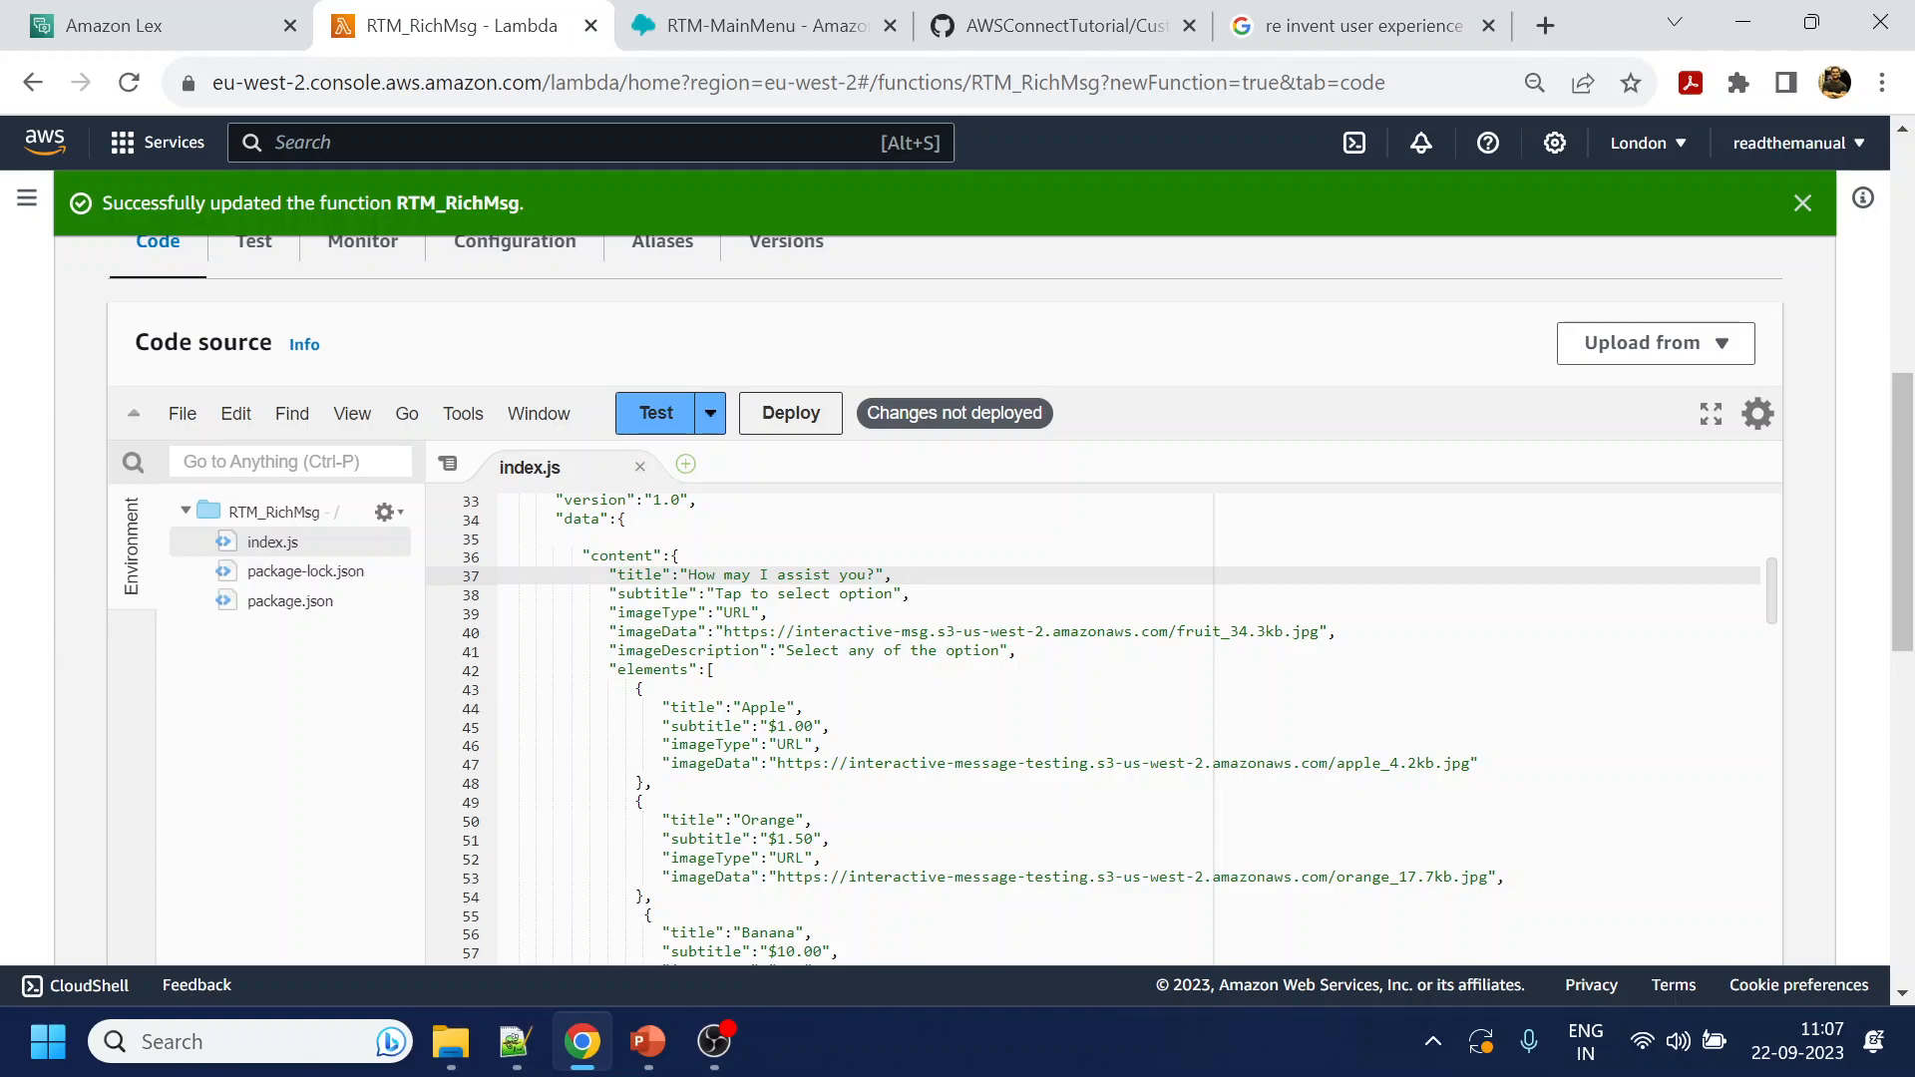
Check the CreateBooking intent in Lex, then title the first list element "Book a Flight" in RTM_RichMsg and delete its subtitle
{"action": "scroll", "coordinate": [1093, 730], "scroll_direction": "down", "scroll_amount": 2}
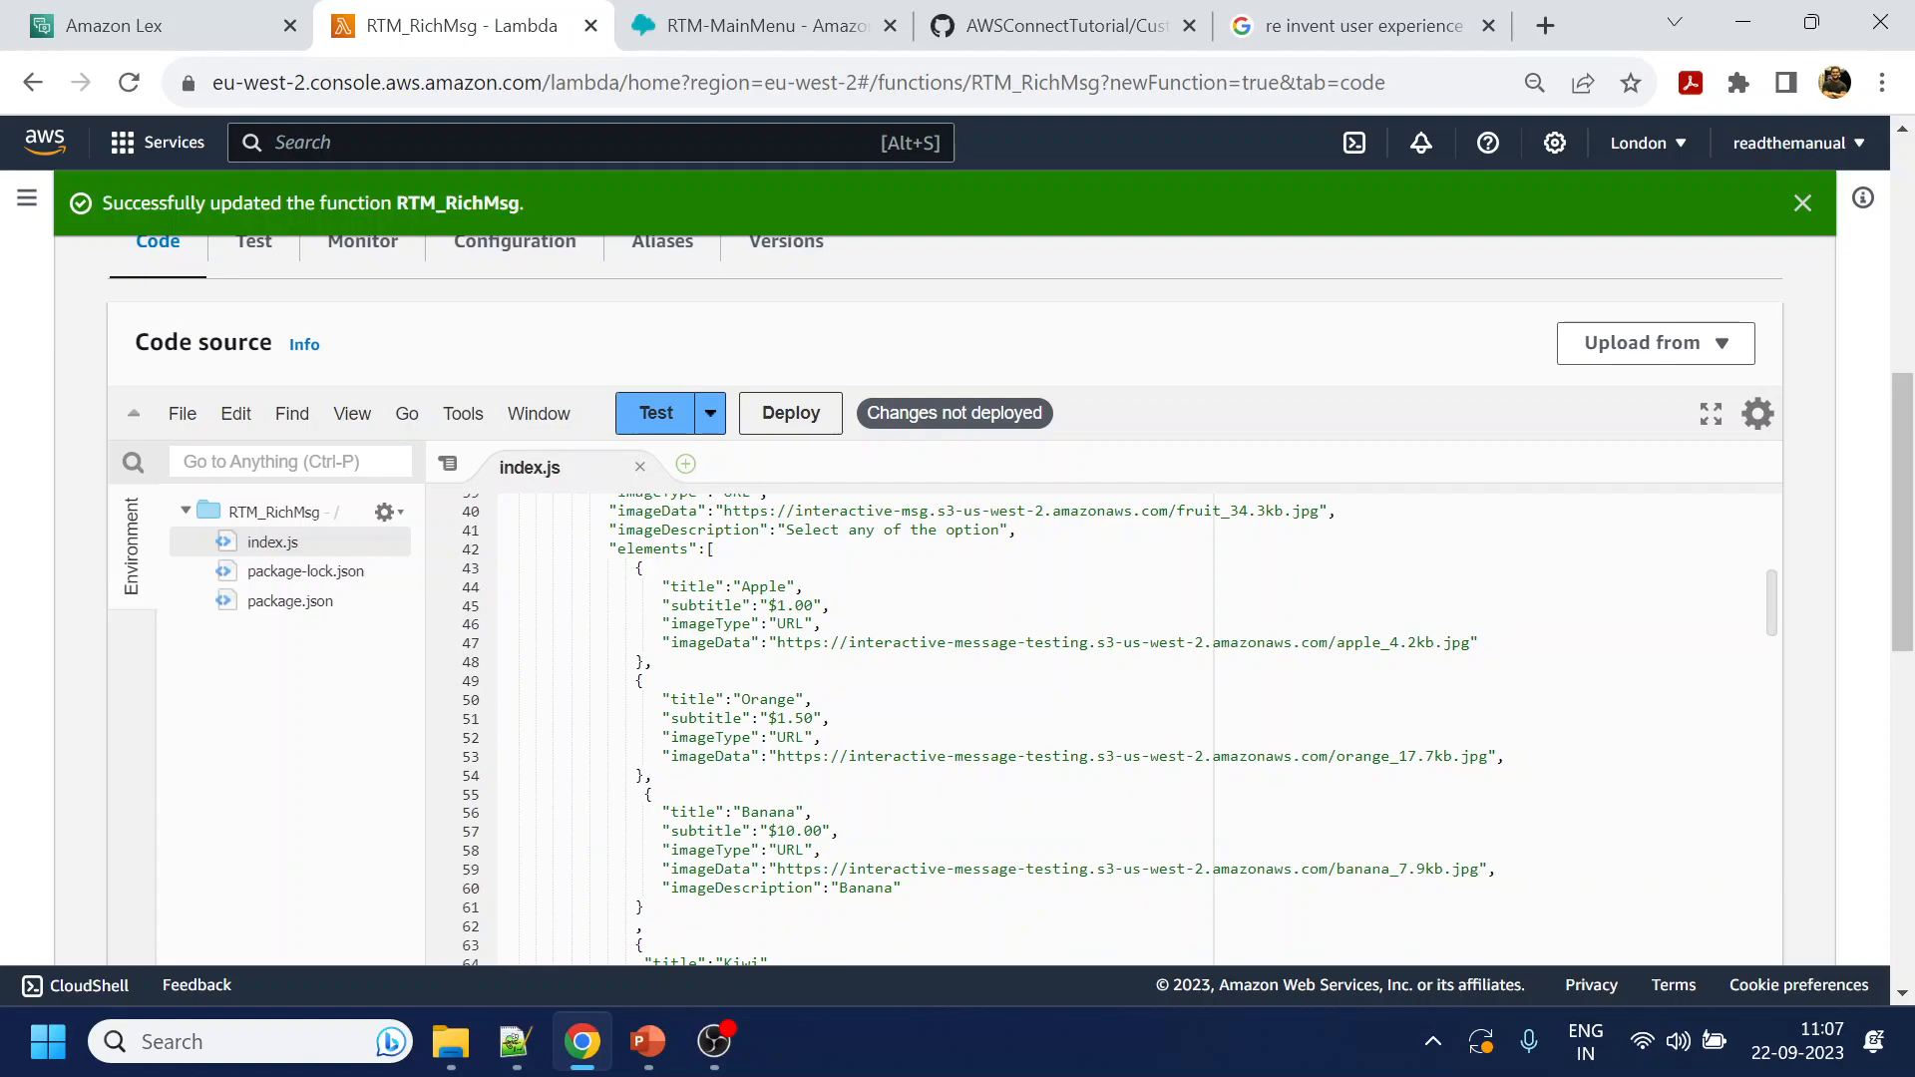
{"action": "left_click", "coordinate": [112, 25]}
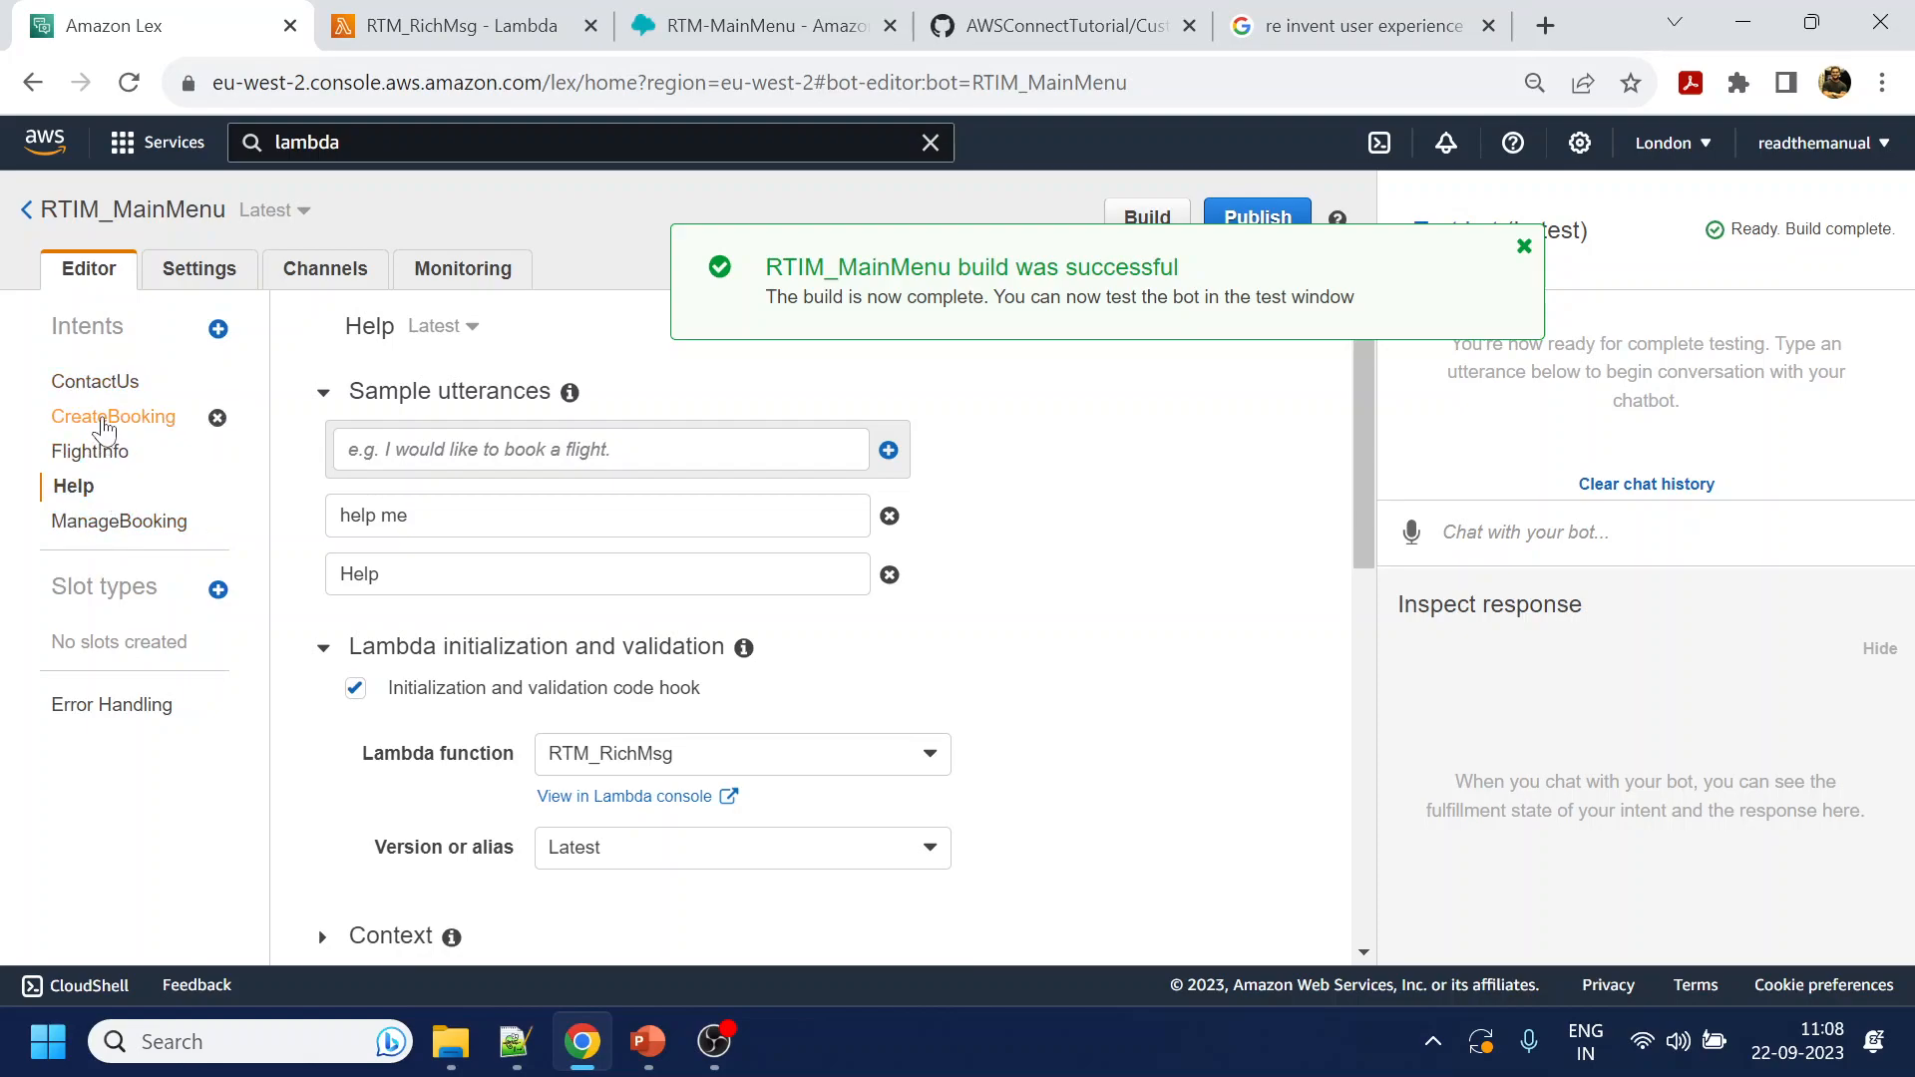
{"action": "left_click", "coordinate": [105, 418]}
{"action": "left_click_drag", "start_coordinate": [422, 327], "coordinate": [504, 329]}
{"action": "left_click", "coordinate": [467, 20]}
{"action": "left_click", "coordinate": [937, 700]}
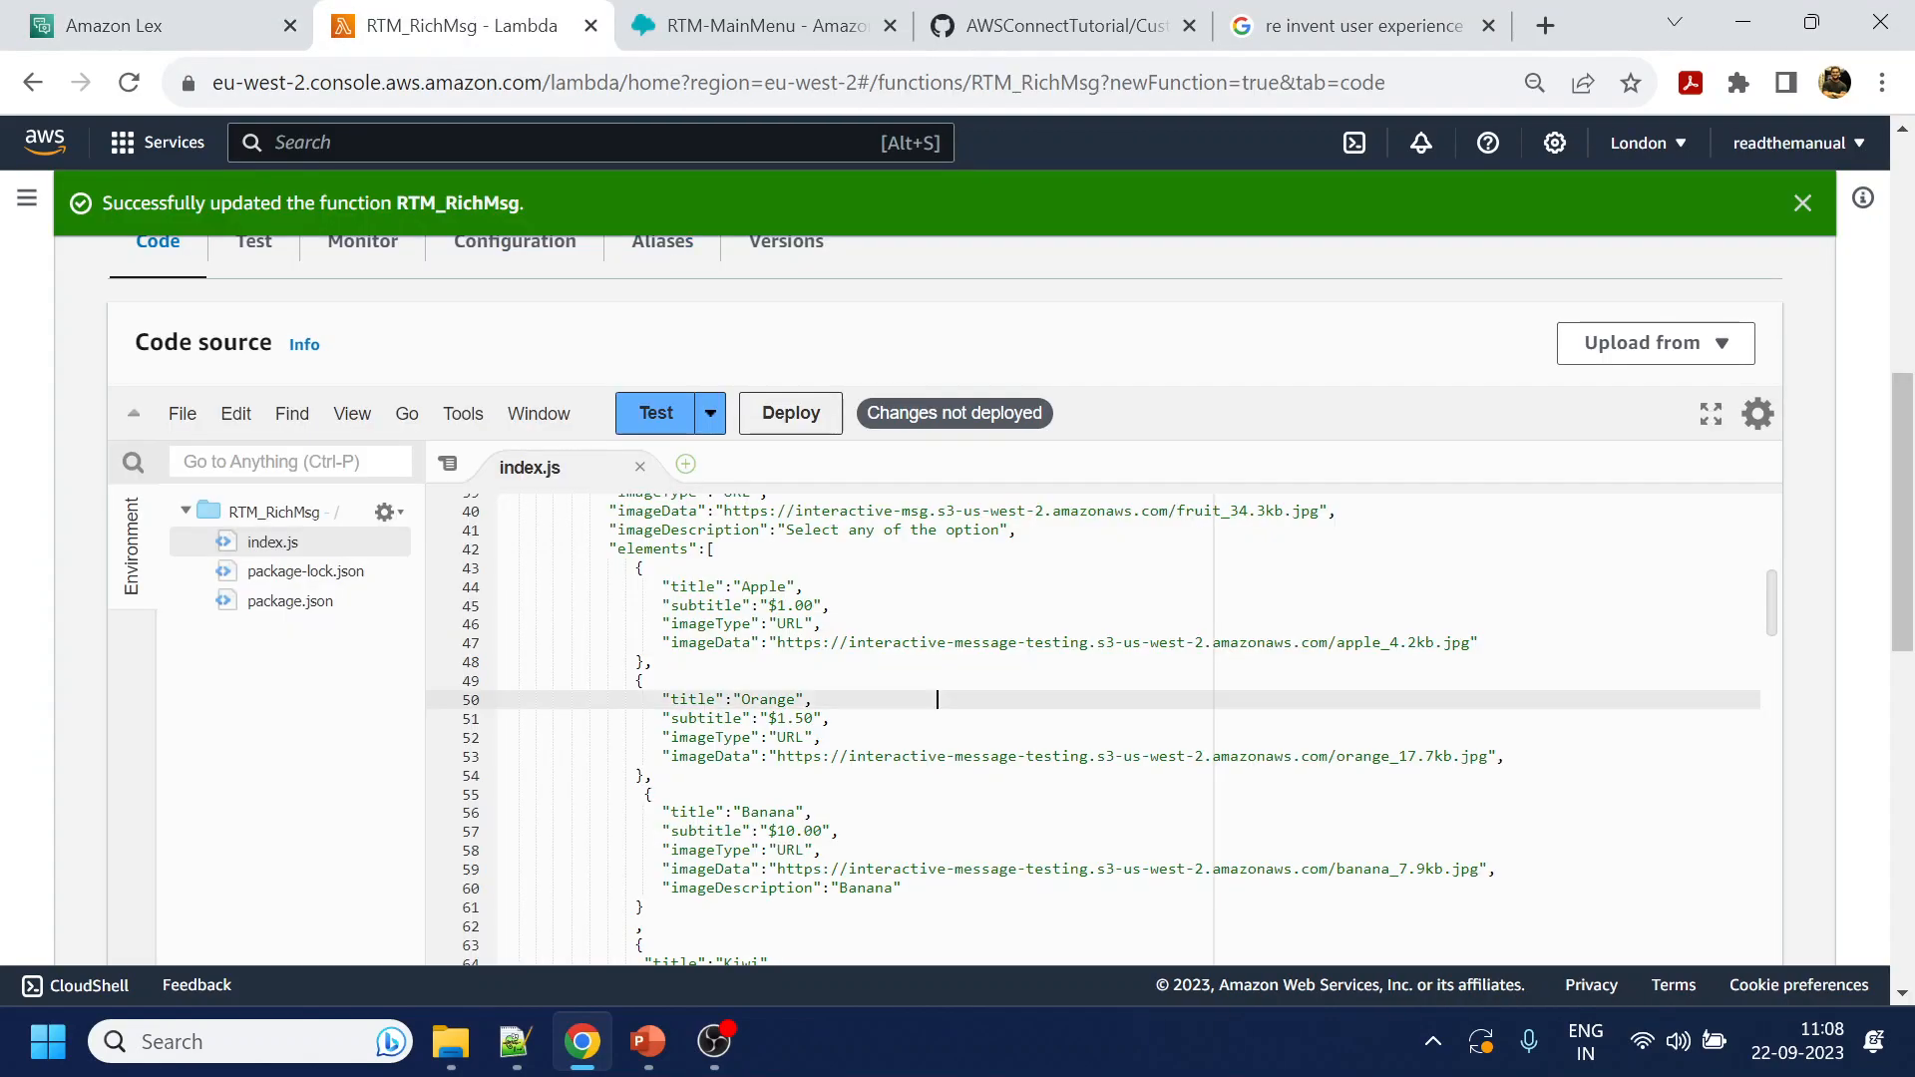
{"action": "left_click_drag", "start_coordinate": [787, 586], "coordinate": [743, 587]}
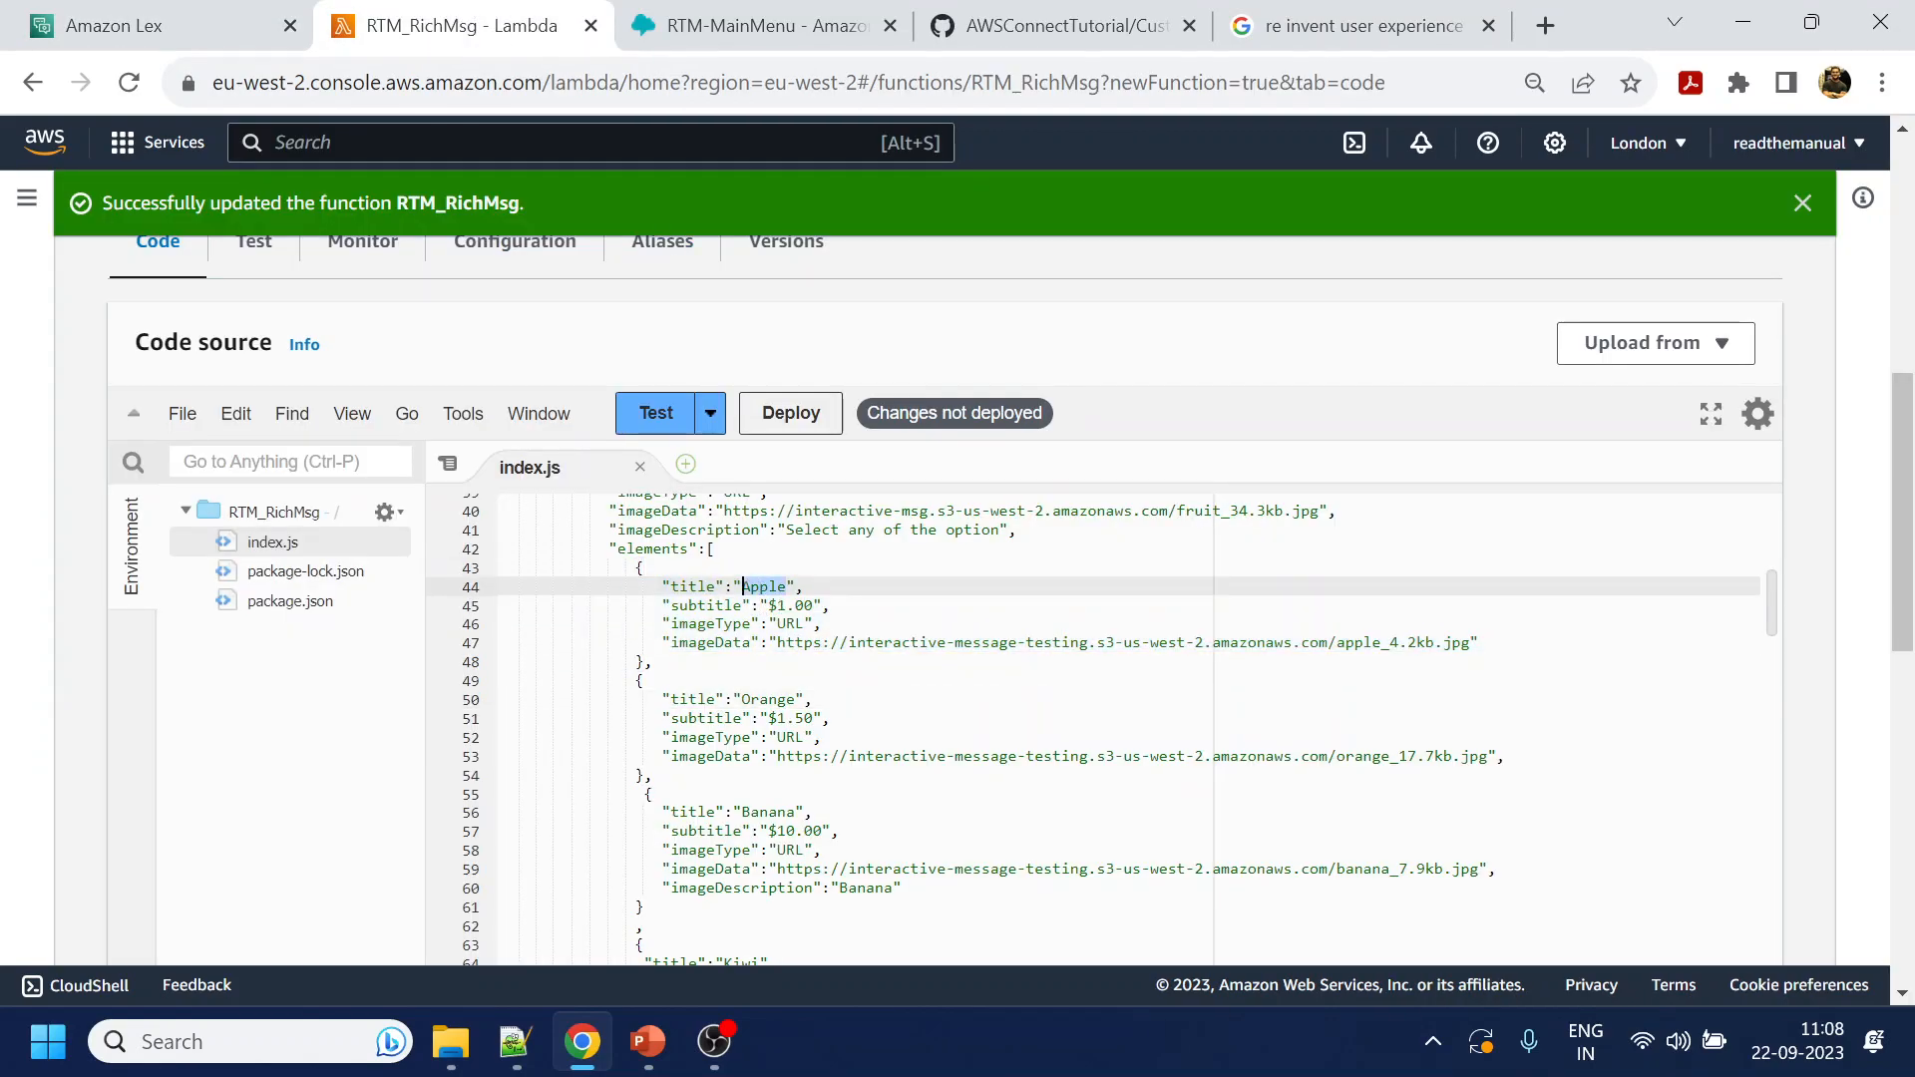
{"action": "type", "text": "Book a Flight"}
{"action": "left_click_drag", "start_coordinate": [658, 605], "coordinate": [831, 604]}
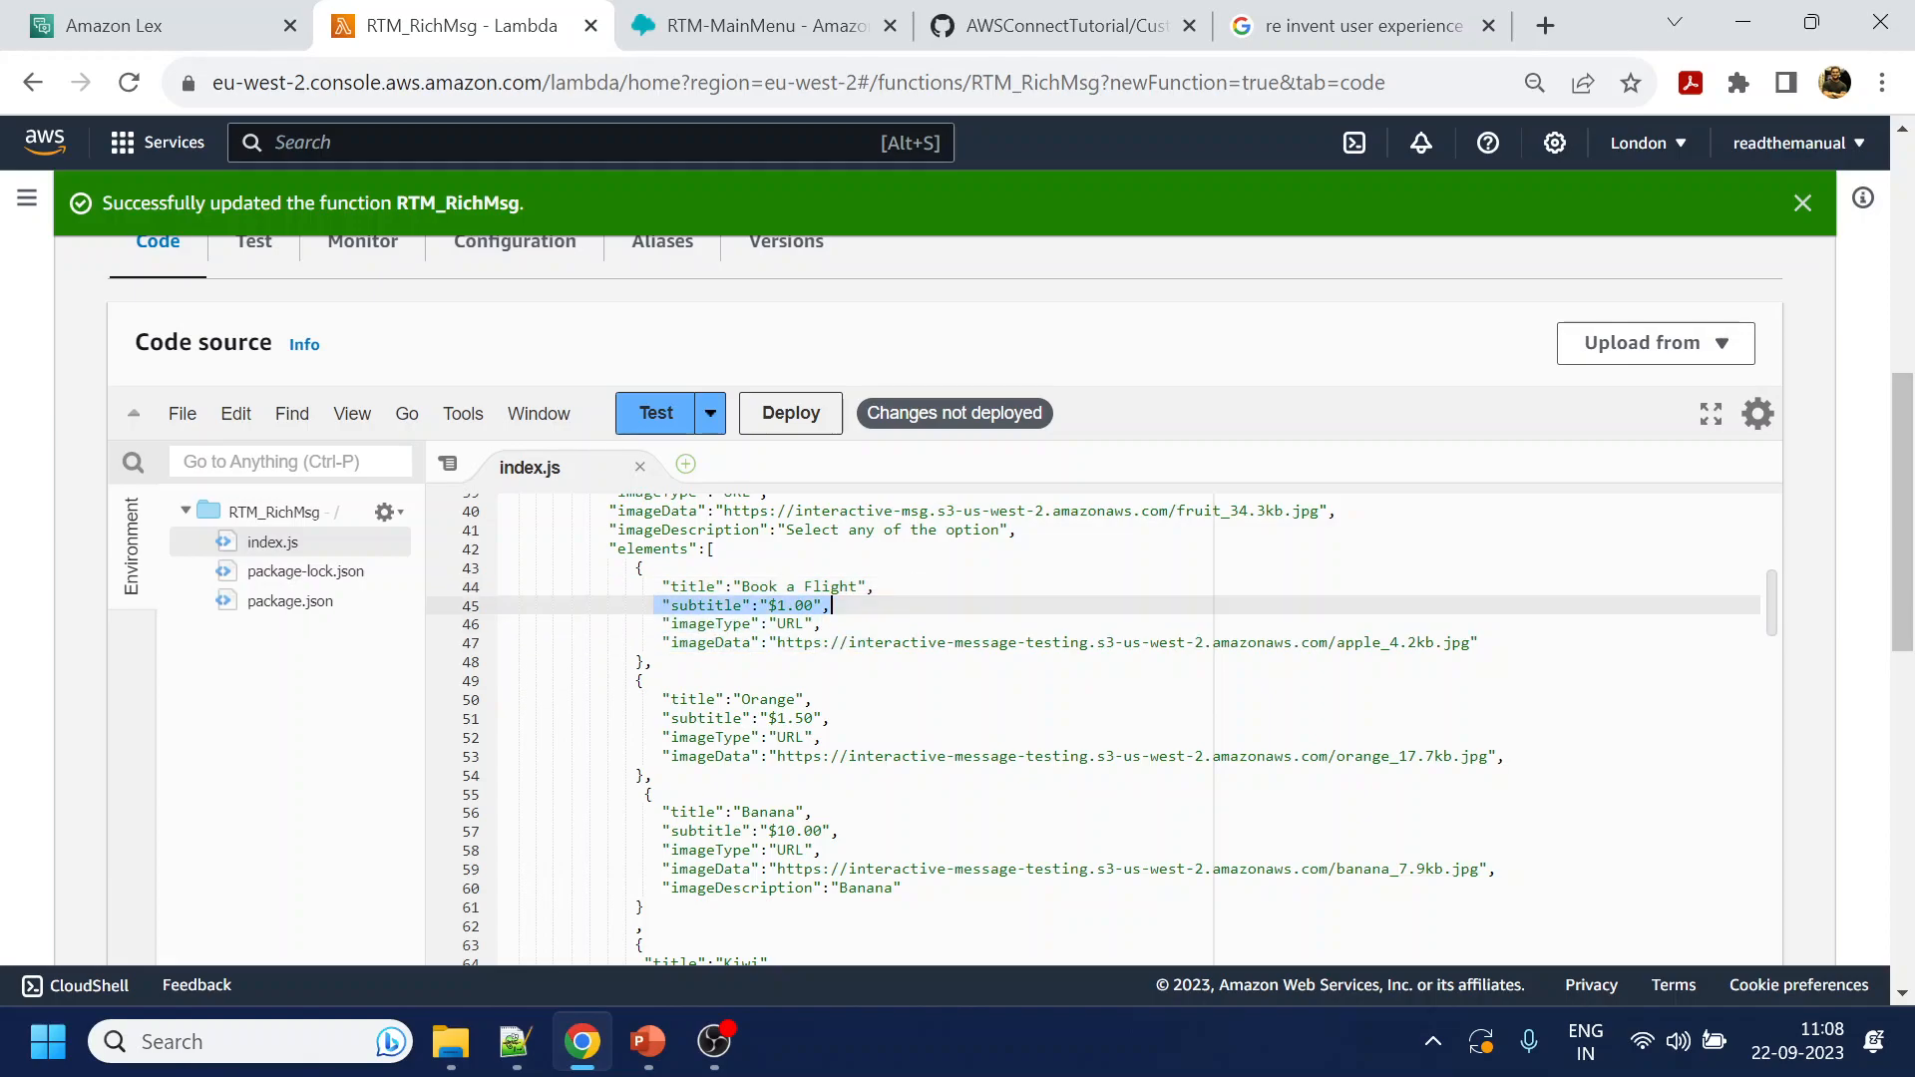
{"action": "key", "text": "BackSpace"}
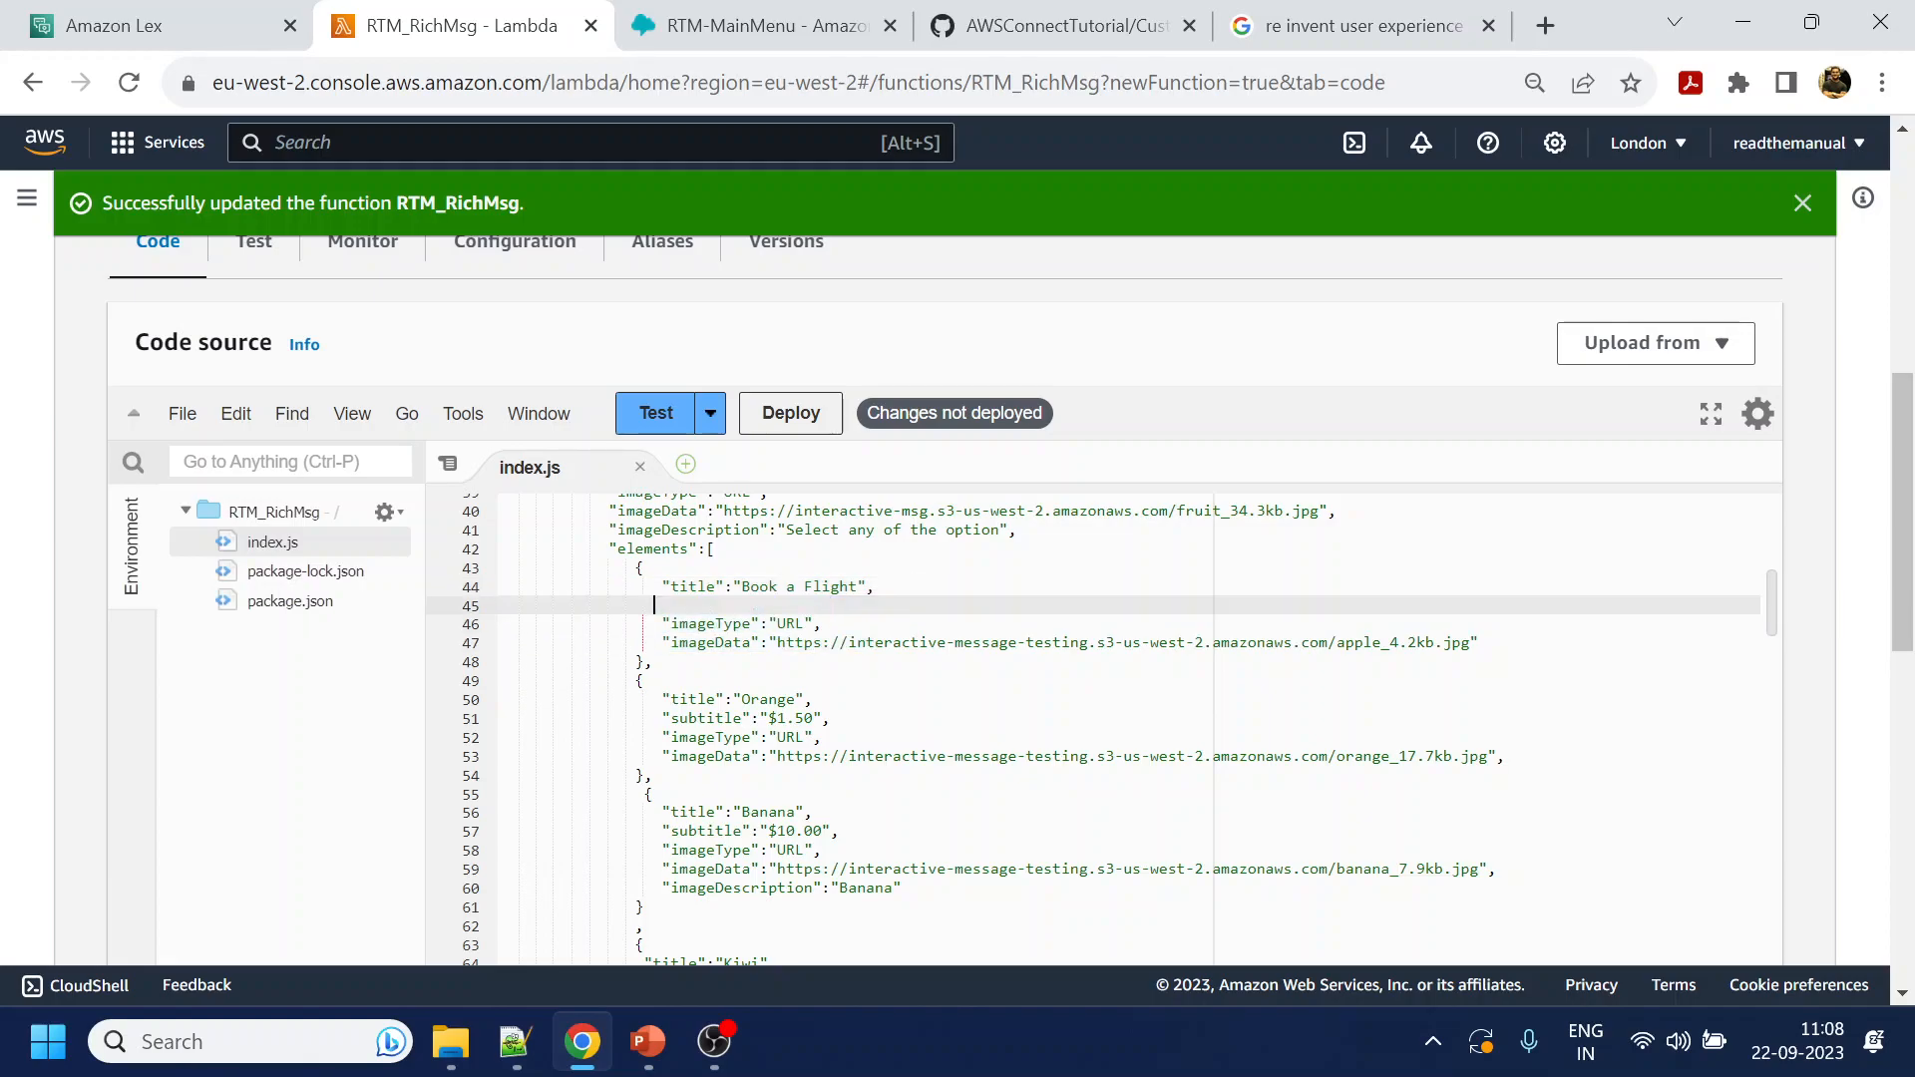
Copy the "Book a Flight" title into the CreateBooking intent in Lex as a sample utterance and save the intent
{"action": "left_click", "coordinate": [902, 586]}
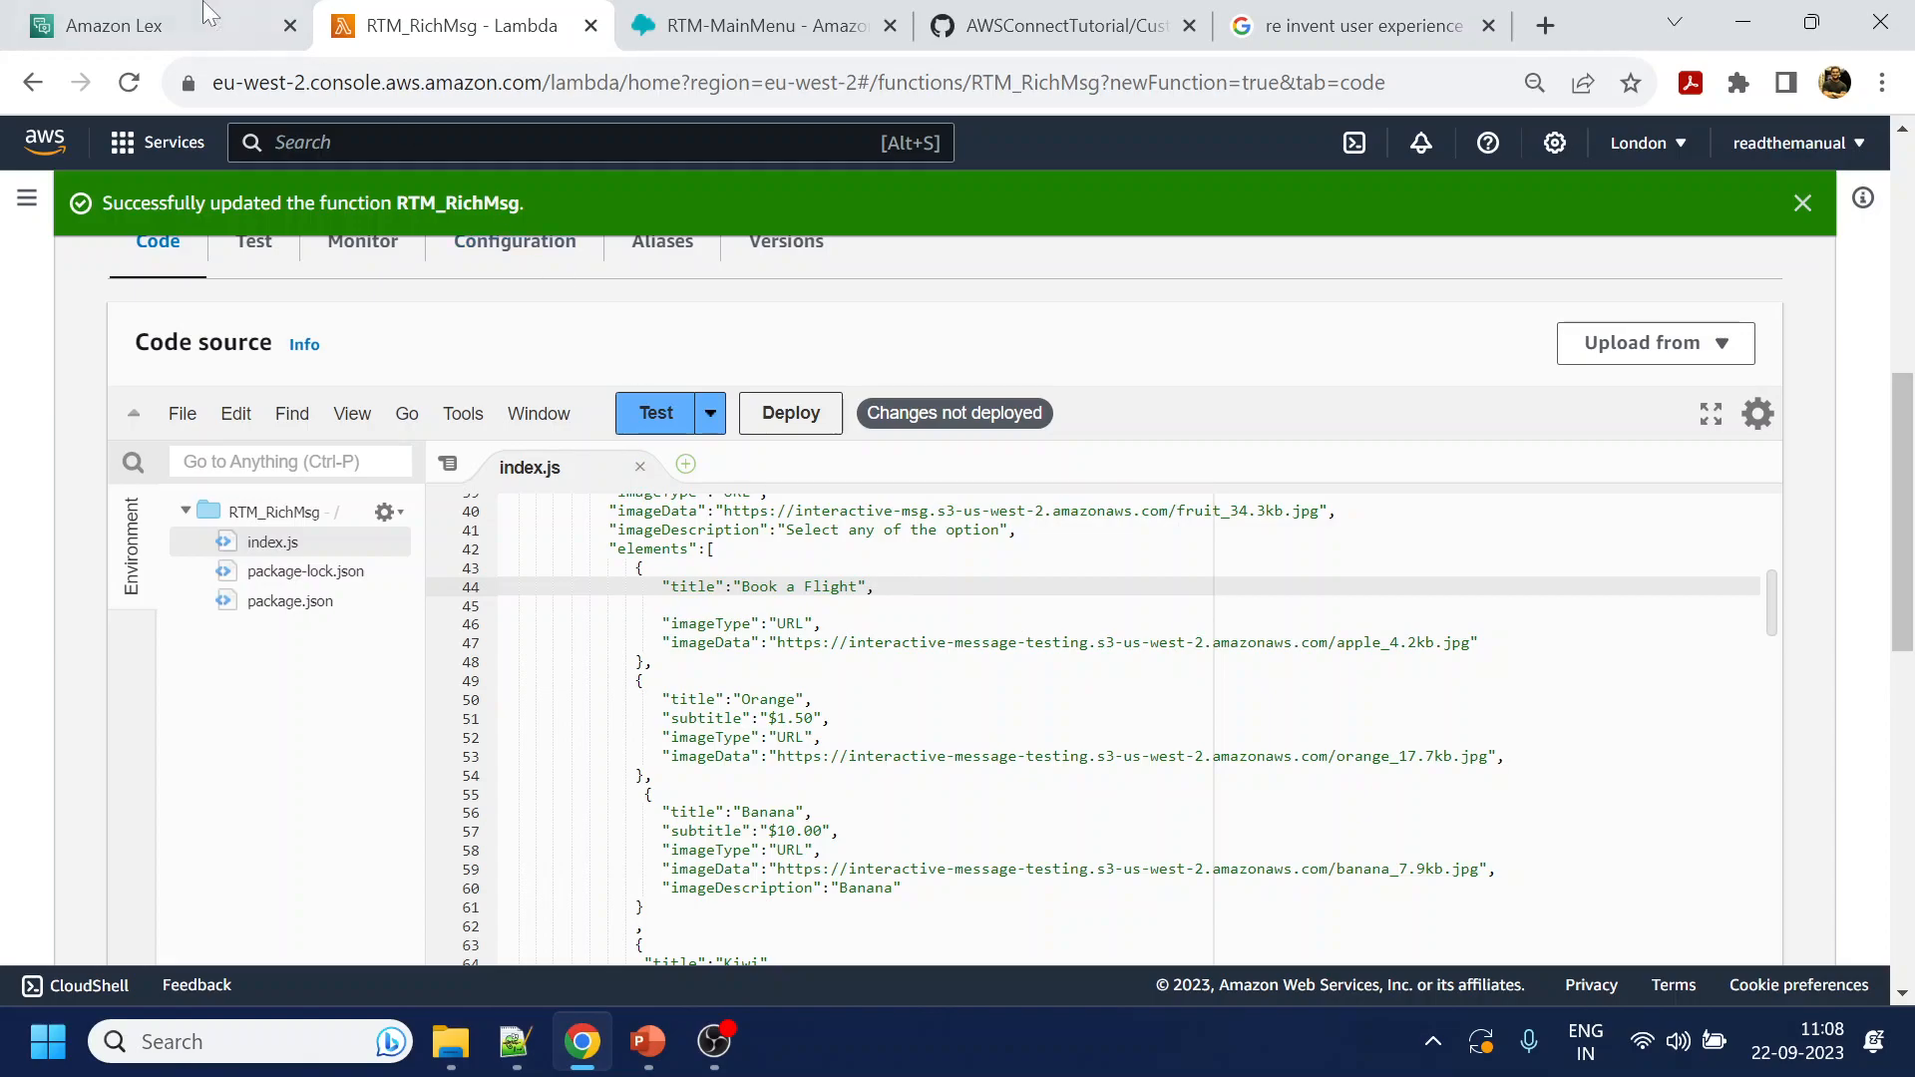
{"action": "left_click", "coordinate": [239, 13]}
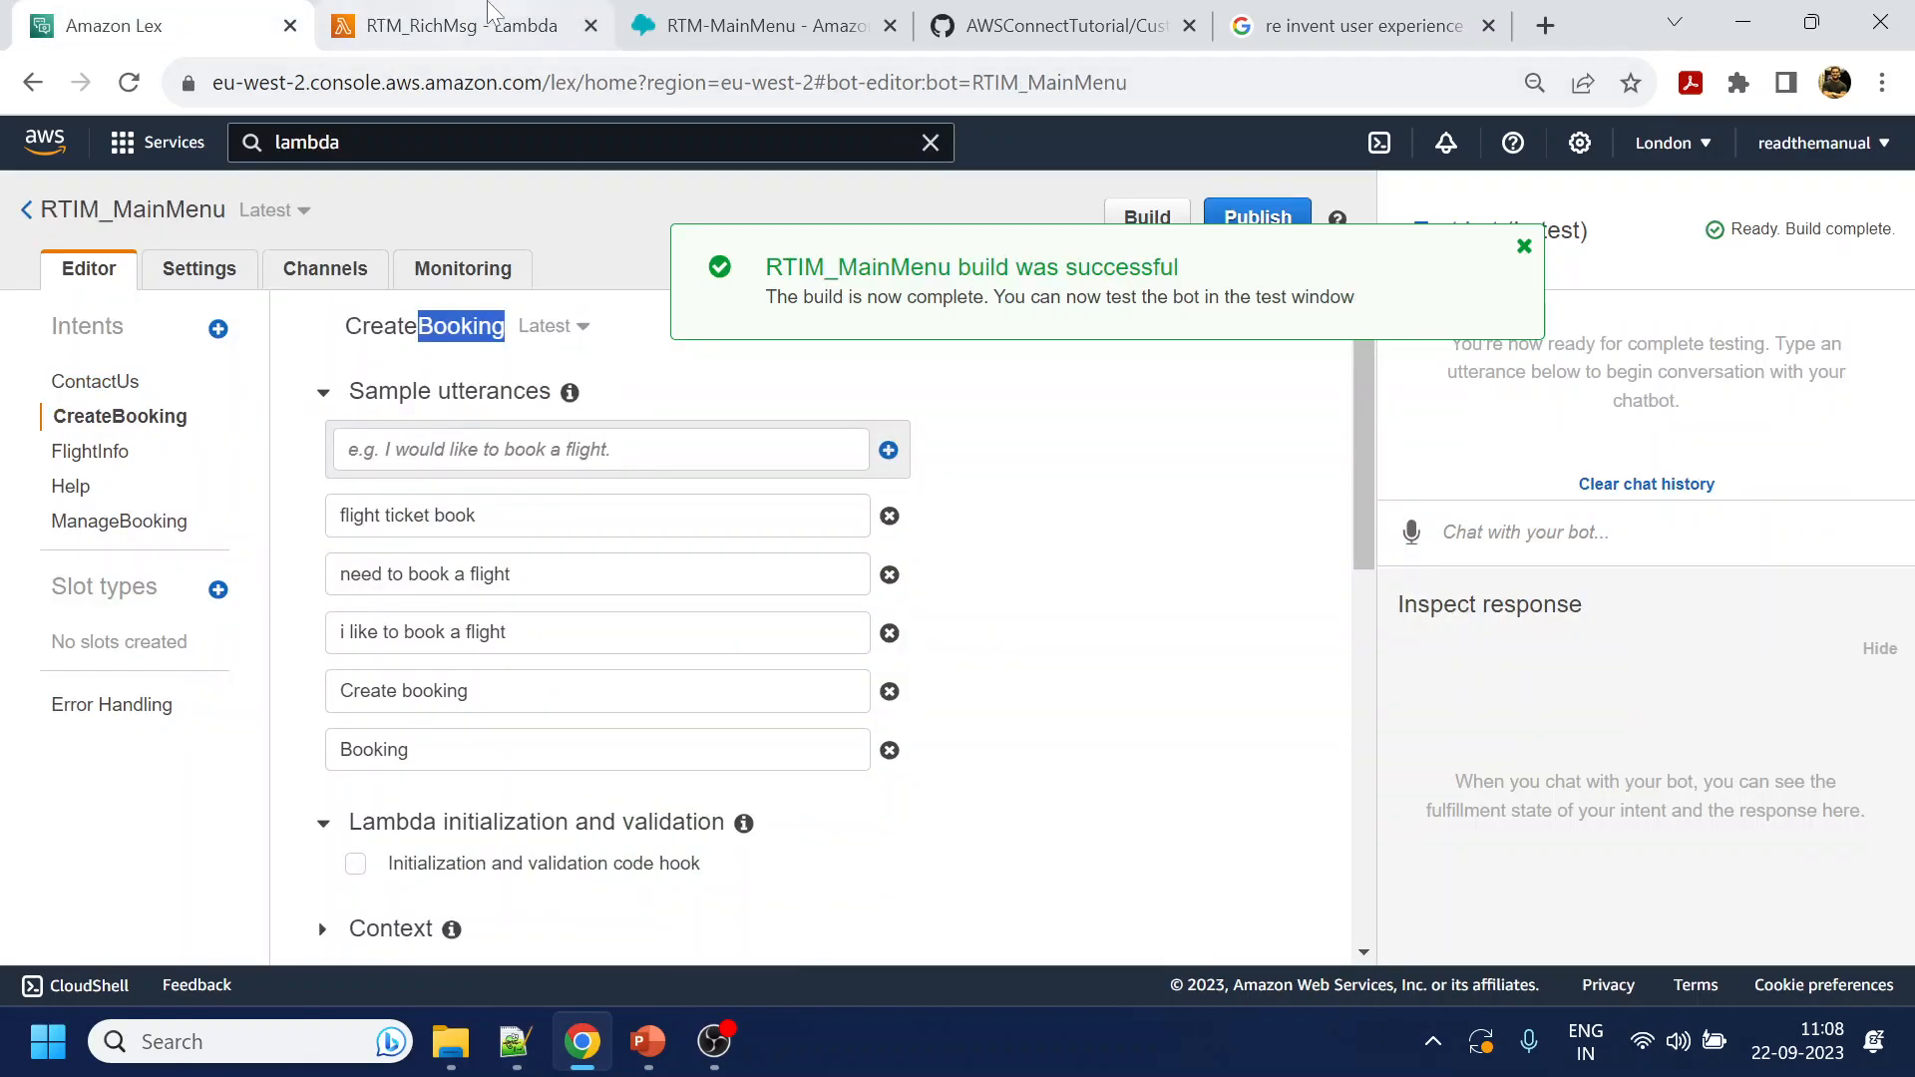
{"action": "left_click", "coordinate": [489, 14]}
{"action": "left_click_drag", "start_coordinate": [742, 587], "coordinate": [858, 586]}
{"action": "key", "text": "ctrl+c"}
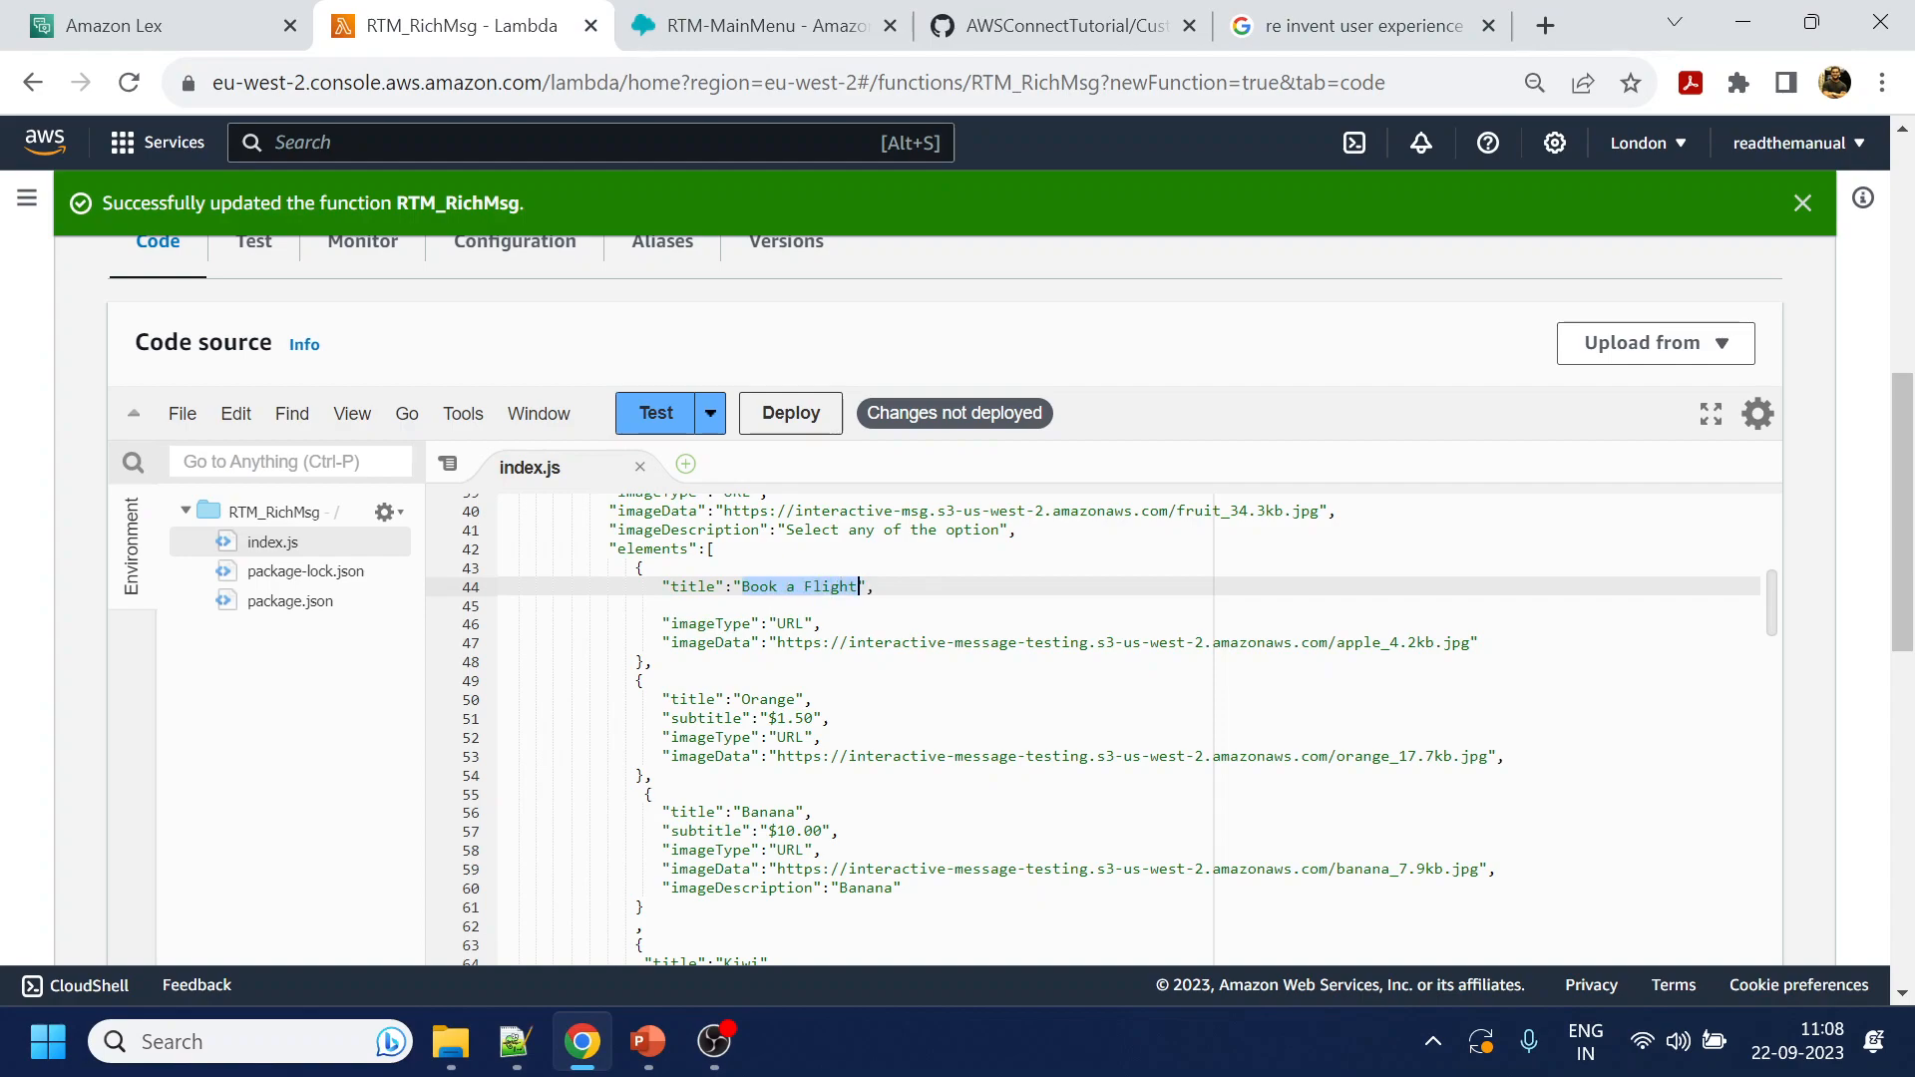
{"action": "left_click", "coordinate": [229, 29]}
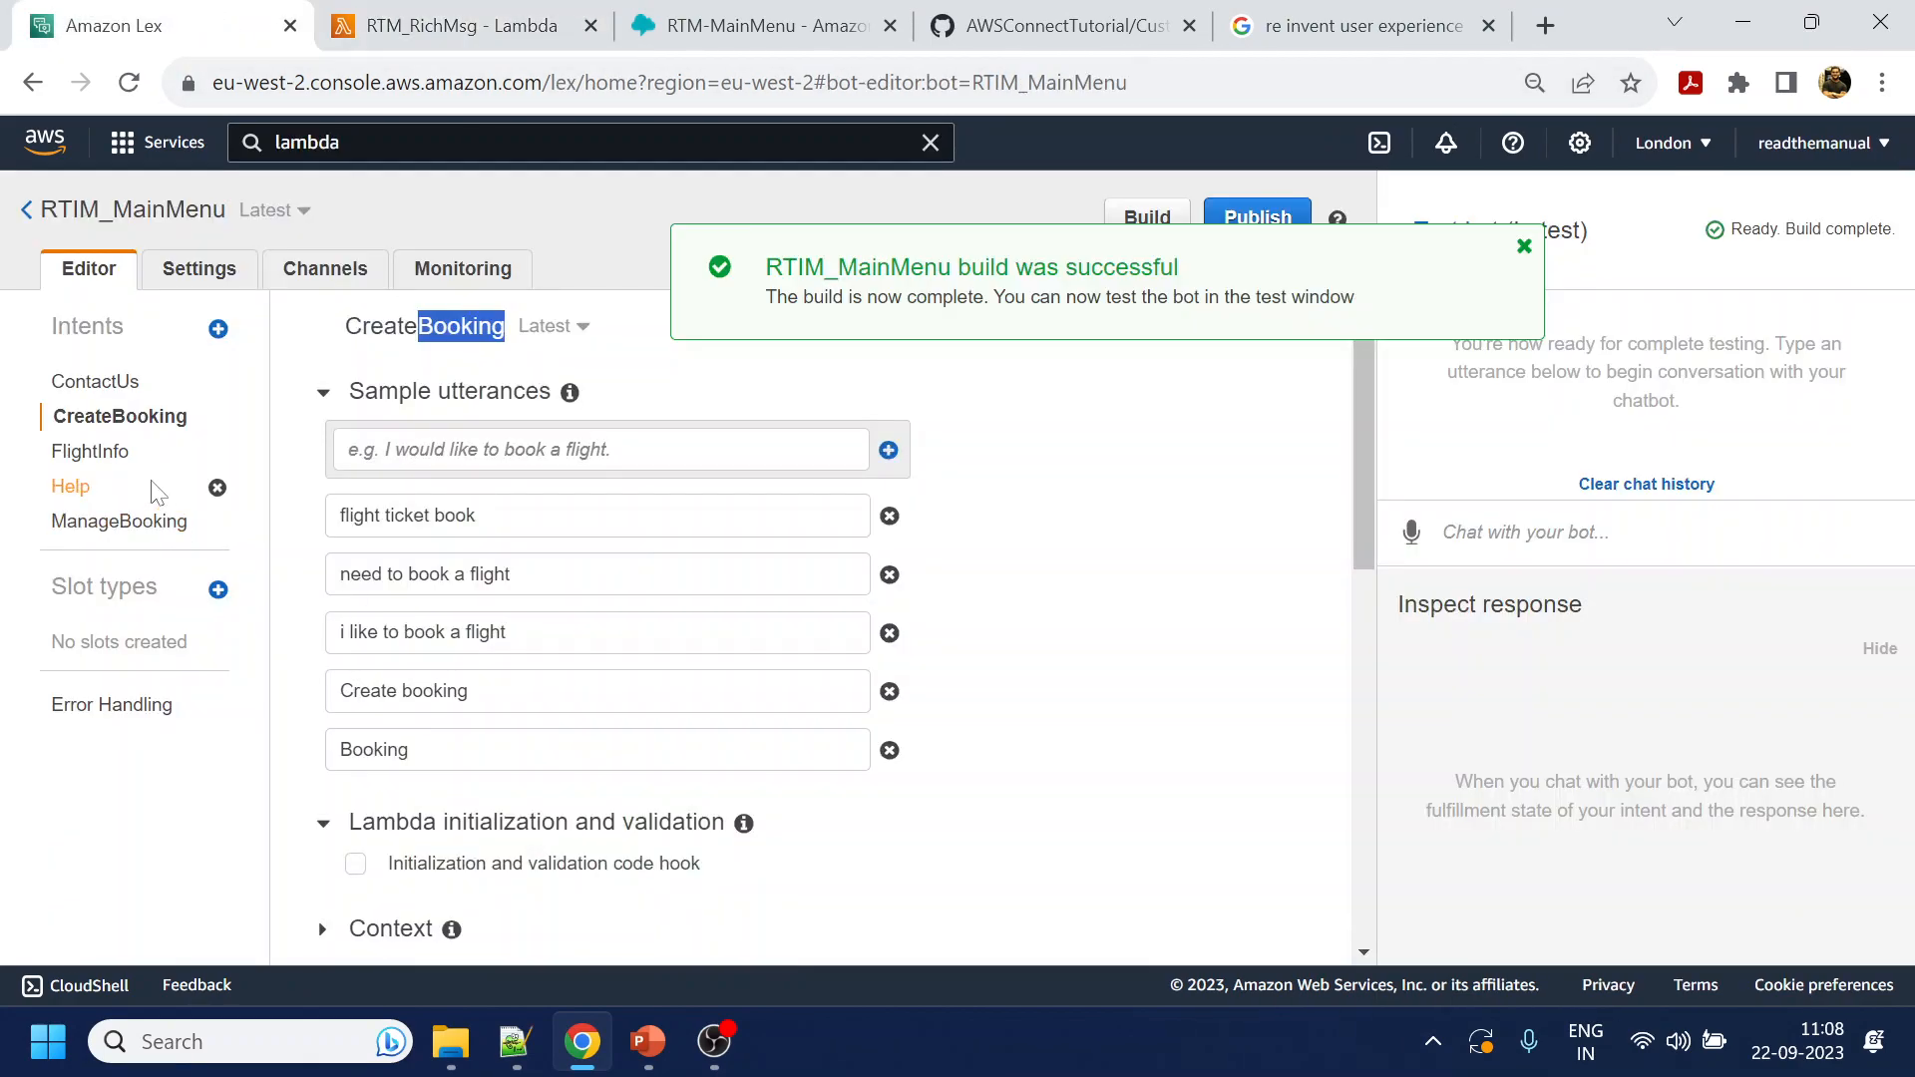
{"action": "left_click", "coordinate": [599, 449]}
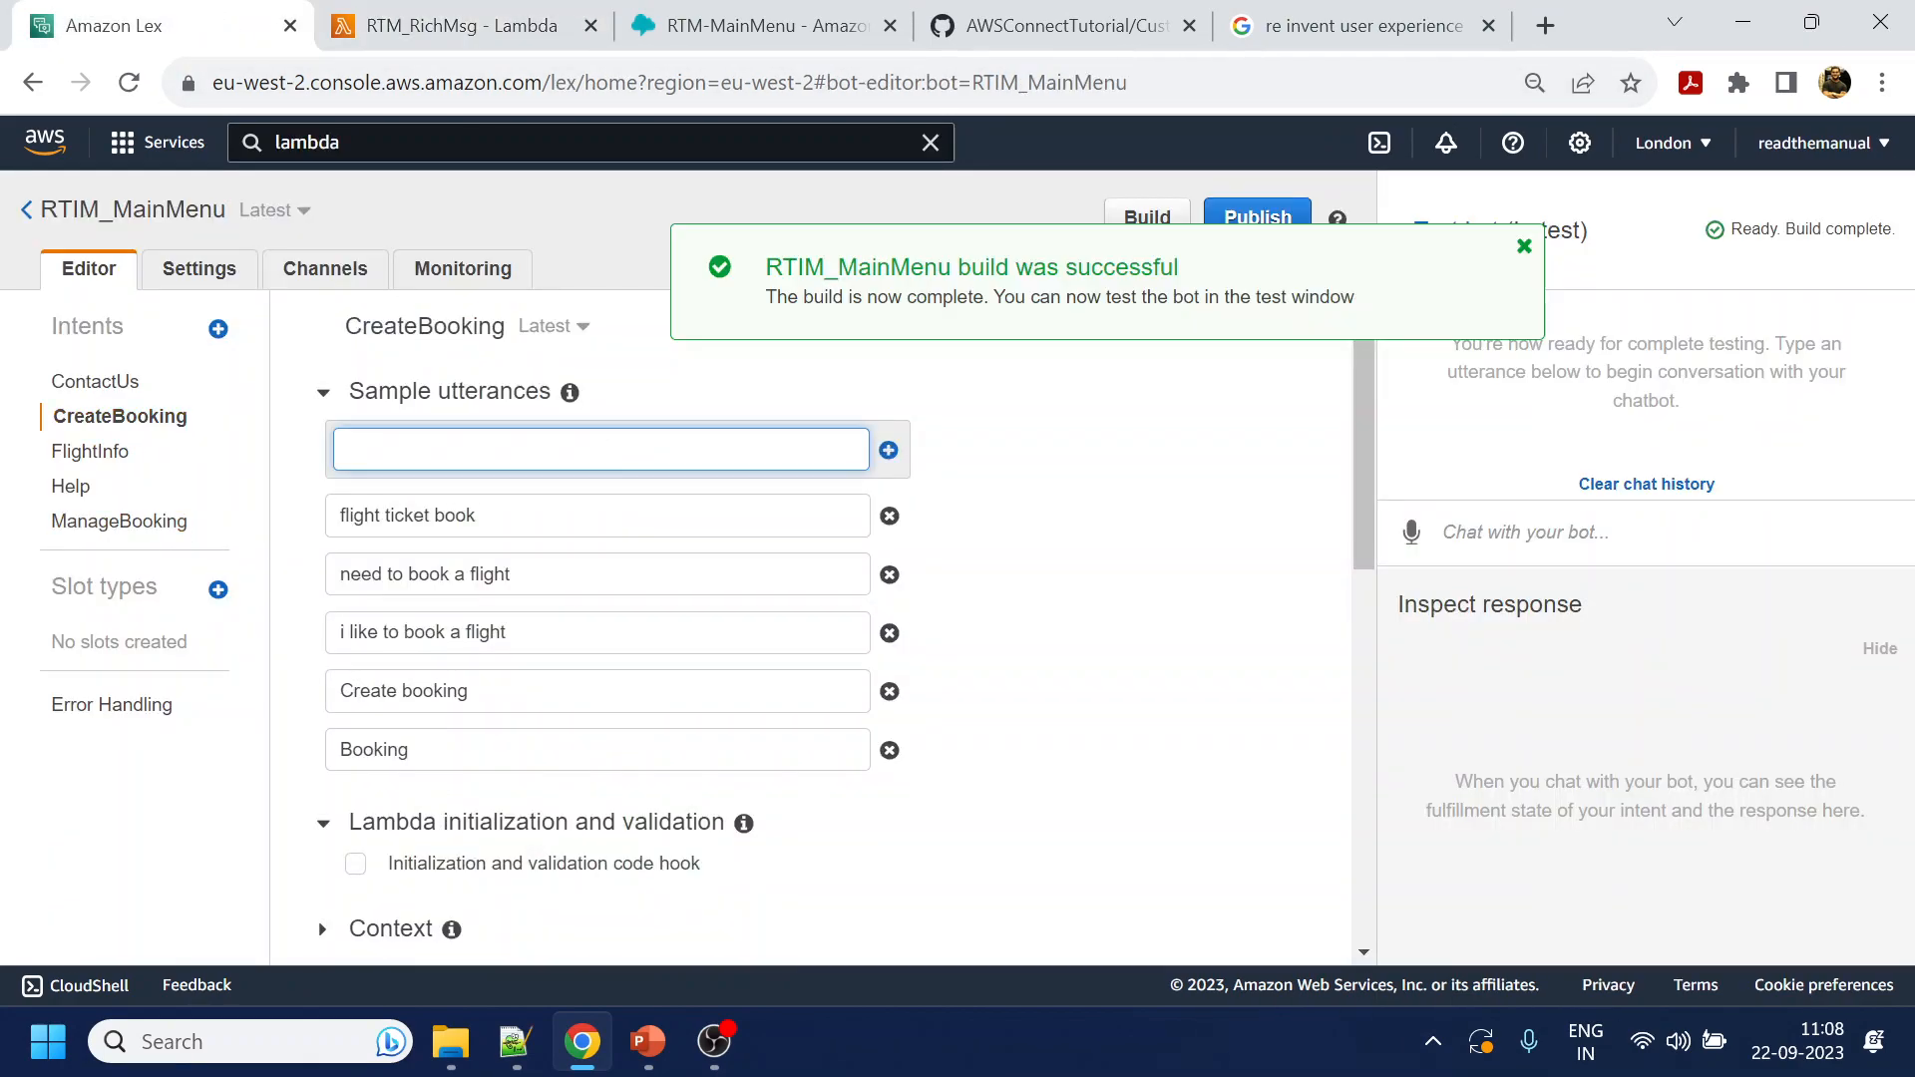
{"action": "key", "text": "ctrl+v"}
{"action": "key", "text": "Return"}
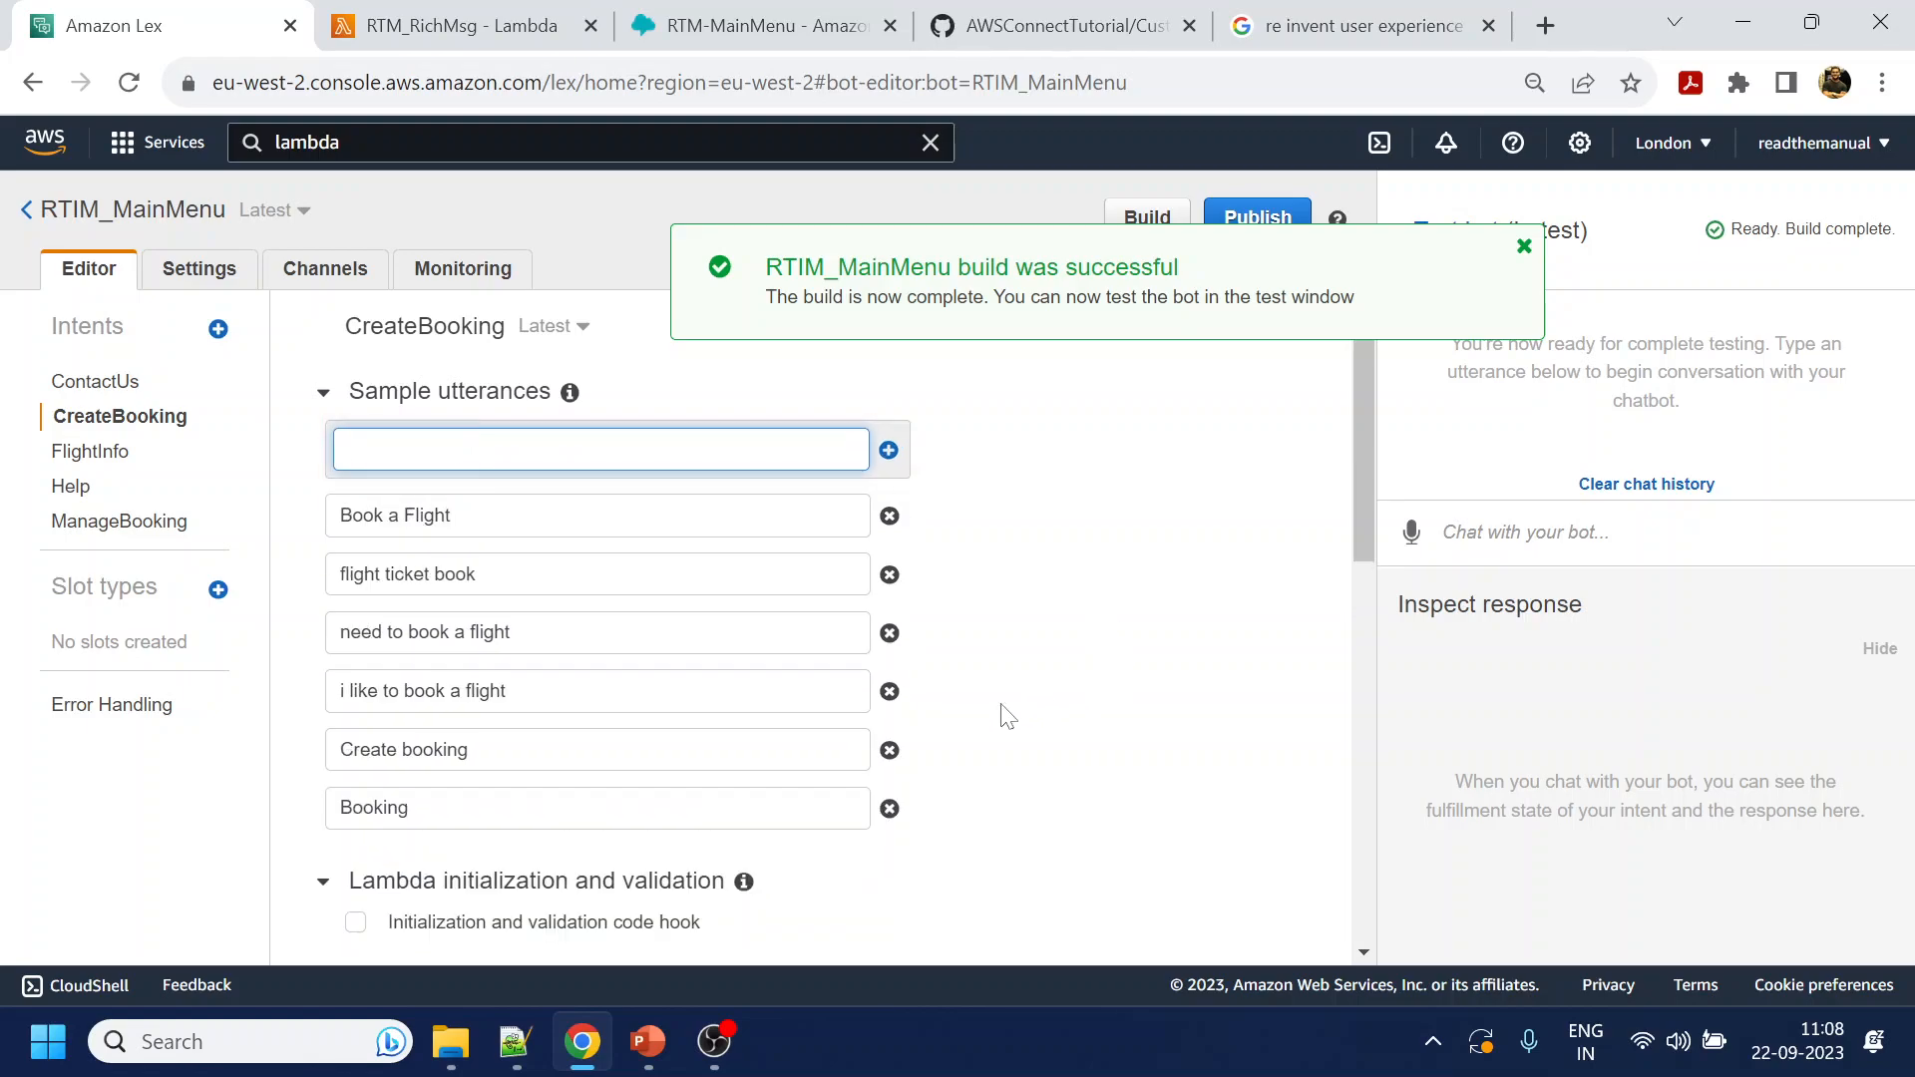
{"action": "scroll", "coordinate": [685, 842], "scroll_direction": "down", "scroll_amount": 10}
{"action": "left_click", "coordinate": [403, 890]}
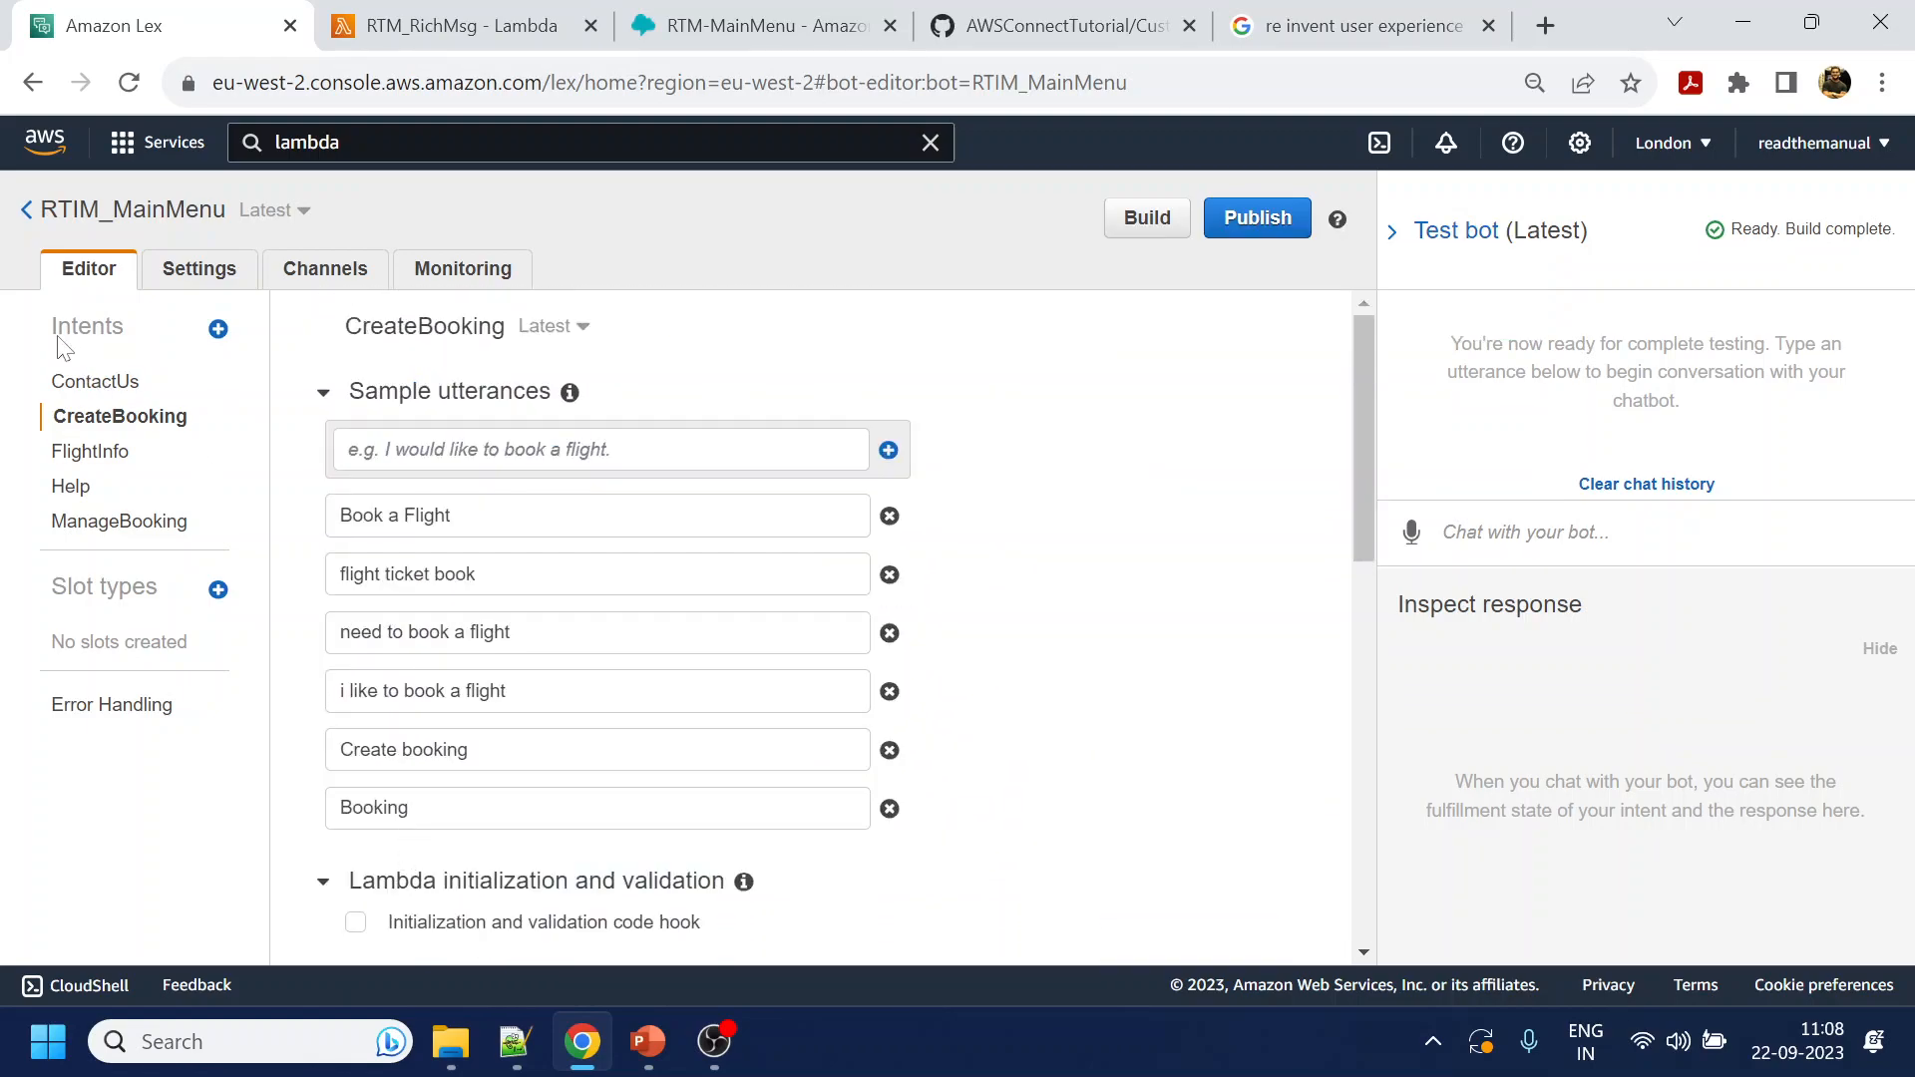
Copy the FlightInfo intent's name into the second list element's title, edit it to "Flight Information", and delete that element's subtitle
{"action": "left_click", "coordinate": [85, 451]}
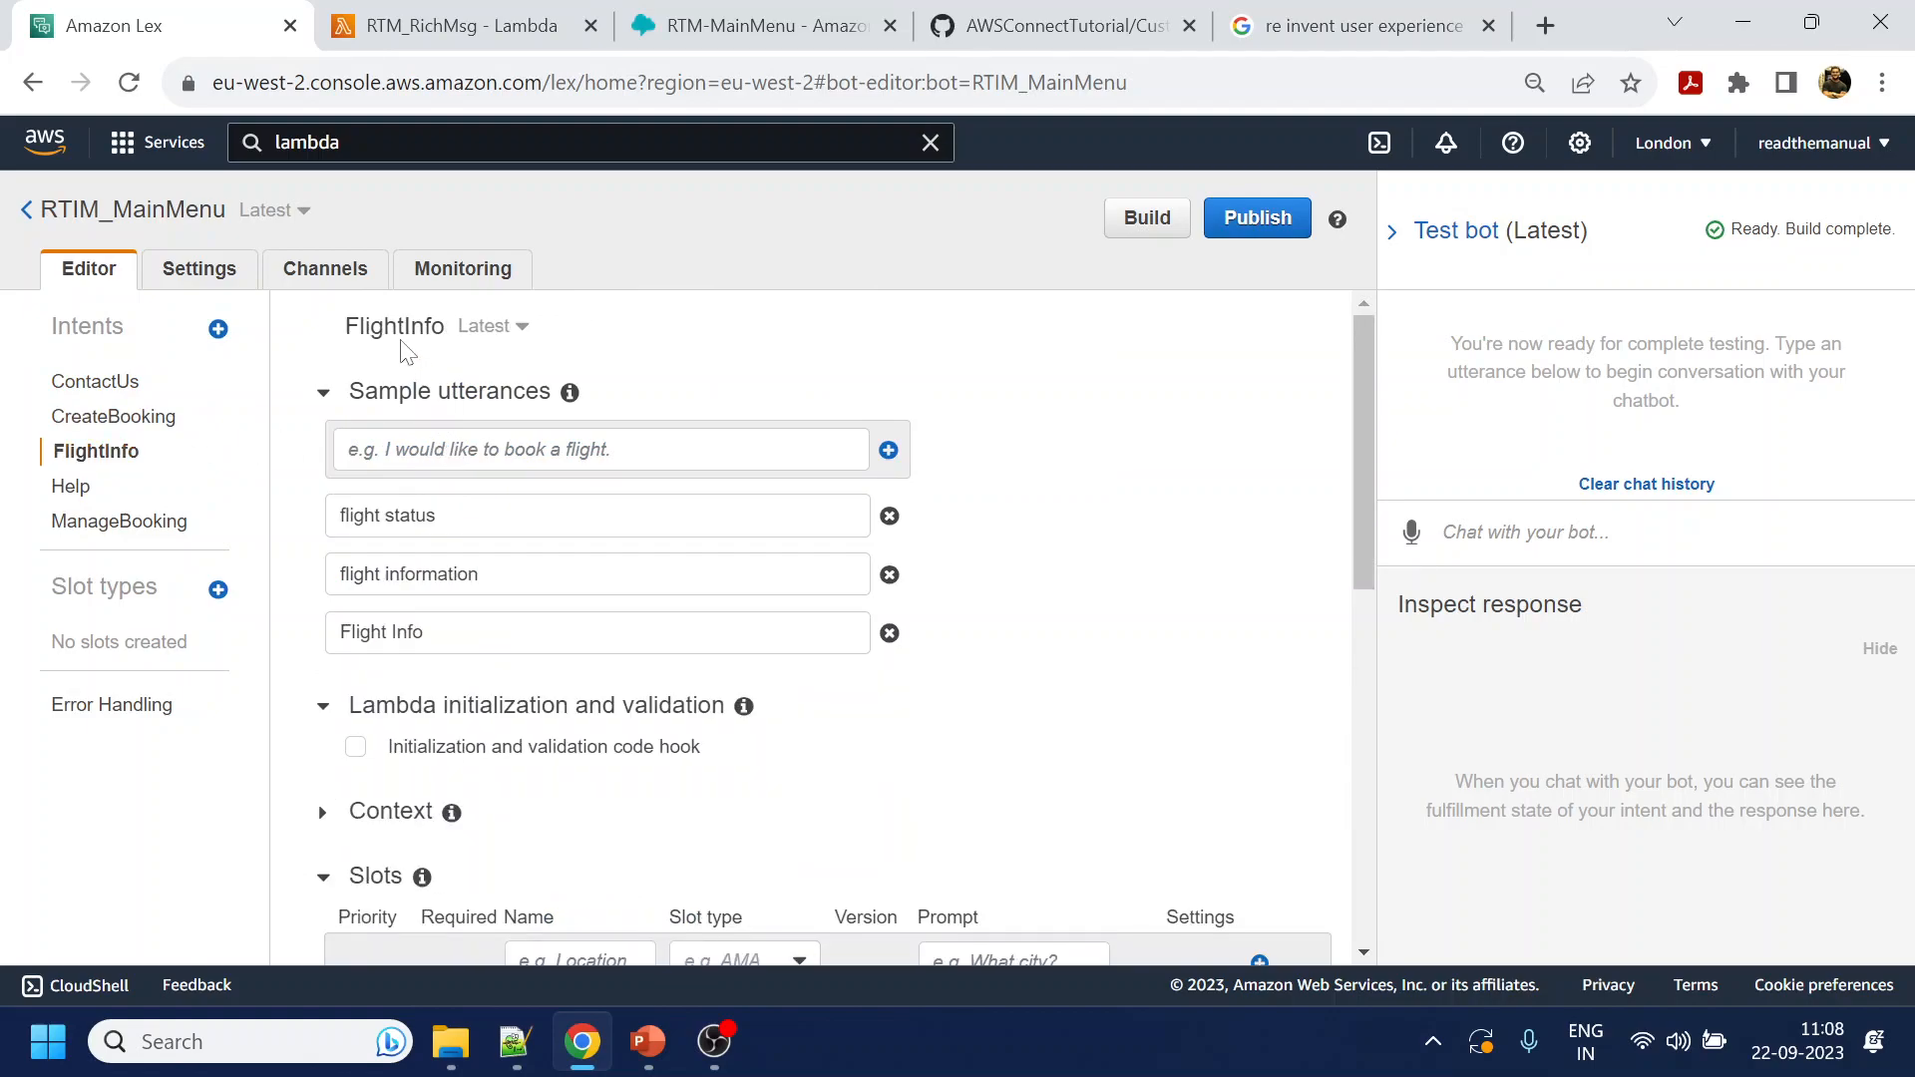
{"action": "left_click_drag", "start_coordinate": [344, 326], "coordinate": [445, 329]}
{"action": "key", "text": "ctrl+c"}
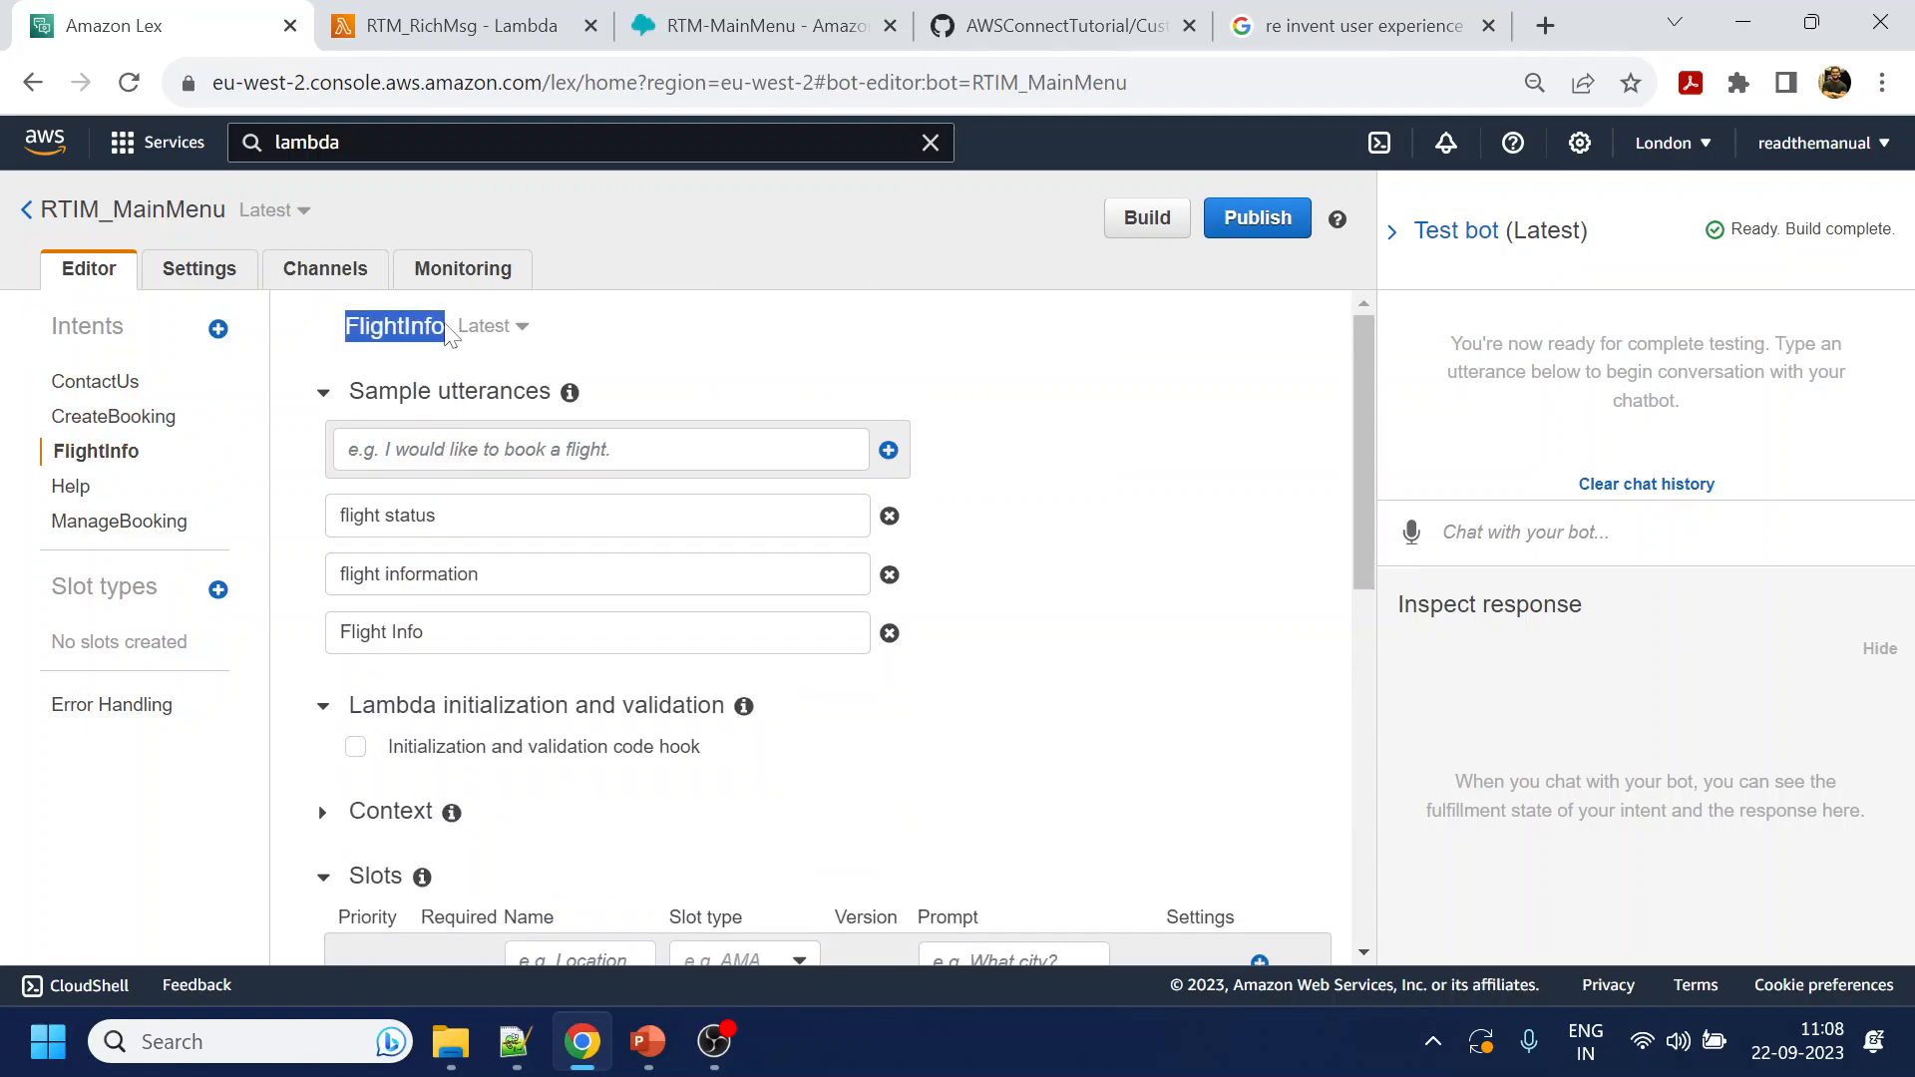
{"action": "left_click", "coordinate": [469, 20]}
{"action": "double_click", "coordinate": [770, 699]}
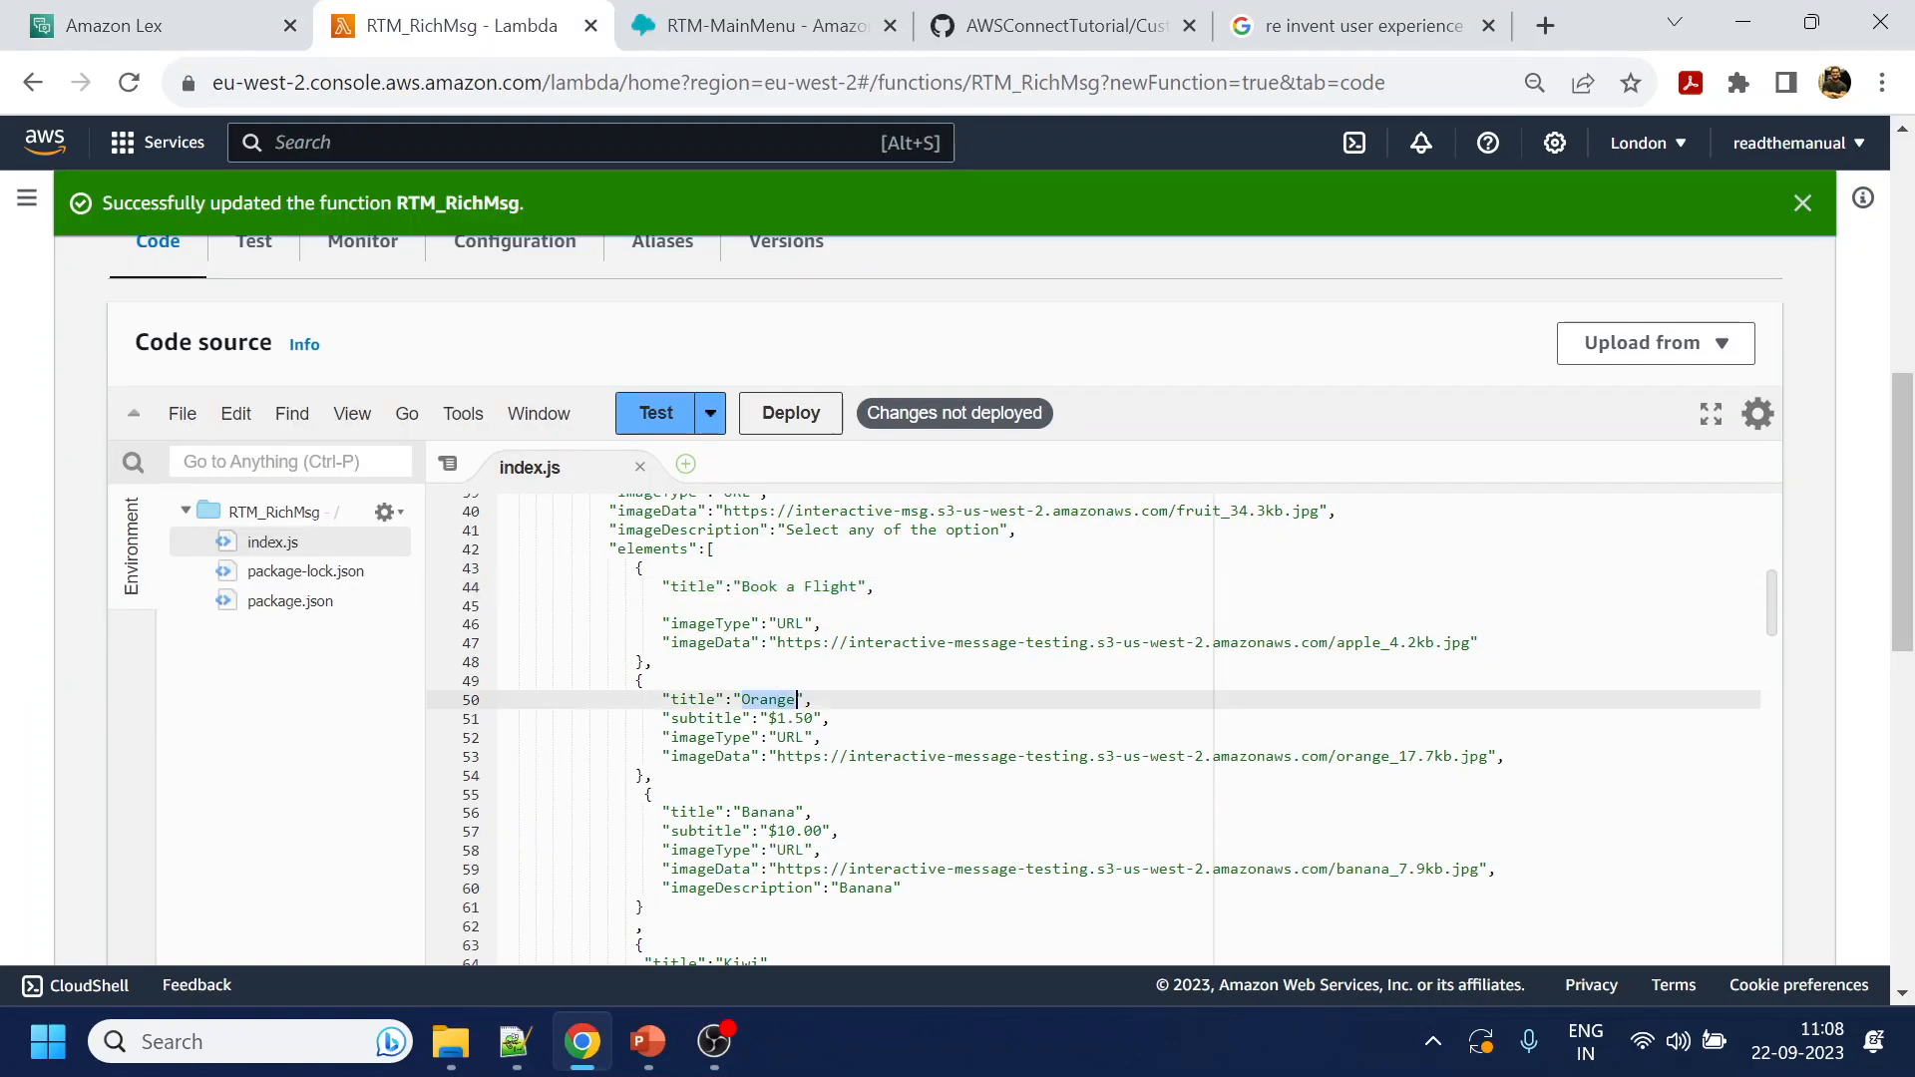
{"action": "key", "text": "ctrl+v"}
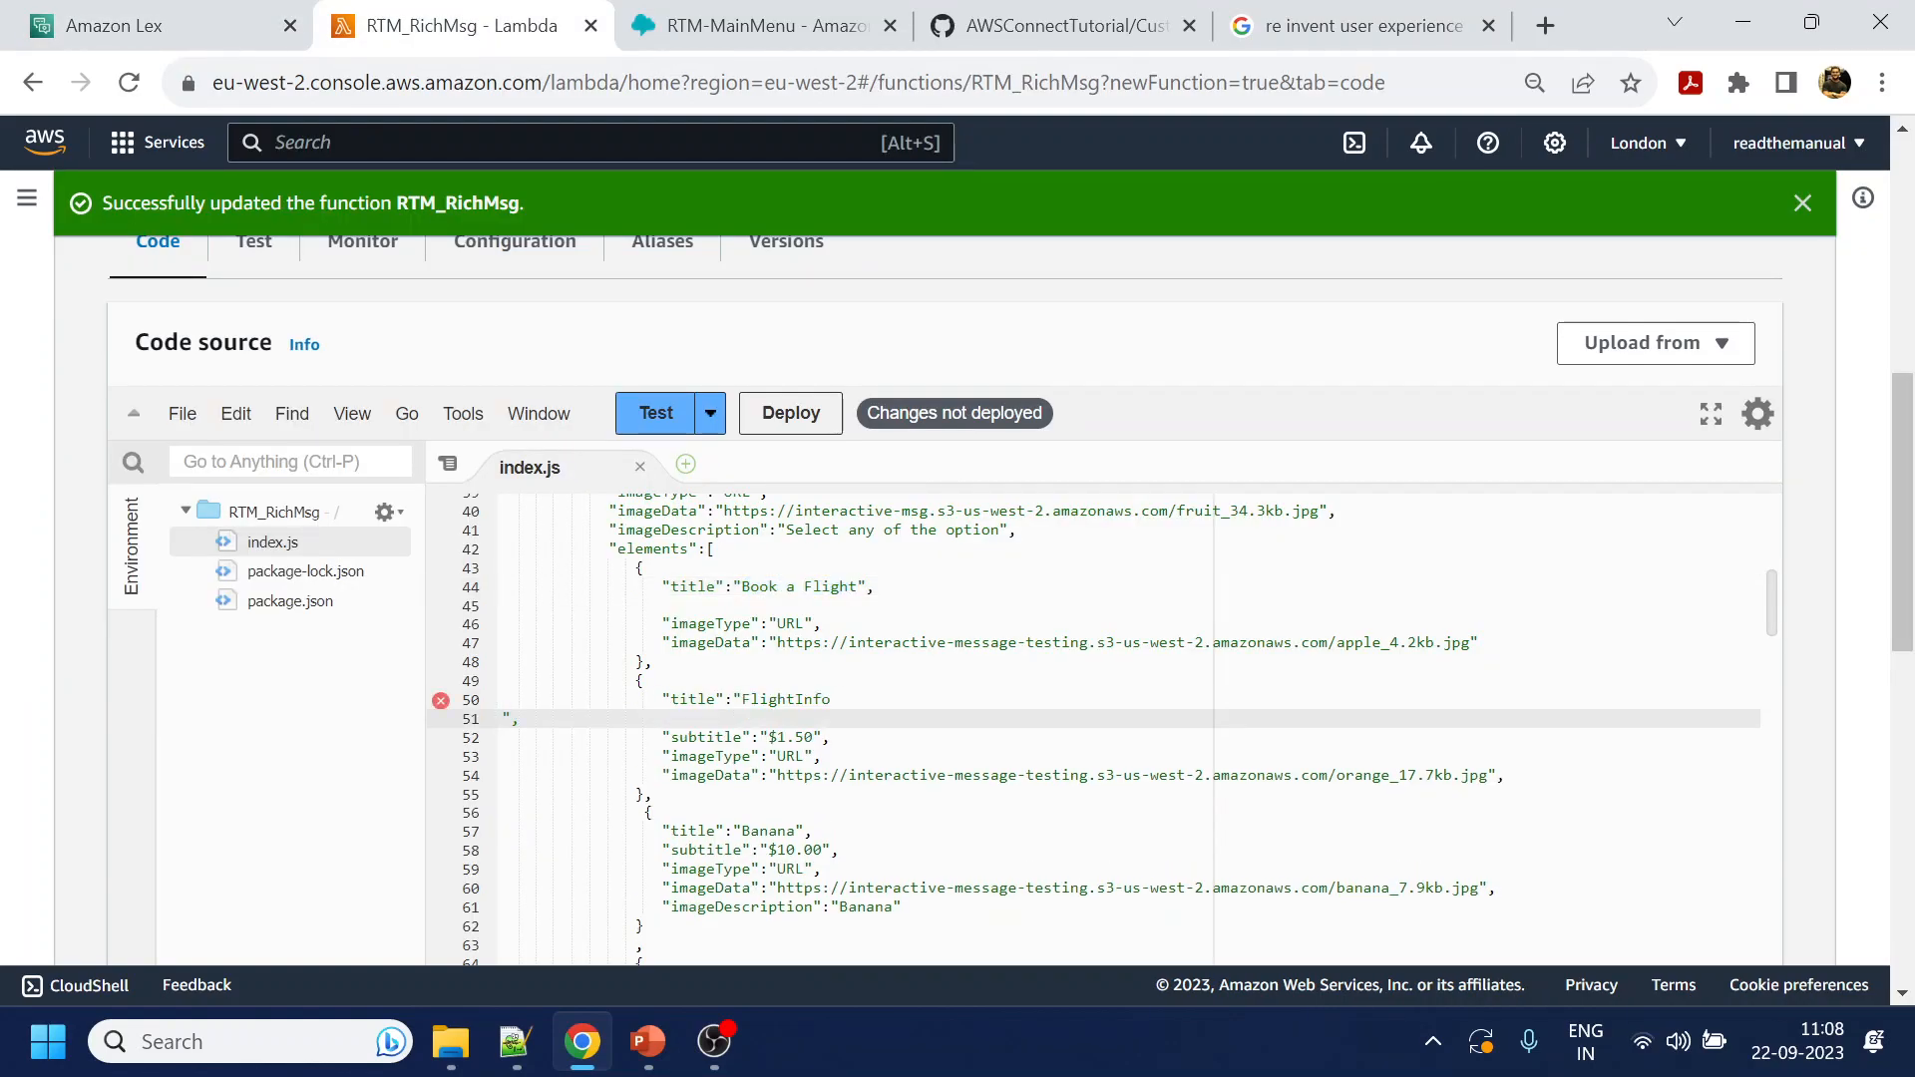
{"action": "key", "text": "BackSpace"}
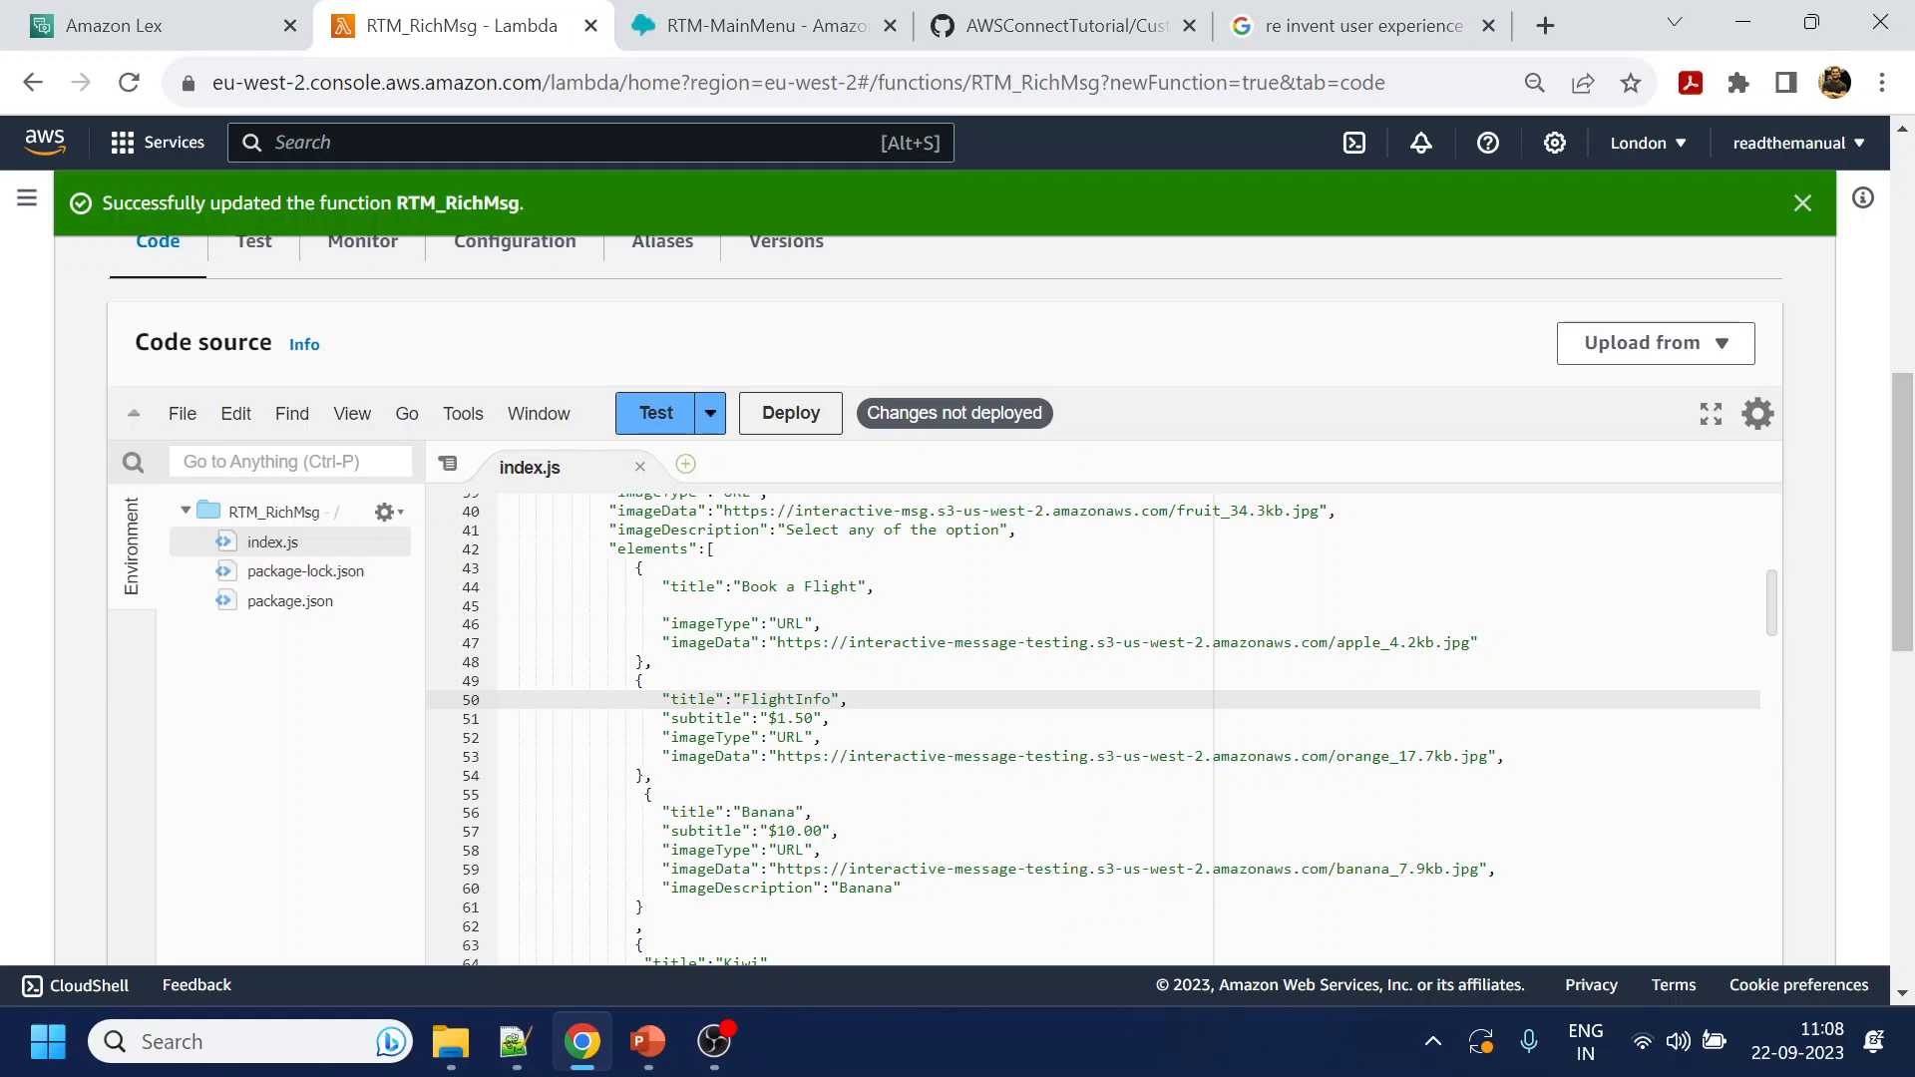
{"action": "type", "text": "Informatio"}
{"action": "left_click", "coordinate": [982, 737]}
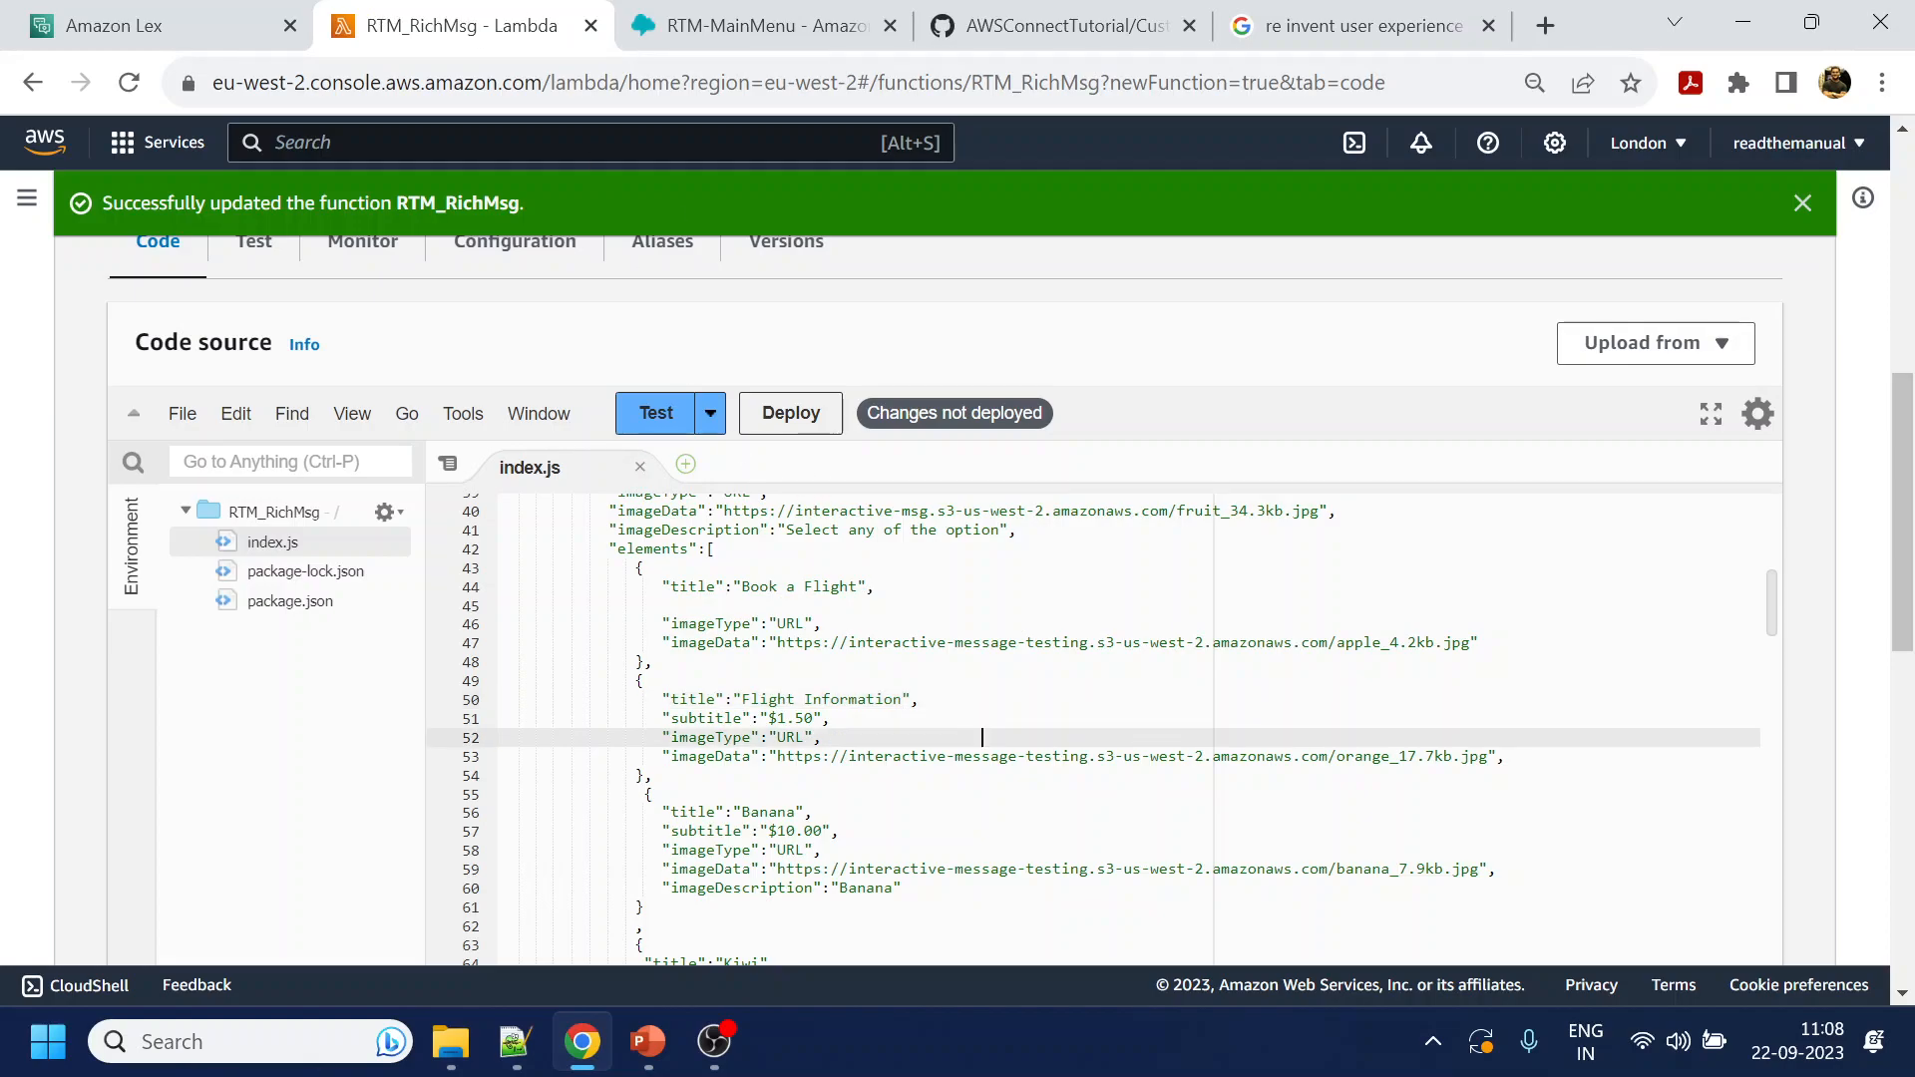
{"action": "left_click_drag", "start_coordinate": [645, 718], "coordinate": [831, 719]}
{"action": "key", "text": "BackSpace"}
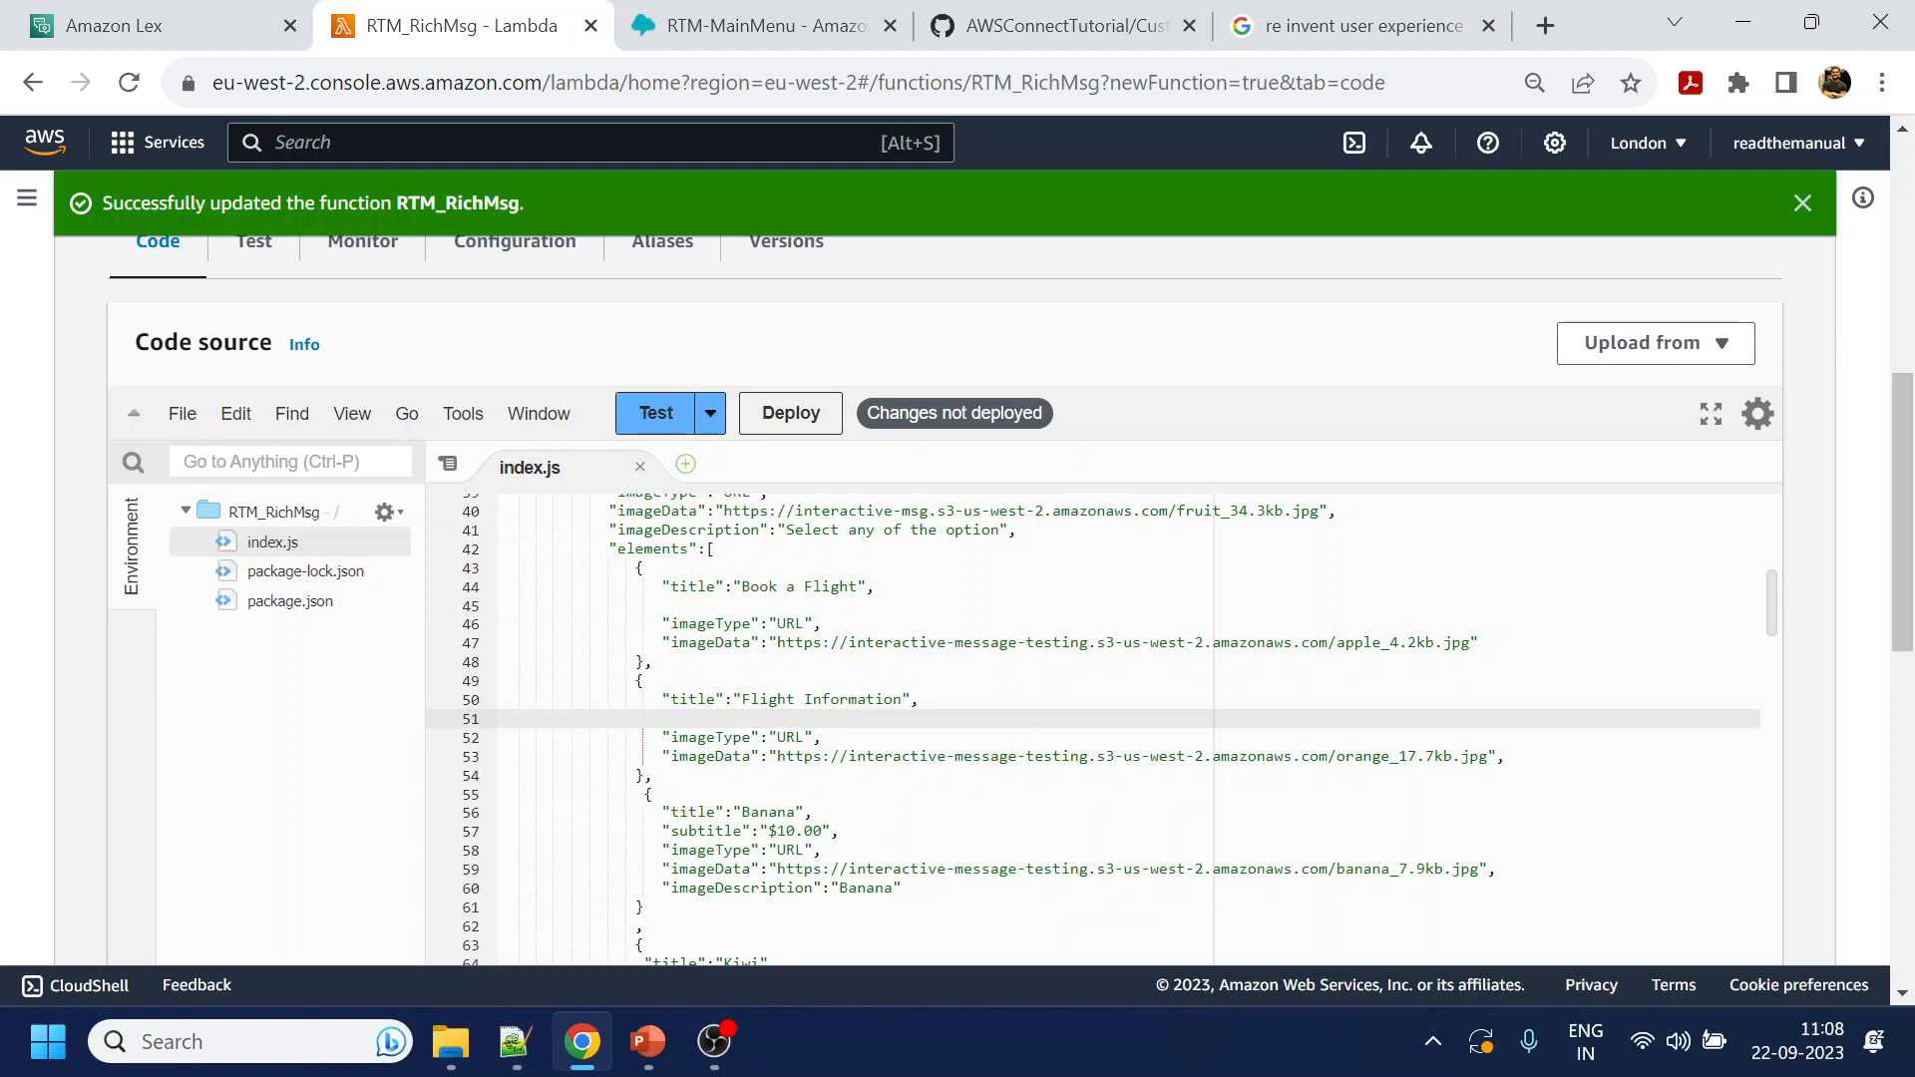
{"action": "left_click", "coordinate": [109, 25]}
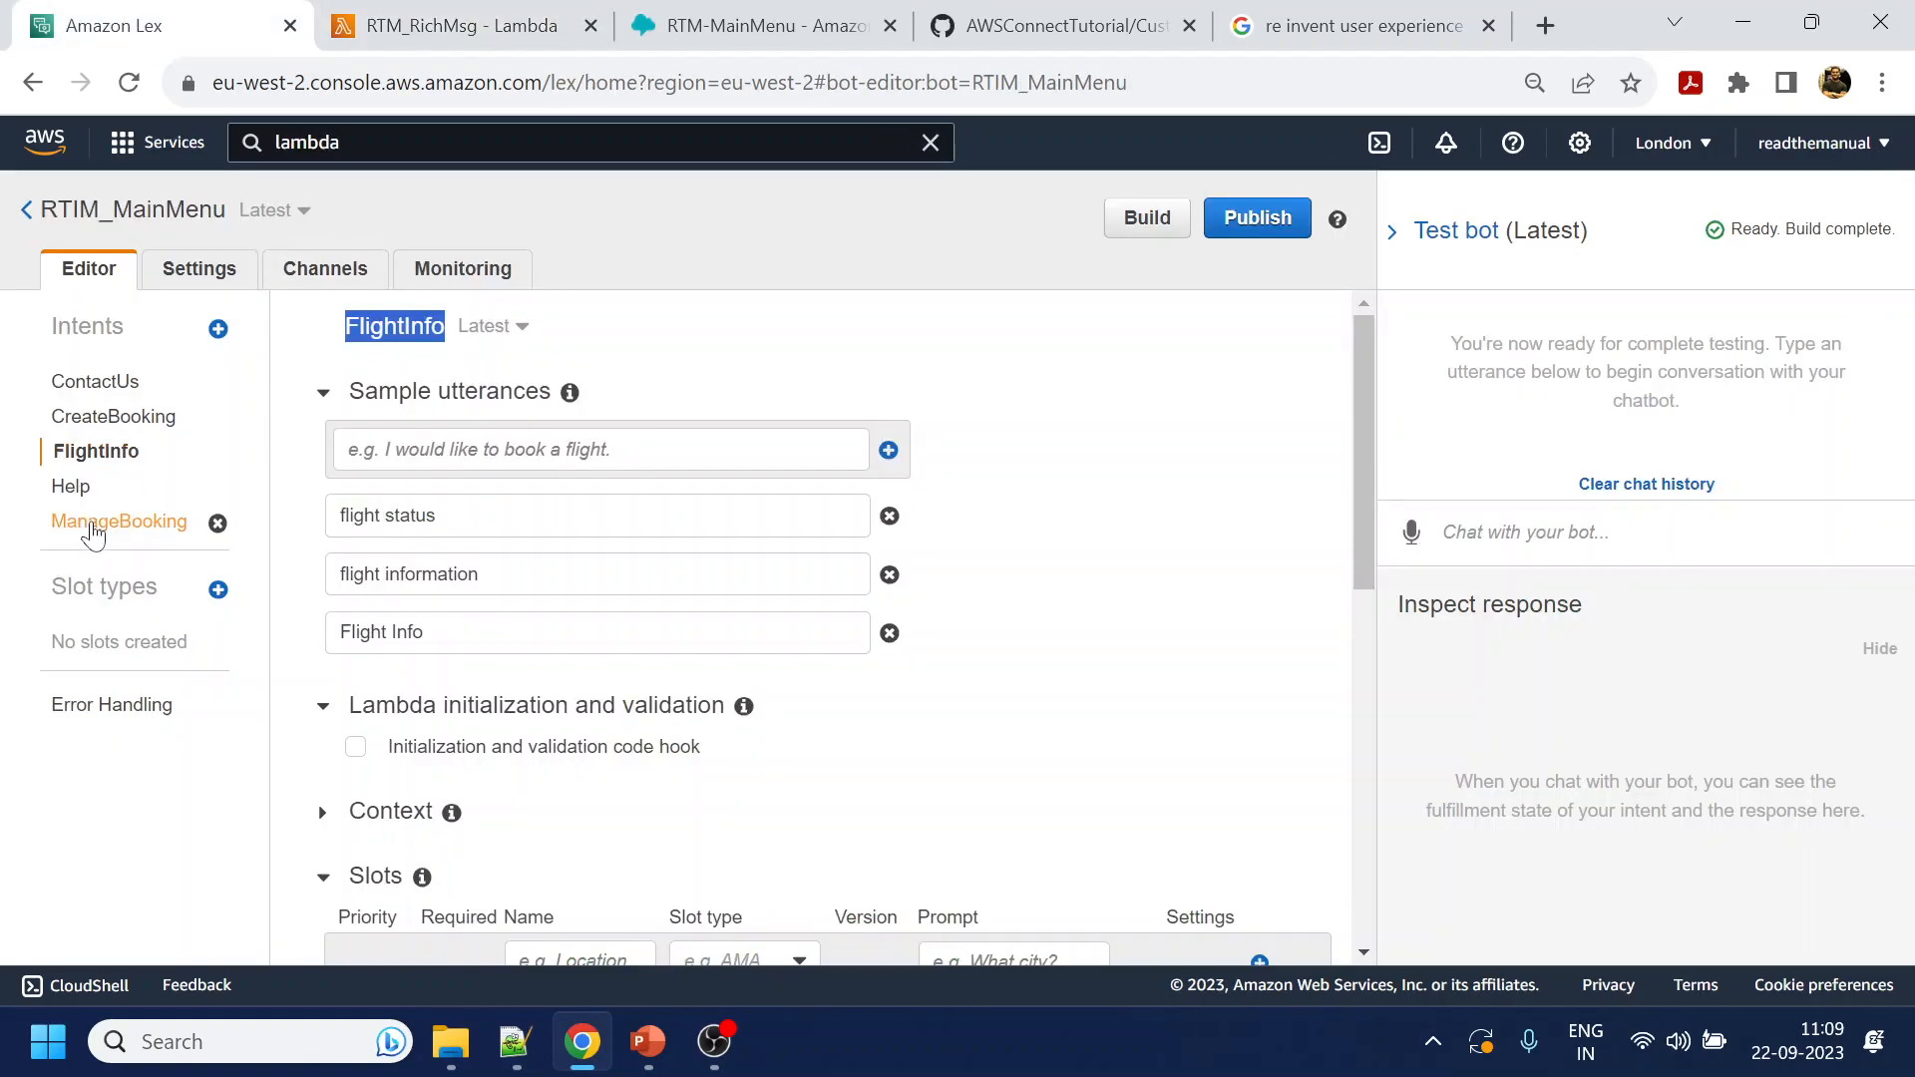
{"action": "left_click", "coordinate": [93, 524]}
{"action": "double_click", "coordinate": [511, 330]}
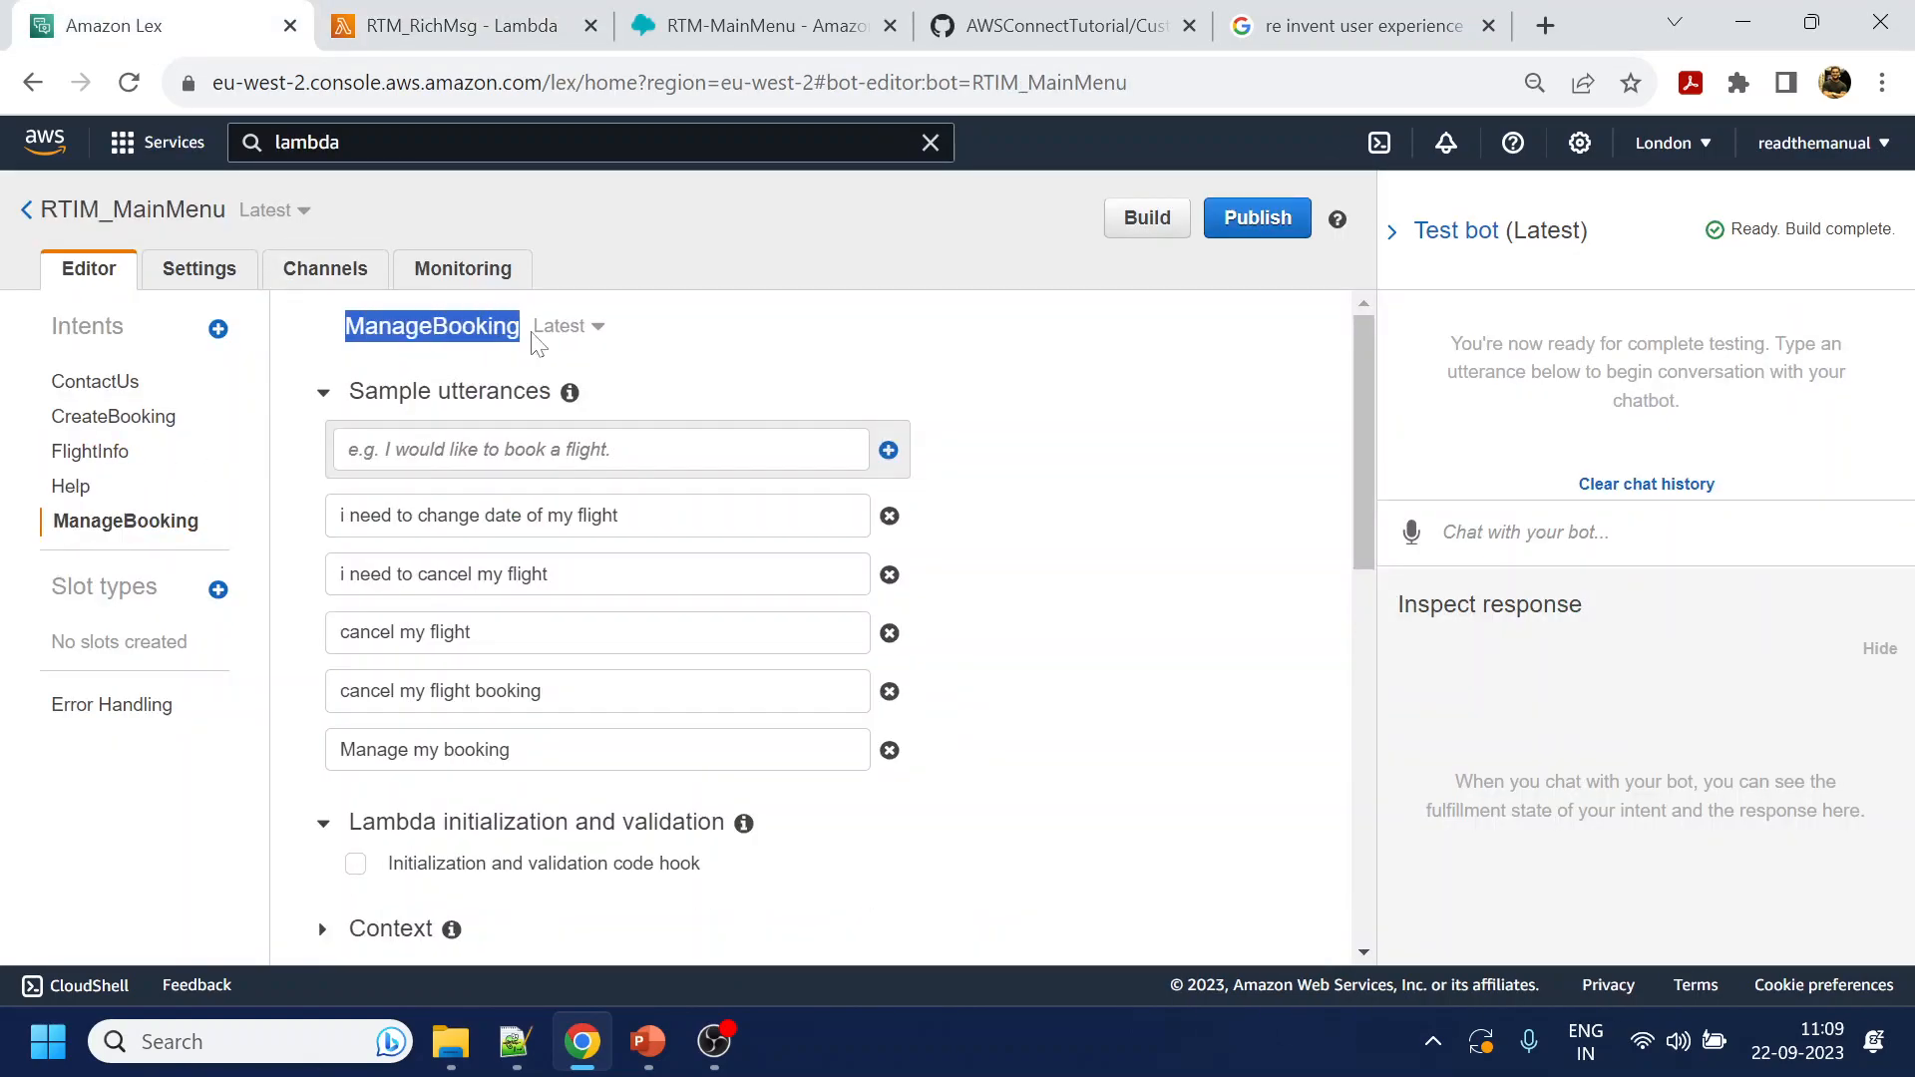
{"action": "left_click", "coordinate": [423, 14]}
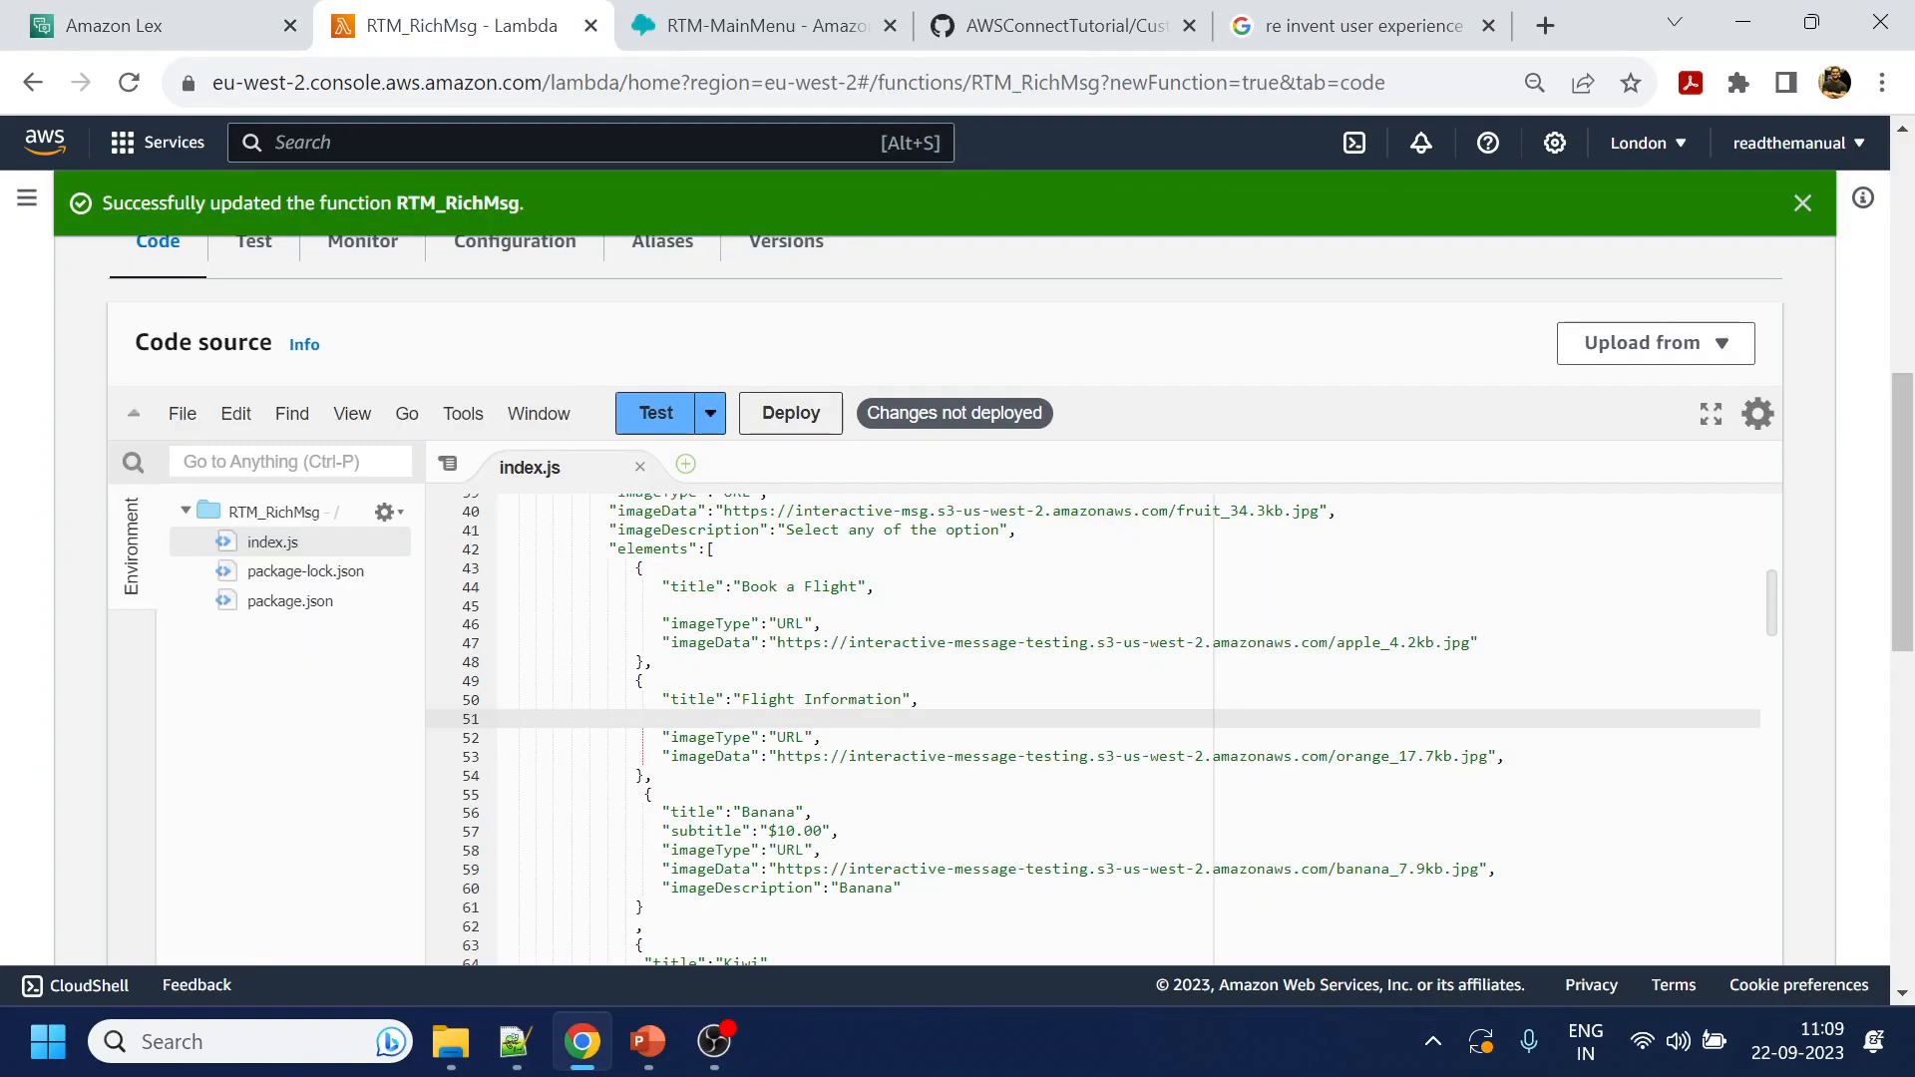
Copy the "Flight Information" title into the FlightInfo intent in Lex as a sample utterance and save the intent
{"action": "left_click", "coordinate": [743, 699]}
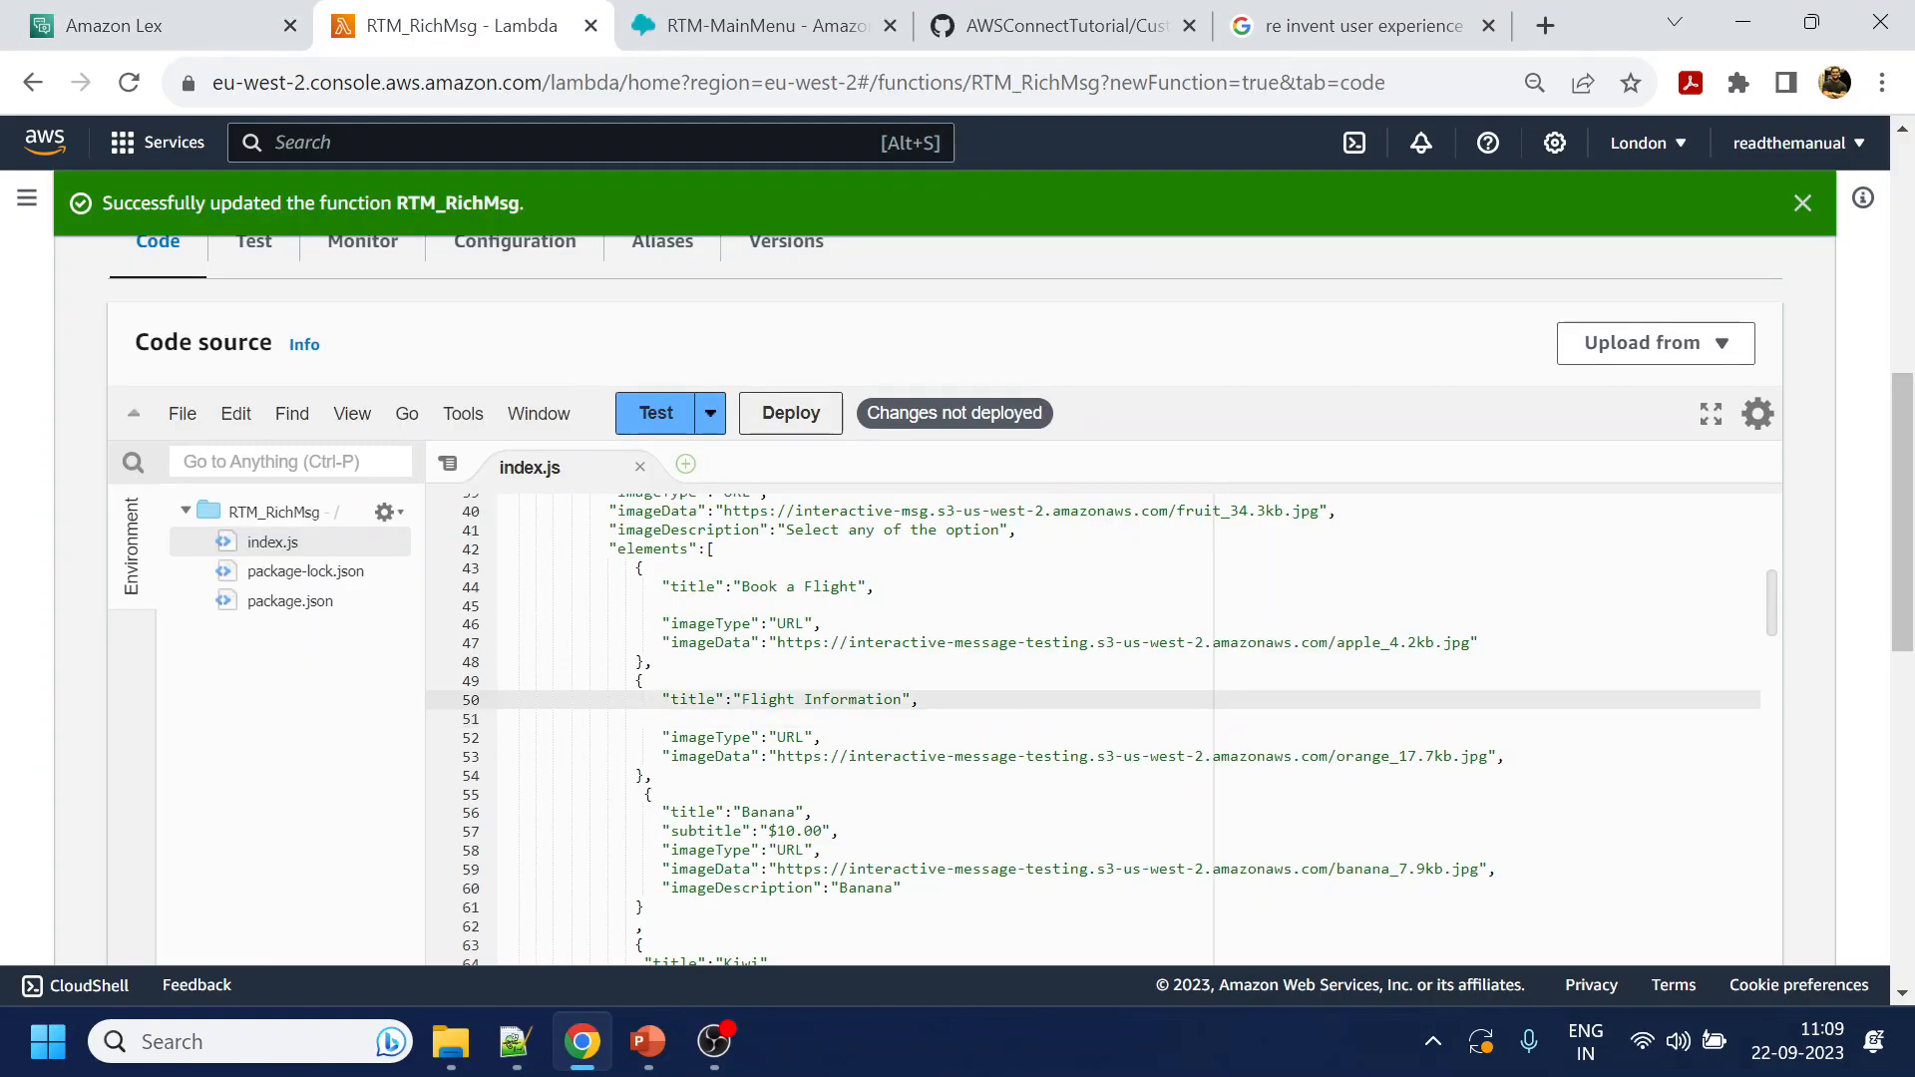
{"action": "left_click_drag", "start_coordinate": [743, 699], "coordinate": [903, 699]}
{"action": "left_click", "coordinate": [259, 22]}
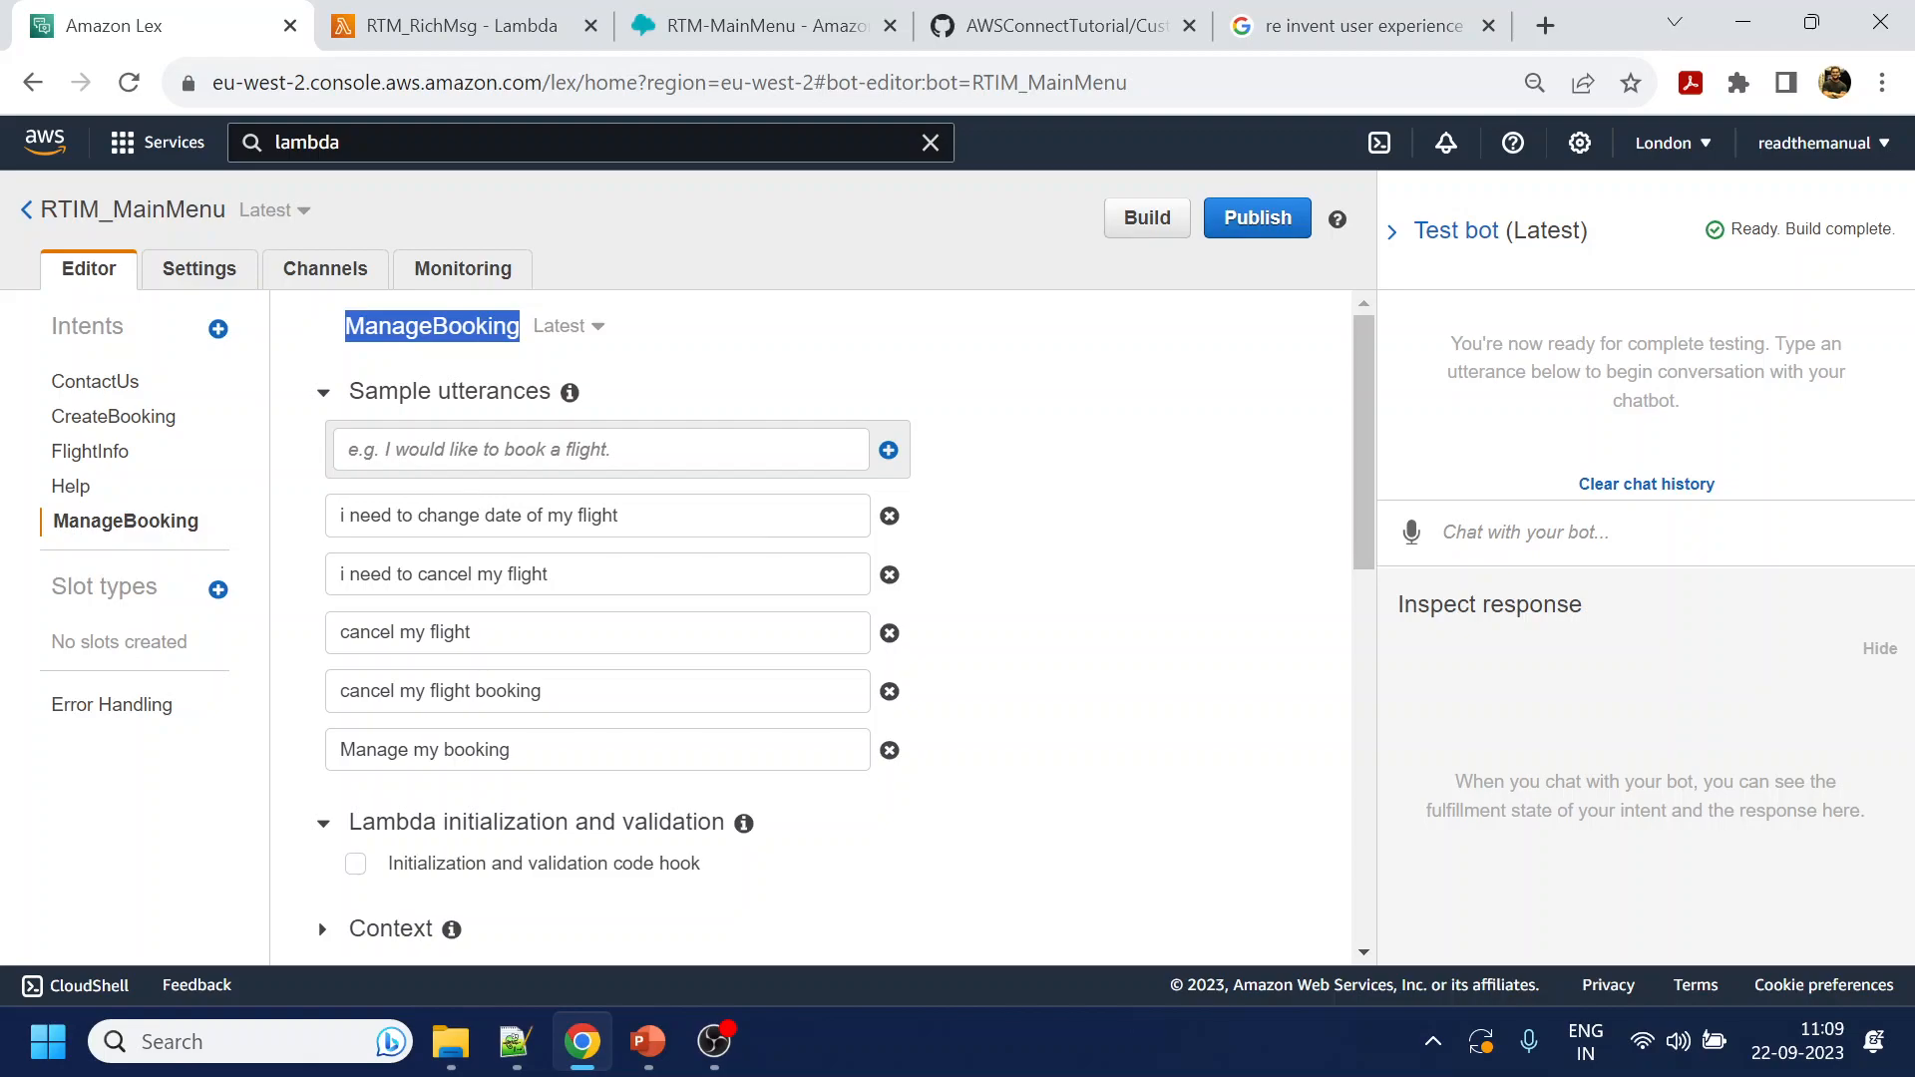
{"action": "left_click", "coordinate": [407, 461]}
{"action": "left_click", "coordinate": [90, 451]}
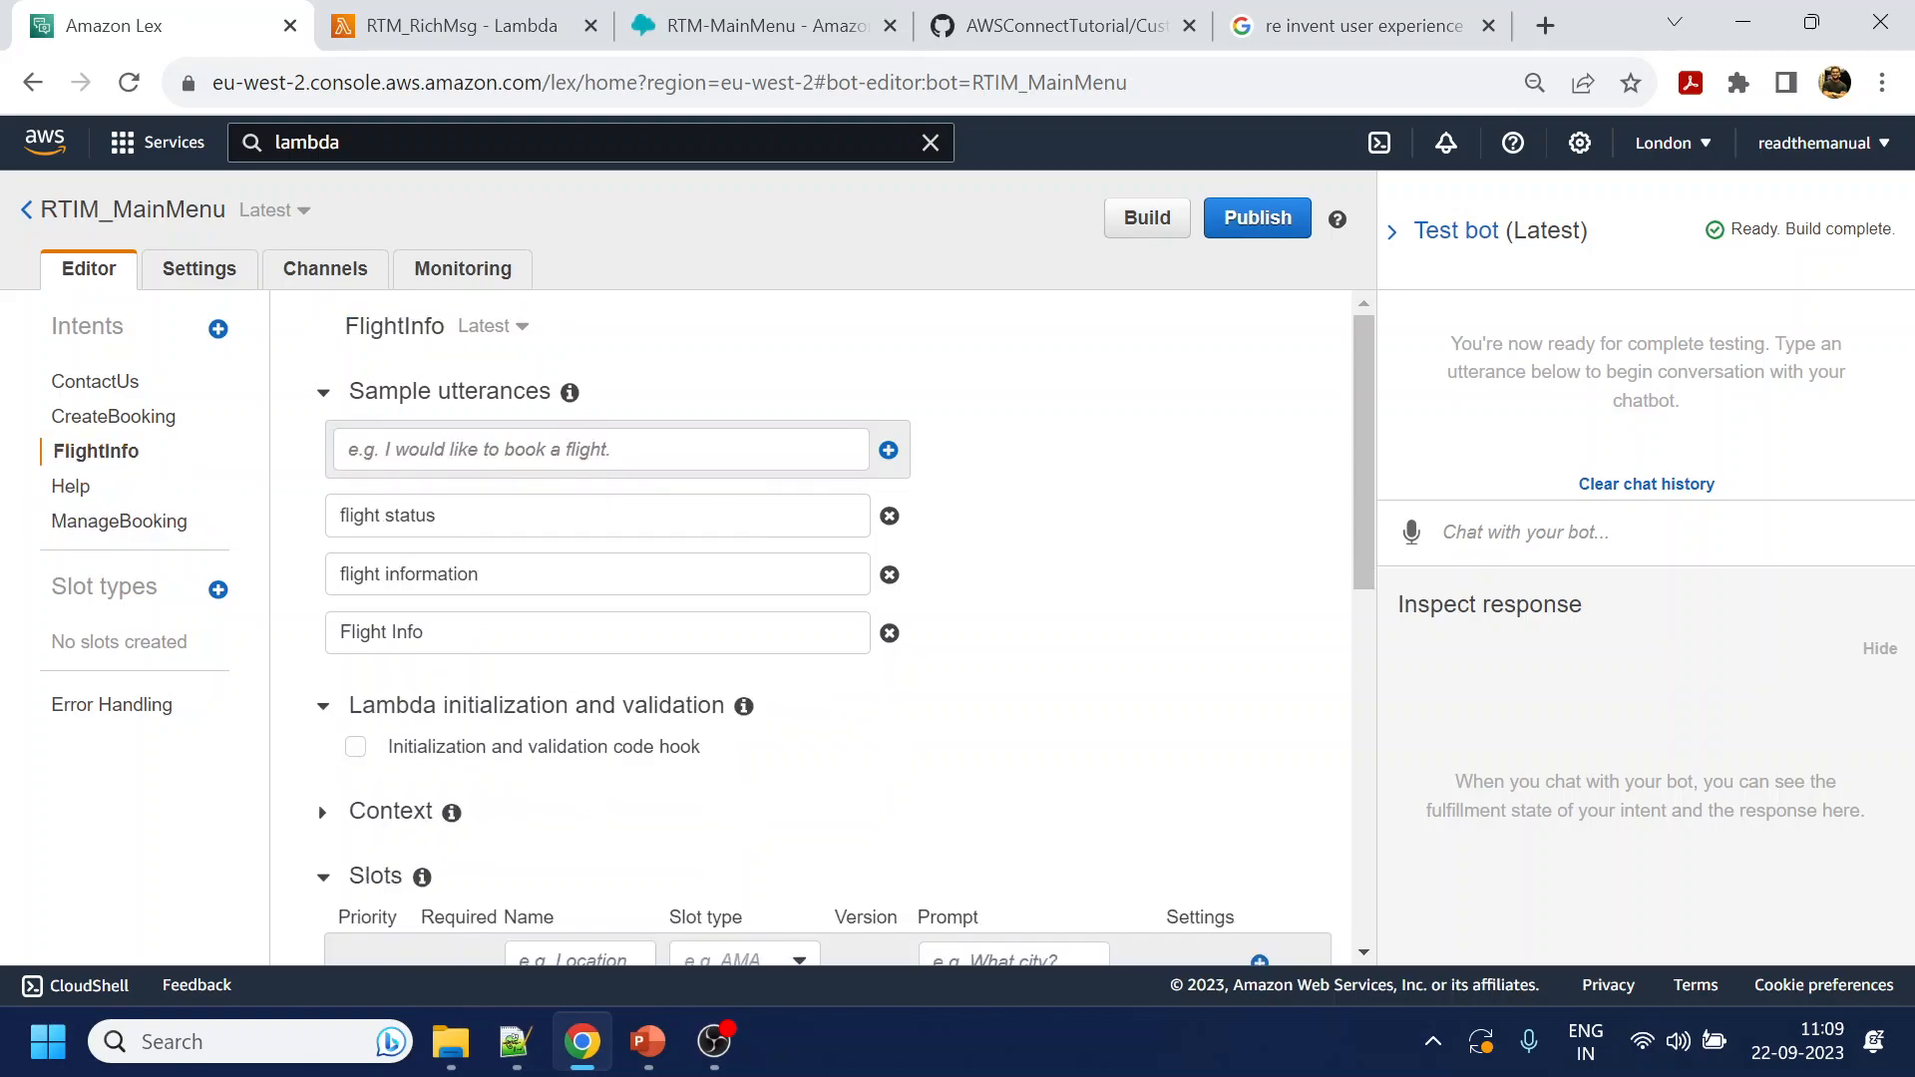
{"action": "type", "text": "Flight Information"}
{"action": "key", "text": "Return"}
{"action": "scroll", "coordinate": [847, 778], "scroll_direction": "down", "scroll_amount": 10}
{"action": "left_click", "coordinate": [445, 867]}
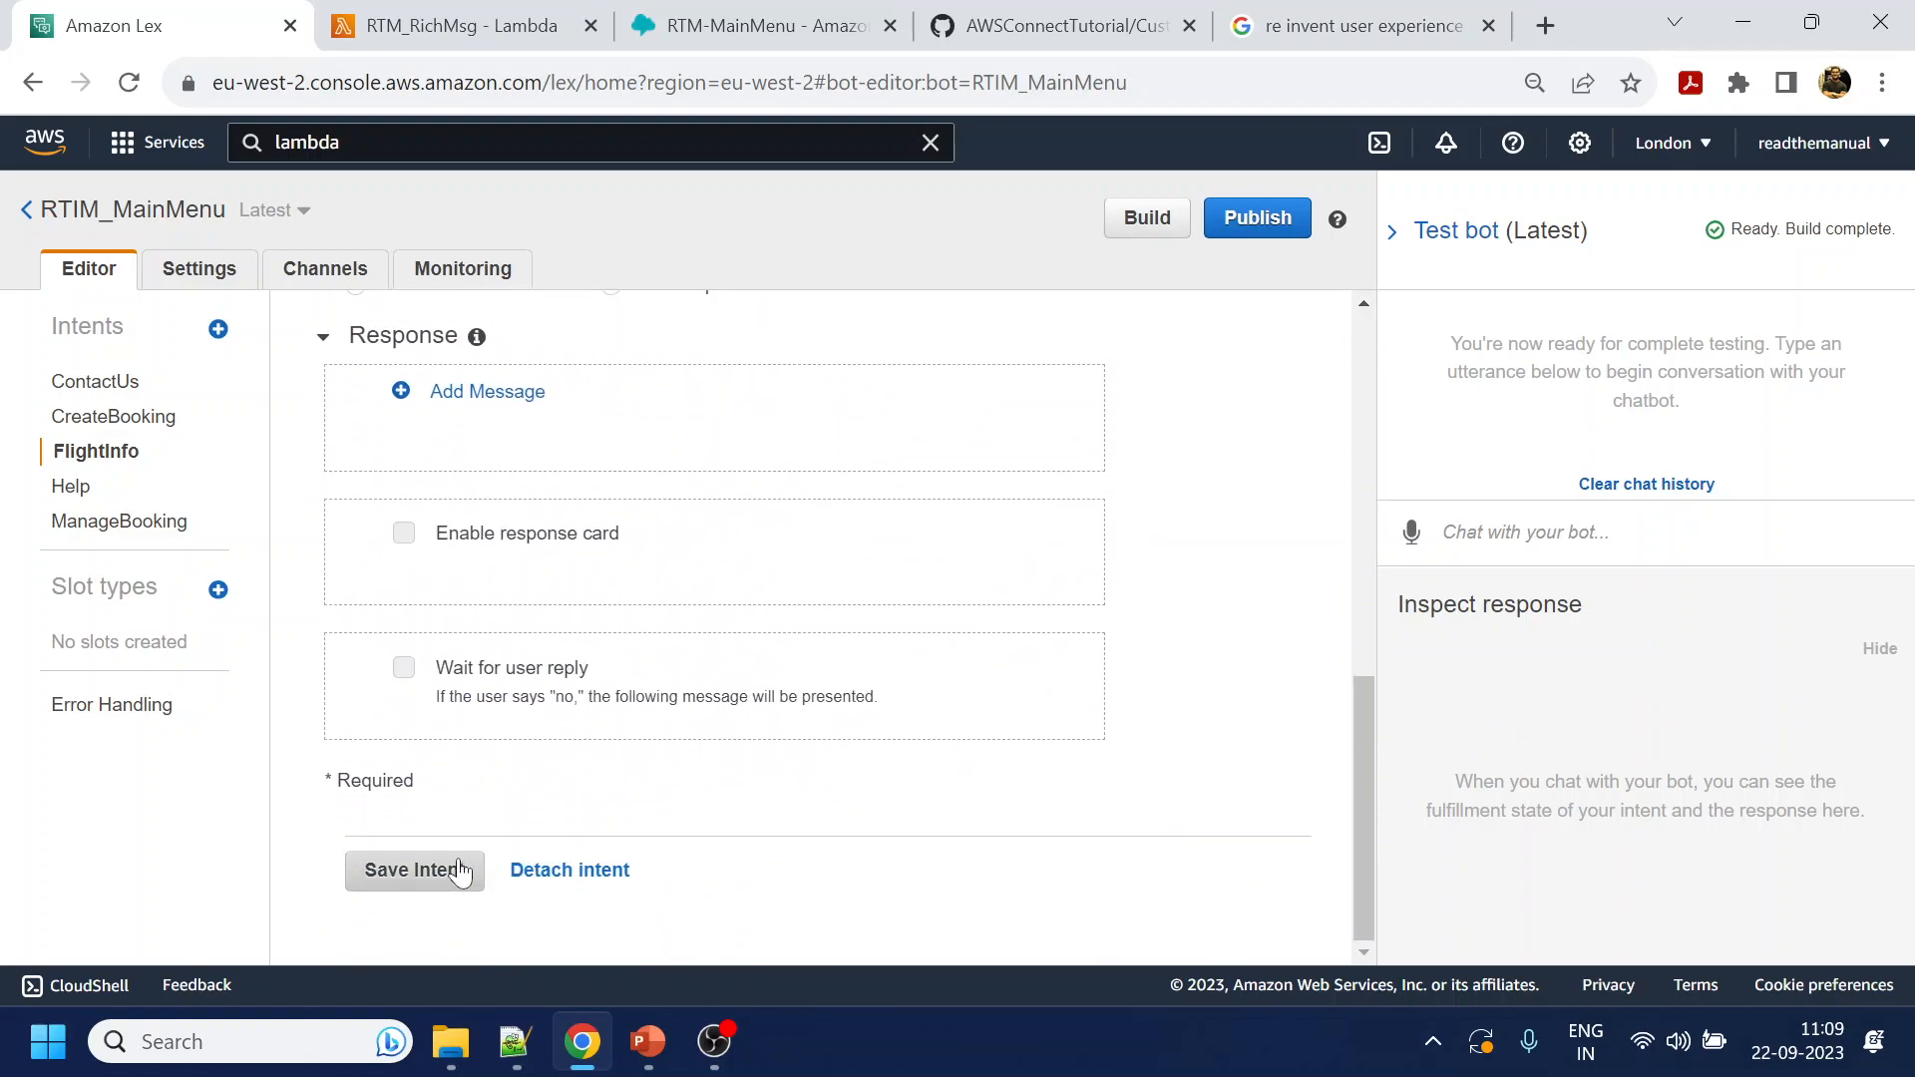
Copy the ManageBooking intent's name from Lex into the third list element's title in RTM_RichMsg and edit it to "Manage Booking"
{"action": "left_click", "coordinate": [119, 520]}
{"action": "left_click", "coordinate": [449, 25]}
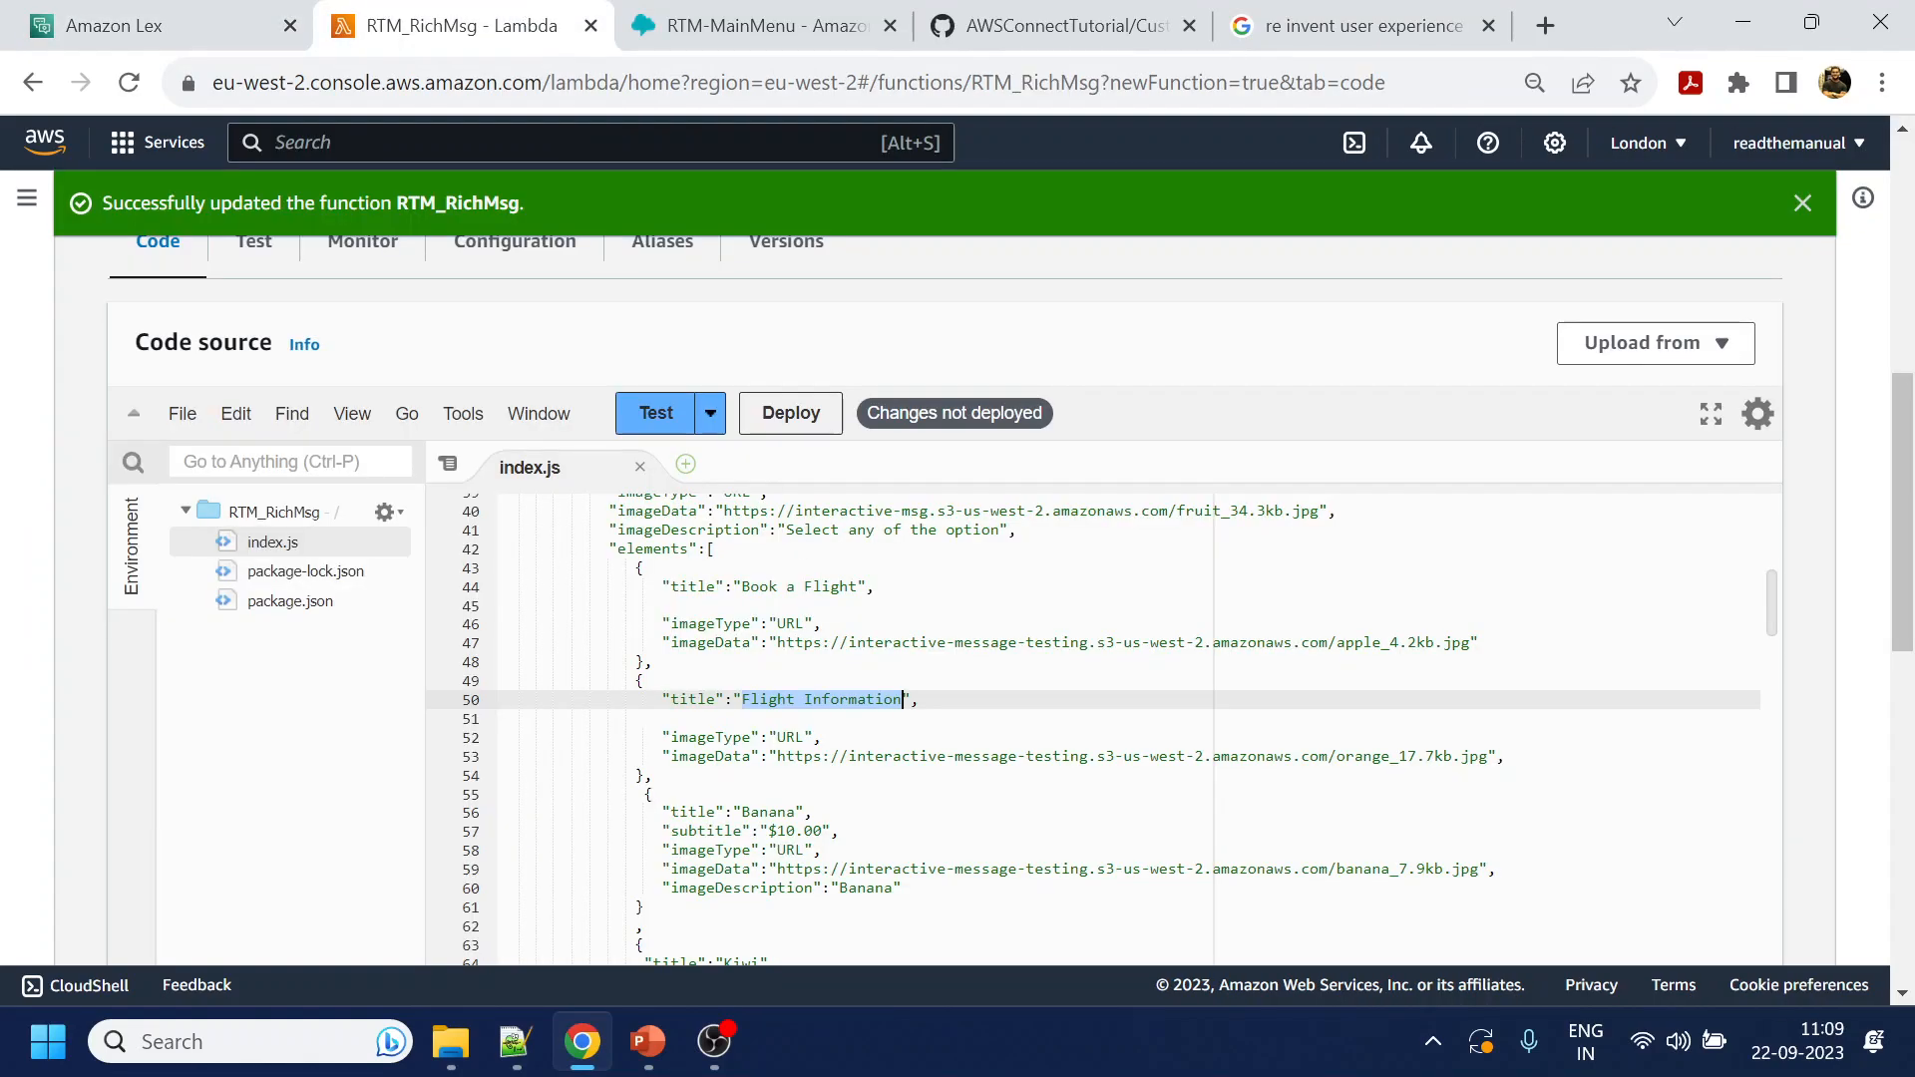
{"action": "left_click", "coordinate": [160, 25]}
{"action": "double_click", "coordinate": [432, 326]}
{"action": "key", "text": "ctrl+c"}
{"action": "left_click", "coordinate": [437, 14]}
{"action": "double_click", "coordinate": [773, 812]}
{"action": "key", "text": "ctrl+v"}
{"action": "key", "text": "Left"}
{"action": "key", "text": "Left"}
{"action": "key", "text": "Left"}
{"action": "key", "text": "Left"}
{"action": "key", "text": "Left"}
{"action": "key", "text": "Left"}
{"action": "key", "text": "Left"}
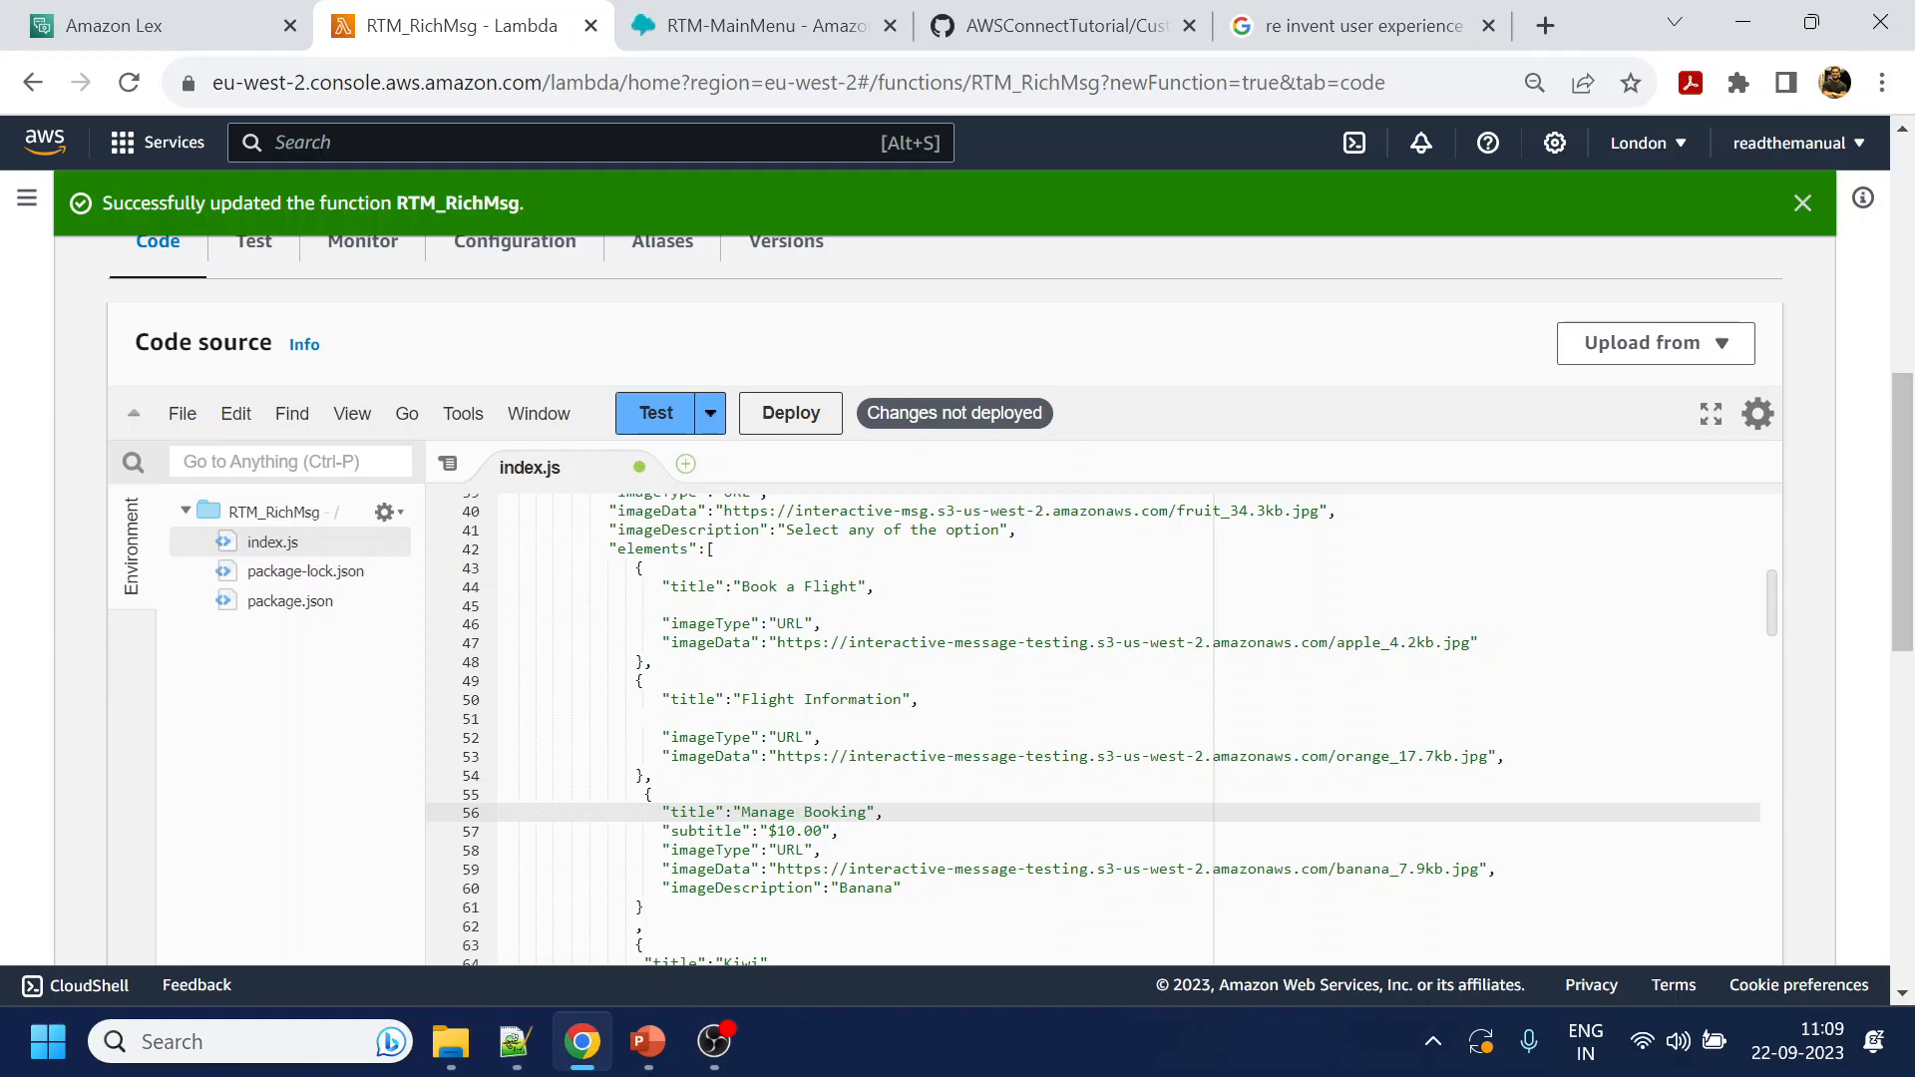
Delete the subtitle line from the "Manage Booking" list element in RTM_RichMsg
{"action": "scroll", "coordinate": [1097, 728], "scroll_direction": "down", "scroll_amount": 6}
{"action": "scroll", "coordinate": [1097, 728], "scroll_direction": "up", "scroll_amount": 2}
{"action": "left_click_drag", "start_coordinate": [645, 590], "coordinate": [843, 590]}
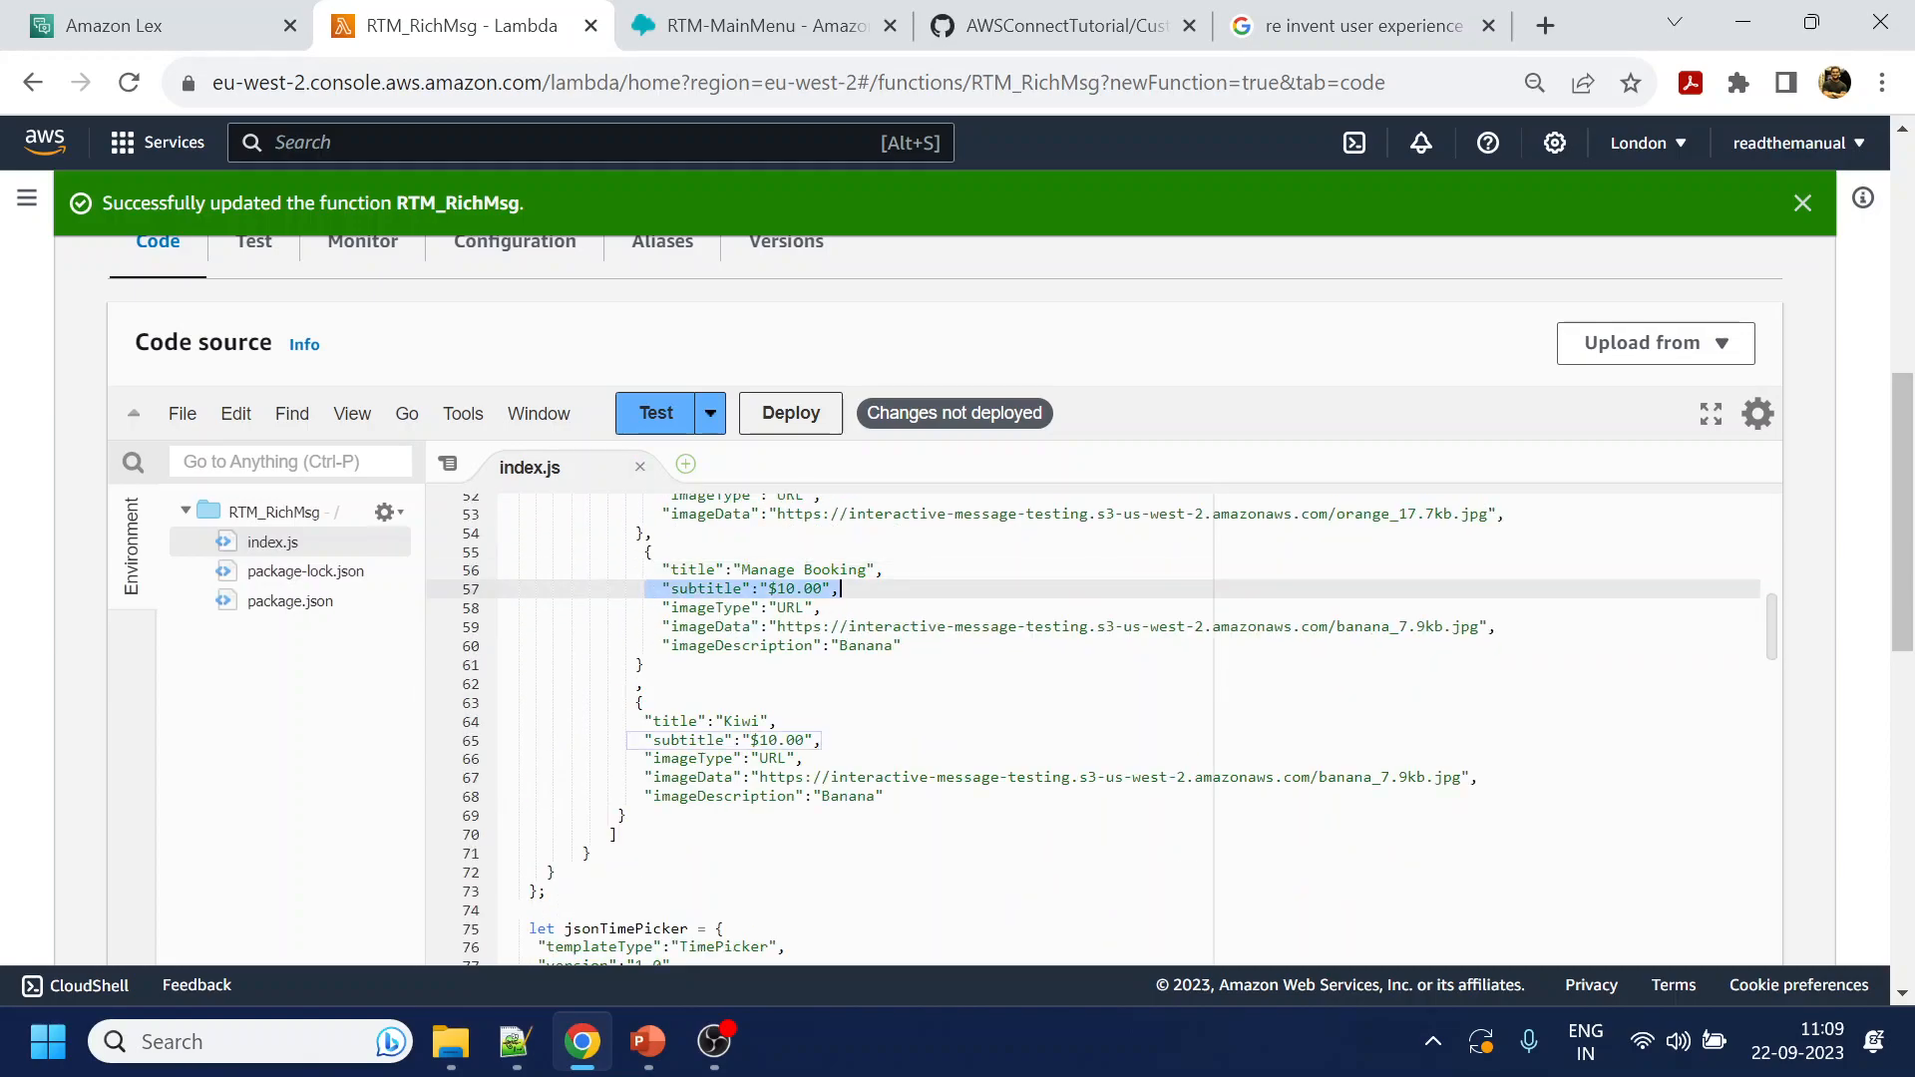
{"action": "key", "text": "BackSpace"}
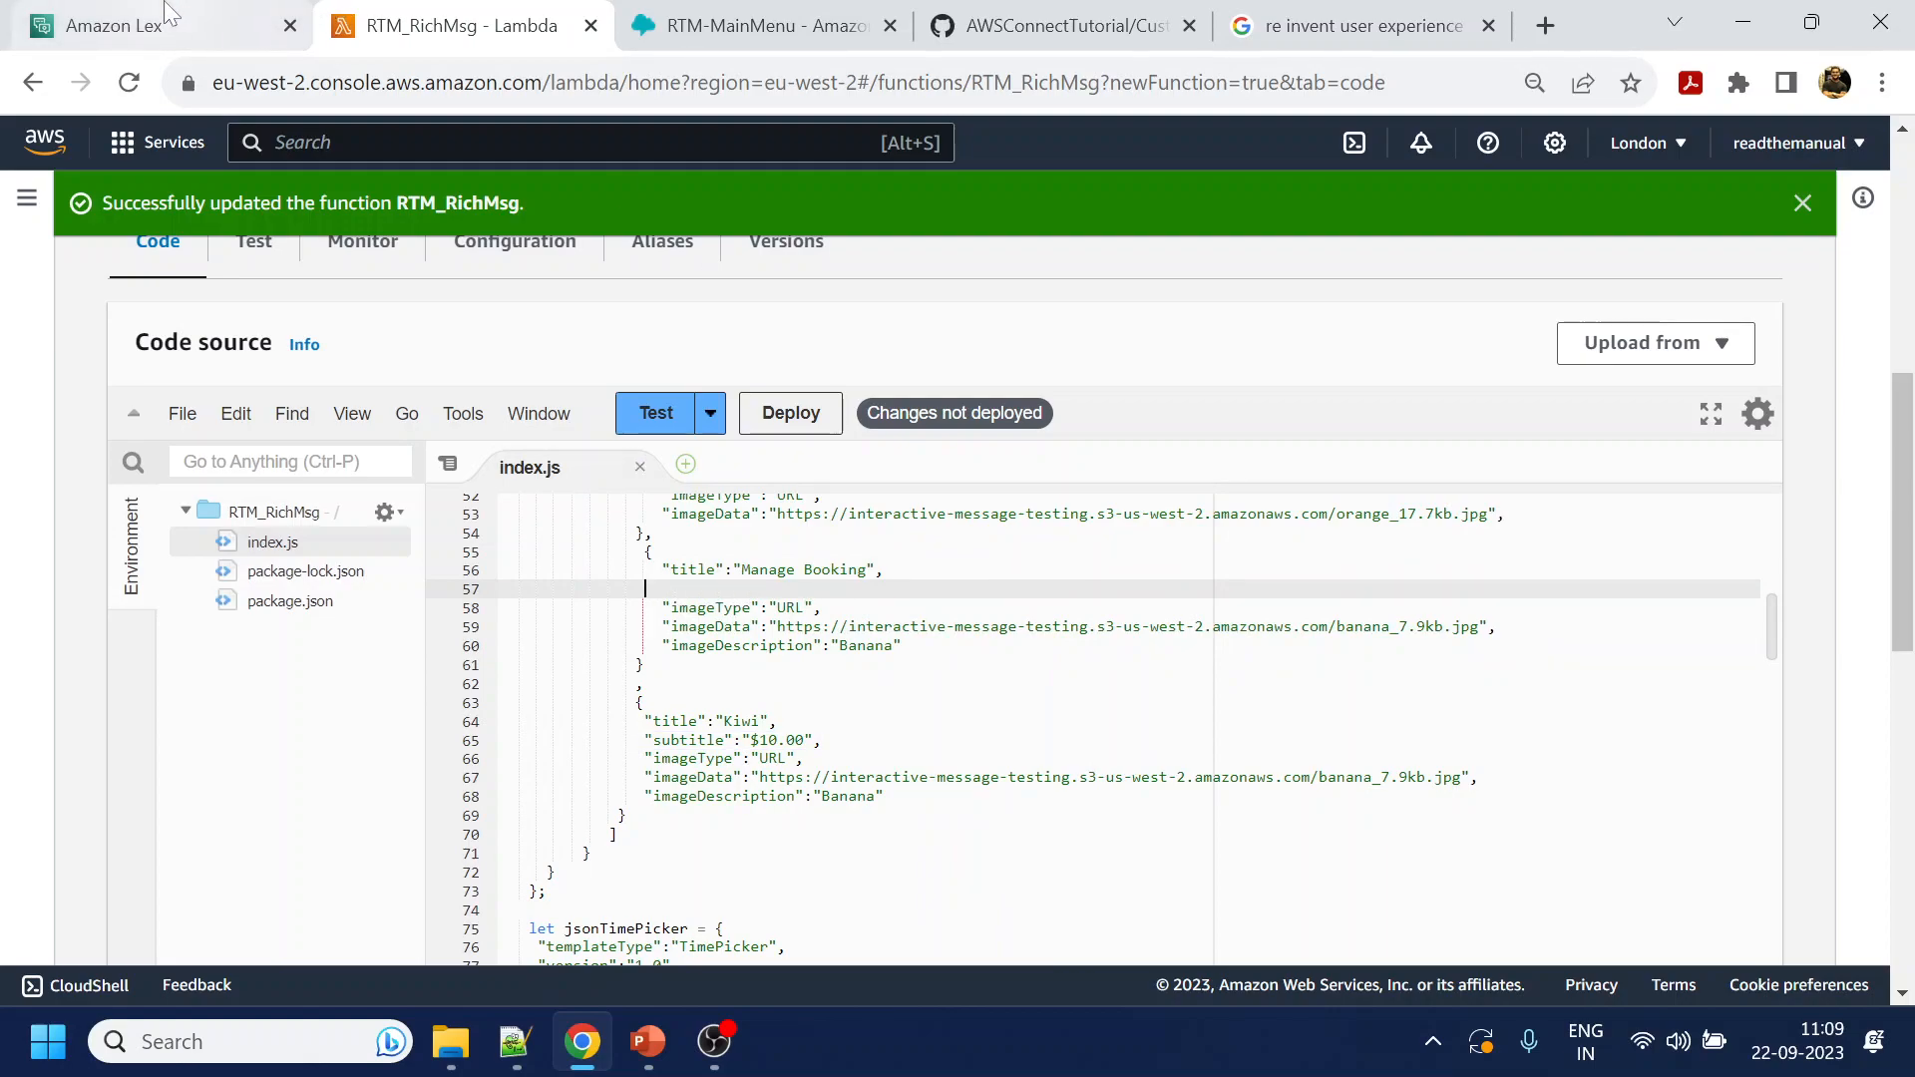
Add "ManageBooking" as a sample utterance of the ManageBooking intent in Lex and save the intent
{"action": "left_click", "coordinate": [139, 25]}
{"action": "left_click", "coordinate": [420, 455]}
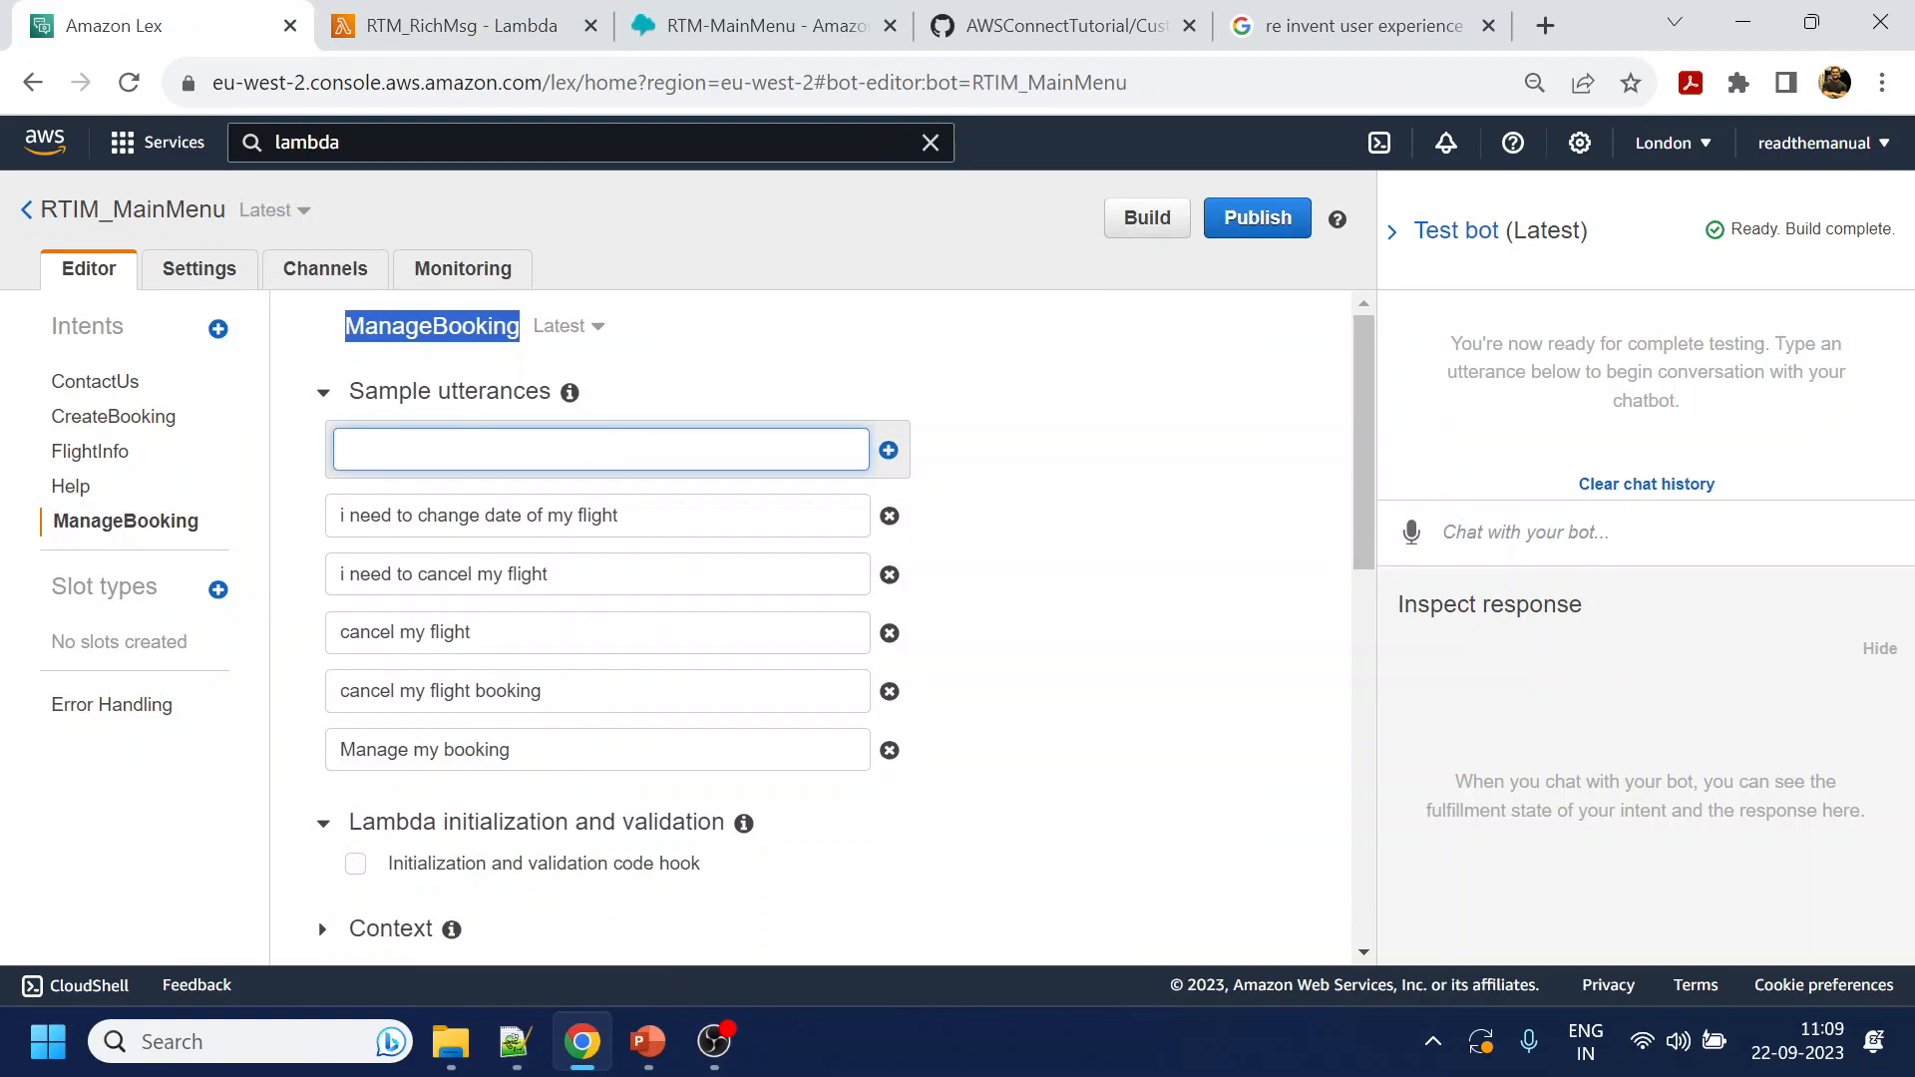
{"action": "key", "text": "ctrl+v"}
{"action": "key", "text": "Return"}
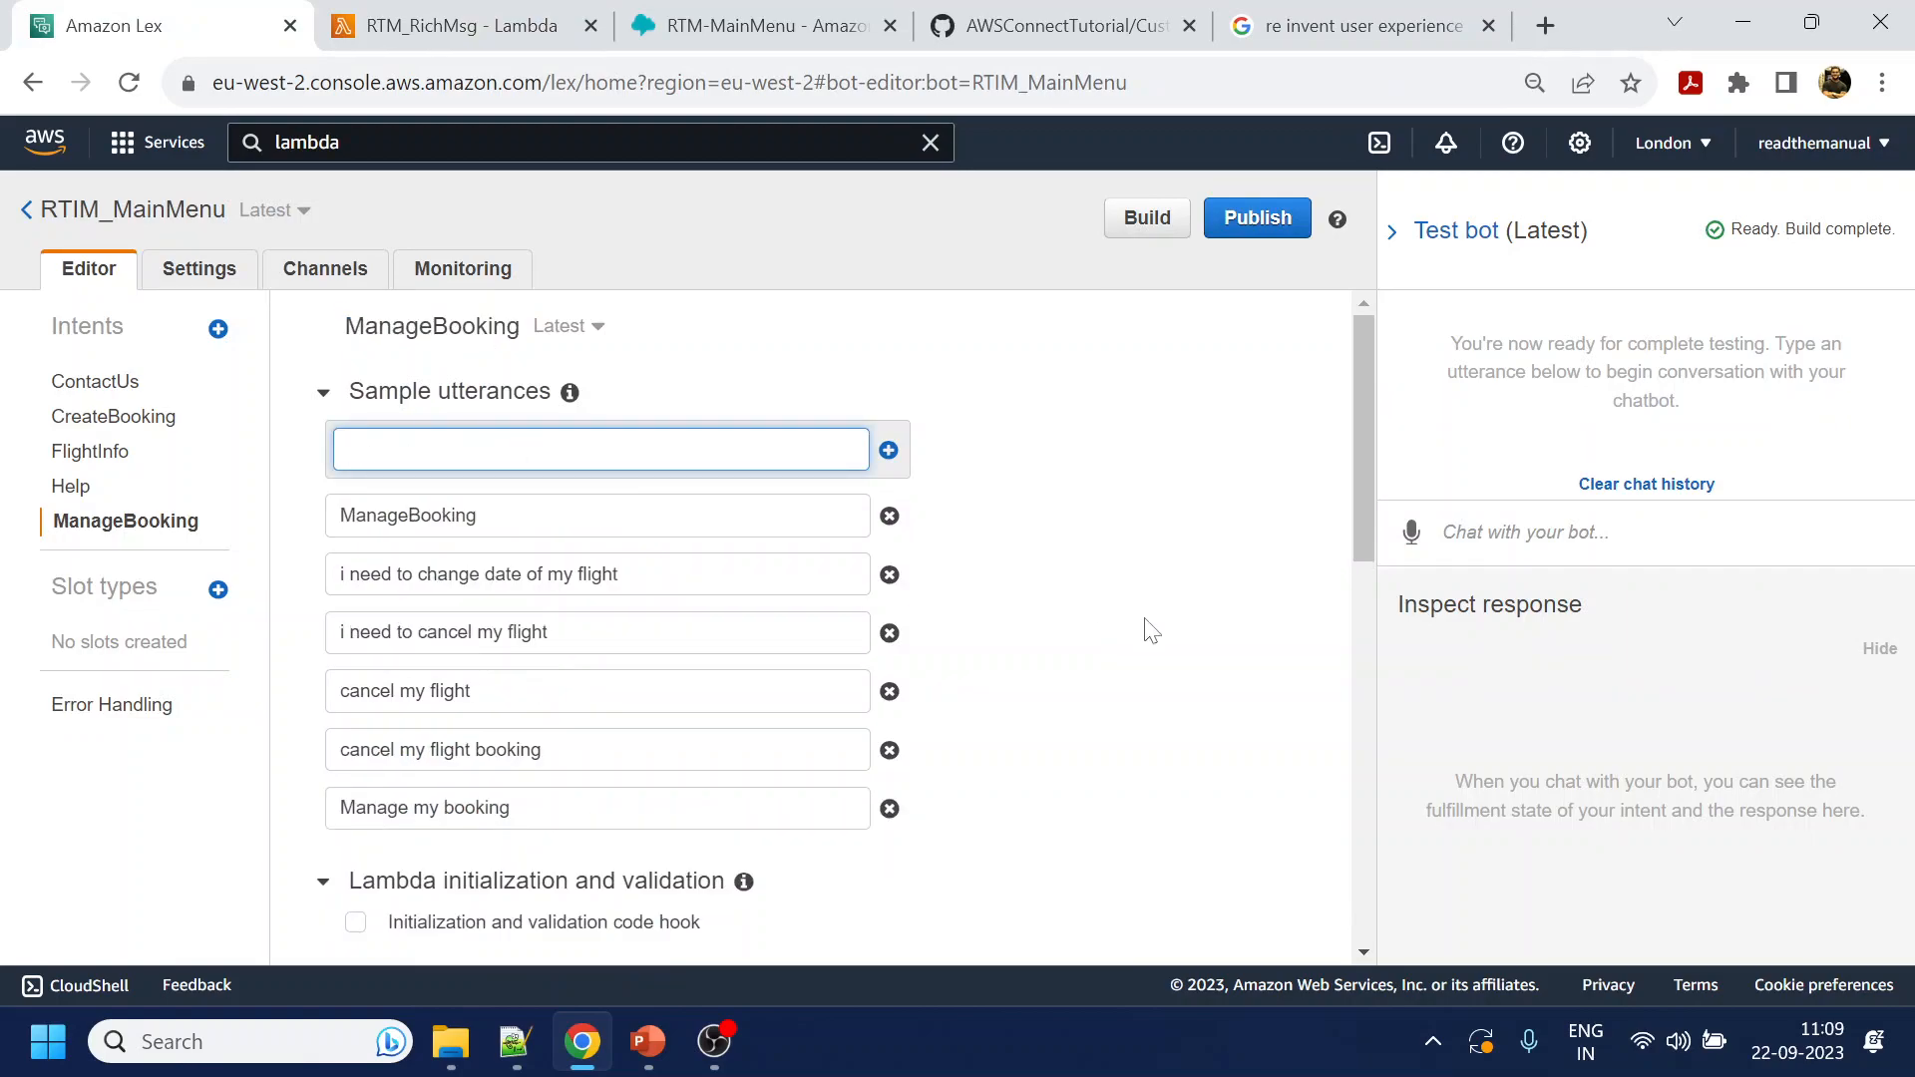
{"action": "scroll", "coordinate": [1152, 631], "scroll_direction": "down", "scroll_amount": 10}
{"action": "left_click", "coordinate": [414, 872]}
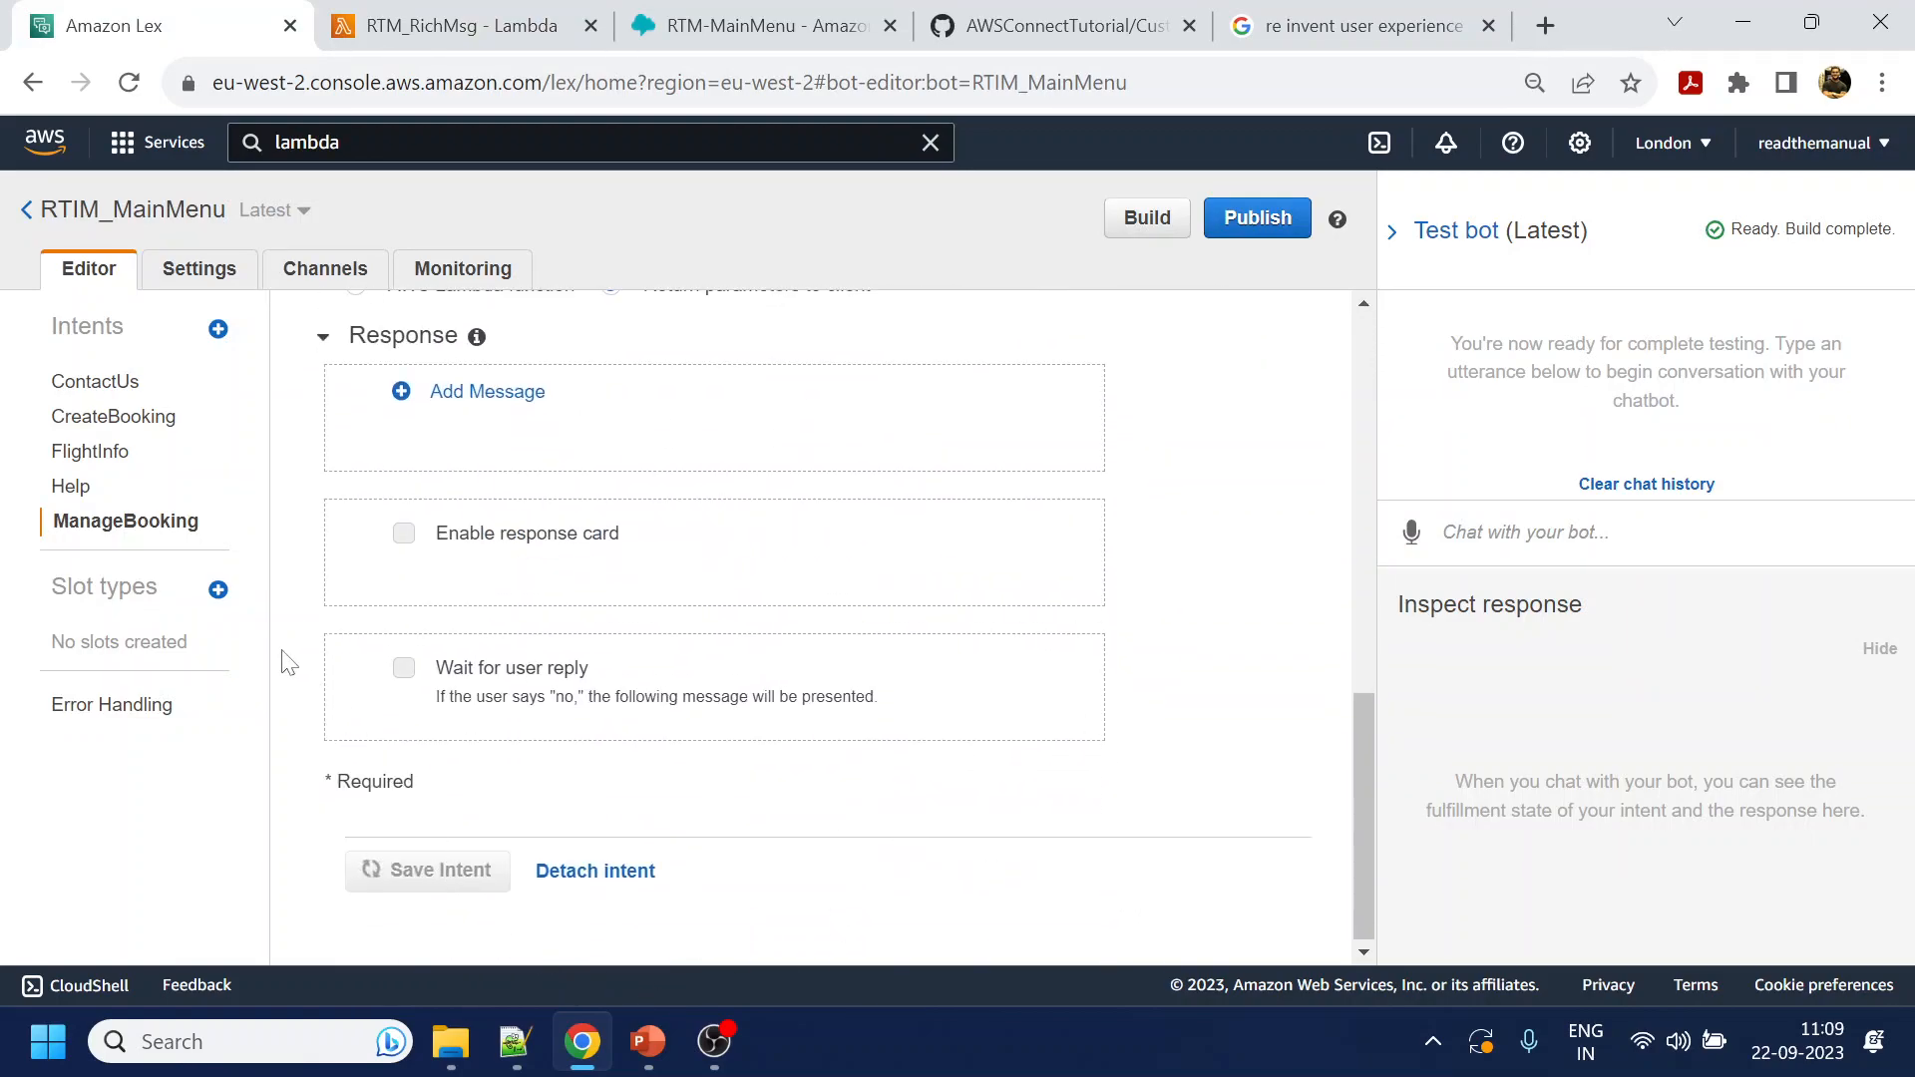
Open the FlightInfo intent and save it again
{"action": "left_click", "coordinate": [90, 454]}
{"action": "scroll", "coordinate": [518, 903], "scroll_direction": "down", "scroll_amount": 10}
{"action": "left_click", "coordinate": [415, 870]}
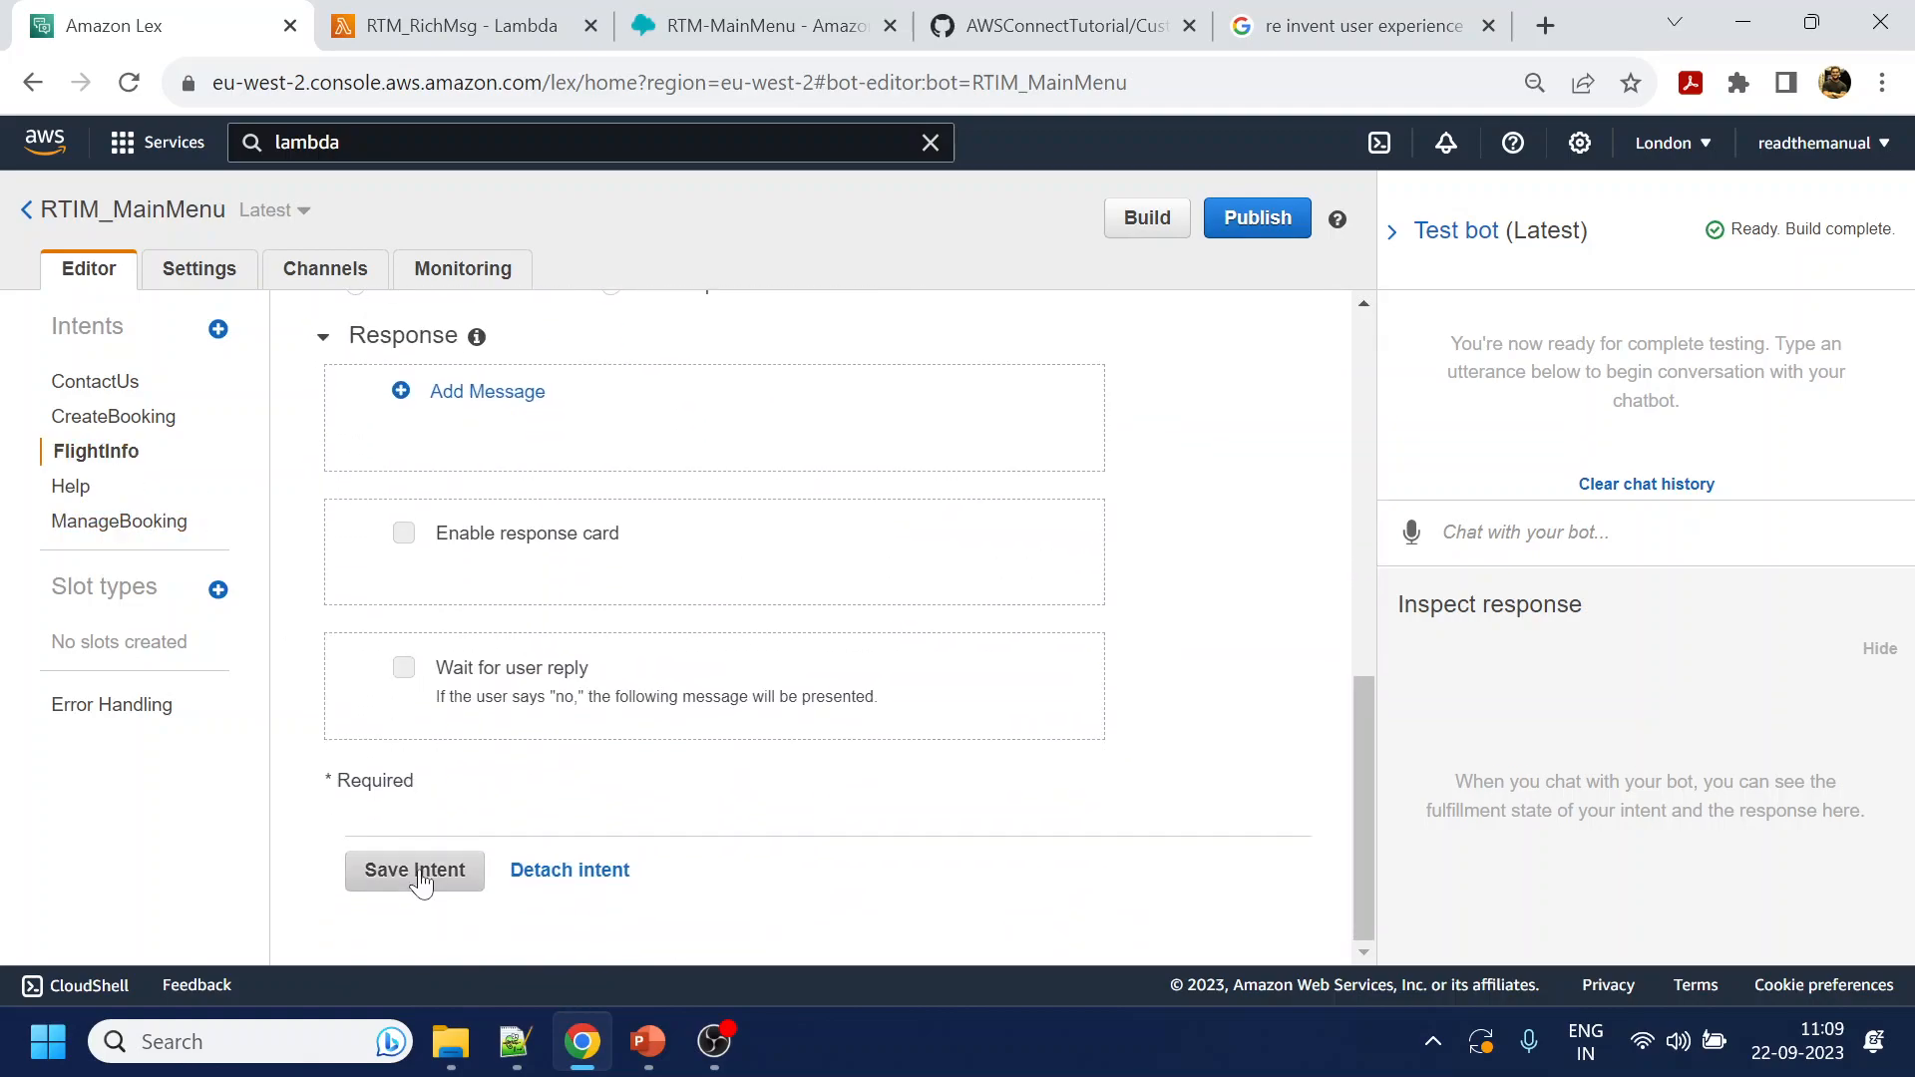
Copy the ContactUs intent's name into the fourth list element's title in RTM_RichMsg, edit it to "Contact Us", and delete that element's subtitle
{"action": "left_click", "coordinate": [97, 382]}
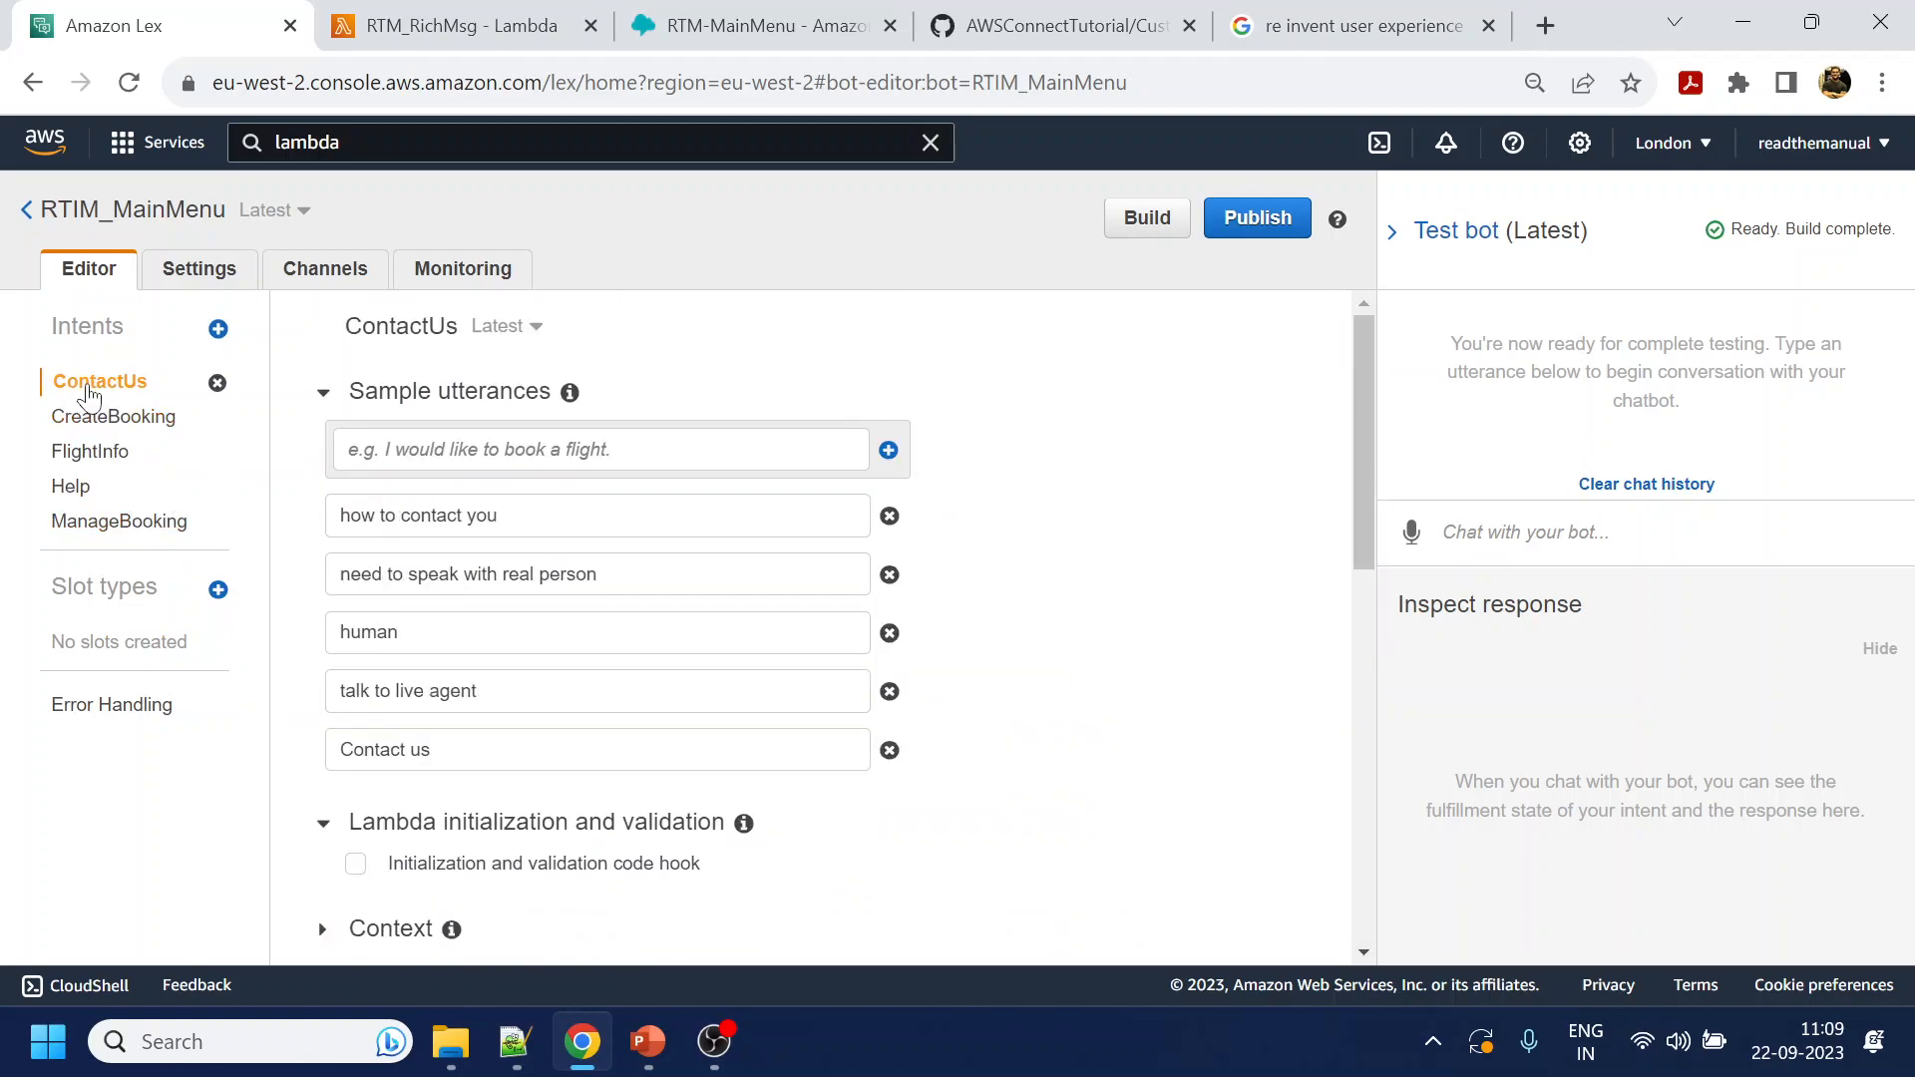
{"action": "double_click", "coordinate": [401, 326]}
{"action": "key", "text": "ctrl+c"}
{"action": "left_click", "coordinate": [429, 14]}
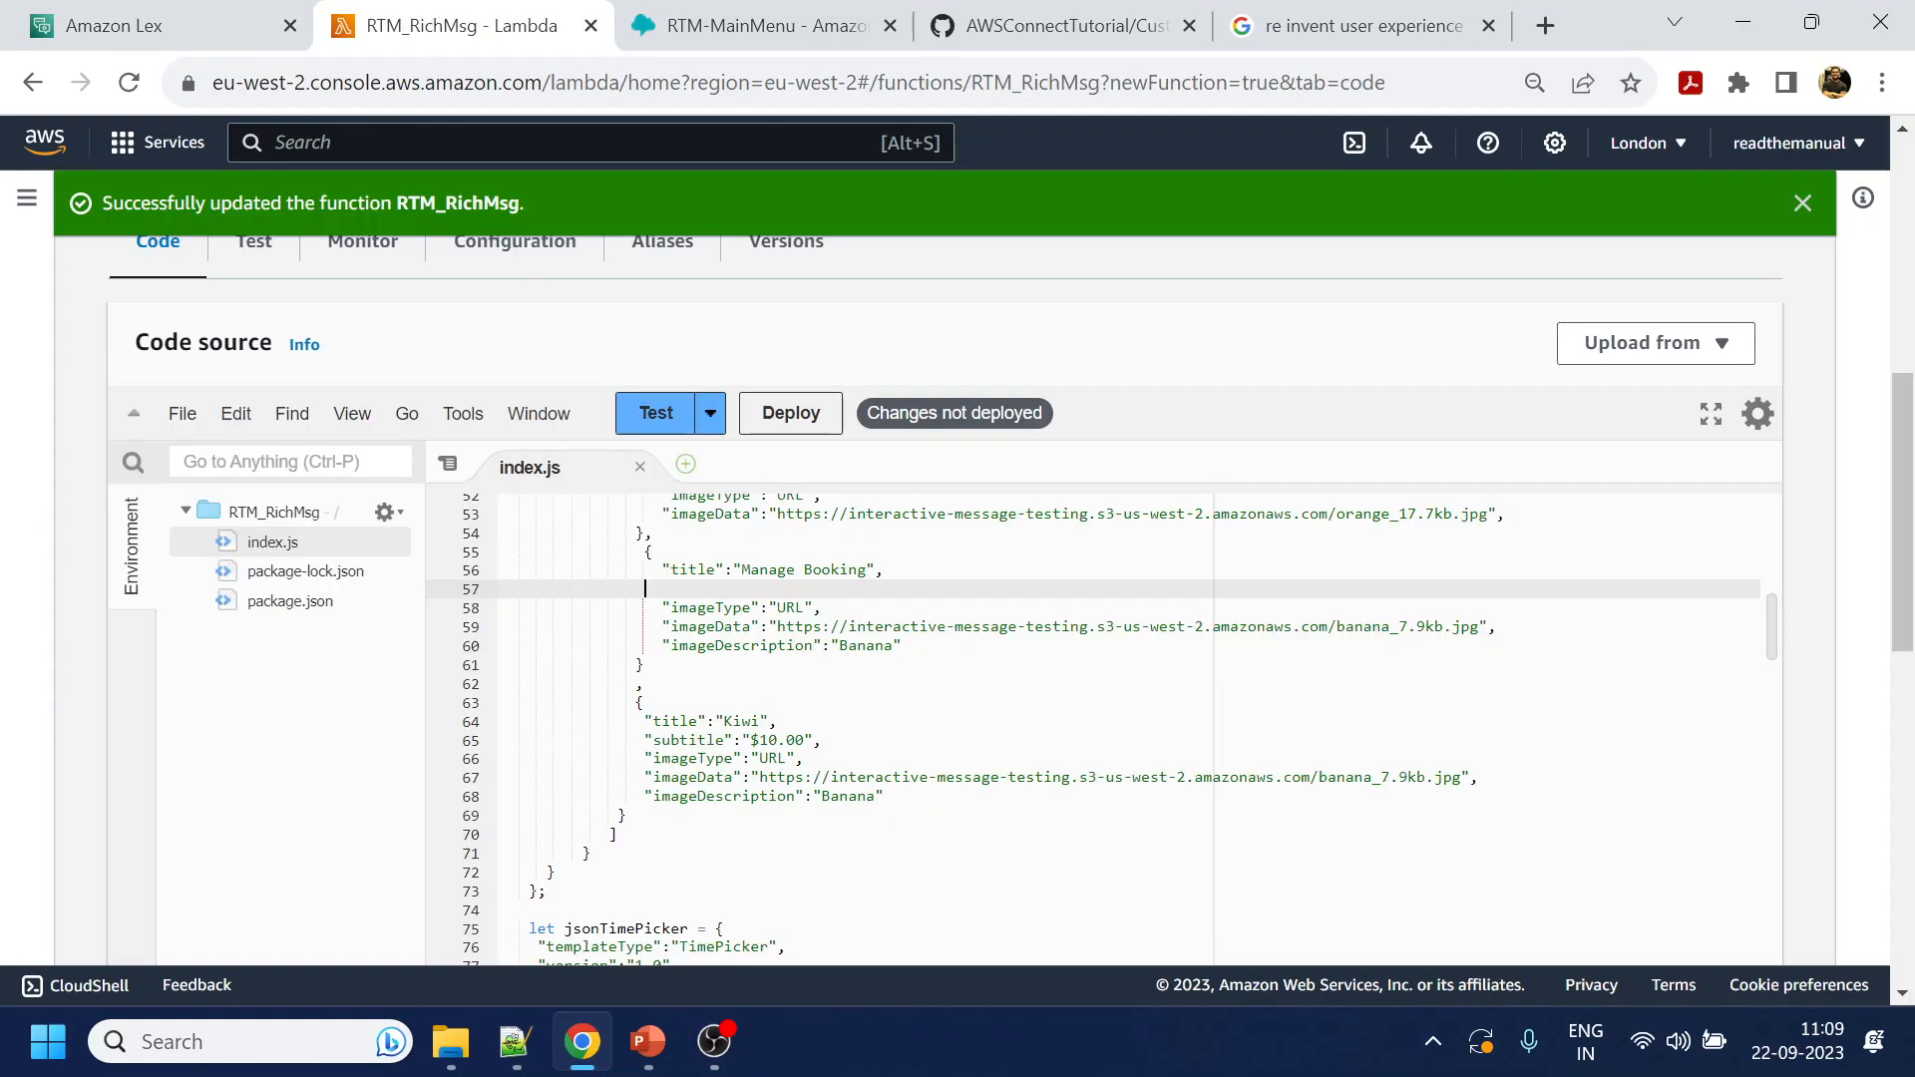
{"action": "double_click", "coordinate": [742, 721]}
{"action": "key", "text": "ctrl+v"}
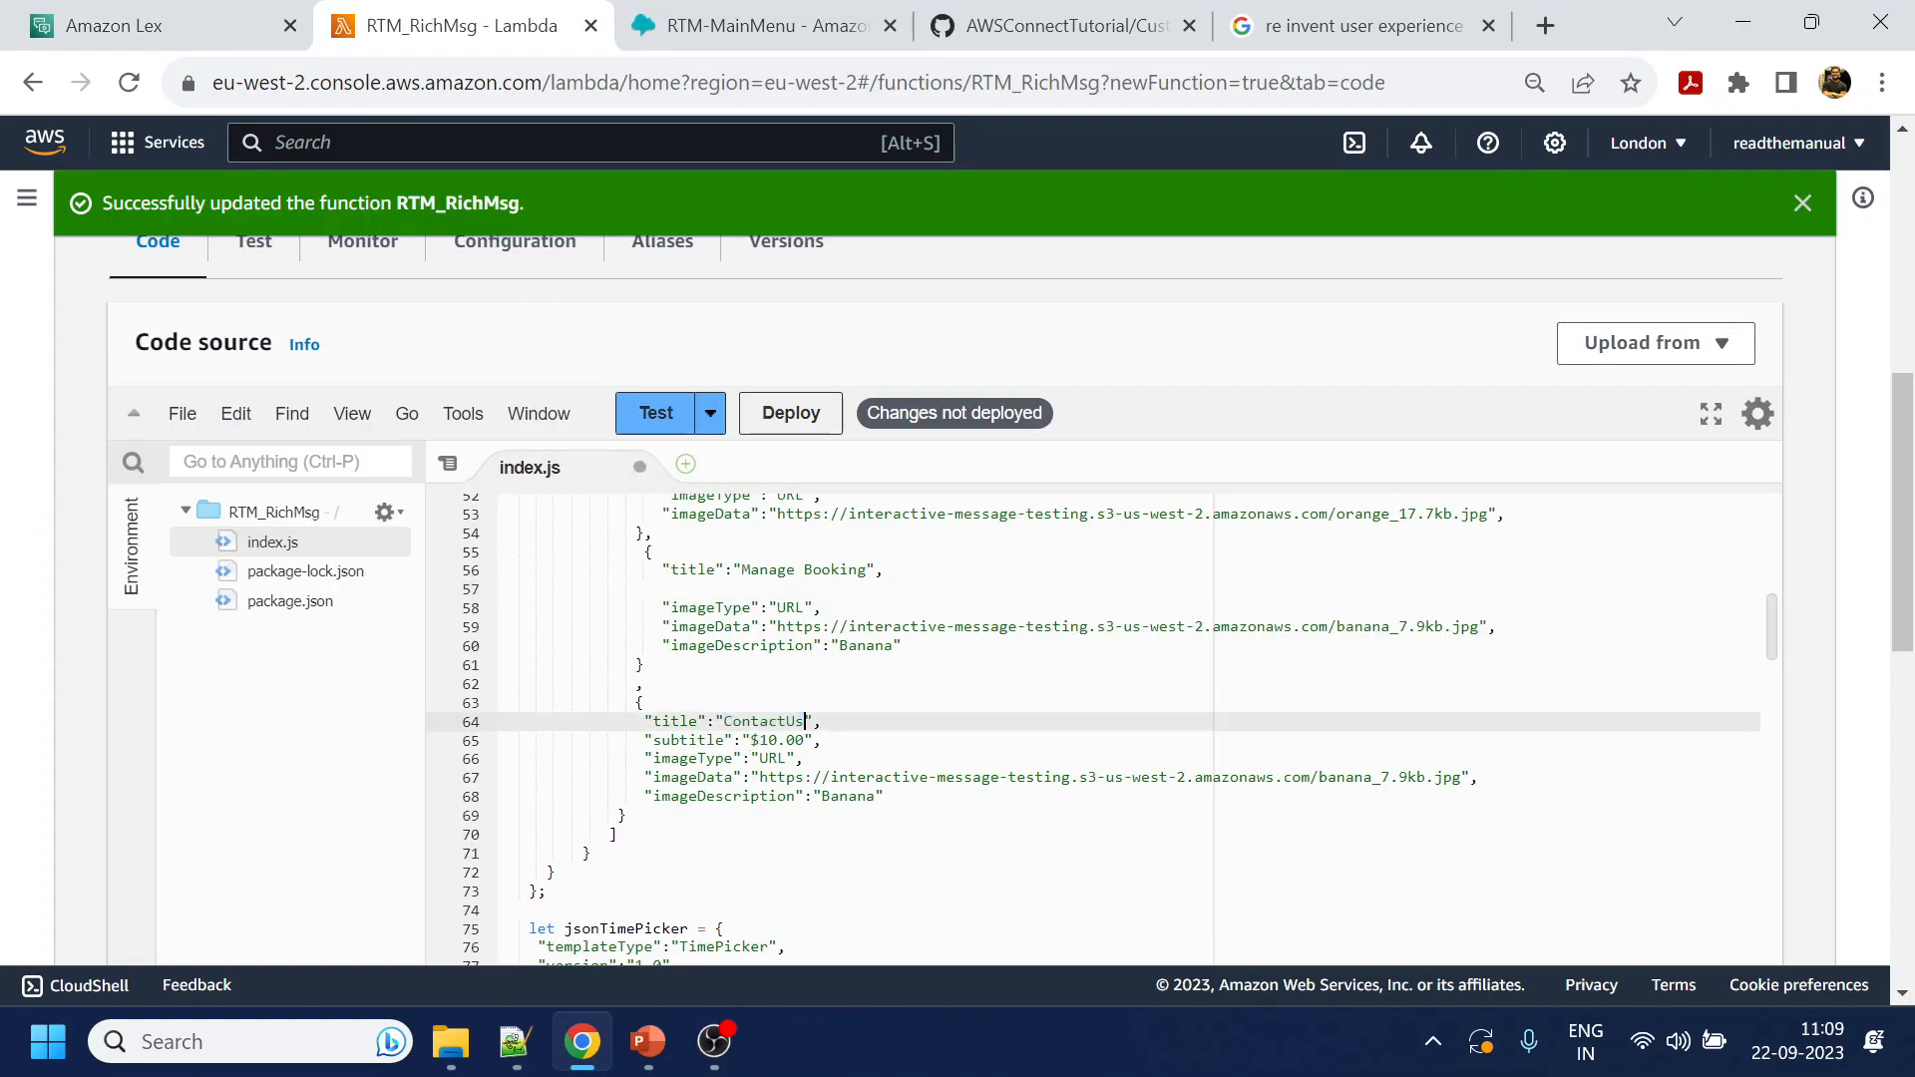
{"action": "left_click_drag", "start_coordinate": [618, 740], "coordinate": [821, 741]}
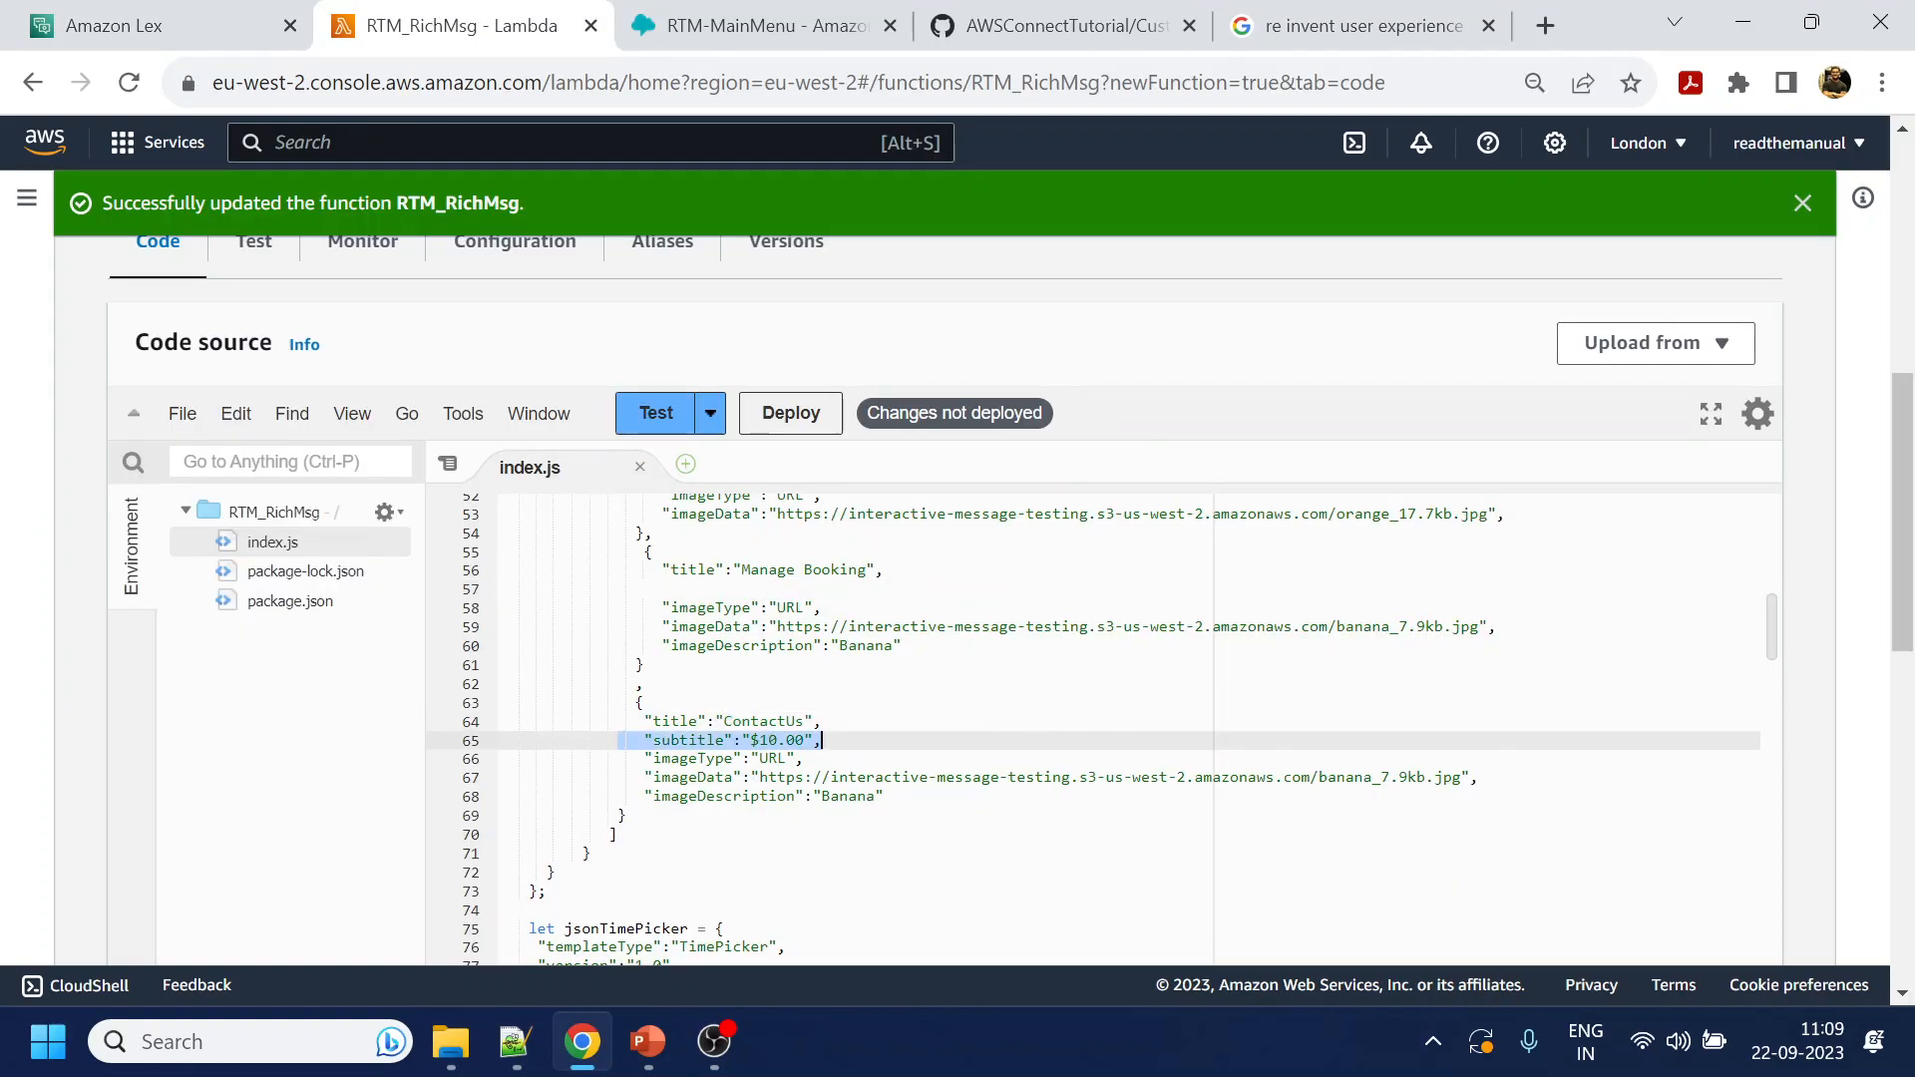
{"action": "key", "text": "Delete"}
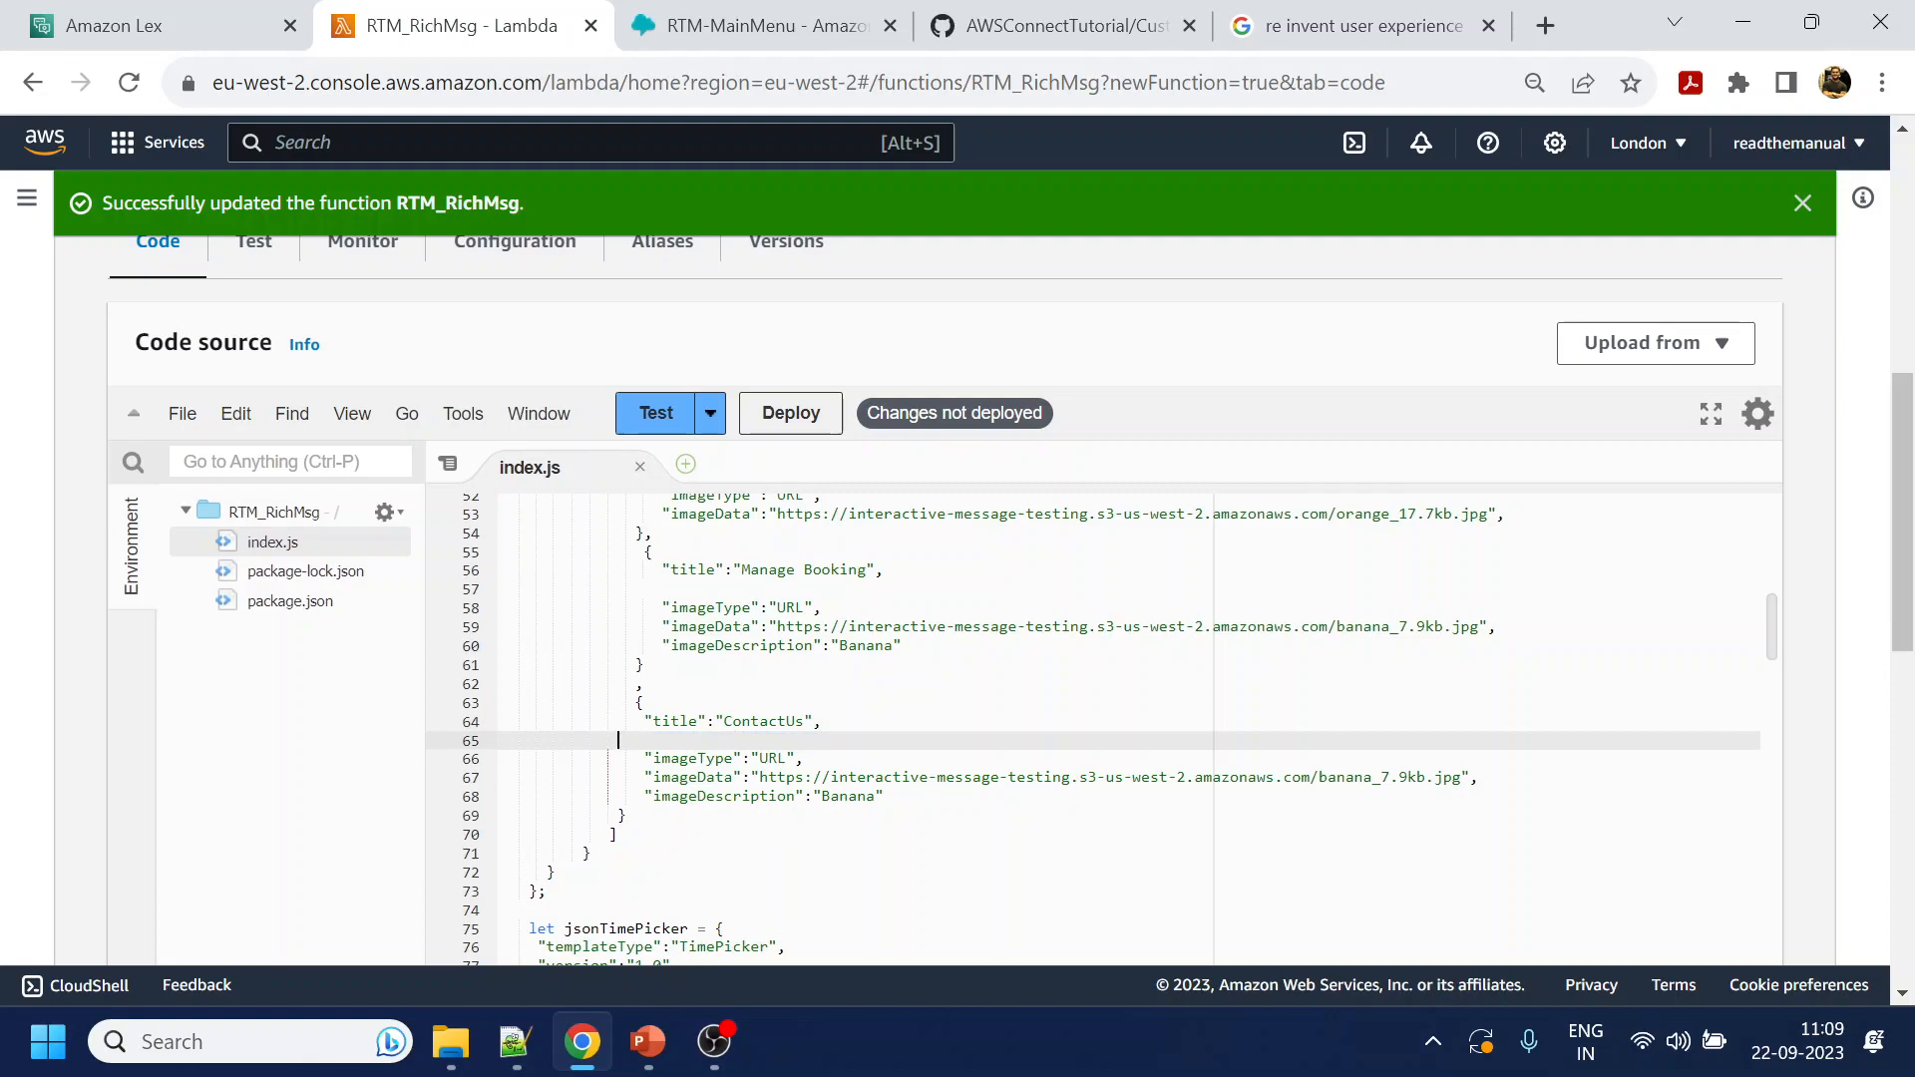
{"action": "left_click", "coordinate": [799, 721]}
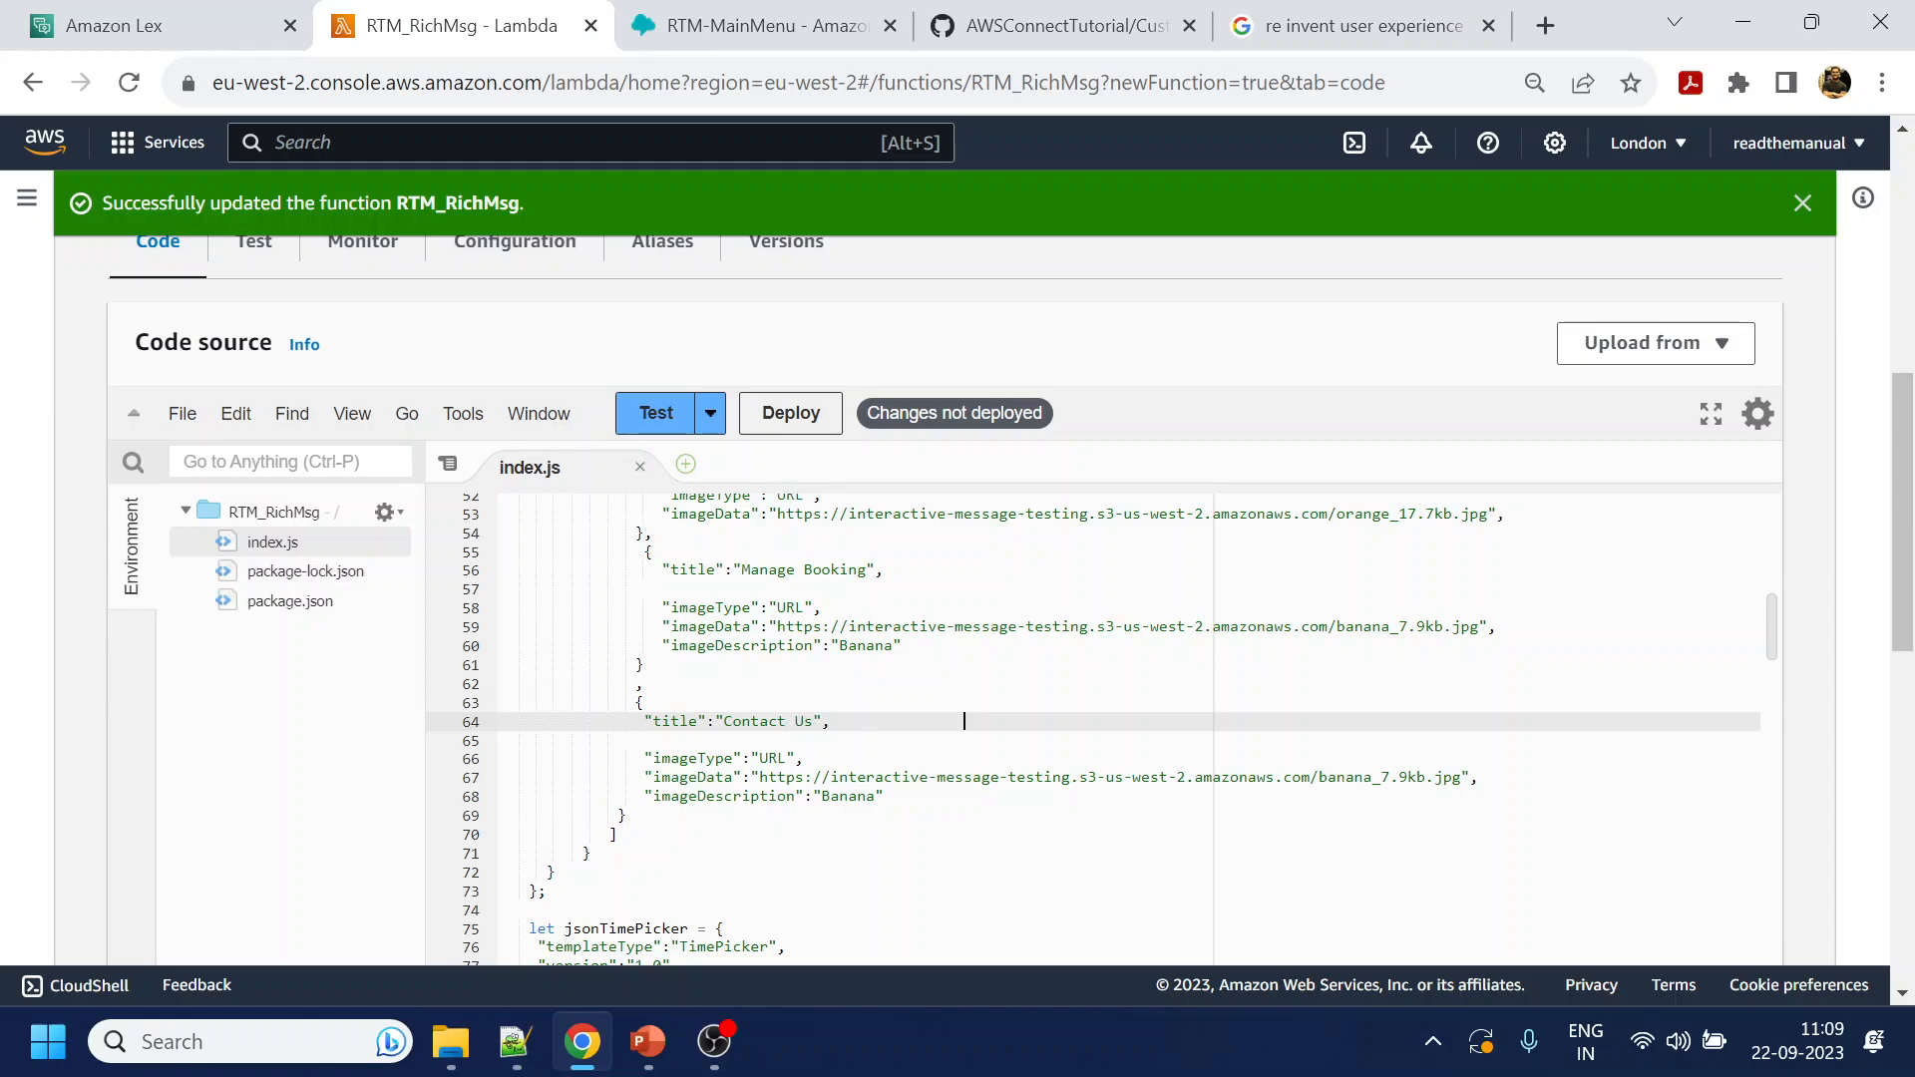
Replace 'MainMenu' in the first current_intent condition of index.js with 'Help', matching the Help intent's name in Lex
{"action": "scroll", "coordinate": [964, 722], "scroll_direction": "down", "scroll_amount": 3}
{"action": "scroll", "coordinate": [965, 721], "scroll_direction": "up", "scroll_amount": 4}
{"action": "scroll", "coordinate": [965, 721], "scroll_direction": "down", "scroll_amount": 10}
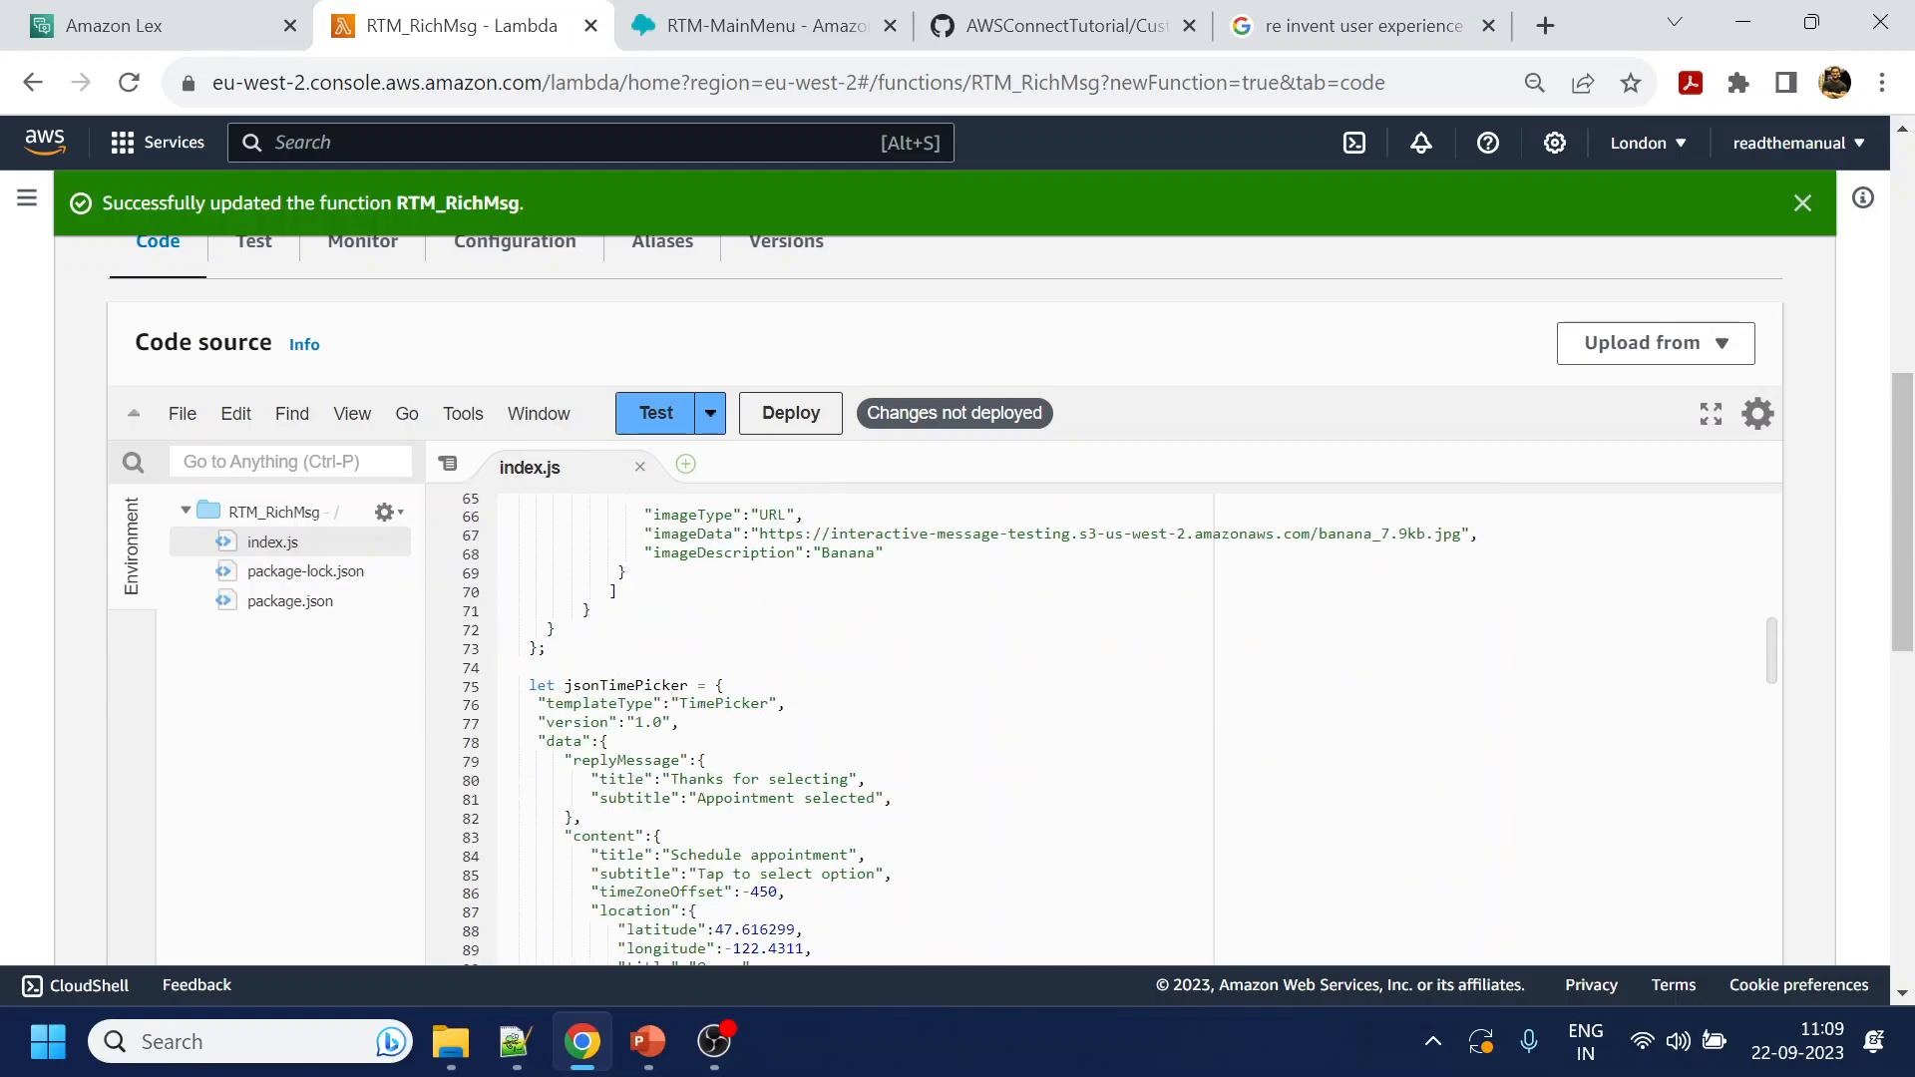
{"action": "scroll", "coordinate": [964, 721], "scroll_direction": "down", "scroll_amount": 20}
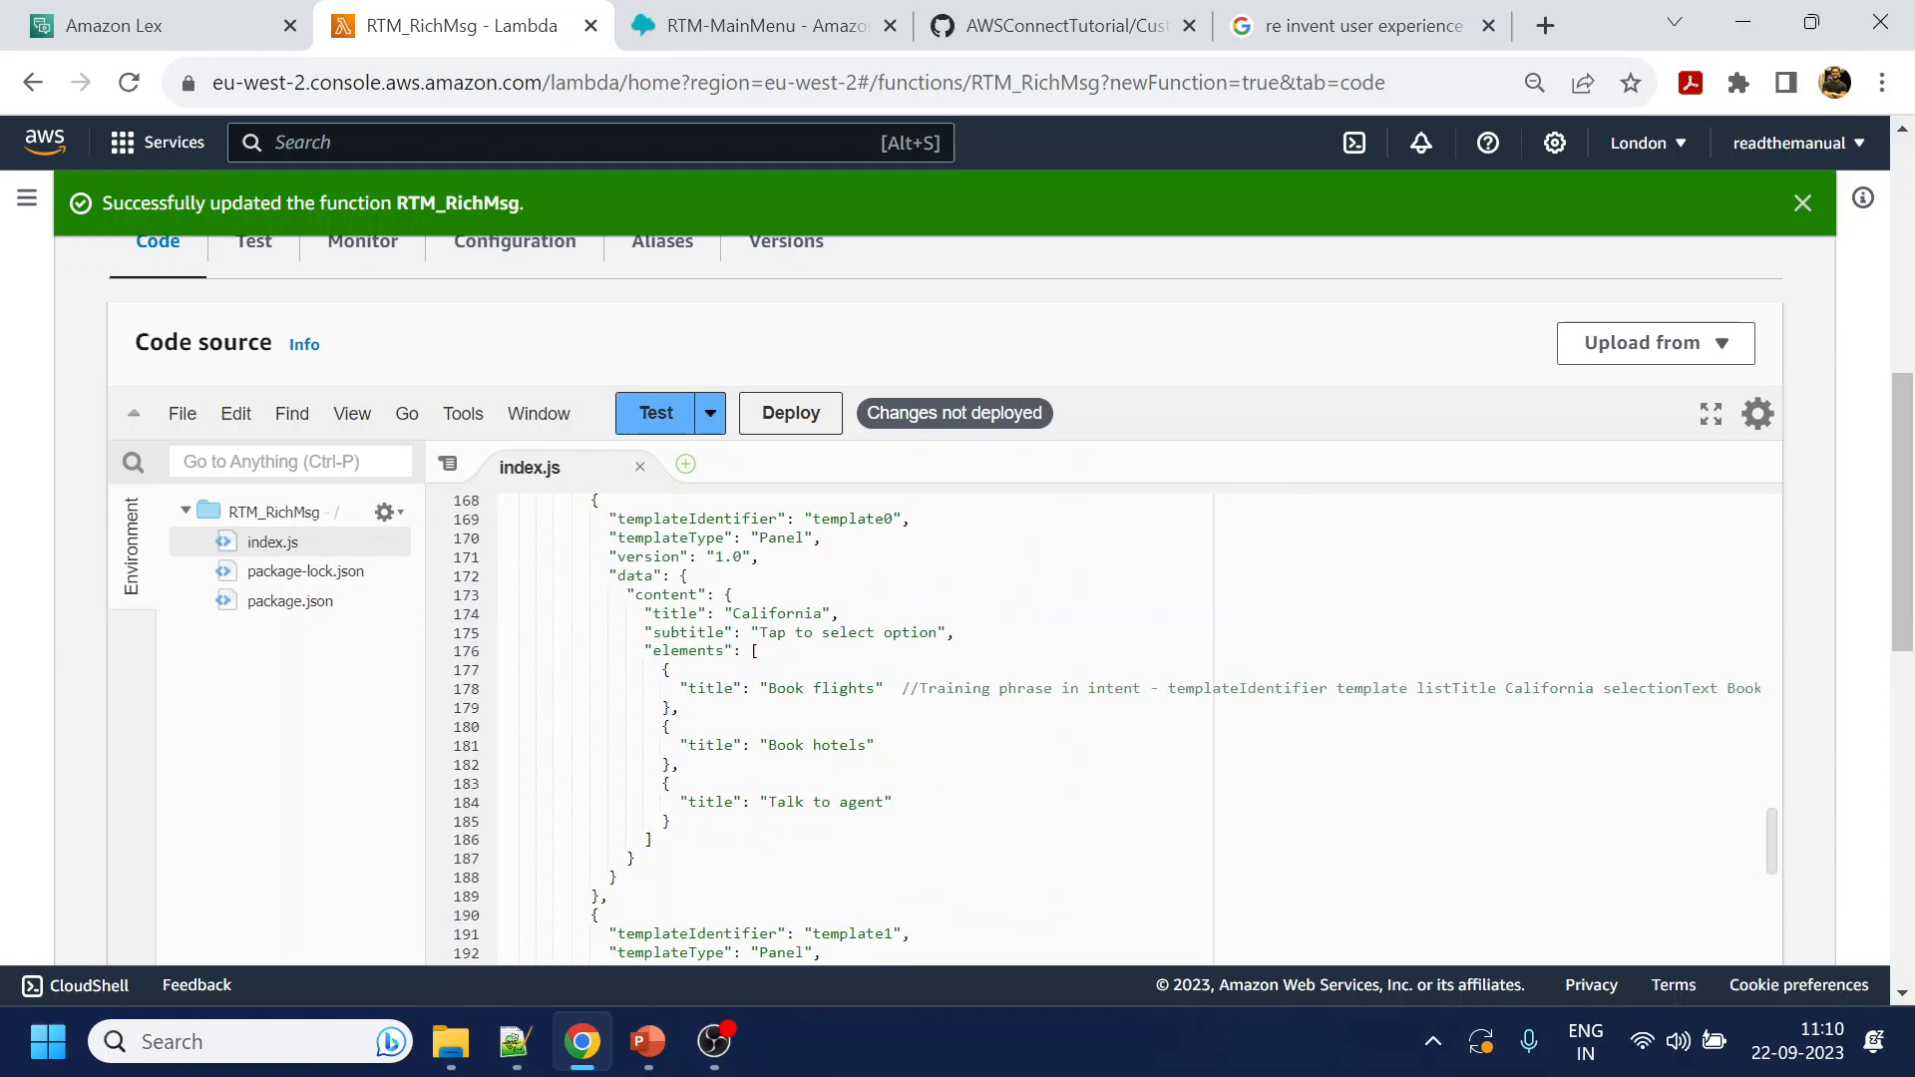
{"action": "scroll", "coordinate": [965, 721], "scroll_direction": "down", "scroll_amount": 5}
{"action": "scroll", "coordinate": [965, 721], "scroll_direction": "up", "scroll_amount": 4}
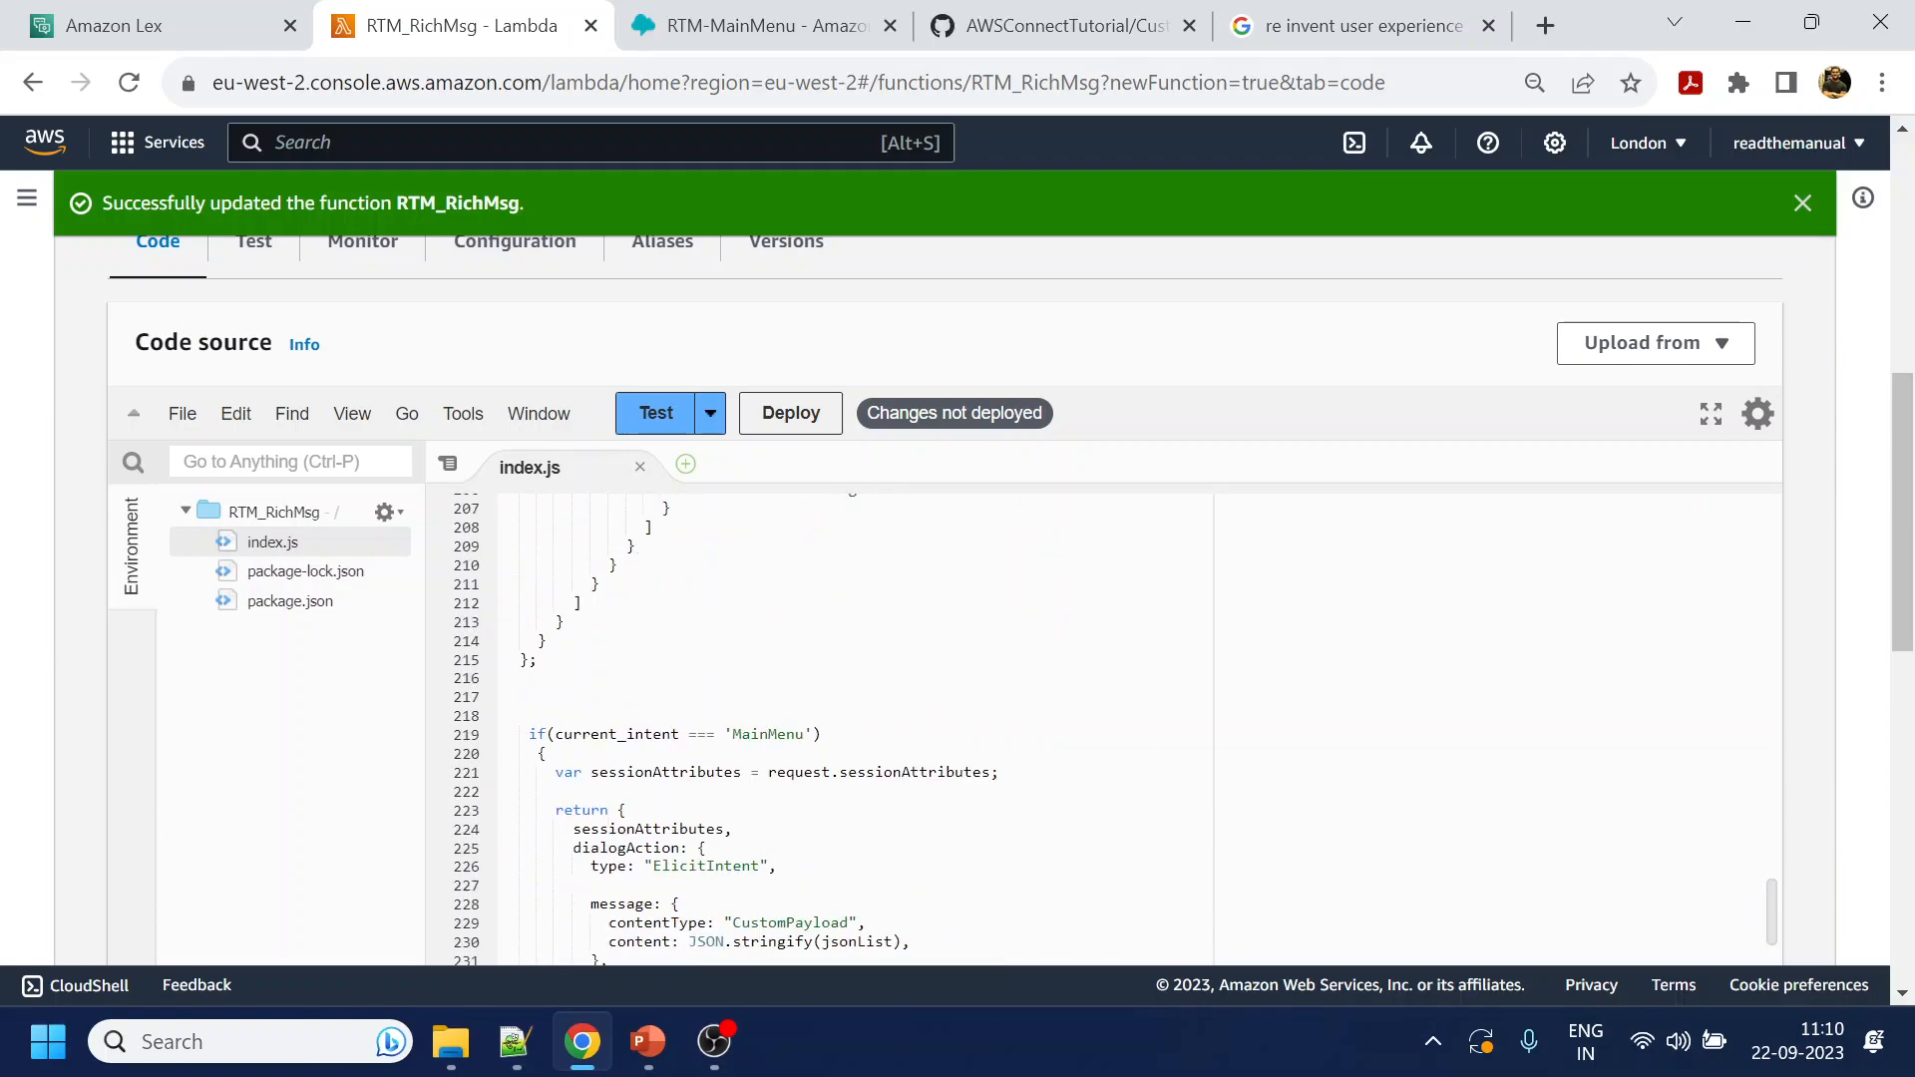
{"action": "double_click", "coordinate": [768, 734]}
{"action": "left_click", "coordinate": [160, 25]}
{"action": "left_click", "coordinate": [72, 486]}
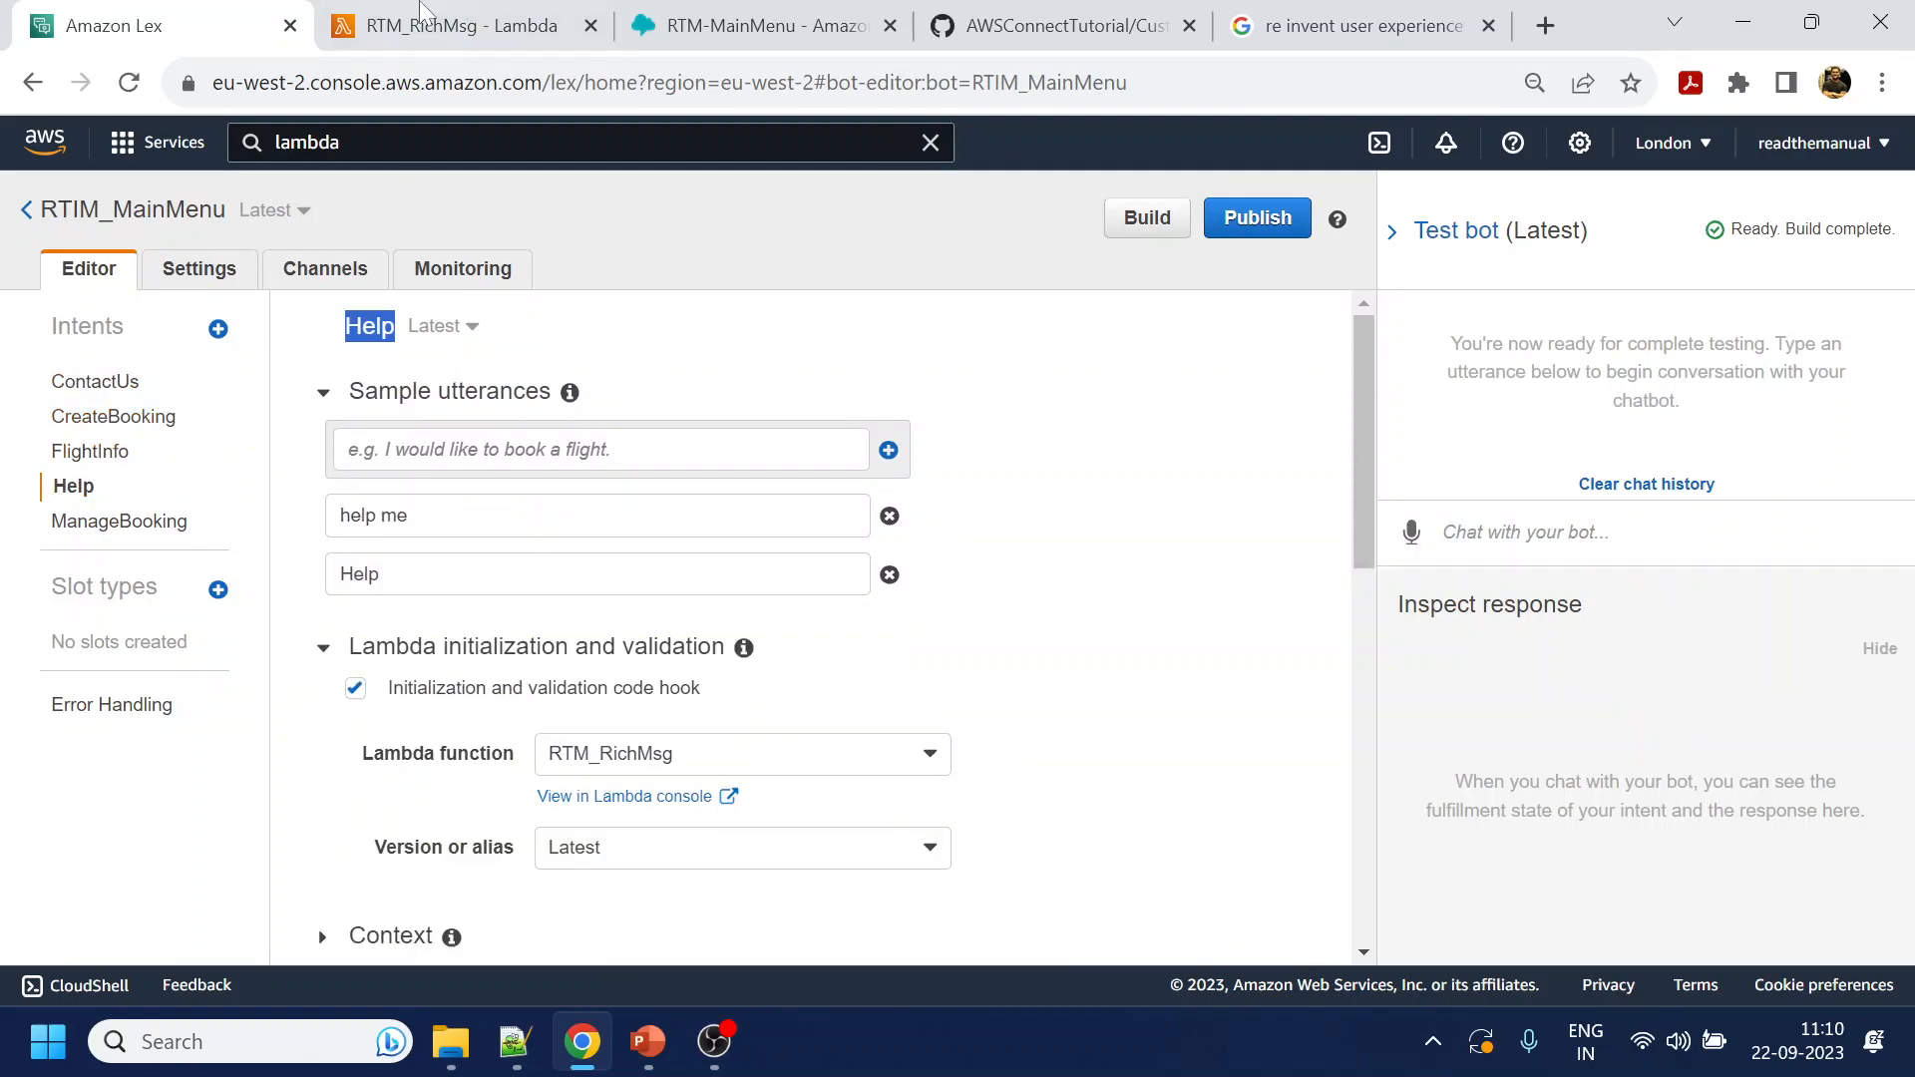
{"action": "left_click", "coordinate": [424, 14]}
{"action": "type", "text": "Help"}
{"action": "left_click", "coordinate": [547, 640]}
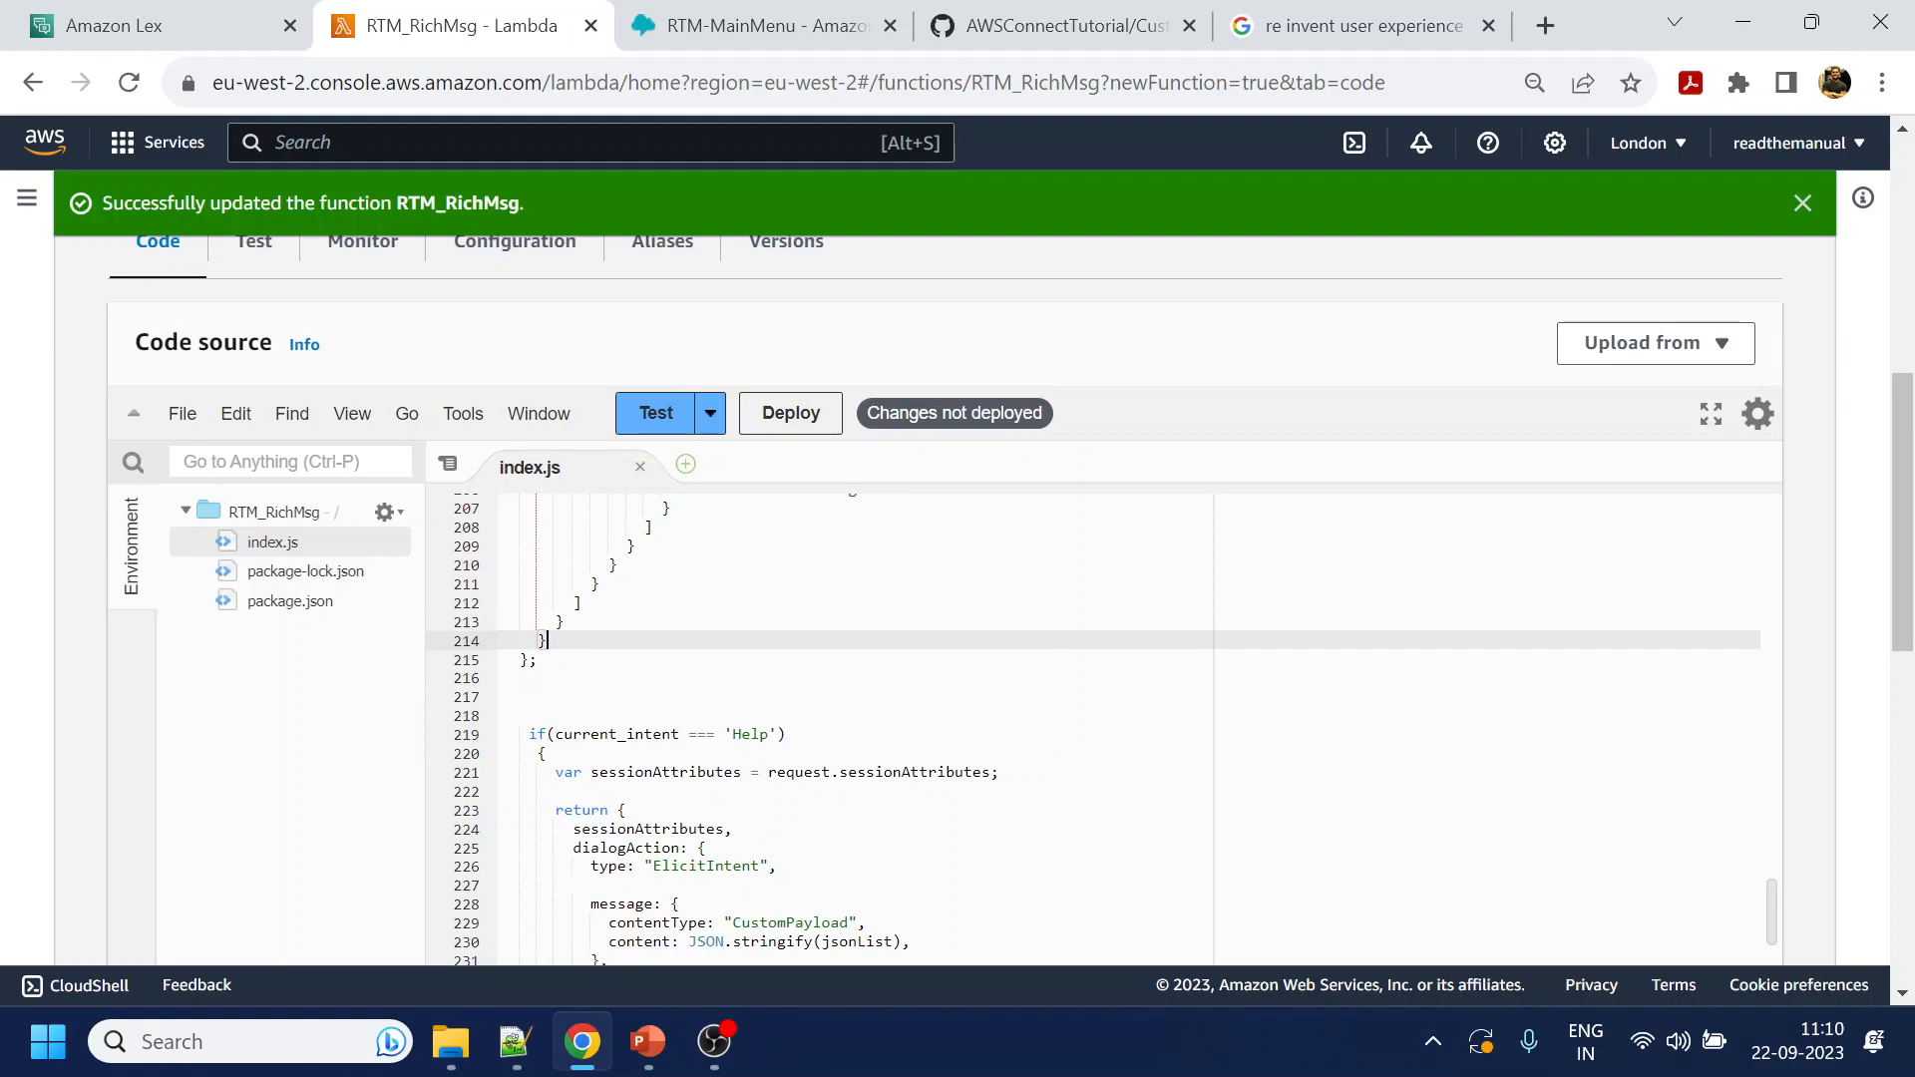
Review the jsonList list picker definition in index.js and its use in the Help intent's response
{"action": "scroll", "coordinate": [997, 728], "scroll_direction": "up", "scroll_amount": 20}
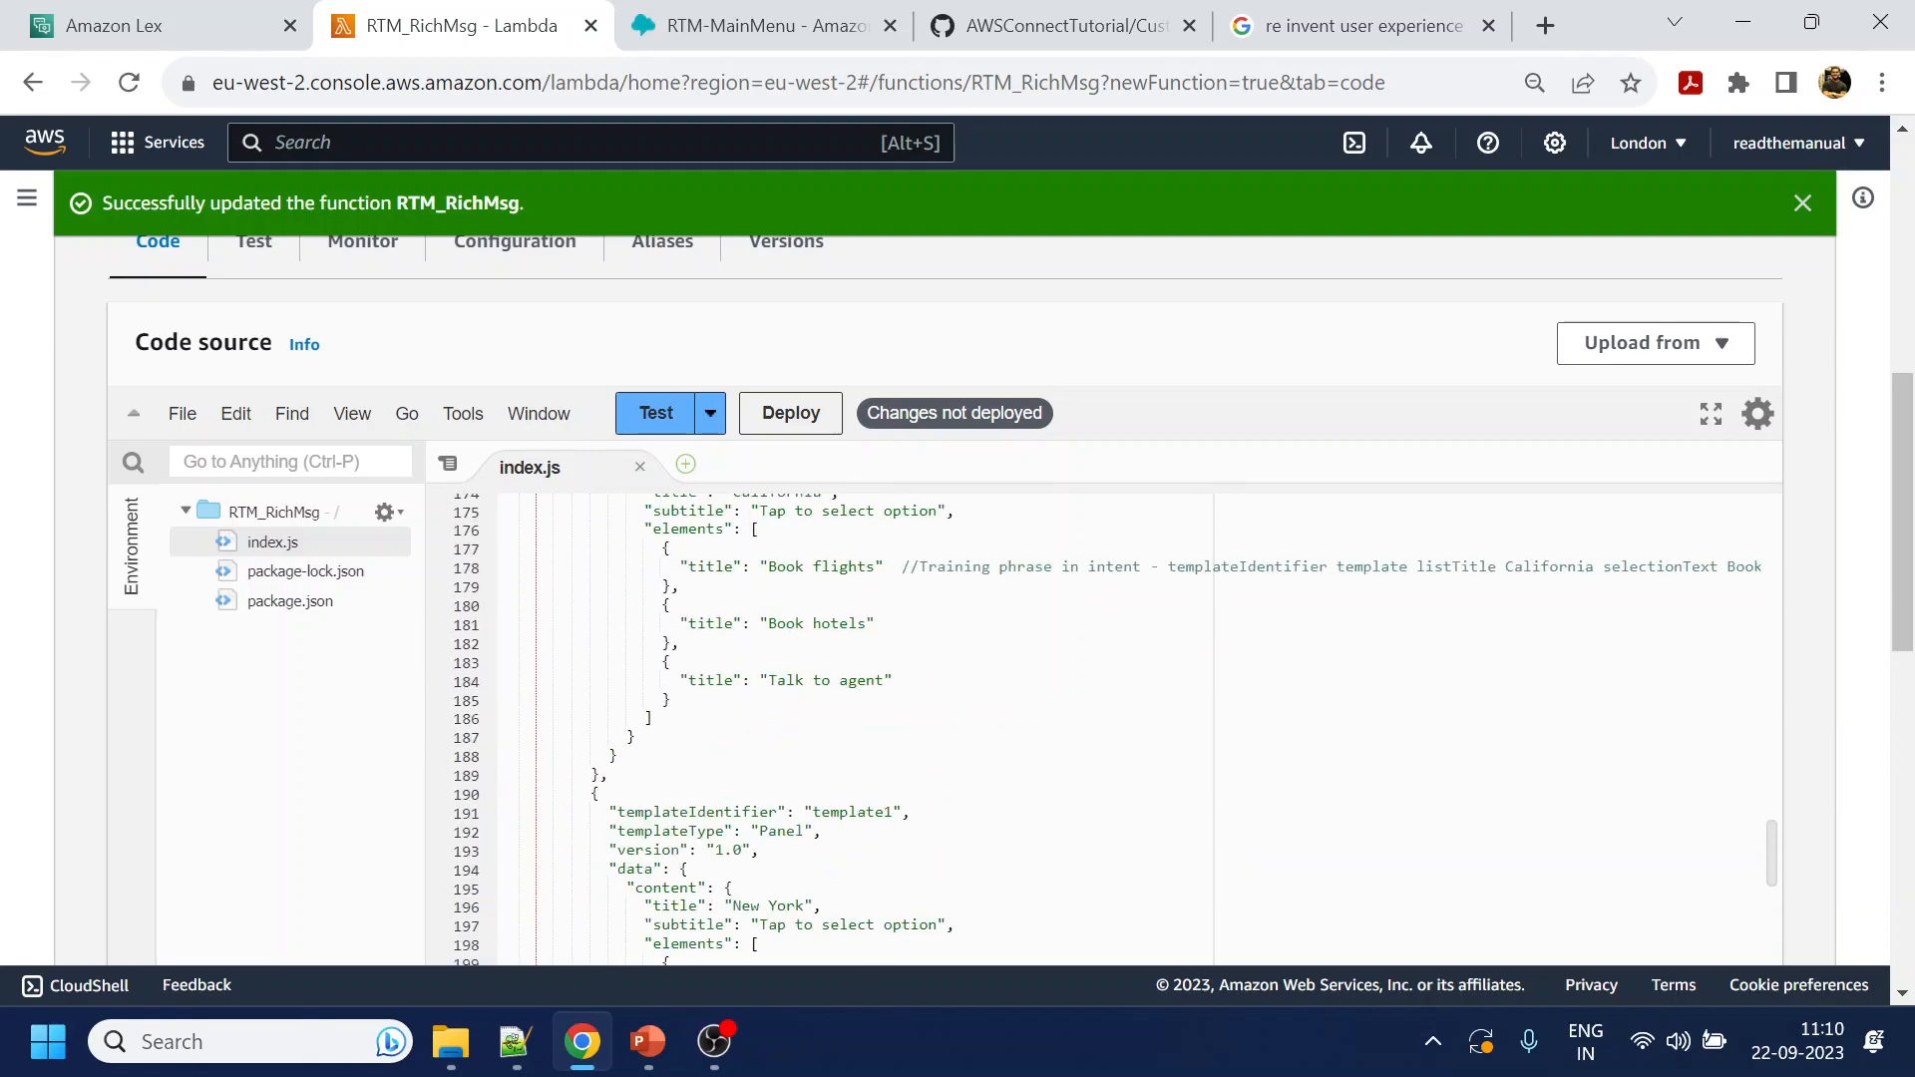
{"action": "scroll", "coordinate": [997, 728], "scroll_direction": "up", "scroll_amount": 7}
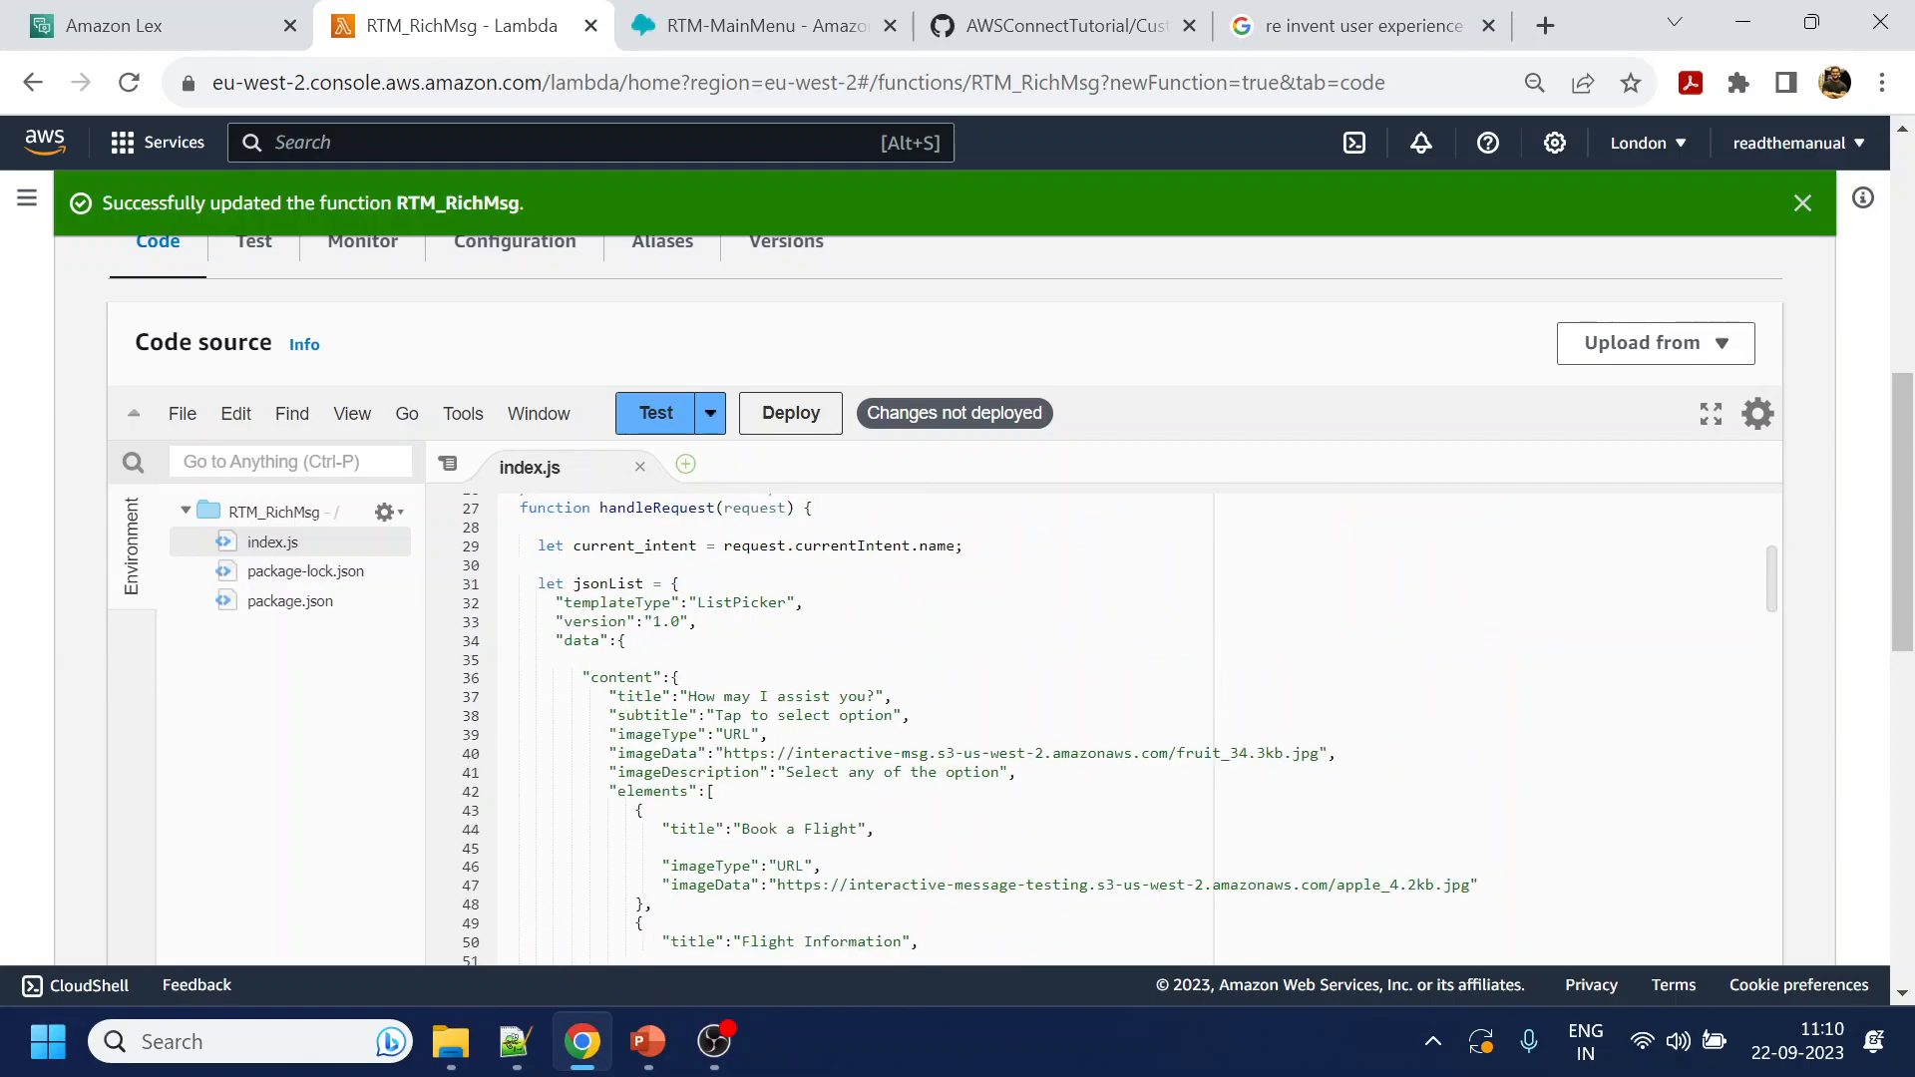
{"action": "double_click", "coordinate": [603, 585]}
{"action": "scroll", "coordinate": [619, 598], "scroll_direction": "down", "scroll_amount": 3}
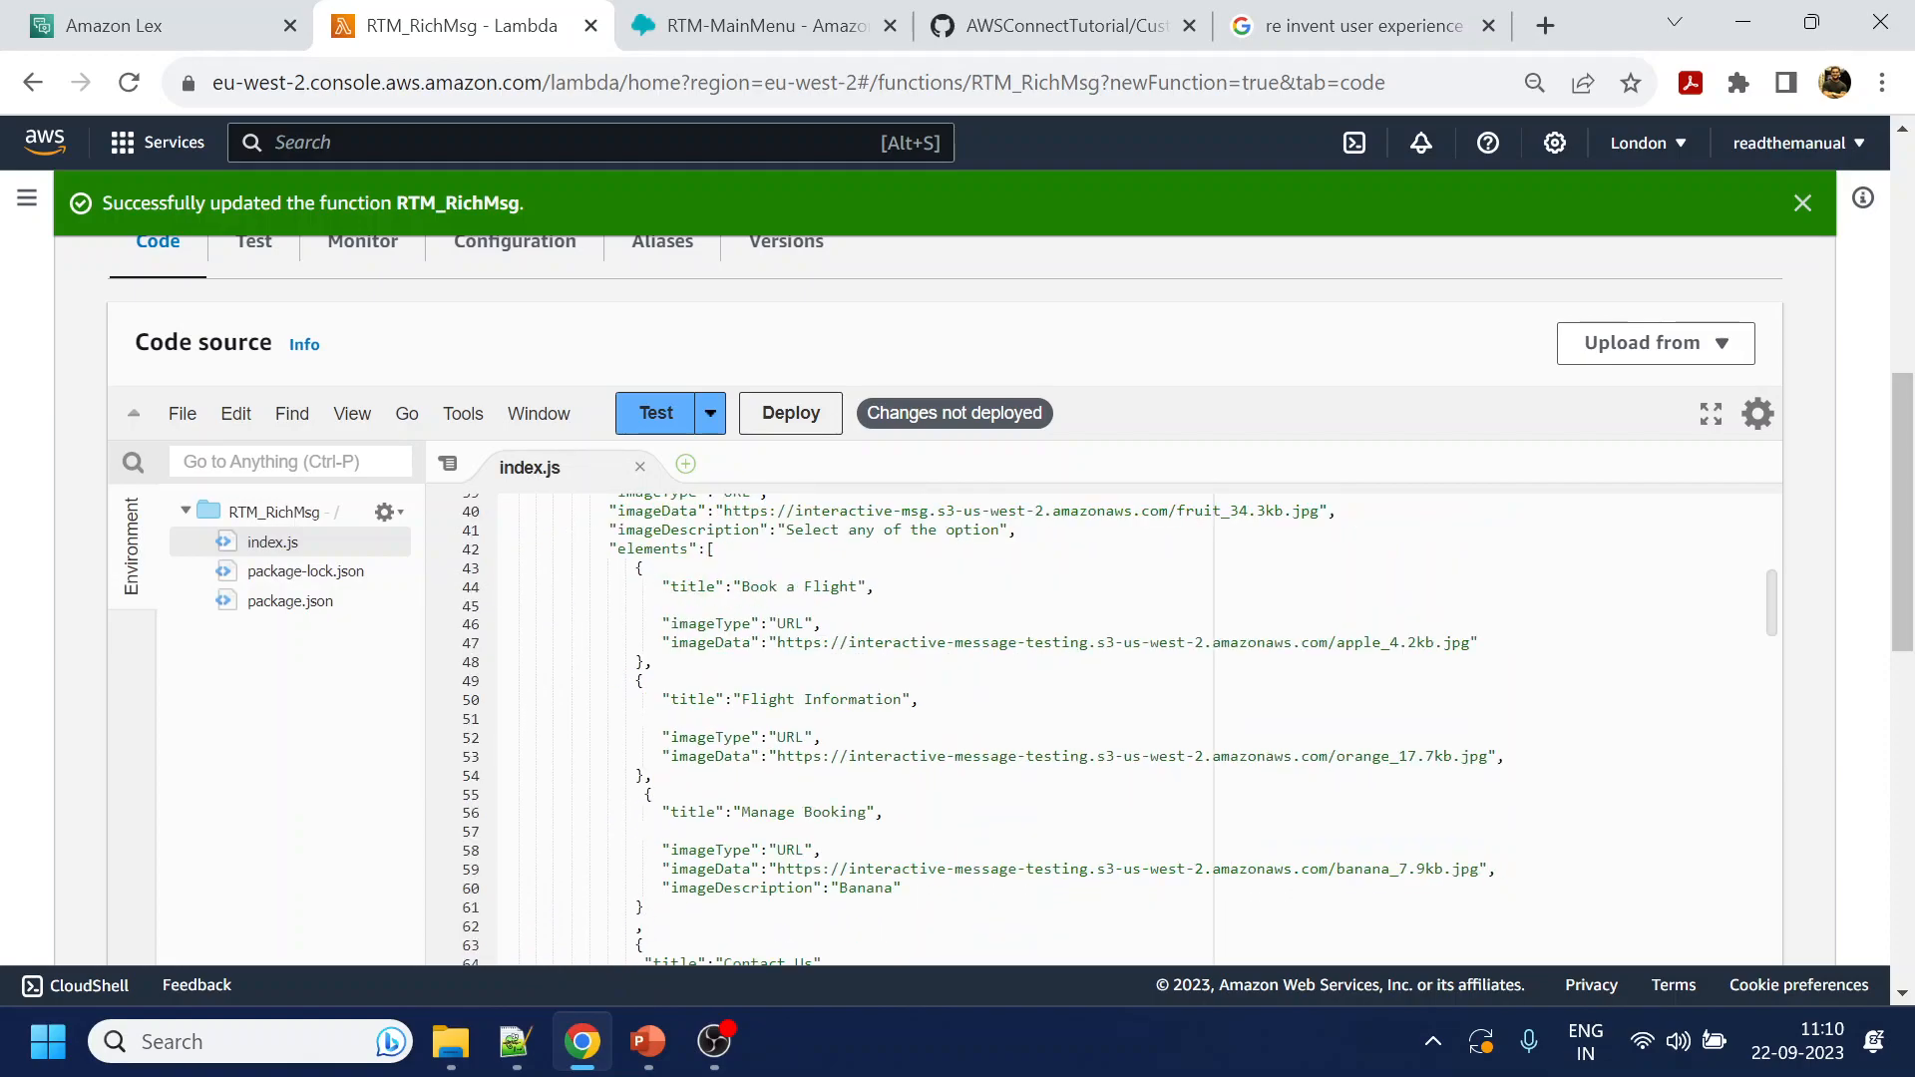
{"action": "scroll", "coordinate": [997, 729], "scroll_direction": "down", "scroll_amount": 20}
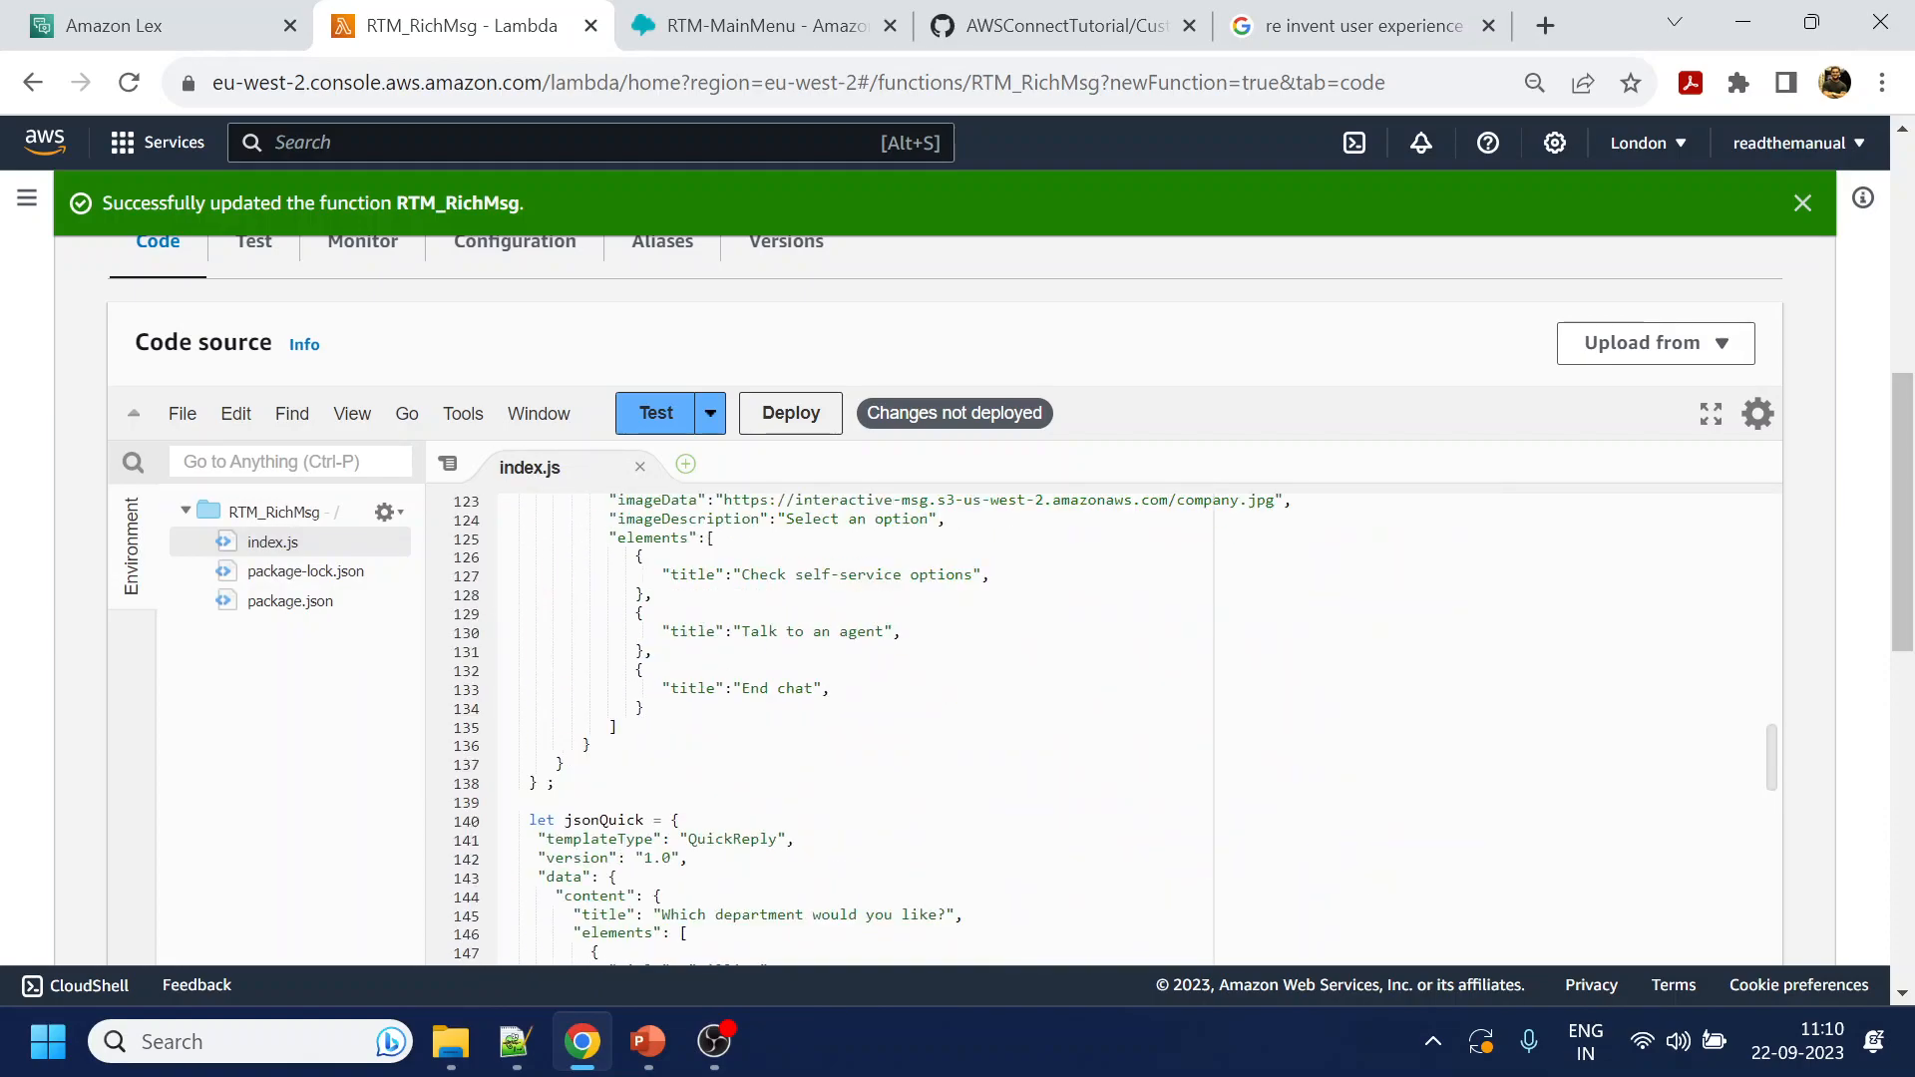
{"action": "scroll", "coordinate": [998, 728], "scroll_direction": "down", "scroll_amount": 3}
{"action": "scroll", "coordinate": [998, 728], "scroll_direction": "down", "scroll_amount": 9}
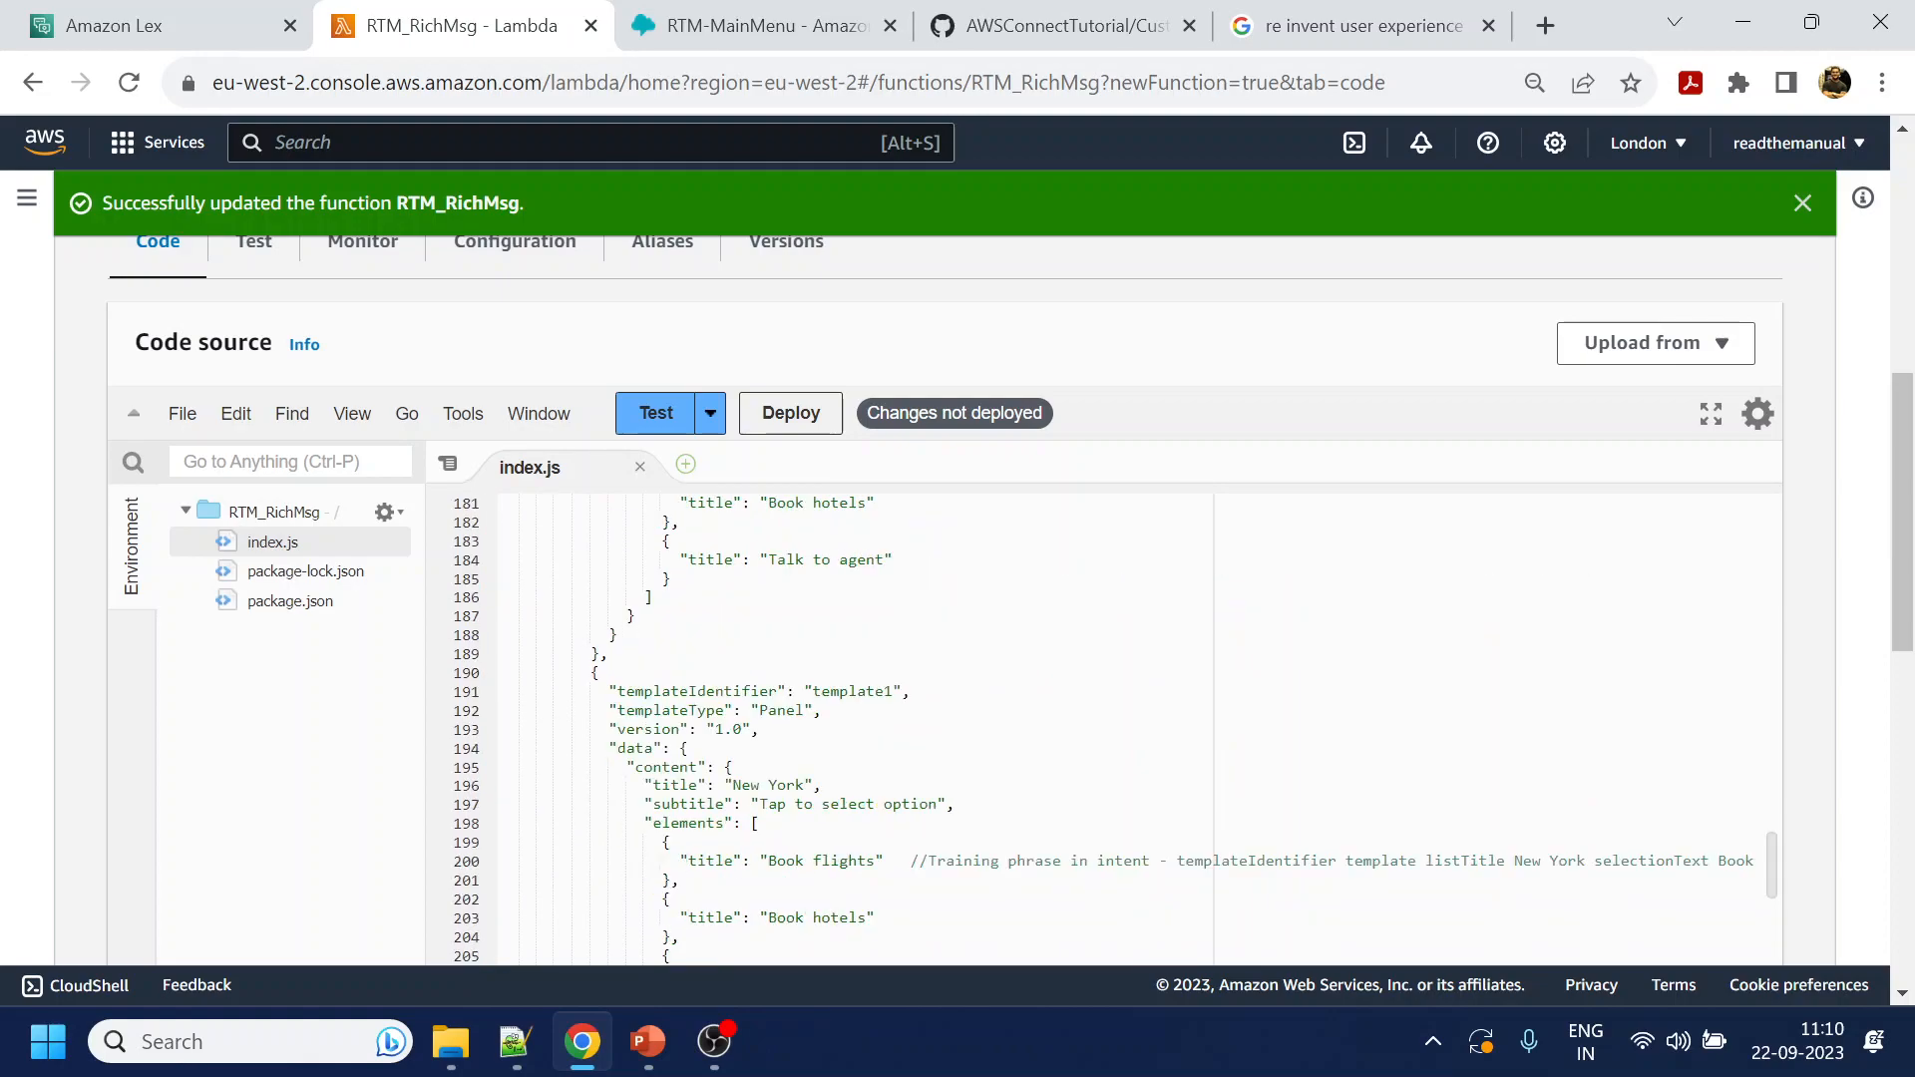
{"action": "double_click", "coordinate": [744, 613]}
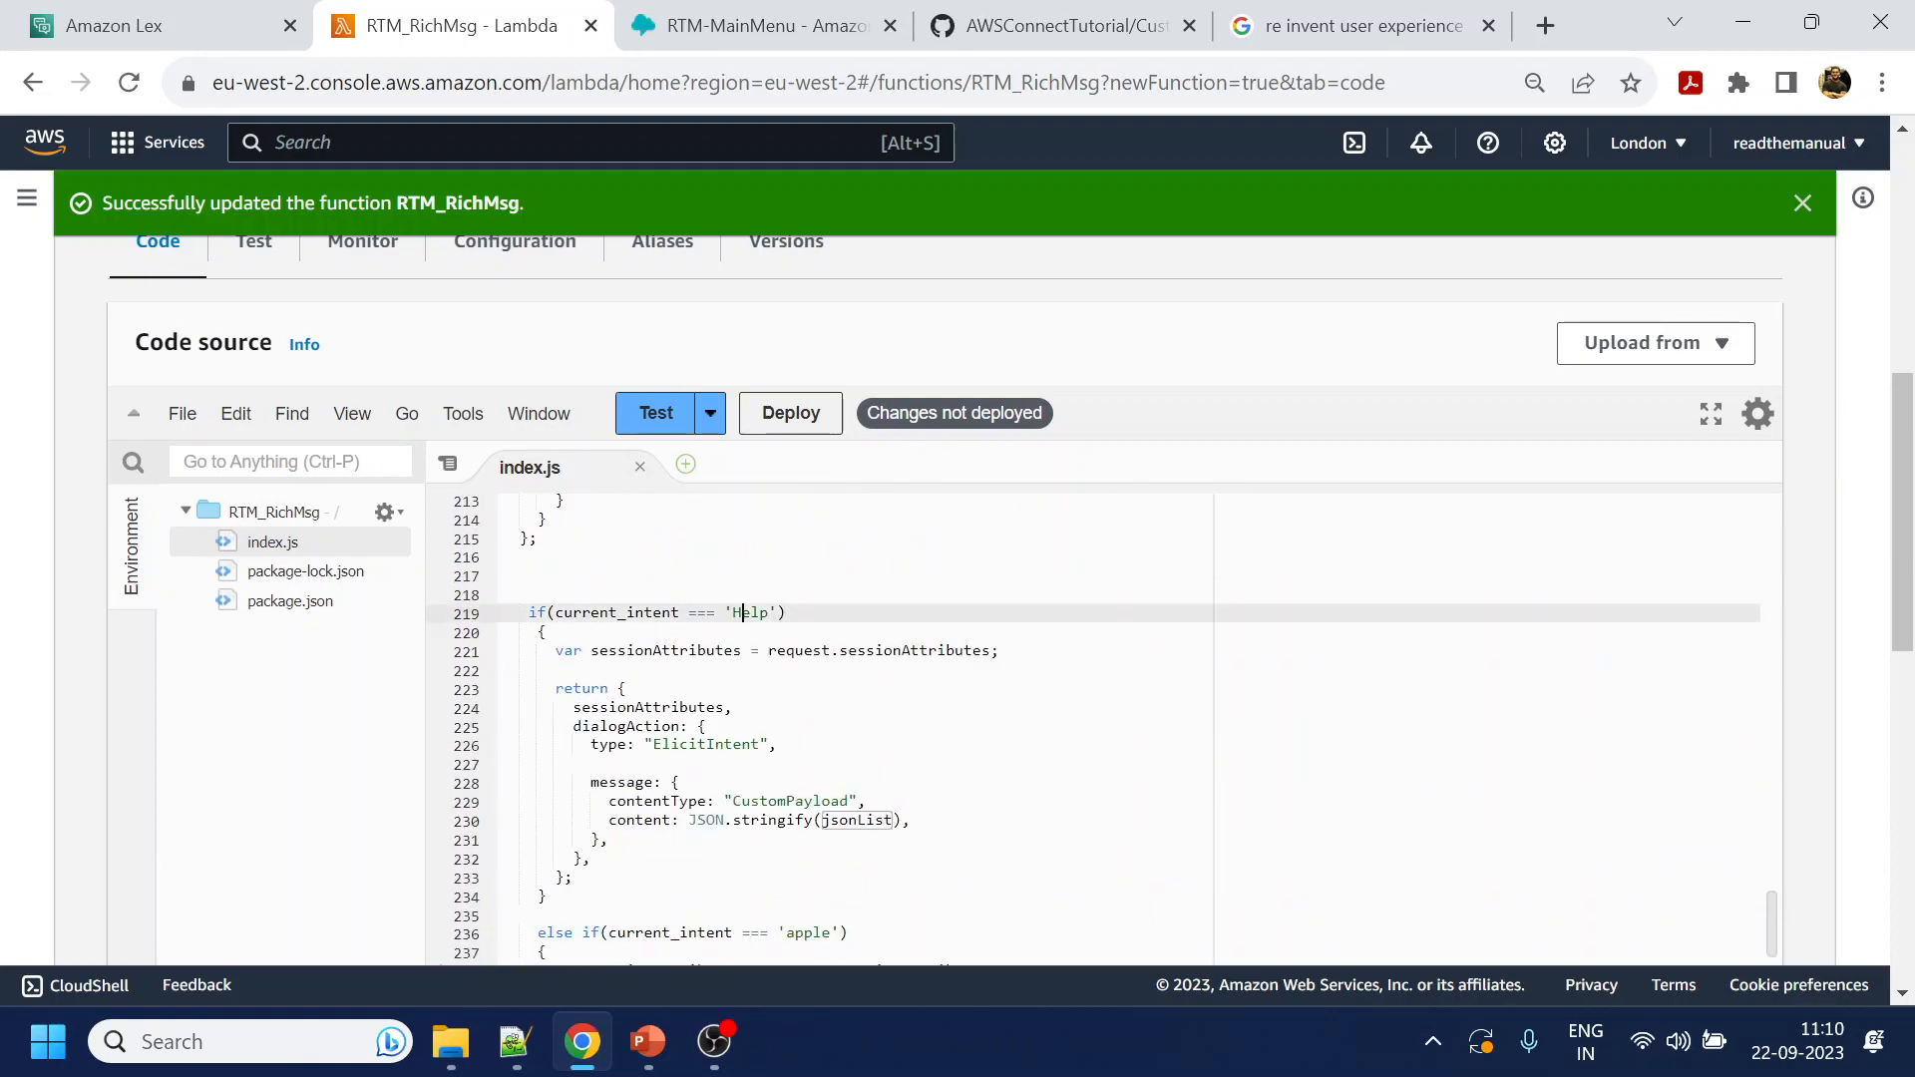
{"action": "double_click", "coordinate": [866, 819]}
{"action": "left_click", "coordinate": [860, 576]}
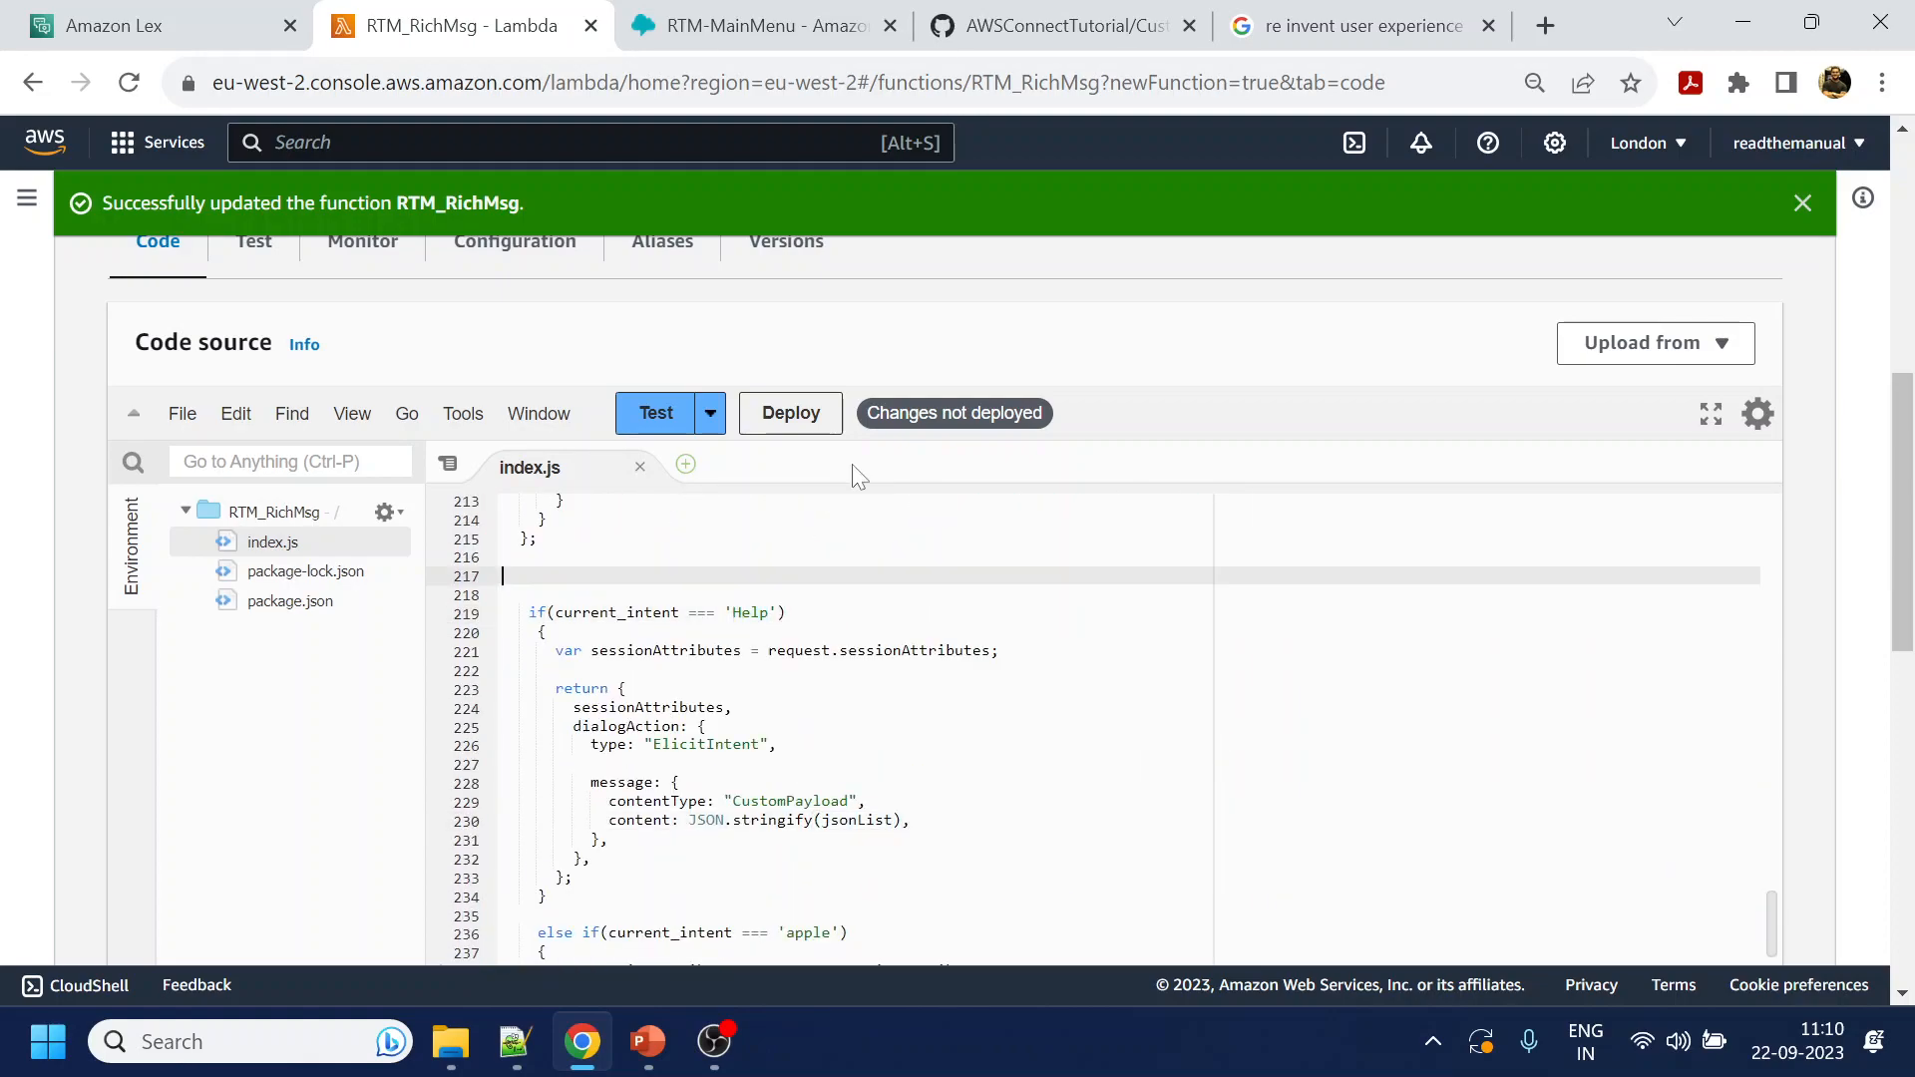
Deploy the updated RTM_RichMsg function code
{"action": "left_click", "coordinate": [811, 410]}
{"action": "left_click", "coordinate": [718, 25]}
{"action": "left_click", "coordinate": [575, 13]}
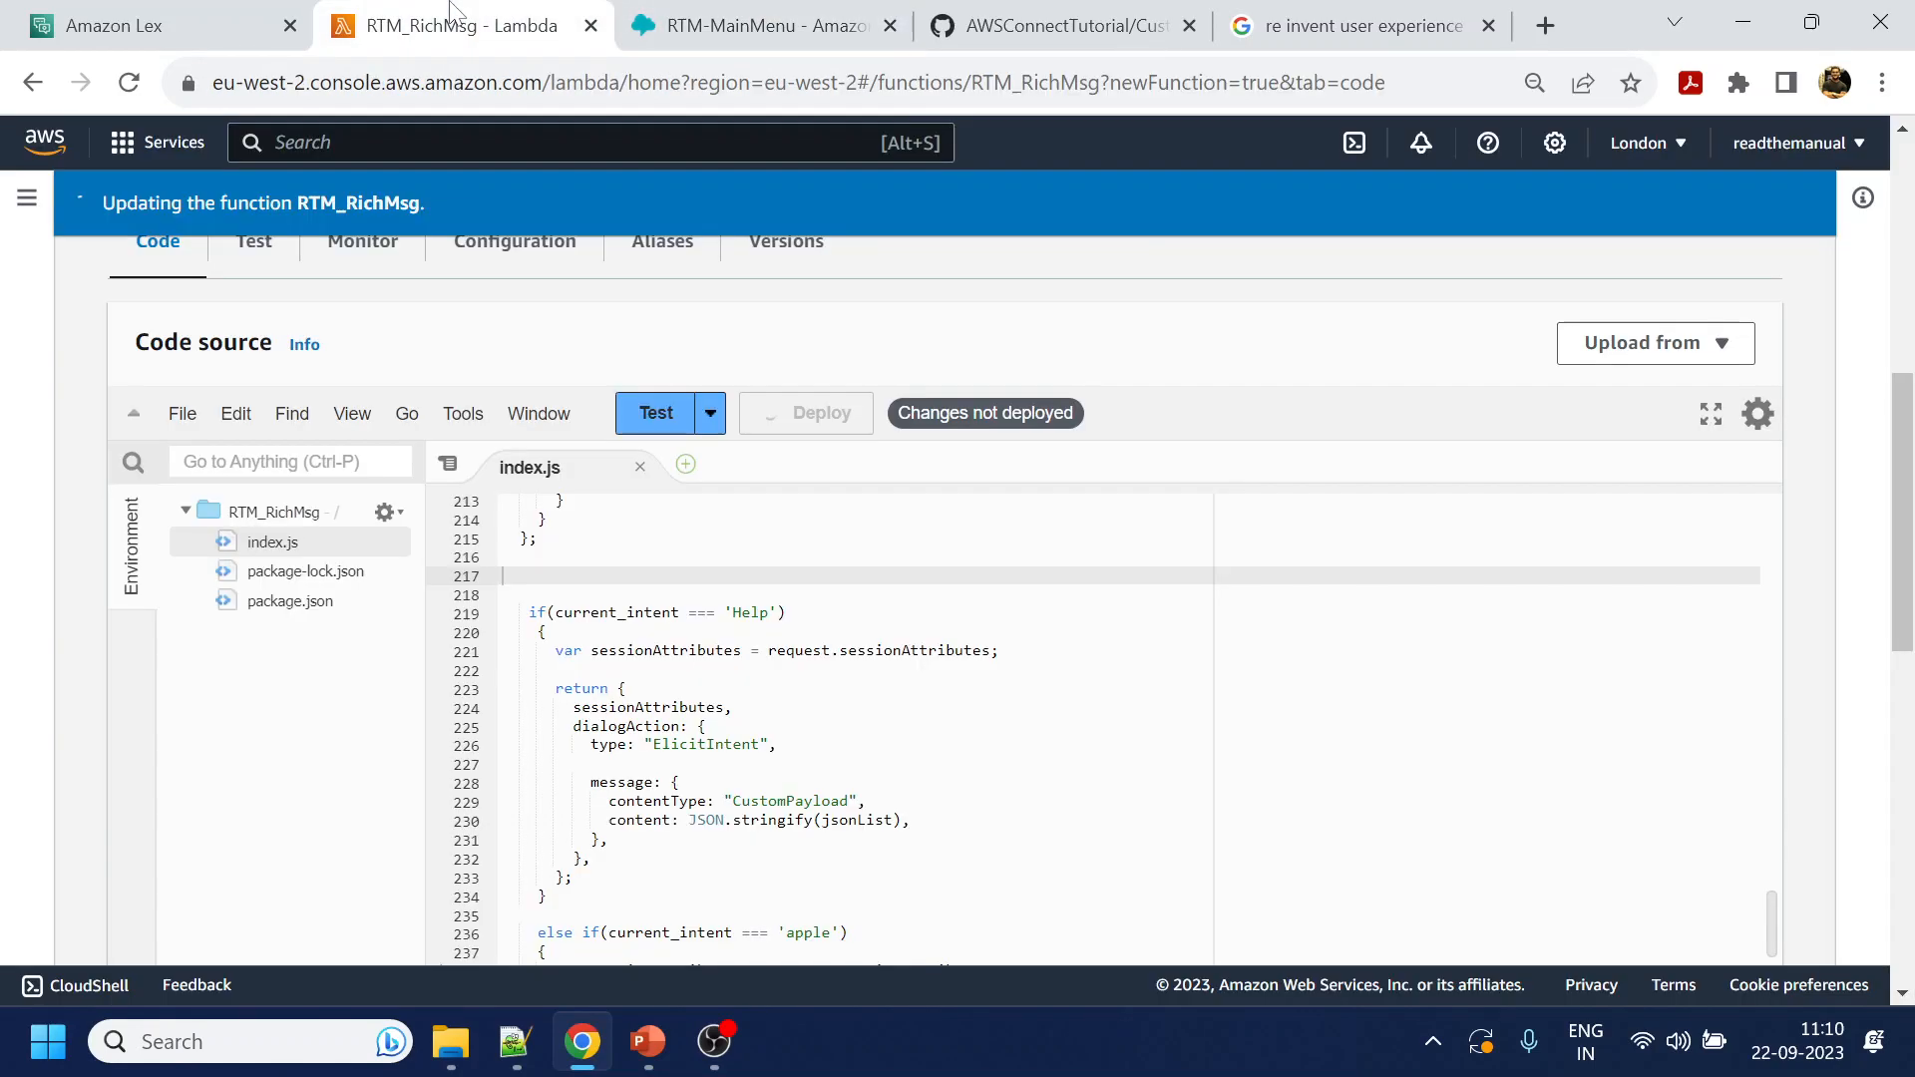
Switch to Amazon Lex and save the ContactUs and CreateBooking intents of the RTIM_MainMenu bot
{"action": "left_click", "coordinate": [154, 20]}
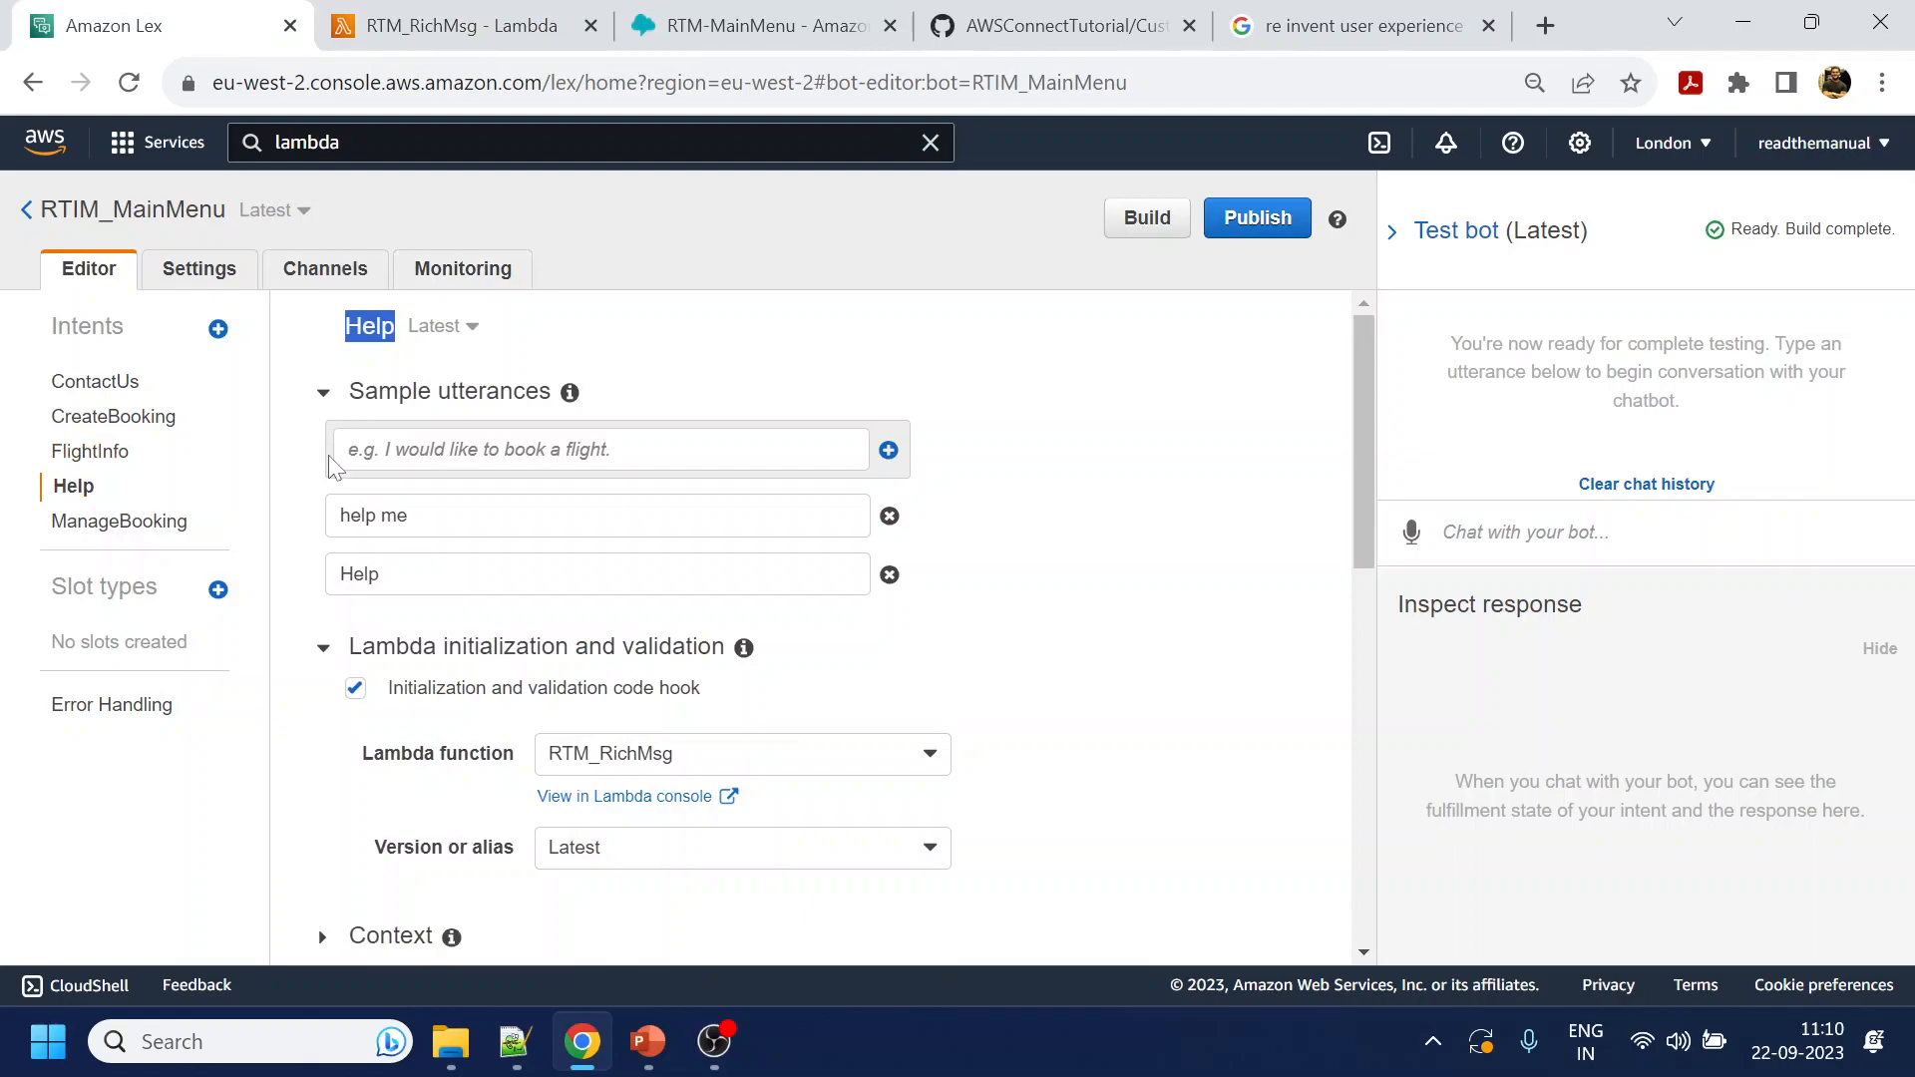
{"action": "left_click", "coordinate": [98, 381]}
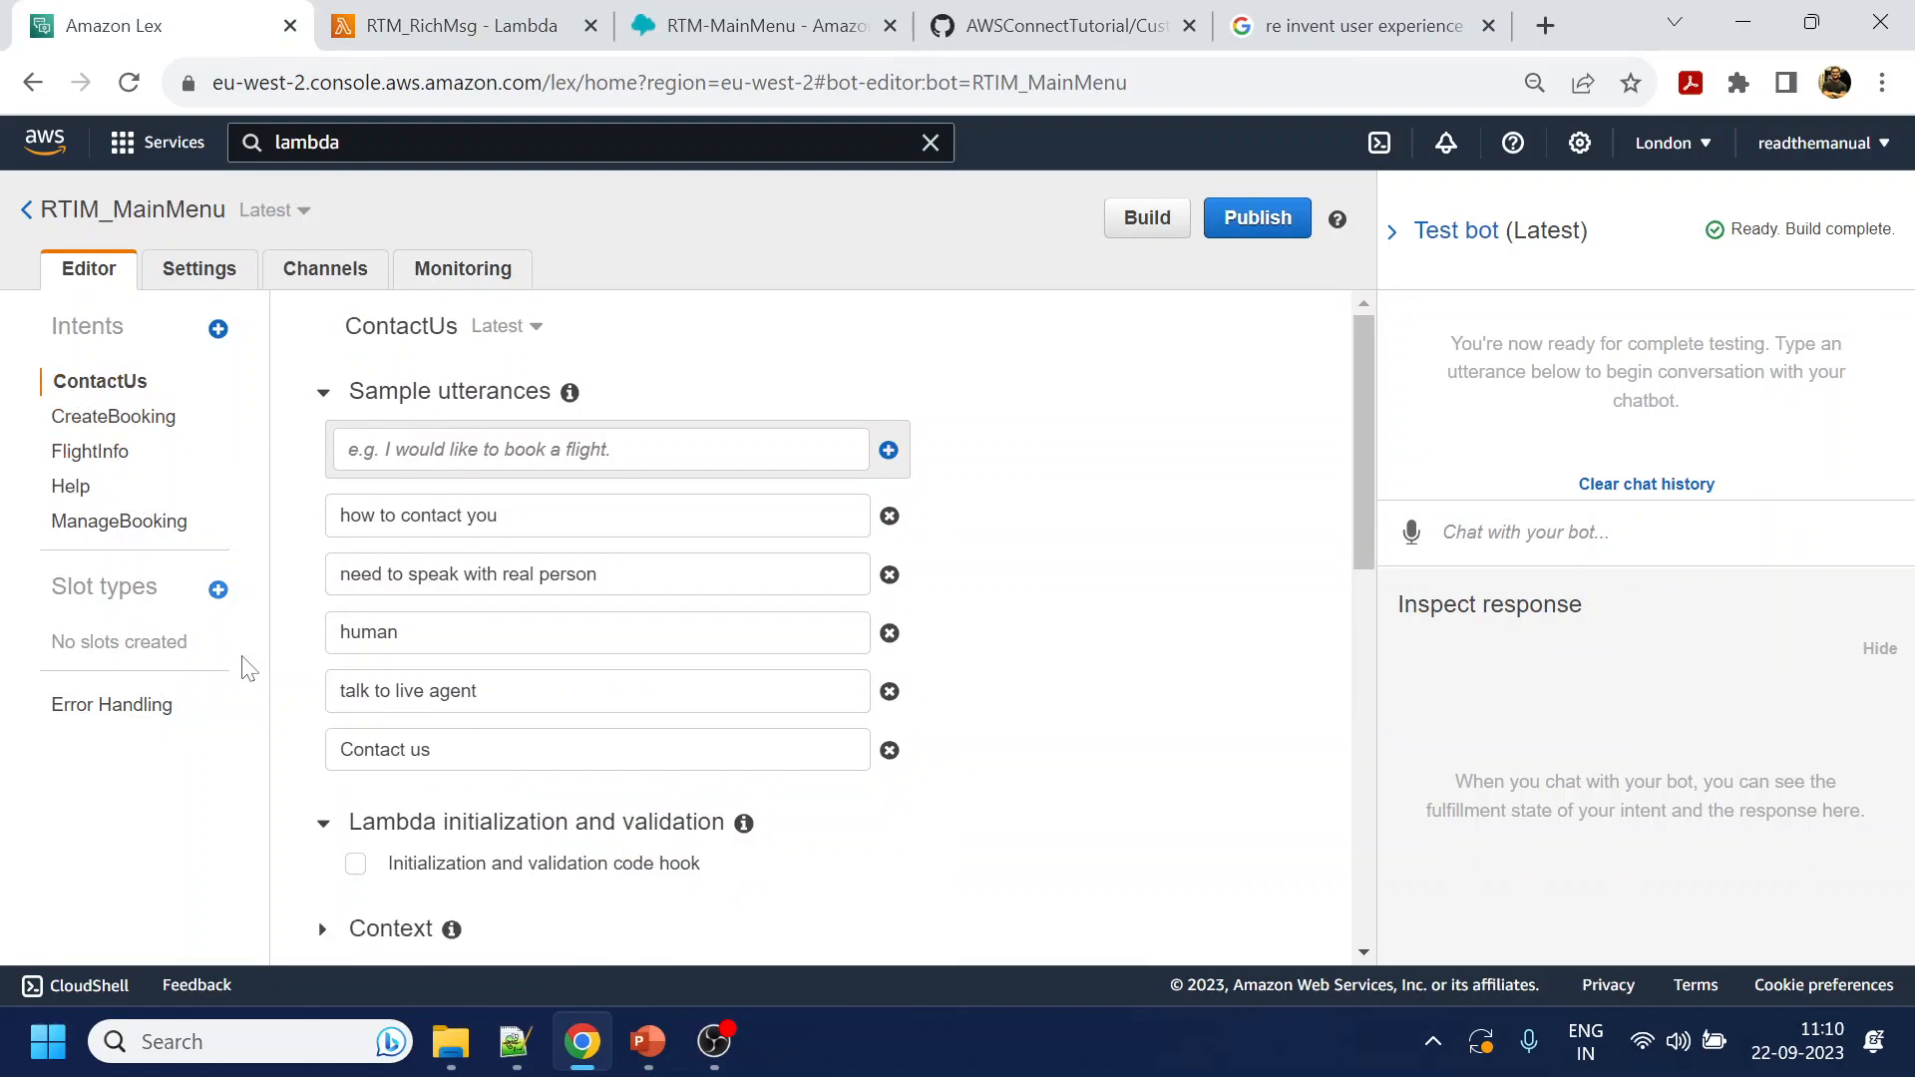
{"action": "scroll", "coordinate": [817, 859], "scroll_direction": "down", "scroll_amount": 10}
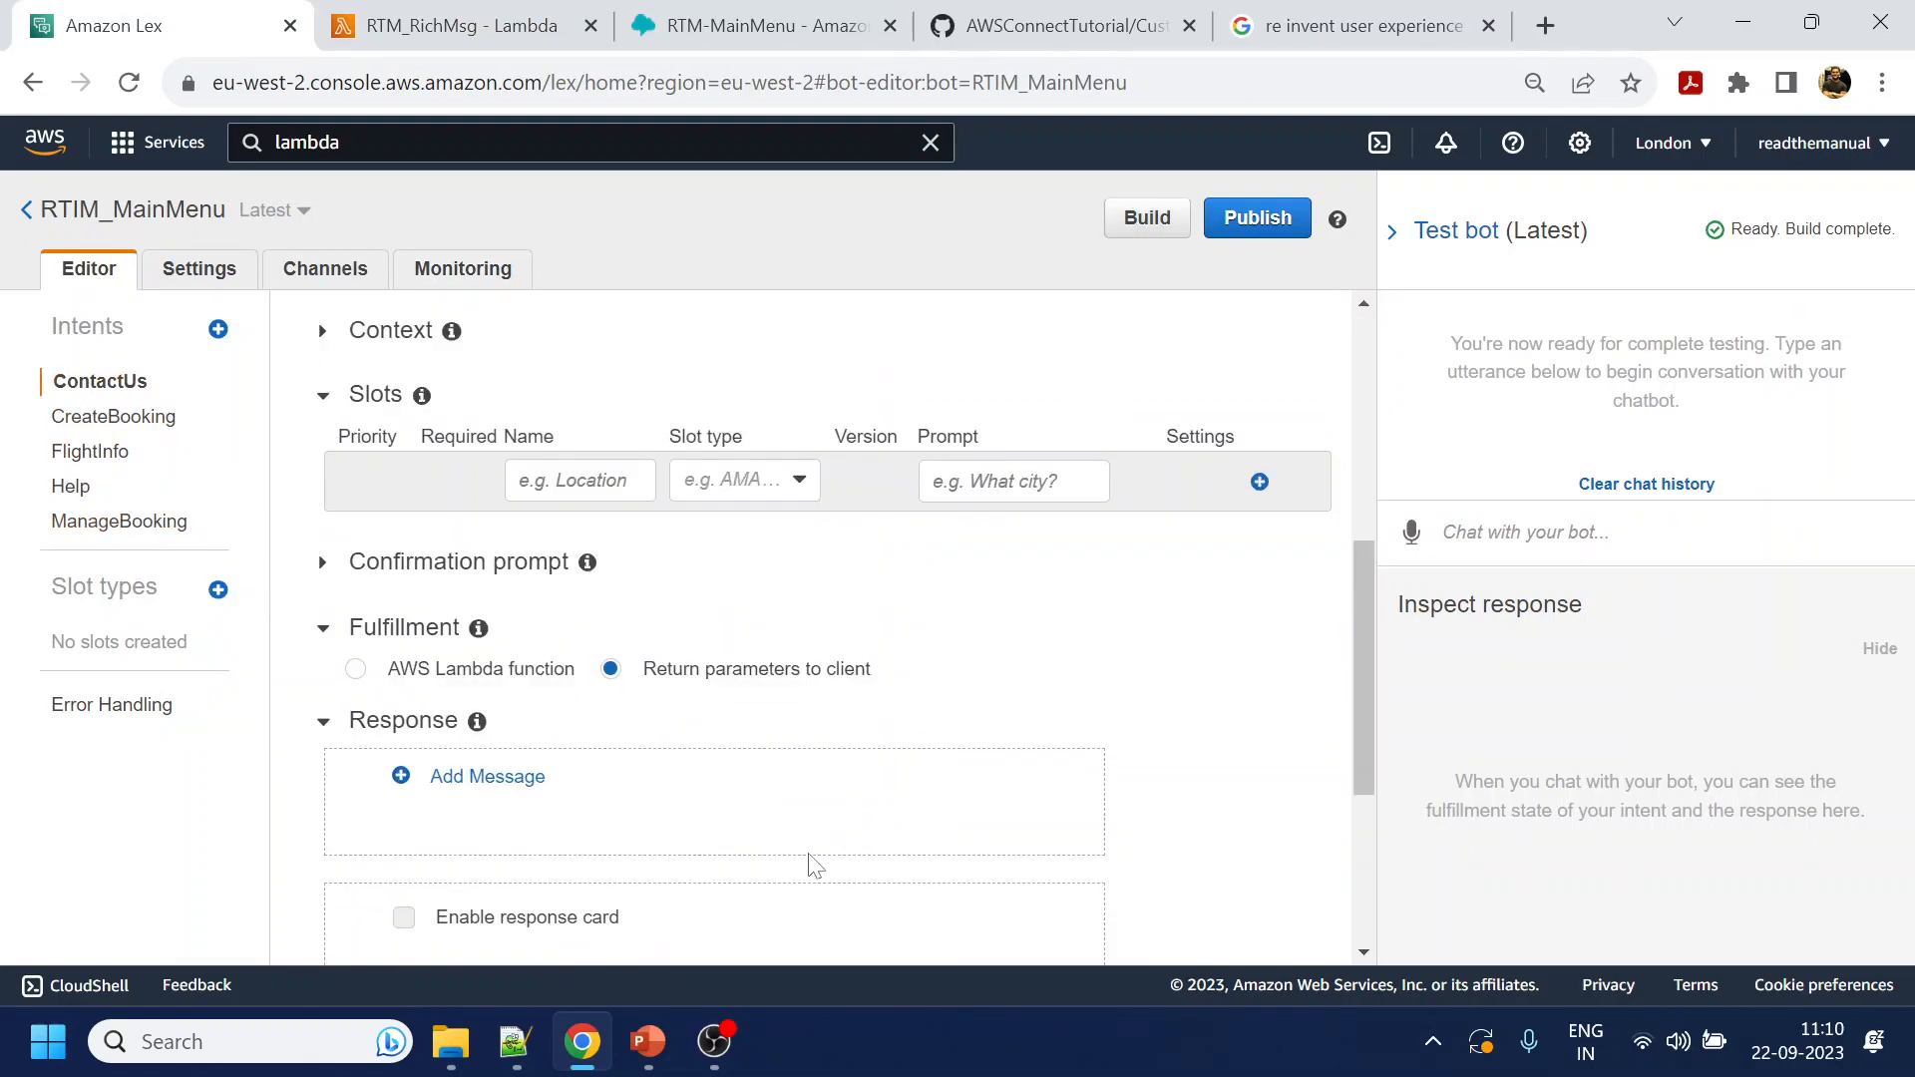
{"action": "left_click", "coordinate": [415, 870]}
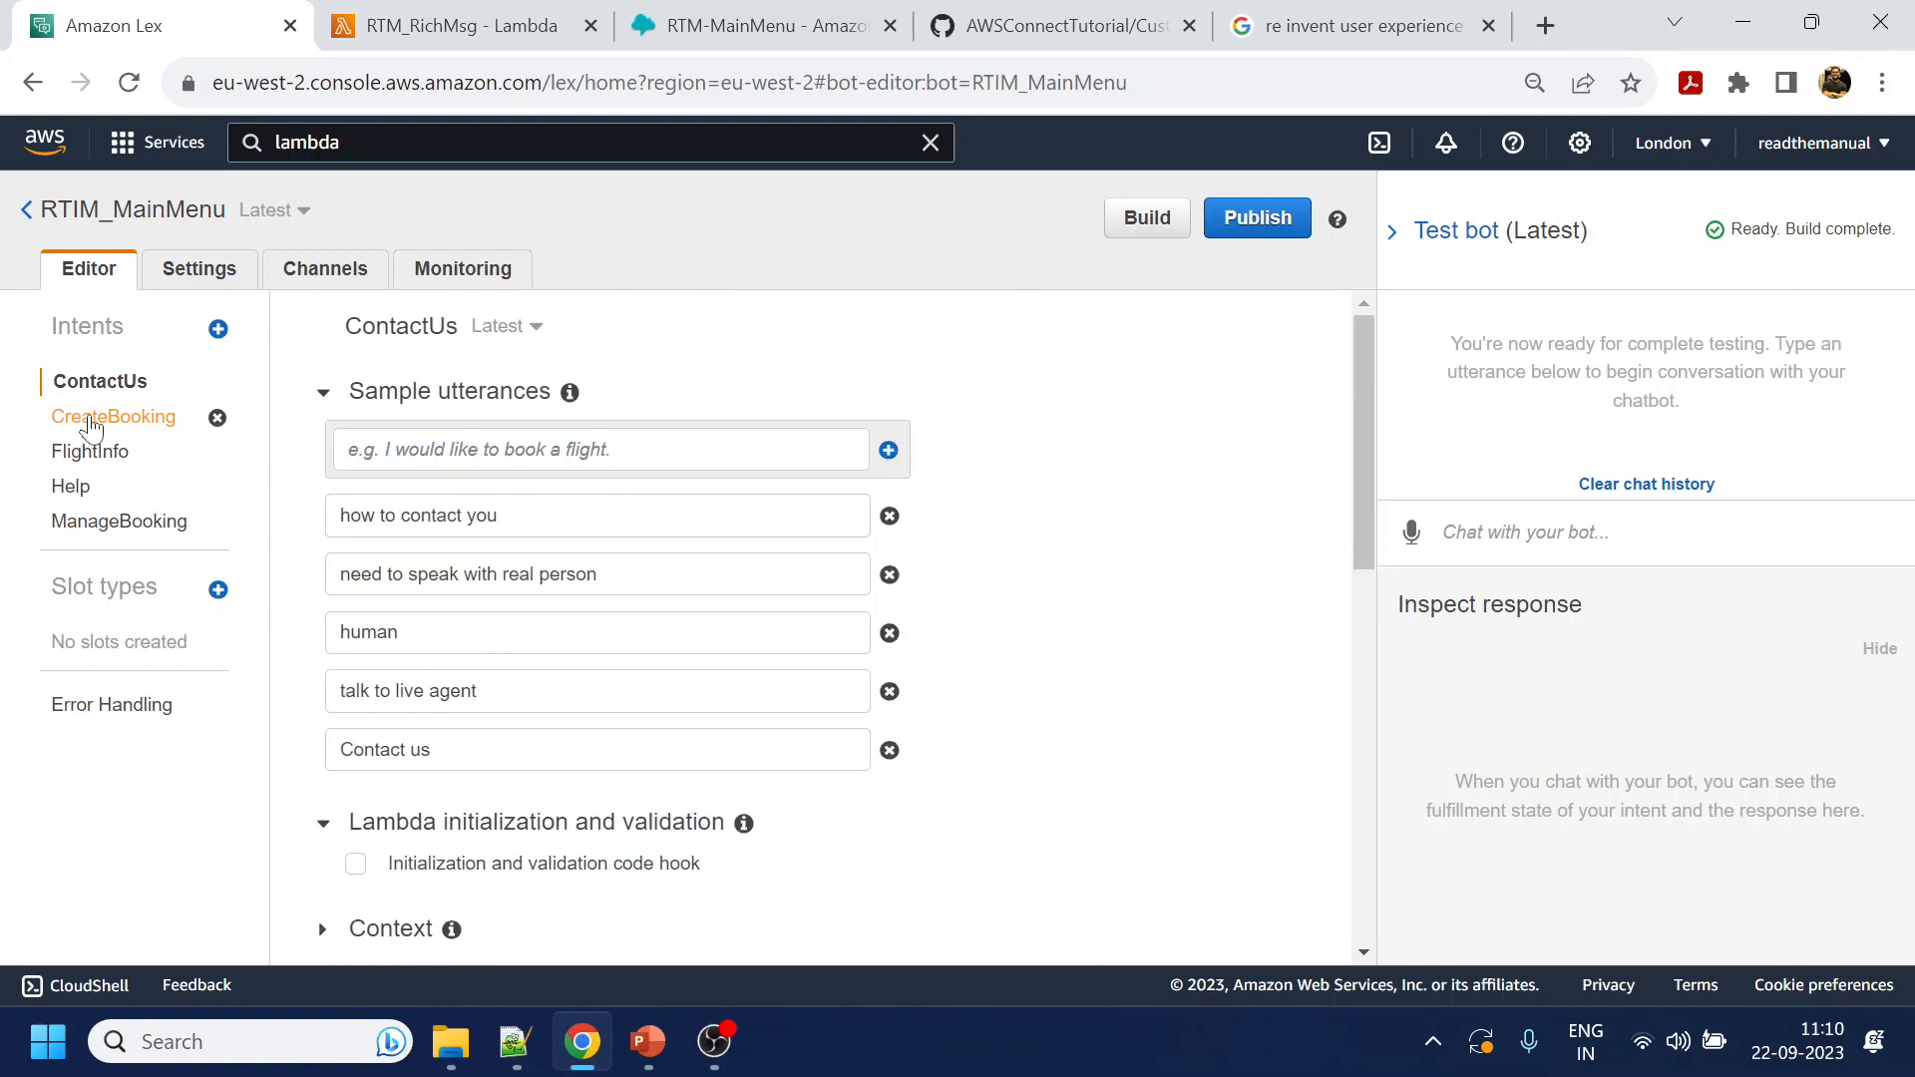
{"action": "left_click", "coordinate": [118, 419]}
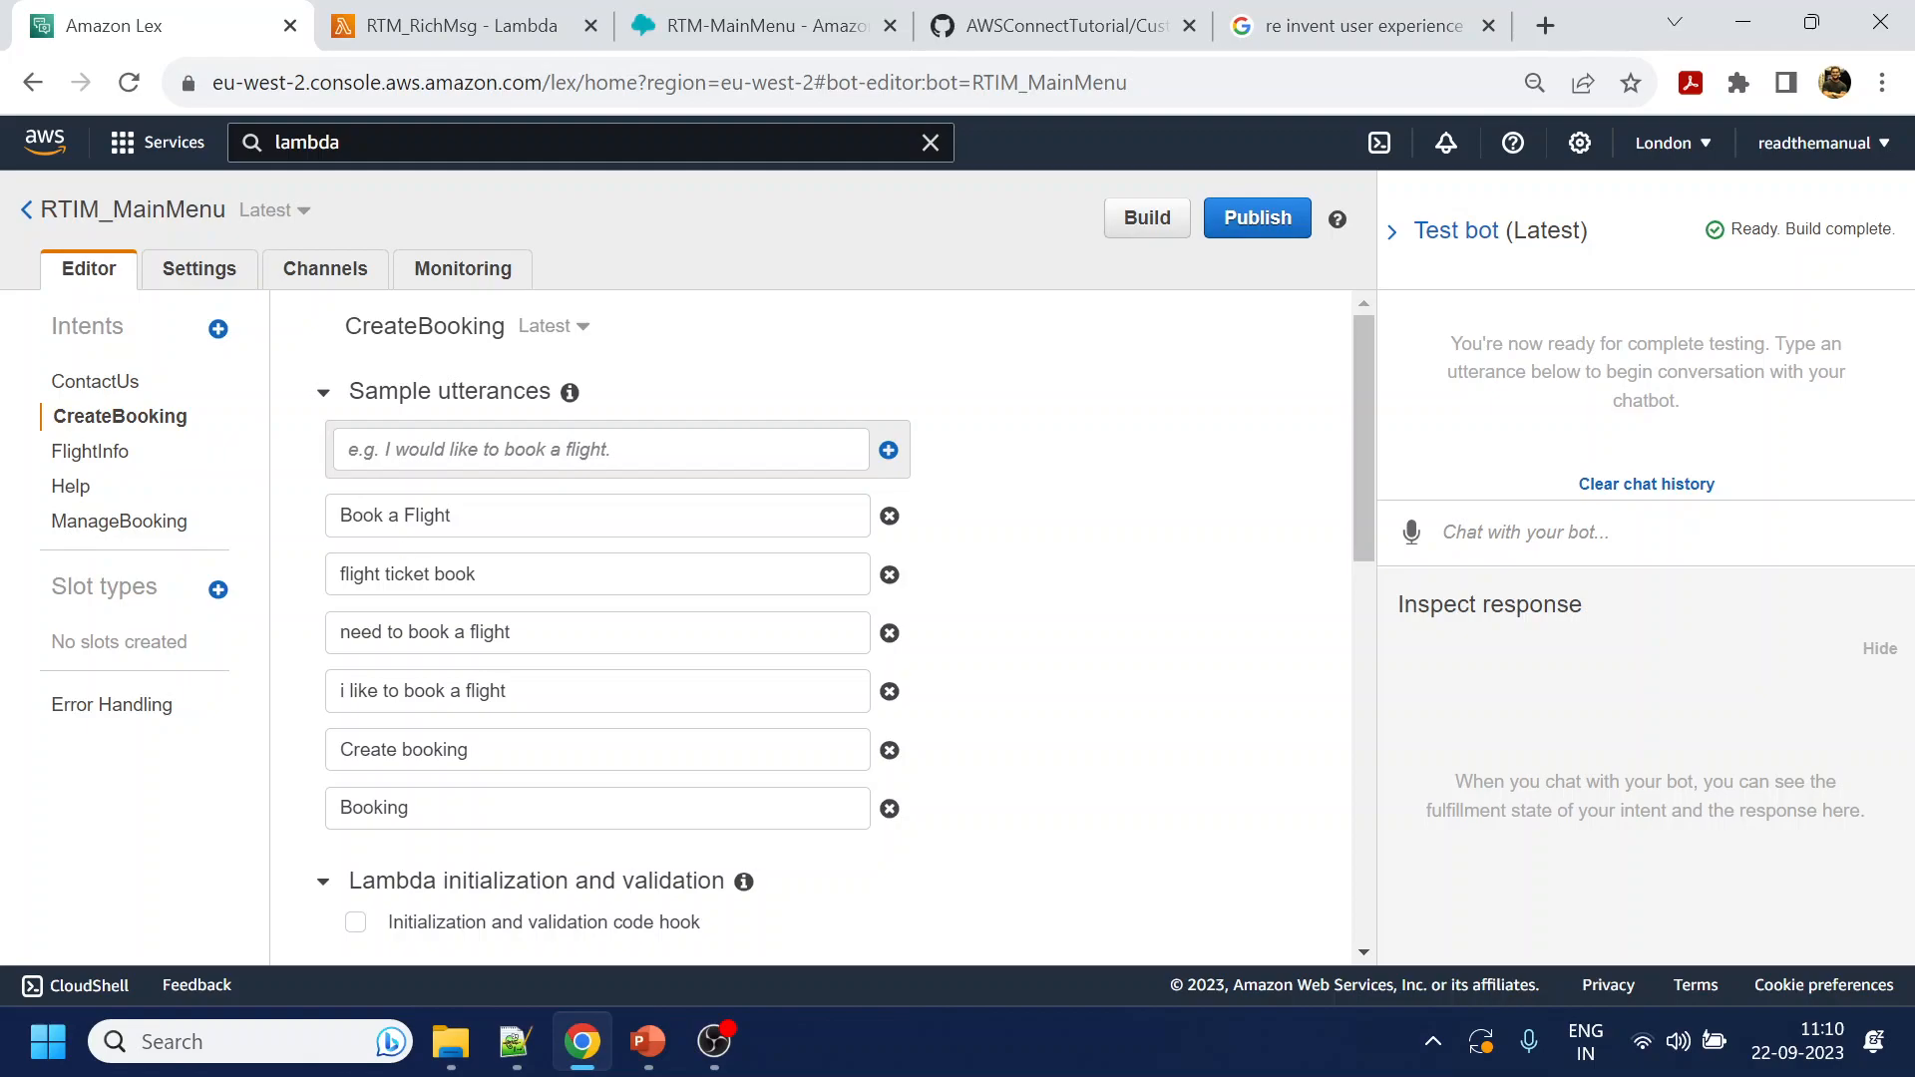
{"action": "scroll", "coordinate": [409, 858], "scroll_direction": "down", "scroll_amount": 10}
{"action": "left_click", "coordinate": [415, 869]}
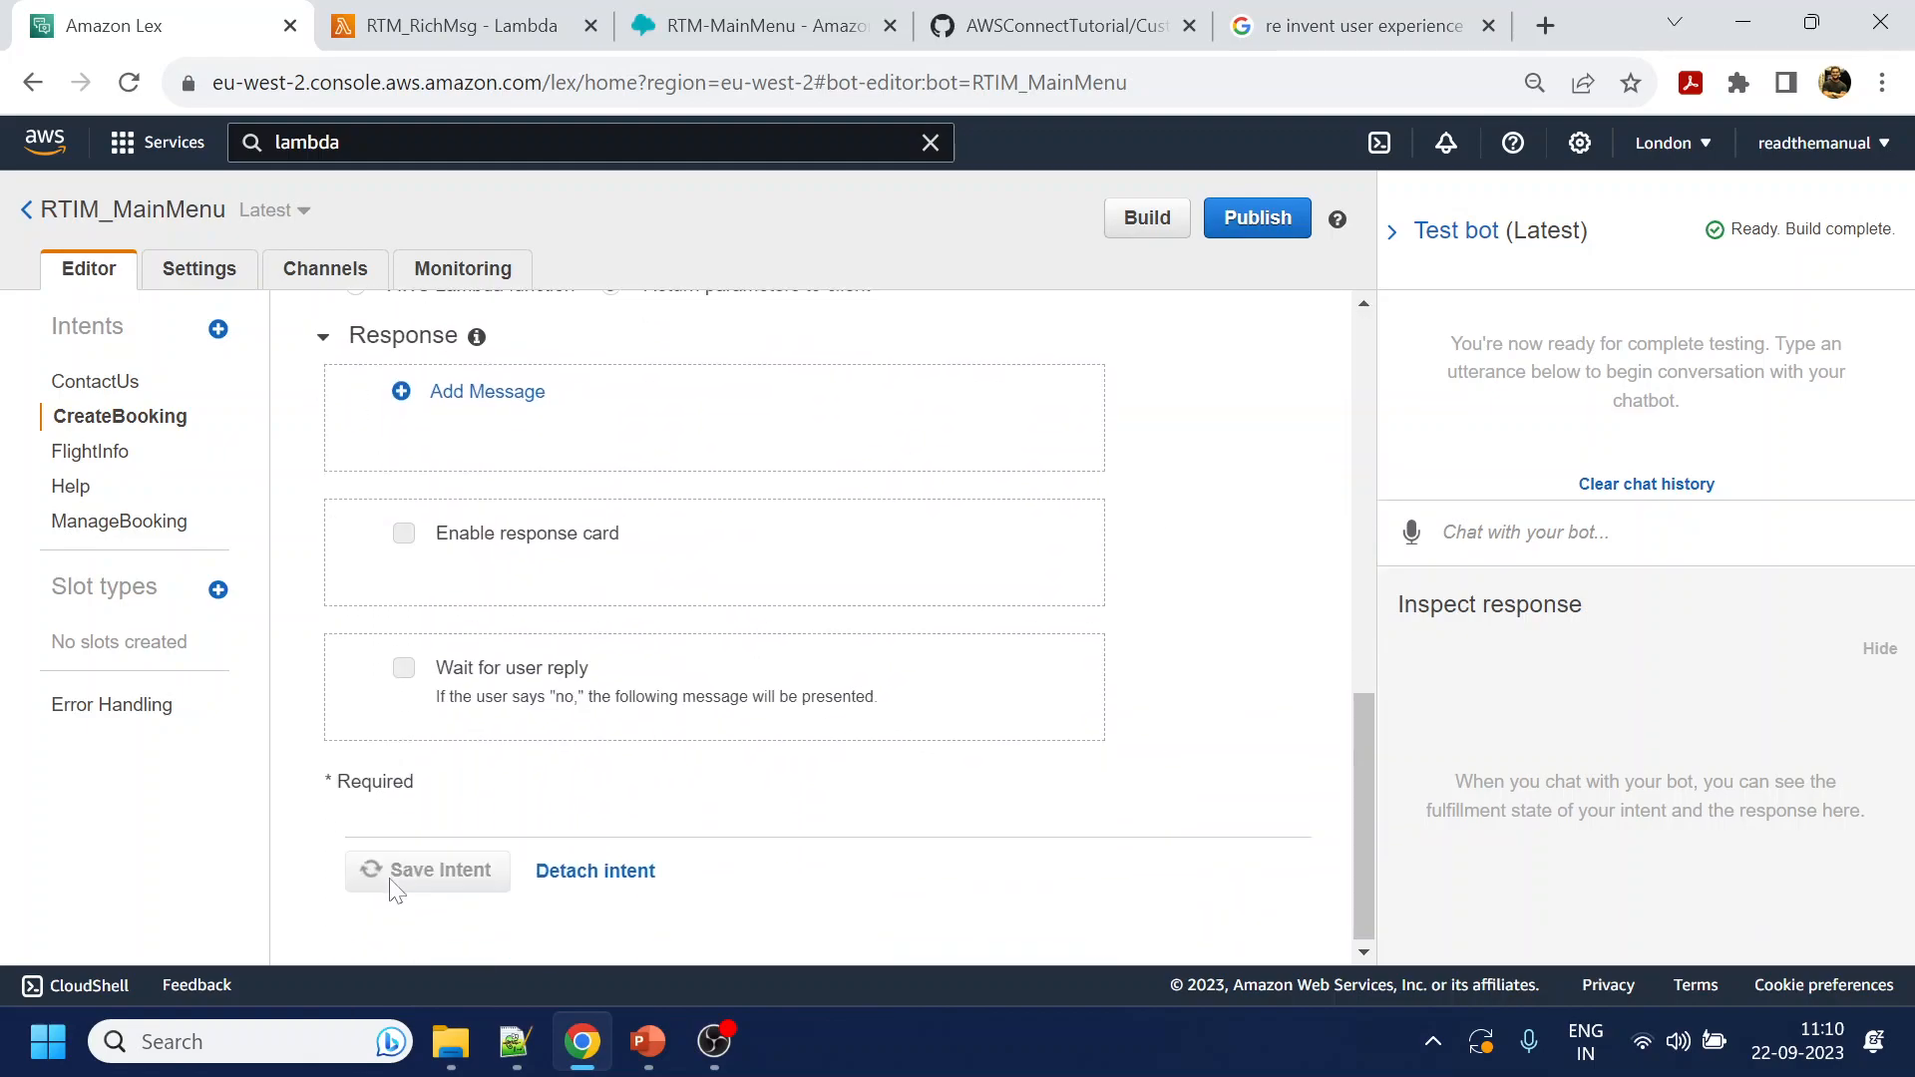
Save the FlightInfo intent of the RTIM_MainMenu bot
{"action": "left_click", "coordinate": [100, 454]}
{"action": "scroll", "coordinate": [364, 766], "scroll_direction": "down", "scroll_amount": 10}
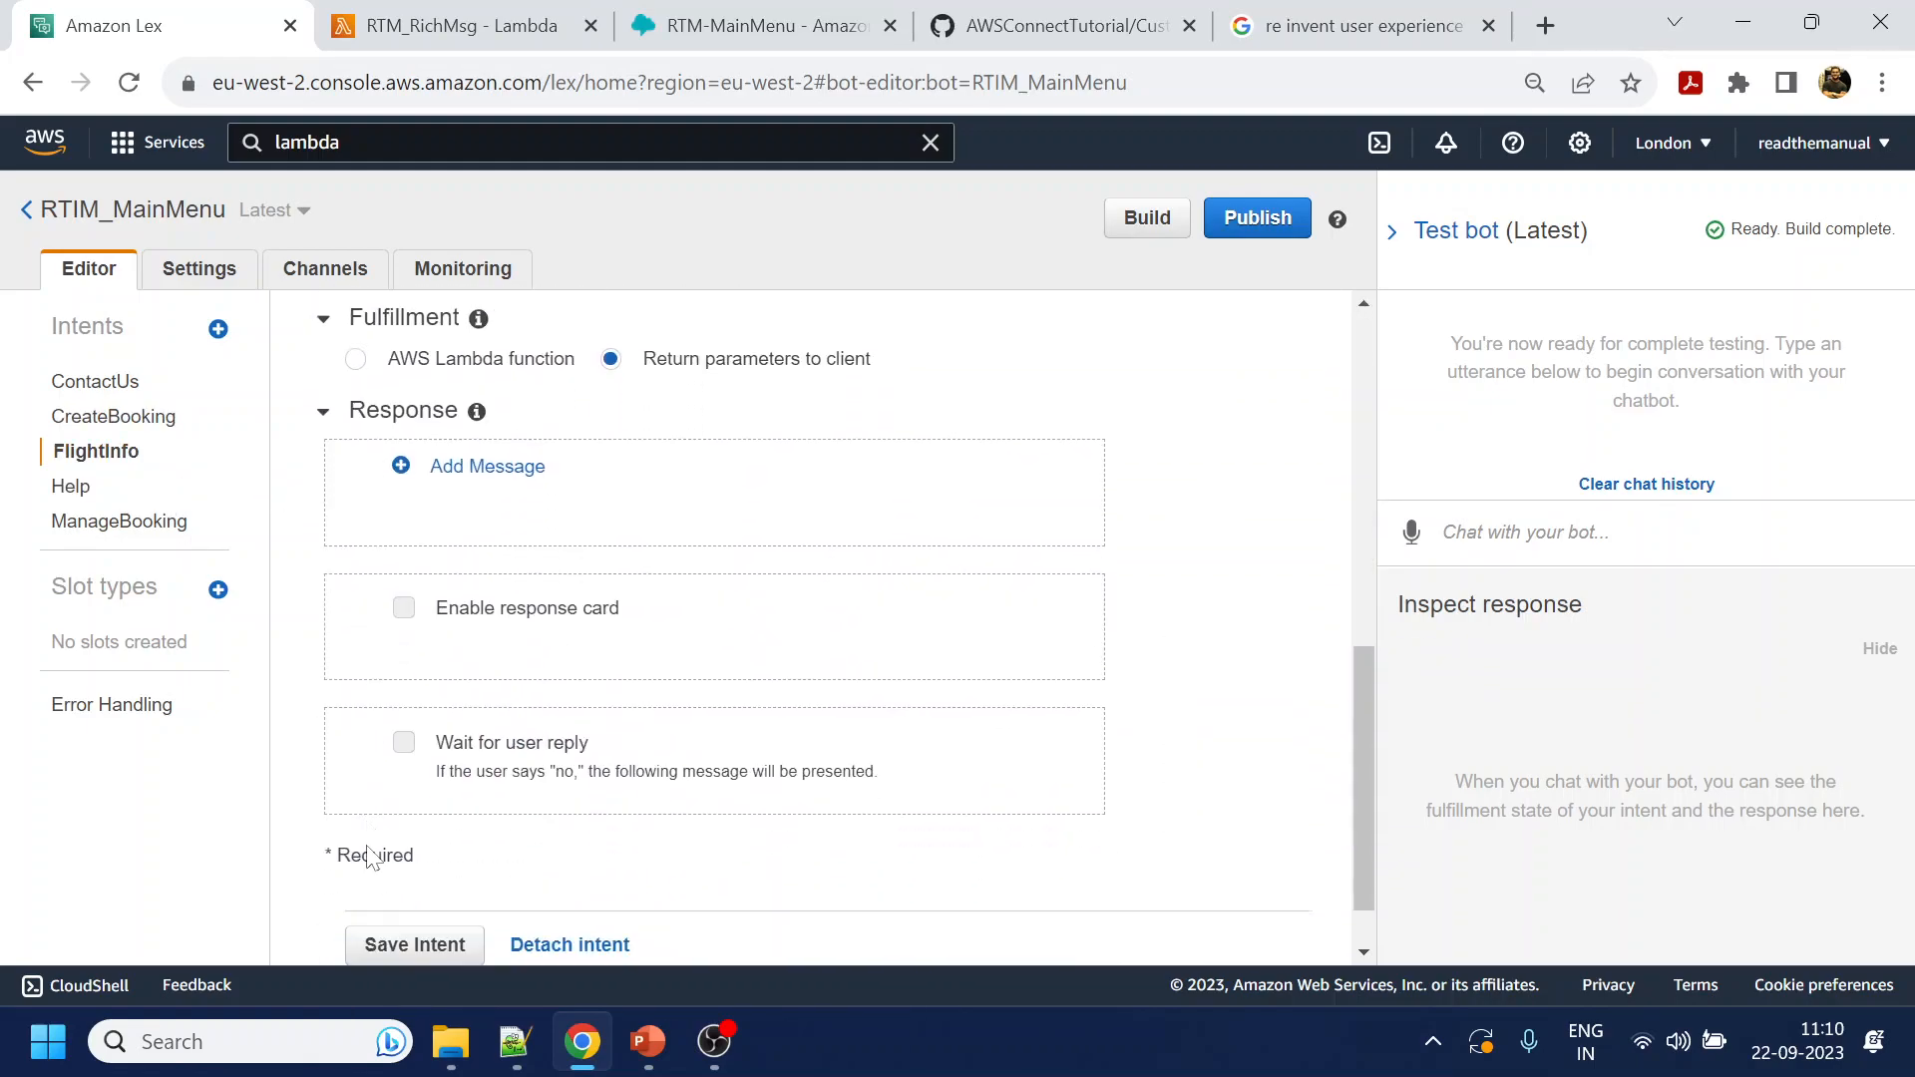
{"action": "left_click", "coordinate": [409, 868]}
Change the ManageBooking intent's first sample utterance to 'Manage Booking', checking it against the jsonList option title in RTM_RichMsg's index.js
{"action": "left_click", "coordinate": [82, 523]}
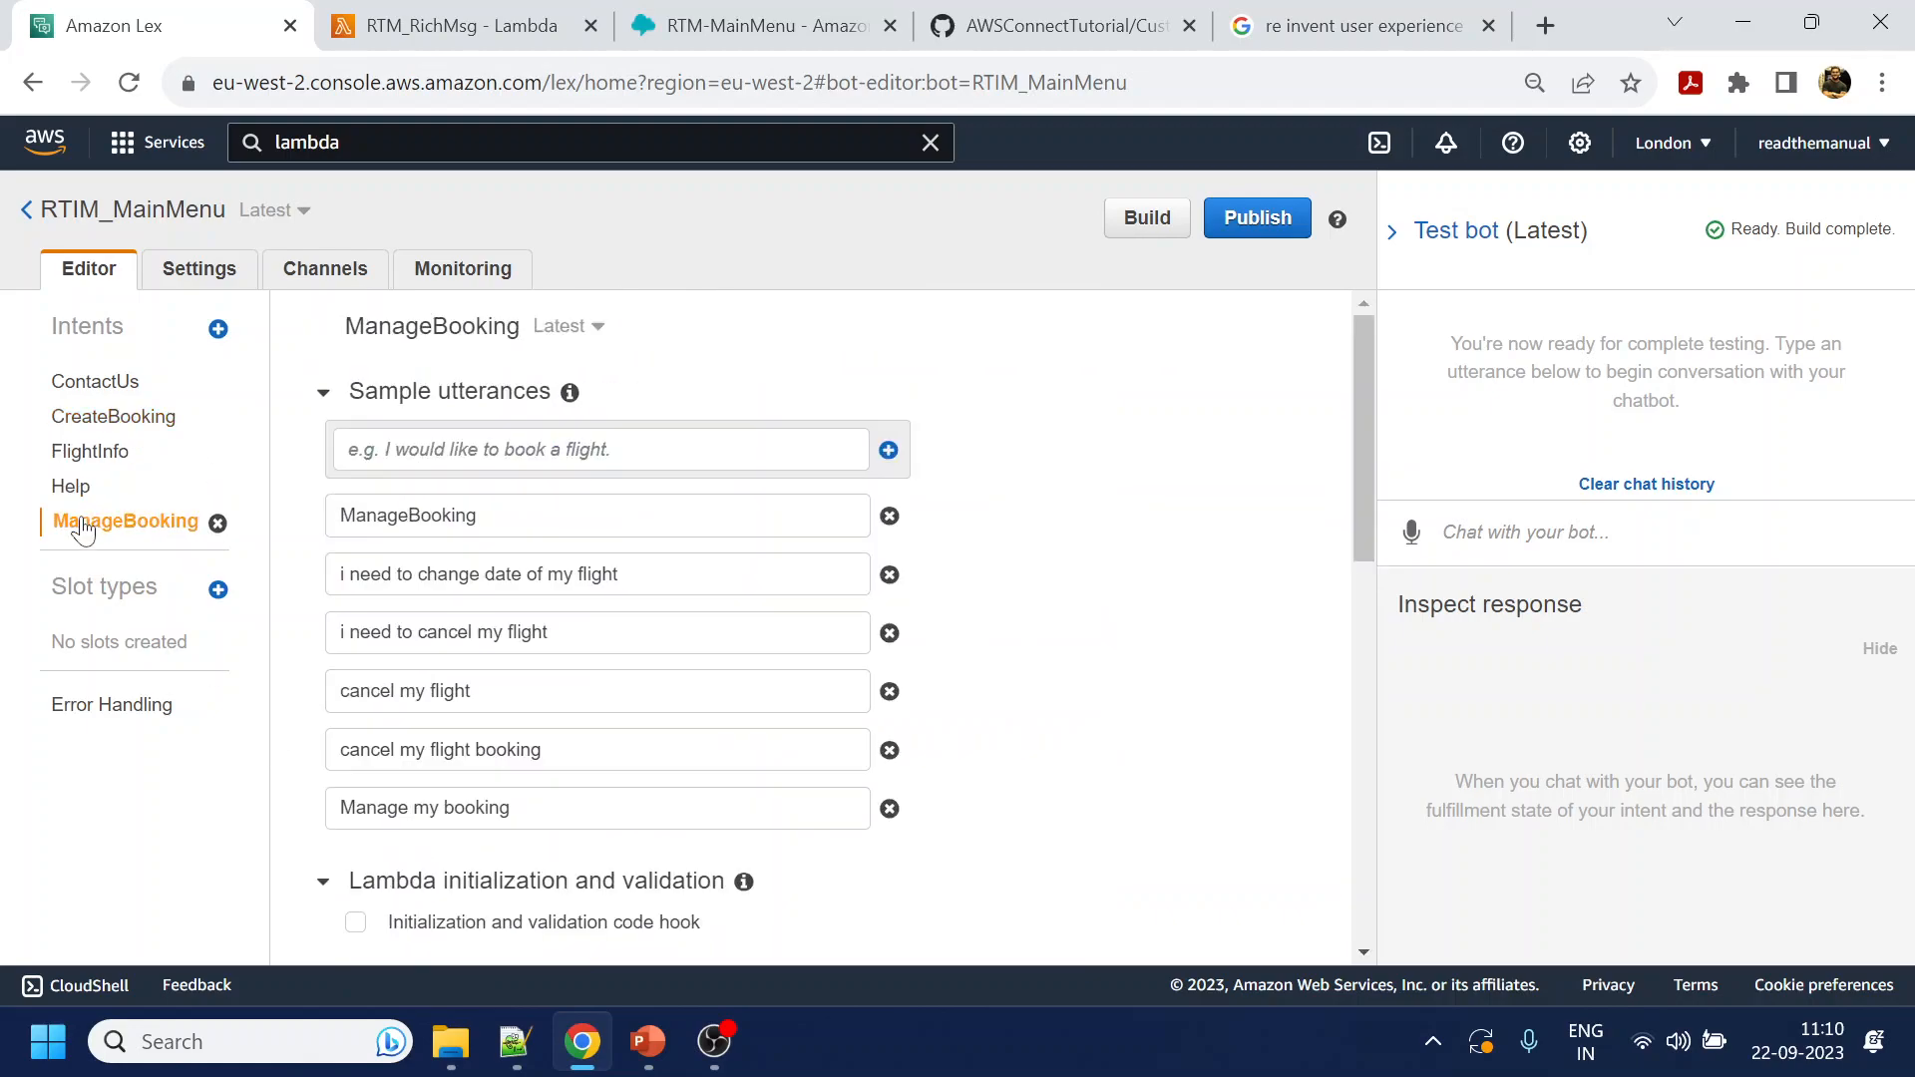
{"action": "left_click", "coordinate": [408, 514]}
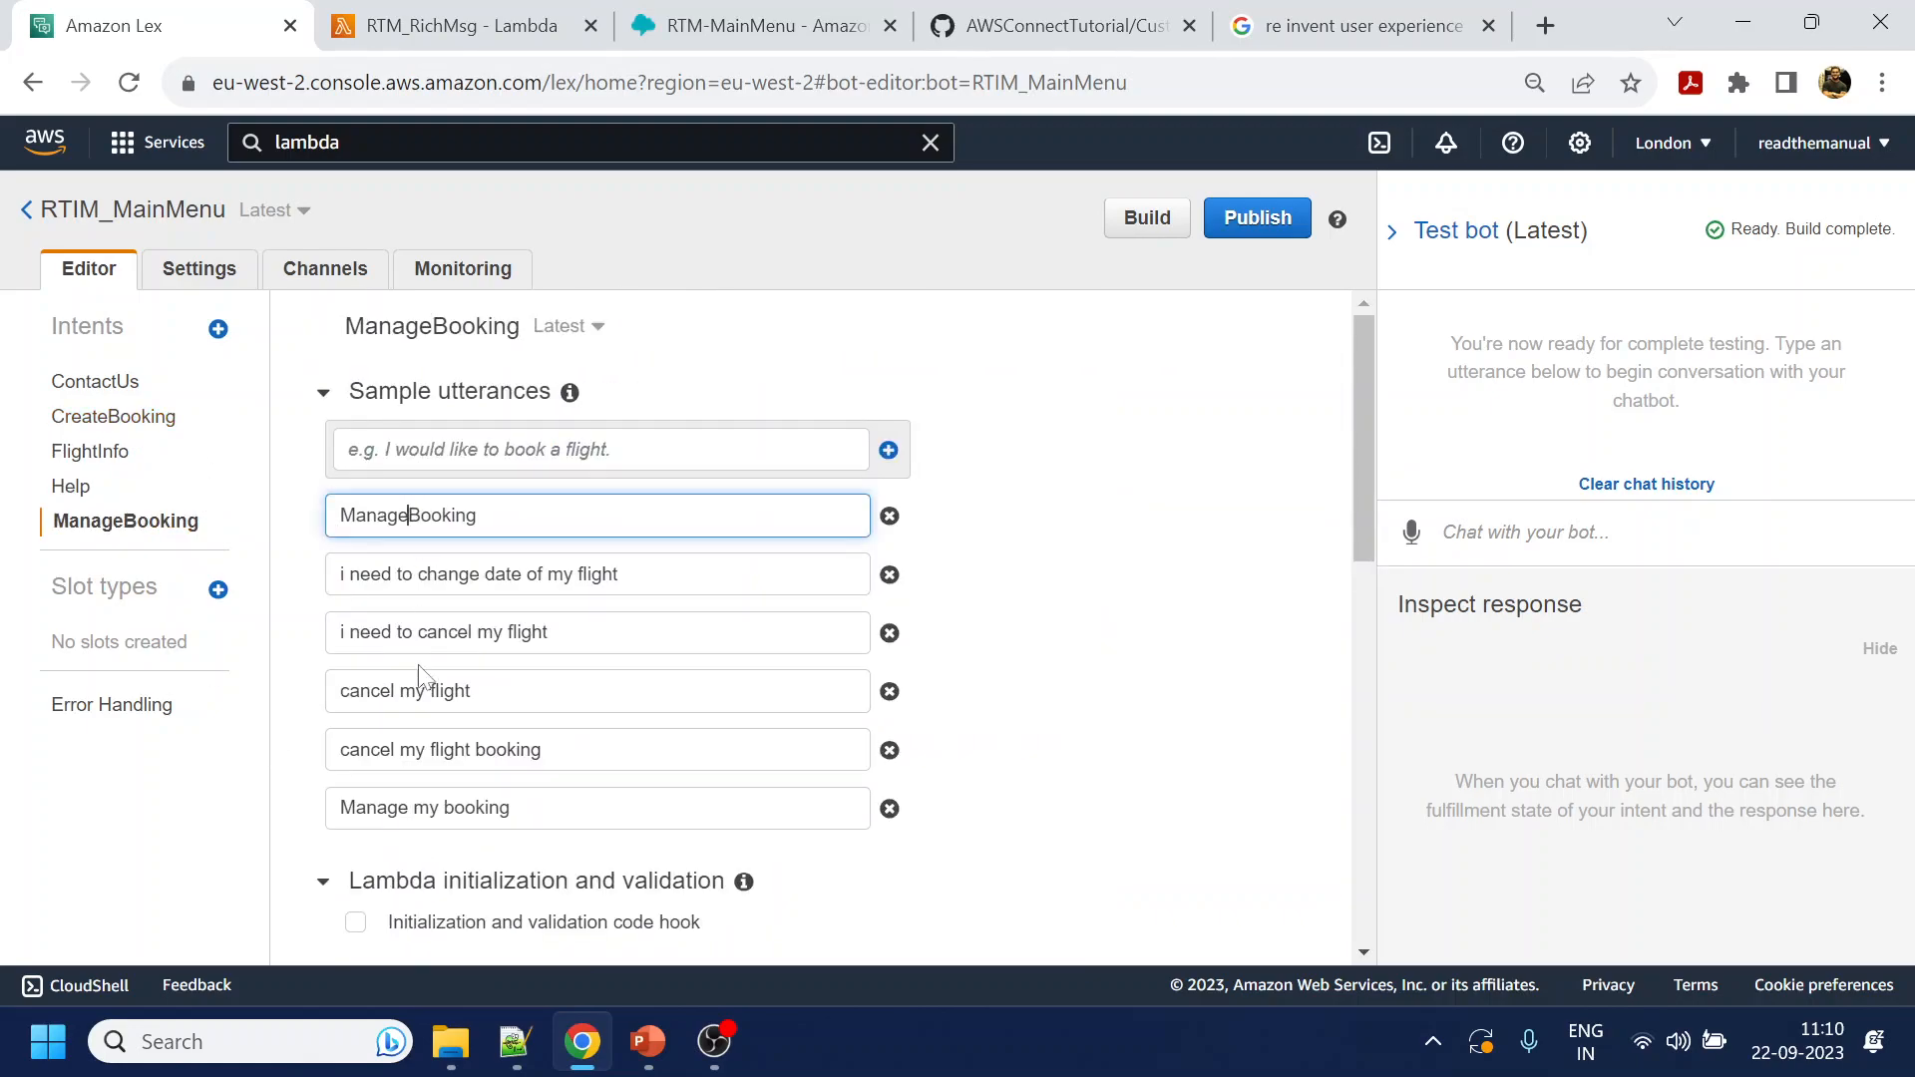
{"action": "left_click", "coordinate": [459, 25]}
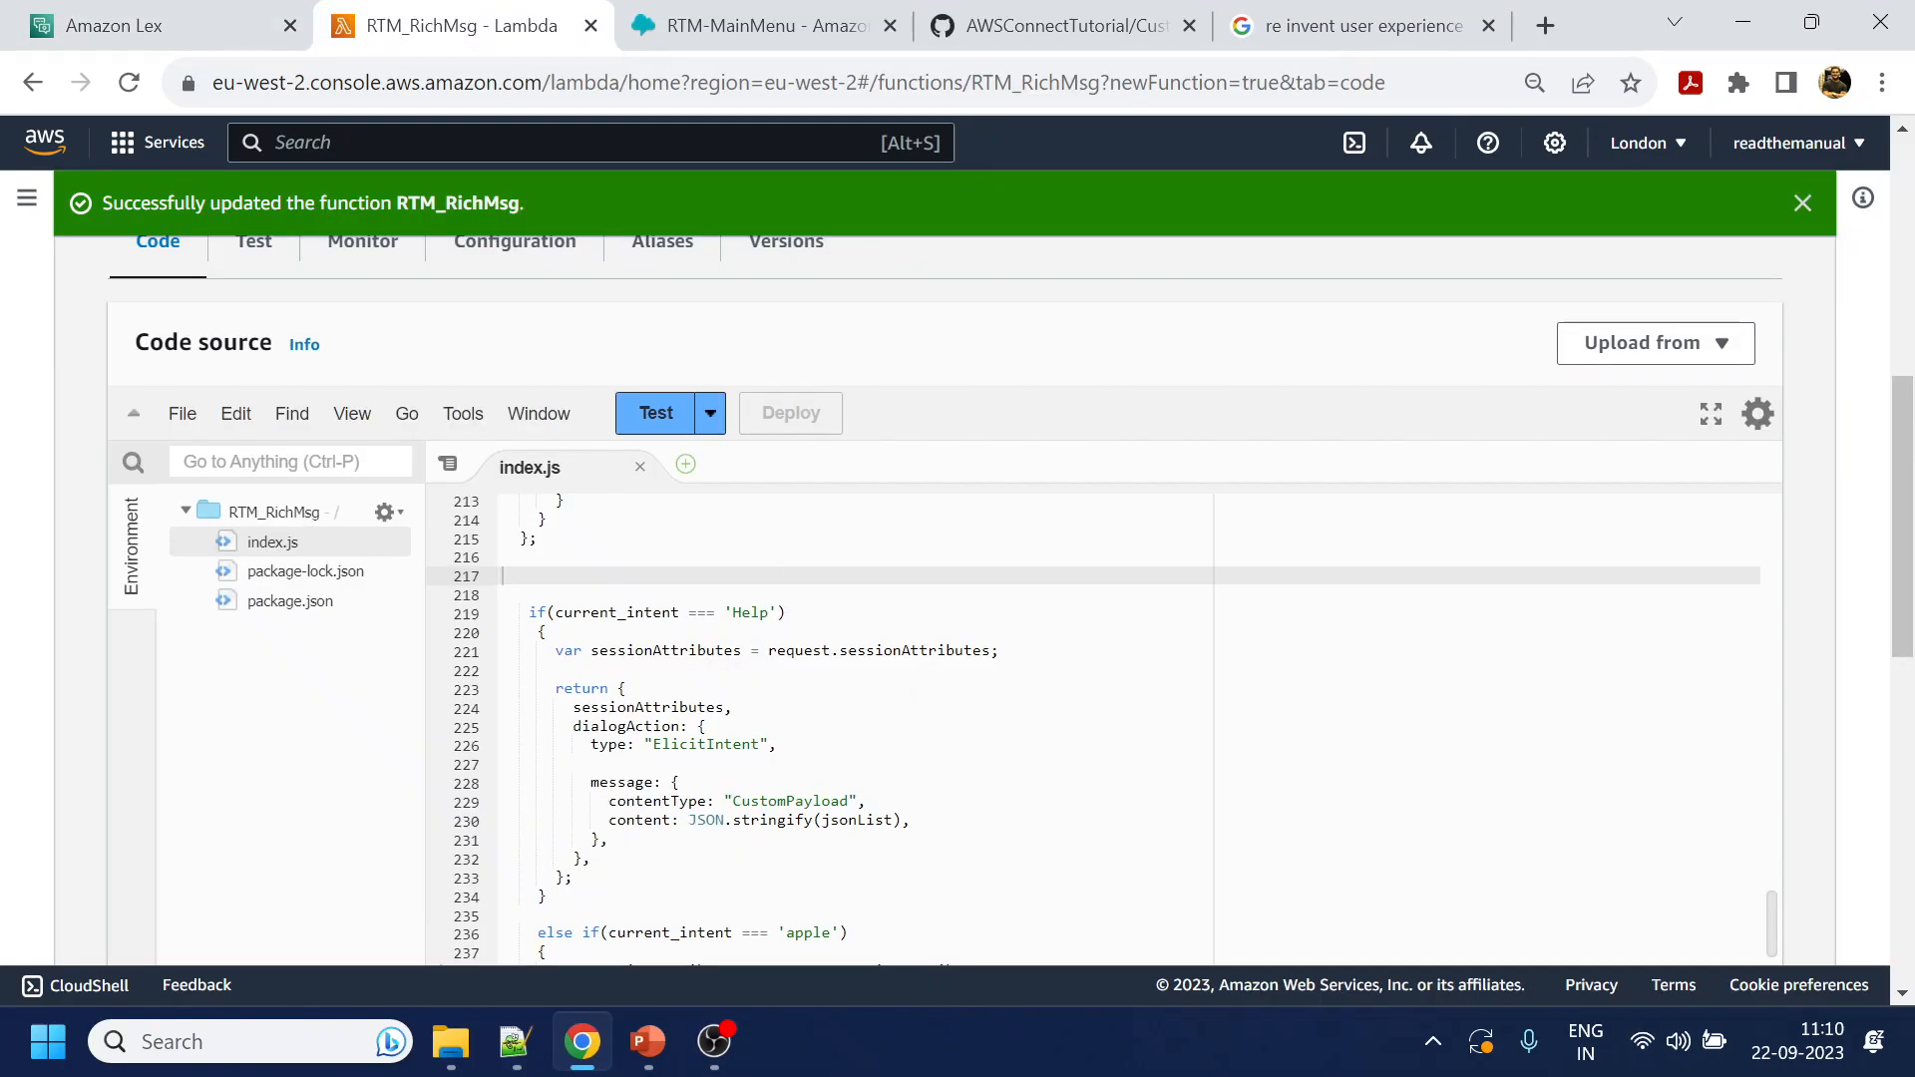
{"action": "scroll", "coordinate": [998, 728], "scroll_direction": "up", "scroll_amount": 20}
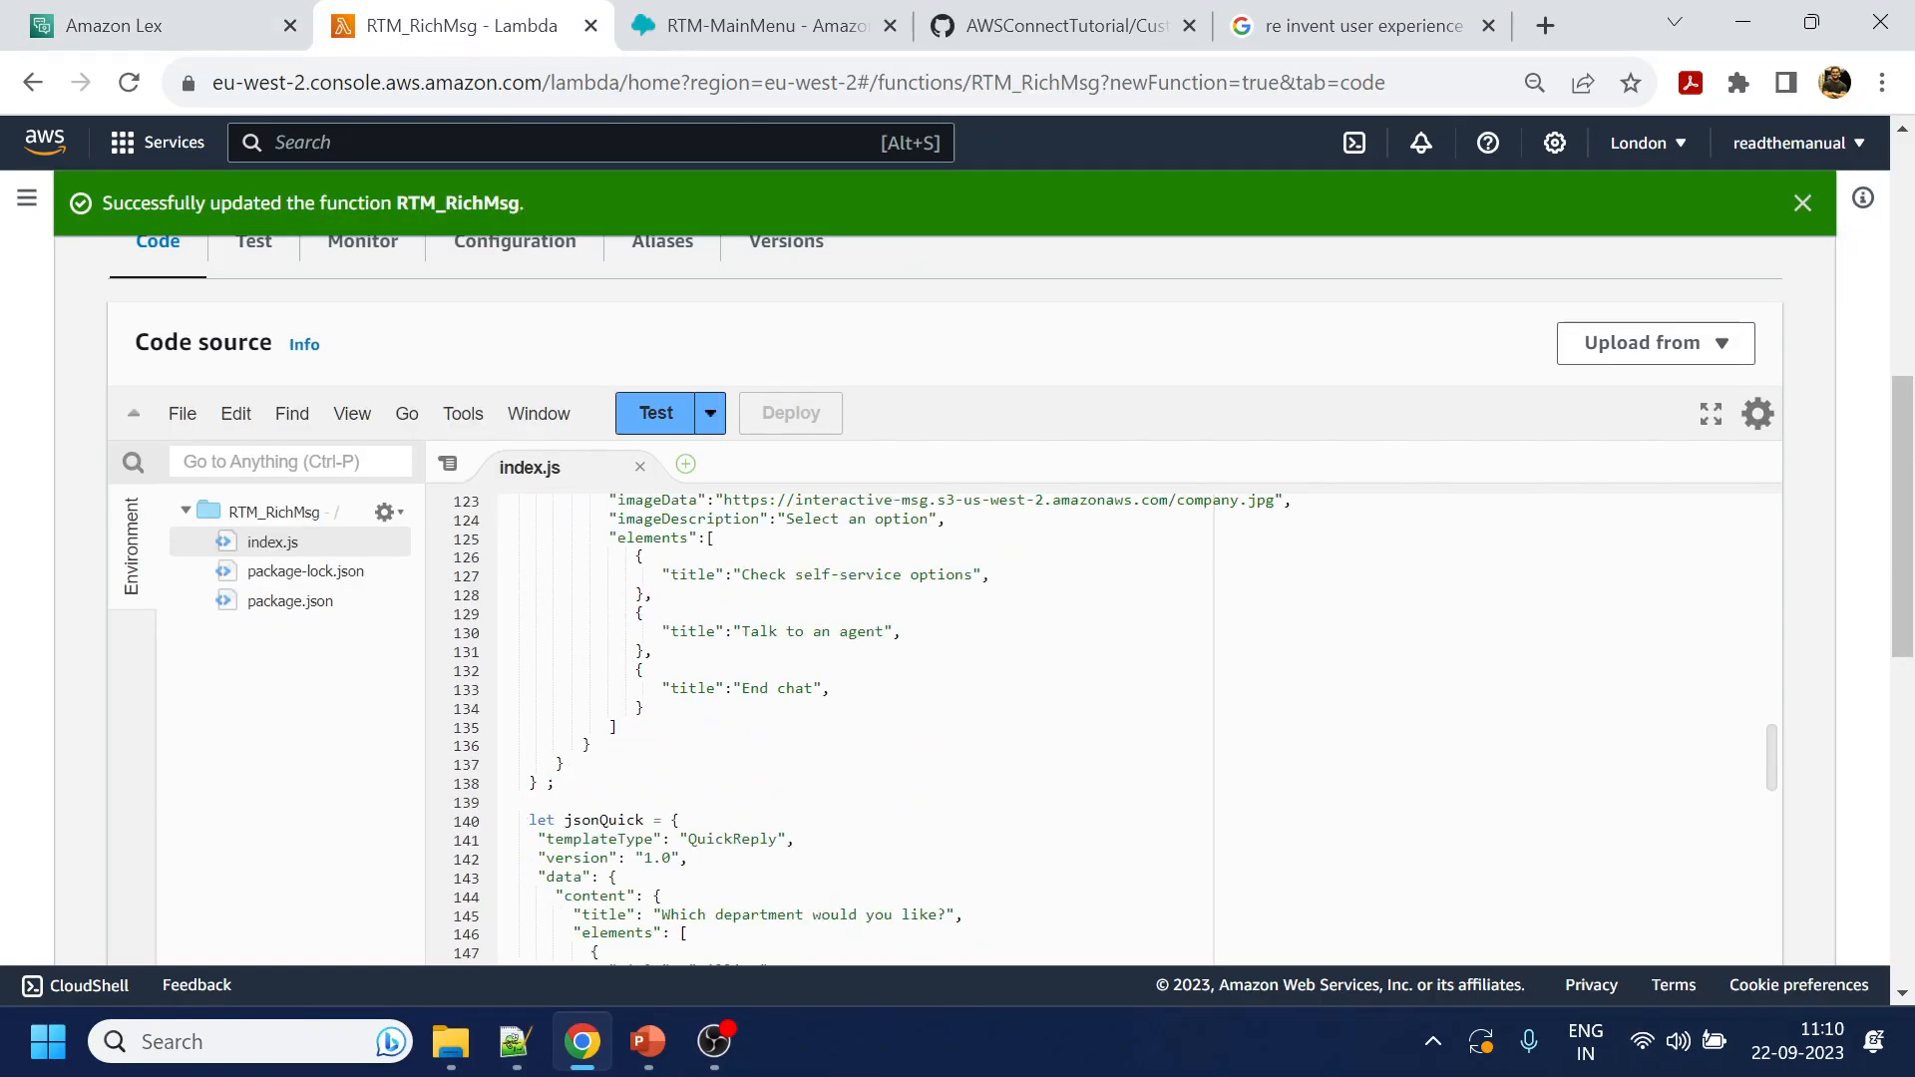
{"action": "scroll", "coordinate": [998, 728], "scroll_direction": "up", "scroll_amount": 15}
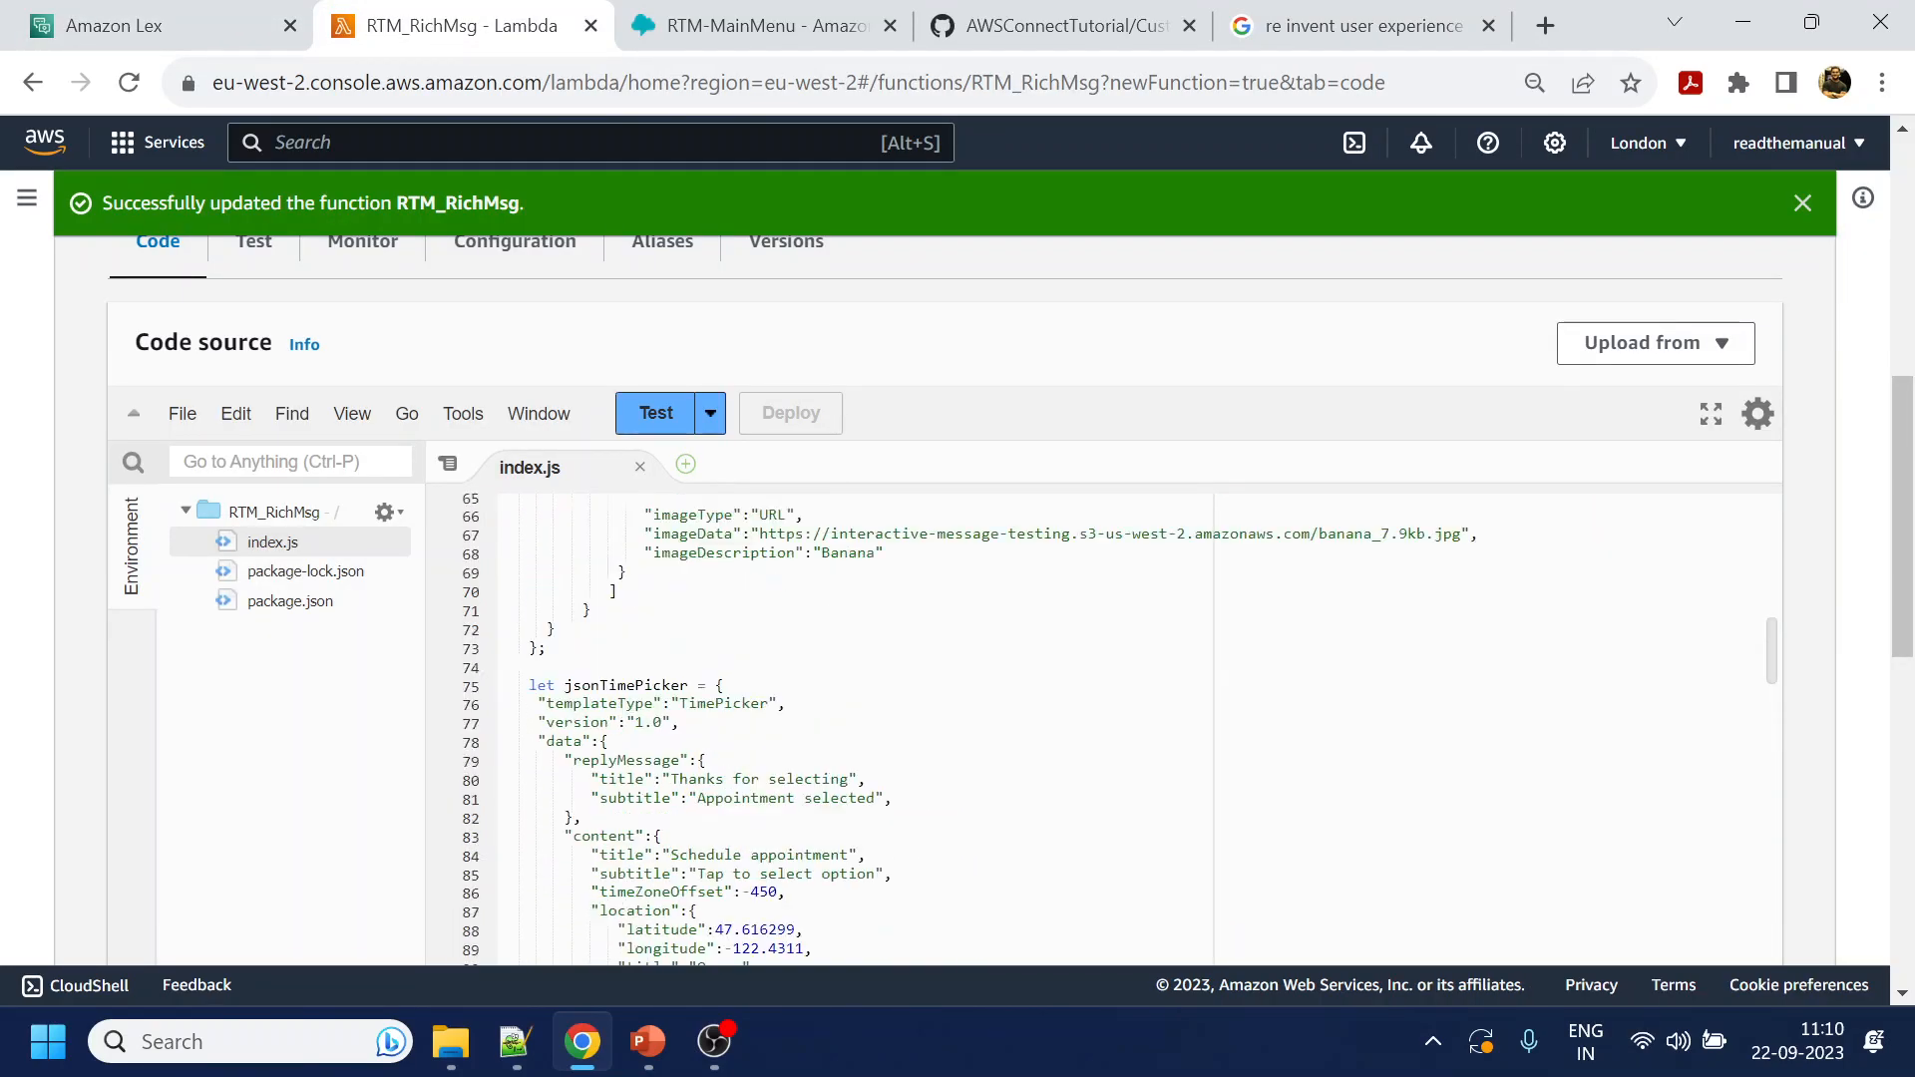
{"action": "scroll", "coordinate": [997, 728], "scroll_direction": "up", "scroll_amount": 2}
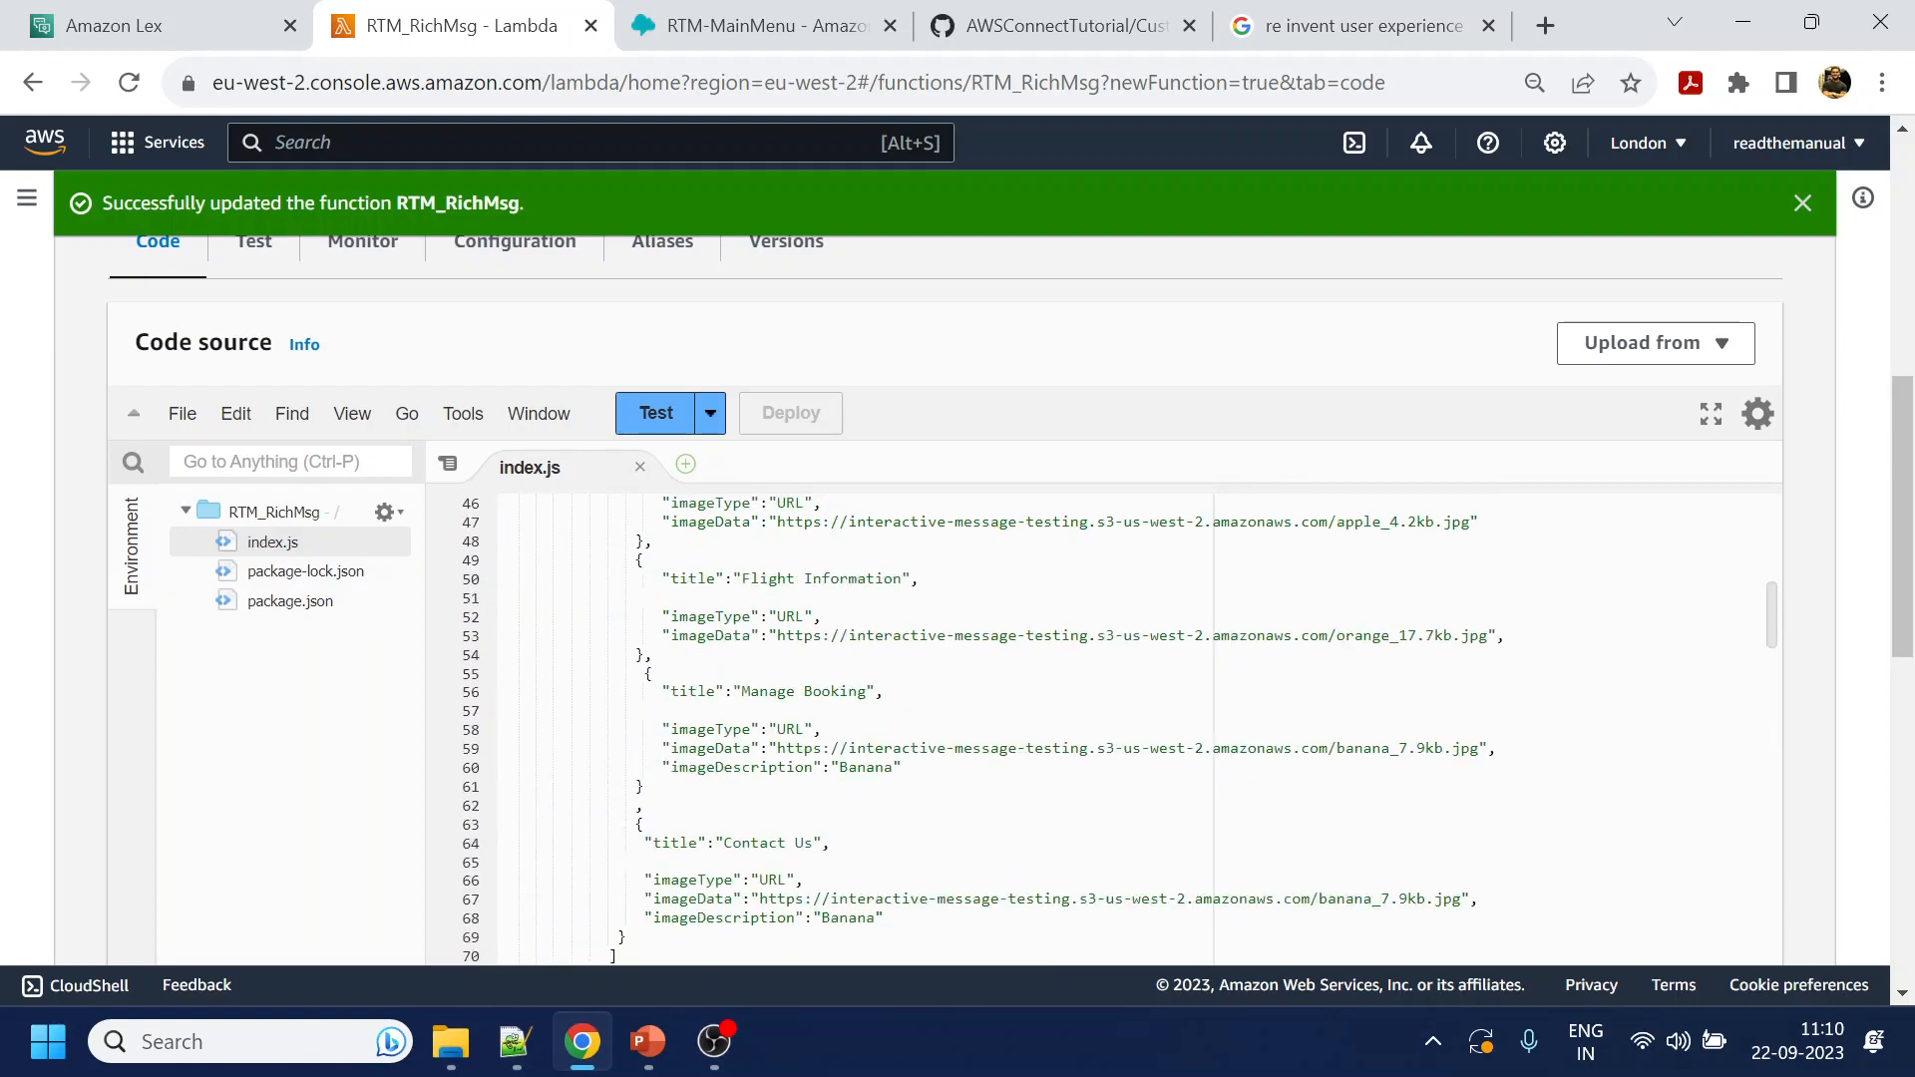
{"action": "left_click", "coordinate": [172, 14]}
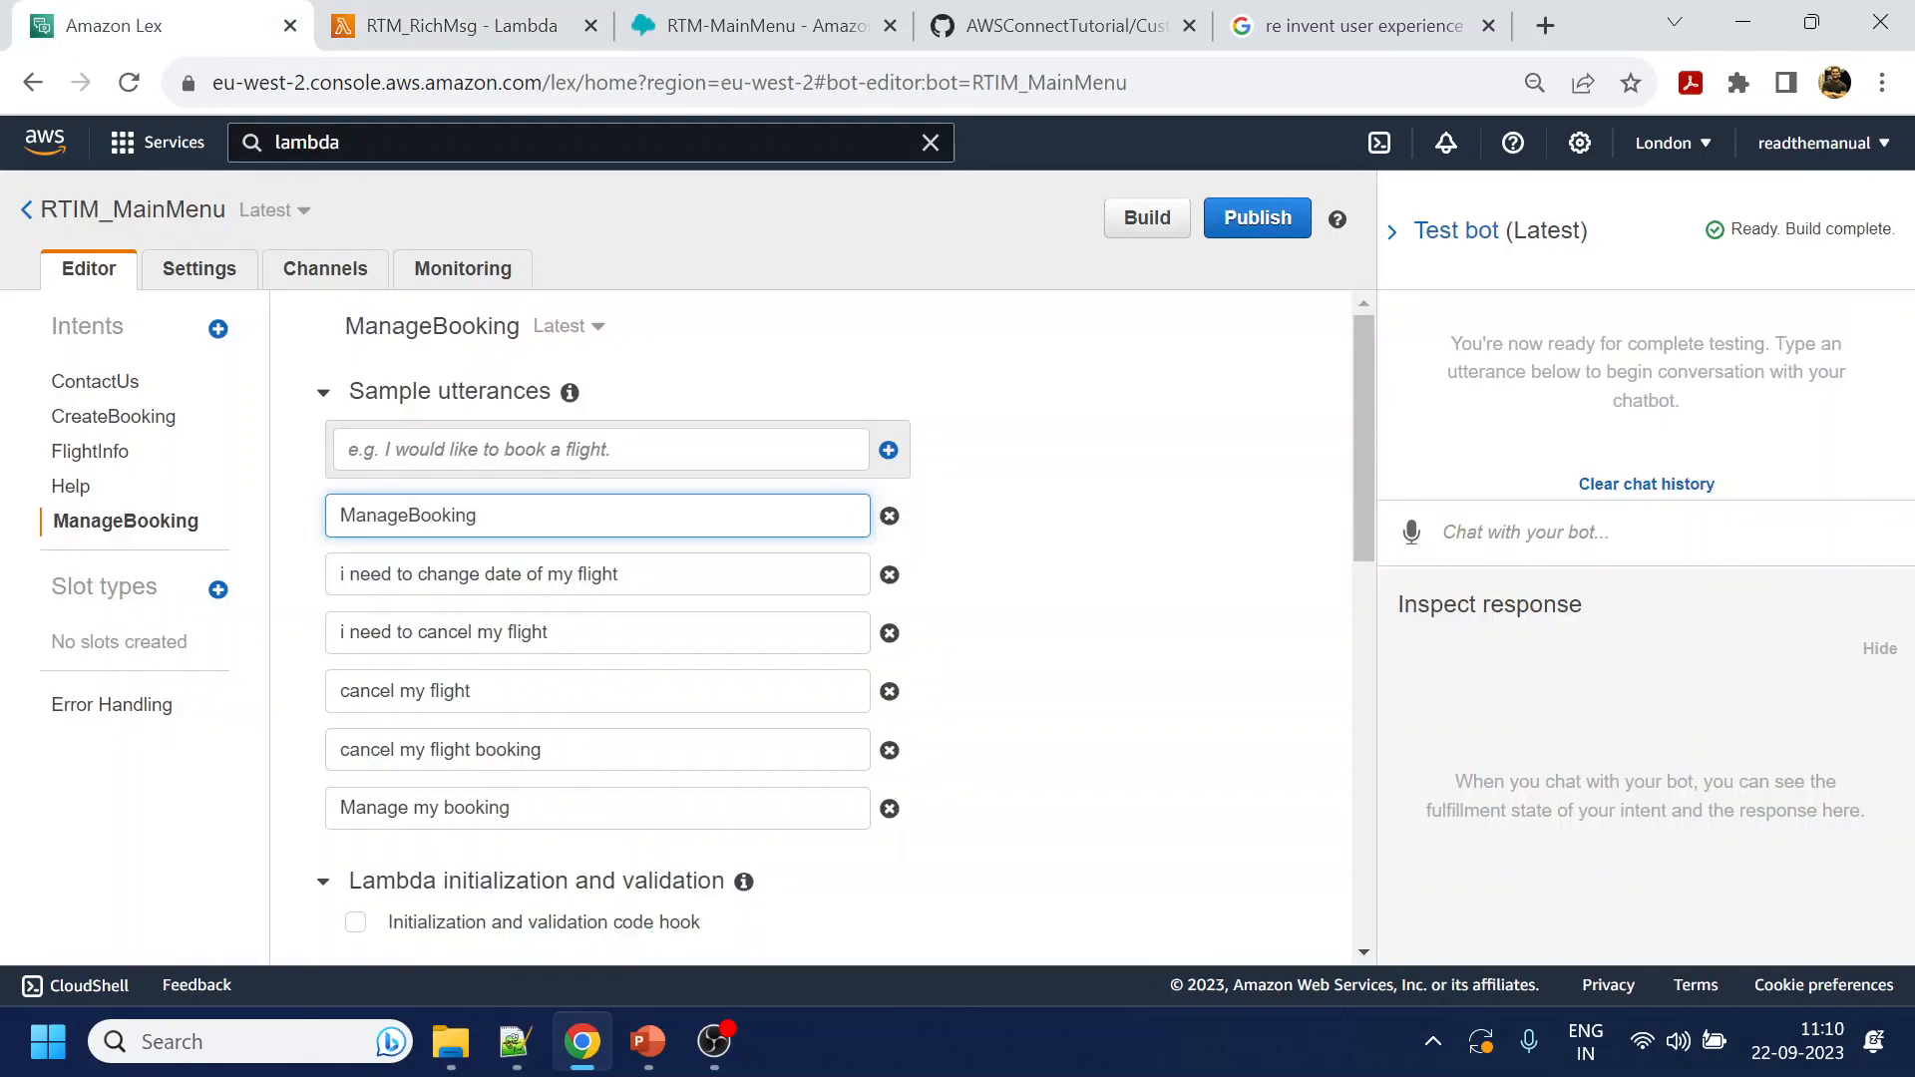
{"action": "left_click", "coordinate": [1034, 605]}
Save the ManageBooking intent and build the RTIM_MainMenu bot
{"action": "scroll", "coordinate": [798, 748], "scroll_direction": "down", "scroll_amount": 15}
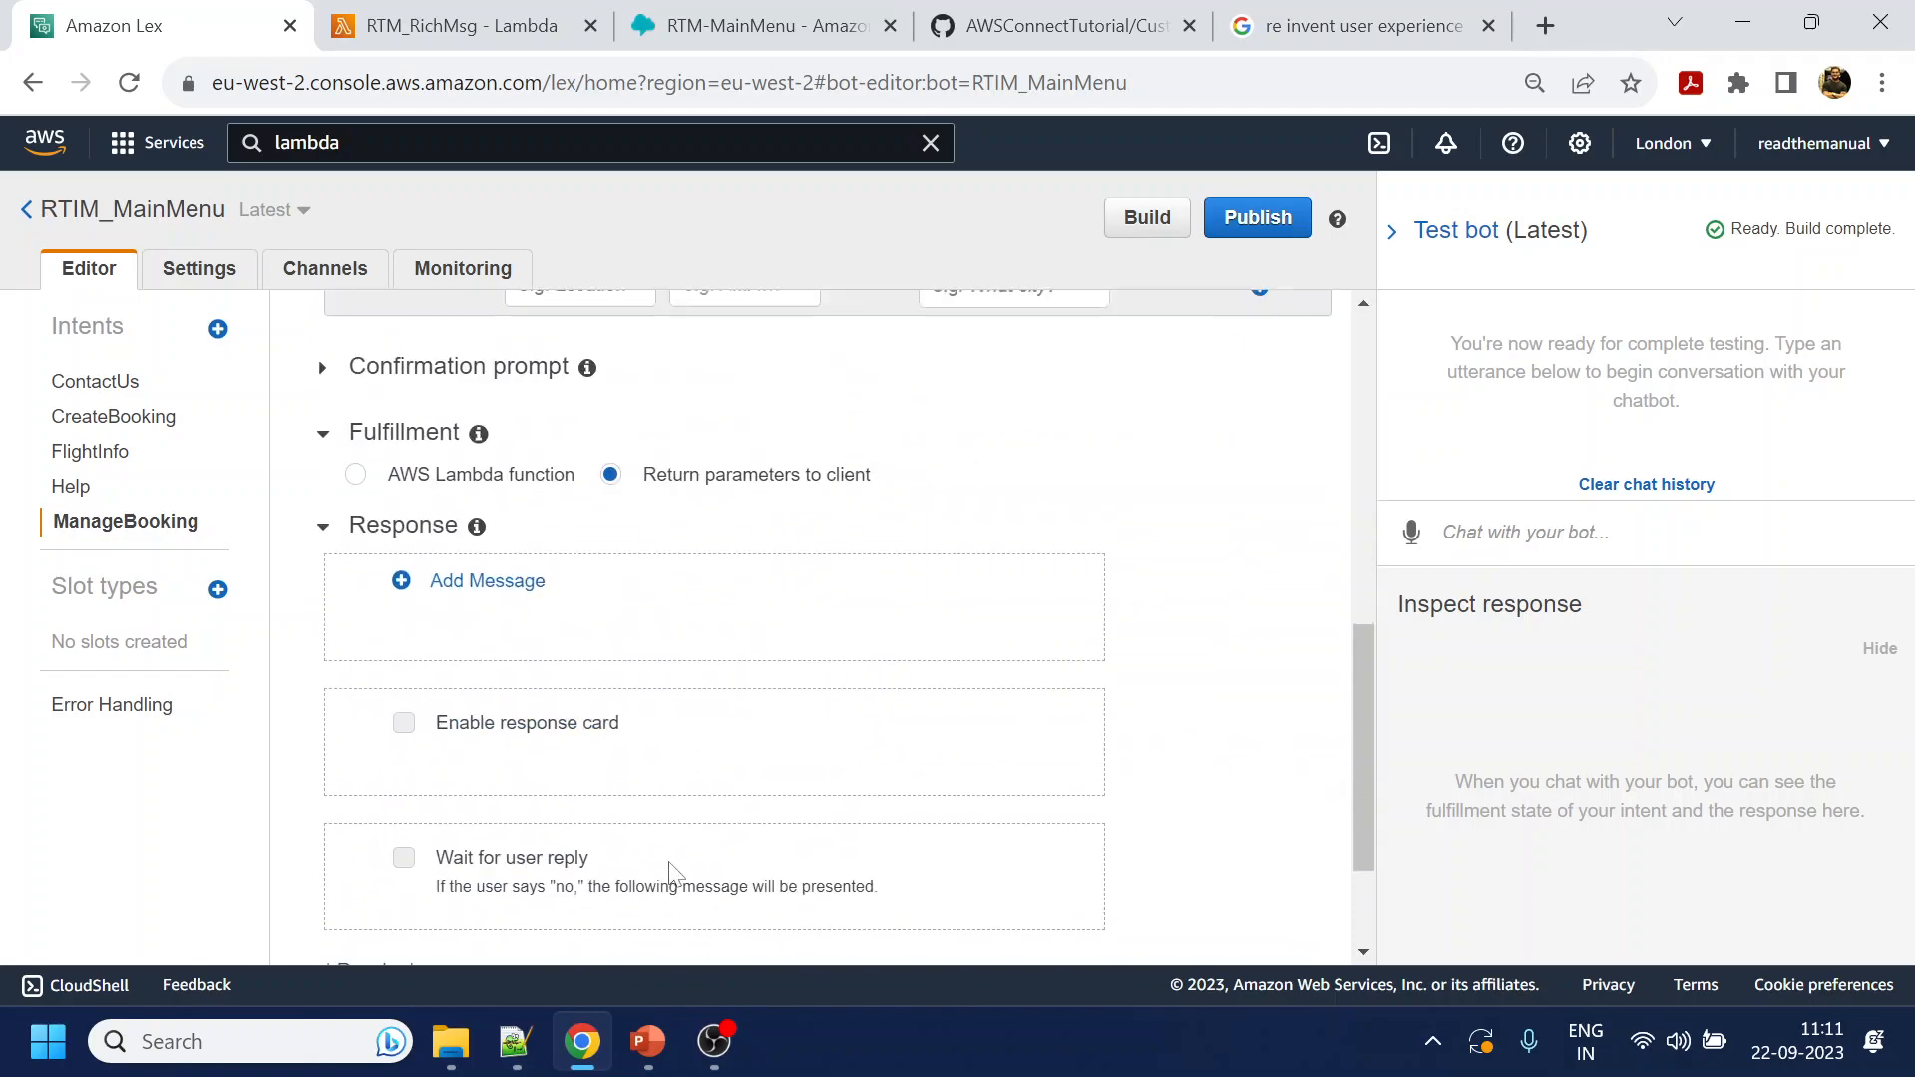
{"action": "left_click", "coordinate": [469, 873]}
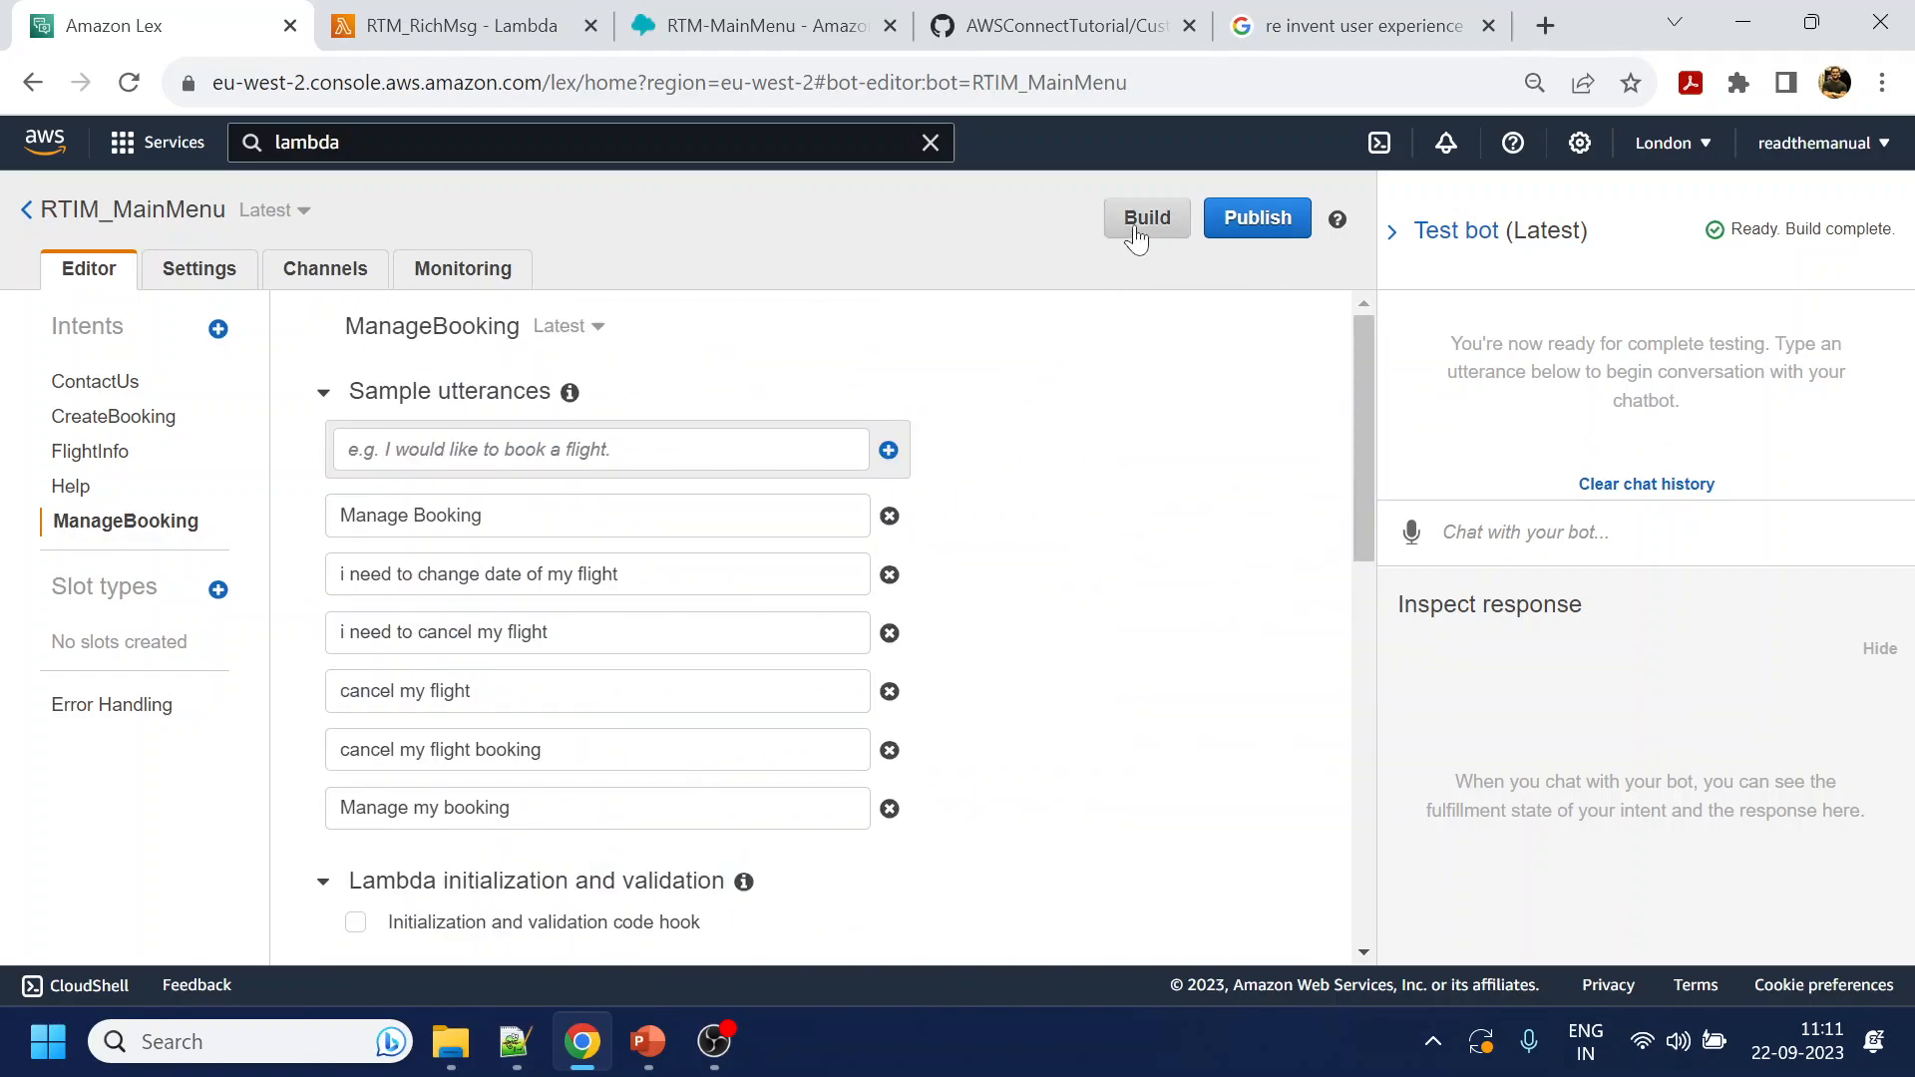
{"action": "left_click", "coordinate": [1139, 221]}
{"action": "left_click", "coordinate": [1283, 379]}
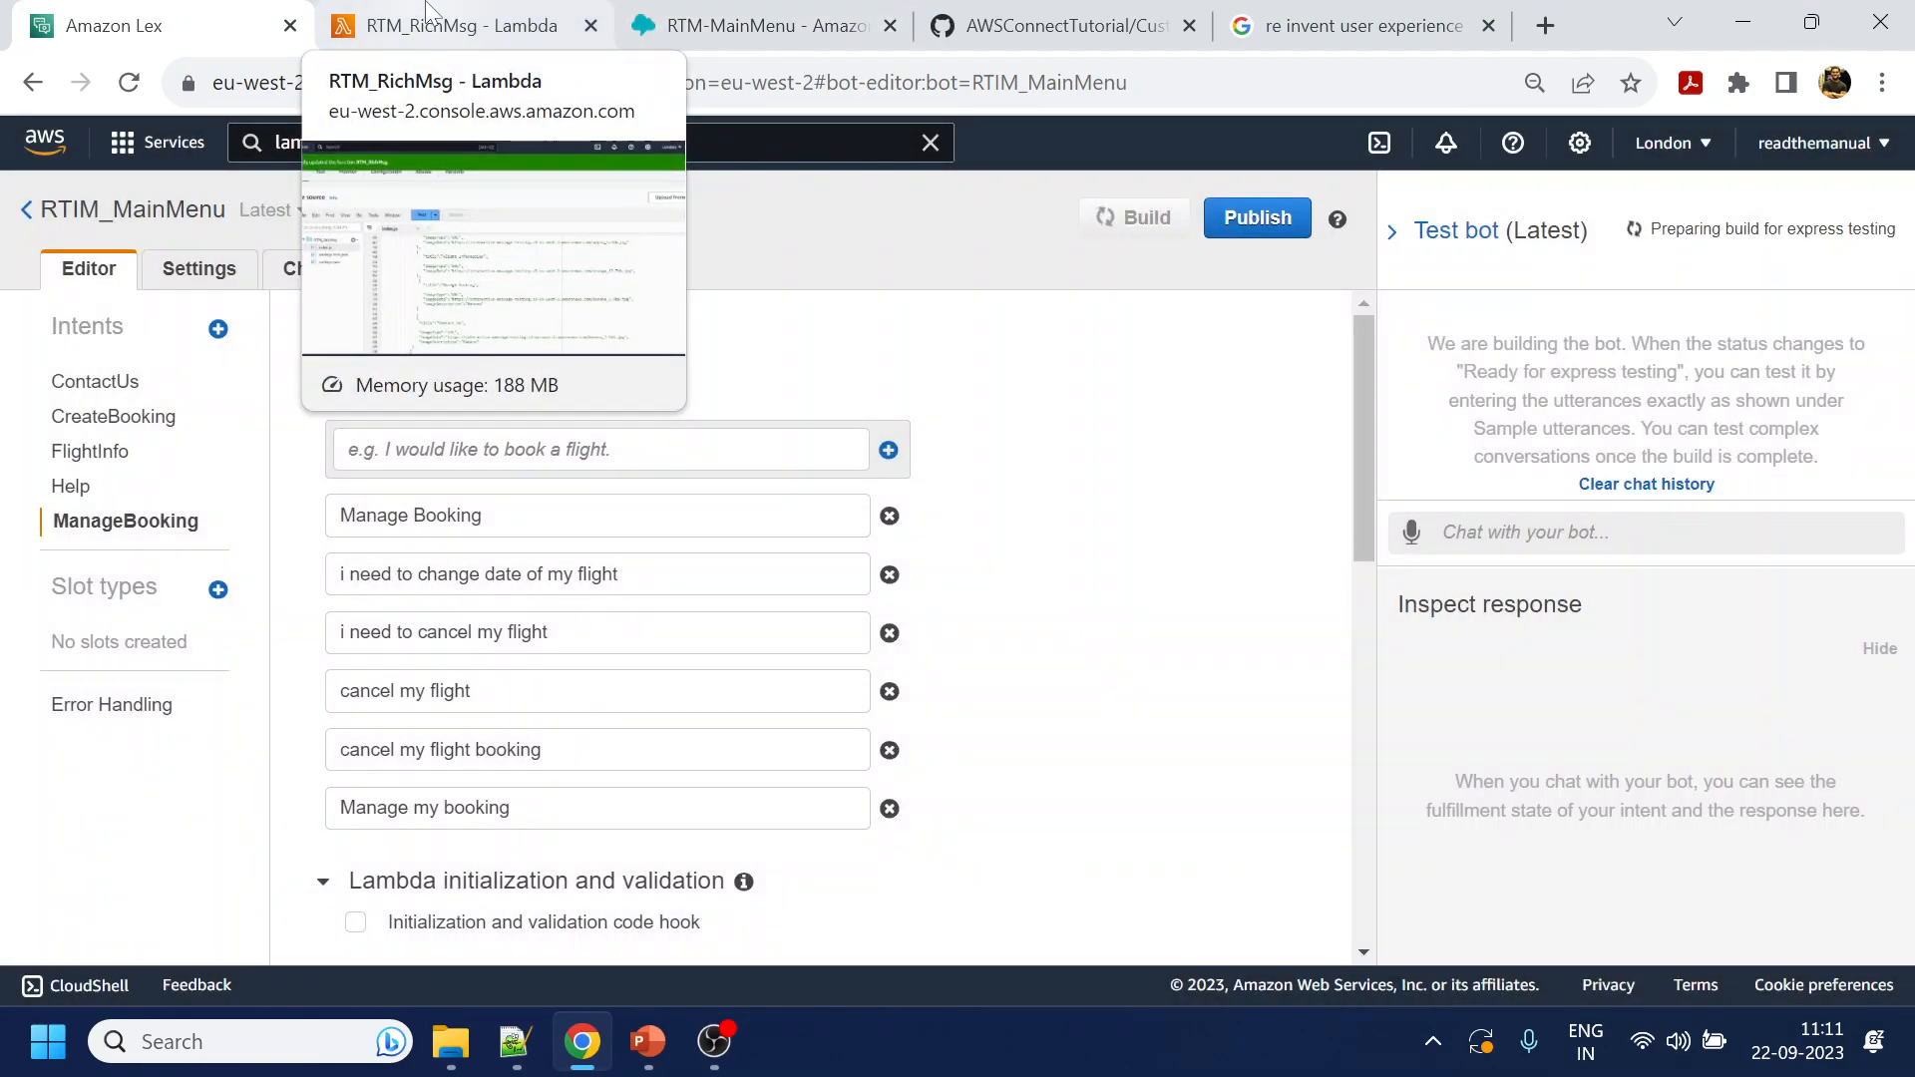
Open Amazon Connect from the AWS console in a separate browser tab and go to the readthemanual instance's Flows settings
{"action": "left_click", "coordinate": [419, 18]}
{"action": "type", "text": "aws"}
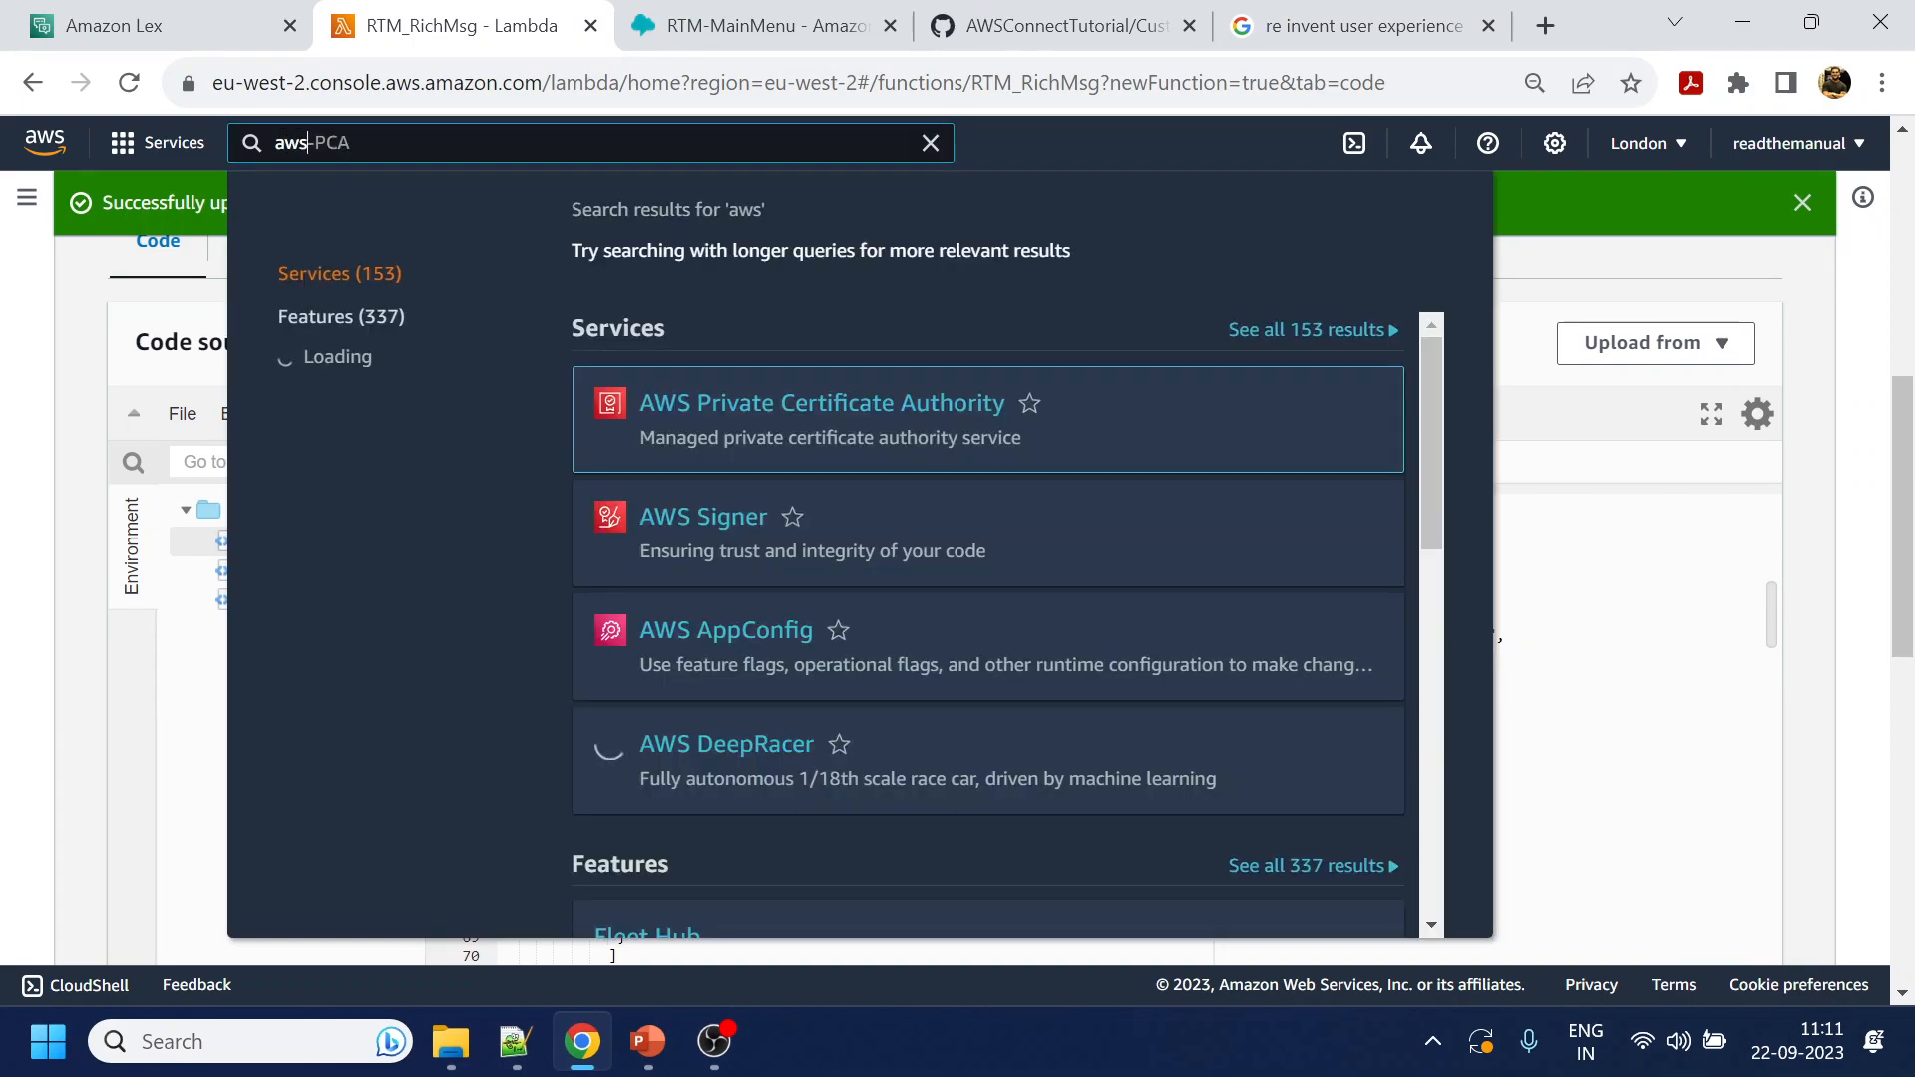
{"action": "type", "text": " conn"}
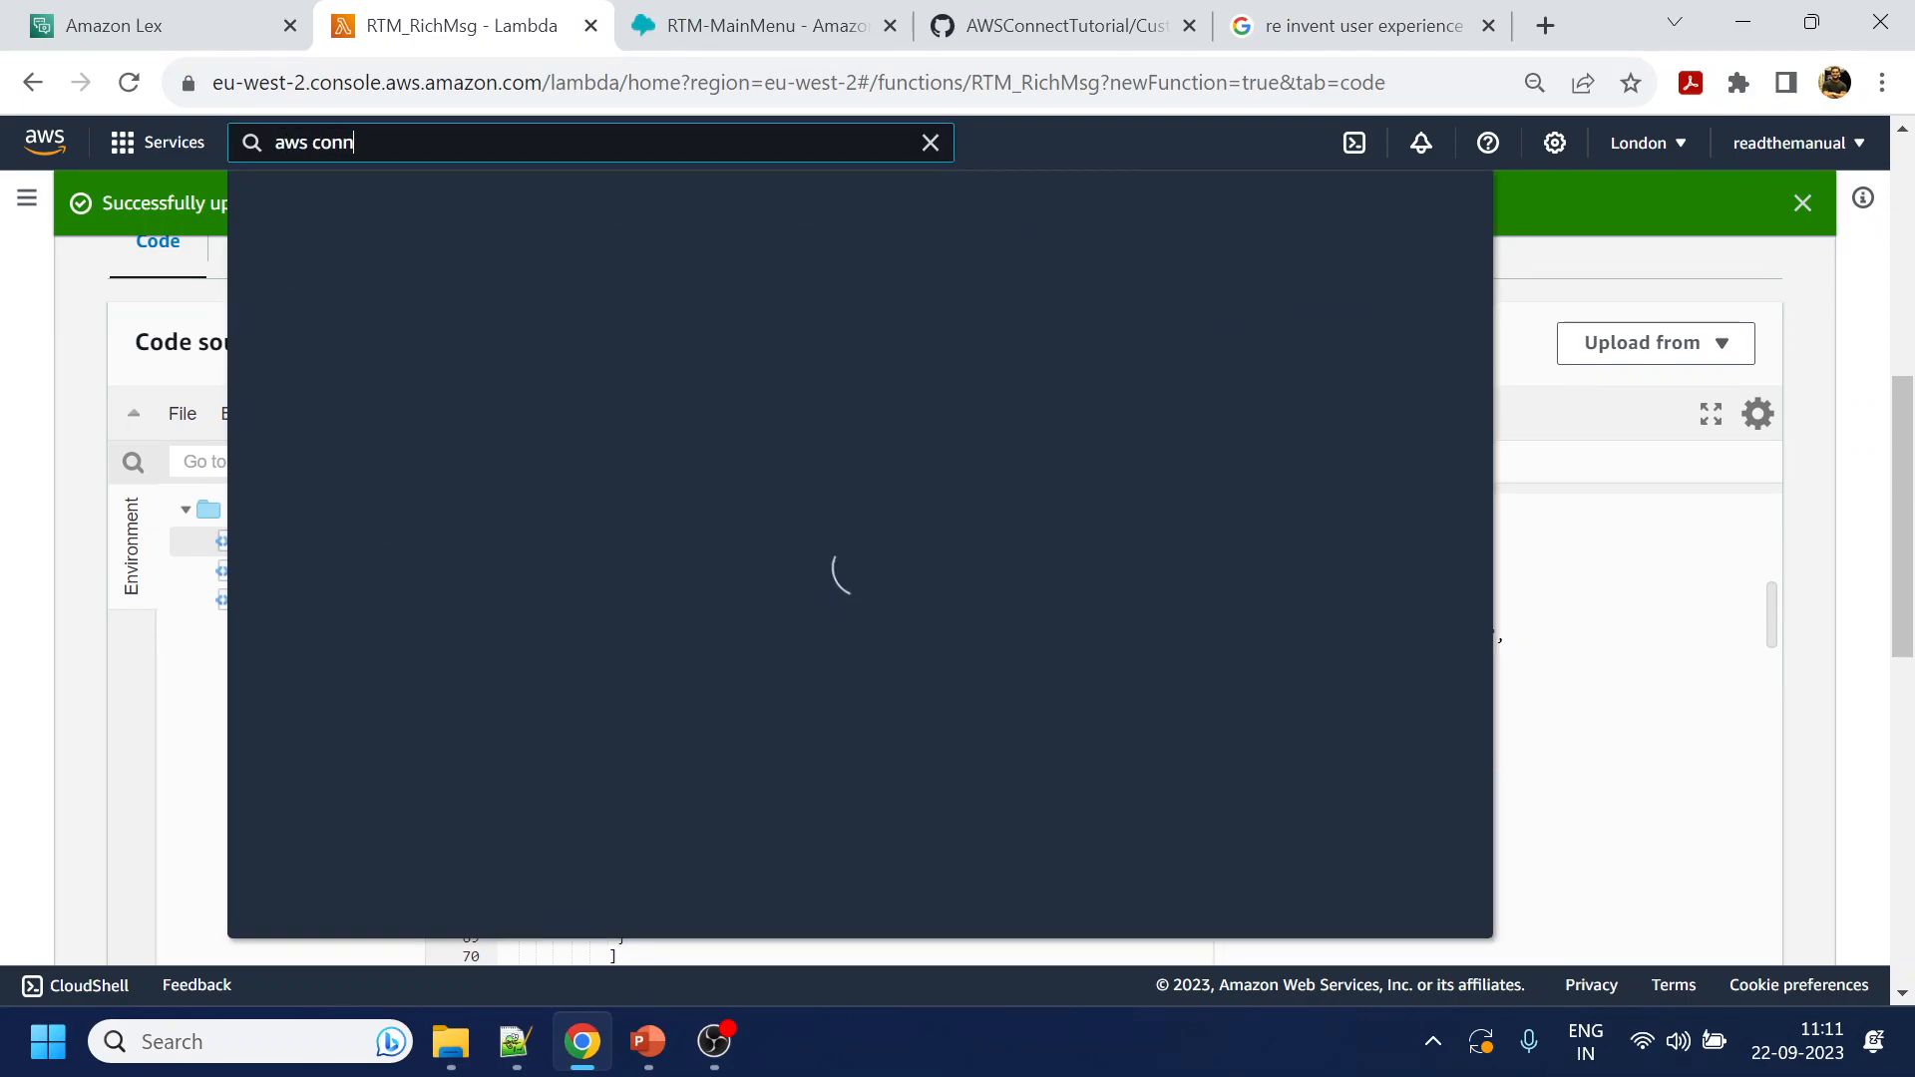
{"action": "middle_click", "coordinate": [710, 411]}
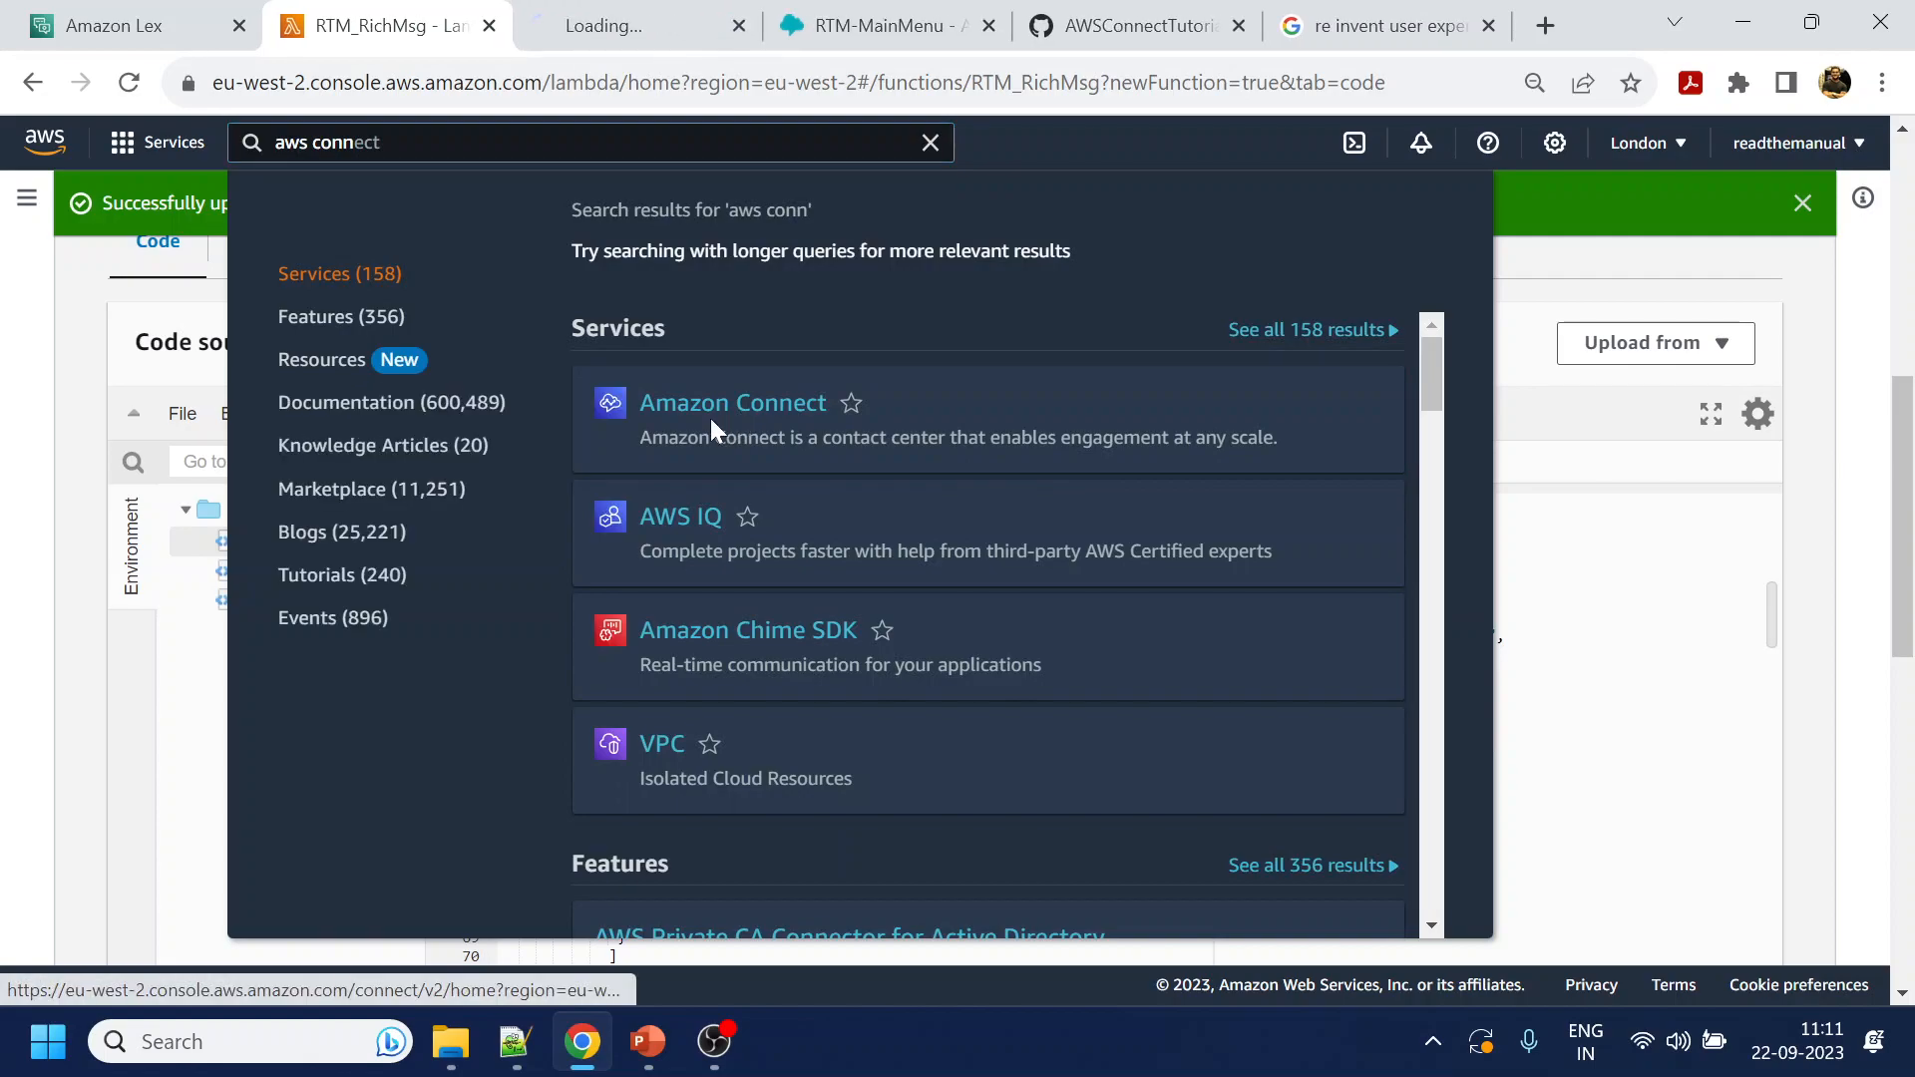
{"action": "left_click", "coordinate": [651, 14]}
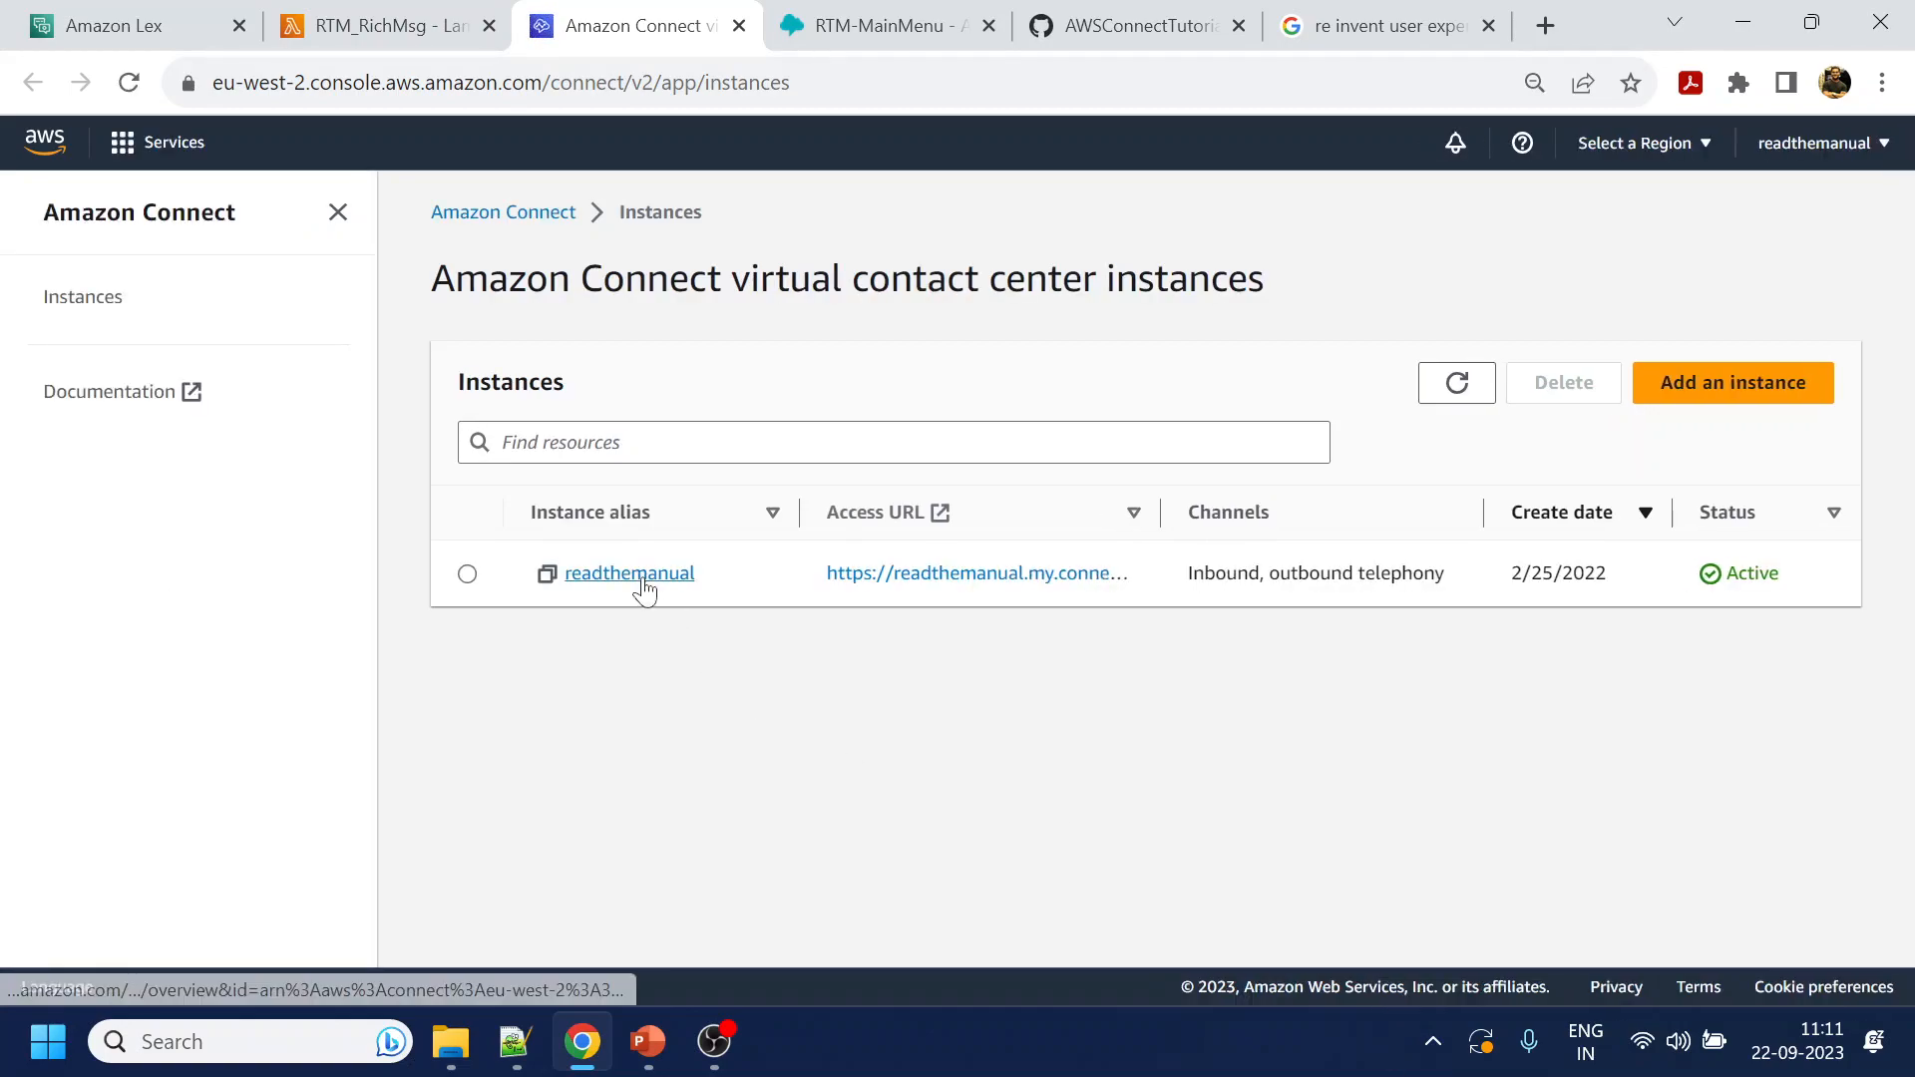
{"action": "left_click", "coordinate": [638, 576]}
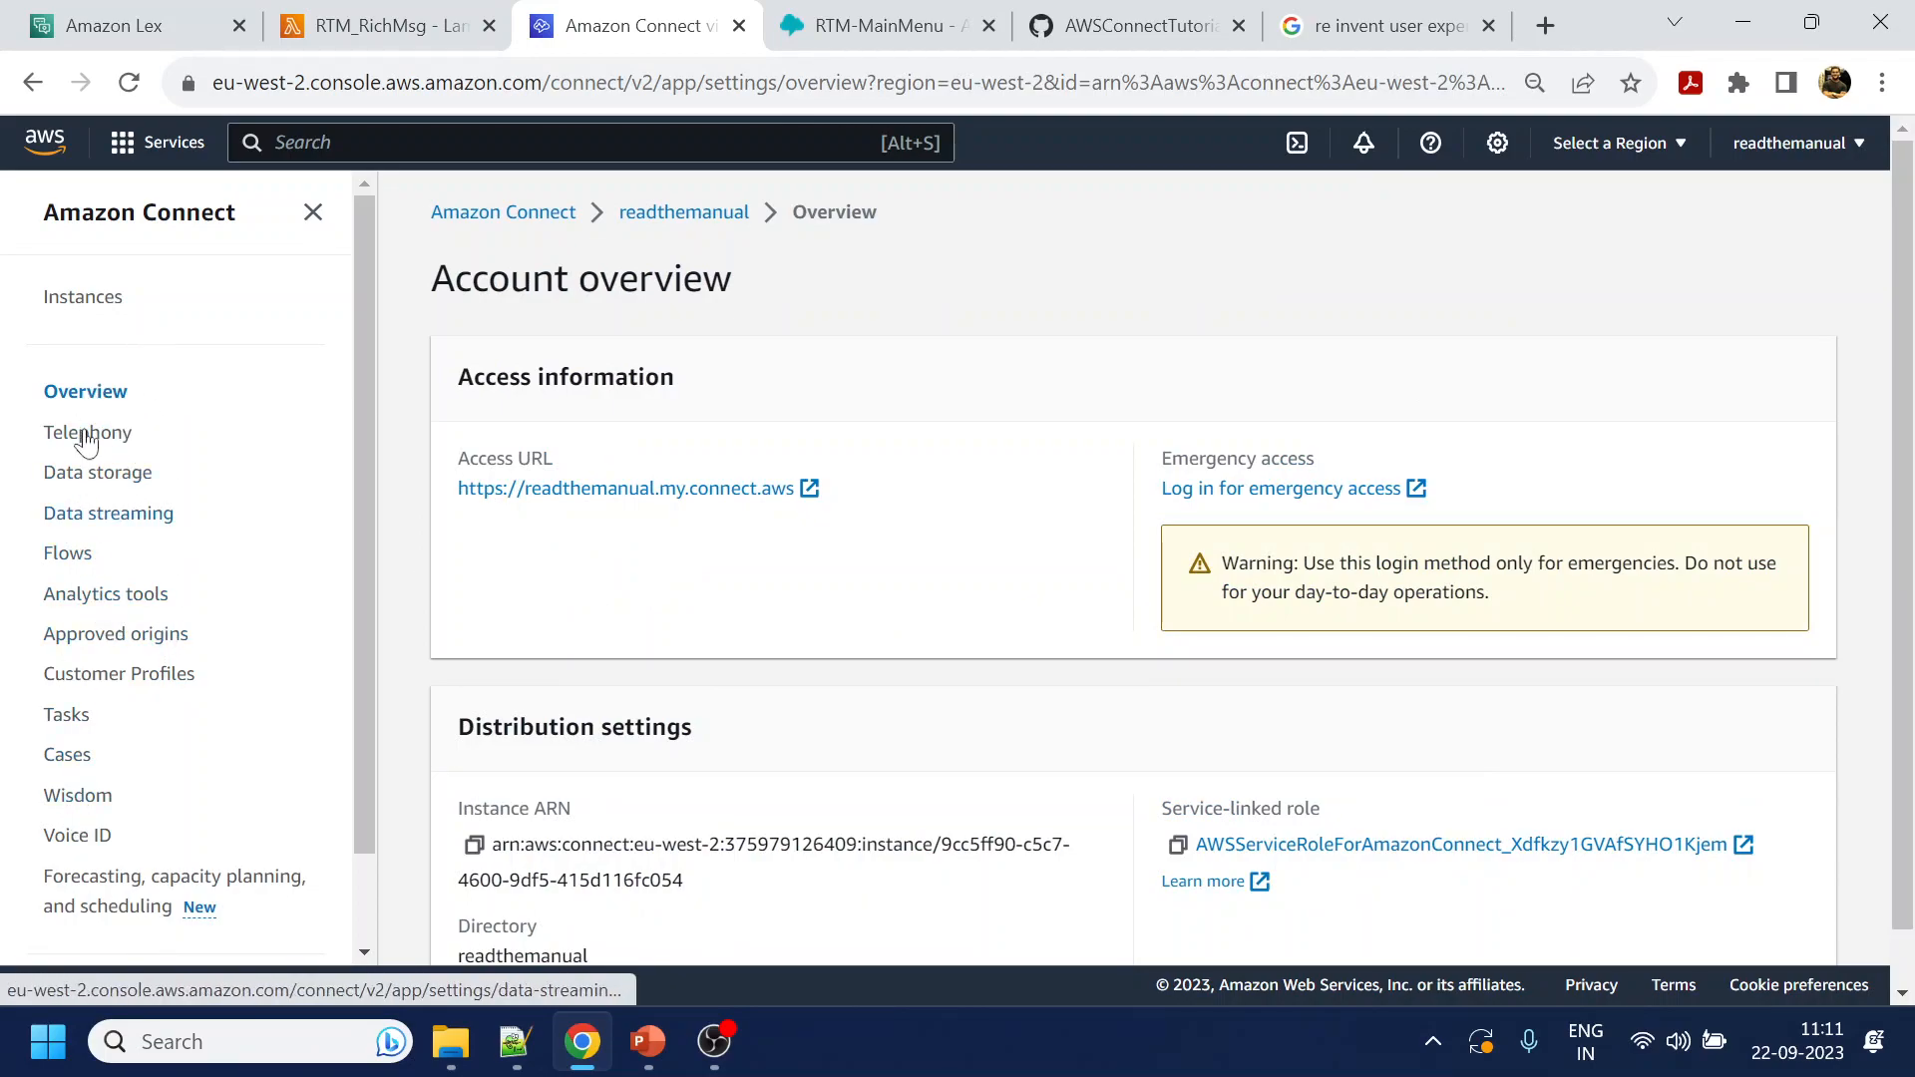
{"action": "left_click", "coordinate": [74, 563]}
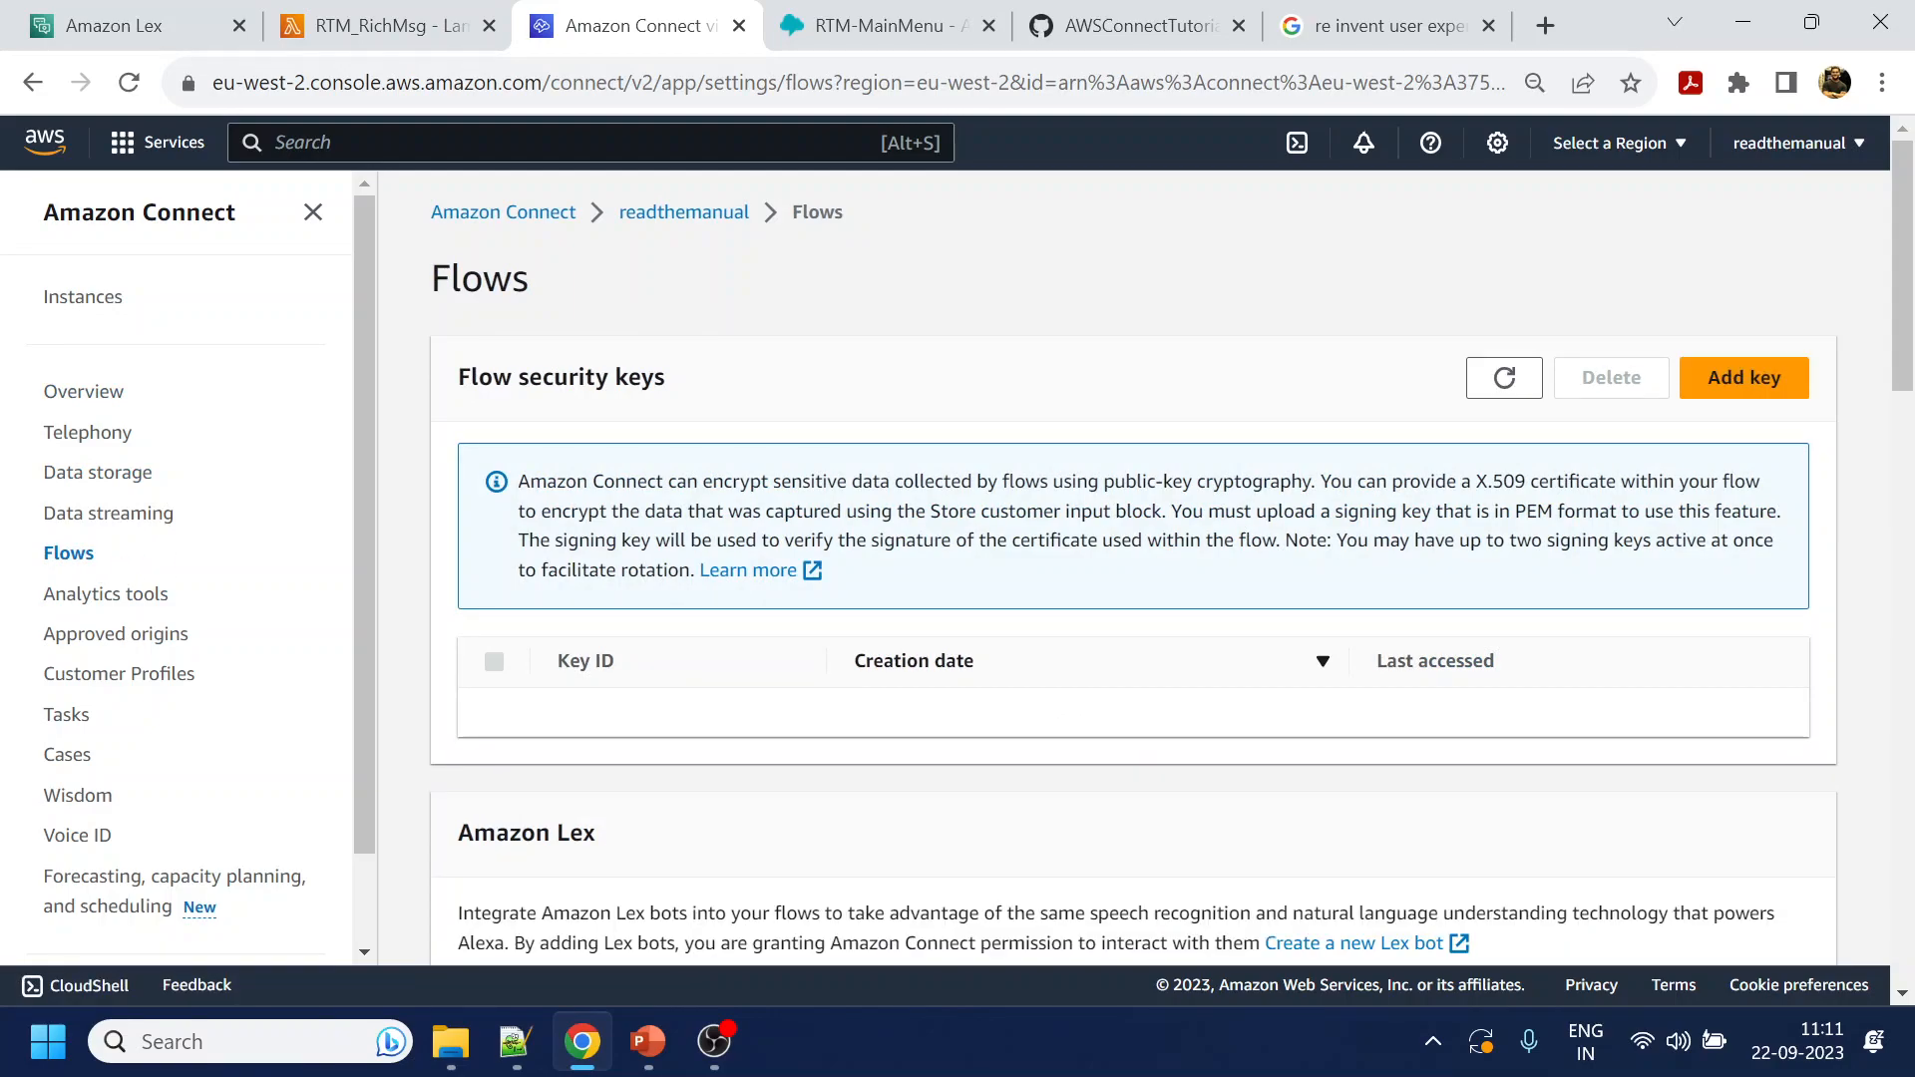
Try to find the RTIM_MainMenu bot among the EU: London bots offered in the instance's Amazon Lex settings
{"action": "scroll", "coordinate": [1255, 562], "scroll_direction": "down", "scroll_amount": 3}
{"action": "left_click", "coordinate": [1280, 619]}
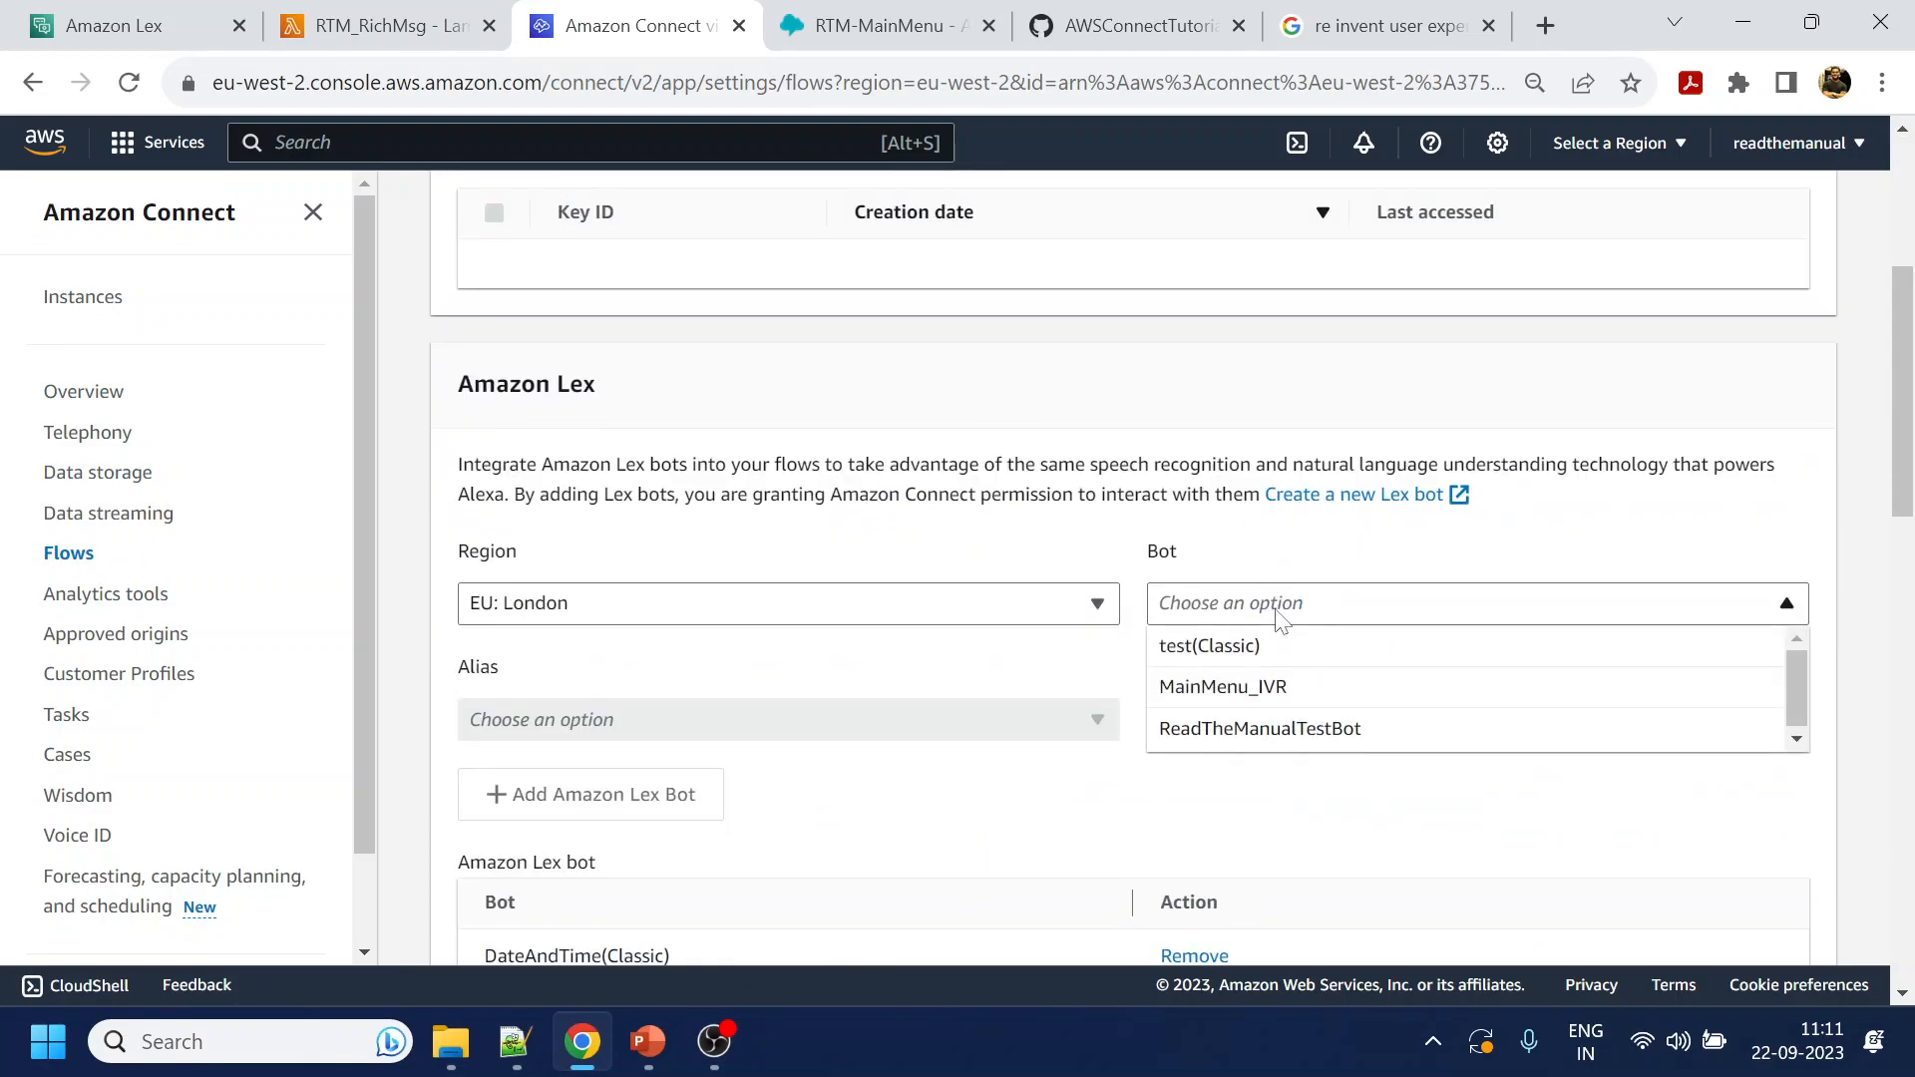
{"action": "left_click", "coordinate": [1218, 699]}
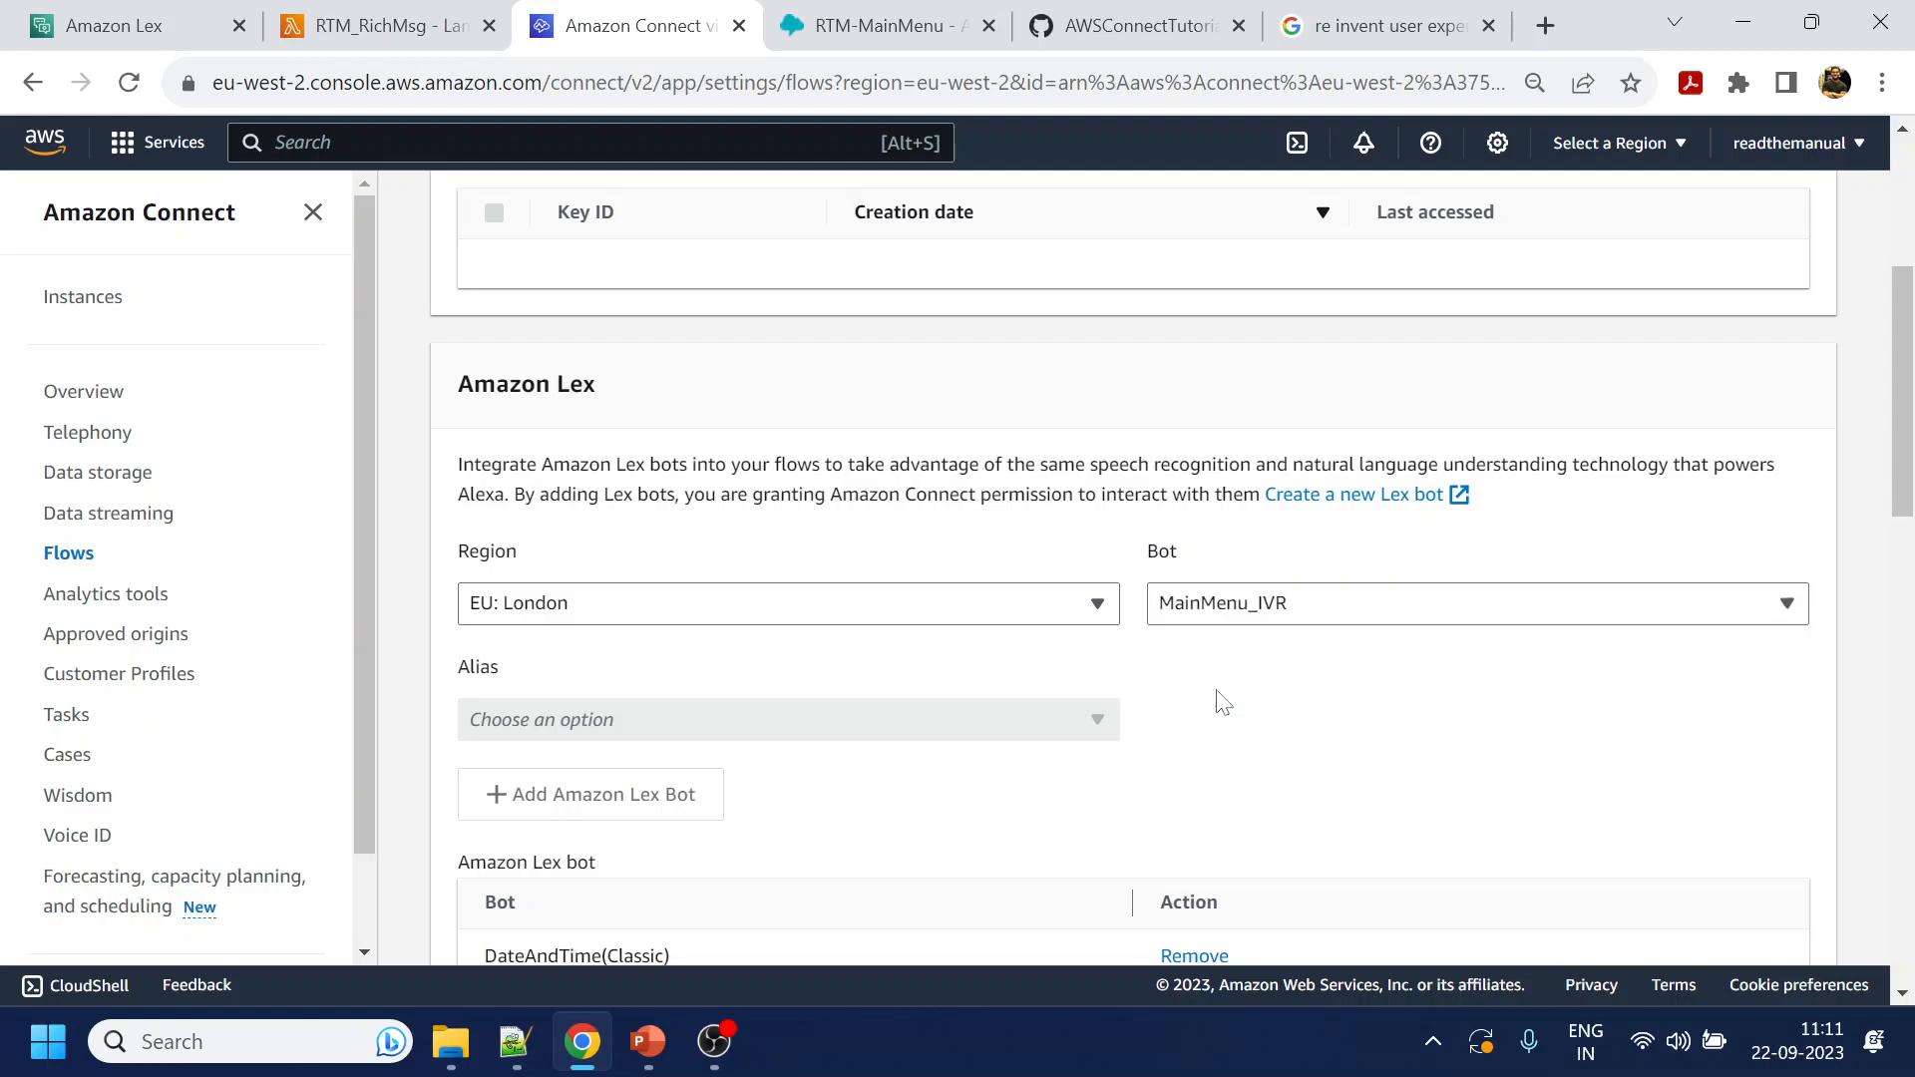
{"action": "left_click", "coordinate": [1246, 614]}
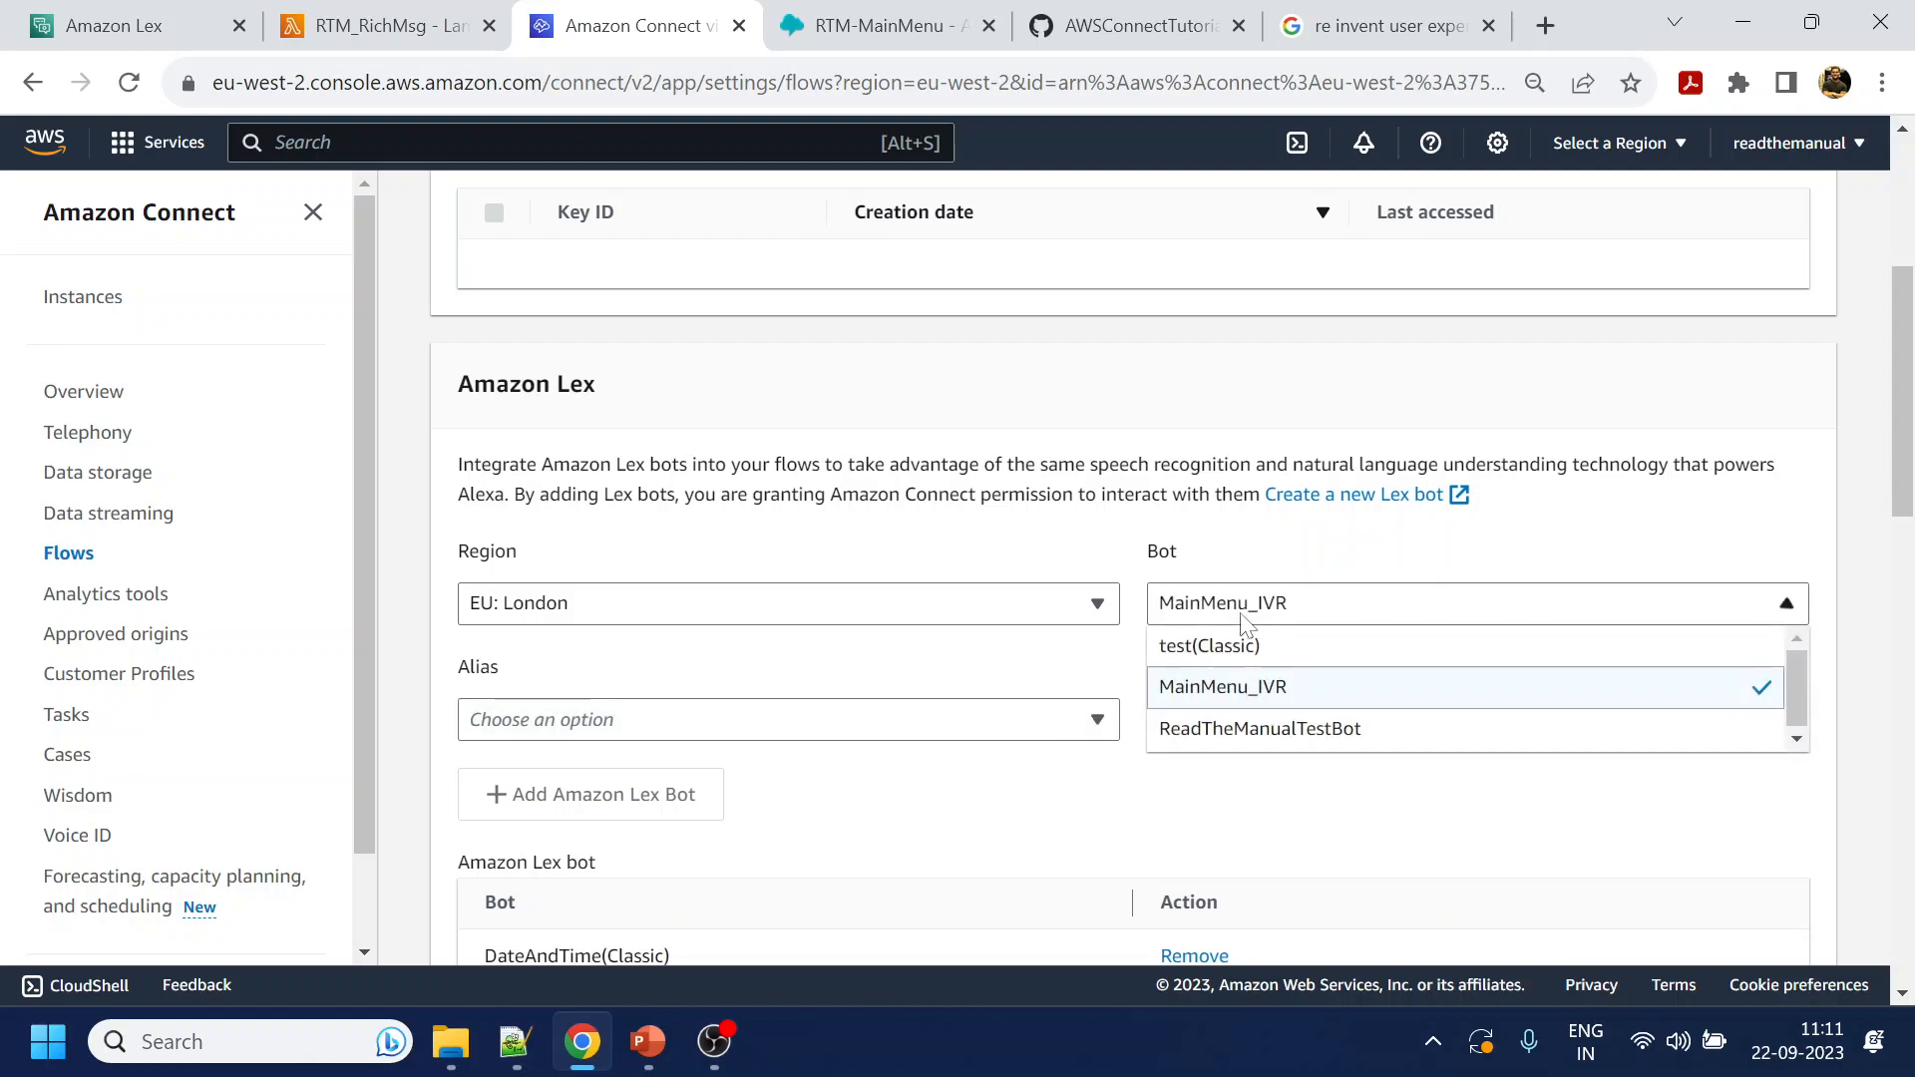
{"action": "left_click", "coordinate": [110, 22]}
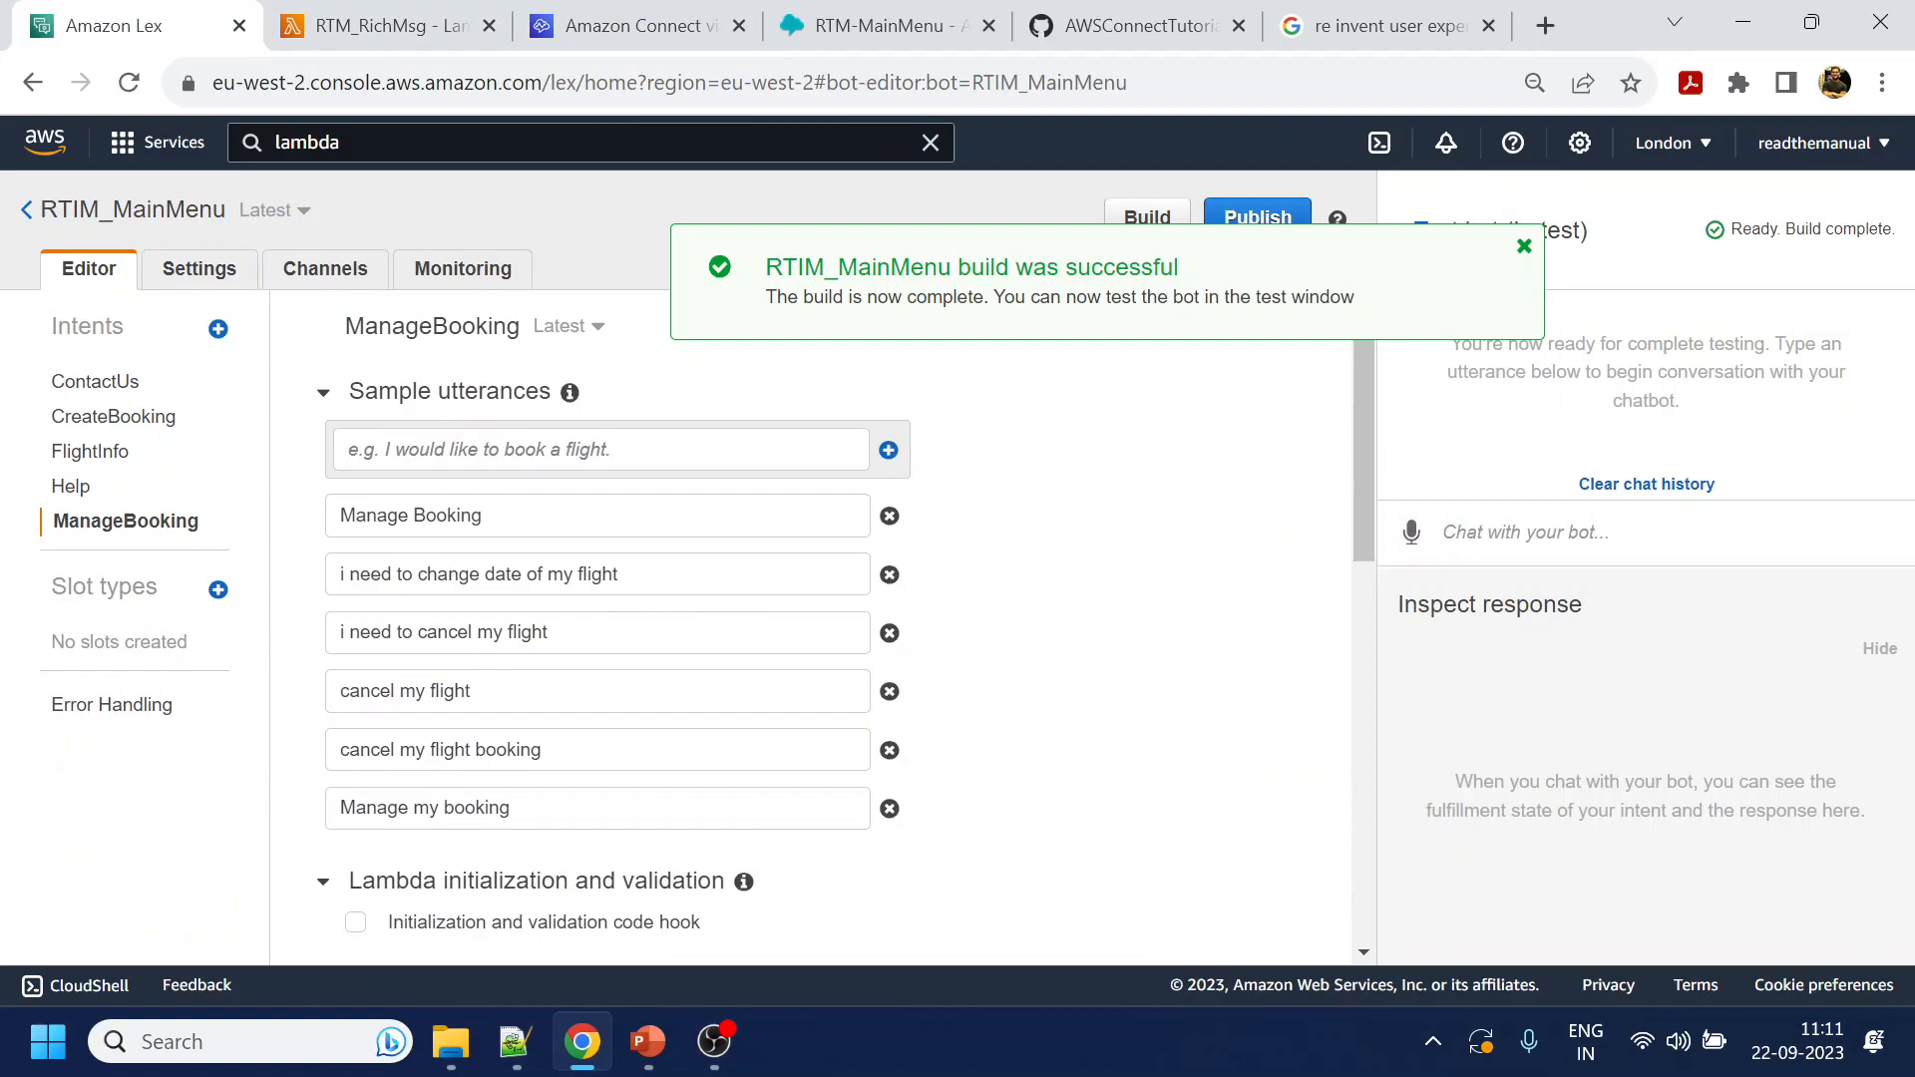
{"action": "left_click", "coordinate": [367, 12]}
{"action": "left_click", "coordinate": [639, 25]}
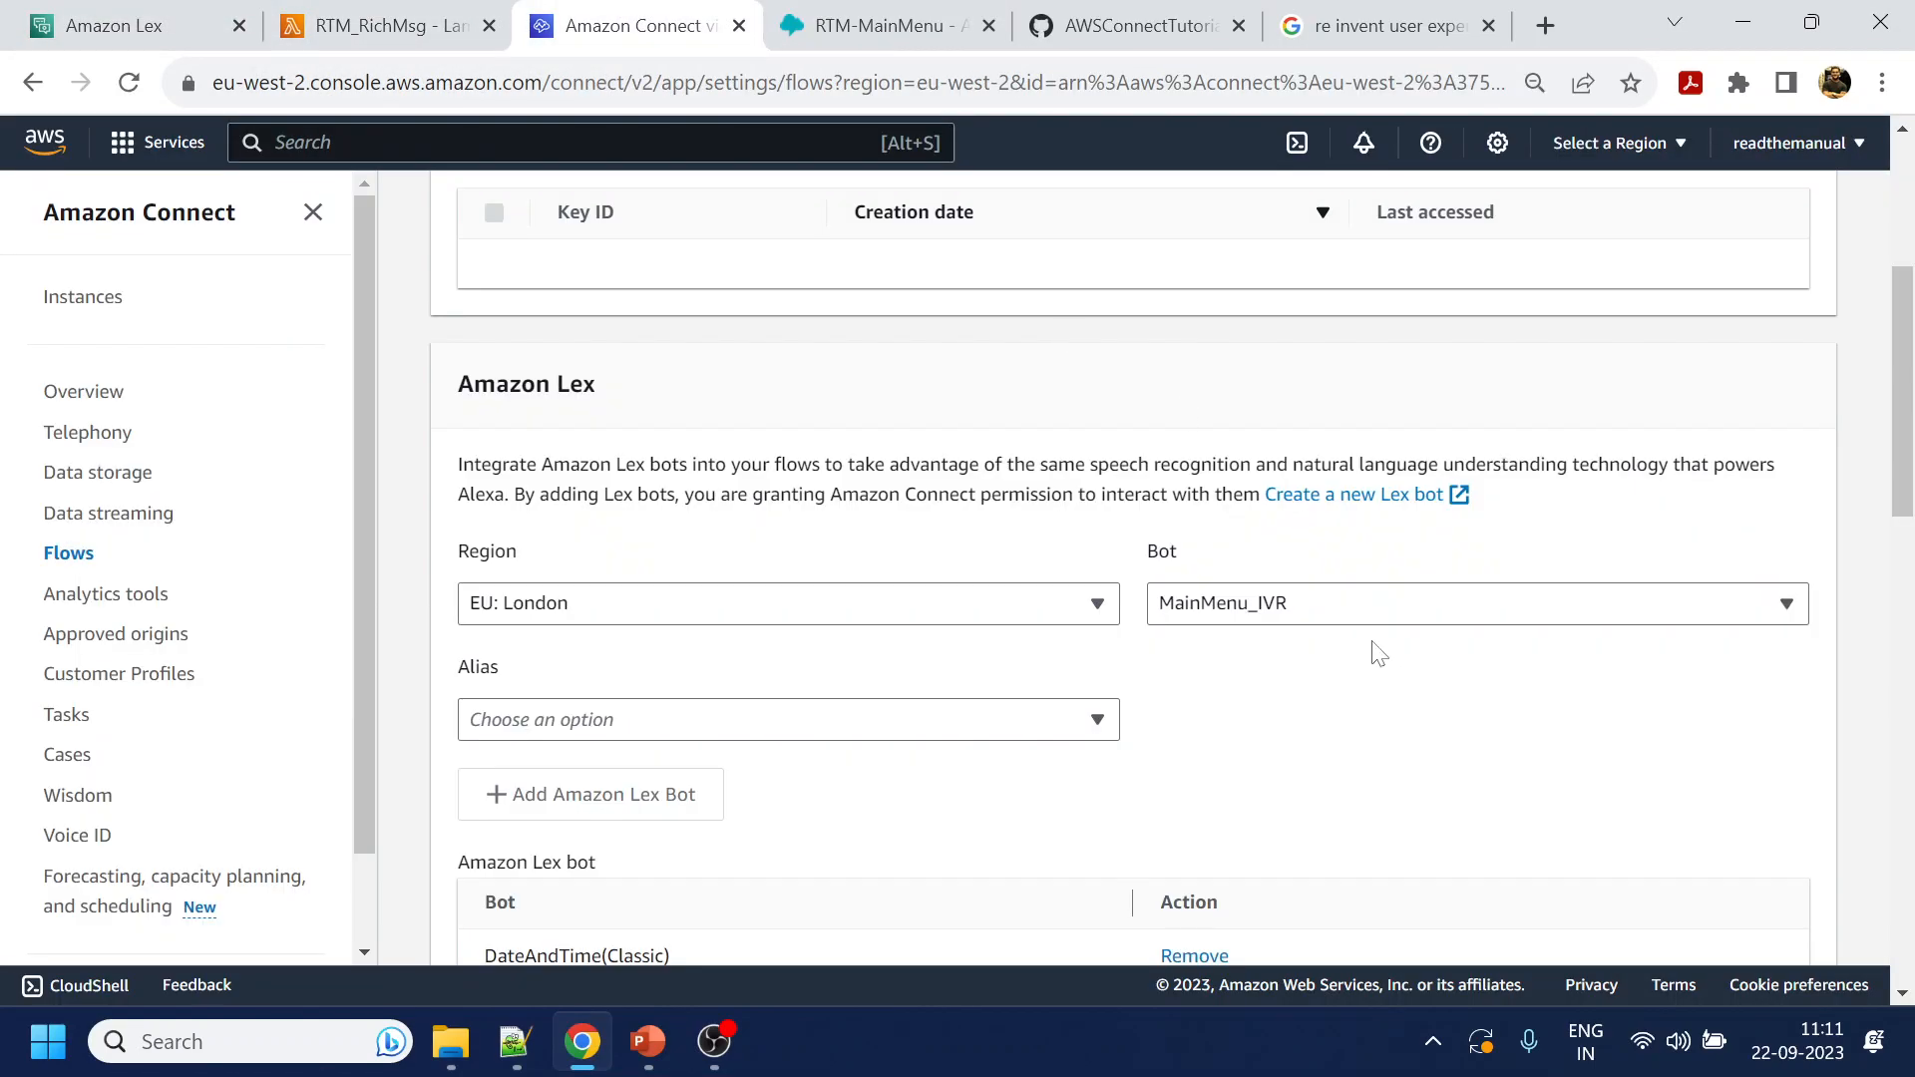
{"action": "left_click", "coordinate": [1370, 609]}
{"action": "scroll", "coordinate": [1464, 780], "scroll_direction": "down", "scroll_amount": 3}
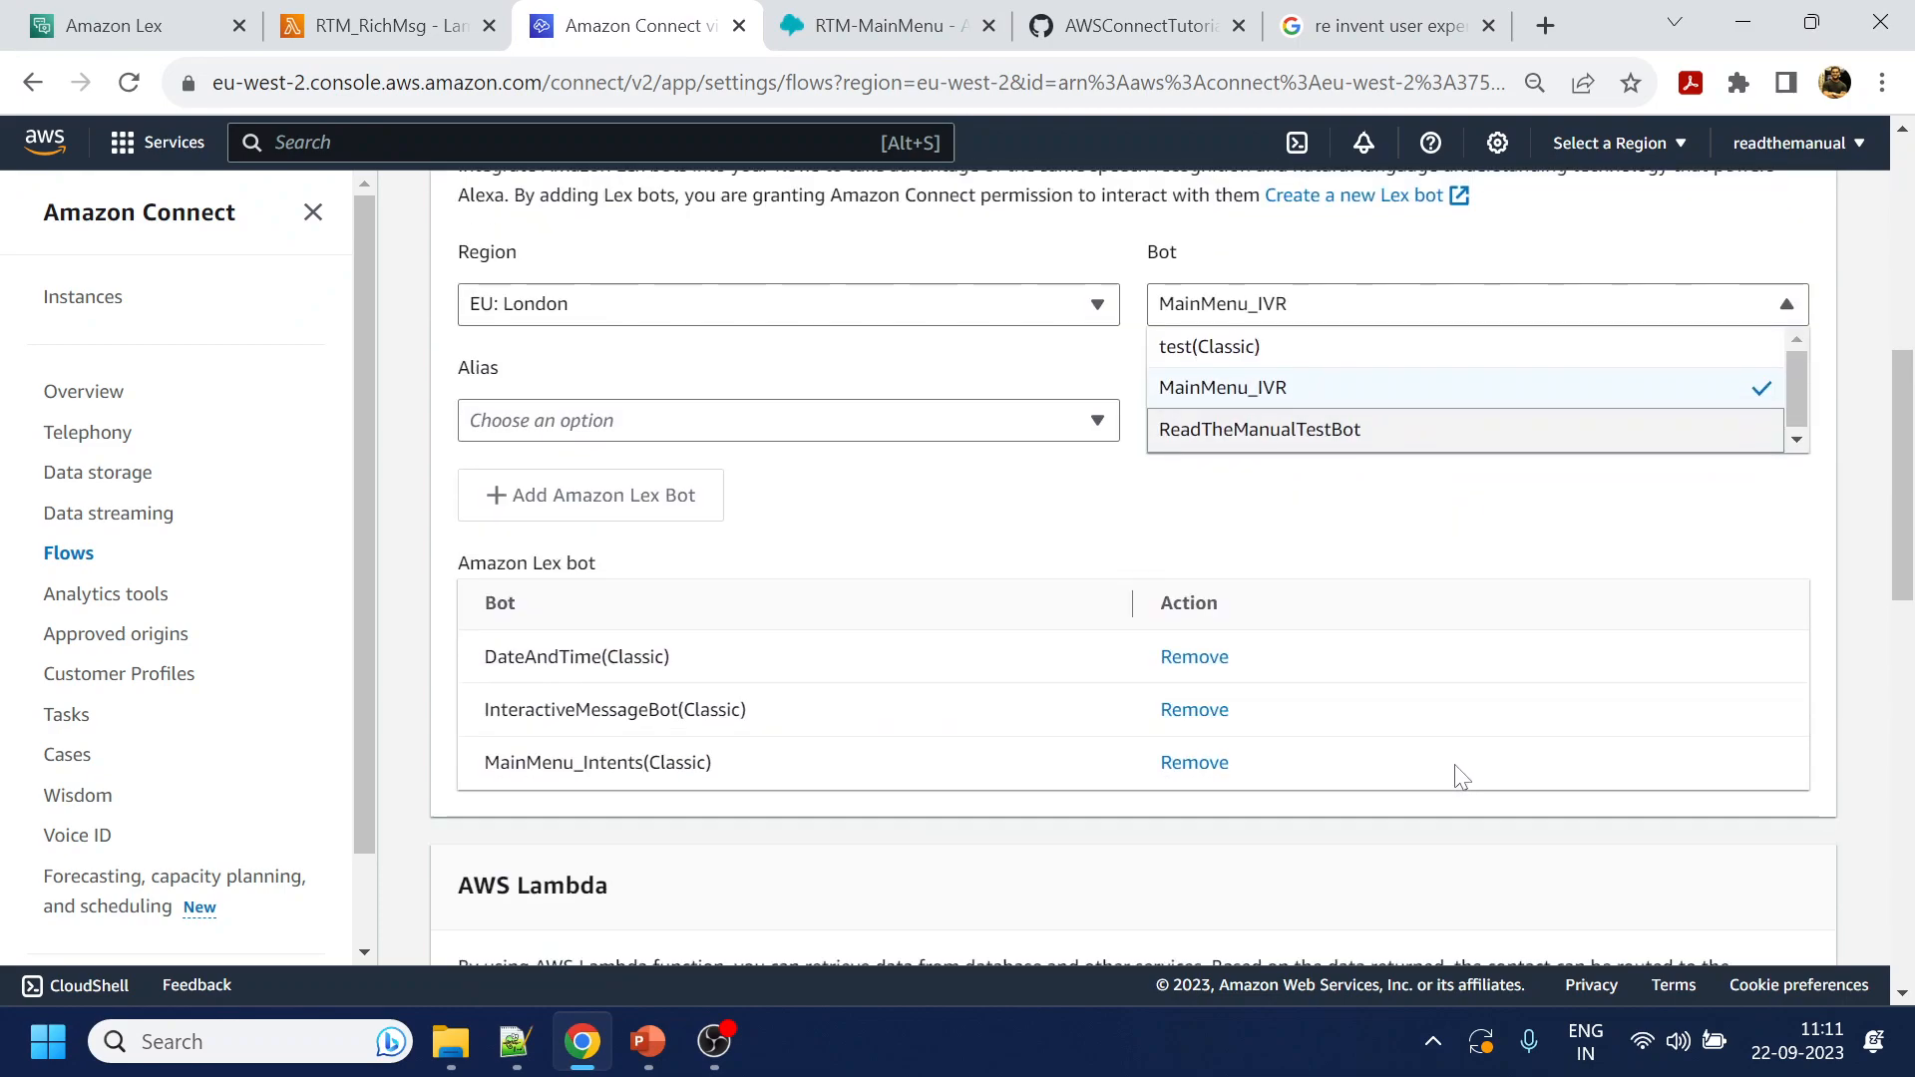
{"action": "scroll", "coordinate": [1454, 569], "scroll_direction": "up", "scroll_amount": 3}
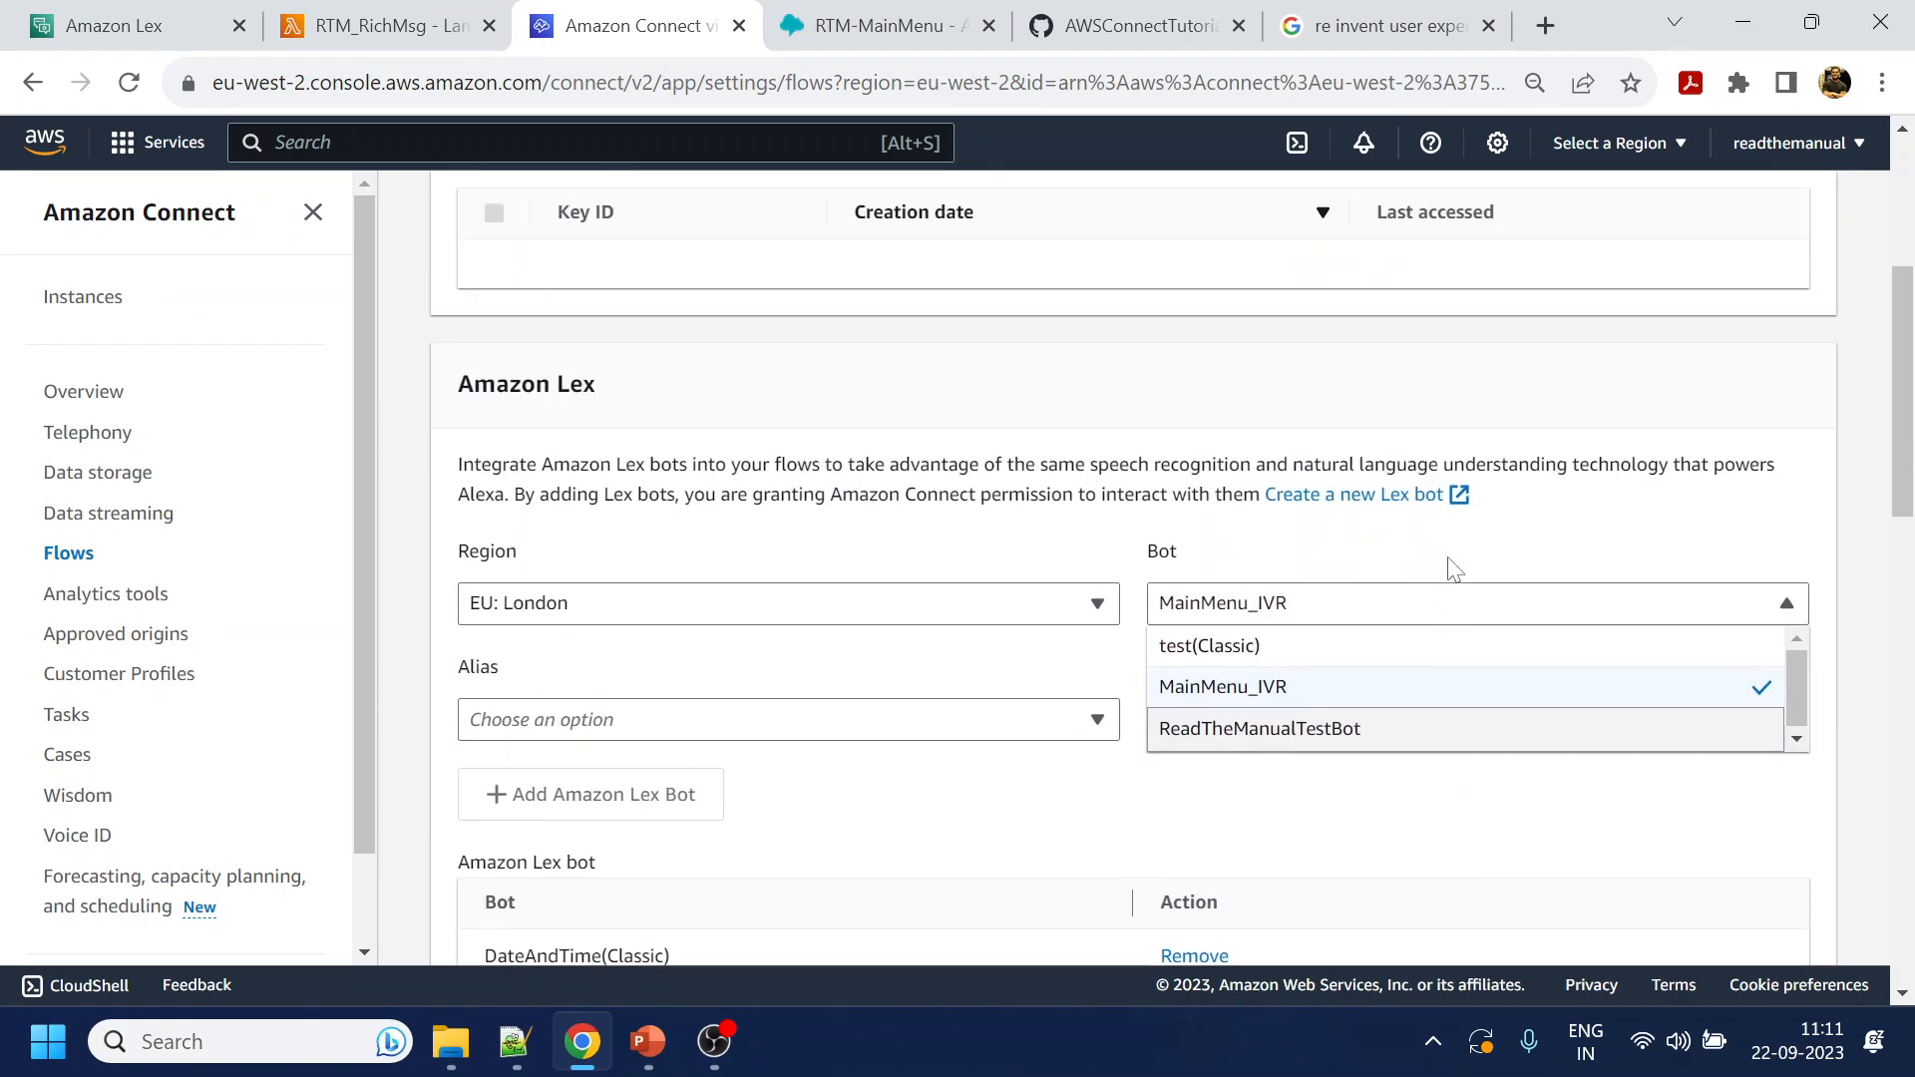
Check the RTIM_MainMenu entry in Amazon Lex's bot list and compare it with the bots offered in the Connect instance's settings
{"action": "left_click", "coordinate": [129, 25]}
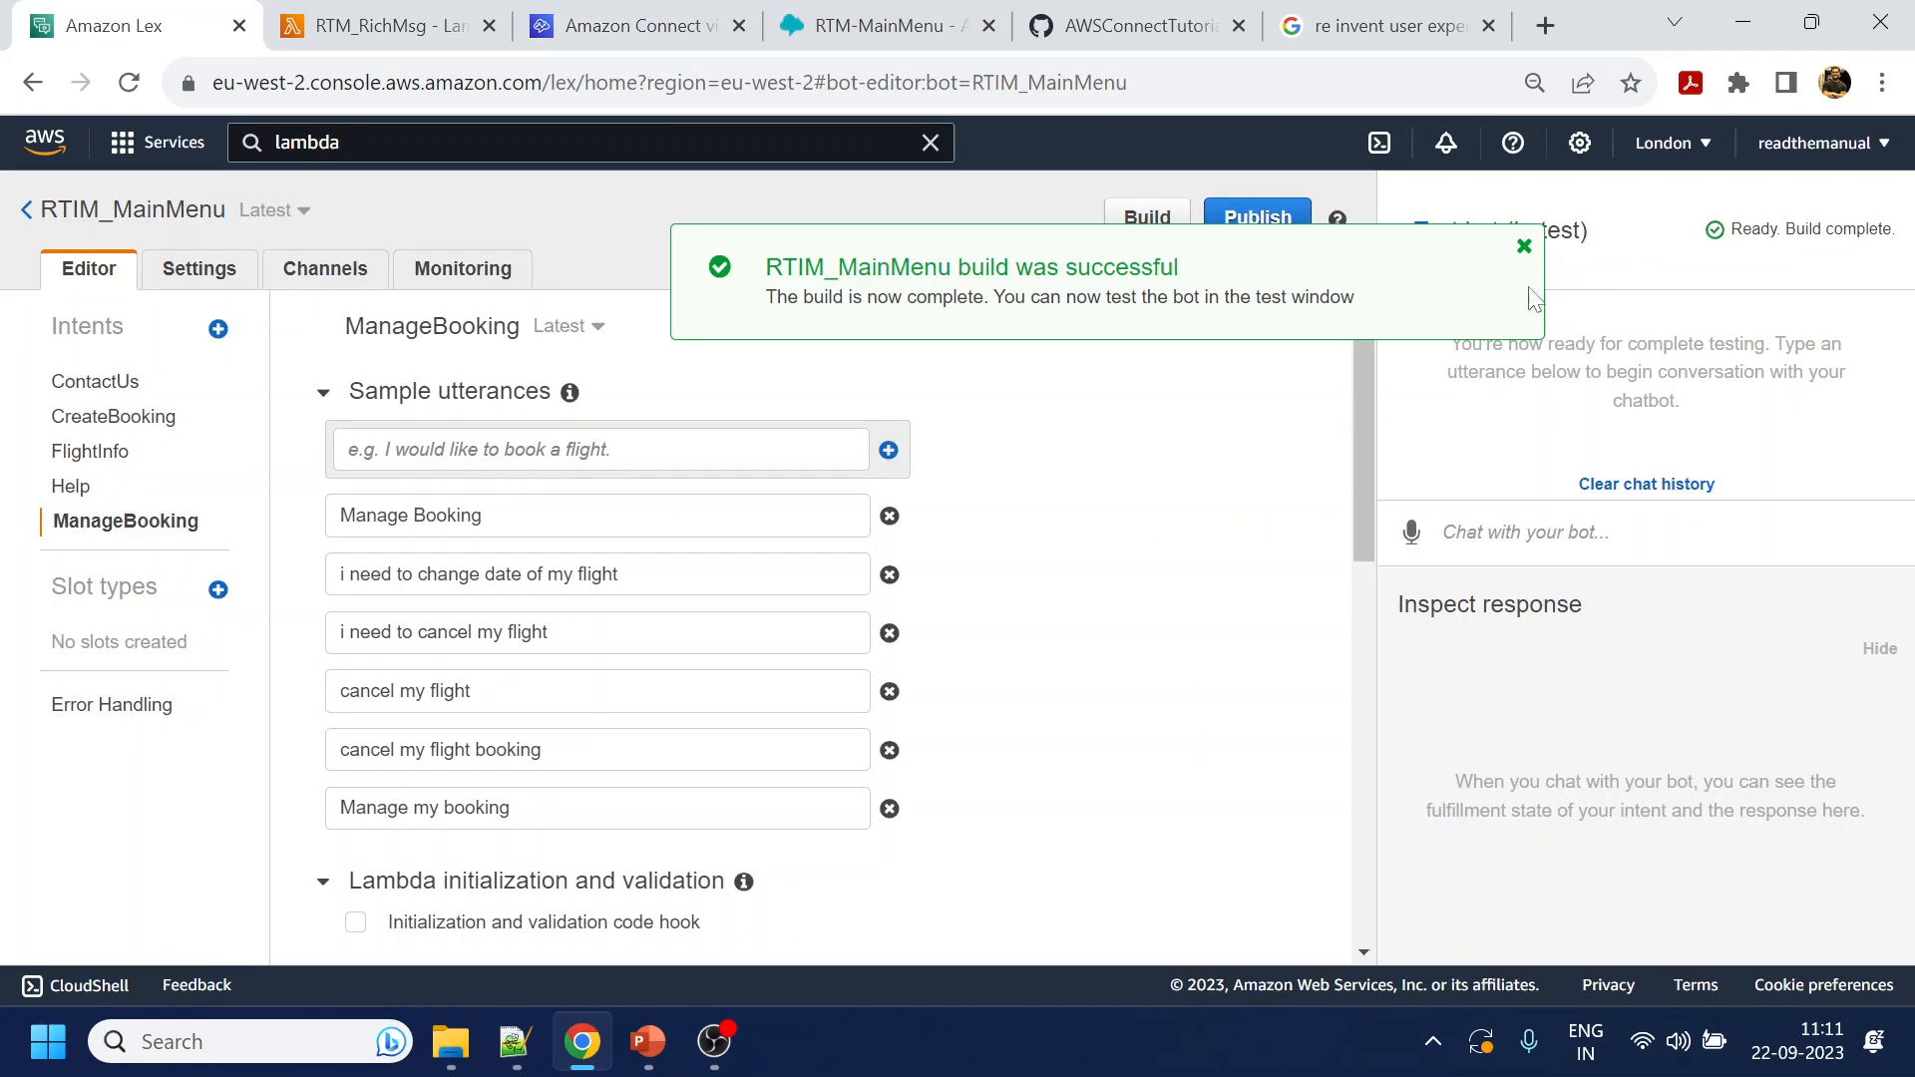
{"action": "left_click", "coordinate": [1524, 247]}
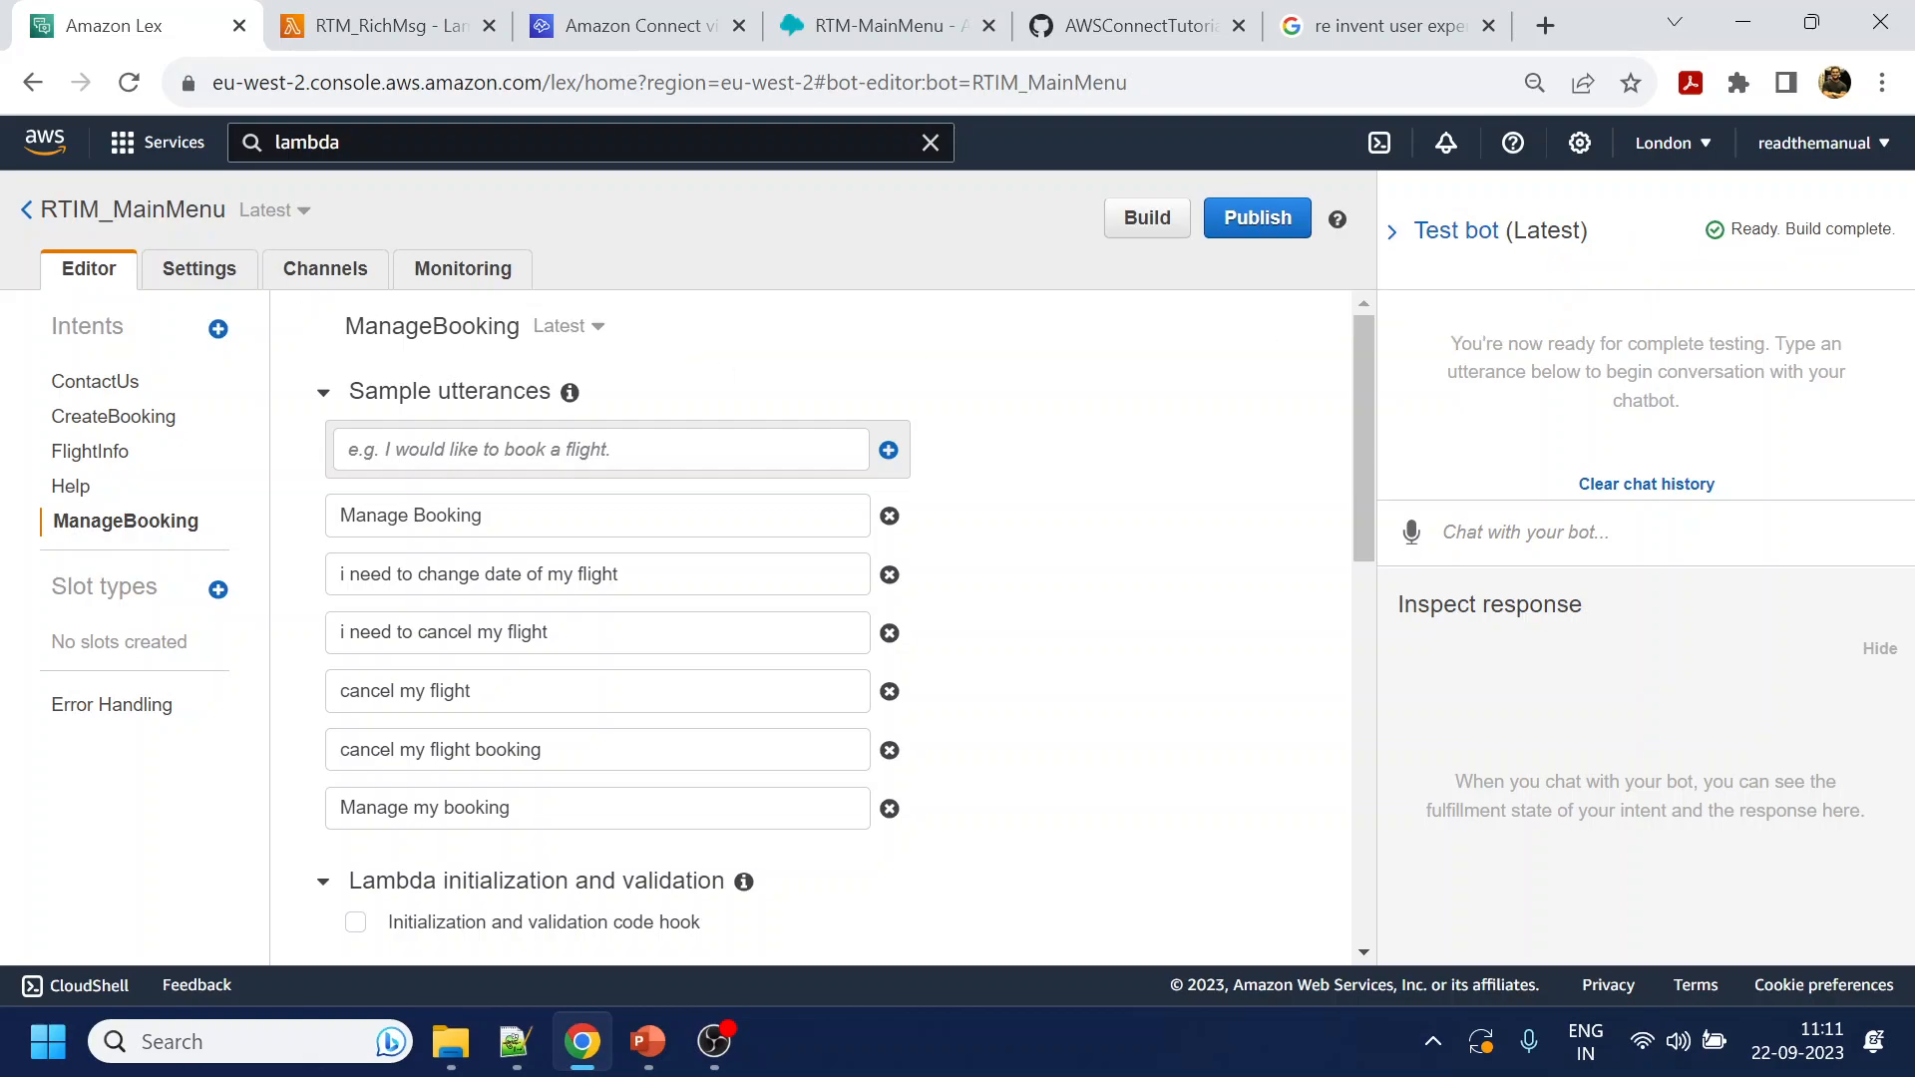
{"action": "left_click", "coordinate": [26, 210]}
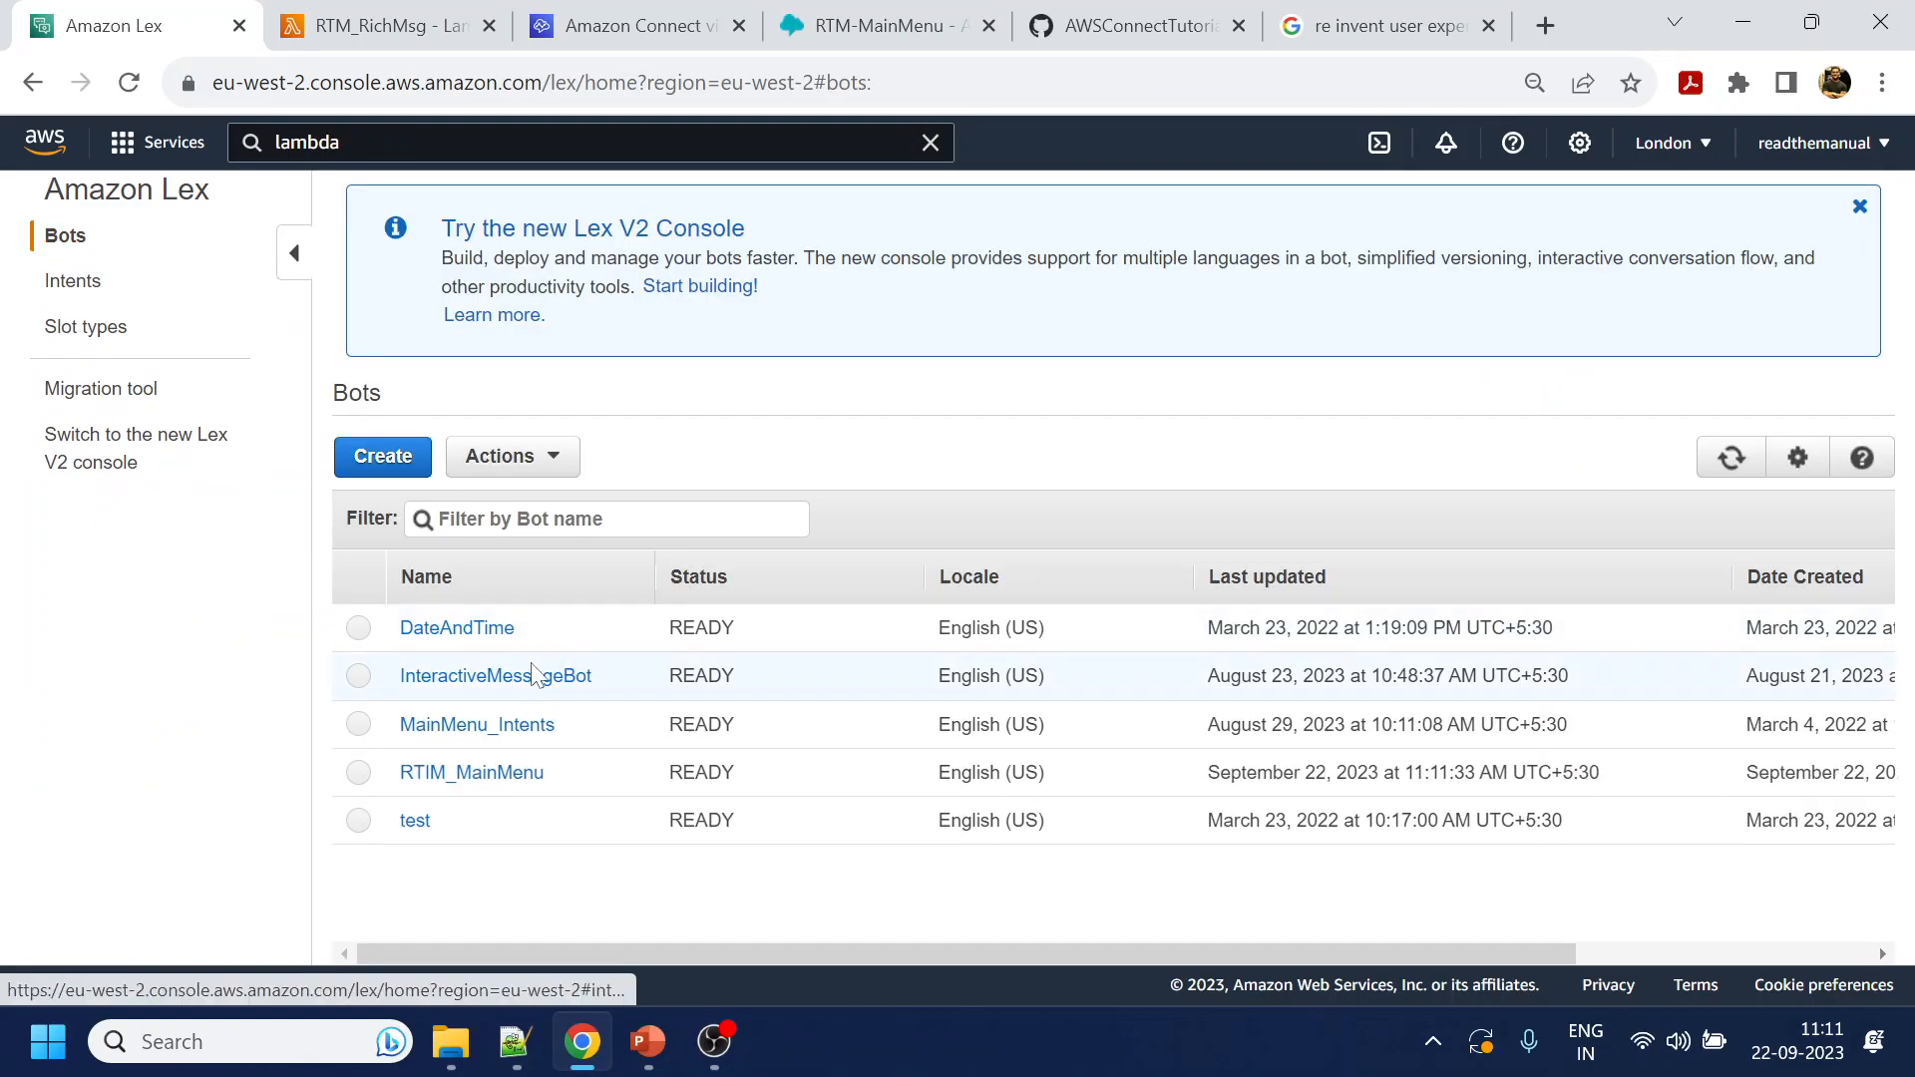
{"action": "left_click", "coordinate": [629, 25]}
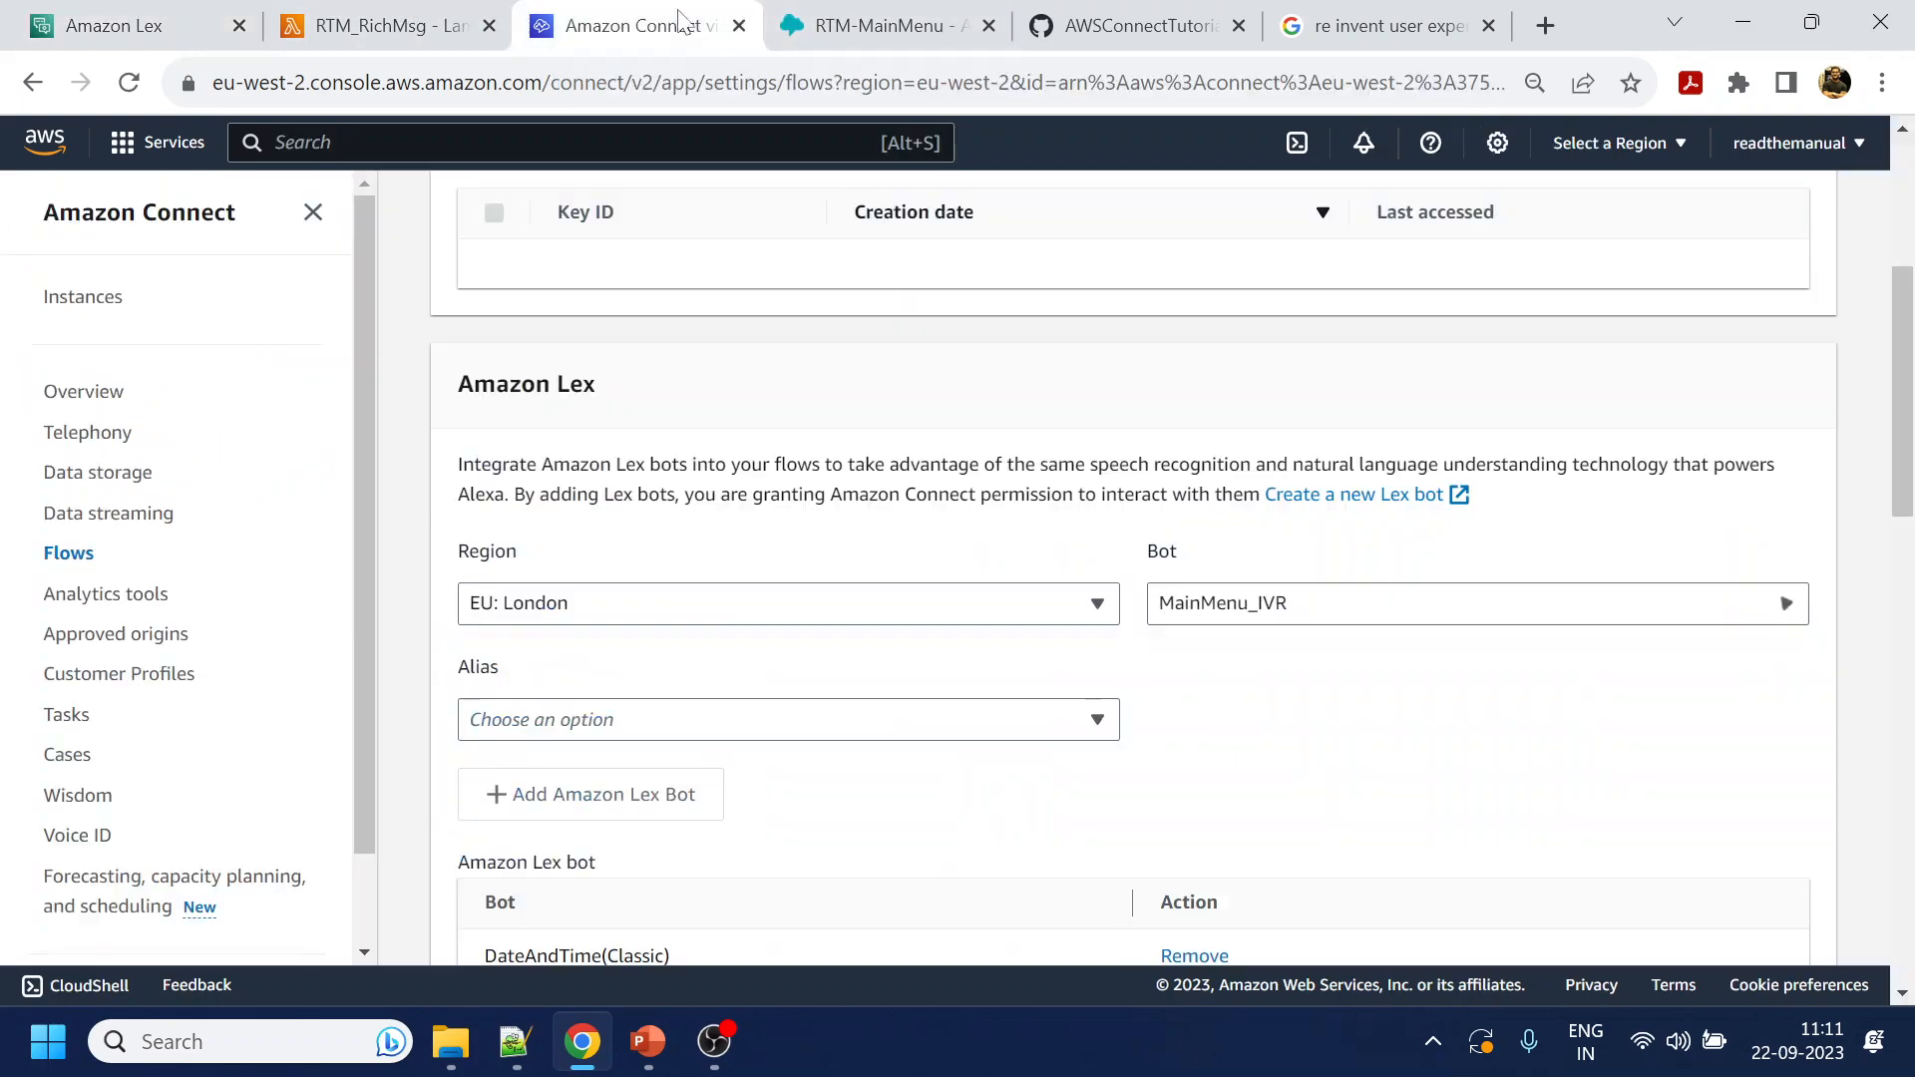
{"action": "left_click", "coordinate": [1359, 610]}
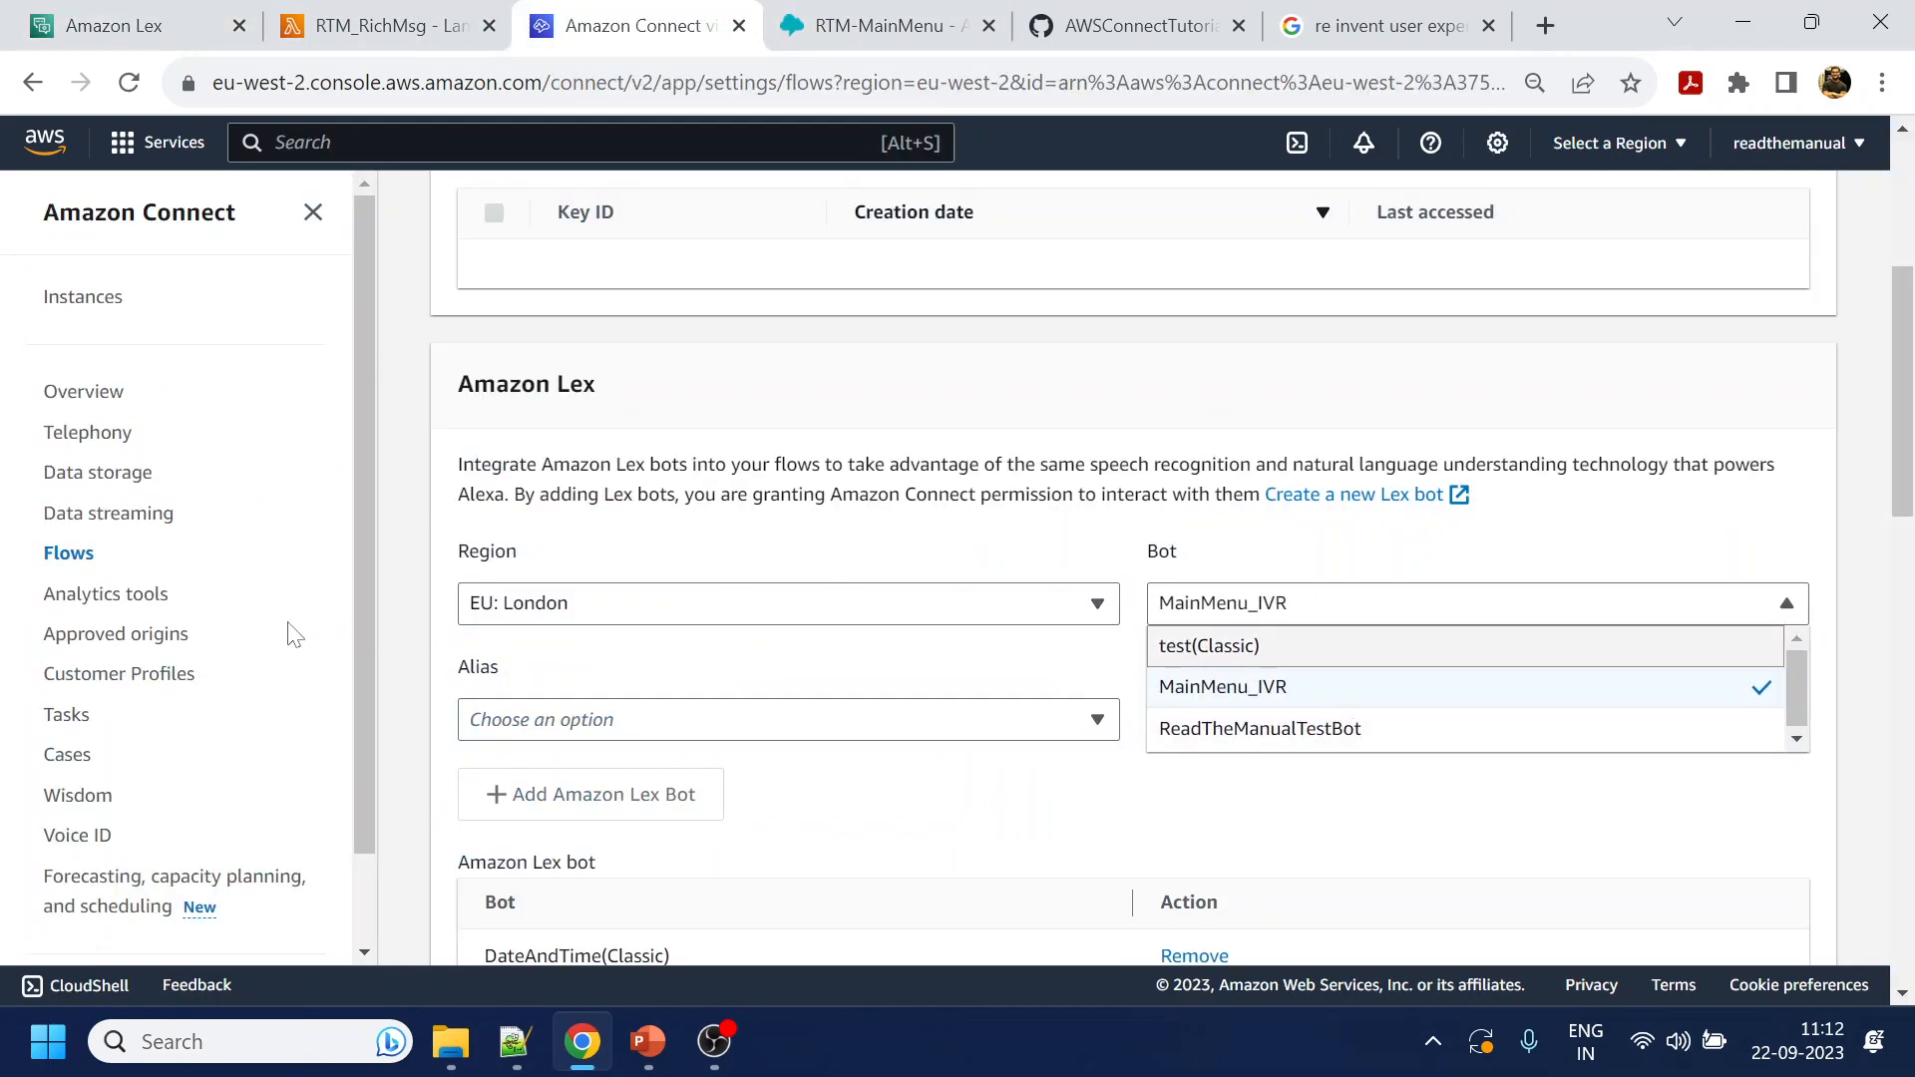
Reload the instance's Flows settings, add the RTIM_MainMenu(Classic) Lex bot from EU: London, and return to the RTM-MainMenu flow
{"action": "left_click", "coordinate": [105, 524]}
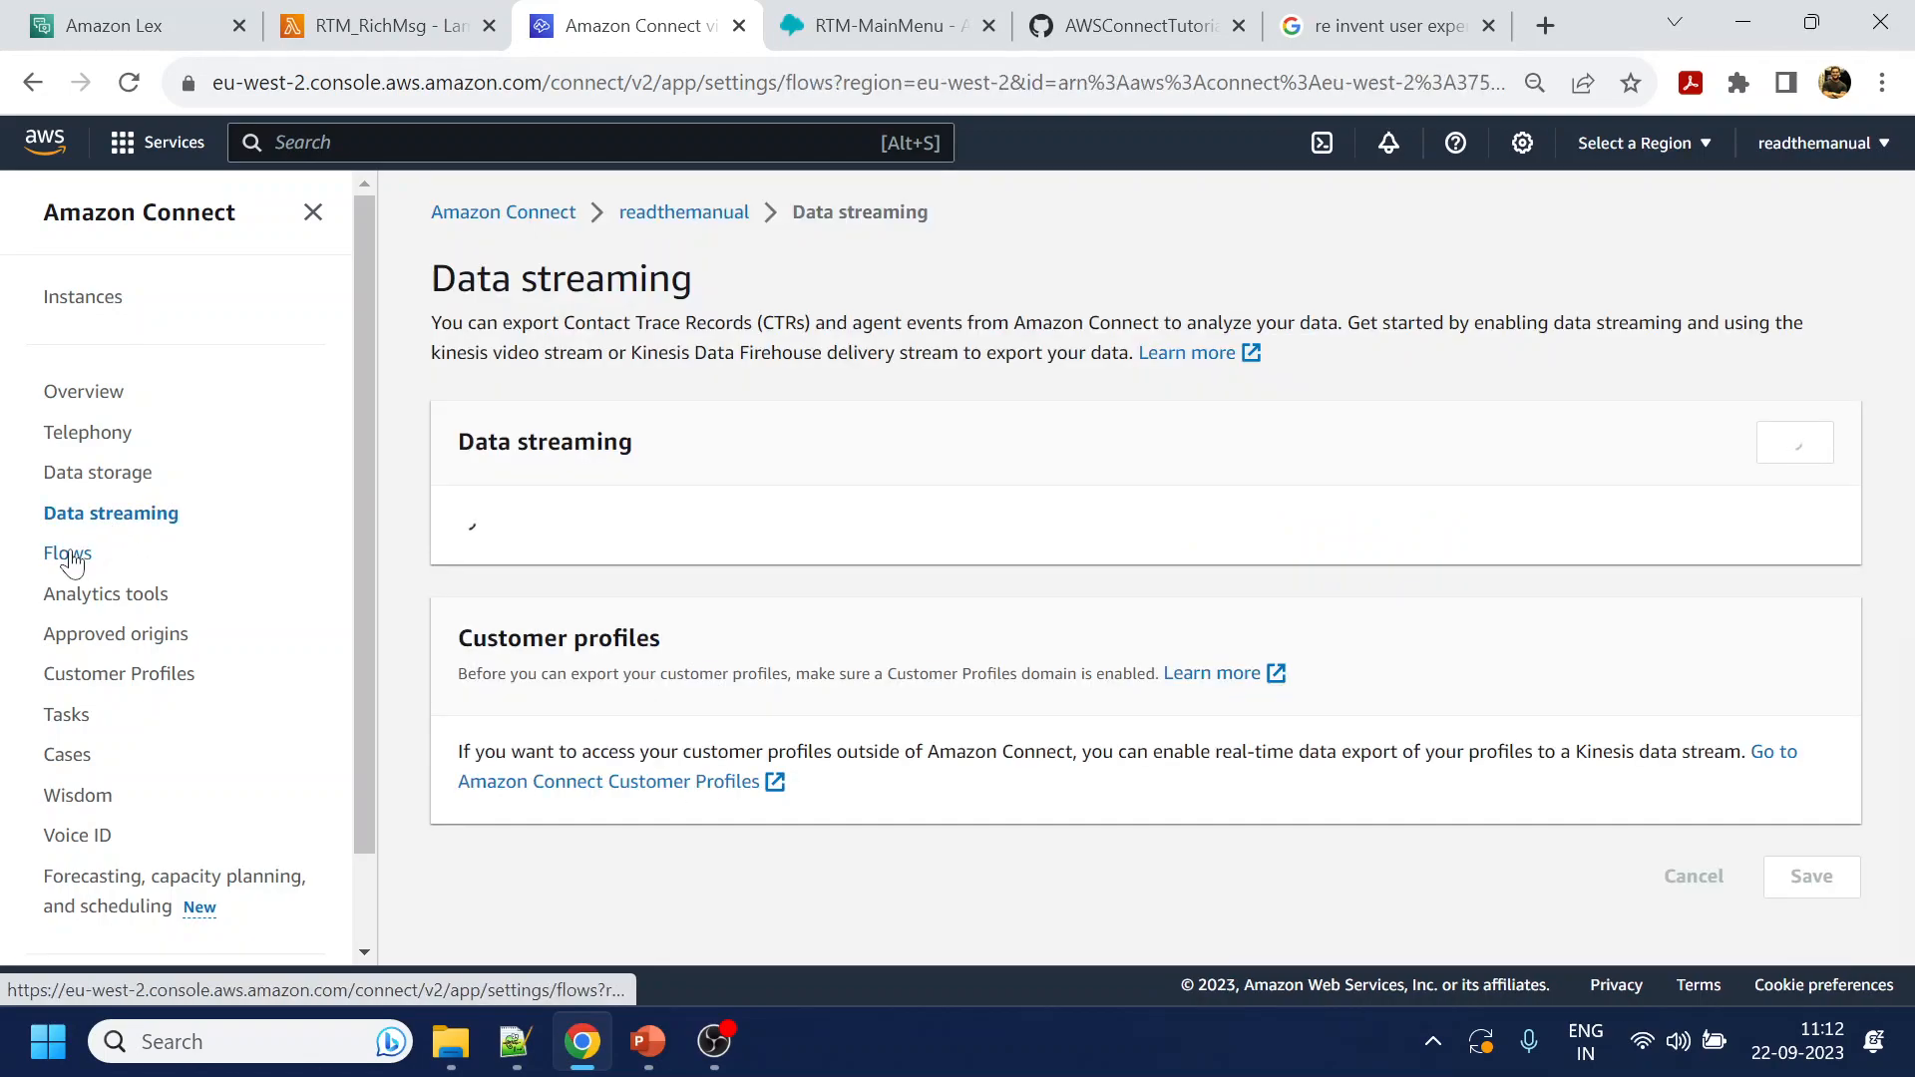
{"action": "left_click", "coordinate": [66, 553]}
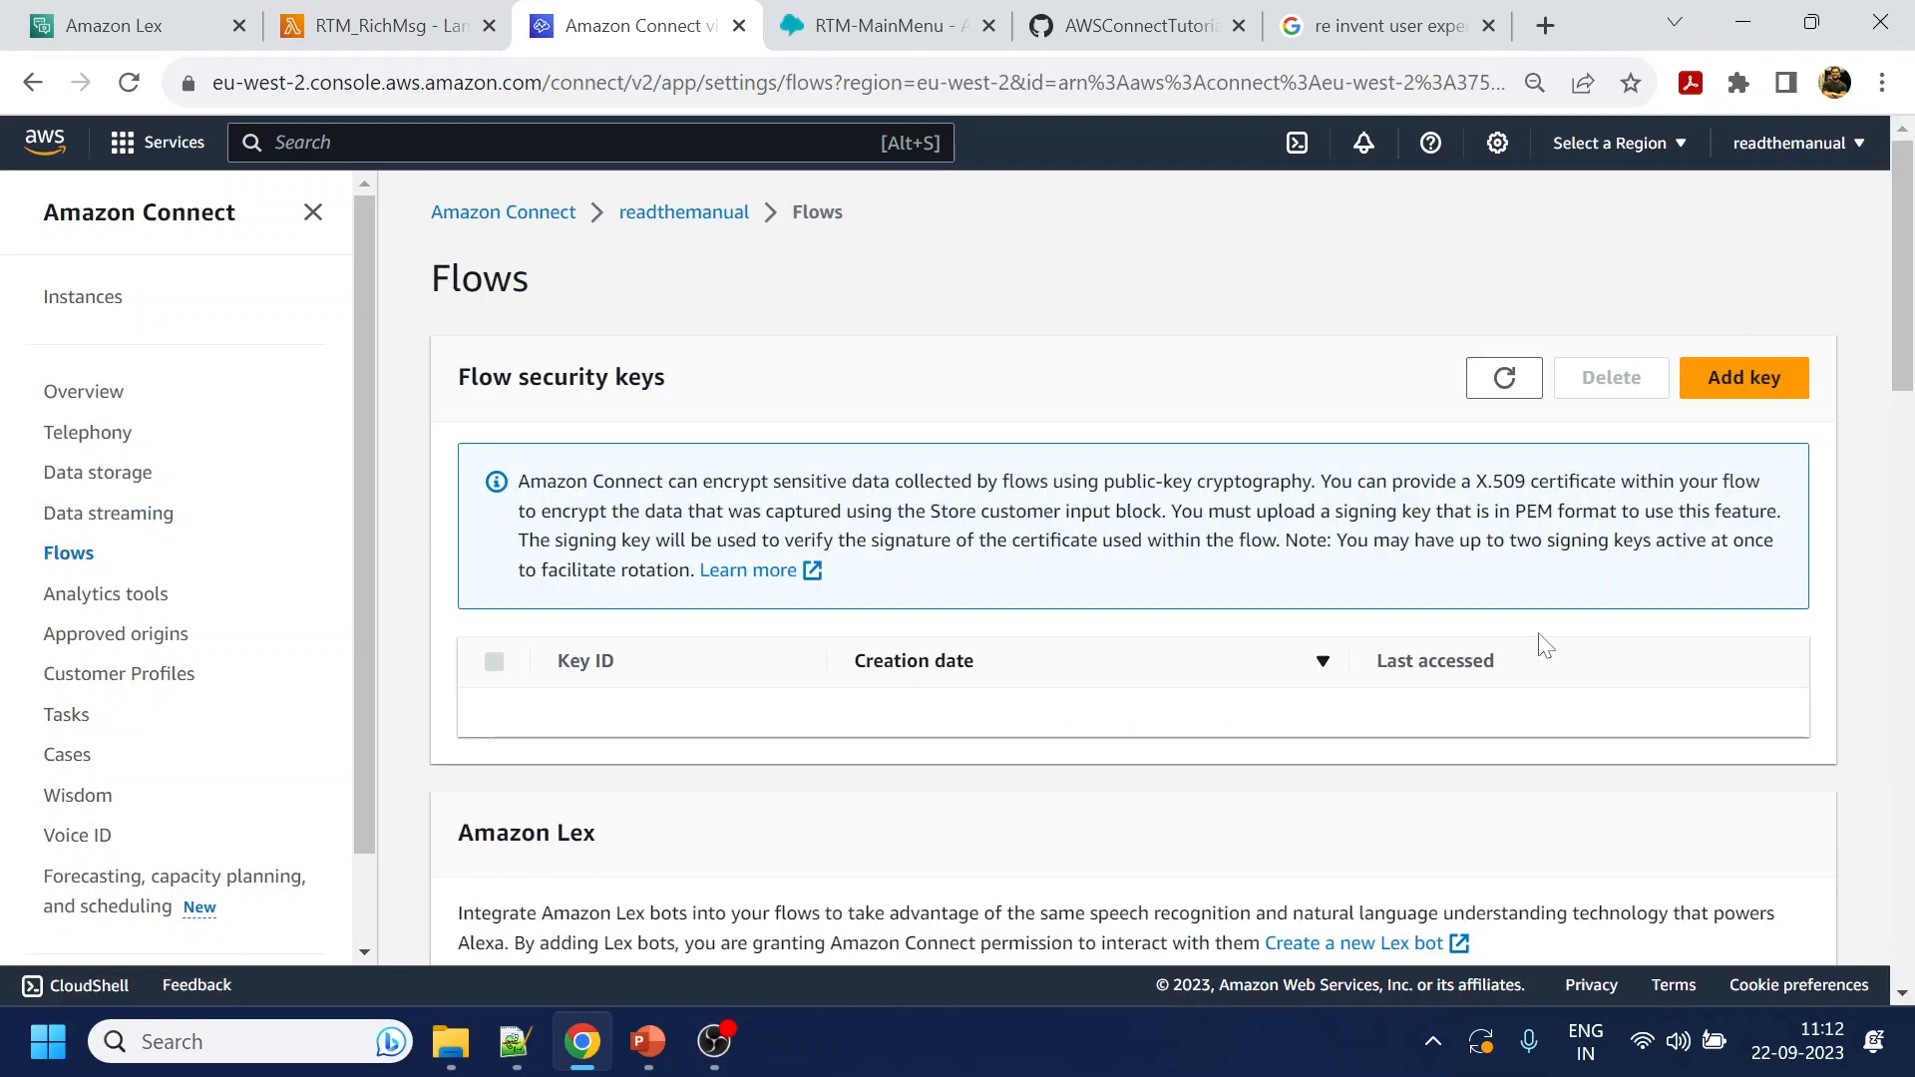
{"action": "scroll", "coordinate": [1564, 715], "scroll_direction": "down", "scroll_amount": 5}
{"action": "left_click", "coordinate": [1496, 456]}
{"action": "left_click", "coordinate": [1258, 499]}
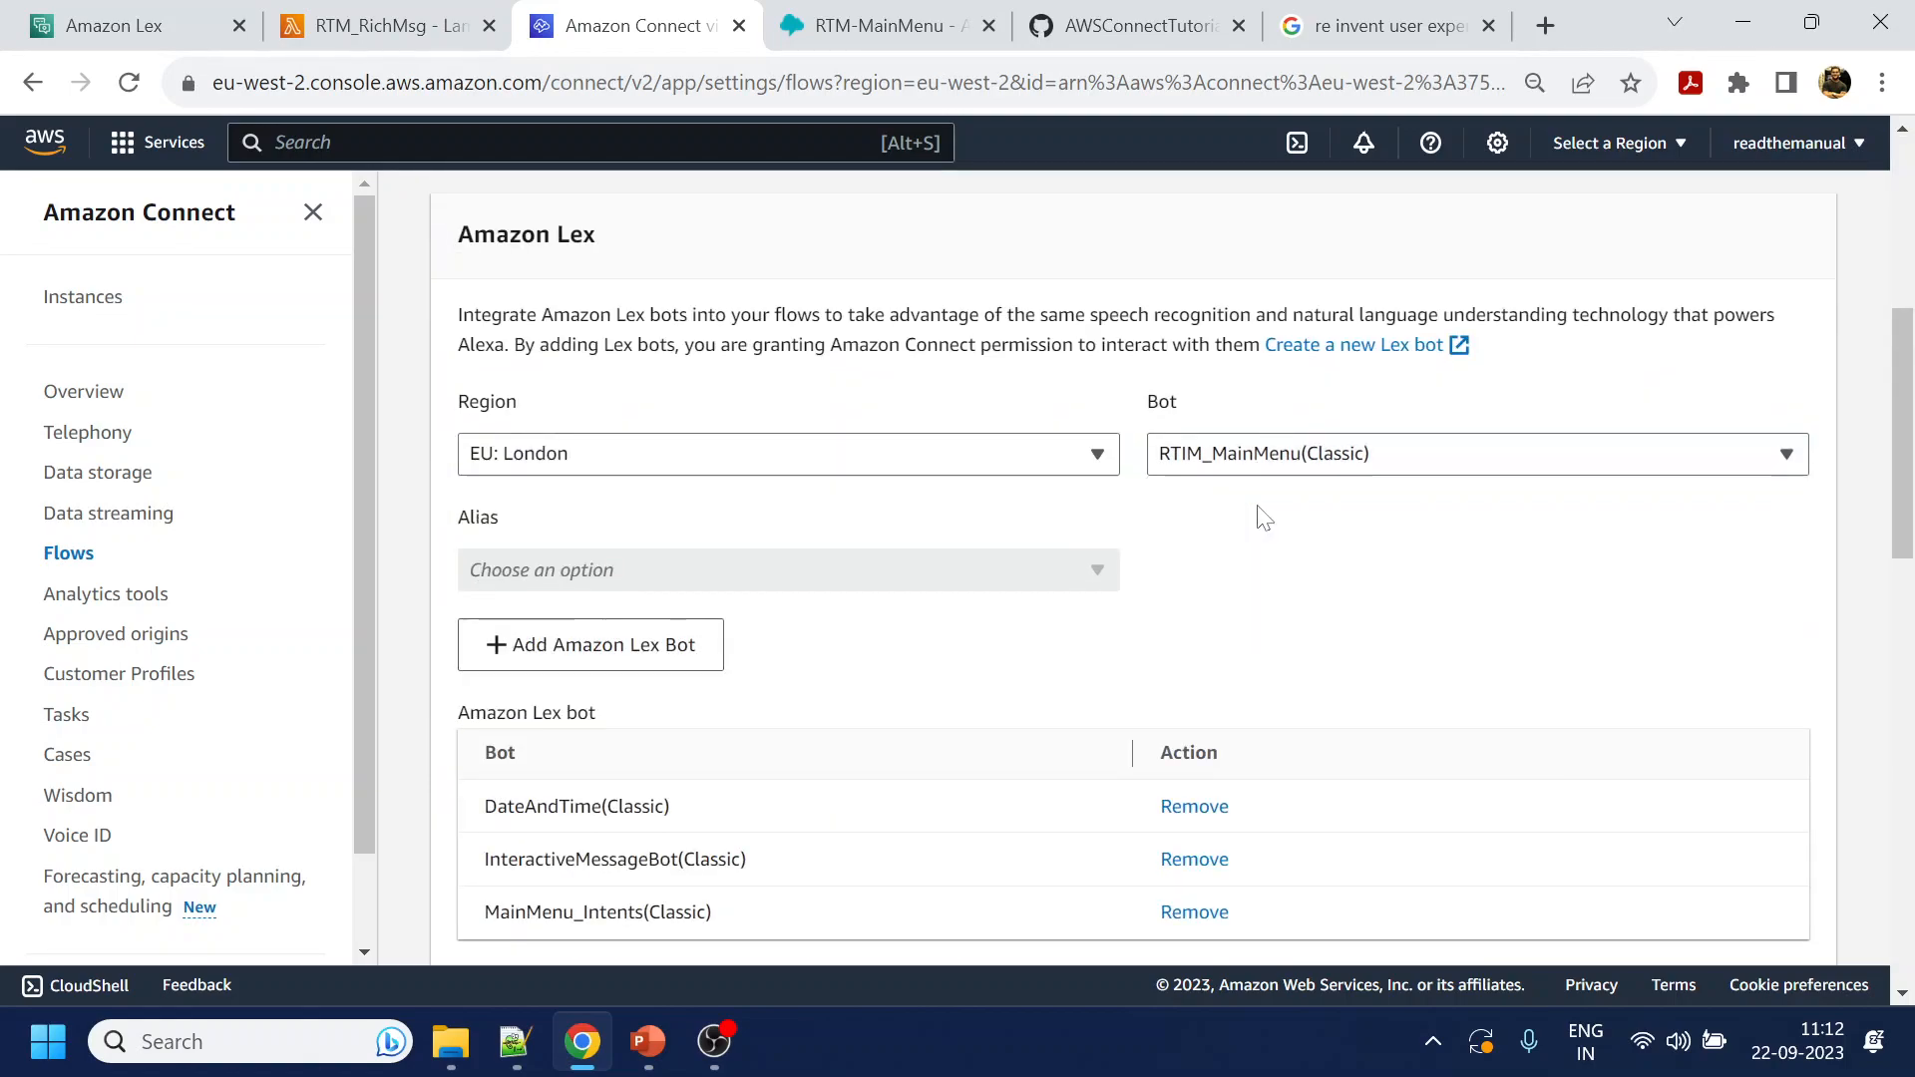
{"action": "left_click", "coordinate": [548, 664]}
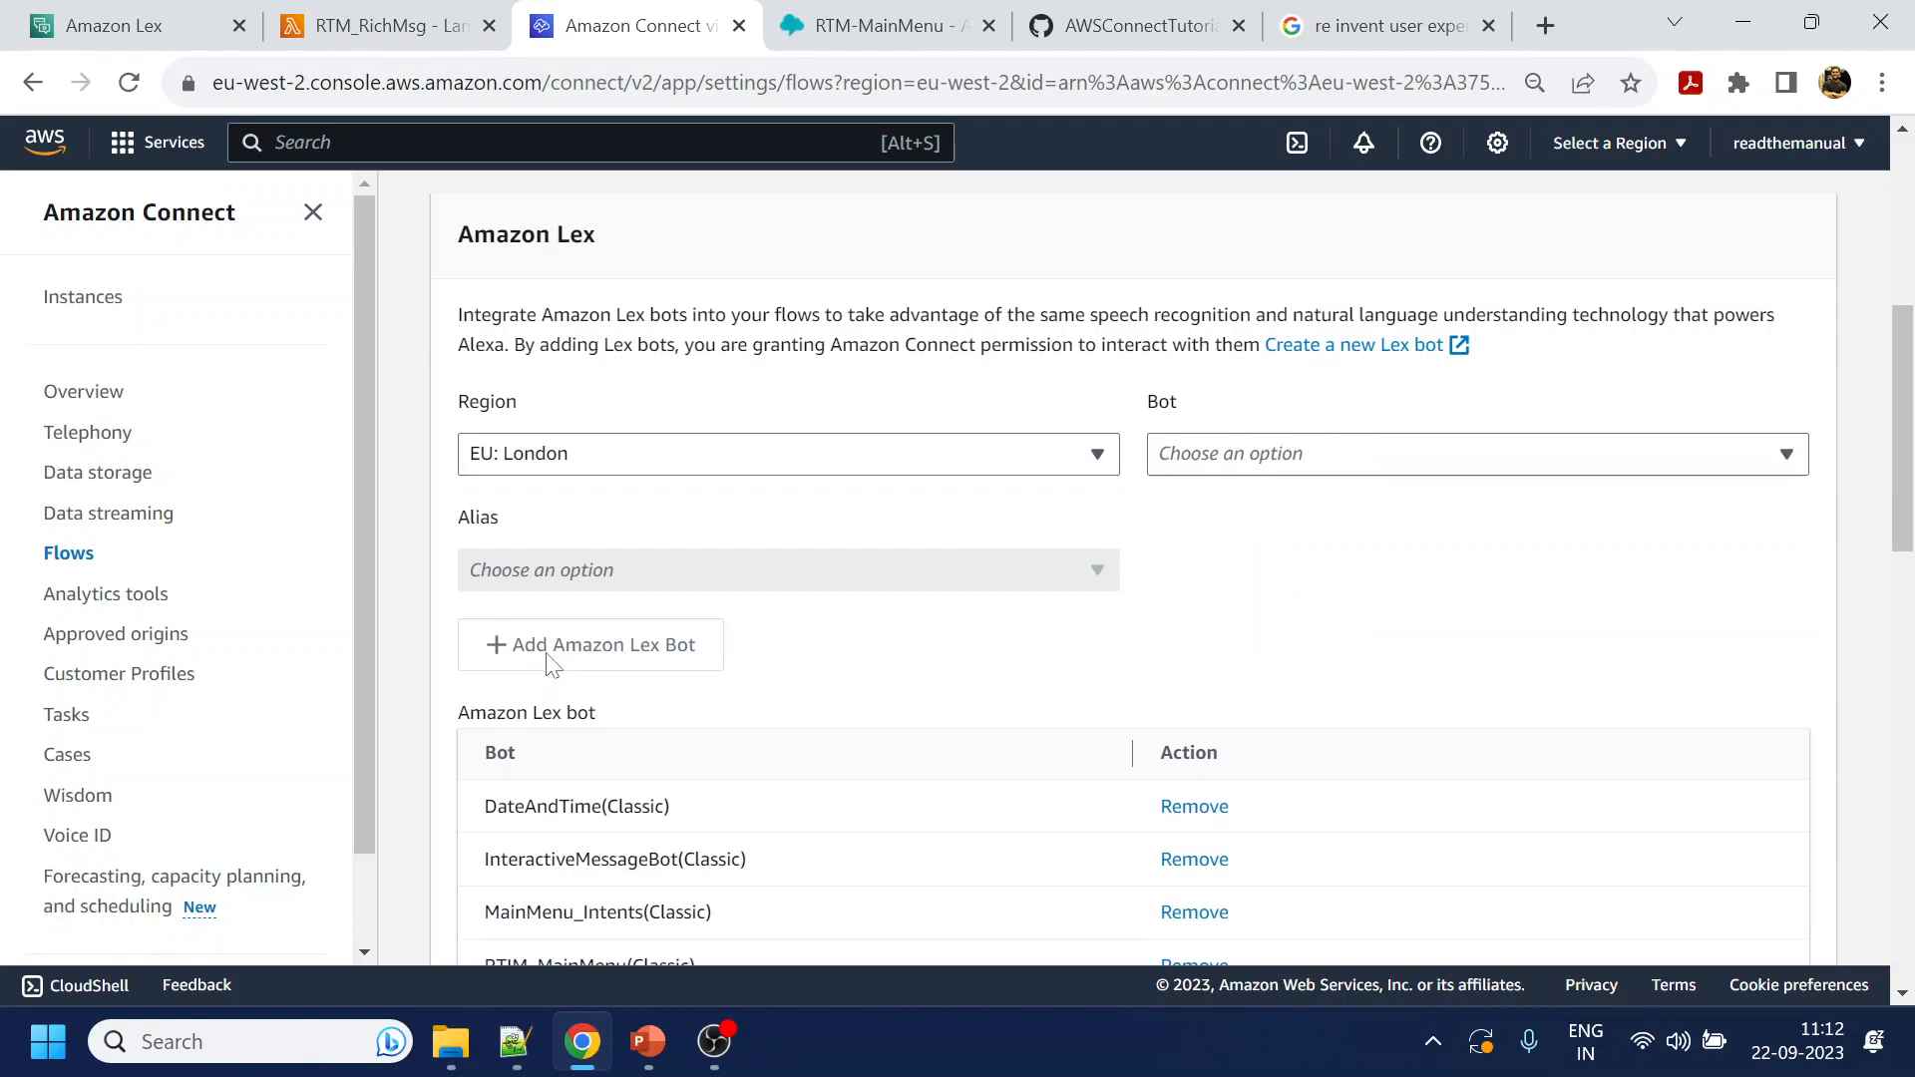
{"action": "scroll", "coordinate": [778, 668], "scroll_direction": "down", "scroll_amount": 5}
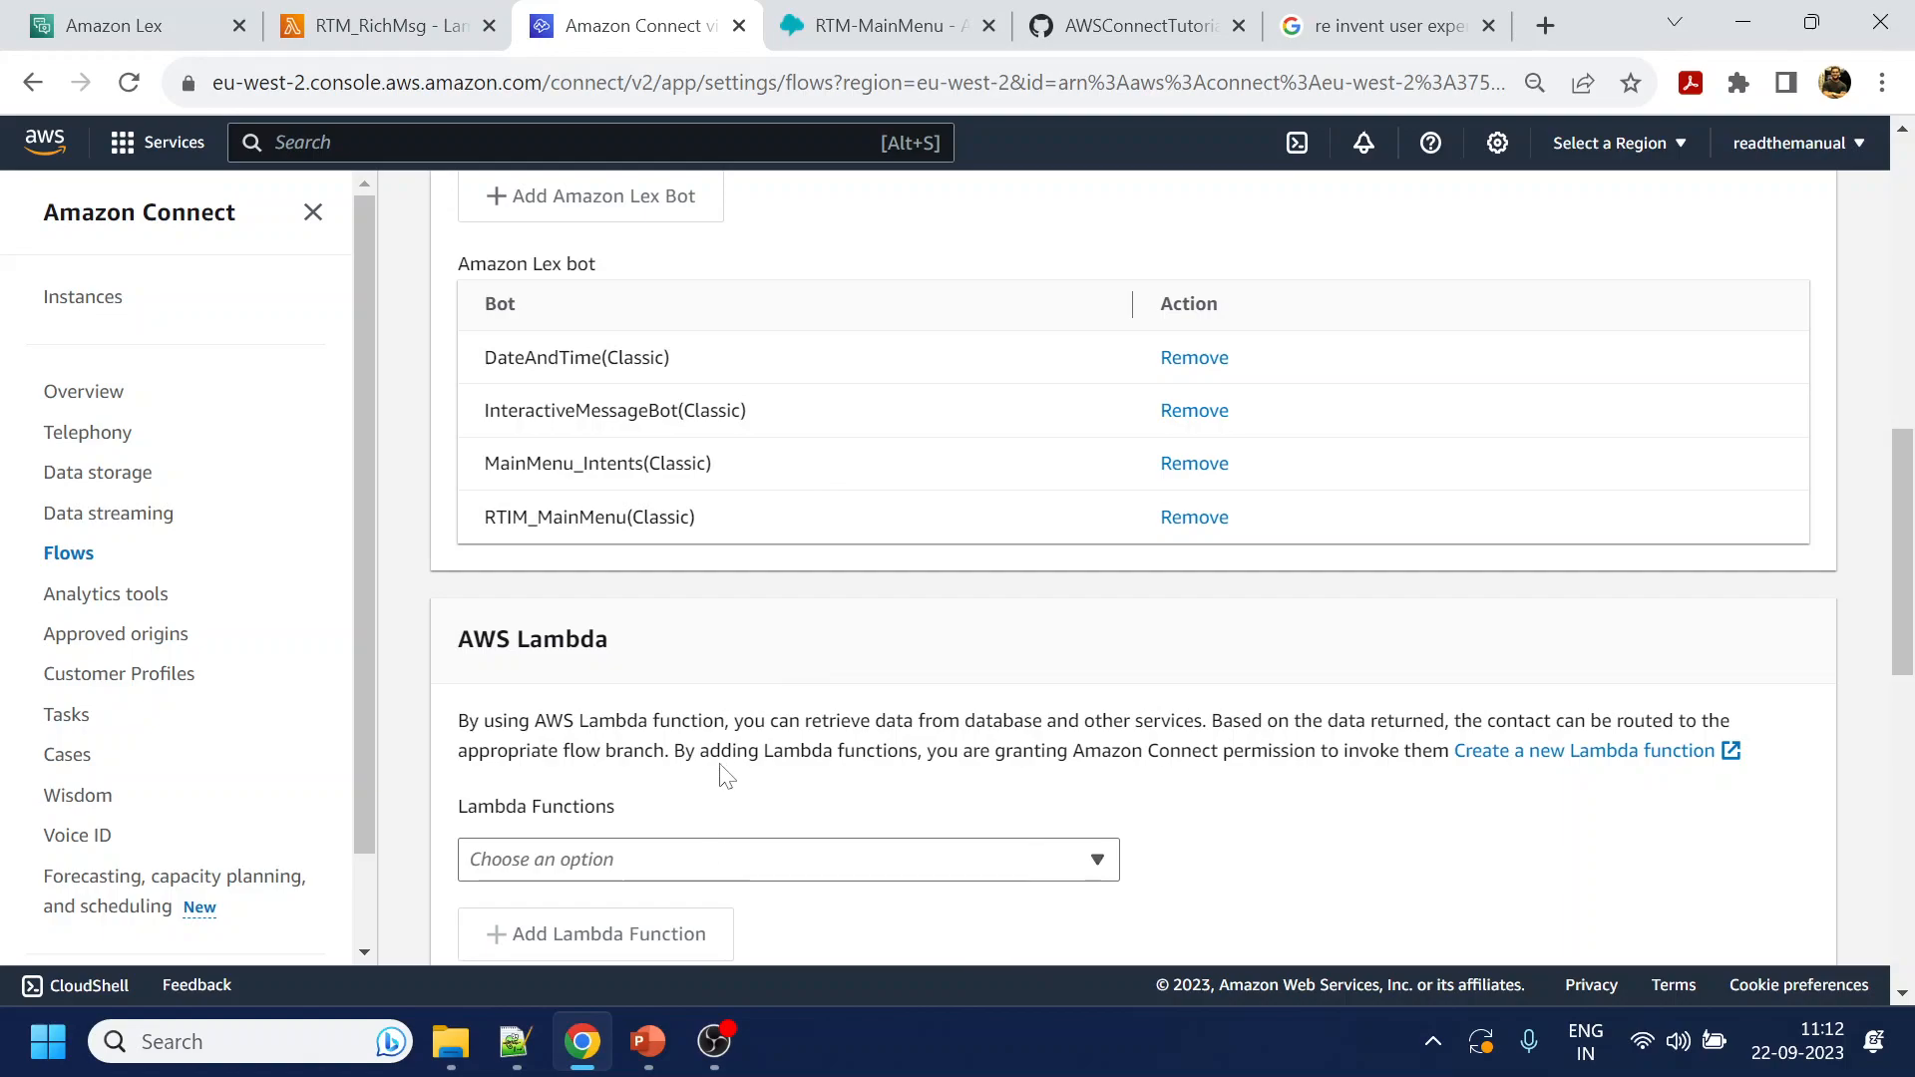
{"action": "left_click", "coordinate": [867, 12]}
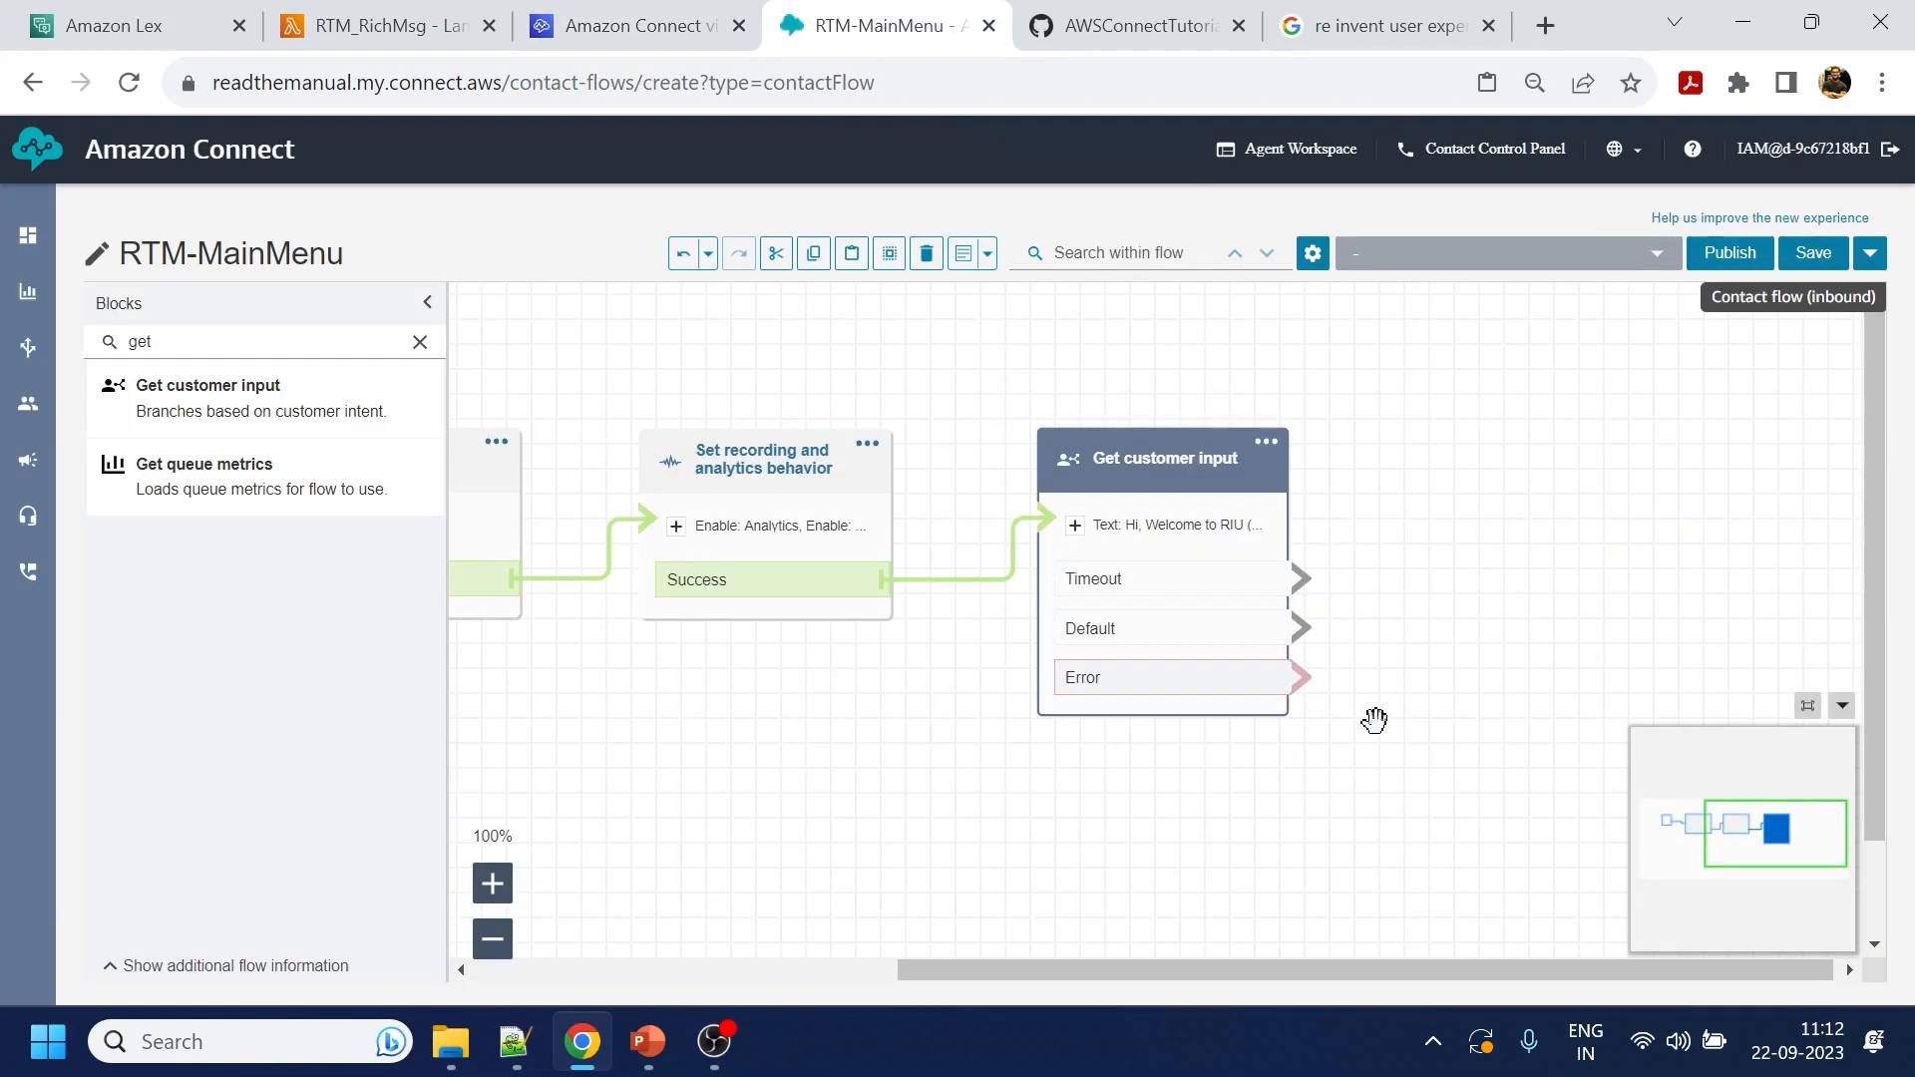
Switch the Get customer input block to Amazon Lex and select the RTIM_MainMenu (EU: London) (Classic) bot
{"action": "left_click", "coordinate": [1090, 455]}
{"action": "scroll", "coordinate": [1636, 618], "scroll_direction": "down", "scroll_amount": 5}
{"action": "left_click", "coordinate": [1607, 640]}
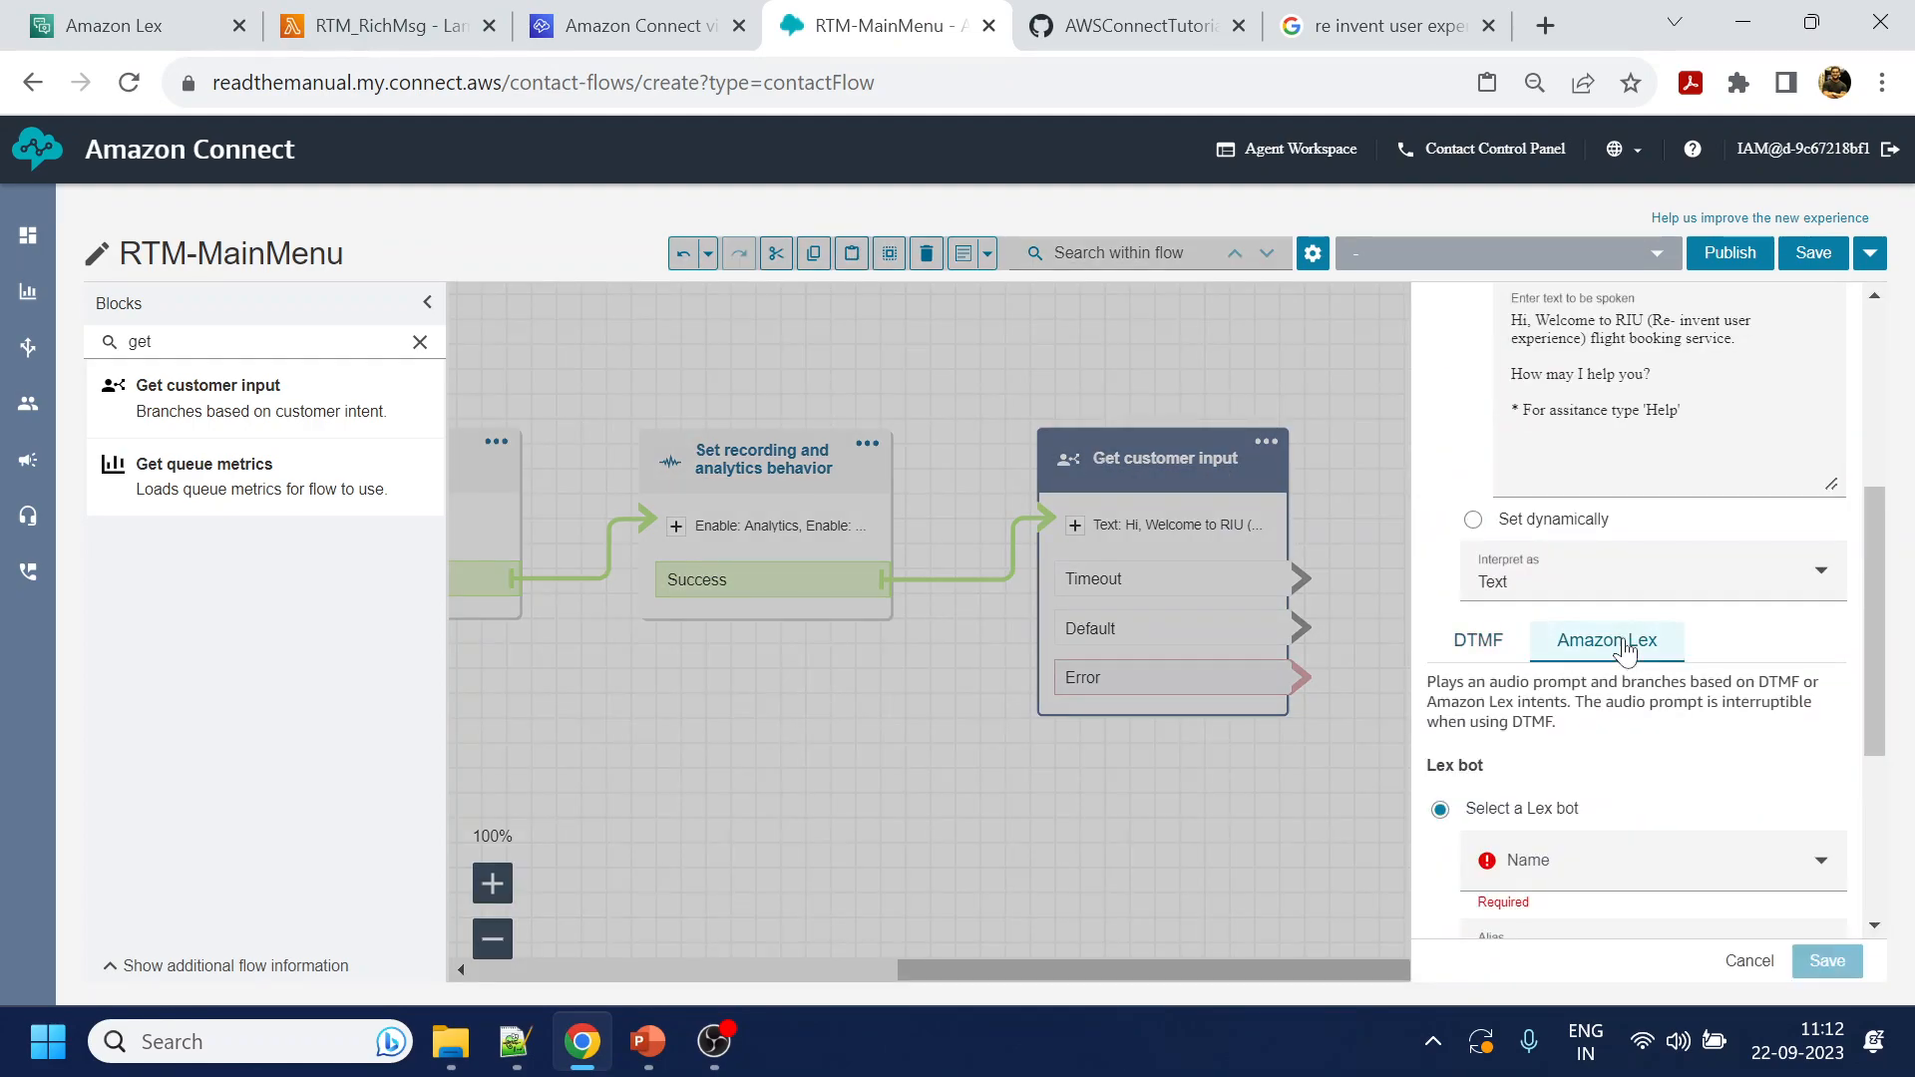
{"action": "scroll", "coordinate": [1626, 648], "scroll_direction": "down", "scroll_amount": 4}
{"action": "left_click", "coordinate": [1631, 491]}
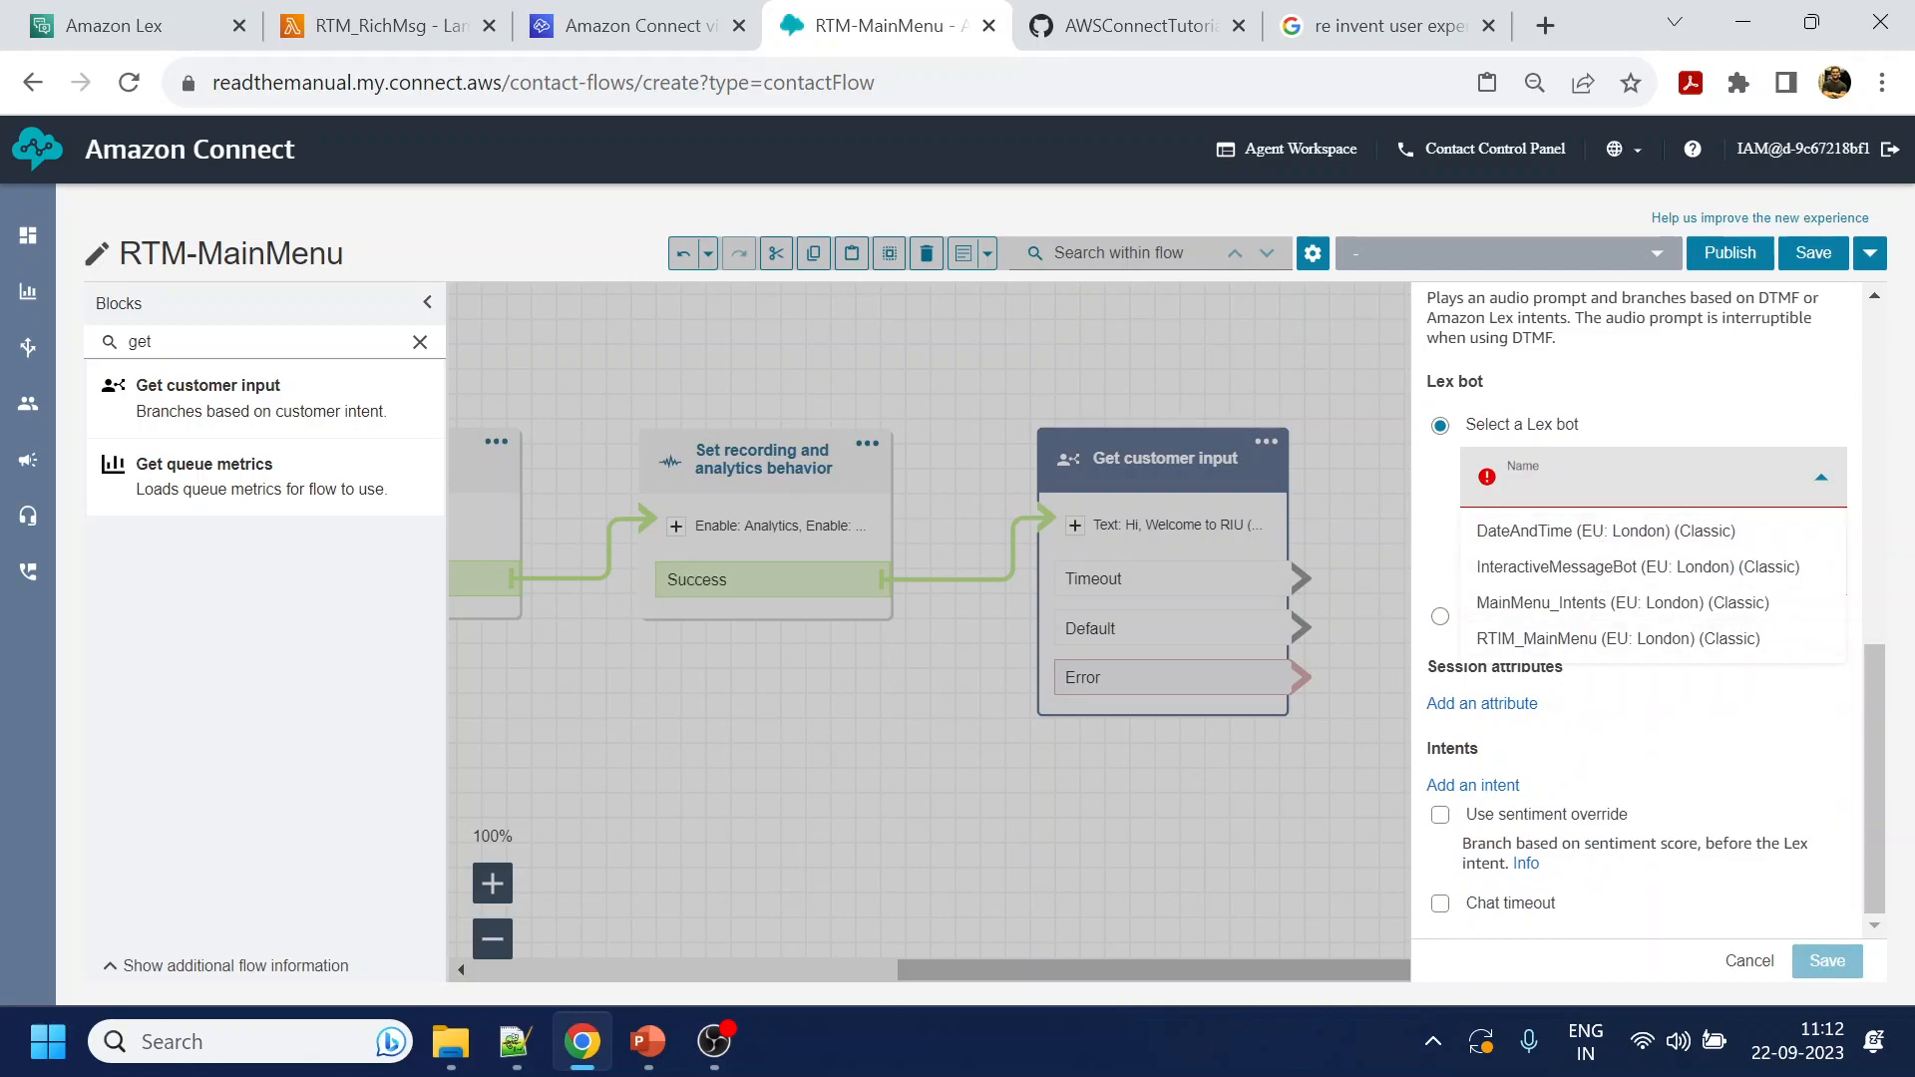
{"action": "left_click", "coordinate": [1561, 643]}
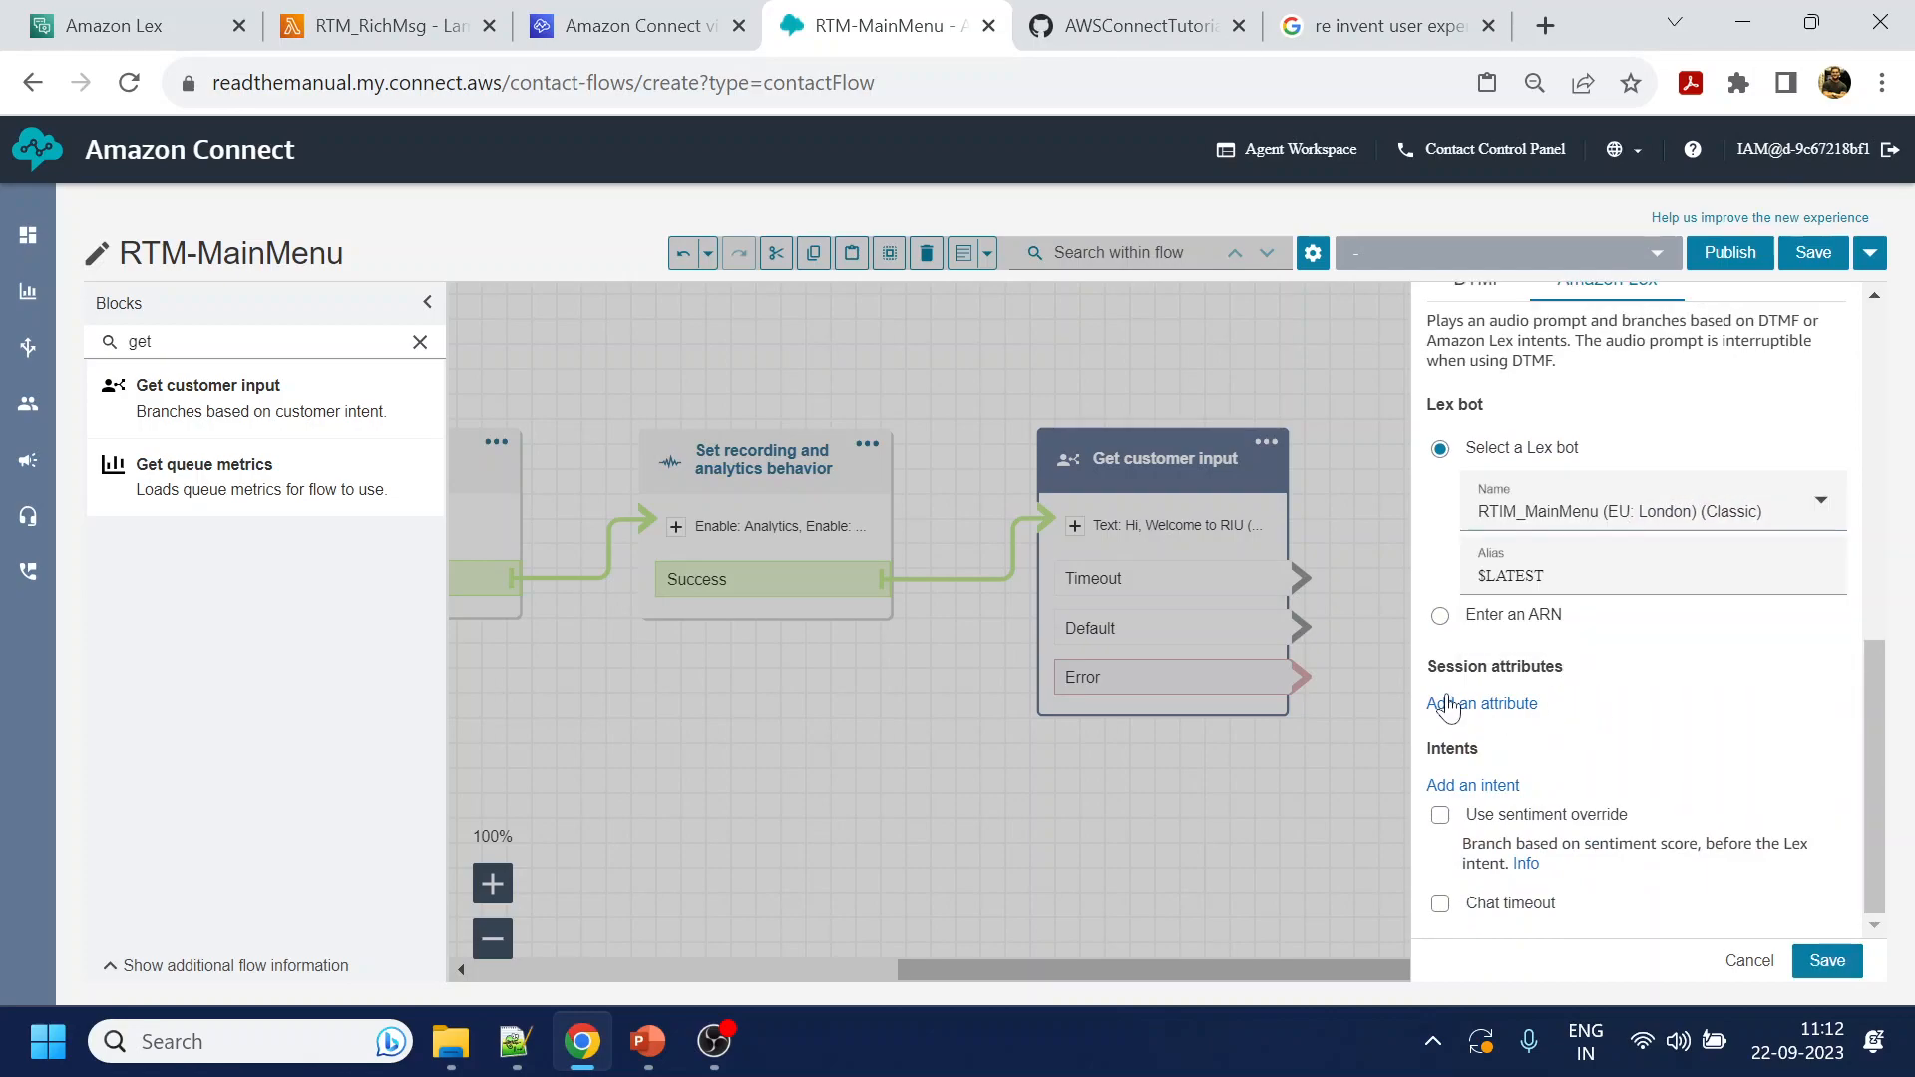
Add an intent to the Get customer input block and name it CreateBooking, matching the RTIM_MainMenu bot's intent in Amazon Lex
{"action": "left_click", "coordinate": [1478, 790]}
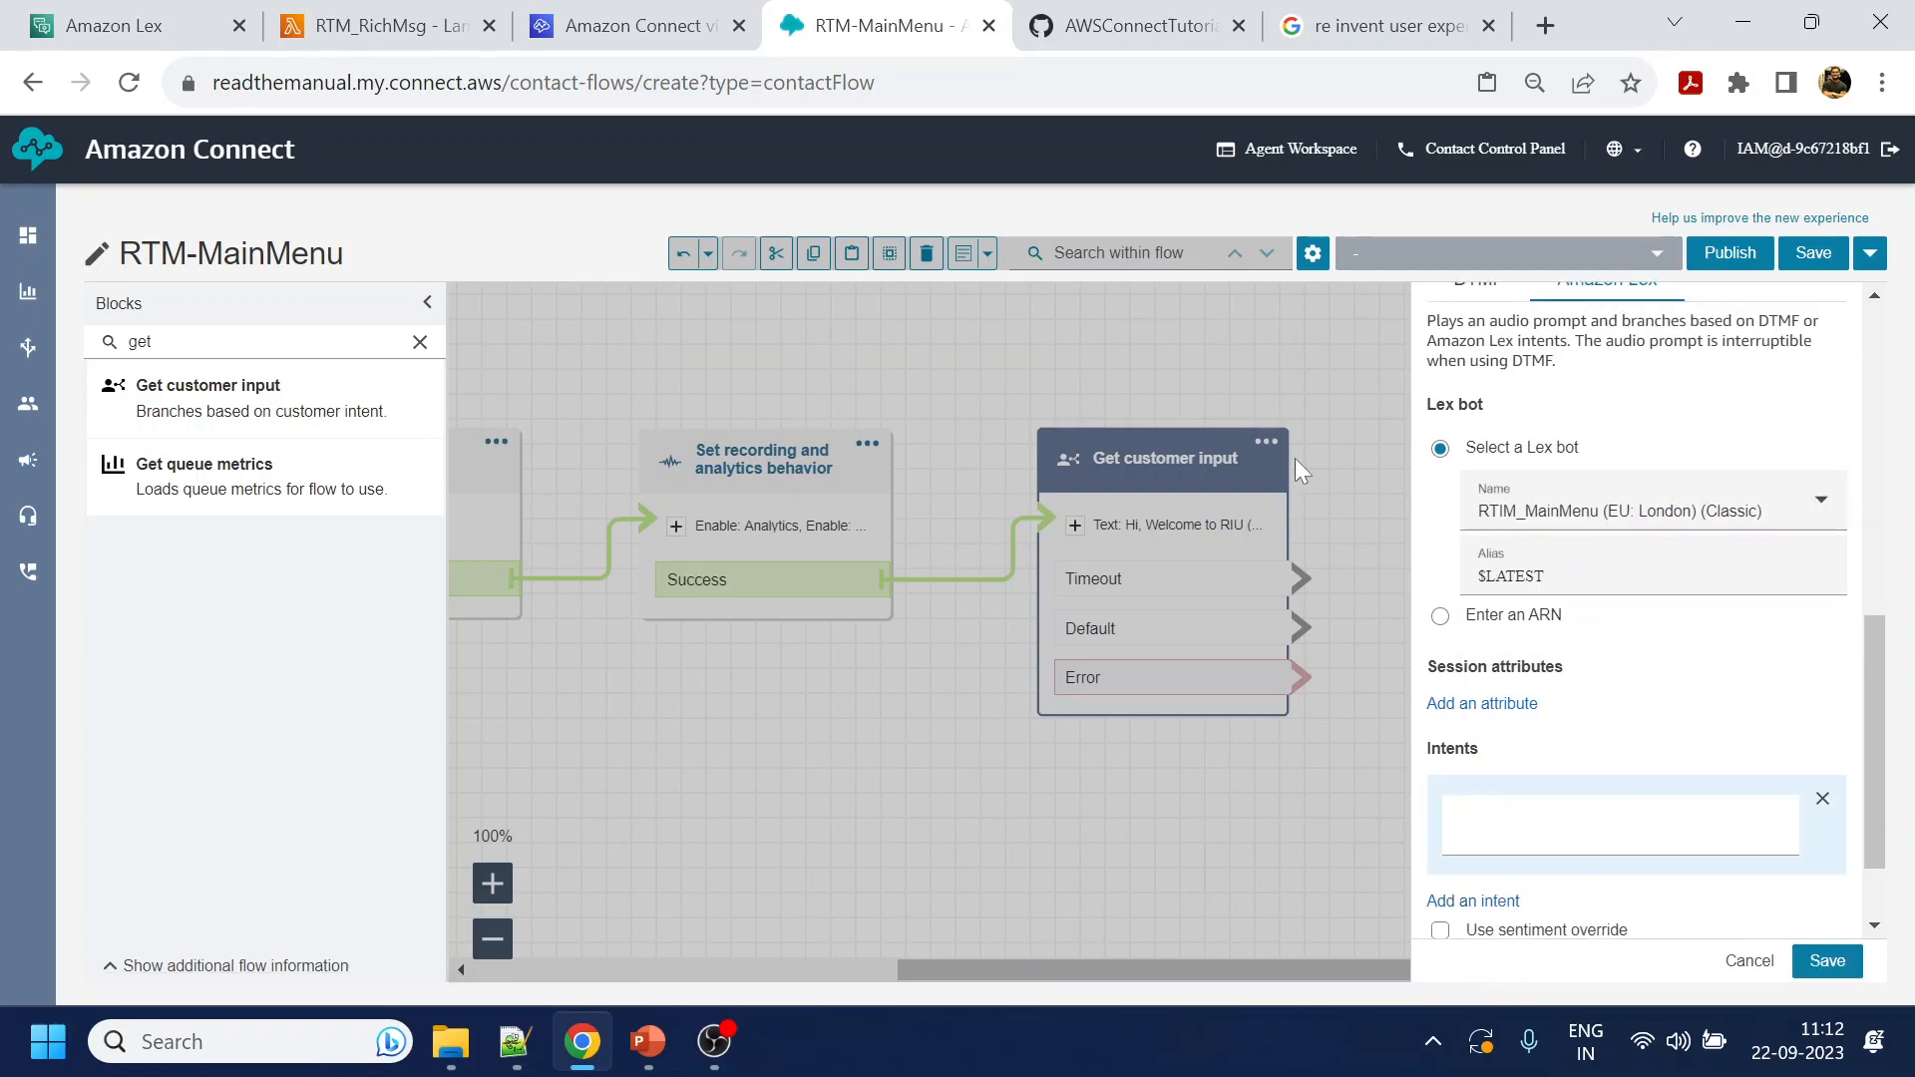
{"action": "left_click", "coordinate": [129, 25]}
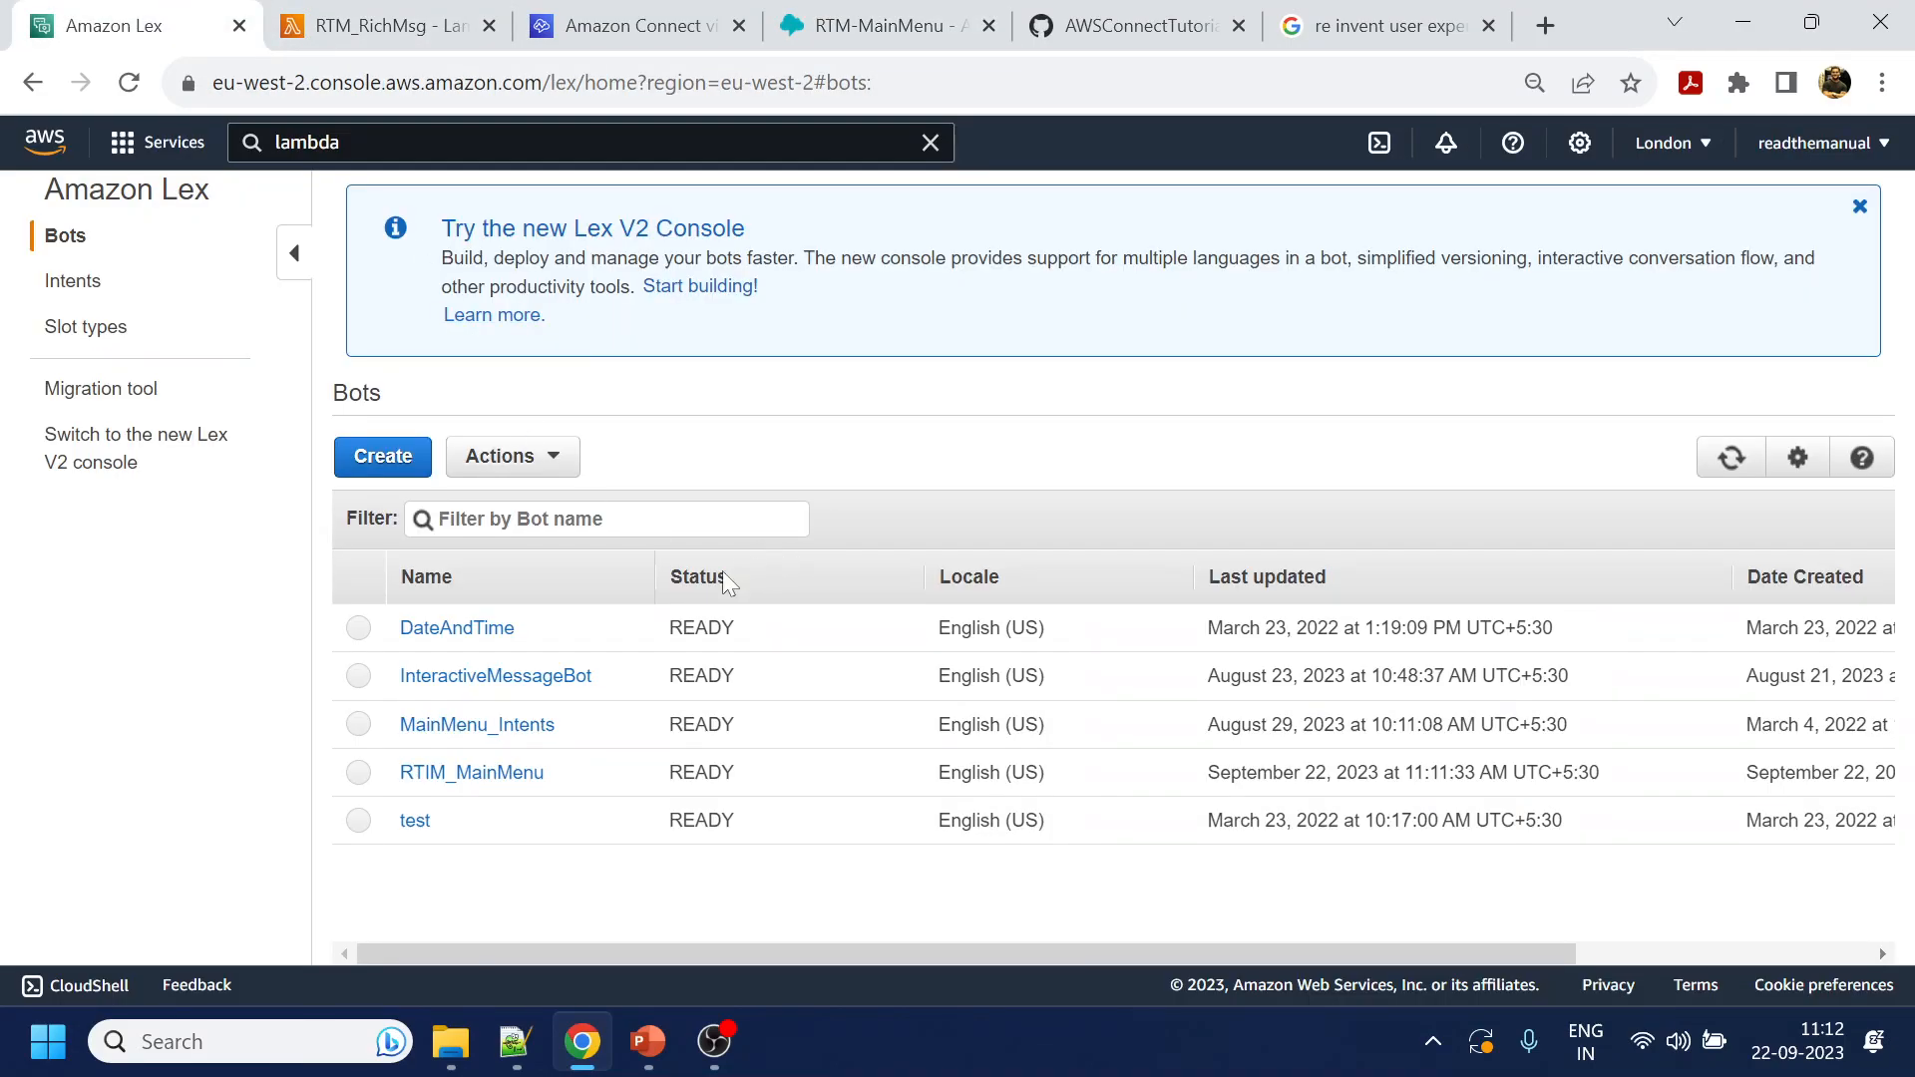
{"action": "left_click", "coordinate": [476, 774]}
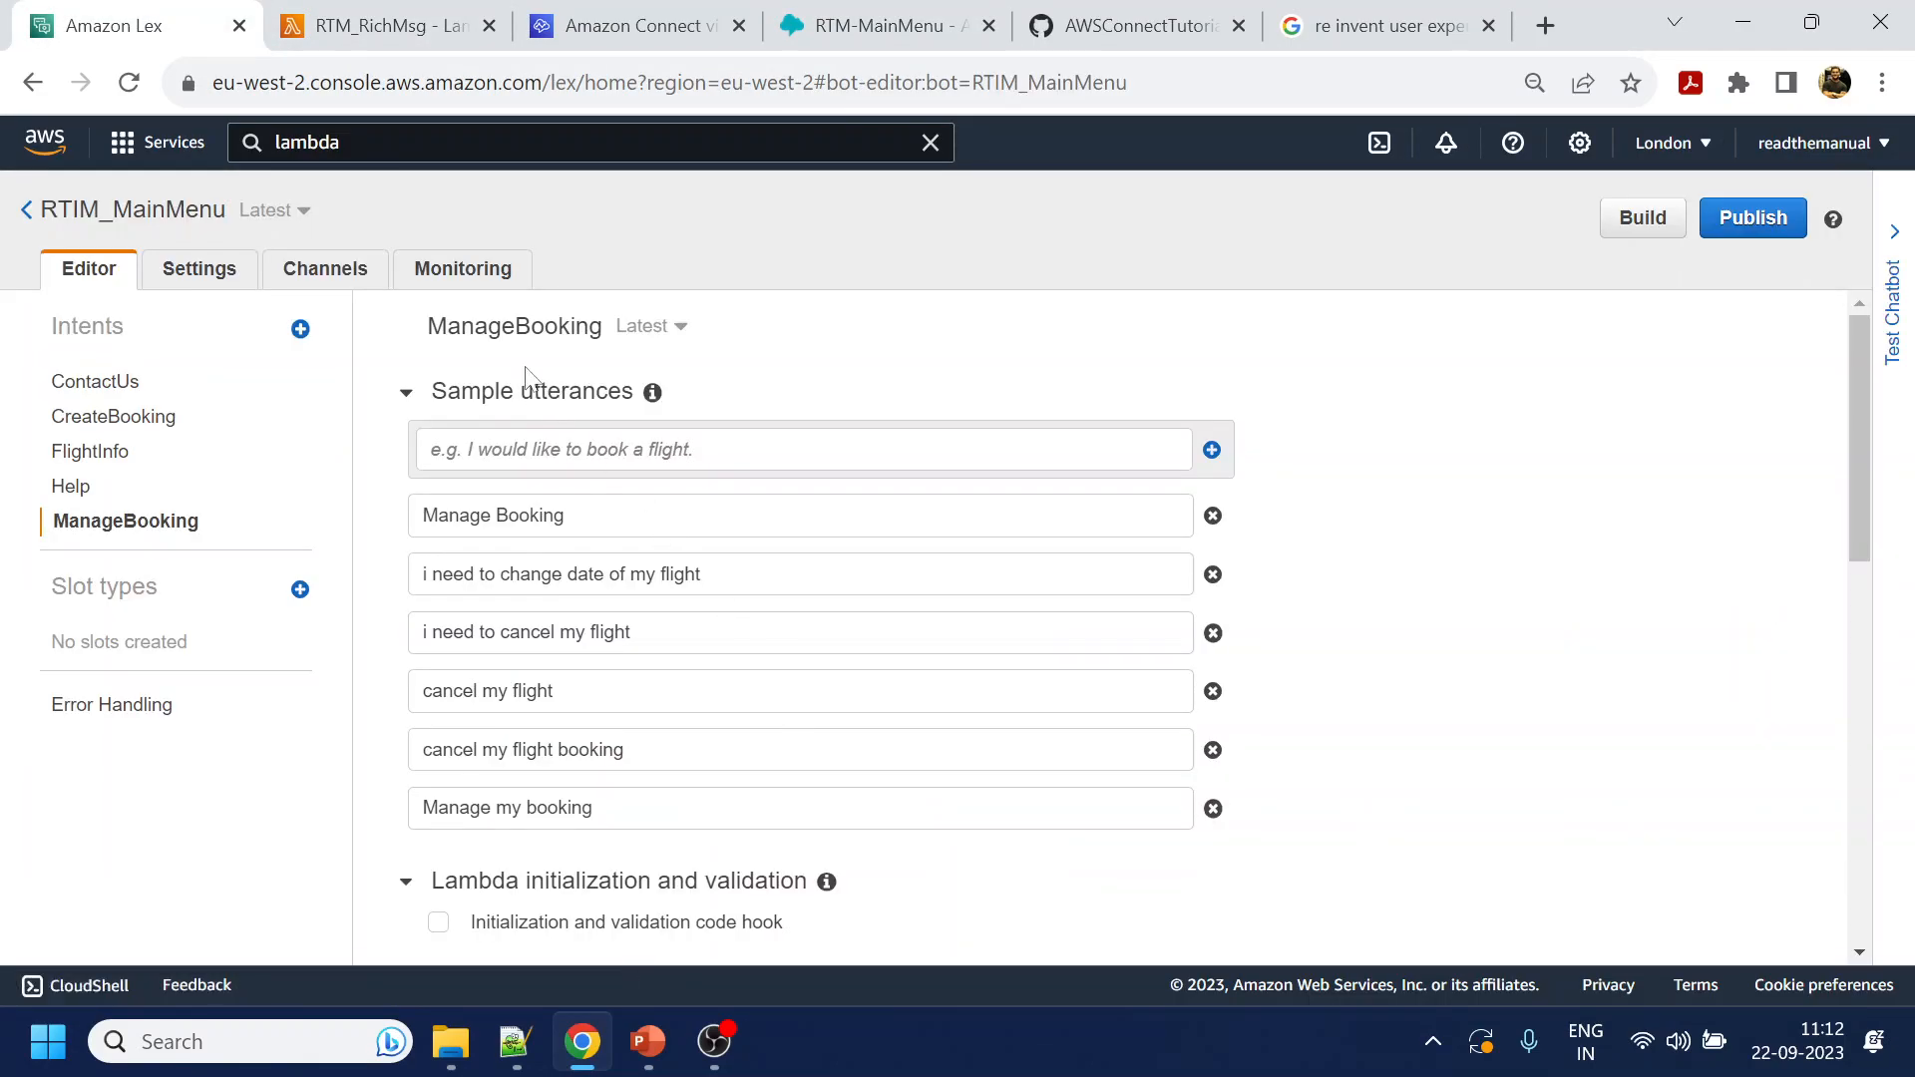
{"action": "left_click", "coordinate": [91, 417]}
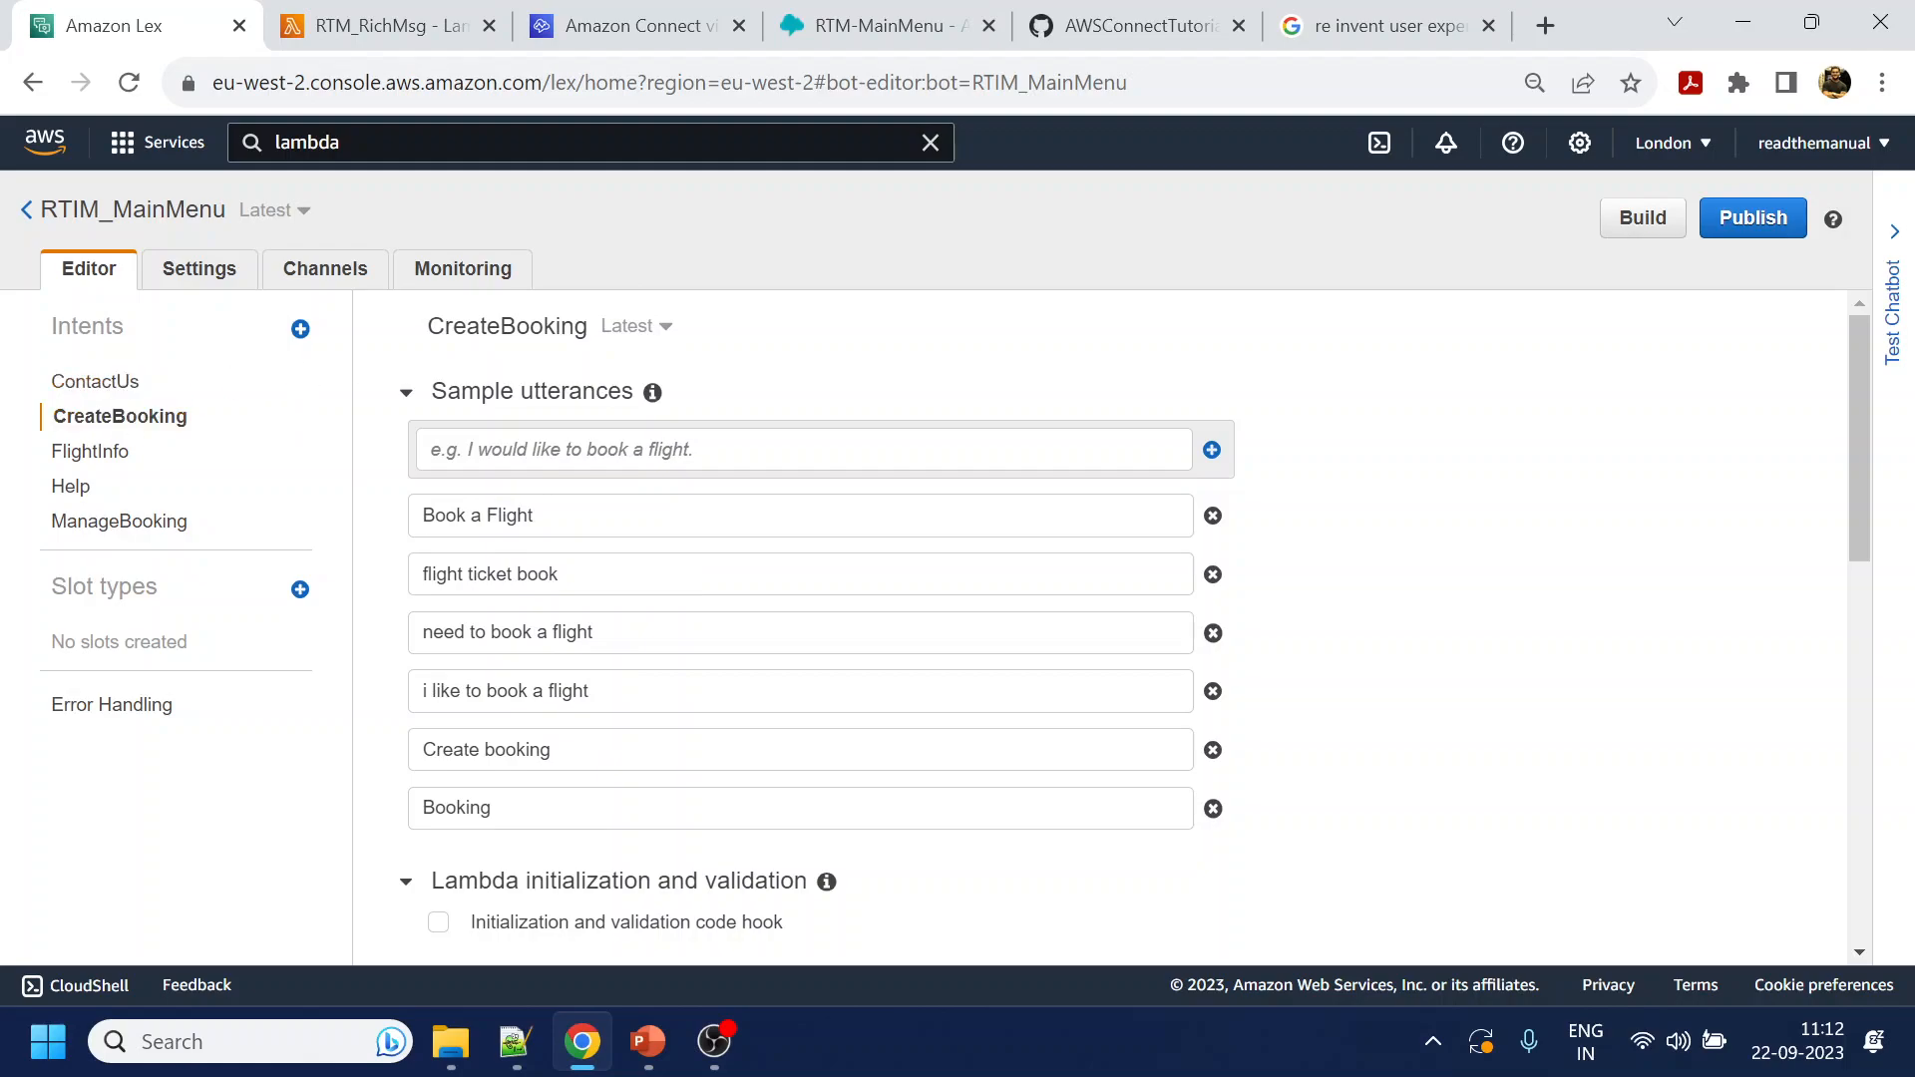
{"action": "left_click", "coordinate": [1539, 833]}
{"action": "type", "text": "CreateBooking"}
{"action": "scroll", "coordinate": [1551, 803], "scroll_direction": "down", "scroll_amount": 2}
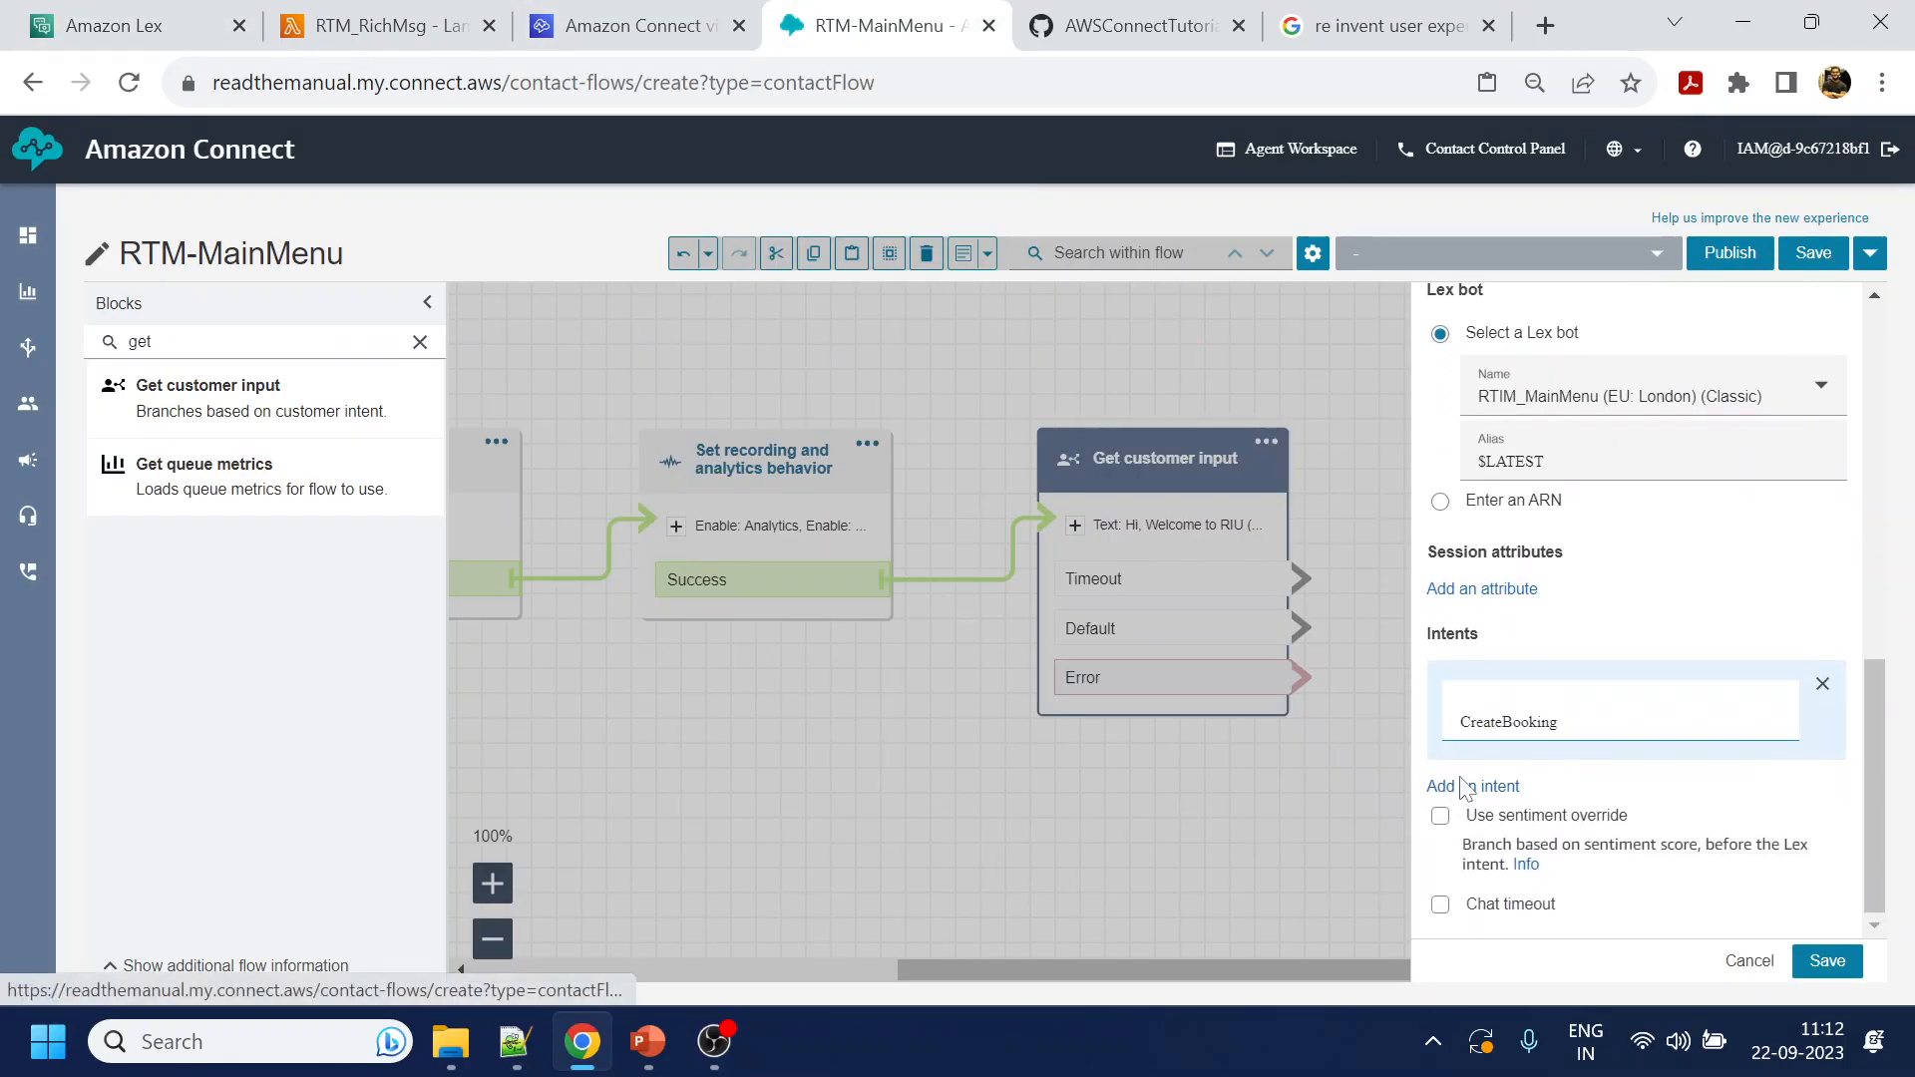
Add a second intent, ManageBooking, to the Get customer input block, copying its name from the RTIM_MainMenu bot in Amazon Lex
{"action": "left_click", "coordinate": [1473, 785]}
{"action": "left_click", "coordinate": [114, 25]}
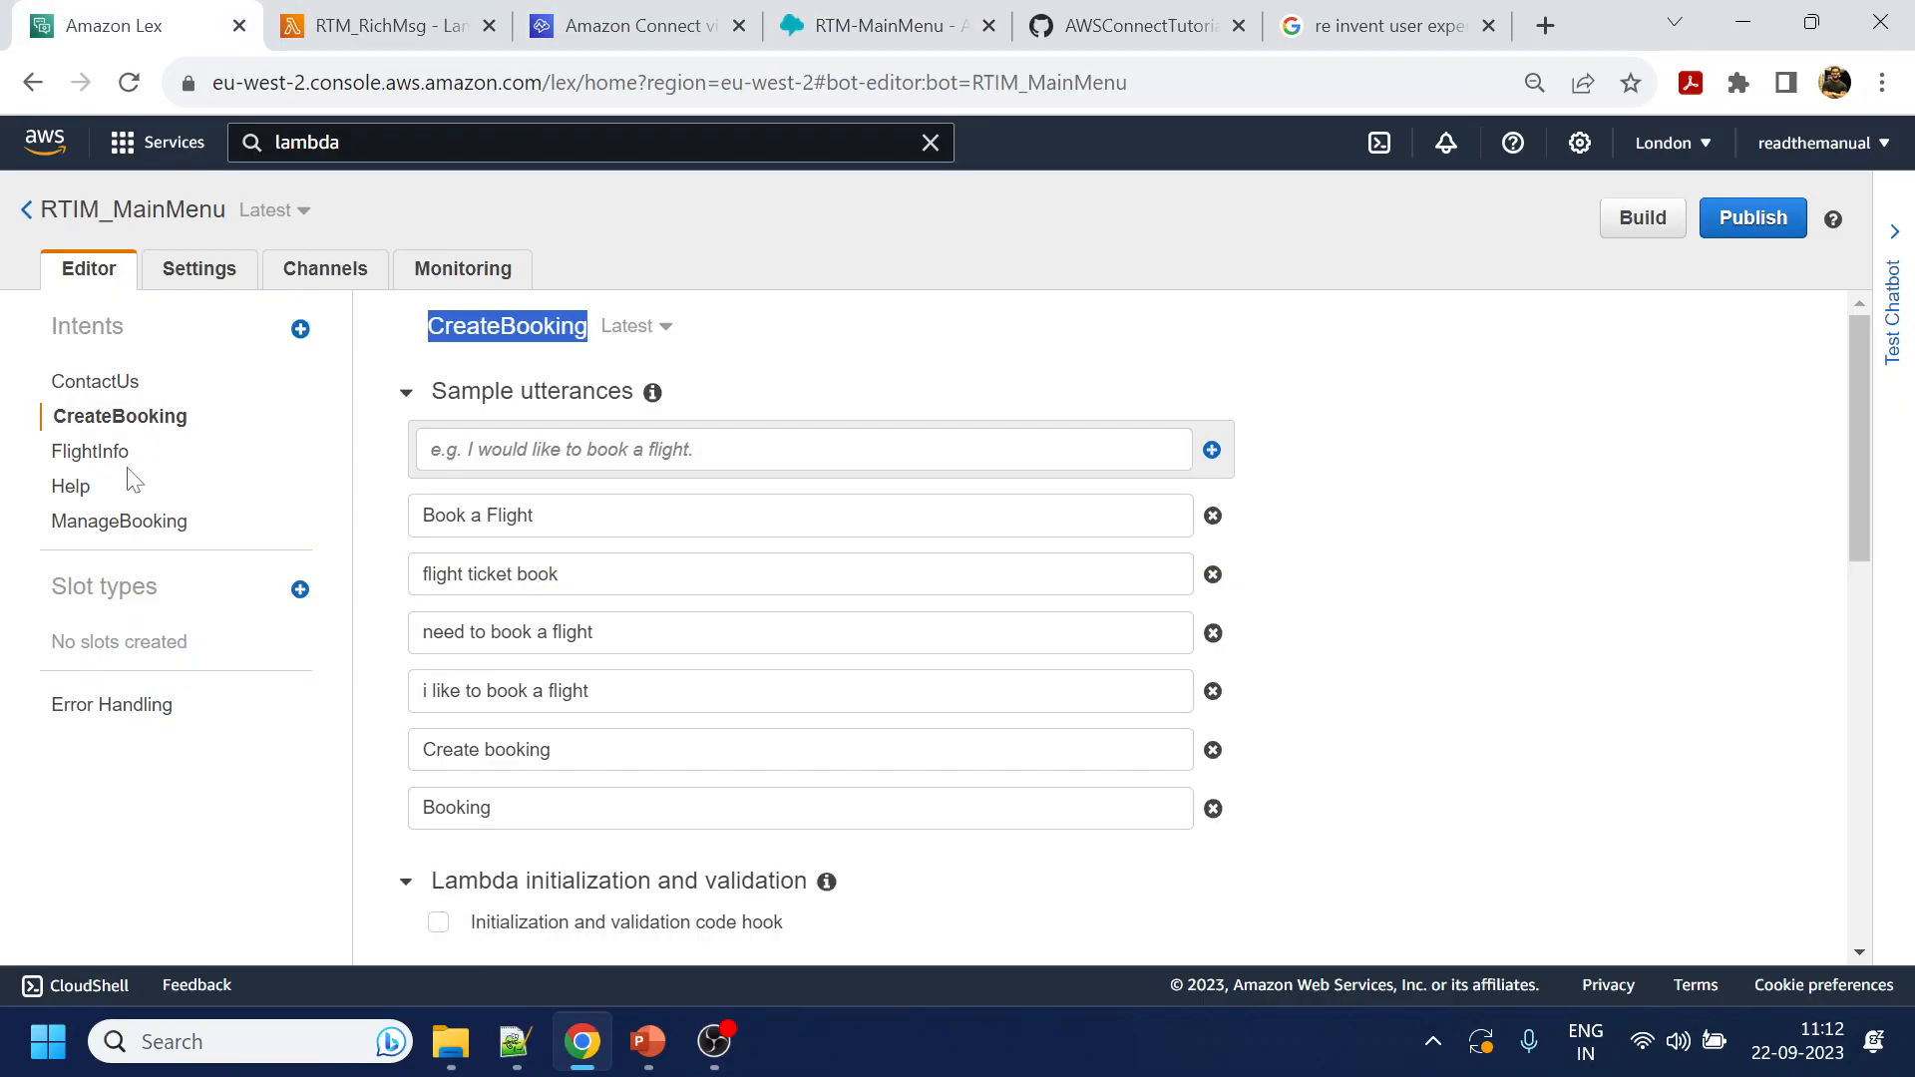
{"action": "left_click", "coordinate": [97, 536]}
{"action": "double_click", "coordinate": [514, 326]}
{"action": "key", "text": "ctrl+c"}
{"action": "left_click", "coordinate": [947, 14]}
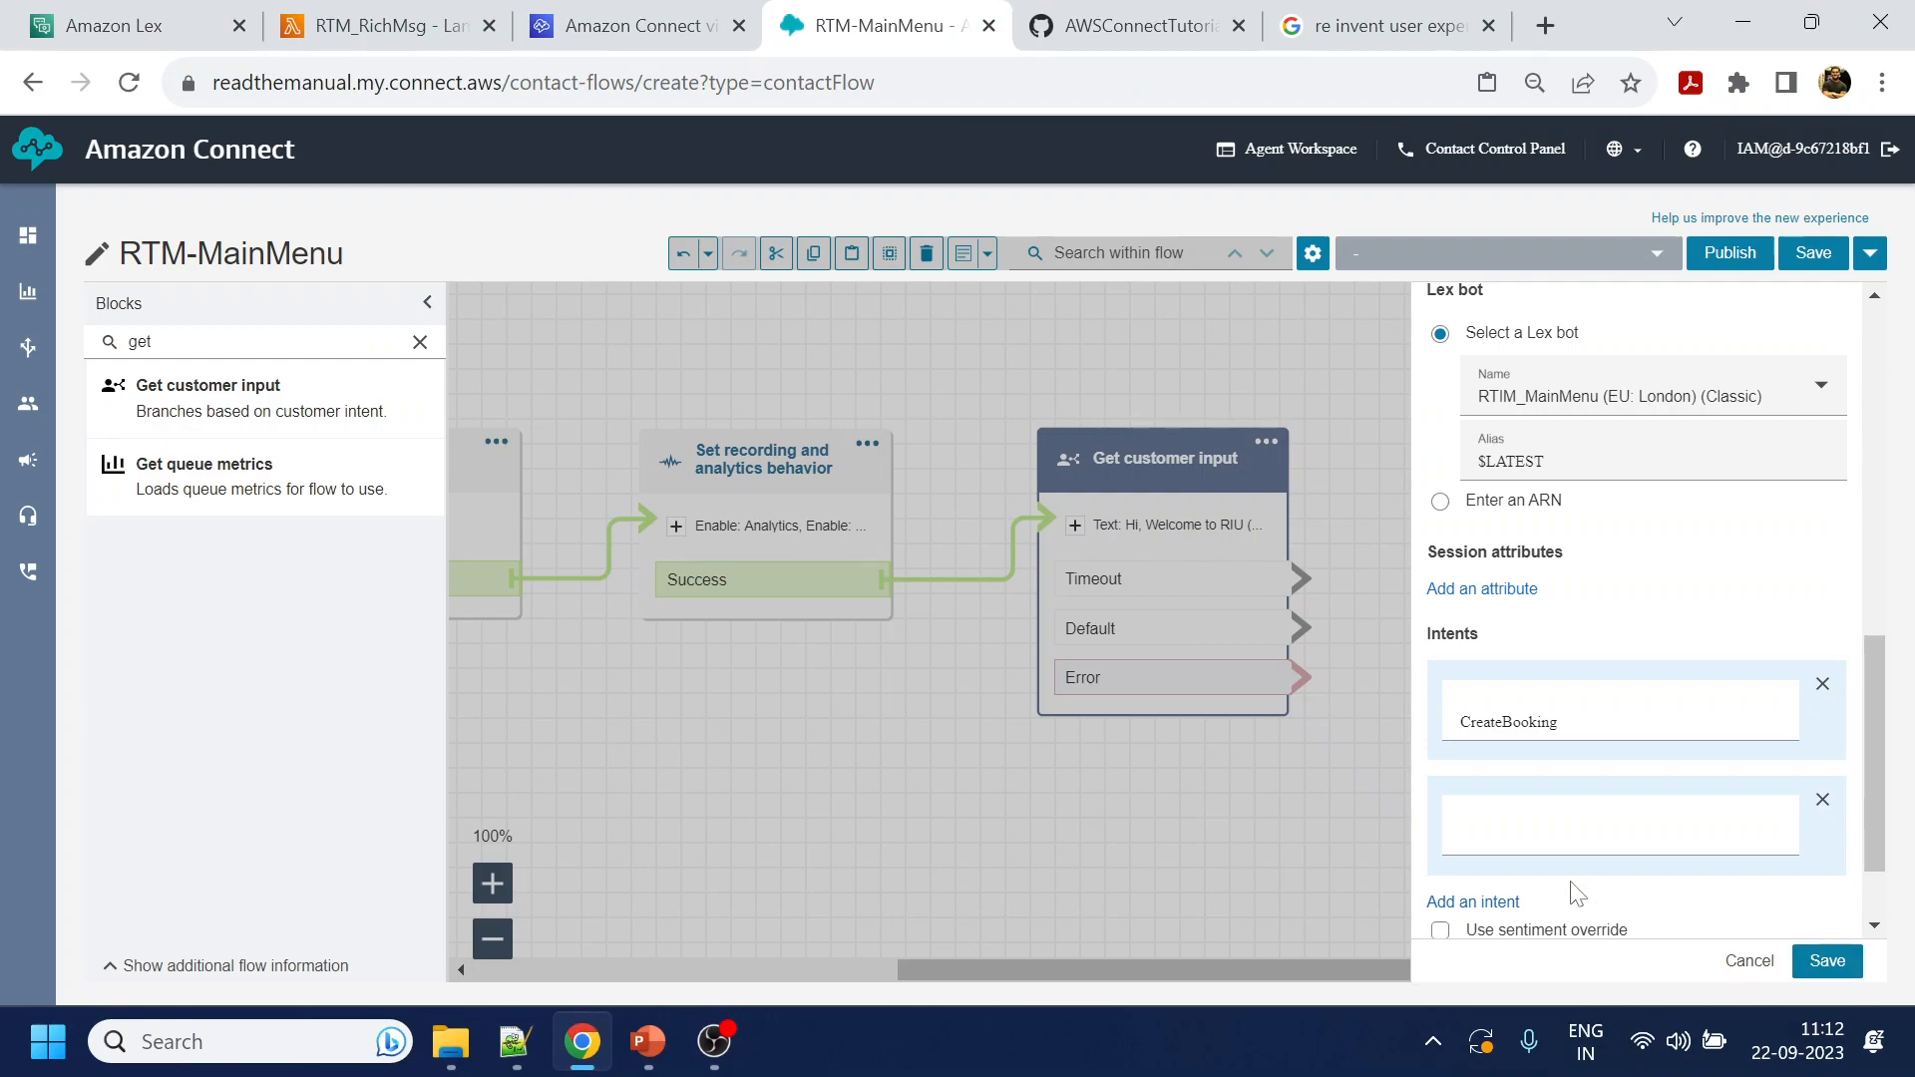
{"action": "left_click", "coordinate": [1565, 847]}
{"action": "key", "text": "ctrl+v"}
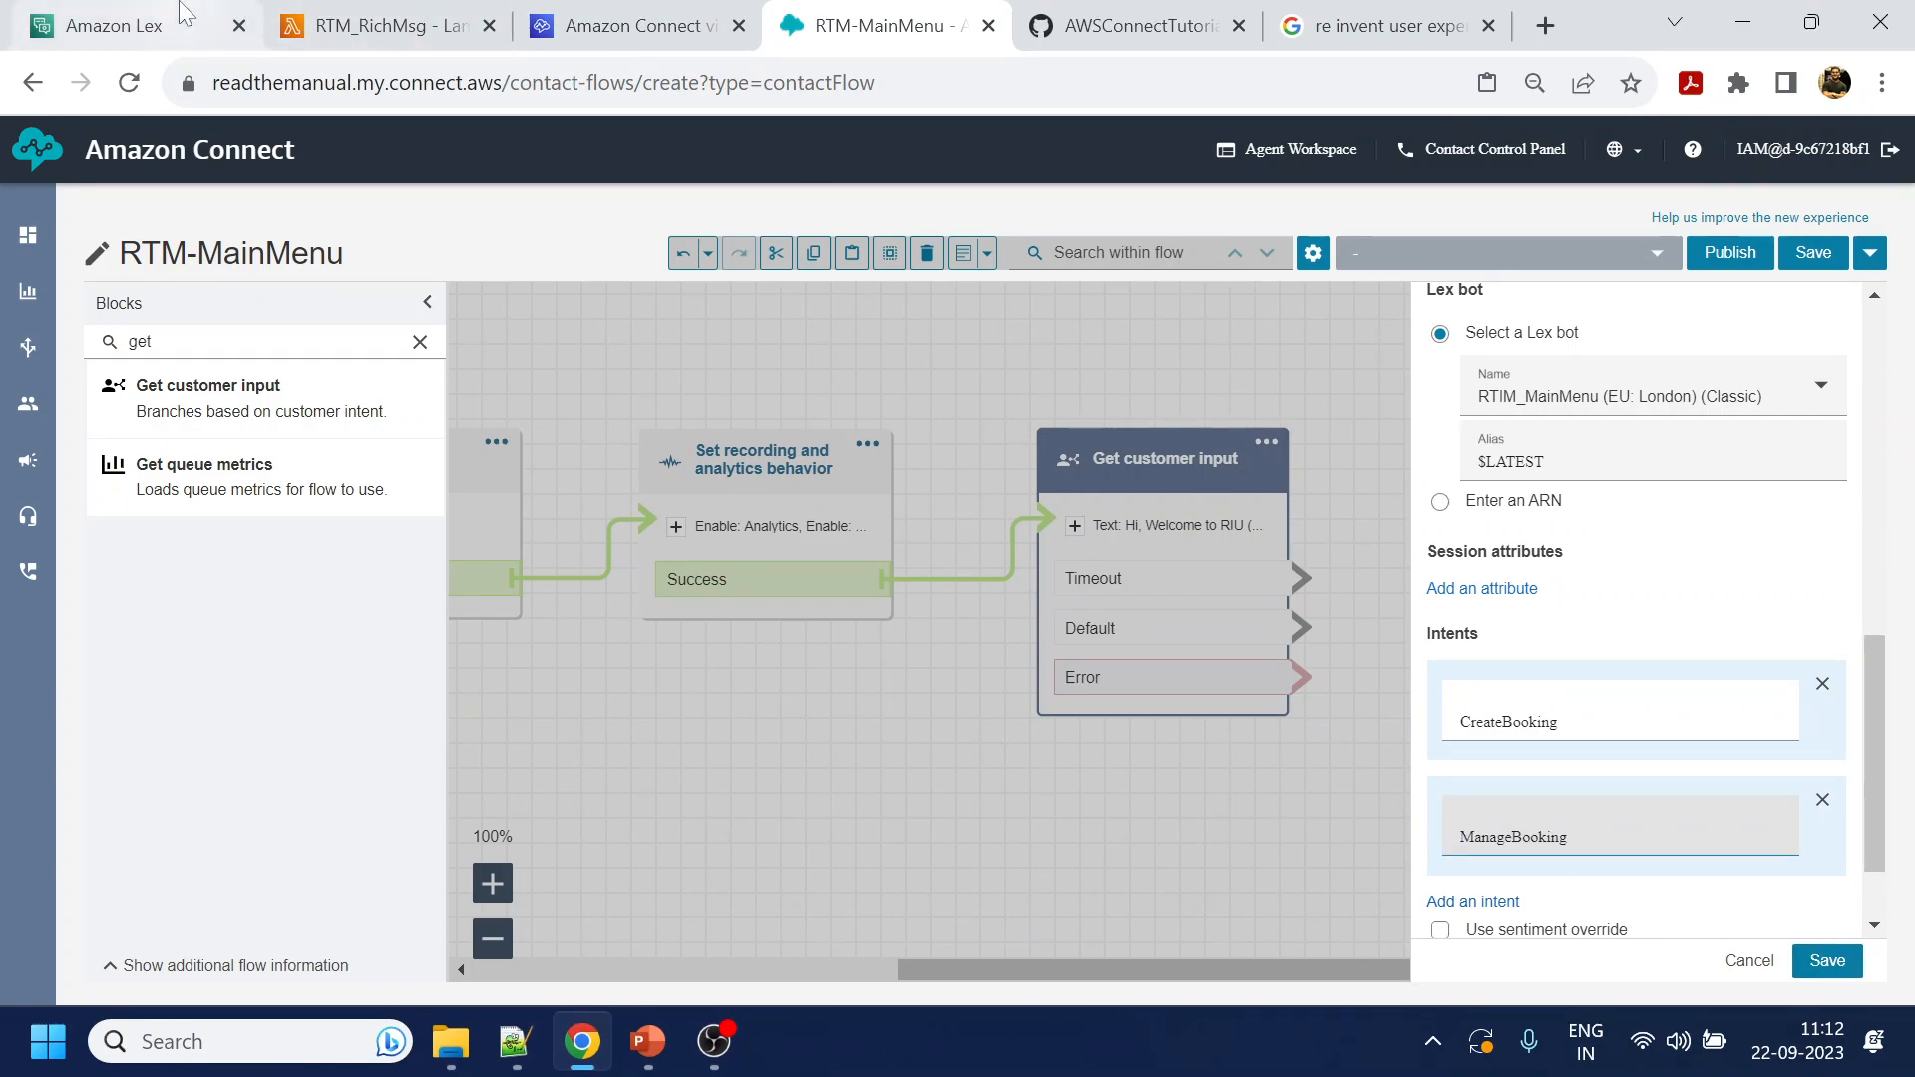
Copy the FlightInfo intent's name from the RTIM_MainMenu bot in Amazon Lex and return to the Get customer input block's intents
{"action": "left_click", "coordinate": [120, 25]}
{"action": "left_click", "coordinate": [71, 454]}
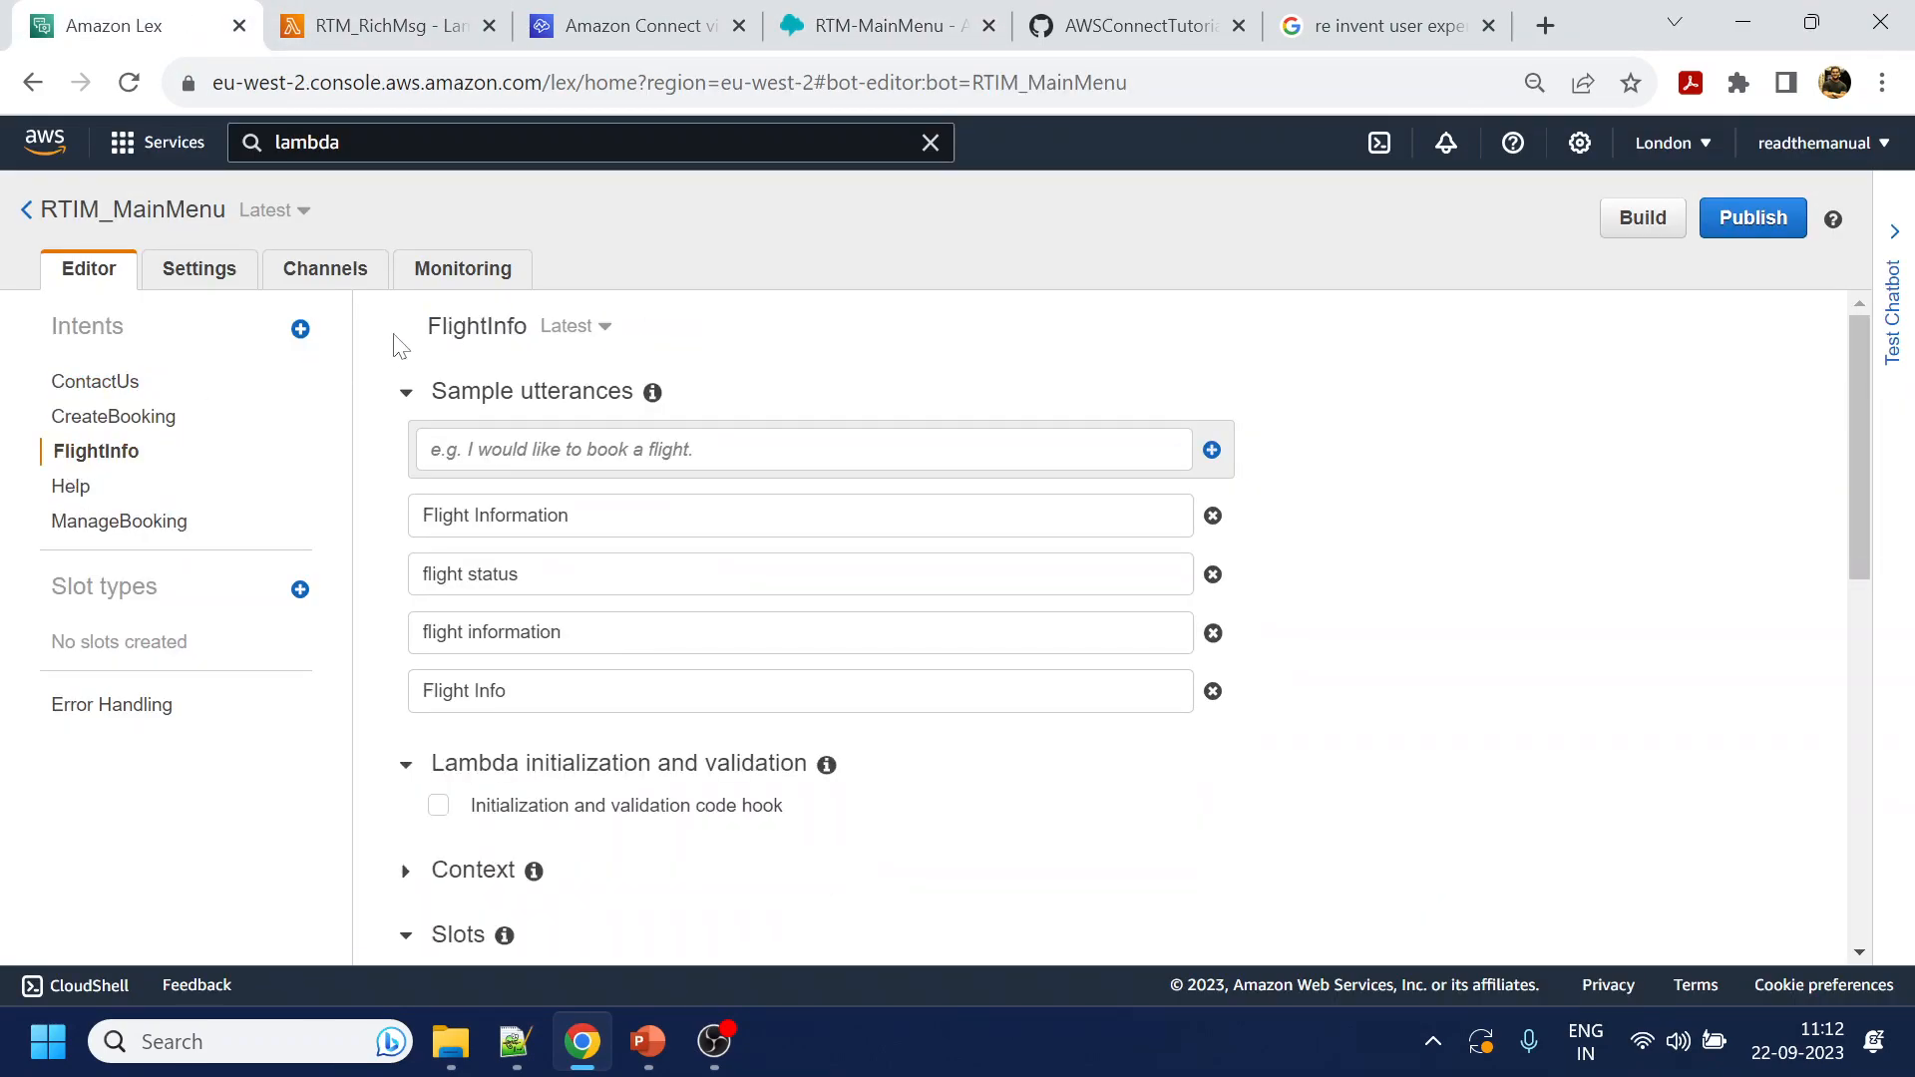
{"action": "double_click", "coordinate": [477, 327]}
{"action": "key", "text": "ctrl+c"}
{"action": "left_click", "coordinate": [688, 14]}
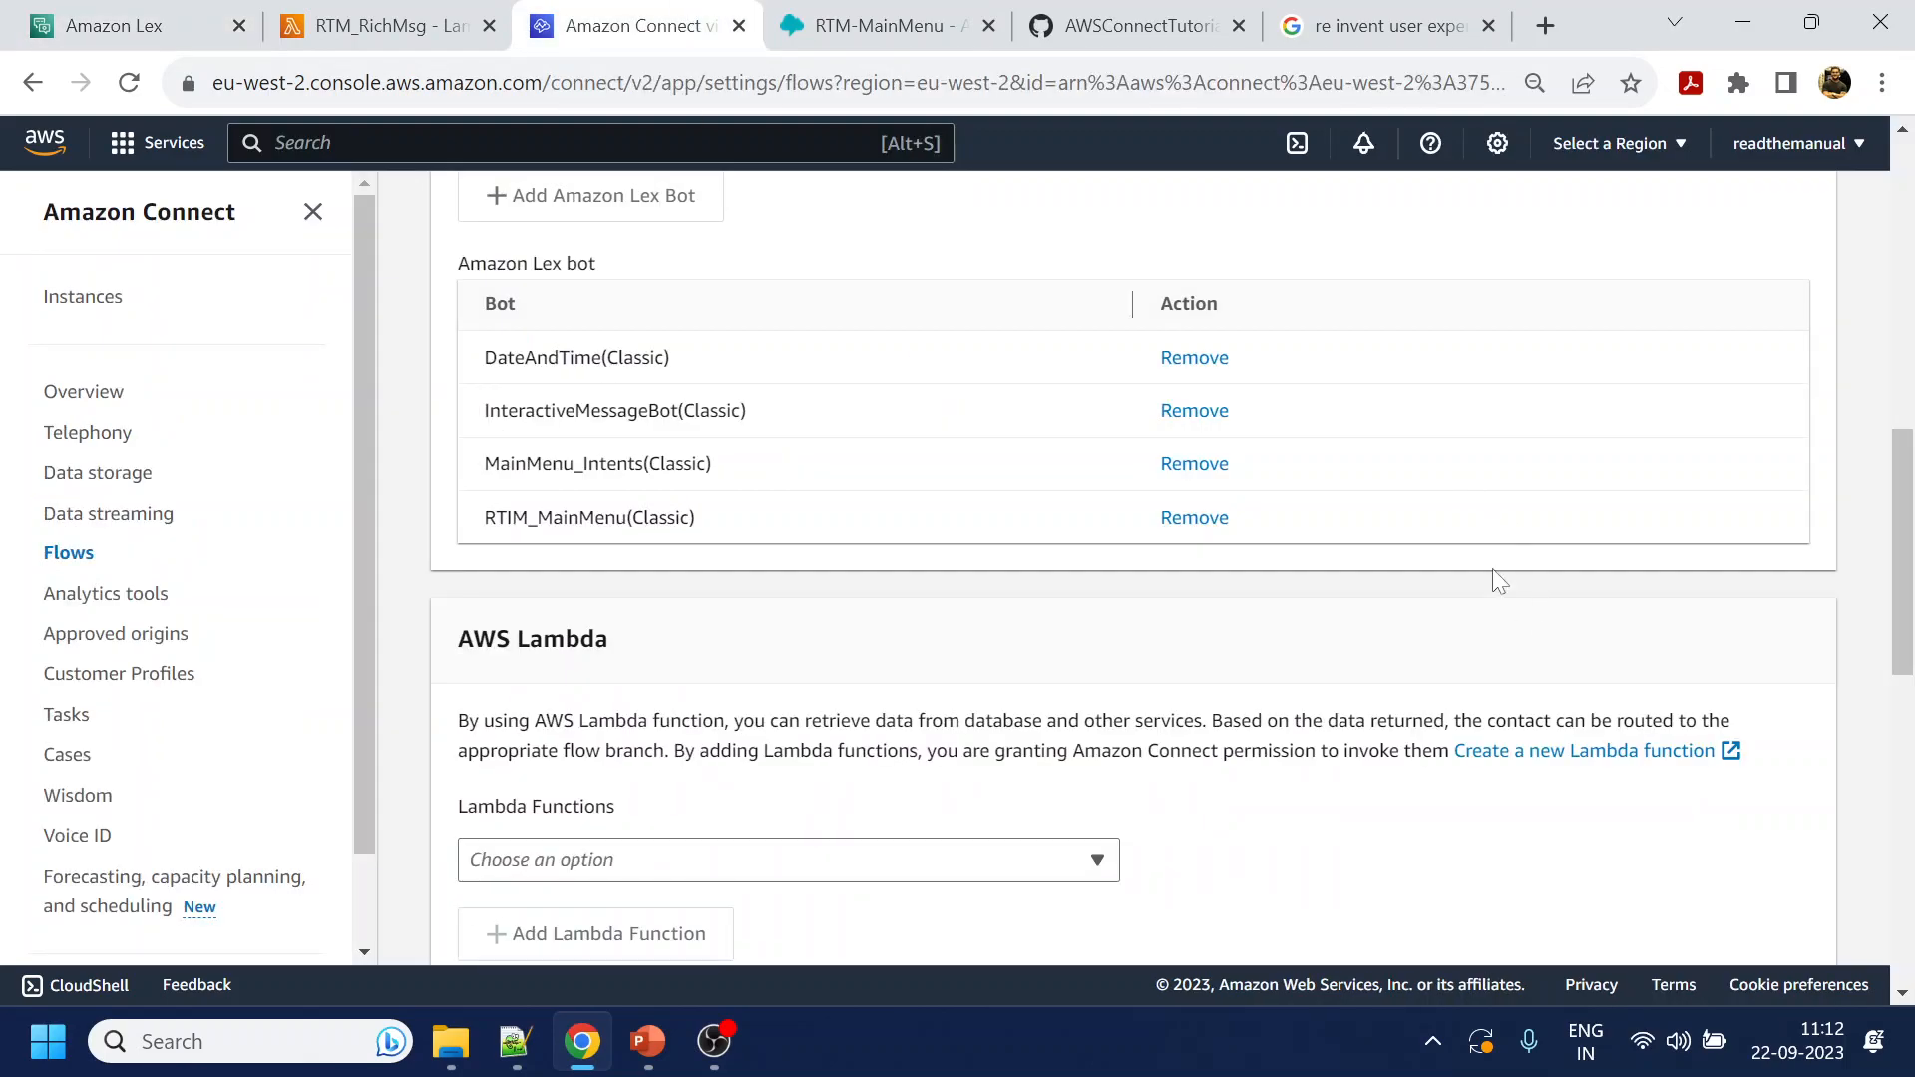
{"action": "left_click", "coordinate": [864, 14]}
{"action": "scroll", "coordinate": [1491, 825], "scroll_direction": "down", "scroll_amount": 1}
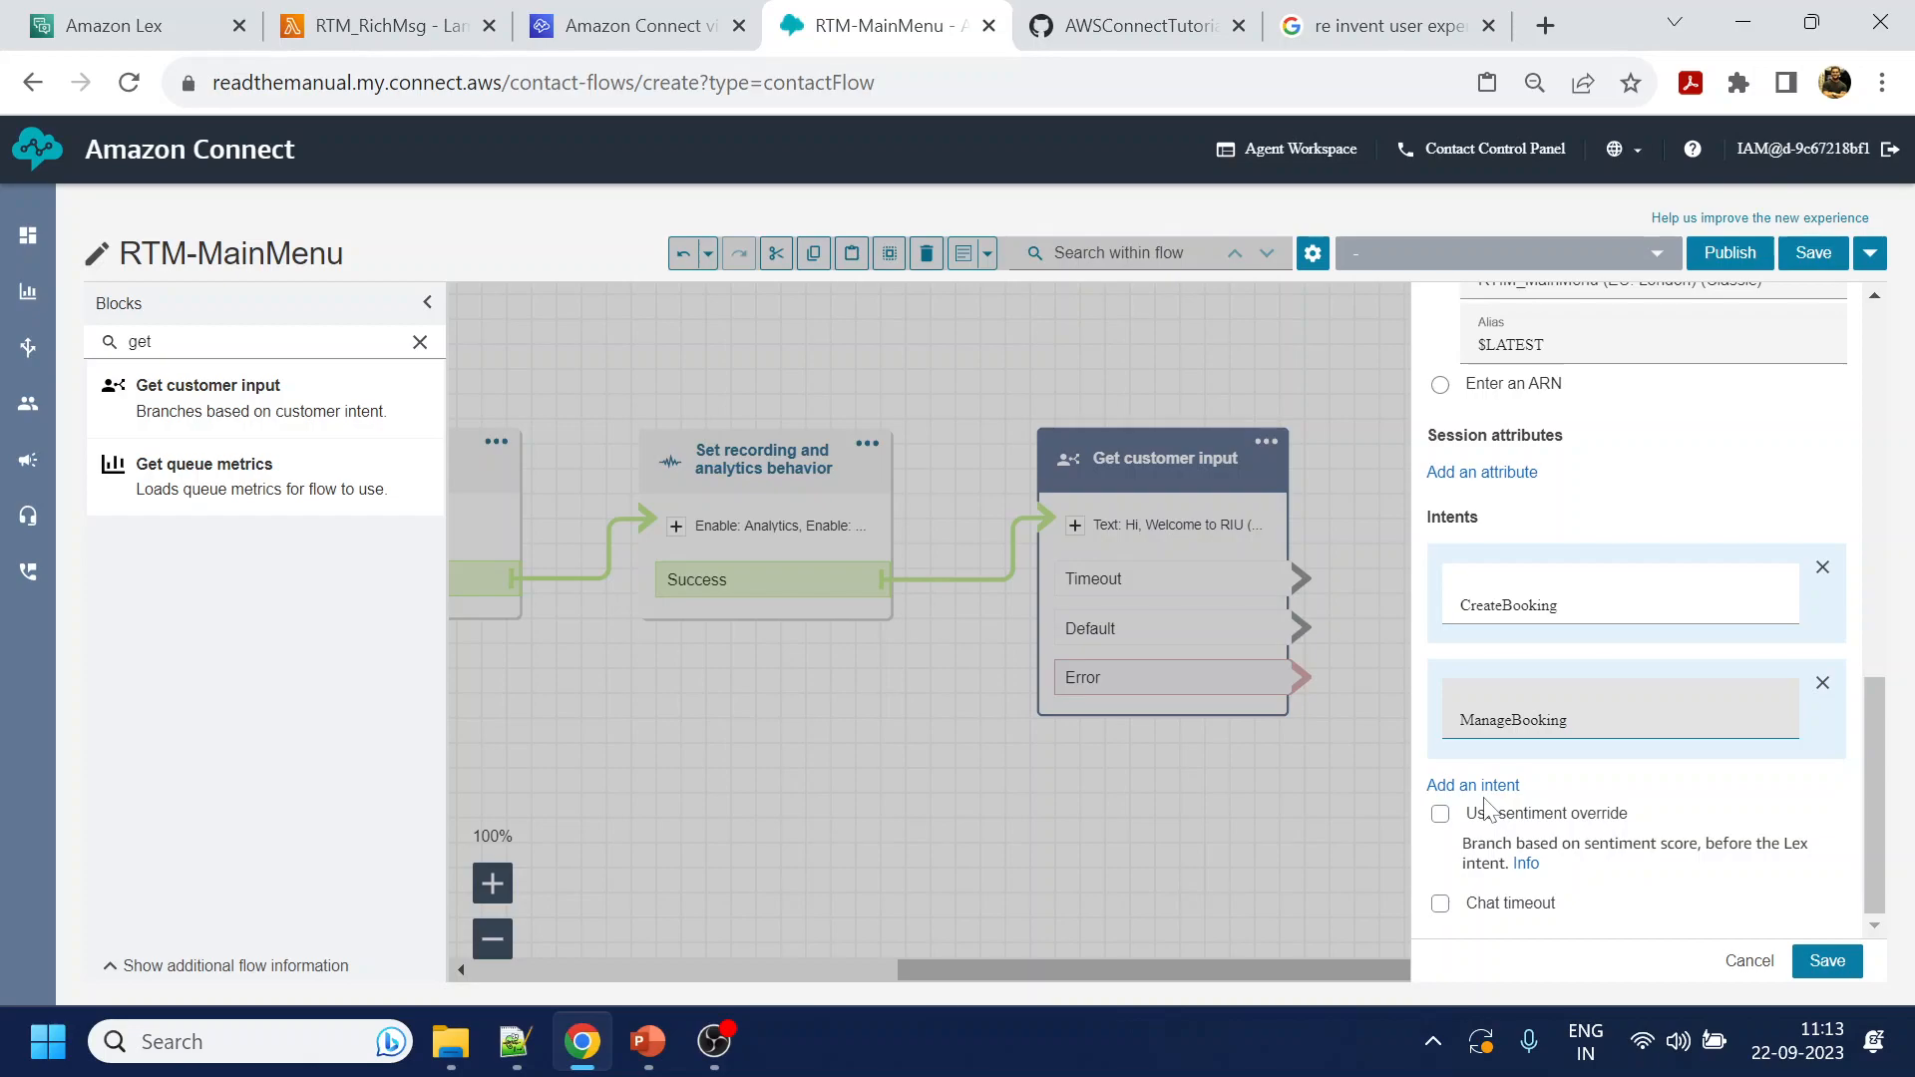
Add a third intent named FlightInfo to the Get customer input block
{"action": "left_click", "coordinate": [1474, 785]}
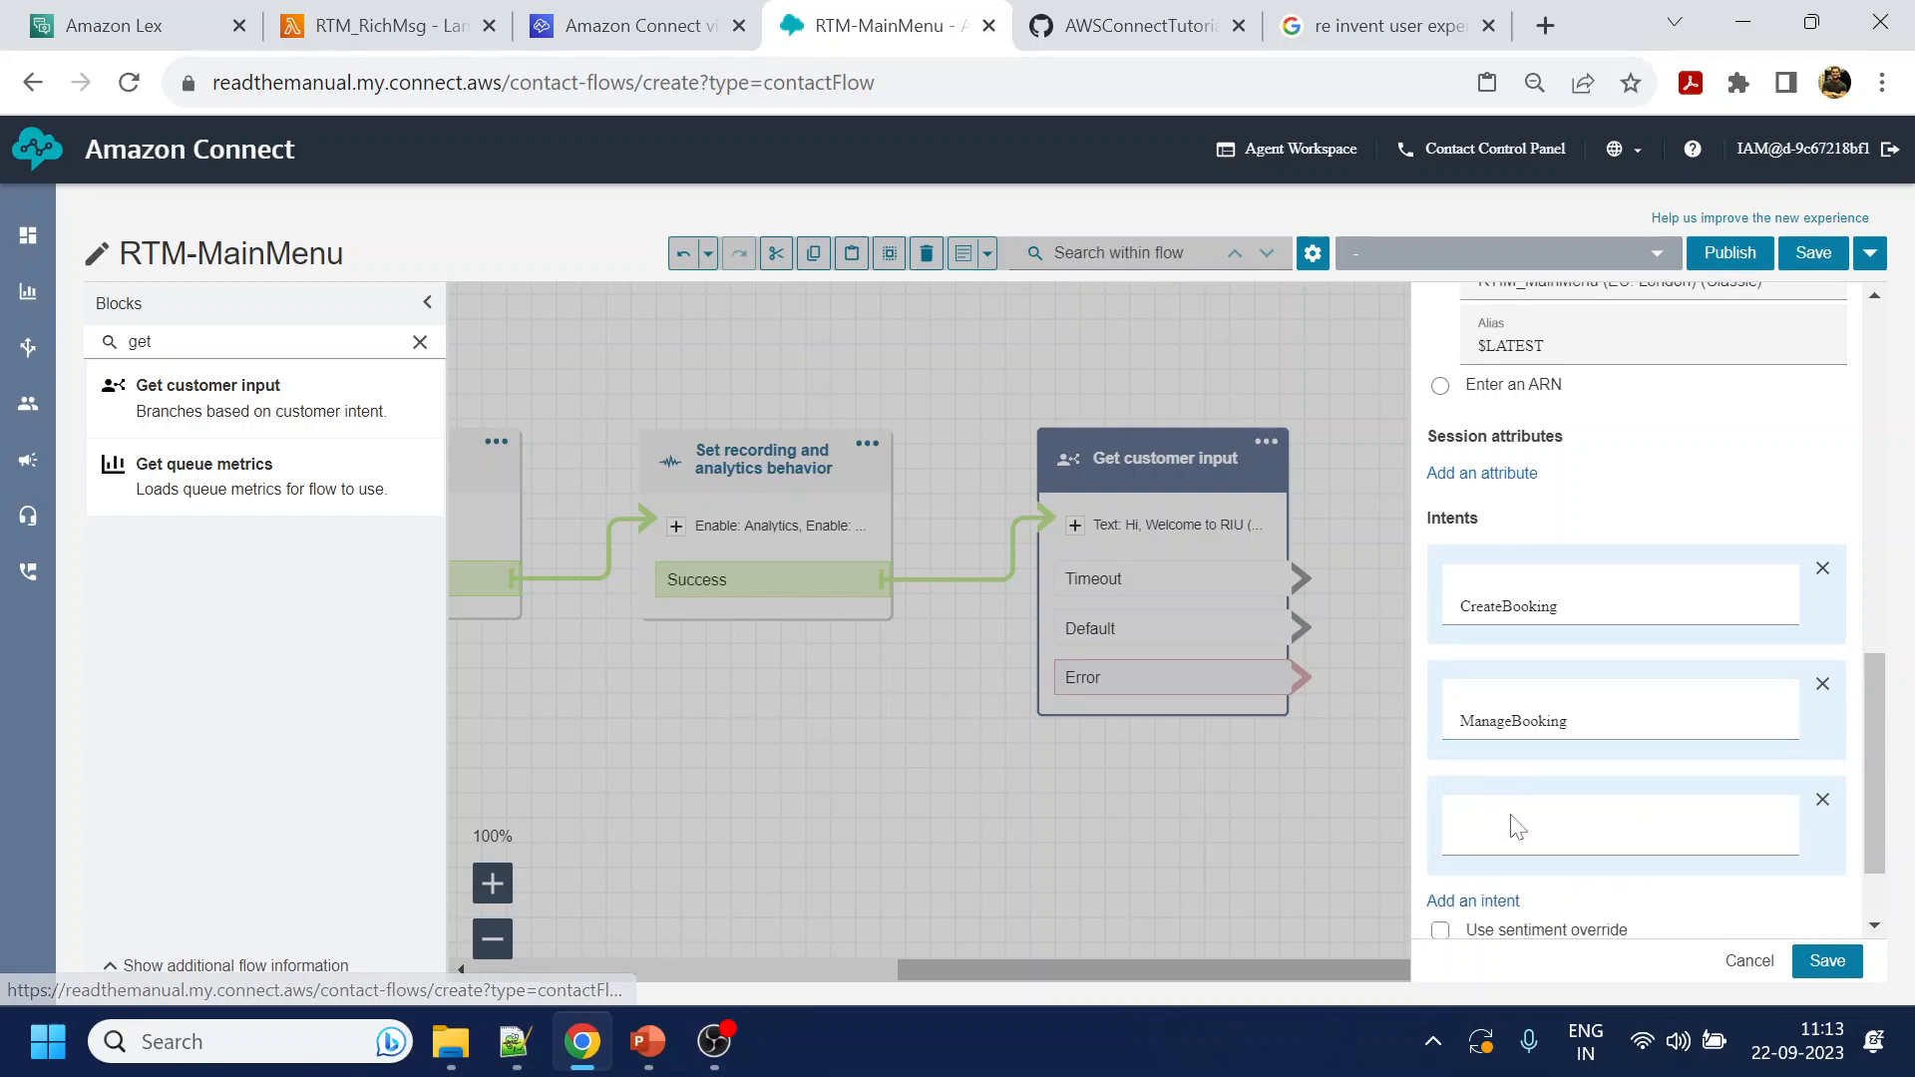
{"action": "left_click", "coordinate": [1523, 823]}
{"action": "key", "text": "ctrl+v"}
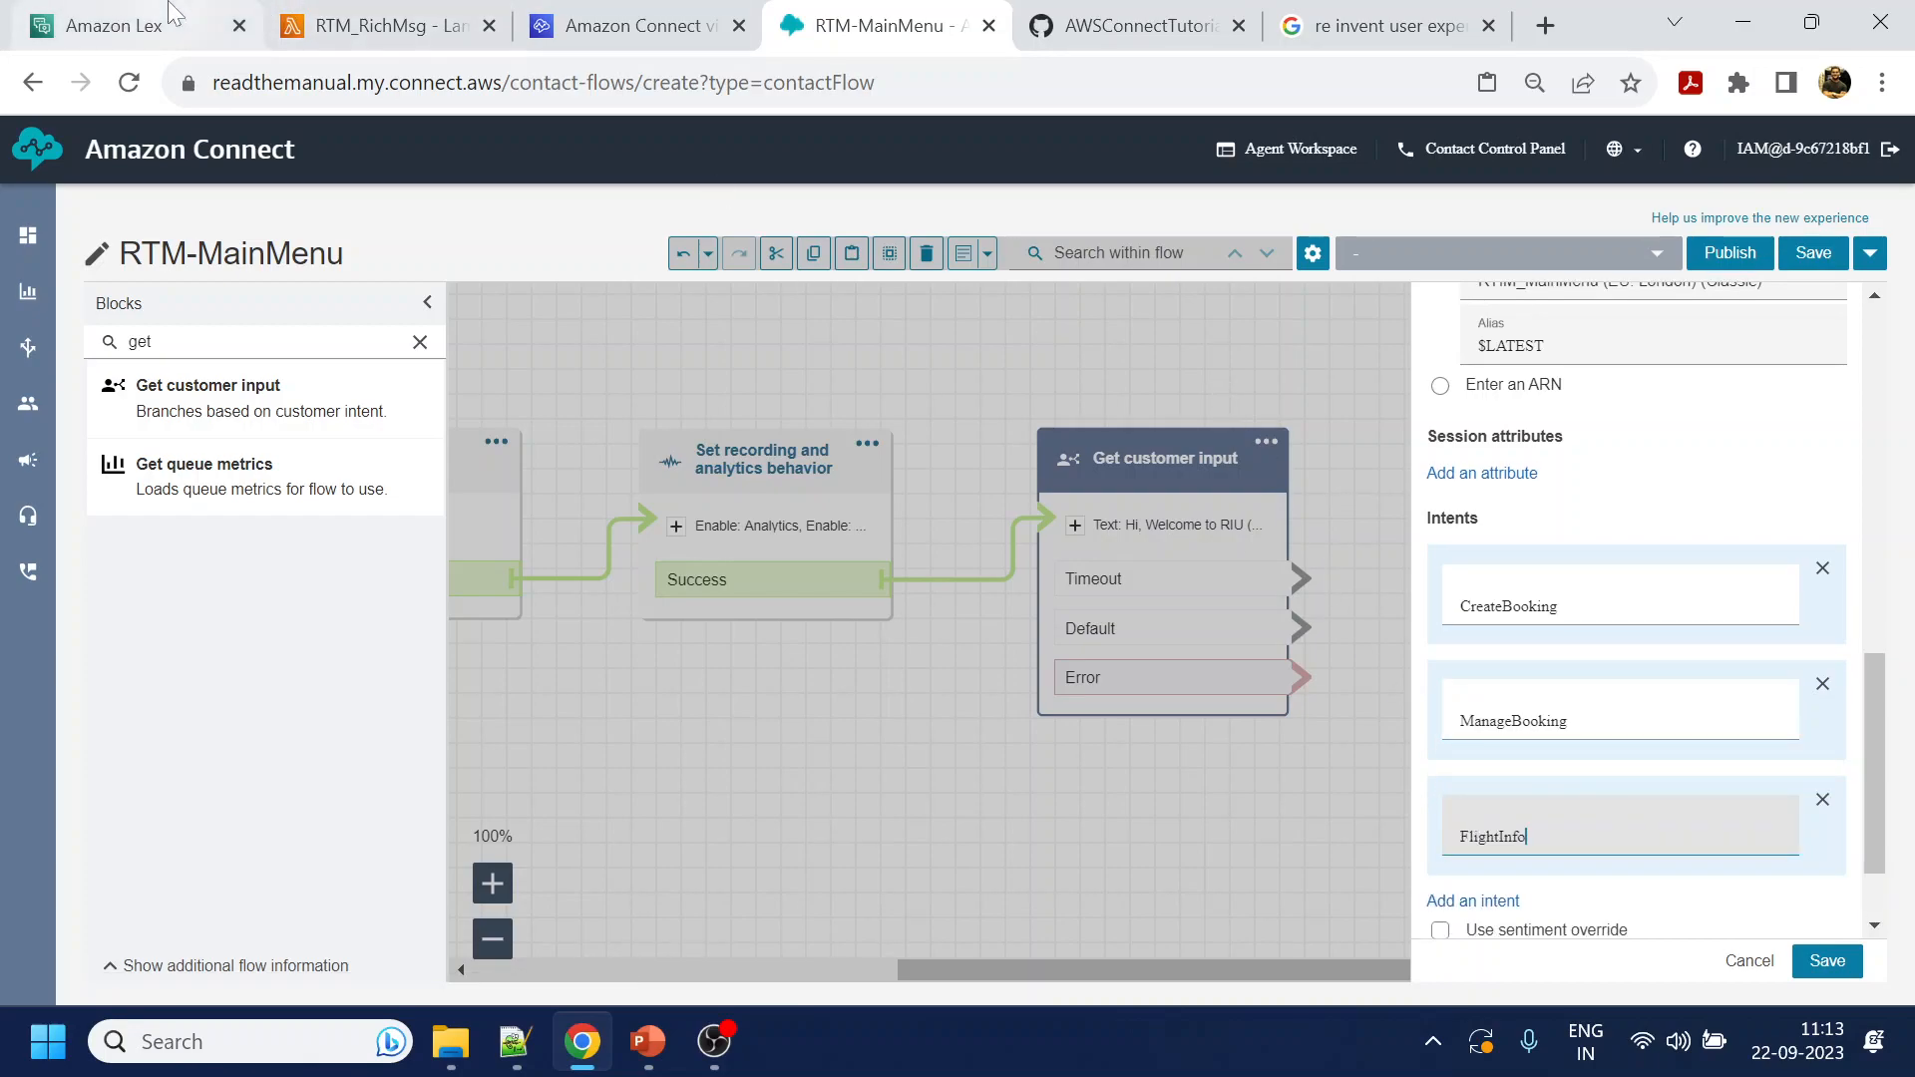
Look up the ContactUs intent in the Amazon Lex bot, add ContactUs as the block's fourth intent in Amazon Connect, and save the block
{"action": "left_click", "coordinate": [114, 25]}
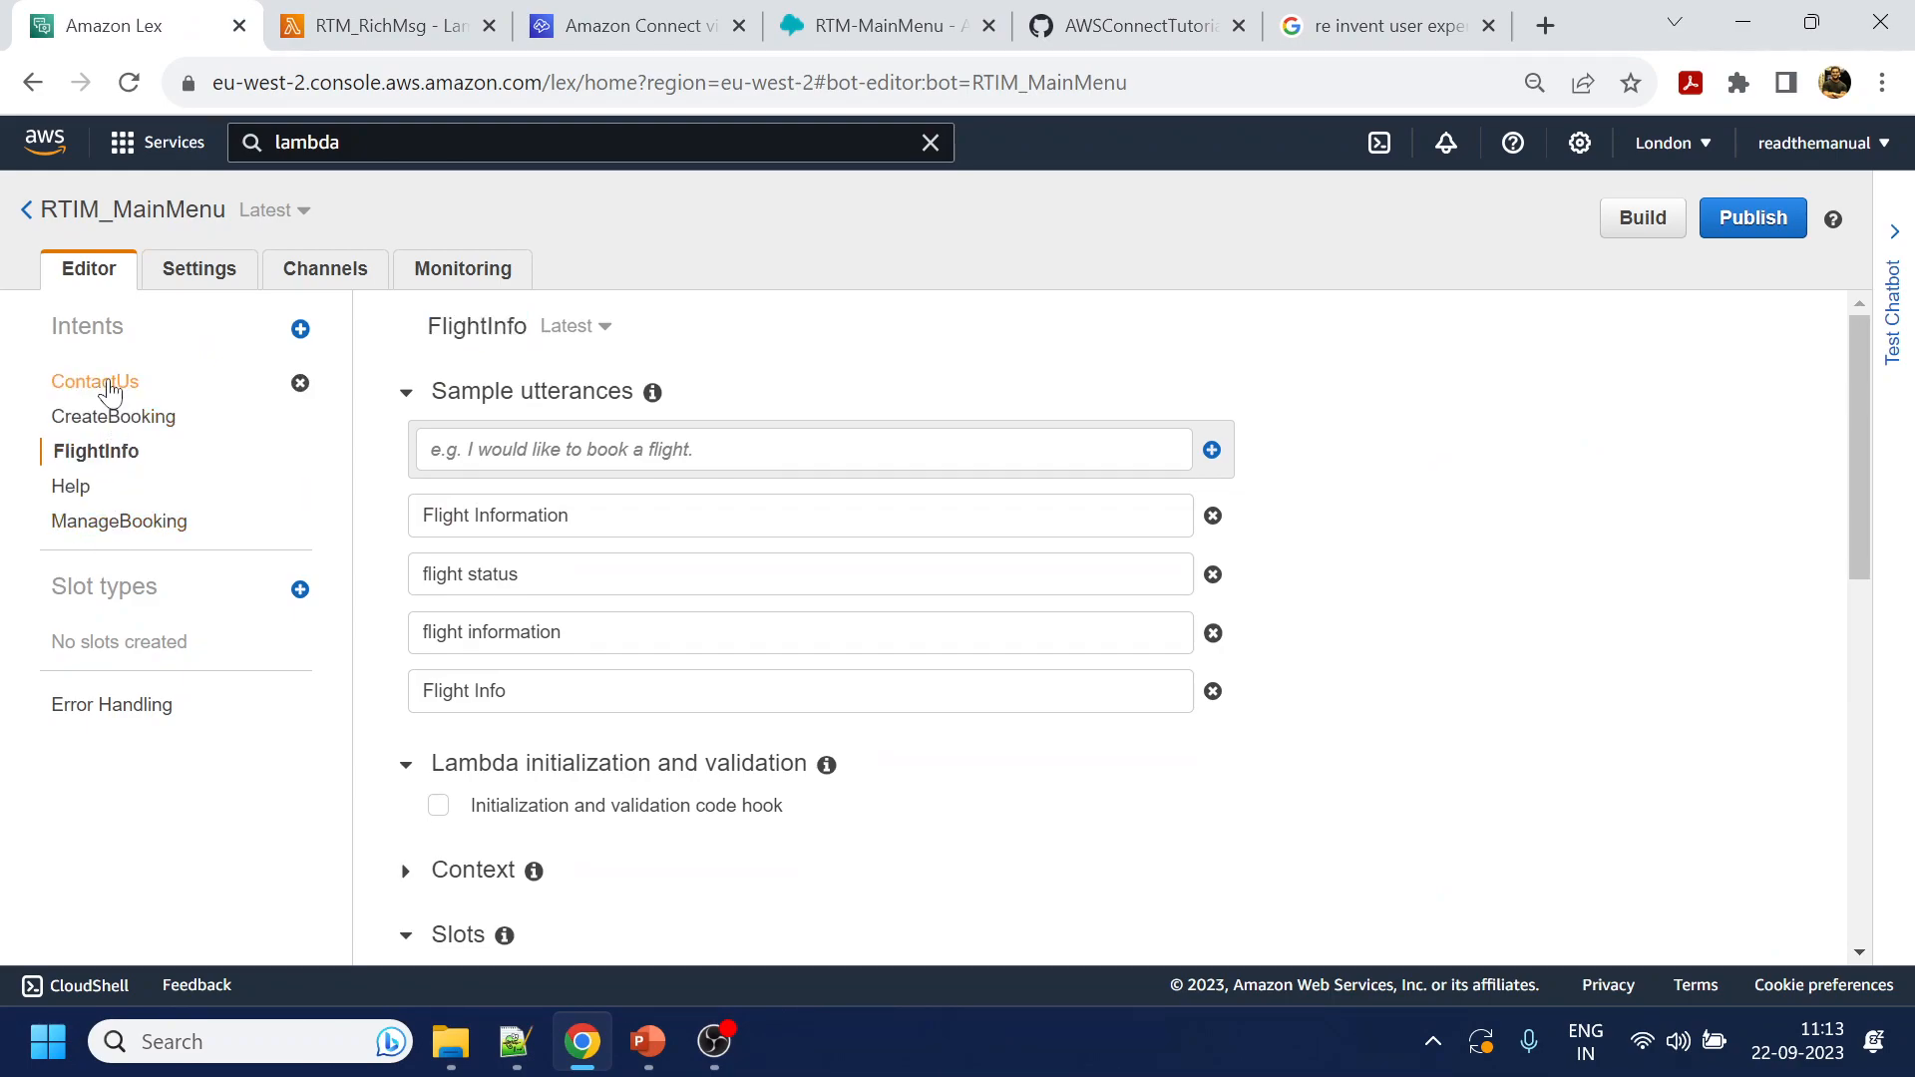
{"action": "left_click", "coordinate": [62, 384]}
{"action": "left_click", "coordinate": [878, 25]}
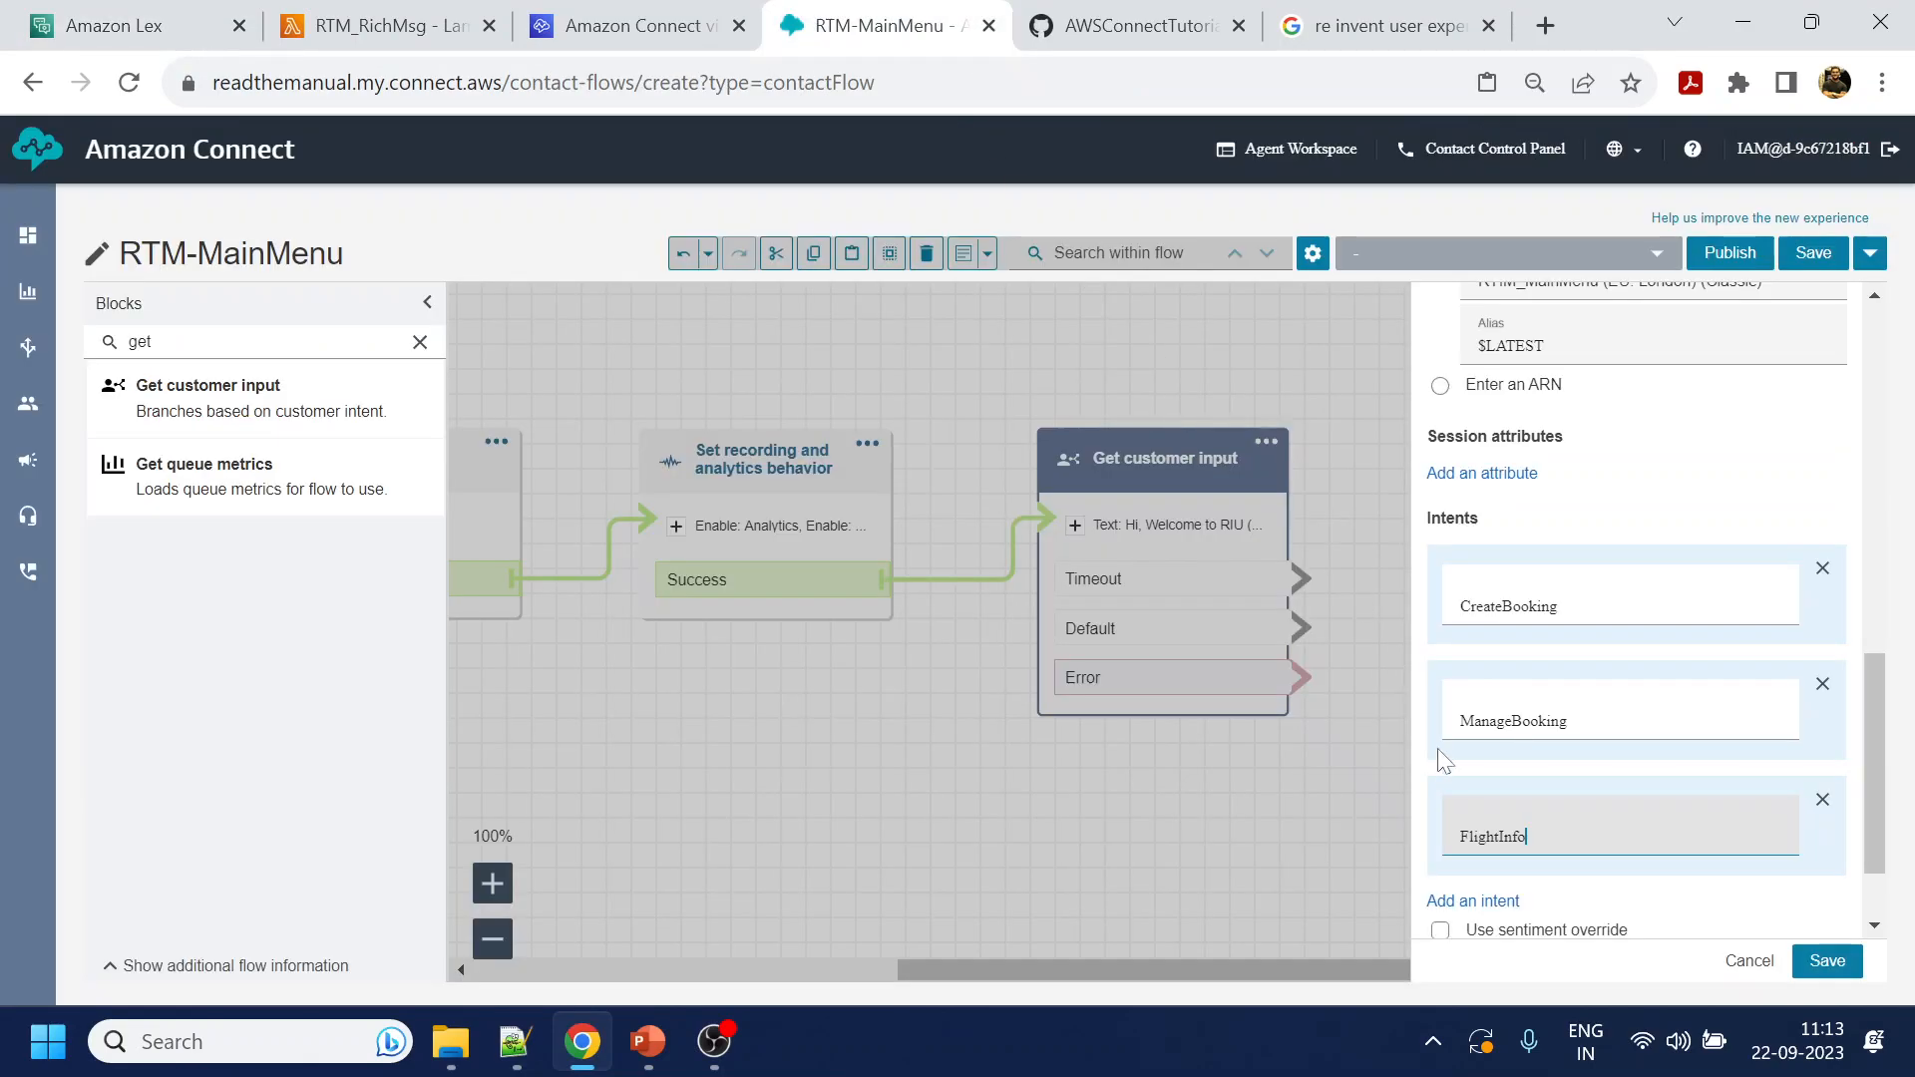
{"action": "scroll", "coordinate": [1496, 824], "scroll_direction": "down", "scroll_amount": 1}
{"action": "left_click", "coordinate": [1482, 794]}
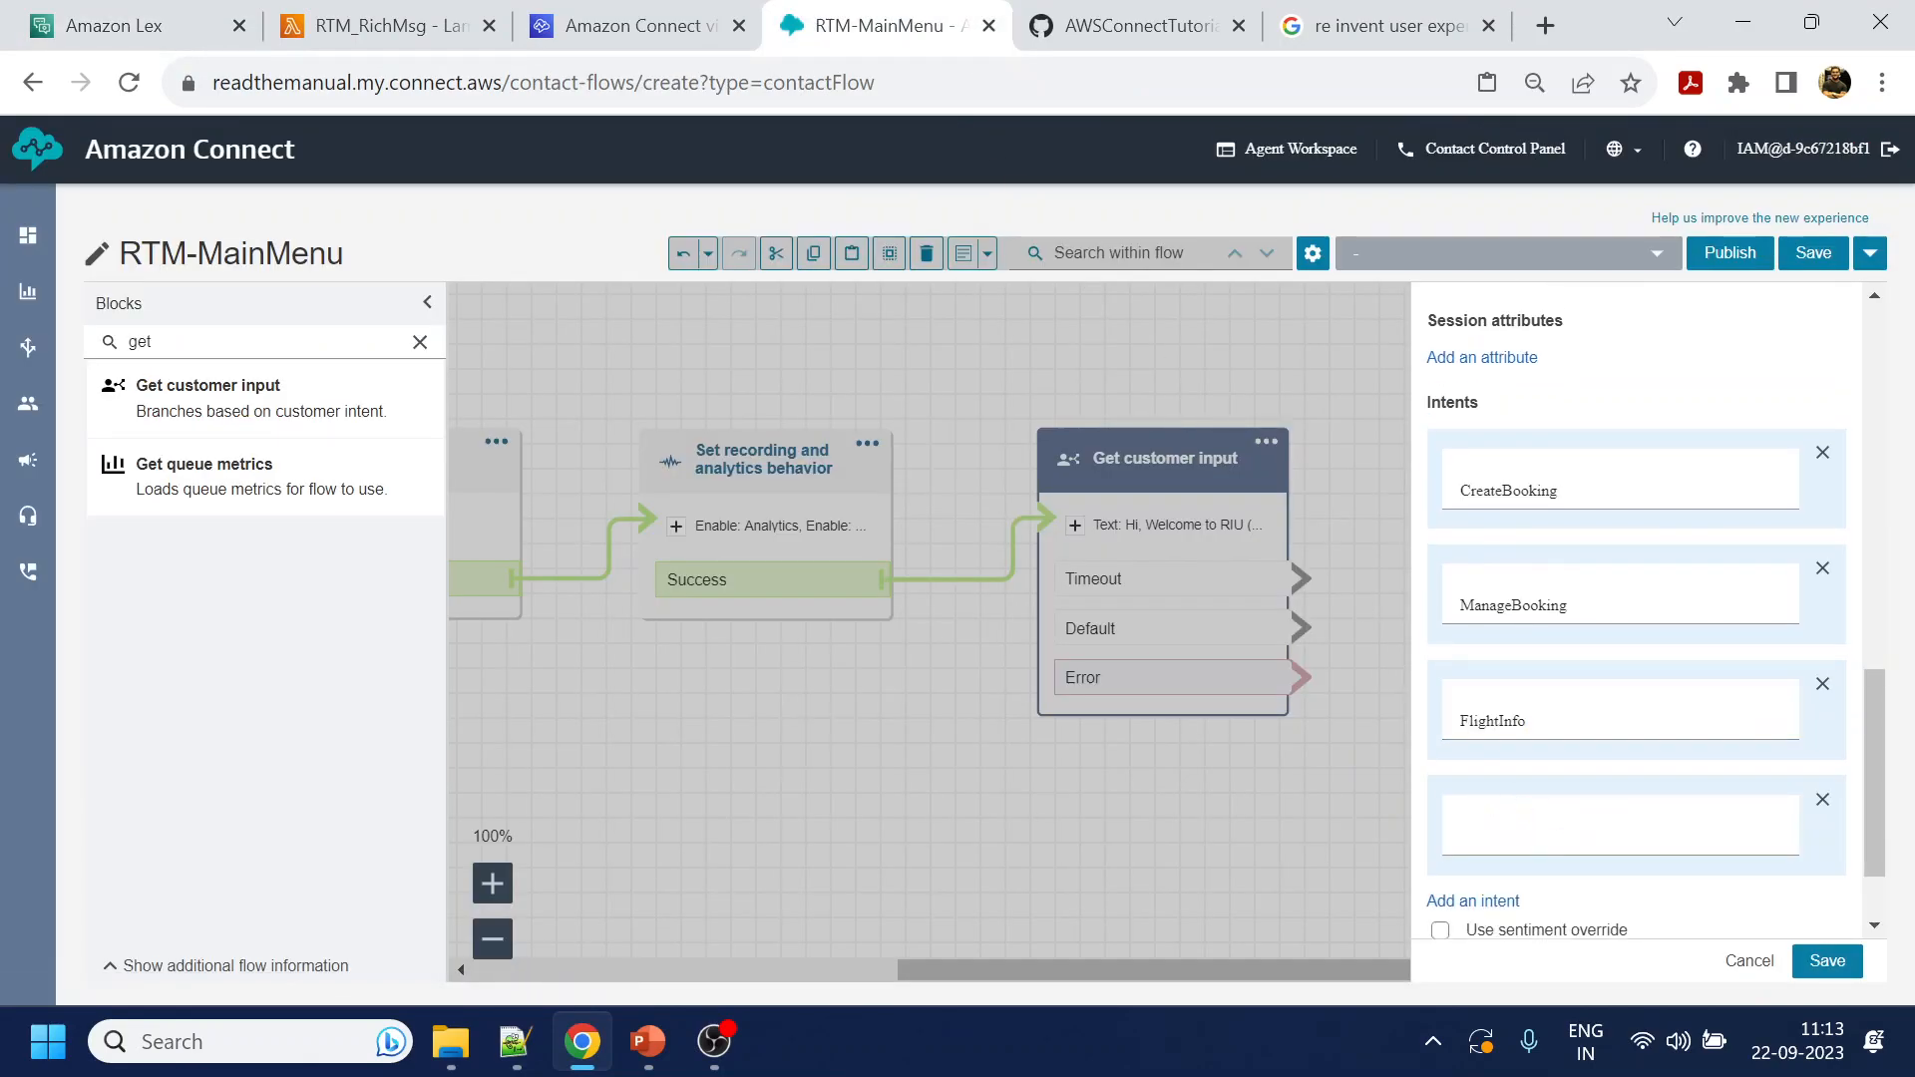
{"action": "left_click", "coordinate": [1532, 823]}
{"action": "type", "text": "ContactUs"}
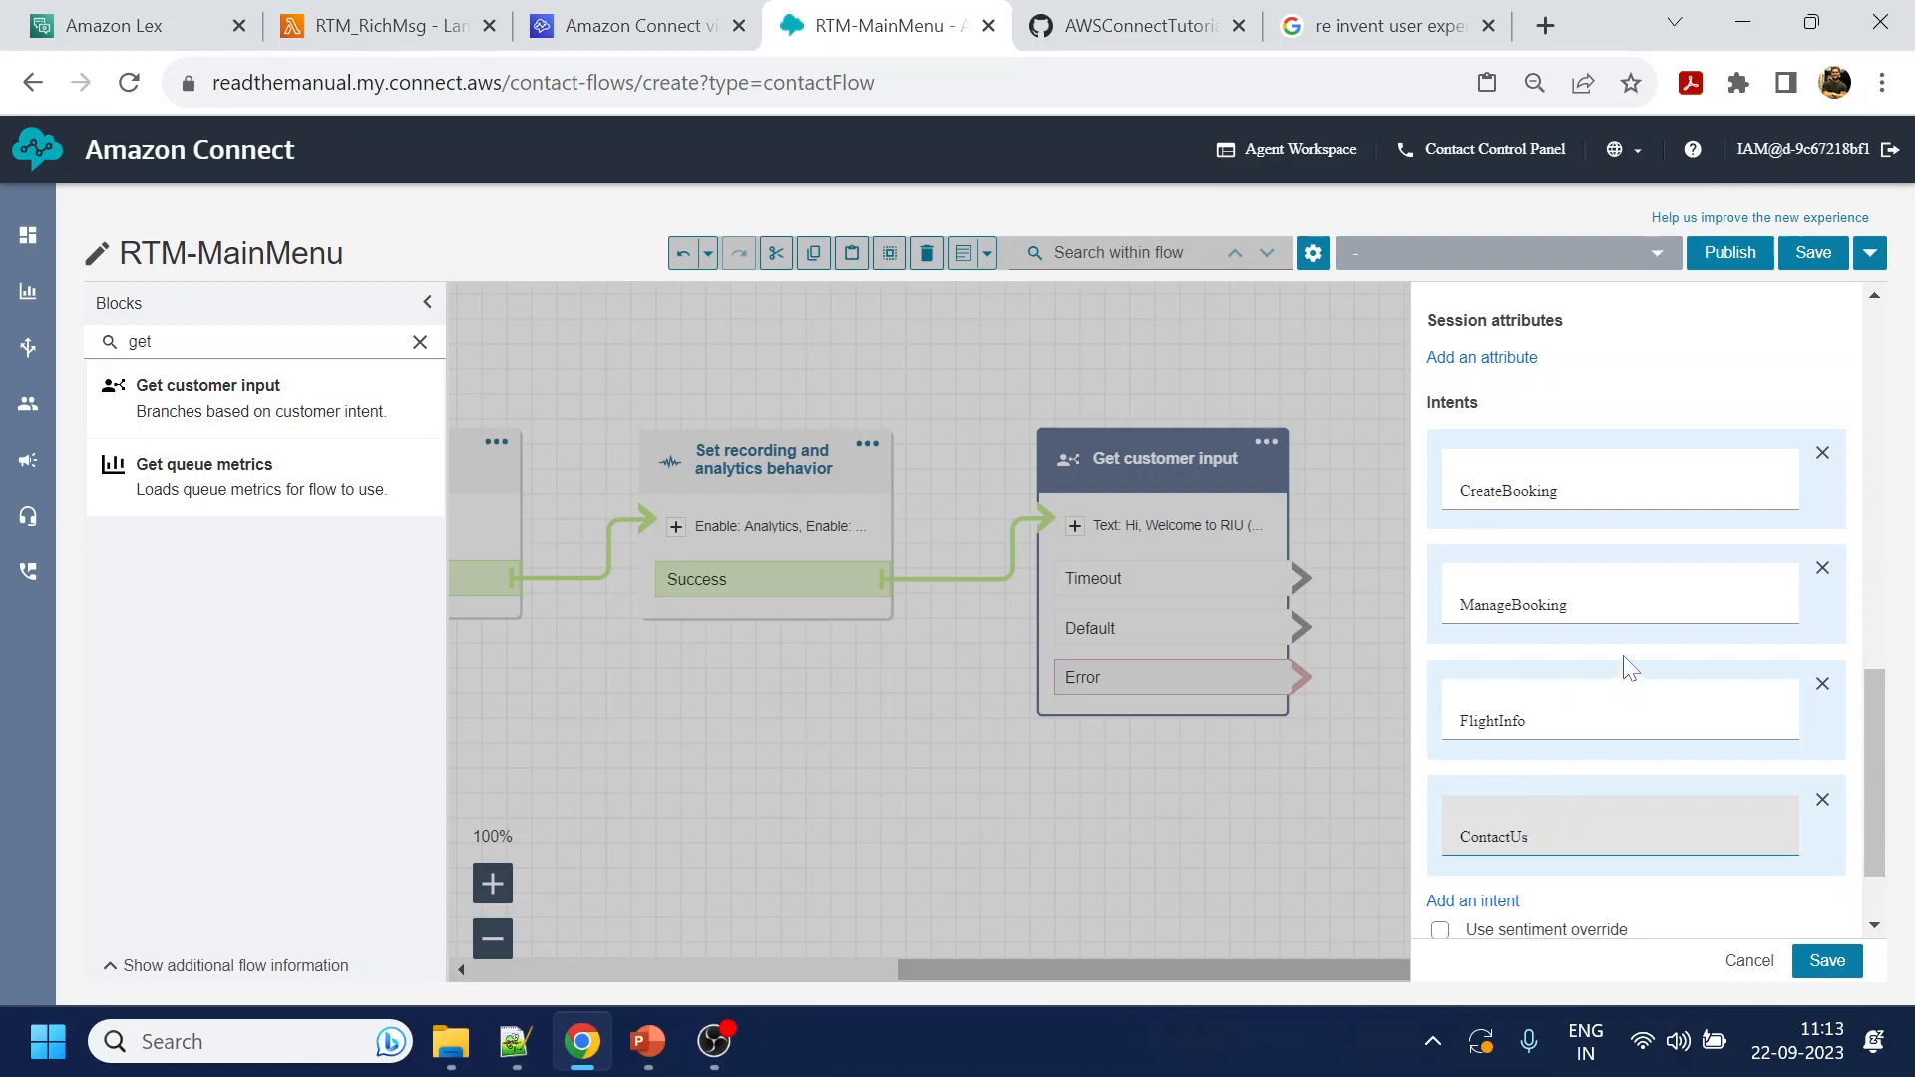
{"action": "scroll", "coordinate": [1759, 749], "scroll_direction": "down", "scroll_amount": 1}
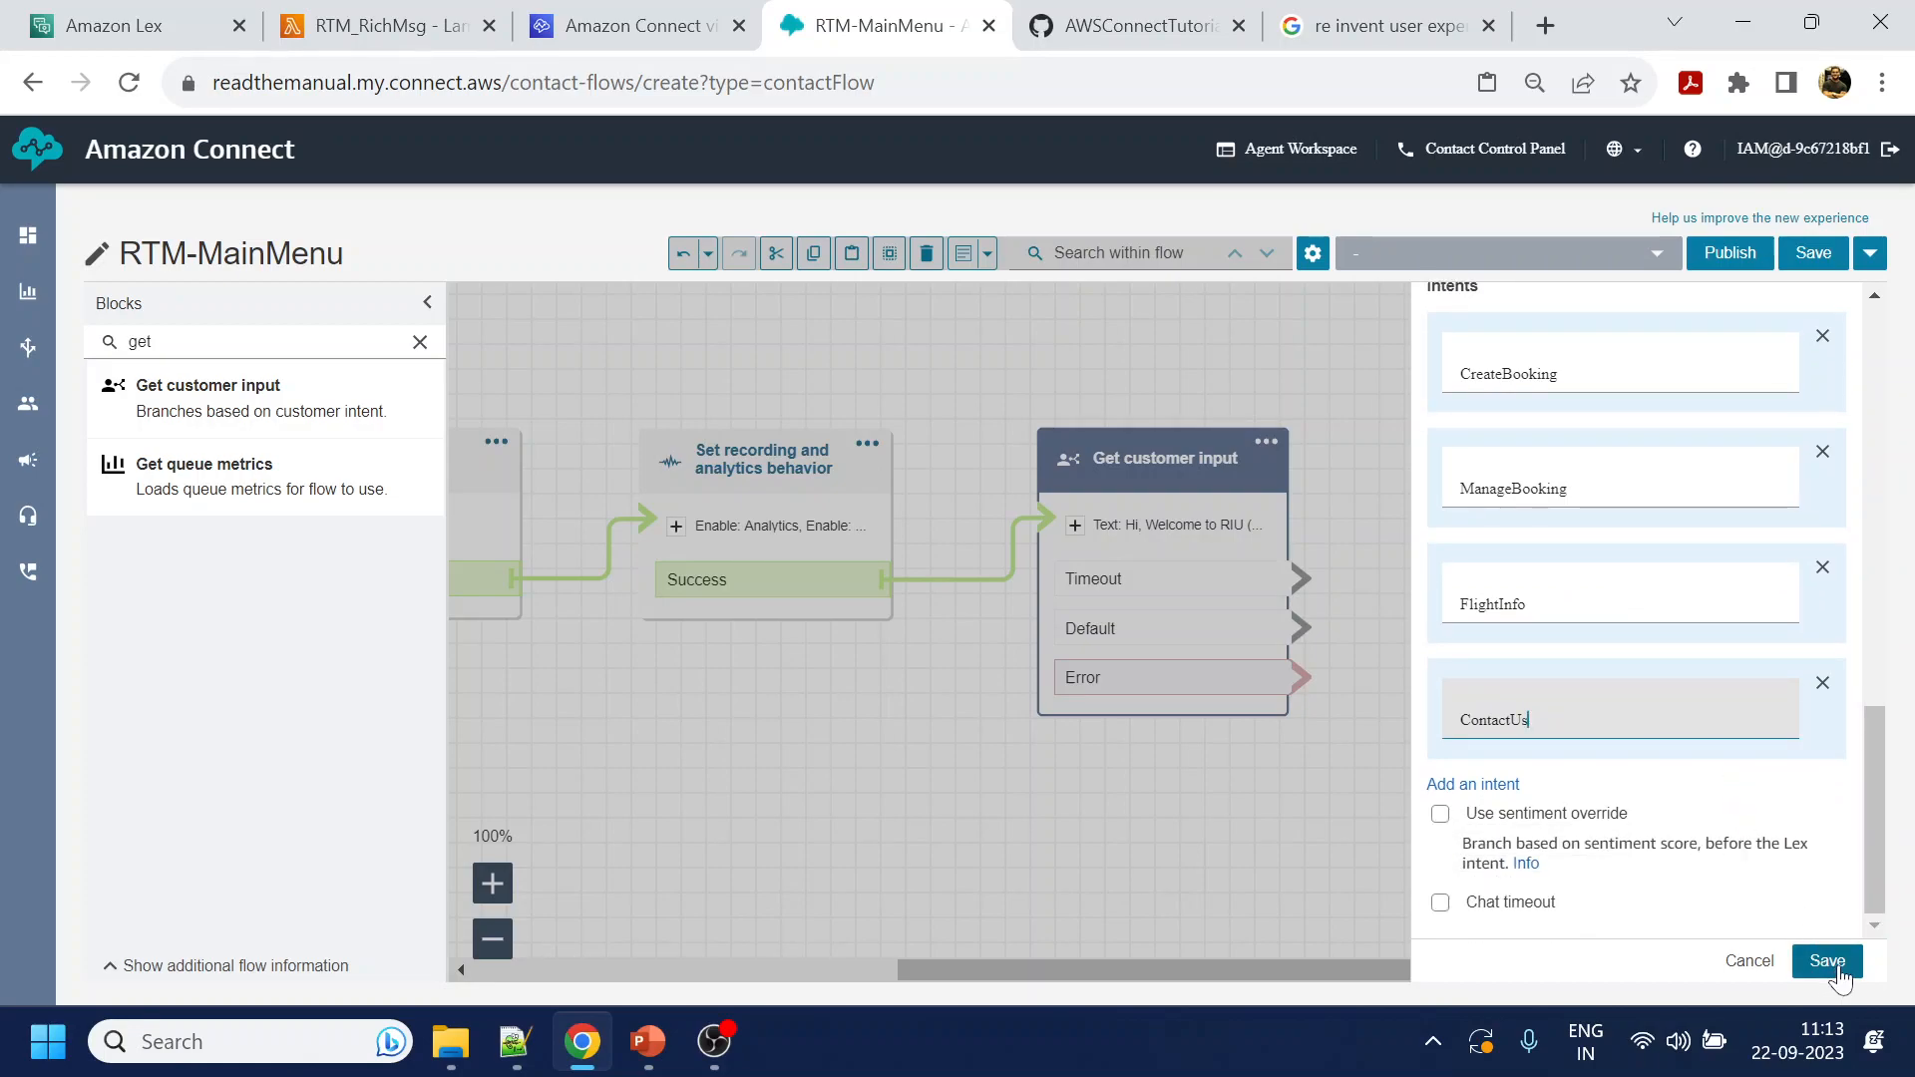
{"action": "left_click", "coordinate": [1827, 960]}
Place a Play prompt block below the Get customer input block and connect the Default and Error branches to it
{"action": "left_click_drag", "start_coordinate": [1590, 609], "coordinate": [1568, 402]}
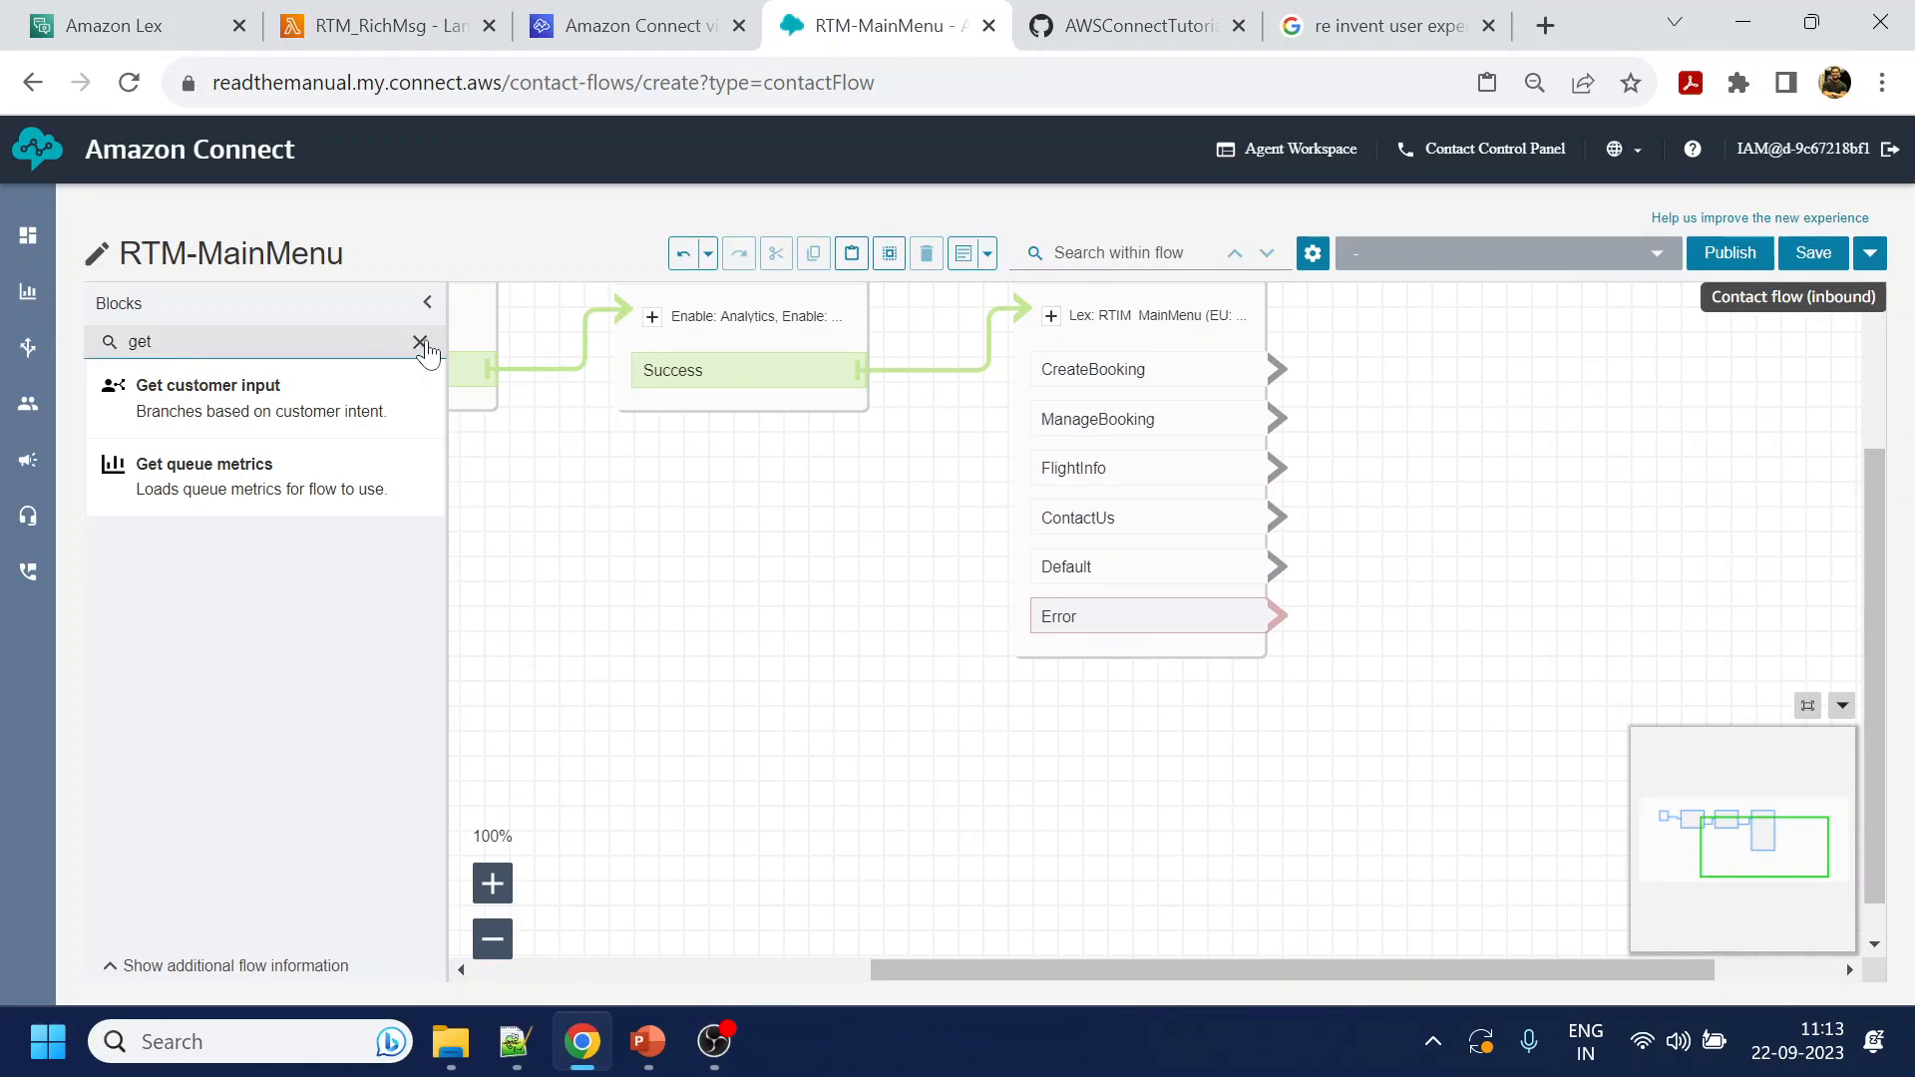
{"action": "left_click", "coordinate": [420, 341]}
{"action": "left_click", "coordinate": [229, 342]}
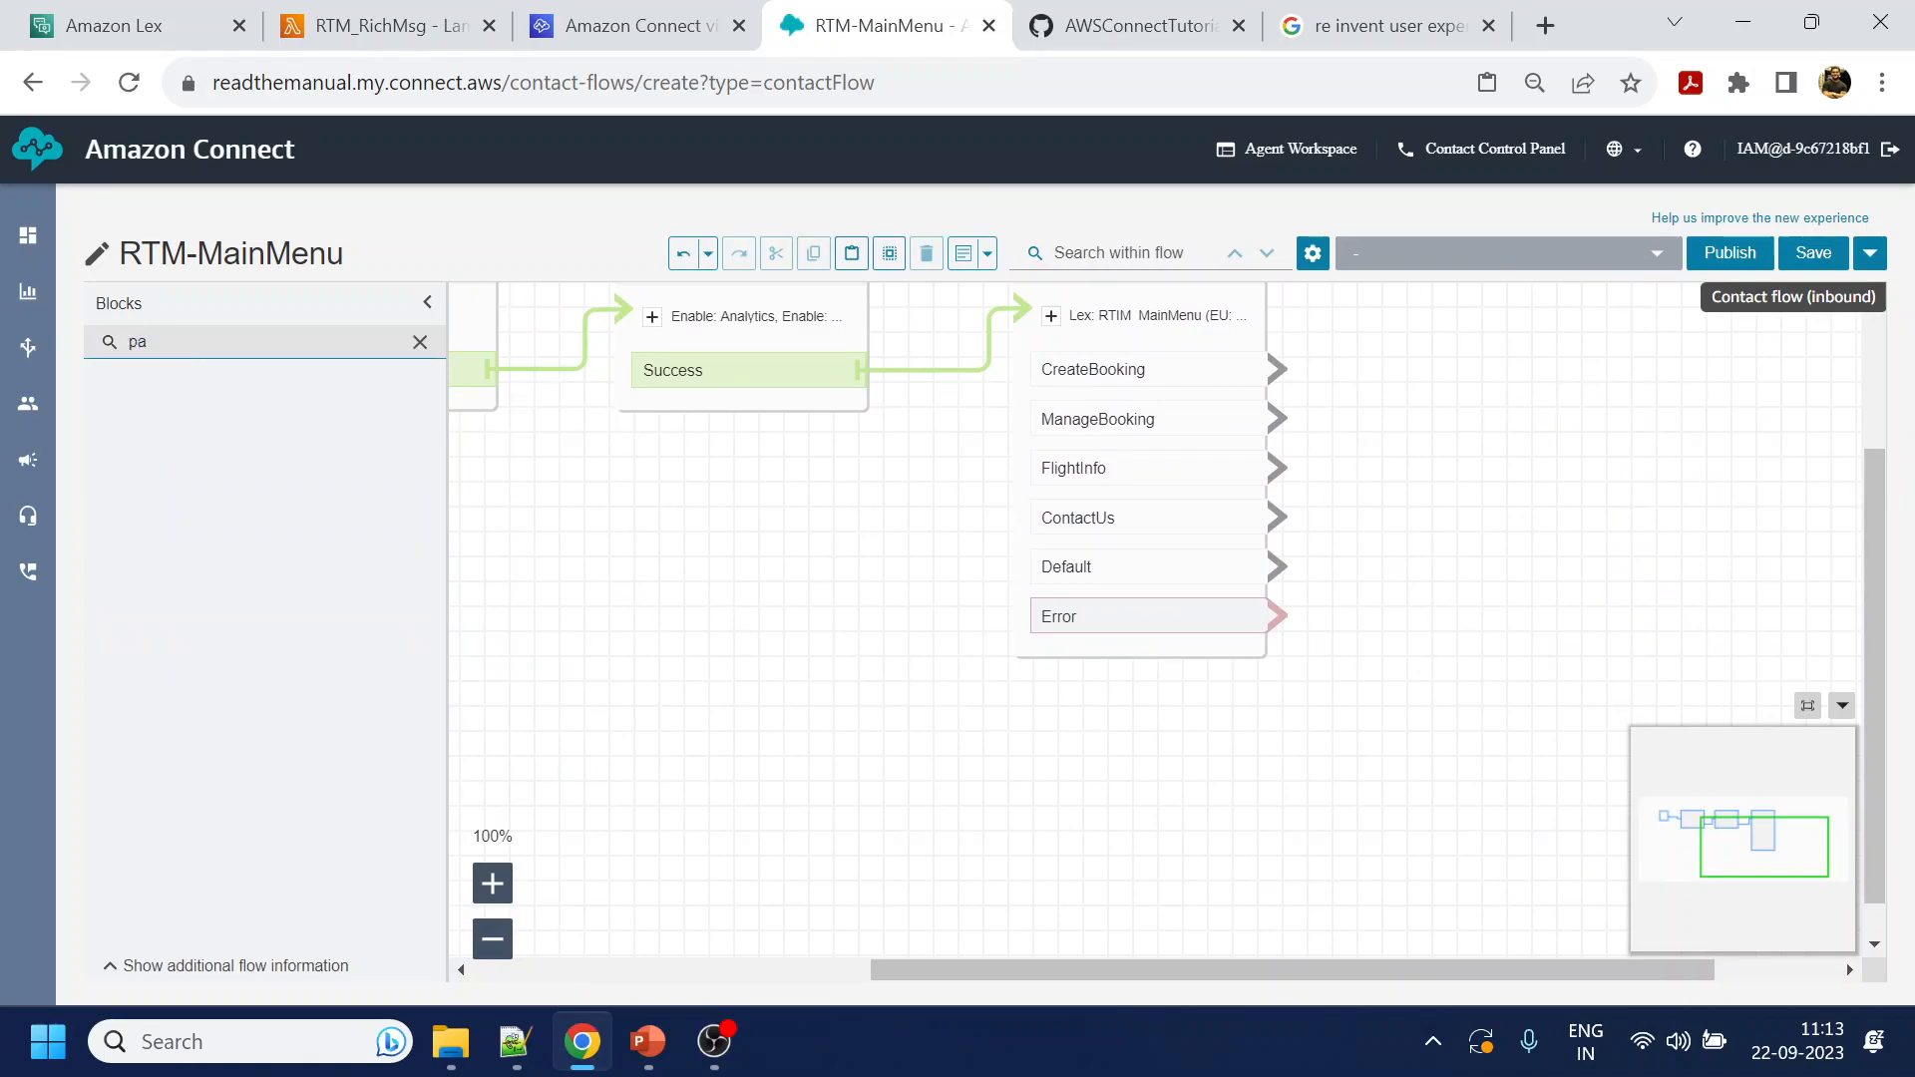
{"action": "key", "text": "BackSpace"}
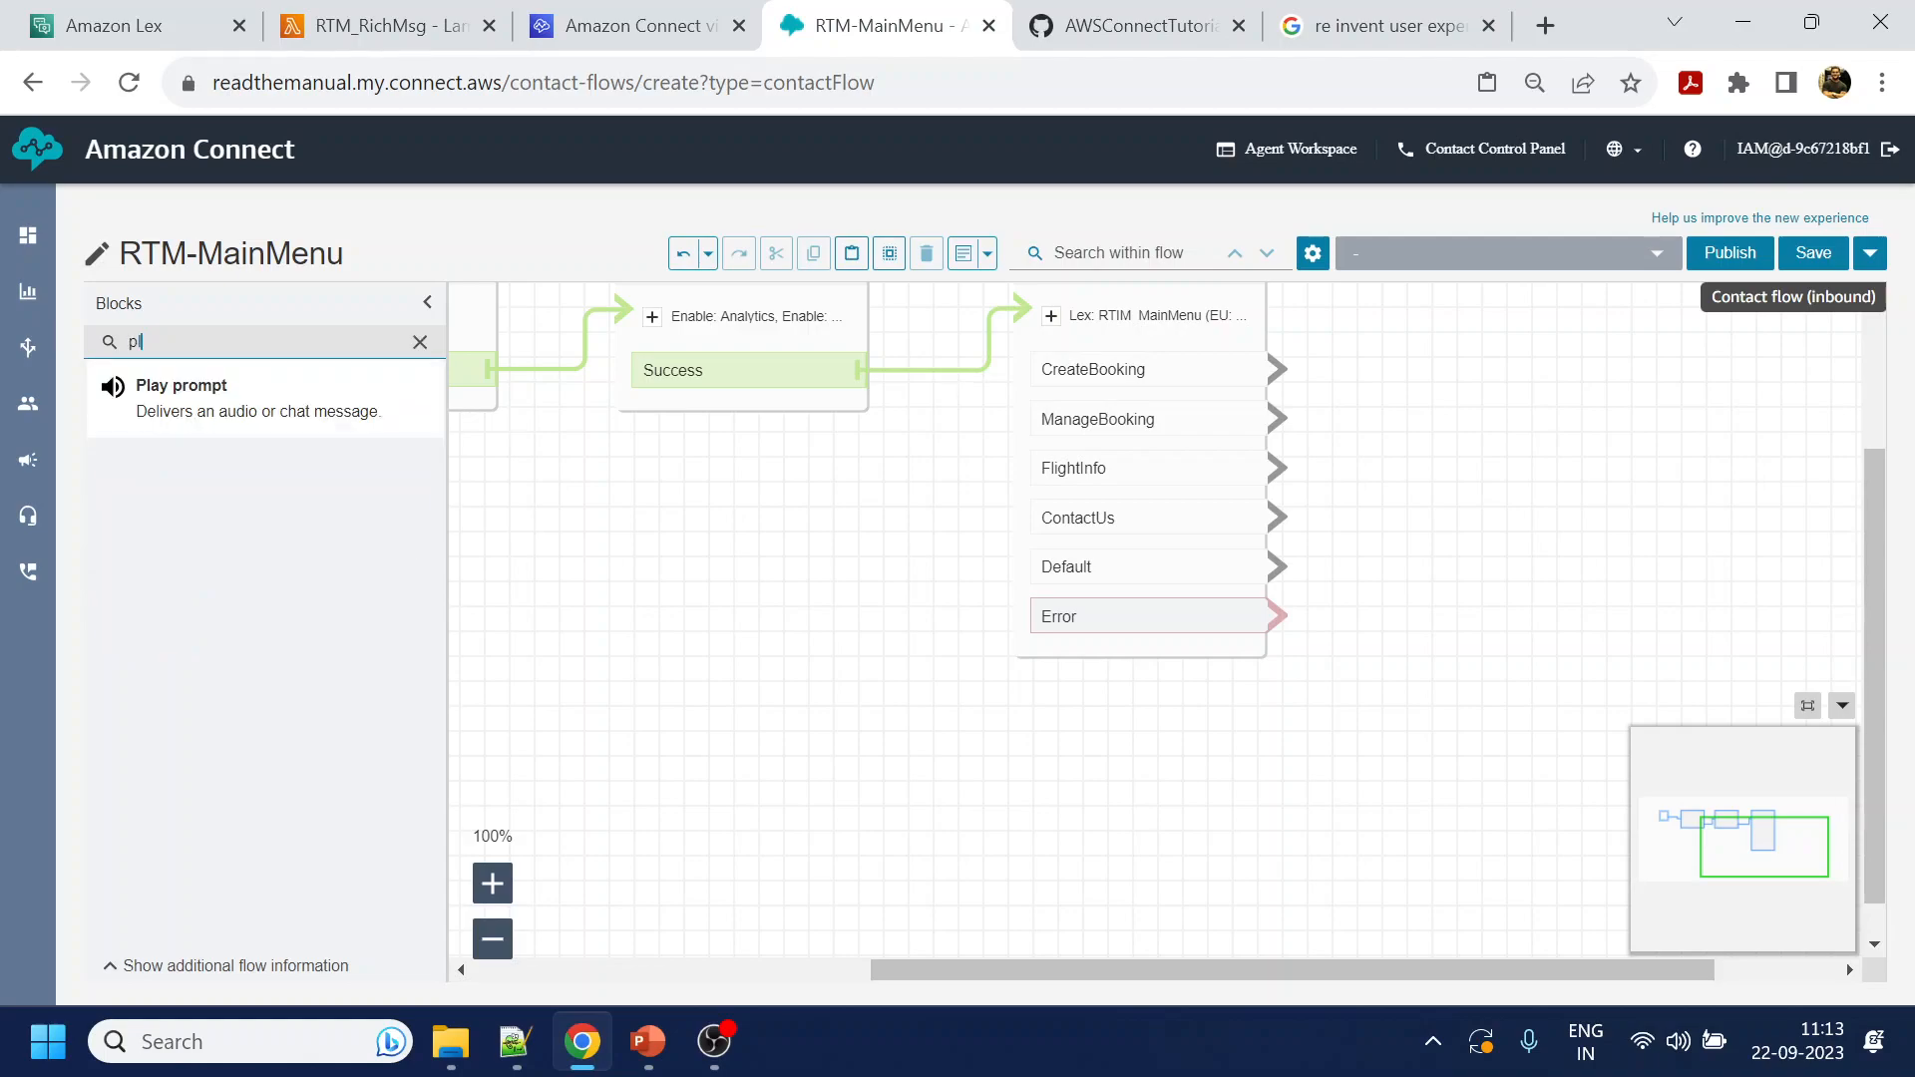
{"action": "left_click_drag", "start_coordinate": [248, 389], "coordinate": [1147, 776]}
{"action": "left_click_drag", "start_coordinate": [1406, 646], "coordinate": [1385, 492]}
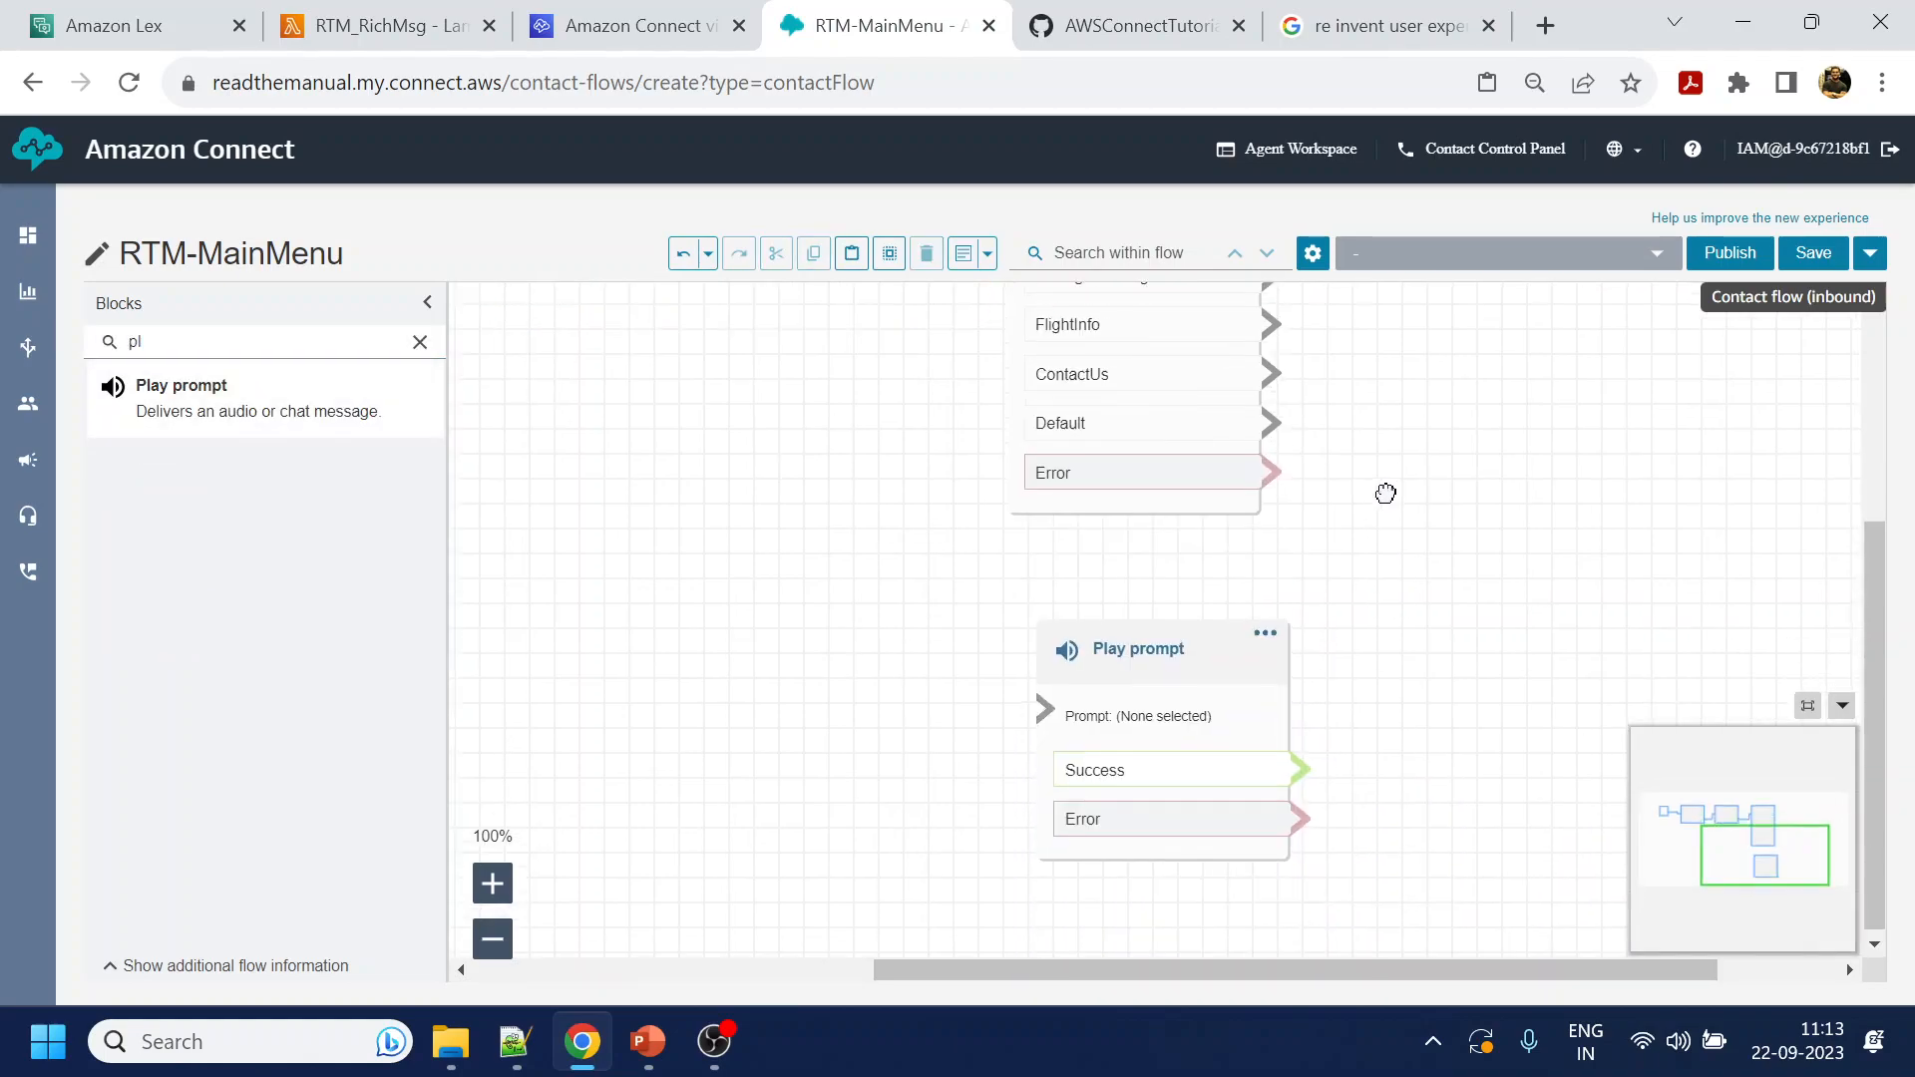
{"action": "left_click_drag", "start_coordinate": [1272, 423], "coordinate": [1076, 686]}
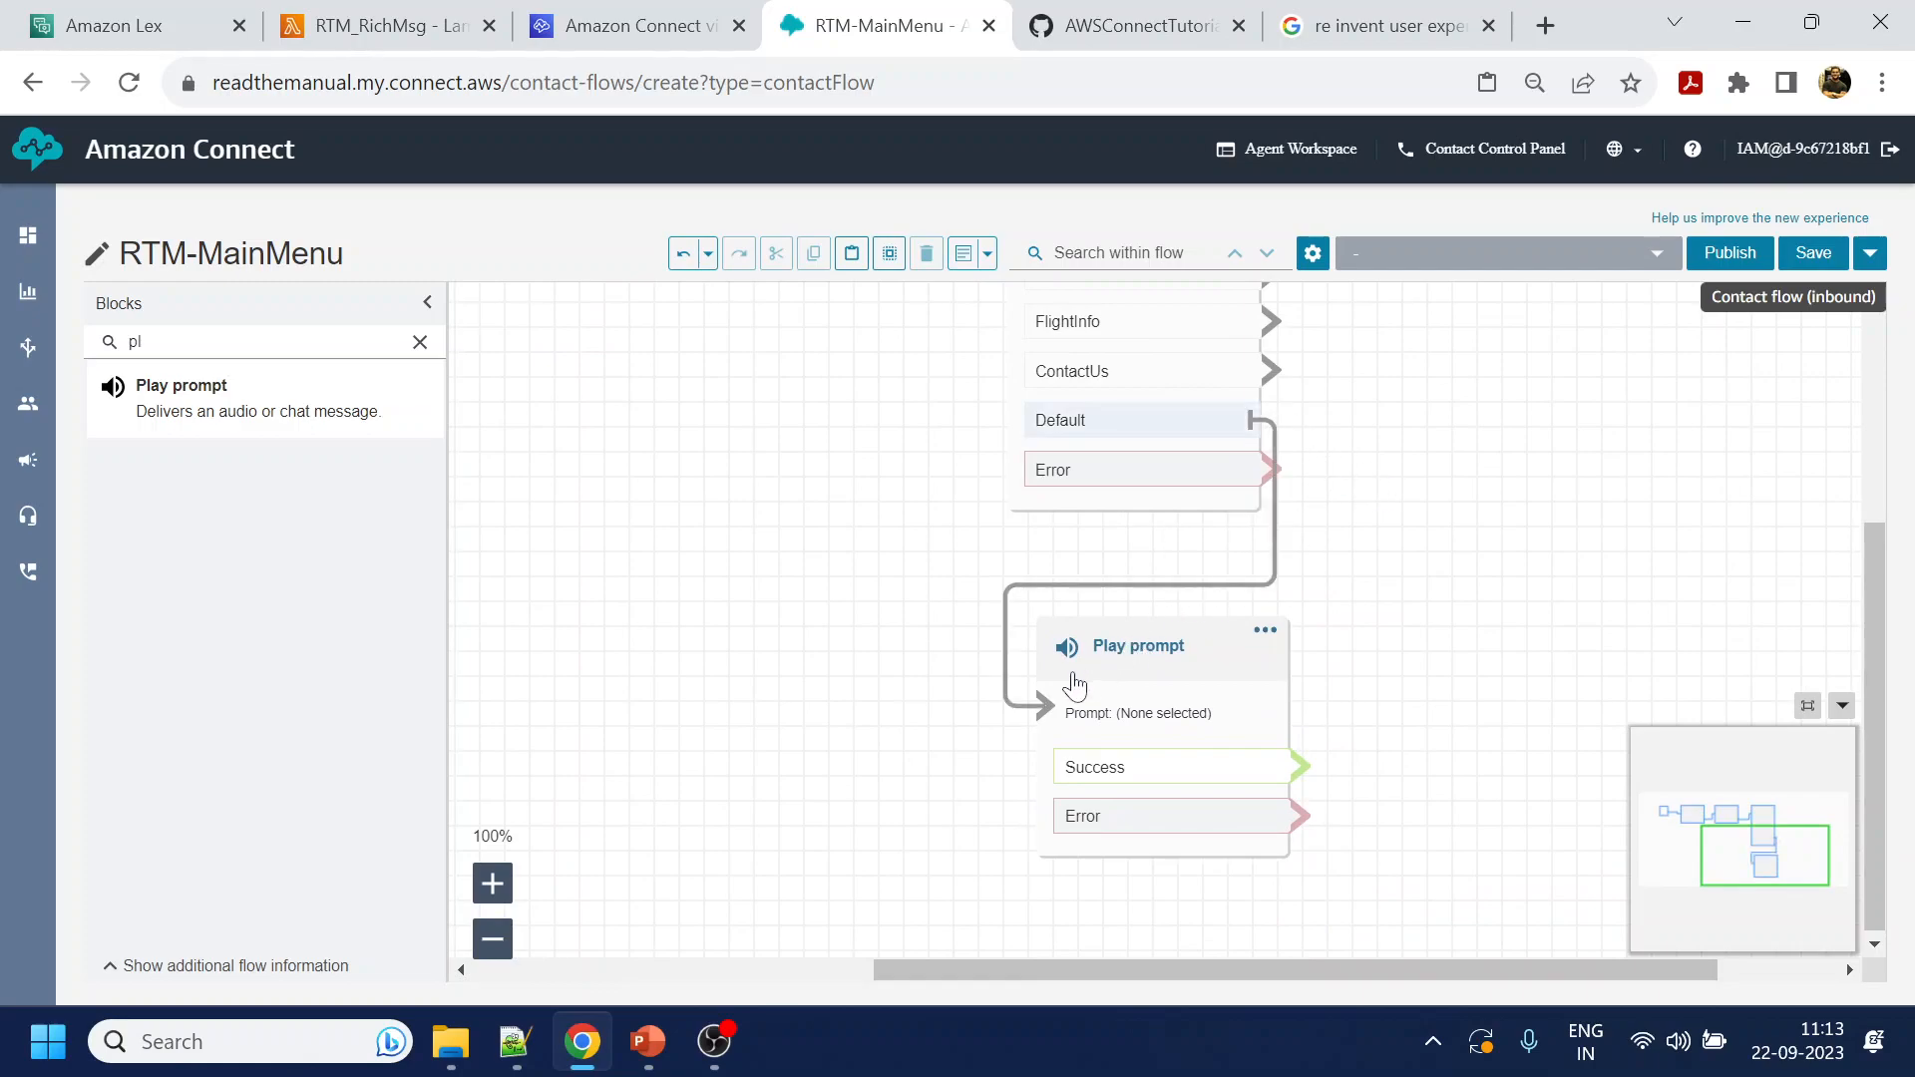
{"action": "left_click_drag", "start_coordinate": [1269, 465], "coordinate": [1107, 703]}
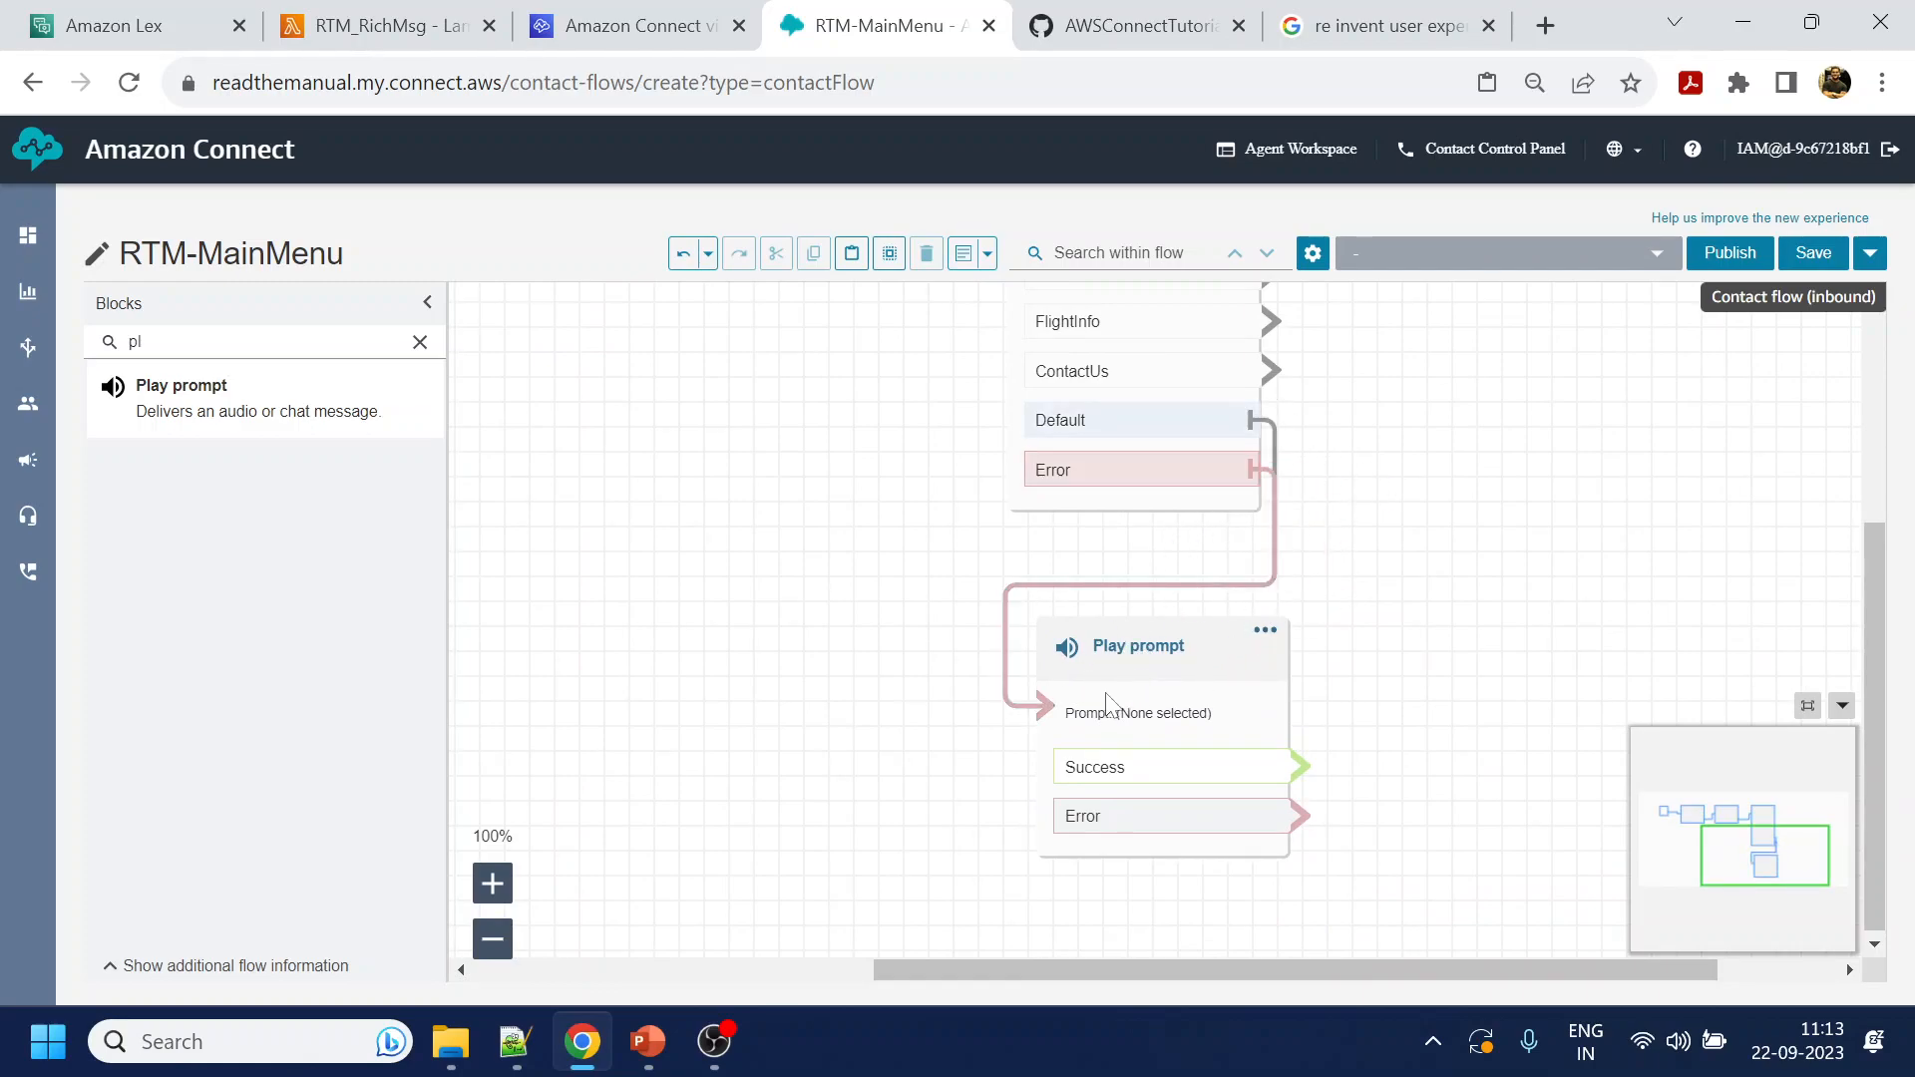
Set the Play prompt block to a manual text-to-speech message starting "Sorry, I didn't get that" and save it
{"action": "left_click", "coordinate": [1185, 647]}
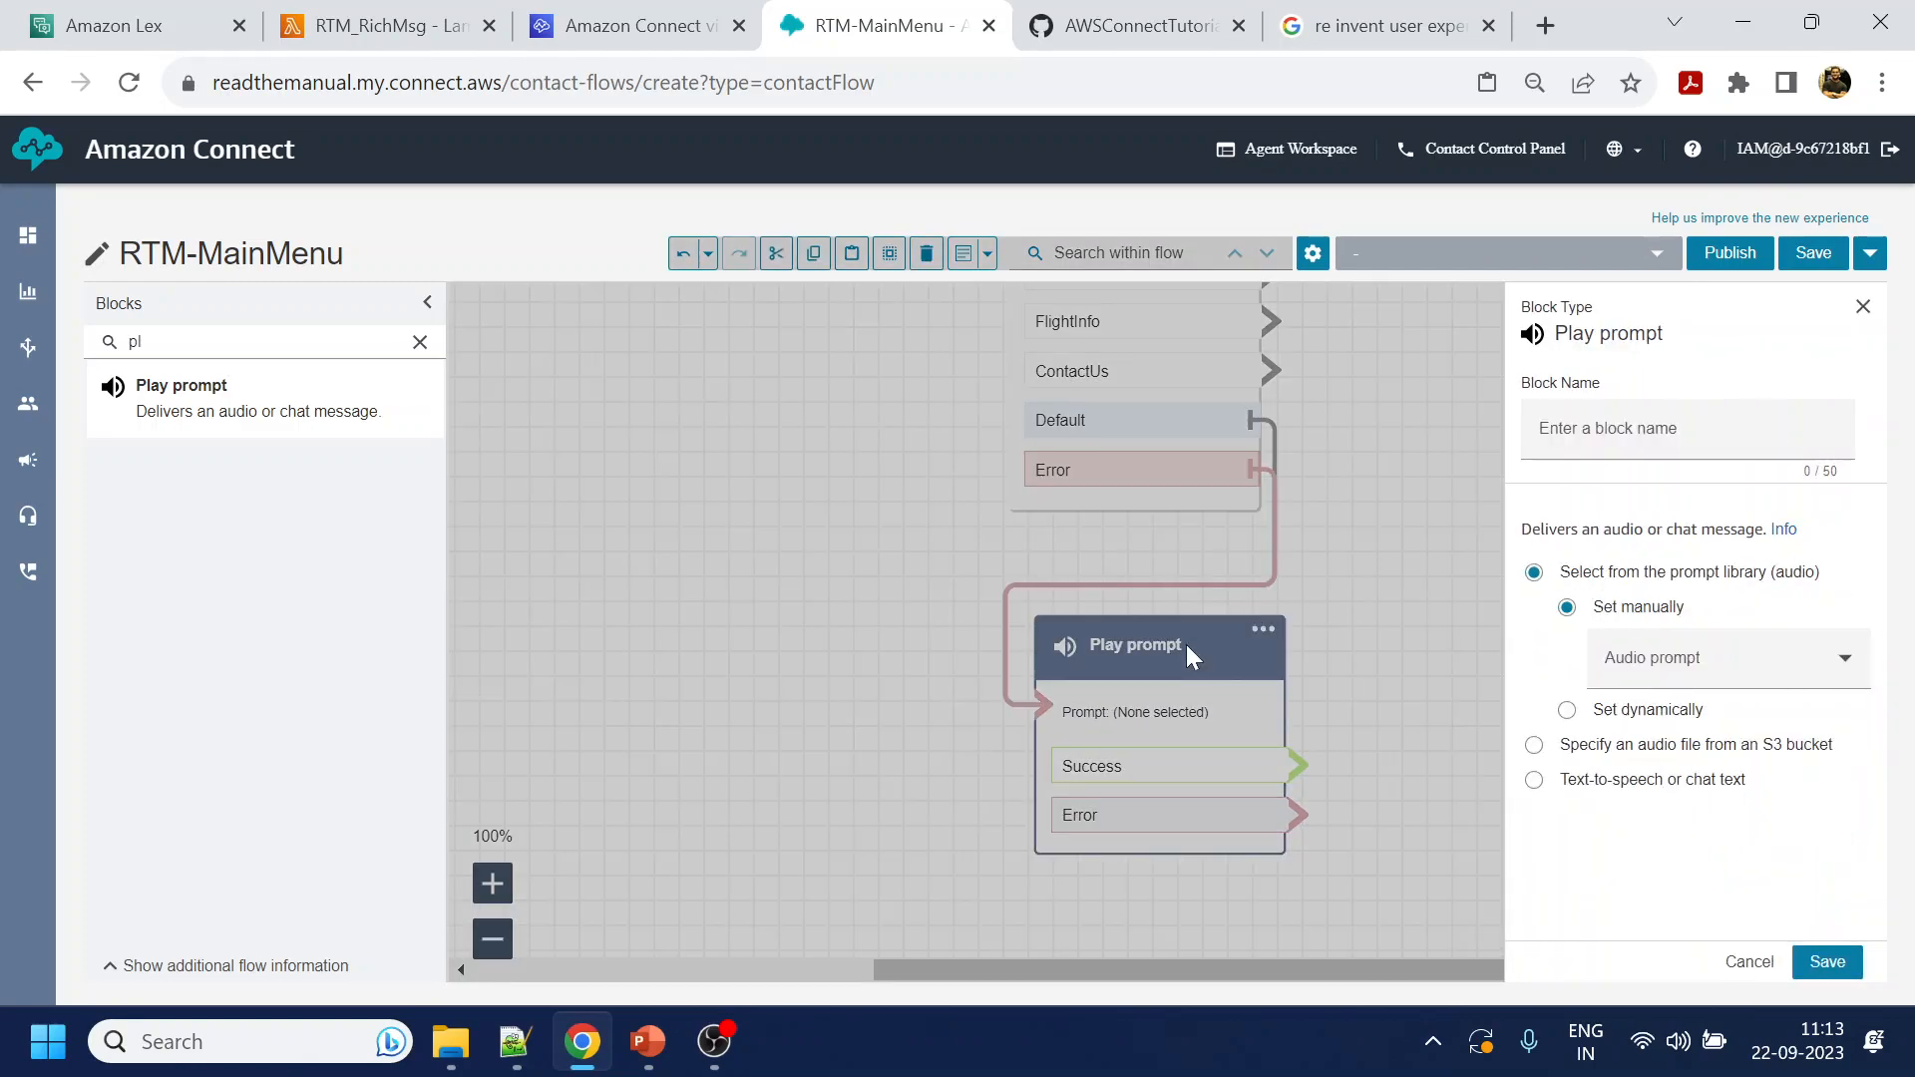
{"action": "left_click", "coordinate": [1548, 790]}
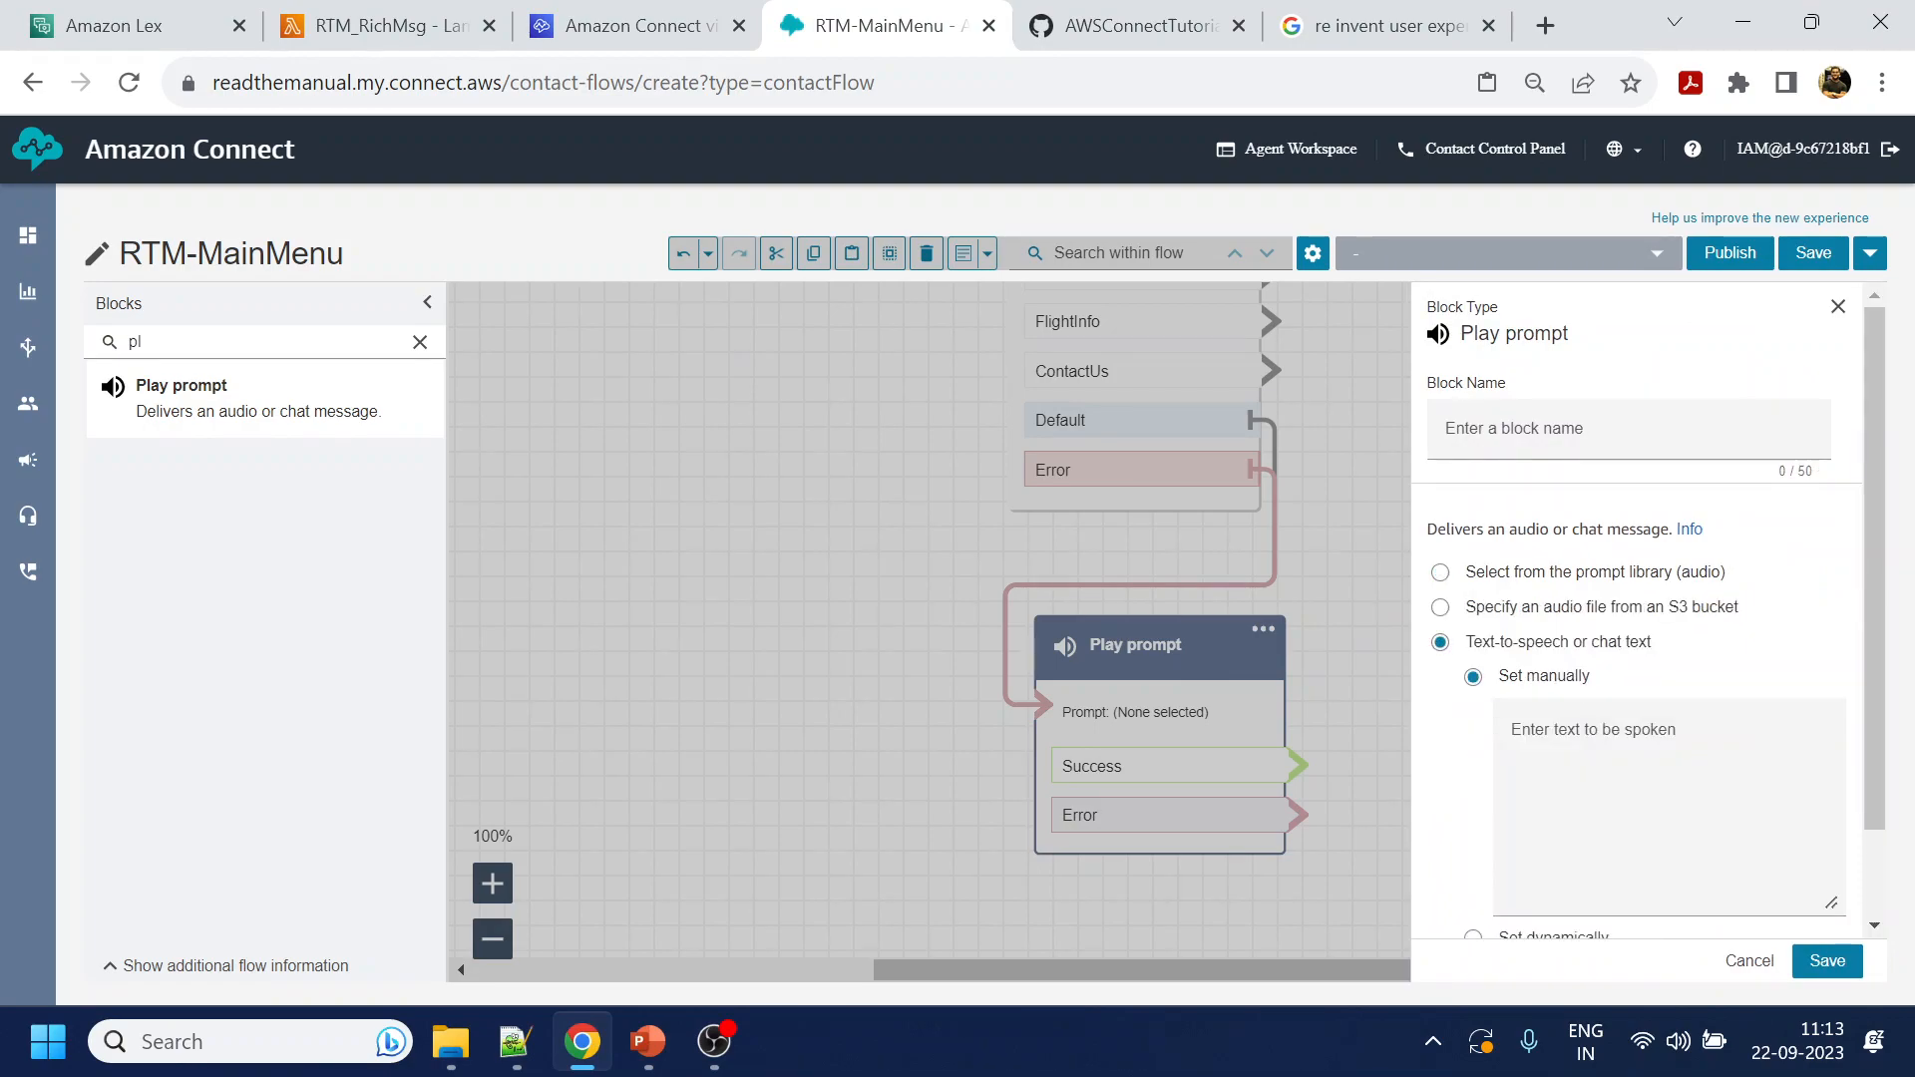
{"action": "left_click", "coordinate": [1624, 774]}
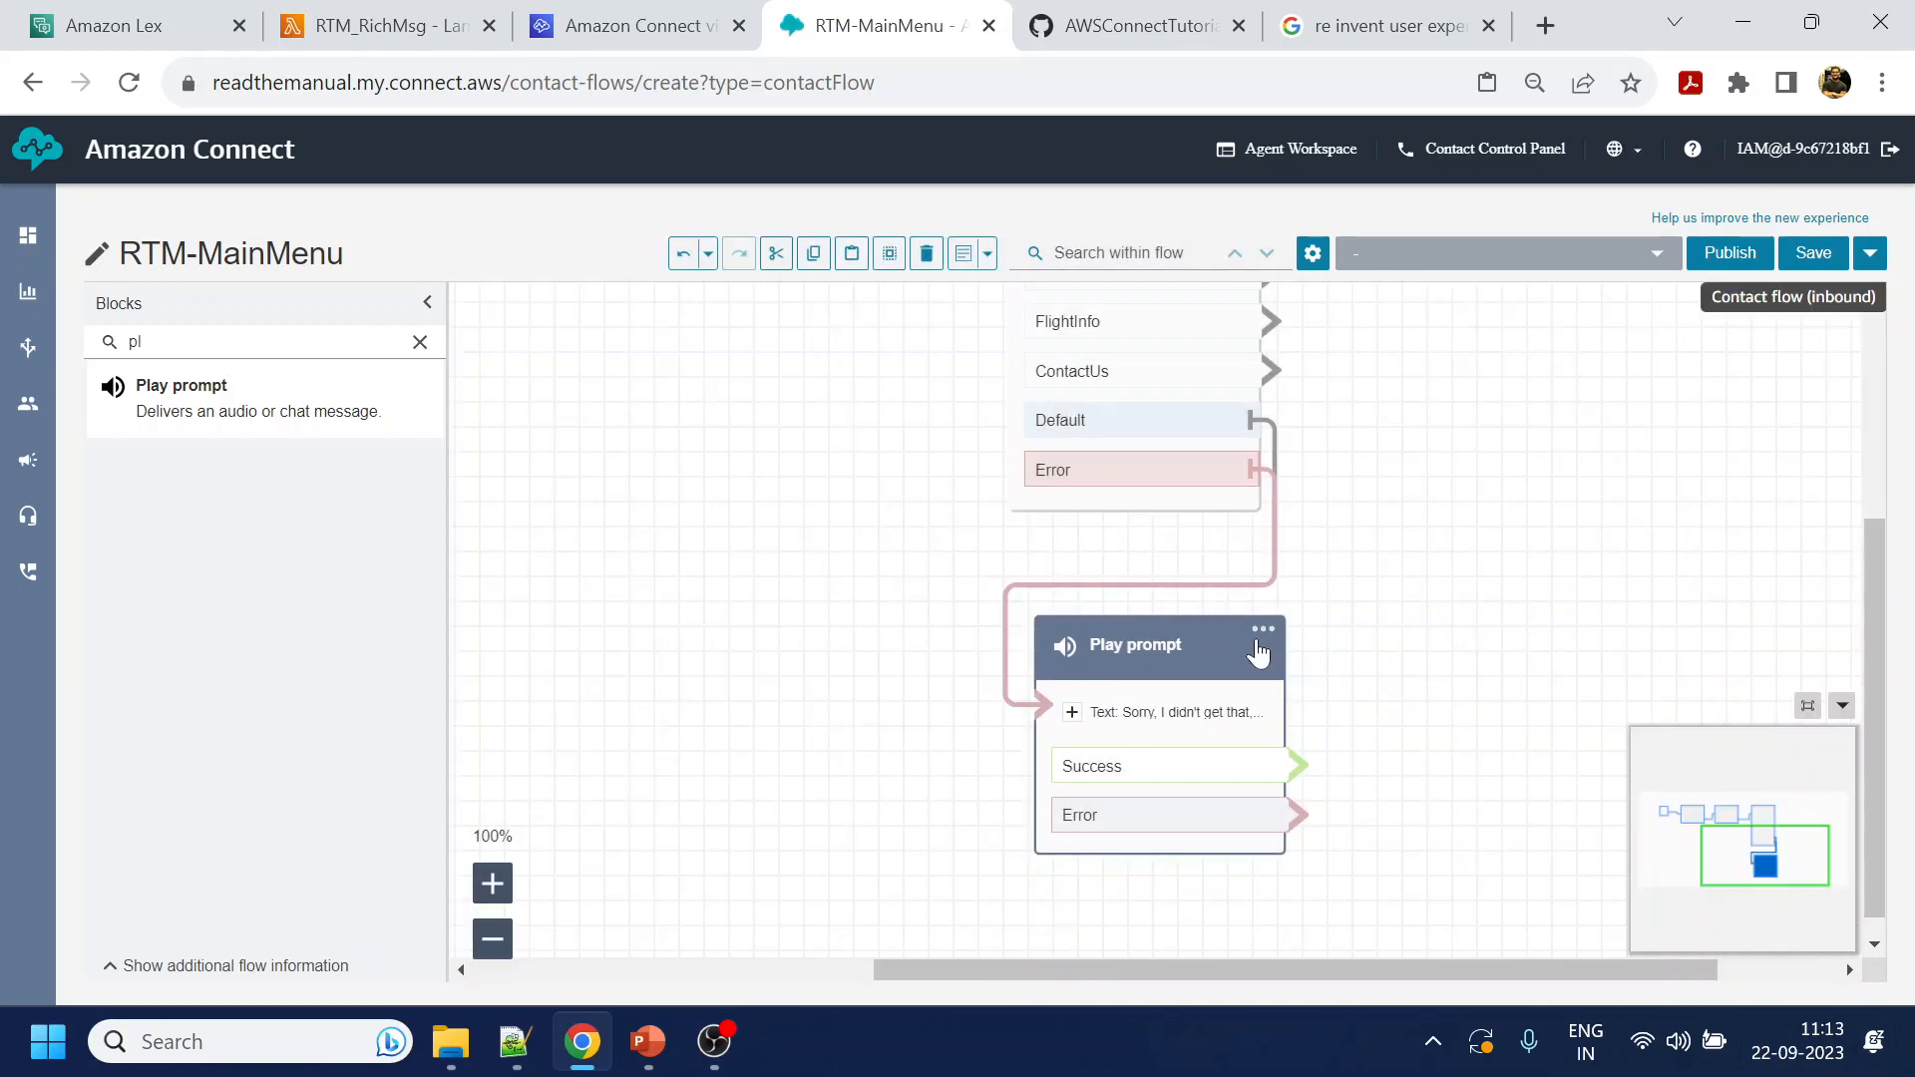
{"action": "left_click", "coordinate": [1828, 960]}
Add a Loop block and position it between the Get customer input and Play prompt blocks
{"action": "left_click_drag", "start_coordinate": [1428, 514], "coordinate": [1446, 596]}
{"action": "key", "text": "ctrl+minus"}
{"action": "left_click_drag", "start_coordinate": [1290, 473], "coordinate": [1360, 444]}
{"action": "left_click", "coordinate": [373, 317]}
{"action": "type", "text": "loo"}
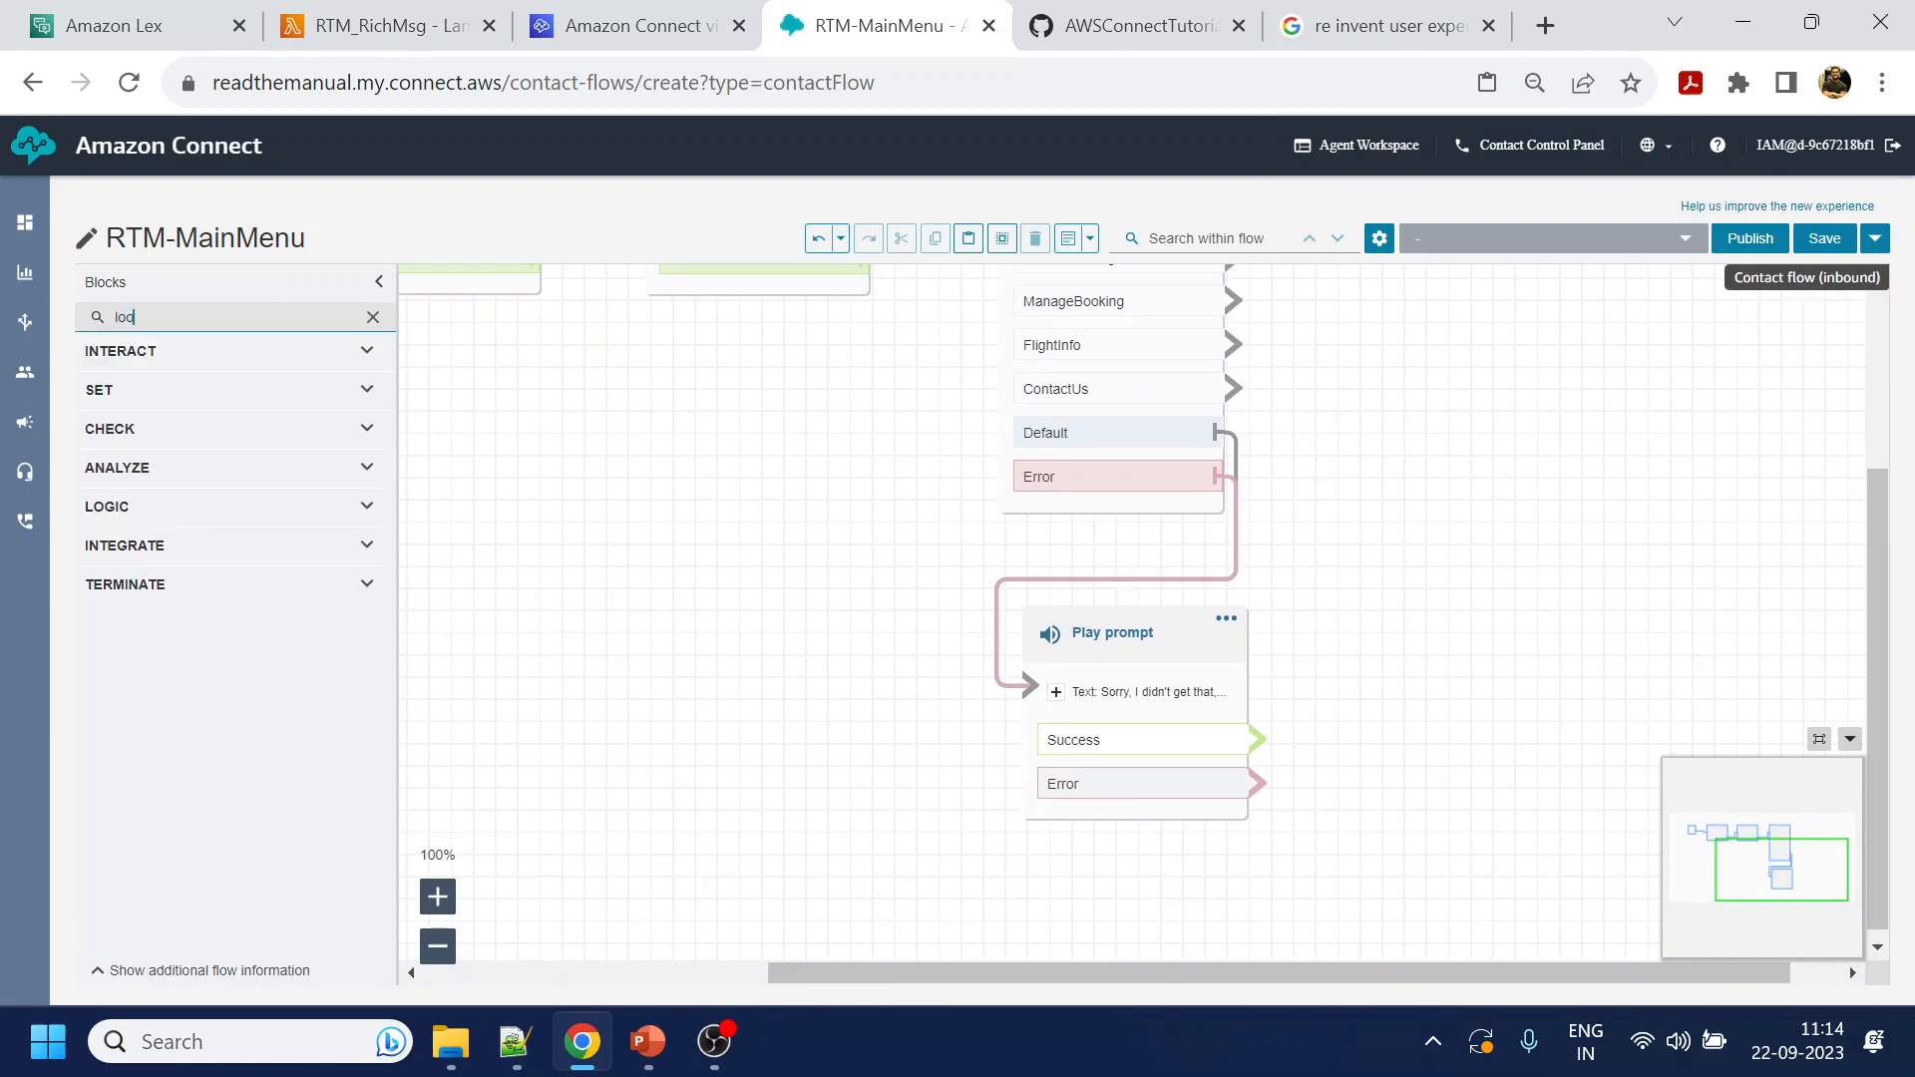
{"action": "type", "text": "p"}
{"action": "left_click_drag", "start_coordinate": [140, 356], "coordinate": [805, 590]}
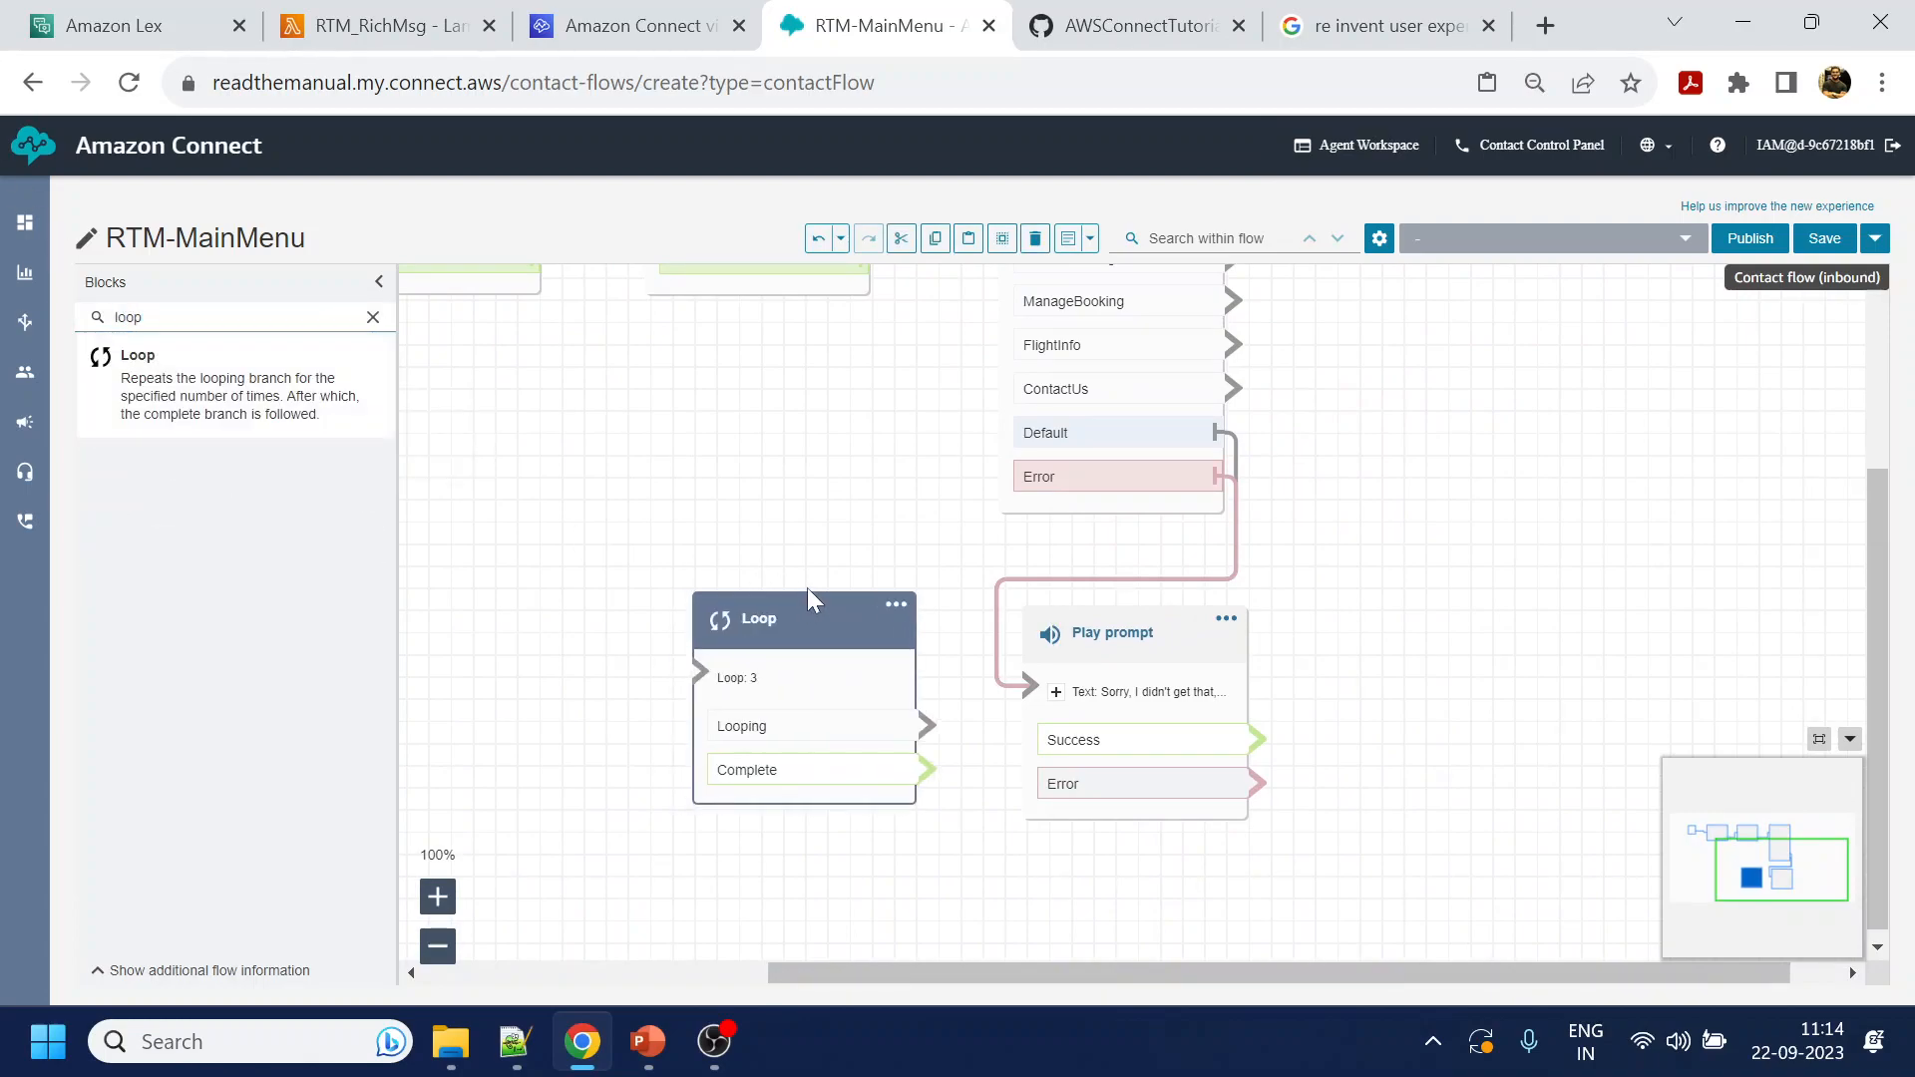
{"action": "left_click_drag", "start_coordinate": [1115, 662], "coordinate": [1126, 793]}
{"action": "left_click_drag", "start_coordinate": [787, 619], "coordinate": [1107, 574]}
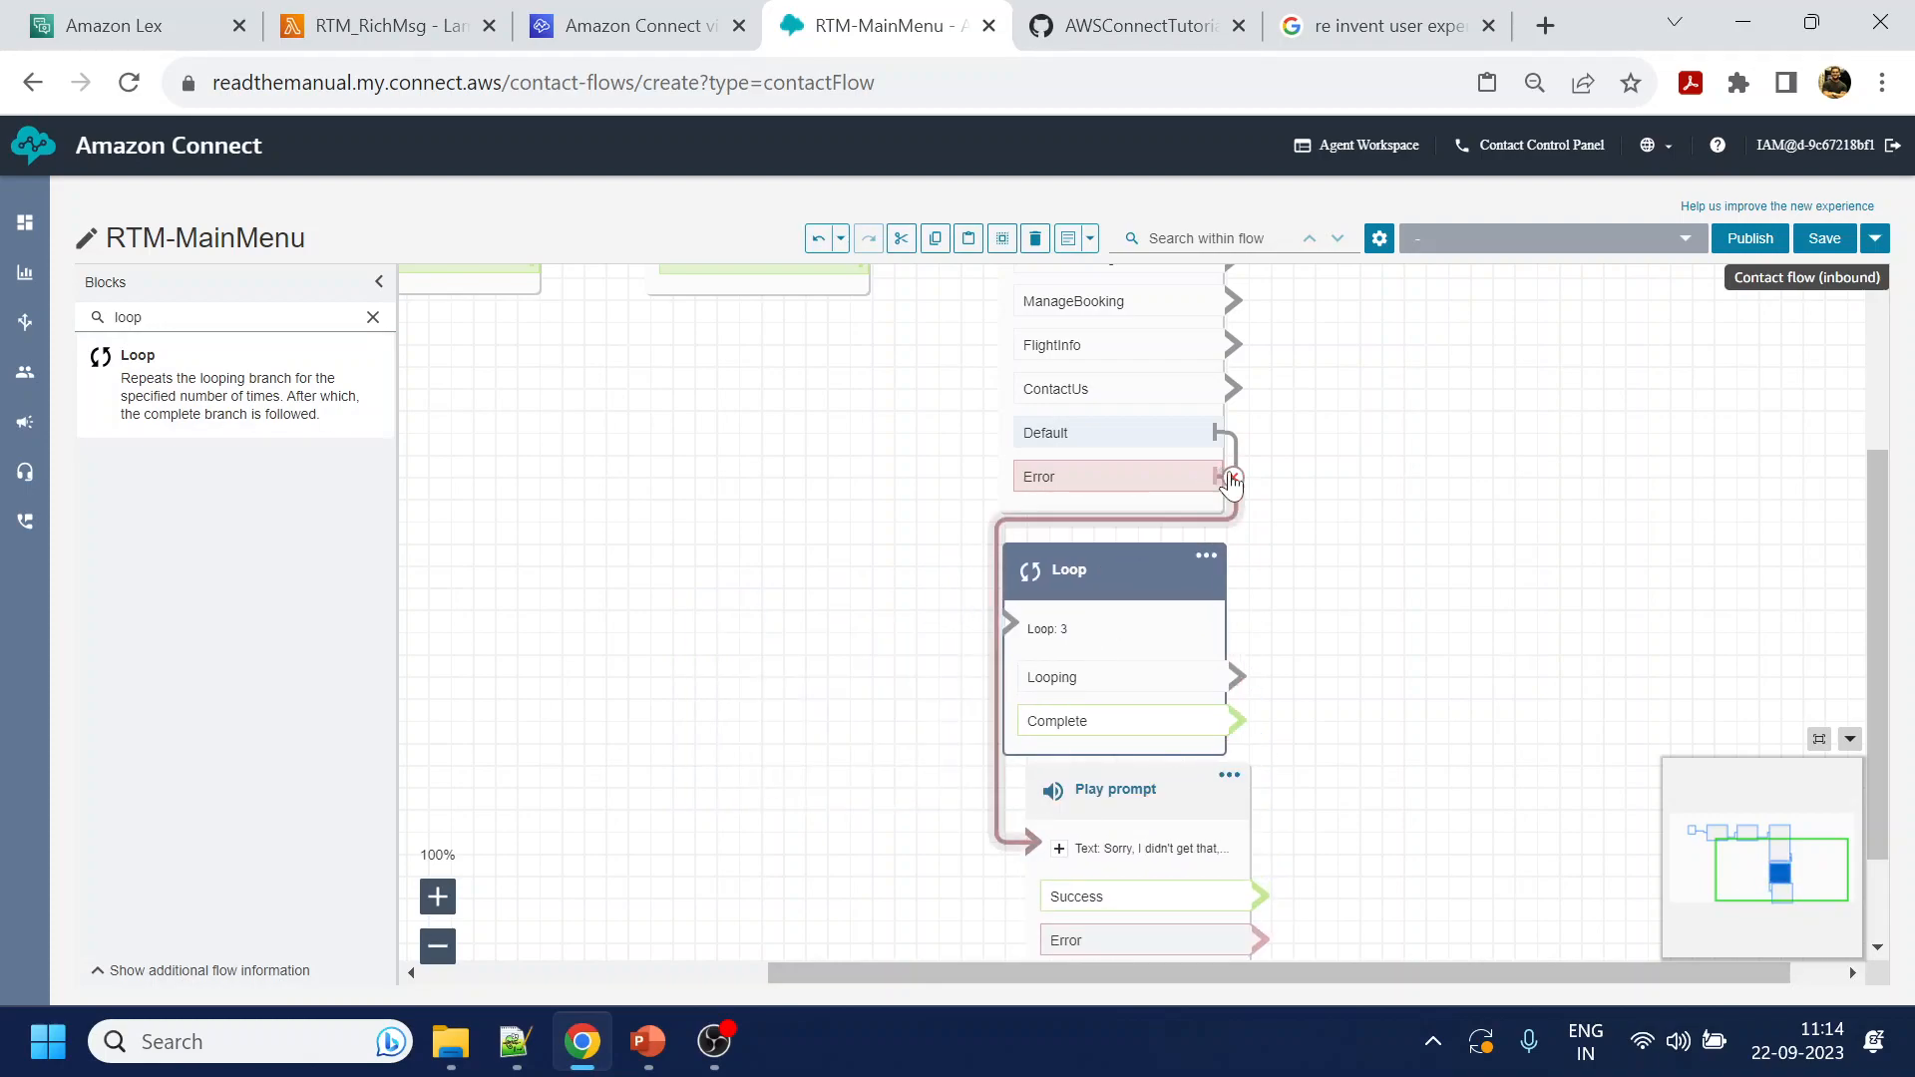
Reroute the Default and Error branches of Get customer input from Play prompt to the Loop block, spacing the blocks apart
{"action": "left_click", "coordinate": [1234, 477]}
{"action": "left_click", "coordinate": [1234, 434]}
{"action": "left_click_drag", "start_coordinate": [1132, 801], "coordinate": [1119, 866]}
{"action": "left_click_drag", "start_coordinate": [1124, 581], "coordinate": [1134, 605]}
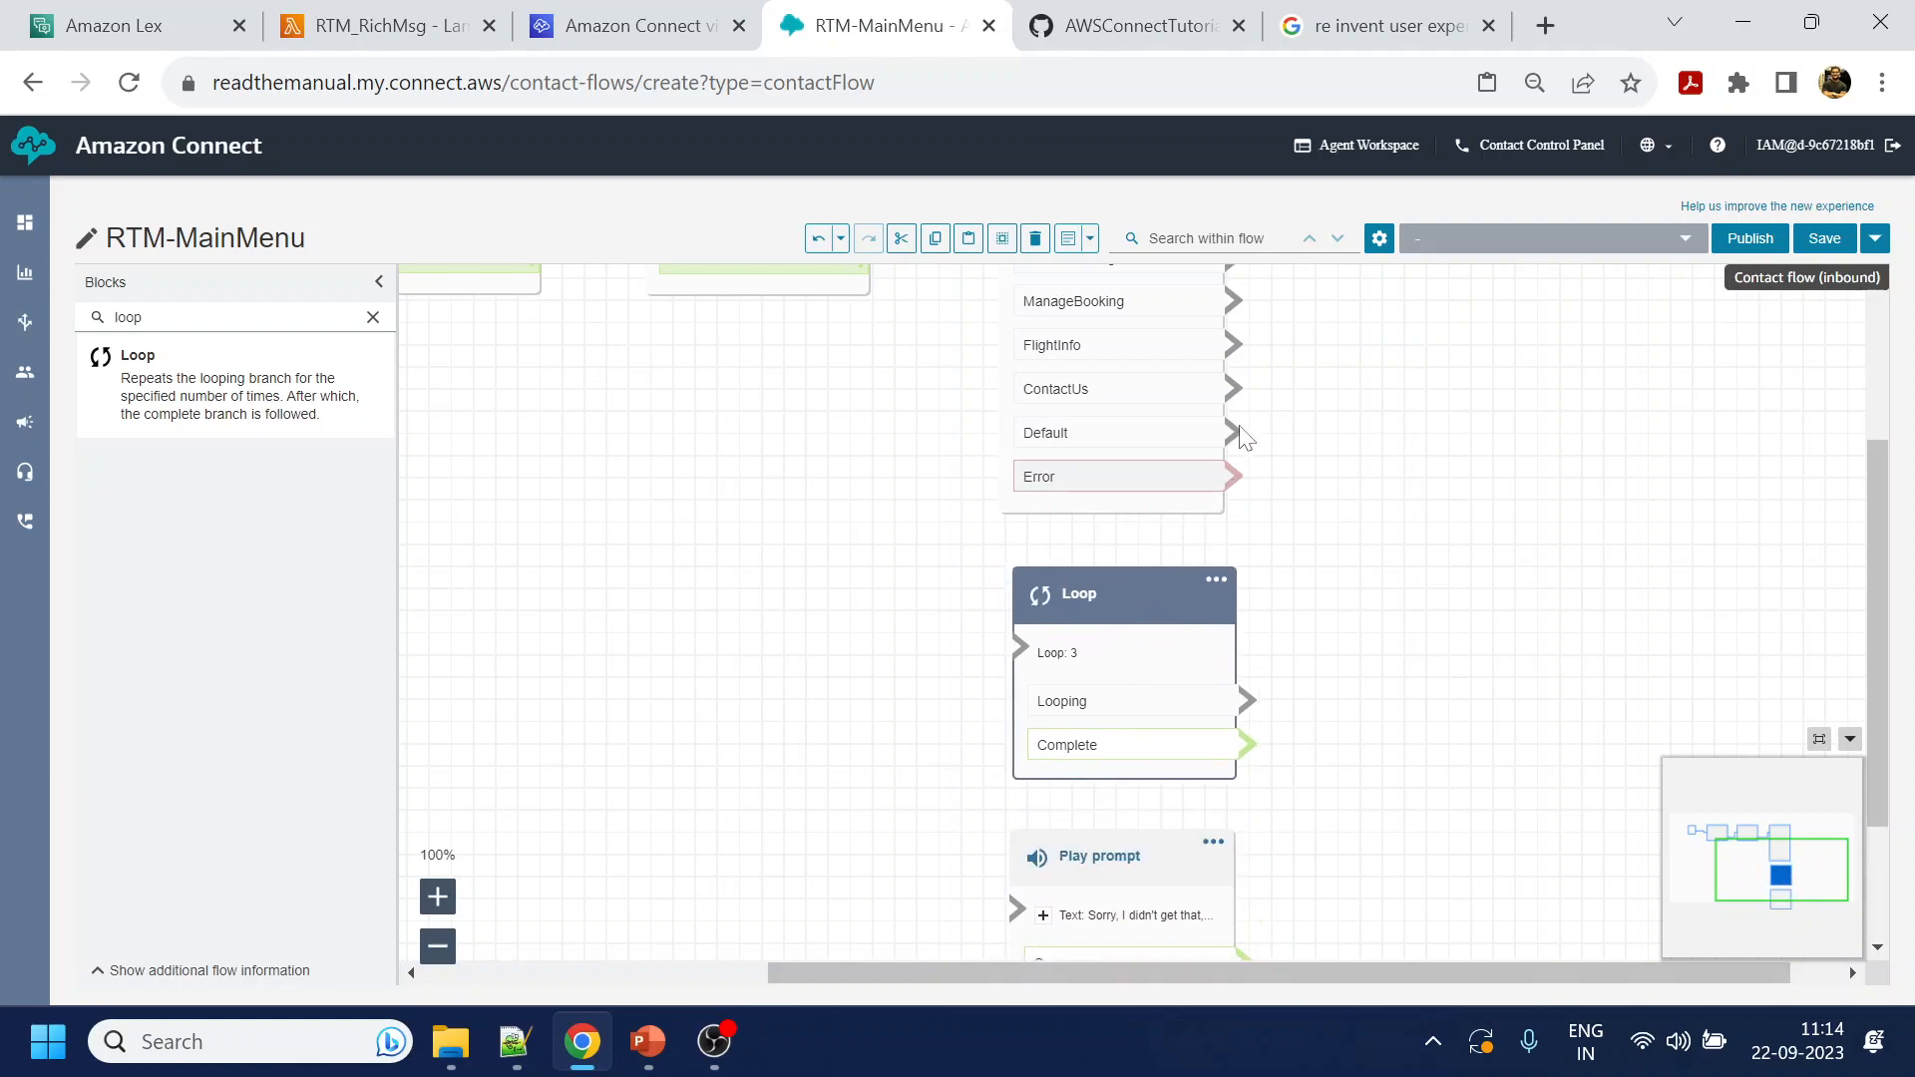
{"action": "left_click_drag", "start_coordinate": [1233, 430], "coordinate": [1175, 641]}
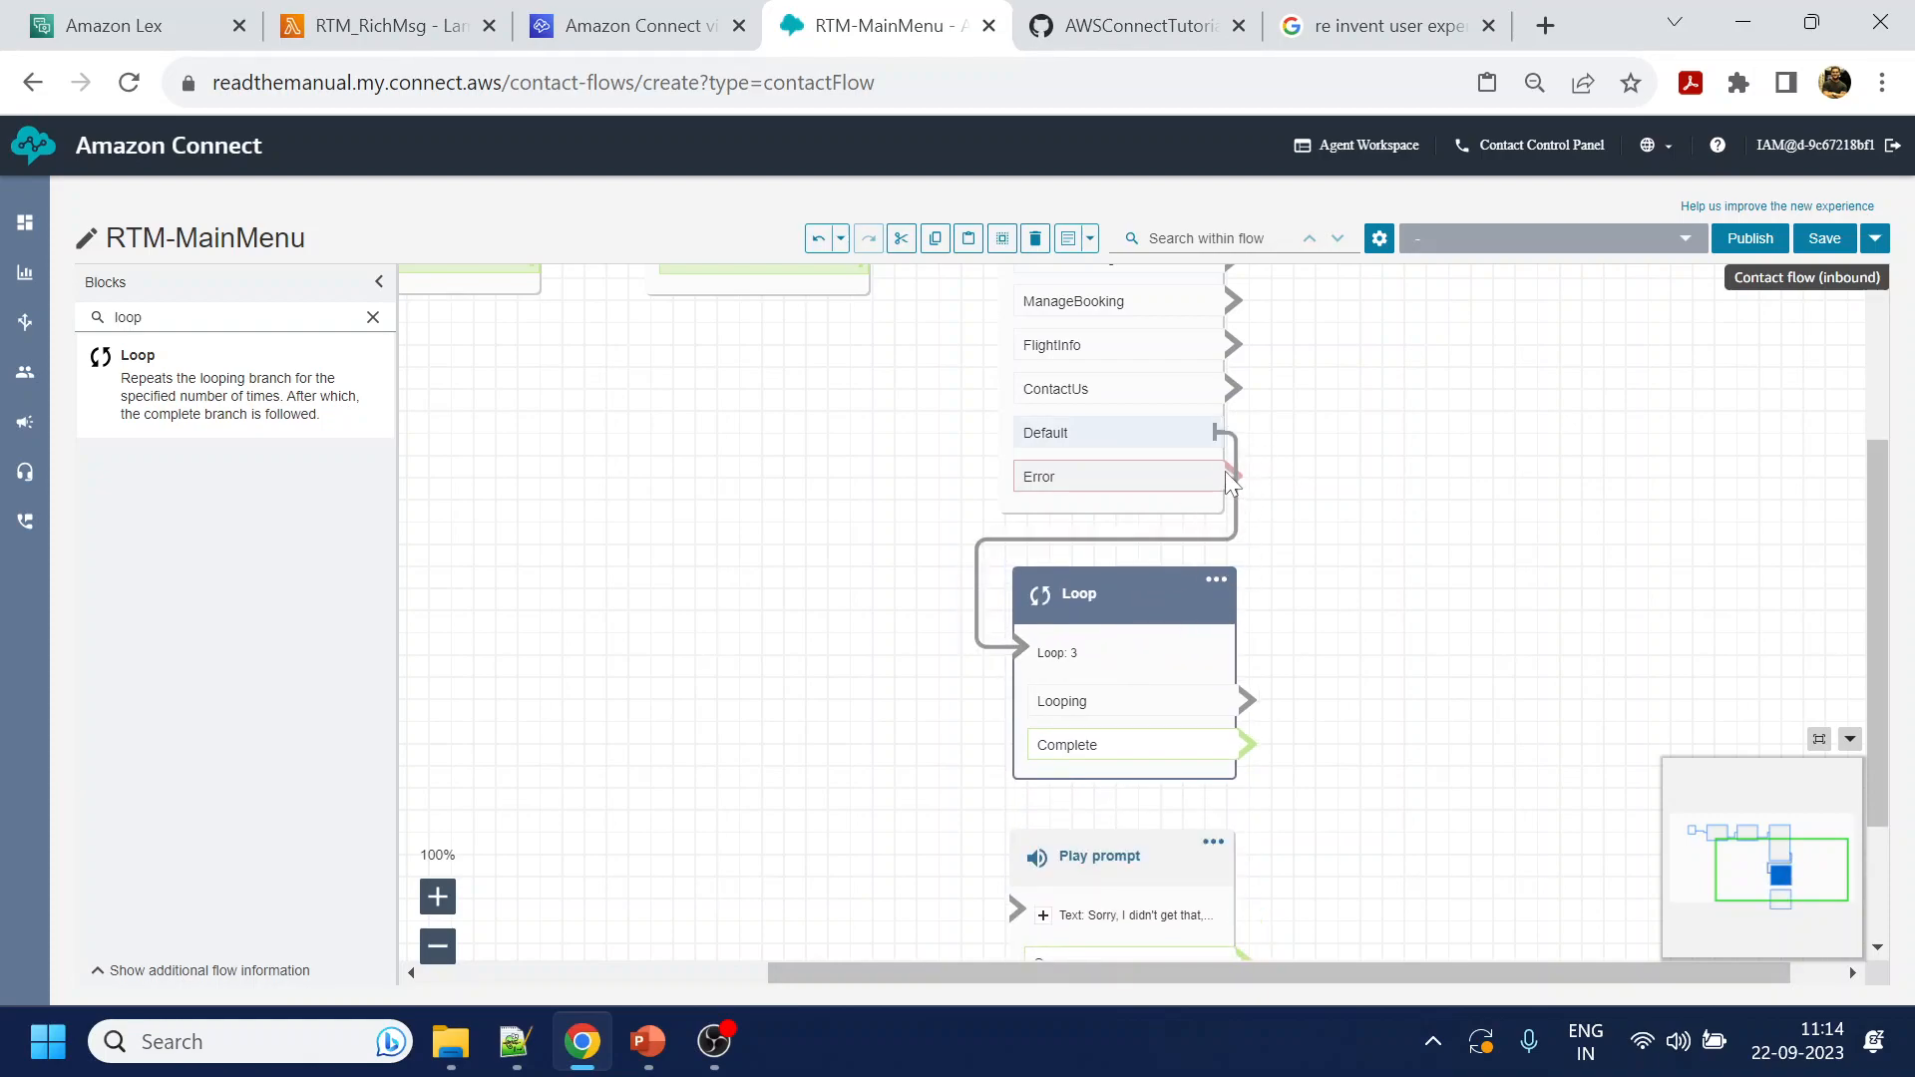
{"action": "left_click_drag", "start_coordinate": [1233, 533], "coordinate": [1102, 647]}
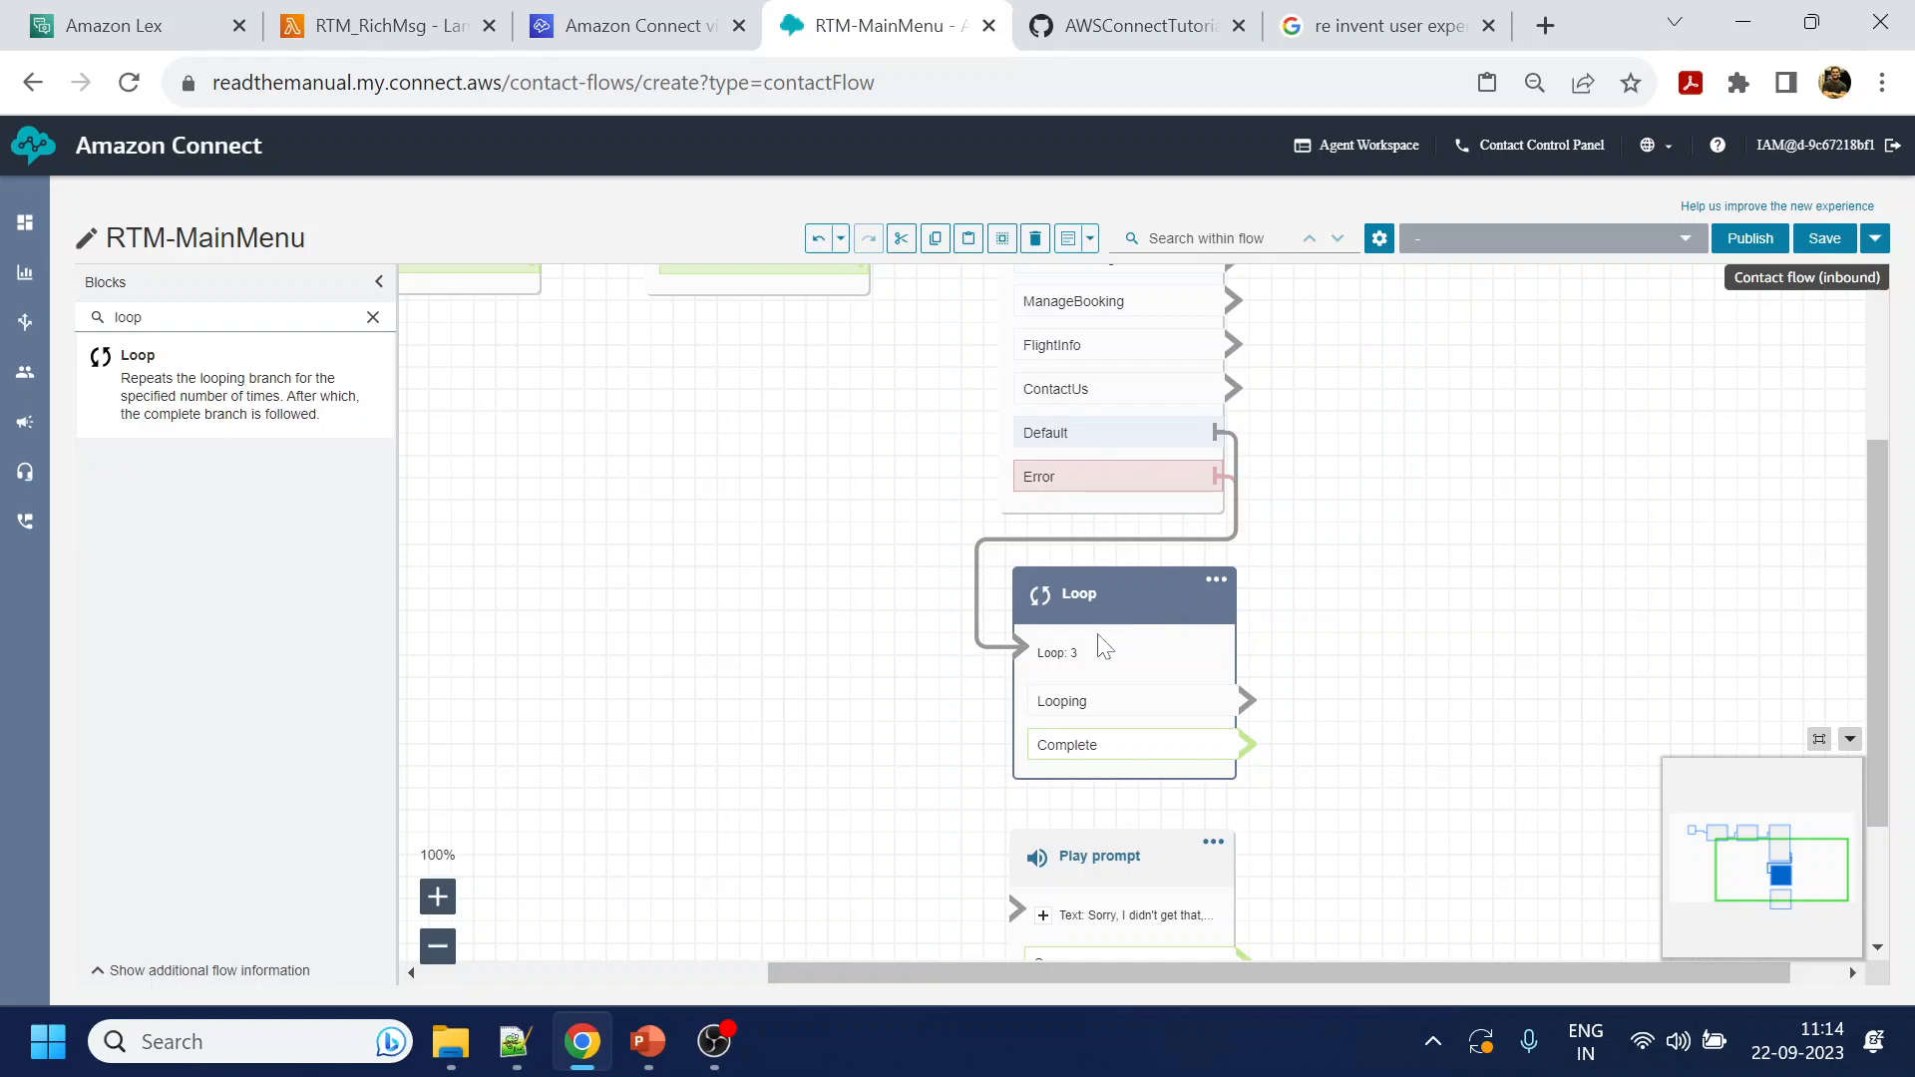
Set the Loop block's number of loops to 2 and save the block
{"action": "left_click", "coordinate": [1120, 597]}
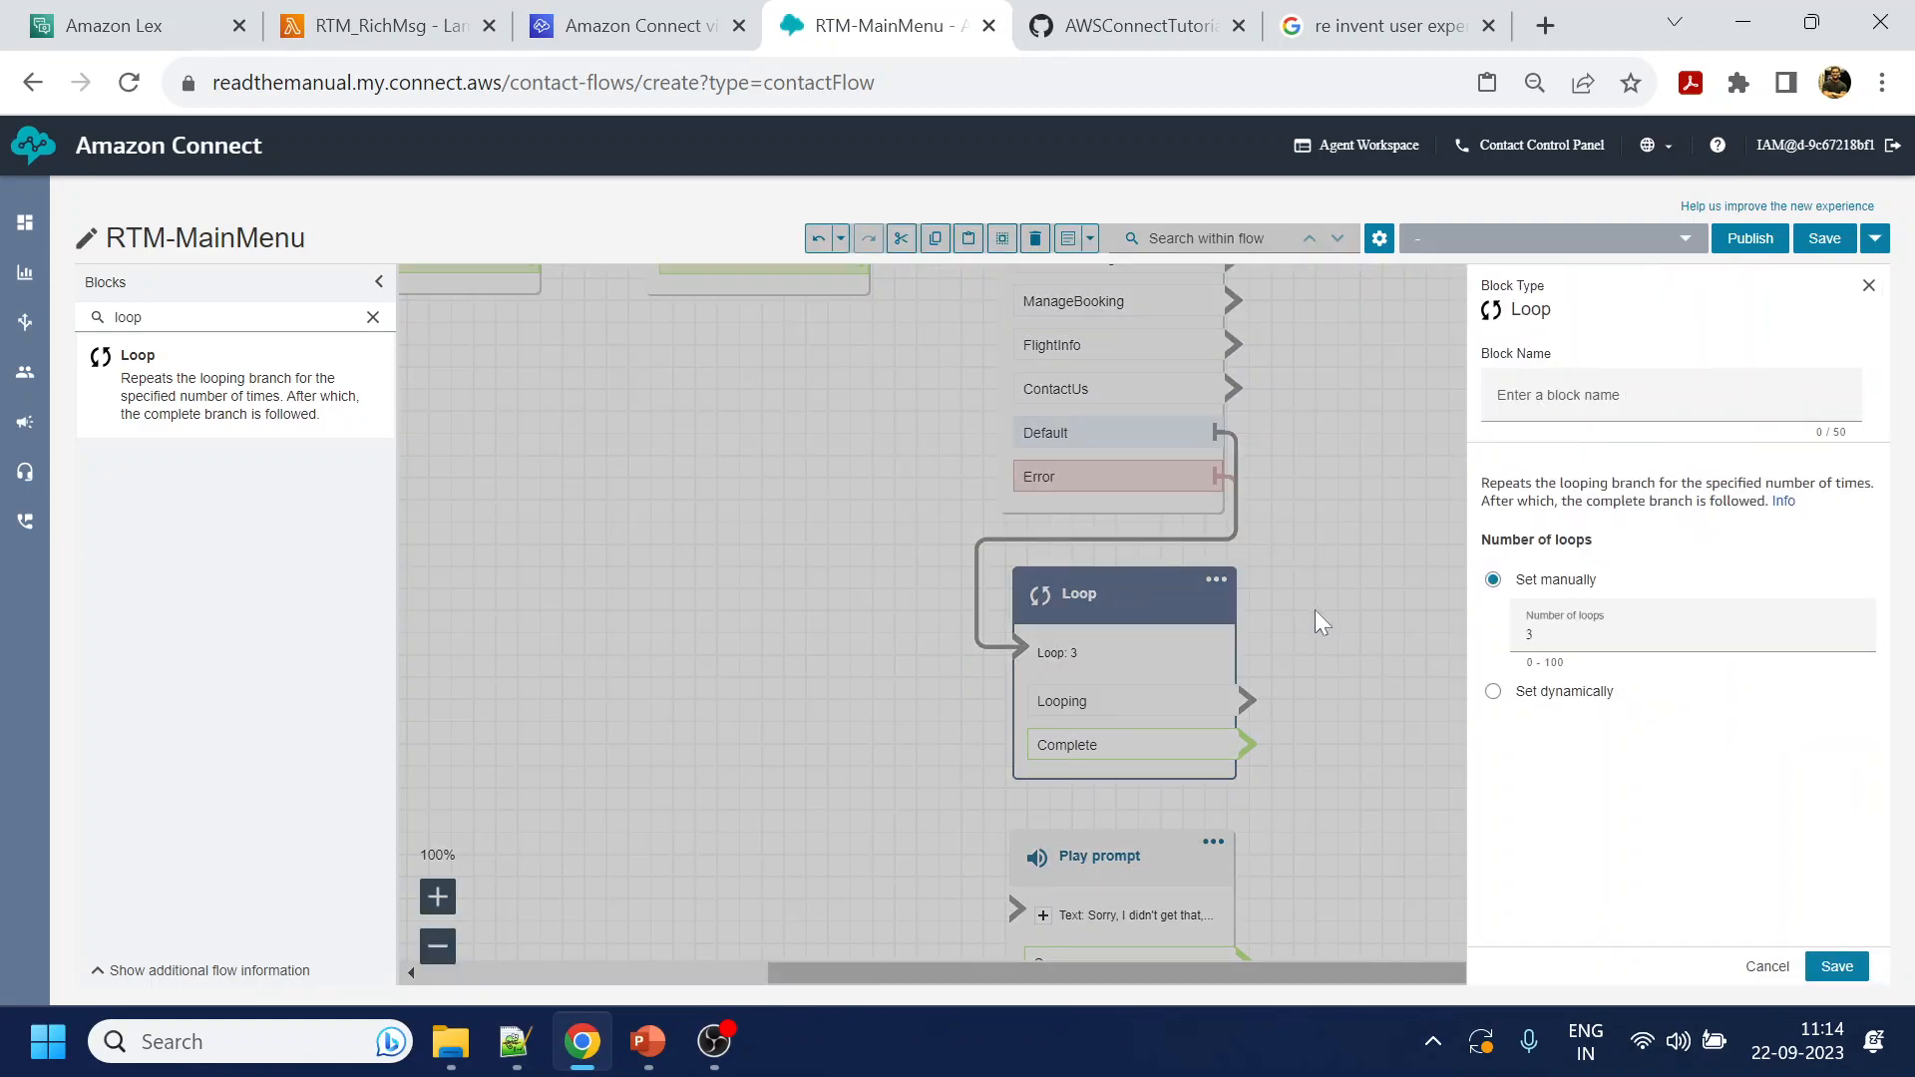
{"action": "left_click", "coordinate": [1667, 647]}
{"action": "type", "text": "2"}
{"action": "left_click", "coordinate": [1836, 967]}
Connect the Loop's Looping branch to Play prompt, and that prompt's Success and Error branches back to Get customer input
{"action": "scroll", "coordinate": [1382, 488], "scroll_direction": "down", "scroll_amount": 3}
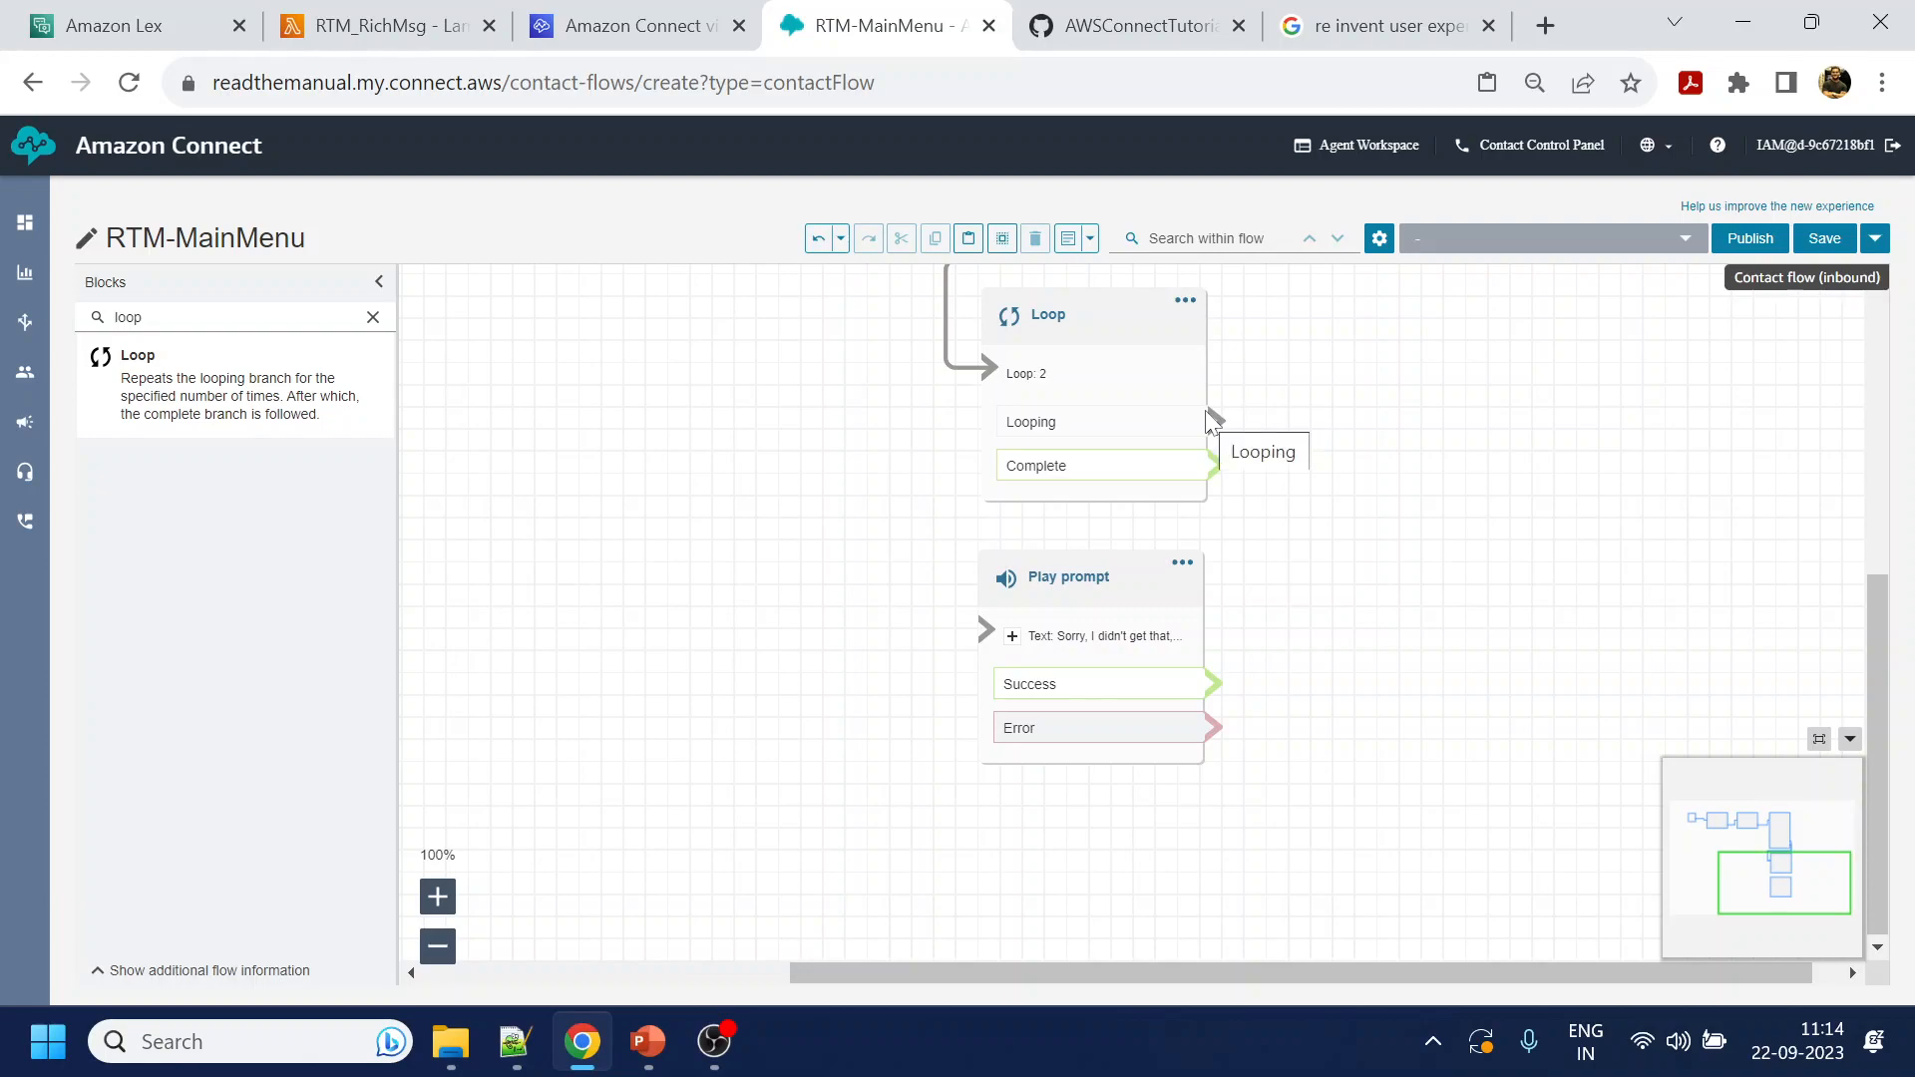
{"action": "left_click_drag", "start_coordinate": [1215, 422], "coordinate": [1097, 599]}
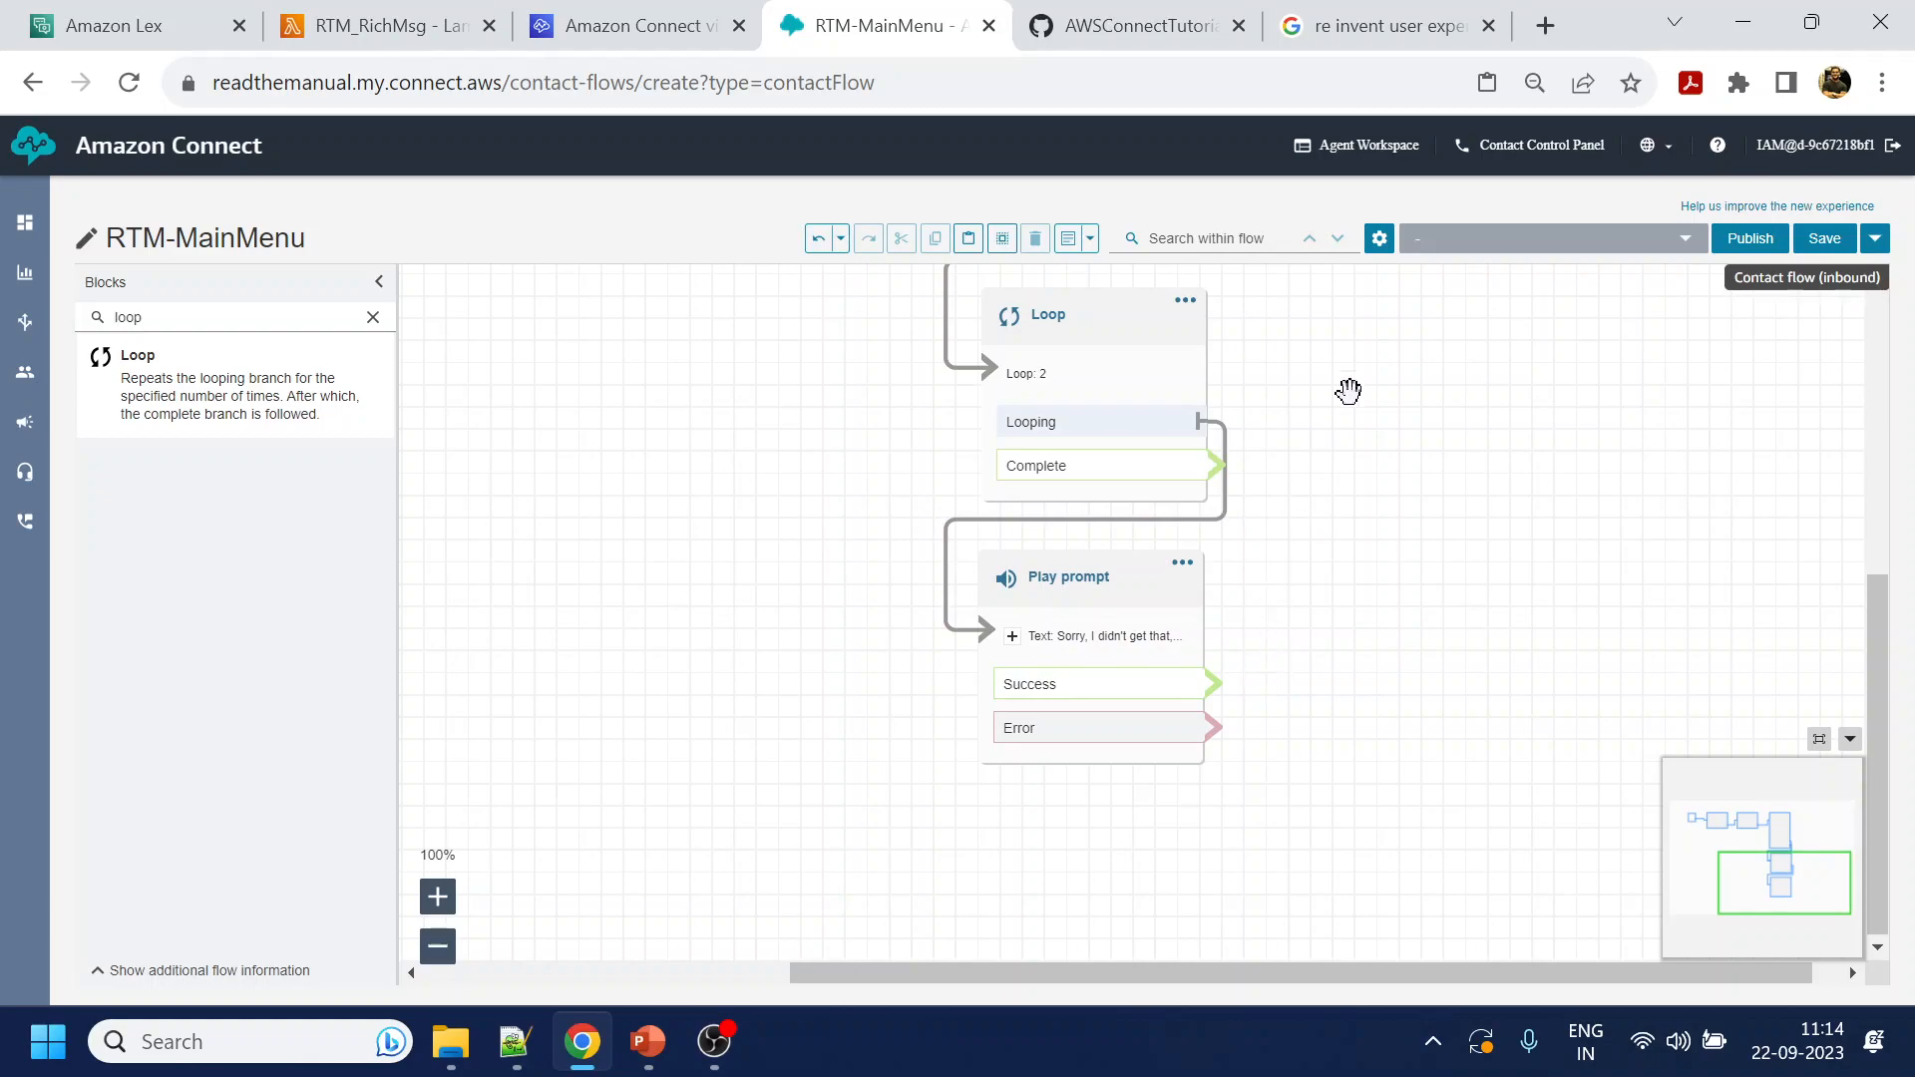
{"action": "left_click_drag", "start_coordinate": [1349, 382], "coordinate": [1356, 431]}
{"action": "key", "text": "ctrl+minus"}
{"action": "key", "text": "ctrl+minus"}
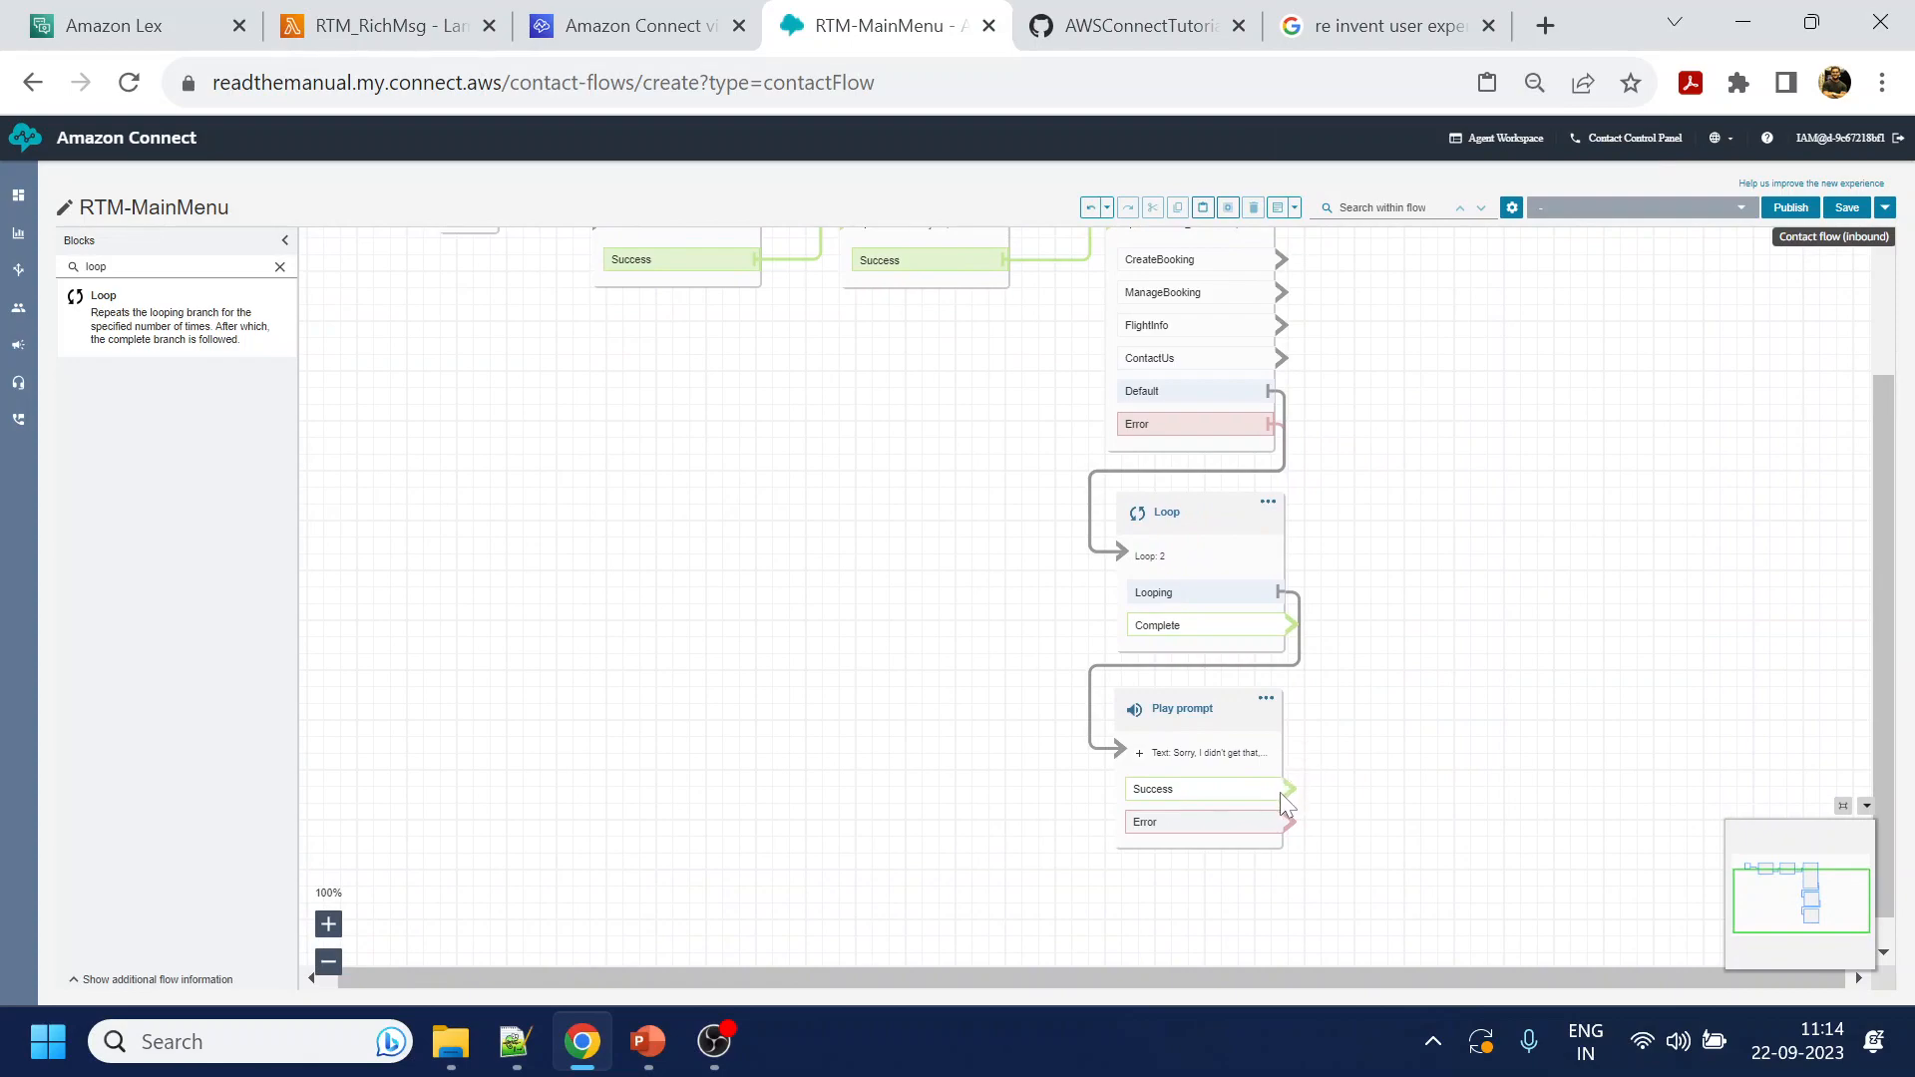
{"action": "left_click_drag", "start_coordinate": [1289, 789], "coordinate": [1132, 295]}
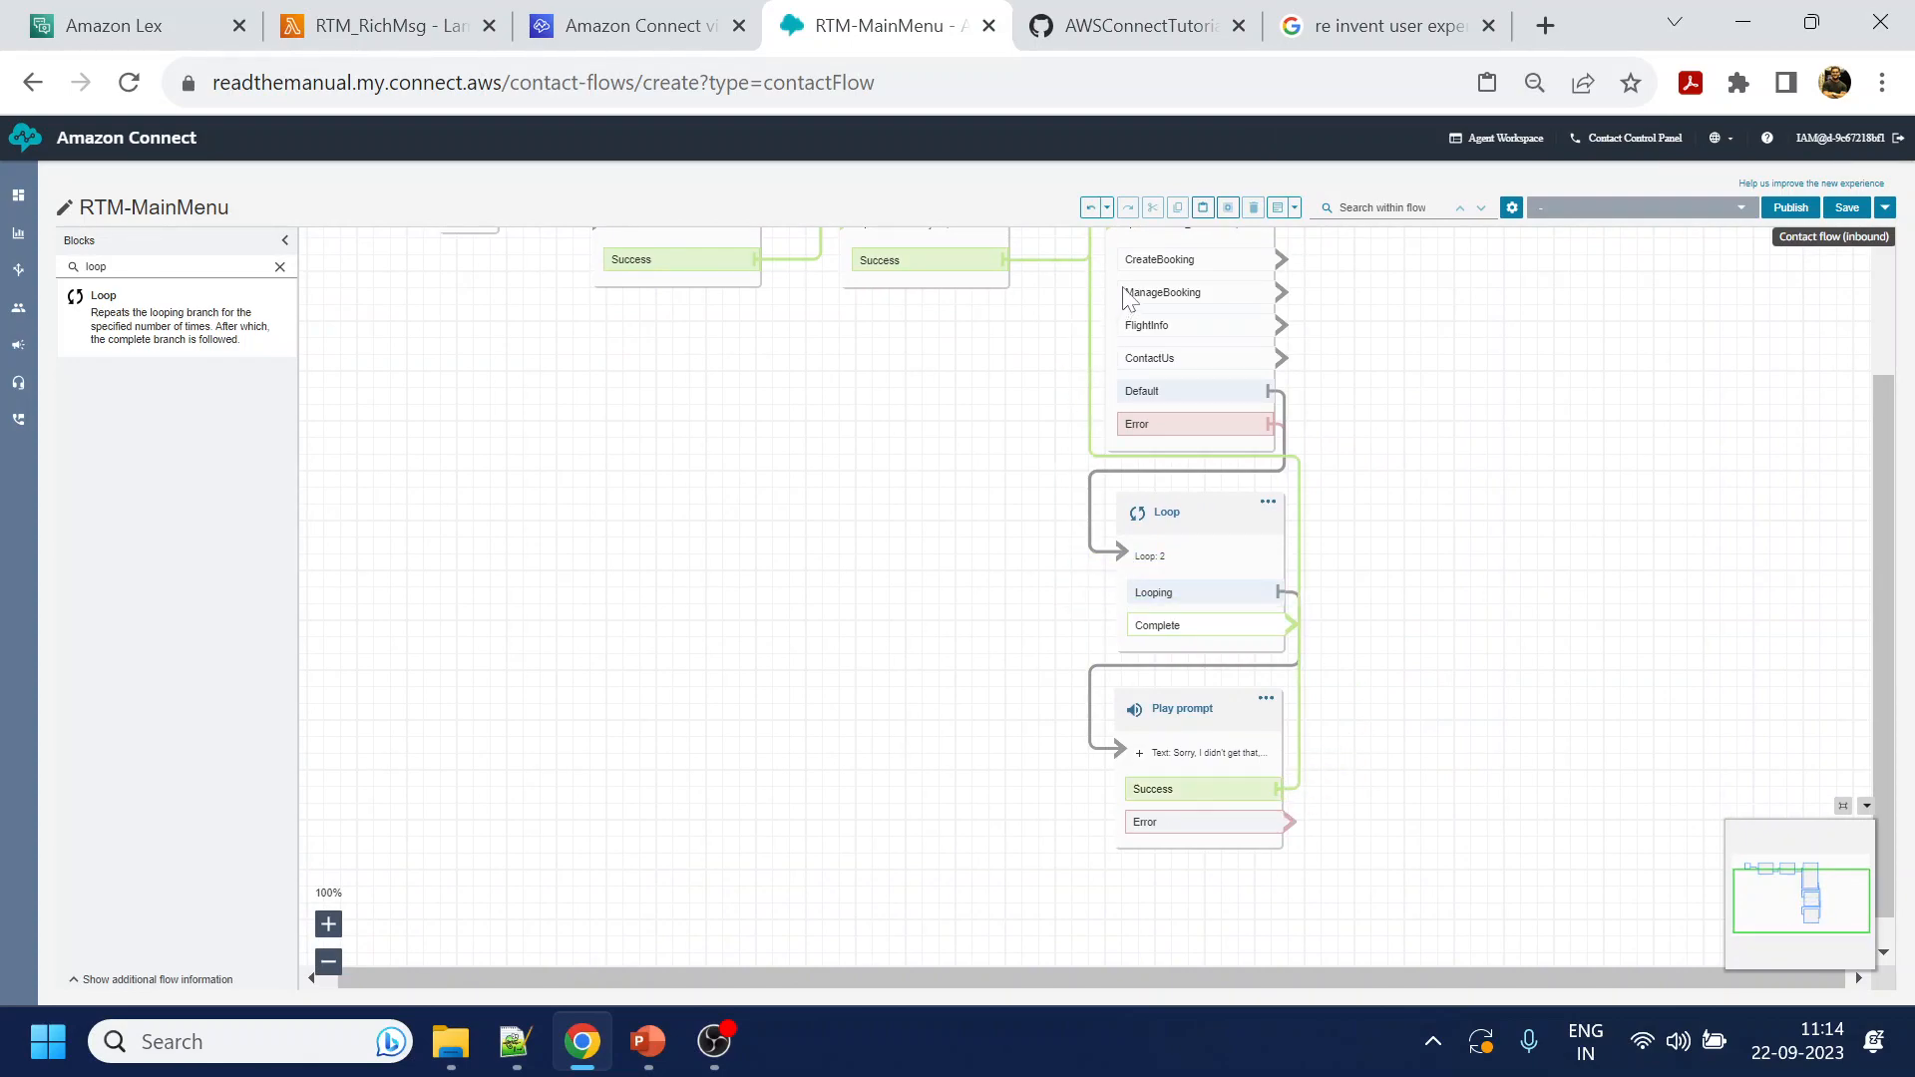
{"action": "left_click_drag", "start_coordinate": [1298, 877], "coordinate": [1142, 284]}
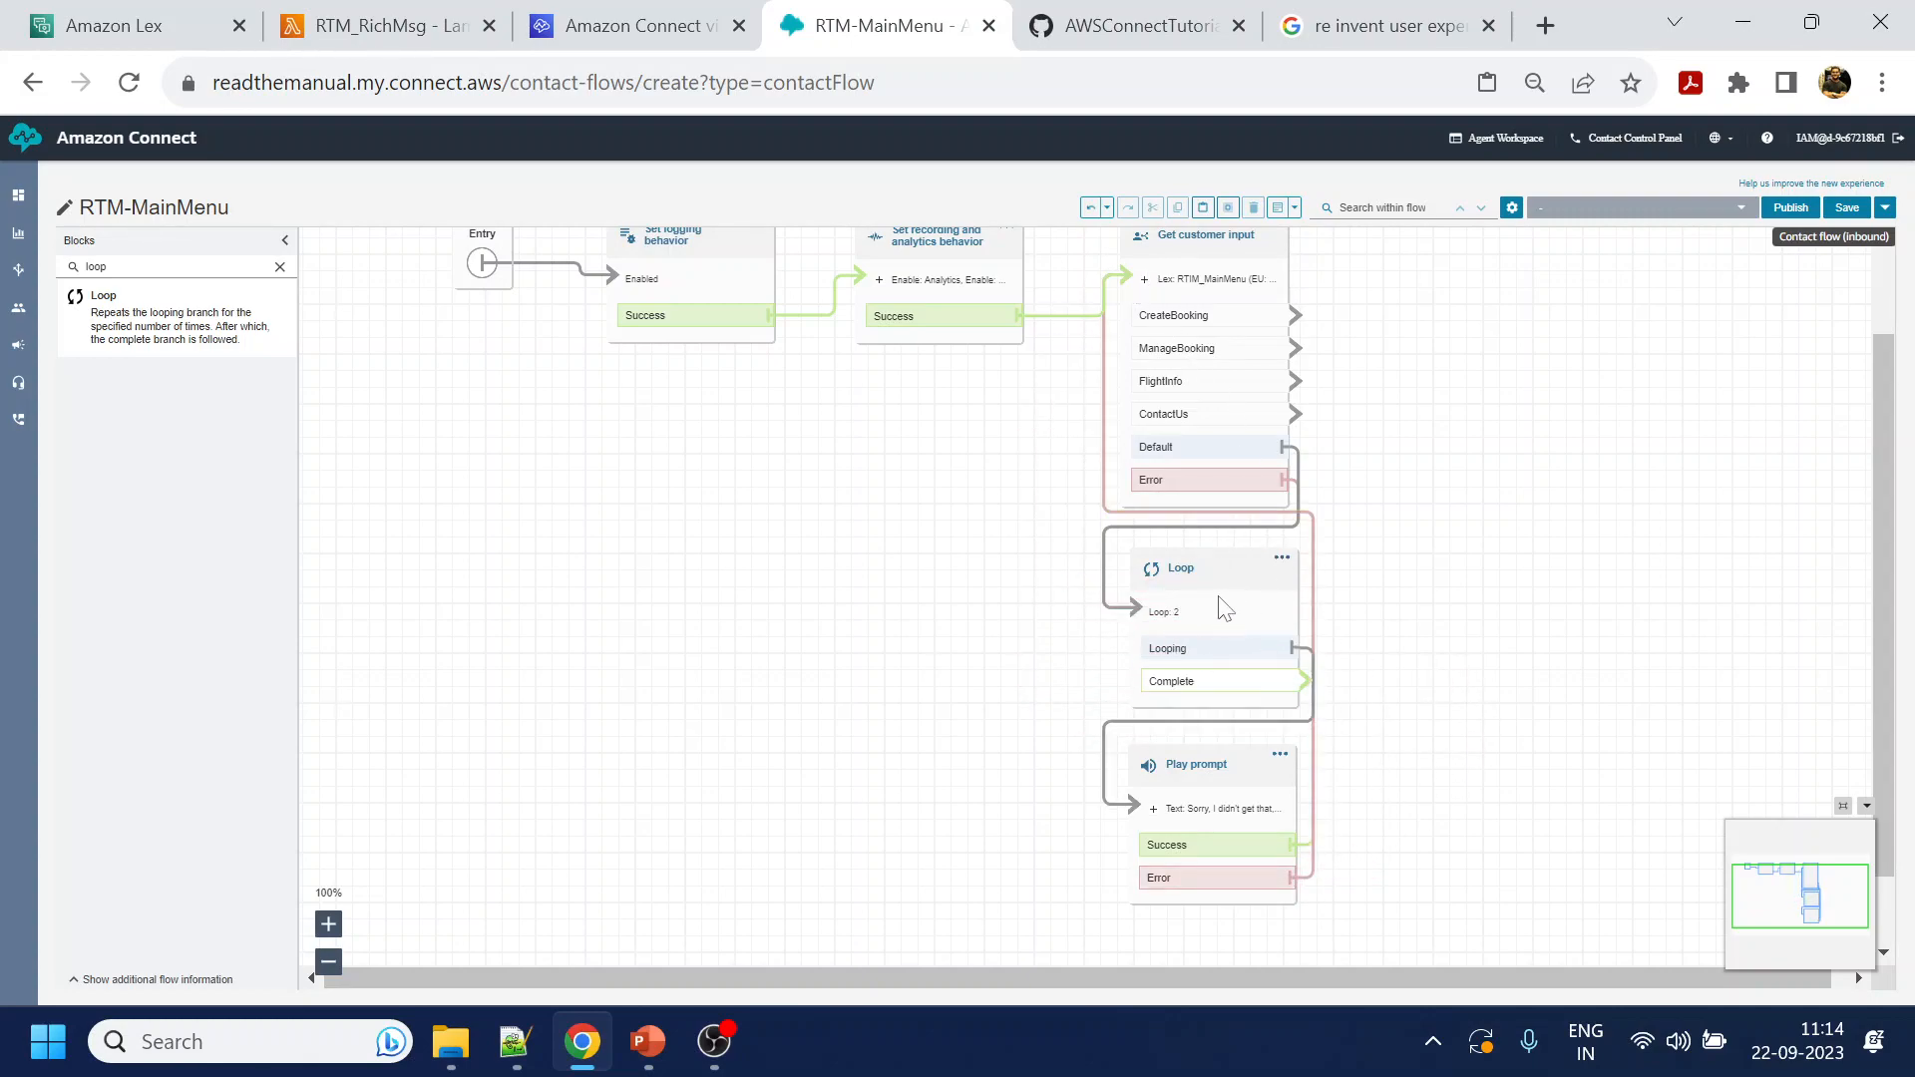
Place a second Play prompt block beside the Loop block and connect the Loop's Complete branch to it
{"action": "left_click", "coordinate": [278, 266]}
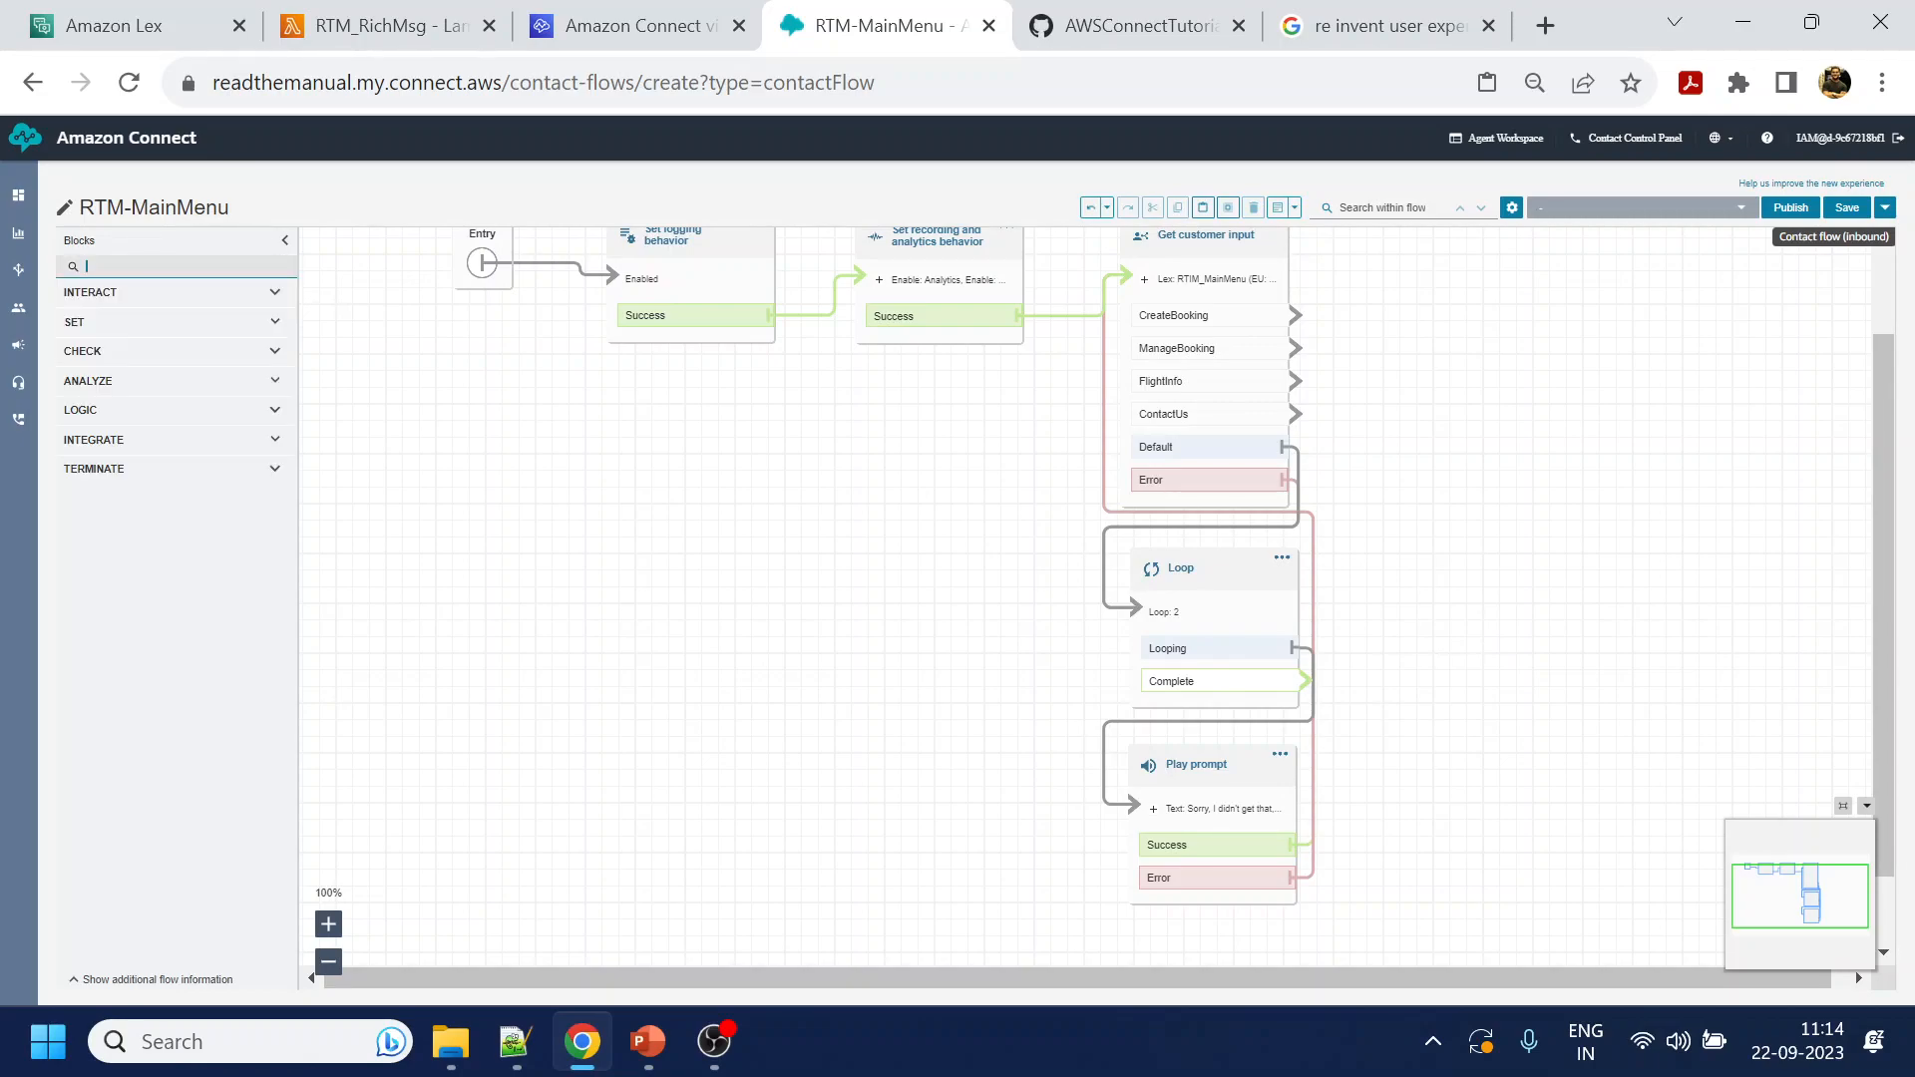
{"action": "type", "text": "play"}
{"action": "left_click_drag", "start_coordinate": [162, 299], "coordinate": [1607, 561]}
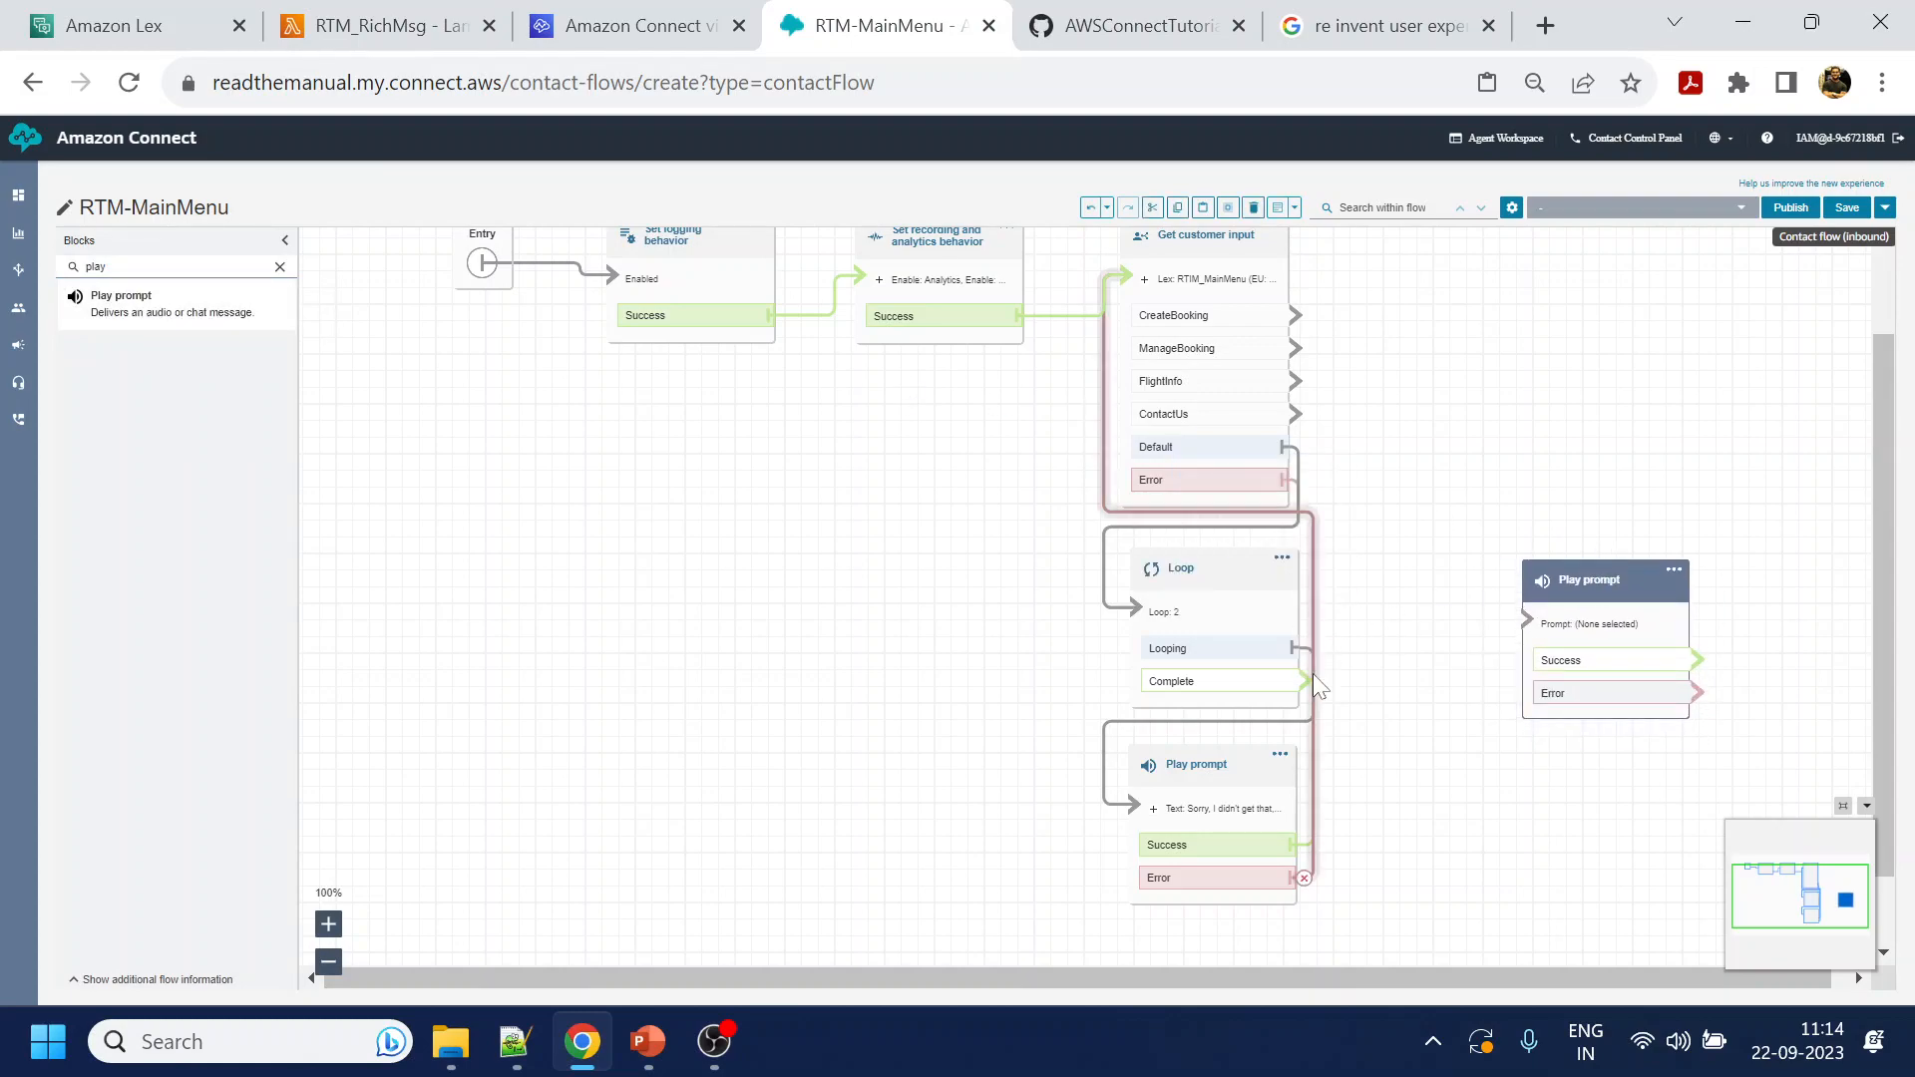
{"action": "left_click_drag", "start_coordinate": [1307, 681], "coordinate": [1530, 618]}
Set the second Play prompt's text-to-speech message to "Sorry, you have exceeded the maximum try. Let me transfer you to an agent." and save it
{"action": "left_click", "coordinate": [1636, 579]}
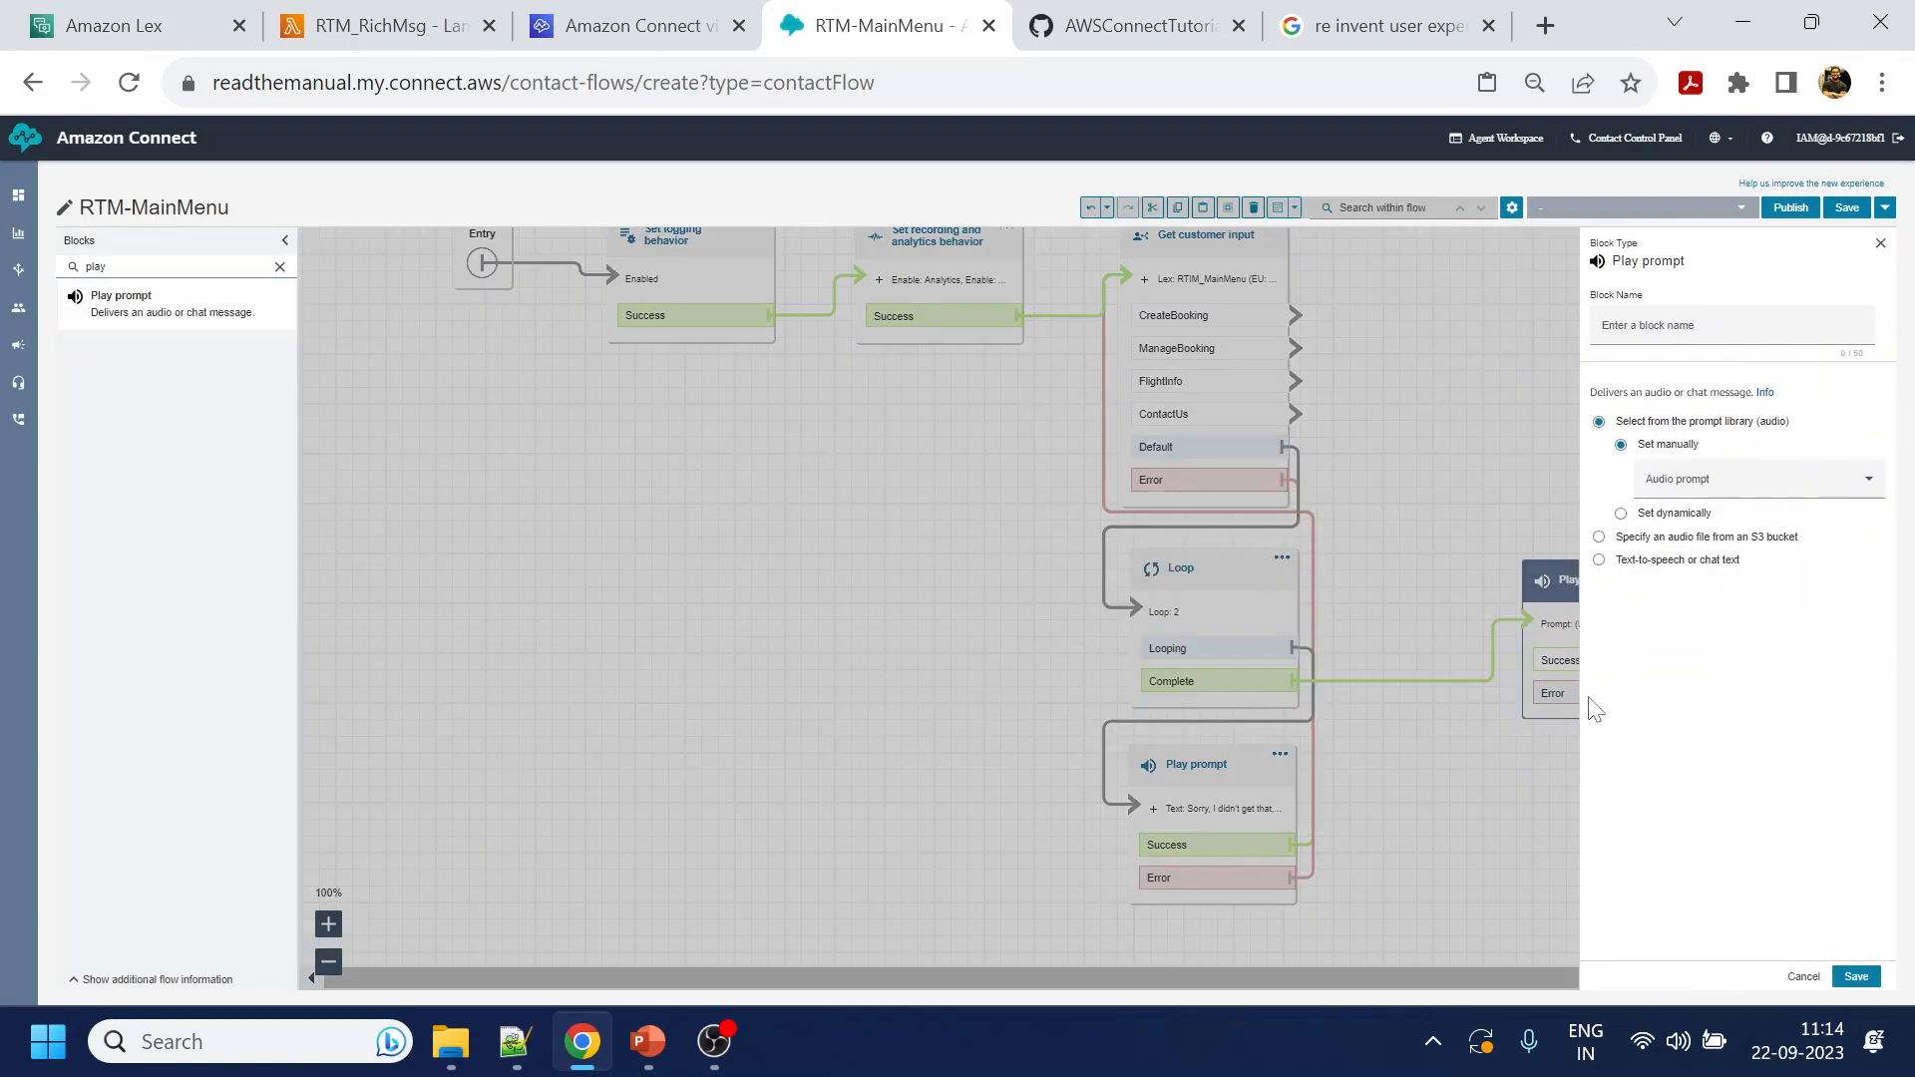
{"action": "left_click", "coordinate": [1656, 559]}
{"action": "left_click", "coordinate": [1859, 623]}
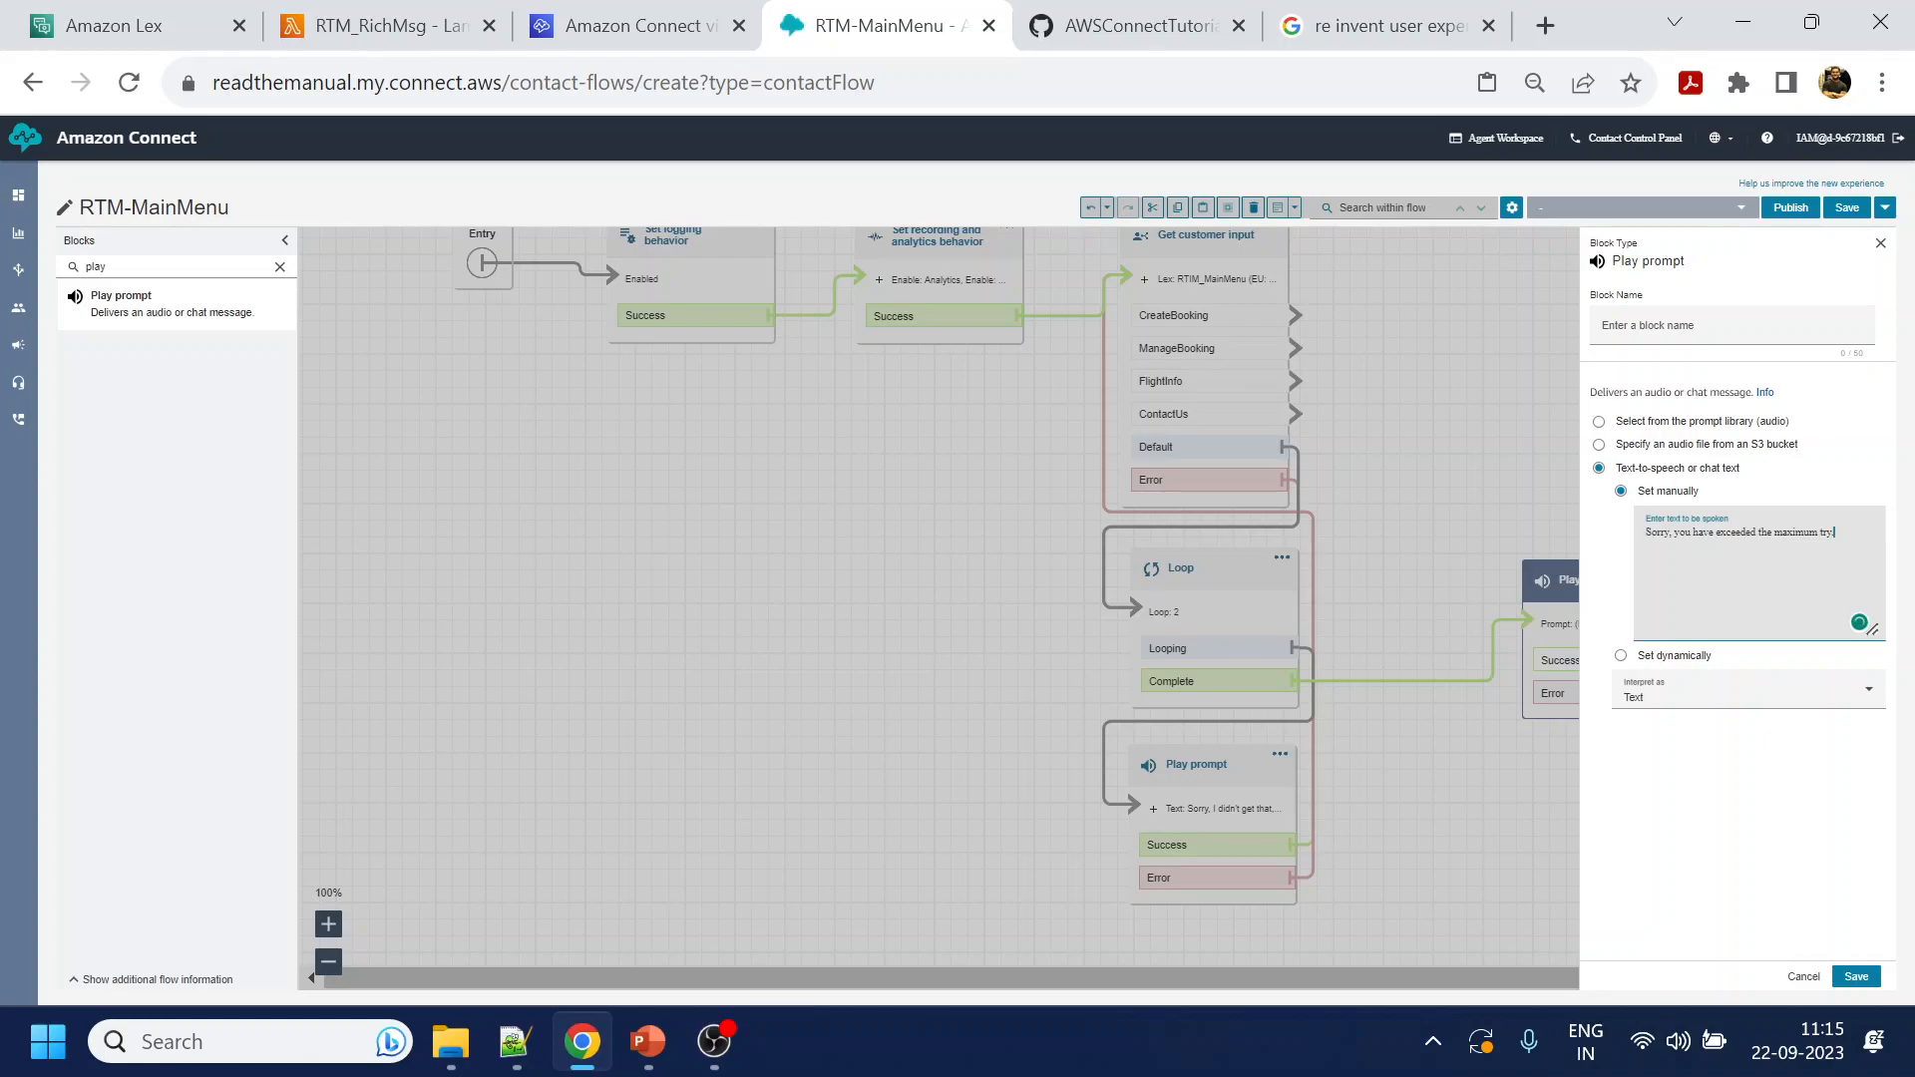
{"action": "key", "text": "ctrl+plus"}
{"action": "key", "text": "ctrl+plus"}
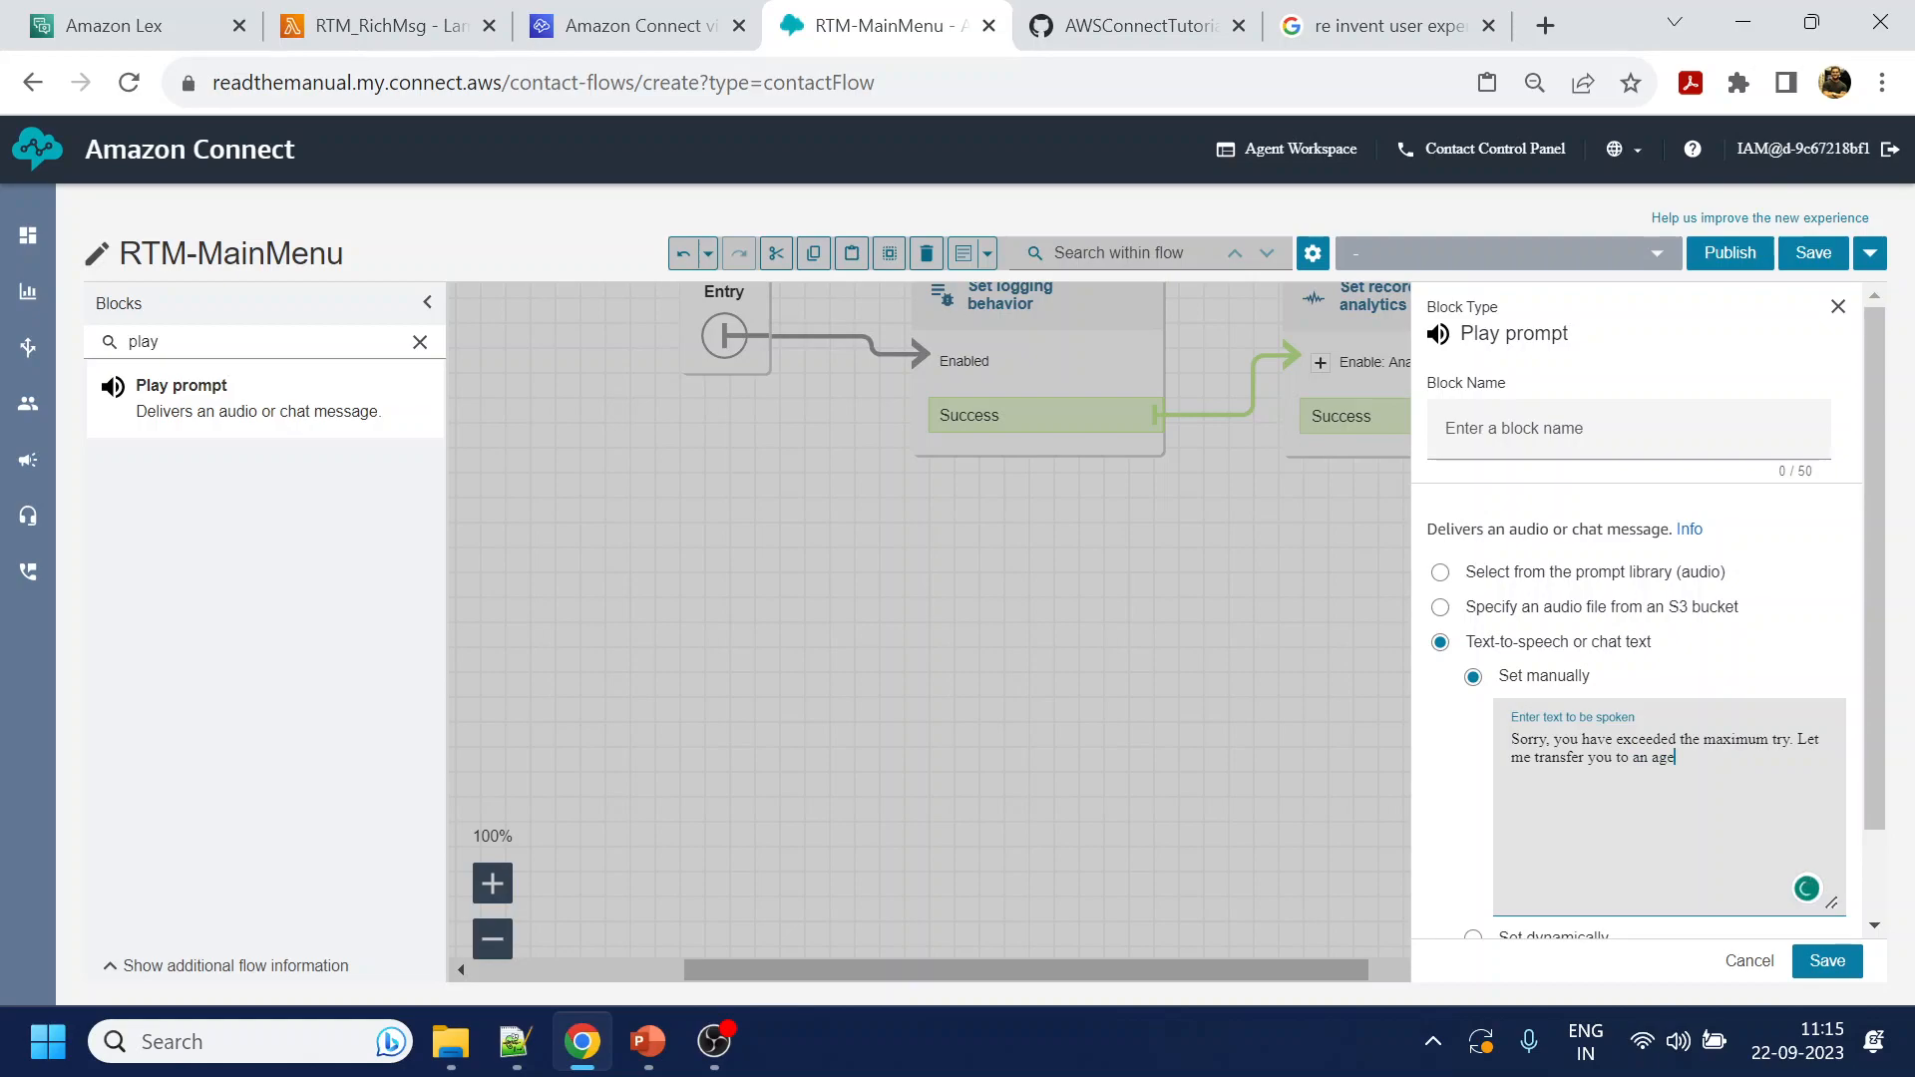
{"action": "scroll", "coordinate": [1795, 854], "scroll_direction": "down", "scroll_amount": 1}
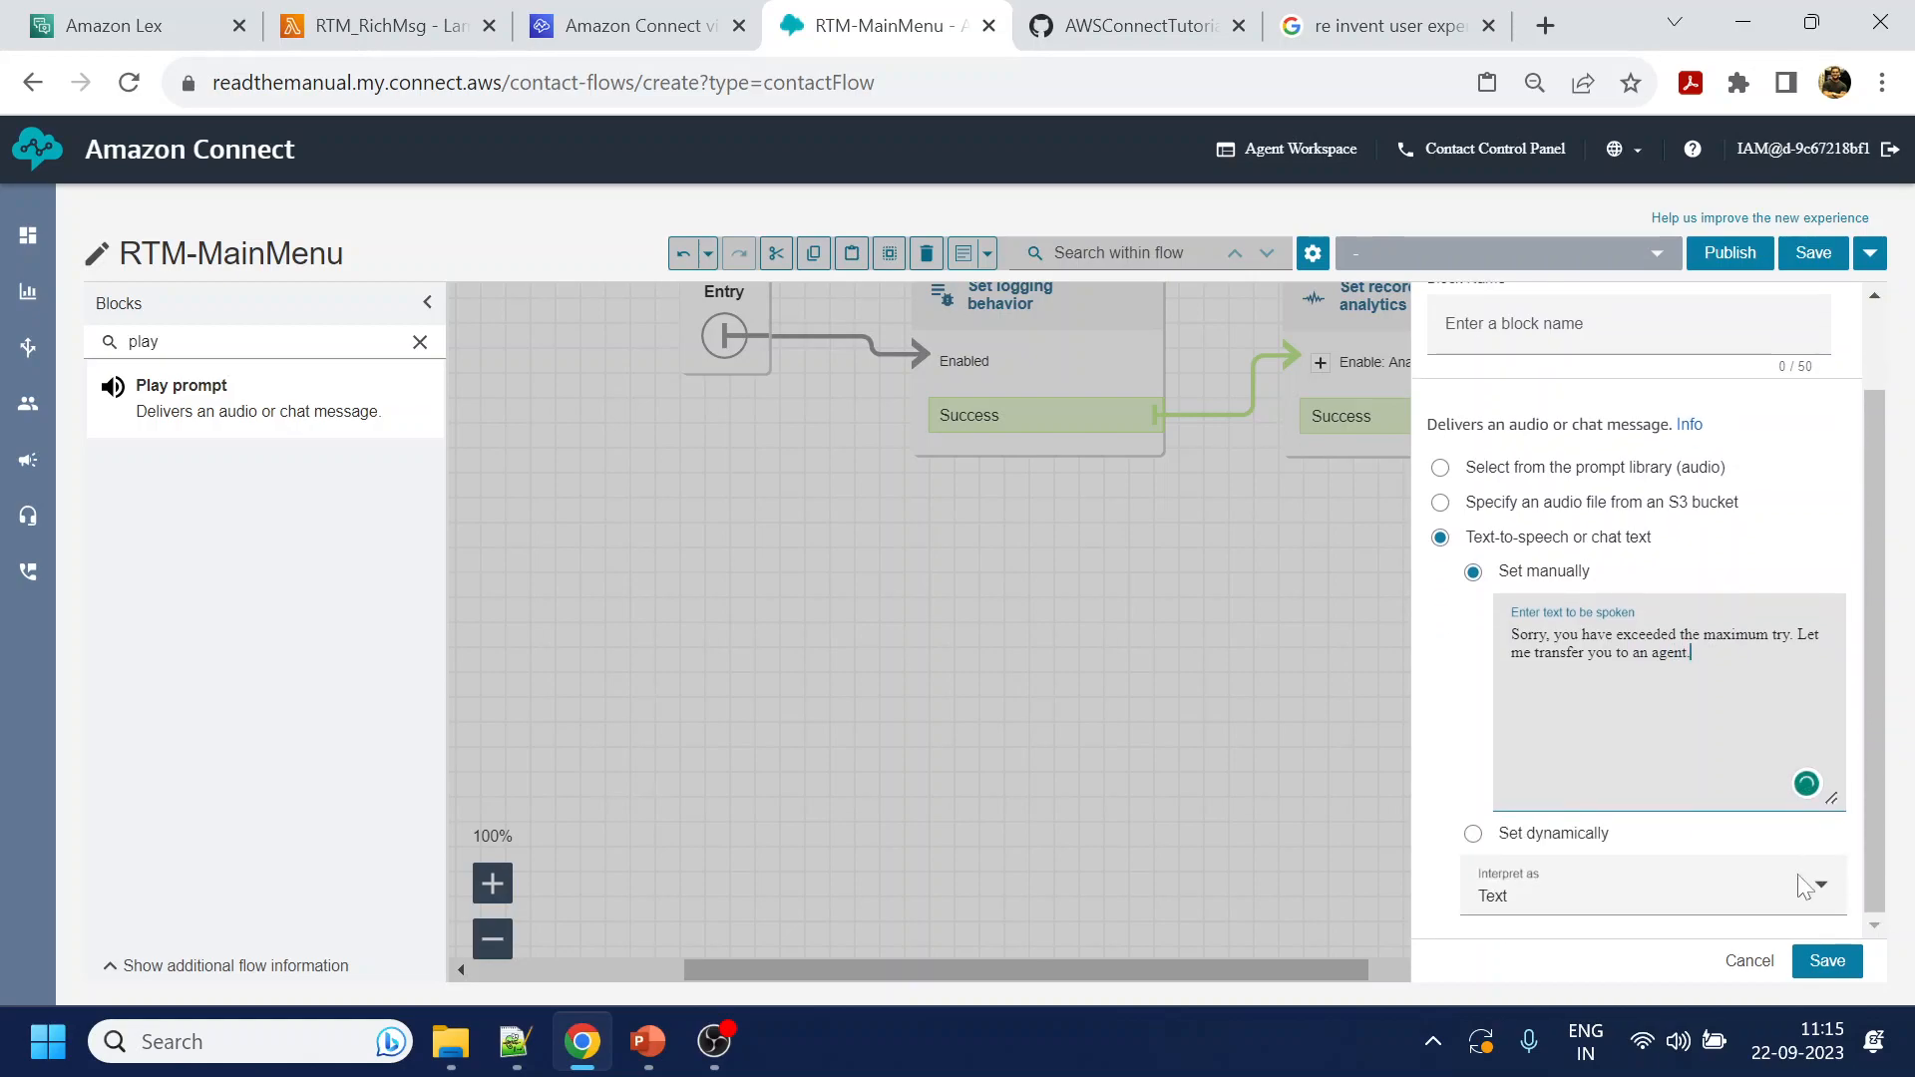
{"action": "left_click", "coordinate": [1828, 960]}
{"action": "left_click_drag", "start_coordinate": [1463, 641], "coordinate": [613, 563]}
{"action": "left_click_drag", "start_coordinate": [1332, 551], "coordinate": [1061, 368]}
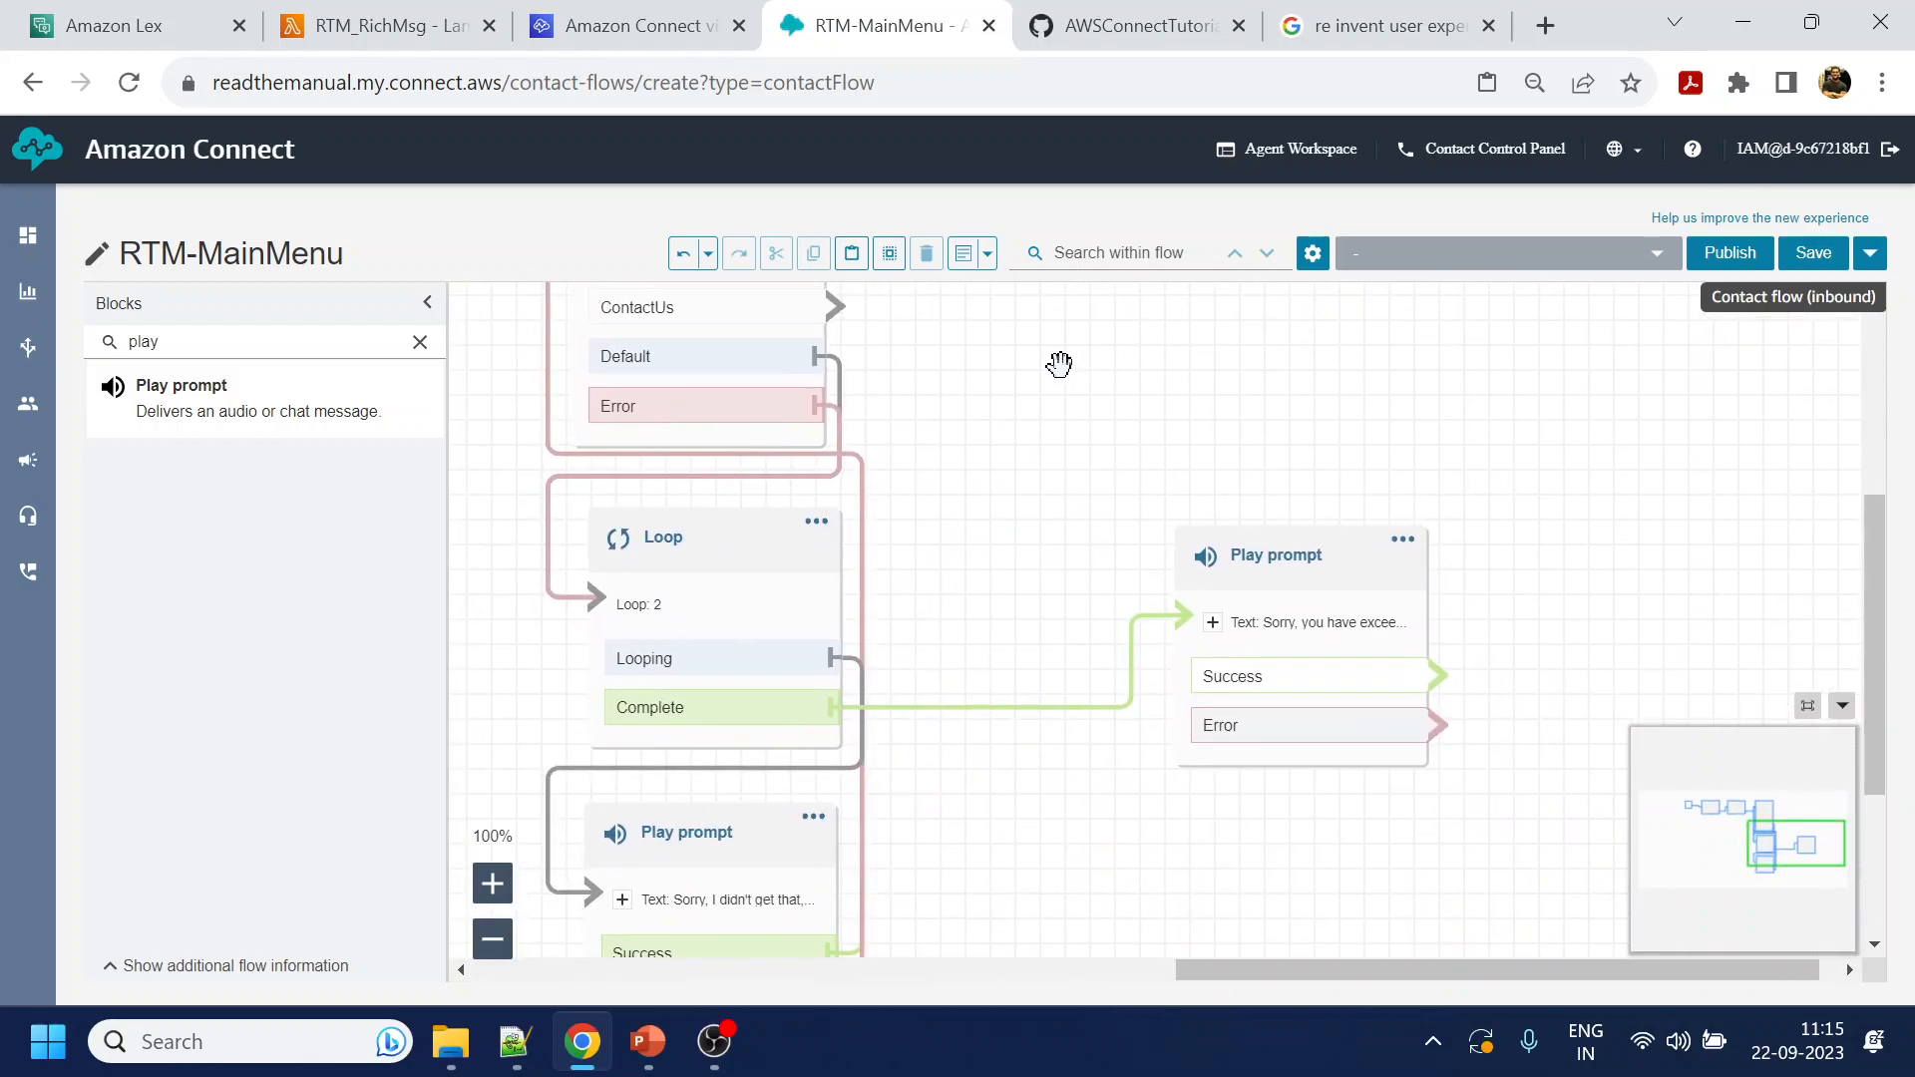
Place a Set working queue block beside the "Sorry, you have exceeded" Play prompt and connect the prompt's Success branch to it
{"action": "left_click", "coordinate": [420, 341]}
{"action": "left_click", "coordinate": [263, 341]}
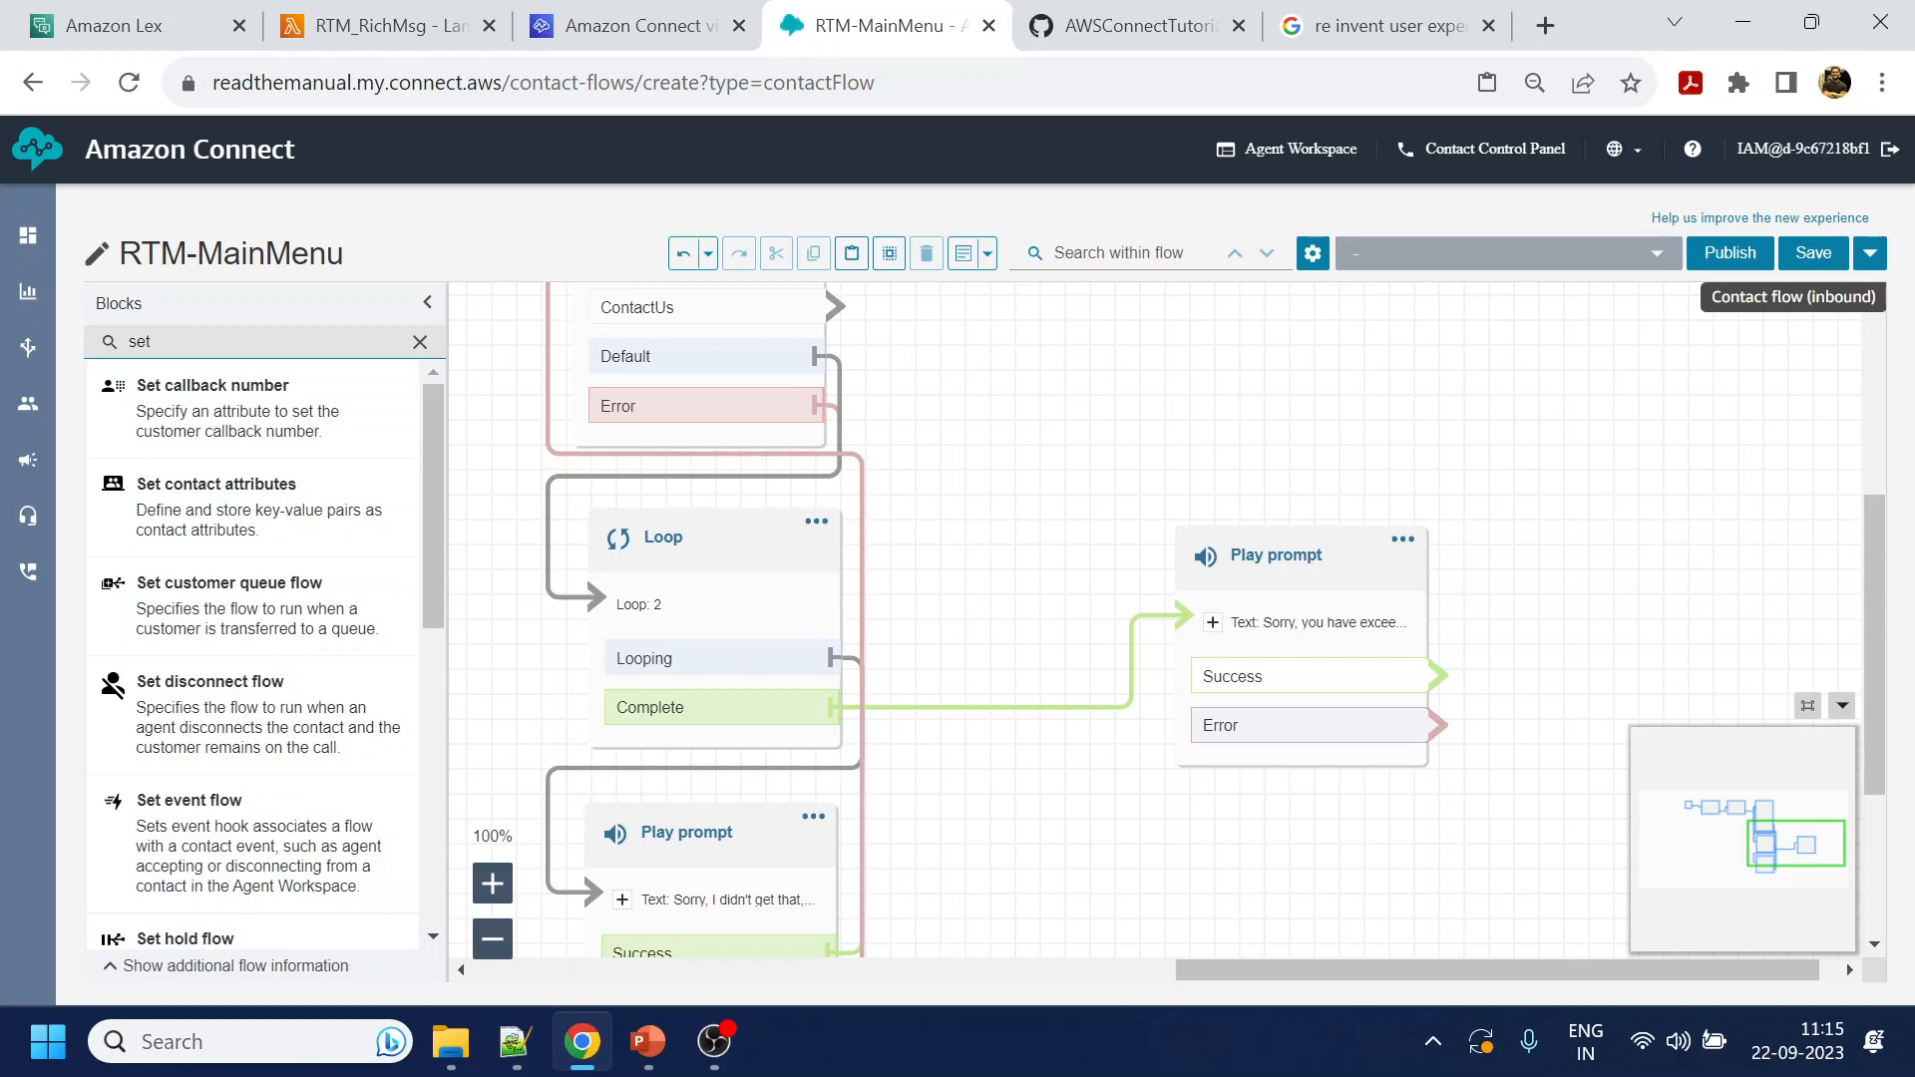
{"action": "type", "text": "queu"}
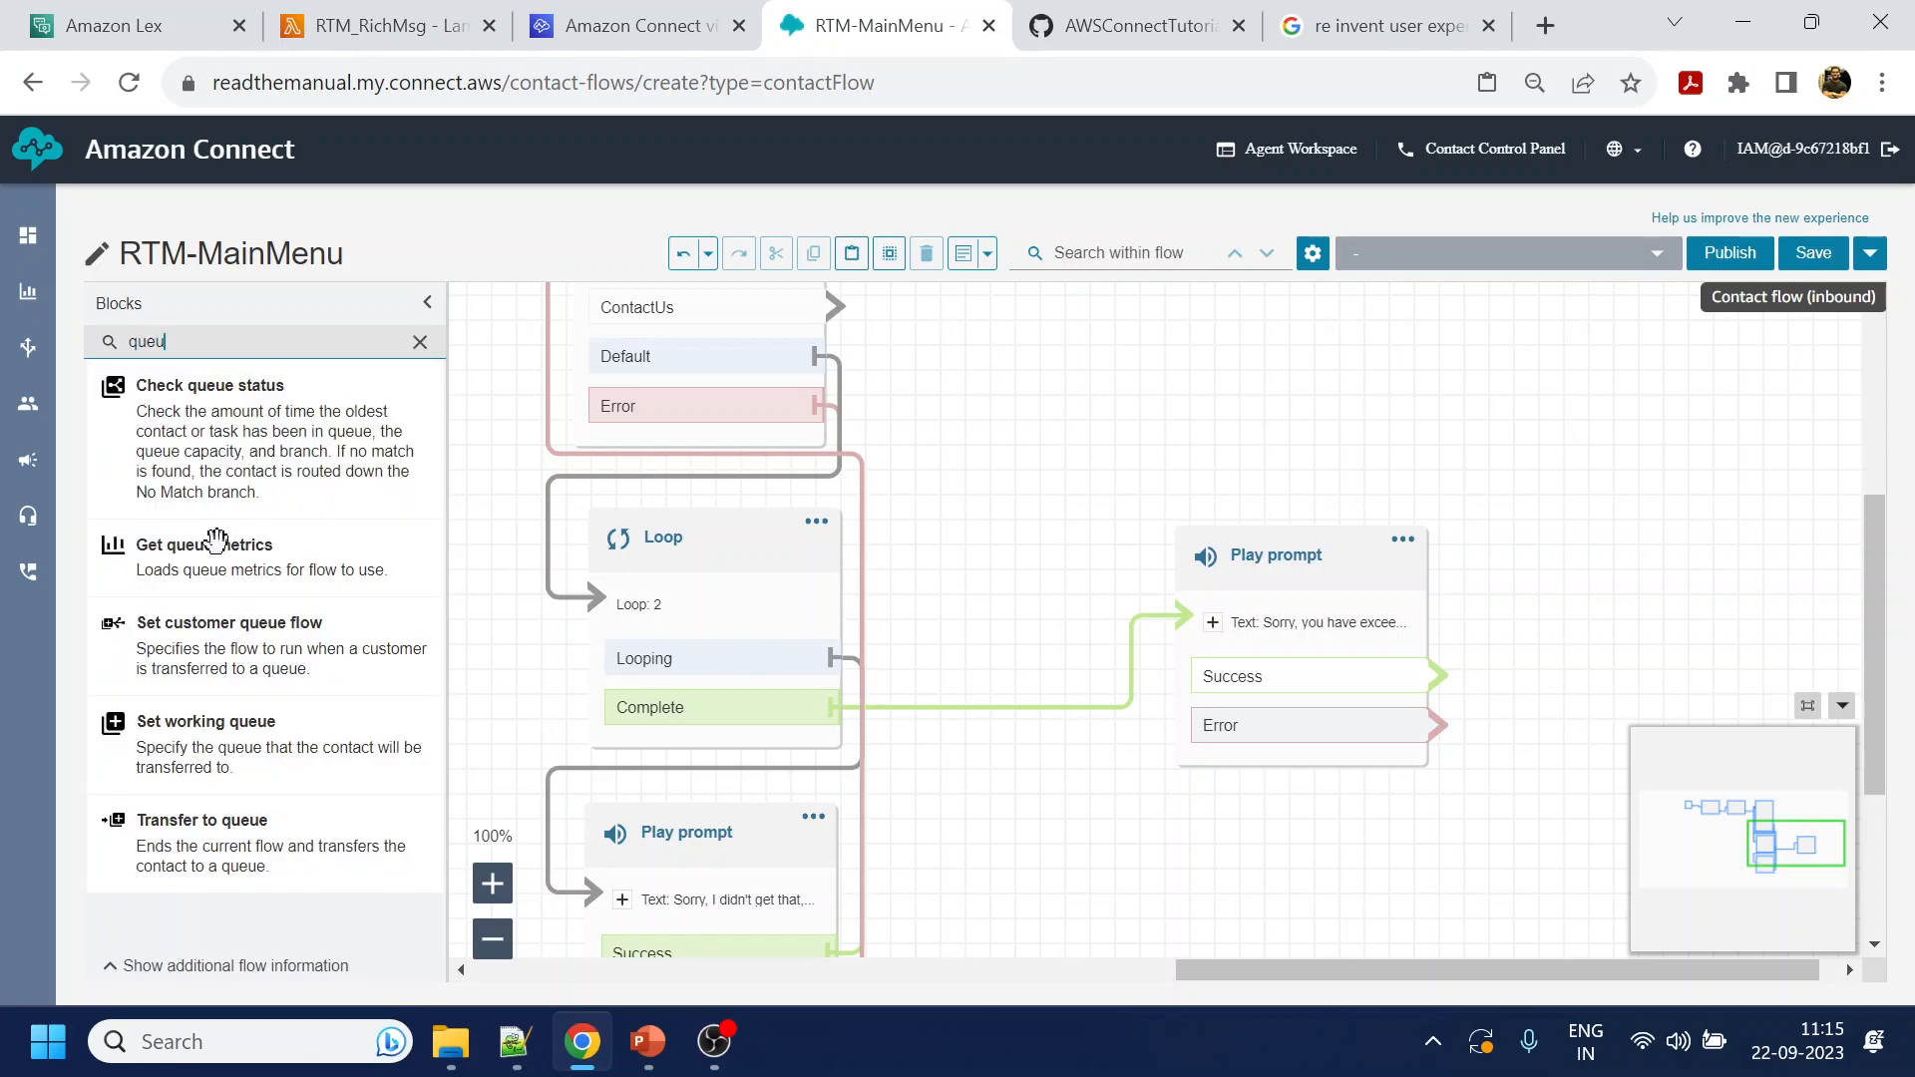
{"action": "left_click_drag", "start_coordinate": [206, 761], "coordinate": [1698, 519]}
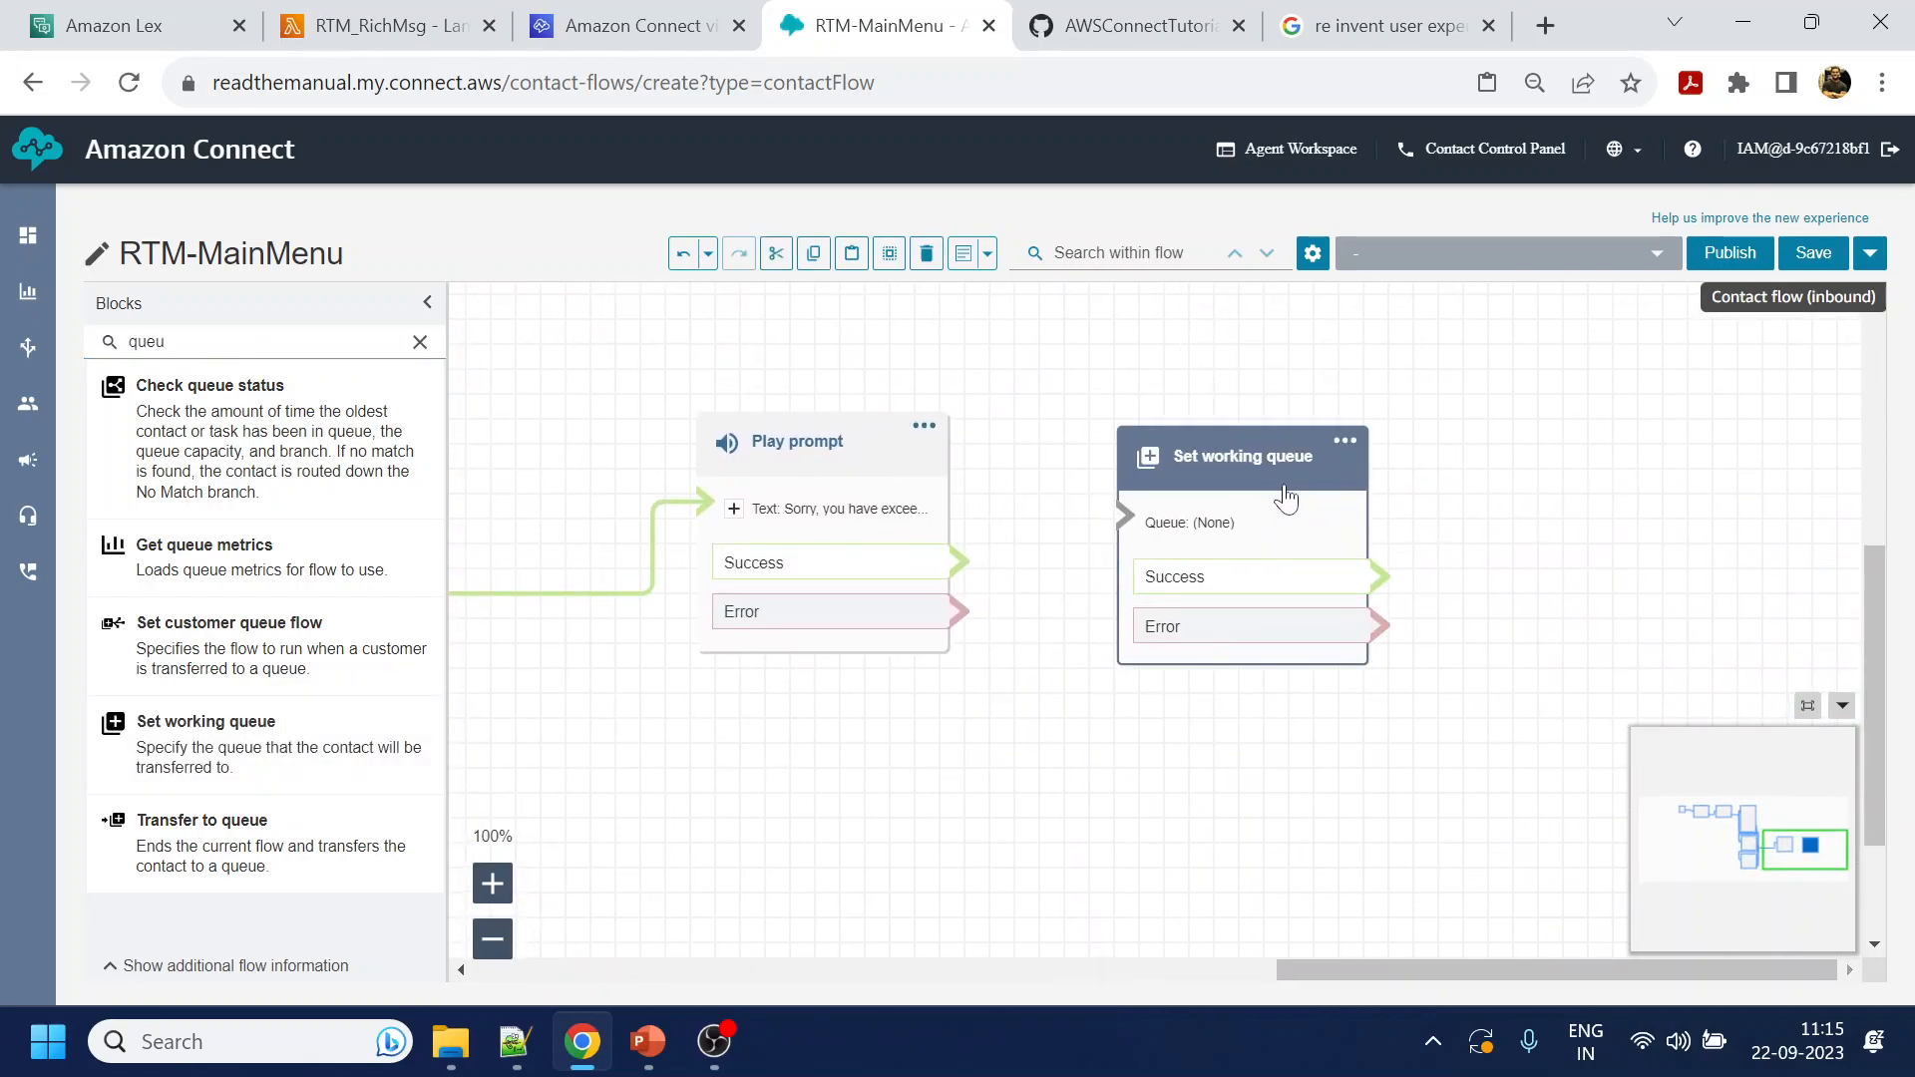
{"action": "left_click_drag", "start_coordinate": [1282, 496], "coordinate": [1314, 501]}
{"action": "left_click_drag", "start_coordinate": [956, 561], "coordinate": [1315, 537]}
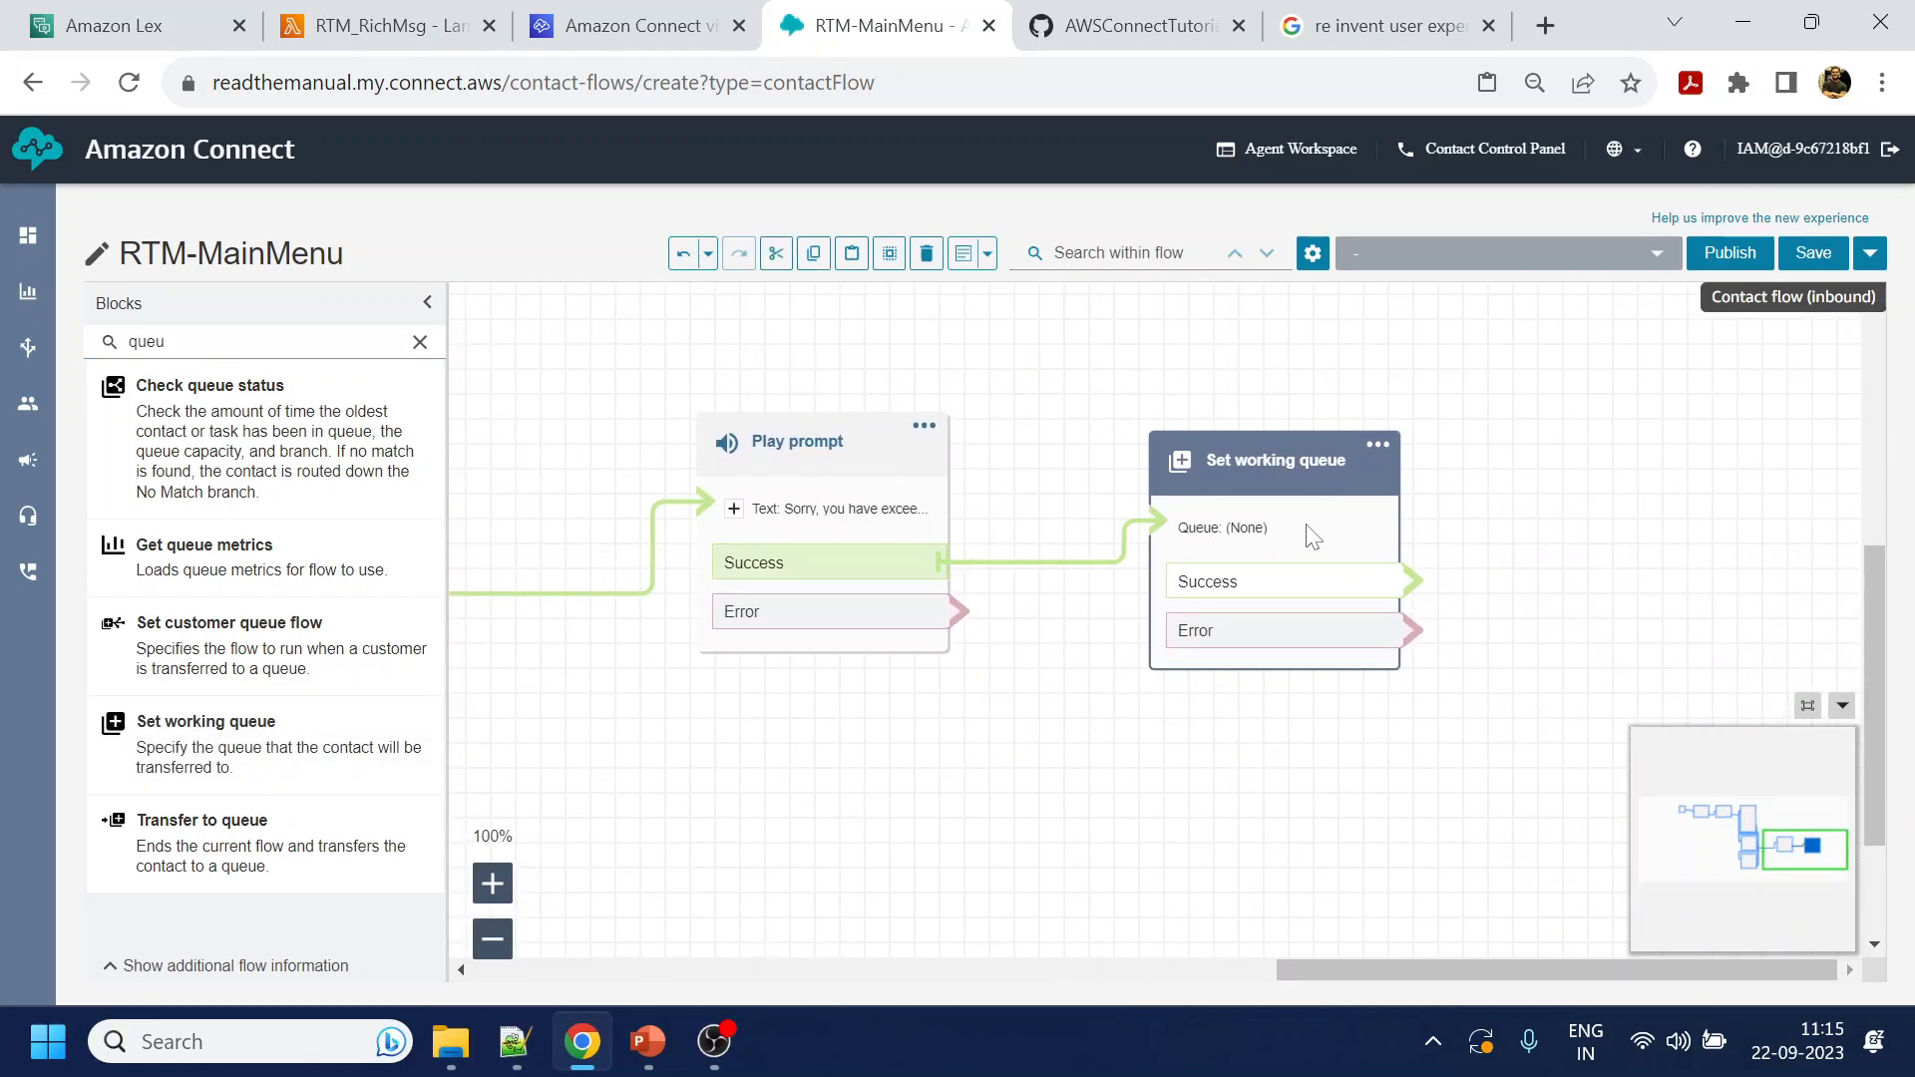
Set the working queue to BasicQueue, save the block, and connect the preceding Play prompt's Error branch to it
{"action": "left_click", "coordinate": [1281, 454]}
{"action": "left_click", "coordinate": [1622, 715]}
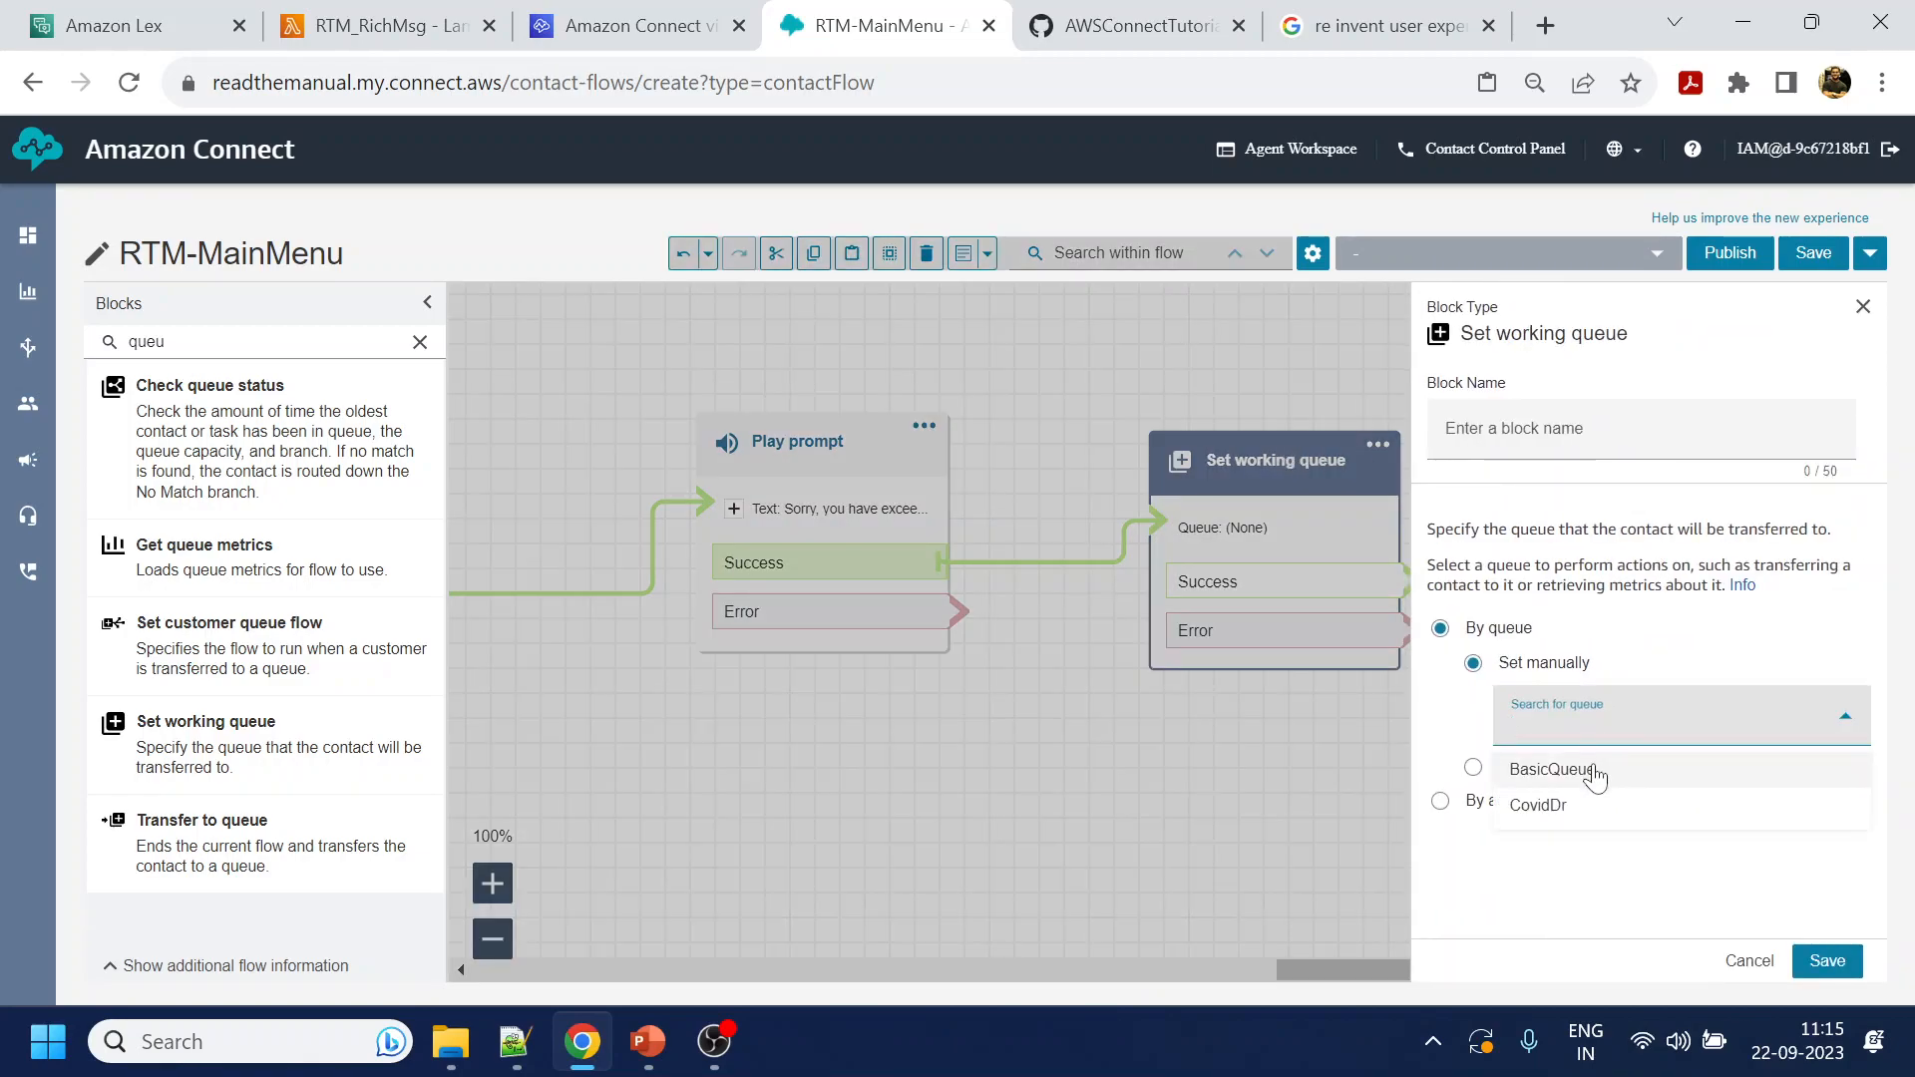
{"action": "left_click", "coordinate": [1596, 776]}
{"action": "left_click", "coordinate": [1827, 961]}
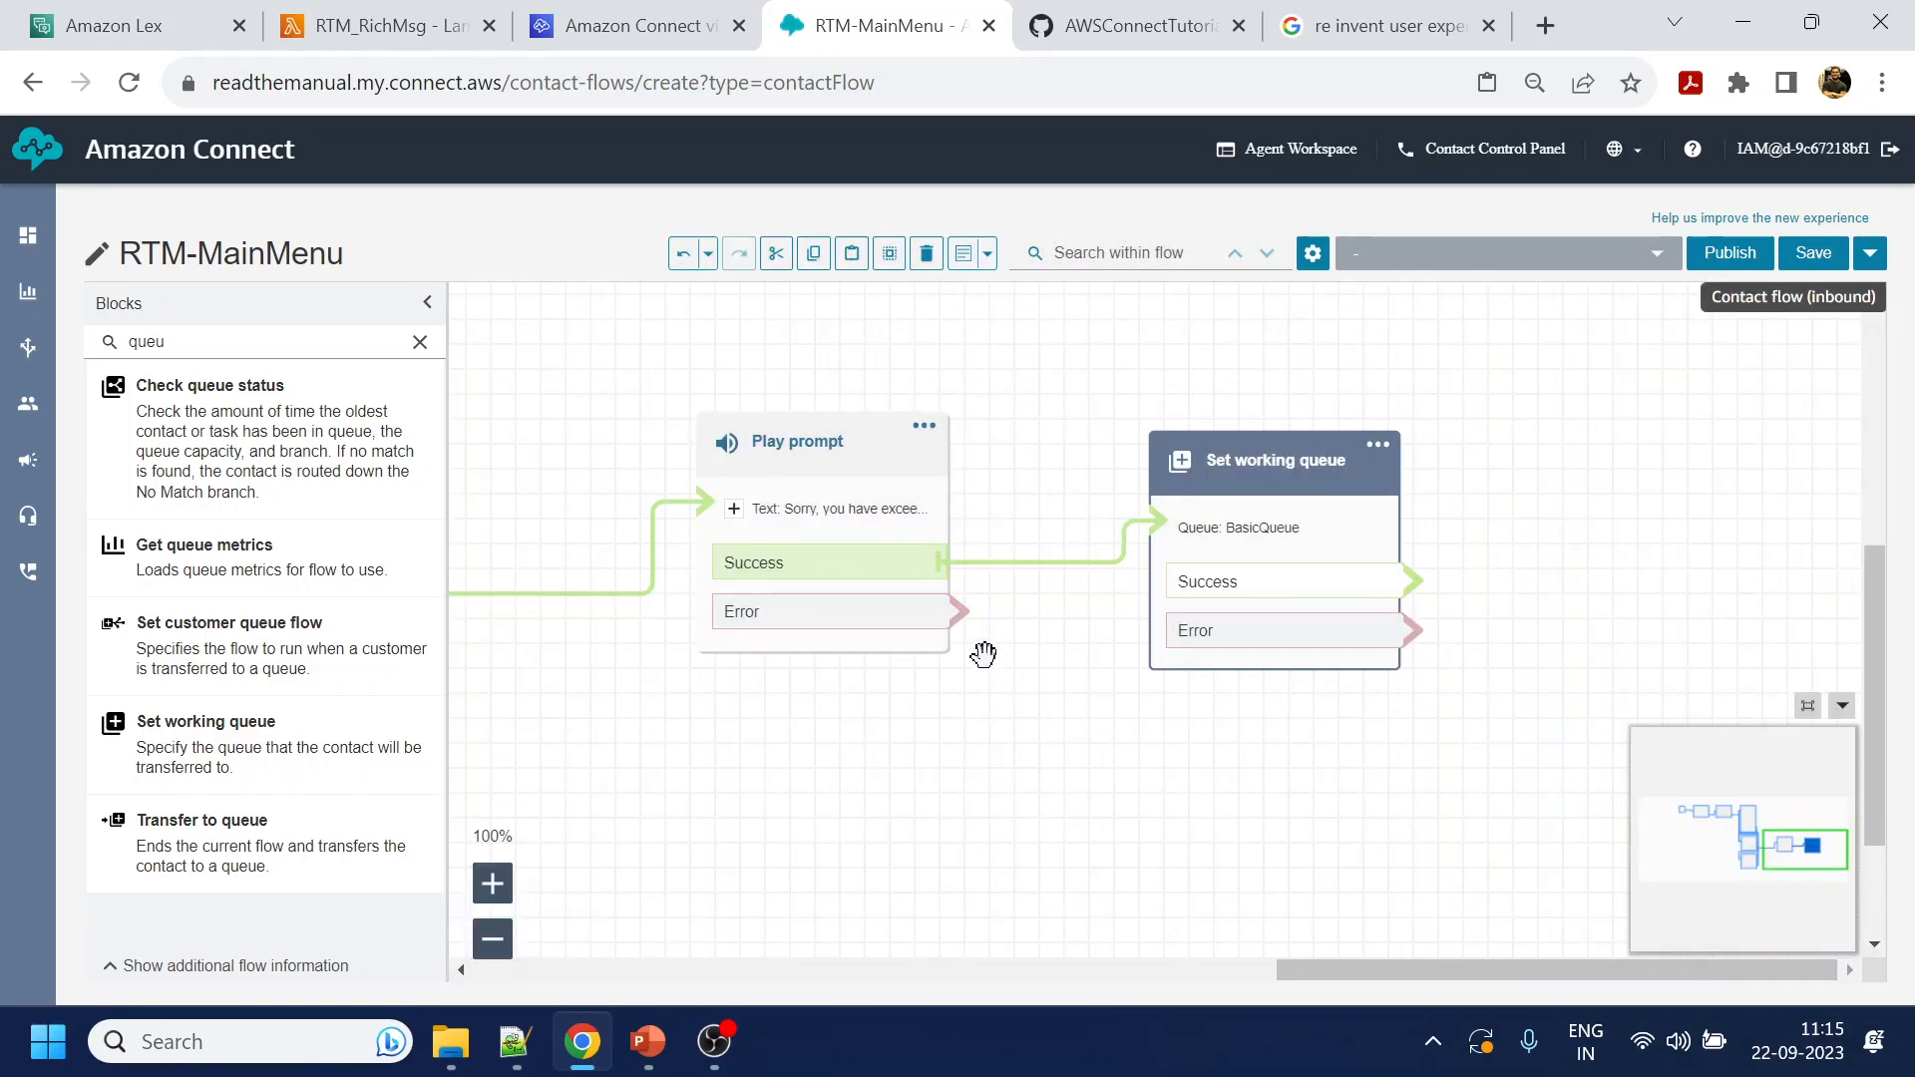
{"action": "left_click_drag", "start_coordinate": [959, 611], "coordinate": [1157, 521]}
{"action": "left_click_drag", "start_coordinate": [960, 590], "coordinate": [738, 579]}
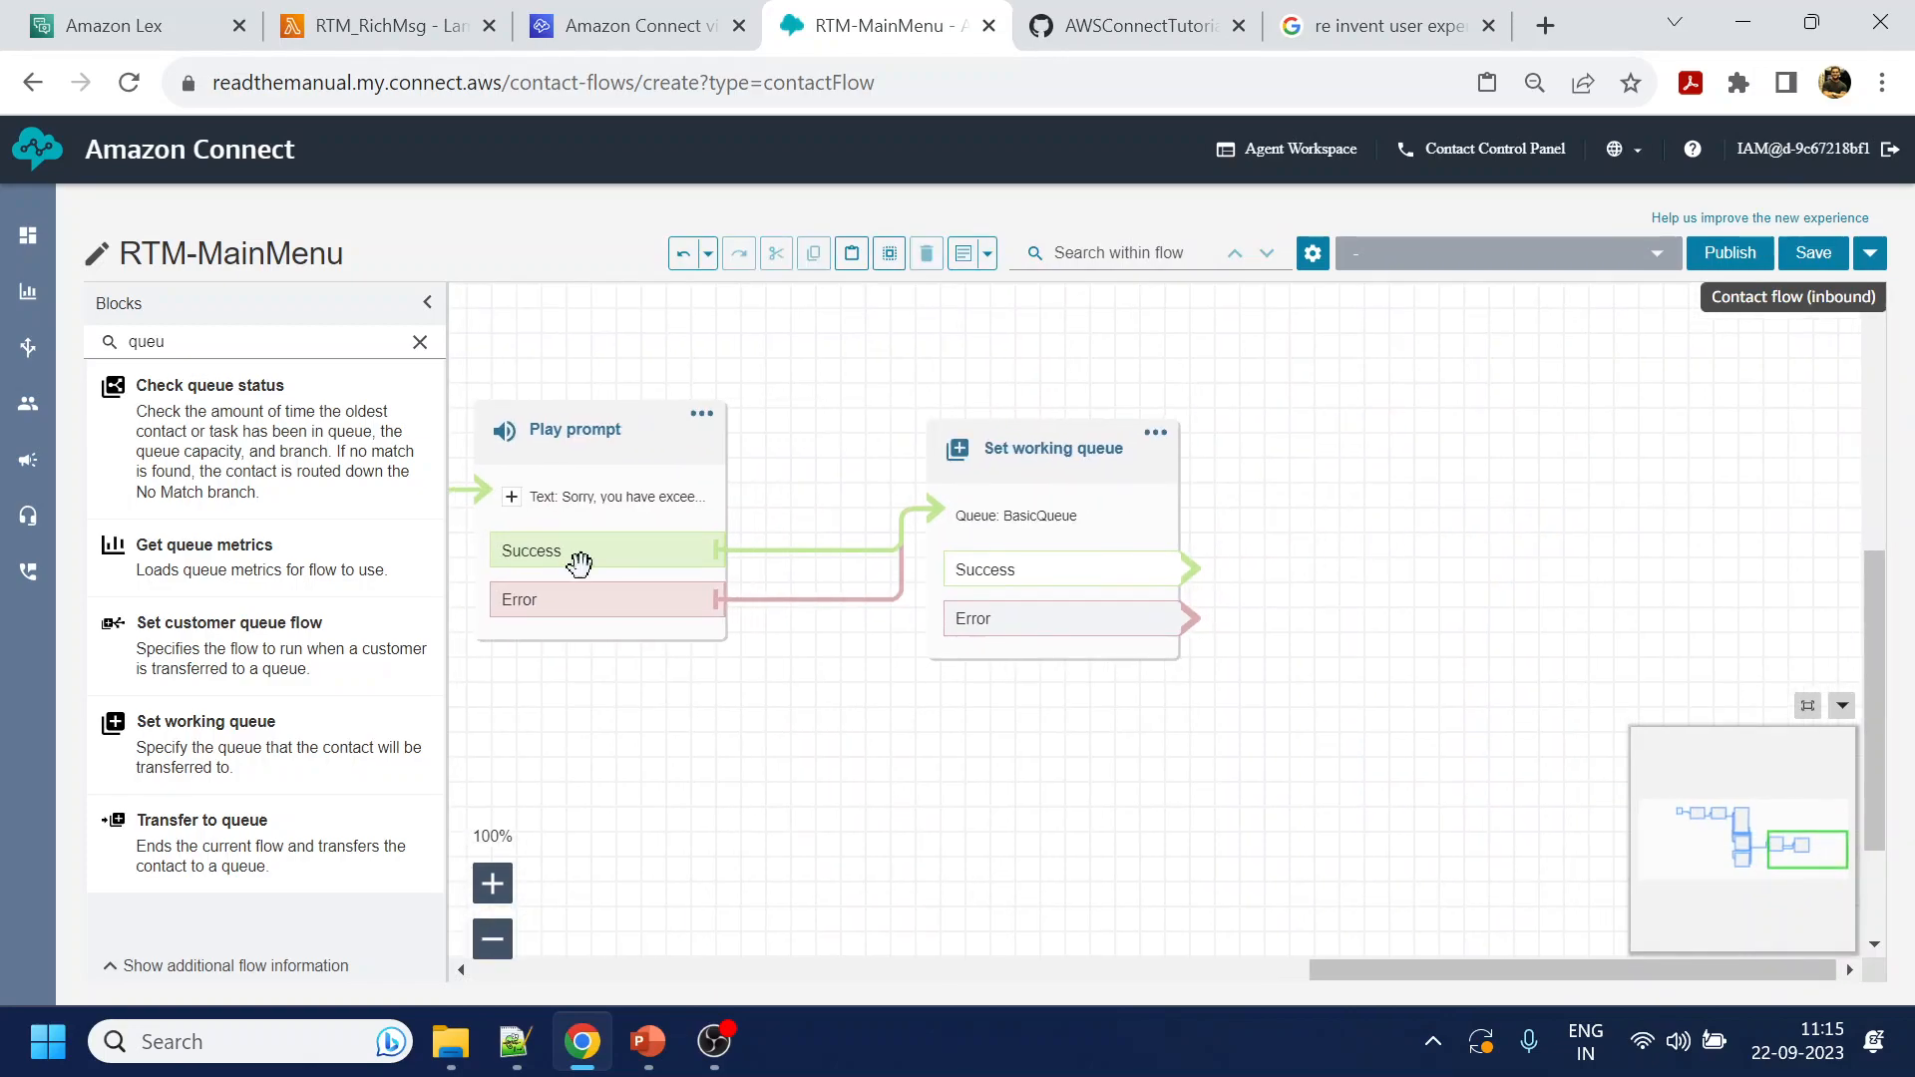
Place a Transfer to queue block after Set working queue and connect both its Success and Error branches to the new block
{"action": "left_click", "coordinate": [420, 343]}
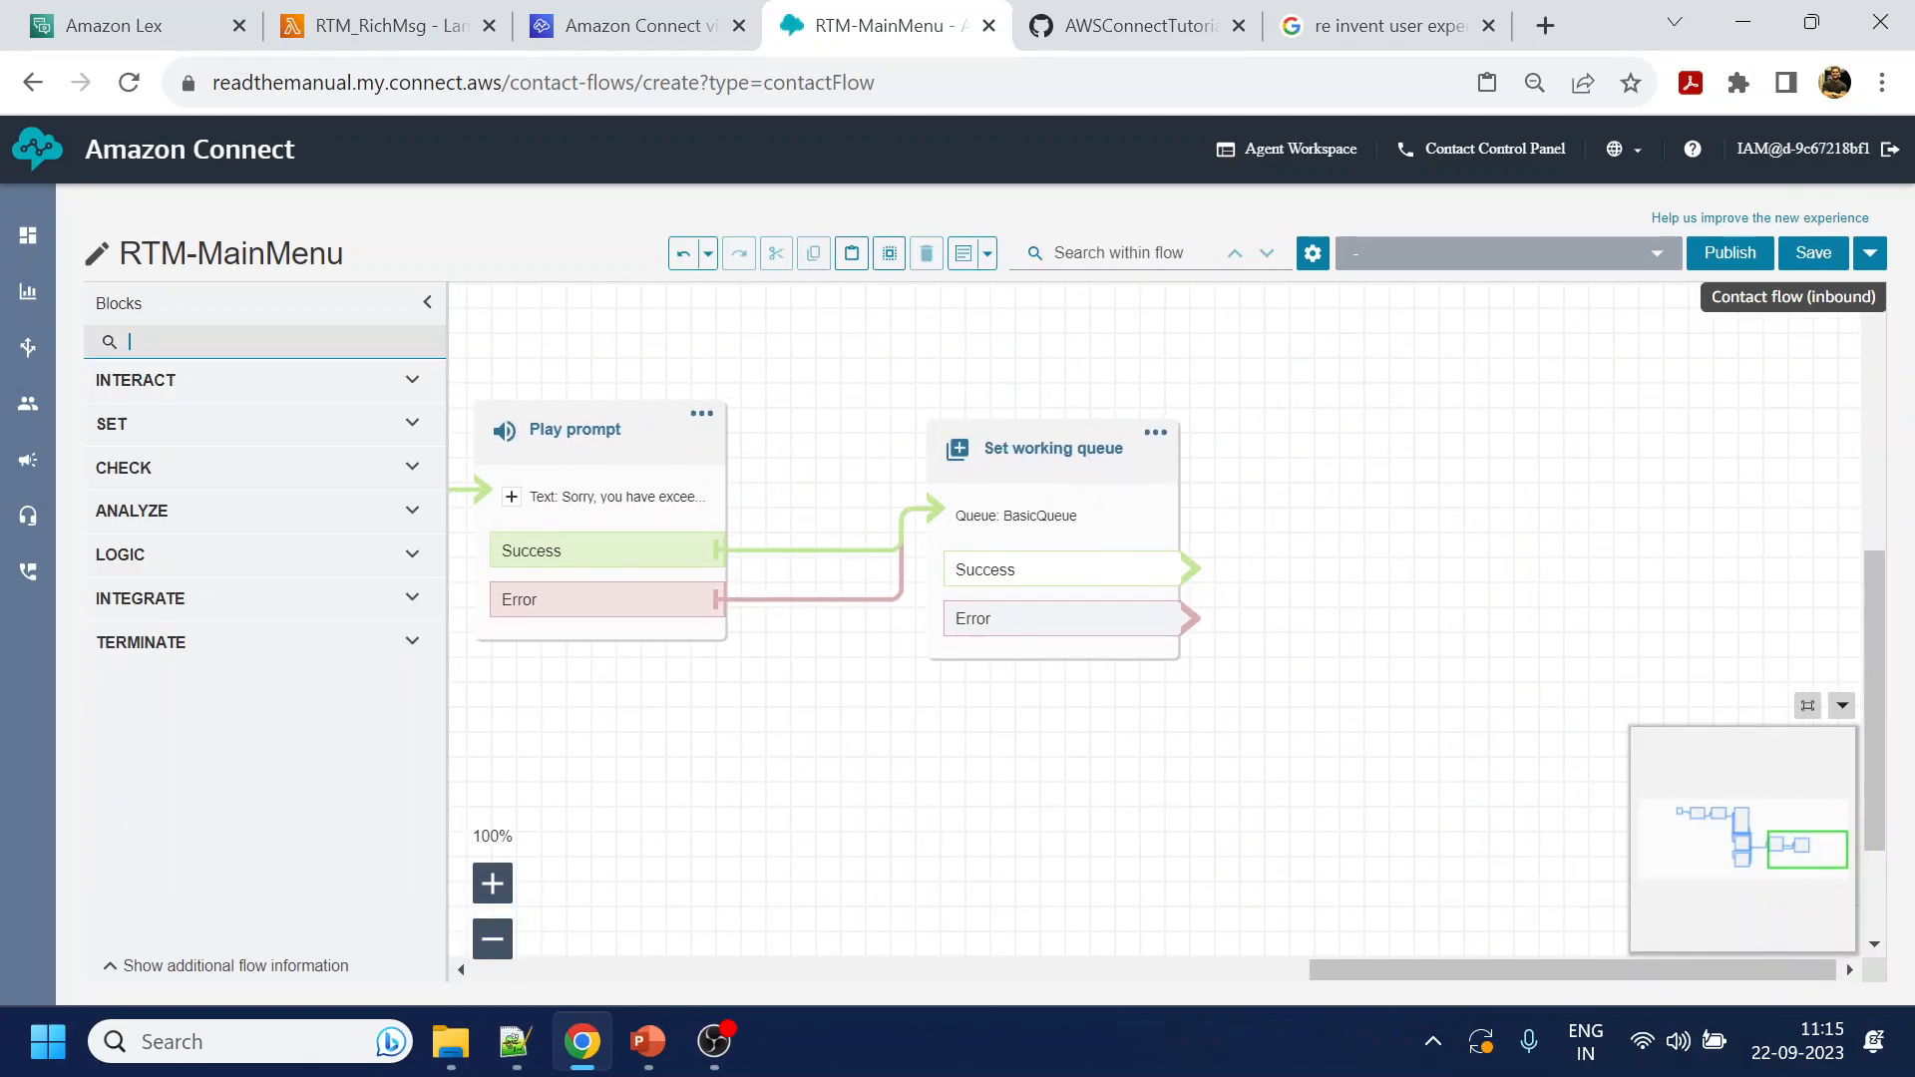
{"action": "type", "text": "queue"}
{"action": "left_click_drag", "start_coordinate": [239, 838], "coordinate": [1467, 431]}
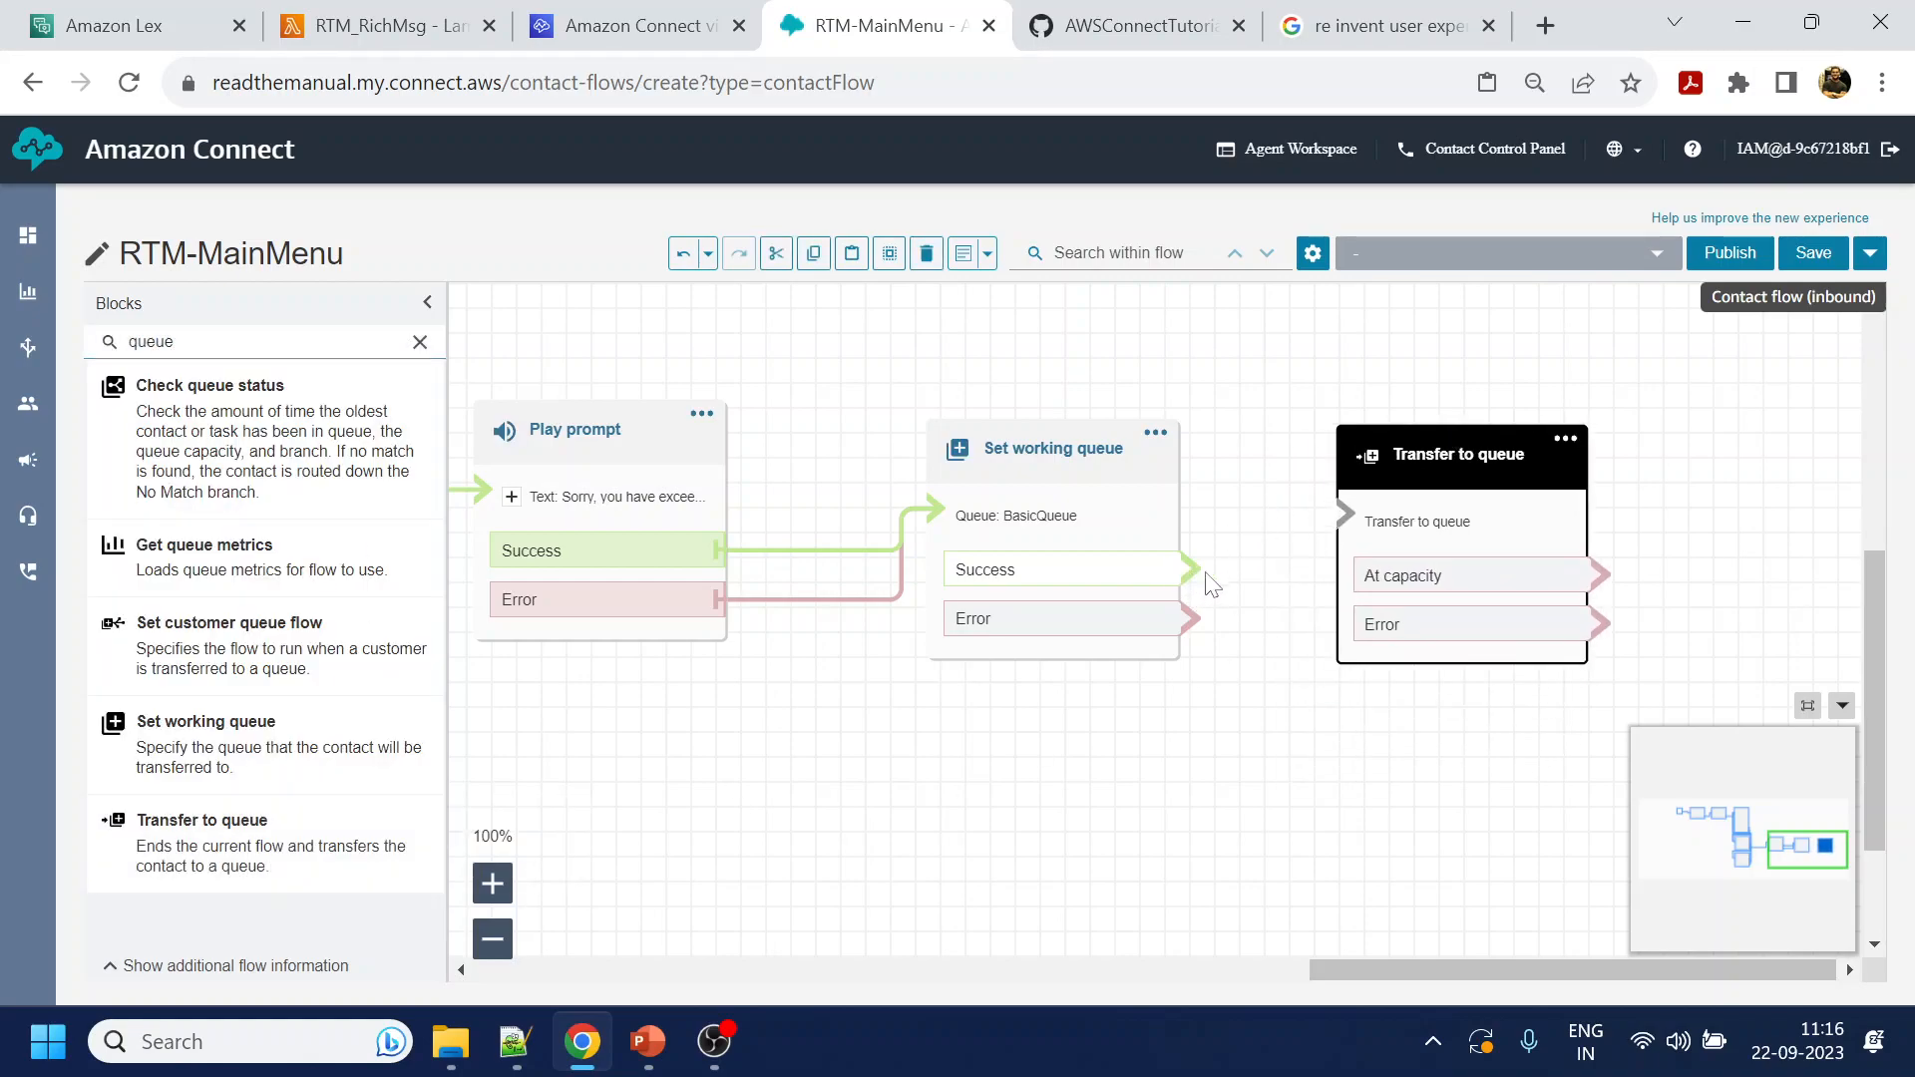
{"action": "left_click_drag", "start_coordinate": [1190, 569], "coordinate": [1456, 504]}
{"action": "left_click_drag", "start_coordinate": [1190, 620], "coordinate": [1422, 527]}
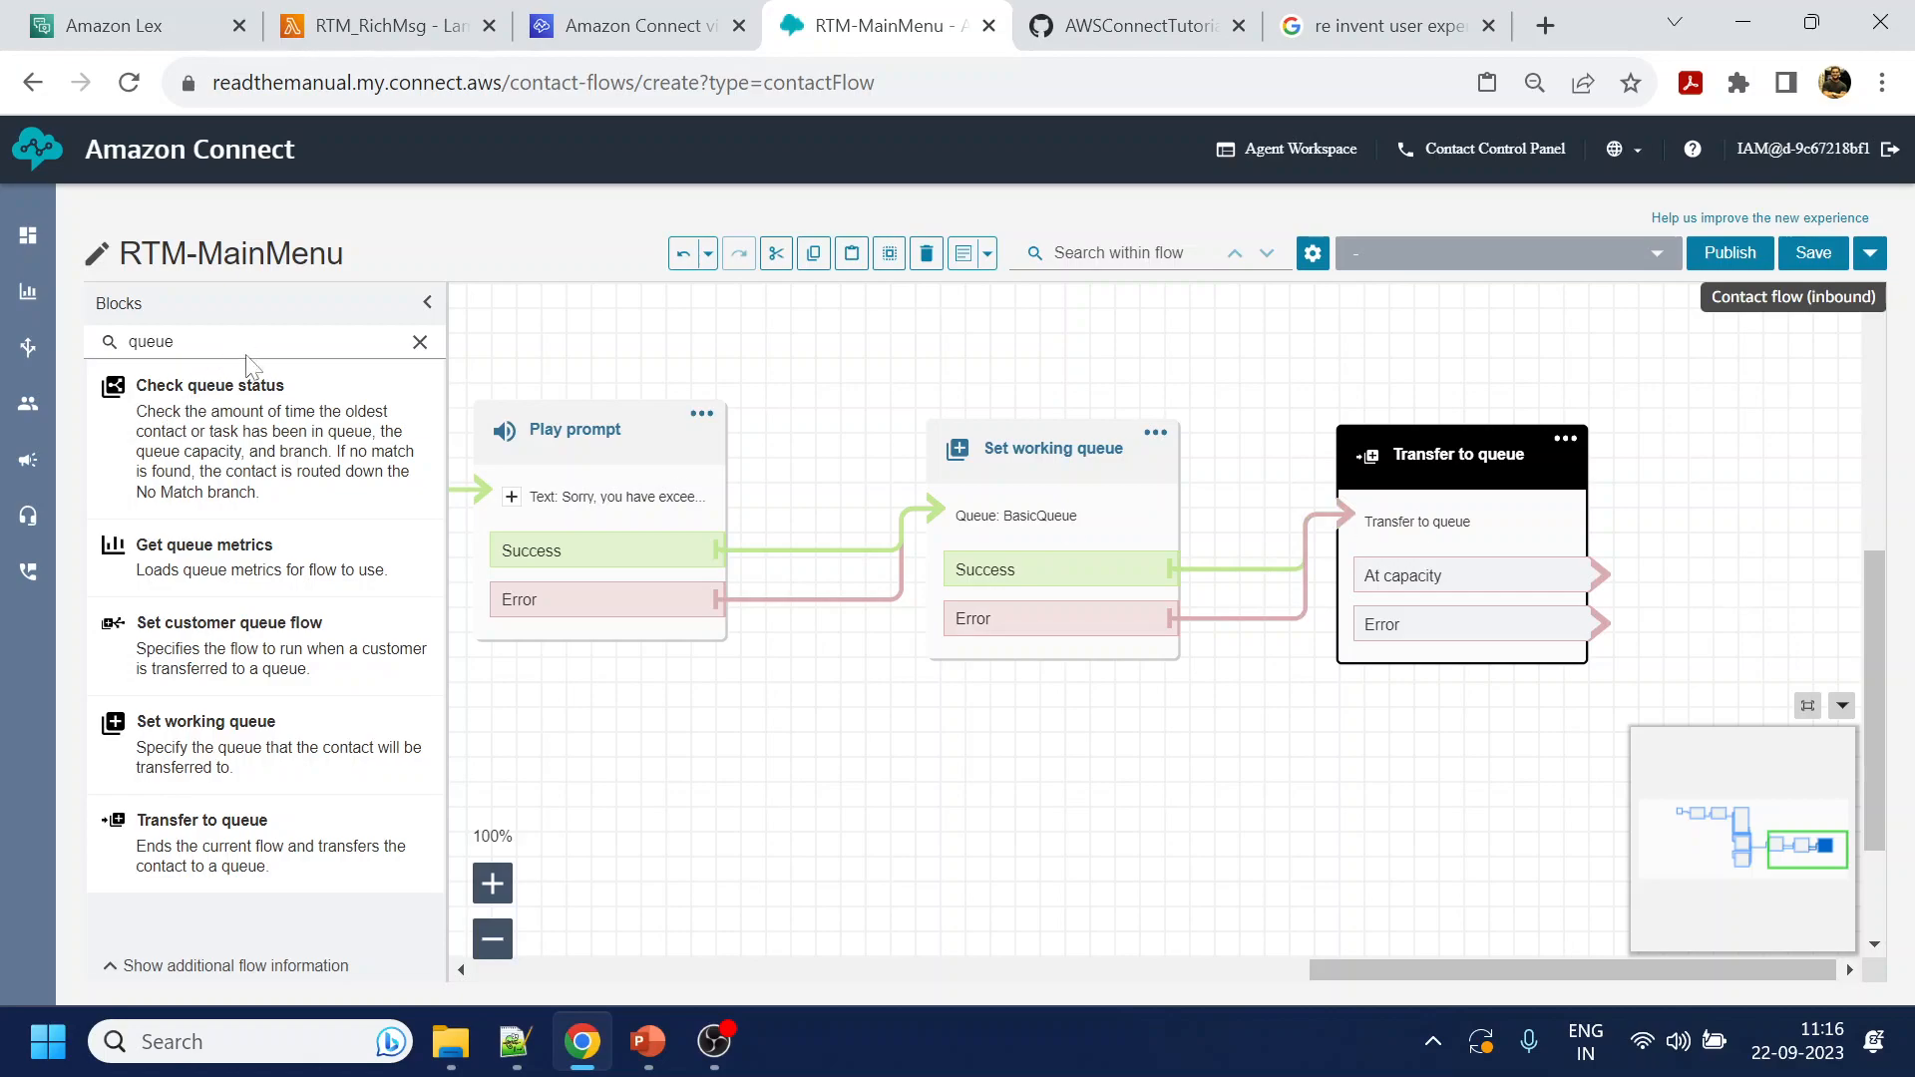
Place a Disconnect block after Transfer to queue and connect the At capacity and Error branches to it
{"action": "left_click", "coordinate": [419, 342]}
{"action": "type", "text": "disc"}
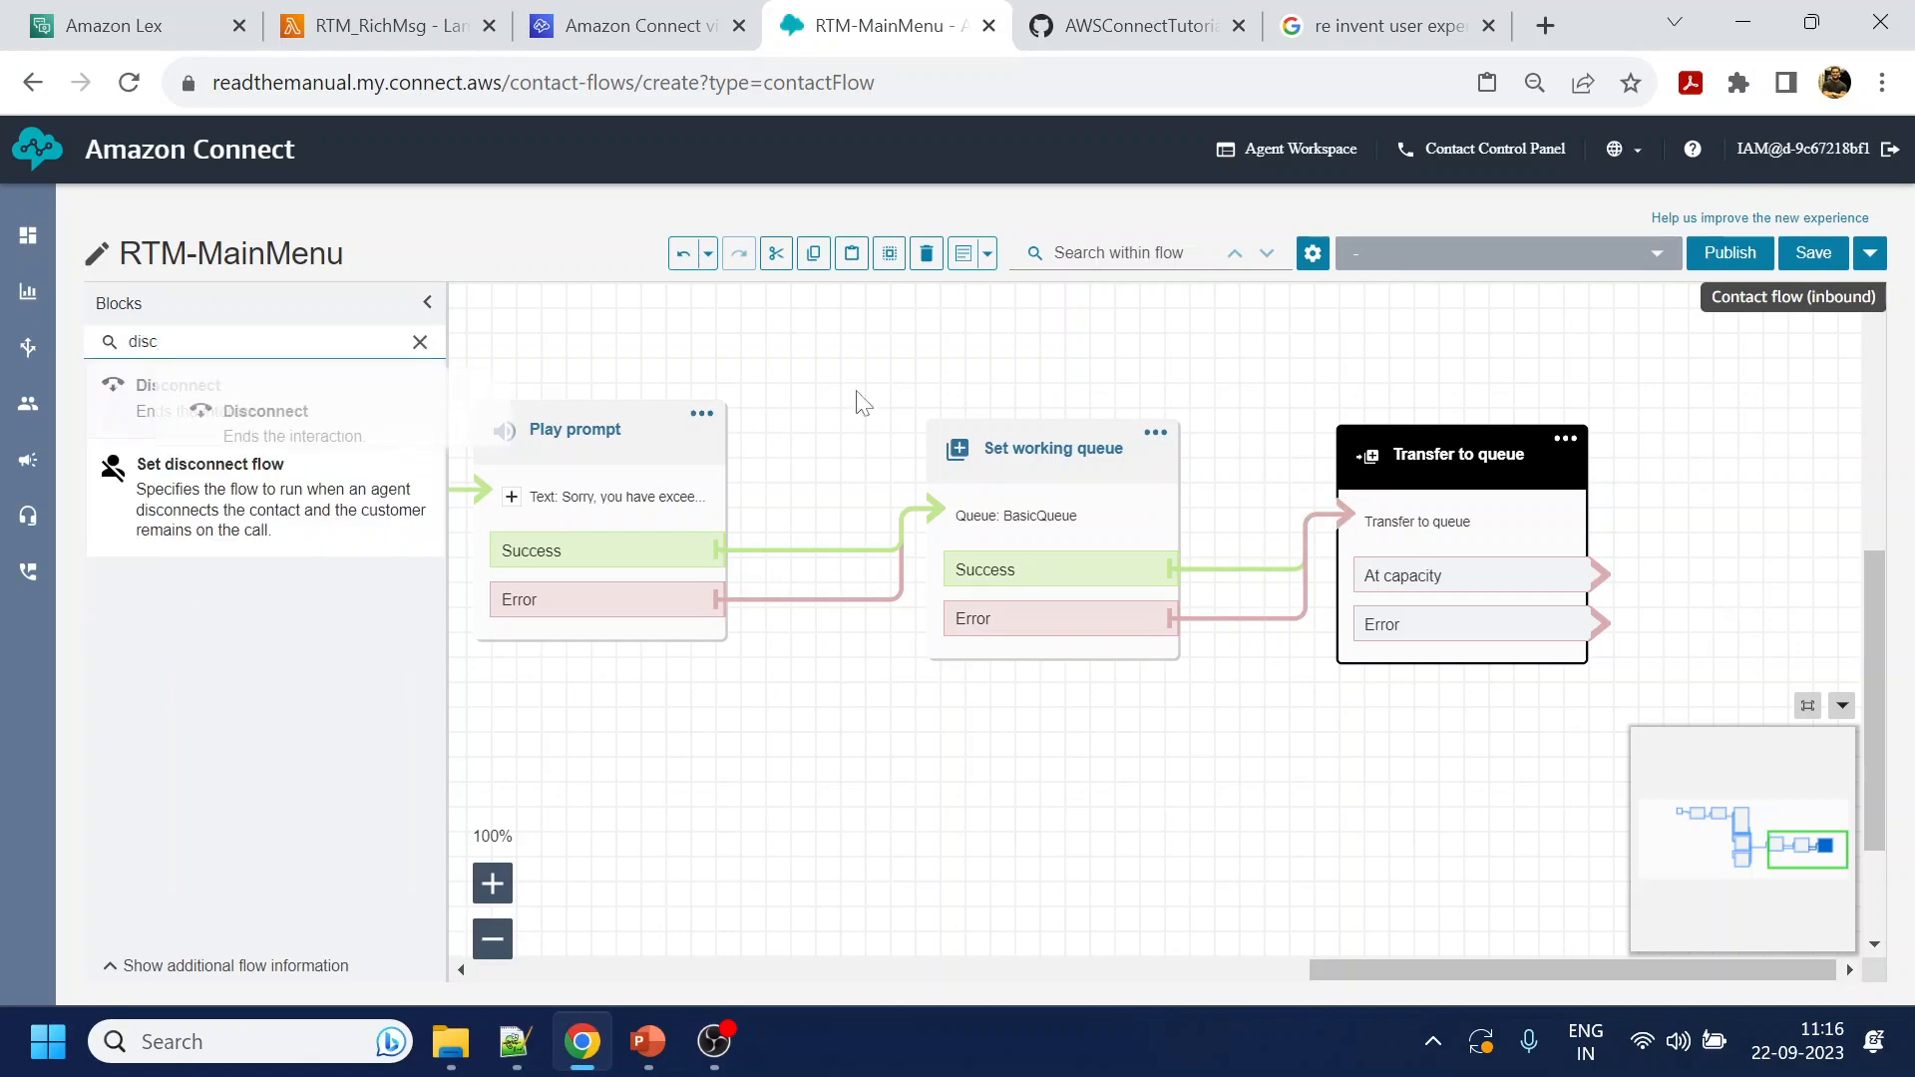
{"action": "left_click_drag", "start_coordinate": [855, 391], "coordinate": [1816, 473]}
{"action": "left_click_drag", "start_coordinate": [1594, 387], "coordinate": [1200, 379]}
{"action": "left_click_drag", "start_coordinate": [1403, 452], "coordinate": [1515, 445]}
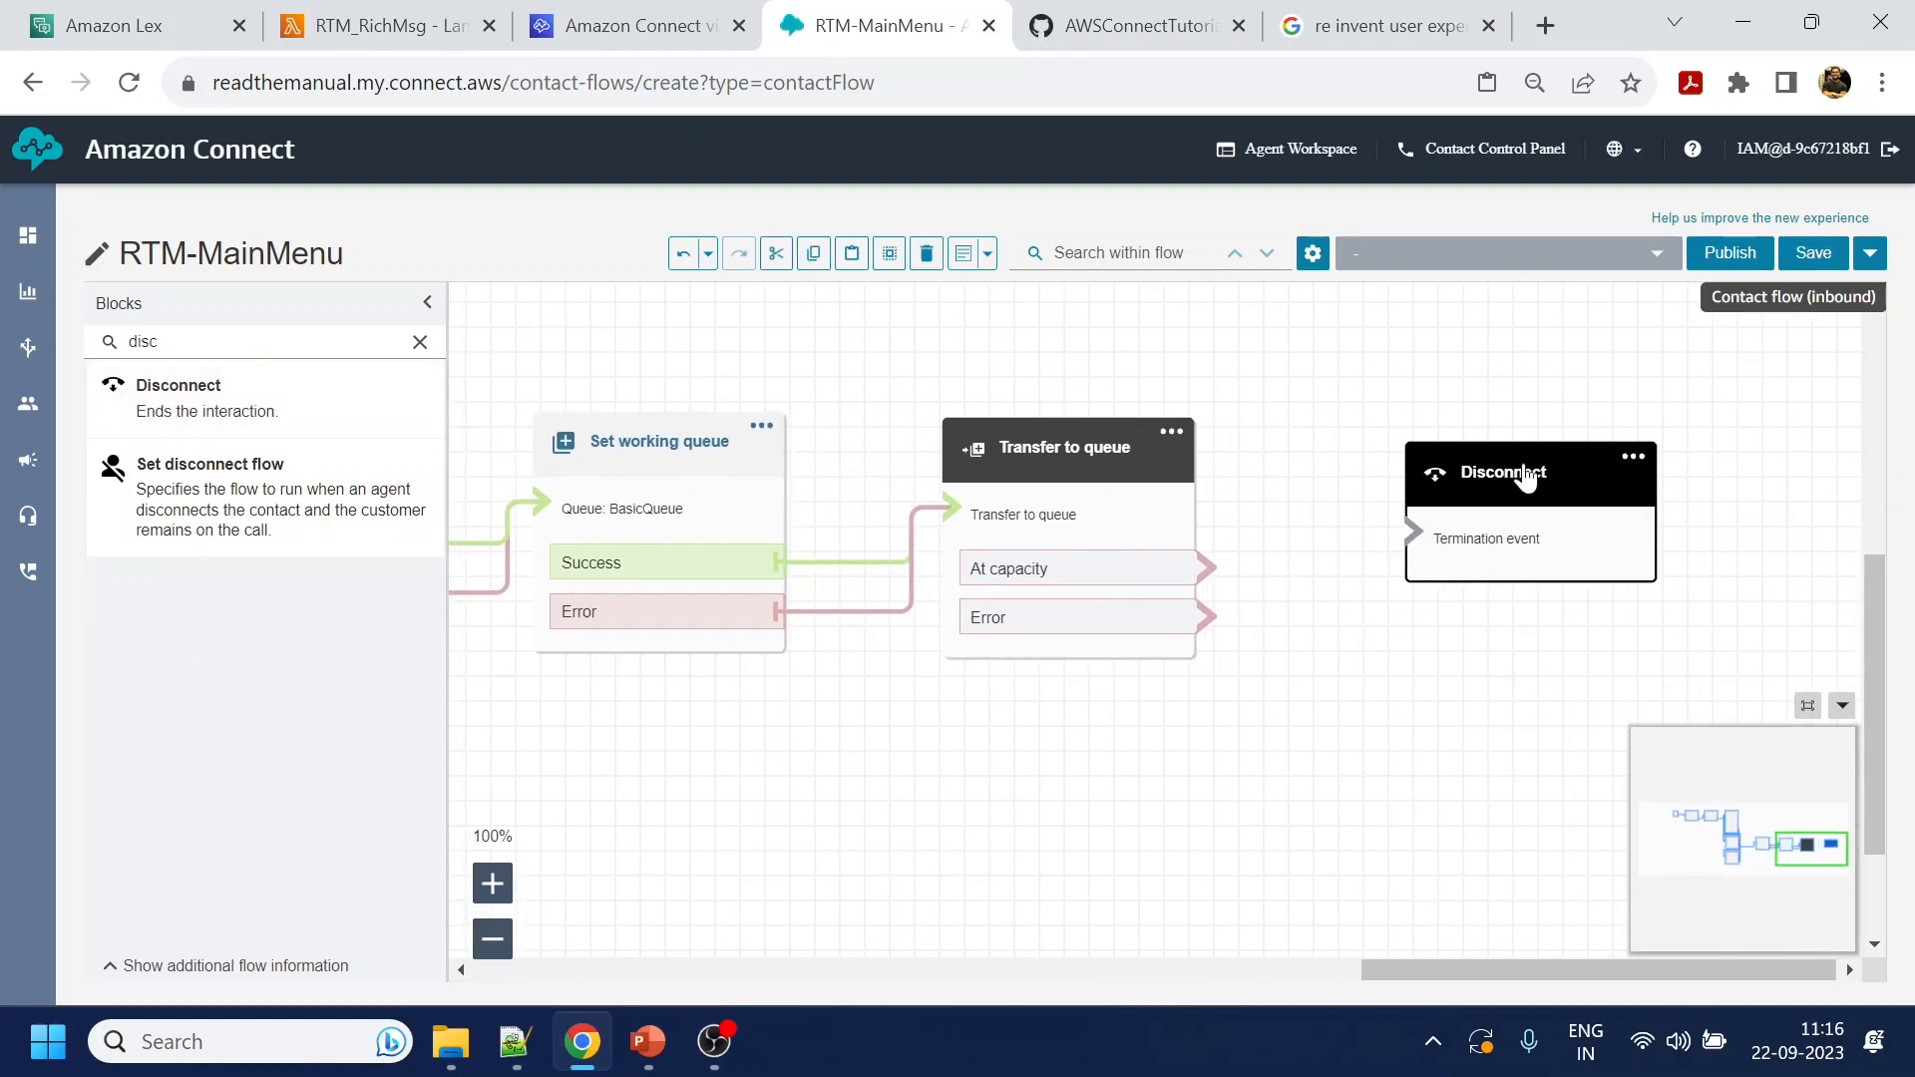
{"action": "mouse_move", "coordinate": [1206, 567]}
{"action": "left_mouse_down"}
{"action": "mouse_move", "coordinate": [1350, 529]}
{"action": "mouse_move", "coordinate": [1418, 535]}
{"action": "left_mouse_up"}
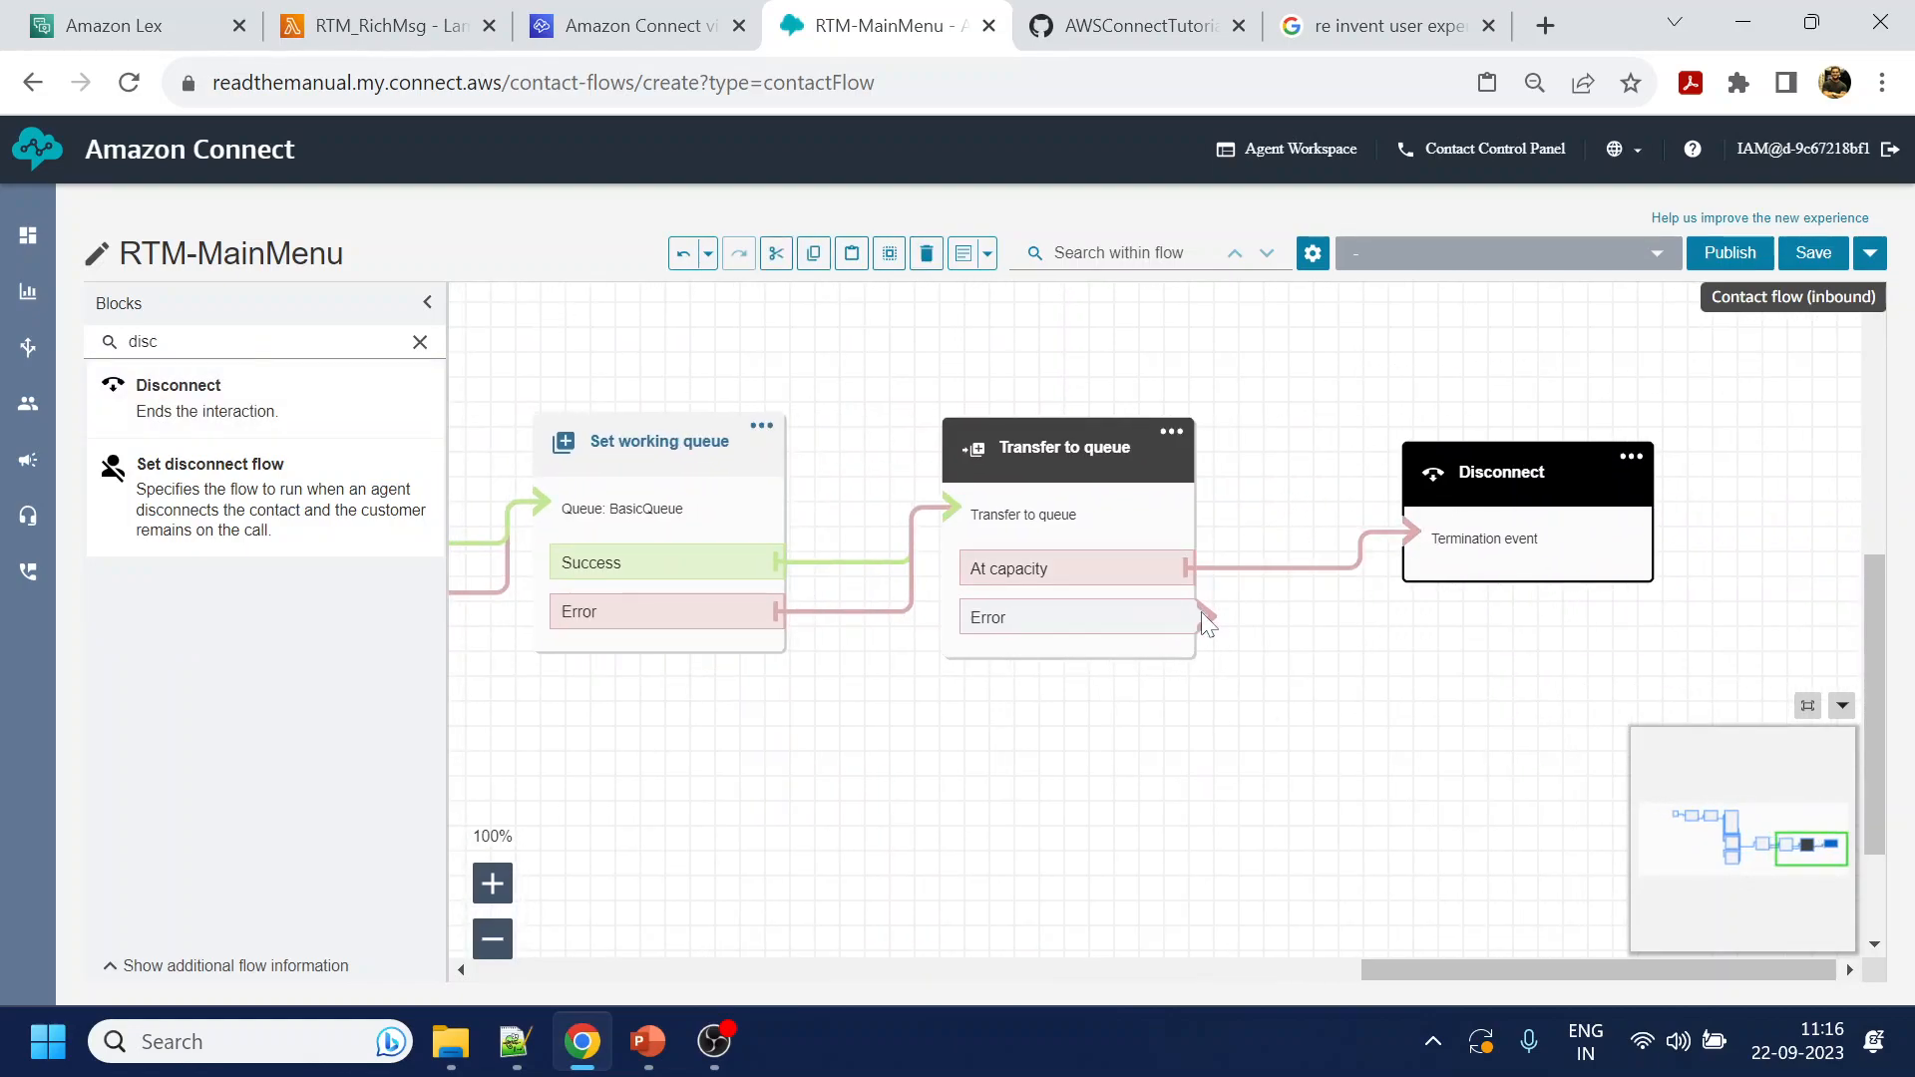
{"action": "left_click_drag", "start_coordinate": [1206, 618], "coordinate": [1452, 570]}
Place a new Play prompt block below the Set recording and analytics behavior block
{"action": "left_click_drag", "start_coordinate": [1295, 387], "coordinate": [1775, 458]}
{"action": "left_click_drag", "start_coordinate": [911, 414], "coordinate": [1524, 386]}
{"action": "left_click_drag", "start_coordinate": [966, 459], "coordinate": [1362, 599]}
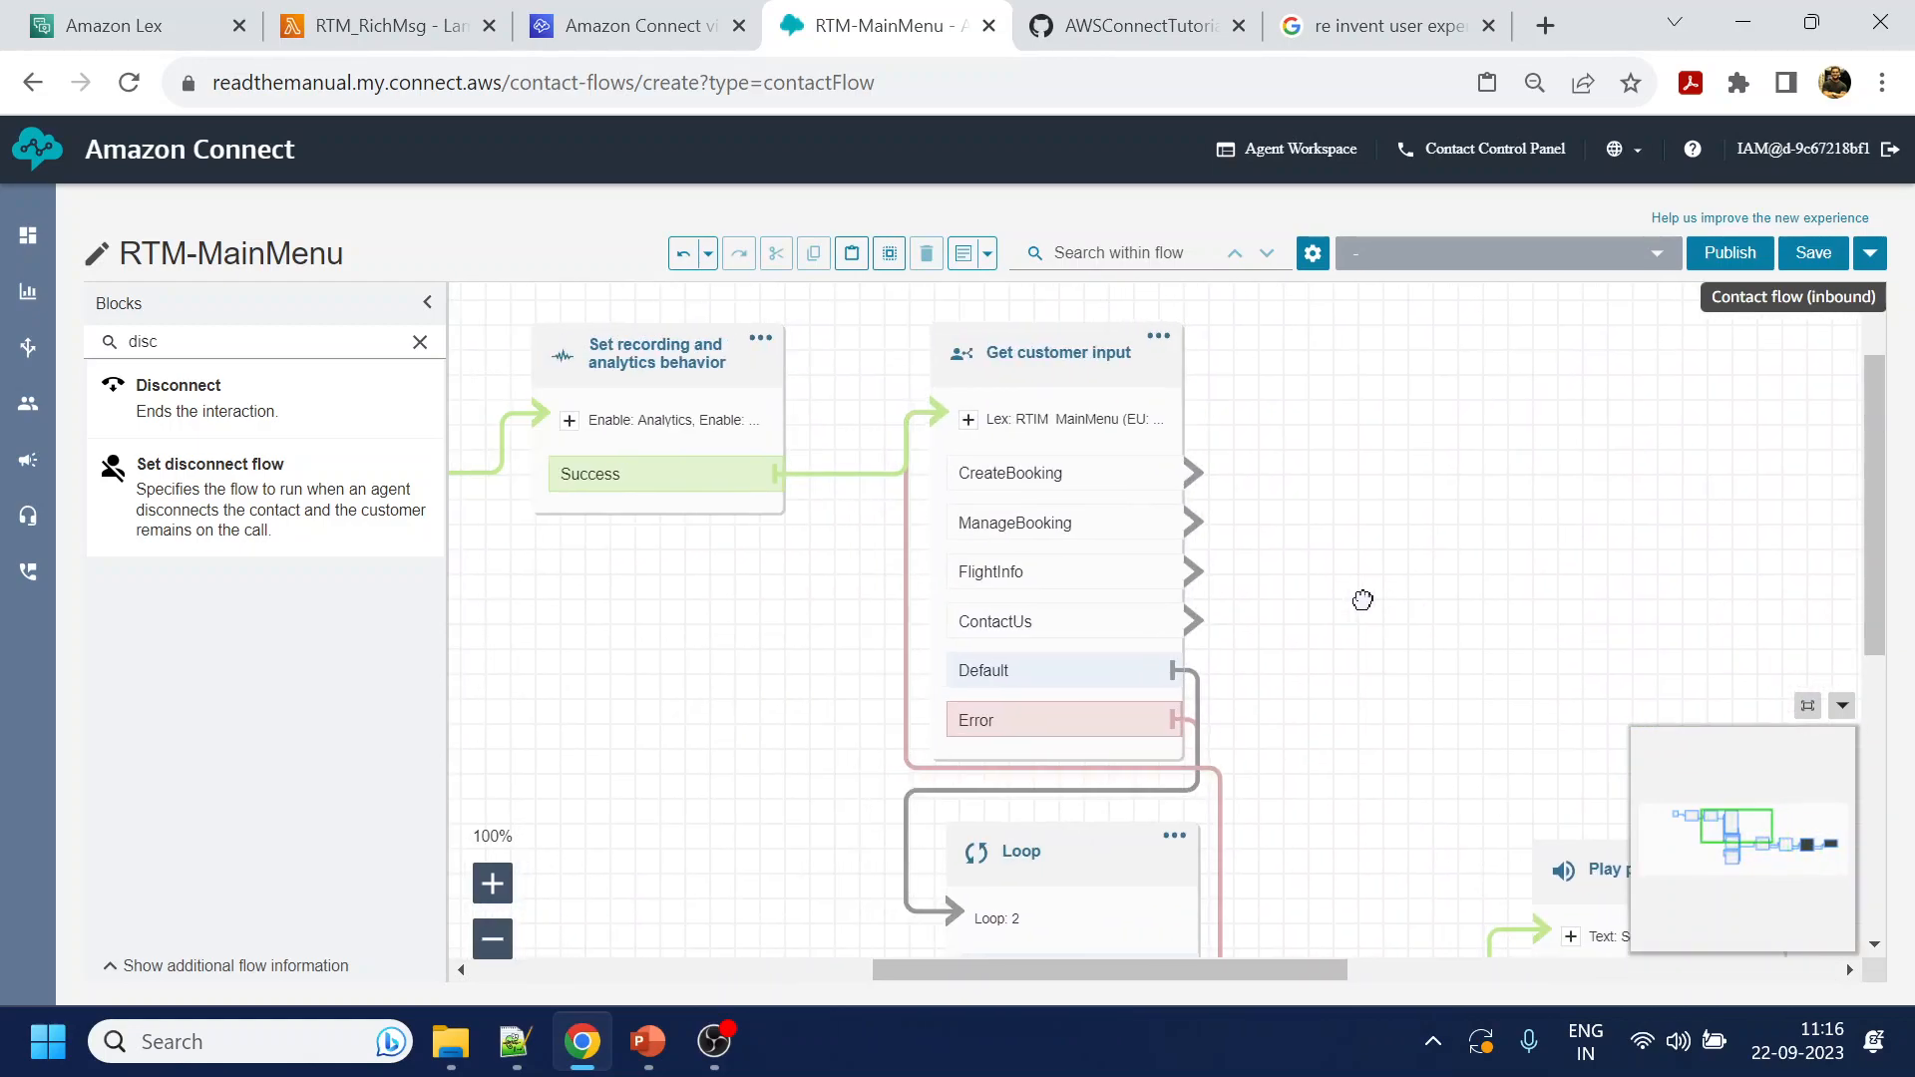
{"action": "left_click", "coordinate": [975, 399]}
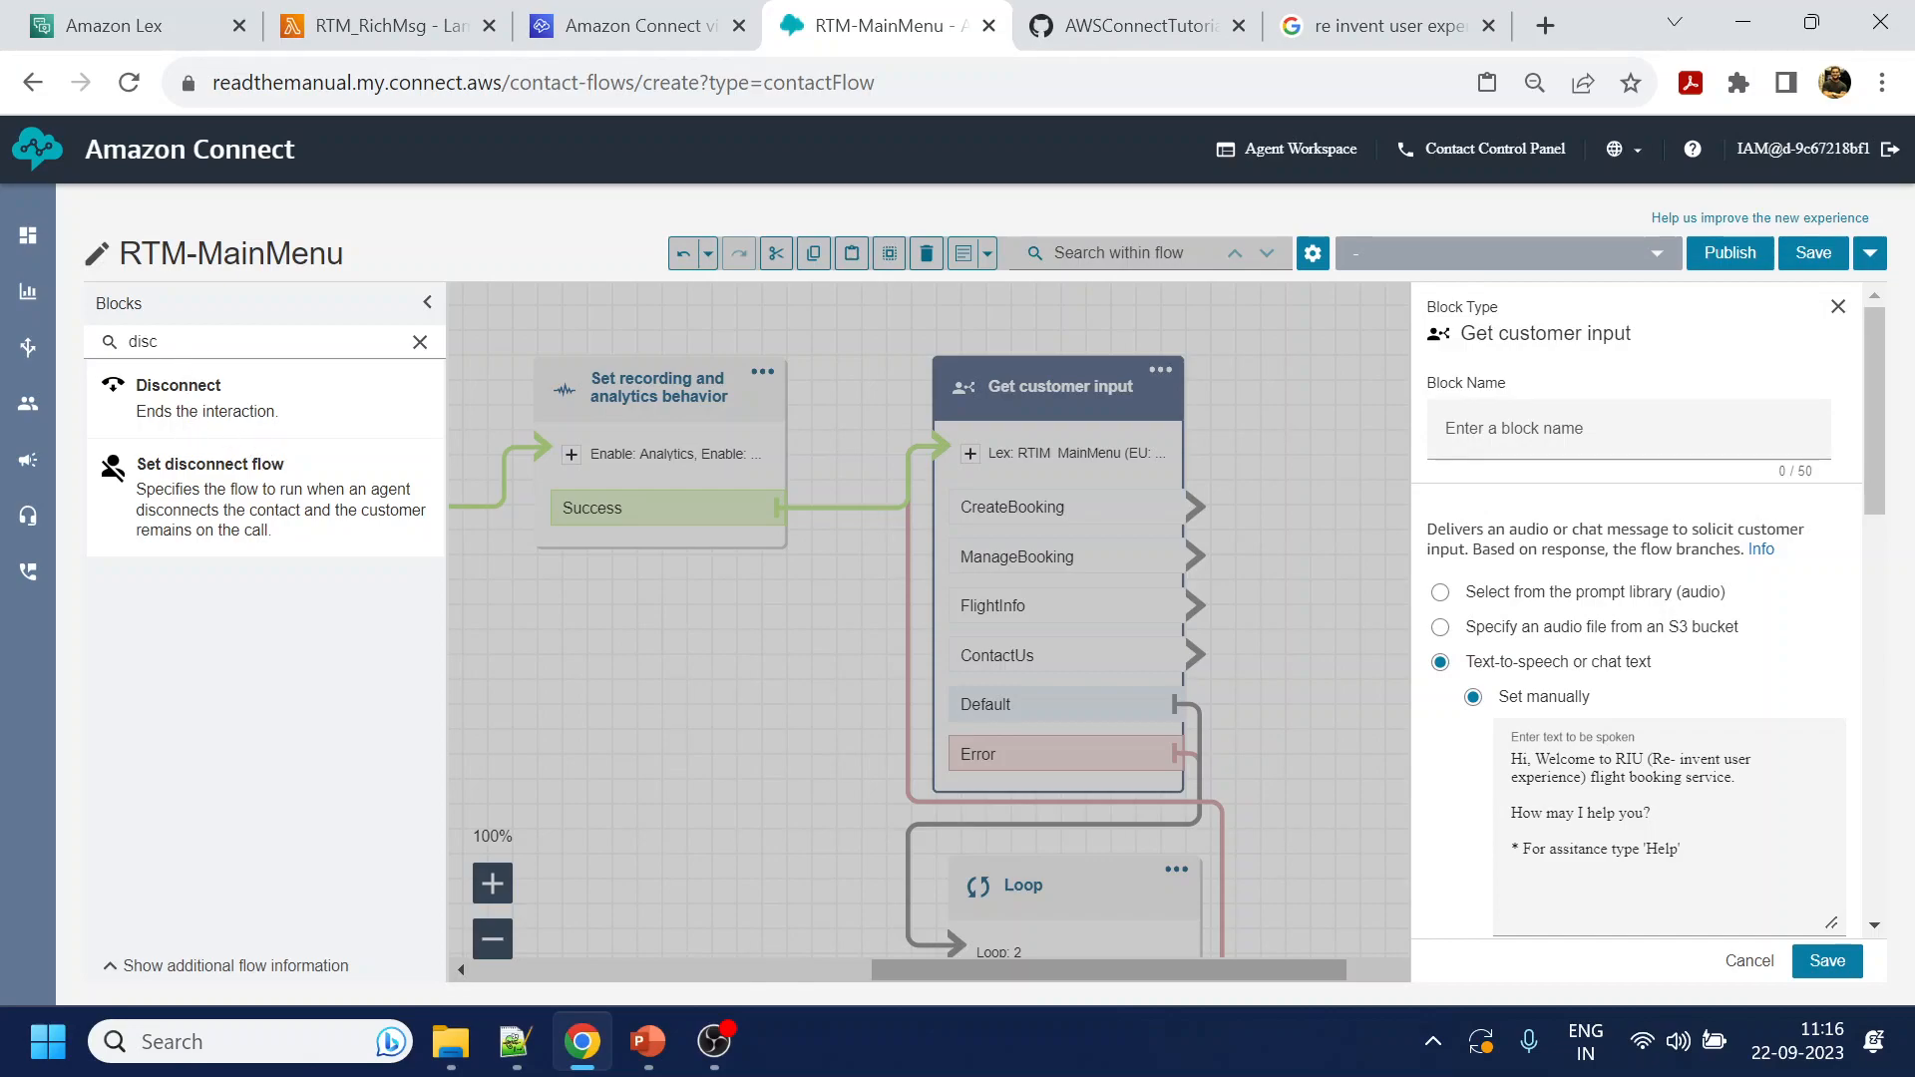
{"action": "left_click", "coordinate": [184, 343]}
{"action": "left_click", "coordinate": [419, 344]}
{"action": "type", "text": "pal"}
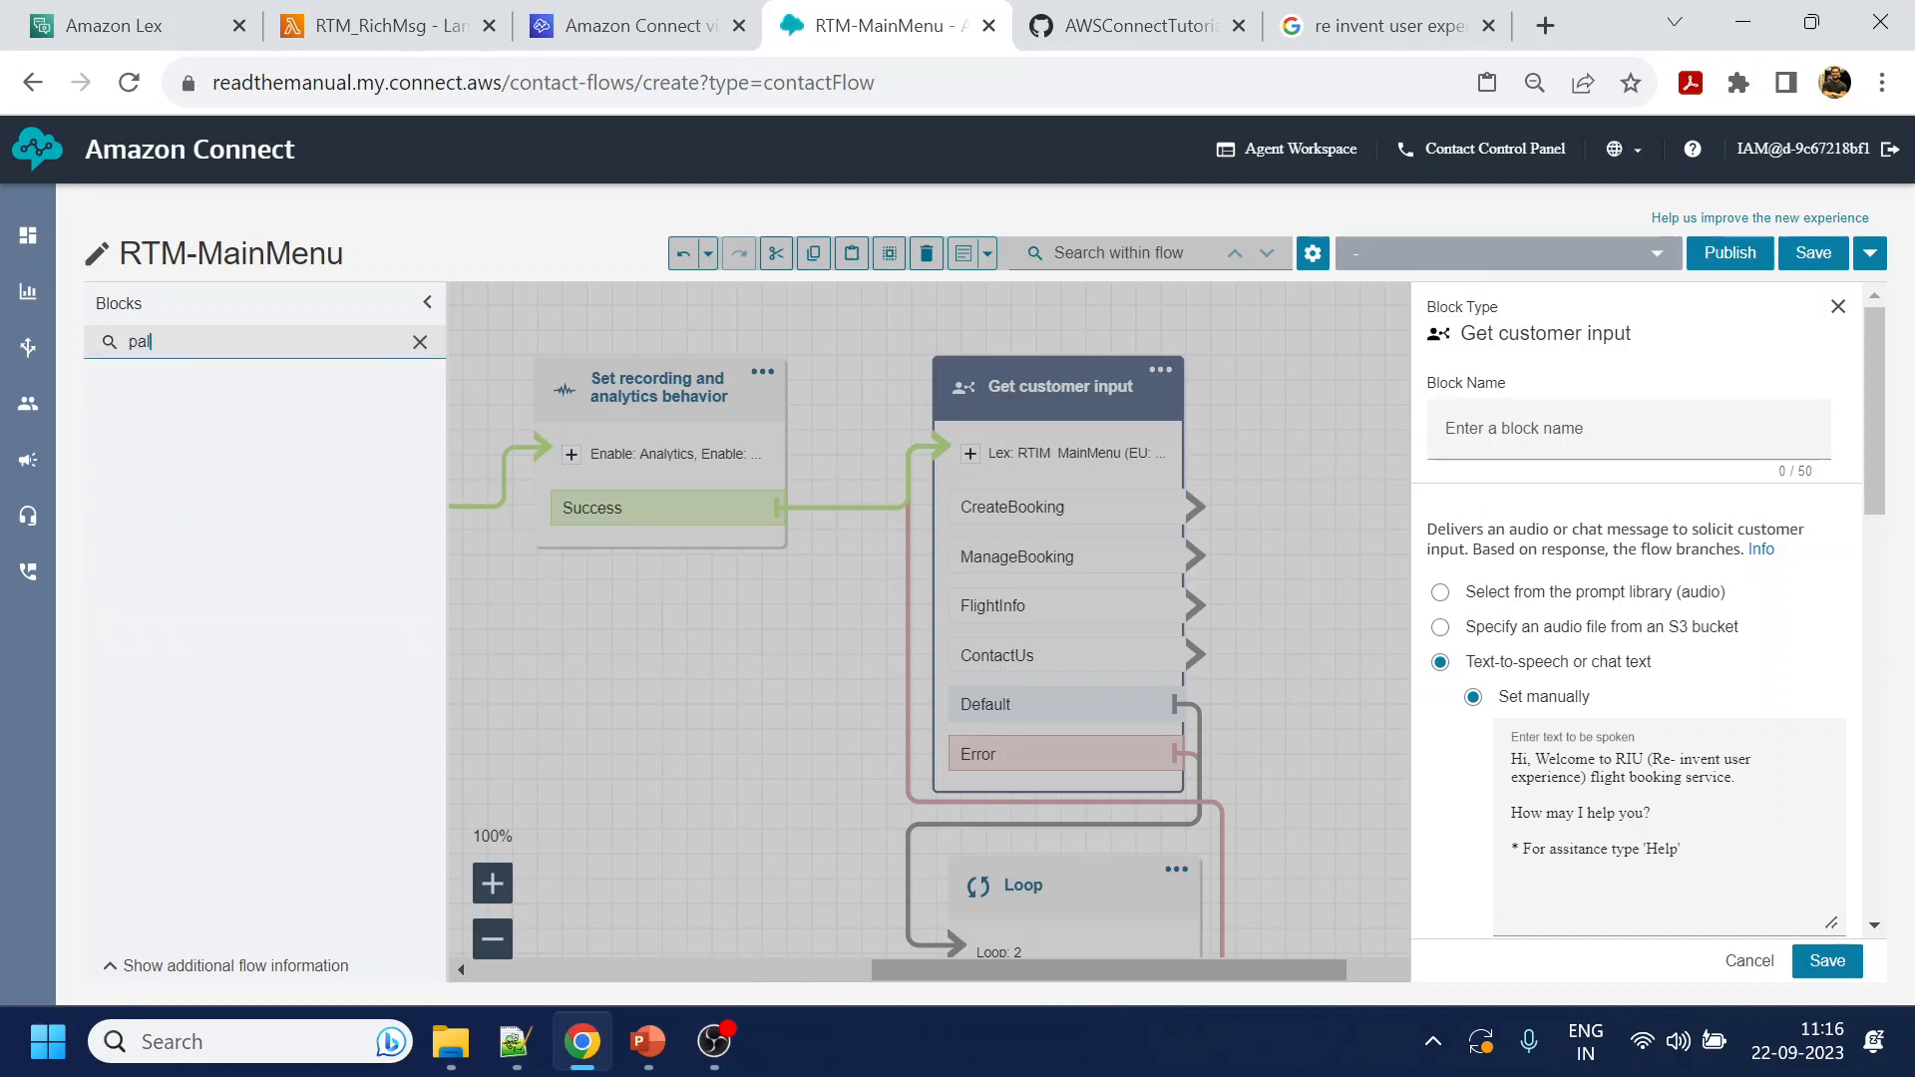
{"action": "type", "text": "yp"}
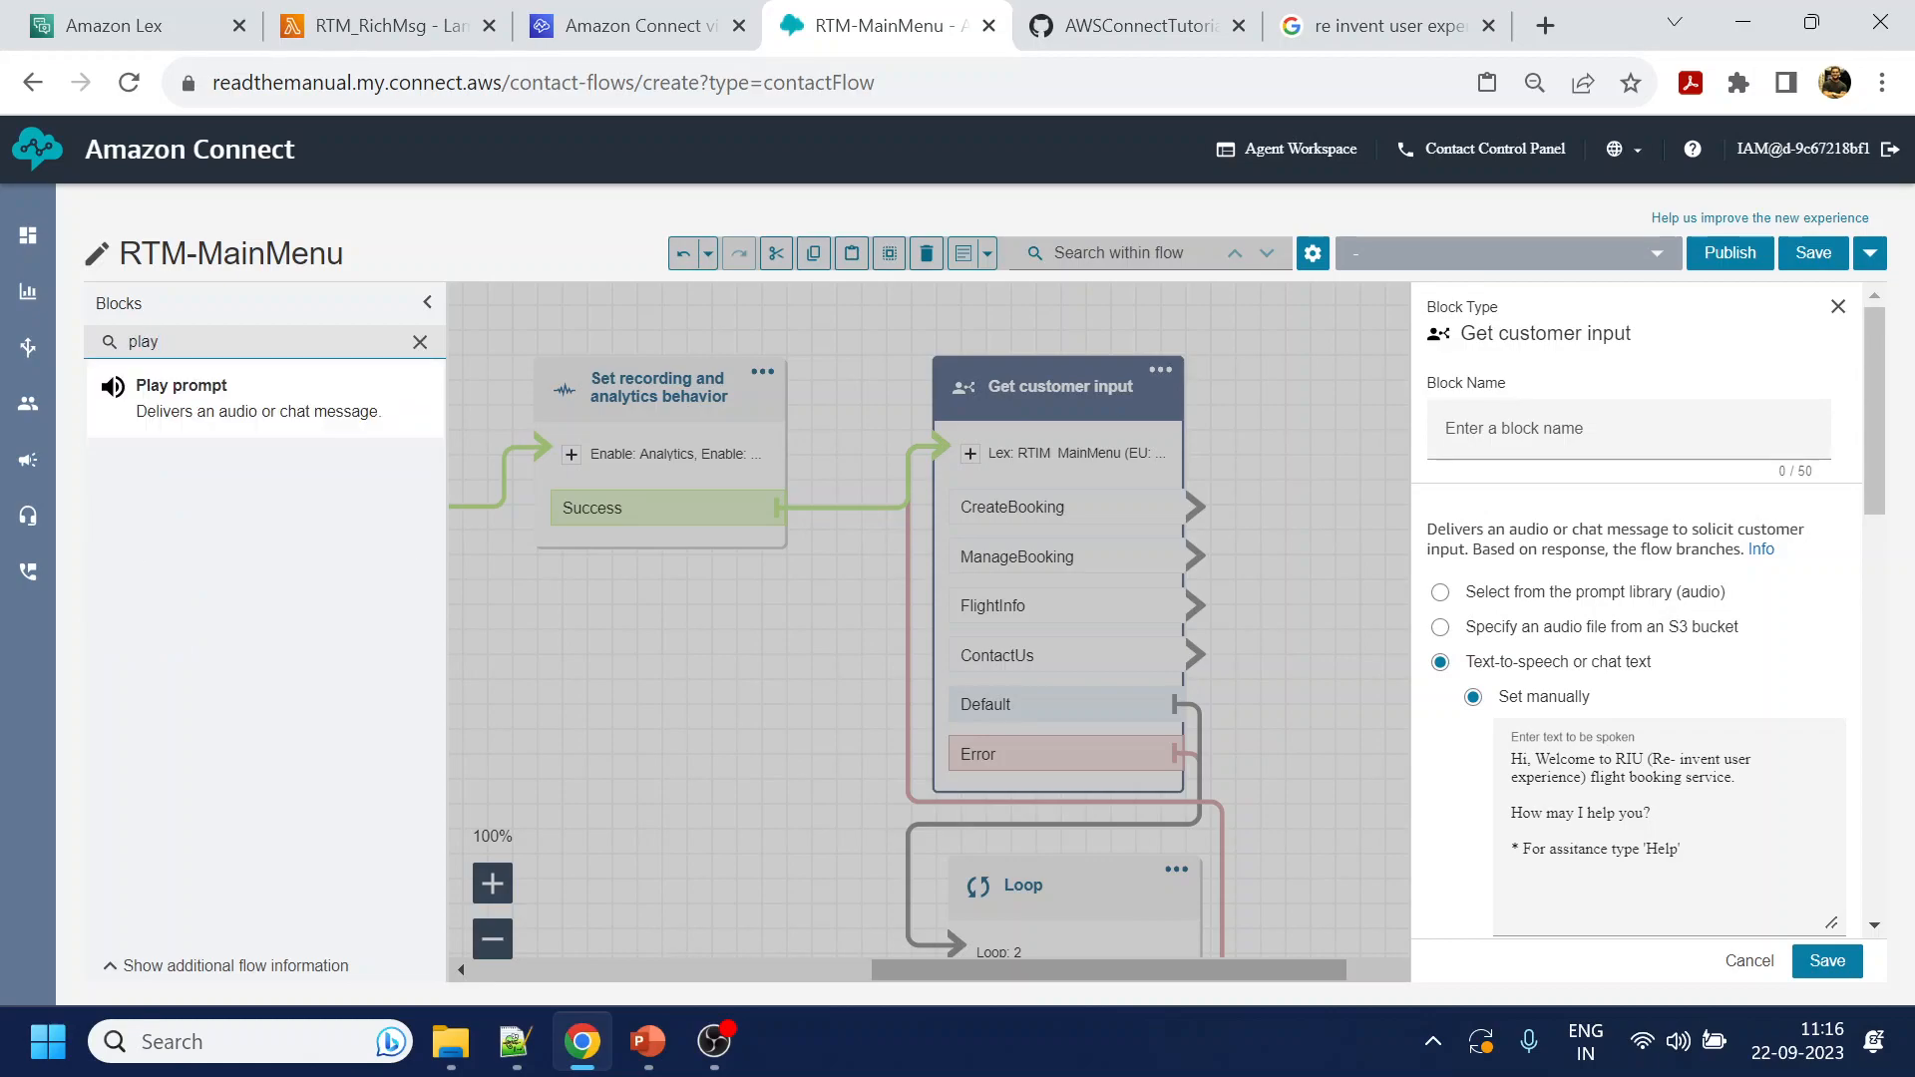
{"action": "left_click_drag", "start_coordinate": [265, 409], "coordinate": [671, 649]}
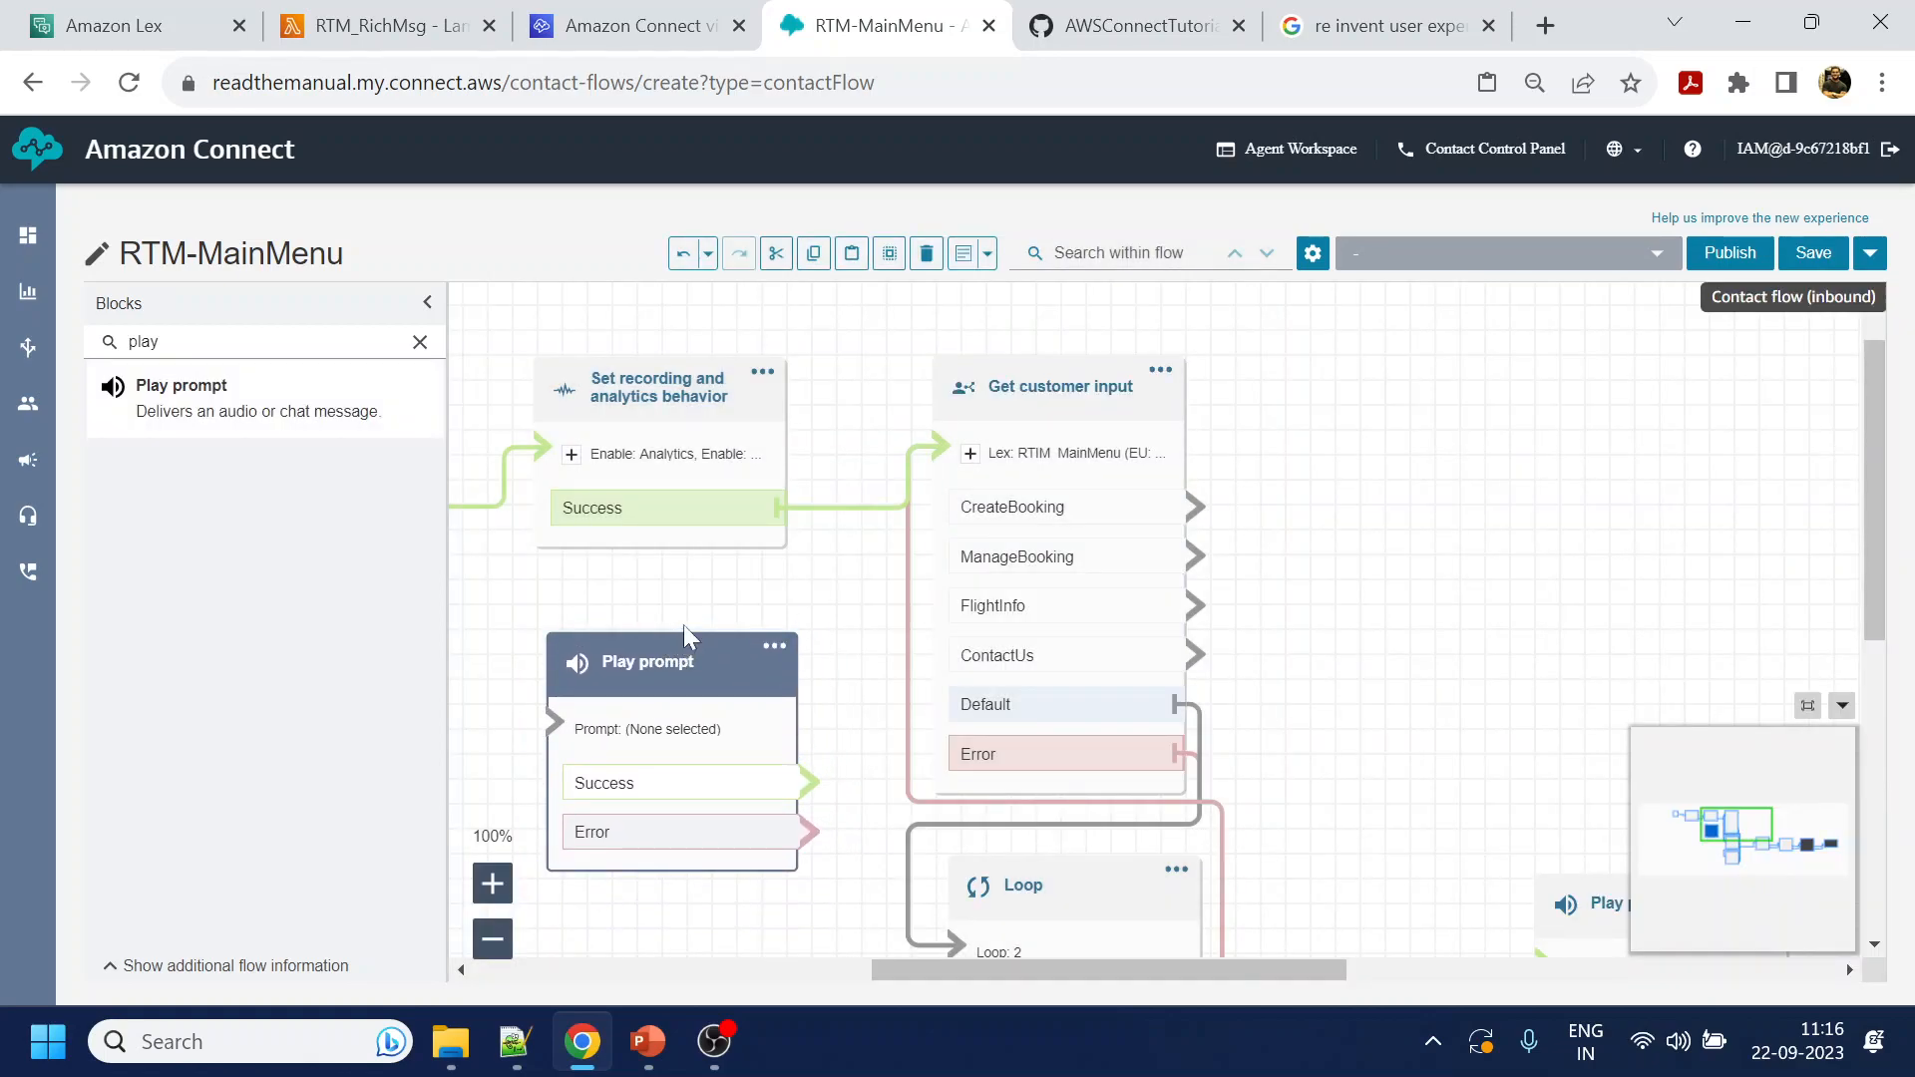
Reroute the Success branch of Set recording and analytics behavior from Get customer input to the new Play prompt
{"action": "left_click_drag", "start_coordinate": [739, 583], "coordinate": [759, 554]}
{"action": "left_click", "coordinate": [821, 487]}
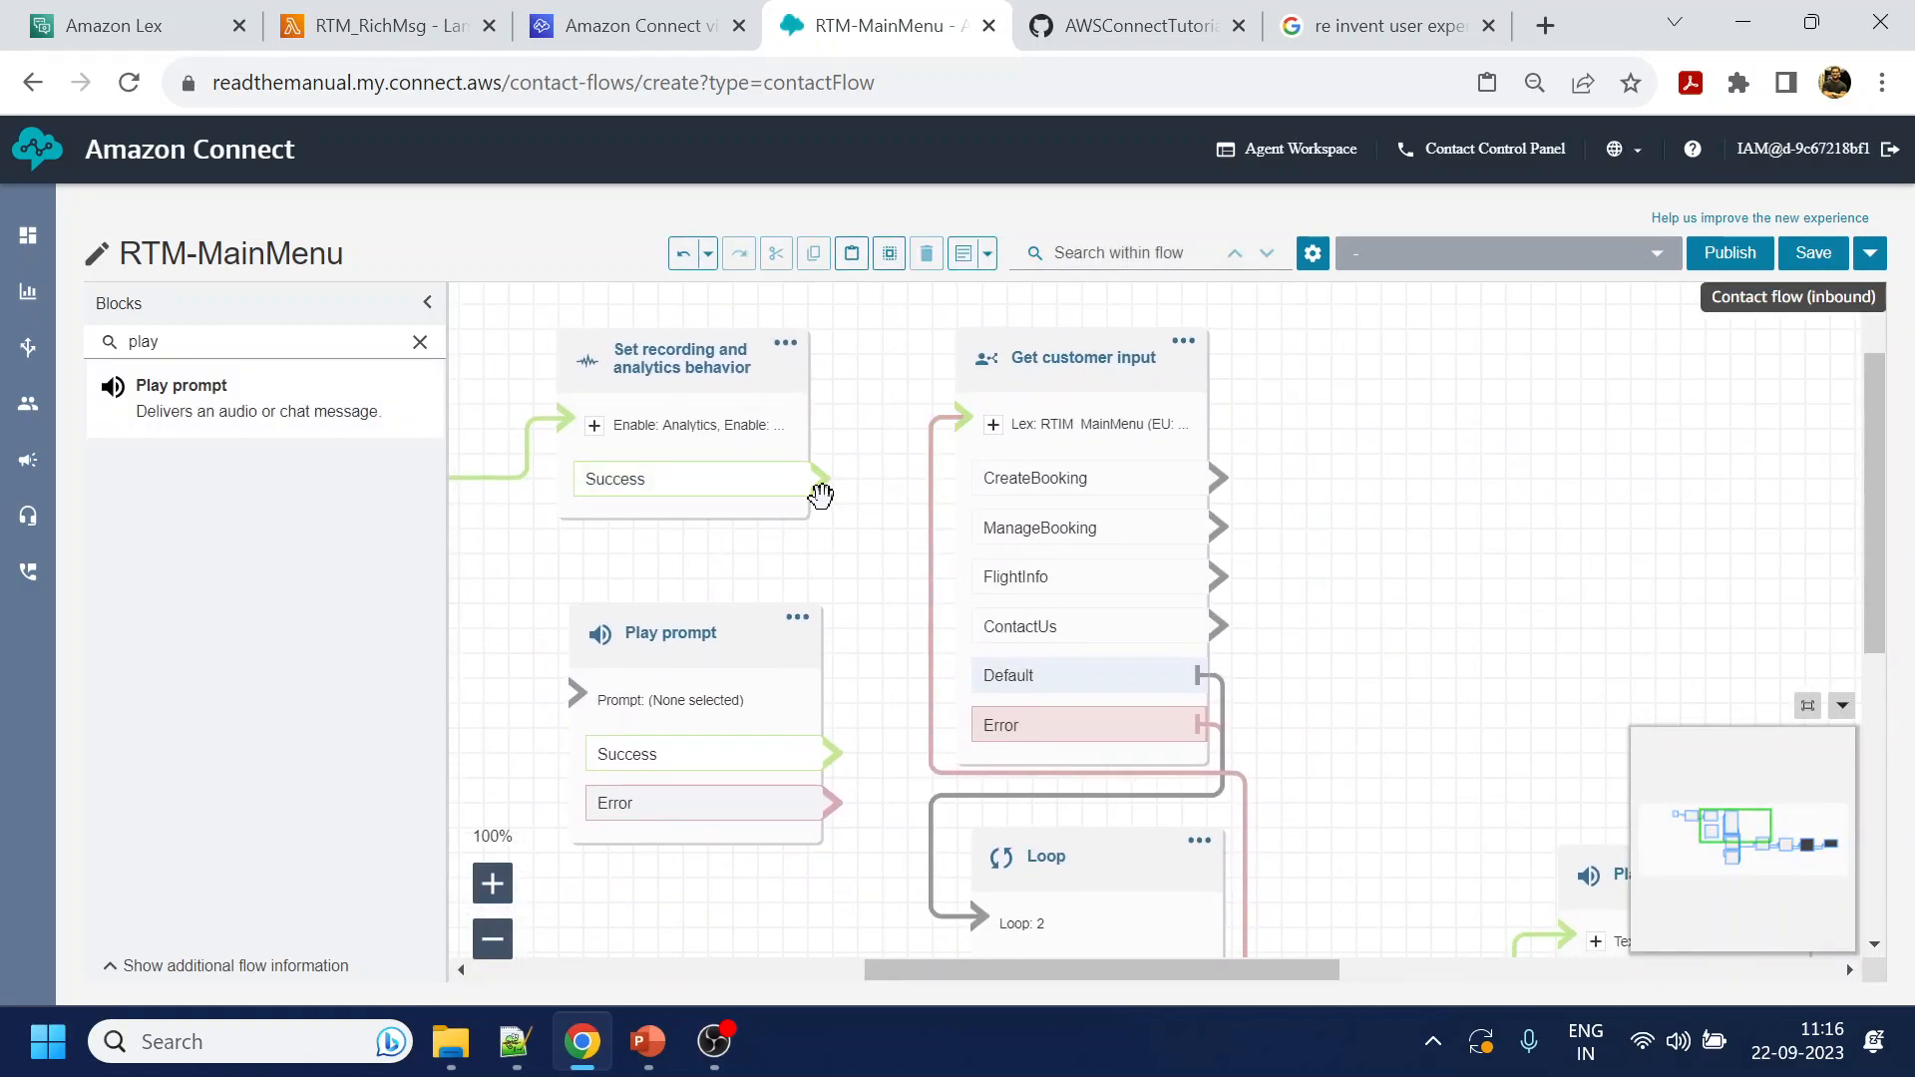
{"action": "left_click_drag", "start_coordinate": [827, 493], "coordinate": [612, 671]}
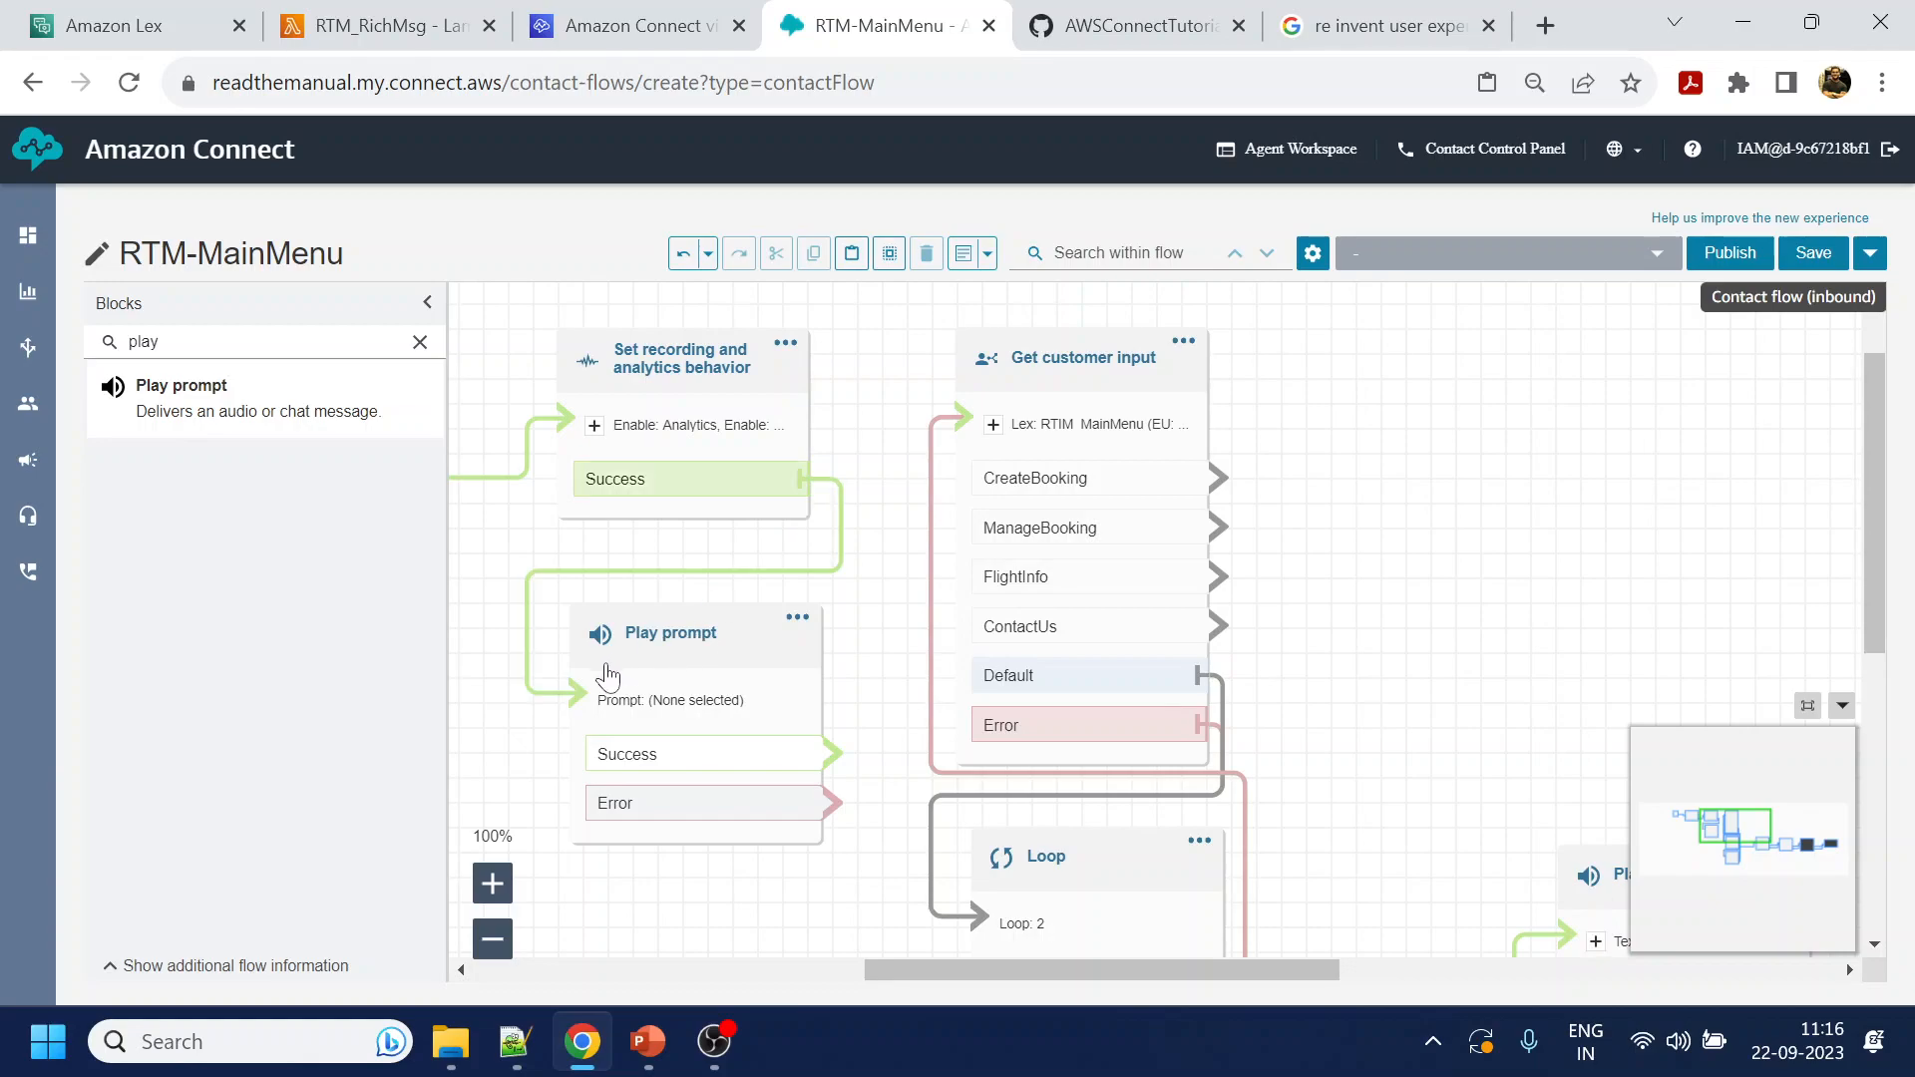
Cut the welcome sentence from the Get customer input message so it starts with "How may I help you?", and save the block
{"action": "left_click", "coordinate": [1027, 361]}
{"action": "left_click_drag", "start_coordinate": [1736, 777], "coordinate": [1471, 760]}
{"action": "key", "text": "ctrl+c"}
{"action": "key", "text": "BackSpace"}
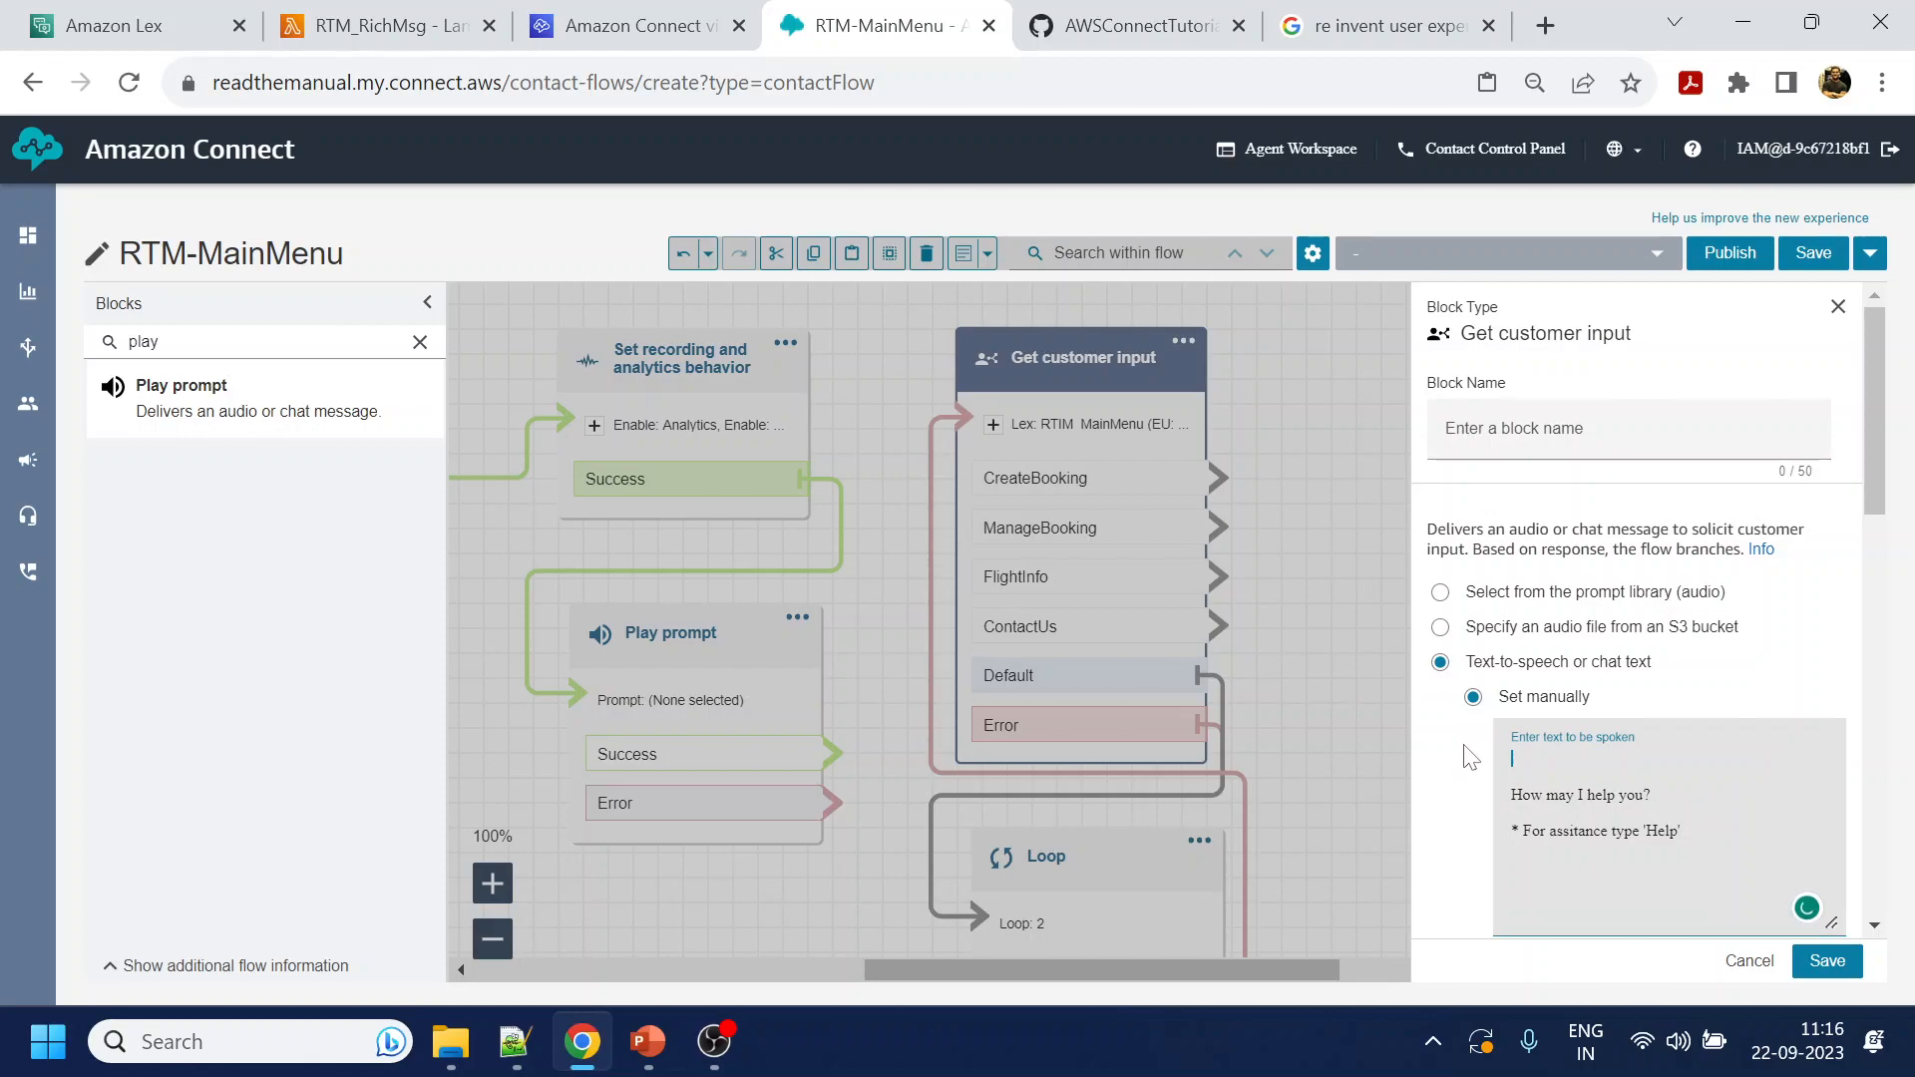
{"action": "key", "text": "Delete"}
{"action": "key", "text": "Delete"}
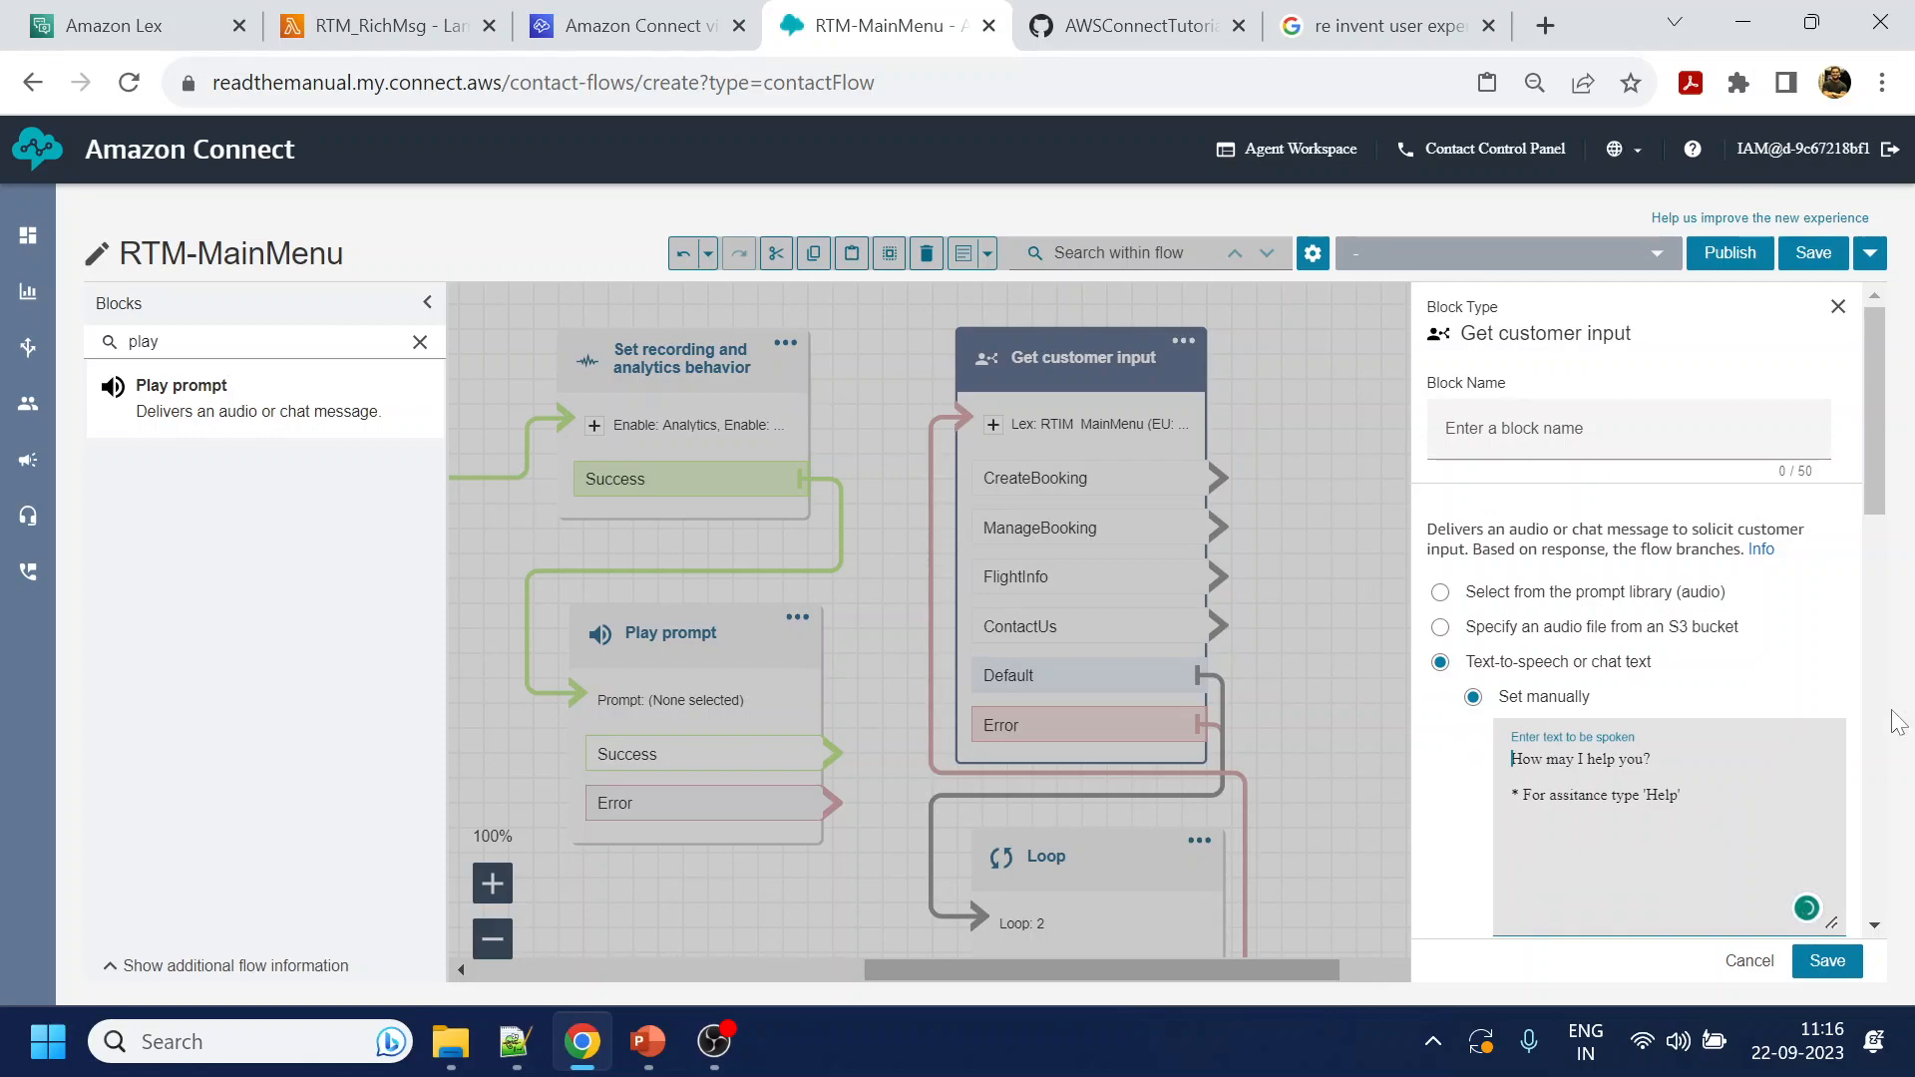
{"action": "left_click", "coordinate": [1834, 966]}
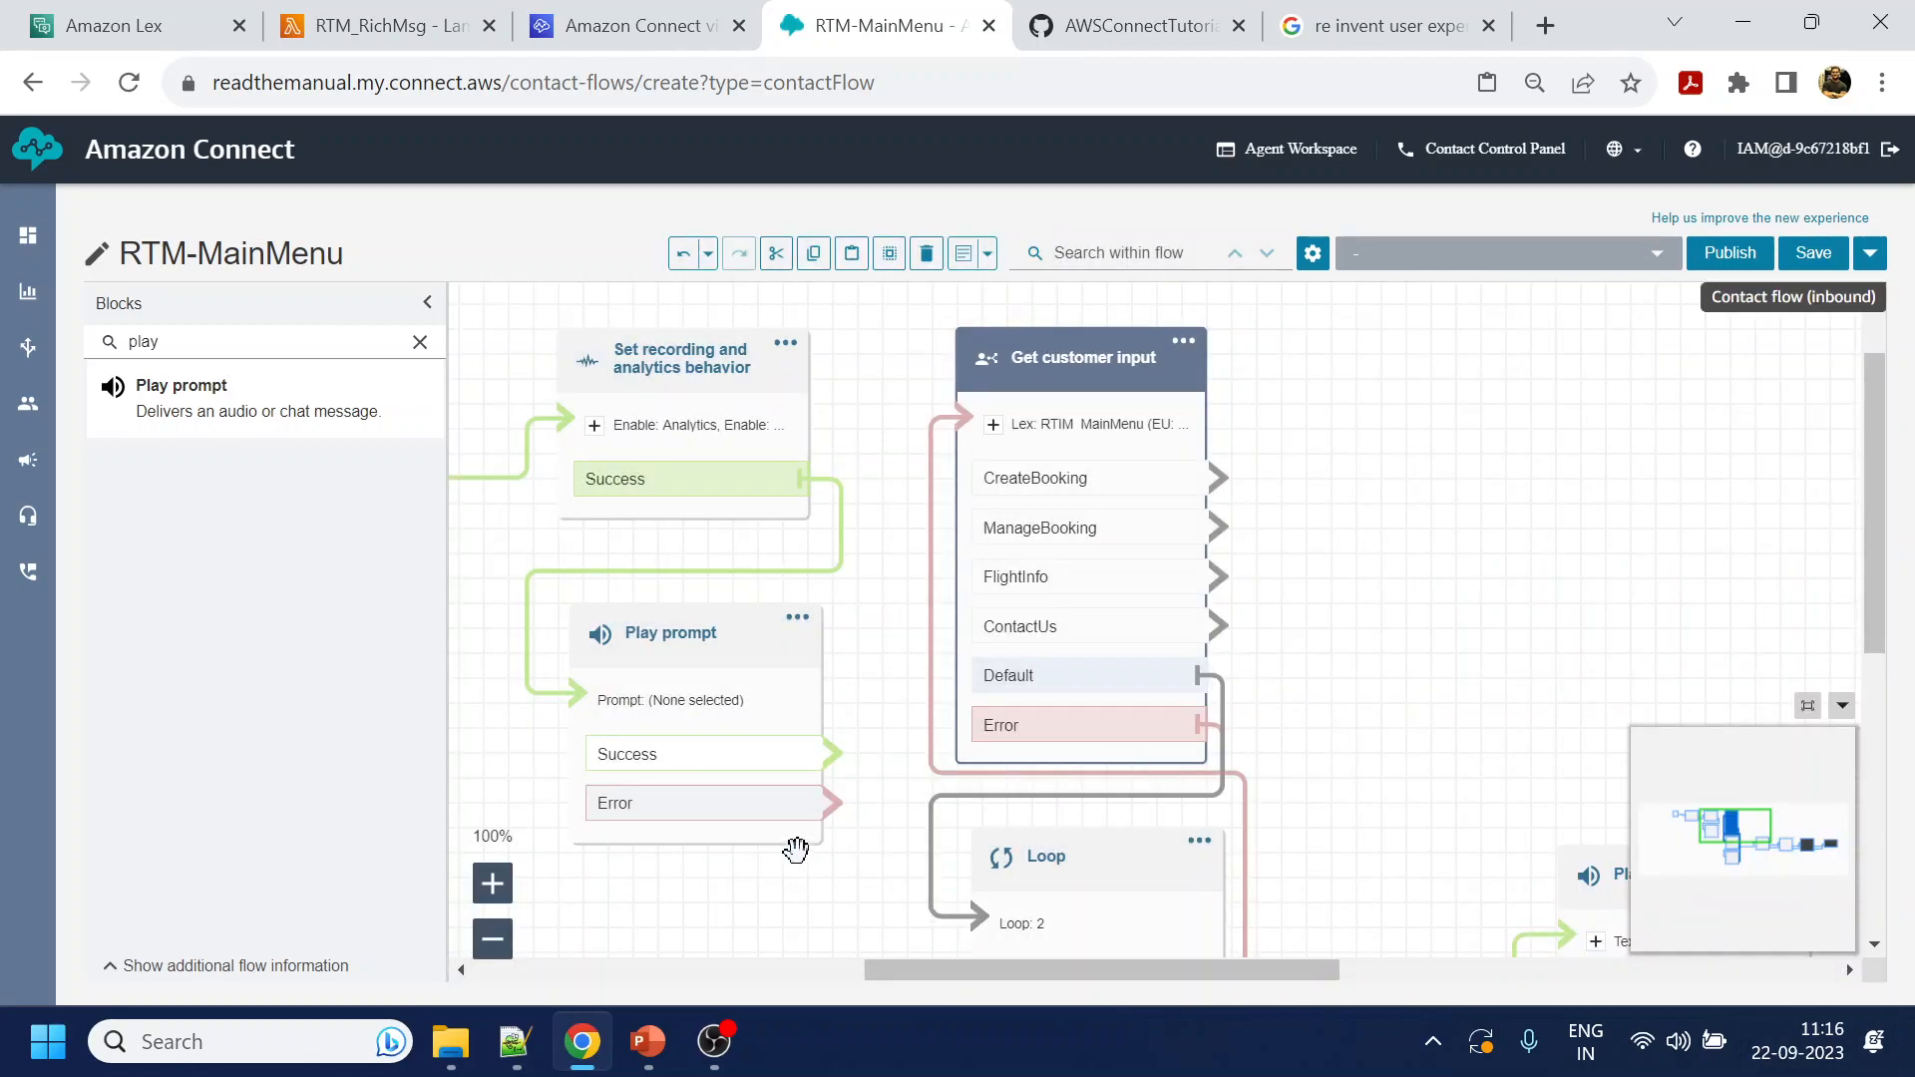
Give the new Play prompt the text "Hi, Welcome to RIU (Re- invent user experience) flight booking service." and connect both its branches to Get customer input
{"action": "left_click", "coordinate": [703, 632]}
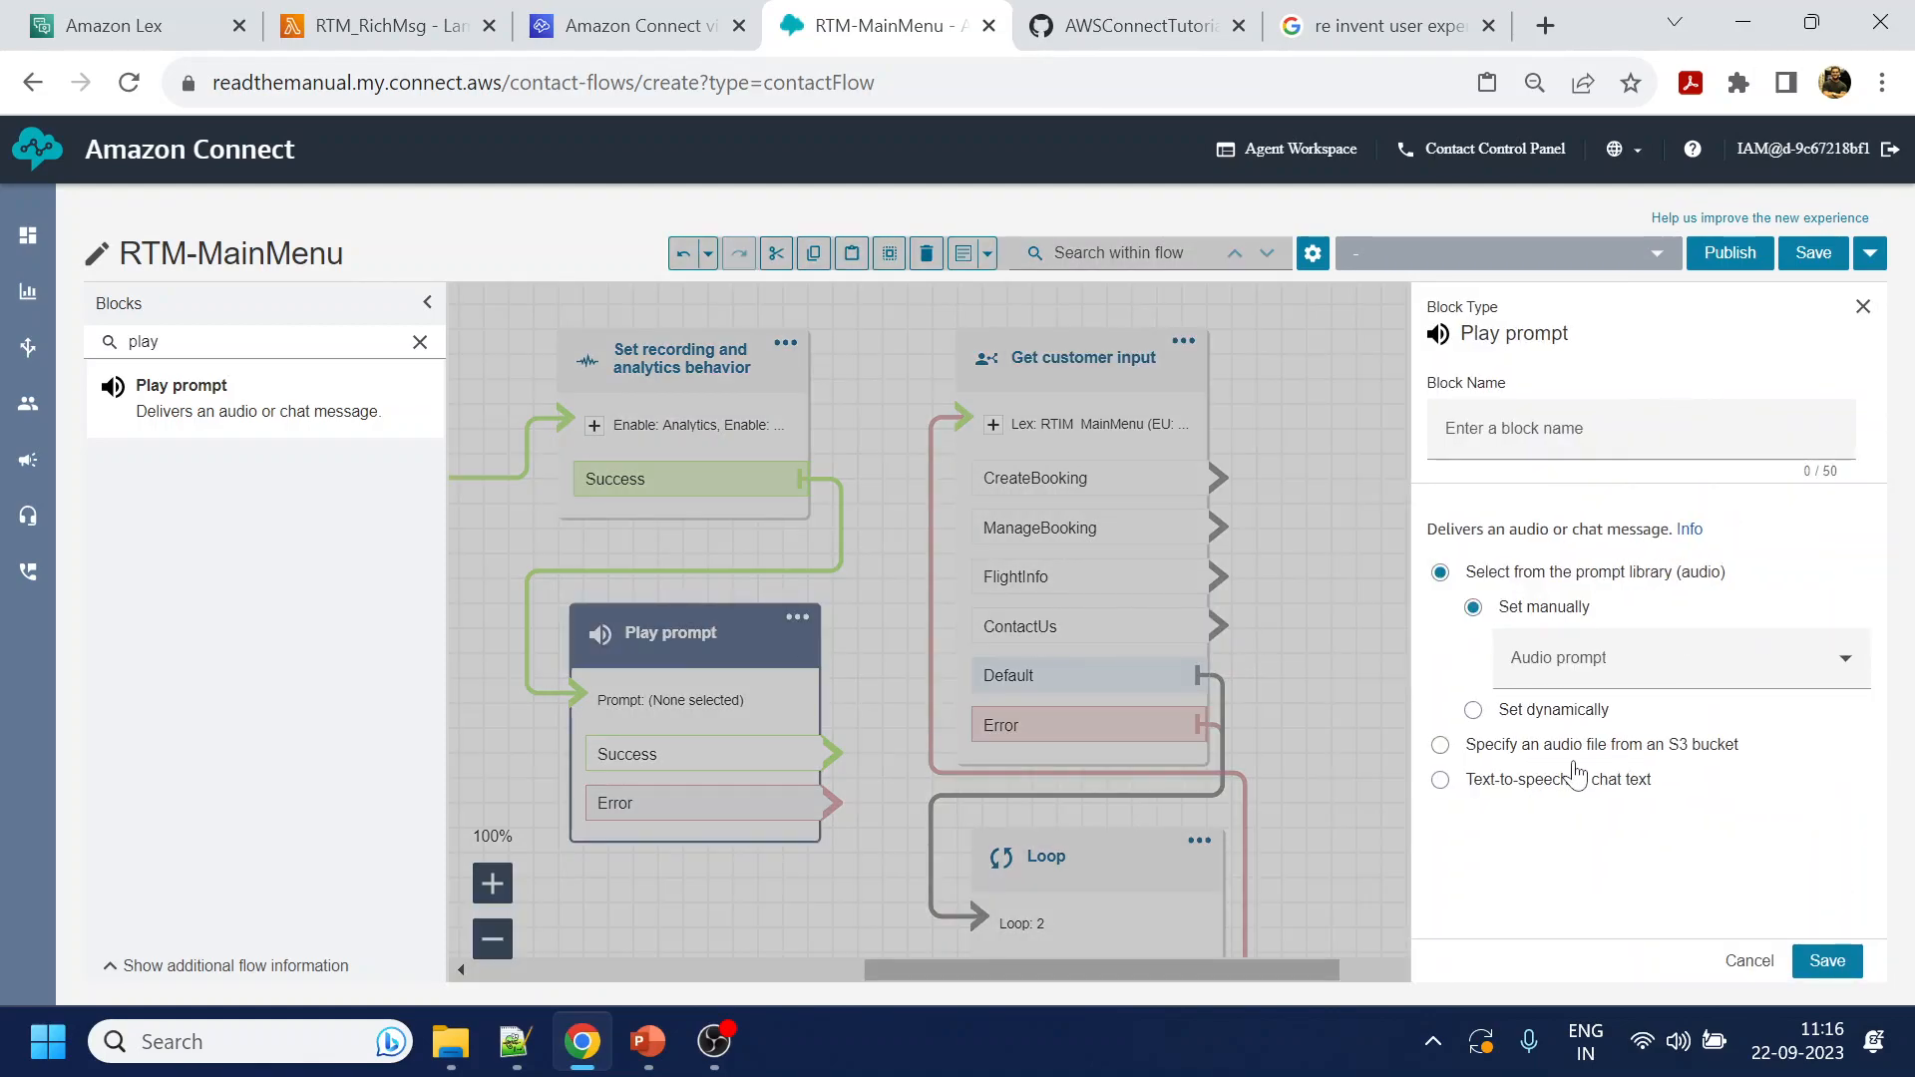
{"action": "left_click", "coordinate": [1577, 777]}
{"action": "left_click", "coordinate": [1577, 777]}
{"action": "key", "text": "ctrl+v"}
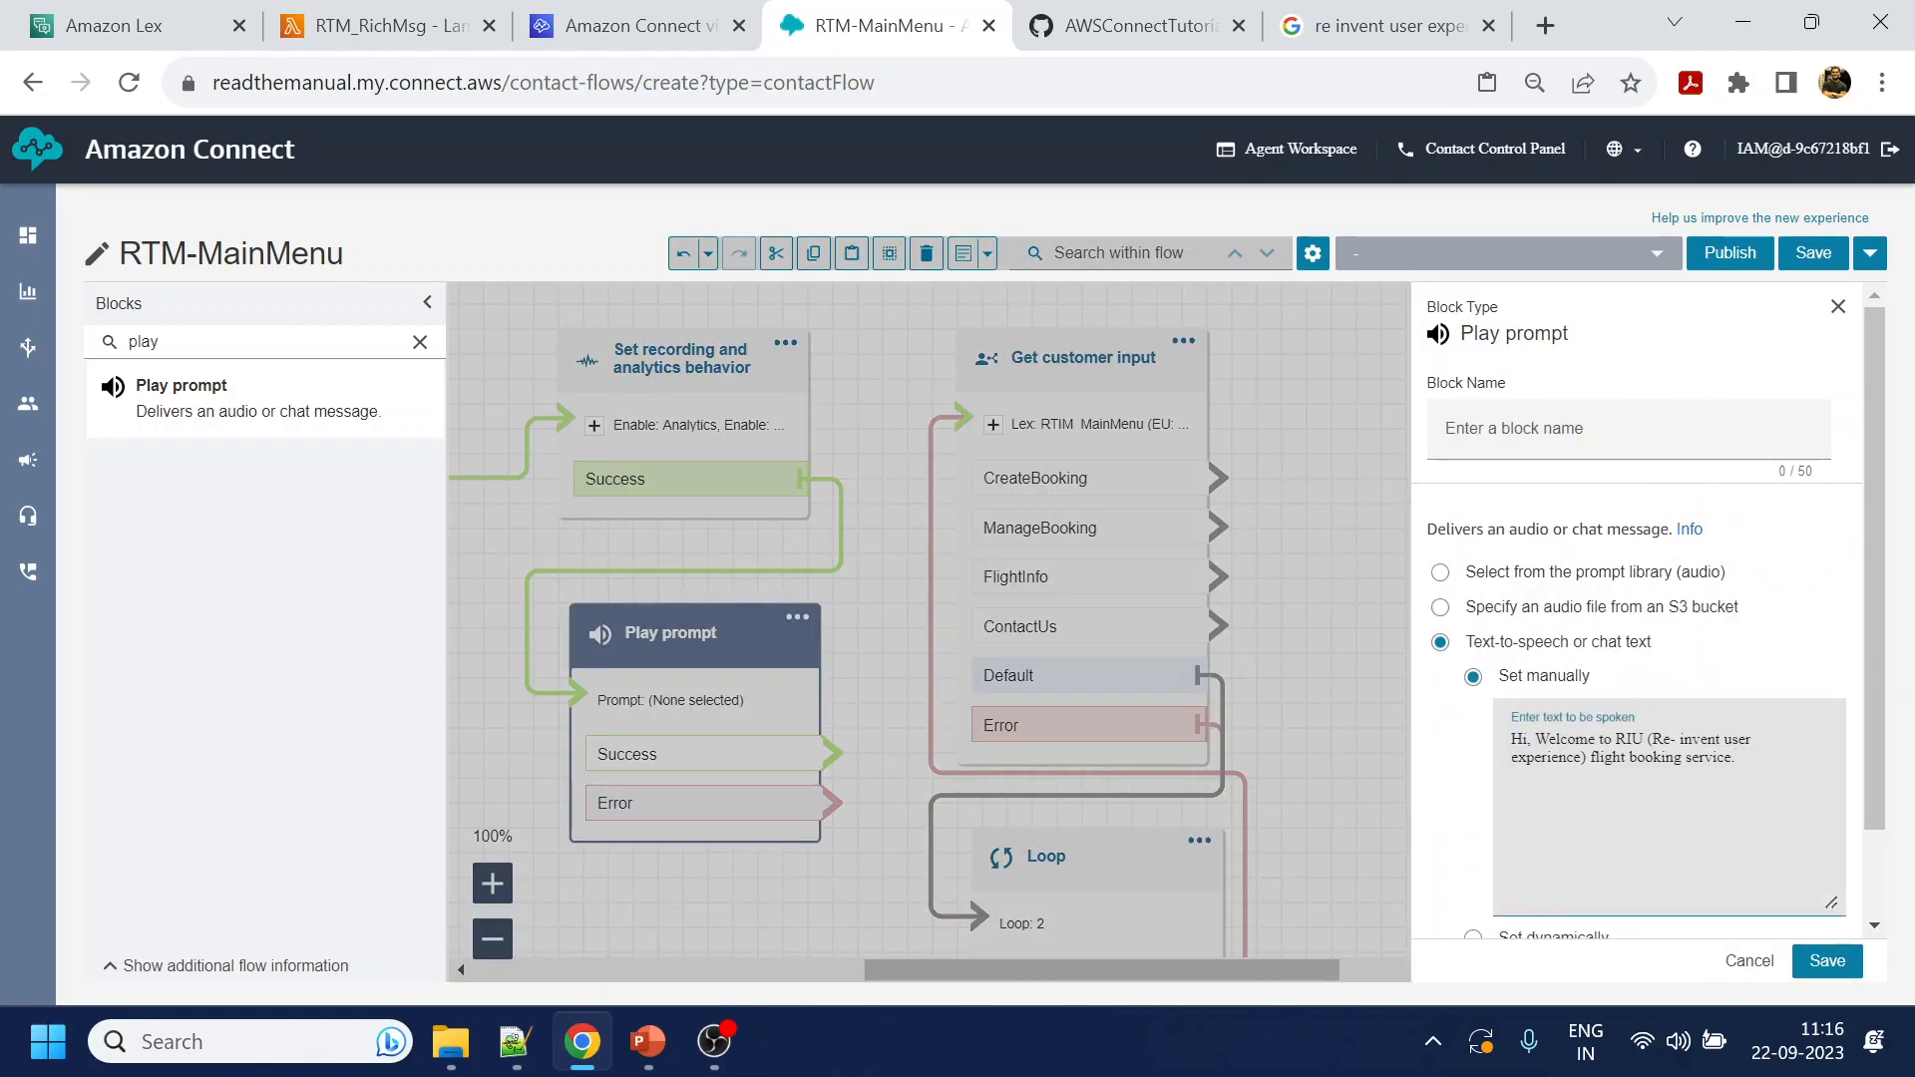
{"action": "left_click", "coordinate": [1827, 961]}
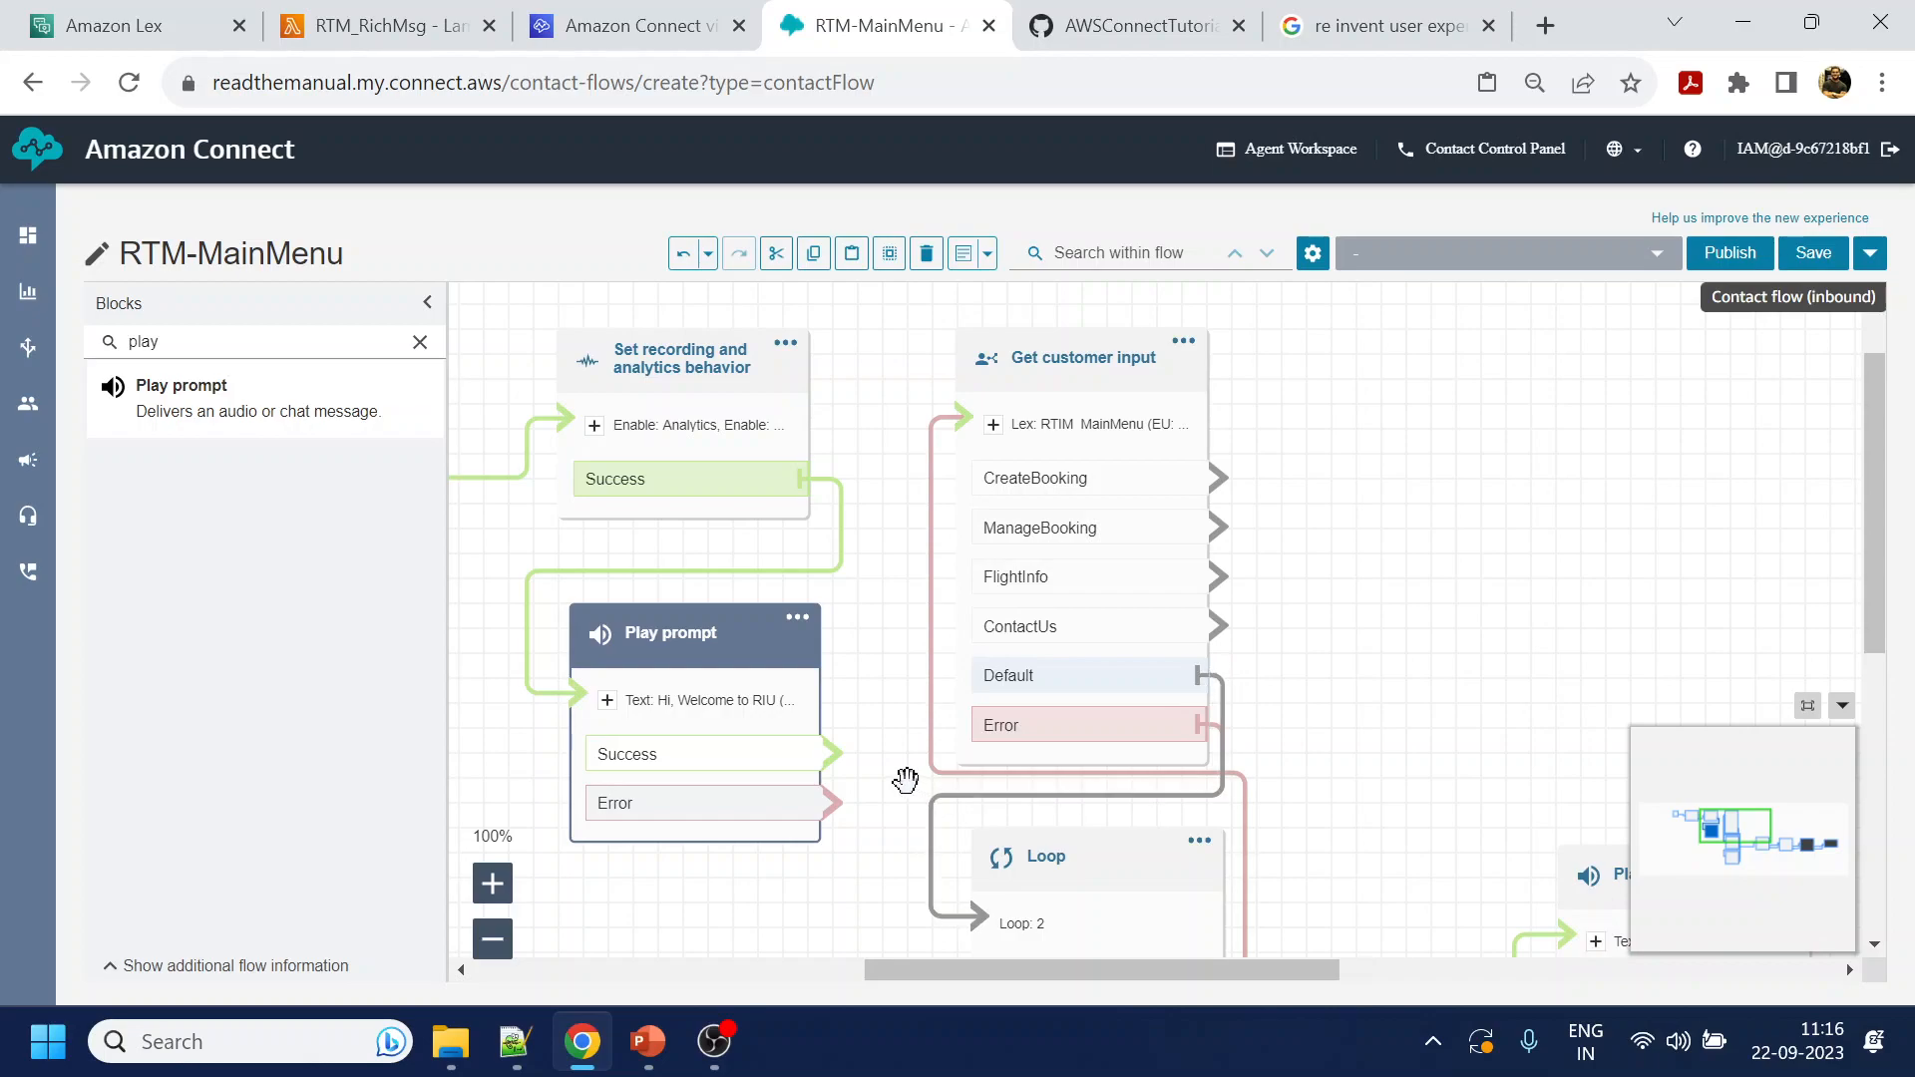
{"action": "left_click_drag", "start_coordinate": [841, 755], "coordinate": [991, 428]}
{"action": "left_click_drag", "start_coordinate": [828, 805], "coordinate": [1018, 436]}
Place another Play prompt beside Get customer input and connect the CreateBooking, ManageBooking, FlightInfo and ContactUs branches to it
{"action": "left_click_drag", "start_coordinate": [1630, 531], "coordinate": [1423, 440]}
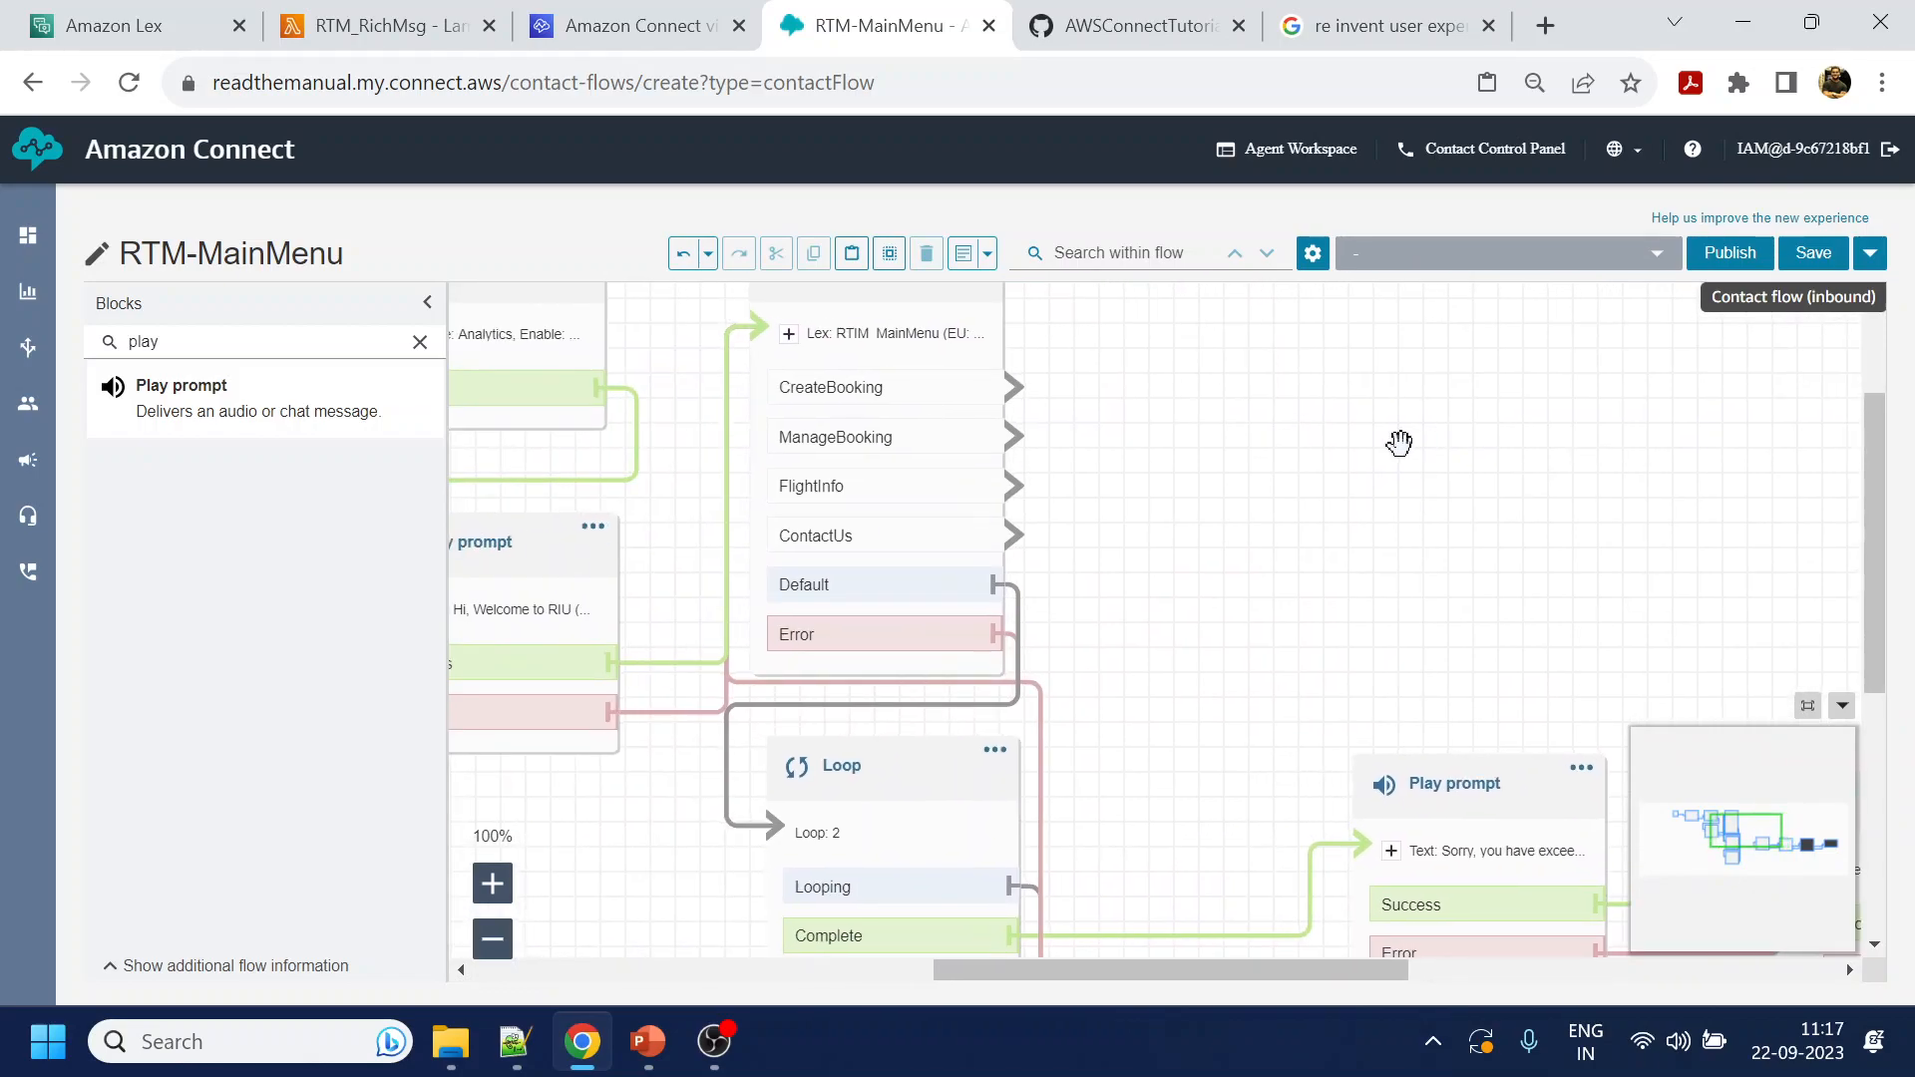
{"action": "left_click_drag", "start_coordinate": [320, 398], "coordinate": [1378, 378]}
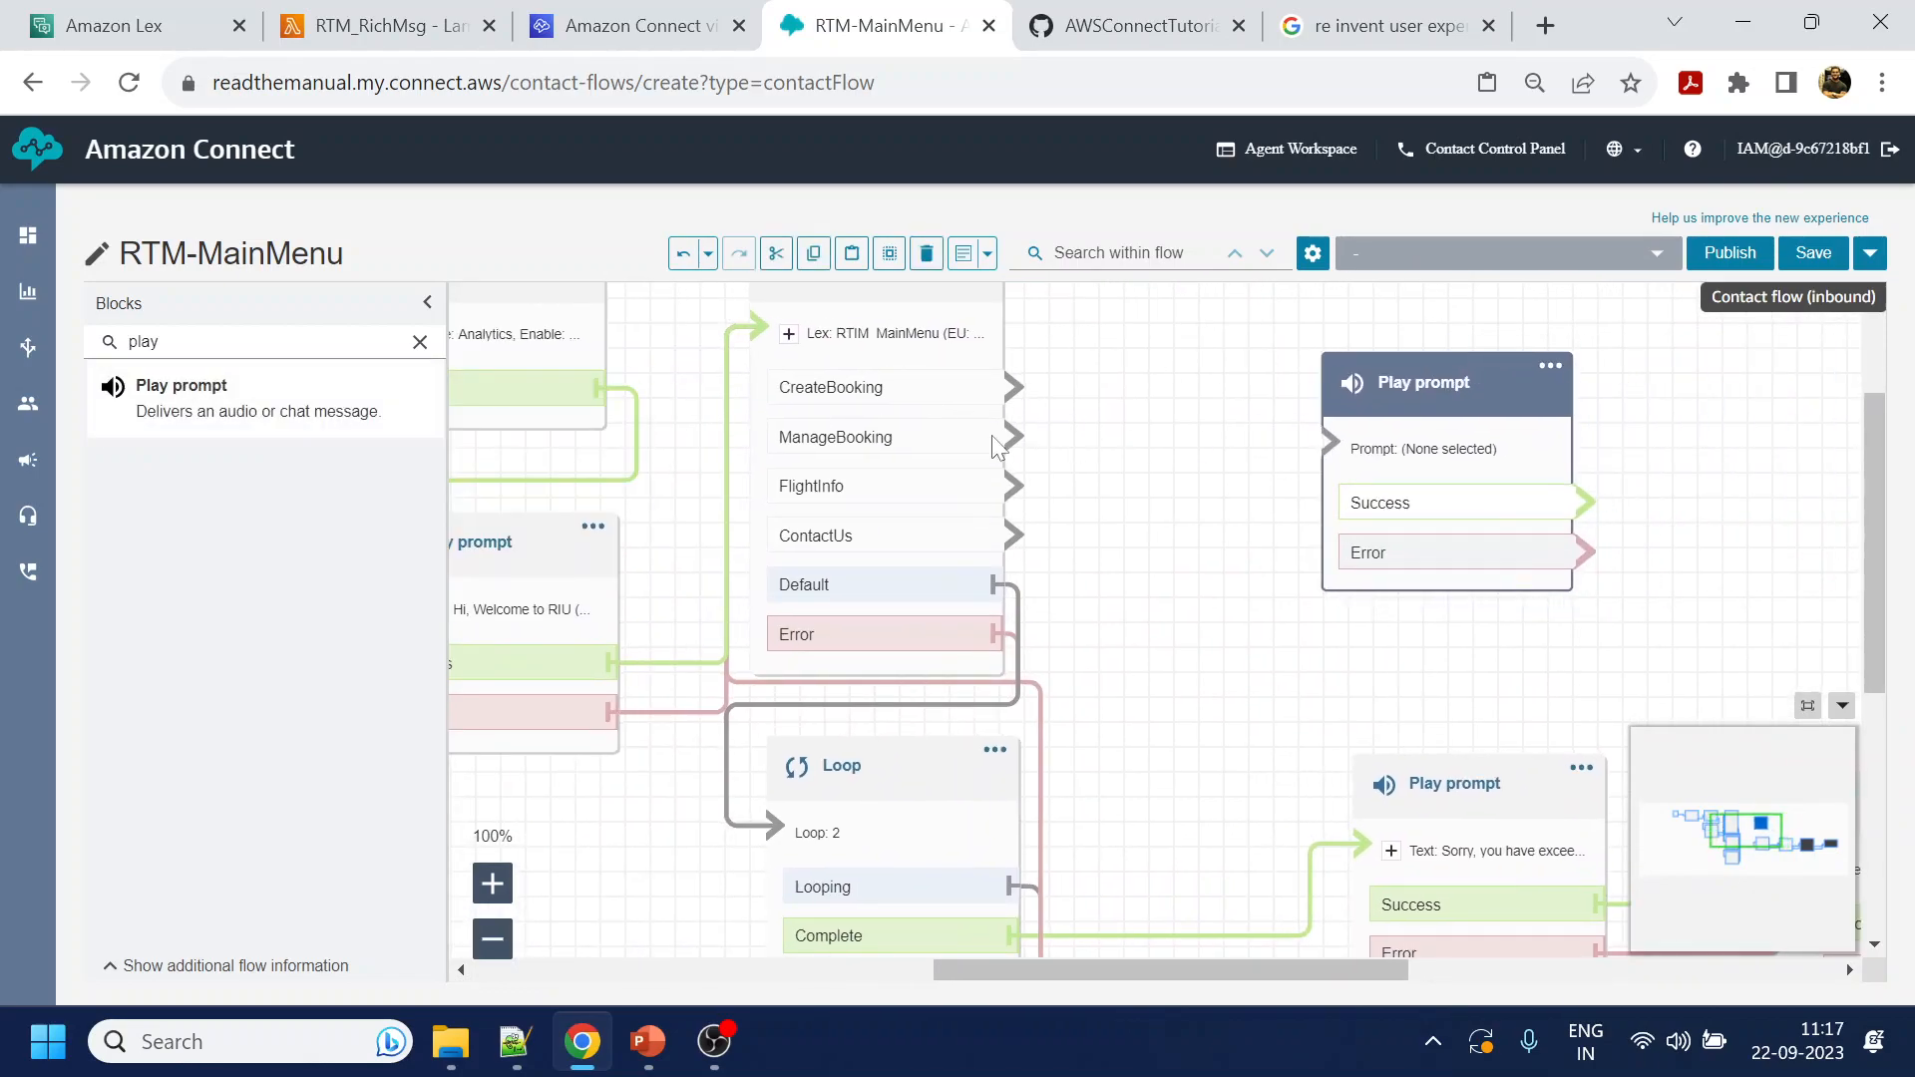
{"action": "left_click_drag", "start_coordinate": [1207, 399], "coordinate": [1082, 424]}
{"action": "left_click_drag", "start_coordinate": [888, 399], "coordinate": [1245, 469]}
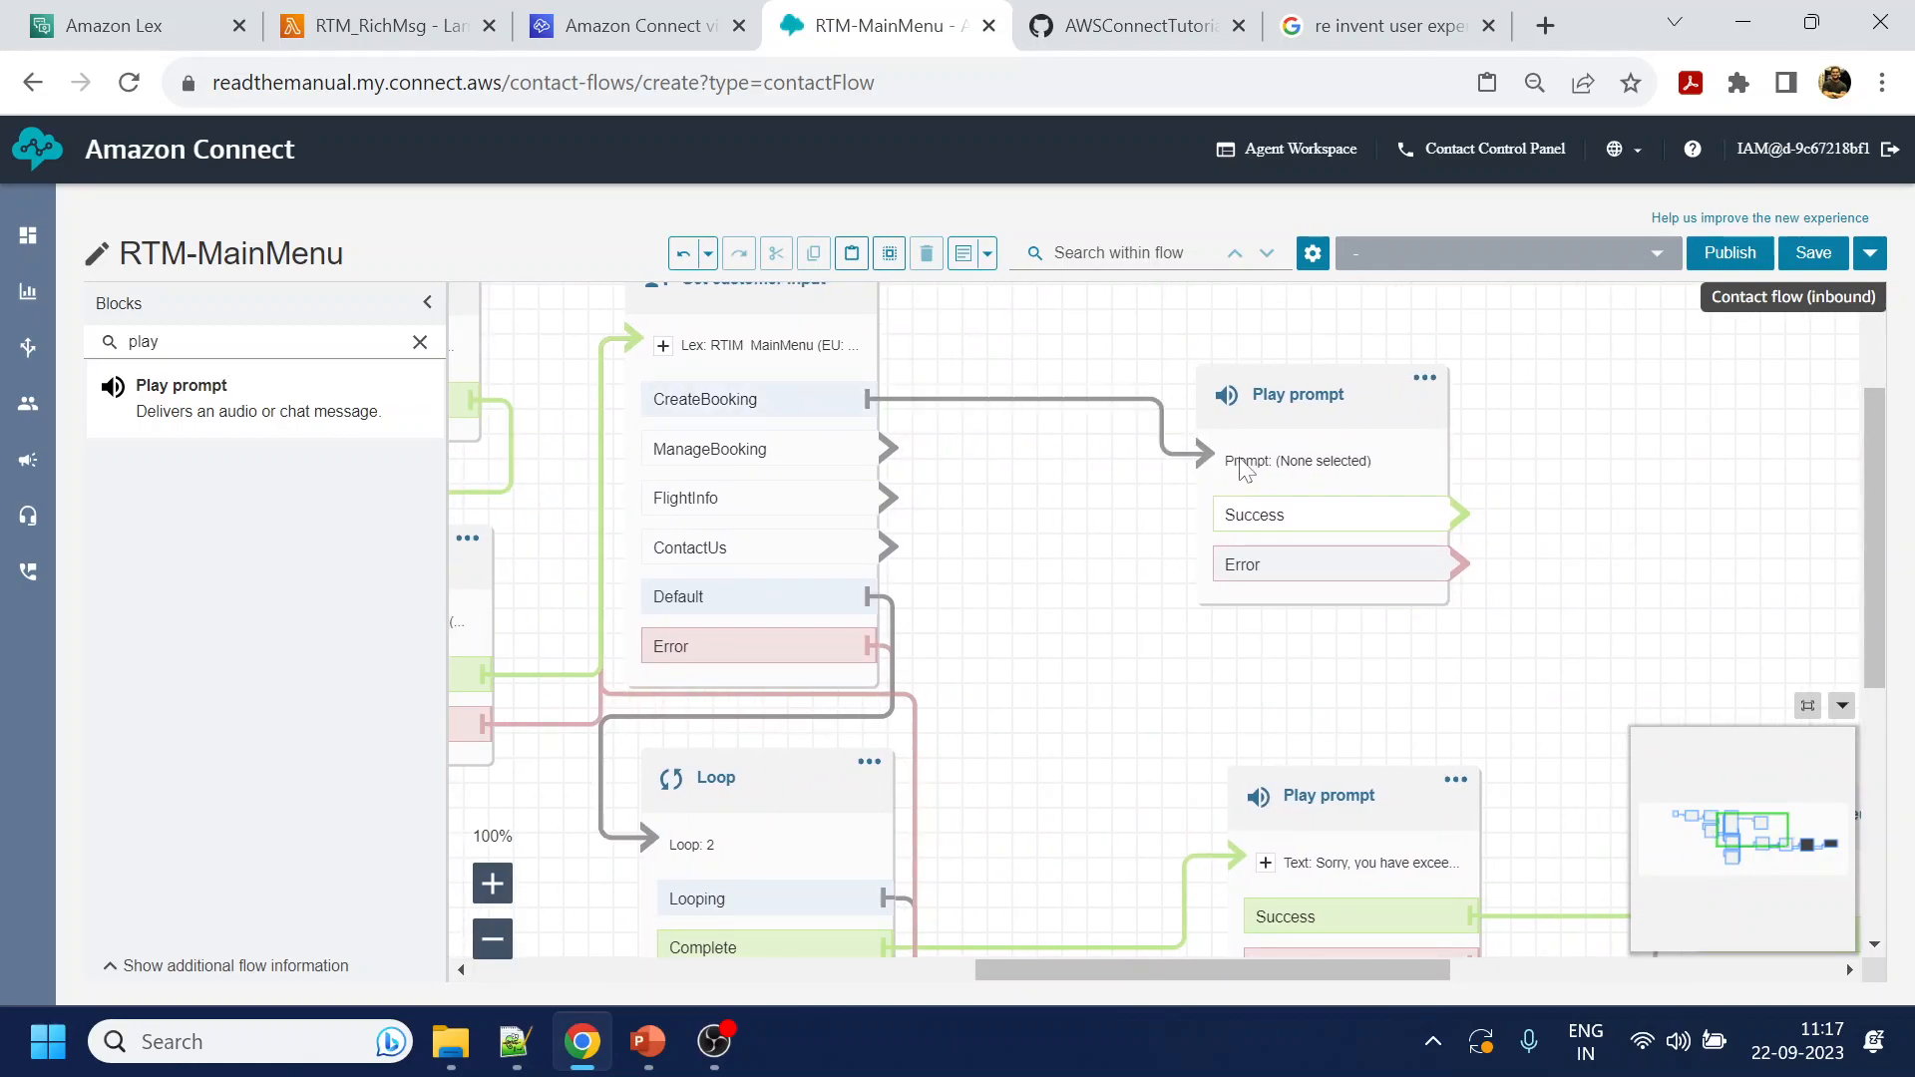
{"action": "left_click_drag", "start_coordinate": [901, 454], "coordinate": [1277, 458]}
{"action": "left_click_drag", "start_coordinate": [883, 498], "coordinate": [1235, 483]}
{"action": "left_click_drag", "start_coordinate": [883, 548], "coordinate": [1247, 473]}
Set the intent Play prompt's text-to-speech message to "intent triggered." and save the block
{"action": "left_click", "coordinate": [1312, 416]}
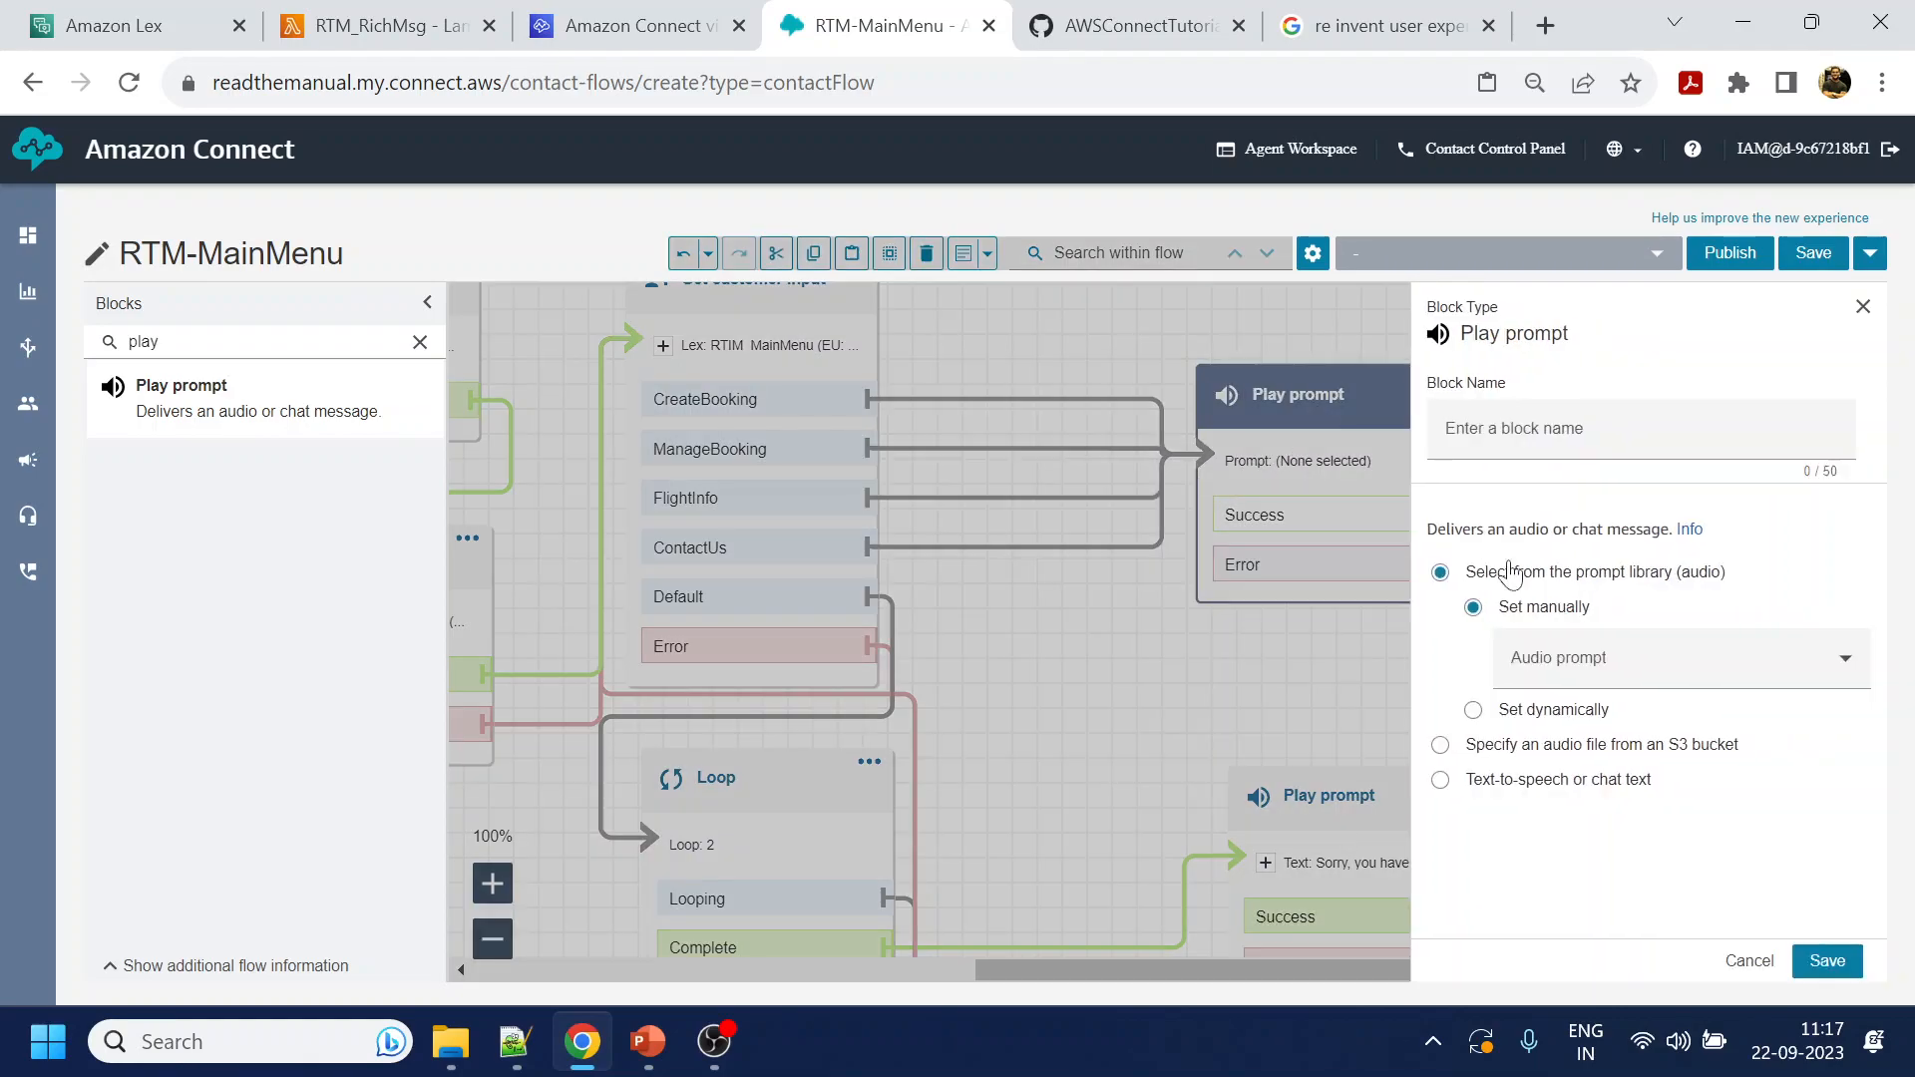
{"action": "left_click", "coordinate": [1563, 788]}
{"action": "left_click", "coordinate": [1610, 724]}
{"action": "type", "text": "intent trigg"}
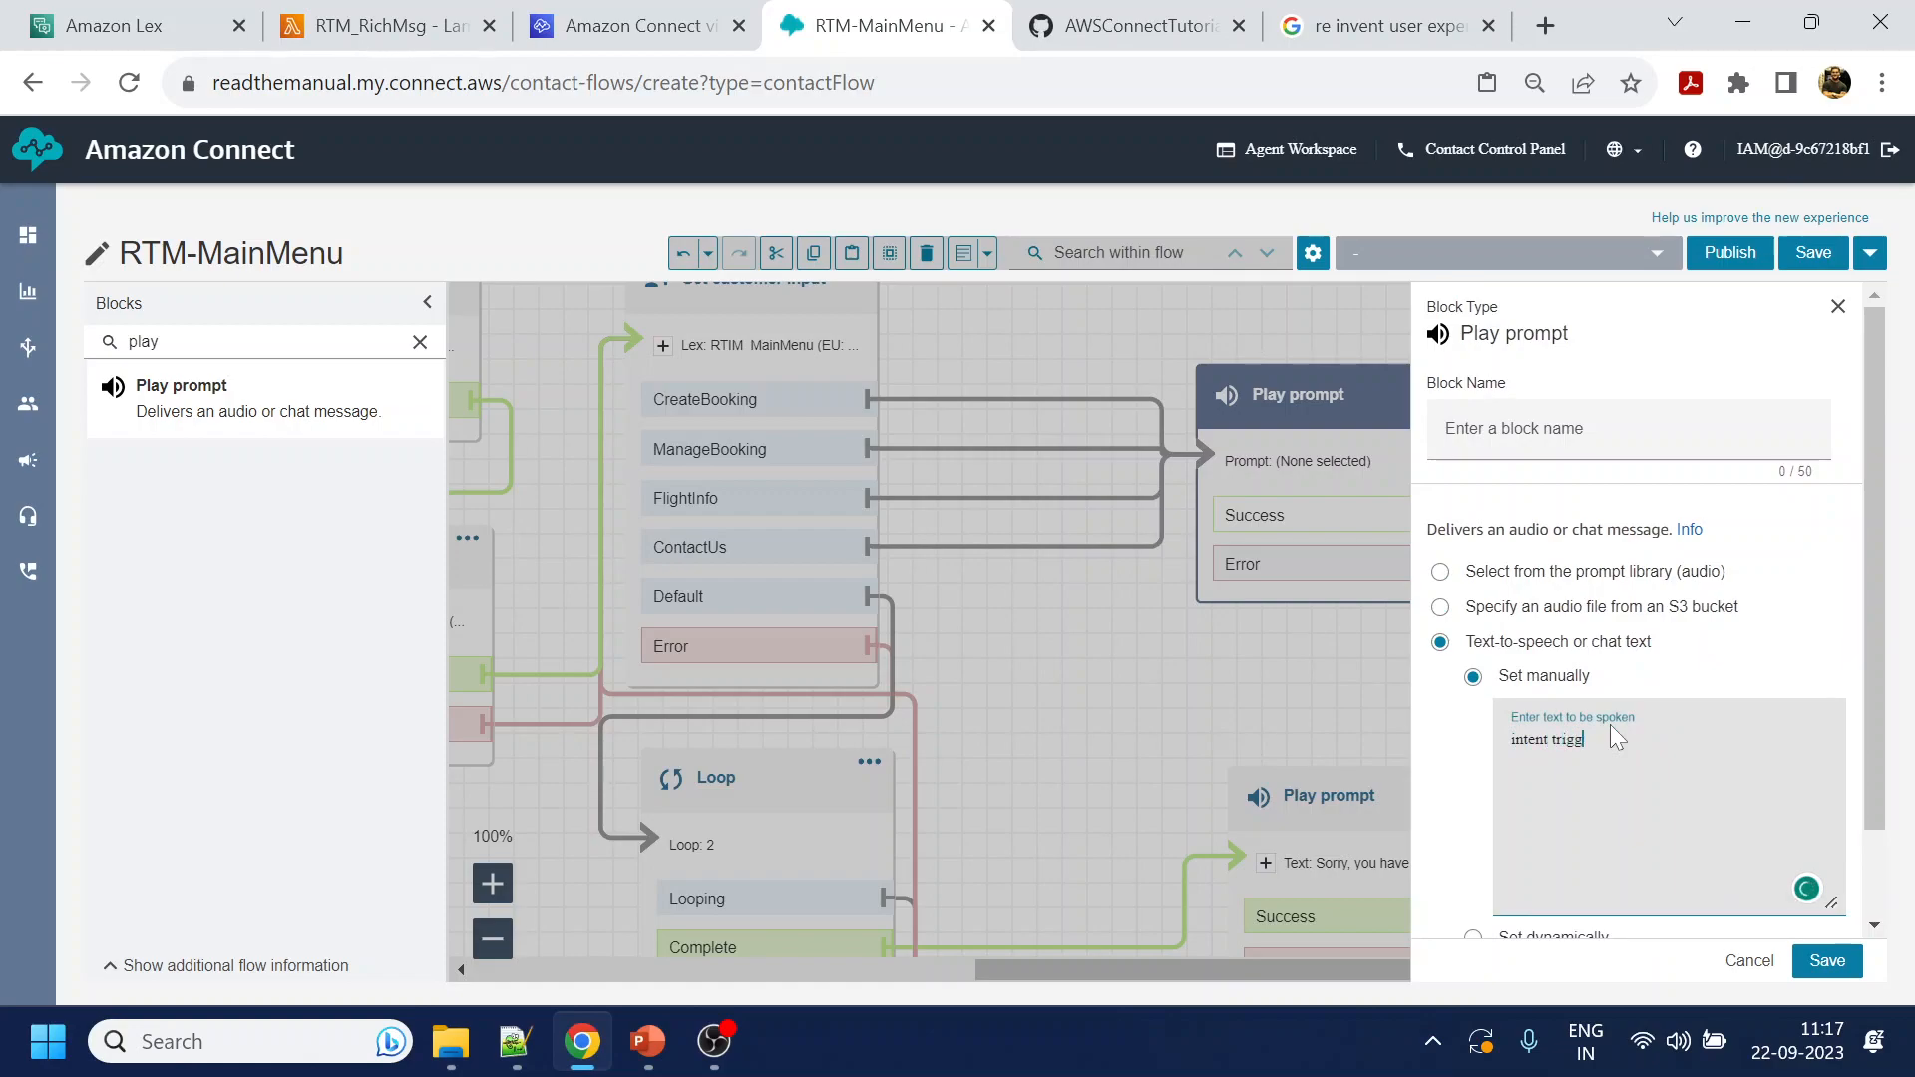
{"action": "type", "text": "ered."}
{"action": "left_click", "coordinate": [1828, 960]}
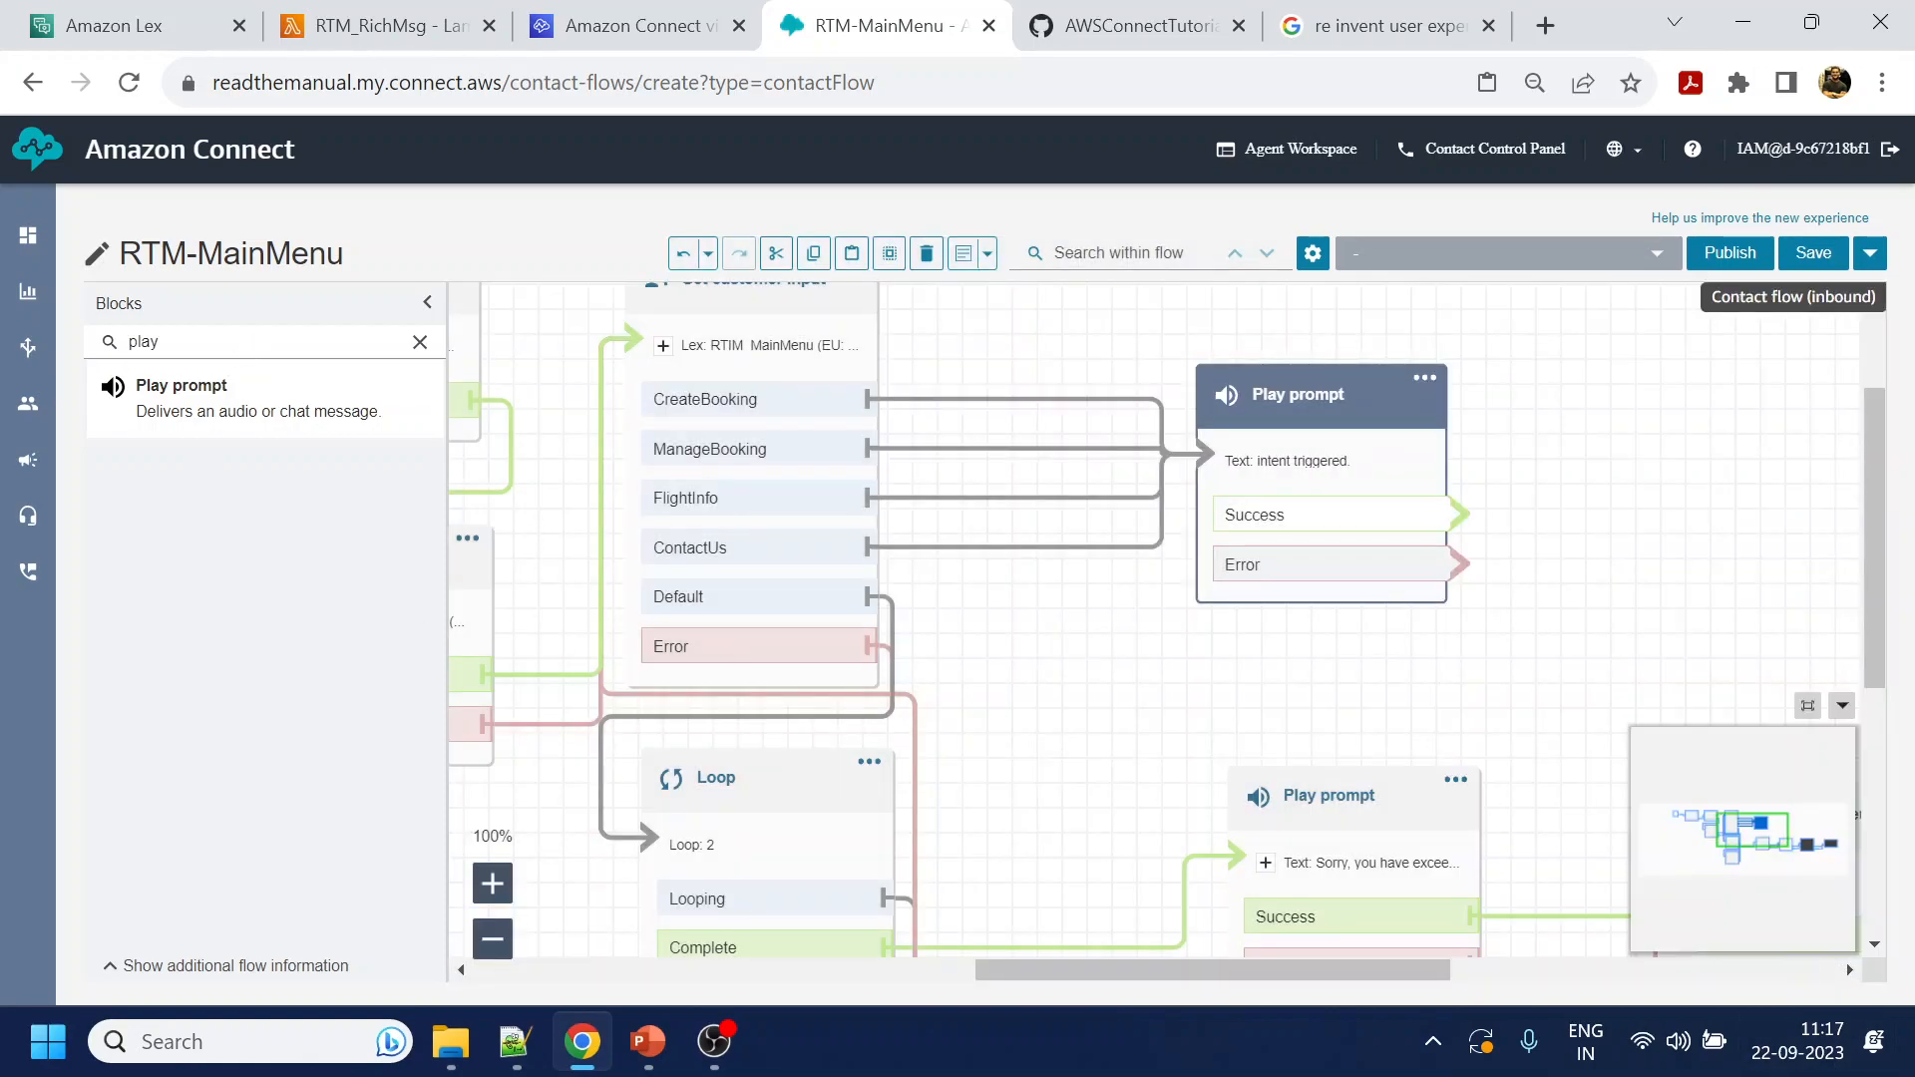
Place a Disconnect block after the "intent triggered." prompt and connect the prompt's Success and Error branches to it
{"action": "left_click", "coordinate": [168, 342]}
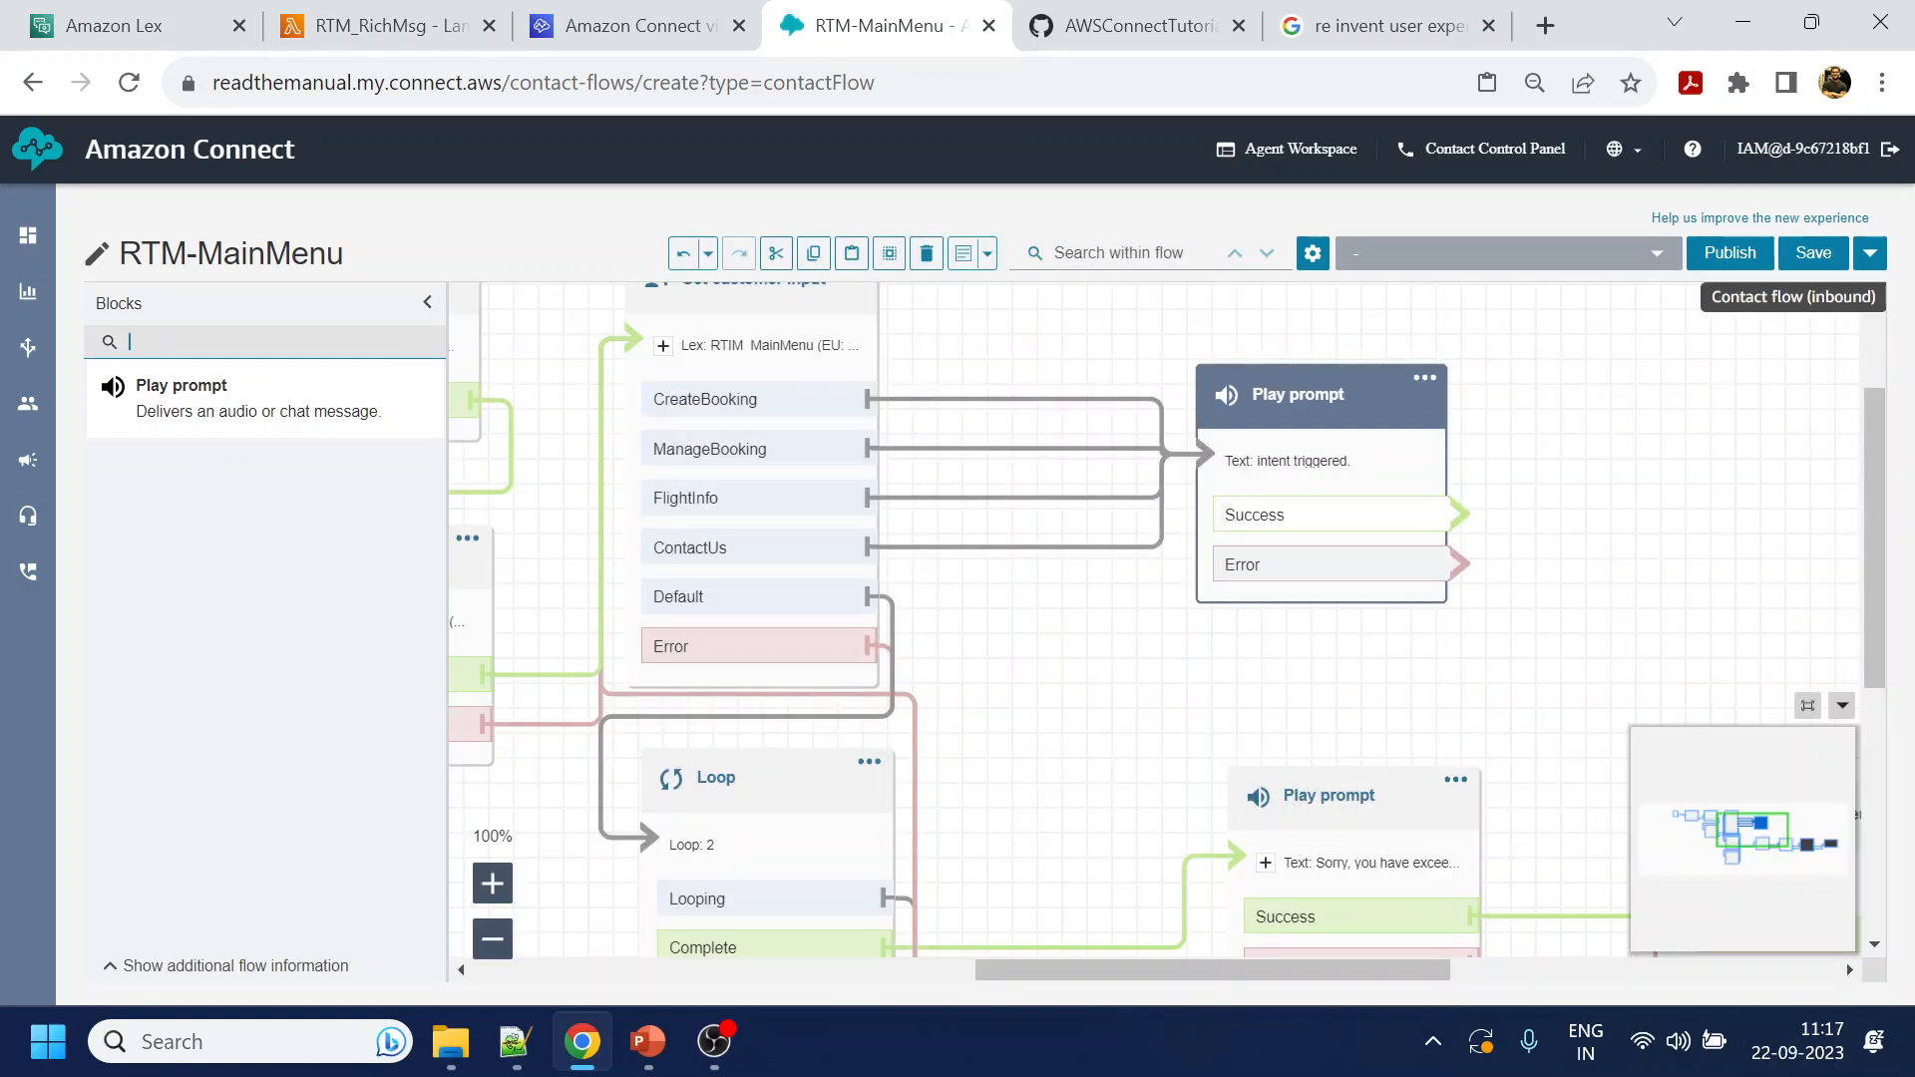
{"action": "type", "text": "disc"}
{"action": "left_click_drag", "start_coordinate": [194, 397], "coordinate": [1756, 396]}
{"action": "left_click_drag", "start_coordinate": [1626, 577], "coordinate": [1364, 603]}
{"action": "left_click_drag", "start_coordinate": [1204, 543], "coordinate": [1430, 513]}
{"action": "left_click_drag", "start_coordinate": [1195, 590], "coordinate": [1444, 526]}
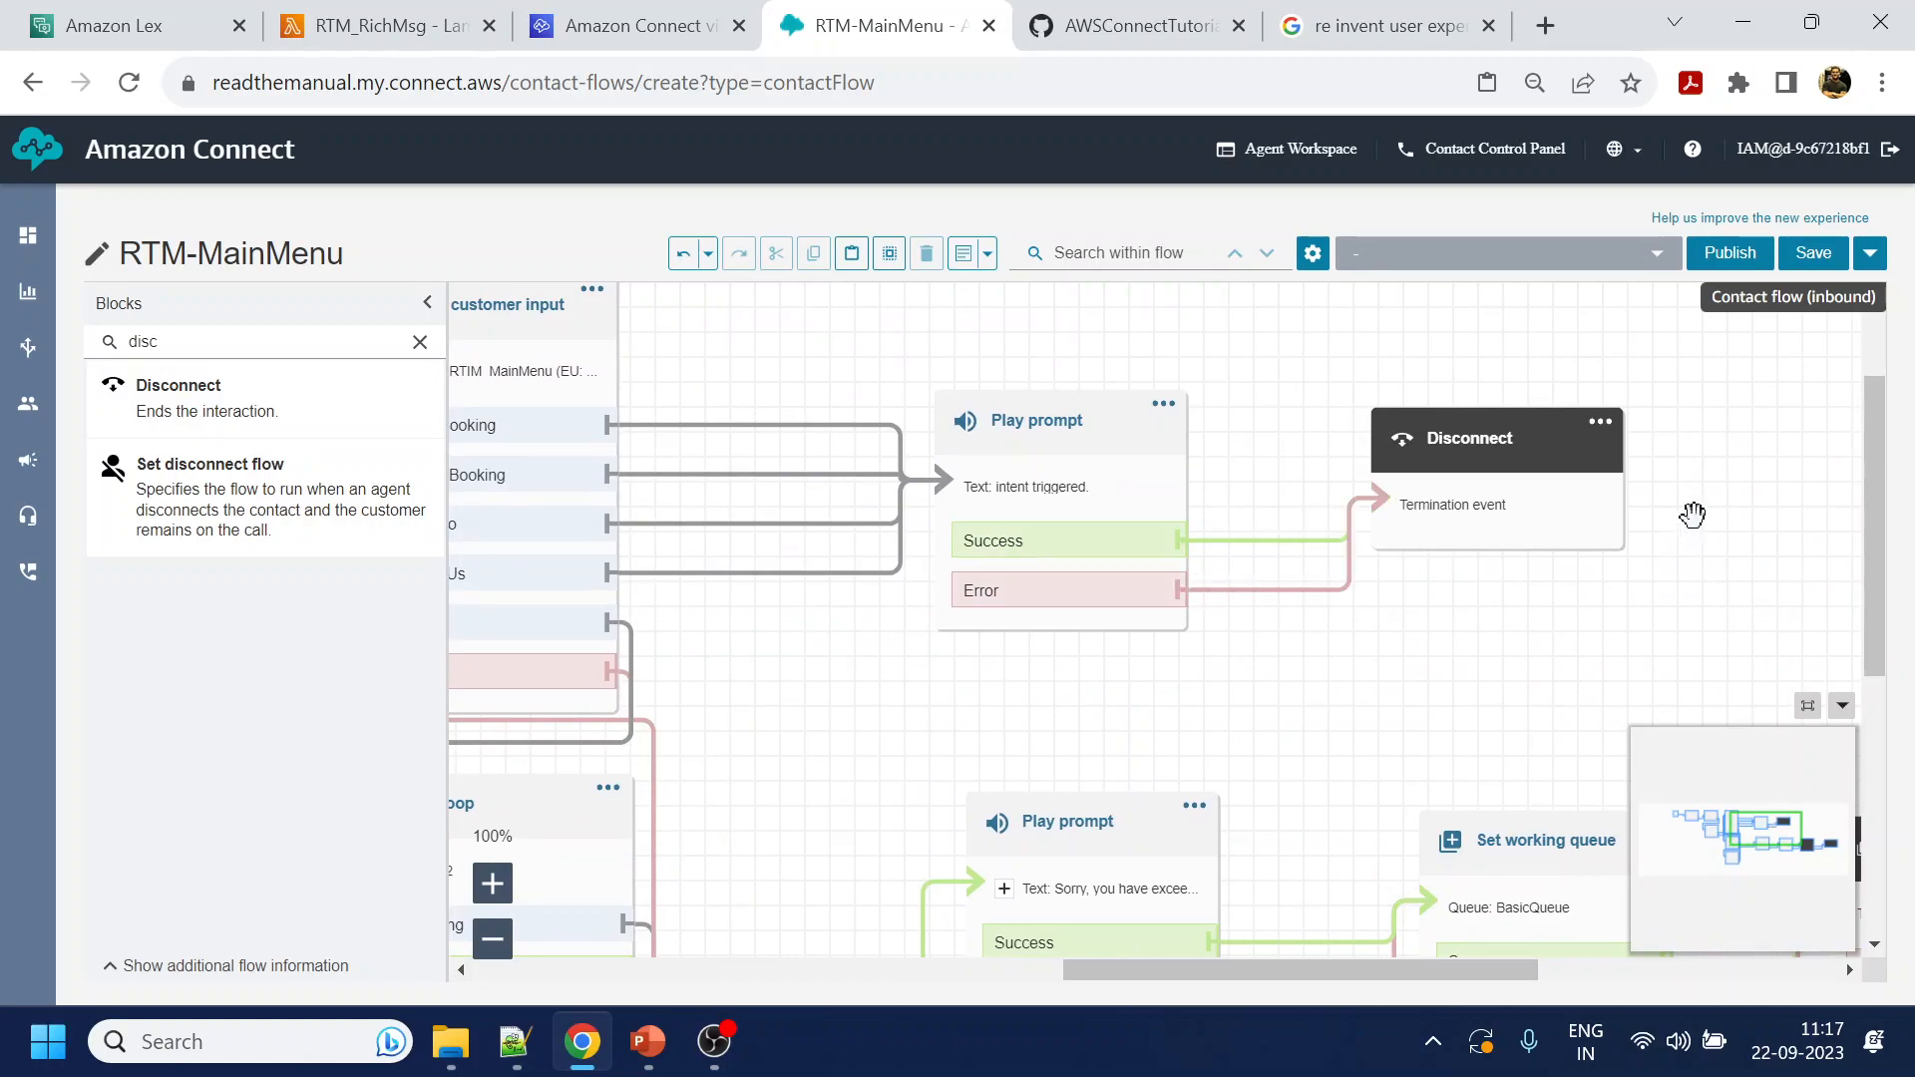
Publish the RTM-MainMenu contact flow
{"action": "left_click", "coordinate": [1726, 256]}
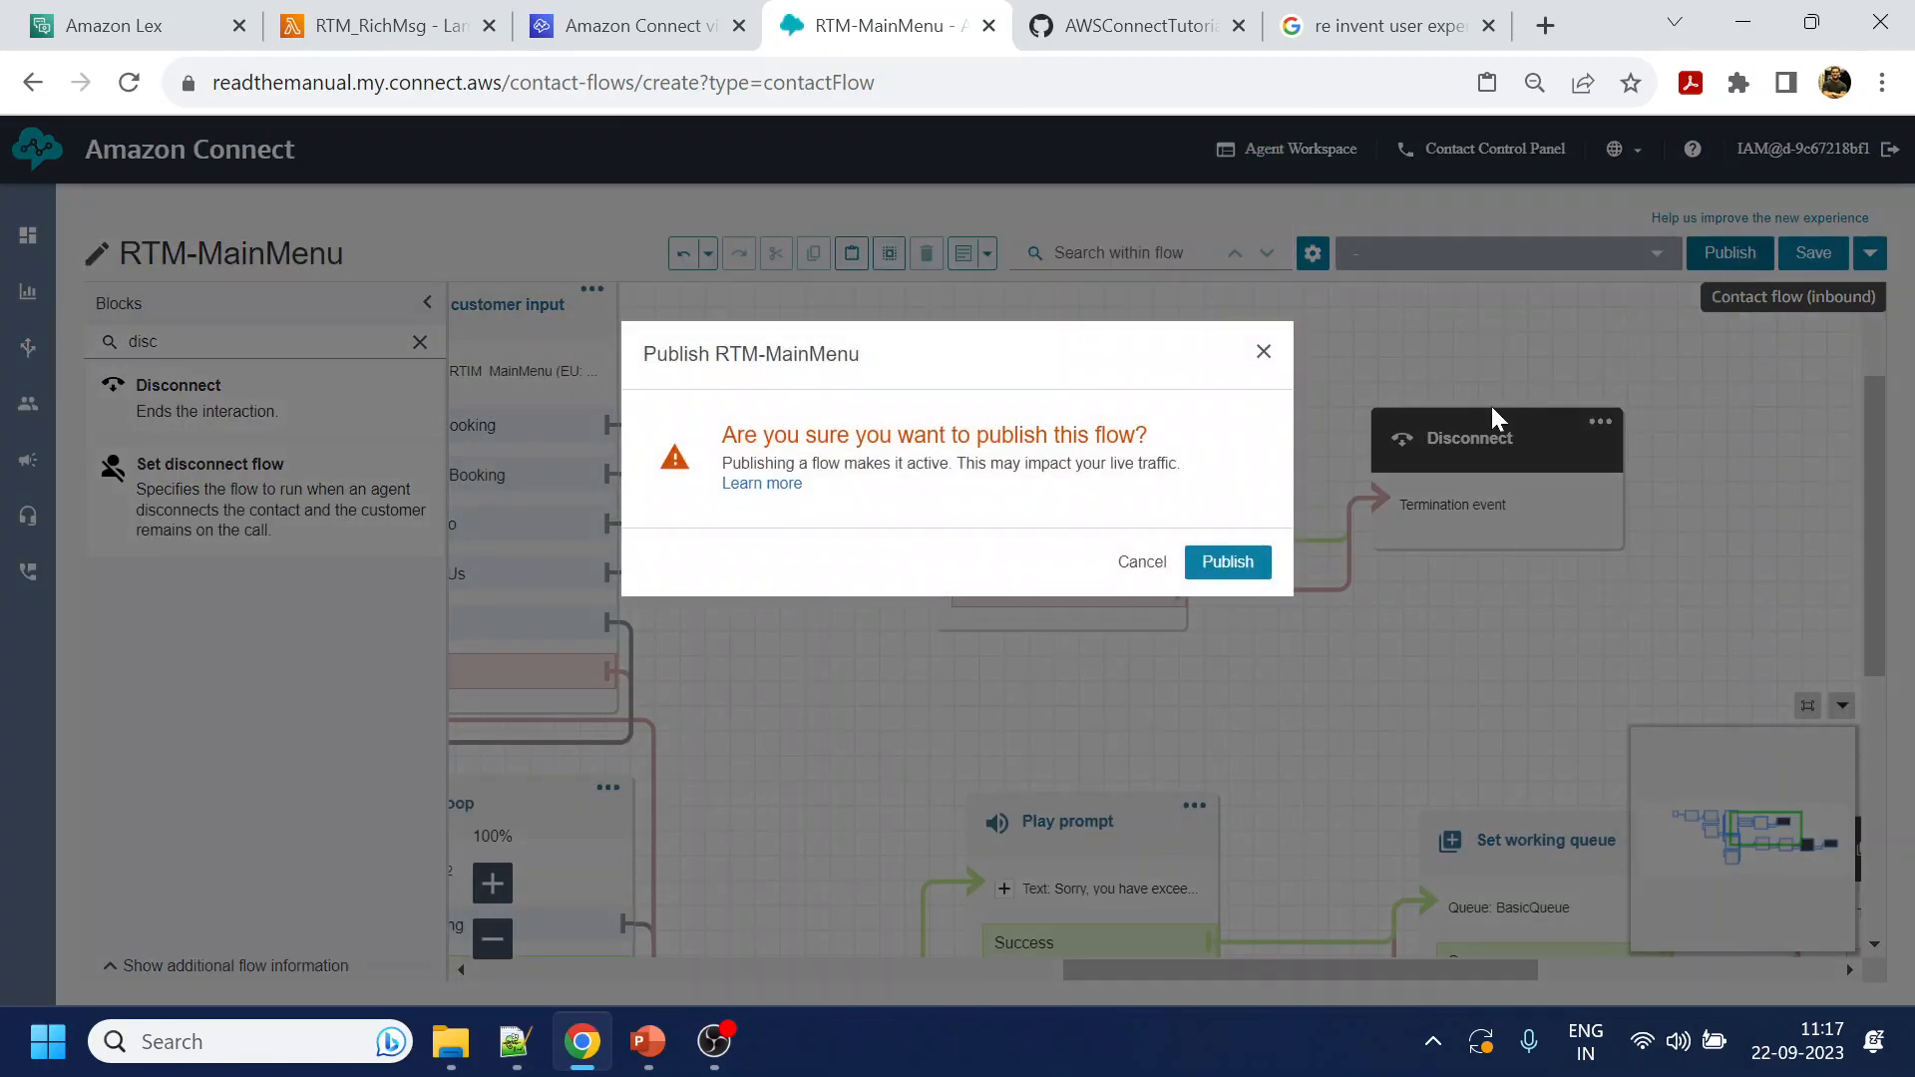
{"action": "left_click", "coordinate": [1227, 560]}
{"action": "key", "text": "ctrl+minus"}
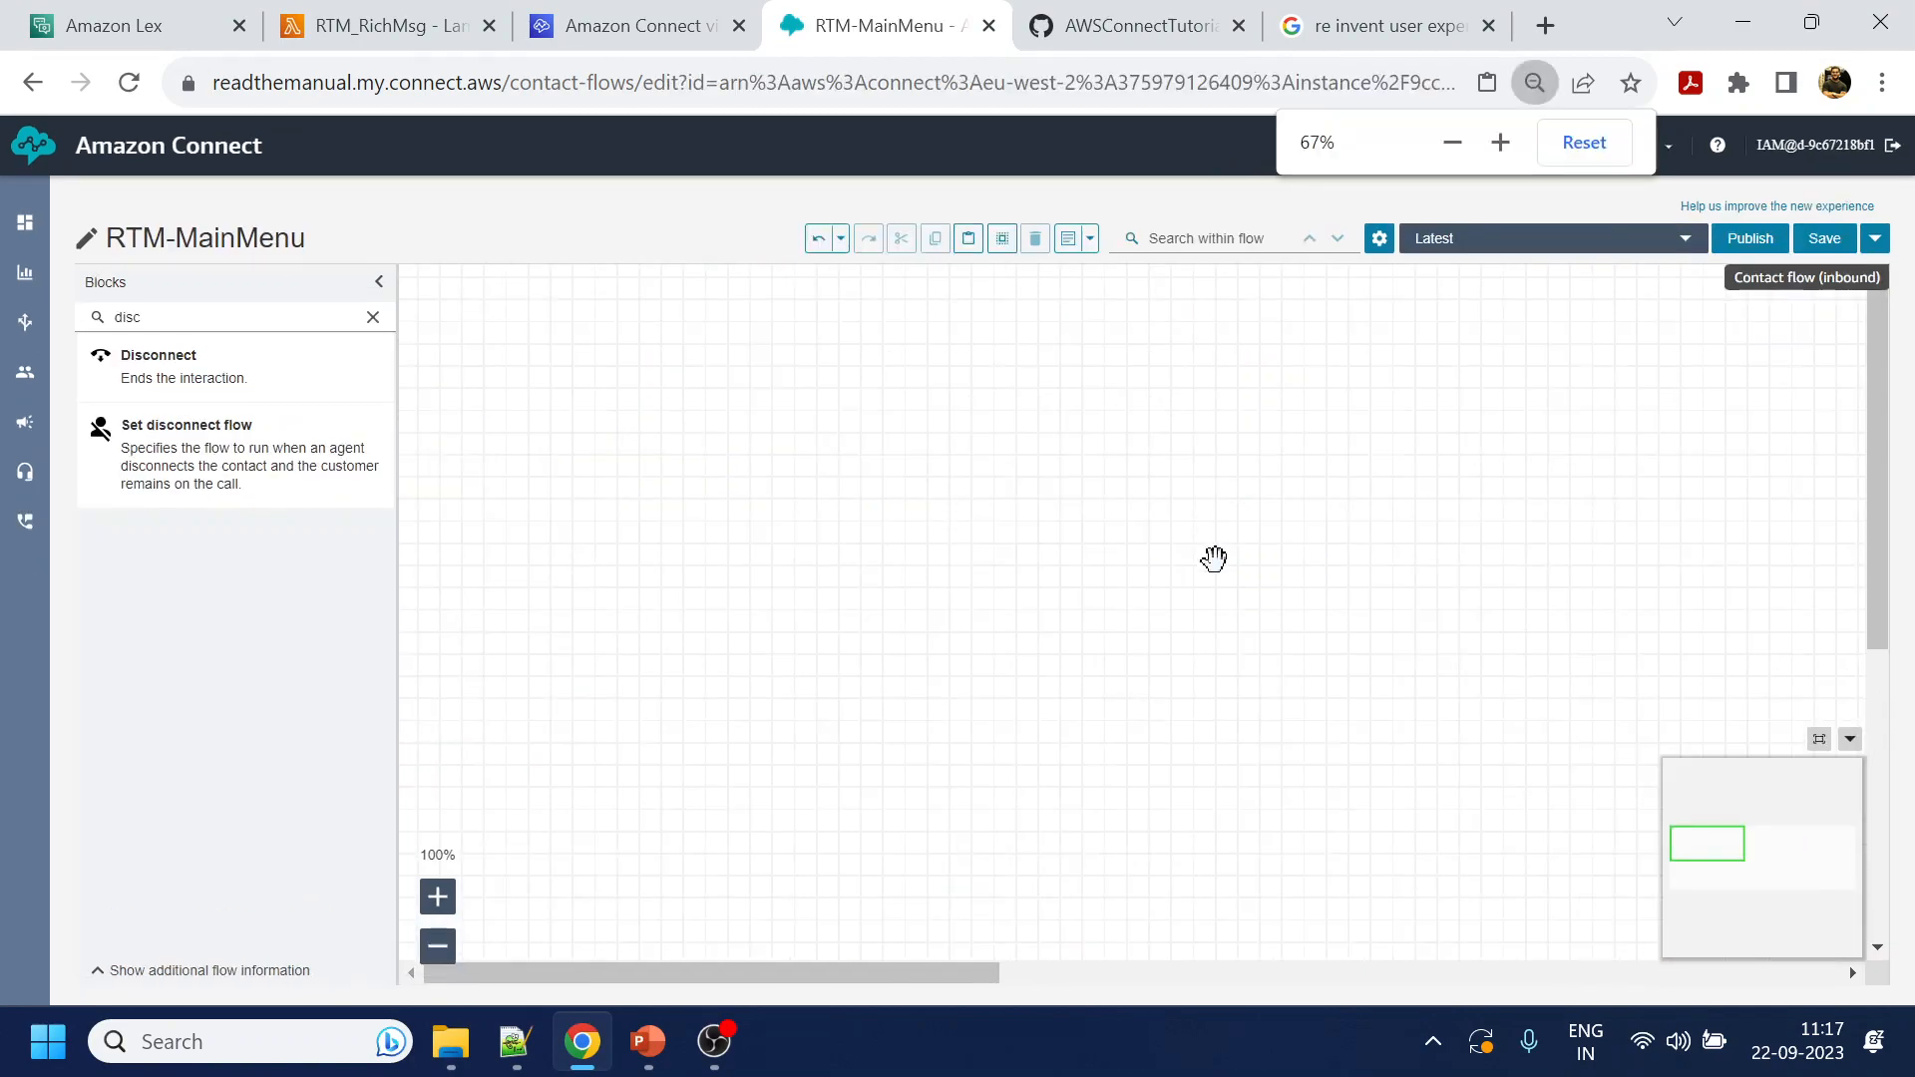
{"action": "key", "text": "ctrl+minus"}
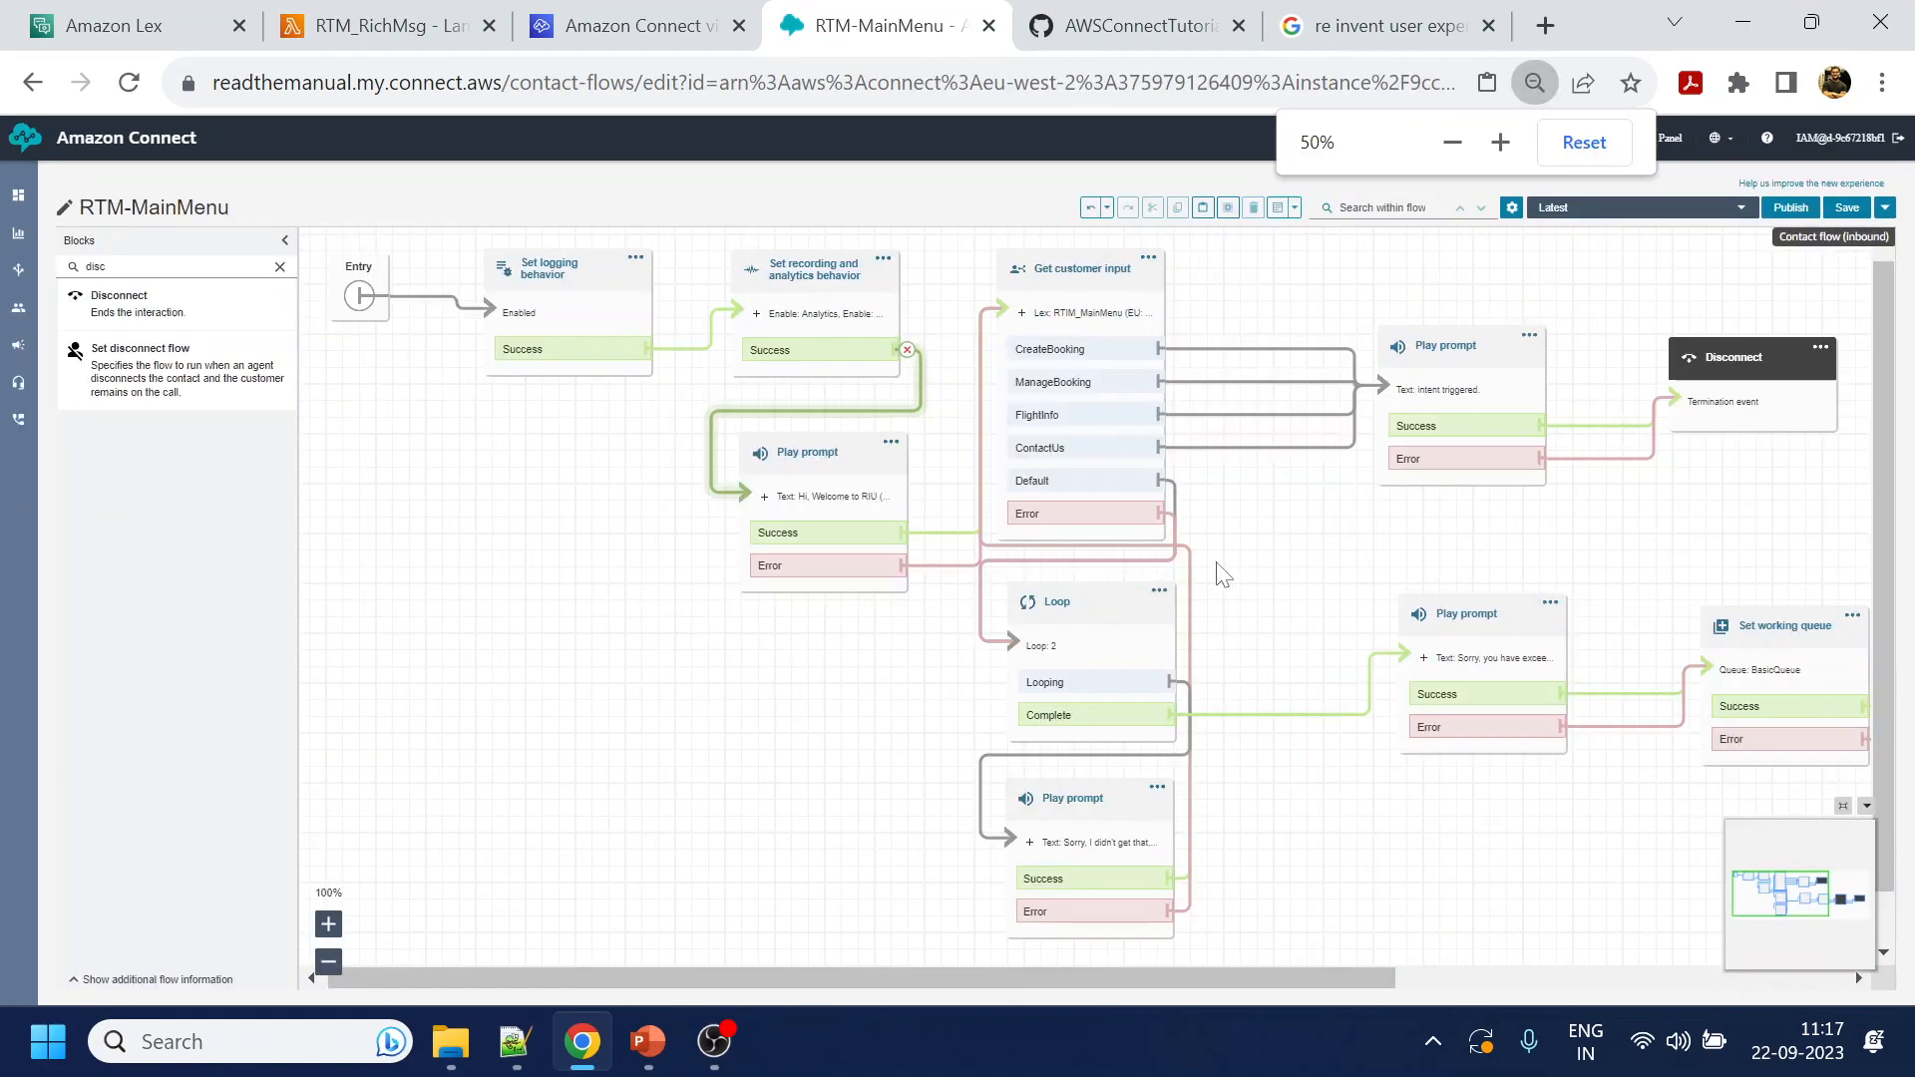
{"action": "key", "text": "ctrl+plus"}
{"action": "left_click_drag", "start_coordinate": [1780, 356], "coordinate": [1037, 327]}
{"action": "left_click", "coordinate": [1757, 237]}
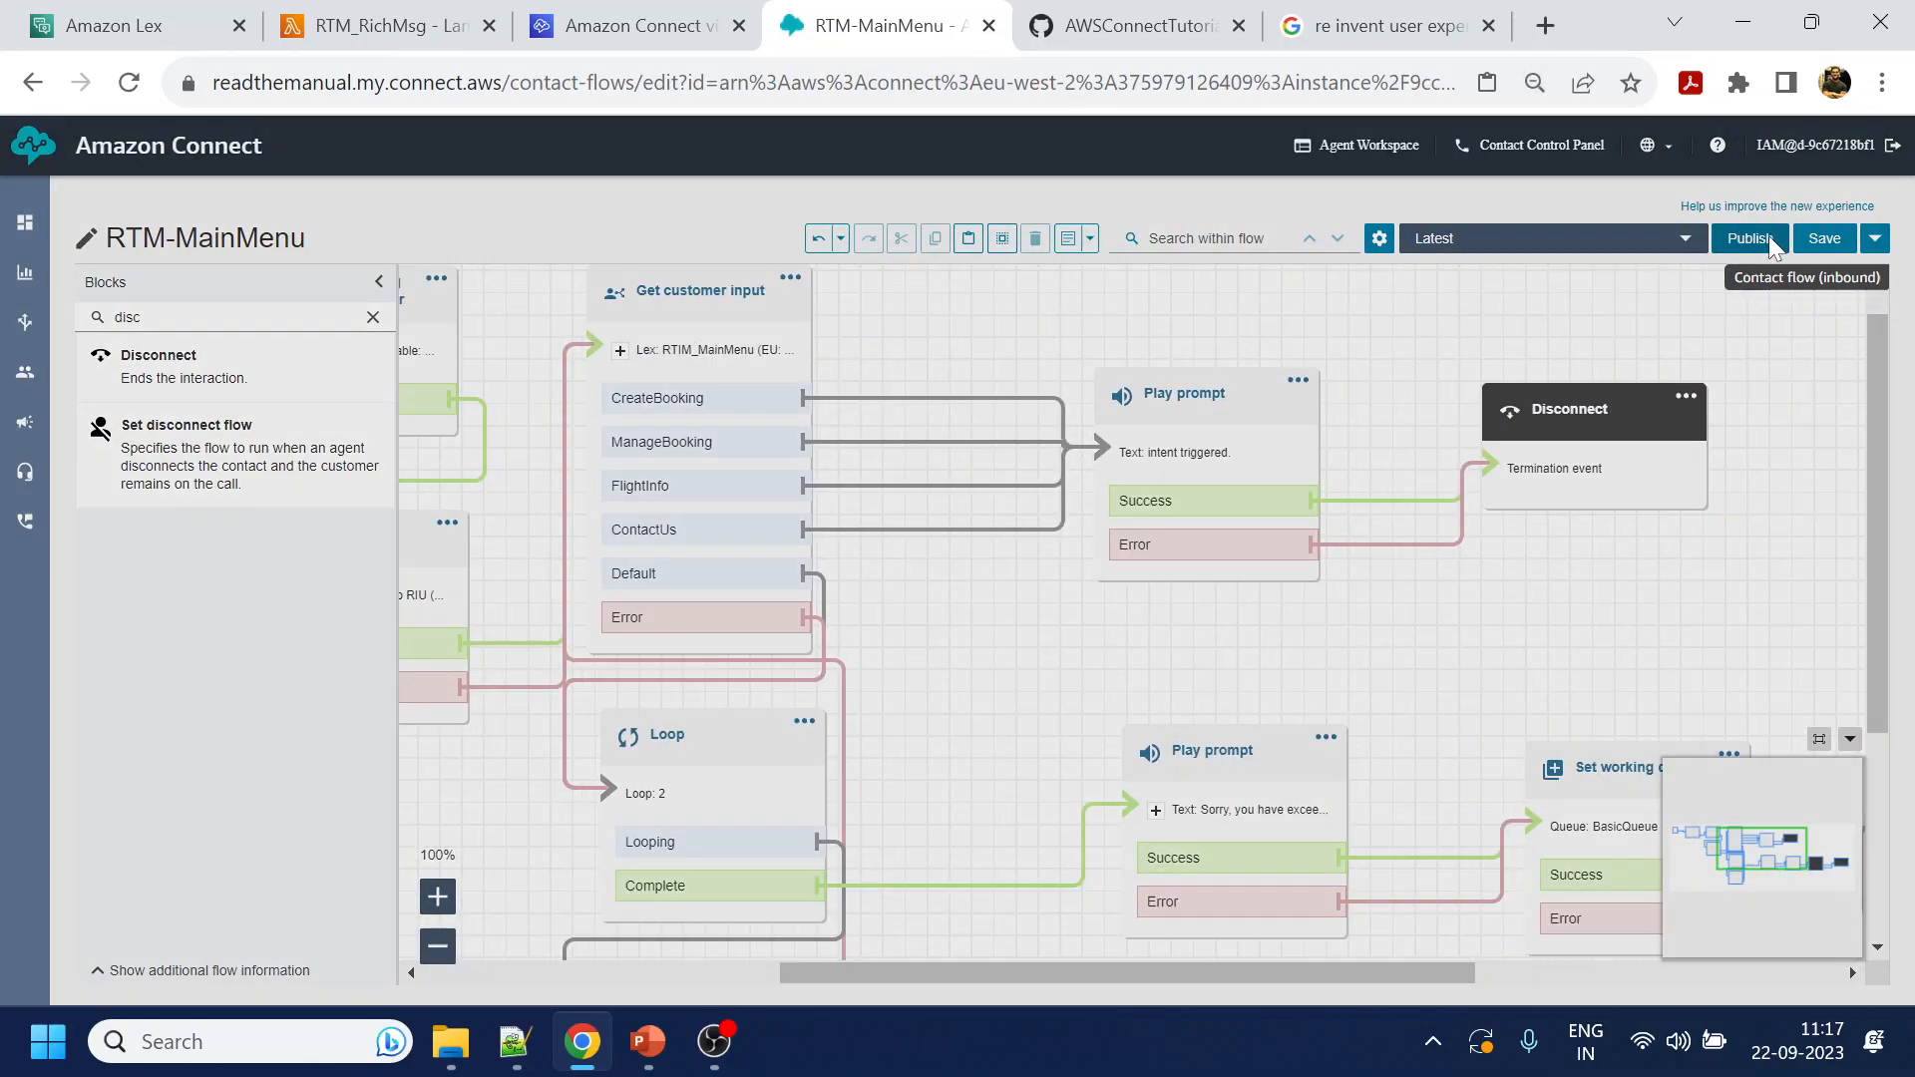
{"action": "left_click", "coordinate": [1223, 536]}
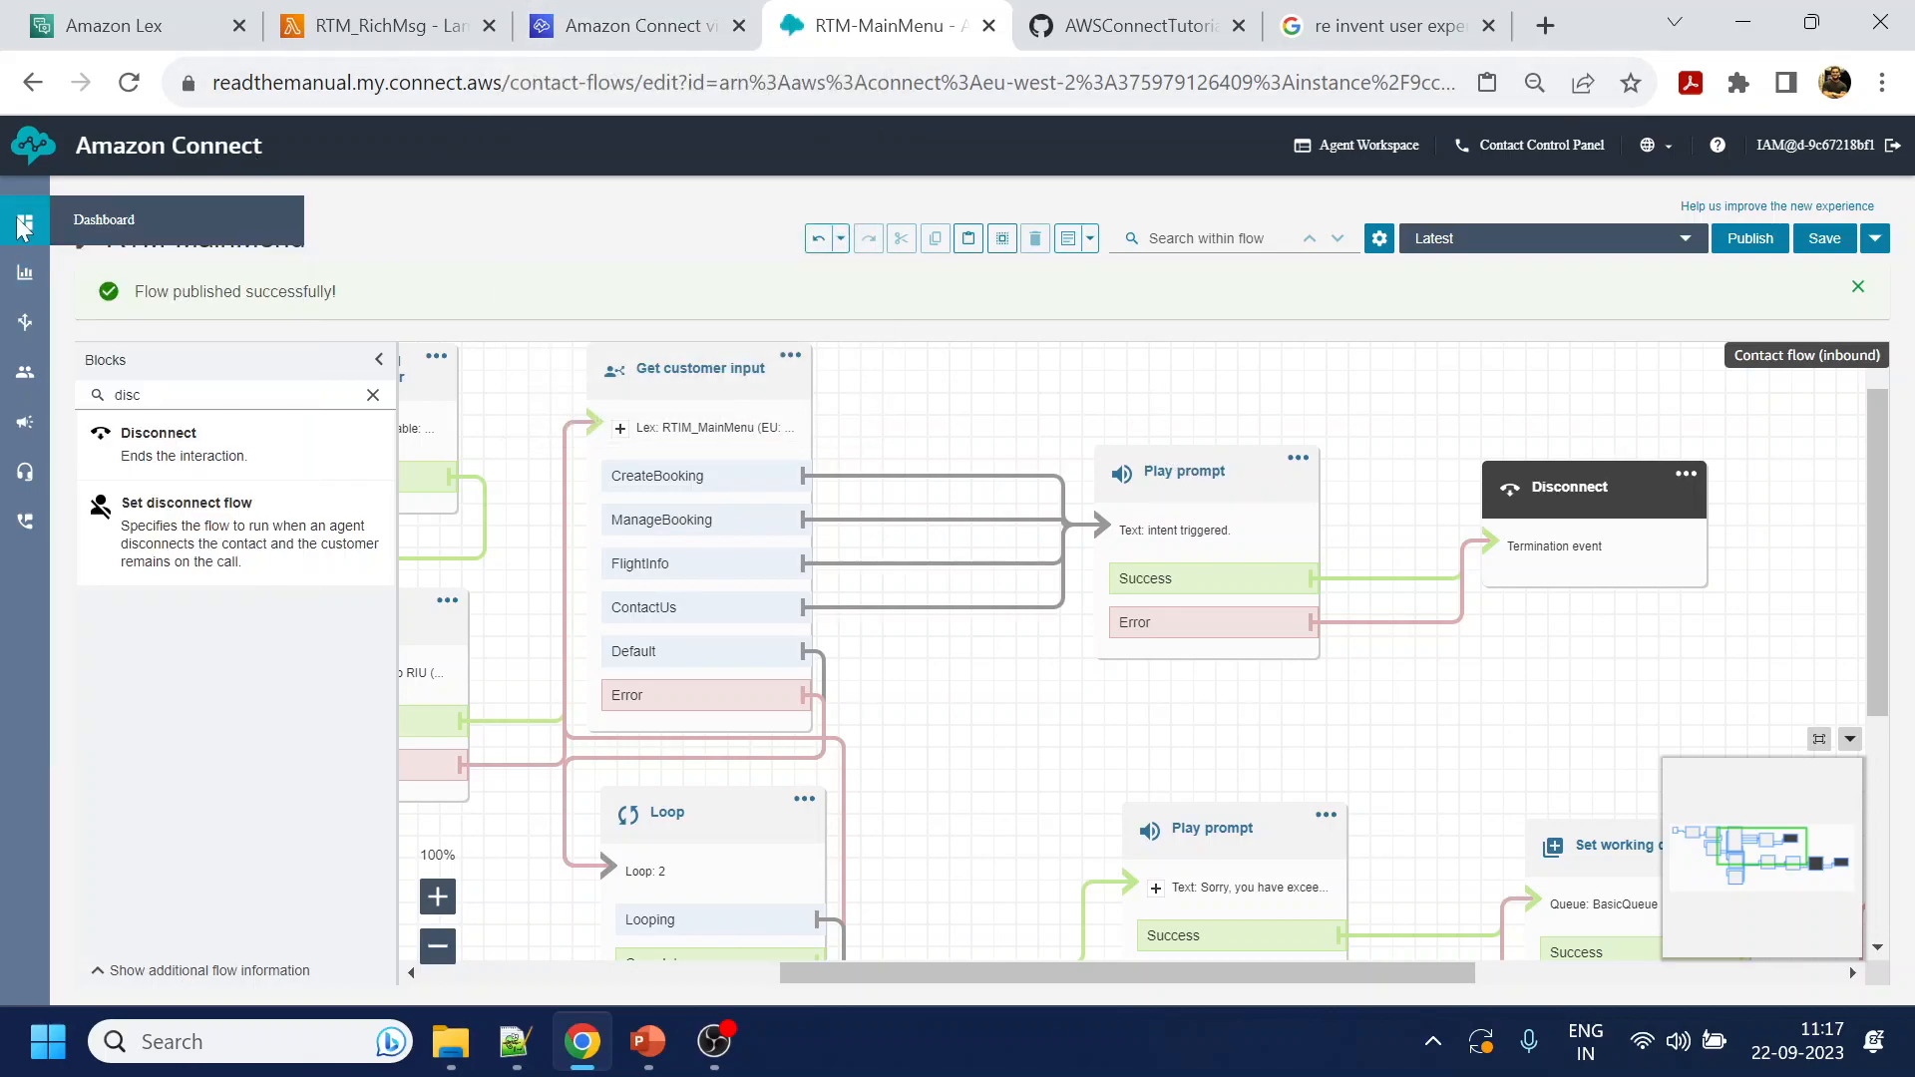
Open the Amazon Connect dashboard in a new browser tab and go to its Test Chat page
{"action": "middle_click", "coordinate": [103, 228]}
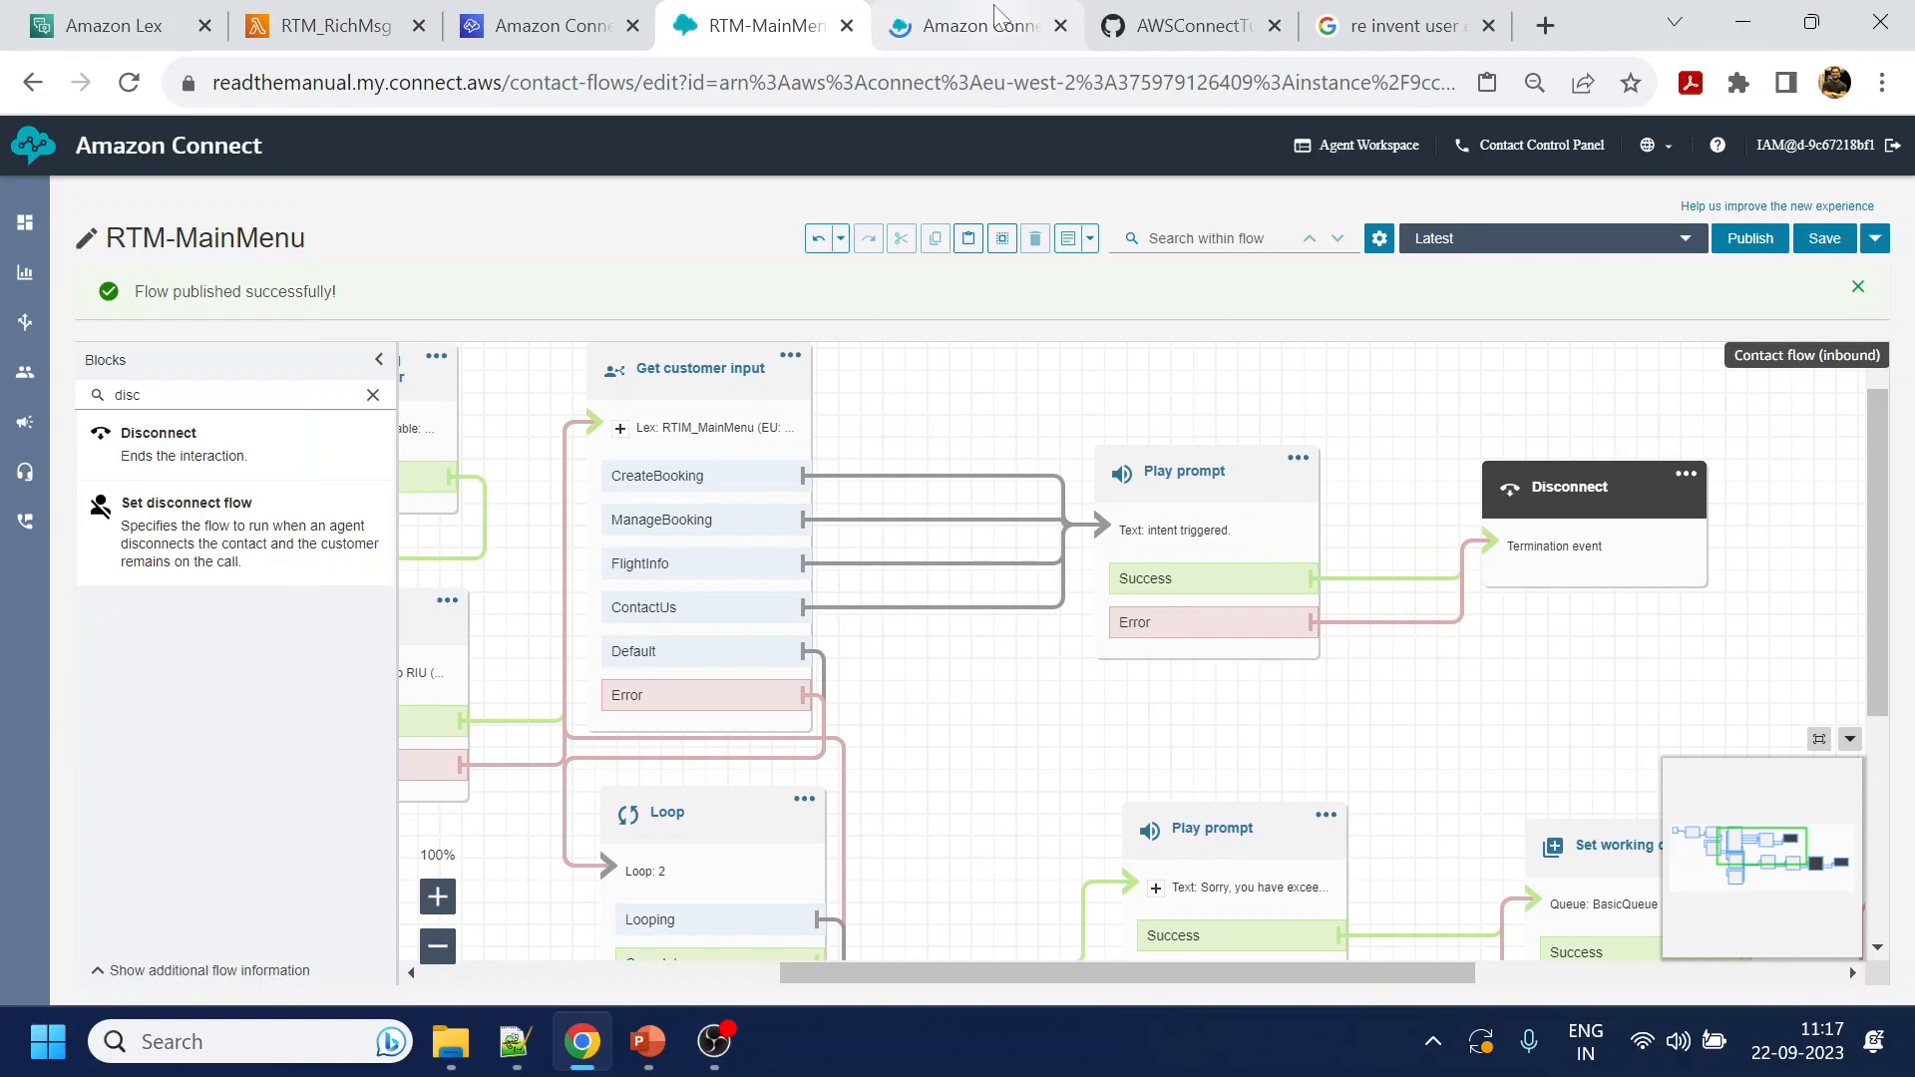
{"action": "left_click", "coordinate": [987, 22]}
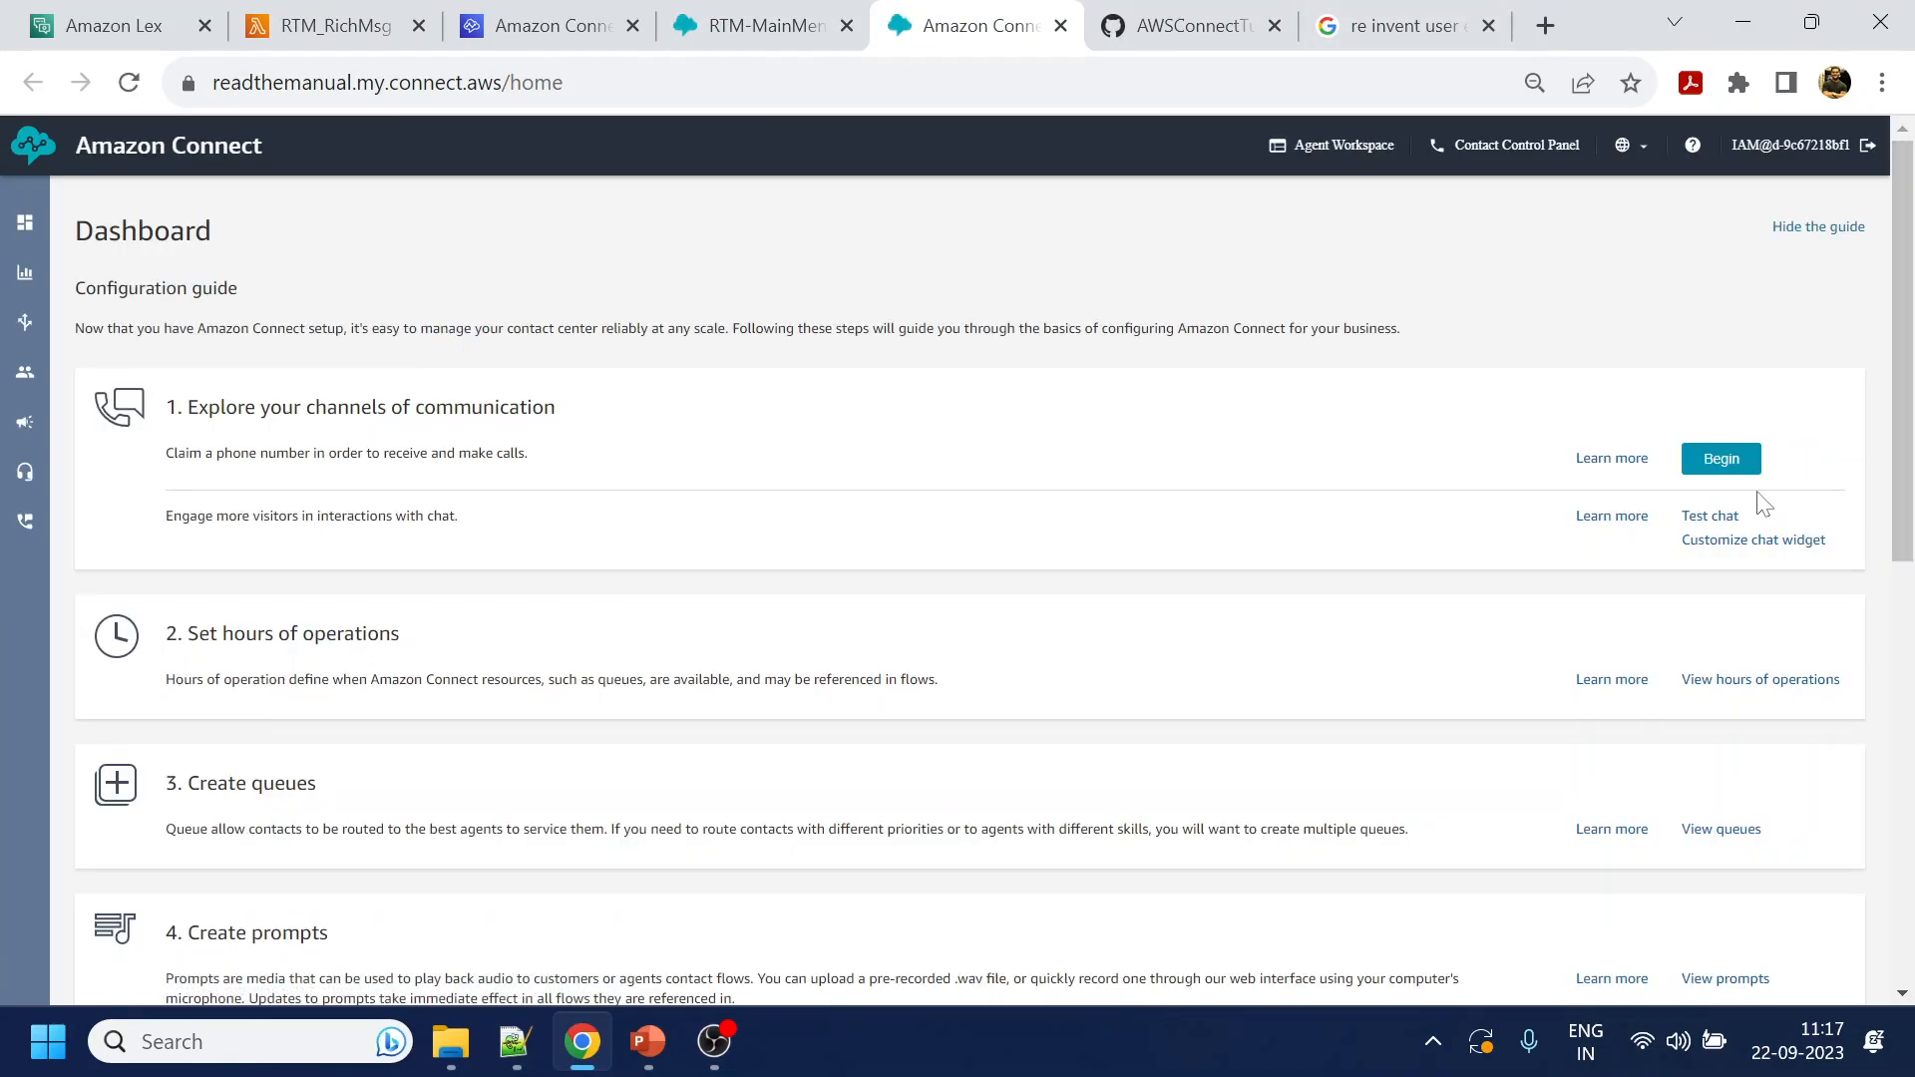
{"action": "left_click", "coordinate": [1710, 517]}
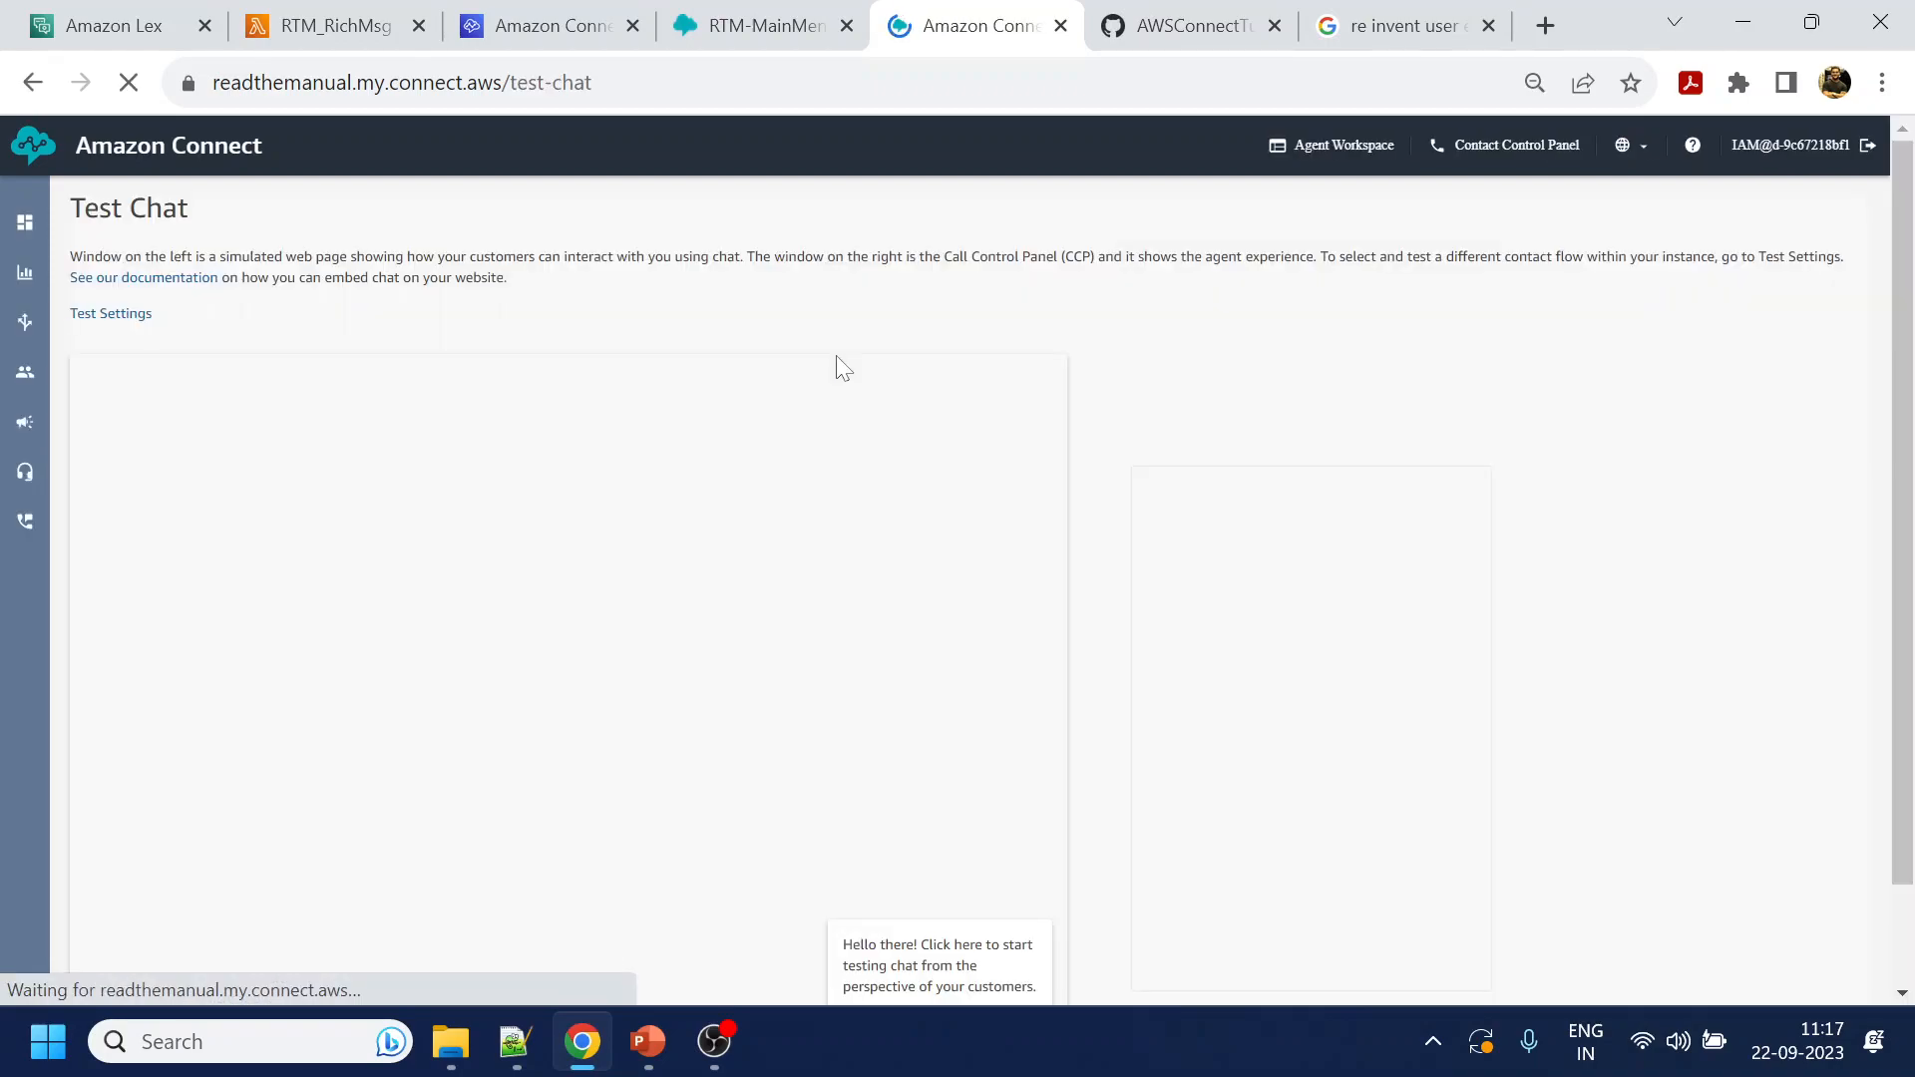
Set the test chat's contact flow to RTM-MainMenu and apply the test settings
{"action": "left_click", "coordinate": [97, 315]}
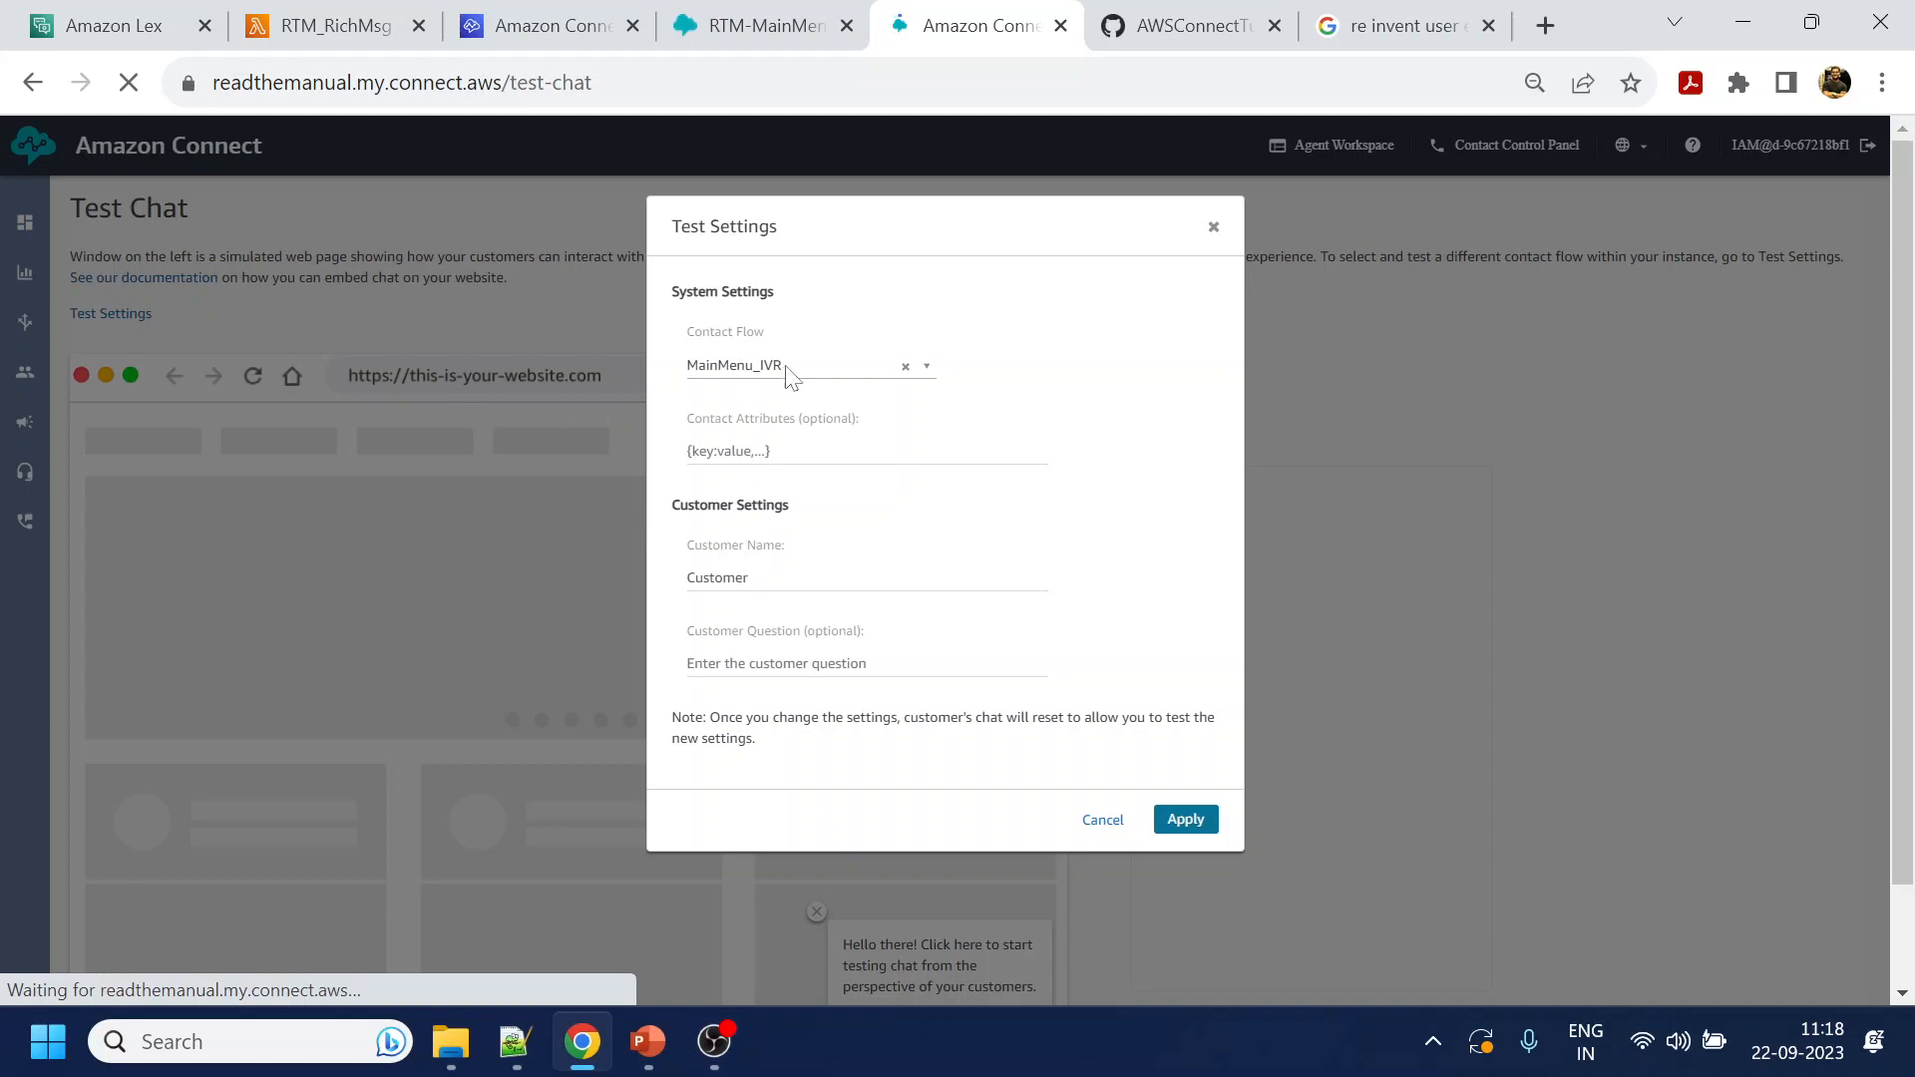
{"action": "left_click", "coordinate": [906, 367]}
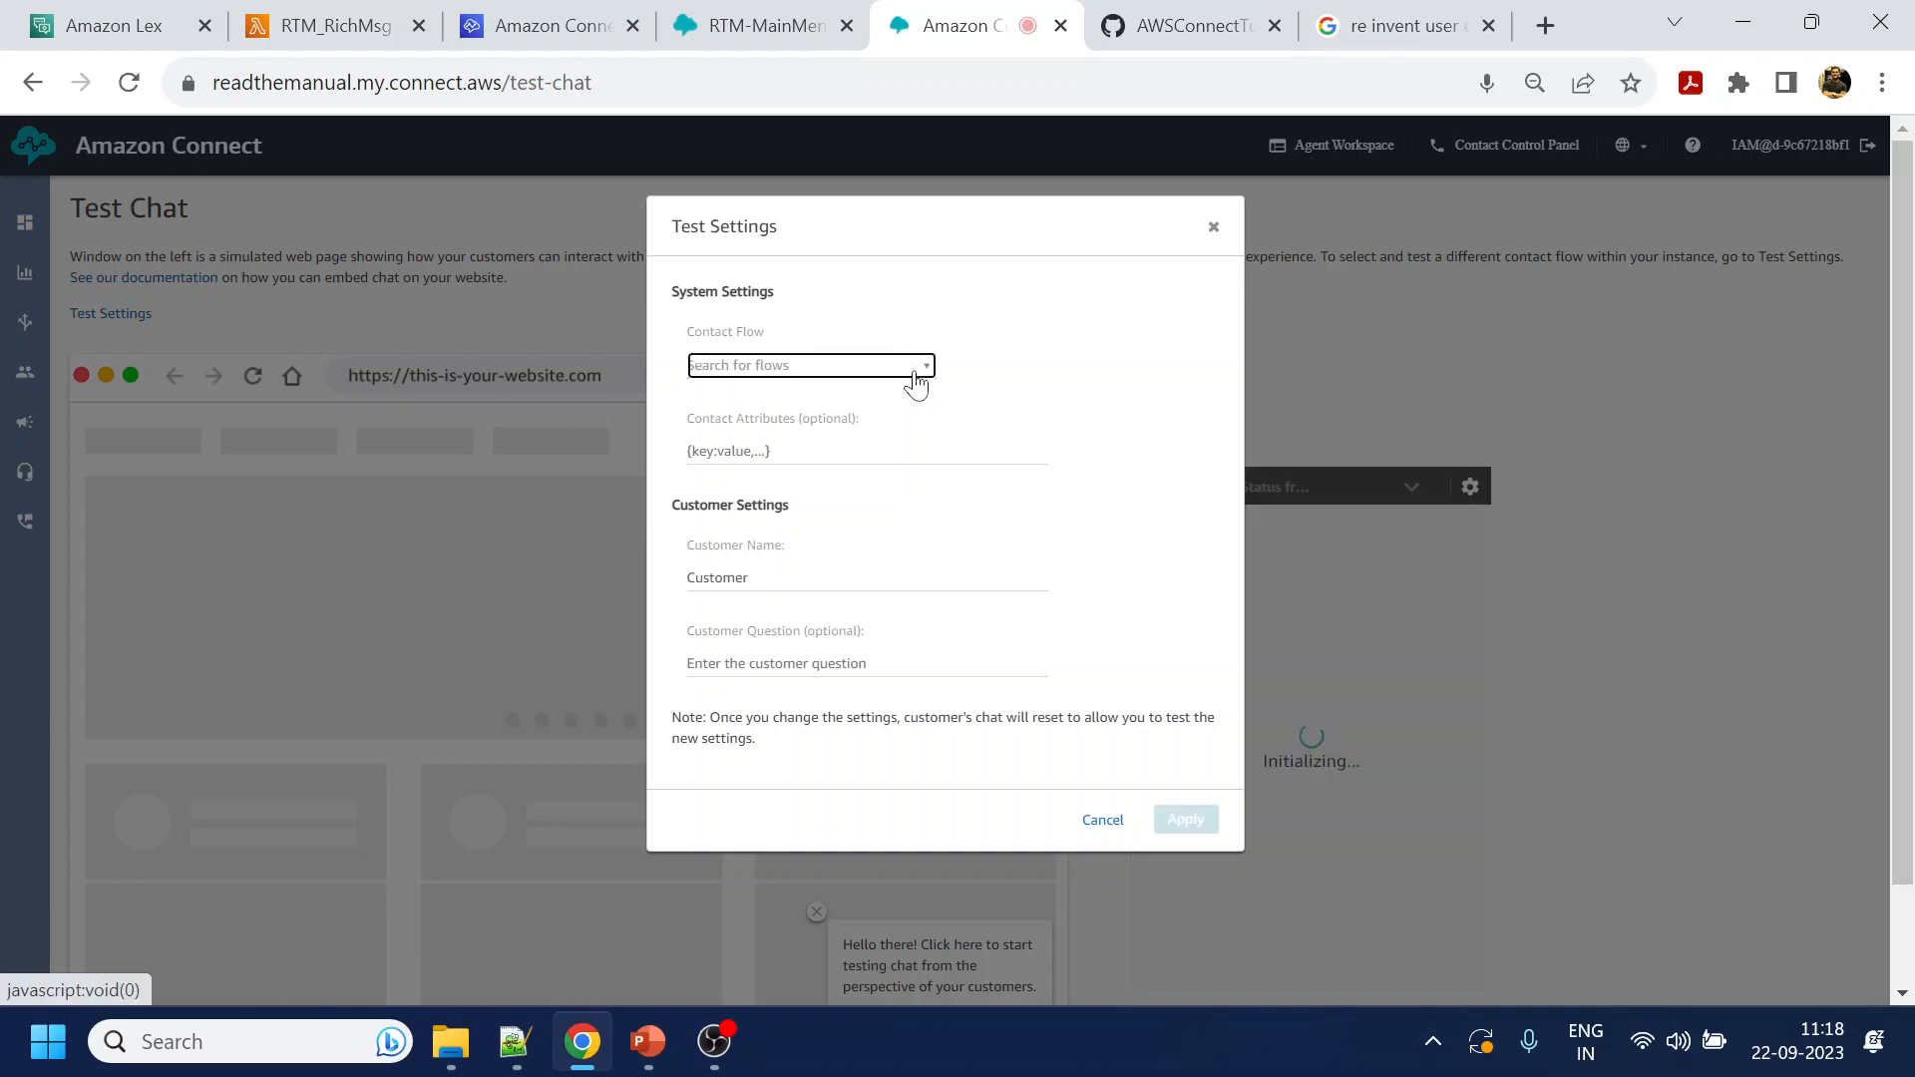
{"action": "left_click", "coordinate": [919, 369]}
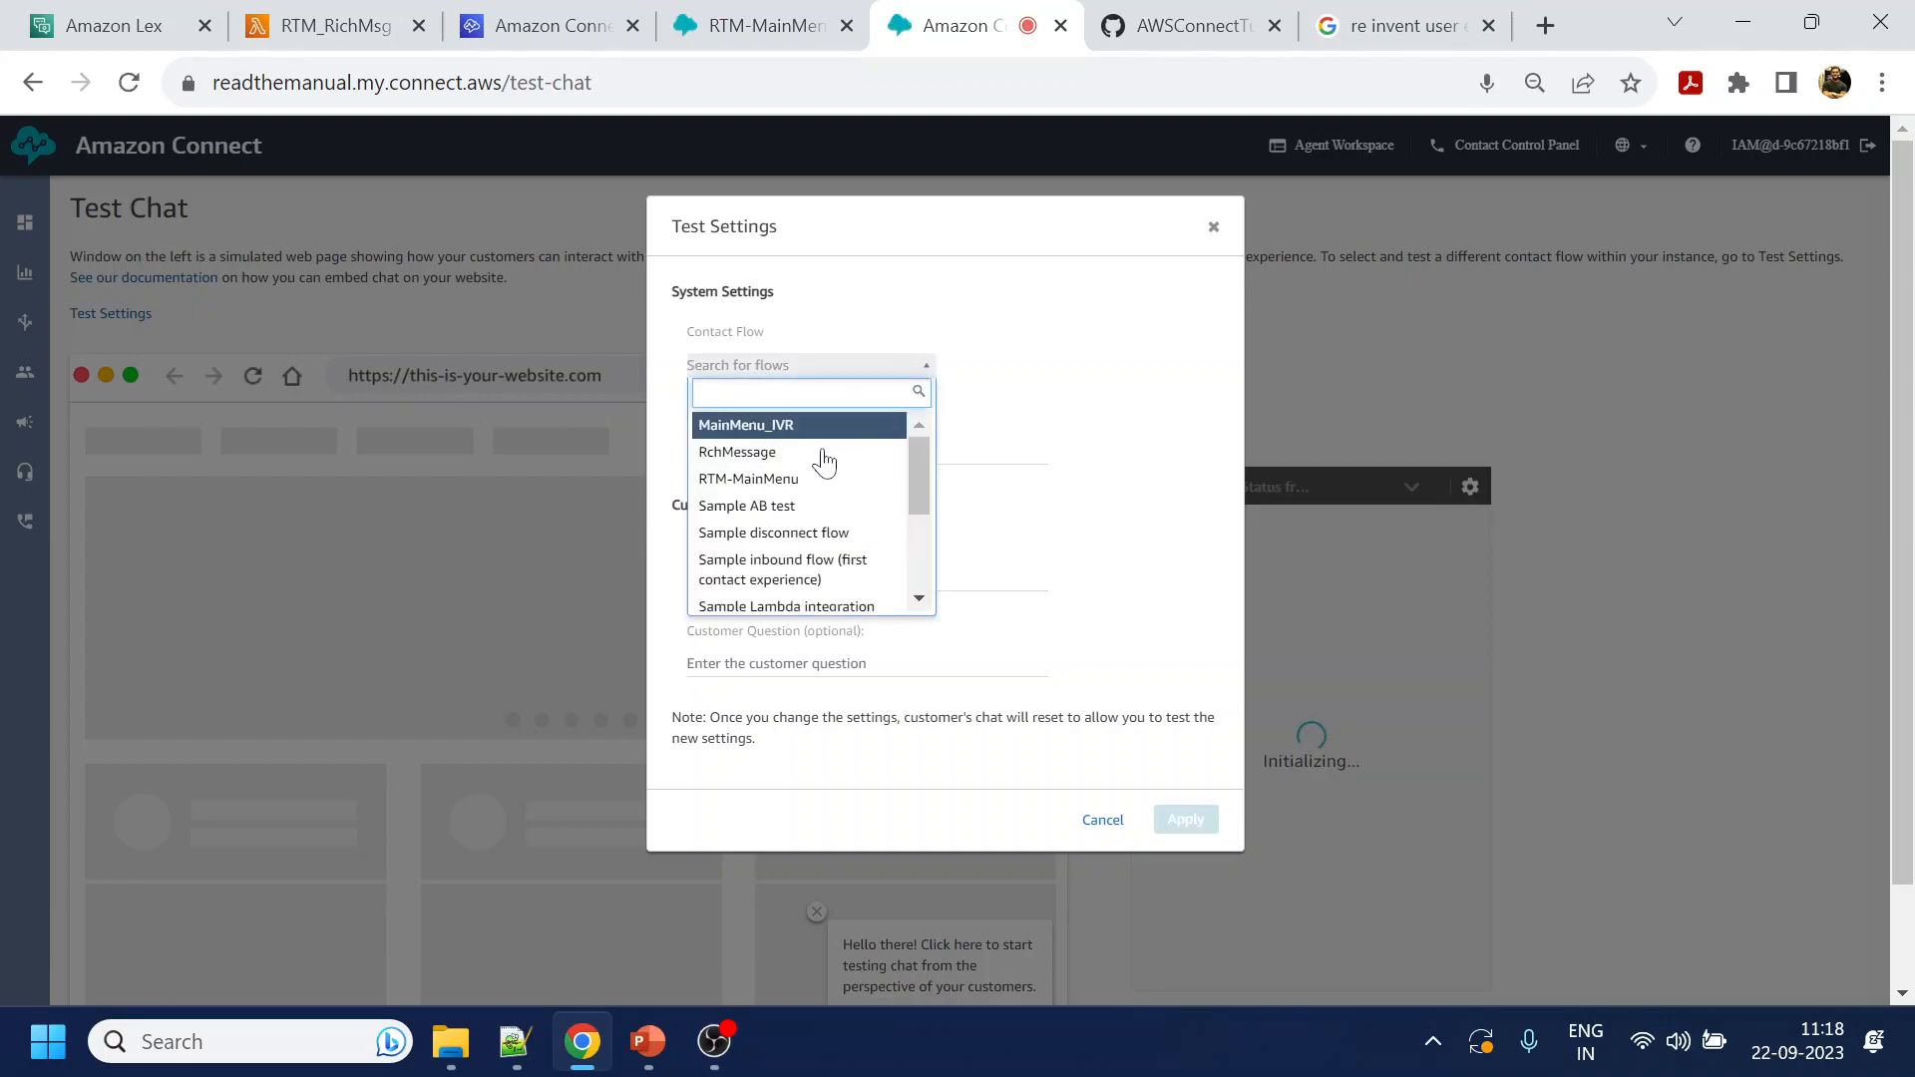
{"action": "left_click", "coordinate": [788, 483]}
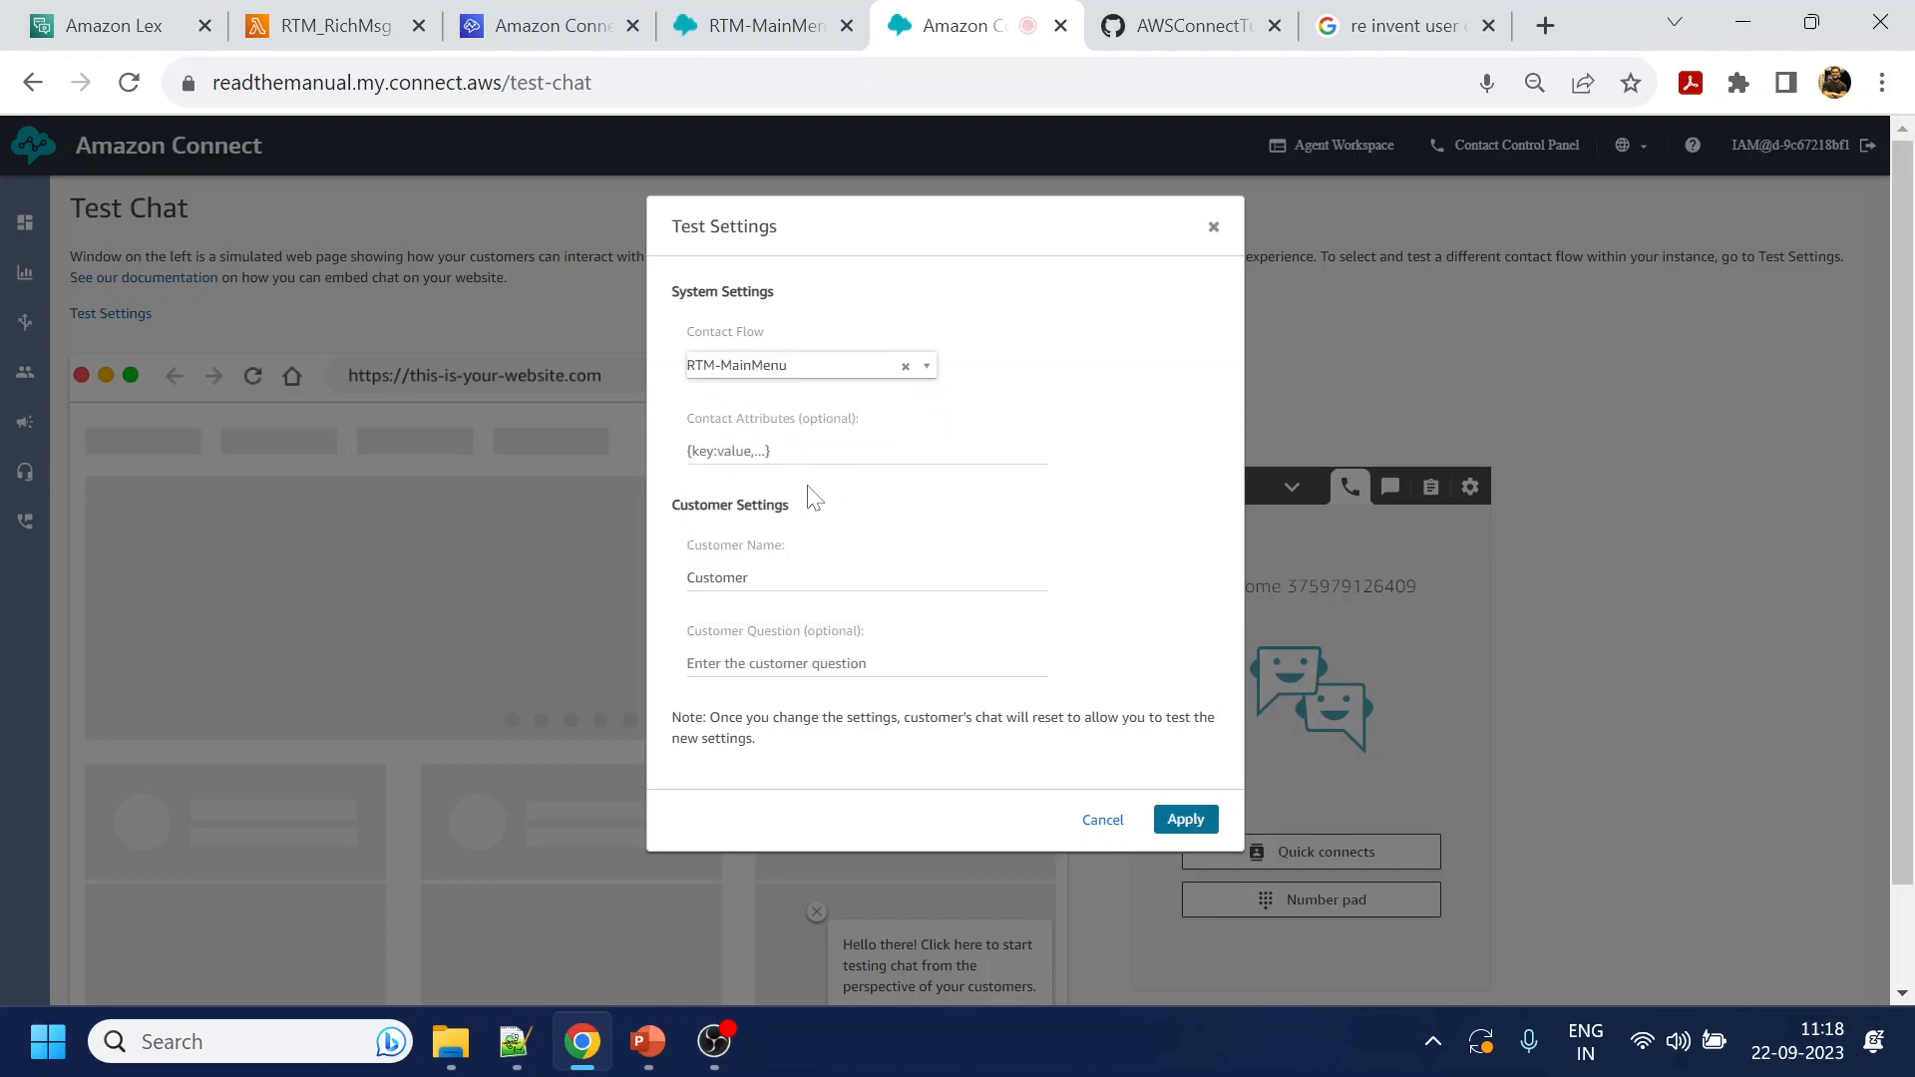
{"action": "left_click", "coordinate": [1187, 823]}
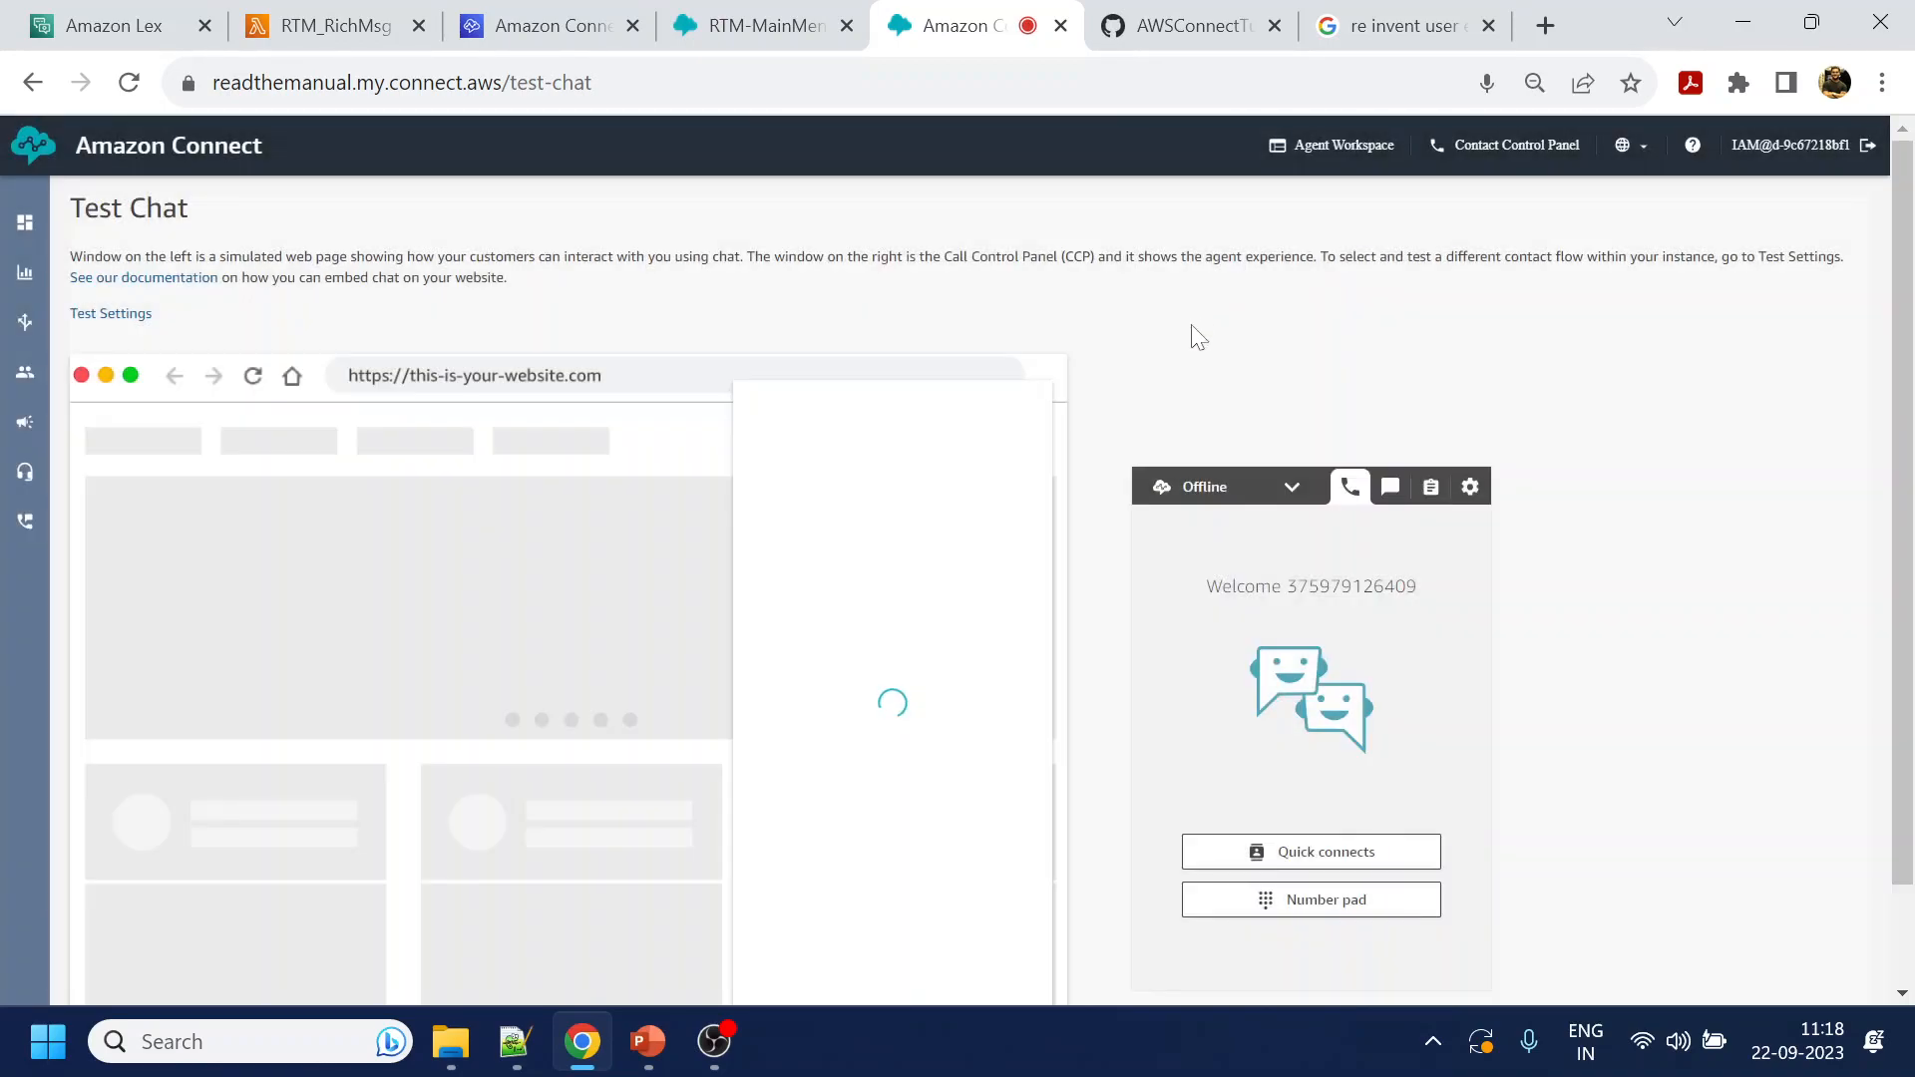
Test the chat by sending "help" and choosing Book a Flight from the options, and close the chat
{"action": "scroll", "coordinate": [1586, 434], "scroll_direction": "down", "scroll_amount": 1}
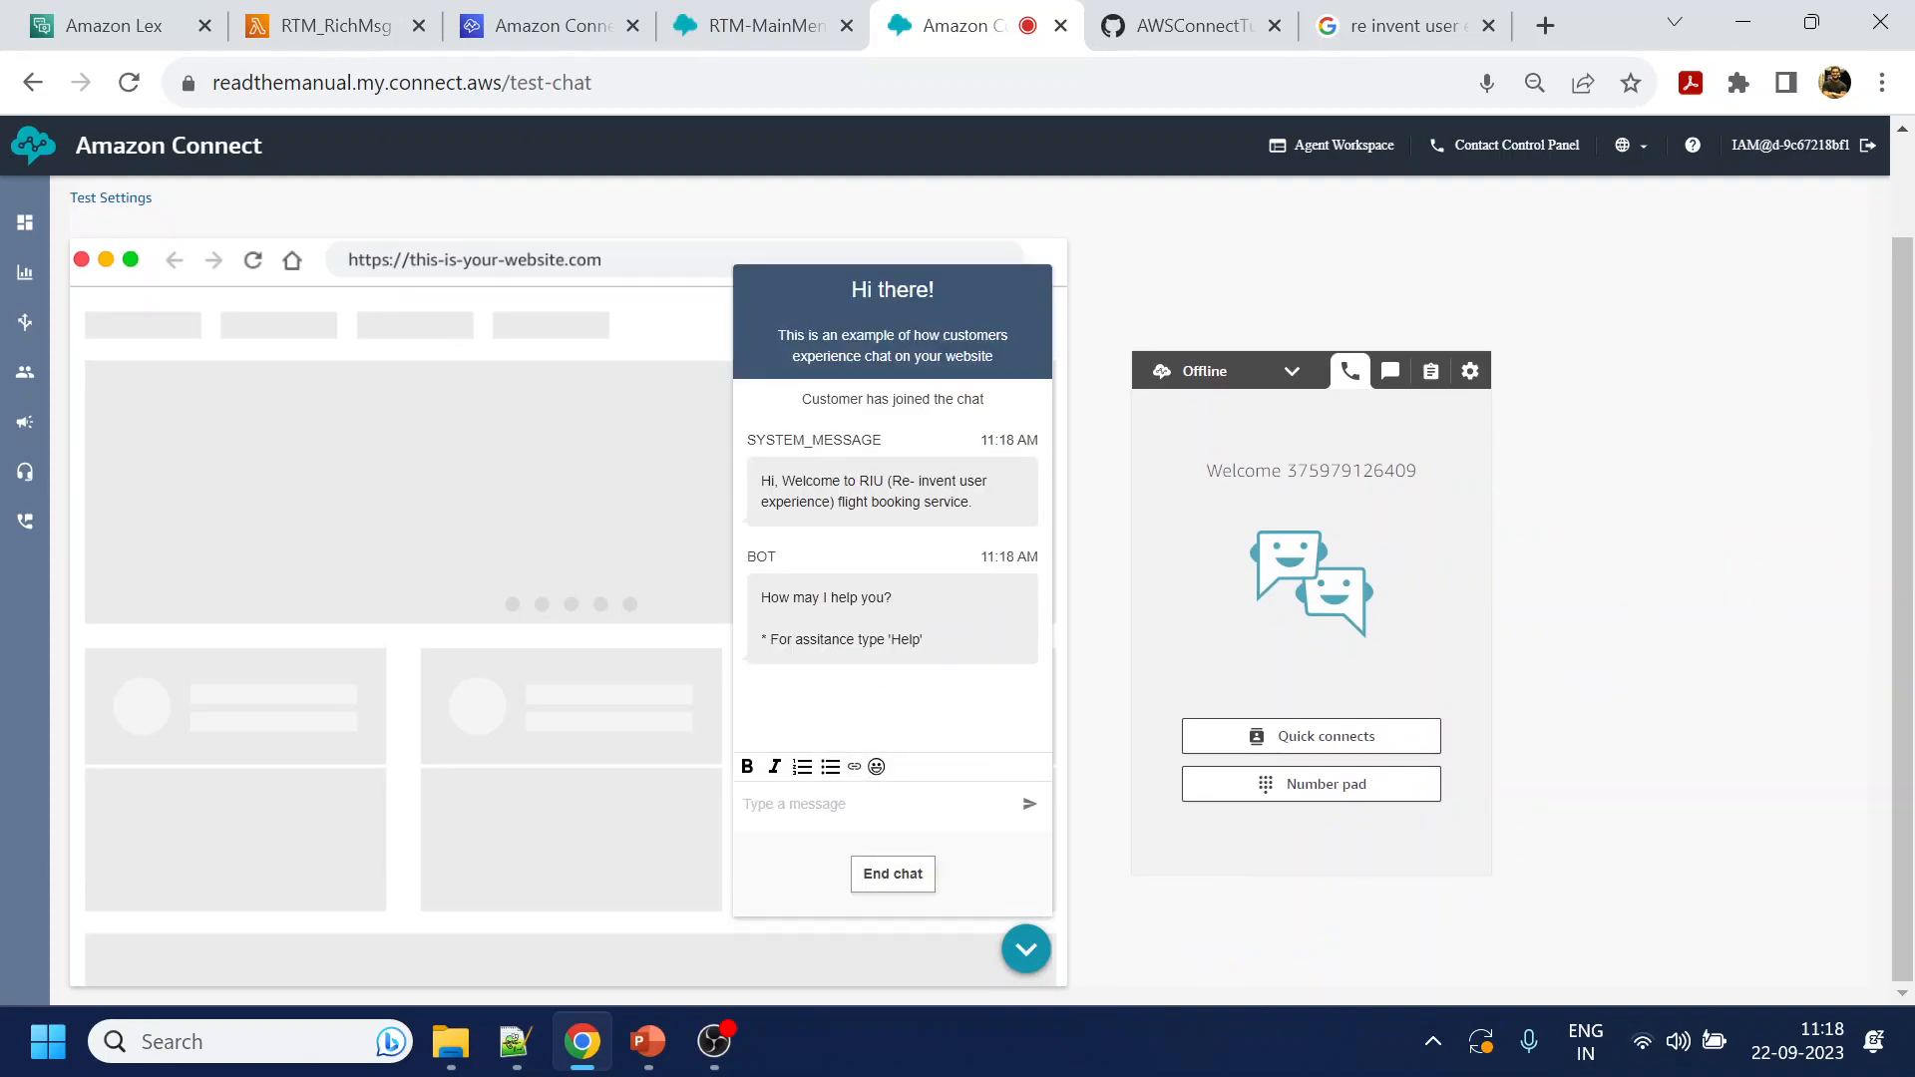
{"action": "type", "text": "help"}
{"action": "key", "text": "Return"}
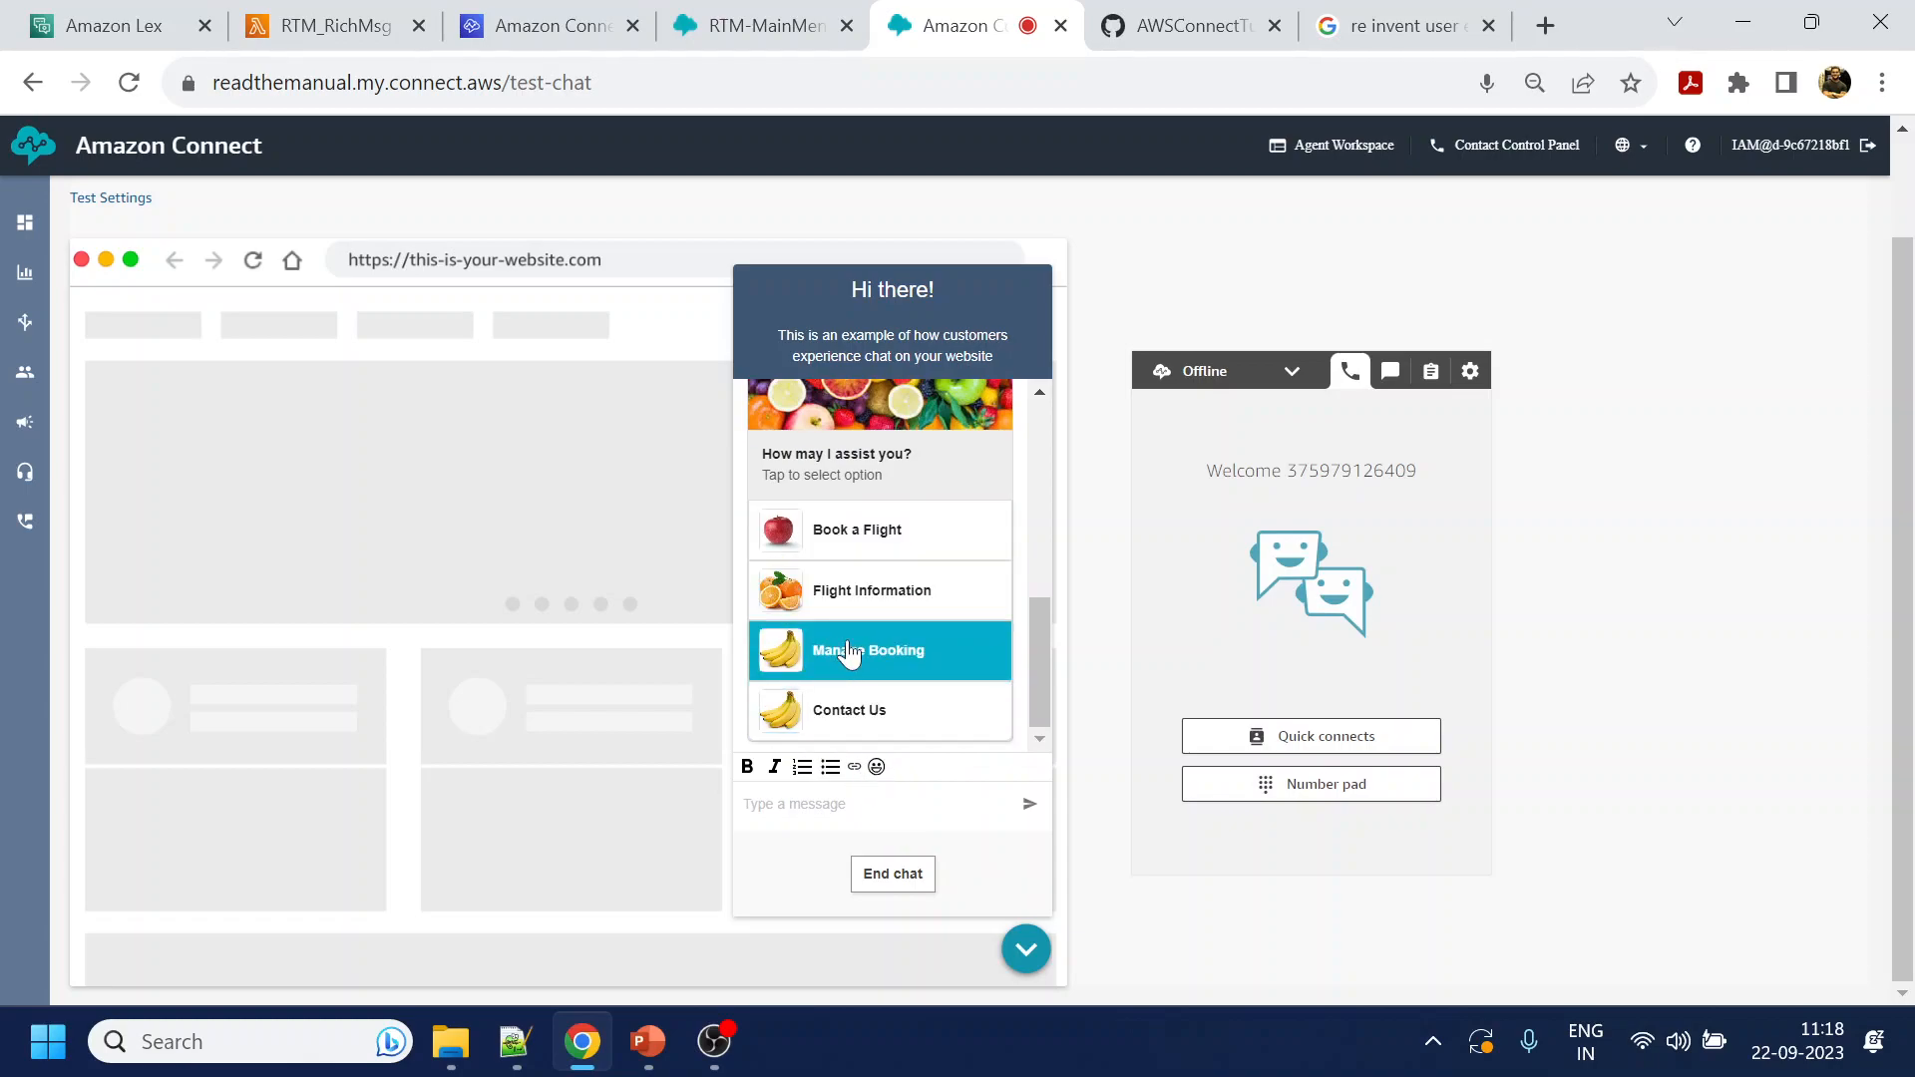
{"action": "scroll", "coordinate": [848, 651], "scroll_direction": "up", "scroll_amount": 1}
{"action": "scroll", "coordinate": [925, 552], "scroll_direction": "down", "scroll_amount": 1}
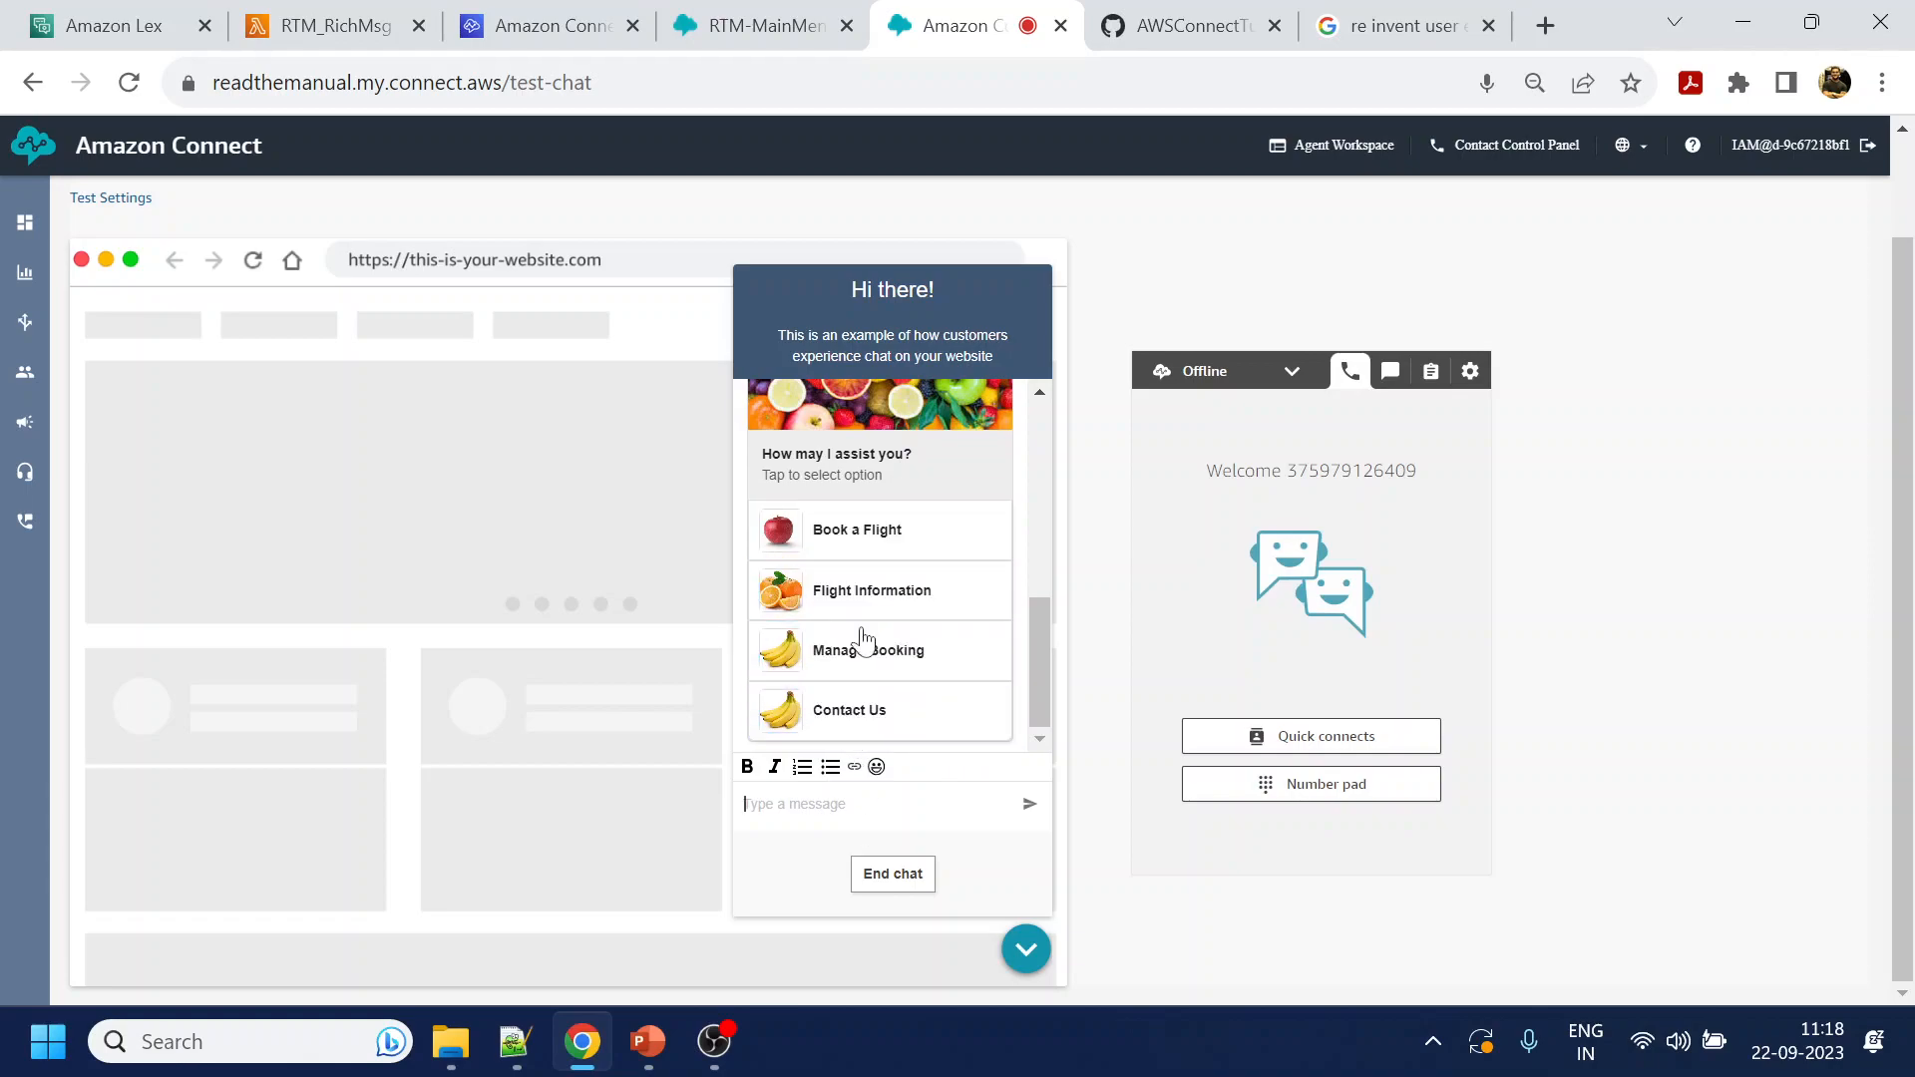
{"action": "left_click", "coordinate": [893, 530]}
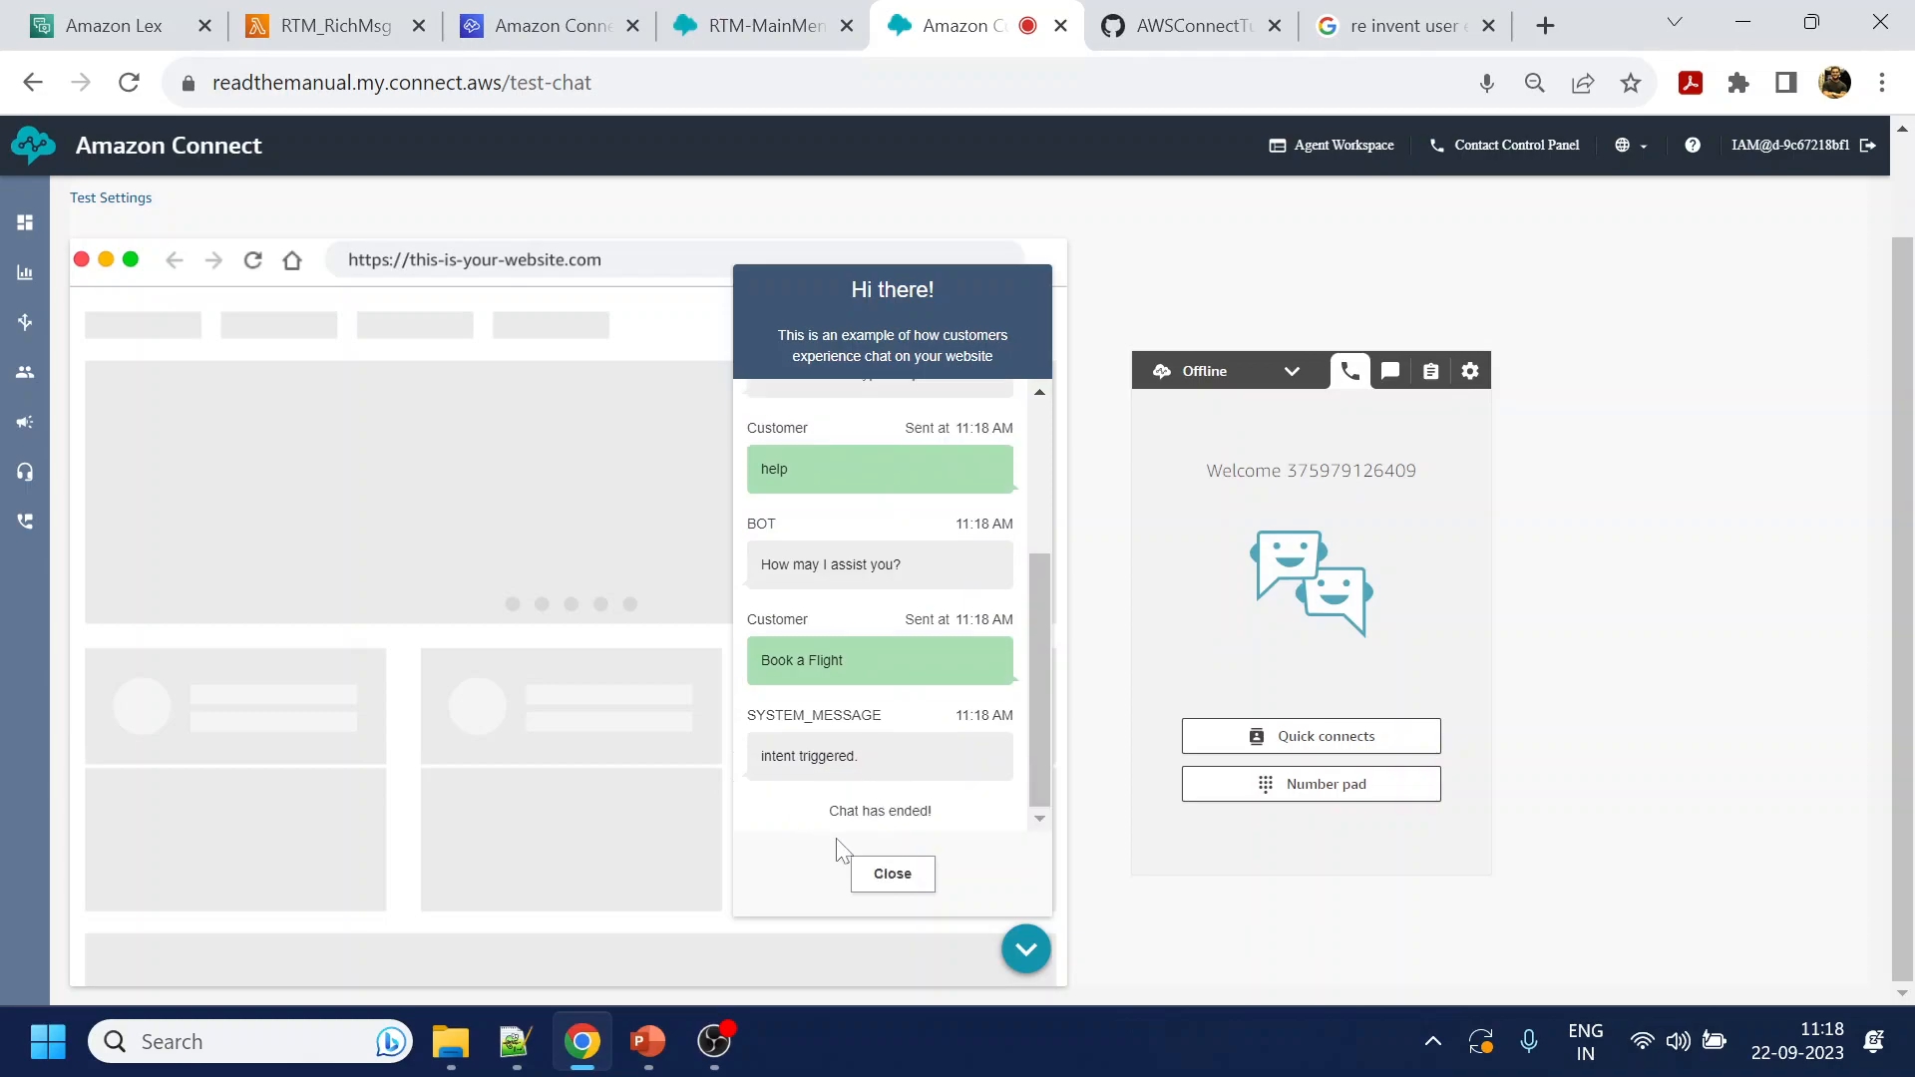
{"action": "left_click", "coordinate": [893, 875]}
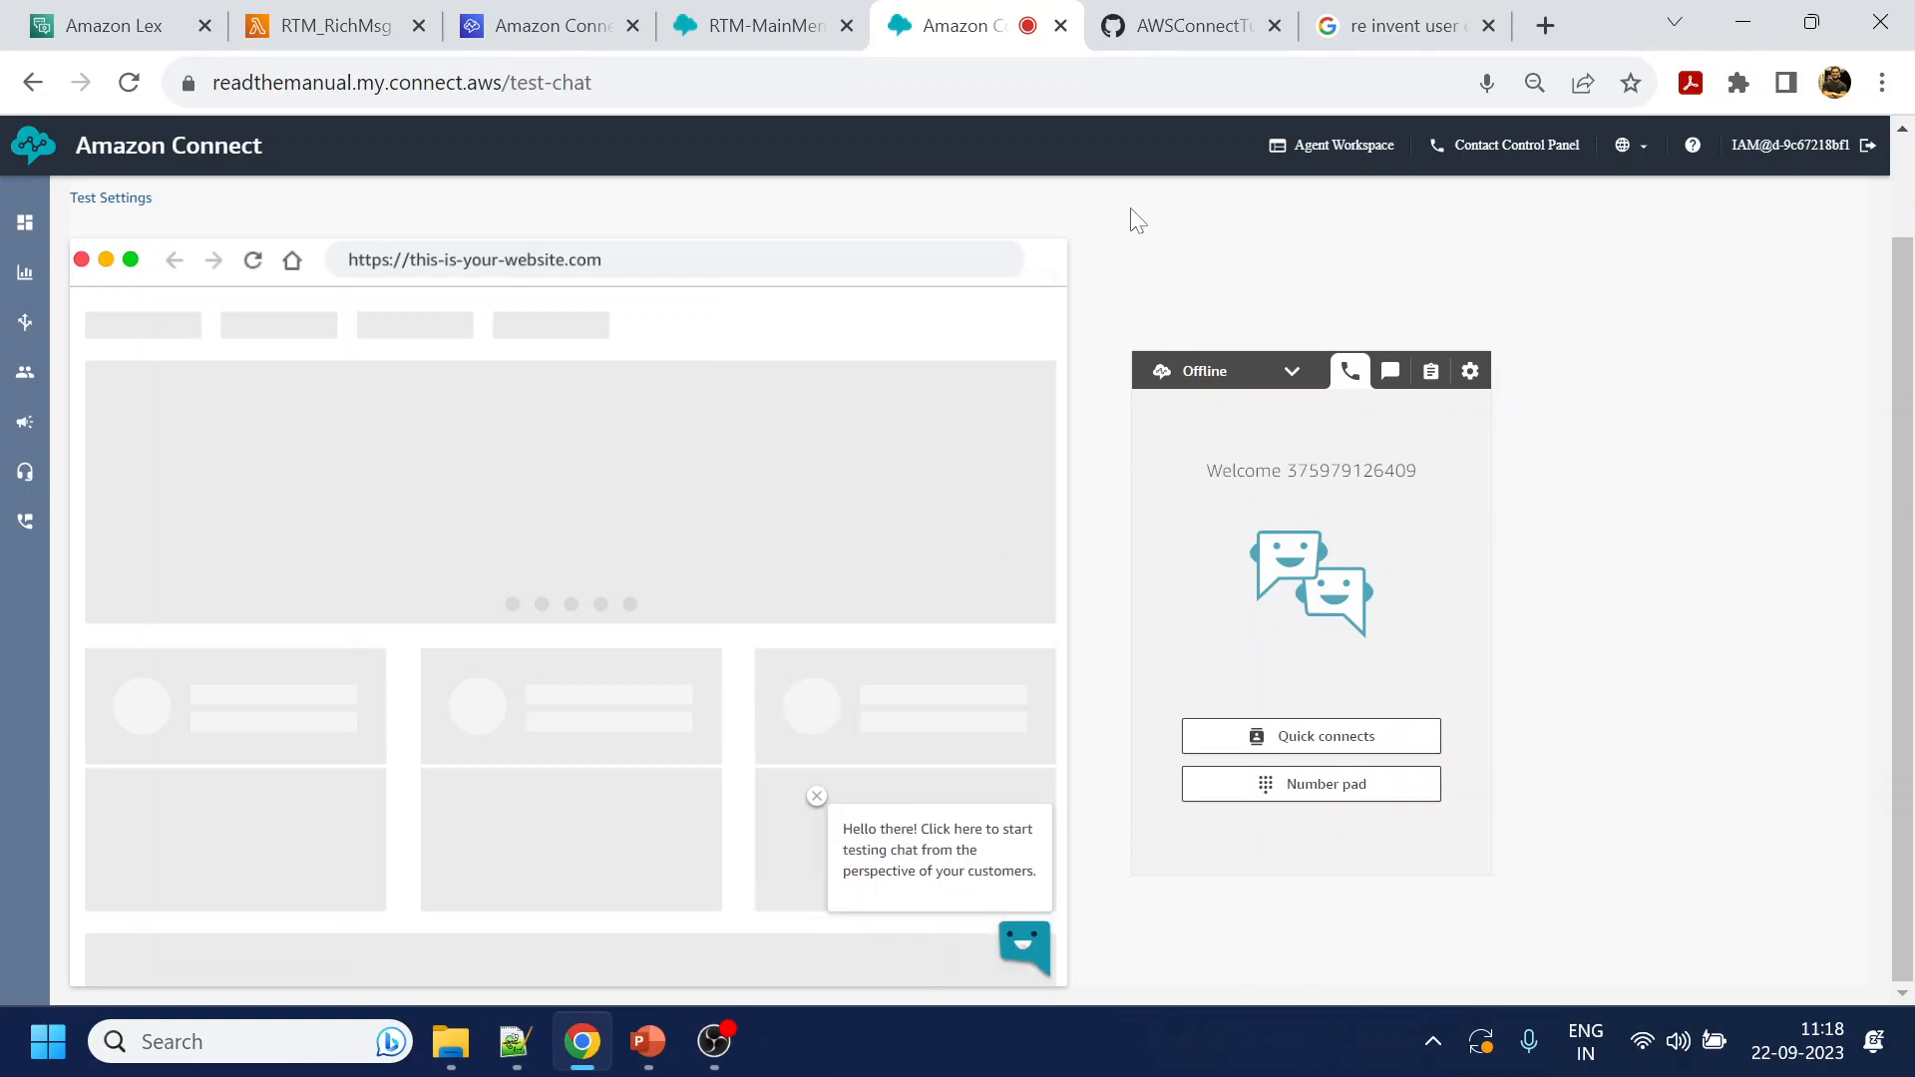
Return to the RTM_RichMsg Lambda function and examine the image entries in index.js
{"action": "left_click", "coordinate": [329, 14]}
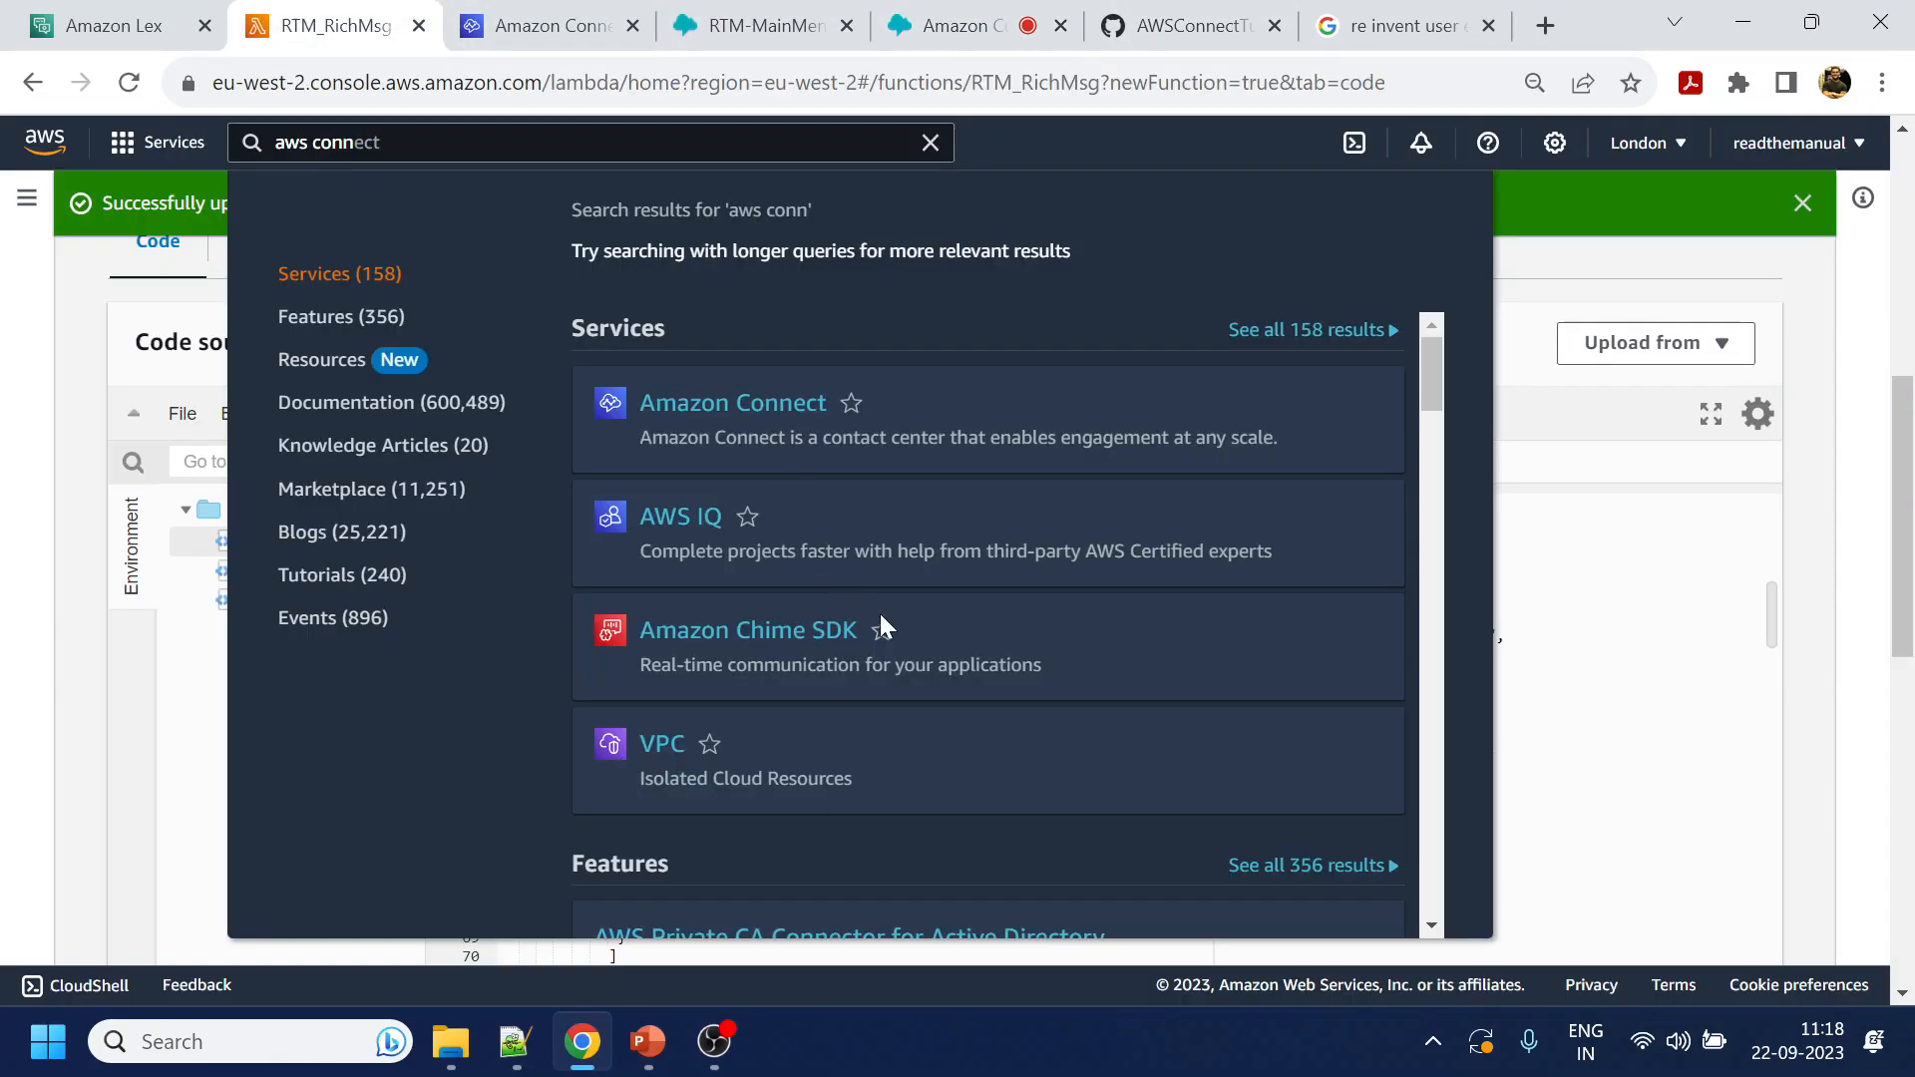
{"action": "left_click", "coordinate": [1616, 598]}
{"action": "scroll", "coordinate": [1098, 728], "scroll_direction": "up", "scroll_amount": 3}
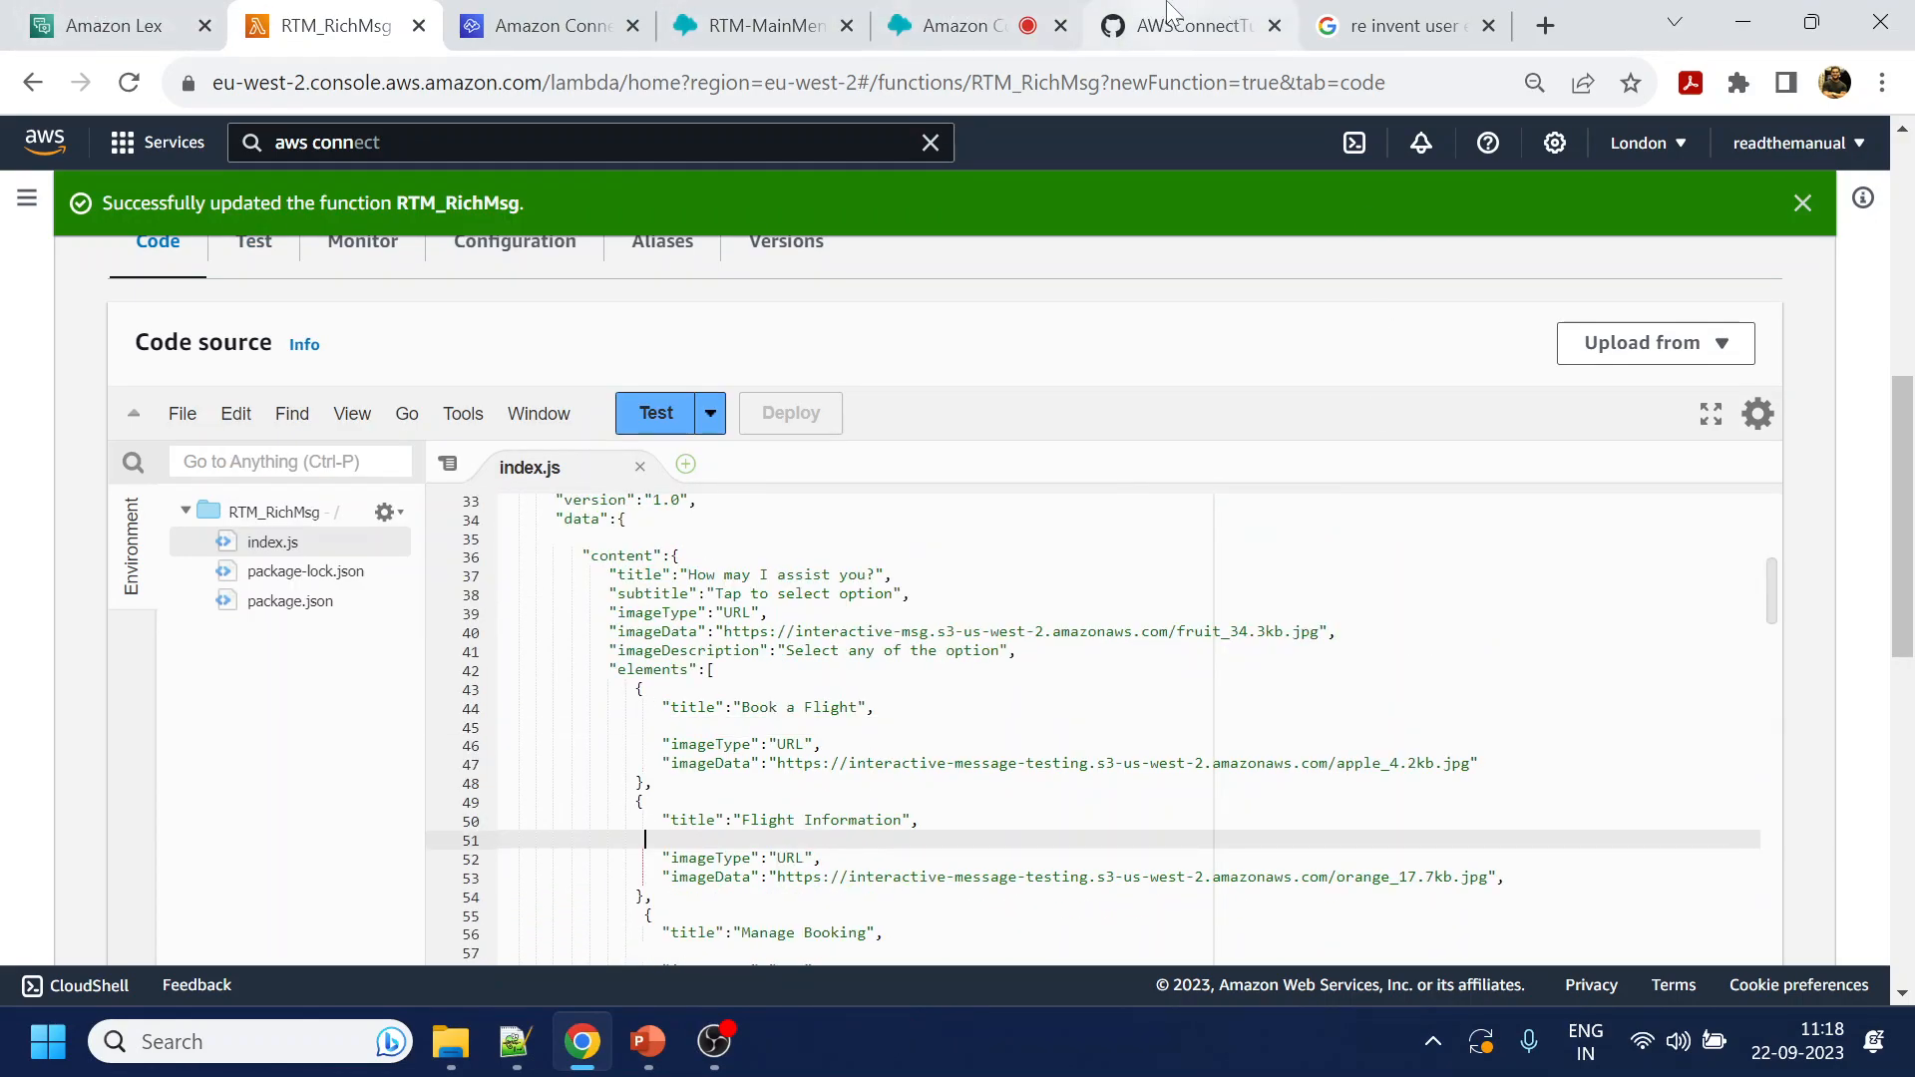
Search Google for "indigo" in a new browser tab
{"action": "left_click", "coordinate": [1545, 26]}
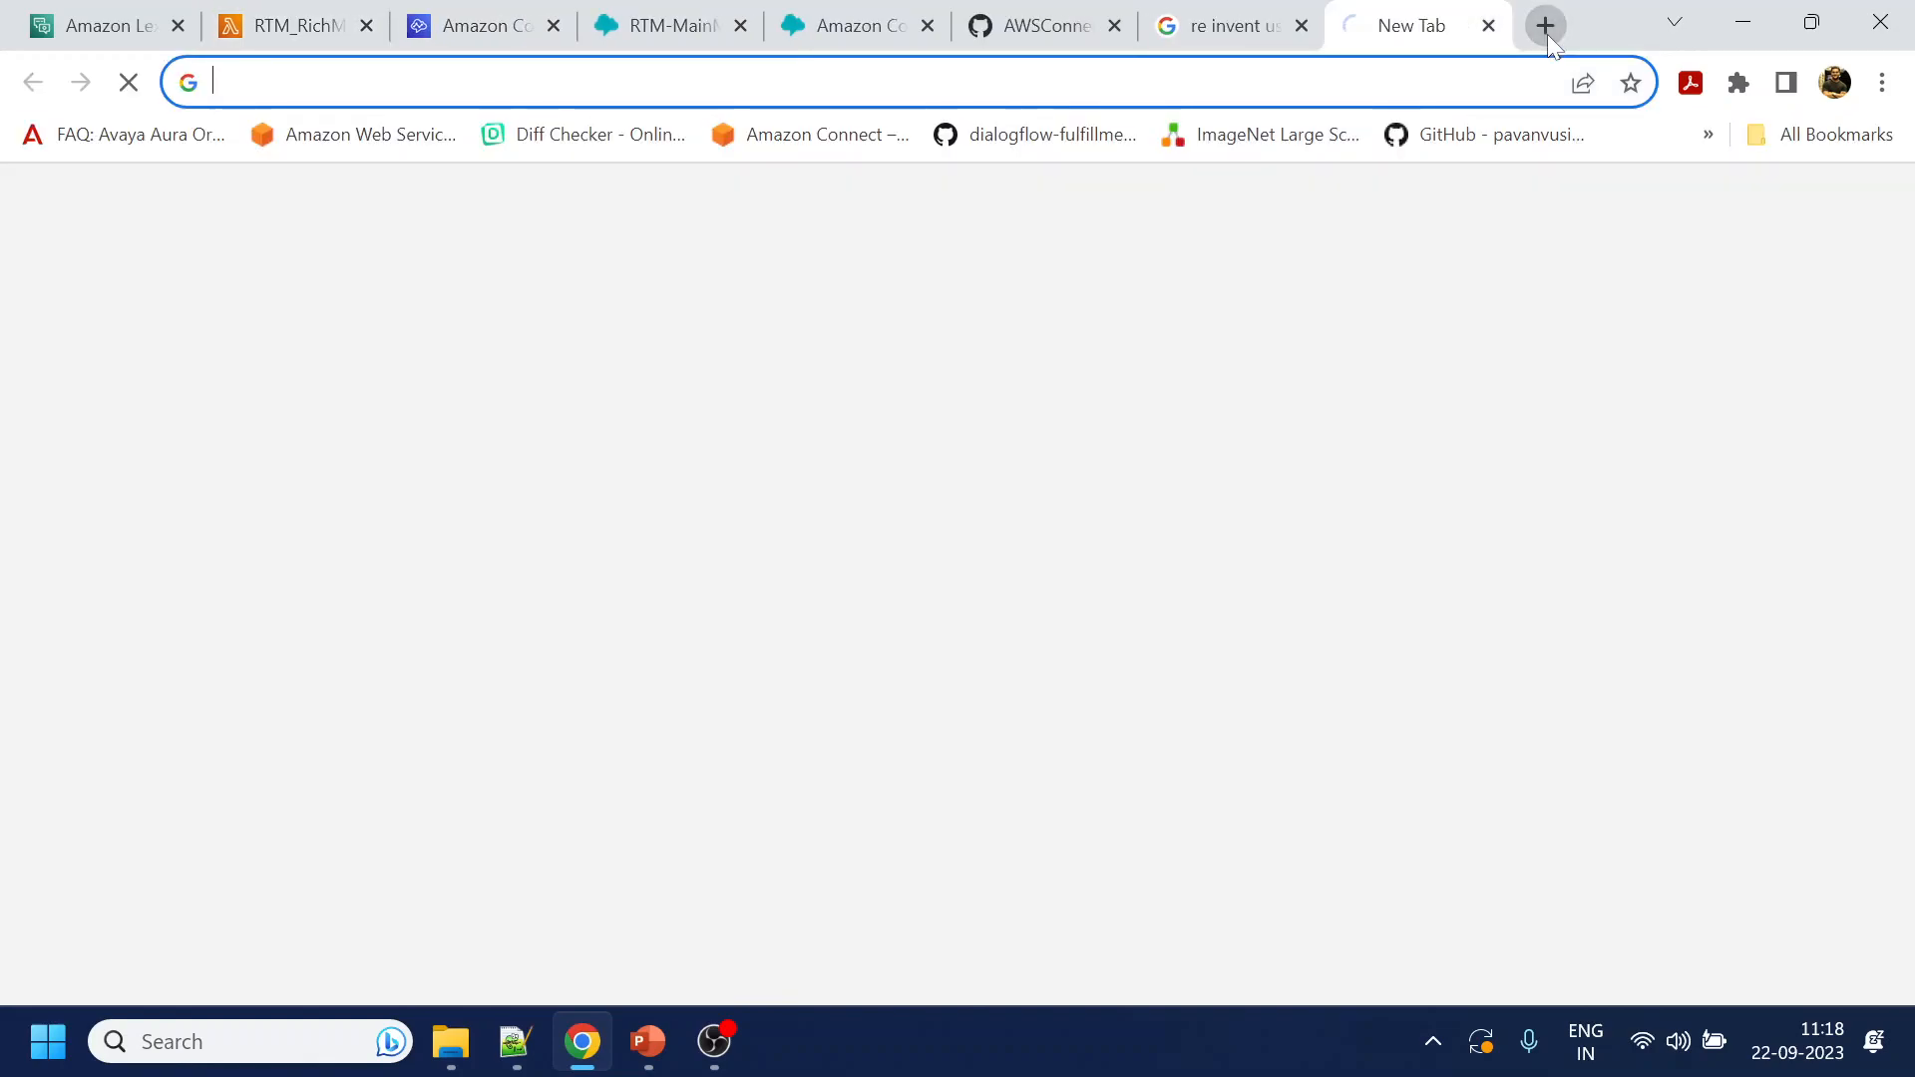
{"action": "type", "text": "ind"}
{"action": "key", "text": "Return"}
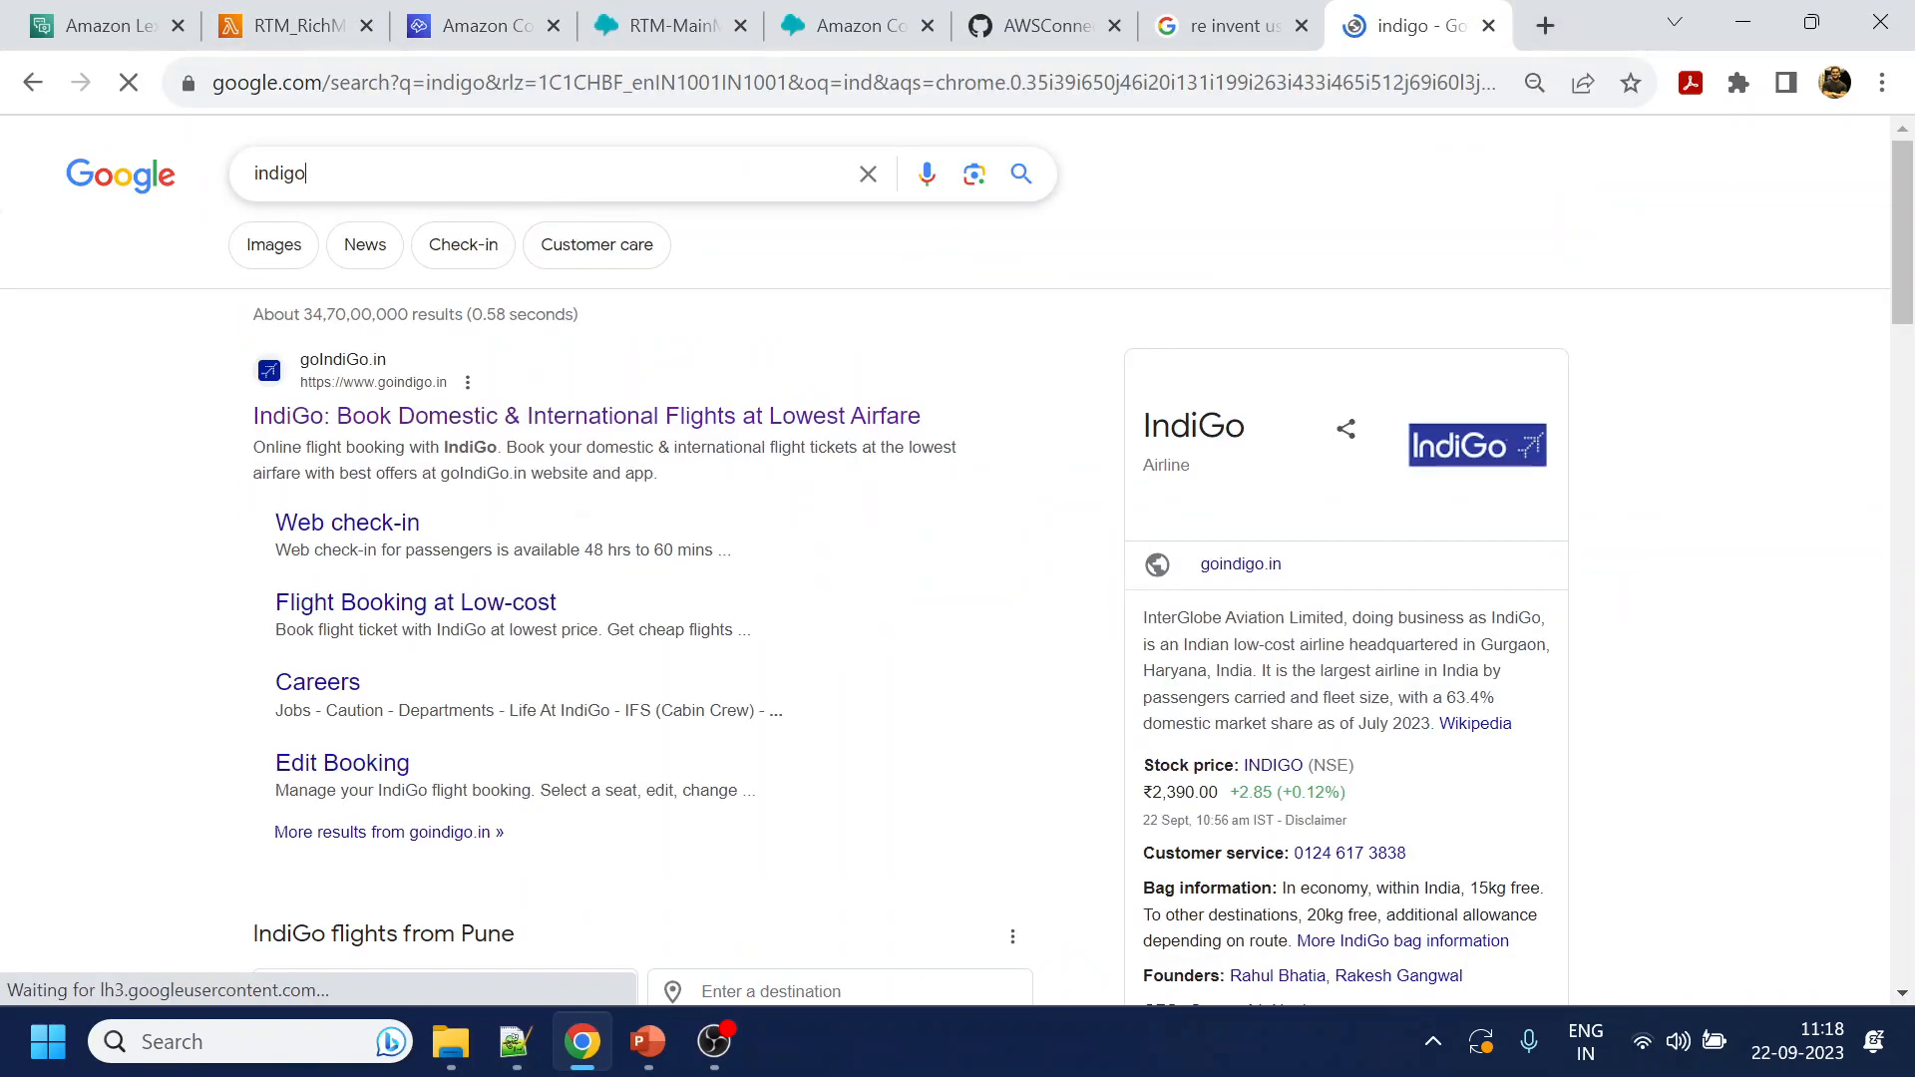
Open the IndiGo logo from the airline's information card as an image in a separate browser tab
{"action": "right_click", "coordinate": [1497, 465]}
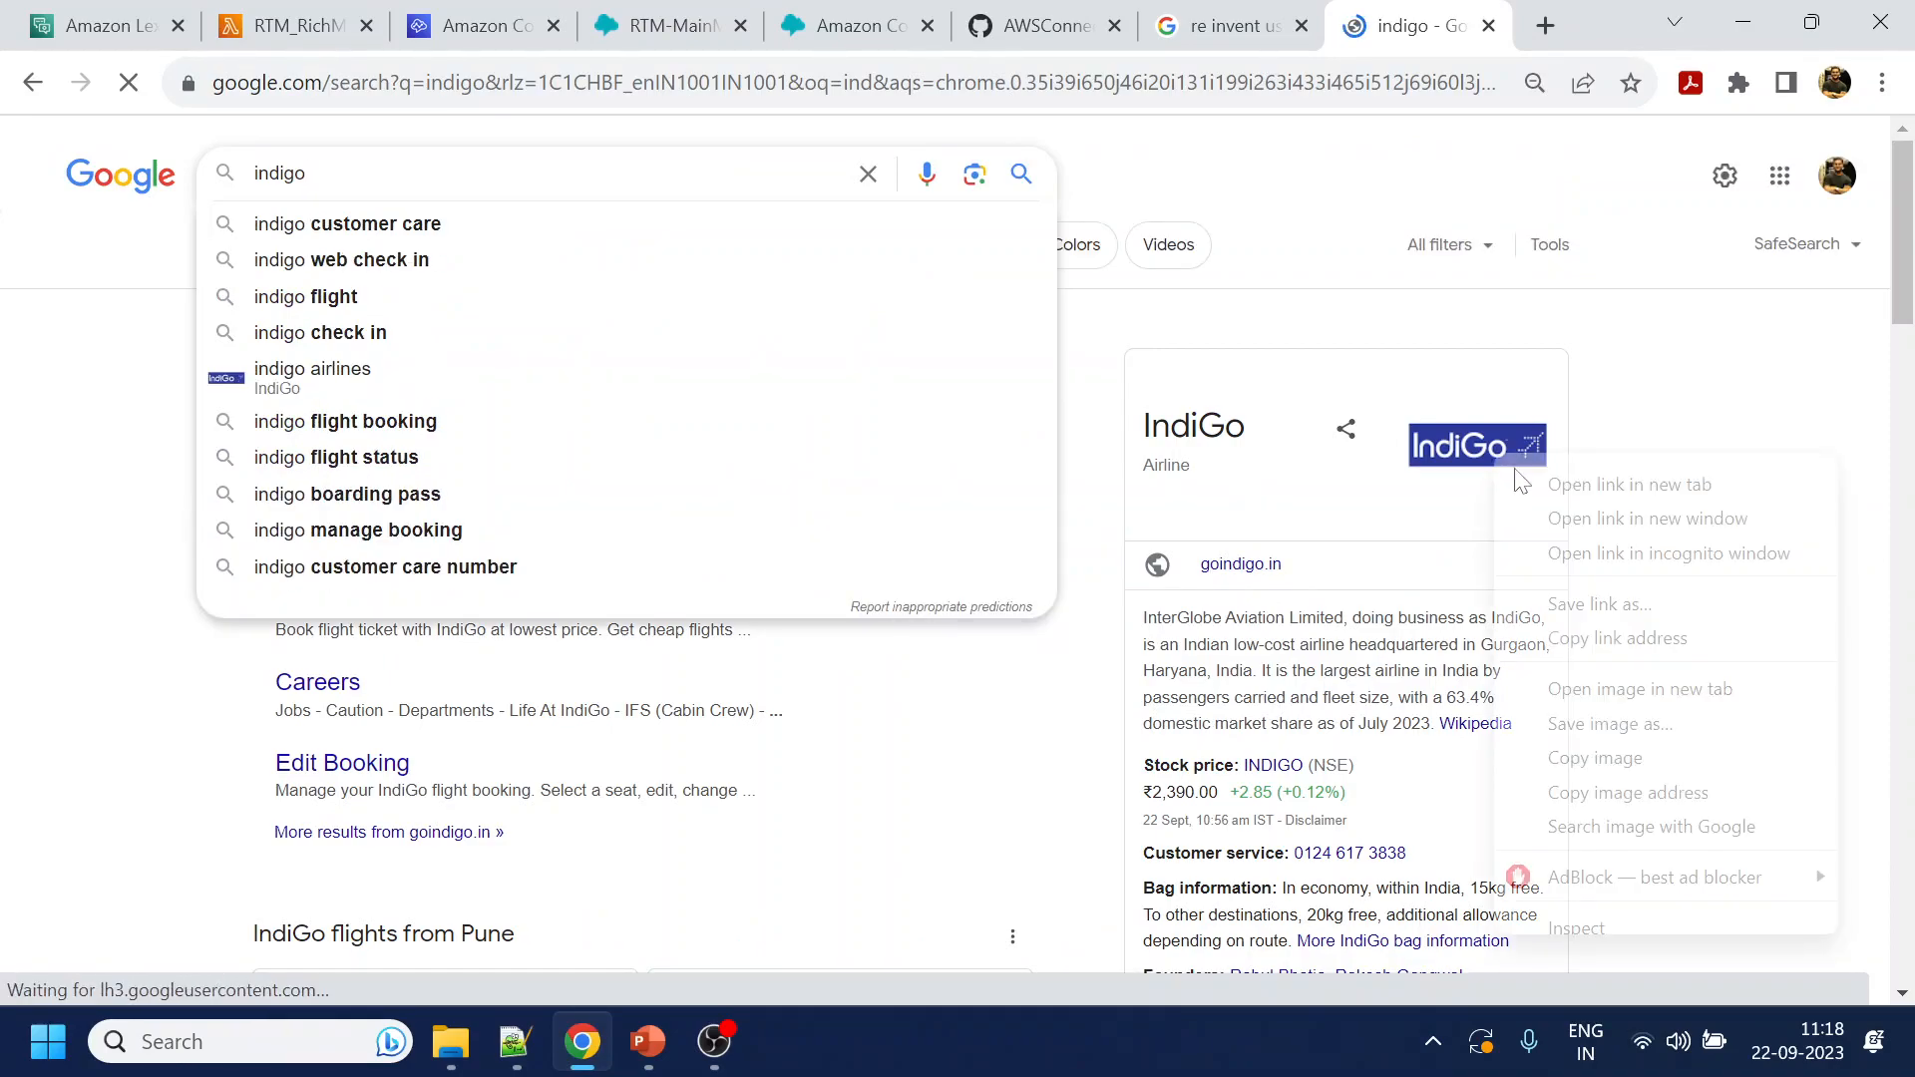
{"action": "left_click", "coordinate": [1597, 690]}
{"action": "left_click", "coordinate": [1427, 25]}
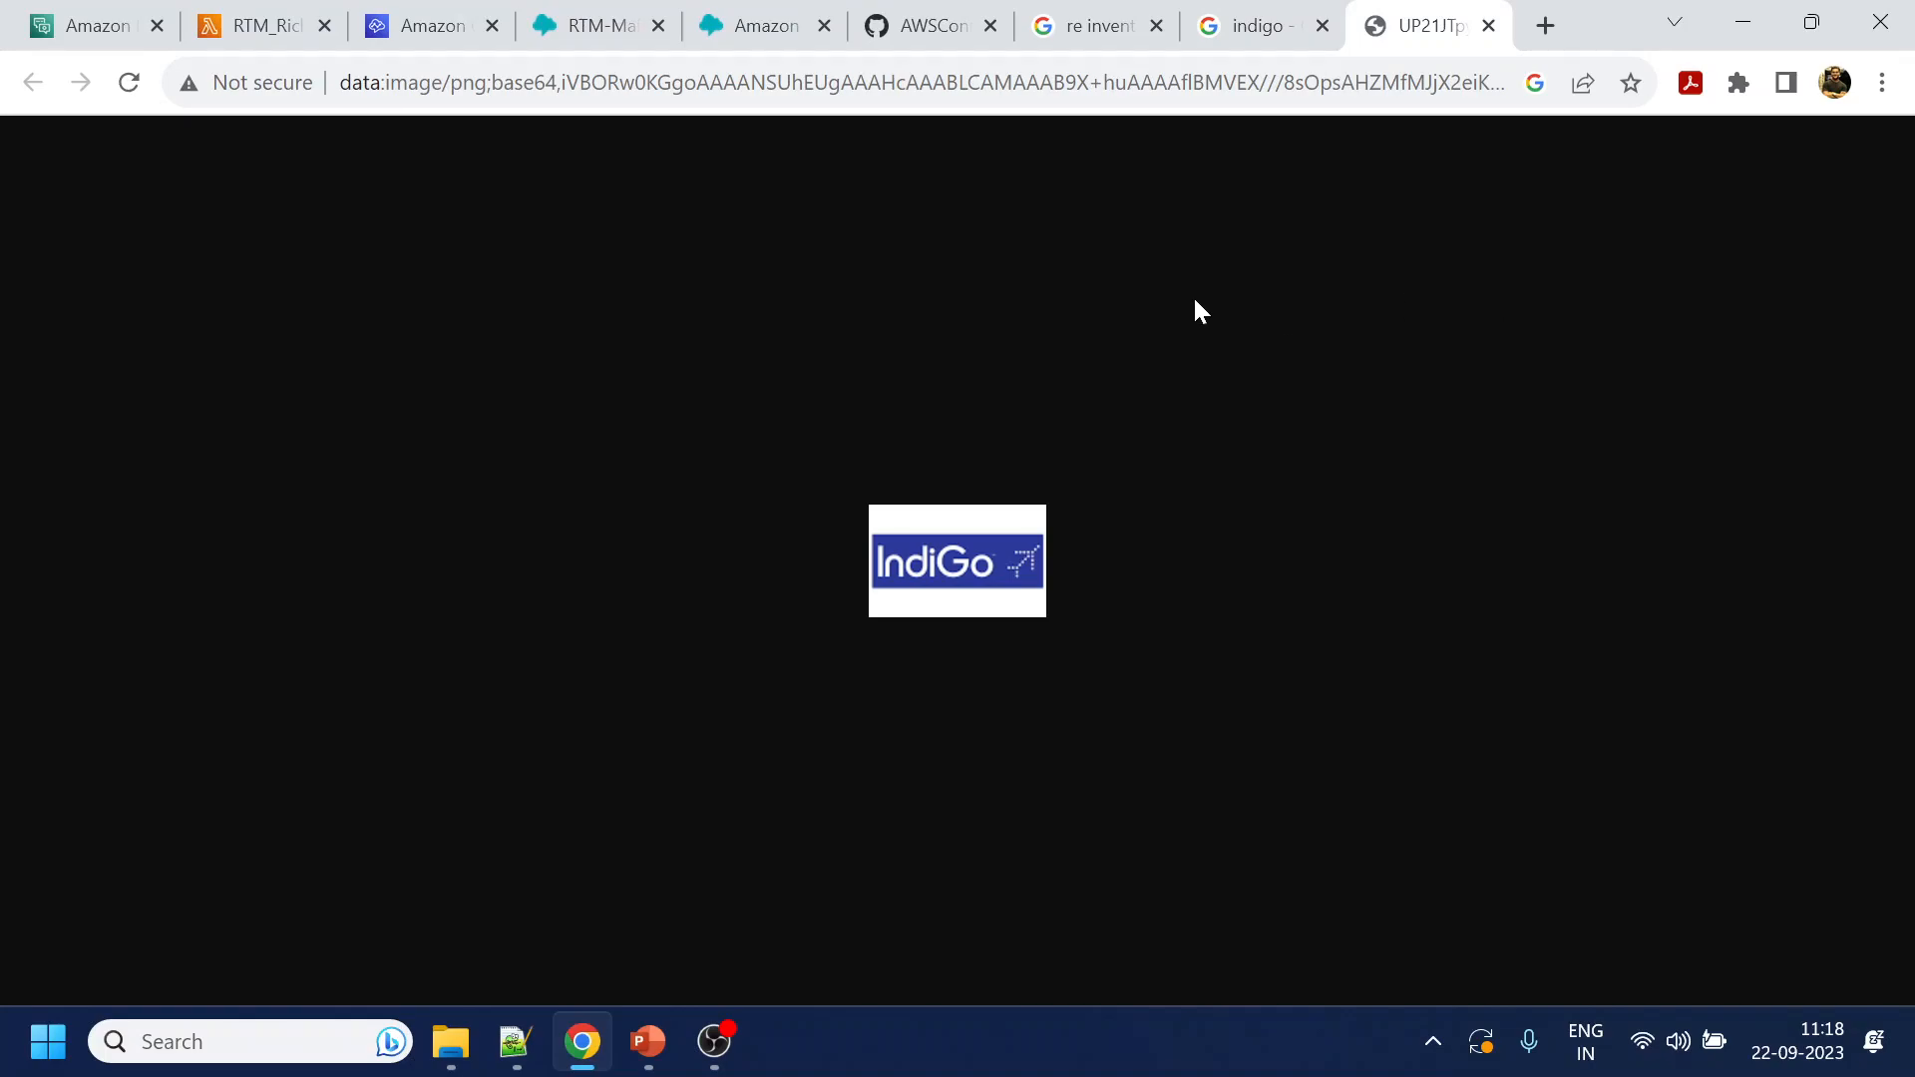
Search for "indigo logo" and copy the address of the IndiGo image with the "On-time. Hassle-free. Affordable." tagline
{"action": "left_click", "coordinate": [1253, 12]}
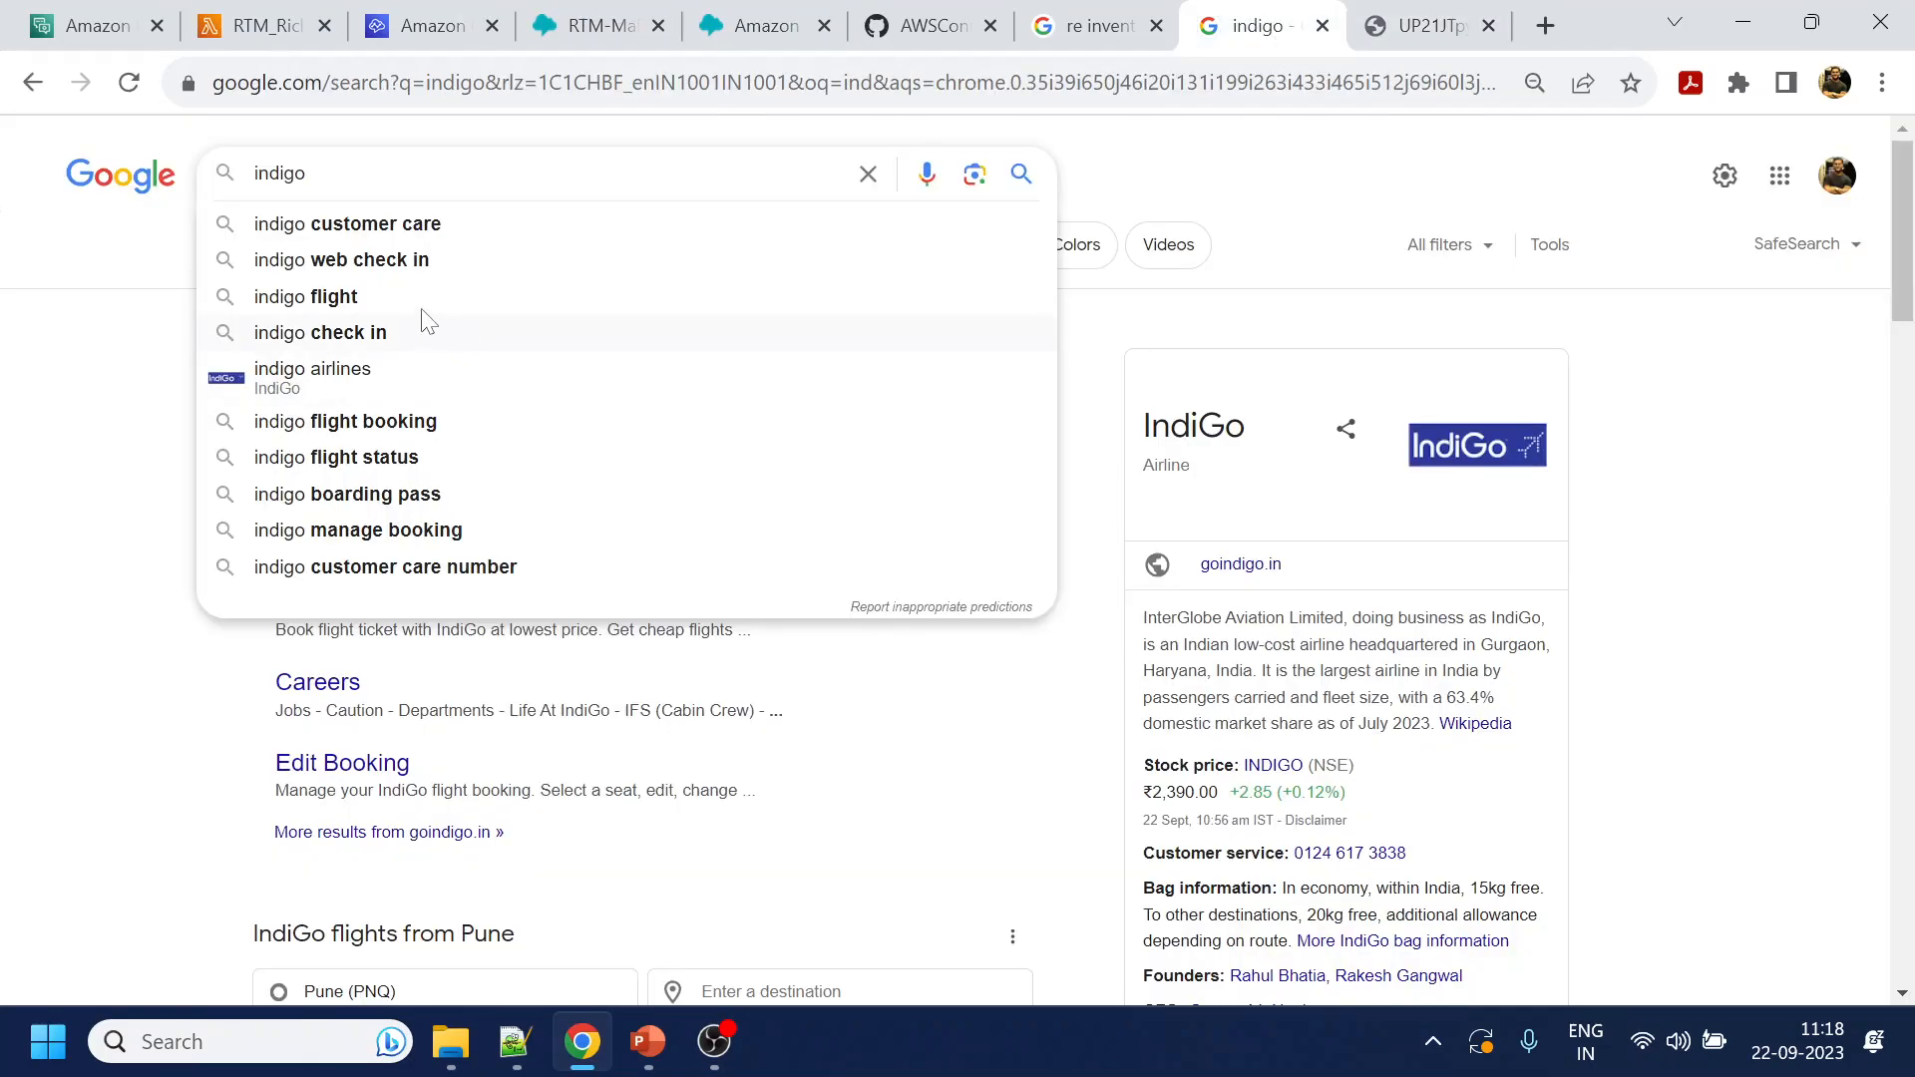
{"action": "type", "text": "logo"}
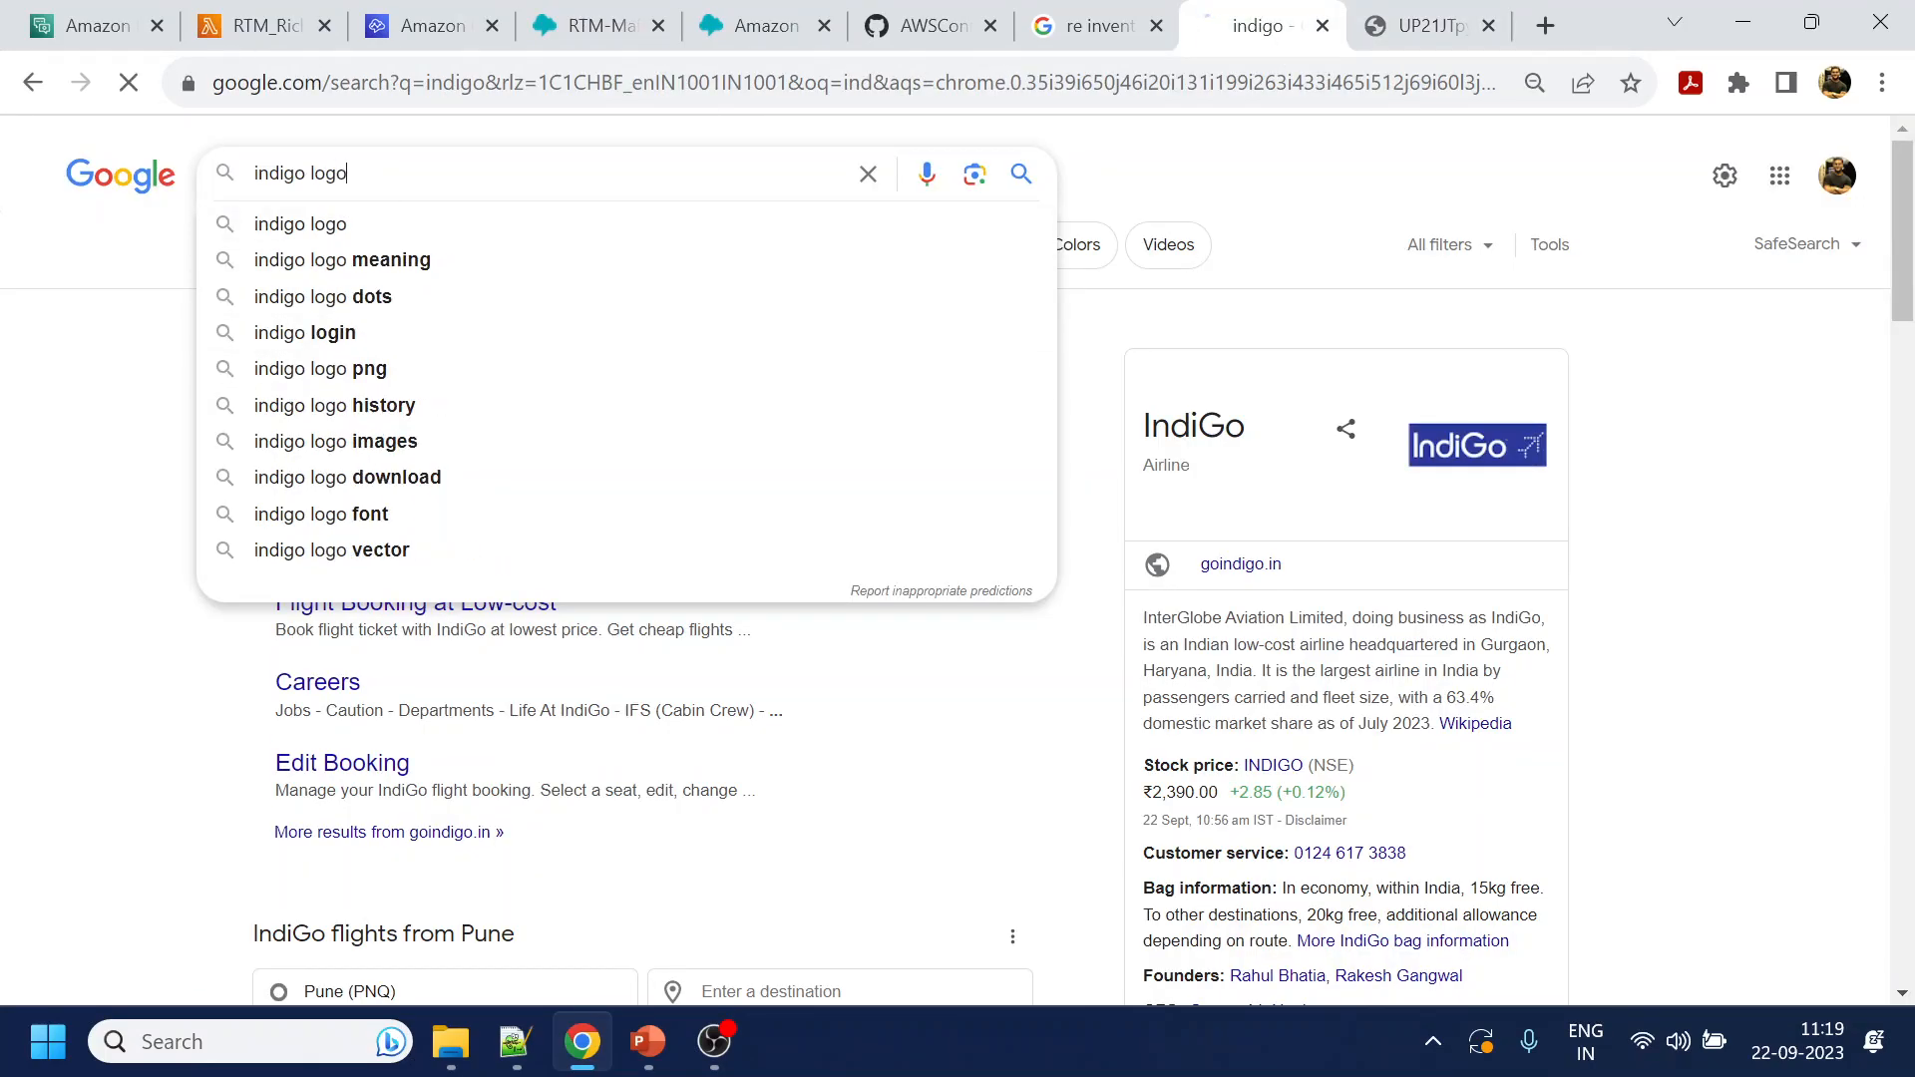
{"action": "key", "text": "Return"}
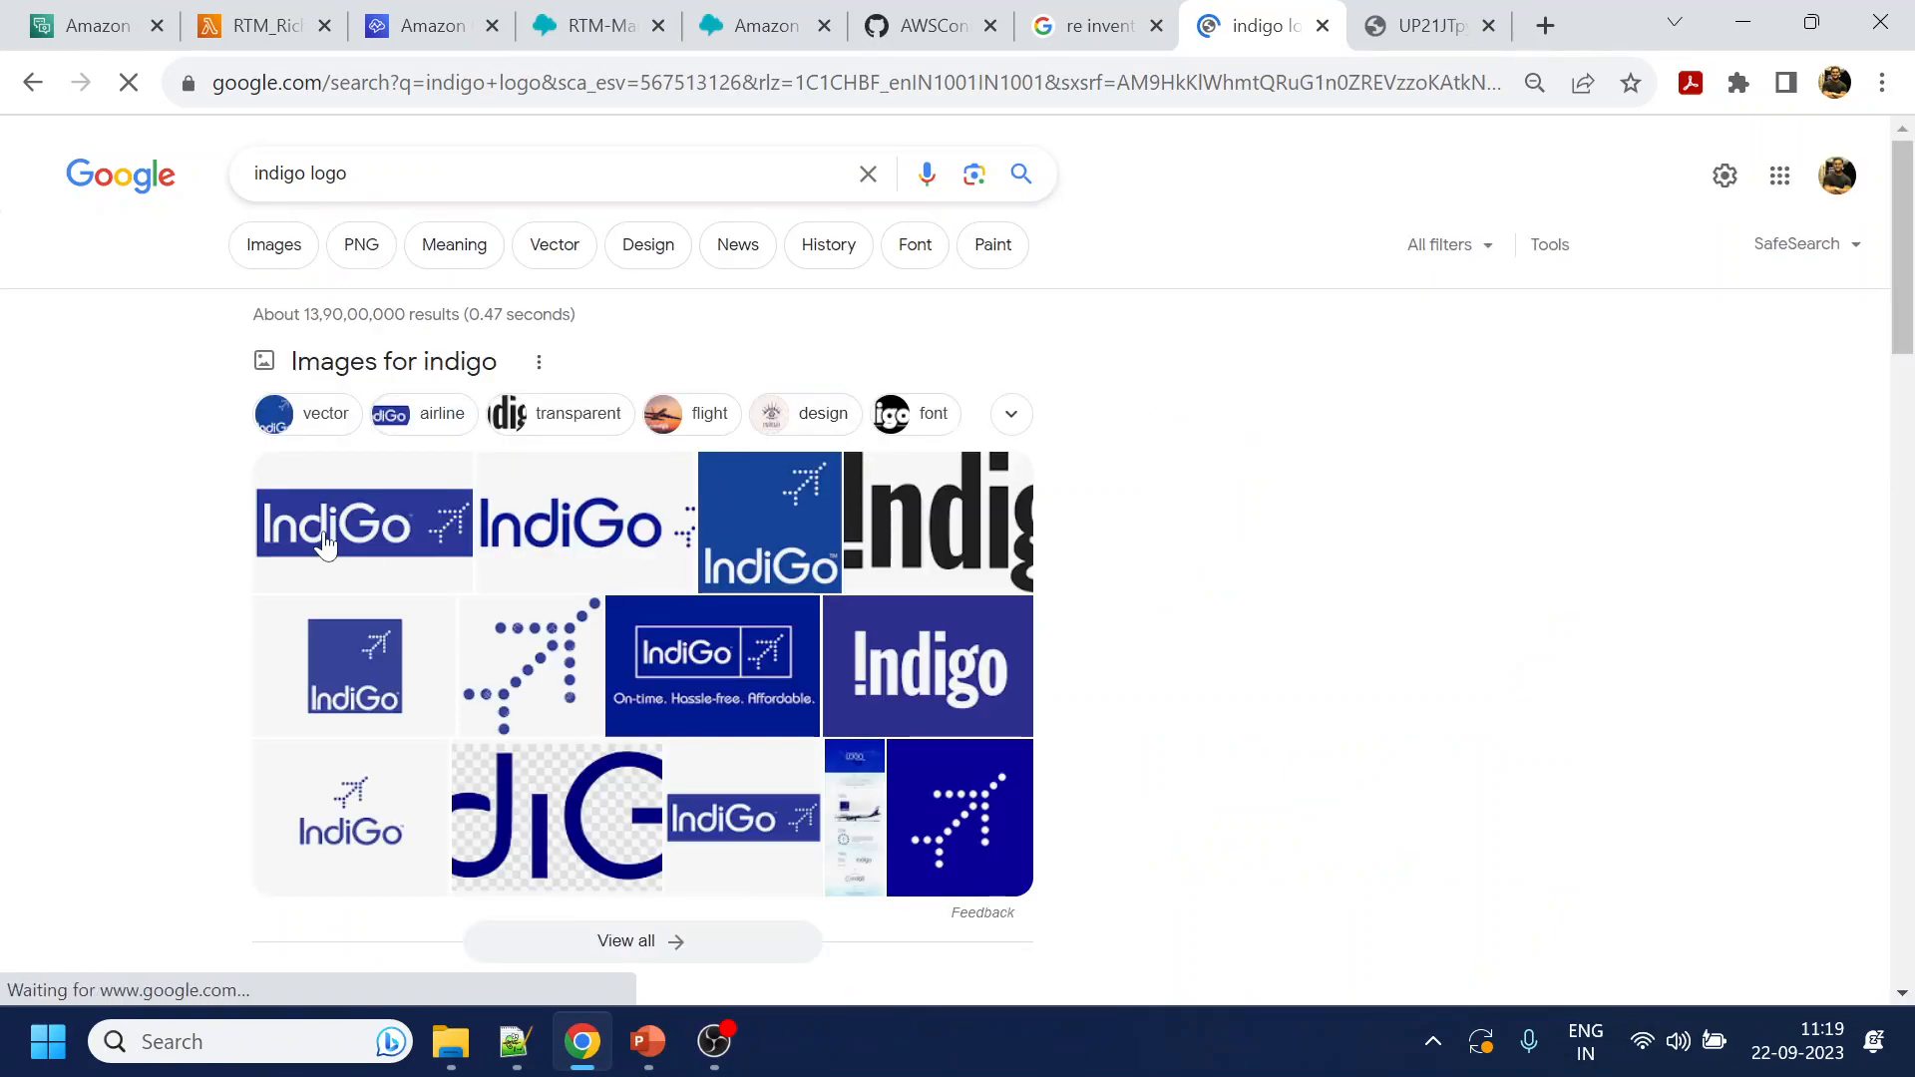
{"action": "left_click", "coordinate": [731, 663]}
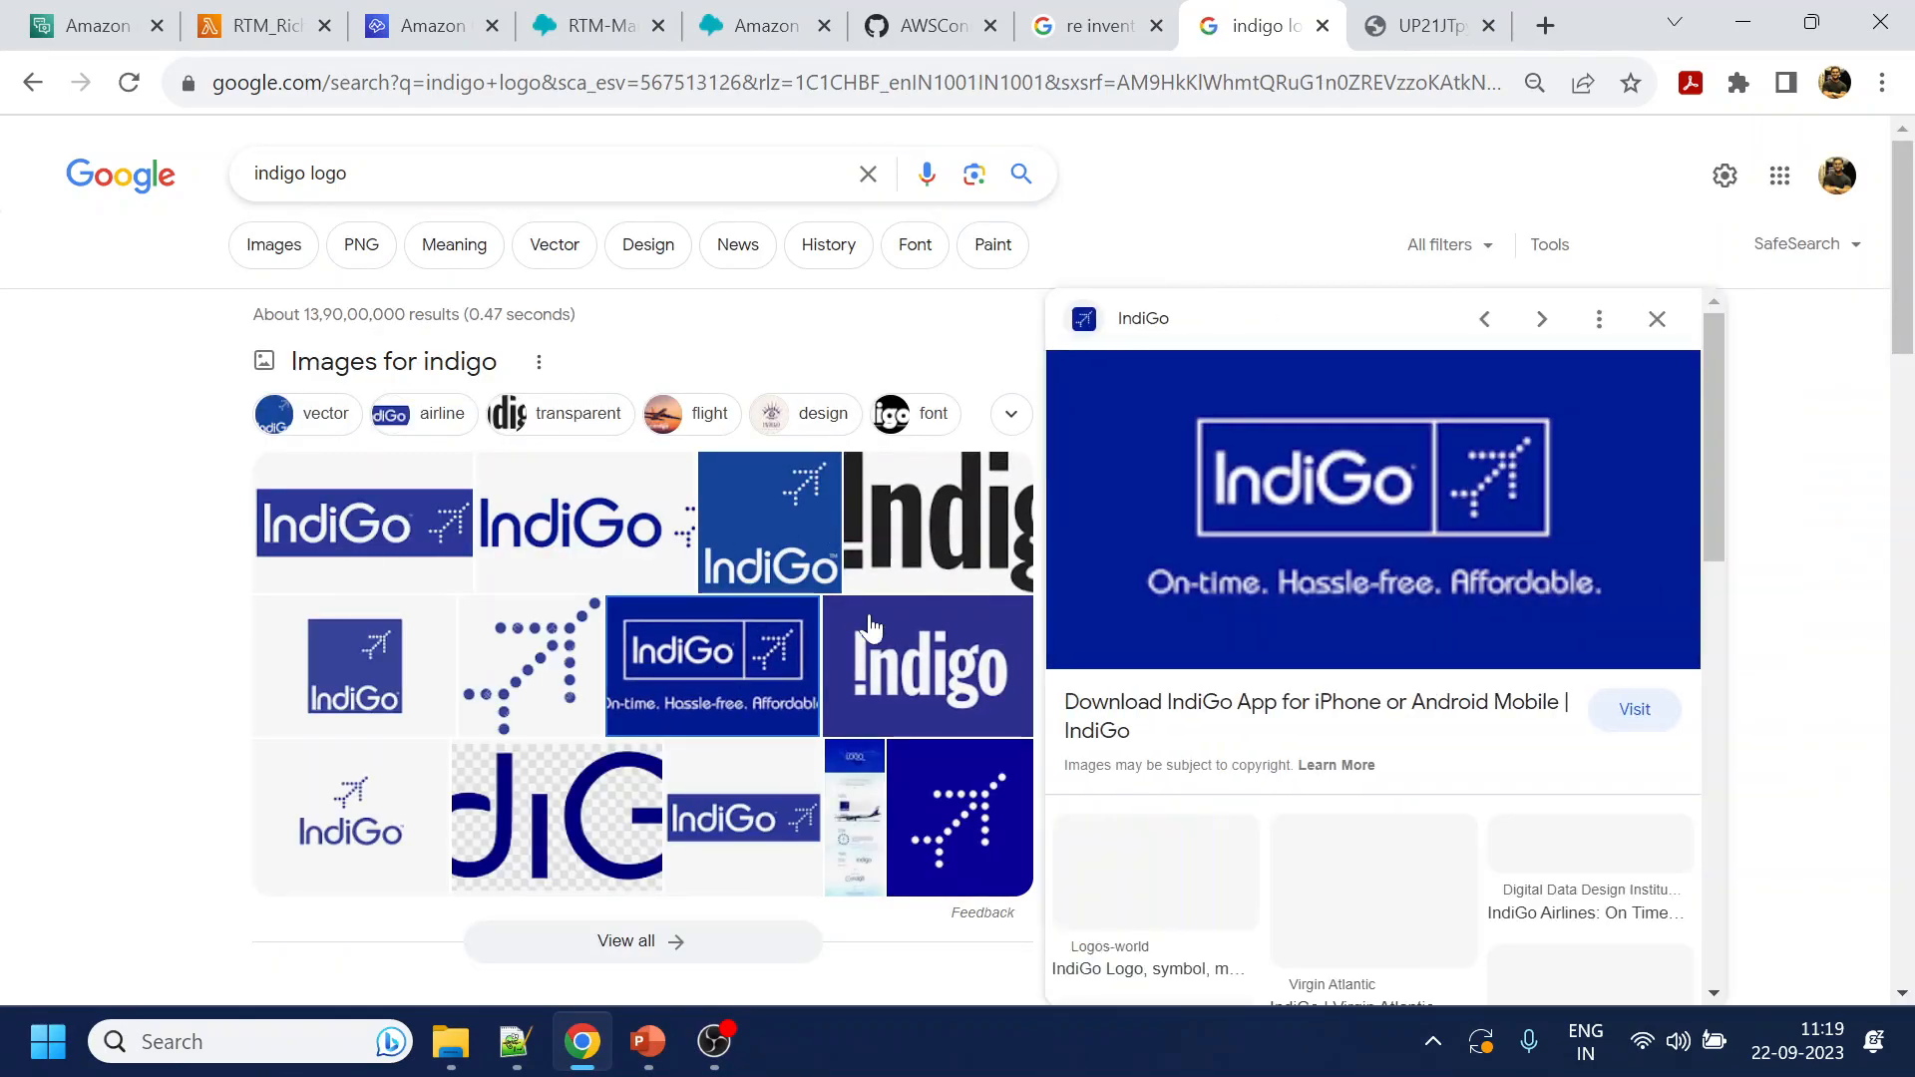
{"action": "right_click", "coordinate": [1329, 507]}
{"action": "left_click", "coordinate": [1458, 793]}
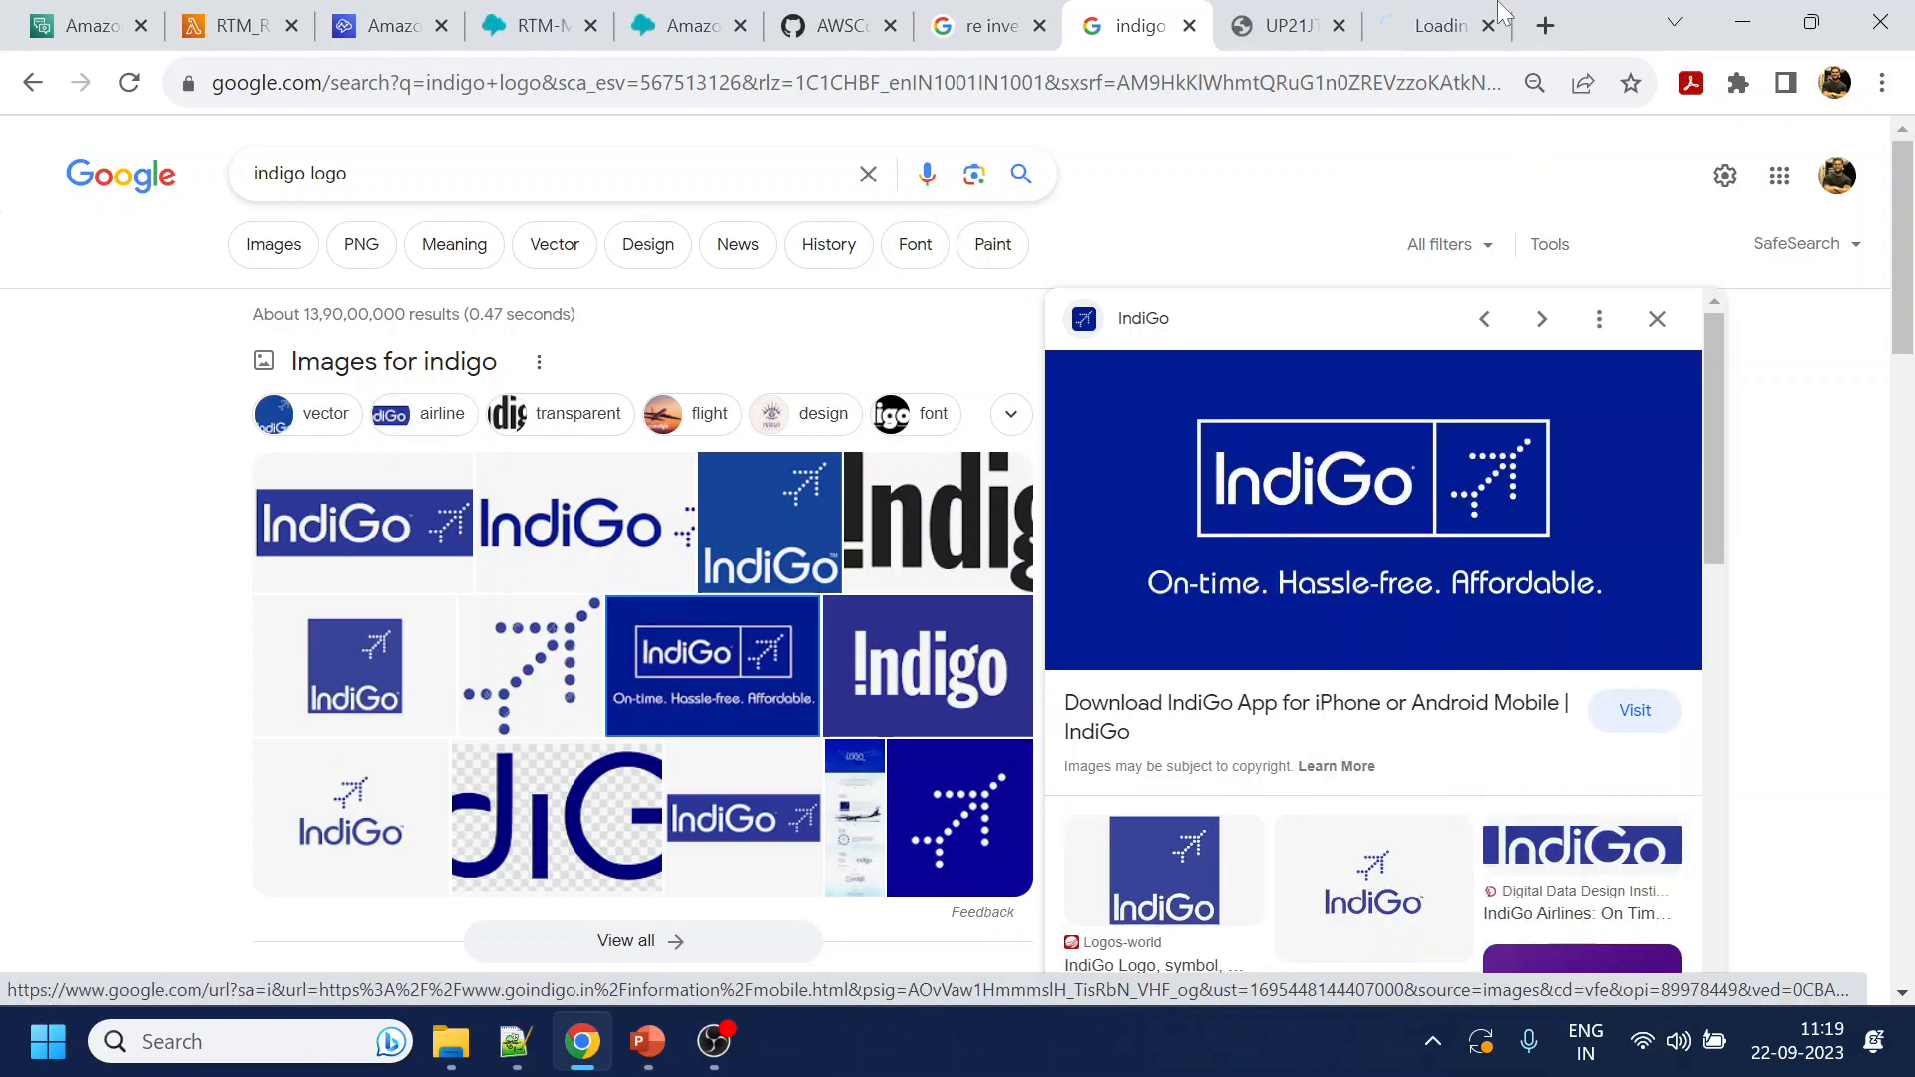
{"action": "left_click", "coordinate": [1437, 22]}
{"action": "left_click", "coordinate": [1180, 100]}
{"action": "key", "text": "ctrl+c"}
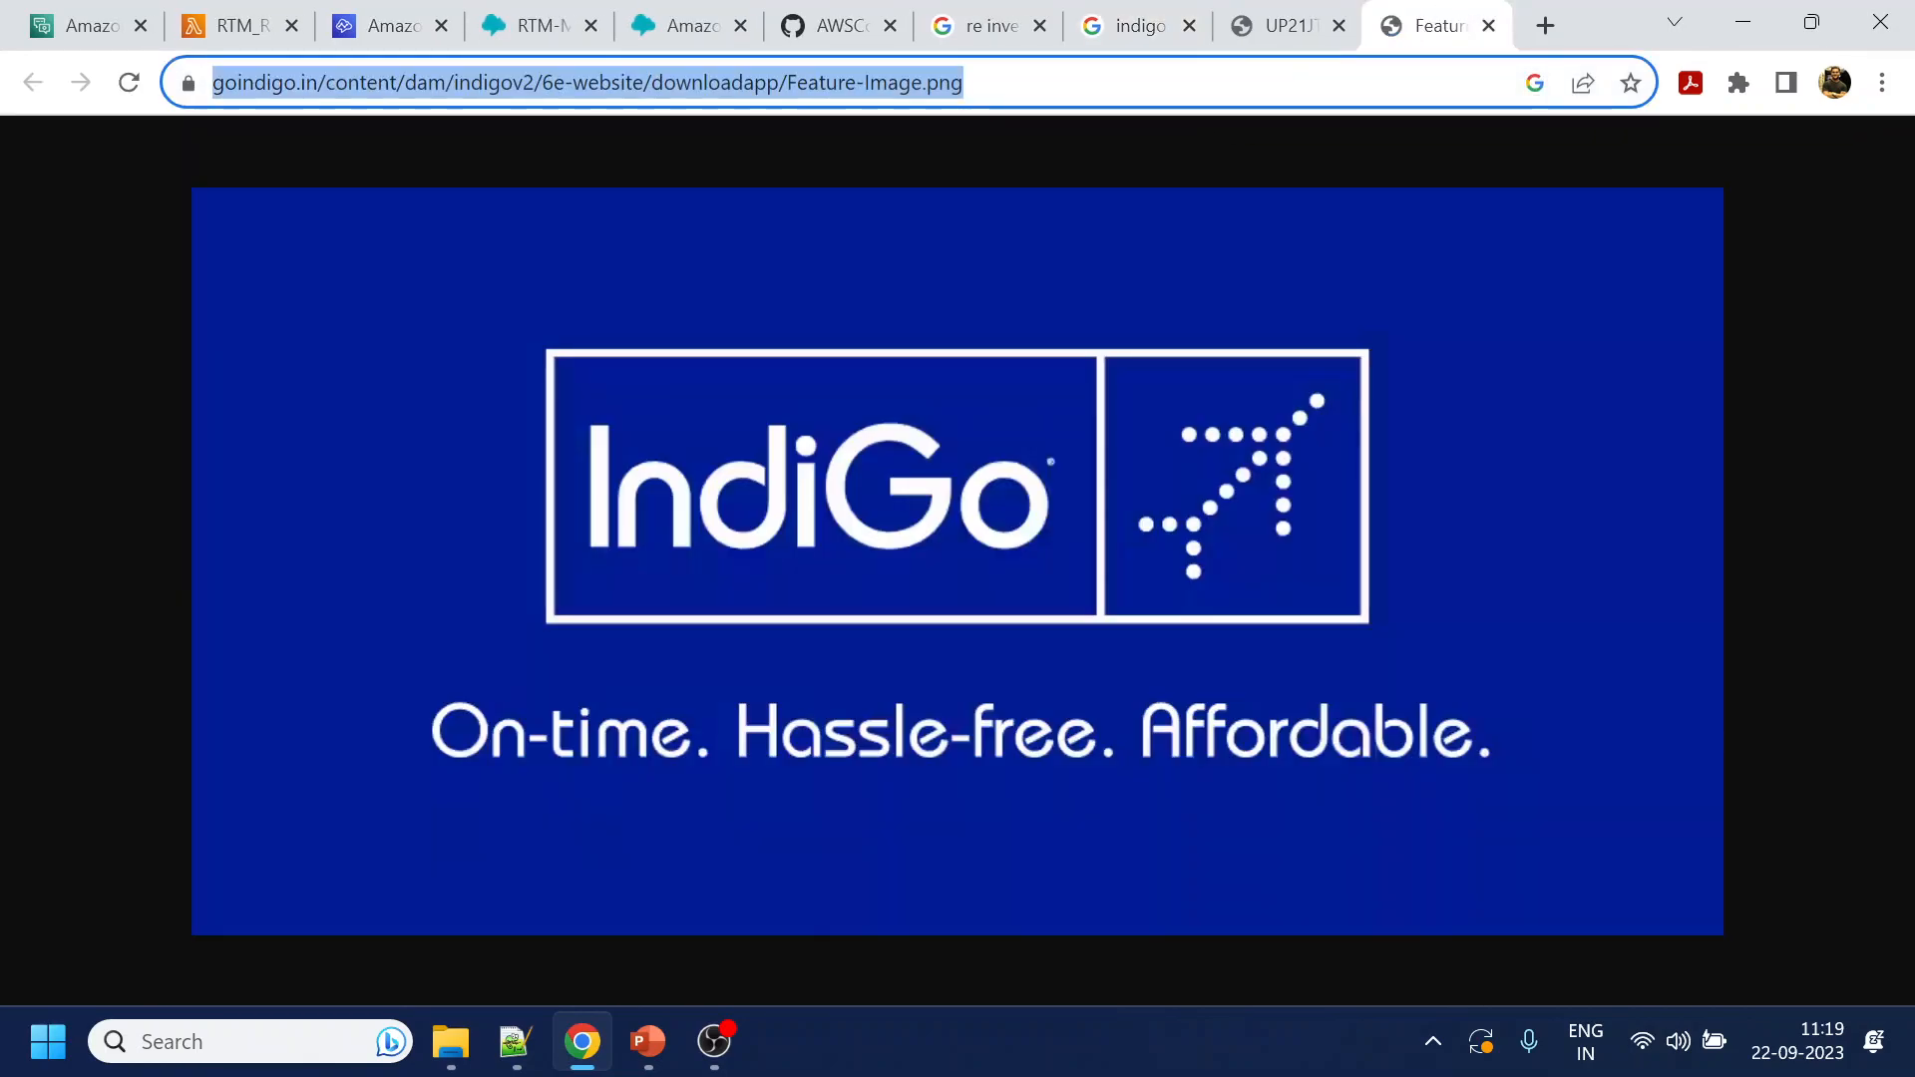
{"action": "left_click", "coordinate": [240, 25]}
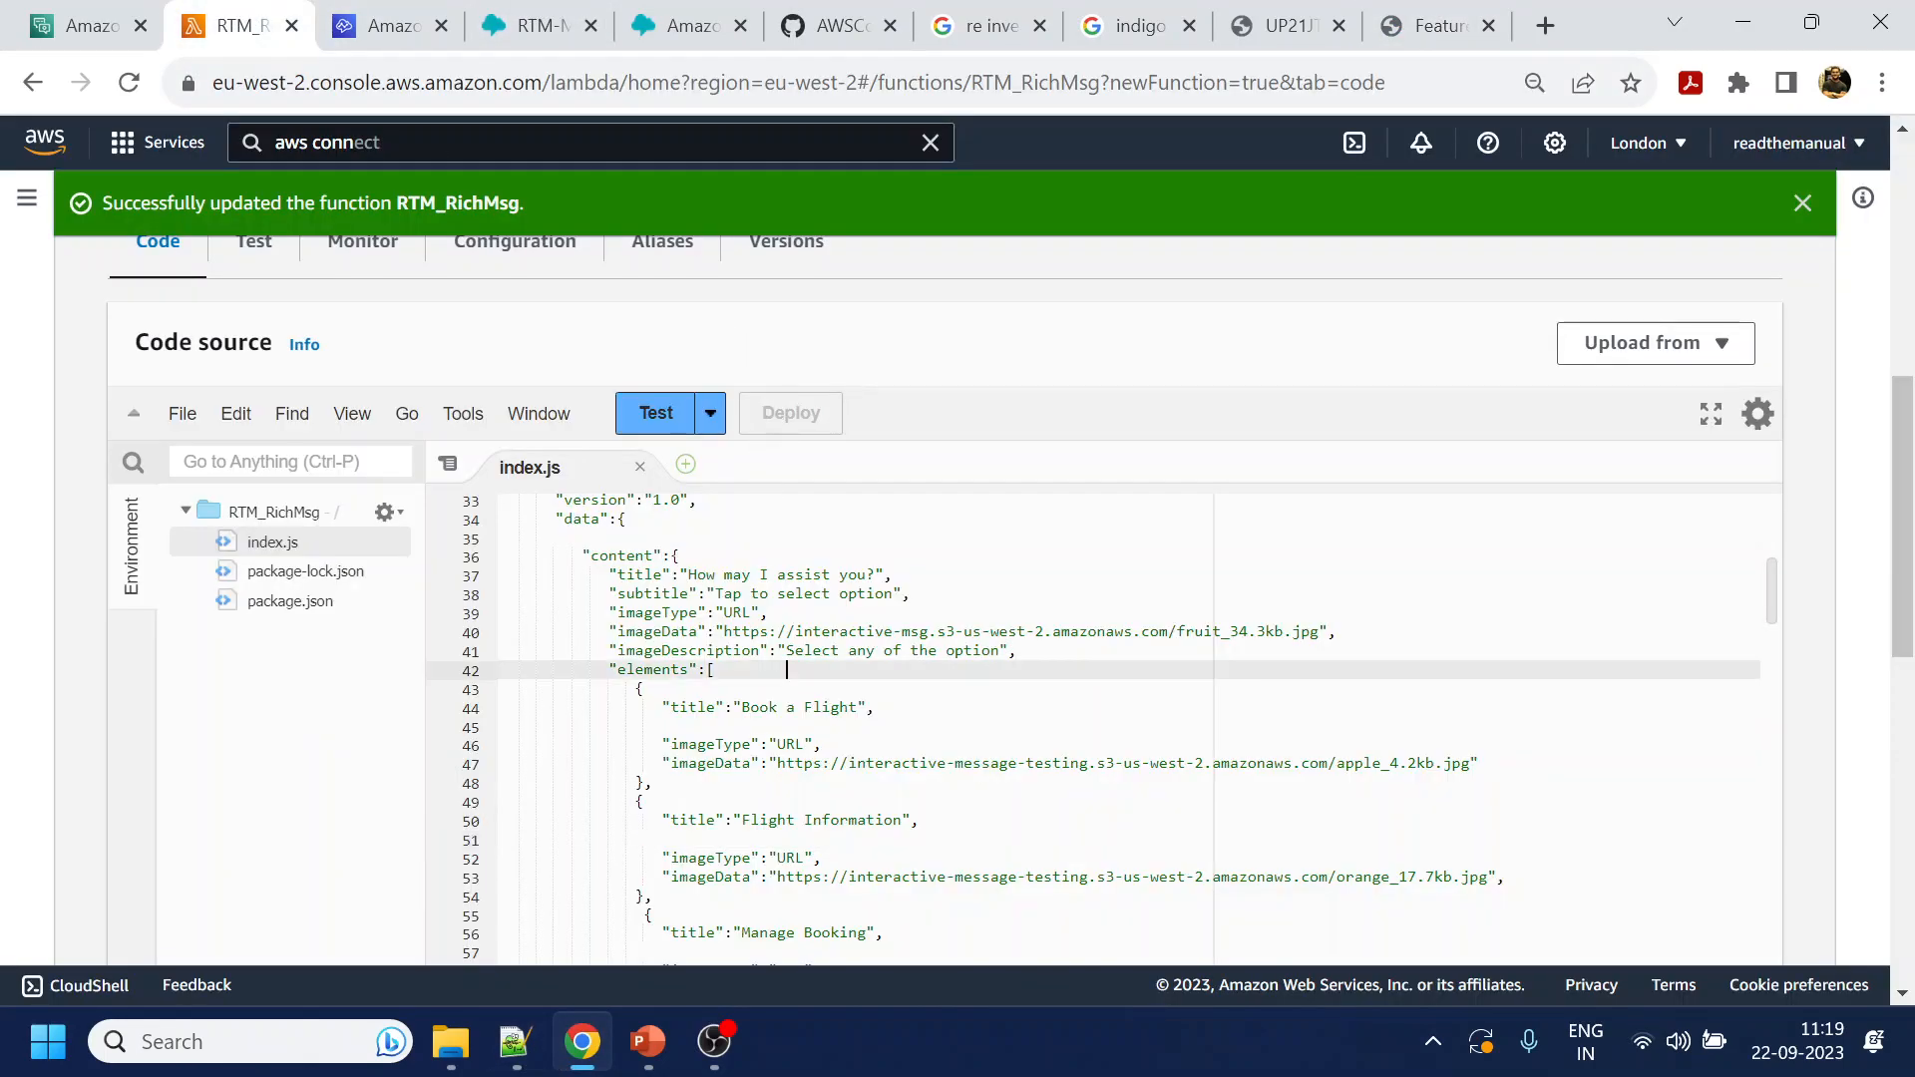
{"action": "left_click", "coordinate": [725, 632]}
{"action": "left_click", "coordinate": [1320, 631], "text": "shift"}
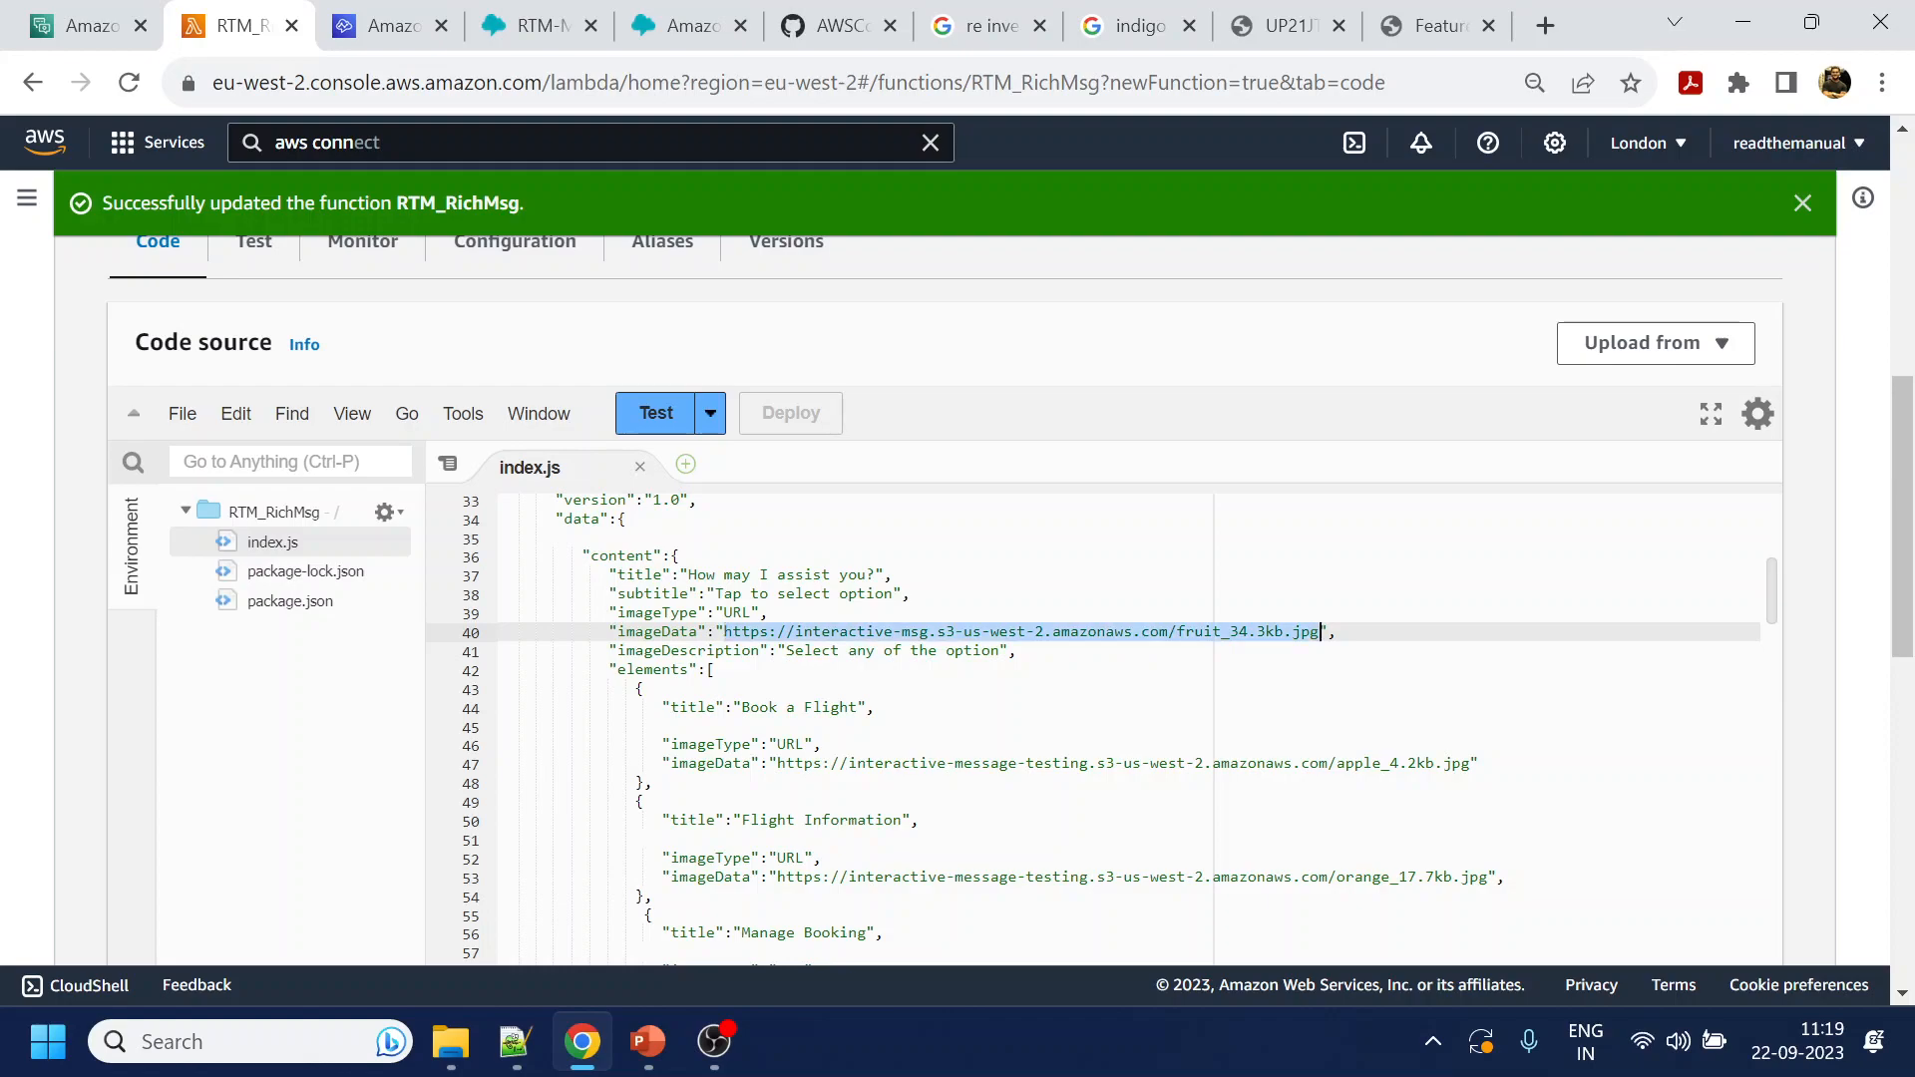
{"action": "key", "text": "ctrl+v"}
{"action": "left_click", "coordinate": [1071, 707]}
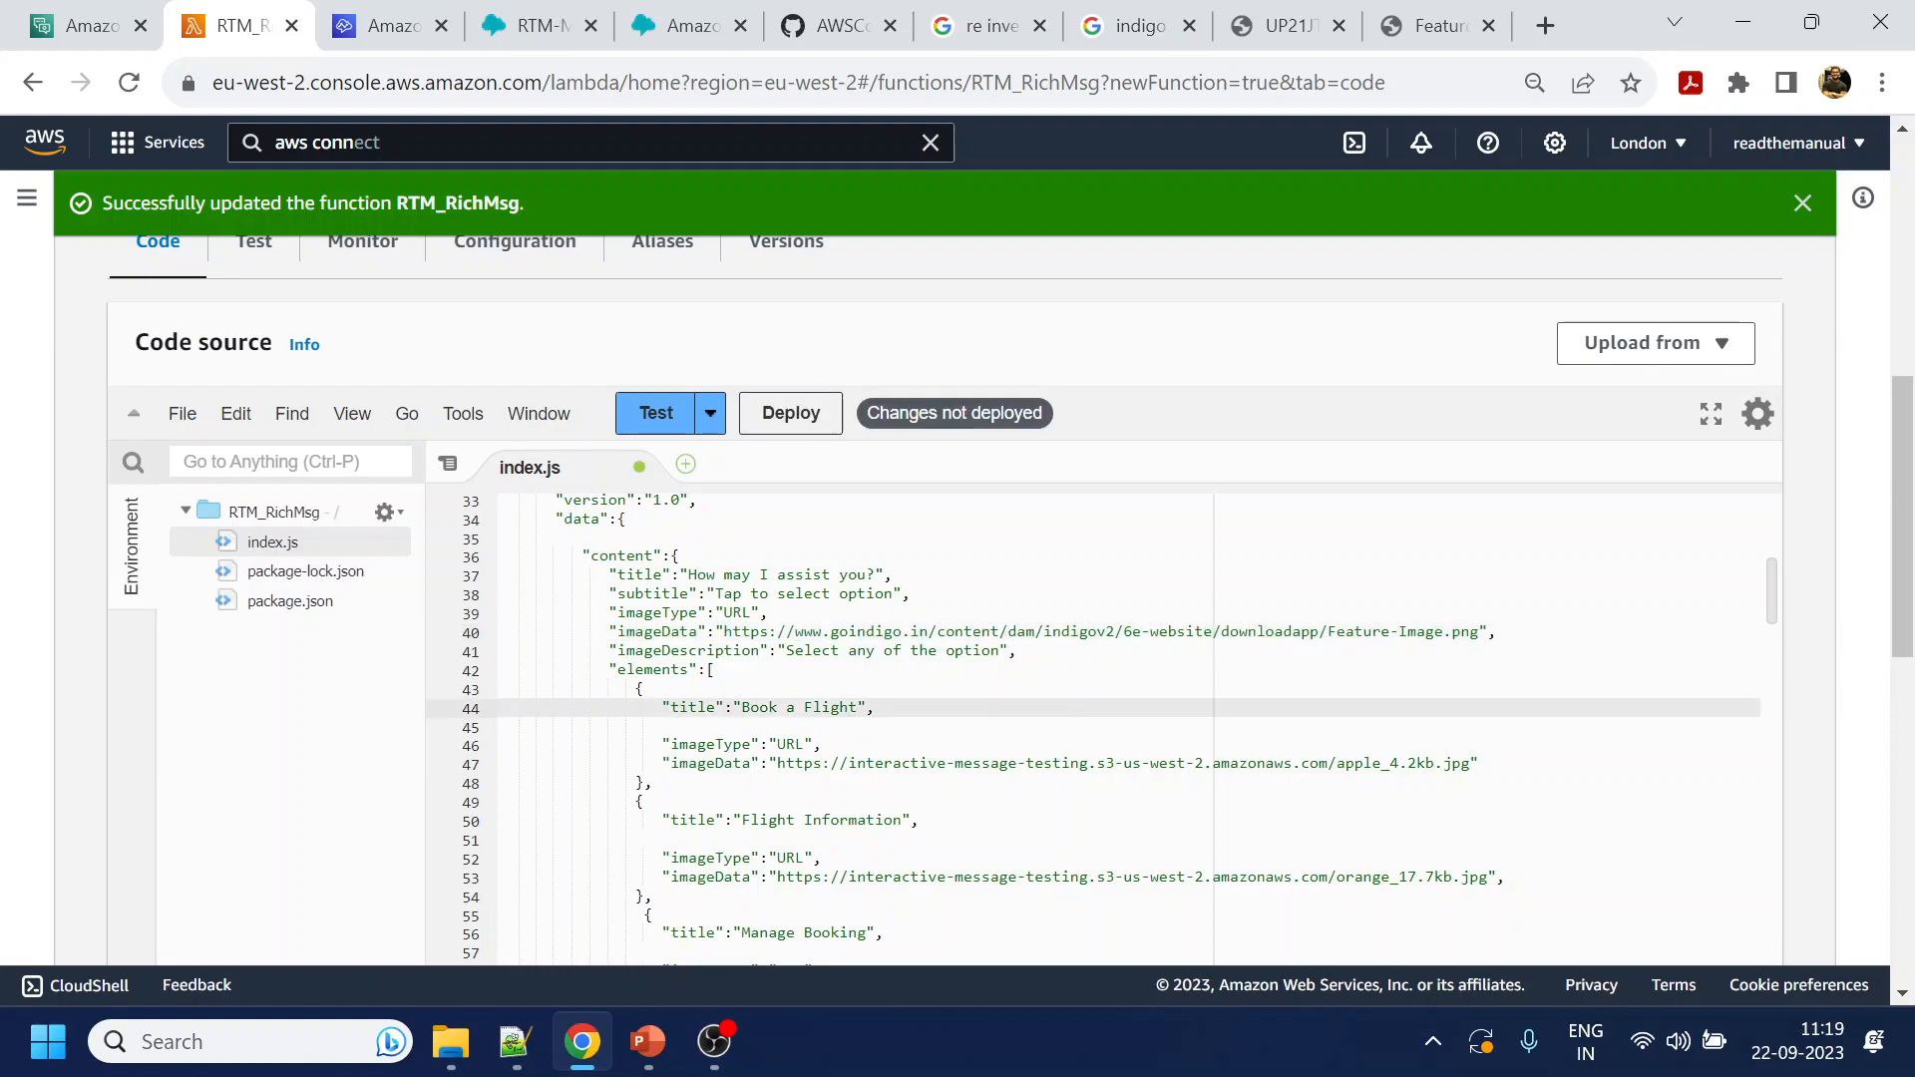
Close the two opened IndiGo image tabs and search Google for "book a flight icon"
{"action": "left_click", "coordinate": [1326, 26]}
{"action": "left_click", "coordinate": [1342, 25]}
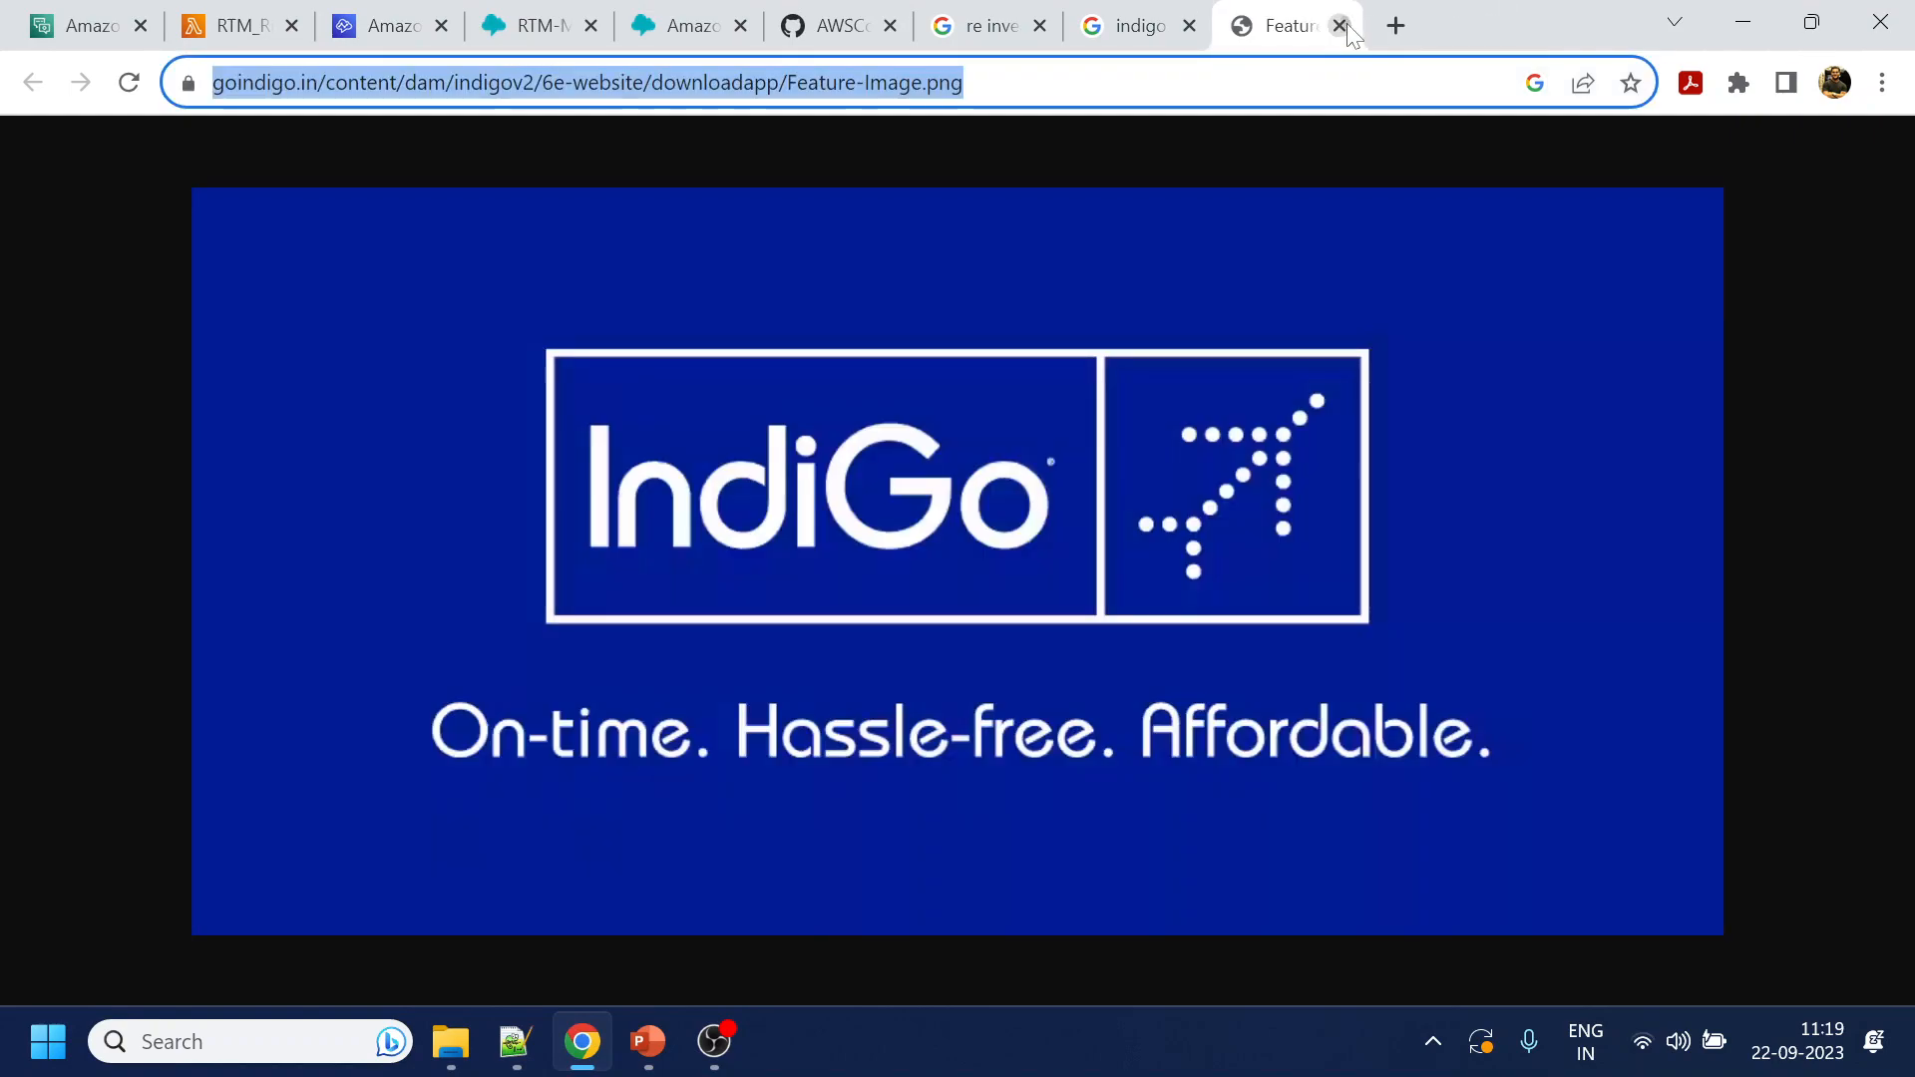
{"action": "left_click", "coordinate": [1342, 25]}
{"action": "key", "text": "ctrl+a"}
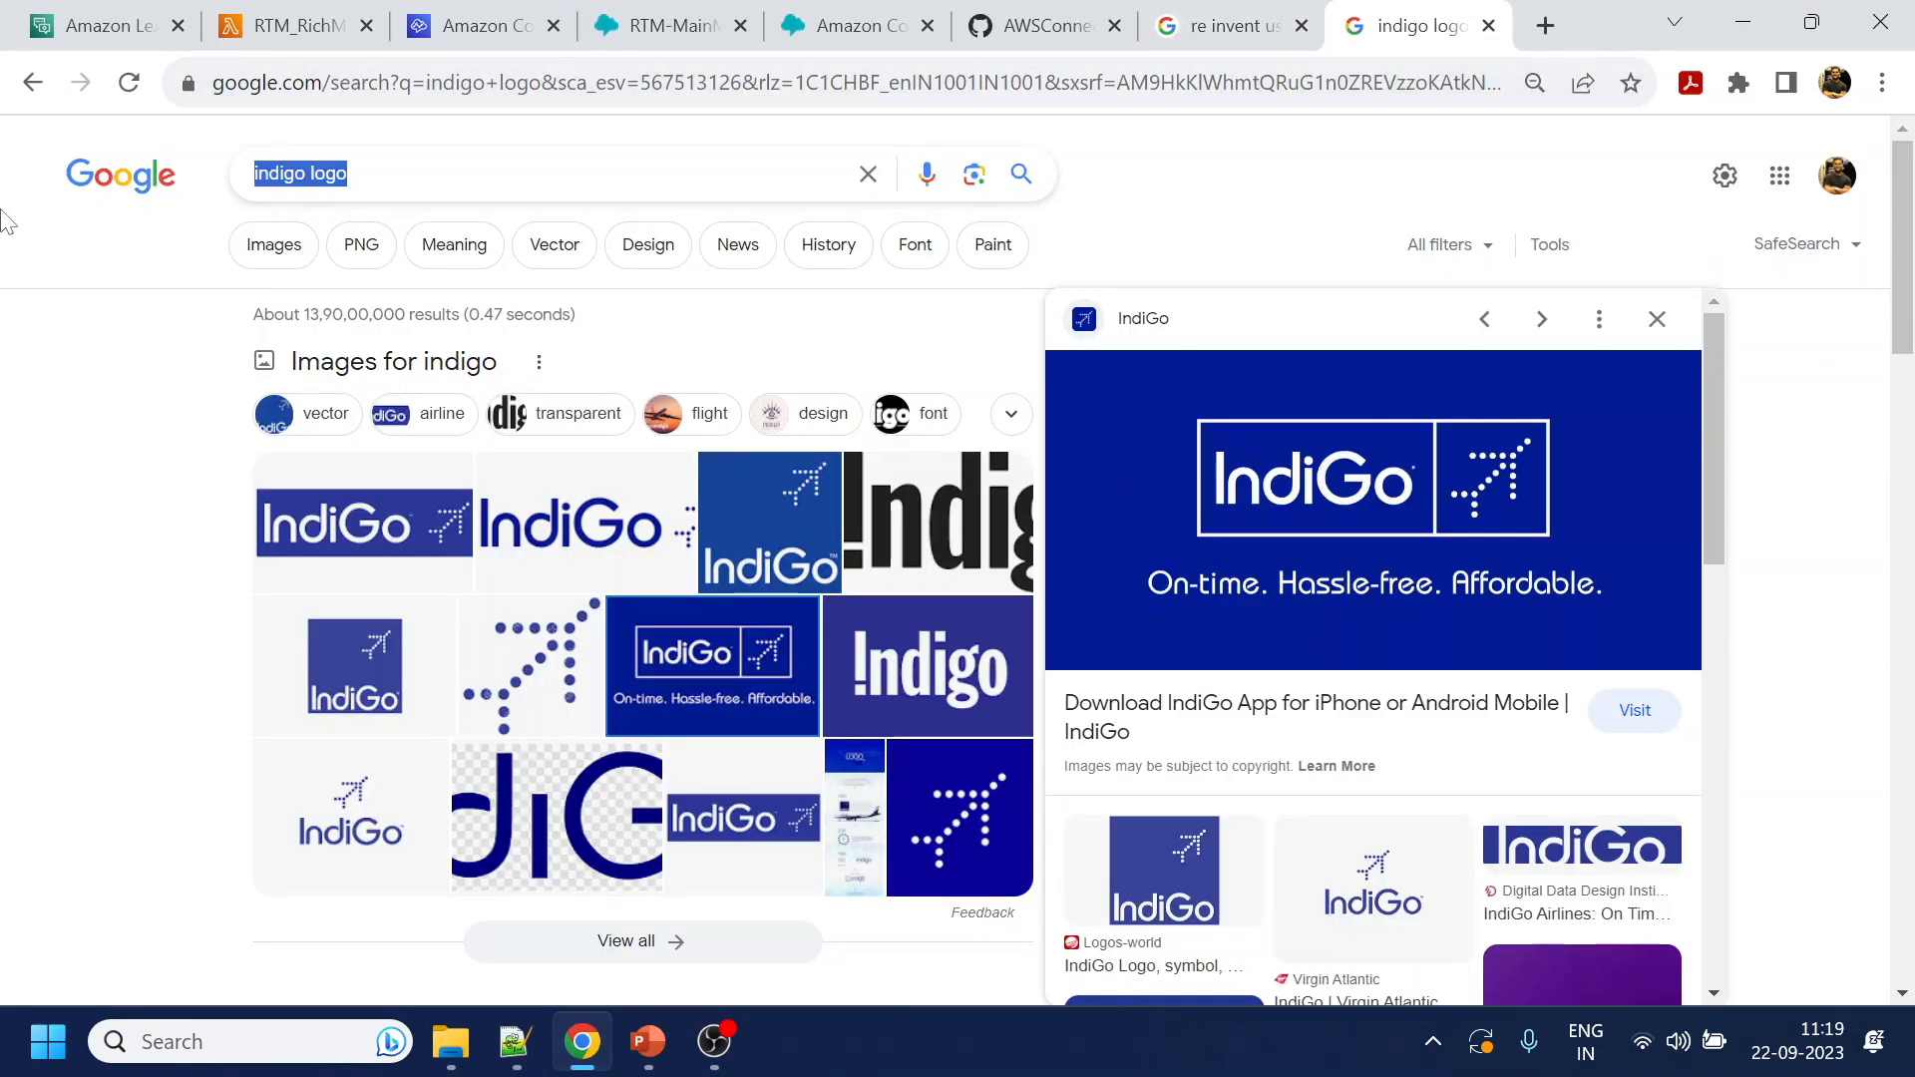
{"action": "type", "text": "book a f"}
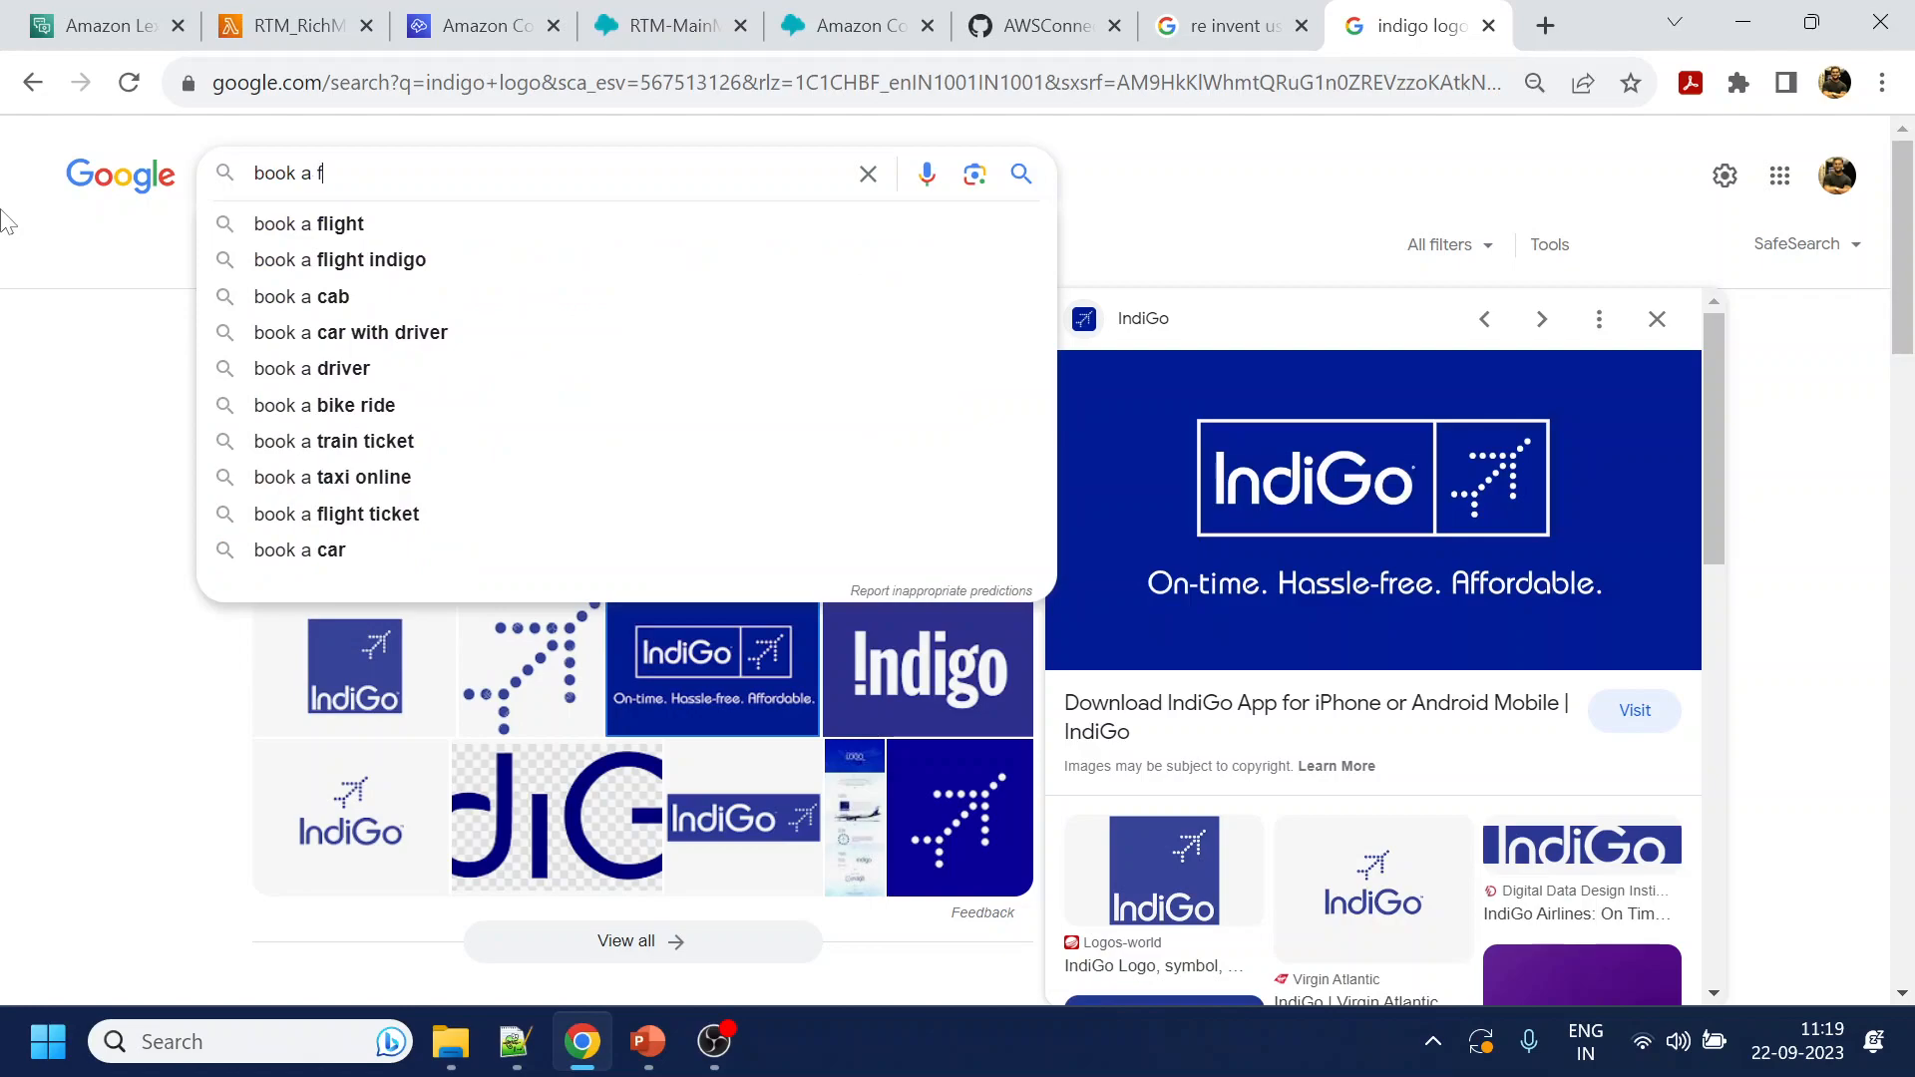
{"action": "type", "text": "light ico"}
{"action": "type", "text": "n"}
{"action": "key", "text": "Return"}
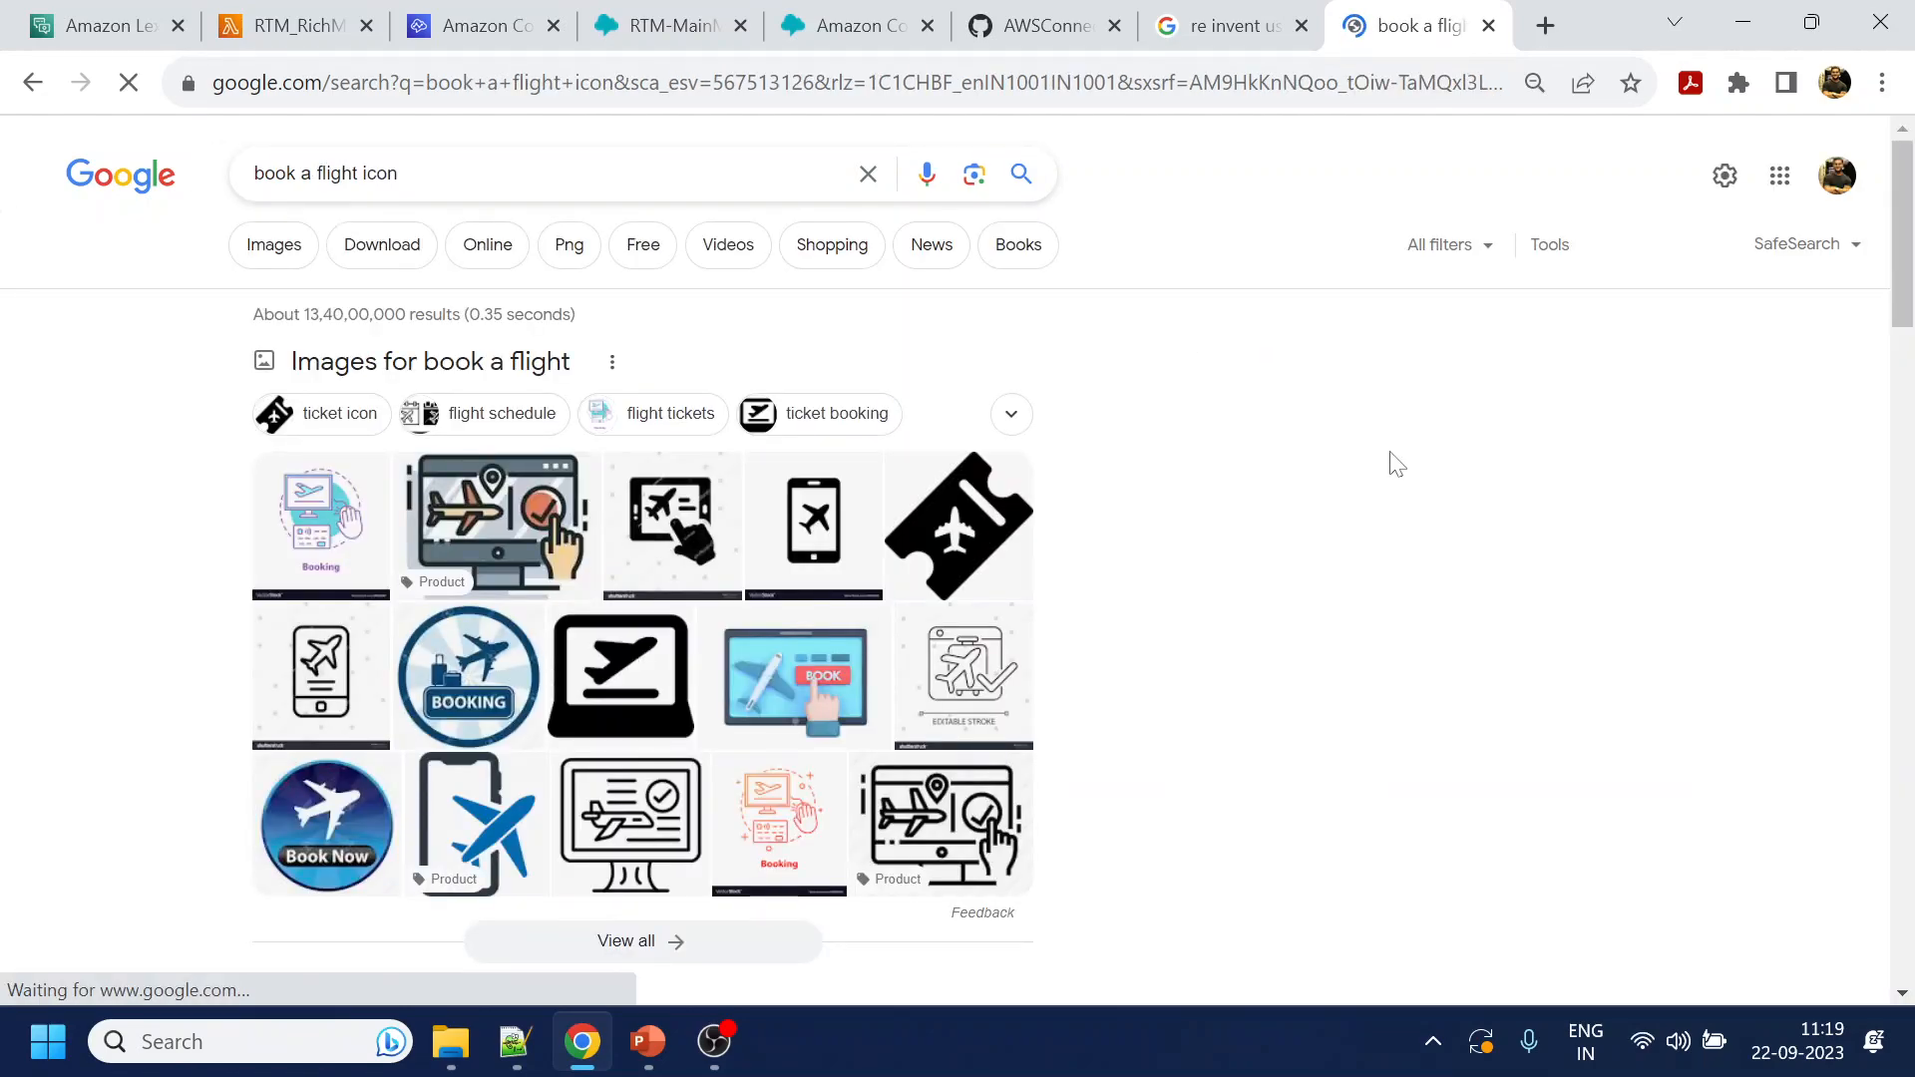
Open the blue circular BOOKING icon from 123RF as an image in a separate tab, and return to the search results
{"action": "left_click", "coordinate": [467, 688]}
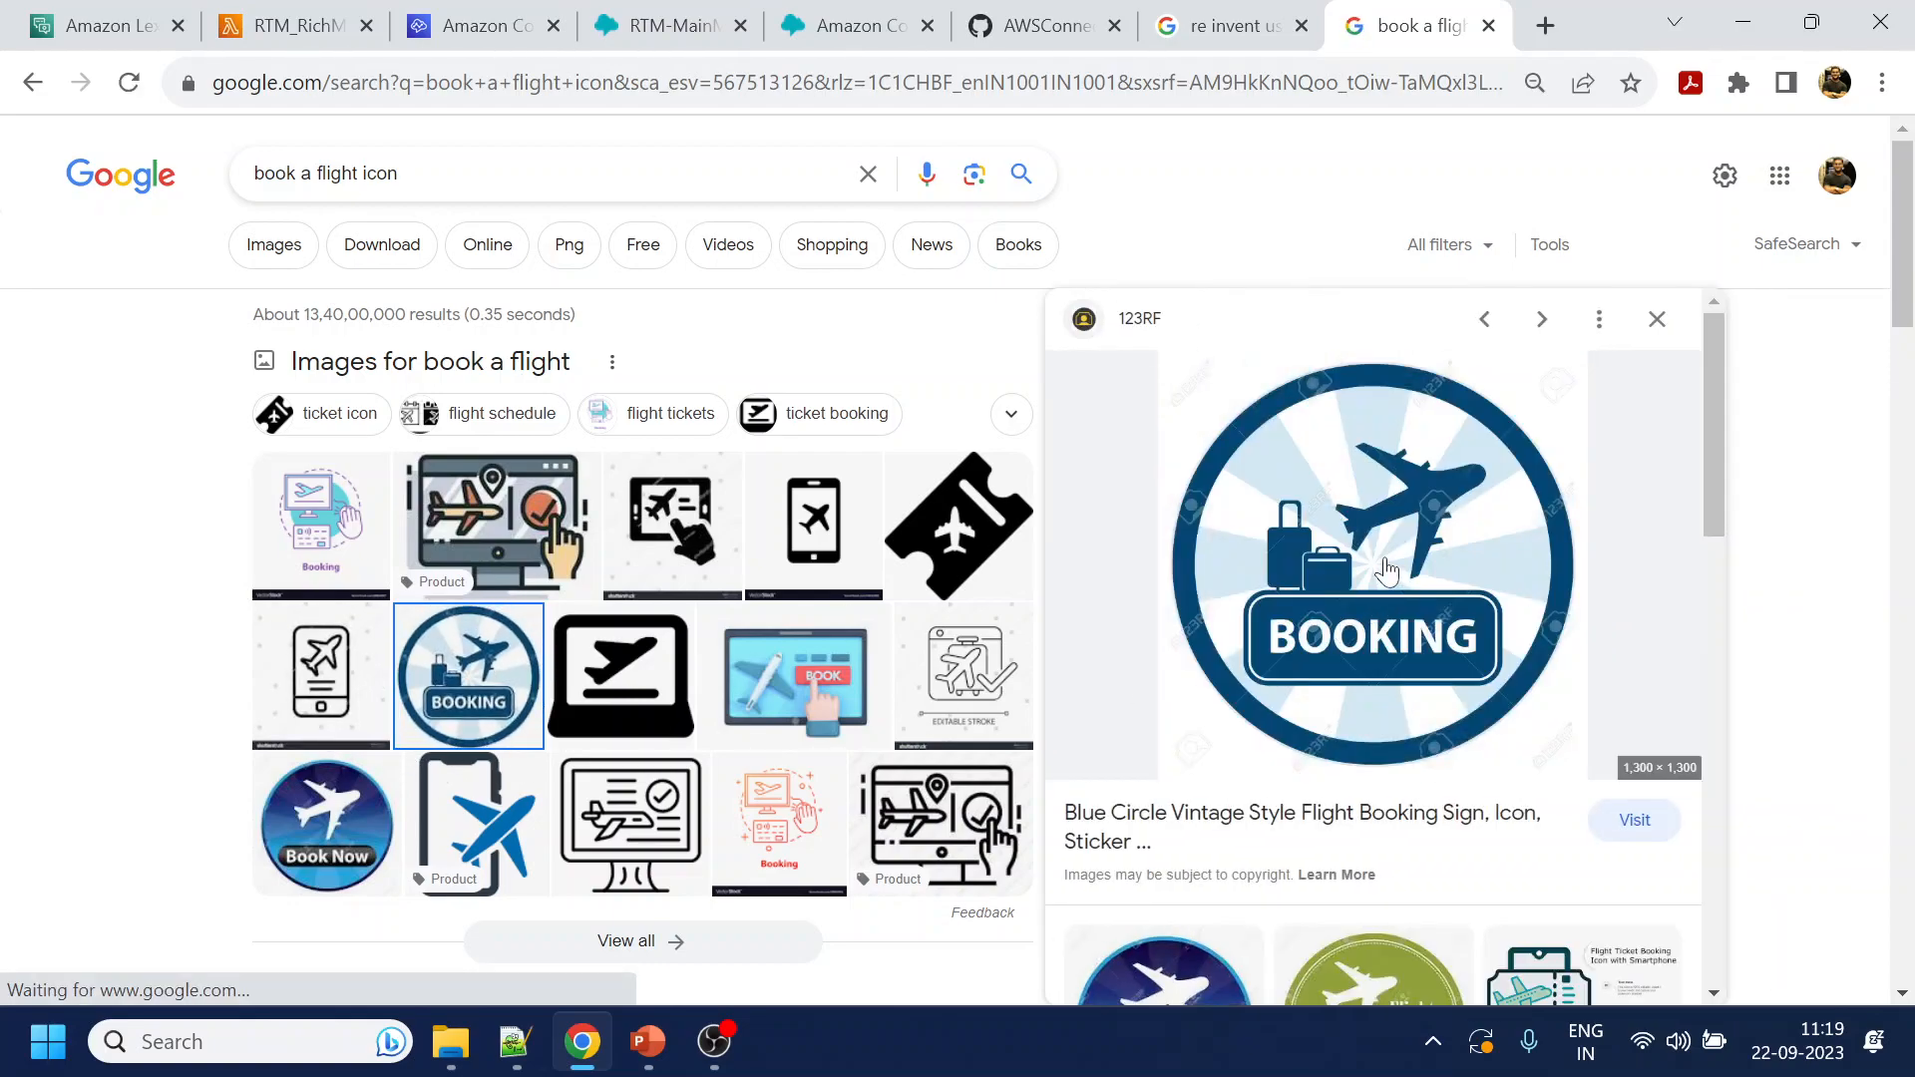
{"action": "right_click", "coordinate": [1386, 569]}
{"action": "left_click", "coordinate": [1488, 399]}
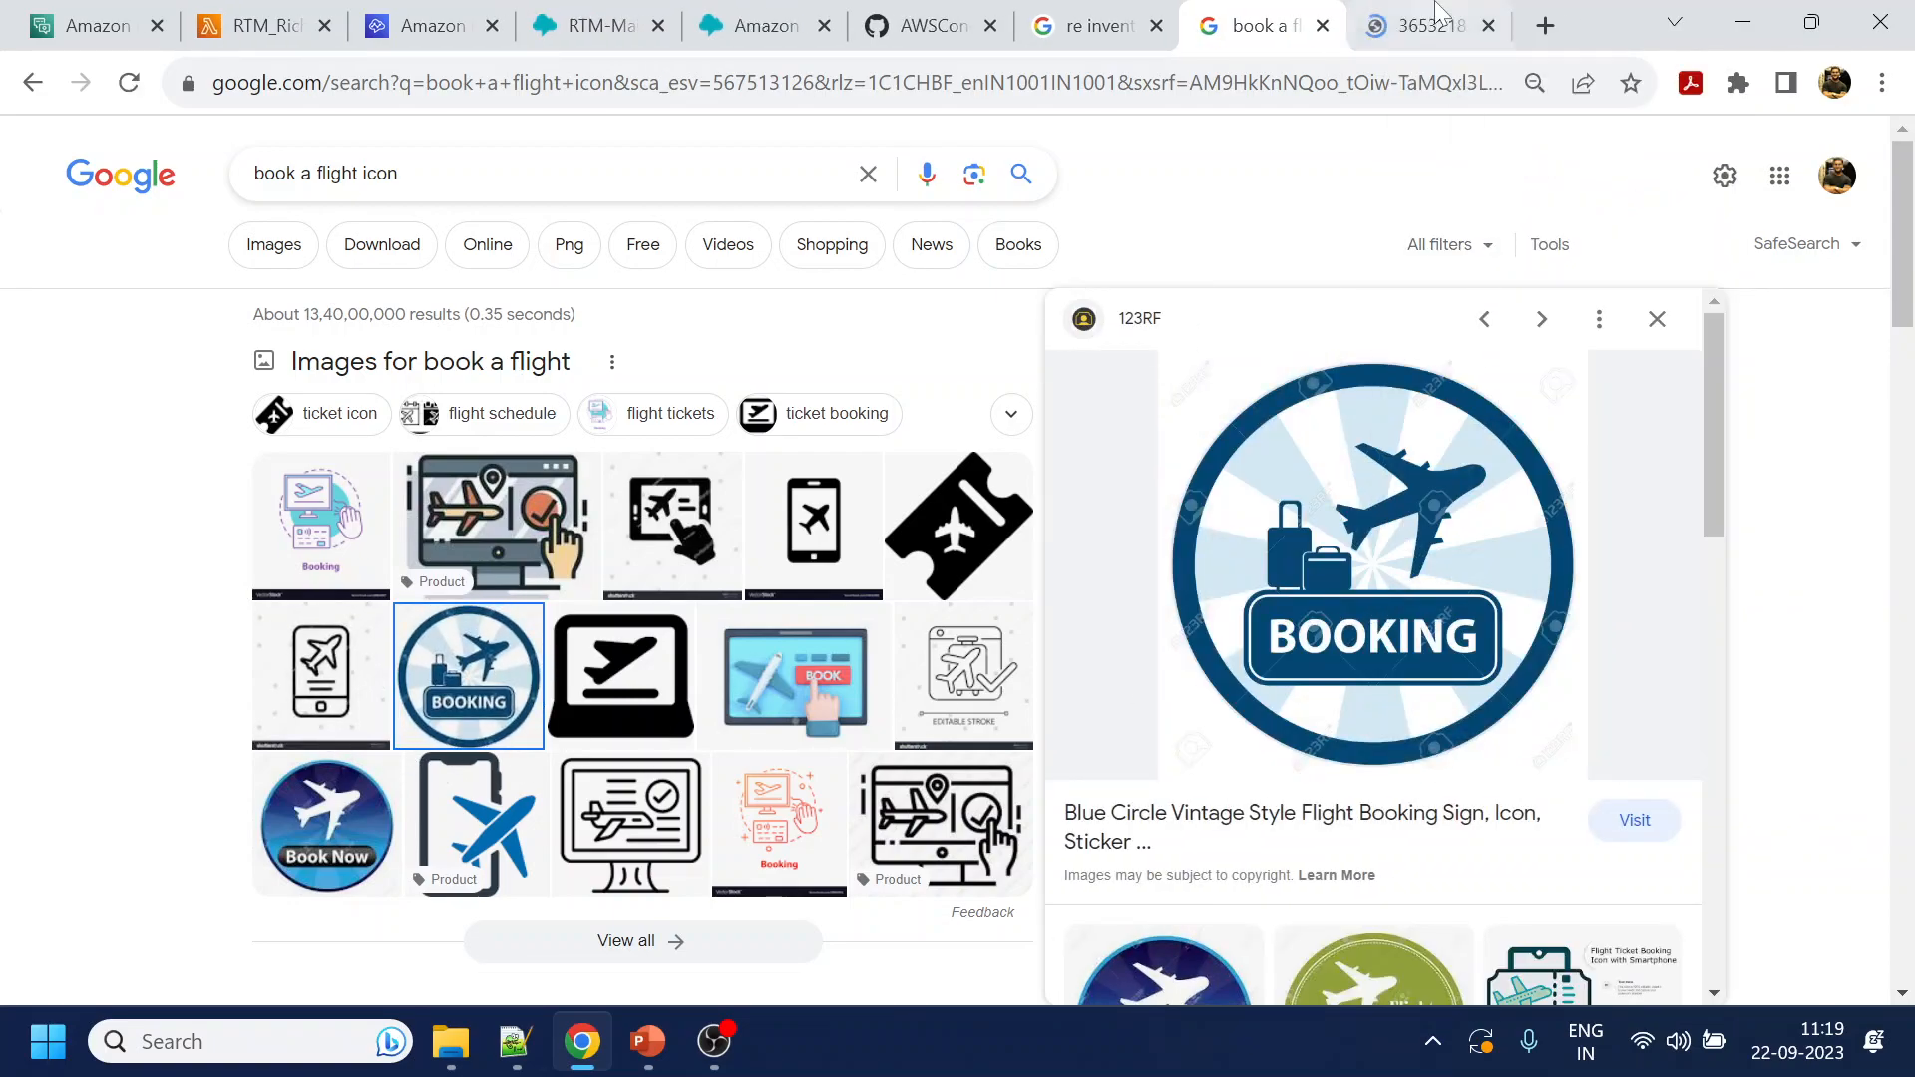
{"action": "key", "text": "ctrl+Tab"}
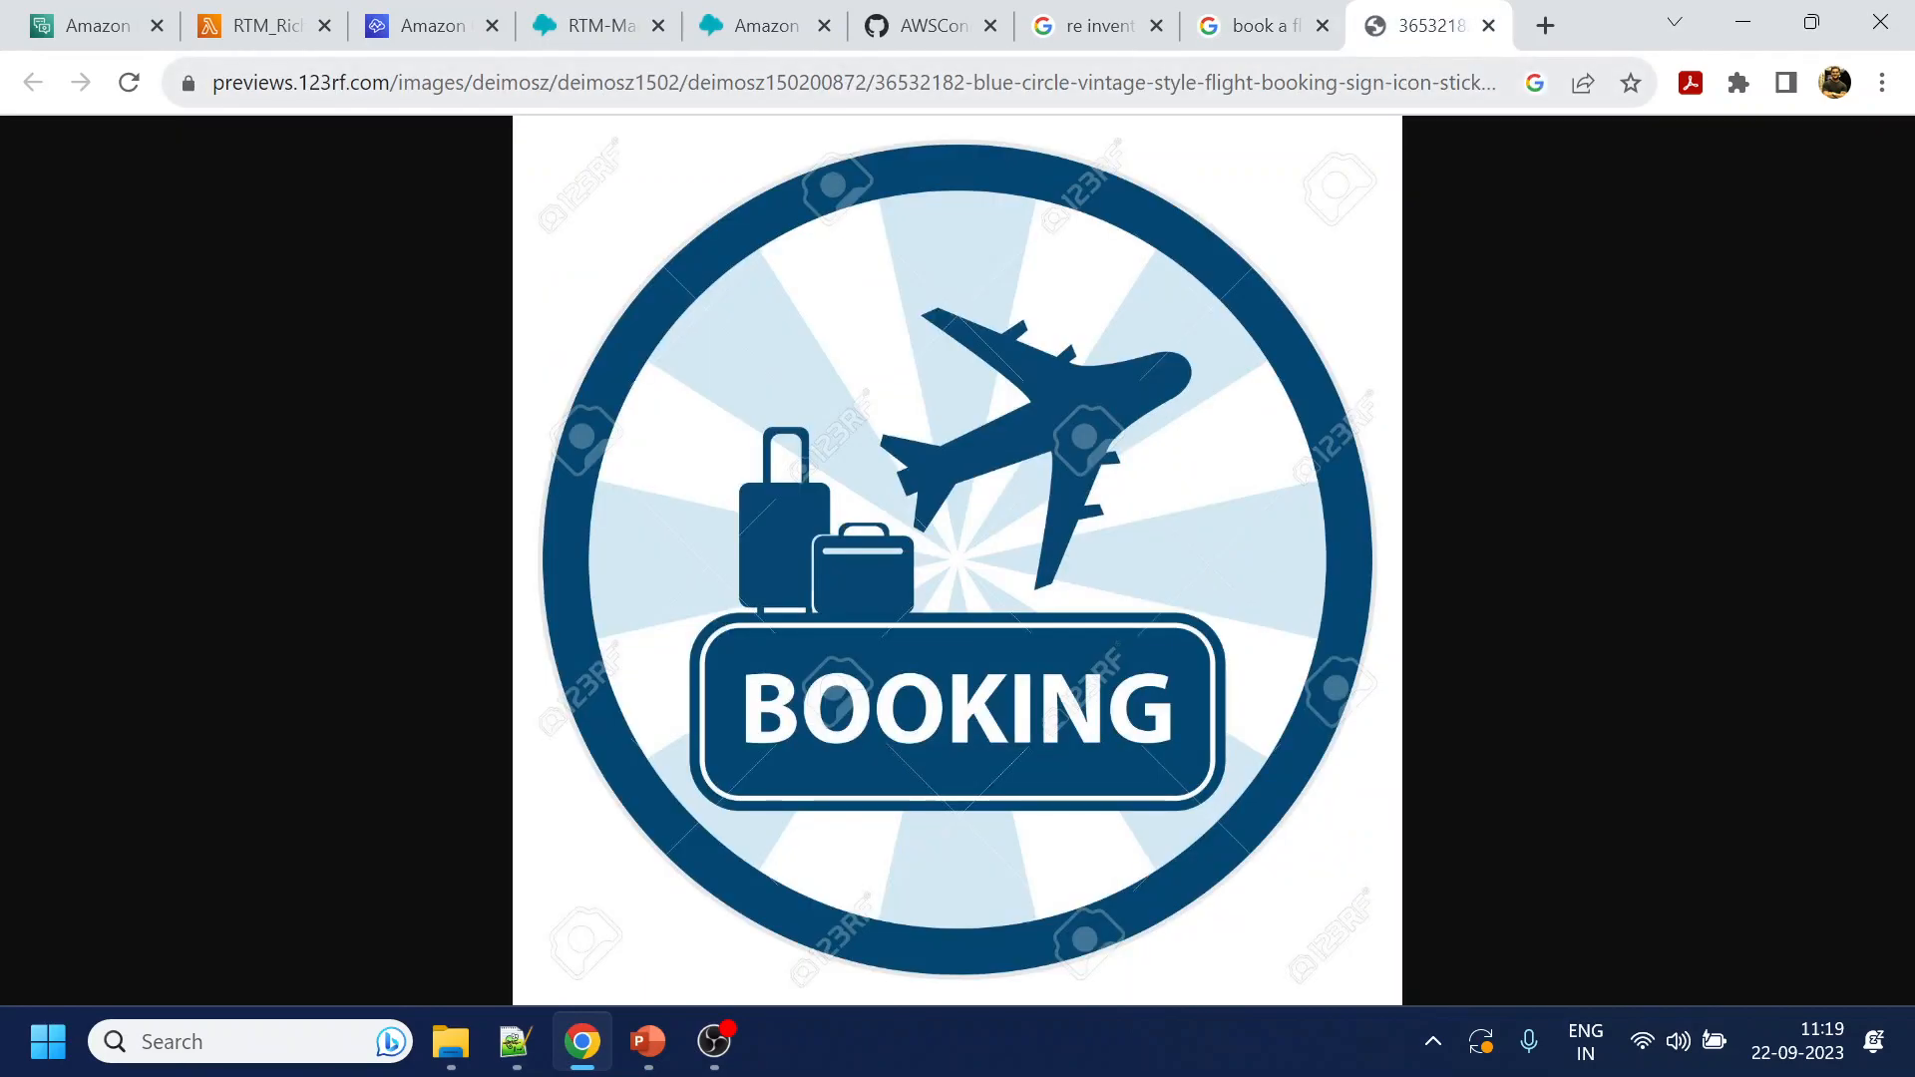
{"action": "left_click", "coordinate": [1317, 10]}
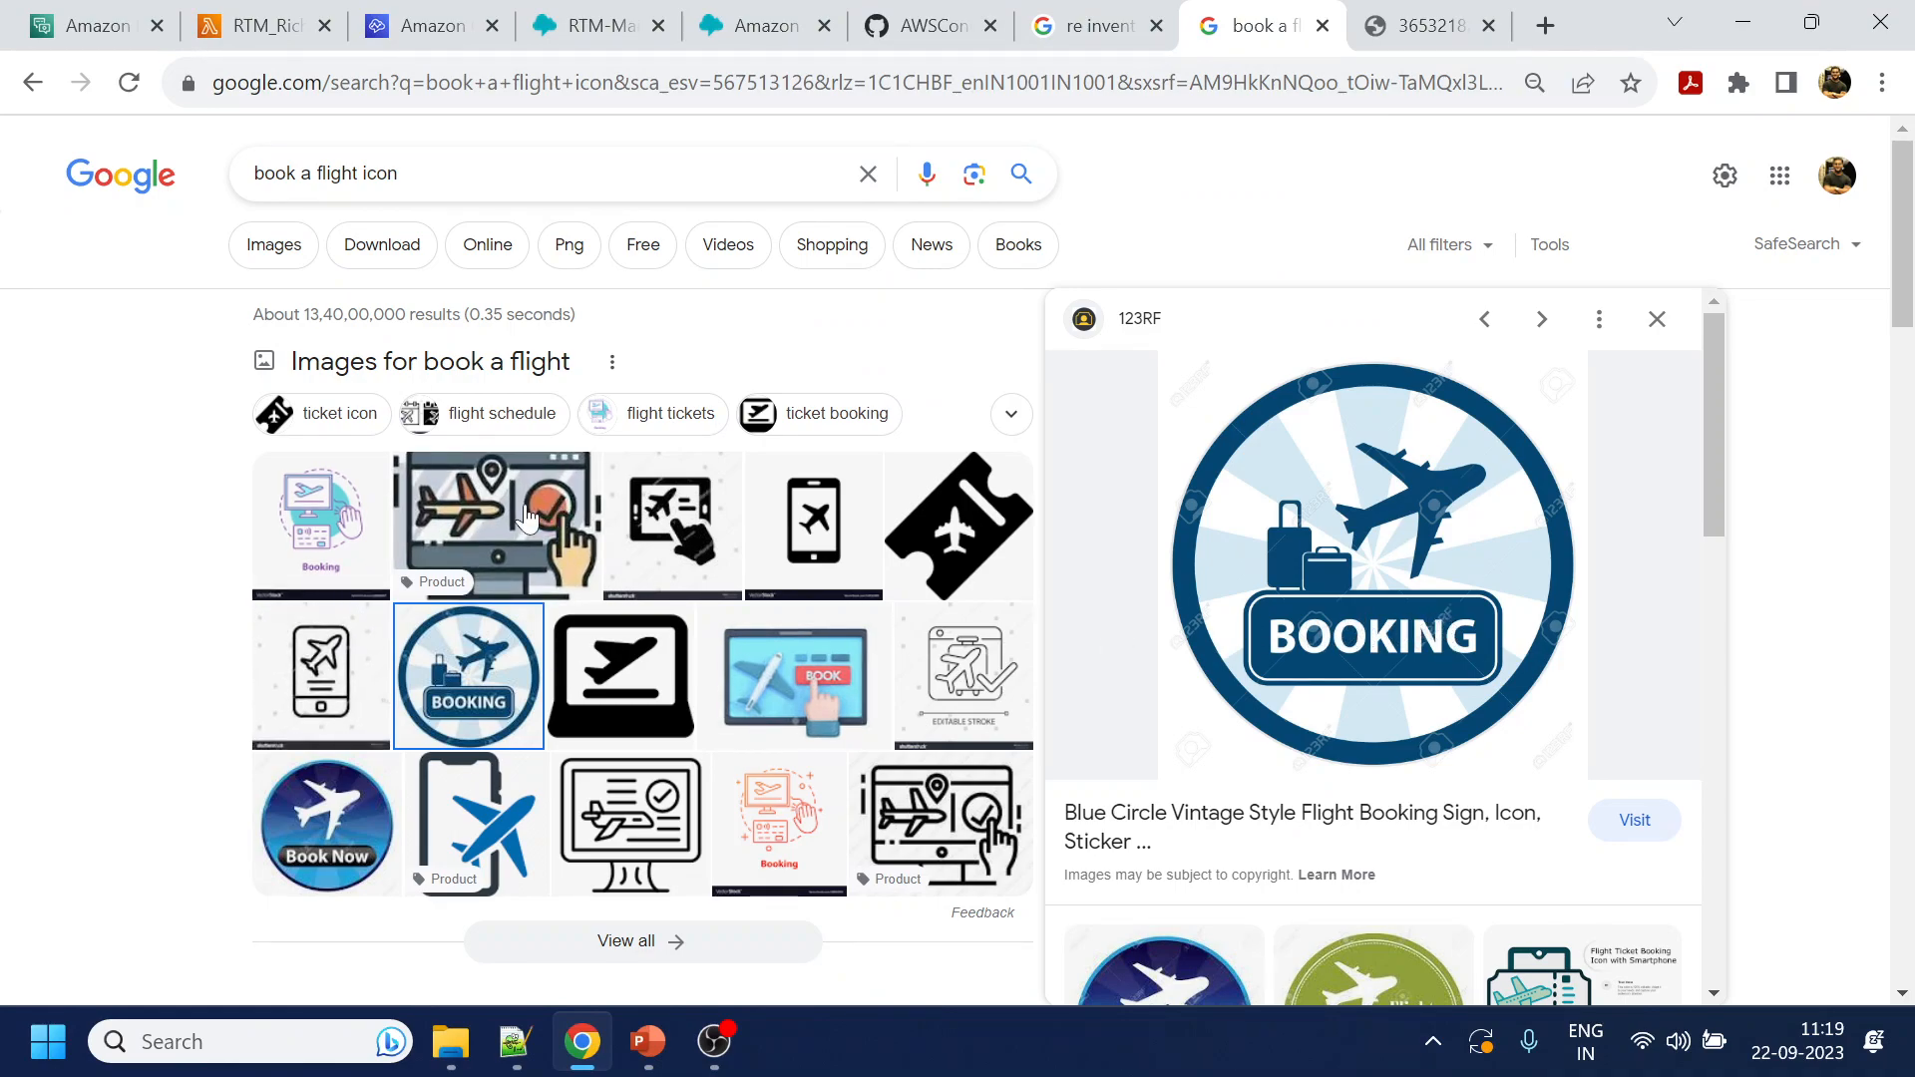
Open Iconfinder's flight booking monitor icon as an image in its own tab, close the 123RF image, and copy the Iconfinder image's address
{"action": "left_click", "coordinate": [526, 518]}
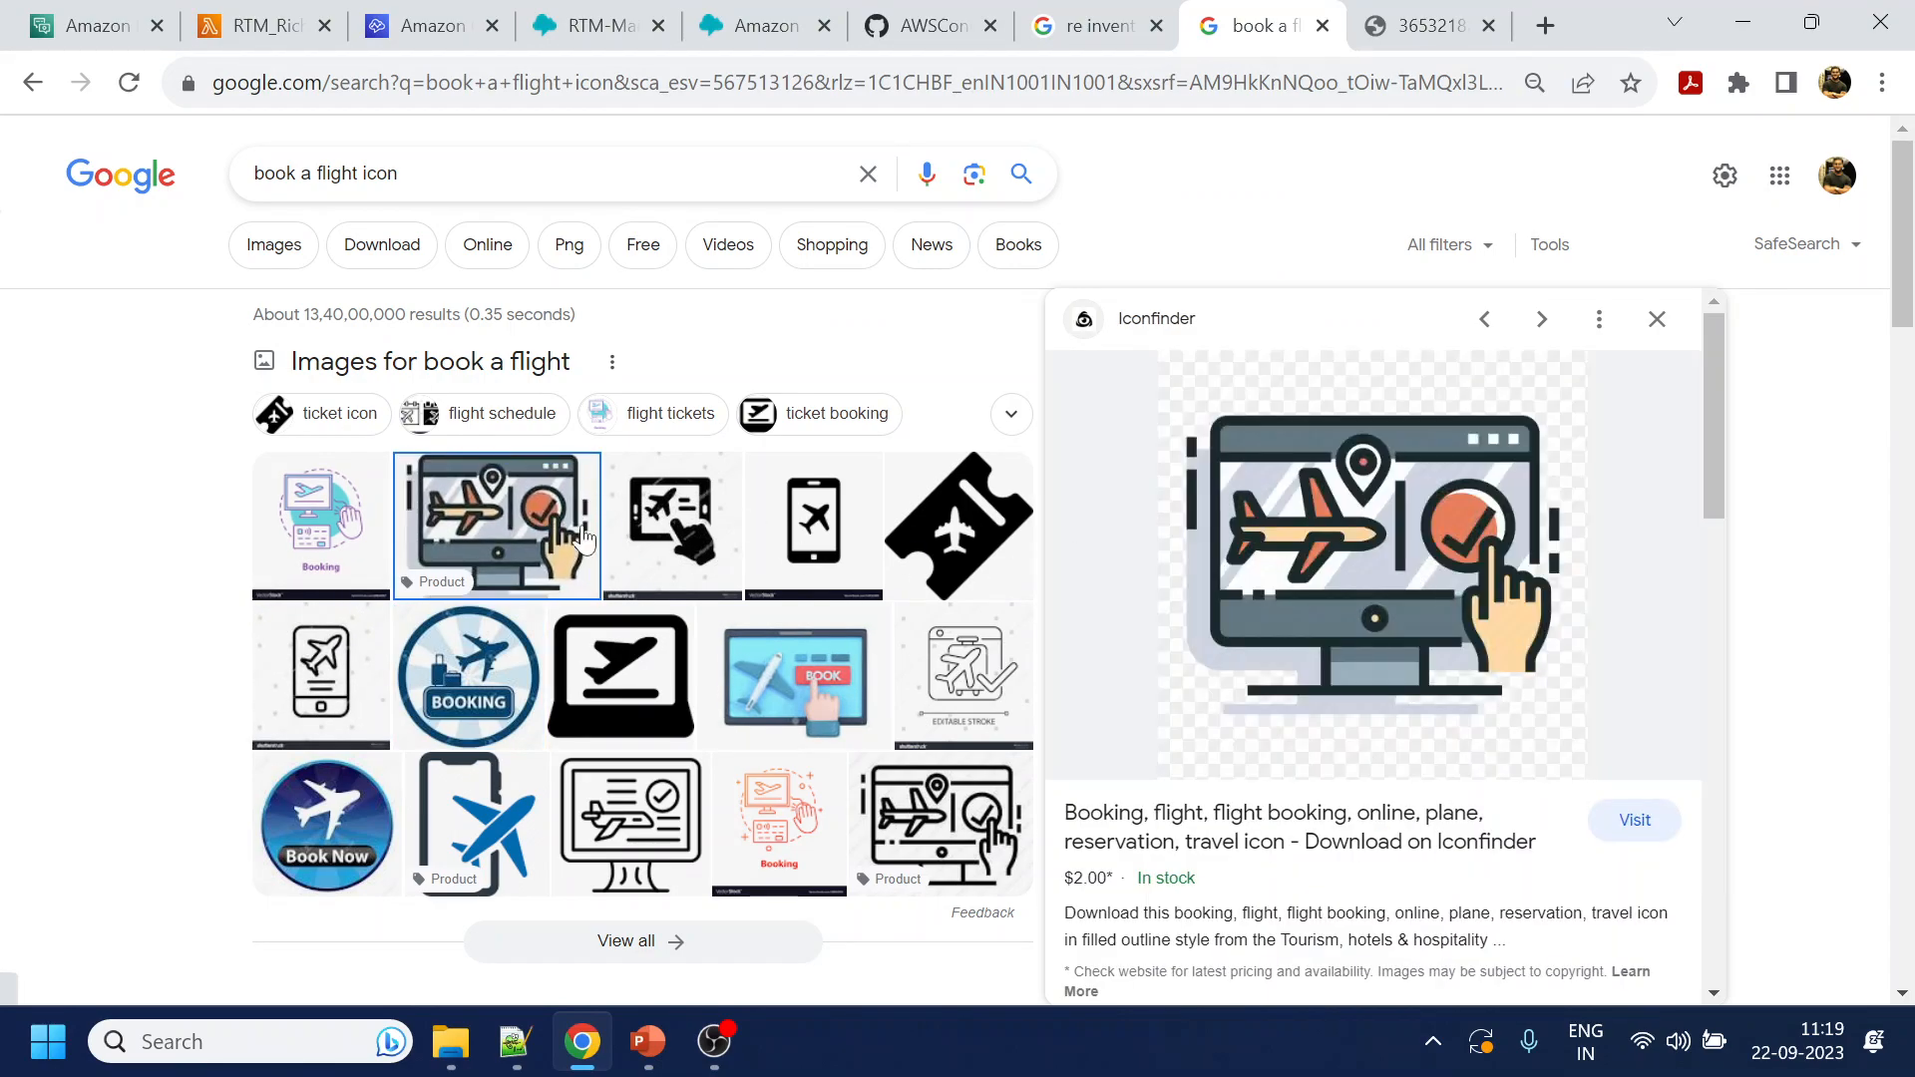
{"action": "left_click", "coordinate": [334, 538]}
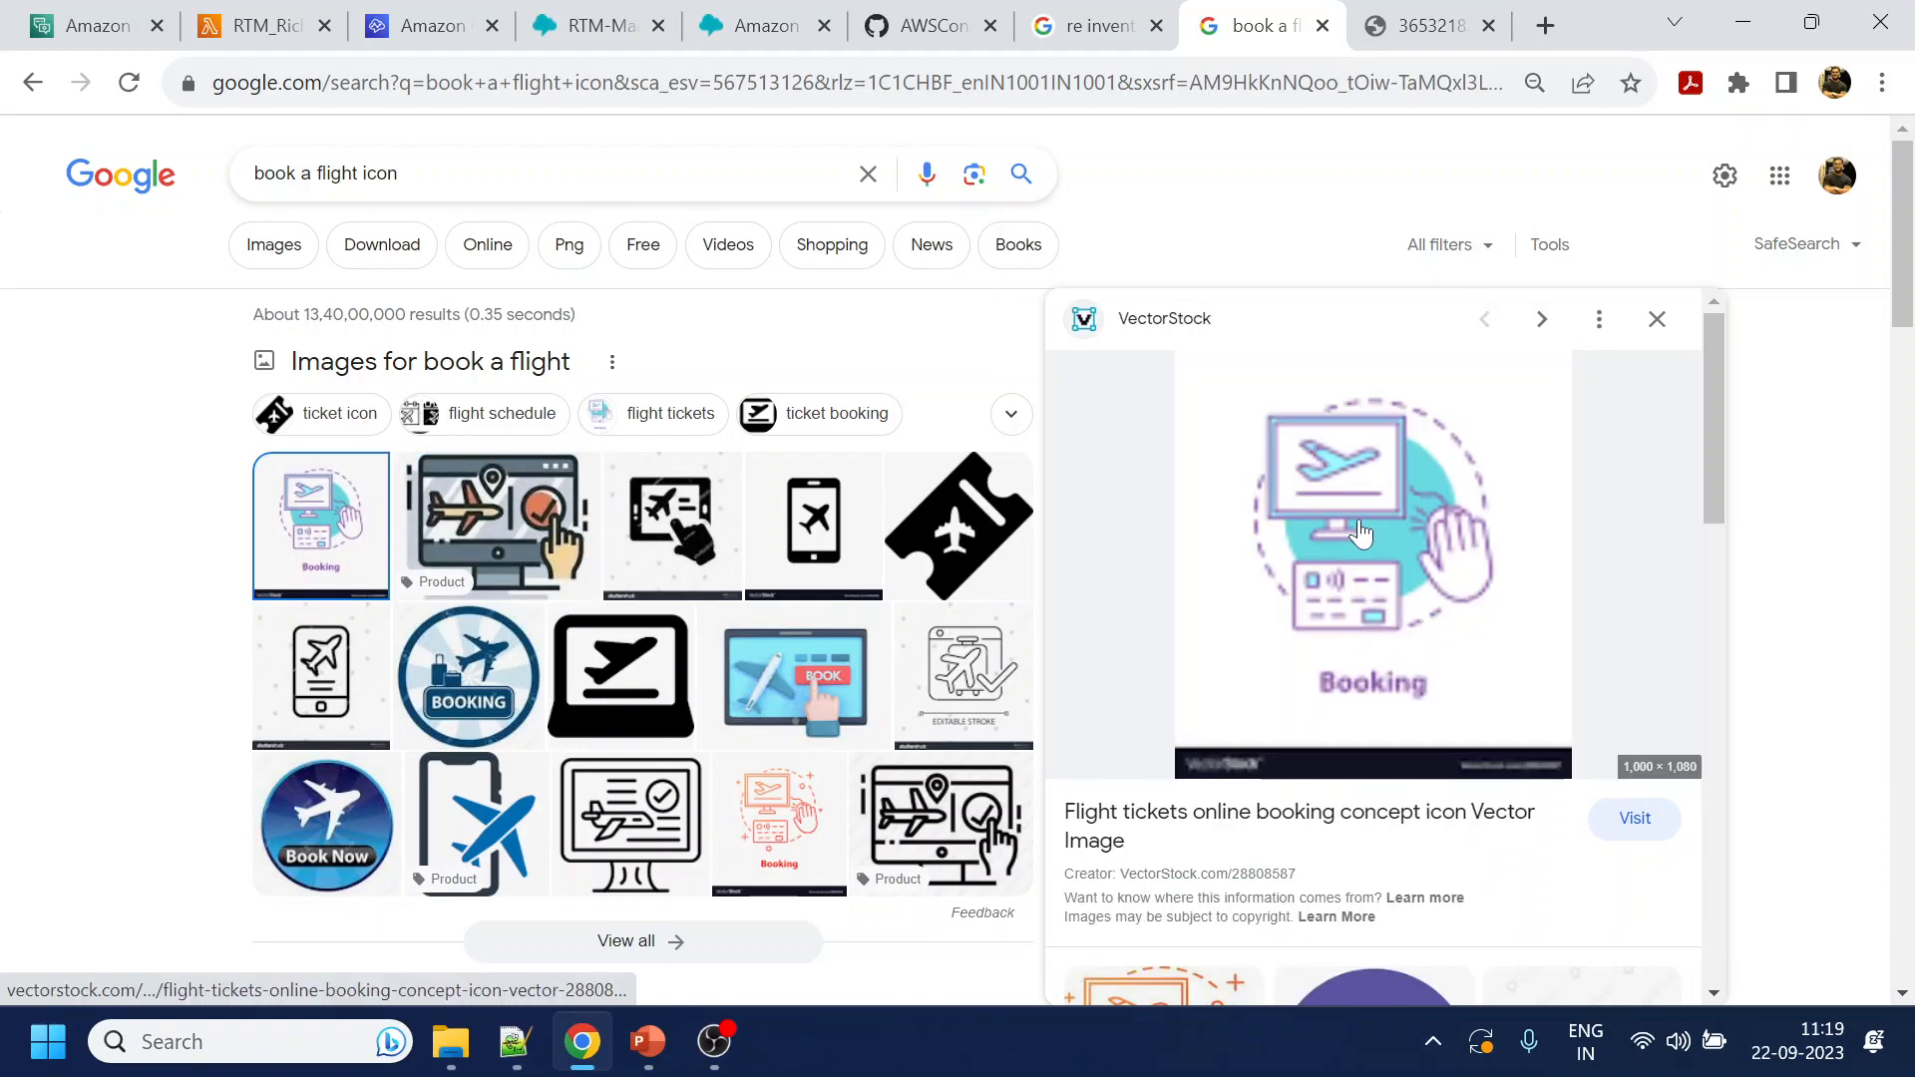
{"action": "left_click", "coordinate": [545, 506]}
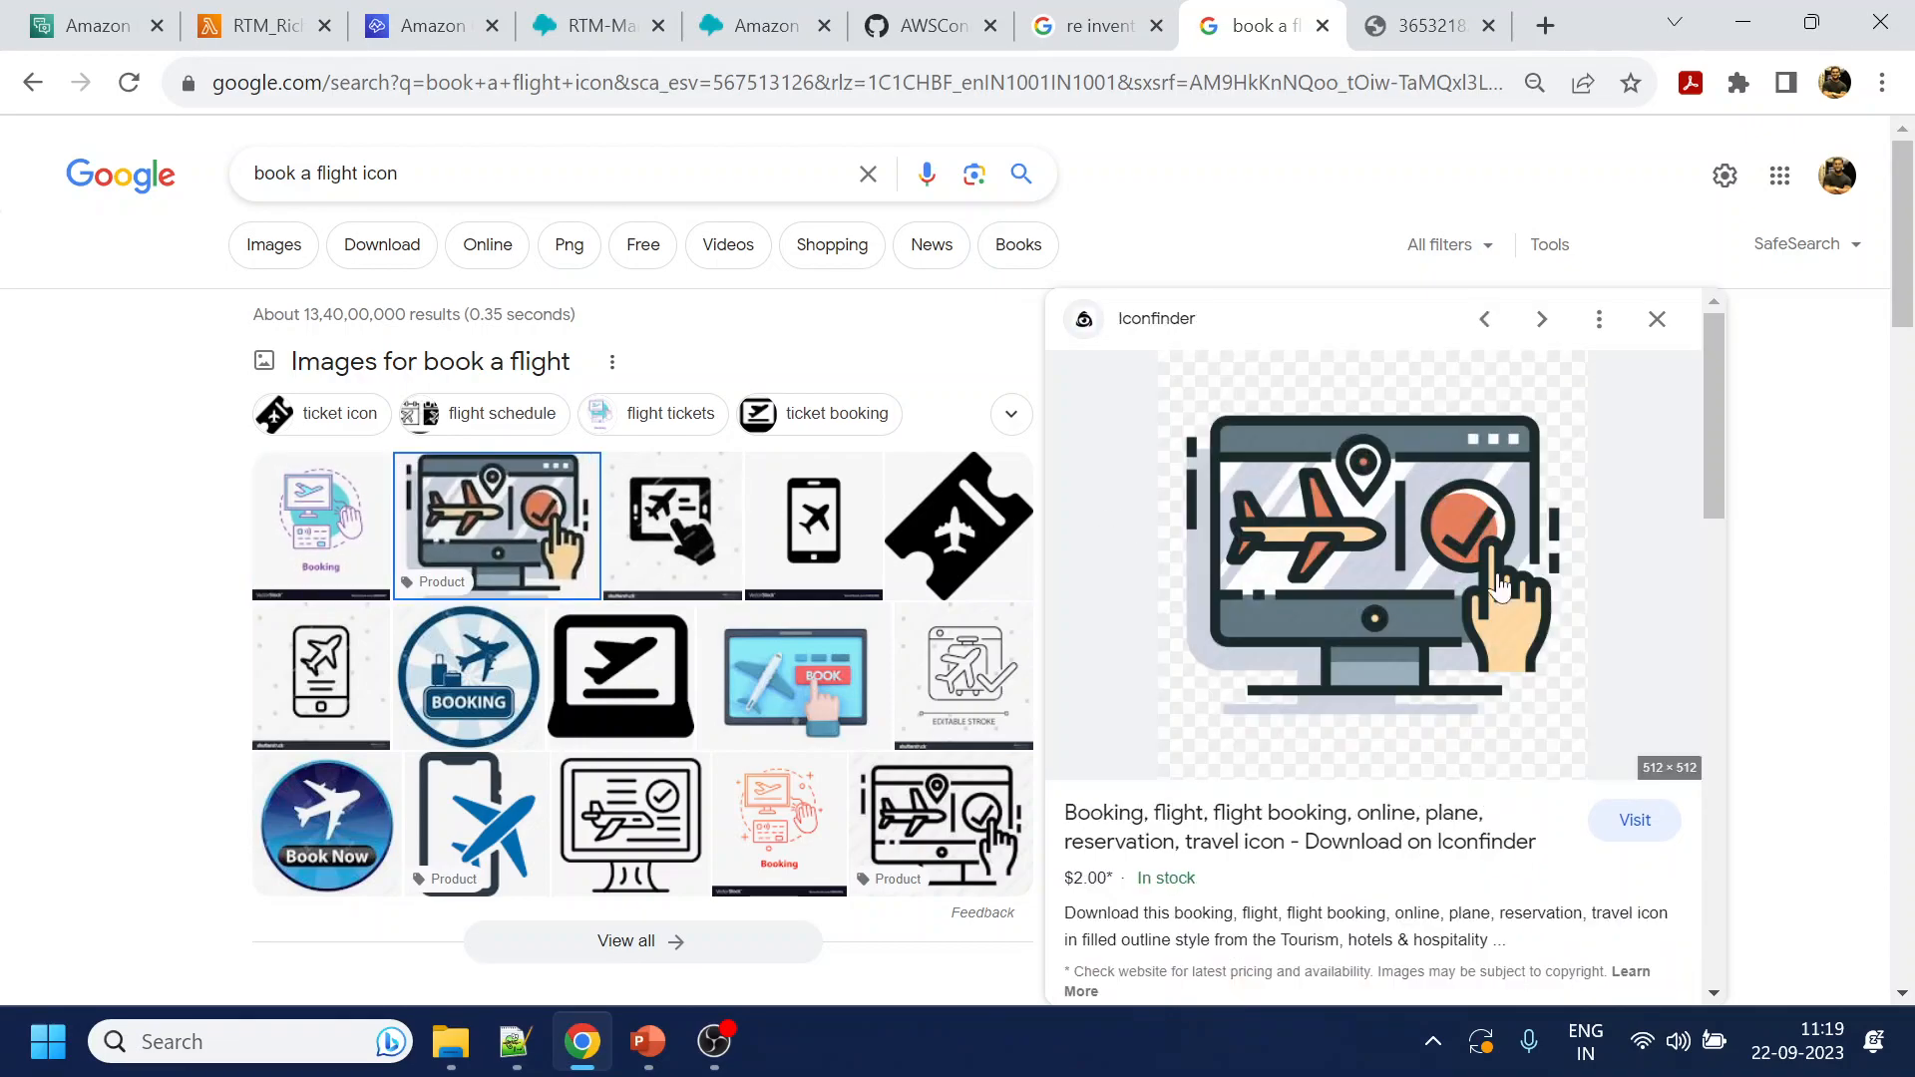
{"action": "right_click", "coordinate": [1438, 564]}
{"action": "left_click", "coordinate": [1559, 320]}
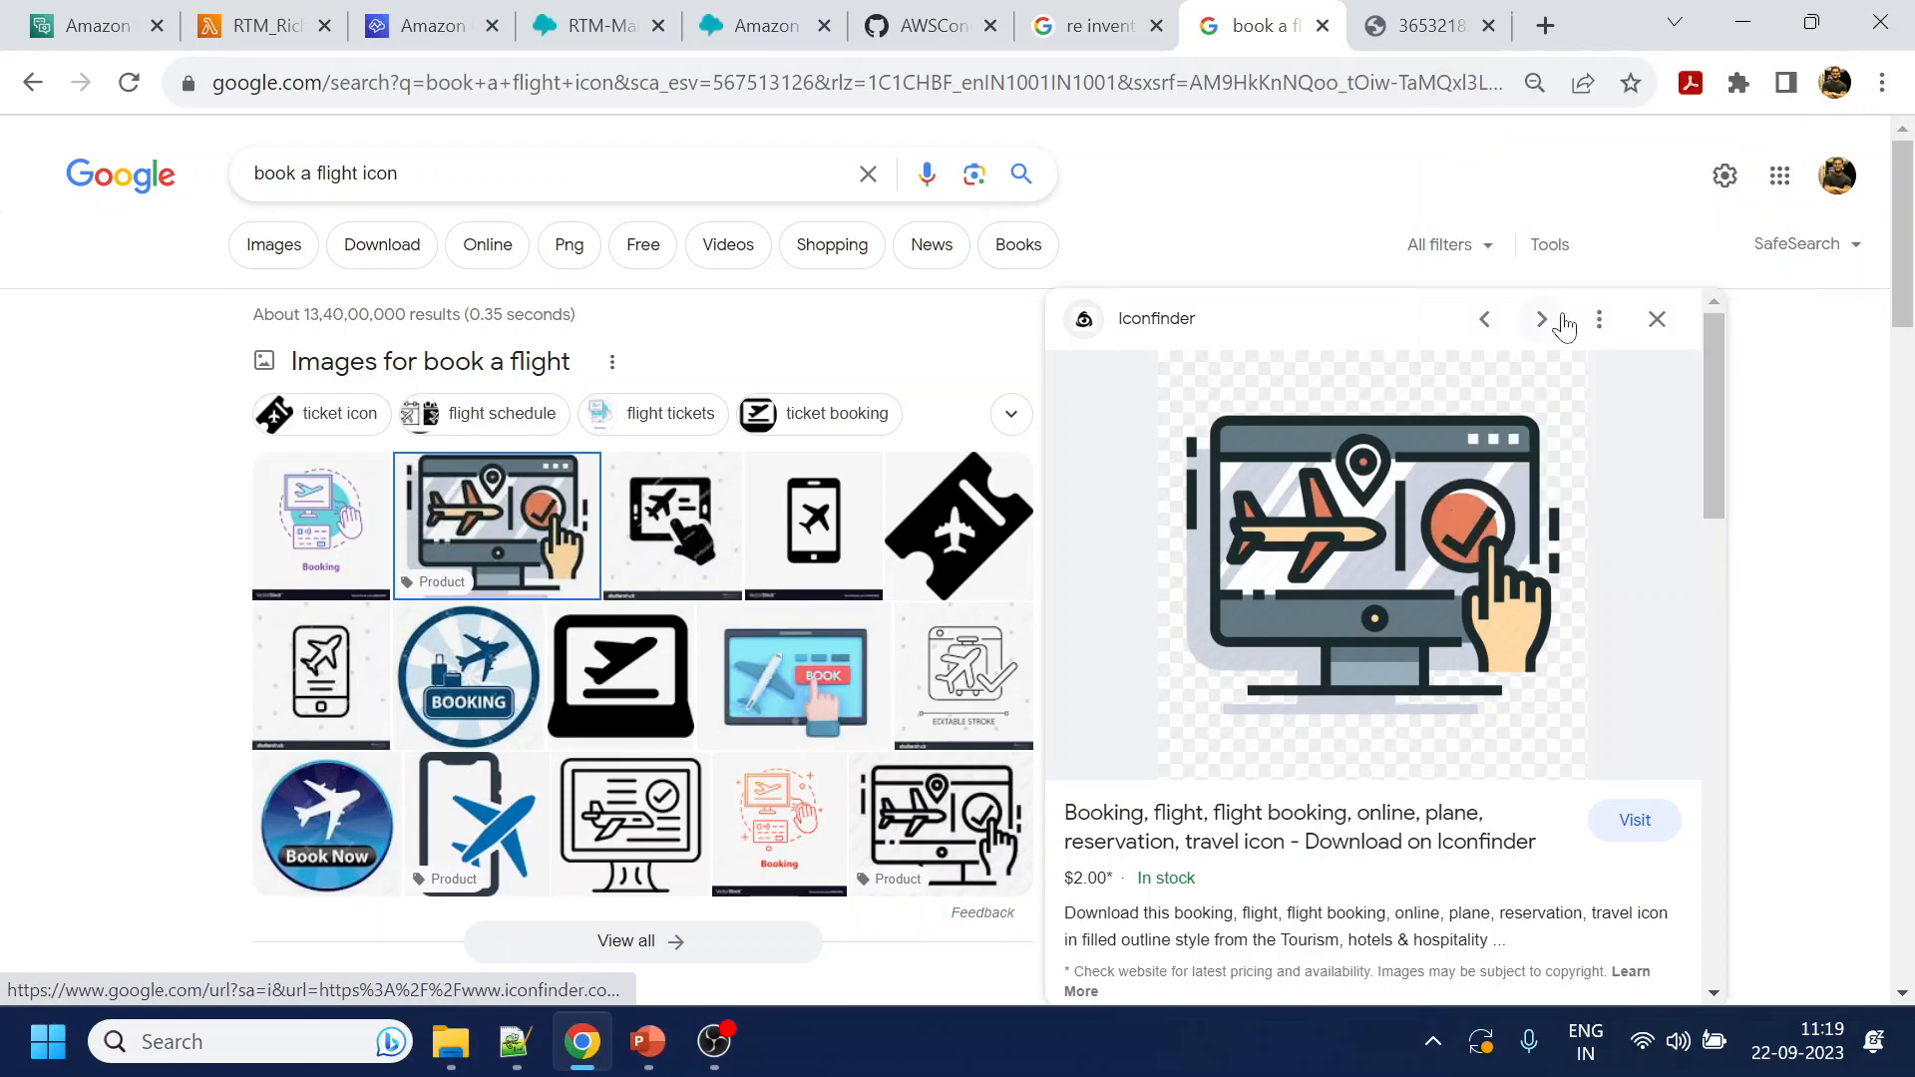
{"action": "left_click", "coordinate": [1353, 12]}
{"action": "left_click", "coordinate": [1339, 24]}
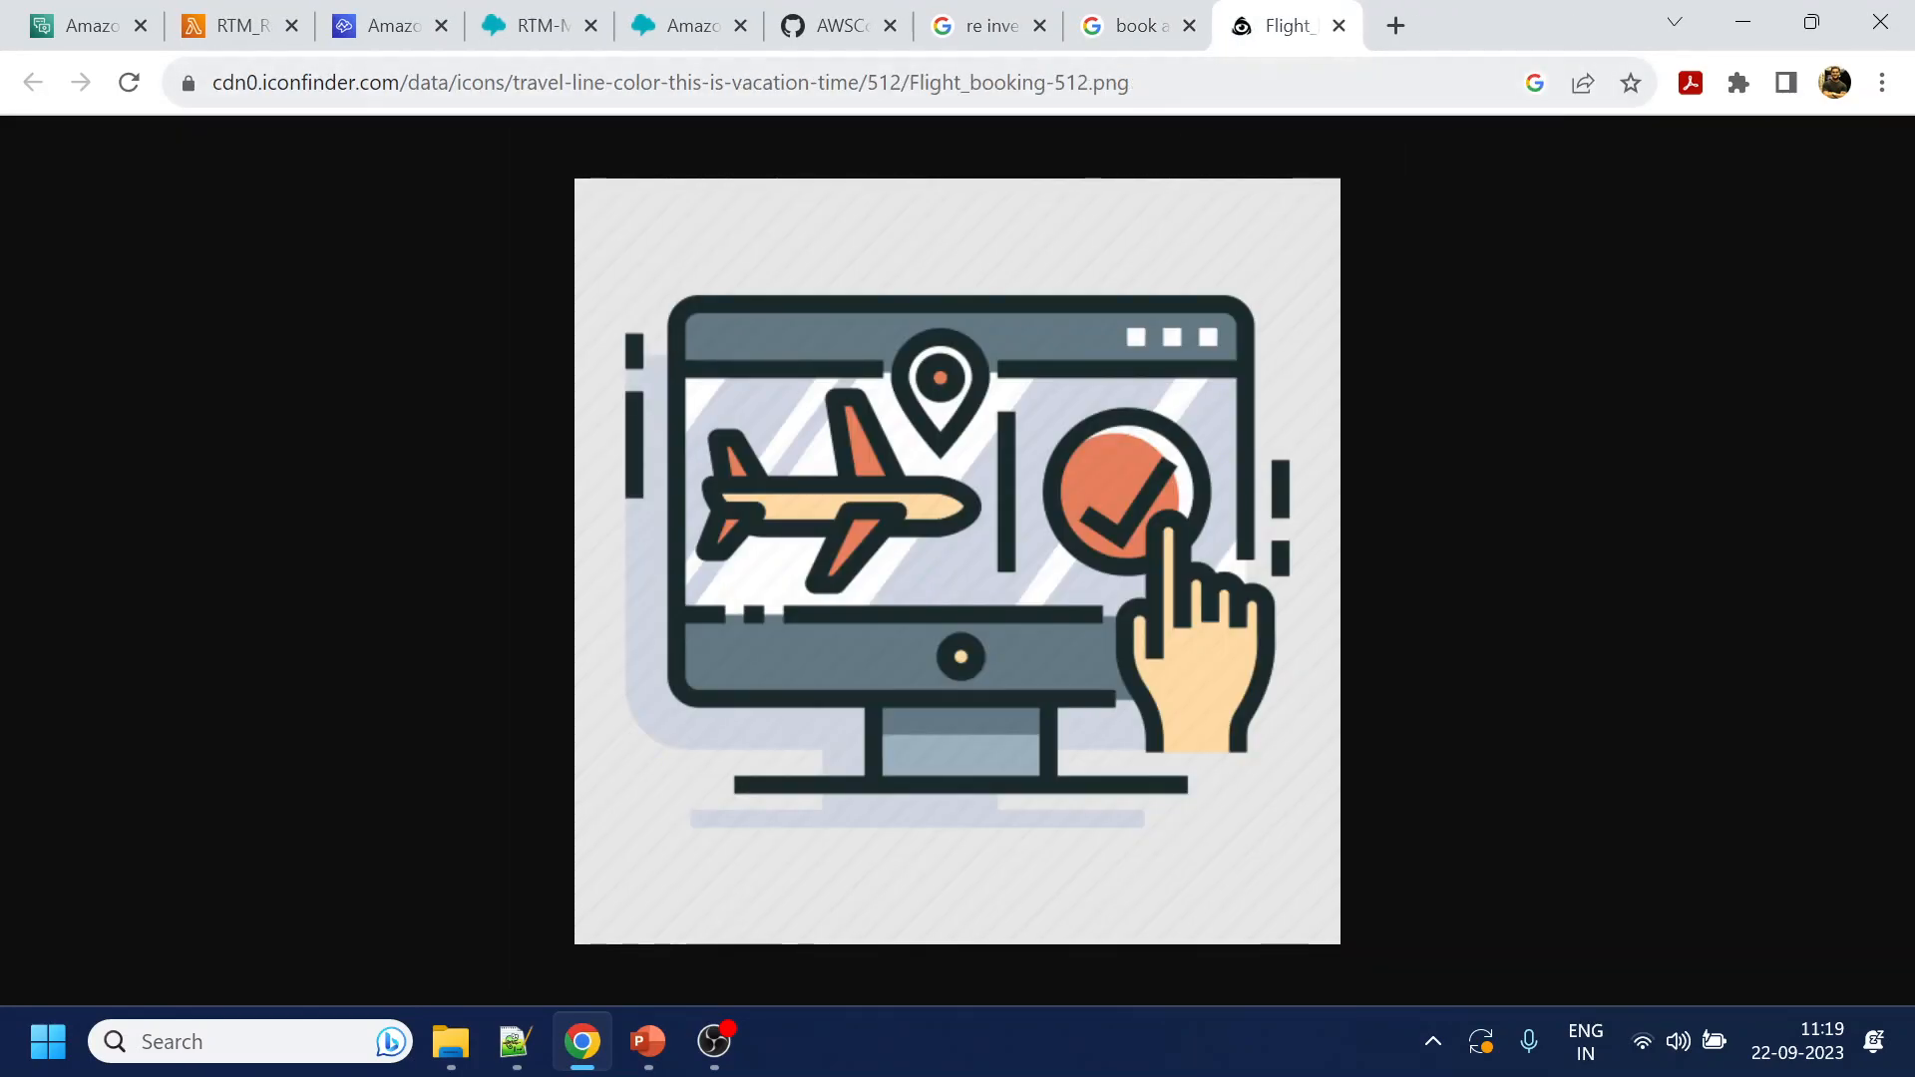
{"action": "key", "text": "ctrl+l"}
{"action": "key", "text": "ctrl+c"}
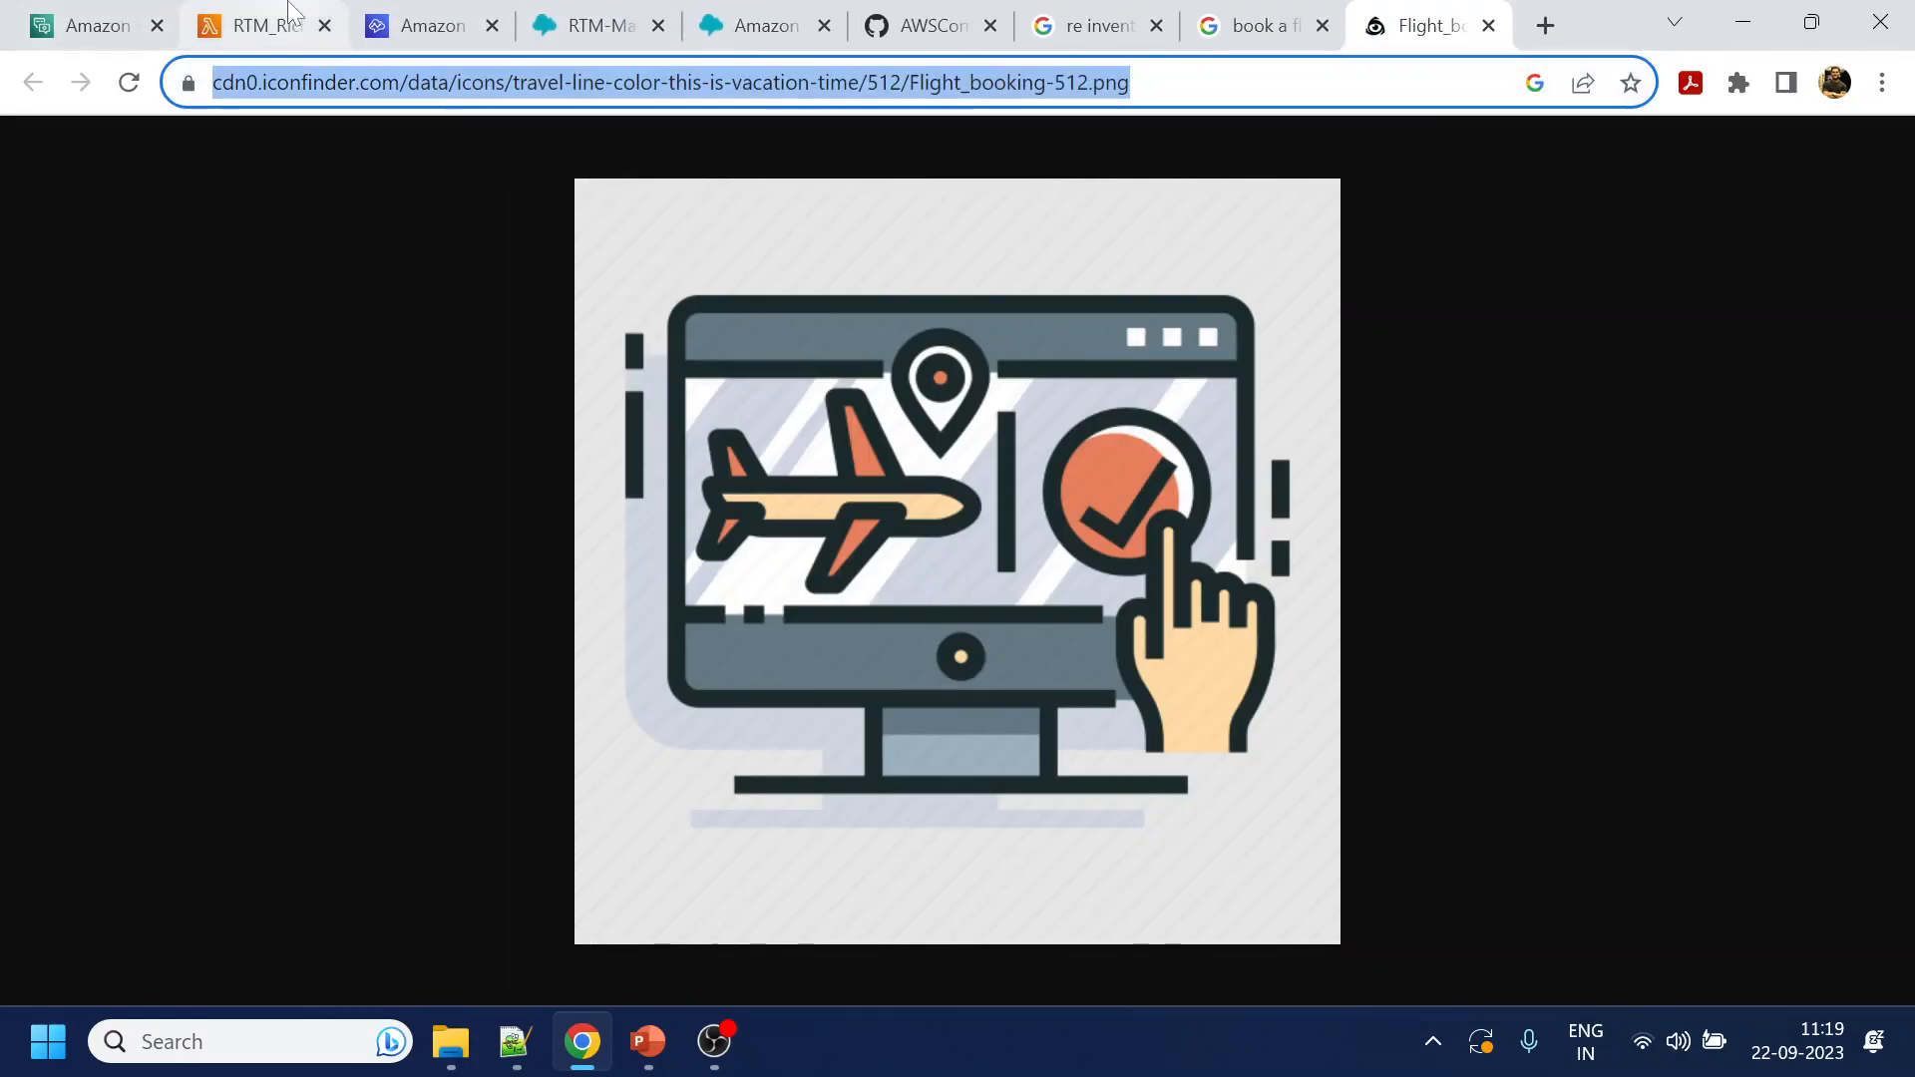
{"action": "left_click", "coordinate": [239, 25]}
{"action": "left_click", "coordinate": [778, 763]}
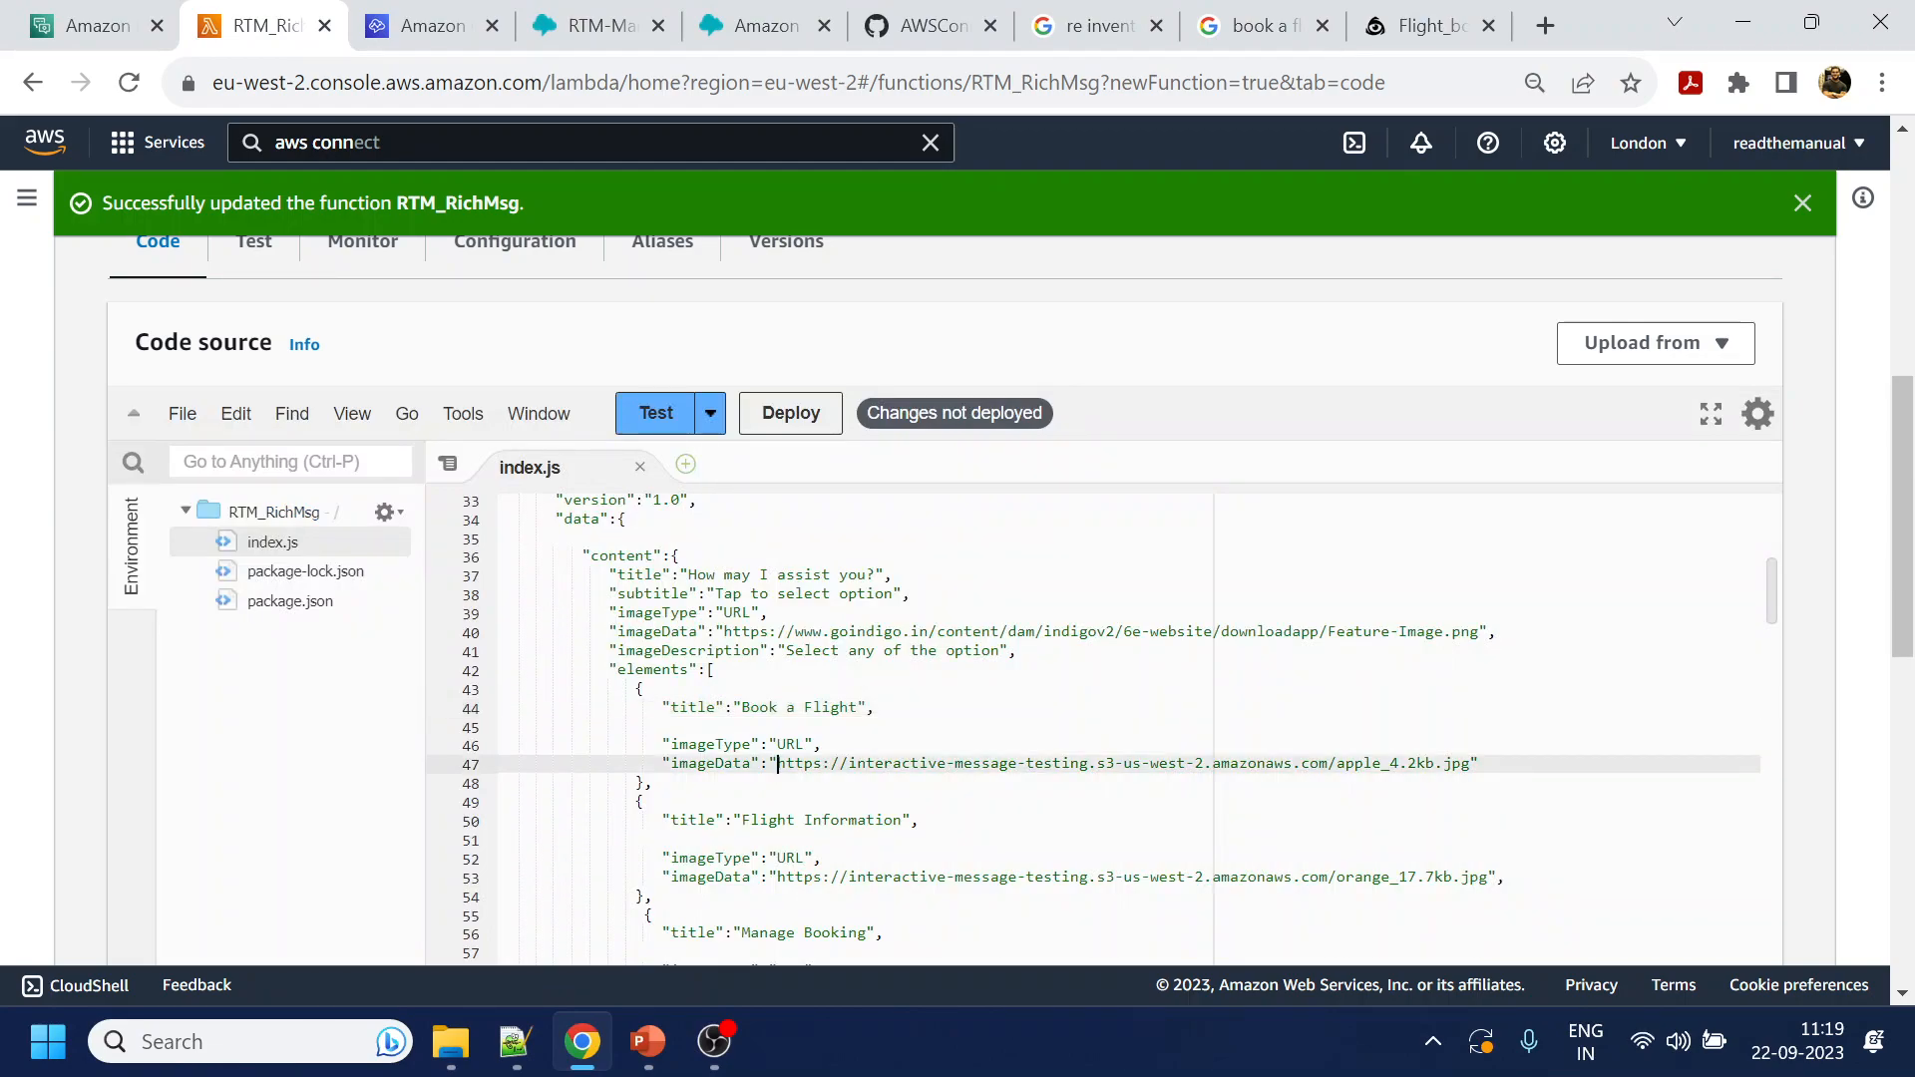
{"action": "left_click_drag", "start_coordinate": [778, 763], "coordinate": [1472, 763]}
{"action": "key", "text": "ctrl+v"}
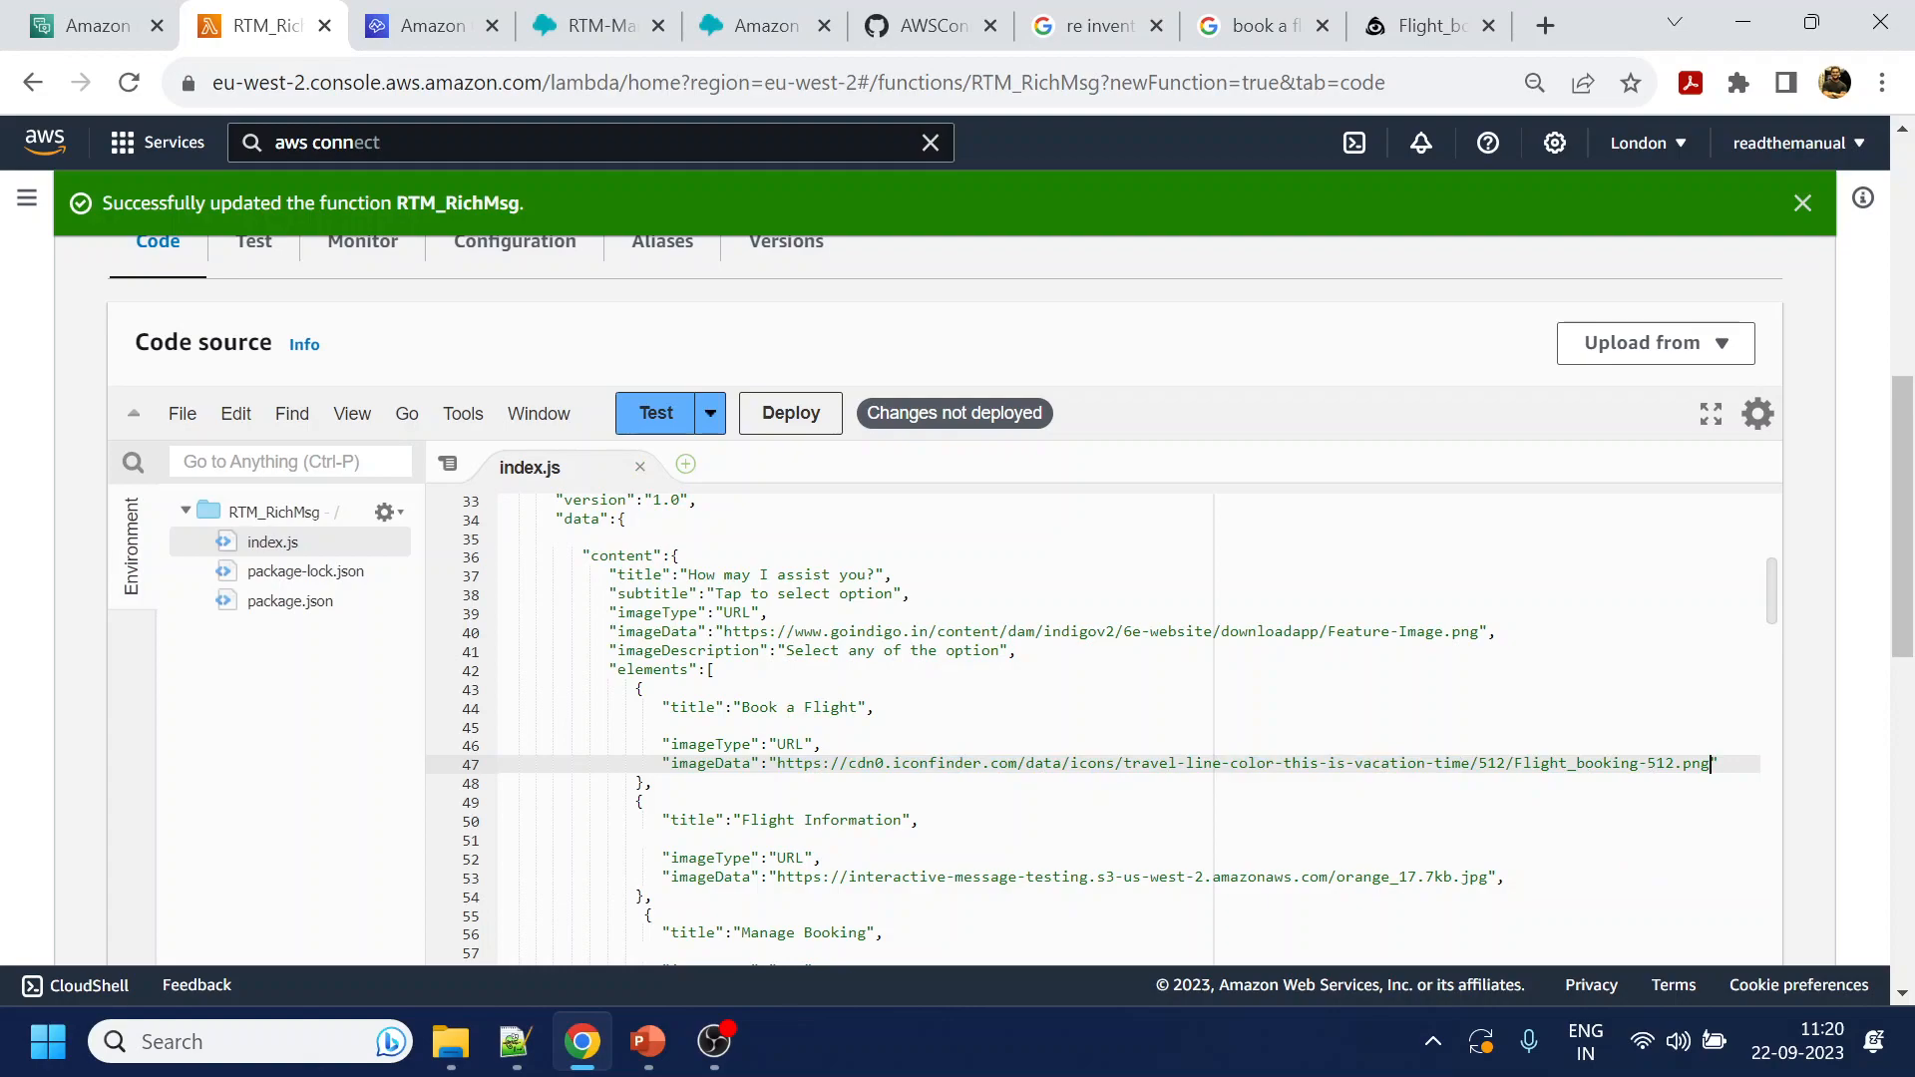
{"action": "scroll", "coordinate": [1092, 730], "scroll_direction": "down", "scroll_amount": 2}
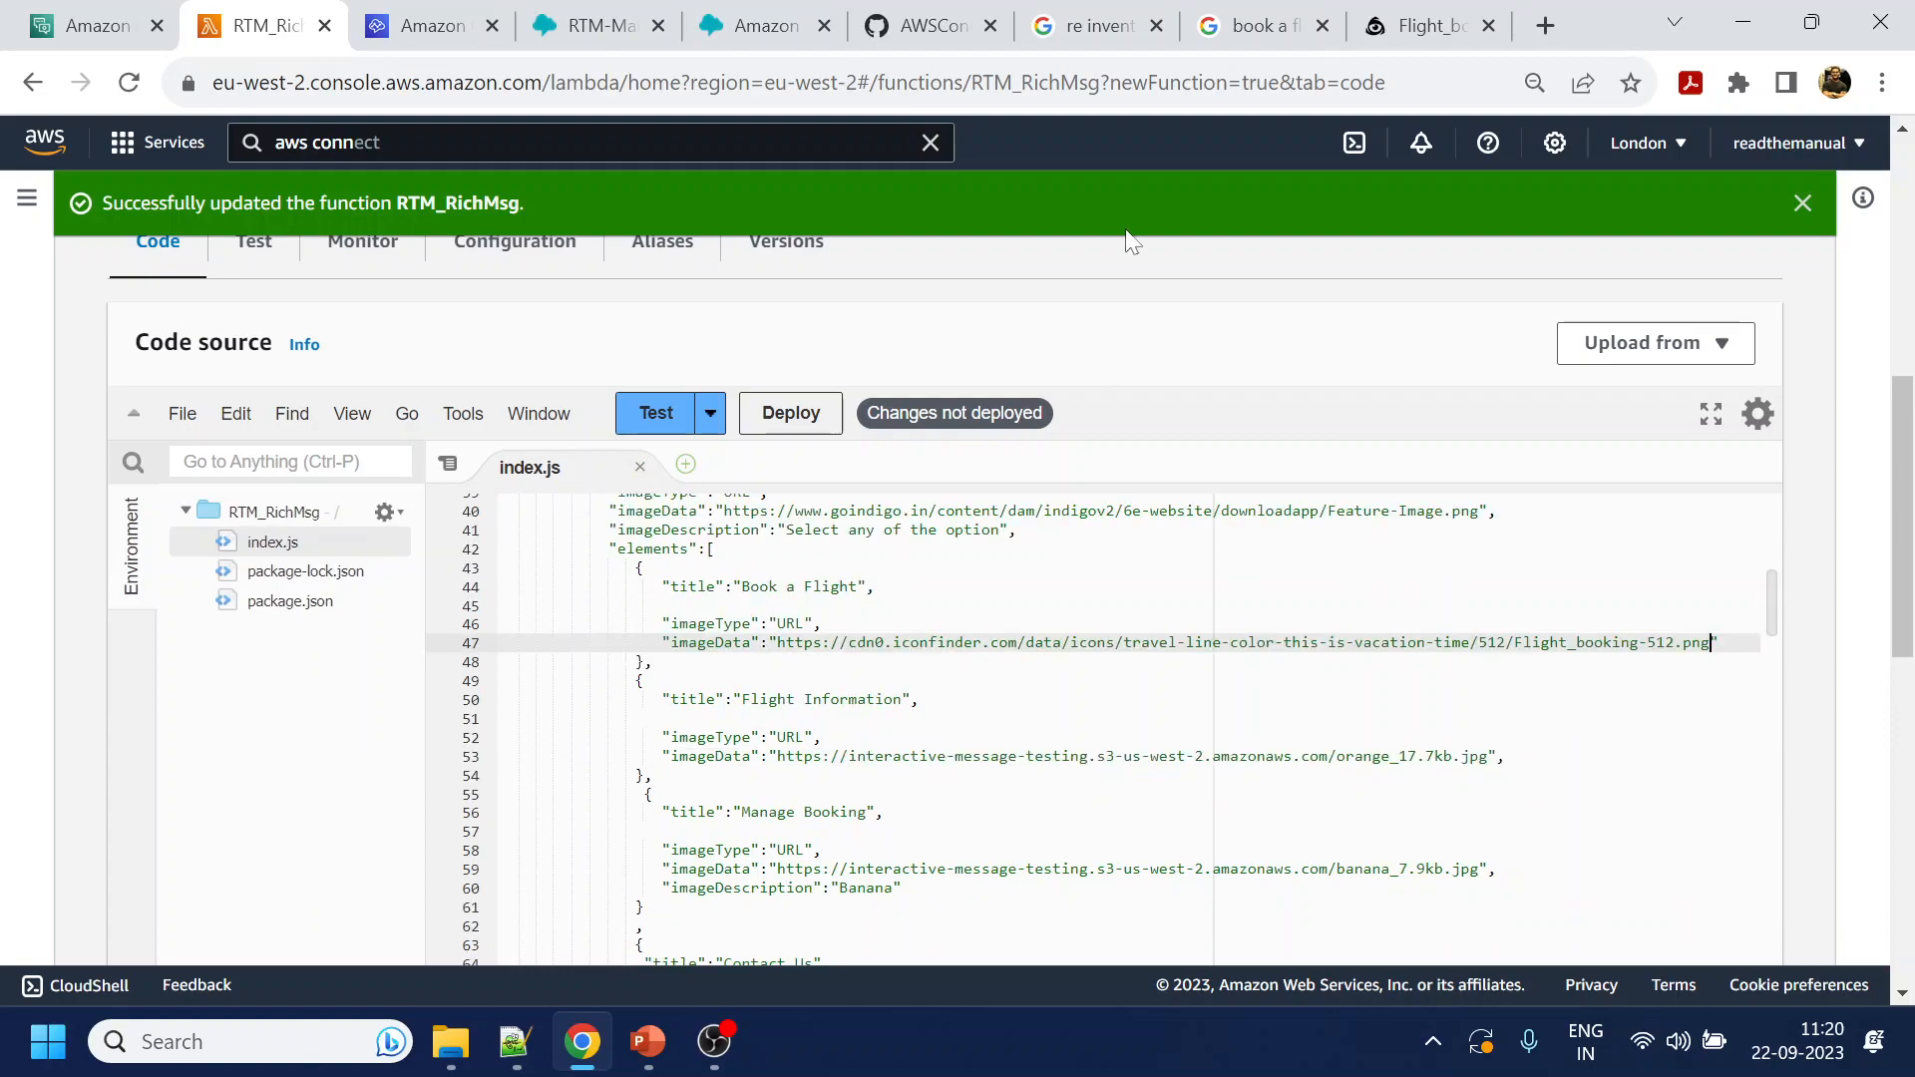
Return to the Google results and search for "flight status icon"
{"action": "left_click", "coordinate": [1259, 25]}
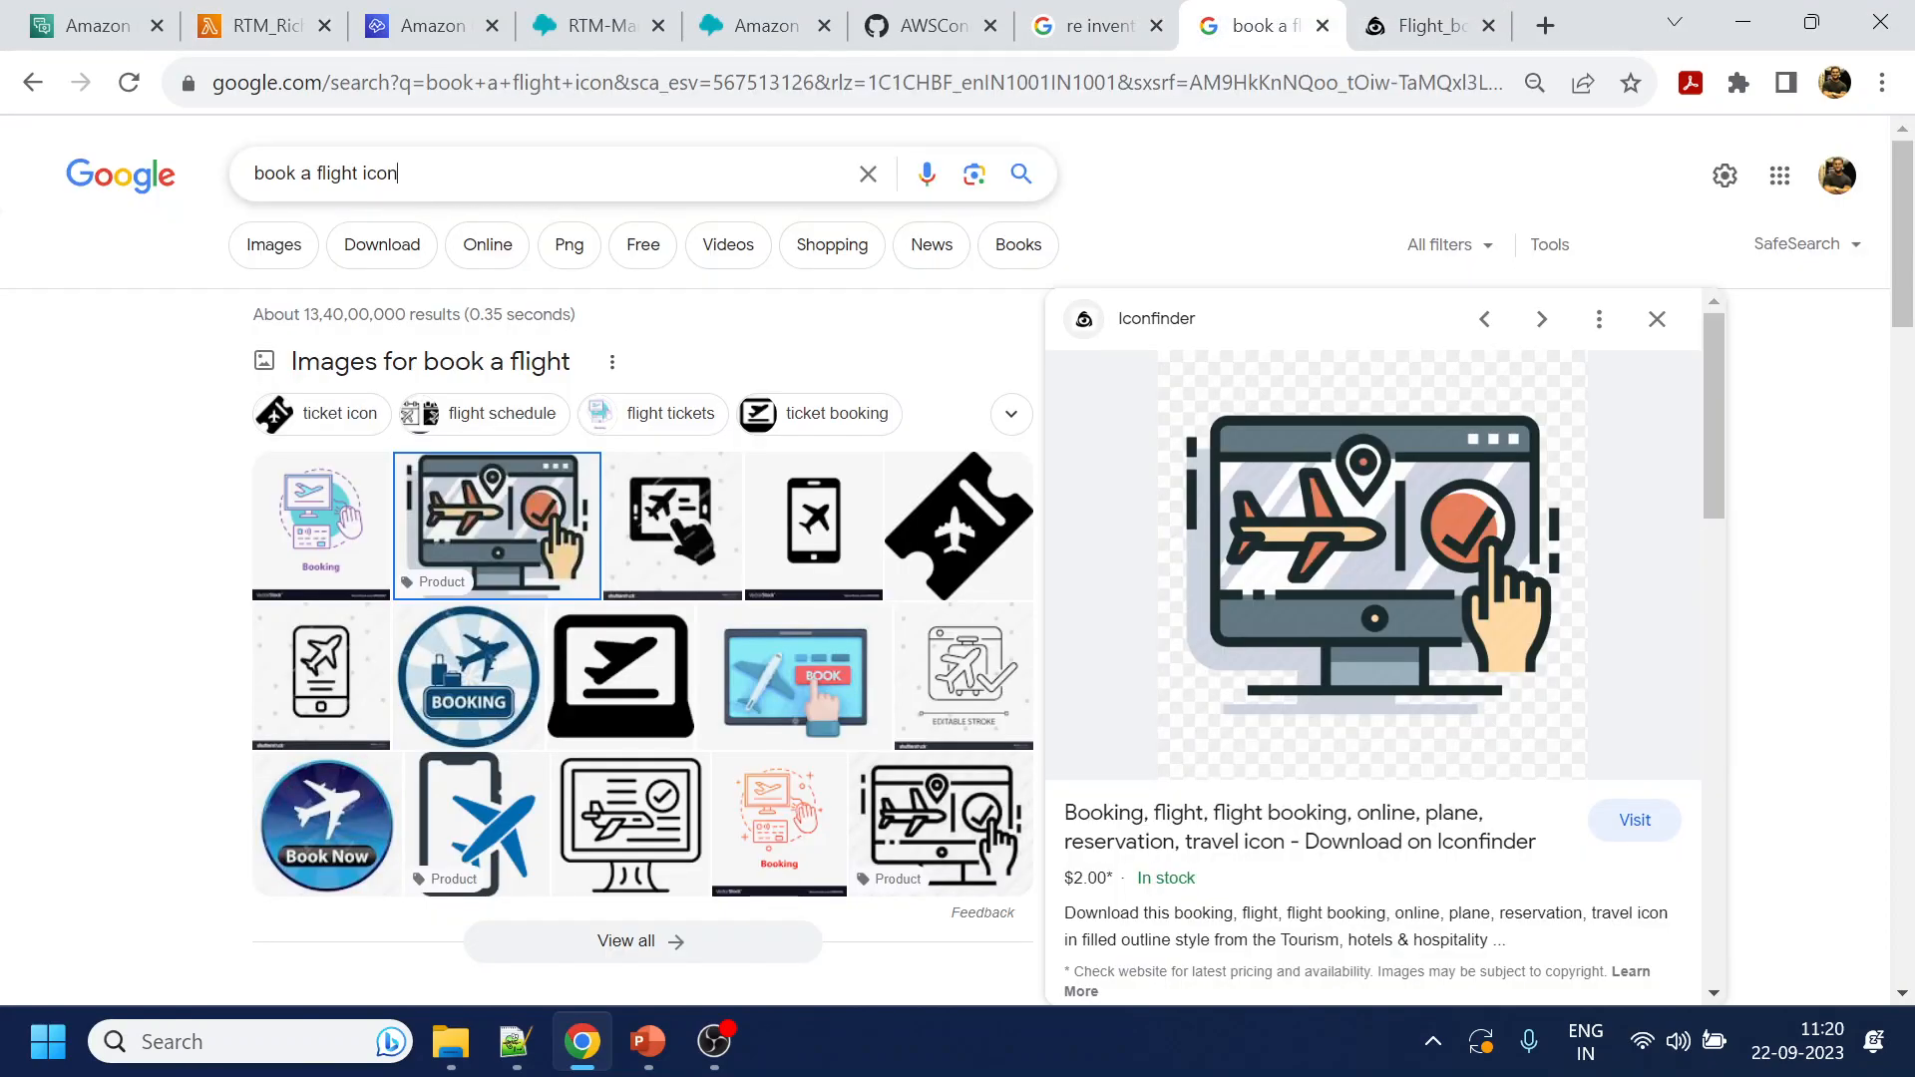
{"action": "key", "text": "ctrl+a"}
{"action": "type", "text": "flig"}
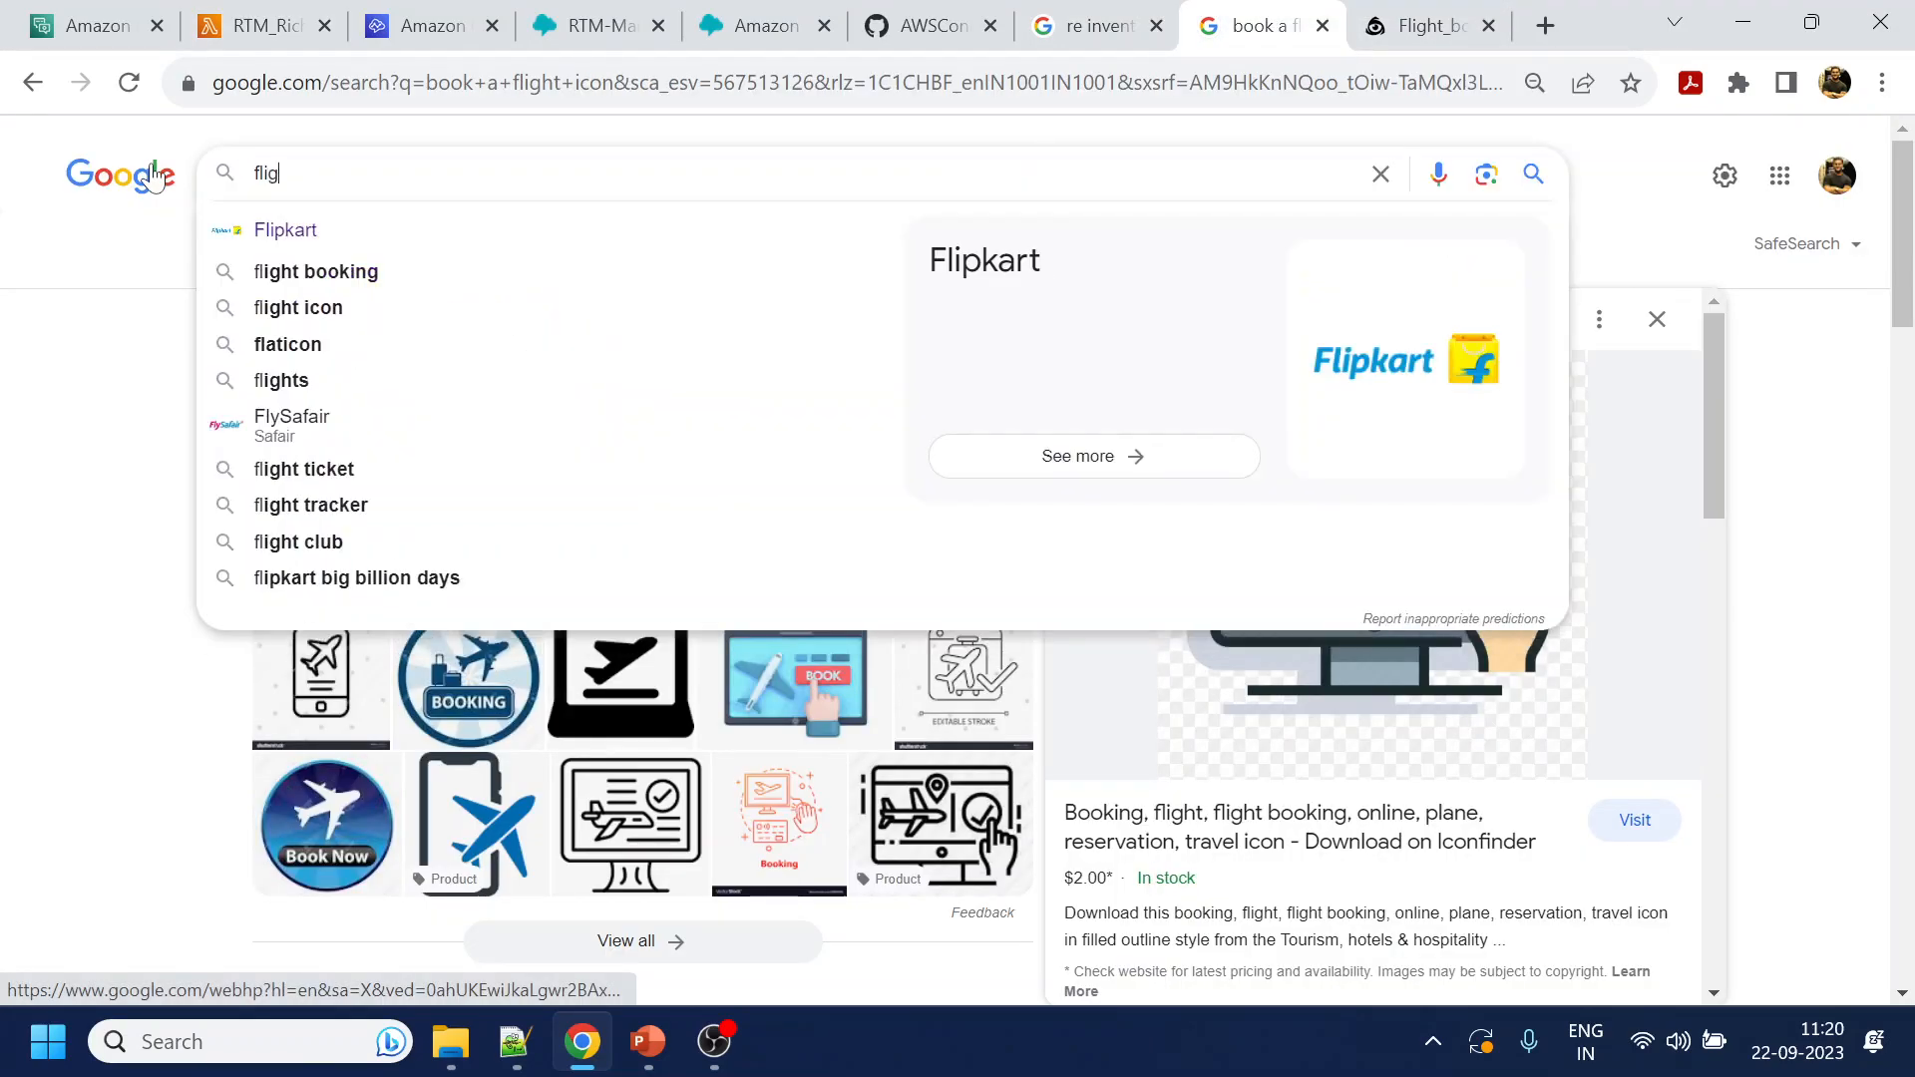
{"action": "type", "text": "ht status i"}
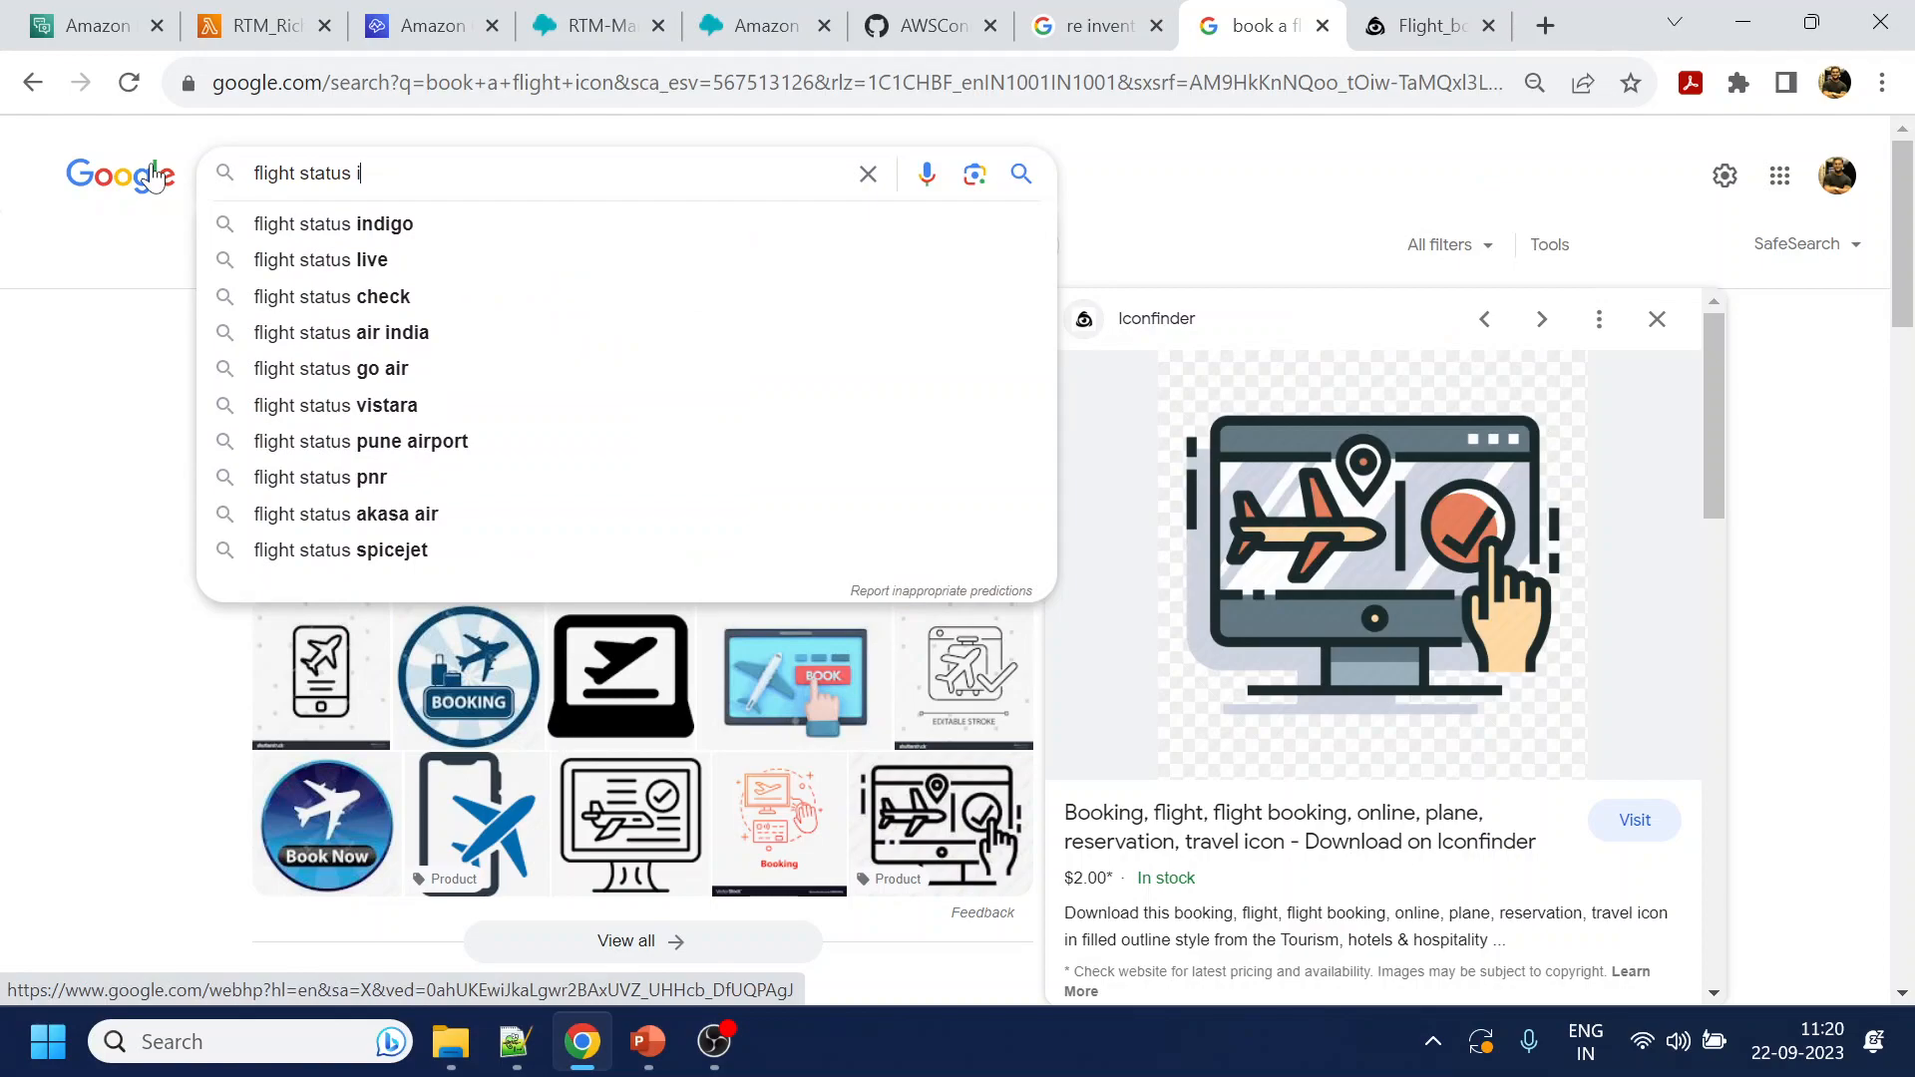
{"action": "type", "text": "con"}
{"action": "key", "text": "Return"}
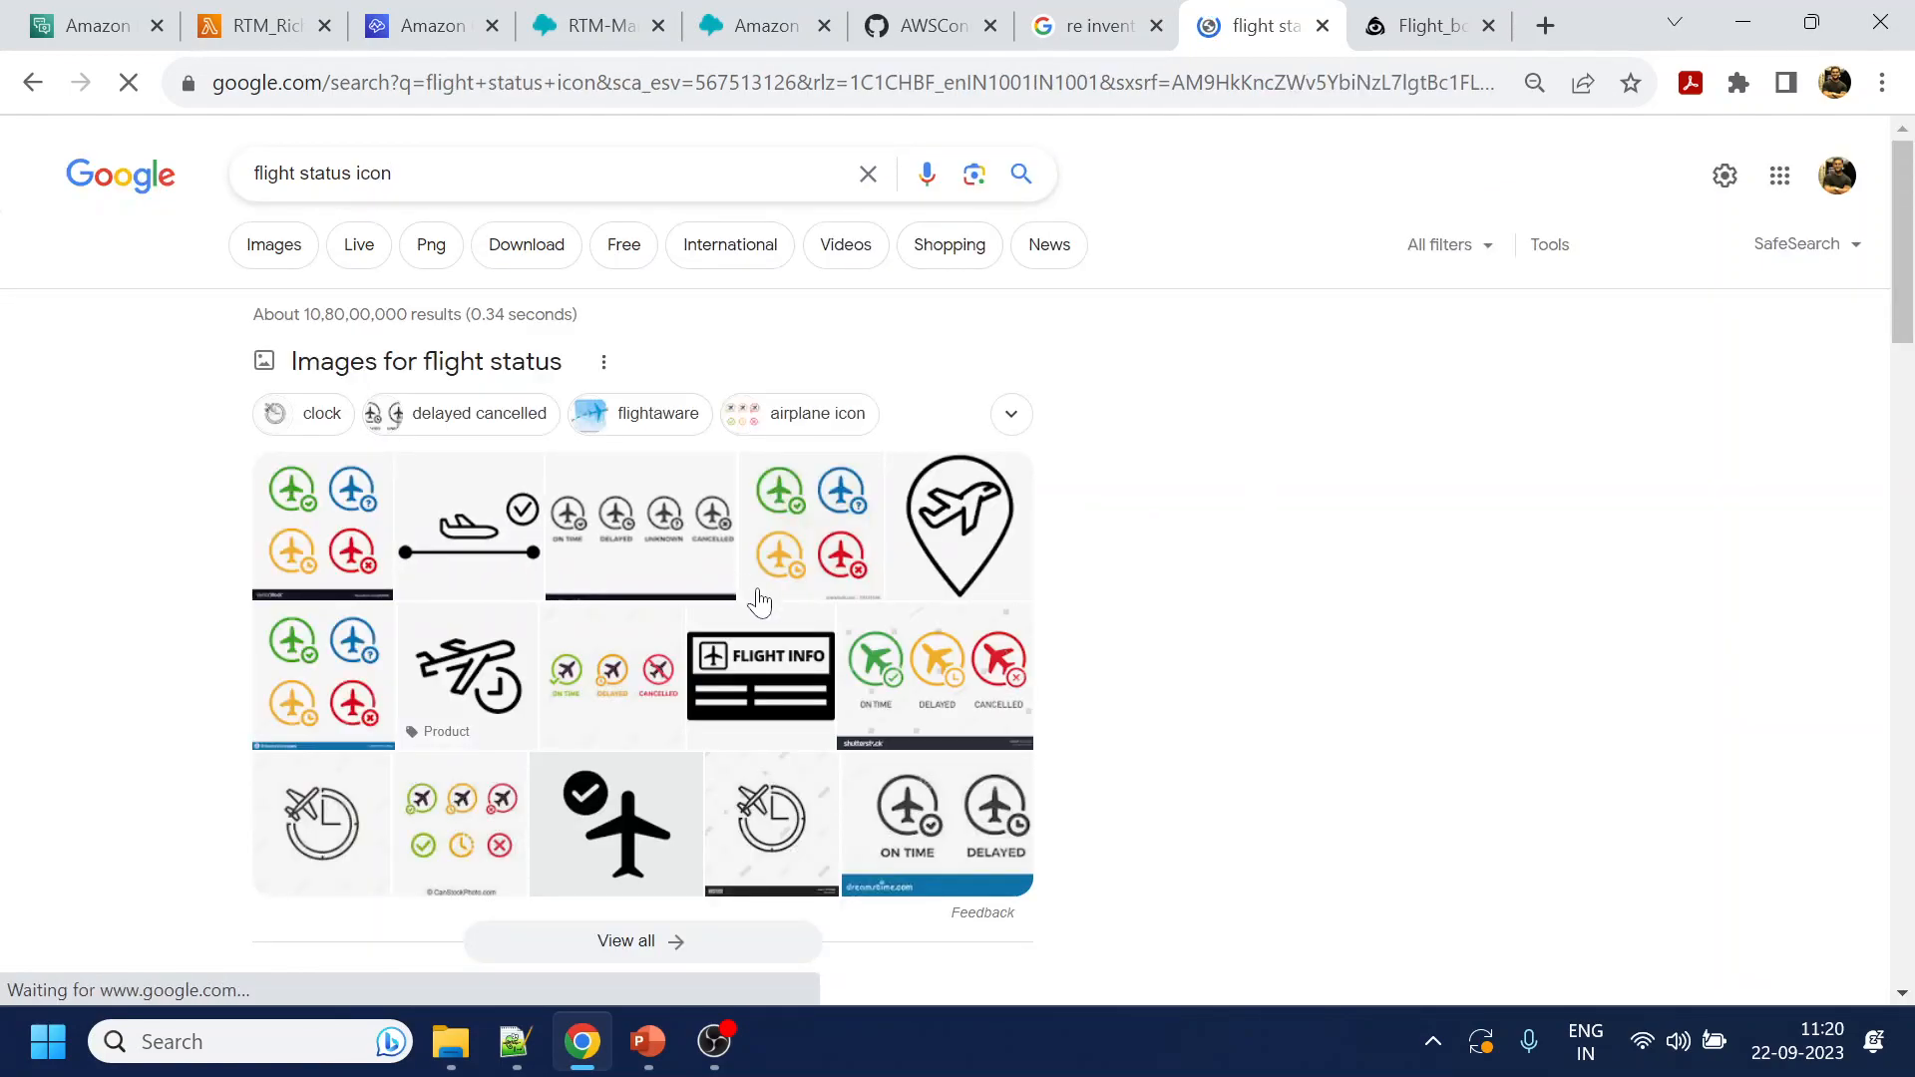
Open The Noun Project's flight status icon with the plane and check mark as an image in a new tab and copy its address
{"action": "left_click", "coordinate": [523, 533]}
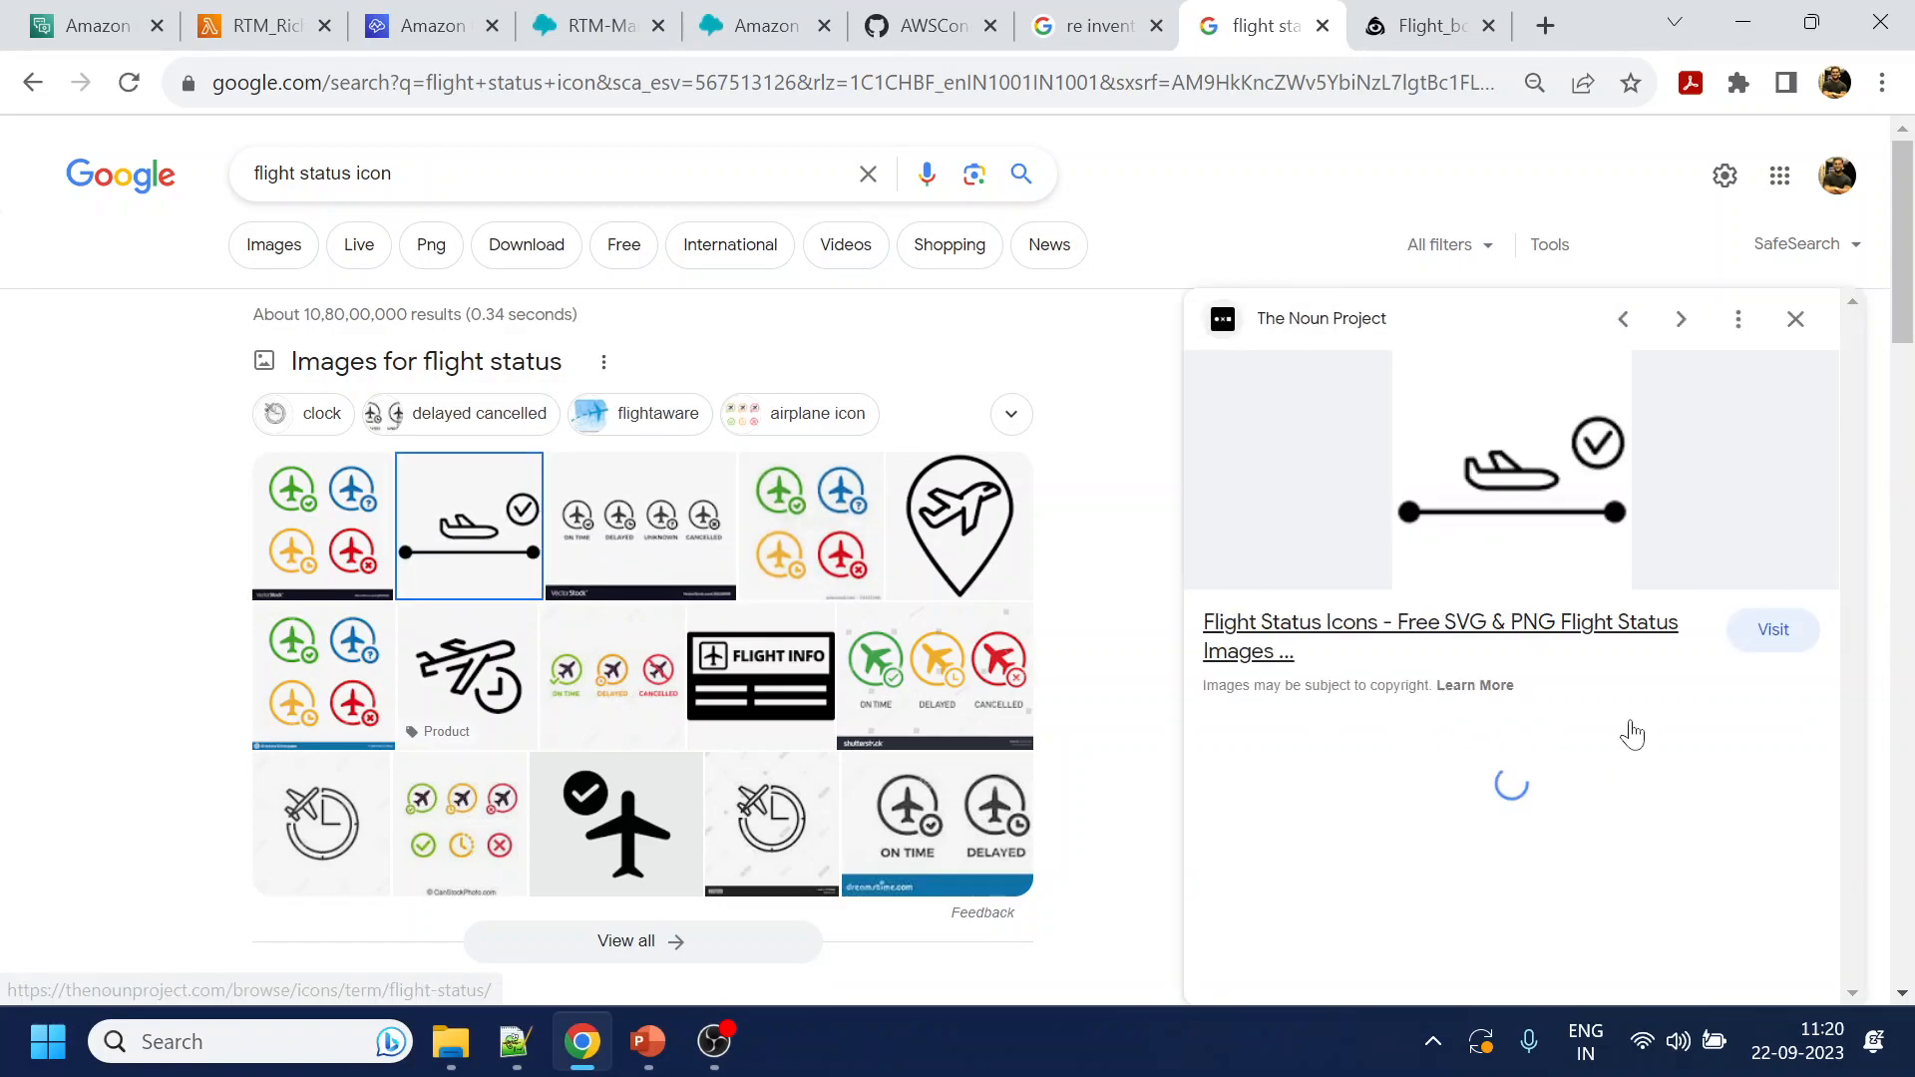
{"action": "right_click", "coordinate": [1379, 495]}
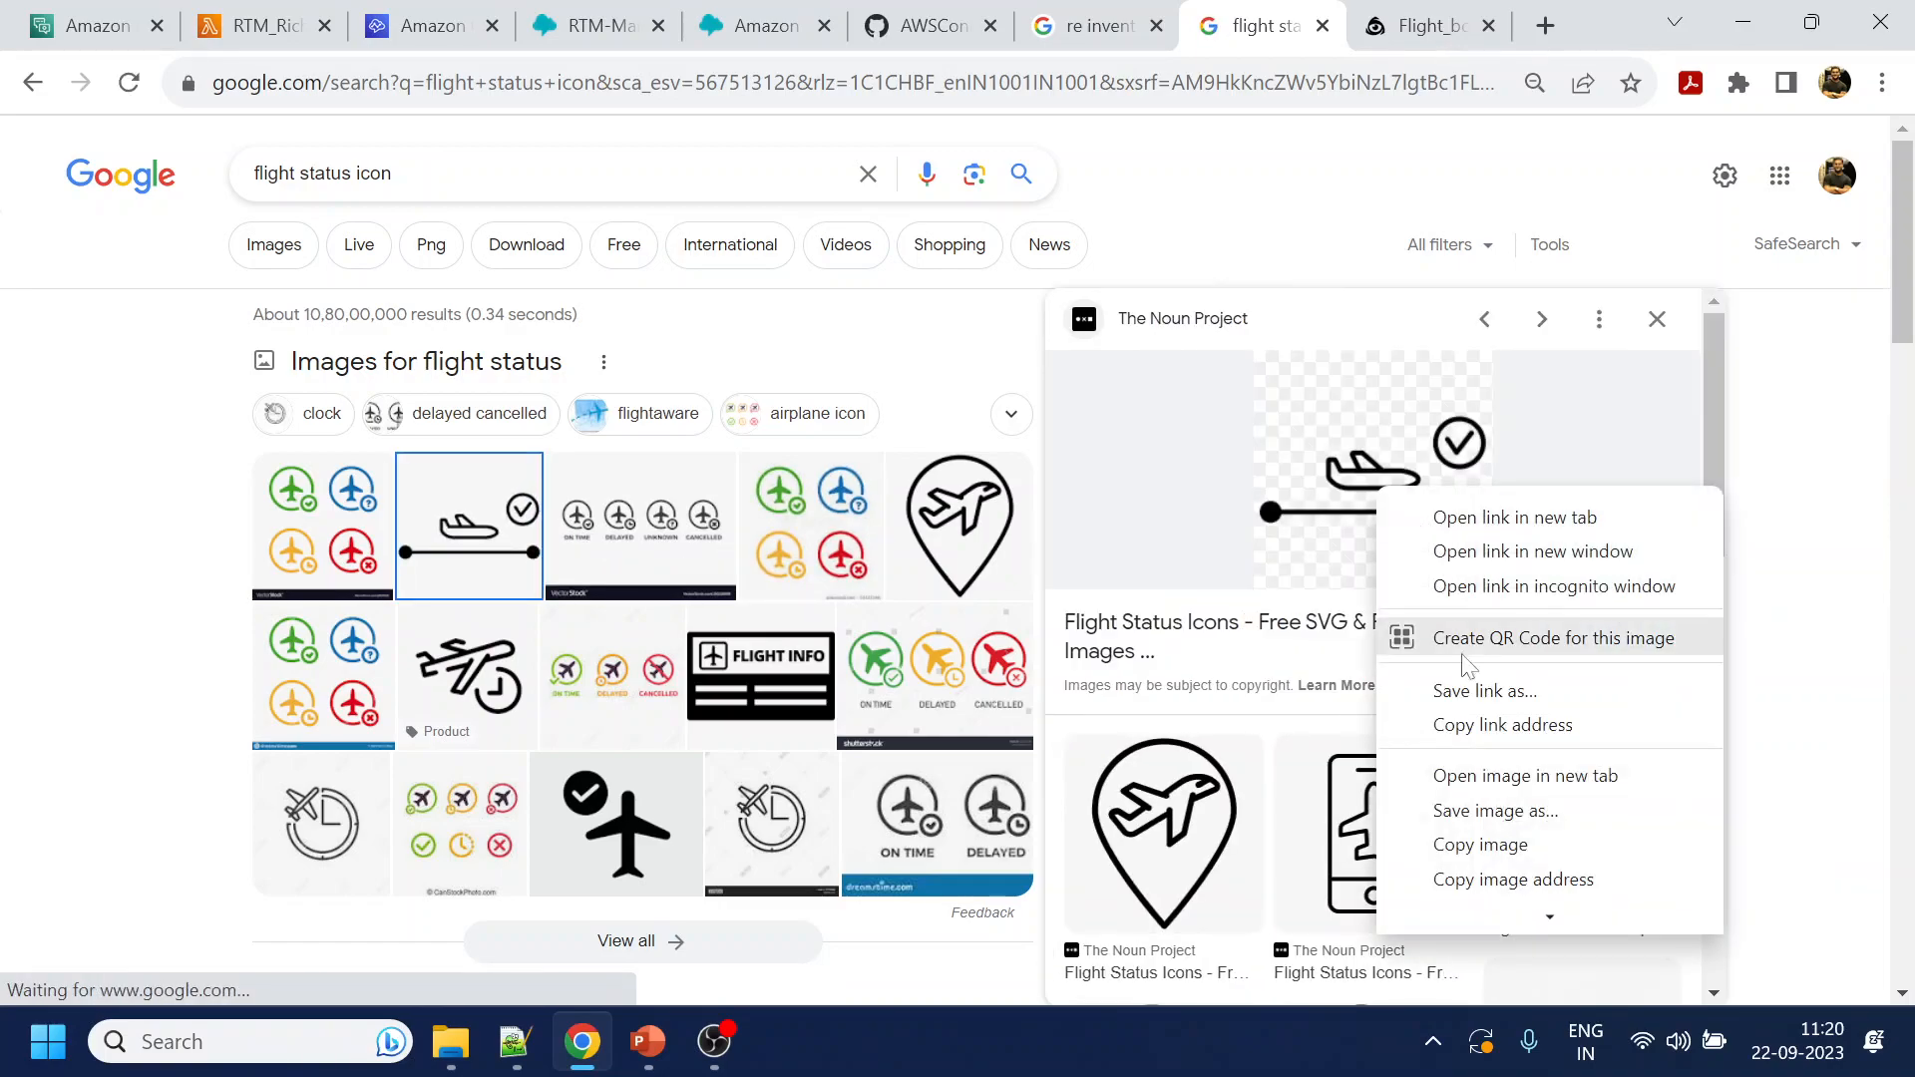
{"action": "left_click", "coordinate": [1483, 777]}
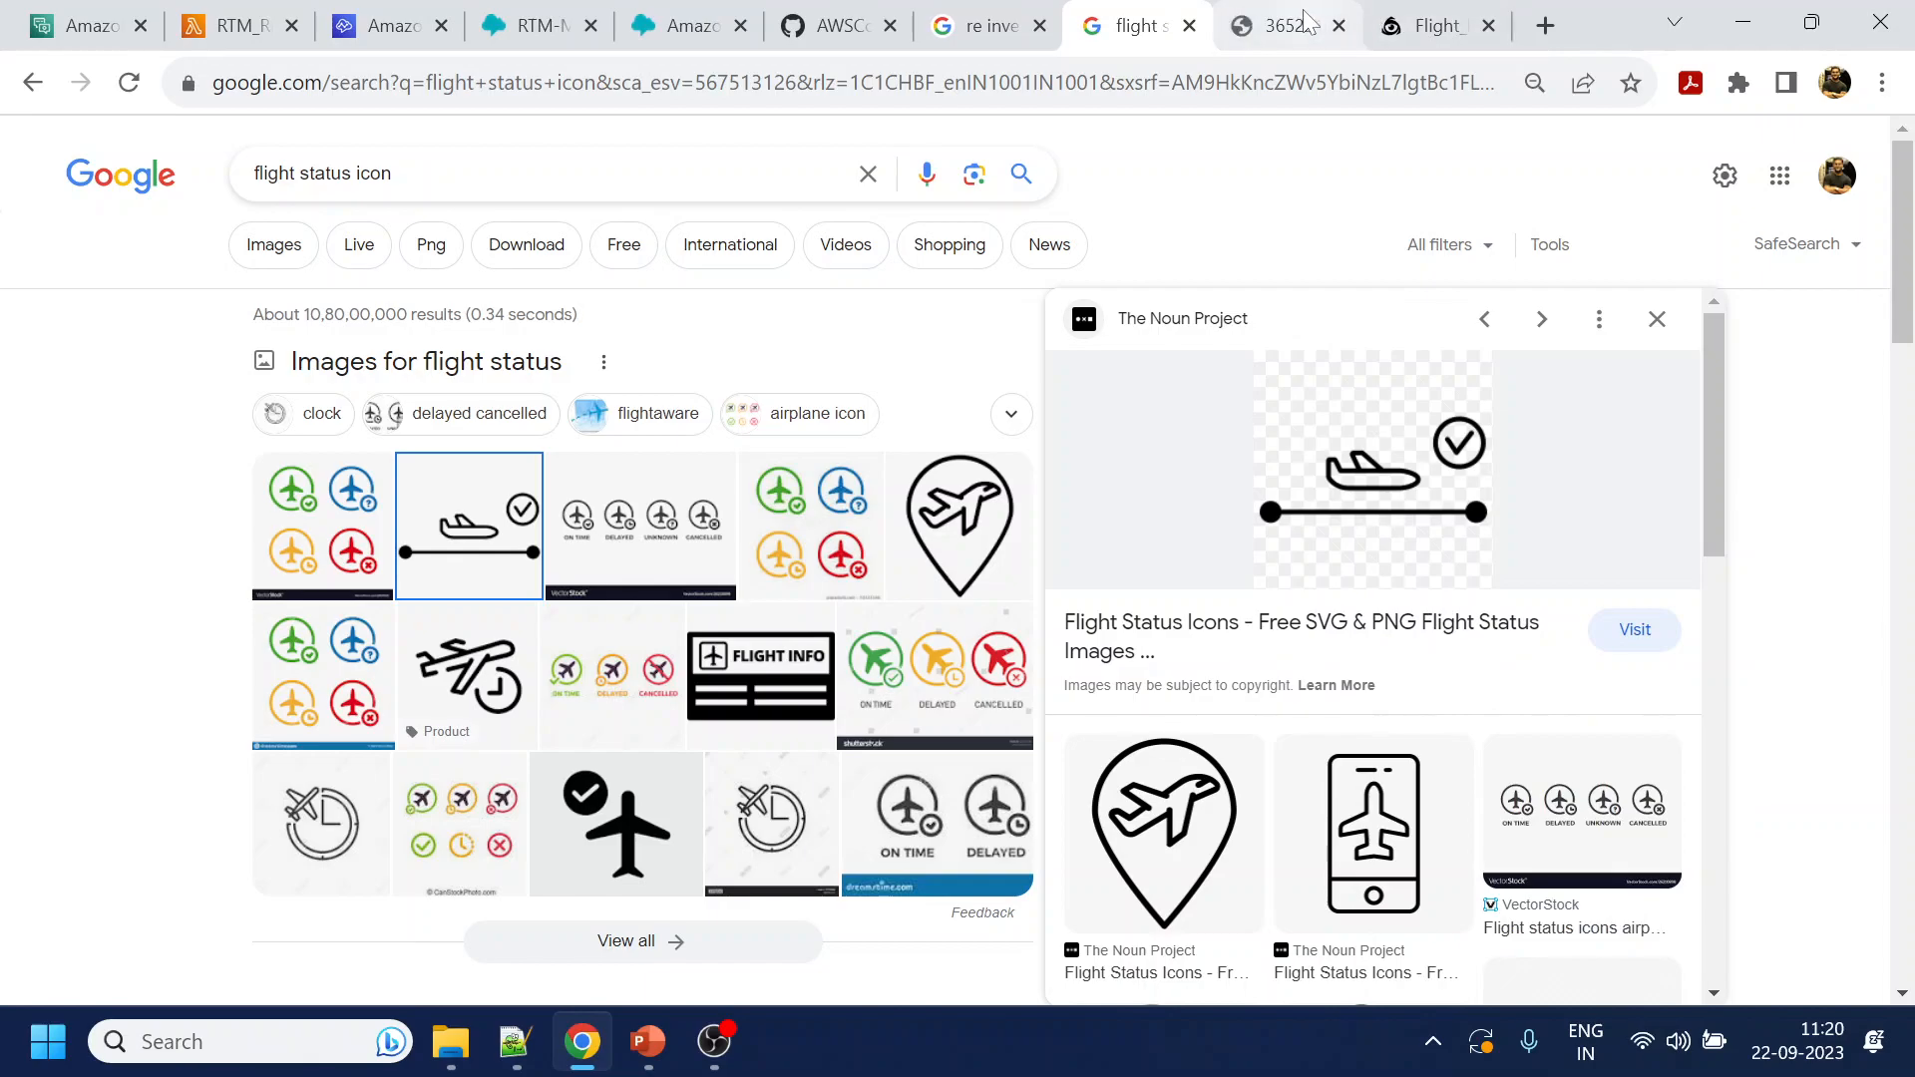
{"action": "key", "text": "ctrl+Tab"}
{"action": "left_click", "coordinate": [583, 83]}
{"action": "key", "text": "ctrl+c"}
{"action": "left_click", "coordinate": [255, 8]}
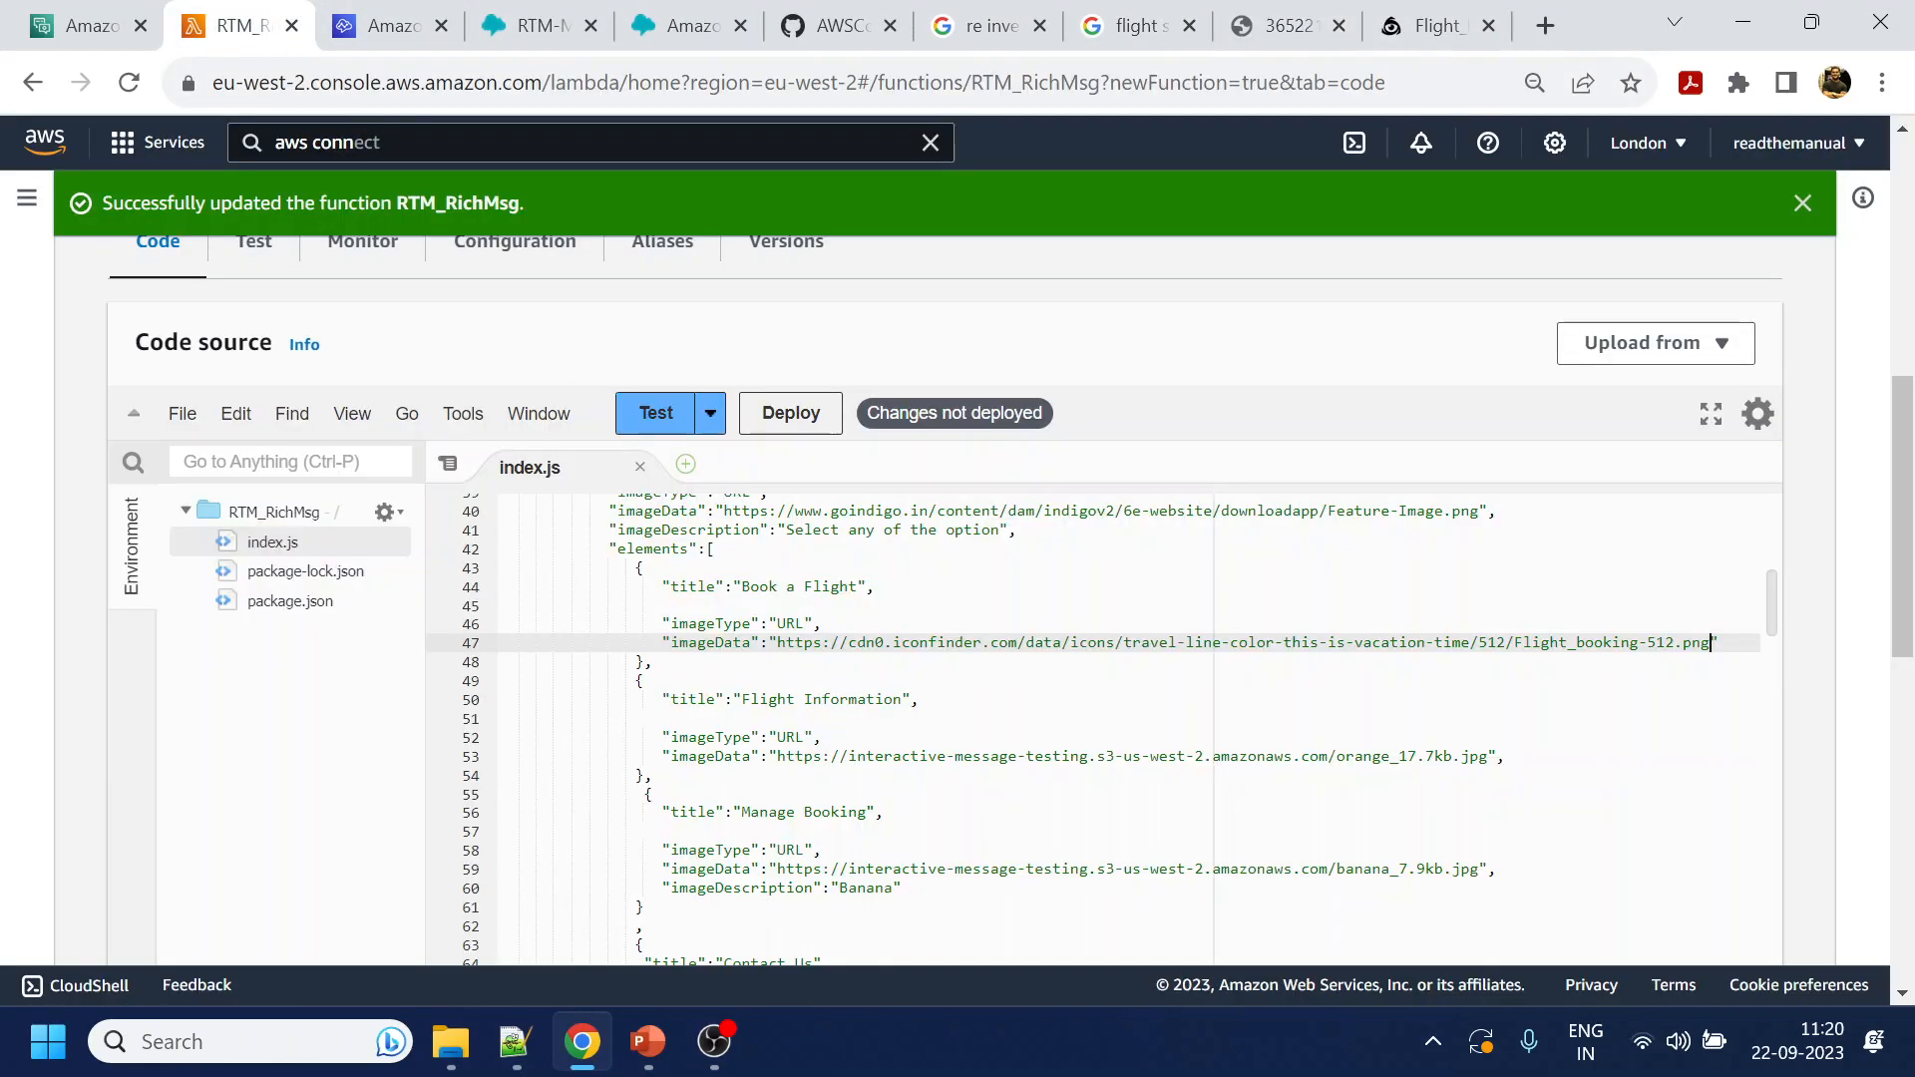
{"action": "left_click", "coordinate": [778, 757]}
{"action": "left_click_drag", "start_coordinate": [778, 757], "coordinate": [1490, 757]}
{"action": "key", "text": "ctrl+v"}
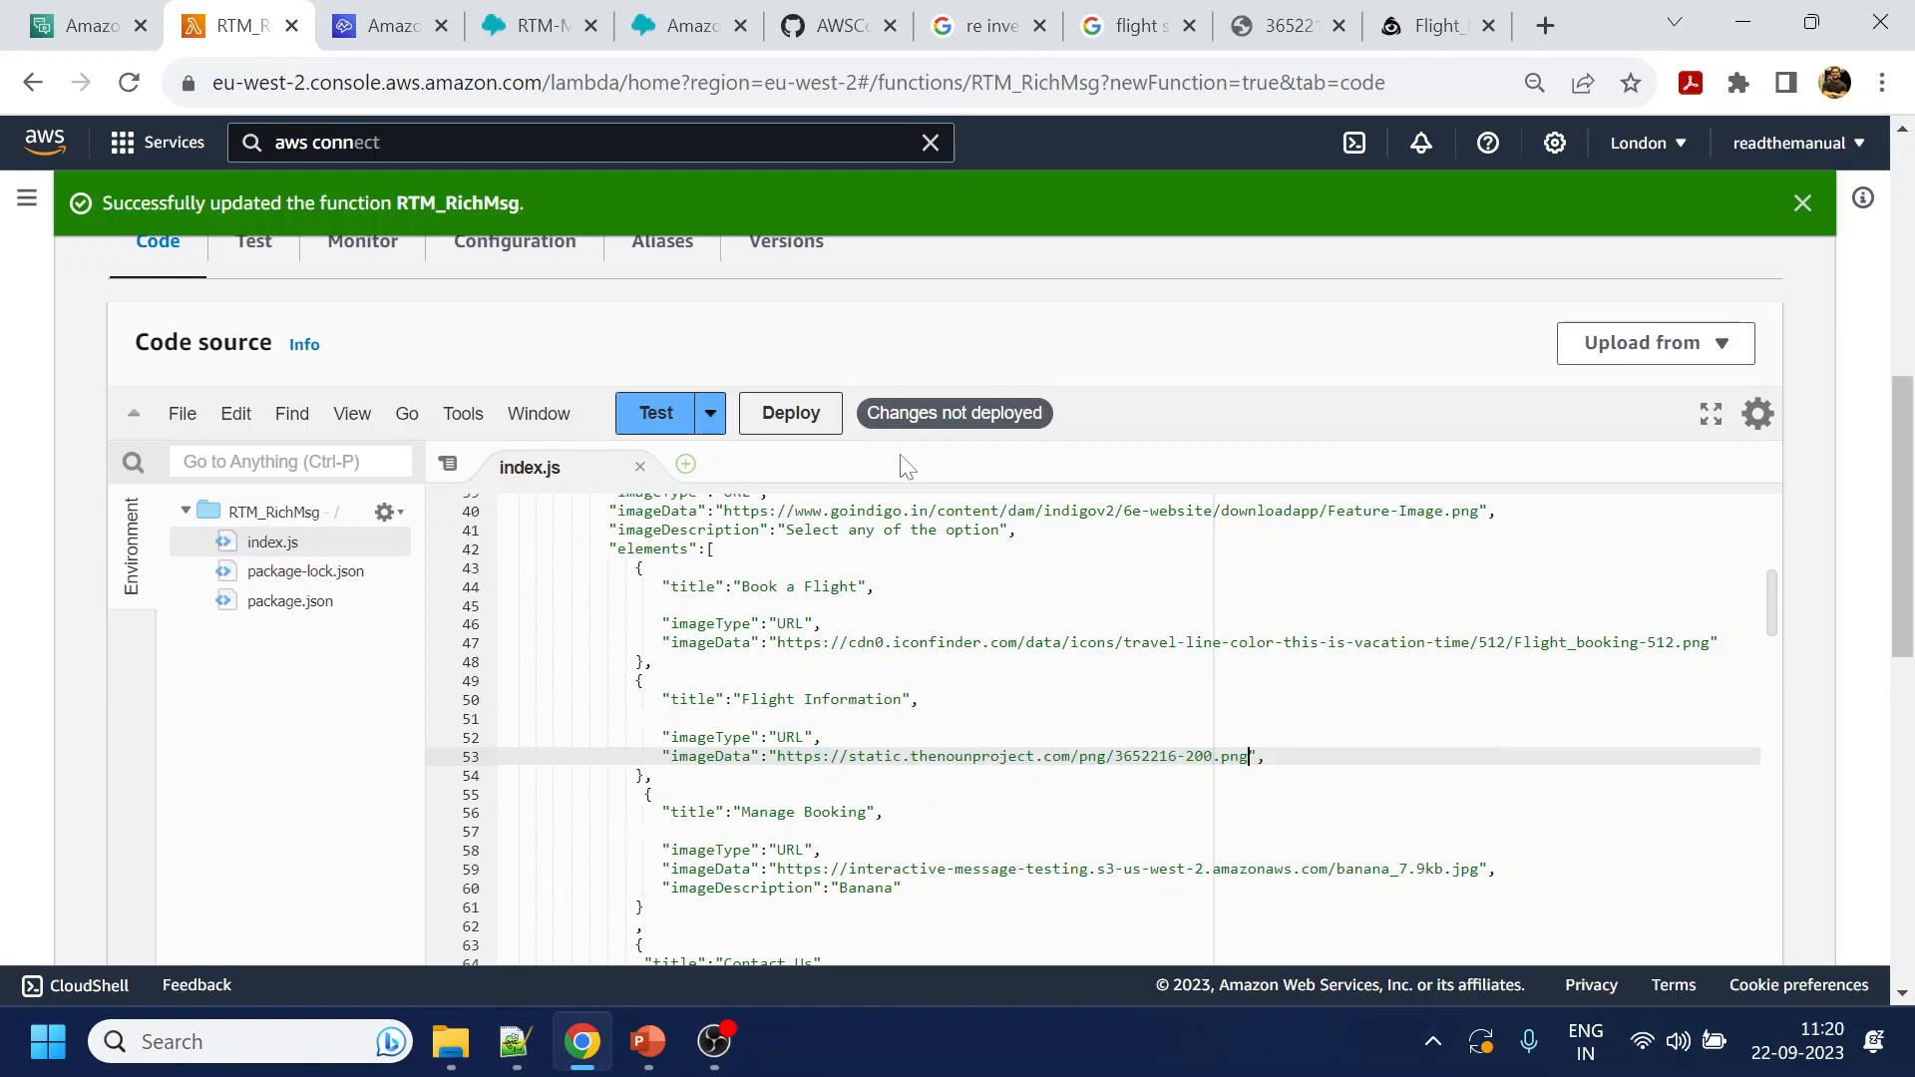
Search Google for "manage flight booking icon" and view all of its image results
{"action": "left_click", "coordinate": [1132, 25]}
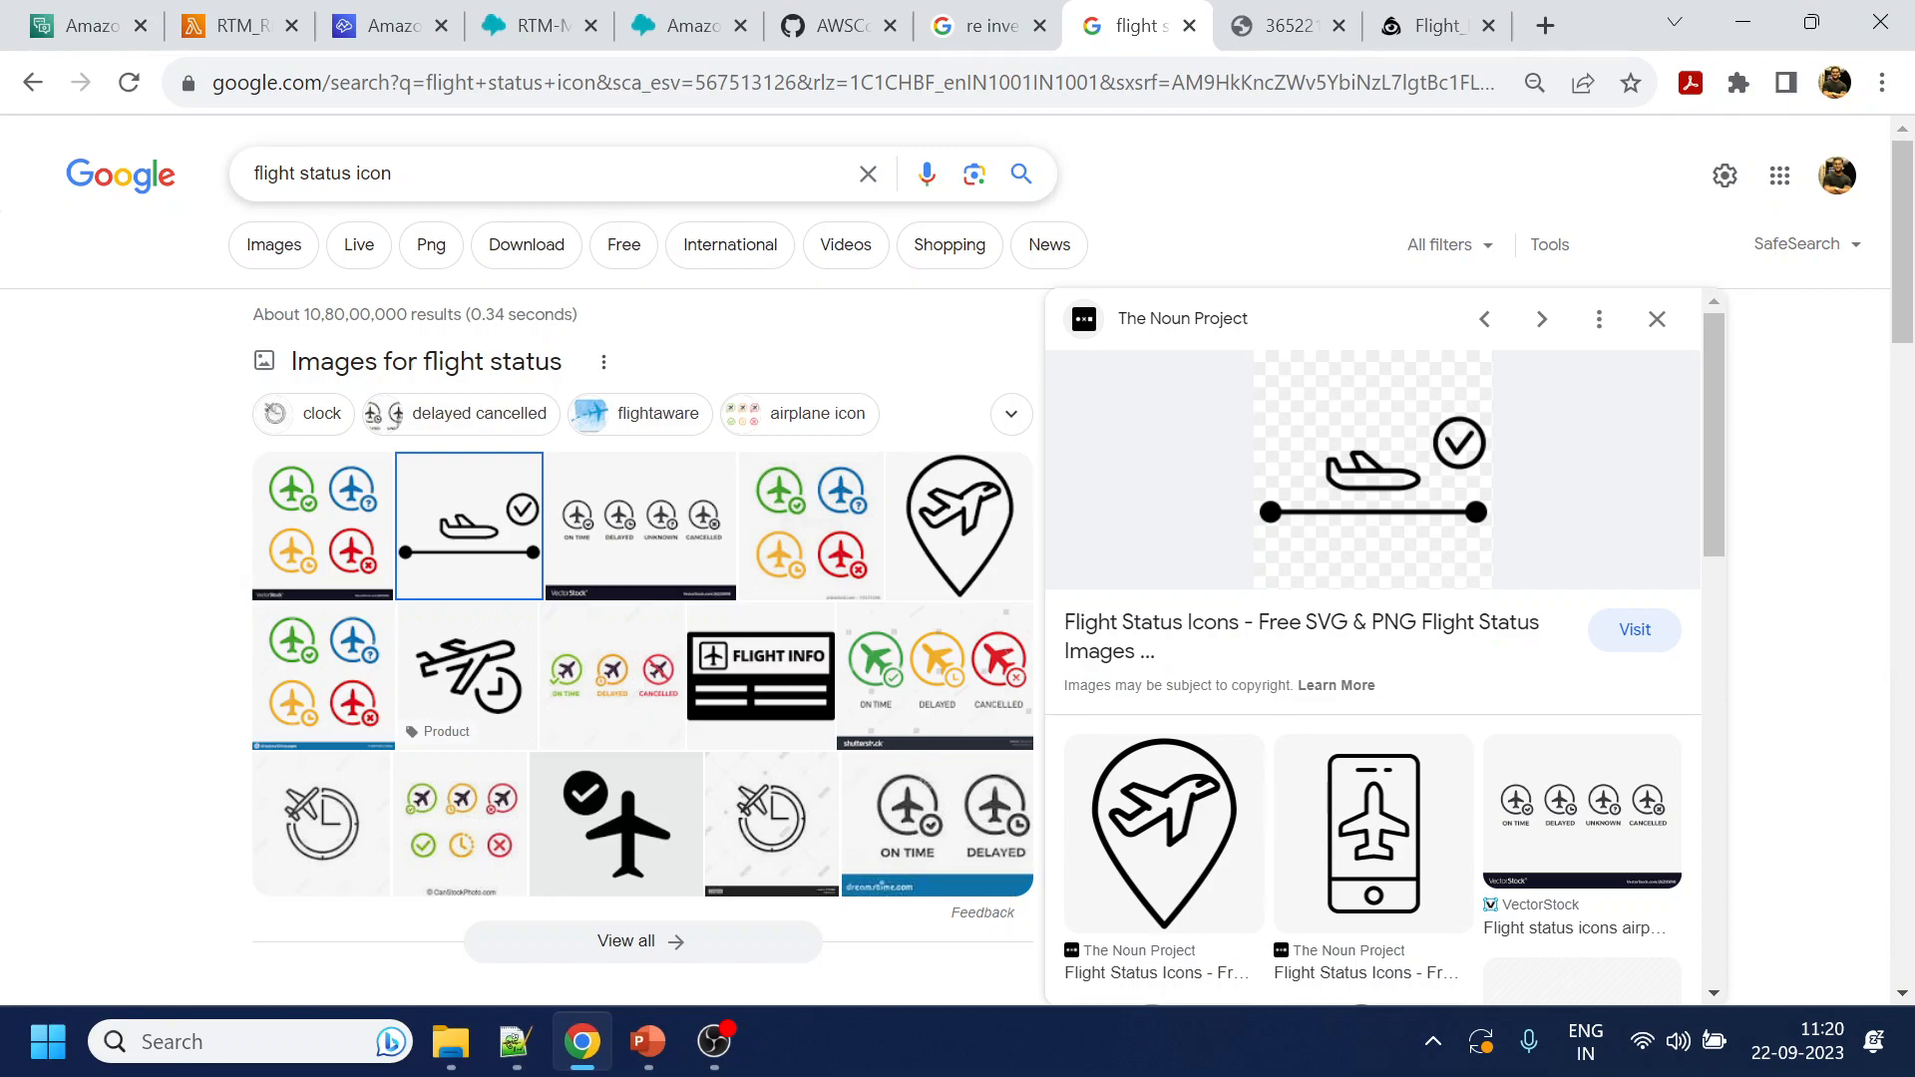
{"action": "left_click_drag", "start_coordinate": [351, 172], "coordinate": [35, 184]}
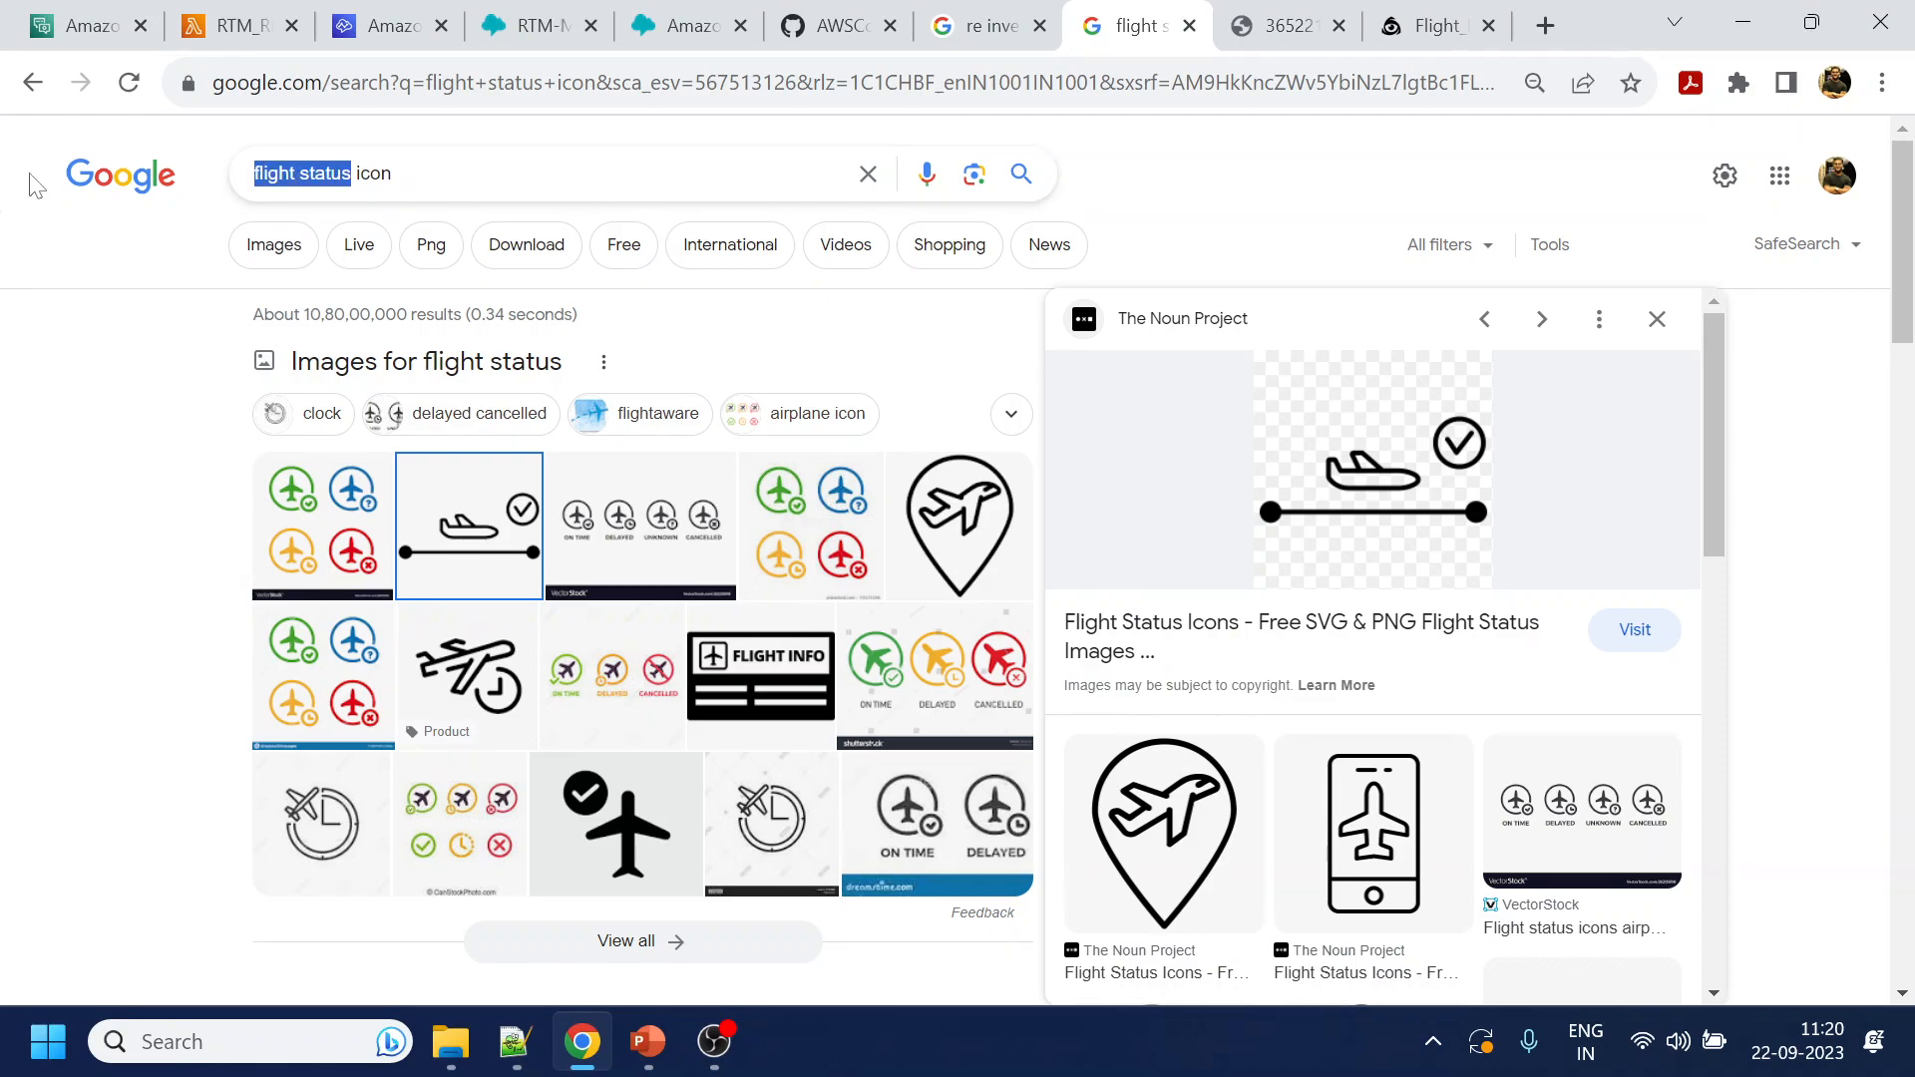
{"action": "type", "text": "manage"}
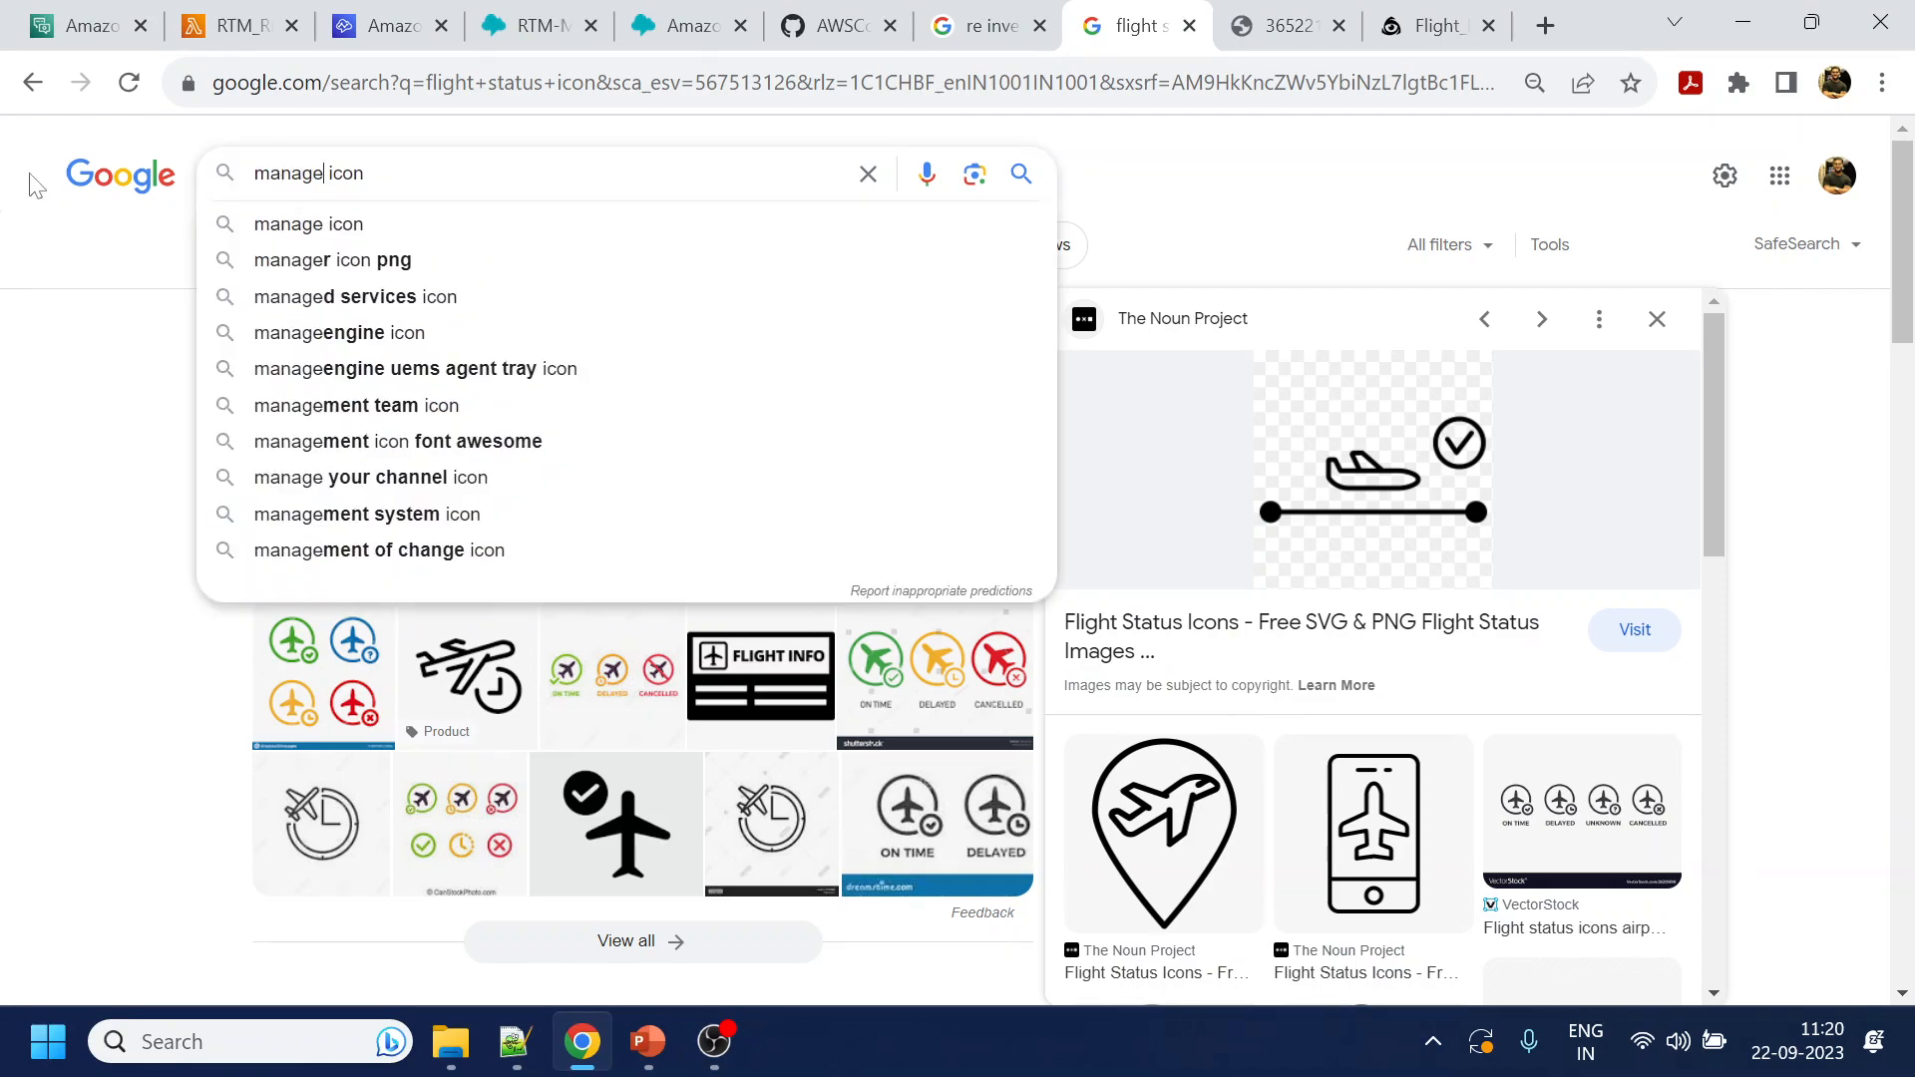
{"action": "type", "text": " flight  "}
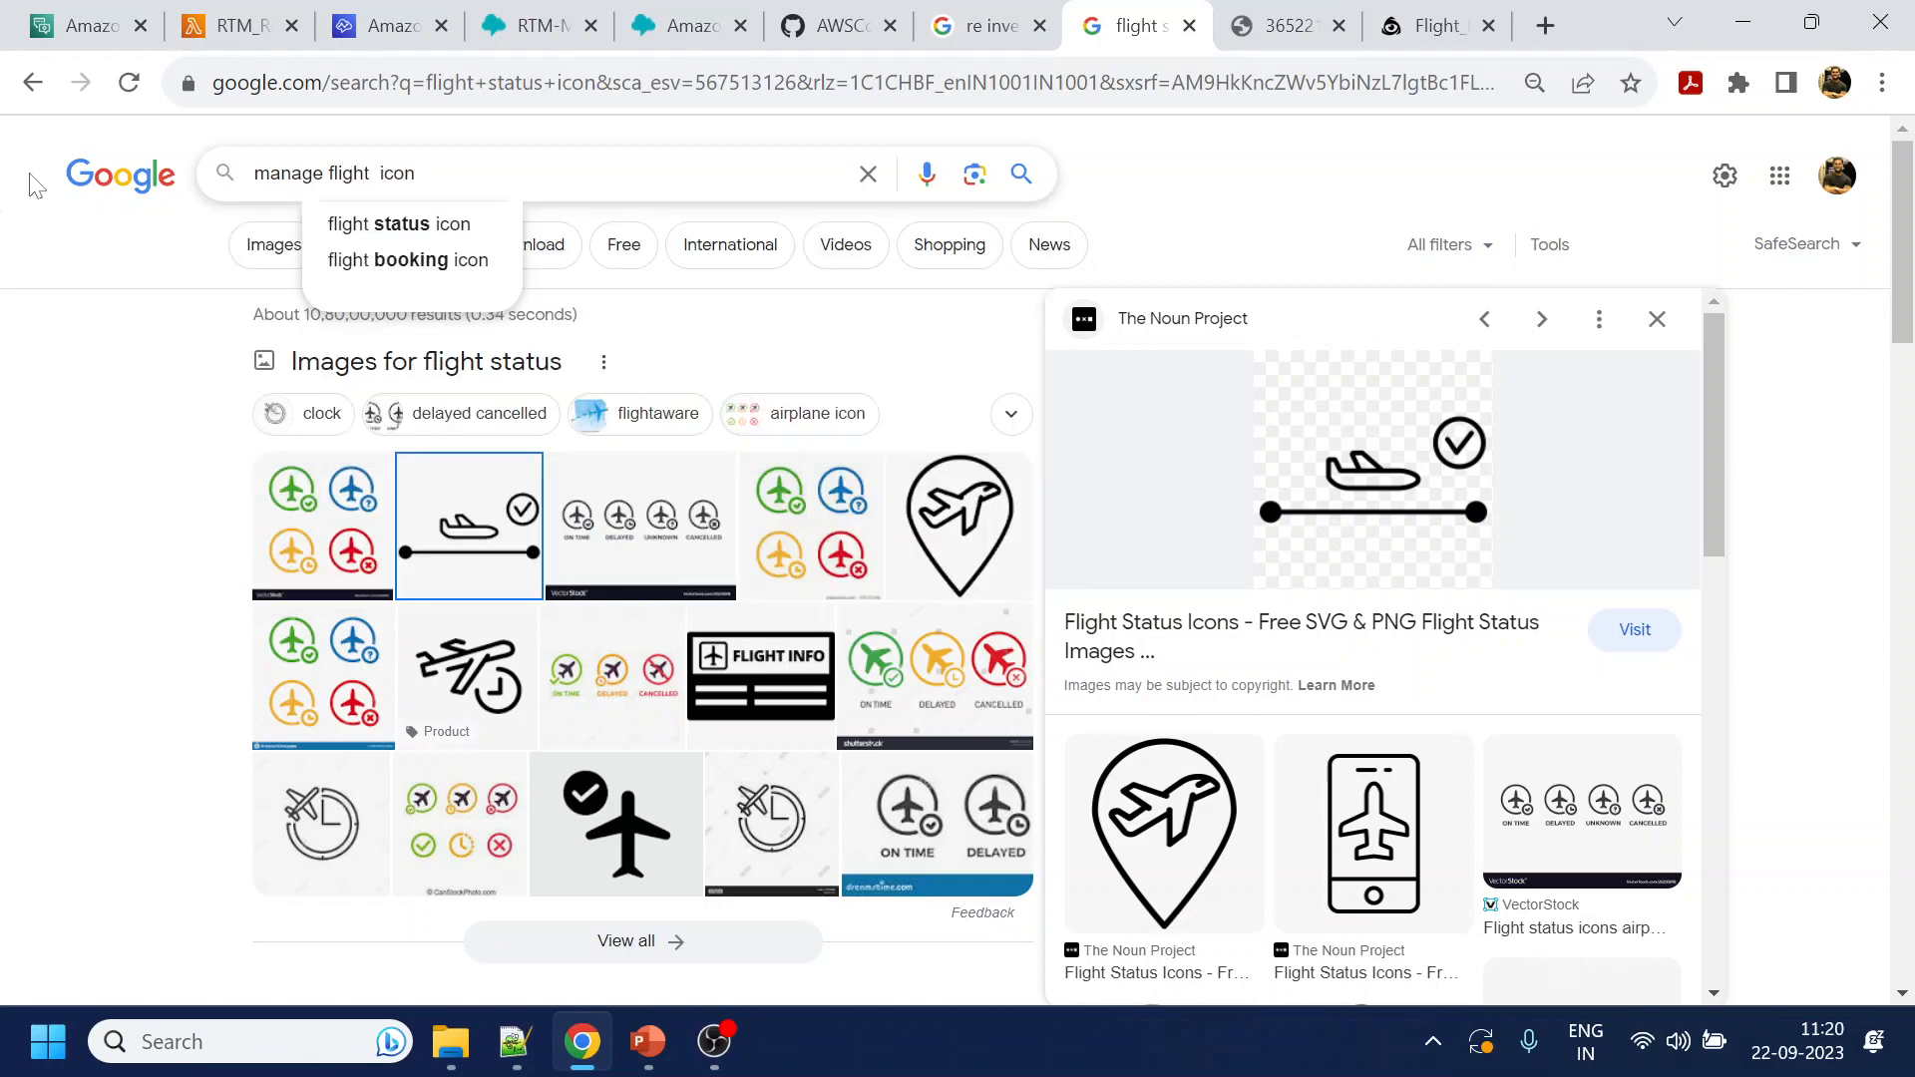
{"action": "type", "text": "booking"}
{"action": "key", "text": "Return"}
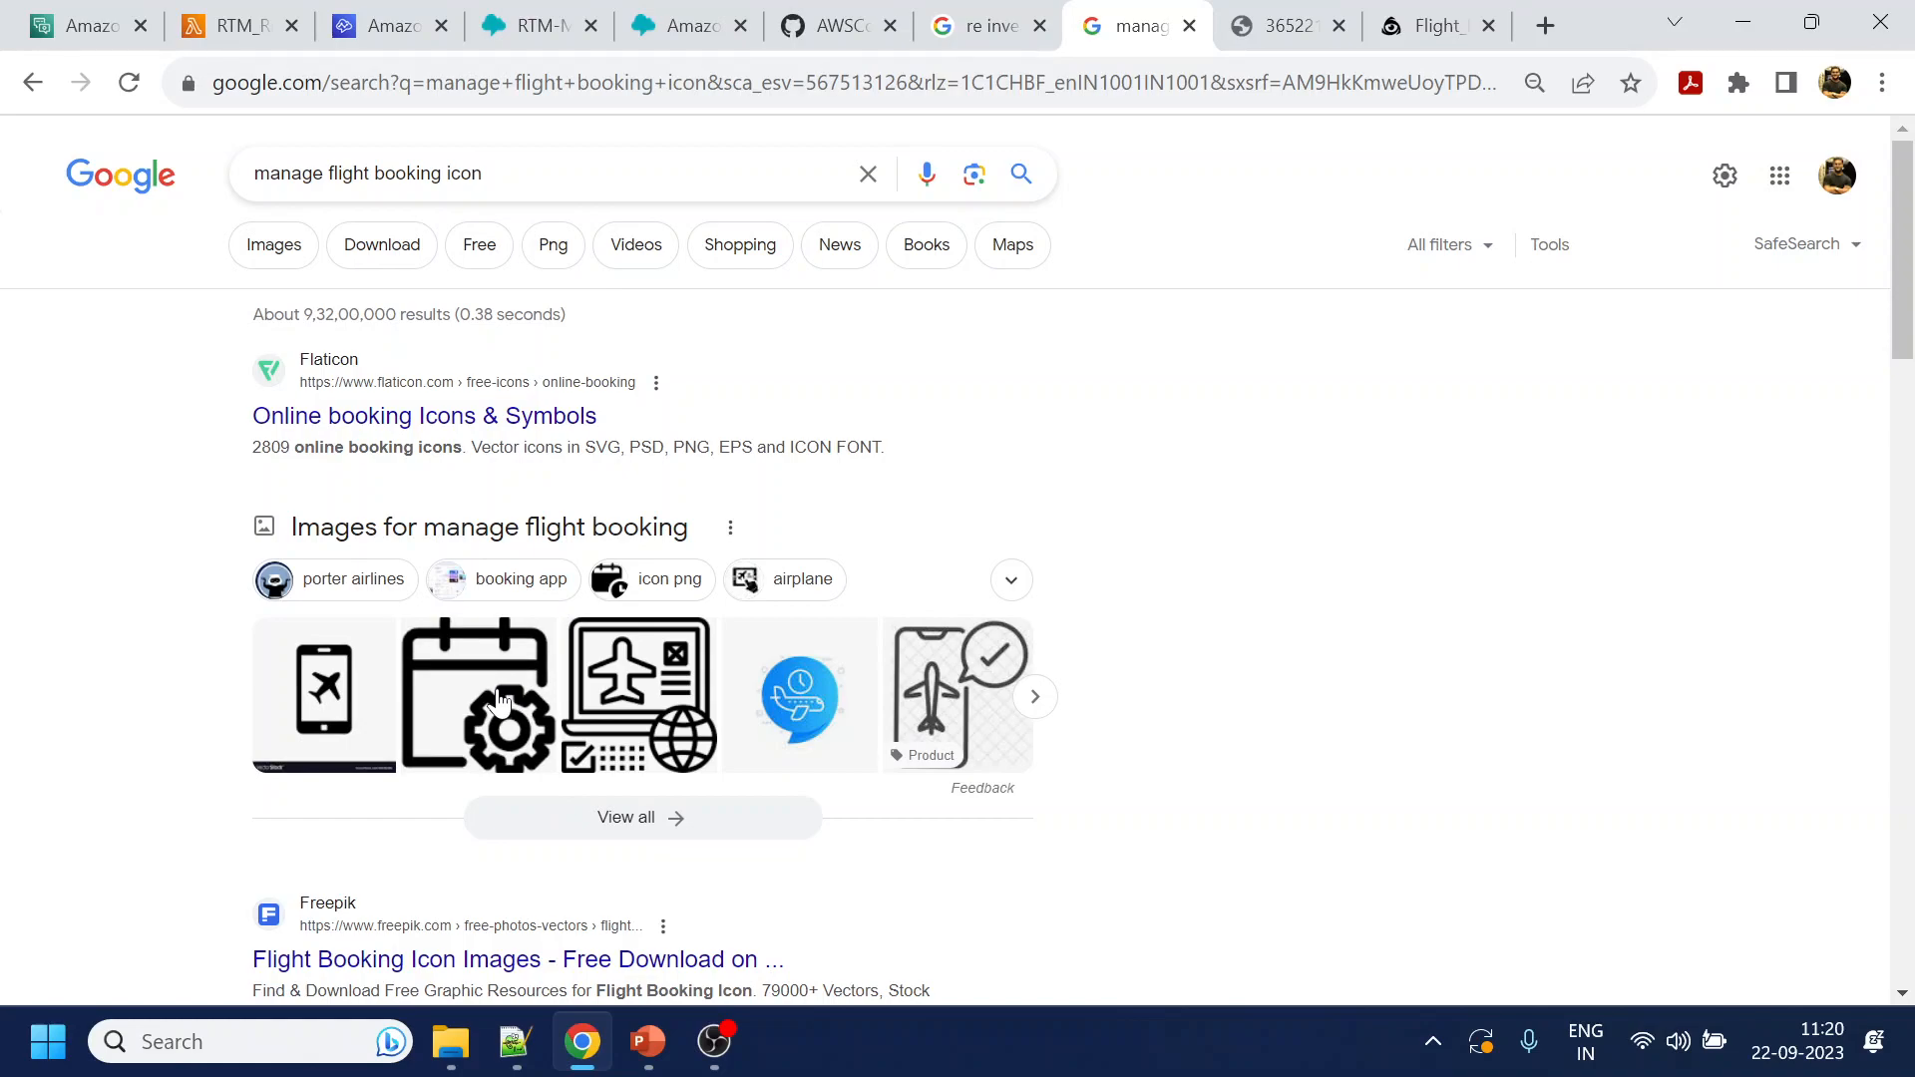
{"action": "scroll", "coordinate": [519, 701], "scroll_direction": "down", "scroll_amount": 3}
{"action": "scroll", "coordinate": [646, 820], "scroll_direction": "up", "scroll_amount": 3}
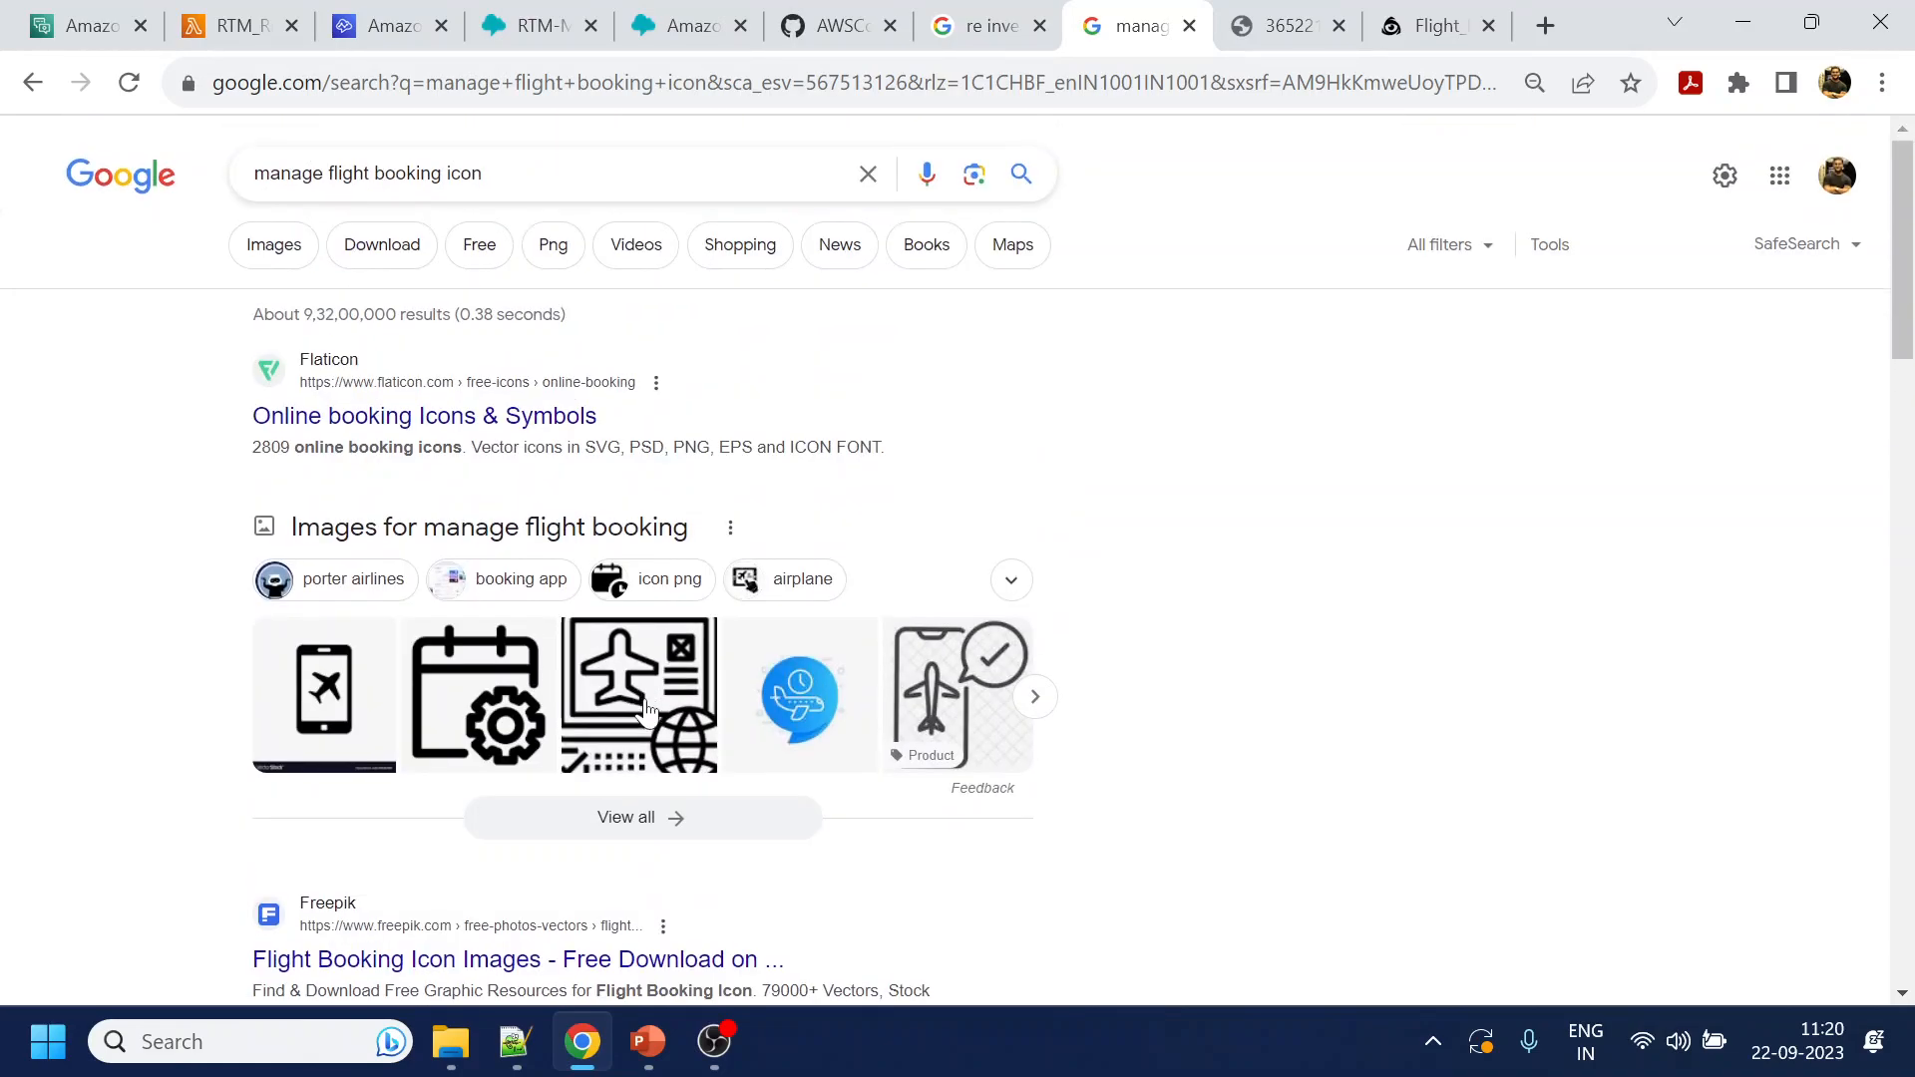
{"action": "left_click", "coordinate": [646, 820]}
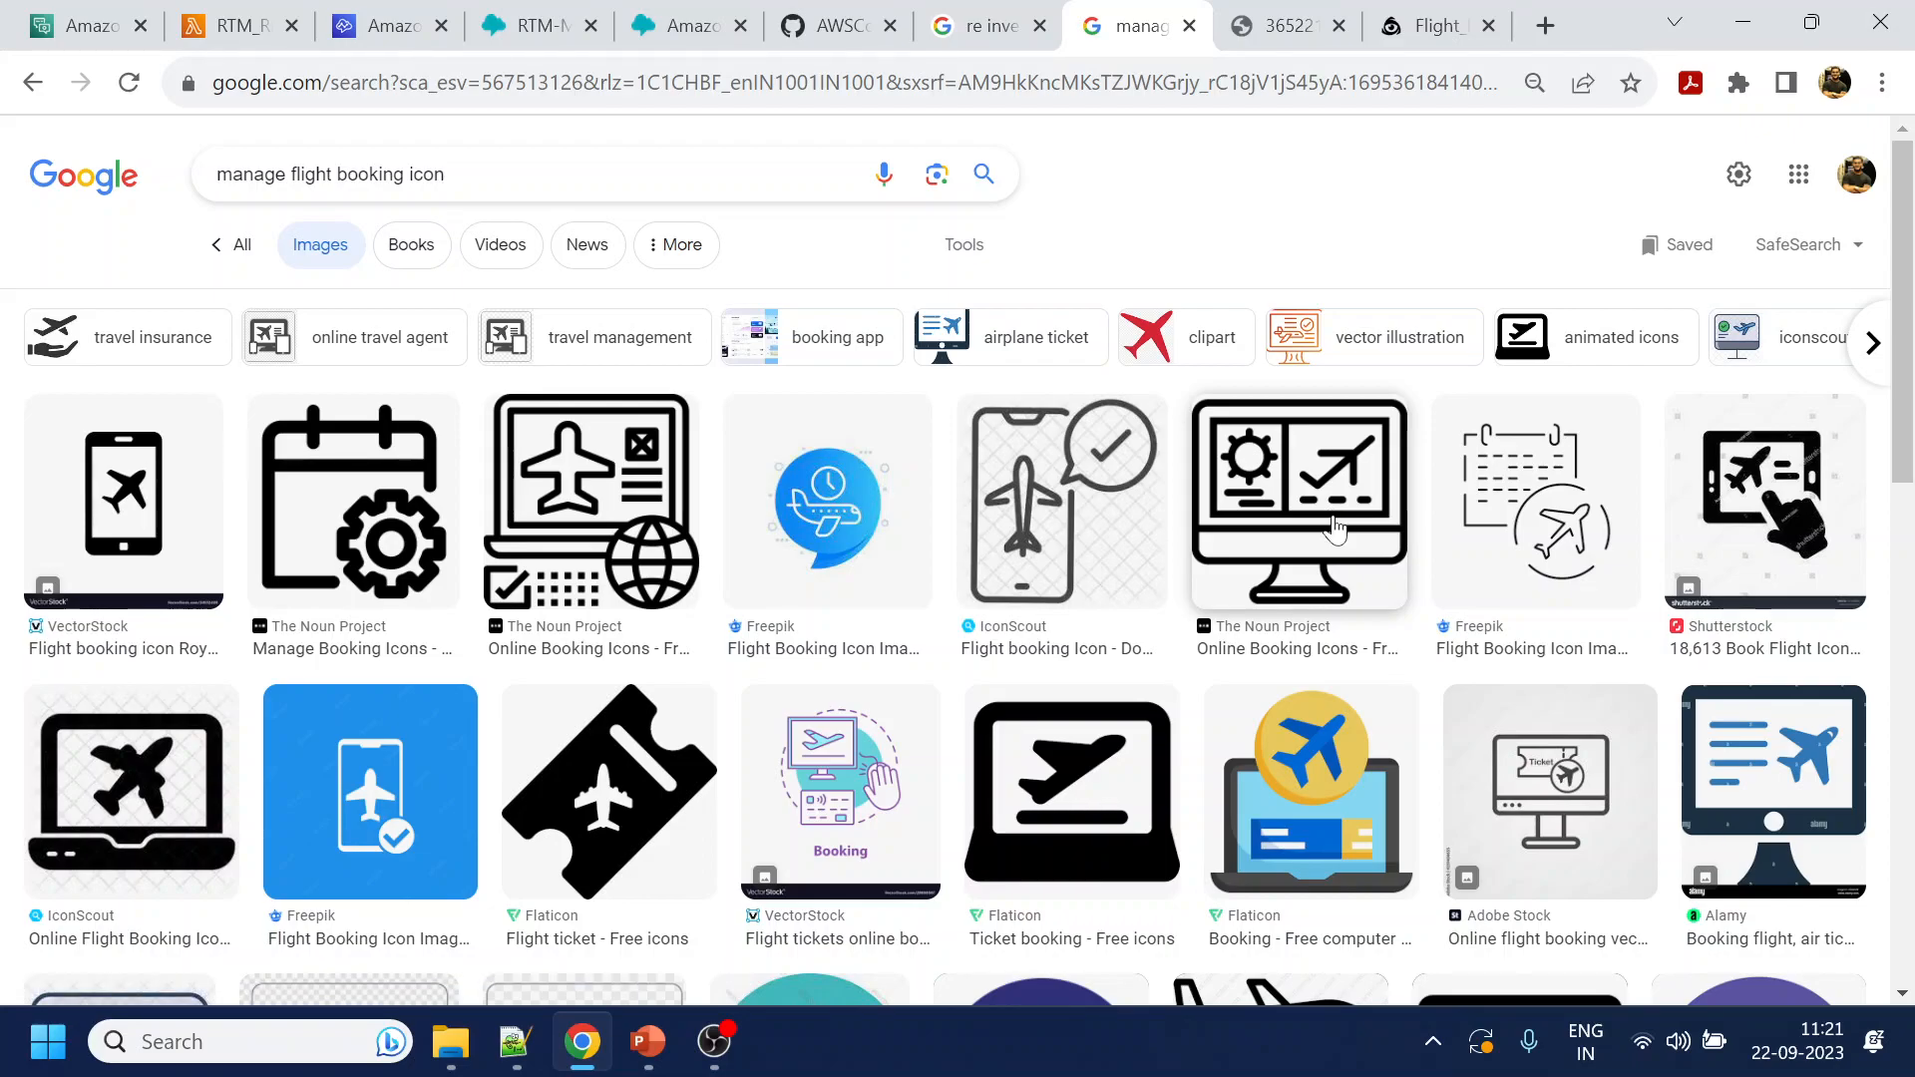
Change the image search to "edit flight booking icon"
{"action": "double_click", "coordinate": [252, 175]}
{"action": "type", "text": "edit"}
{"action": "key", "text": "Return"}
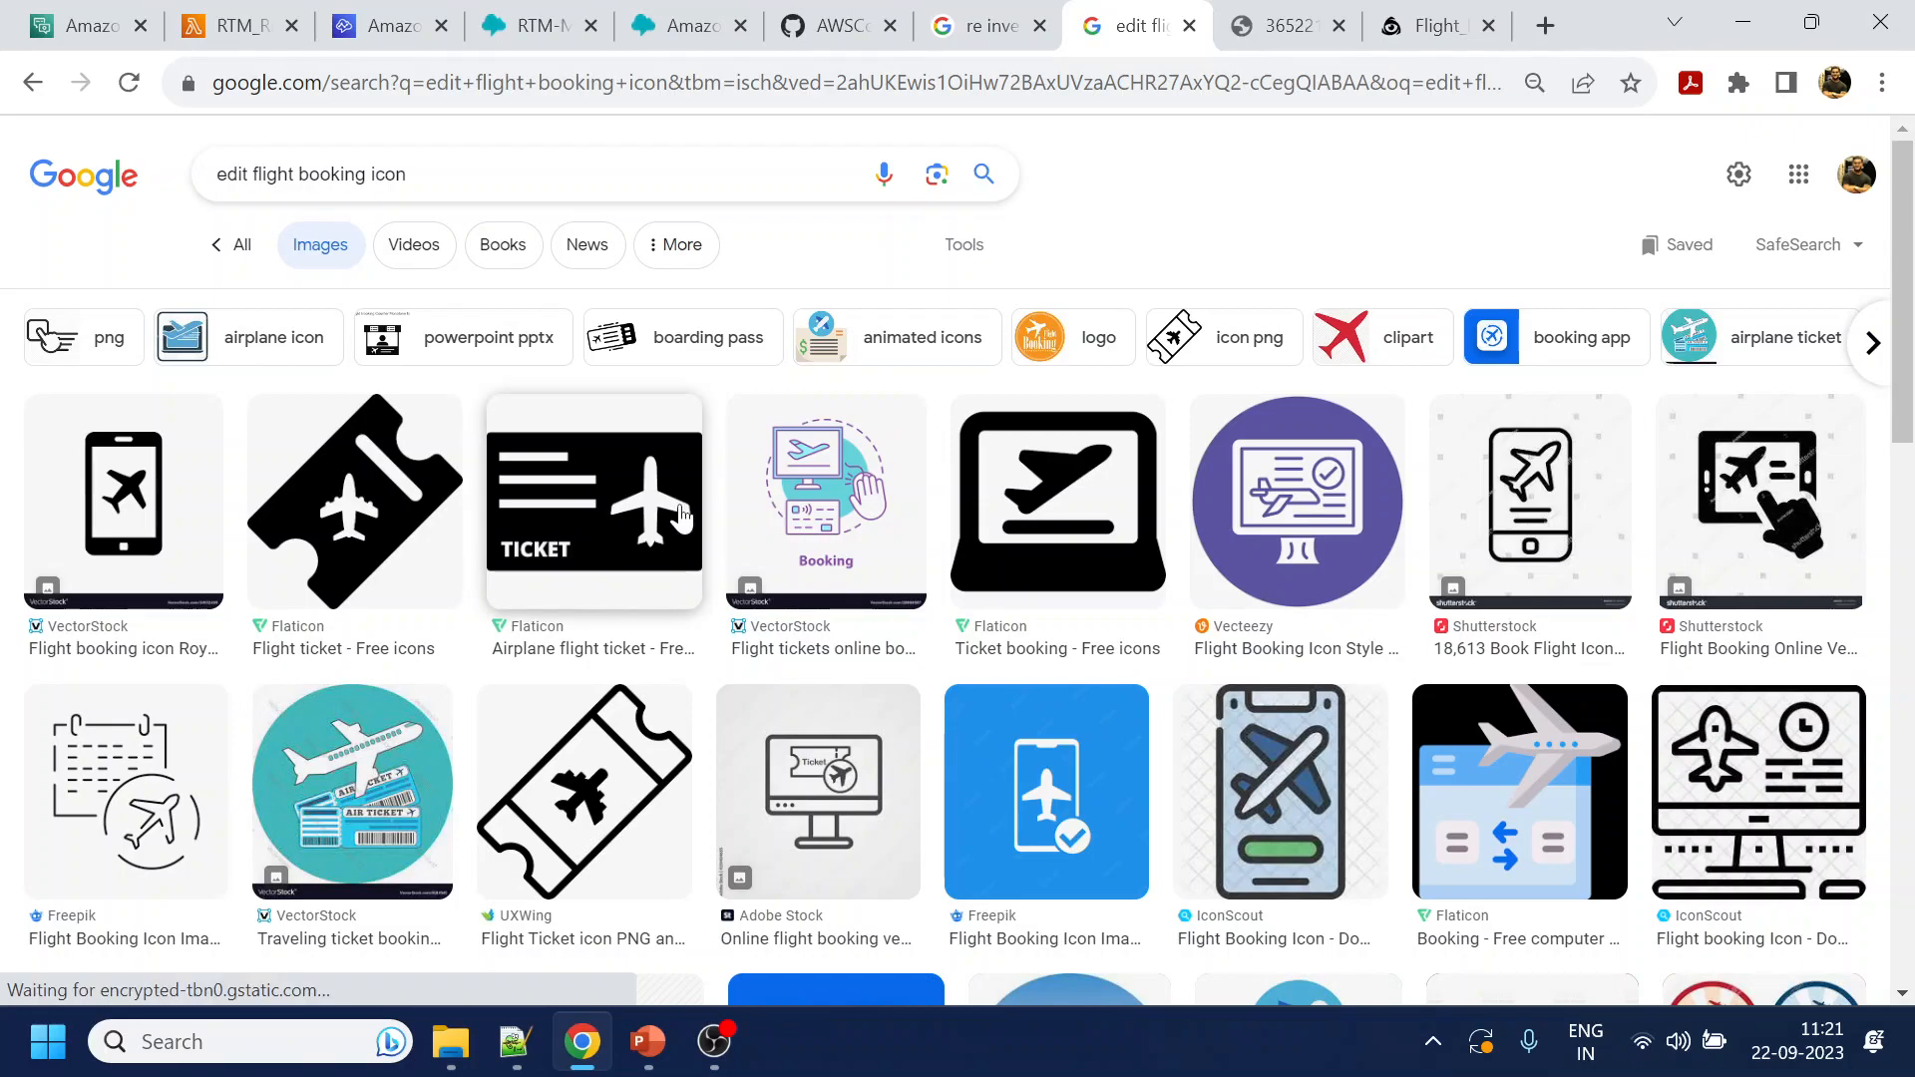
Open Flaticon's black "TICKET" airplane icon as an image in a new tab and view it
{"action": "left_click", "coordinate": [643, 509]}
{"action": "right_click", "coordinate": [1496, 494]}
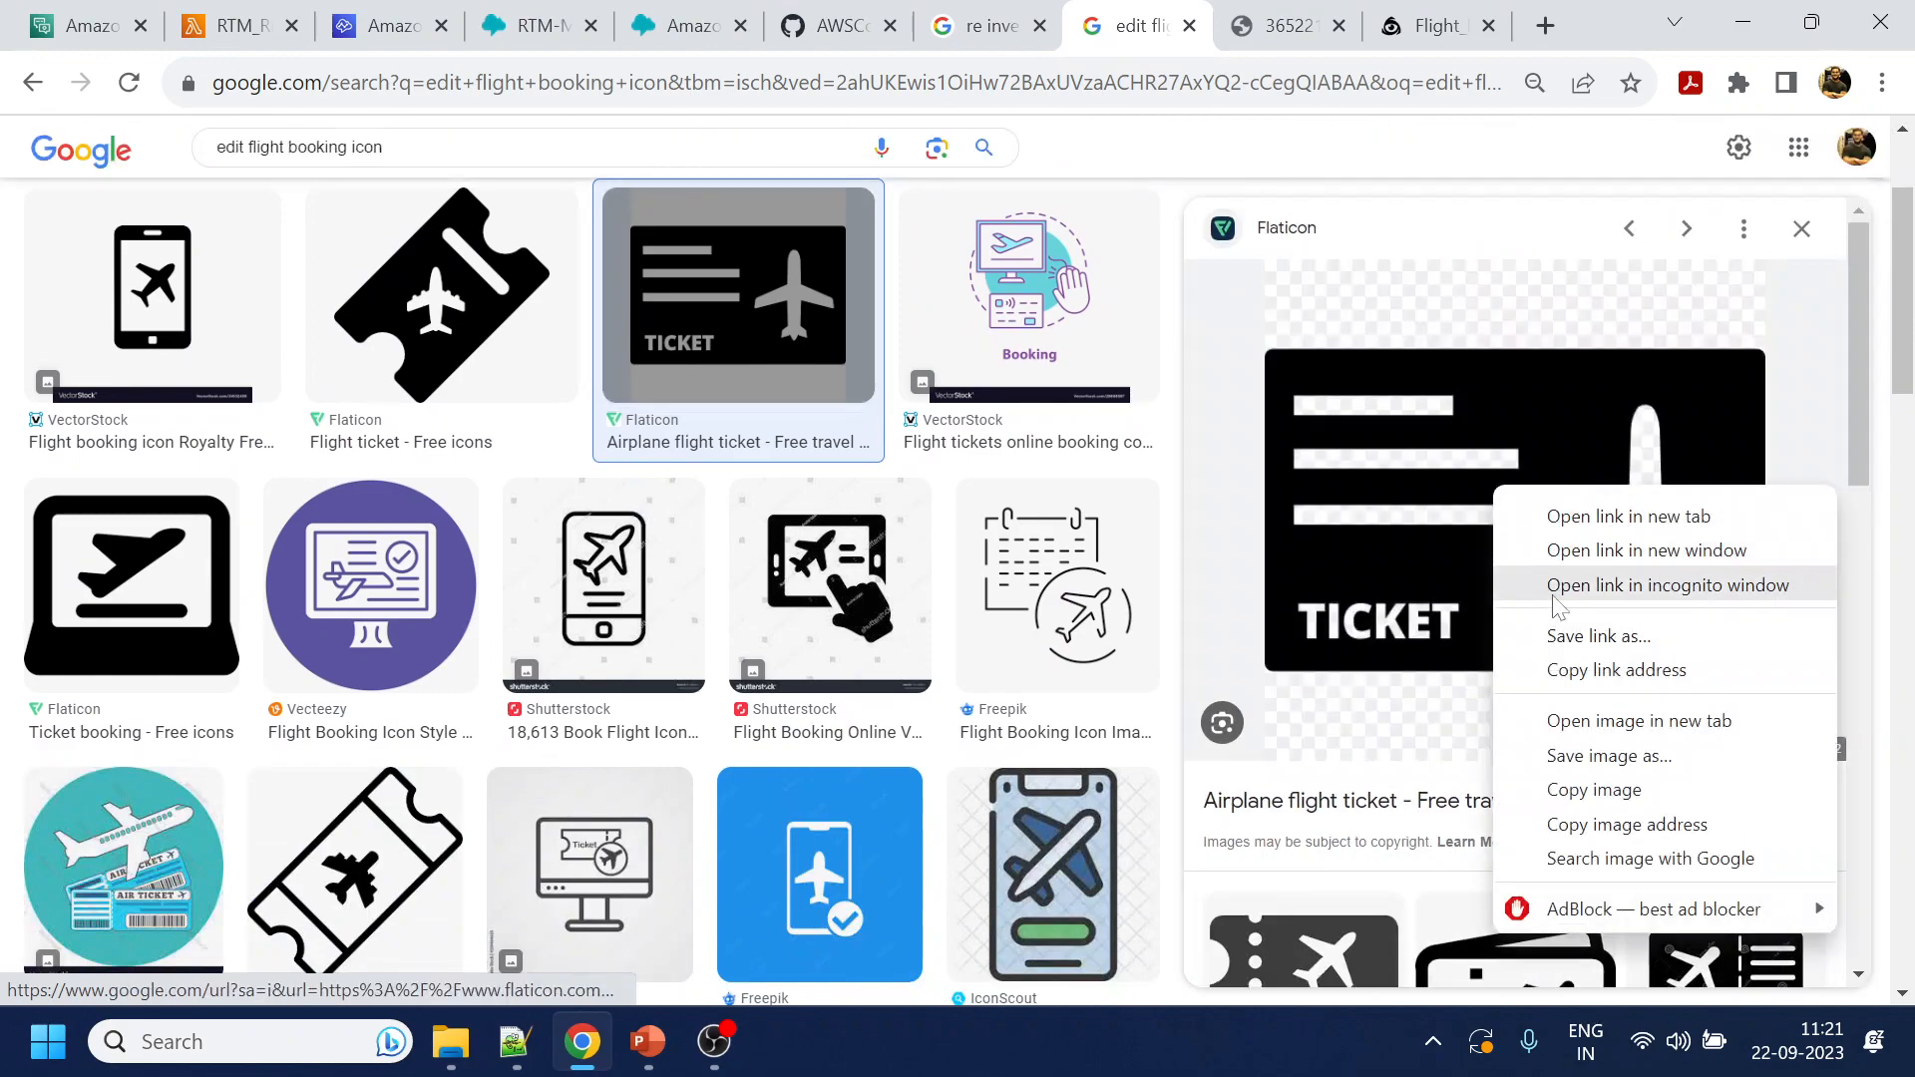
{"action": "left_click", "coordinate": [1566, 720]}
{"action": "left_click", "coordinate": [1184, 12]}
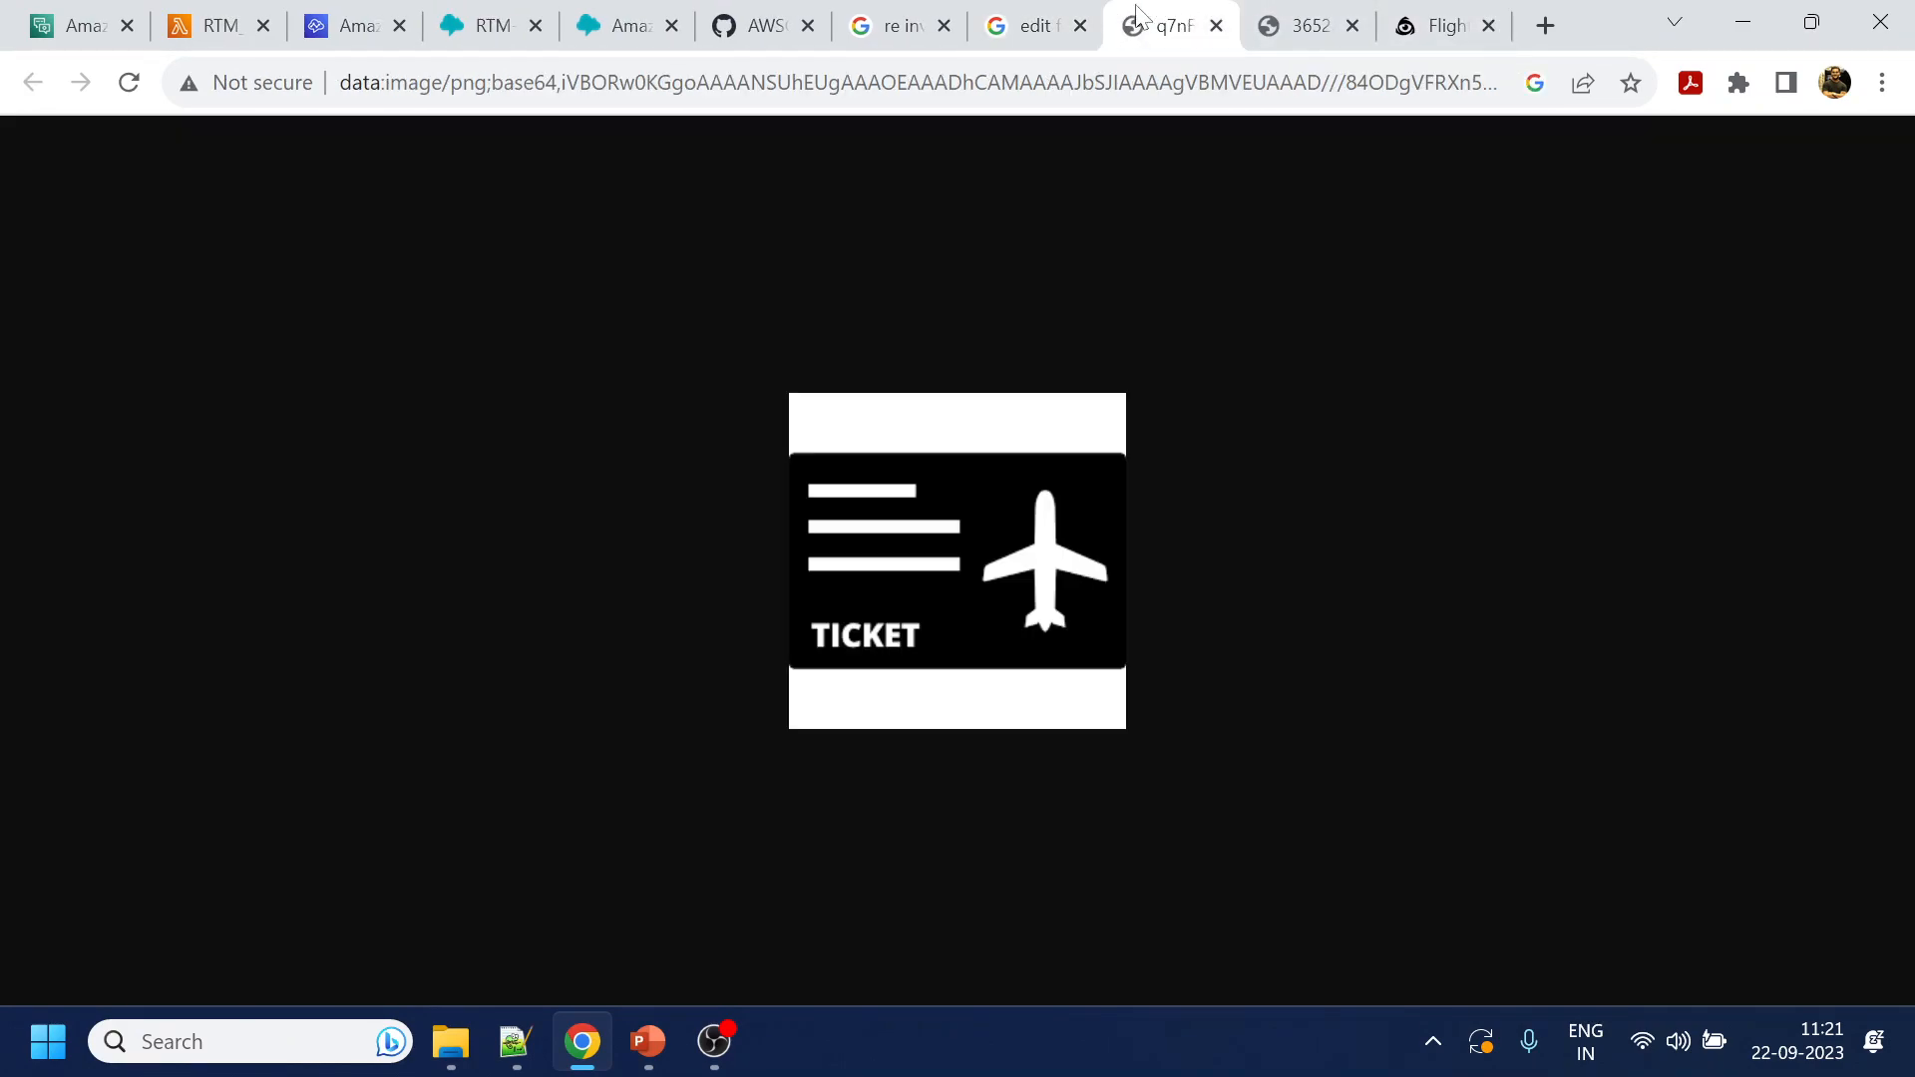
Open UXWing's diagonal flight ticket icon as an image in a new tab and close the Flaticon ticket image's tab
{"action": "left_click", "coordinate": [1062, 12]}
{"action": "left_click", "coordinate": [589, 589]}
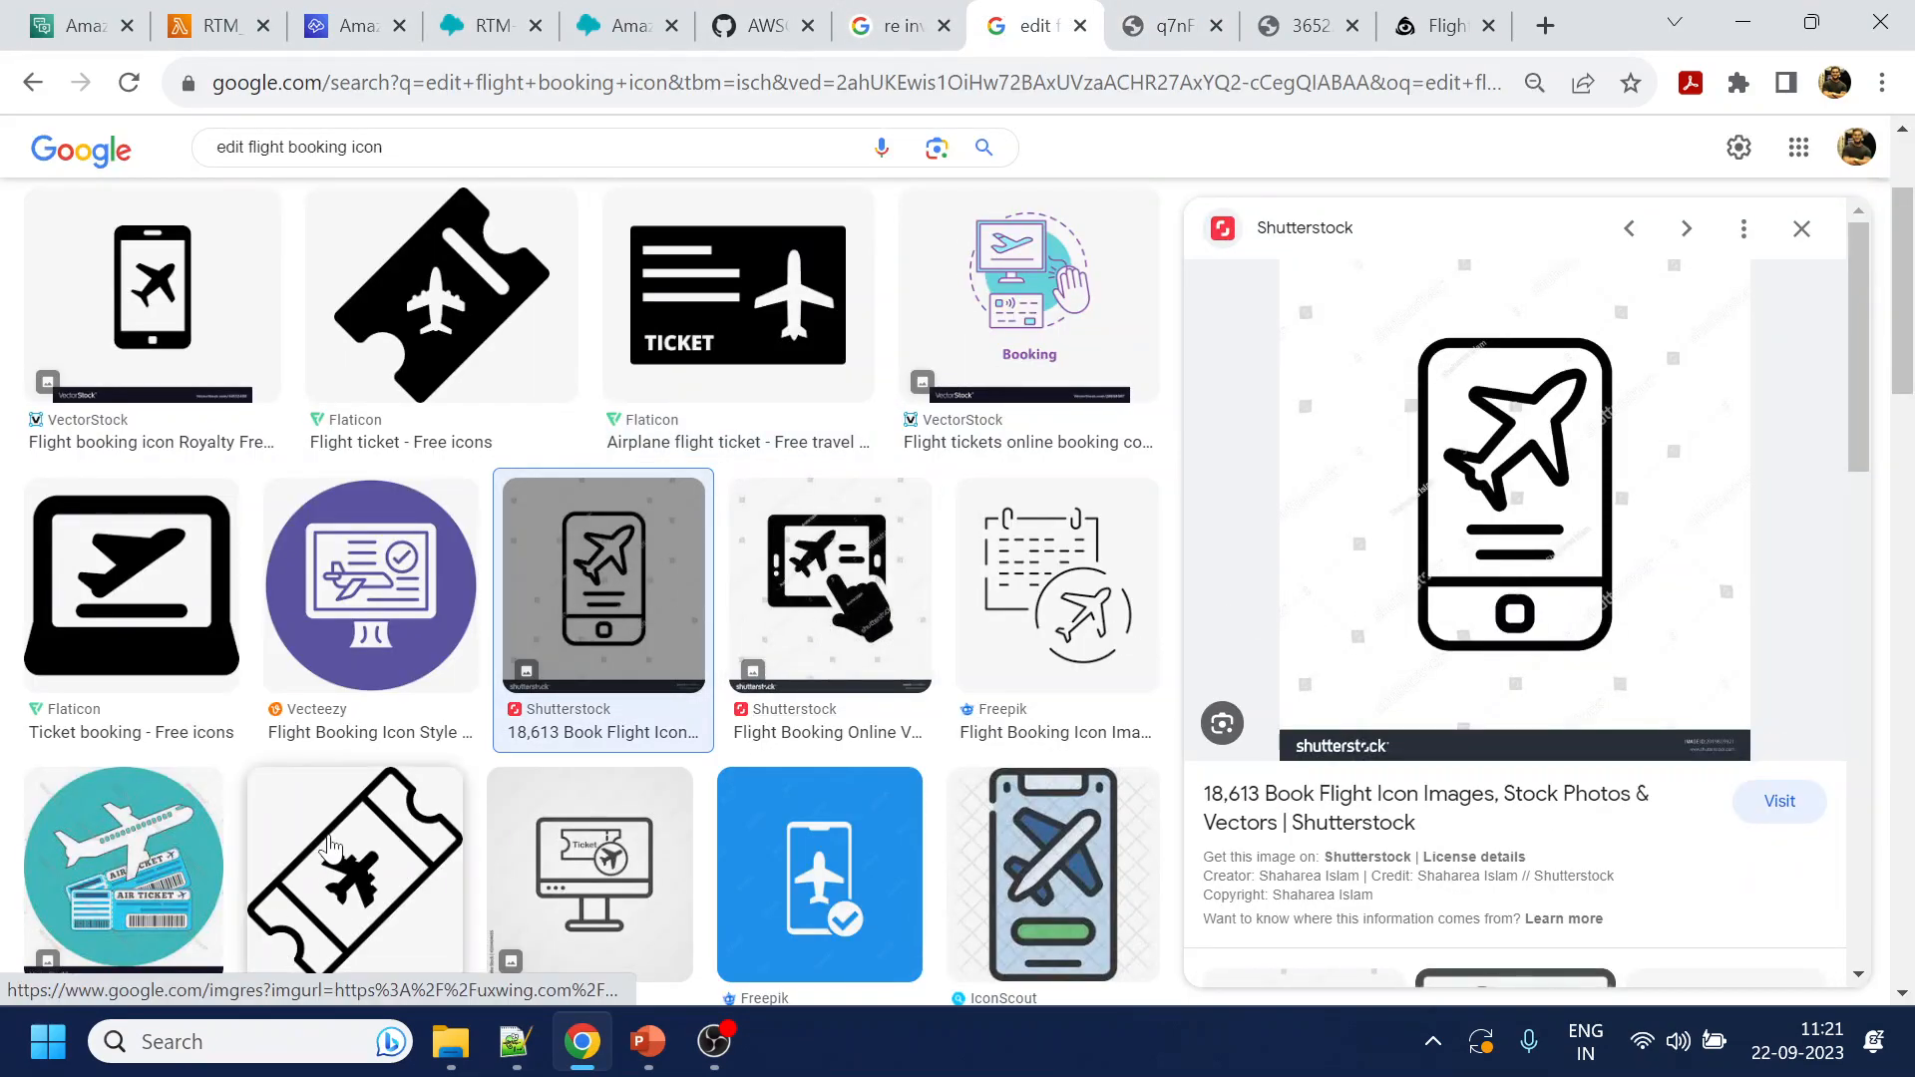
{"action": "left_click", "coordinate": [330, 848]}
{"action": "right_click", "coordinate": [1493, 469]}
{"action": "left_click", "coordinate": [1596, 702]}
{"action": "left_click", "coordinate": [1052, 15]}
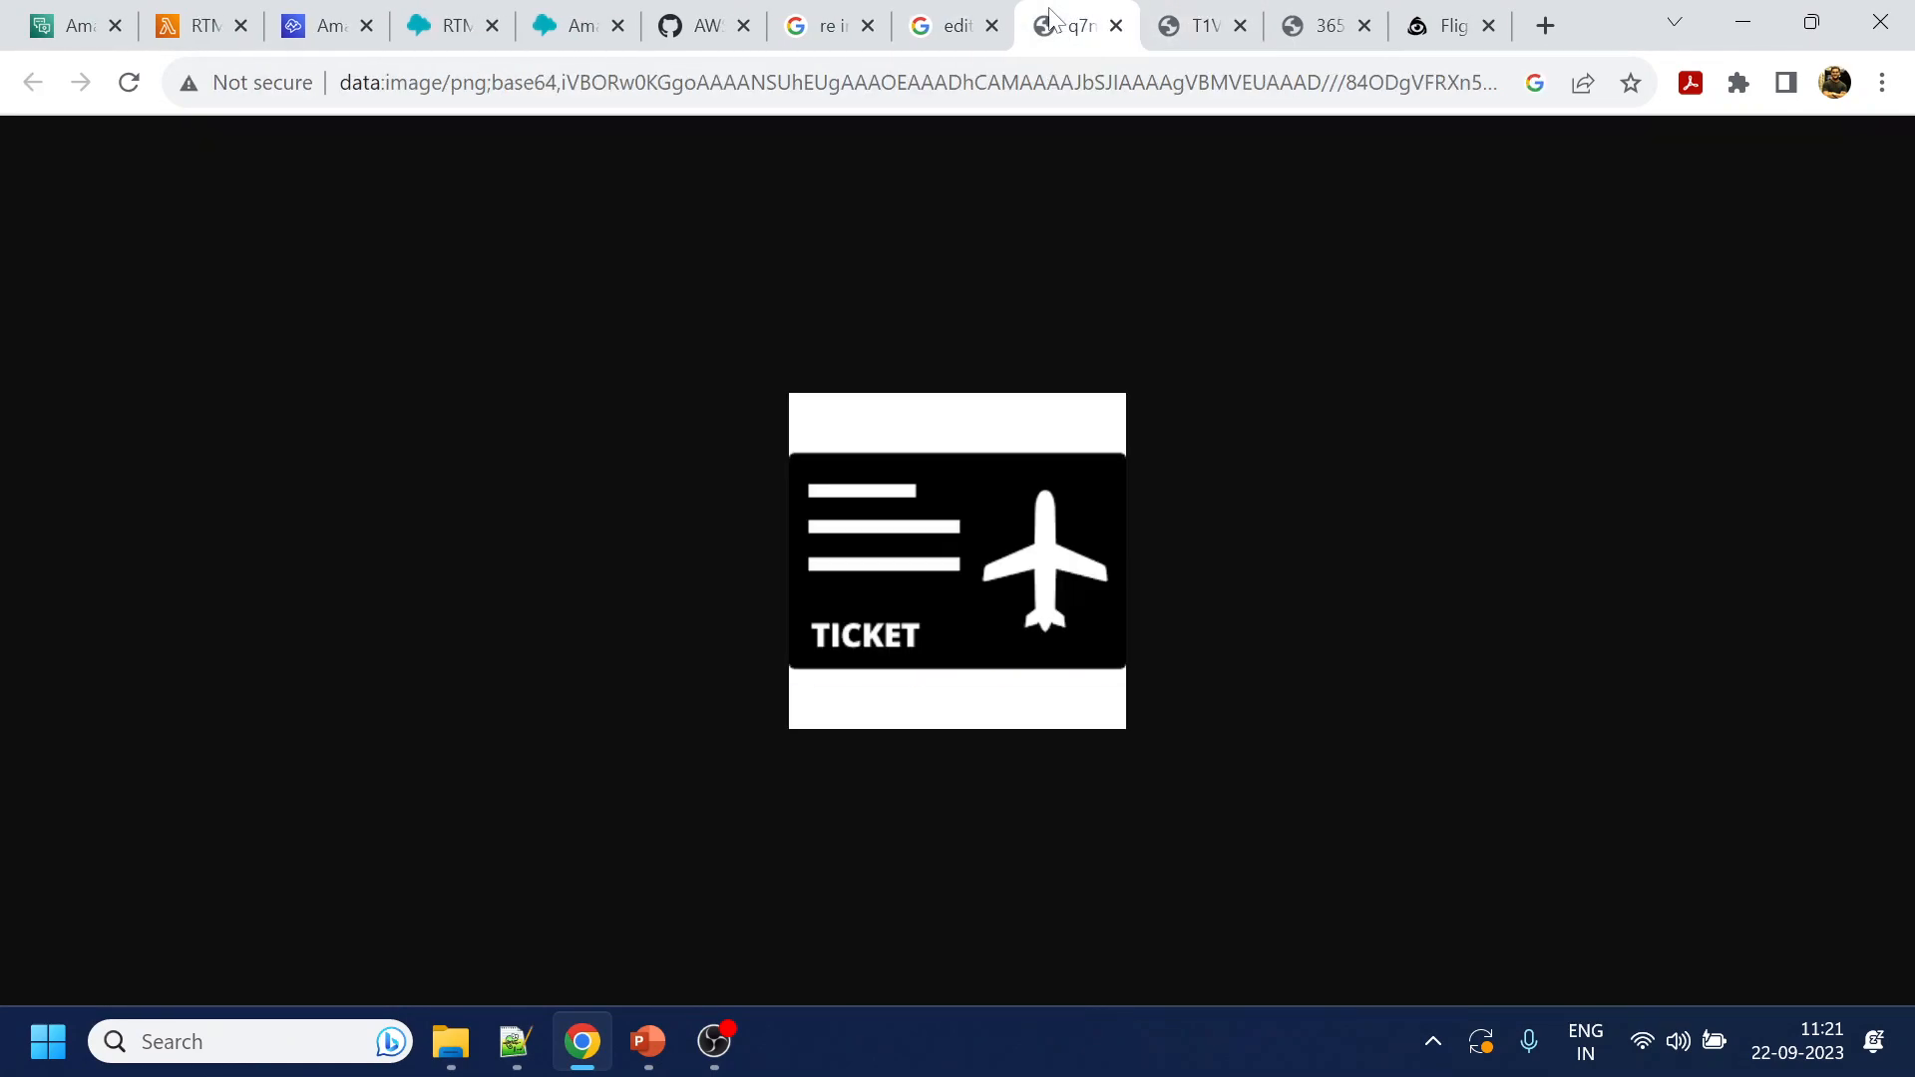
{"action": "left_click", "coordinate": [1117, 26]}
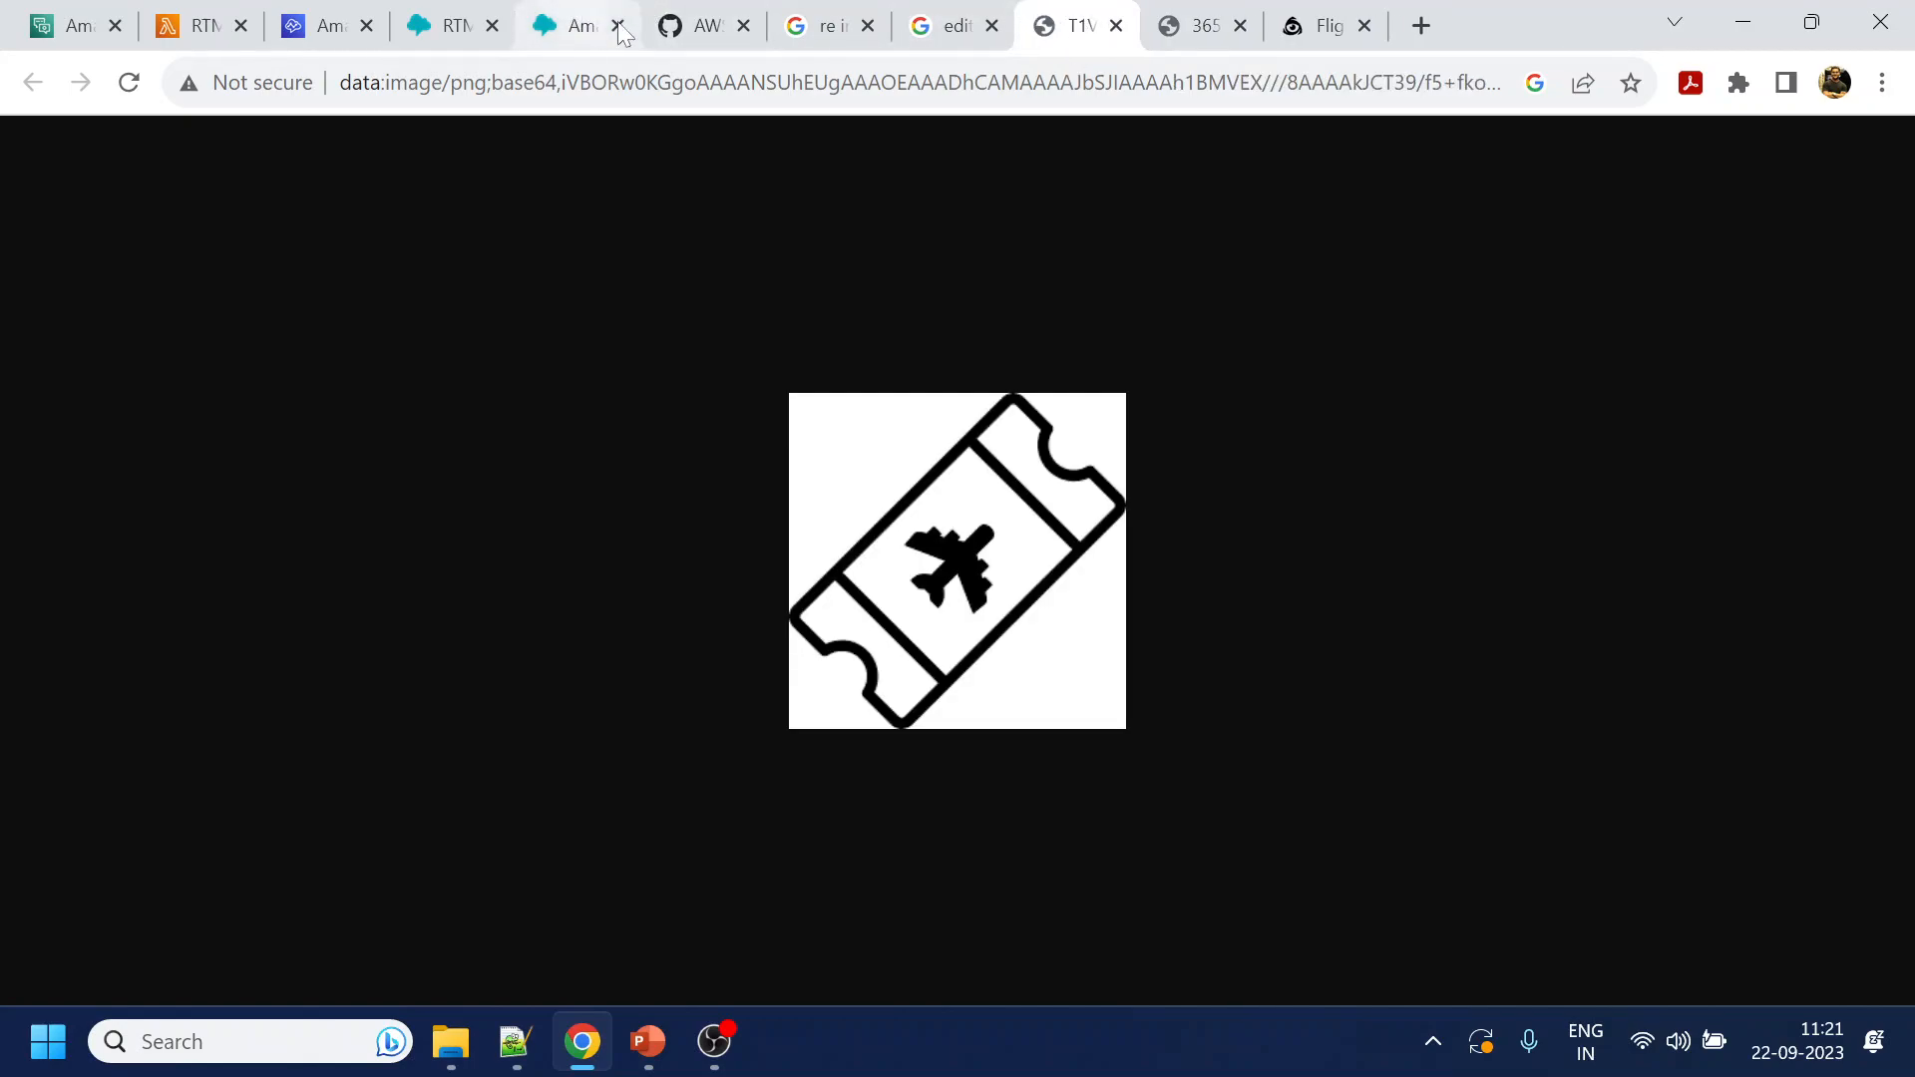
Open Freepik's blue flight booking icon with the phone and check mark as an image in a new tab and view it
{"action": "left_click", "coordinate": [942, 25]}
{"action": "scroll", "coordinate": [752, 674], "scroll_direction": "down", "scroll_amount": 1}
{"action": "scroll", "coordinate": [756, 686], "scroll_direction": "down", "scroll_amount": 1}
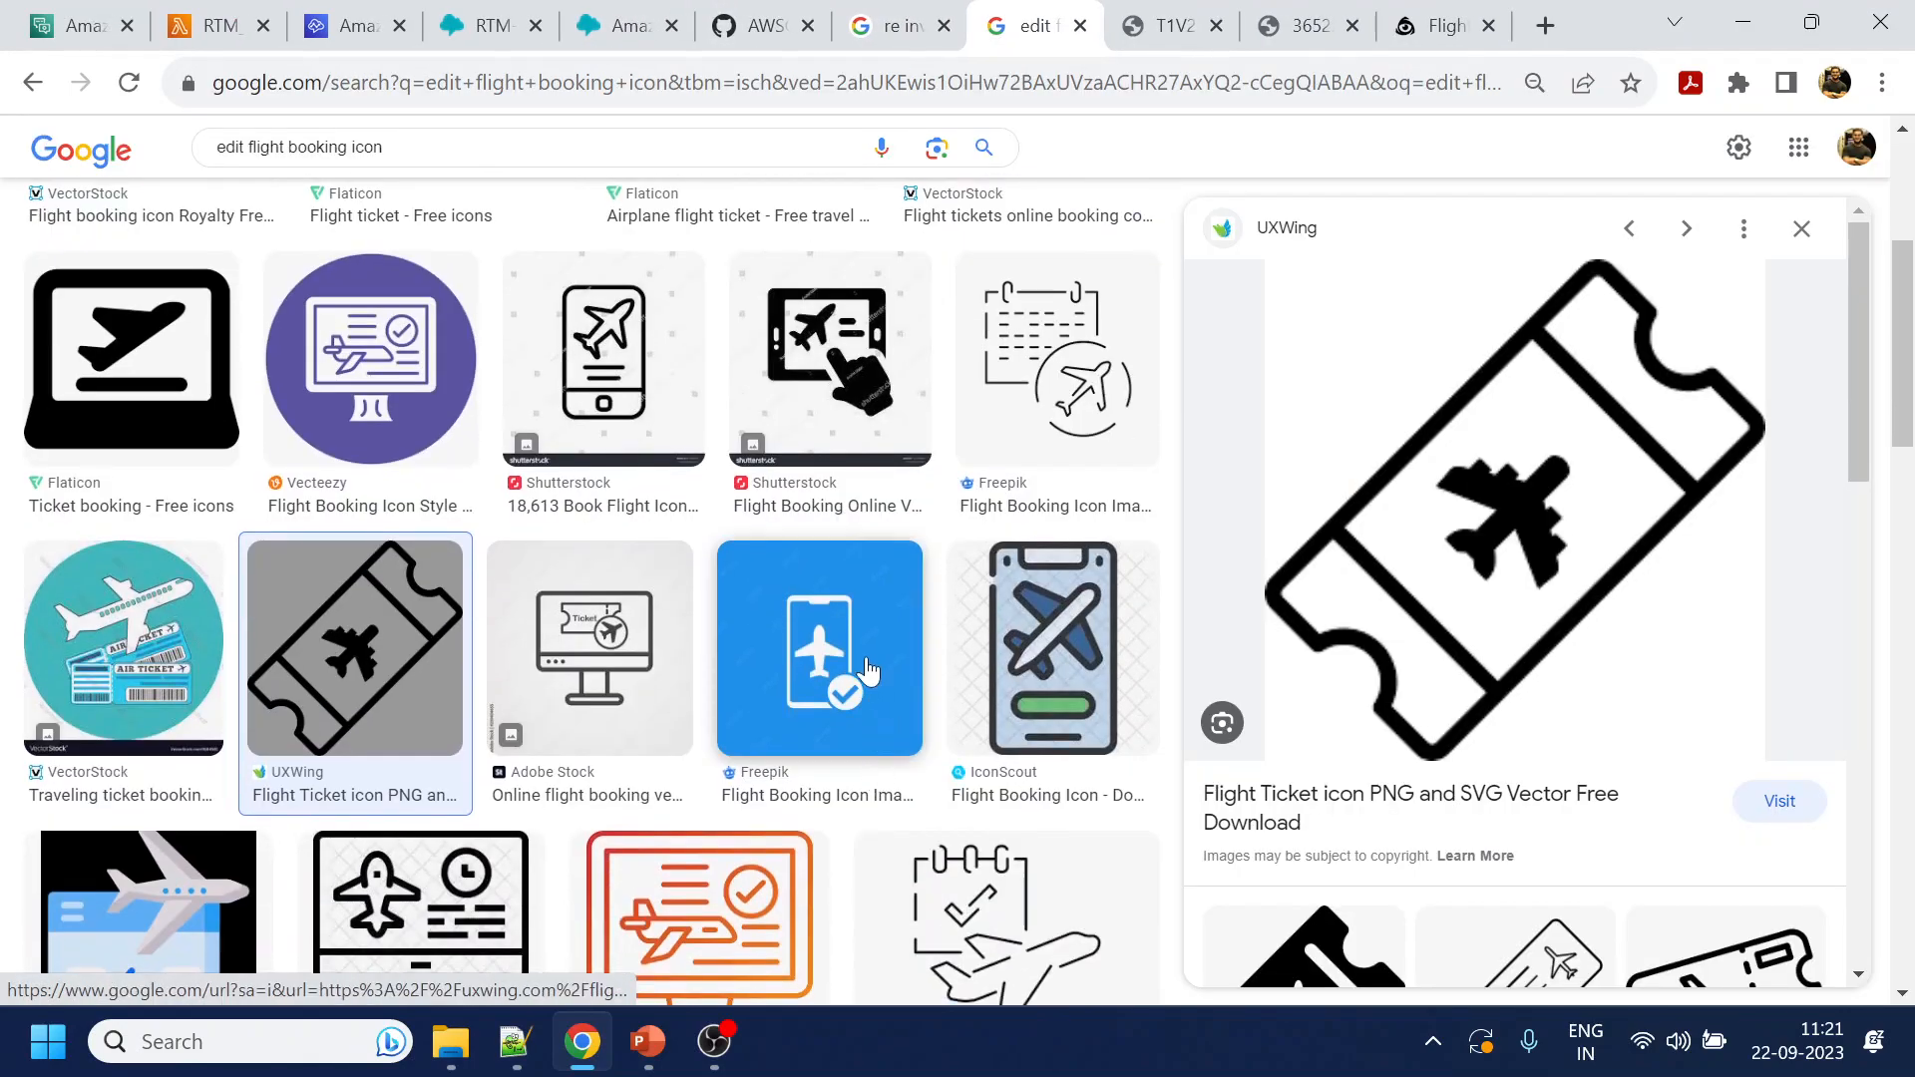
{"action": "right_click", "coordinate": [860, 638]}
{"action": "key", "text": "Escape"}
{"action": "left_click", "coordinate": [859, 638]}
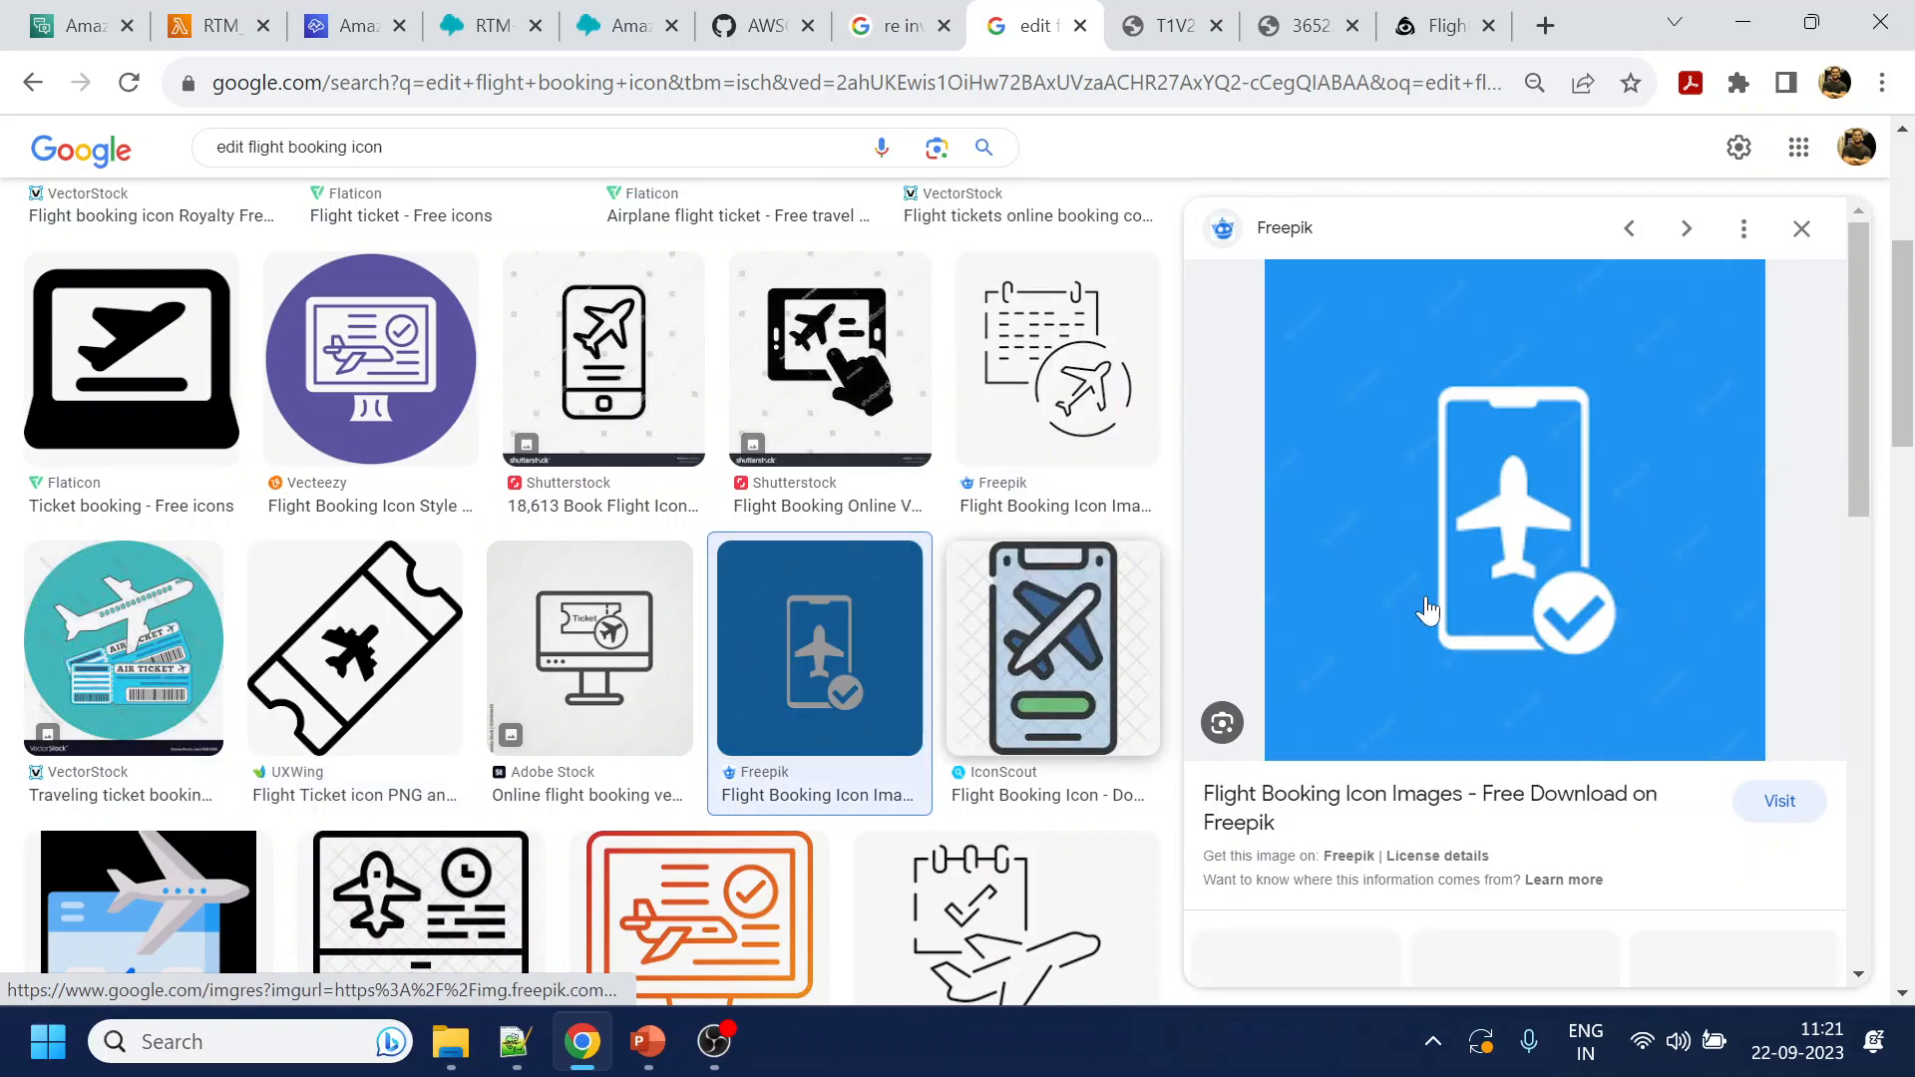
{"action": "right_click", "coordinate": [1528, 502]}
{"action": "left_click", "coordinate": [1656, 722]}
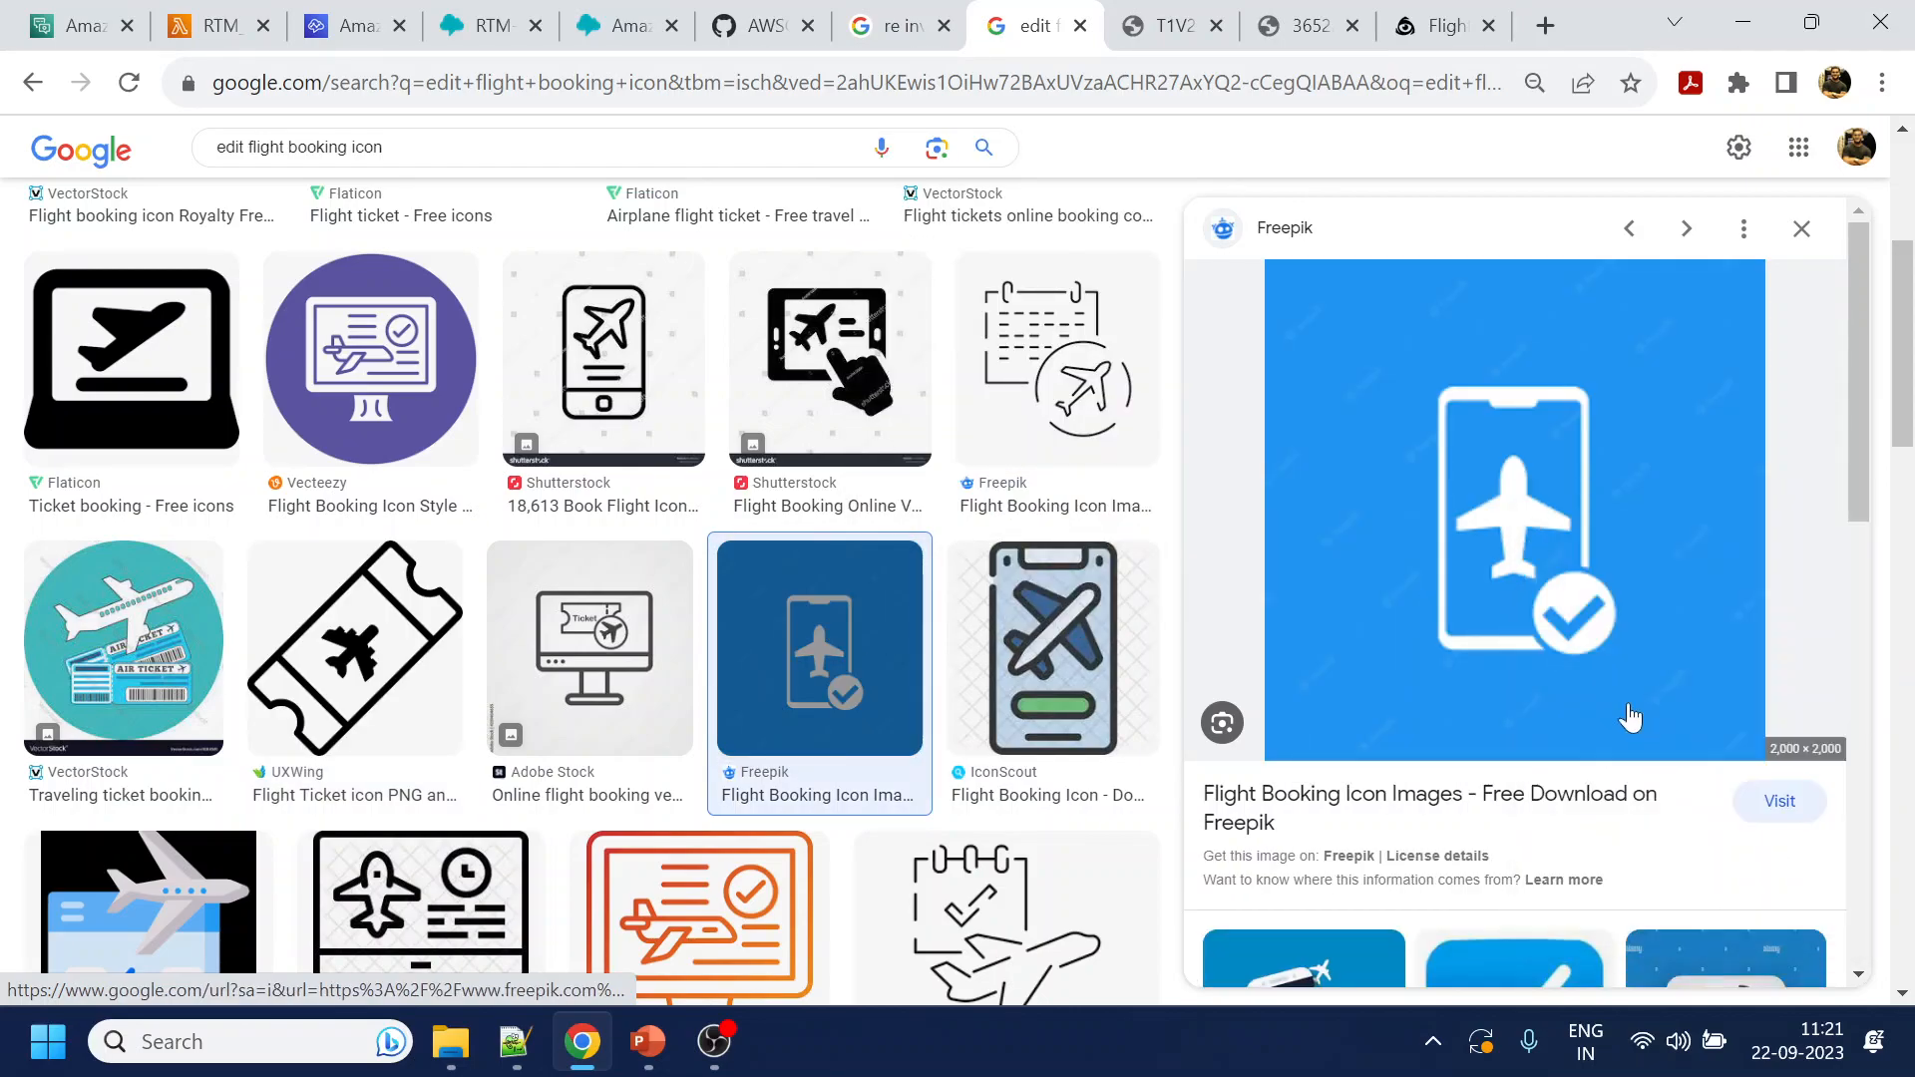
{"action": "left_click", "coordinate": [1150, 37]}
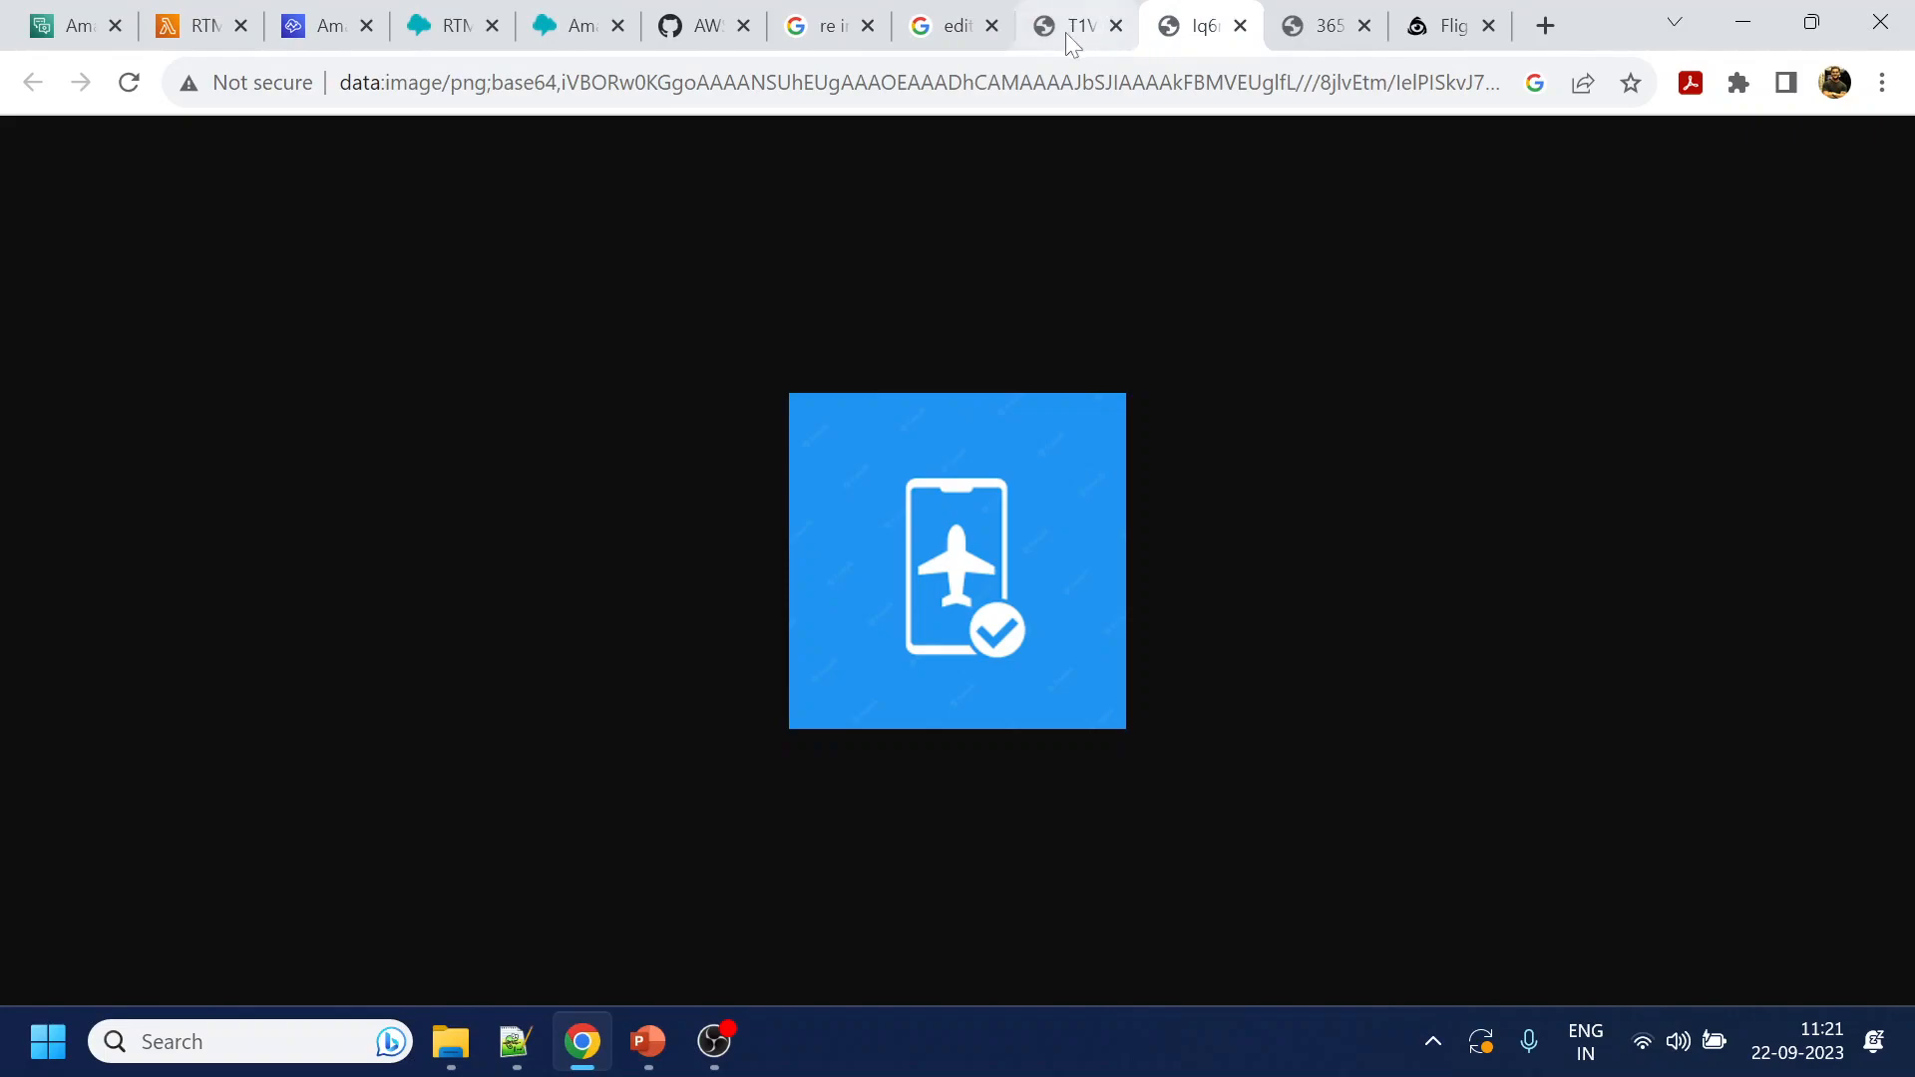
Open Vecteezy's orange flight booking icon with the monitor as an image in a new tab and view it
{"action": "left_click", "coordinate": [948, 26]}
{"action": "scroll", "coordinate": [704, 625], "scroll_direction": "down", "scroll_amount": 3}
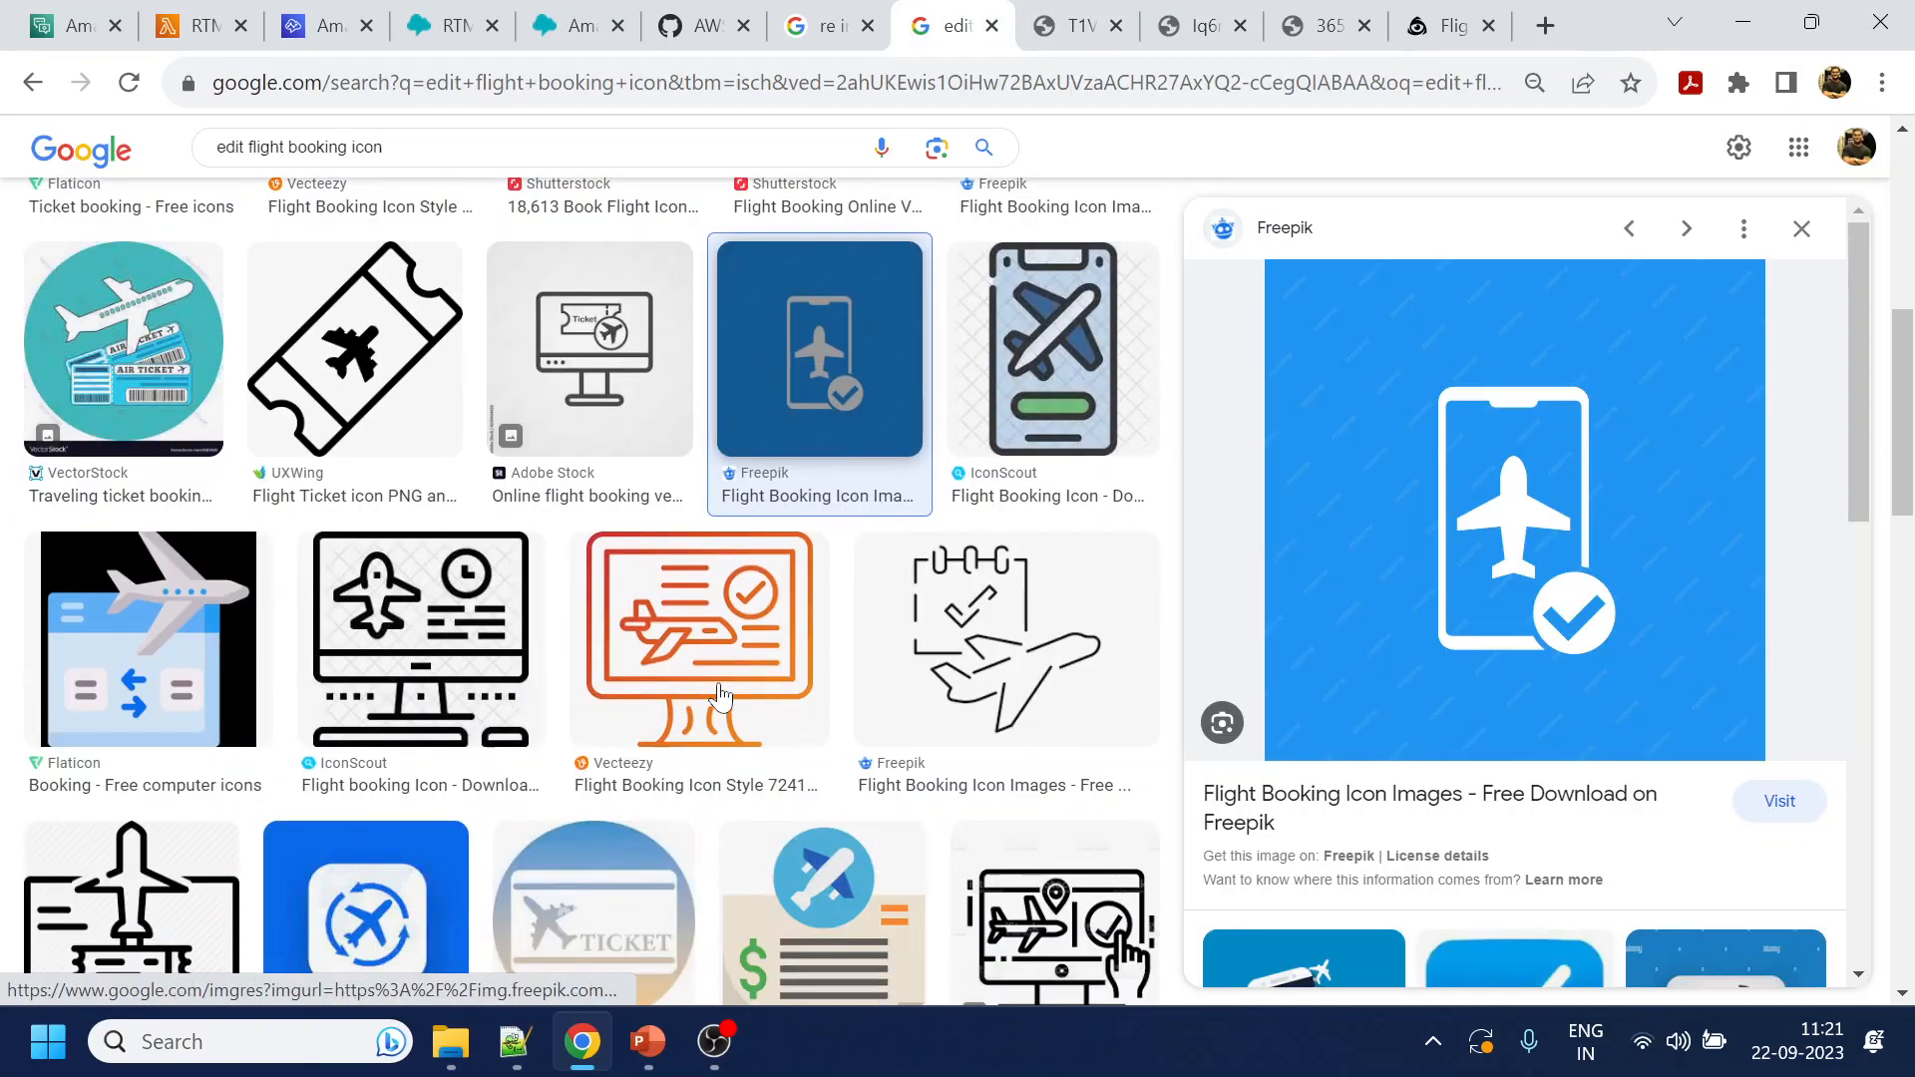
{"action": "left_click", "coordinate": [704, 625]}
{"action": "right_click", "coordinate": [1474, 506]}
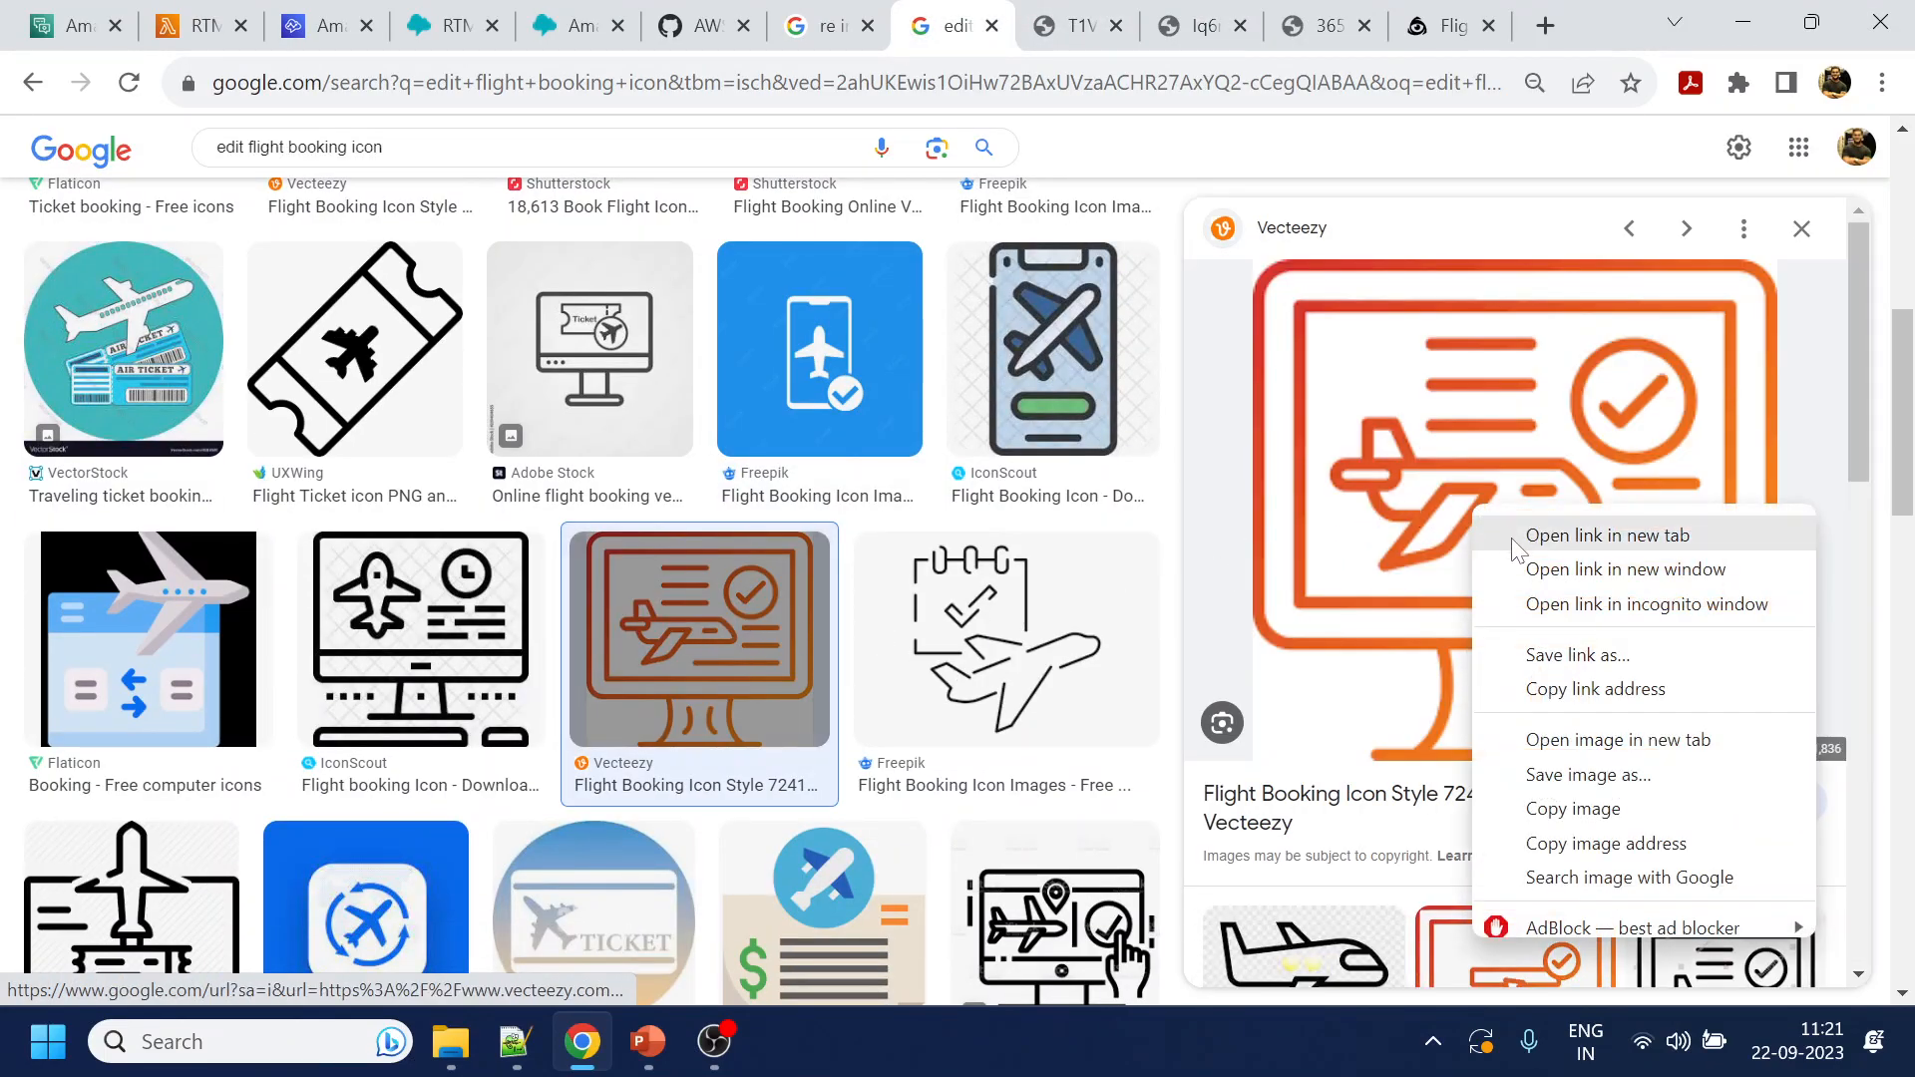
{"action": "left_click", "coordinate": [1593, 738]}
{"action": "left_click", "coordinate": [1080, 22]}
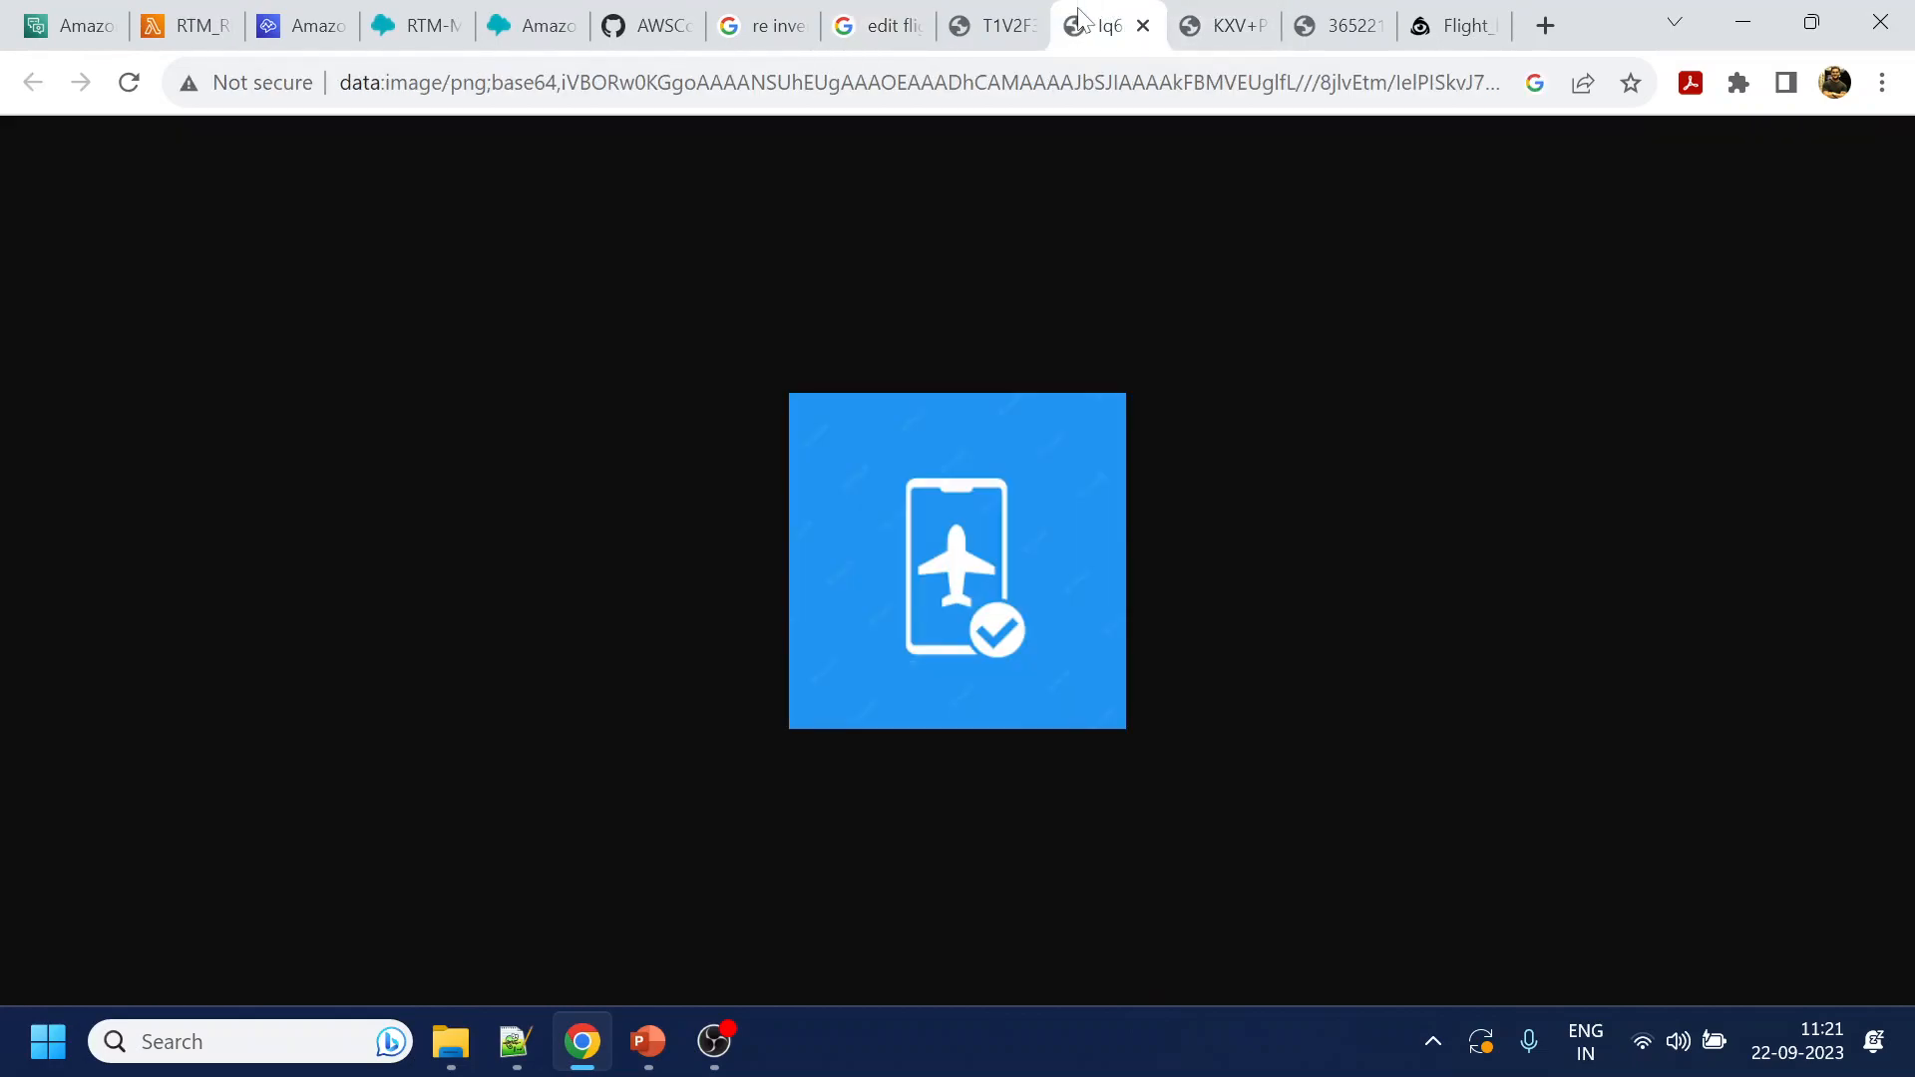
{"action": "left_click", "coordinate": [1219, 24]}
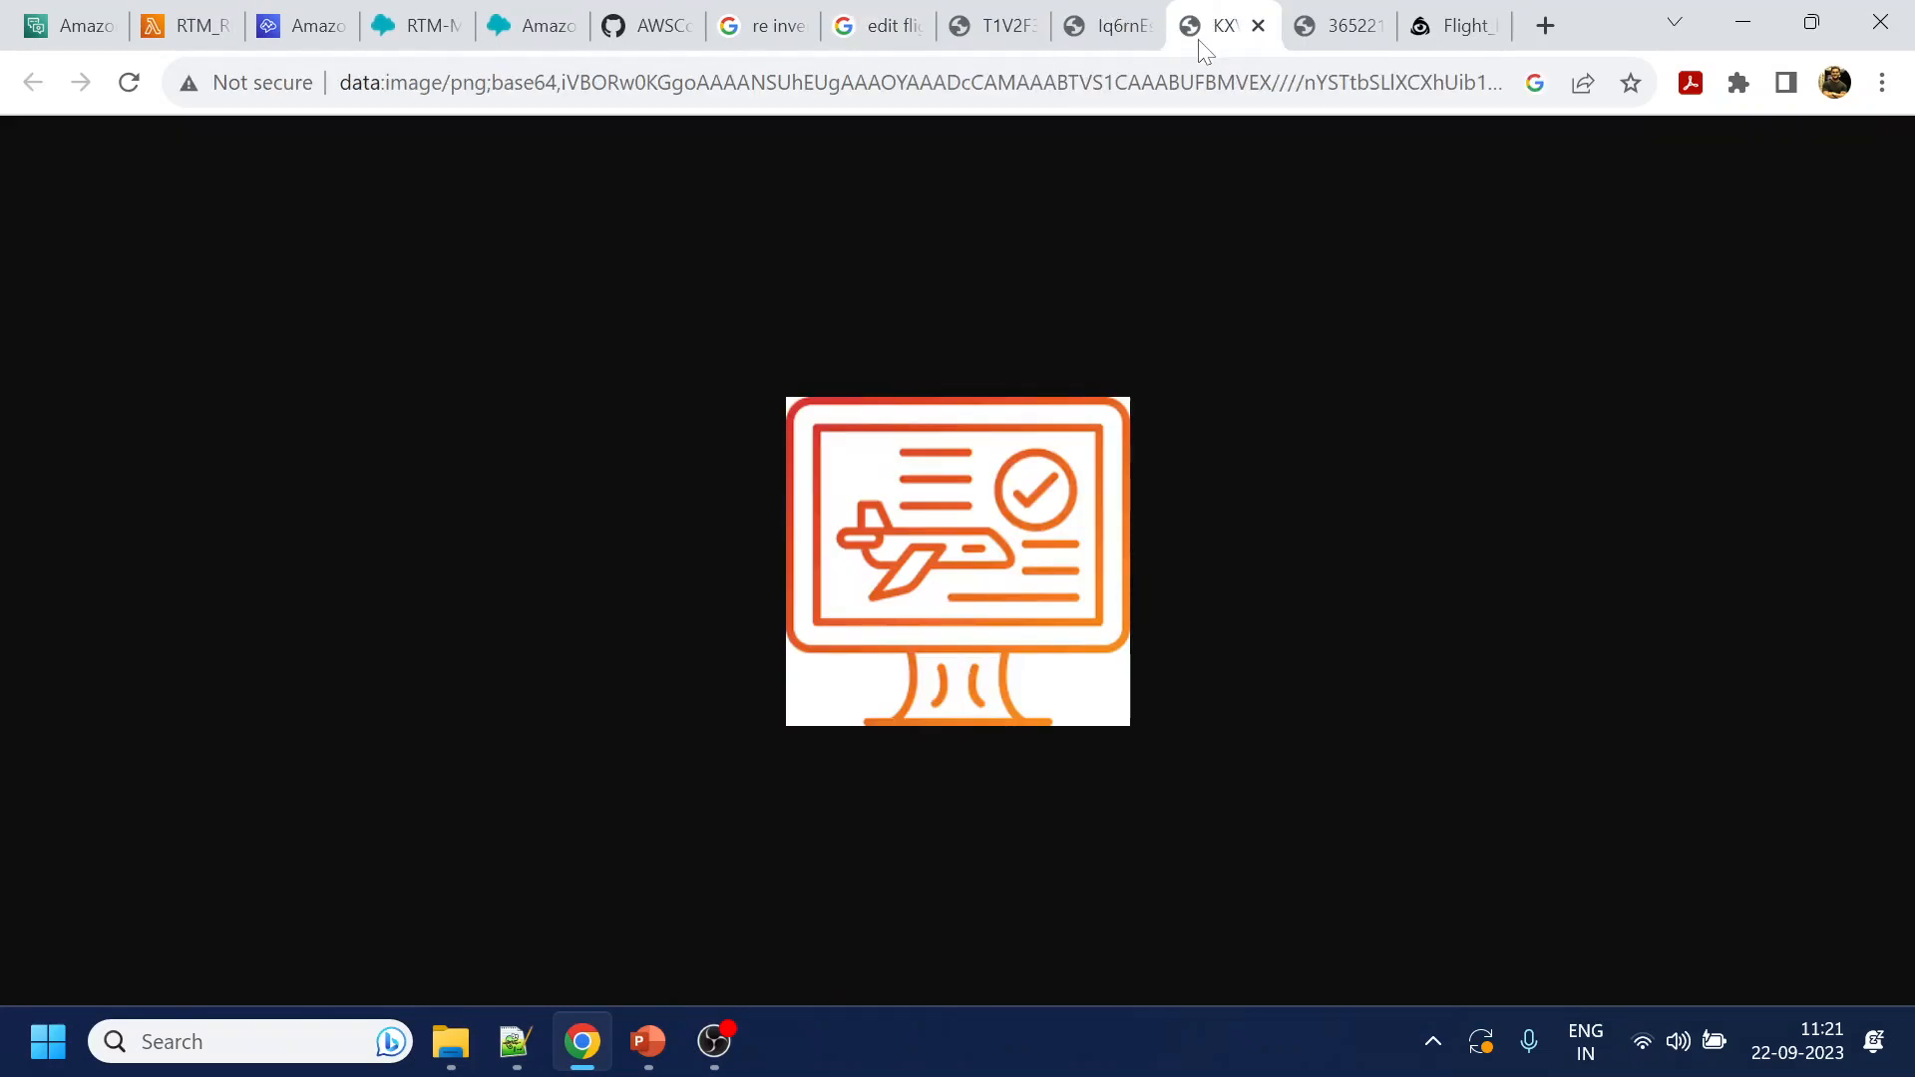
Close all the image tabs opened from the icon searches, keeping the "edit flight booking icon" results open
{"action": "left_click", "coordinate": [1008, 27]}
{"action": "left_click", "coordinate": [1031, 28]}
{"action": "left_click", "coordinate": [1030, 27]}
{"action": "left_click", "coordinate": [1031, 28]}
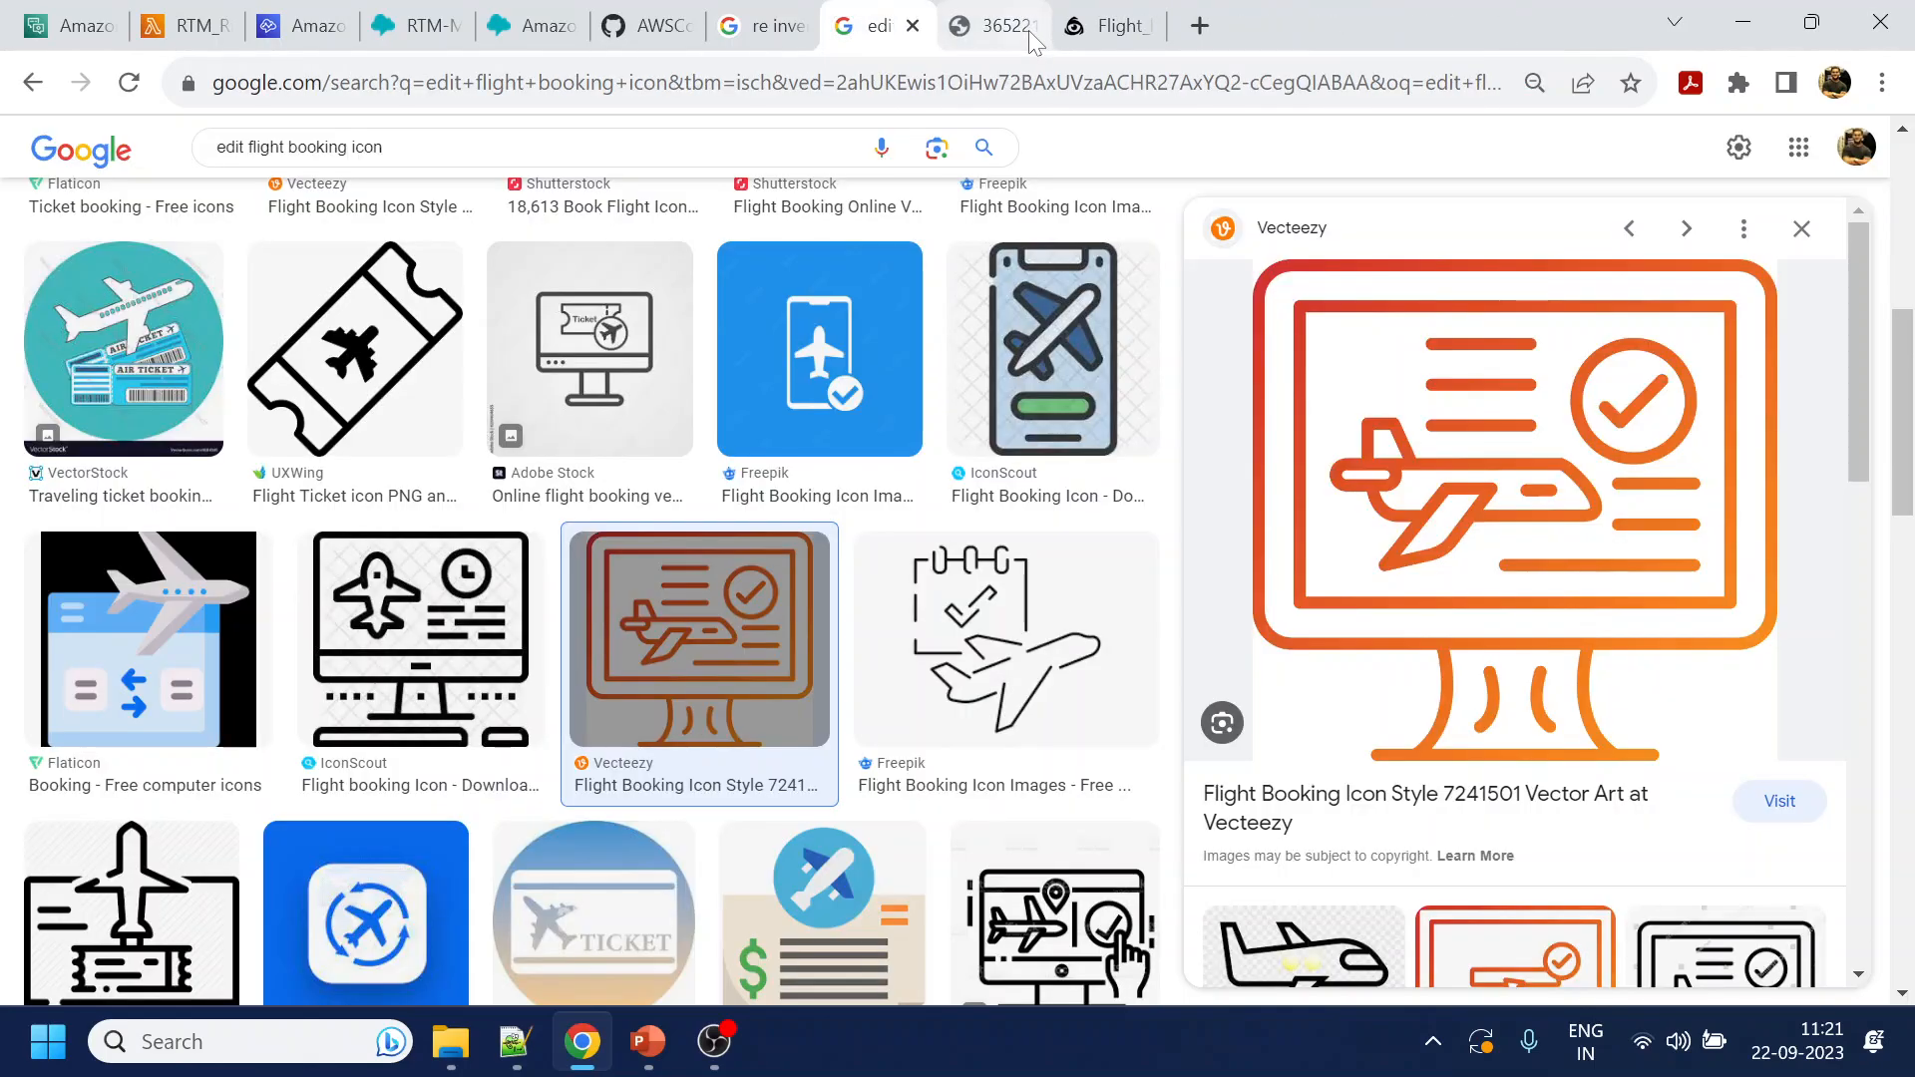
{"action": "left_click", "coordinate": [1030, 34]}
{"action": "left_click", "coordinate": [1031, 34]}
{"action": "left_click", "coordinate": [1030, 34]}
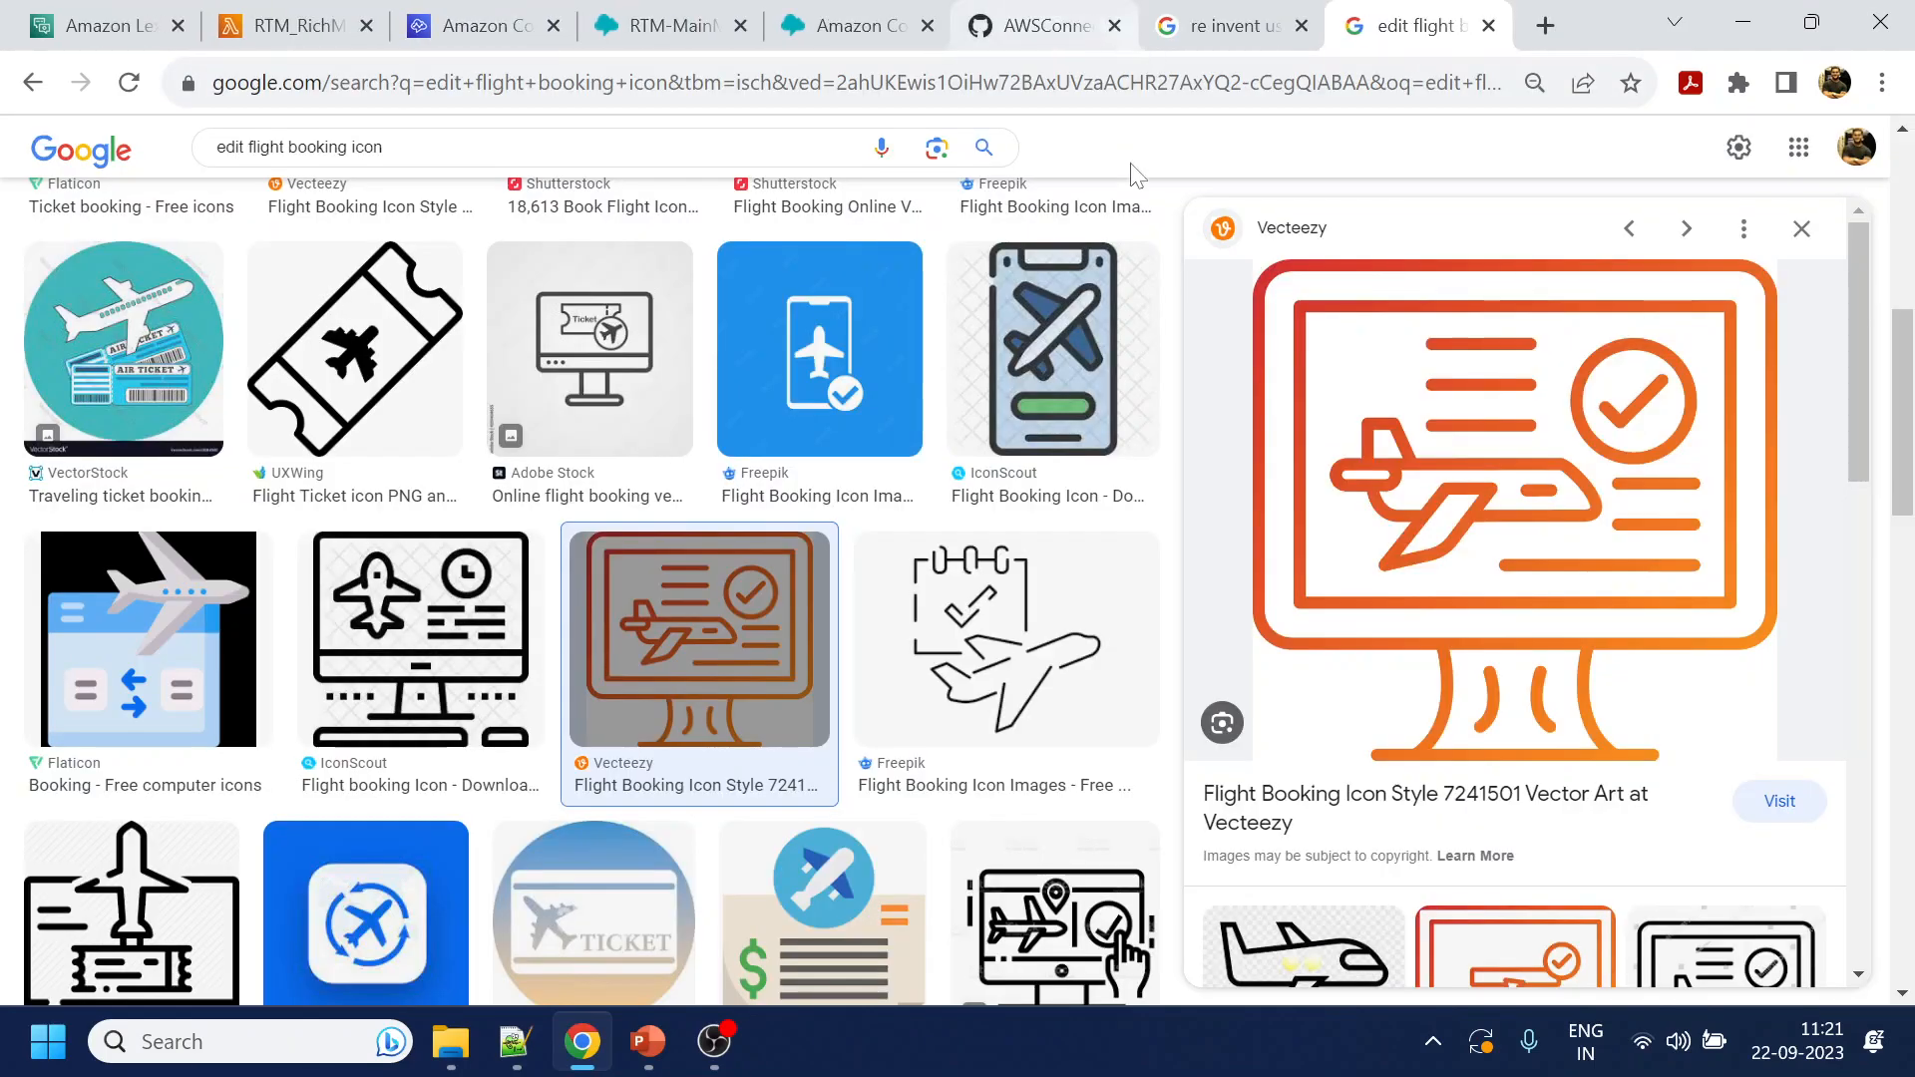
{"action": "left_click", "coordinate": [997, 639]}
{"action": "right_click", "coordinate": [1484, 560]}
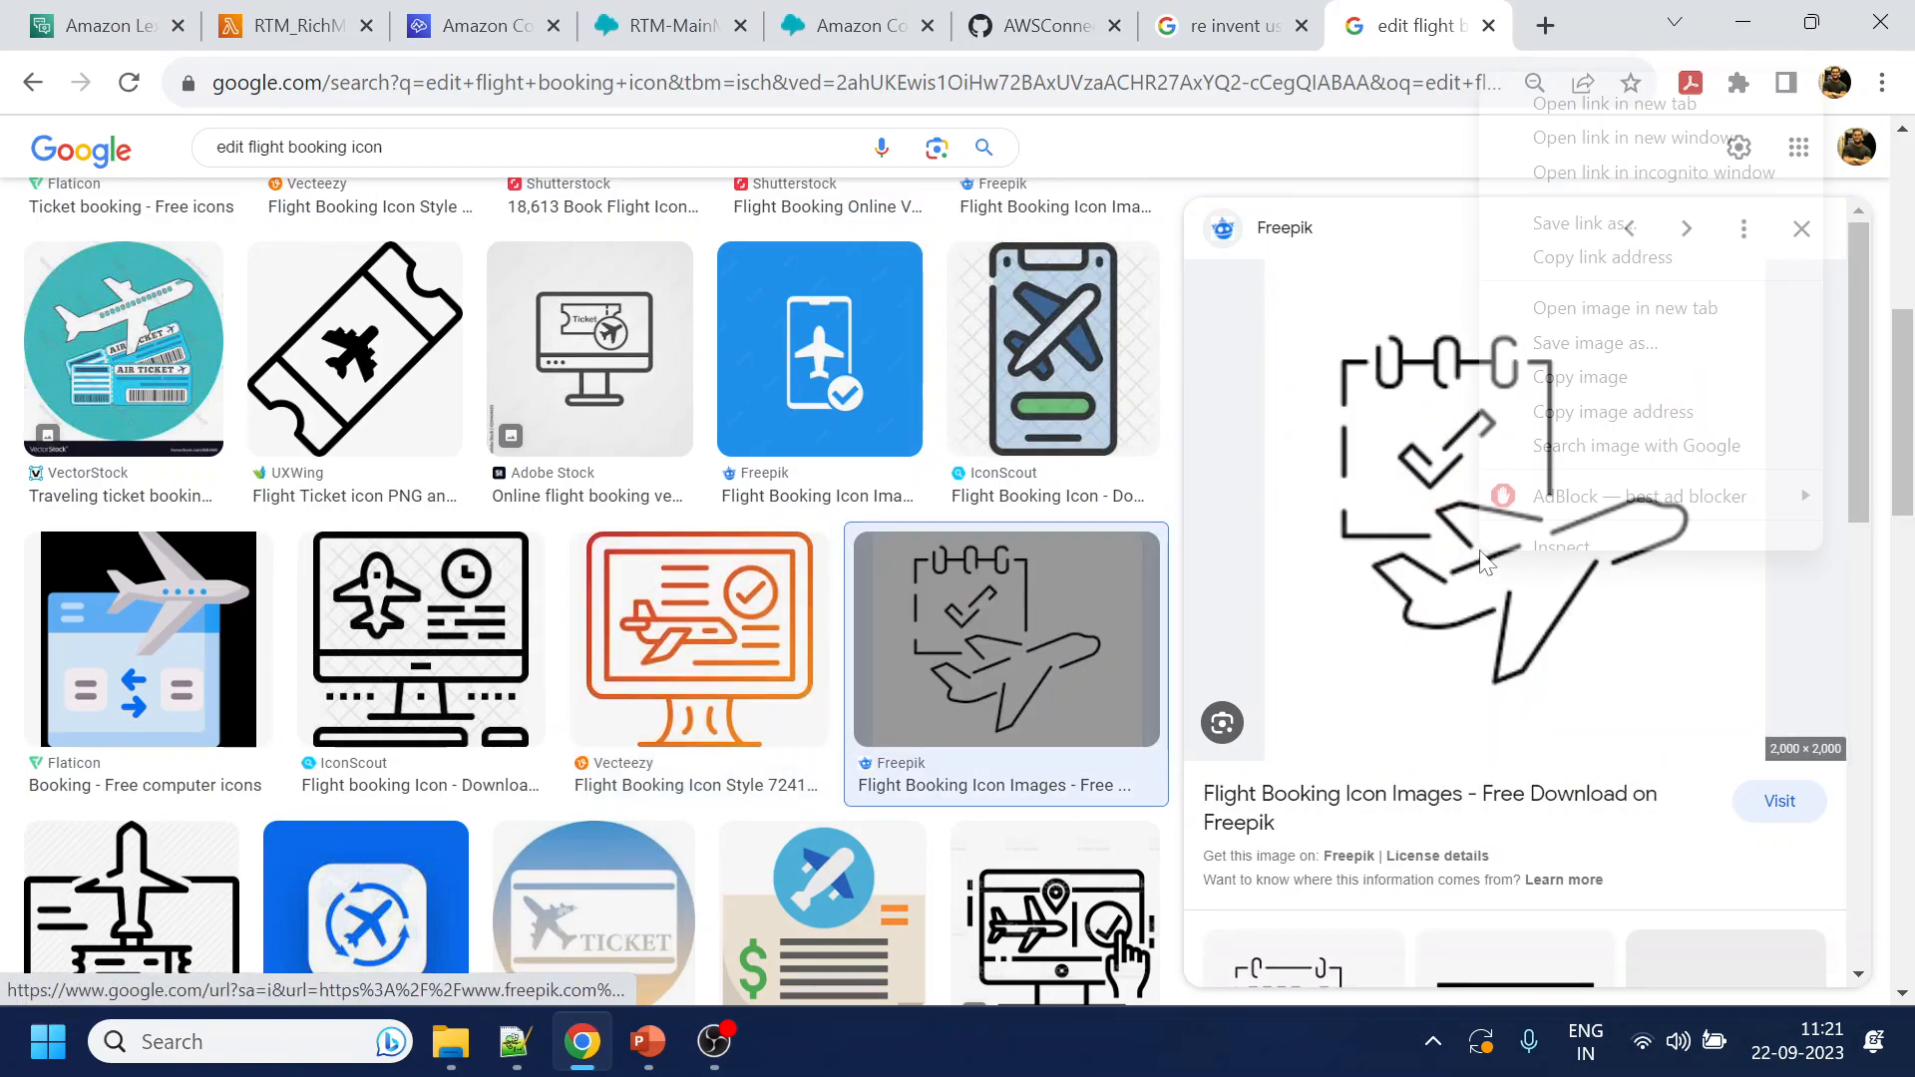
{"action": "left_click", "coordinate": [1615, 309]}
{"action": "left_click", "coordinate": [1427, 10]}
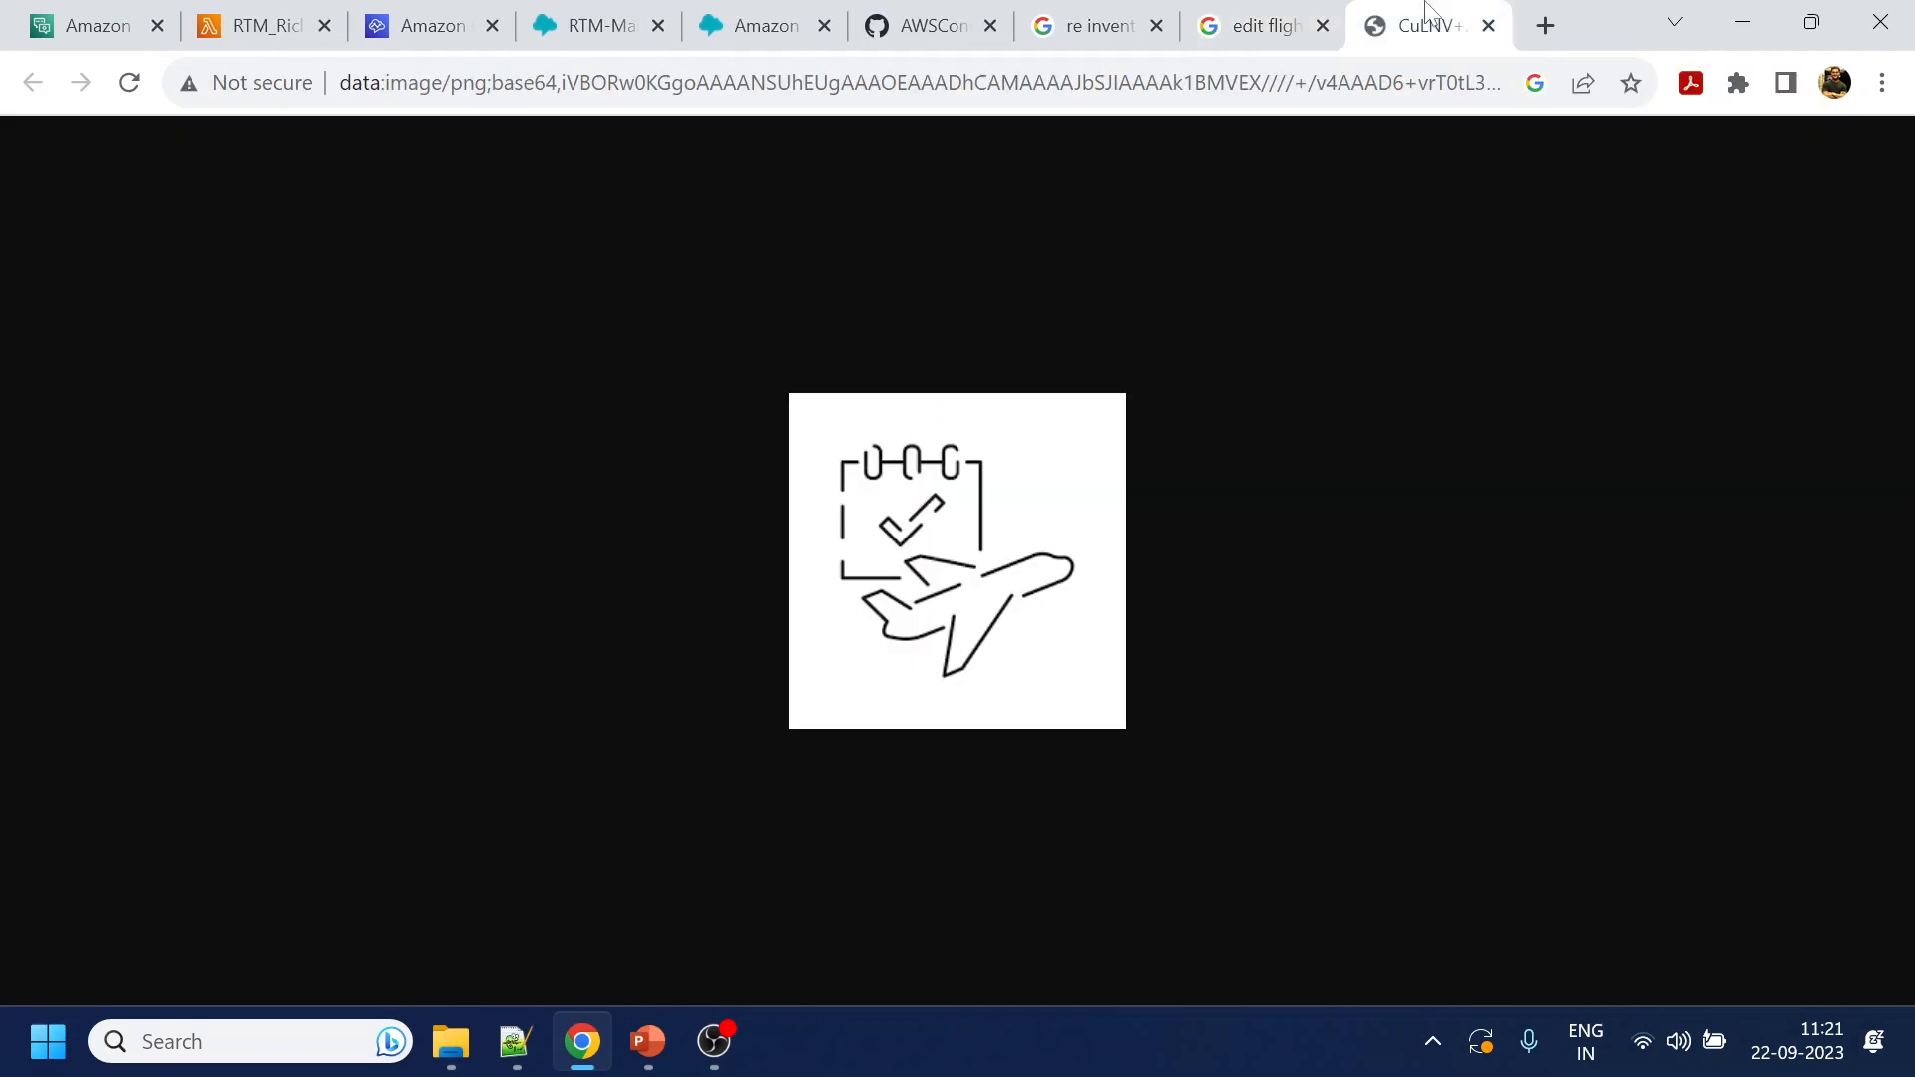
{"action": "left_click", "coordinate": [1491, 27]}
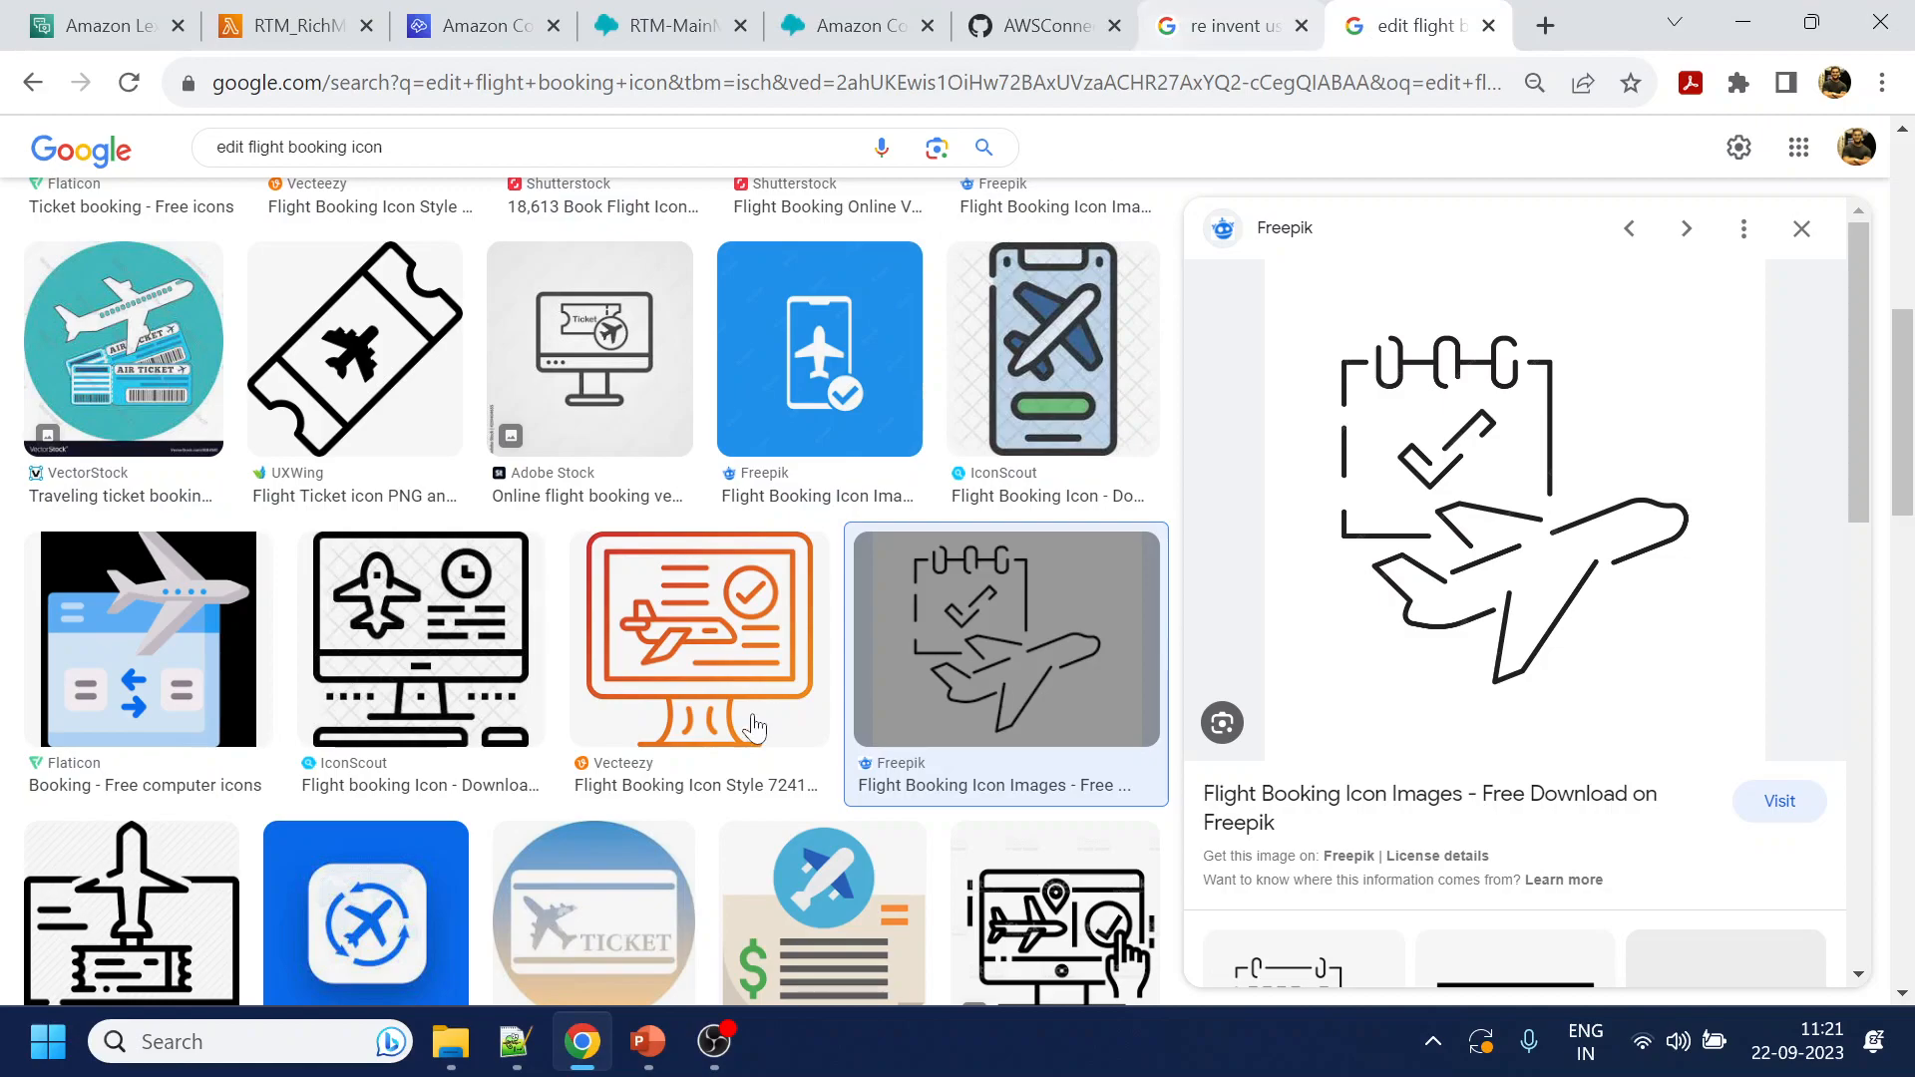
Open Iconfinder's air ticket booking icon with the monitor as an image in a new tab and copy its address
{"action": "scroll", "coordinate": [587, 987], "scroll_direction": "down", "scroll_amount": 3}
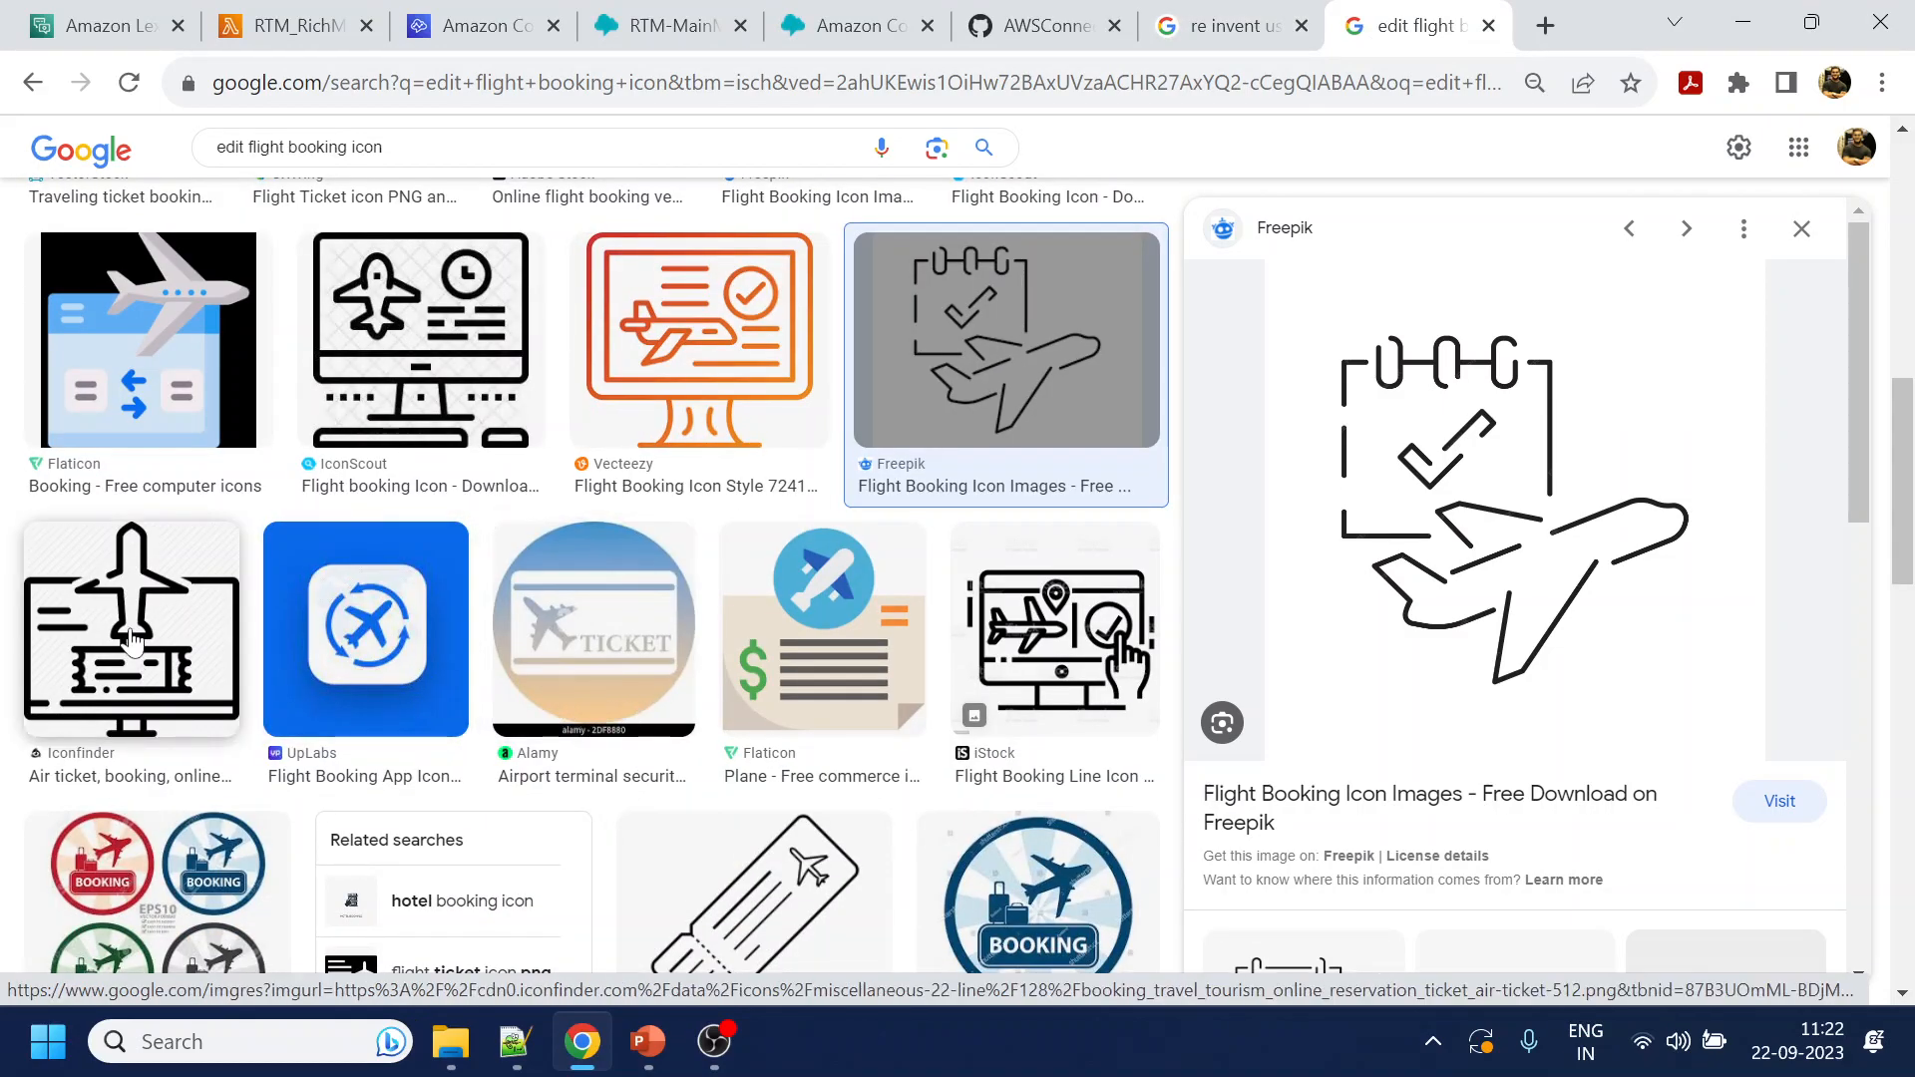
{"action": "left_click", "coordinate": [128, 663]}
{"action": "right_click", "coordinate": [1398, 494]}
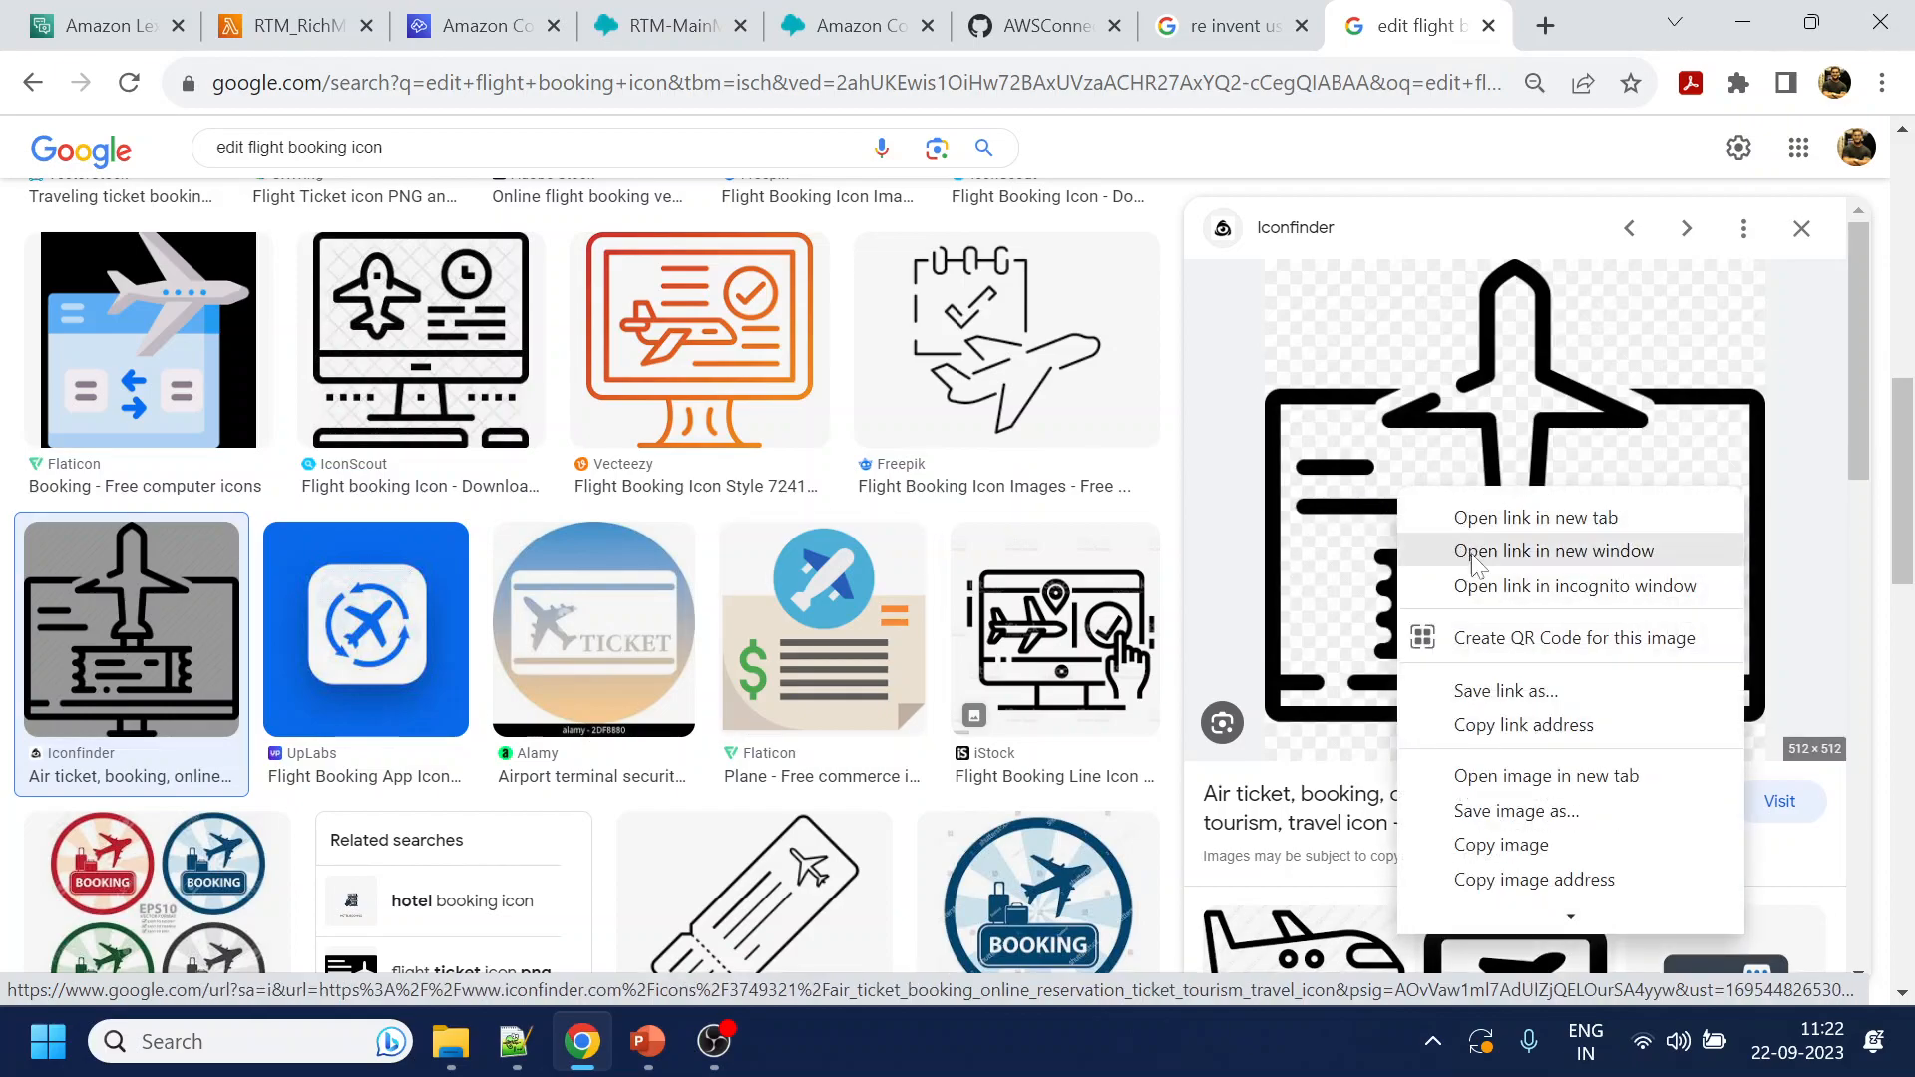
{"action": "left_click", "coordinate": [1523, 775]}
{"action": "key", "text": "ctrl+Tab"}
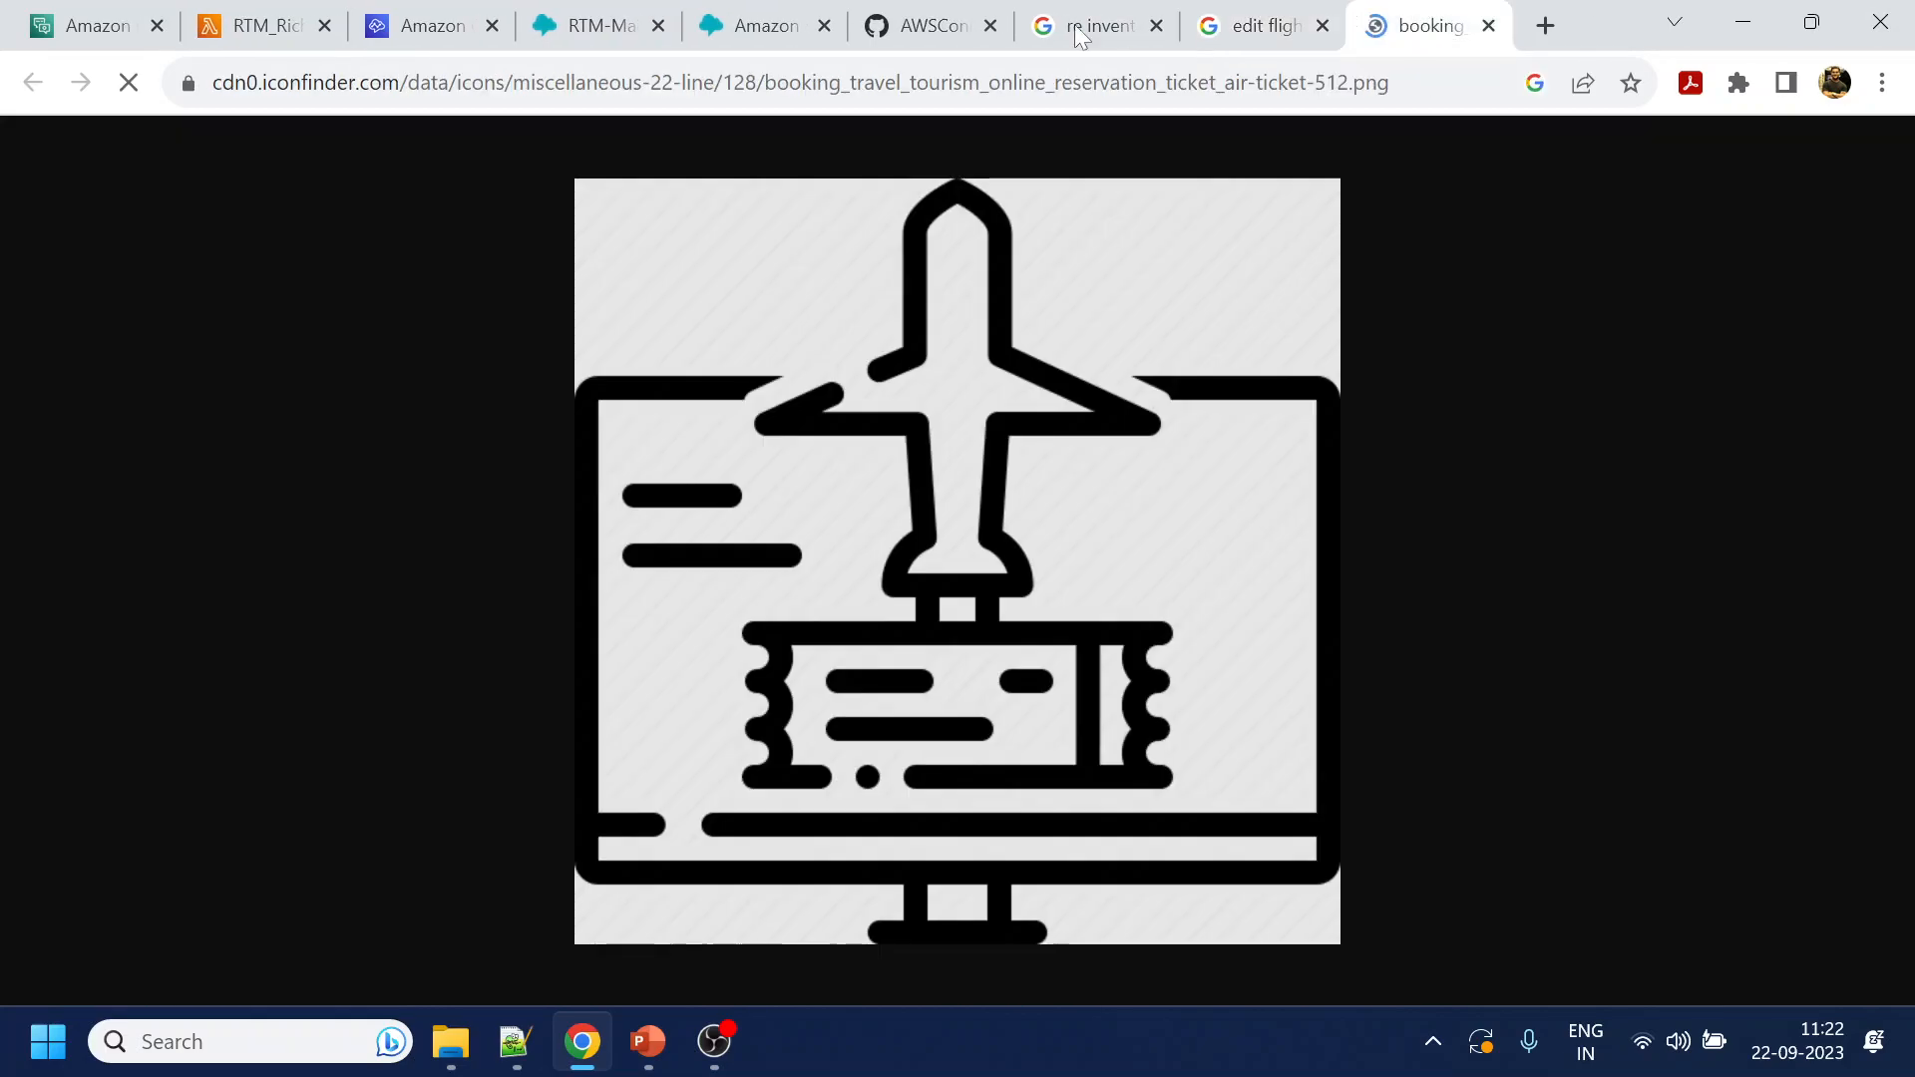
{"action": "left_click", "coordinate": [1238, 65]}
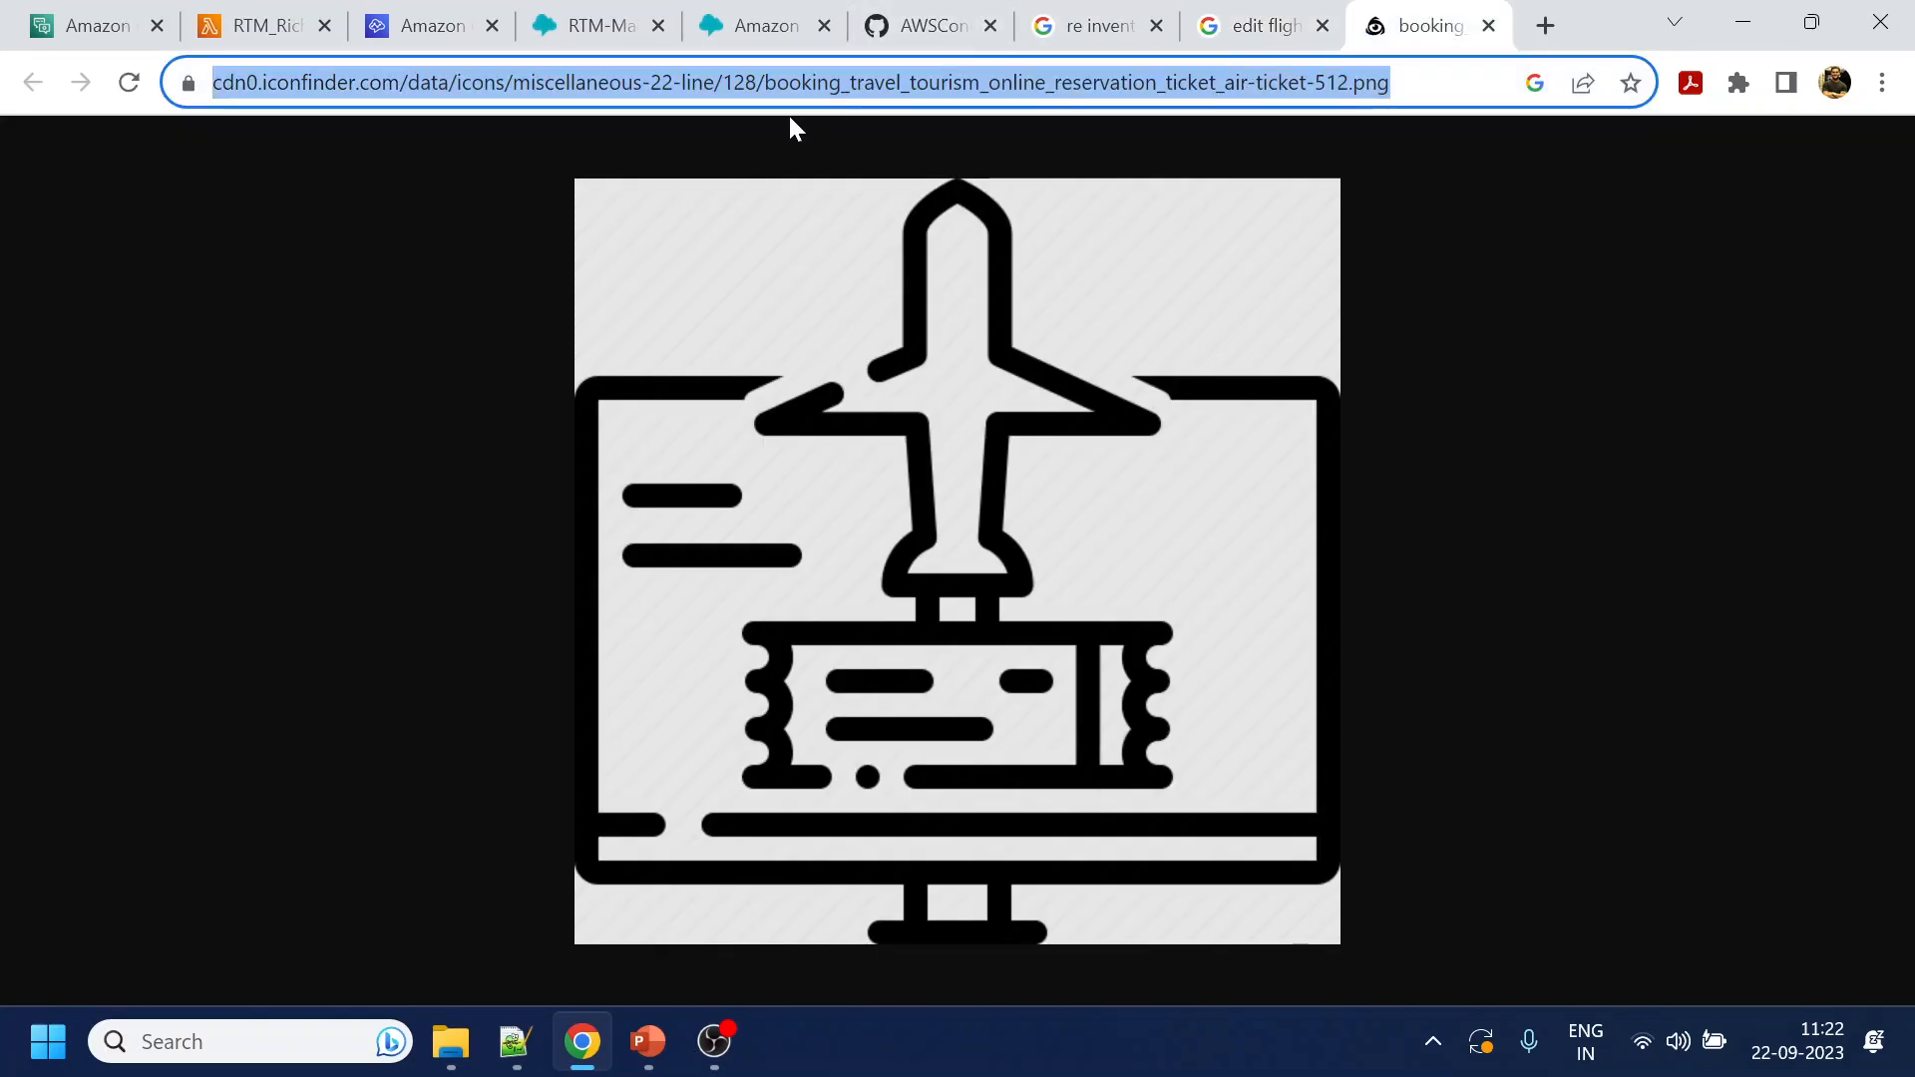
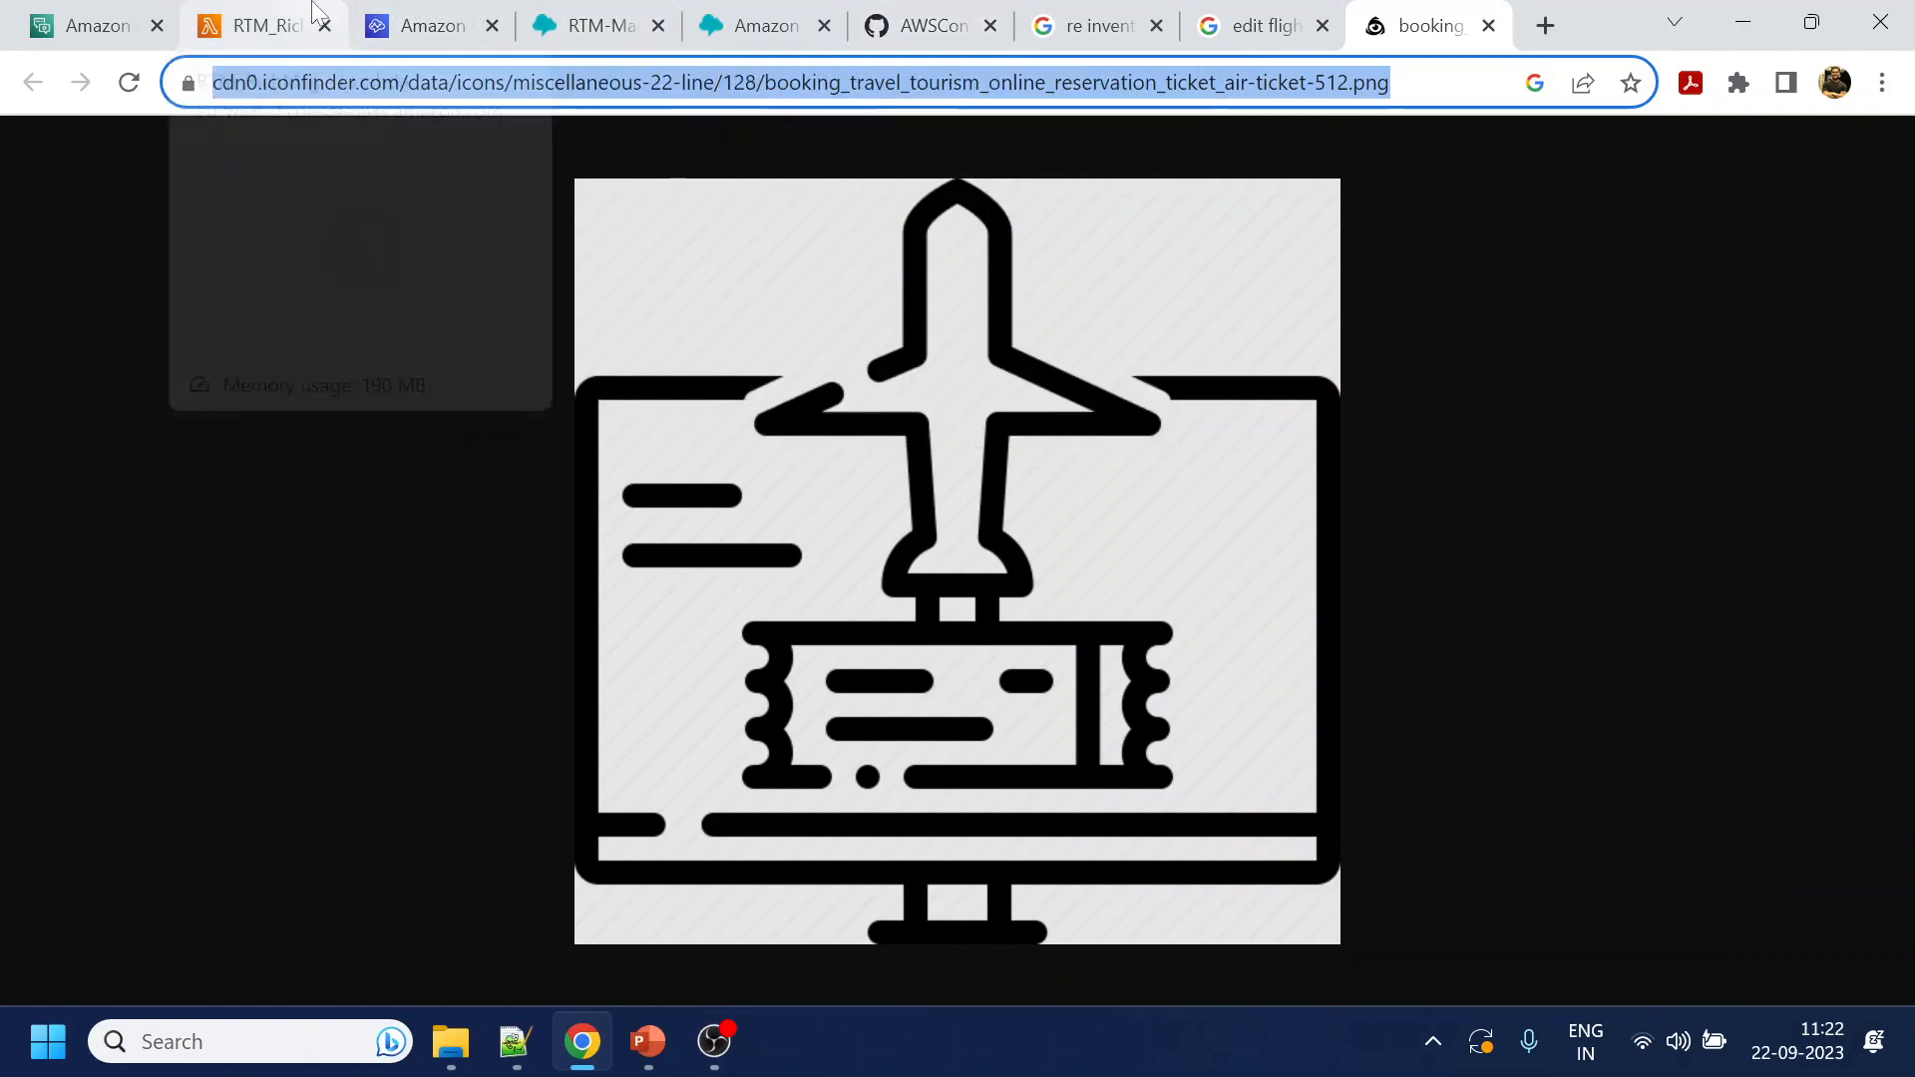
{"action": "left_click", "coordinate": [261, 25]}
{"action": "scroll", "coordinate": [1097, 728], "scroll_direction": "down", "scroll_amount": 2}
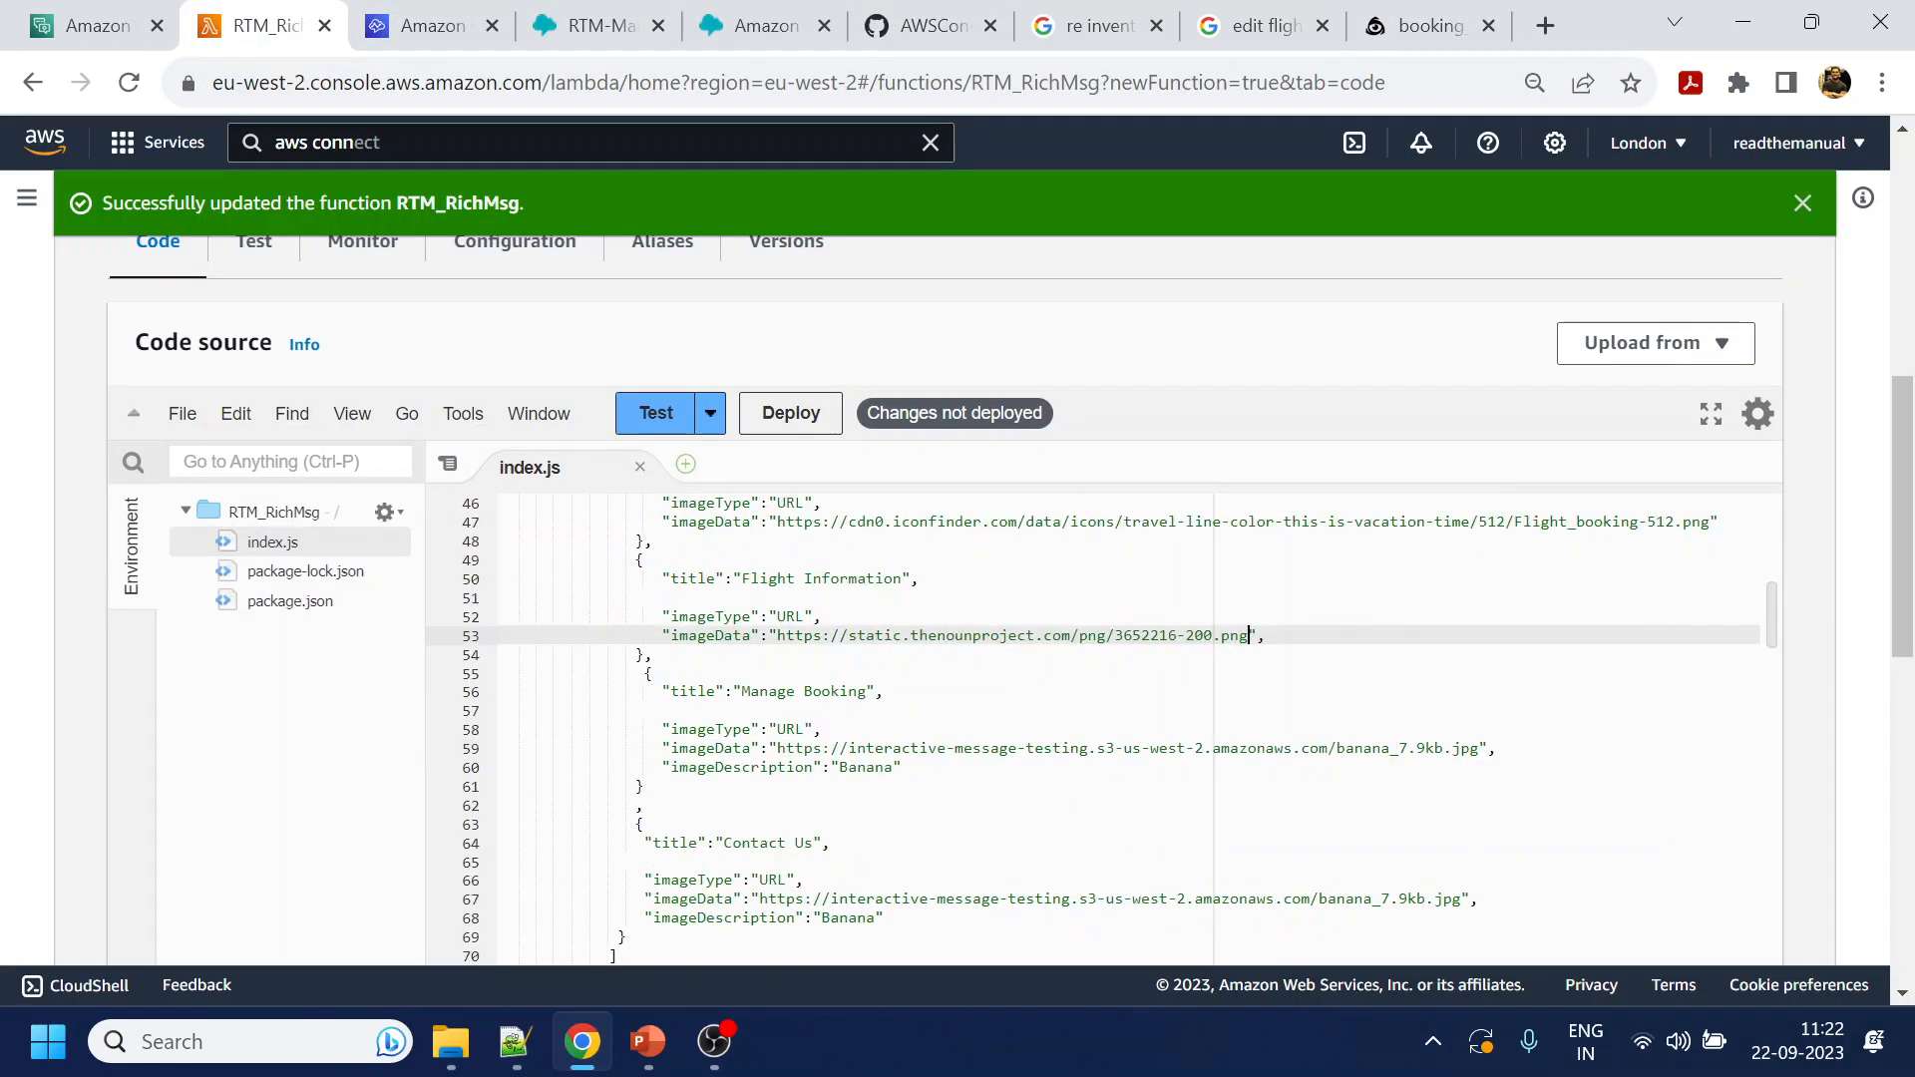
{"action": "left_click", "coordinate": [778, 749]}
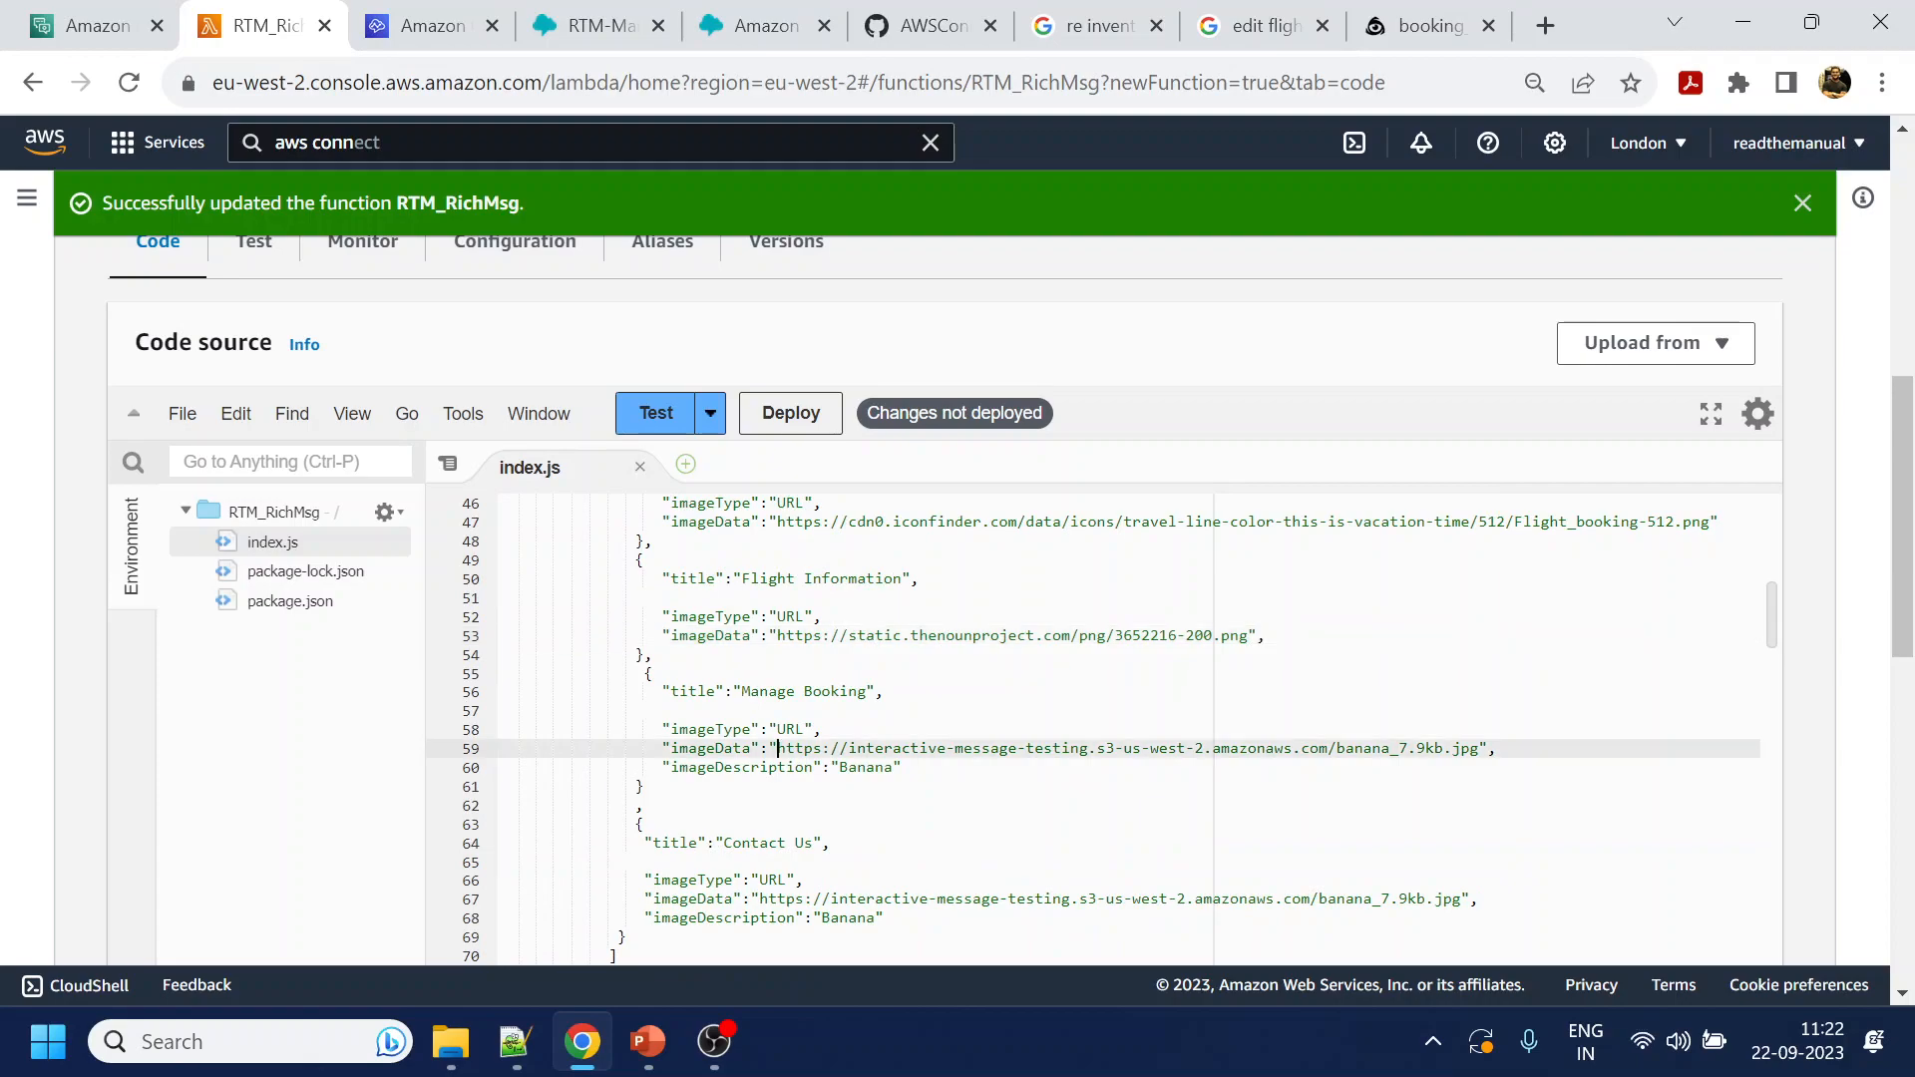
{"action": "left_click_drag", "start_coordinate": [778, 750], "coordinate": [1479, 748]}
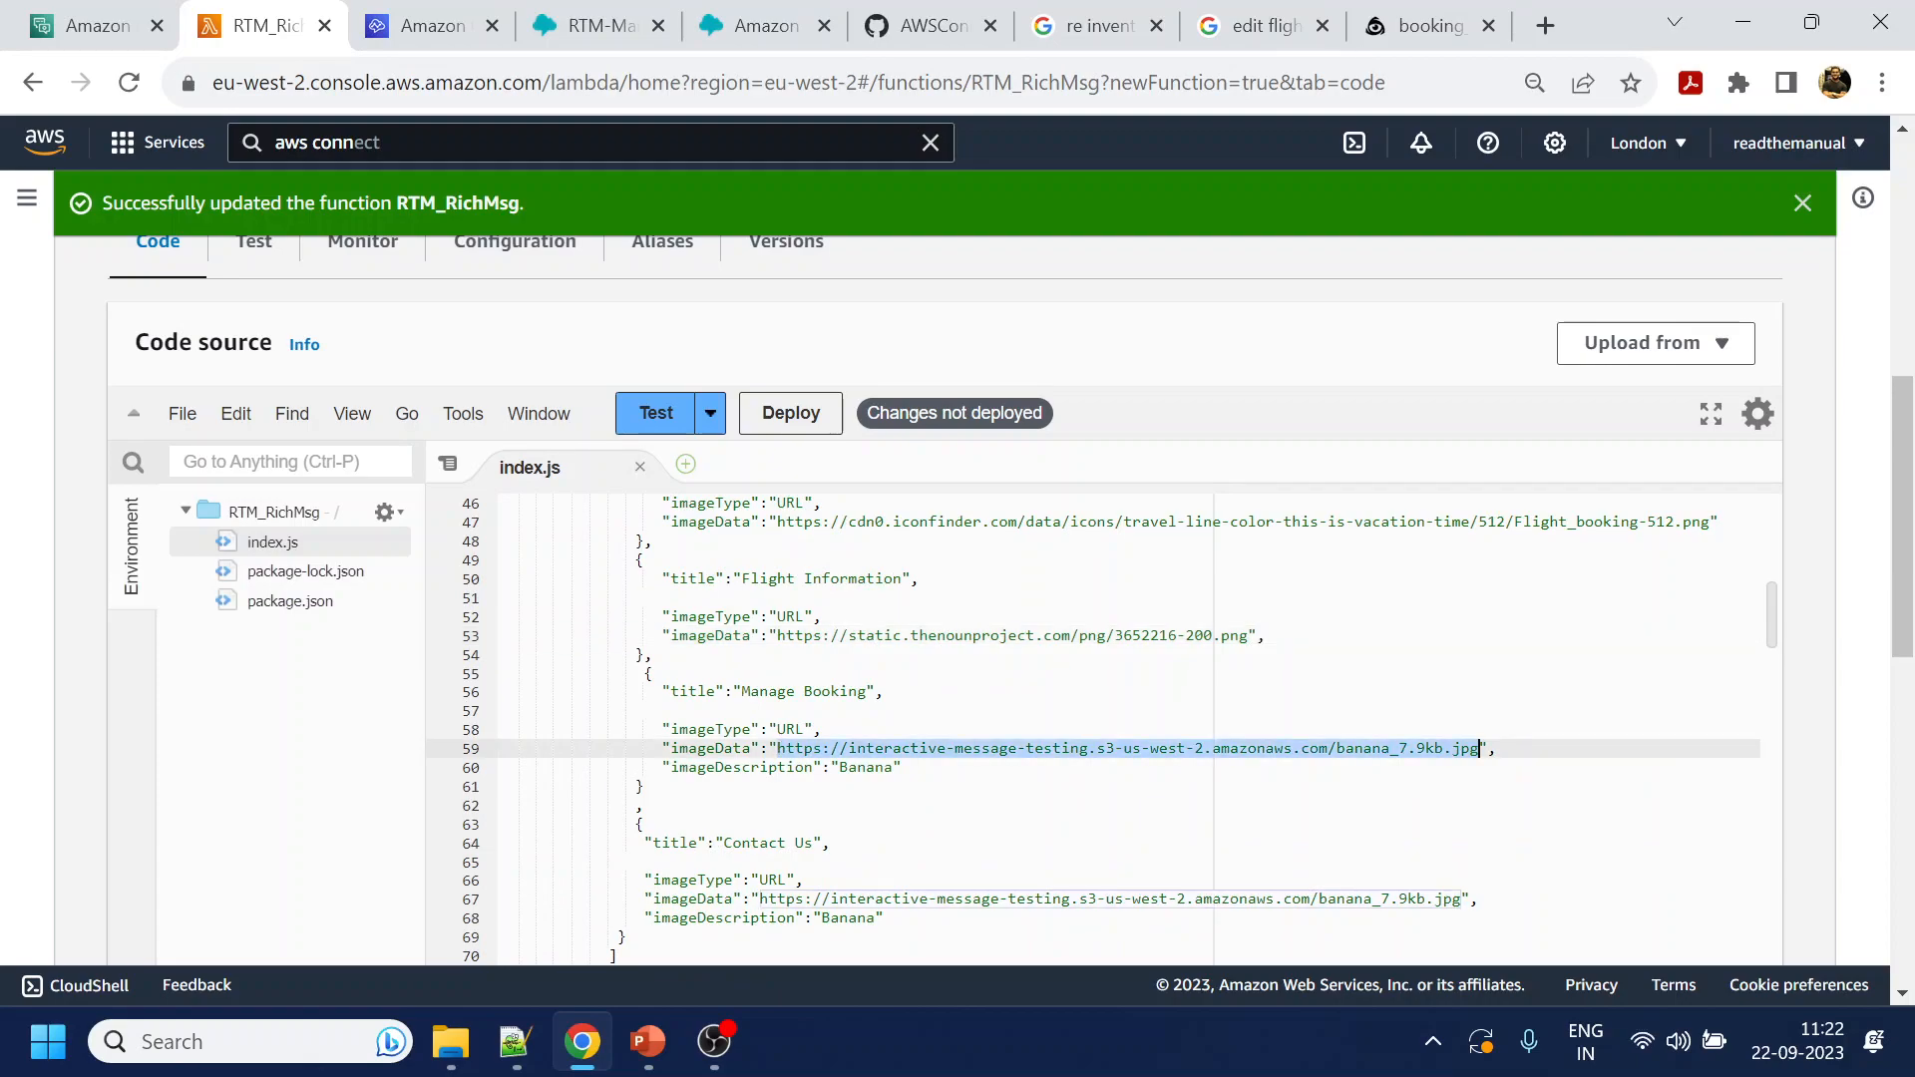
{"action": "type", "text": "https://cdn0.iconfinder.com/data/icons/miscellaneous-22-line/128/booking_travel_tourism_online_reservation_ticket_air-ticket-512.png"}
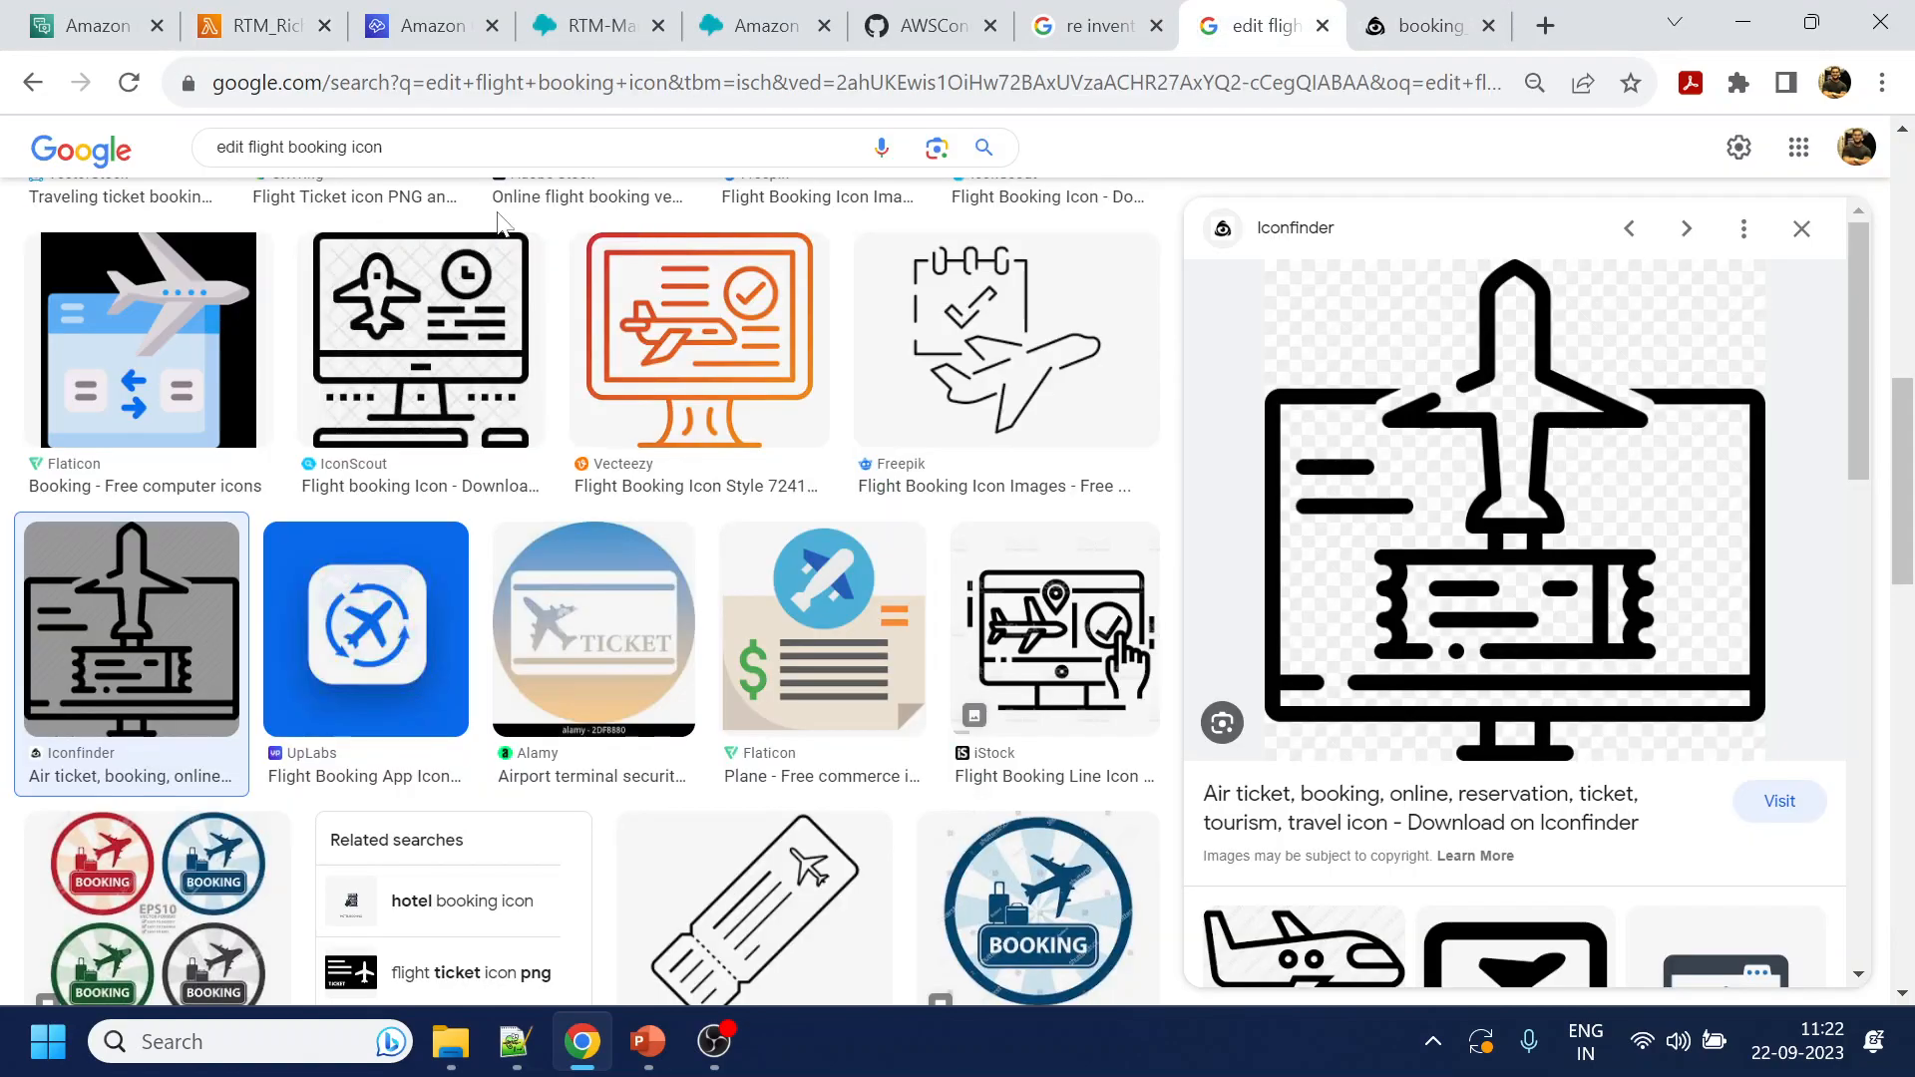
Change the Google image search to "contanct us icon"
{"action": "left_click", "coordinate": [1262, 25]}
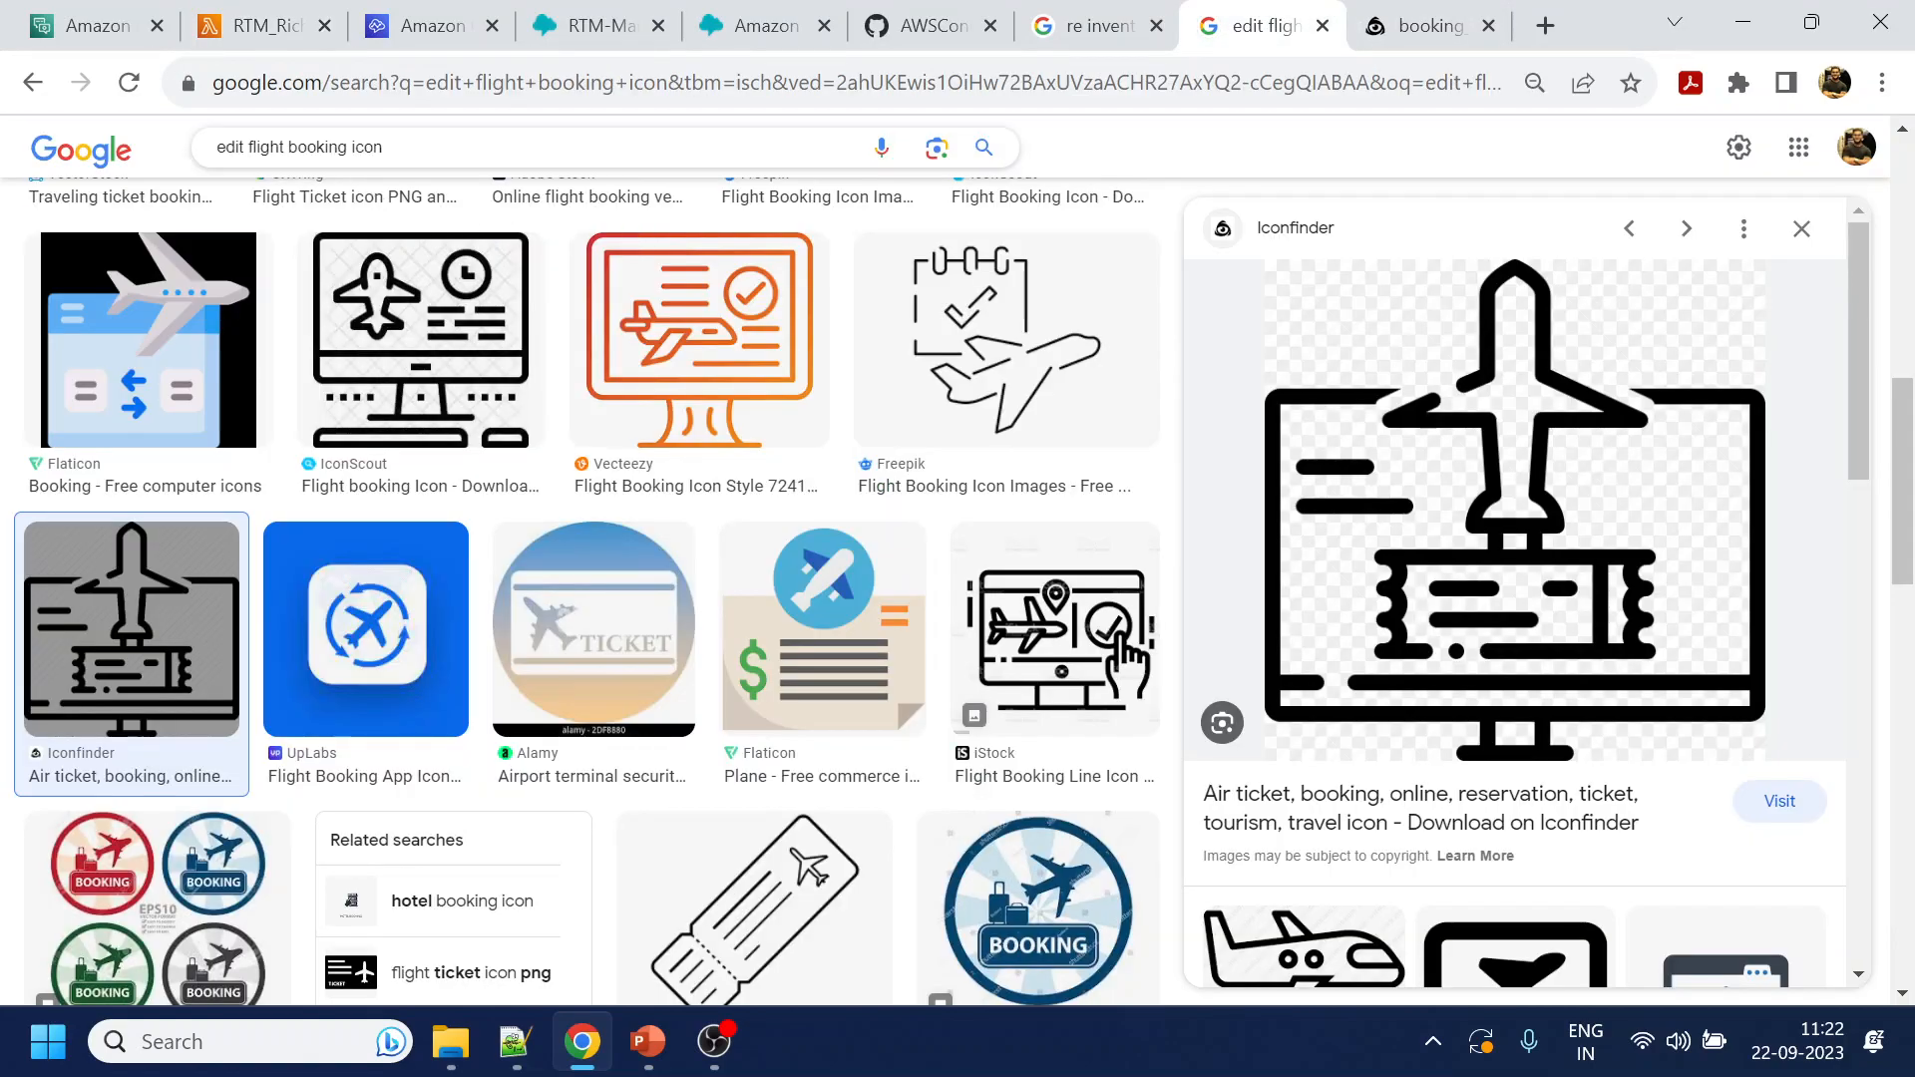
{"action": "left_click_drag", "start_coordinate": [348, 147], "coordinate": [6, 169]}
{"action": "type", "text": "conta"}
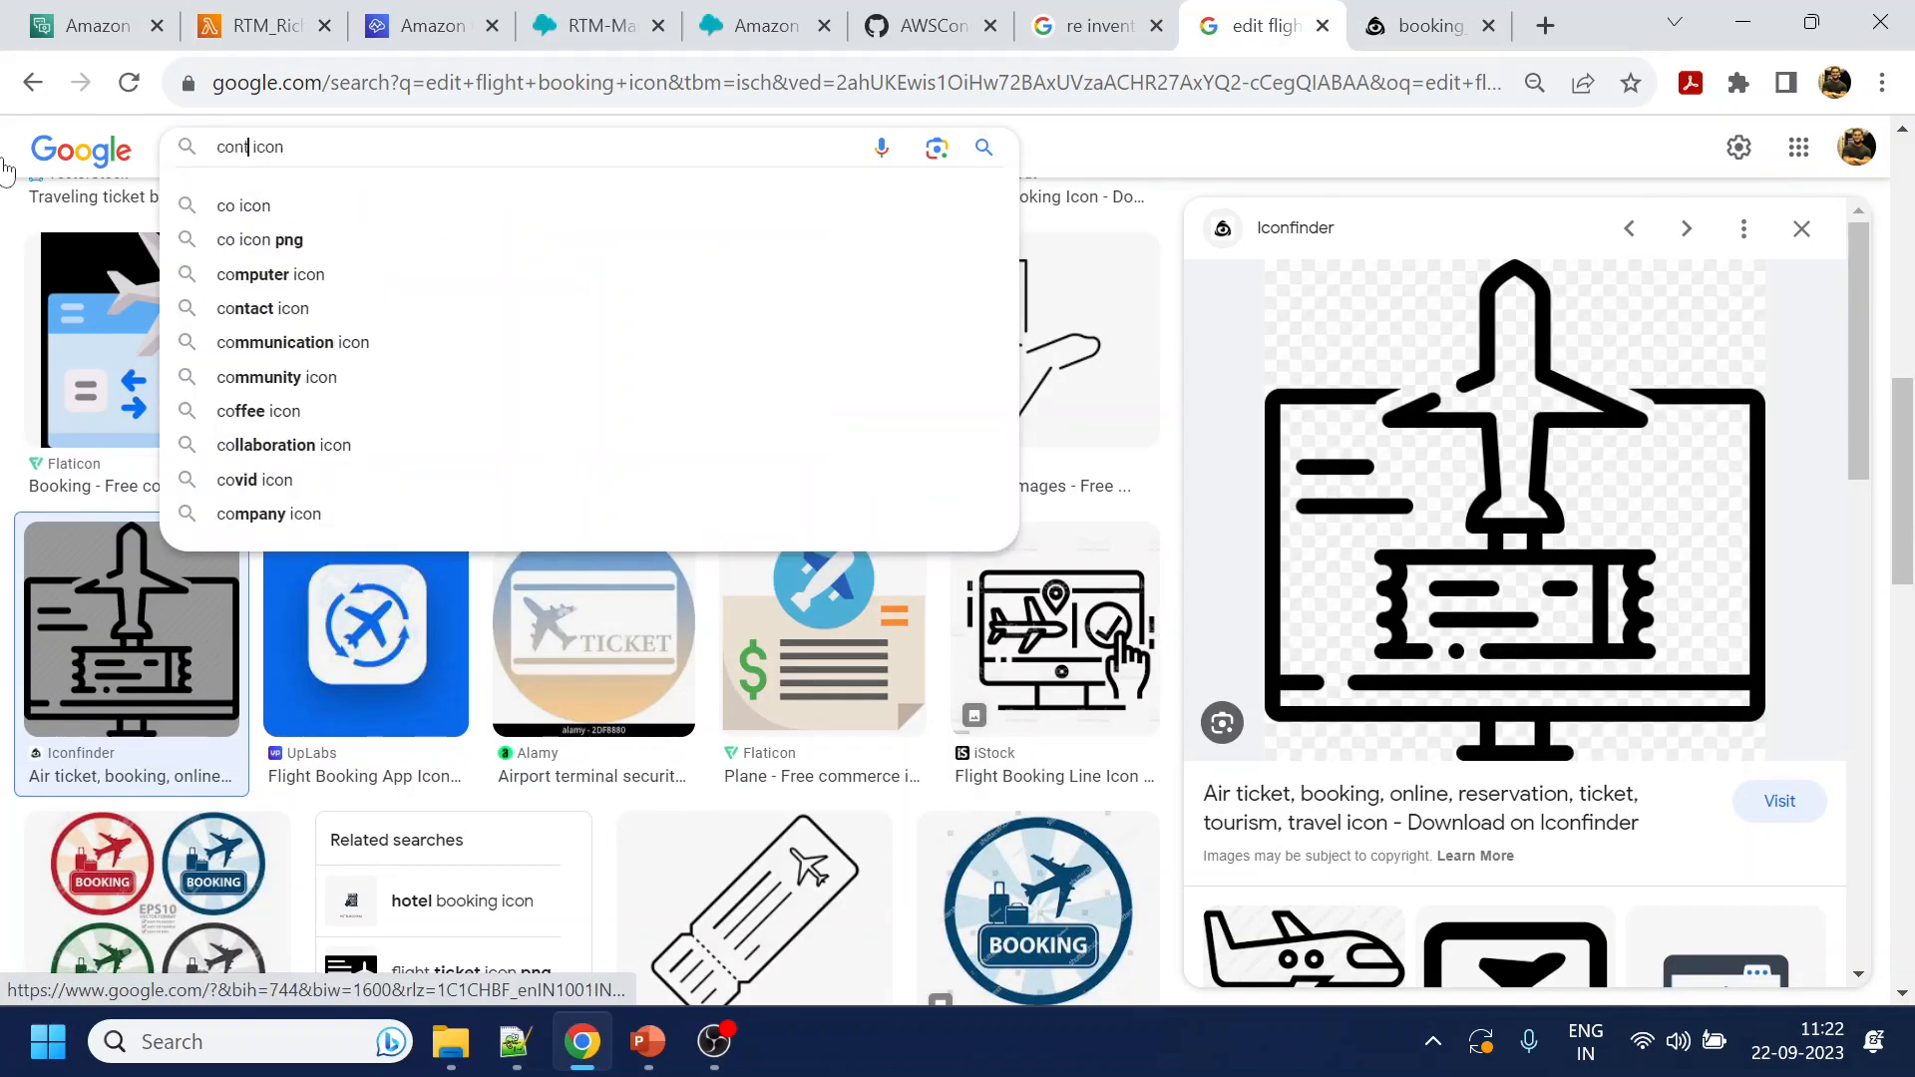
{"action": "type", "text": "nct us"}
{"action": "key", "text": "Return"}
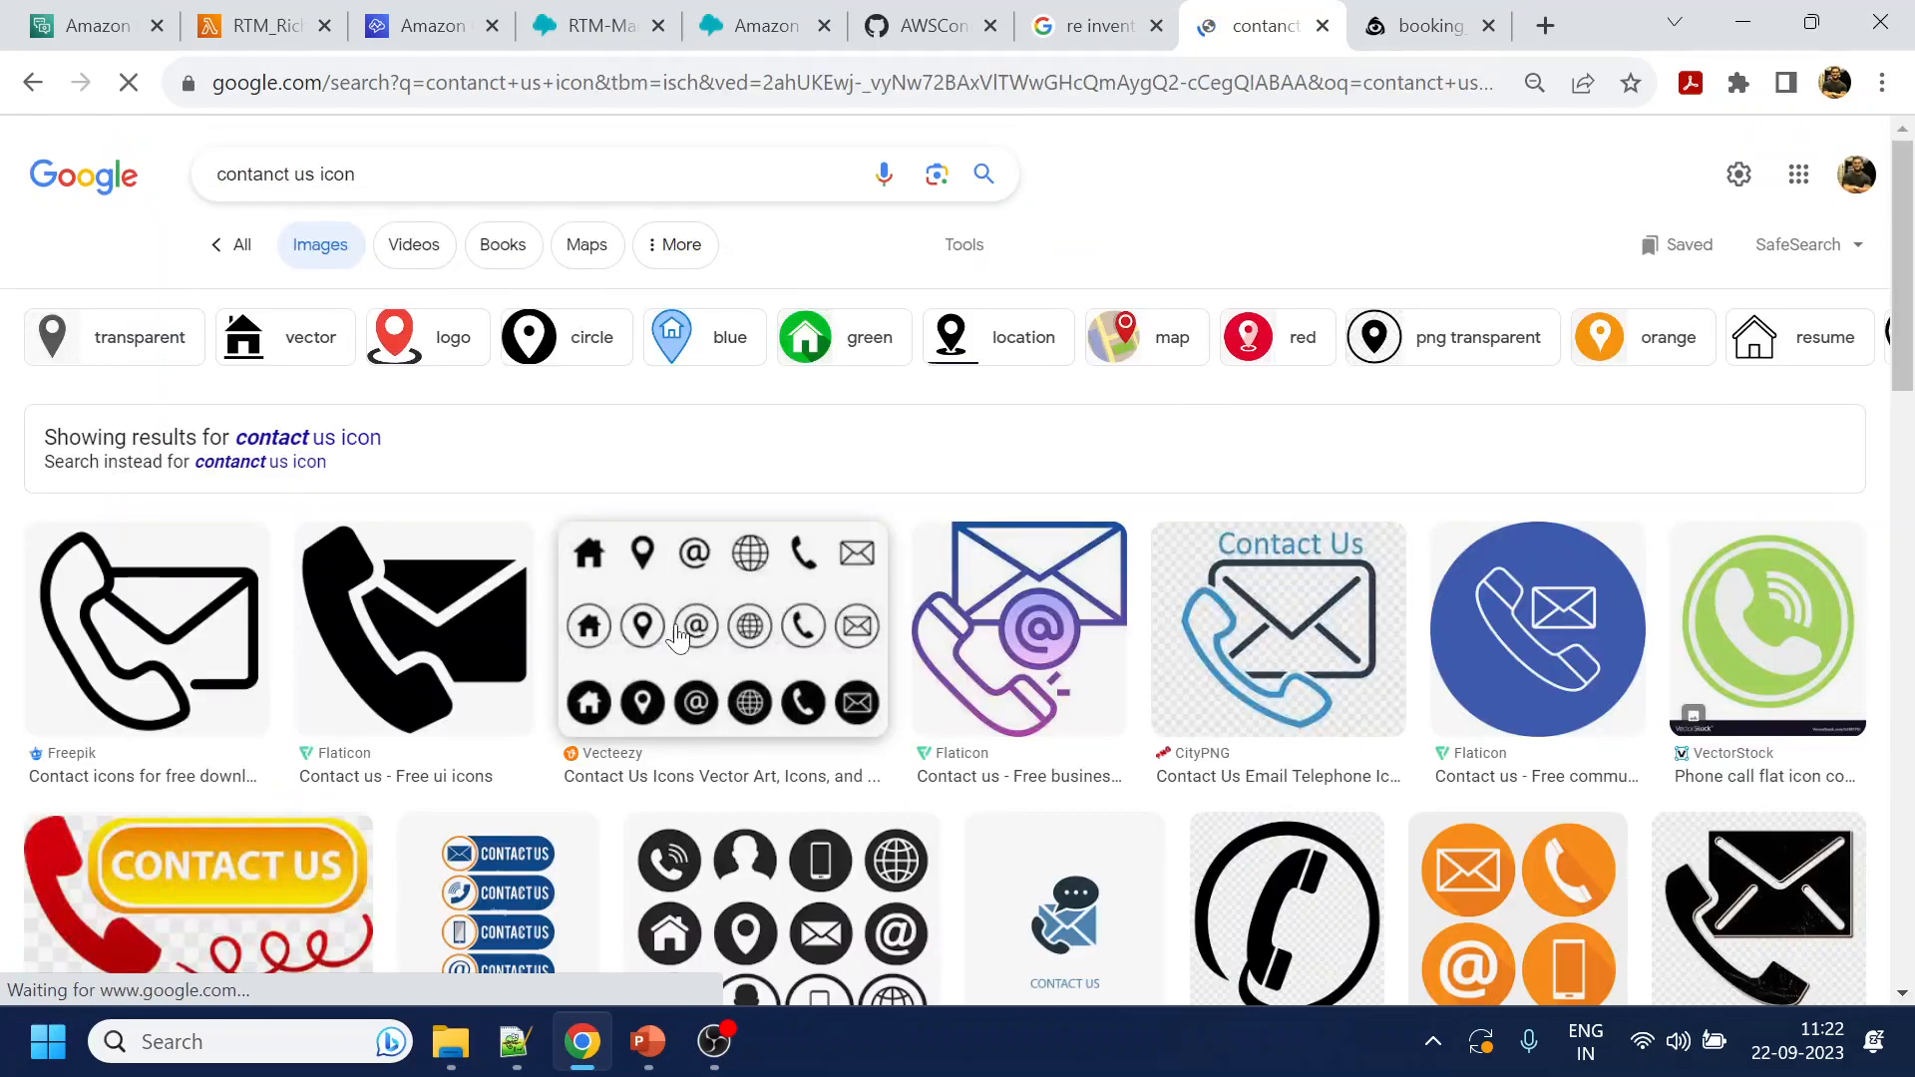
Open CityPNG's Contact Us envelope and telephone icon as an image in a new tab and select its address
{"action": "scroll", "coordinate": [1038, 618], "scroll_direction": "down", "scroll_amount": 1}
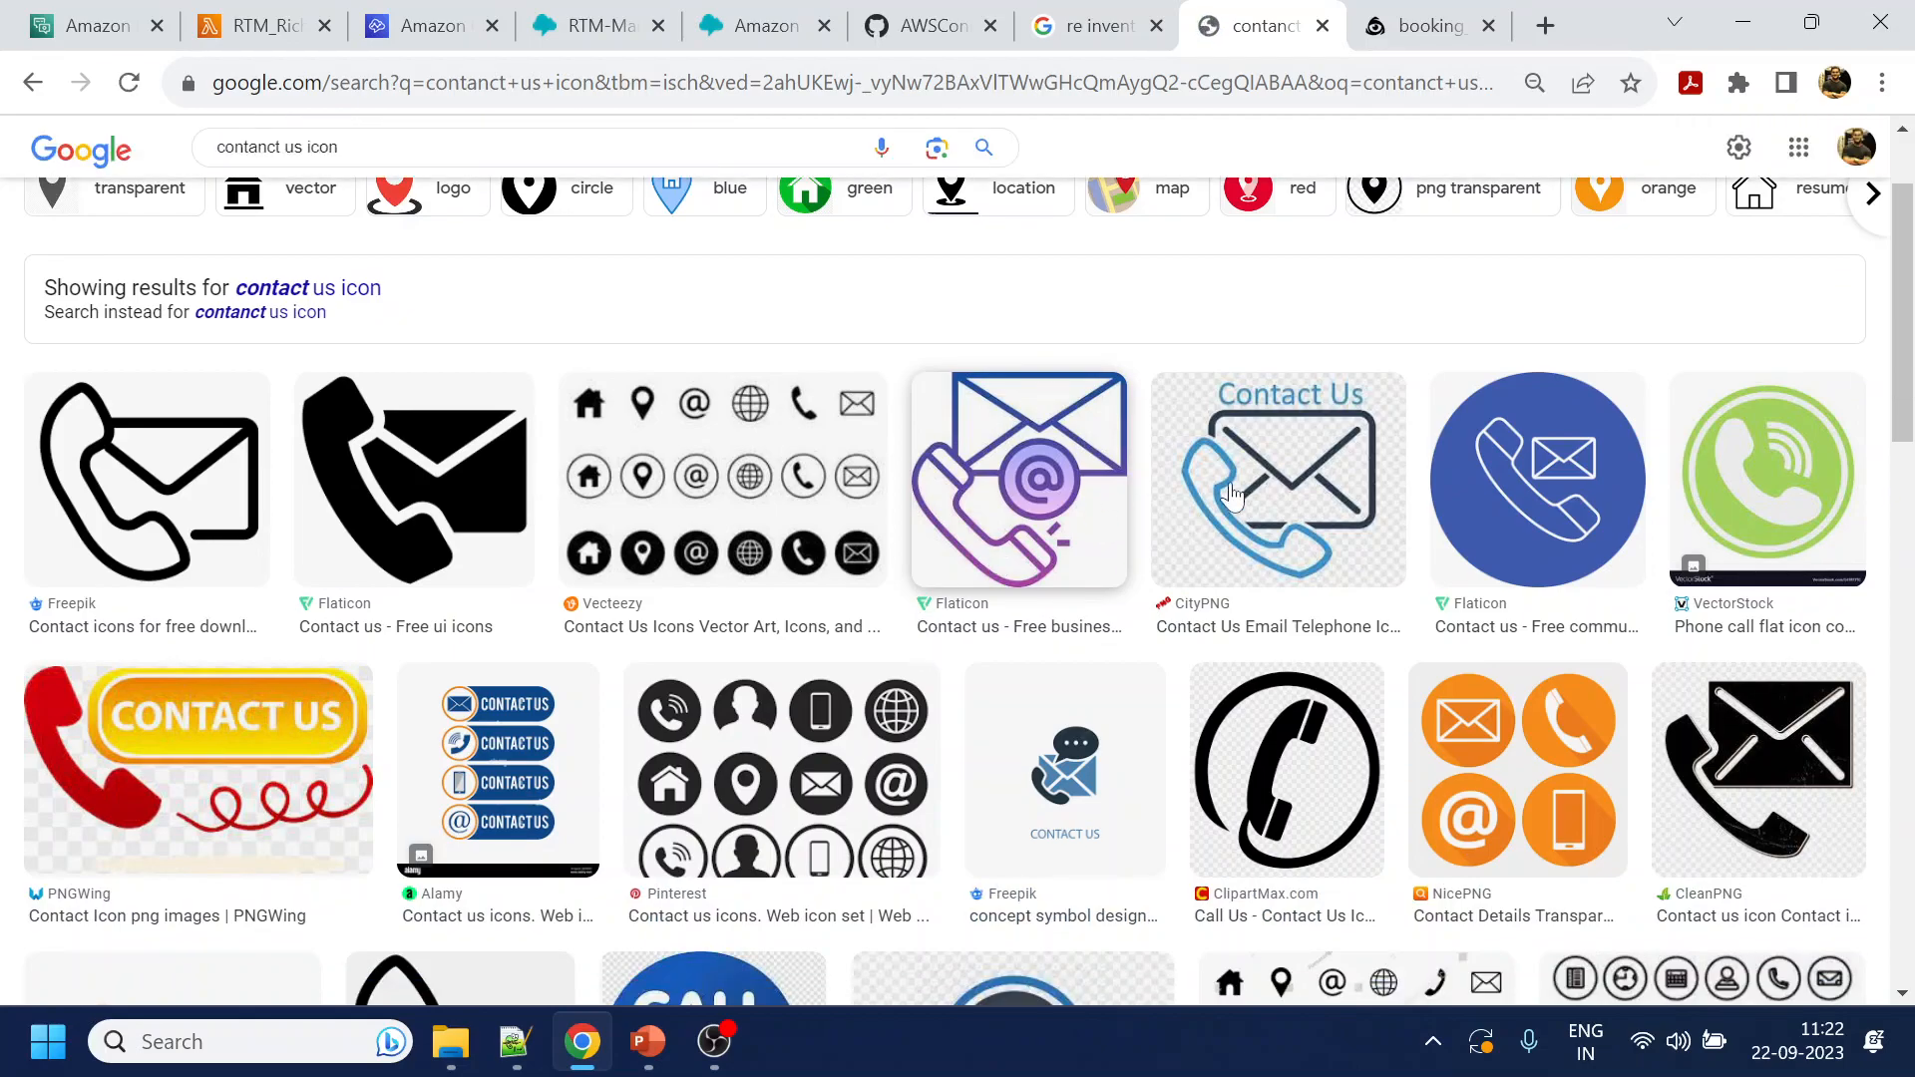
{"action": "left_click", "coordinate": [1322, 502]}
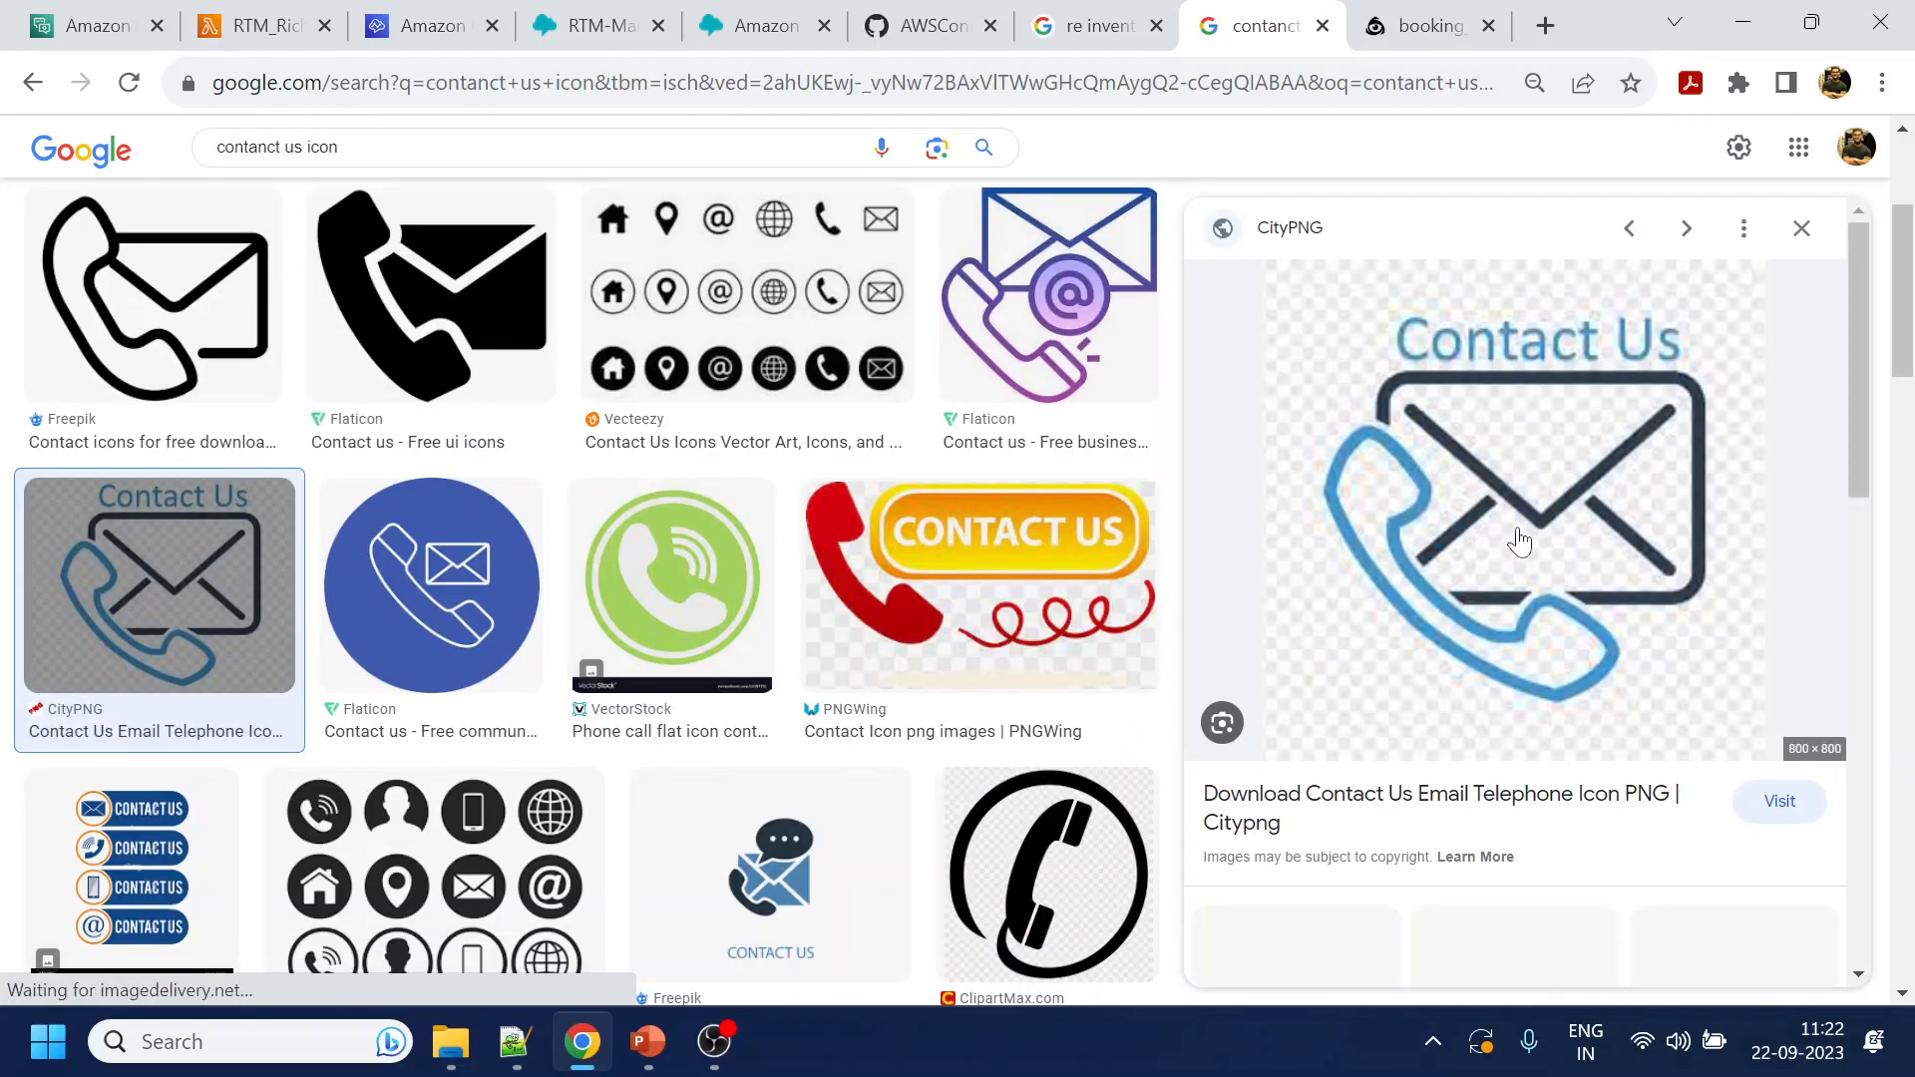
{"action": "right_click", "coordinate": [1538, 546]}
{"action": "left_click", "coordinate": [1663, 311]}
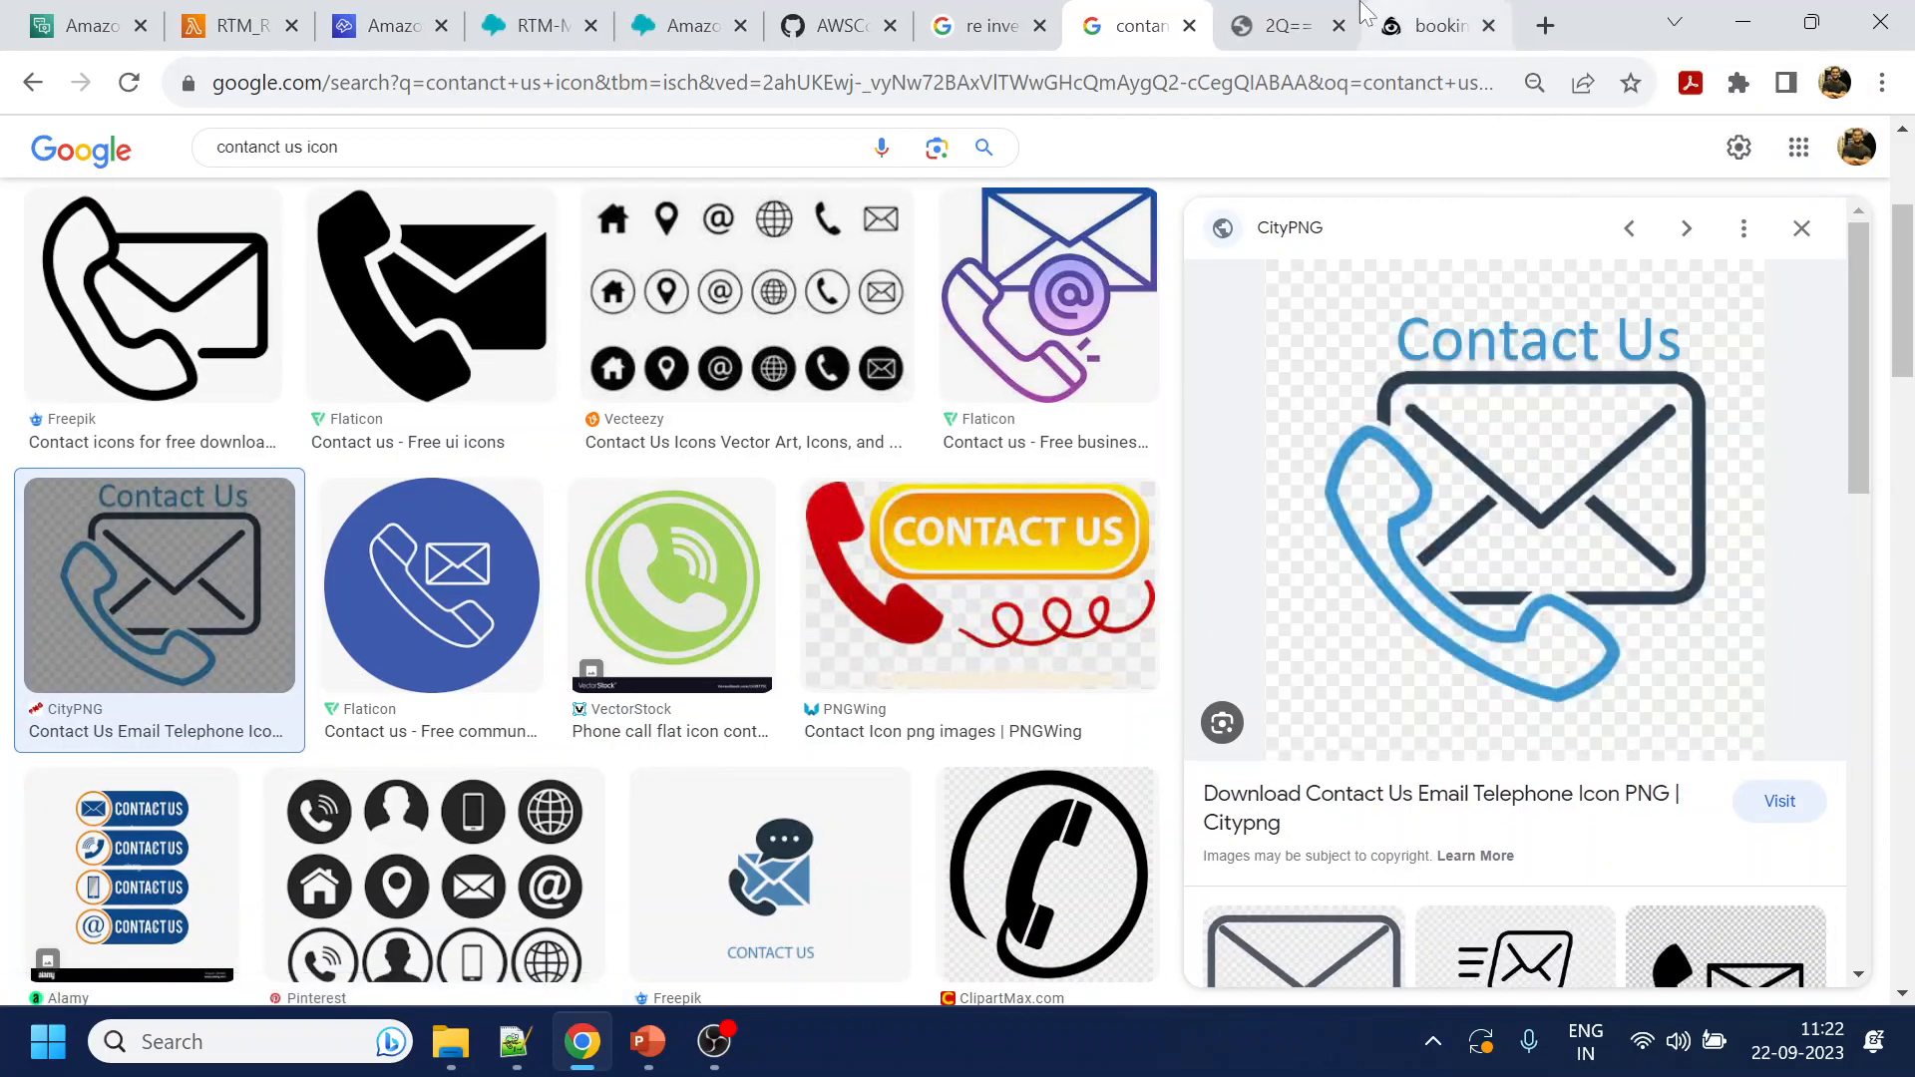
{"action": "left_click", "coordinate": [1275, 12]}
{"action": "left_click", "coordinate": [610, 82]}
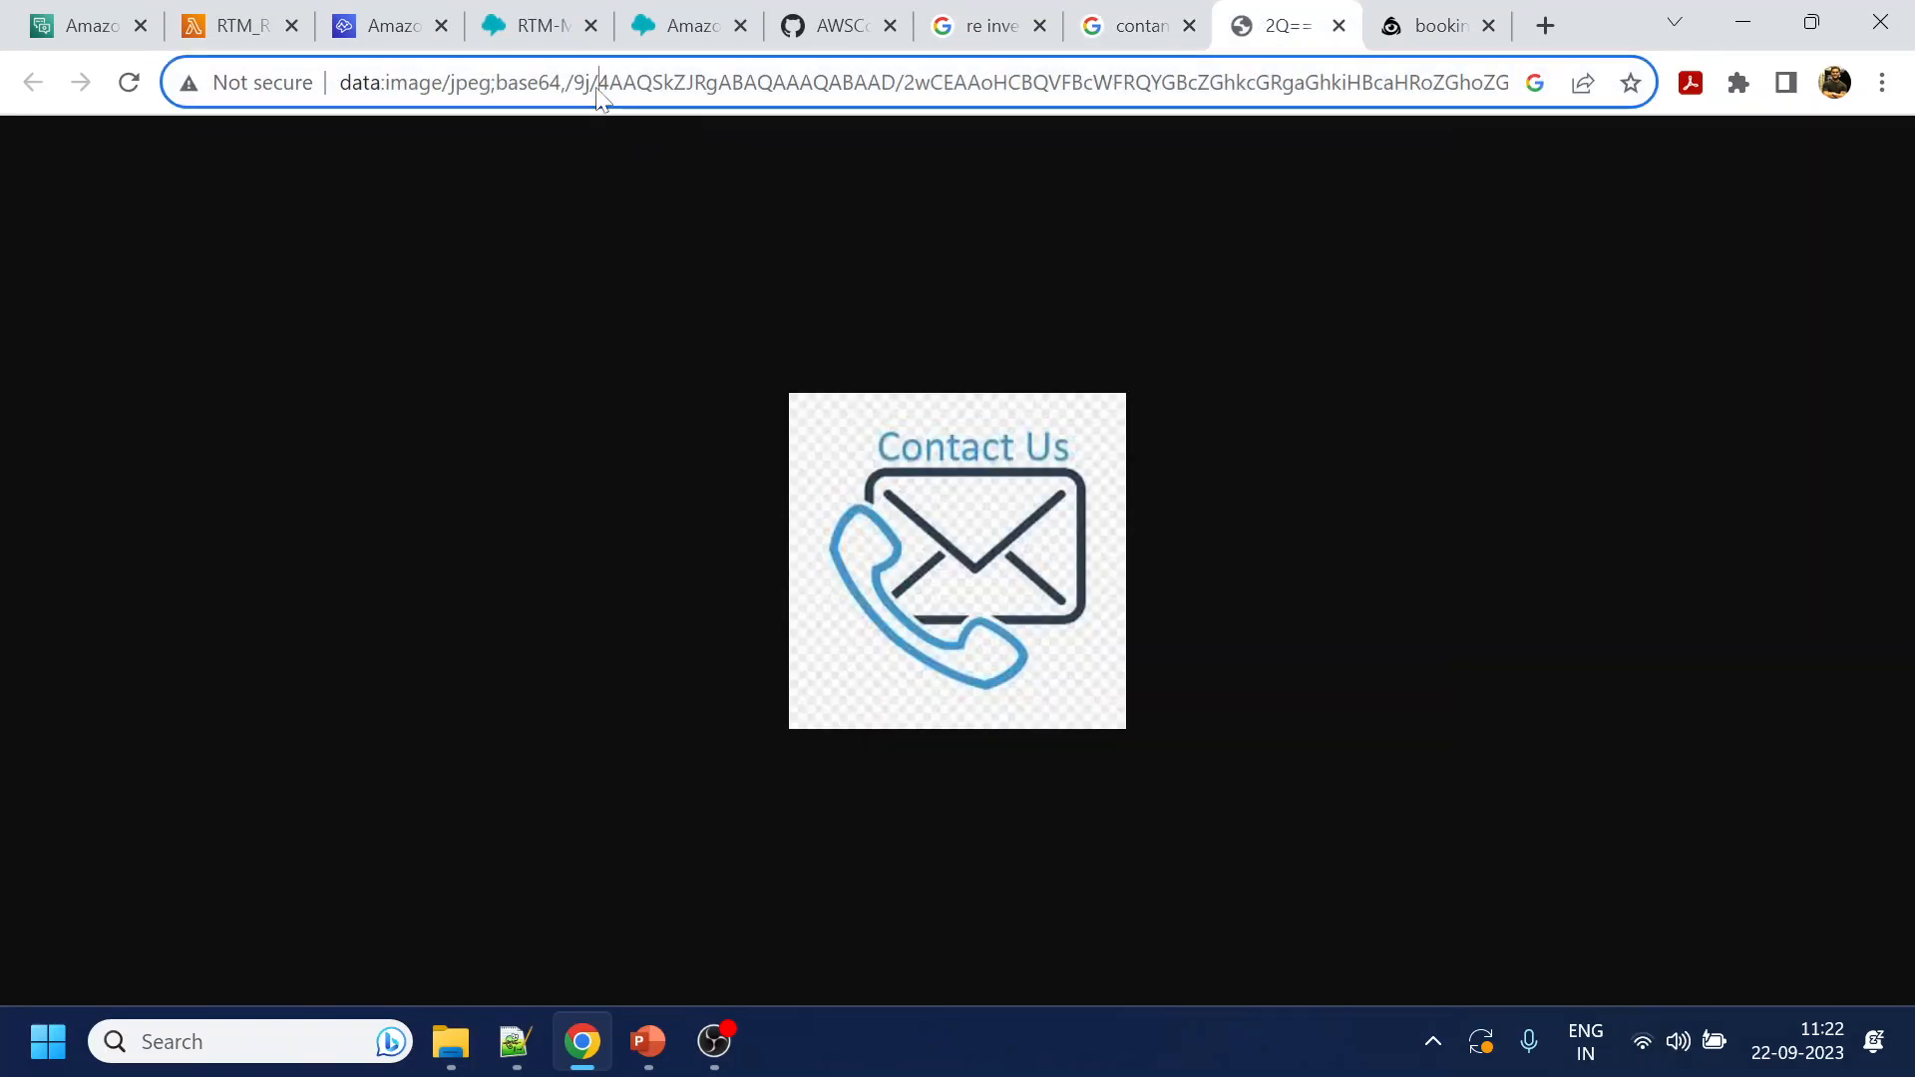
{"action": "left_click", "coordinate": [611, 82]}
{"action": "left_click_drag", "start_coordinate": [610, 81], "coordinate": [1511, 82]}
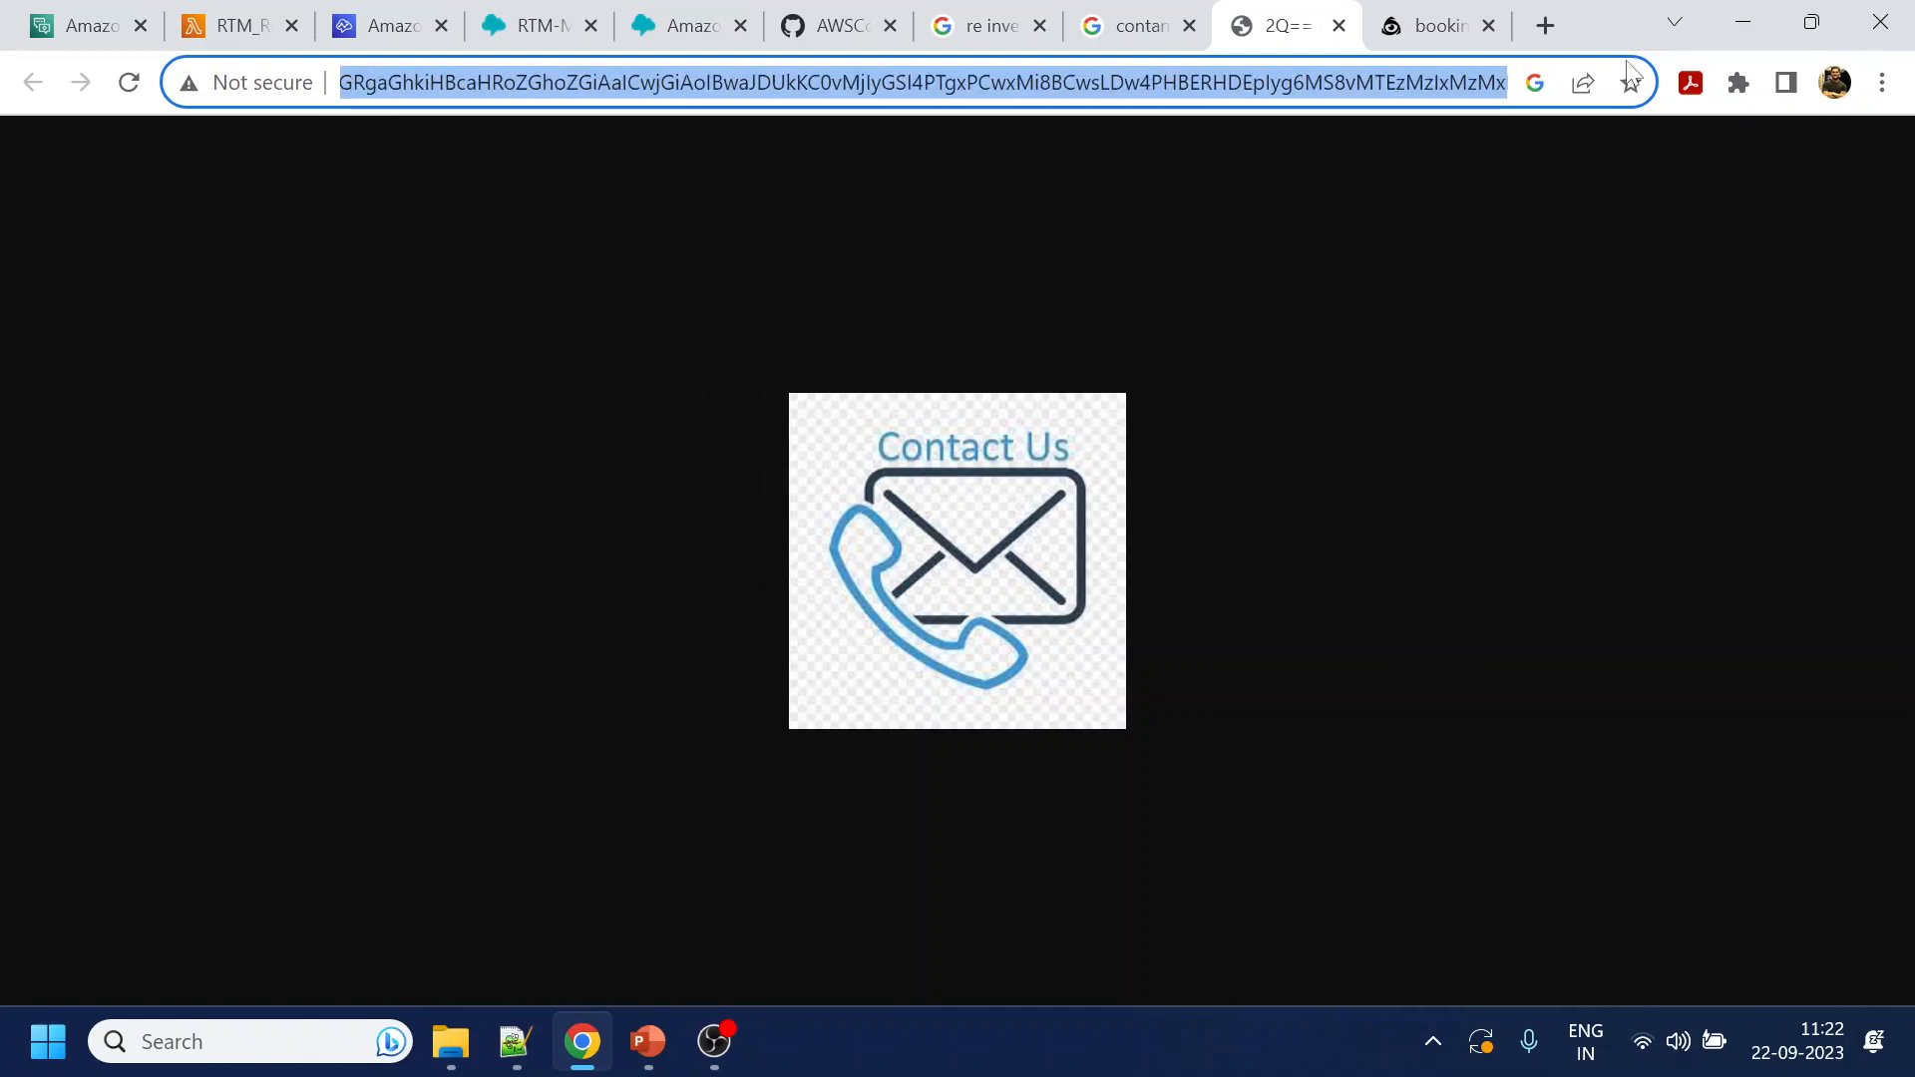
Open Freepik's black telephone and envelope contact icon from the Google image results as an image in a new tab and copy its address
{"action": "left_click", "coordinate": [1160, 14]}
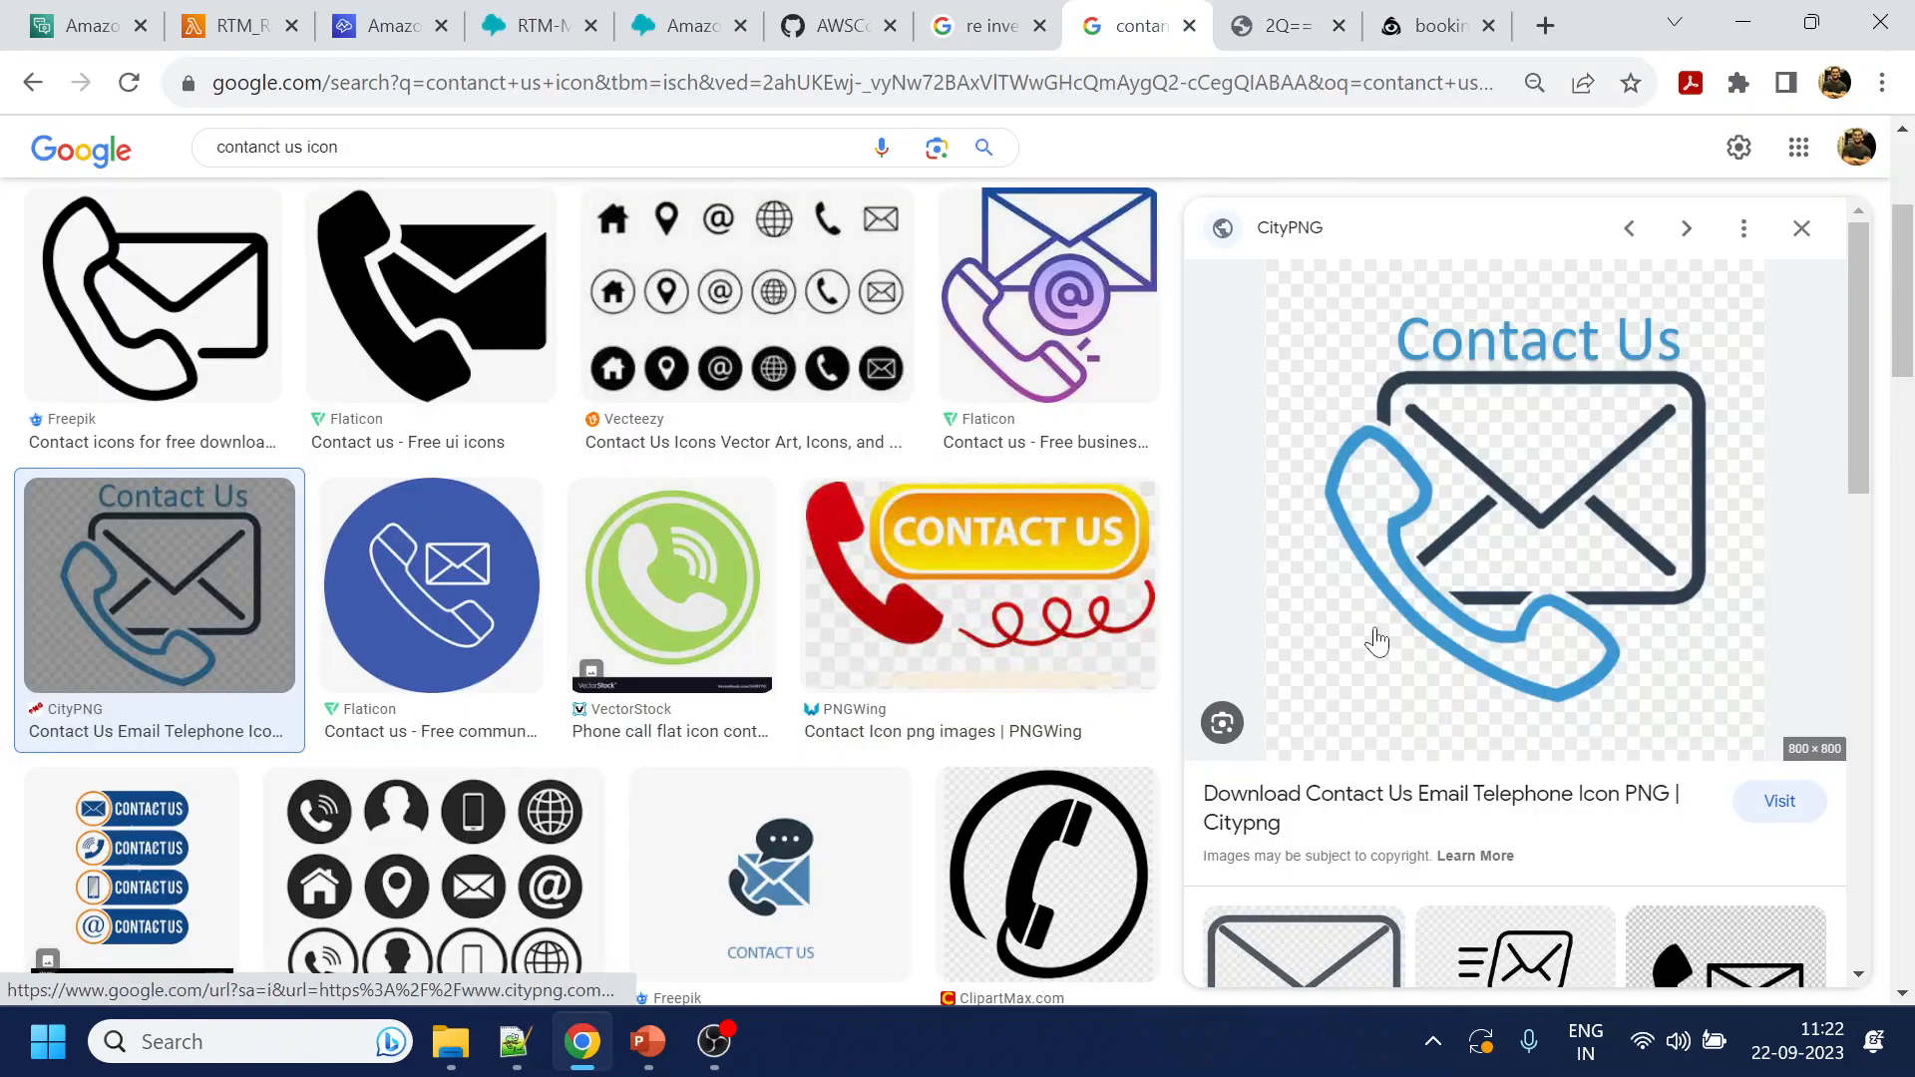
{"action": "scroll", "coordinate": [1350, 564], "scroll_direction": "down", "scroll_amount": 2}
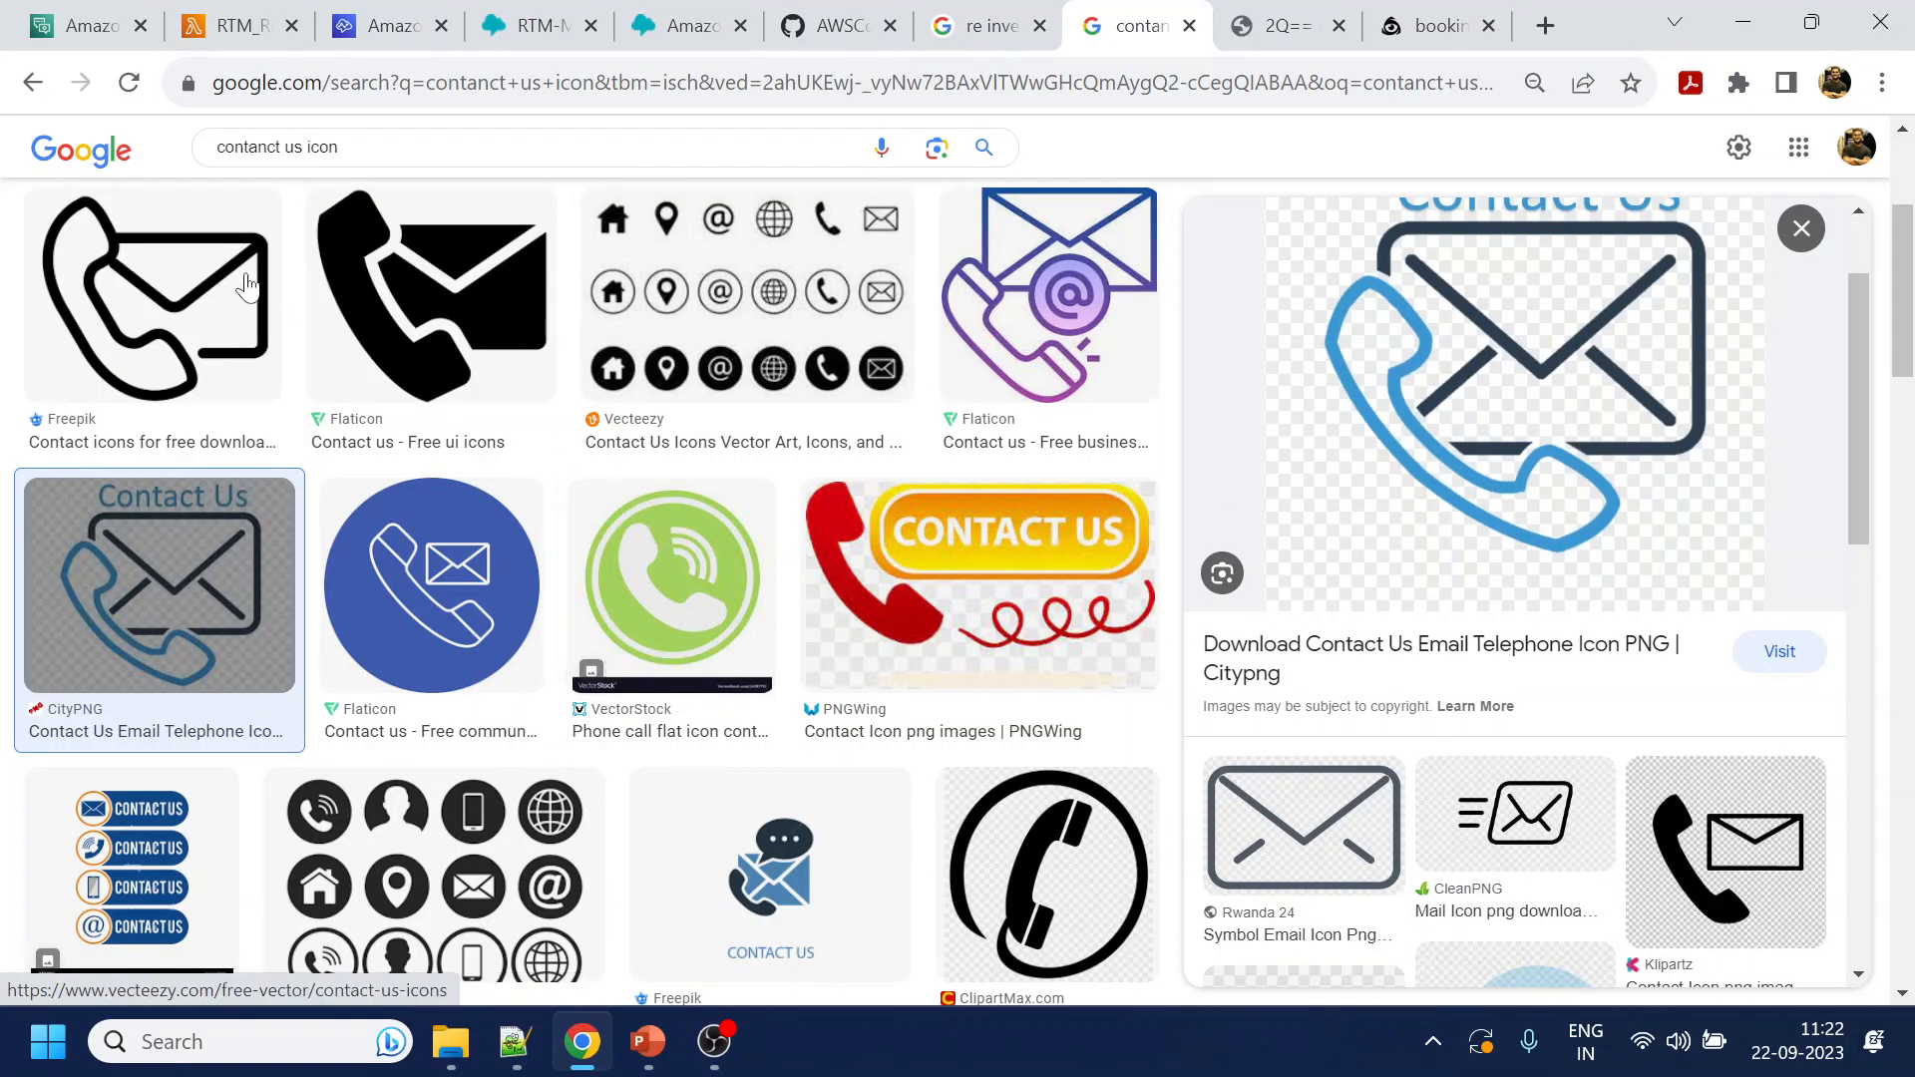
{"action": "scroll", "coordinate": [237, 698], "scroll_direction": "down", "scroll_amount": 1}
{"action": "scroll", "coordinate": [238, 699], "scroll_direction": "down", "scroll_amount": 1}
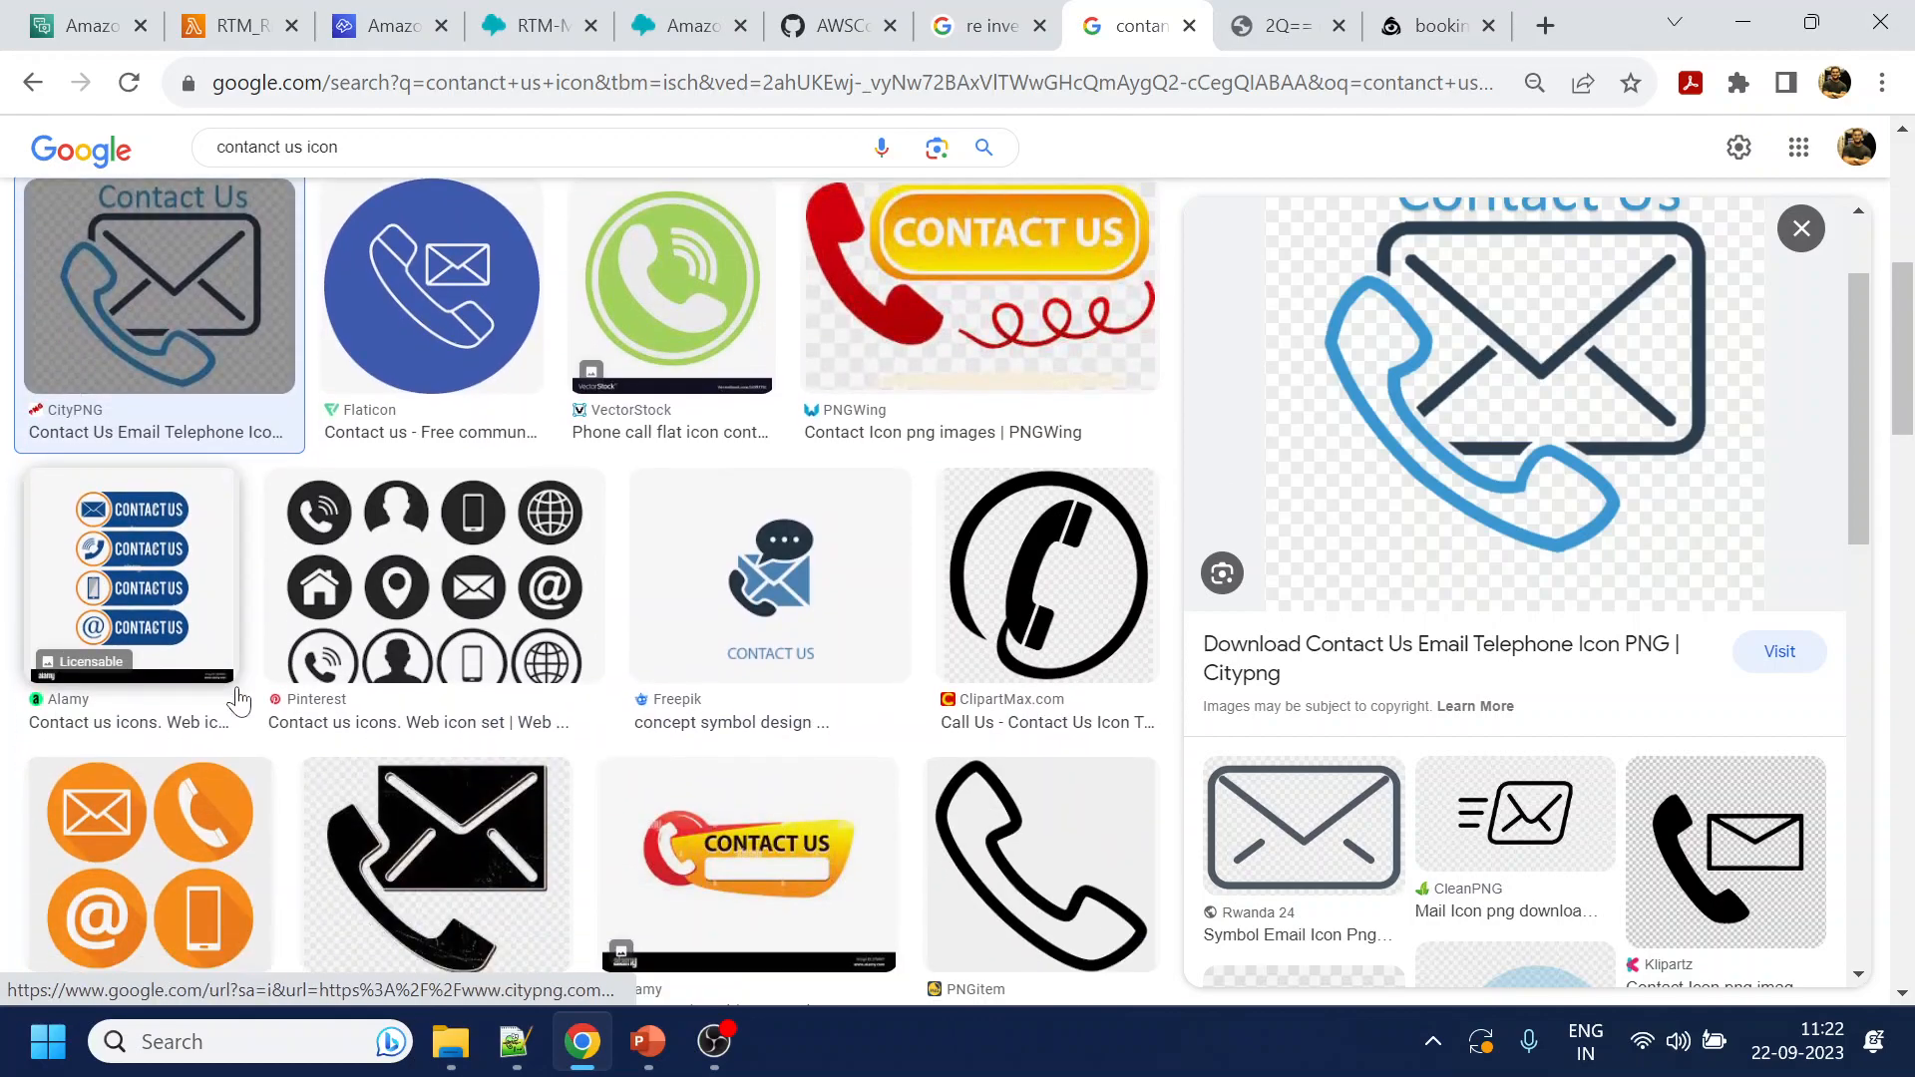
{"action": "scroll", "coordinate": [474, 648], "scroll_direction": "down", "scroll_amount": 1}
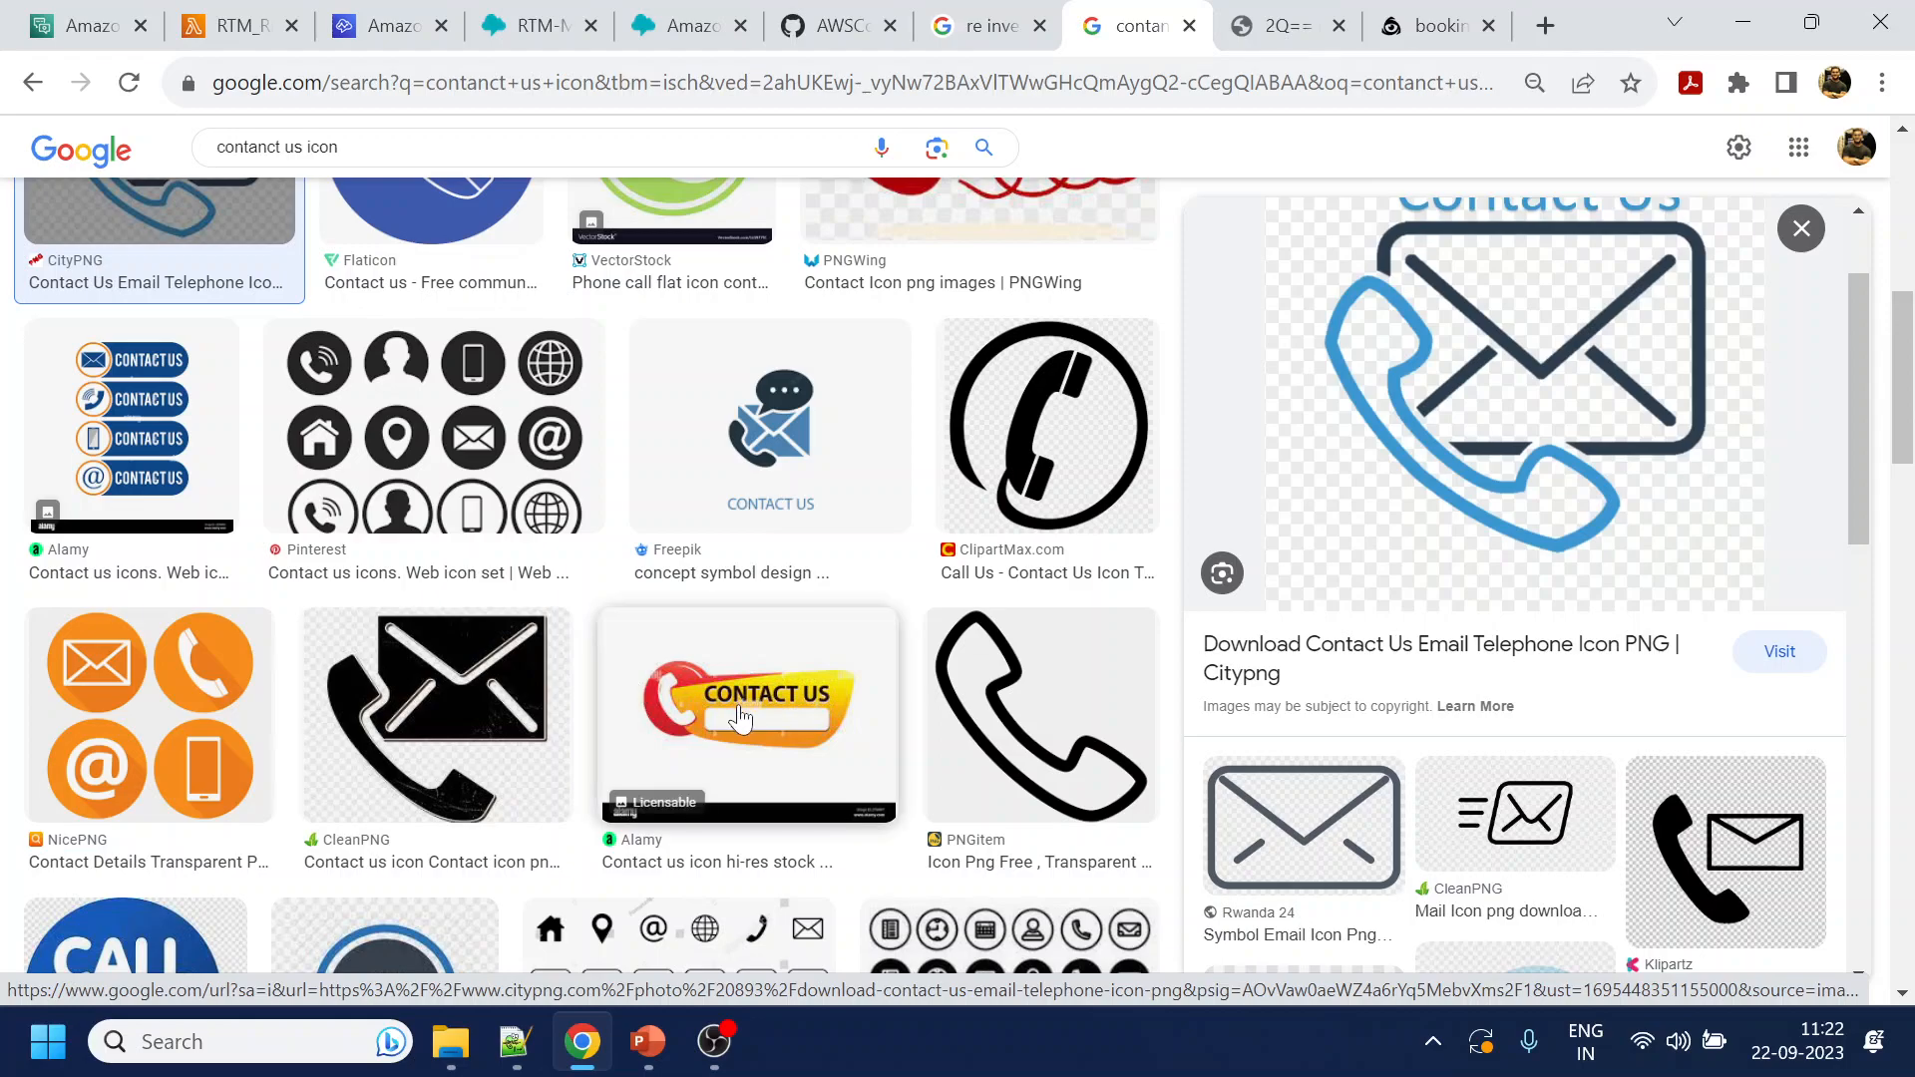
{"action": "scroll", "coordinate": [519, 638], "scroll_direction": "up", "scroll_amount": 2}
{"action": "scroll", "coordinate": [599, 623], "scroll_direction": "up", "scroll_amount": 4}
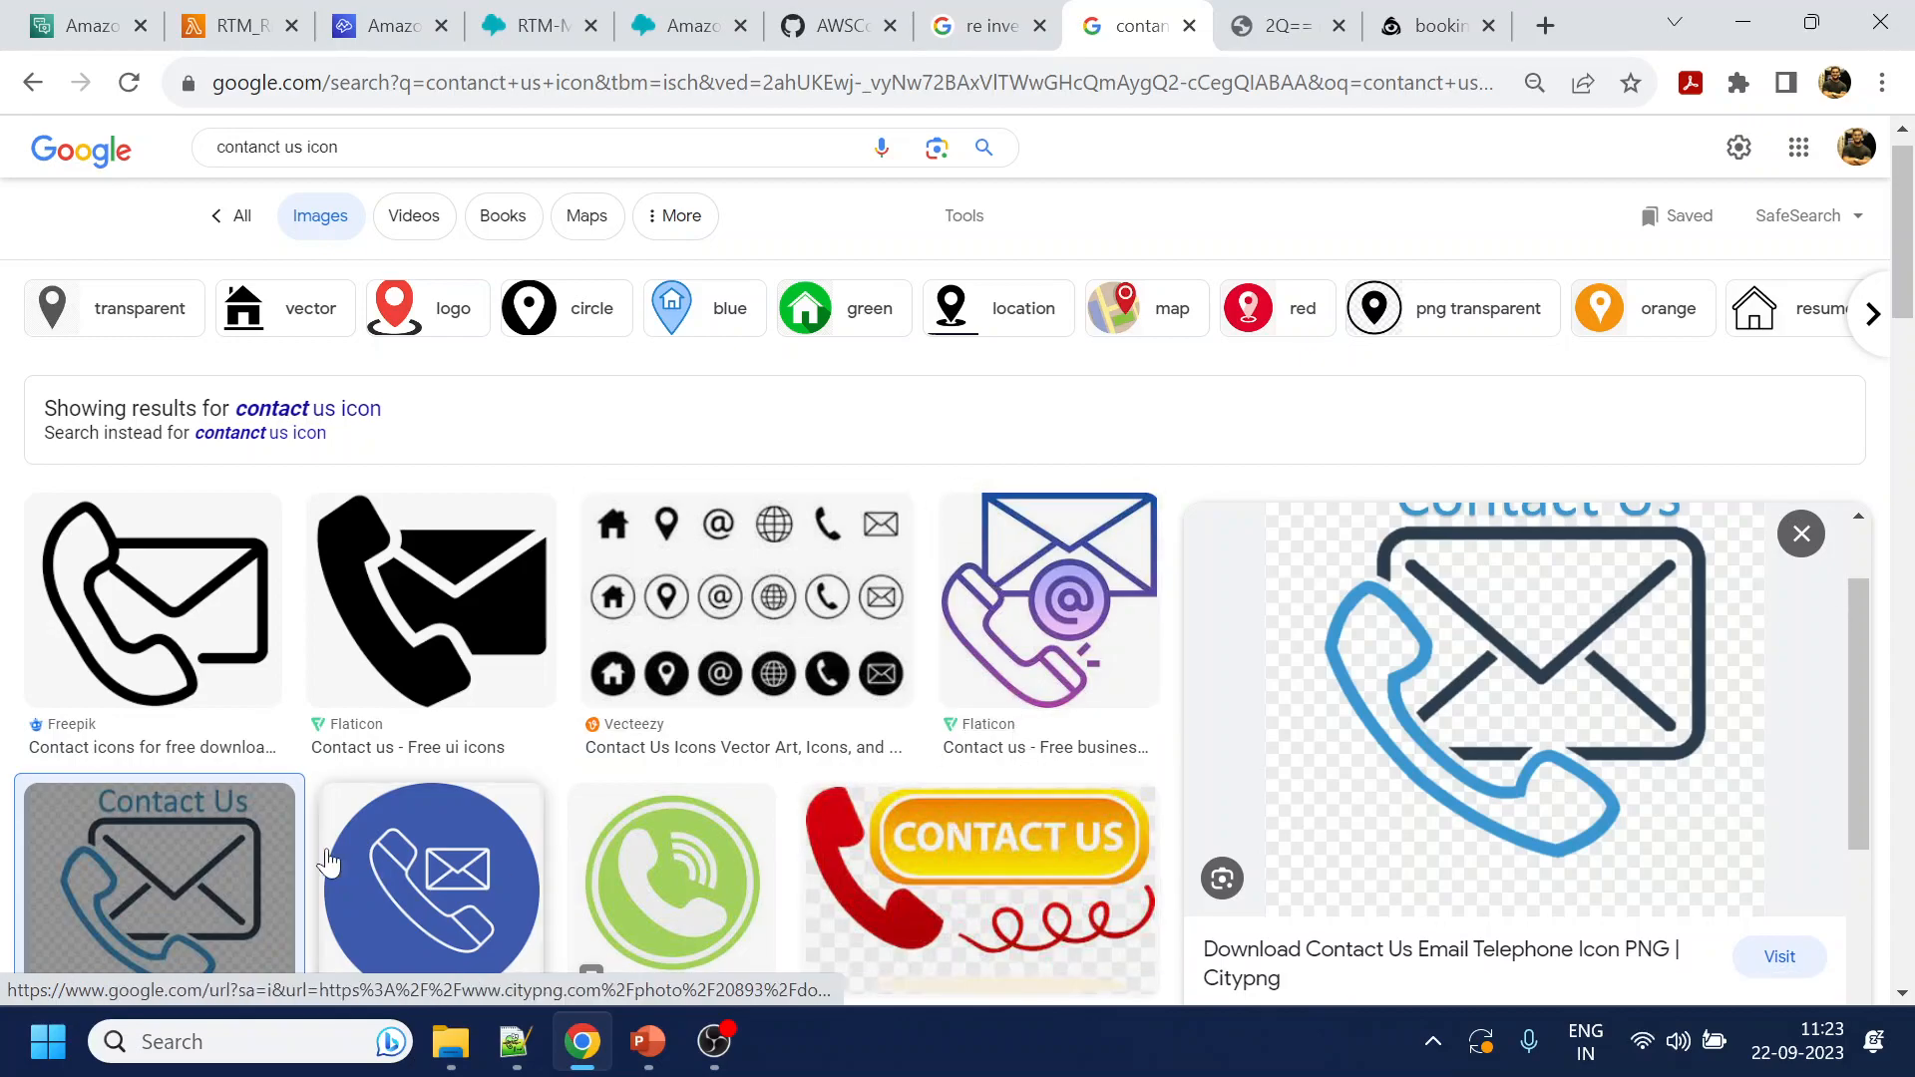
{"action": "left_click", "coordinate": [195, 614]}
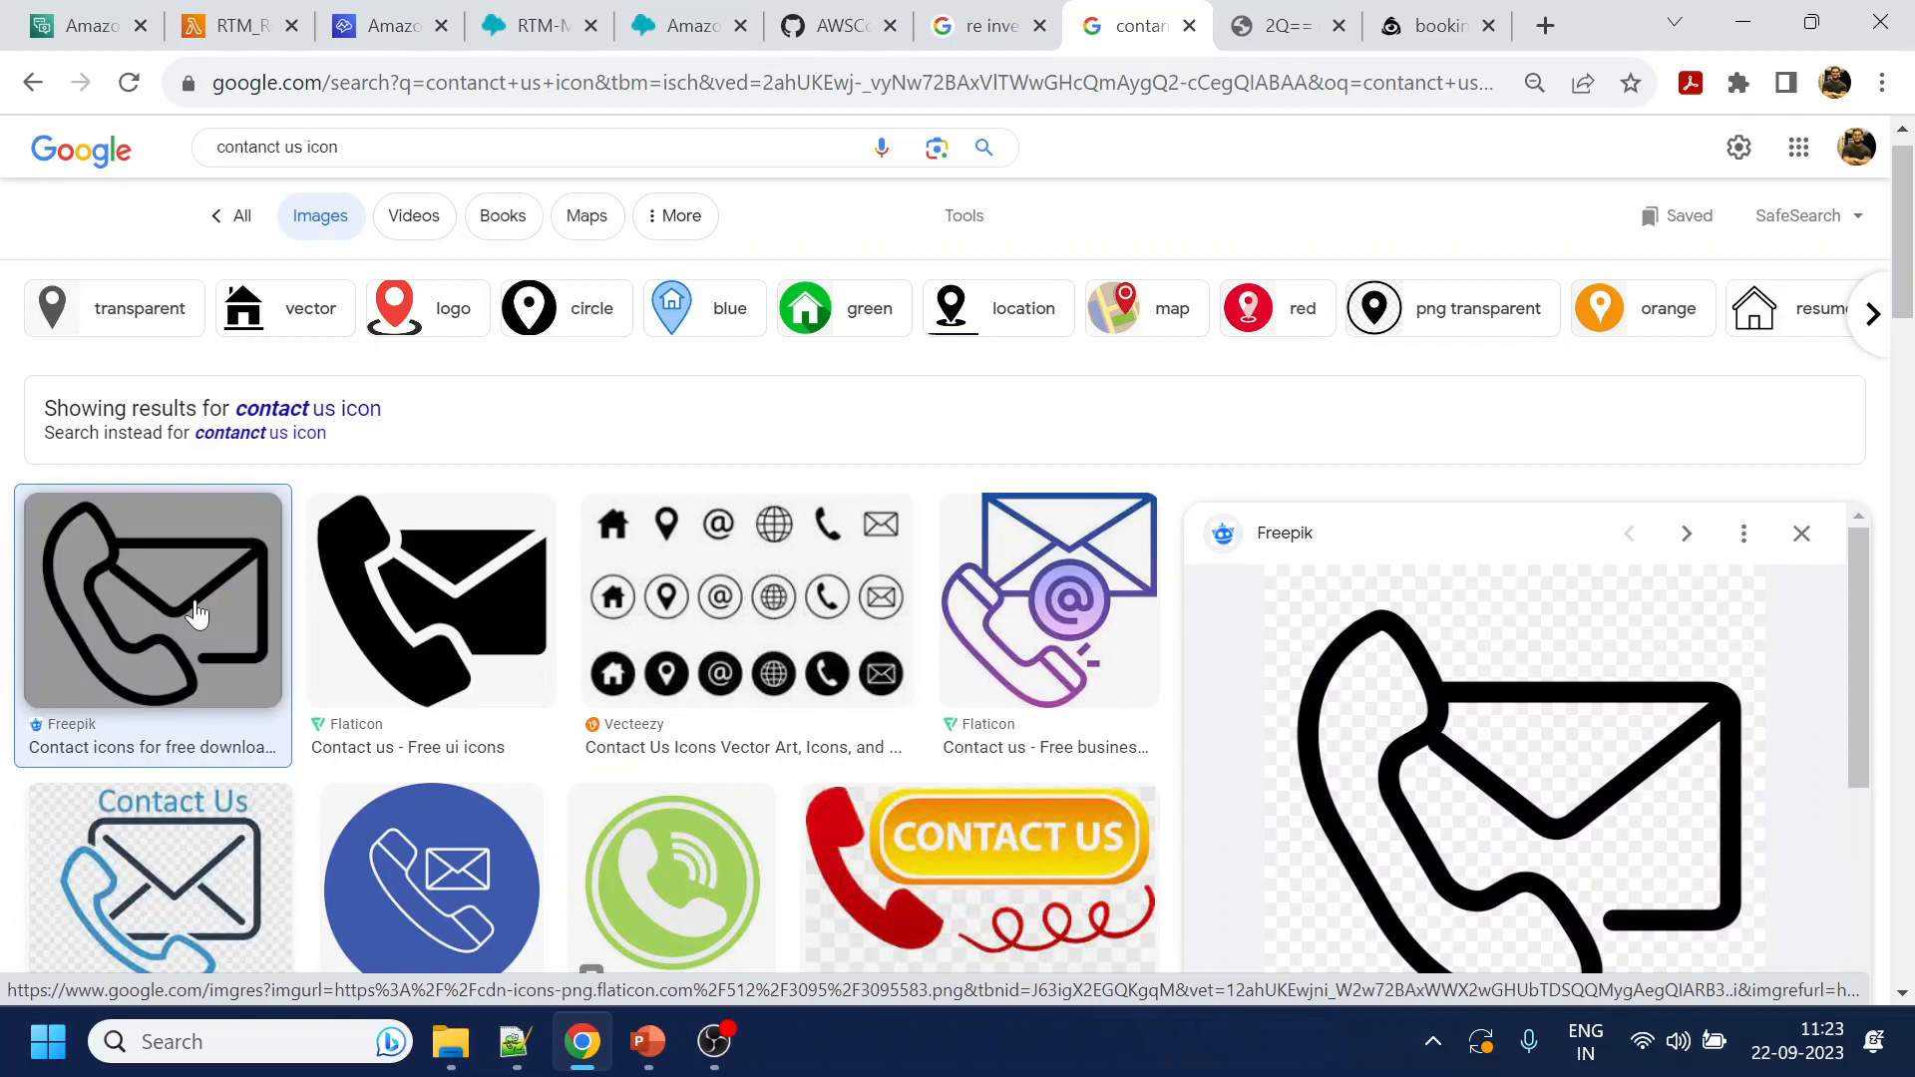
{"action": "right_click", "coordinate": [1650, 701]}
{"action": "left_click", "coordinate": [1466, 419]}
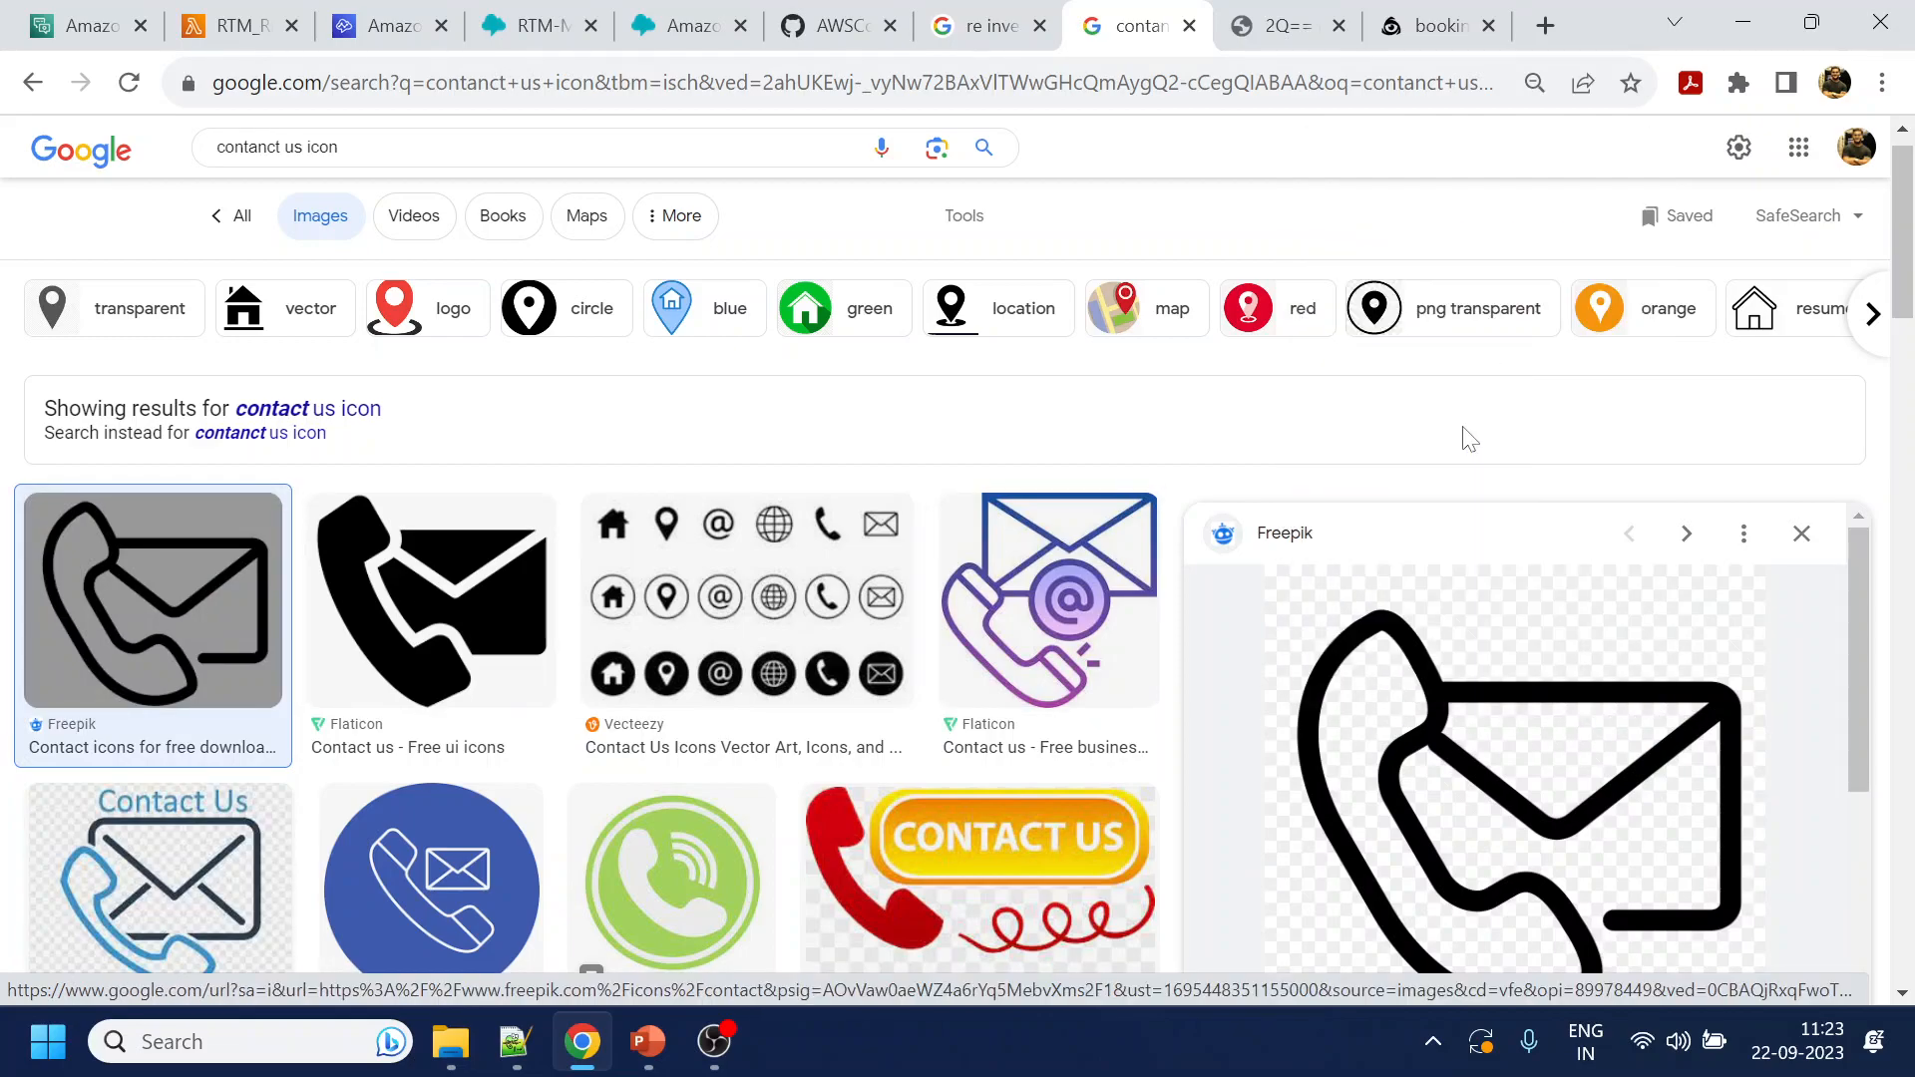
{"action": "left_click", "coordinate": [1297, 25]}
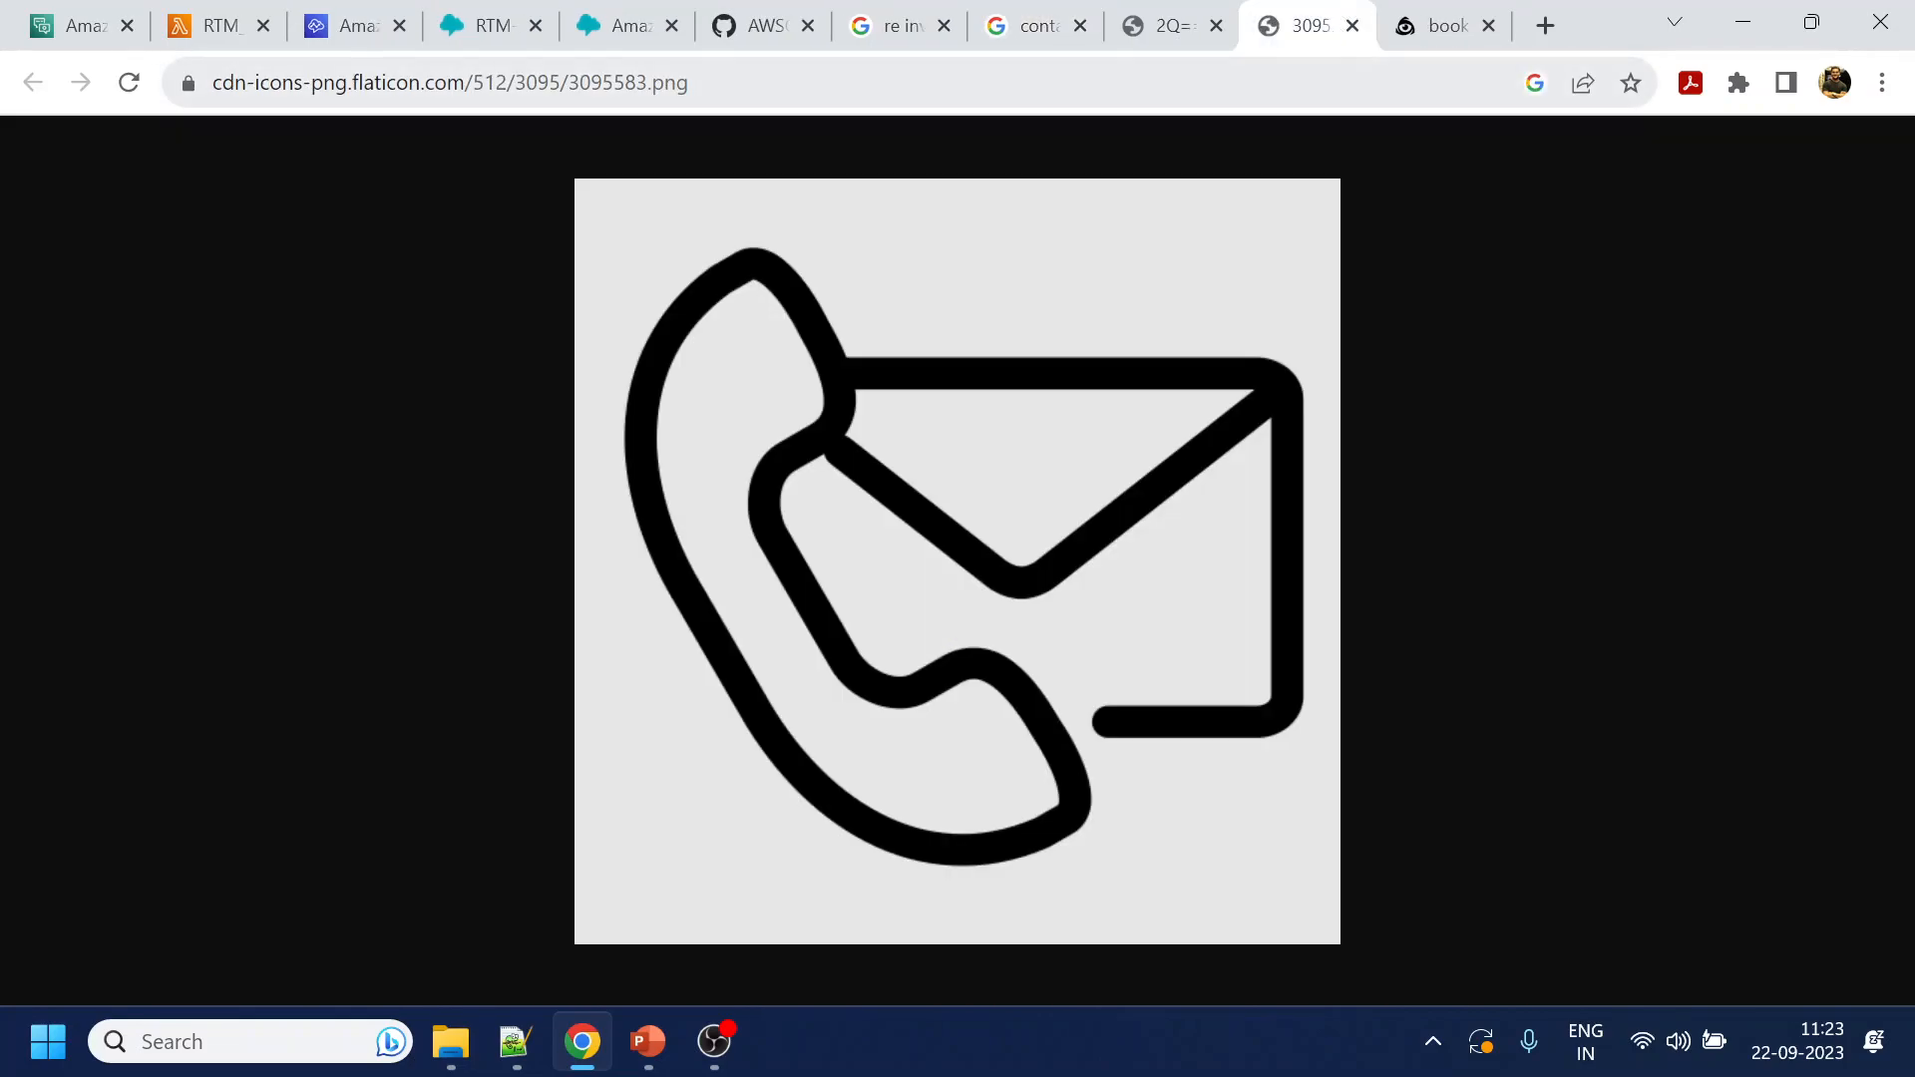
{"action": "key", "text": "ctrl+l"}
{"action": "key", "text": "ctrl+c"}
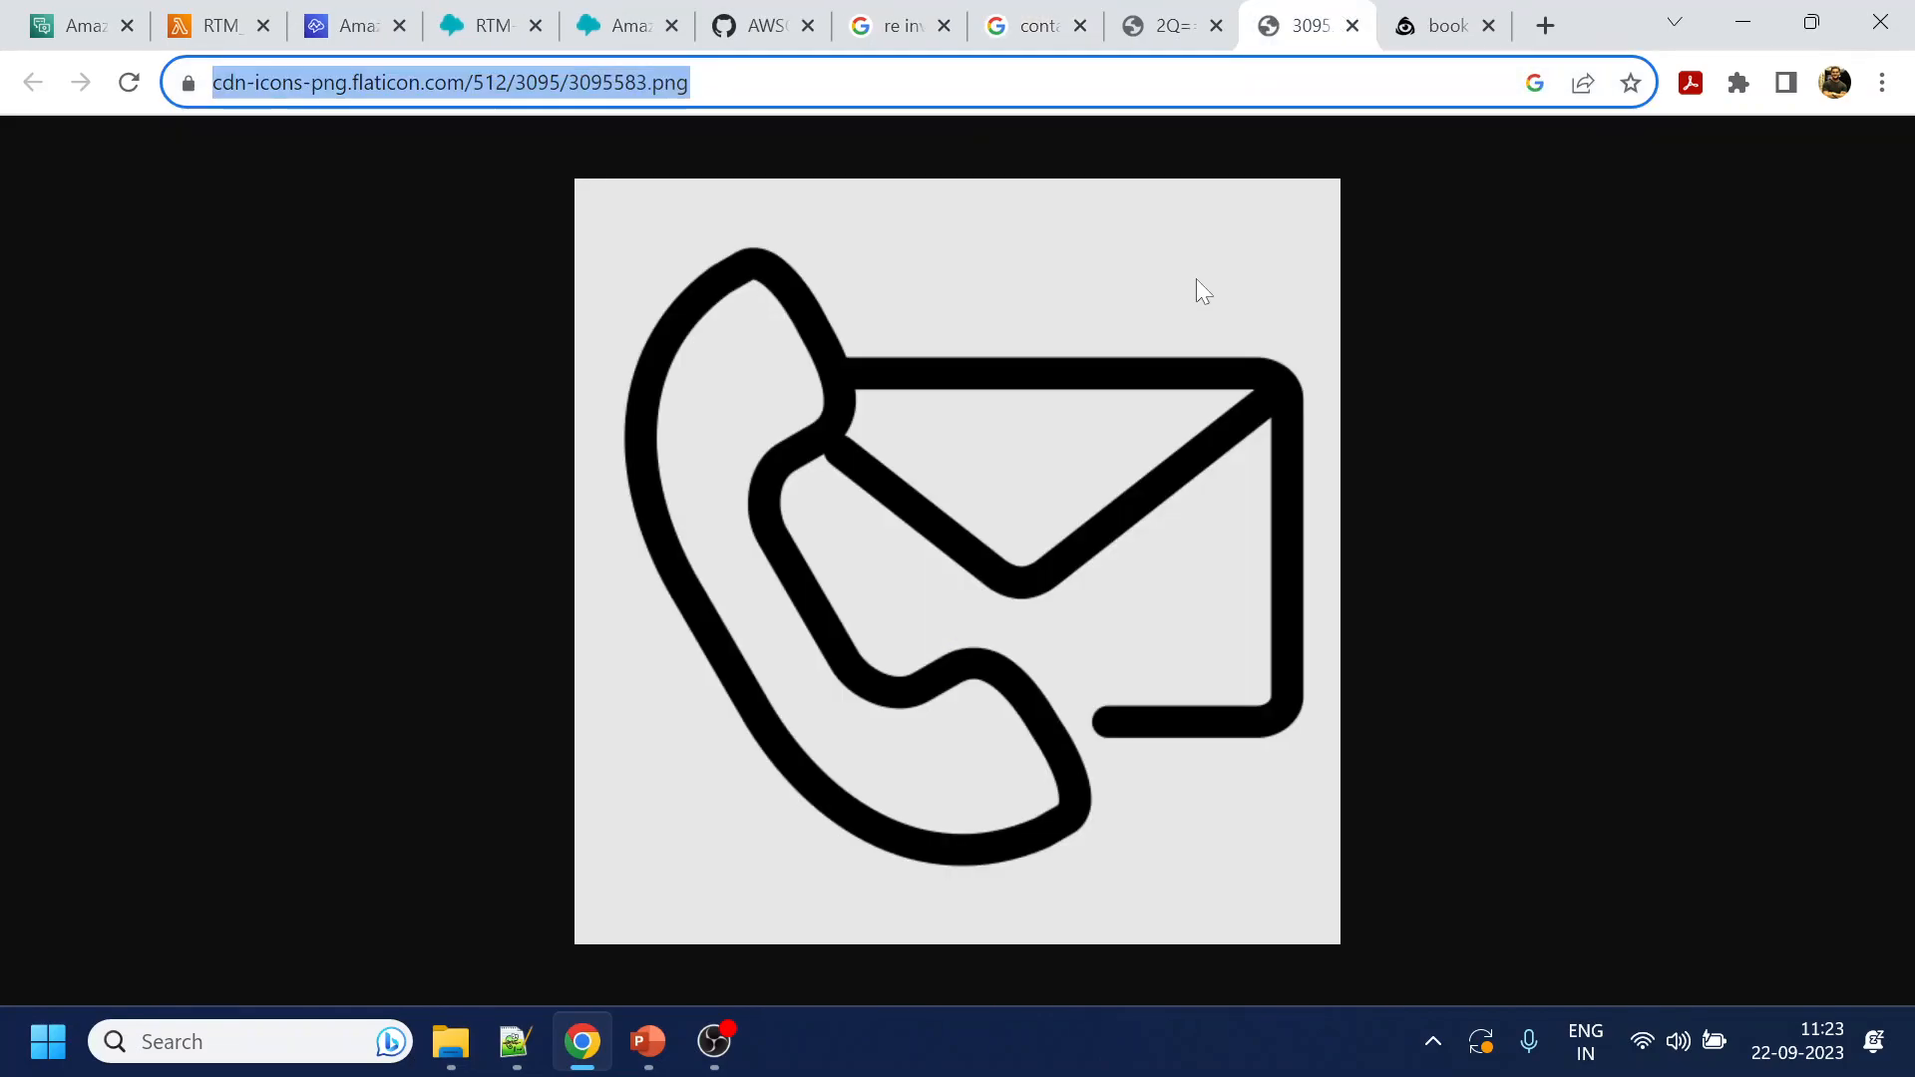
{"action": "left_click", "coordinate": [221, 10]}
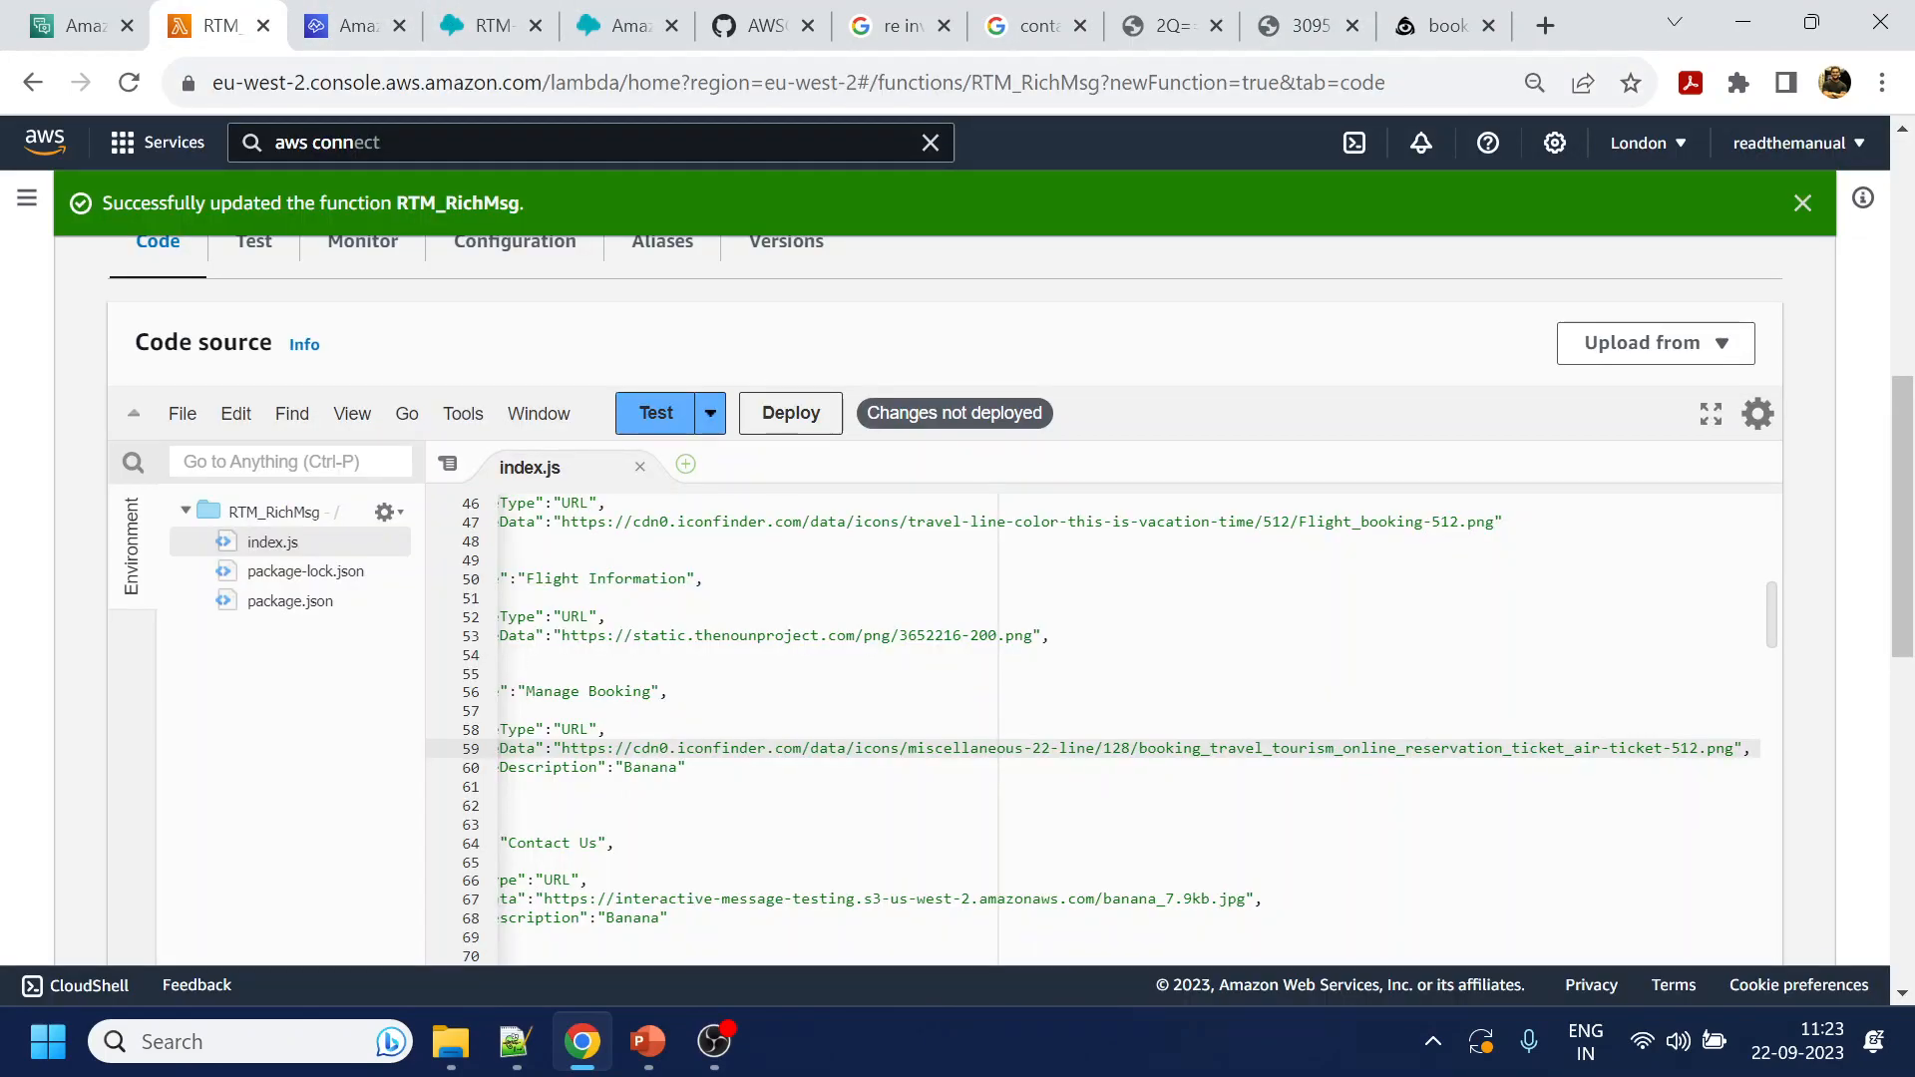
{"action": "left_click", "coordinate": [543, 898]}
{"action": "left_click_drag", "start_coordinate": [544, 899], "coordinate": [1240, 899]}
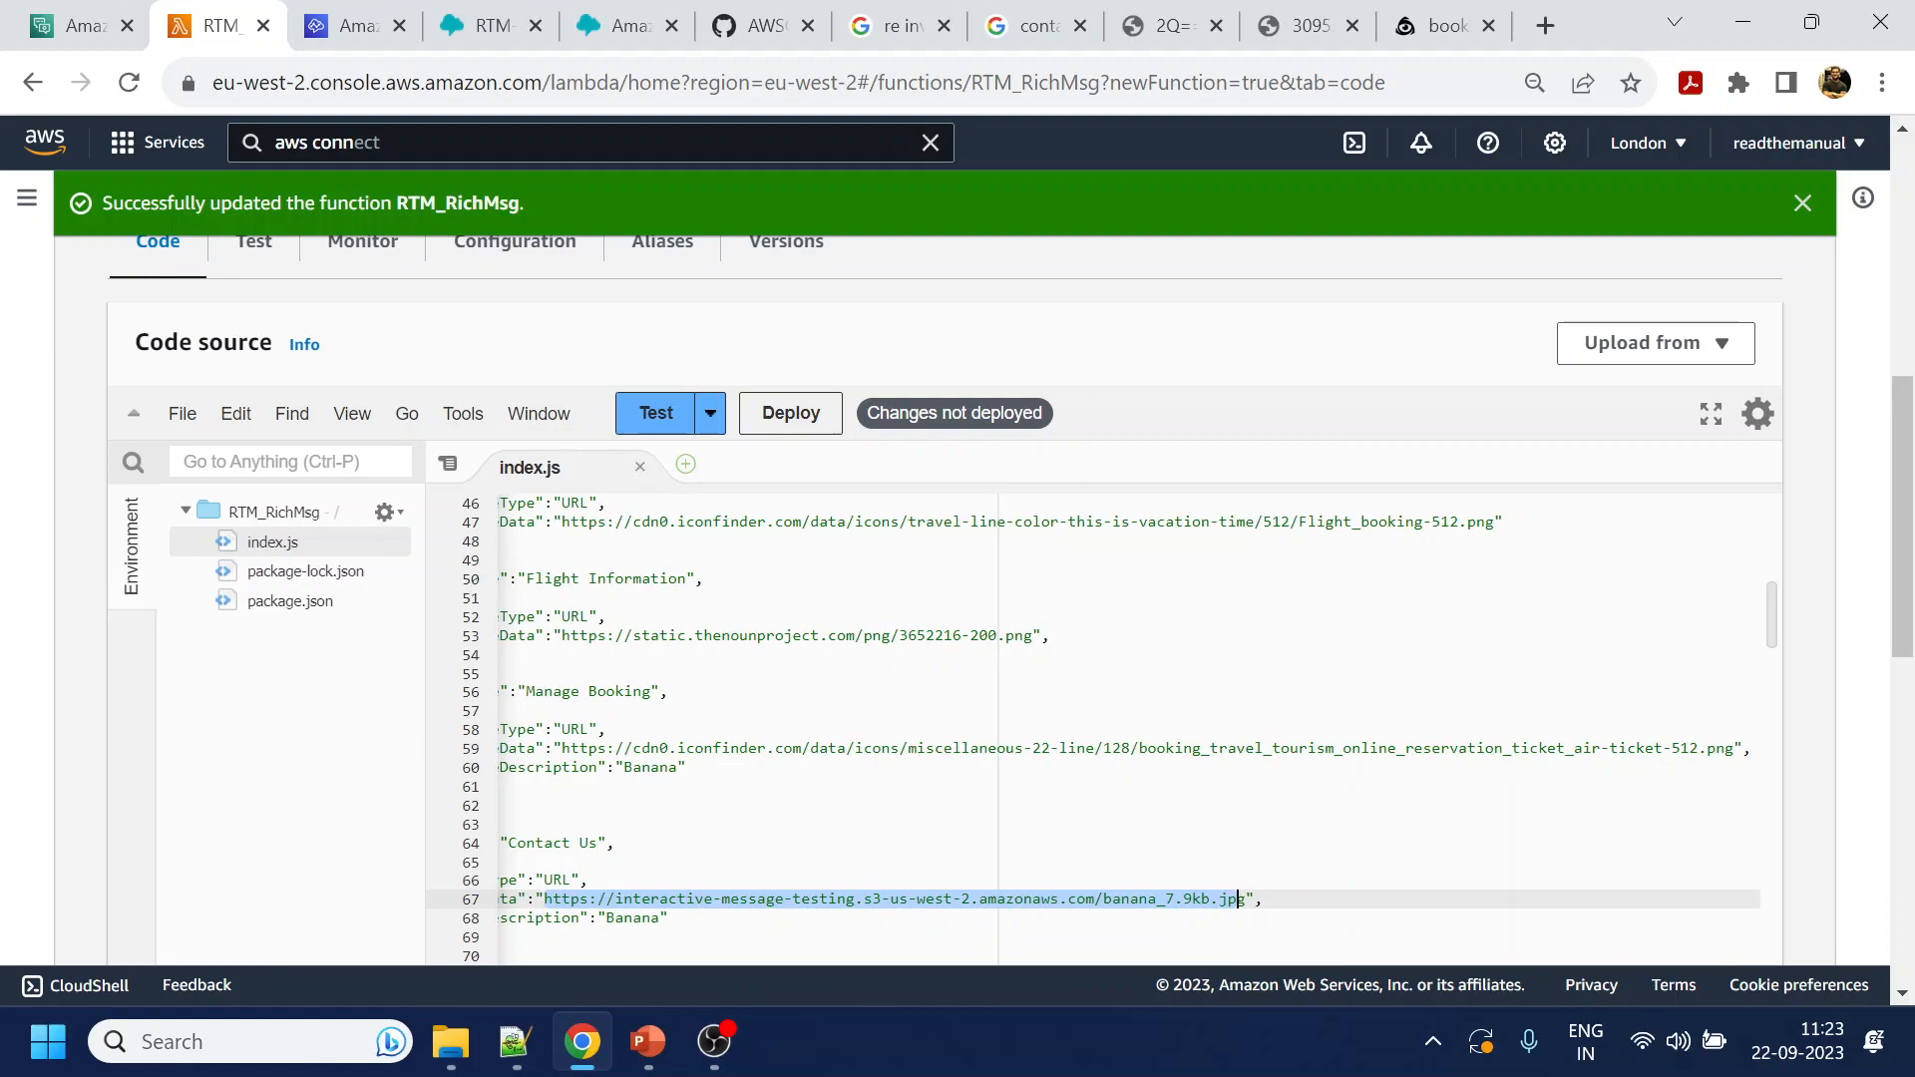
{"action": "key", "text": "ctrl+v"}
{"action": "left_click", "coordinate": [515, 787]}
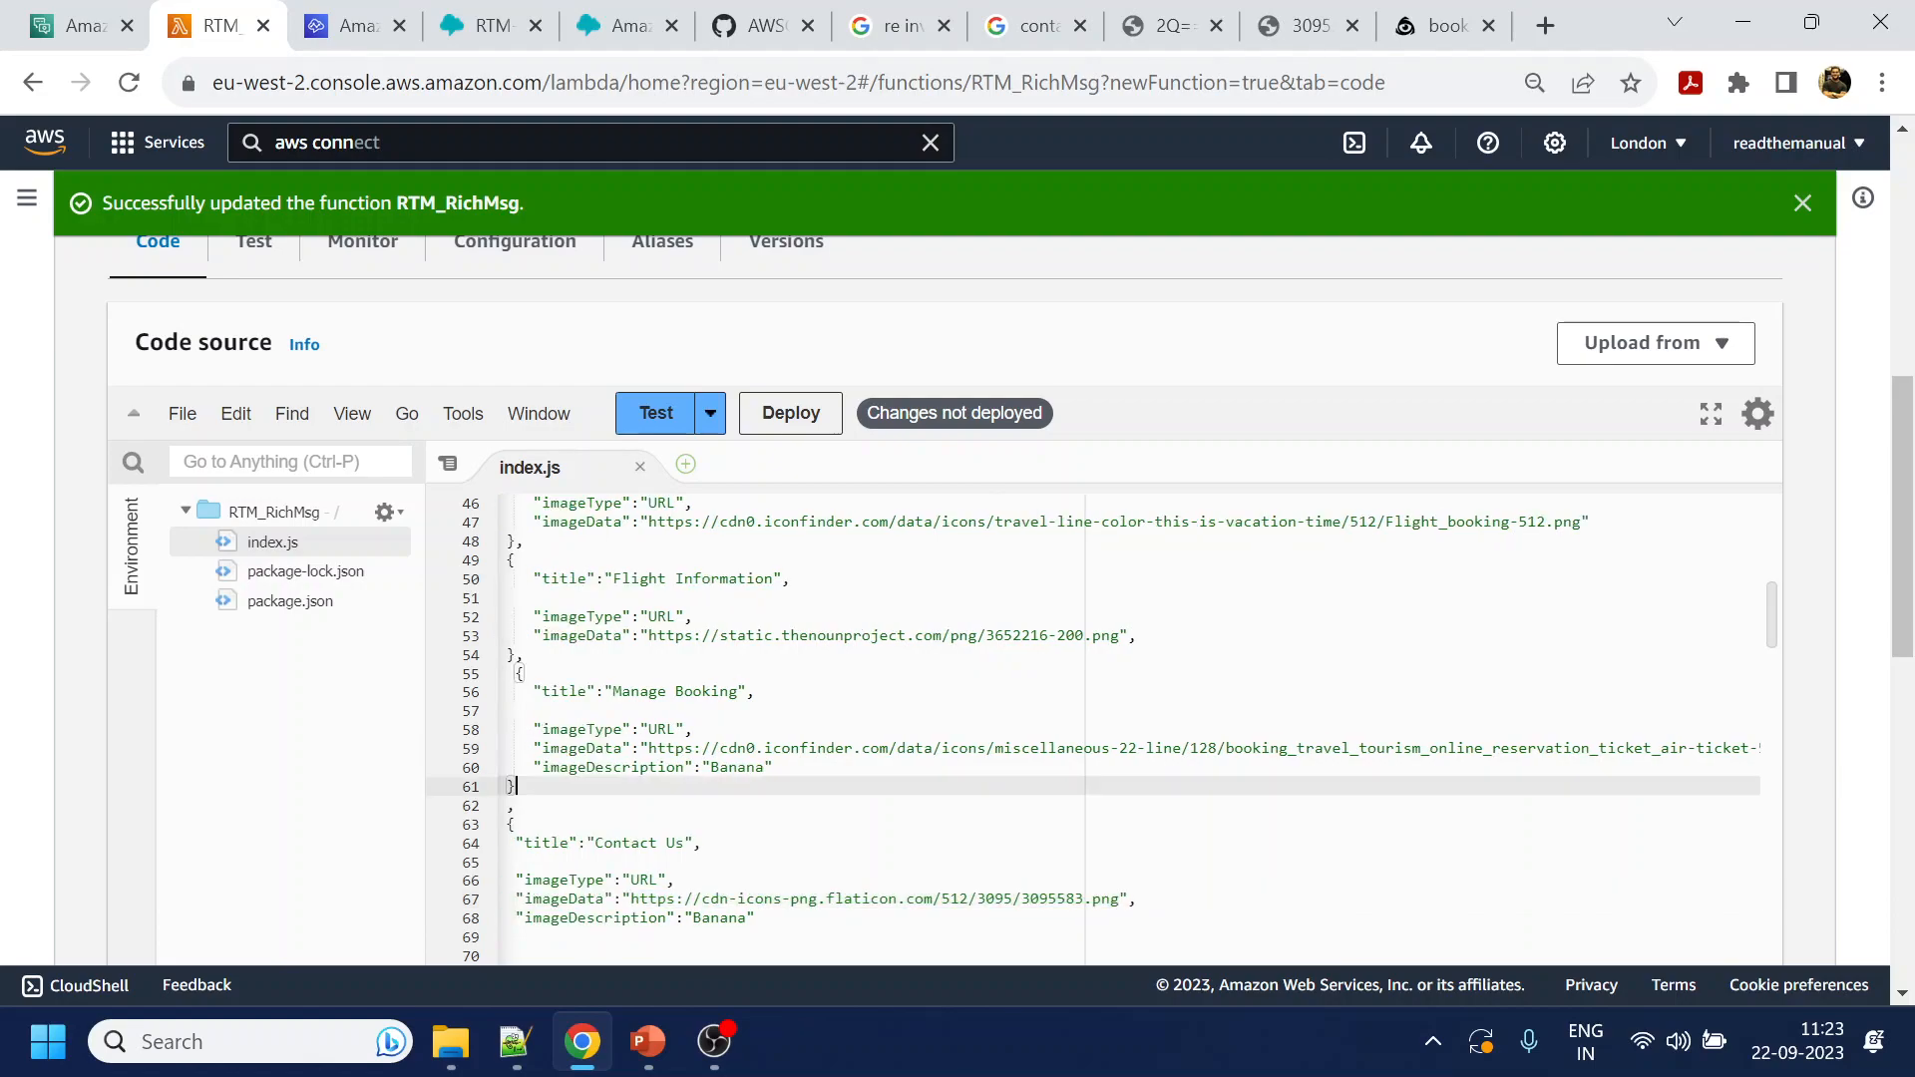
{"action": "left_click", "coordinate": [790, 409]}
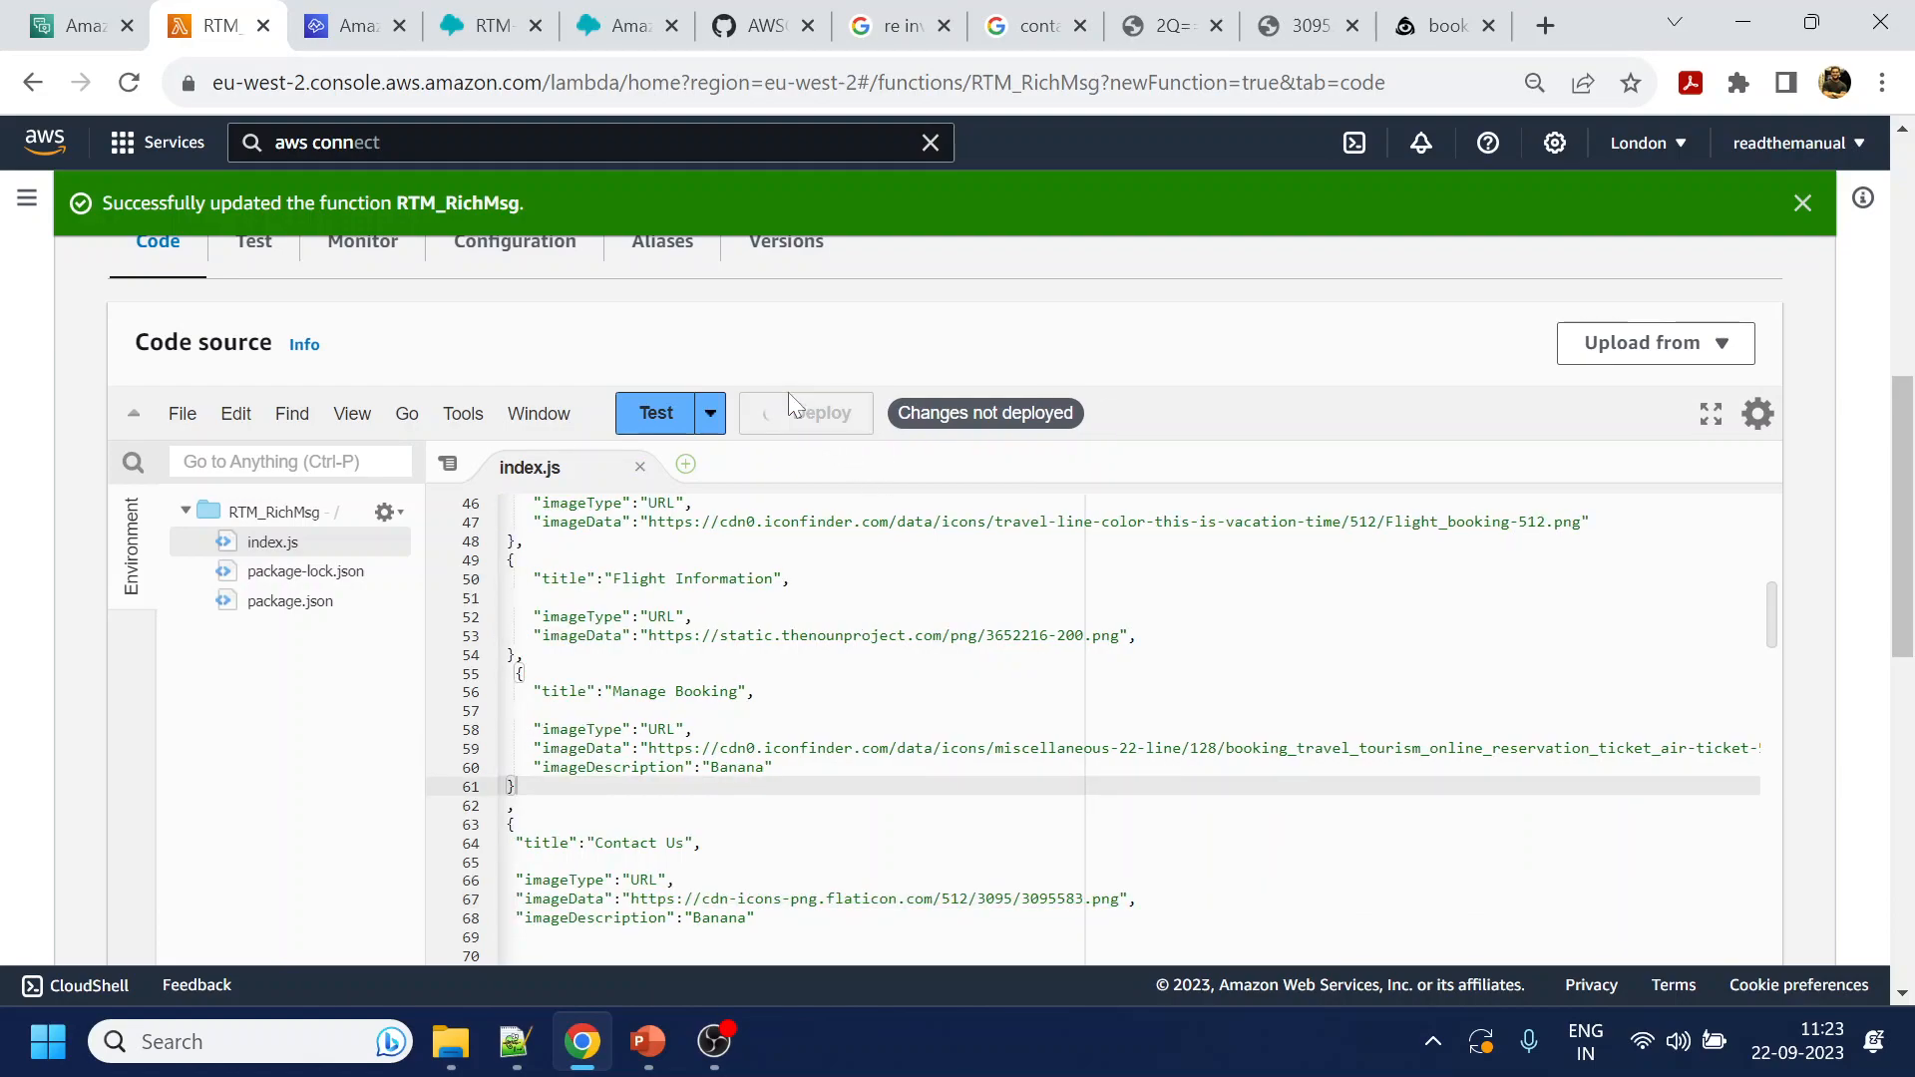
Start a test chat in Amazon Connect and send "help" to bring up the main menu list picker
{"action": "left_click", "coordinate": [606, 10]}
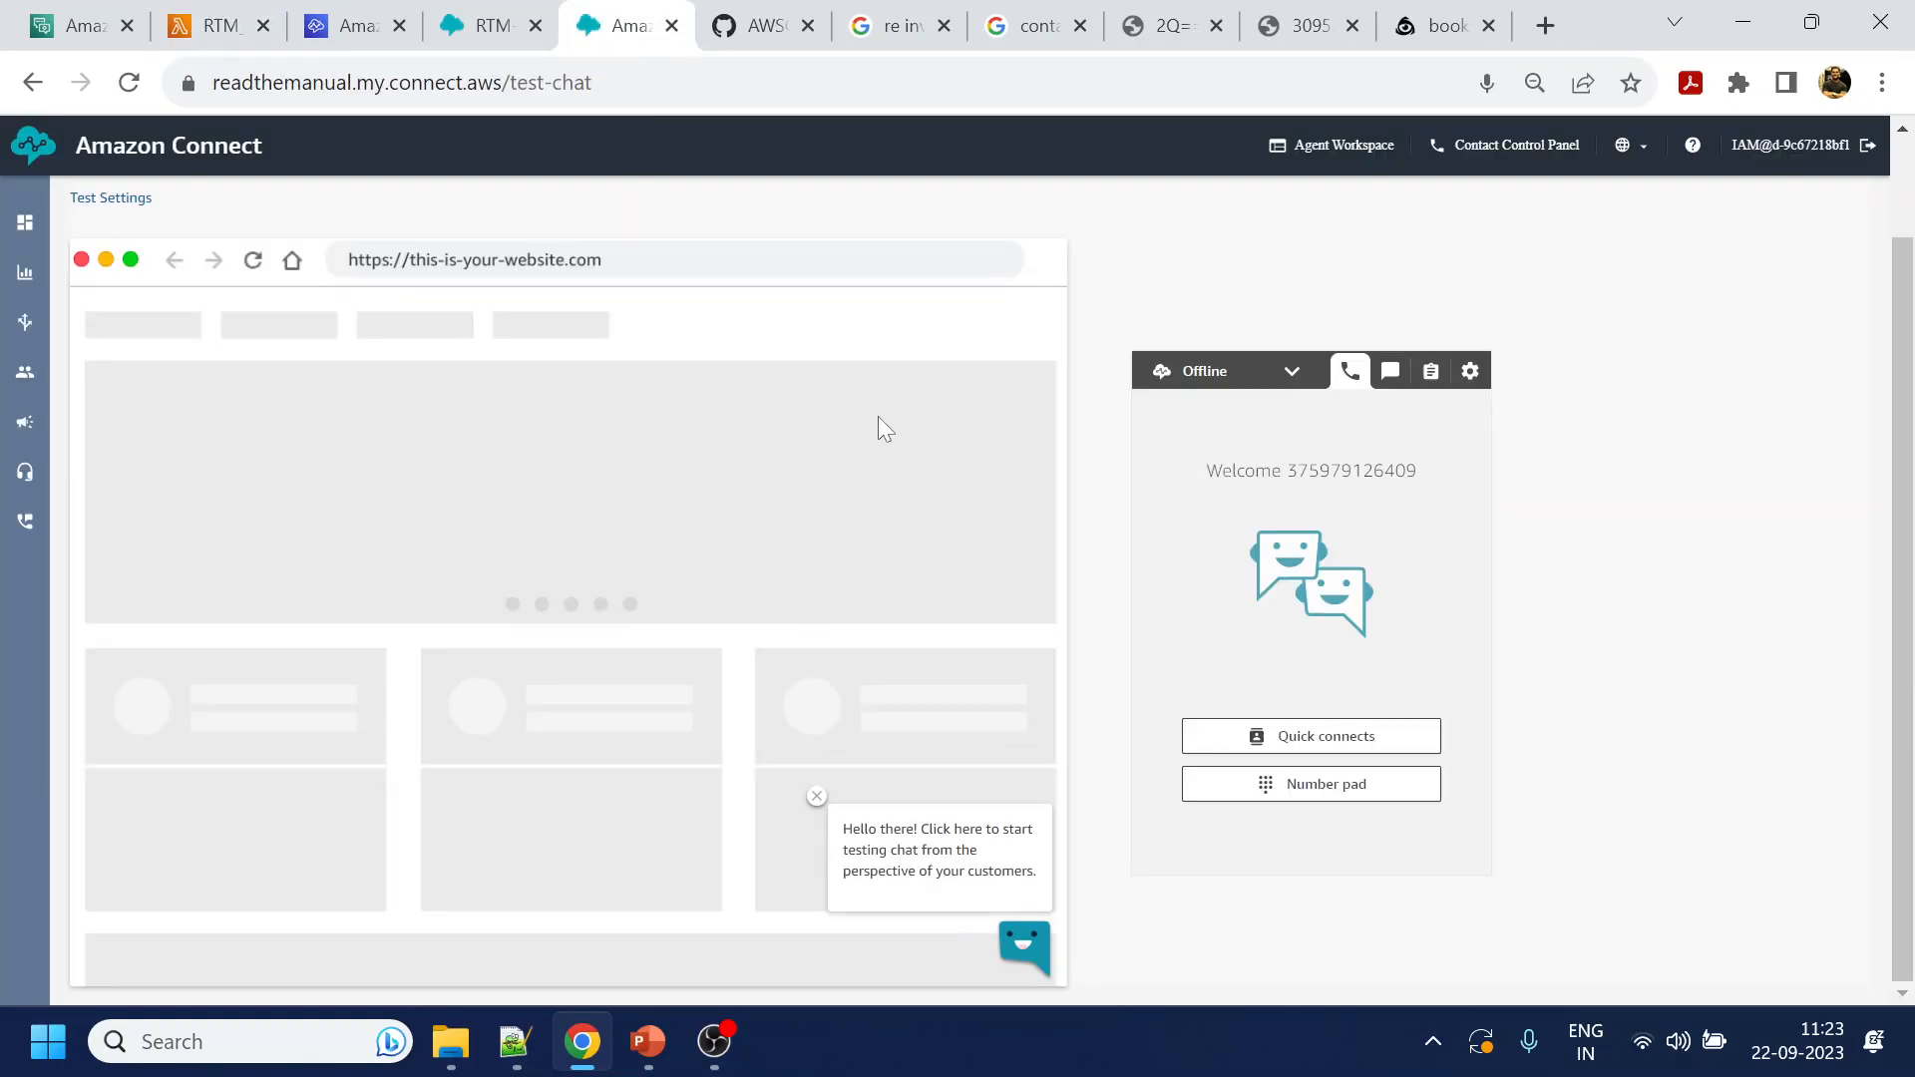
{"action": "left_click", "coordinate": [1033, 950]}
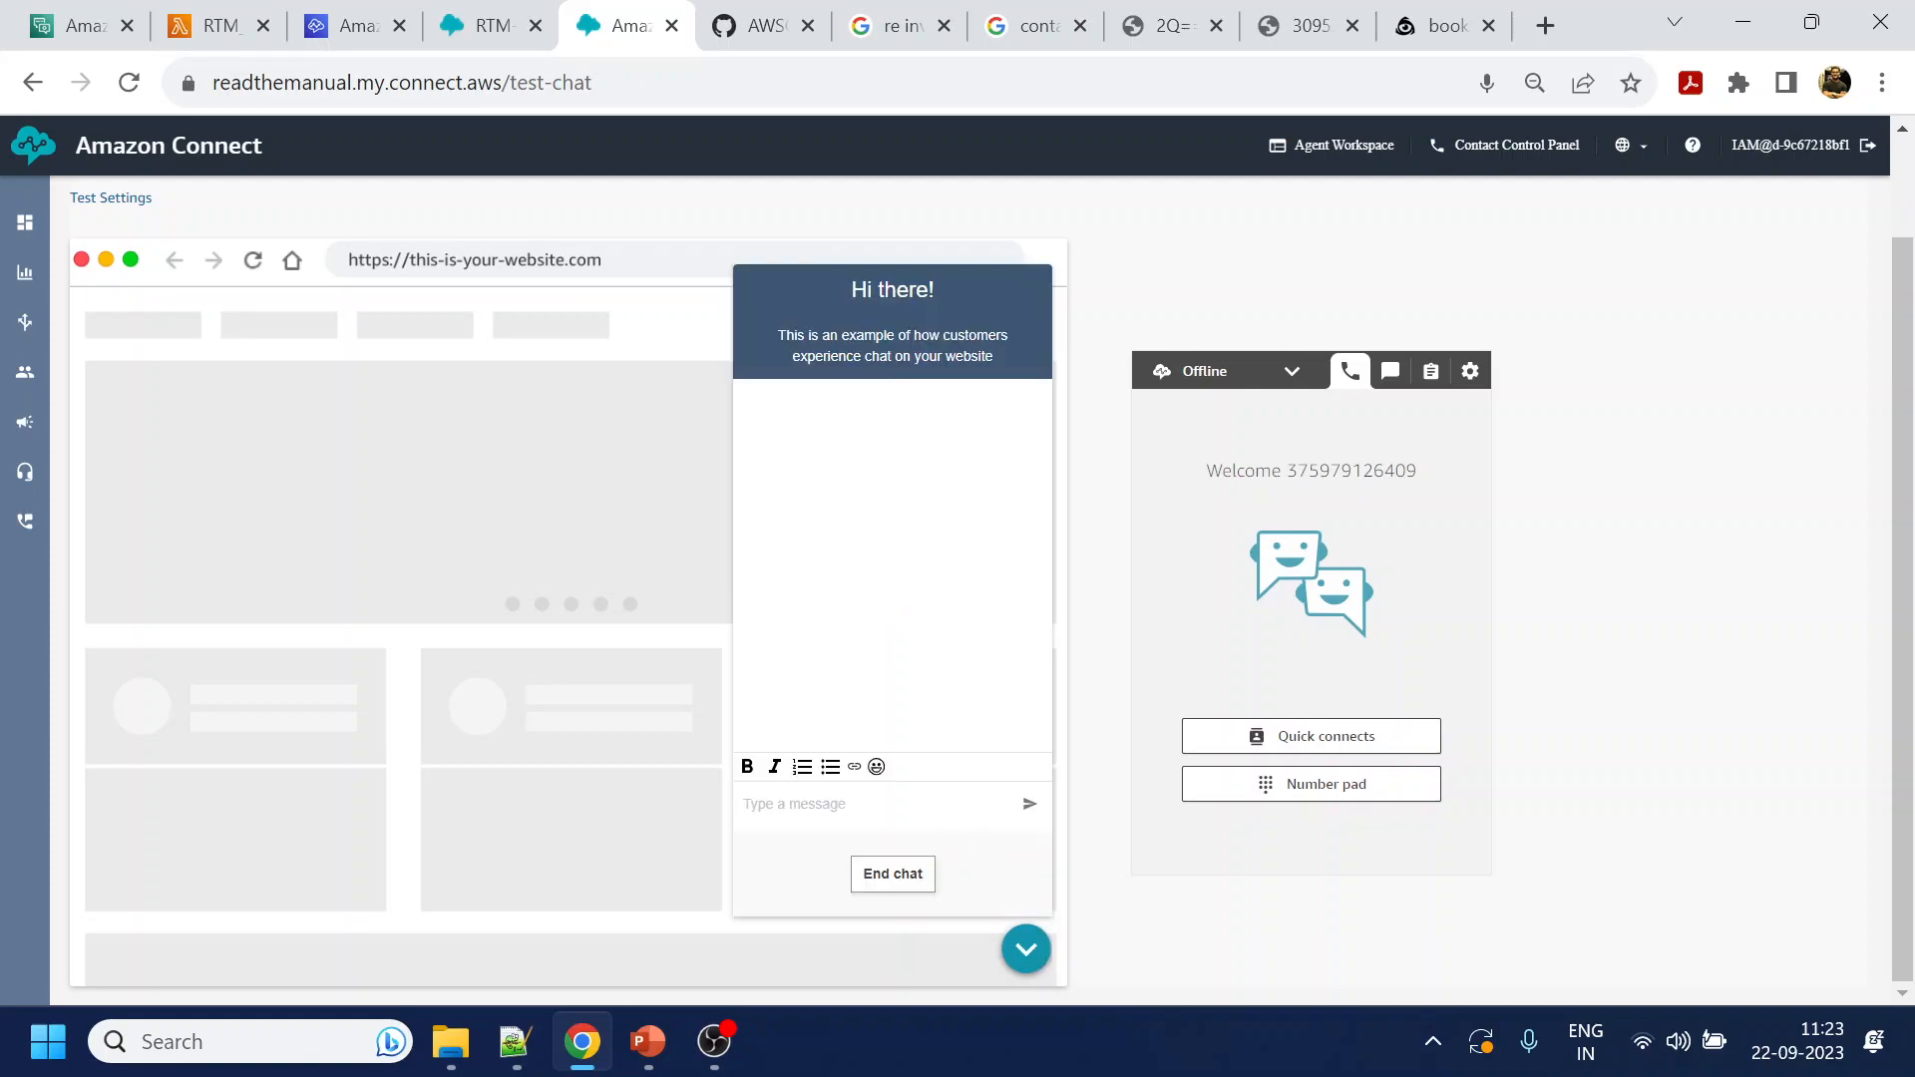
{"action": "type", "text": "help"}
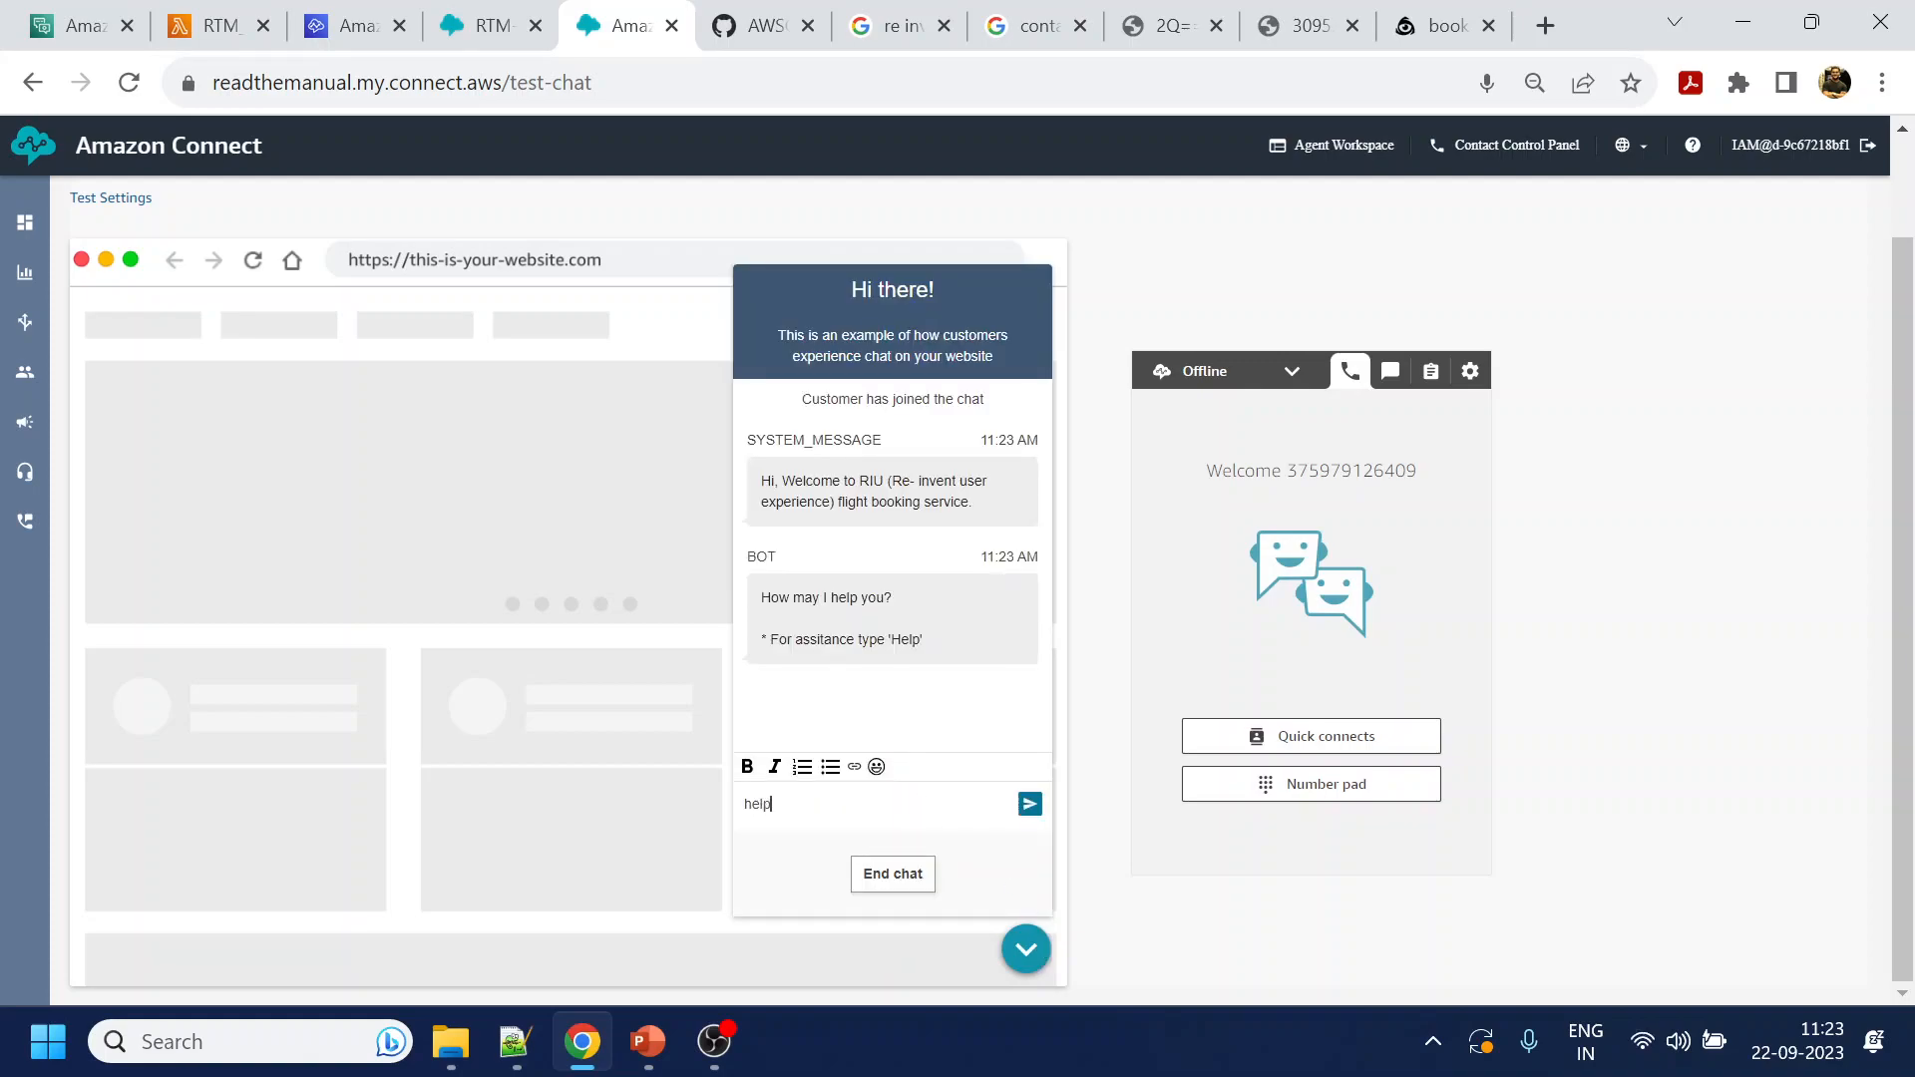
{"action": "key", "text": "Return"}
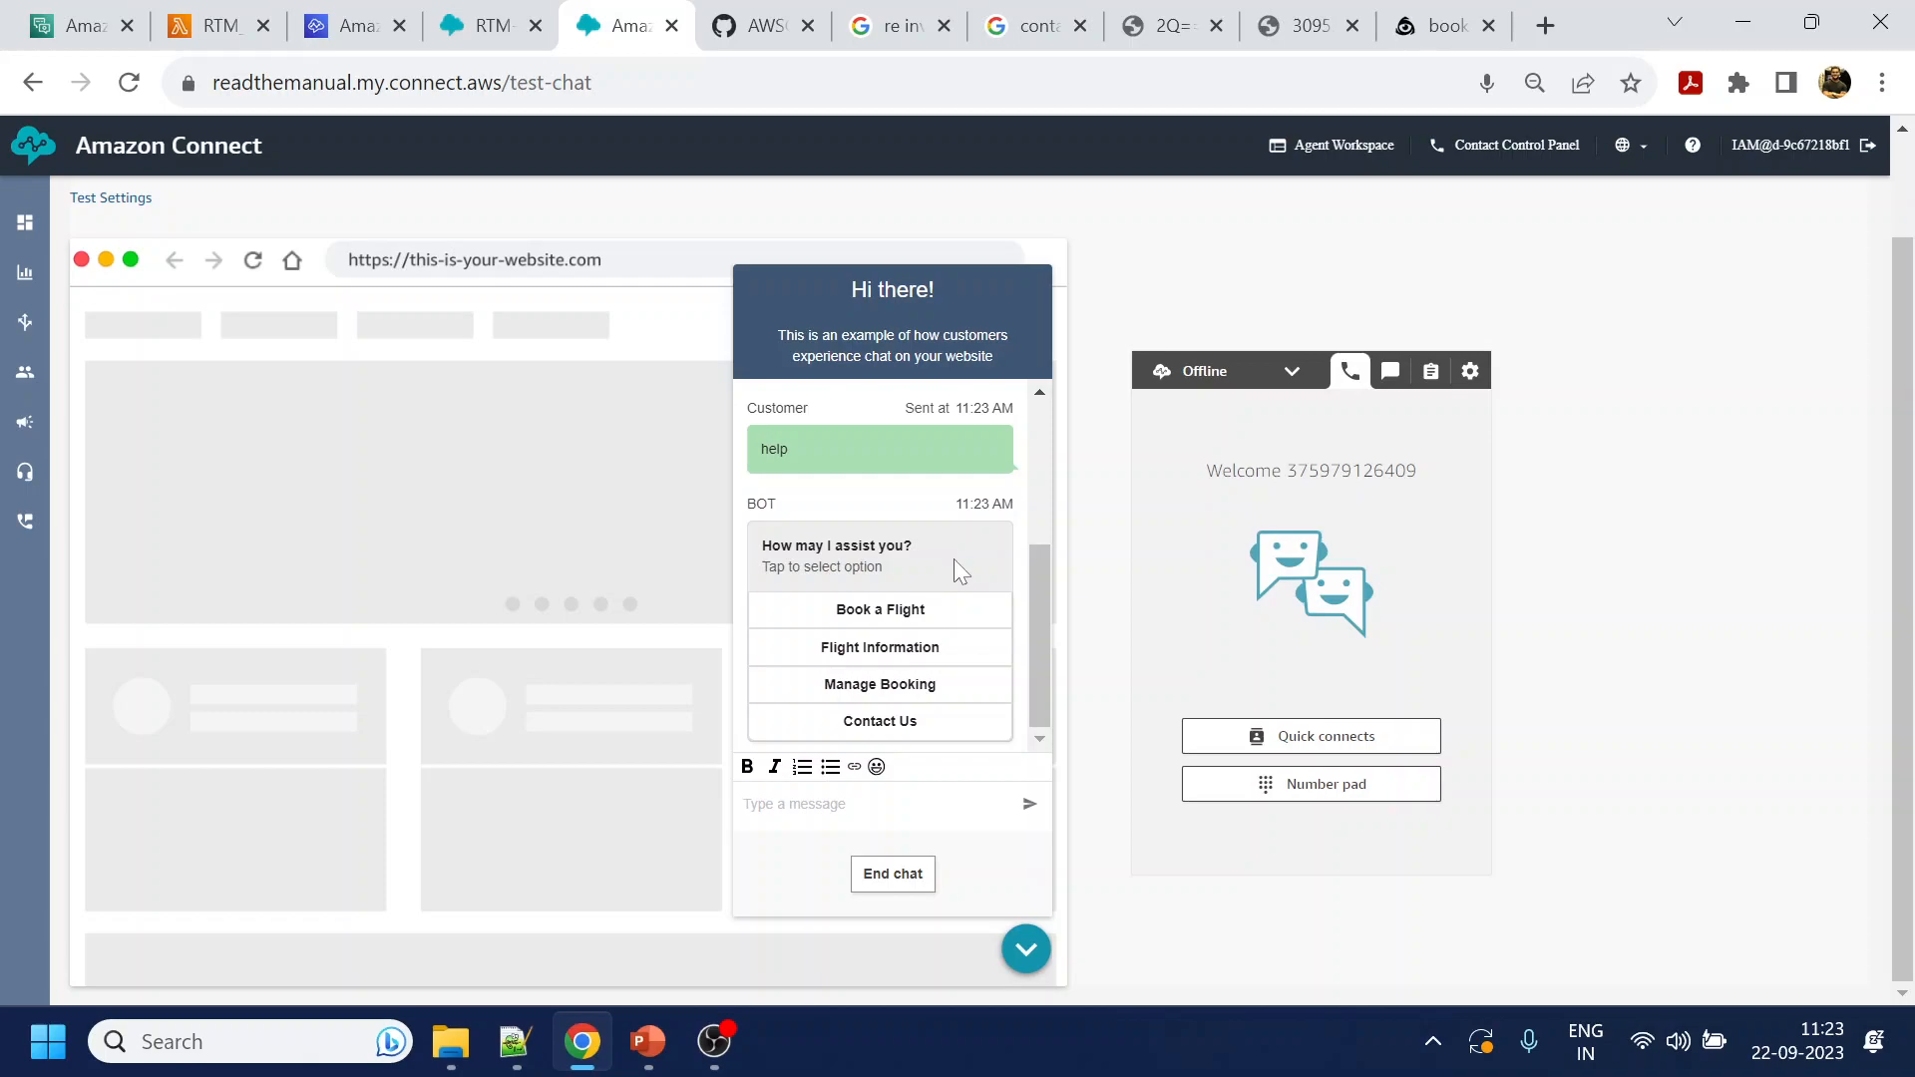
Check the RTM_RichMsg code's deployment, end the current test chat, and send "help" in a new one
{"action": "left_click", "coordinate": [211, 25]}
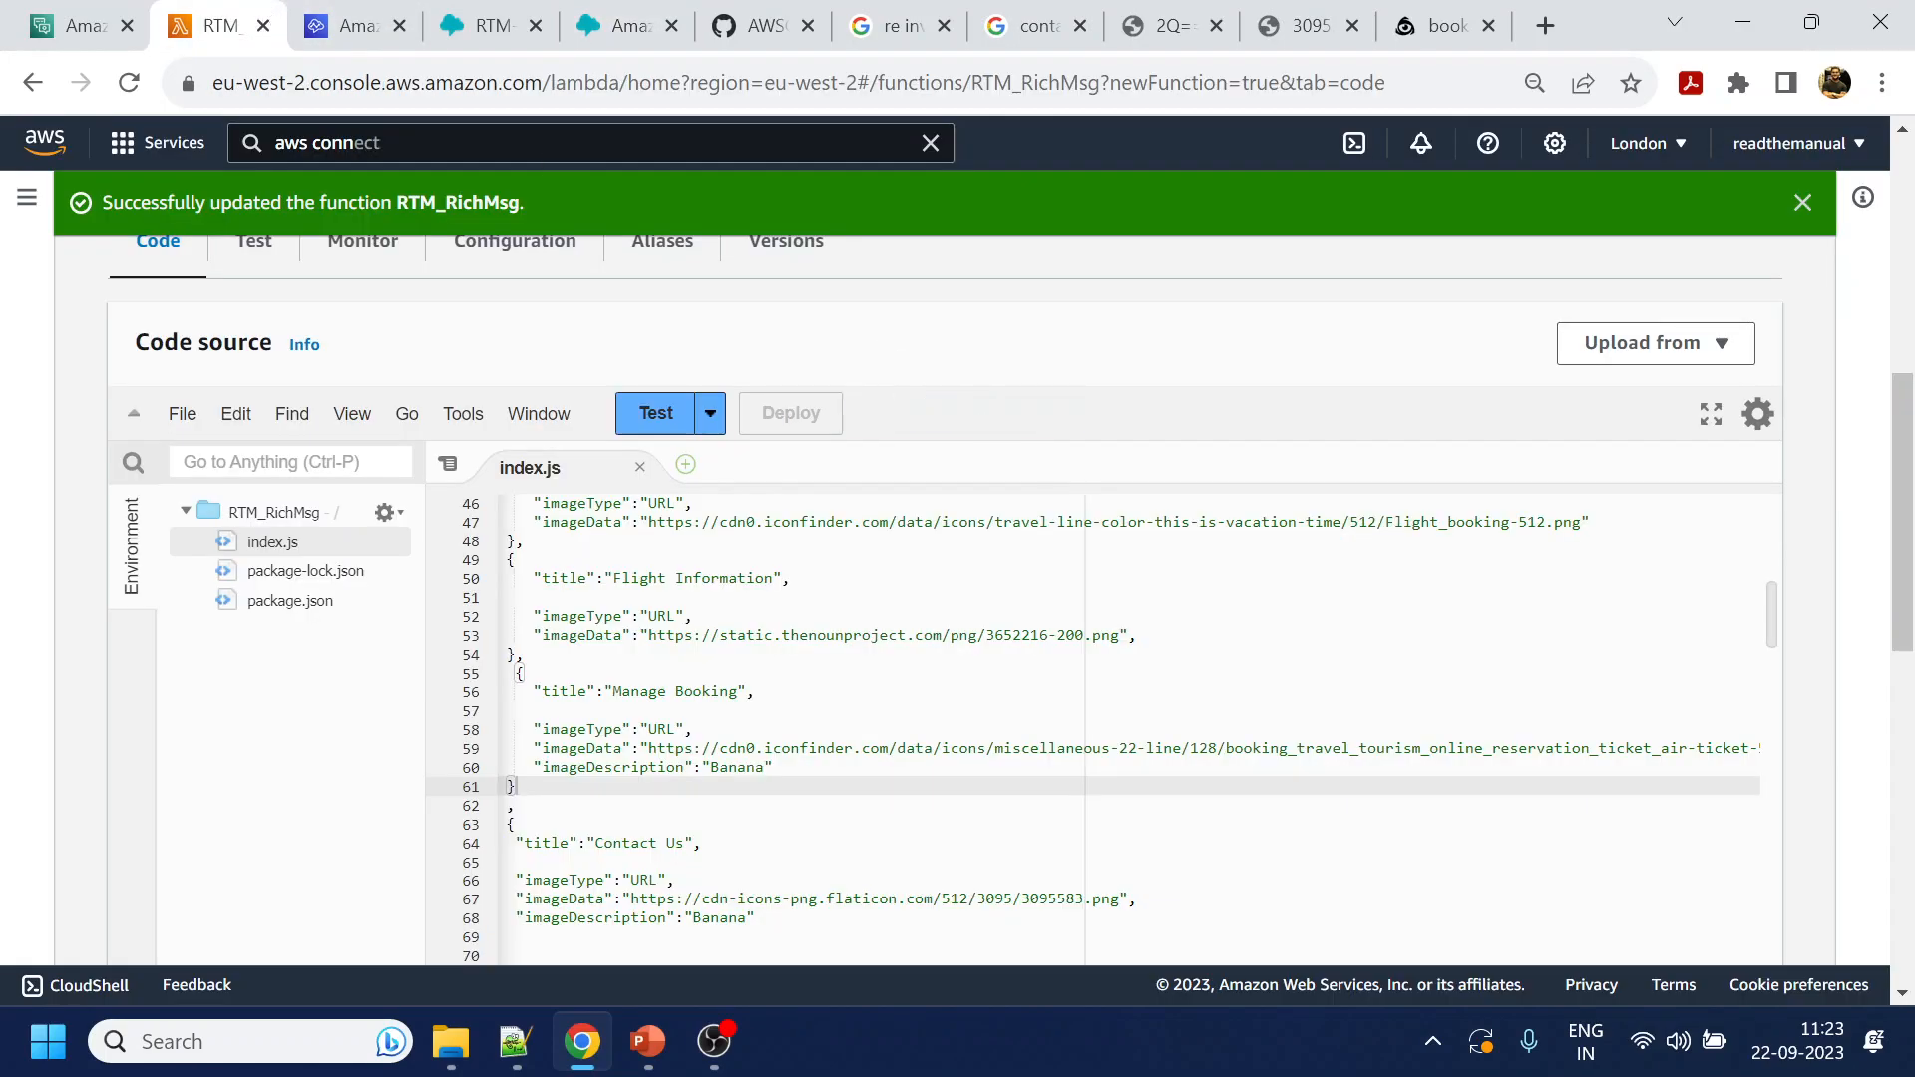
{"action": "left_click", "coordinate": [639, 28]}
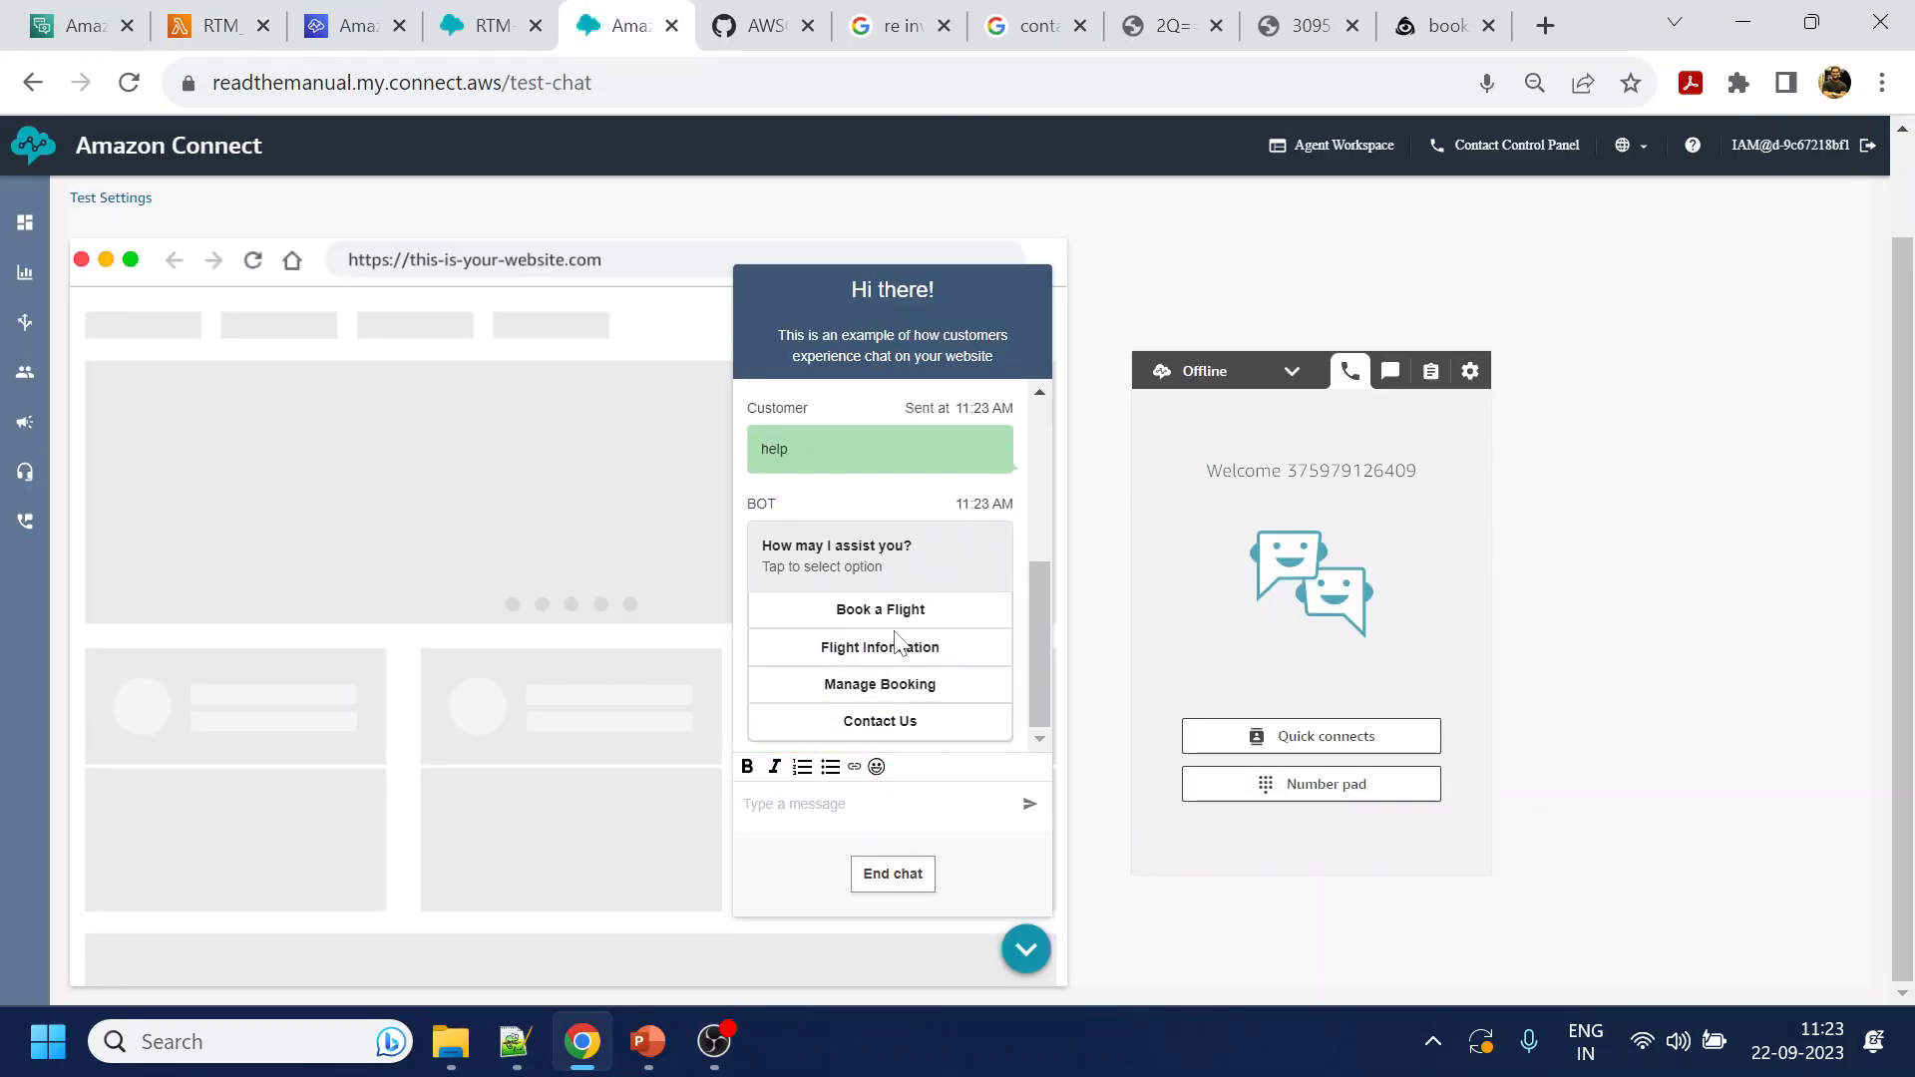
{"action": "left_click", "coordinate": [893, 874]}
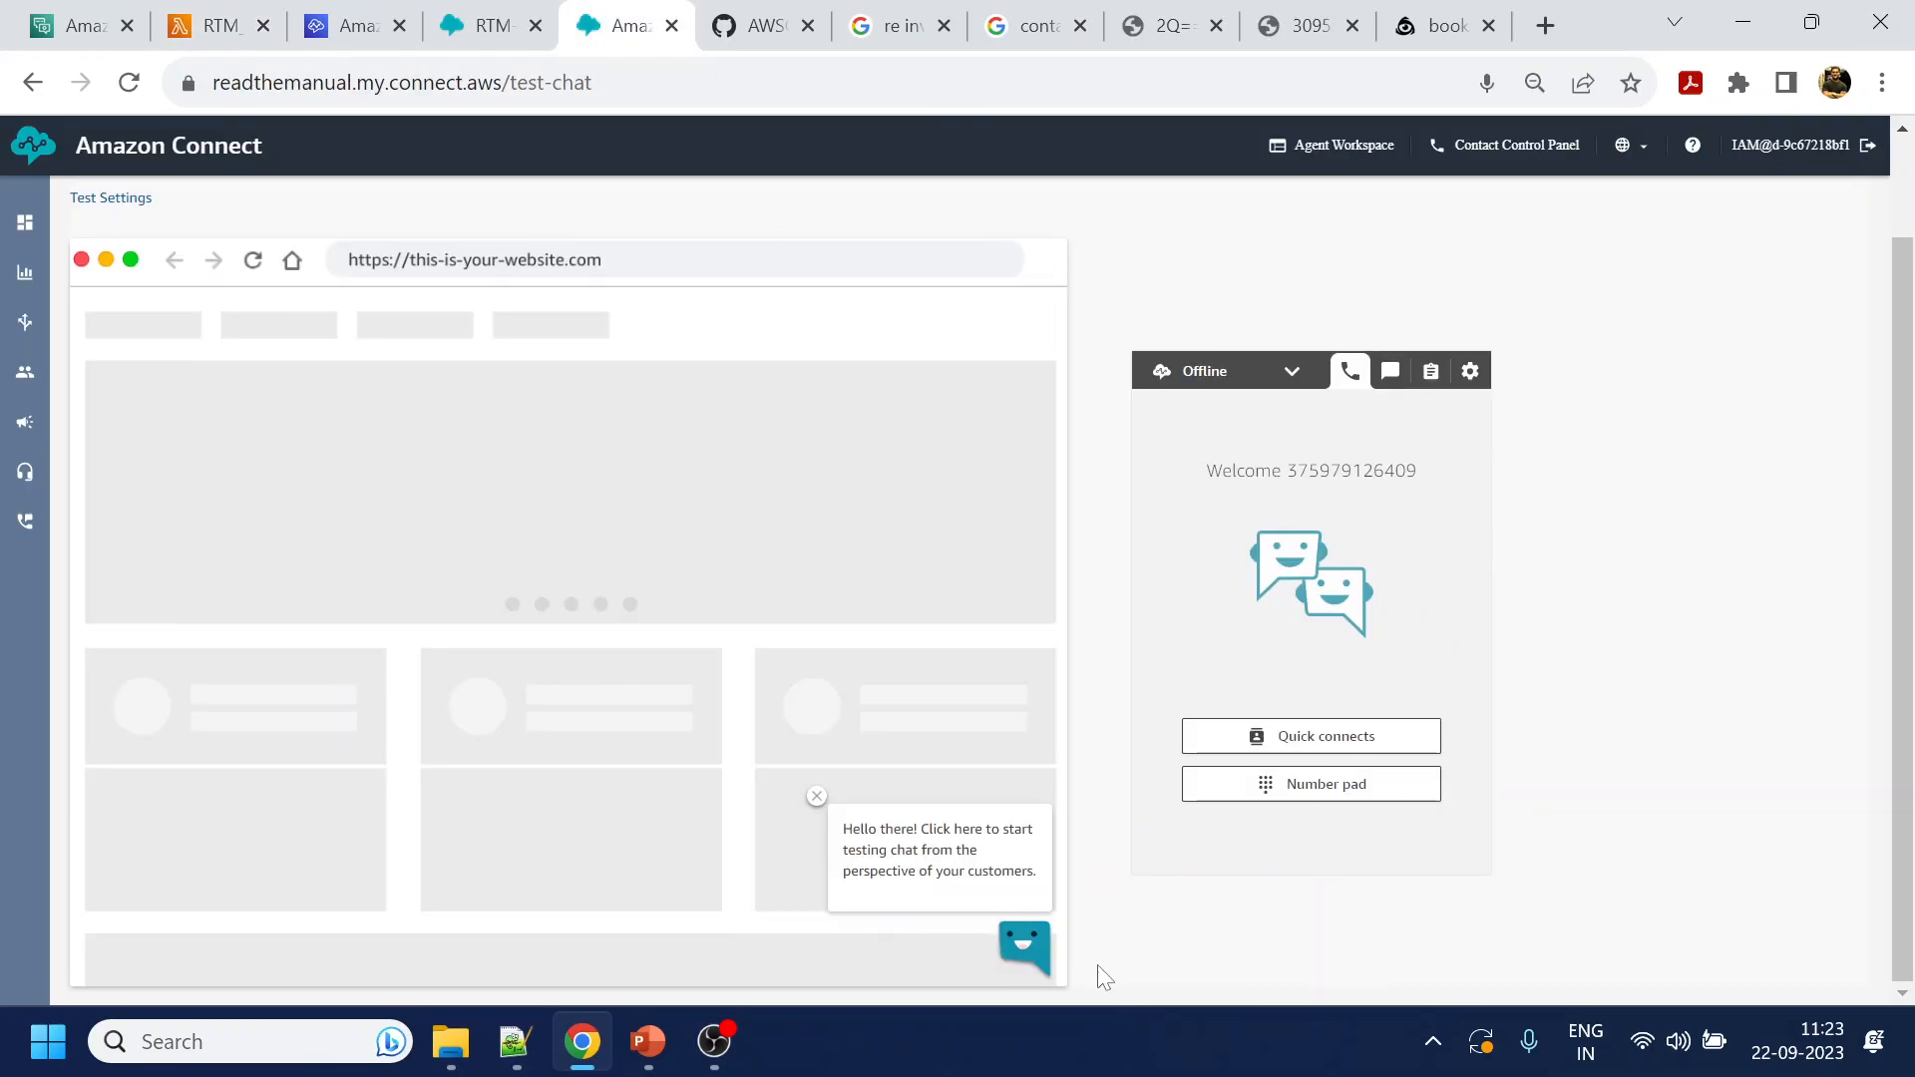
{"action": "left_click", "coordinate": [1024, 949]}
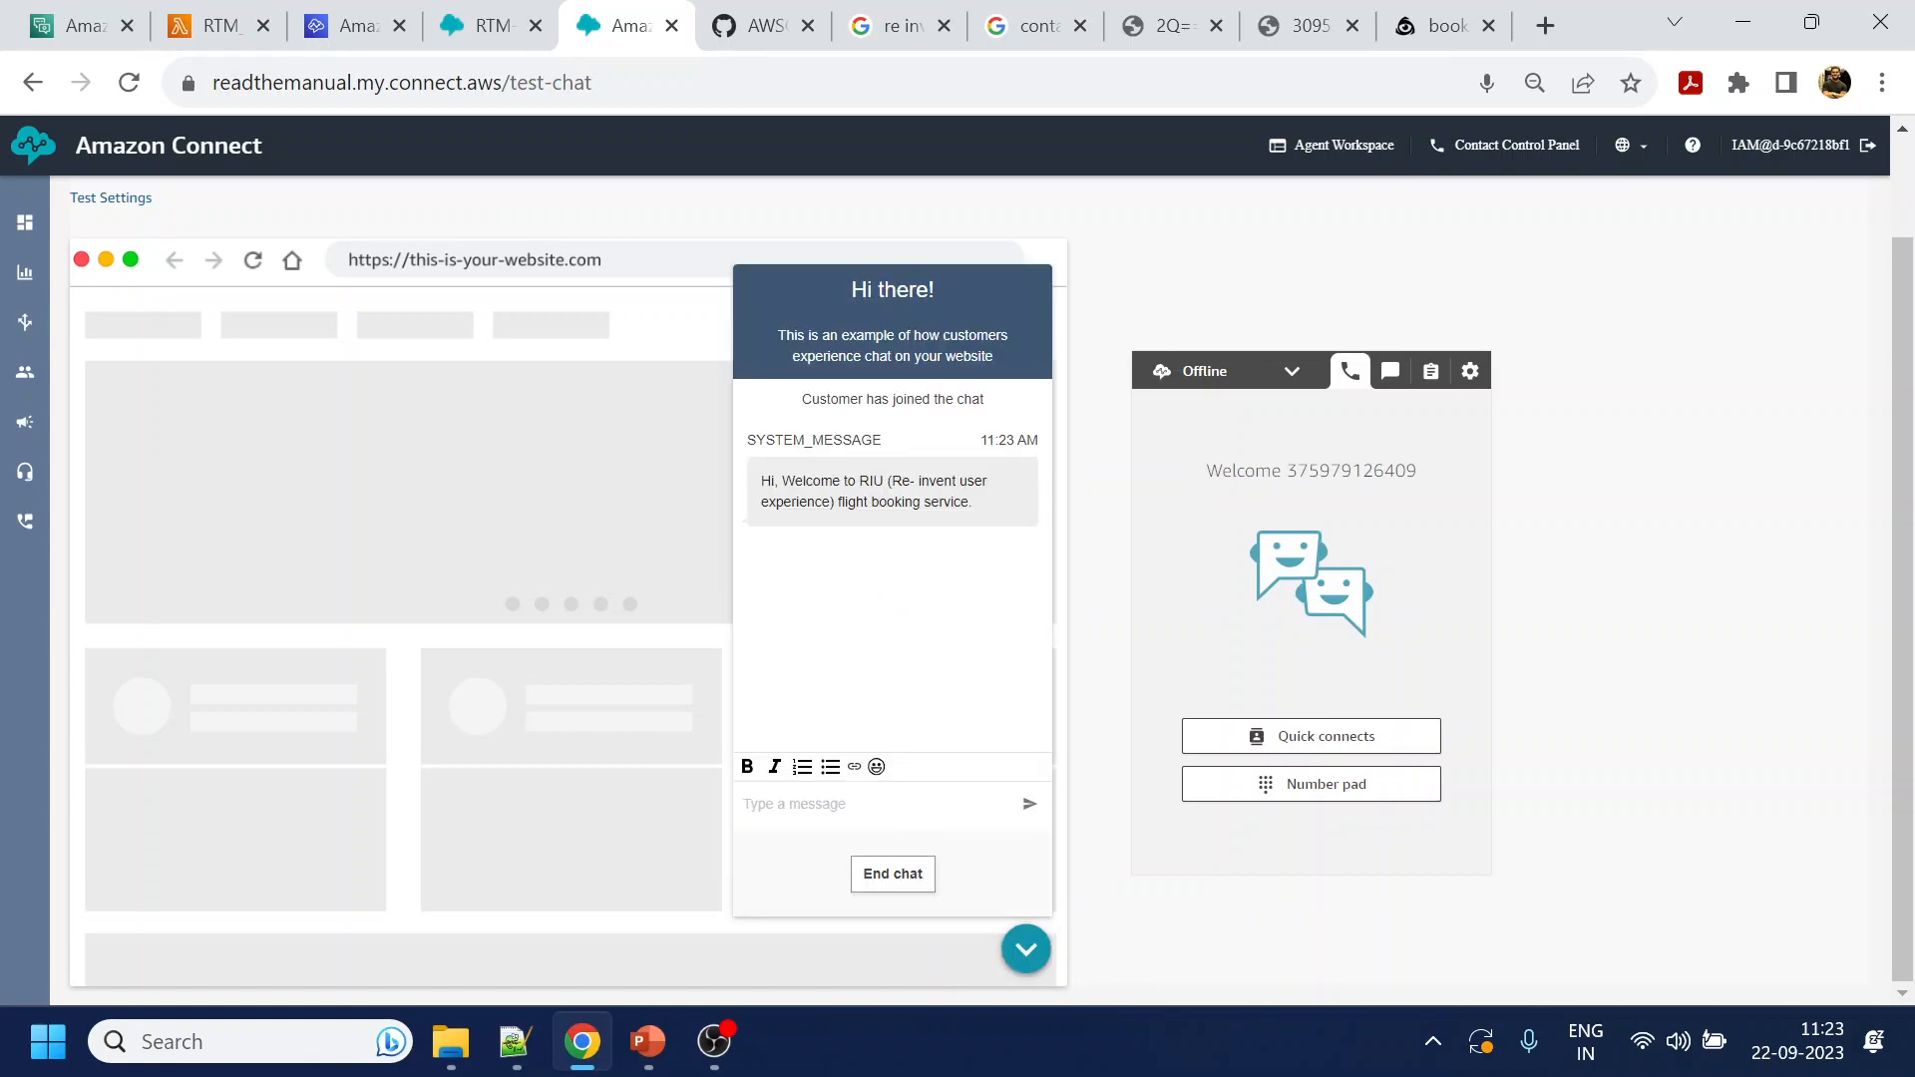
{"action": "type", "text": "help"}
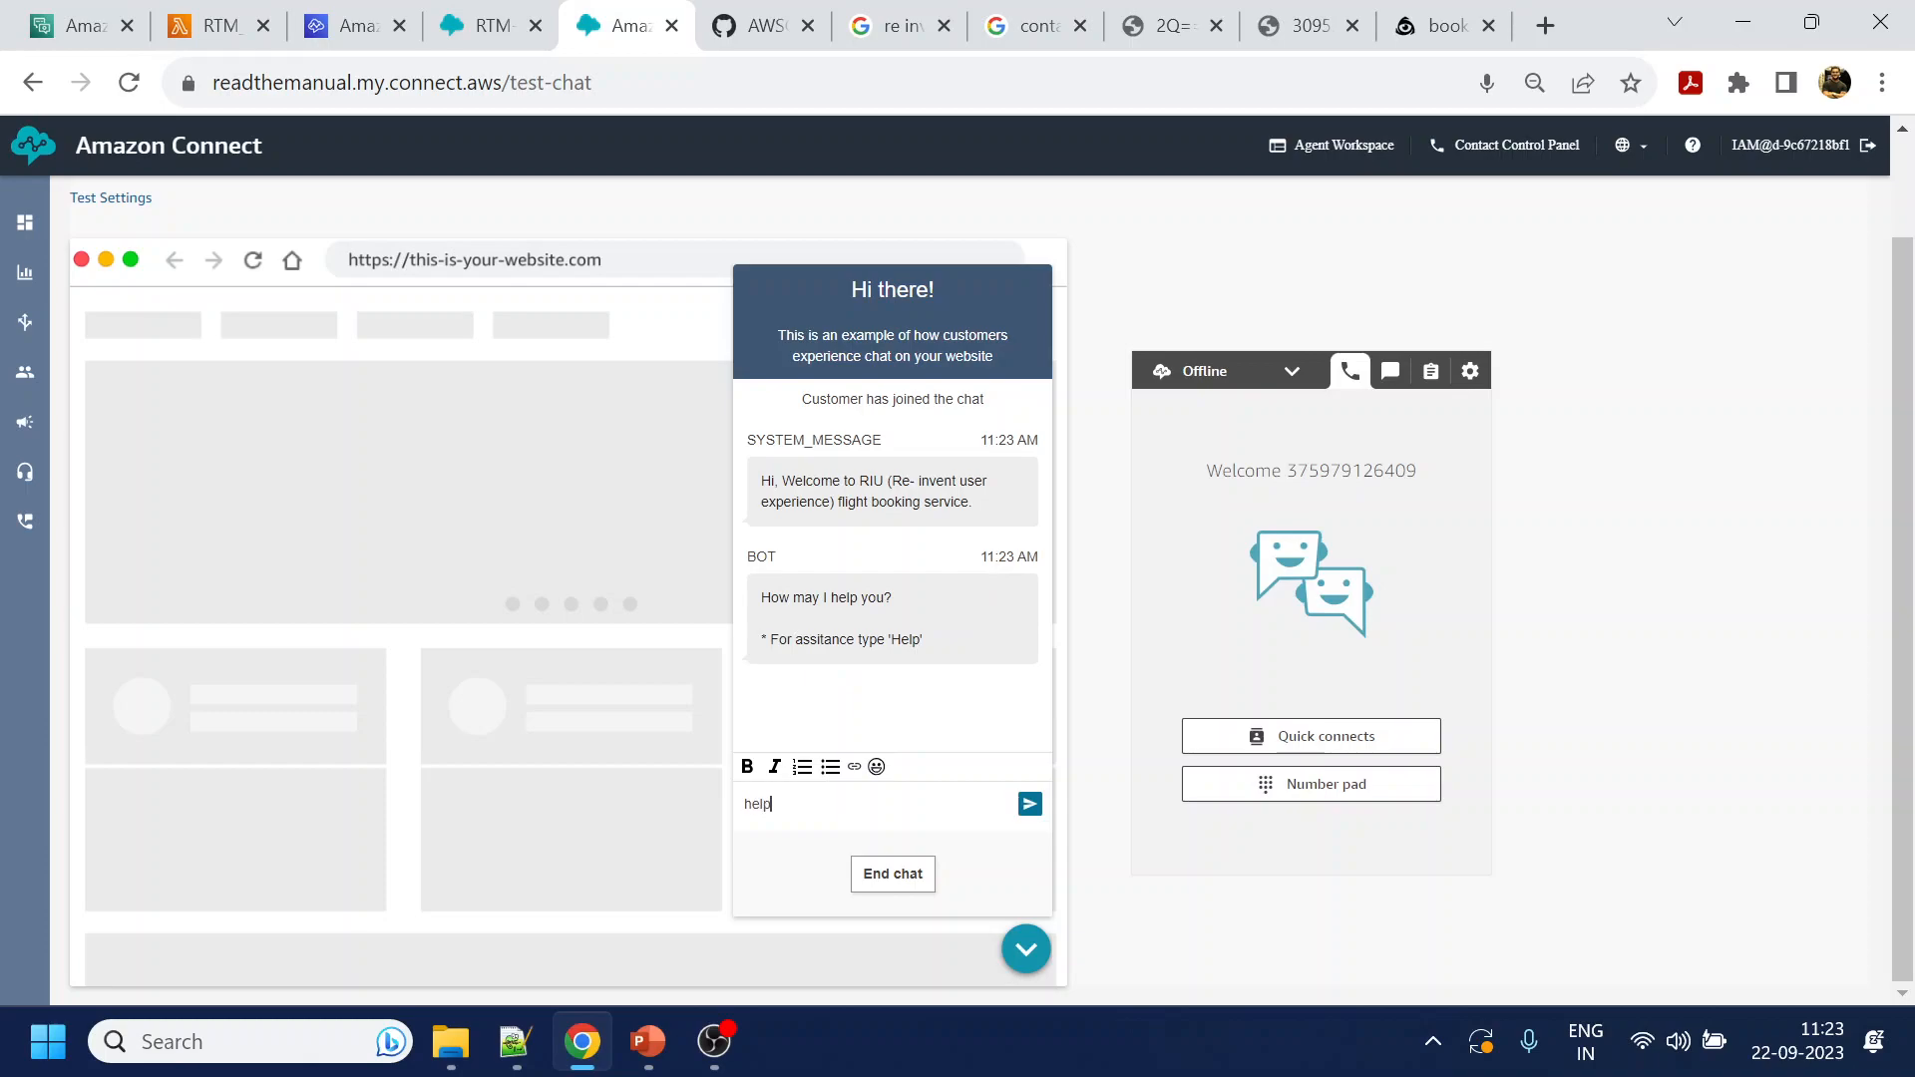
{"action": "key", "text": "Return"}
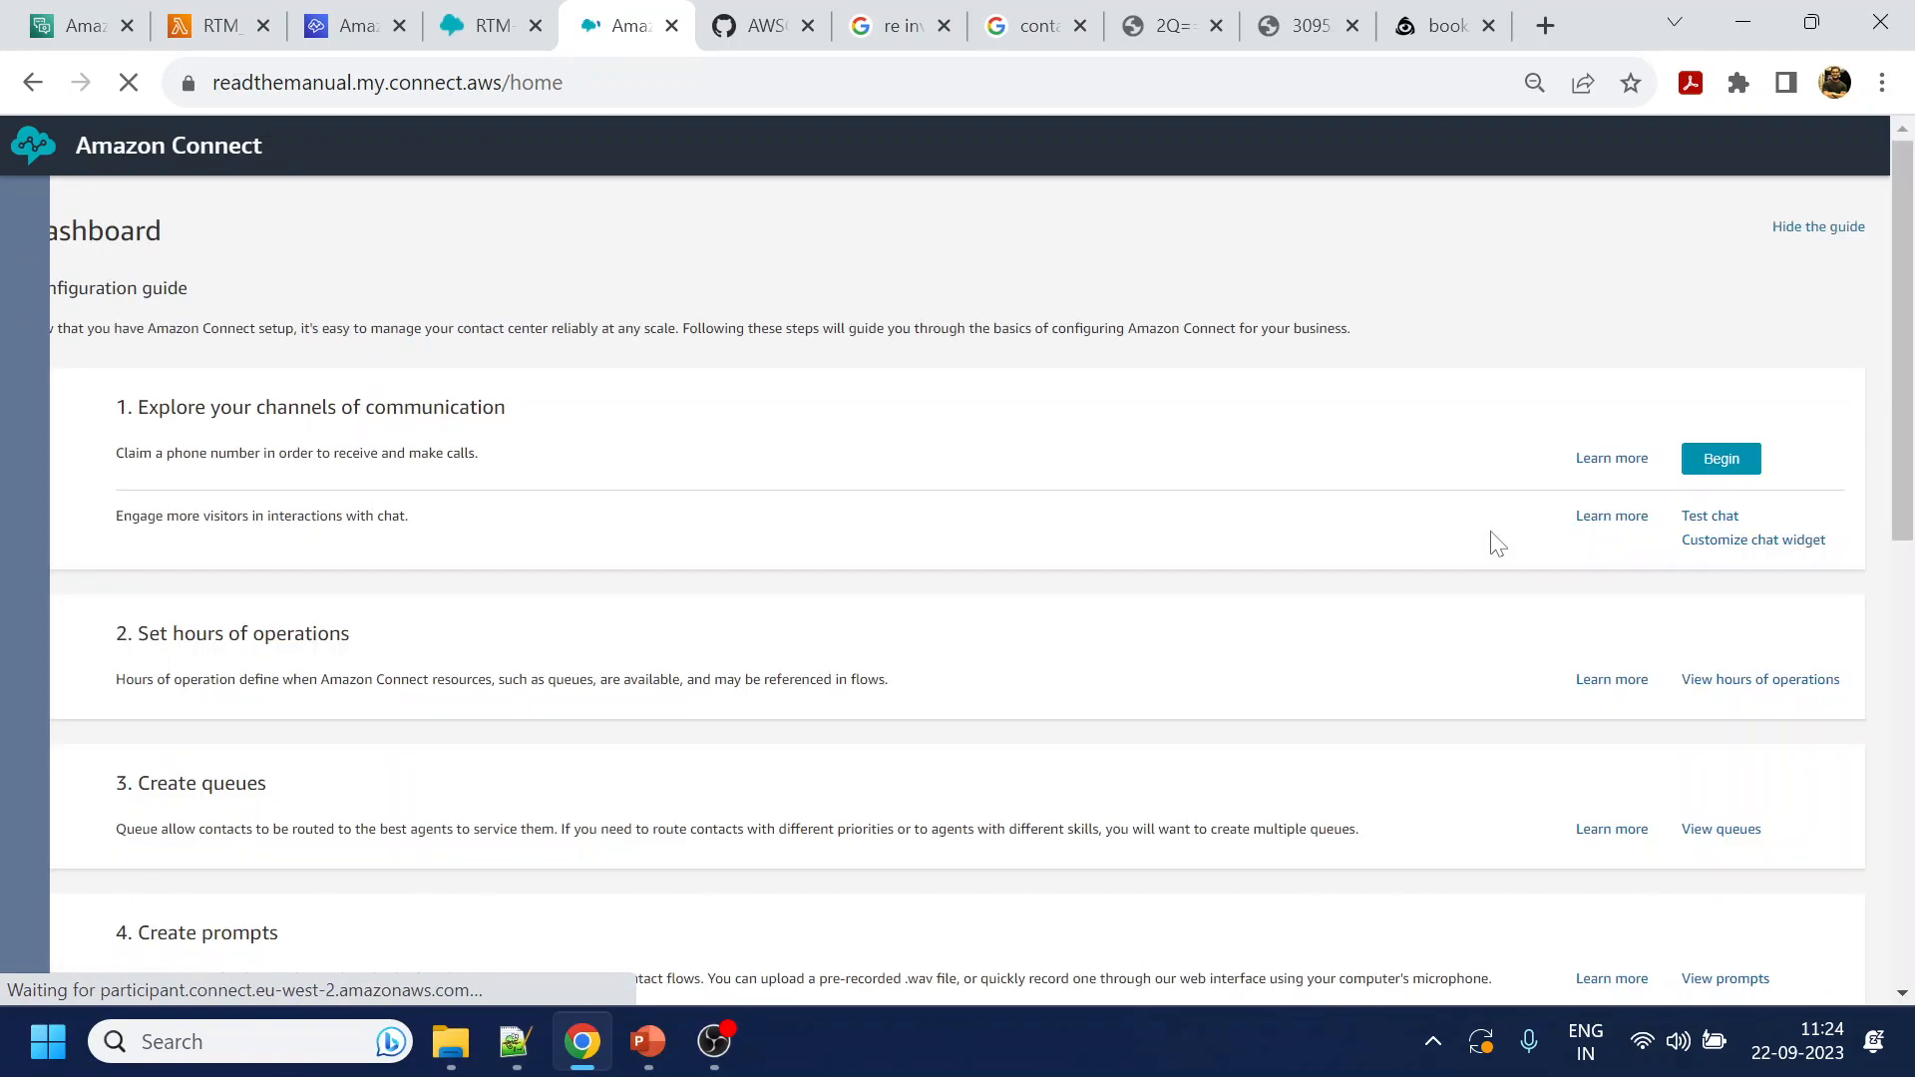
Open Amazon Connect's chat widget page, review the saved widget preview, and open its customization for editing
{"action": "left_click", "coordinate": [1761, 541]}
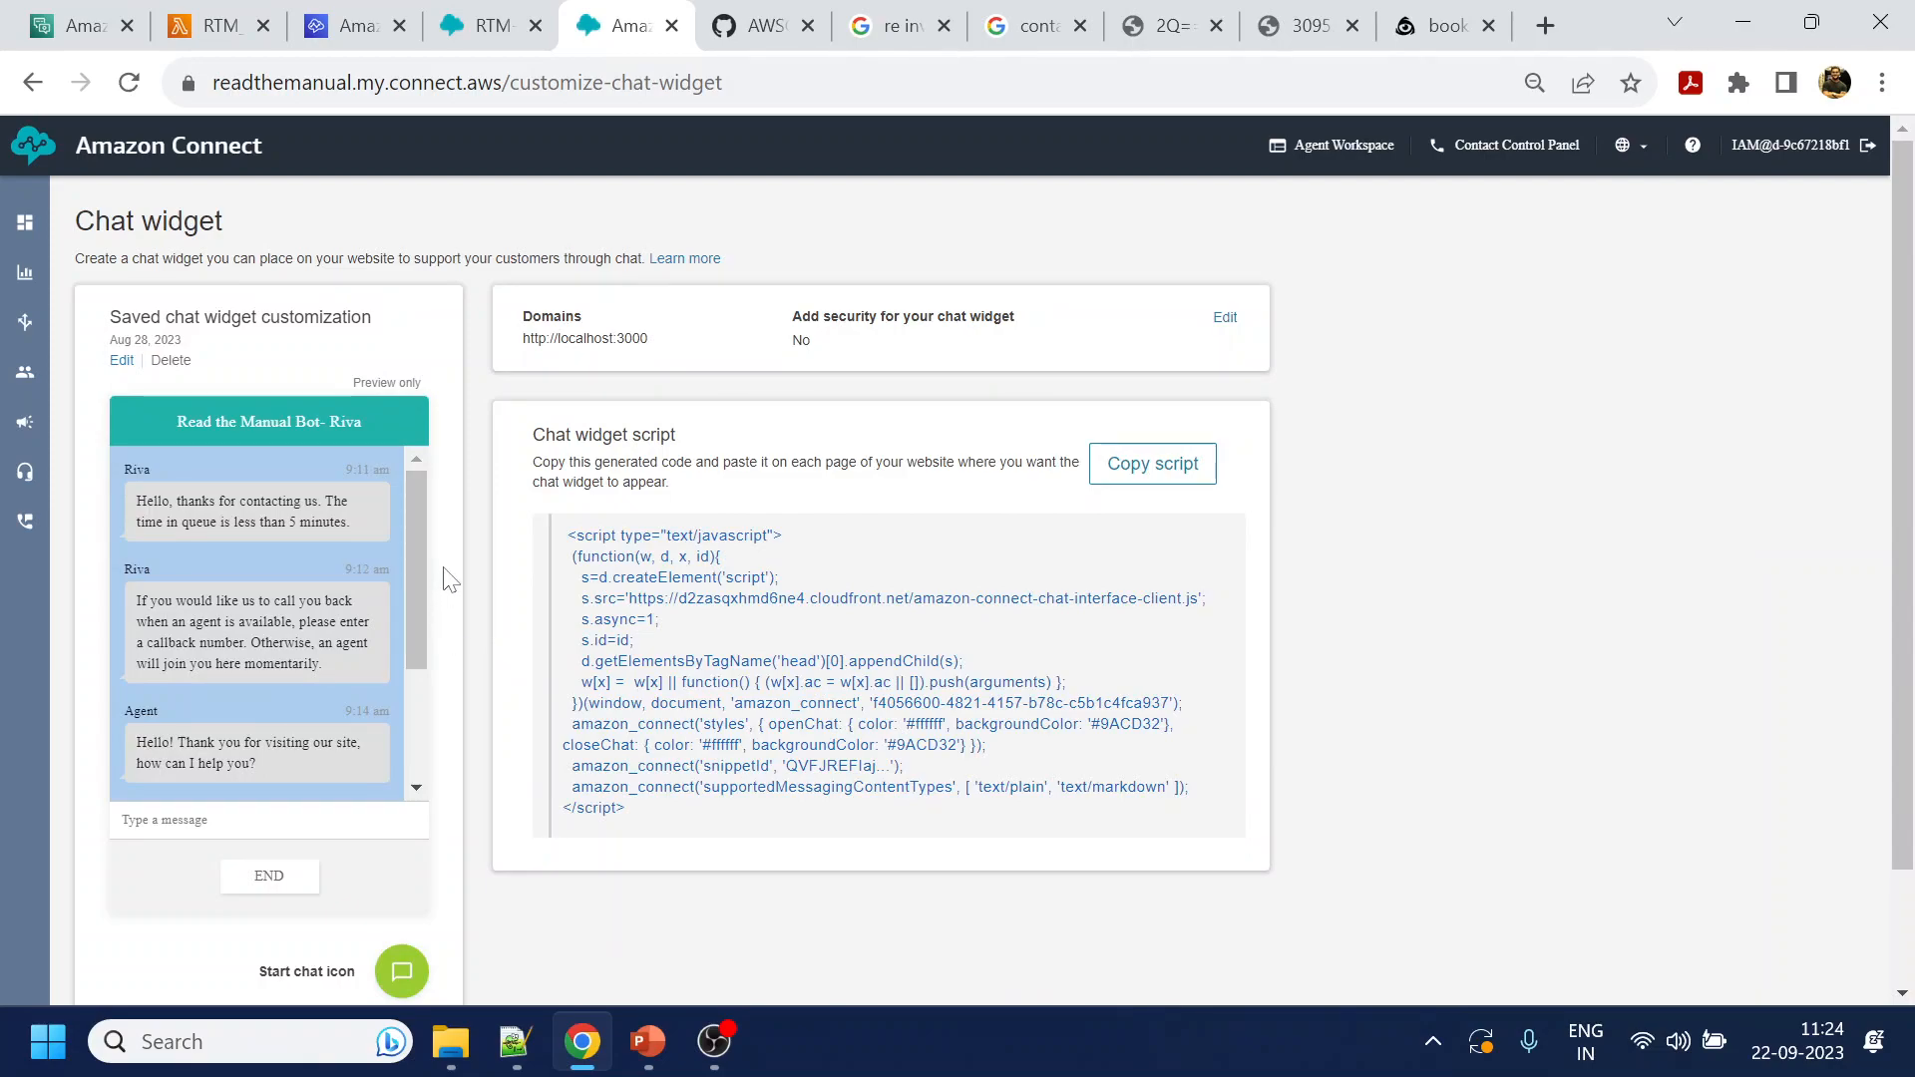
{"action": "scroll", "coordinate": [445, 580], "scroll_direction": "down", "scroll_amount": 1}
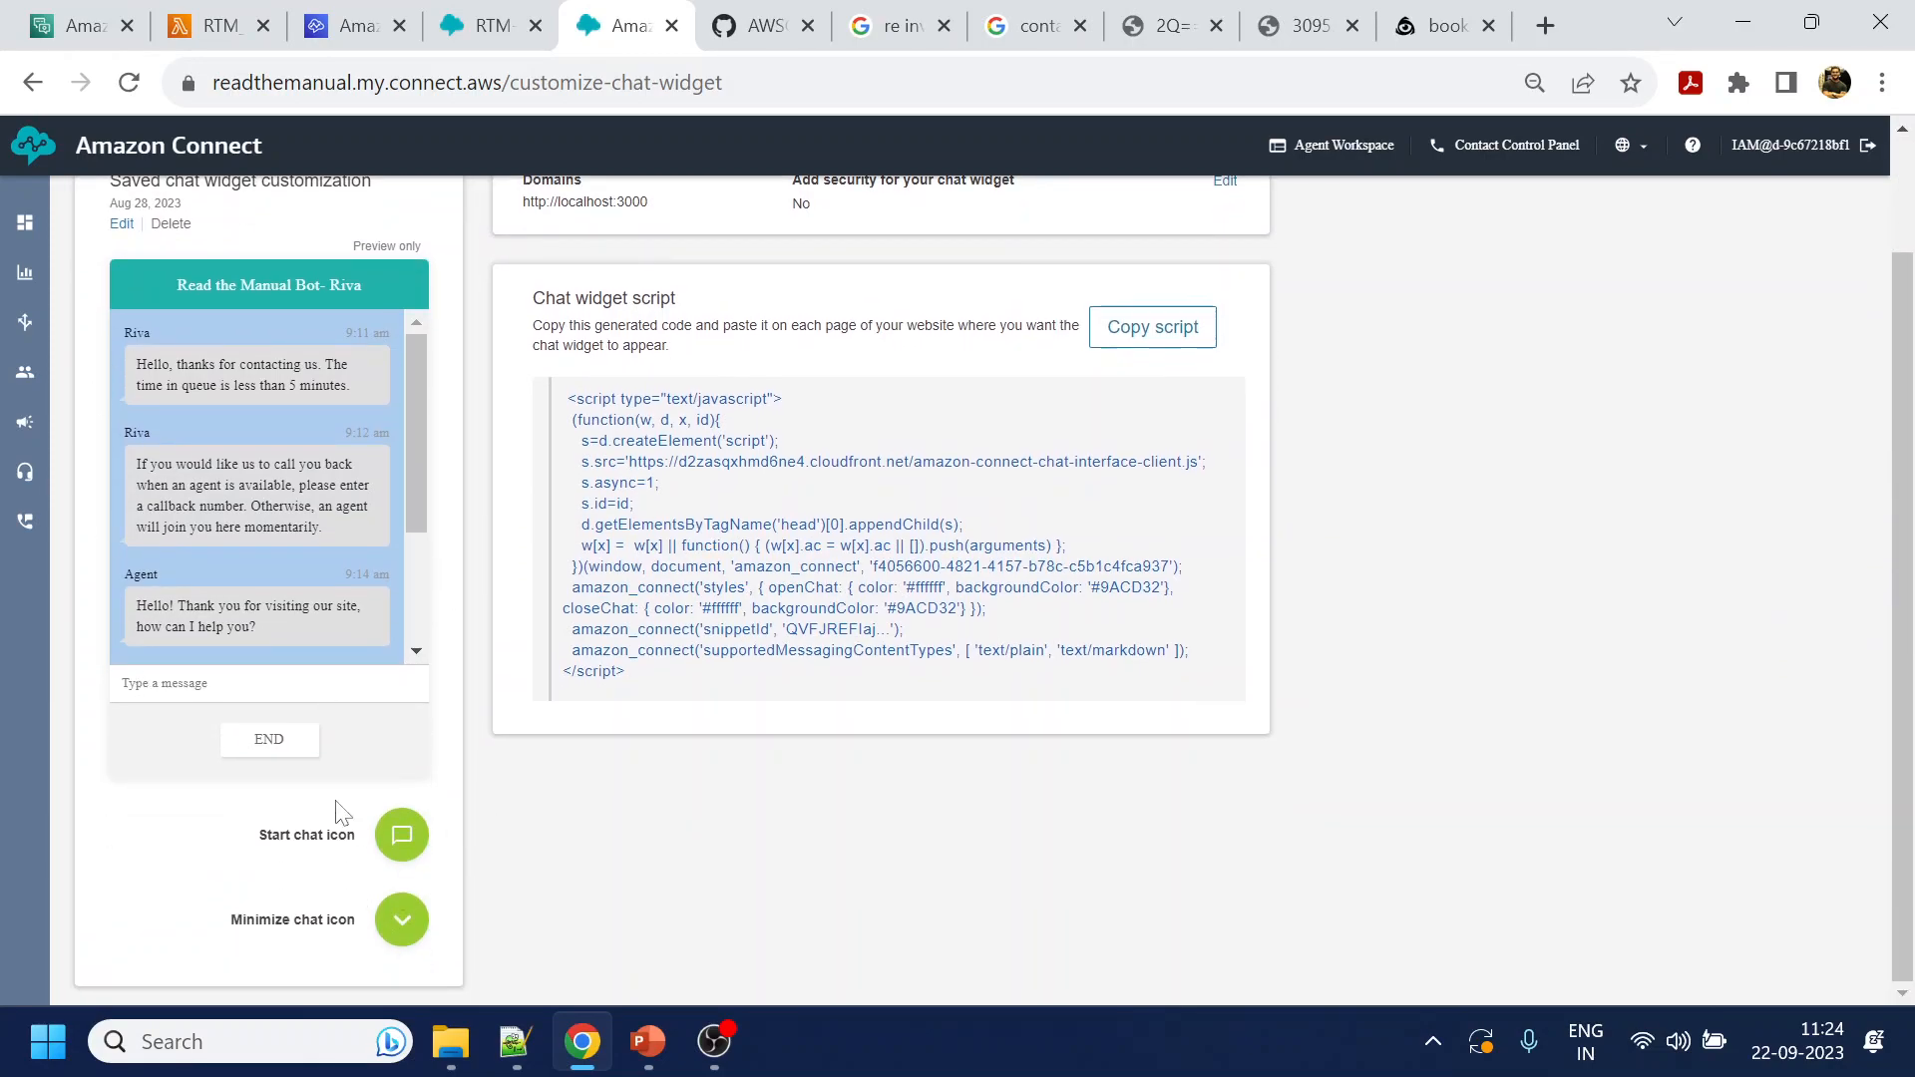
{"action": "scroll", "coordinate": [448, 440], "scroll_direction": "up", "scroll_amount": 1}
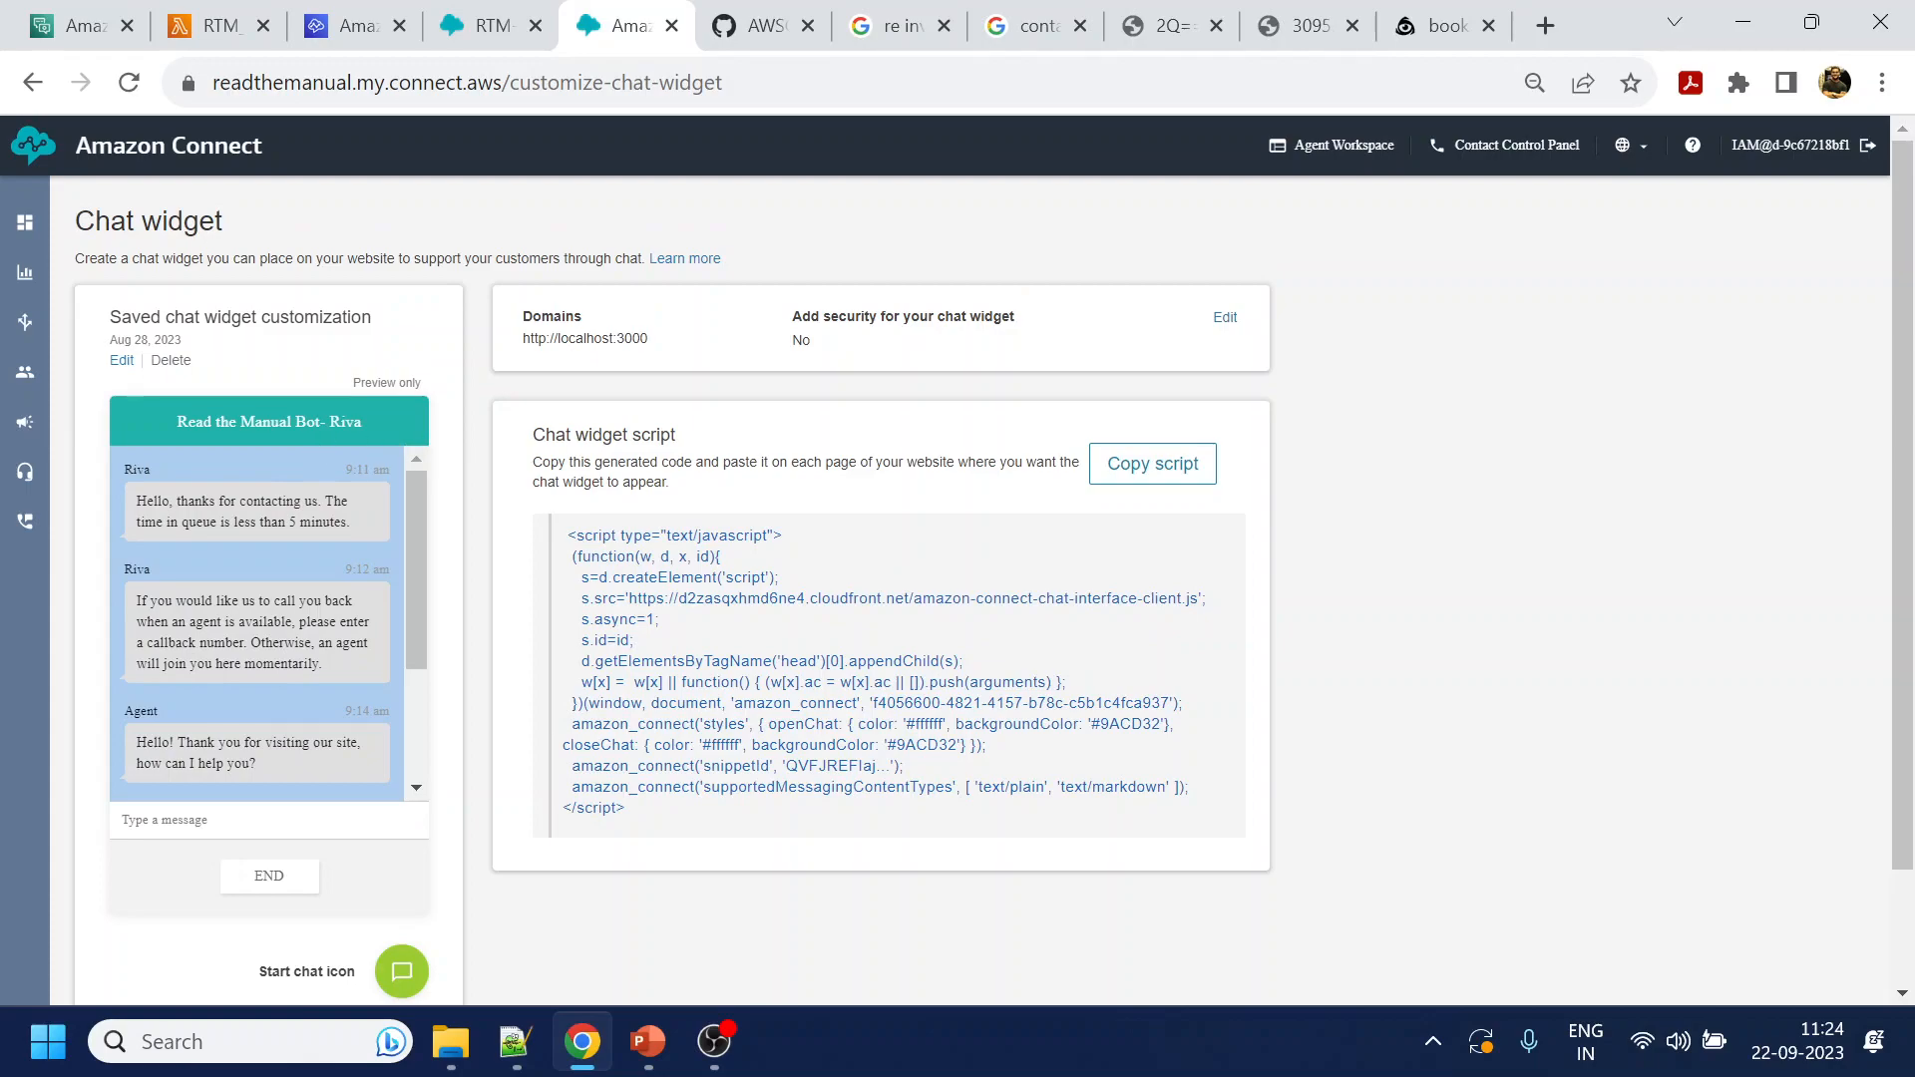
{"action": "left_click_drag", "start_coordinate": [213, 422], "coordinate": [410, 427]}
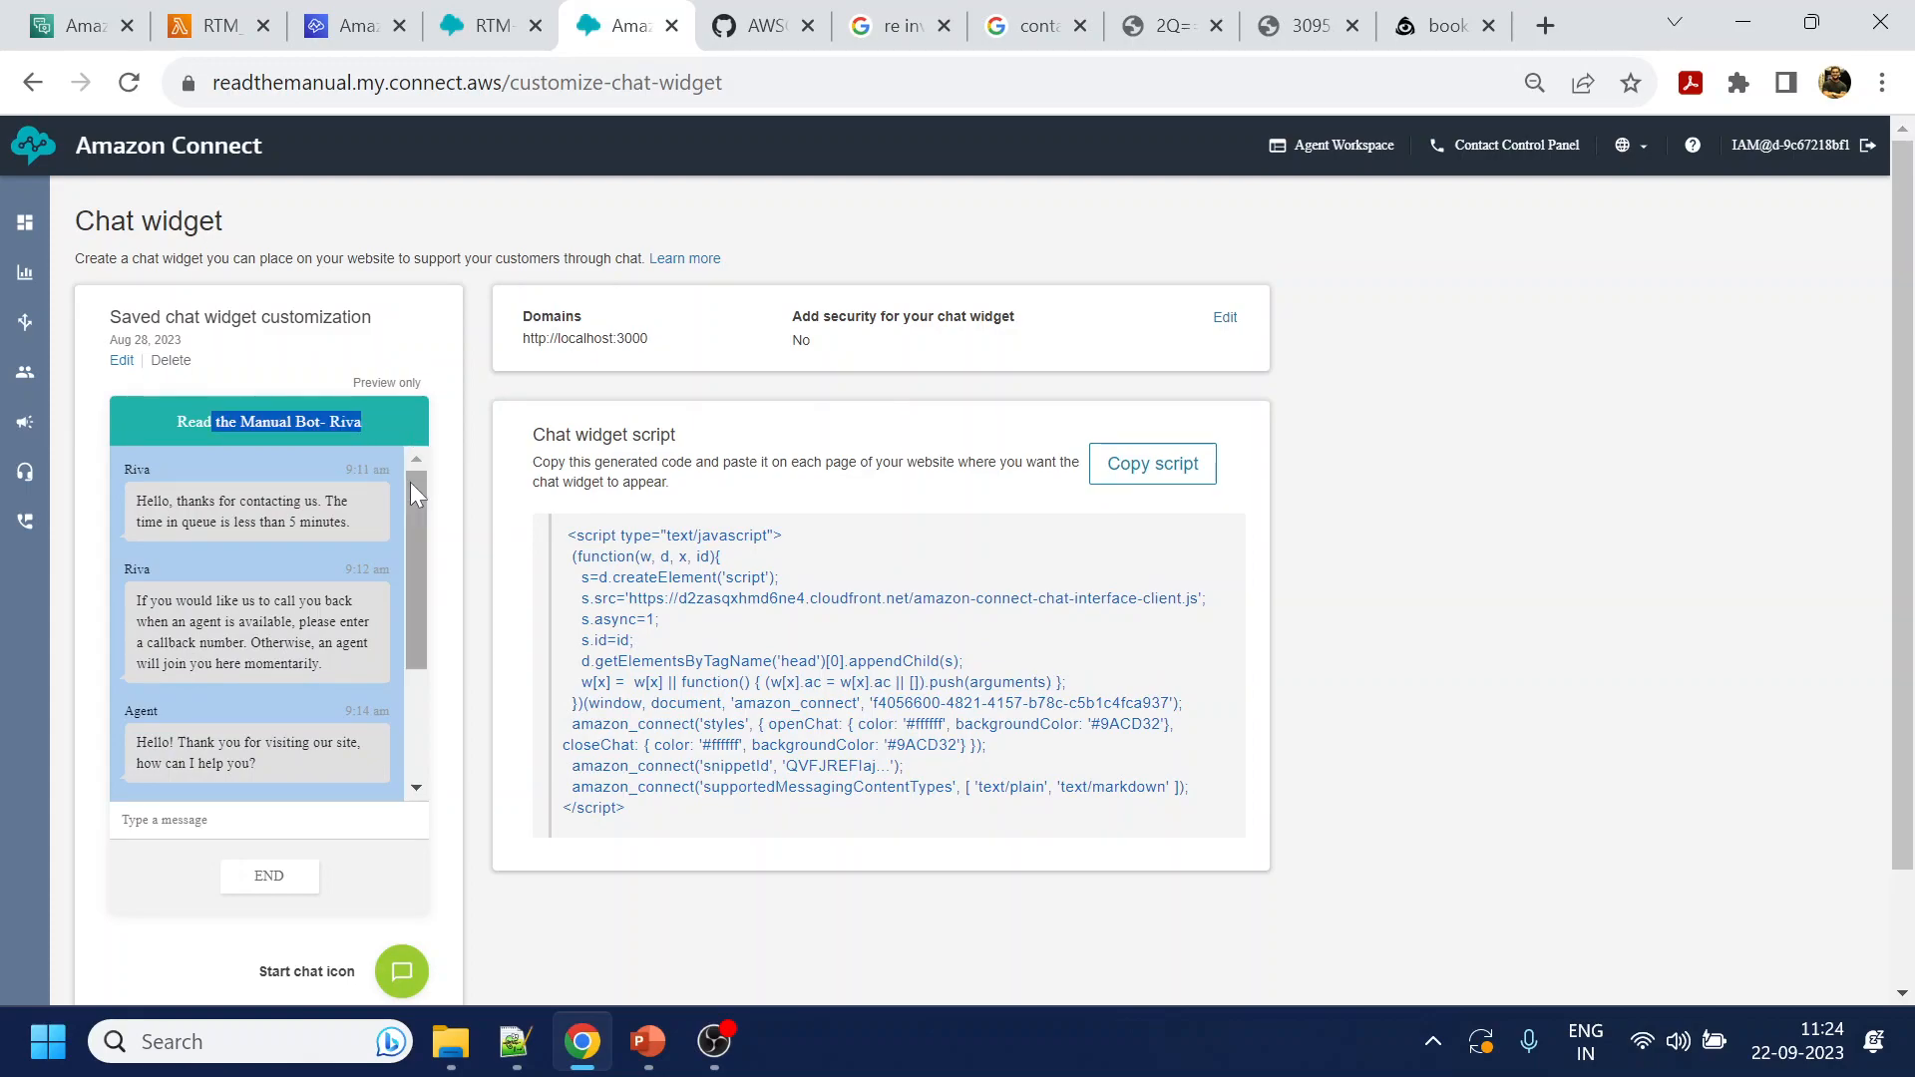
{"action": "scroll", "coordinate": [325, 751], "scroll_direction": "down", "scroll_amount": 1}
{"action": "scroll", "coordinate": [325, 698], "scroll_direction": "up", "scroll_amount": 1}
{"action": "left_click", "coordinate": [122, 360]}
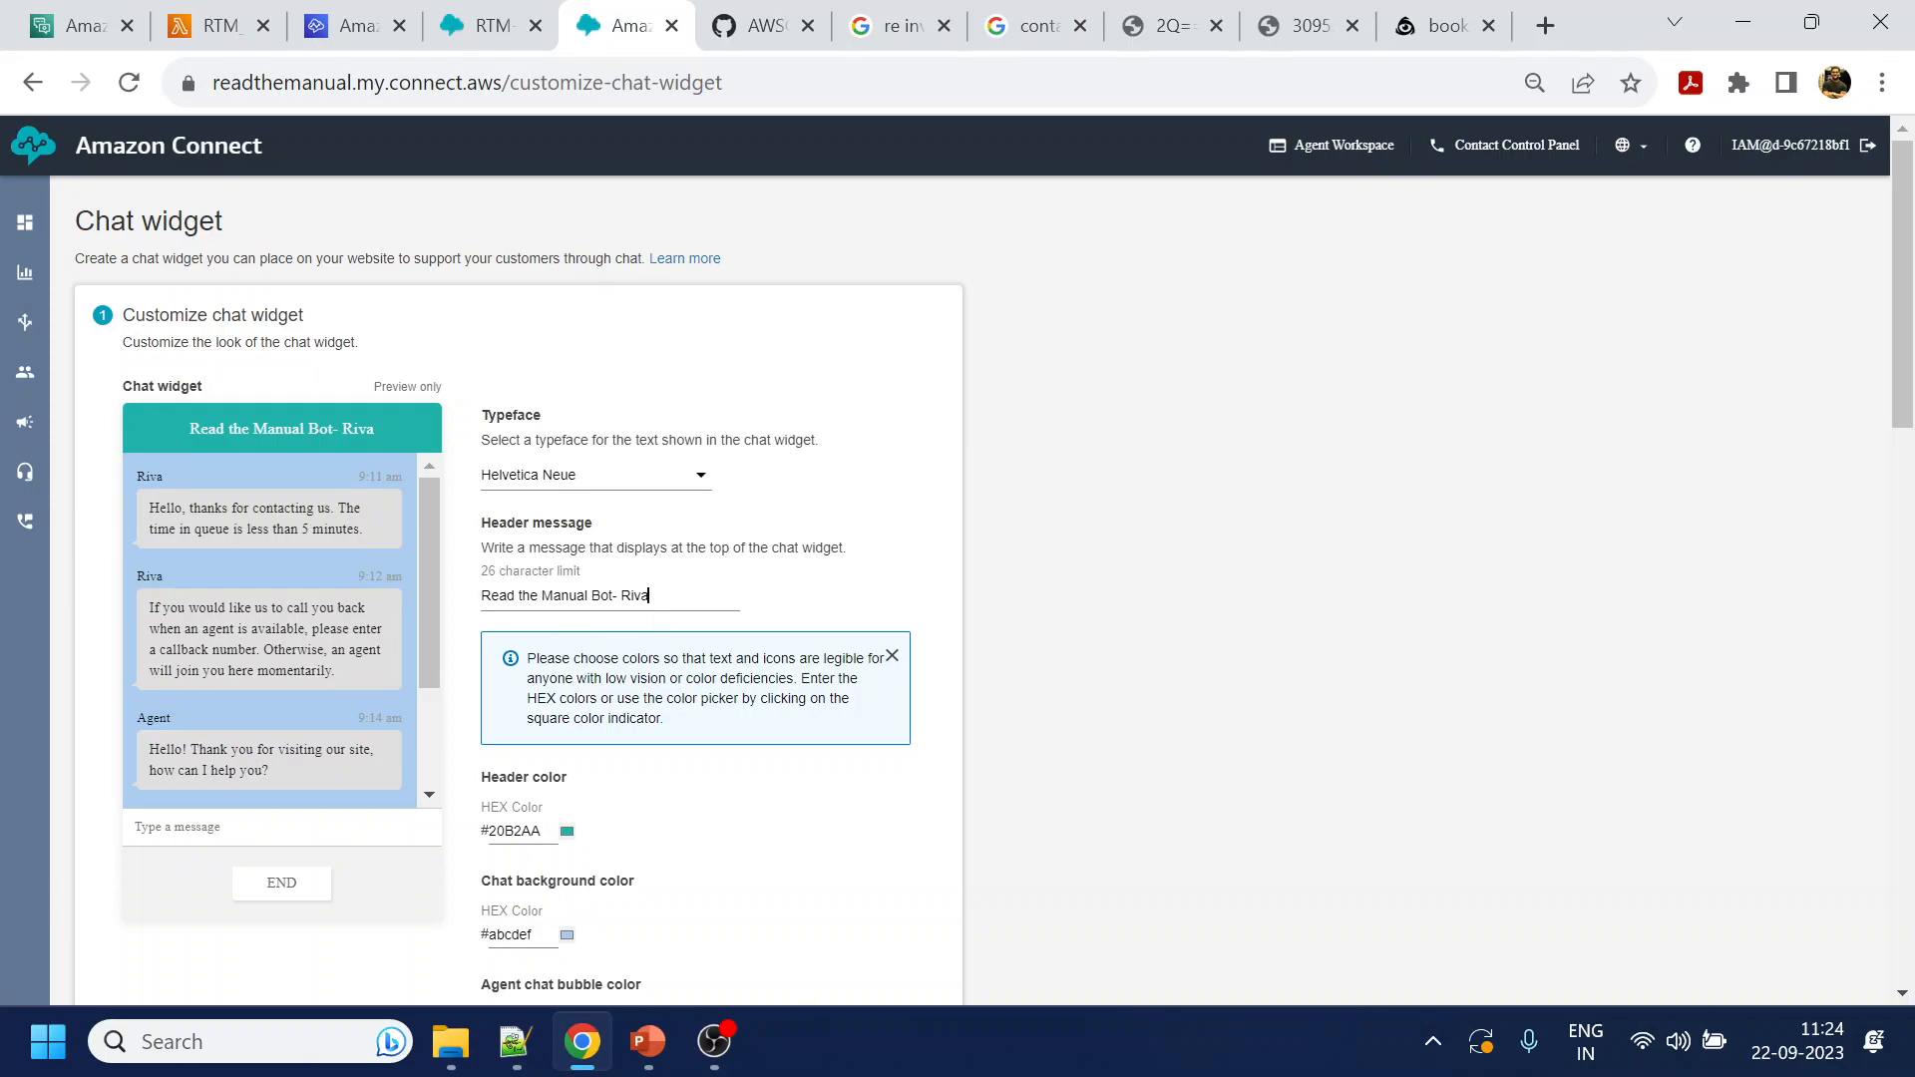
Replace the chat widget's header message with "Riu - Re invent user expe"
{"action": "key", "text": "ctrl+a"}
{"action": "type", "text": "Riu"}
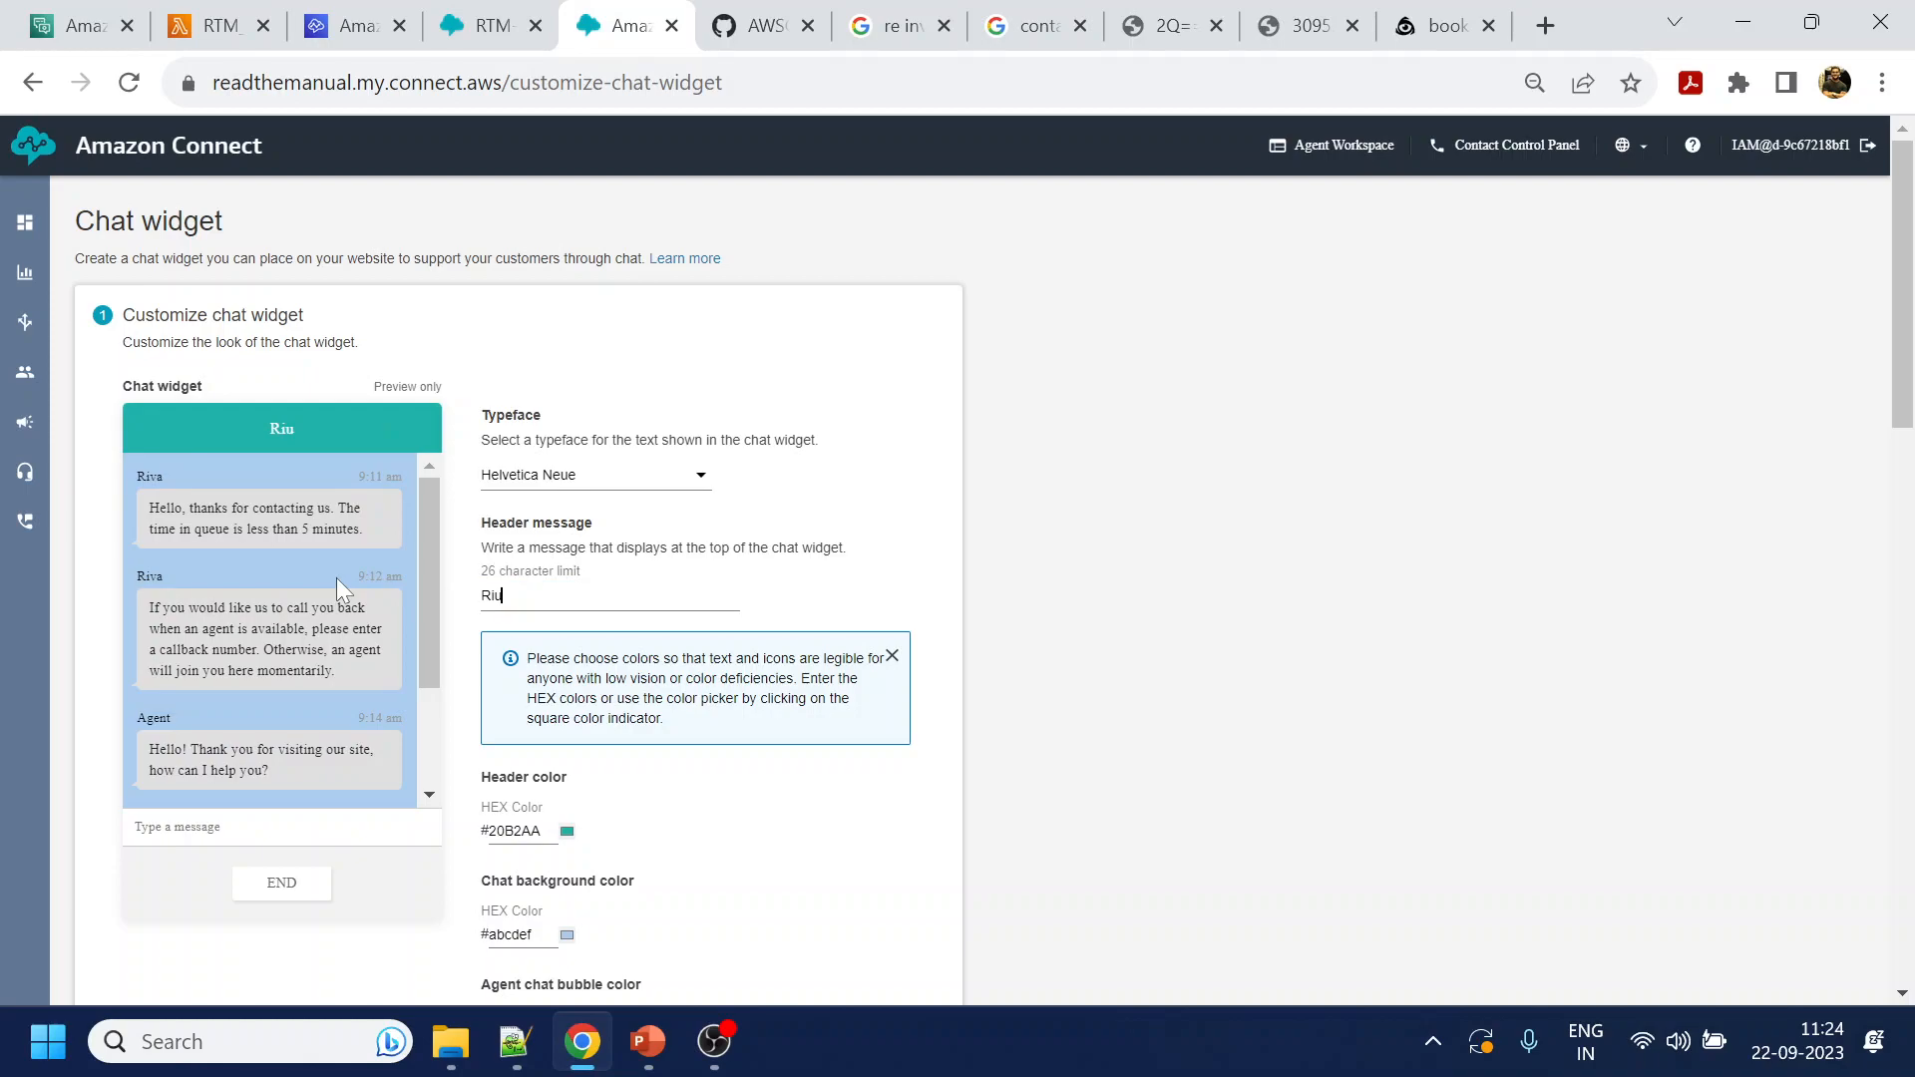
{"action": "scroll", "coordinate": [648, 674], "scroll_direction": "down", "scroll_amount": 3}
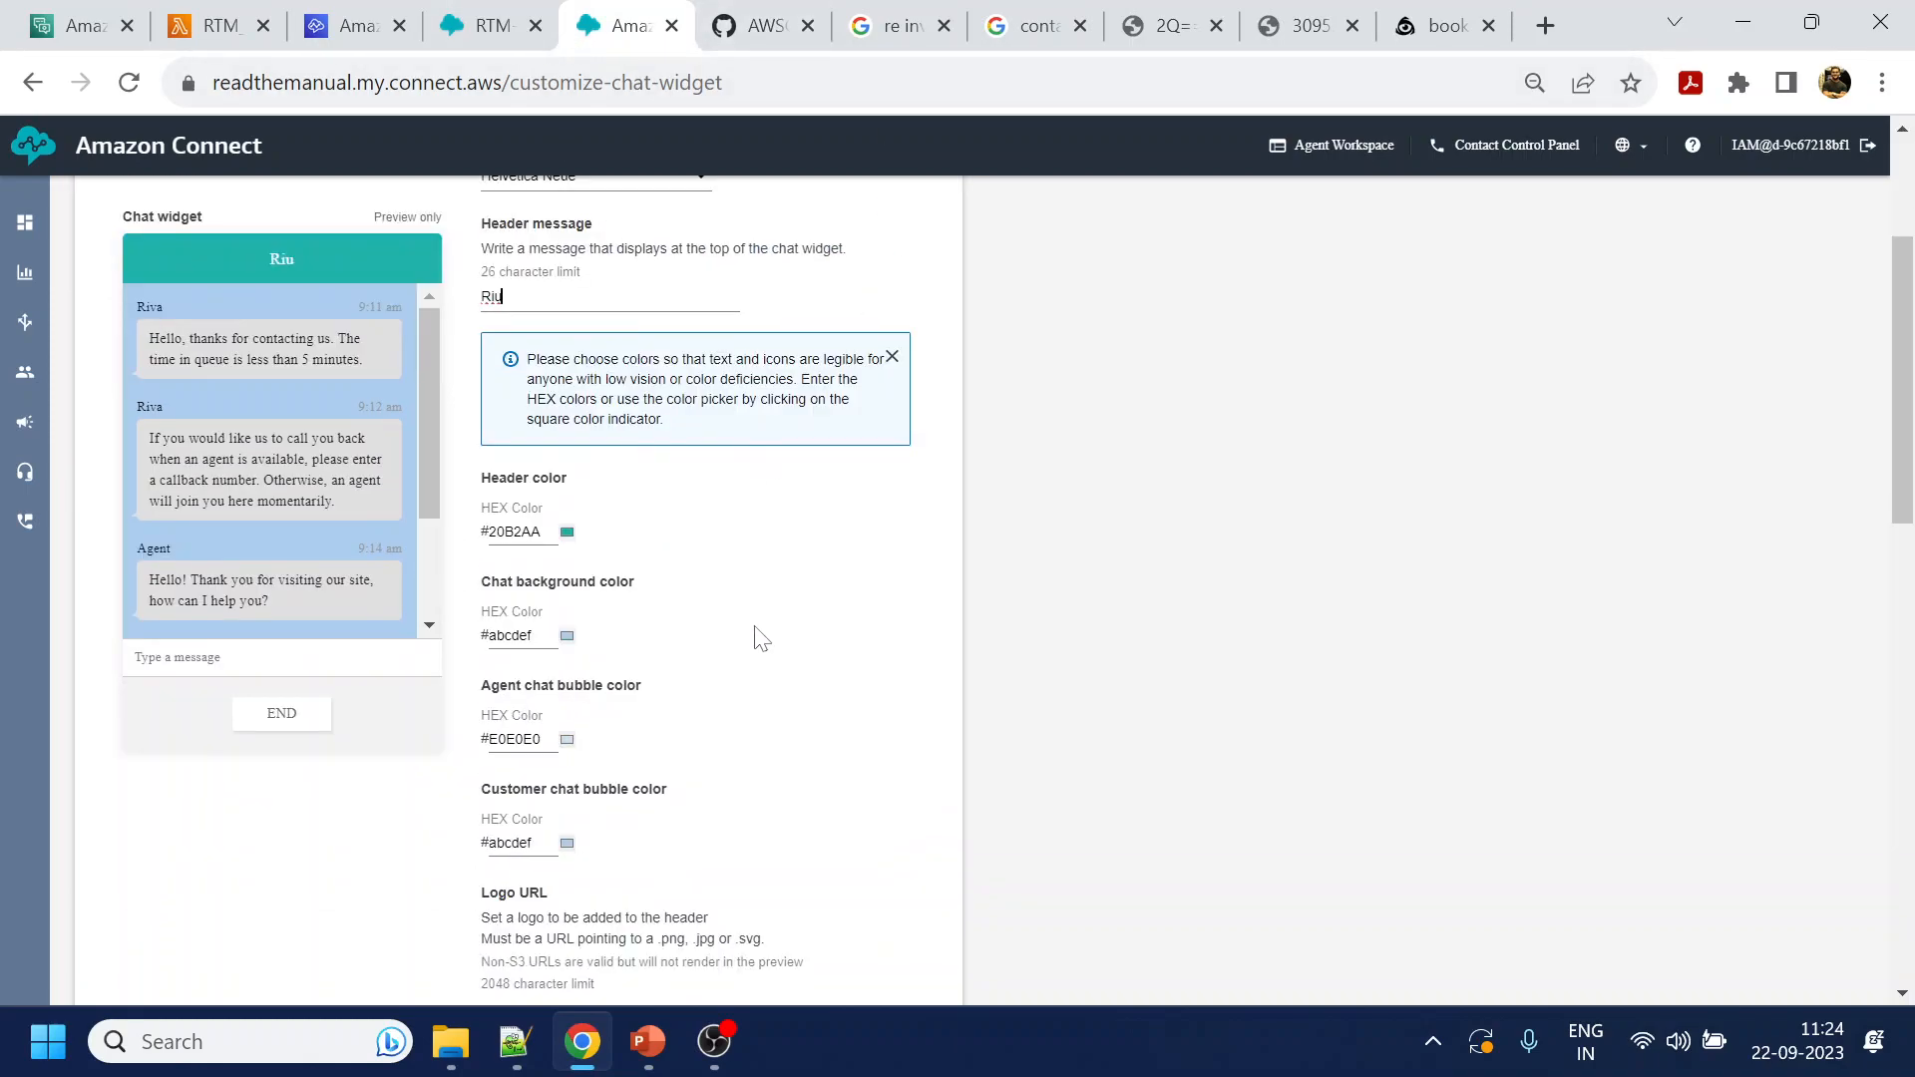
{"action": "left_click", "coordinate": [893, 25]}
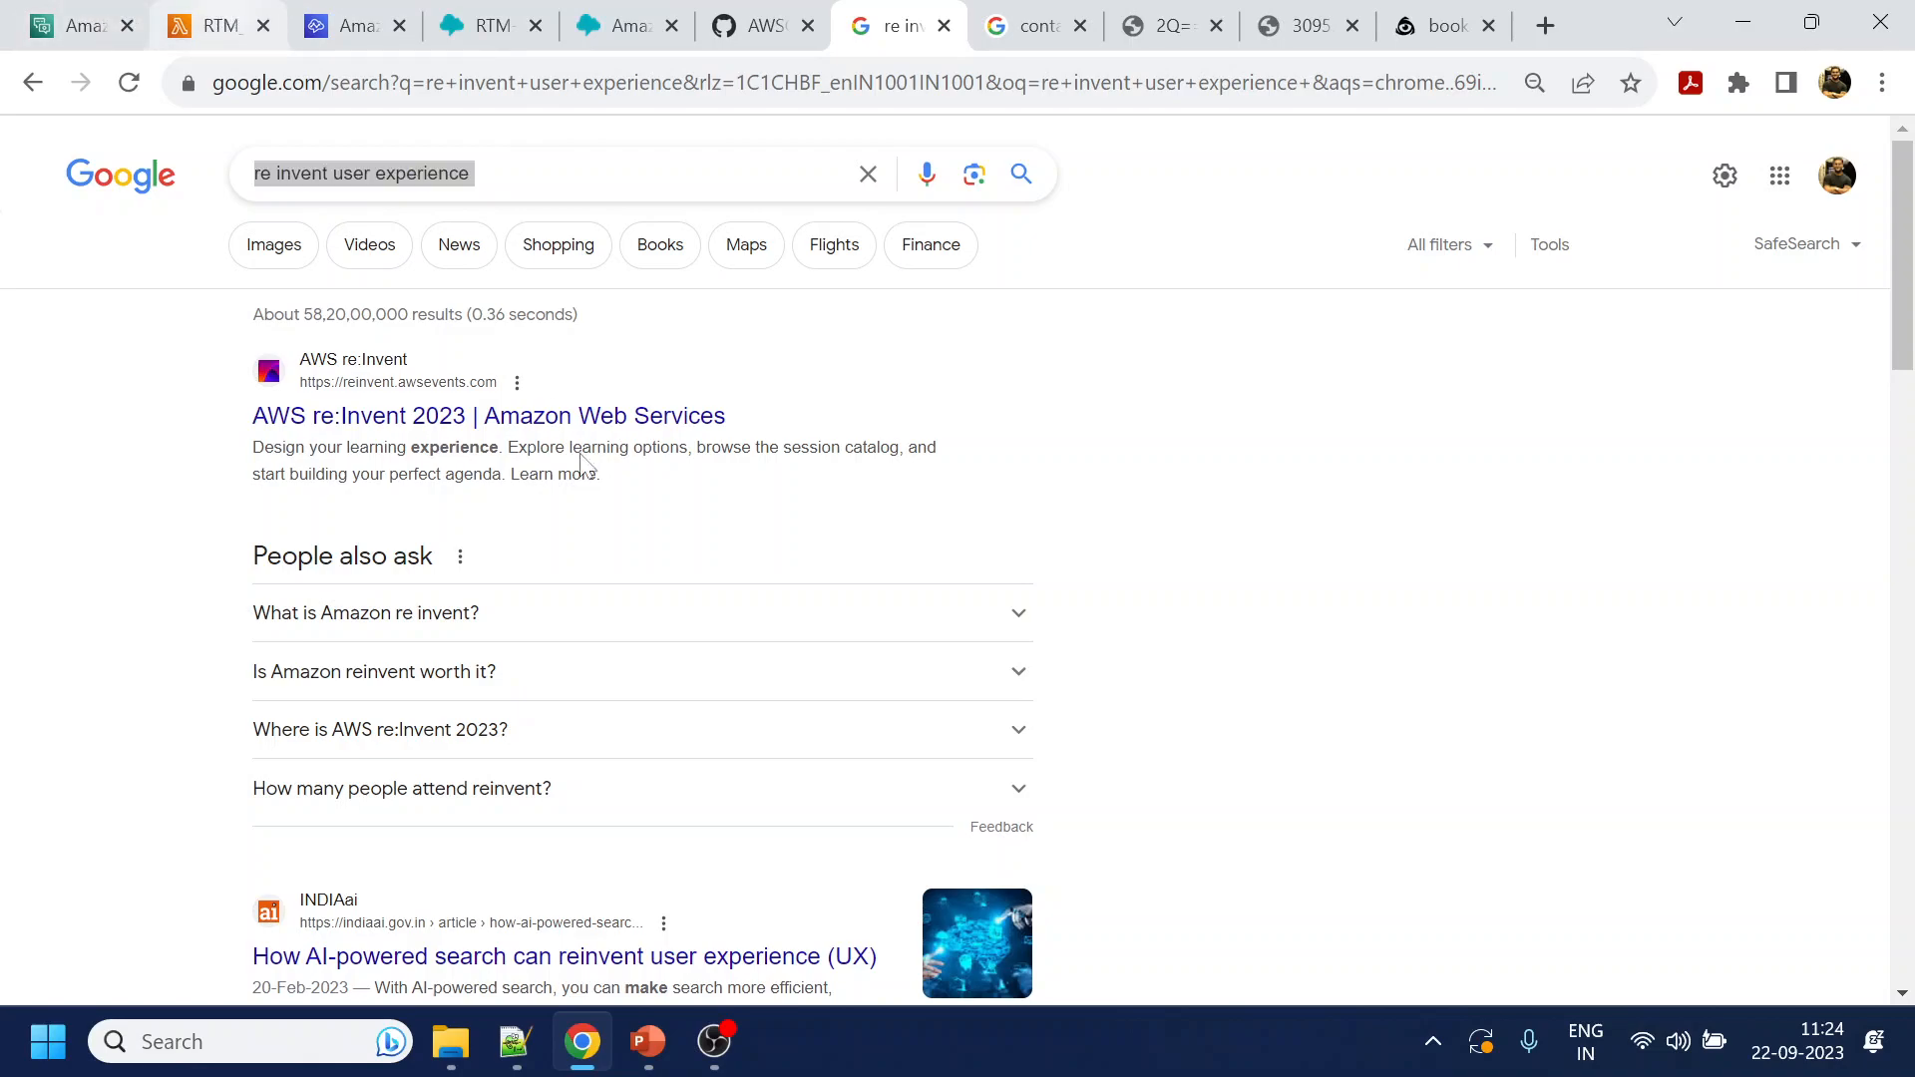
{"action": "left_click", "coordinate": [229, 14]}
{"action": "left_click", "coordinate": [315, 14]}
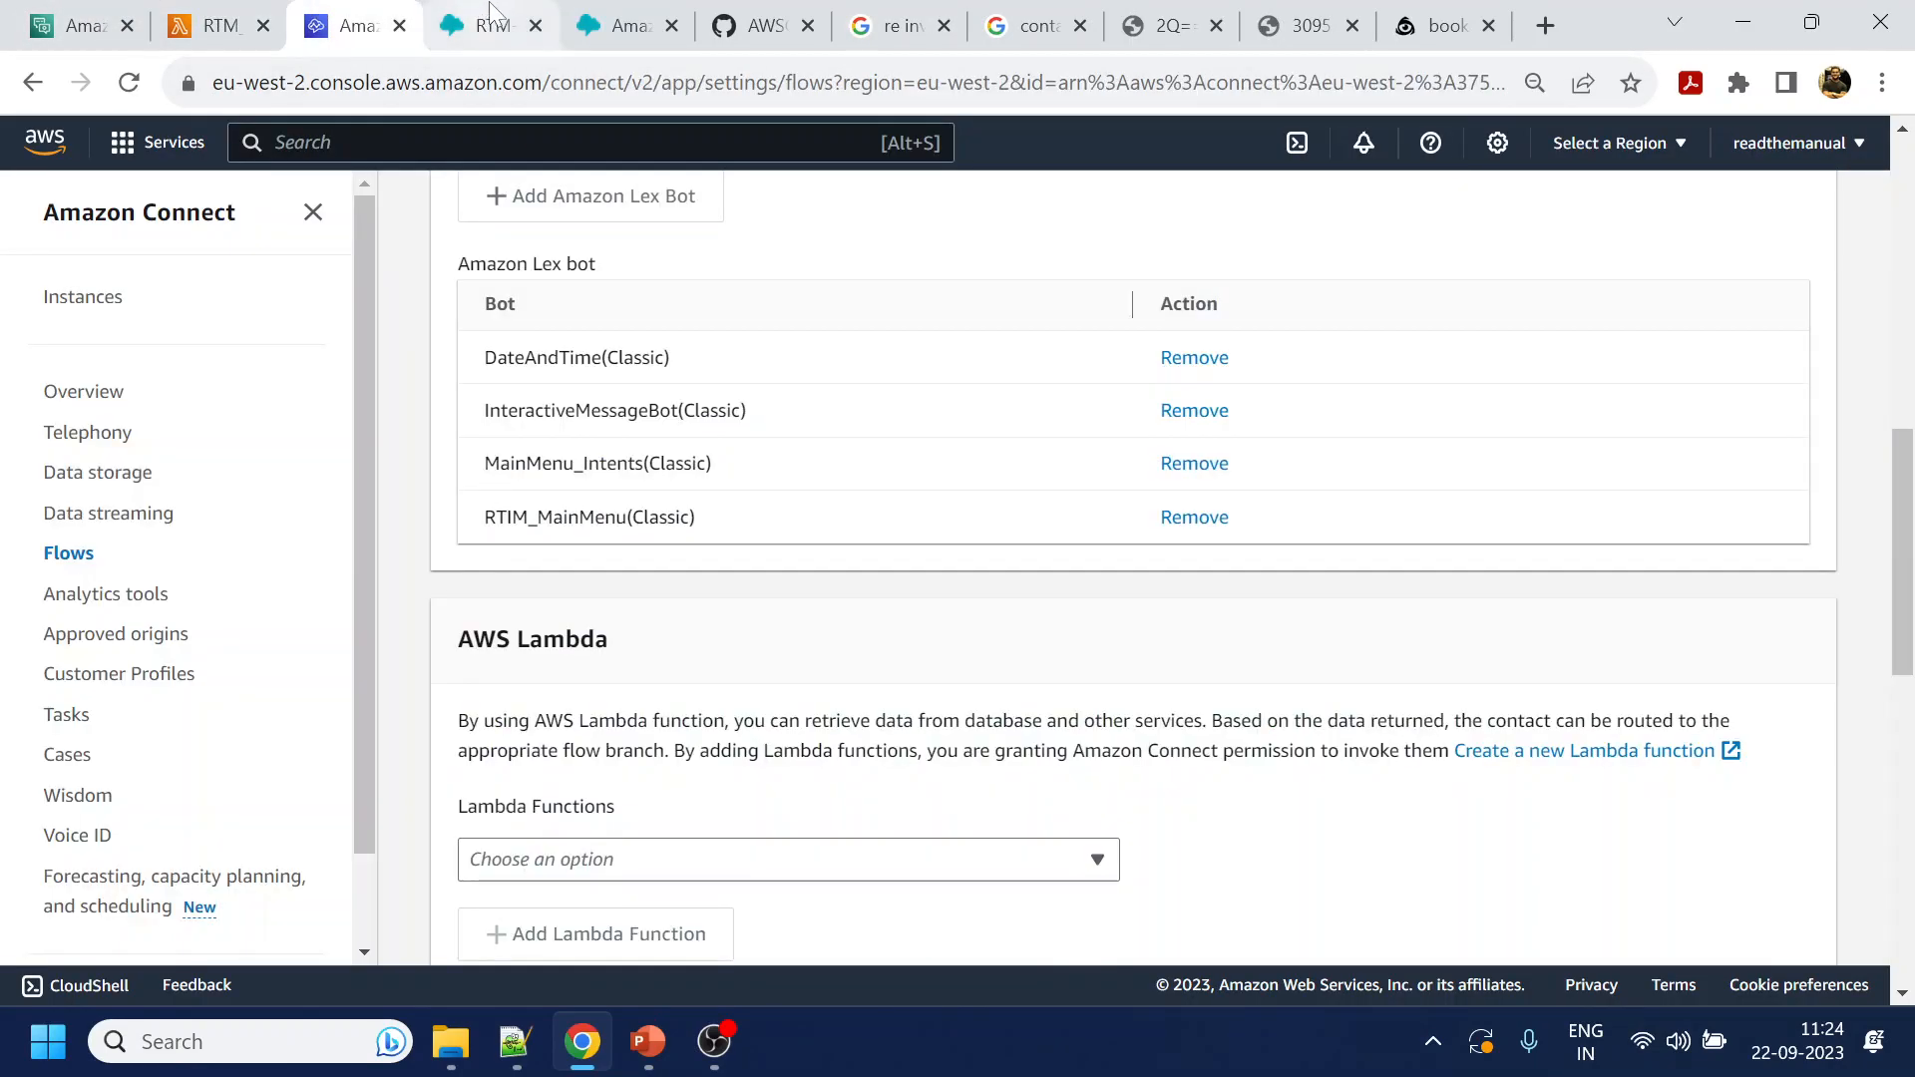
{"action": "left_click", "coordinate": [628, 22]}
{"action": "scroll", "coordinate": [609, 477], "scroll_direction": "up", "scroll_amount": 2}
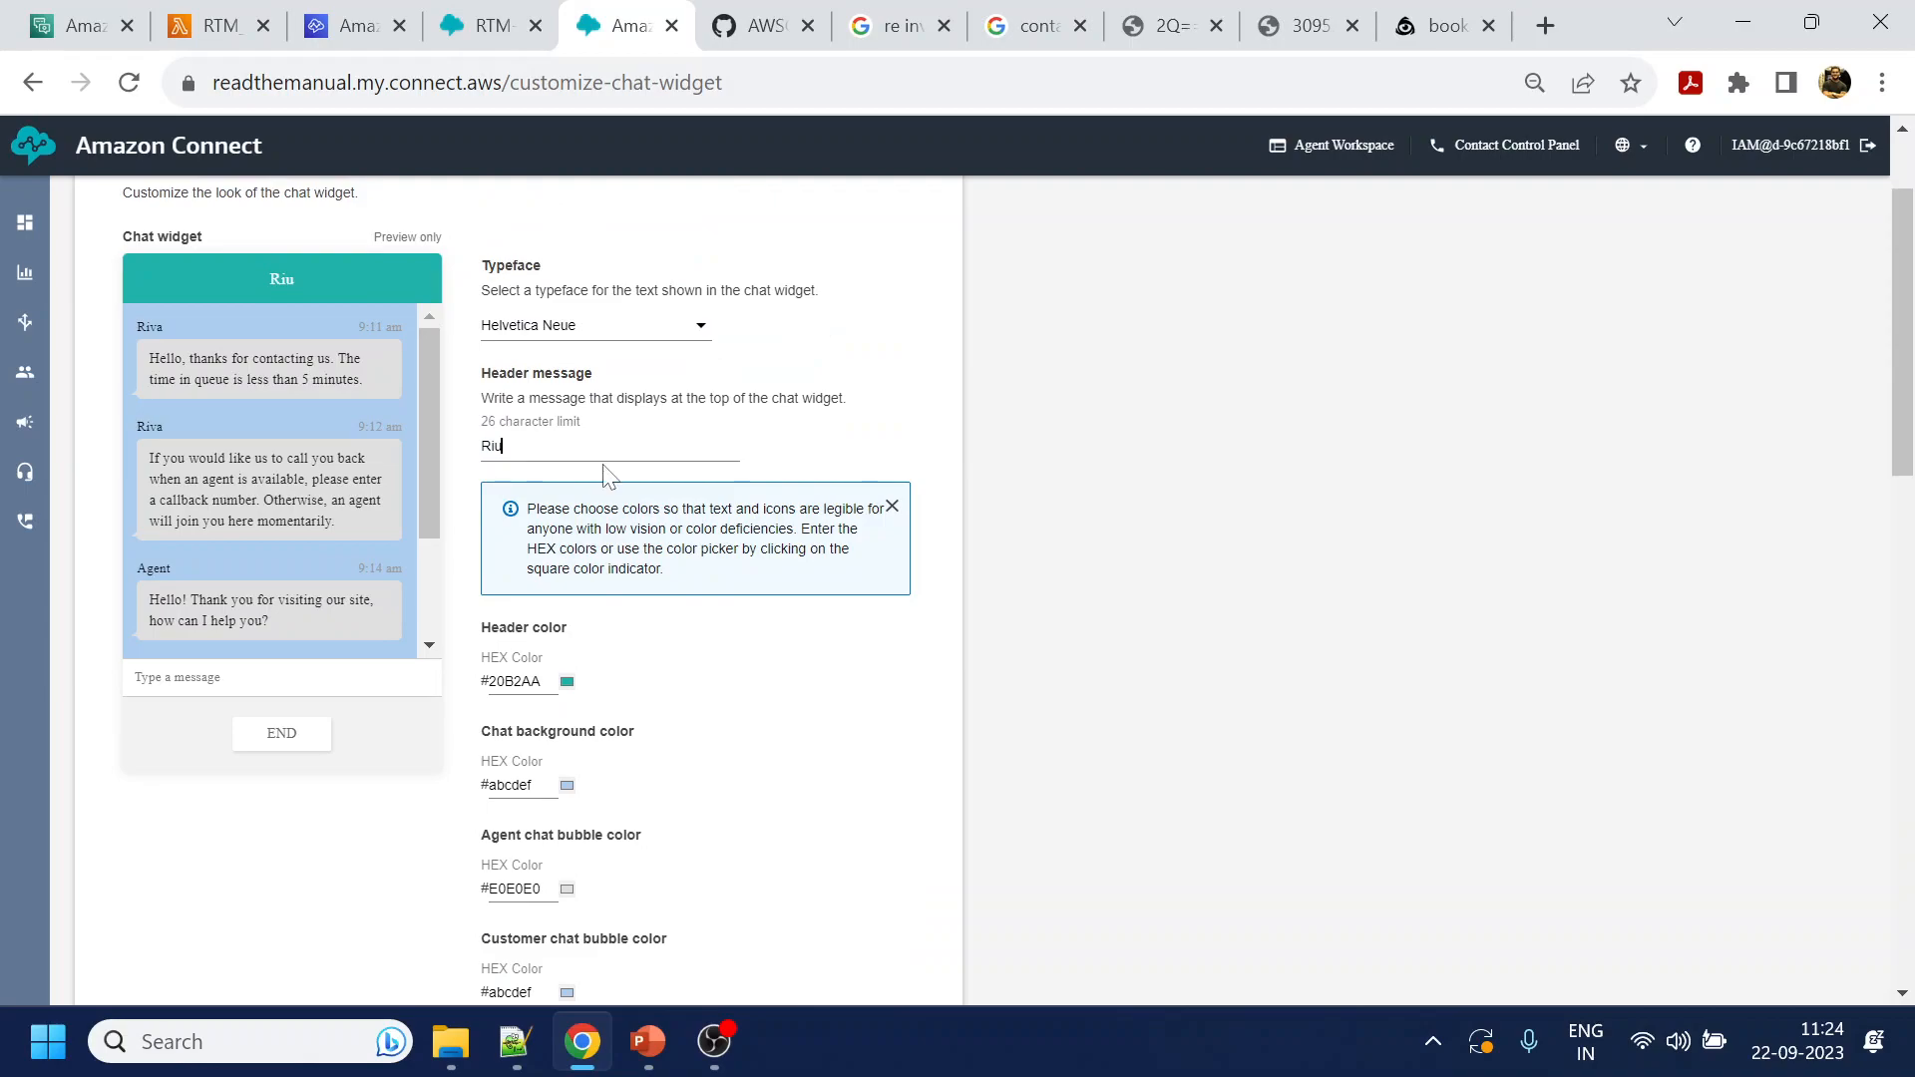
{"action": "type", "text": "re invent user expe"}
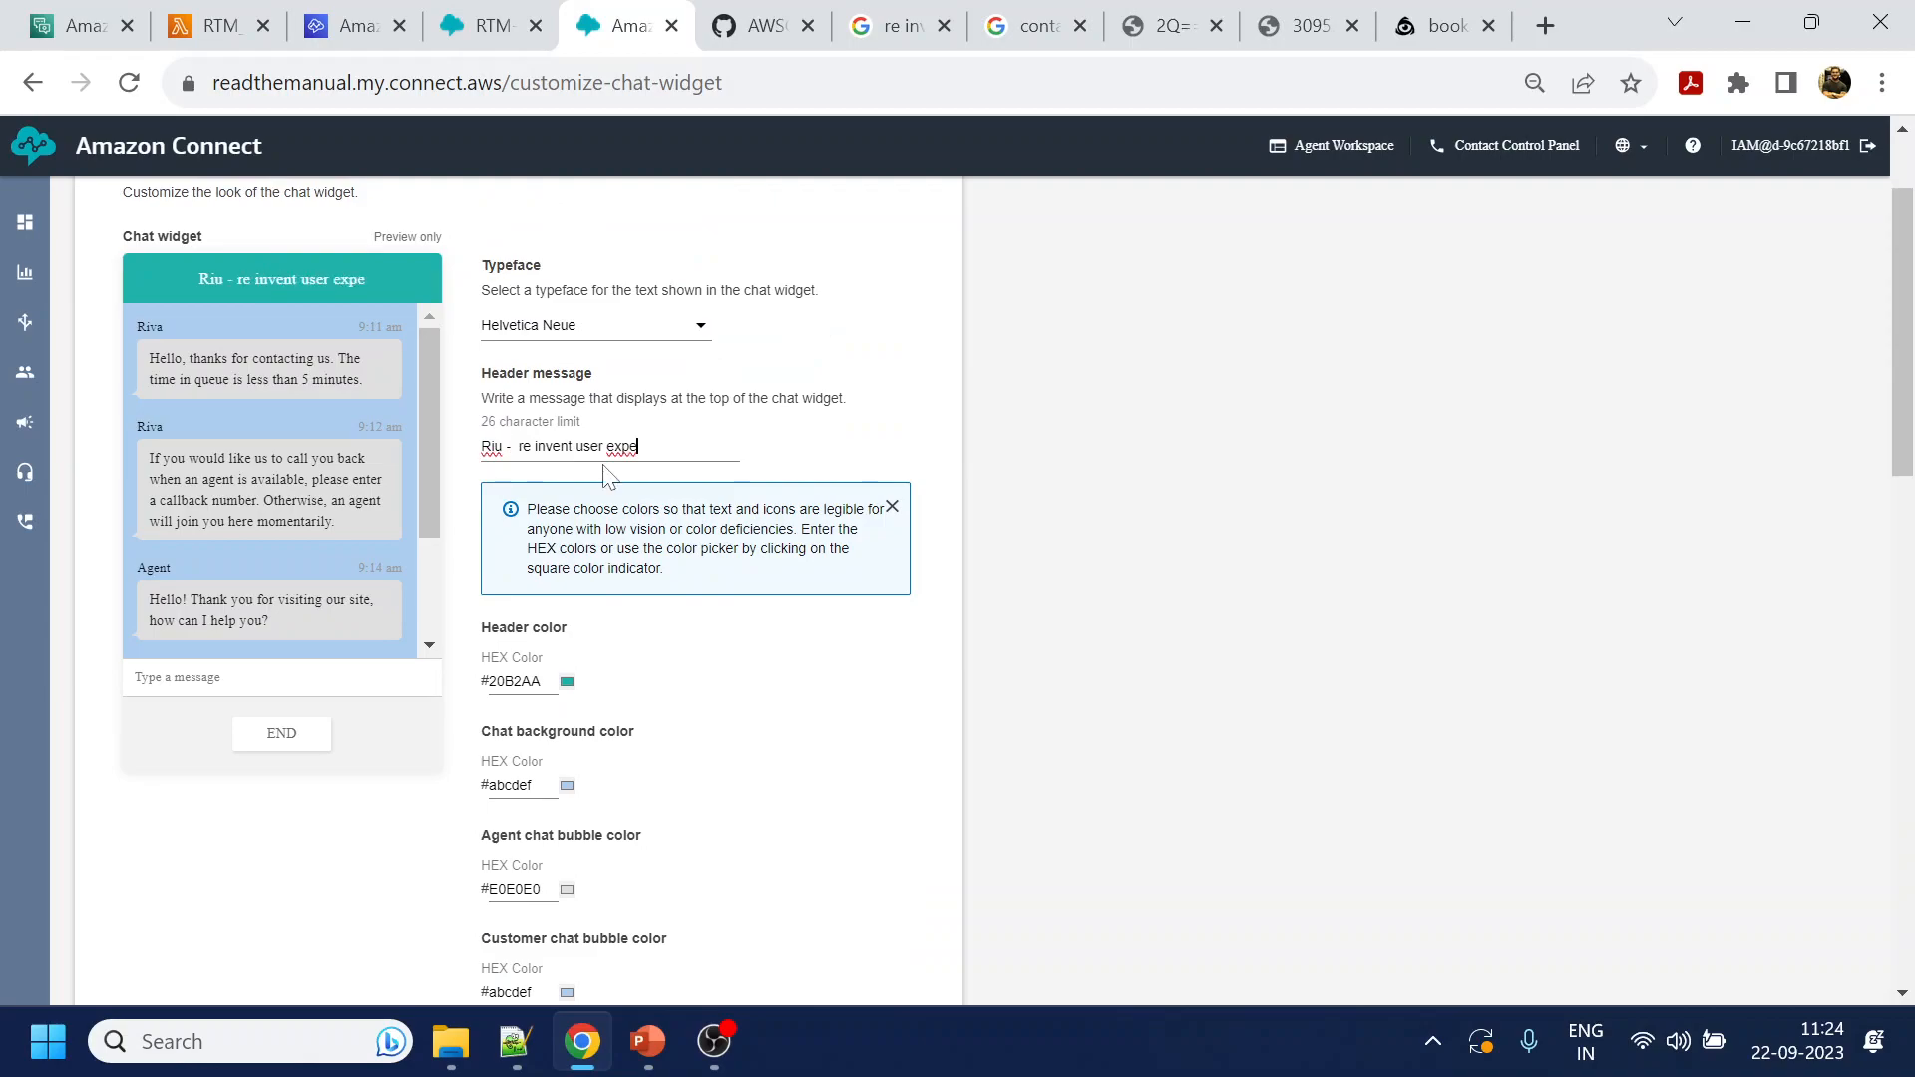
{"action": "left_click", "coordinate": [526, 446]}
{"action": "key", "text": "BackSpace"}
{"action": "type", "text": "R"}
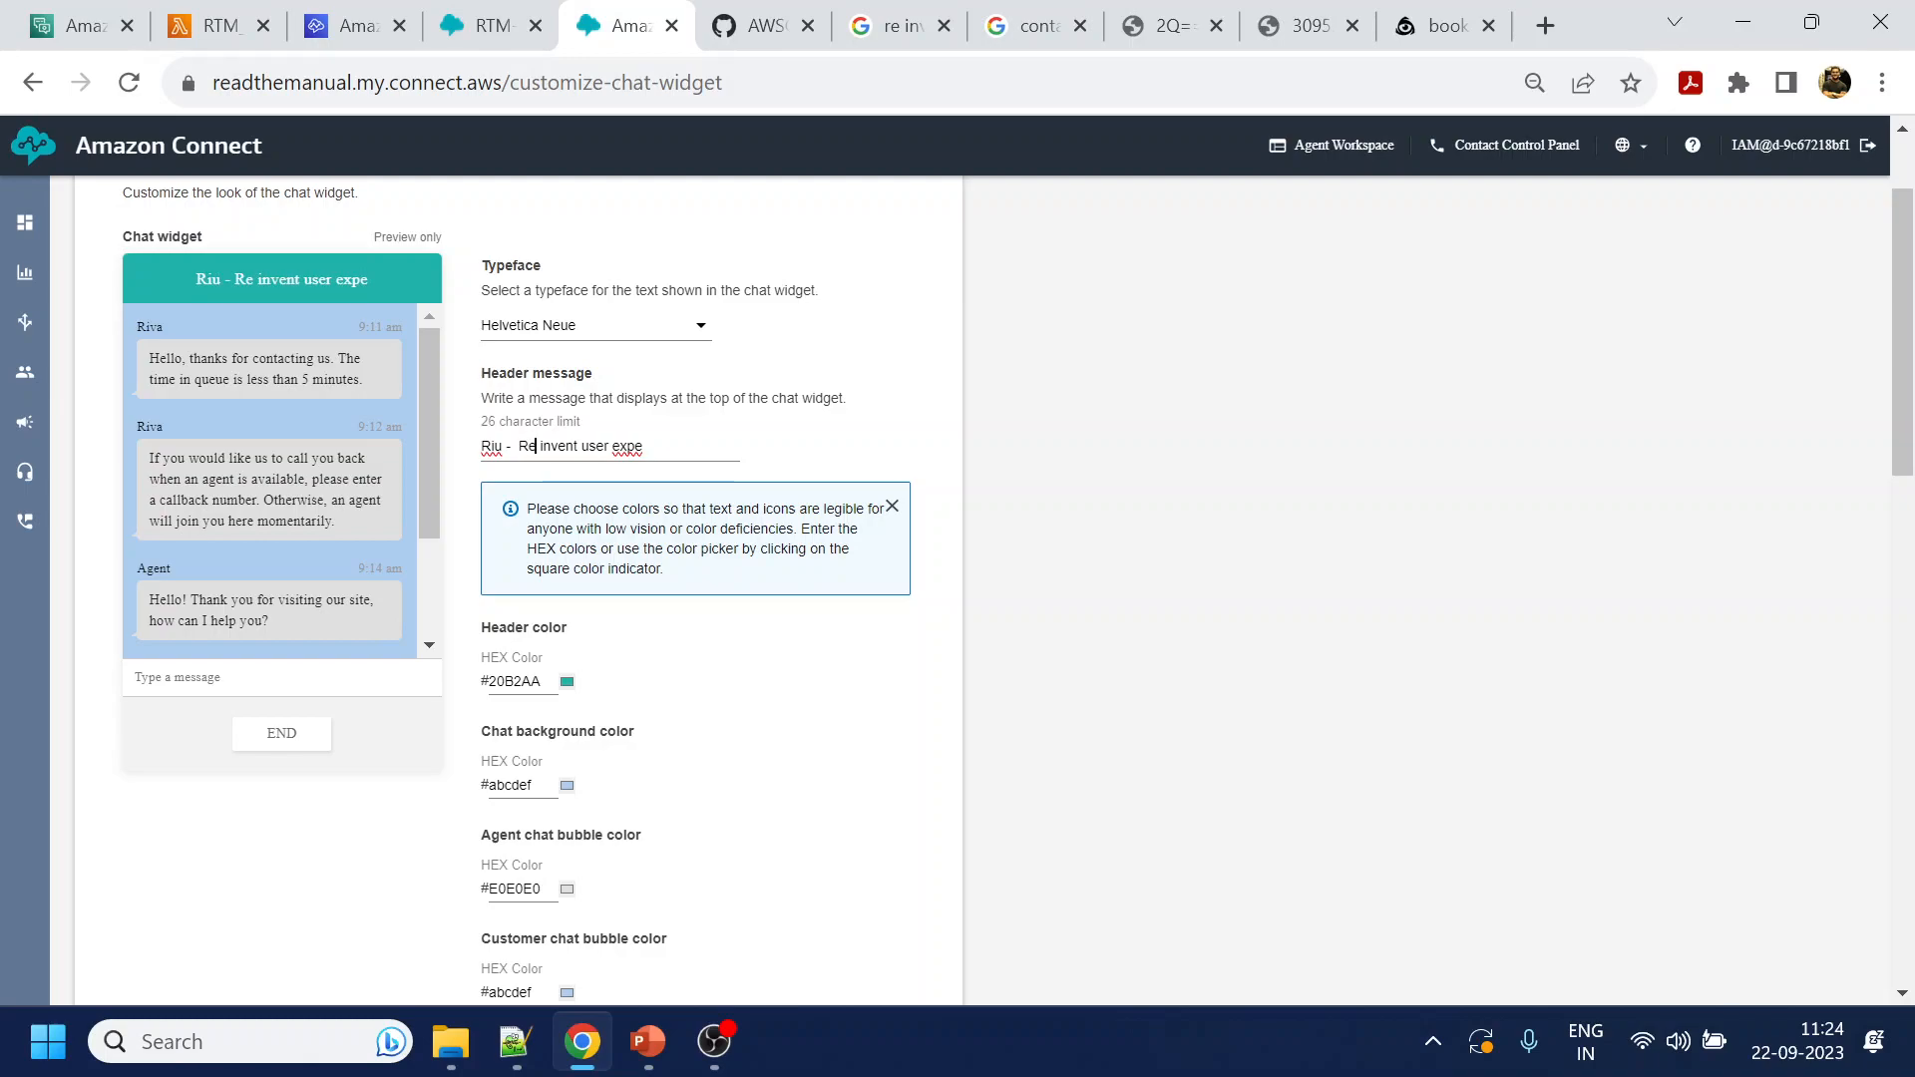
Change the chat widget's header message to "Riu - Re-Invent UX"
{"action": "key", "text": "BackSpace"}
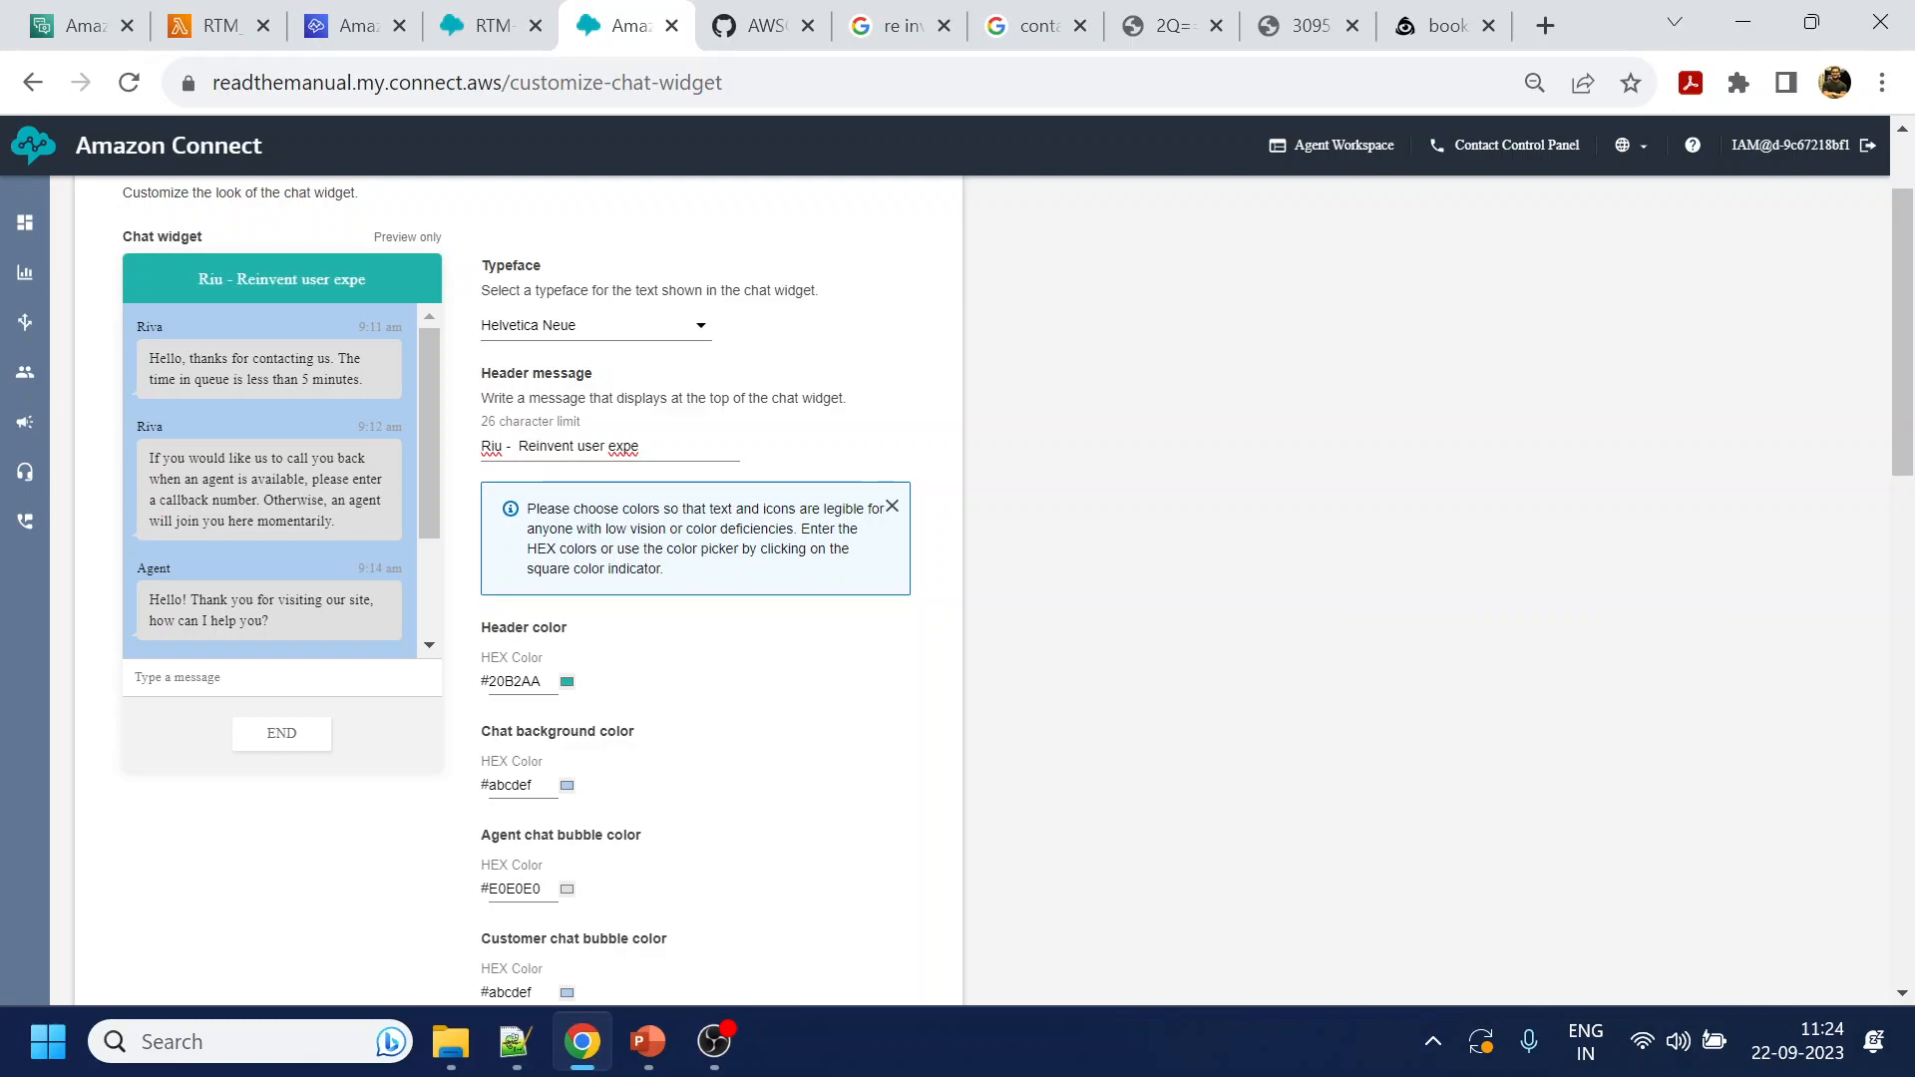
{"action": "type", "text": "-"}
{"action": "key", "text": "Delete"}
{"action": "type", "text": "I"}
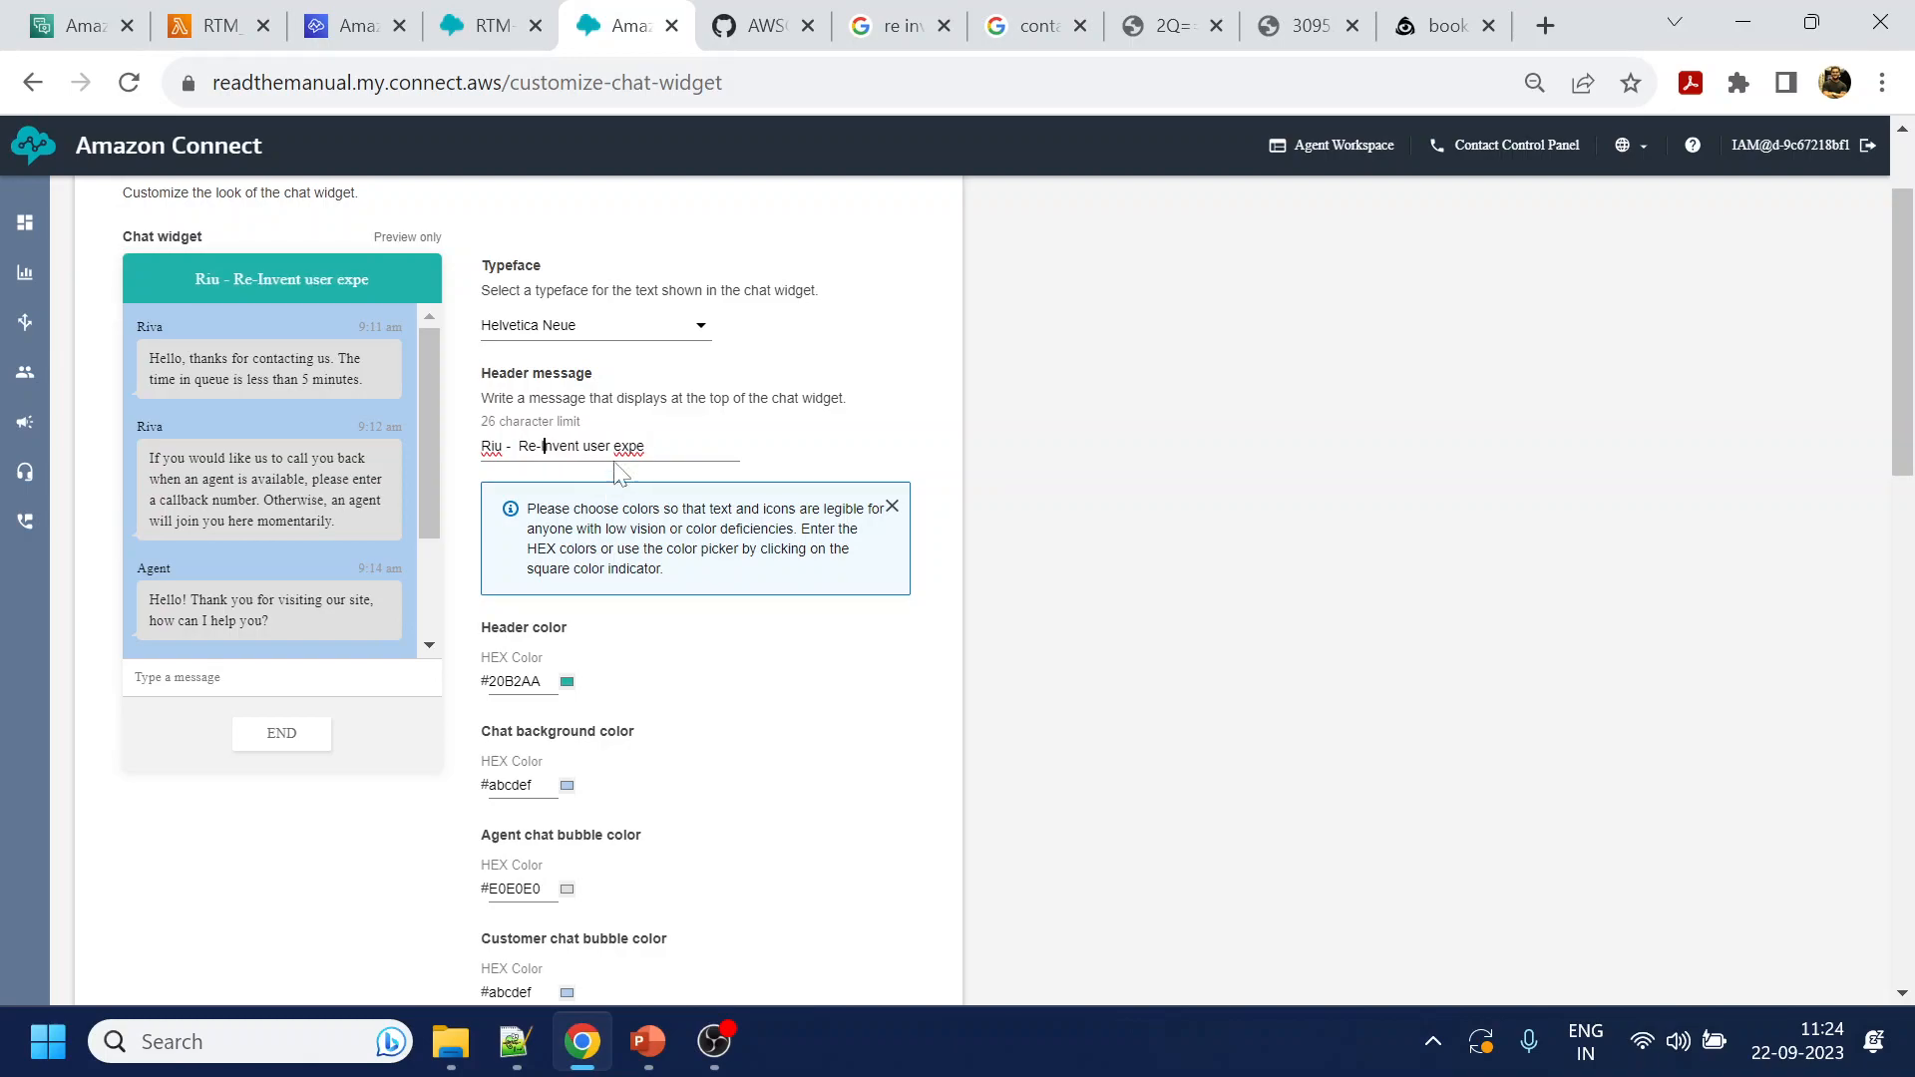
{"action": "left_click_drag", "start_coordinate": [614, 445], "coordinate": [810, 460]}
{"action": "key", "text": "BackSpace"}
{"action": "key", "text": "BackSpace"}
{"action": "key", "text": "BackSpace"}
{"action": "key", "text": "BackSpace"}
{"action": "key", "text": "BackSpace"}
{"action": "key", "text": "BackSpace"}
{"action": "key", "text": "BackSpace"}
{"action": "type", "text": "UX"}
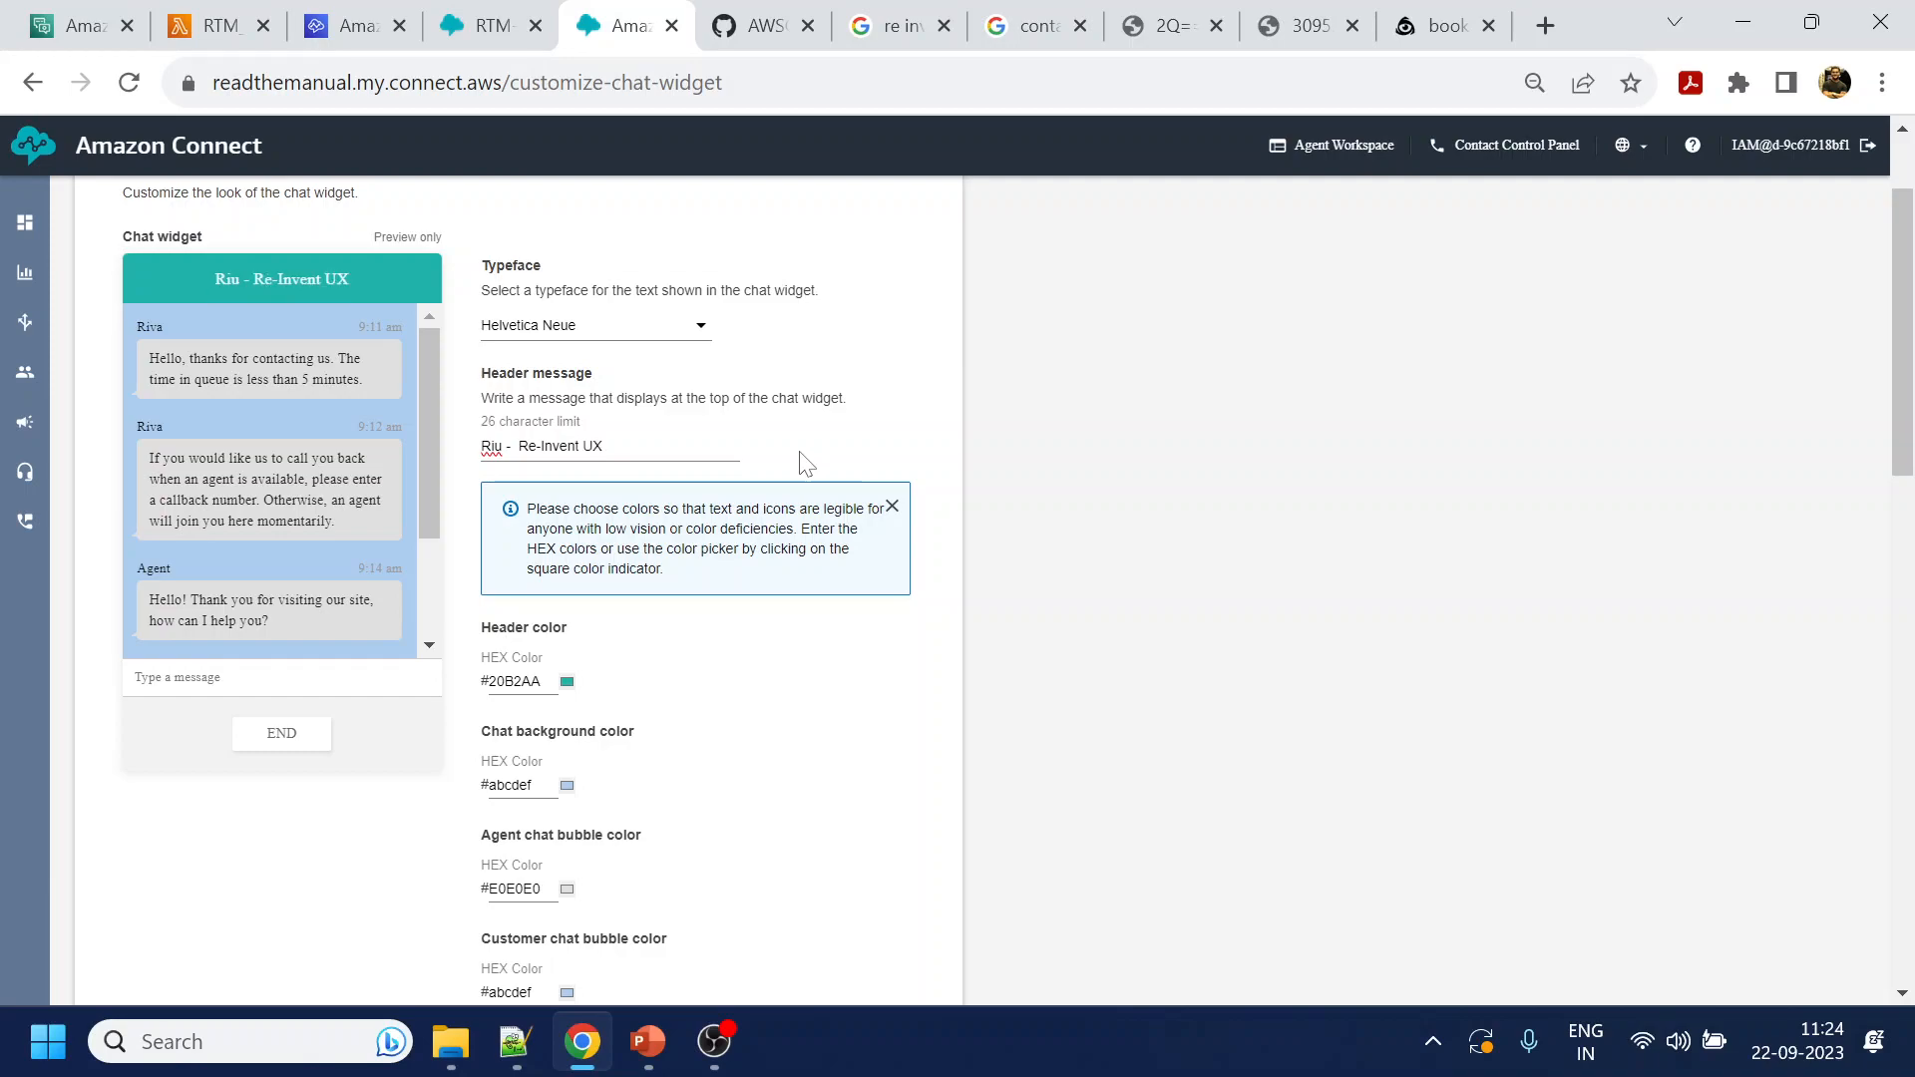
Set the chat widget's contact flow to RTM-MainMenu and review the other widget settings
{"action": "scroll", "coordinate": [675, 585], "scroll_direction": "down", "scroll_amount": 12}
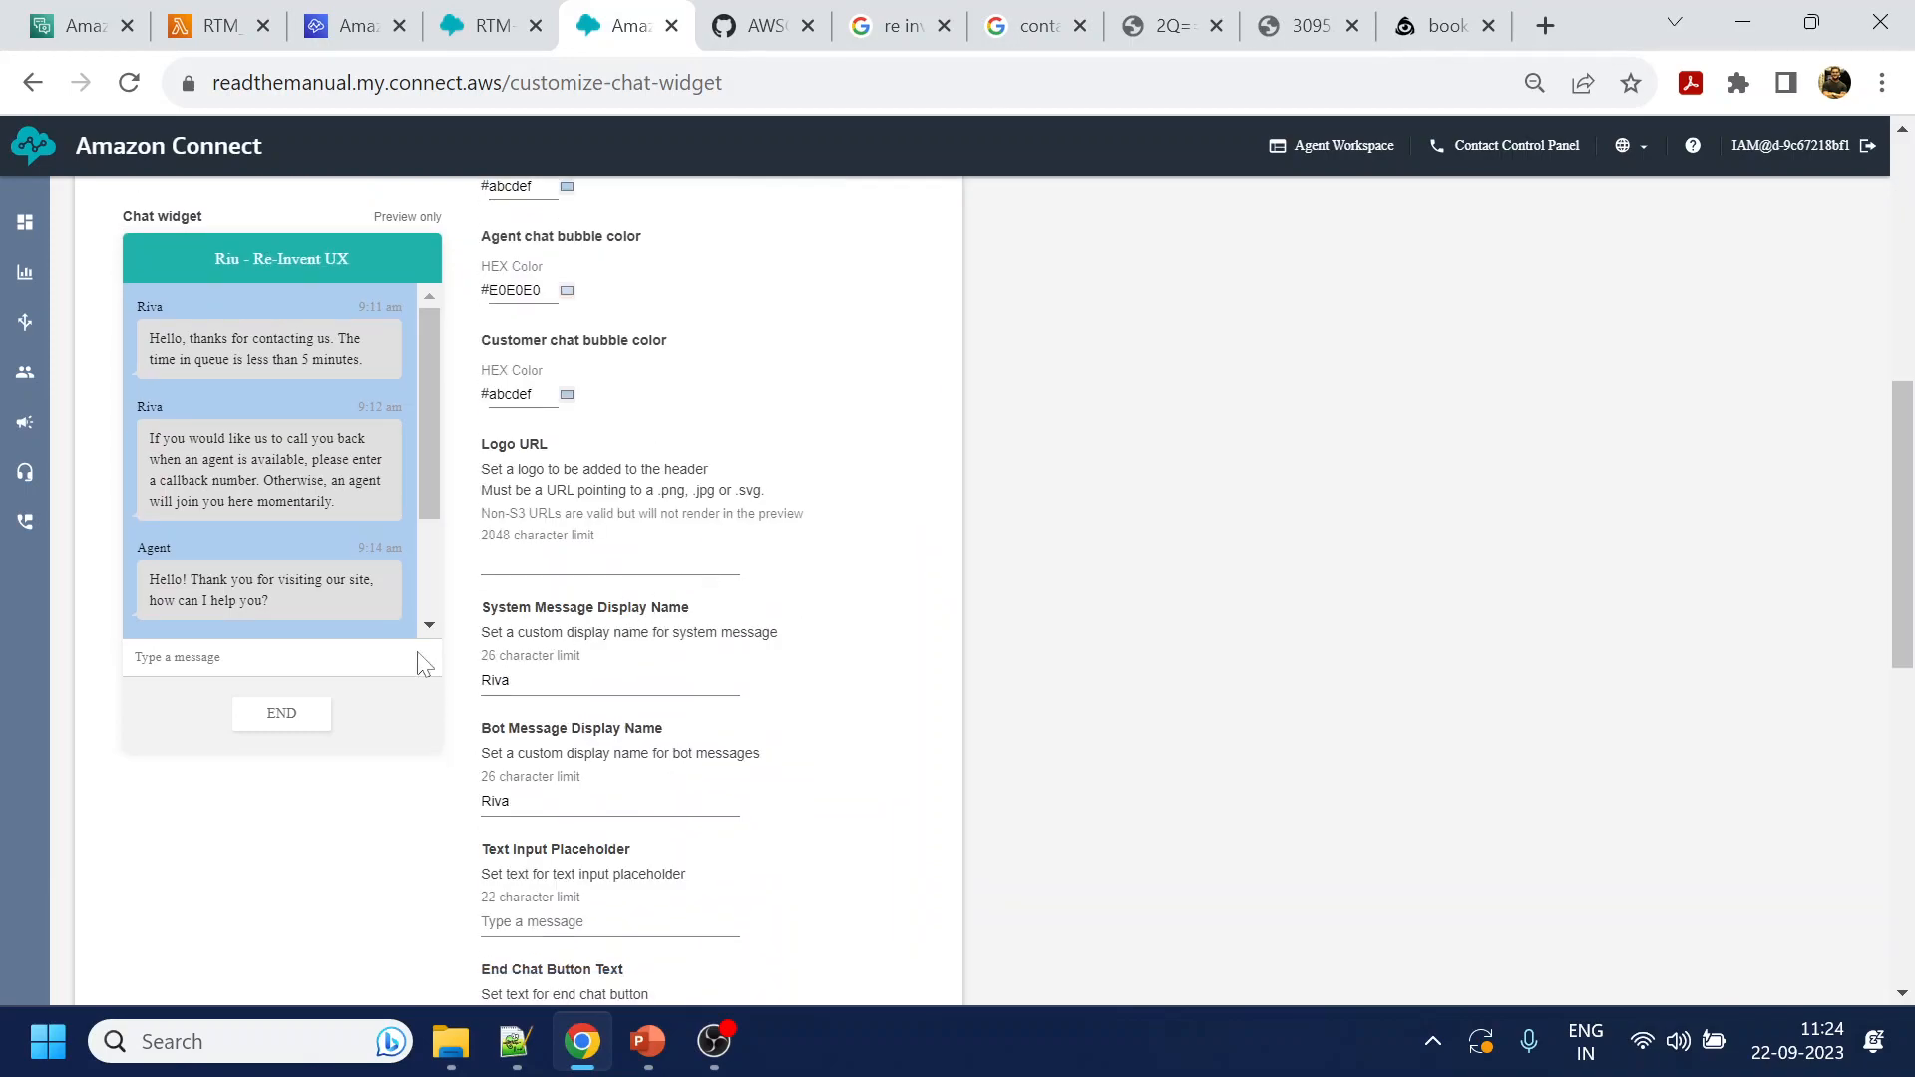
{"action": "scroll", "coordinate": [324, 763], "scroll_direction": "down", "scroll_amount": 4}
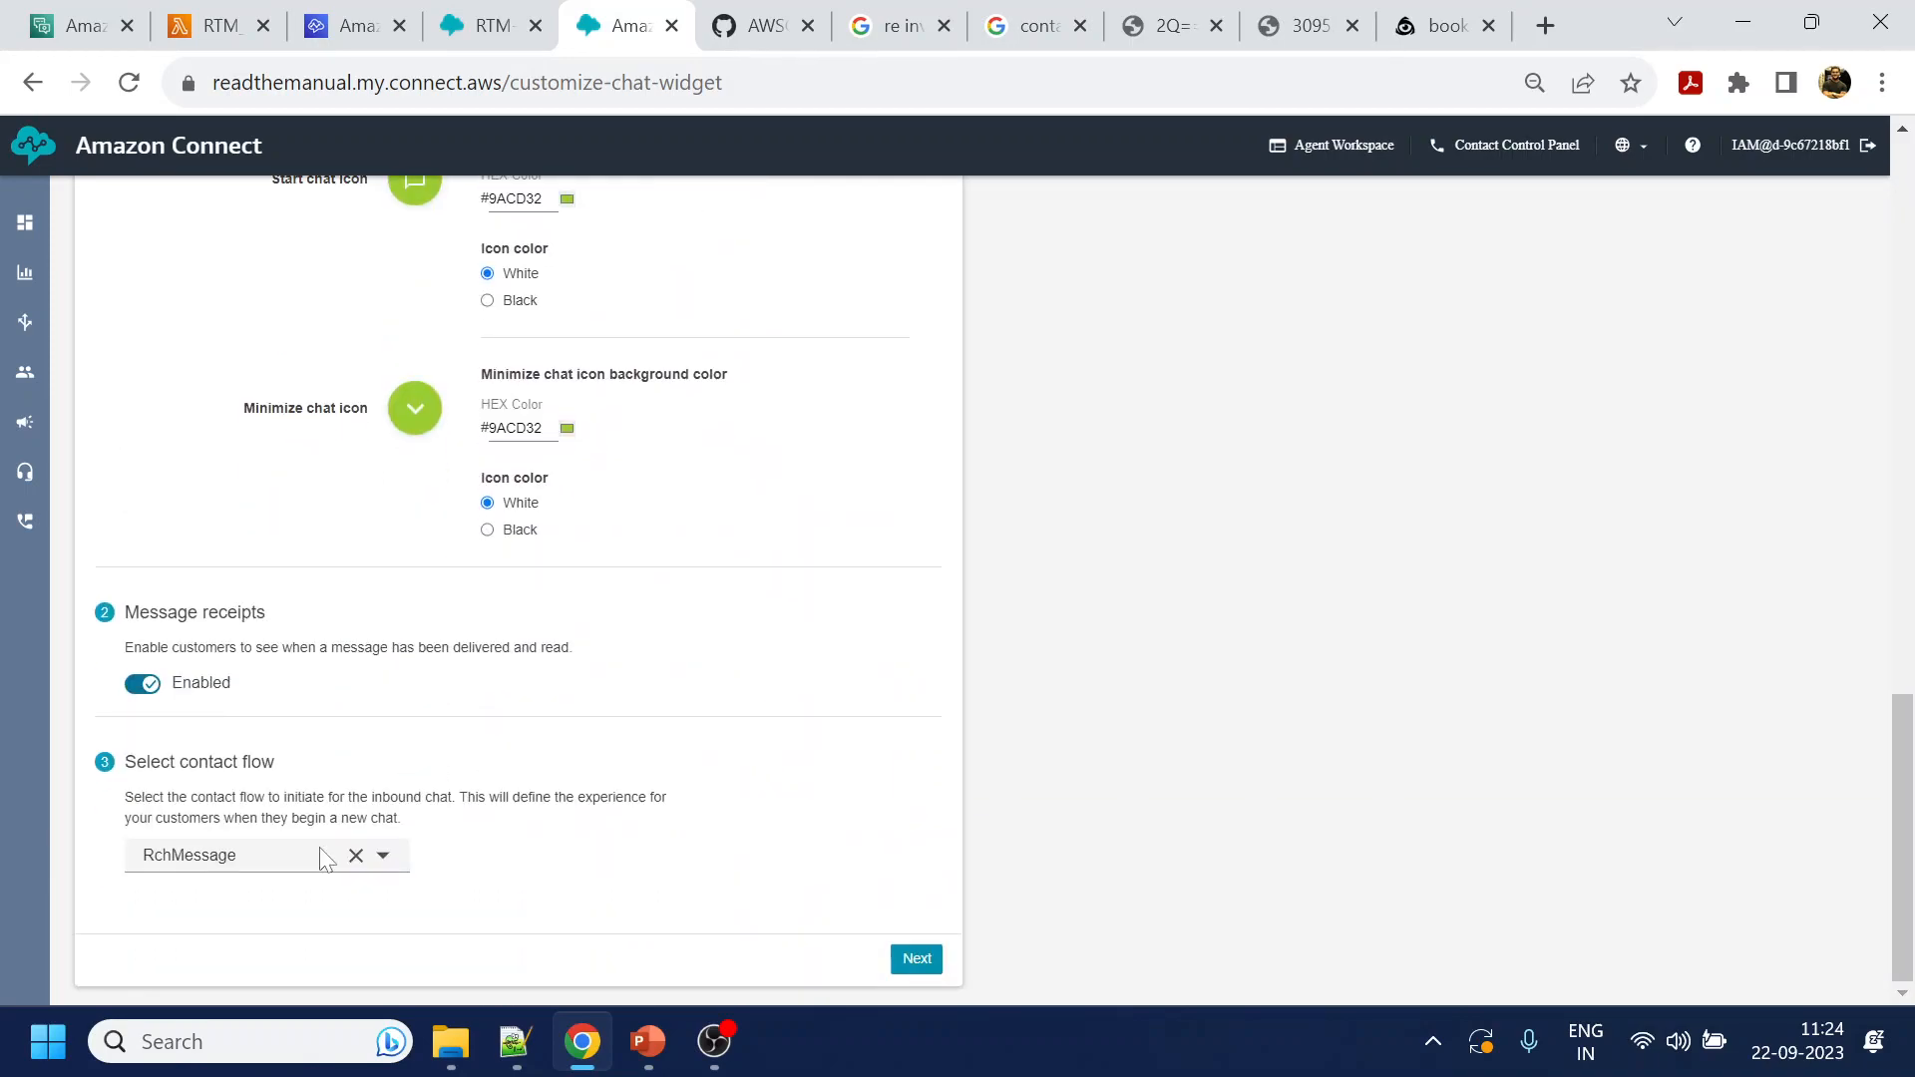
{"action": "left_click", "coordinate": [358, 858]}
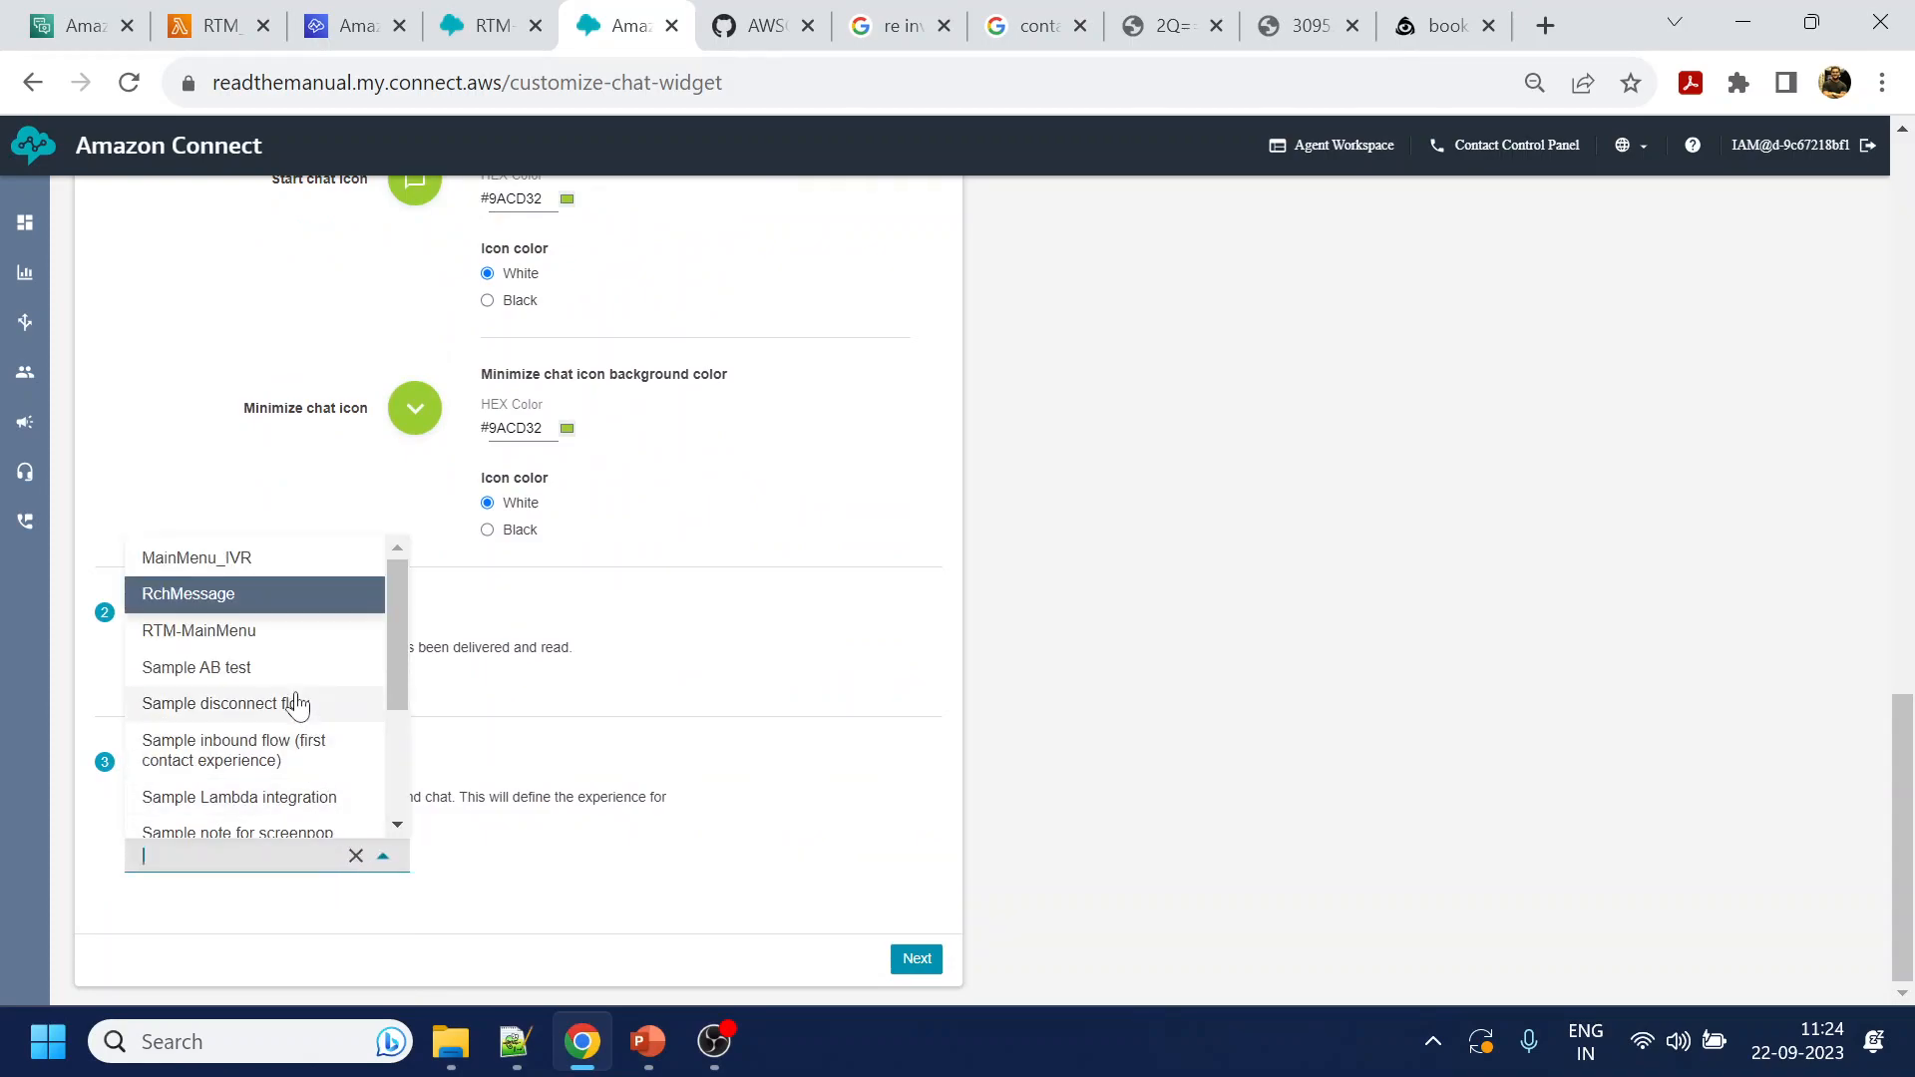
{"action": "left_click", "coordinate": [288, 636]}
{"action": "scroll", "coordinate": [853, 717], "scroll_direction": "up", "scroll_amount": 17}
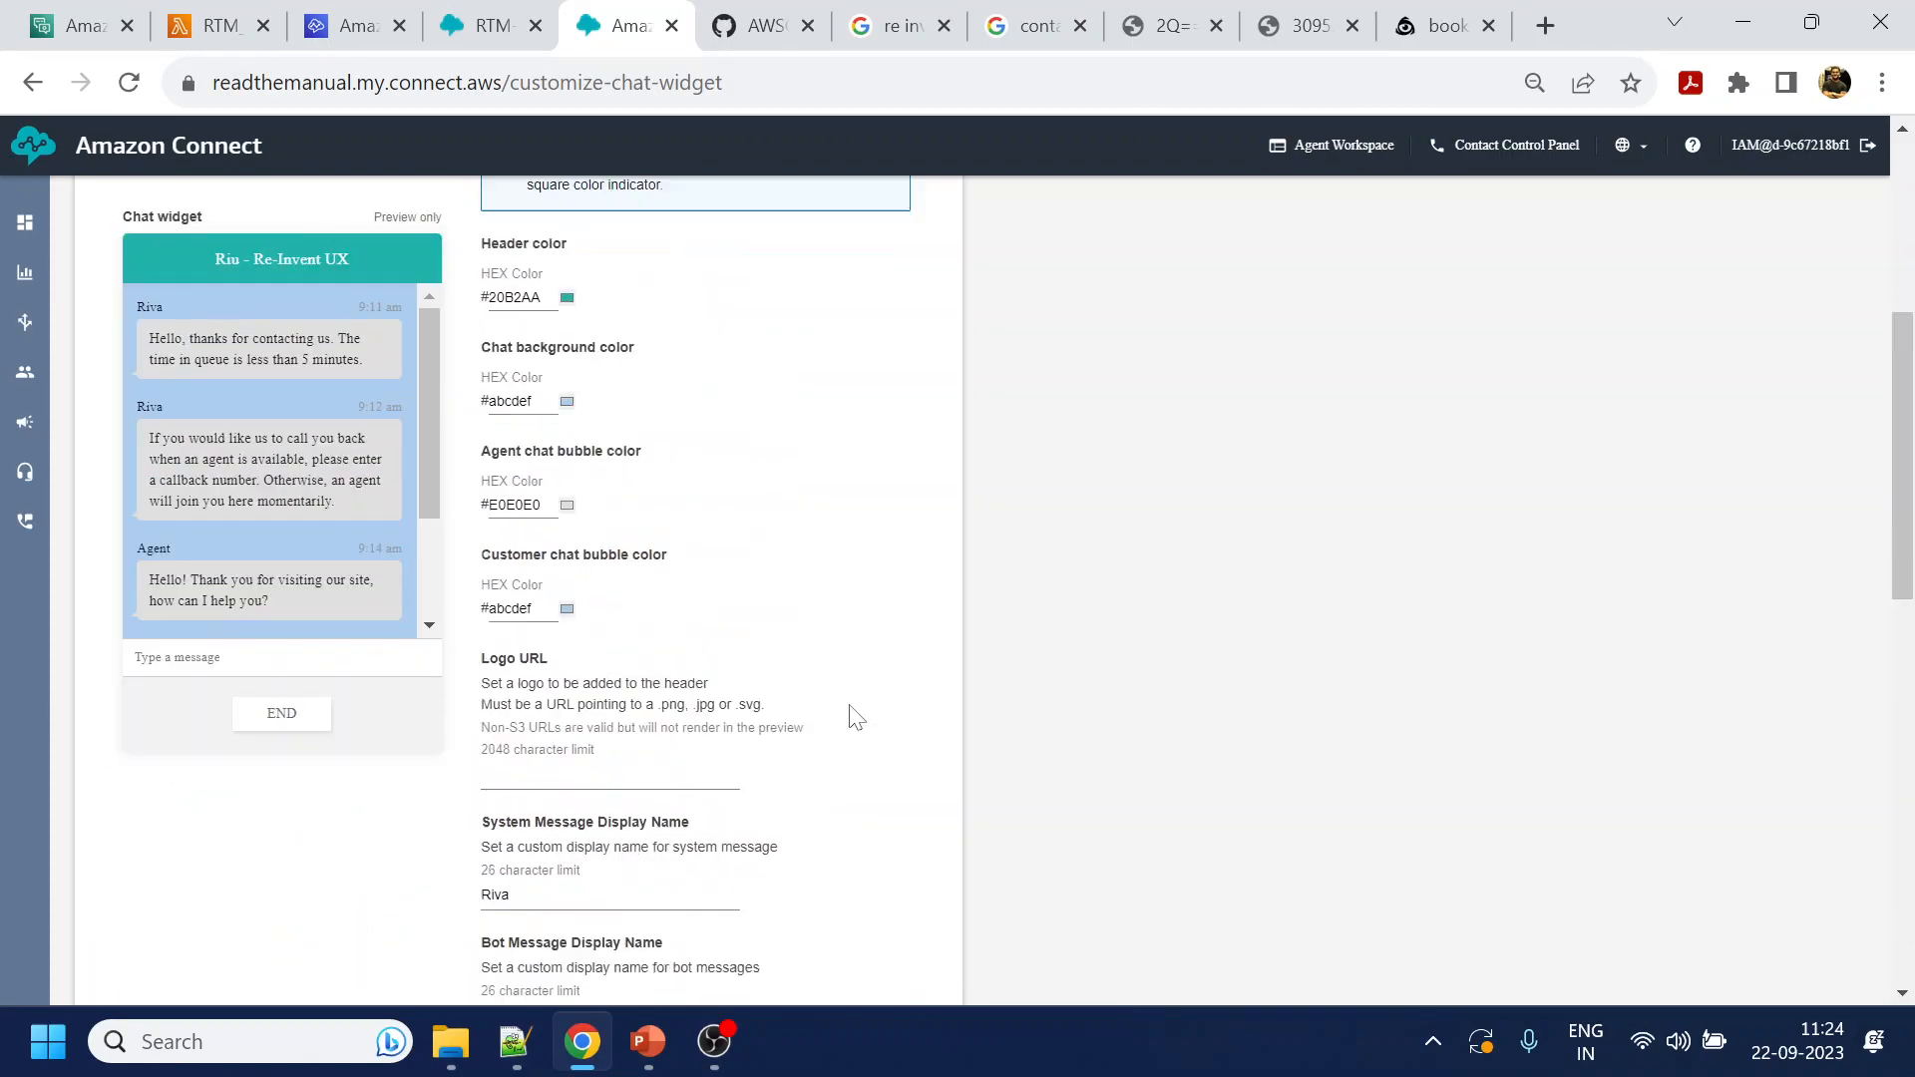
{"action": "scroll", "coordinate": [852, 733], "scroll_direction": "down", "scroll_amount": 12}
{"action": "scroll", "coordinate": [852, 743], "scroll_direction": "down", "scroll_amount": 5}
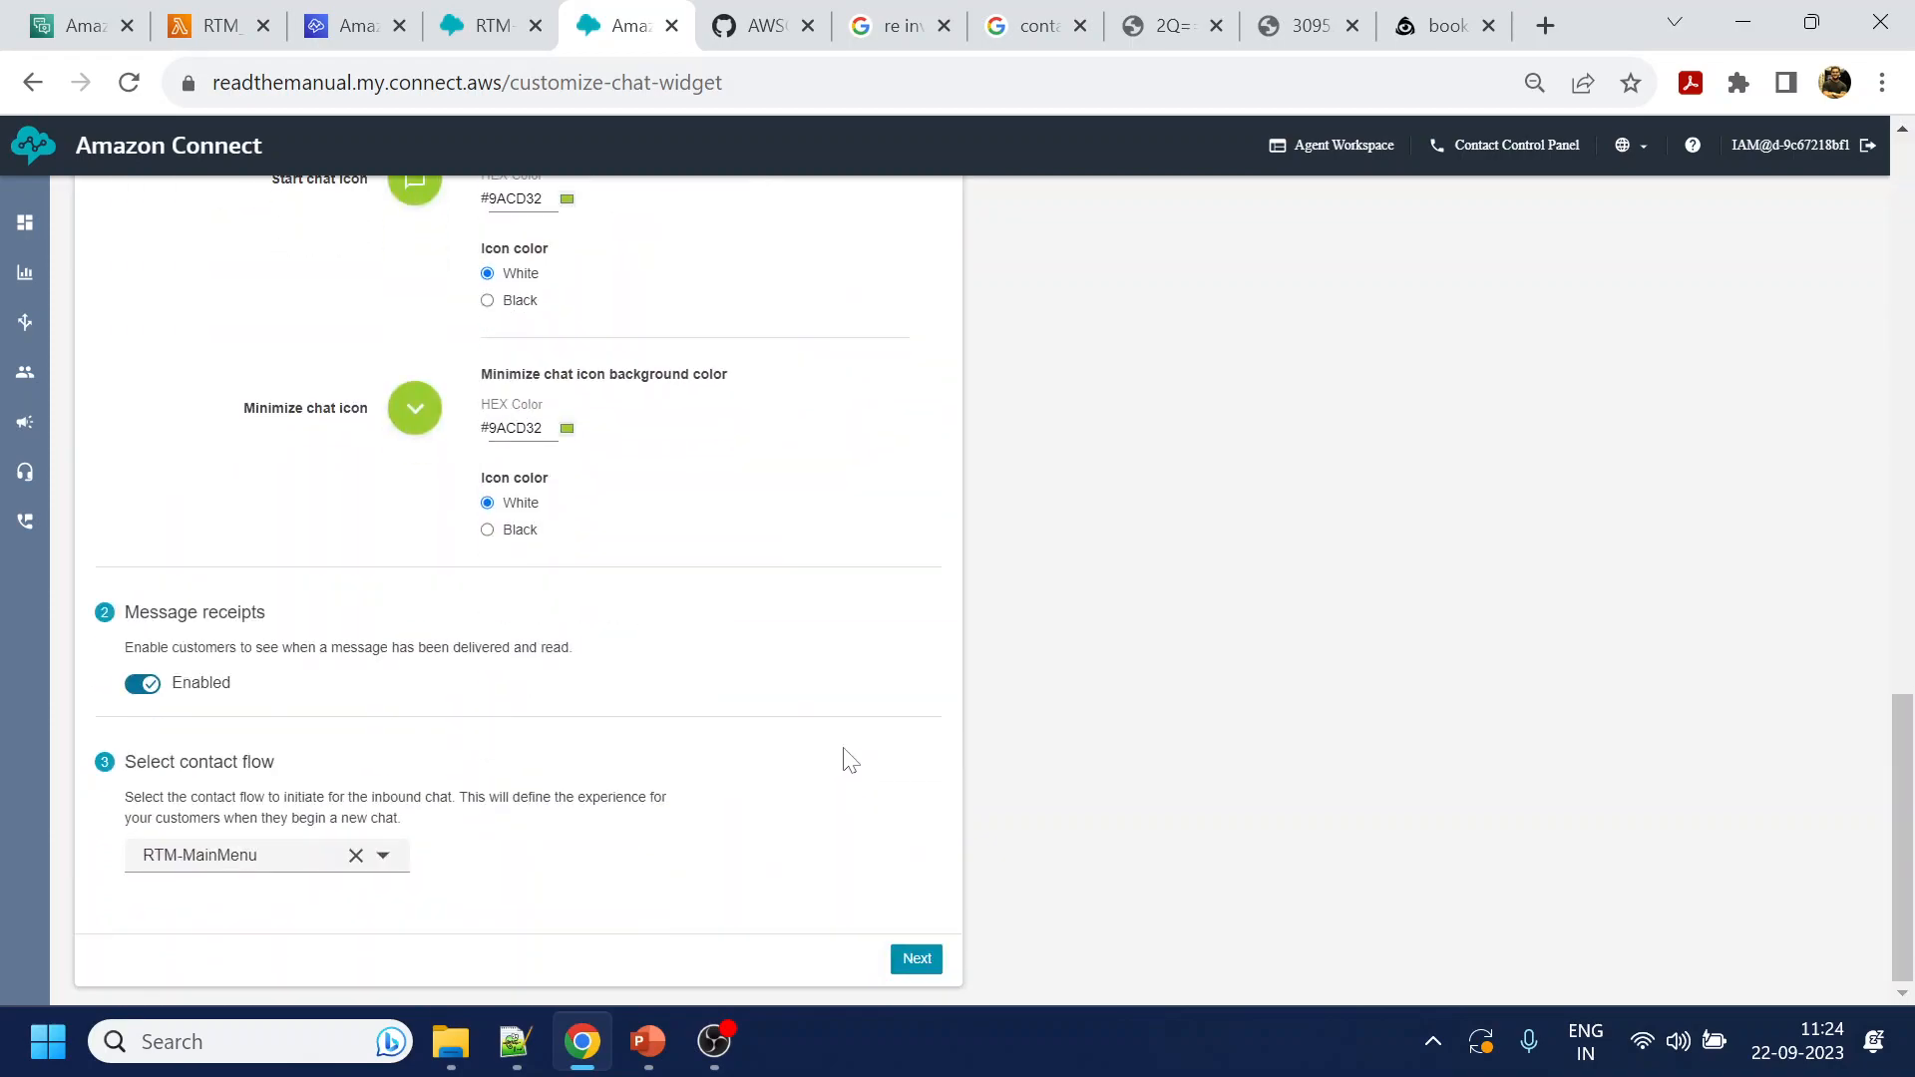
Set the customer chat bubble color to FFFFFF and continue to the widget's domain and security settings
{"action": "scroll", "coordinate": [847, 761], "scroll_direction": "up", "scroll_amount": 10}
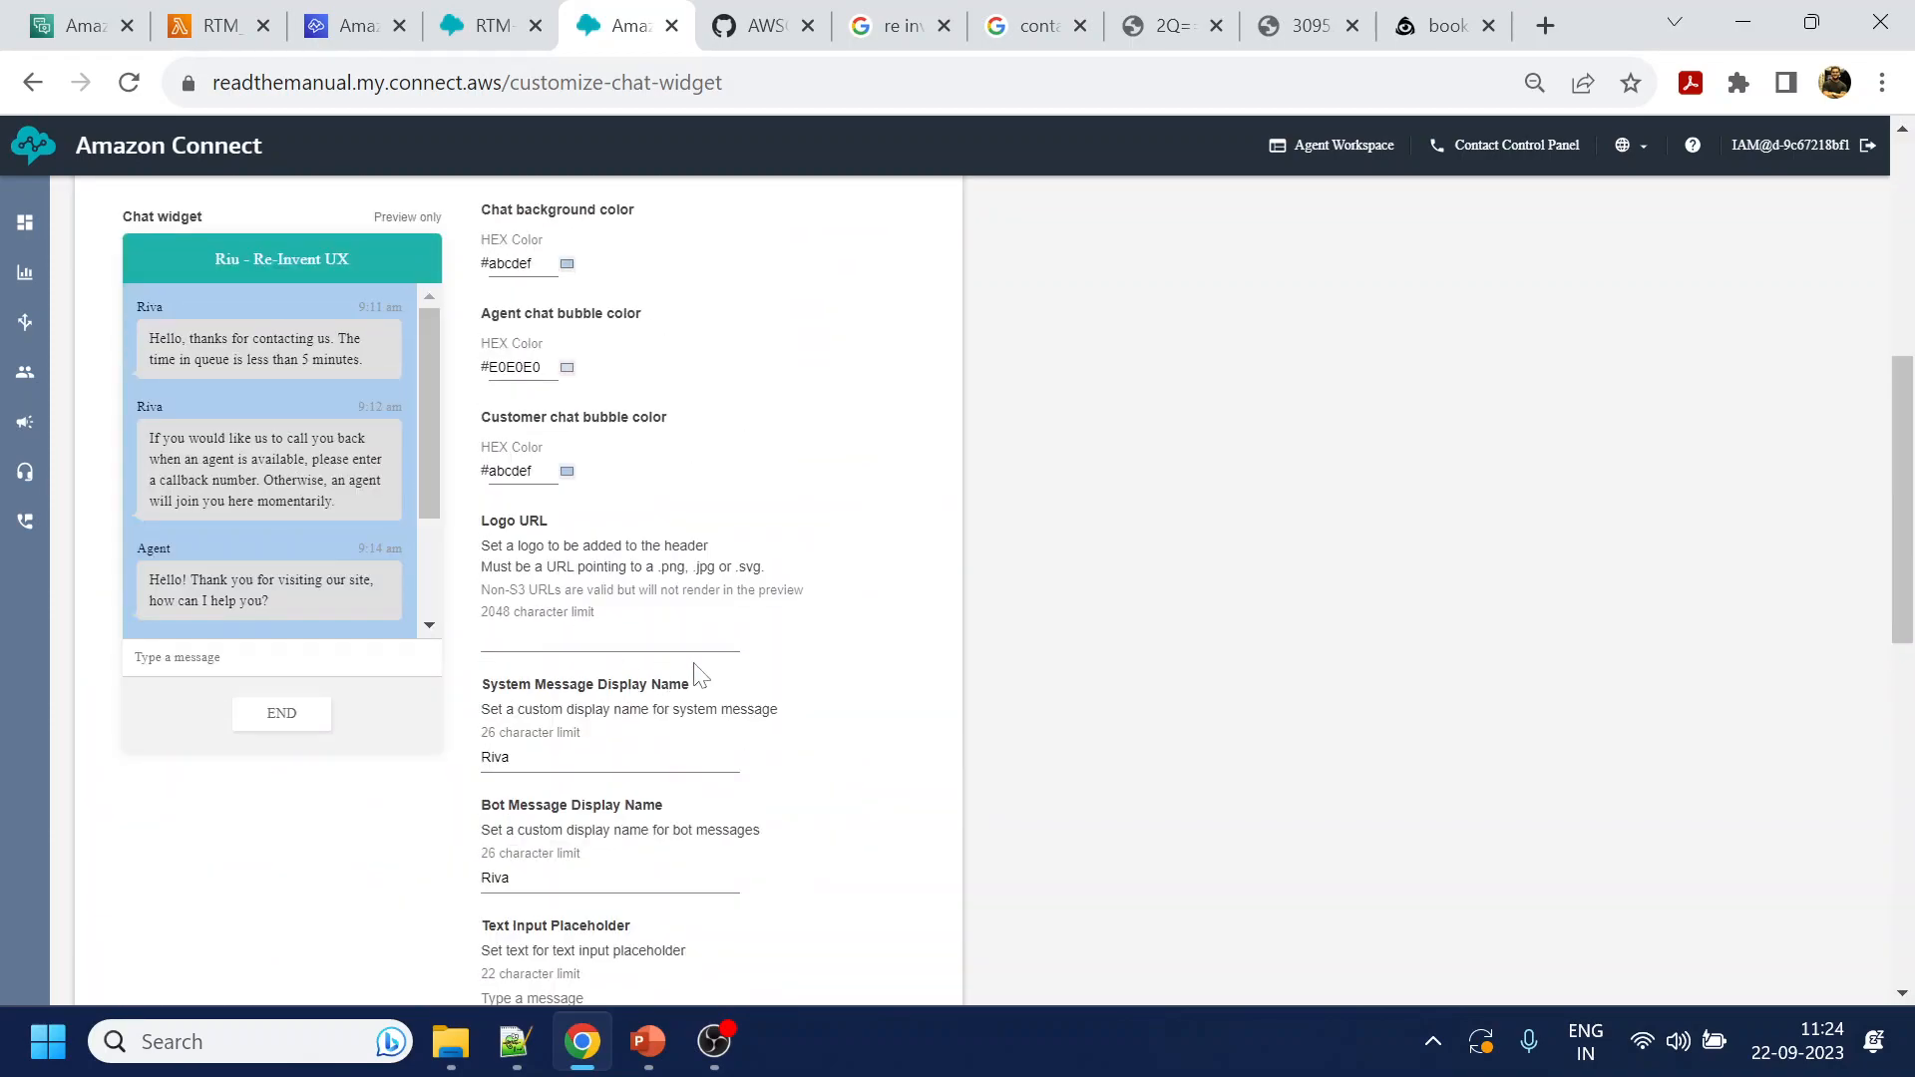
{"action": "double_click", "coordinate": [509, 470]}
{"action": "type", "text": "000000"}
{"action": "key", "text": "ctrl+a"}
{"action": "type", "text": "FFFFFF"}
{"action": "scroll", "coordinate": [860, 678], "scroll_direction": "down", "scroll_amount": 10}
{"action": "left_click", "coordinate": [916, 958]}
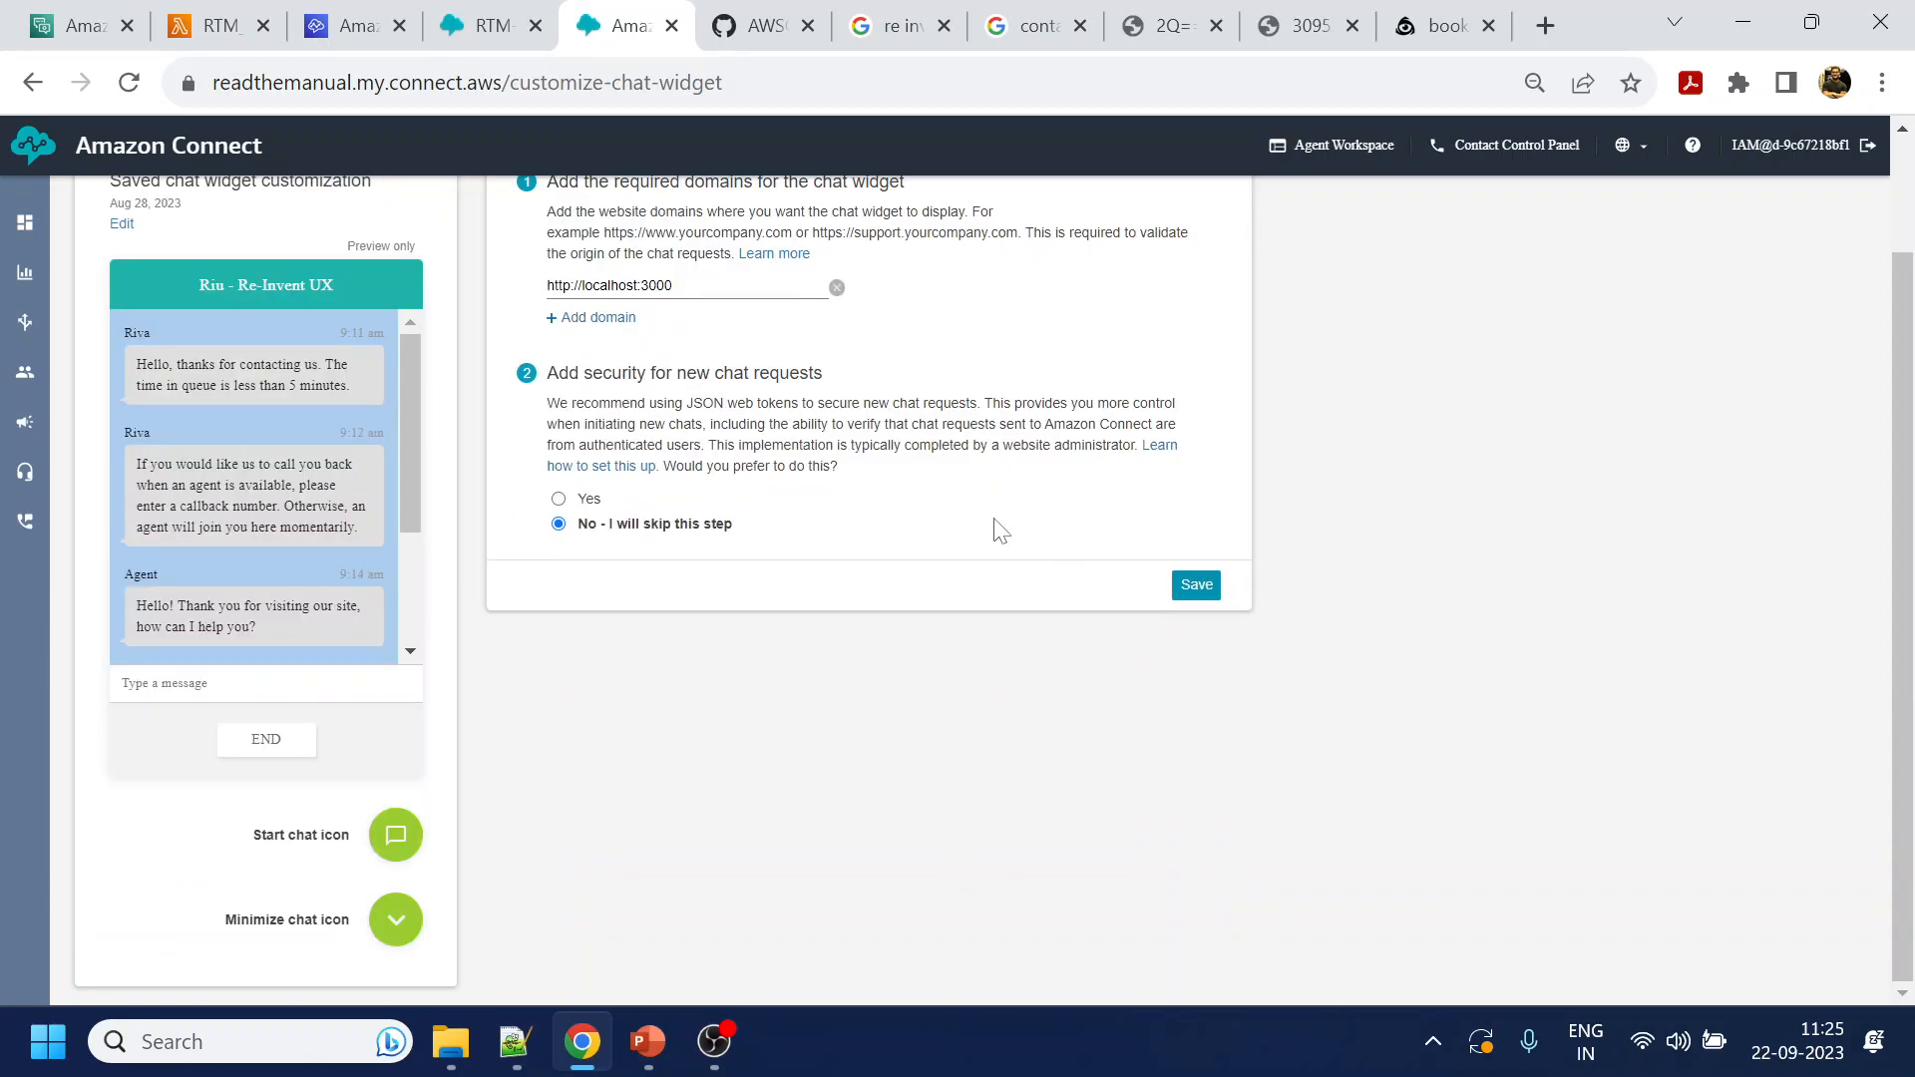
{"action": "scroll", "coordinate": [659, 451], "scroll_direction": "up", "scroll_amount": 2}
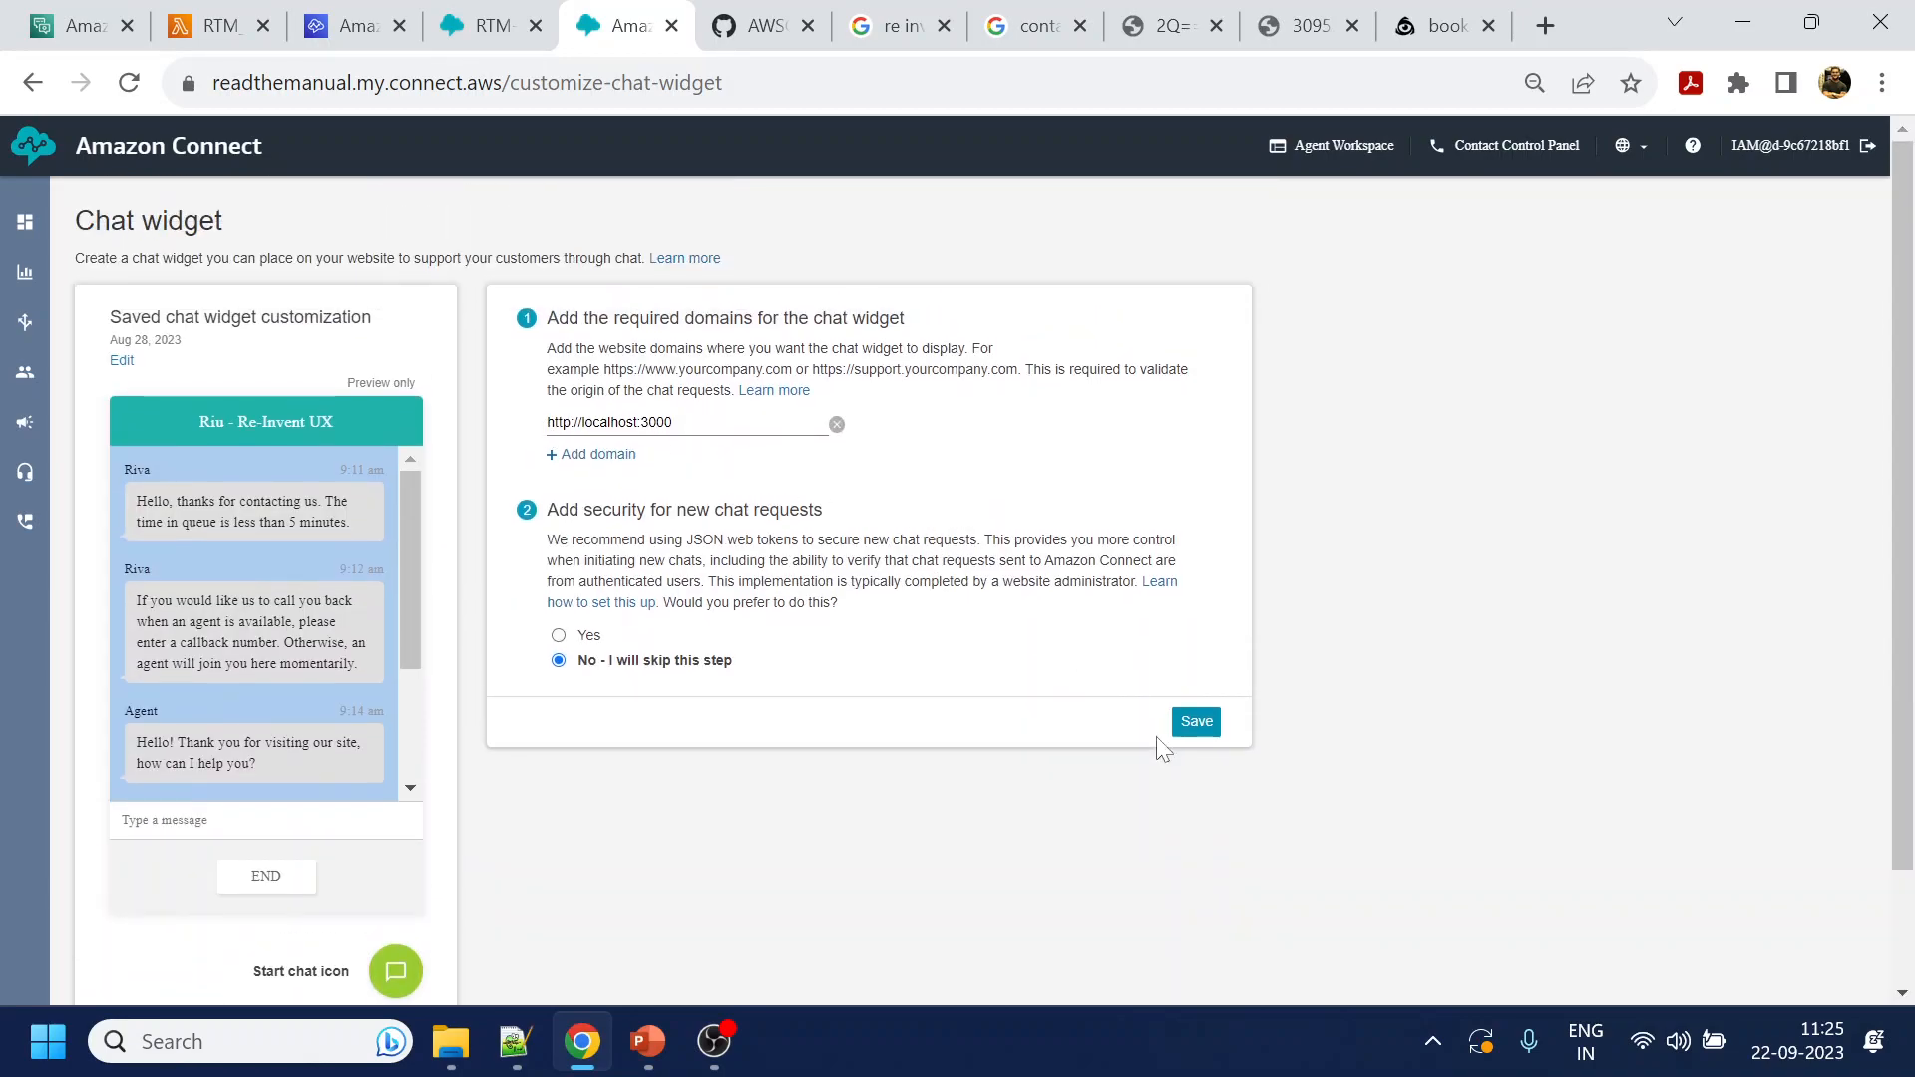
{"action": "left_click", "coordinate": [1193, 722]}
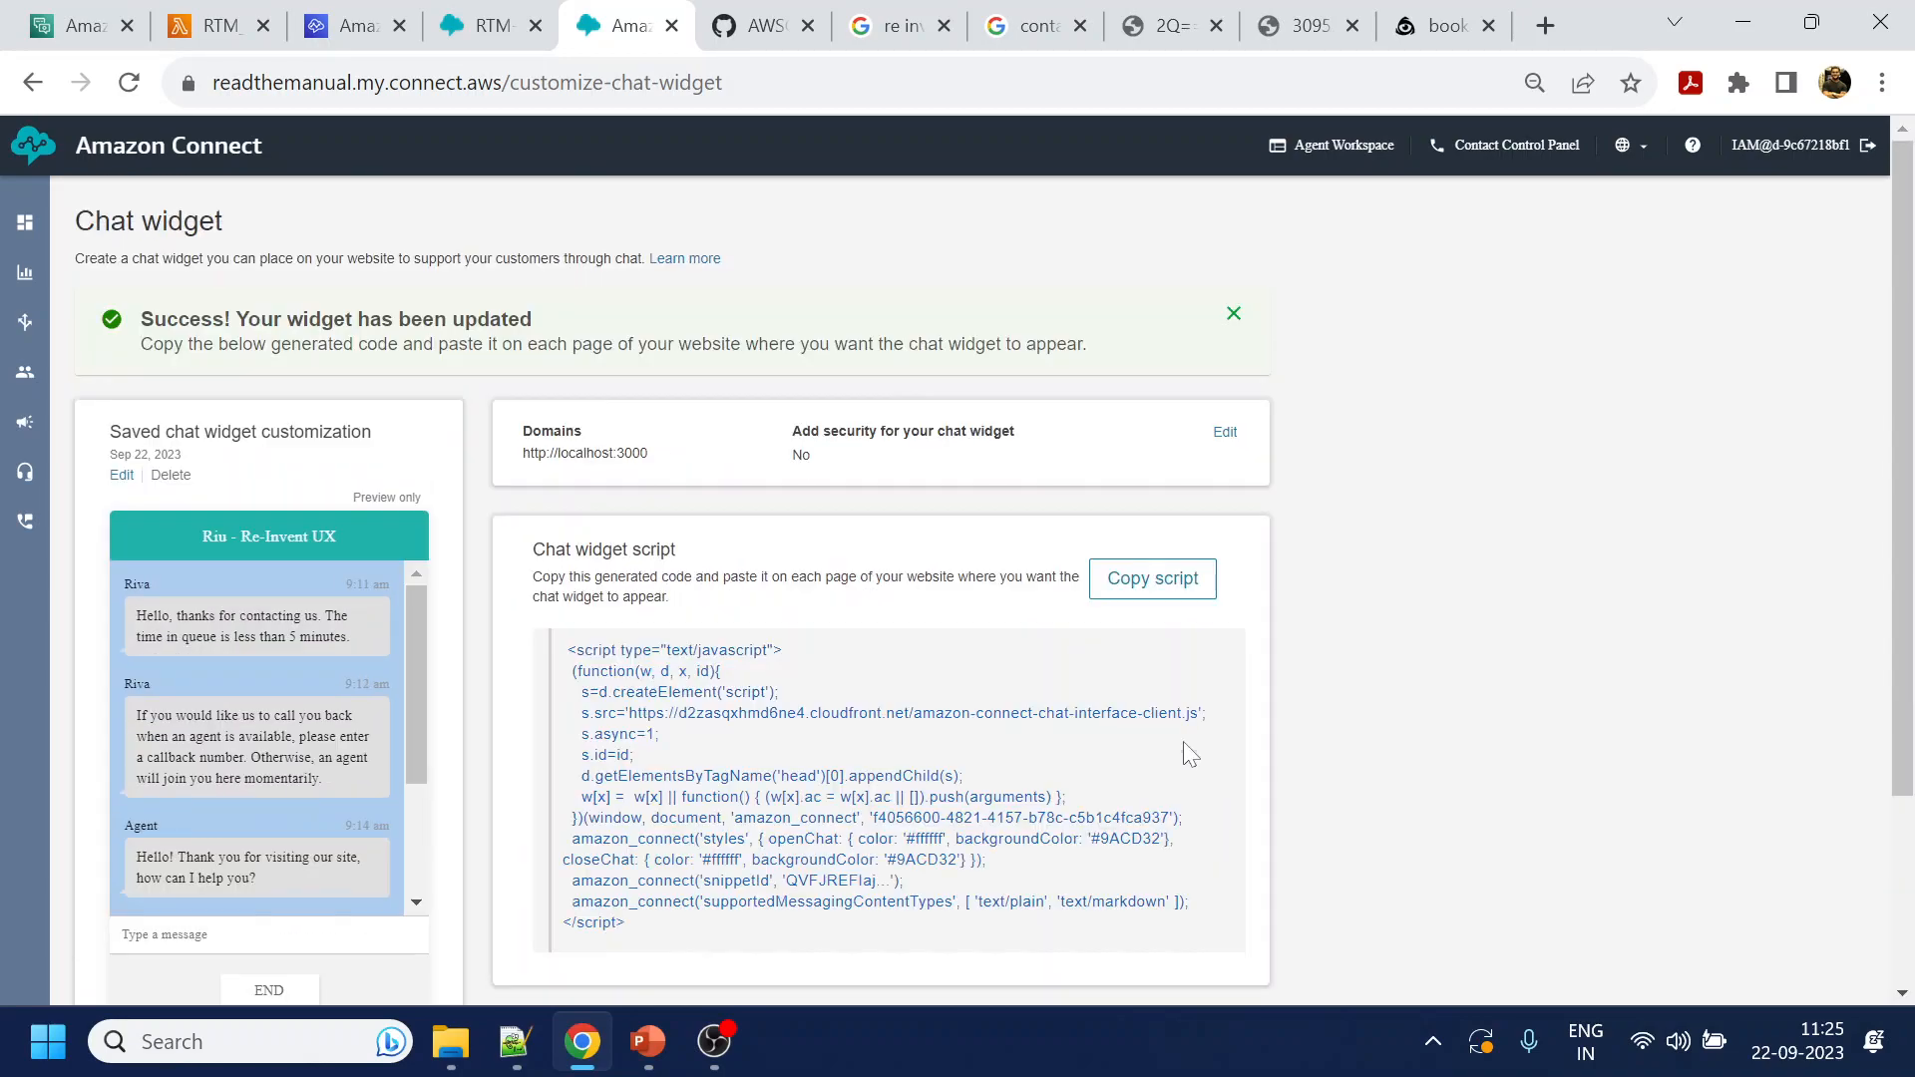
{"action": "left_click", "coordinate": [1152, 585]}
{"action": "left_click", "coordinate": [451, 1041]}
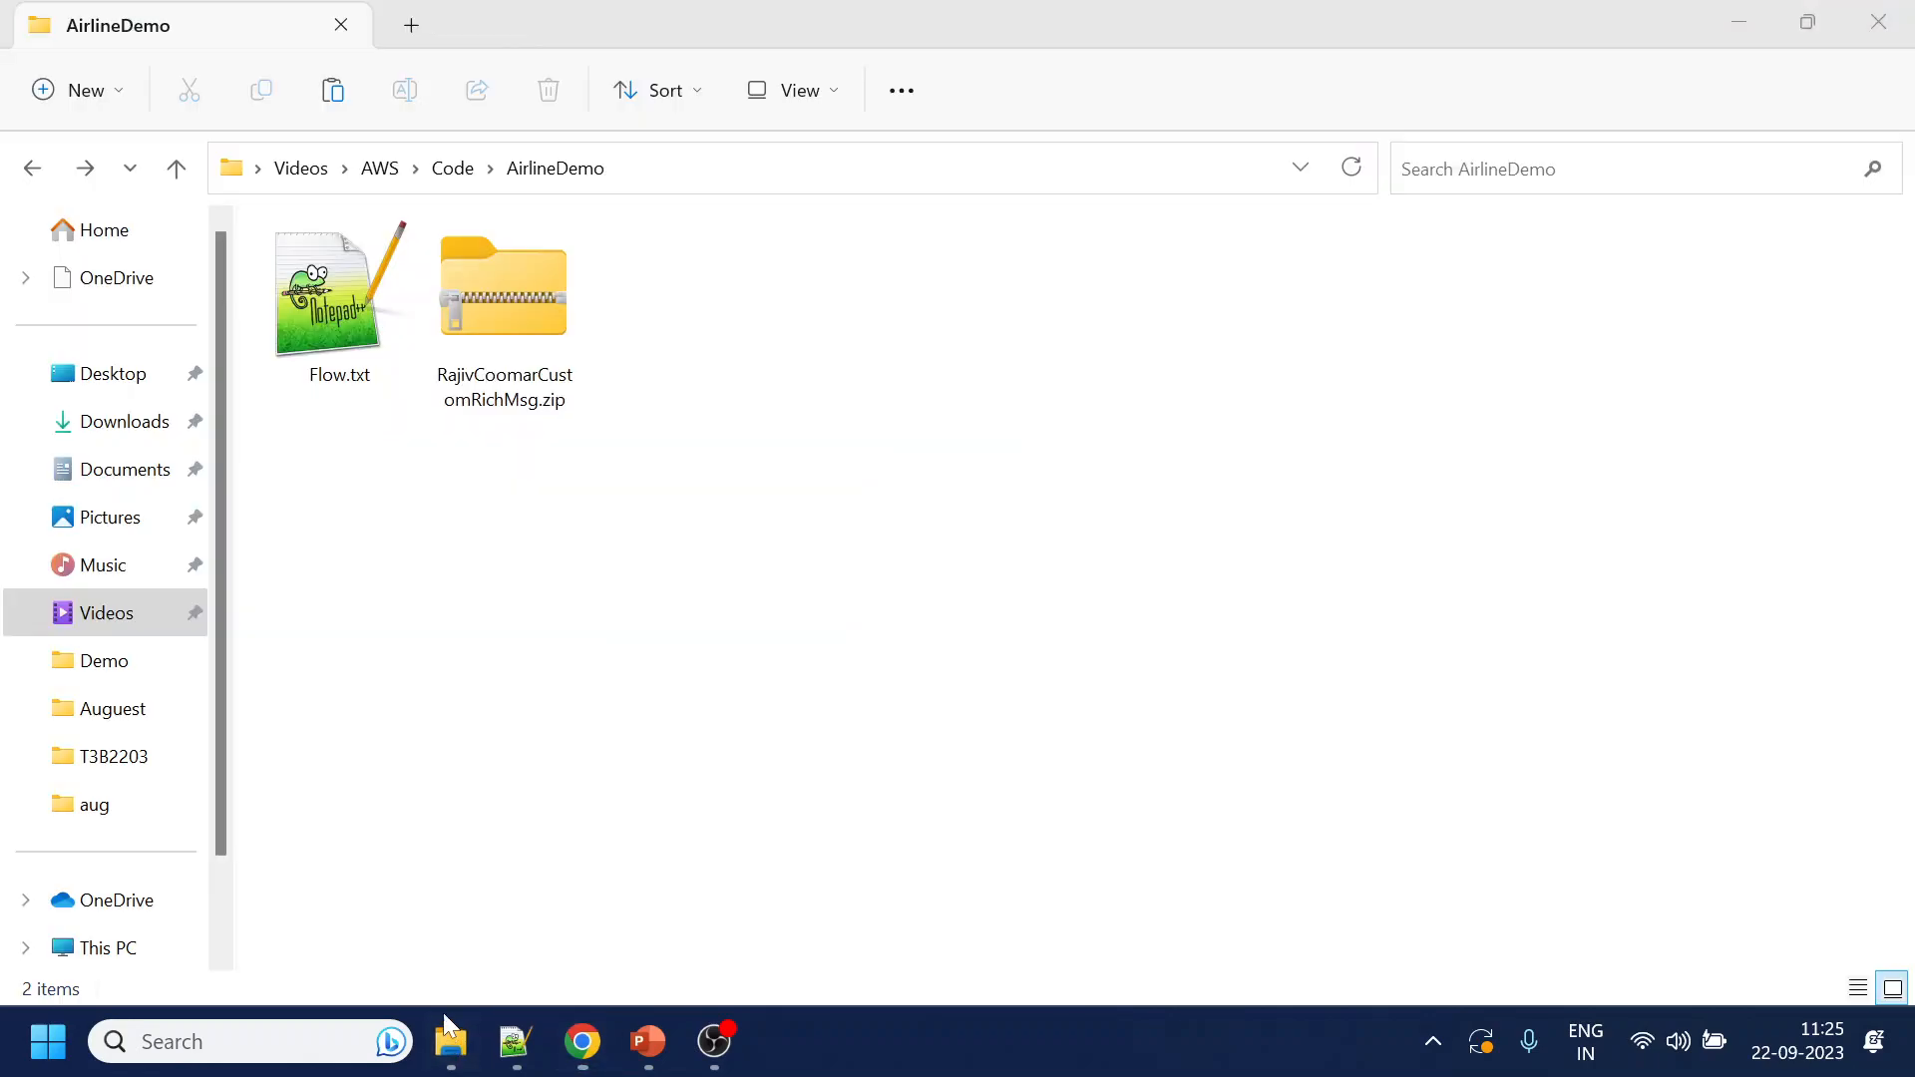
{"action": "right_click", "coordinate": [800, 602]}
{"action": "left_click", "coordinate": [720, 546]}
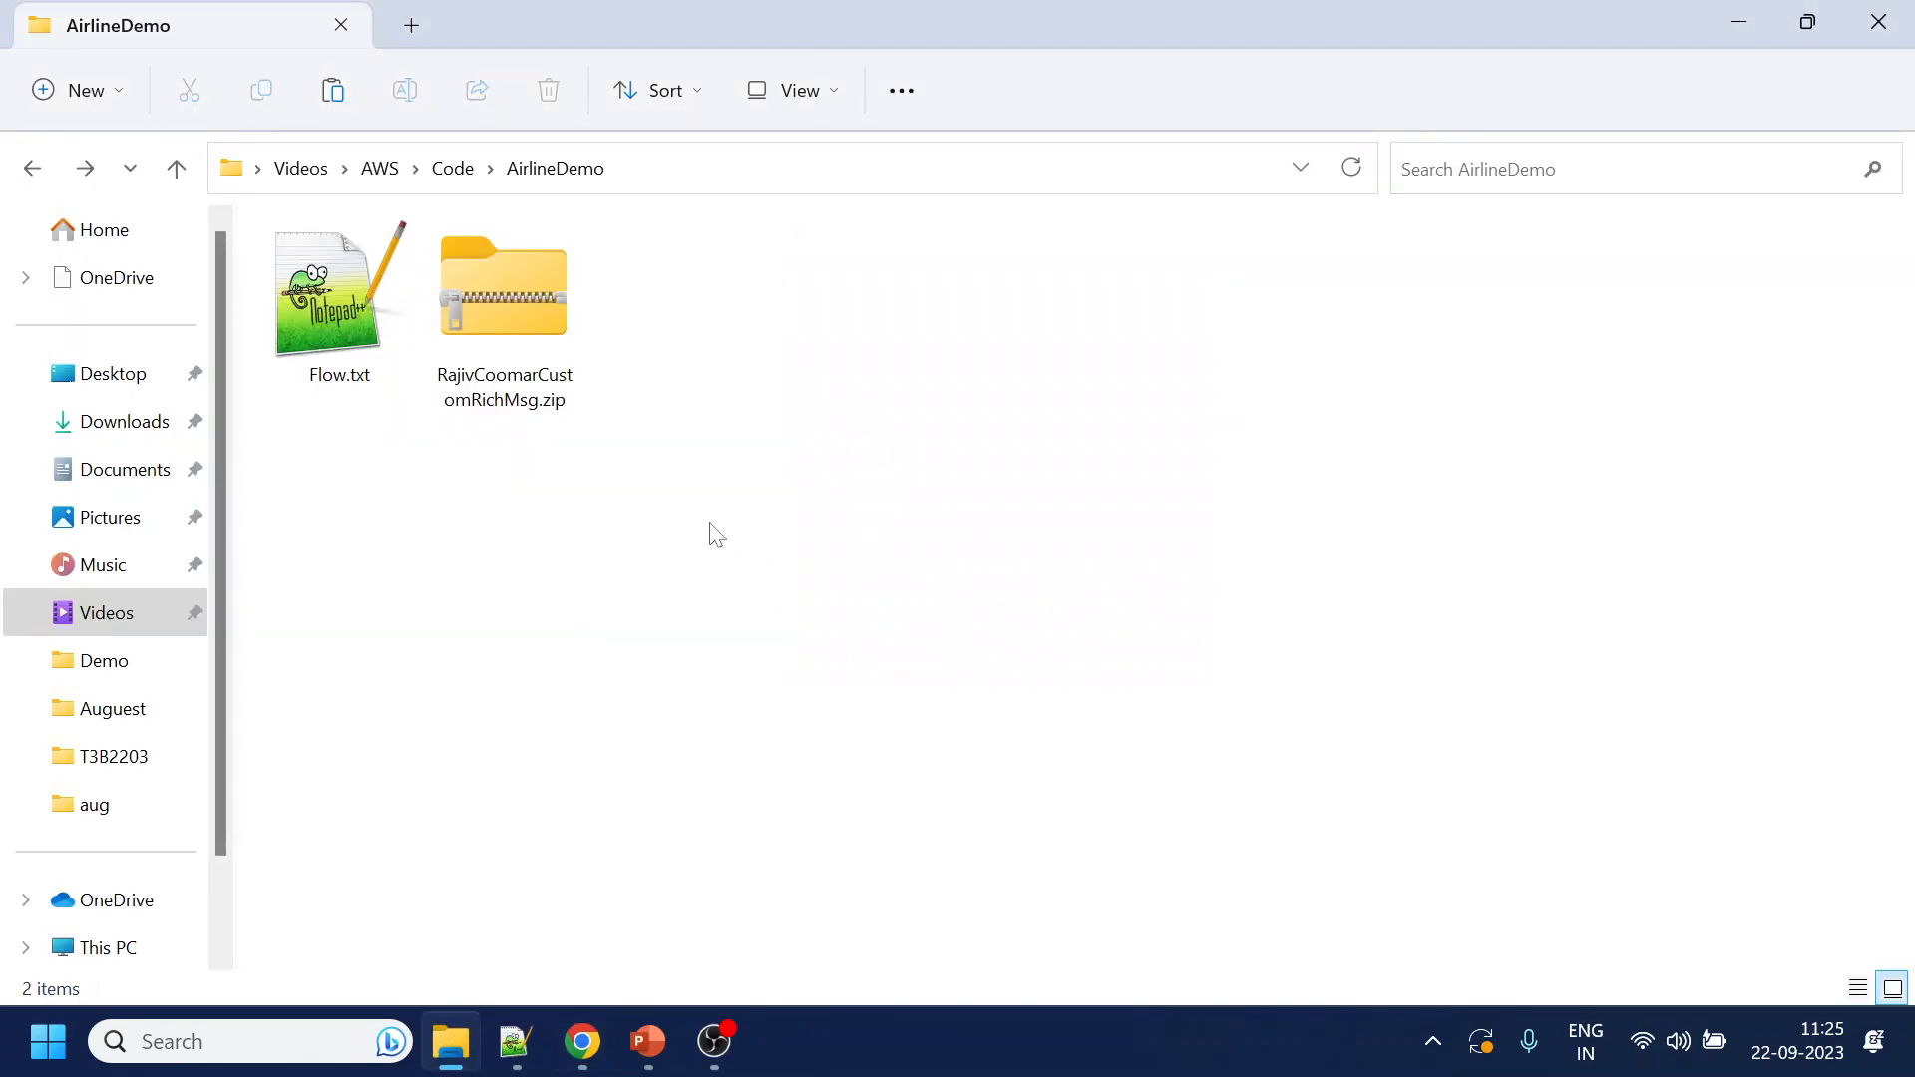
{"action": "mouse_move", "coordinate": [583, 1042]}
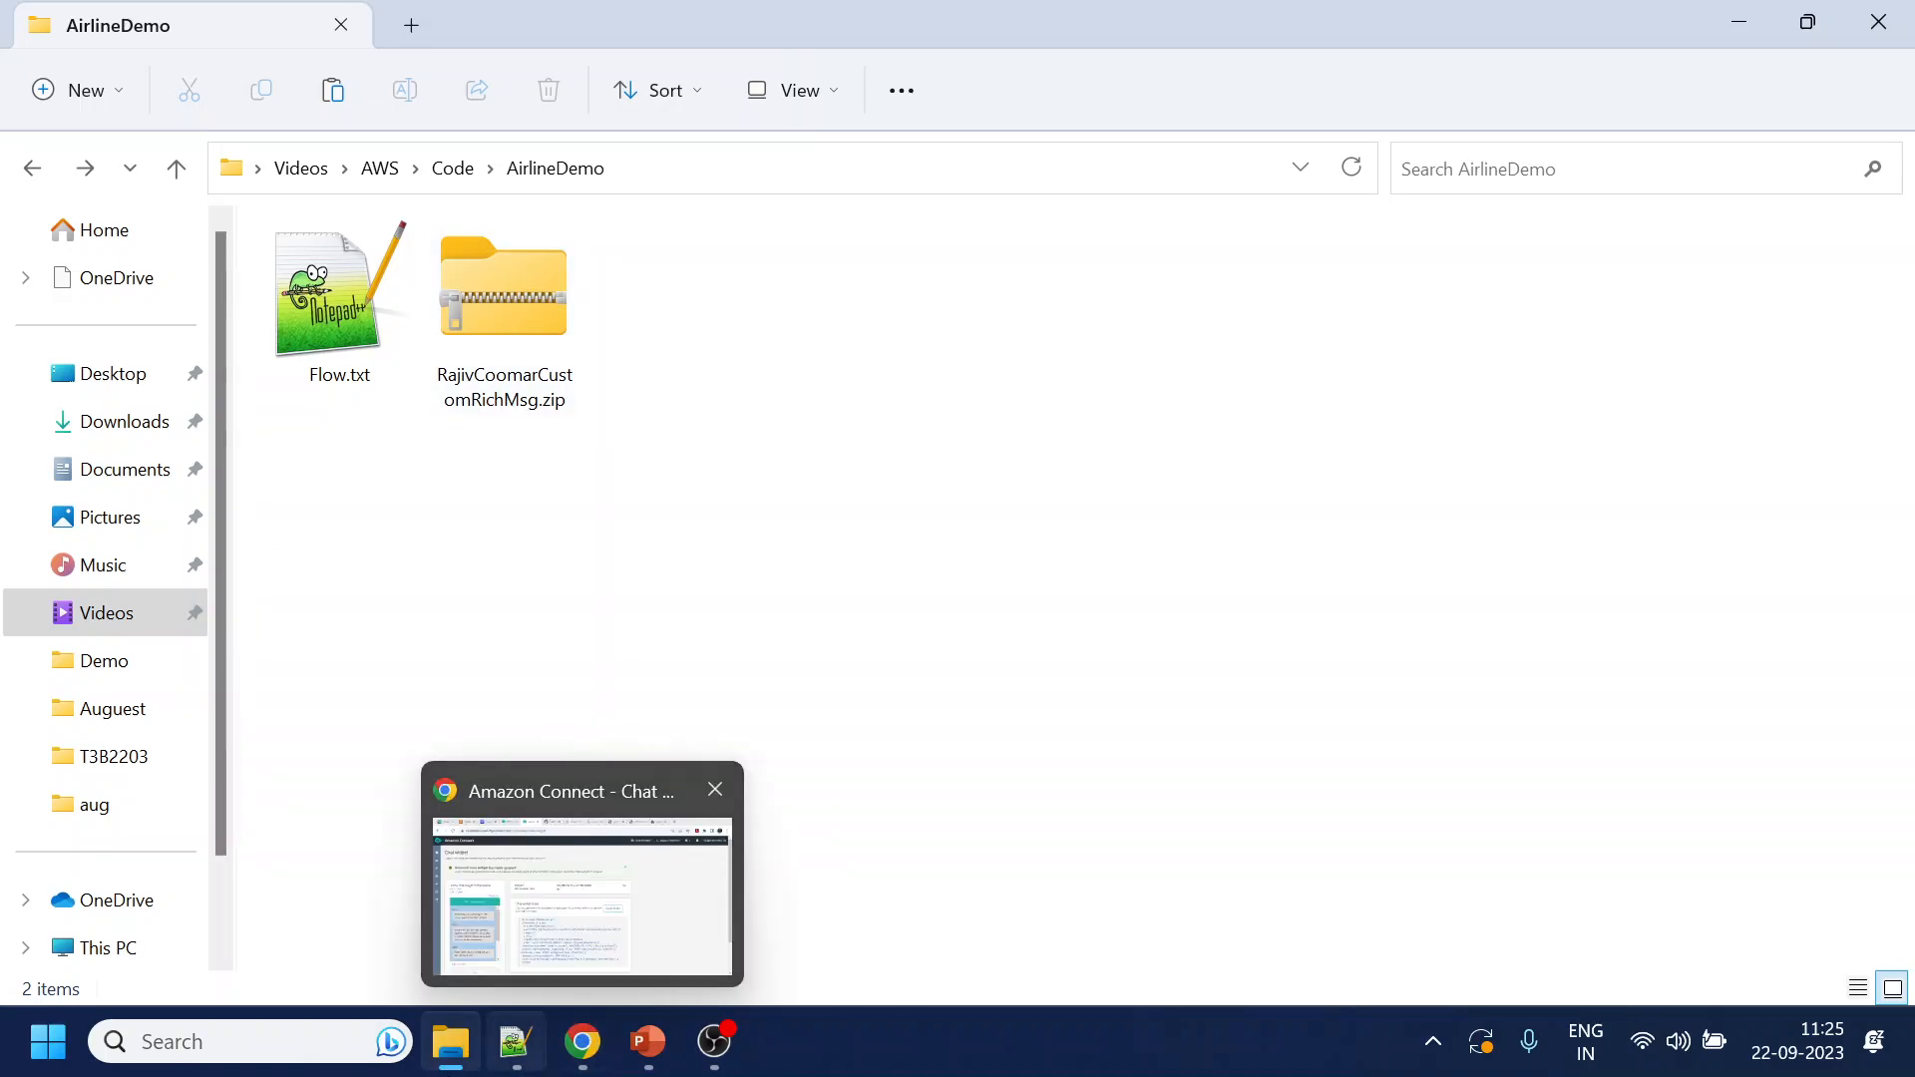
{"action": "left_click", "coordinate": [578, 878]}
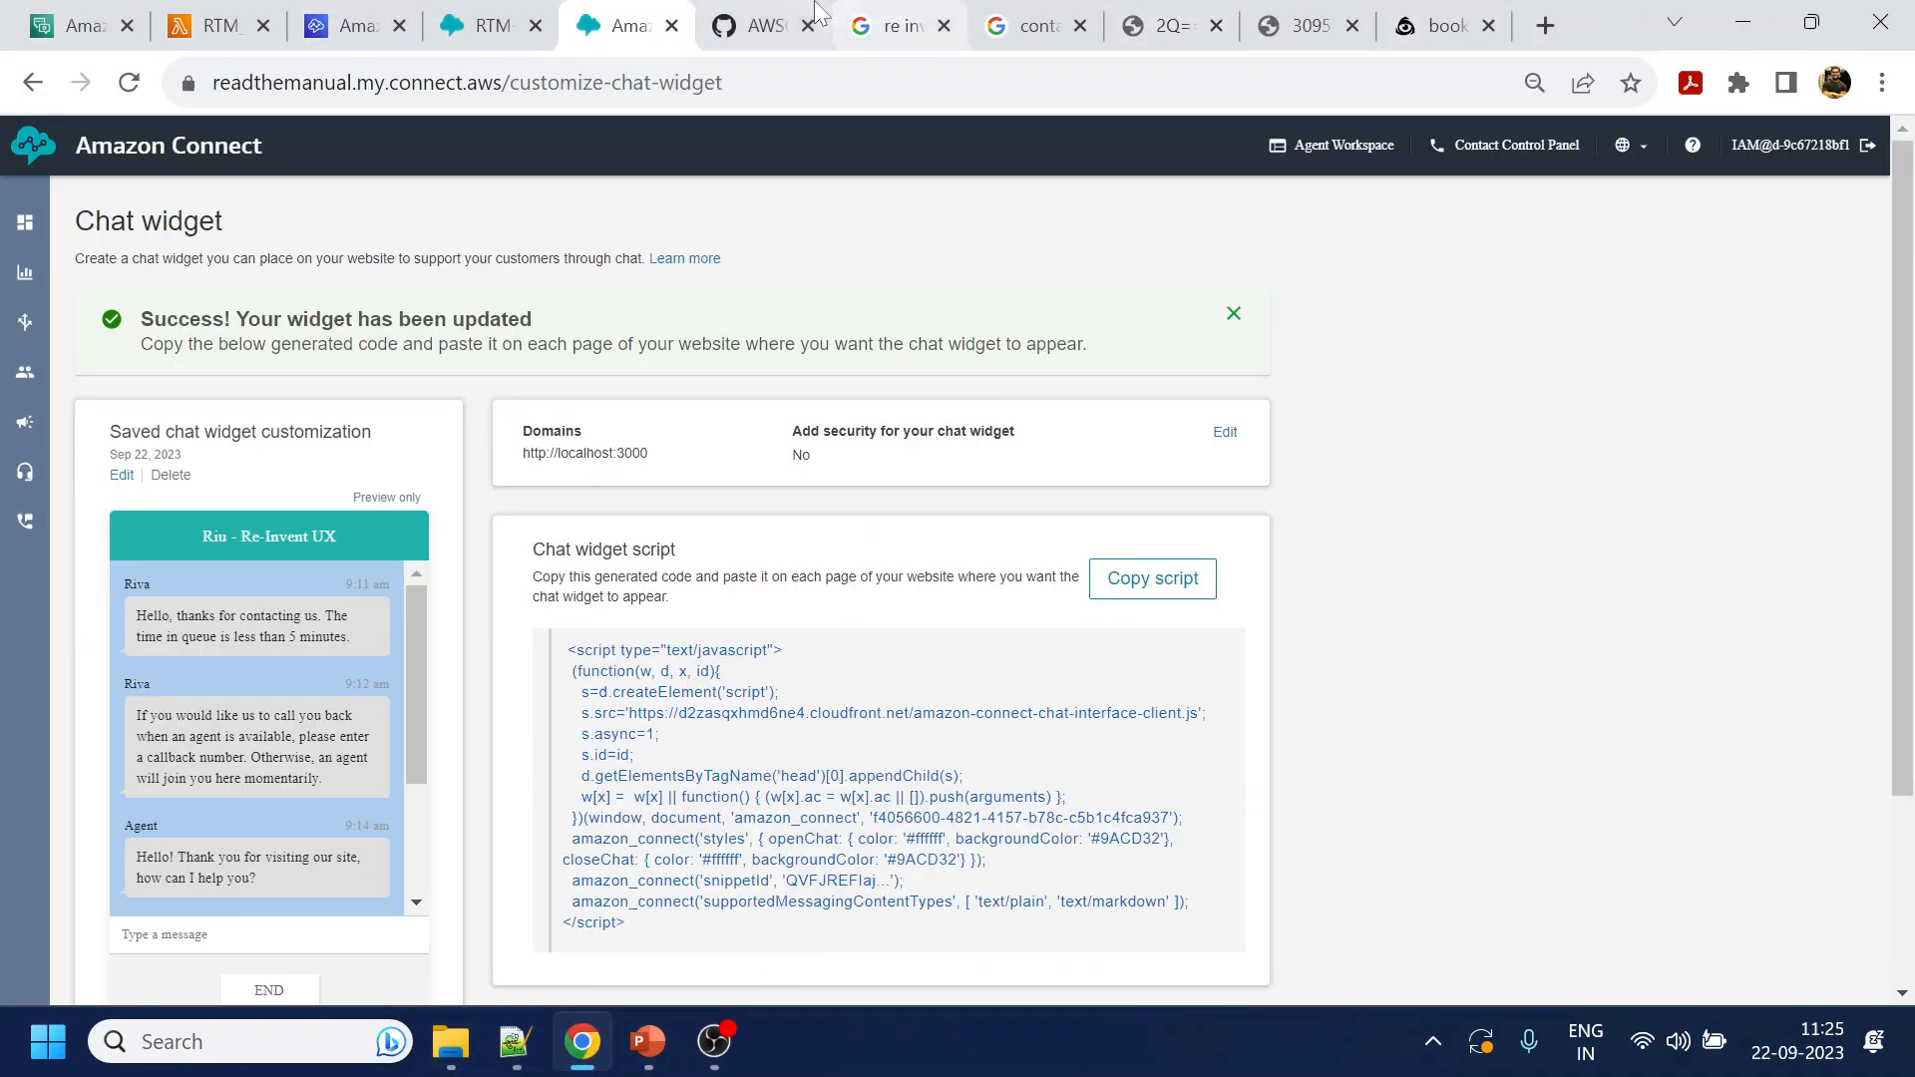
Look through the files at the root of the AWSConnectTutorial repository on GitHub
{"action": "left_click", "coordinate": [758, 25]}
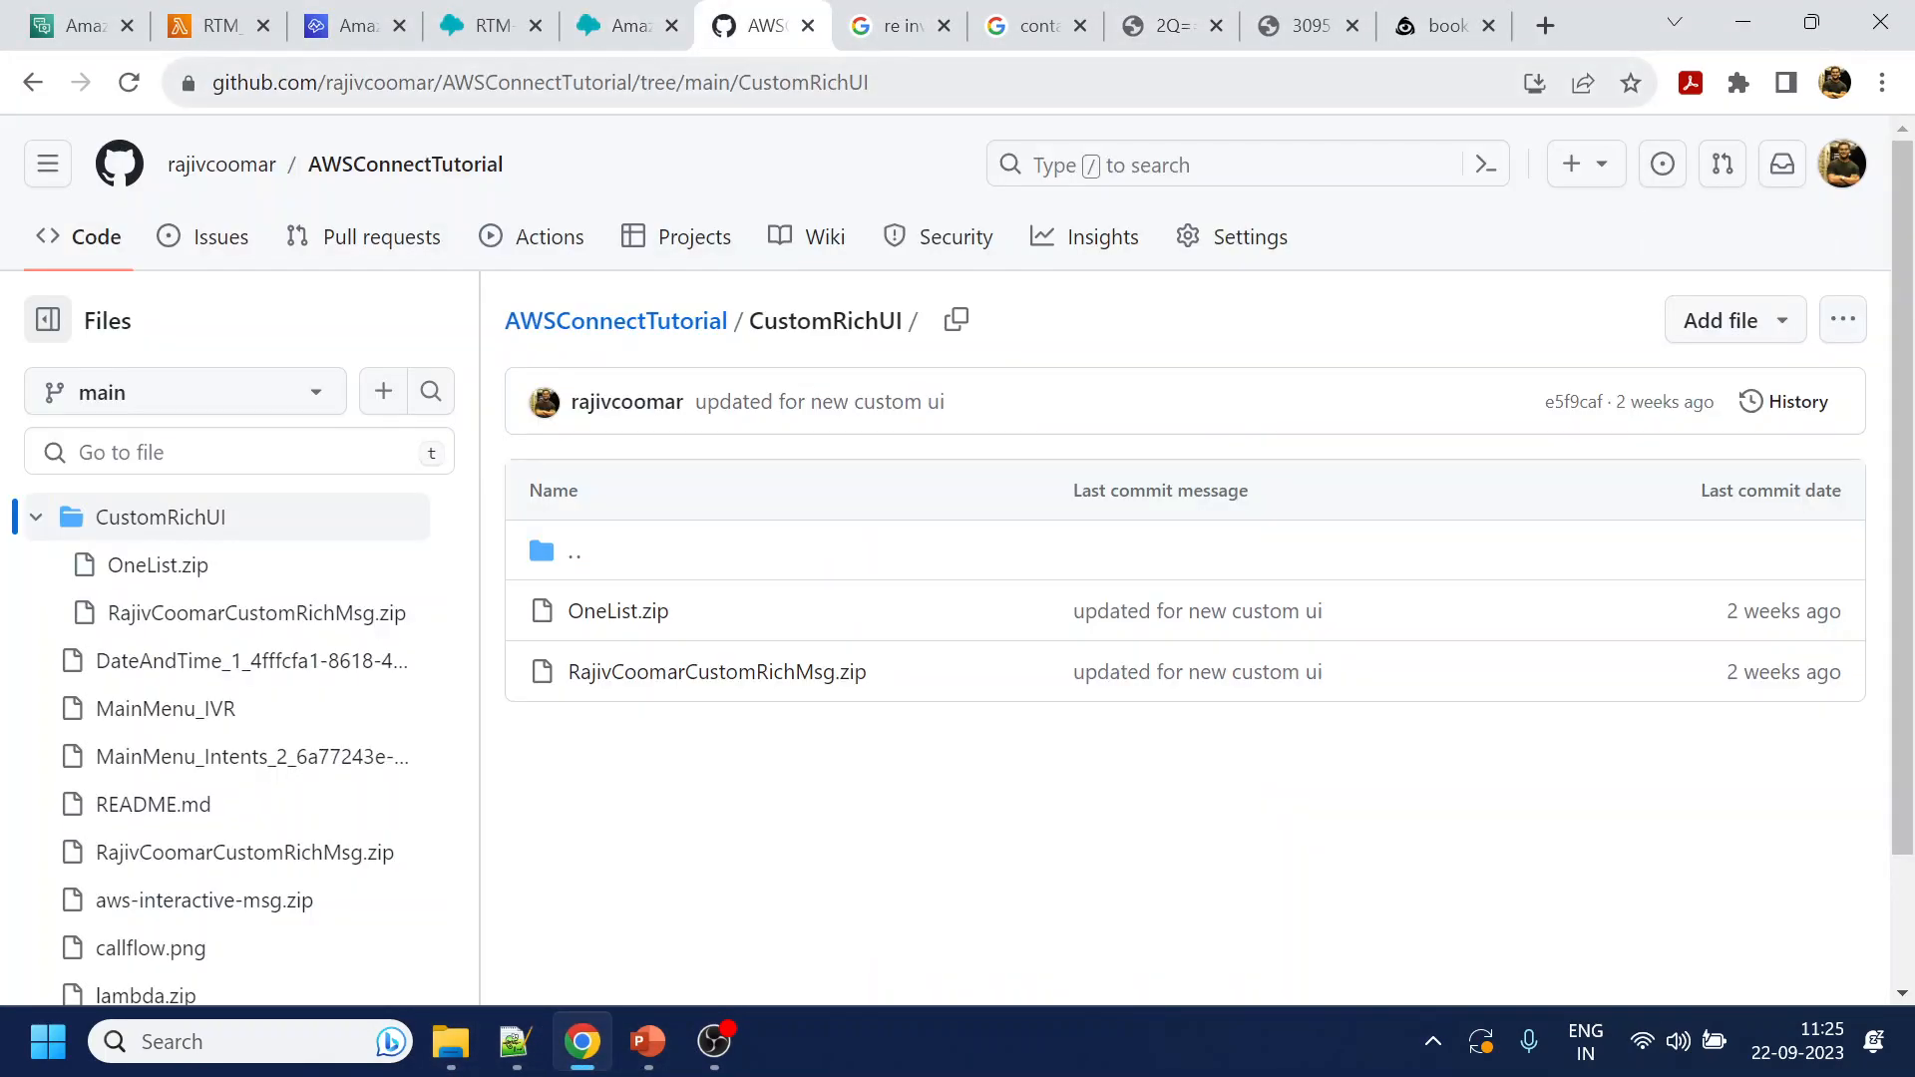
{"action": "left_click", "coordinate": [676, 322]}
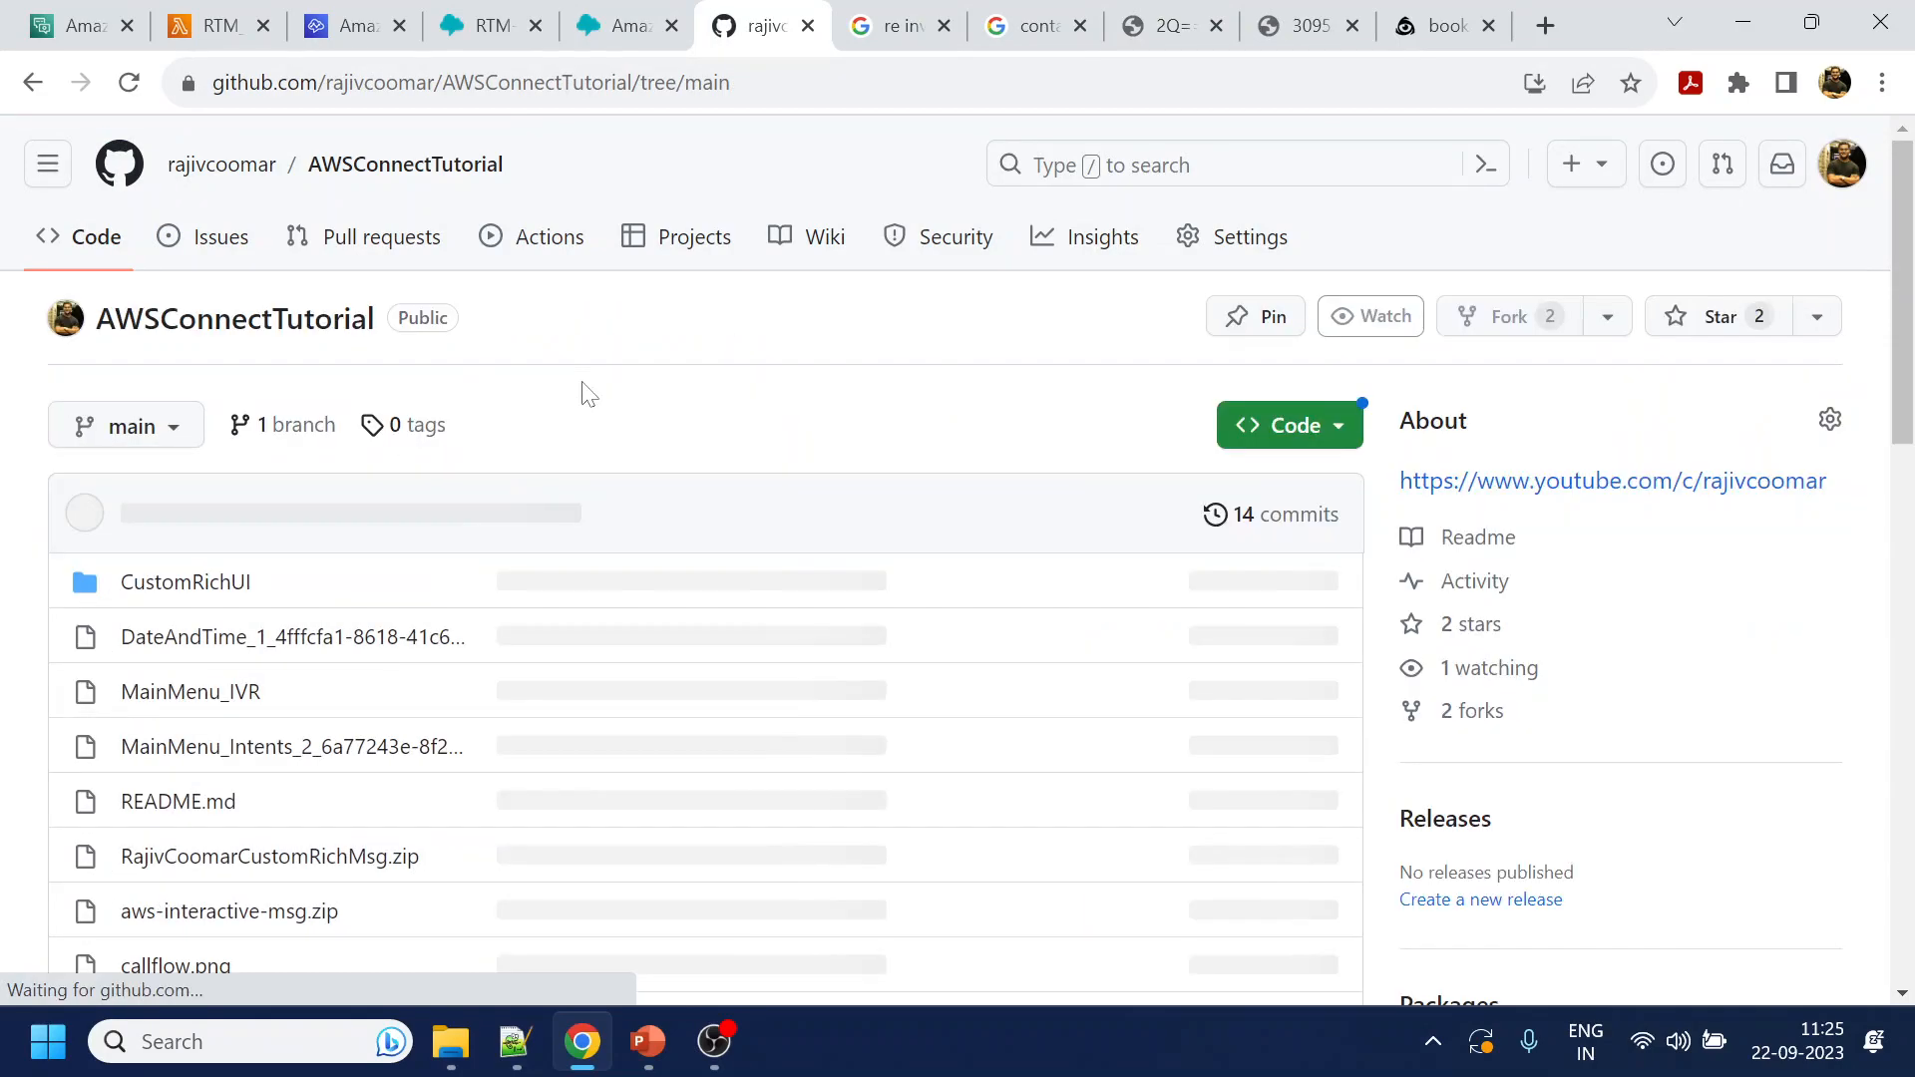
{"action": "scroll", "coordinate": [579, 498], "scroll_direction": "down", "scroll_amount": 3}
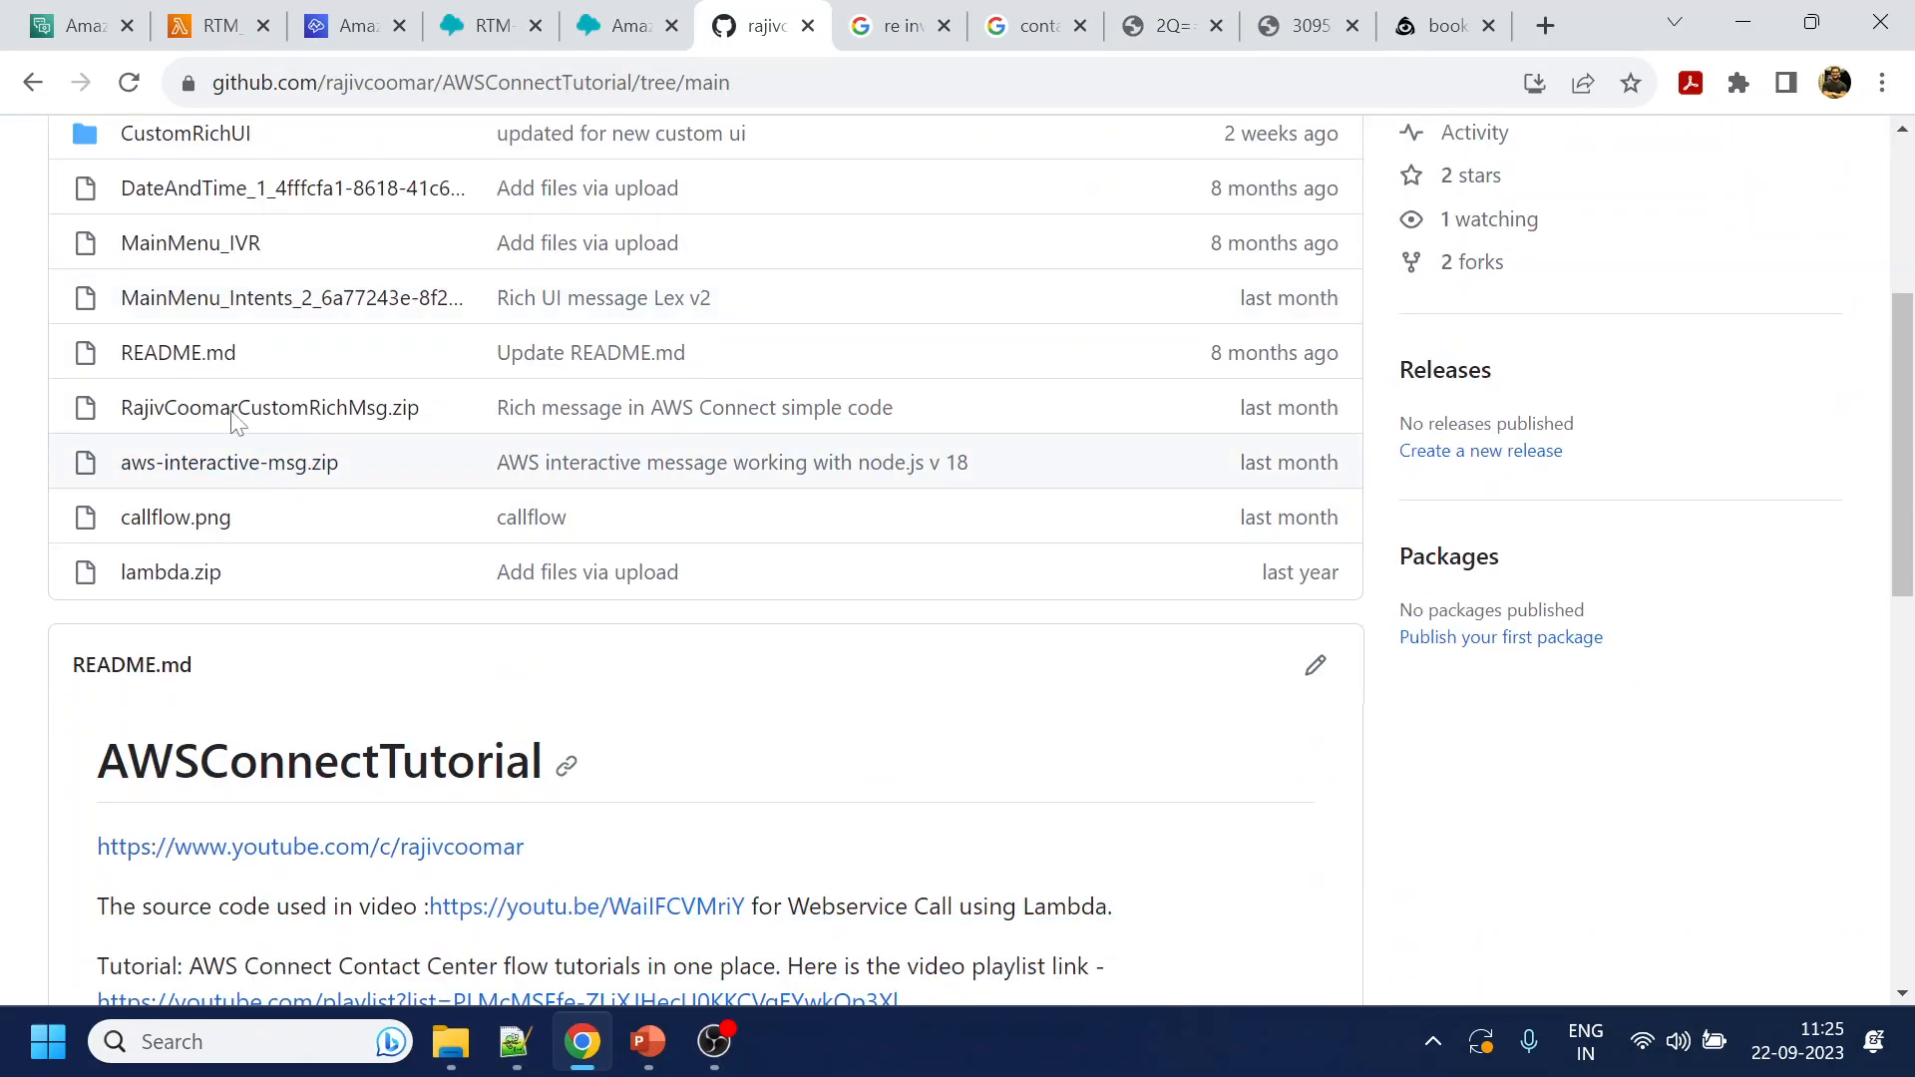
{"action": "scroll", "coordinate": [174, 529], "scroll_direction": "up", "scroll_amount": 1}
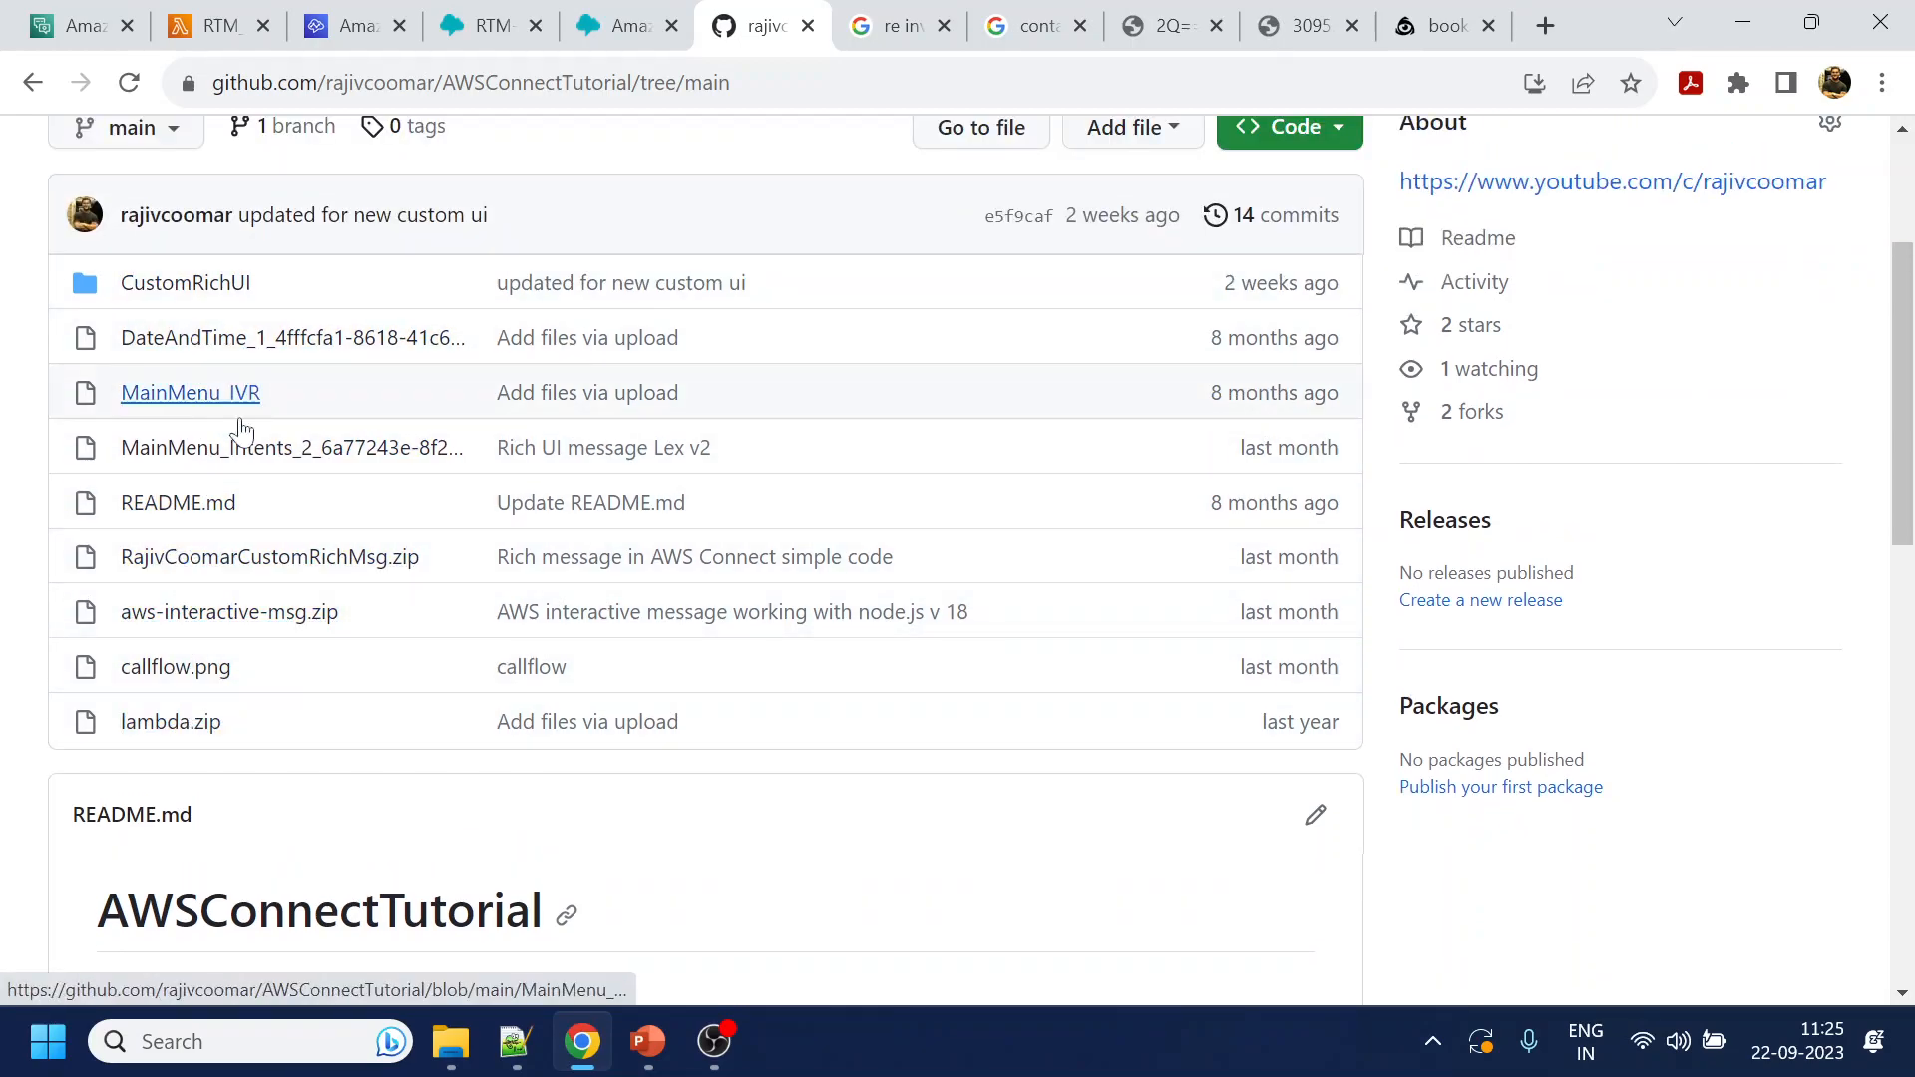
{"action": "scroll", "coordinate": [461, 350], "scroll_direction": "up", "scroll_amount": 2}
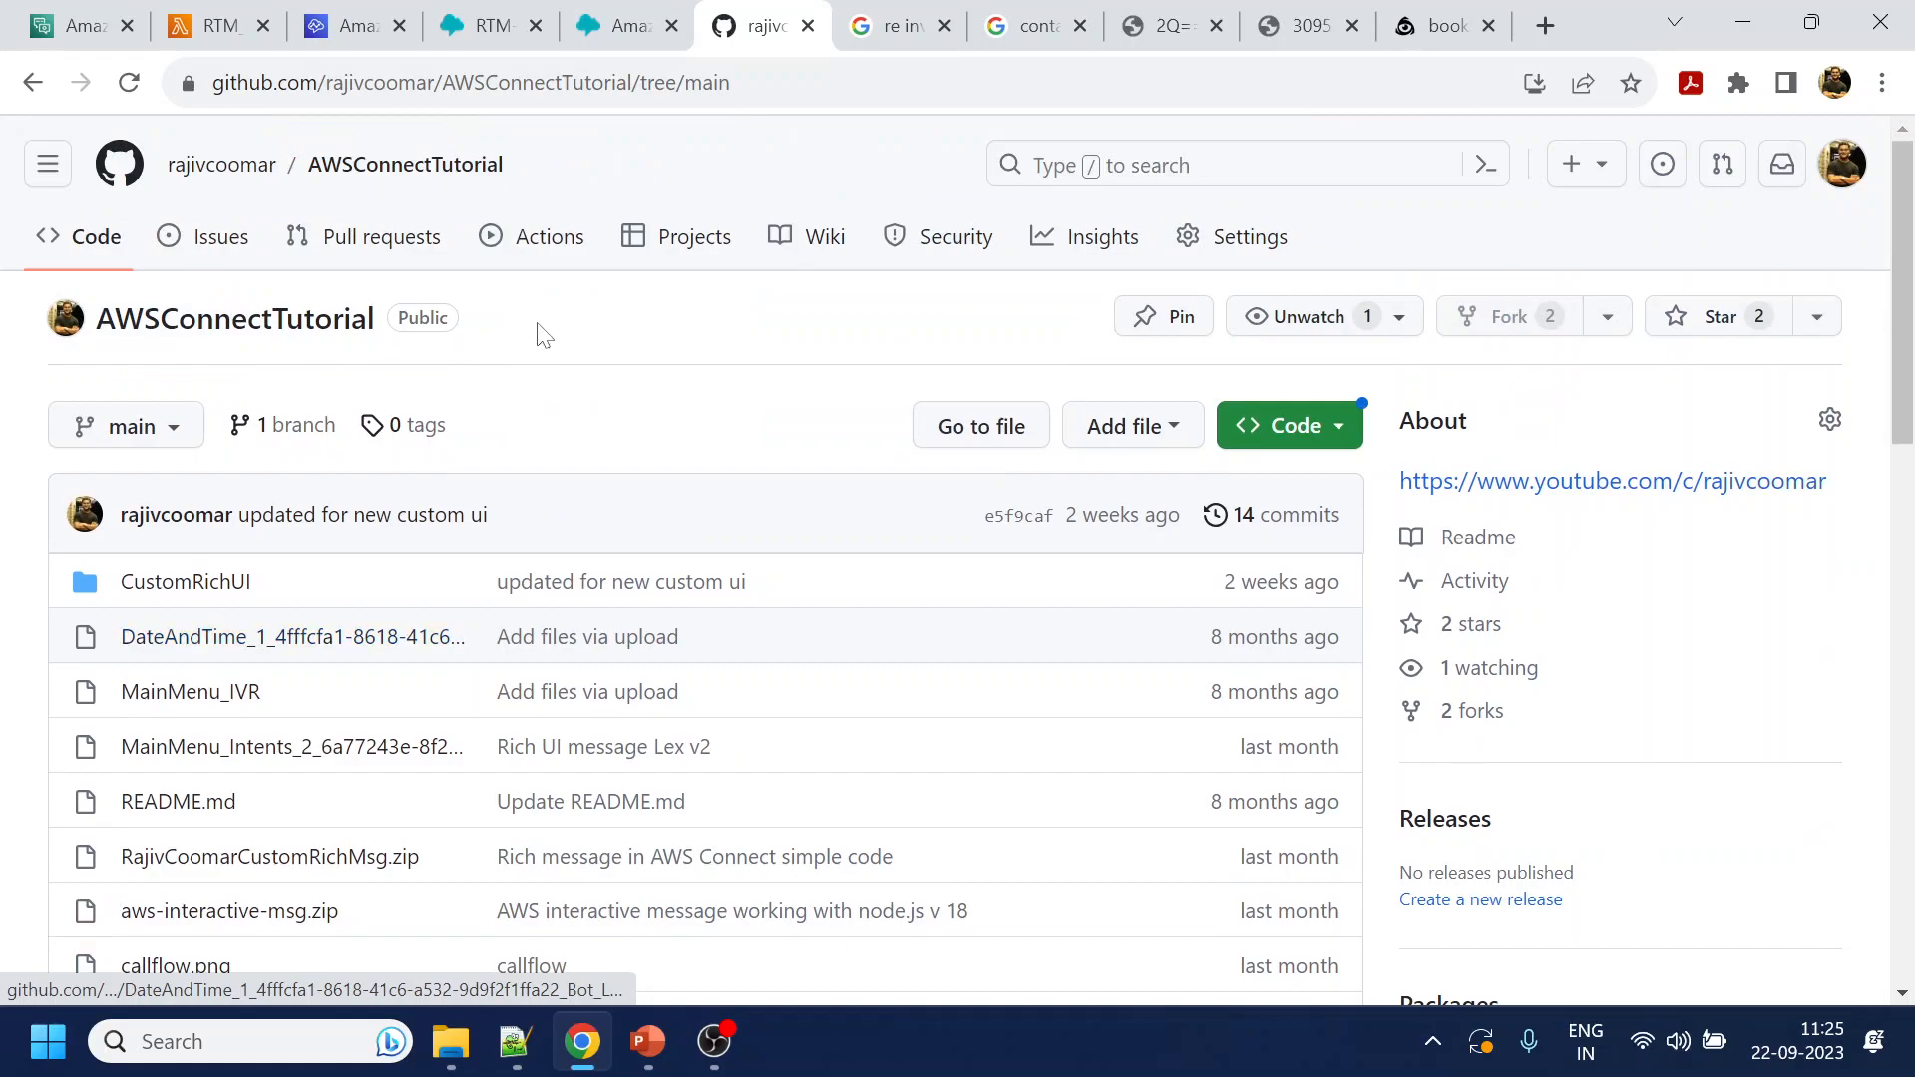
Download LoadHTML.js from the Node.js_Code folder of the same owner's DialogflowES repository
{"action": "left_click", "coordinate": [248, 170]}
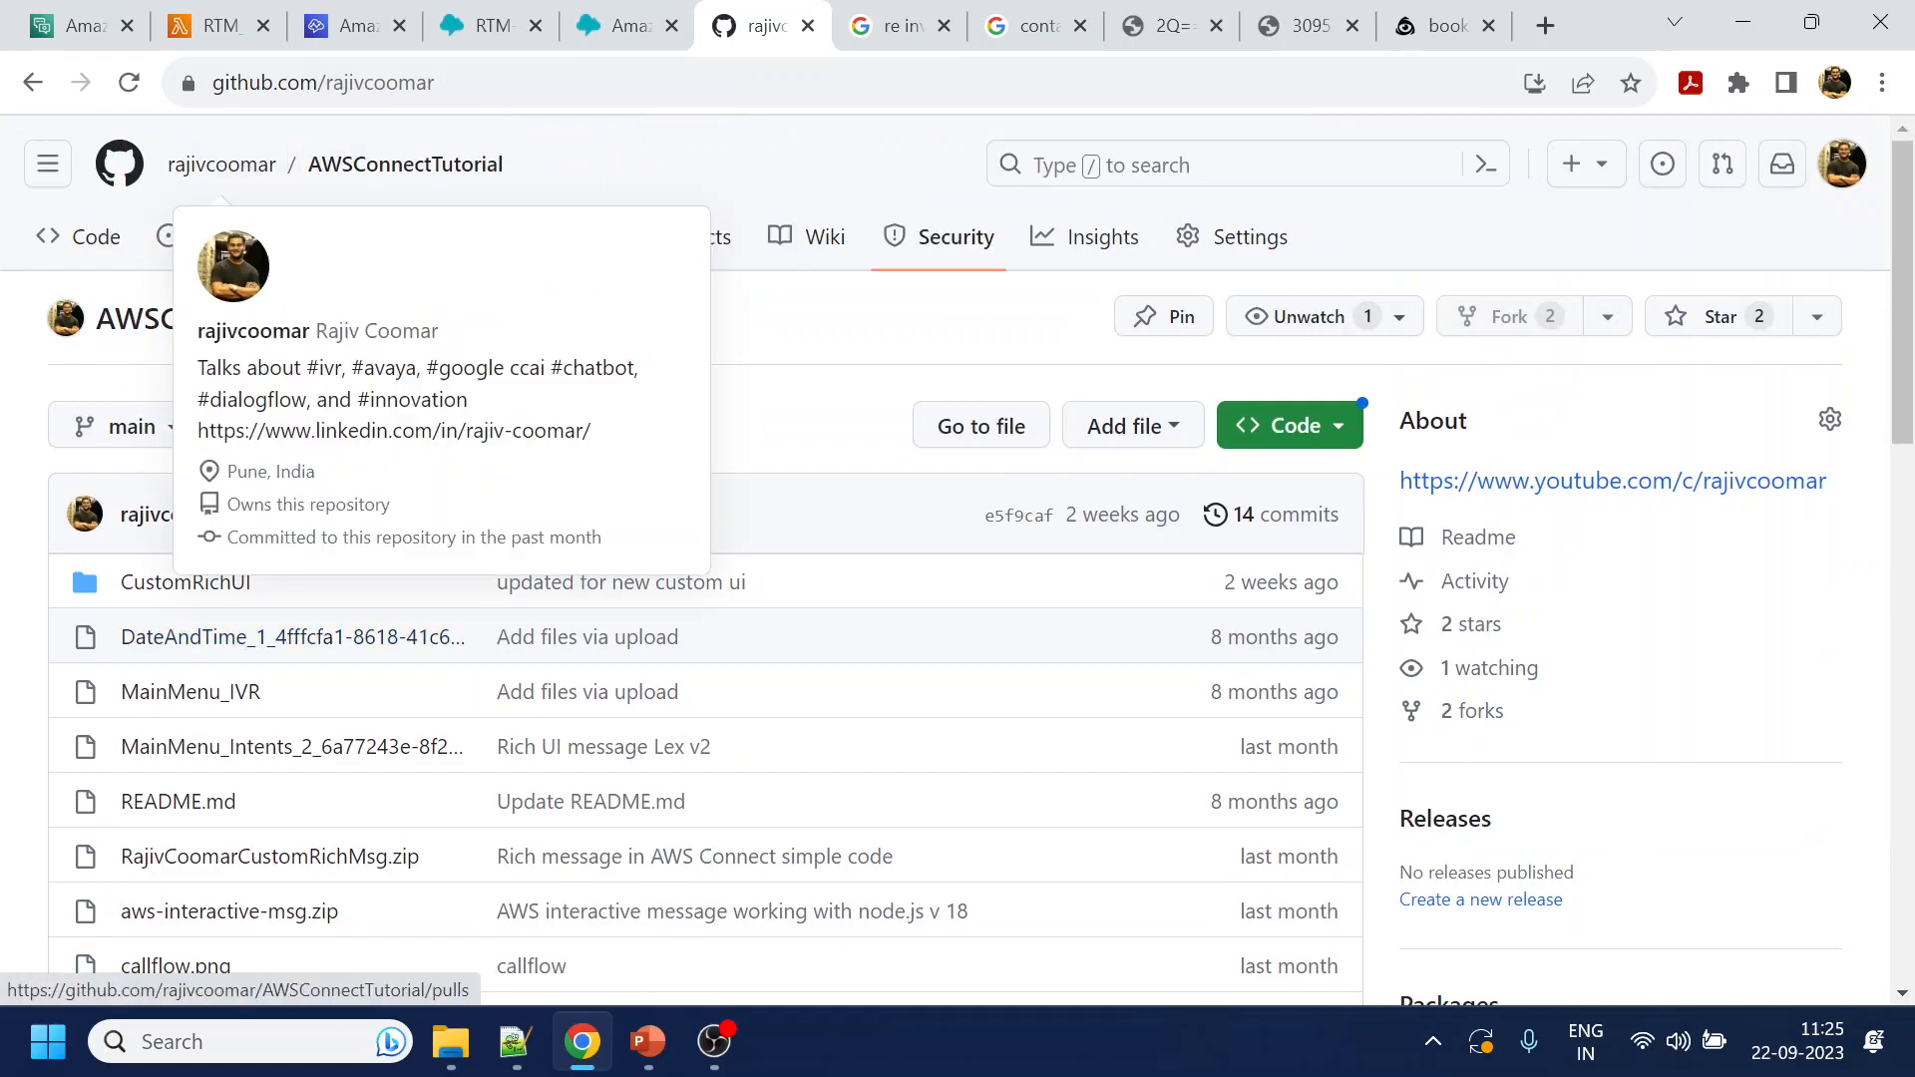
{"action": "scroll", "coordinate": [598, 548], "scroll_direction": "down", "scroll_amount": 1}
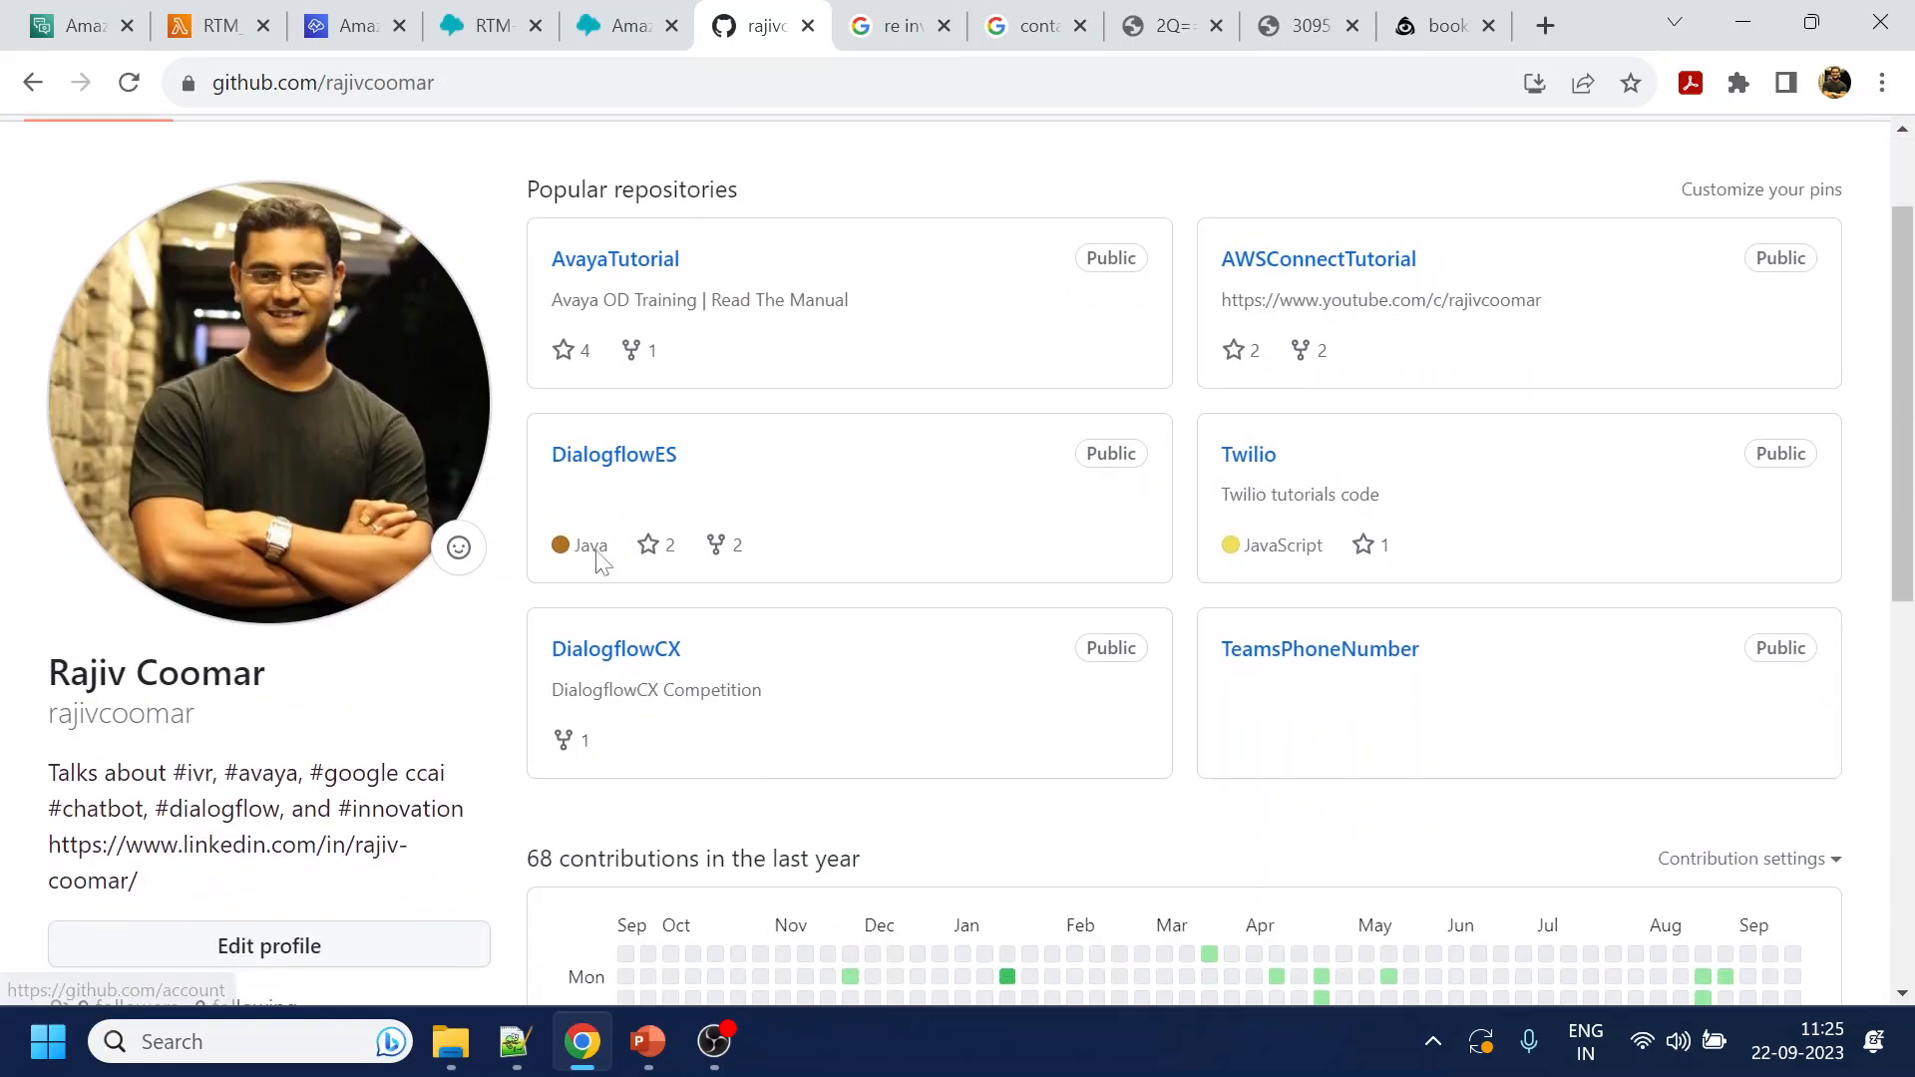
{"action": "left_click", "coordinate": [615, 456]}
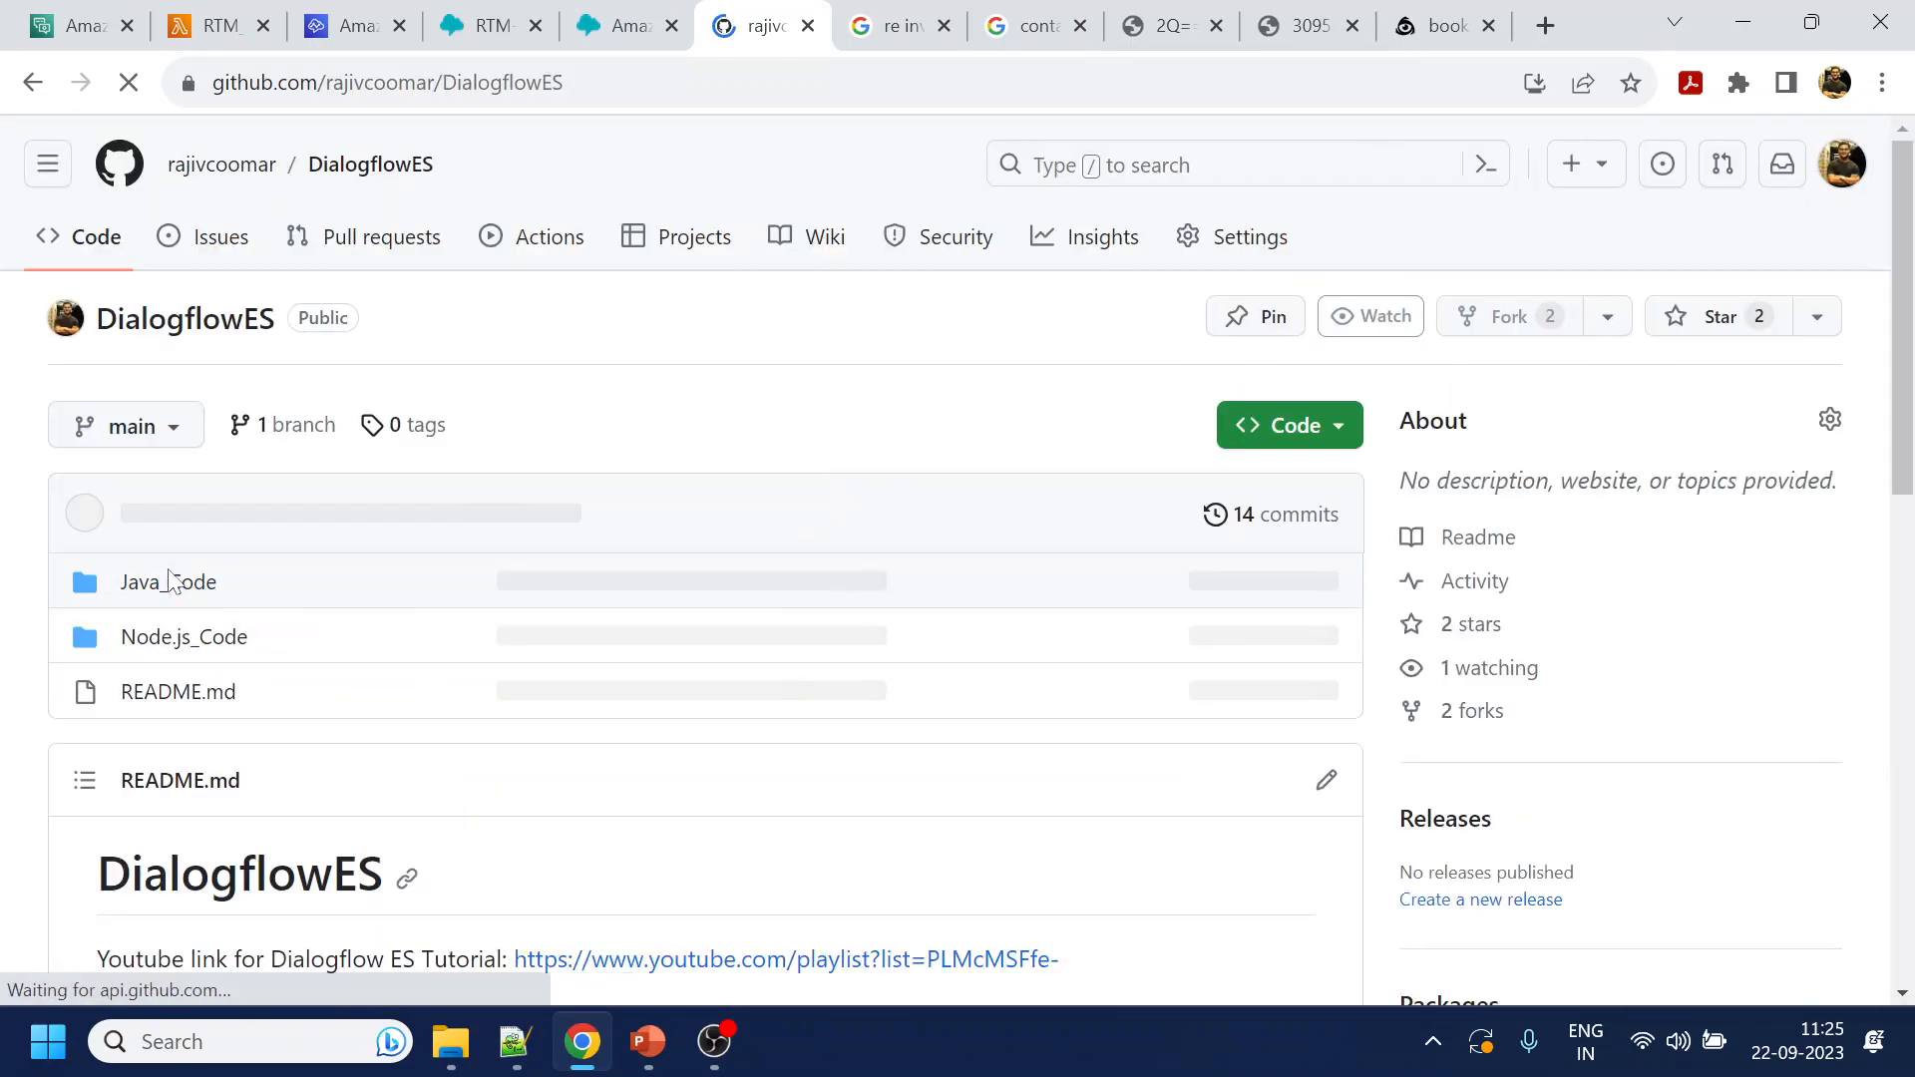
{"action": "left_click", "coordinate": [154, 649]}
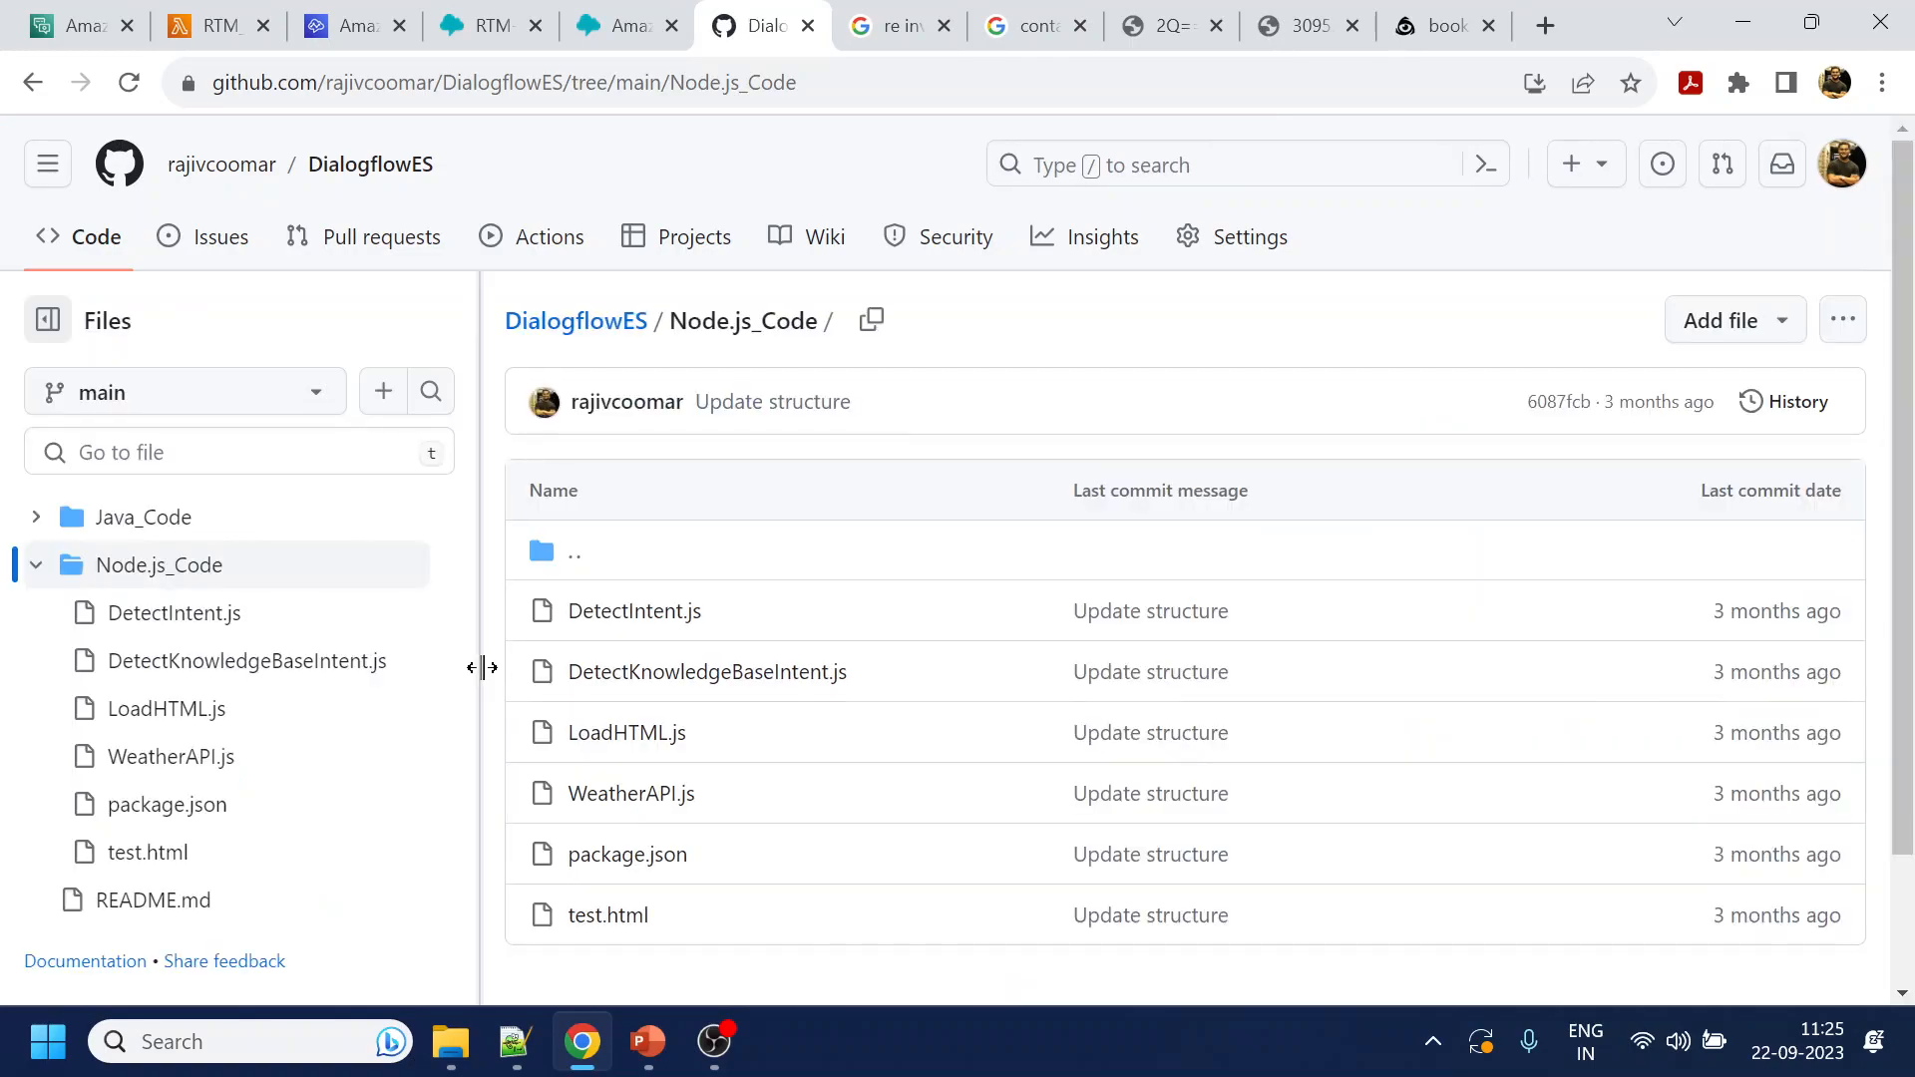
{"action": "left_click", "coordinate": [648, 739]}
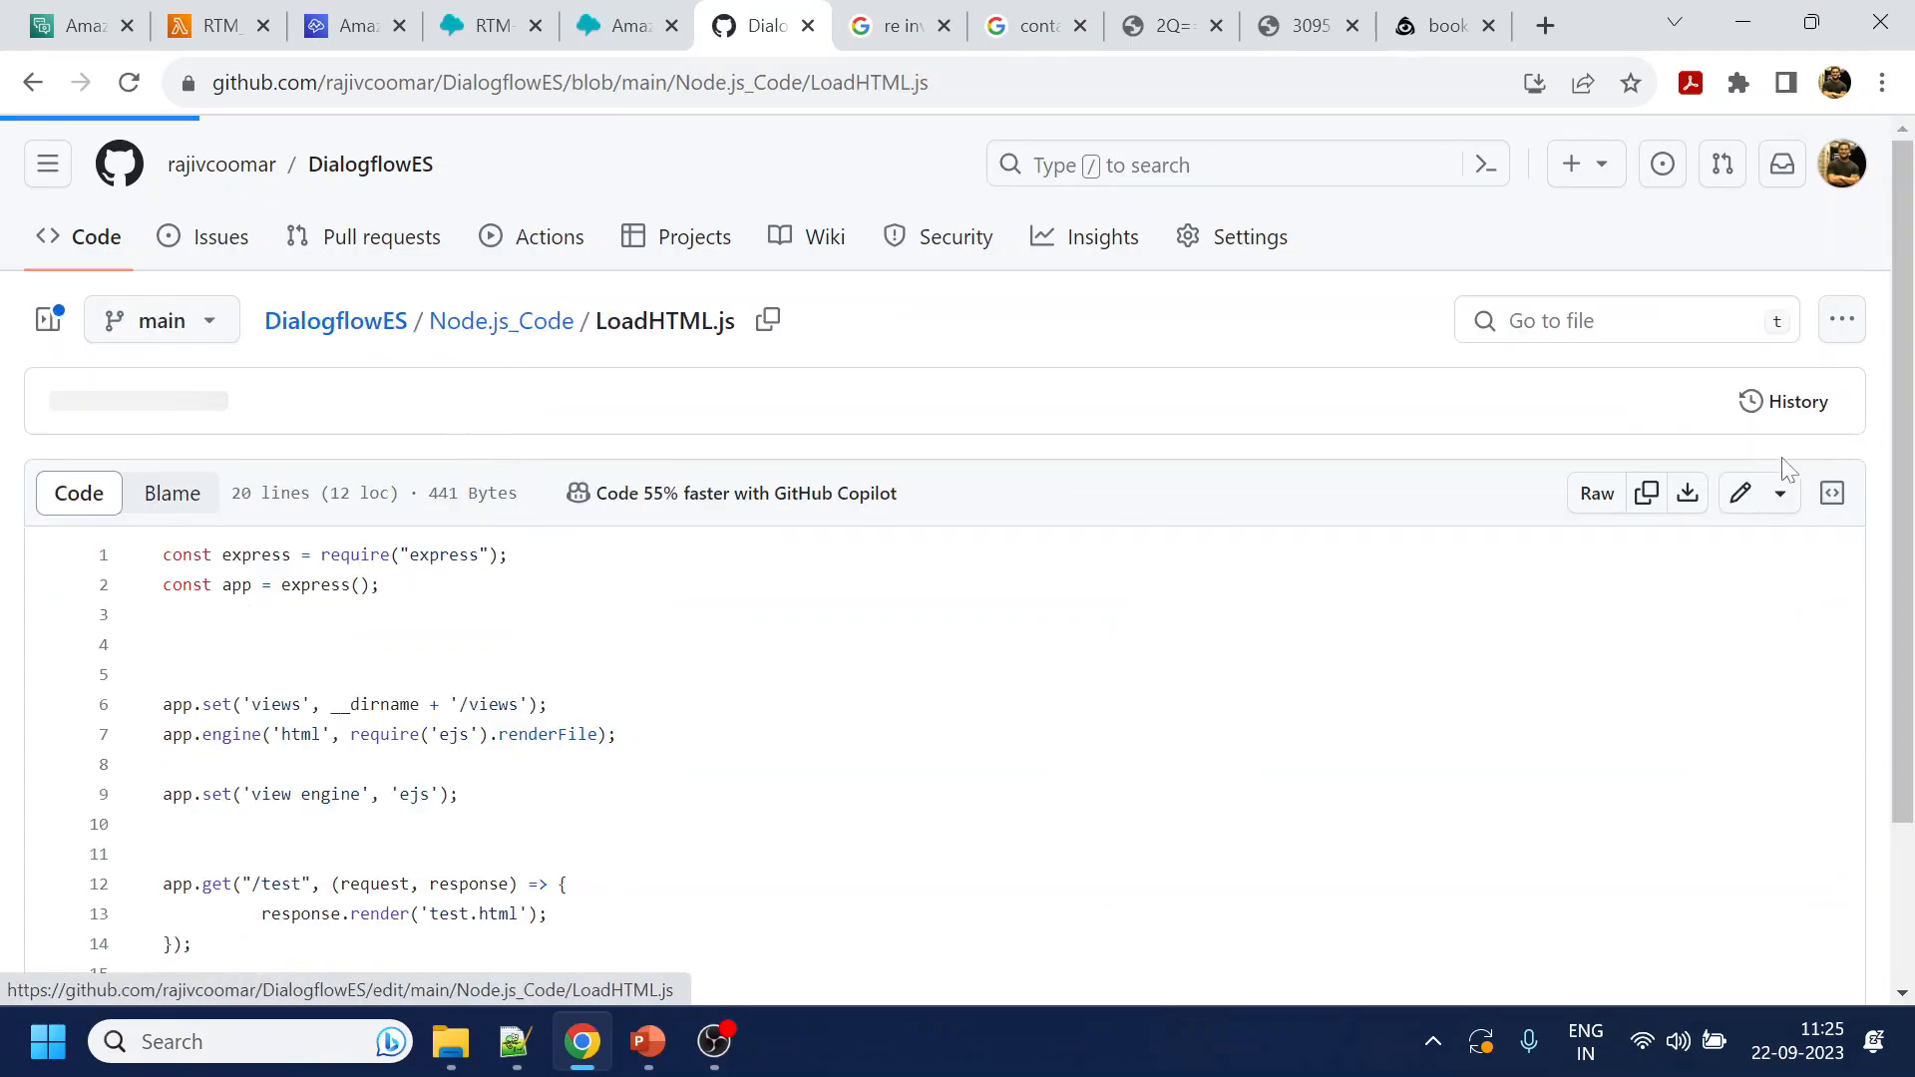
{"action": "left_click", "coordinate": [1685, 498]}
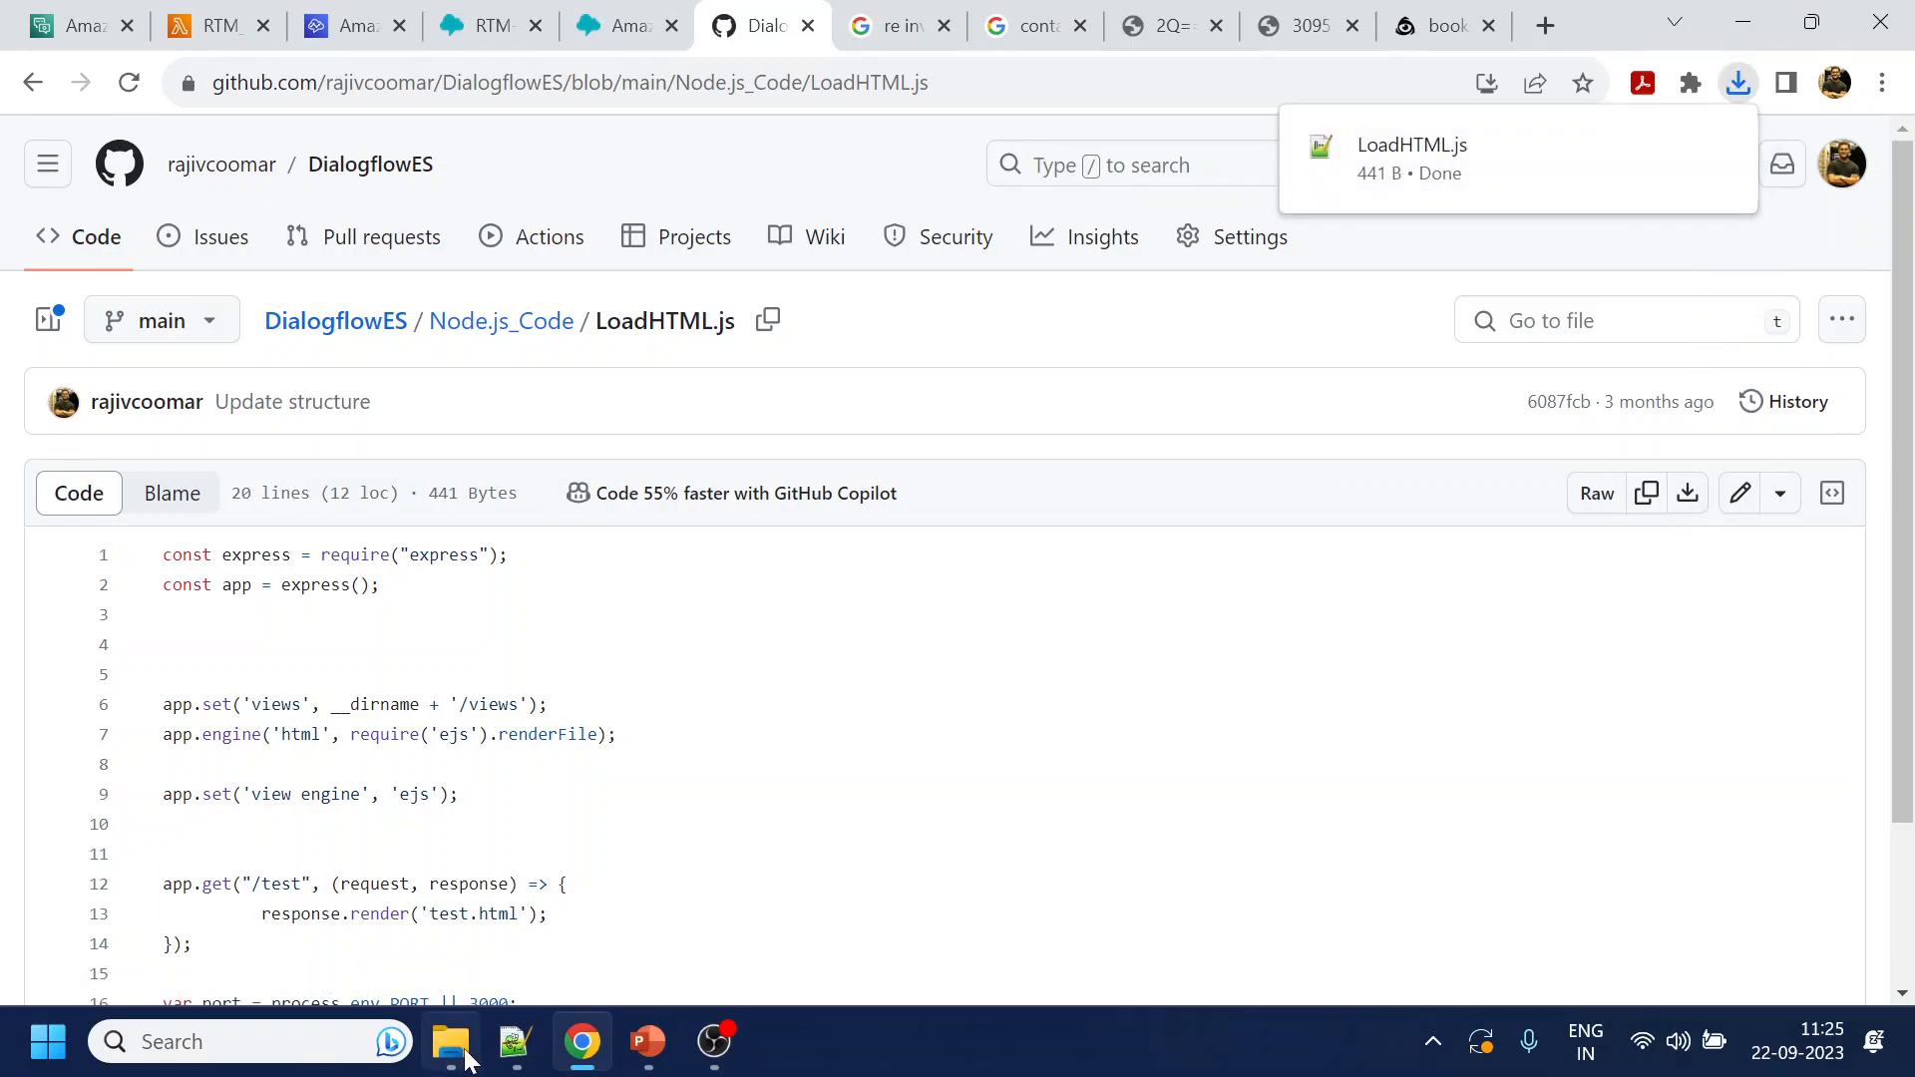
Copy LoadHTML.js from the Downloads folder into the AirlineDemo folder in File Explorer
{"action": "left_click", "coordinate": [450, 1044]}
{"action": "key", "text": "super+e"}
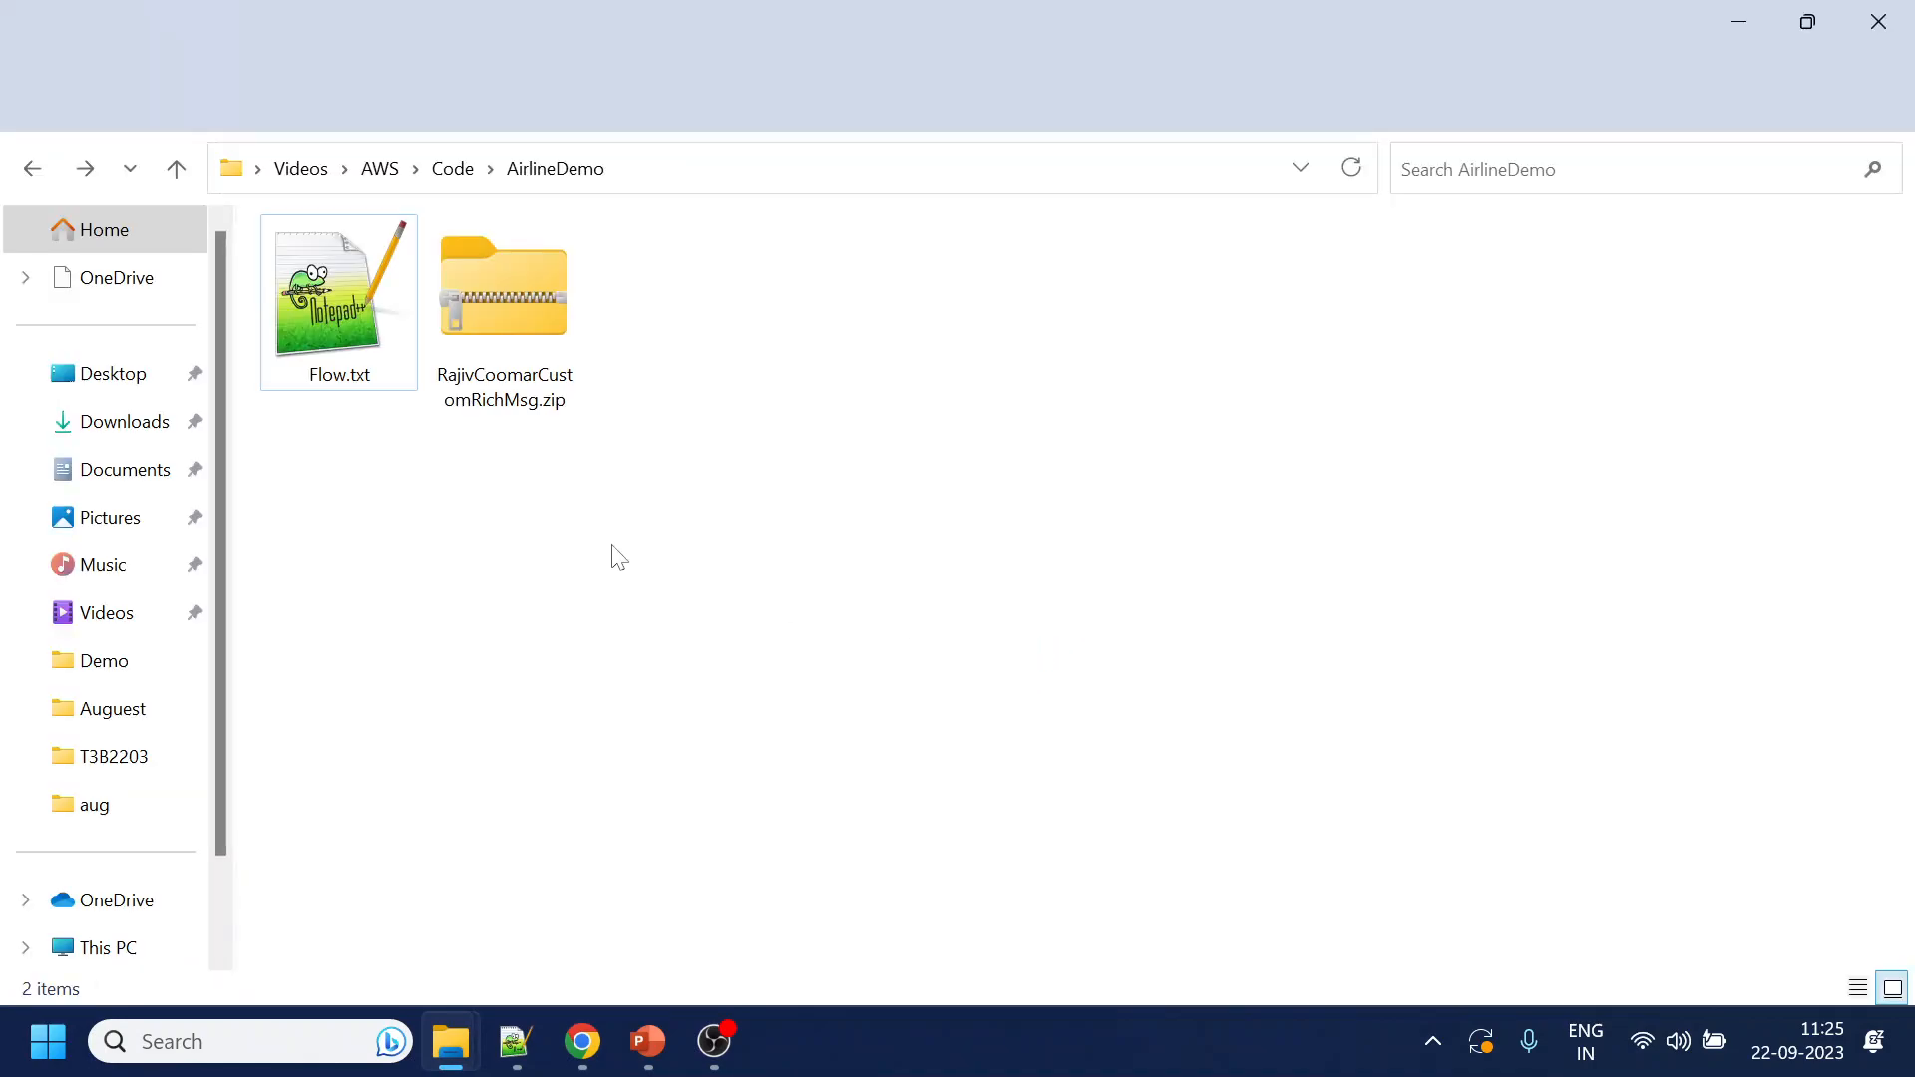
{"action": "left_click", "coordinate": [120, 424]}
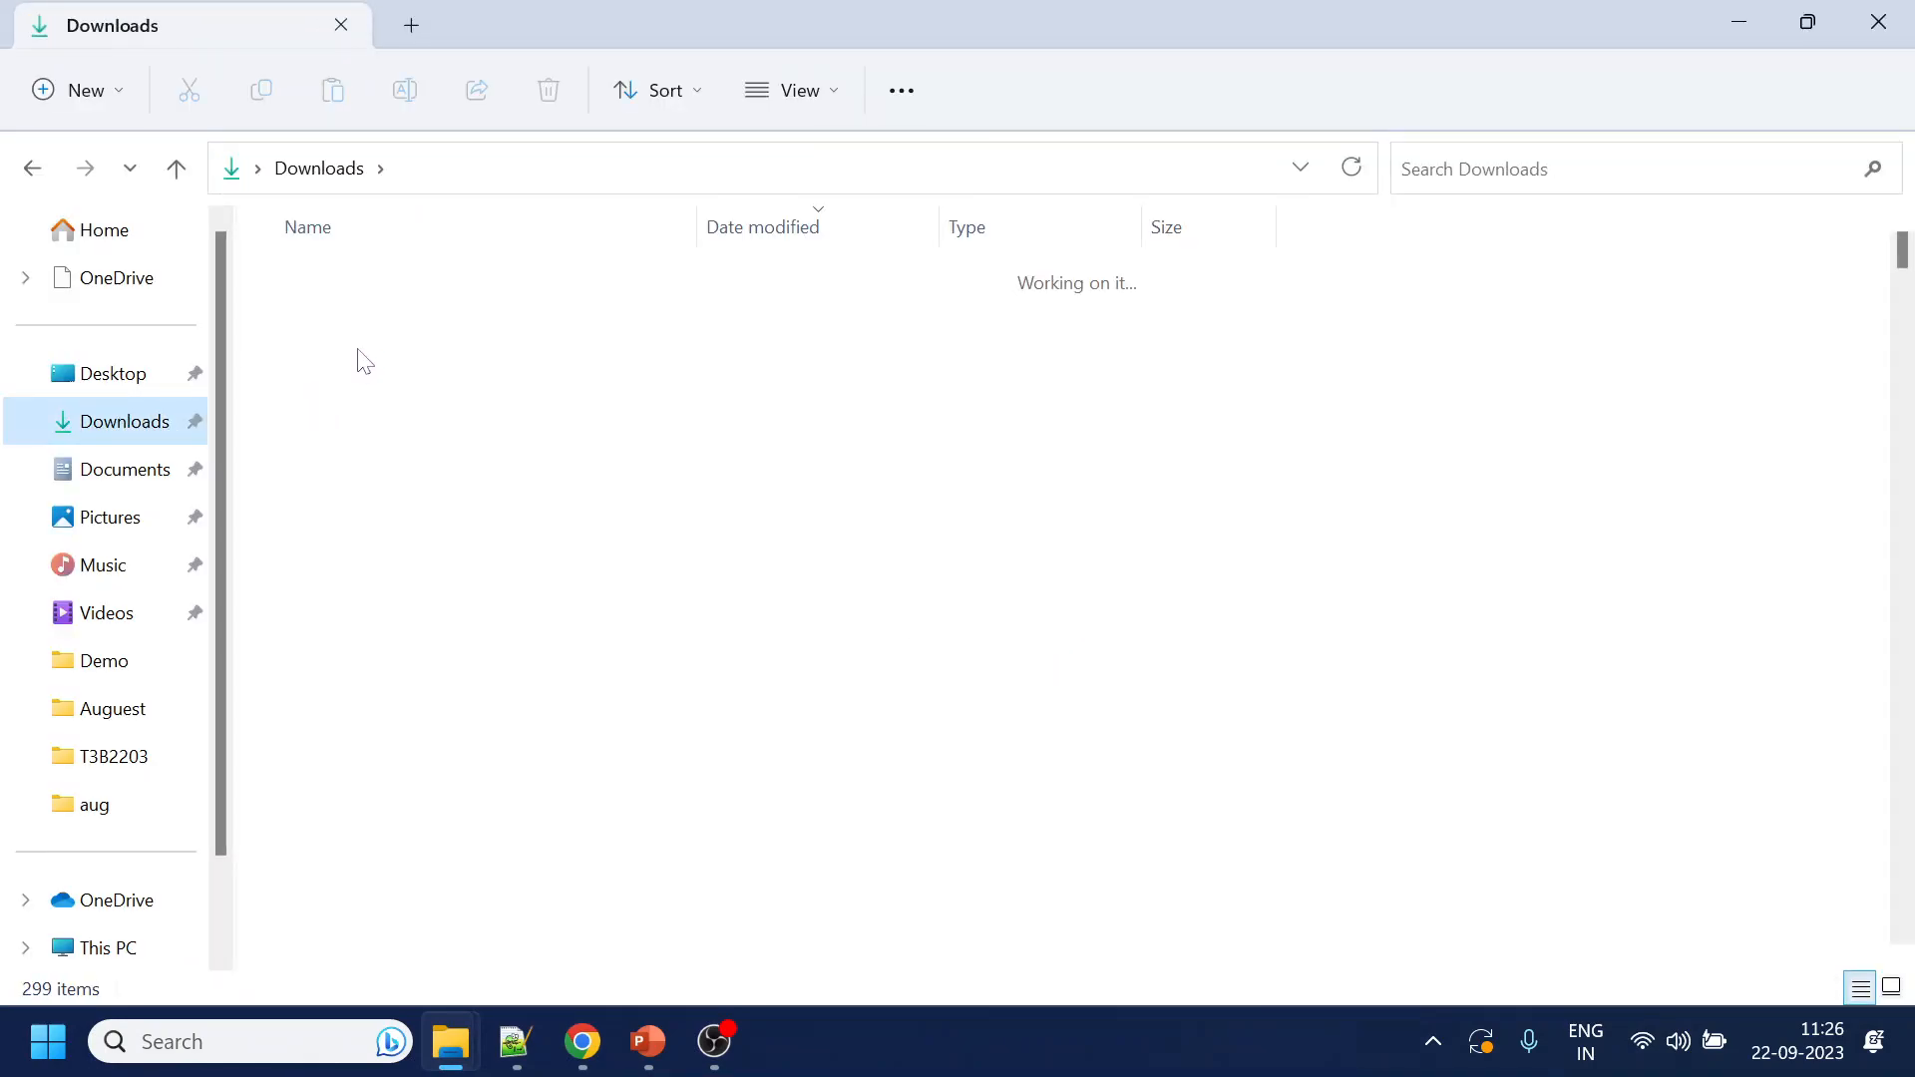
{"action": "left_click", "coordinate": [364, 328]}
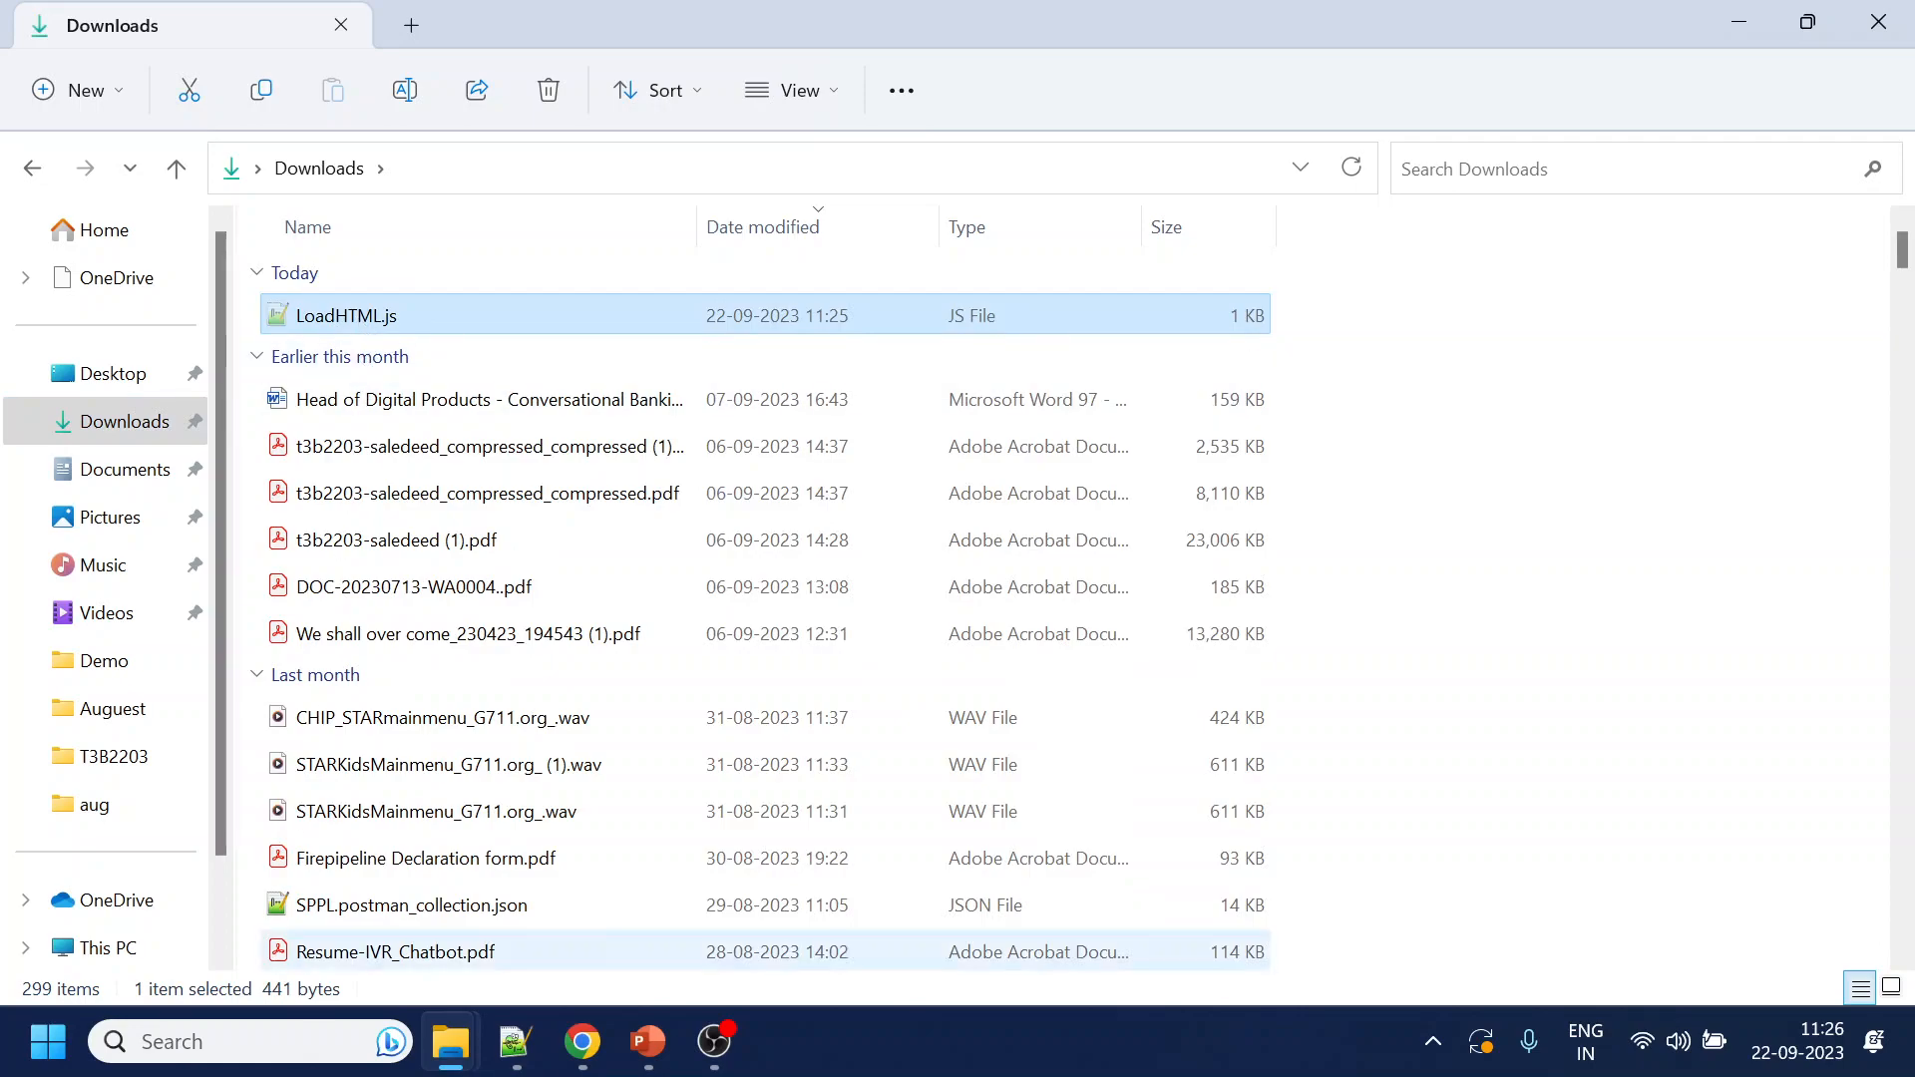
{"action": "mouse_move", "coordinate": [451, 1042]}
{"action": "left_click", "coordinate": [366, 985]}
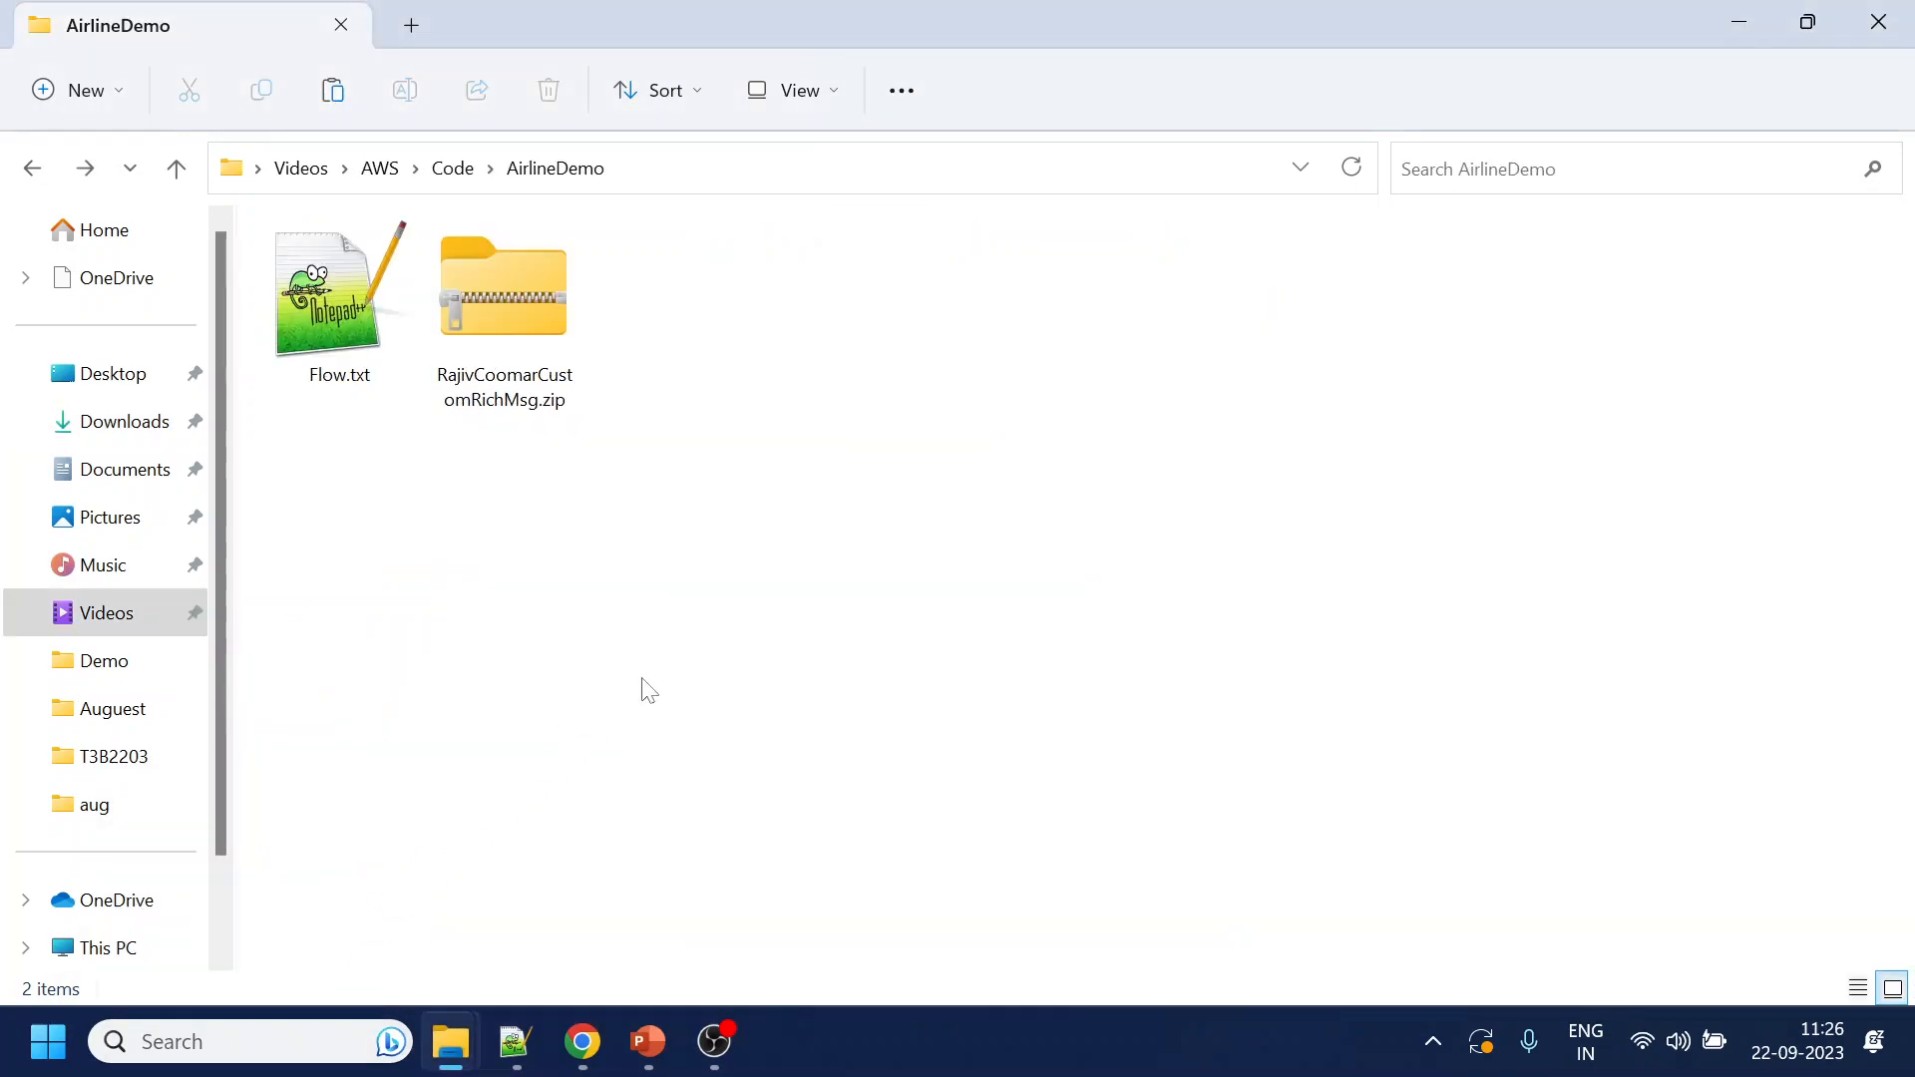
{"action": "key", "text": "ctrl+v"}
Create a new folder named "views" inside the AirlineDemo folder
{"action": "left_click", "coordinate": [891, 516]}
{"action": "mouse_move", "coordinate": [1021, 761]}
{"action": "left_click", "coordinate": [1364, 136]}
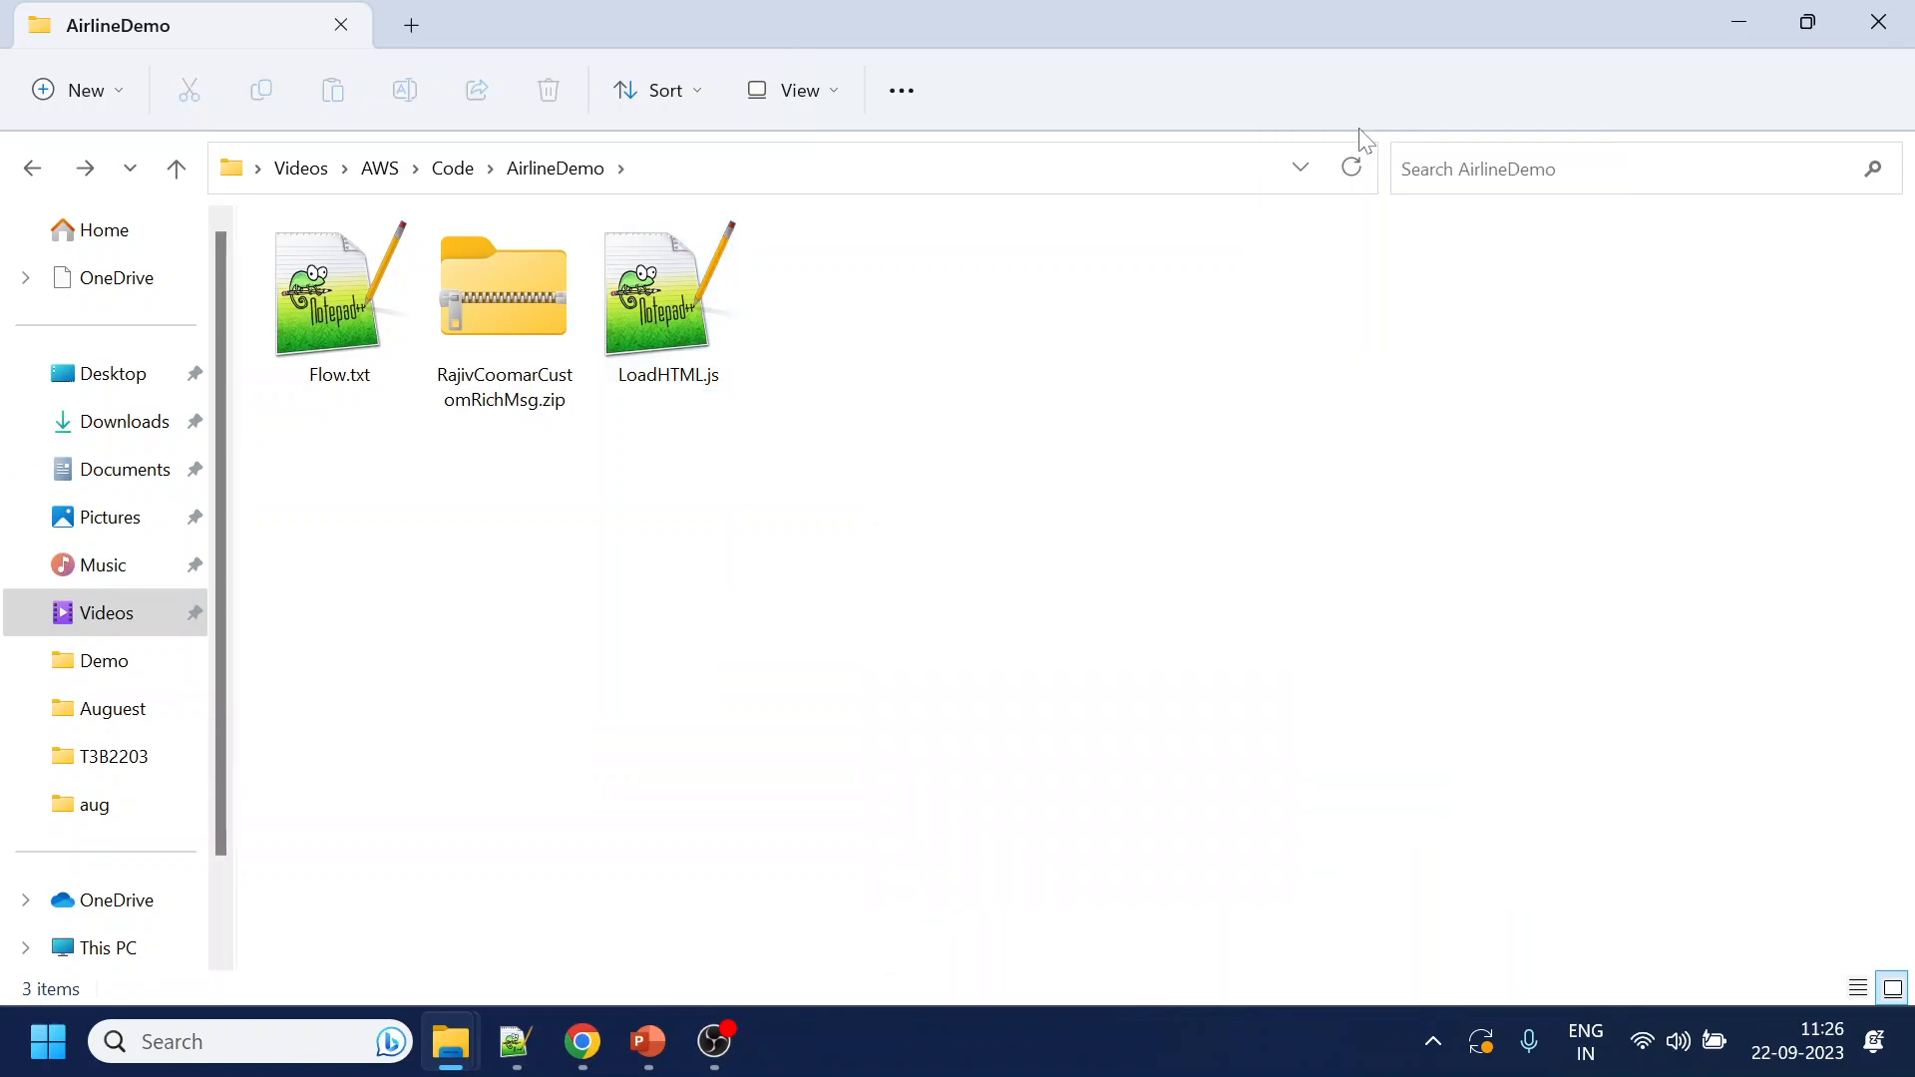
{"action": "type", "text": "views"}
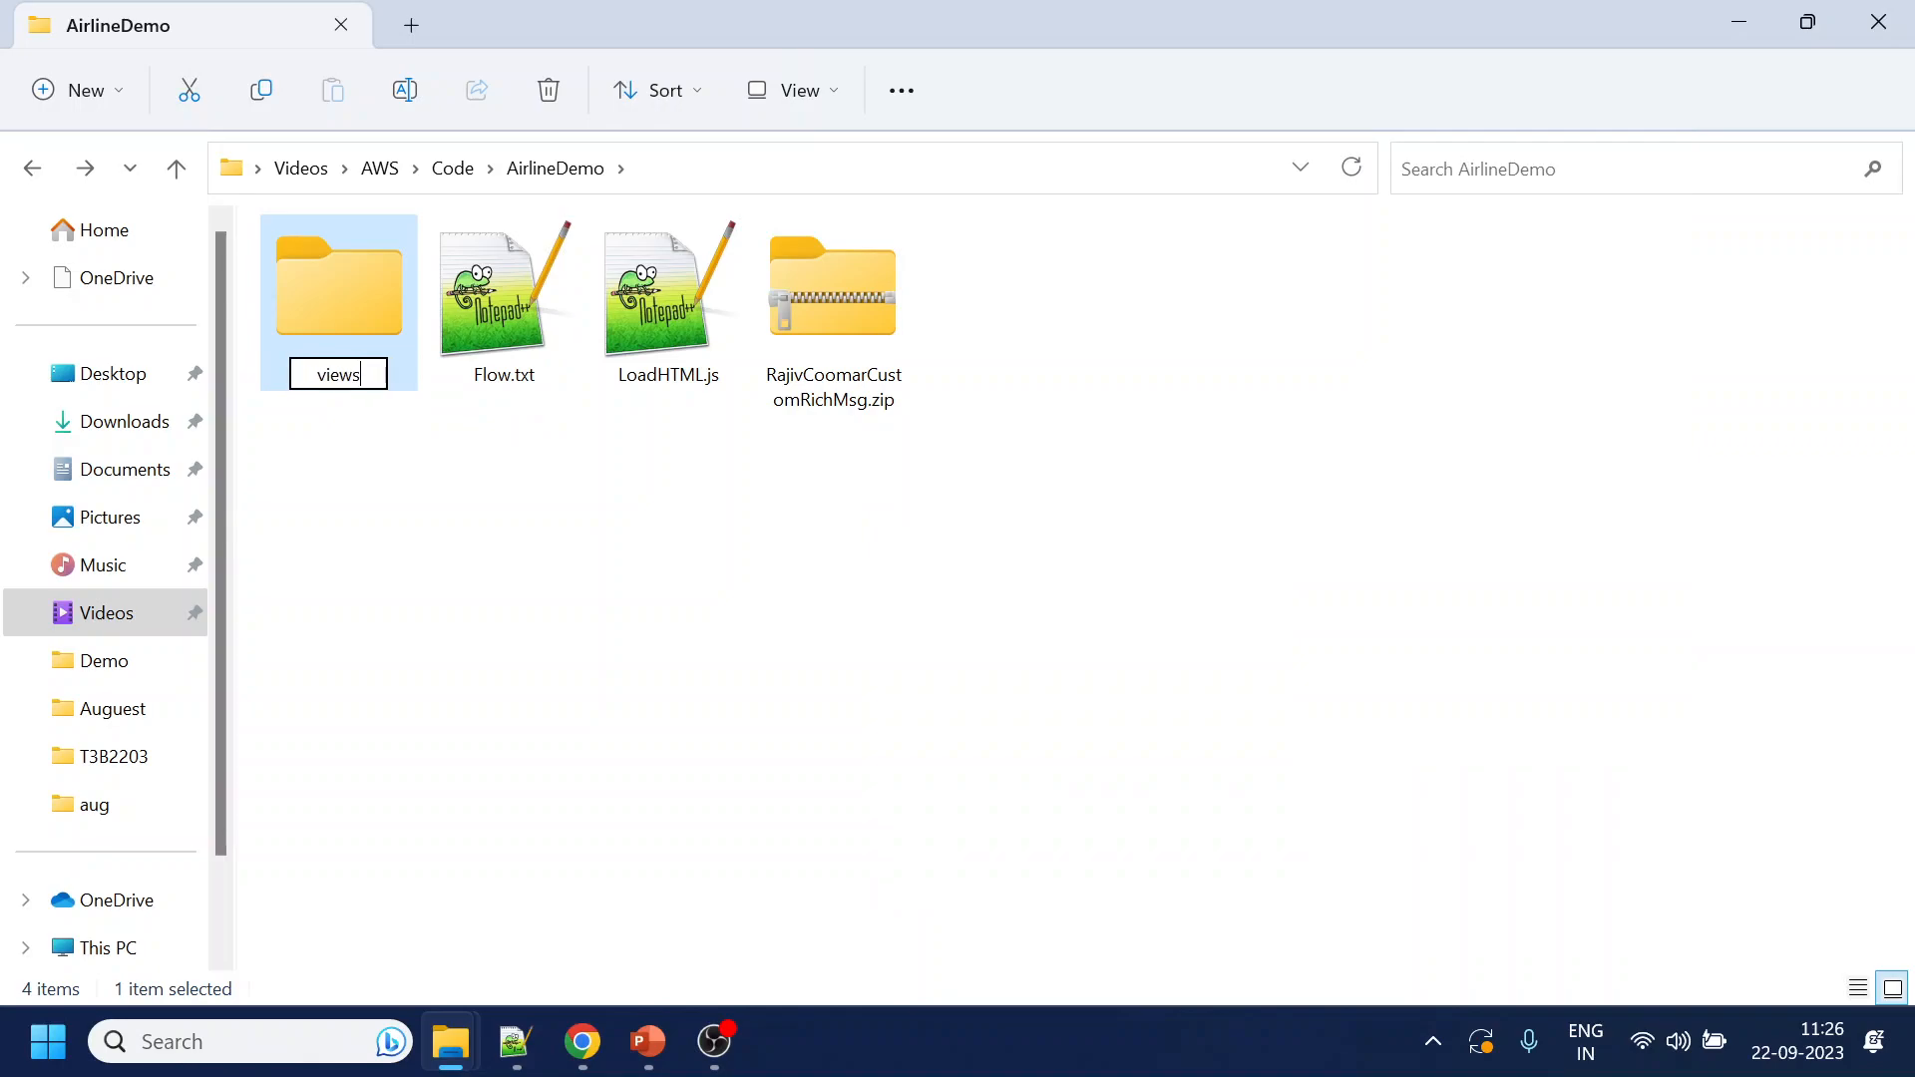
{"action": "key", "text": "Return"}
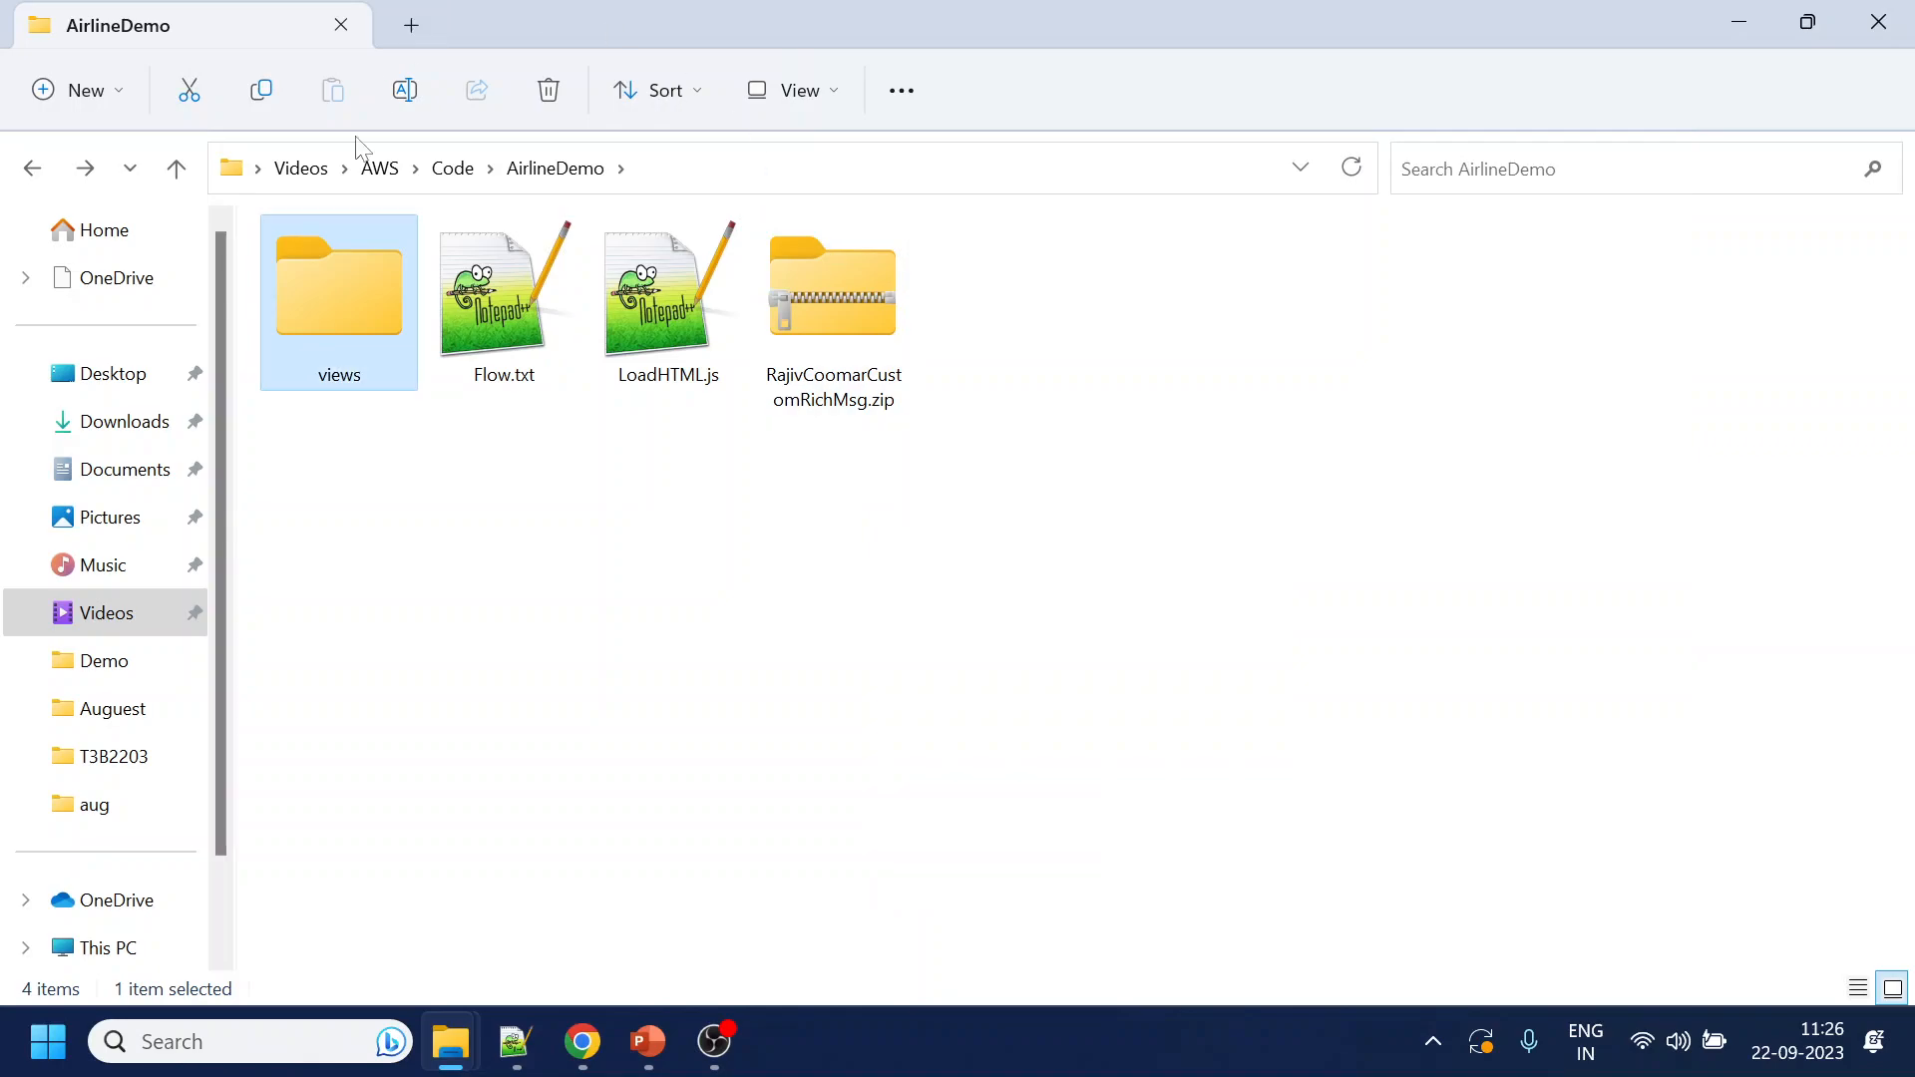
Create a new text document inside the views folder and name it test.html, accepting the extension change
{"action": "double_click", "coordinate": [321, 283]}
{"action": "right_click", "coordinate": [417, 315]}
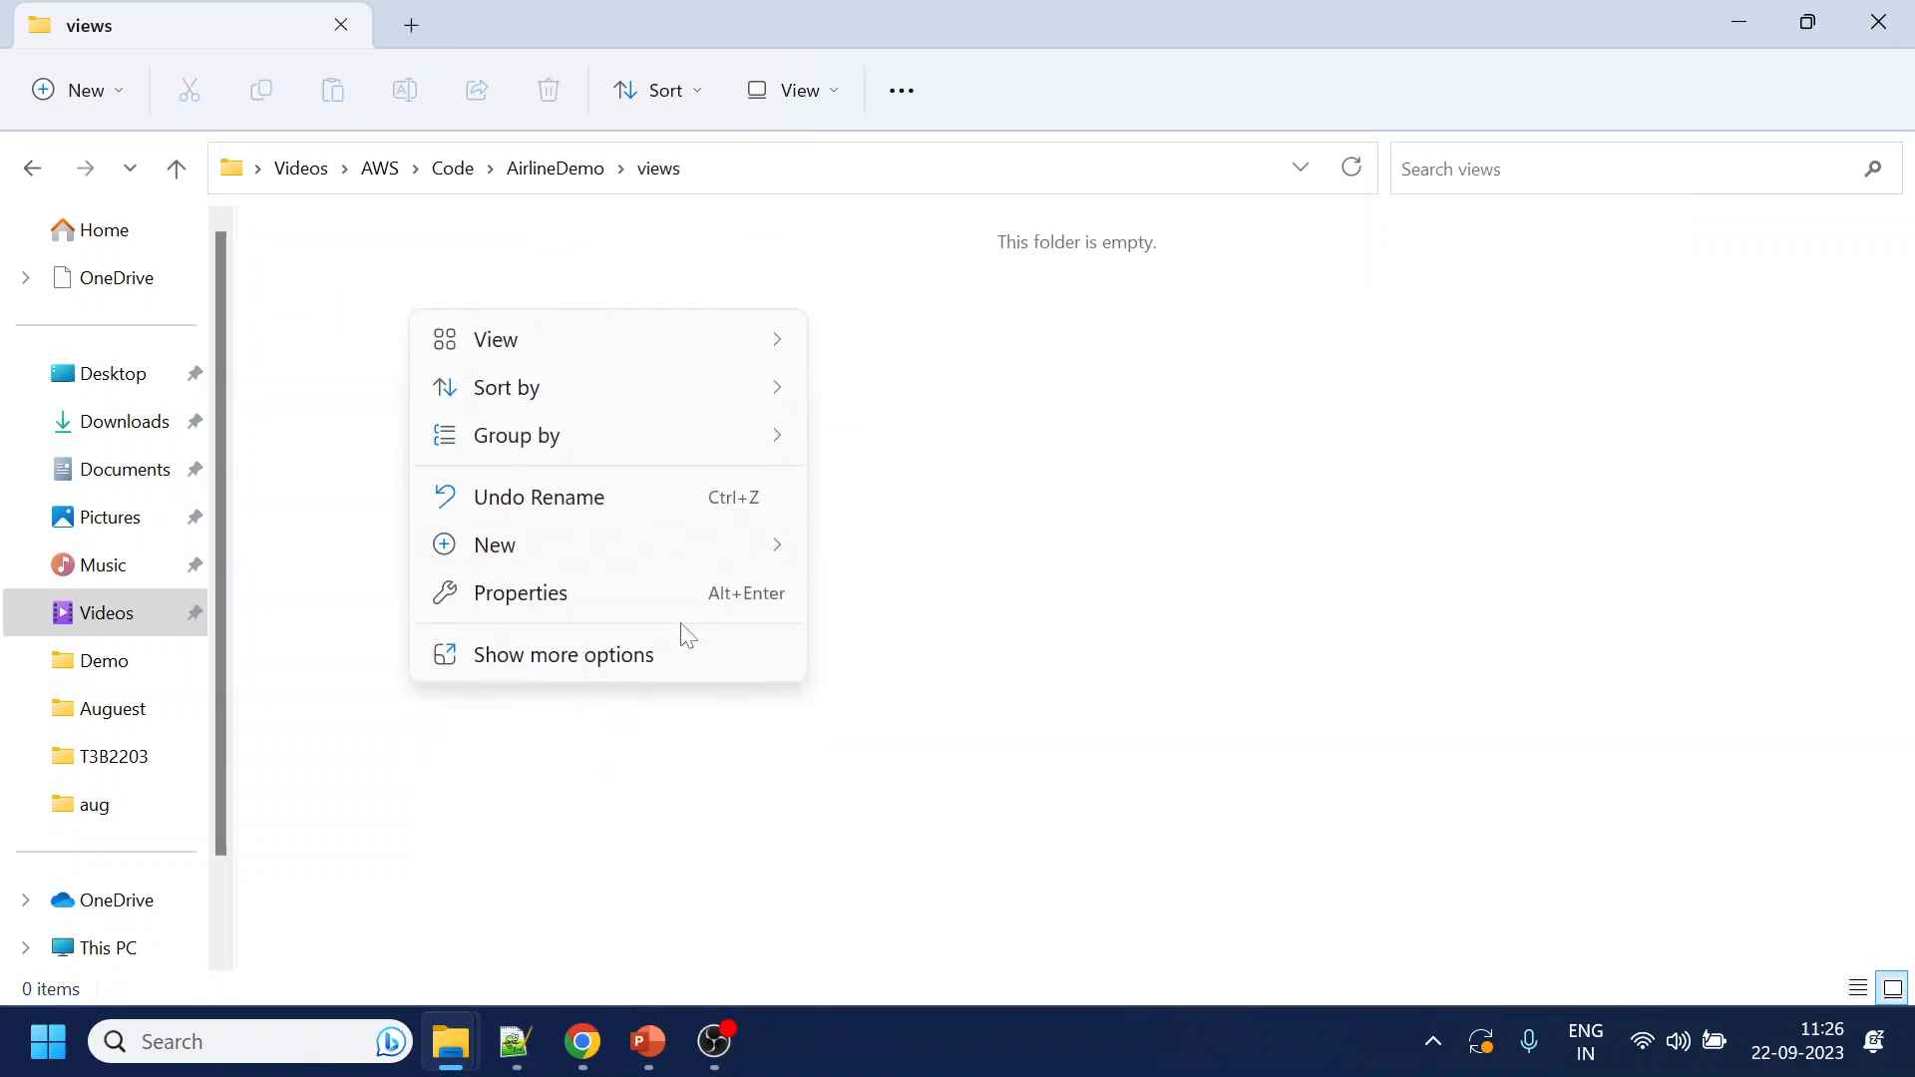
{"action": "mouse_move", "coordinate": [756, 555]}
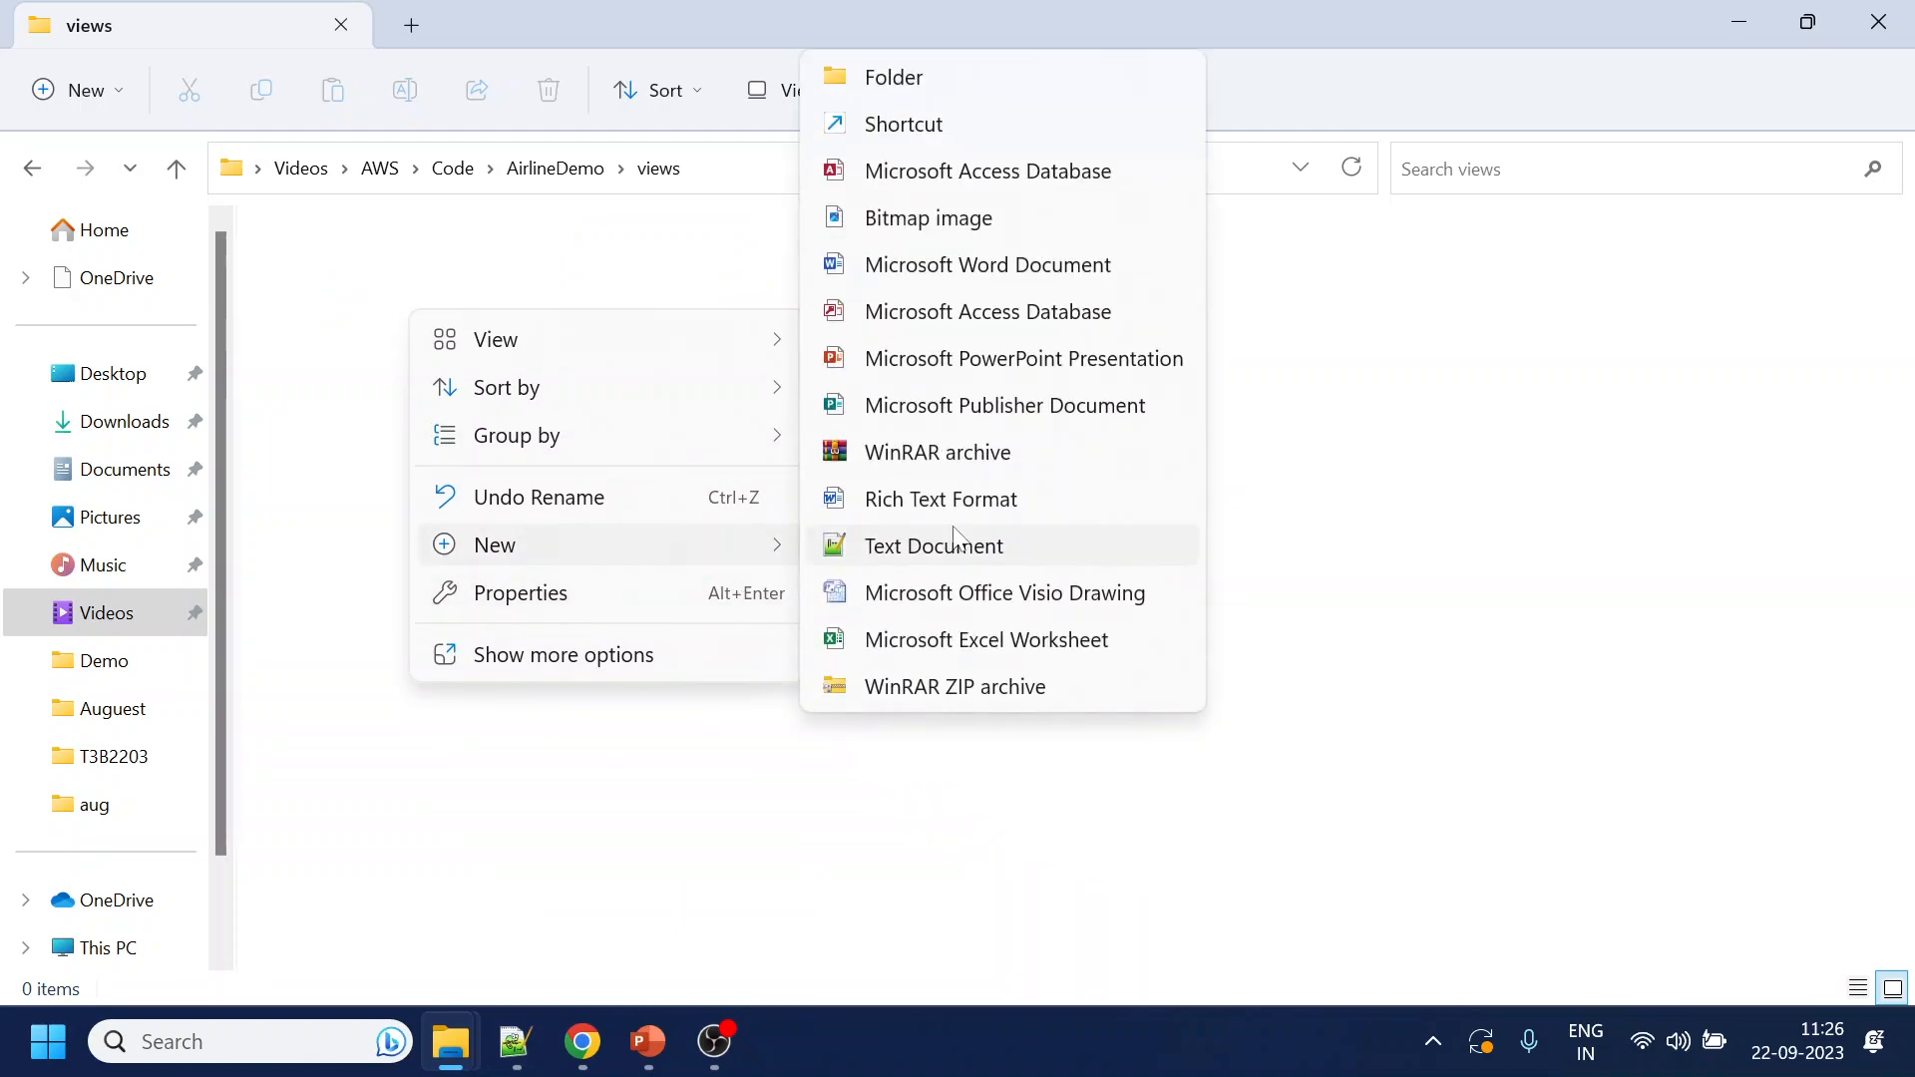
{"action": "left_click", "coordinate": [975, 551]}
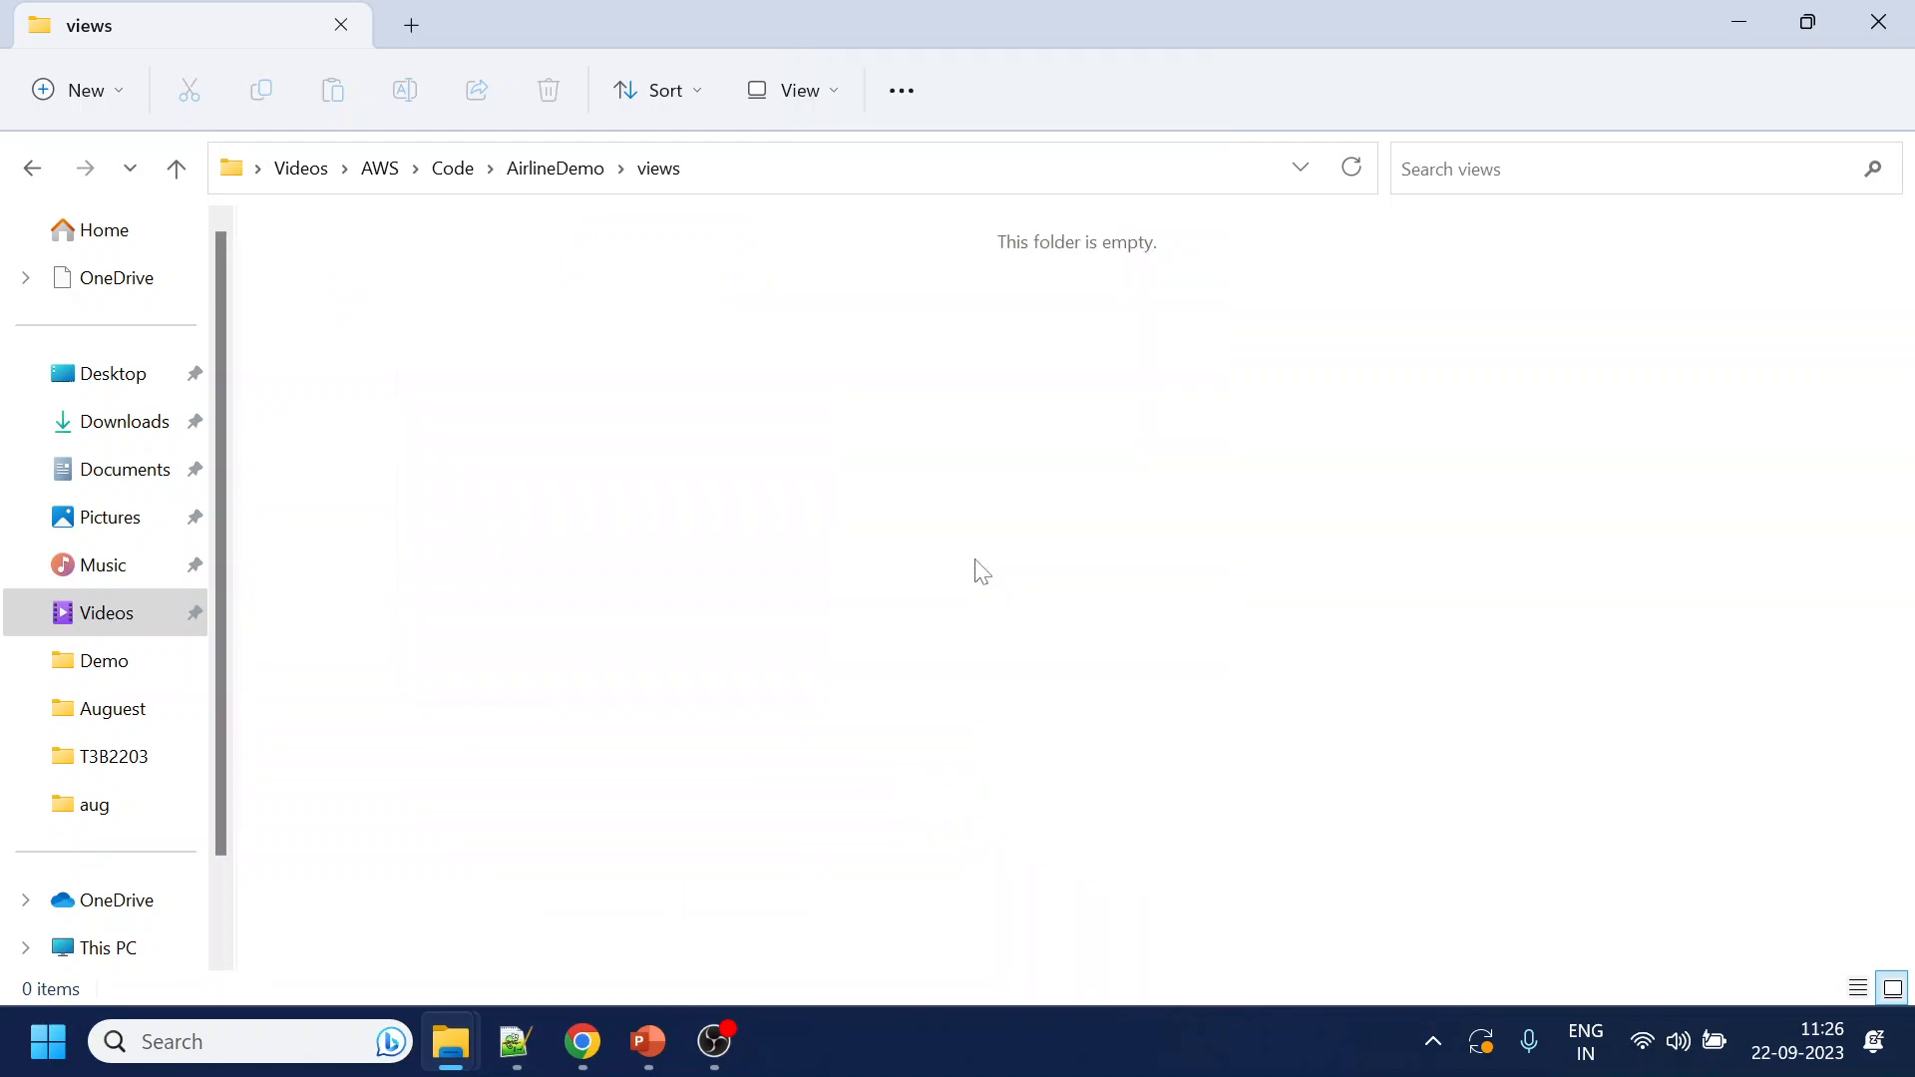
{"action": "type", "text": "test.h"}
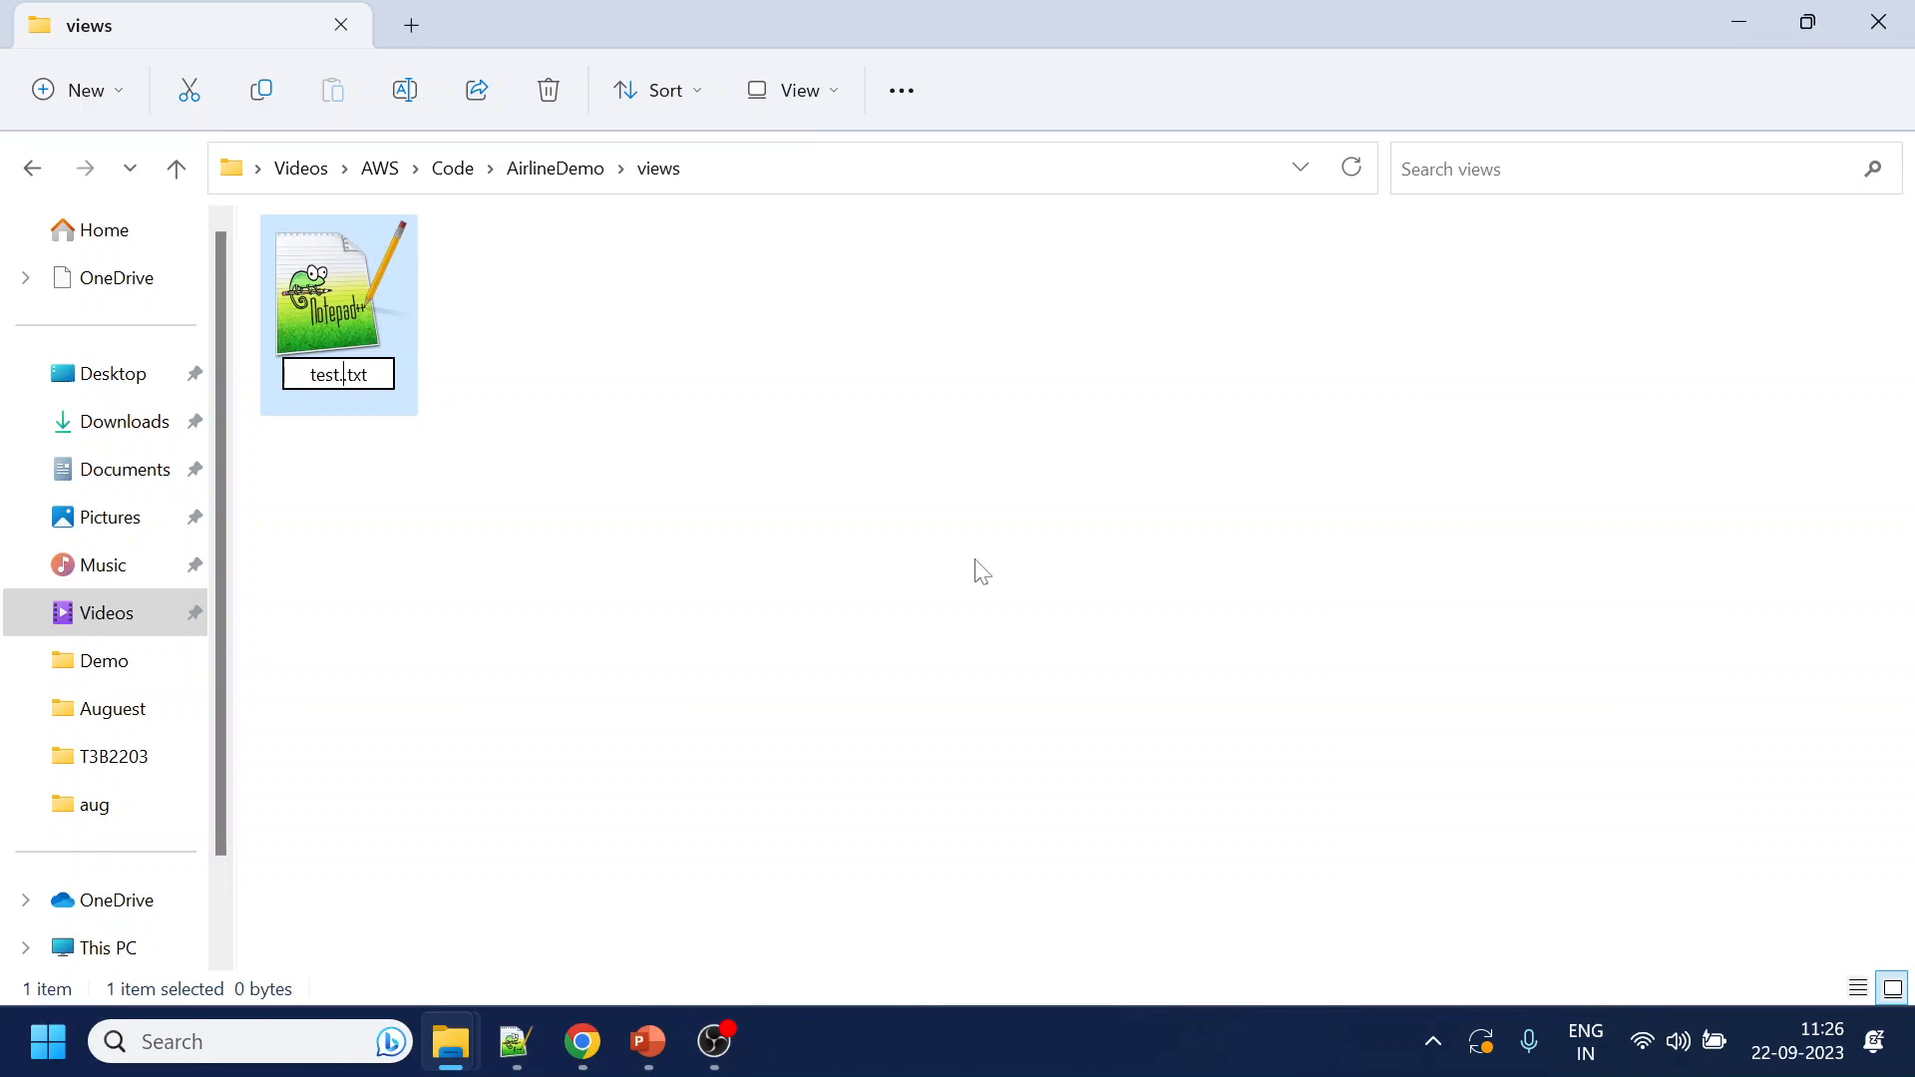
{"action": "type", "text": "tml"}
{"action": "key", "text": "Delete"}
{"action": "key", "text": "Delete"}
{"action": "key", "text": "Delete"}
{"action": "key", "text": "Delete"}
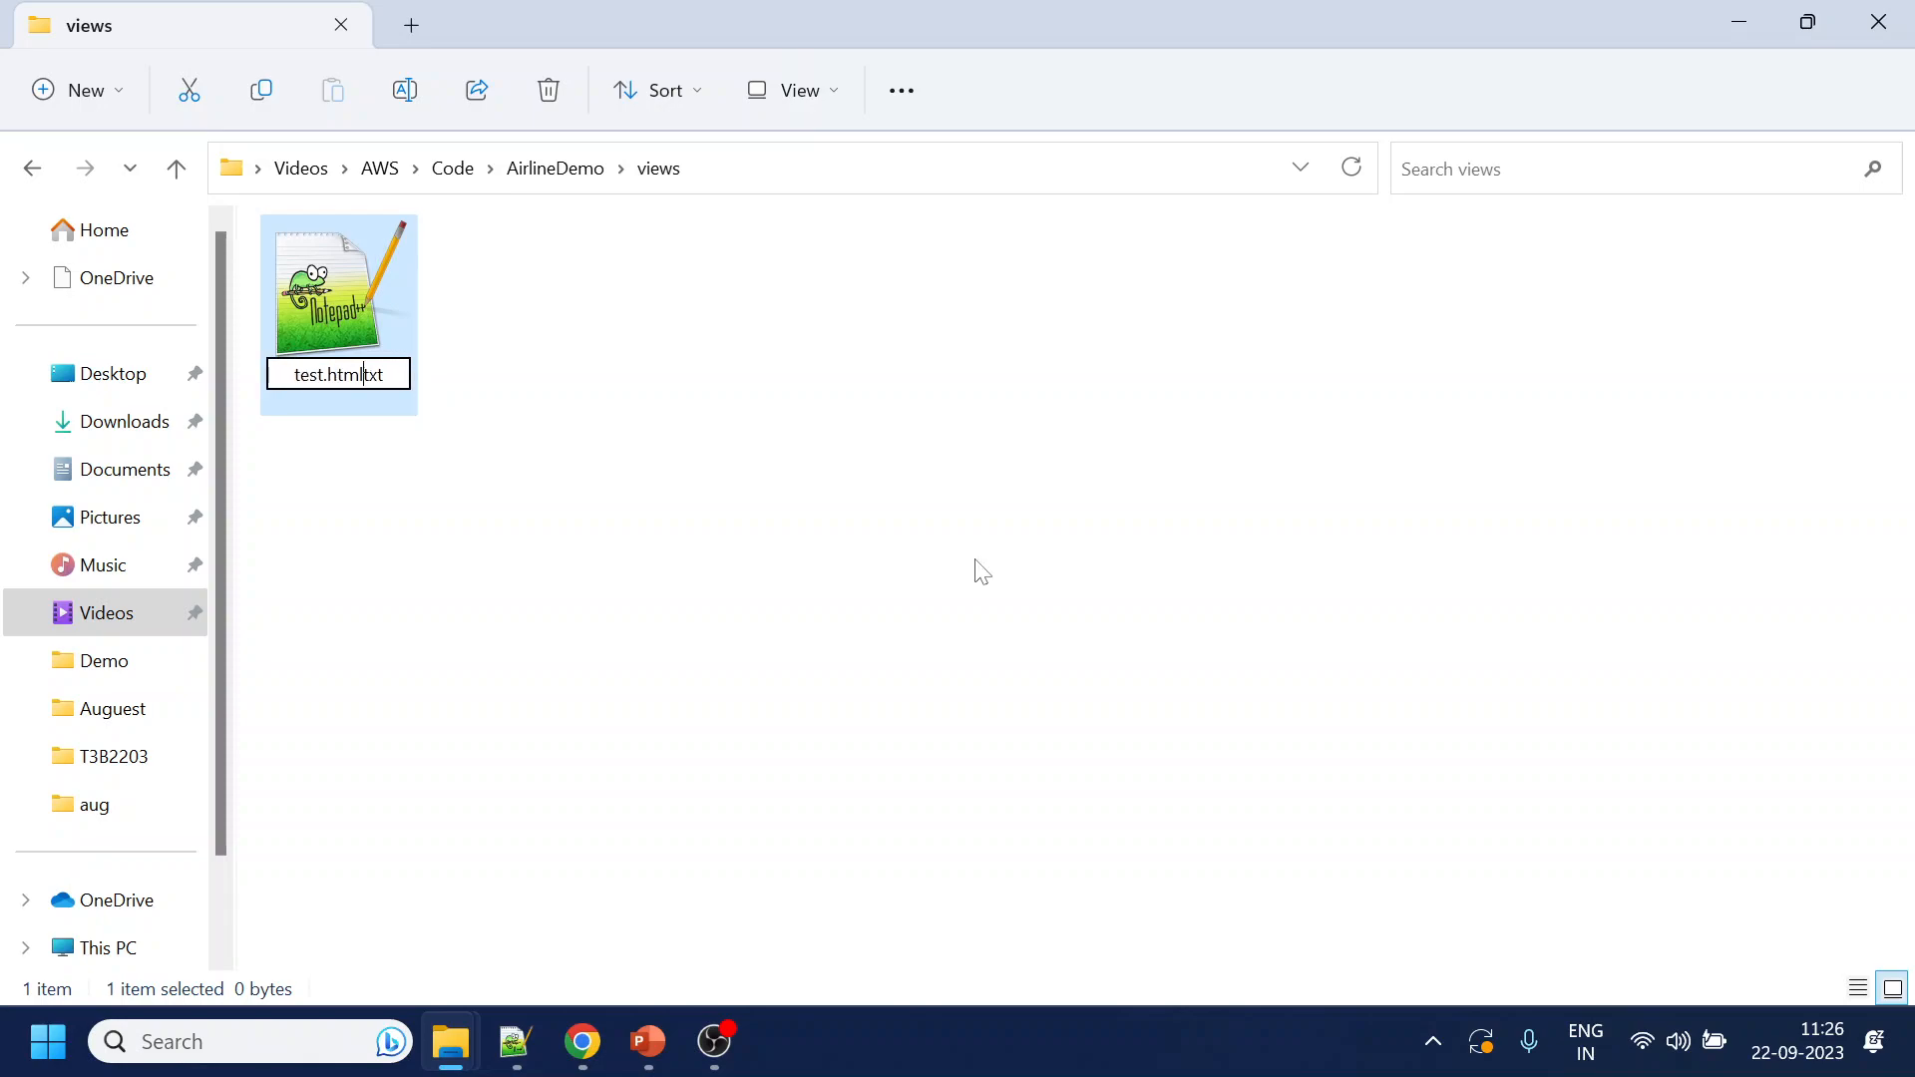
{"action": "key", "text": "Return"}
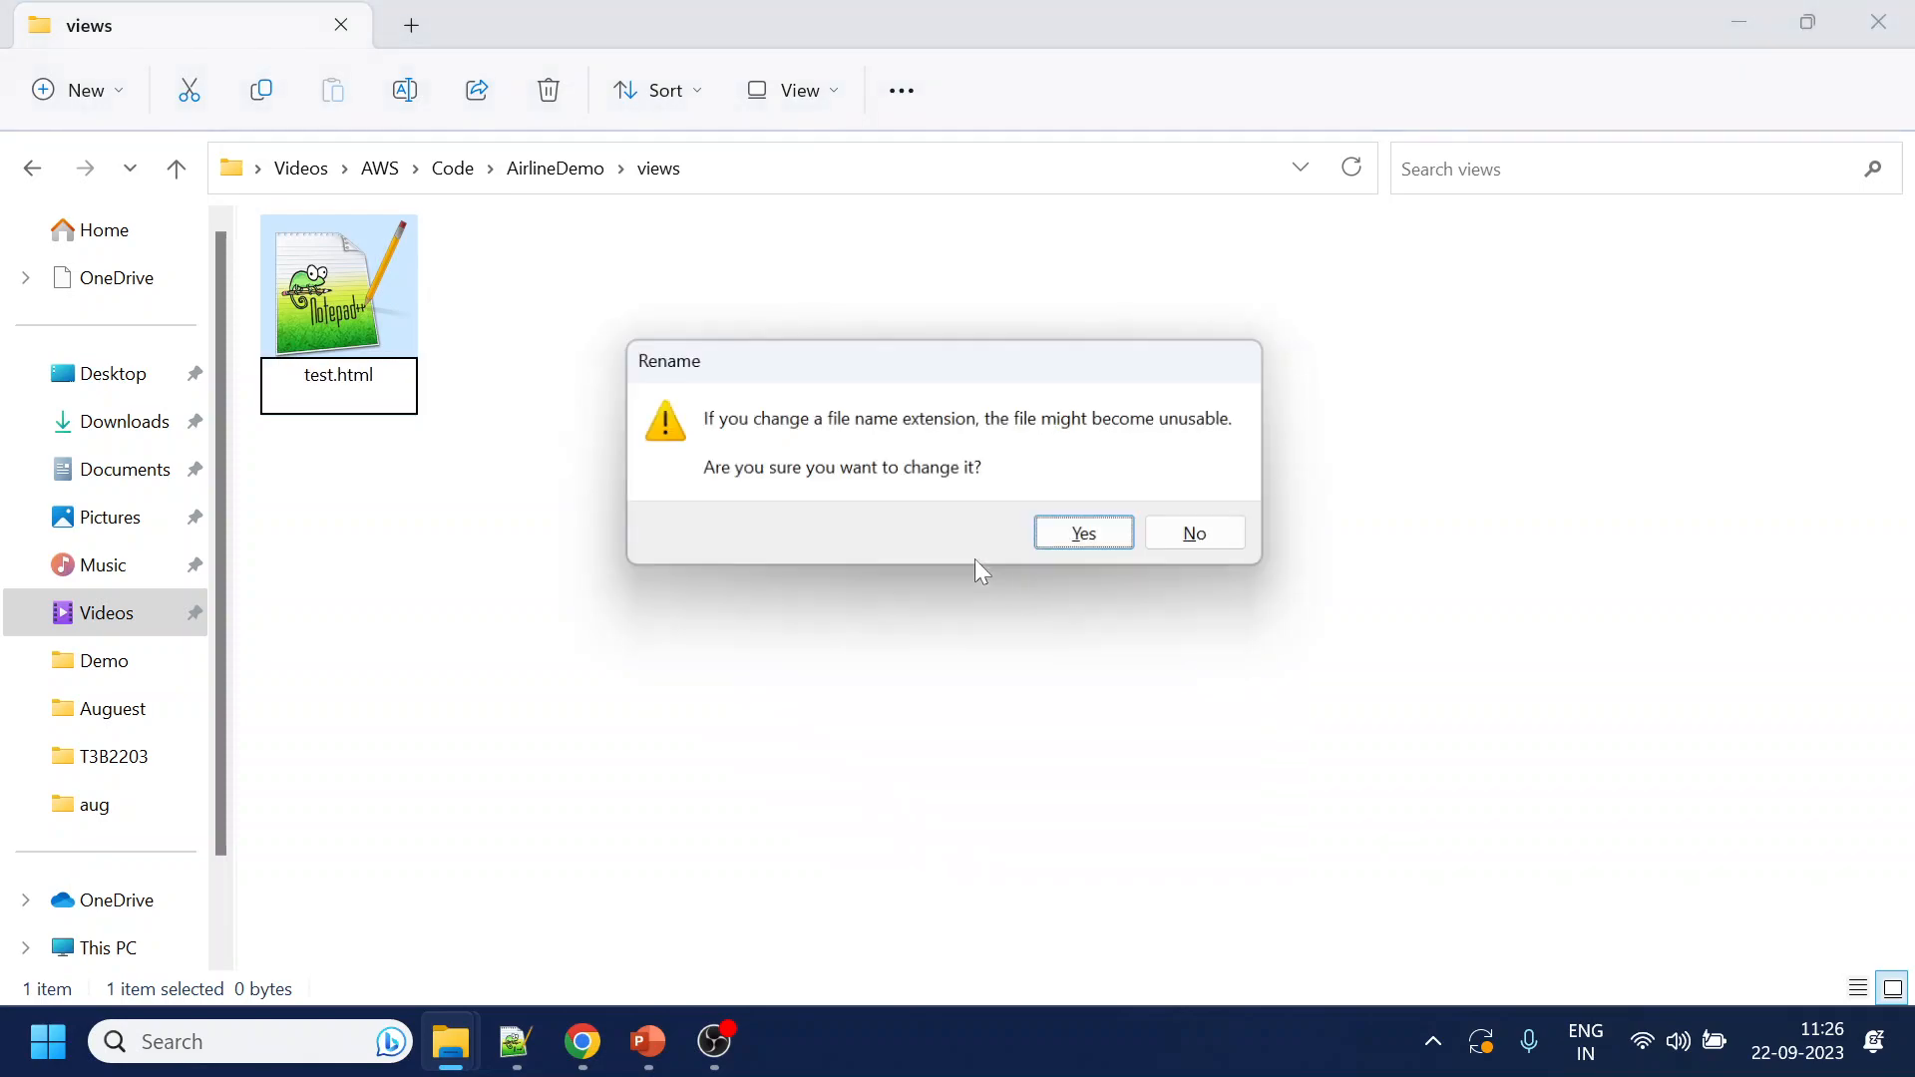
{"action": "left_click", "coordinate": [1084, 533]}
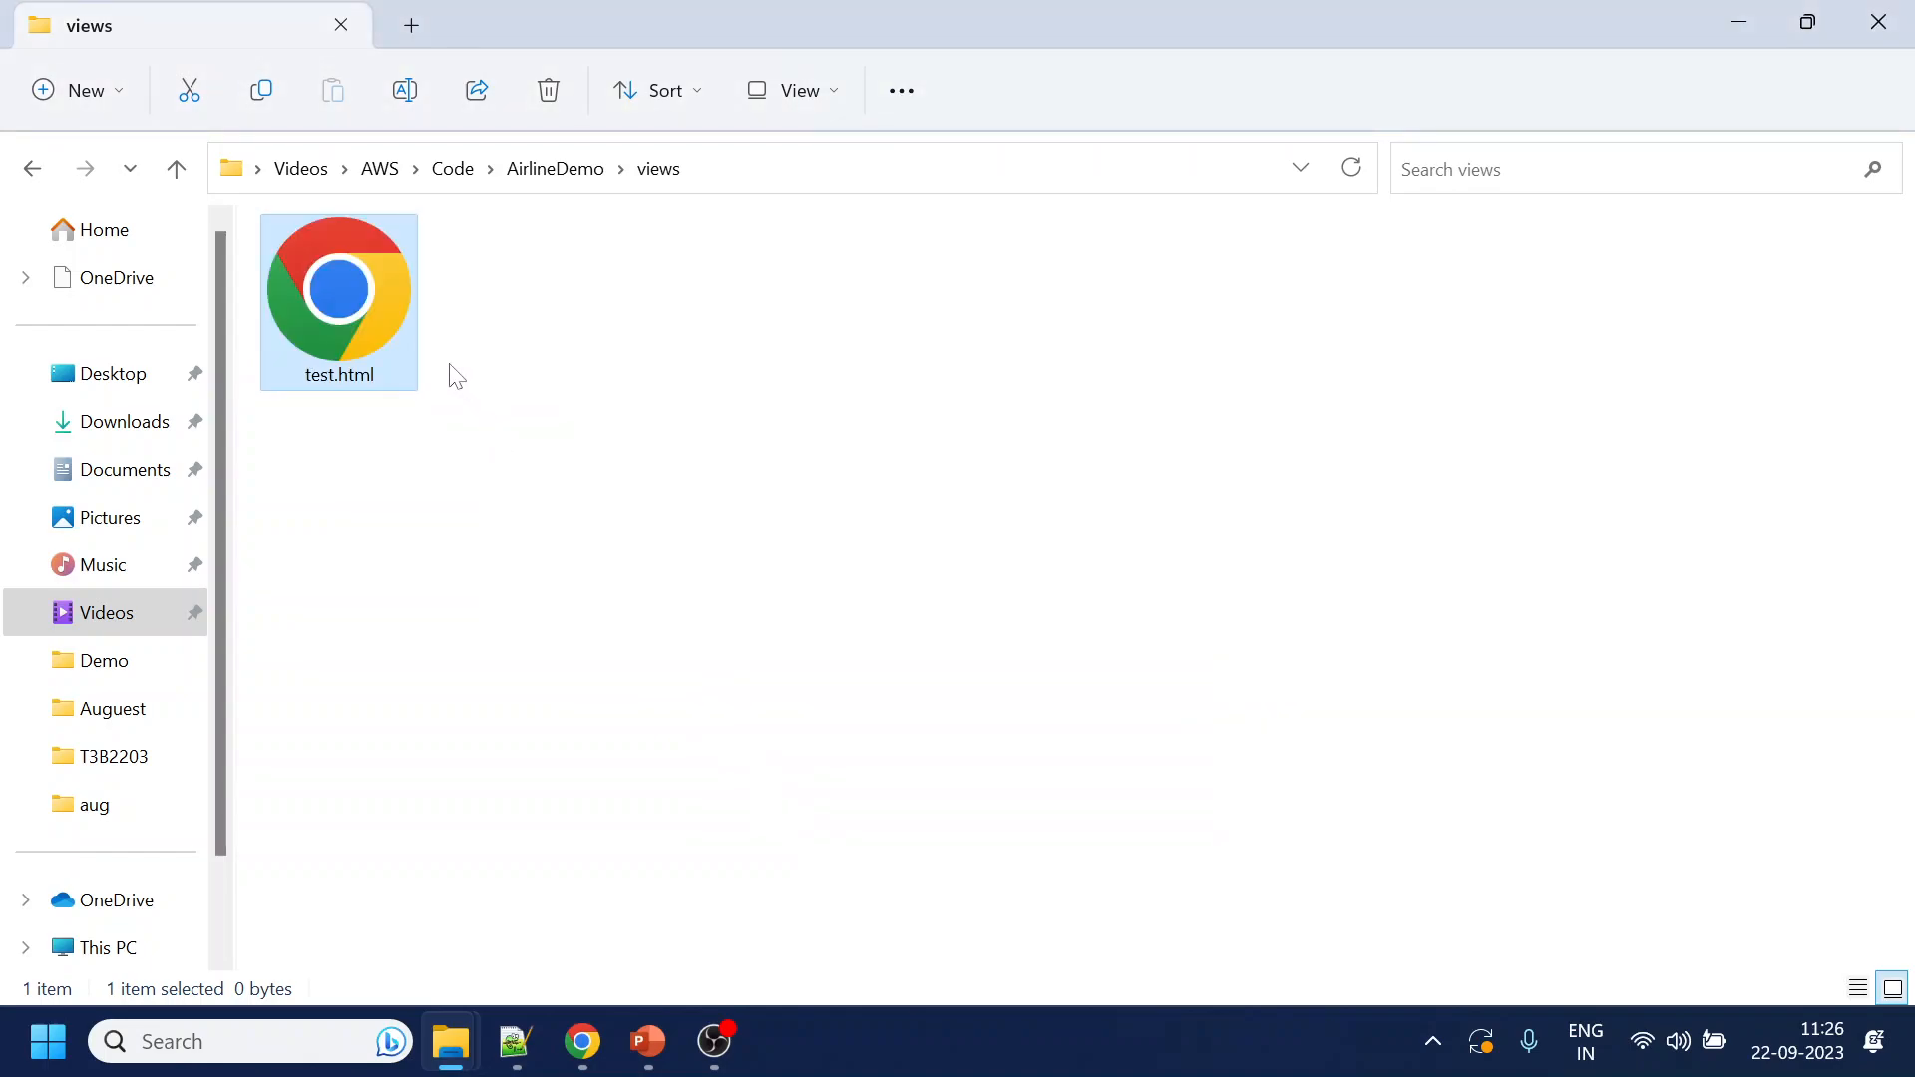
Open test.html from the views folder in Notepad++ for editing
{"action": "right_click", "coordinate": [383, 309]}
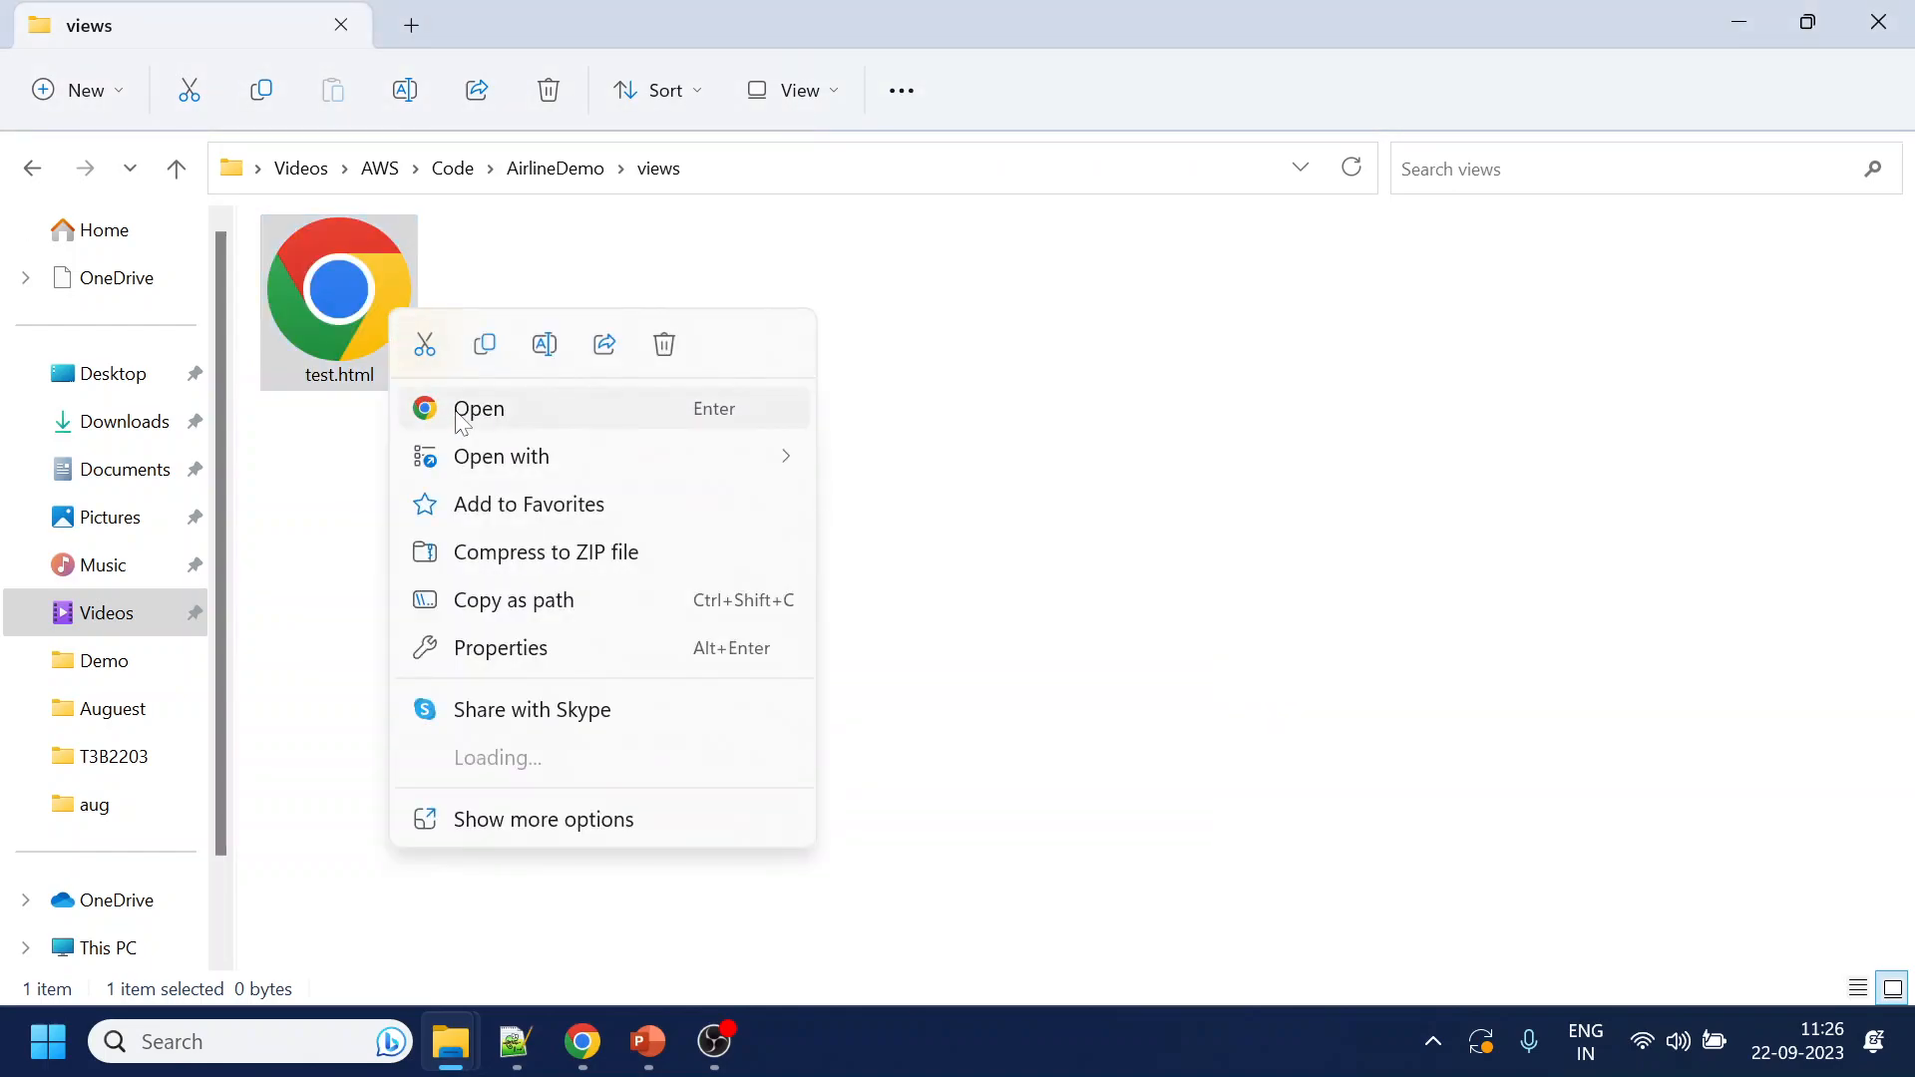
{"action": "mouse_move", "coordinate": [748, 467]}
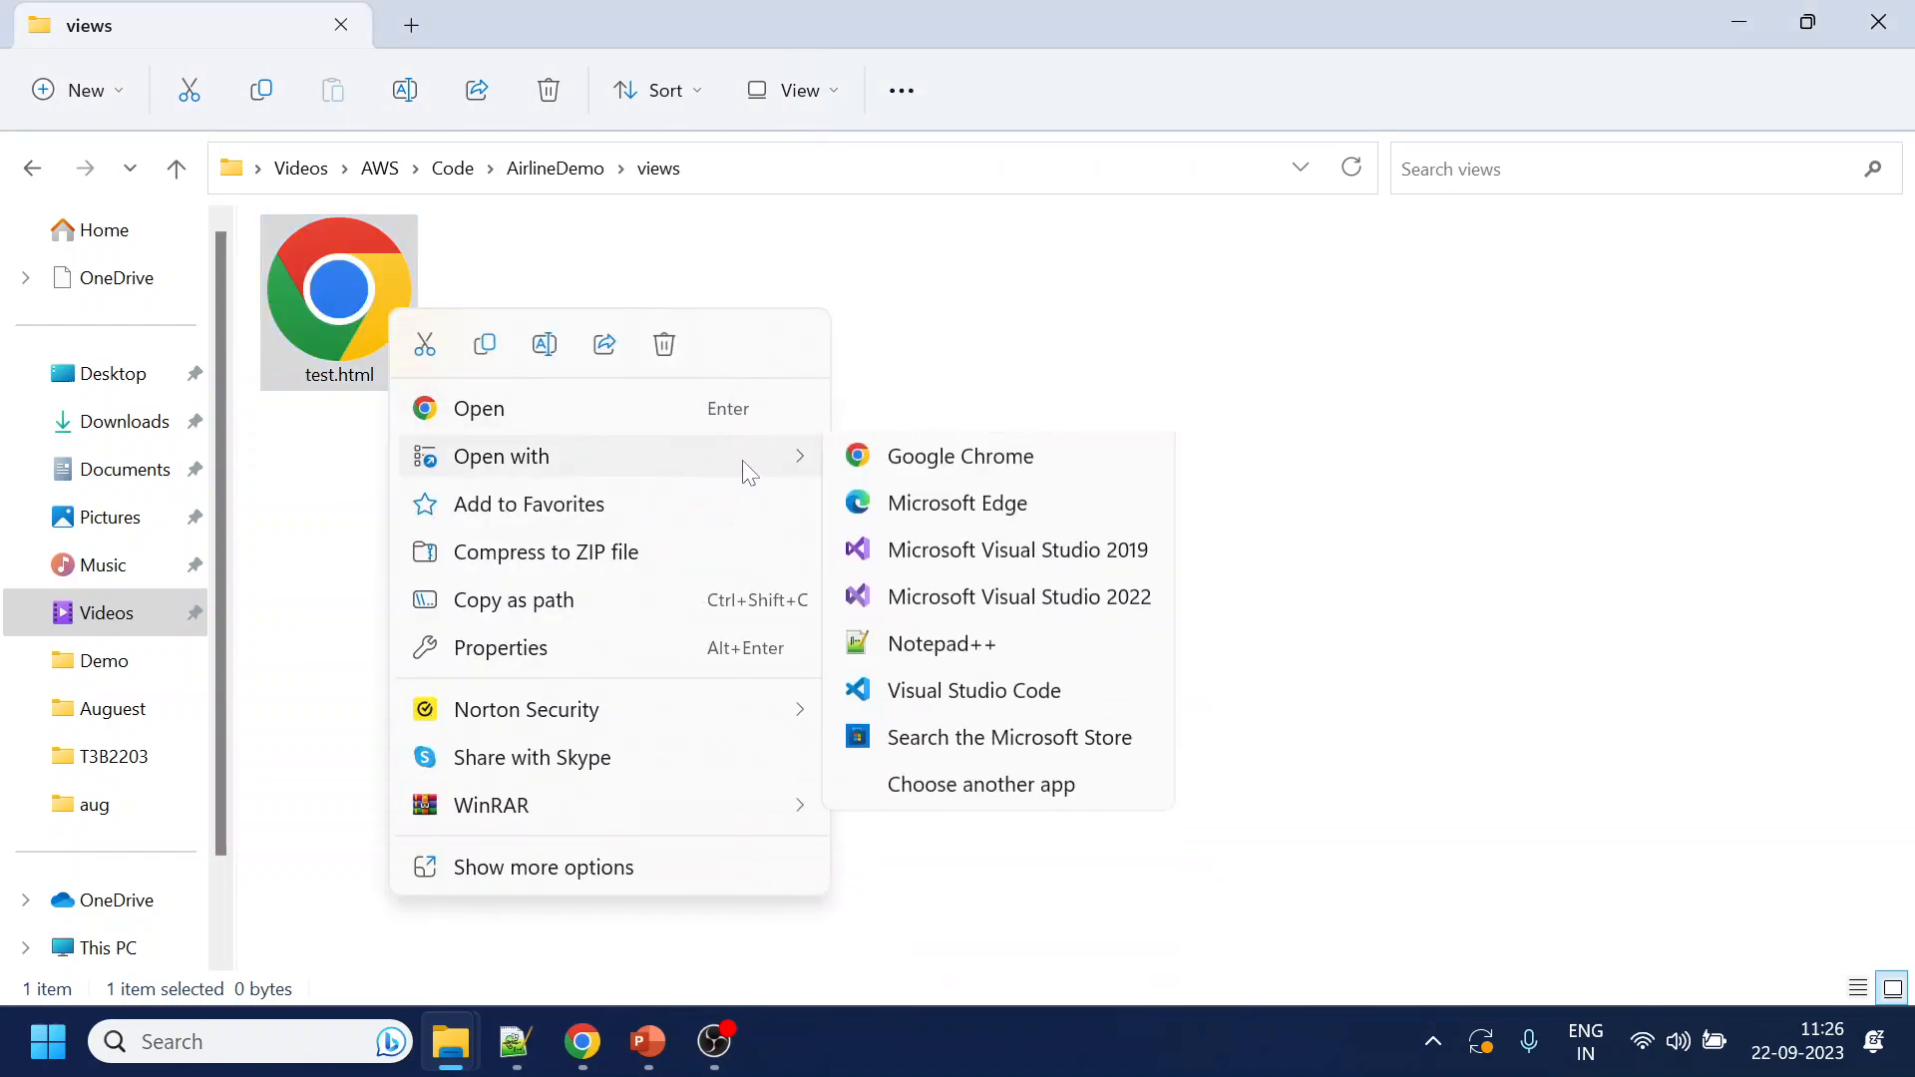
{"action": "left_click", "coordinate": [911, 648]}
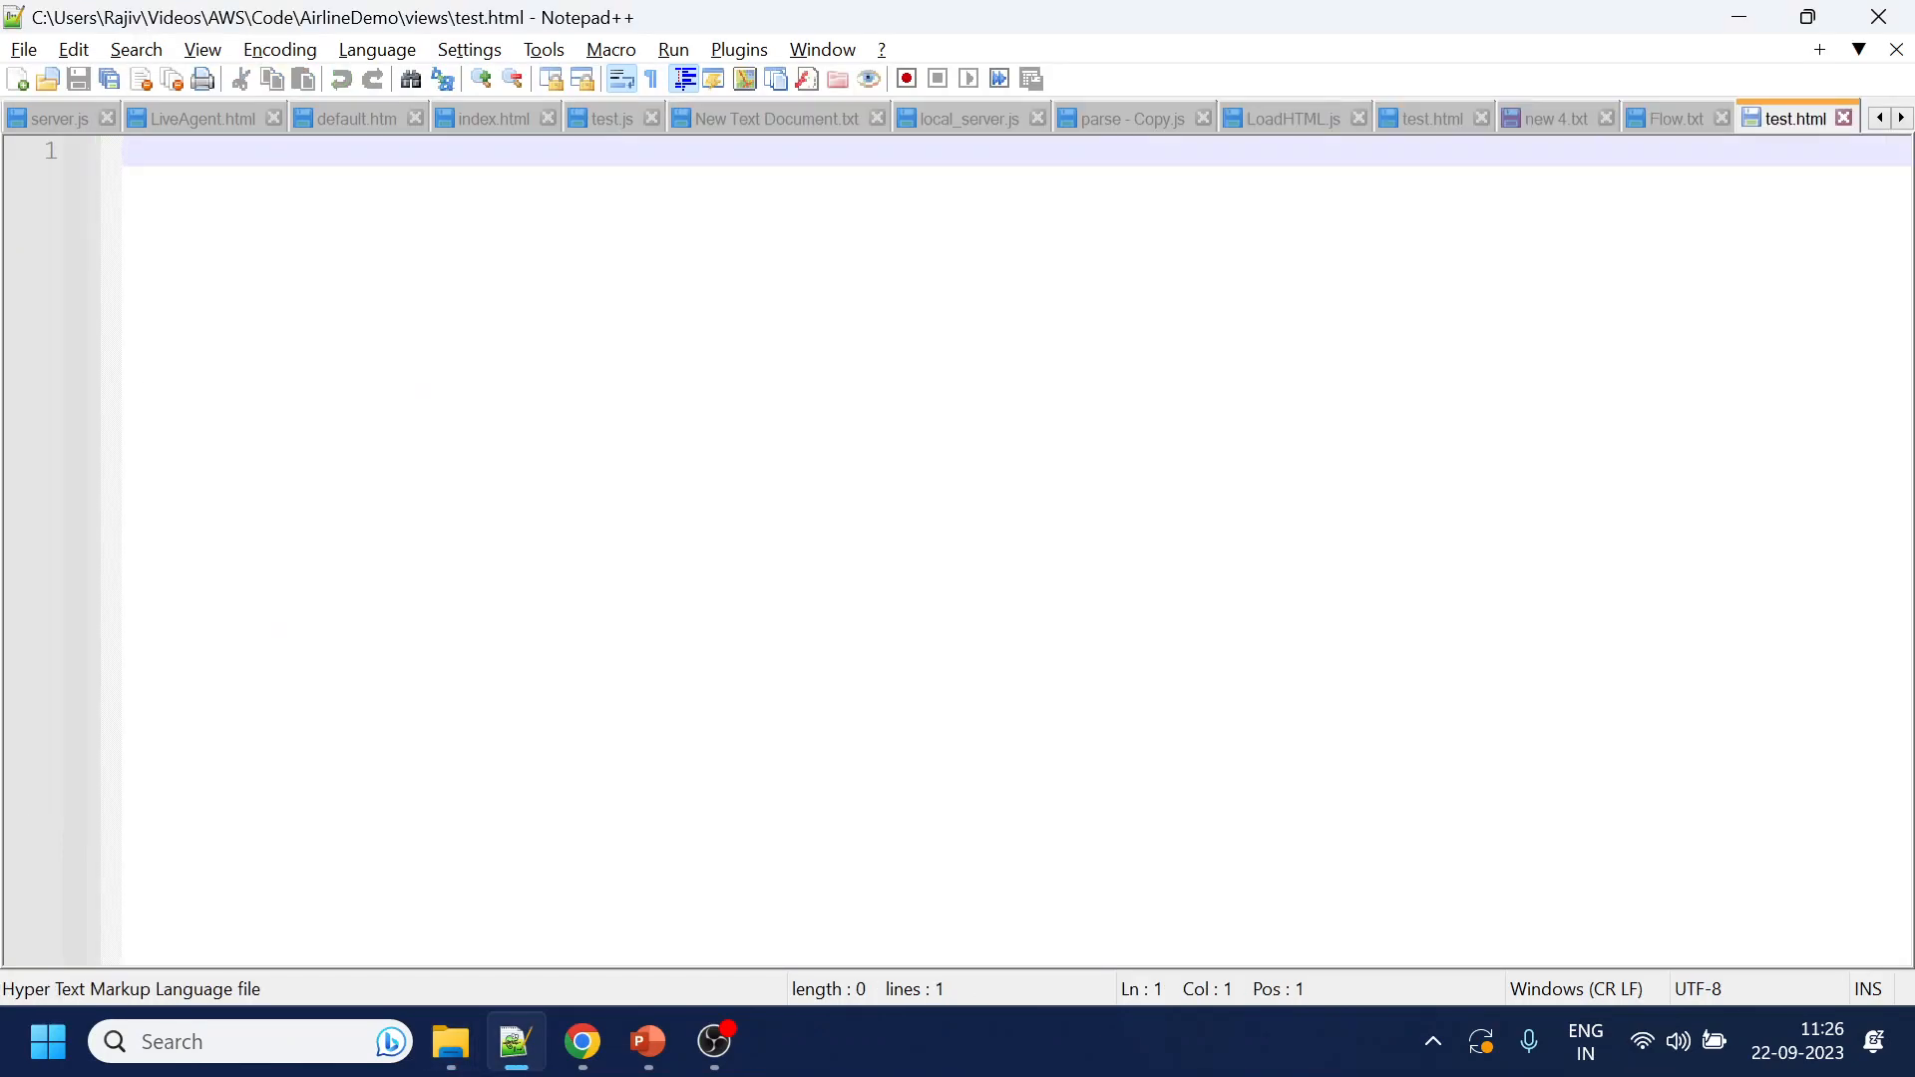
Copy the chat widget script from the Amazon Connect page in Chrome, paste it into test.html and save the file
{"action": "mouse_move", "coordinate": [471, 1057]}
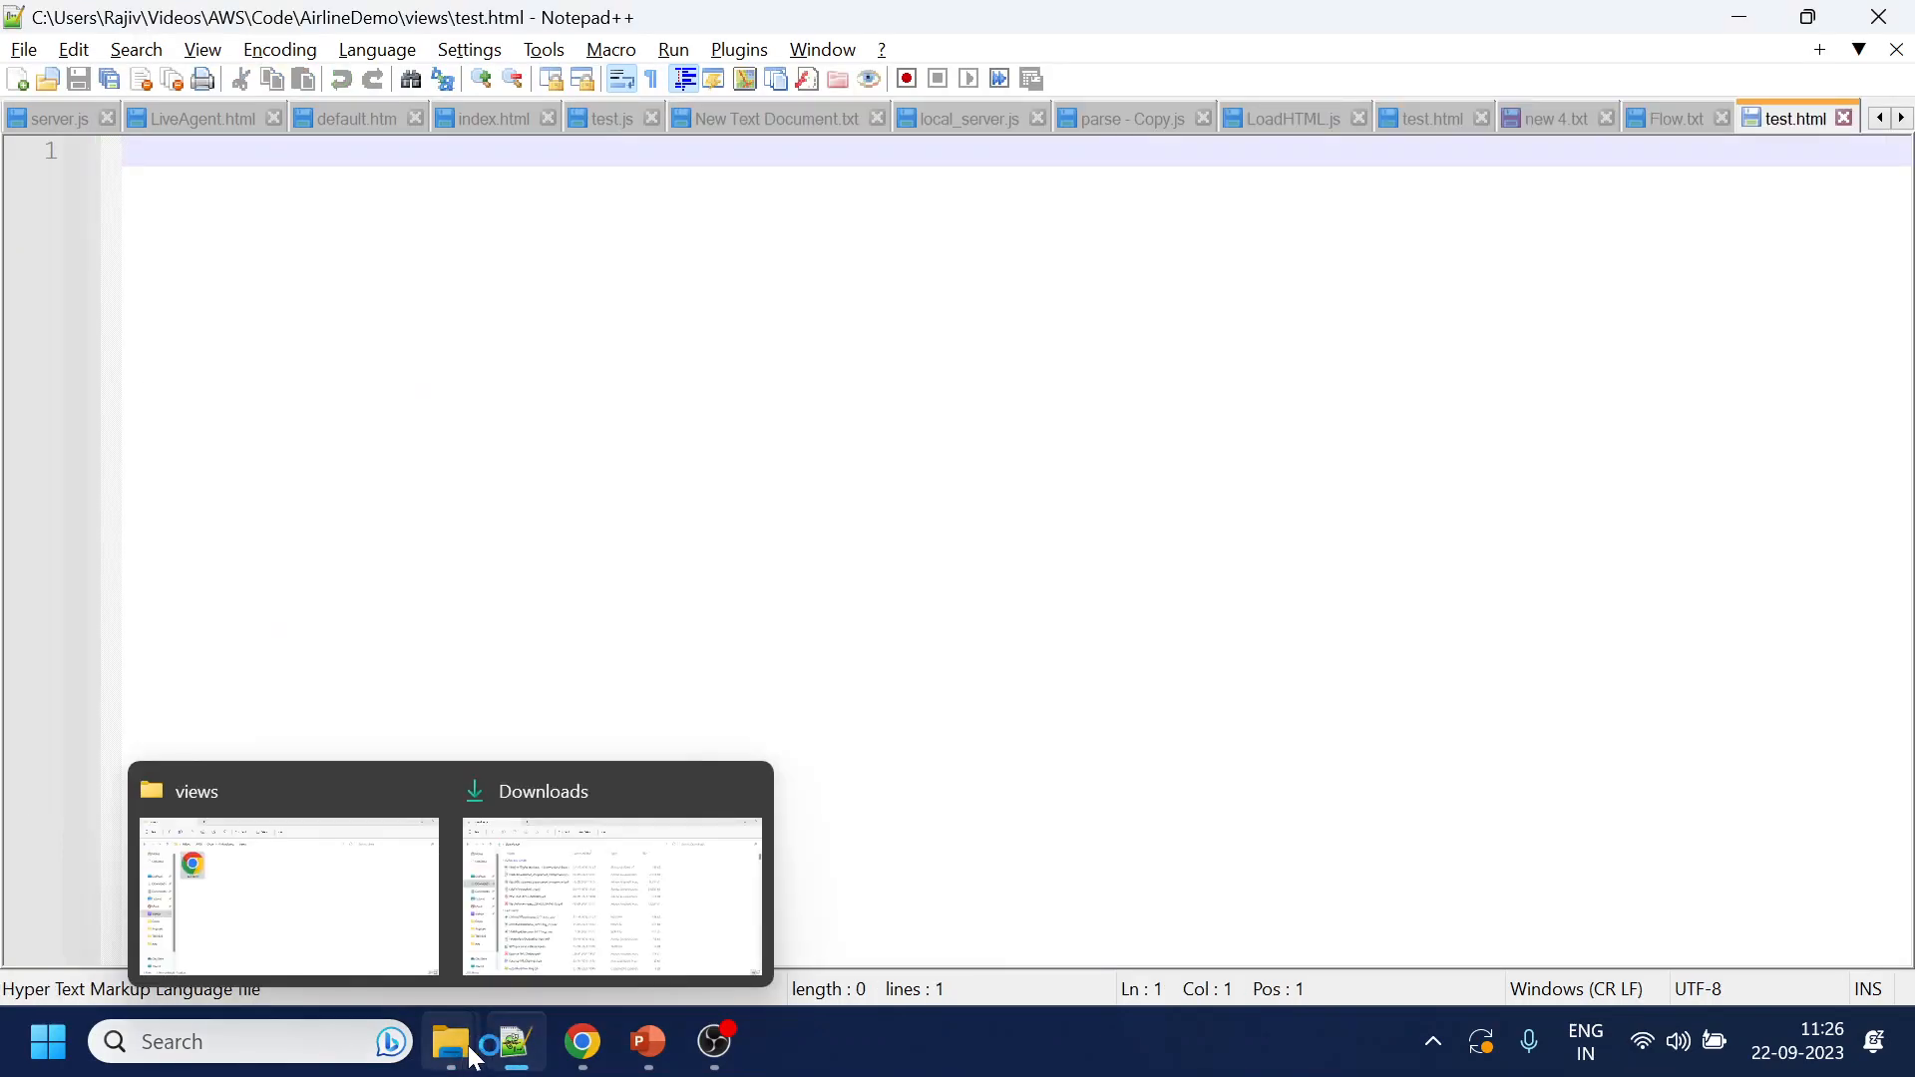
{"action": "left_click", "coordinate": [583, 1042]}
{"action": "left_click", "coordinate": [40, 14]}
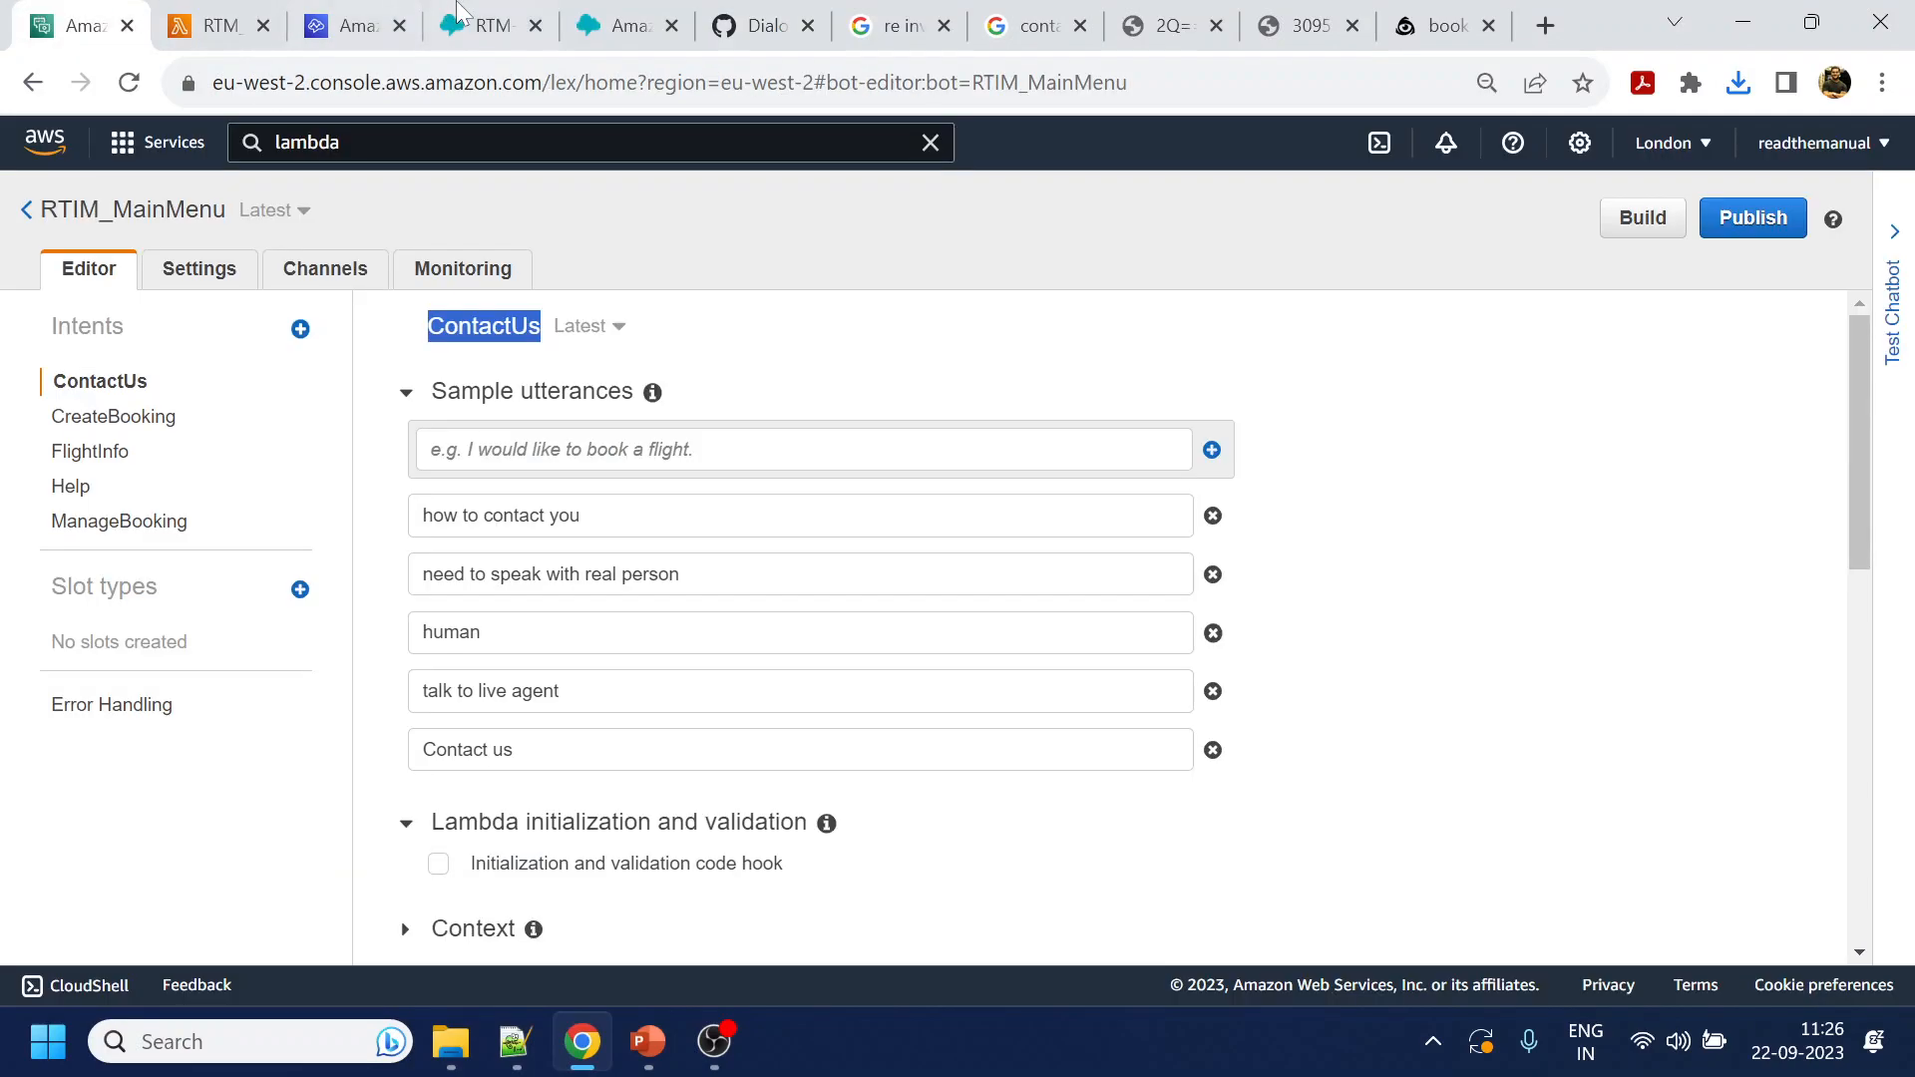
{"action": "left_click", "coordinate": [619, 25]}
{"action": "left_click", "coordinate": [1201, 601]}
{"action": "key", "text": "alt+Tab"}
{"action": "key", "text": "ctrl+v"}
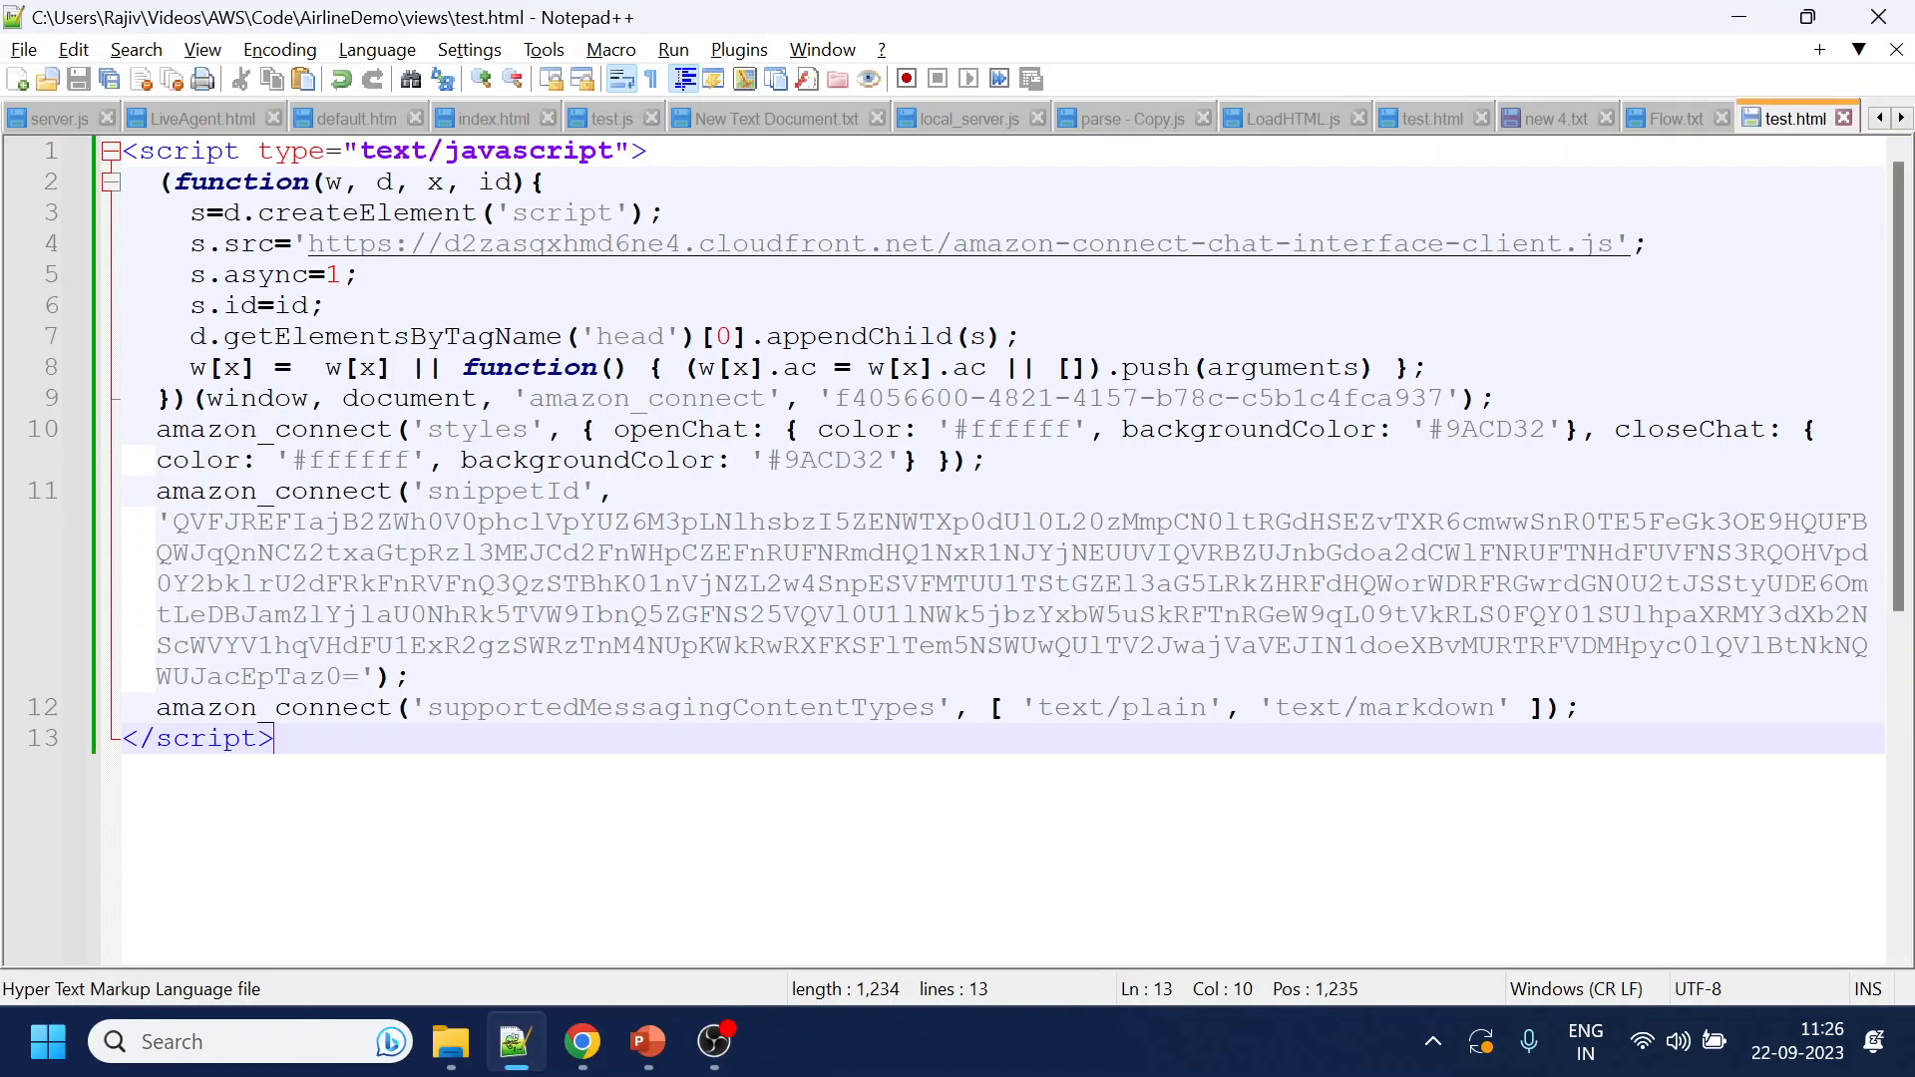
{"action": "left_click", "coordinate": [1740, 17]}
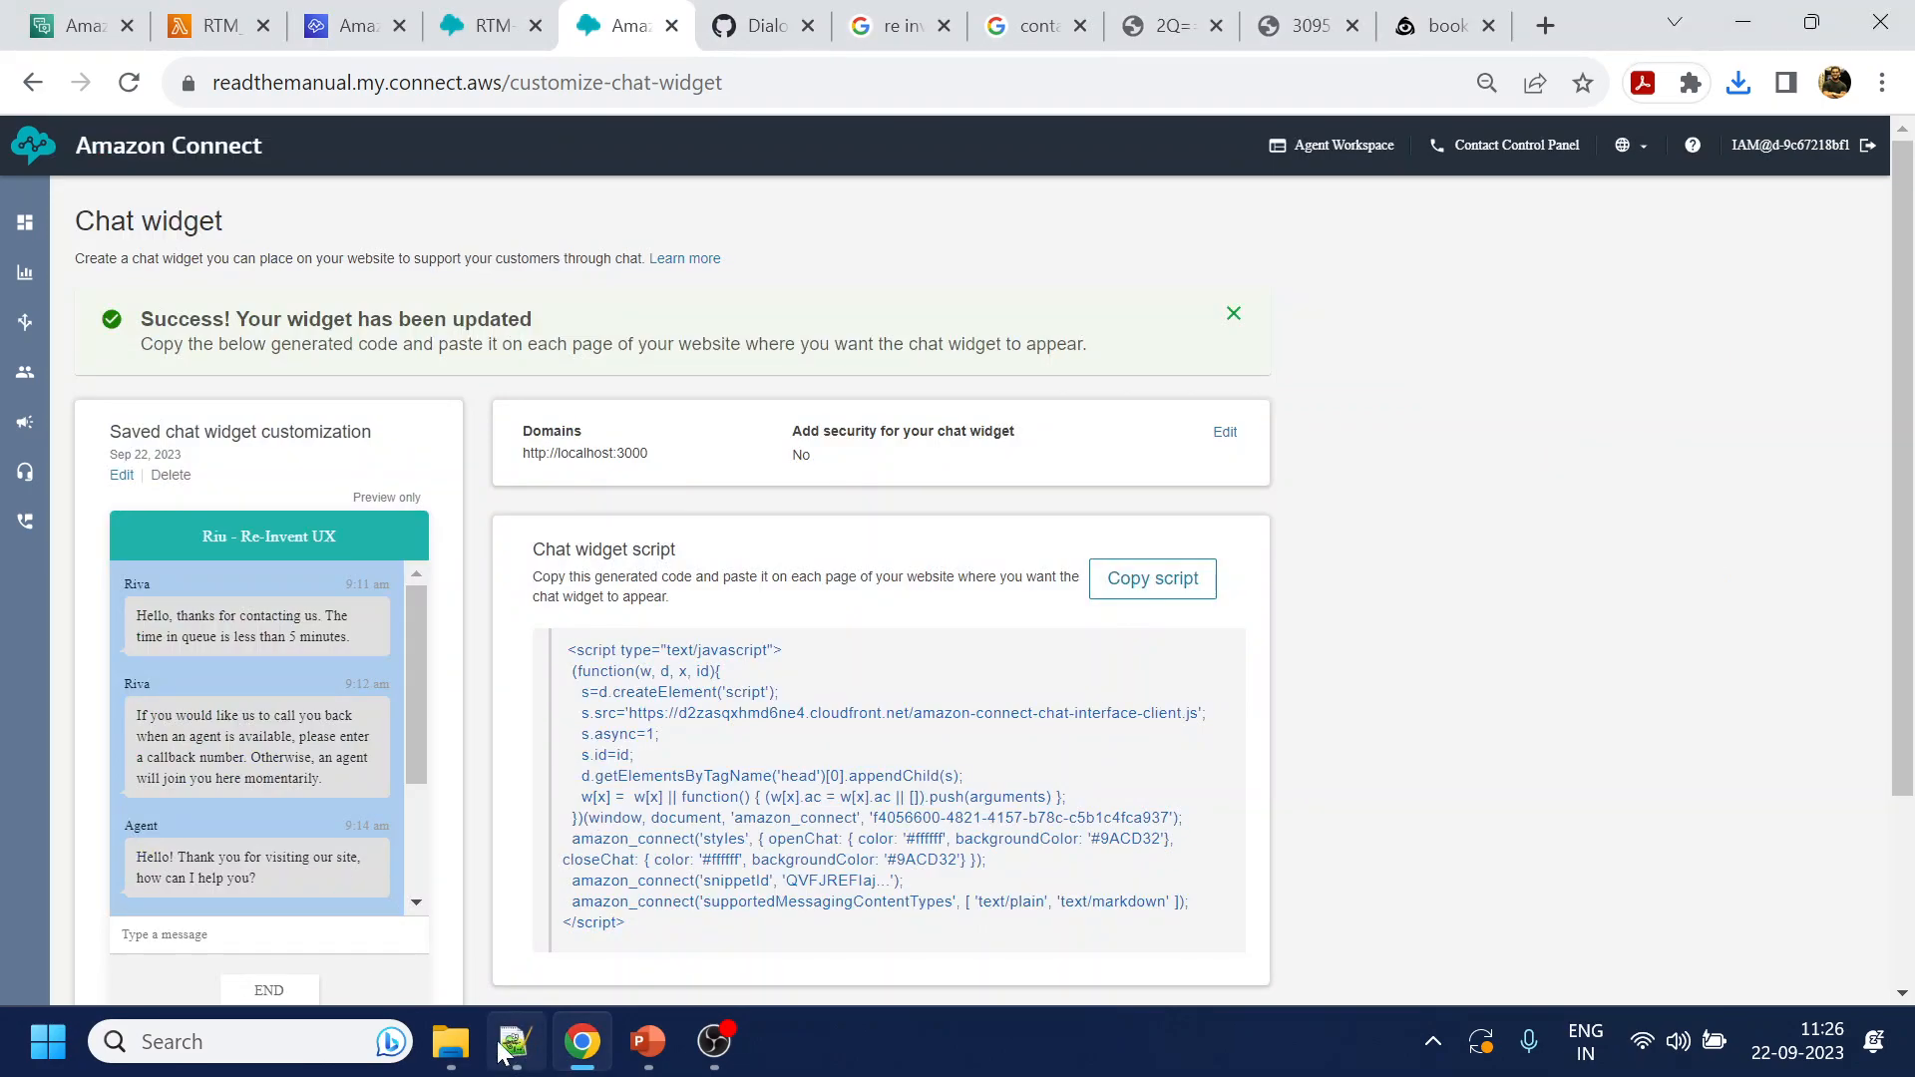
Open a command prompt in the AirlineDemo folder from File Explorer
{"action": "mouse_move", "coordinate": [451, 1041]}
{"action": "left_click", "coordinate": [394, 955]}
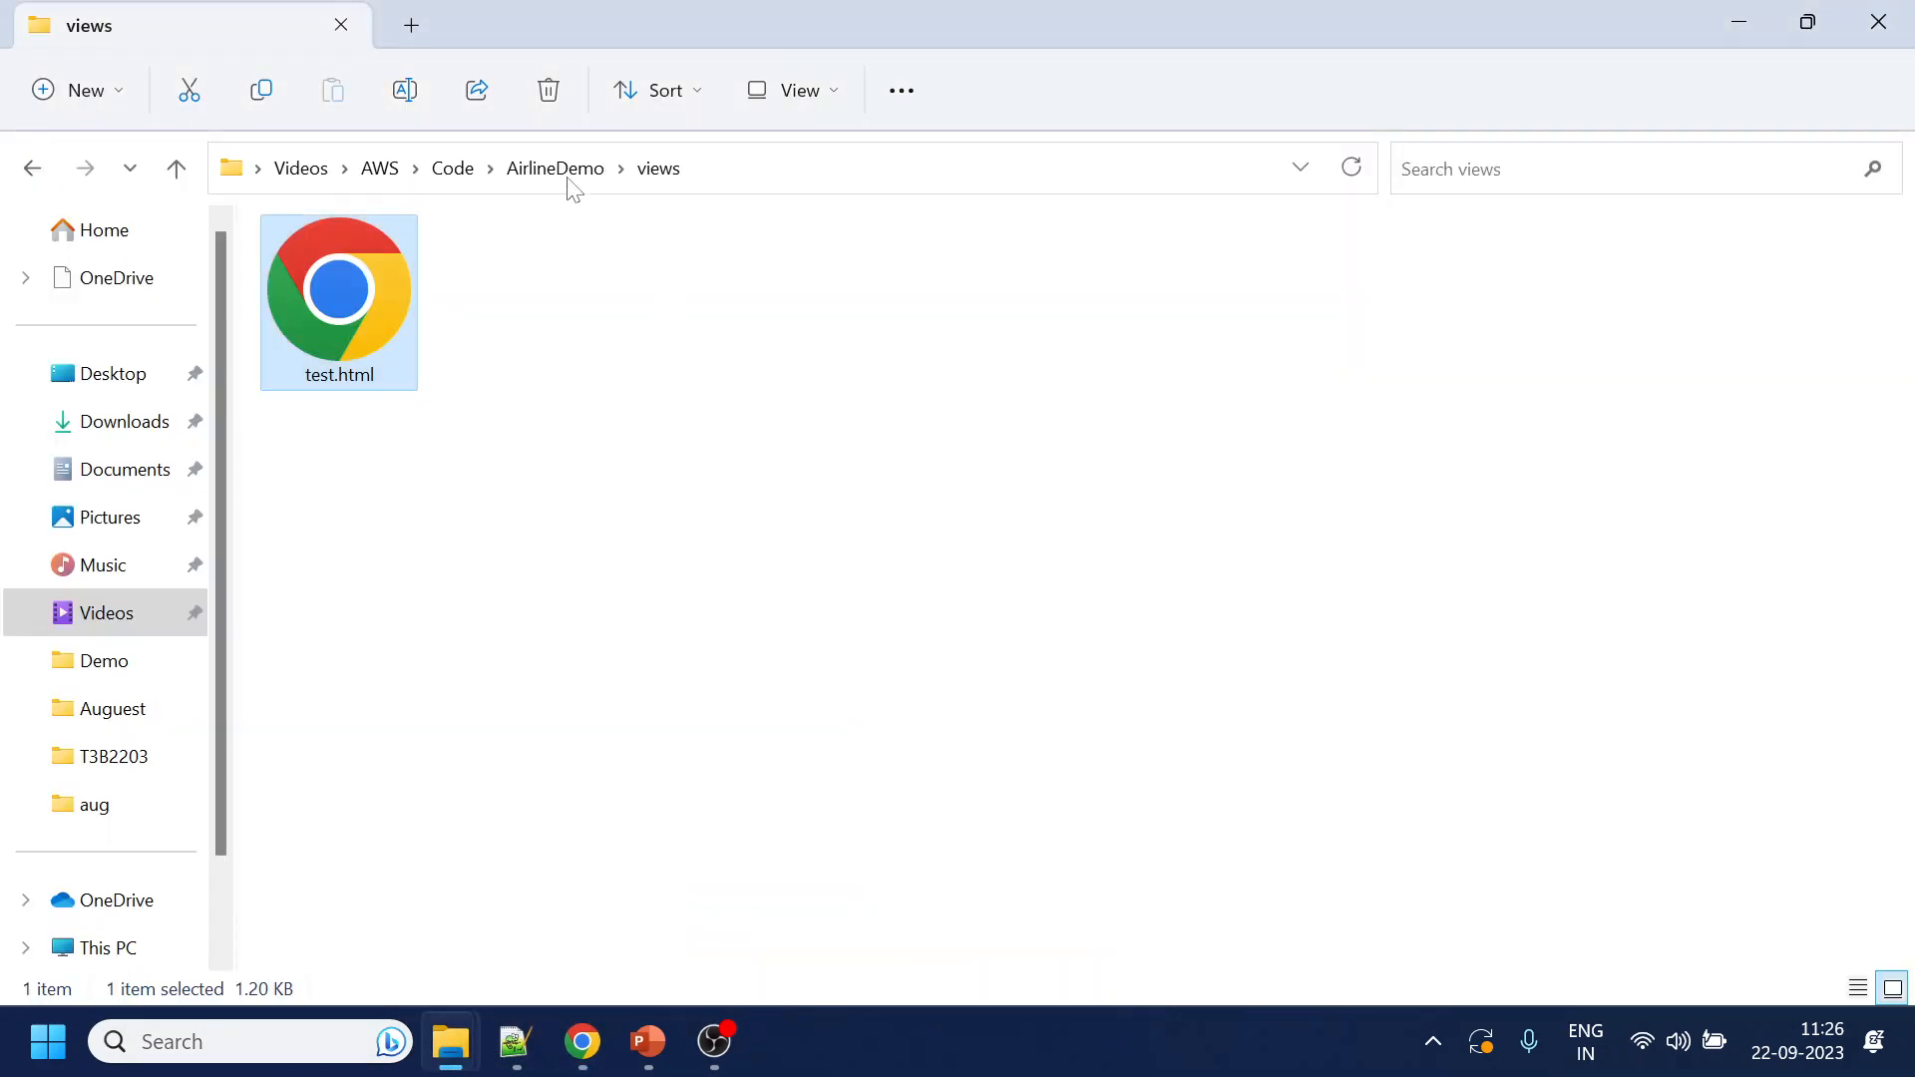
{"action": "left_click", "coordinate": [598, 170]}
{"action": "left_click", "coordinate": [773, 180]}
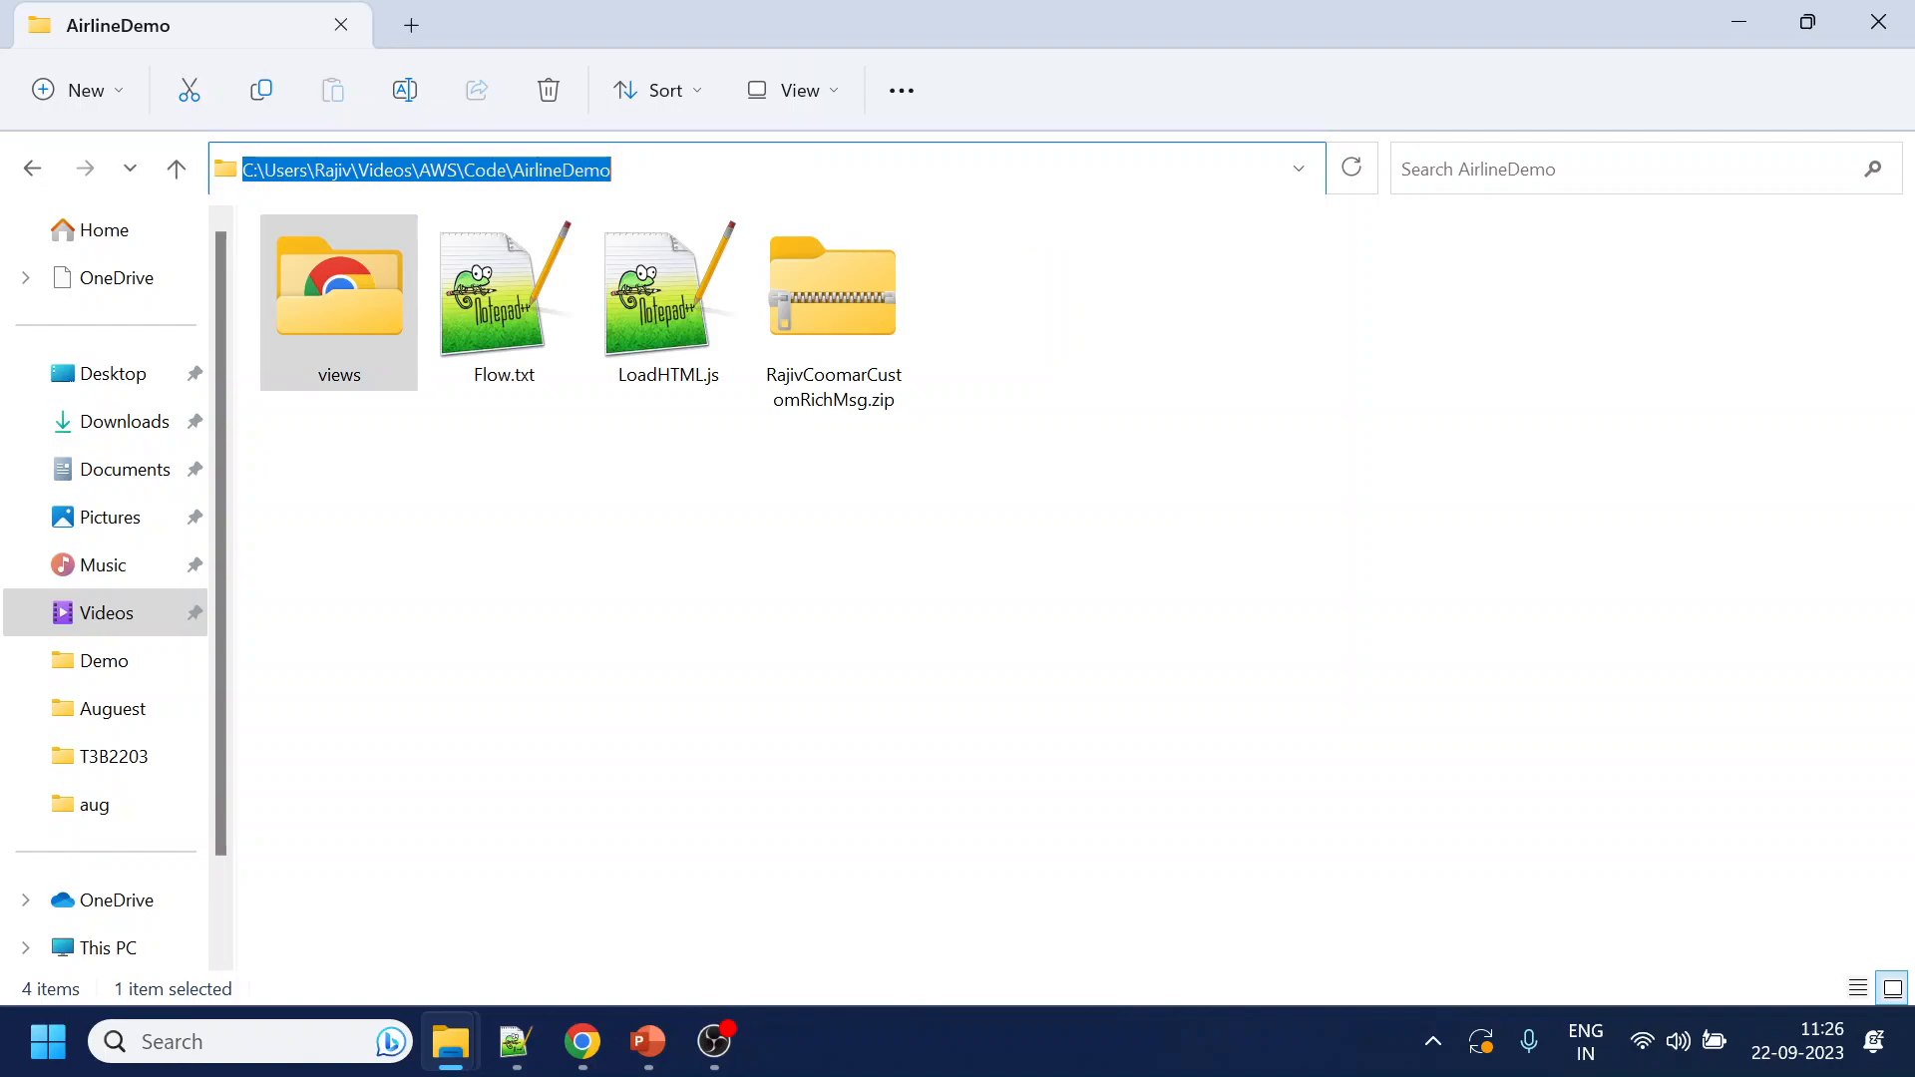
{"action": "type", "text": "cmd"}
{"action": "key", "text": "Return"}
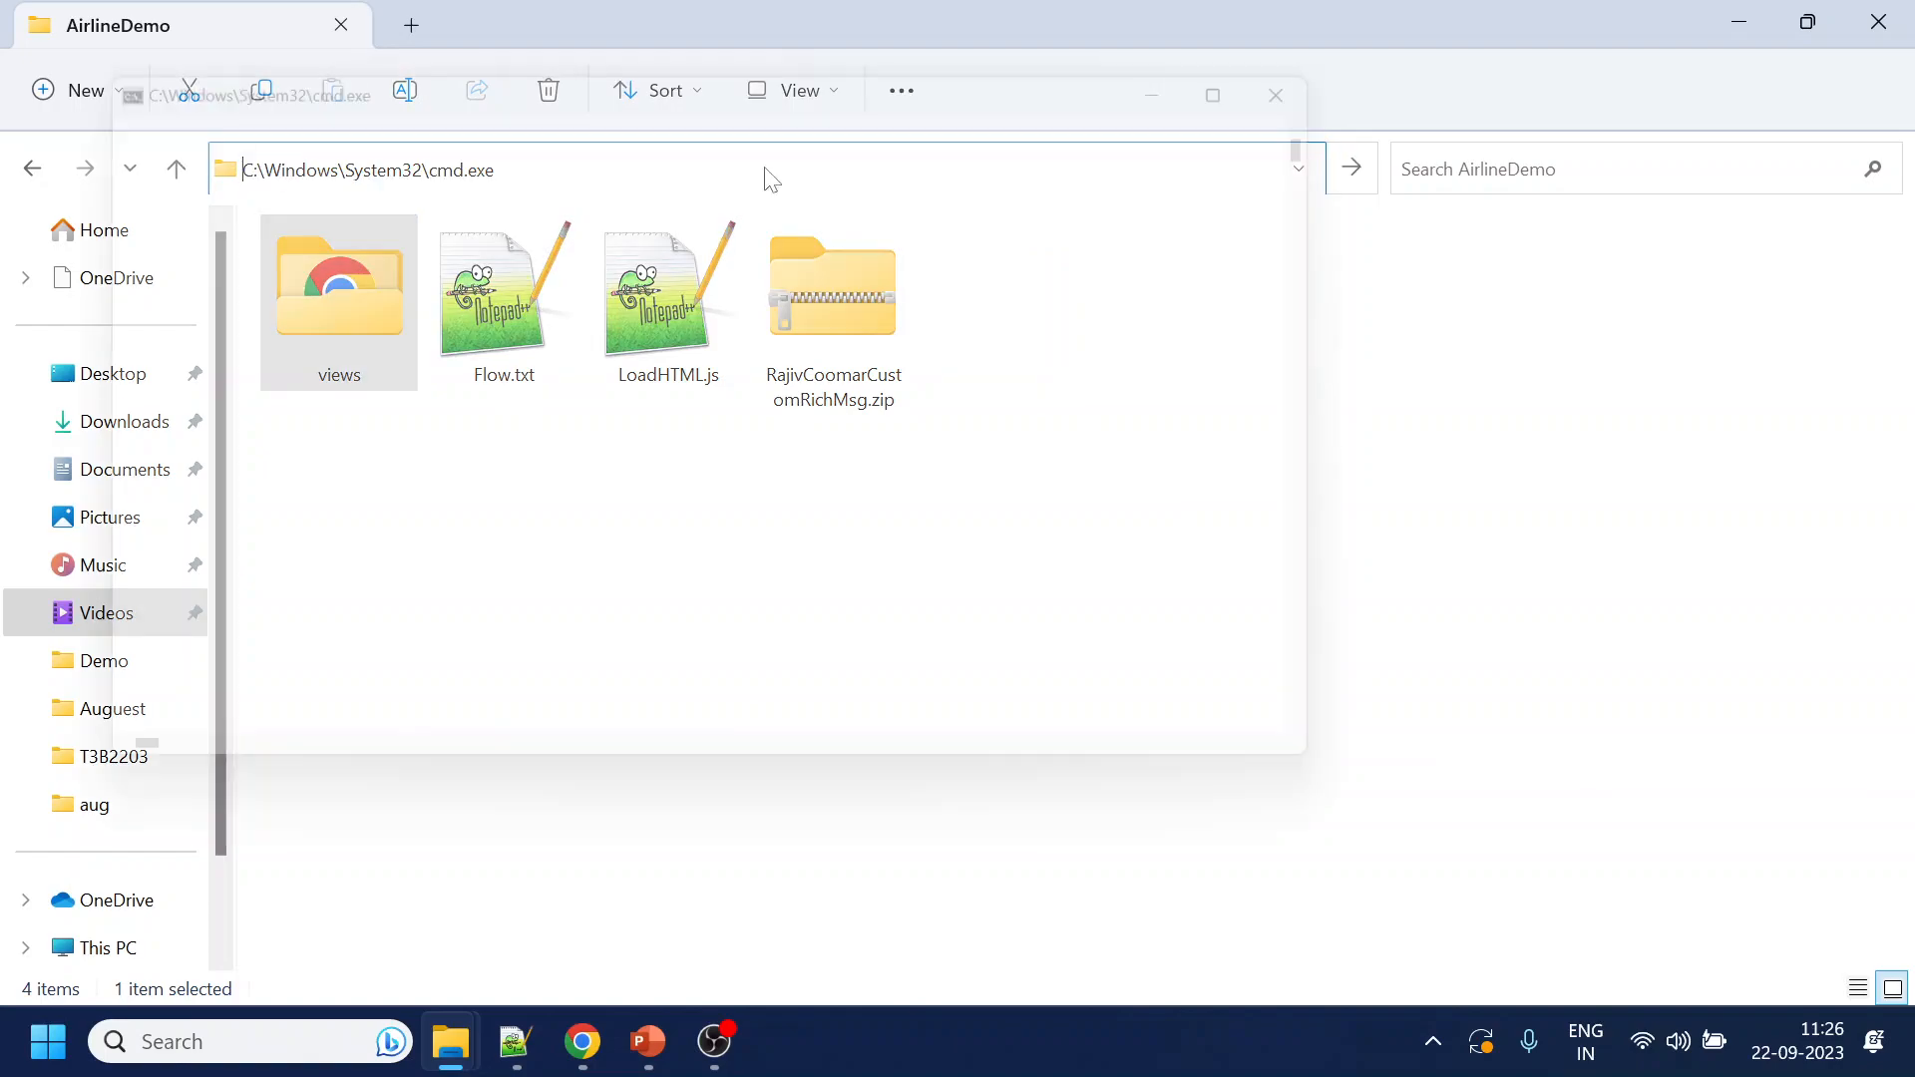
Open LoadHTML.js from the AirlineDemo folder and examine its express requirement and the /test route with its rendered page
{"action": "left_click", "coordinate": [1624, 352]}
{"action": "left_click", "coordinate": [659, 315]}
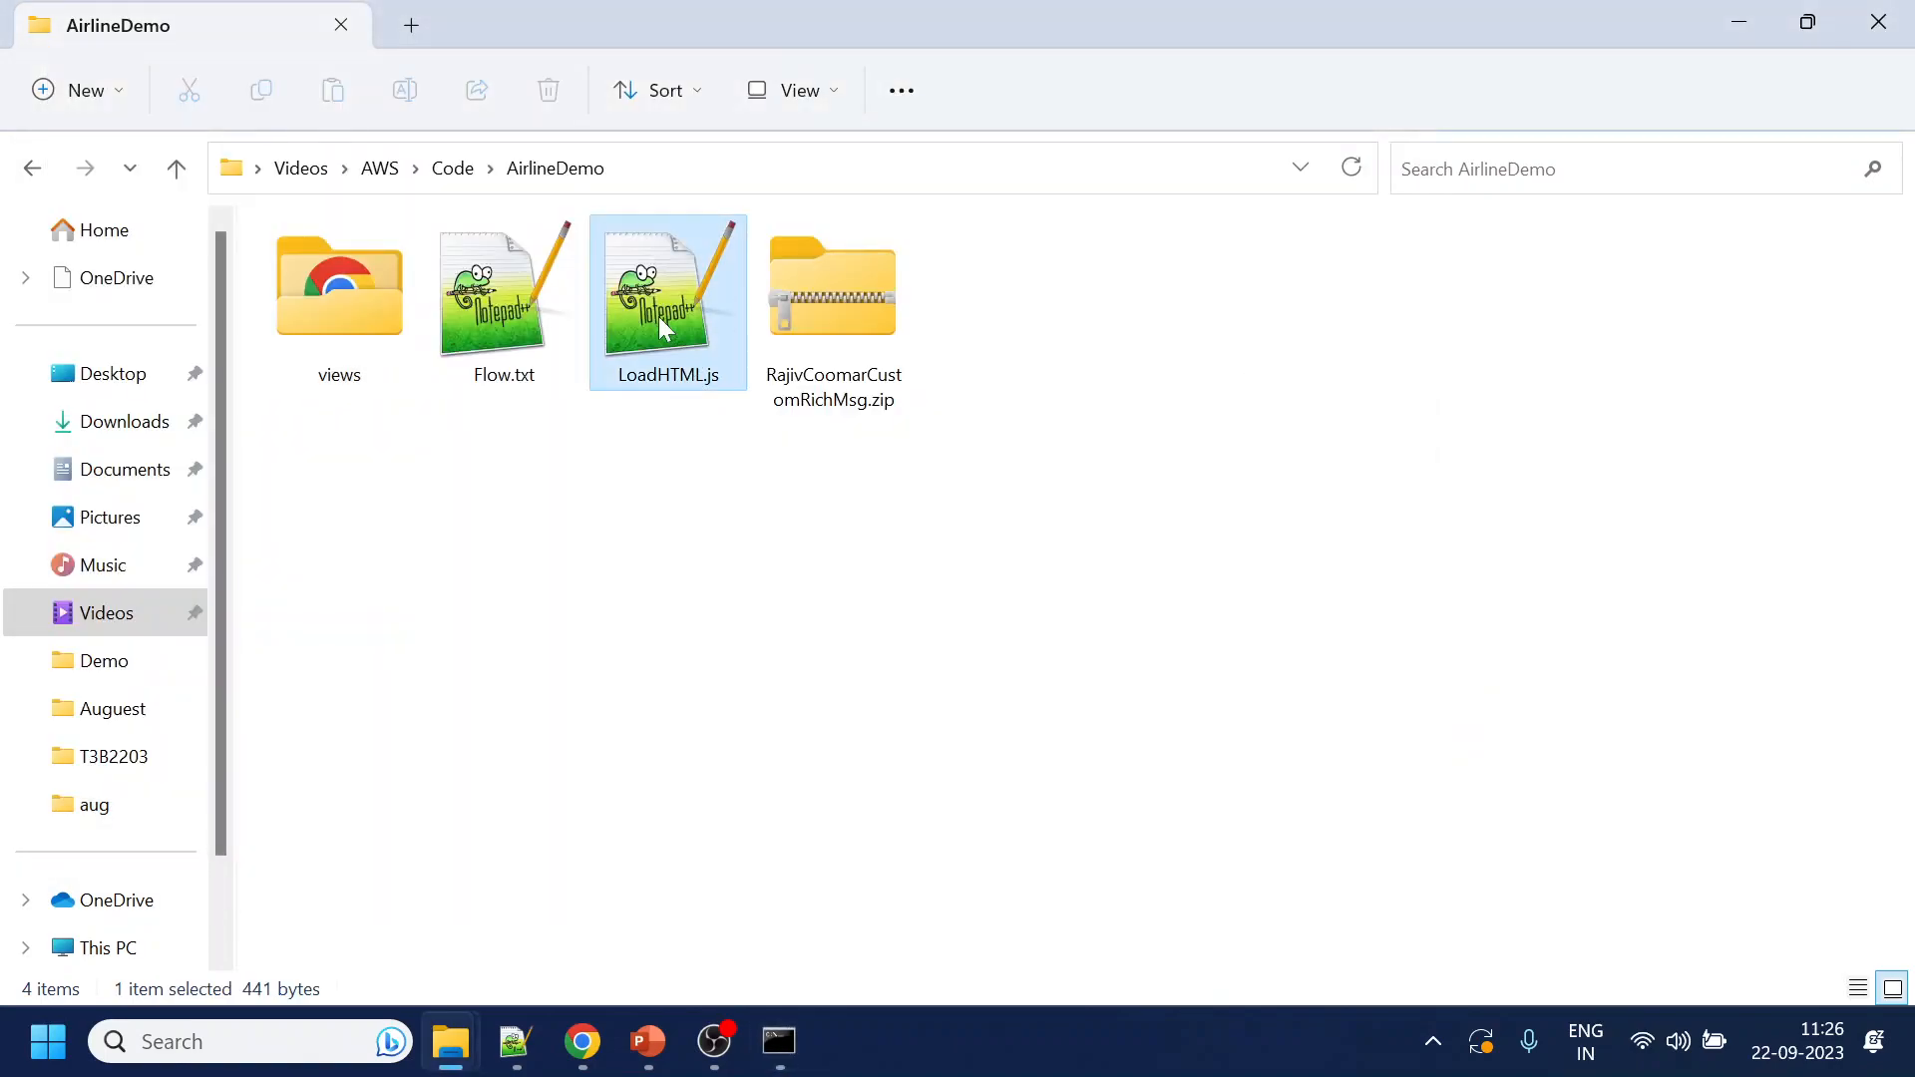
{"action": "right_click", "coordinate": [656, 317]}
{"action": "left_click", "coordinate": [783, 435]}
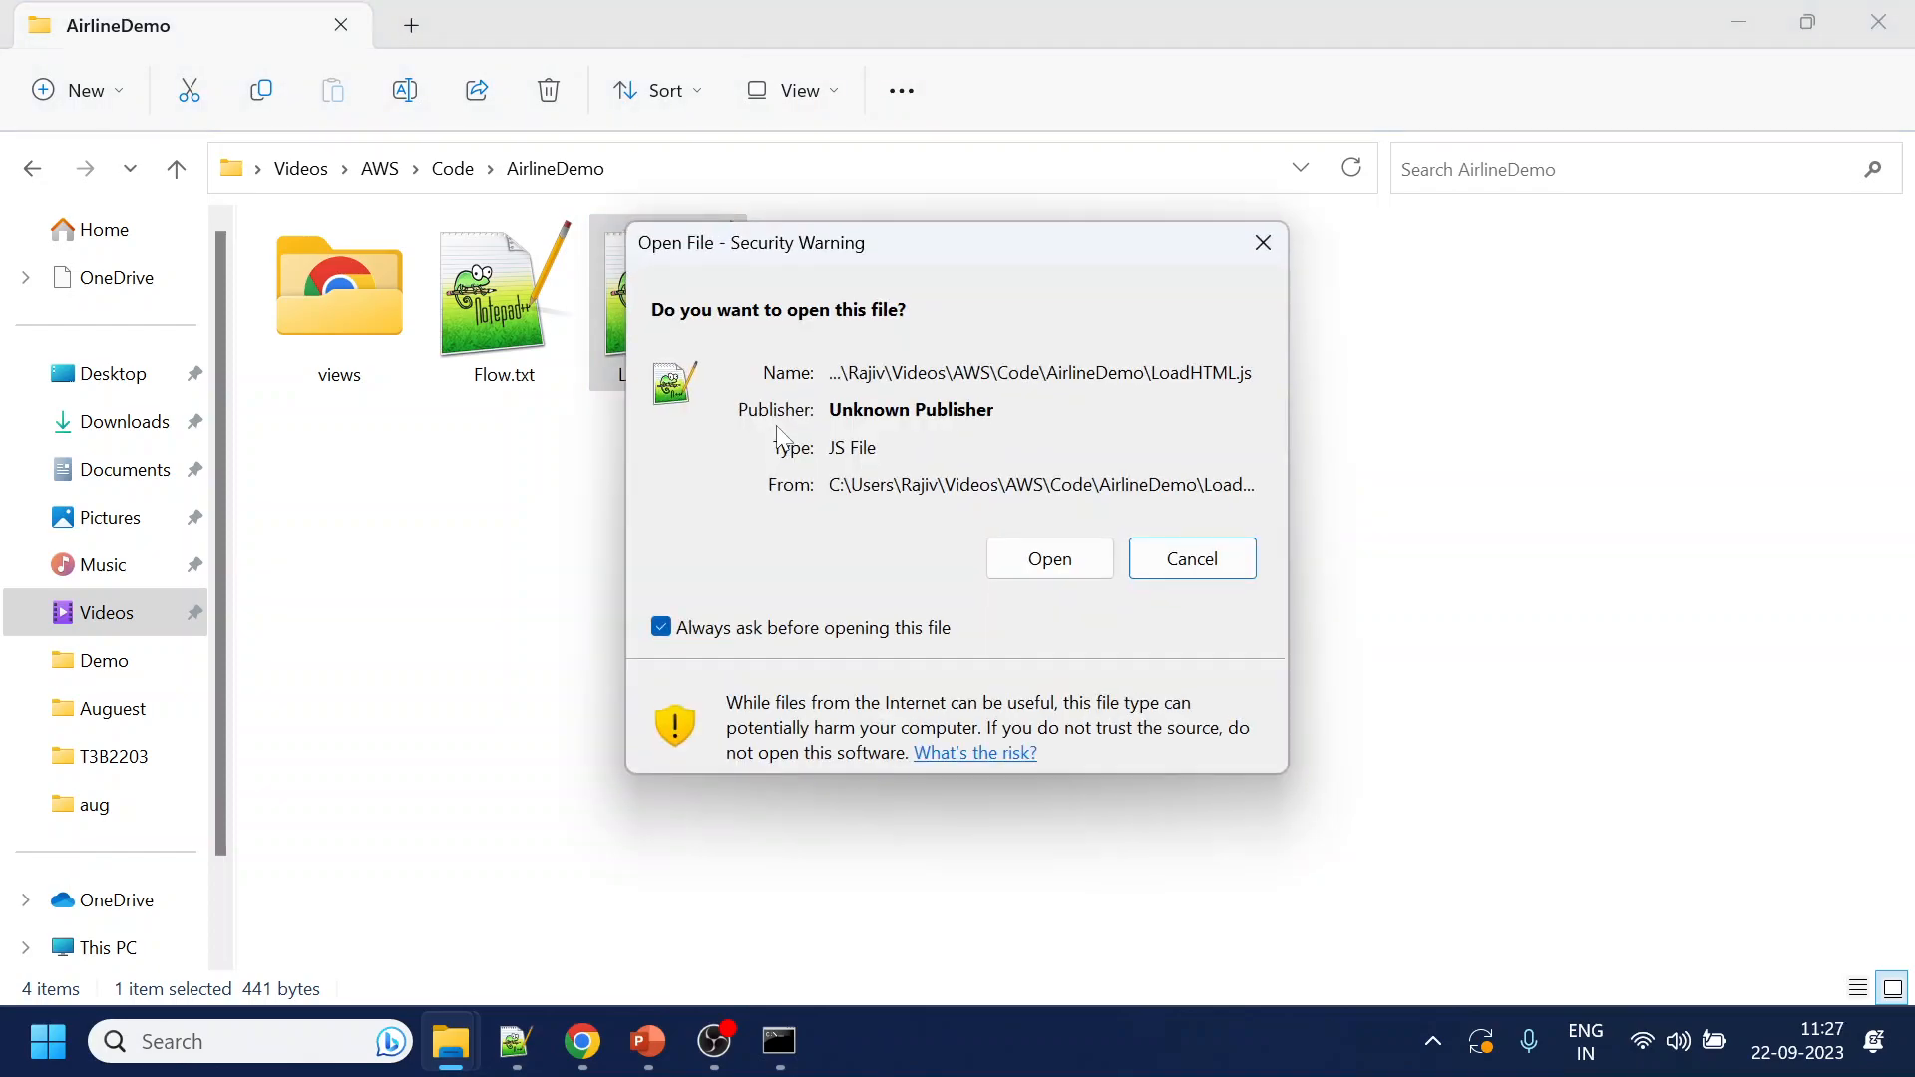
{"action": "left_click", "coordinate": [1058, 577]}
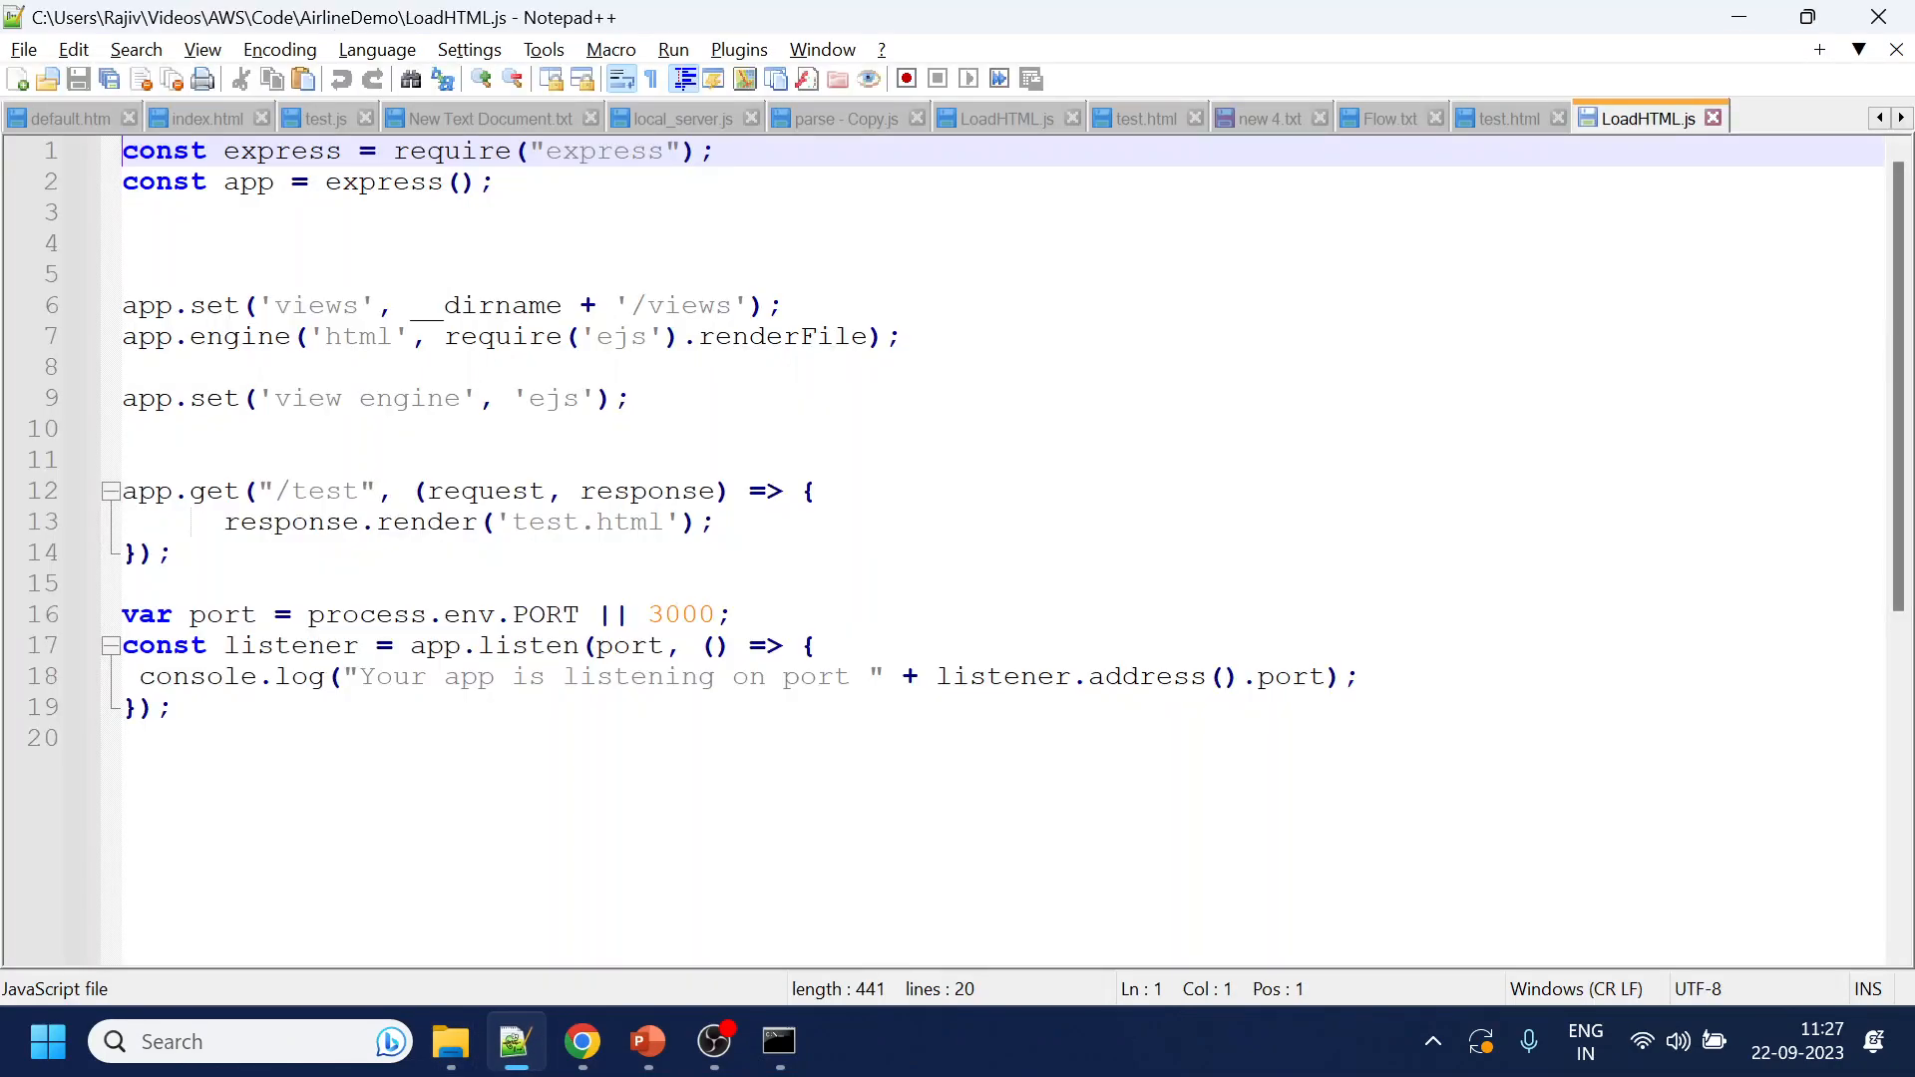
{"action": "double_click", "coordinate": [604, 150]}
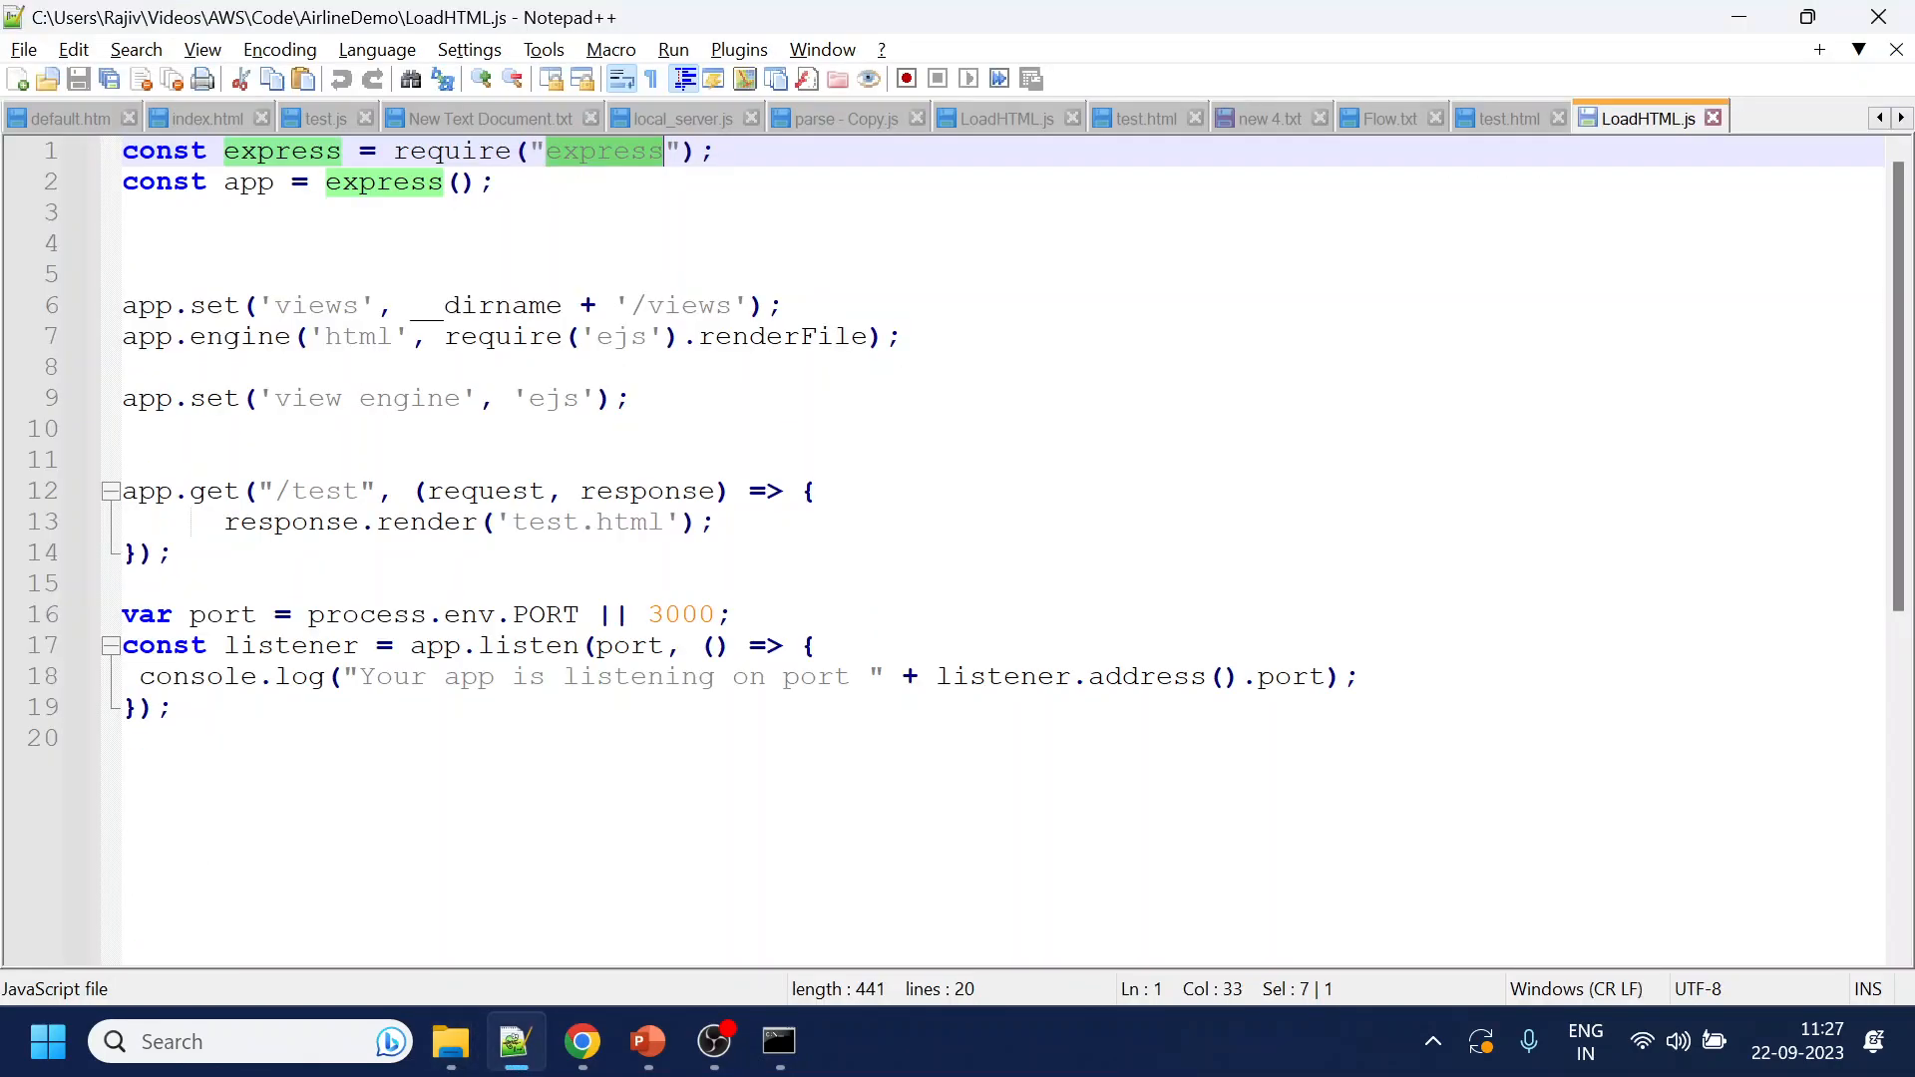
{"action": "double_click", "coordinate": [324, 490]}
{"action": "double_click", "coordinate": [545, 522]}
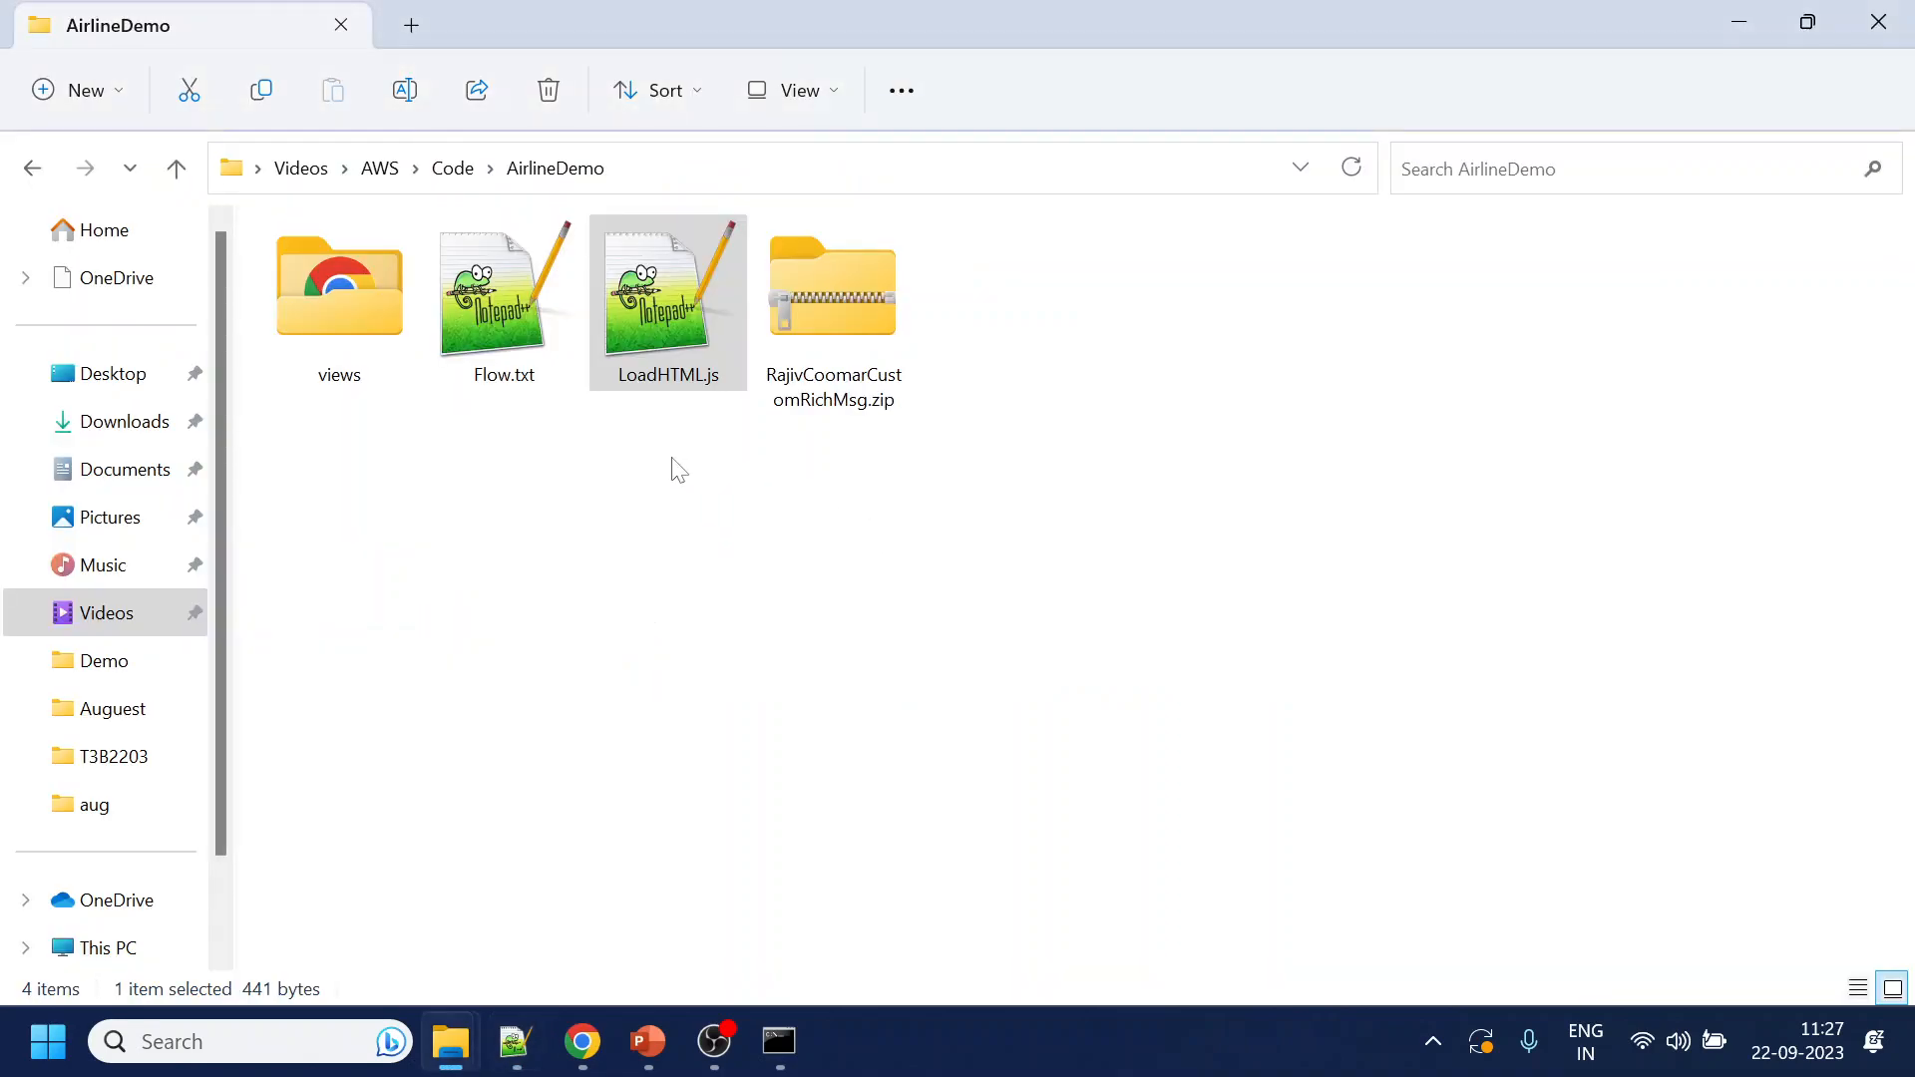
Install the express package in the AirlineDemo folder by running "npm install express" in the command prompt
{"action": "key", "text": "alt+Tab"}
{"action": "key", "text": "alt+Tab"}
{"action": "left_click", "coordinate": [670, 456]}
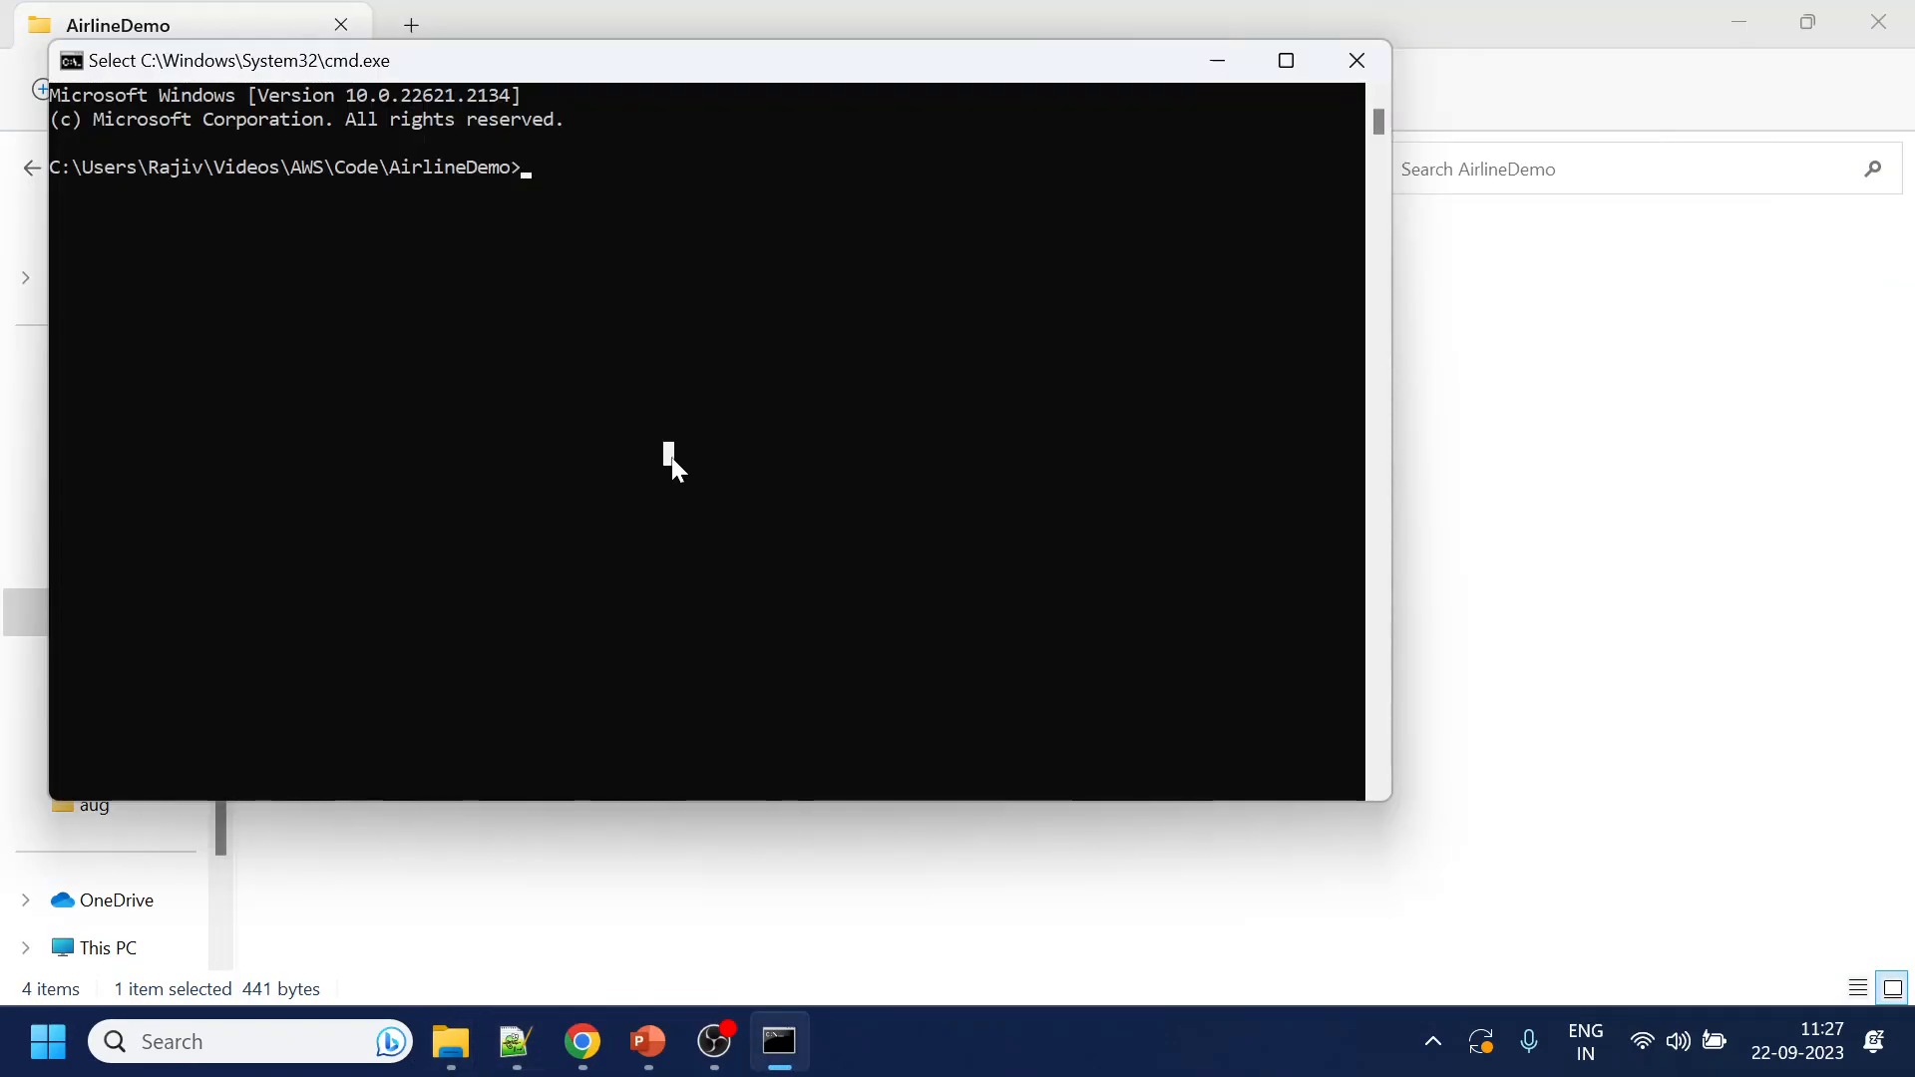
{"action": "type", "text": "np[m install"}
{"action": "key", "text": "BackSpace"}
{"action": "key", "text": "BackSpace"}
{"action": "key", "text": "BackSpace"}
{"action": "key", "text": "BackSpace"}
{"action": "key", "text": "BackSpace"}
{"action": "key", "text": "BackSpace"}
{"action": "key", "text": "BackSpace"}
{"action": "key", "text": "BackSpace"}
{"action": "key", "text": "BackSpace"}
{"action": "key", "text": "BackSpace"}
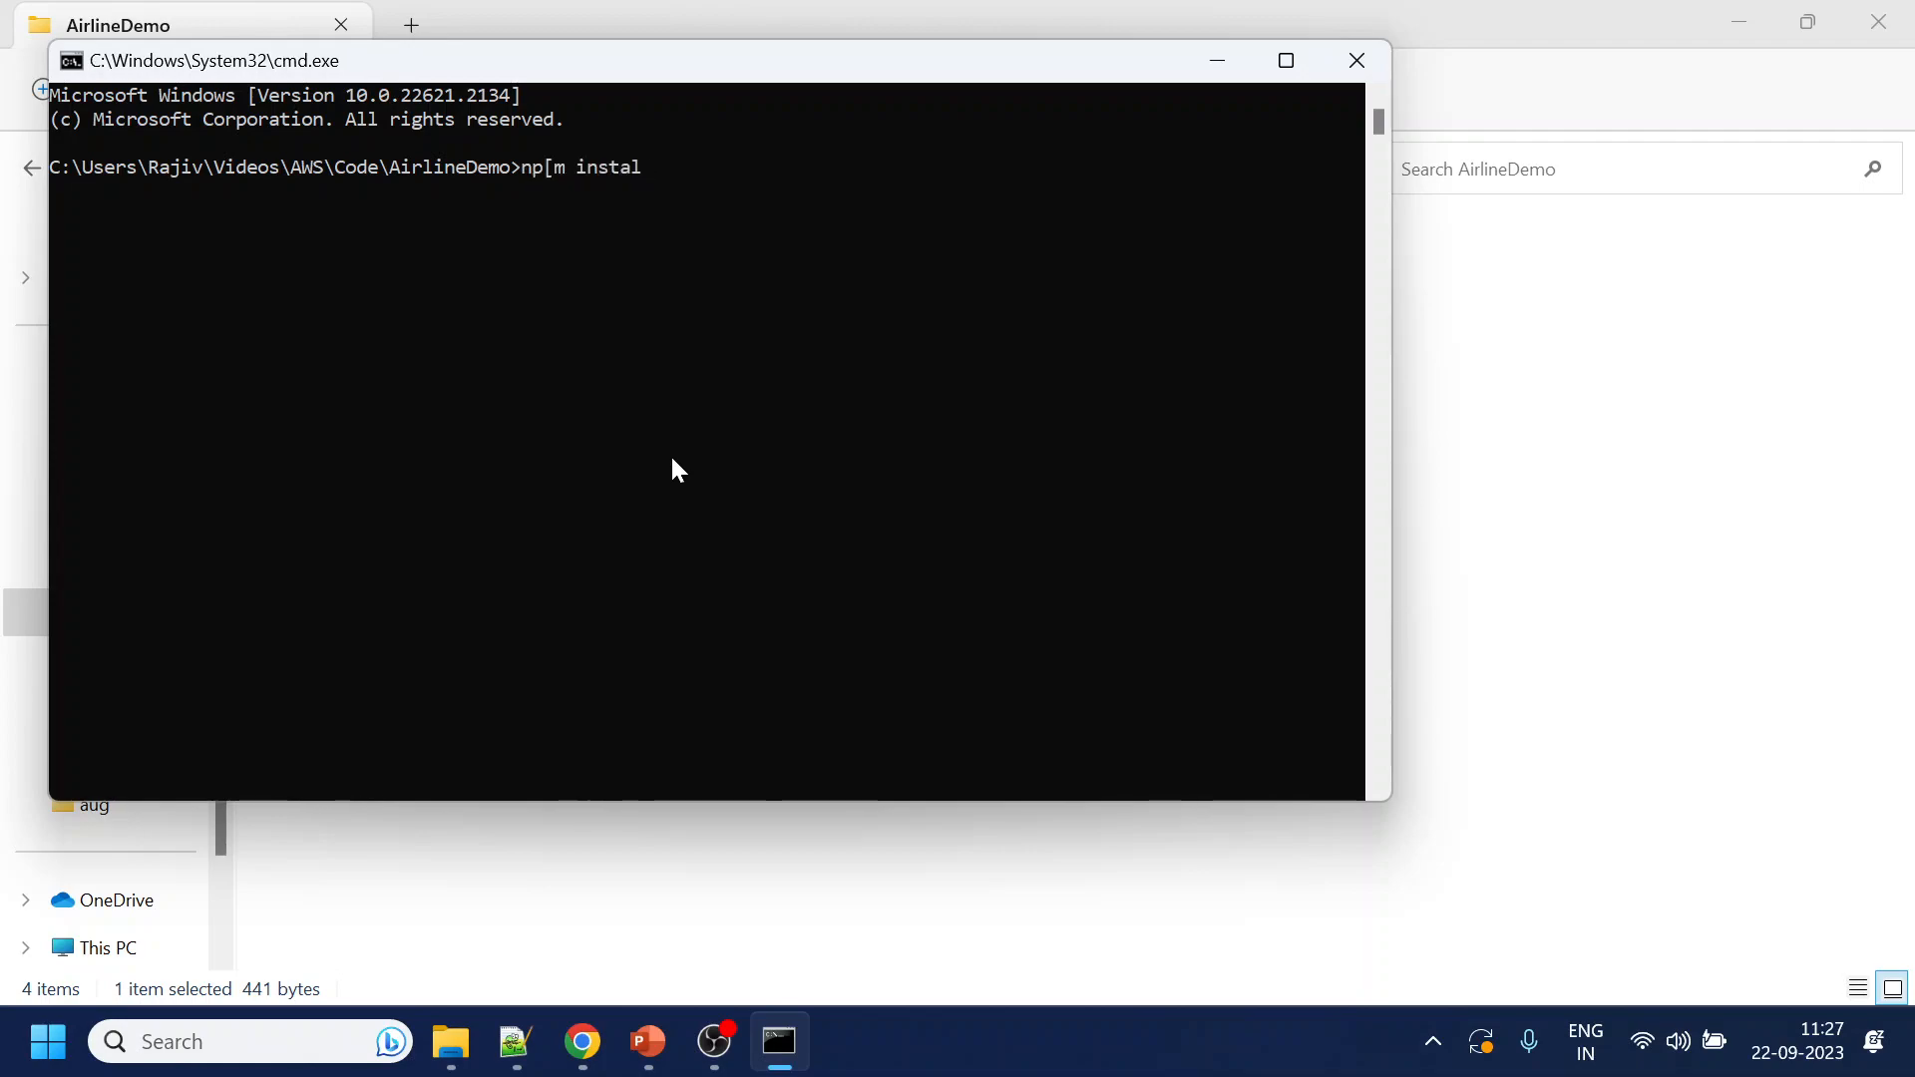
{"action": "type", "text": "m i"}
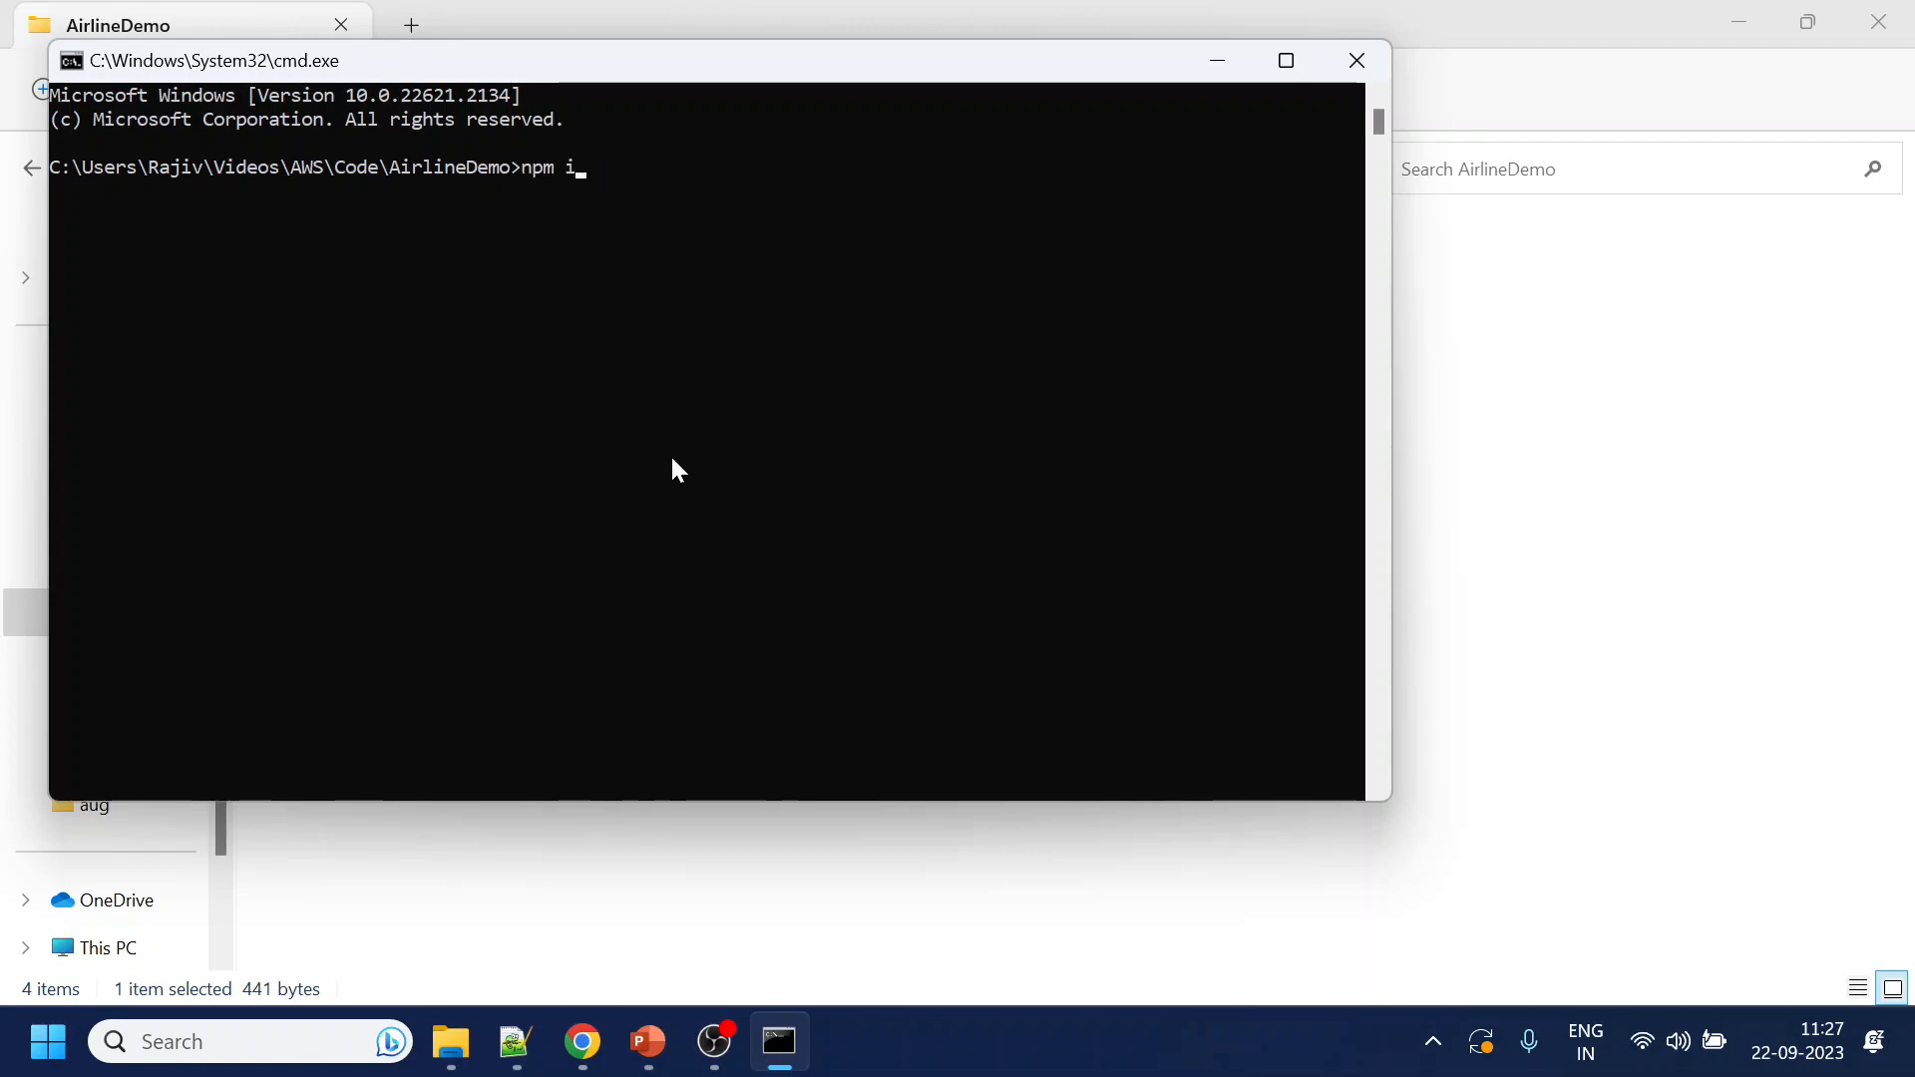
{"action": "type", "text": "nstall express"}
{"action": "key", "text": "Return"}
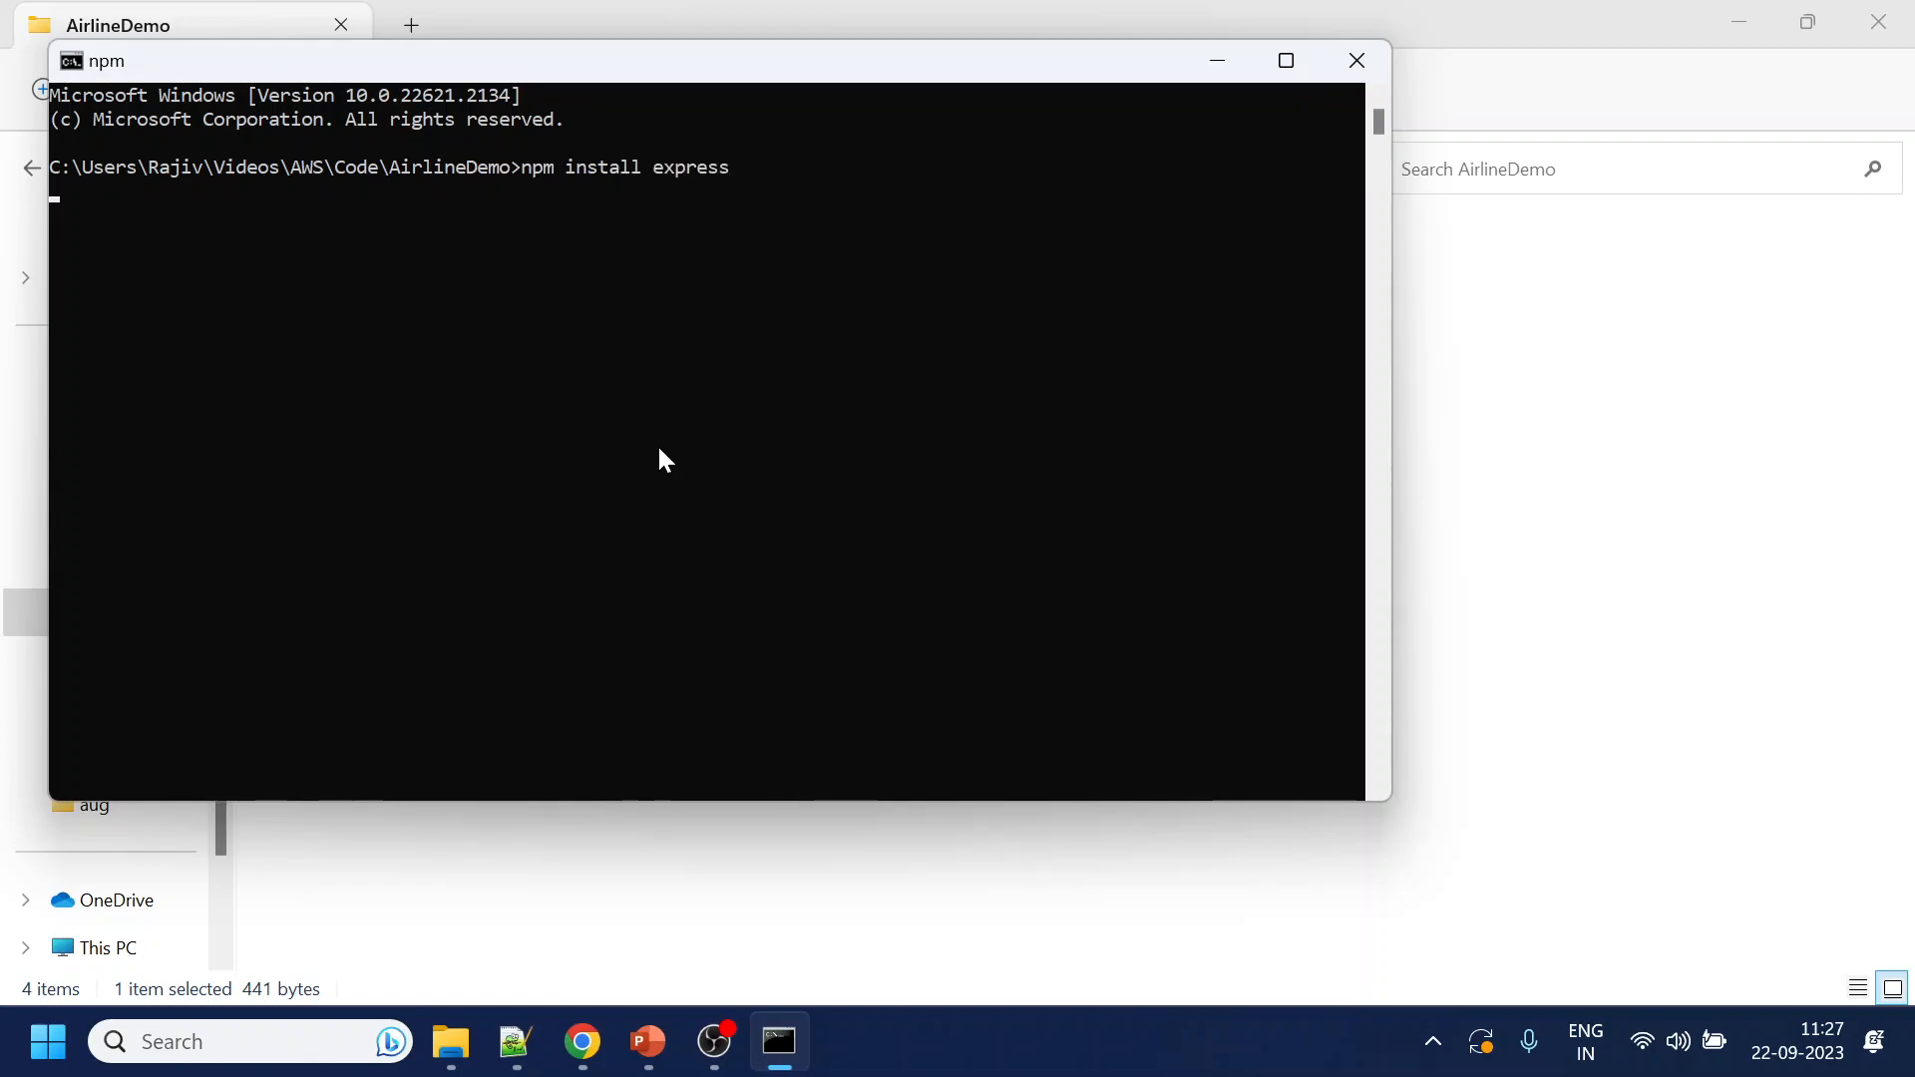
Check the view engine module required in LoadHTML.js and install it by running "npm install ejs" in the command prompt
{"action": "key", "text": "alt+Tab"}
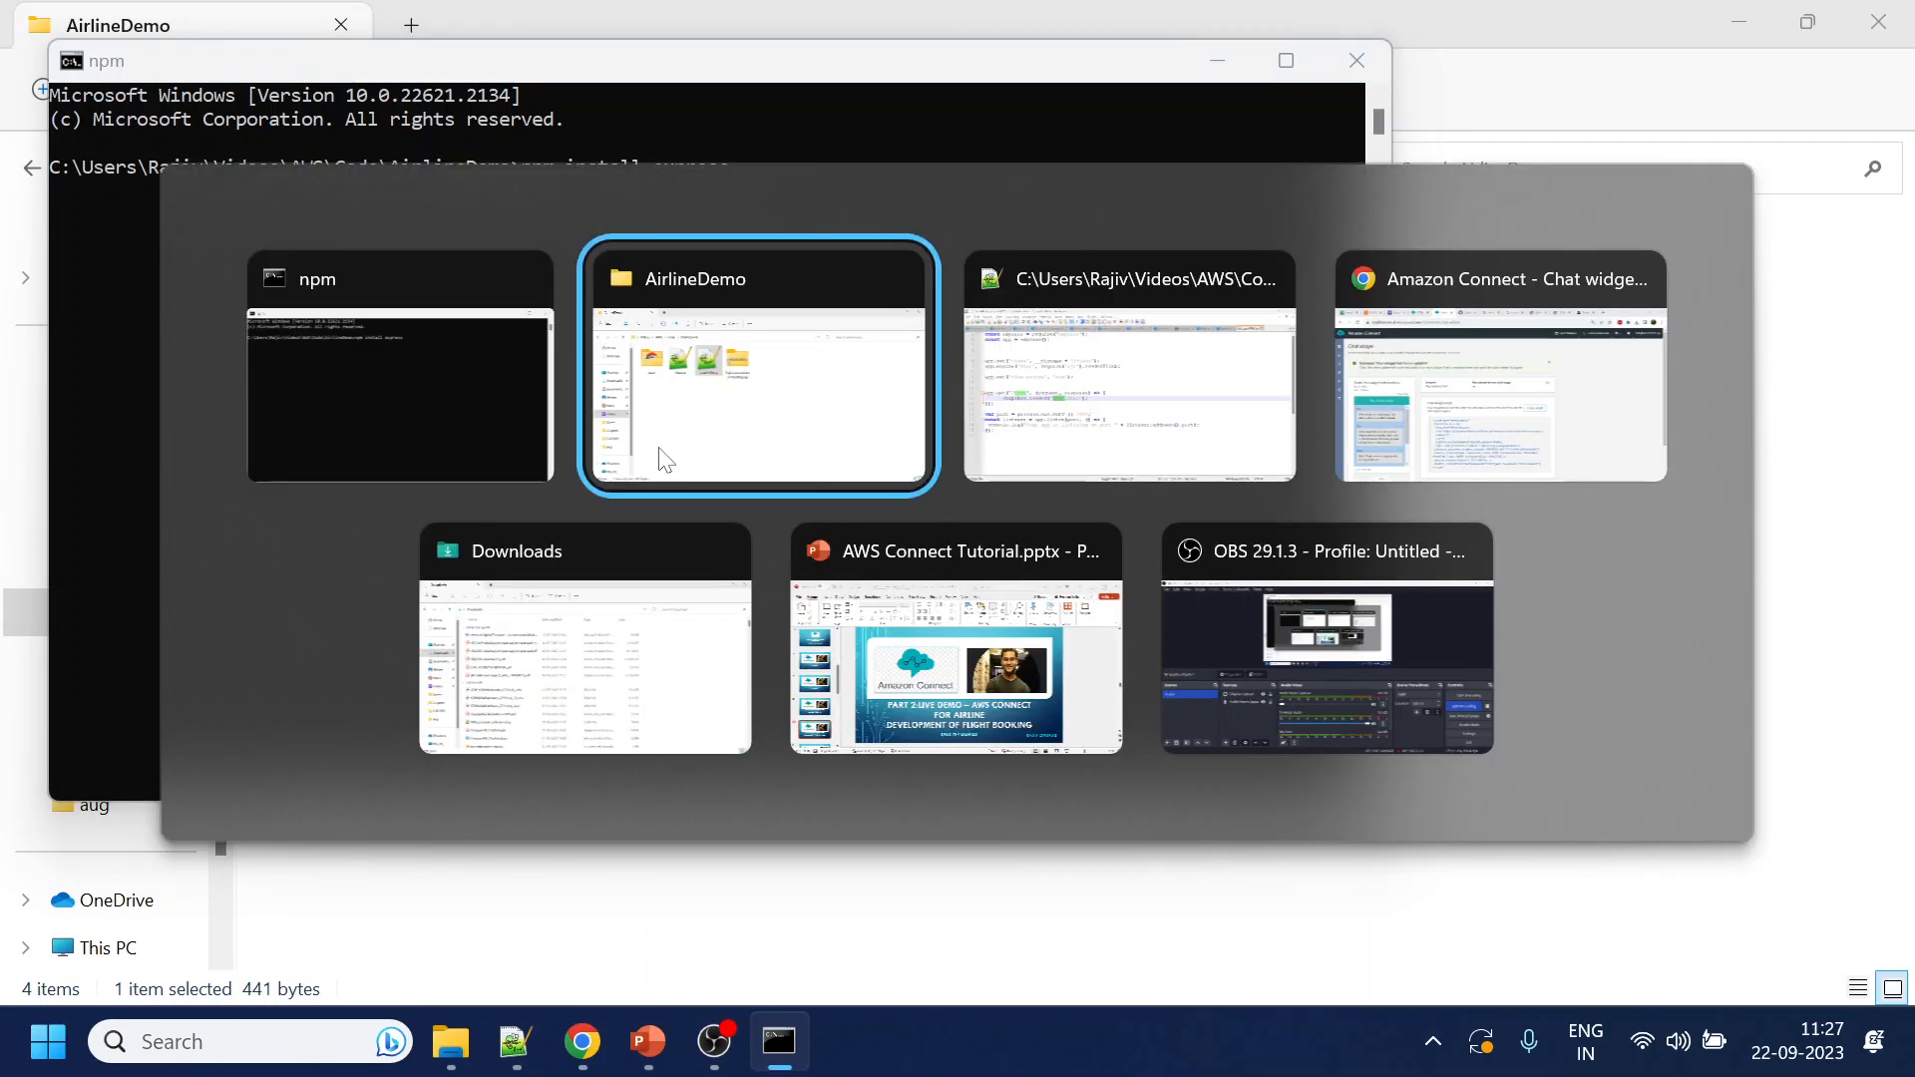
{"action": "key", "text": "alt+Tab"}
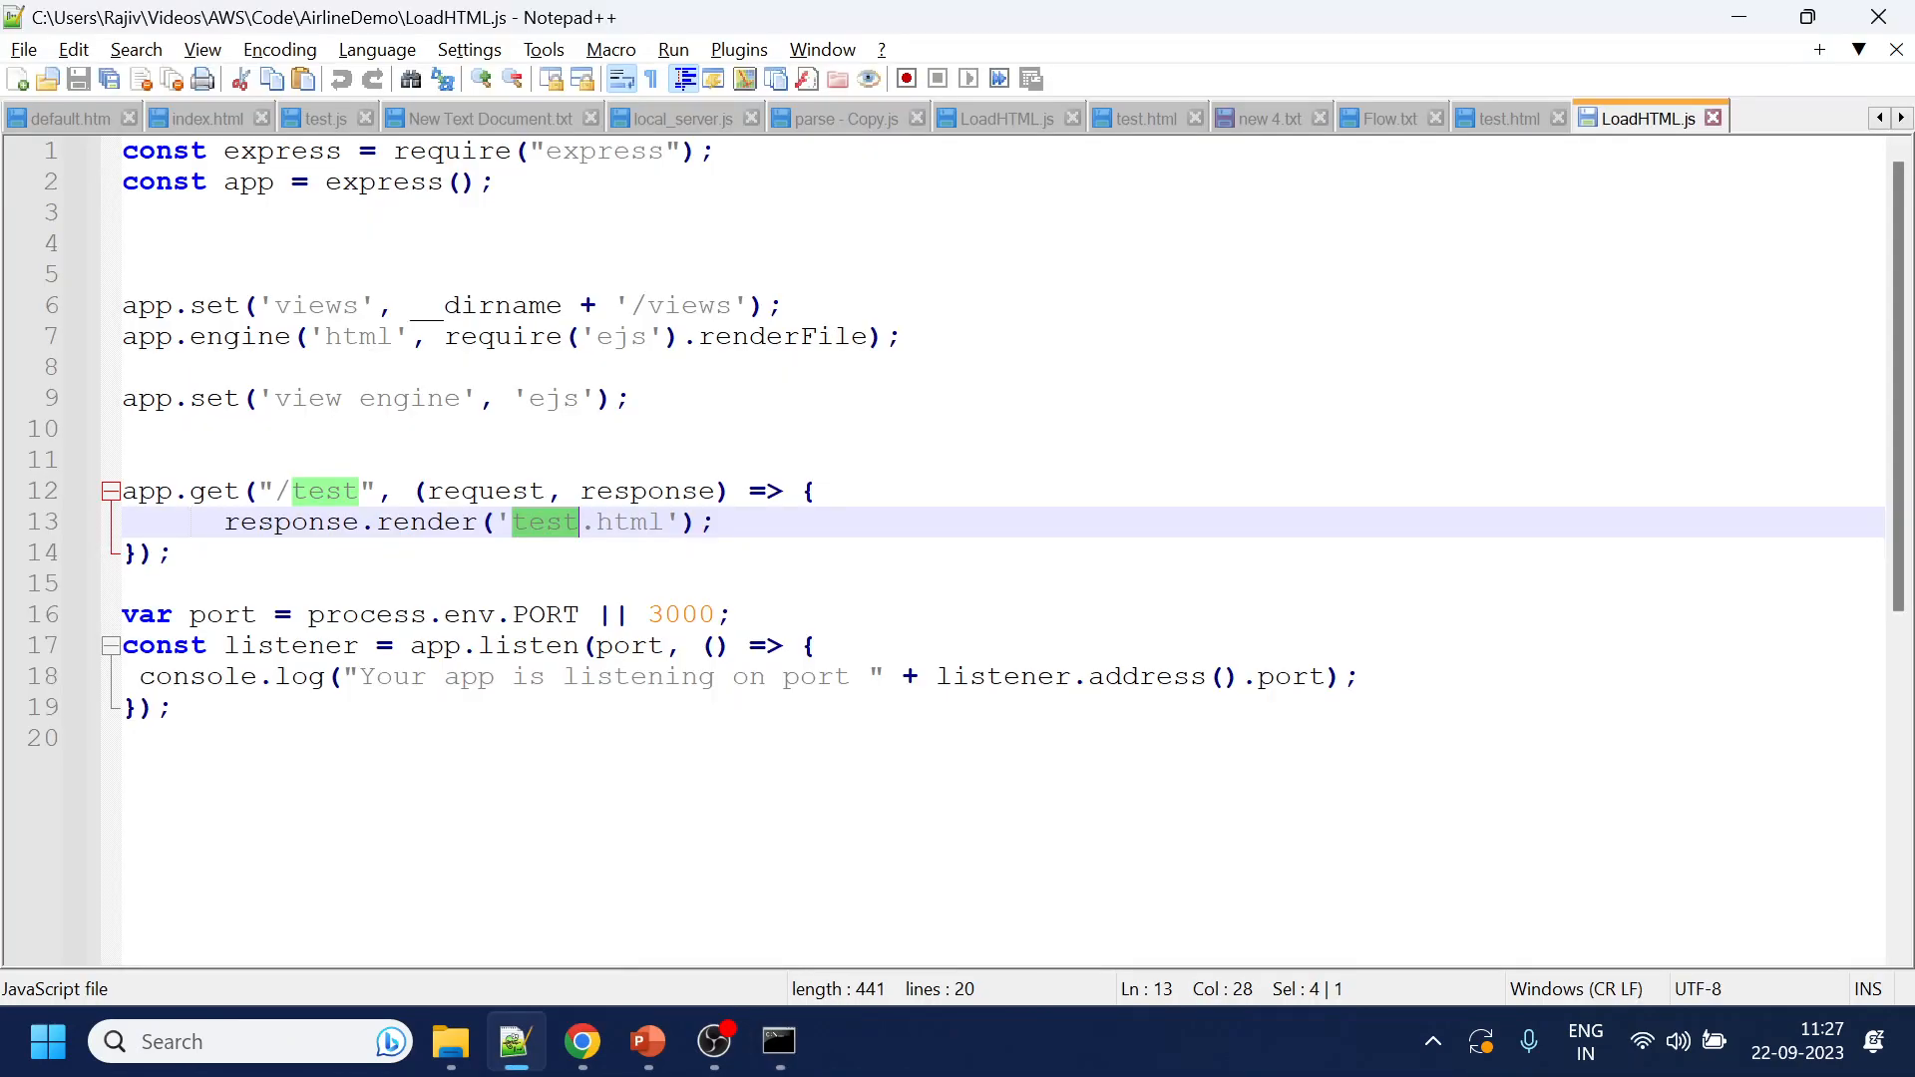
{"action": "double_click", "coordinate": [615, 338]}
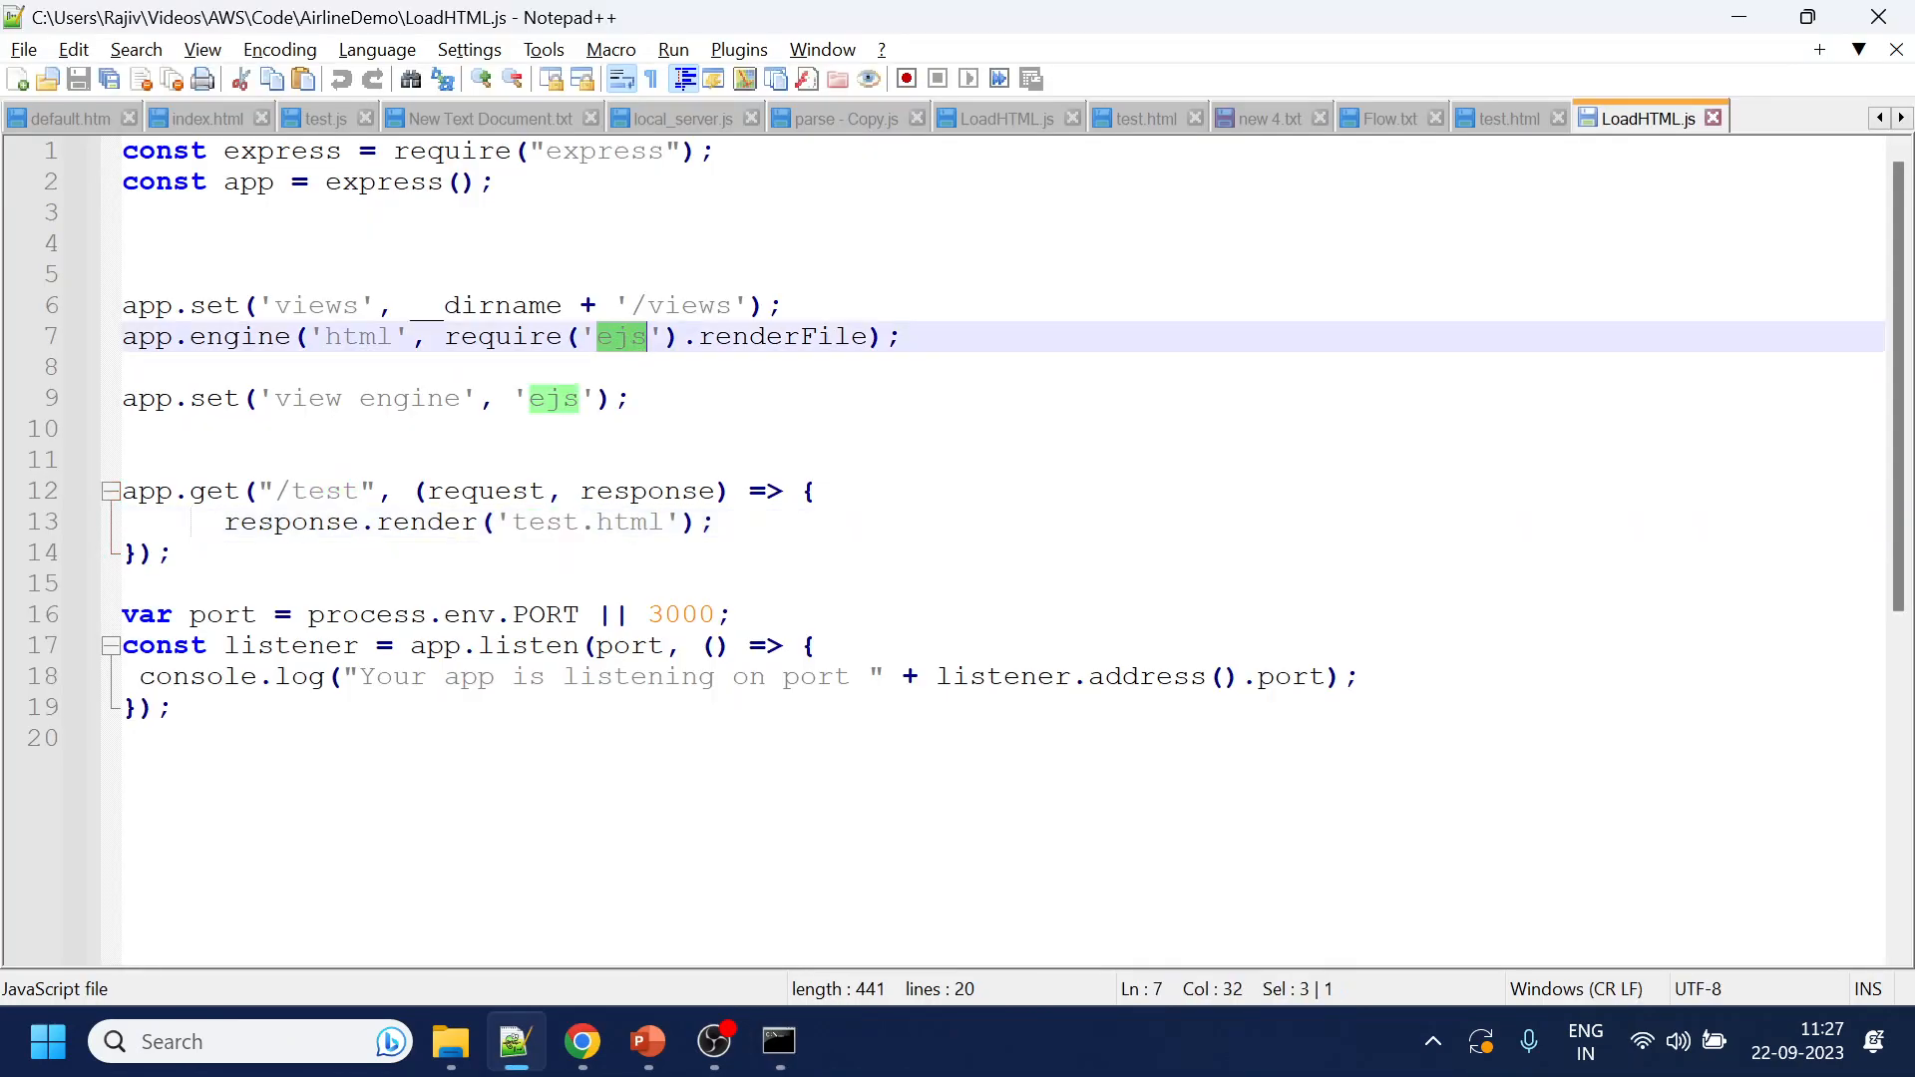
{"action": "key", "text": "alt+Tab"}
{"action": "left_click", "coordinate": [758, 367]}
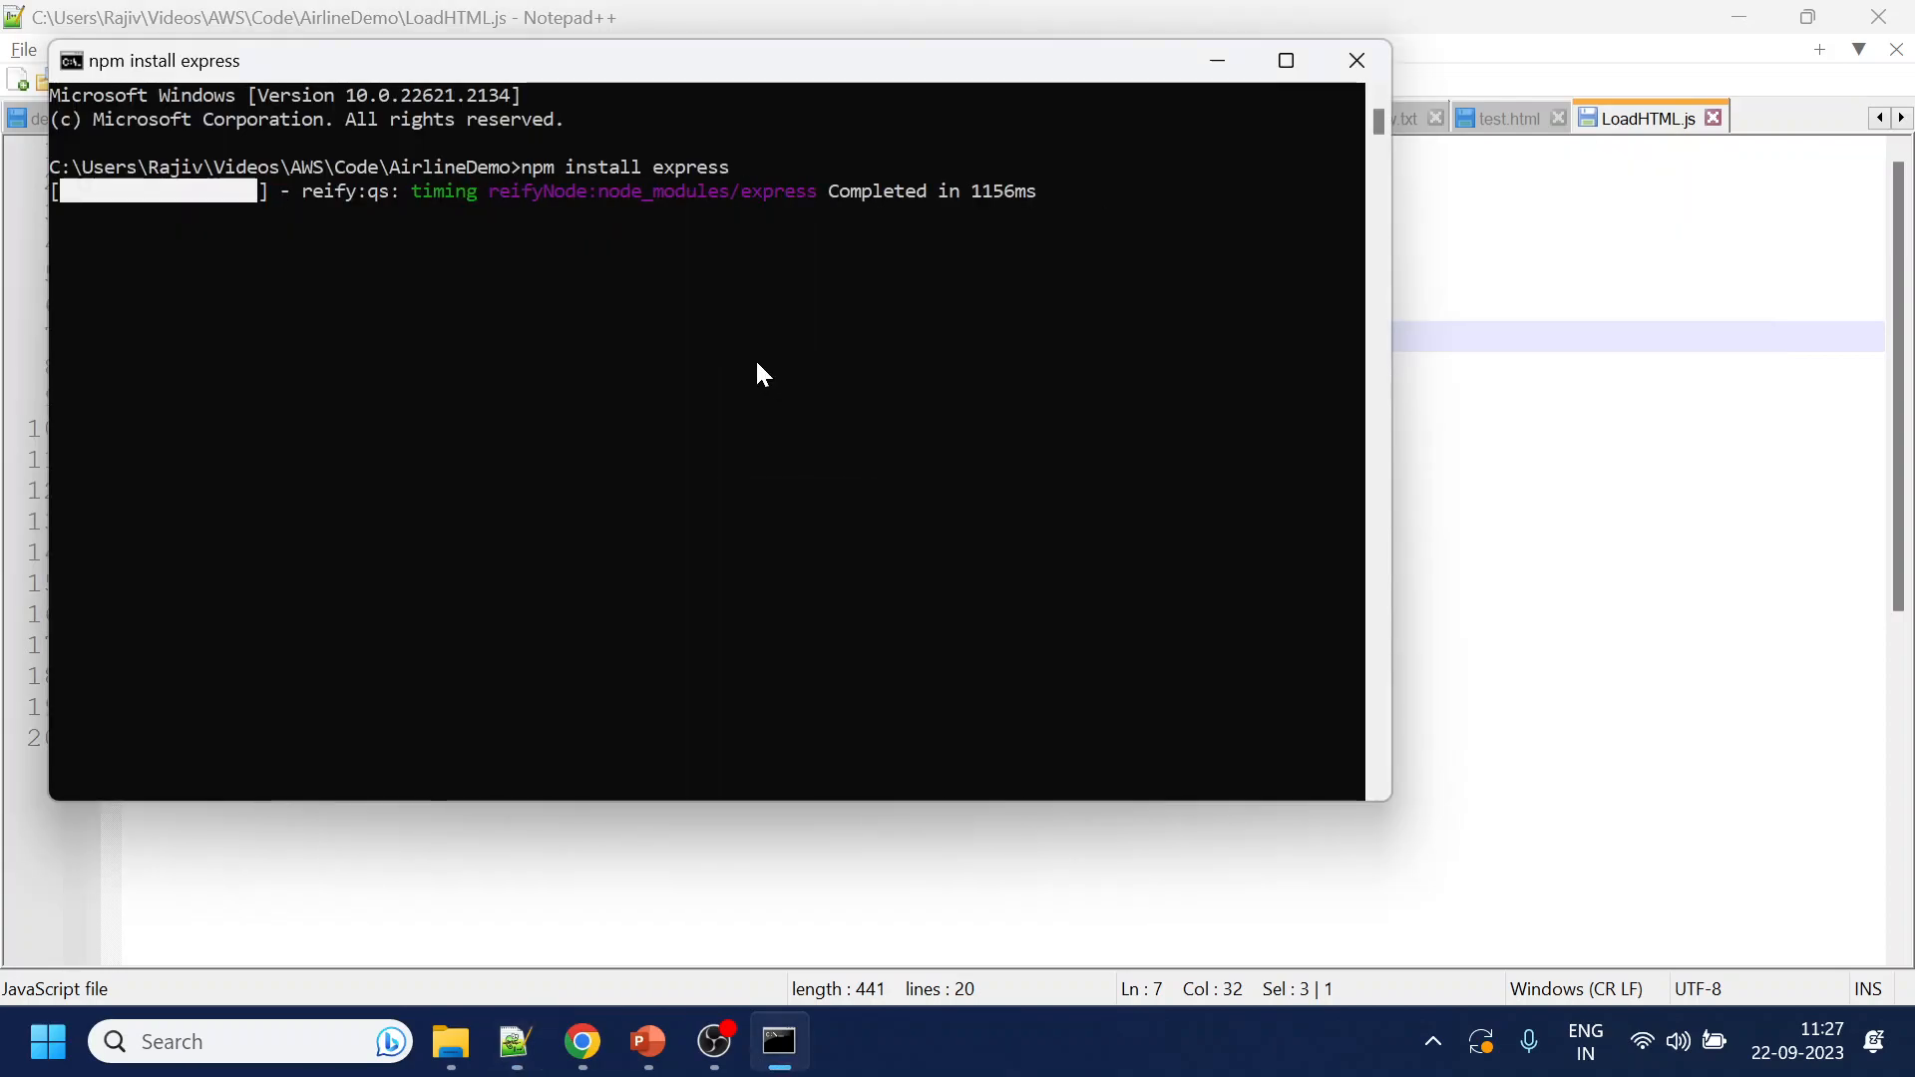
{"action": "key", "text": "Up"}
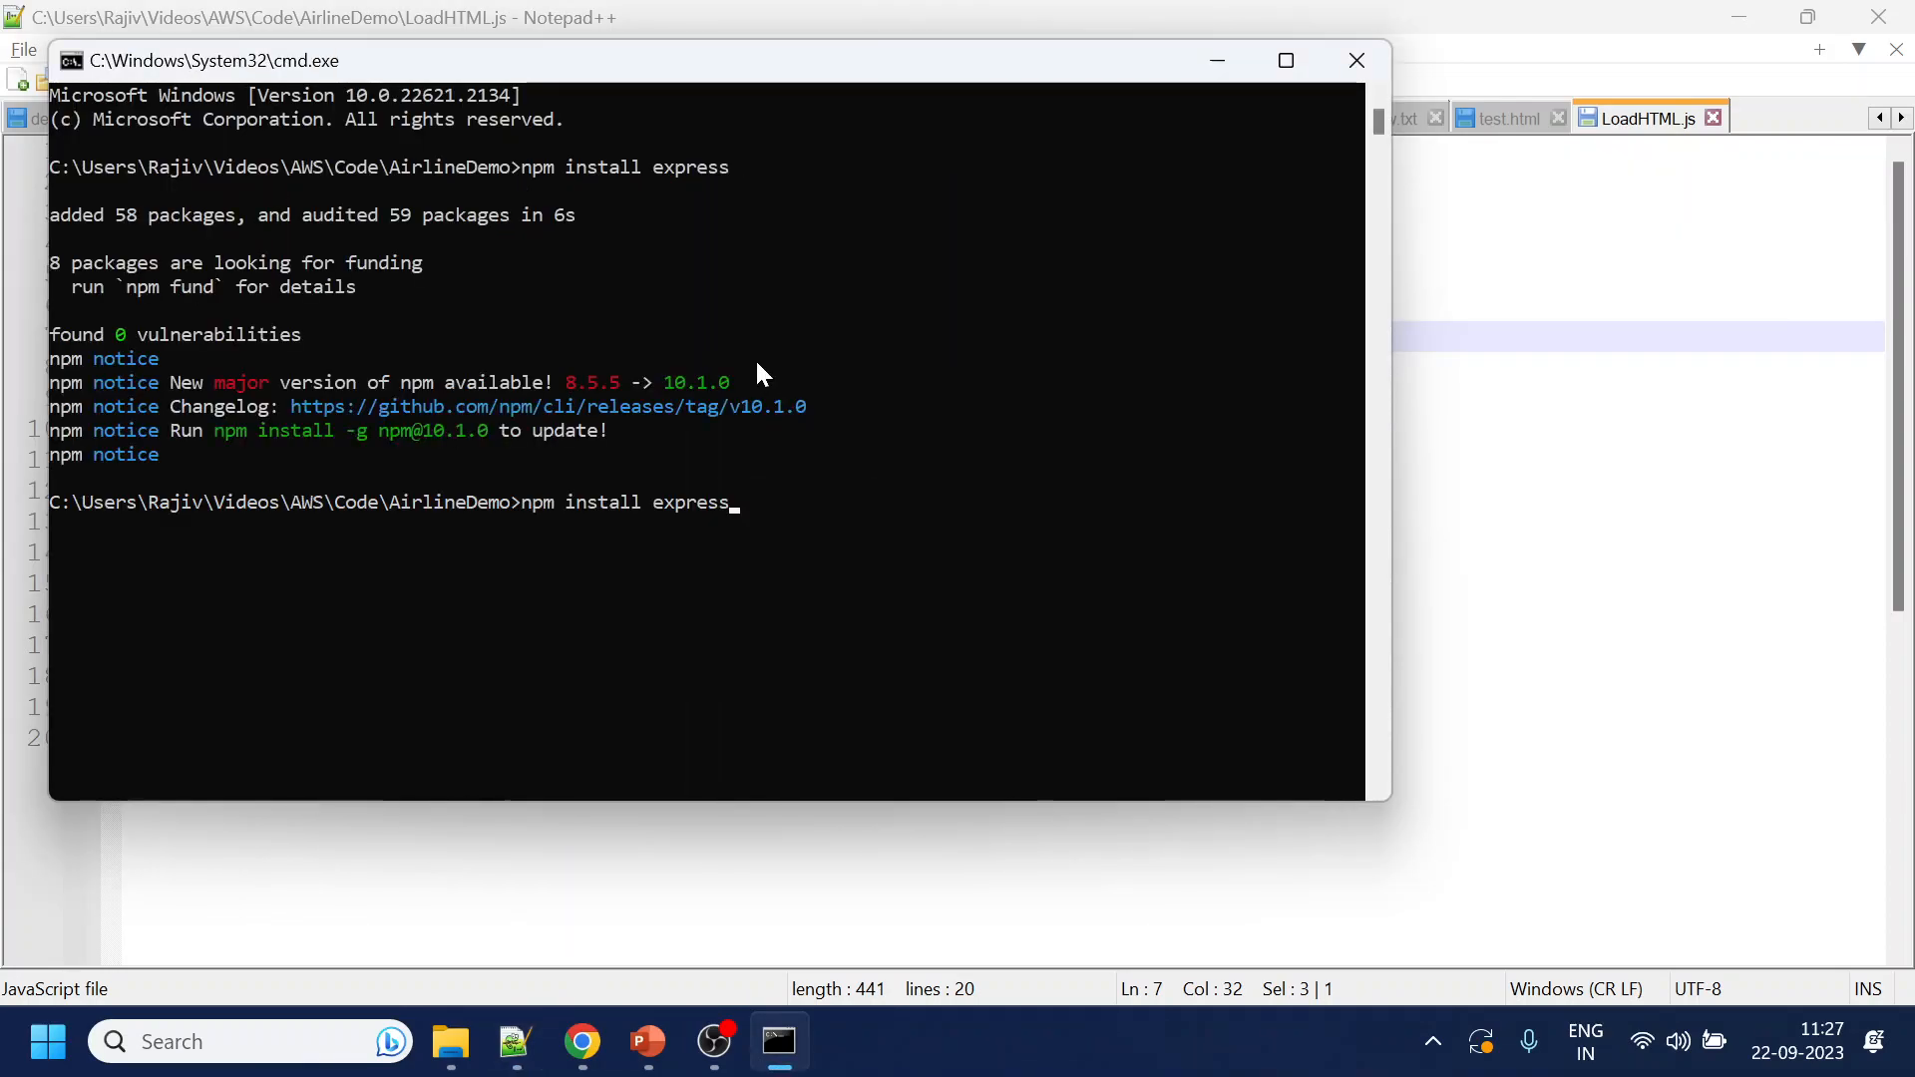
{"action": "key", "text": "BackSpace"}
{"action": "key", "text": "BackSpace"}
{"action": "key", "text": "BackSpace"}
{"action": "key", "text": "BackSpace"}
{"action": "key", "text": "BackSpace"}
{"action": "key", "text": "BackSpace"}
{"action": "key", "text": "BackSpace"}
{"action": "type", "text": "ejs"}
{"action": "key", "text": "Return"}
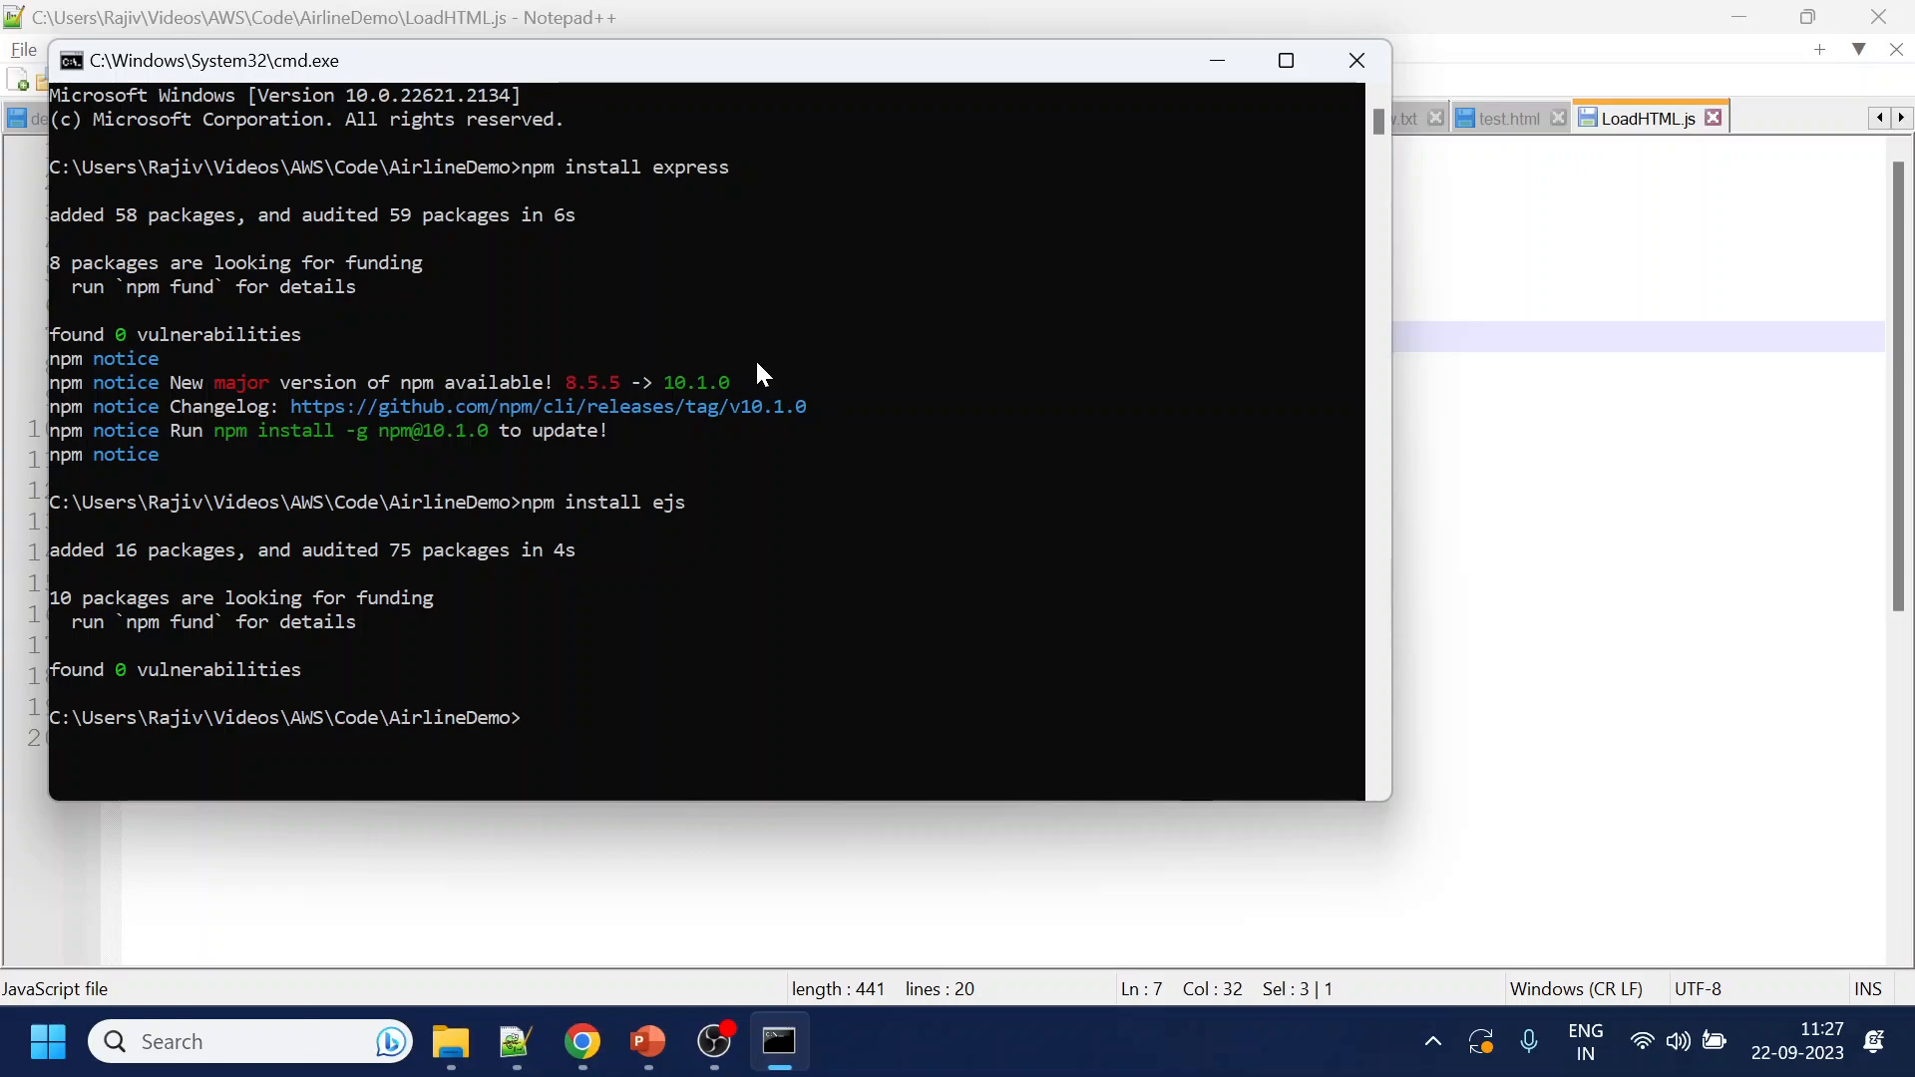
Start the local server in the AirlineDemo folder by running "node LoadHTML.js" in the command prompt, checking the script's file name in Notepad++
{"action": "type", "text": "nod"}
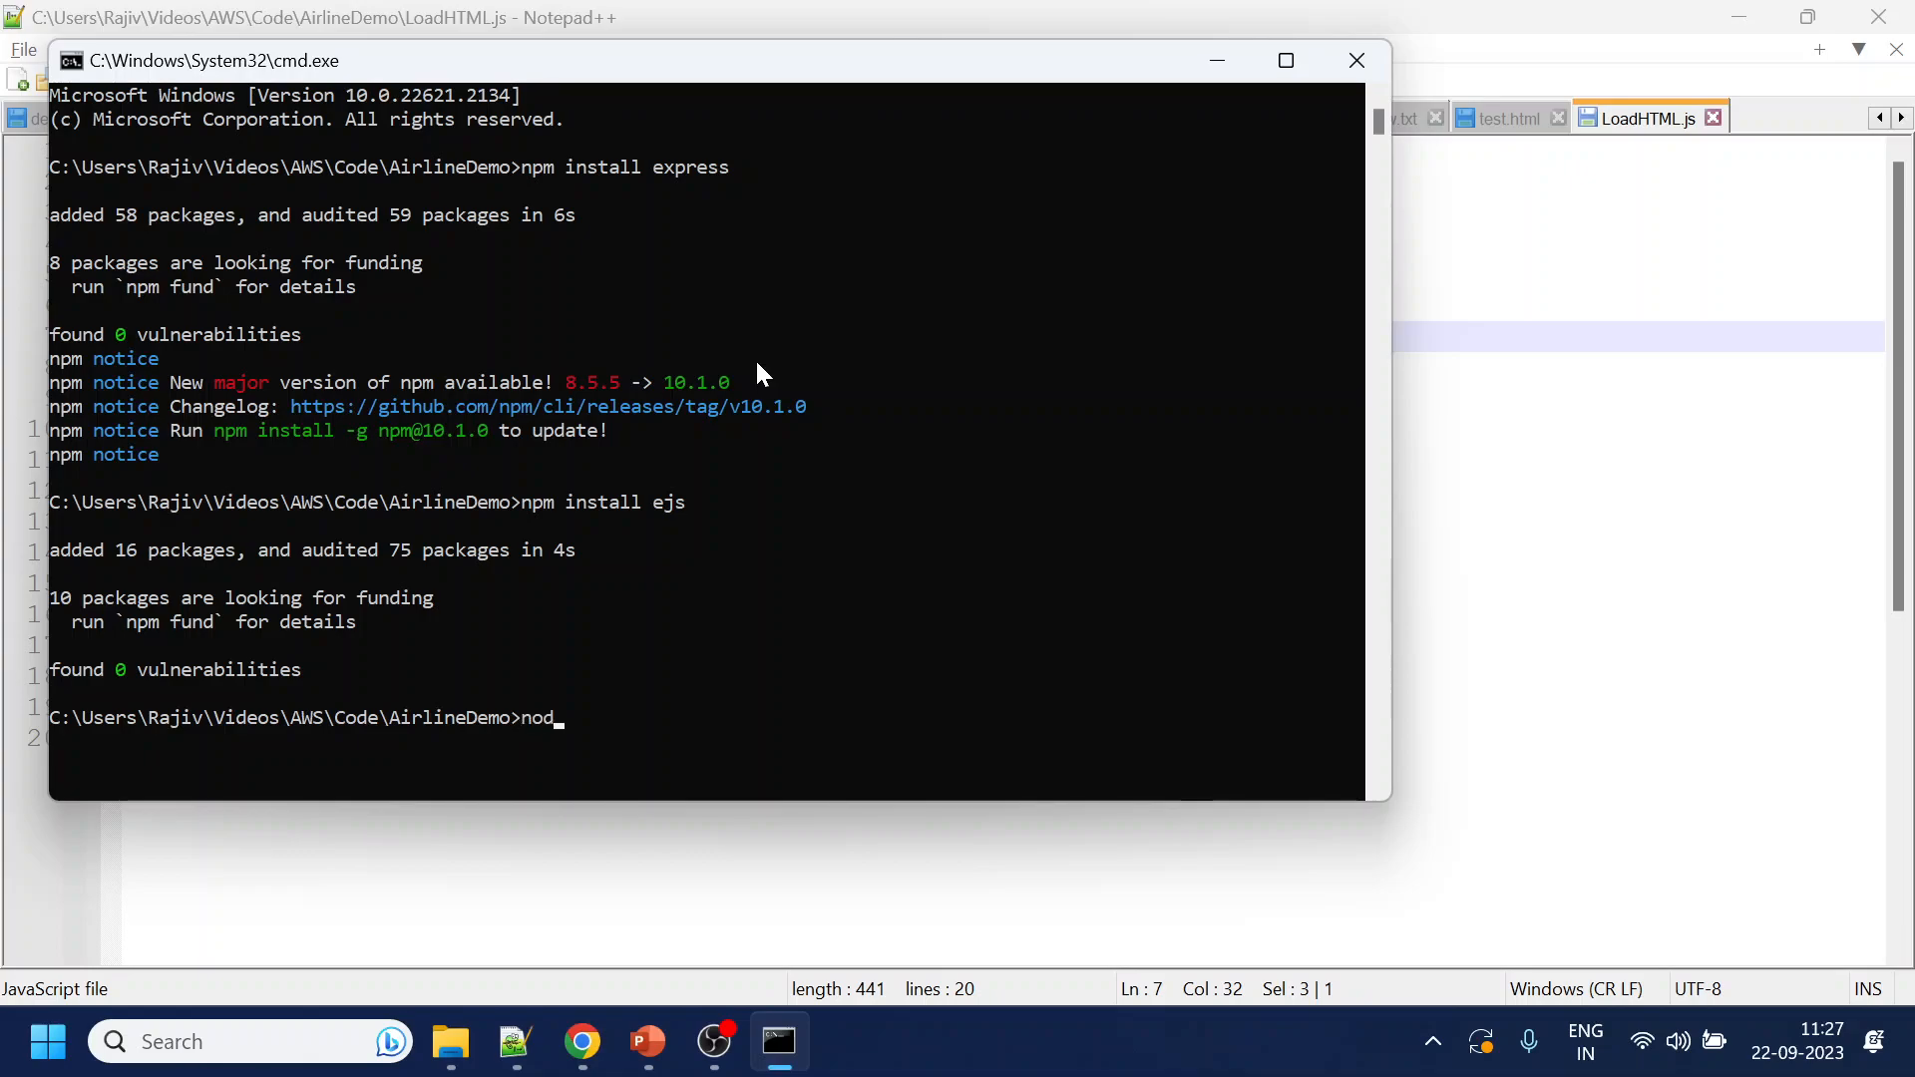
{"action": "type", "text": "e in"}
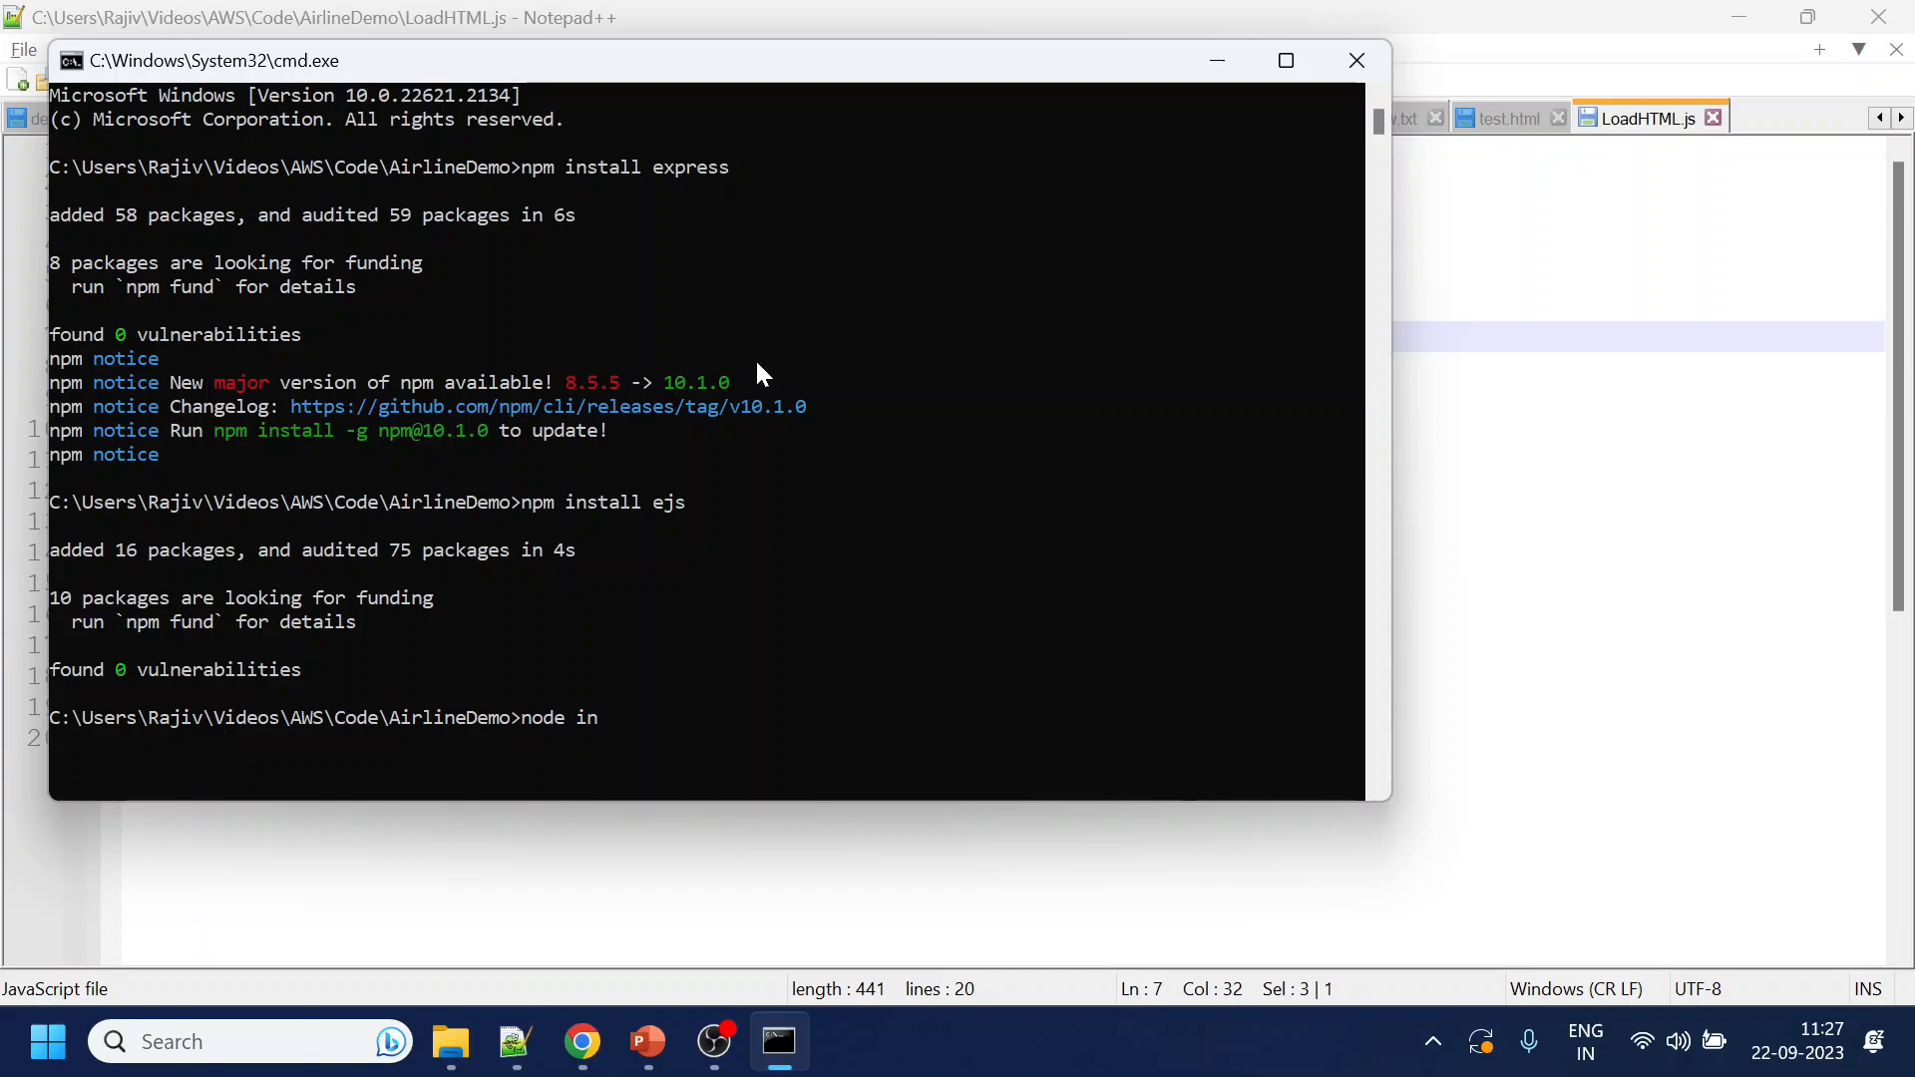
{"action": "key", "text": "BackSpace"}
{"action": "key", "text": "alt+Tab"}
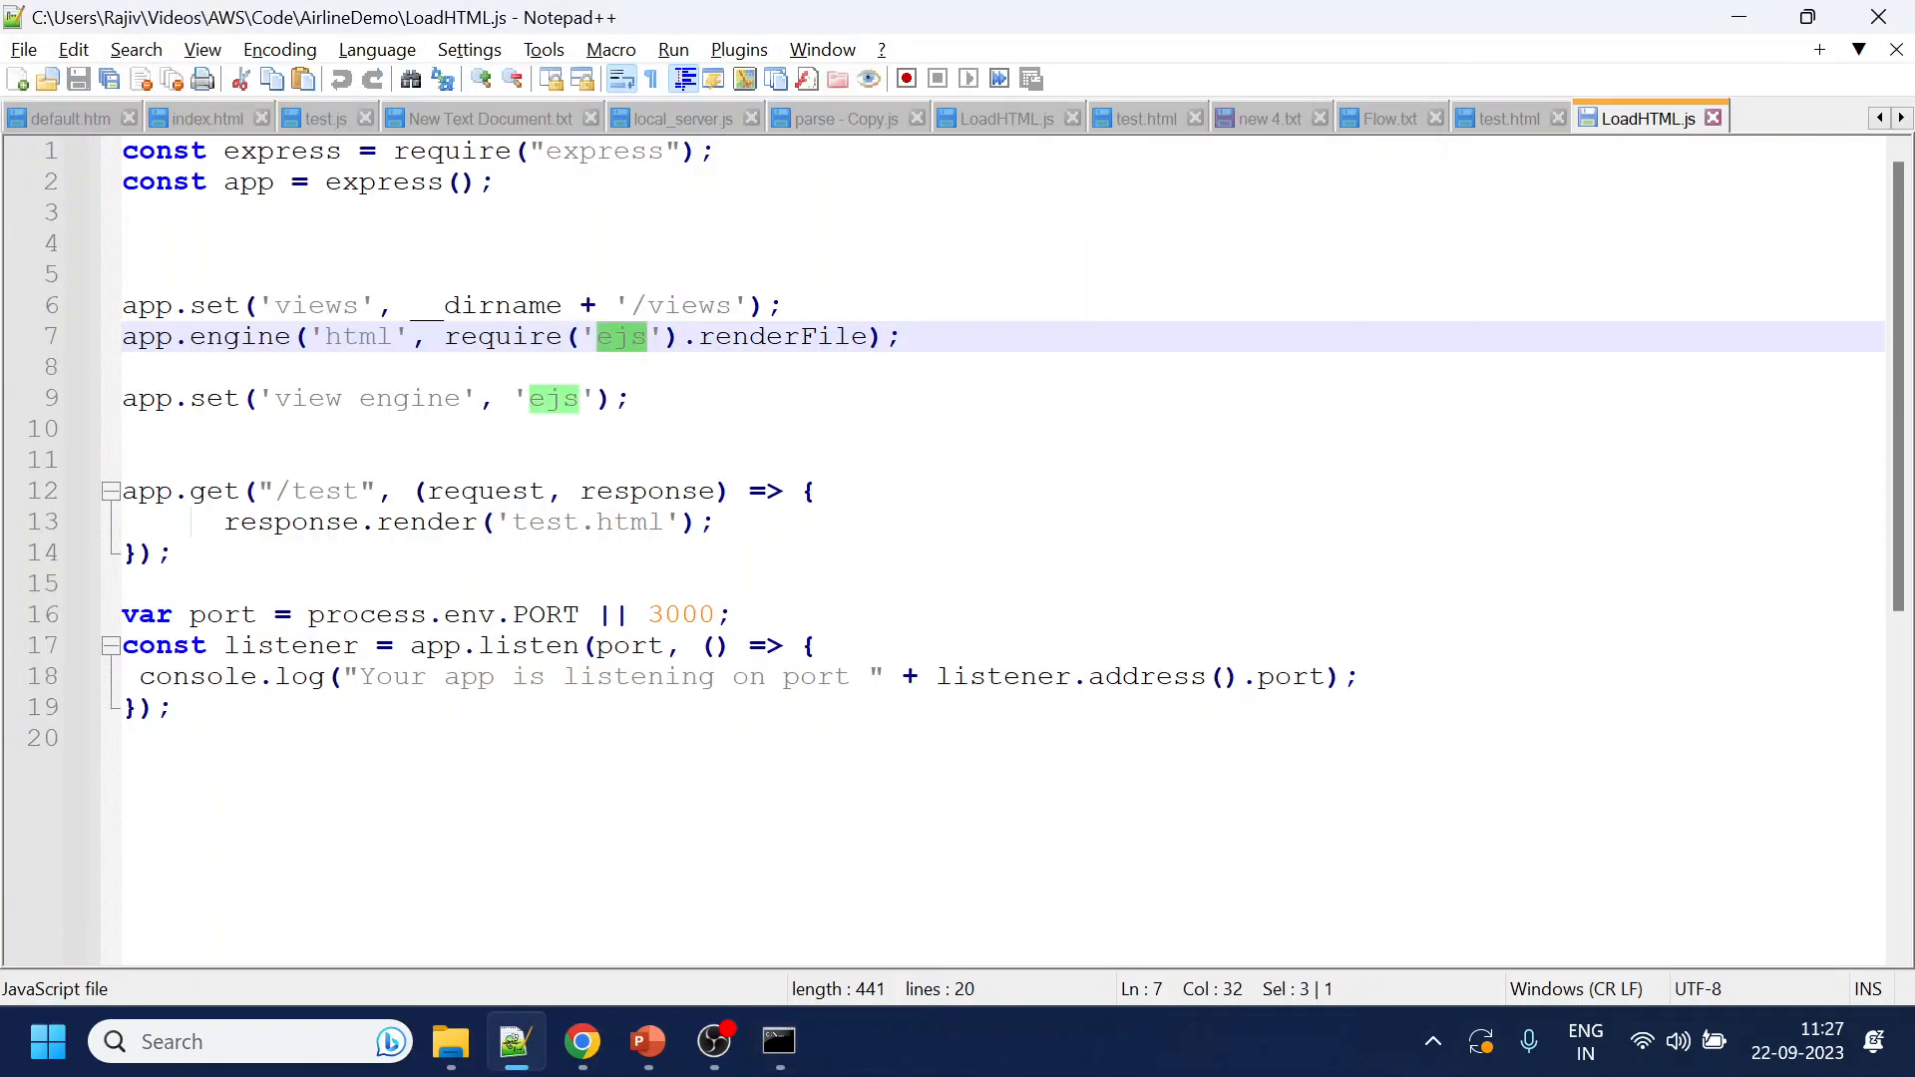
{"action": "key", "text": "alt+Tab"}
{"action": "type", "text": "LoadHTML.js"}
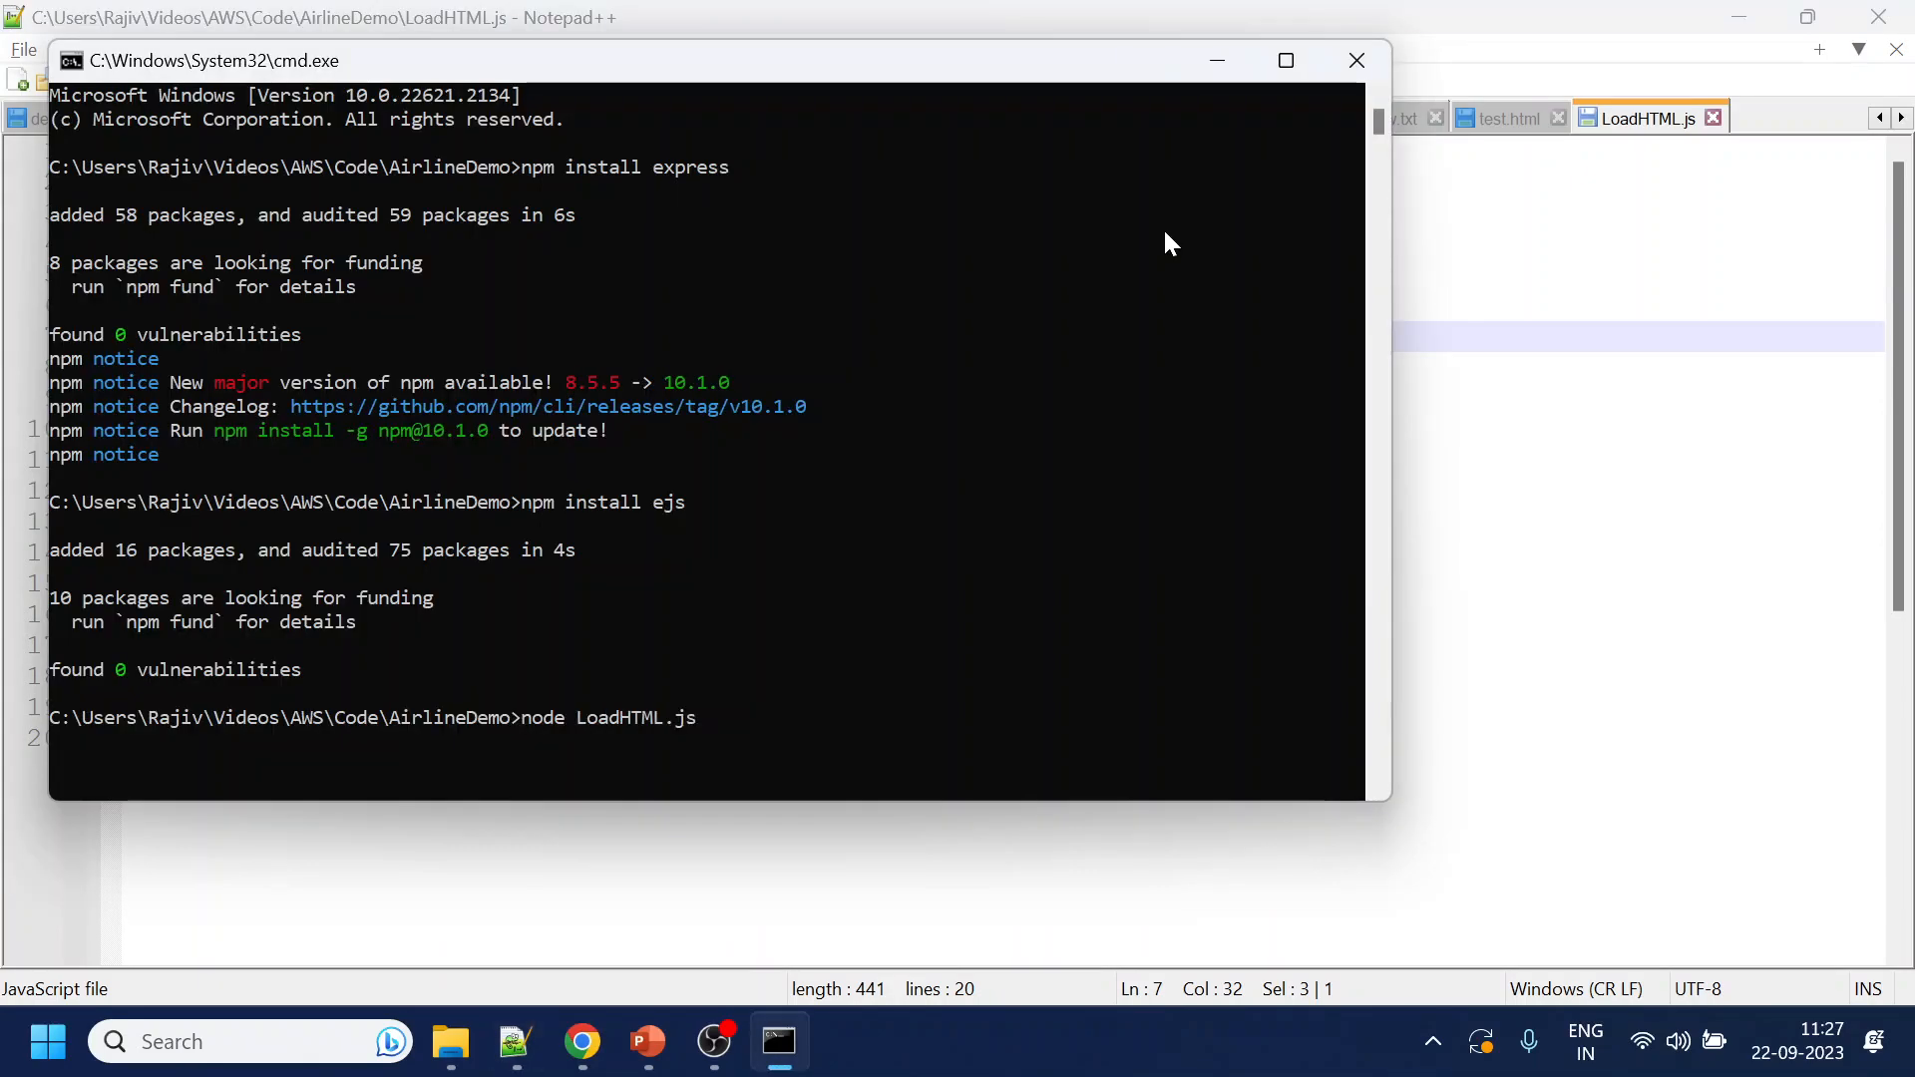
{"action": "key", "text": "Return"}
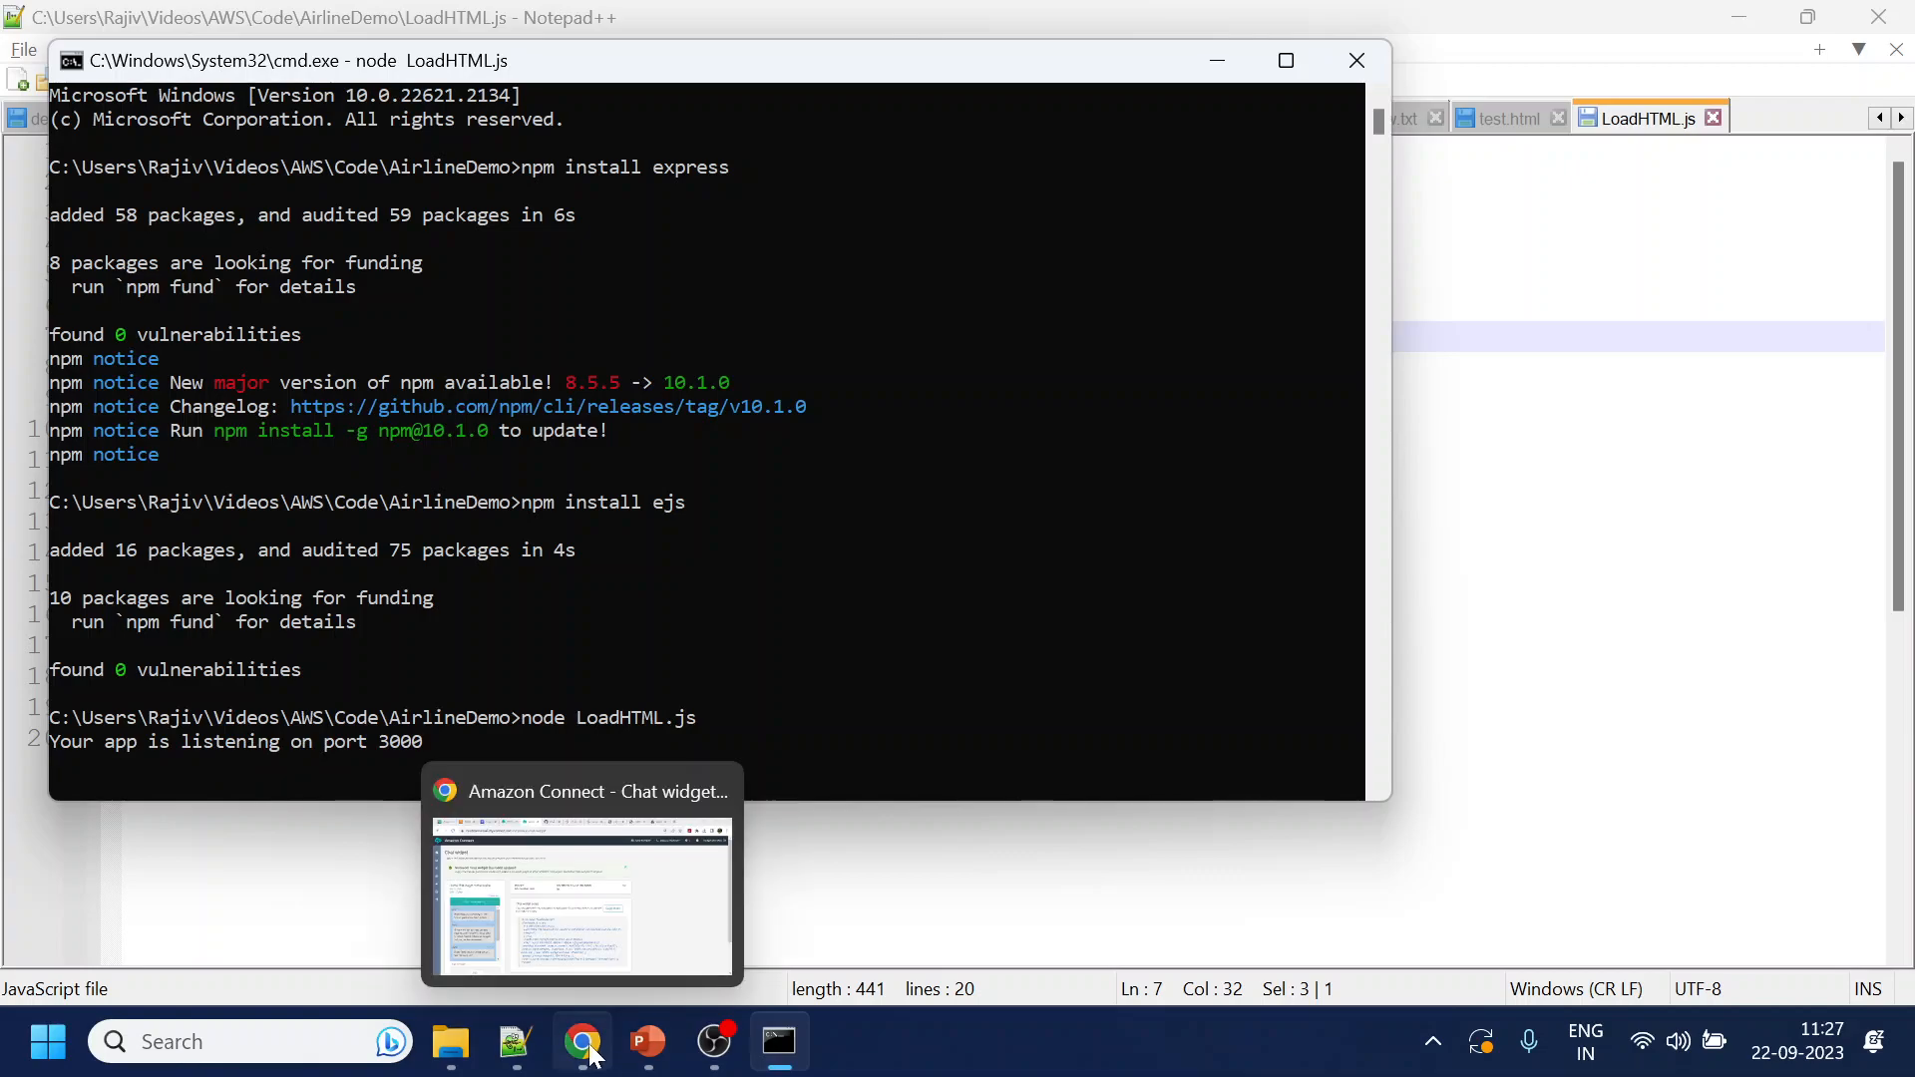
Switch to Chrome and load the hosted test page at localhost:3000/test in a new tab
{"action": "left_click", "coordinate": [593, 1048]}
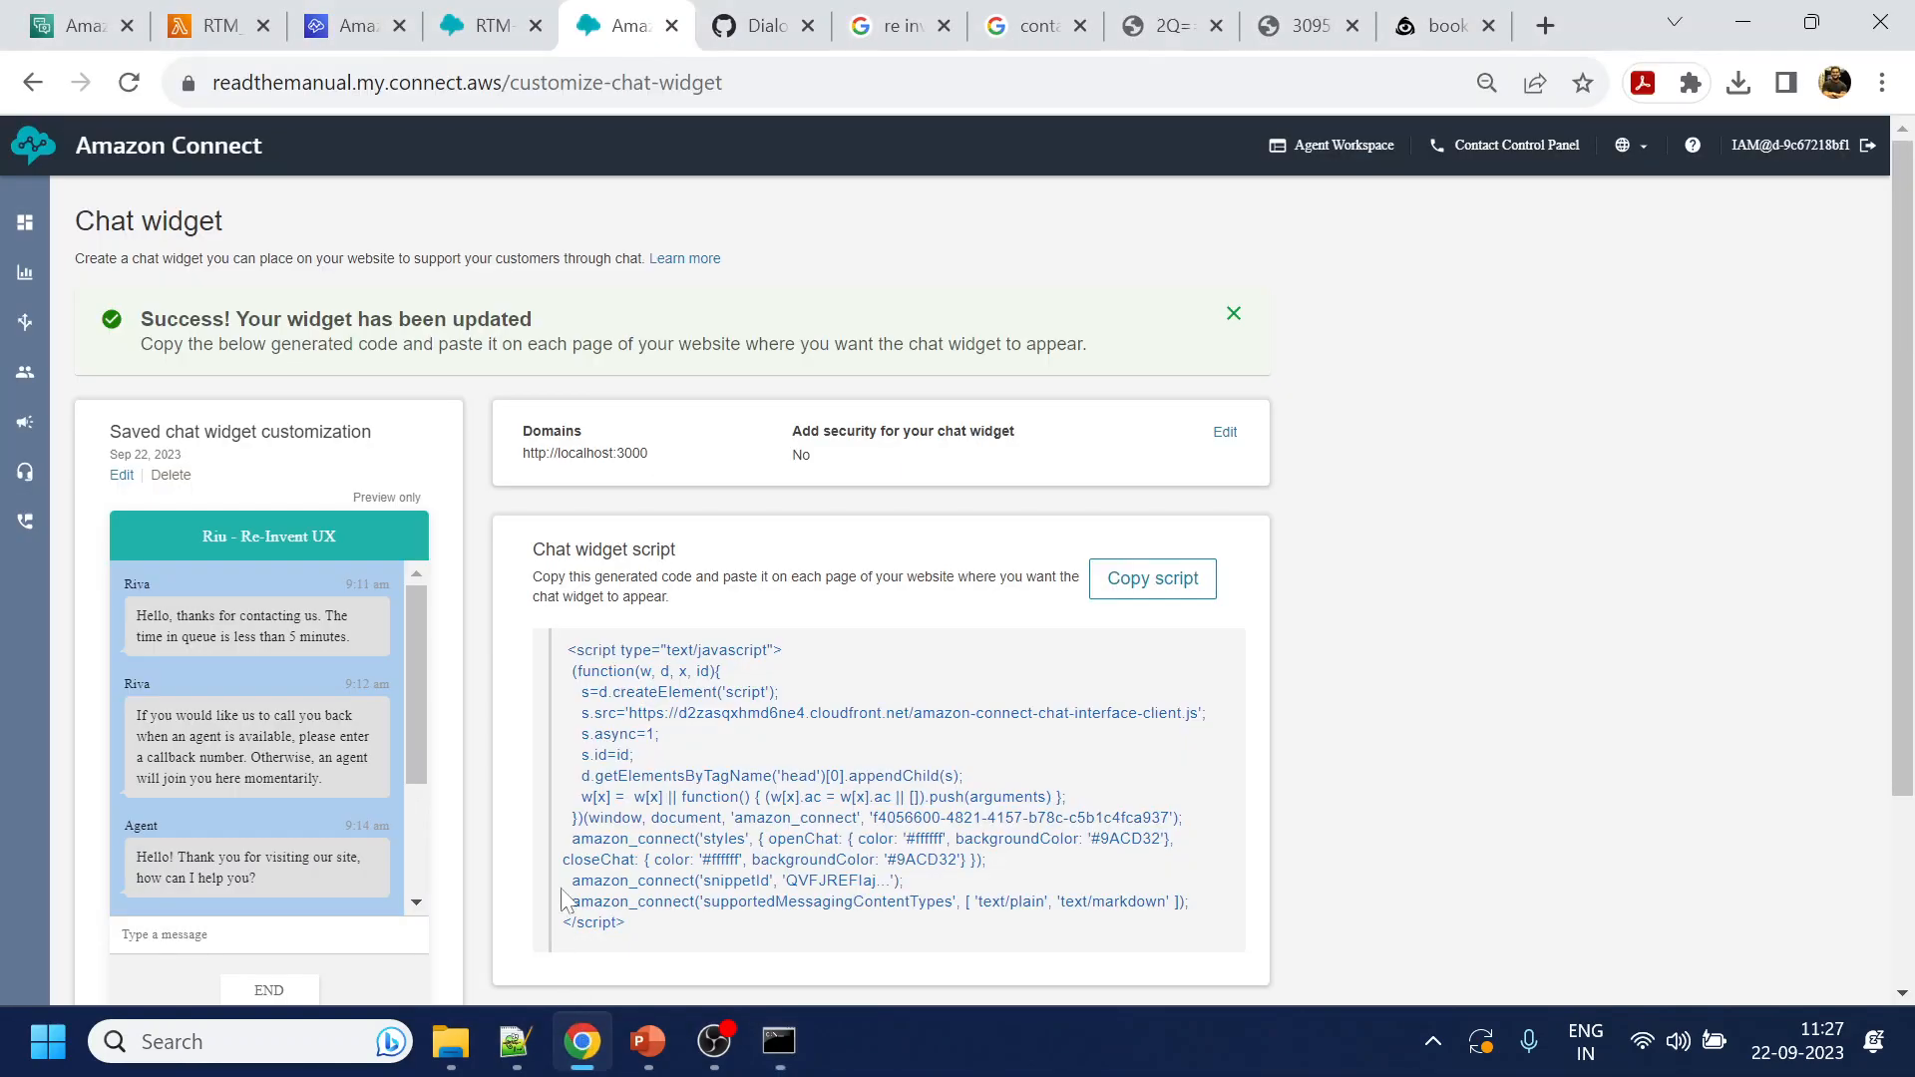
{"action": "left_click", "coordinate": [1547, 22]}
{"action": "type", "text": "lo"}
{"action": "key", "text": "Return"}
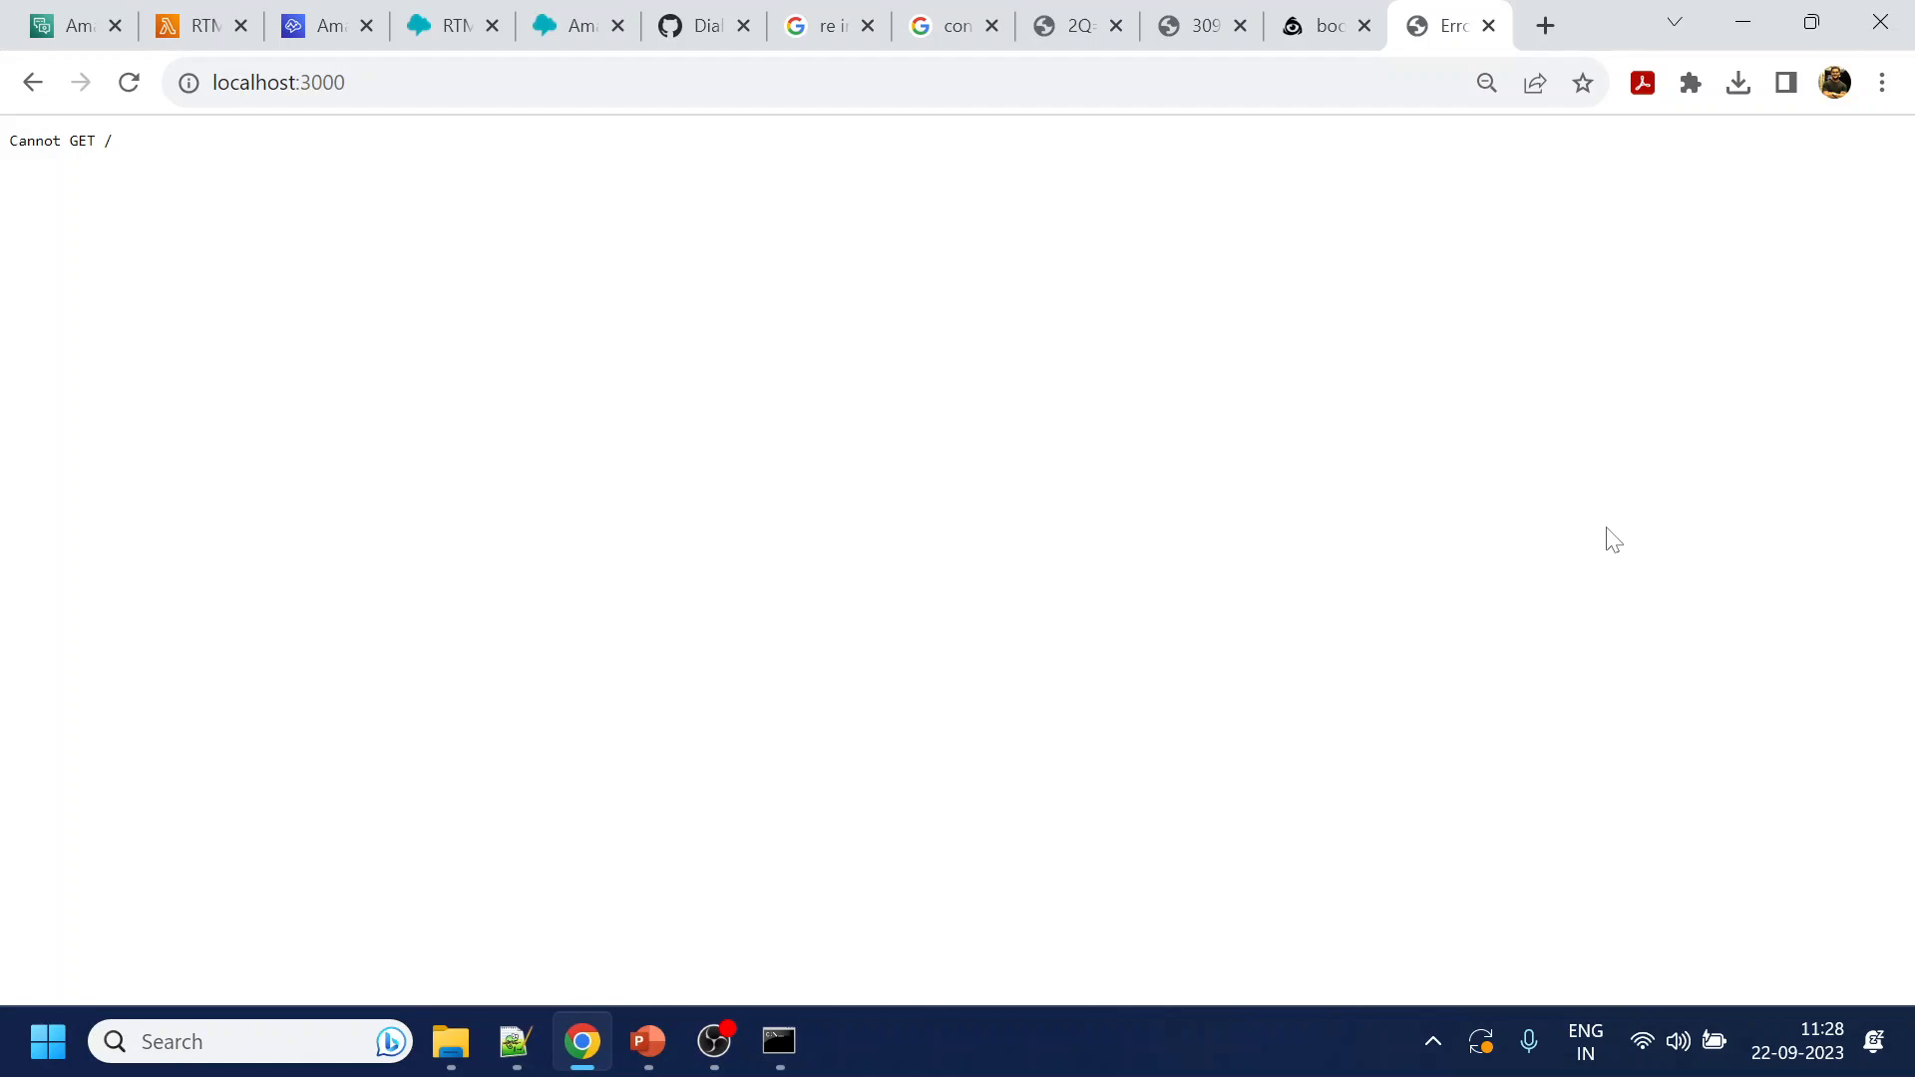
{"action": "left_click", "coordinate": [289, 81]}
{"action": "key", "text": "End"}
{"action": "type", "text": "/tes"}
{"action": "key", "text": "Return"}
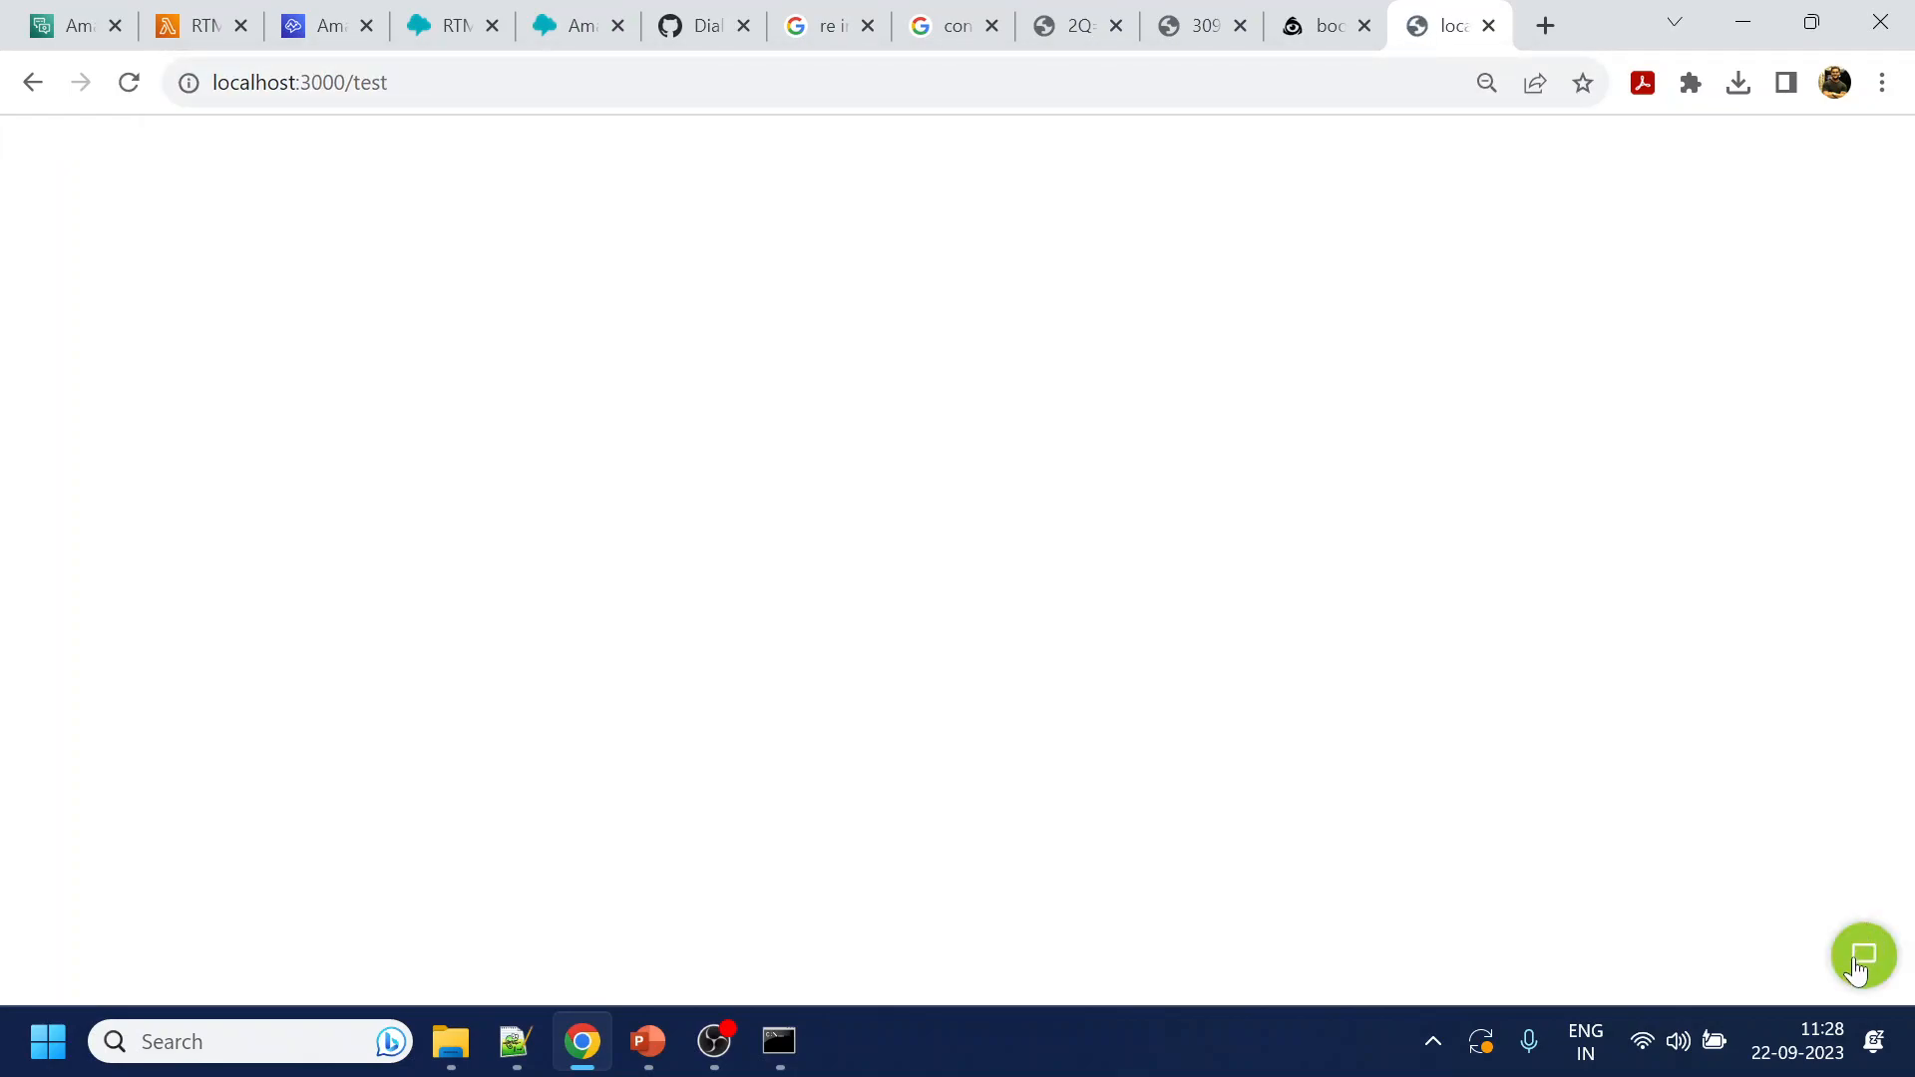
Start a chat in the page's chat widget and send the message "help" to the bot
{"action": "left_click", "coordinate": [1862, 953]}
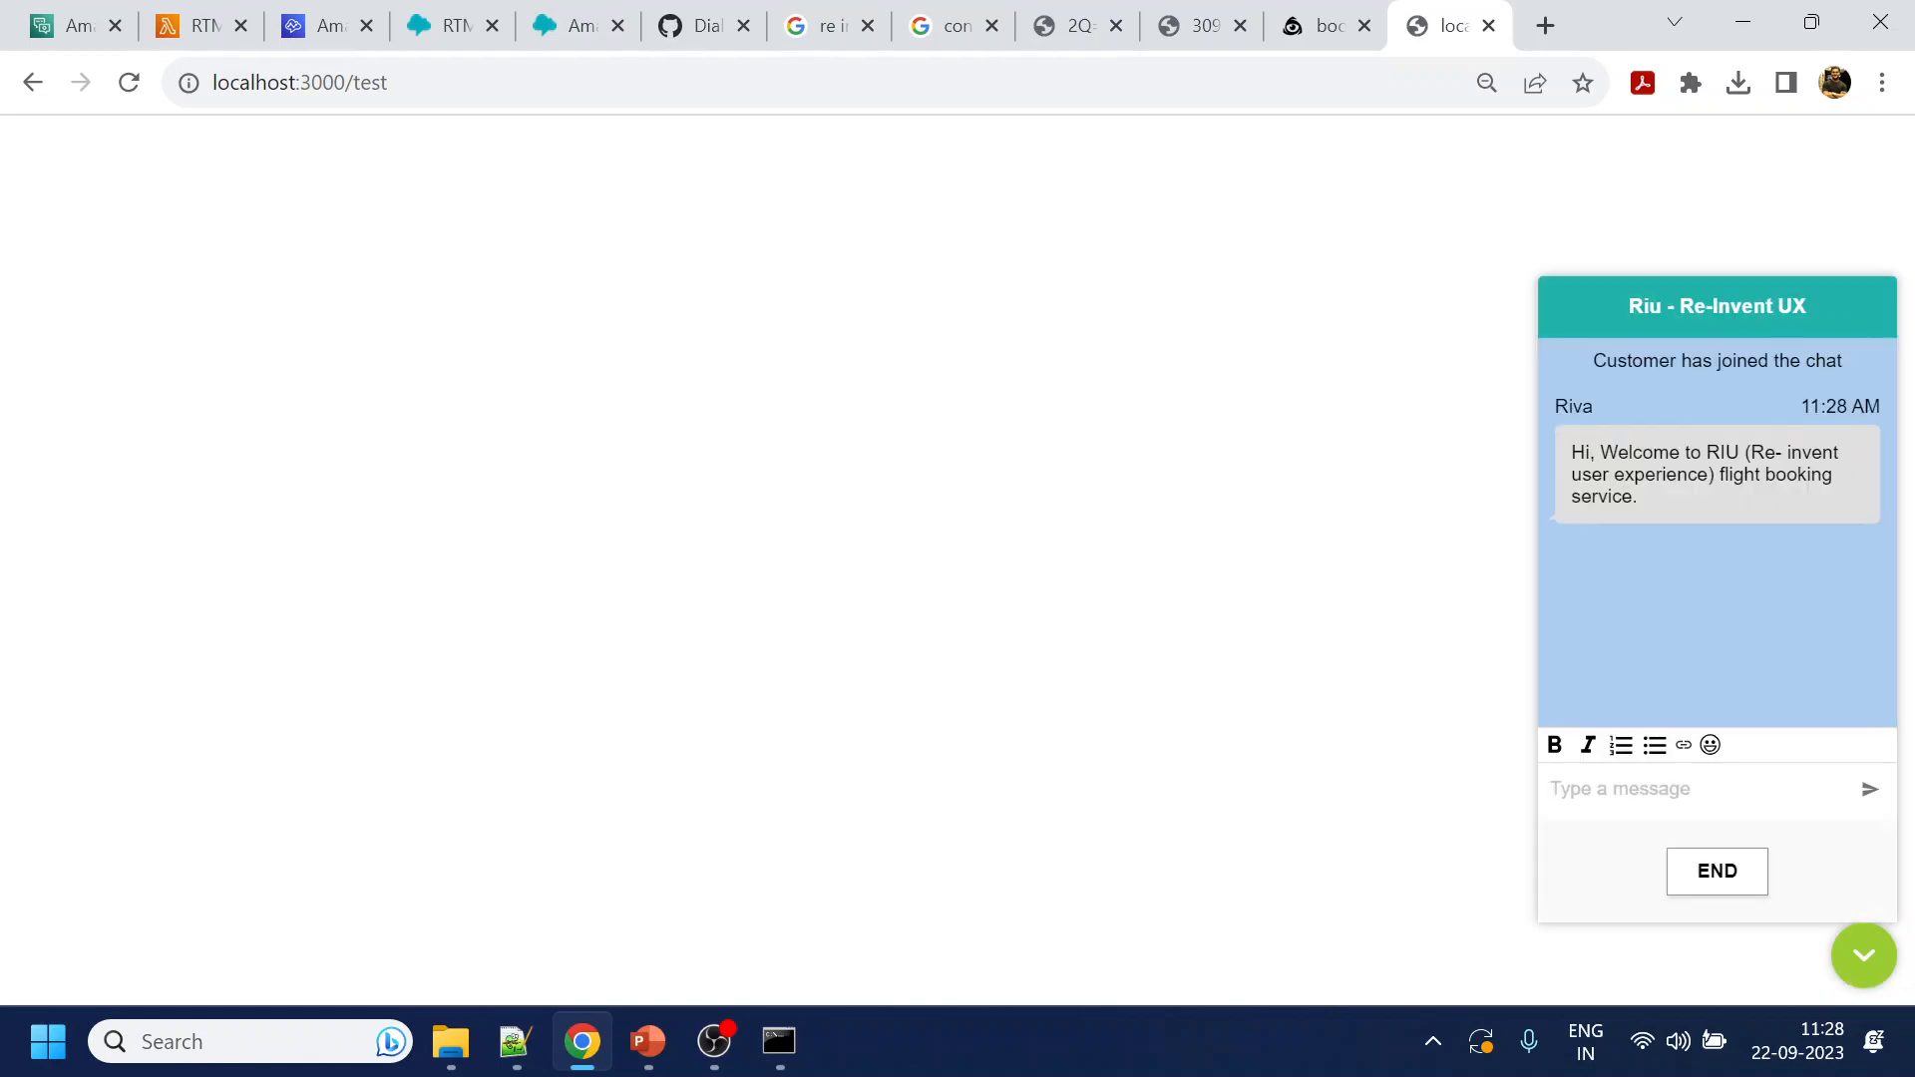
{"action": "type", "text": "help"}
{"action": "key", "text": "Return"}
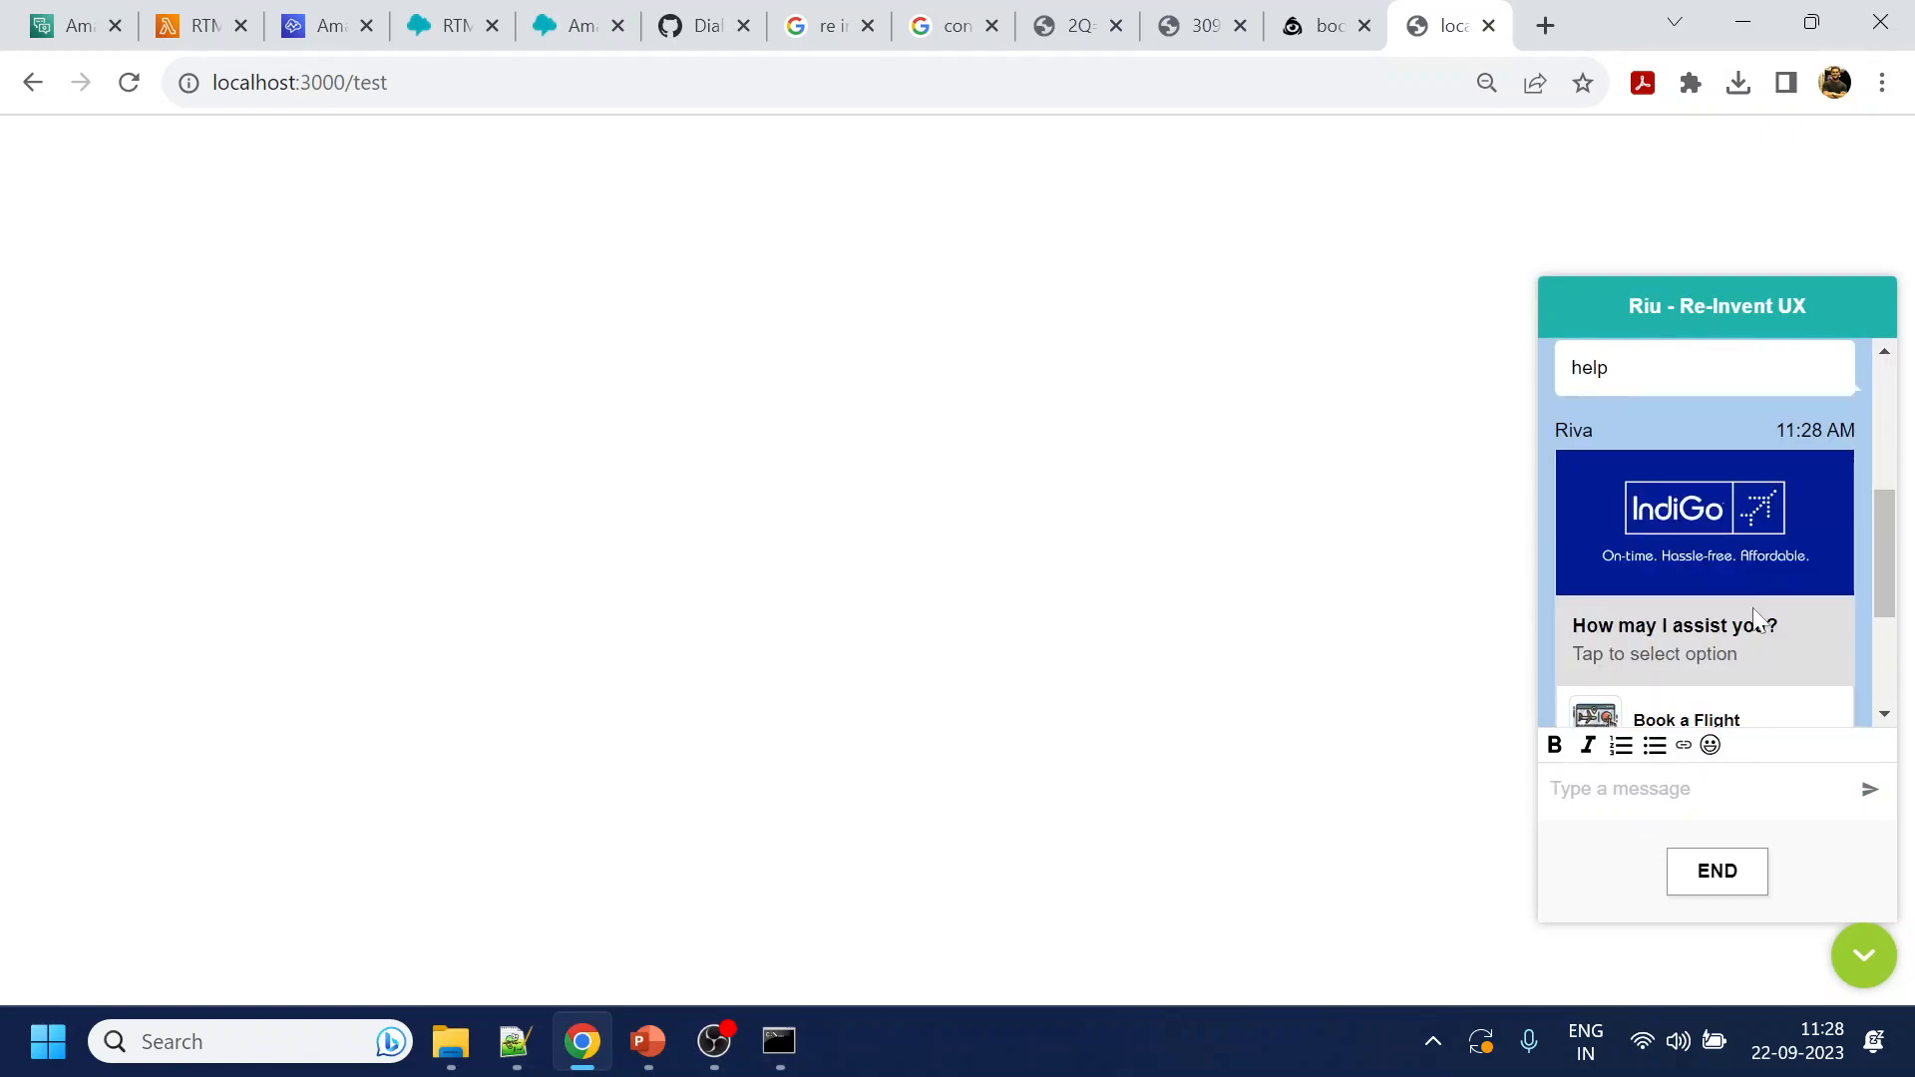
{"action": "scroll", "coordinate": [1741, 598], "scroll_direction": "down", "scroll_amount": 3}
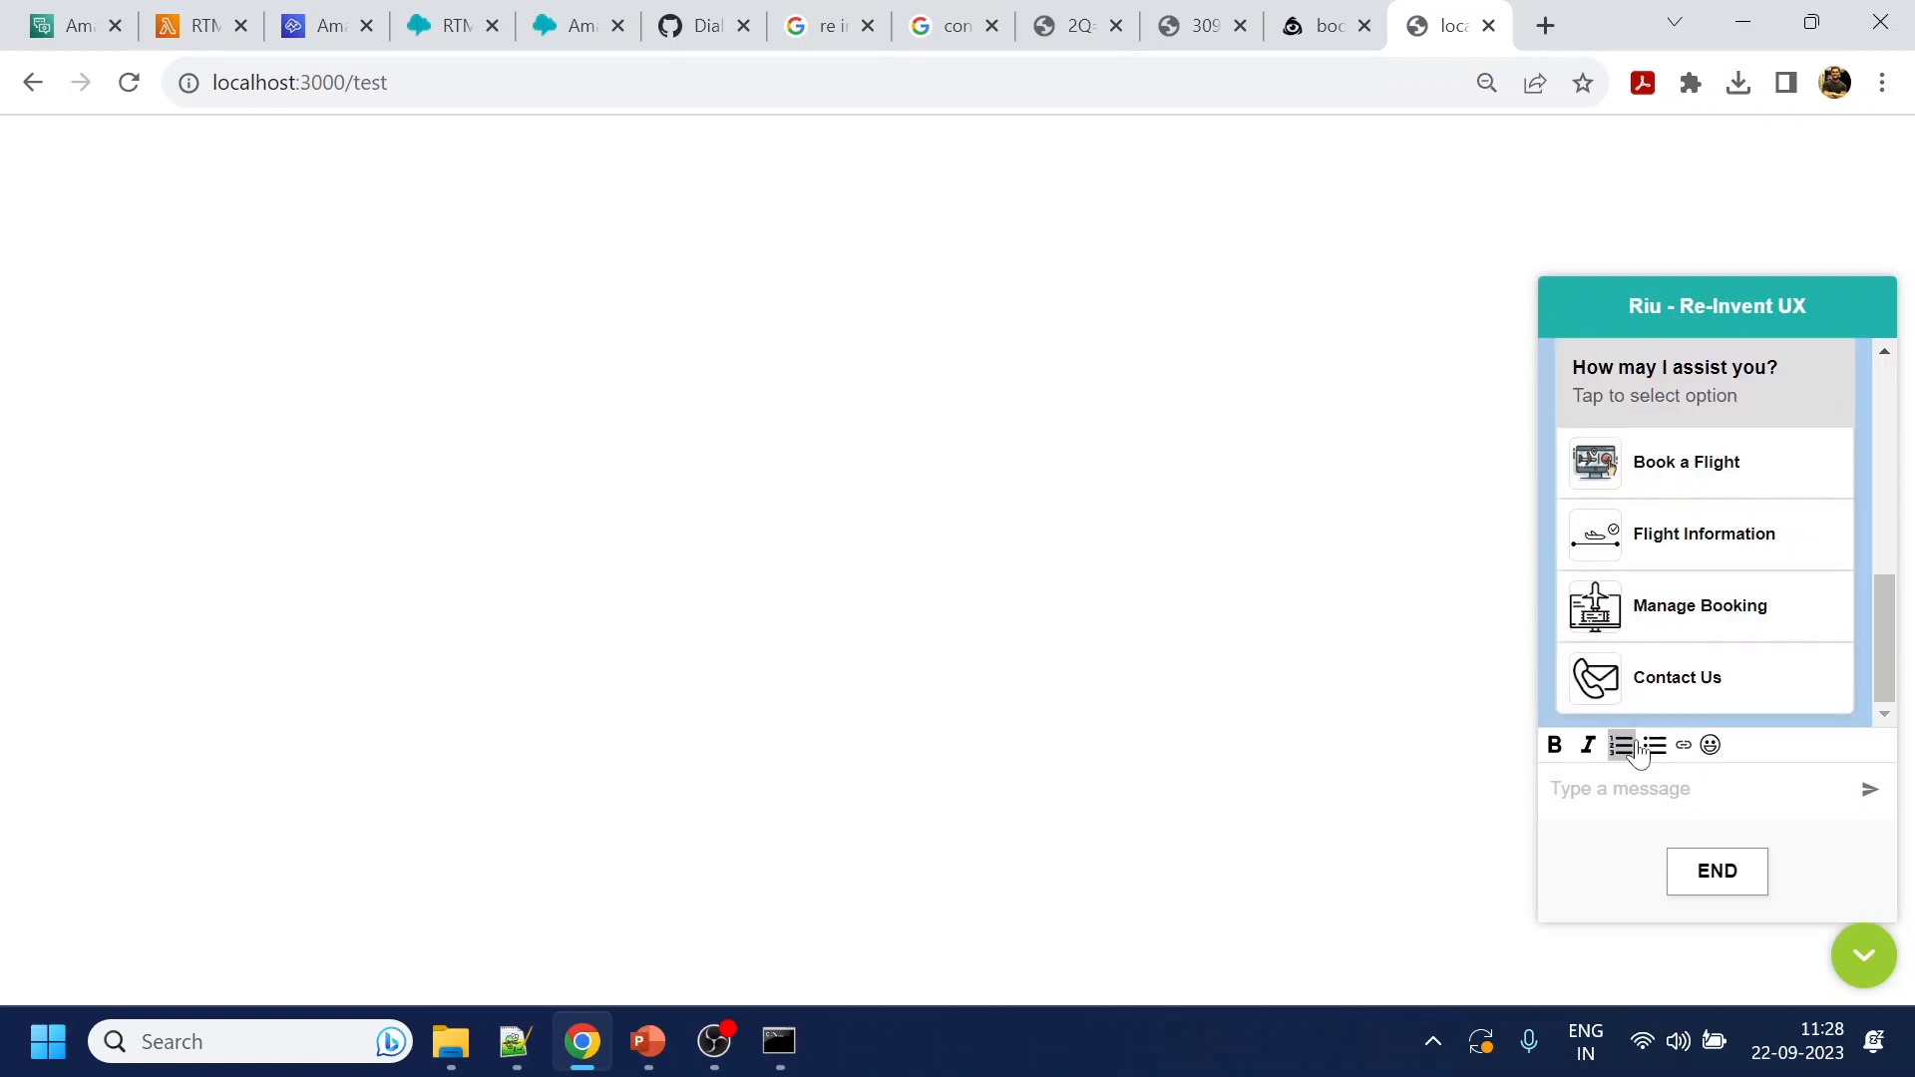
Choose the Book a Flight option in the bot's reply and close the ended chat
{"action": "left_click", "coordinate": [1677, 610]}
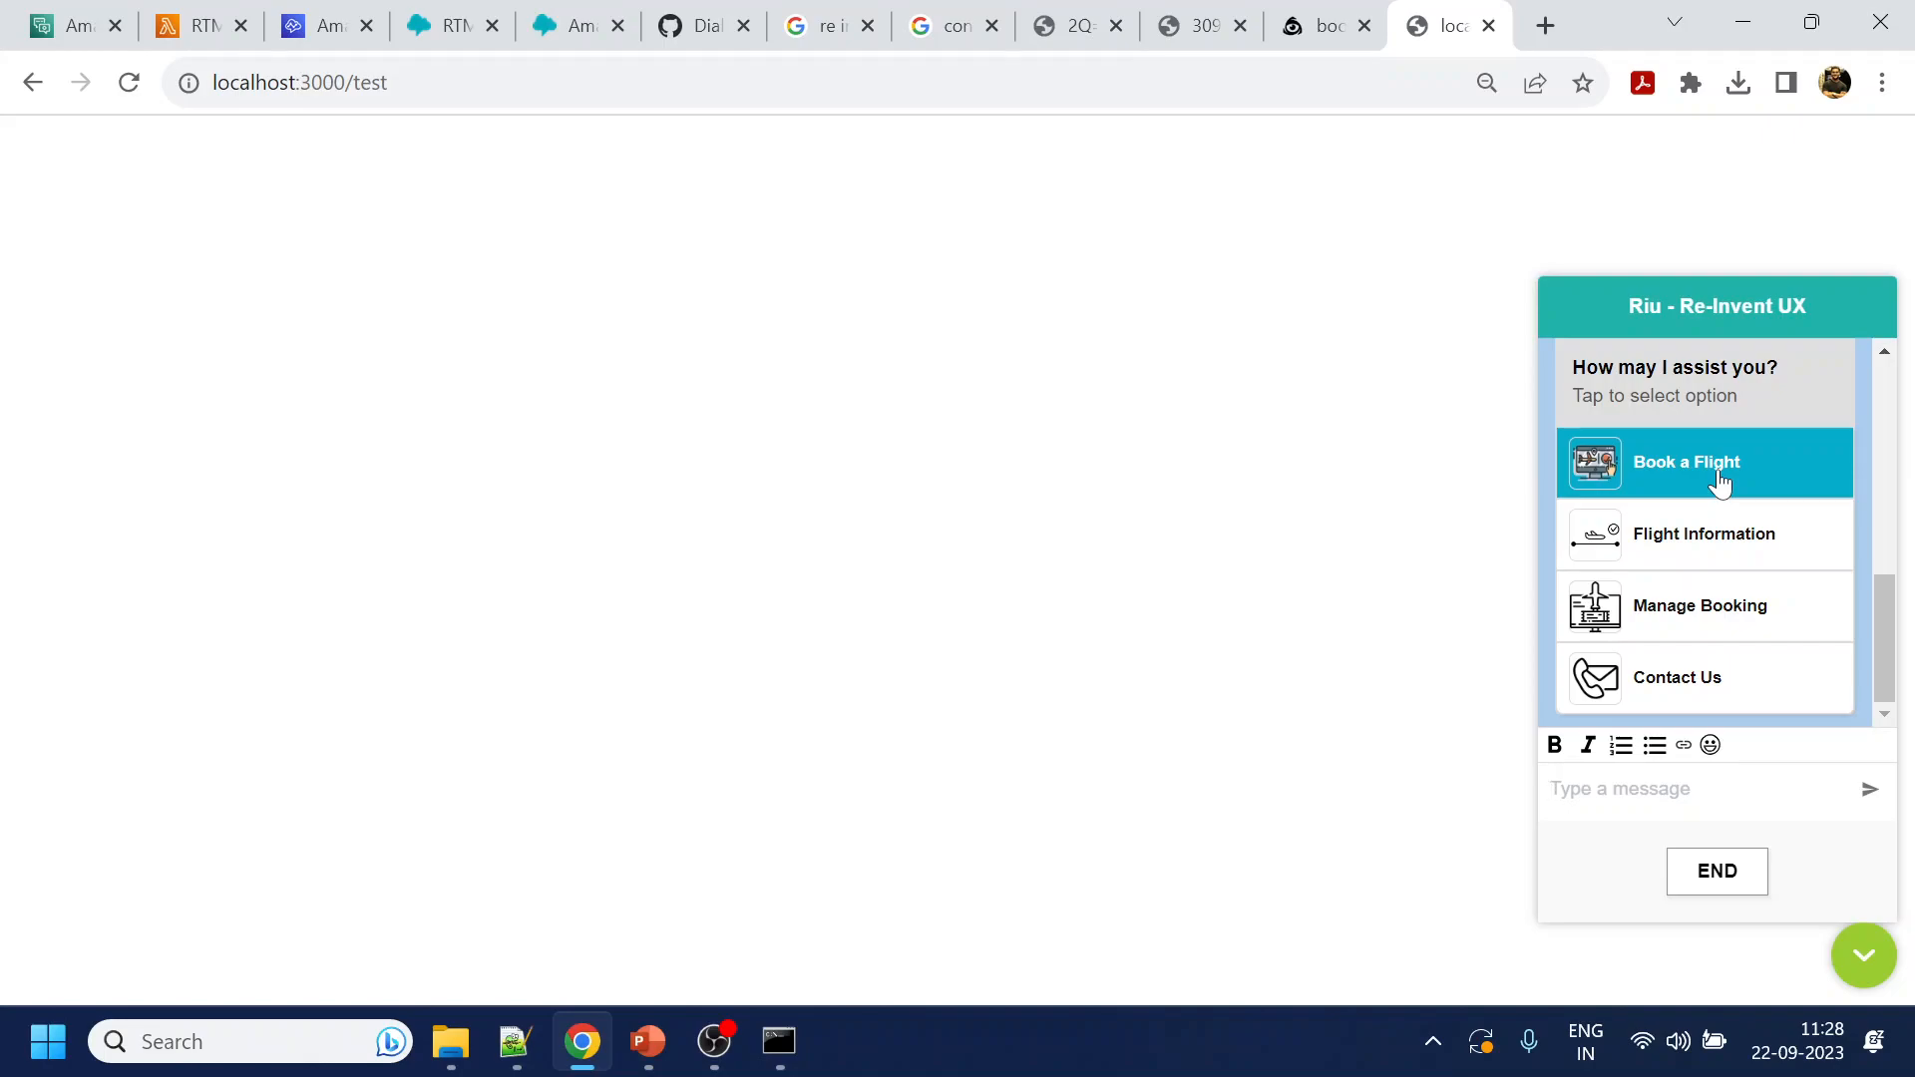
{"action": "left_click", "coordinate": [1718, 483]}
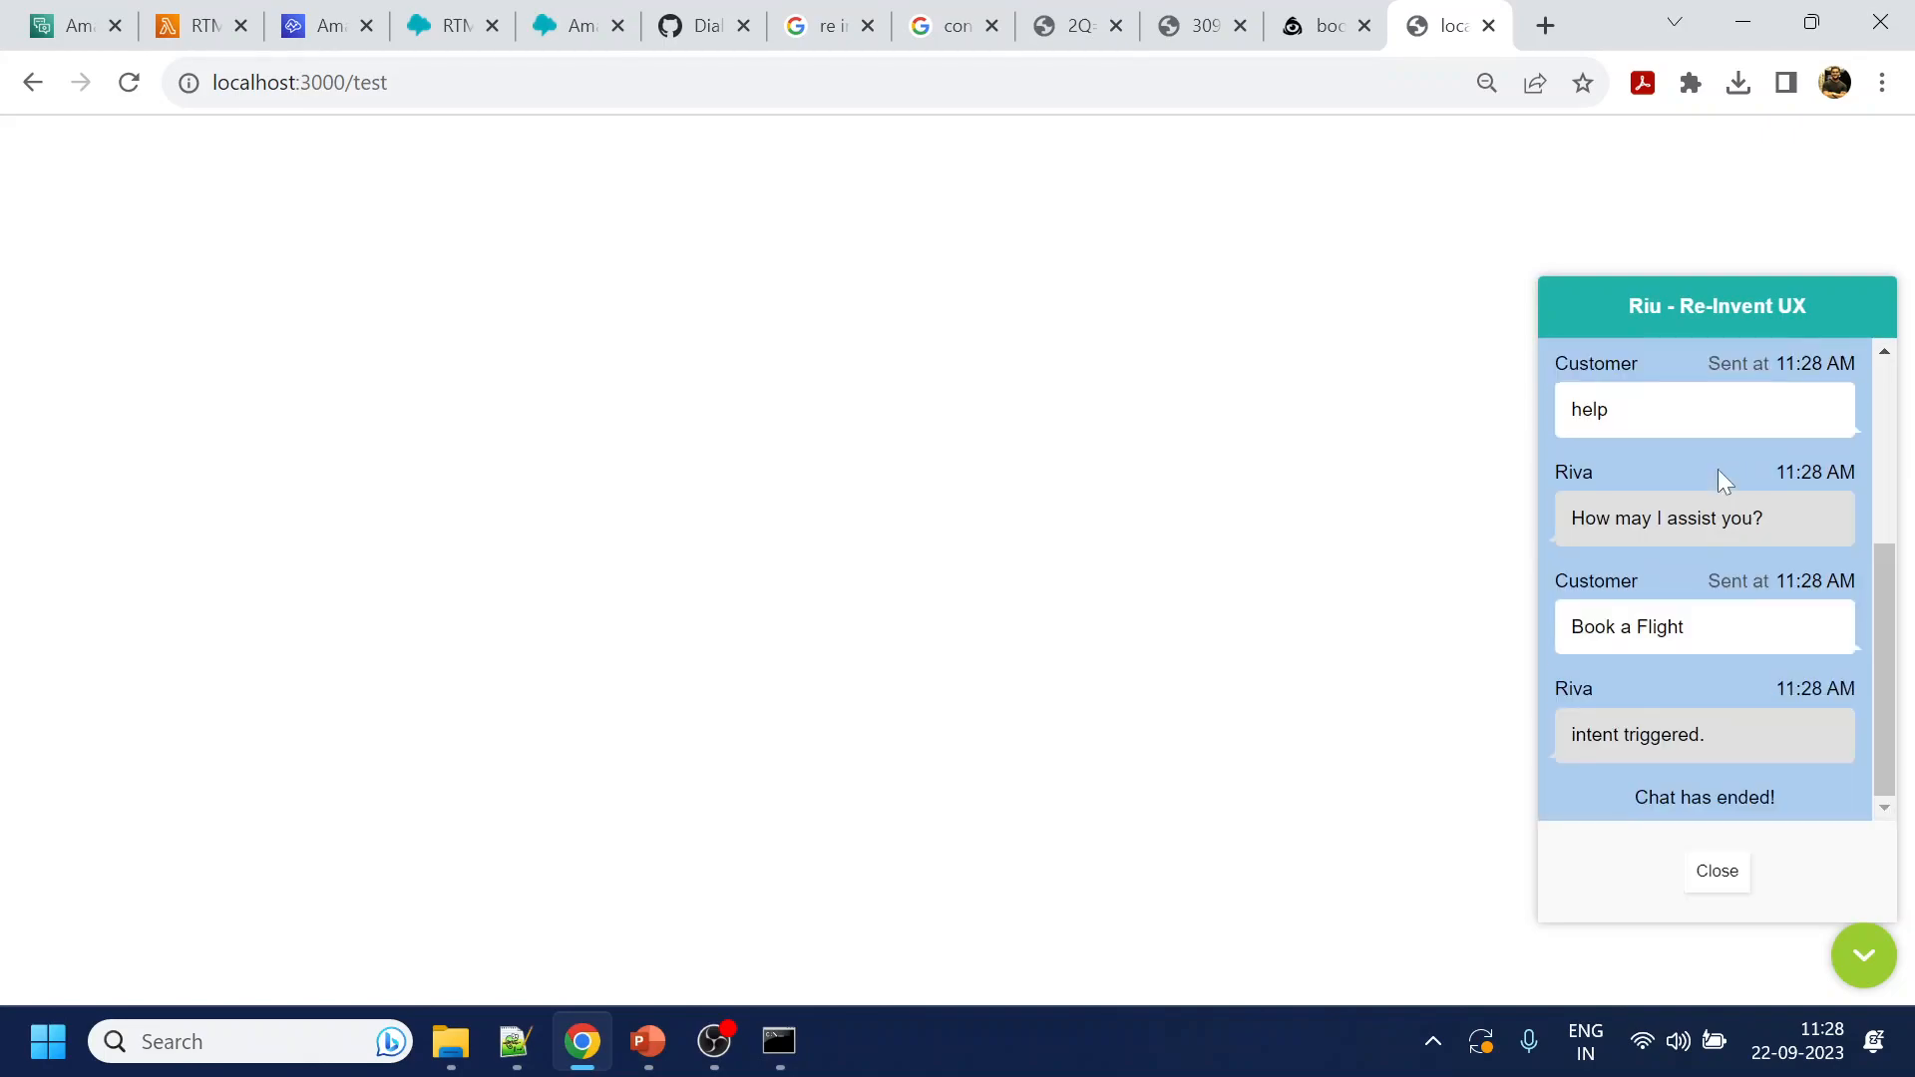
{"action": "left_click", "coordinate": [1723, 878]}
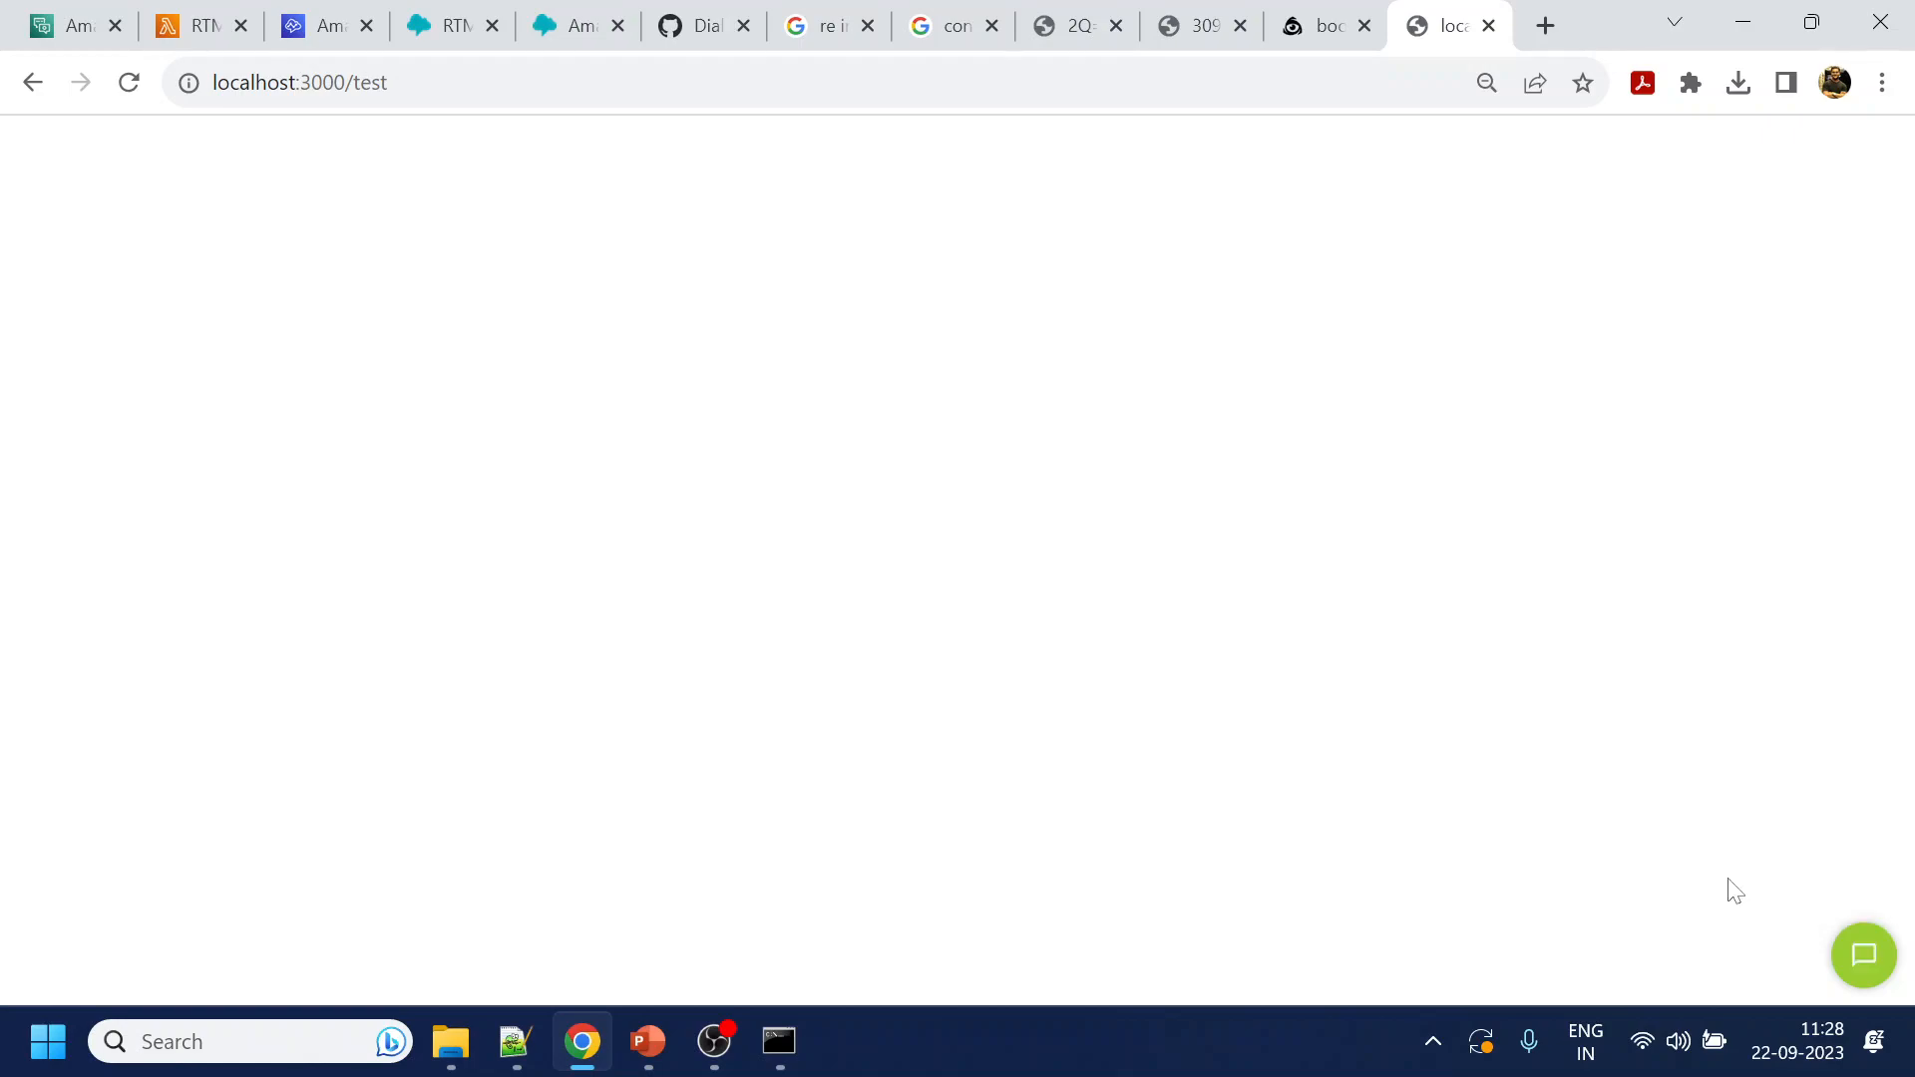
Switch to Notepad++ and examine the Booking section of Flow.txt for the details to collect from the passenger
{"action": "left_click", "coordinate": [515, 1041]}
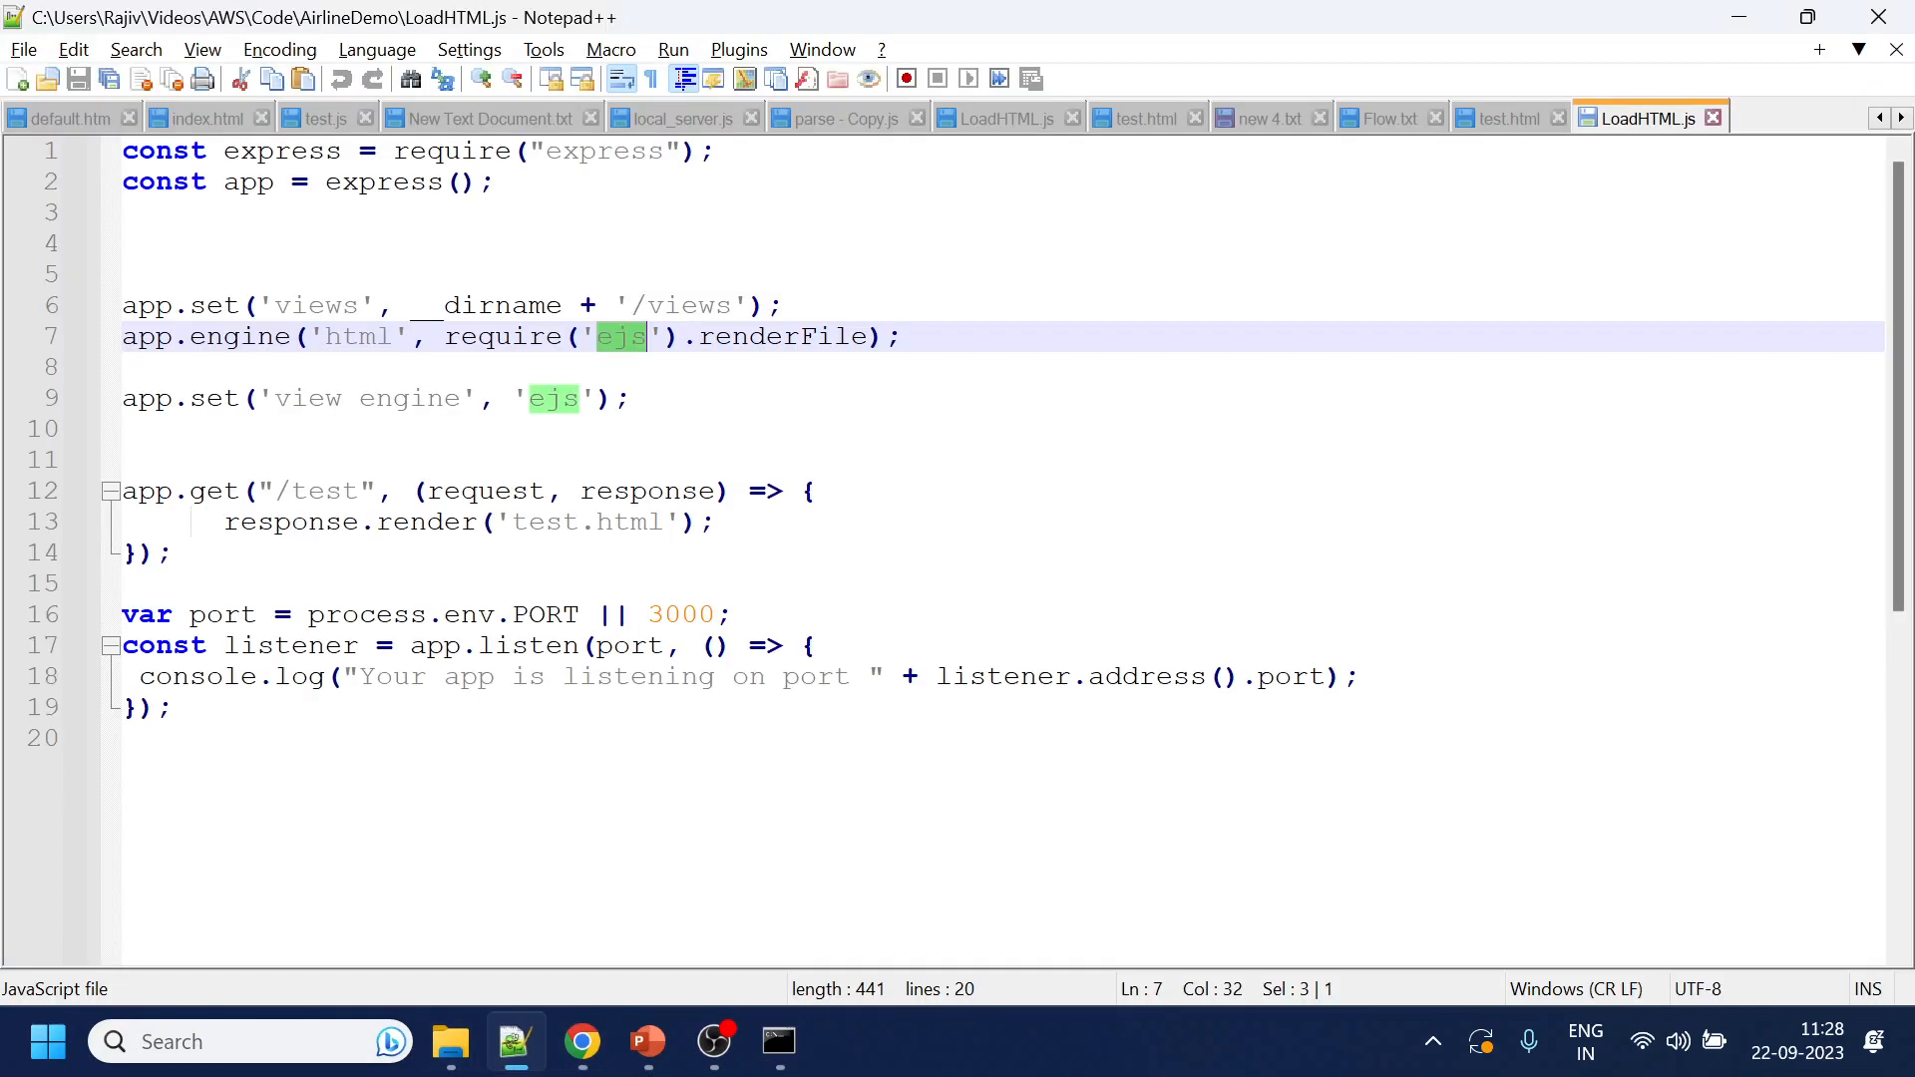
{"action": "left_click", "coordinate": [1386, 112]}
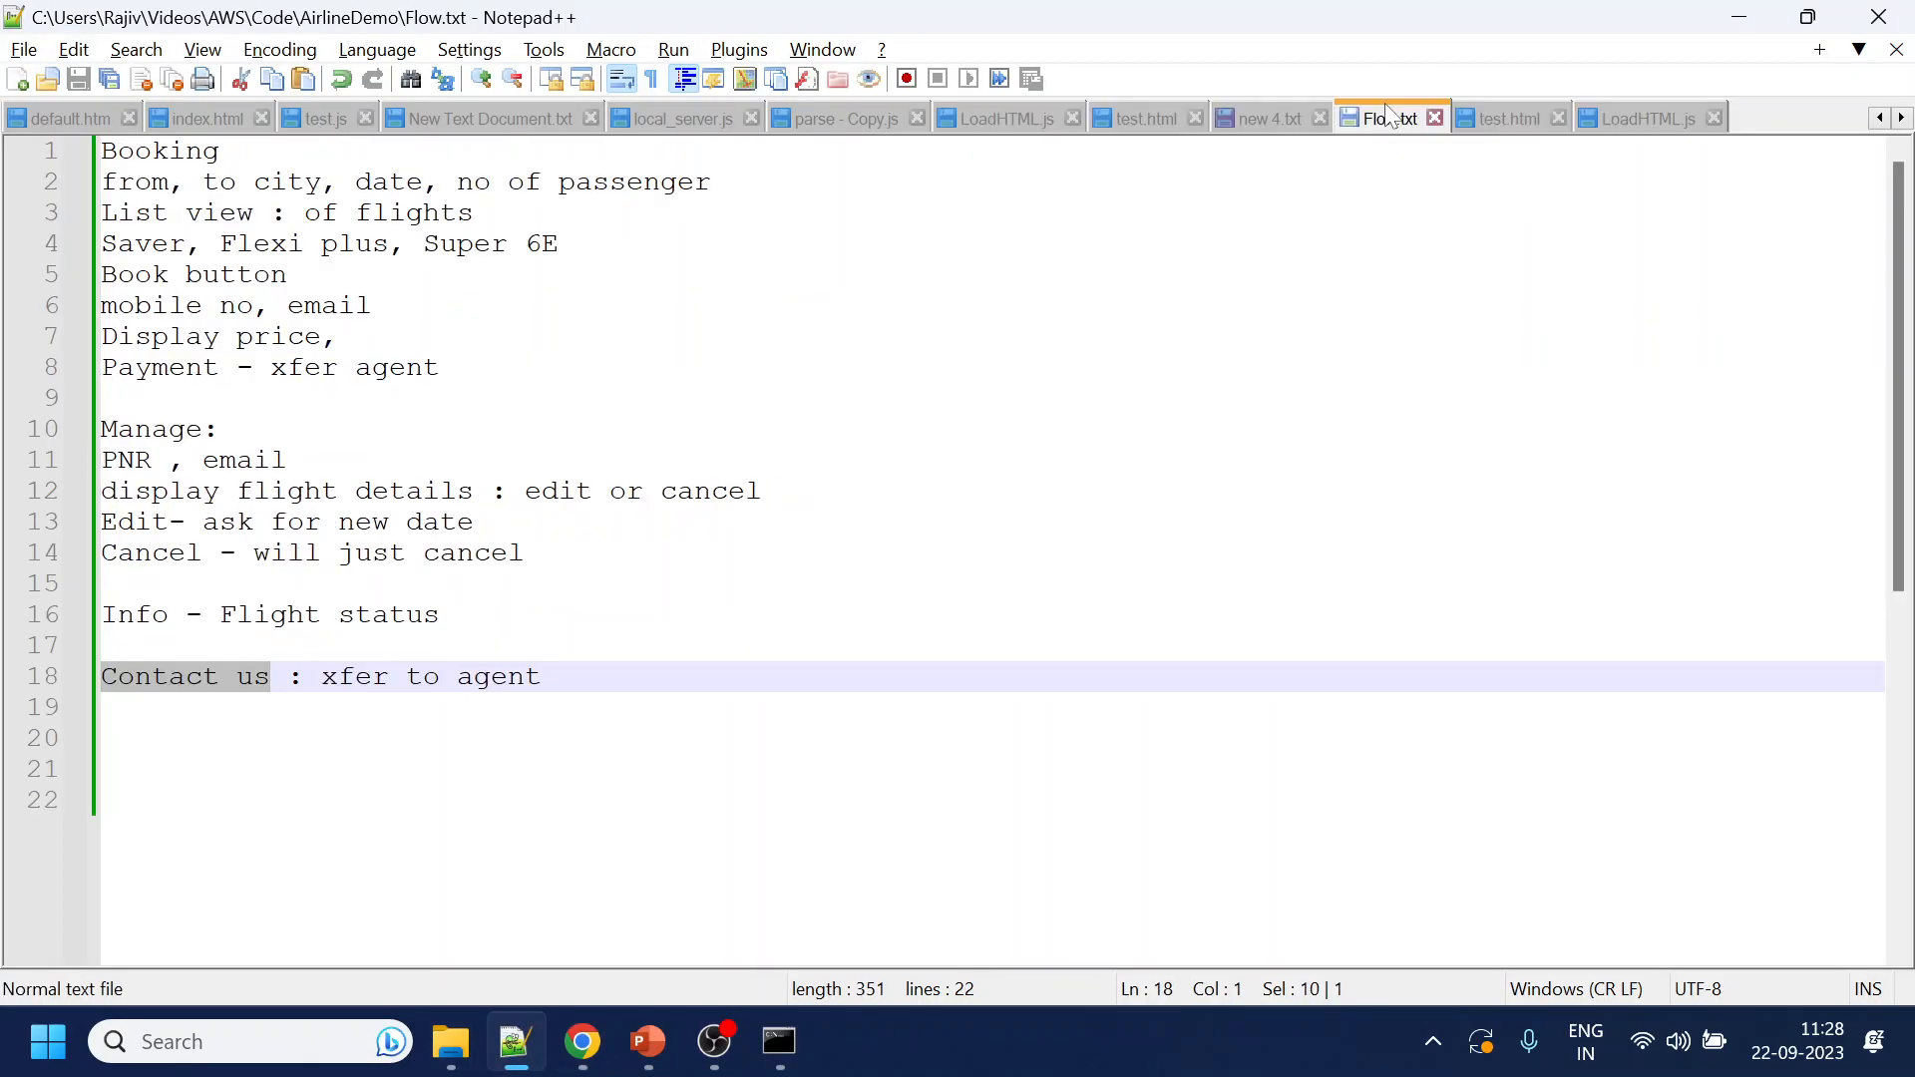
{"action": "left_click_drag", "start_coordinate": [101, 181], "coordinate": [712, 182]}
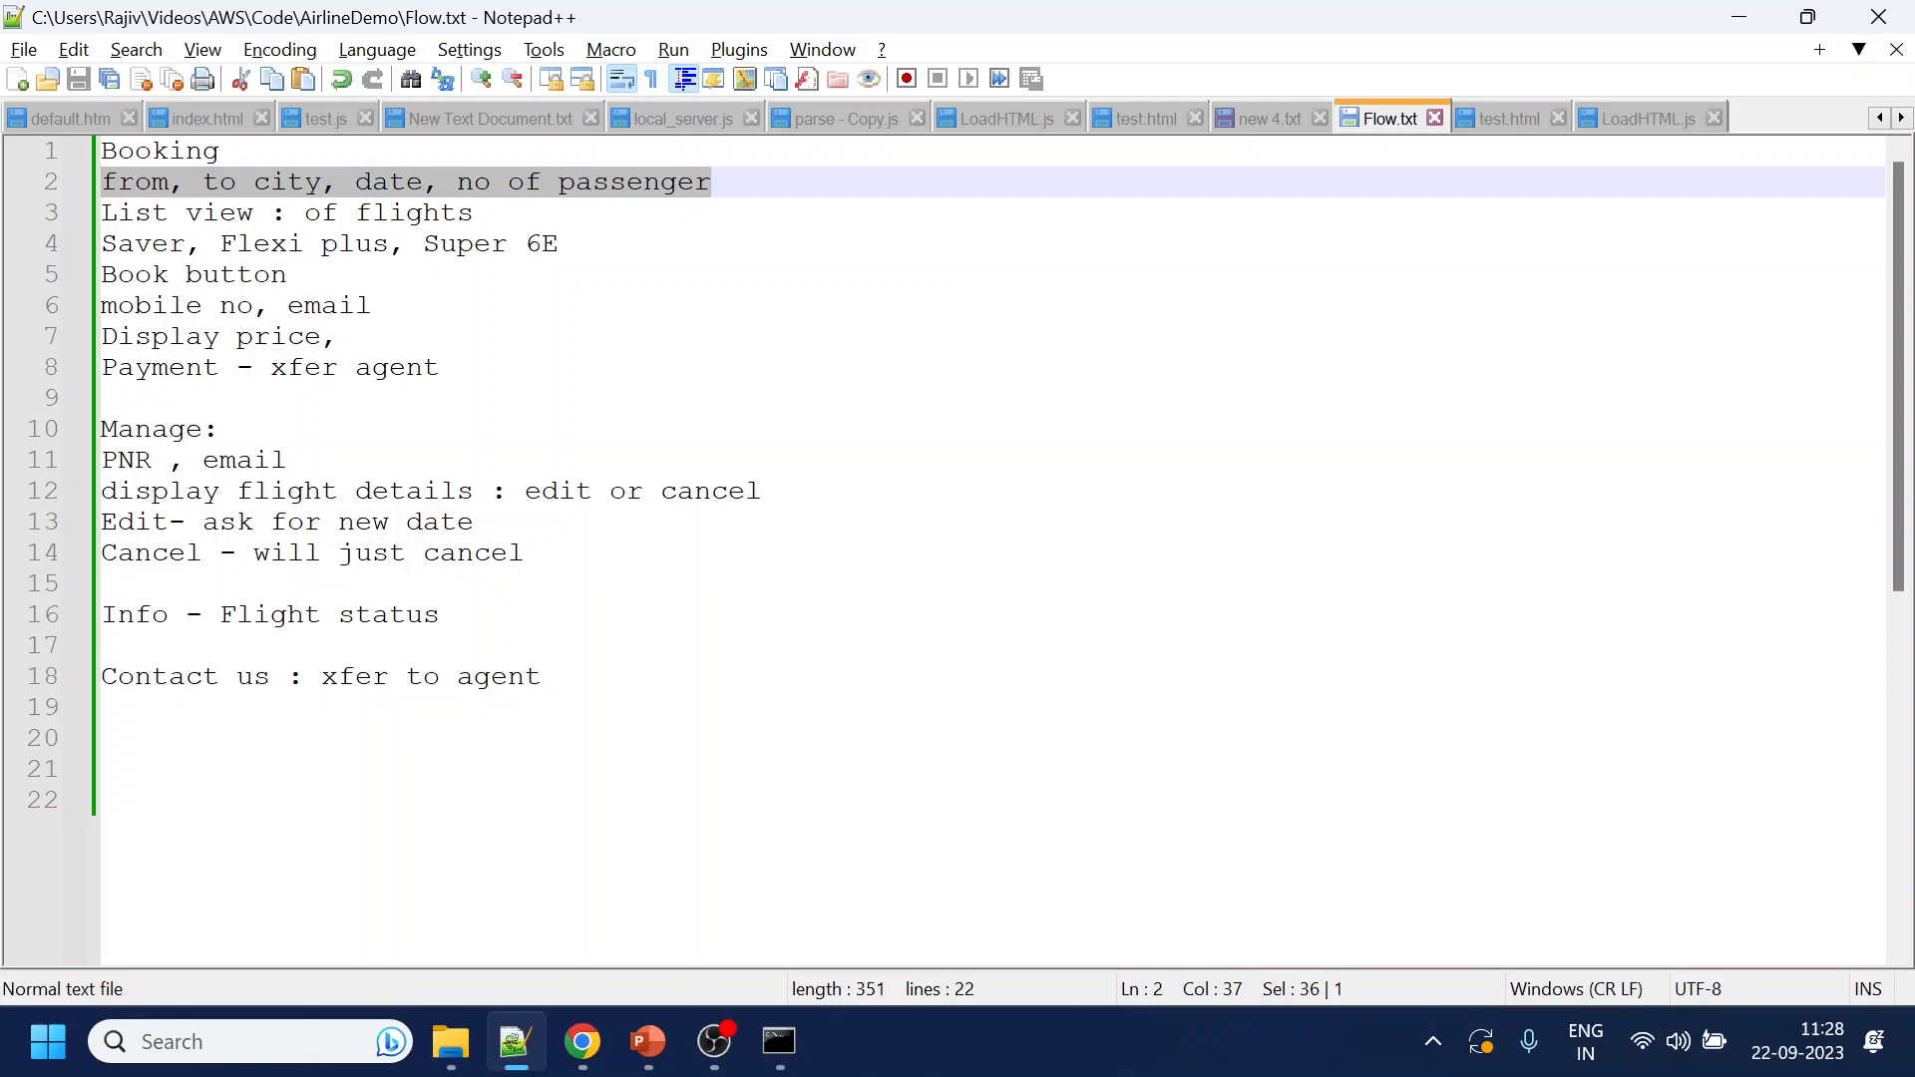